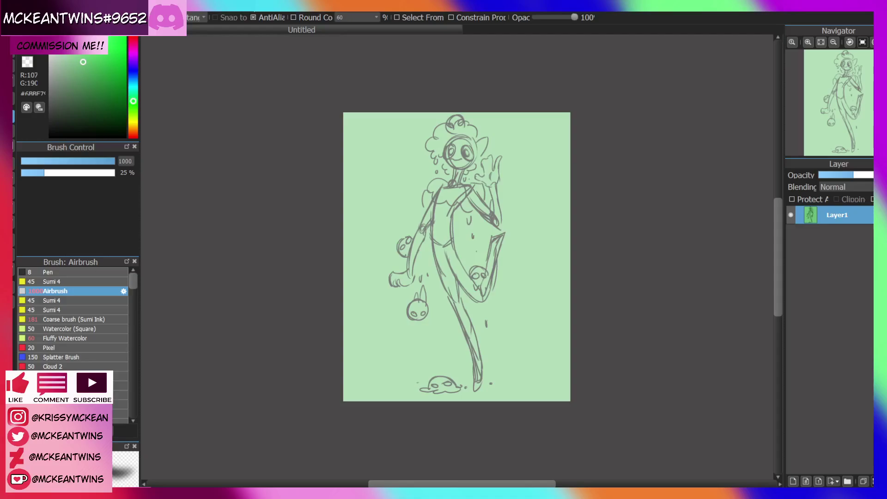
Lower the opacity of the sketch on Layer1 and add a new layer above it
{"action": "left_click", "coordinate": [826, 175]}
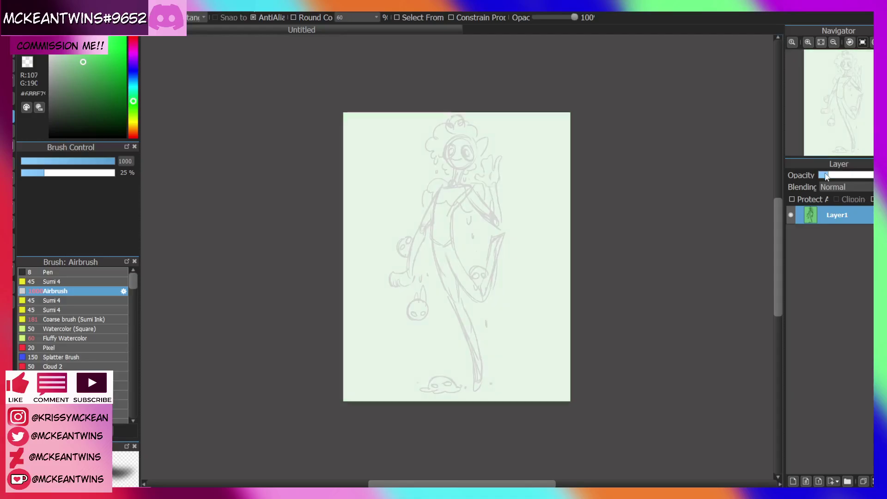
{"action": "left_click", "coordinate": [793, 481]}
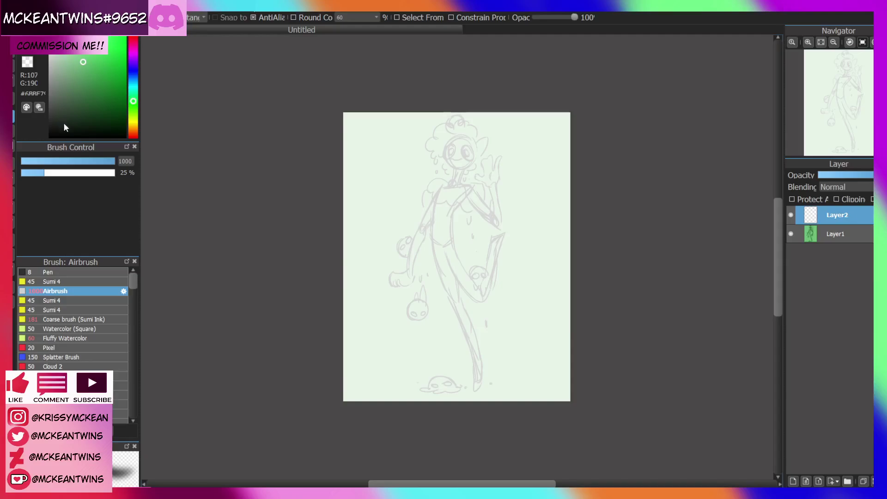
Flip the canvas view horizontally and fade the Layer1 sketch to a fainter opacity
{"action": "key", "text": "h"}
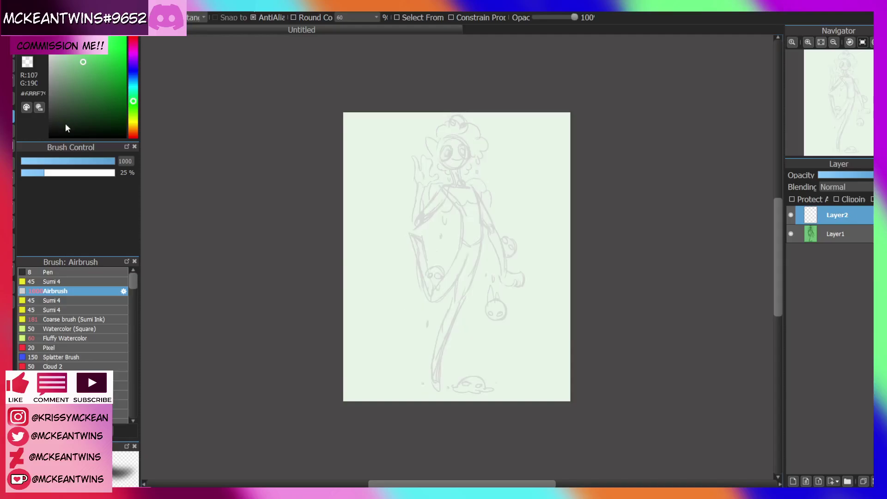
{"action": "left_click", "coordinate": [808, 42]}
{"action": "left_click", "coordinate": [808, 42]}
{"action": "left_click_drag", "start_coordinate": [846, 129], "coordinate": [841, 83]}
{"action": "left_click", "coordinate": [808, 41]}
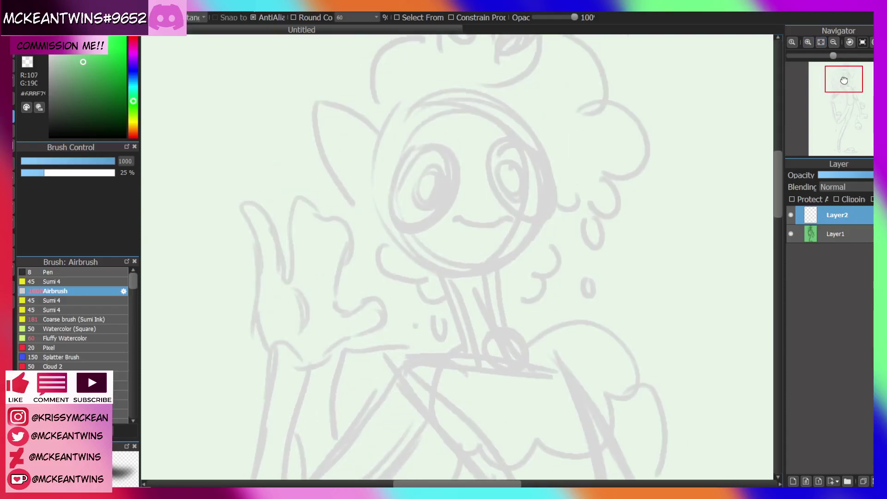
{"action": "left_click", "coordinate": [836, 233]}
{"action": "left_click", "coordinate": [822, 175]}
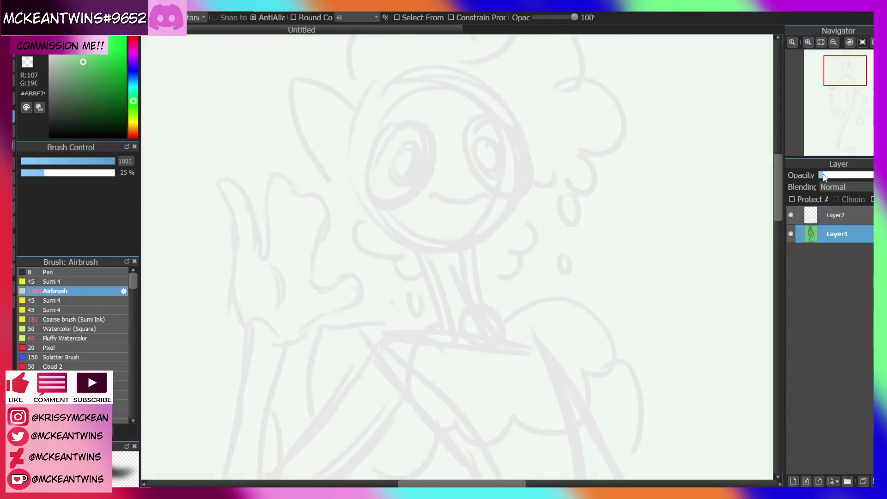
Set up a black Airbrush at 100% opacity and size 13 for inking on Layer2
{"action": "left_click", "coordinate": [832, 216]}
{"action": "key", "text": "b"}
{"action": "key", "text": "x"}
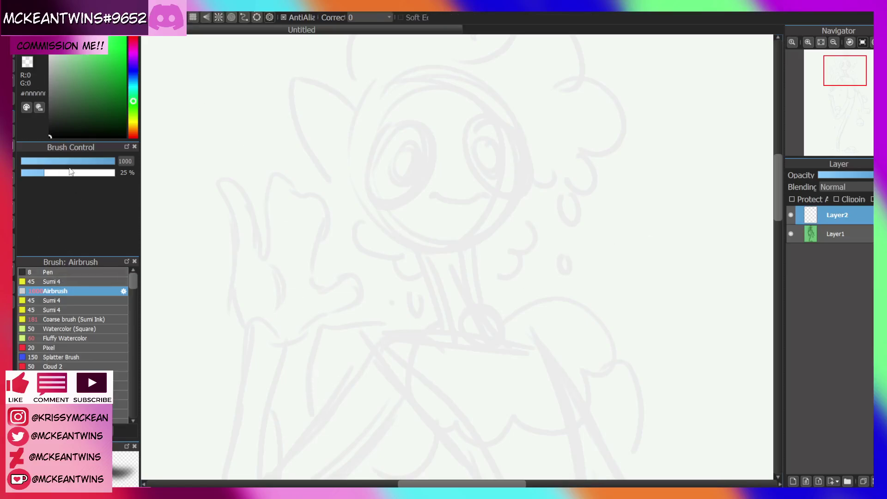
{"action": "left_click_drag", "start_coordinate": [70, 172], "coordinate": [115, 172]}
{"action": "left_click", "coordinate": [808, 42]}
{"action": "left_click_drag", "start_coordinate": [845, 87], "coordinate": [843, 70]}
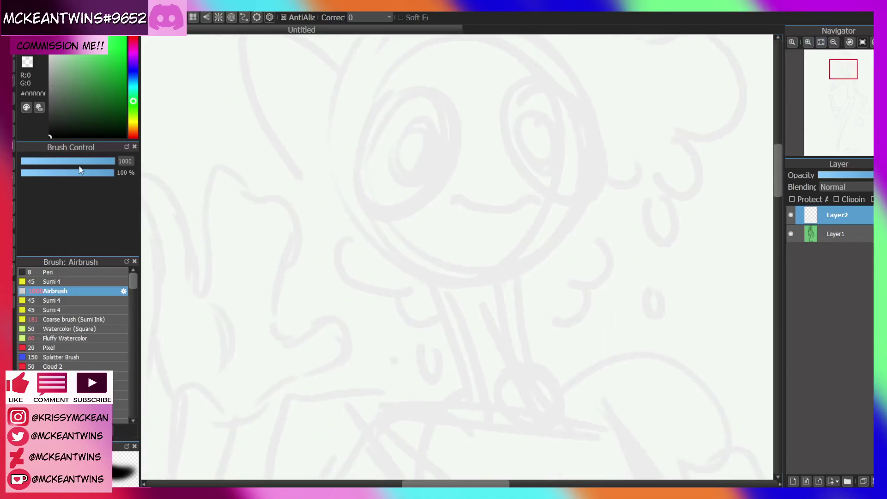
{"action": "left_click_drag", "start_coordinate": [79, 167], "coordinate": [50, 157]}
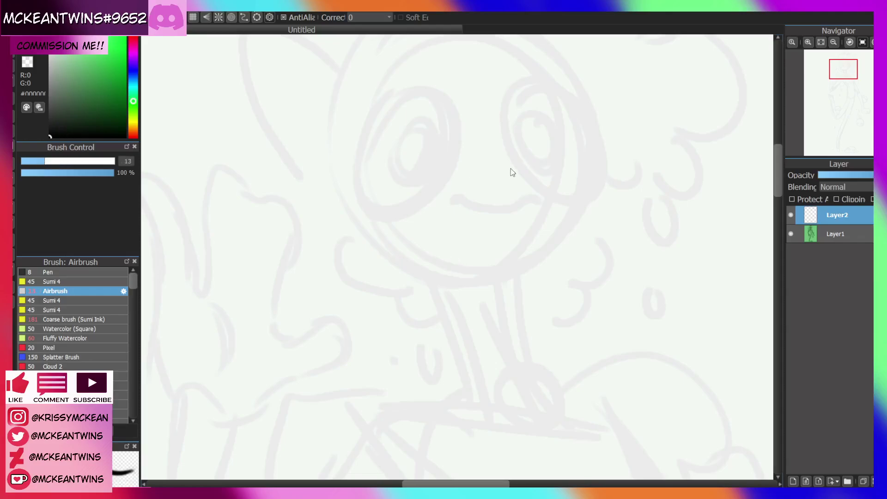
Reduce the brush size to 11.3 and ink the large oval outline of the left eye over the sketch
{"action": "mouse_move", "coordinate": [458, 142]}
{"action": "left_mouse_down"}
{"action": "mouse_move", "coordinate": [420, 205]}
{"action": "mouse_move", "coordinate": [463, 134]}
{"action": "mouse_move", "coordinate": [446, 95]}
{"action": "left_mouse_up"}
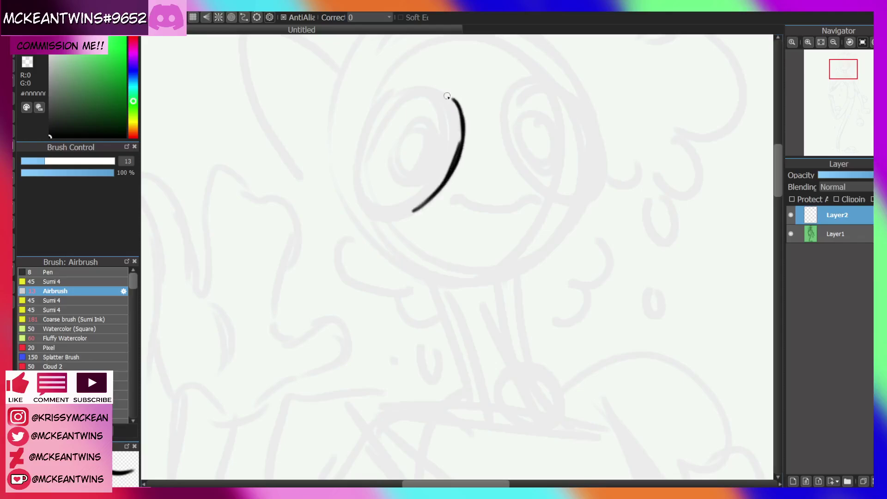
{"action": "left_click", "coordinate": [42, 161]}
{"action": "key", "text": "ctrl+z"}
{"action": "key", "text": "ctrl+z"}
{"action": "mouse_move", "coordinate": [460, 144]}
{"action": "left_mouse_down"}
{"action": "mouse_move", "coordinate": [457, 101]}
{"action": "mouse_move", "coordinate": [430, 80]}
{"action": "mouse_move", "coordinate": [350, 183]}
{"action": "mouse_move", "coordinate": [354, 153]}
{"action": "mouse_move", "coordinate": [411, 189]}
{"action": "mouse_move", "coordinate": [391, 213]}
{"action": "mouse_move", "coordinate": [418, 204]}
{"action": "mouse_move", "coordinate": [459, 145]}
{"action": "mouse_move", "coordinate": [465, 121]}
{"action": "mouse_move", "coordinate": [460, 144]}
{"action": "mouse_move", "coordinate": [455, 105]}
{"action": "mouse_move", "coordinate": [395, 95]}
{"action": "mouse_move", "coordinate": [414, 84]}
{"action": "mouse_move", "coordinate": [354, 173]}
{"action": "mouse_move", "coordinate": [377, 107]}
{"action": "mouse_move", "coordinate": [380, 164]}
{"action": "mouse_move", "coordinate": [400, 198]}
{"action": "mouse_move", "coordinate": [388, 212]}
{"action": "mouse_move", "coordinate": [408, 214]}
{"action": "left_mouse_up"}
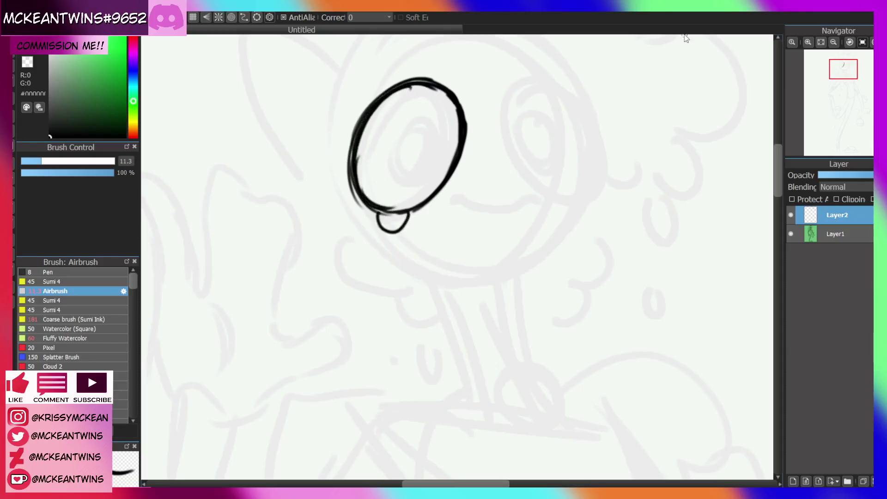
{"action": "key", "text": "ctrl+z"}
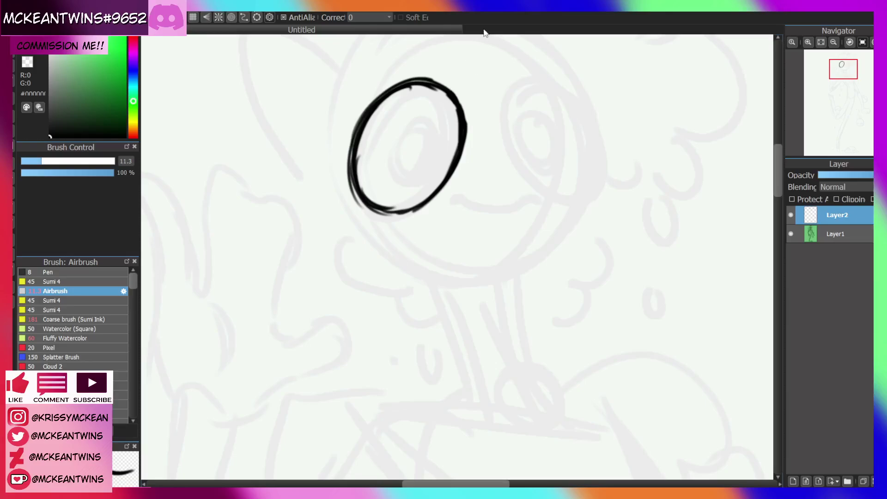
Ink the left eye's oval pupil and a small wavy smile below the space between the eyes
{"action": "mouse_move", "coordinate": [433, 129]}
{"action": "left_mouse_down"}
{"action": "mouse_move", "coordinate": [417, 123]}
{"action": "mouse_move", "coordinate": [439, 150]}
{"action": "mouse_move", "coordinate": [395, 171]}
{"action": "mouse_move", "coordinate": [416, 120]}
{"action": "mouse_move", "coordinate": [397, 122]}
{"action": "mouse_move", "coordinate": [425, 134]}
{"action": "mouse_move", "coordinate": [392, 175]}
{"action": "mouse_move", "coordinate": [384, 138]}
{"action": "mouse_move", "coordinate": [411, 113]}
{"action": "mouse_move", "coordinate": [416, 151]}
{"action": "left_mouse_up"}
{"action": "key", "text": "ctrl+z"}
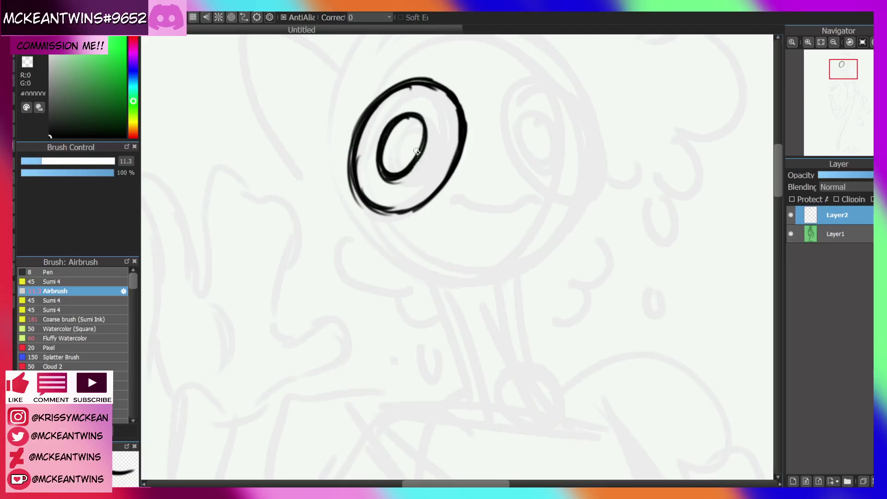
{"action": "mouse_move", "coordinate": [474, 206]}
{"action": "left_mouse_down"}
{"action": "mouse_move", "coordinate": [525, 195]}
{"action": "mouse_move", "coordinate": [468, 216]}
{"action": "mouse_move", "coordinate": [511, 217]}
{"action": "mouse_move", "coordinate": [528, 196]}
{"action": "left_mouse_up"}
{"action": "key", "text": "ctrl+z"}
{"action": "left_click_drag", "start_coordinate": [464, 210], "coordinate": [504, 215]}
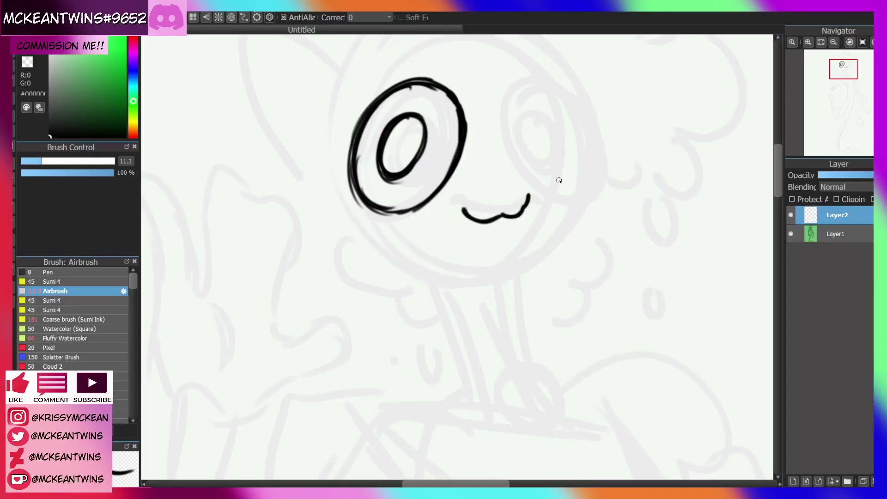
Ink the right eye with a tilted oval outline and a smaller oval pupil inside it
{"action": "left_click_drag", "start_coordinate": [524, 86], "coordinate": [536, 171]}
{"action": "mouse_move", "coordinate": [504, 110]}
{"action": "left_mouse_down"}
{"action": "mouse_move", "coordinate": [562, 186]}
{"action": "mouse_move", "coordinate": [525, 91]}
{"action": "mouse_move", "coordinate": [586, 125]}
{"action": "mouse_move", "coordinate": [578, 187]}
{"action": "mouse_move", "coordinate": [561, 194]}
{"action": "mouse_move", "coordinate": [583, 172]}
{"action": "mouse_move", "coordinate": [593, 138]}
{"action": "mouse_move", "coordinate": [584, 111]}
{"action": "mouse_move", "coordinate": [562, 92]}
{"action": "mouse_move", "coordinate": [514, 84]}
{"action": "left_mouse_up"}
{"action": "left_click", "coordinate": [833, 42]}
{"action": "left_click", "coordinate": [833, 42]}
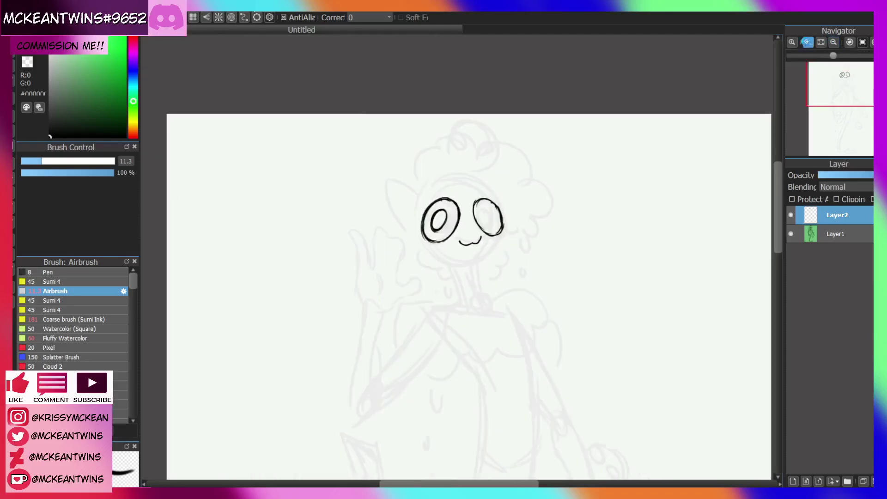
{"action": "left_click", "coordinate": [808, 42]}
{"action": "left_click", "coordinate": [808, 42]}
{"action": "mouse_move", "coordinate": [537, 114]}
{"action": "left_mouse_down"}
{"action": "mouse_move", "coordinate": [531, 161]}
{"action": "mouse_move", "coordinate": [552, 165]}
{"action": "left_mouse_up"}
{"action": "mouse_move", "coordinate": [545, 118]}
{"action": "left_mouse_down"}
{"action": "mouse_move", "coordinate": [557, 151]}
{"action": "mouse_move", "coordinate": [538, 156]}
{"action": "mouse_move", "coordinate": [553, 145]}
{"action": "mouse_move", "coordinate": [544, 160]}
{"action": "mouse_move", "coordinate": [541, 112]}
{"action": "mouse_move", "coordinate": [522, 120]}
{"action": "left_mouse_up"}
{"action": "key", "text": "ctrl+z"}
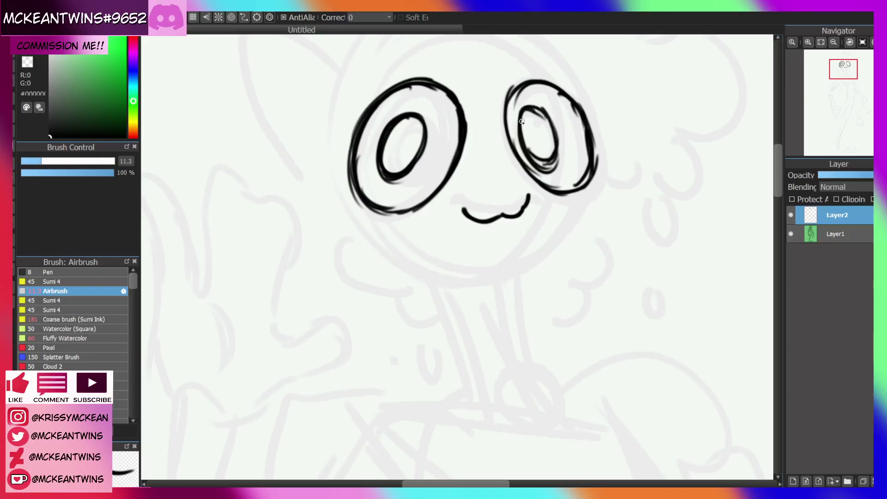
Lasso the left eye's pupil and transform it slightly closer to the centre of the face, then deselect
{"action": "left_click", "coordinate": [833, 42]}
{"action": "left_click", "coordinate": [18, 178]}
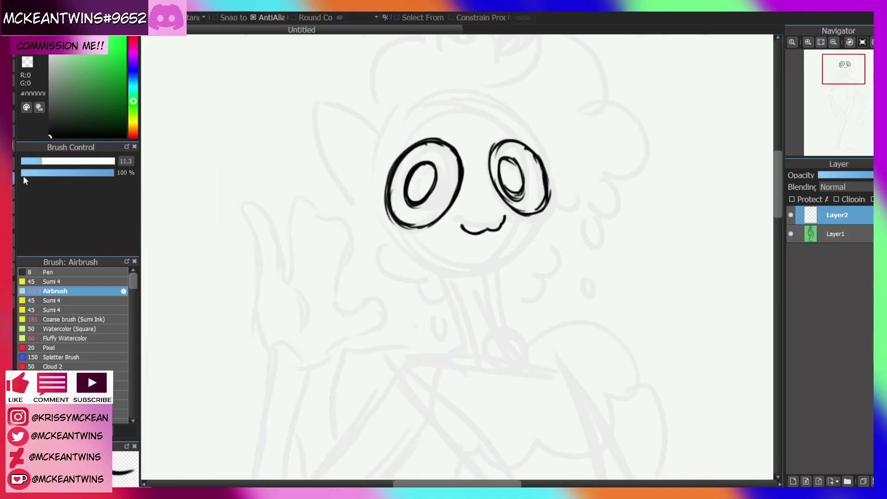
{"action": "mouse_move", "coordinate": [411, 183]}
{"action": "left_mouse_down"}
{"action": "mouse_move", "coordinate": [453, 171]}
{"action": "mouse_move", "coordinate": [420, 213]}
{"action": "mouse_move", "coordinate": [459, 155]}
{"action": "left_mouse_up"}
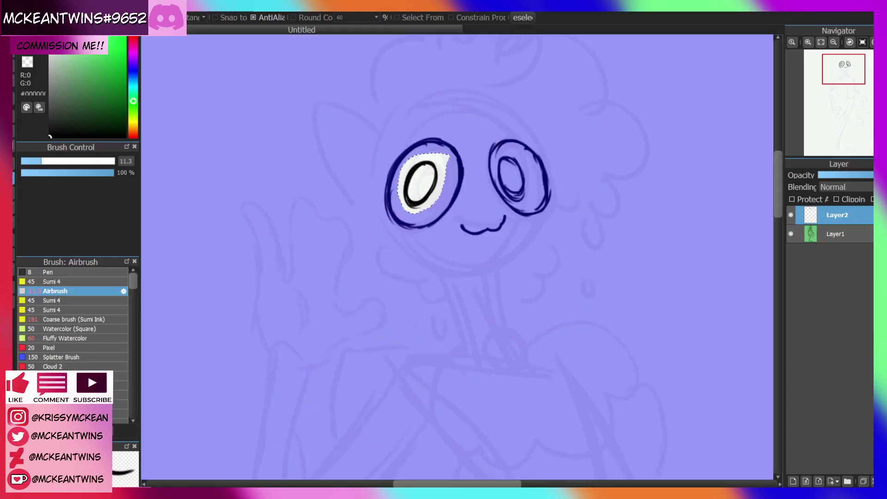
{"action": "key", "text": "ctrl+t"}
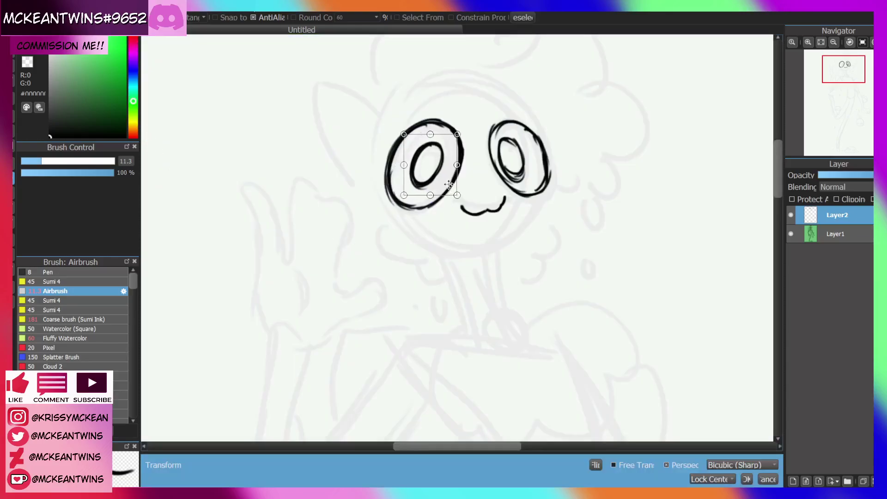
{"action": "left_click_drag", "start_coordinate": [447, 175], "coordinate": [451, 174]}
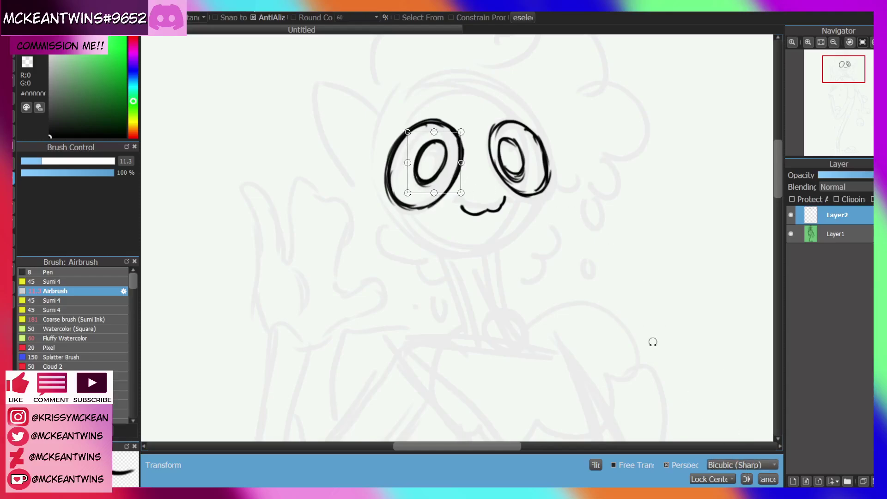
{"action": "left_click", "coordinate": [747, 480]}
{"action": "left_click", "coordinate": [522, 17]}
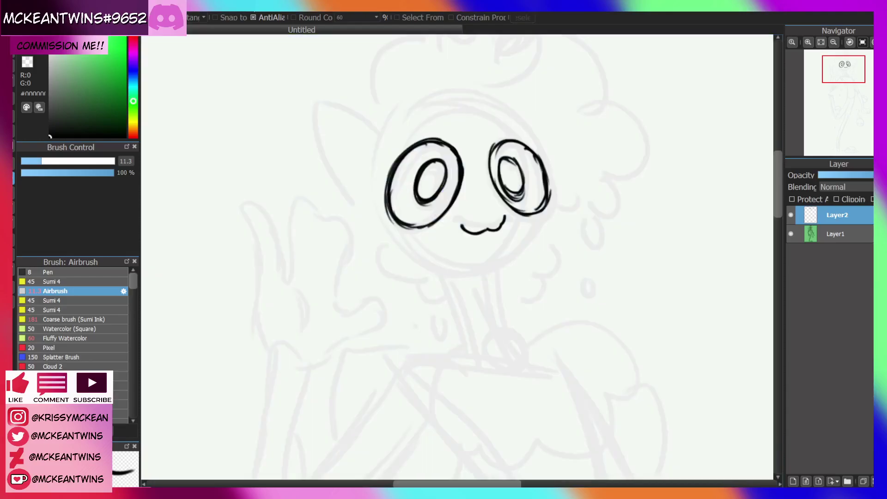
Draw two small rounded highlights against the pupil in each eye with the brush
{"action": "key", "text": "b"}
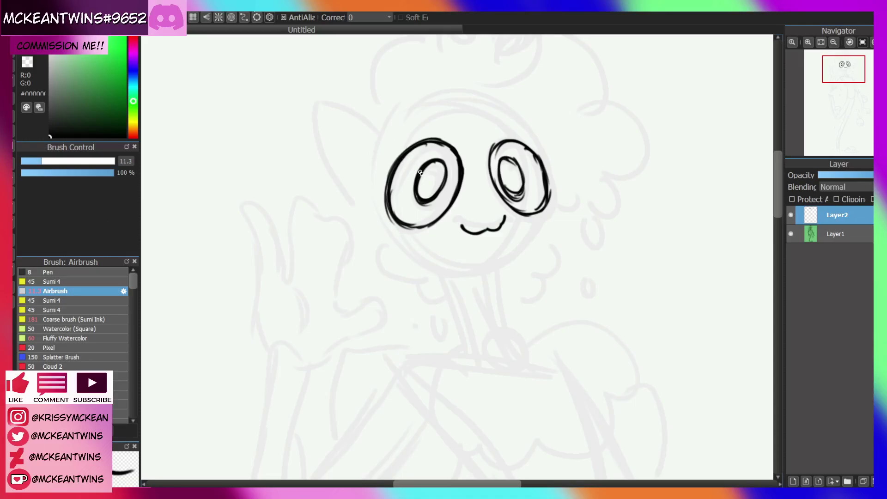
{"action": "mouse_move", "coordinate": [421, 173]}
{"action": "left_mouse_down"}
{"action": "mouse_move", "coordinate": [430, 205]}
{"action": "mouse_move", "coordinate": [421, 208]}
{"action": "mouse_move", "coordinate": [438, 194]}
{"action": "left_mouse_up"}
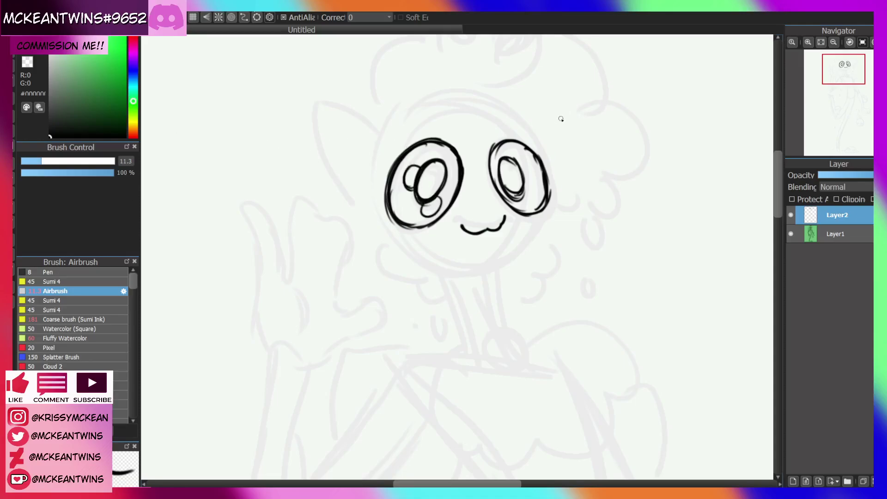
{"action": "left_click_drag", "start_coordinate": [516, 160], "coordinate": [522, 206]}
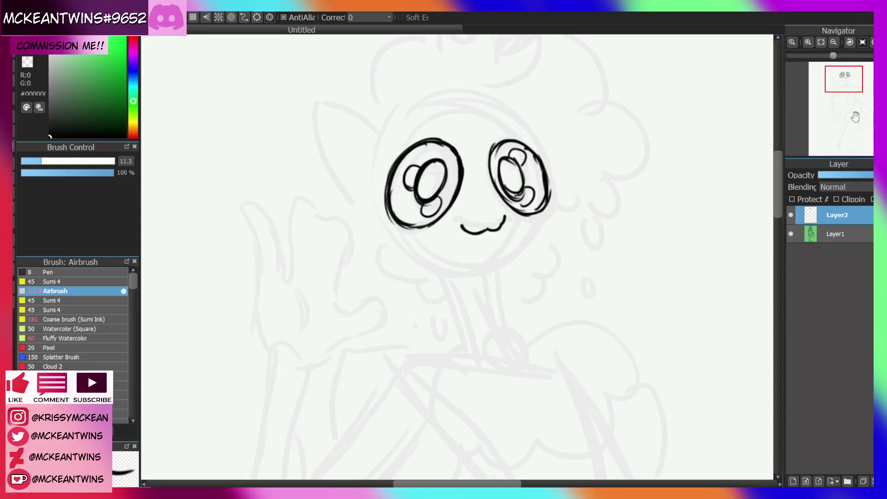
{"action": "left_click_drag", "start_coordinate": [847, 73], "coordinate": [844, 72]}
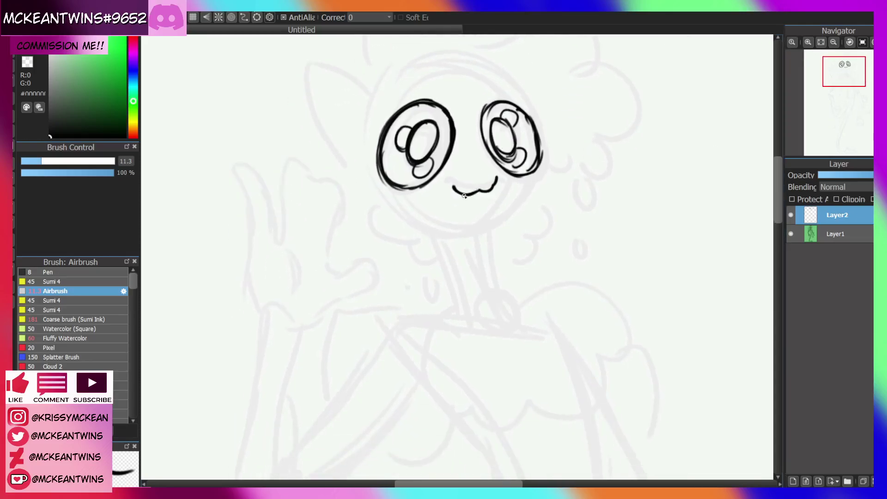
{"action": "left_click_drag", "start_coordinate": [464, 196], "coordinate": [474, 194]}
{"action": "key", "text": "ctrl+z"}
{"action": "left_click_drag", "start_coordinate": [490, 200], "coordinate": [469, 209]}
{"action": "key", "text": "ctrl+z"}
Compare the inked mouth with the sketch, erase its wavy middle and redraw it as one smooth curved smile
{"action": "left_click", "coordinate": [790, 215]}
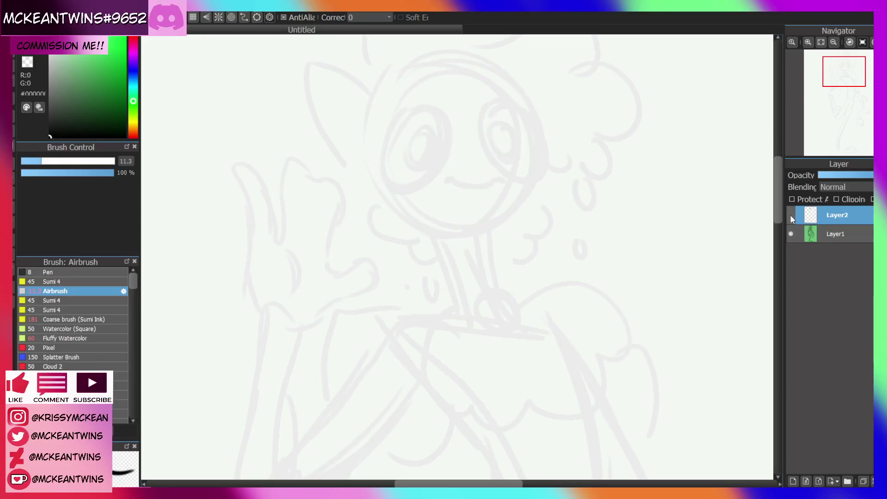
{"action": "left_click", "coordinate": [791, 214]}
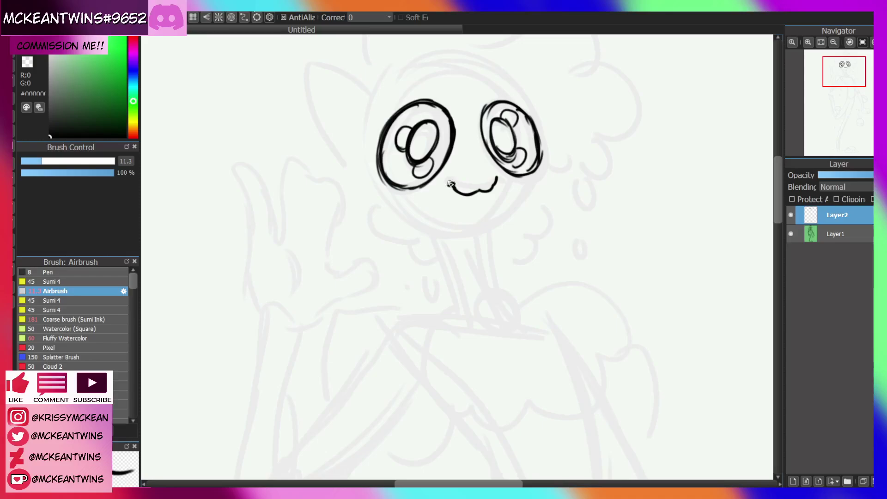
{"action": "left_click", "coordinate": [833, 42]}
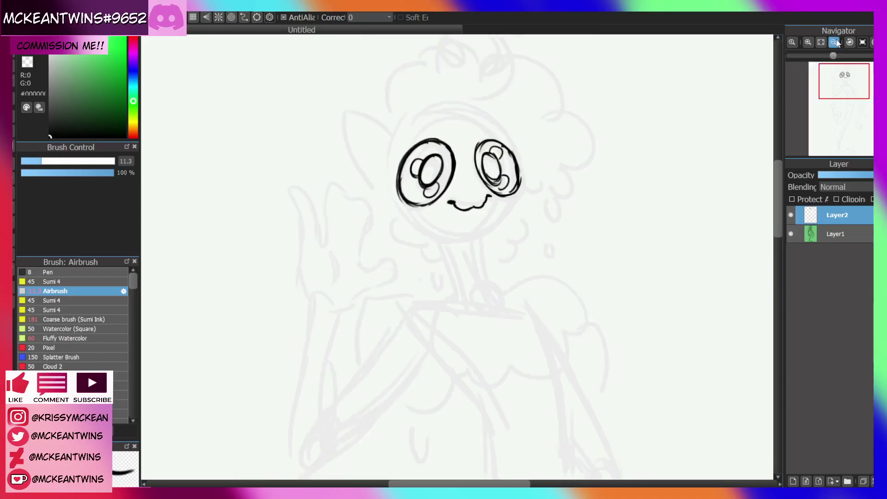
{"action": "left_click", "coordinate": [833, 42]}
{"action": "left_click", "coordinate": [833, 42]}
{"action": "left_click", "coordinate": [811, 41]}
{"action": "left_click", "coordinate": [811, 41]}
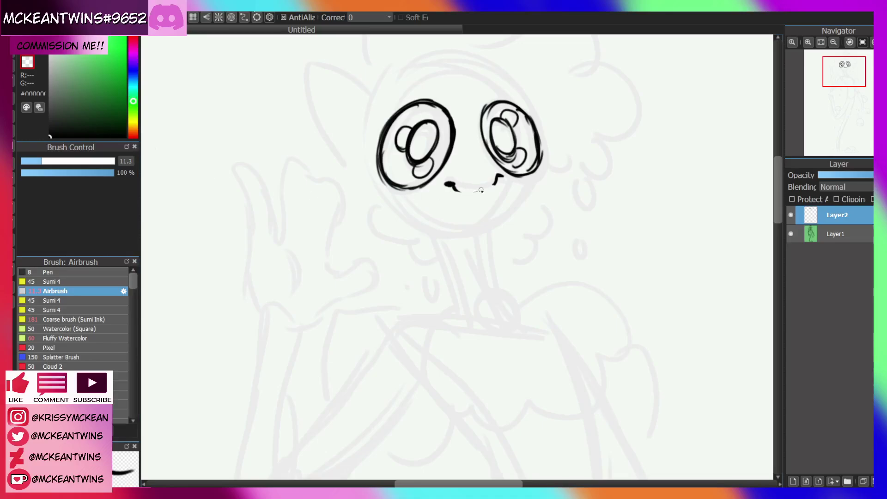
{"action": "left_click_drag", "start_coordinate": [481, 190], "coordinate": [459, 184]}
{"action": "left_click", "coordinate": [29, 49]}
{"action": "left_click_drag", "start_coordinate": [448, 180], "coordinate": [494, 176]}
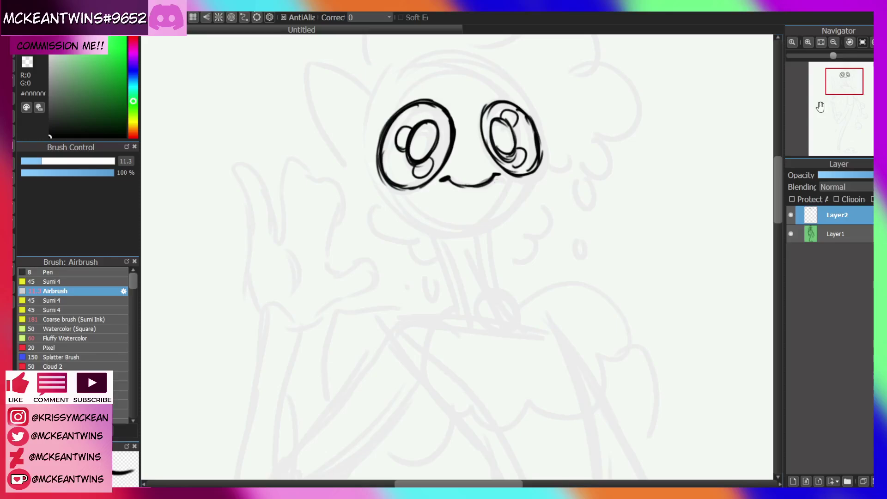
Thicken the outlines of both eyes and add two short nose lines above the smile
{"action": "left_click_drag", "start_coordinate": [844, 74], "coordinate": [844, 70]}
{"action": "mouse_move", "coordinate": [450, 183]}
{"action": "left_mouse_down"}
{"action": "mouse_move", "coordinate": [430, 148]}
{"action": "mouse_move", "coordinate": [393, 164]}
{"action": "mouse_move", "coordinate": [409, 148]}
{"action": "mouse_move", "coordinate": [410, 218]}
{"action": "mouse_move", "coordinate": [431, 206]}
{"action": "left_mouse_up"}
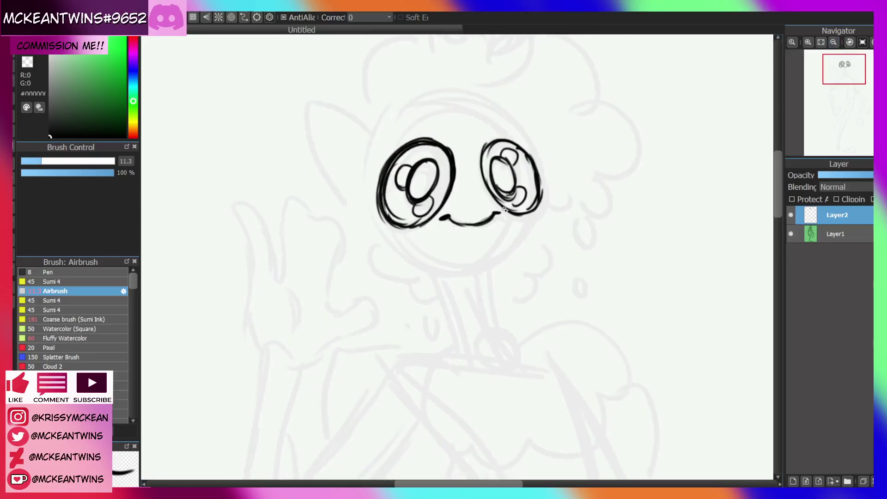
{"action": "mouse_move", "coordinate": [505, 209]}
{"action": "left_mouse_down"}
{"action": "mouse_move", "coordinate": [540, 197]}
{"action": "mouse_move", "coordinate": [545, 171]}
{"action": "mouse_move", "coordinate": [513, 139]}
{"action": "mouse_move", "coordinate": [481, 152]}
{"action": "left_mouse_up"}
{"action": "left_click_drag", "start_coordinate": [844, 74], "coordinate": [843, 70]}
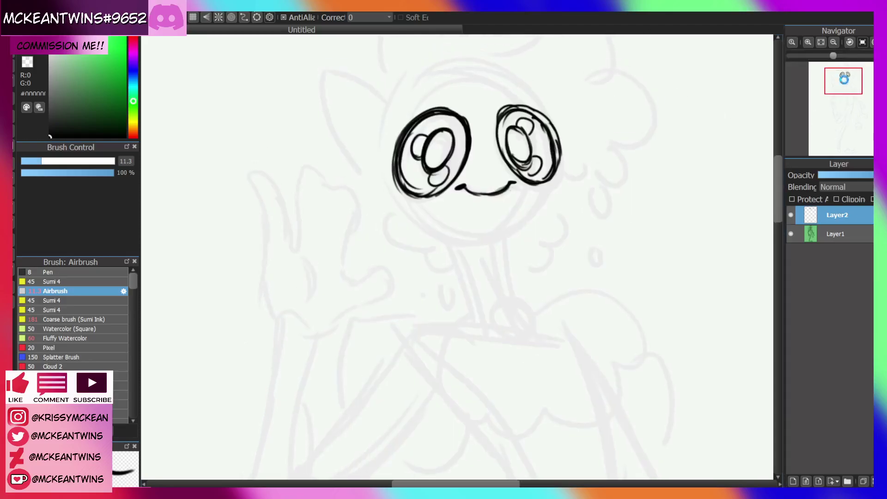
{"action": "mouse_move", "coordinate": [466, 190]}
{"action": "left_mouse_down"}
{"action": "mouse_move", "coordinate": [511, 183]}
{"action": "mouse_move", "coordinate": [497, 164]}
{"action": "left_mouse_up"}
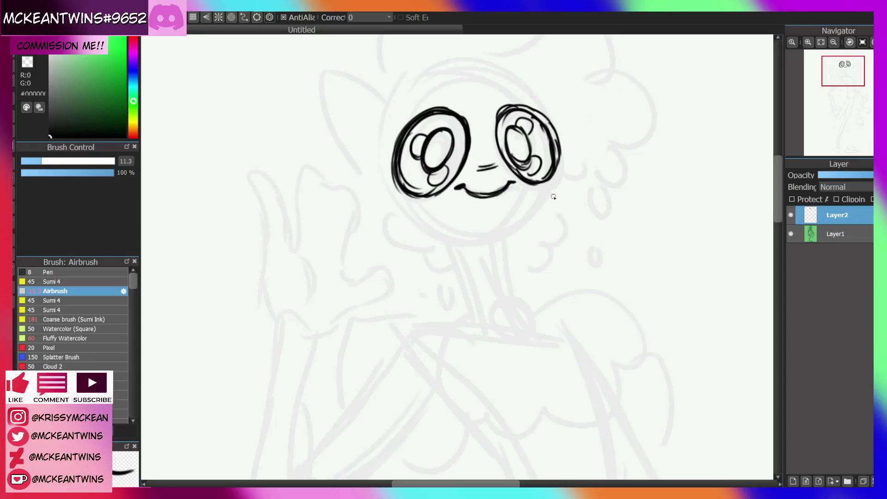
Ink the rounded cheek and jawline below the eyes and mouth, rotating the canvas to complete the far side
{"action": "mouse_move", "coordinate": [551, 182]}
{"action": "left_mouse_down"}
{"action": "mouse_move", "coordinate": [526, 228]}
{"action": "mouse_move", "coordinate": [551, 205]}
{"action": "mouse_move", "coordinate": [504, 239]}
{"action": "left_mouse_up"}
{"action": "left_click_drag", "start_coordinate": [541, 214], "coordinate": [478, 239]}
{"action": "left_click", "coordinate": [871, 43]}
{"action": "left_click", "coordinate": [871, 42]}
{"action": "left_click", "coordinate": [871, 43]}
{"action": "left_click", "coordinate": [871, 43]}
{"action": "left_click", "coordinate": [871, 42]}
{"action": "left_click", "coordinate": [871, 43]}
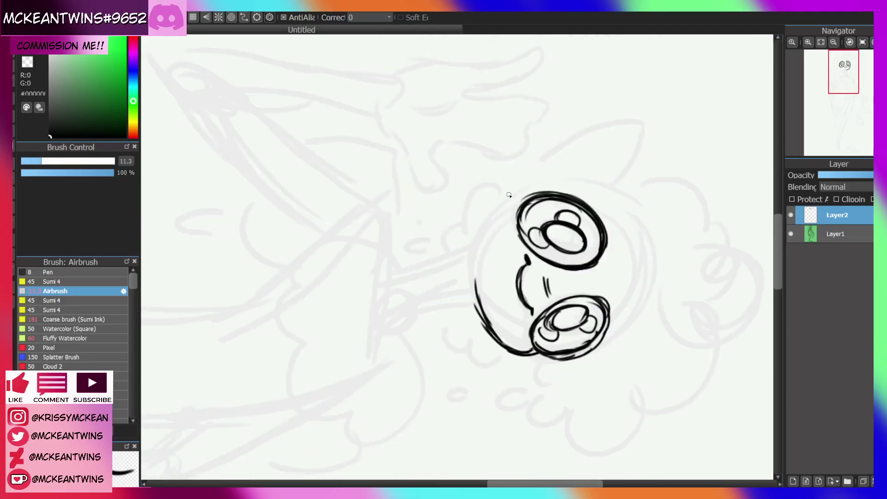
{"action": "left_click_drag", "start_coordinate": [507, 195], "coordinate": [473, 272]}
{"action": "left_click_drag", "start_coordinate": [492, 211], "coordinate": [475, 304]}
{"action": "mouse_move", "coordinate": [490, 213]}
{"action": "left_mouse_down"}
{"action": "mouse_move", "coordinate": [479, 247]}
{"action": "mouse_move", "coordinate": [480, 308]}
{"action": "left_mouse_up"}
{"action": "left_click", "coordinate": [862, 42]}
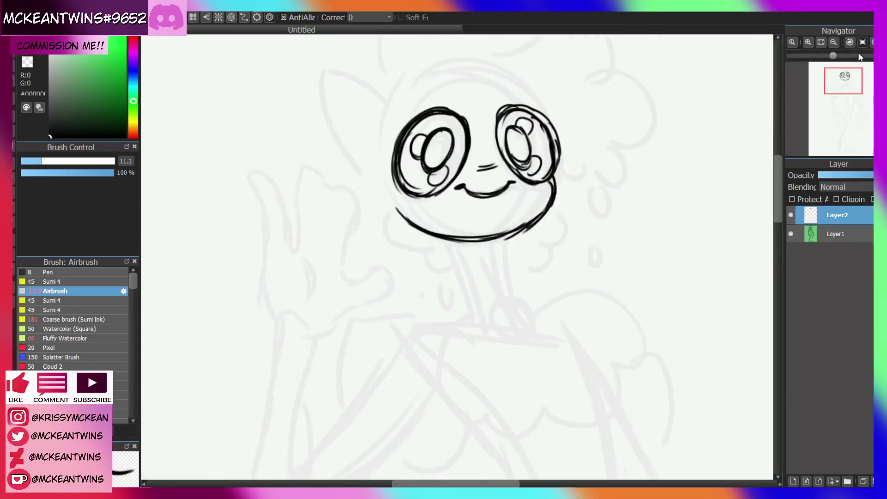
{"action": "left_click_drag", "start_coordinate": [845, 81], "coordinate": [842, 78]}
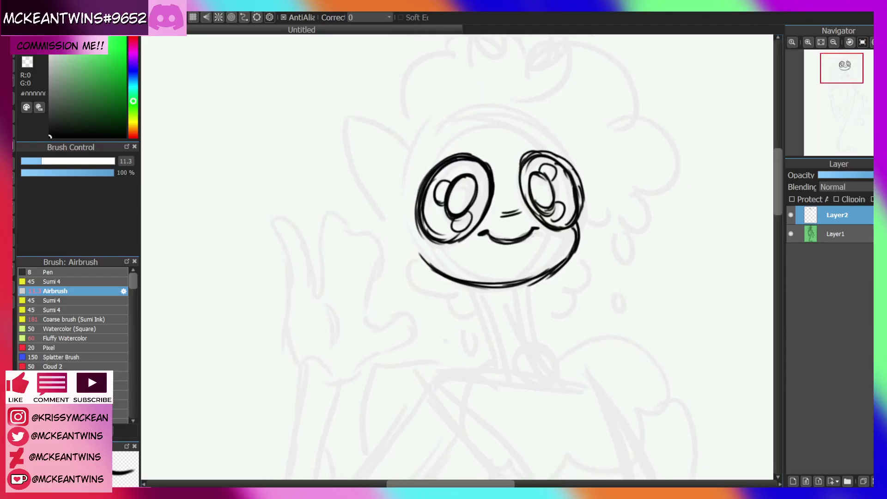
Ink the near pointed ear beside the larger eye and thicken both of its edges, rotating the canvas for the strokes
{"action": "mouse_move", "coordinate": [416, 158]}
{"action": "left_mouse_down"}
{"action": "mouse_move", "coordinate": [351, 124]}
{"action": "mouse_move", "coordinate": [386, 235]}
{"action": "mouse_move", "coordinate": [399, 240]}
{"action": "left_mouse_up"}
{"action": "mouse_move", "coordinate": [824, 61]}
{"action": "left_click", "coordinate": [870, 42]}
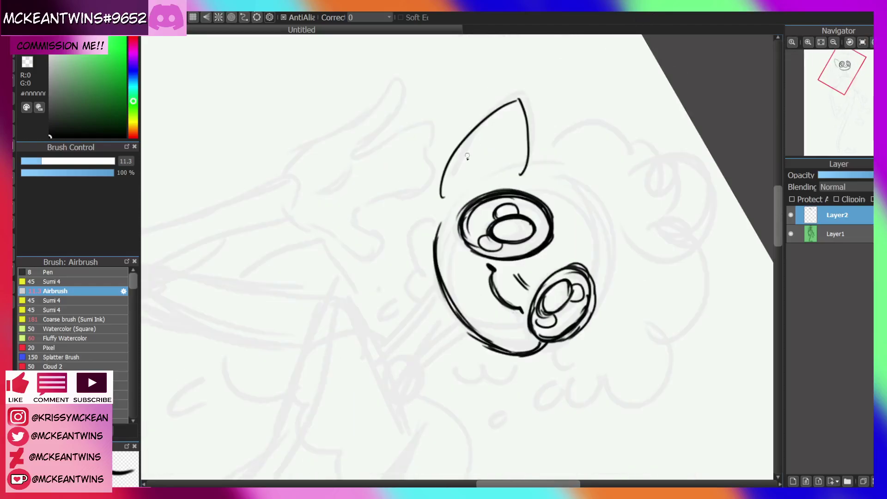
{"action": "mouse_move", "coordinate": [442, 192]}
{"action": "left_mouse_down"}
{"action": "mouse_move", "coordinate": [446, 169]}
{"action": "mouse_move", "coordinate": [449, 191]}
{"action": "mouse_move", "coordinate": [461, 145]}
{"action": "mouse_move", "coordinate": [447, 191]}
{"action": "mouse_move", "coordinate": [458, 155]}
{"action": "mouse_move", "coordinate": [494, 115]}
{"action": "left_mouse_up"}
{"action": "mouse_move", "coordinate": [463, 148]}
{"action": "left_mouse_down"}
{"action": "mouse_move", "coordinate": [519, 100]}
{"action": "mouse_move", "coordinate": [521, 180]}
{"action": "left_mouse_up"}
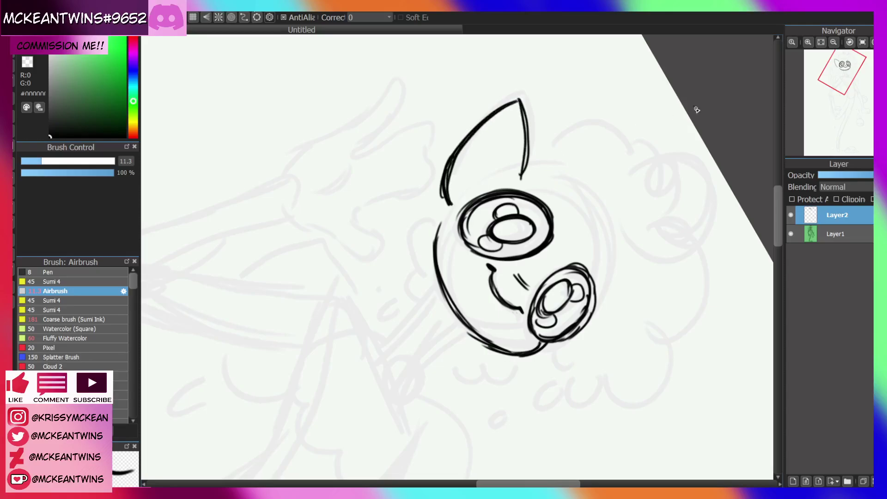
{"action": "left_click", "coordinate": [861, 42]}
{"action": "mouse_move", "coordinate": [570, 146]}
{"action": "left_mouse_down"}
{"action": "mouse_move", "coordinate": [602, 110]}
{"action": "mouse_move", "coordinate": [613, 151]}
{"action": "mouse_move", "coordinate": [608, 191]}
{"action": "mouse_move", "coordinate": [583, 224]}
{"action": "mouse_move", "coordinate": [579, 144]}
{"action": "left_mouse_up"}
{"action": "key", "text": "ctrl+z"}
{"action": "key", "text": "ctrl+z"}
{"action": "key", "text": "ctrl+z"}
{"action": "key", "text": "ctrl+z"}
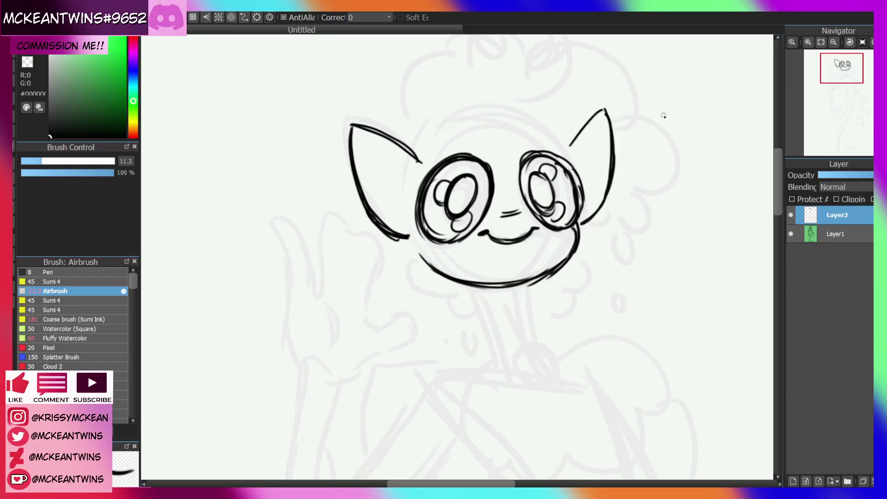
Ink the far pointed ear beside the smaller eye, redrawing its tip and thickening its outer edge
{"action": "mouse_move", "coordinate": [841, 72]}
{"action": "left_mouse_down"}
{"action": "mouse_move", "coordinate": [847, 77]}
{"action": "mouse_move", "coordinate": [840, 69]}
{"action": "left_mouse_up"}
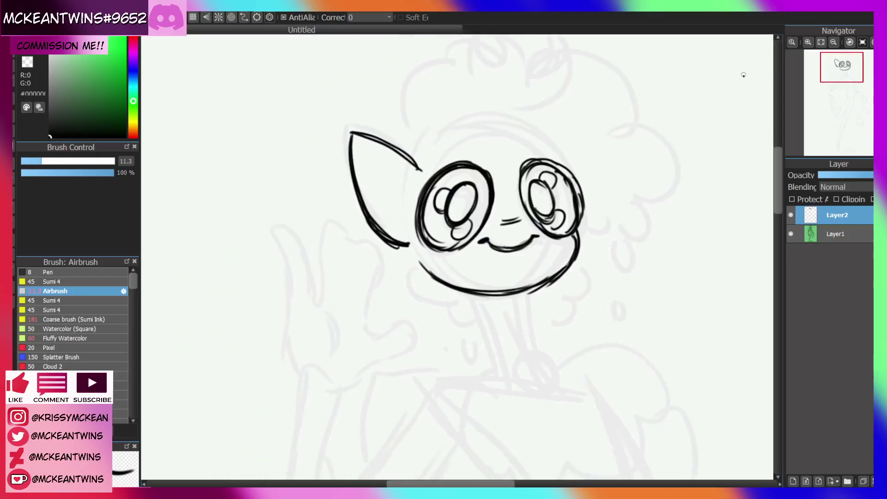
{"action": "mouse_move", "coordinate": [579, 232]}
{"action": "left_mouse_down"}
{"action": "mouse_move", "coordinate": [606, 162]}
{"action": "mouse_move", "coordinate": [602, 121]}
{"action": "mouse_move", "coordinate": [581, 125]}
{"action": "mouse_move", "coordinate": [601, 111]}
{"action": "left_mouse_up"}
{"action": "left_click_drag", "start_coordinate": [561, 134], "coordinate": [599, 204]}
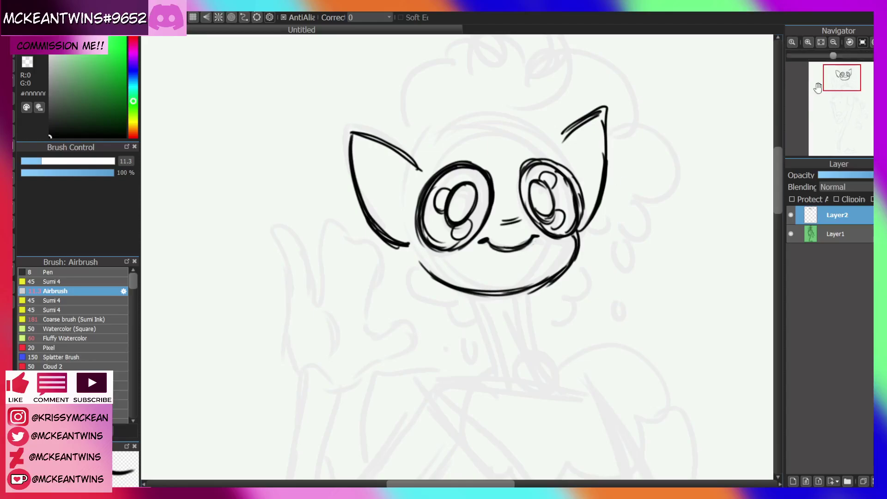
{"action": "key", "text": "ctrl+z"}
{"action": "left_click_drag", "start_coordinate": [595, 111], "coordinate": [604, 196]}
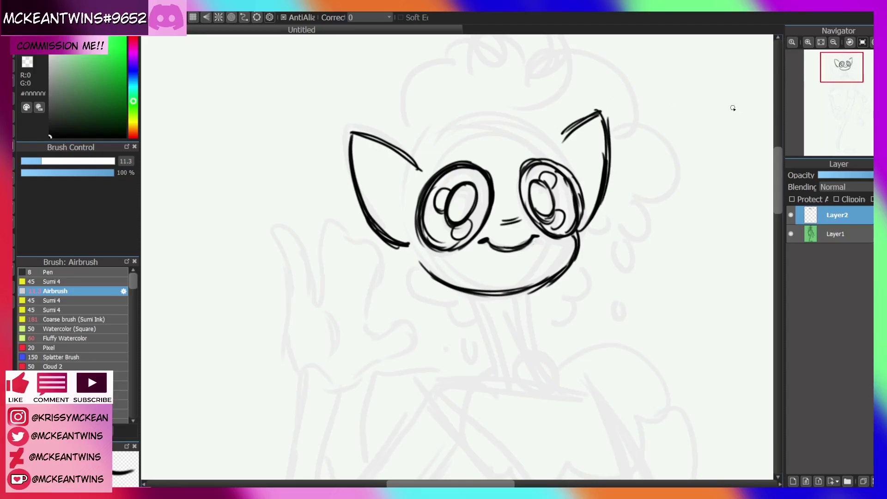
Ink a long teardrop-shaped drip hanging from the base of the near ear and extend the cheek line up to it
{"action": "left_click_drag", "start_coordinate": [394, 246], "coordinate": [400, 302]}
{"action": "key", "text": "ctrl+z"}
{"action": "left_click", "coordinate": [839, 74]}
{"action": "mouse_move", "coordinate": [433, 149]}
{"action": "left_mouse_down"}
{"action": "mouse_move", "coordinate": [437, 208]}
{"action": "mouse_move", "coordinate": [446, 182]}
{"action": "mouse_move", "coordinate": [439, 144]}
{"action": "mouse_move", "coordinate": [443, 183]}
{"action": "left_mouse_up"}
{"action": "left_click_drag", "start_coordinate": [433, 147], "coordinate": [446, 194]}
{"action": "left_click_drag", "start_coordinate": [839, 82], "coordinate": [842, 77]}
{"action": "left_click_drag", "start_coordinate": [398, 260], "coordinate": [427, 294]}
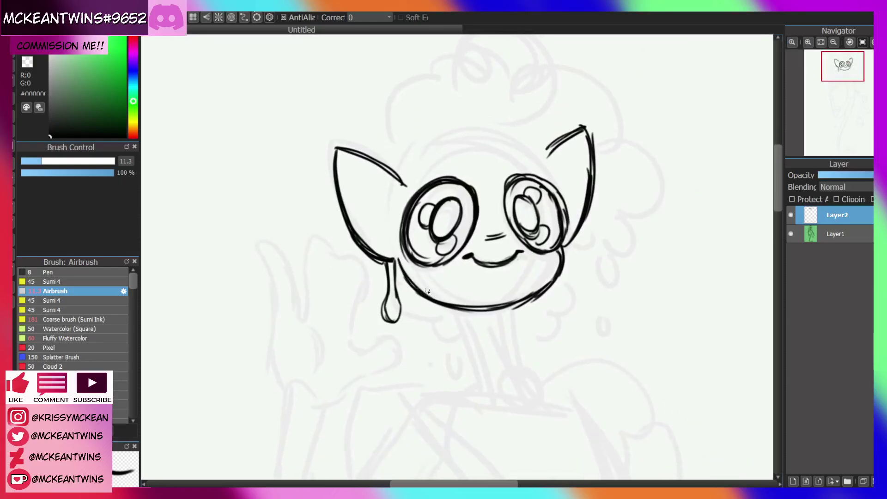
Add a short curved lower-lip line beneath the smile and check the head at a smaller zoom
{"action": "left_click_drag", "start_coordinate": [840, 81], "coordinate": [840, 83]}
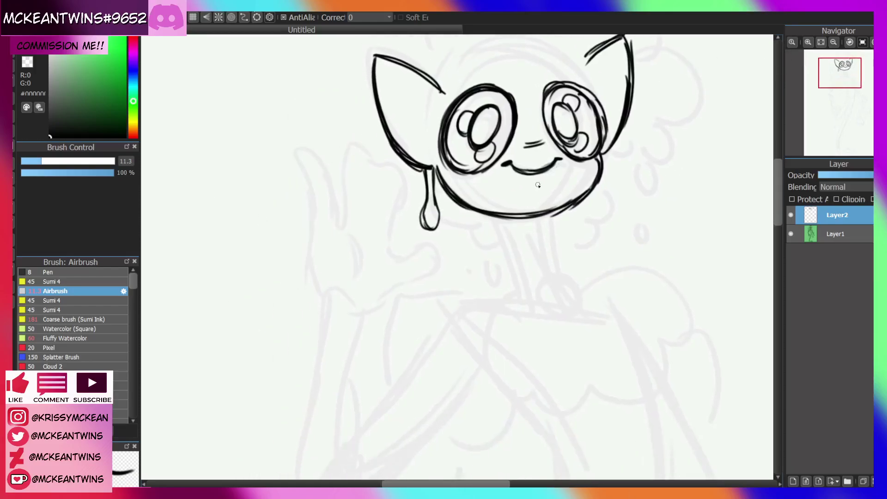
{"action": "left_click_drag", "start_coordinate": [526, 185], "coordinate": [548, 181]}
{"action": "left_click_drag", "start_coordinate": [840, 83], "coordinate": [842, 73]}
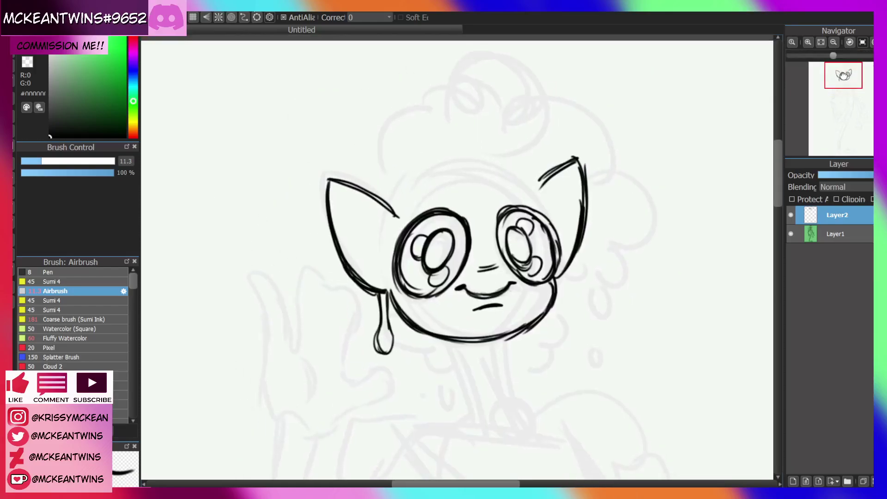
{"action": "left_click", "coordinate": [834, 42]}
{"action": "left_click", "coordinate": [834, 43]}
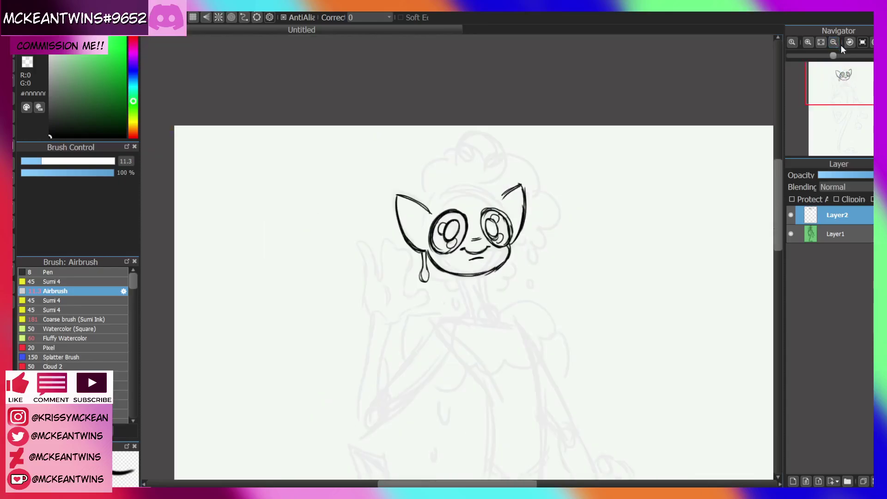
{"action": "left_click", "coordinate": [809, 42]}
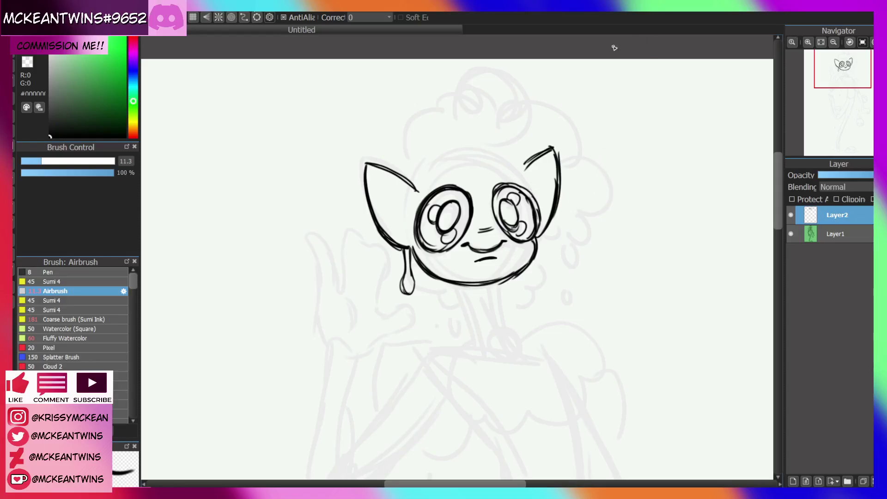
Ink the near side of the curly hair as rounded puffs rising from the ear to the top of the head
{"action": "left_click_drag", "start_coordinate": [413, 186], "coordinate": [421, 162]}
{"action": "left_click_drag", "start_coordinate": [486, 144], "coordinate": [522, 135]}
{"action": "left_click_drag", "start_coordinate": [846, 73], "coordinate": [845, 69]}
{"action": "key", "text": "ctrl+z"}
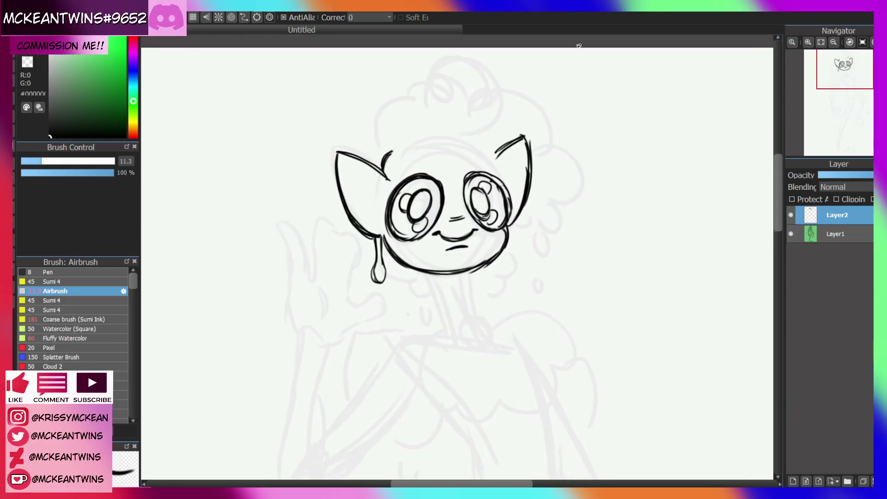
{"action": "mouse_move", "coordinate": [391, 151]}
{"action": "left_mouse_down"}
{"action": "mouse_move", "coordinate": [377, 147]}
{"action": "mouse_move", "coordinate": [416, 97]}
{"action": "left_mouse_up"}
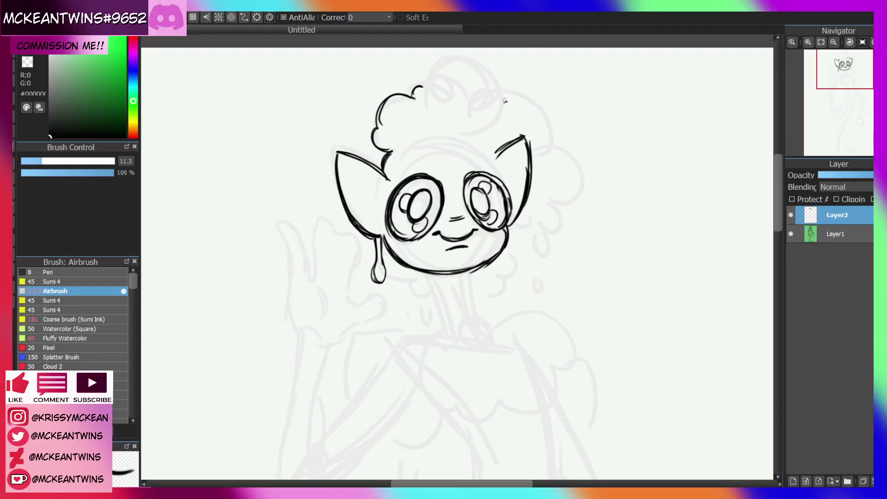
Ink the large round ball on top of the head, redoing its outline until it forms a clean circle
{"action": "left_click_drag", "start_coordinate": [504, 99], "coordinate": [434, 113]}
{"action": "key", "text": "ctrl+z"}
{"action": "mouse_move", "coordinate": [502, 88]}
{"action": "left_mouse_down"}
{"action": "mouse_move", "coordinate": [432, 112]}
{"action": "mouse_move", "coordinate": [502, 97]}
{"action": "mouse_move", "coordinate": [480, 131]}
{"action": "mouse_move", "coordinate": [496, 71]}
{"action": "mouse_move", "coordinate": [434, 98]}
{"action": "left_mouse_up"}
{"action": "mouse_move", "coordinate": [464, 62]}
{"action": "left_mouse_down"}
{"action": "mouse_move", "coordinate": [432, 116]}
{"action": "mouse_move", "coordinate": [441, 123]}
{"action": "left_mouse_up"}
{"action": "left_click", "coordinate": [807, 42]}
{"action": "left_click_drag", "start_coordinate": [837, 74], "coordinate": [834, 69]}
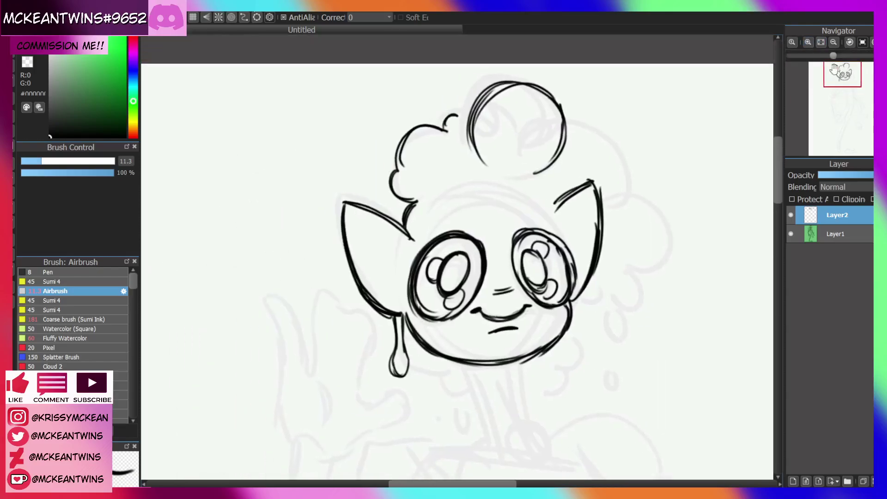
{"action": "mouse_move", "coordinate": [464, 142]}
{"action": "left_mouse_down"}
{"action": "mouse_move", "coordinate": [454, 173]}
{"action": "mouse_move", "coordinate": [480, 199]}
{"action": "left_mouse_up"}
{"action": "key", "text": "ctrl+z"}
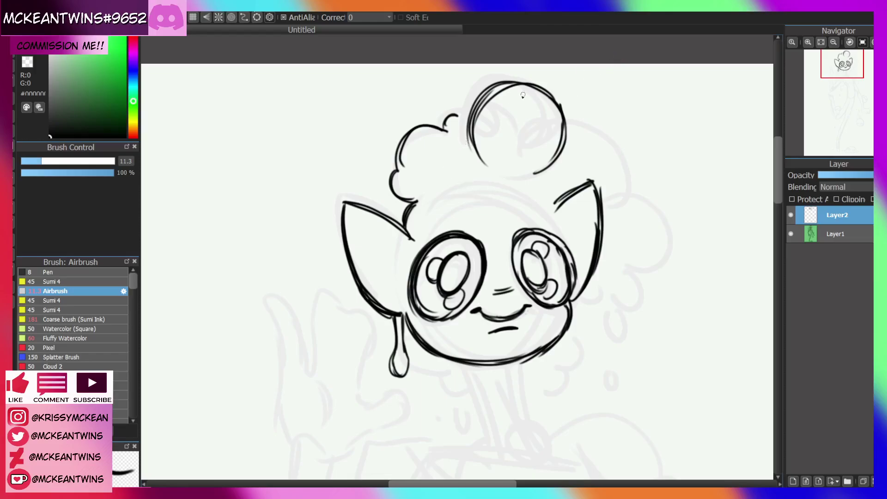
Ink small hair tufts beside the ball and wavy slime drips running from beneath it down the forehead
{"action": "left_click_drag", "start_coordinate": [455, 138], "coordinate": [438, 161]}
{"action": "mouse_move", "coordinate": [456, 163]}
{"action": "left_mouse_down"}
{"action": "mouse_move", "coordinate": [469, 165]}
{"action": "mouse_move", "coordinate": [455, 140]}
{"action": "left_mouse_up"}
{"action": "mouse_move", "coordinate": [476, 171]}
{"action": "left_mouse_down"}
{"action": "mouse_move", "coordinate": [495, 194]}
{"action": "mouse_move", "coordinate": [495, 229]}
{"action": "mouse_move", "coordinate": [505, 209]}
{"action": "mouse_move", "coordinate": [505, 220]}
{"action": "mouse_move", "coordinate": [481, 169]}
{"action": "left_mouse_up"}
{"action": "mouse_move", "coordinate": [507, 206]}
{"action": "left_mouse_down"}
{"action": "mouse_move", "coordinate": [516, 235]}
{"action": "mouse_move", "coordinate": [533, 205]}
{"action": "mouse_move", "coordinate": [545, 205]}
{"action": "mouse_move", "coordinate": [552, 168]}
{"action": "mouse_move", "coordinate": [544, 203]}
{"action": "left_mouse_up"}
{"action": "mouse_move", "coordinate": [842, 66]}
{"action": "left_mouse_down"}
{"action": "mouse_move", "coordinate": [842, 77]}
{"action": "mouse_move", "coordinate": [841, 68]}
{"action": "left_mouse_up"}
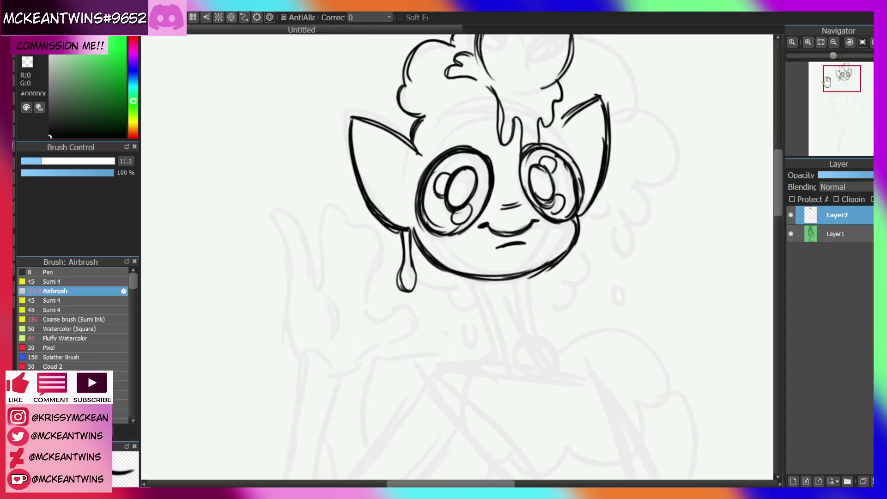
Add thin muzzle curves around the mouth, a small oval drop on each cheek and the near ear's inner fold
{"action": "mouse_move", "coordinate": [460, 233]}
{"action": "left_mouse_down"}
{"action": "mouse_move", "coordinate": [532, 243]}
{"action": "mouse_move", "coordinate": [568, 220]}
{"action": "left_mouse_up"}
{"action": "left_click_drag", "start_coordinate": [841, 78], "coordinate": [842, 74]}
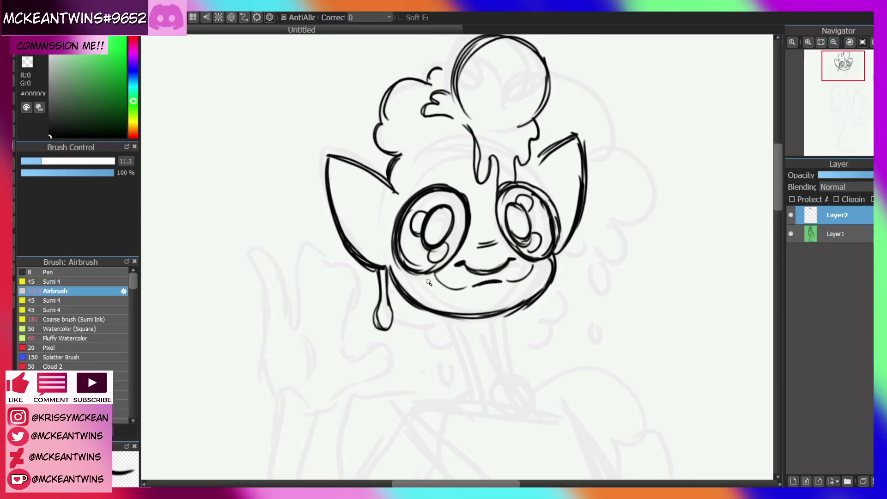
{"action": "left_click_drag", "start_coordinate": [429, 282], "coordinate": [428, 281]}
{"action": "left_click_drag", "start_coordinate": [538, 273], "coordinate": [549, 254]}
{"action": "mouse_move", "coordinate": [385, 233]}
{"action": "left_mouse_down"}
{"action": "mouse_move", "coordinate": [351, 211]}
{"action": "mouse_move", "coordinate": [345, 185]}
{"action": "left_mouse_up"}
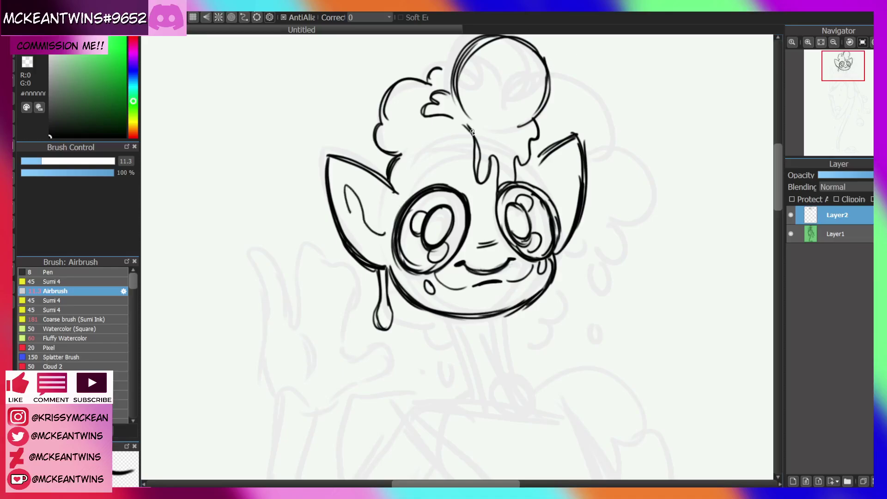
{"action": "mouse_move", "coordinate": [412, 199]}
{"action": "left_mouse_down"}
{"action": "mouse_move", "coordinate": [404, 179]}
{"action": "mouse_move", "coordinate": [417, 163]}
{"action": "mouse_move", "coordinate": [414, 145]}
{"action": "mouse_move", "coordinate": [393, 137]}
{"action": "mouse_move", "coordinate": [422, 96]}
{"action": "left_mouse_up"}
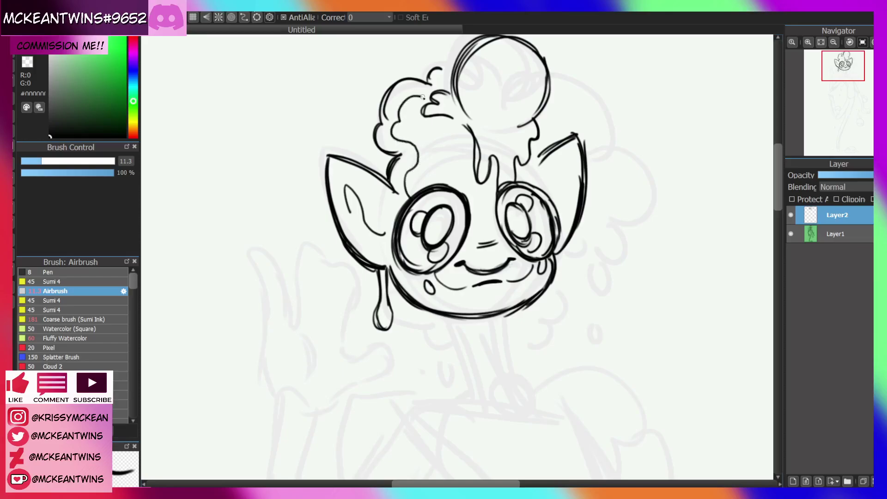
{"action": "key", "text": "ctrl+z"}
{"action": "mouse_move", "coordinate": [413, 196]}
{"action": "left_mouse_down"}
{"action": "mouse_move", "coordinate": [420, 143]}
{"action": "mouse_move", "coordinate": [473, 159]}
{"action": "left_mouse_up"}
{"action": "key", "text": "ctrl+z"}
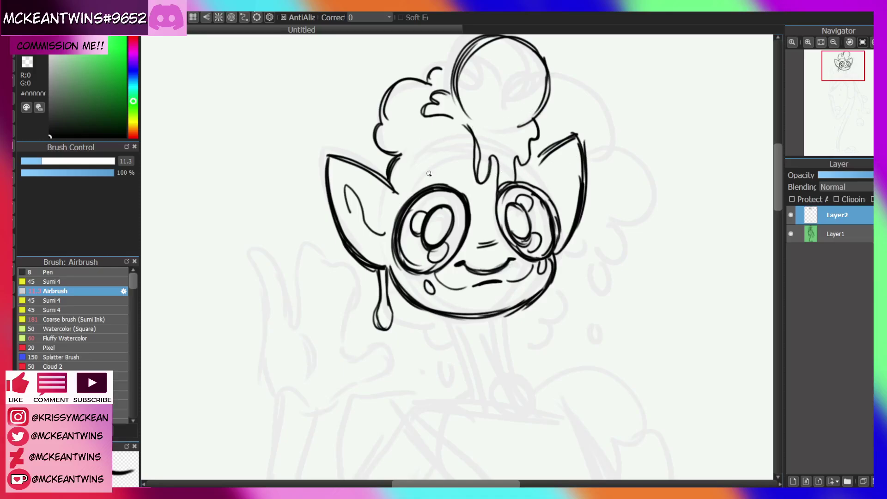
Ink the curved hairline across the forehead to the drips and an inner curl contour in the near hair puff
{"action": "mouse_move", "coordinate": [418, 196]}
{"action": "left_mouse_down"}
{"action": "mouse_move", "coordinate": [410, 172]}
{"action": "mouse_move", "coordinate": [423, 157]}
{"action": "mouse_move", "coordinate": [463, 148]}
{"action": "mouse_move", "coordinate": [472, 188]}
{"action": "mouse_move", "coordinate": [499, 197]}
{"action": "left_mouse_up"}
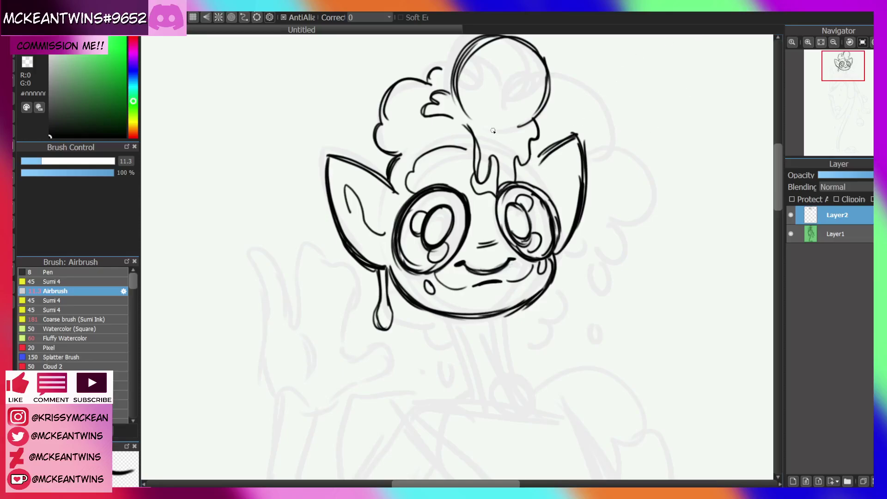
{"action": "mouse_move", "coordinate": [395, 127]}
{"action": "left_mouse_down"}
{"action": "mouse_move", "coordinate": [406, 141]}
{"action": "mouse_move", "coordinate": [438, 127]}
{"action": "mouse_move", "coordinate": [408, 96]}
{"action": "mouse_move", "coordinate": [425, 95]}
{"action": "left_mouse_up"}
{"action": "left_click_drag", "start_coordinate": [848, 69], "coordinate": [846, 64]}
Ink the ball's face with two bold oval eyes with round highlights, and redraw its tiny smile
{"action": "mouse_move", "coordinate": [397, 92]}
{"action": "left_mouse_down"}
{"action": "mouse_move", "coordinate": [410, 87]}
{"action": "mouse_move", "coordinate": [434, 126]}
{"action": "mouse_move", "coordinate": [489, 111]}
{"action": "mouse_move", "coordinate": [469, 129]}
{"action": "mouse_move", "coordinate": [483, 129]}
{"action": "left_mouse_up"}
{"action": "mouse_move", "coordinate": [439, 104]}
{"action": "left_mouse_down"}
{"action": "mouse_move", "coordinate": [433, 124]}
{"action": "mouse_move", "coordinate": [442, 121]}
{"action": "left_mouse_up"}
{"action": "mouse_move", "coordinate": [485, 111]}
{"action": "left_mouse_down"}
{"action": "mouse_move", "coordinate": [470, 128]}
{"action": "mouse_move", "coordinate": [483, 116]}
{"action": "left_mouse_up"}
{"action": "mouse_move", "coordinate": [434, 113]}
{"action": "left_mouse_down"}
{"action": "mouse_move", "coordinate": [423, 121]}
{"action": "mouse_move", "coordinate": [476, 107]}
{"action": "mouse_move", "coordinate": [484, 128]}
{"action": "left_mouse_up"}
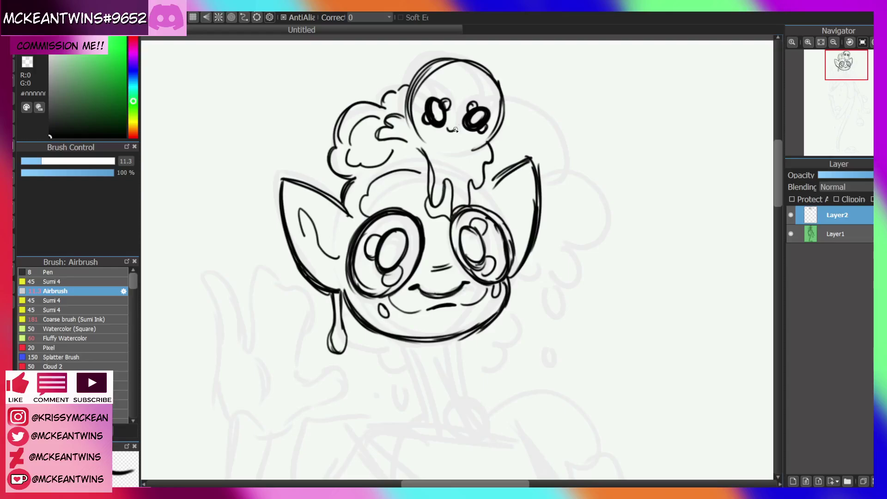
{"action": "key", "text": "ctrl+z"}
{"action": "left_click_drag", "start_coordinate": [446, 130], "coordinate": [459, 131]}
{"action": "left_click_drag", "start_coordinate": [846, 66], "coordinate": [845, 63]}
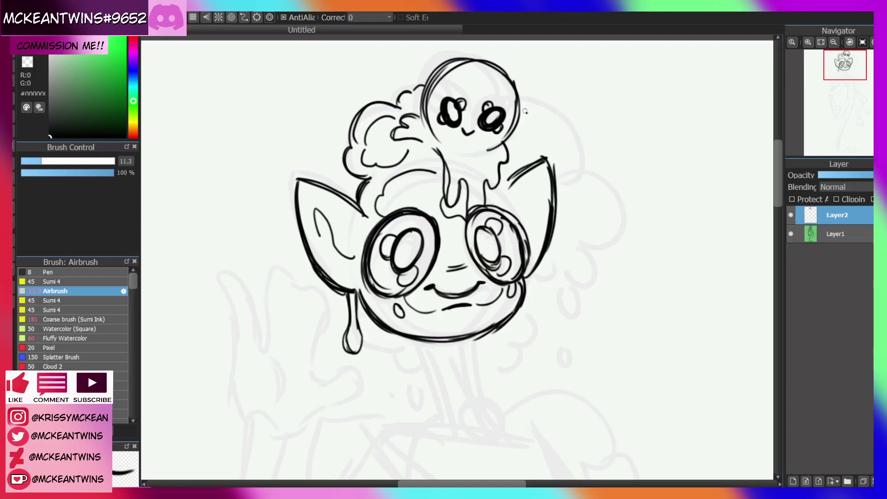
Add small curved strokes along both lower sides of the ball
{"action": "mouse_move", "coordinate": [841, 98]}
{"action": "left_mouse_down"}
{"action": "mouse_move", "coordinate": [841, 125]}
{"action": "mouse_move", "coordinate": [844, 65]}
{"action": "left_mouse_up"}
{"action": "mouse_move", "coordinate": [470, 151]}
{"action": "left_mouse_down"}
{"action": "mouse_move", "coordinate": [481, 159]}
{"action": "mouse_move", "coordinate": [494, 149]}
{"action": "left_mouse_up"}
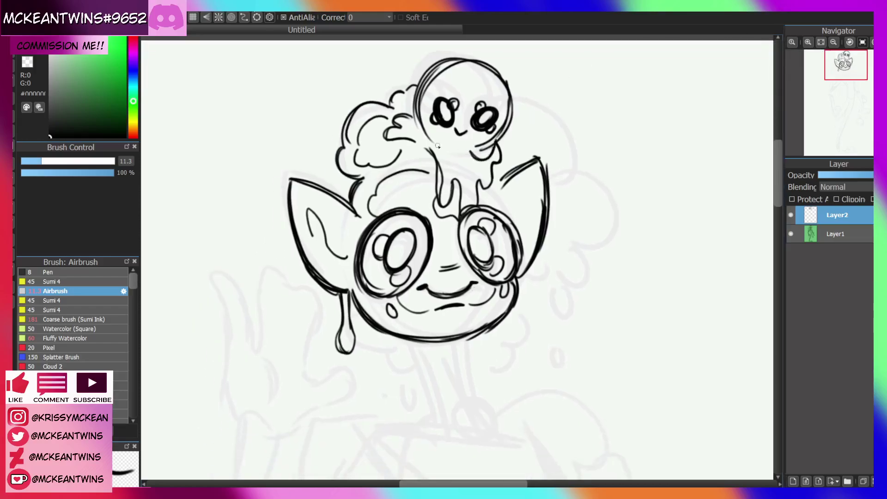
{"action": "mouse_move", "coordinate": [417, 119]}
{"action": "left_mouse_down"}
{"action": "mouse_move", "coordinate": [416, 135]}
{"action": "mouse_move", "coordinate": [430, 132]}
{"action": "left_mouse_up"}
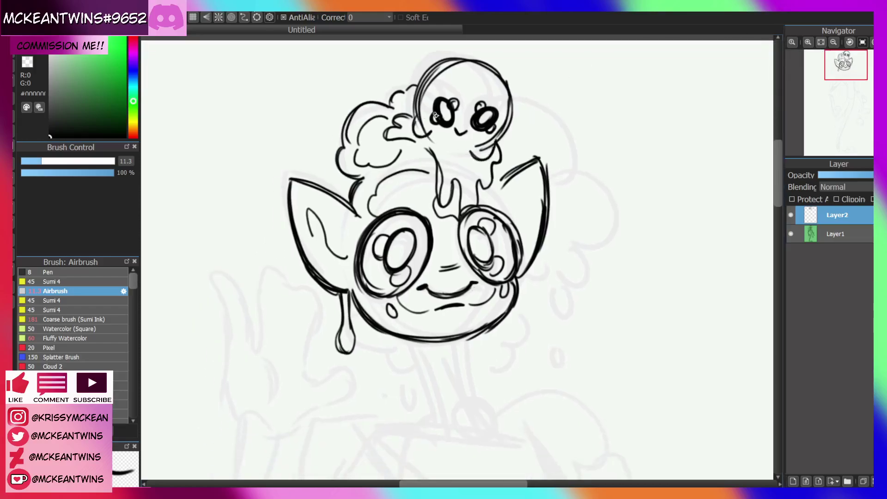
Ink the far side of the hair as two large rounded puffs behind the ear, ending in small curls
{"action": "left_click", "coordinate": [833, 42]}
{"action": "left_click_drag", "start_coordinate": [845, 74], "coordinate": [845, 78]}
{"action": "mouse_move", "coordinate": [504, 115]}
{"action": "left_mouse_down"}
{"action": "mouse_move", "coordinate": [548, 149]}
{"action": "mouse_move", "coordinate": [513, 110]}
{"action": "mouse_move", "coordinate": [537, 123]}
{"action": "mouse_move", "coordinate": [544, 163]}
{"action": "left_mouse_up"}
{"action": "left_click_drag", "start_coordinate": [853, 78], "coordinate": [852, 83]}
{"action": "mouse_move", "coordinate": [550, 112]}
{"action": "left_mouse_down"}
{"action": "mouse_move", "coordinate": [577, 123]}
{"action": "mouse_move", "coordinate": [553, 185]}
{"action": "mouse_move", "coordinate": [530, 187]}
{"action": "mouse_move", "coordinate": [517, 205]}
{"action": "mouse_move", "coordinate": [524, 218]}
{"action": "mouse_move", "coordinate": [566, 178]}
{"action": "left_mouse_up"}
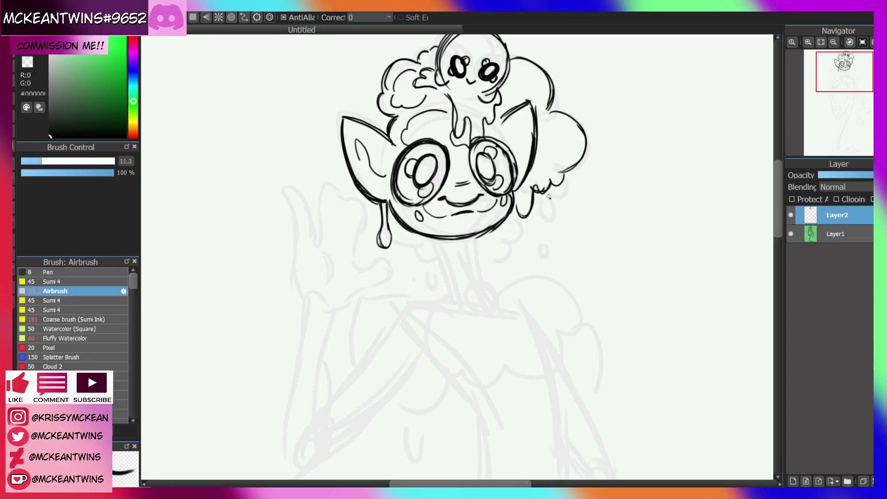
Ink hanging drips and loose droplets below the far hair, with small curls under the far side of the jaw
{"action": "mouse_move", "coordinate": [537, 207]}
{"action": "left_mouse_down"}
{"action": "mouse_move", "coordinate": [539, 240]}
{"action": "mouse_move", "coordinate": [541, 209]}
{"action": "left_mouse_up"}
{"action": "left_click_drag", "start_coordinate": [539, 259], "coordinate": [539, 251]}
{"action": "mouse_move", "coordinate": [522, 207]}
{"action": "left_mouse_down"}
{"action": "mouse_move", "coordinate": [514, 234]}
{"action": "mouse_move", "coordinate": [518, 222]}
{"action": "mouse_move", "coordinate": [486, 256]}
{"action": "mouse_move", "coordinate": [487, 268]}
{"action": "mouse_move", "coordinate": [481, 262]}
{"action": "mouse_move", "coordinate": [506, 241]}
{"action": "mouse_move", "coordinate": [509, 261]}
{"action": "mouse_move", "coordinate": [517, 244]}
{"action": "left_mouse_up"}
{"action": "left_click_drag", "start_coordinate": [517, 275], "coordinate": [518, 261]}
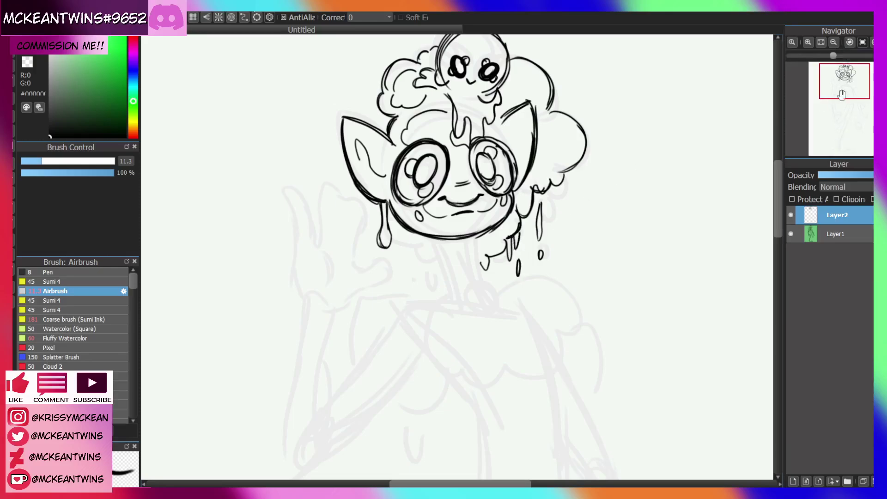
Redraw a drip under the far hair puff and ink the curls running from the near ear to below the chin
{"action": "left_click_drag", "start_coordinate": [847, 77], "coordinate": [839, 72]}
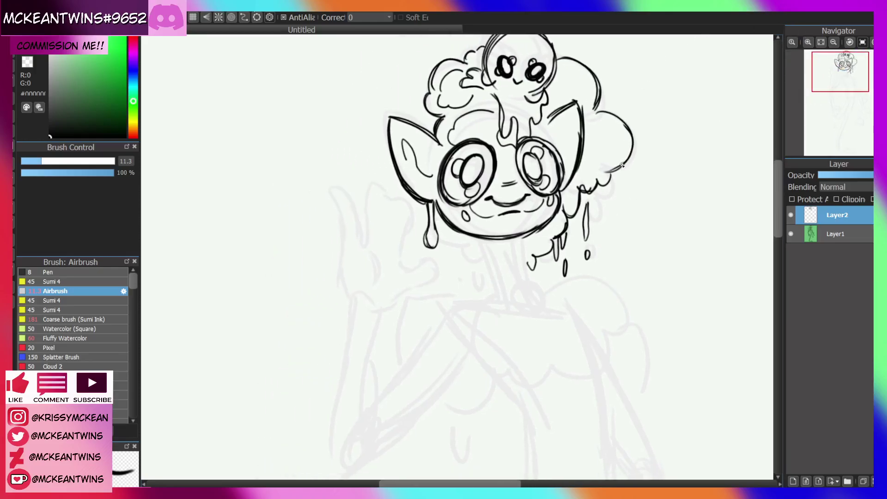
{"action": "left_click_drag", "start_coordinate": [620, 188], "coordinate": [622, 172]}
{"action": "key", "text": "ctrl+z"}
{"action": "mouse_move", "coordinate": [620, 167]}
{"action": "left_mouse_down"}
{"action": "mouse_move", "coordinate": [618, 188]}
{"action": "mouse_move", "coordinate": [617, 171]}
{"action": "left_mouse_up"}
{"action": "mouse_move", "coordinate": [427, 205]}
{"action": "left_mouse_down"}
{"action": "mouse_move", "coordinate": [445, 221]}
{"action": "mouse_move", "coordinate": [440, 234]}
{"action": "mouse_move", "coordinate": [466, 243]}
{"action": "mouse_move", "coordinate": [479, 261]}
{"action": "left_mouse_up"}
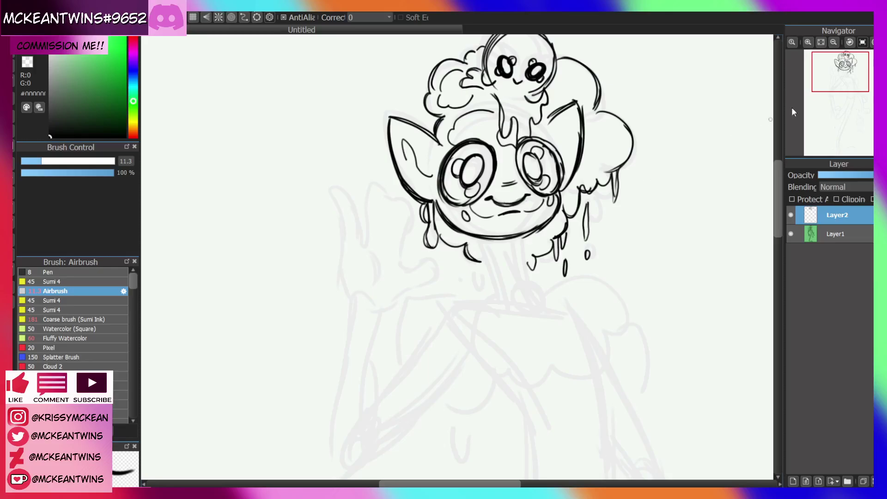
Add inner contour lines to the far hair puffs and small bubbles between the far ear and the drips
{"action": "left_click_drag", "start_coordinate": [841, 82], "coordinate": [843, 71]}
{"action": "mouse_move", "coordinate": [526, 90]}
{"action": "left_mouse_down"}
{"action": "mouse_move", "coordinate": [547, 91]}
{"action": "mouse_move", "coordinate": [559, 145]}
{"action": "mouse_move", "coordinate": [582, 150]}
{"action": "mouse_move", "coordinate": [567, 179]}
{"action": "left_mouse_up"}
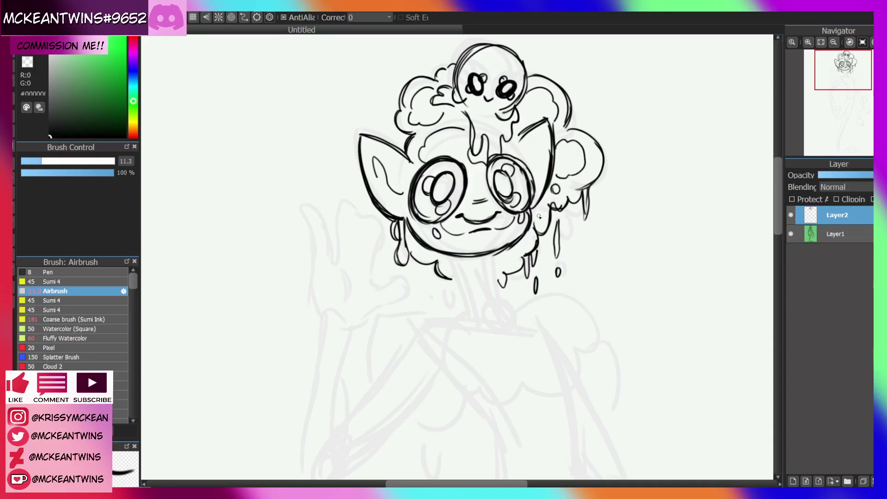
{"action": "left_click_drag", "start_coordinate": [844, 86], "coordinate": [842, 77]}
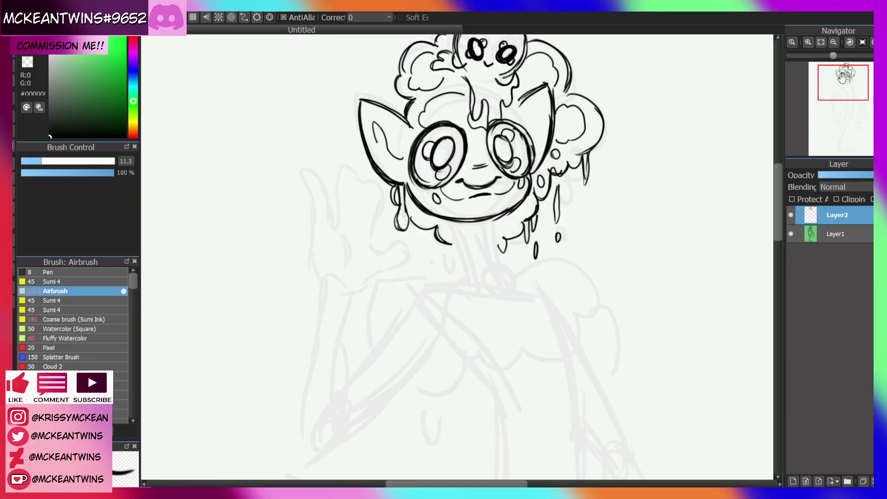
Draw an oval eyebrow spot above each eye and fill both with dark strokes
{"action": "mouse_move", "coordinate": [439, 98]}
{"action": "left_mouse_down"}
{"action": "mouse_move", "coordinate": [434, 110]}
{"action": "mouse_move", "coordinate": [435, 100]}
{"action": "left_mouse_up"}
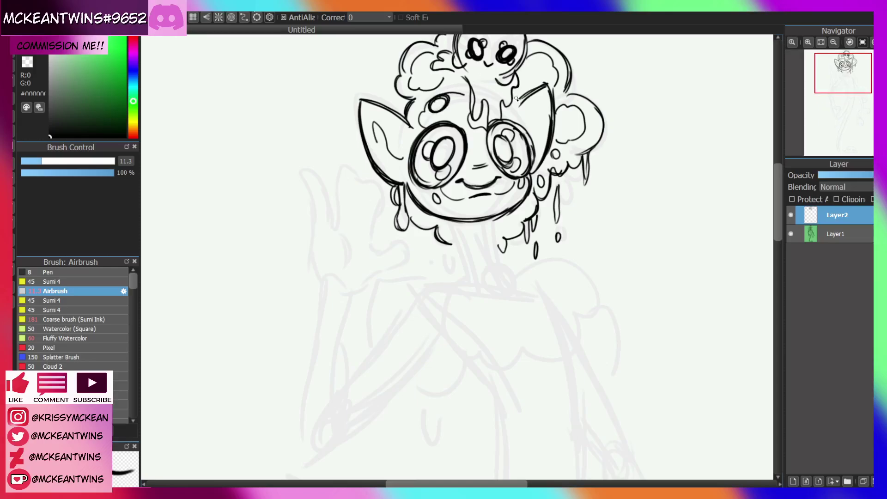
{"action": "mouse_move", "coordinate": [508, 96]}
{"action": "left_mouse_down"}
{"action": "mouse_move", "coordinate": [509, 107]}
{"action": "mouse_move", "coordinate": [500, 94]}
{"action": "mouse_move", "coordinate": [493, 101]}
{"action": "mouse_move", "coordinate": [500, 91]}
{"action": "mouse_move", "coordinate": [495, 103]}
{"action": "mouse_move", "coordinate": [508, 99]}
{"action": "left_mouse_up"}
{"action": "key", "text": "ctrl+z"}
{"action": "mouse_move", "coordinate": [435, 103]}
{"action": "left_mouse_down"}
{"action": "mouse_move", "coordinate": [441, 109]}
{"action": "mouse_move", "coordinate": [445, 98]}
{"action": "left_mouse_up"}
{"action": "mouse_move", "coordinate": [798, 76]}
{"action": "left_mouse_down"}
{"action": "mouse_move", "coordinate": [798, 88]}
{"action": "mouse_move", "coordinate": [796, 79]}
{"action": "left_mouse_up"}
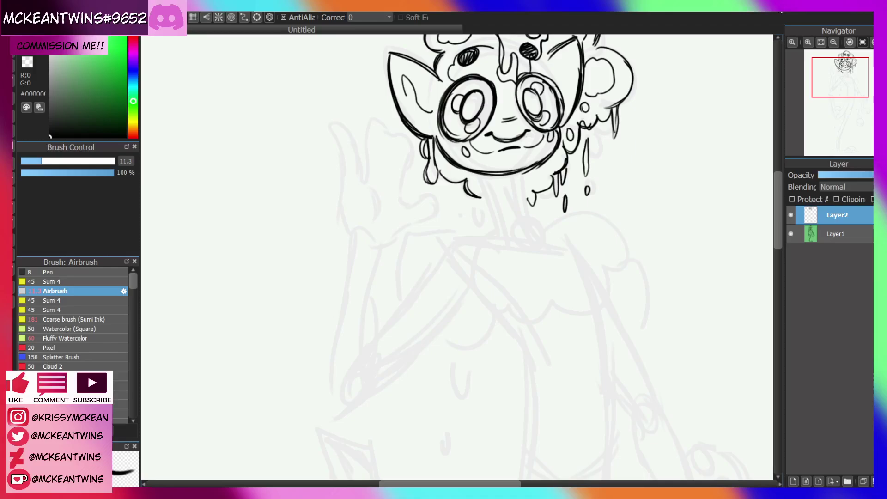
Ink both sides of the neck below the chin and darken the small shadow where it meets the jaw
{"action": "left_click_drag", "start_coordinate": [484, 175], "coordinate": [498, 219]}
{"action": "left_click_drag", "start_coordinate": [518, 172], "coordinate": [529, 216]}
{"action": "left_click_drag", "start_coordinate": [842, 88], "coordinate": [842, 86]}
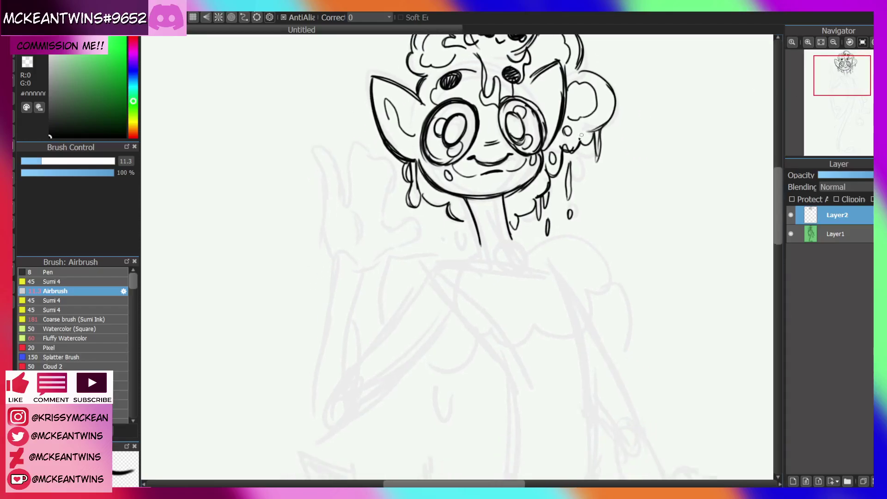
{"action": "mouse_move", "coordinate": [475, 200]}
{"action": "left_mouse_down"}
{"action": "mouse_move", "coordinate": [501, 200]}
{"action": "mouse_move", "coordinate": [482, 201]}
{"action": "mouse_move", "coordinate": [495, 196]}
{"action": "left_mouse_up"}
{"action": "left_click_drag", "start_coordinate": [837, 88], "coordinate": [827, 79]}
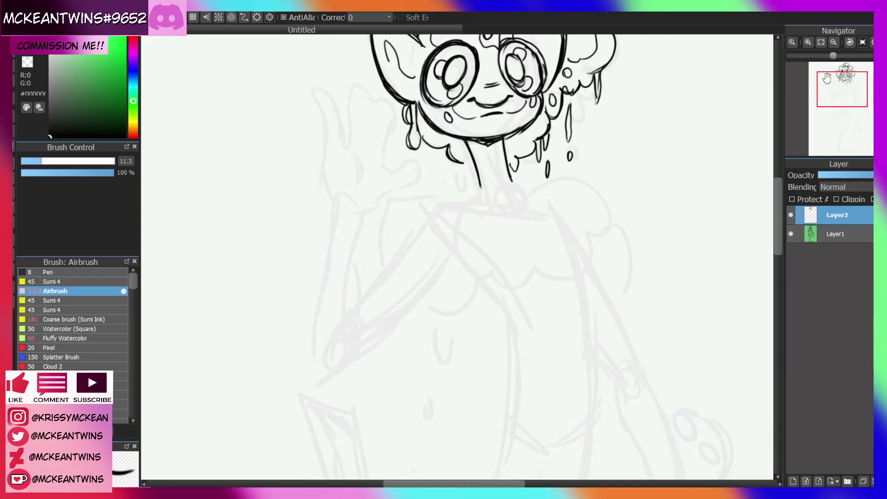
Ink a round brooch with an inner ring and a smiling face at the base of the neck
{"action": "mouse_move", "coordinate": [517, 185]}
{"action": "left_mouse_down"}
{"action": "mouse_move", "coordinate": [503, 210]}
{"action": "mouse_move", "coordinate": [535, 199]}
{"action": "mouse_move", "coordinate": [517, 185]}
{"action": "mouse_move", "coordinate": [535, 212]}
{"action": "left_mouse_up"}
{"action": "left_click_drag", "start_coordinate": [841, 88], "coordinate": [842, 84]}
{"action": "left_click_drag", "start_coordinate": [517, 250], "coordinate": [513, 272]}
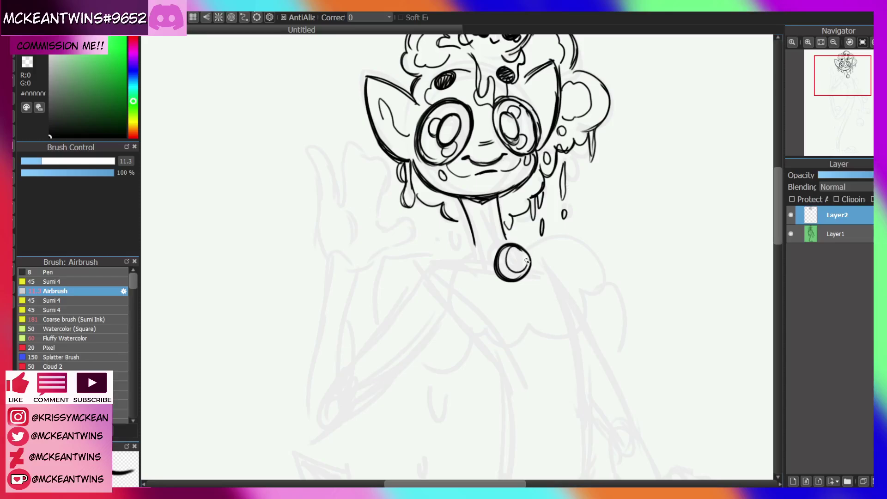
{"action": "left_click_drag", "start_coordinate": [846, 80], "coordinate": [844, 85]}
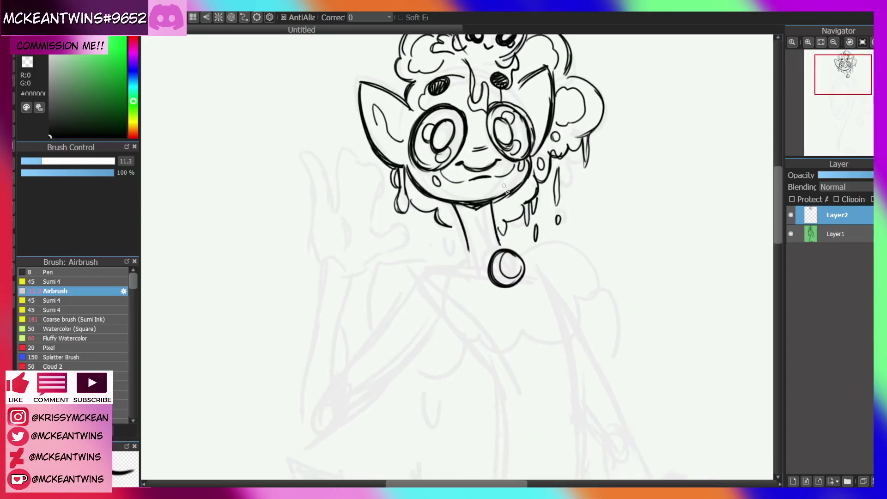
{"action": "key", "text": "ctrl+z"}
{"action": "mouse_move", "coordinate": [513, 254]}
{"action": "left_mouse_down"}
{"action": "mouse_move", "coordinate": [499, 272]}
{"action": "mouse_move", "coordinate": [511, 282]}
{"action": "left_mouse_up"}
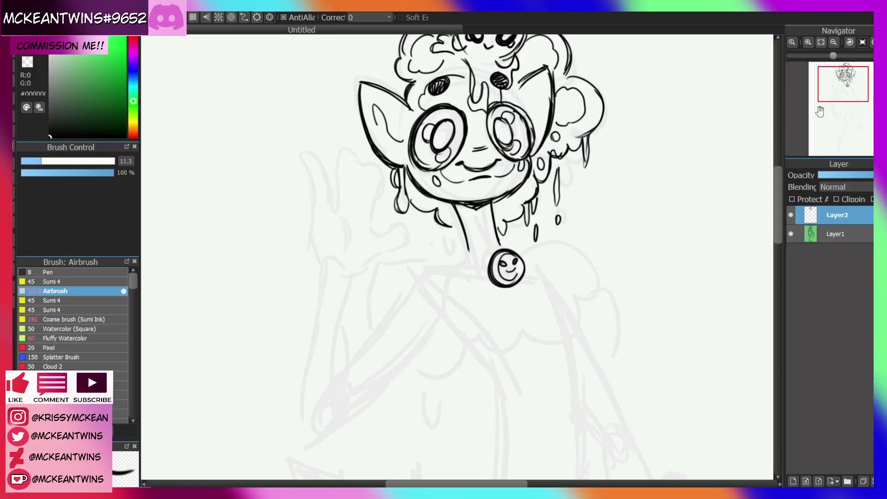
{"action": "mouse_move", "coordinate": [851, 85]}
{"action": "left_mouse_down"}
{"action": "mouse_move", "coordinate": [842, 93]}
{"action": "mouse_move", "coordinate": [843, 81]}
{"action": "left_mouse_up"}
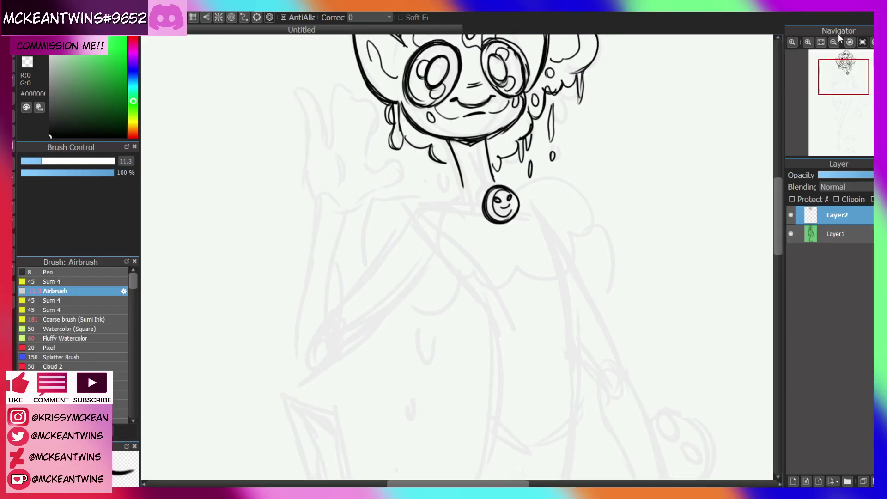
Ink a scalloped shadow line under the chin and extend the neck contours with short detail strokes
{"action": "mouse_move", "coordinate": [464, 154]}
{"action": "left_mouse_down"}
{"action": "mouse_move", "coordinate": [484, 153]}
{"action": "mouse_move", "coordinate": [488, 187]}
{"action": "mouse_move", "coordinate": [490, 173]}
{"action": "left_mouse_up"}
{"action": "mouse_move", "coordinate": [445, 138]}
{"action": "left_mouse_down"}
{"action": "mouse_move", "coordinate": [483, 151]}
{"action": "mouse_move", "coordinate": [499, 135]}
{"action": "left_mouse_up"}
{"action": "left_click", "coordinate": [843, 76]}
{"action": "left_click_drag", "start_coordinate": [843, 76], "coordinate": [841, 92]}
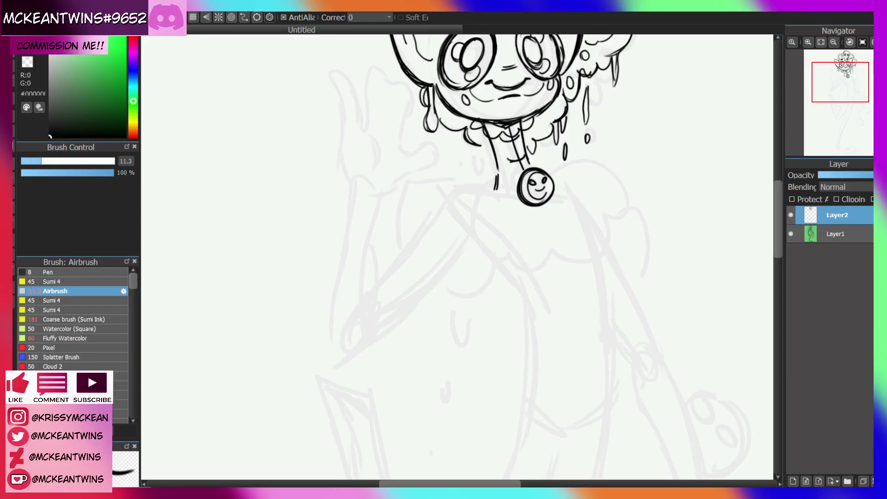
Outline a flared jabot with a scalloped lower edge hanging from the brooch
{"action": "left_click_drag", "start_coordinate": [457, 256], "coordinate": [485, 303]}
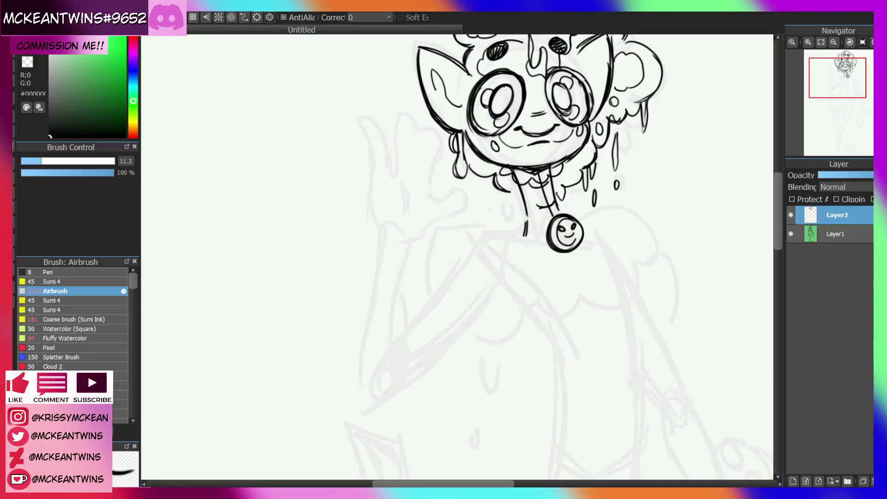
{"action": "mouse_move", "coordinate": [627, 227]}
{"action": "left_mouse_down"}
{"action": "mouse_move", "coordinate": [617, 165]}
{"action": "mouse_move", "coordinate": [598, 135]}
{"action": "left_mouse_up"}
{"action": "left_click_drag", "start_coordinate": [525, 162], "coordinate": [565, 203]}
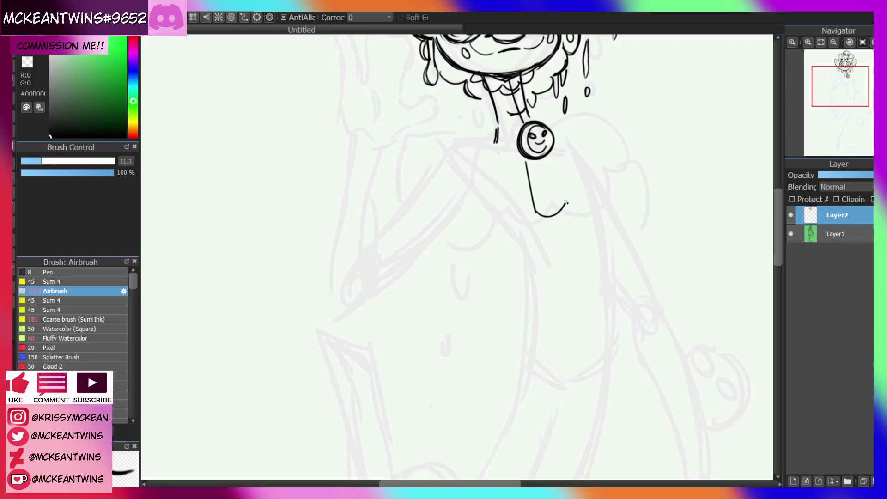
{"action": "mouse_move", "coordinate": [568, 140]}
{"action": "left_mouse_down"}
{"action": "mouse_move", "coordinate": [612, 149]}
{"action": "mouse_move", "coordinate": [570, 204]}
{"action": "left_mouse_up"}
{"action": "left_click", "coordinate": [844, 84]}
{"action": "left_click_drag", "start_coordinate": [843, 85], "coordinate": [843, 91]}
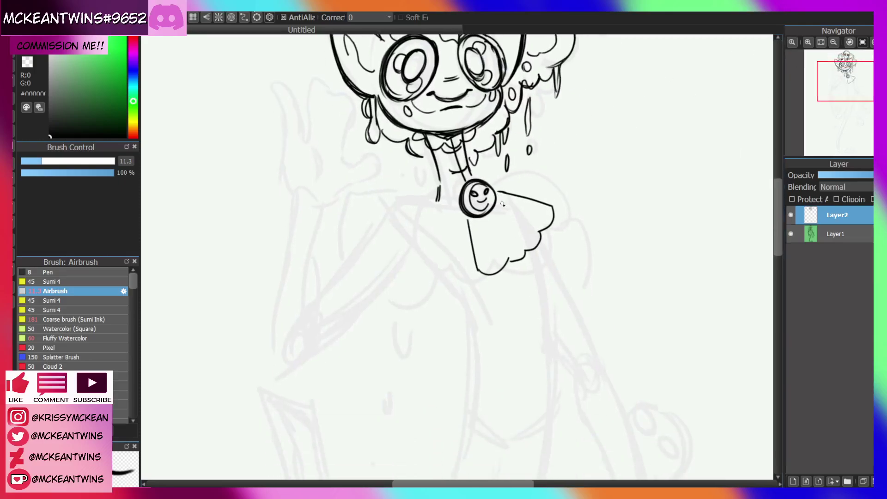
Add fold lines below the brooch and a wavy trim line following the jabot's scalloped hem
{"action": "mouse_move", "coordinate": [499, 197]}
{"action": "left_mouse_down"}
{"action": "mouse_move", "coordinate": [519, 213]}
{"action": "mouse_move", "coordinate": [505, 228]}
{"action": "left_mouse_up"}
{"action": "left_click_drag", "start_coordinate": [483, 219], "coordinate": [488, 234]}
{"action": "mouse_move", "coordinate": [478, 271]}
{"action": "left_mouse_down"}
{"action": "mouse_move", "coordinate": [521, 259]}
{"action": "mouse_move", "coordinate": [550, 210]}
{"action": "mouse_move", "coordinate": [526, 250]}
{"action": "mouse_move", "coordinate": [479, 269]}
{"action": "mouse_move", "coordinate": [526, 238]}
{"action": "mouse_move", "coordinate": [553, 203]}
{"action": "left_mouse_up"}
{"action": "left_click_drag", "start_coordinate": [850, 81], "coordinate": [840, 92]}
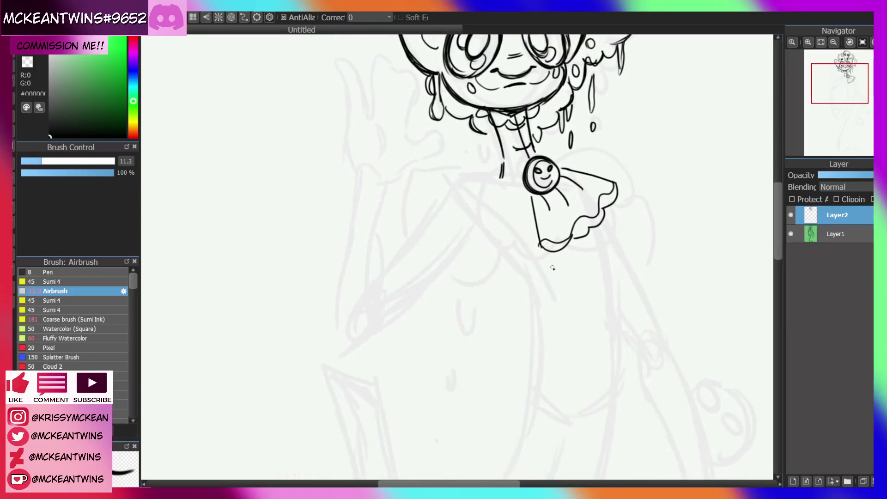
{"action": "mouse_move", "coordinate": [541, 229]}
{"action": "left_mouse_down"}
{"action": "mouse_move", "coordinate": [561, 224]}
{"action": "mouse_move", "coordinate": [619, 170]}
{"action": "left_mouse_up"}
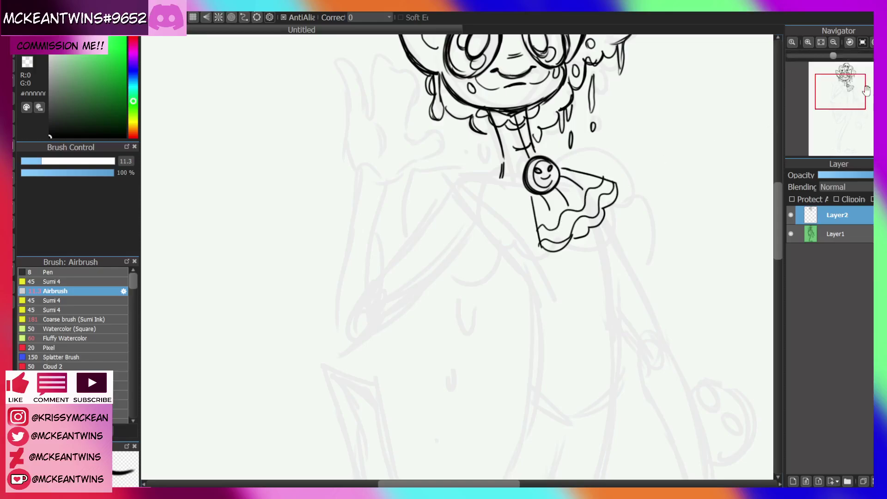
{"action": "left_click_drag", "start_coordinate": [839, 82], "coordinate": [842, 93]}
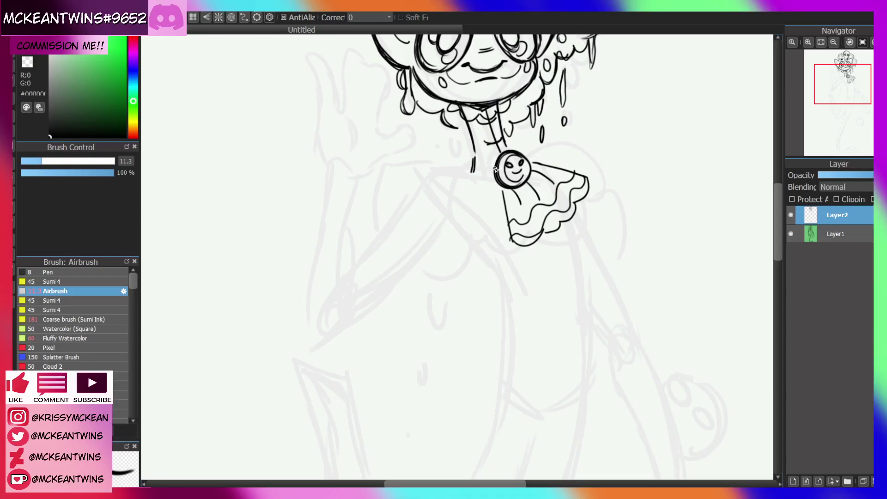
Ink the collar band around the base of the neck, joining it to the brooch
{"action": "mouse_move", "coordinate": [475, 158]}
{"action": "left_mouse_down"}
{"action": "mouse_move", "coordinate": [494, 169]}
{"action": "mouse_move", "coordinate": [496, 184]}
{"action": "left_mouse_up"}
{"action": "left_click_drag", "start_coordinate": [509, 144], "coordinate": [523, 152]}
{"action": "mouse_move", "coordinate": [842, 91]}
{"action": "left_mouse_down"}
{"action": "mouse_move", "coordinate": [849, 82]}
{"action": "mouse_move", "coordinate": [849, 98]}
{"action": "mouse_move", "coordinate": [841, 96]}
{"action": "left_mouse_up"}
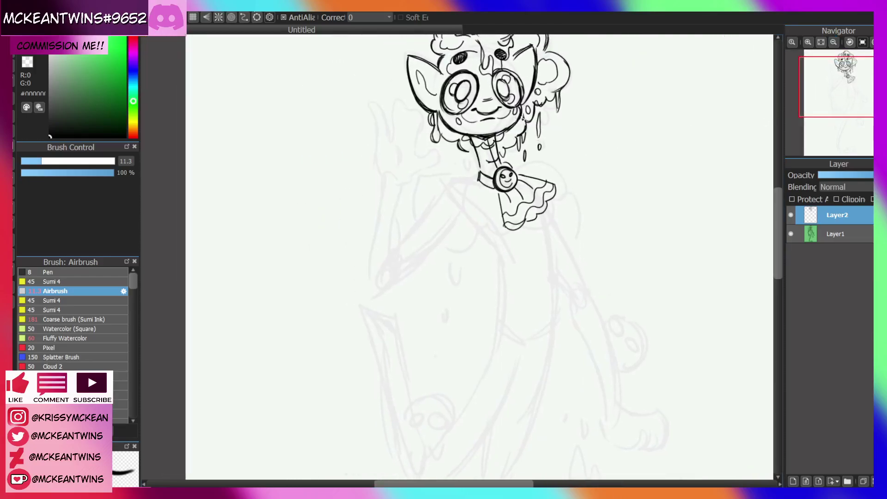
Outline both puffed sleeves from the shoulders down to their gathered cuffs
{"action": "mouse_move", "coordinate": [469, 176]}
{"action": "left_mouse_down"}
{"action": "mouse_move", "coordinate": [436, 177]}
{"action": "mouse_move", "coordinate": [409, 238]}
{"action": "mouse_move", "coordinate": [477, 238]}
{"action": "left_mouse_up"}
{"action": "mouse_move", "coordinate": [521, 168]}
{"action": "left_mouse_down"}
{"action": "mouse_move", "coordinate": [557, 162]}
{"action": "mouse_move", "coordinate": [591, 235]}
{"action": "mouse_move", "coordinate": [584, 242]}
{"action": "left_mouse_up"}
{"action": "left_click_drag", "start_coordinate": [838, 93], "coordinate": [833, 97]}
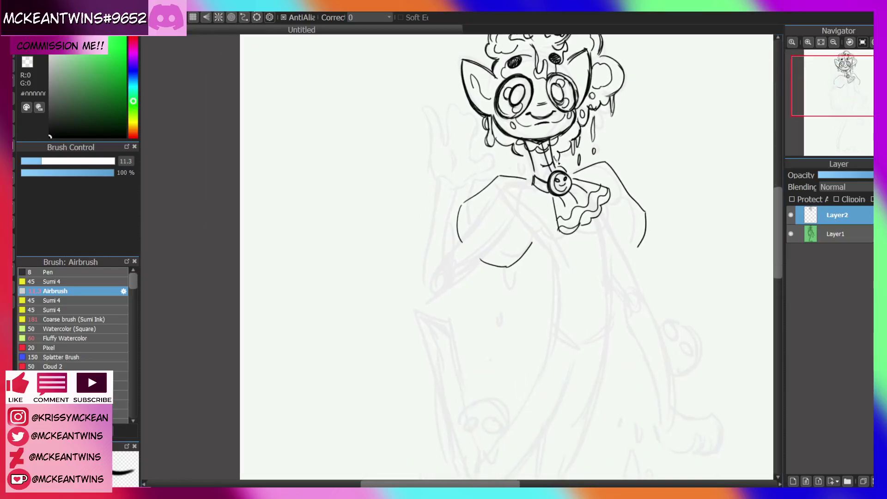
{"action": "left_click_drag", "start_coordinate": [462, 238], "coordinate": [484, 258]}
{"action": "left_click_drag", "start_coordinate": [628, 256], "coordinate": [612, 270]}
{"action": "left_click_drag", "start_coordinate": [844, 93], "coordinate": [839, 97]}
{"action": "mouse_move", "coordinate": [493, 206]}
{"action": "left_mouse_down"}
{"action": "mouse_move", "coordinate": [476, 235]}
{"action": "mouse_move", "coordinate": [447, 249]}
{"action": "left_mouse_up"}
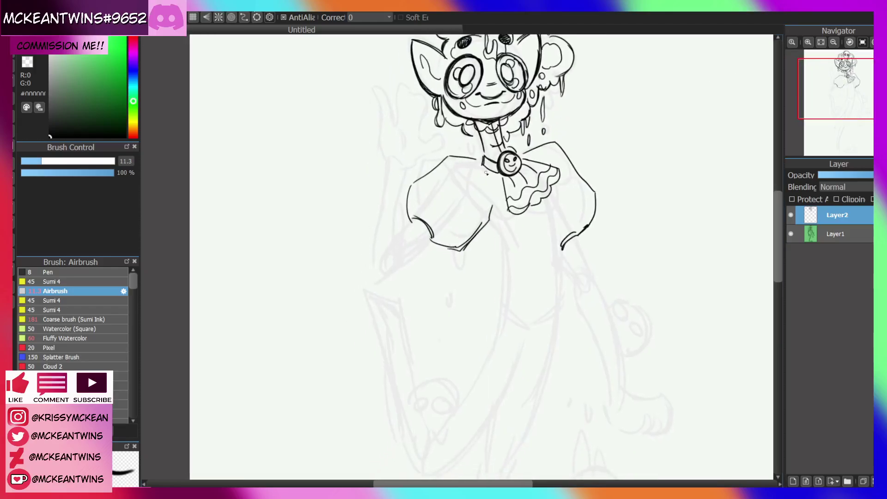
Ink the near armhole seam, both sides of the torso and the pointed lower edge of the bodice
{"action": "left_click_drag", "start_coordinate": [482, 160], "coordinate": [498, 174]}
{"action": "mouse_move", "coordinate": [840, 96]}
{"action": "left_click_drag", "start_coordinate": [837, 99], "coordinate": [843, 108]}
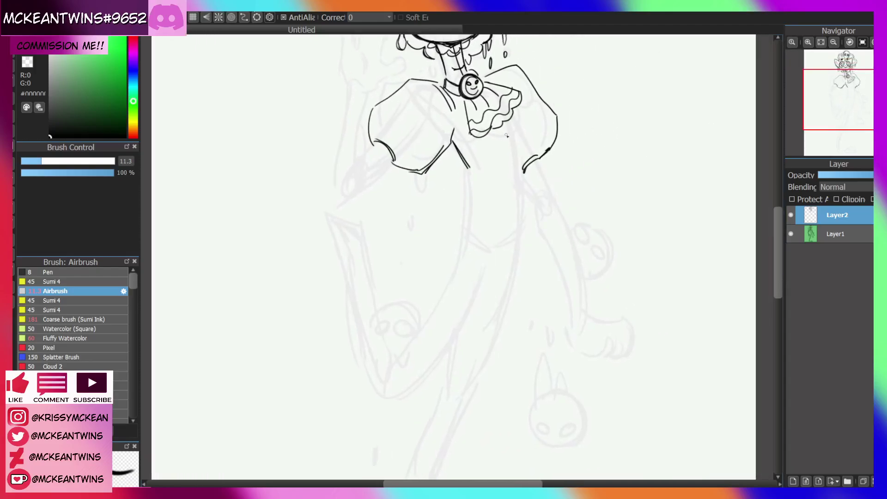
{"action": "mouse_move", "coordinate": [505, 117]}
{"action": "left_mouse_down"}
{"action": "mouse_move", "coordinate": [518, 178]}
{"action": "mouse_move", "coordinate": [470, 214]}
{"action": "left_mouse_up"}
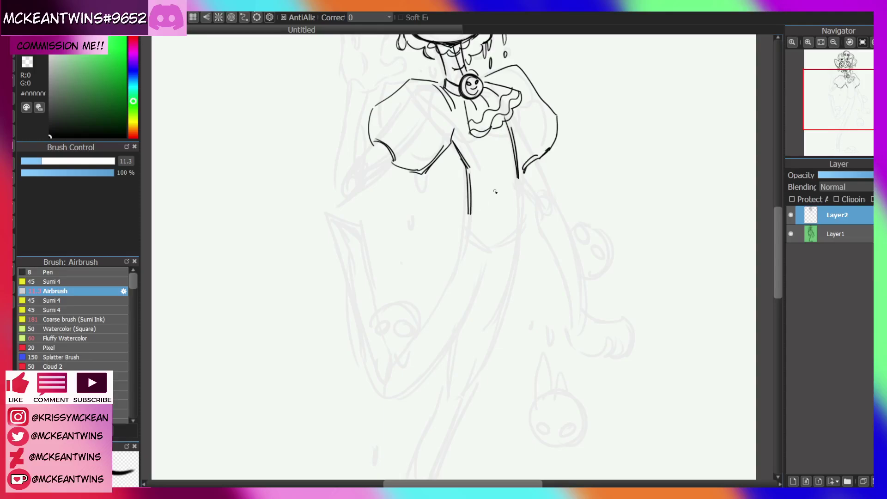
{"action": "mouse_move", "coordinate": [518, 175]}
{"action": "left_mouse_down"}
{"action": "mouse_move", "coordinate": [520, 213]}
{"action": "mouse_move", "coordinate": [500, 229]}
{"action": "left_mouse_up"}
{"action": "mouse_move", "coordinate": [841, 106]}
{"action": "left_mouse_down"}
{"action": "mouse_move", "coordinate": [842, 94]}
{"action": "mouse_move", "coordinate": [843, 109]}
{"action": "left_mouse_up"}
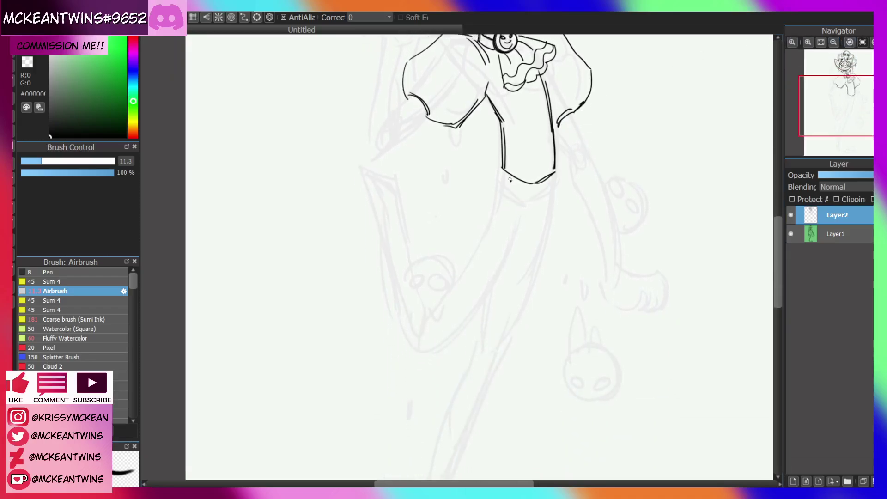
Draw the curved upper edge of the waist section and a double vertical line down its centre
{"action": "left_click_drag", "start_coordinate": [842, 105], "coordinate": [836, 93]}
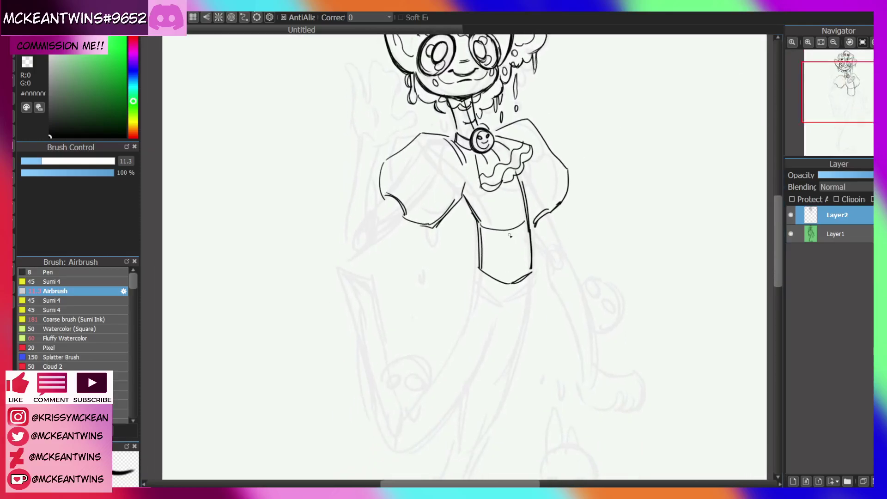
{"action": "left_click_drag", "start_coordinate": [506, 230], "coordinate": [514, 280]}
{"action": "mouse_move", "coordinate": [845, 94]}
{"action": "left_mouse_down"}
{"action": "mouse_move", "coordinate": [847, 82]}
{"action": "mouse_move", "coordinate": [839, 112]}
{"action": "left_mouse_up"}
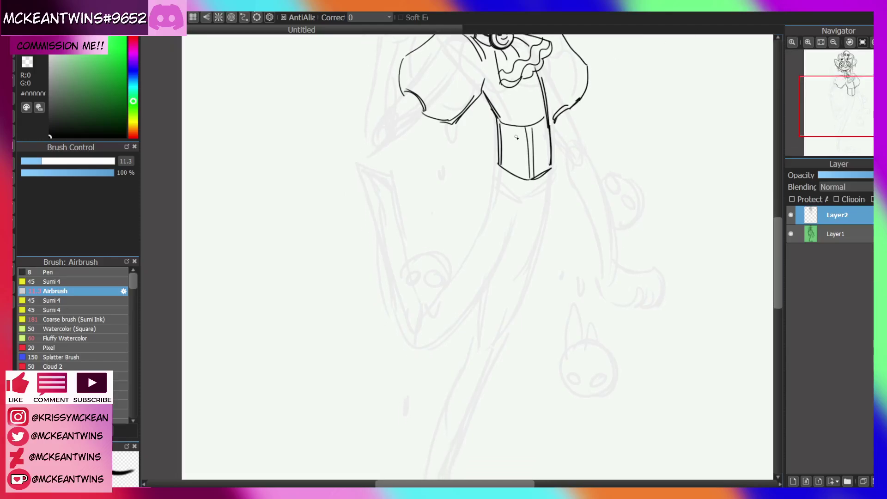
Ink both hip contours below the waist and short crease strokes at the crotch
{"action": "left_click_drag", "start_coordinate": [499, 177], "coordinate": [487, 220]}
{"action": "left_click_drag", "start_coordinate": [549, 169], "coordinate": [541, 237]}
{"action": "mouse_move", "coordinate": [502, 160]}
{"action": "left_mouse_down"}
{"action": "mouse_move", "coordinate": [484, 221]}
{"action": "mouse_move", "coordinate": [531, 198]}
{"action": "left_mouse_up"}
{"action": "left_click_drag", "start_coordinate": [514, 205], "coordinate": [535, 194]}
{"action": "mouse_move", "coordinate": [835, 105]}
{"action": "left_mouse_down"}
{"action": "mouse_move", "coordinate": [844, 97]}
{"action": "mouse_move", "coordinate": [808, 106]}
{"action": "left_mouse_up"}
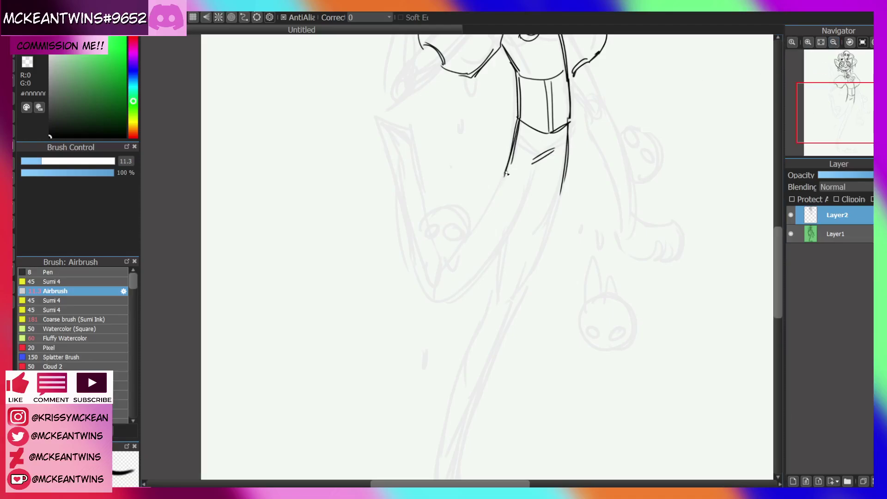
Ink the front and back contours of the bent leg's thigh down to the knee
{"action": "left_click_drag", "start_coordinate": [506, 173], "coordinate": [451, 260]}
{"action": "mouse_move", "coordinate": [544, 156]}
{"action": "left_mouse_down"}
{"action": "mouse_move", "coordinate": [509, 230]}
{"action": "mouse_move", "coordinate": [444, 301]}
{"action": "left_mouse_up"}
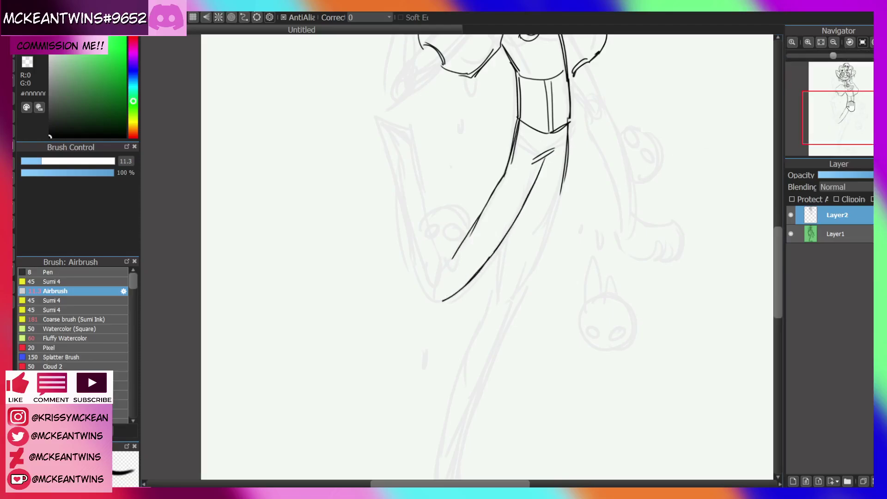
{"action": "mouse_move", "coordinate": [841, 116]}
{"action": "left_mouse_down"}
{"action": "mouse_move", "coordinate": [843, 95]}
{"action": "mouse_move", "coordinate": [841, 103]}
{"action": "left_mouse_up"}
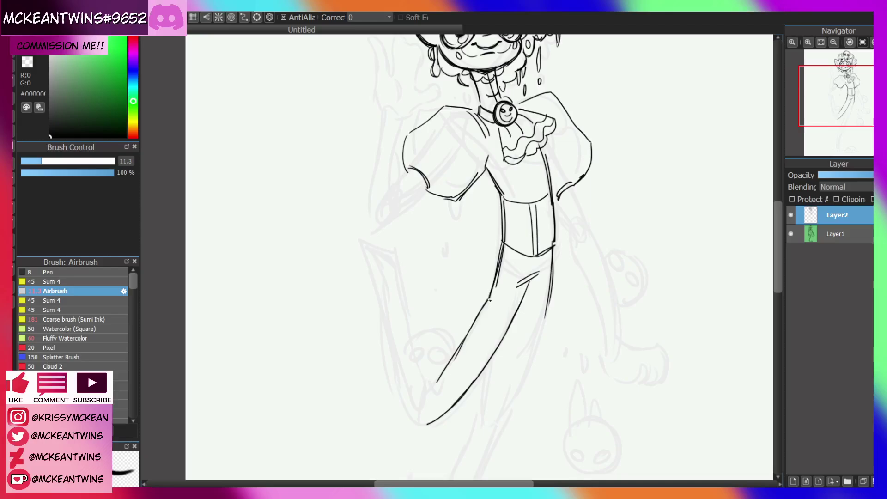
Draw the shorts' hems across both thighs and ink the outer side of the standing leg's shorts
{"action": "left_click_drag", "start_coordinate": [470, 330], "coordinate": [492, 350]}
{"action": "mouse_move", "coordinate": [849, 83]}
{"action": "left_mouse_down"}
{"action": "mouse_move", "coordinate": [856, 76]}
{"action": "mouse_move", "coordinate": [841, 108]}
{"action": "left_mouse_up"}
{"action": "left_click_drag", "start_coordinate": [541, 267], "coordinate": [560, 206]}
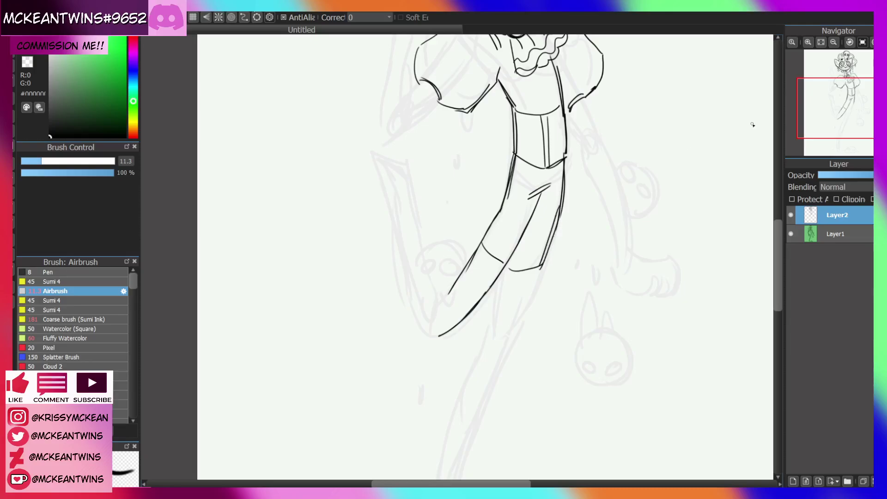
Ink the bent leg's knee curve, raised calf and pointed foot, rotating the canvas for the long strokes
{"action": "left_click", "coordinate": [836, 105]}
{"action": "left_click_drag", "start_coordinate": [836, 104], "coordinate": [832, 117]}
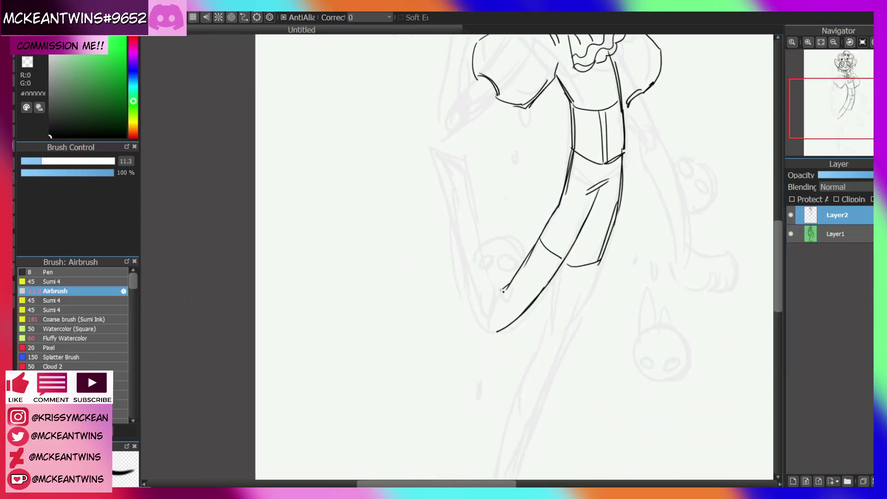
{"action": "left_click_drag", "start_coordinate": [502, 290], "coordinate": [486, 331]}
{"action": "left_click", "coordinate": [871, 42]}
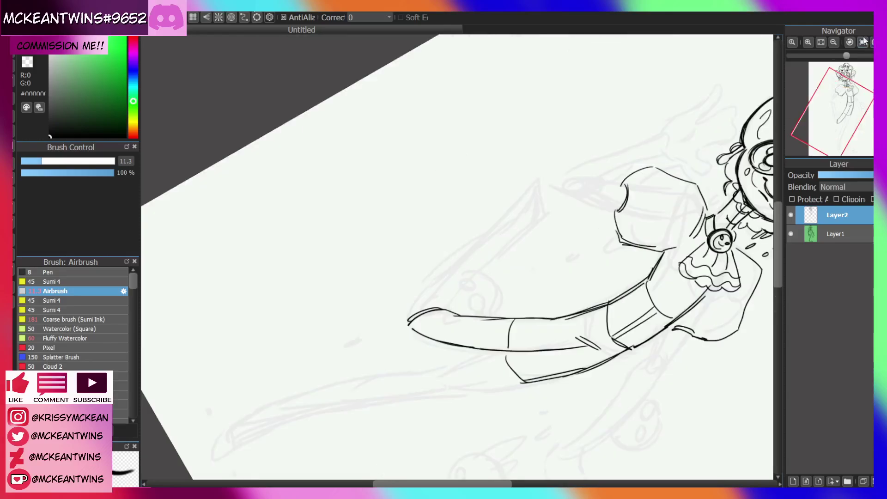
{"action": "mouse_move", "coordinate": [408, 320]}
{"action": "left_mouse_down"}
{"action": "mouse_move", "coordinate": [448, 263]}
{"action": "mouse_move", "coordinate": [540, 193]}
{"action": "left_mouse_up"}
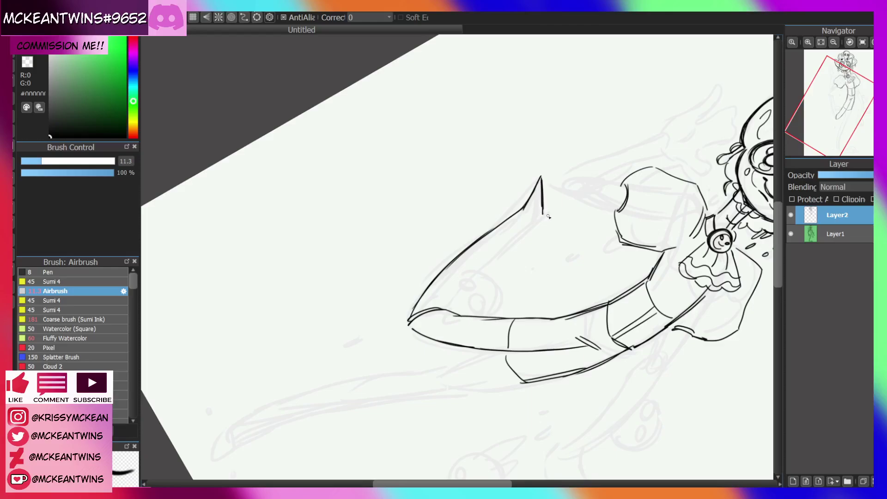
{"action": "left_click_drag", "start_coordinate": [545, 214], "coordinate": [494, 256]}
{"action": "left_click_drag", "start_coordinate": [444, 307], "coordinate": [492, 258]}
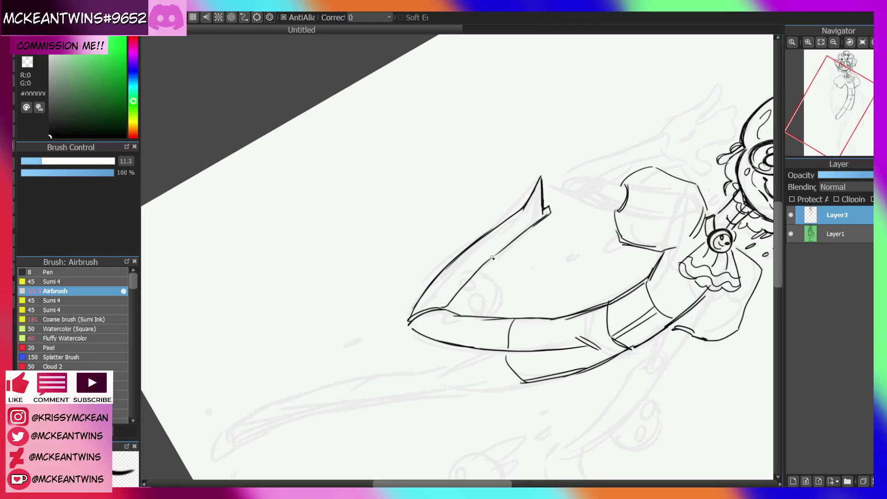
{"action": "left_click", "coordinate": [860, 43]}
Ink the standing leg's thigh down to a curved stocking edge and add band lines around the bent knee
{"action": "left_click_drag", "start_coordinate": [834, 115], "coordinate": [845, 126]}
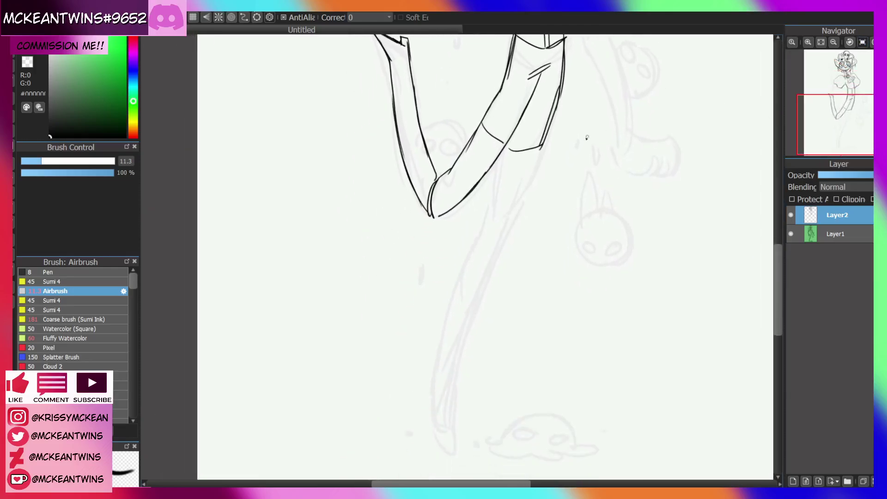
{"action": "left_click_drag", "start_coordinate": [547, 131], "coordinate": [516, 204]}
{"action": "mouse_move", "coordinate": [504, 152]}
{"action": "left_mouse_down"}
{"action": "mouse_move", "coordinate": [493, 203]}
{"action": "mouse_move", "coordinate": [515, 217]}
{"action": "left_mouse_up"}
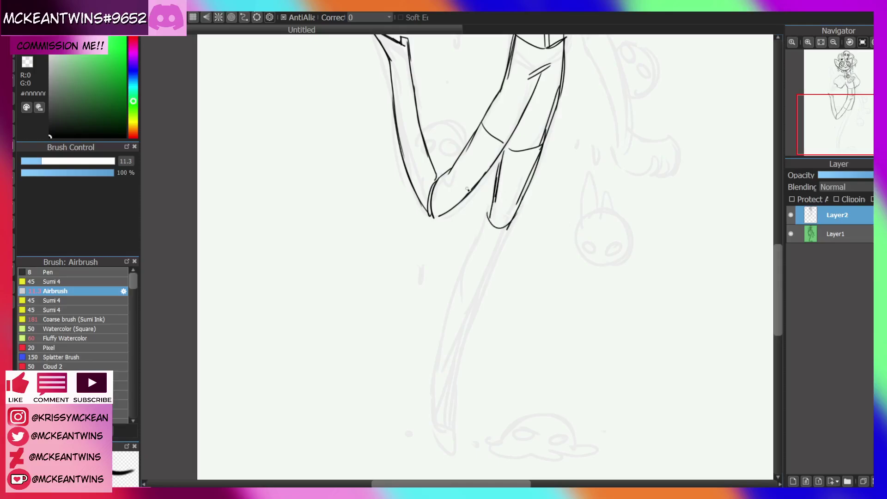
{"action": "left_click_drag", "start_coordinate": [494, 164], "coordinate": [449, 218]}
{"action": "mouse_move", "coordinate": [474, 138]}
{"action": "left_mouse_down"}
{"action": "mouse_move", "coordinate": [436, 191]}
{"action": "mouse_move", "coordinate": [435, 169]}
{"action": "mouse_move", "coordinate": [447, 185]}
{"action": "mouse_move", "coordinate": [443, 221]}
{"action": "left_mouse_up"}
{"action": "left_click_drag", "start_coordinate": [451, 170], "coordinate": [448, 211]}
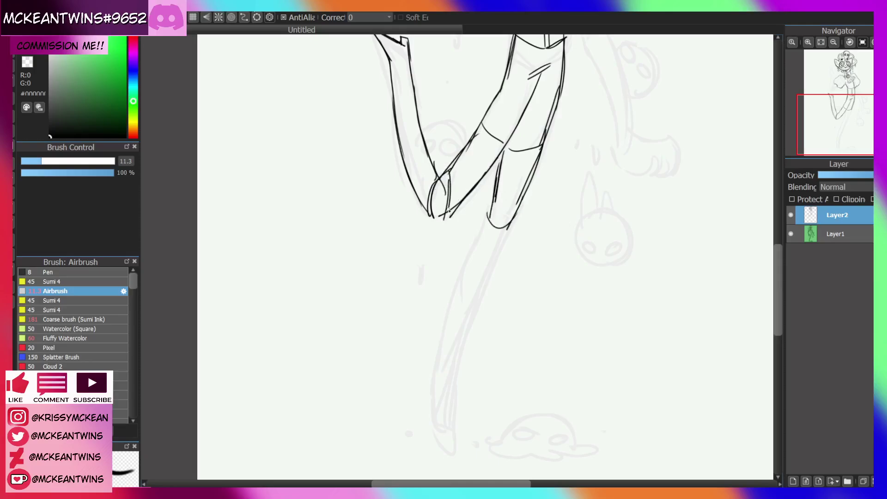
Ink the standing leg's long lower leg from the knee down to the pointed foot
{"action": "mouse_move", "coordinate": [559, 187]}
{"action": "left_mouse_down"}
{"action": "mouse_move", "coordinate": [649, 430]}
{"action": "mouse_move", "coordinate": [574, 176]}
{"action": "mouse_move", "coordinate": [578, 117]}
{"action": "left_mouse_up"}
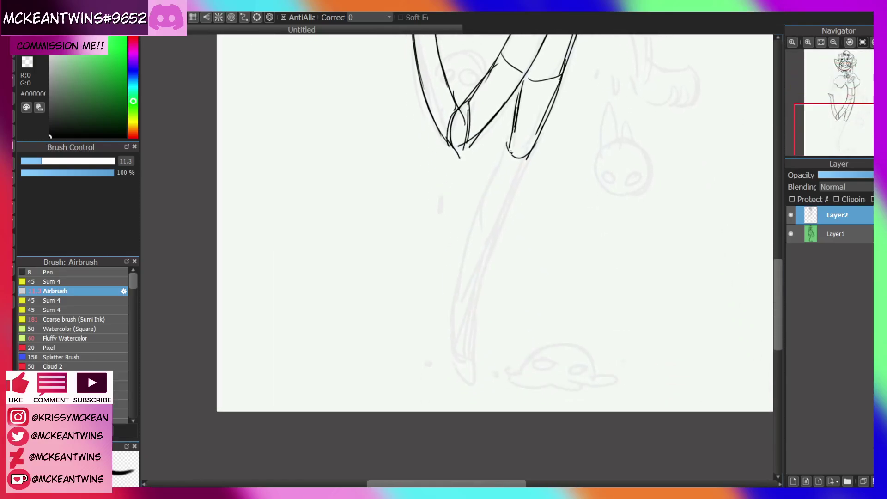
{"action": "mouse_move", "coordinate": [503, 151]}
{"action": "left_mouse_down"}
{"action": "mouse_move", "coordinate": [463, 248]}
{"action": "mouse_move", "coordinate": [455, 306]}
{"action": "mouse_move", "coordinate": [509, 199]}
{"action": "mouse_move", "coordinate": [480, 293]}
{"action": "mouse_move", "coordinate": [476, 370]}
{"action": "left_mouse_up"}
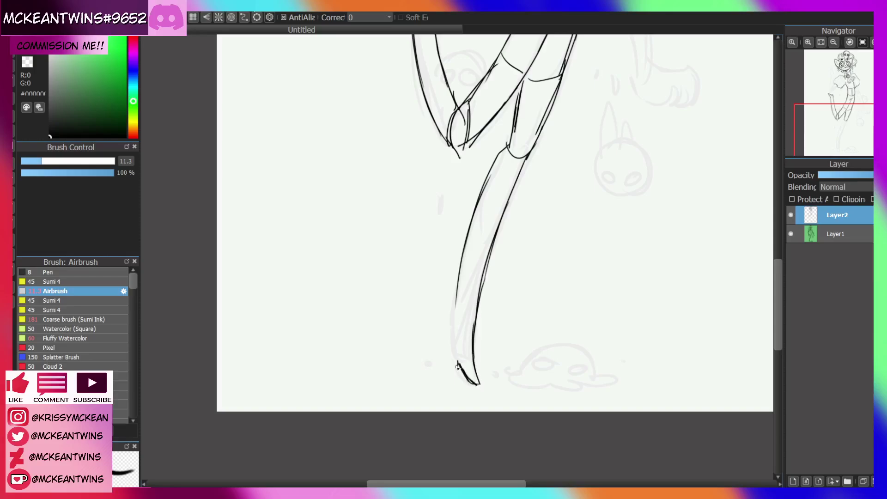
{"action": "left_click_drag", "start_coordinate": [453, 342], "coordinate": [456, 286]}
{"action": "left_click", "coordinate": [833, 42]}
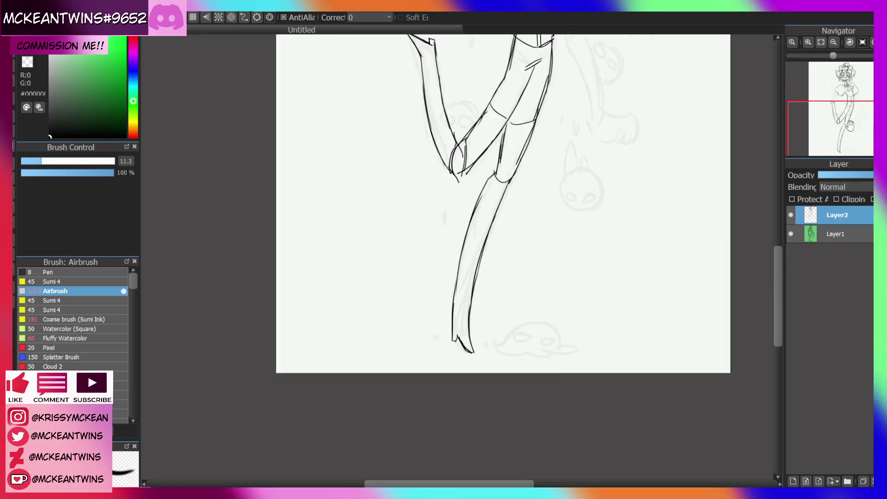
{"action": "left_click_drag", "start_coordinate": [851, 132], "coordinate": [843, 95]}
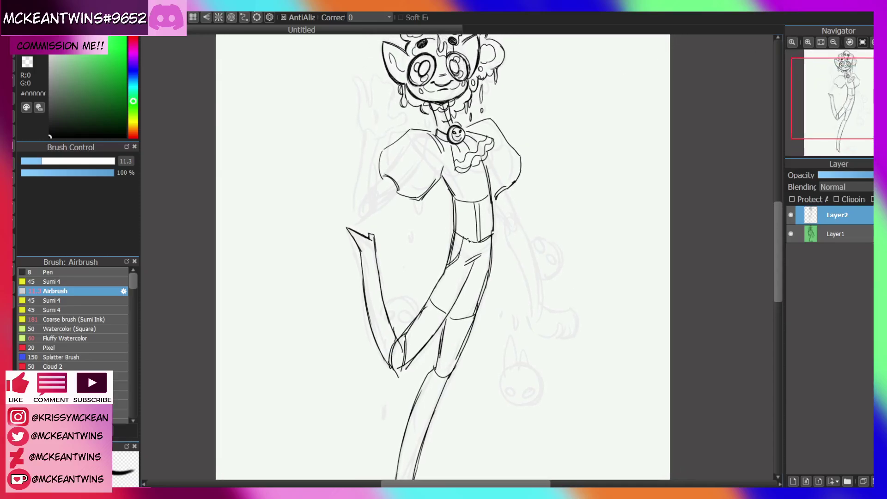
{"action": "left_click_drag", "start_coordinate": [845, 109], "coordinate": [840, 122]}
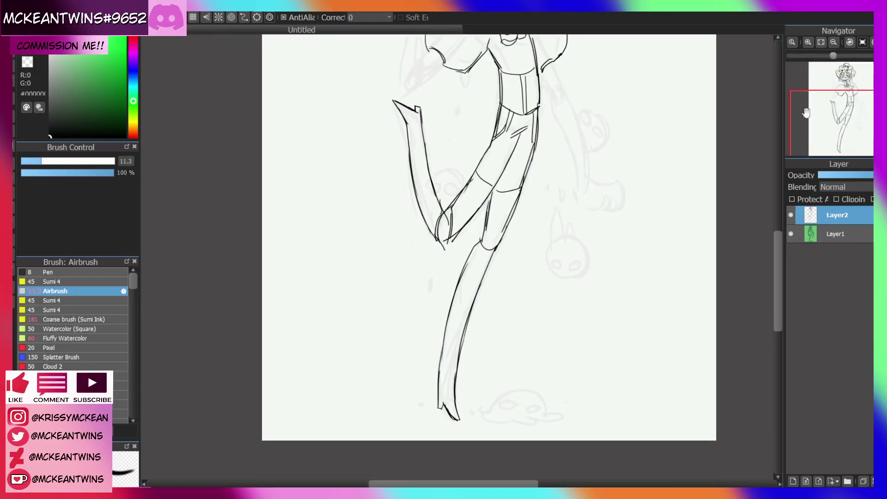
Add lengthwise lines to both legs between the shorts' hems and the knees, and vertical lines down the waistband
{"action": "mouse_move", "coordinate": [446, 221]}
{"action": "left_mouse_down"}
{"action": "mouse_move", "coordinate": [479, 178]}
{"action": "mouse_move", "coordinate": [453, 226]}
{"action": "left_mouse_up"}
{"action": "left_click_drag", "start_coordinate": [506, 191], "coordinate": [491, 247]}
{"action": "left_click_drag", "start_coordinate": [513, 191], "coordinate": [496, 242]}
{"action": "left_click_drag", "start_coordinate": [840, 113], "coordinate": [839, 92]}
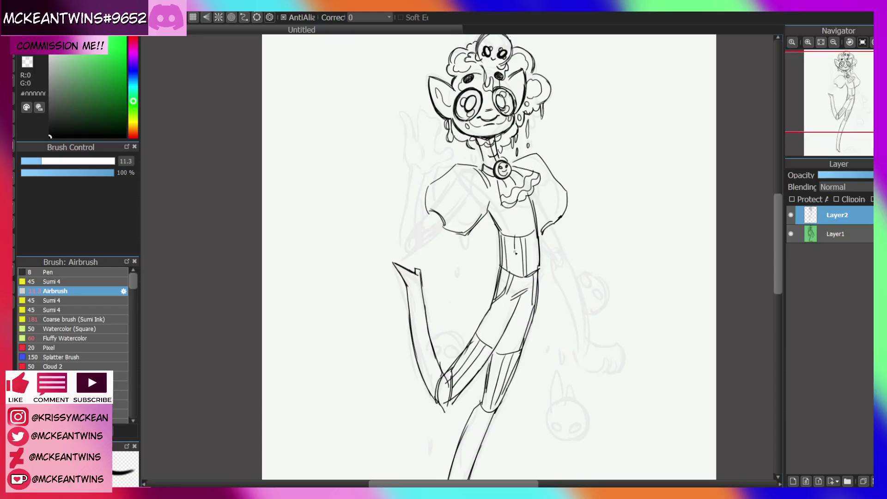
{"action": "left_click_drag", "start_coordinate": [515, 249], "coordinate": [516, 277]}
{"action": "left_click_drag", "start_coordinate": [535, 230], "coordinate": [535, 279]}
Draw curved fold lines inside both puffed sleeves, following their rounded outlines
{"action": "mouse_move", "coordinate": [867, 94]}
{"action": "left_mouse_down"}
{"action": "mouse_move", "coordinate": [870, 112]}
{"action": "mouse_move", "coordinate": [843, 109]}
{"action": "left_mouse_up"}
{"action": "left_click", "coordinate": [835, 44]}
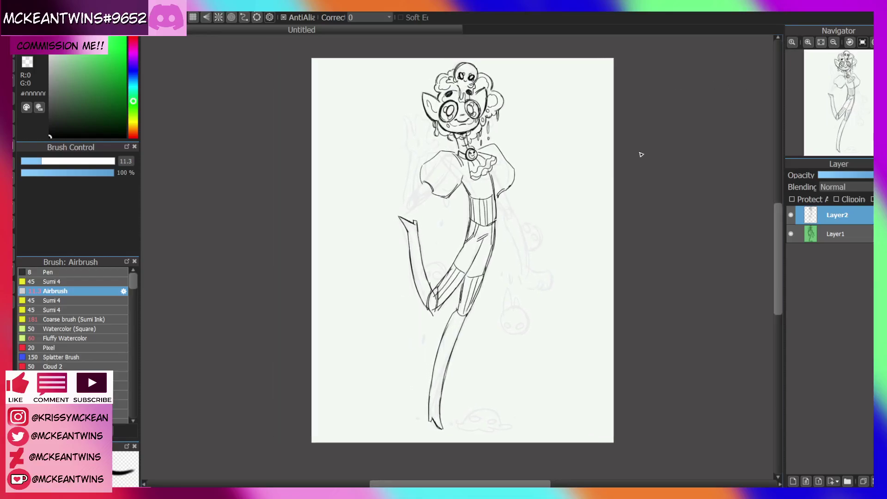
{"action": "left_click", "coordinate": [808, 42]}
{"action": "left_click", "coordinate": [808, 42]}
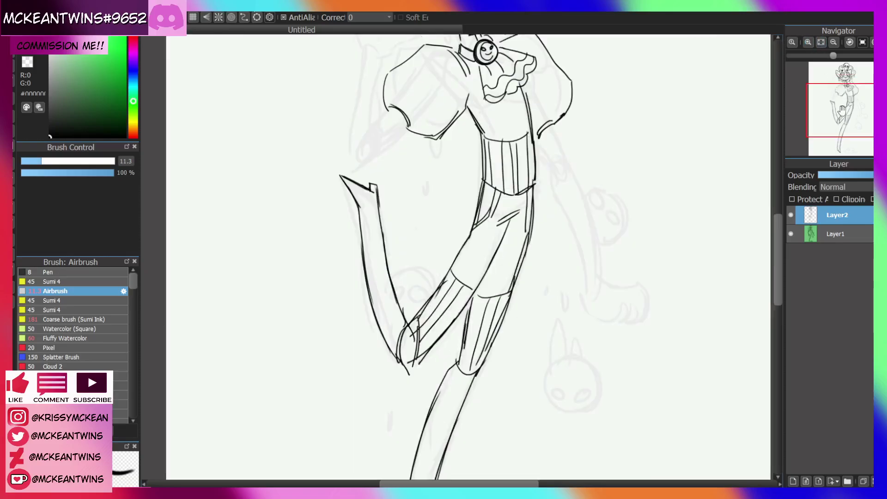
{"action": "left_click_drag", "start_coordinate": [834, 98], "coordinate": [831, 89]}
{"action": "mouse_move", "coordinate": [423, 184]}
{"action": "left_mouse_down"}
{"action": "mouse_move", "coordinate": [451, 141]}
{"action": "mouse_move", "coordinate": [483, 130]}
{"action": "mouse_move", "coordinate": [462, 166]}
{"action": "mouse_move", "coordinate": [465, 190]}
{"action": "left_mouse_up"}
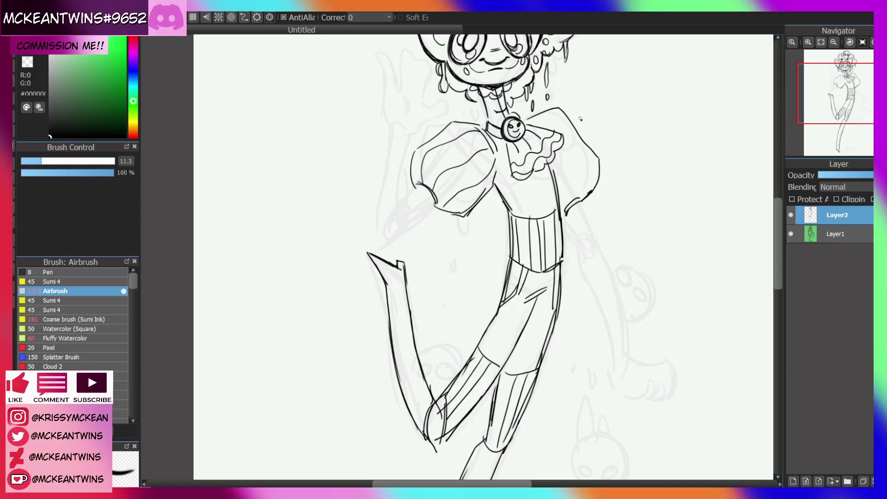
{"action": "mouse_move", "coordinate": [546, 119]}
{"action": "left_mouse_down"}
{"action": "mouse_move", "coordinate": [577, 152]}
{"action": "mouse_move", "coordinate": [585, 192]}
{"action": "left_mouse_up"}
{"action": "left_click_drag", "start_coordinate": [553, 157], "coordinate": [570, 203]}
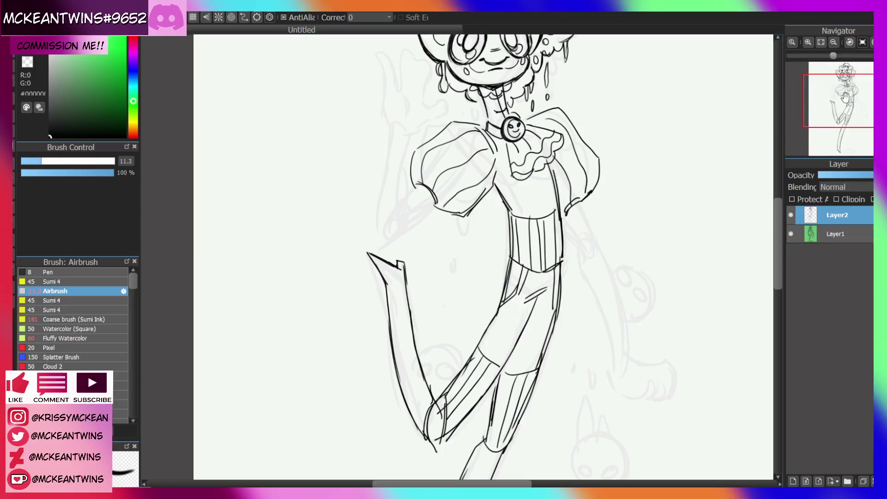
Erase the middle of the waistband's vertical lines at brush size 75, then draw two curved horizontal bands across it at size 30
{"action": "left_click_drag", "start_coordinate": [845, 97], "coordinate": [789, 75]}
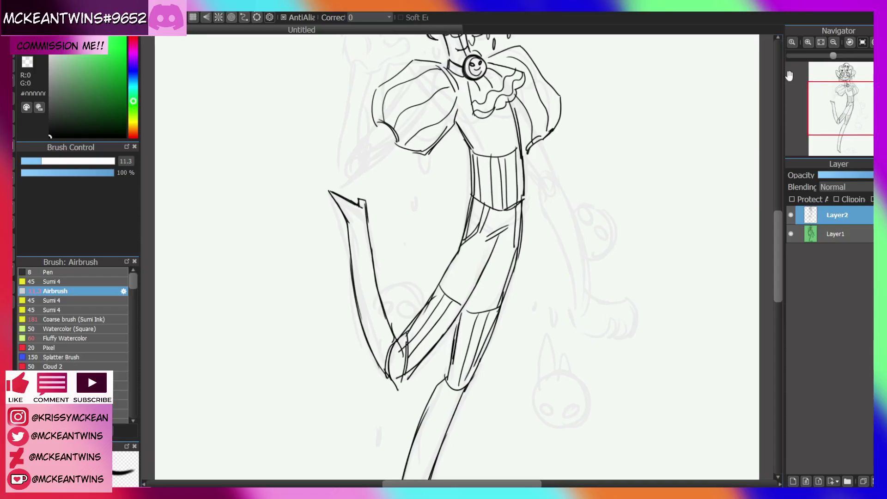
{"action": "left_click", "coordinate": [27, 63]}
{"action": "left_click_drag", "start_coordinate": [42, 160], "coordinate": [98, 160]}
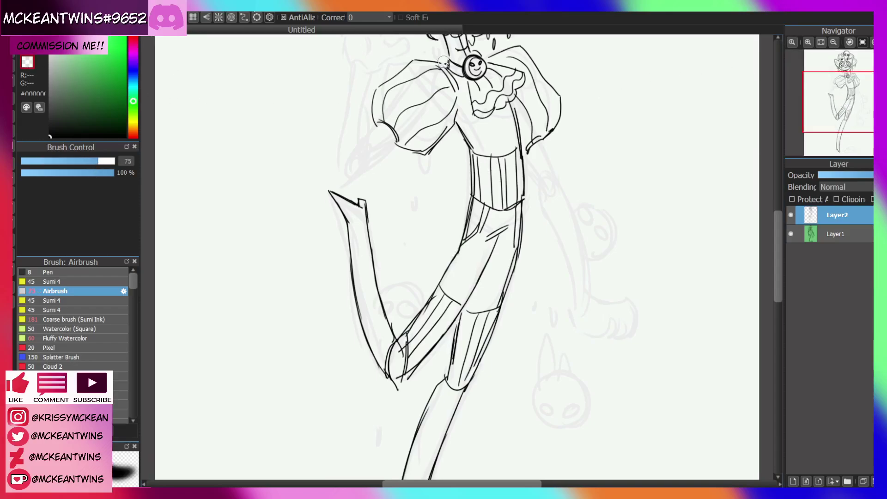
{"action": "mouse_move", "coordinate": [488, 185]}
{"action": "left_mouse_down"}
{"action": "mouse_move", "coordinate": [510, 166]}
{"action": "mouse_move", "coordinate": [513, 190]}
{"action": "left_mouse_up"}
{"action": "left_click", "coordinate": [27, 63]}
{"action": "left_click_drag", "start_coordinate": [98, 161], "coordinate": [74, 161]}
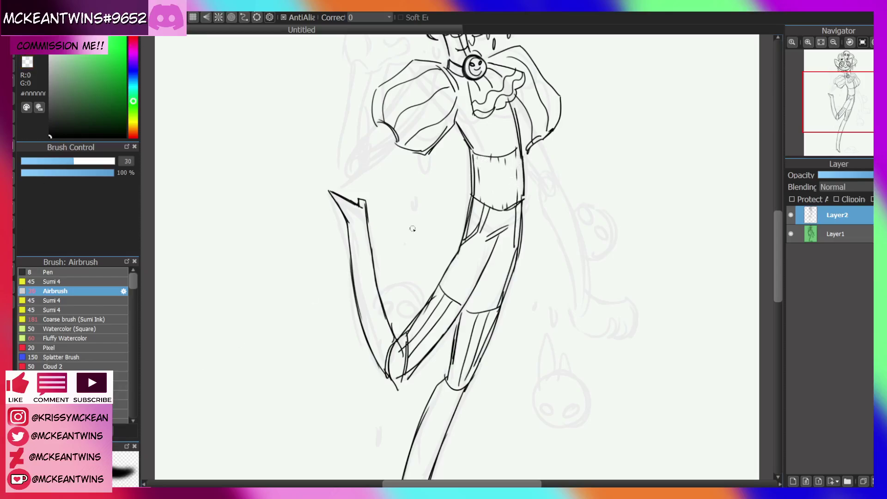
{"action": "left_click_drag", "start_coordinate": [478, 171], "coordinate": [521, 161]}
{"action": "left_click_drag", "start_coordinate": [478, 186], "coordinate": [524, 182]}
Draw two curved bands across each leg's lined section between the shorts' hem and the knee
{"action": "mouse_move", "coordinate": [845, 92]}
{"action": "left_mouse_down"}
{"action": "mouse_move", "coordinate": [844, 78]}
{"action": "mouse_move", "coordinate": [843, 107]}
{"action": "left_mouse_up"}
{"action": "mouse_move", "coordinate": [457, 262]}
{"action": "left_mouse_down"}
{"action": "mouse_move", "coordinate": [484, 280]}
{"action": "mouse_move", "coordinate": [461, 307]}
{"action": "left_mouse_up"}
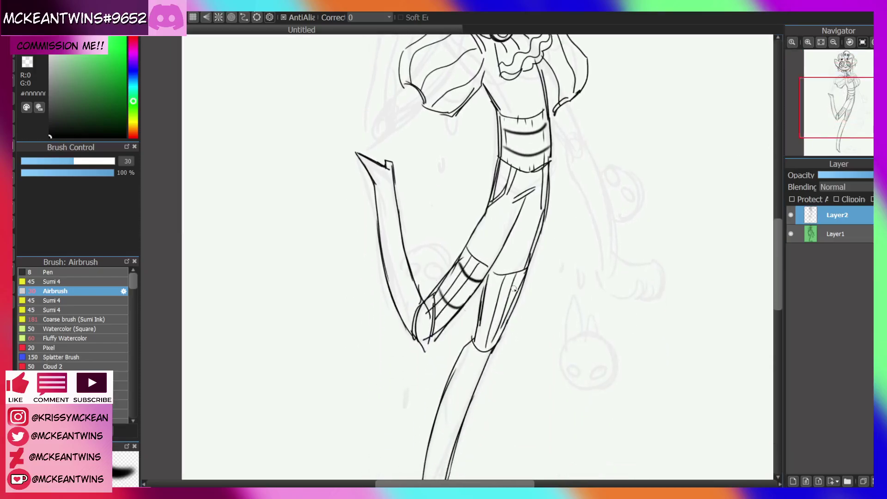
{"action": "left_click_drag", "start_coordinate": [490, 280], "coordinate": [522, 290]}
{"action": "left_click_drag", "start_coordinate": [484, 318], "coordinate": [505, 326]}
Set the brush size to 16 and ink a slime drip with falling drops on the shoulder beside the raised hand
{"action": "mouse_move", "coordinate": [828, 97]}
{"action": "left_mouse_down"}
{"action": "mouse_move", "coordinate": [841, 93]}
{"action": "mouse_move", "coordinate": [842, 105]}
{"action": "mouse_move", "coordinate": [833, 75]}
{"action": "left_mouse_up"}
{"action": "left_click", "coordinate": [66, 161]}
{"action": "mouse_move", "coordinate": [467, 241]}
{"action": "left_mouse_down"}
{"action": "mouse_move", "coordinate": [447, 259]}
{"action": "mouse_move", "coordinate": [463, 266]}
{"action": "left_mouse_up"}
{"action": "key", "text": "ctrl+z"}
{"action": "left_click", "coordinate": [51, 160]}
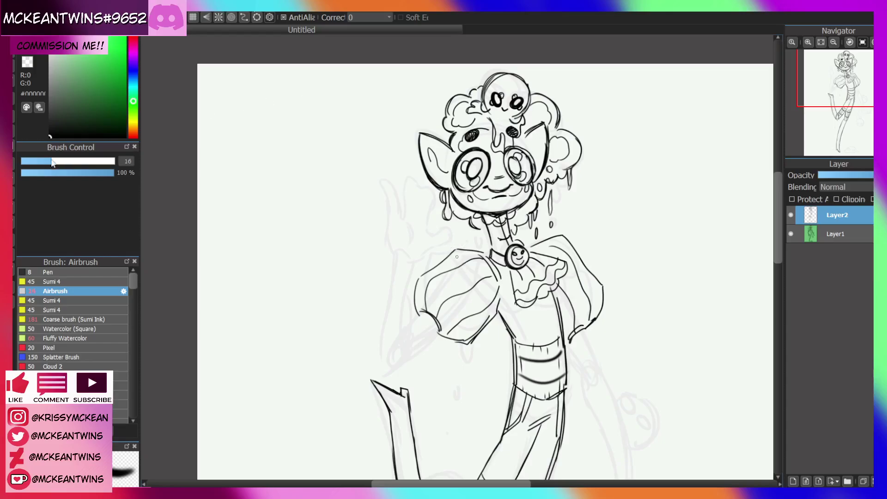
{"action": "left_click_drag", "start_coordinate": [837, 89], "coordinate": [835, 91]}
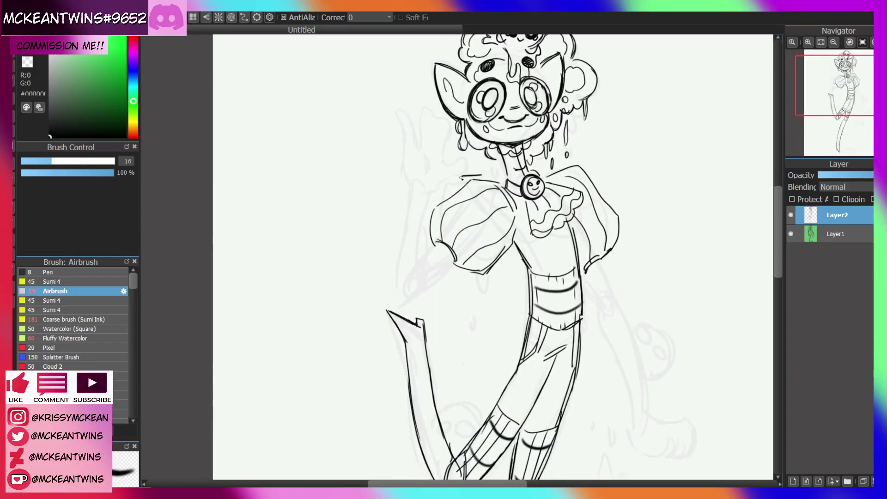
{"action": "left_click_drag", "start_coordinate": [461, 178], "coordinate": [465, 199]}
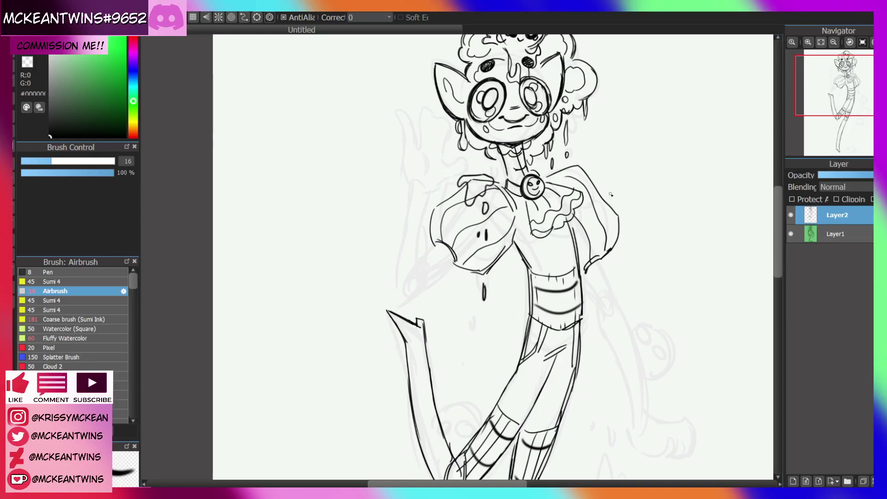
Reduce the brush size to 14.2 and add a new layer above the line art for the arms
{"action": "mouse_move", "coordinate": [835, 93]}
{"action": "left_mouse_down"}
{"action": "mouse_move", "coordinate": [846, 114]}
{"action": "mouse_move", "coordinate": [840, 86]}
{"action": "left_mouse_up"}
{"action": "left_click", "coordinate": [820, 43]}
{"action": "left_click", "coordinate": [812, 42]}
{"action": "left_click", "coordinate": [808, 43]}
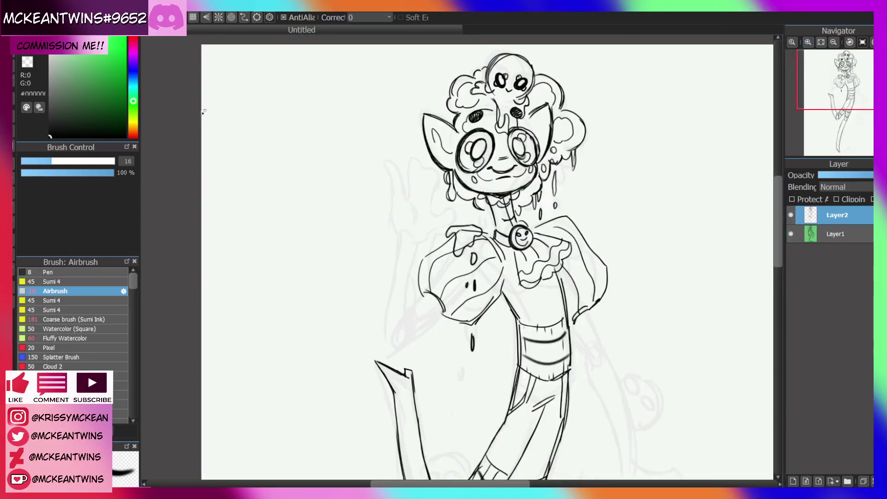
{"action": "left_click", "coordinate": [47, 162]}
{"action": "left_click", "coordinate": [809, 44]}
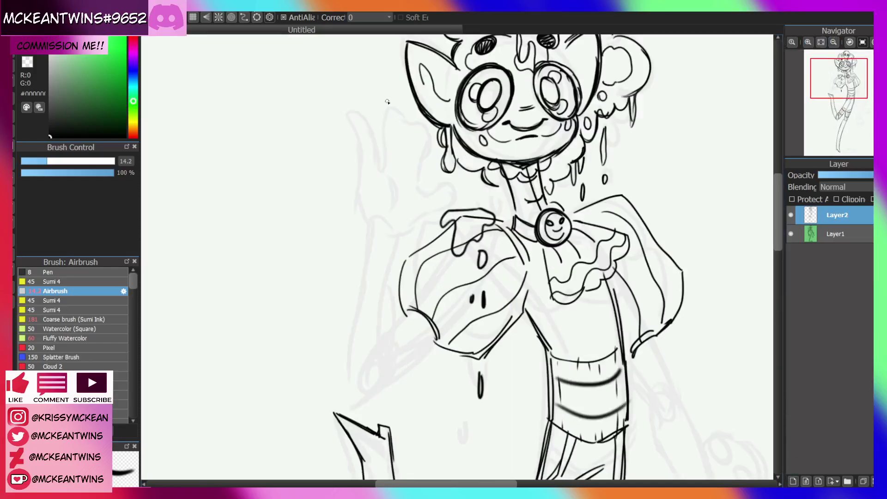
{"action": "left_click", "coordinate": [792, 480]}
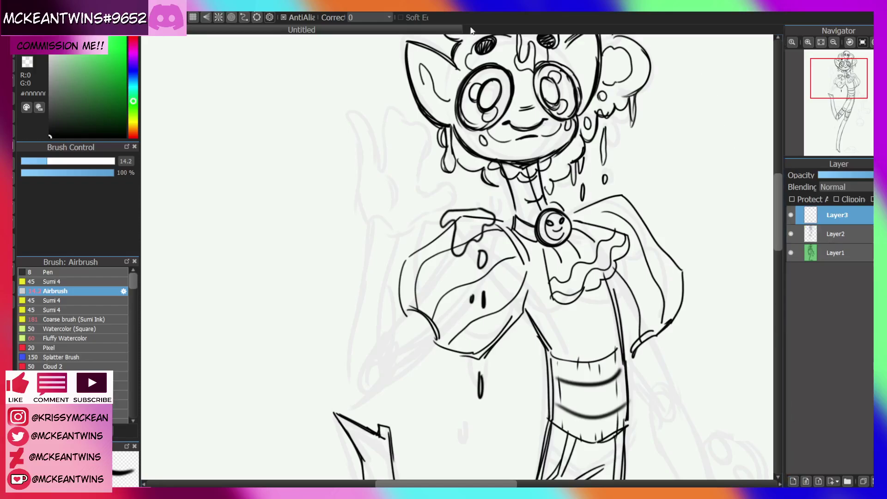
Ink the raised hand's thumb, spread fingers, palm edge and palm crease on the new layer
{"action": "left_click_drag", "start_coordinate": [406, 170], "coordinate": [424, 123]}
{"action": "key", "text": "ctrl+z"}
{"action": "mouse_move", "coordinate": [408, 167]}
{"action": "left_mouse_down"}
{"action": "mouse_move", "coordinate": [412, 138]}
{"action": "mouse_move", "coordinate": [429, 141]}
{"action": "mouse_move", "coordinate": [421, 193]}
{"action": "left_mouse_up"}
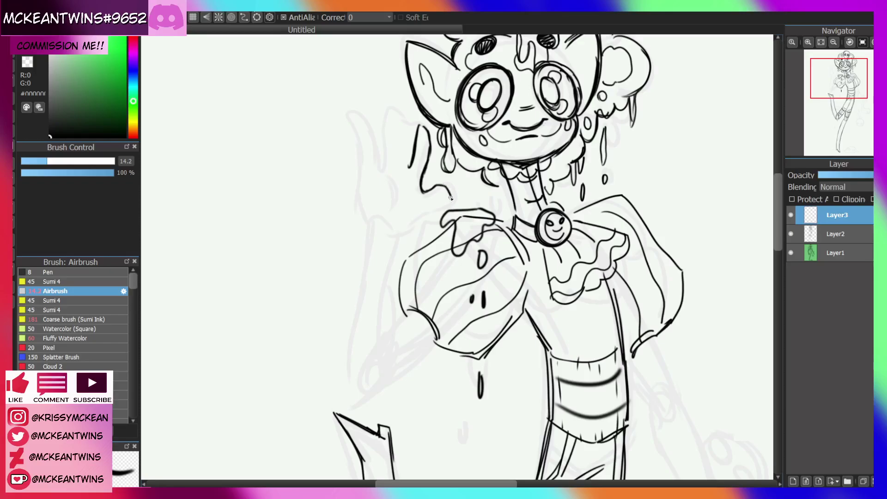
{"action": "left_click_drag", "start_coordinate": [443, 206], "coordinate": [417, 220]}
{"action": "mouse_move", "coordinate": [404, 139]}
{"action": "left_mouse_down"}
{"action": "mouse_move", "coordinate": [384, 120]}
{"action": "mouse_move", "coordinate": [372, 175]}
{"action": "mouse_move", "coordinate": [340, 157]}
{"action": "mouse_move", "coordinate": [359, 197]}
{"action": "left_mouse_up"}
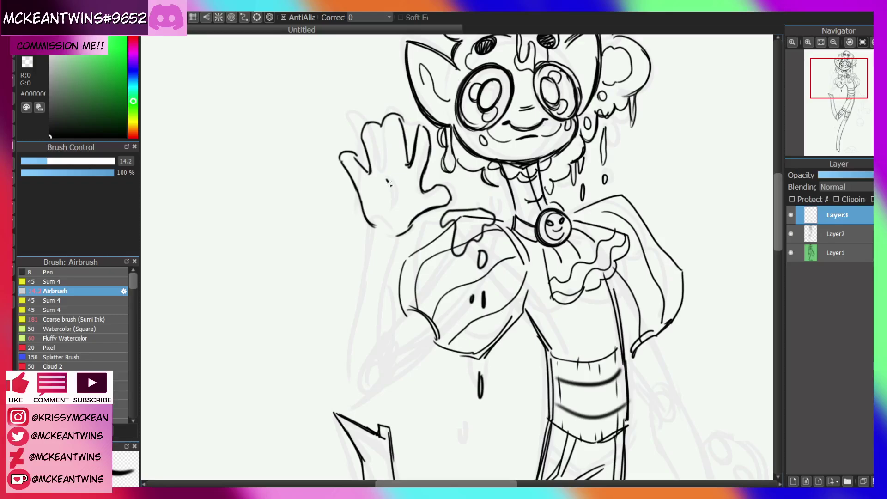
{"action": "left_click_drag", "start_coordinate": [384, 139], "coordinate": [388, 170]}
Draw a wavy ruffled cuff around the wrist of the raised hand
{"action": "left_click_drag", "start_coordinate": [834, 92], "coordinate": [838, 92]}
{"action": "mouse_move", "coordinate": [369, 158]}
{"action": "left_mouse_down"}
{"action": "mouse_move", "coordinate": [352, 175]}
{"action": "mouse_move", "coordinate": [358, 191]}
{"action": "mouse_move", "coordinate": [393, 206]}
{"action": "mouse_move", "coordinate": [413, 200]}
{"action": "left_mouse_up"}
{"action": "mouse_move", "coordinate": [371, 176]}
{"action": "left_mouse_down"}
{"action": "mouse_move", "coordinate": [408, 190]}
{"action": "mouse_move", "coordinate": [389, 177]}
{"action": "left_mouse_up"}
{"action": "left_click", "coordinate": [834, 42]}
{"action": "left_click", "coordinate": [843, 96]}
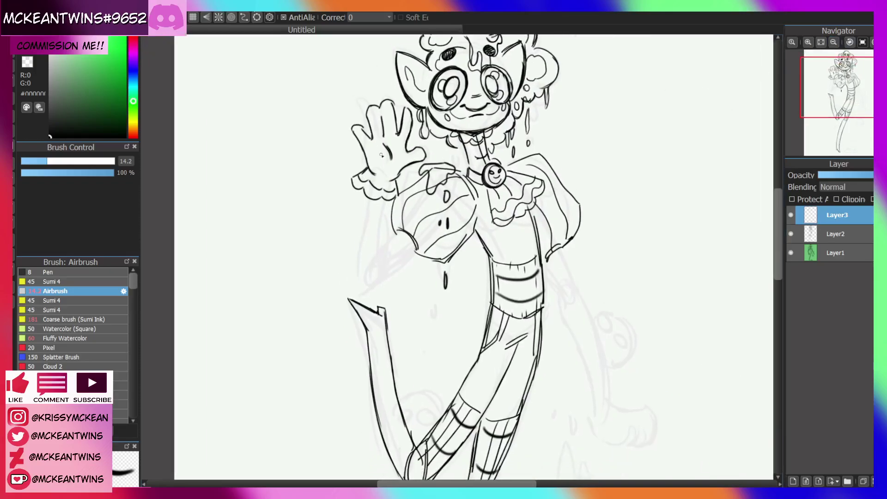
Ink the raised arm from the cuff down to the elbow and back to the sleeve, with slime drips below
{"action": "mouse_move", "coordinate": [843, 93]}
{"action": "left_mouse_down"}
{"action": "mouse_move", "coordinate": [840, 81]}
{"action": "mouse_move", "coordinate": [840, 101]}
{"action": "left_mouse_up"}
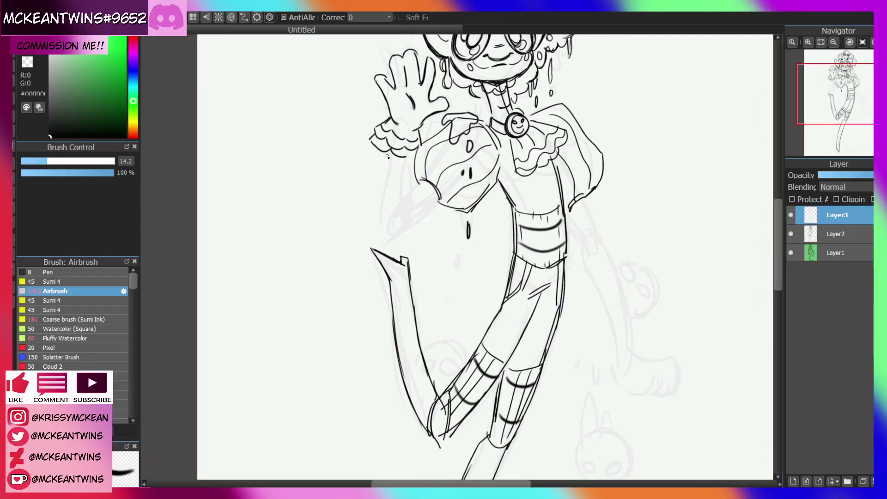
{"action": "left_click_drag", "start_coordinate": [387, 154], "coordinate": [385, 233]}
{"action": "mouse_move", "coordinate": [407, 151]}
{"action": "left_mouse_down"}
{"action": "mouse_move", "coordinate": [397, 242]}
{"action": "mouse_move", "coordinate": [433, 203]}
{"action": "mouse_move", "coordinate": [404, 209]}
{"action": "left_mouse_up"}
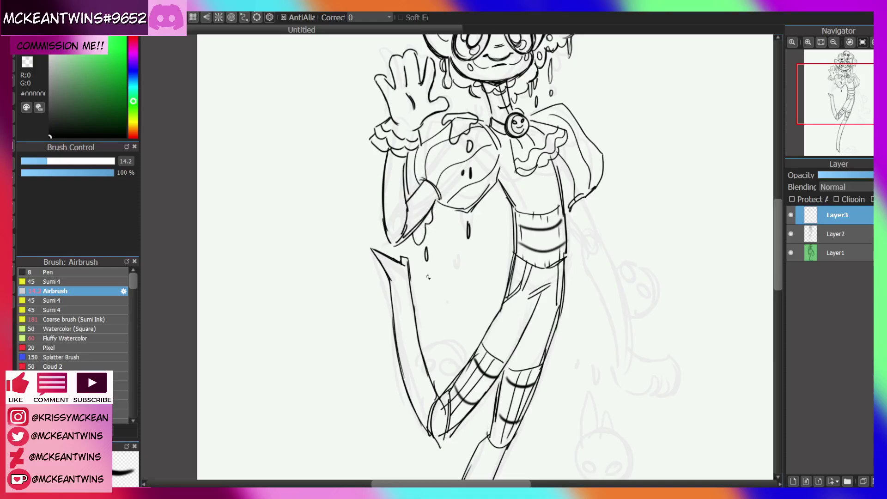
{"action": "left_click_drag", "start_coordinate": [427, 276], "coordinate": [429, 284]}
Ink the lowered arm from the sleeve to its dripping slime end, adding a falling drop and the melting outer edge
{"action": "left_click_drag", "start_coordinate": [849, 87], "coordinate": [852, 112]}
{"action": "left_click_drag", "start_coordinate": [458, 142], "coordinate": [478, 175]}
{"action": "mouse_move", "coordinate": [477, 124]}
{"action": "left_mouse_down"}
{"action": "mouse_move", "coordinate": [494, 164]}
{"action": "mouse_move", "coordinate": [502, 241]}
{"action": "left_mouse_up"}
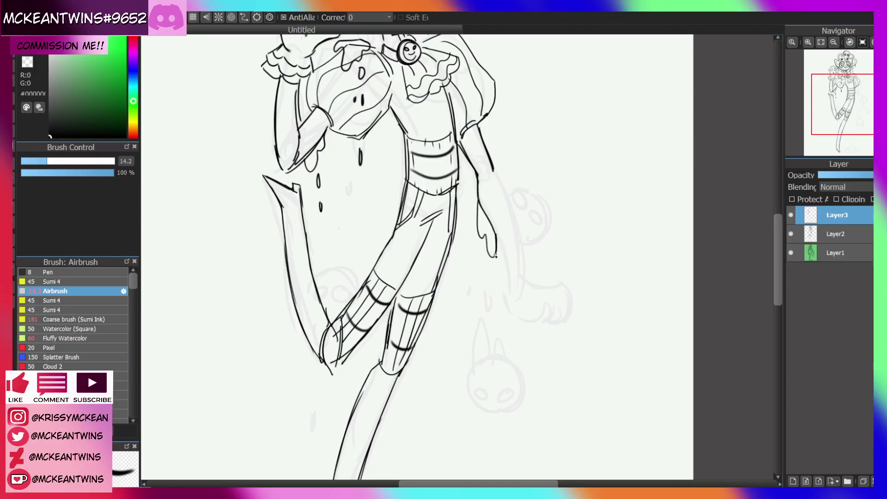
{"action": "left_click_drag", "start_coordinate": [480, 253], "coordinate": [482, 257]}
{"action": "left_click_drag", "start_coordinate": [495, 165], "coordinate": [510, 201]}
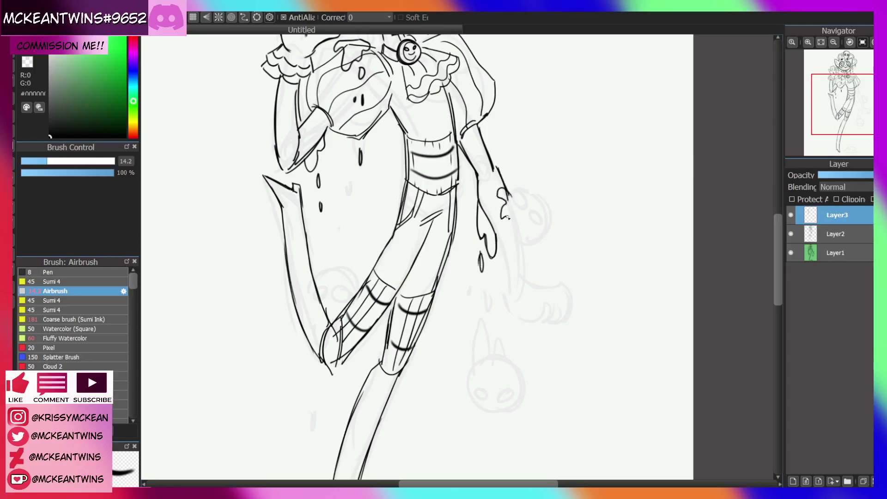
Draw the round shape beside the lowered arm's melting end and close off the short stub beneath it
{"action": "mouse_move", "coordinate": [513, 194]}
{"action": "left_mouse_down"}
{"action": "mouse_move", "coordinate": [550, 215]}
{"action": "mouse_move", "coordinate": [522, 243]}
{"action": "mouse_move", "coordinate": [512, 192]}
{"action": "left_mouse_up"}
{"action": "left_click_drag", "start_coordinate": [852, 88], "coordinate": [857, 112]}
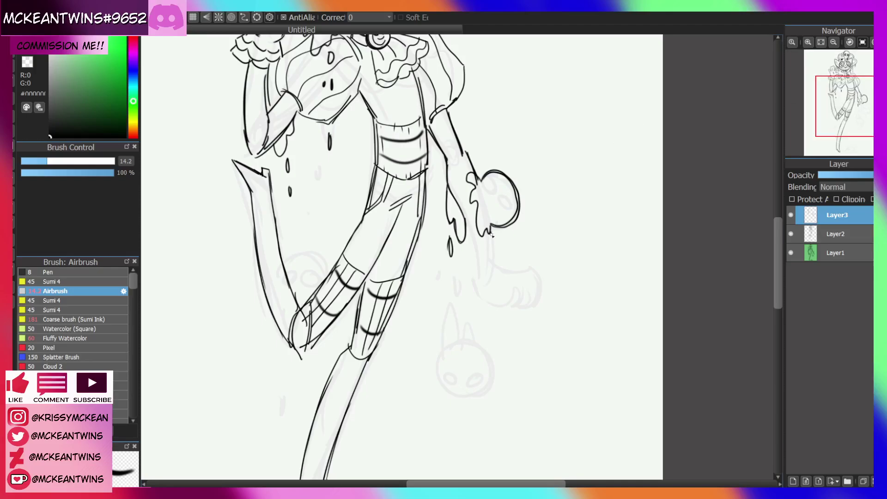
{"action": "left_click_drag", "start_coordinate": [475, 256], "coordinate": [493, 254]}
Lasso the raised arm's forearm and elbow, free-transform them so the elbow angles outward, and clear the selection
{"action": "mouse_move", "coordinate": [855, 112]}
{"action": "left_mouse_down"}
{"action": "mouse_move", "coordinate": [850, 85]}
{"action": "mouse_move", "coordinate": [849, 104]}
{"action": "left_mouse_up"}
{"action": "left_click", "coordinate": [833, 42]}
{"action": "left_click_drag", "start_coordinate": [411, 208], "coordinate": [417, 278]}
{"action": "key", "text": "l"}
{"action": "mouse_move", "coordinate": [316, 106]}
{"action": "left_mouse_down"}
{"action": "mouse_move", "coordinate": [315, 224]}
{"action": "mouse_move", "coordinate": [346, 231]}
{"action": "mouse_move", "coordinate": [359, 190]}
{"action": "mouse_move", "coordinate": [380, 227]}
{"action": "mouse_move", "coordinate": [367, 234]}
{"action": "mouse_move", "coordinate": [368, 267]}
{"action": "mouse_move", "coordinate": [356, 236]}
{"action": "mouse_move", "coordinate": [319, 203]}
{"action": "mouse_move", "coordinate": [326, 163]}
{"action": "mouse_move", "coordinate": [347, 157]}
{"action": "mouse_move", "coordinate": [382, 184]}
{"action": "left_mouse_up"}
{"action": "key", "text": "ctrl+t"}
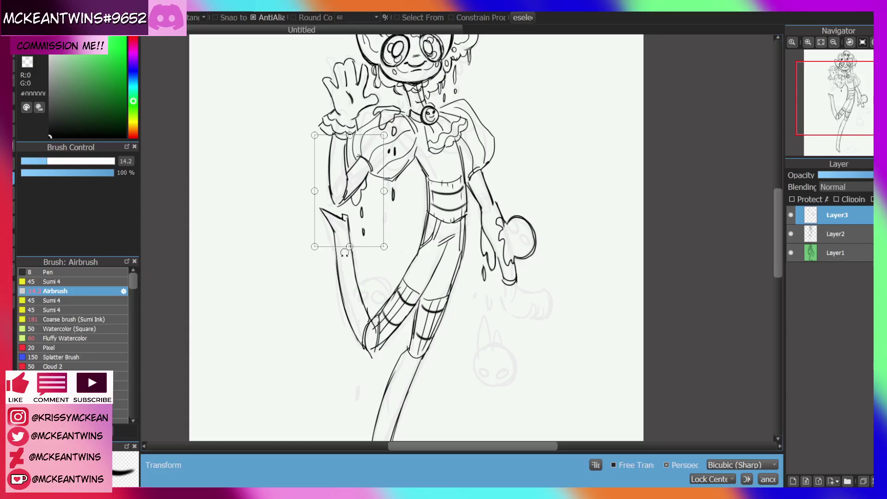
{"action": "left_click_drag", "start_coordinate": [344, 252], "coordinate": [346, 297]}
{"action": "left_click", "coordinate": [834, 42]}
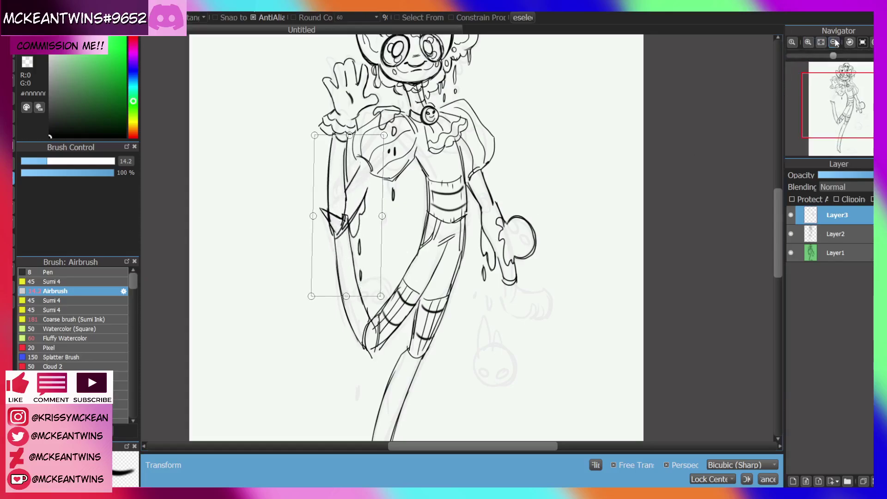
{"action": "left_click", "coordinate": [834, 41]}
{"action": "left_click_drag", "start_coordinate": [408, 223], "coordinate": [409, 213]}
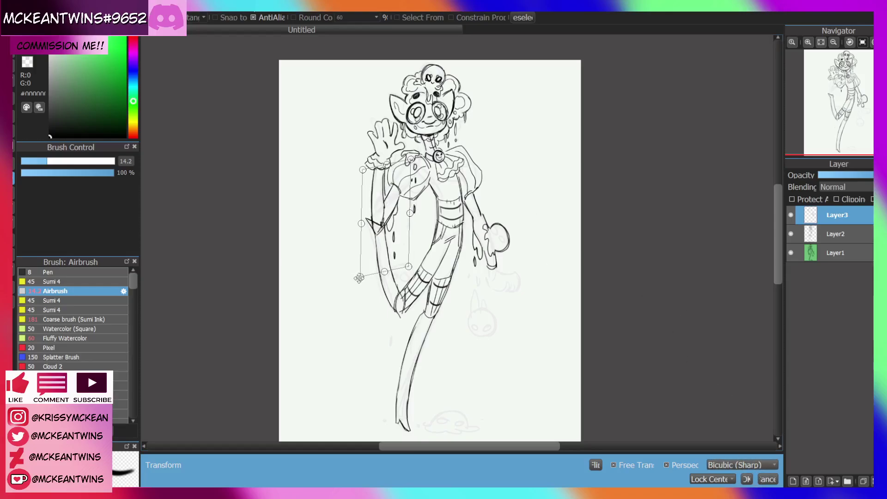
{"action": "left_click_drag", "start_coordinate": [359, 278], "coordinate": [393, 254]}
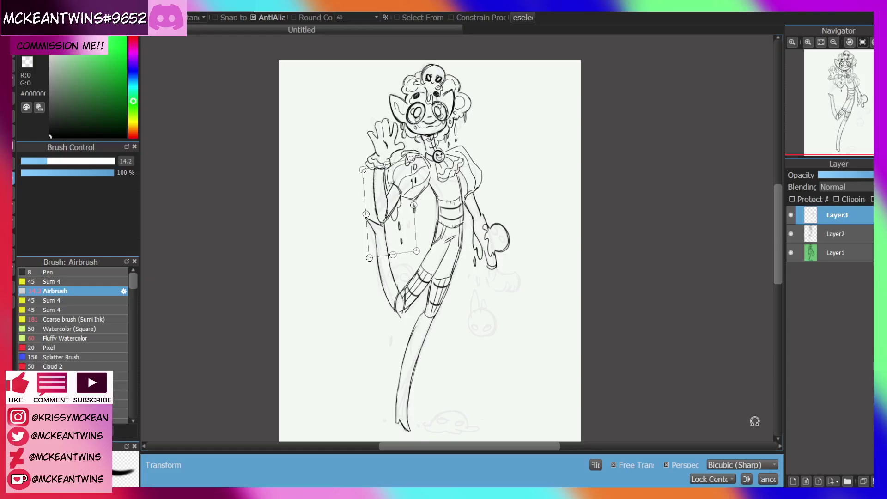
{"action": "left_click_drag", "start_coordinate": [441, 220], "coordinate": [396, 218]}
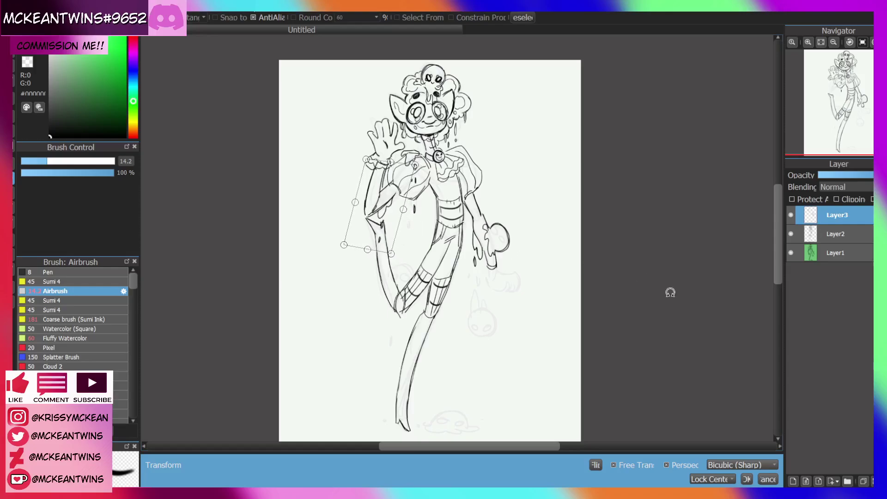
{"action": "left_click", "coordinate": [746, 479]}
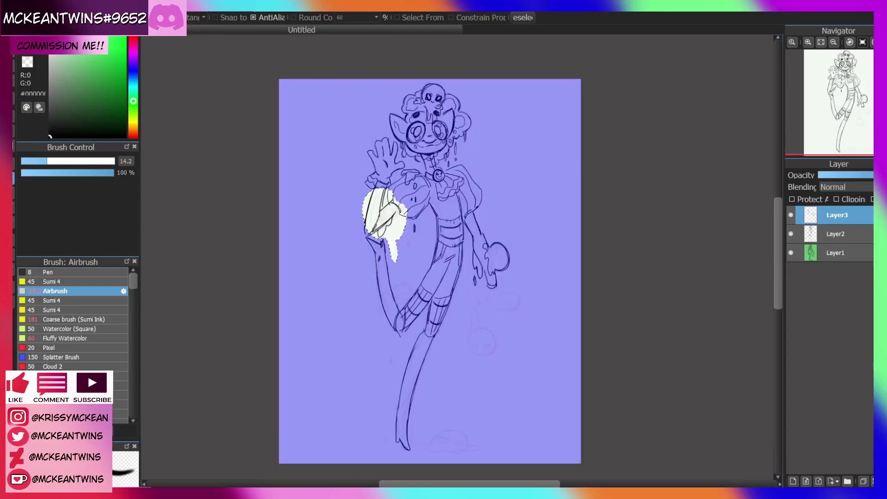
{"action": "key", "text": "ctrl+d"}
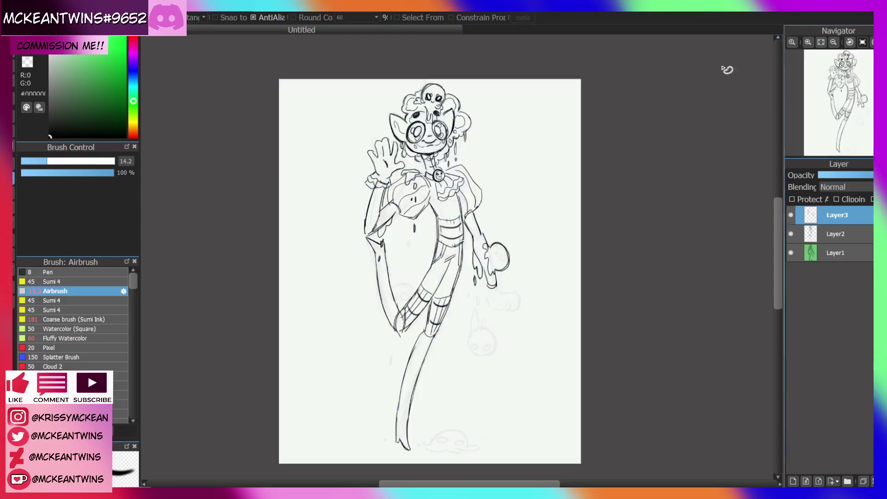
Select the raised hand and cuff, shift and tilt them slightly towards the head, deselect, and mirror the canvas view
{"action": "key", "text": "ctrl+z"}
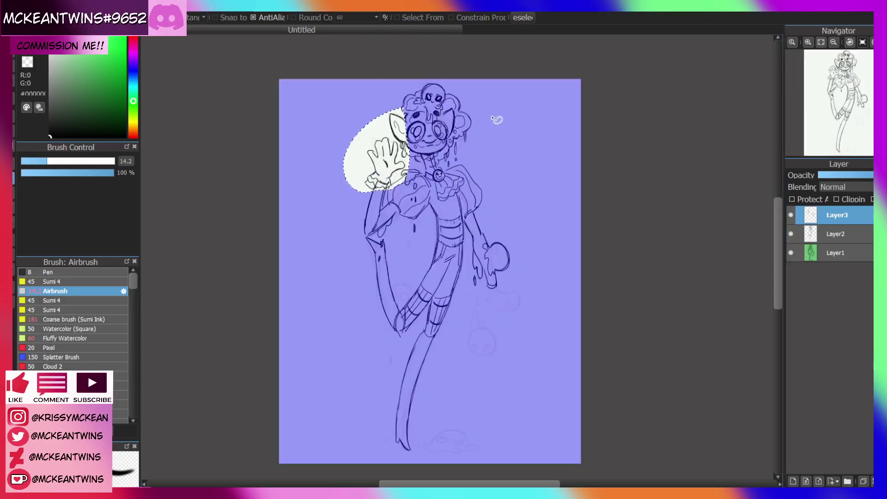
{"action": "key", "text": "ctrl+t"}
{"action": "left_click_drag", "start_coordinate": [393, 168], "coordinate": [401, 166]}
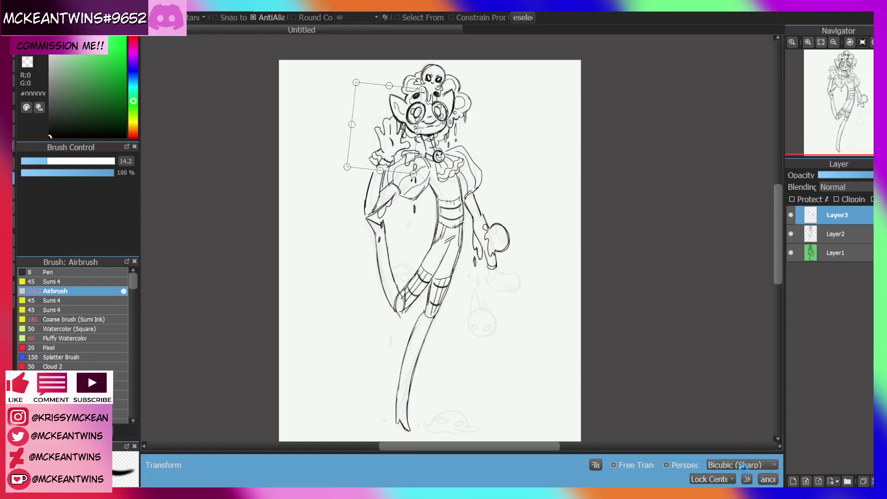
{"action": "left_click", "coordinate": [745, 479]}
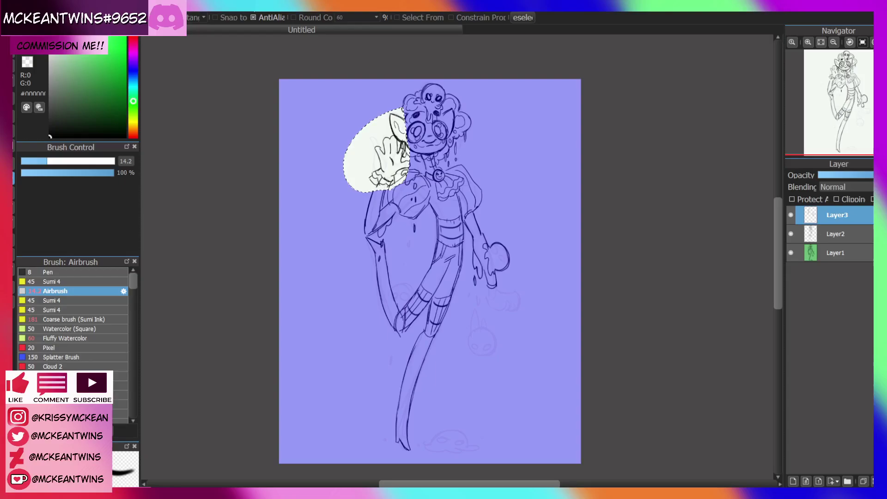
{"action": "key", "text": "ctrl+d"}
{"action": "key", "text": "b"}
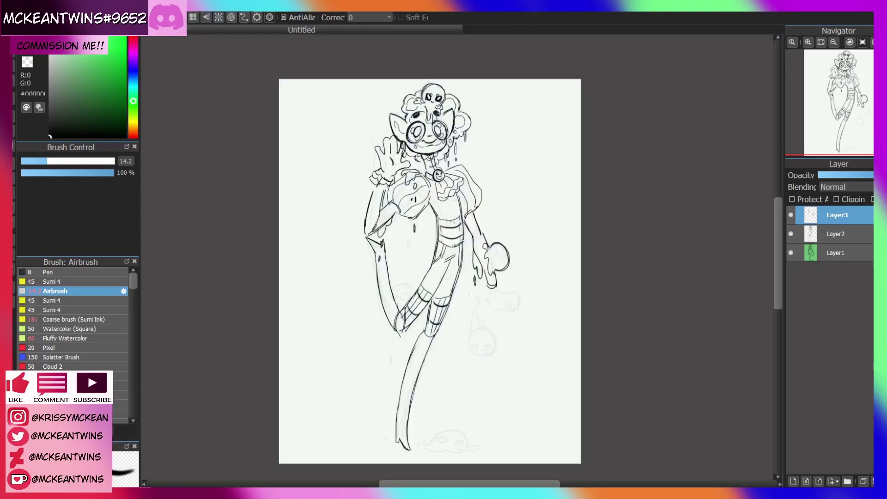
{"action": "key", "text": "h"}
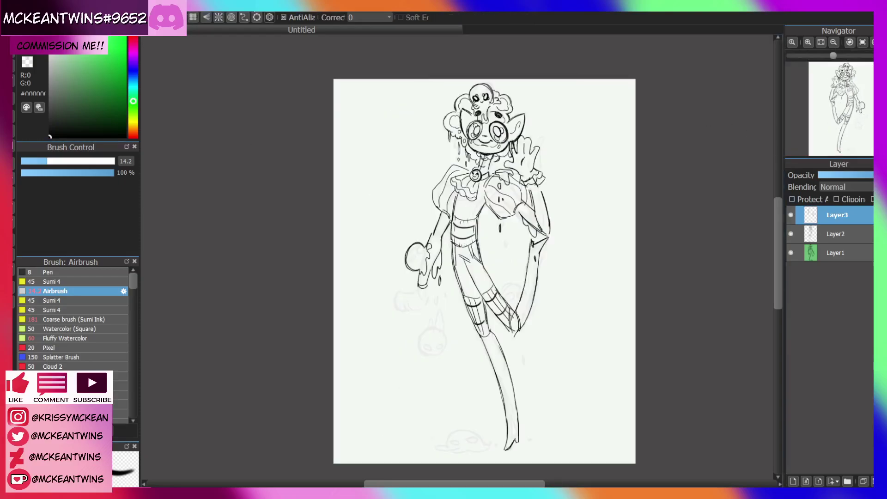
Draw a skull face with two eye sockets and a dripping slime nose on the round shape beside the lowered arm
{"action": "key", "text": "h"}
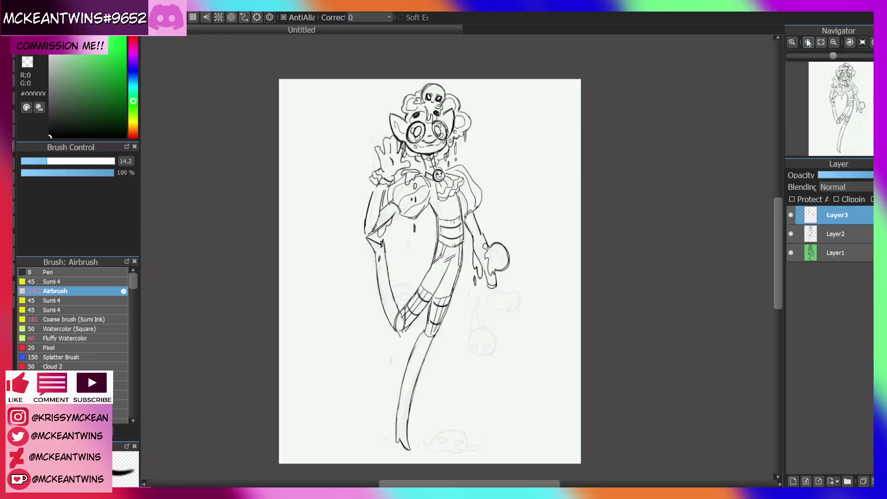
{"action": "left_click", "coordinate": [808, 42]}
{"action": "mouse_move", "coordinate": [854, 113]}
{"action": "left_mouse_down"}
{"action": "mouse_move", "coordinate": [858, 123]}
{"action": "mouse_move", "coordinate": [860, 109]}
{"action": "left_mouse_up"}
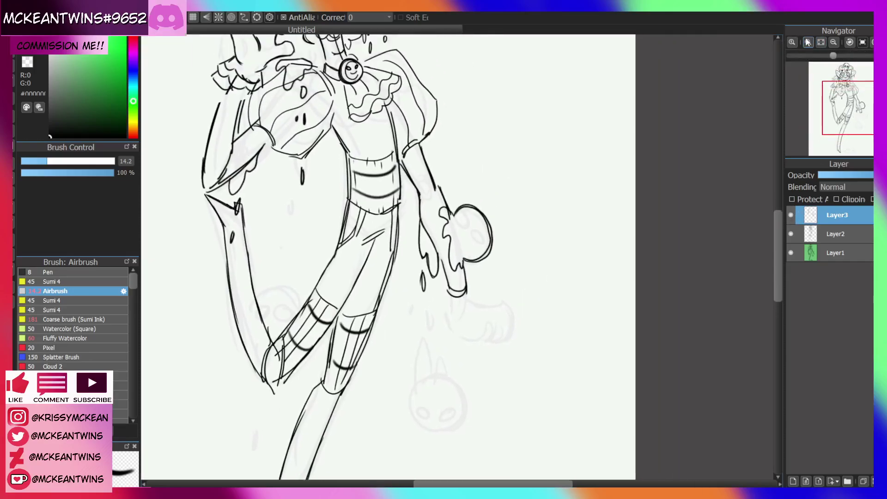
{"action": "left_click", "coordinate": [808, 42]}
{"action": "left_click", "coordinate": [808, 42]}
{"action": "left_click_drag", "start_coordinate": [475, 226], "coordinate": [484, 215]}
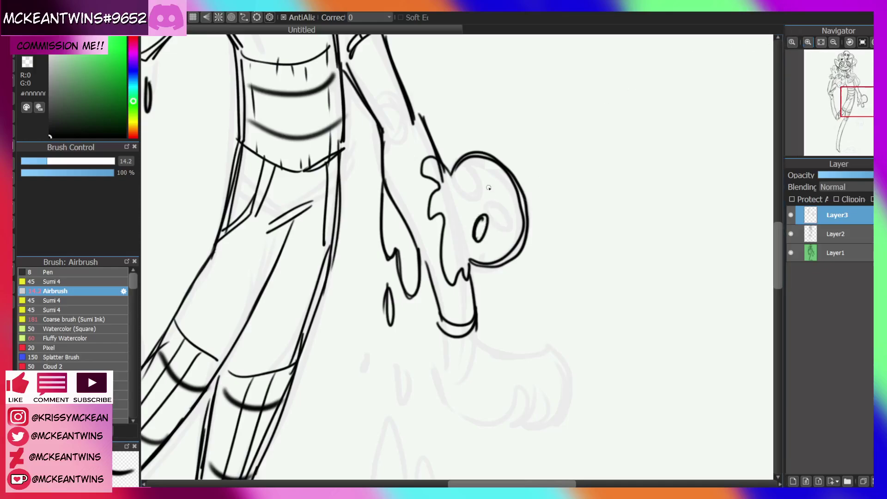
{"action": "mouse_move", "coordinate": [462, 175]}
{"action": "left_mouse_down"}
{"action": "mouse_move", "coordinate": [473, 190]}
{"action": "mouse_move", "coordinate": [462, 174]}
{"action": "left_mouse_up"}
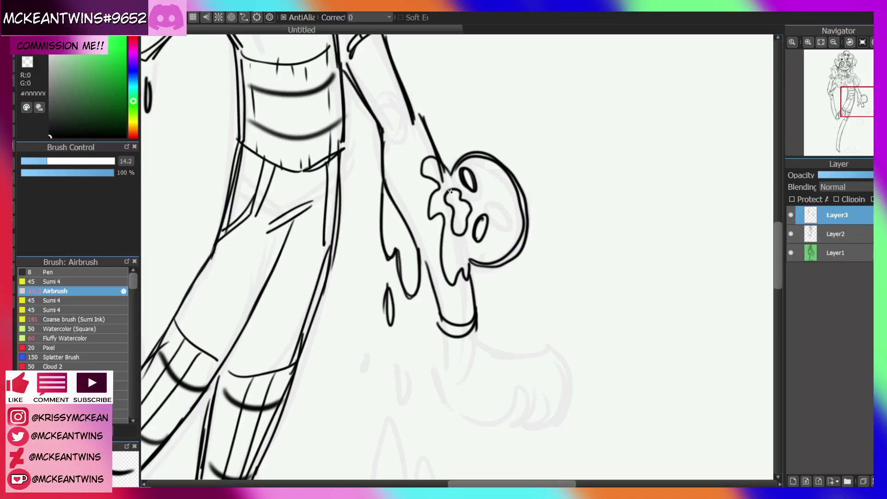
{"action": "scroll", "coordinate": [450, 191], "scroll_direction": "down", "scroll_amount": 5}
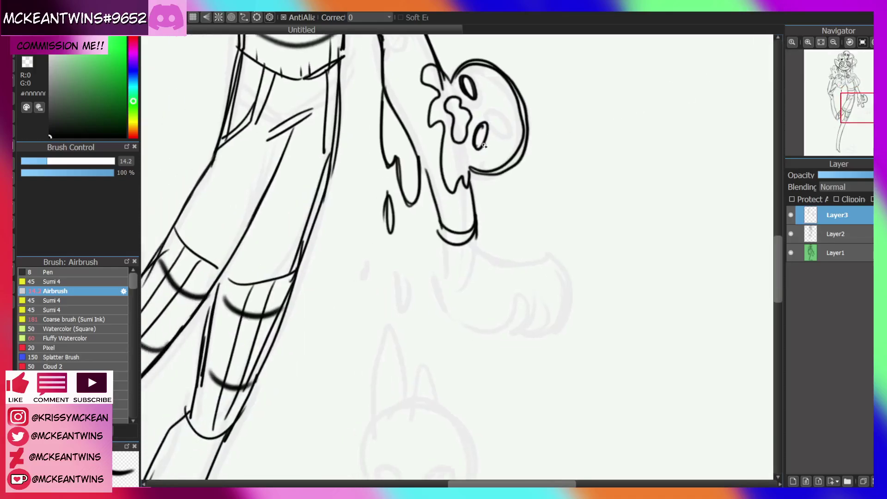
{"action": "left_click_drag", "start_coordinate": [484, 145], "coordinate": [481, 135]}
Draw a banded cuff around the wrist below the lowered arm's melting end and start the hand's outer edge
{"action": "left_click_drag", "start_coordinate": [858, 108], "coordinate": [856, 113]}
{"action": "left_click_drag", "start_coordinate": [522, 143], "coordinate": [531, 171]}
{"action": "mouse_move", "coordinate": [525, 152]}
{"action": "left_mouse_down"}
{"action": "mouse_move", "coordinate": [542, 169]}
{"action": "mouse_move", "coordinate": [583, 178]}
{"action": "mouse_move", "coordinate": [566, 210]}
{"action": "mouse_move", "coordinate": [535, 107]}
{"action": "mouse_move", "coordinate": [454, 121]}
{"action": "mouse_move", "coordinate": [476, 169]}
{"action": "left_mouse_up"}
{"action": "left_click_drag", "start_coordinate": [457, 135], "coordinate": [504, 119]}
{"action": "left_click_drag", "start_coordinate": [504, 119], "coordinate": [535, 127]}
{"action": "left_click_drag", "start_coordinate": [468, 147], "coordinate": [532, 131]}
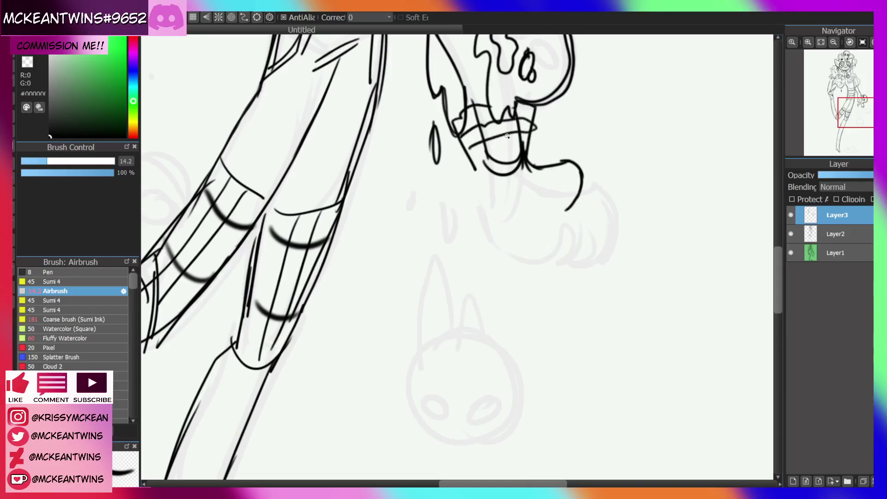
Draw the lowered hand's curled fingers and close the outline of its palm back to the cuff
{"action": "left_click_drag", "start_coordinate": [580, 178], "coordinate": [561, 213]}
{"action": "left_click_drag", "start_coordinate": [524, 189], "coordinate": [536, 227]}
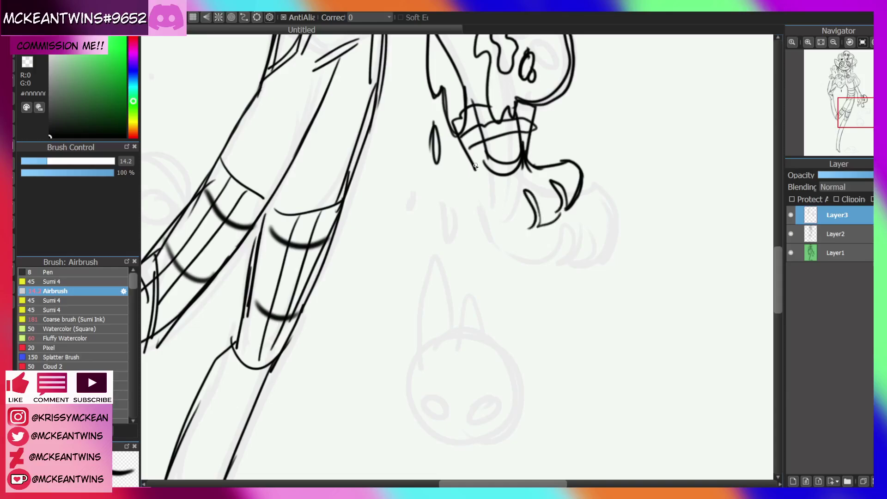
{"action": "left_click_drag", "start_coordinate": [475, 166], "coordinate": [484, 196]}
{"action": "mouse_move", "coordinate": [483, 196]}
{"action": "left_mouse_down"}
{"action": "mouse_move", "coordinate": [540, 232]}
{"action": "mouse_move", "coordinate": [573, 227]}
{"action": "mouse_move", "coordinate": [569, 210]}
{"action": "left_mouse_up"}
Add a jagged slime line along the lowered forearm and draw small falling drops beneath it
{"action": "left_click", "coordinate": [833, 43]}
{"action": "left_click", "coordinate": [833, 43]}
{"action": "left_click", "coordinate": [833, 43]}
{"action": "left_click_drag", "start_coordinate": [858, 118], "coordinate": [849, 96]}
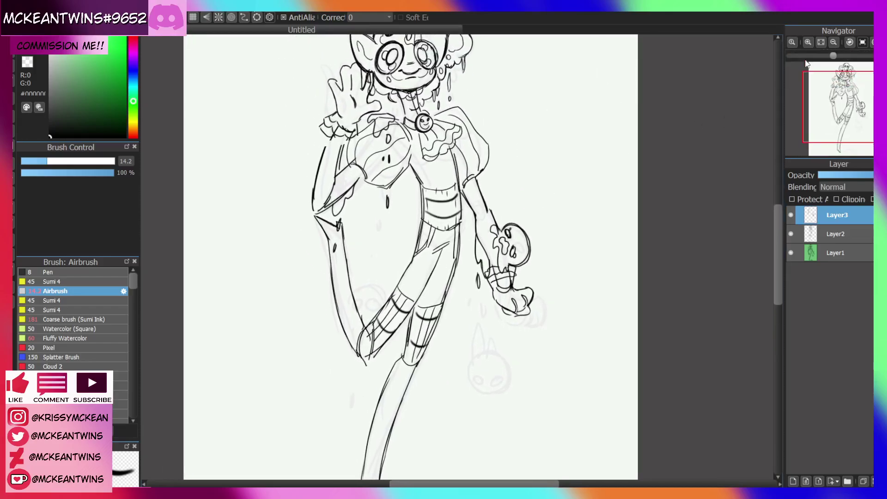
{"action": "left_click", "coordinate": [808, 41]}
{"action": "left_click_drag", "start_coordinate": [853, 109], "coordinate": [852, 121]}
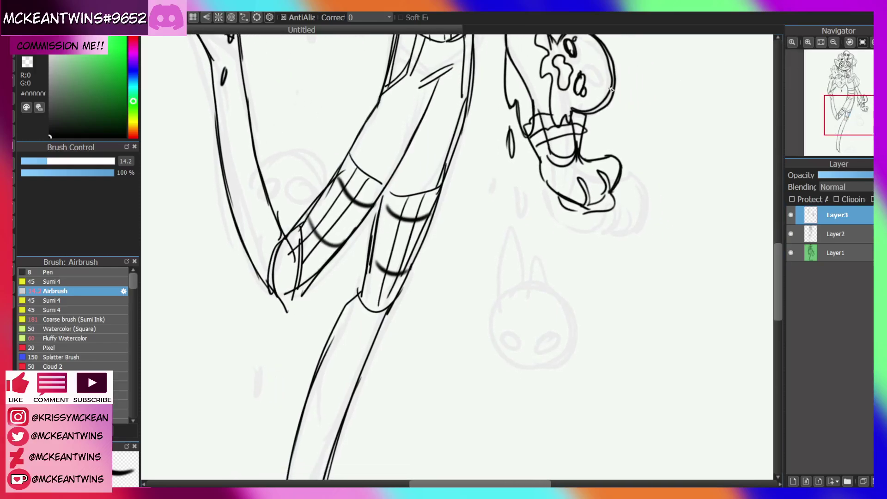
{"action": "left_click_drag", "start_coordinate": [506, 69], "coordinate": [526, 90]}
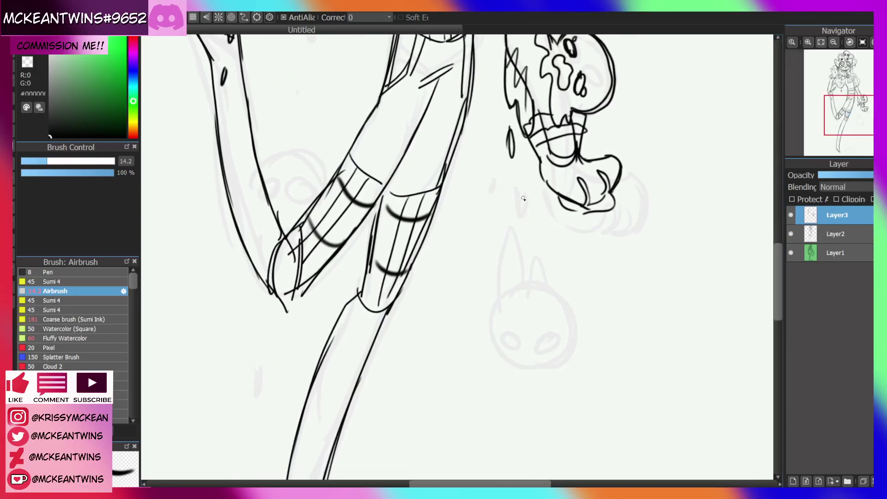
{"action": "mouse_move", "coordinate": [523, 198]}
{"action": "left_mouse_down"}
{"action": "mouse_move", "coordinate": [512, 182]}
{"action": "mouse_move", "coordinate": [527, 212]}
{"action": "mouse_move", "coordinate": [556, 187]}
{"action": "mouse_move", "coordinate": [543, 223]}
{"action": "left_mouse_up"}
Draw the floating rabbit-eared skull below the hand with slanted eye sockets, a rounded head, two ears and a nose
{"action": "scroll", "coordinate": [566, 291], "scroll_direction": "down", "scroll_amount": 6}
{"action": "key", "text": "ctrl+z"}
{"action": "key", "text": "ctrl+z"}
{"action": "left_click_drag", "start_coordinate": [505, 164], "coordinate": [513, 216]}
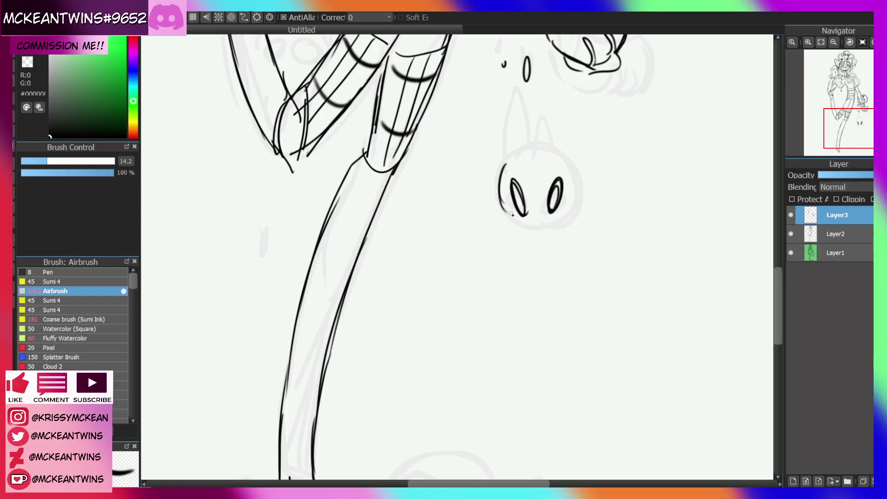
{"action": "mouse_move", "coordinate": [500, 181]}
{"action": "left_mouse_down"}
{"action": "mouse_move", "coordinate": [525, 202]}
{"action": "mouse_move", "coordinate": [532, 234]}
{"action": "mouse_move", "coordinate": [515, 208]}
{"action": "mouse_move", "coordinate": [552, 224]}
{"action": "mouse_move", "coordinate": [564, 206]}
{"action": "mouse_move", "coordinate": [536, 233]}
{"action": "mouse_move", "coordinate": [558, 226]}
{"action": "mouse_move", "coordinate": [568, 162]}
{"action": "mouse_move", "coordinate": [550, 114]}
{"action": "mouse_move", "coordinate": [536, 147]}
{"action": "mouse_move", "coordinate": [531, 107]}
{"action": "mouse_move", "coordinate": [510, 101]}
{"action": "mouse_move", "coordinate": [504, 162]}
{"action": "left_mouse_up"}
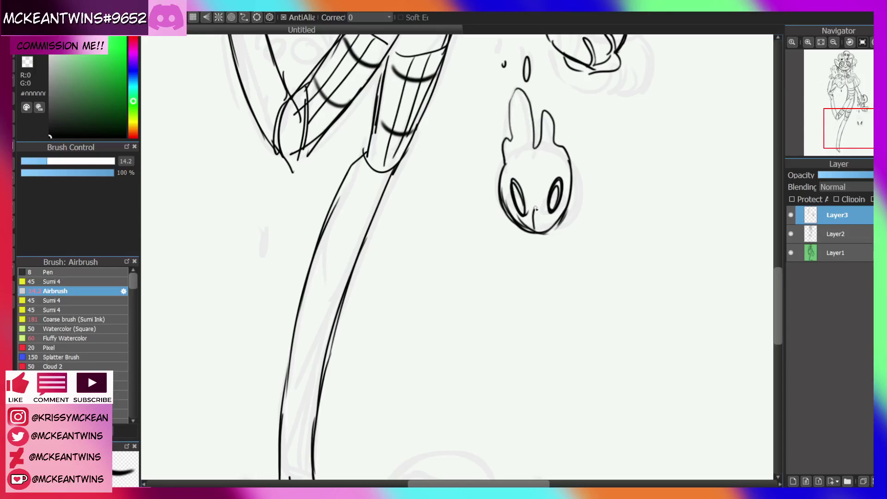
{"action": "left_click_drag", "start_coordinate": [535, 208], "coordinate": [531, 229]}
{"action": "left_click_drag", "start_coordinate": [570, 194], "coordinate": [557, 225]}
Draw the melting slime skull on the ground beside the foot, with angular eye sockets and puddle spots around it
{"action": "left_click", "coordinate": [833, 42]}
{"action": "left_click_drag", "start_coordinate": [849, 118], "coordinate": [848, 152]}
{"action": "left_click", "coordinate": [808, 42]}
{"action": "left_click", "coordinate": [808, 42]}
{"action": "left_click", "coordinate": [808, 43]}
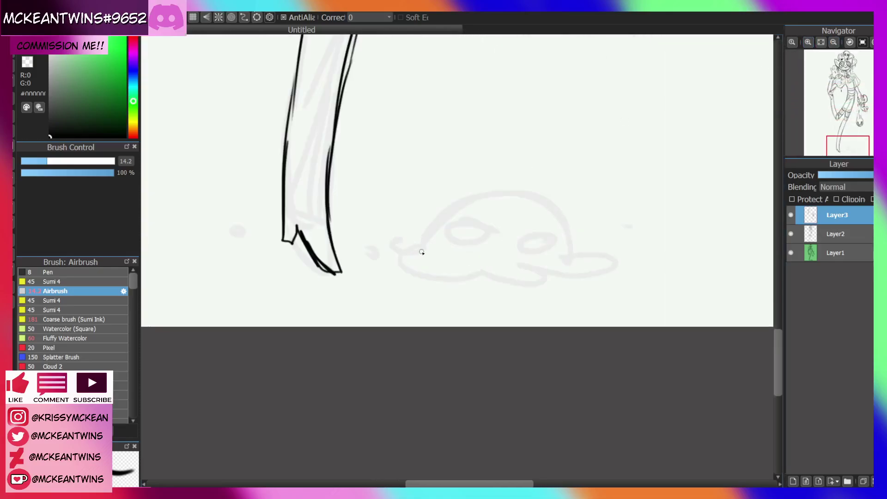
{"action": "mouse_move", "coordinate": [422, 252]}
{"action": "left_mouse_down"}
{"action": "mouse_move", "coordinate": [395, 261]}
{"action": "mouse_move", "coordinate": [430, 270]}
{"action": "mouse_move", "coordinate": [432, 282]}
{"action": "mouse_move", "coordinate": [470, 274]}
{"action": "mouse_move", "coordinate": [558, 280]}
{"action": "mouse_move", "coordinate": [612, 260]}
{"action": "mouse_move", "coordinate": [570, 245]}
{"action": "mouse_move", "coordinate": [521, 208]}
{"action": "mouse_move", "coordinate": [459, 216]}
{"action": "mouse_move", "coordinate": [437, 242]}
{"action": "mouse_move", "coordinate": [417, 248]}
{"action": "left_mouse_up"}
{"action": "mouse_move", "coordinate": [380, 276]}
{"action": "left_mouse_down"}
{"action": "mouse_move", "coordinate": [326, 301]}
{"action": "mouse_move", "coordinate": [356, 280]}
{"action": "left_mouse_up"}
{"action": "left_click_drag", "start_coordinate": [409, 282], "coordinate": [409, 284]}
{"action": "left_click_drag", "start_coordinate": [644, 282], "coordinate": [637, 269]}
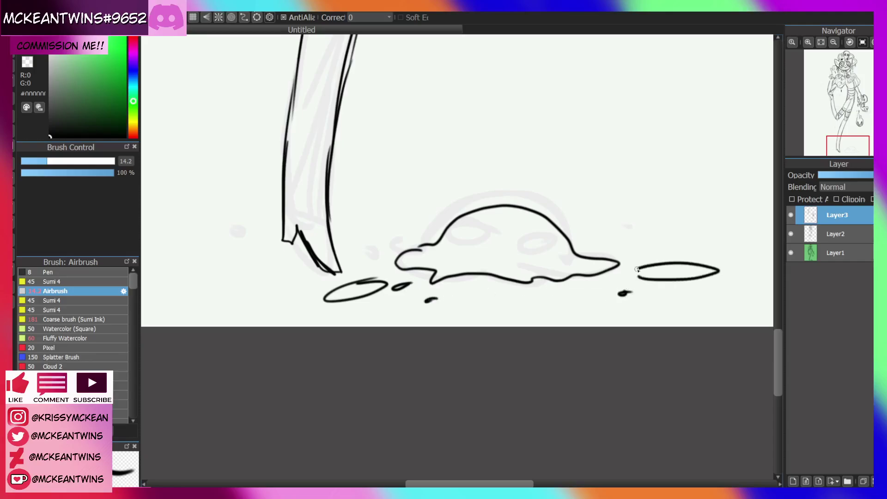
{"action": "left_click_drag", "start_coordinate": [693, 252], "coordinate": [681, 247]}
{"action": "mouse_move", "coordinate": [479, 261]}
{"action": "left_mouse_down"}
{"action": "mouse_move", "coordinate": [443, 248]}
{"action": "mouse_move", "coordinate": [475, 246]}
{"action": "mouse_move", "coordinate": [484, 259]}
{"action": "mouse_move", "coordinate": [473, 261]}
{"action": "mouse_move", "coordinate": [554, 262]}
{"action": "mouse_move", "coordinate": [548, 246]}
{"action": "mouse_move", "coordinate": [522, 250]}
{"action": "mouse_move", "coordinate": [505, 266]}
{"action": "left_mouse_up"}
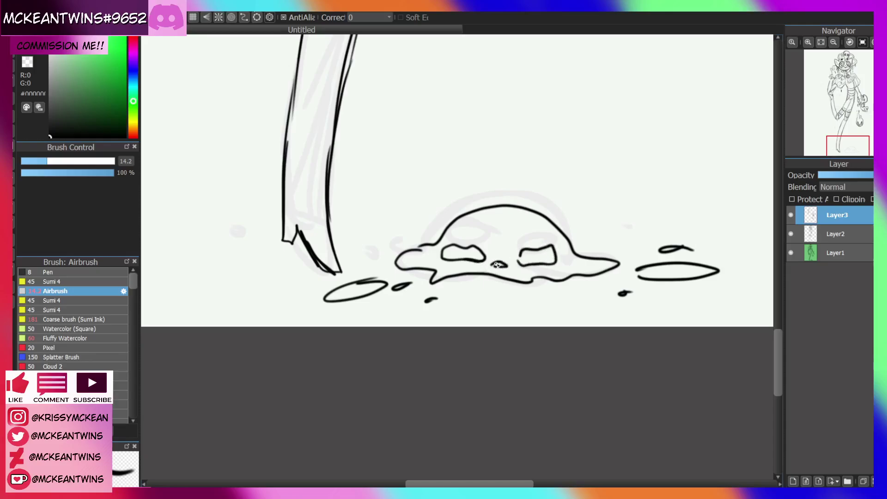
{"action": "key", "text": "ctrl+z"}
Draw a round skull with slanted eyes, an open nose and slime drips at the bent knee
{"action": "left_click", "coordinate": [835, 42]}
{"action": "left_click", "coordinate": [834, 42]}
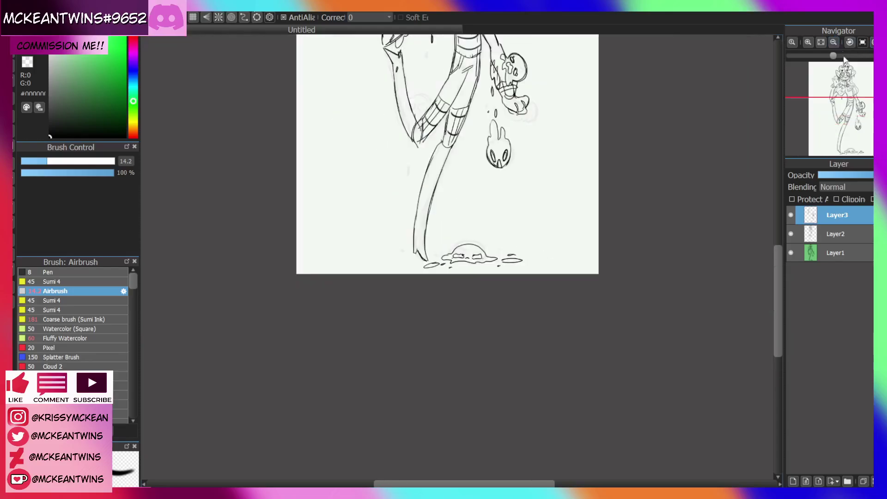
{"action": "mouse_move", "coordinate": [848, 115]}
{"action": "left_mouse_down"}
{"action": "mouse_move", "coordinate": [837, 118]}
{"action": "mouse_move", "coordinate": [836, 88]}
{"action": "mouse_move", "coordinate": [837, 118]}
{"action": "left_mouse_up"}
{"action": "left_click", "coordinate": [808, 45]}
{"action": "left_click", "coordinate": [807, 45]}
{"action": "left_click", "coordinate": [807, 45]}
{"action": "left_click", "coordinate": [807, 45]}
{"action": "mouse_move", "coordinate": [404, 210]}
{"action": "left_mouse_down"}
{"action": "mouse_move", "coordinate": [475, 169]}
{"action": "mouse_move", "coordinate": [487, 205]}
{"action": "left_mouse_up"}
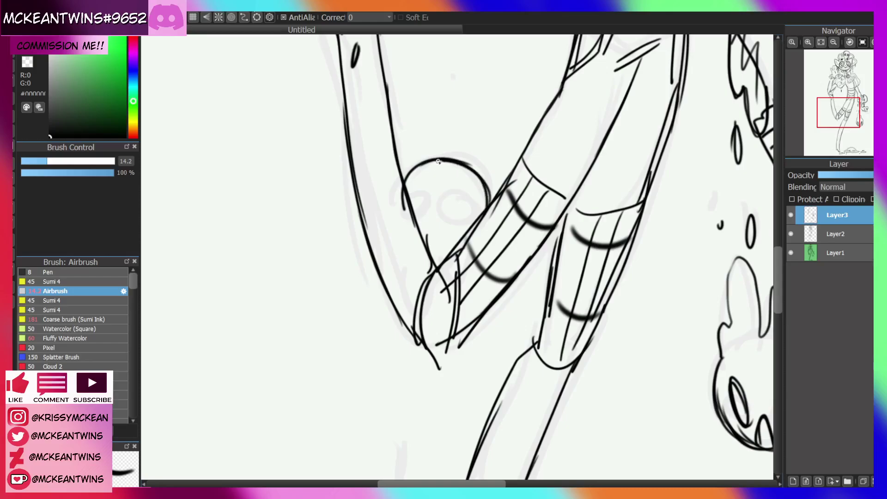
{"action": "mouse_move", "coordinate": [441, 159]}
{"action": "left_mouse_down"}
{"action": "mouse_move", "coordinate": [414, 235]}
{"action": "mouse_move", "coordinate": [434, 207]}
{"action": "mouse_move", "coordinate": [413, 216]}
{"action": "mouse_move", "coordinate": [471, 219]}
{"action": "mouse_move", "coordinate": [454, 218]}
{"action": "left_mouse_up"}
{"action": "mouse_move", "coordinate": [415, 233]}
{"action": "left_mouse_down"}
{"action": "mouse_move", "coordinate": [414, 256]}
{"action": "mouse_move", "coordinate": [438, 296]}
{"action": "mouse_move", "coordinate": [462, 253]}
{"action": "left_mouse_up"}
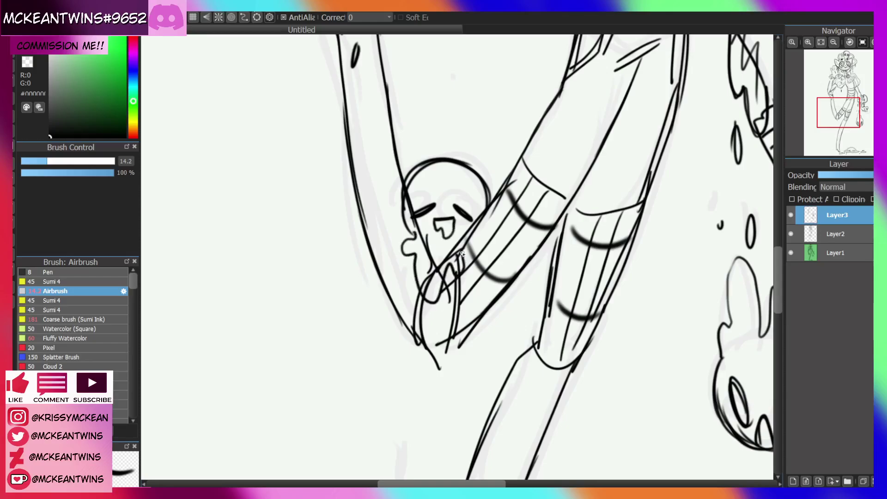
Add slime drips and falling drops under the bent knee, on the standing leg and beneath the raised arm
{"action": "scroll", "coordinate": [462, 253], "scroll_direction": "down", "scroll_amount": 3}
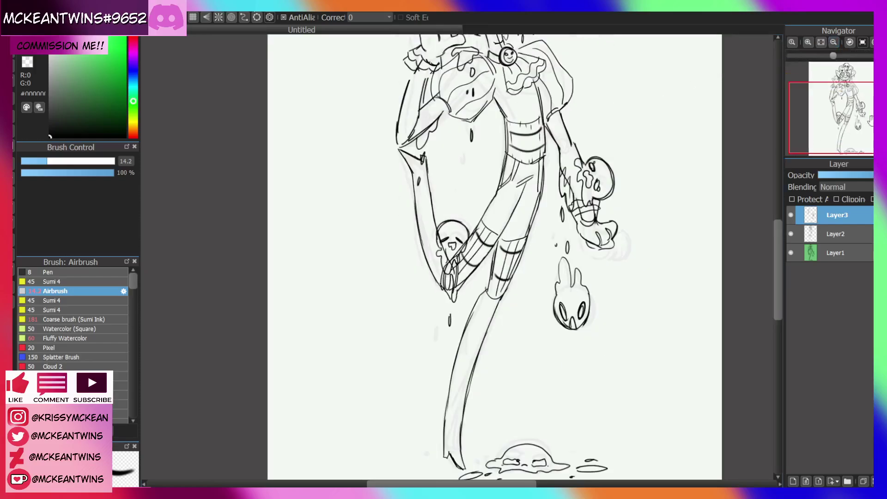
{"action": "scroll", "coordinate": [451, 319], "scroll_direction": "down", "scroll_amount": 2}
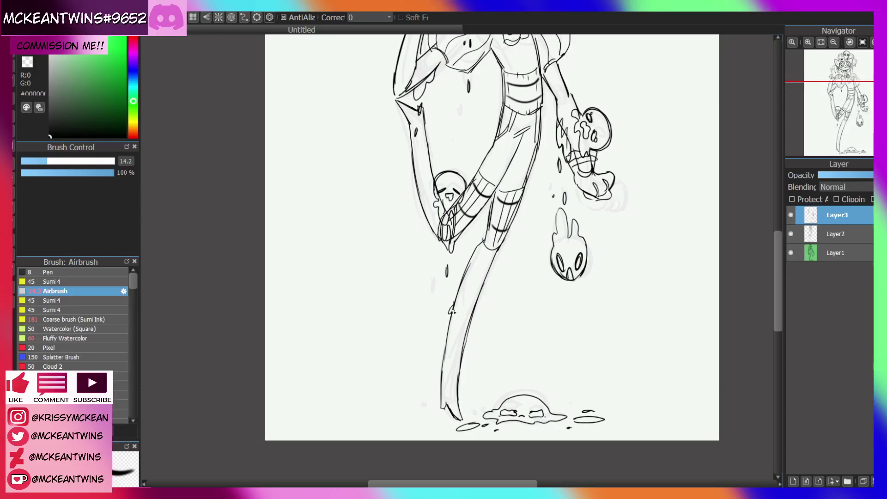
{"action": "left_click_drag", "start_coordinate": [839, 126], "coordinate": [841, 97]}
{"action": "left_click_drag", "start_coordinate": [437, 238], "coordinate": [429, 302]}
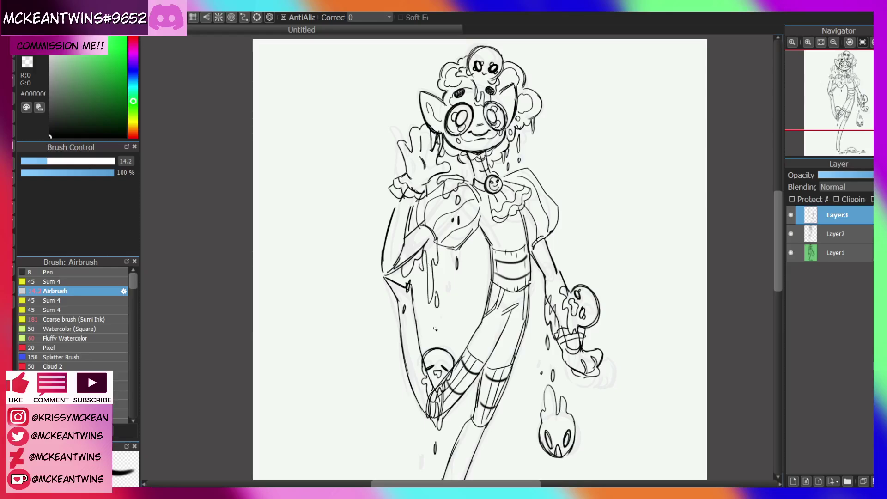
{"action": "left_click_drag", "start_coordinate": [852, 93], "coordinate": [844, 99]}
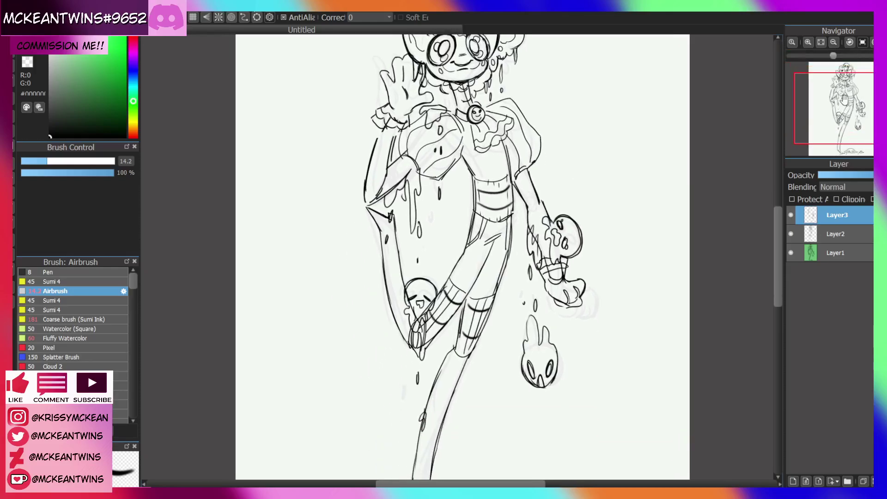
{"action": "left_click", "coordinate": [820, 42]}
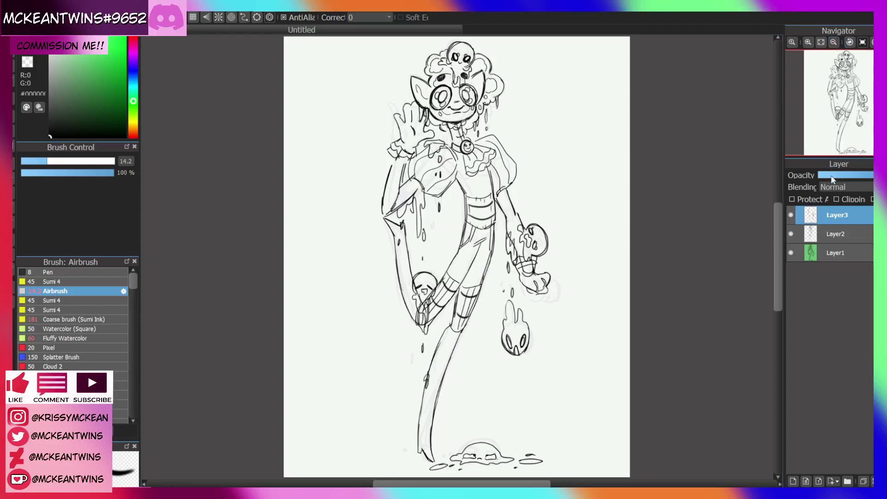
{"action": "left_click", "coordinate": [793, 211]}
{"action": "left_click", "coordinate": [793, 211]}
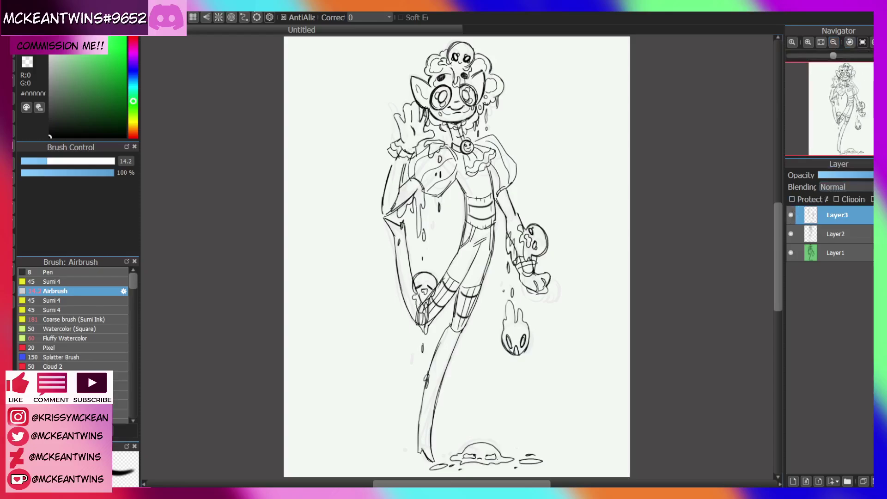
{"action": "left_click", "coordinate": [872, 42]}
{"action": "left_click", "coordinate": [872, 42]}
Group the three sketch layers in a new folder, lower the folder's opacity, mirror the view and add a new layer above
{"action": "left_click", "coordinate": [847, 481]}
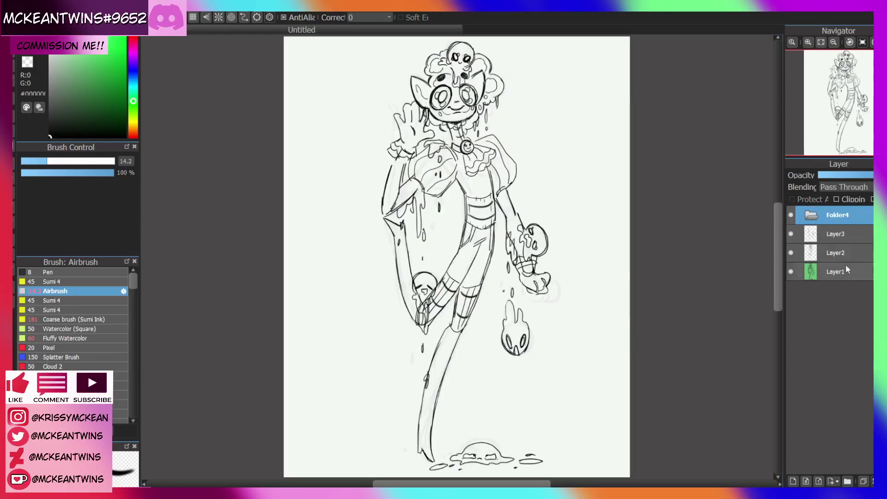
{"action": "left_click_drag", "start_coordinate": [845, 265], "coordinate": [832, 223]}
{"action": "left_click_drag", "start_coordinate": [833, 271], "coordinate": [832, 224]}
{"action": "left_click", "coordinate": [810, 213]}
{"action": "left_click_drag", "start_coordinate": [854, 175], "coordinate": [827, 175]}
{"action": "key", "text": "h"}
{"action": "left_click", "coordinate": [792, 481]}
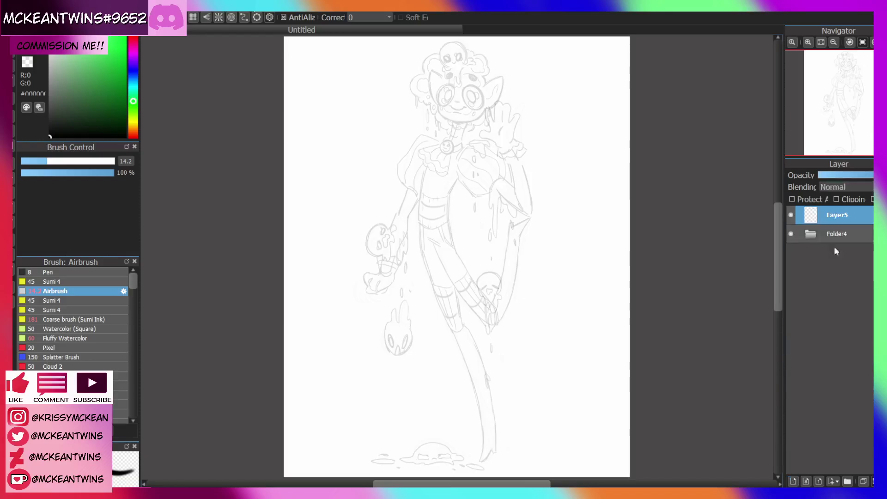
Lasso the eye nearest the raised hand in the sketch folder, scale it down slightly, and clear the selection
{"action": "mouse_move", "coordinate": [809, 45]}
{"action": "left_click_drag", "start_coordinate": [812, 56], "coordinate": [832, 56]}
{"action": "left_click_drag", "start_coordinate": [846, 88], "coordinate": [846, 74]}
{"action": "left_click", "coordinate": [809, 43]}
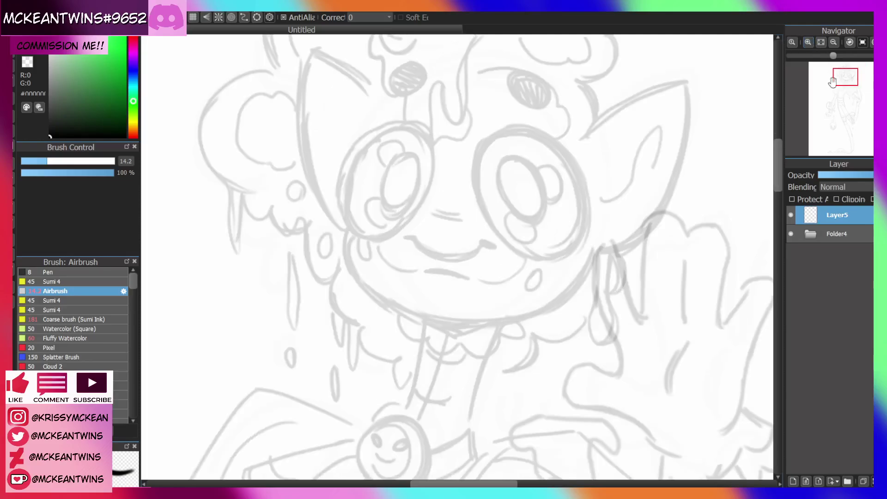
{"action": "left_click", "coordinate": [839, 234]}
{"action": "left_click", "coordinate": [14, 177]}
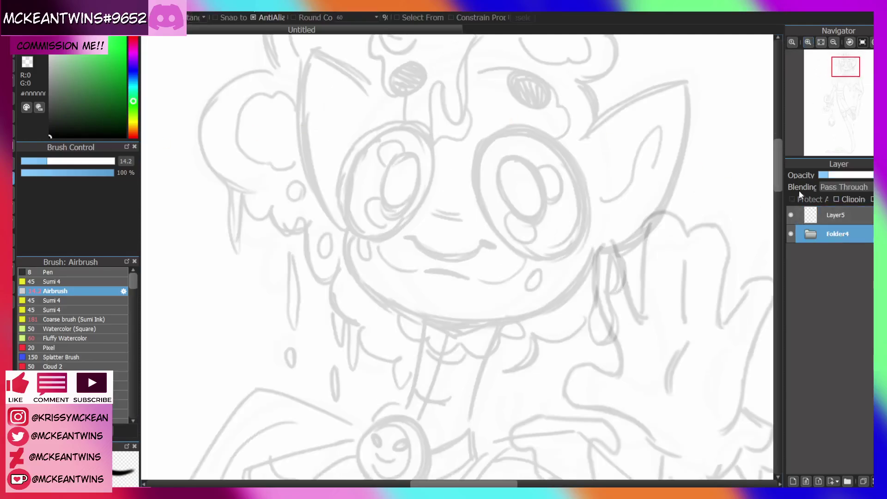
{"action": "mouse_move", "coordinate": [594, 170]}
{"action": "left_mouse_down"}
{"action": "mouse_move", "coordinate": [574, 265]}
{"action": "mouse_move", "coordinate": [512, 257]}
{"action": "mouse_move", "coordinate": [465, 187]}
{"action": "mouse_move", "coordinate": [521, 117]}
{"action": "mouse_move", "coordinate": [593, 170]}
{"action": "left_mouse_up"}
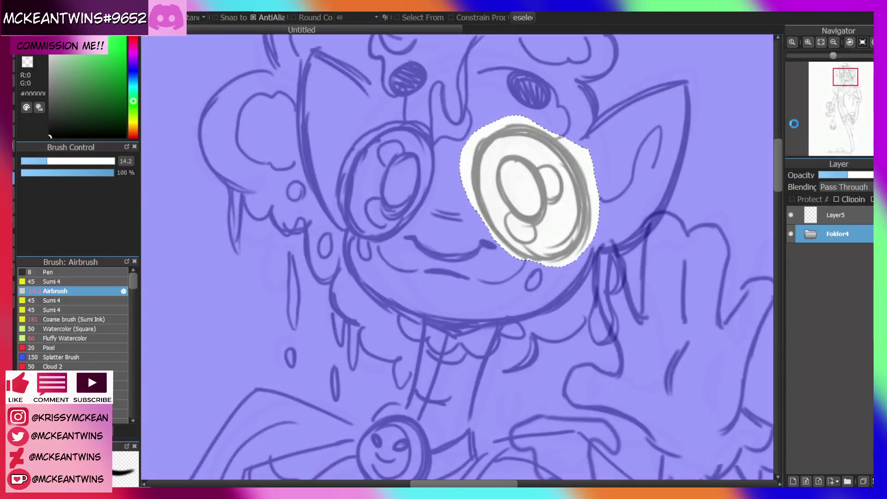
{"action": "key", "text": "ctrl+t"}
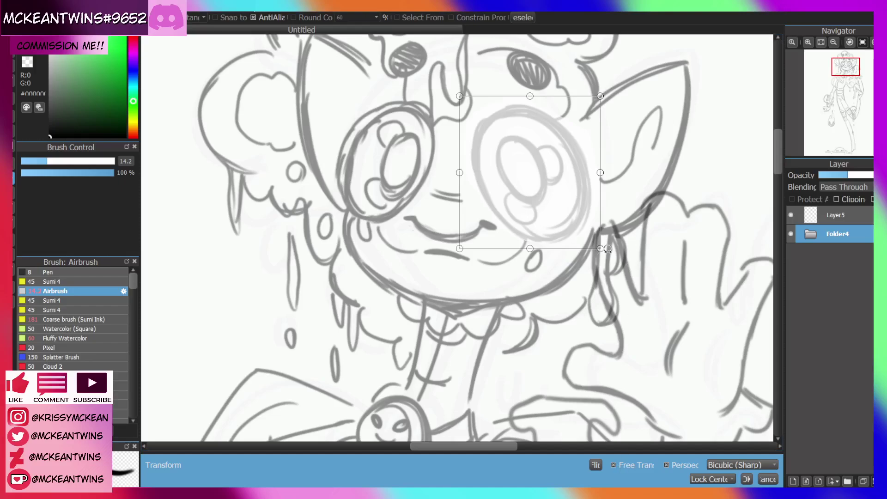
{"action": "left_click", "coordinate": [623, 467]}
{"action": "left_click_drag", "start_coordinate": [600, 248], "coordinate": [595, 243]}
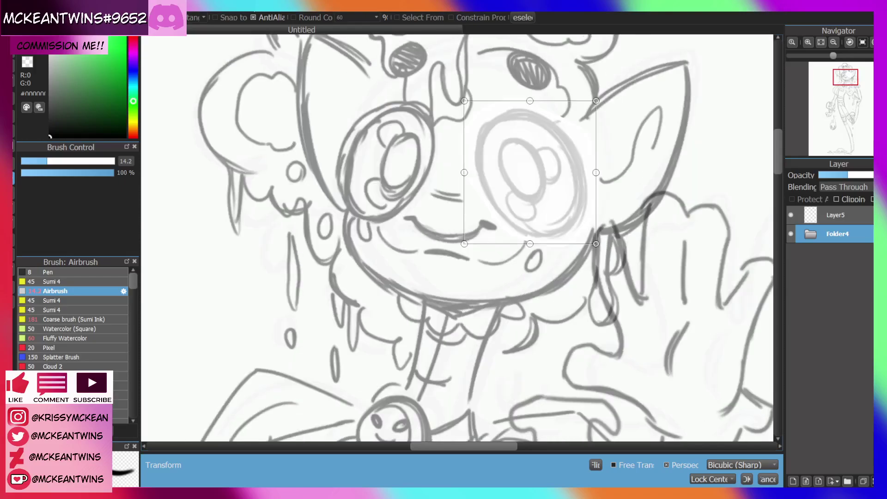
{"action": "left_click", "coordinate": [746, 479]}
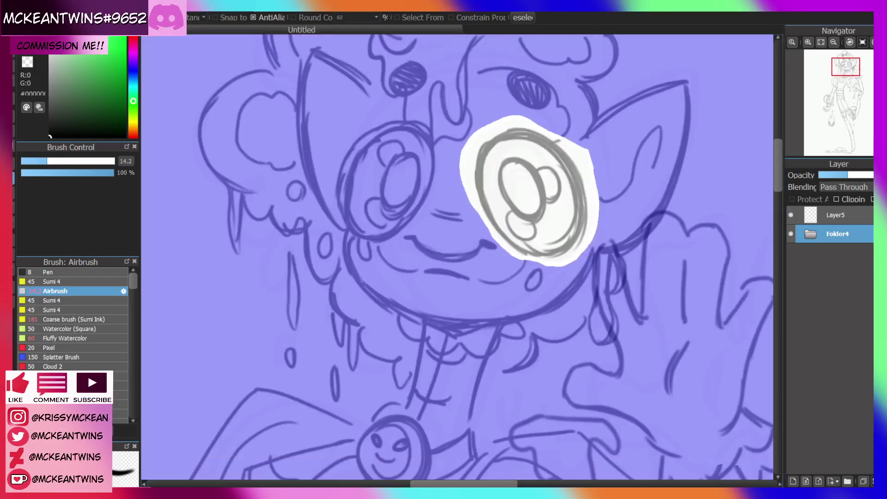
{"action": "key", "text": "ctrl+d"}
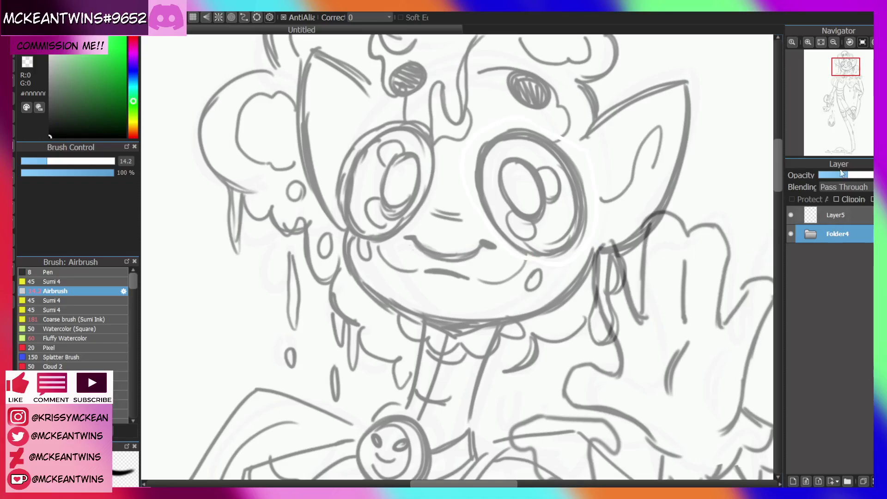
Fade the sketch folder to a faint guide and make the empty Layer5 active
{"action": "left_click_drag", "start_coordinate": [842, 175], "coordinate": [825, 176]}
{"action": "left_click", "coordinate": [827, 215]}
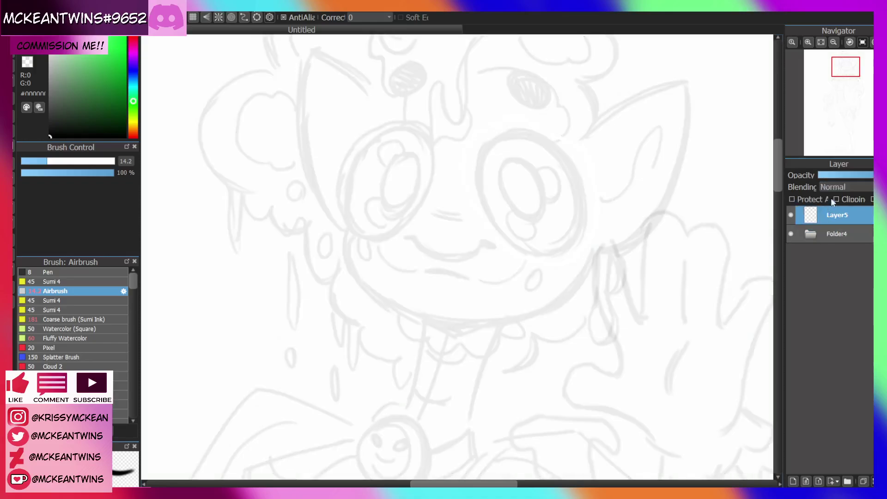
{"action": "left_click", "coordinate": [834, 43]}
{"action": "key", "text": "h"}
{"action": "key", "text": "h"}
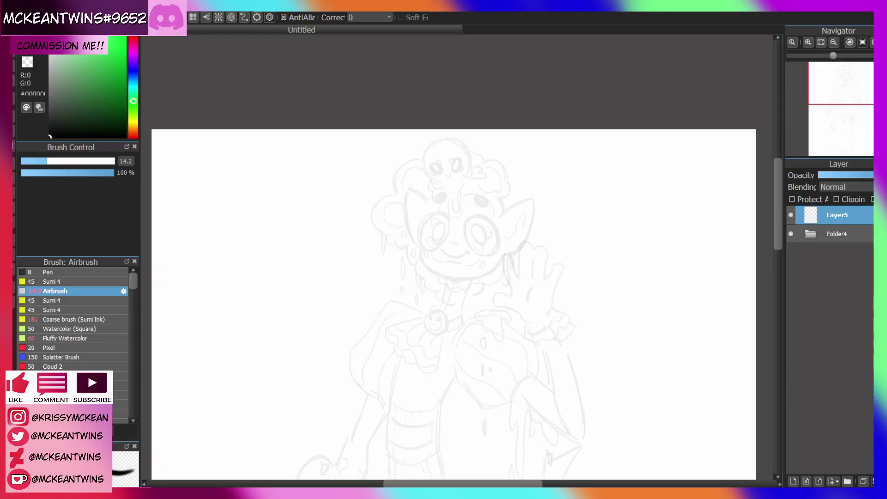
Ink the upper arc of the eye nearest the raised hand on Layer5, using the Sumi 4 brush at size 13.2
{"action": "left_click", "coordinate": [823, 43]}
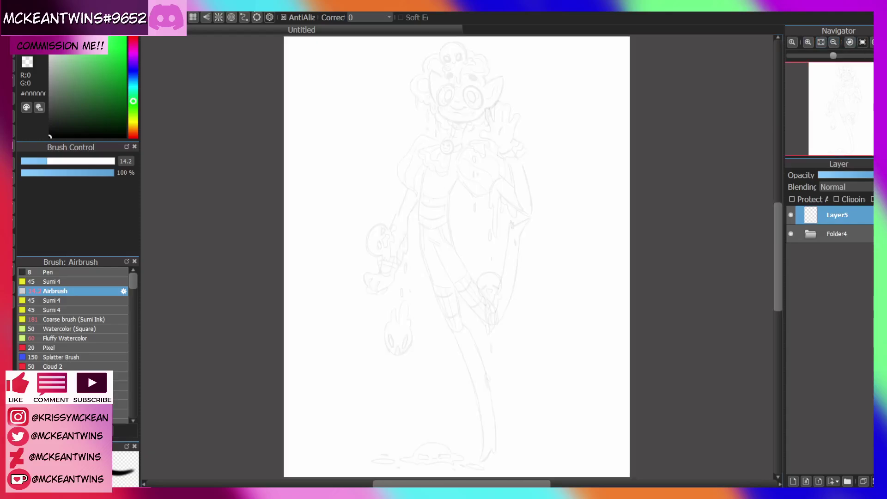
{"action": "left_click", "coordinate": [807, 42]}
{"action": "left_click", "coordinate": [809, 42]}
{"action": "left_click_drag", "start_coordinate": [848, 91], "coordinate": [846, 76]}
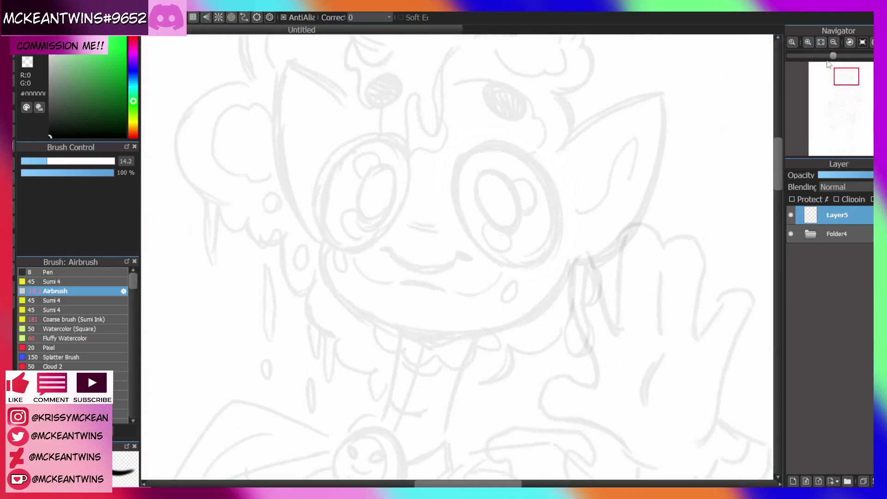
{"action": "left_click", "coordinate": [808, 43]}
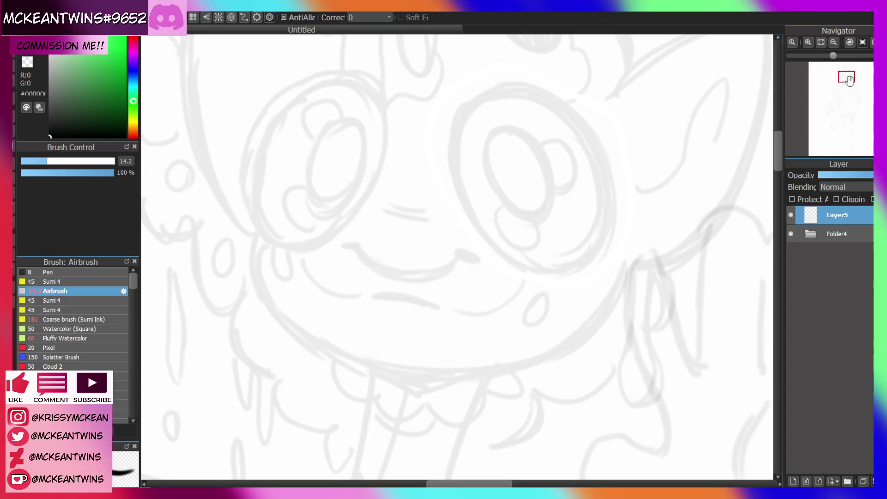
{"action": "left_click", "coordinate": [871, 42]}
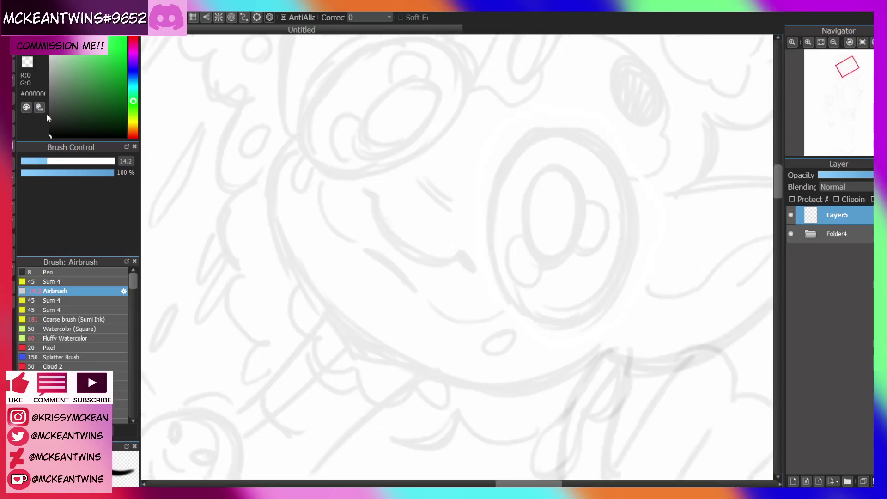
{"action": "left_click_drag", "start_coordinate": [46, 162], "coordinate": [37, 163]}
{"action": "left_click", "coordinate": [54, 281]}
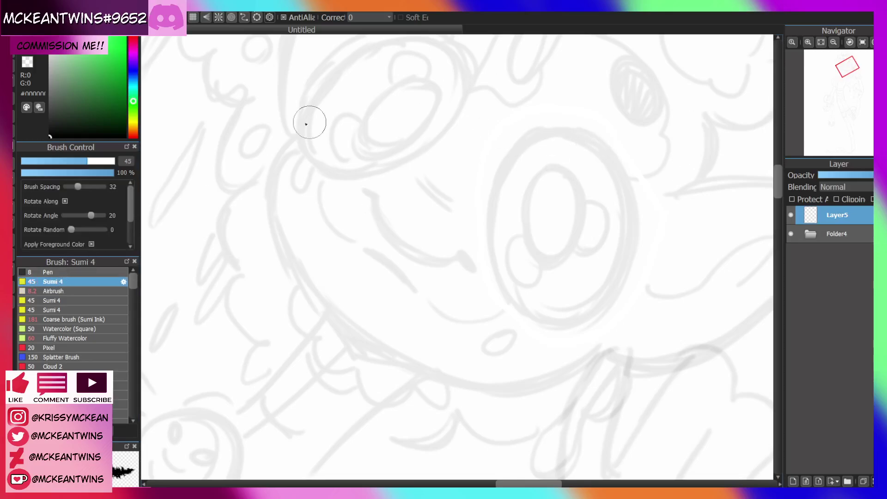
{"action": "key", "text": "bracketleft"}
{"action": "key", "text": "bracketleft"}
{"action": "key", "text": "bracketleft"}
{"action": "mouse_move", "coordinate": [570, 132]}
{"action": "left_mouse_down"}
{"action": "mouse_move", "coordinate": [540, 130]}
{"action": "mouse_move", "coordinate": [504, 172]}
{"action": "left_mouse_up"}
{"action": "left_click", "coordinate": [48, 158]}
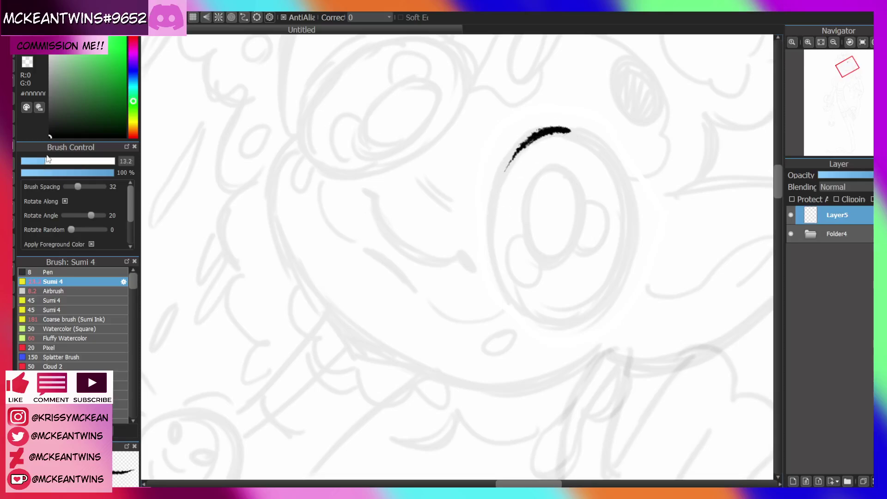
Fade the sketch folder further, place a new layer beneath it, and make Layer5 active again
{"action": "left_click", "coordinate": [831, 232]}
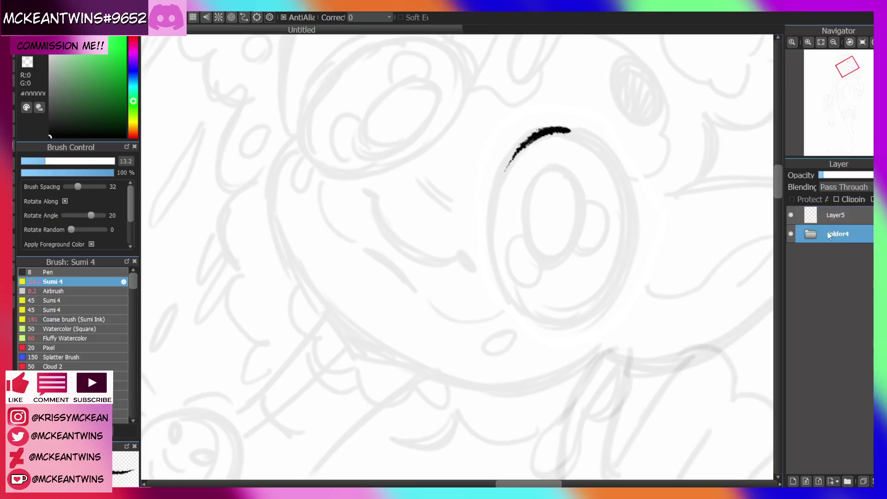
{"action": "left_click", "coordinate": [792, 480]}
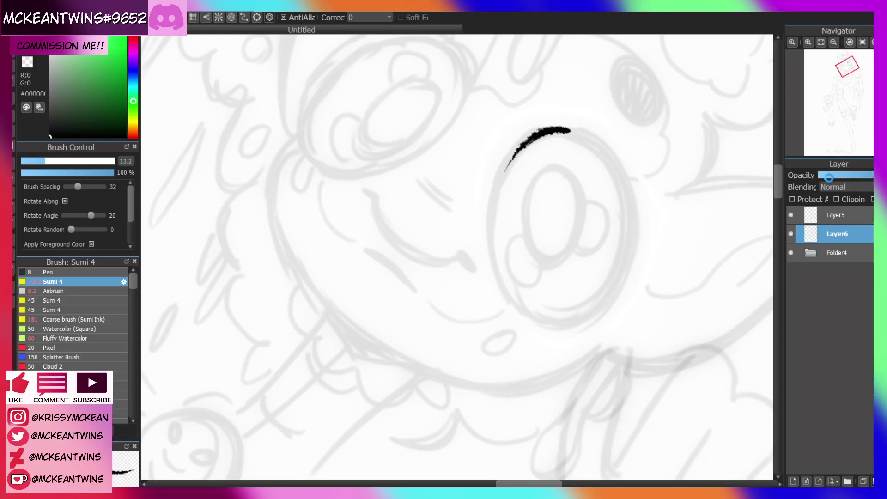
{"action": "left_click", "coordinate": [831, 253]}
{"action": "left_click_drag", "start_coordinate": [829, 177], "coordinate": [819, 175]}
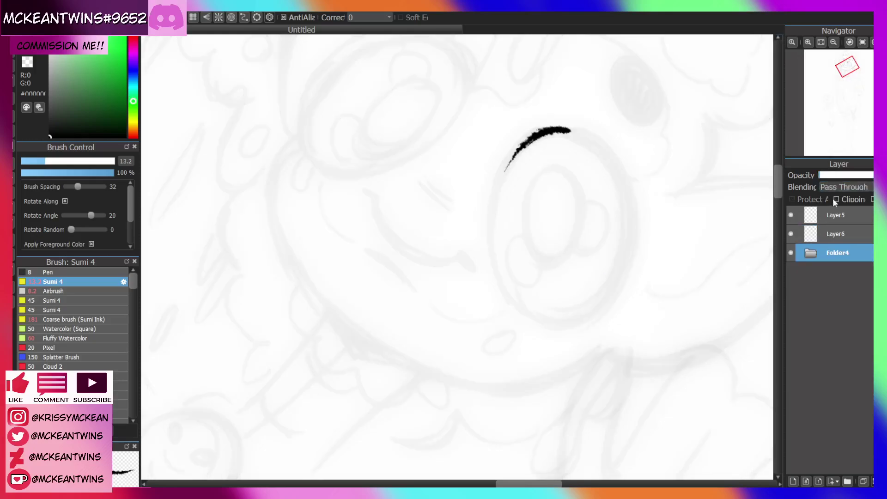
{"action": "left_click", "coordinate": [835, 215]}
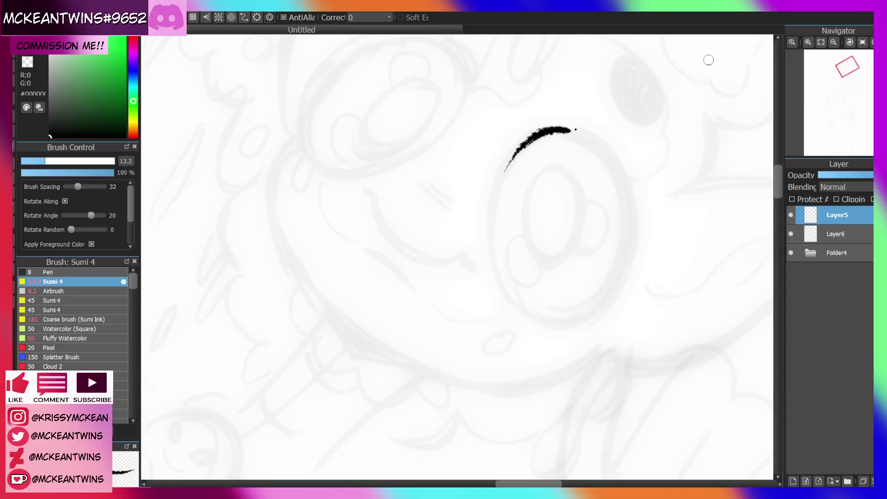
{"action": "left_click_drag", "start_coordinate": [839, 232], "coordinate": [838, 260]}
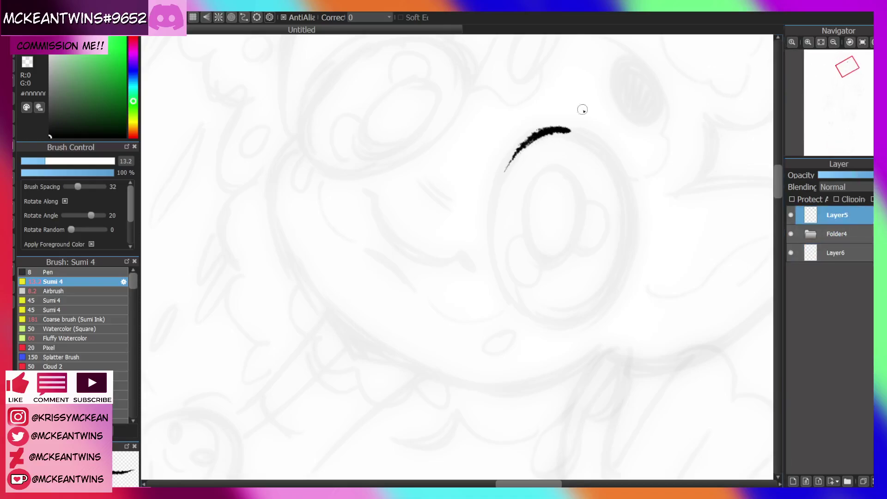
Extend the inked eye outline from the upper arc down along the nose-facing side
{"action": "mouse_move", "coordinate": [531, 136]}
{"action": "left_mouse_down"}
{"action": "mouse_move", "coordinate": [494, 192]}
{"action": "mouse_move", "coordinate": [494, 217]}
{"action": "left_mouse_up"}
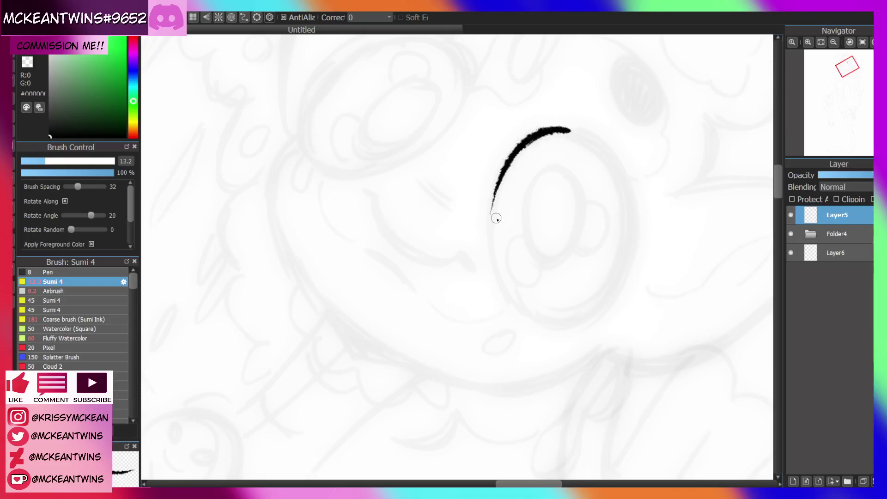
{"action": "left_click_drag", "start_coordinate": [514, 149], "coordinate": [493, 251]}
{"action": "left_click_drag", "start_coordinate": [498, 183], "coordinate": [496, 268]}
{"action": "left_click_drag", "start_coordinate": [495, 216], "coordinate": [506, 293]}
{"action": "left_click_drag", "start_coordinate": [497, 256], "coordinate": [523, 308]}
Ink the lower edge and outer side of the same eye's outline, rotating the canvas to suit the strokes
{"action": "left_click_drag", "start_coordinate": [847, 73], "coordinate": [849, 74]}
{"action": "left_click", "coordinate": [848, 42]}
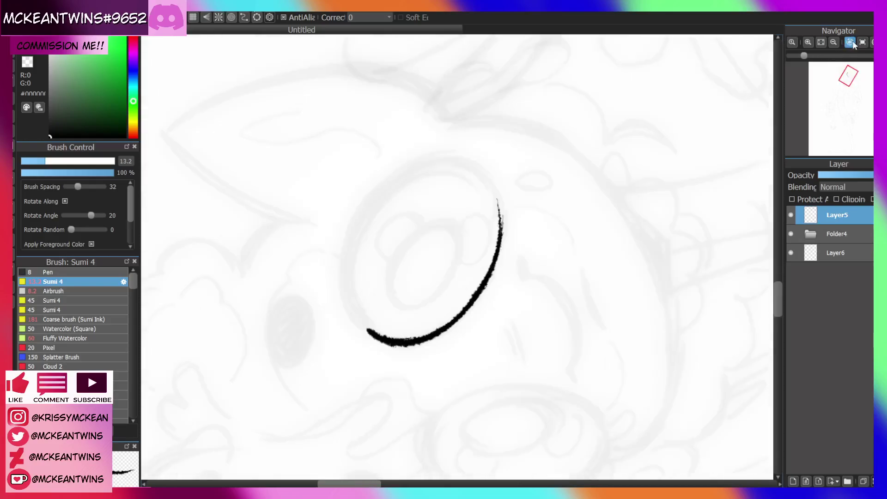
{"action": "mouse_move", "coordinate": [433, 214]}
{"action": "left_mouse_down"}
{"action": "mouse_move", "coordinate": [379, 231]}
{"action": "mouse_move", "coordinate": [372, 243]}
{"action": "mouse_move", "coordinate": [363, 263]}
{"action": "mouse_move", "coordinate": [377, 321]}
{"action": "left_mouse_up"}
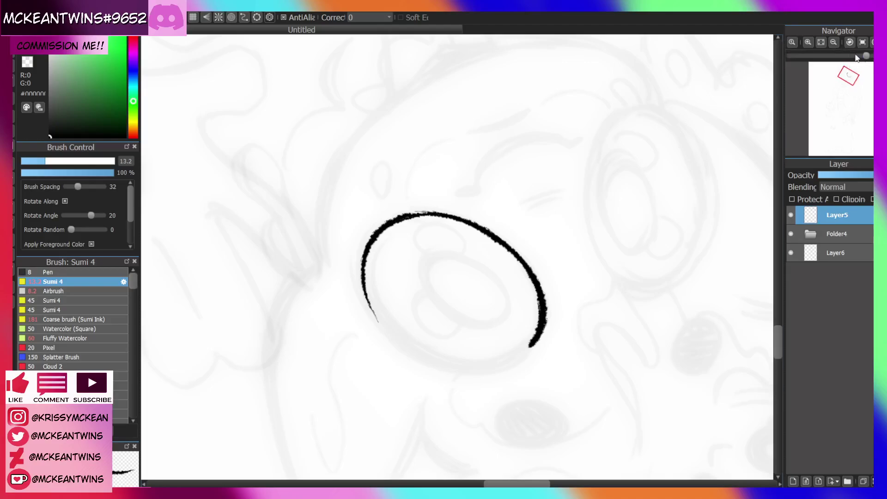
{"action": "left_click", "coordinate": [862, 43]}
{"action": "left_click", "coordinate": [849, 42]}
{"action": "left_click", "coordinate": [849, 42]}
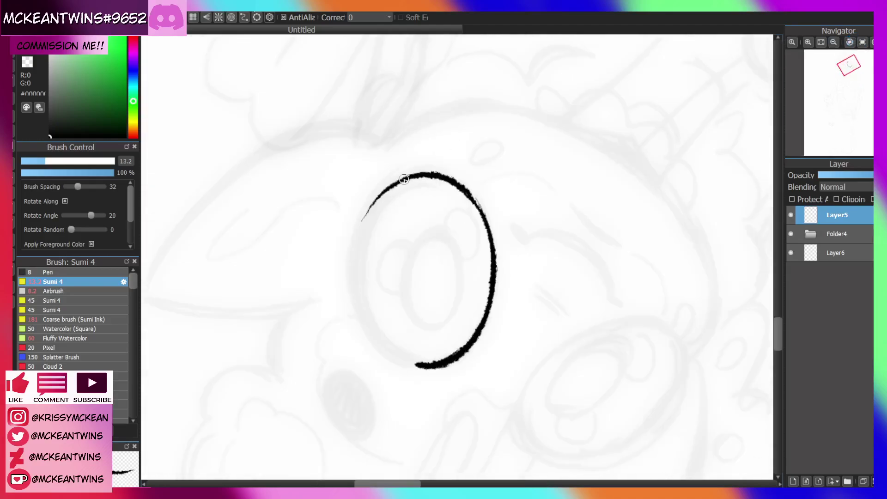
{"action": "mouse_move", "coordinate": [401, 179]}
{"action": "left_mouse_down"}
{"action": "mouse_move", "coordinate": [361, 250]}
{"action": "mouse_move", "coordinate": [358, 293]}
{"action": "left_mouse_up"}
{"action": "left_click_drag", "start_coordinate": [372, 206], "coordinate": [363, 318]}
{"action": "left_click_drag", "start_coordinate": [360, 228], "coordinate": [371, 333]}
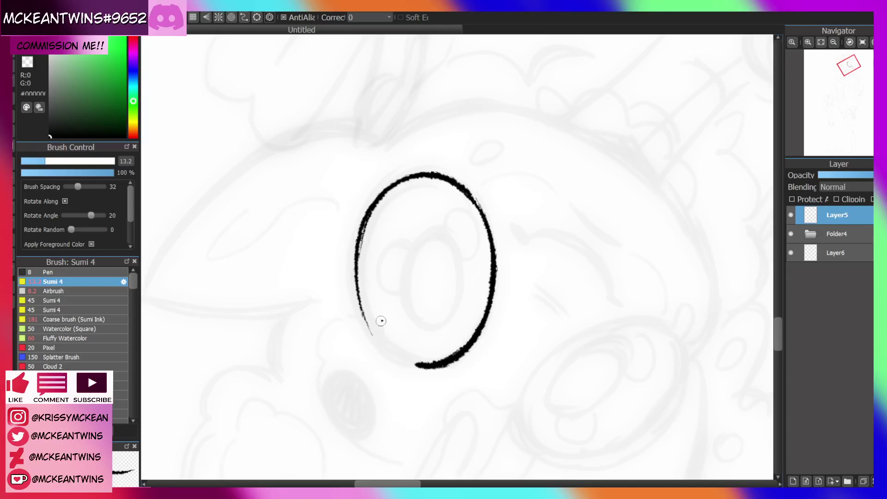
{"action": "left_click_drag", "start_coordinate": [362, 260], "coordinate": [387, 350]}
Close the remaining gap at the top of the eye outline with overlapping strokes
{"action": "left_click", "coordinate": [862, 42]}
{"action": "left_click", "coordinate": [848, 75]}
{"action": "left_click_drag", "start_coordinate": [848, 75], "coordinate": [847, 74]}
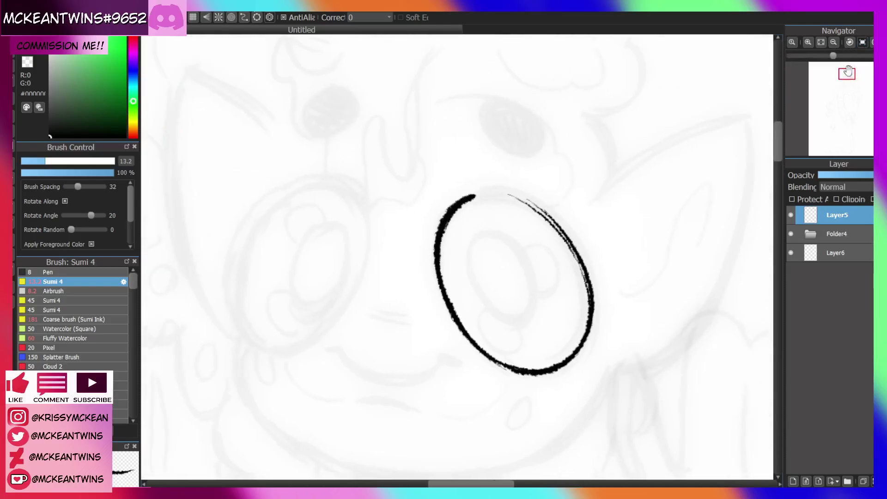
{"action": "left_click", "coordinate": [849, 42]}
{"action": "left_click", "coordinate": [849, 42]}
{"action": "left_click", "coordinate": [807, 42]}
{"action": "mouse_move", "coordinate": [396, 215]}
{"action": "left_mouse_down"}
{"action": "mouse_move", "coordinate": [412, 162]}
{"action": "mouse_move", "coordinate": [430, 146]}
{"action": "left_mouse_up"}
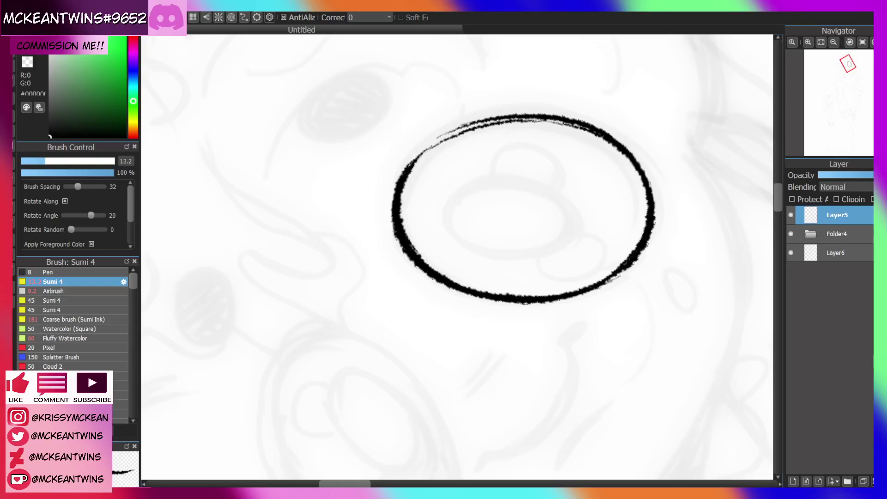
{"action": "left_click", "coordinate": [849, 42]}
{"action": "left_click_drag", "start_coordinate": [372, 228], "coordinate": [405, 135]}
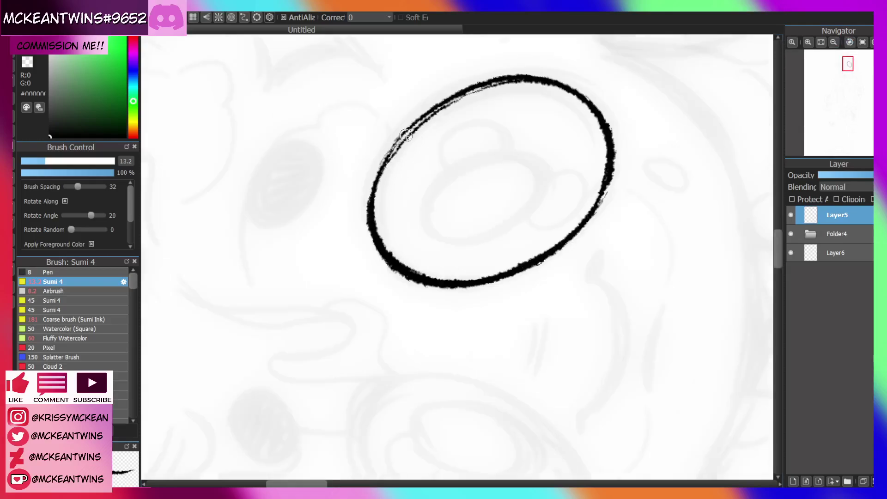
{"action": "left_click", "coordinate": [862, 43]}
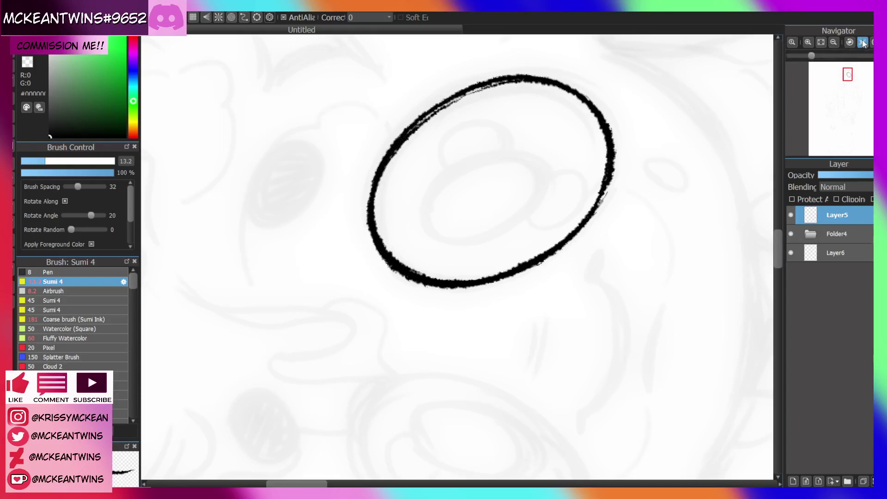
Ink the top and nose-facing side of the oval pupil inside the outlined eye
{"action": "left_click", "coordinate": [833, 42]}
{"action": "left_click", "coordinate": [833, 42]}
{"action": "left_click", "coordinate": [833, 42]}
{"action": "left_click_drag", "start_coordinate": [846, 80], "coordinate": [844, 75]}
{"action": "left_click", "coordinate": [808, 42]}
{"action": "mouse_move", "coordinate": [526, 155]}
{"action": "left_mouse_down"}
{"action": "mouse_move", "coordinate": [479, 195]}
{"action": "mouse_move", "coordinate": [497, 214]}
{"action": "left_mouse_up"}
{"action": "left_click", "coordinate": [870, 43]}
{"action": "left_click", "coordinate": [808, 42]}
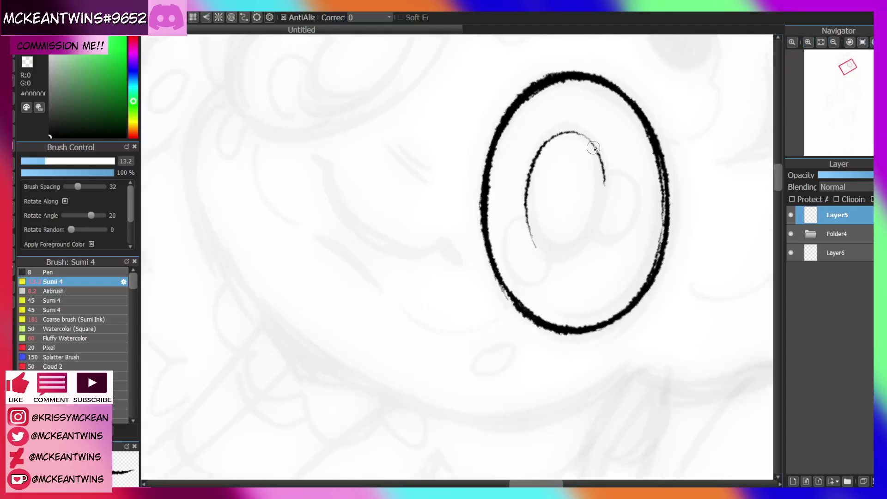
{"action": "mouse_move", "coordinate": [593, 148]}
{"action": "left_mouse_down"}
{"action": "mouse_move", "coordinate": [546, 141]}
{"action": "mouse_move", "coordinate": [573, 135]}
{"action": "mouse_move", "coordinate": [533, 166]}
{"action": "mouse_move", "coordinate": [553, 137]}
{"action": "mouse_move", "coordinate": [523, 226]}
{"action": "mouse_move", "coordinate": [535, 157]}
{"action": "mouse_move", "coordinate": [547, 242]}
{"action": "mouse_move", "coordinate": [525, 212]}
{"action": "mouse_move", "coordinate": [528, 195]}
{"action": "mouse_move", "coordinate": [548, 244]}
{"action": "mouse_move", "coordinate": [533, 234]}
{"action": "mouse_move", "coordinate": [515, 260]}
{"action": "mouse_move", "coordinate": [549, 267]}
{"action": "left_mouse_up"}
{"action": "mouse_move", "coordinate": [527, 225]}
{"action": "left_mouse_down"}
{"action": "mouse_move", "coordinate": [513, 242]}
{"action": "mouse_move", "coordinate": [520, 273]}
{"action": "left_mouse_up"}
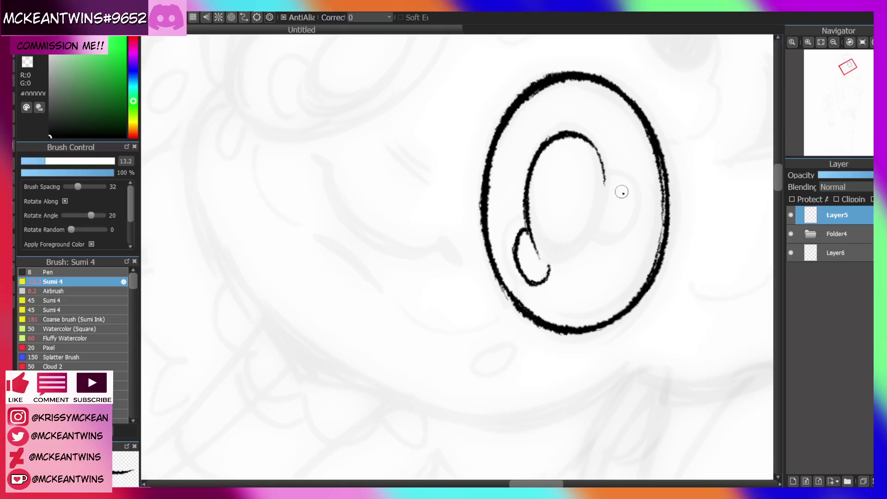
{"action": "key", "text": "ctrl+z"}
{"action": "key", "text": "ctrl+z"}
{"action": "key", "text": "ctrl+z"}
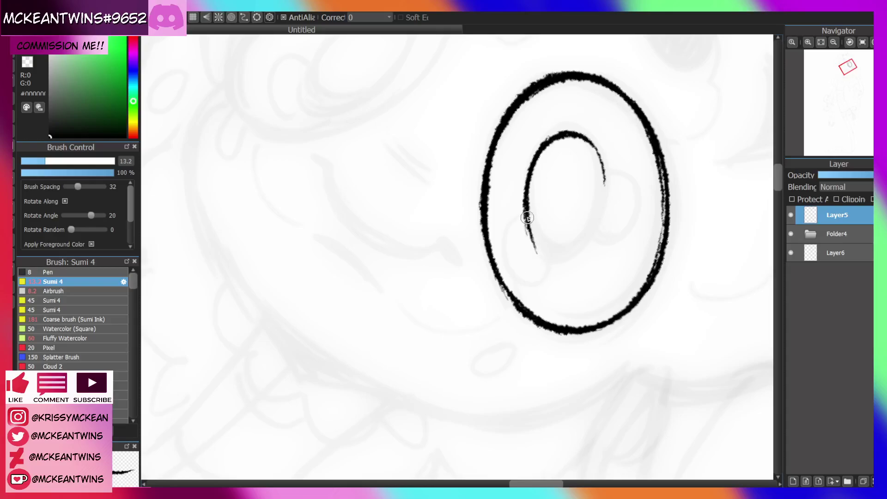
Close the oval pupil outline and ink two small oval highlights beside it, one at the upper outer side and one at the lower inner side
{"action": "mouse_move", "coordinate": [527, 217]}
{"action": "left_mouse_down"}
{"action": "mouse_move", "coordinate": [547, 270]}
{"action": "mouse_move", "coordinate": [530, 216]}
{"action": "mouse_move", "coordinate": [577, 276]}
{"action": "mouse_move", "coordinate": [547, 265]}
{"action": "mouse_move", "coordinate": [577, 273]}
{"action": "left_mouse_up"}
{"action": "mouse_move", "coordinate": [558, 273]}
{"action": "left_mouse_down"}
{"action": "mouse_move", "coordinate": [591, 251]}
{"action": "mouse_move", "coordinate": [580, 272]}
{"action": "mouse_move", "coordinate": [599, 215]}
{"action": "mouse_move", "coordinate": [602, 225]}
{"action": "mouse_move", "coordinate": [603, 165]}
{"action": "mouse_move", "coordinate": [604, 175]}
{"action": "mouse_move", "coordinate": [612, 156]}
{"action": "mouse_move", "coordinate": [626, 191]}
{"action": "mouse_move", "coordinate": [637, 159]}
{"action": "mouse_move", "coordinate": [625, 133]}
{"action": "mouse_move", "coordinate": [627, 190]}
{"action": "left_mouse_up"}
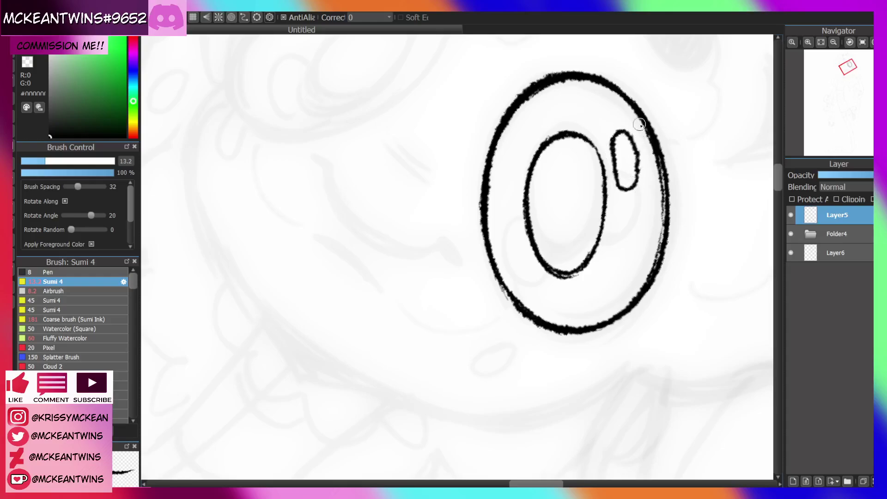
{"action": "mouse_move", "coordinate": [527, 256]}
{"action": "left_mouse_down"}
{"action": "mouse_move", "coordinate": [505, 259]}
{"action": "mouse_move", "coordinate": [543, 284]}
{"action": "mouse_move", "coordinate": [522, 283]}
{"action": "left_mouse_up"}
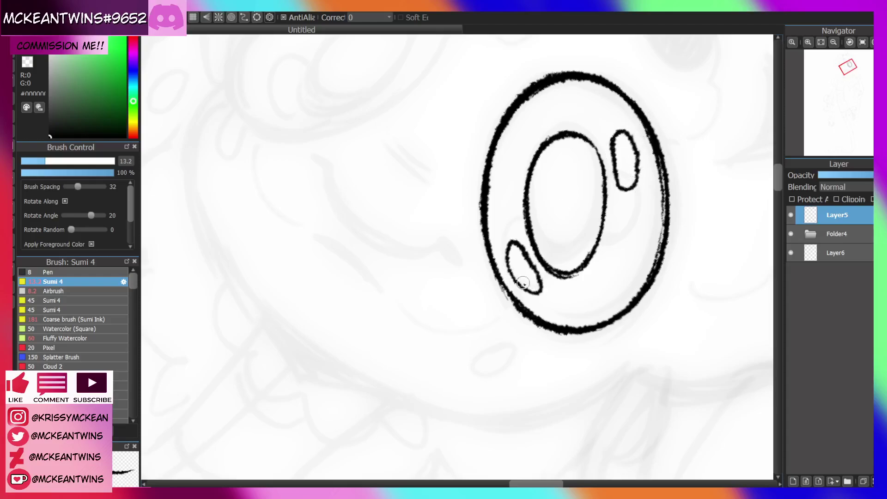
Ink the nose-facing side and top of the other eye's outline, following the faded sketch
{"action": "left_click", "coordinate": [862, 42]}
{"action": "left_click", "coordinate": [833, 42]}
{"action": "left_click", "coordinate": [833, 42]}
{"action": "left_click", "coordinate": [845, 89]}
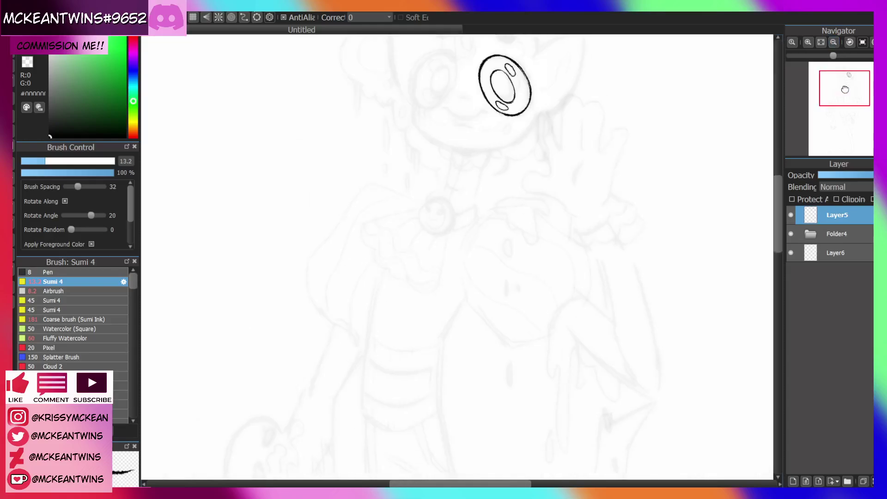
{"action": "left_click_drag", "start_coordinate": [845, 89], "coordinate": [844, 73]}
{"action": "left_click", "coordinate": [808, 42]}
{"action": "left_click", "coordinate": [808, 43]}
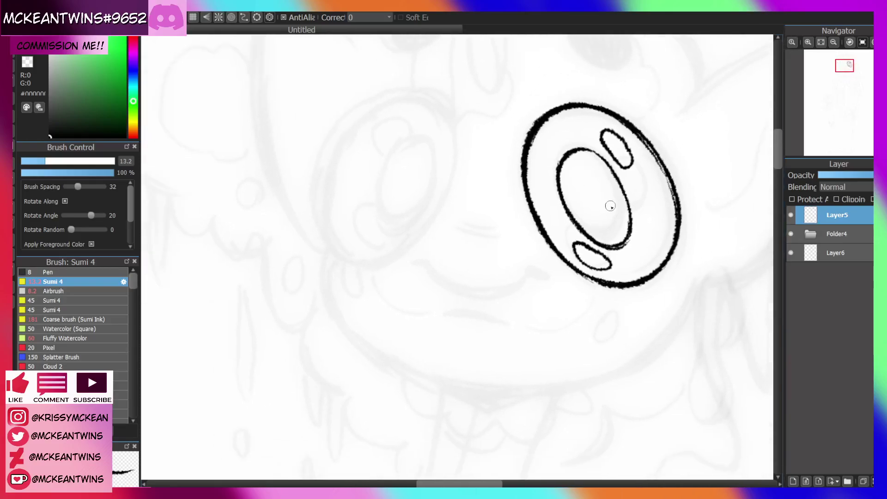
{"action": "mouse_move", "coordinate": [864, 68]}
{"action": "left_click", "coordinate": [849, 42]}
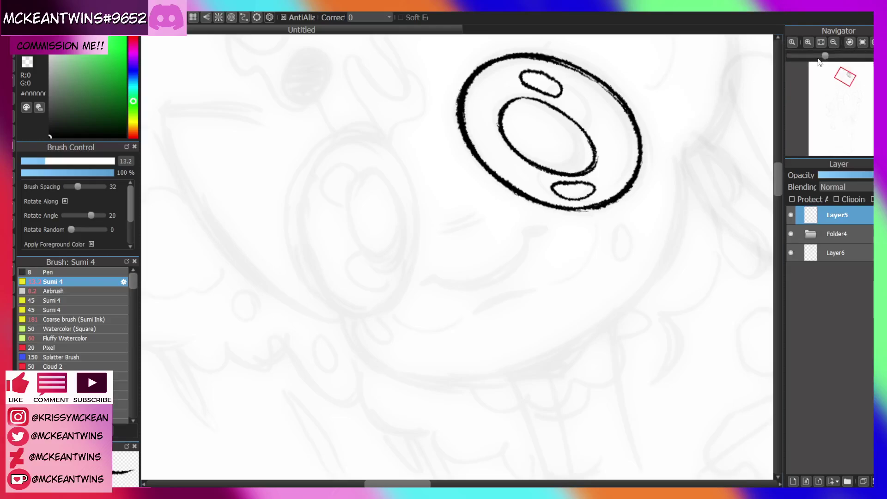
{"action": "left_click", "coordinate": [862, 42]}
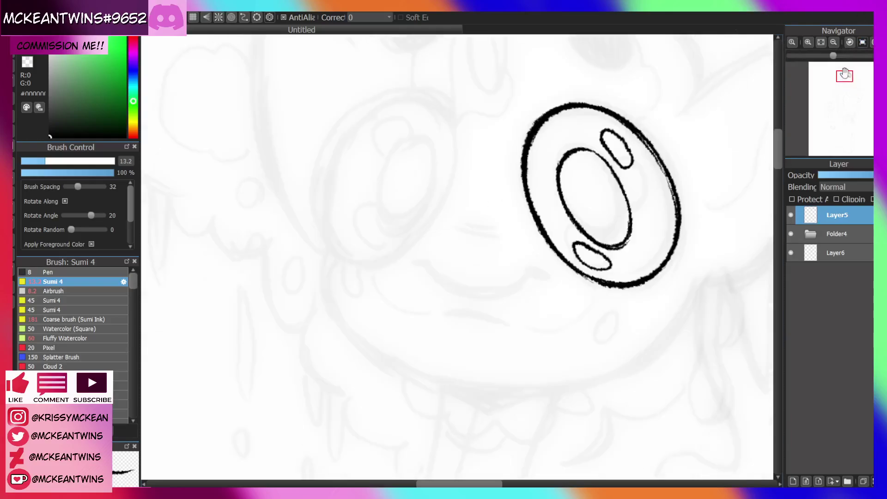
{"action": "mouse_move", "coordinate": [406, 246]}
{"action": "left_mouse_down"}
{"action": "mouse_move", "coordinate": [454, 182]}
{"action": "mouse_move", "coordinate": [458, 119]}
{"action": "mouse_move", "coordinate": [406, 94]}
{"action": "mouse_move", "coordinate": [360, 124]}
{"action": "left_mouse_up"}
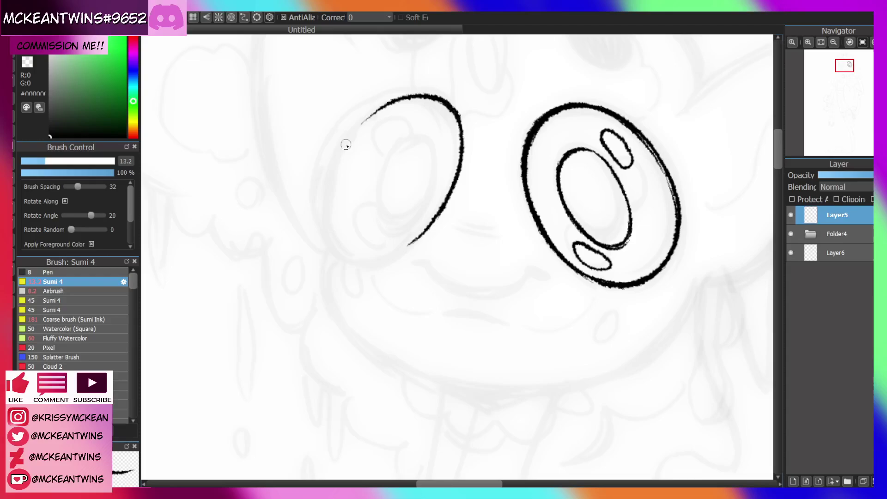
{"action": "left_click_drag", "start_coordinate": [453, 111], "coordinate": [363, 120]}
{"action": "left_click_drag", "start_coordinate": [413, 96], "coordinate": [334, 166]}
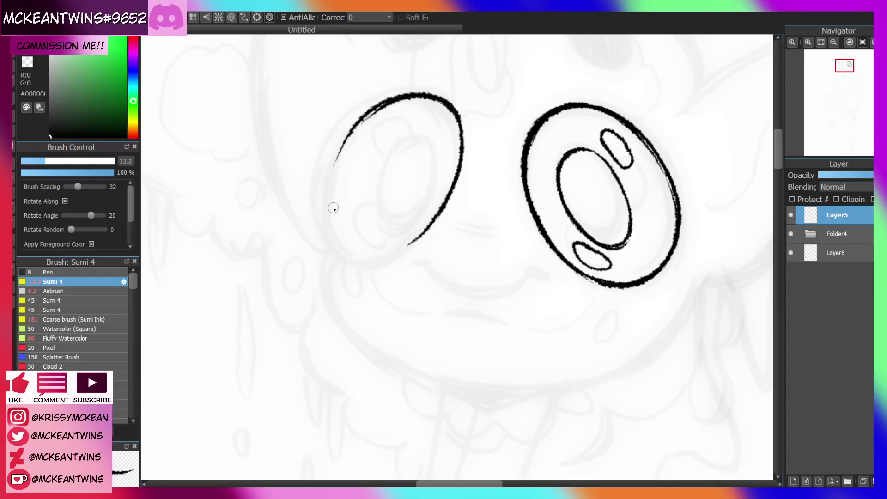
Ink the outer side of the second eye's outline and close it along the lower edge
{"action": "mouse_move", "coordinate": [381, 106]}
{"action": "left_mouse_down"}
{"action": "mouse_move", "coordinate": [363, 118]}
{"action": "mouse_move", "coordinate": [318, 214]}
{"action": "left_mouse_up"}
{"action": "mouse_move", "coordinate": [348, 133]}
{"action": "left_mouse_down"}
{"action": "mouse_move", "coordinate": [327, 240]}
{"action": "mouse_move", "coordinate": [342, 259]}
{"action": "left_mouse_up"}
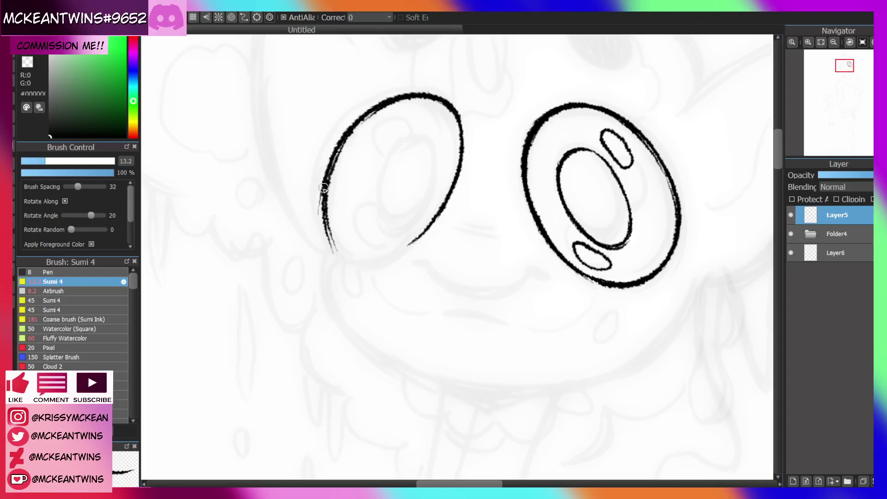
{"action": "left_click_drag", "start_coordinate": [323, 185], "coordinate": [344, 259]}
{"action": "left_click_drag", "start_coordinate": [833, 56], "coordinate": [867, 56]}
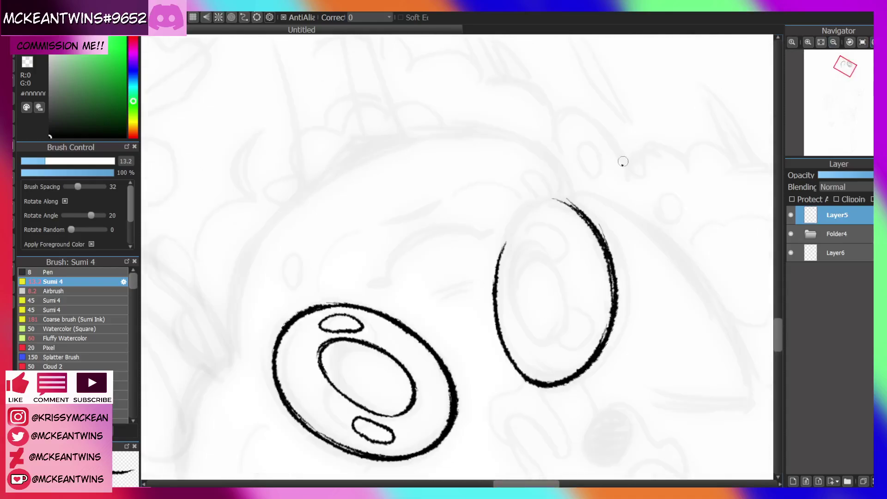
{"action": "mouse_move", "coordinate": [576, 208]}
{"action": "left_mouse_down"}
{"action": "mouse_move", "coordinate": [556, 199]}
{"action": "mouse_move", "coordinate": [523, 211]}
{"action": "mouse_move", "coordinate": [506, 247]}
{"action": "left_mouse_up"}
{"action": "left_click_drag", "start_coordinate": [549, 198], "coordinate": [499, 258]}
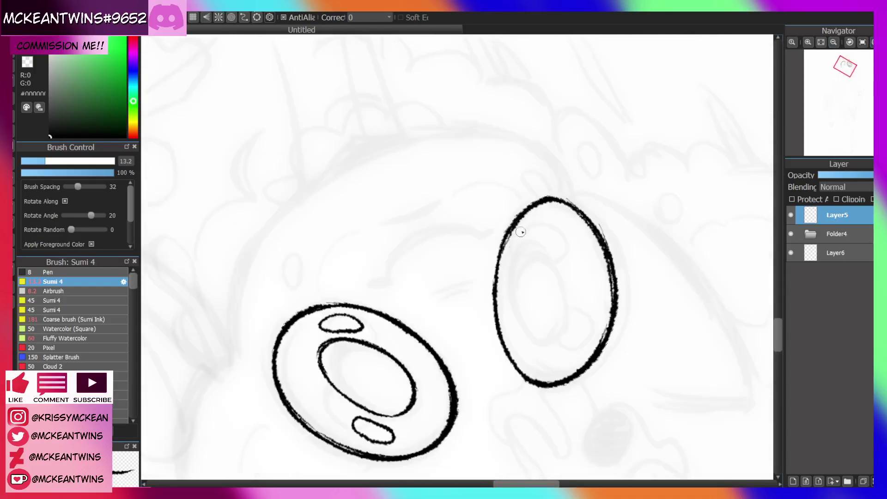
{"action": "left_click_drag", "start_coordinate": [513, 219], "coordinate": [497, 298]}
{"action": "left_click", "coordinate": [860, 42]}
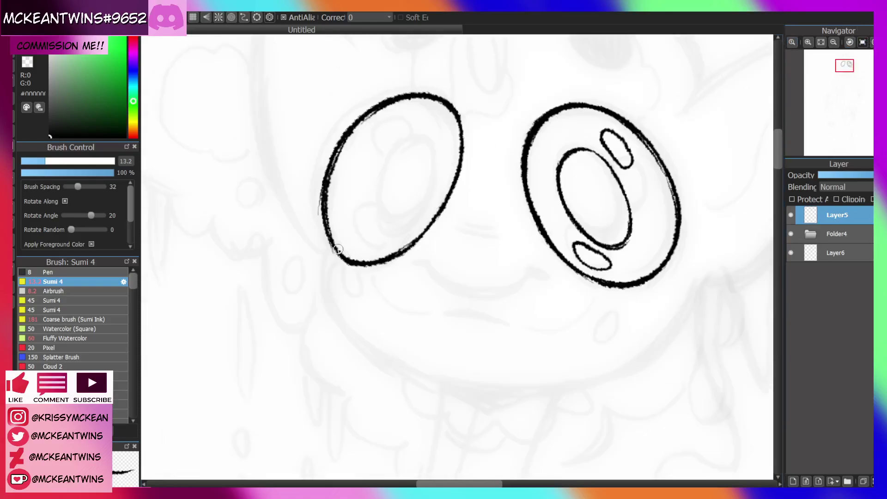
Thicken the lower outer curve of the second eye's outline with overlapping strokes
{"action": "mouse_move", "coordinate": [839, 84]}
{"action": "left_click", "coordinate": [870, 43]}
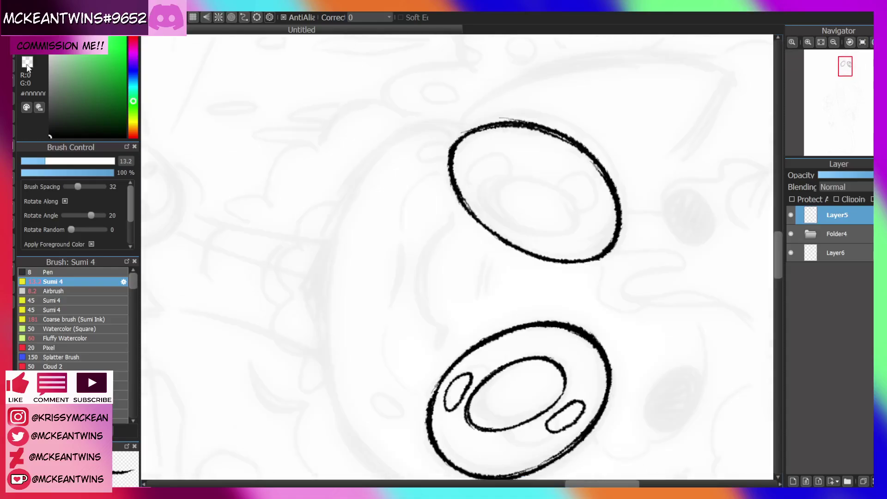
{"action": "left_click_drag", "start_coordinate": [451, 144], "coordinate": [446, 164]}
{"action": "left_click_drag", "start_coordinate": [467, 127], "coordinate": [446, 167]}
{"action": "mouse_move", "coordinate": [488, 126]}
{"action": "left_mouse_down"}
{"action": "mouse_move", "coordinate": [456, 160]}
{"action": "mouse_move", "coordinate": [472, 131]}
{"action": "mouse_move", "coordinate": [457, 184]}
{"action": "left_mouse_up"}
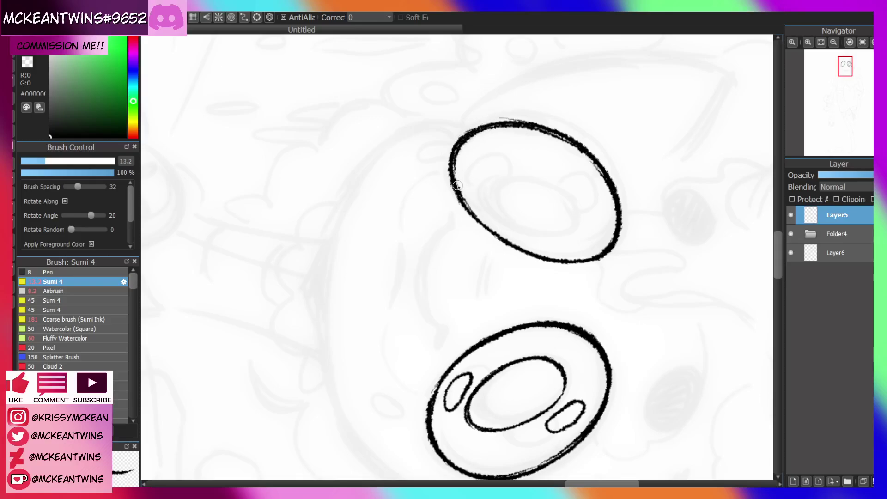
{"action": "left_click_drag", "start_coordinate": [455, 154], "coordinate": [454, 171]}
{"action": "left_click", "coordinate": [862, 43]}
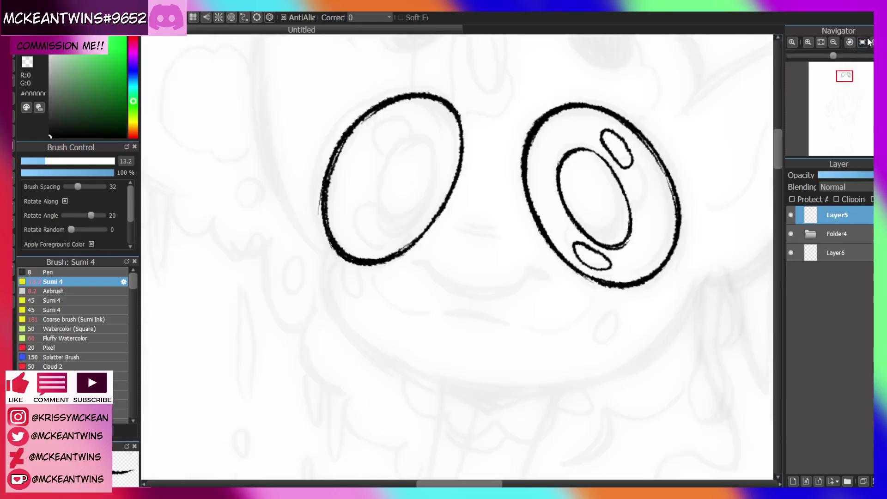
Ink the second eye's oval pupil and two small highlights, one above it and one at its lower outer side
{"action": "left_click", "coordinate": [869, 42]}
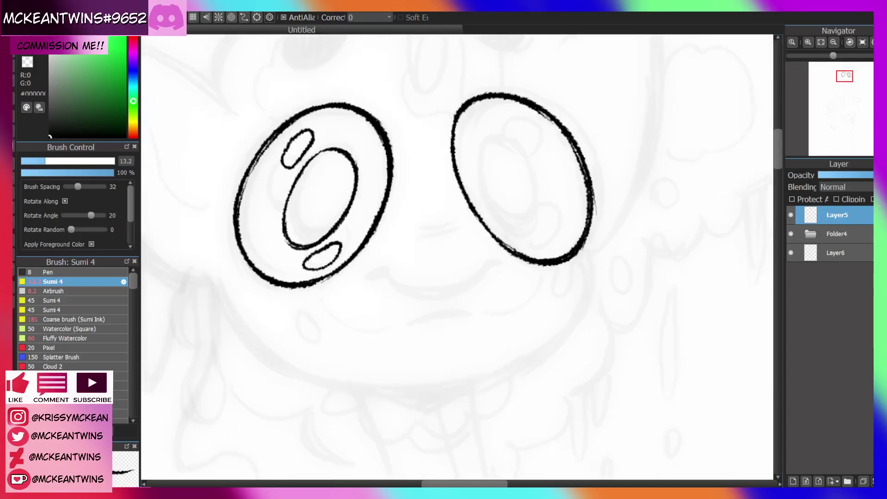
{"action": "left_click", "coordinate": [869, 43]}
{"action": "mouse_move", "coordinate": [418, 207]}
{"action": "left_mouse_down"}
{"action": "mouse_move", "coordinate": [434, 178]}
{"action": "mouse_move", "coordinate": [375, 192]}
{"action": "mouse_move", "coordinate": [434, 190]}
{"action": "mouse_move", "coordinate": [374, 217]}
{"action": "mouse_move", "coordinate": [384, 227]}
{"action": "mouse_move", "coordinate": [414, 217]}
{"action": "mouse_move", "coordinate": [437, 183]}
{"action": "mouse_move", "coordinate": [441, 152]}
{"action": "mouse_move", "coordinate": [430, 139]}
{"action": "mouse_move", "coordinate": [407, 139]}
{"action": "mouse_move", "coordinate": [392, 153]}
{"action": "mouse_move", "coordinate": [379, 221]}
{"action": "left_mouse_up"}
{"action": "key", "text": "ctrl+z"}
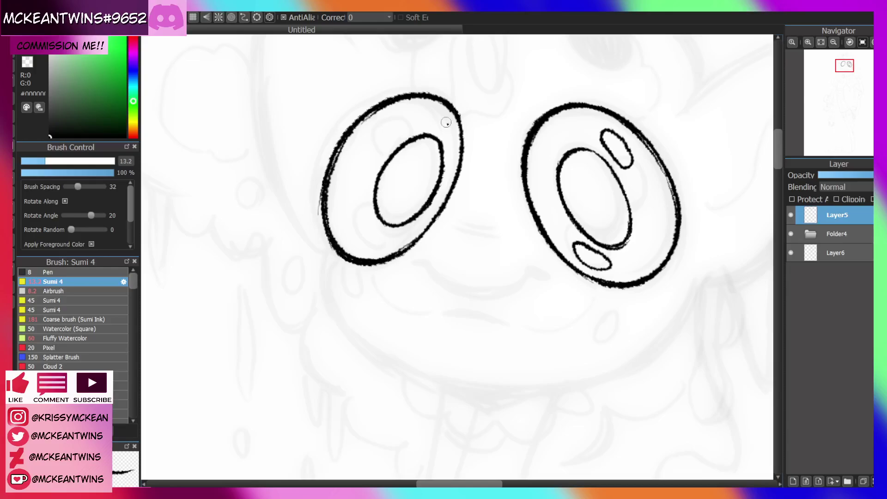
{"action": "mouse_move", "coordinate": [409, 130]}
{"action": "left_mouse_down"}
{"action": "mouse_move", "coordinate": [416, 125]}
{"action": "mouse_move", "coordinate": [385, 132]}
{"action": "mouse_move", "coordinate": [418, 127]}
{"action": "mouse_move", "coordinate": [421, 116]}
{"action": "left_mouse_up"}
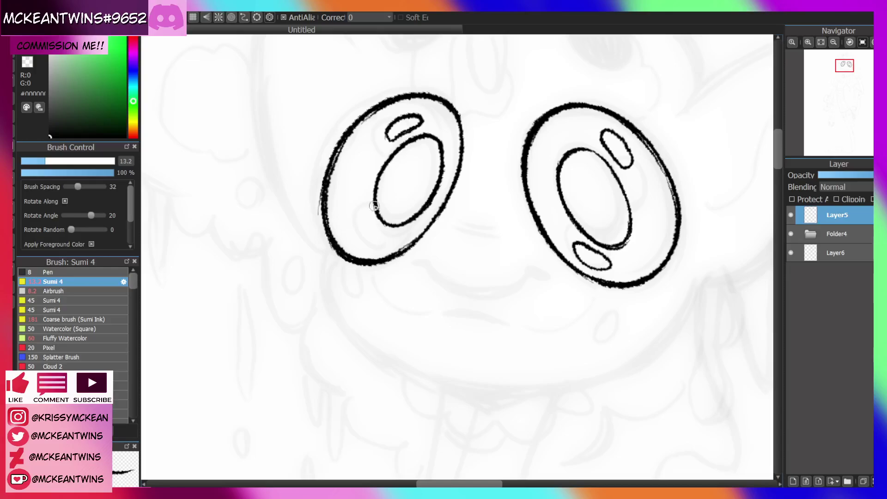
{"action": "mouse_move", "coordinate": [376, 235]}
{"action": "left_mouse_down"}
{"action": "mouse_move", "coordinate": [352, 229]}
{"action": "mouse_move", "coordinate": [381, 238]}
{"action": "mouse_move", "coordinate": [351, 217]}
{"action": "left_mouse_up"}
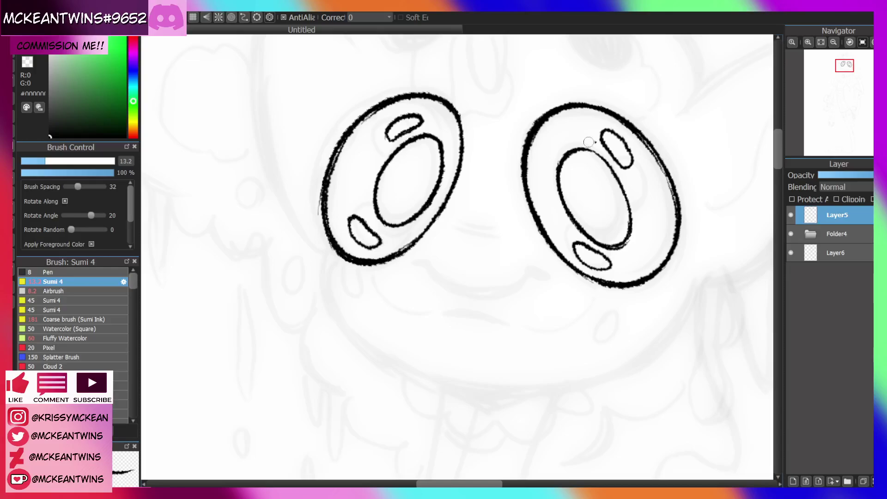
Ink the curved smile between the lower edges of both eyes, with a short flared tick at each corner
{"action": "left_click", "coordinate": [834, 43]}
{"action": "left_click", "coordinate": [834, 43]}
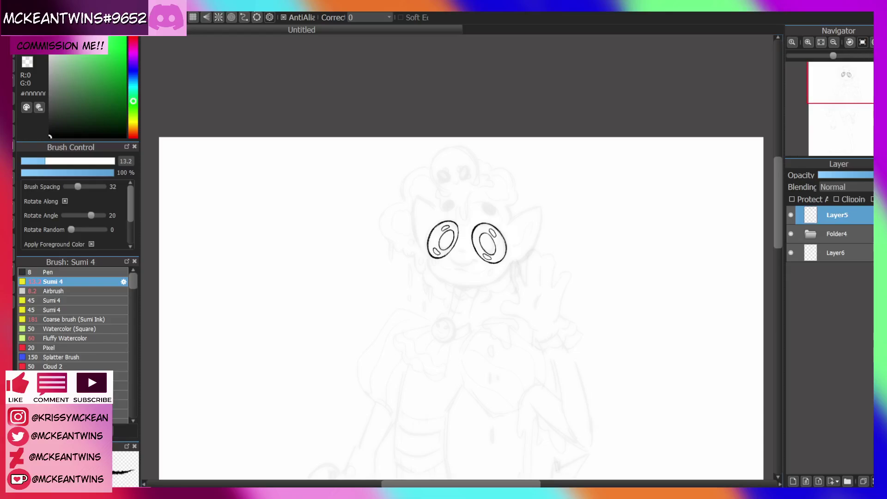
{"action": "left_click", "coordinate": [863, 42]}
{"action": "left_click", "coordinate": [863, 43]}
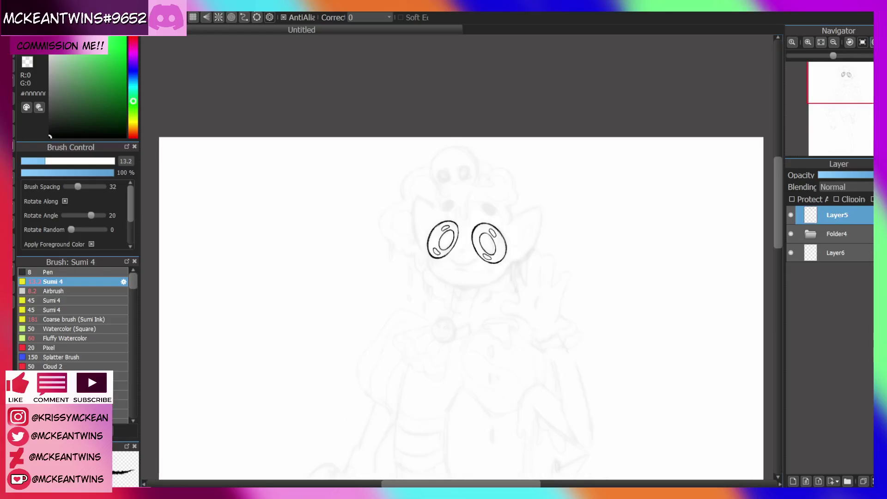
{"action": "left_click", "coordinate": [809, 42]}
{"action": "left_click", "coordinate": [809, 42]}
{"action": "left_click", "coordinate": [851, 42]}
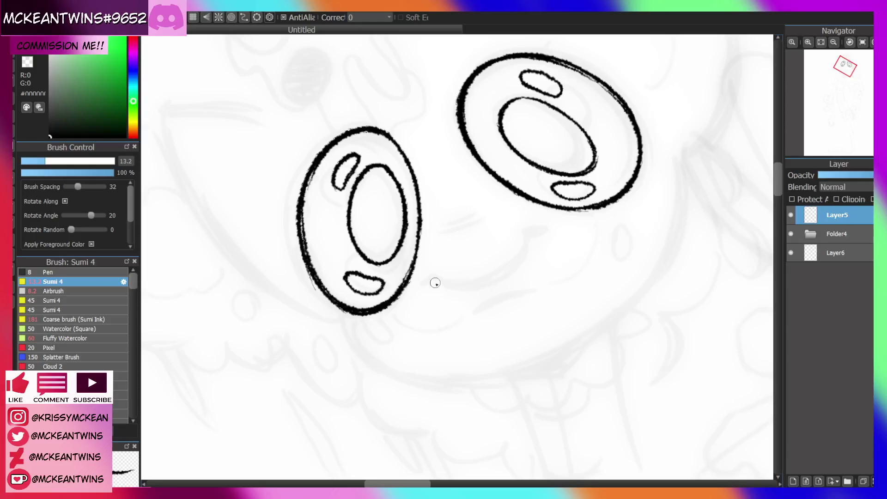
{"action": "mouse_move", "coordinate": [435, 284]}
{"action": "left_mouse_down"}
{"action": "mouse_move", "coordinate": [467, 293]}
{"action": "mouse_move", "coordinate": [490, 284]}
{"action": "mouse_move", "coordinate": [513, 266]}
{"action": "mouse_move", "coordinate": [532, 215]}
{"action": "mouse_move", "coordinate": [528, 249]}
{"action": "mouse_move", "coordinate": [500, 281]}
{"action": "left_mouse_up"}
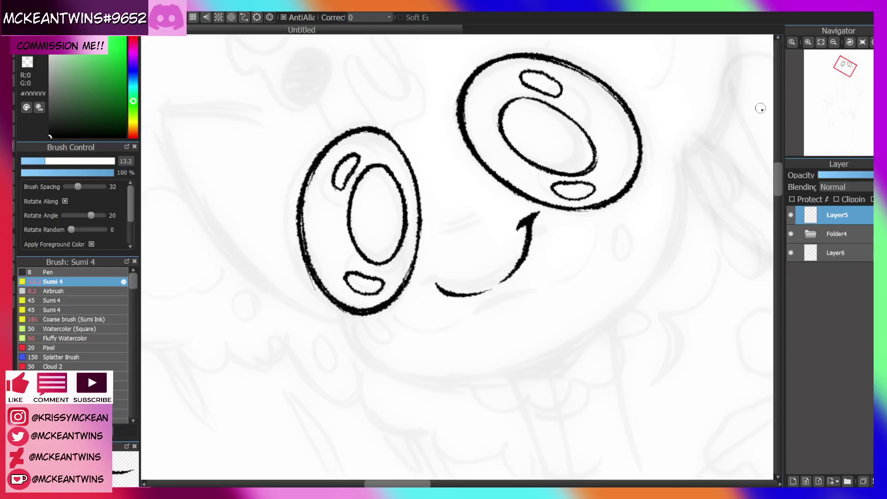
{"action": "left_click", "coordinate": [862, 42]}
{"action": "mouse_move", "coordinate": [428, 258]}
{"action": "left_mouse_down"}
{"action": "mouse_move", "coordinate": [425, 275]}
{"action": "mouse_move", "coordinate": [423, 261]}
{"action": "mouse_move", "coordinate": [414, 264]}
{"action": "mouse_move", "coordinate": [428, 277]}
{"action": "left_mouse_up"}
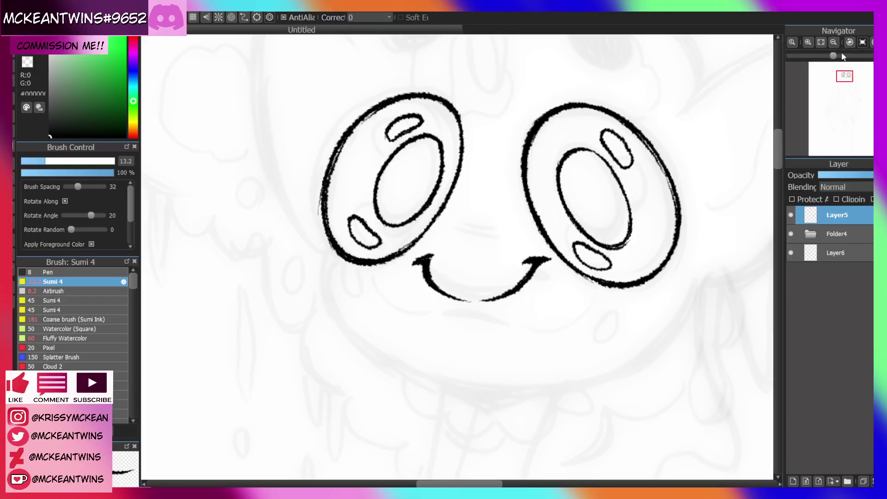
Erase the mouth corner beneath the first eye and redraw that half of the smile as a wider, flatter curve
{"action": "left_click", "coordinate": [833, 42]}
{"action": "left_click", "coordinate": [833, 42]}
{"action": "left_click", "coordinate": [833, 42]}
{"action": "left_click", "coordinate": [833, 43]}
{"action": "left_click", "coordinate": [862, 42]}
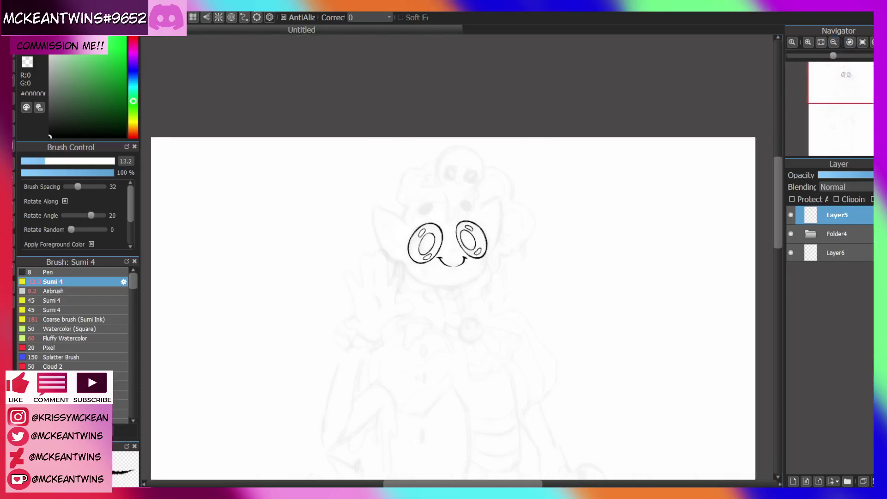
{"action": "left_click", "coordinate": [809, 42]}
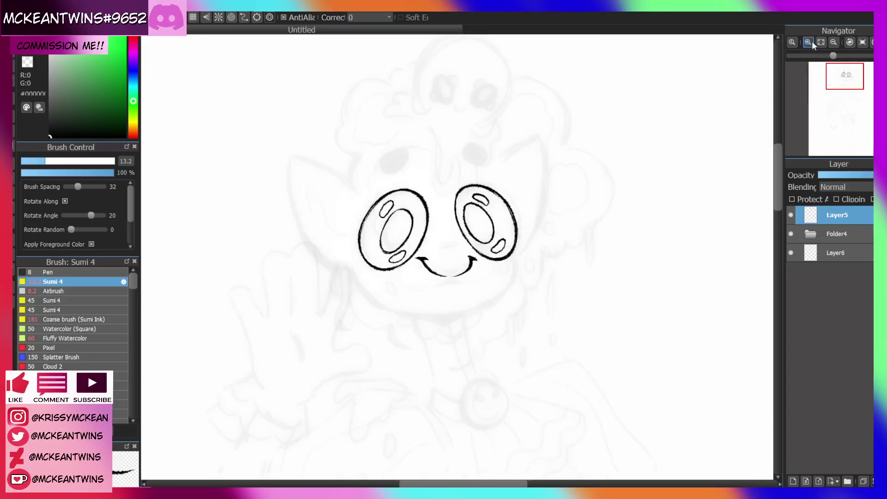
{"action": "left_click", "coordinate": [810, 42]}
{"action": "left_click", "coordinate": [26, 61]}
{"action": "mouse_move", "coordinate": [365, 270]}
{"action": "left_mouse_down"}
{"action": "mouse_move", "coordinate": [372, 256]}
{"action": "mouse_move", "coordinate": [383, 270]}
{"action": "mouse_move", "coordinate": [396, 259]}
{"action": "mouse_move", "coordinate": [411, 302]}
{"action": "mouse_move", "coordinate": [437, 304]}
{"action": "left_mouse_up"}
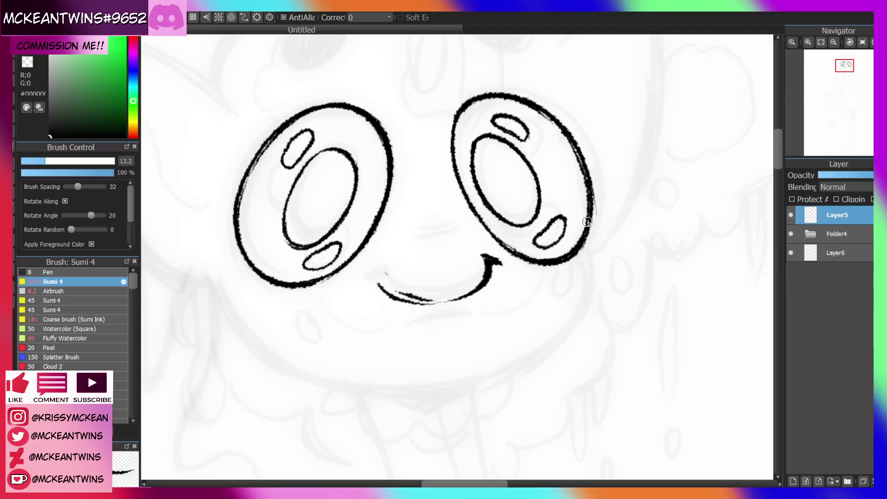
Ink a thick, flared corner on the redrawn end of the smile beneath the first eye
{"action": "left_click", "coordinate": [871, 42]}
{"action": "left_click", "coordinate": [871, 42]}
{"action": "mouse_move", "coordinate": [389, 201]}
{"action": "left_mouse_down"}
{"action": "mouse_move", "coordinate": [394, 228]}
{"action": "mouse_move", "coordinate": [389, 217]}
{"action": "left_mouse_up"}
{"action": "left_click", "coordinate": [861, 42]}
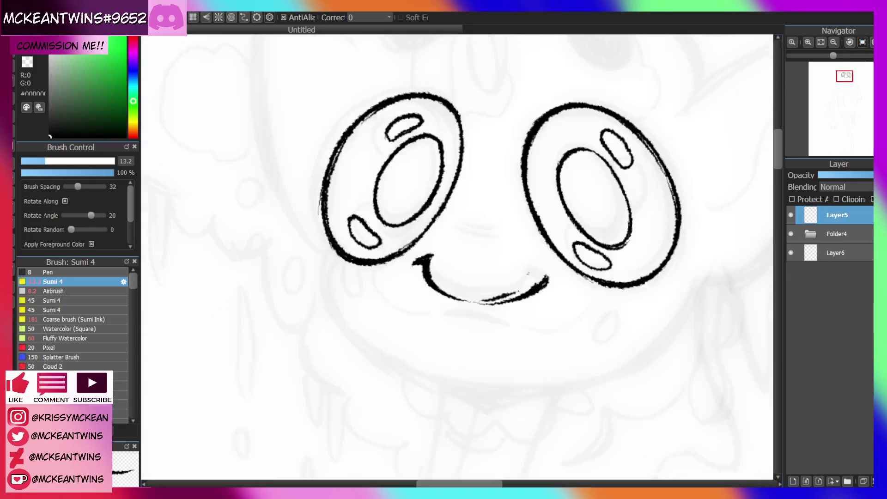
{"action": "key", "text": "h"}
{"action": "mouse_move", "coordinate": [362, 277]}
{"action": "left_mouse_down"}
{"action": "mouse_move", "coordinate": [351, 284]}
{"action": "mouse_move", "coordinate": [375, 270]}
{"action": "left_mouse_up"}
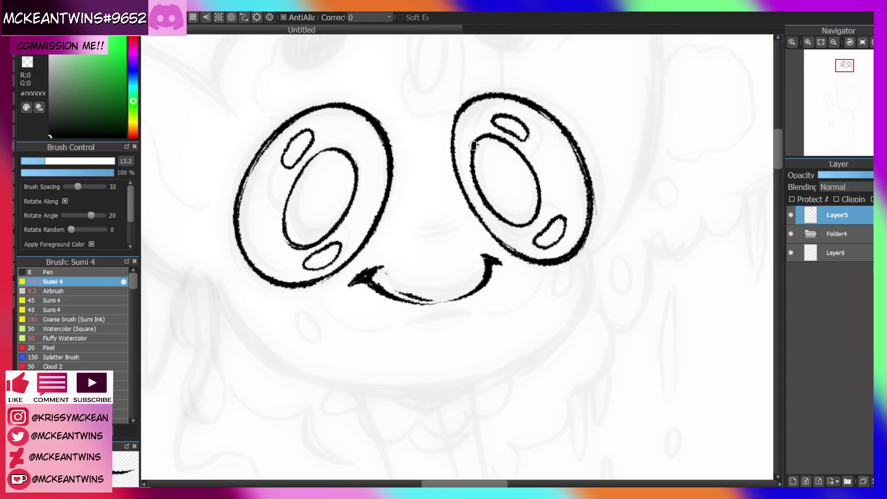
Clean up the doubled line along the redrawn half of the smile so it tapers smoothly from its corner
{"action": "key", "text": "Right"}
{"action": "key", "text": "Right"}
{"action": "key", "text": "Right"}
{"action": "key", "text": "Right"}
{"action": "key", "text": "Right"}
{"action": "key", "text": "Right"}
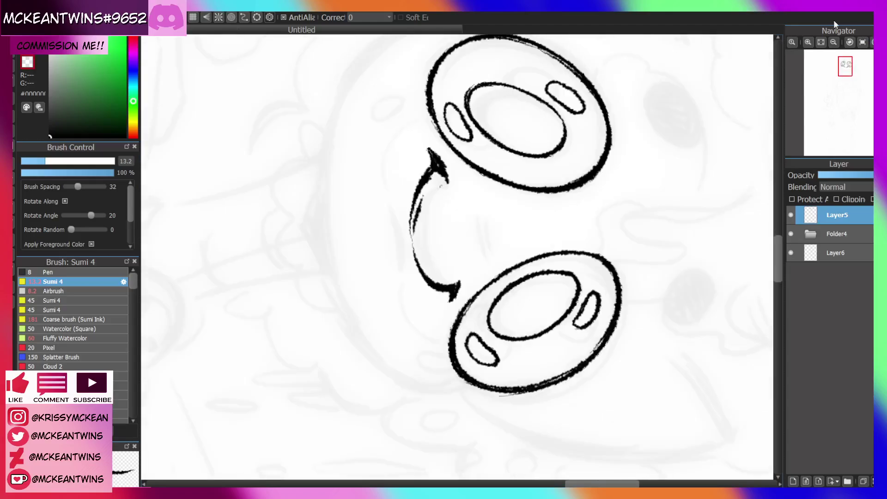
{"action": "left_click_drag", "start_coordinate": [423, 192], "coordinate": [416, 236]}
{"action": "left_click_drag", "start_coordinate": [431, 169], "coordinate": [450, 187]}
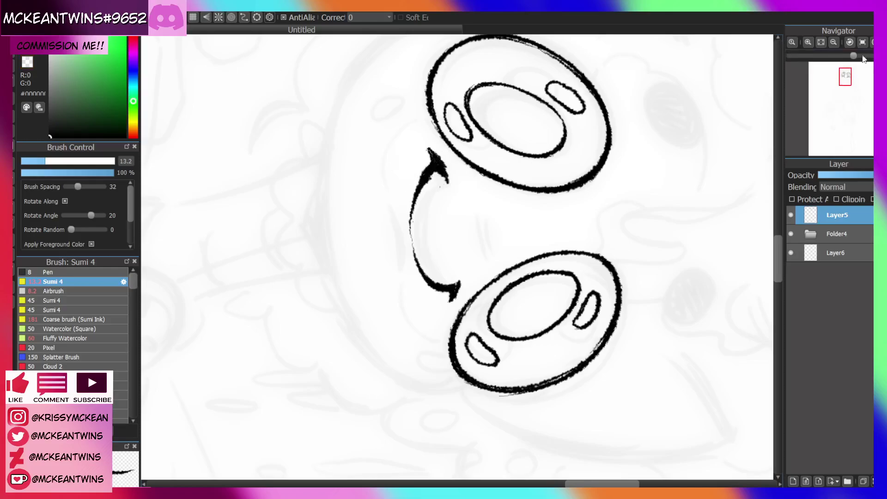
Lasso the mouth, shift it slightly sideways toward the second eye with a transform, and deselect it
{"action": "left_click", "coordinate": [858, 42]}
{"action": "left_click", "coordinate": [833, 40]}
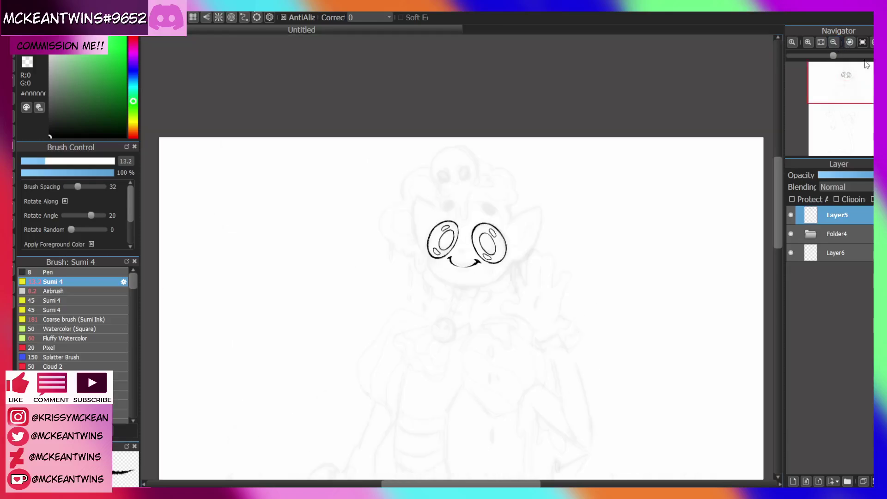
{"action": "left_click", "coordinate": [862, 42]}
{"action": "left_click", "coordinate": [808, 43]}
{"action": "left_click", "coordinate": [809, 43]}
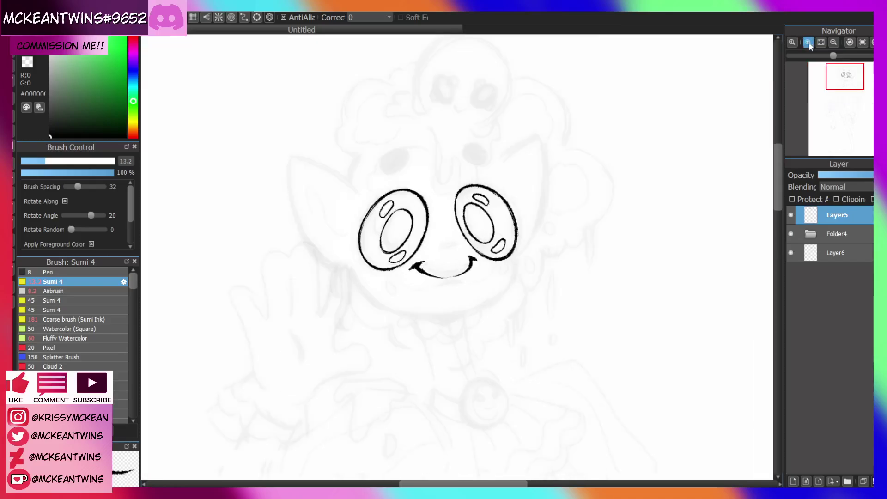
{"action": "left_click", "coordinate": [808, 43]}
{"action": "left_click", "coordinate": [809, 43]}
{"action": "left_click", "coordinate": [13, 180]}
{"action": "mouse_move", "coordinate": [428, 253]}
{"action": "left_mouse_down"}
{"action": "mouse_move", "coordinate": [360, 267]}
{"action": "mouse_move", "coordinate": [518, 289]}
{"action": "mouse_move", "coordinate": [428, 252]}
{"action": "left_mouse_up"}
{"action": "key", "text": "super+Left"}
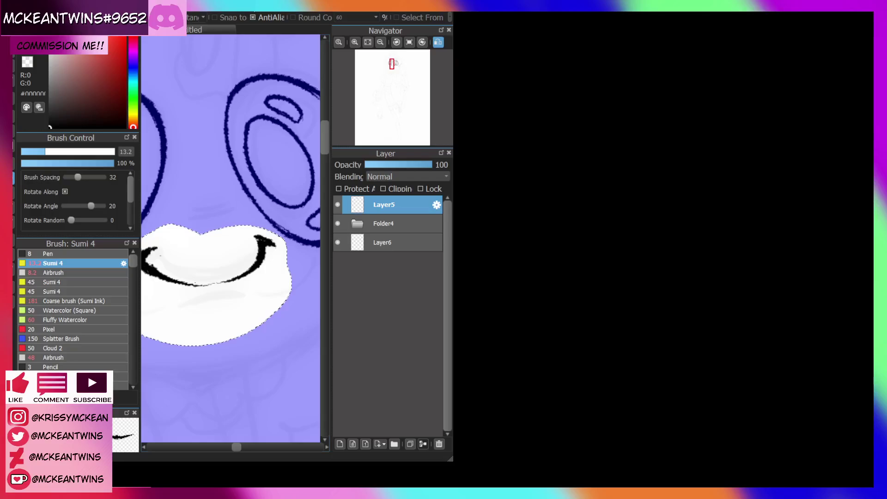
{"action": "key", "text": "super+Up"}
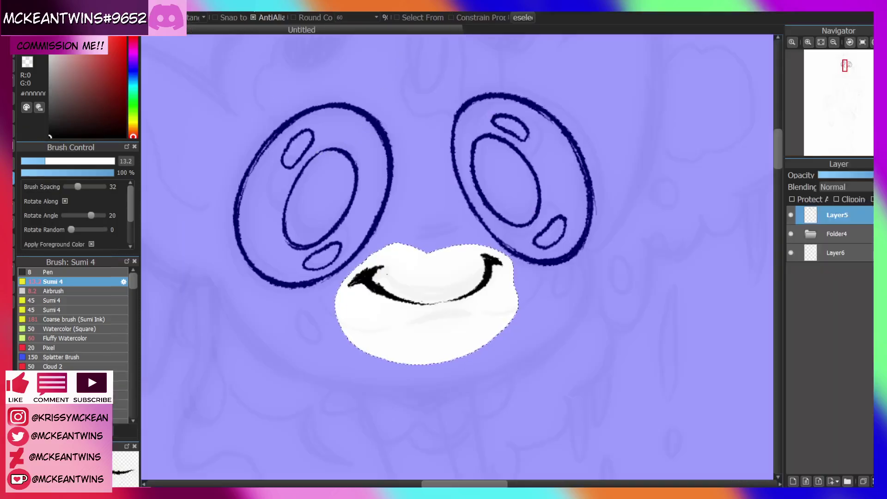
{"action": "key", "text": "ctrl+t"}
{"action": "left_click_drag", "start_coordinate": [475, 310], "coordinate": [485, 313]}
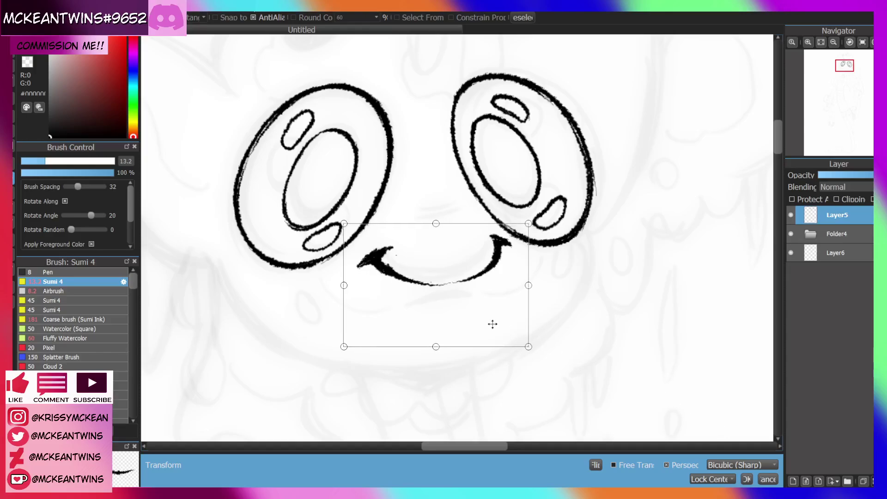
{"action": "left_click", "coordinate": [746, 479]}
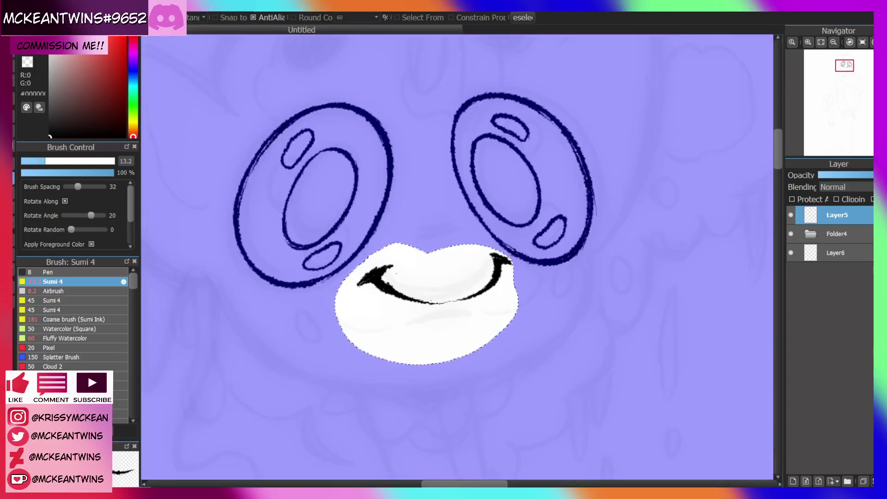
{"action": "key", "text": "ctrl+d"}
{"action": "key", "text": "b"}
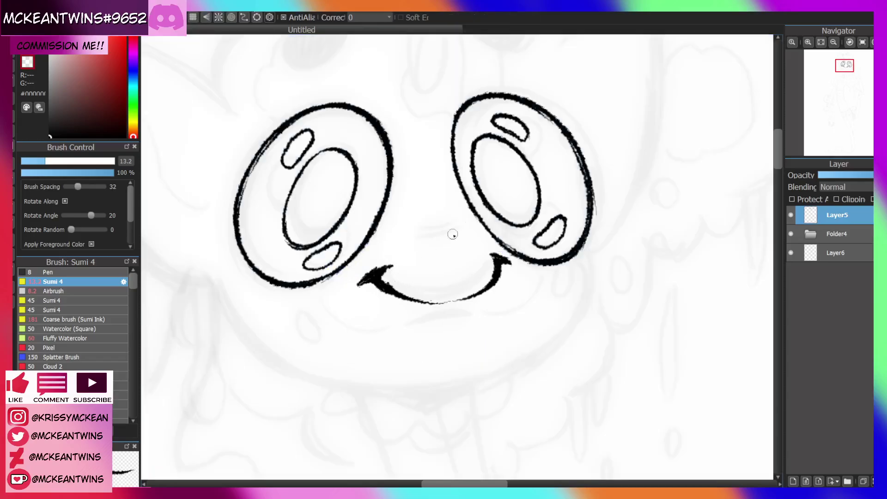
Ink two short parallel nose lines above the smile and a short curved lip line beneath it
{"action": "left_click", "coordinate": [871, 42]}
{"action": "left_click", "coordinate": [871, 42]}
{"action": "left_click", "coordinate": [872, 42]}
{"action": "left_click", "coordinate": [871, 42]}
{"action": "left_click", "coordinate": [871, 42]}
{"action": "left_click", "coordinate": [872, 42]}
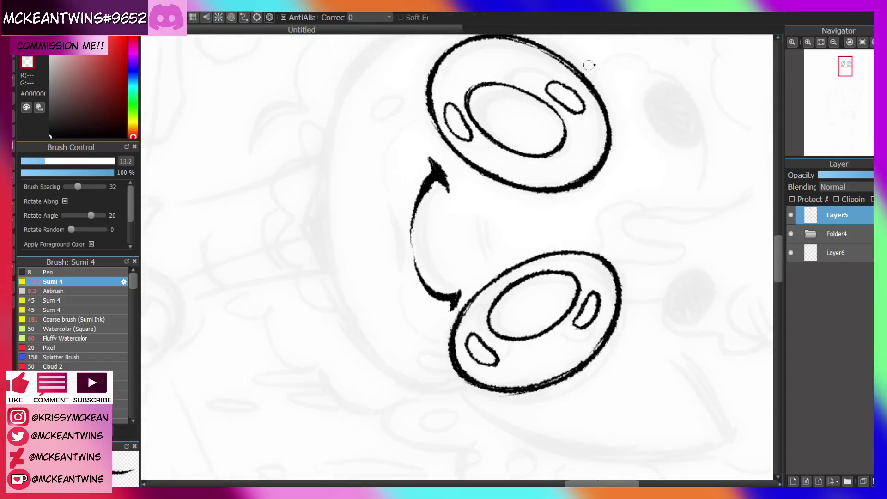
{"action": "left_click", "coordinate": [871, 42]}
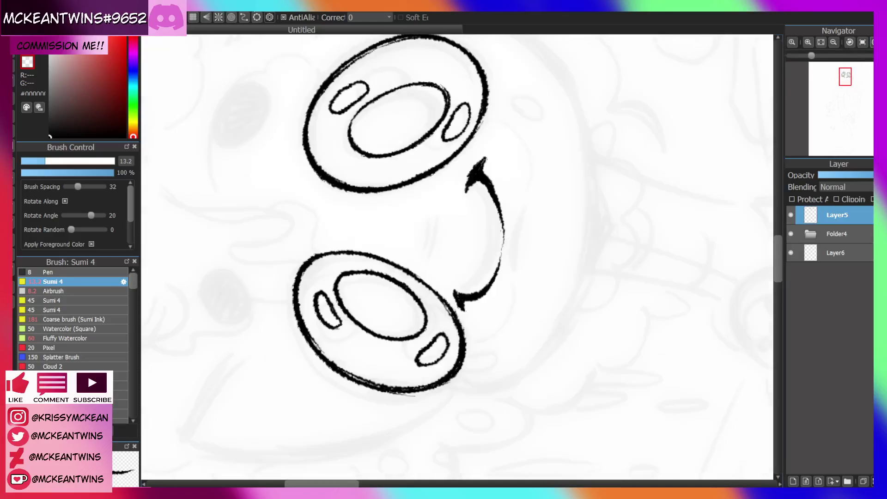
{"action": "left_click", "coordinate": [863, 43]}
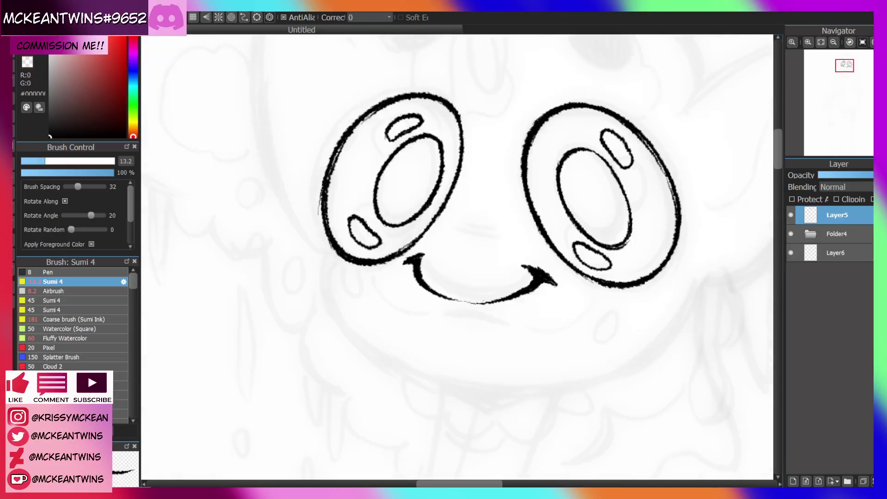
{"action": "left_click", "coordinate": [872, 42]}
{"action": "left_click", "coordinate": [871, 42]}
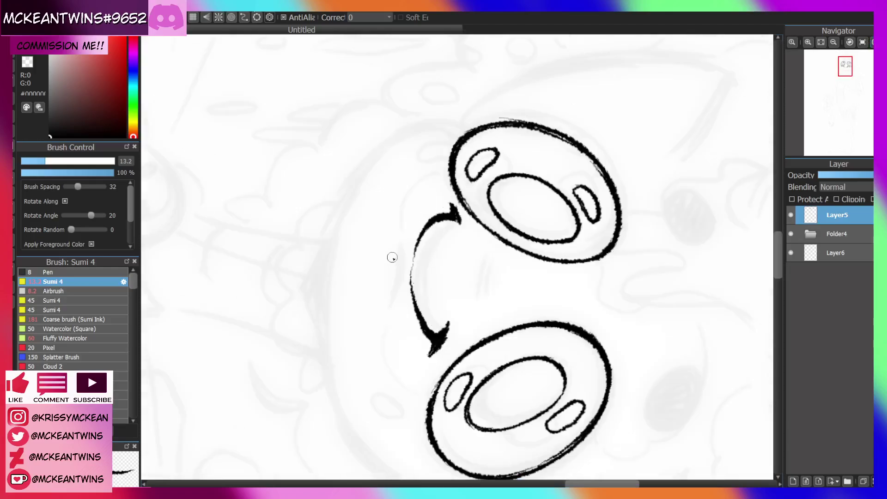
{"action": "left_click", "coordinate": [850, 42]}
{"action": "left_click", "coordinate": [850, 42]}
{"action": "mouse_move", "coordinate": [438, 239]}
{"action": "left_mouse_down"}
{"action": "mouse_move", "coordinate": [486, 216]}
{"action": "mouse_move", "coordinate": [472, 209]}
{"action": "mouse_move", "coordinate": [480, 204]}
{"action": "left_mouse_up"}
{"action": "left_click", "coordinate": [862, 42]}
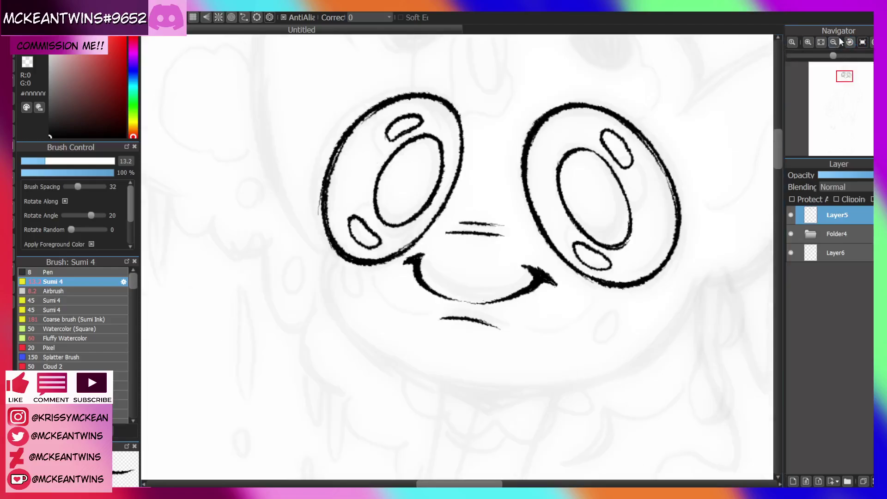
Examine the inked face against the whole figure in normal and mirrored view, ending on the eyes and forehead
{"action": "left_click", "coordinate": [833, 42]}
{"action": "left_click", "coordinate": [833, 42]}
{"action": "left_click", "coordinate": [833, 42]}
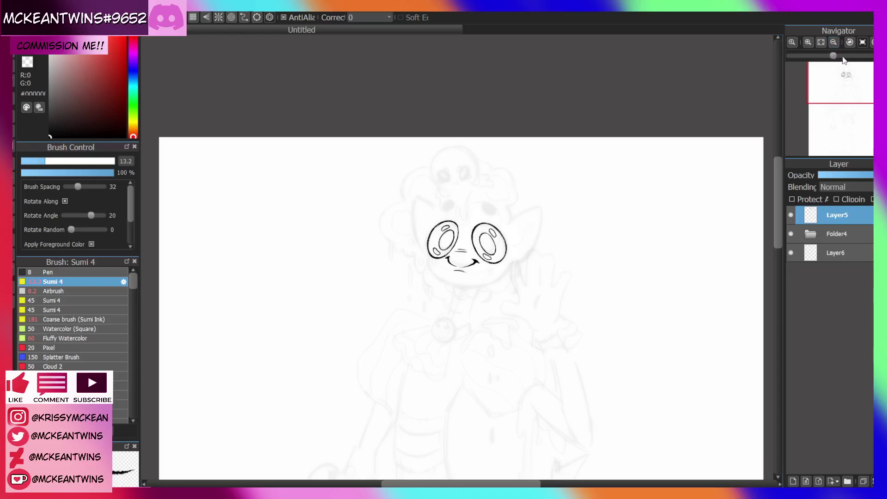
{"action": "key", "text": "h"}
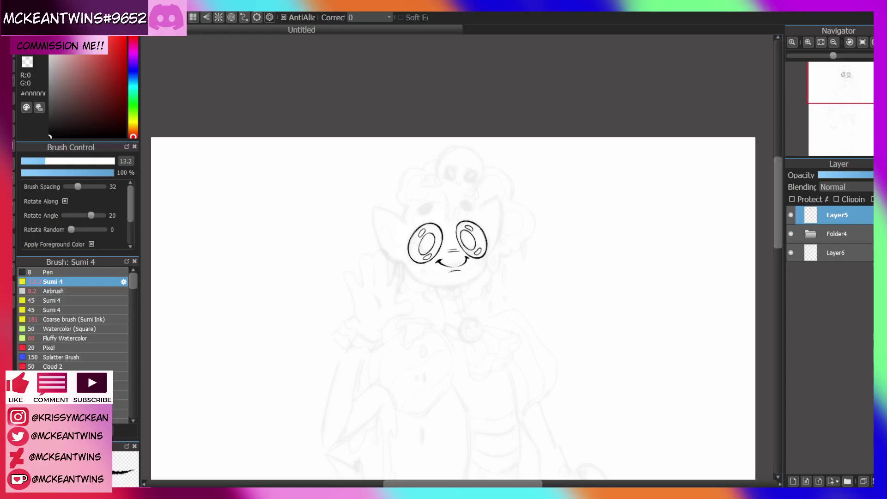
{"action": "left_click", "coordinate": [808, 42]}
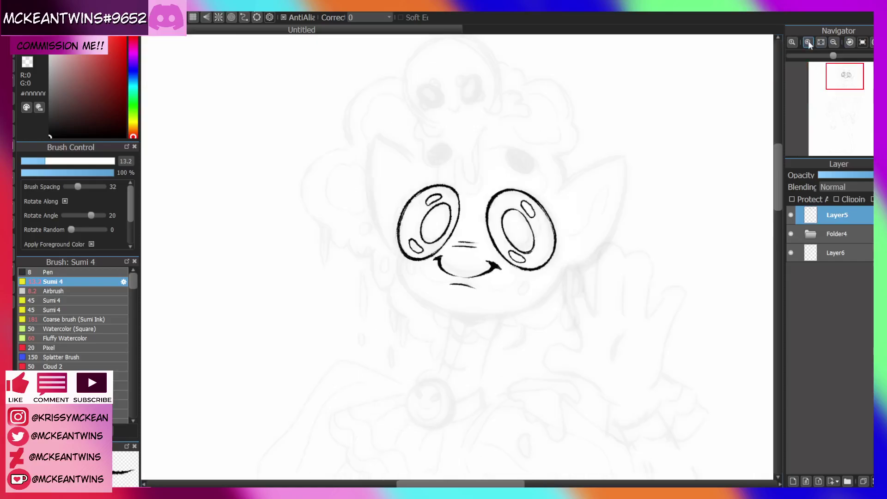
{"action": "left_click", "coordinate": [808, 42]}
{"action": "left_click", "coordinate": [808, 42]}
{"action": "left_click_drag", "start_coordinate": [851, 98], "coordinate": [851, 84]}
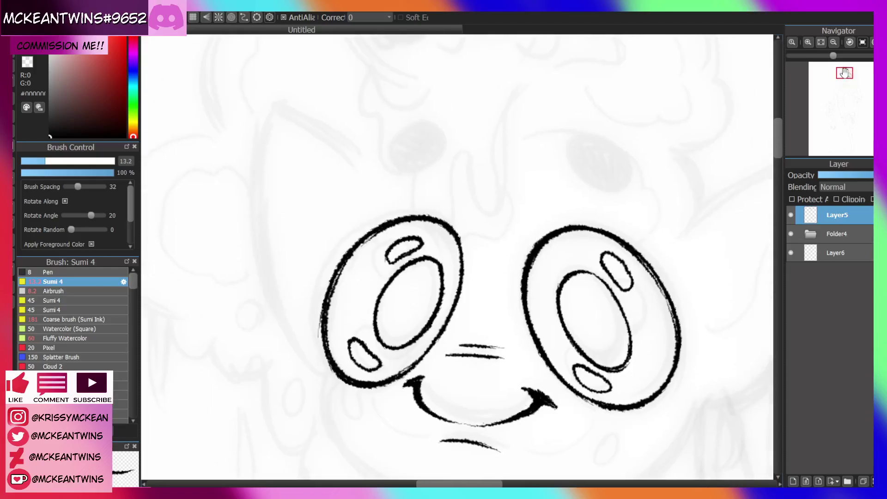
Ink a small tilted oval brow marking above each eye, following the dark spots in the sketch
{"action": "mouse_move", "coordinate": [460, 134]}
{"action": "left_mouse_down"}
{"action": "mouse_move", "coordinate": [406, 153]}
{"action": "mouse_move", "coordinate": [455, 132]}
{"action": "mouse_move", "coordinate": [442, 177]}
{"action": "mouse_move", "coordinate": [410, 169]}
{"action": "left_mouse_up"}
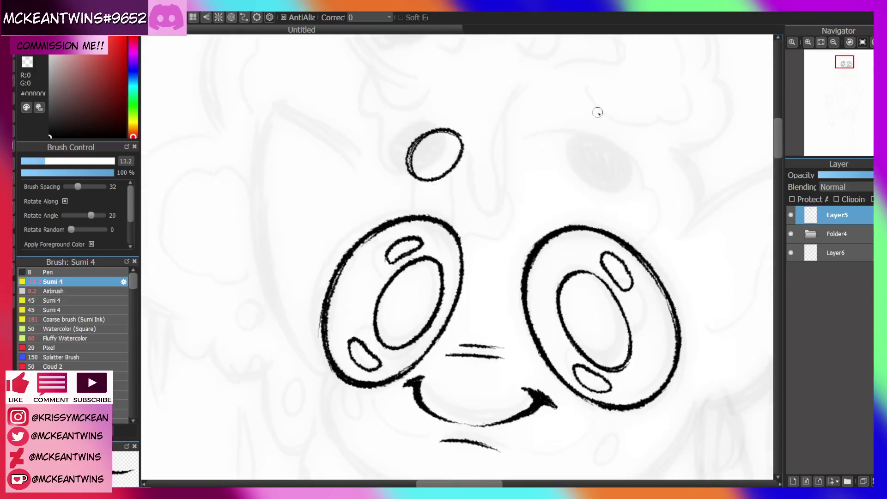
{"action": "left_click", "coordinate": [849, 42]}
{"action": "left_click", "coordinate": [850, 42]}
{"action": "mouse_move", "coordinate": [451, 78]}
{"action": "left_mouse_down"}
{"action": "mouse_move", "coordinate": [469, 132]}
{"action": "mouse_move", "coordinate": [453, 83]}
{"action": "mouse_move", "coordinate": [418, 129]}
{"action": "mouse_move", "coordinate": [455, 87]}
{"action": "left_mouse_up"}
{"action": "key", "text": "ctrl+z"}
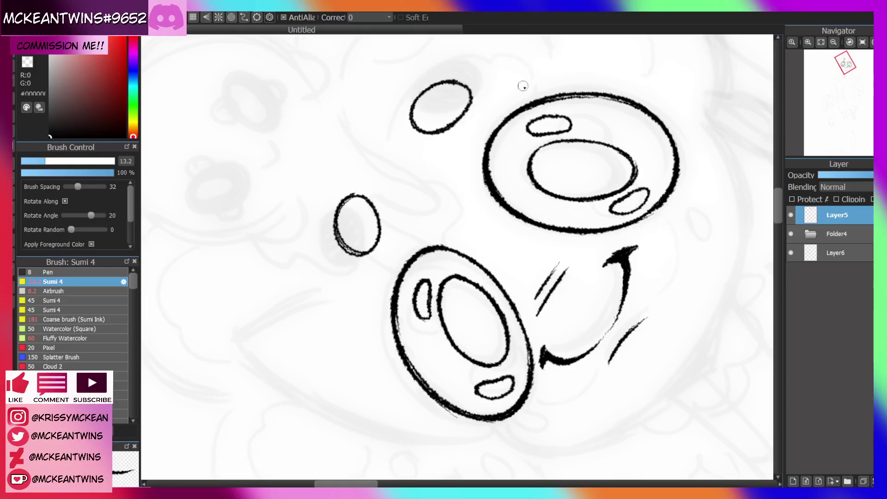
Ink the cheek outline as a smooth curve from the outer edge of the first eye down toward the chin
{"action": "left_click", "coordinate": [862, 42]}
{"action": "left_click_drag", "start_coordinate": [845, 74], "coordinate": [843, 70]}
{"action": "mouse_move", "coordinate": [346, 148]}
{"action": "left_mouse_down"}
{"action": "mouse_move", "coordinate": [346, 199]}
{"action": "mouse_move", "coordinate": [372, 237]}
{"action": "left_mouse_up"}
{"action": "left_click", "coordinate": [871, 42]}
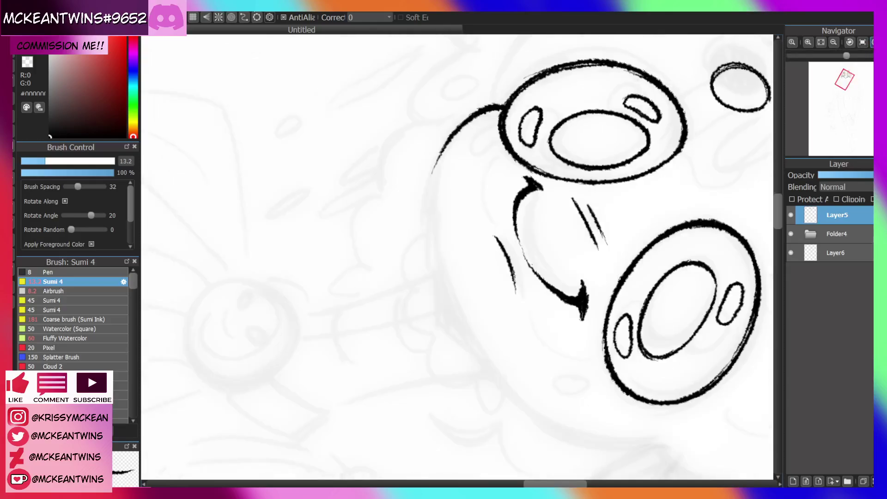
{"action": "key", "text": "ctrl+z"}
{"action": "left_click_drag", "start_coordinate": [488, 107], "coordinate": [438, 157]}
{"action": "left_click_drag", "start_coordinate": [484, 106], "coordinate": [434, 219]}
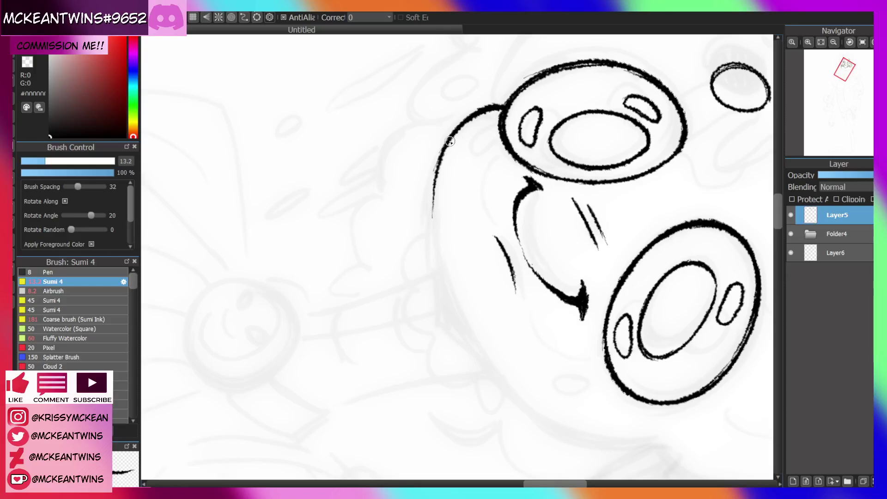
{"action": "mouse_move", "coordinate": [455, 129]}
{"action": "left_mouse_down"}
{"action": "mouse_move", "coordinate": [433, 217]}
{"action": "mouse_move", "coordinate": [436, 267]}
{"action": "left_mouse_up"}
{"action": "left_click_drag", "start_coordinate": [438, 165], "coordinate": [442, 287]}
{"action": "left_click_drag", "start_coordinate": [434, 238], "coordinate": [457, 326]}
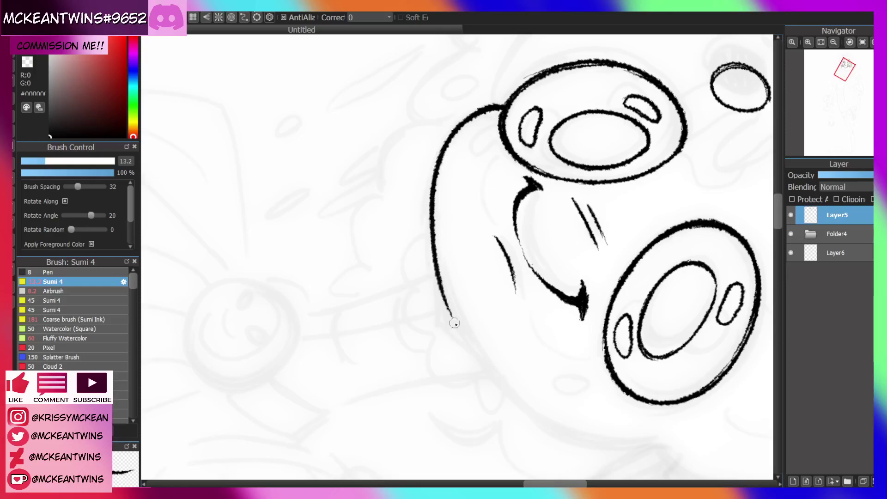
Continue the face outline along the chin beneath the mouth, redoing the strokes that stray from the curve
{"action": "left_click", "coordinate": [858, 44]}
{"action": "left_click_drag", "start_coordinate": [847, 74], "coordinate": [846, 78]}
{"action": "left_click", "coordinate": [871, 42]}
{"action": "left_click", "coordinate": [870, 42]}
{"action": "left_click", "coordinate": [871, 42]}
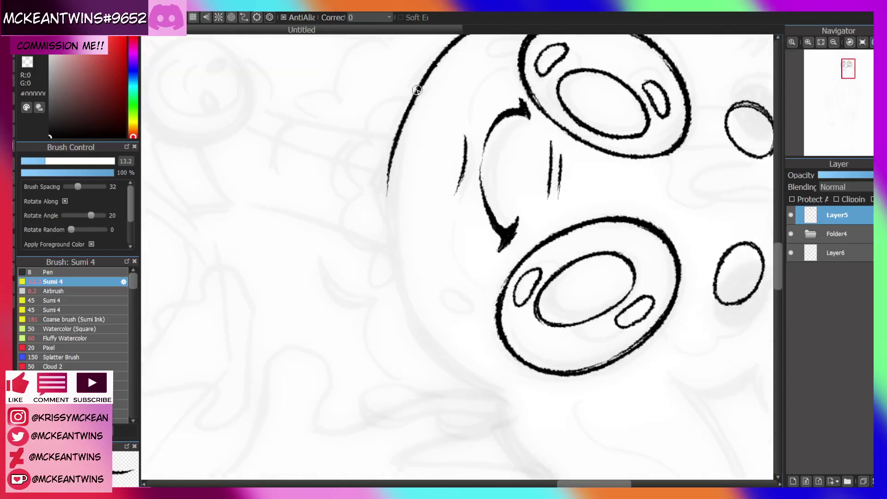
{"action": "left_click_drag", "start_coordinate": [417, 90], "coordinate": [392, 171]}
{"action": "left_click_drag", "start_coordinate": [418, 91], "coordinate": [388, 216]}
{"action": "left_click_drag", "start_coordinate": [398, 150], "coordinate": [388, 237]}
{"action": "key", "text": "ctrl+z"}
{"action": "key", "text": "ctrl+z"}
{"action": "key", "text": "ctrl+z"}
{"action": "mouse_move", "coordinate": [412, 101]}
{"action": "left_mouse_down"}
{"action": "mouse_move", "coordinate": [391, 213]}
{"action": "mouse_move", "coordinate": [394, 263]}
{"action": "left_mouse_up"}
{"action": "mouse_move", "coordinate": [400, 134]}
{"action": "left_mouse_down"}
{"action": "mouse_move", "coordinate": [393, 264]}
{"action": "mouse_move", "coordinate": [409, 307]}
{"action": "left_mouse_up"}
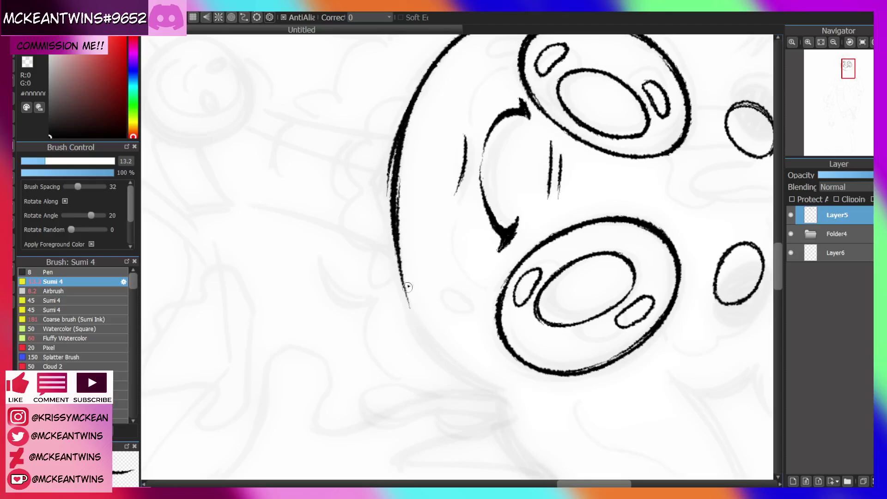
{"action": "left_click_drag", "start_coordinate": [396, 196], "coordinate": [423, 331]}
{"action": "left_click_drag", "start_coordinate": [399, 261], "coordinate": [435, 345]}
Erase the doubled, ragged outer edge of the chin line to leave one clean contour
{"action": "left_click", "coordinate": [862, 42]}
{"action": "left_click_drag", "start_coordinate": [847, 78], "coordinate": [846, 80]}
{"action": "left_click", "coordinate": [871, 42]}
{"action": "left_click", "coordinate": [871, 42]}
{"action": "left_click", "coordinate": [871, 42]}
{"action": "left_click", "coordinate": [871, 42]}
{"action": "left_click", "coordinate": [871, 42]}
{"action": "left_click", "coordinate": [871, 42]}
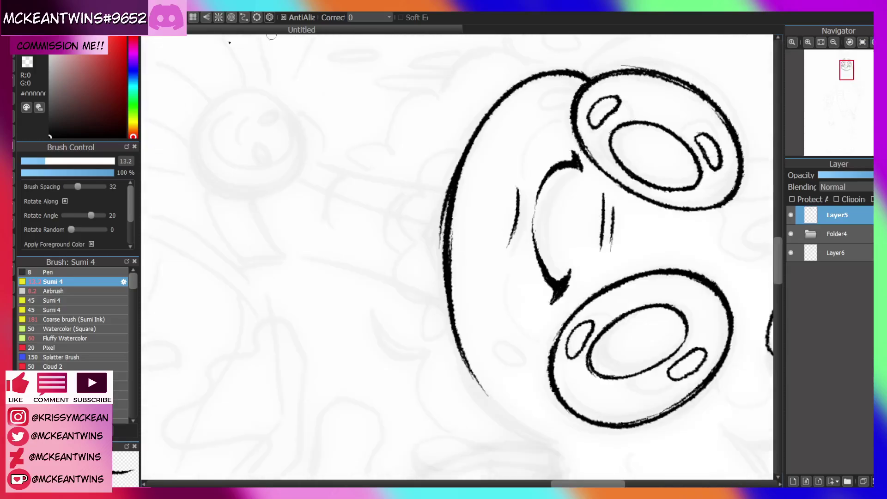
{"action": "mouse_move", "coordinate": [431, 257]}
{"action": "left_mouse_down"}
{"action": "mouse_move", "coordinate": [467, 133]}
{"action": "mouse_move", "coordinate": [457, 195]}
{"action": "left_mouse_up"}
{"action": "mouse_move", "coordinate": [478, 150]}
{"action": "left_mouse_down"}
{"action": "mouse_move", "coordinate": [451, 313]}
{"action": "mouse_move", "coordinate": [479, 144]}
{"action": "left_mouse_up"}
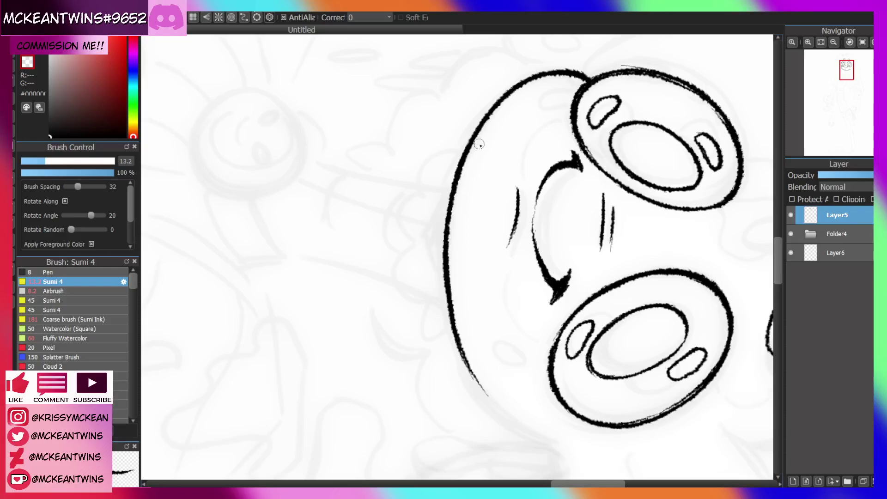
Extend the chin line into the far cheek, curving up below the second eye toward the ear
{"action": "left_click", "coordinate": [862, 42]}
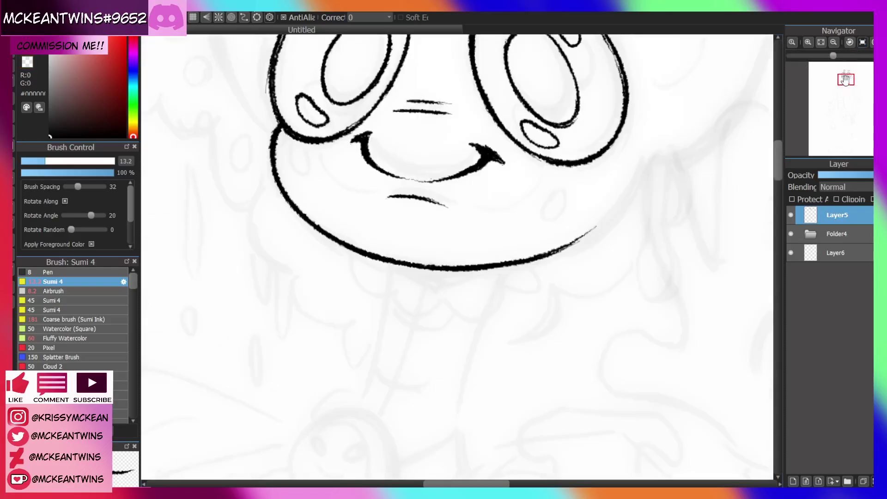
{"action": "left_click_drag", "start_coordinate": [844, 79], "coordinate": [847, 78]}
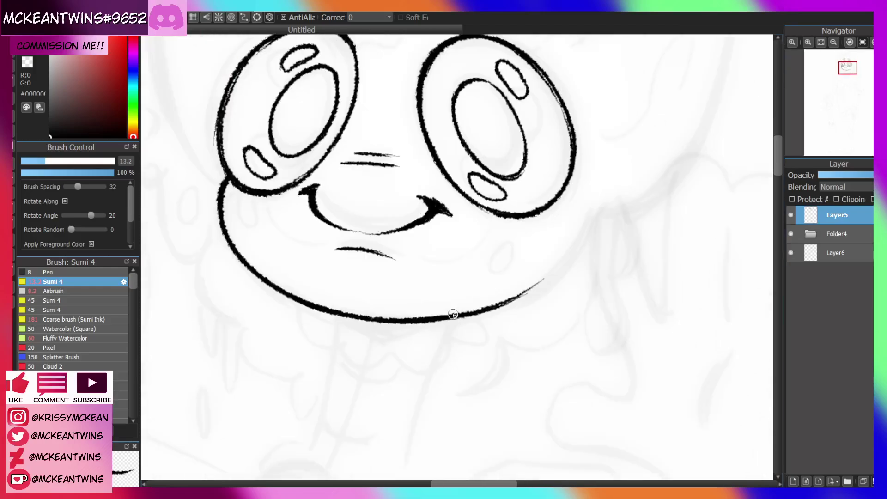
{"action": "mouse_move", "coordinate": [453, 314]}
{"action": "left_mouse_down"}
{"action": "mouse_move", "coordinate": [501, 296]}
{"action": "mouse_move", "coordinate": [490, 306]}
{"action": "mouse_move", "coordinate": [566, 254]}
{"action": "mouse_move", "coordinate": [531, 288]}
{"action": "mouse_move", "coordinate": [529, 279]}
{"action": "mouse_move", "coordinate": [548, 275]}
{"action": "mouse_move", "coordinate": [507, 301]}
{"action": "mouse_move", "coordinate": [583, 236]}
{"action": "left_mouse_up"}
{"action": "left_click_drag", "start_coordinate": [554, 266], "coordinate": [588, 220]}
{"action": "left_click_drag", "start_coordinate": [518, 290], "coordinate": [557, 260]}
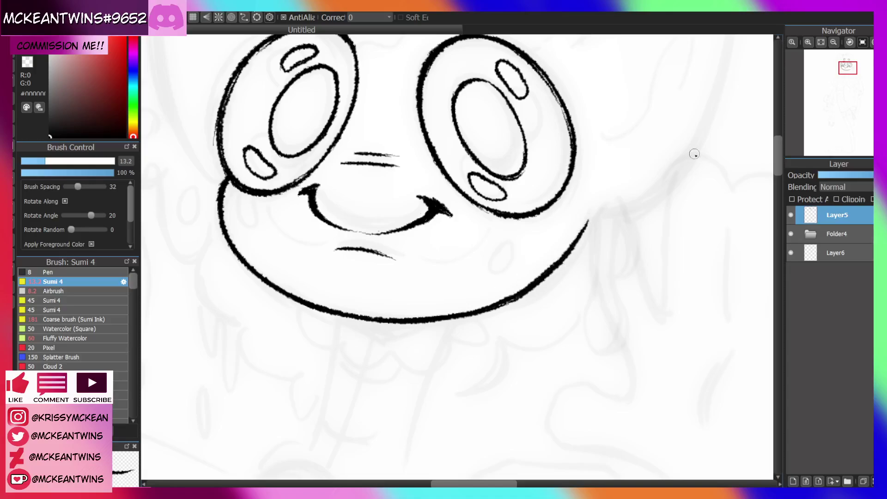
Thicken the far side of the jawline and lengthen its upper end slightly toward the ear
{"action": "left_click", "coordinate": [833, 42]}
{"action": "left_click", "coordinate": [833, 42]}
{"action": "left_click_drag", "start_coordinate": [850, 80], "coordinate": [847, 77]}
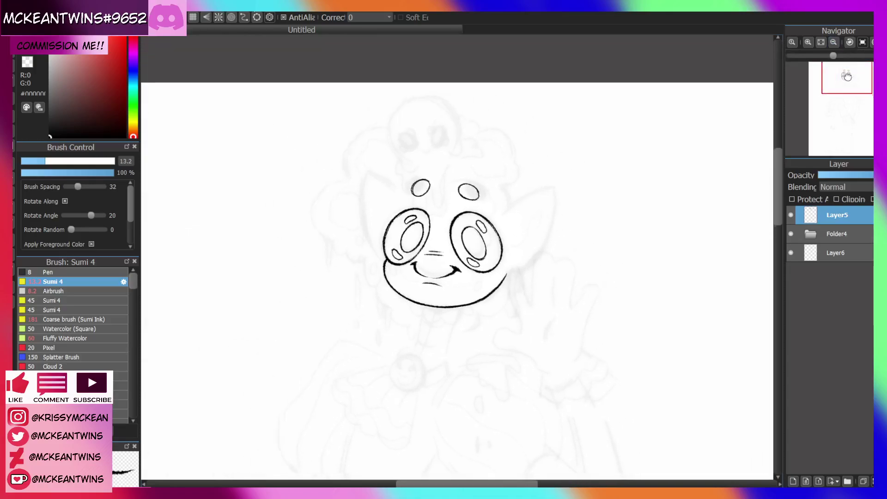
{"action": "scroll", "coordinate": [848, 76], "scroll_direction": "up", "scroll_amount": 2}
{"action": "scroll", "coordinate": [847, 77], "scroll_direction": "up", "scroll_amount": 3}
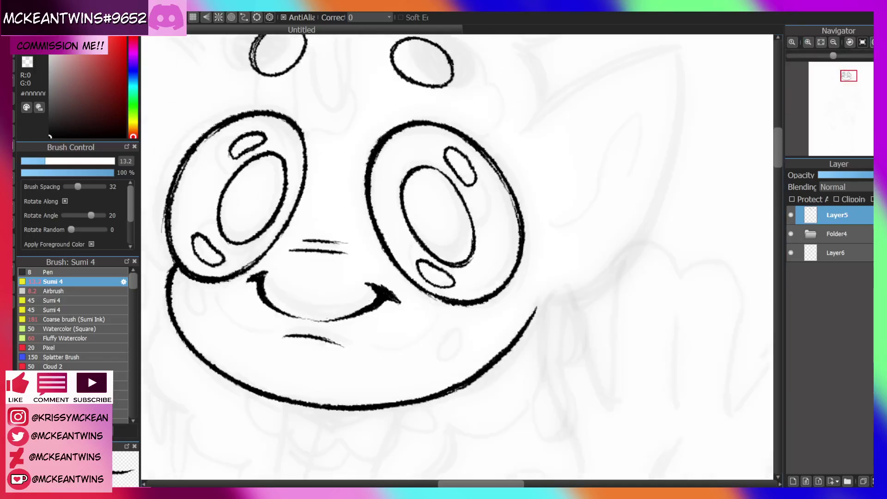
{"action": "key", "text": "Right"}
{"action": "key", "text": "Right"}
{"action": "key", "text": "Right"}
{"action": "key", "text": "Right"}
{"action": "key", "text": "Right"}
{"action": "key", "text": "Right"}
{"action": "key", "text": "Right"}
{"action": "key", "text": "Right"}
{"action": "key", "text": "Right"}
{"action": "key", "text": "Right"}
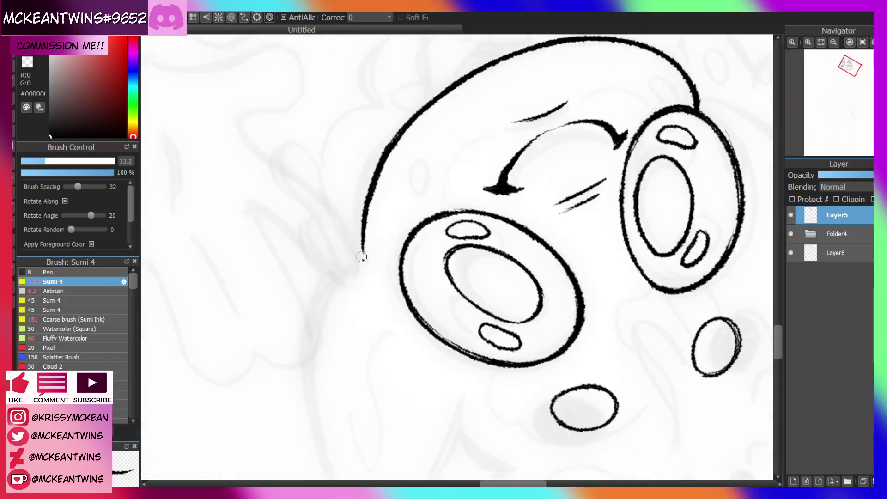
{"action": "key", "text": "Home"}
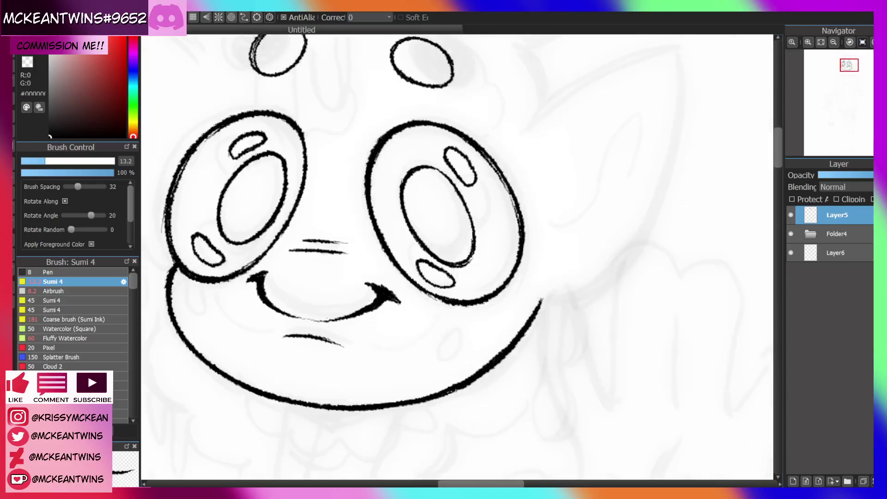
Ink the pointed ear's upper edge from beside the second eye out to the tip
{"action": "scroll", "coordinate": [845, 48], "scroll_direction": "down", "scroll_amount": 3}
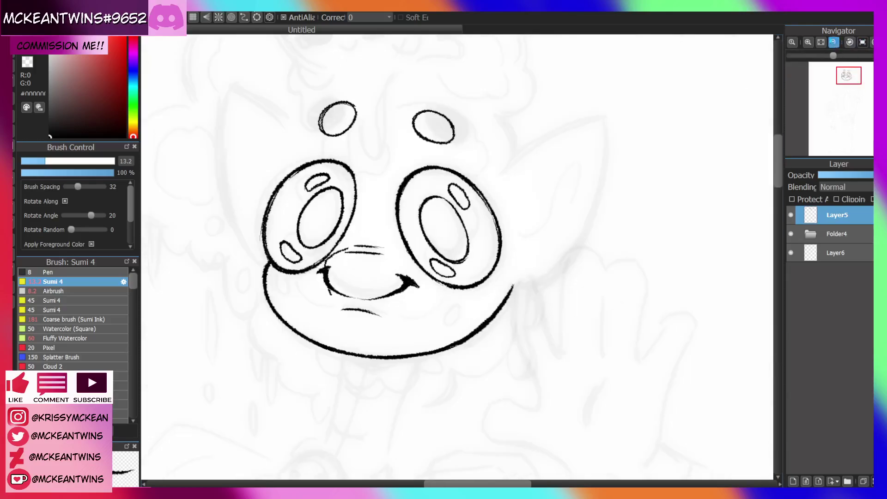
{"action": "left_click", "coordinate": [808, 42]}
{"action": "left_click", "coordinate": [808, 41]}
{"action": "left_click_drag", "start_coordinate": [524, 124], "coordinate": [513, 177]}
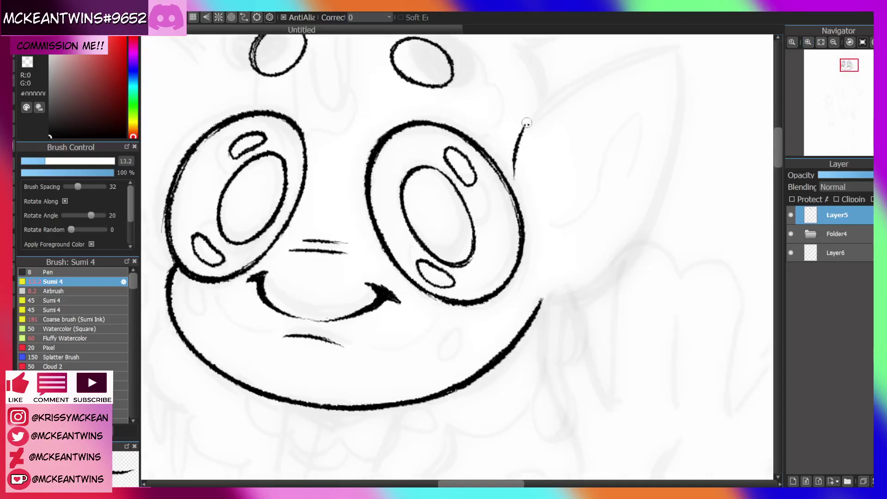
{"action": "mouse_move", "coordinate": [527, 126]}
{"action": "left_mouse_down"}
{"action": "mouse_move", "coordinate": [584, 79]}
{"action": "mouse_move", "coordinate": [673, 47]}
{"action": "left_mouse_up"}
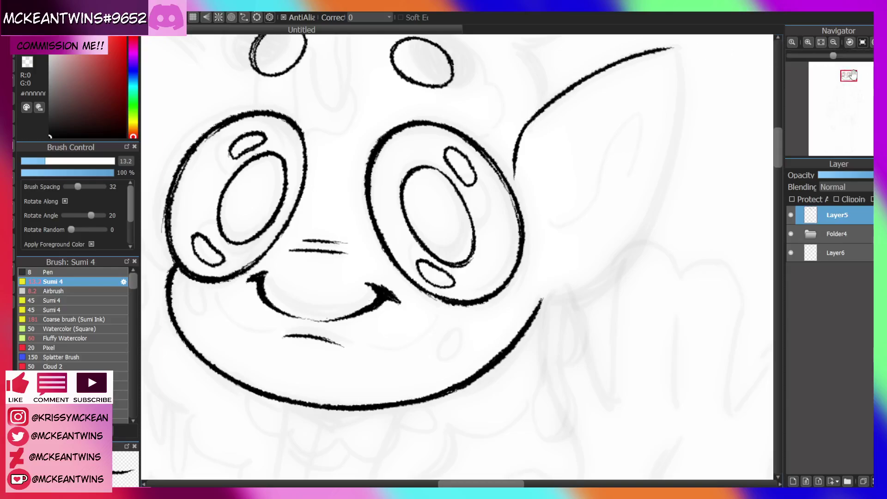
Ink the ear's lower edge as a rounded curve starting from the end of the jawline
{"action": "left_click_drag", "start_coordinate": [851, 74], "coordinate": [853, 75]}
{"action": "left_click_drag", "start_coordinate": [418, 320], "coordinate": [430, 316]}
{"action": "mouse_move", "coordinate": [852, 62]}
{"action": "left_click", "coordinate": [849, 42]}
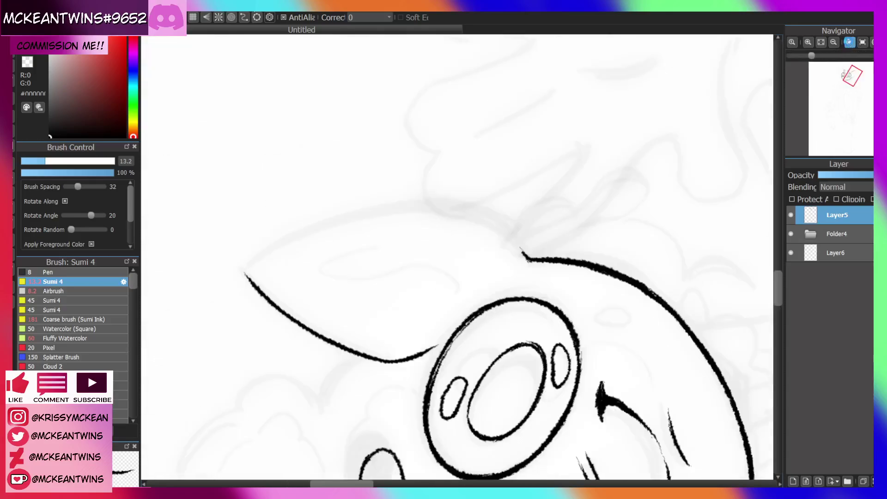
{"action": "mouse_move", "coordinate": [454, 189]}
{"action": "left_mouse_down"}
{"action": "mouse_move", "coordinate": [413, 236]}
{"action": "mouse_move", "coordinate": [406, 297]}
{"action": "left_mouse_up"}
{"action": "mouse_move", "coordinate": [426, 215]}
{"action": "left_mouse_down"}
{"action": "mouse_move", "coordinate": [409, 287]}
{"action": "mouse_move", "coordinate": [414, 362]}
{"action": "left_mouse_up"}
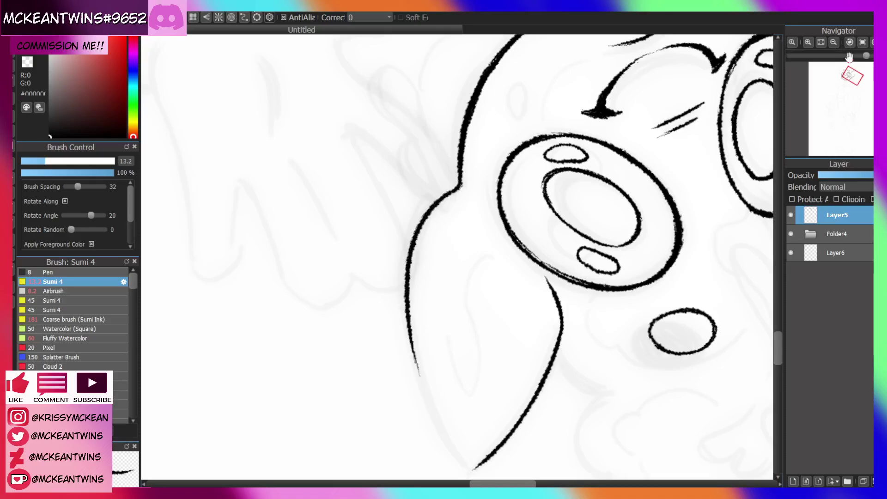
Close the ear outline by joining its lower edge to the tip, redrawing the doubled stroke cleanly
{"action": "left_click", "coordinate": [862, 42]}
{"action": "left_click_drag", "start_coordinate": [852, 75], "coordinate": [853, 71]}
{"action": "left_click", "coordinate": [850, 41]}
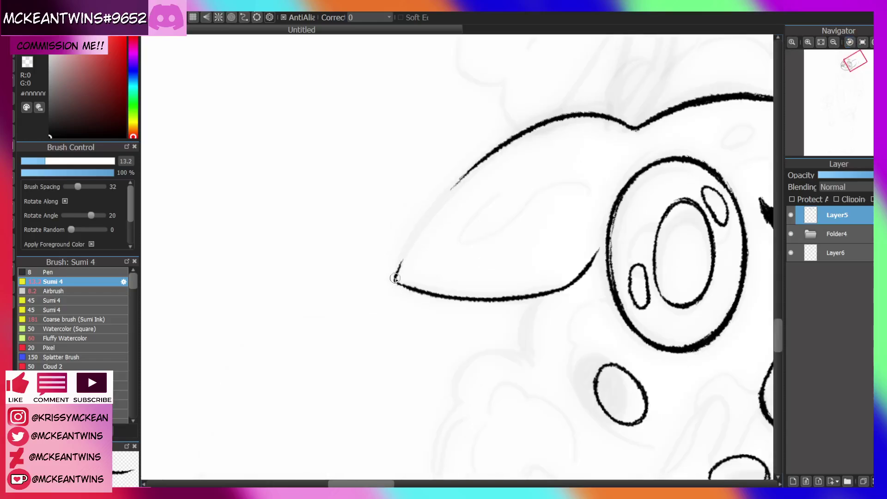
{"action": "mouse_move", "coordinate": [395, 277]}
{"action": "left_mouse_down"}
{"action": "mouse_move", "coordinate": [442, 197]}
{"action": "mouse_move", "coordinate": [497, 147]}
{"action": "left_mouse_up"}
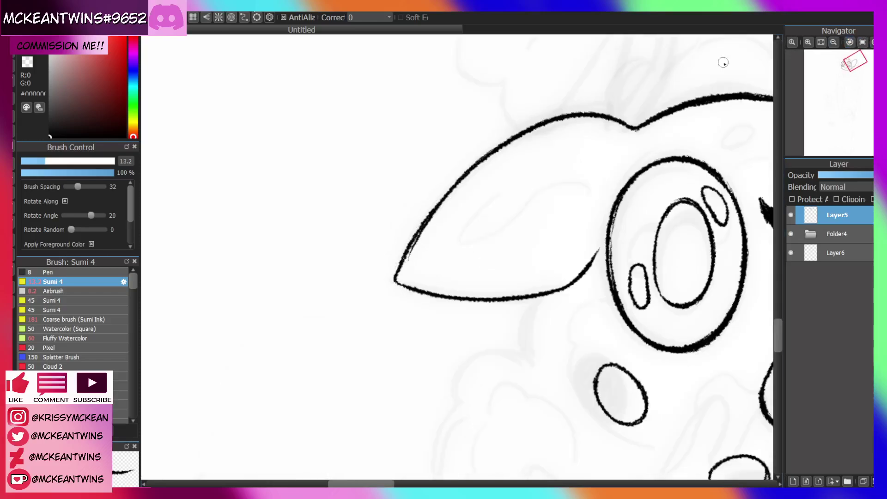
{"action": "key", "text": "ctrl+z"}
{"action": "mouse_move", "coordinate": [401, 264]}
{"action": "left_mouse_down"}
{"action": "mouse_move", "coordinate": [430, 210]}
{"action": "mouse_move", "coordinate": [497, 148]}
{"action": "left_mouse_up"}
Thicken the ear's upper edge near the tip and ink the S-shaped fold inside the ear
{"action": "left_click", "coordinate": [862, 42]}
{"action": "left_click_drag", "start_coordinate": [853, 72], "coordinate": [849, 75]}
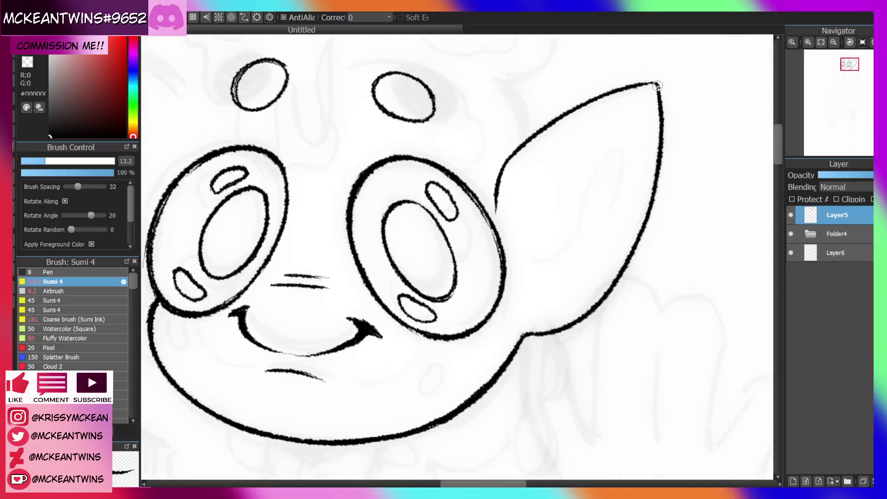
{"action": "left_click_drag", "start_coordinate": [658, 85], "coordinate": [594, 100]}
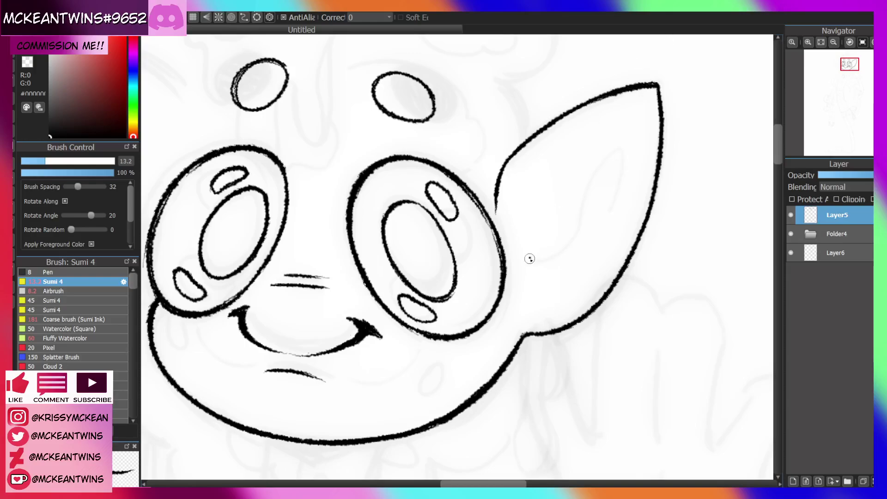
{"action": "mouse_move", "coordinate": [540, 262]}
{"action": "left_mouse_down"}
{"action": "mouse_move", "coordinate": [556, 253]}
{"action": "mouse_move", "coordinate": [598, 178]}
{"action": "mouse_move", "coordinate": [628, 148]}
{"action": "left_mouse_up"}
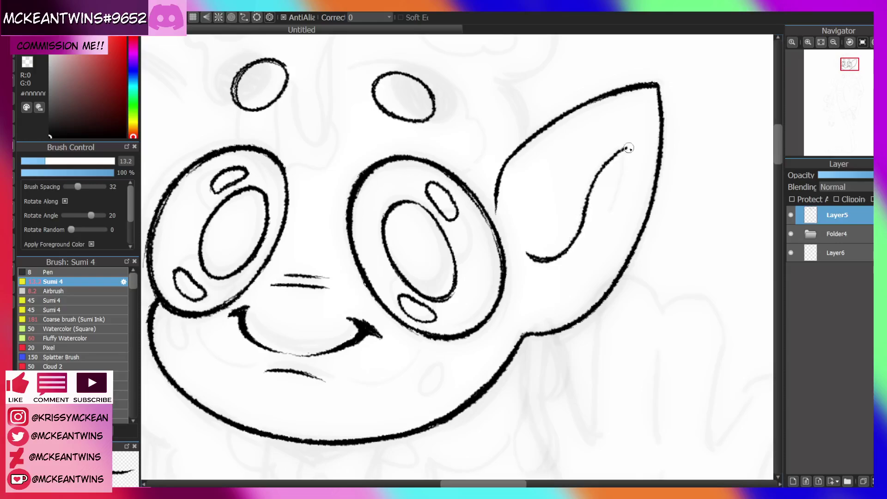
Ink a long slime drip with a rounded end hanging from the base of the ear
{"action": "scroll", "coordinate": [573, 157], "scroll_direction": "down", "scroll_amount": 5}
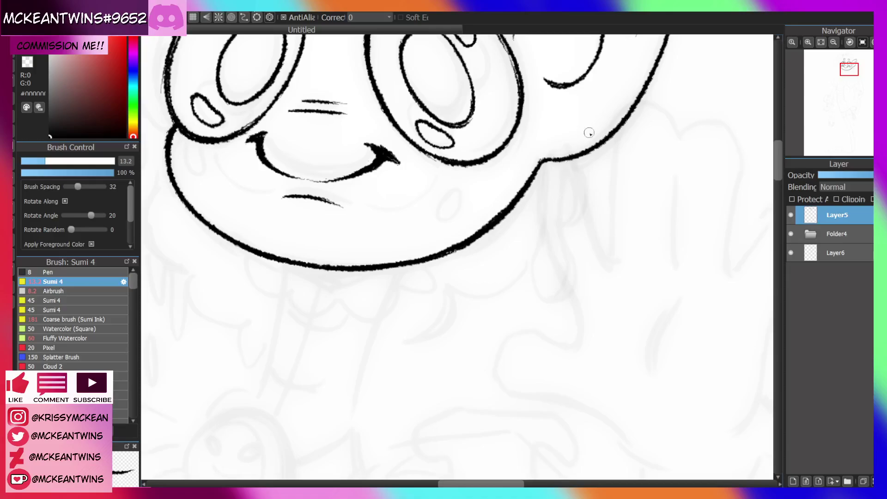
{"action": "mouse_move", "coordinate": [562, 163]}
{"action": "left_mouse_down"}
{"action": "mouse_move", "coordinate": [565, 249]}
{"action": "mouse_move", "coordinate": [579, 247]}
{"action": "mouse_move", "coordinate": [564, 211]}
{"action": "mouse_move", "coordinate": [570, 251]}
{"action": "mouse_move", "coordinate": [582, 223]}
{"action": "mouse_move", "coordinate": [577, 249]}
{"action": "mouse_move", "coordinate": [591, 149]}
{"action": "left_mouse_up"}
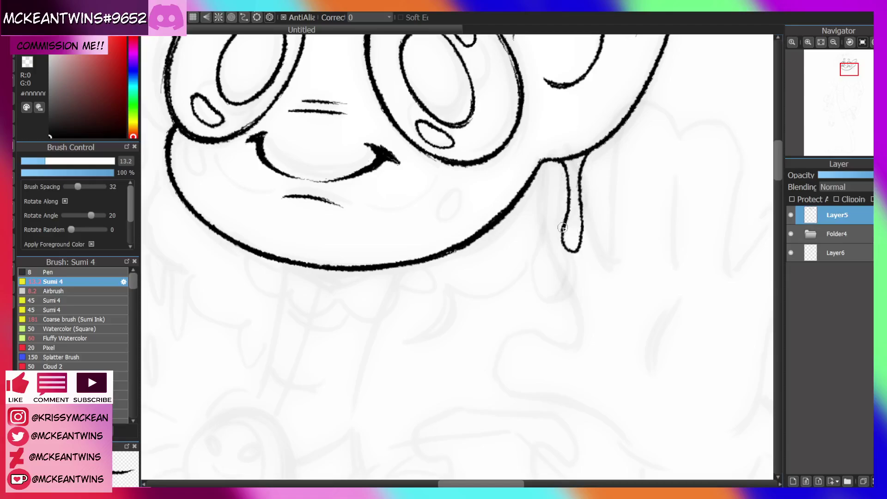
{"action": "left_click_drag", "start_coordinate": [562, 228], "coordinate": [578, 237]}
Ink a shorter second drip farther along the ear's lower edge and erase the ear line crossing the drips
{"action": "left_click", "coordinate": [834, 42]}
{"action": "left_click", "coordinate": [834, 42]}
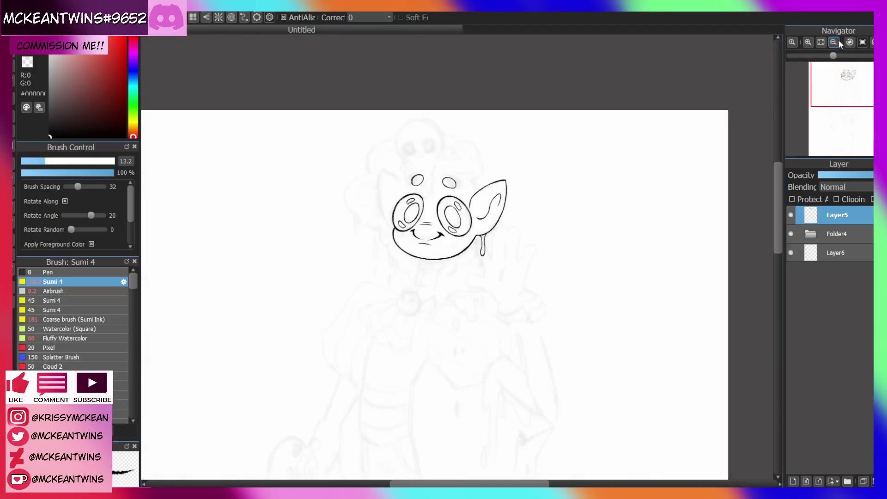
{"action": "left_click", "coordinate": [809, 42]}
{"action": "left_click", "coordinate": [809, 42]}
{"action": "left_click", "coordinate": [809, 42]}
{"action": "left_click", "coordinate": [811, 42]}
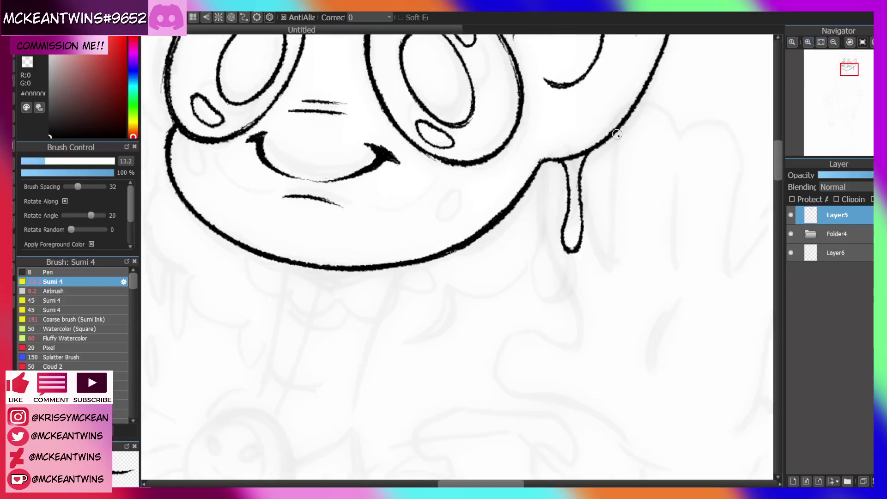
{"action": "mouse_move", "coordinate": [628, 116]}
{"action": "left_mouse_down"}
{"action": "mouse_move", "coordinate": [606, 167]}
{"action": "mouse_move", "coordinate": [599, 146]}
{"action": "mouse_move", "coordinate": [618, 143]}
{"action": "left_mouse_up"}
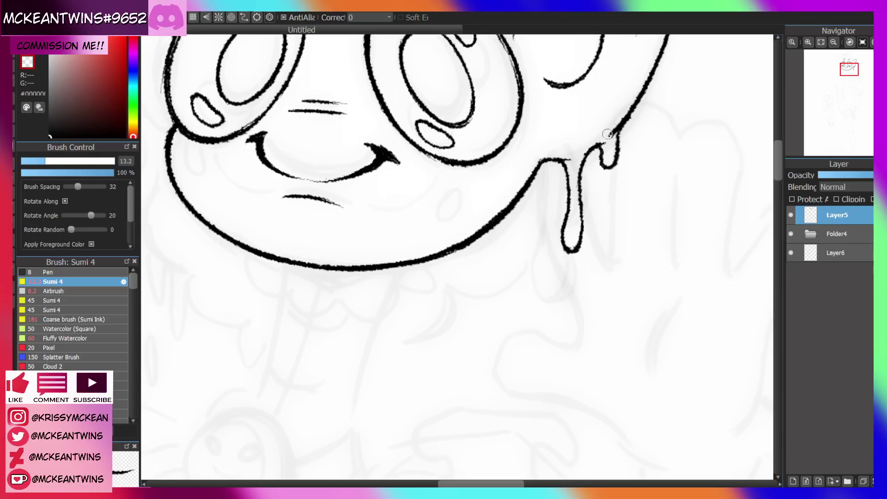
Examine the inked face and dripping ear in whole-figure and mirrored view, ending on a rotated close view of the jaw
{"action": "left_click", "coordinate": [833, 42]}
{"action": "left_click", "coordinate": [833, 42]}
{"action": "left_click", "coordinate": [833, 42]}
{"action": "left_click", "coordinate": [833, 42]}
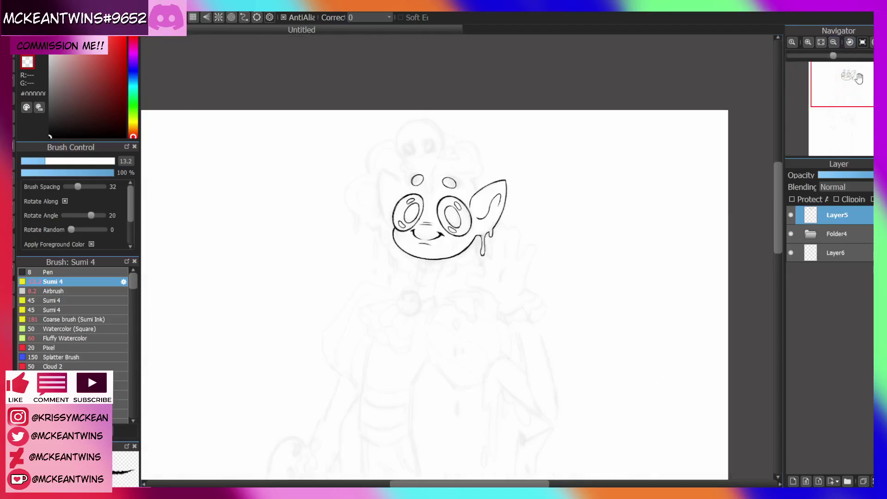
{"action": "left_click_drag", "start_coordinate": [858, 78], "coordinate": [840, 85]}
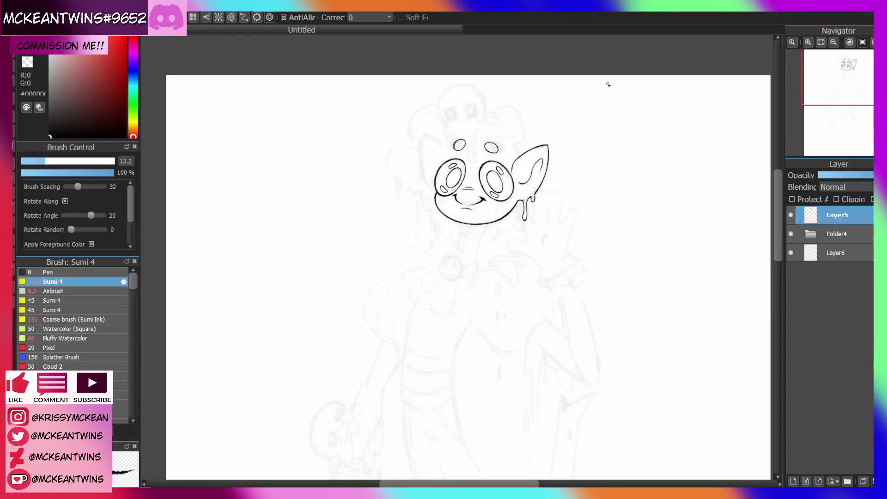
{"action": "key", "text": "h"}
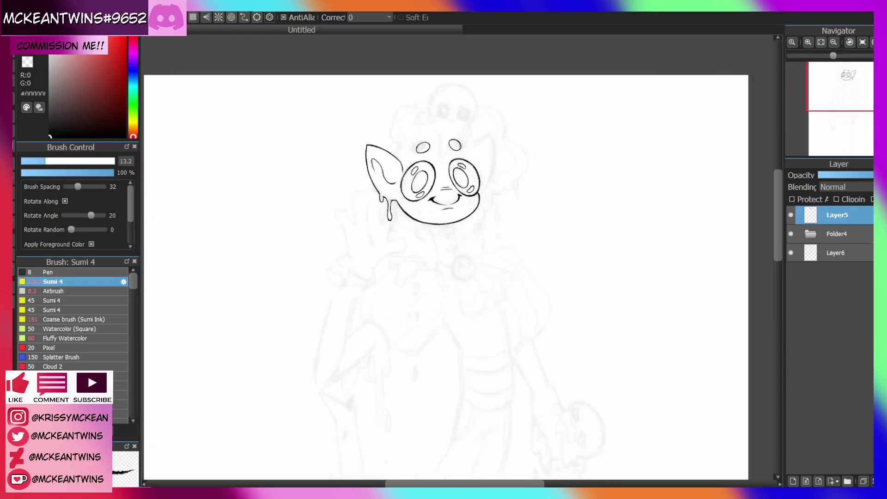
{"action": "key", "text": "h"}
{"action": "key", "text": "h"}
{"action": "left_click", "coordinate": [808, 42]}
{"action": "left_click", "coordinate": [808, 42]}
{"action": "left_click", "coordinate": [808, 42]}
{"action": "left_click_drag", "start_coordinate": [844, 83], "coordinate": [847, 79]}
{"action": "left_click", "coordinate": [871, 42]}
{"action": "left_click", "coordinate": [871, 42]}
{"action": "left_click", "coordinate": [871, 42]}
{"action": "left_click", "coordinate": [871, 42]}
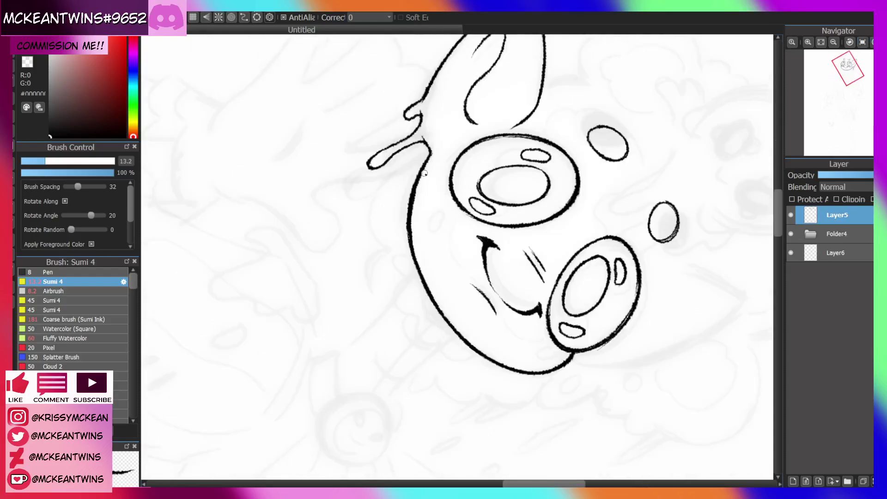
Thicken the jaw line below the ear and ink a bold hair curve rising from the ear's upper edge
{"action": "left_click_drag", "start_coordinate": [429, 158], "coordinate": [411, 226]}
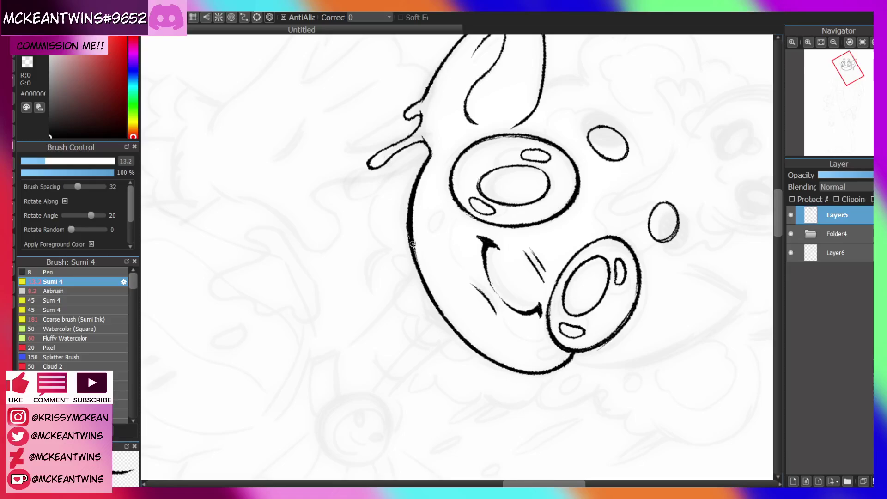
{"action": "left_click", "coordinate": [862, 43]}
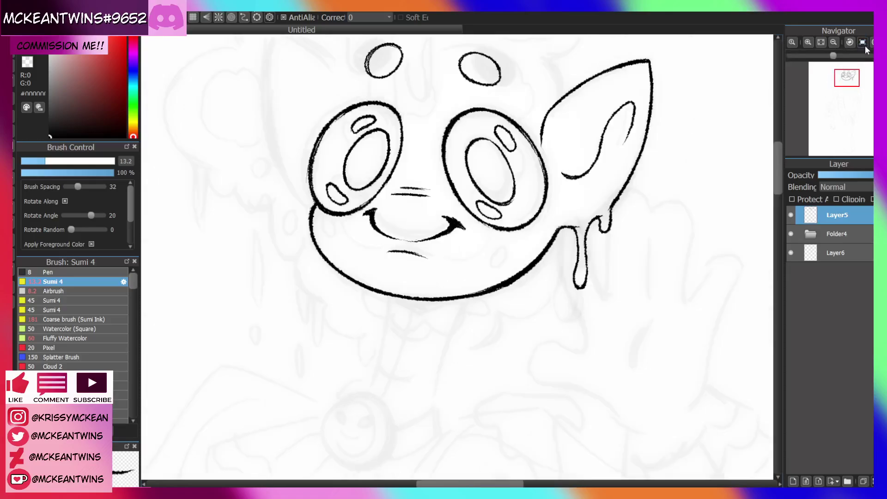
{"action": "left_click_drag", "start_coordinate": [847, 80], "coordinate": [850, 72]}
{"action": "left_click", "coordinate": [848, 42]}
{"action": "left_click", "coordinate": [848, 42]}
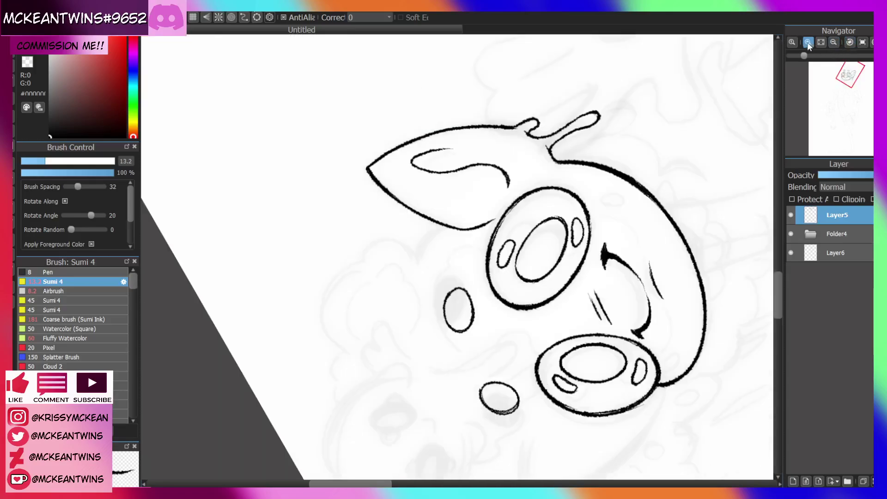
{"action": "left_click", "coordinate": [808, 43]}
{"action": "left_click_drag", "start_coordinate": [406, 167], "coordinate": [344, 286]}
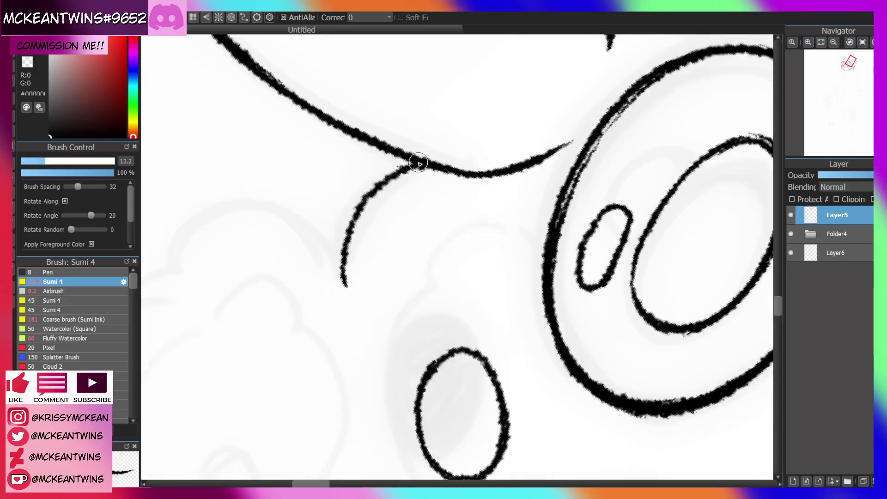
{"action": "mouse_move", "coordinate": [419, 163]}
{"action": "left_mouse_down"}
{"action": "mouse_move", "coordinate": [365, 203]}
{"action": "mouse_move", "coordinate": [345, 290]}
{"action": "left_mouse_up"}
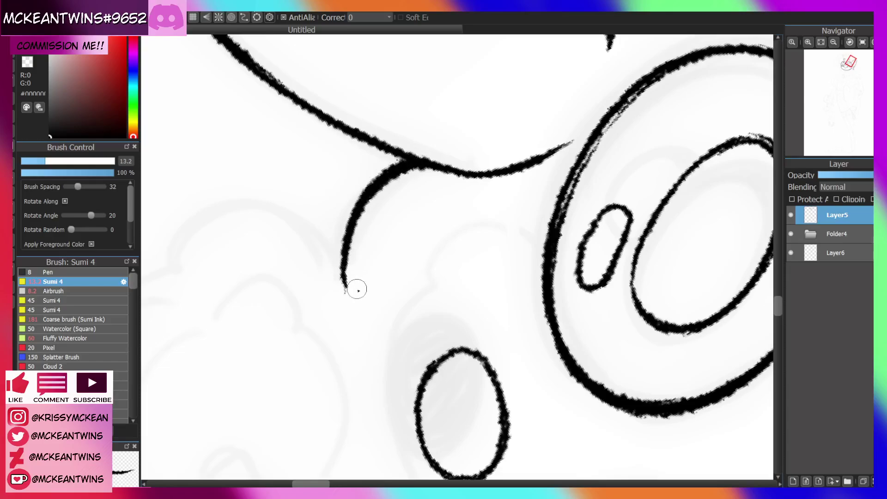
Ink a rounded hair curl above the first curve, joining it to that curve's upper end
{"action": "left_click", "coordinate": [861, 44]}
{"action": "left_click", "coordinate": [833, 43]}
{"action": "left_click", "coordinate": [833, 43]}
{"action": "left_click_drag", "start_coordinate": [849, 73], "coordinate": [849, 72]}
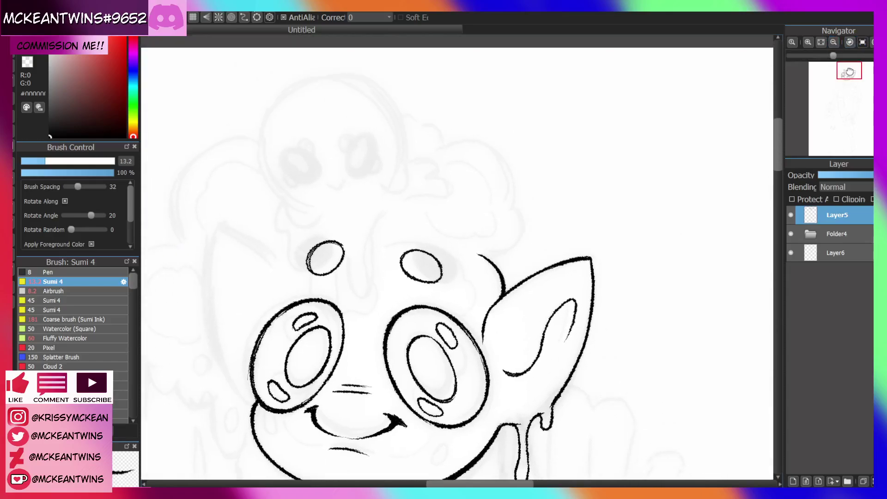
{"action": "left_click", "coordinate": [808, 43]}
{"action": "mouse_move", "coordinate": [500, 251]}
{"action": "left_mouse_down"}
{"action": "mouse_move", "coordinate": [586, 218]}
{"action": "mouse_move", "coordinate": [565, 153]}
{"action": "left_mouse_up"}
{"action": "left_click_drag", "start_coordinate": [849, 71], "coordinate": [852, 56]}
{"action": "left_click_drag", "start_coordinate": [572, 271], "coordinate": [561, 298]}
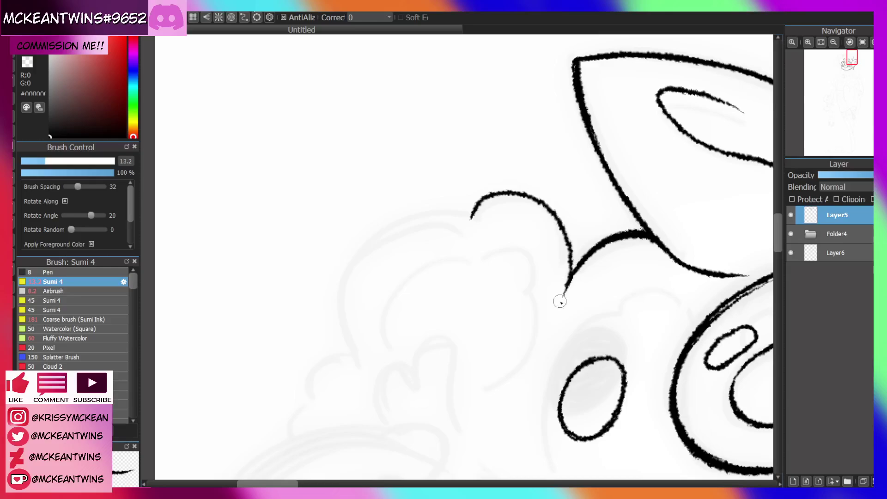
Ink a larger rounded hair curl above the small one, redrawing it until it follows the sketch as a full arc
{"action": "left_click", "coordinate": [850, 42]}
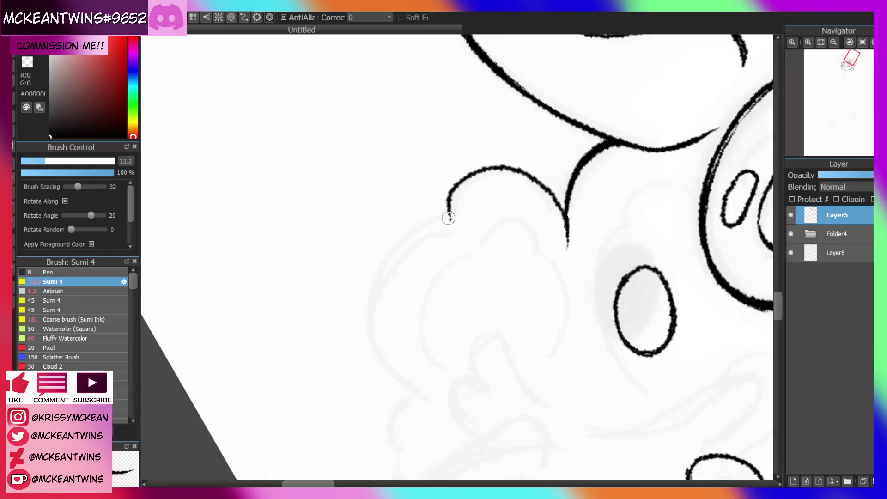
{"action": "left_click_drag", "start_coordinate": [448, 218], "coordinate": [431, 398]}
{"action": "left_click", "coordinate": [862, 42]}
{"action": "left_click_drag", "start_coordinate": [851, 66], "coordinate": [849, 64]}
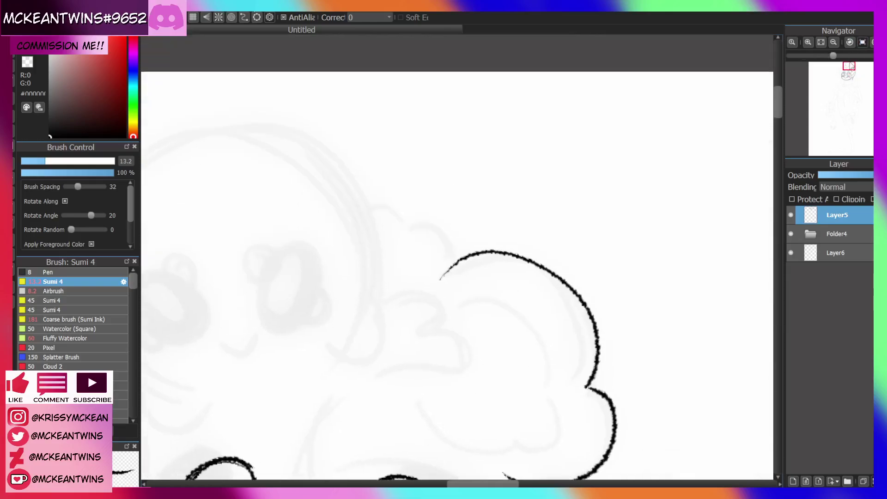
{"action": "left_click", "coordinate": [849, 42]}
{"action": "key", "text": "ctrl+z"}
{"action": "mouse_move", "coordinate": [593, 112]}
{"action": "left_mouse_down"}
{"action": "mouse_move", "coordinate": [586, 159]}
{"action": "mouse_move", "coordinate": [469, 174]}
{"action": "mouse_move", "coordinate": [469, 258]}
{"action": "left_mouse_up"}
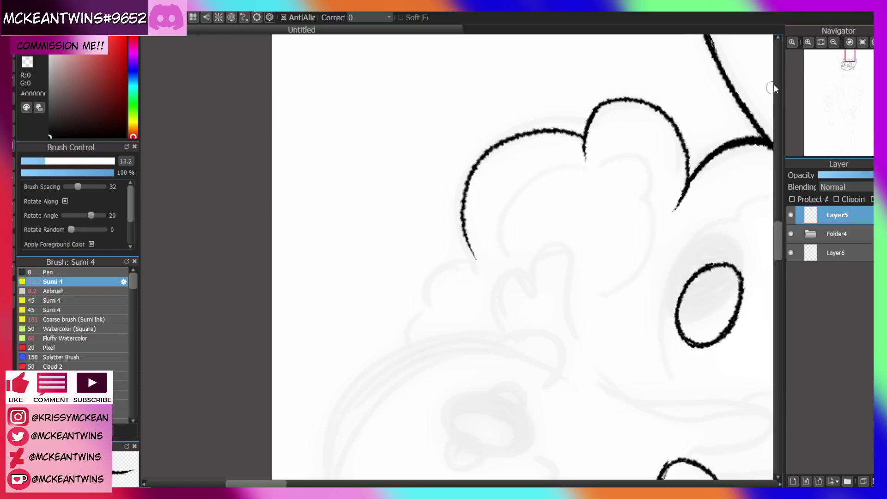
{"action": "key", "text": "ctrl+z"}
{"action": "left_click_drag", "start_coordinate": [585, 140], "coordinate": [491, 282]}
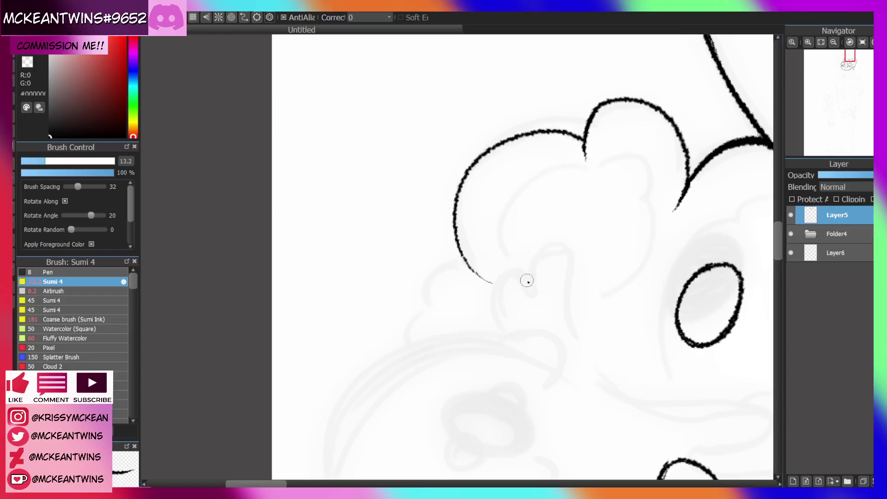
Thicken the large curl's line at its junction with the small curl and along its tapered upper end
{"action": "left_click", "coordinate": [850, 42]}
{"action": "left_click_drag", "start_coordinate": [508, 92], "coordinate": [474, 104]}
{"action": "left_click", "coordinate": [861, 42]}
{"action": "left_click_drag", "start_coordinate": [847, 66], "coordinate": [845, 69]}
{"action": "left_click_drag", "start_coordinate": [639, 90], "coordinate": [582, 118]}
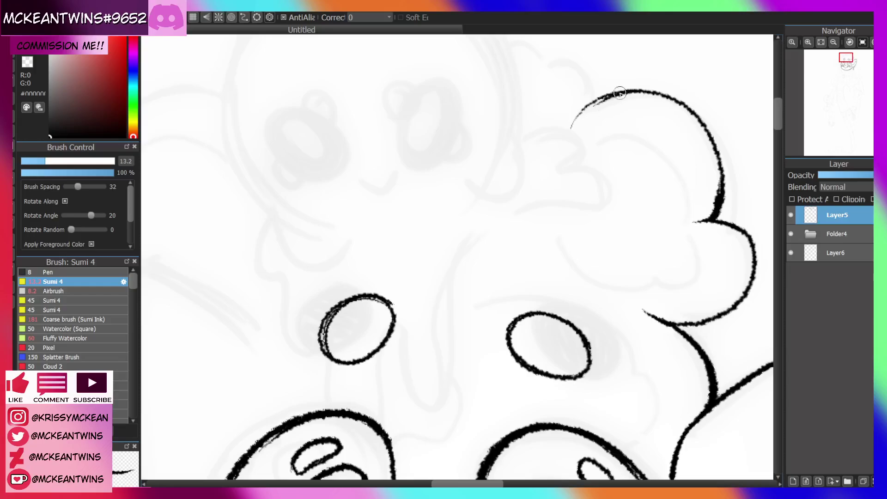
{"action": "mouse_move", "coordinate": [612, 92]}
{"action": "left_mouse_down"}
{"action": "mouse_move", "coordinate": [564, 137]}
{"action": "mouse_move", "coordinate": [573, 132]}
{"action": "mouse_move", "coordinate": [566, 150]}
{"action": "left_mouse_up"}
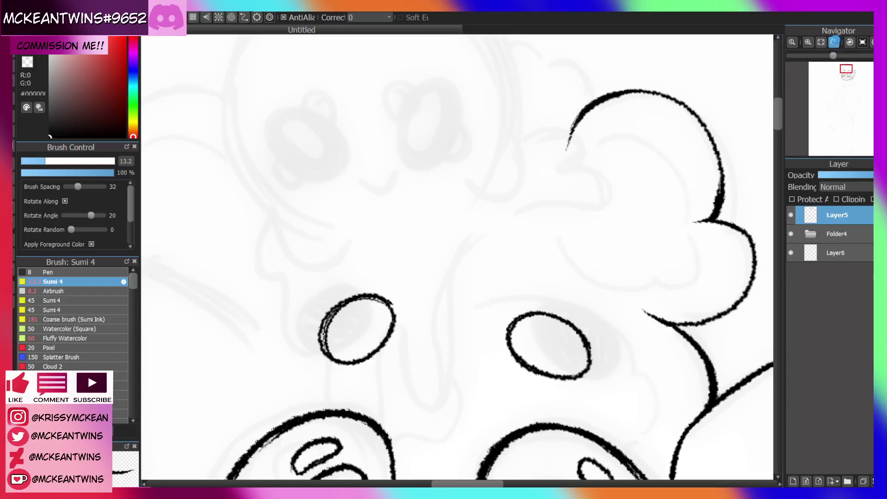
Thicken the small curl's lower line where it meets the hair curve above the ear
{"action": "left_click", "coordinate": [834, 42]}
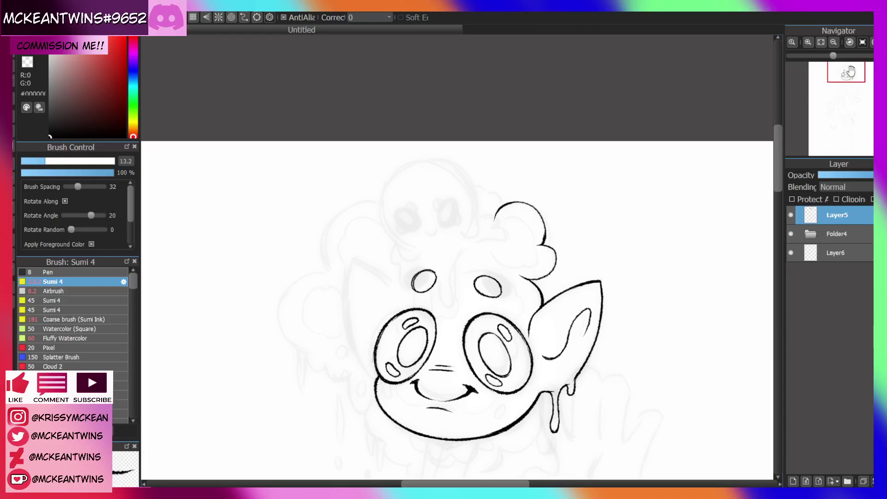
{"action": "left_click_drag", "start_coordinate": [845, 75], "coordinate": [851, 71]}
{"action": "left_click", "coordinate": [811, 43]}
{"action": "left_click", "coordinate": [811, 43]}
{"action": "left_click", "coordinate": [811, 44]}
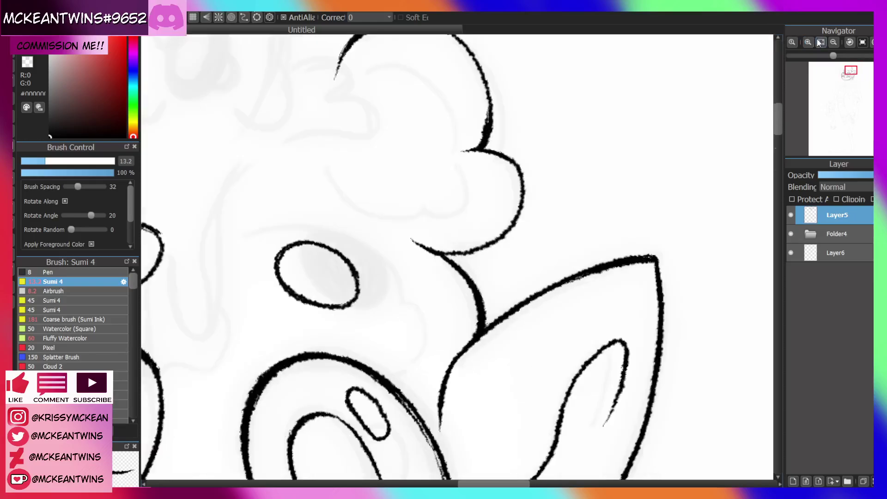
{"action": "left_click", "coordinate": [870, 42]}
{"action": "left_click", "coordinate": [870, 43]}
{"action": "mouse_move", "coordinate": [468, 242]}
{"action": "left_mouse_down"}
{"action": "mouse_move", "coordinate": [458, 279]}
{"action": "mouse_move", "coordinate": [456, 255]}
{"action": "mouse_move", "coordinate": [466, 256]}
{"action": "mouse_move", "coordinate": [452, 298]}
{"action": "left_mouse_up"}
Examine the inked face and hair curls zoomed out, in both rotated and mirrored views
{"action": "left_click", "coordinate": [861, 42]}
{"action": "left_click", "coordinate": [834, 43]}
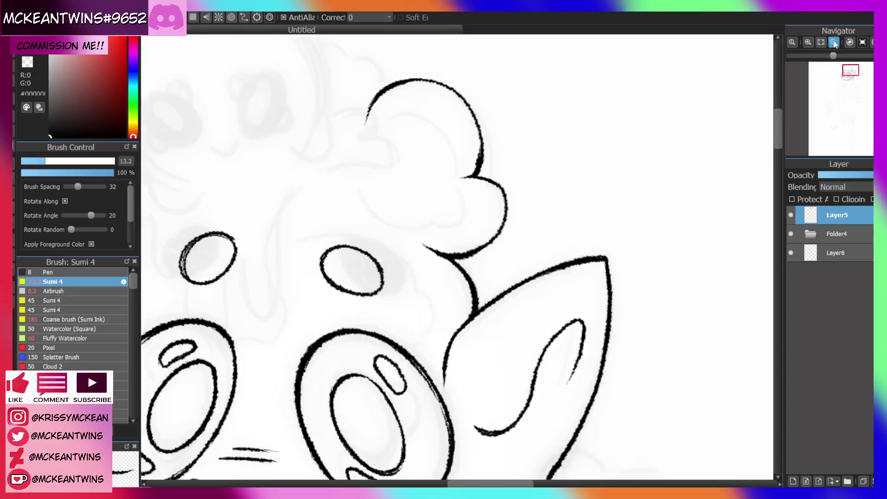
{"action": "left_click", "coordinate": [833, 43]}
{"action": "left_click", "coordinate": [833, 43]}
{"action": "left_click", "coordinate": [834, 42]}
{"action": "left_click_drag", "start_coordinate": [848, 85], "coordinate": [844, 79]}
{"action": "left_click", "coordinate": [870, 42]}
{"action": "key", "text": "h"}
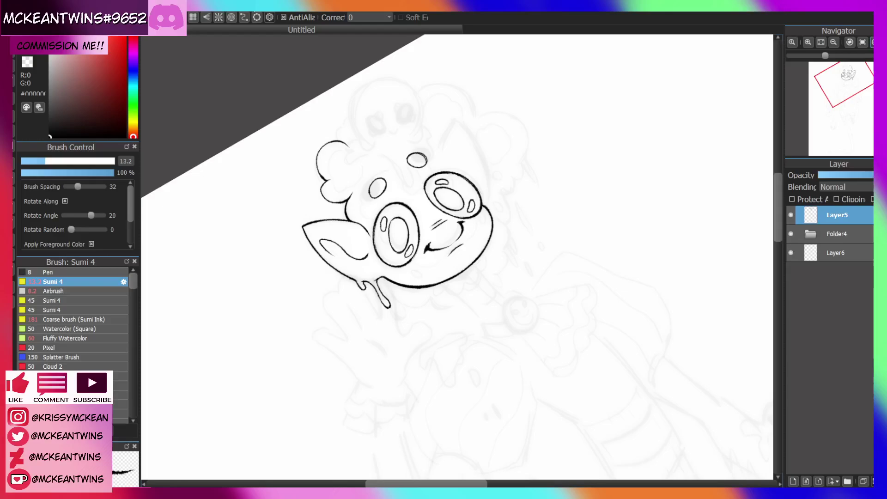
{"action": "left_click", "coordinate": [861, 42]}
{"action": "key", "text": "h"}
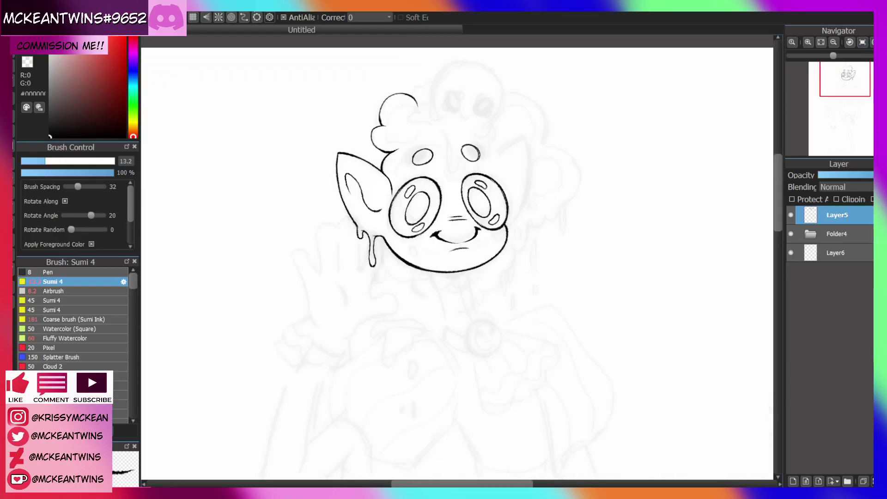
{"action": "key", "text": "h"}
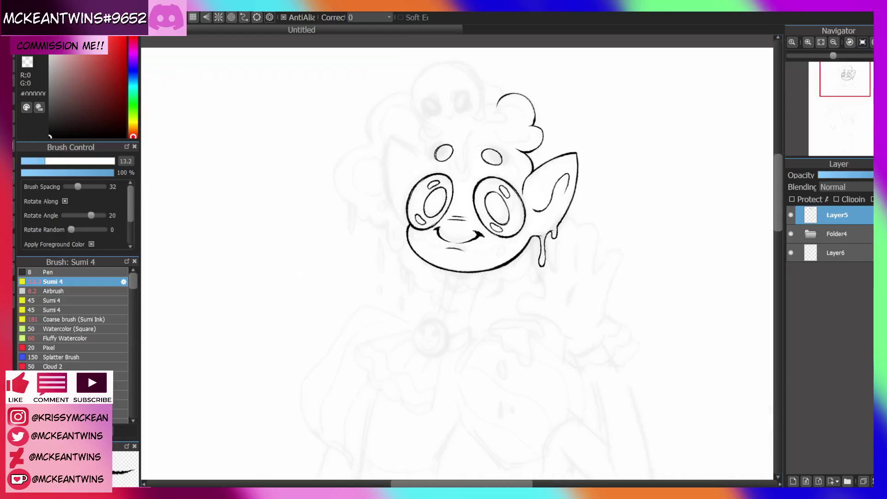
Ink a short crease inside the hair above the eyebrow nearest the ear, and two small bumps beyond the large curl
{"action": "left_click", "coordinate": [808, 42]}
{"action": "left_click", "coordinate": [808, 42]}
{"action": "left_click_drag", "start_coordinate": [845, 79], "coordinate": [846, 72]}
{"action": "left_click", "coordinate": [808, 42]}
{"action": "left_click_drag", "start_coordinate": [593, 207], "coordinate": [558, 193]}
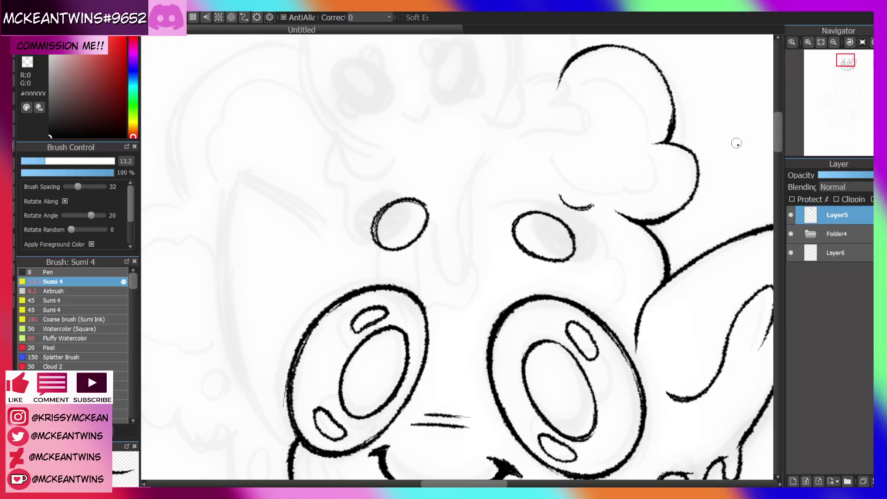
{"action": "left_click_drag", "start_coordinate": [849, 69], "coordinate": [843, 58]}
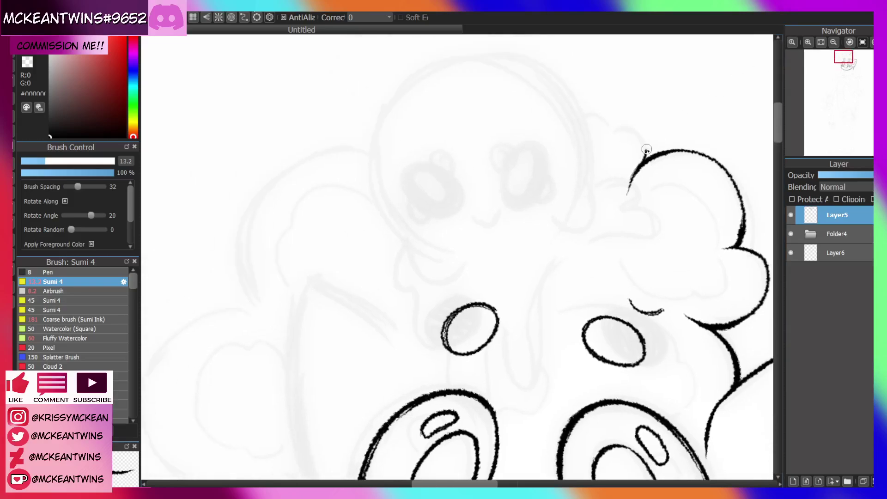
{"action": "mouse_move", "coordinate": [646, 147]}
{"action": "left_mouse_down"}
{"action": "mouse_move", "coordinate": [618, 125]}
{"action": "mouse_move", "coordinate": [609, 137]}
{"action": "mouse_move", "coordinate": [644, 157]}
{"action": "mouse_move", "coordinate": [620, 127]}
{"action": "mouse_move", "coordinate": [583, 121]}
{"action": "left_mouse_up"}
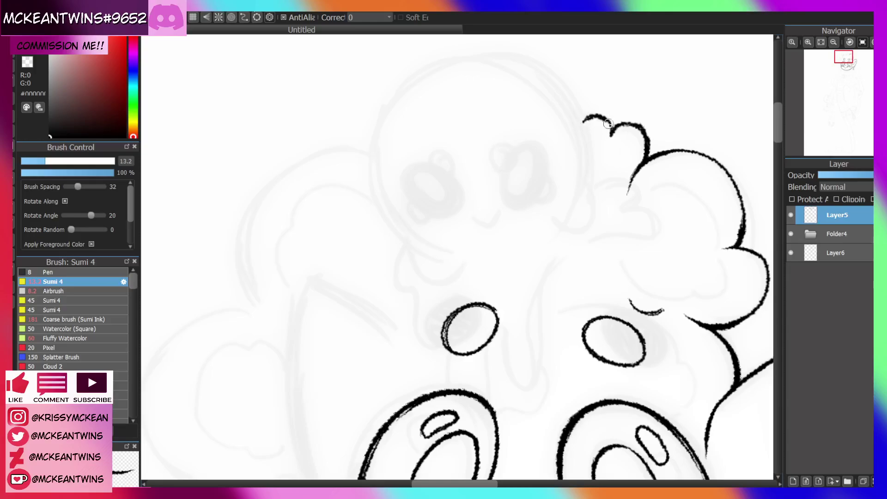
Ink the round outline of the small creature's head on top of the hair, redrawing it to match the sketched height
{"action": "left_click_drag", "start_coordinate": [844, 69], "coordinate": [842, 68]}
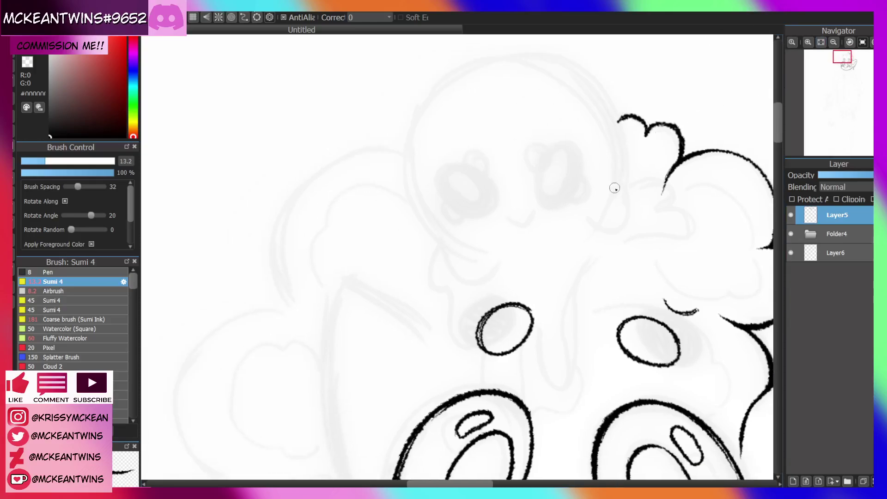
{"action": "mouse_move", "coordinate": [619, 187]}
{"action": "left_mouse_down"}
{"action": "mouse_move", "coordinate": [592, 92]}
{"action": "mouse_move", "coordinate": [467, 250]}
{"action": "left_mouse_up"}
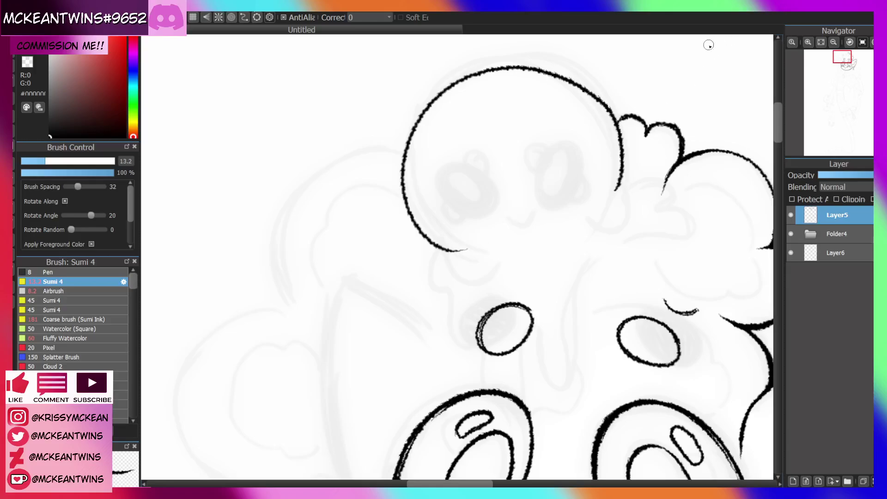
{"action": "key", "text": "ctrl+z"}
{"action": "mouse_move", "coordinate": [614, 185]}
{"action": "left_mouse_down"}
{"action": "mouse_move", "coordinate": [561, 85]}
{"action": "mouse_move", "coordinate": [452, 252]}
{"action": "left_mouse_up"}
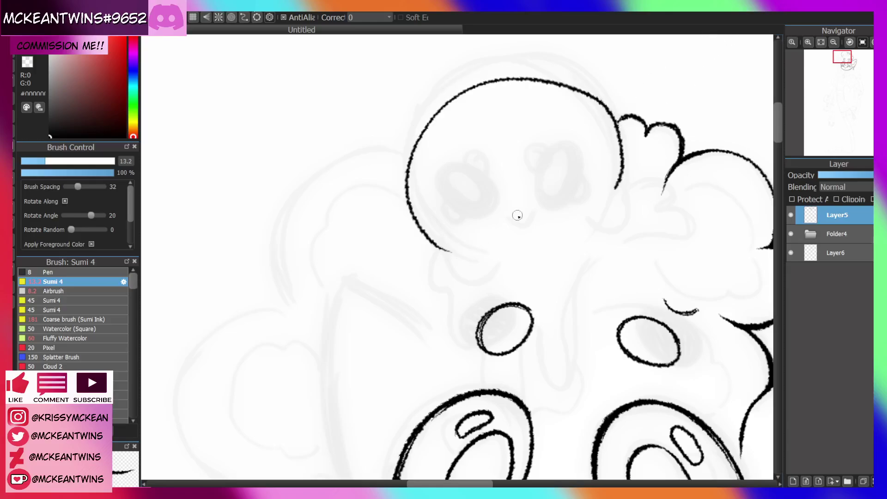
{"action": "key", "text": "ctrl+z"}
{"action": "mouse_move", "coordinate": [614, 177]}
{"action": "left_mouse_down"}
{"action": "mouse_move", "coordinate": [583, 74]}
{"action": "mouse_move", "coordinate": [468, 250]}
{"action": "left_mouse_up"}
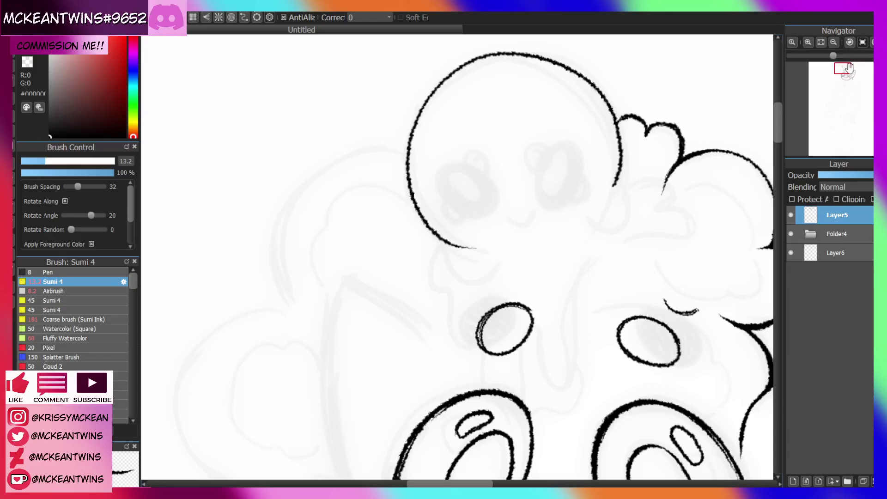
Thicken the small head's outline on the side next to the hair bumps and taper its lower end
{"action": "left_click_drag", "start_coordinate": [843, 68], "coordinate": [843, 65]}
{"action": "left_click", "coordinate": [849, 42]}
{"action": "left_click", "coordinate": [848, 42]}
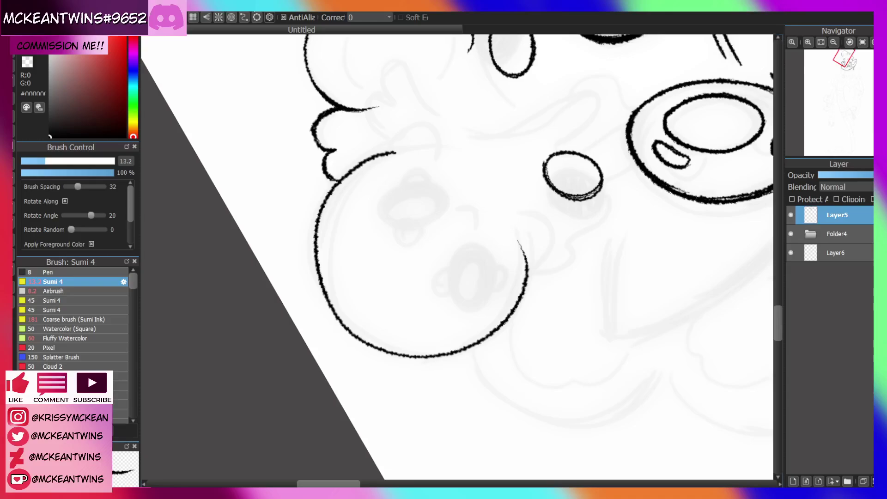
{"action": "mouse_move", "coordinate": [382, 153]}
{"action": "left_mouse_down"}
{"action": "mouse_move", "coordinate": [348, 175]}
{"action": "mouse_move", "coordinate": [321, 226]}
{"action": "mouse_move", "coordinate": [330, 196]}
{"action": "mouse_move", "coordinate": [321, 284]}
{"action": "left_mouse_up"}
{"action": "left_click_drag", "start_coordinate": [321, 216], "coordinate": [336, 307]}
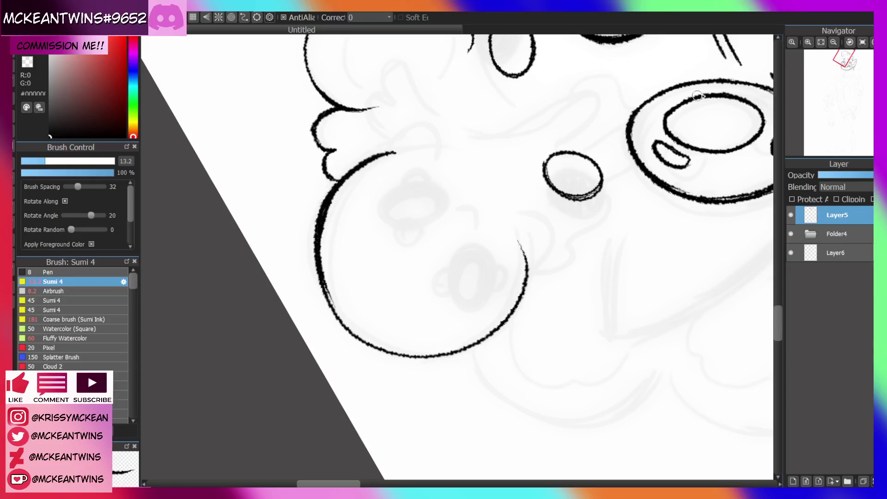
{"action": "left_click", "coordinate": [849, 42]}
{"action": "left_click_drag", "start_coordinate": [330, 270], "coordinate": [352, 233]}
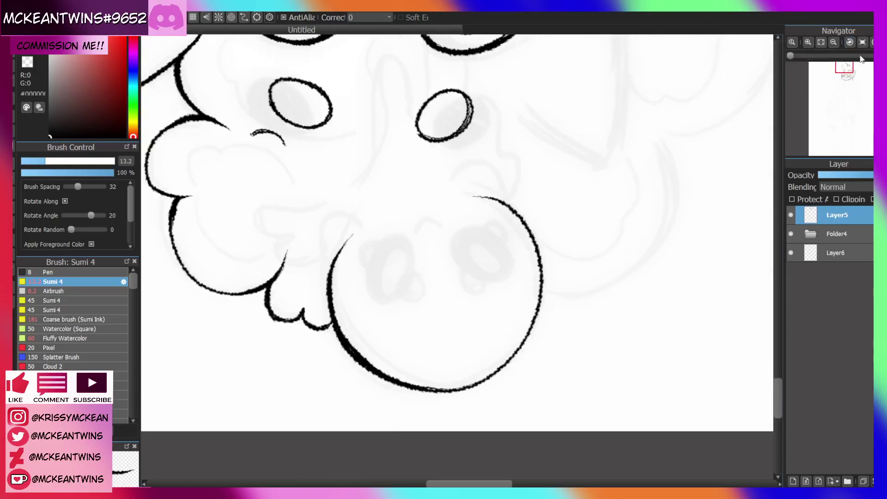
Thicken the small head's outline along its lower edge on the side away from the hair bumps
{"action": "left_click", "coordinate": [849, 42]}
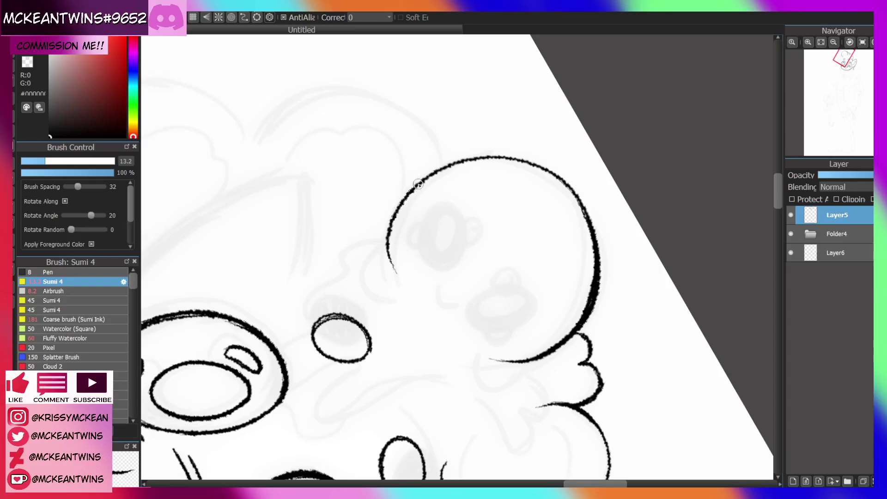
{"action": "mouse_move", "coordinate": [420, 181]}
{"action": "left_mouse_down"}
{"action": "mouse_move", "coordinate": [398, 206]}
{"action": "mouse_move", "coordinate": [389, 256]}
{"action": "left_mouse_up"}
{"action": "left_click_drag", "start_coordinate": [399, 209], "coordinate": [400, 279]}
{"action": "left_click_drag", "start_coordinate": [389, 244], "coordinate": [407, 295]}
{"action": "left_click", "coordinate": [848, 44]}
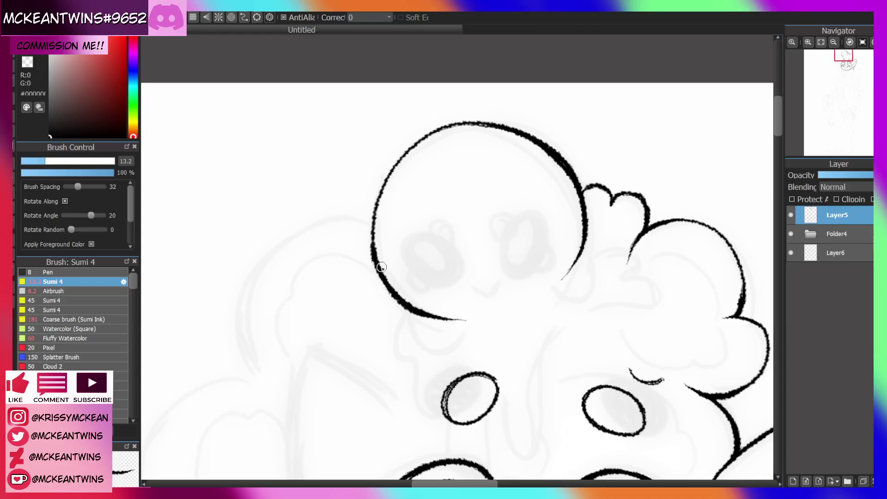
Ink a small rounded lobe at each lower side of the small creature's head, redoing the first one
{"action": "left_click_drag", "start_coordinate": [843, 67], "coordinate": [844, 59]}
{"action": "mouse_move", "coordinate": [389, 228]}
{"action": "left_mouse_down"}
{"action": "mouse_move", "coordinate": [379, 251]}
{"action": "mouse_move", "coordinate": [419, 239]}
{"action": "left_mouse_up"}
{"action": "left_click_drag", "start_coordinate": [844, 56], "coordinate": [843, 57]}
{"action": "key", "text": "ctrl+z"}
{"action": "mouse_move", "coordinate": [386, 225]}
{"action": "left_mouse_down"}
{"action": "mouse_move", "coordinate": [418, 241]}
{"action": "mouse_move", "coordinate": [415, 233]}
{"action": "left_mouse_up"}
{"action": "key", "text": "ctrl+z"}
{"action": "mouse_move", "coordinate": [388, 204]}
{"action": "left_mouse_down"}
{"action": "mouse_move", "coordinate": [397, 246]}
{"action": "mouse_move", "coordinate": [414, 232]}
{"action": "mouse_move", "coordinate": [372, 241]}
{"action": "left_mouse_up"}
{"action": "mouse_move", "coordinate": [563, 132]}
{"action": "left_mouse_down"}
{"action": "mouse_move", "coordinate": [586, 164]}
{"action": "mouse_move", "coordinate": [544, 191]}
{"action": "left_mouse_up"}
{"action": "left_click_drag", "start_coordinate": [585, 166], "coordinate": [545, 145]}
Erase the head outline crossing the two rounded lobes and extend the upper edge of the lobe farther from the ear
{"action": "left_click_drag", "start_coordinate": [844, 64], "coordinate": [845, 65]}
{"action": "mouse_move", "coordinate": [374, 171]}
{"action": "left_mouse_down"}
{"action": "mouse_move", "coordinate": [354, 179]}
{"action": "mouse_move", "coordinate": [370, 214]}
{"action": "mouse_move", "coordinate": [393, 208]}
{"action": "mouse_move", "coordinate": [368, 175]}
{"action": "mouse_move", "coordinate": [376, 208]}
{"action": "mouse_move", "coordinate": [368, 208]}
{"action": "left_mouse_up"}
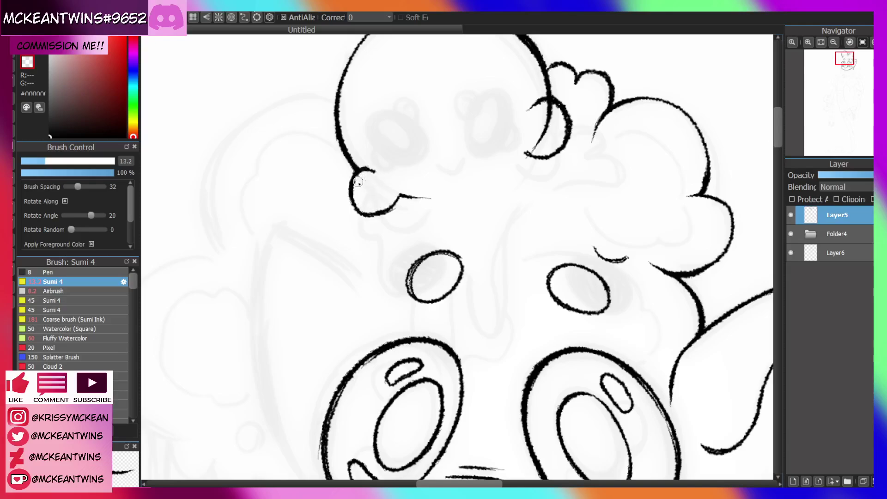
{"action": "left_click_drag", "start_coordinate": [546, 135], "coordinate": [549, 110]}
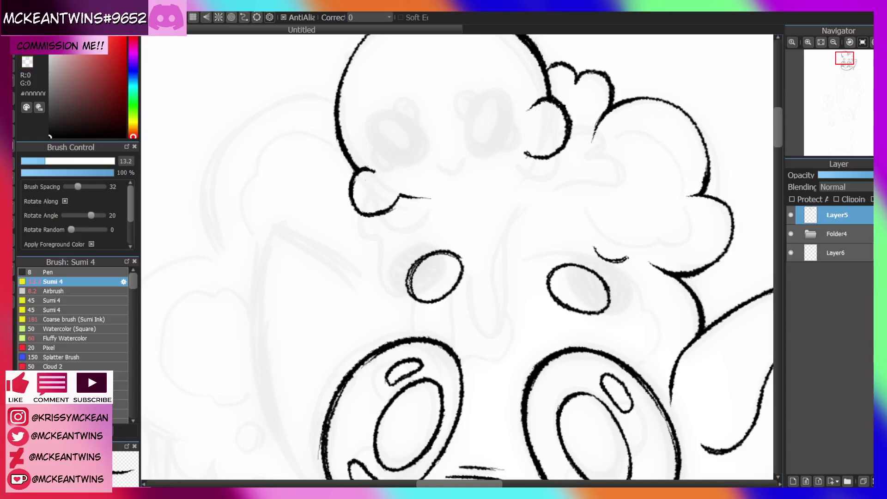
{"action": "left_click_drag", "start_coordinate": [364, 168], "coordinate": [381, 173]}
{"action": "left_click", "coordinate": [834, 41]}
{"action": "left_click", "coordinate": [835, 41]}
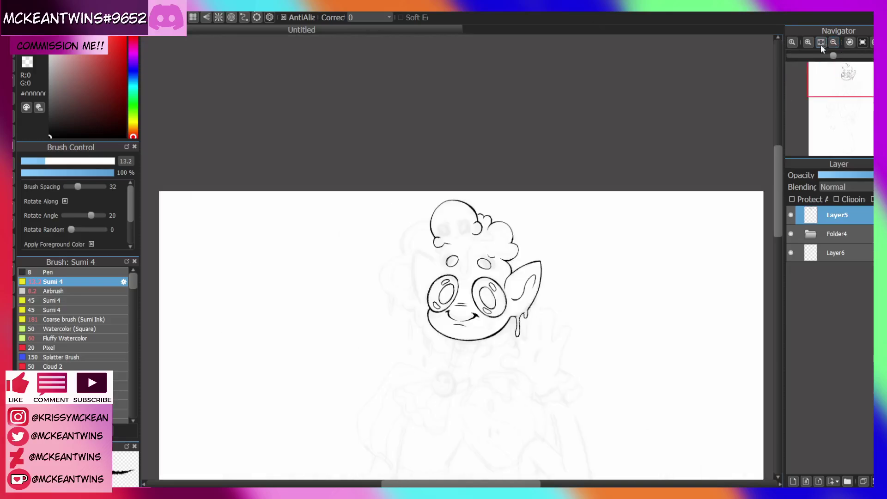
{"action": "left_click", "coordinate": [808, 42]}
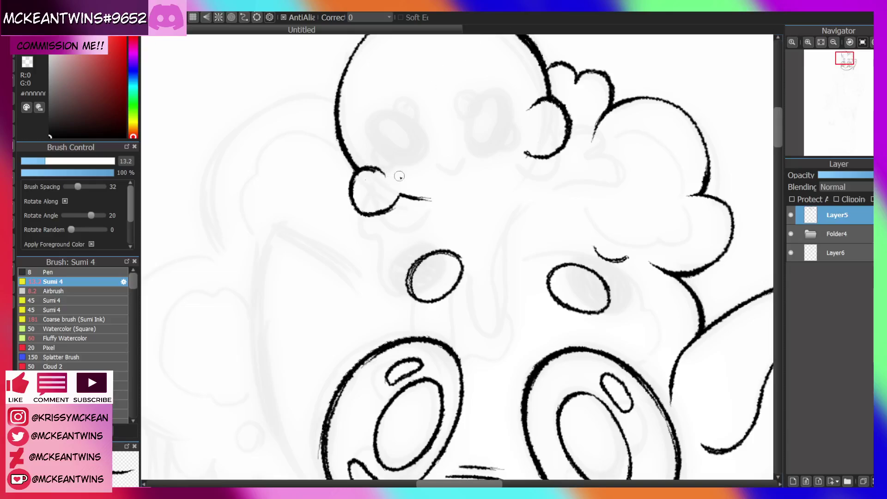
Ink the small creature's eye nearest the hair bumps as a tall oval with a small oval pupil inside, redoing the outer shape
{"action": "mouse_move", "coordinate": [503, 87]}
{"action": "left_mouse_down"}
{"action": "mouse_move", "coordinate": [484, 90]}
{"action": "mouse_move", "coordinate": [475, 148]}
{"action": "mouse_move", "coordinate": [513, 121]}
{"action": "mouse_move", "coordinate": [491, 86]}
{"action": "mouse_move", "coordinate": [474, 136]}
{"action": "mouse_move", "coordinate": [504, 135]}
{"action": "mouse_move", "coordinate": [504, 86]}
{"action": "mouse_move", "coordinate": [472, 124]}
{"action": "mouse_move", "coordinate": [474, 112]}
{"action": "mouse_move", "coordinate": [497, 141]}
{"action": "mouse_move", "coordinate": [491, 98]}
{"action": "mouse_move", "coordinate": [482, 142]}
{"action": "mouse_move", "coordinate": [504, 110]}
{"action": "mouse_move", "coordinate": [475, 138]}
{"action": "left_mouse_up"}
{"action": "key", "text": "ctrl+z"}
{"action": "left_click_drag", "start_coordinate": [847, 70], "coordinate": [846, 69]}
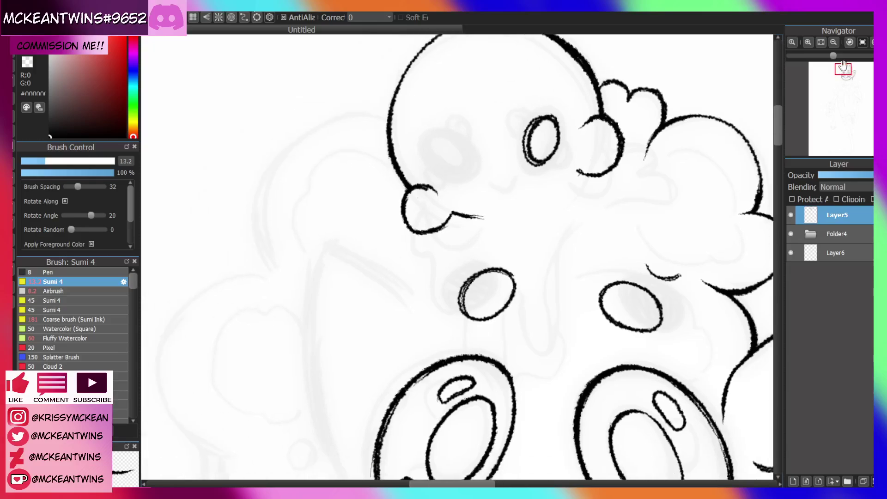
{"action": "key", "text": "ctrl+z"}
{"action": "mouse_move", "coordinate": [556, 125]}
{"action": "left_mouse_down"}
{"action": "mouse_move", "coordinate": [522, 136]}
{"action": "mouse_move", "coordinate": [537, 173]}
{"action": "mouse_move", "coordinate": [562, 143]}
{"action": "mouse_move", "coordinate": [553, 114]}
{"action": "mouse_move", "coordinate": [528, 122]}
{"action": "mouse_move", "coordinate": [521, 156]}
{"action": "mouse_move", "coordinate": [538, 172]}
{"action": "mouse_move", "coordinate": [558, 160]}
{"action": "mouse_move", "coordinate": [561, 123]}
{"action": "mouse_move", "coordinate": [533, 148]}
{"action": "mouse_move", "coordinate": [548, 132]}
{"action": "mouse_move", "coordinate": [544, 162]}
{"action": "left_mouse_up"}
{"action": "mouse_move", "coordinate": [850, 71]}
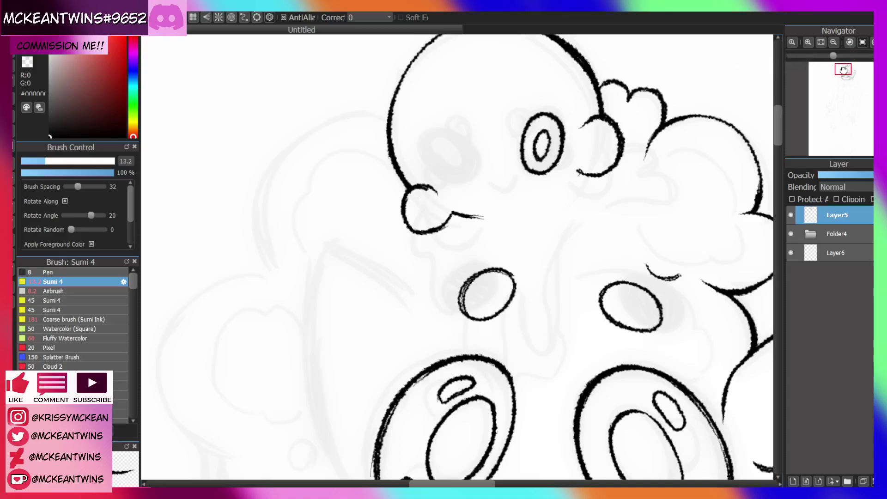
{"action": "left_click_drag", "start_coordinate": [843, 69], "coordinate": [844, 69]}
Ink the small creature's other eye as an oval with a small oval pupil inside, redoing strokes that miss
{"action": "left_click", "coordinate": [870, 42]}
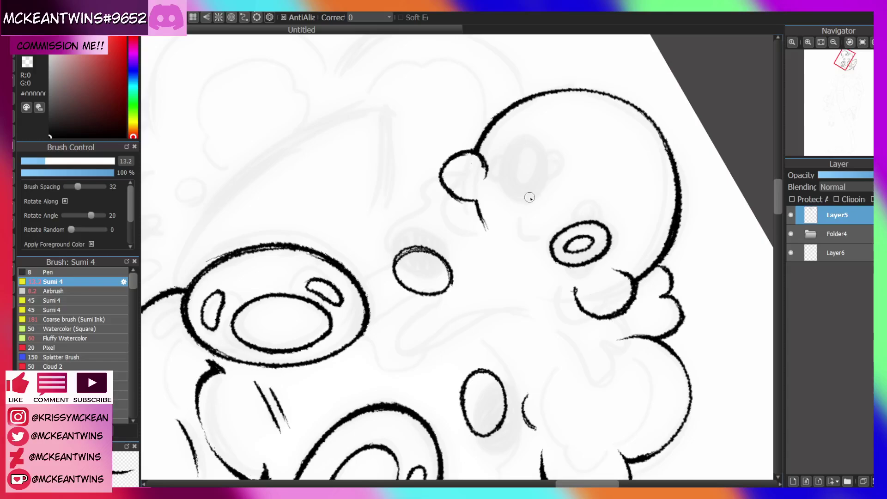
{"action": "mouse_move", "coordinate": [530, 199]}
{"action": "left_mouse_down"}
{"action": "mouse_move", "coordinate": [532, 137]}
{"action": "mouse_move", "coordinate": [534, 199]}
{"action": "mouse_move", "coordinate": [524, 136]}
{"action": "left_mouse_up"}
{"action": "key", "text": "ctrl+z"}
{"action": "mouse_move", "coordinate": [533, 188]}
{"action": "left_mouse_down"}
{"action": "mouse_move", "coordinate": [545, 165]}
{"action": "mouse_move", "coordinate": [517, 144]}
{"action": "mouse_move", "coordinate": [517, 196]}
{"action": "mouse_move", "coordinate": [541, 185]}
{"action": "left_mouse_up"}
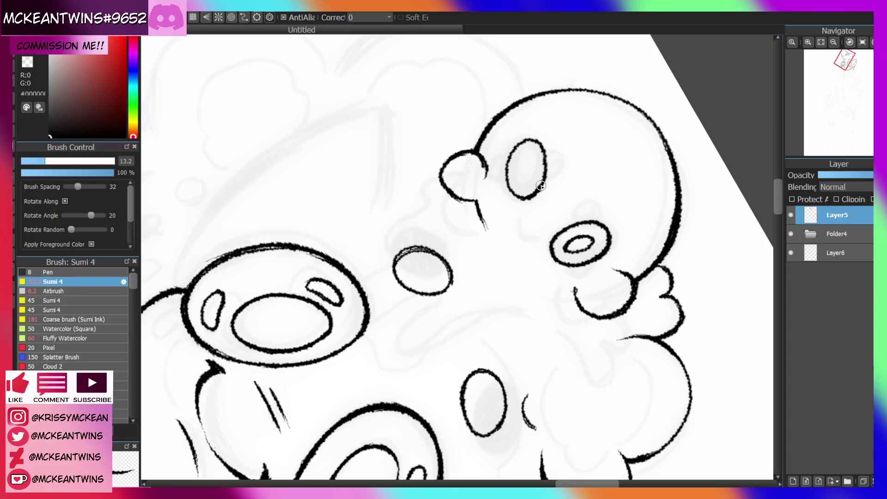
{"action": "mouse_move", "coordinate": [538, 139]}
{"action": "left_mouse_down"}
{"action": "mouse_move", "coordinate": [545, 174]}
{"action": "mouse_move", "coordinate": [524, 180]}
{"action": "mouse_move", "coordinate": [527, 155]}
{"action": "mouse_move", "coordinate": [520, 180]}
{"action": "left_mouse_up"}
{"action": "key", "text": "ctrl+z"}
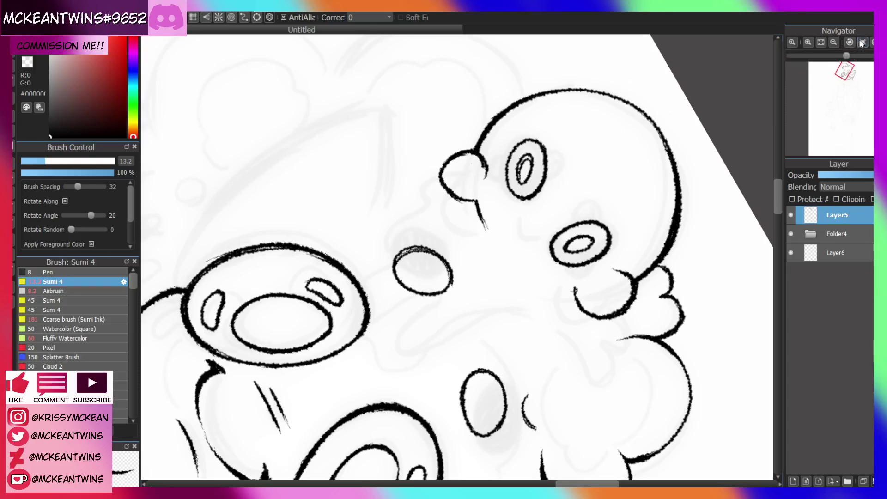
{"action": "left_click", "coordinate": [862, 42]}
{"action": "key", "text": "ctrl+z"}
{"action": "mouse_move", "coordinate": [554, 223]}
{"action": "left_mouse_down"}
{"action": "mouse_move", "coordinate": [568, 204]}
{"action": "mouse_move", "coordinate": [551, 218]}
{"action": "mouse_move", "coordinate": [556, 210]}
{"action": "left_mouse_up"}
{"action": "left_click", "coordinate": [862, 42]}
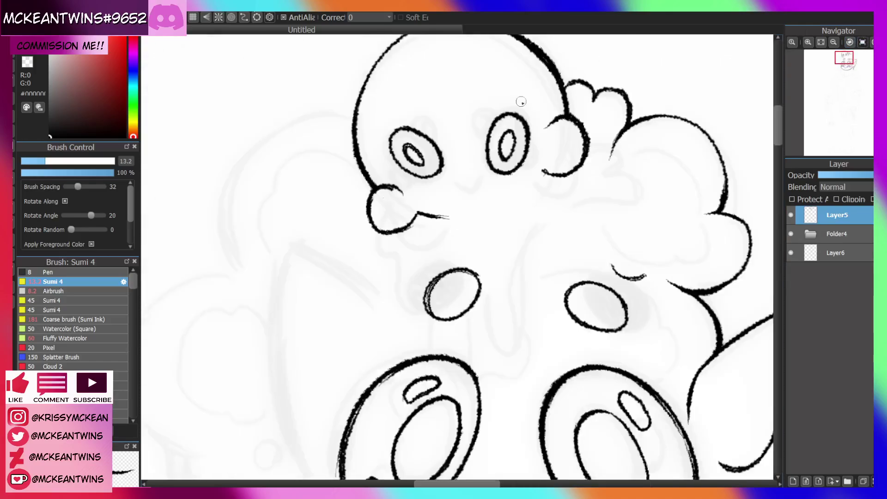
Ink a small triangular open mouth between and just below the small creature's eyes
{"action": "mouse_move", "coordinate": [452, 178]}
{"action": "left_mouse_down"}
{"action": "mouse_move", "coordinate": [479, 170]}
{"action": "mouse_move", "coordinate": [473, 194]}
{"action": "mouse_move", "coordinate": [451, 180]}
{"action": "mouse_move", "coordinate": [474, 174]}
{"action": "mouse_move", "coordinate": [476, 190]}
{"action": "mouse_move", "coordinate": [465, 194]}
{"action": "mouse_move", "coordinate": [450, 176]}
{"action": "mouse_move", "coordinate": [457, 183]}
{"action": "mouse_move", "coordinate": [478, 175]}
{"action": "mouse_move", "coordinate": [453, 181]}
{"action": "mouse_move", "coordinate": [473, 194]}
{"action": "left_mouse_up"}
{"action": "key", "text": "ctrl+z"}
{"action": "left_click", "coordinate": [834, 42]}
{"action": "left_click", "coordinate": [834, 42]}
{"action": "left_click", "coordinate": [834, 42]}
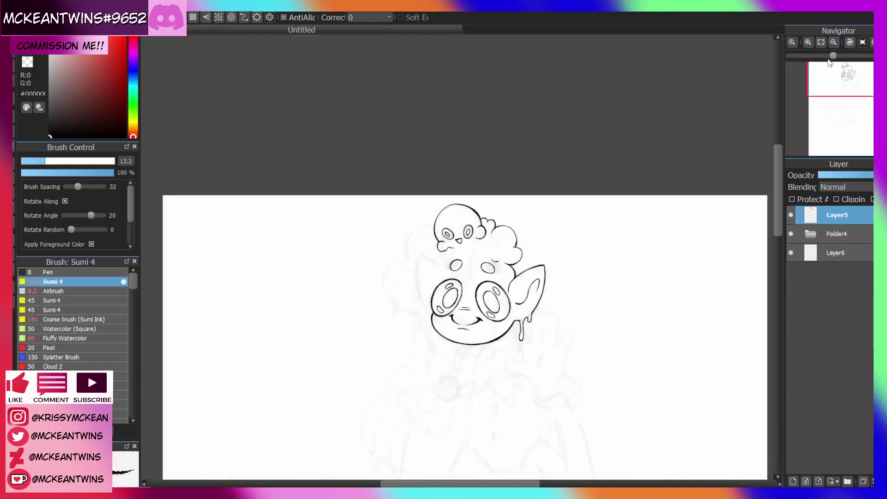
{"action": "left_click", "coordinate": [808, 42]}
{"action": "left_click", "coordinate": [807, 42]}
{"action": "left_click", "coordinate": [808, 42]}
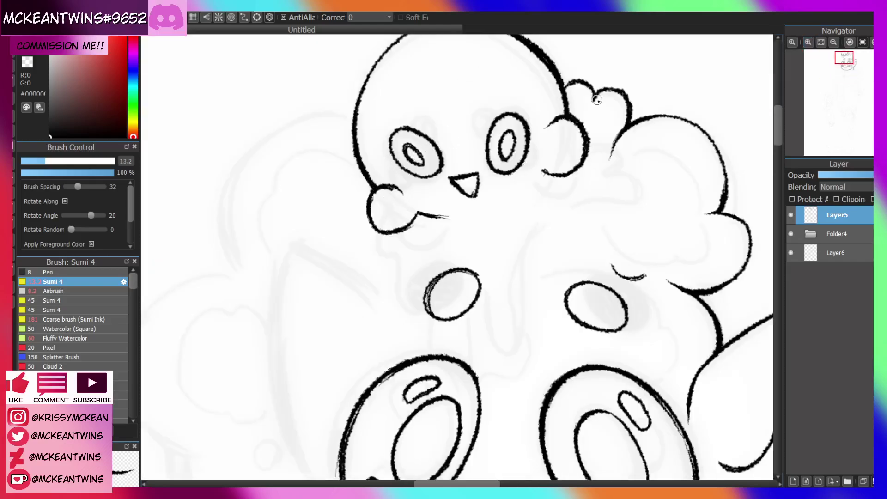
Ink a short, thick eyebrow dash above each of the small creature's eyes and check the head at reduced size
{"action": "mouse_move", "coordinate": [499, 91]}
{"action": "left_mouse_down"}
{"action": "mouse_move", "coordinate": [487, 96]}
{"action": "mouse_move", "coordinate": [498, 91]}
{"action": "left_mouse_up"}
{"action": "left_click_drag", "start_coordinate": [427, 109], "coordinate": [422, 107]}
{"action": "left_click", "coordinate": [833, 43]}
{"action": "left_click", "coordinate": [833, 43]}
{"action": "left_click", "coordinate": [833, 42]}
{"action": "left_click", "coordinate": [833, 42]}
{"action": "mouse_move", "coordinate": [846, 77]}
{"action": "left_mouse_down"}
{"action": "mouse_move", "coordinate": [846, 88]}
{"action": "mouse_move", "coordinate": [844, 69]}
{"action": "mouse_move", "coordinate": [837, 85]}
{"action": "mouse_move", "coordinate": [837, 73]}
{"action": "left_mouse_up"}
{"action": "left_click", "coordinate": [808, 43]}
{"action": "left_click", "coordinate": [808, 42]}
{"action": "left_click", "coordinate": [808, 43]}
{"action": "left_click", "coordinate": [818, 42]}
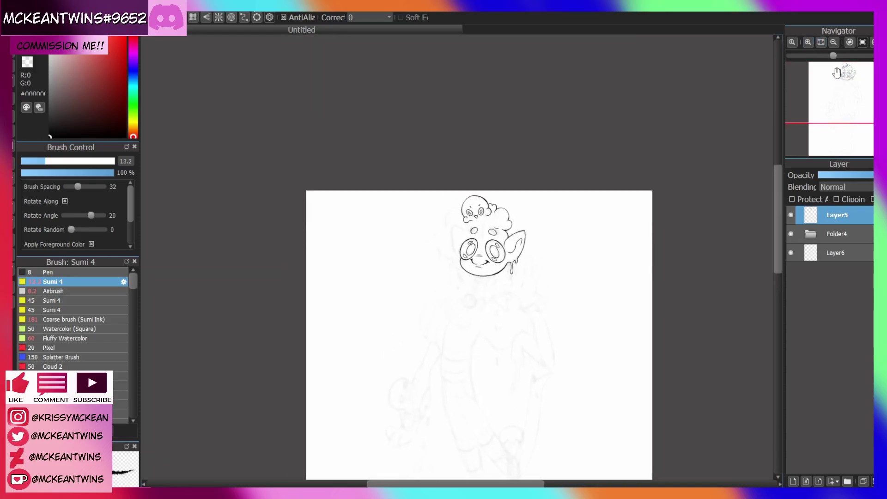
{"action": "left_click", "coordinate": [808, 43]}
{"action": "left_click", "coordinate": [808, 43]}
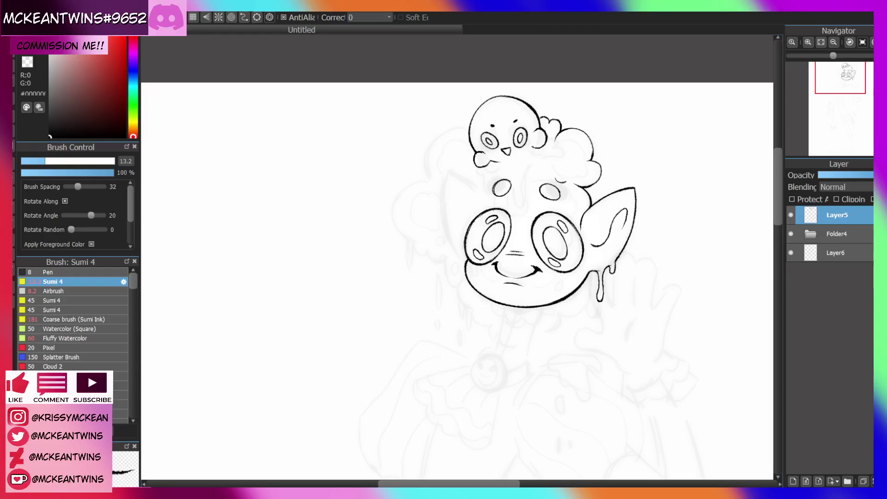
Lasso the small creature's eye and eyebrow nearest the hair bumps, shift them slightly up and toward the other eye, and deselect
{"action": "left_click", "coordinate": [862, 42]}
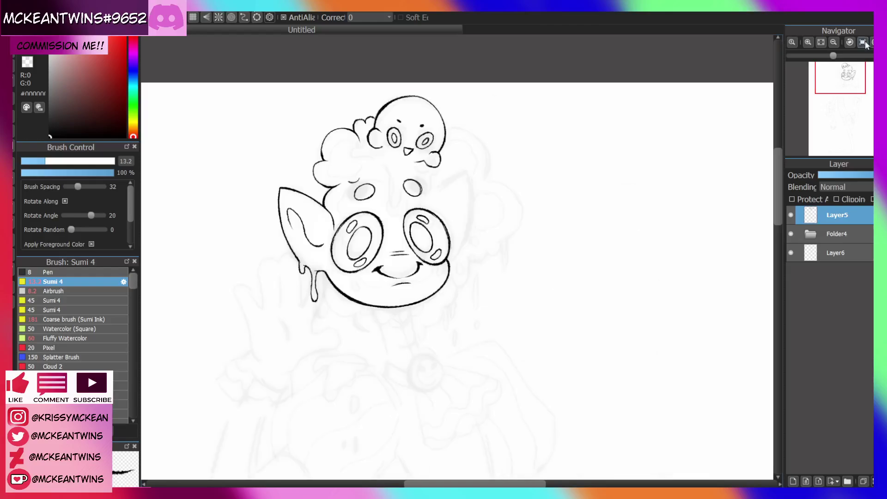
{"action": "left_click", "coordinate": [808, 43]}
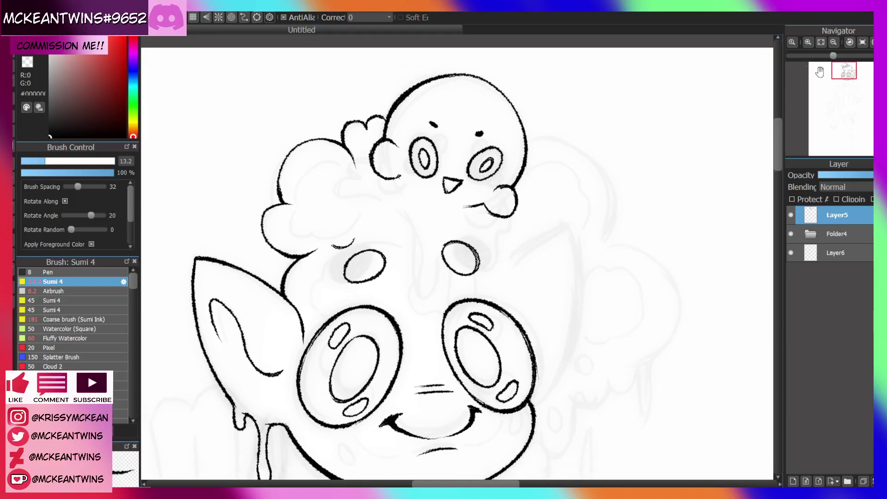
{"action": "key", "text": "m"}
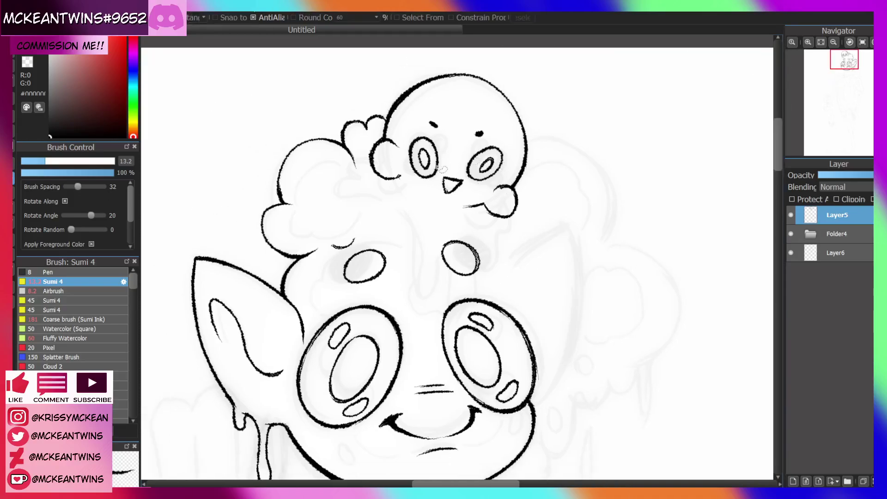
{"action": "left_click_drag", "start_coordinate": [449, 145], "coordinate": [434, 190]}
{"action": "left_click_drag", "start_coordinate": [404, 147], "coordinate": [422, 133]}
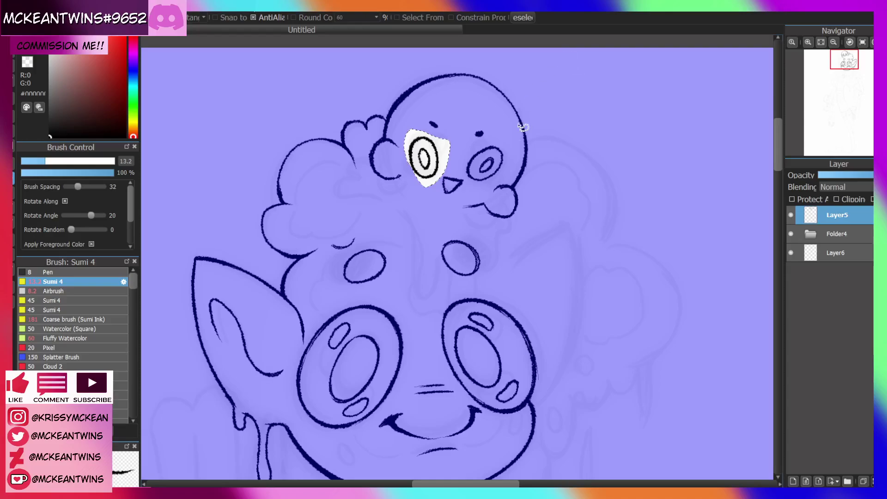
{"action": "mouse_move", "coordinate": [518, 125]}
{"action": "left_mouse_down"}
{"action": "mouse_move", "coordinate": [476, 185]}
{"action": "mouse_move", "coordinate": [448, 156]}
{"action": "mouse_move", "coordinate": [416, 187]}
{"action": "mouse_move", "coordinate": [420, 133]}
{"action": "mouse_move", "coordinate": [446, 137]}
{"action": "mouse_move", "coordinate": [448, 174]}
{"action": "mouse_move", "coordinate": [413, 182]}
{"action": "mouse_move", "coordinate": [446, 99]}
{"action": "left_mouse_up"}
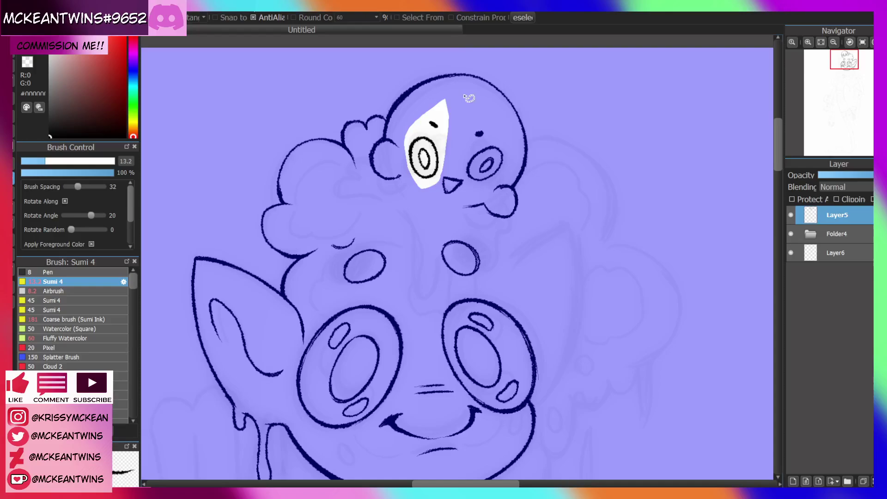
{"action": "key", "text": "ctrl+t"}
{"action": "left_click_drag", "start_coordinate": [436, 157], "coordinate": [442, 153]}
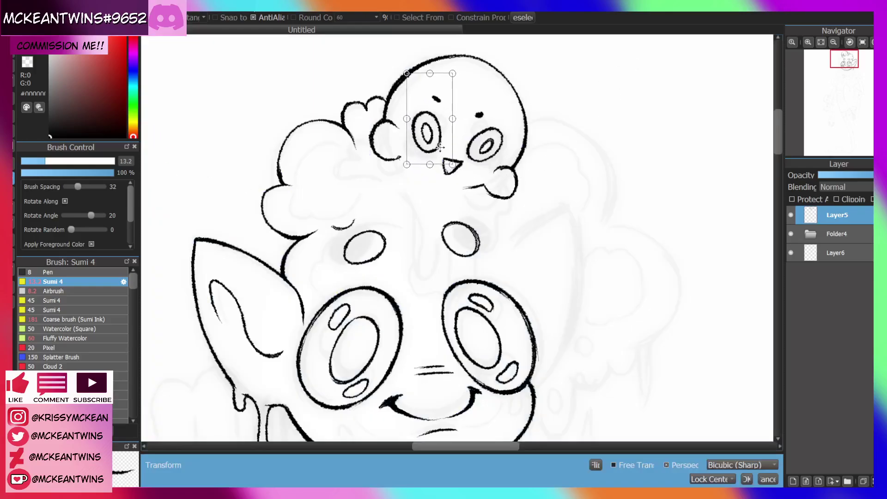
{"action": "left_click", "coordinate": [746, 479]}
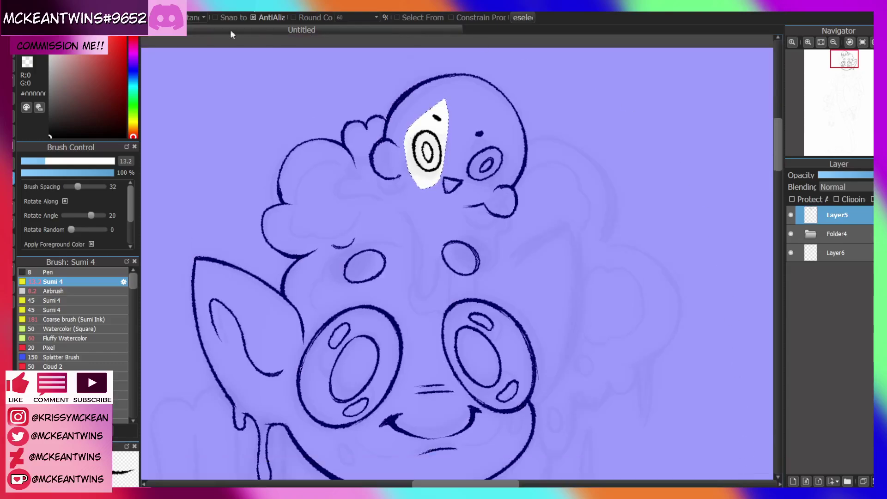
{"action": "key", "text": "ctrl+d"}
{"action": "key", "text": "b"}
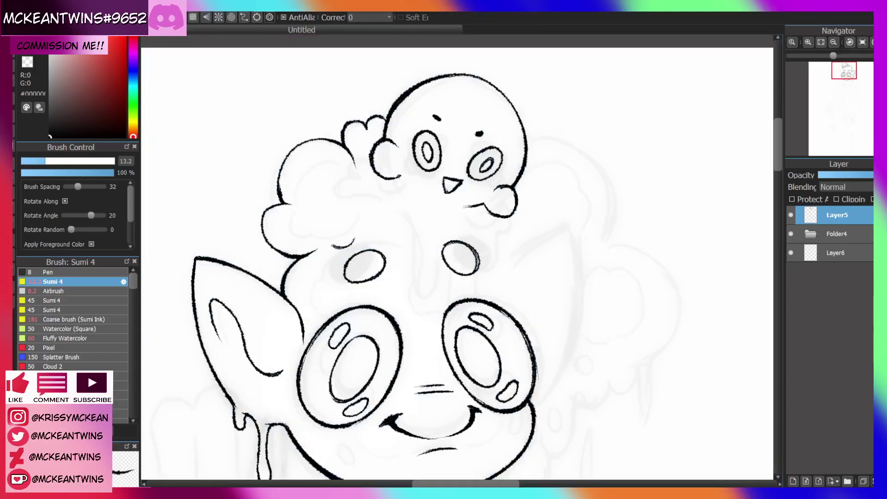
Set the brush stroke correction to 22 and ink curved inner lines inside the hair puffs above the ear, replacing the first attempt
{"action": "left_click", "coordinate": [862, 42]}
{"action": "left_click", "coordinate": [810, 42]}
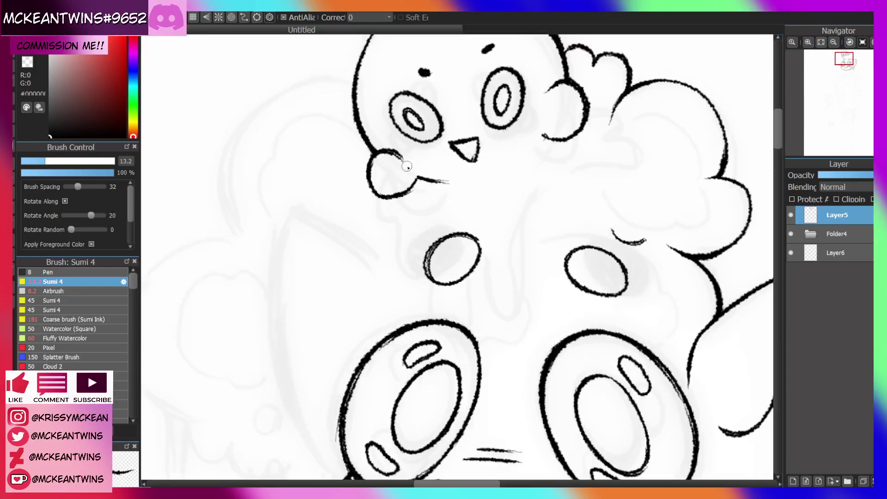
{"action": "mouse_move", "coordinate": [837, 41]}
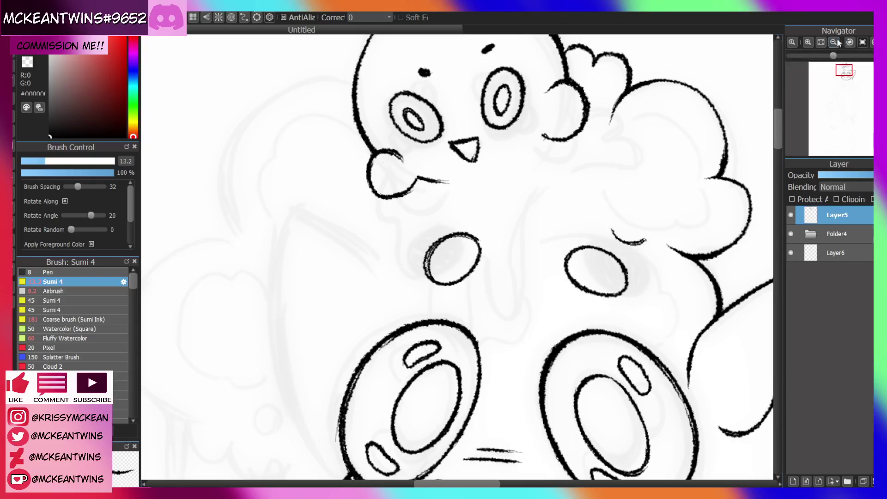
{"action": "left_click_drag", "start_coordinate": [843, 70], "coordinate": [843, 72]}
{"action": "left_click", "coordinate": [834, 42]}
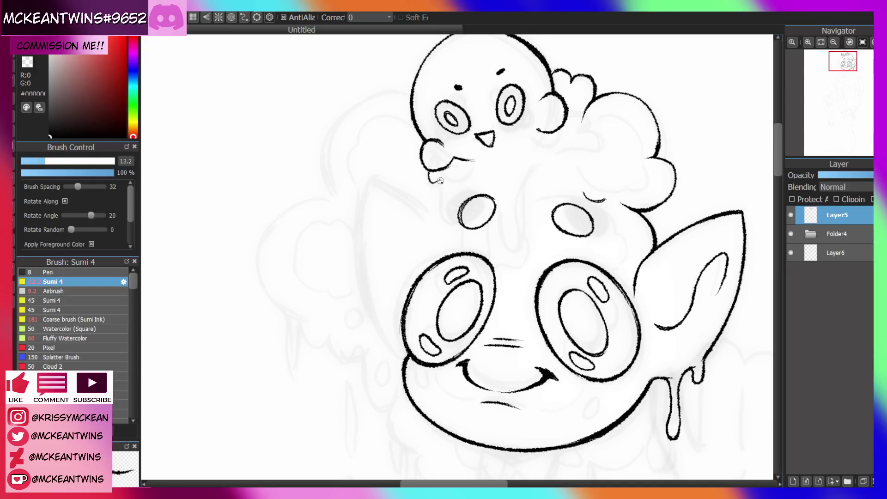
{"action": "left_click_drag", "start_coordinate": [842, 70], "coordinate": [843, 71]}
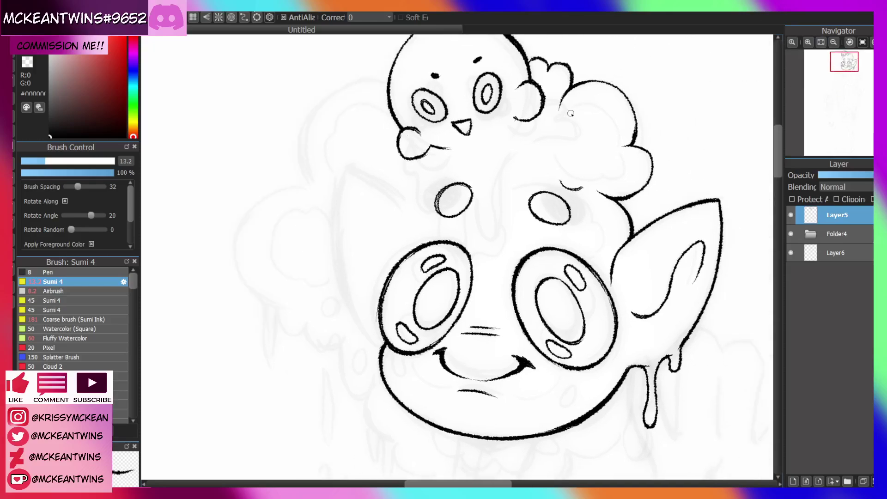
{"action": "mouse_move", "coordinate": [564, 117]}
{"action": "left_mouse_down"}
{"action": "mouse_move", "coordinate": [611, 115]}
{"action": "mouse_move", "coordinate": [603, 146]}
{"action": "left_mouse_up"}
{"action": "key", "text": "ctrl+z"}
{"action": "left_click", "coordinate": [375, 18]}
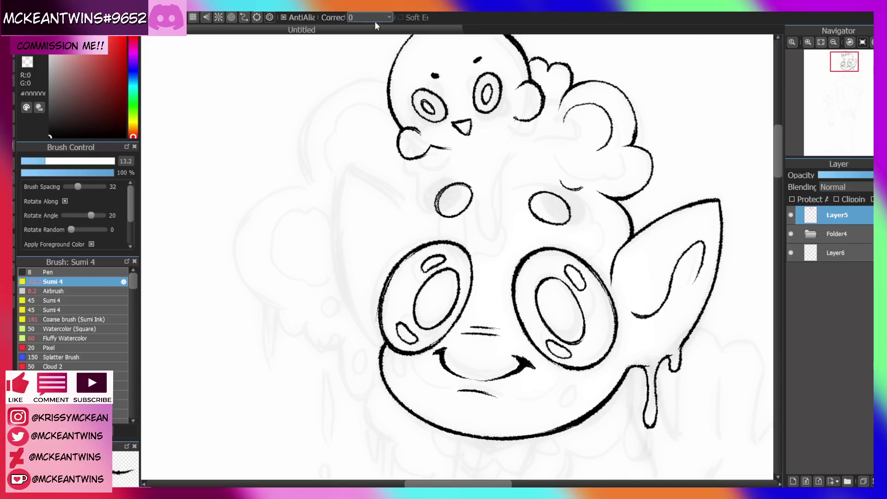
{"action": "left_click", "coordinate": [371, 145]}
{"action": "key", "text": "ctrl+z"}
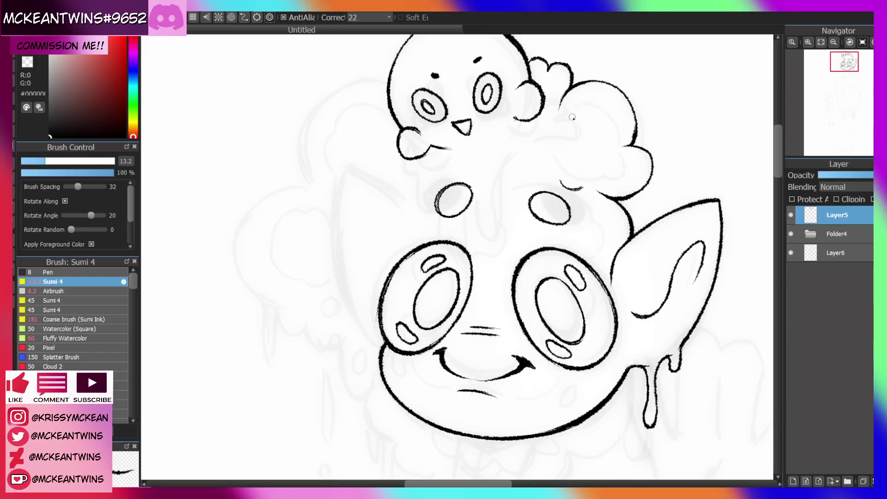
{"action": "left_click_drag", "start_coordinate": [574, 103], "coordinate": [598, 142]}
{"action": "scroll", "coordinate": [638, 142], "scroll_direction": "down", "scroll_amount": 5}
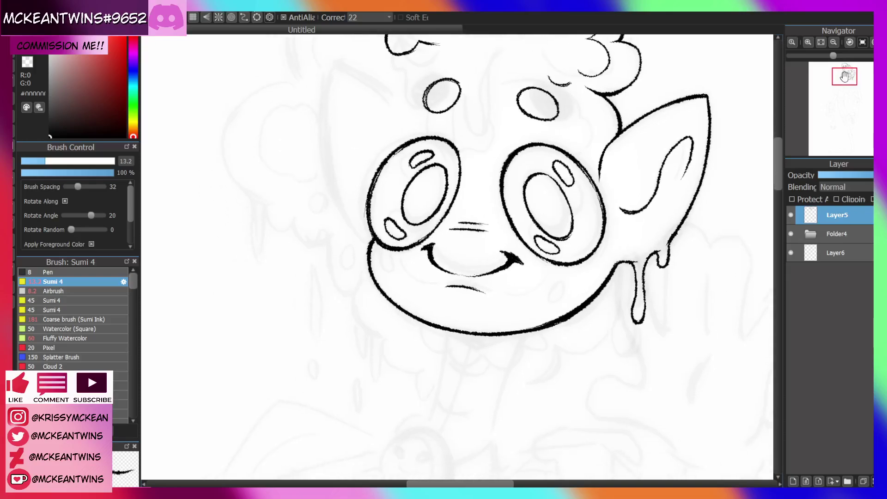
Try to ink a wavy contour below the smile, running from one large eye through the short lip line to the other eye
{"action": "left_click", "coordinate": [849, 42]}
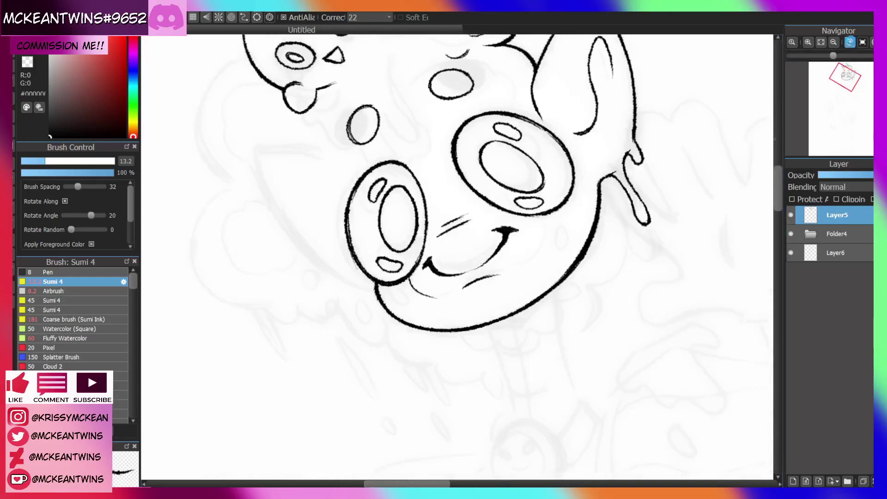
{"action": "left_click", "coordinate": [849, 42]}
{"action": "left_click", "coordinate": [808, 42]}
{"action": "mouse_move", "coordinate": [411, 320]}
{"action": "left_mouse_down"}
{"action": "mouse_move", "coordinate": [469, 320]}
{"action": "mouse_move", "coordinate": [490, 288]}
{"action": "left_mouse_up"}
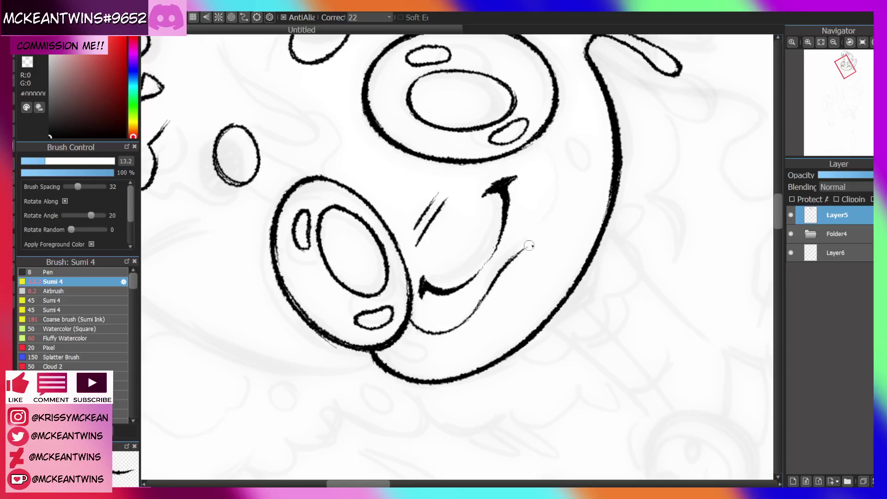
{"action": "left_click_drag", "start_coordinate": [529, 245], "coordinate": [556, 203]}
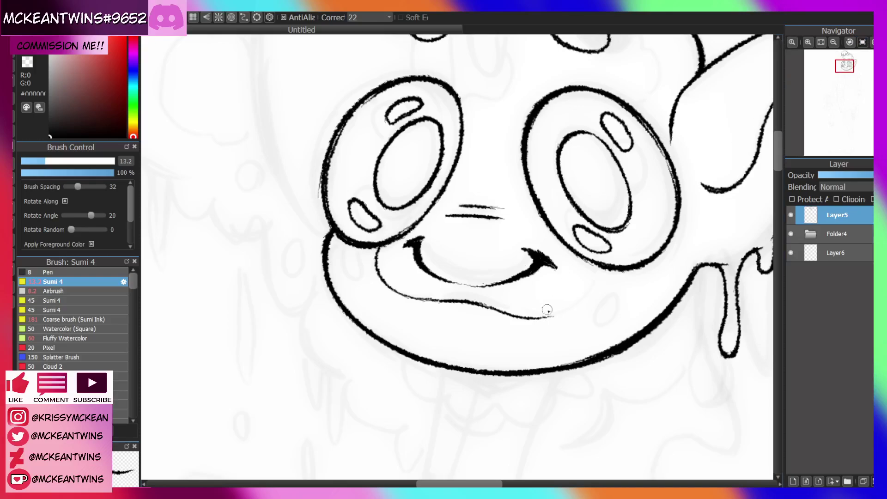
{"action": "left_click_drag", "start_coordinate": [531, 322], "coordinate": [609, 272]}
Check the face in normal and mirrored view, and undo the wavy contour strokes below the smile
{"action": "left_click", "coordinate": [832, 42]}
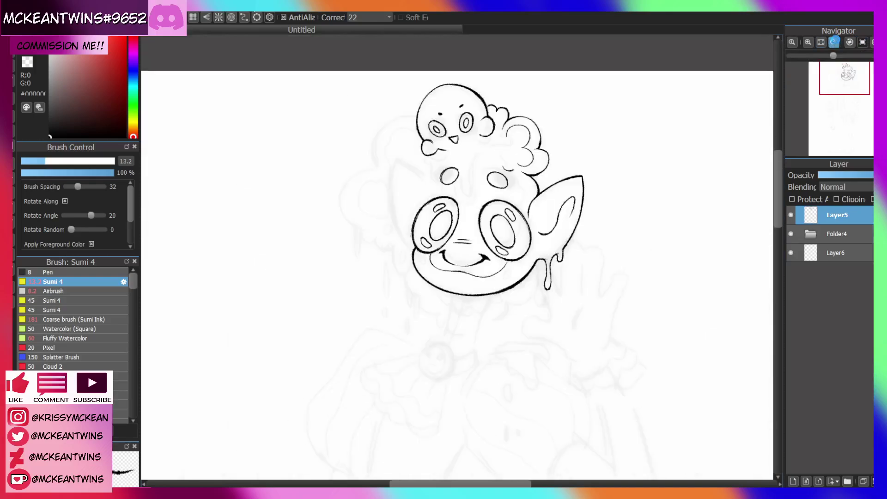
{"action": "key", "text": "h"}
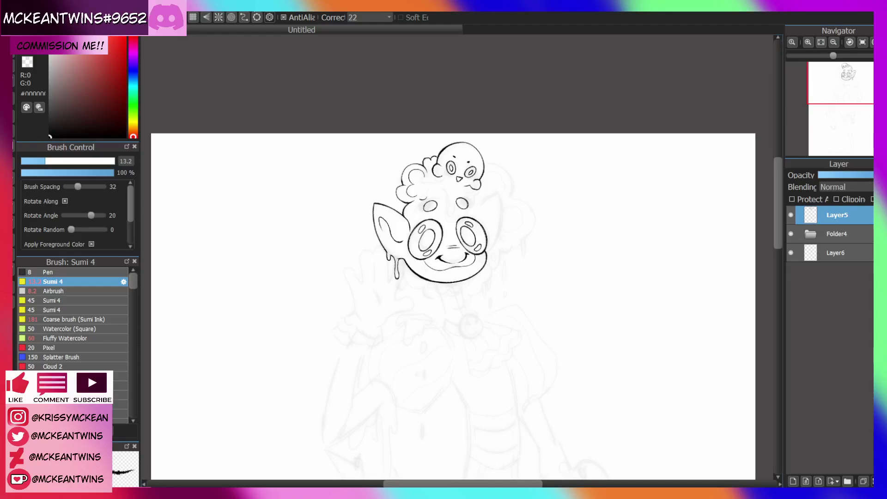
{"action": "key", "text": "h"}
{"action": "left_click", "coordinate": [808, 43]}
{"action": "left_click", "coordinate": [807, 42]}
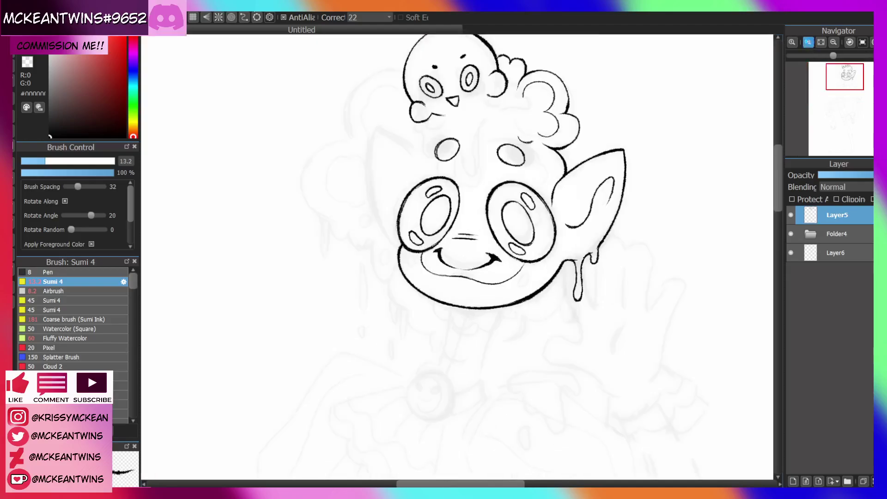
{"action": "left_click", "coordinate": [807, 42]}
{"action": "left_click", "coordinate": [807, 42]}
{"action": "key", "text": "ctrl+z"}
{"action": "key", "text": "ctrl+z"}
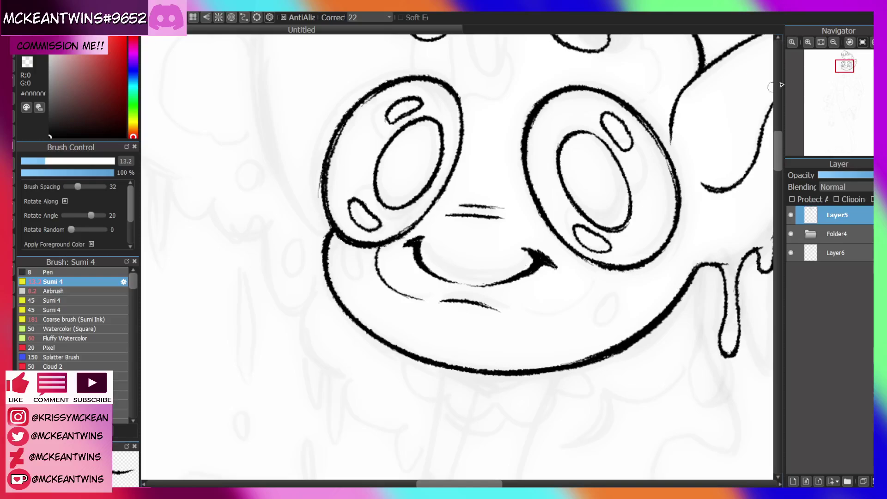
{"action": "left_click", "coordinate": [871, 42]}
{"action": "left_click", "coordinate": [871, 42]}
{"action": "left_click", "coordinate": [871, 42]}
{"action": "left_click", "coordinate": [871, 42]}
{"action": "key", "text": "ctrl+z"}
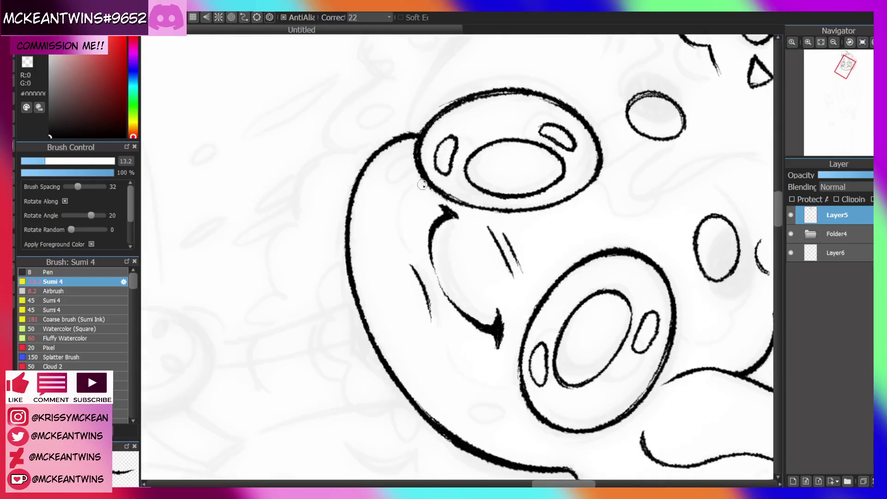
Ink a smooth contour inside the jaw, from the large eye farther from the ear down beneath the short lip line
{"action": "left_click_drag", "start_coordinate": [424, 184], "coordinate": [377, 259]}
{"action": "left_click", "coordinate": [871, 42]}
{"action": "left_click", "coordinate": [870, 42]}
{"action": "left_click", "coordinate": [871, 42]}
{"action": "left_click", "coordinate": [871, 42]}
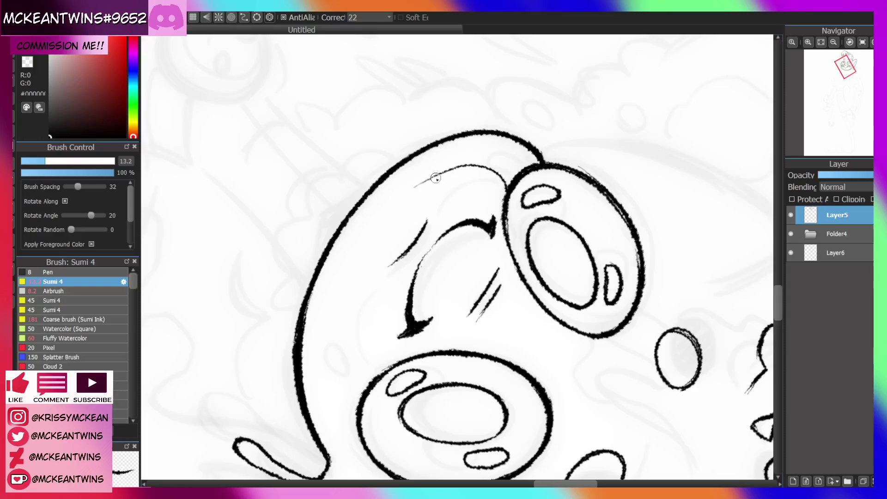
{"action": "left_click_drag", "start_coordinate": [458, 166], "coordinate": [338, 291]}
{"action": "left_click", "coordinate": [861, 42]}
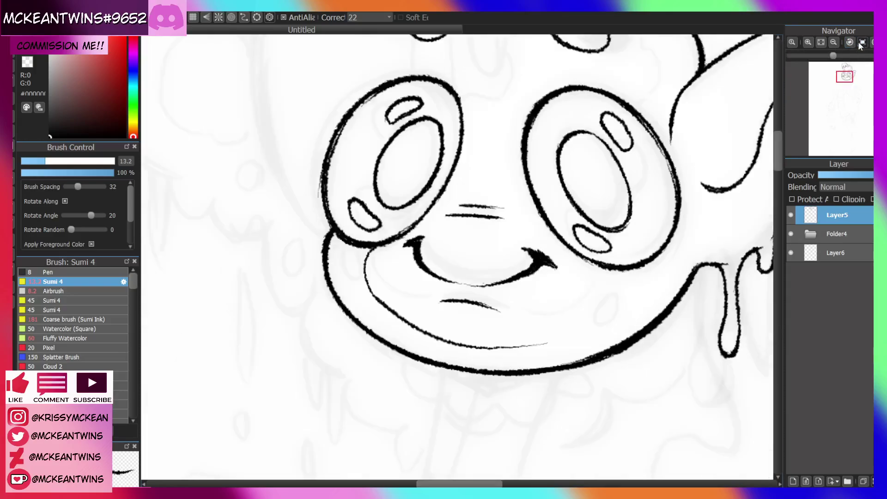
Undo the last inner jaw stroke and re-ink it as a longer curve beneath the short lip line, towards the ear
{"action": "left_click", "coordinate": [871, 42]}
{"action": "left_click", "coordinate": [871, 42]}
{"action": "left_click", "coordinate": [871, 42]}
{"action": "left_click", "coordinate": [871, 42]}
{"action": "key", "text": "ctrl+z"}
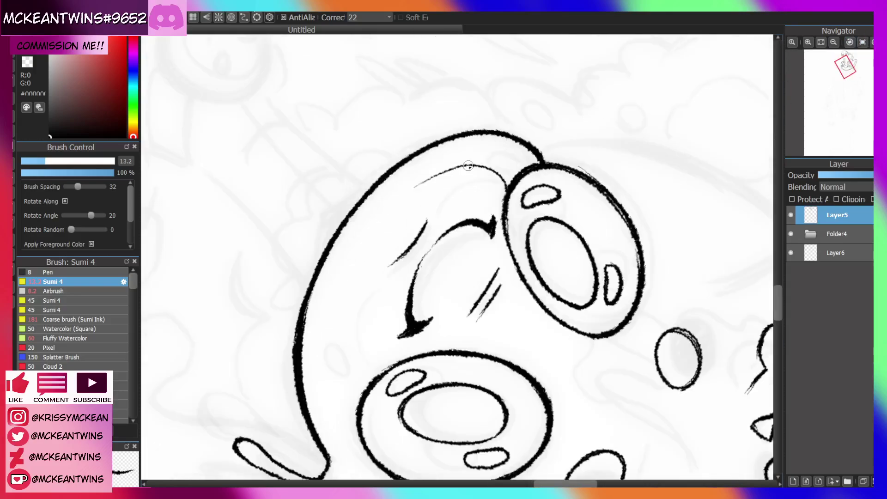
{"action": "left_click_drag", "start_coordinate": [386, 208], "coordinate": [323, 323]}
{"action": "left_click", "coordinate": [862, 42]}
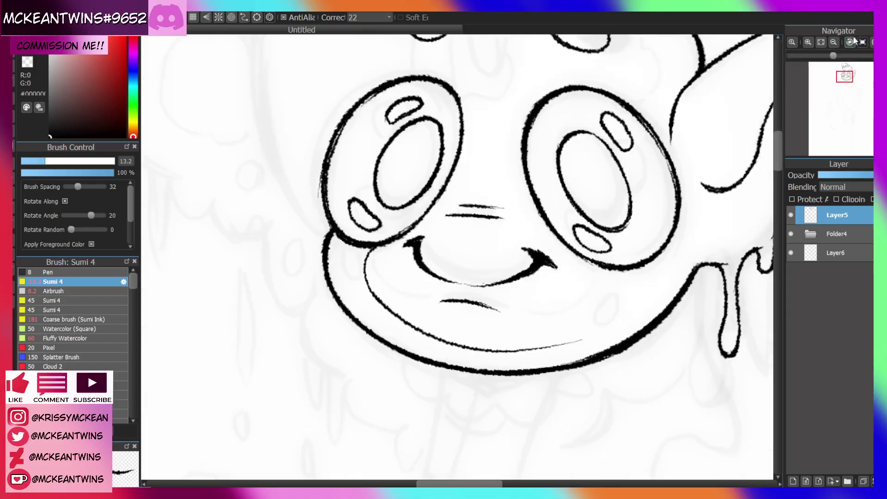
Check the face in normal and mirrored view, and try to extend the inner jaw contour up to the large eye nearer the ear
{"action": "left_click", "coordinate": [834, 42]}
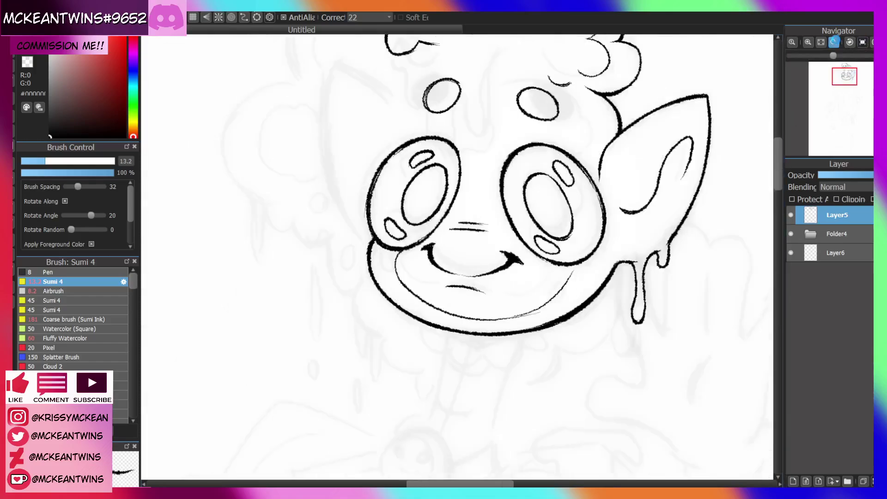
{"action": "left_click", "coordinate": [836, 41]}
{"action": "key", "text": "h"}
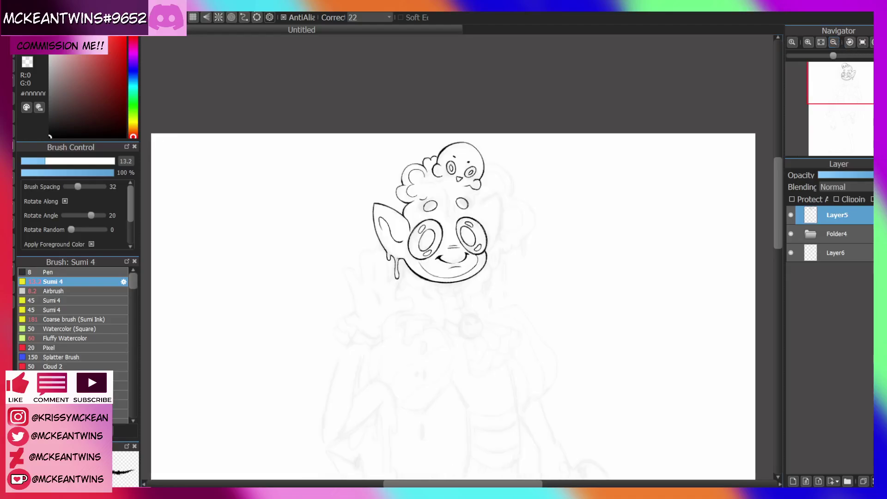
{"action": "key", "text": "h"}
{"action": "left_click", "coordinate": [820, 43]}
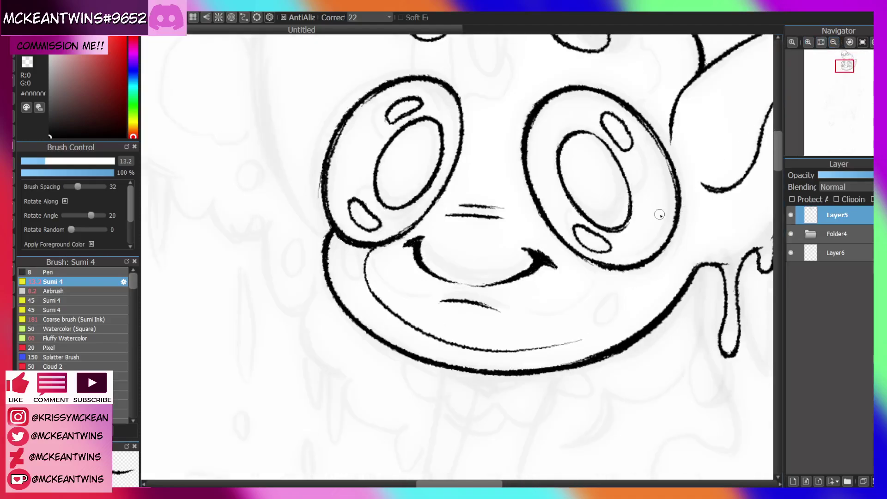
{"action": "left_click_drag", "start_coordinate": [540, 347], "coordinate": [634, 288]}
{"action": "key", "text": "ctrl+z"}
{"action": "mouse_move", "coordinate": [663, 252]}
{"action": "left_mouse_down"}
{"action": "mouse_move", "coordinate": [618, 321]}
{"action": "mouse_move", "coordinate": [580, 349]}
{"action": "left_mouse_up"}
{"action": "left_click", "coordinate": [872, 42]}
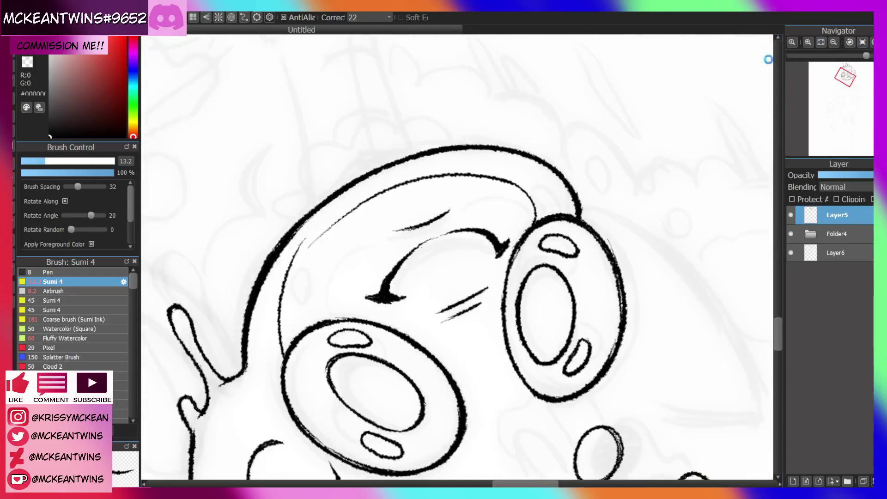
{"action": "key", "text": "ctrl+z"}
Ink the rest of the inner jaw contour as a smooth curve ending at the large eye nearer the ear, redoing rough attempts
{"action": "left_click_drag", "start_coordinate": [358, 204], "coordinate": [294, 319]}
{"action": "key", "text": "ctrl+z"}
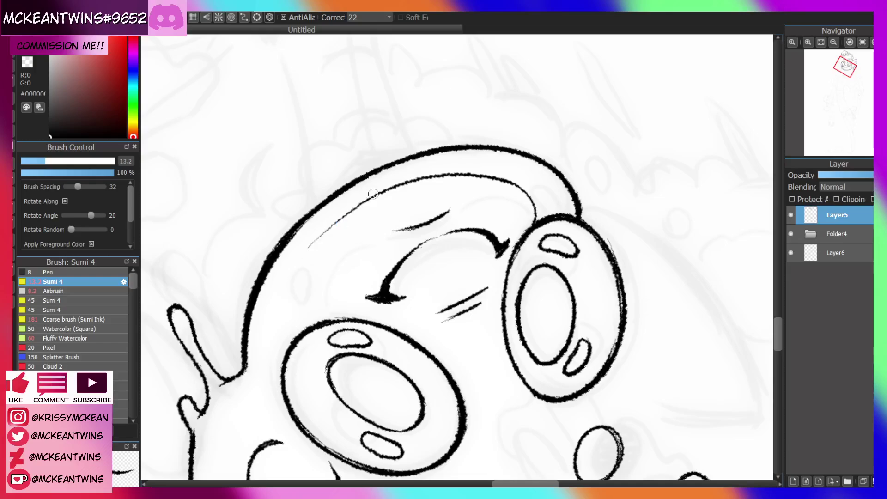
{"action": "mouse_move", "coordinate": [370, 195]}
{"action": "left_mouse_down"}
{"action": "mouse_move", "coordinate": [306, 274]}
{"action": "mouse_move", "coordinate": [295, 316]}
{"action": "mouse_move", "coordinate": [308, 261]}
{"action": "mouse_move", "coordinate": [387, 185]}
{"action": "left_mouse_up"}
{"action": "key", "text": "ctrl+z"}
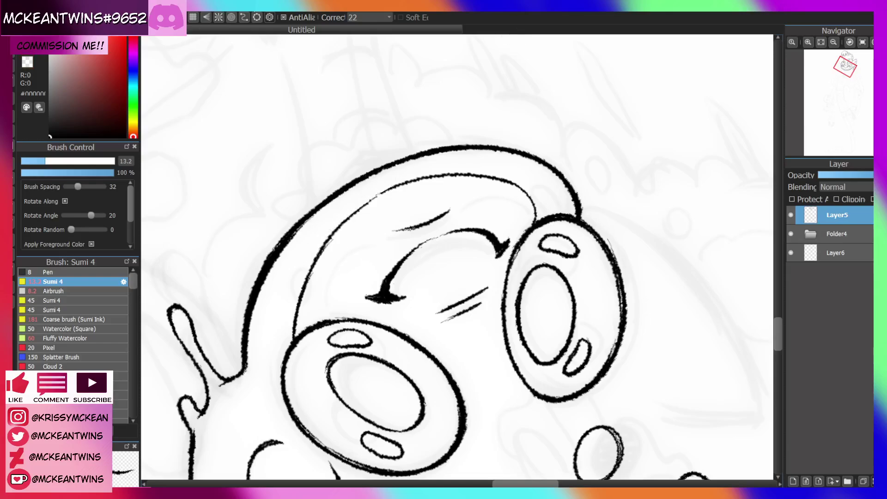
{"action": "left_click", "coordinate": [849, 44]}
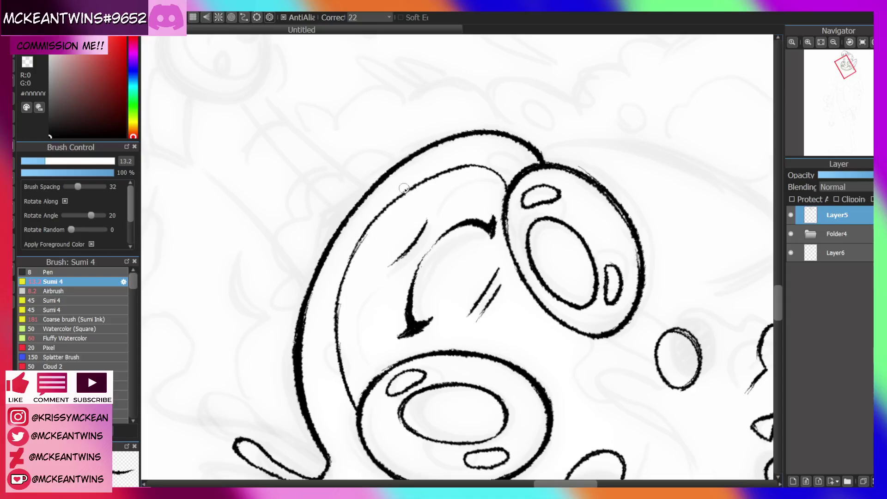
{"action": "left_click", "coordinate": [862, 43]}
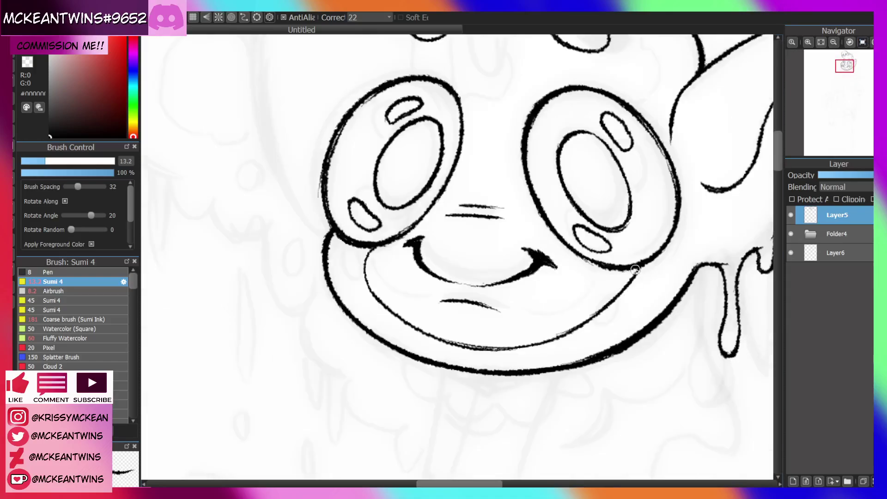
{"action": "left_click", "coordinate": [833, 42]}
{"action": "left_click", "coordinate": [834, 42]}
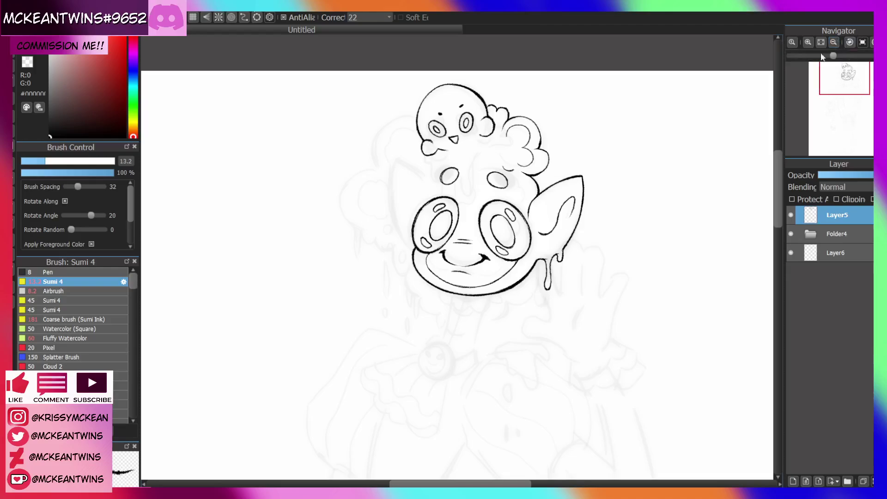
Ink a small elongated highlight under each large eye, in the band between the inner contour and the jaw outline
{"action": "left_click", "coordinate": [808, 42]}
{"action": "left_click", "coordinate": [808, 42]}
{"action": "left_click", "coordinate": [808, 42]}
{"action": "left_click_drag", "start_coordinate": [848, 75], "coordinate": [844, 82]}
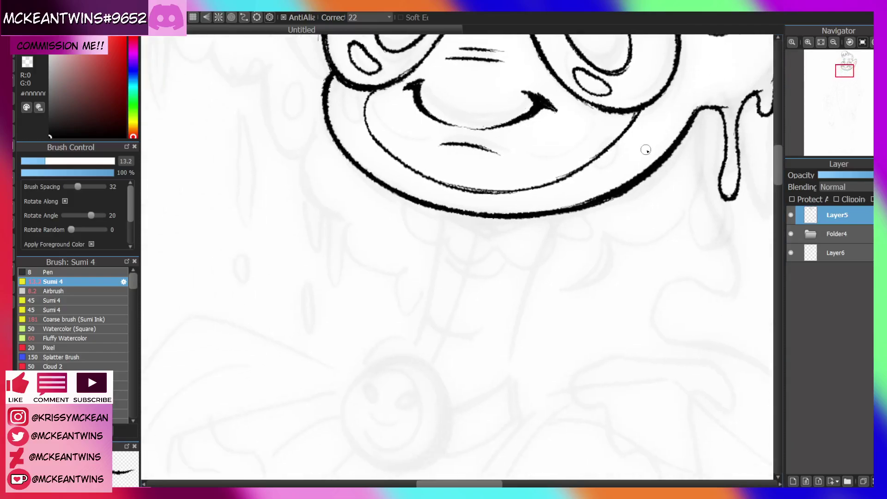
{"action": "mouse_move", "coordinate": [631, 163]}
{"action": "left_mouse_down"}
{"action": "mouse_move", "coordinate": [656, 121]}
{"action": "mouse_move", "coordinate": [623, 160]}
{"action": "mouse_move", "coordinate": [658, 122]}
{"action": "mouse_move", "coordinate": [644, 131]}
{"action": "left_mouse_up"}
{"action": "left_click_drag", "start_coordinate": [845, 79], "coordinate": [842, 75]}
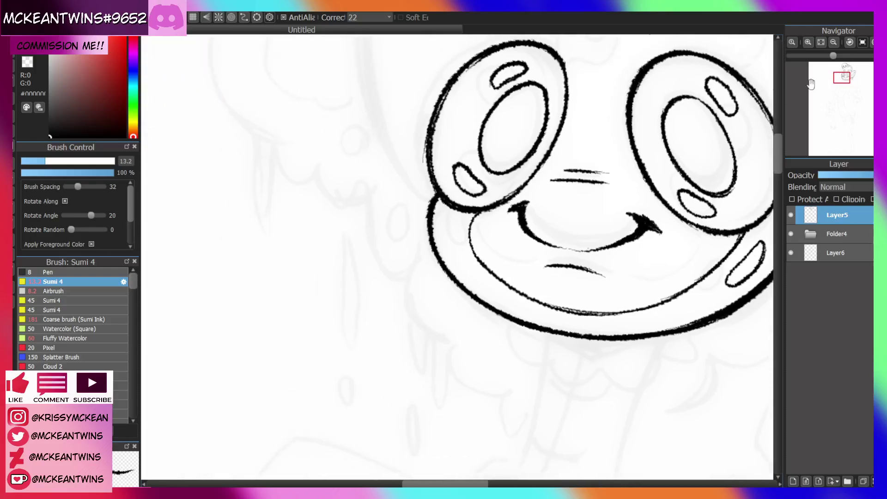
{"action": "mouse_move", "coordinate": [452, 212]}
{"action": "left_mouse_down"}
{"action": "mouse_move", "coordinate": [446, 233]}
{"action": "mouse_move", "coordinate": [459, 229]}
{"action": "mouse_move", "coordinate": [455, 210]}
{"action": "left_mouse_up"}
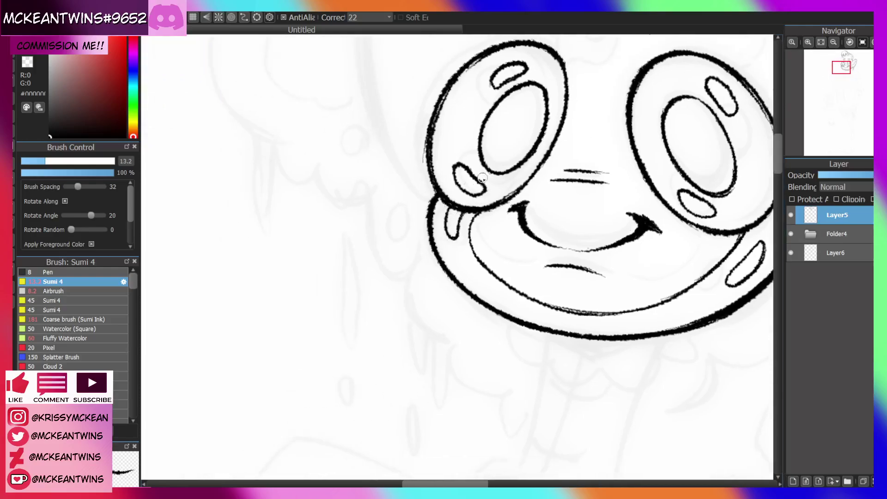
Ink two slime highlight shapes inside the ear, a long curved one in the upper part and a jagged one near the drips
{"action": "left_click", "coordinate": [833, 42]}
{"action": "left_click", "coordinate": [833, 42]}
{"action": "left_click", "coordinate": [833, 41]}
{"action": "left_click_drag", "start_coordinate": [839, 83], "coordinate": [845, 76]}
{"action": "left_click", "coordinate": [807, 42]}
{"action": "left_click", "coordinate": [808, 42]}
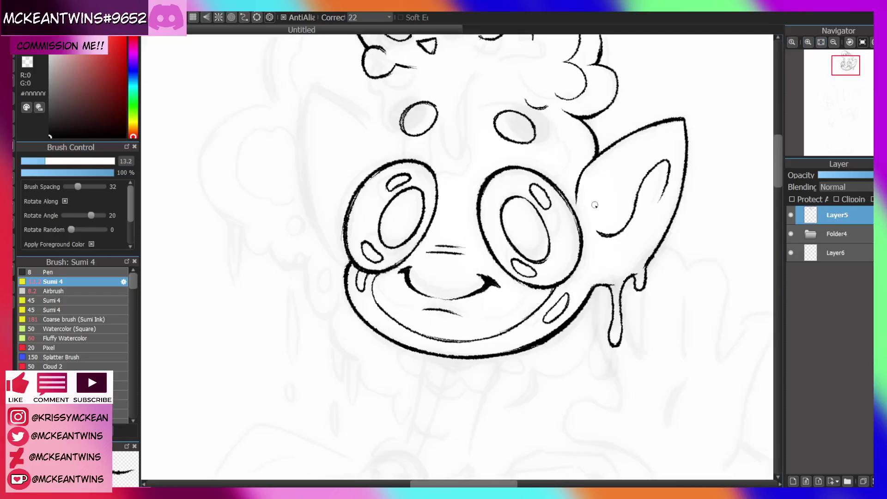
{"action": "mouse_move", "coordinate": [585, 203]}
{"action": "left_mouse_down"}
{"action": "mouse_move", "coordinate": [614, 216]}
{"action": "mouse_move", "coordinate": [622, 188]}
{"action": "mouse_move", "coordinate": [656, 147]}
{"action": "mouse_move", "coordinate": [651, 138]}
{"action": "mouse_move", "coordinate": [599, 168]}
{"action": "left_mouse_up"}
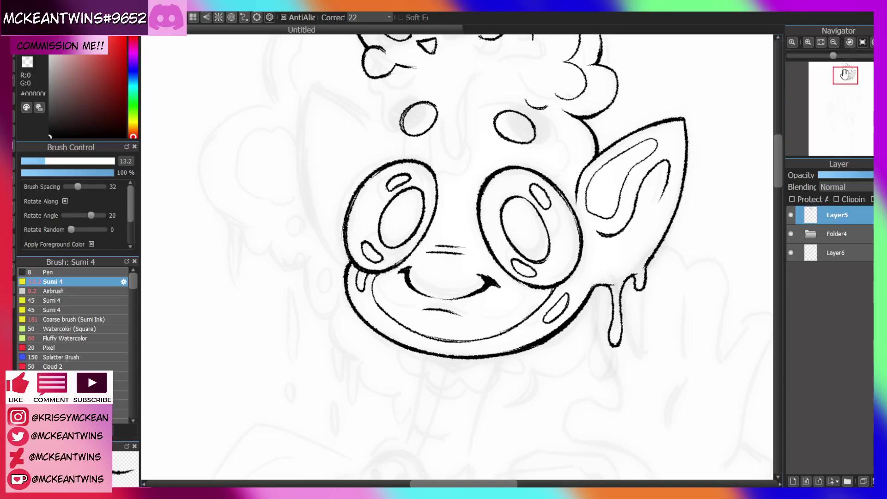
{"action": "left_click_drag", "start_coordinate": [845, 72], "coordinate": [849, 71]}
{"action": "mouse_move", "coordinate": [526, 266]}
{"action": "left_mouse_down"}
{"action": "mouse_move", "coordinate": [553, 270]}
{"action": "mouse_move", "coordinate": [581, 239]}
{"action": "mouse_move", "coordinate": [569, 232]}
{"action": "mouse_move", "coordinate": [533, 245]}
{"action": "left_mouse_up"}
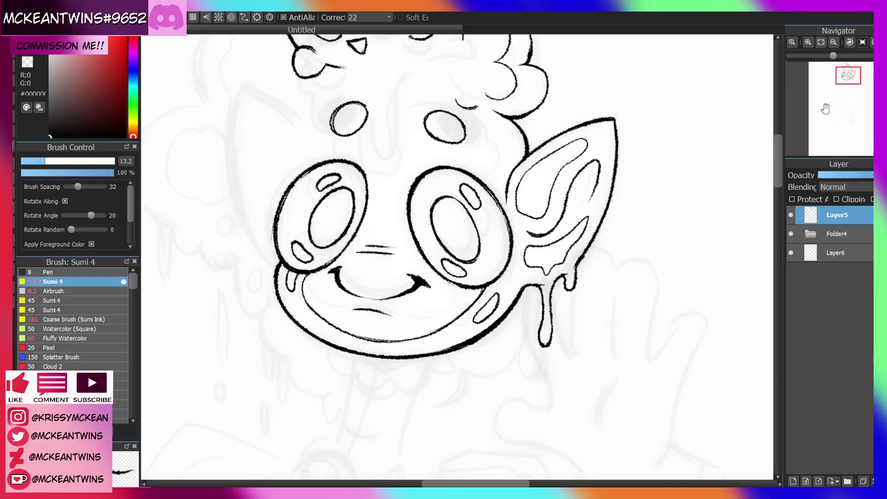
Try to ink an inner contour along the side of the forehead, between the hair puffs and the large eye nearer the ear
{"action": "left_click_drag", "start_coordinate": [849, 70], "coordinate": [843, 73]}
{"action": "left_click_drag", "start_coordinate": [609, 275], "coordinate": [617, 219]}
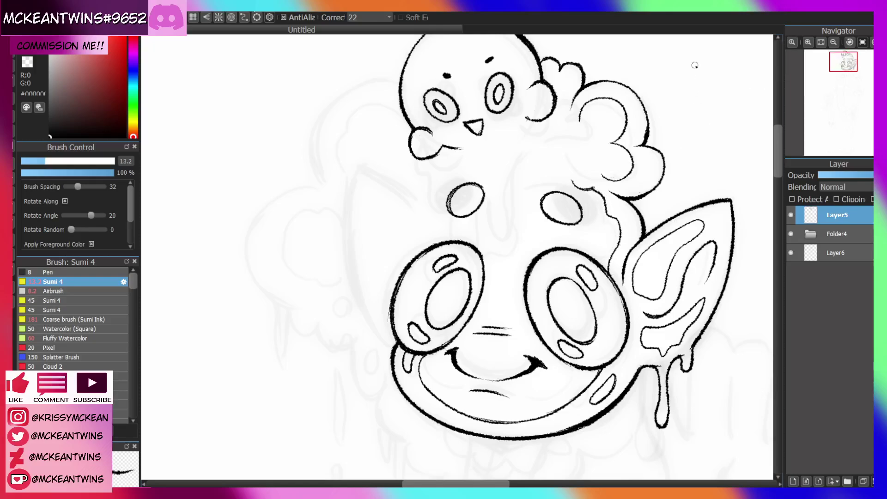
{"action": "key", "text": "ctrl+z"}
{"action": "mouse_move", "coordinate": [604, 273]}
{"action": "left_mouse_down"}
{"action": "mouse_move", "coordinate": [610, 209]}
{"action": "mouse_move", "coordinate": [592, 198]}
{"action": "left_mouse_up"}
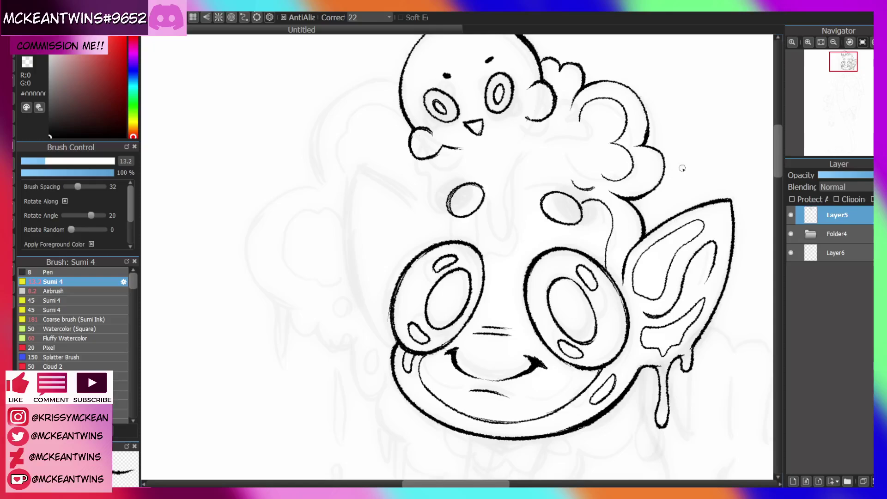
{"action": "left_click_drag", "start_coordinate": [846, 62], "coordinate": [843, 63]}
{"action": "key", "text": "ctrl+z"}
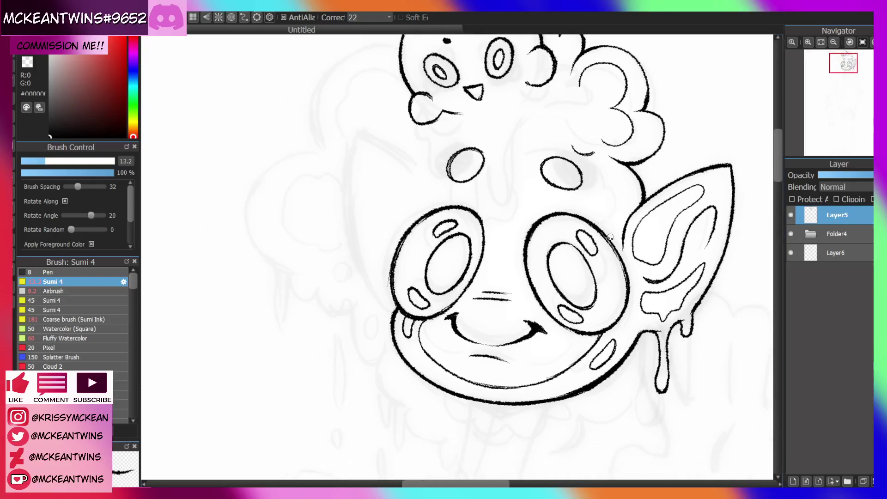
Ink a curve from the brow oval nearer the ear down to the large eye, and a narrow drip highlight below the hair puff
{"action": "mouse_move", "coordinate": [610, 233]}
{"action": "left_mouse_down"}
{"action": "mouse_move", "coordinate": [602, 184]}
{"action": "mouse_move", "coordinate": [584, 173]}
{"action": "mouse_move", "coordinate": [603, 150]}
{"action": "mouse_move", "coordinate": [624, 181]}
{"action": "left_mouse_up"}
{"action": "key", "text": "ctrl+z"}
{"action": "mouse_move", "coordinate": [600, 154]}
{"action": "left_mouse_down"}
{"action": "mouse_move", "coordinate": [627, 195]}
{"action": "mouse_move", "coordinate": [608, 174]}
{"action": "left_mouse_up"}
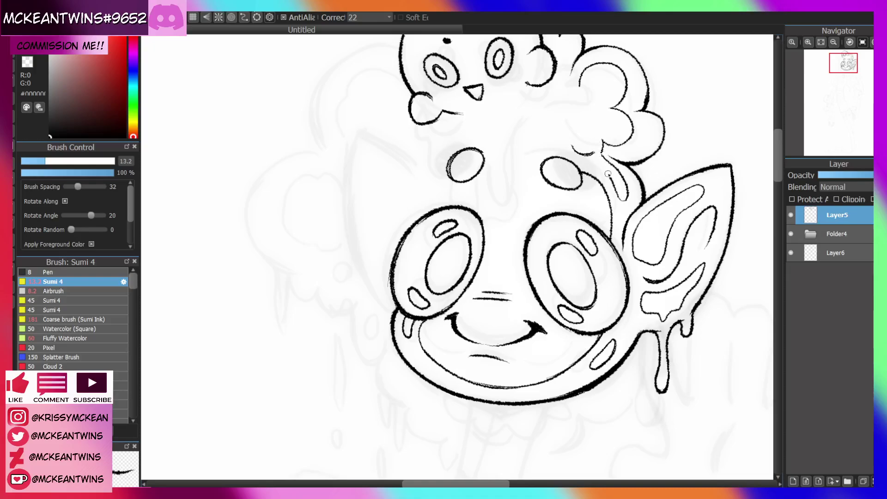
{"action": "left_click", "coordinate": [833, 42]}
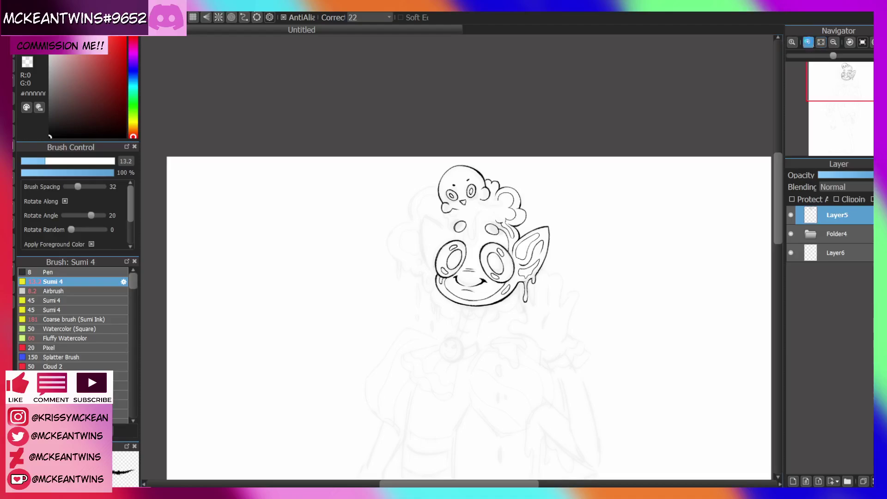
{"action": "left_click", "coordinate": [807, 42]}
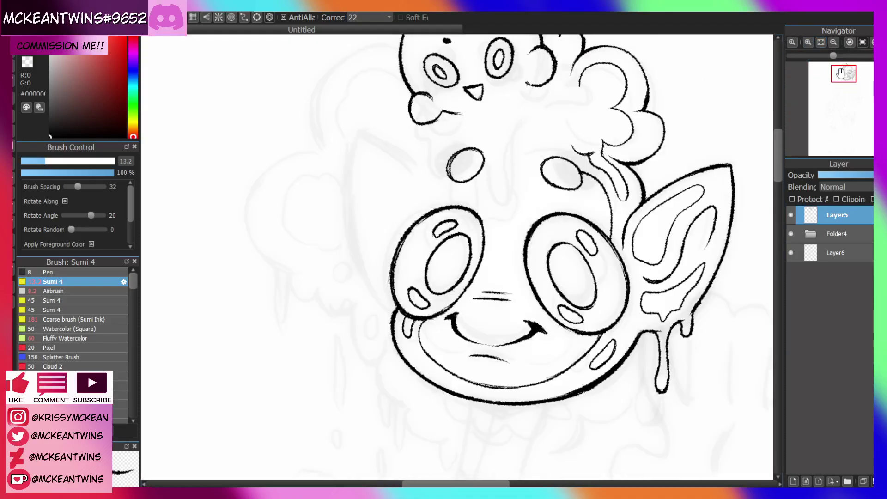
Ink the wavy slime drips from the small creature down the forehead around the farther brow oval, with short accent lines beneath its beak
{"action": "left_click_drag", "start_coordinate": [843, 64], "coordinate": [843, 72]}
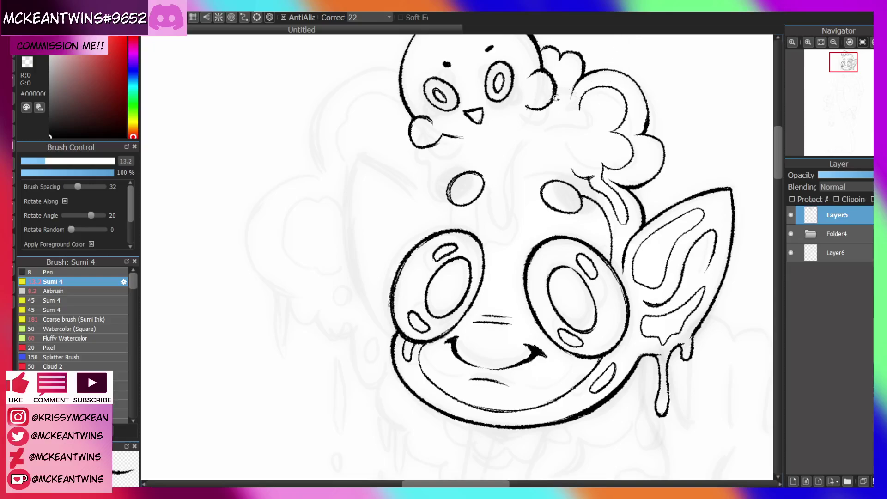
{"action": "mouse_move", "coordinate": [565, 111]}
{"action": "left_mouse_down"}
{"action": "mouse_move", "coordinate": [532, 138]}
{"action": "mouse_move", "coordinate": [517, 207]}
{"action": "mouse_move", "coordinate": [506, 203]}
{"action": "mouse_move", "coordinate": [503, 223]}
{"action": "left_mouse_up"}
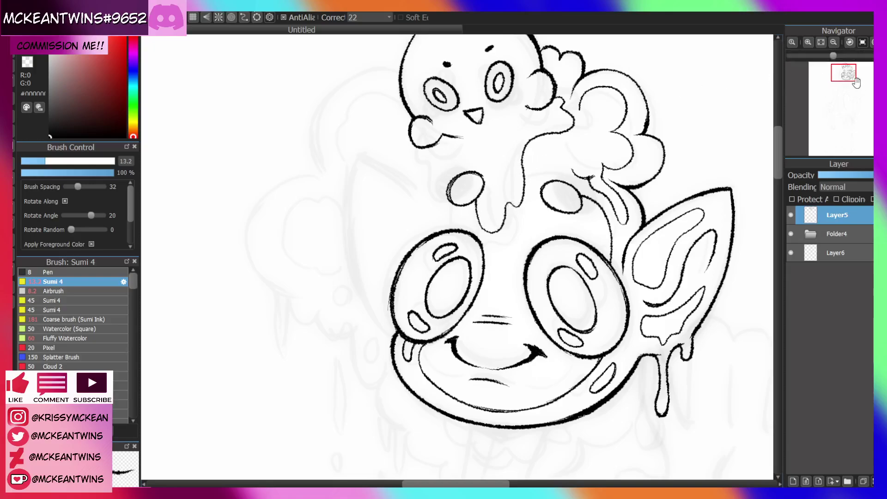
{"action": "left_click_drag", "start_coordinate": [840, 69], "coordinate": [837, 68]}
{"action": "mouse_move", "coordinate": [575, 123]}
{"action": "left_mouse_down"}
{"action": "mouse_move", "coordinate": [538, 157]}
{"action": "mouse_move", "coordinate": [553, 154]}
{"action": "left_mouse_up"}
{"action": "left_click_drag", "start_coordinate": [843, 83], "coordinate": [845, 83]}
{"action": "mouse_move", "coordinate": [453, 147]}
{"action": "left_mouse_down"}
{"action": "mouse_move", "coordinate": [470, 168]}
{"action": "mouse_move", "coordinate": [470, 192]}
{"action": "left_mouse_up"}
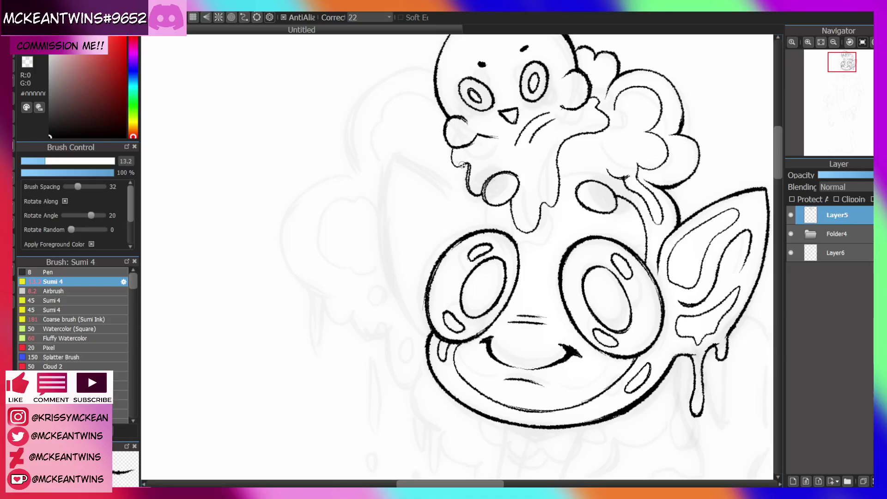
Ink the forehead edge from the slime drip down to the large eye farther from the ear, and check the head in mirrored view
{"action": "left_click", "coordinate": [808, 42]}
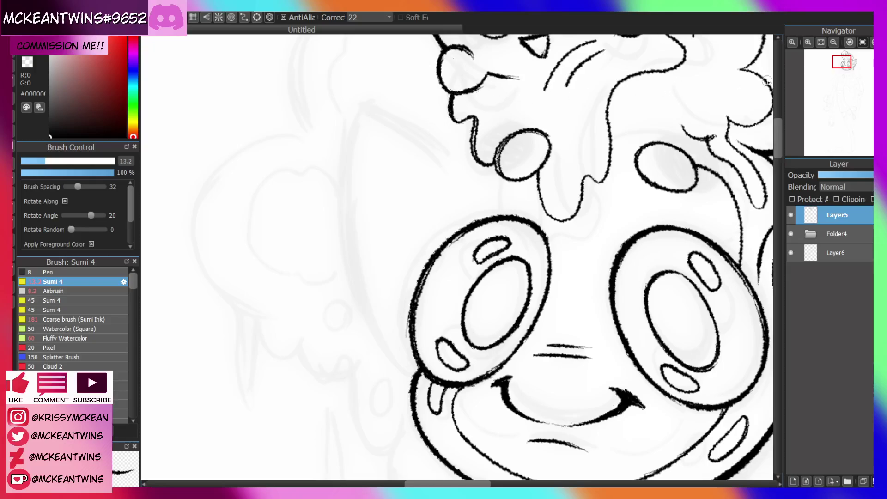
{"action": "left_click", "coordinate": [833, 42]}
{"action": "mouse_move", "coordinate": [842, 76]}
{"action": "left_mouse_down"}
{"action": "mouse_move", "coordinate": [841, 88]}
{"action": "mouse_move", "coordinate": [845, 78]}
{"action": "left_mouse_up"}
{"action": "left_click", "coordinate": [809, 42]}
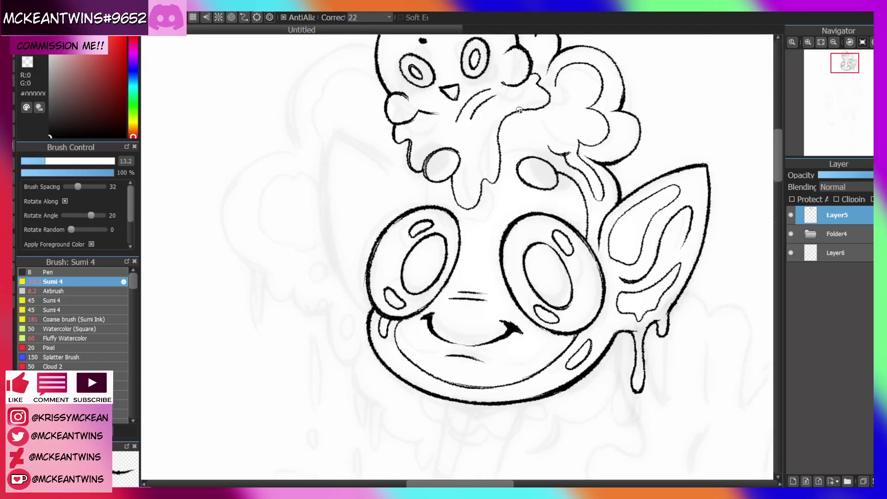
{"action": "left_click_drag", "start_coordinate": [845, 63], "coordinate": [843, 64]}
{"action": "left_click_drag", "start_coordinate": [413, 209], "coordinate": [433, 154]}
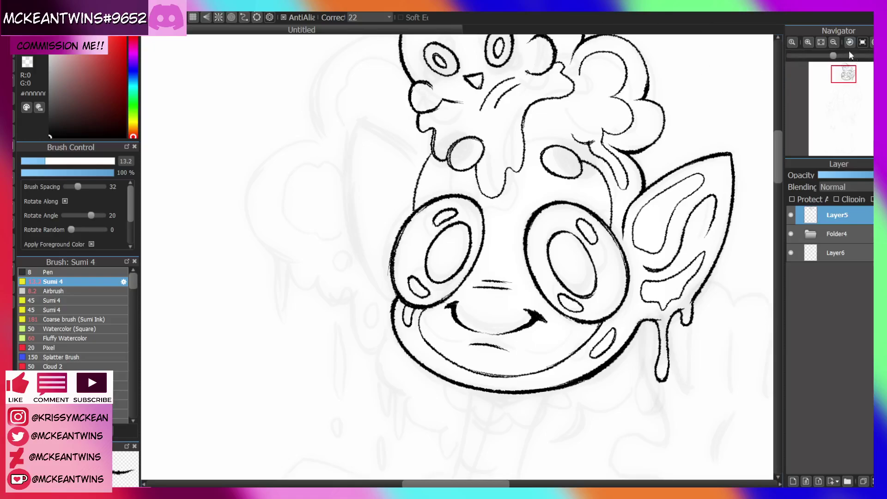
{"action": "left_click", "coordinate": [833, 41]}
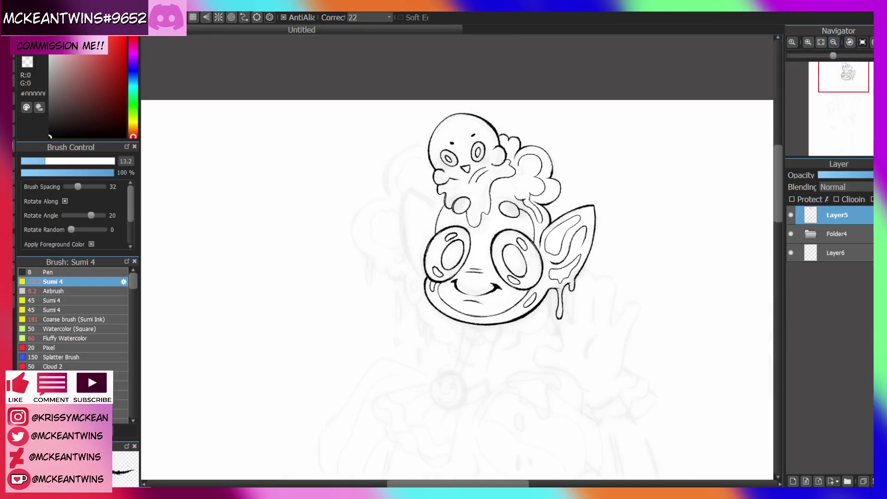
{"action": "key", "text": "h"}
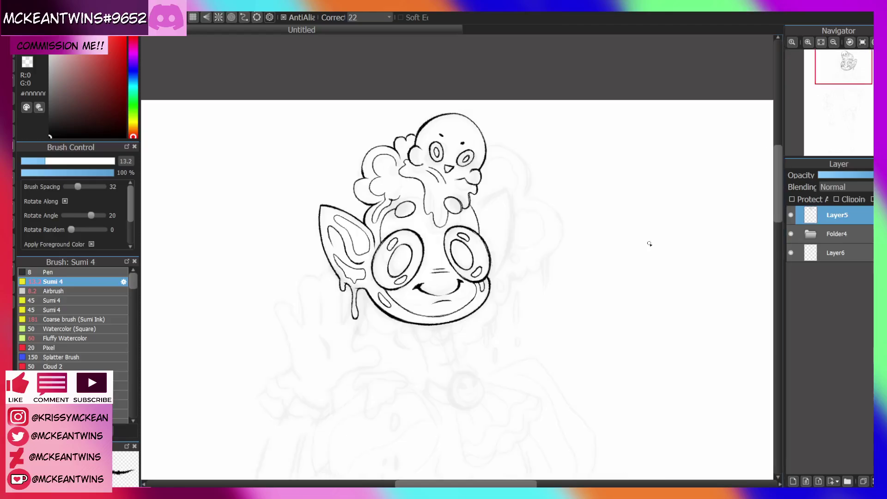
{"action": "mouse_move", "coordinate": [833, 119]}
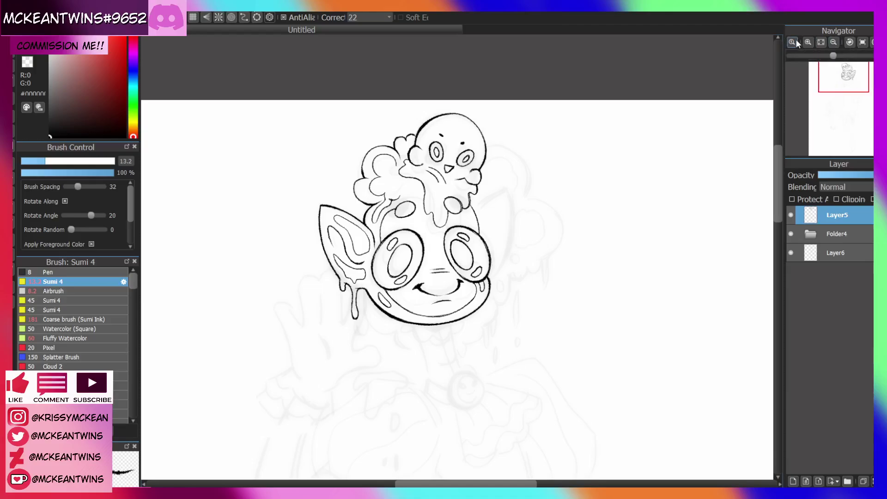
Lasso the oval brow spot over the right eye, transform it to sit slightly lower beside the forehead drip, and deselect
{"action": "left_click", "coordinate": [808, 42]}
{"action": "left_click_drag", "start_coordinate": [849, 72], "coordinate": [846, 74]}
{"action": "key", "text": "ctrl+z"}
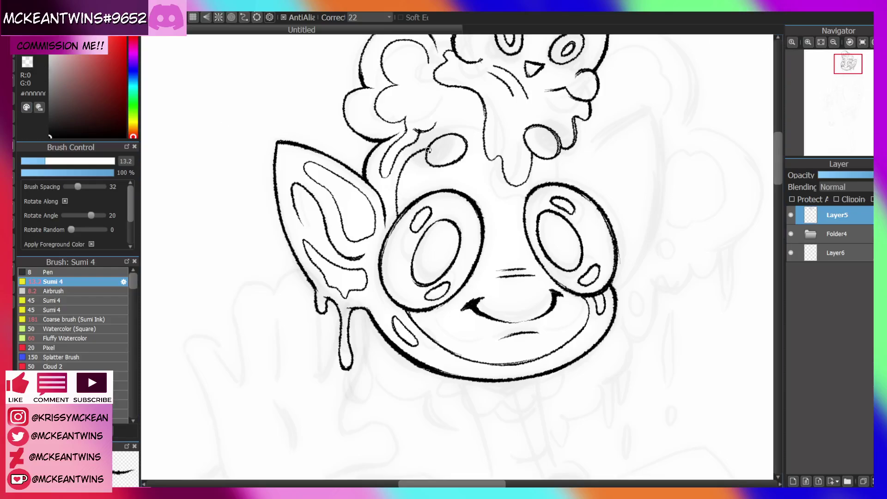
{"action": "mouse_move", "coordinate": [574, 152]}
{"action": "left_mouse_down"}
{"action": "mouse_move", "coordinate": [584, 191]}
{"action": "mouse_move", "coordinate": [572, 146]}
{"action": "mouse_move", "coordinate": [552, 170]}
{"action": "mouse_move", "coordinate": [531, 155]}
{"action": "mouse_move", "coordinate": [535, 109]}
{"action": "mouse_move", "coordinate": [564, 144]}
{"action": "left_mouse_up"}
{"action": "key", "text": "ctrl+z"}
{"action": "key", "text": "m"}
{"action": "key", "text": "ctrl+t"}
{"action": "left_click", "coordinate": [745, 479]}
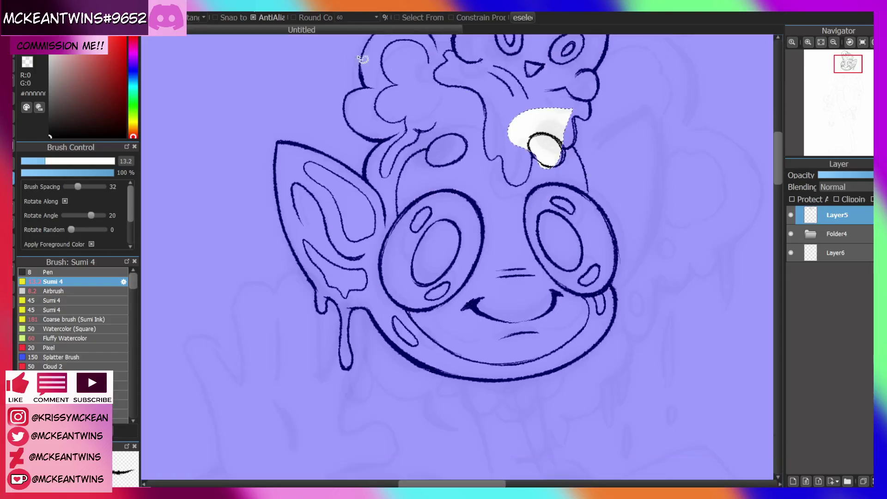
{"action": "key", "text": "ctrl+d"}
{"action": "key", "text": "b"}
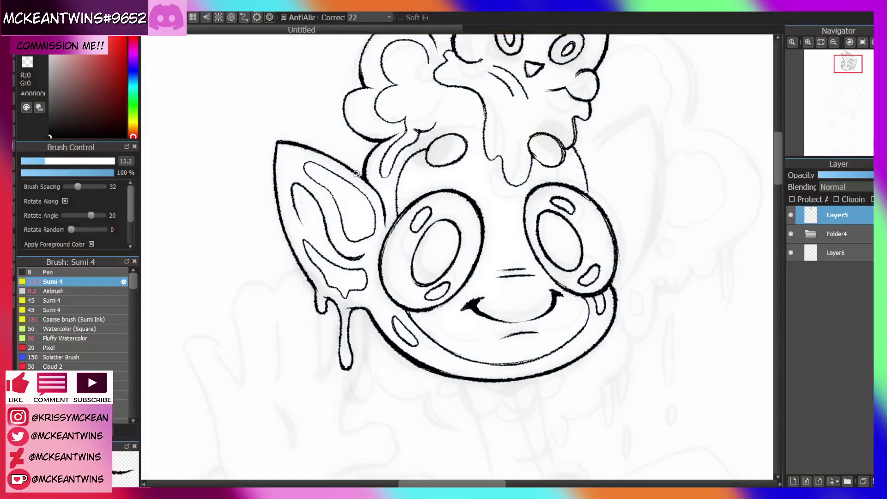
Thicken the curved head line between the left ear and the hair, and erase the excess ink to clean its edge
{"action": "left_click_drag", "start_coordinate": [850, 75], "coordinate": [847, 74]}
{"action": "left_click", "coordinate": [807, 42]}
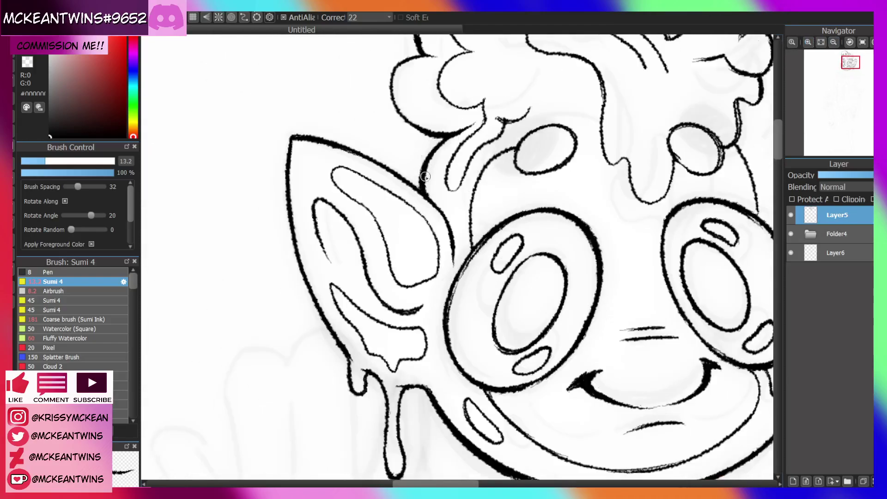
{"action": "left_click_drag", "start_coordinate": [424, 177], "coordinate": [452, 141]}
{"action": "left_click", "coordinate": [833, 42]}
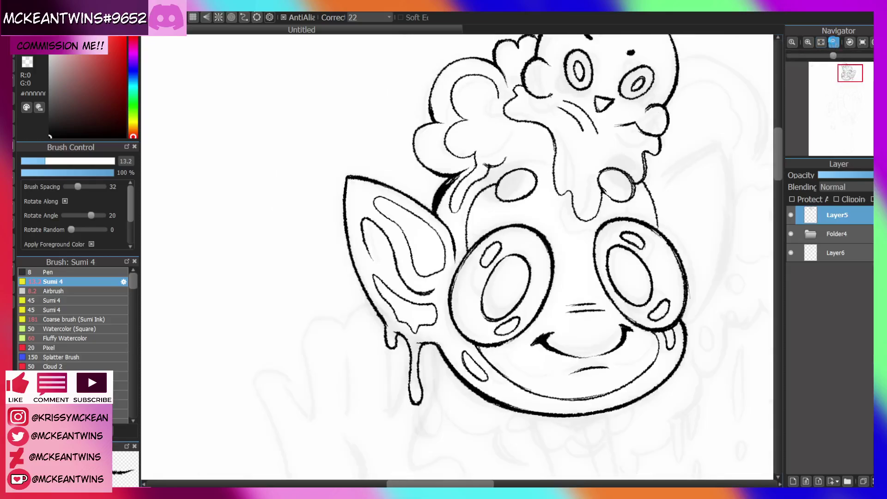
{"action": "left_click", "coordinate": [834, 42]}
{"action": "left_click", "coordinate": [820, 42]}
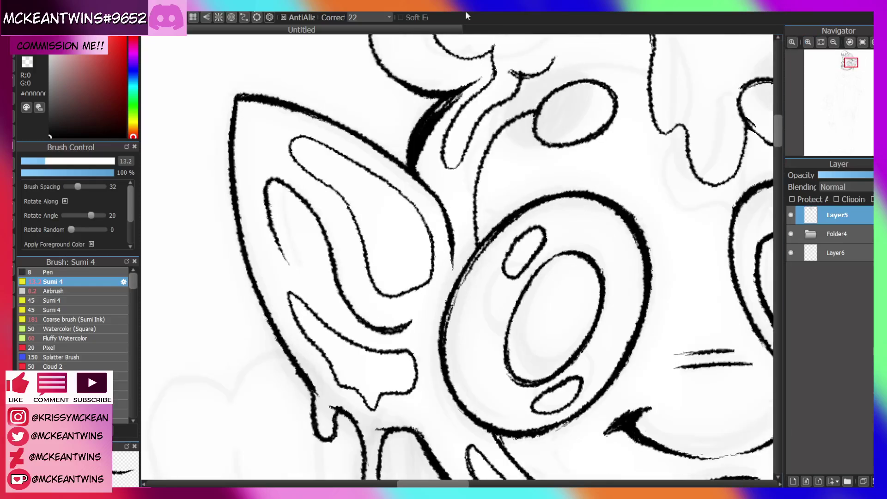
{"action": "left_click", "coordinate": [26, 62]}
{"action": "mouse_move", "coordinate": [418, 117]}
{"action": "left_mouse_down"}
{"action": "mouse_move", "coordinate": [408, 161]}
{"action": "mouse_move", "coordinate": [436, 104]}
{"action": "mouse_move", "coordinate": [491, 74]}
{"action": "left_mouse_up"}
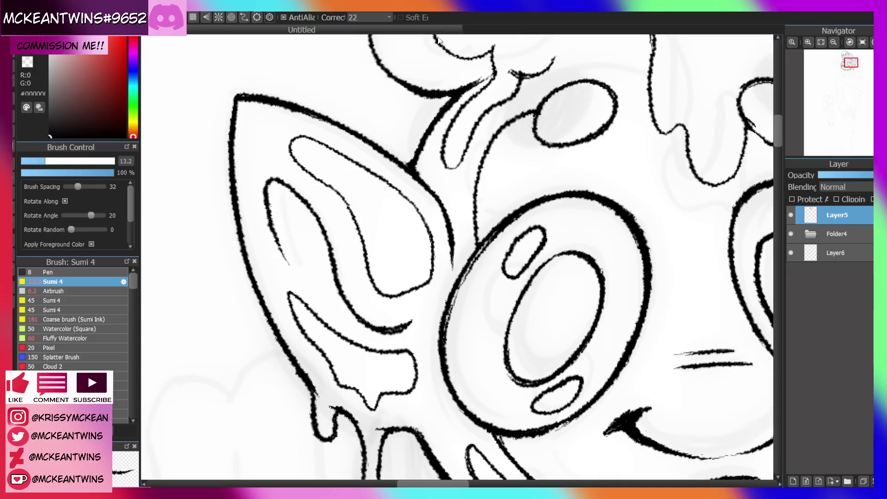
Ink a small rounded hair puff with an inner curl in the gap between the ear and the hair
{"action": "mouse_move", "coordinate": [372, 69]}
{"action": "left_mouse_down"}
{"action": "mouse_move", "coordinate": [352, 123]}
{"action": "mouse_move", "coordinate": [361, 134]}
{"action": "mouse_move", "coordinate": [355, 94]}
{"action": "mouse_move", "coordinate": [381, 65]}
{"action": "left_mouse_up"}
{"action": "left_click", "coordinate": [833, 42]}
{"action": "left_click", "coordinate": [833, 42]}
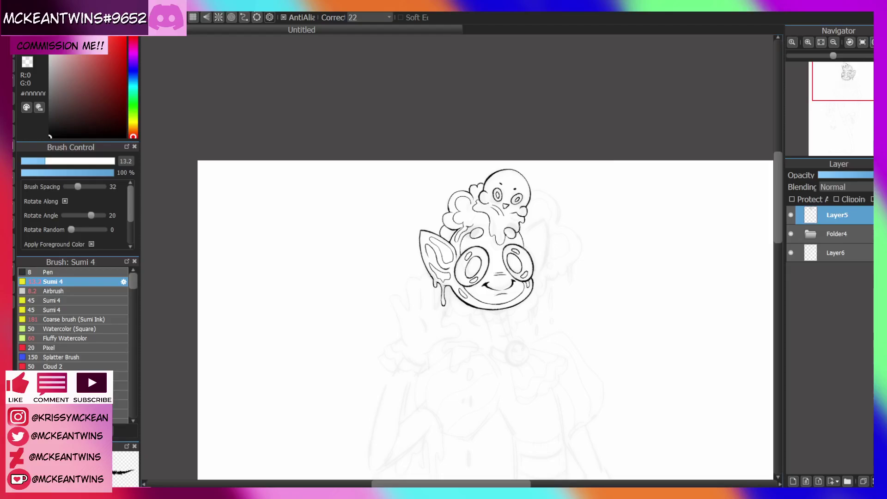
{"action": "left_click", "coordinate": [808, 43]}
{"action": "mouse_move", "coordinate": [418, 124]}
{"action": "left_mouse_down"}
{"action": "mouse_move", "coordinate": [406, 141]}
{"action": "mouse_move", "coordinate": [422, 180]}
{"action": "left_mouse_up"}
{"action": "left_click", "coordinate": [833, 42]}
{"action": "left_click", "coordinate": [833, 42]}
{"action": "left_click", "coordinate": [833, 42]}
Examine the inked head in normal and mirrored orientation against the full-body sketch
{"action": "key", "text": "h"}
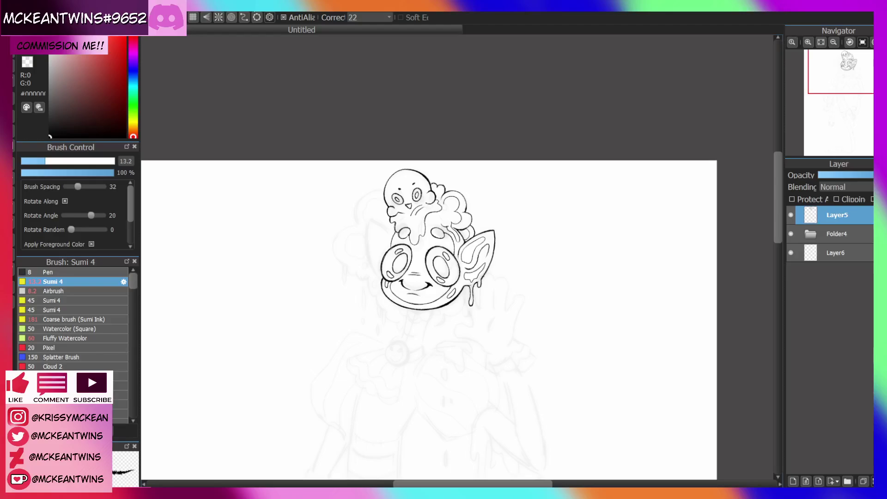
{"action": "left_click", "coordinate": [820, 43]}
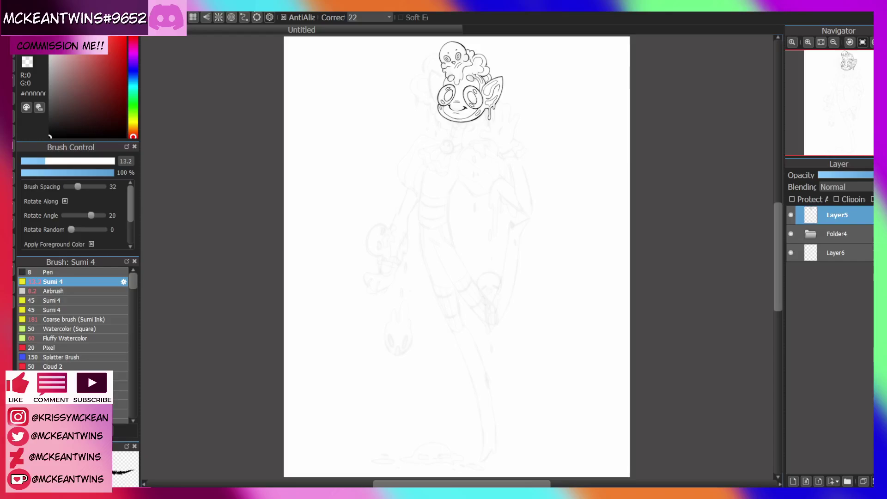
{"action": "key", "text": "h"}
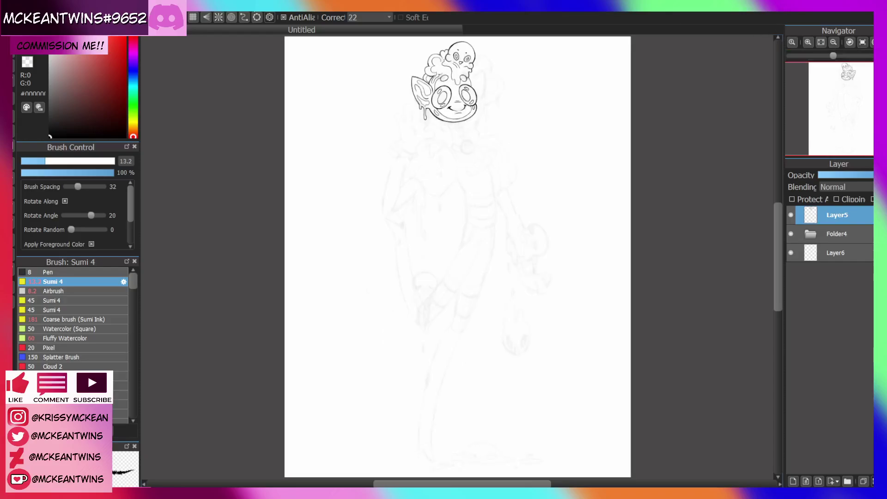
{"action": "key", "text": "h"}
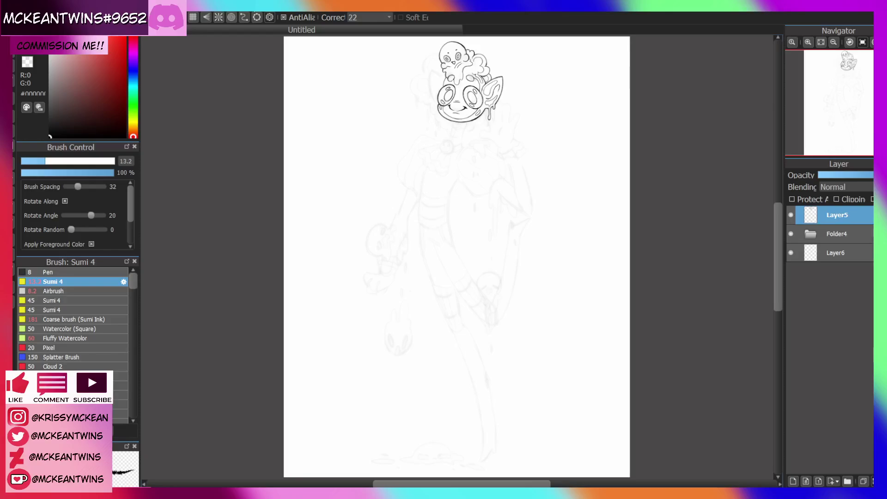
{"action": "left_click", "coordinate": [807, 42]}
{"action": "left_click", "coordinate": [808, 42]}
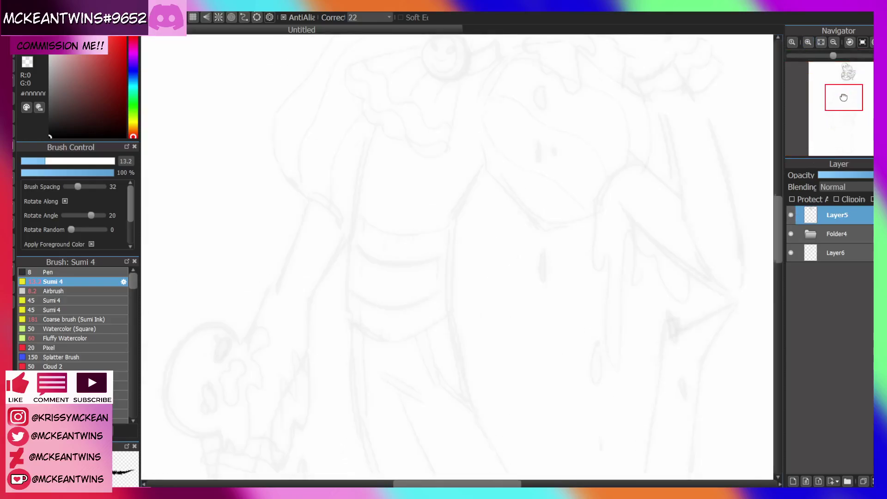
{"action": "left_click_drag", "start_coordinate": [843, 97], "coordinate": [845, 73]}
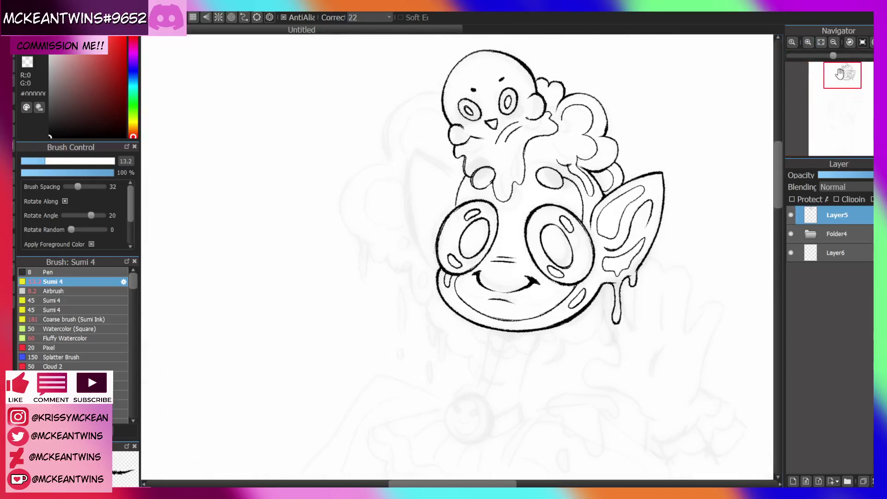
{"action": "key", "text": "h"}
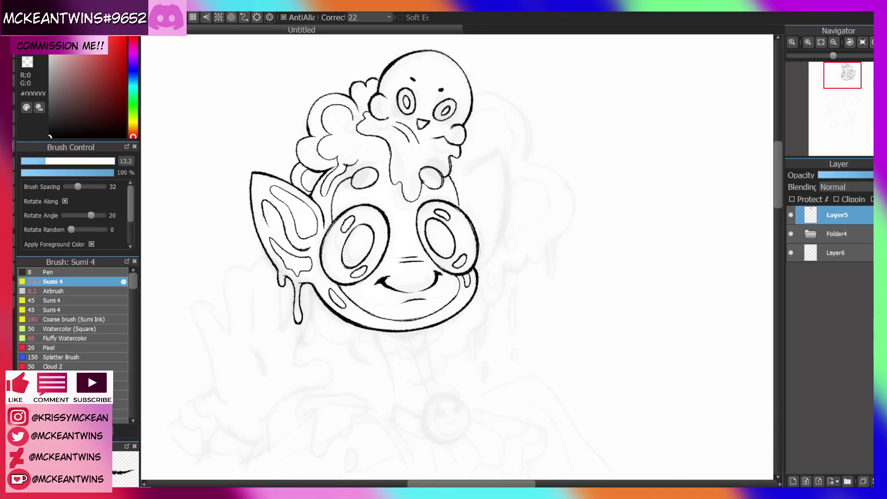
Touch up the outline of the oval brow spot beside the forehead drip
{"action": "left_click_drag", "start_coordinate": [838, 81], "coordinate": [843, 74]}
{"action": "key", "text": "h"}
{"action": "left_click", "coordinate": [808, 43]}
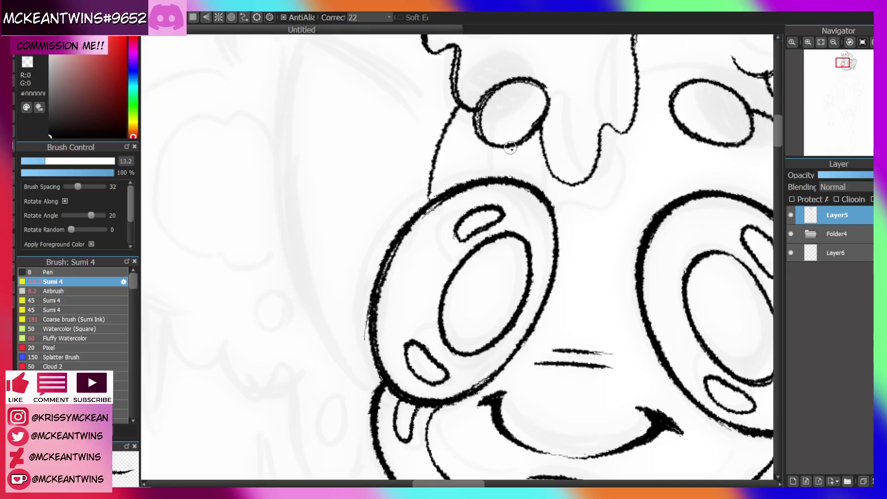
{"action": "left_click_drag", "start_coordinate": [542, 111], "coordinate": [541, 85]}
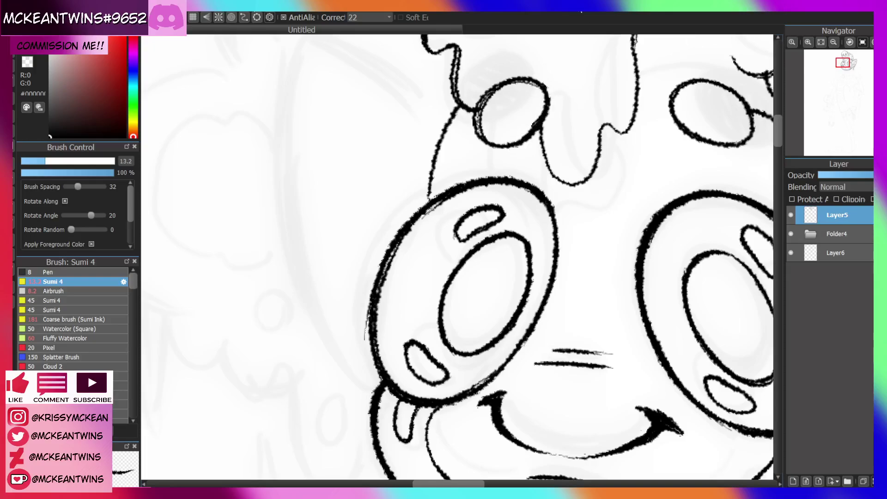
{"action": "left_click", "coordinate": [27, 61]}
{"action": "left_click", "coordinate": [833, 42]}
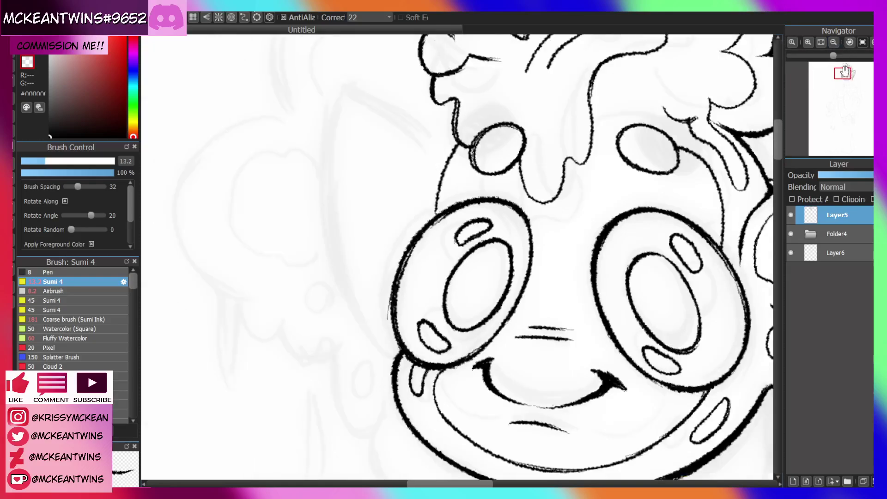
Try to ink the upper edge of the second ear along the sketch with the canvas rotated
{"action": "left_click_drag", "start_coordinate": [845, 70], "coordinate": [842, 71]}
{"action": "left_click", "coordinate": [850, 42]}
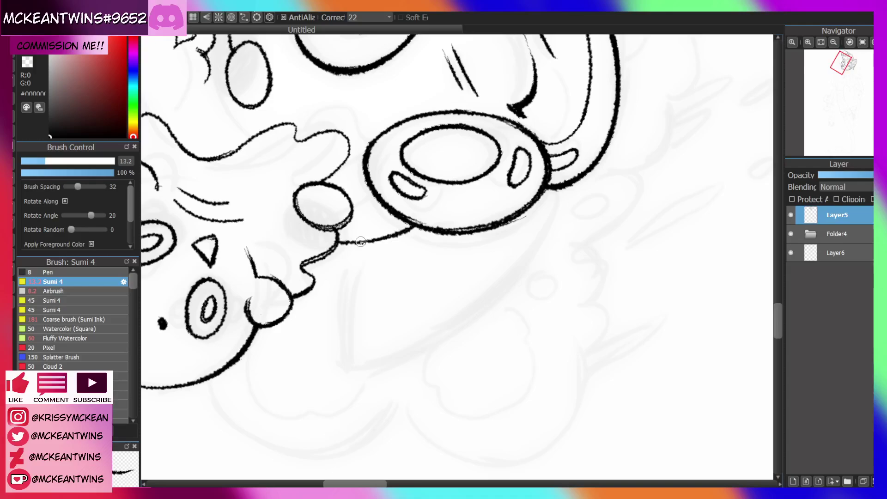
{"action": "mouse_move", "coordinate": [365, 240]}
{"action": "left_mouse_down"}
{"action": "mouse_move", "coordinate": [347, 308]}
{"action": "mouse_move", "coordinate": [349, 361]}
{"action": "left_mouse_up"}
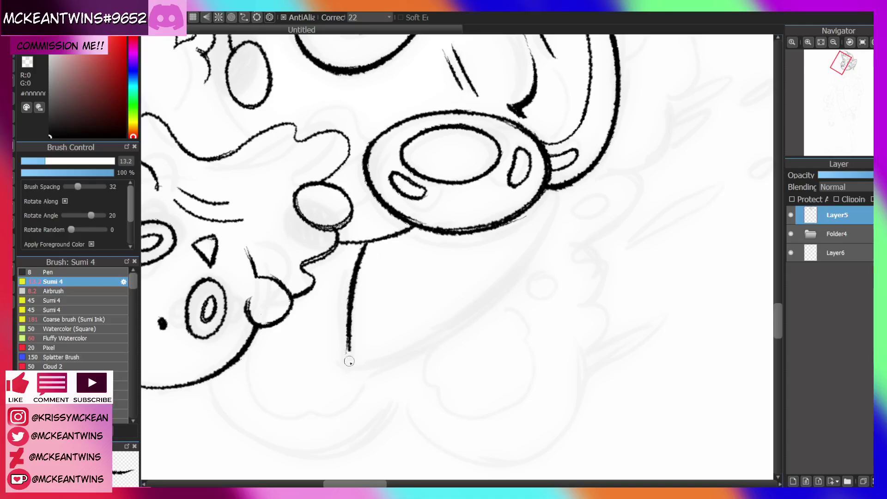
{"action": "left_click", "coordinate": [861, 42]}
{"action": "left_click", "coordinate": [834, 41]}
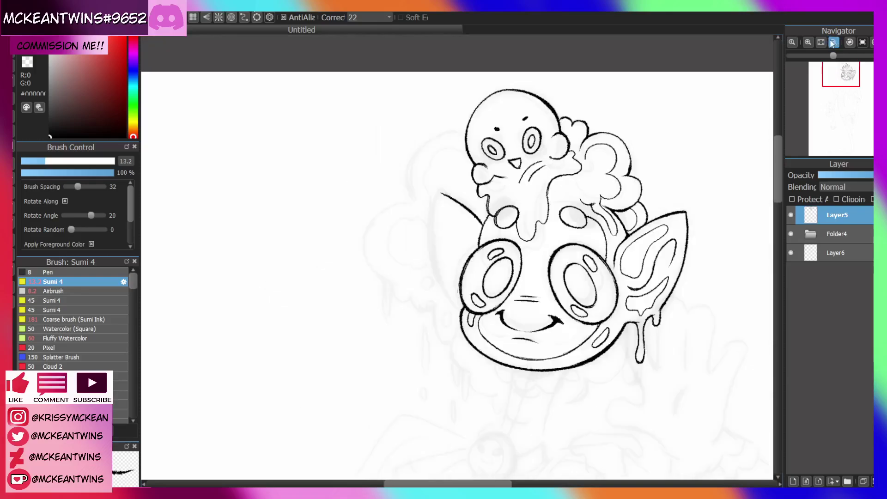
{"action": "left_click", "coordinate": [833, 41]}
{"action": "mouse_move", "coordinate": [833, 66]}
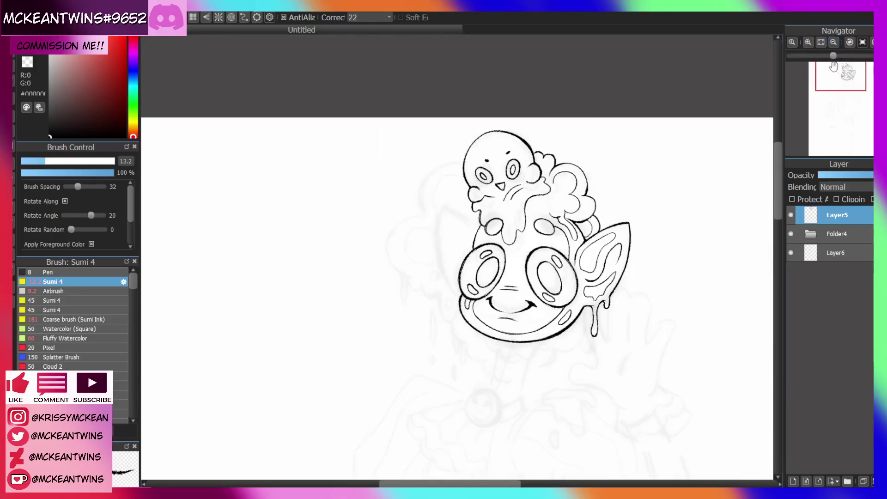
{"action": "key", "text": "h"}
{"action": "left_click", "coordinate": [808, 42]}
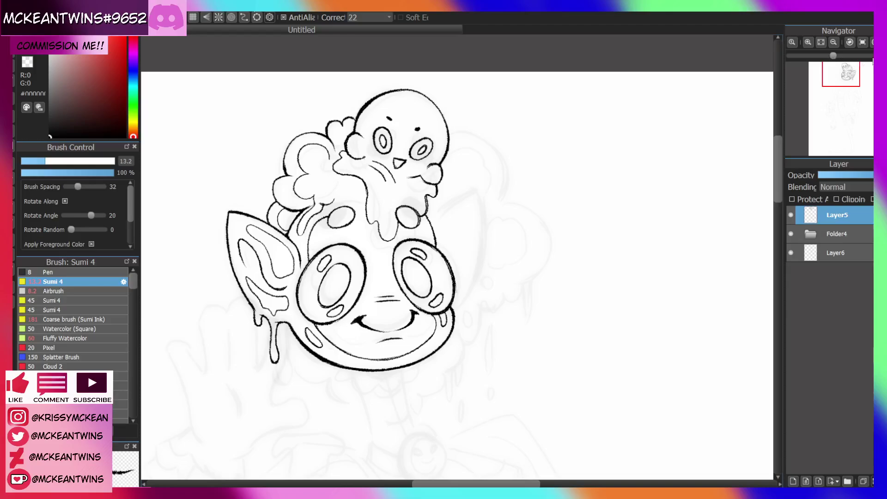
Ink the pointed outline of the second ear from the forehead around to the eye
{"action": "key", "text": "h"}
{"action": "mouse_move", "coordinate": [486, 220]}
{"action": "left_mouse_down"}
{"action": "mouse_move", "coordinate": [441, 251]}
{"action": "mouse_move", "coordinate": [455, 300]}
{"action": "left_mouse_up"}
{"action": "left_click_drag", "start_coordinate": [840, 71], "coordinate": [844, 75]}
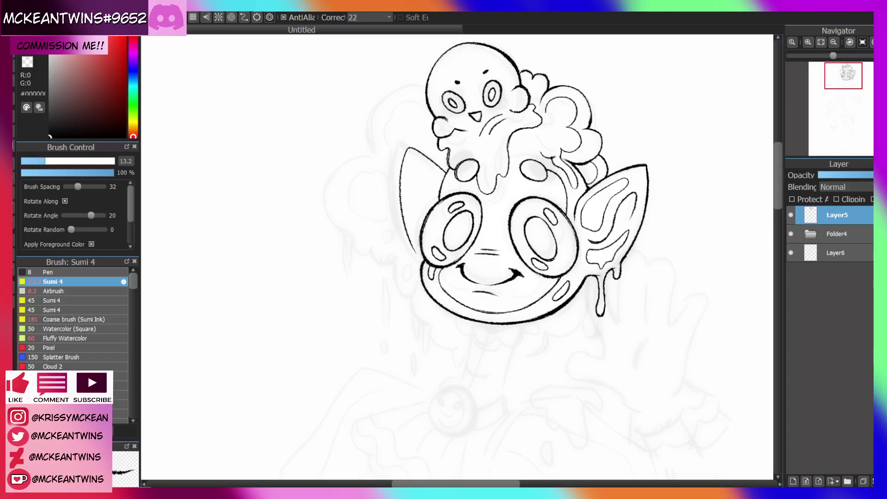
Extend the second ear's lower edge to meet the eye outline and clean up the stray ink at the join
{"action": "key", "text": "h"}
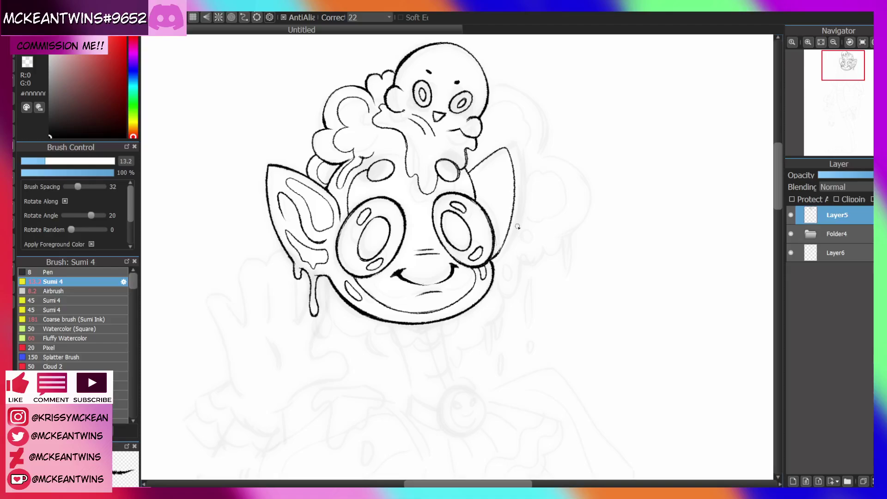
{"action": "key", "text": "ctrl+plus"}
{"action": "key", "text": "ctrl+plus"}
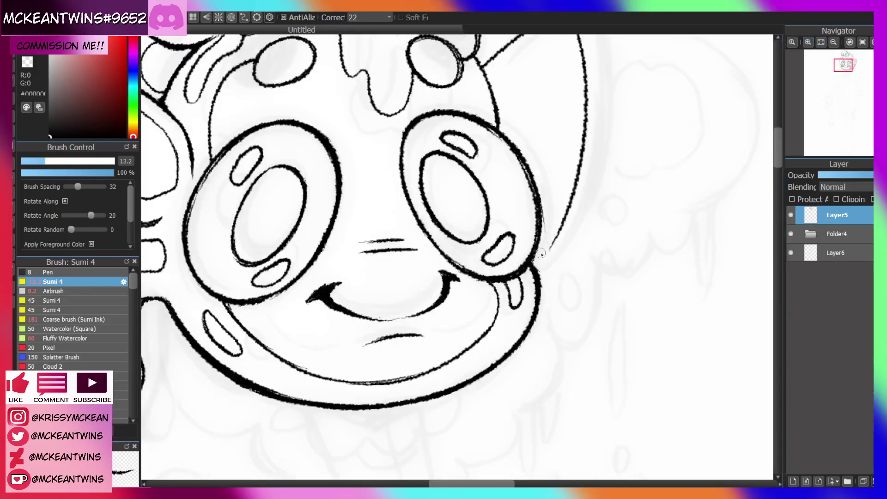
{"action": "mouse_move", "coordinate": [536, 257]}
{"action": "left_mouse_down"}
{"action": "mouse_move", "coordinate": [567, 208]}
{"action": "mouse_move", "coordinate": [546, 243]}
{"action": "mouse_move", "coordinate": [574, 188]}
{"action": "left_mouse_up"}
{"action": "key", "text": "ctrl+z"}
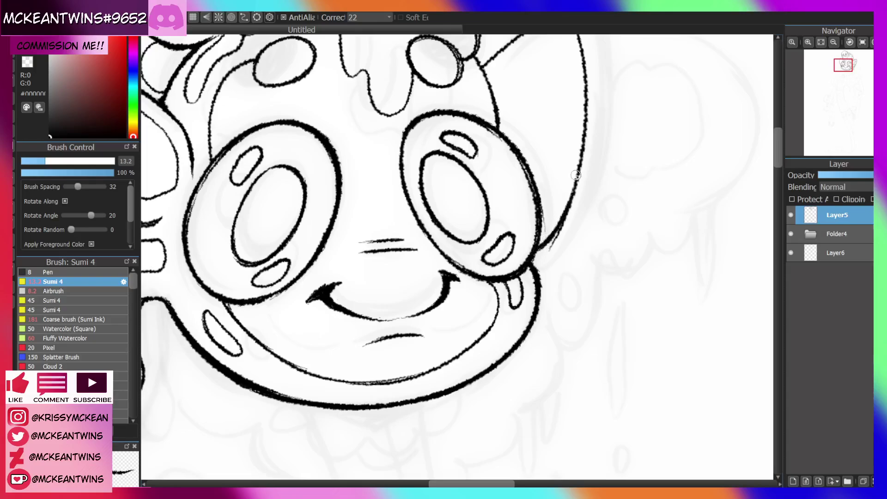
{"action": "left_click", "coordinate": [26, 66]}
{"action": "key", "text": "ctrl+z"}
{"action": "left_click_drag", "start_coordinate": [536, 247], "coordinate": [566, 213]}
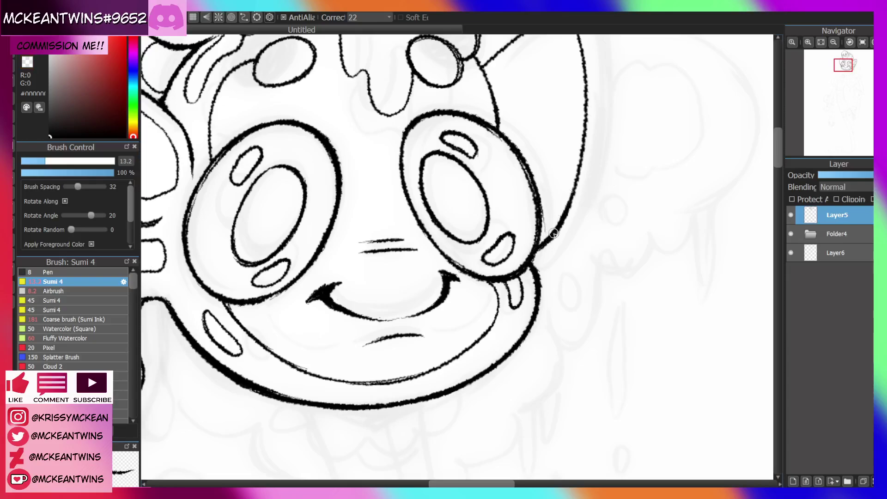
Thicken the second ear's upper edge from the forehead towards the tip
{"action": "left_click", "coordinate": [833, 42]}
{"action": "mouse_move", "coordinate": [846, 75]}
{"action": "left_mouse_down"}
{"action": "mouse_move", "coordinate": [854, 74]}
{"action": "mouse_move", "coordinate": [840, 72]}
{"action": "left_mouse_up"}
{"action": "key", "text": "h"}
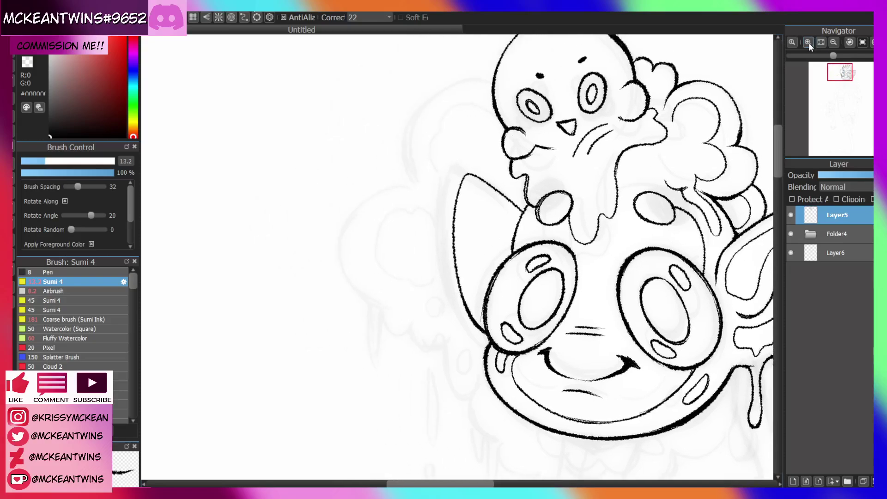
{"action": "left_click", "coordinate": [808, 42]}
{"action": "left_click", "coordinate": [849, 43]}
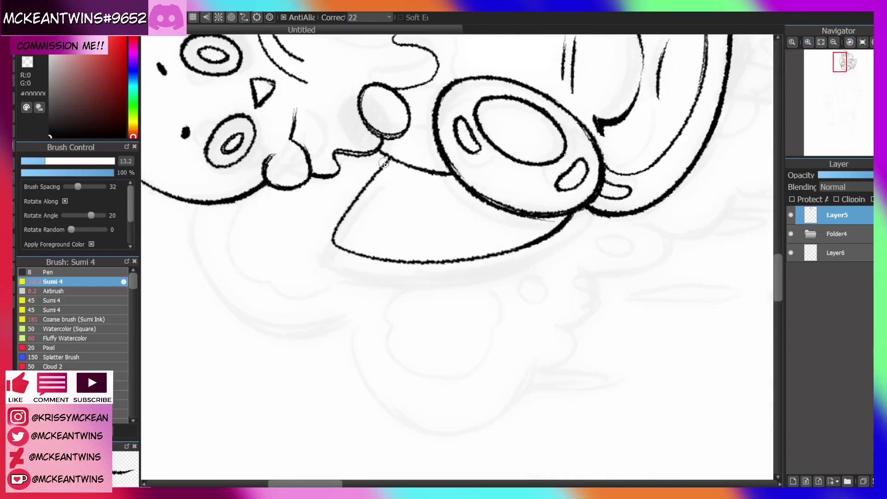
{"action": "mouse_move", "coordinate": [391, 156]}
{"action": "left_mouse_down"}
{"action": "mouse_move", "coordinate": [346, 205]}
{"action": "mouse_move", "coordinate": [379, 170]}
{"action": "mouse_move", "coordinate": [349, 220]}
{"action": "left_mouse_up"}
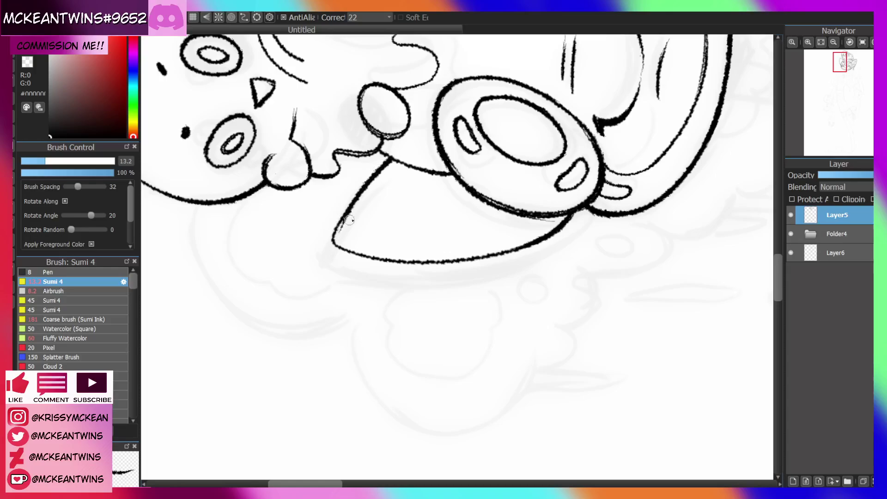
Thicken the second ear's outer edge down from the tip and erase the rough ink around the tip
{"action": "left_click", "coordinate": [851, 41]}
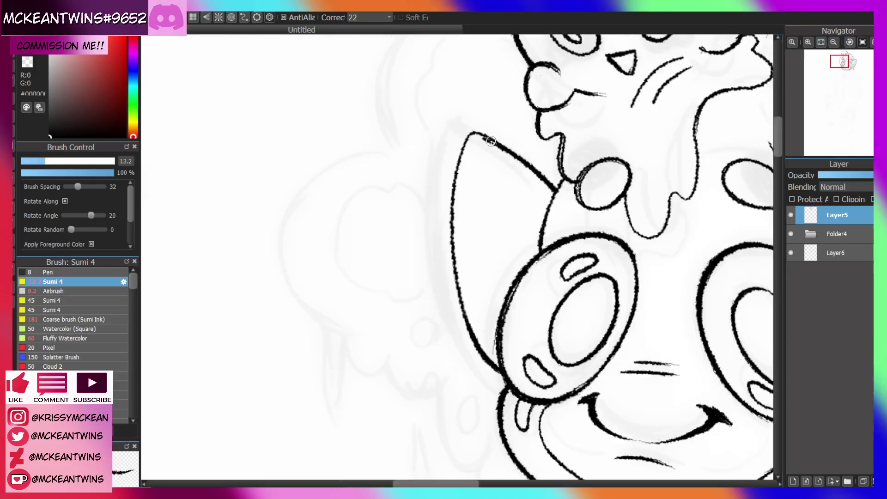
{"action": "mouse_move", "coordinate": [483, 138]}
{"action": "left_mouse_down"}
{"action": "mouse_move", "coordinate": [459, 177]}
{"action": "mouse_move", "coordinate": [453, 239]}
{"action": "left_mouse_up"}
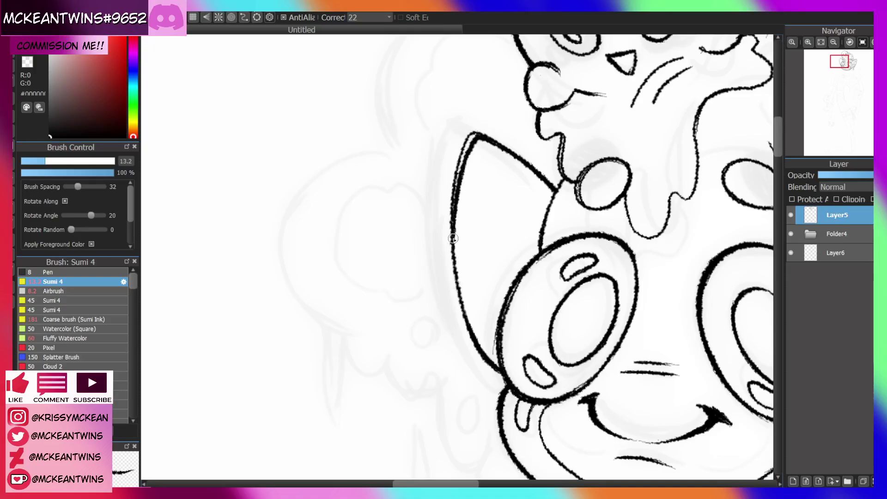
{"action": "left_click", "coordinate": [28, 57]}
{"action": "mouse_move", "coordinate": [472, 125]}
{"action": "left_mouse_down"}
{"action": "mouse_move", "coordinate": [445, 217]}
{"action": "mouse_move", "coordinate": [458, 158]}
{"action": "mouse_move", "coordinate": [470, 135]}
{"action": "mouse_move", "coordinate": [481, 135]}
{"action": "left_mouse_up"}
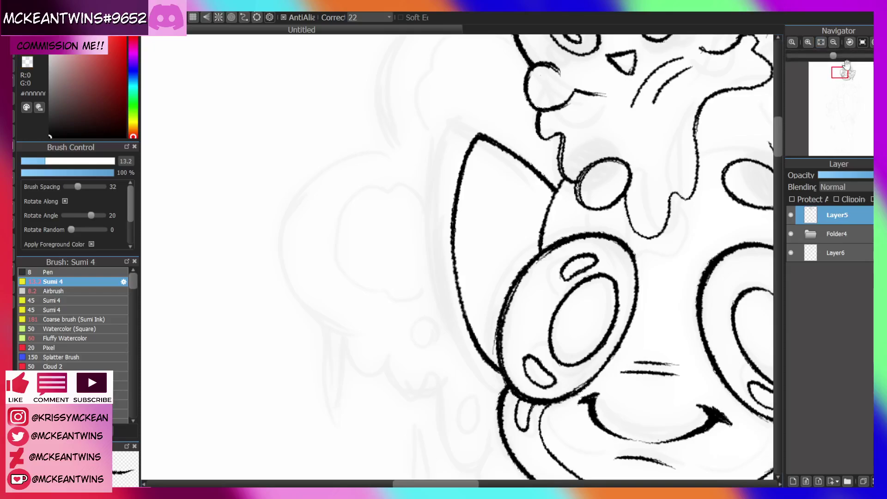
{"action": "left_click", "coordinate": [833, 42]}
{"action": "left_click_drag", "start_coordinate": [839, 76], "coordinate": [839, 74]}
{"action": "left_click", "coordinate": [810, 42]}
{"action": "left_click", "coordinate": [810, 41]}
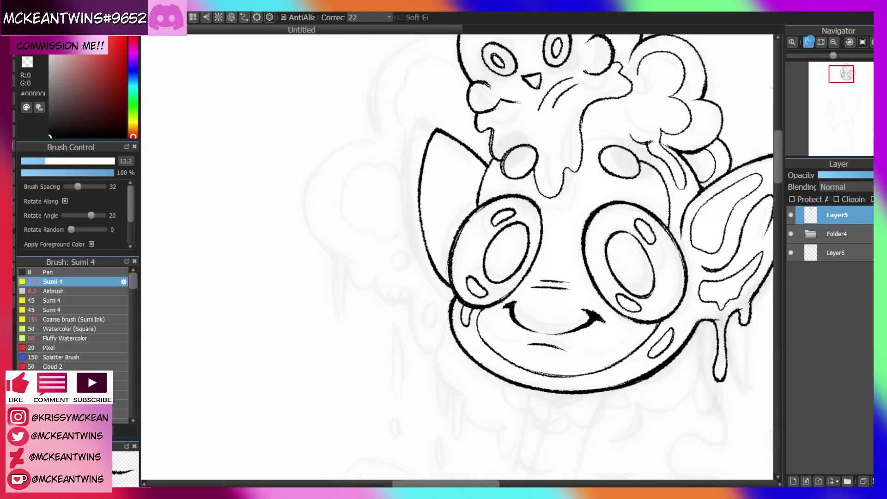
Ink a narrow curved fold line inside the second ear, from the eye outline up to a point and back down
{"action": "left_click", "coordinate": [810, 42]}
{"action": "mouse_move", "coordinate": [463, 206]}
{"action": "left_mouse_down"}
{"action": "mouse_move", "coordinate": [448, 159]}
{"action": "mouse_move", "coordinate": [425, 169]}
{"action": "left_mouse_up"}
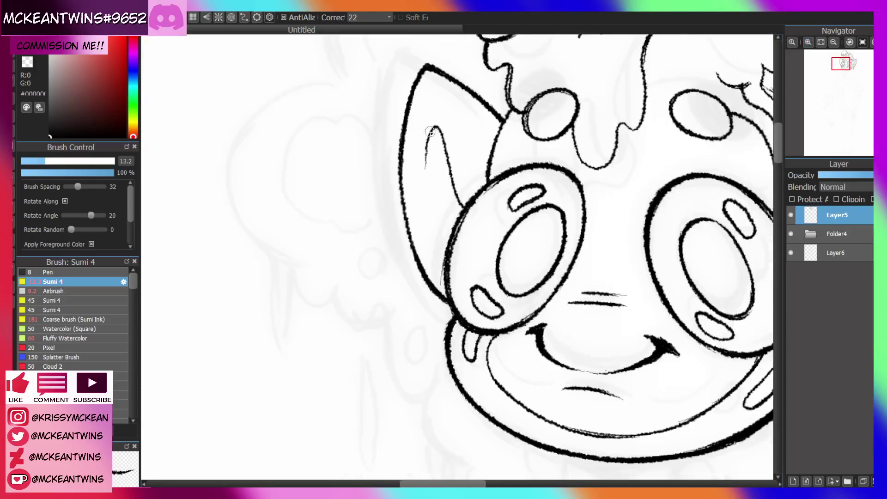
{"action": "left_click_drag", "start_coordinate": [432, 131], "coordinate": [424, 170]}
{"action": "left_click_drag", "start_coordinate": [433, 131], "coordinate": [426, 182]}
{"action": "key", "text": "ctrl+z"}
{"action": "mouse_move", "coordinate": [429, 141]}
{"action": "left_mouse_down"}
{"action": "mouse_move", "coordinate": [425, 189]}
{"action": "mouse_move", "coordinate": [454, 188]}
{"action": "left_mouse_up"}
{"action": "key", "text": "ctrl+z"}
{"action": "key", "text": "ctrl+z"}
{"action": "mouse_move", "coordinate": [435, 127]}
{"action": "left_mouse_down"}
{"action": "mouse_move", "coordinate": [426, 187]}
{"action": "mouse_move", "coordinate": [456, 192]}
{"action": "mouse_move", "coordinate": [451, 179]}
{"action": "left_mouse_up"}
Ink the outlines of the two large rounded hair puffs behind the second ear
{"action": "left_click", "coordinate": [833, 42]}
{"action": "left_click", "coordinate": [833, 42]}
{"action": "mouse_move", "coordinate": [844, 75]}
{"action": "left_mouse_down"}
{"action": "mouse_move", "coordinate": [845, 83]}
{"action": "mouse_move", "coordinate": [842, 72]}
{"action": "left_mouse_up"}
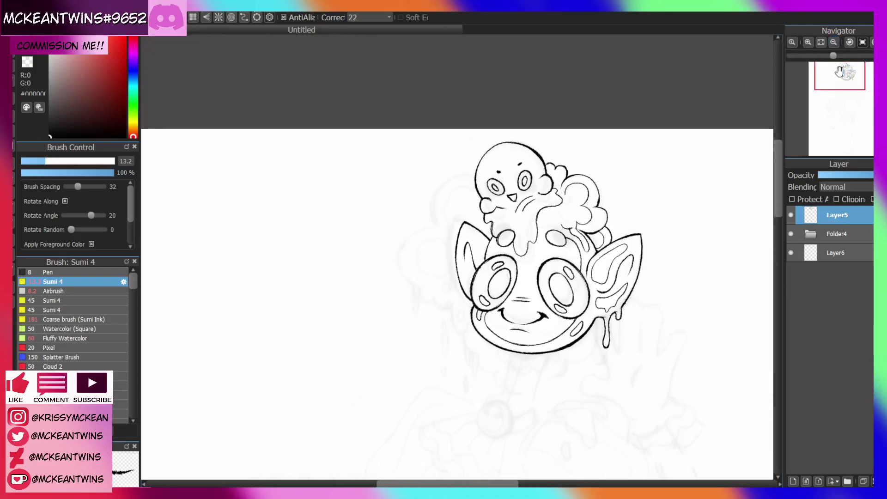
{"action": "left_click", "coordinate": [808, 42]}
{"action": "mouse_move", "coordinate": [450, 94]}
{"action": "left_mouse_down"}
{"action": "mouse_move", "coordinate": [425, 199]}
{"action": "mouse_move", "coordinate": [483, 142]}
{"action": "mouse_move", "coordinate": [402, 175]}
{"action": "mouse_move", "coordinate": [462, 245]}
{"action": "left_mouse_up"}
{"action": "left_click_drag", "start_coordinate": [840, 77], "coordinate": [839, 73]}
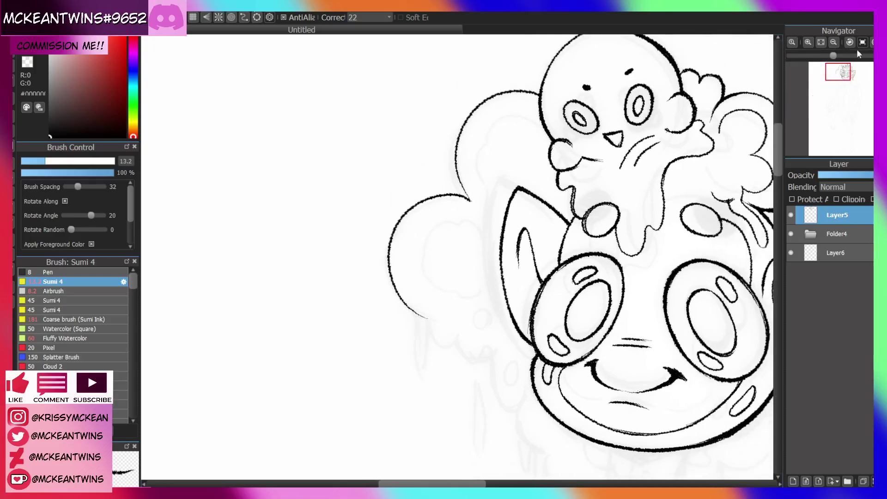
Rework the upper hair puff's outline at the notch between the puffs and extend it a little towards the ear
{"action": "left_click", "coordinate": [871, 42]}
{"action": "left_click", "coordinate": [808, 42]}
{"action": "left_click", "coordinate": [808, 42]}
{"action": "left_click_drag", "start_coordinate": [545, 92], "coordinate": [535, 176]}
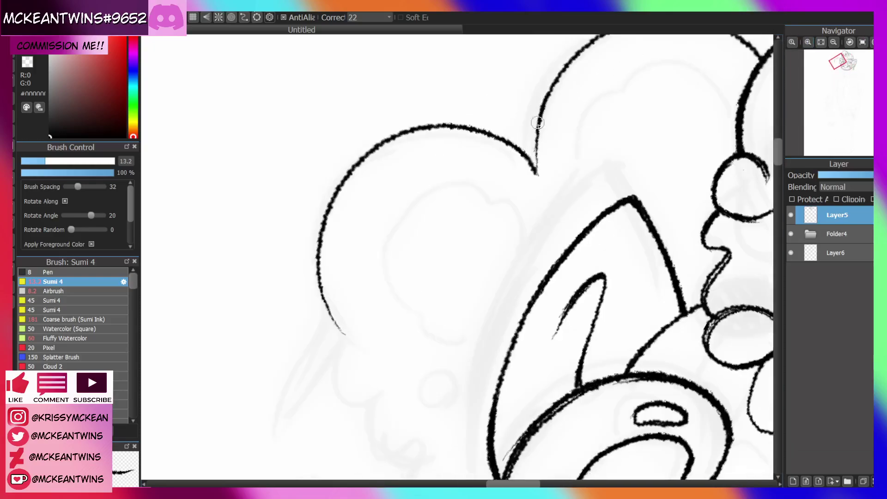
{"action": "left_click_drag", "start_coordinate": [538, 122], "coordinate": [537, 176]}
{"action": "left_click_drag", "start_coordinate": [541, 119], "coordinate": [545, 198]}
{"action": "left_click_drag", "start_coordinate": [536, 139], "coordinate": [554, 214]}
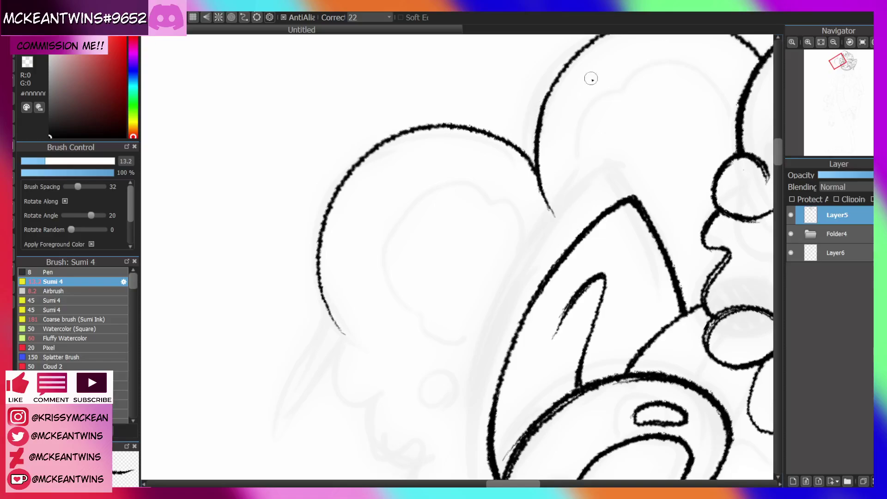
Thicken the upper hair puff's outer edge down to where it meets the lower puff
{"action": "left_click", "coordinate": [862, 42]}
{"action": "left_click", "coordinate": [833, 42]}
{"action": "left_click", "coordinate": [833, 42]}
{"action": "left_click", "coordinate": [833, 42]}
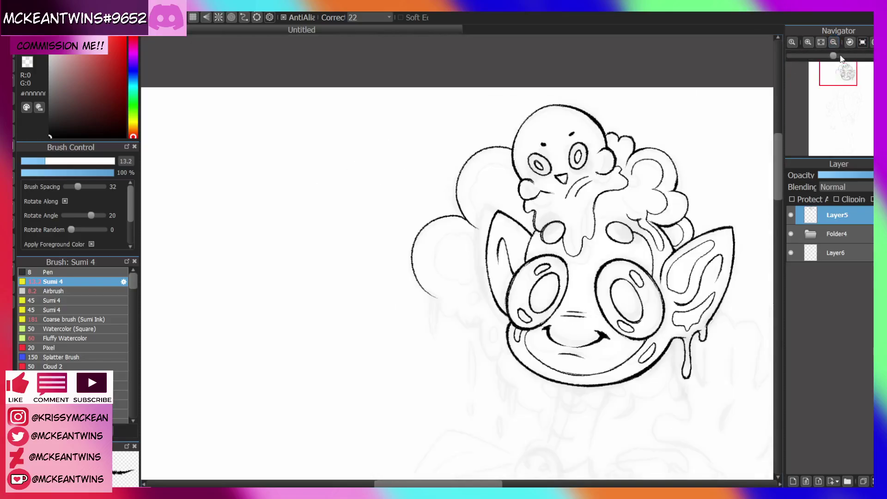
{"action": "left_click", "coordinate": [808, 42]}
{"action": "left_click", "coordinate": [807, 42]}
{"action": "mouse_move", "coordinate": [460, 77]}
{"action": "left_mouse_down"}
{"action": "mouse_move", "coordinate": [469, 157]}
{"action": "mouse_move", "coordinate": [490, 177]}
{"action": "left_mouse_up"}
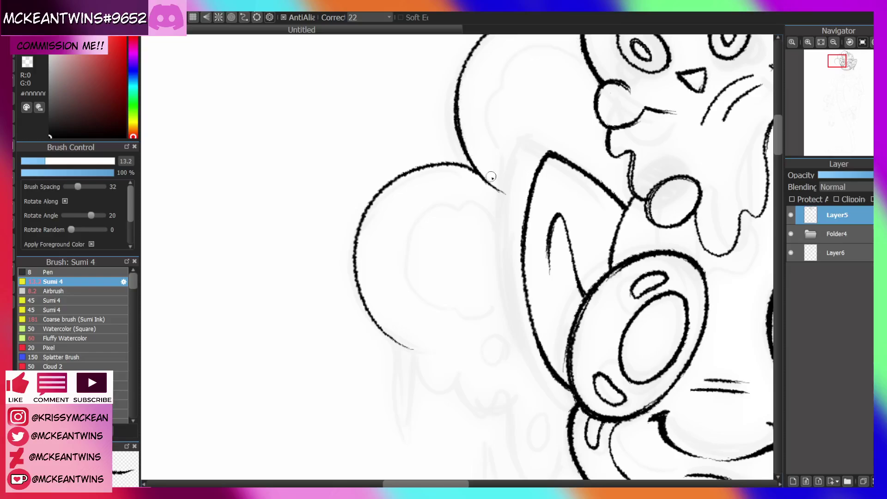
Ink two small hanging scallops at the lower end of the lower hair puff
{"action": "left_click", "coordinate": [834, 42]}
{"action": "left_click", "coordinate": [833, 42]}
{"action": "left_click", "coordinate": [833, 42]}
{"action": "mouse_move", "coordinate": [839, 74]}
{"action": "left_mouse_down"}
{"action": "mouse_move", "coordinate": [843, 89]}
{"action": "mouse_move", "coordinate": [840, 79]}
{"action": "left_mouse_up"}
{"action": "left_click", "coordinate": [808, 42]}
{"action": "left_click", "coordinate": [807, 42]}
{"action": "left_click", "coordinate": [808, 42]}
{"action": "mouse_move", "coordinate": [362, 140]}
{"action": "left_mouse_down"}
{"action": "mouse_move", "coordinate": [361, 165]}
{"action": "mouse_move", "coordinate": [401, 162]}
{"action": "mouse_move", "coordinate": [402, 177]}
{"action": "mouse_move", "coordinate": [460, 178]}
{"action": "left_mouse_up"}
{"action": "key", "text": "ctrl+z"}
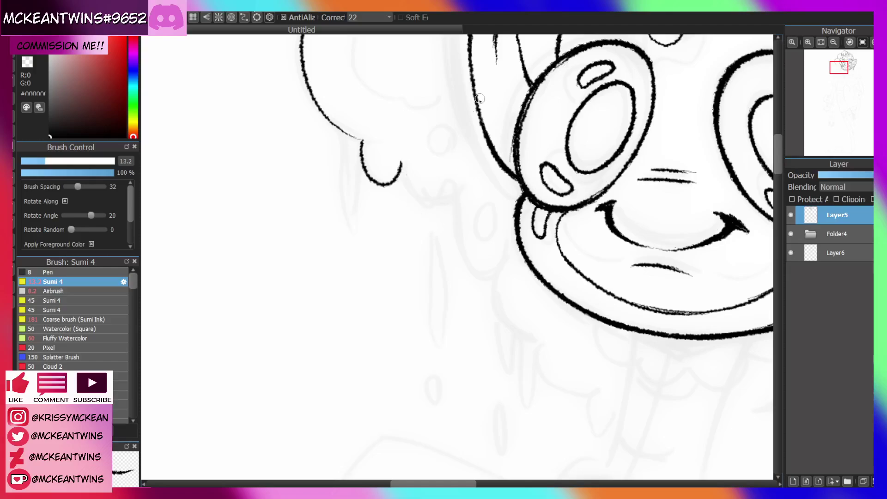
{"action": "left_click_drag", "start_coordinate": [402, 161], "coordinate": [460, 180]}
Ink the first two small scallops of a frill under the chin, starting on the second ear's side
{"action": "left_click_drag", "start_coordinate": [838, 67], "coordinate": [844, 83]}
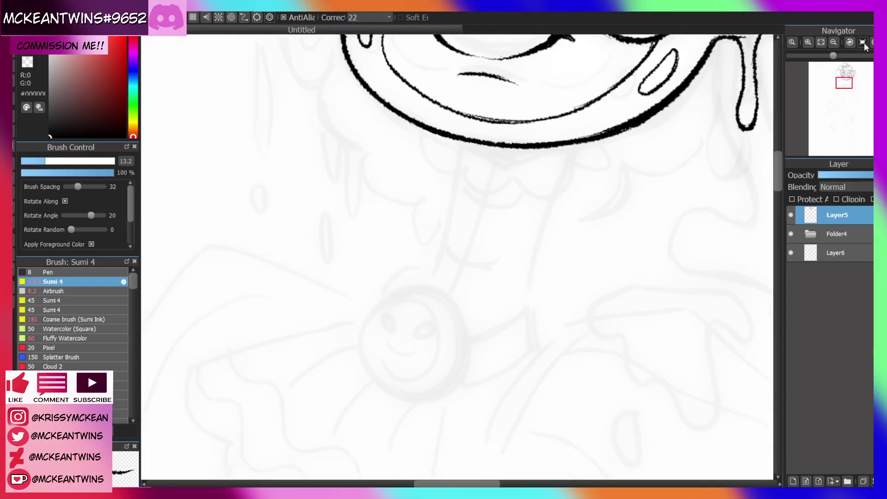
{"action": "left_click_drag", "start_coordinate": [414, 123], "coordinate": [421, 137]}
{"action": "key", "text": "ctrl+z"}
{"action": "left_click", "coordinate": [848, 42]}
{"action": "mouse_move", "coordinate": [336, 165]}
{"action": "left_mouse_down"}
{"action": "mouse_move", "coordinate": [366, 168]}
{"action": "mouse_move", "coordinate": [349, 179]}
{"action": "mouse_move", "coordinate": [362, 173]}
{"action": "mouse_move", "coordinate": [415, 190]}
{"action": "mouse_move", "coordinate": [471, 161]}
{"action": "left_mouse_up"}
{"action": "key", "text": "ctrl+z"}
{"action": "key", "text": "ctrl+z"}
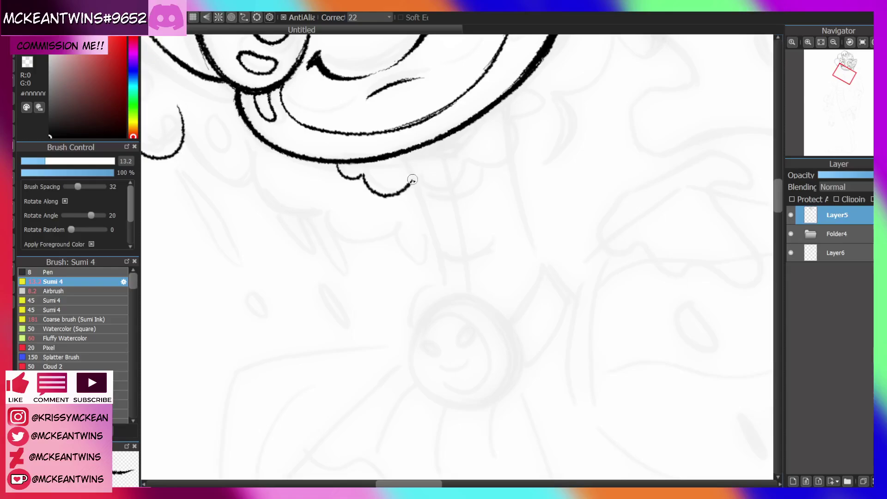
Continue the frill with more scallops across the underside of the chin to the dripping ear's side
{"action": "mouse_move", "coordinate": [411, 183]}
{"action": "left_mouse_down"}
{"action": "mouse_move", "coordinate": [441, 192]}
{"action": "mouse_move", "coordinate": [465, 162]}
{"action": "left_mouse_up"}
{"action": "key", "text": "ctrl+z"}
{"action": "mouse_move", "coordinate": [411, 183]}
{"action": "left_mouse_down"}
{"action": "mouse_move", "coordinate": [441, 196]}
{"action": "mouse_move", "coordinate": [468, 162]}
{"action": "left_mouse_up"}
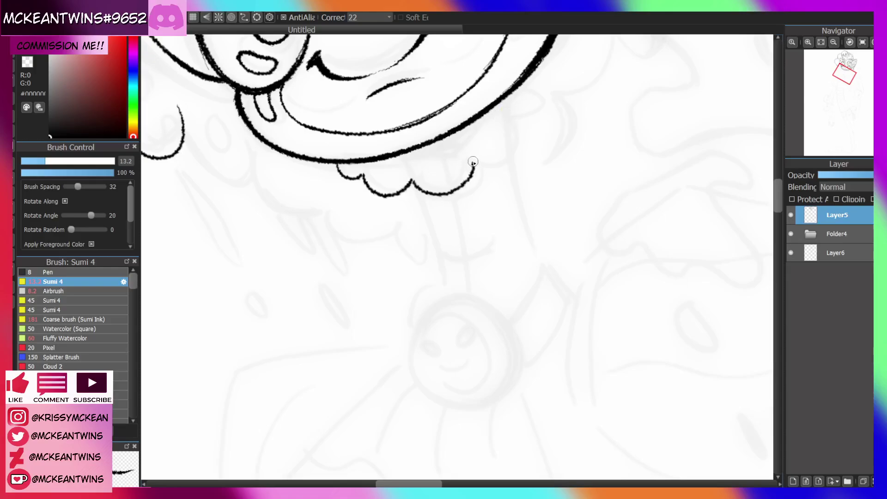
{"action": "key", "text": "ctrl+z"}
{"action": "mouse_move", "coordinate": [413, 181]}
{"action": "left_mouse_down"}
{"action": "mouse_move", "coordinate": [452, 184]}
{"action": "mouse_move", "coordinate": [456, 168]}
{"action": "mouse_move", "coordinate": [518, 175]}
{"action": "mouse_move", "coordinate": [505, 186]}
{"action": "mouse_move", "coordinate": [519, 176]}
{"action": "mouse_move", "coordinate": [538, 192]}
{"action": "mouse_move", "coordinate": [570, 167]}
{"action": "left_mouse_up"}
{"action": "left_click", "coordinate": [862, 42]}
{"action": "key", "text": "ctrl+z"}
{"action": "key", "text": "ctrl+z"}
{"action": "mouse_move", "coordinate": [518, 179]}
{"action": "left_mouse_down"}
{"action": "mouse_move", "coordinate": [576, 166]}
{"action": "mouse_move", "coordinate": [598, 141]}
{"action": "left_mouse_up"}
Check the frill in a mirrored view and redraw its last scallop up to the chin outline near the dripping ear
{"action": "left_click", "coordinate": [833, 42]}
{"action": "left_click", "coordinate": [833, 42]}
{"action": "left_click", "coordinate": [833, 42]}
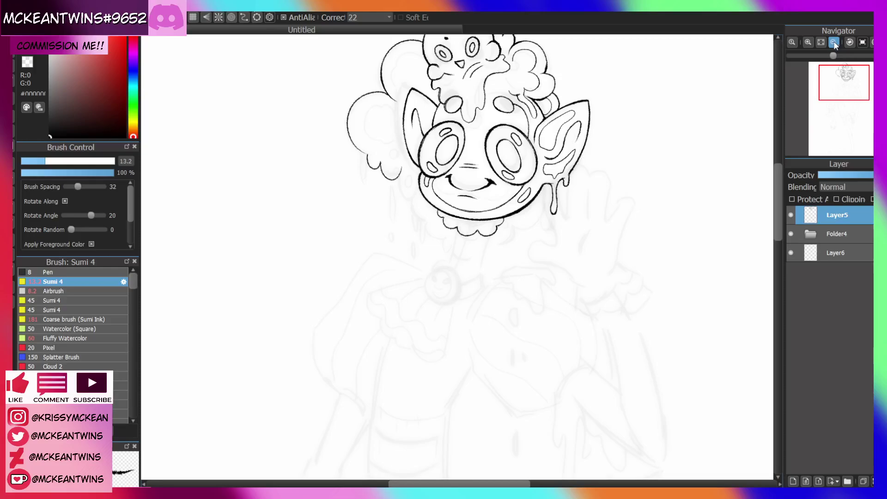
{"action": "left_click", "coordinate": [833, 42]}
{"action": "left_click", "coordinate": [862, 42]}
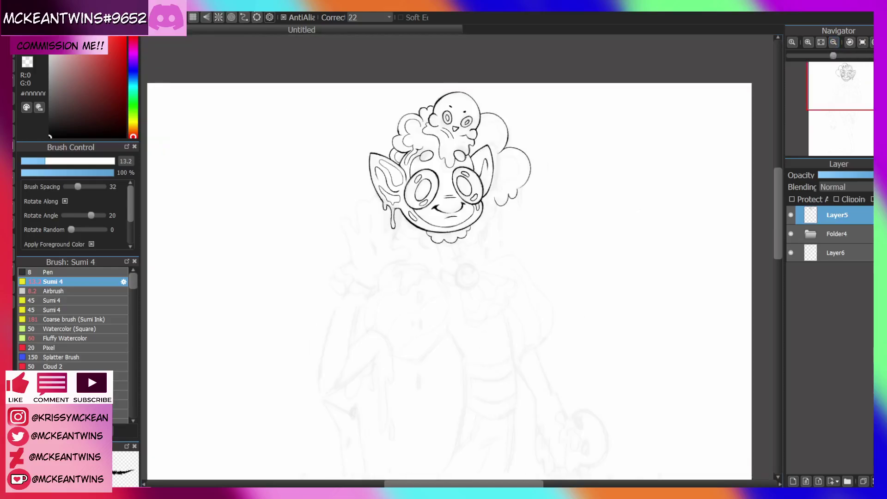
{"action": "left_click", "coordinate": [862, 42]}
{"action": "left_click", "coordinate": [808, 42]}
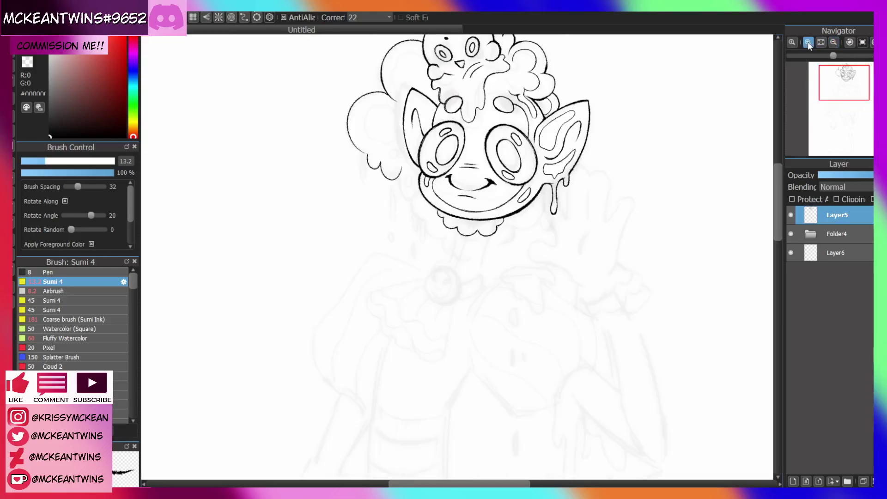
{"action": "left_click", "coordinate": [808, 42]}
{"action": "left_click", "coordinate": [808, 42]}
{"action": "left_click", "coordinate": [807, 42]}
{"action": "key", "text": "ctrl+z"}
{"action": "left_click_drag", "start_coordinate": [613, 152], "coordinate": [628, 131]}
In the mirrored view, touch up the frill's end scallop near the dripping ear and clean up its join
{"action": "left_click", "coordinate": [833, 42]}
{"action": "left_click", "coordinate": [833, 42]}
{"action": "left_click", "coordinate": [833, 42]}
{"action": "left_click", "coordinate": [834, 42]}
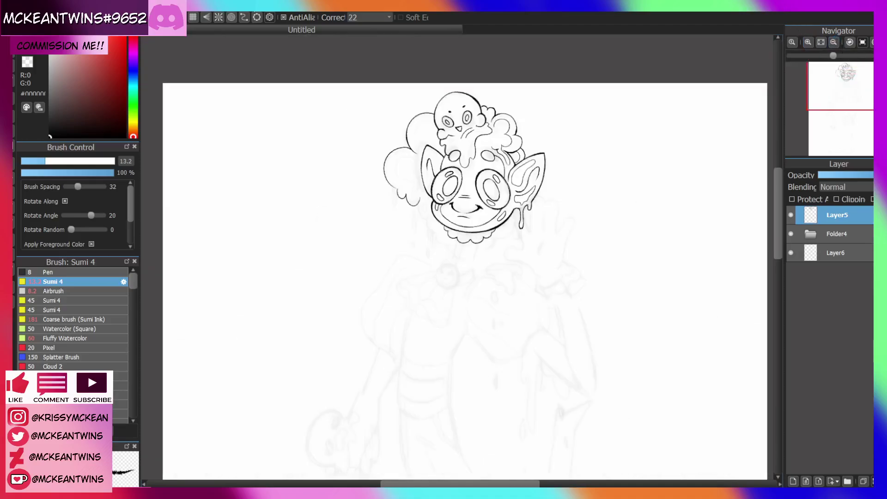
{"action": "key", "text": "h"}
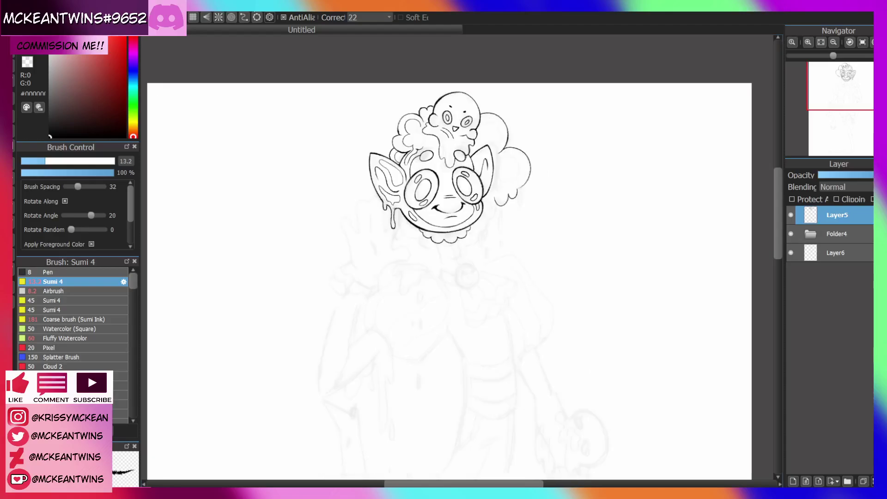
{"action": "left_click", "coordinate": [866, 45]}
{"action": "mouse_move", "coordinate": [290, 128]}
{"action": "left_mouse_down"}
{"action": "mouse_move", "coordinate": [283, 138]}
{"action": "mouse_move", "coordinate": [302, 147]}
{"action": "mouse_move", "coordinate": [295, 140]}
{"action": "left_mouse_up"}
{"action": "key", "text": "e"}
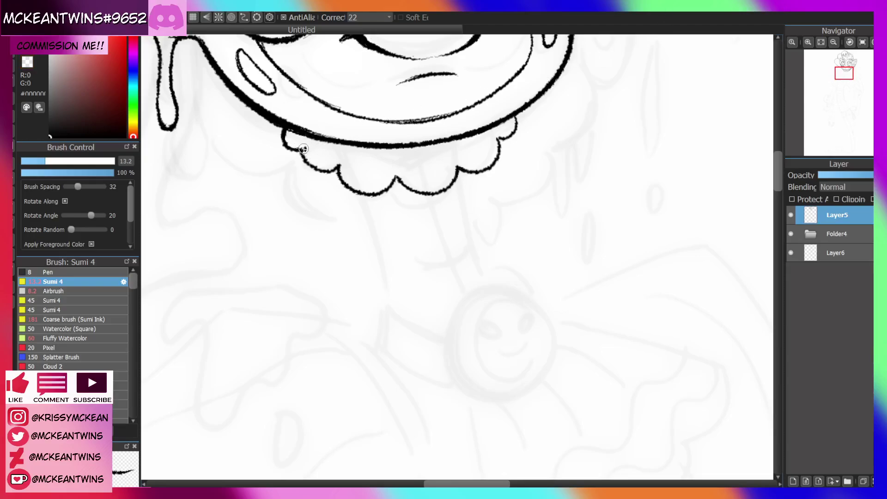
{"action": "mouse_move", "coordinate": [303, 148]}
{"action": "left_mouse_down"}
{"action": "mouse_move", "coordinate": [319, 178]}
{"action": "mouse_move", "coordinate": [341, 162]}
{"action": "mouse_move", "coordinate": [308, 160]}
{"action": "mouse_move", "coordinate": [324, 169]}
{"action": "left_mouse_up"}
{"action": "left_click", "coordinate": [29, 61]}
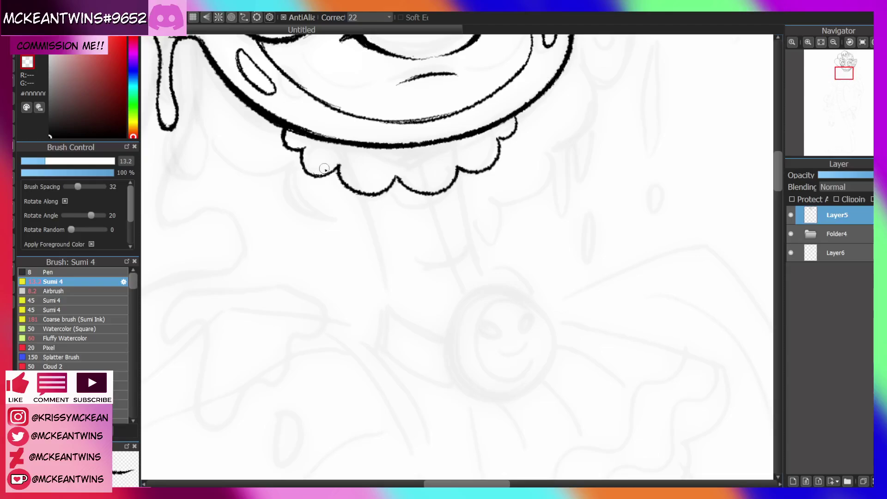
Return to the unmirrored view and ink an inner row of small scallops between the chin and the frill's edge
{"action": "left_click", "coordinate": [837, 41]}
{"action": "left_click", "coordinate": [837, 41]}
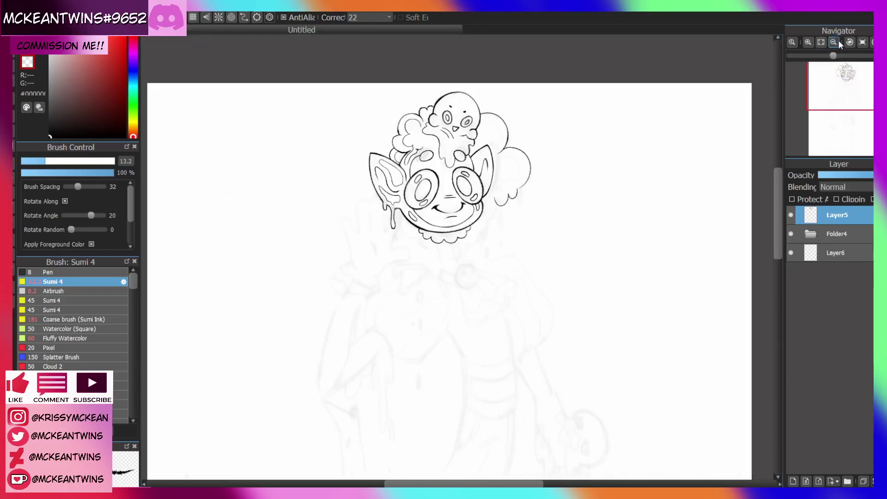
{"action": "left_click", "coordinate": [862, 42]}
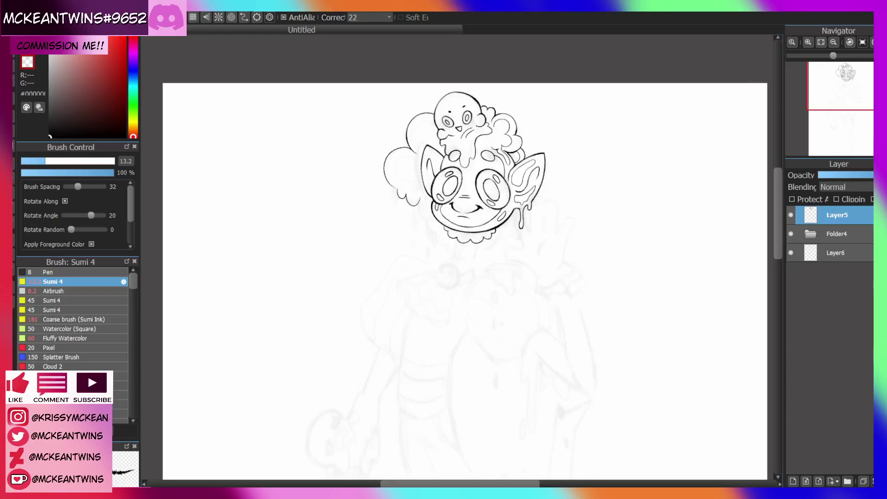
{"action": "left_click", "coordinate": [807, 42]}
{"action": "left_click", "coordinate": [808, 42]}
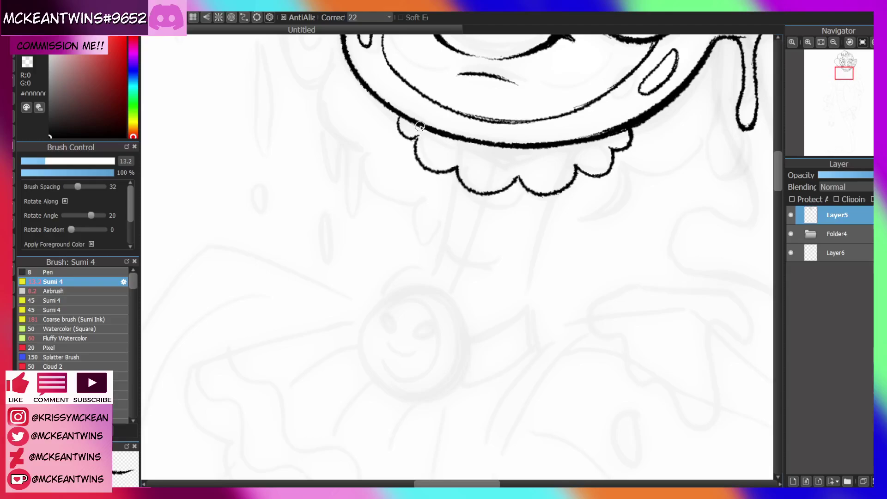
{"action": "mouse_move", "coordinate": [429, 132]}
{"action": "left_mouse_down"}
{"action": "mouse_move", "coordinate": [432, 151]}
{"action": "mouse_move", "coordinate": [462, 143]}
{"action": "left_mouse_up"}
{"action": "left_click", "coordinate": [849, 44]}
{"action": "left_click", "coordinate": [849, 44]}
{"action": "mouse_move", "coordinate": [404, 155]}
{"action": "left_mouse_down"}
{"action": "mouse_move", "coordinate": [437, 164]}
{"action": "mouse_move", "coordinate": [454, 139]}
{"action": "mouse_move", "coordinate": [474, 144]}
{"action": "mouse_move", "coordinate": [520, 100]}
{"action": "mouse_move", "coordinate": [528, 74]}
{"action": "mouse_move", "coordinate": [555, 61]}
{"action": "left_mouse_up"}
Ink four scallops of an outer frill row below the existing ones, starting from the chin on the second ear's side
{"action": "left_click", "coordinate": [833, 42]}
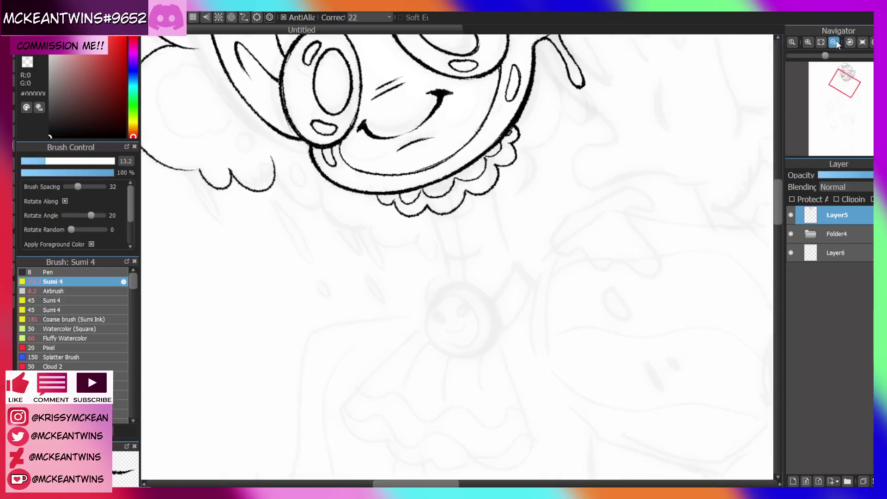
{"action": "left_click", "coordinate": [834, 42]}
{"action": "left_click", "coordinate": [862, 43]}
{"action": "left_click", "coordinate": [833, 43]}
{"action": "left_click", "coordinate": [833, 43]}
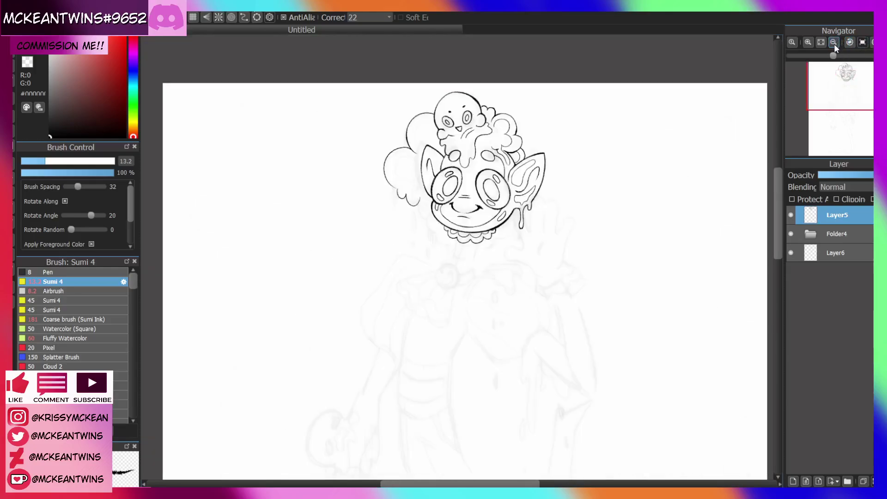
{"action": "left_click", "coordinate": [808, 42]}
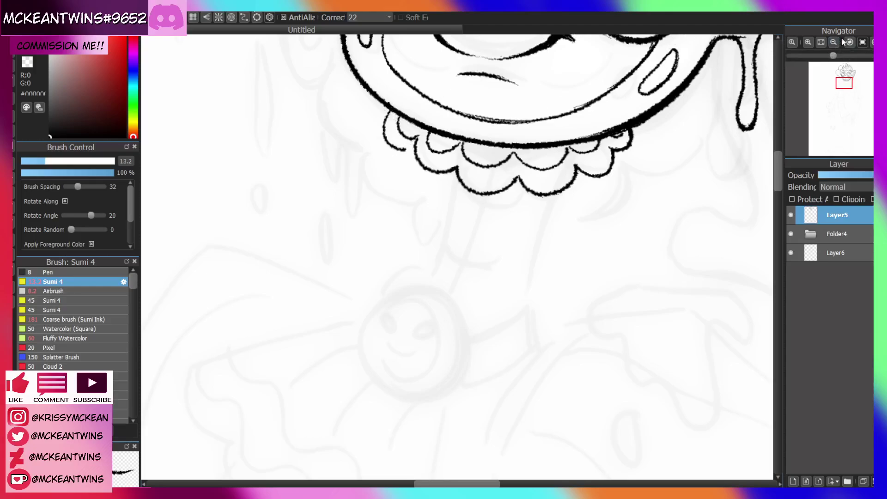
{"action": "key", "text": "ctrl+z"}
{"action": "mouse_move", "coordinate": [391, 109]}
{"action": "left_mouse_down"}
{"action": "mouse_move", "coordinate": [406, 188]}
{"action": "mouse_move", "coordinate": [443, 182]}
{"action": "mouse_move", "coordinate": [442, 199]}
{"action": "mouse_move", "coordinate": [490, 217]}
{"action": "mouse_move", "coordinate": [507, 197]}
{"action": "left_mouse_up"}
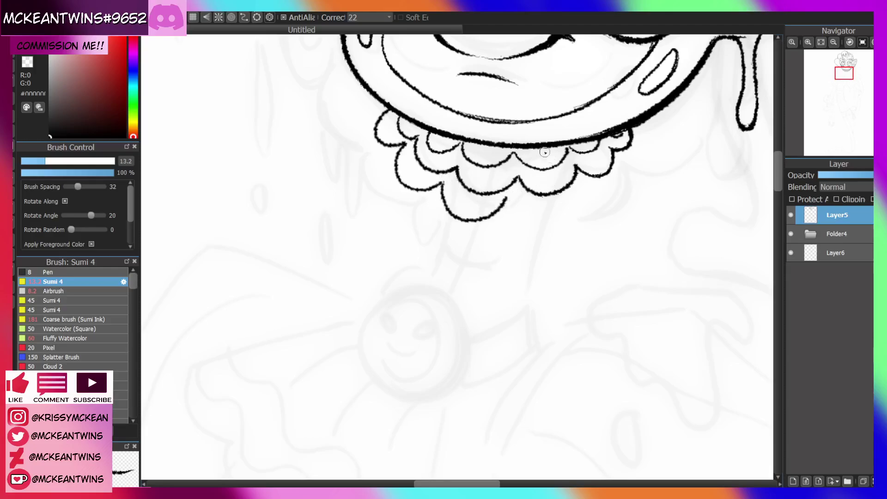
{"action": "key", "text": "ctrl+z"}
{"action": "mouse_move", "coordinate": [444, 175]}
{"action": "left_mouse_down"}
{"action": "mouse_move", "coordinate": [438, 193]}
{"action": "mouse_move", "coordinate": [516, 204]}
{"action": "mouse_move", "coordinate": [517, 196]}
{"action": "left_mouse_up"}
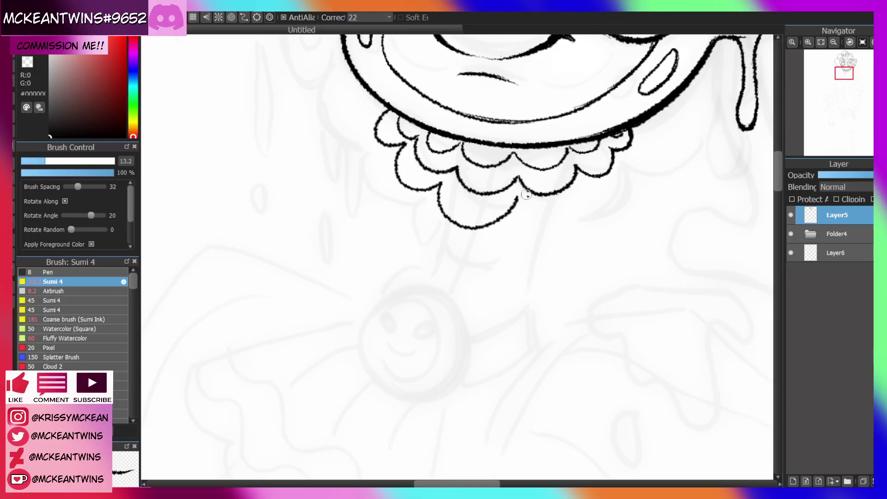
{"action": "mouse_move", "coordinate": [516, 197]}
{"action": "left_mouse_down"}
{"action": "mouse_move", "coordinate": [554, 224]}
{"action": "mouse_move", "coordinate": [584, 194]}
{"action": "left_mouse_up"}
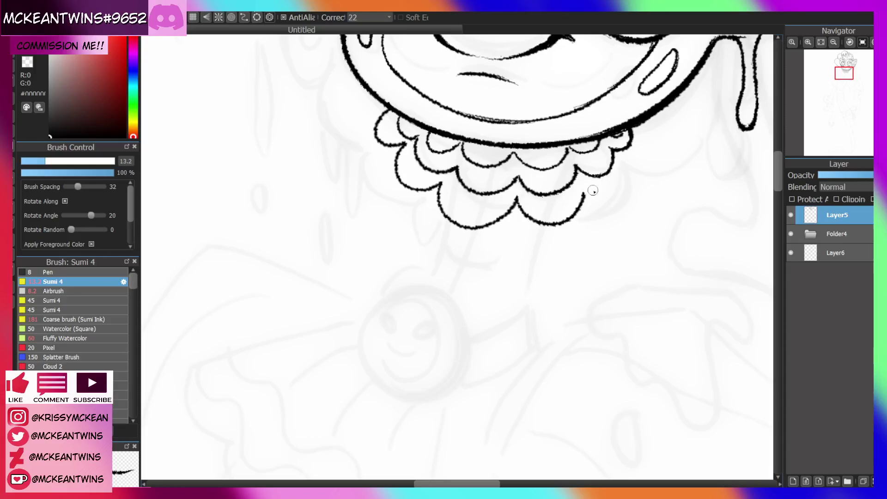
Extend the outer frill row with another scallop towards the dripping ear's side
{"action": "mouse_move", "coordinate": [583, 195]}
{"action": "left_mouse_down"}
{"action": "mouse_move", "coordinate": [600, 202]}
{"action": "mouse_move", "coordinate": [627, 171]}
{"action": "left_mouse_up"}
{"action": "key", "text": "ctrl+z"}
{"action": "mouse_move", "coordinate": [582, 195]}
{"action": "left_mouse_down"}
{"action": "mouse_move", "coordinate": [599, 206]}
{"action": "mouse_move", "coordinate": [632, 169]}
{"action": "left_mouse_up"}
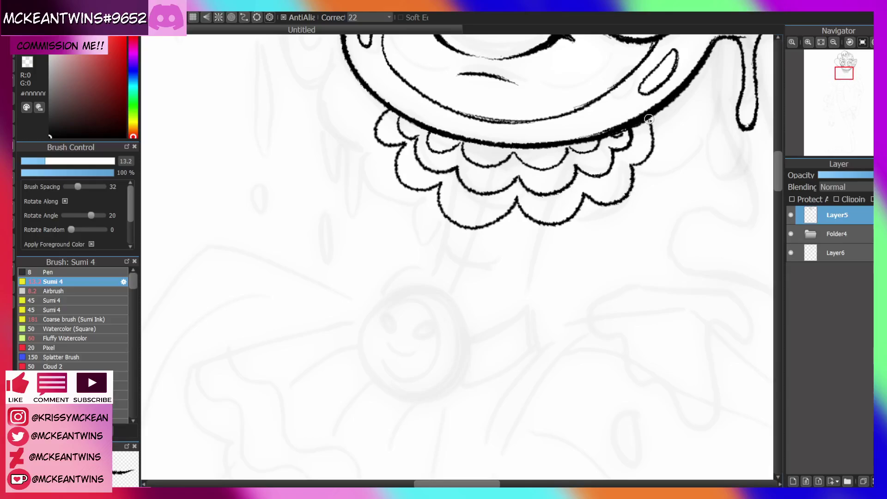
Redraw the outer frill row's final scallop as a rounder curve closing against the chin outline
{"action": "left_click", "coordinate": [833, 42]}
{"action": "left_click", "coordinate": [833, 42]}
{"action": "left_click", "coordinate": [833, 42]}
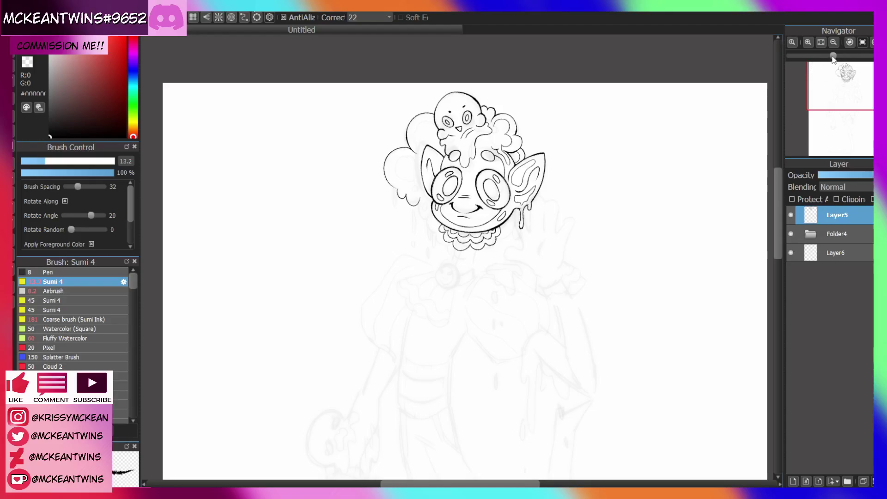
{"action": "left_click", "coordinate": [808, 42]}
{"action": "left_click", "coordinate": [808, 42]}
{"action": "left_click", "coordinate": [808, 42]}
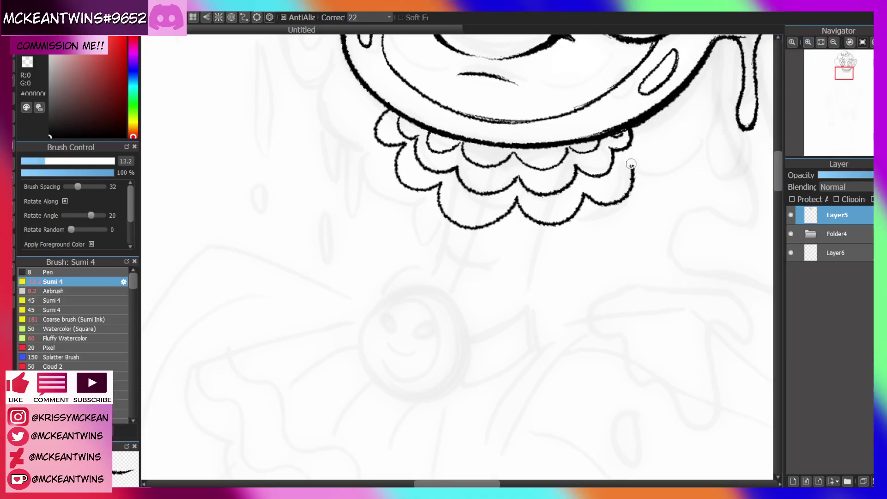
{"action": "mouse_move", "coordinate": [632, 167]}
{"action": "left_mouse_down"}
{"action": "mouse_move", "coordinate": [651, 154]}
{"action": "mouse_move", "coordinate": [651, 116]}
{"action": "left_mouse_up"}
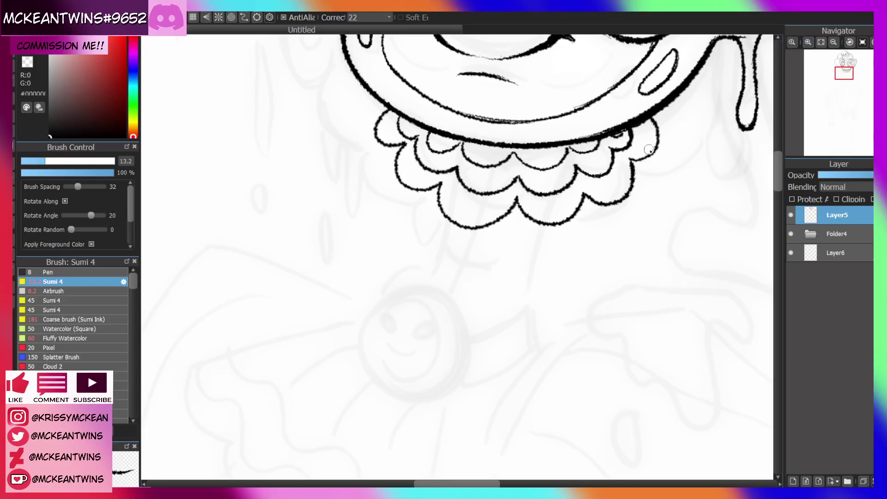
Examine the head and frill as a whole in normal and mirrored view, and bring the sketched smiling brooch into close view
{"action": "left_click", "coordinate": [833, 43]}
{"action": "left_click", "coordinate": [834, 42]}
{"action": "left_click", "coordinate": [833, 42]}
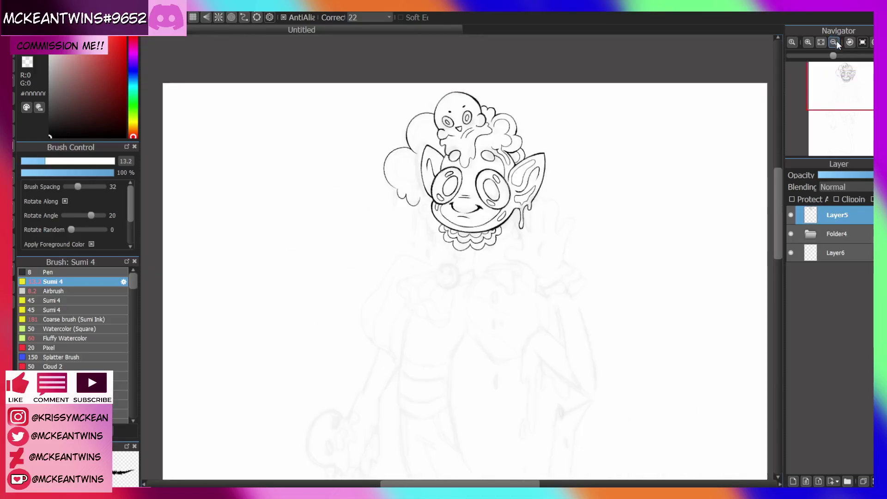
{"action": "left_click", "coordinate": [872, 42]}
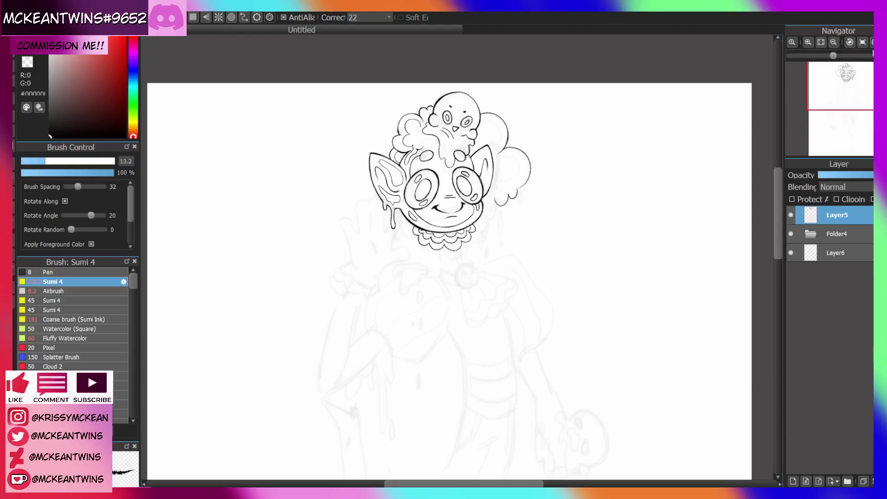
{"action": "key", "text": "h"}
{"action": "left_click", "coordinate": [807, 42]}
{"action": "left_click", "coordinate": [807, 42]}
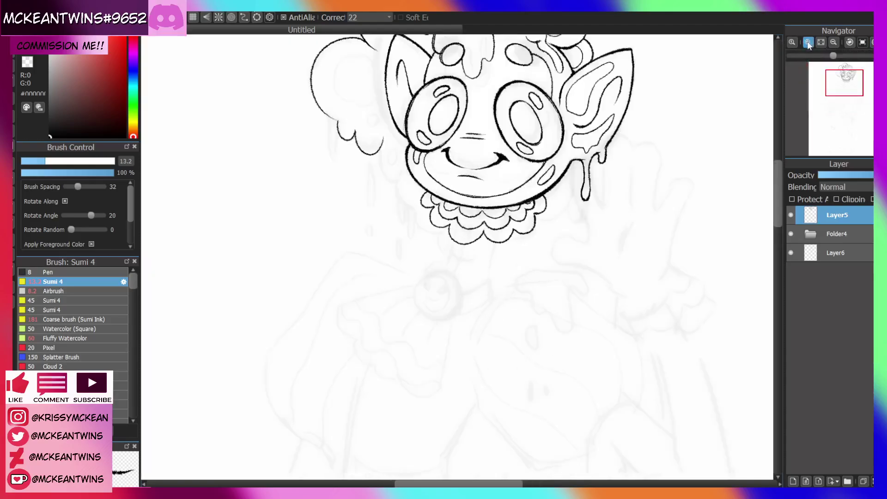
{"action": "left_click", "coordinate": [808, 42]}
{"action": "left_click", "coordinate": [807, 42]}
{"action": "left_click_drag", "start_coordinate": [844, 84], "coordinate": [842, 88]}
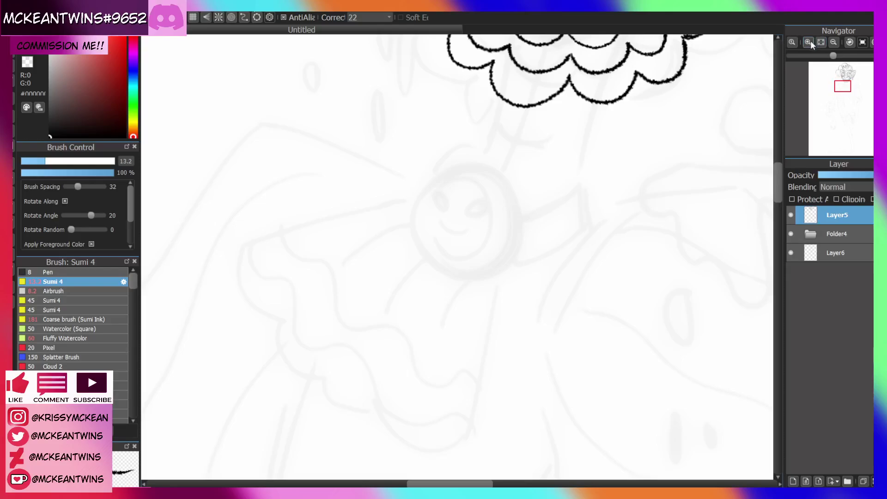
Ink the first arc of the brooch's round outline over its upper edge and down one side
{"action": "left_click", "coordinate": [810, 41]}
{"action": "left_click", "coordinate": [849, 42]}
{"action": "left_click_drag", "start_coordinate": [482, 145], "coordinate": [369, 225]}
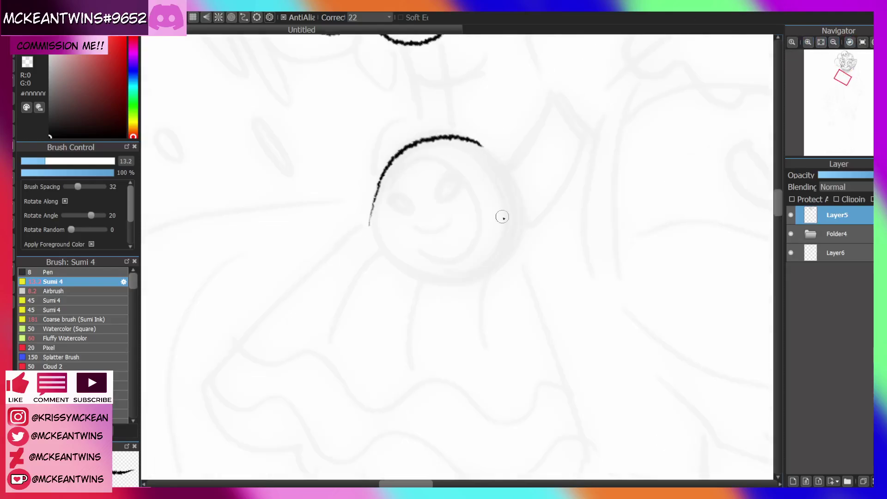
{"action": "key", "text": "ctrl+z"}
{"action": "mouse_move", "coordinate": [481, 143]}
{"action": "left_mouse_down"}
{"action": "mouse_move", "coordinate": [389, 150]}
{"action": "mouse_move", "coordinate": [368, 226]}
{"action": "left_mouse_up"}
{"action": "key", "text": "ctrl+z"}
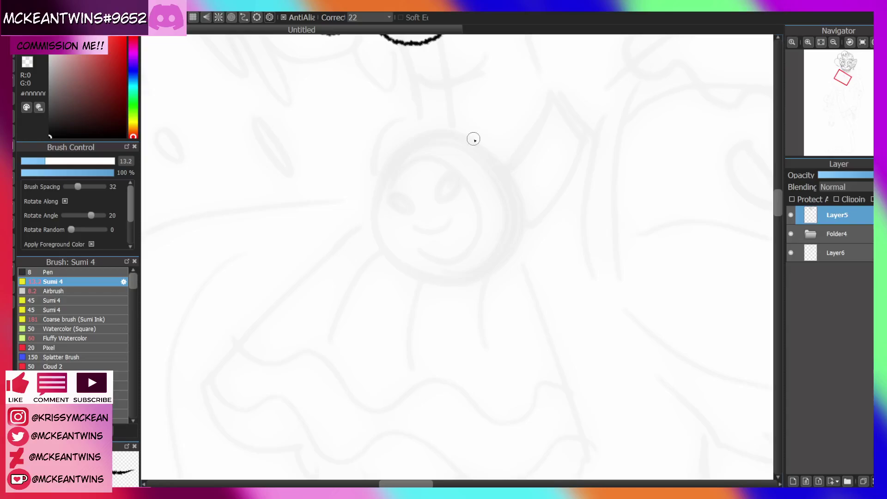
{"action": "left_click_drag", "start_coordinate": [474, 138], "coordinate": [368, 223]}
{"action": "left_click_drag", "start_coordinate": [397, 147], "coordinate": [373, 218]}
{"action": "left_click_drag", "start_coordinate": [390, 161], "coordinate": [376, 240]}
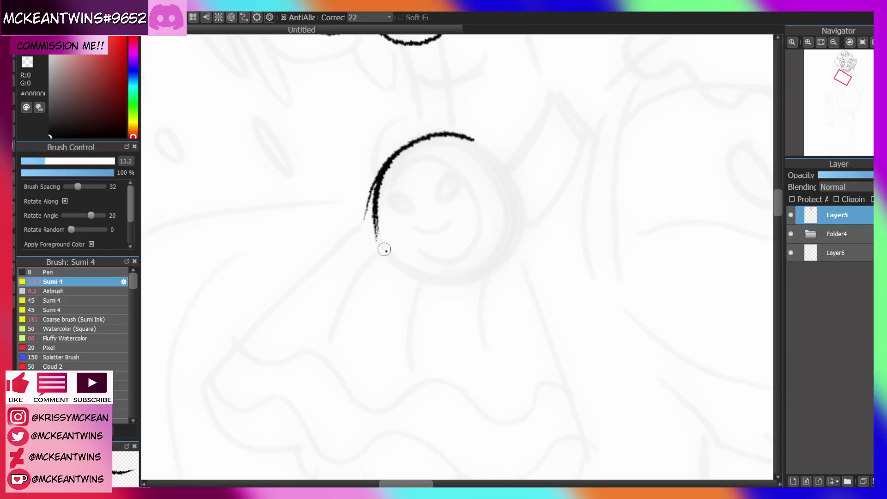
Continue the brooch's round outline down its outer side and along the lower edge with thicker overlapping strokes
{"action": "left_click", "coordinate": [870, 43]}
{"action": "left_click", "coordinate": [870, 42]}
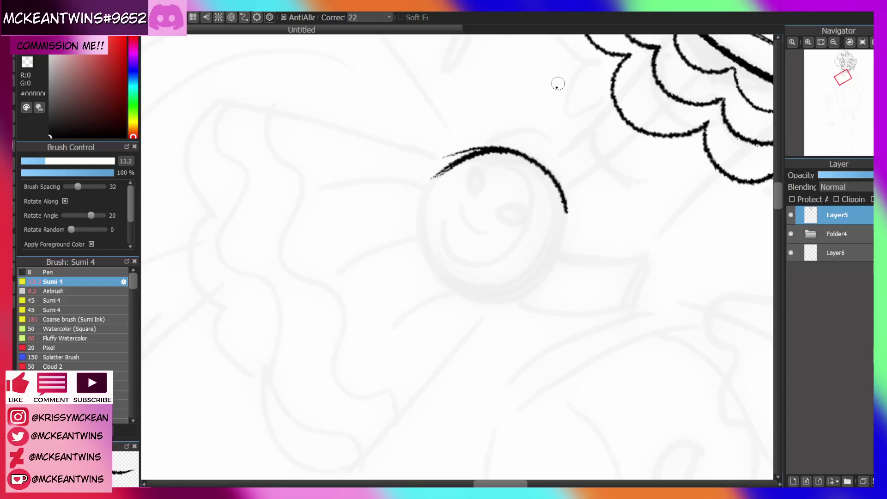
{"action": "left_click_drag", "start_coordinate": [480, 149], "coordinate": [422, 193]}
{"action": "mouse_move", "coordinate": [457, 160]}
{"action": "left_mouse_down"}
{"action": "mouse_move", "coordinate": [429, 230]}
{"action": "mouse_move", "coordinate": [440, 270]}
{"action": "left_mouse_up"}
{"action": "left_click", "coordinate": [850, 42]}
{"action": "left_click", "coordinate": [849, 42]}
{"action": "left_click", "coordinate": [849, 42]}
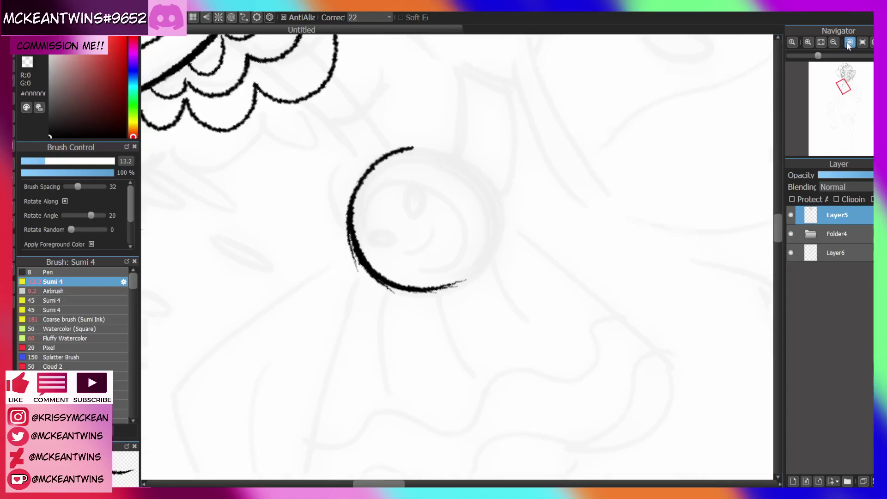
Extend the brooch outline around its underside towards the neck side, leaving a short gap in the circle
{"action": "left_click", "coordinate": [850, 43]}
{"action": "left_click", "coordinate": [849, 42]}
{"action": "left_click", "coordinate": [850, 42]}
{"action": "left_click", "coordinate": [849, 43]}
{"action": "left_click", "coordinate": [848, 43]}
{"action": "left_click", "coordinate": [848, 43]}
{"action": "left_click_drag", "start_coordinate": [480, 223], "coordinate": [424, 263]}
{"action": "key", "text": "ctrl+z"}
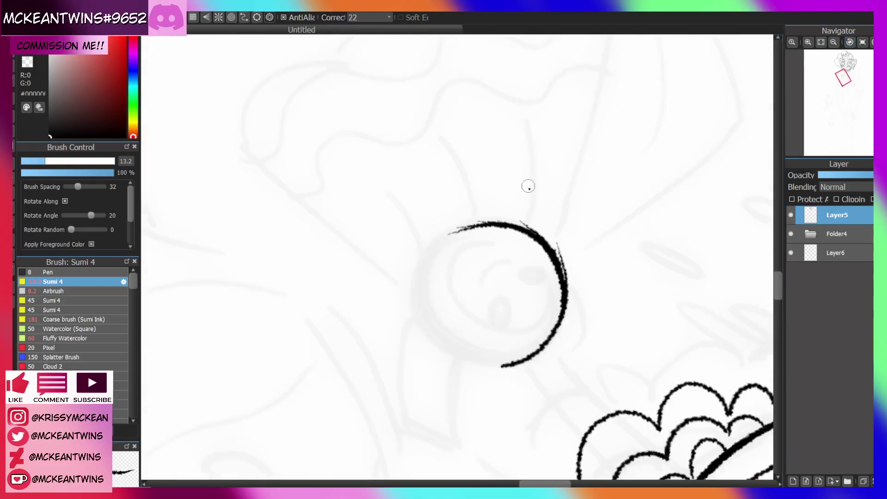
{"action": "left_click_drag", "start_coordinate": [487, 221], "coordinate": [422, 291]}
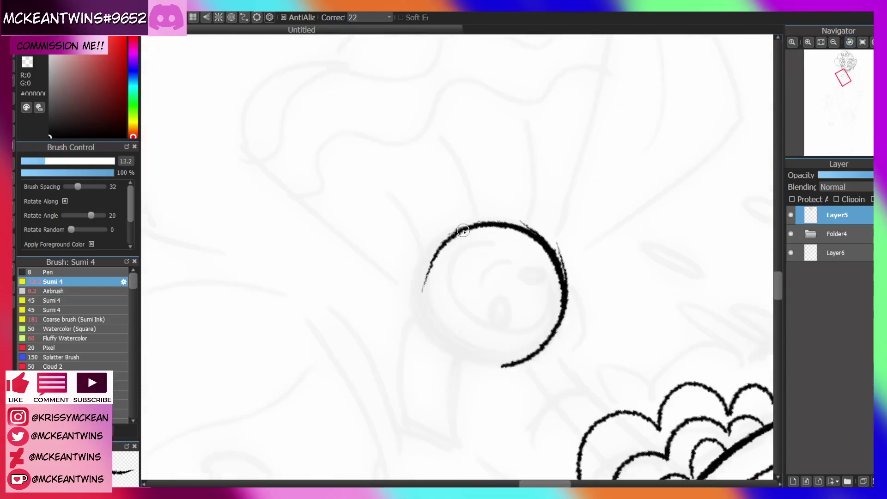
{"action": "mouse_move", "coordinate": [461, 230]}
{"action": "left_mouse_down"}
{"action": "mouse_move", "coordinate": [428, 266]}
{"action": "mouse_move", "coordinate": [452, 241]}
{"action": "mouse_move", "coordinate": [439, 344]}
{"action": "left_mouse_up"}
Close the remaining gap in the brooch's circle and thicken the joining line
{"action": "left_click", "coordinate": [852, 42]}
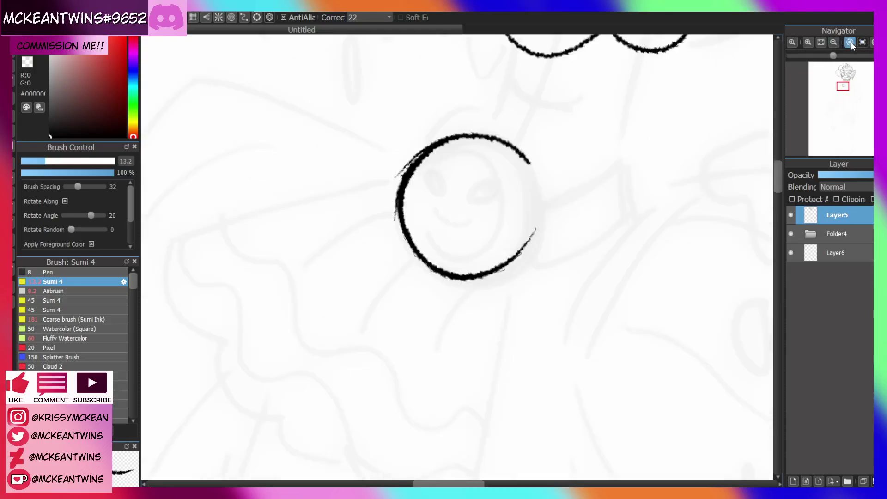
{"action": "left_click", "coordinate": [852, 42]}
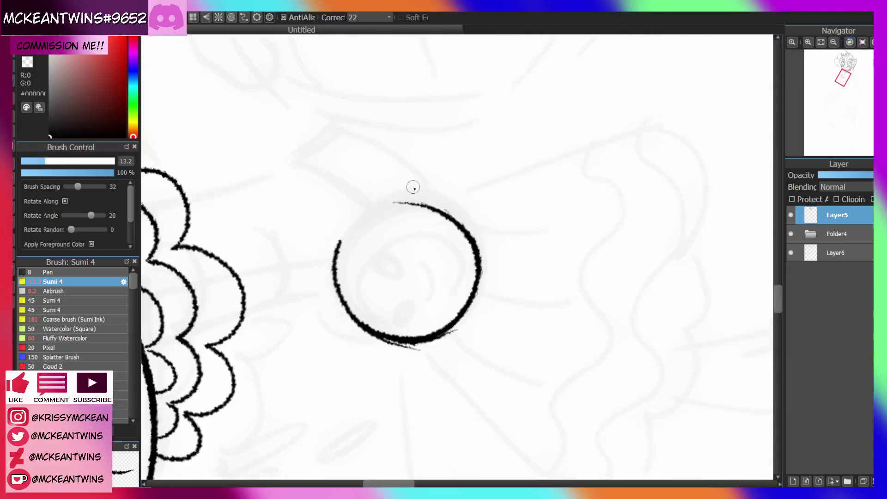
{"action": "mouse_move", "coordinate": [437, 212]}
{"action": "left_mouse_down"}
{"action": "mouse_move", "coordinate": [404, 197]}
{"action": "mouse_move", "coordinate": [374, 226]}
{"action": "left_mouse_up"}
{"action": "key", "text": "ctrl+z"}
{"action": "mouse_move", "coordinate": [441, 213]}
{"action": "left_mouse_down"}
{"action": "mouse_move", "coordinate": [382, 204]}
{"action": "mouse_move", "coordinate": [359, 219]}
{"action": "left_mouse_up"}
{"action": "mouse_move", "coordinate": [410, 202]}
{"action": "left_mouse_down"}
{"action": "mouse_move", "coordinate": [341, 241]}
{"action": "mouse_move", "coordinate": [387, 204]}
{"action": "mouse_move", "coordinate": [337, 261]}
{"action": "left_mouse_up"}
{"action": "left_click_drag", "start_coordinate": [352, 223], "coordinate": [337, 262]}
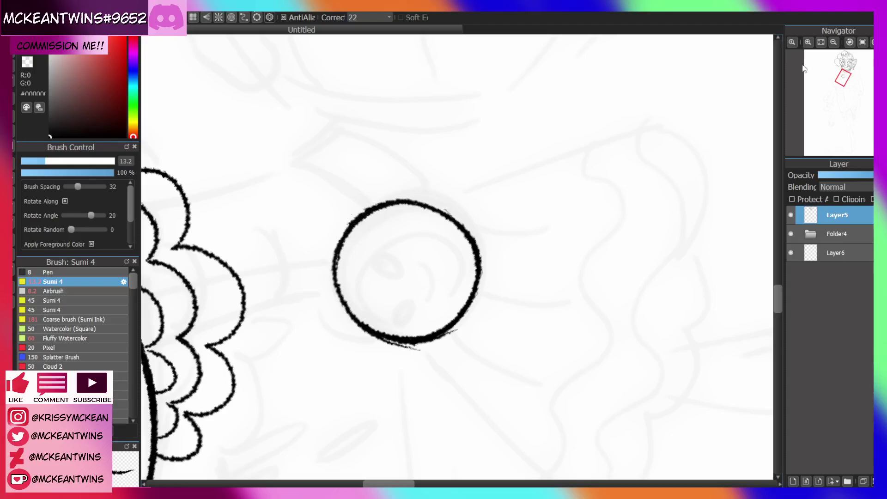
{"action": "left_click", "coordinate": [862, 42]}
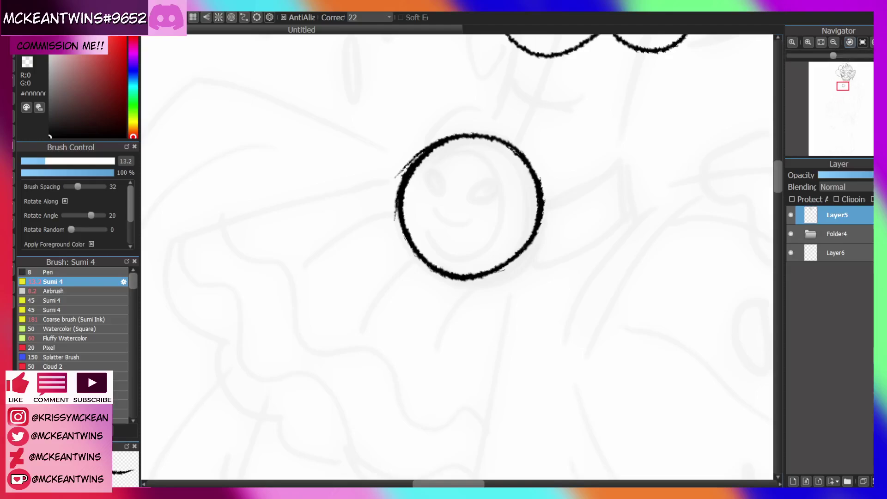
Erase the stray ink strands outside the thick side of the brooch's circle
{"action": "left_click", "coordinate": [849, 42]}
{"action": "left_click", "coordinate": [26, 65]}
{"action": "left_click_drag", "start_coordinate": [370, 176], "coordinate": [367, 239]}
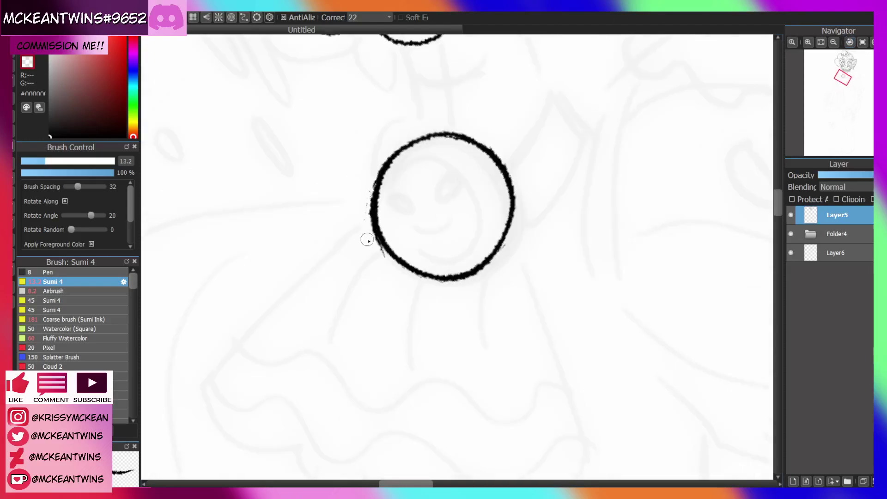
{"action": "mouse_move", "coordinate": [366, 206]}
{"action": "left_mouse_down"}
{"action": "mouse_move", "coordinate": [381, 254]}
{"action": "mouse_move", "coordinate": [370, 199]}
{"action": "left_mouse_up"}
{"action": "left_click", "coordinate": [26, 49]}
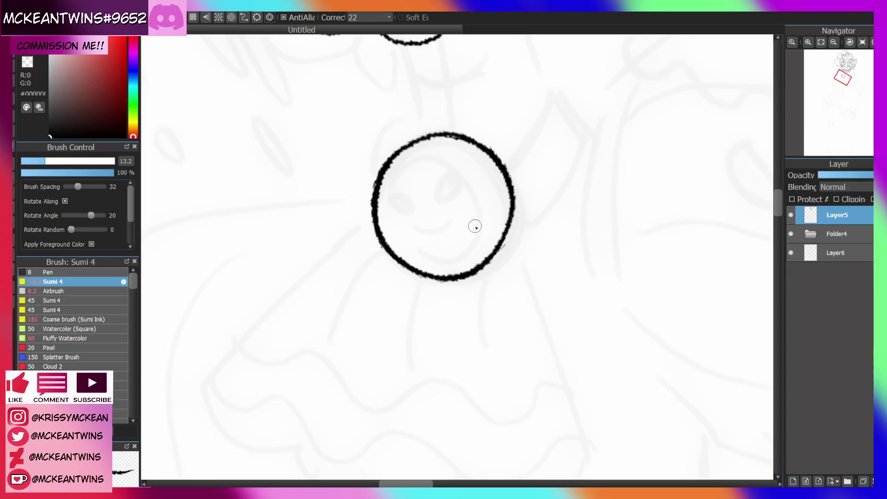
Examine the brooch's position beneath the head in the whole drawing, in normal and mirrored view
{"action": "left_click", "coordinate": [850, 42]}
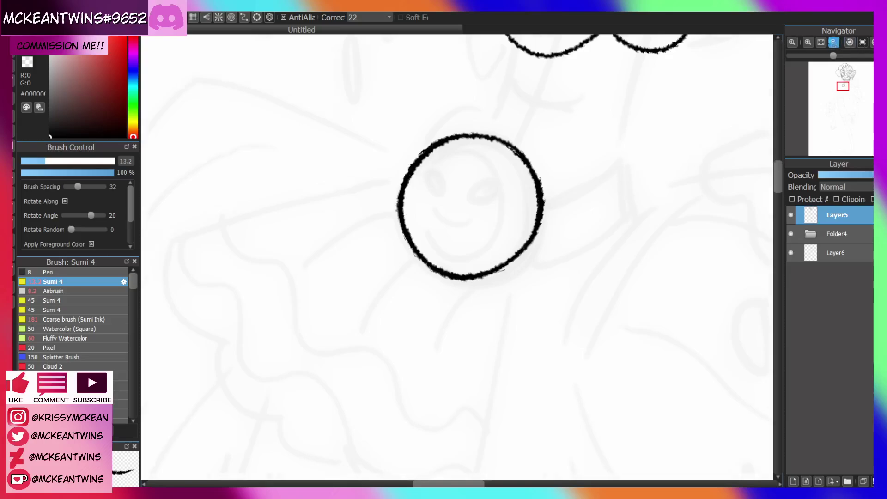
{"action": "left_click", "coordinate": [833, 42]}
{"action": "left_click", "coordinate": [833, 42]}
{"action": "left_click", "coordinate": [833, 42]}
{"action": "left_click", "coordinate": [833, 42]}
{"action": "left_click", "coordinate": [833, 42]}
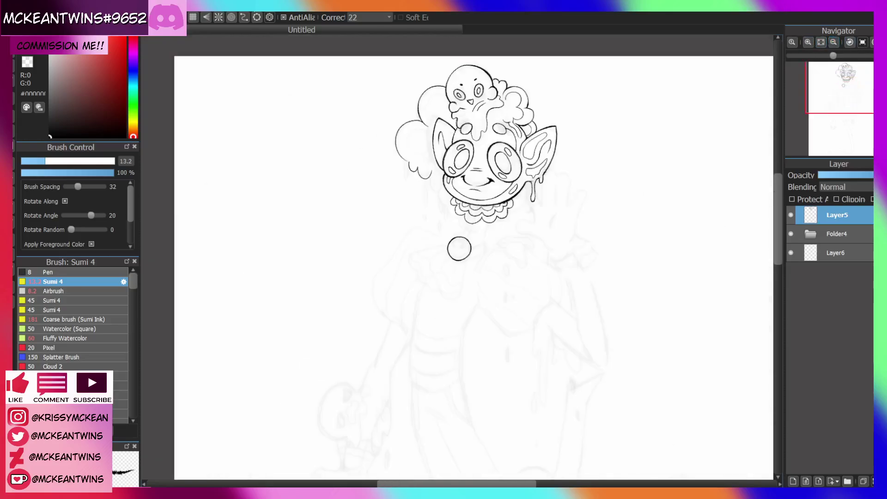
{"action": "key", "text": "h"}
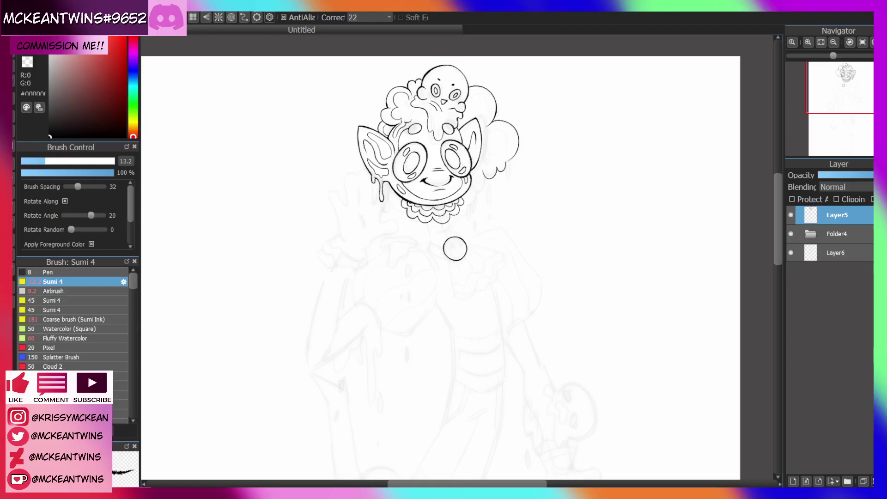
{"action": "key", "text": "h"}
Ink the neck's two side lines down from the frill, one meeting the brooch and the other thickened and lengthened
{"action": "left_click", "coordinate": [807, 42]}
{"action": "left_click", "coordinate": [808, 42]}
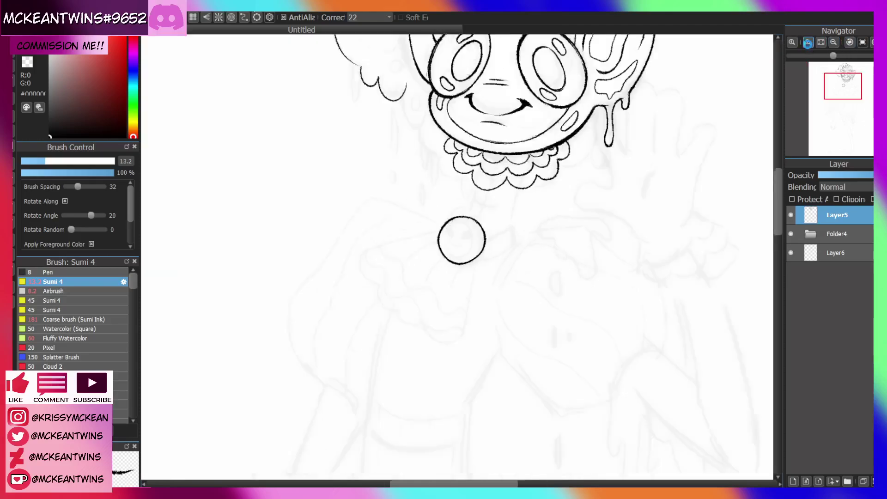
{"action": "left_click", "coordinate": [808, 42]}
{"action": "left_click", "coordinate": [808, 42]}
{"action": "mouse_move", "coordinate": [598, 102]}
{"action": "left_mouse_down"}
{"action": "mouse_move", "coordinate": [578, 189]}
{"action": "mouse_move", "coordinate": [595, 137]}
{"action": "left_mouse_up"}
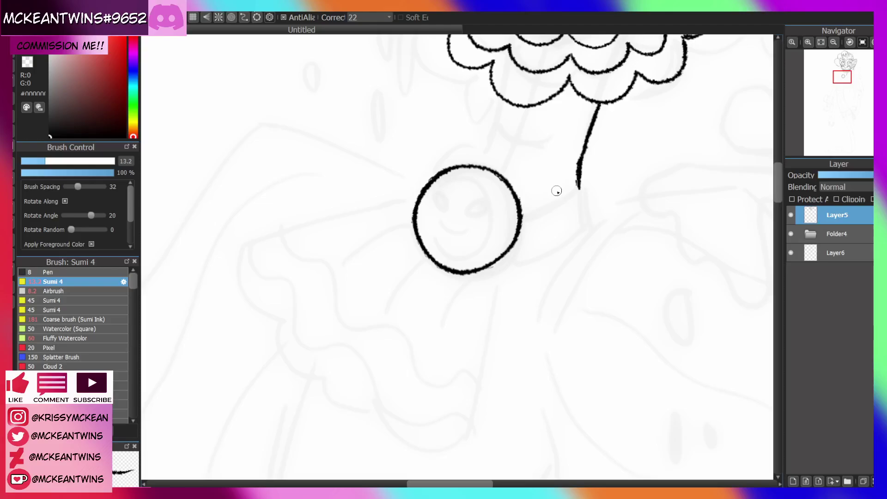
{"action": "mouse_move", "coordinate": [501, 99]}
{"action": "left_mouse_down"}
{"action": "mouse_move", "coordinate": [491, 148]}
{"action": "mouse_move", "coordinate": [502, 107]}
{"action": "left_mouse_up"}
{"action": "left_click_drag", "start_coordinate": [575, 182], "coordinate": [602, 103]}
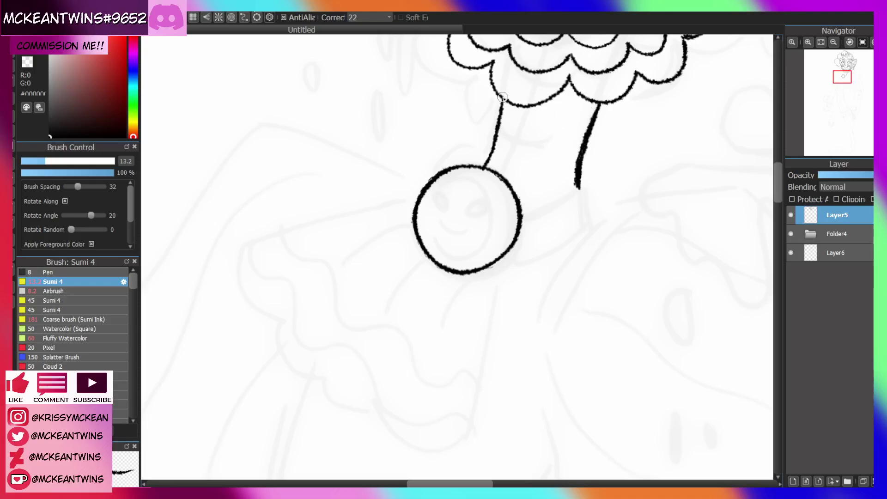
{"action": "mouse_move", "coordinate": [503, 100]}
{"action": "left_mouse_down"}
{"action": "mouse_move", "coordinate": [495, 134]}
{"action": "mouse_move", "coordinate": [498, 122]}
{"action": "left_mouse_up"}
{"action": "left_click_drag", "start_coordinate": [844, 85], "coordinate": [843, 85]}
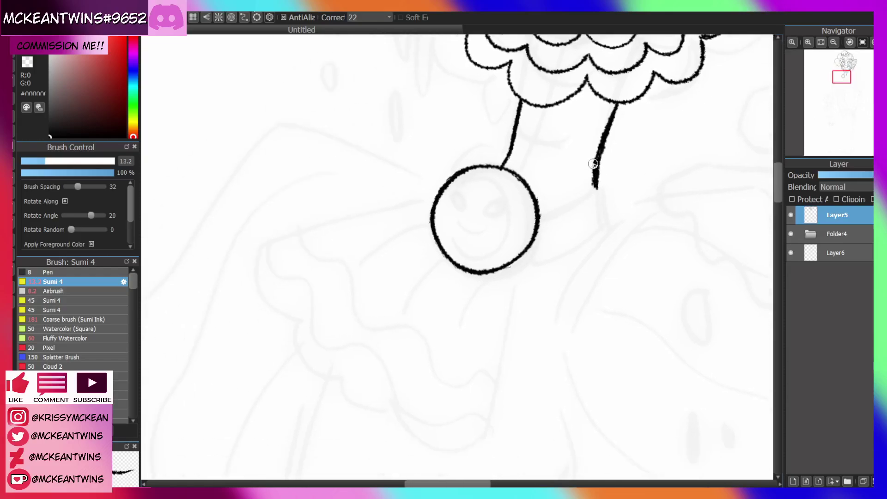
{"action": "left_click_drag", "start_coordinate": [594, 168], "coordinate": [593, 200]}
Ink two curved creases across the neck above the brooch, each ending in a round dot
{"action": "left_click_drag", "start_coordinate": [843, 86], "coordinate": [842, 85]}
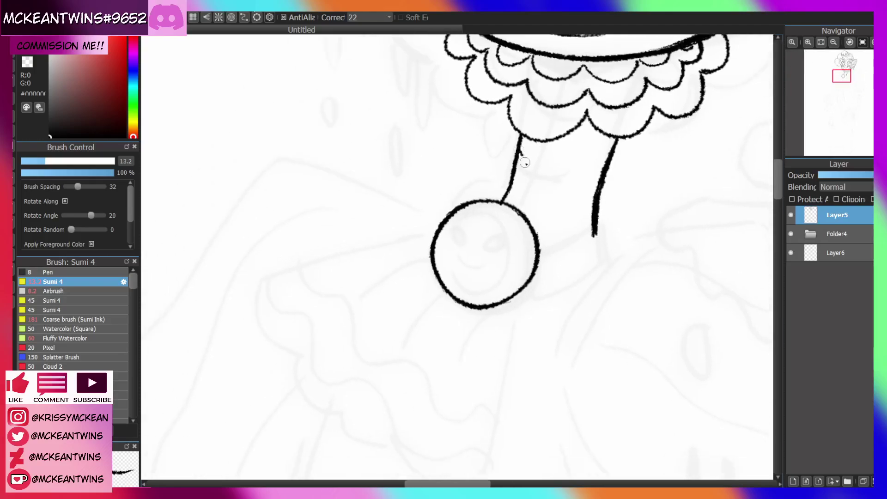
{"action": "mouse_move", "coordinate": [519, 156]}
{"action": "left_mouse_down"}
{"action": "mouse_move", "coordinate": [581, 165]}
{"action": "mouse_move", "coordinate": [574, 168]}
{"action": "left_mouse_up"}
{"action": "left_click", "coordinate": [582, 164]}
{"action": "left_click", "coordinate": [849, 42]}
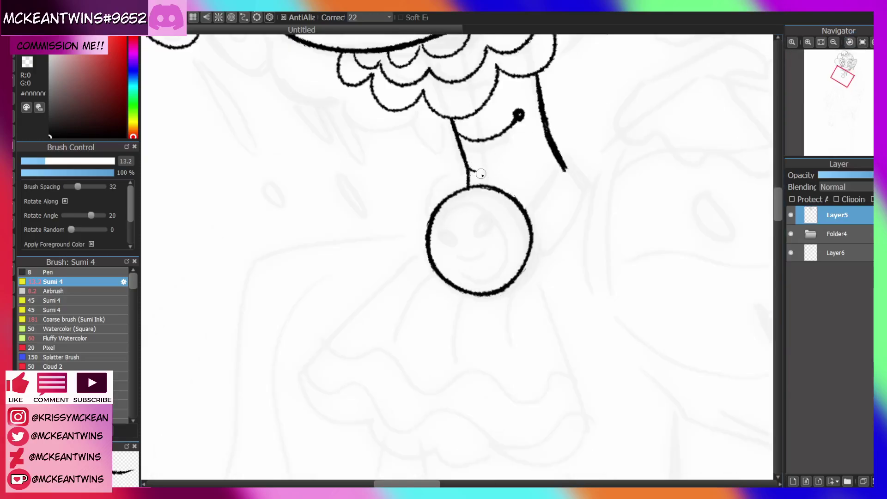
{"action": "mouse_move", "coordinate": [468, 173]}
{"action": "left_mouse_down"}
{"action": "mouse_move", "coordinate": [530, 152]}
{"action": "mouse_move", "coordinate": [509, 169]}
{"action": "left_mouse_up"}
Examine the neck and brooch together with the head in the whole drawing
{"action": "left_click", "coordinate": [862, 42]}
{"action": "left_click", "coordinate": [834, 42]}
{"action": "left_click", "coordinate": [833, 42]}
{"action": "left_click", "coordinate": [833, 42]}
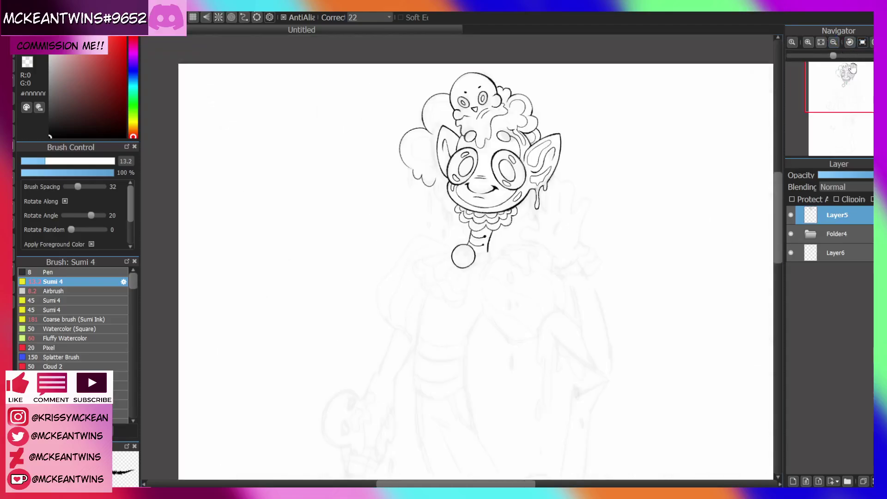
{"action": "left_click", "coordinate": [808, 42]}
{"action": "left_click", "coordinate": [807, 42]}
{"action": "left_click", "coordinate": [807, 42]}
{"action": "left_click", "coordinate": [808, 42]}
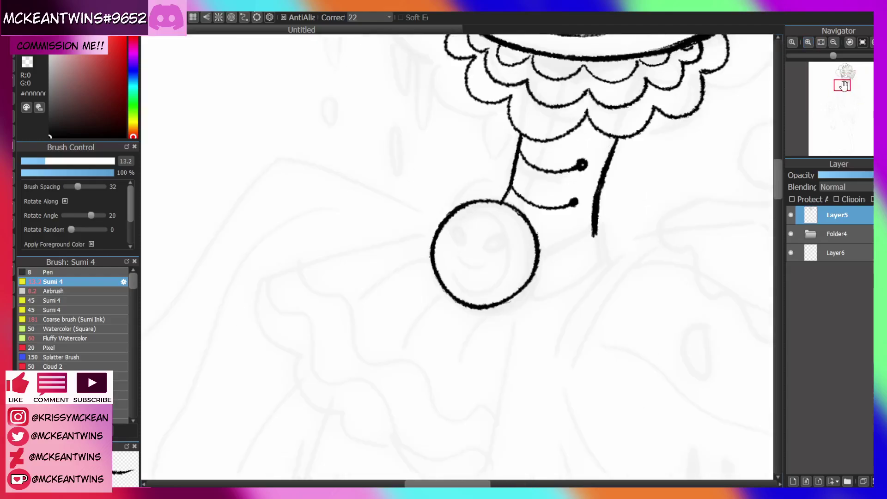
Ink the two long curved side edges of the fanned bow piece spreading out from the brooch
{"action": "left_click_drag", "start_coordinate": [842, 86], "coordinate": [839, 93]}
{"action": "mouse_move", "coordinate": [536, 98]}
{"action": "left_mouse_down"}
{"action": "mouse_move", "coordinate": [491, 95]}
{"action": "mouse_move", "coordinate": [363, 136]}
{"action": "left_mouse_up"}
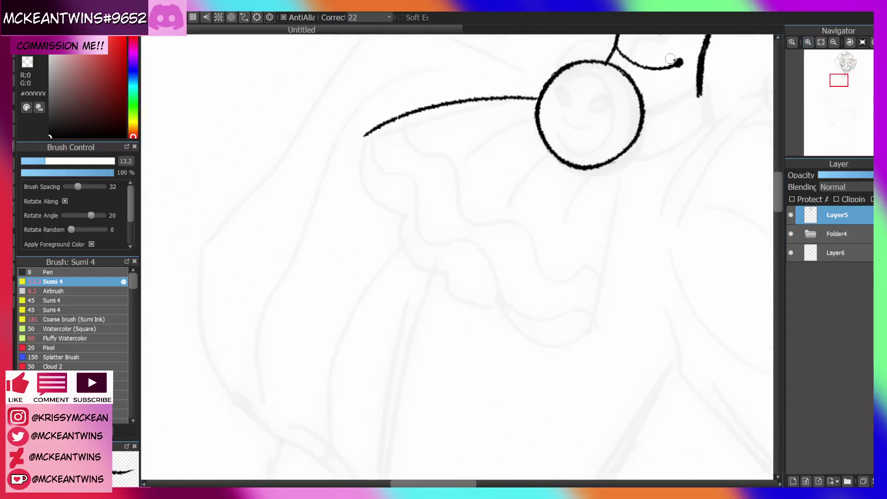
{"action": "mouse_move", "coordinate": [625, 153]}
{"action": "left_mouse_down"}
{"action": "mouse_move", "coordinate": [618, 248]}
{"action": "mouse_move", "coordinate": [589, 351]}
{"action": "left_mouse_up"}
{"action": "key", "text": "ctrl+z"}
{"action": "mouse_move", "coordinate": [626, 148]}
{"action": "left_mouse_down"}
{"action": "mouse_move", "coordinate": [626, 187]}
{"action": "mouse_move", "coordinate": [587, 348]}
{"action": "left_mouse_up"}
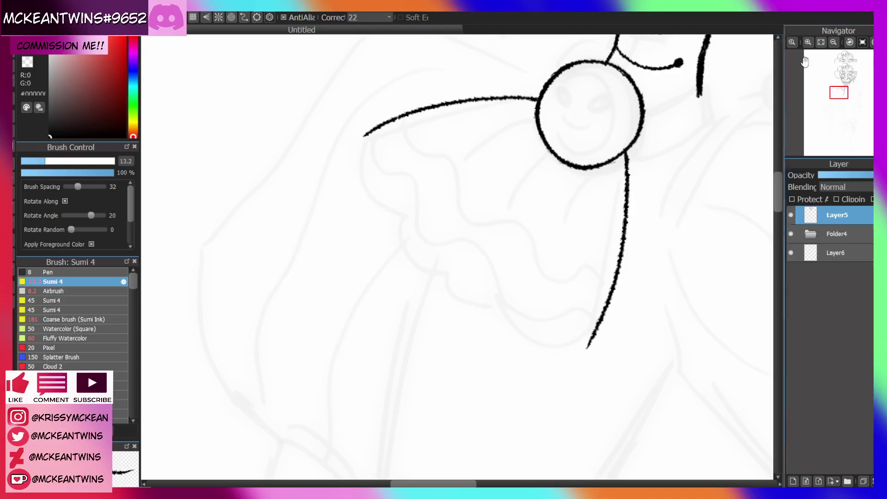
Close the fanned bow piece with an outer hem of five scallops joining its two side edges
{"action": "left_click", "coordinate": [822, 42]}
{"action": "left_click", "coordinate": [810, 42]}
{"action": "left_click", "coordinate": [810, 42]}
{"action": "left_click", "coordinate": [810, 42]}
{"action": "left_click", "coordinate": [810, 43]}
{"action": "left_click", "coordinate": [810, 42]}
{"action": "left_click", "coordinate": [810, 42]}
{"action": "left_click_drag", "start_coordinate": [843, 98], "coordinate": [839, 90]}
{"action": "left_click", "coordinate": [850, 42]}
{"action": "left_click", "coordinate": [850, 42]}
{"action": "left_click", "coordinate": [849, 42]}
{"action": "left_click", "coordinate": [849, 42]}
{"action": "left_click", "coordinate": [807, 42]}
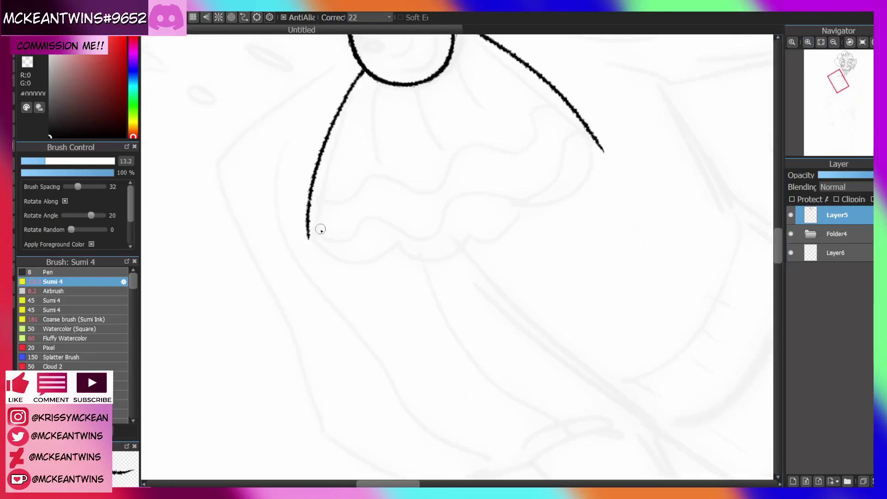
{"action": "mouse_move", "coordinate": [308, 235]}
{"action": "left_mouse_down"}
{"action": "mouse_move", "coordinate": [322, 243]}
{"action": "mouse_move", "coordinate": [365, 214]}
{"action": "left_mouse_up"}
{"action": "key", "text": "ctrl+z"}
{"action": "left_click_drag", "start_coordinate": [309, 231], "coordinate": [368, 216]}
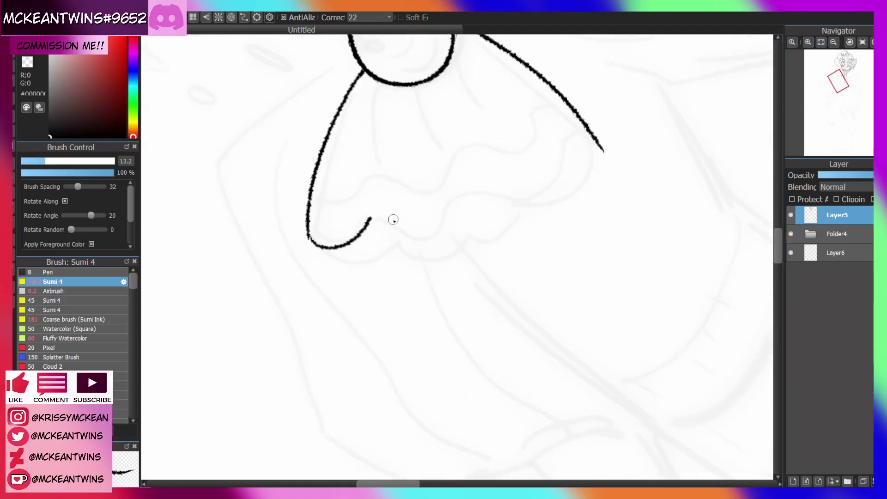
{"action": "key", "text": "ctrl+z"}
{"action": "mouse_move", "coordinate": [310, 231]}
{"action": "left_mouse_down"}
{"action": "mouse_move", "coordinate": [345, 241]}
{"action": "mouse_move", "coordinate": [353, 231]}
{"action": "mouse_move", "coordinate": [427, 234]}
{"action": "mouse_move", "coordinate": [431, 223]}
{"action": "mouse_move", "coordinate": [510, 212]}
{"action": "mouse_move", "coordinate": [602, 151]}
{"action": "left_mouse_up"}
{"action": "key", "text": "Home"}
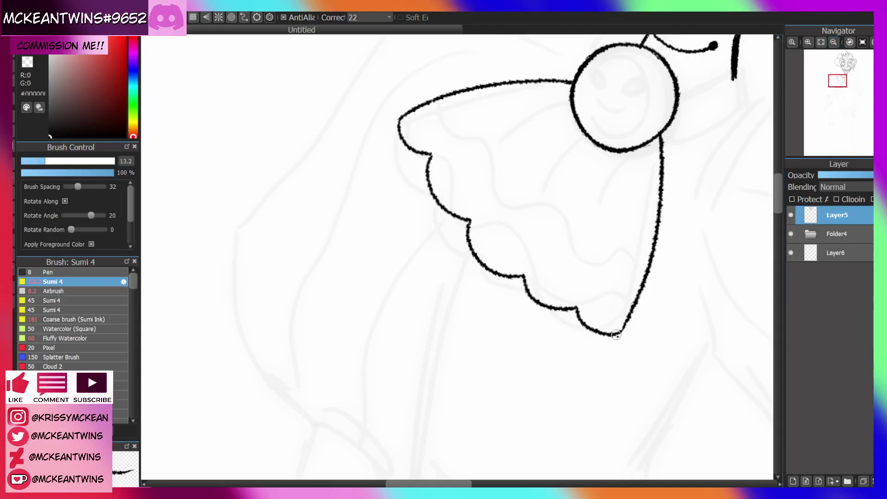
Ink a second row of five scallops across the bow piece, parallel to and just inside its outer hem
{"action": "left_click", "coordinate": [849, 42]}
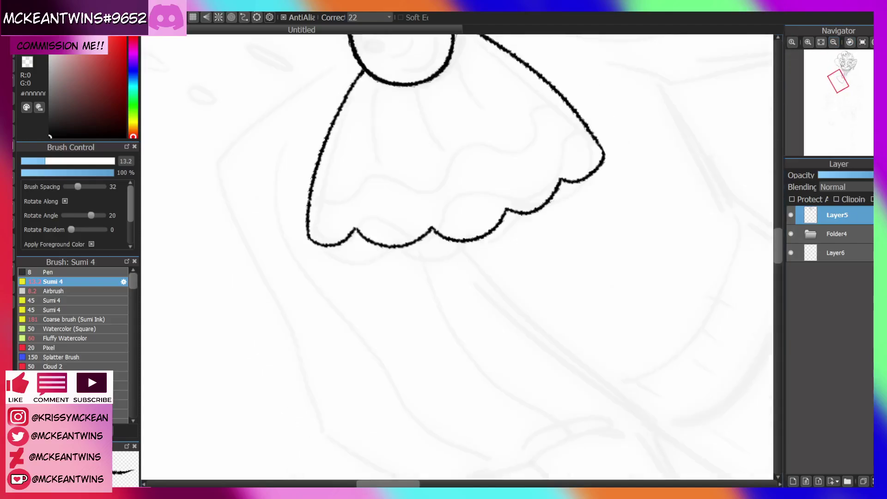
{"action": "mouse_move", "coordinate": [310, 207]}
{"action": "left_mouse_down"}
{"action": "mouse_move", "coordinate": [491, 177]}
{"action": "mouse_move", "coordinate": [588, 125]}
{"action": "left_mouse_up"}
{"action": "key", "text": "ctrl+z"}
{"action": "key", "text": "ctrl+z"}
{"action": "left_click_drag", "start_coordinate": [543, 149], "coordinate": [587, 129]}
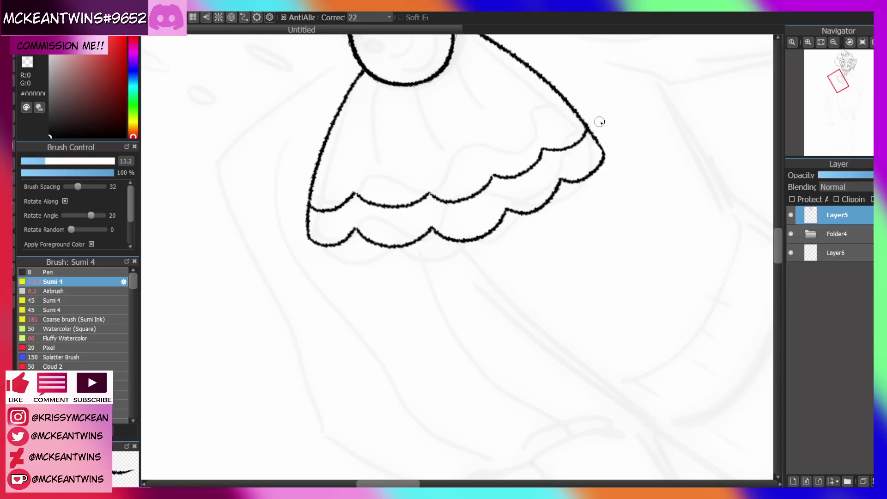
Add a third scalloped line across the bow piece closer to the brooch, and review the whole drawing
{"action": "left_click", "coordinate": [862, 42]}
{"action": "left_click_drag", "start_coordinate": [839, 87], "coordinate": [841, 89]}
{"action": "left_click", "coordinate": [871, 42]}
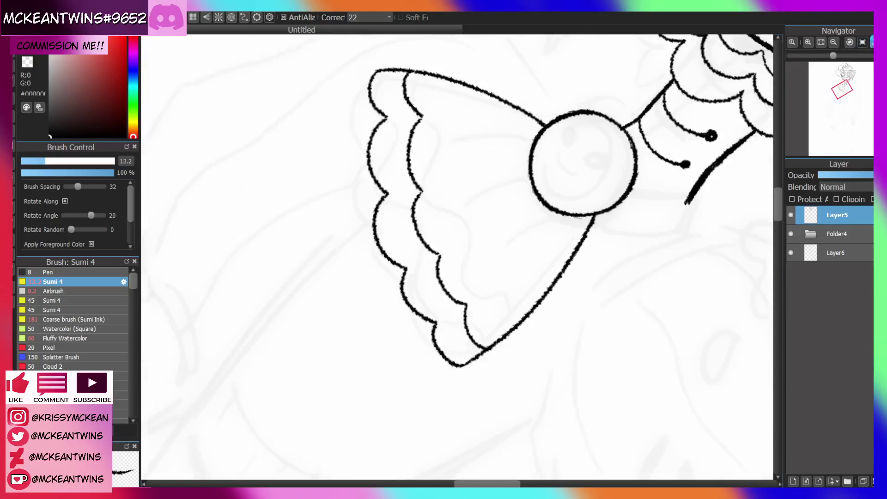
{"action": "key", "text": "End"}
{"action": "key", "text": "End"}
{"action": "mouse_move", "coordinate": [530, 125]}
{"action": "left_mouse_down"}
{"action": "mouse_move", "coordinate": [465, 277]}
{"action": "mouse_move", "coordinate": [469, 334]}
{"action": "mouse_move", "coordinate": [480, 343]}
{"action": "left_mouse_up"}
{"action": "left_click", "coordinate": [862, 43]}
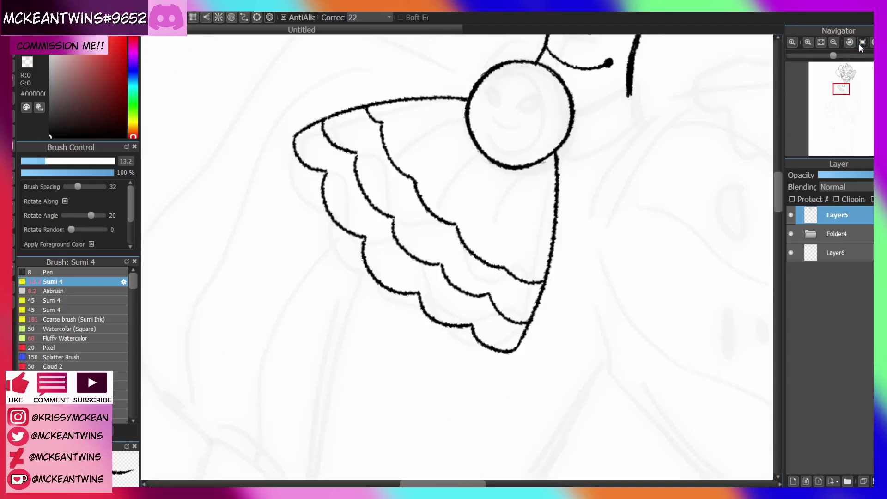
{"action": "left_click", "coordinate": [834, 42]}
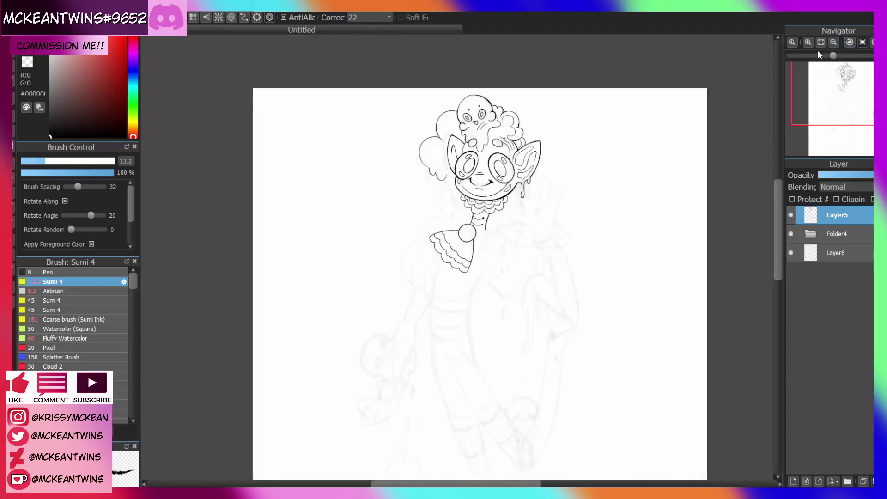
{"action": "left_click", "coordinate": [808, 43]}
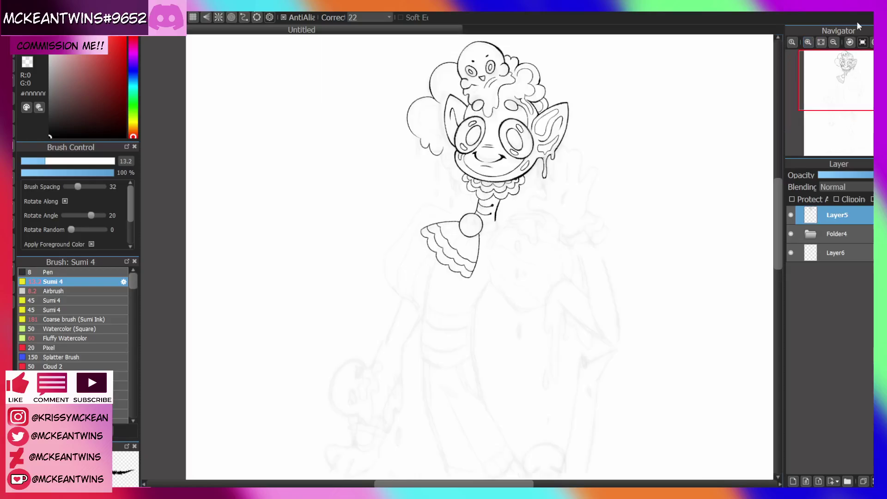
{"action": "left_click", "coordinate": [809, 42]}
{"action": "left_click", "coordinate": [809, 42]}
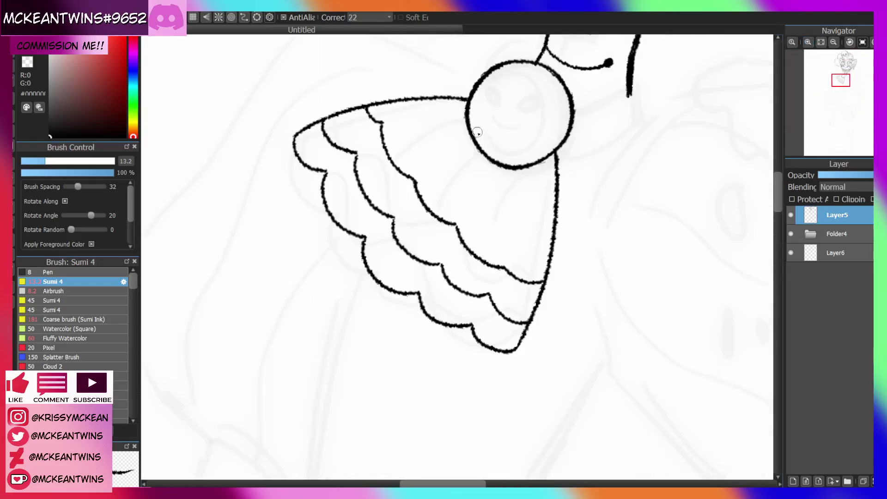
{"action": "left_click", "coordinate": [834, 42]}
{"action": "left_click", "coordinate": [833, 43]}
{"action": "left_click", "coordinate": [833, 43]}
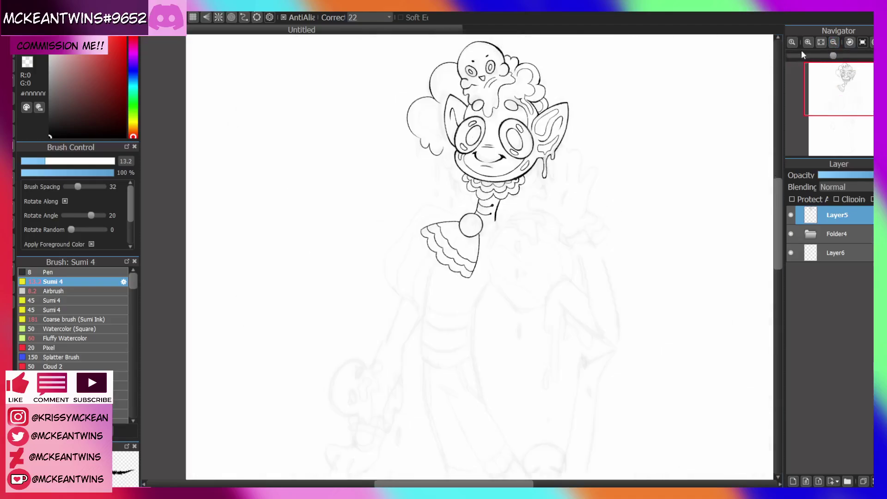
{"action": "key", "text": "Down"}
{"action": "key", "text": "h"}
Ink three tapering fold lines fanning out from the brooch into the scalloped bow piece, and review the whole drawing
{"action": "left_click", "coordinate": [808, 43]}
{"action": "left_click", "coordinate": [808, 44]}
{"action": "left_click", "coordinate": [808, 44]}
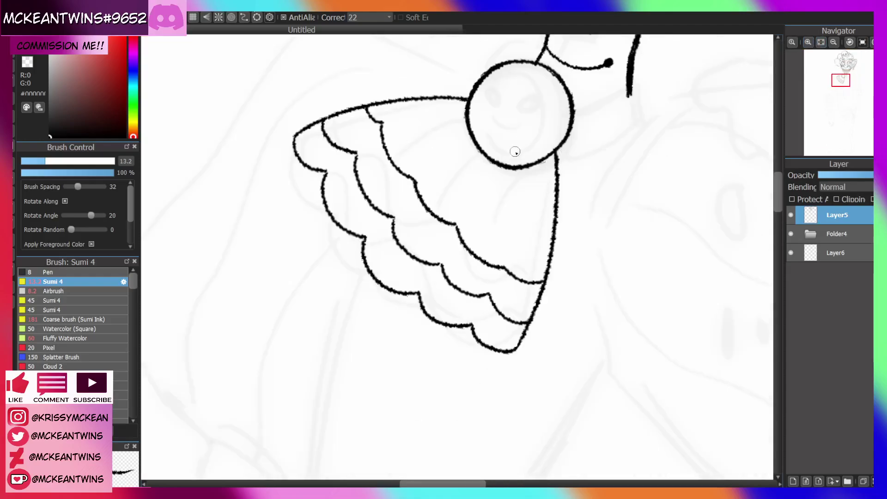
{"action": "left_click_drag", "start_coordinate": [488, 159], "coordinate": [417, 228]}
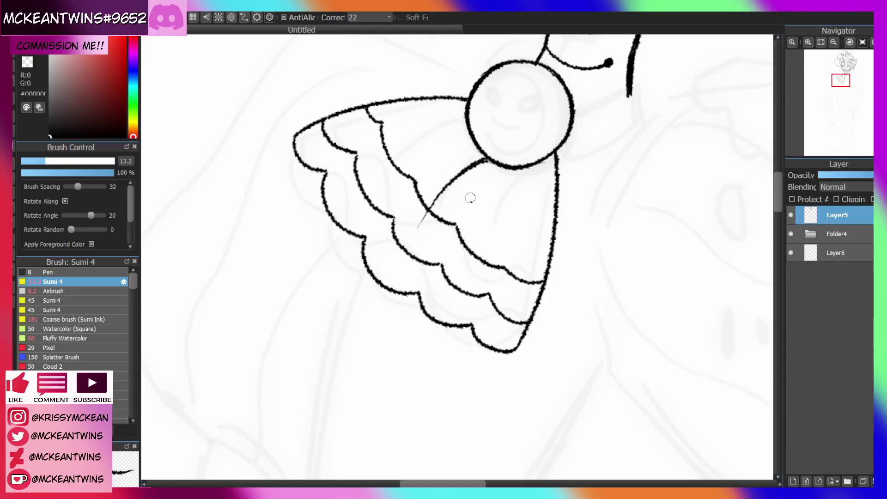
{"action": "left_click_drag", "start_coordinate": [471, 137], "coordinate": [395, 152]}
{"action": "left_click_drag", "start_coordinate": [512, 168], "coordinate": [507, 221]}
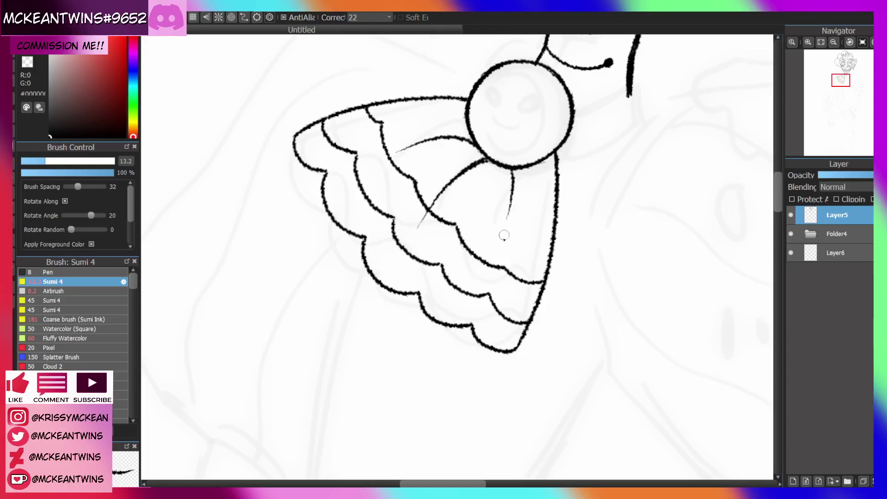
{"action": "left_click", "coordinate": [833, 42]}
{"action": "left_click", "coordinate": [834, 42]}
{"action": "left_click", "coordinate": [834, 42]}
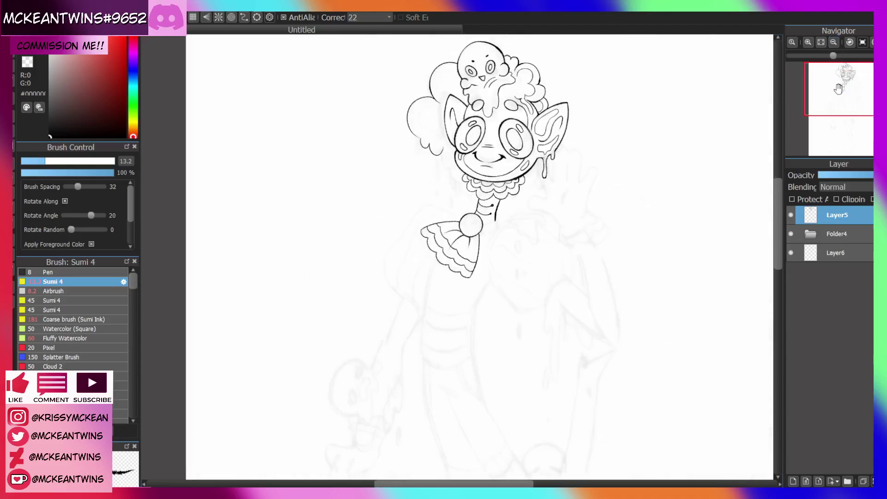
{"action": "left_click_drag", "start_coordinate": [841, 90], "coordinate": [840, 88]}
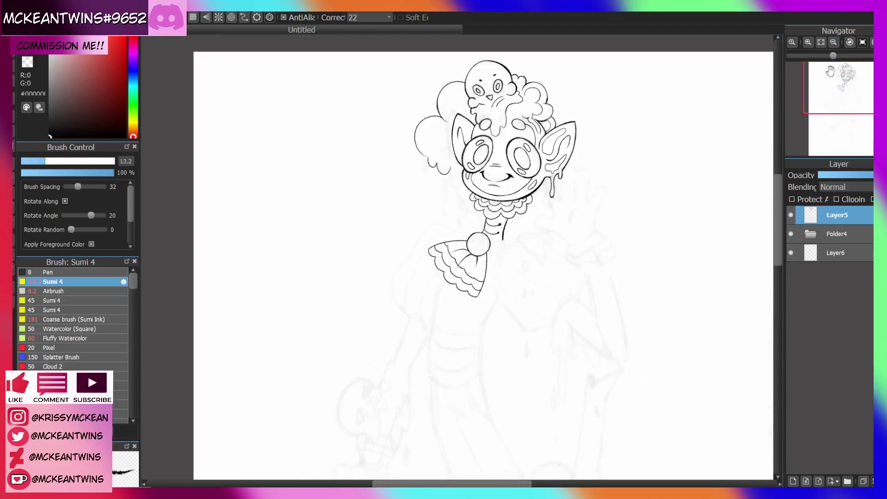
{"action": "left_click", "coordinate": [808, 42]}
{"action": "left_click", "coordinate": [808, 42]}
{"action": "left_click", "coordinate": [808, 42]}
{"action": "left_click", "coordinate": [808, 42]}
{"action": "mouse_move", "coordinate": [607, 178]}
{"action": "left_mouse_down"}
{"action": "mouse_move", "coordinate": [591, 189]}
{"action": "mouse_move", "coordinate": [615, 191]}
{"action": "mouse_move", "coordinate": [590, 194]}
{"action": "mouse_move", "coordinate": [618, 196]}
{"action": "left_mouse_up"}
{"action": "mouse_move", "coordinate": [552, 153]}
{"action": "left_mouse_down"}
{"action": "mouse_move", "coordinate": [538, 173]}
{"action": "mouse_move", "coordinate": [561, 154]}
{"action": "mouse_move", "coordinate": [538, 160]}
{"action": "left_mouse_up"}
{"action": "left_click_drag", "start_coordinate": [536, 190], "coordinate": [575, 233]}
{"action": "key", "text": "ctrl+z"}
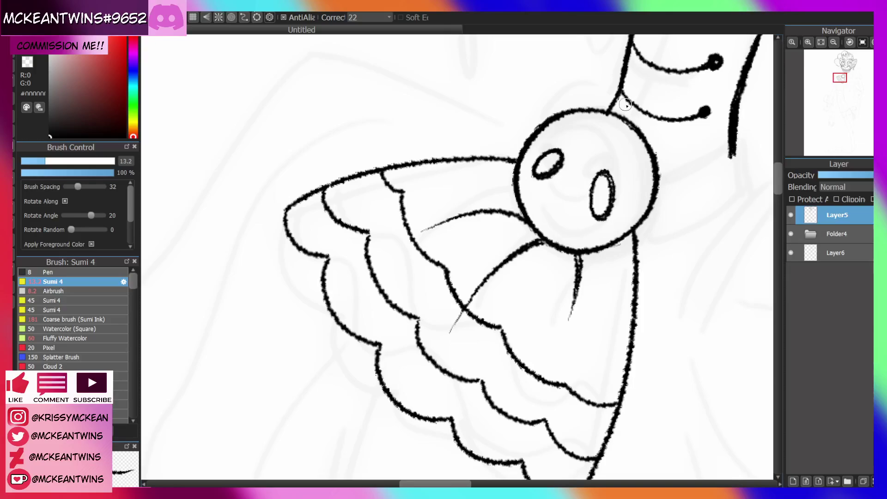
{"action": "left_click_drag", "start_coordinate": [536, 197], "coordinate": [599, 231]}
{"action": "mouse_move", "coordinate": [557, 135]}
{"action": "left_mouse_down"}
{"action": "mouse_move", "coordinate": [580, 131]}
{"action": "mouse_move", "coordinate": [632, 170]}
{"action": "left_mouse_up"}
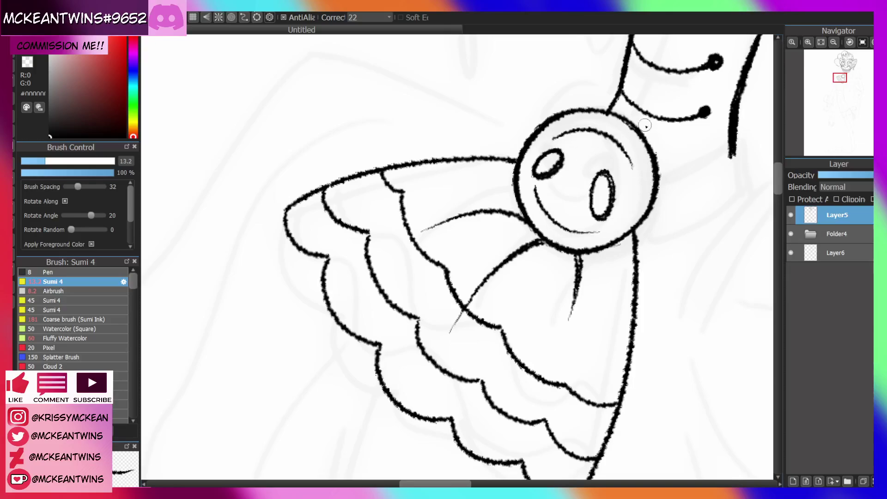
{"action": "key", "text": "ctrl+z"}
{"action": "left_click_drag", "start_coordinate": [553, 134], "coordinate": [629, 182]}
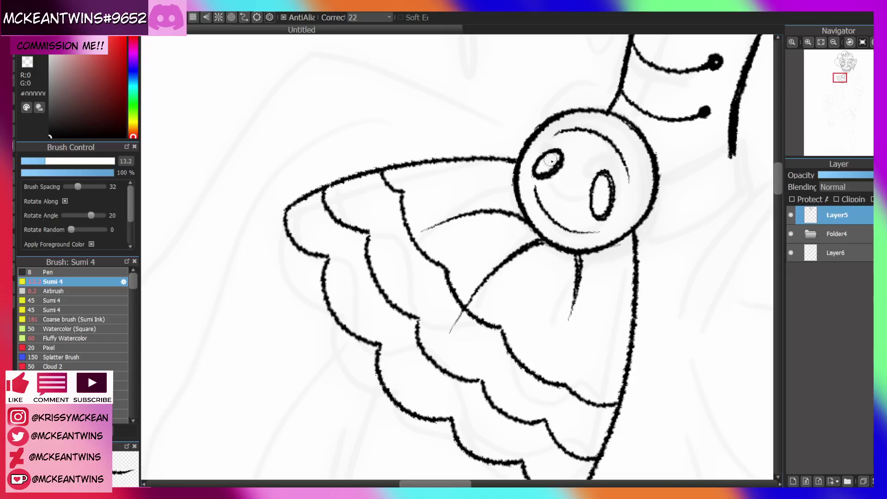
{"action": "left_click_drag", "start_coordinate": [543, 164], "coordinate": [555, 158]}
{"action": "left_click_drag", "start_coordinate": [601, 198], "coordinate": [603, 188]}
{"action": "key", "text": "ctrl+z"}
{"action": "key", "text": "ctrl+z"}
{"action": "key", "text": "ctrl+z"}
{"action": "key", "text": "ctrl+z"}
{"action": "key", "text": "ctrl+z"}
{"action": "key", "text": "ctrl+z"}
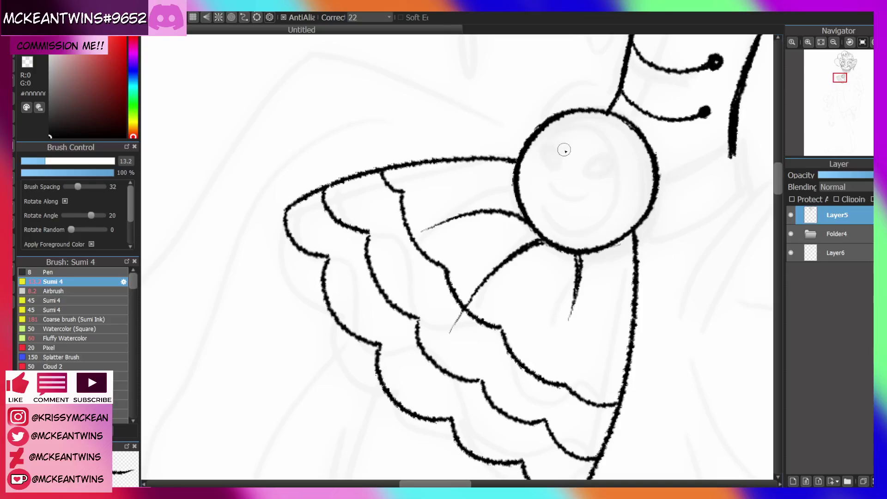
Ink two large slanted oval eyes on the brooch face, each with a small oval pupil inside
{"action": "mouse_move", "coordinate": [564, 148]}
{"action": "left_mouse_down"}
{"action": "mouse_move", "coordinate": [530, 179]}
{"action": "mouse_move", "coordinate": [559, 147]}
{"action": "left_mouse_up"}
{"action": "key", "text": "ctrl+z"}
{"action": "mouse_move", "coordinate": [609, 165]}
{"action": "left_mouse_down"}
{"action": "mouse_move", "coordinate": [586, 223]}
{"action": "mouse_move", "coordinate": [600, 231]}
{"action": "left_mouse_up"}
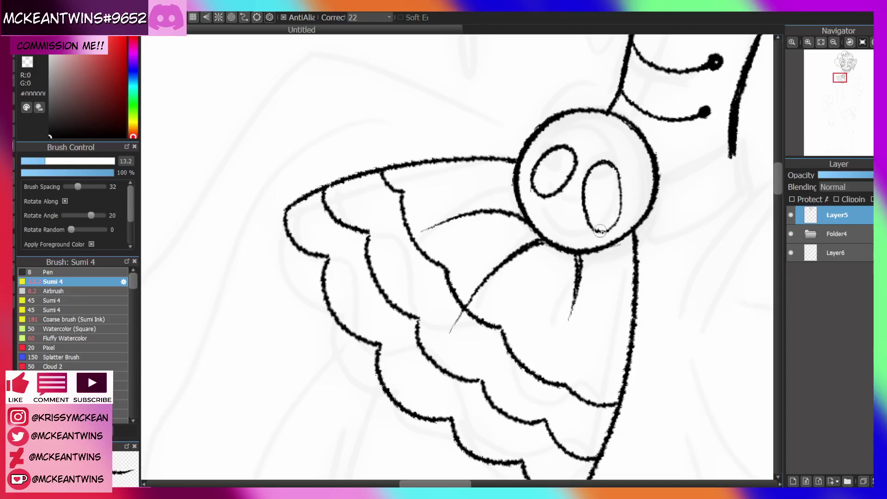
{"action": "key", "text": "ctrl+z"}
{"action": "mouse_move", "coordinate": [614, 170]}
{"action": "left_mouse_down"}
{"action": "mouse_move", "coordinate": [619, 192]}
{"action": "mouse_move", "coordinate": [601, 163]}
{"action": "mouse_move", "coordinate": [548, 169]}
{"action": "mouse_move", "coordinate": [598, 196]}
{"action": "mouse_move", "coordinate": [602, 208]}
{"action": "mouse_move", "coordinate": [606, 187]}
{"action": "left_mouse_up"}
{"action": "key", "text": "ctrl+z"}
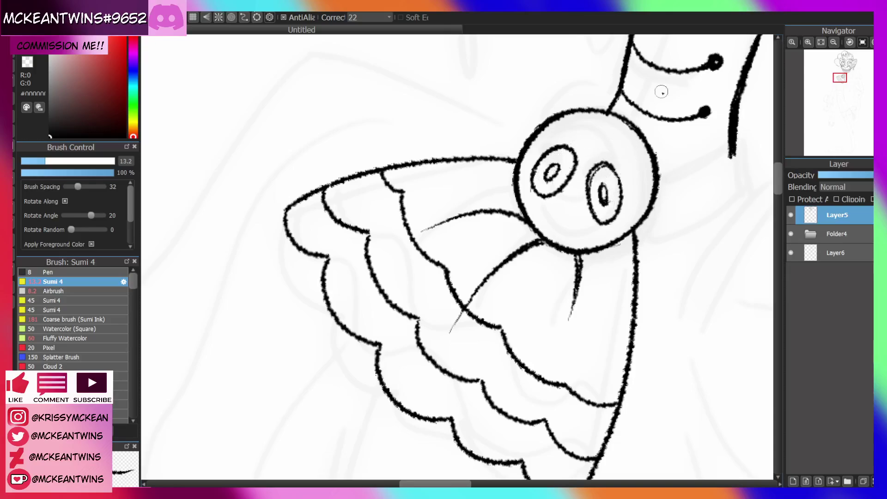
Add curved contour lines inside the brooch's upper and lower rim and a small triangular nose, and review the drawing upright
{"action": "left_click_drag", "start_coordinate": [542, 208], "coordinate": [578, 227]}
{"action": "mouse_move", "coordinate": [559, 132]}
{"action": "left_mouse_down"}
{"action": "mouse_move", "coordinate": [592, 129]}
{"action": "mouse_move", "coordinate": [629, 173]}
{"action": "left_mouse_up"}
{"action": "left_click_drag", "start_coordinate": [562, 197], "coordinate": [570, 203]}
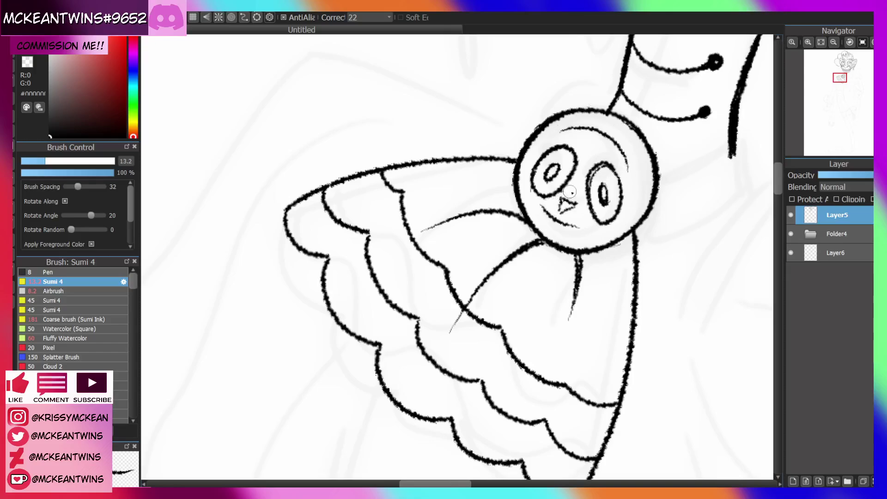
{"action": "left_click", "coordinate": [835, 42]}
{"action": "left_click", "coordinate": [835, 42]}
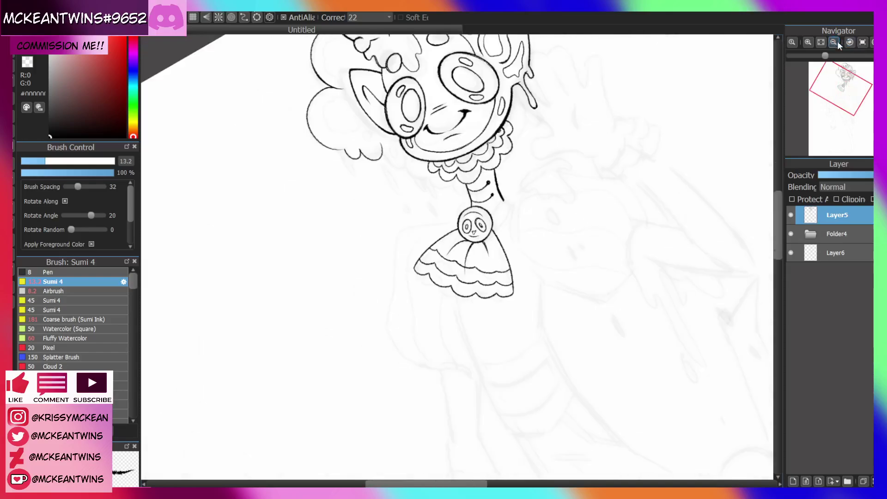
{"action": "left_click", "coordinate": [861, 42]}
{"action": "left_click", "coordinate": [841, 82]}
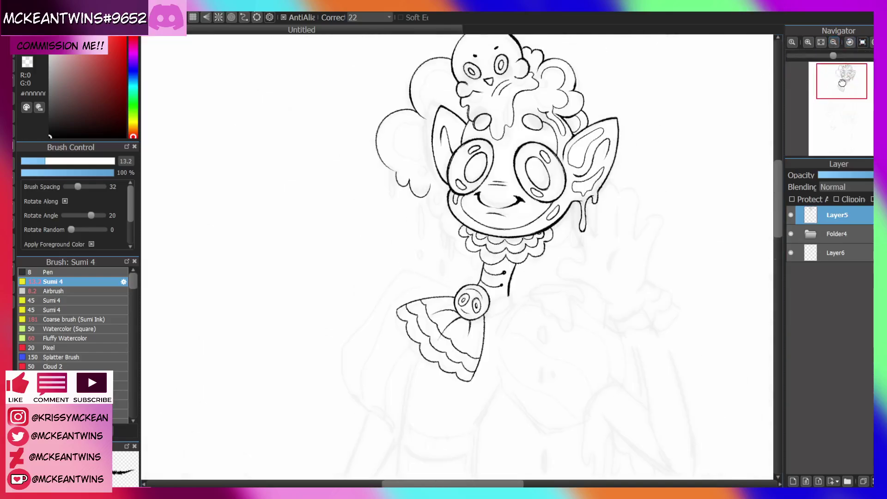
Ink the collar band wrapping from the brooch around the right base of the neck, with upper, lower and end edges
{"action": "mouse_move", "coordinate": [841, 82]}
{"action": "left_mouse_down"}
{"action": "mouse_move", "coordinate": [840, 95]}
{"action": "mouse_move", "coordinate": [844, 88]}
{"action": "left_mouse_up"}
{"action": "left_click", "coordinate": [807, 42]}
{"action": "left_click_drag", "start_coordinate": [541, 112], "coordinate": [595, 88]}
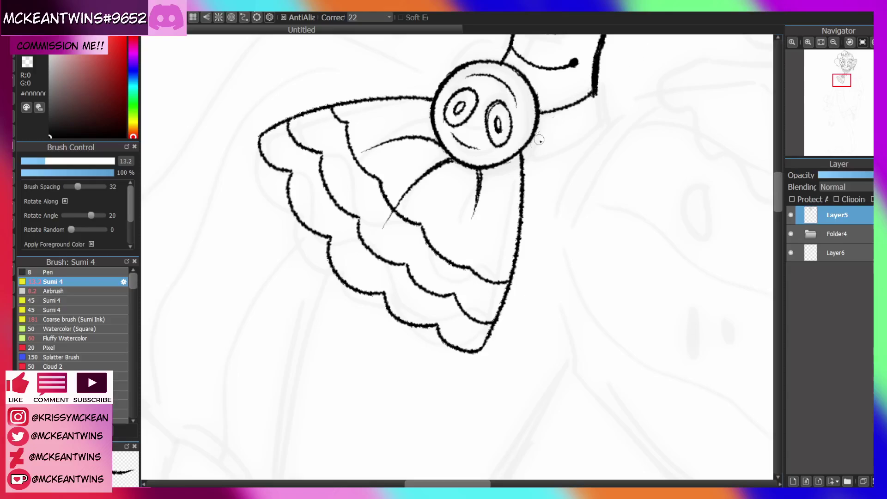
{"action": "left_click_drag", "start_coordinate": [521, 158], "coordinate": [601, 124]}
{"action": "left_click_drag", "start_coordinate": [597, 82], "coordinate": [603, 121]}
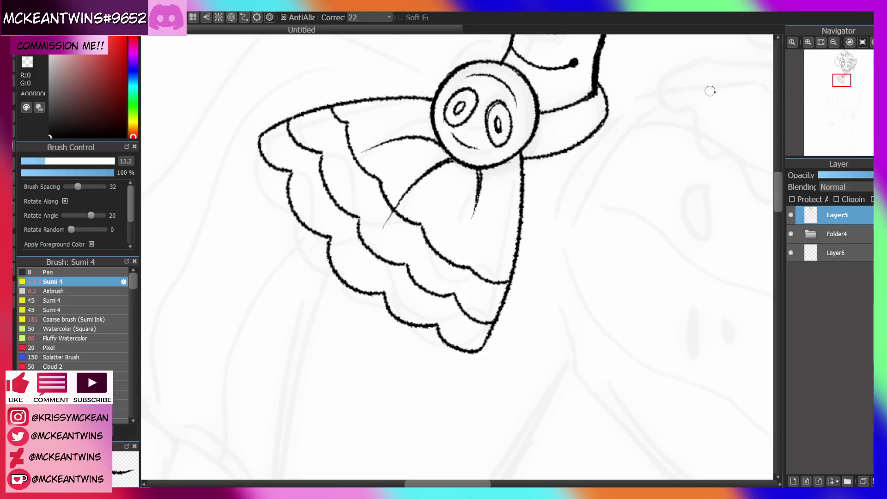
{"action": "left_click", "coordinate": [834, 42]}
{"action": "left_click", "coordinate": [834, 42]}
{"action": "left_click", "coordinate": [834, 41]}
{"action": "left_click_drag", "start_coordinate": [838, 90], "coordinate": [834, 87]}
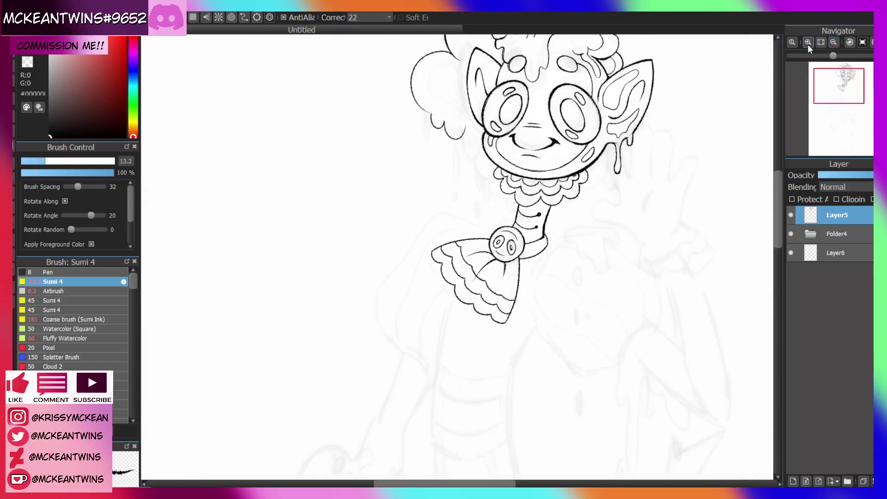
Ink a short collar curve behind the brooch's upper edge up to the neck, and check the drawing mirrored
{"action": "left_click", "coordinate": [808, 43]}
{"action": "left_click", "coordinate": [808, 43]}
{"action": "left_click", "coordinate": [808, 43]}
{"action": "mouse_move", "coordinate": [630, 158]}
{"action": "left_mouse_down"}
{"action": "mouse_move", "coordinate": [609, 154]}
{"action": "mouse_move", "coordinate": [581, 173]}
{"action": "left_mouse_up"}
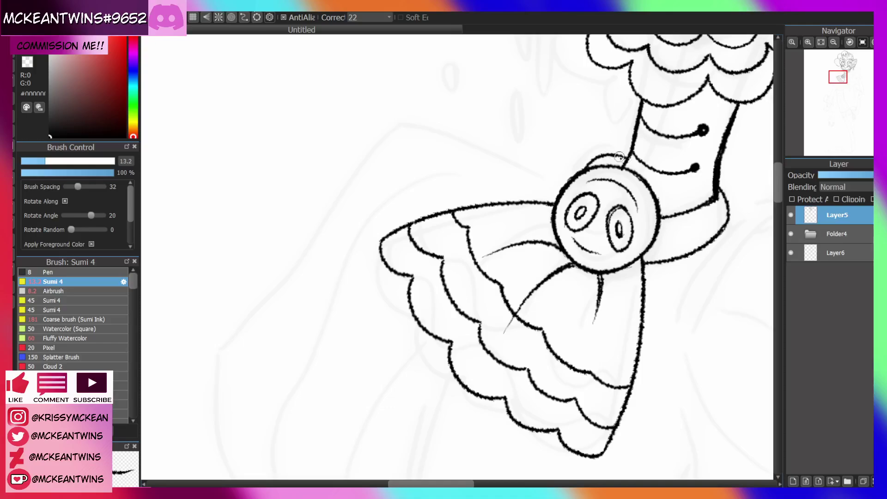
{"action": "left_click", "coordinate": [834, 42]}
{"action": "left_click", "coordinate": [834, 42]}
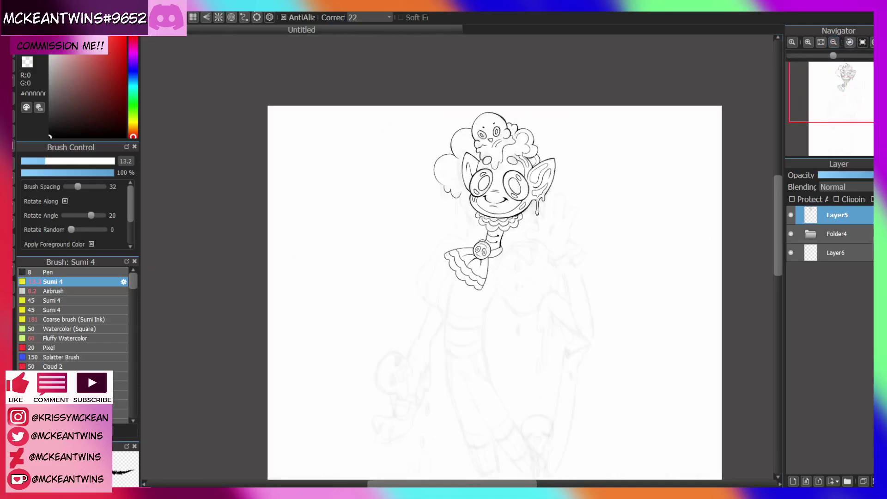
{"action": "key", "text": "Down"}
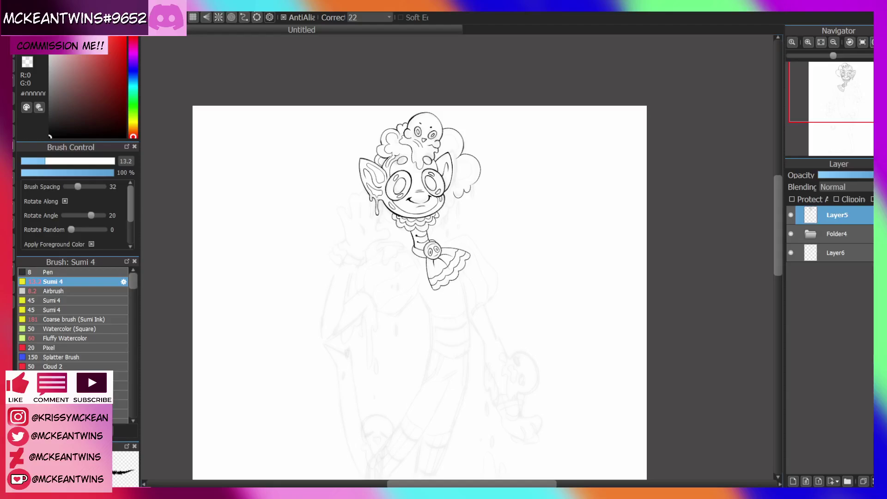
{"action": "key", "text": "h"}
Ink the torso's left side line from the bow's scalloped hem down to a rounded corner at the waist
{"action": "left_click", "coordinate": [810, 42]}
{"action": "left_click", "coordinate": [809, 43]}
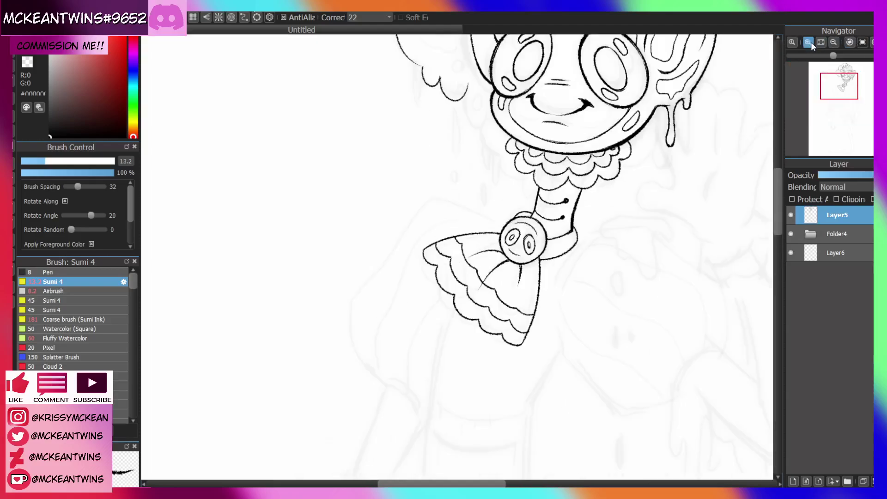
{"action": "left_click", "coordinate": [844, 82]}
{"action": "mouse_move", "coordinate": [843, 82]}
{"action": "left_mouse_down"}
{"action": "mouse_move", "coordinate": [843, 74]}
{"action": "mouse_move", "coordinate": [838, 94]}
{"action": "left_mouse_up"}
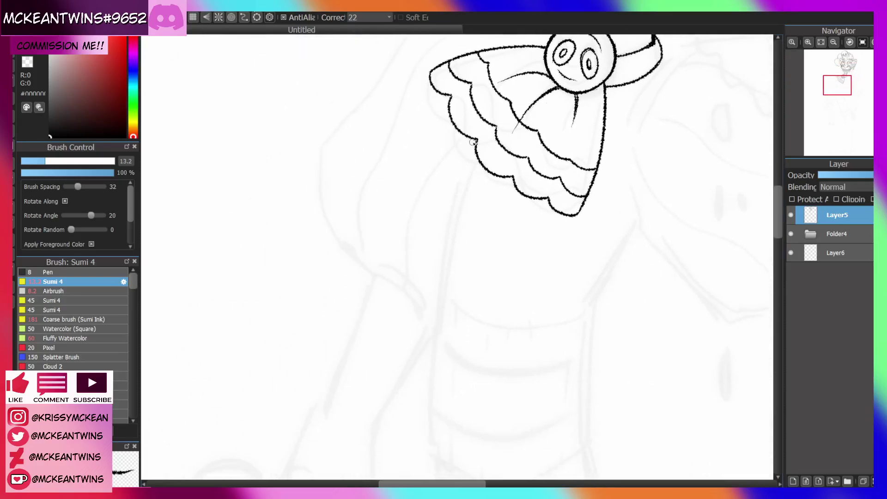
{"action": "left_click_drag", "start_coordinate": [473, 142], "coordinate": [446, 239]}
{"action": "left_click", "coordinate": [839, 100]}
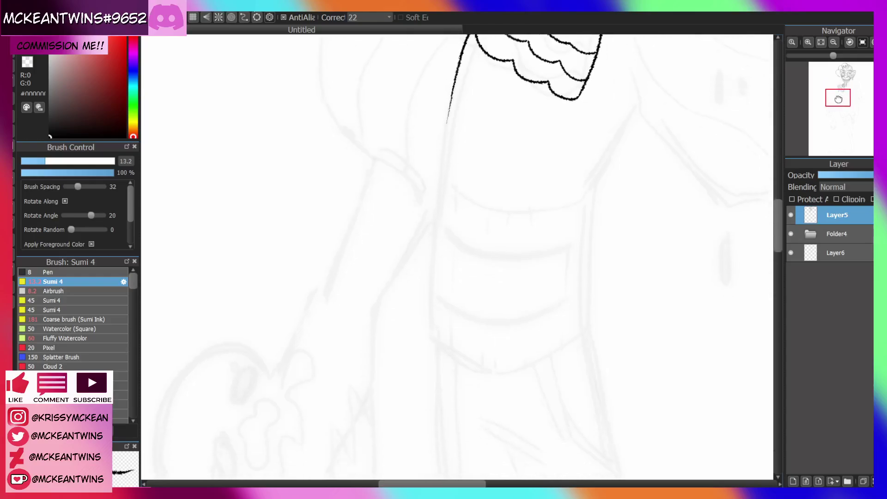
{"action": "left_click", "coordinate": [872, 44]}
{"action": "left_click", "coordinate": [872, 44]}
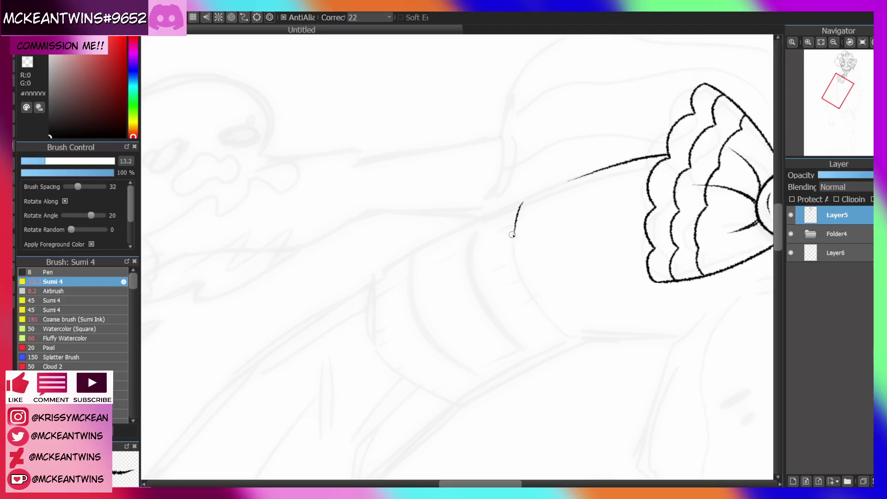
{"action": "mouse_move", "coordinate": [512, 234]}
{"action": "left_mouse_down"}
{"action": "mouse_move", "coordinate": [521, 206]}
{"action": "mouse_move", "coordinate": [622, 160]}
{"action": "left_mouse_up"}
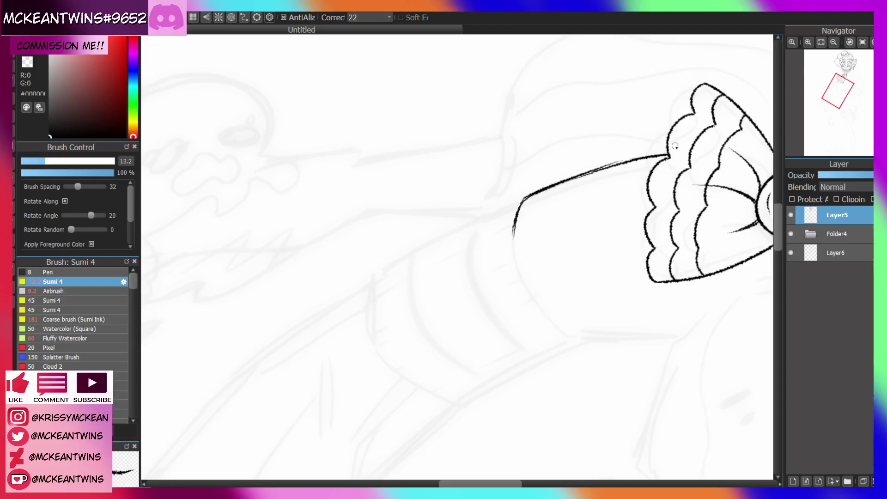
Ink the torso's right side as a slanted line ending in a corner at the waist
{"action": "left_click", "coordinate": [862, 42]}
{"action": "left_click_drag", "start_coordinate": [842, 95], "coordinate": [845, 83]}
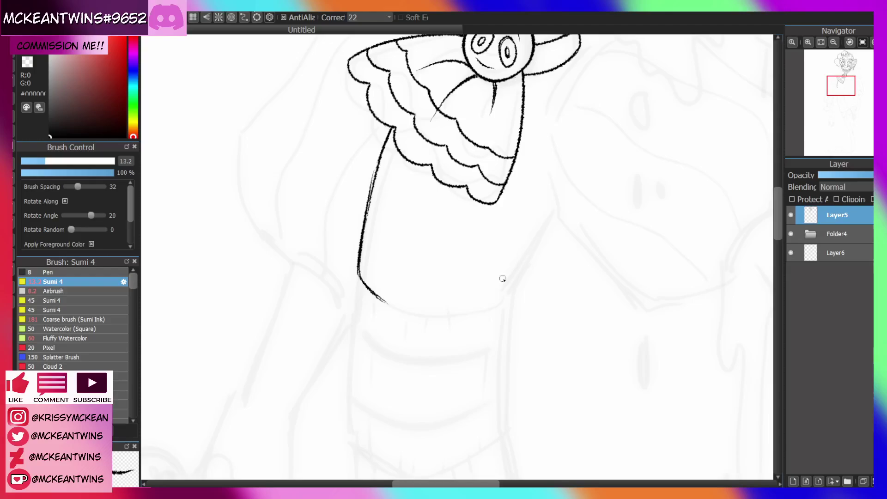
{"action": "left_click_drag", "start_coordinate": [557, 211], "coordinate": [496, 292]}
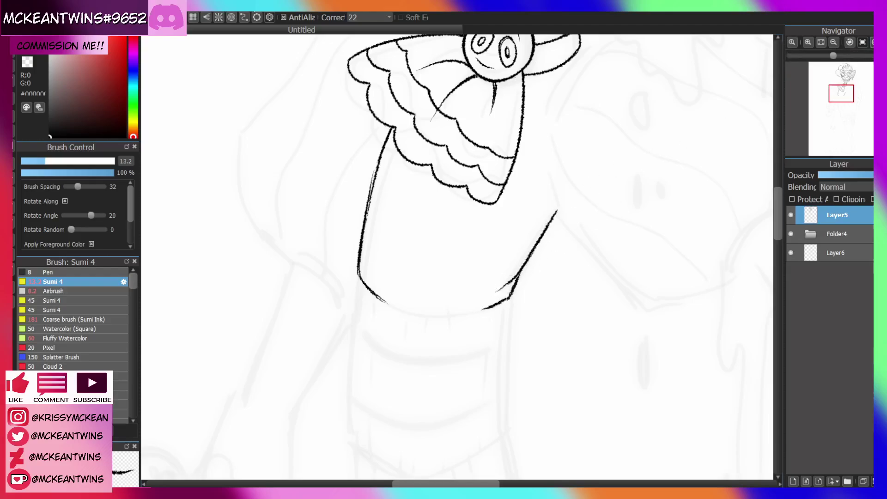
Close the torso's lower edge with a curved line joining the two waist corners, and review the drawing
{"action": "left_click", "coordinate": [871, 42]}
{"action": "left_click_drag", "start_coordinate": [388, 242], "coordinate": [400, 196]}
{"action": "left_click_drag", "start_coordinate": [399, 196], "coordinate": [390, 261]}
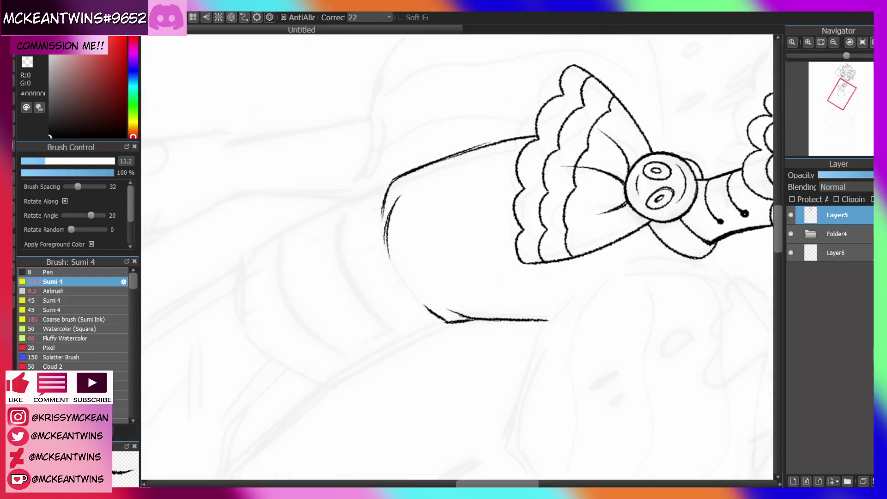
{"action": "left_click", "coordinate": [871, 42]}
{"action": "left_click_drag", "start_coordinate": [428, 189], "coordinate": [416, 233]}
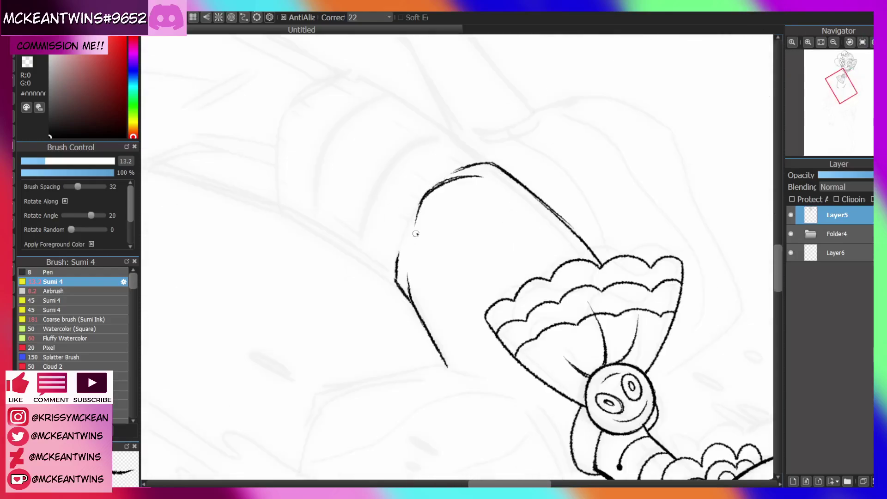
{"action": "mouse_move", "coordinate": [394, 268]}
{"action": "left_mouse_down"}
{"action": "mouse_move", "coordinate": [418, 211]}
{"action": "mouse_move", "coordinate": [401, 256]}
{"action": "left_mouse_up"}
{"action": "left_click_drag", "start_coordinate": [444, 180], "coordinate": [472, 166]}
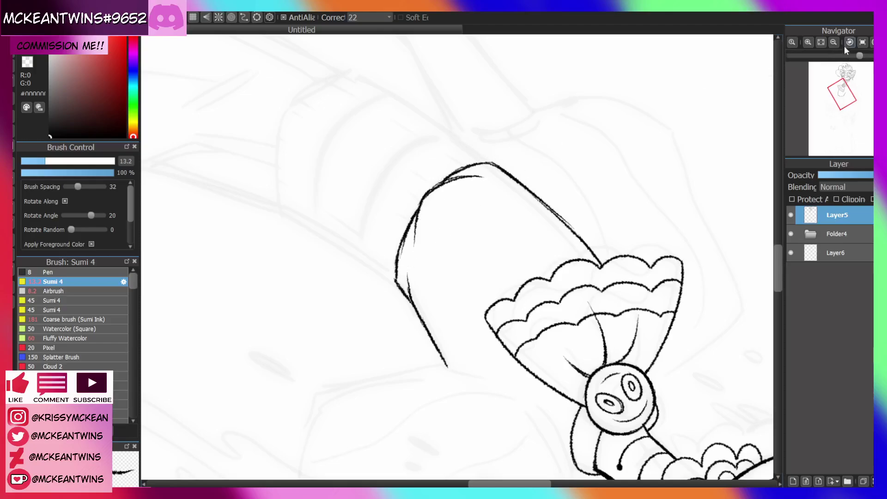
{"action": "left_click", "coordinate": [861, 42]}
{"action": "left_click", "coordinate": [833, 42]}
{"action": "left_click", "coordinate": [833, 42]}
{"action": "left_click", "coordinate": [833, 42]}
{"action": "left_click_drag", "start_coordinate": [844, 85], "coordinate": [842, 88]}
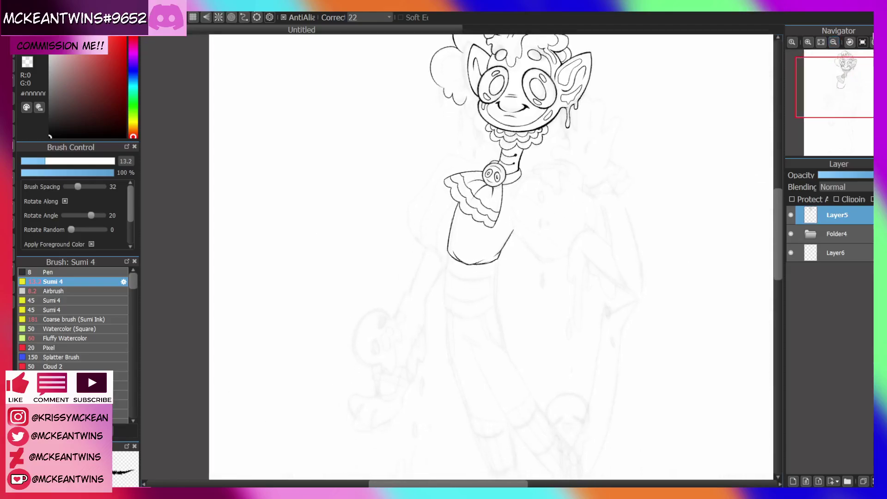
{"action": "left_click", "coordinate": [807, 42]}
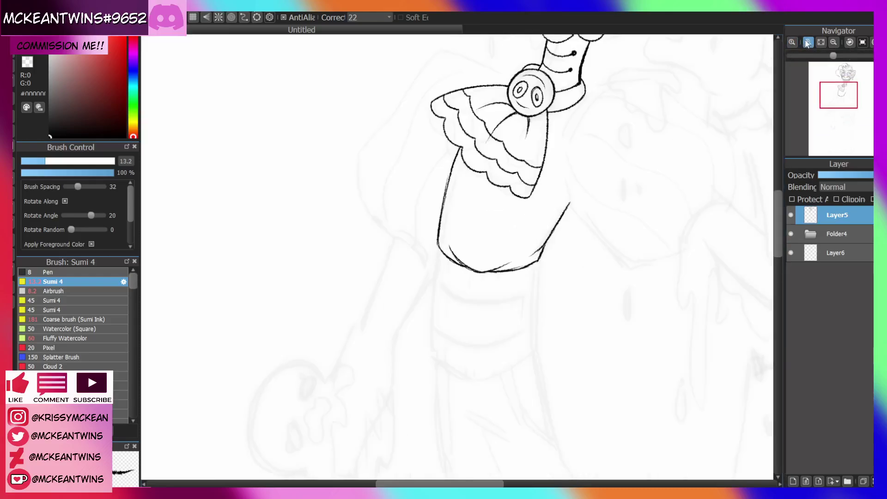
{"action": "left_click", "coordinate": [807, 42]}
{"action": "left_click_drag", "start_coordinate": [838, 96], "coordinate": [841, 91]}
{"action": "left_click", "coordinate": [871, 42]}
{"action": "left_click", "coordinate": [807, 42]}
{"action": "key", "text": "ctrl+z"}
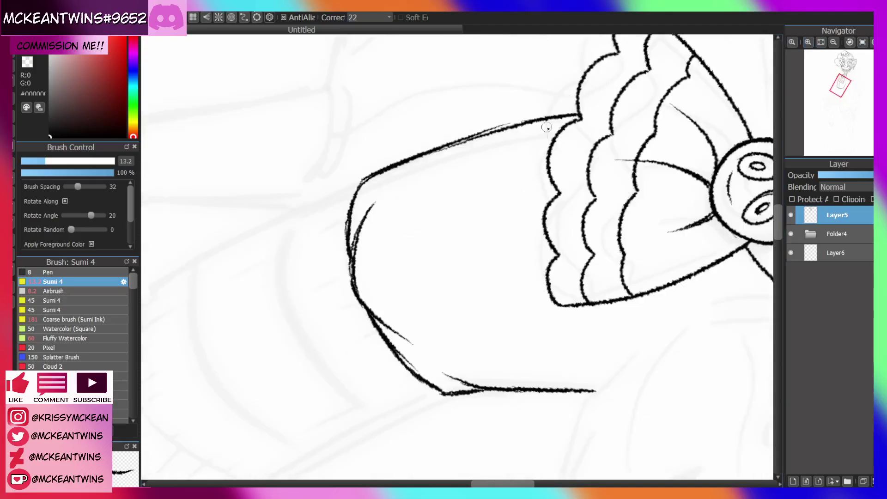
{"action": "mouse_move", "coordinate": [546, 162]}
{"action": "left_mouse_down"}
{"action": "mouse_move", "coordinate": [427, 193]}
{"action": "mouse_move", "coordinate": [359, 227]}
{"action": "left_mouse_up"}
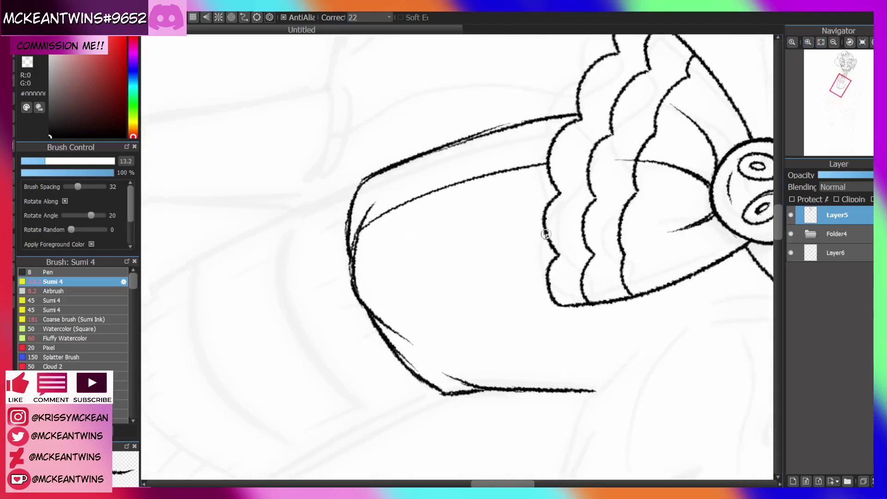
{"action": "left_click_drag", "start_coordinate": [546, 234], "coordinate": [372, 289]}
{"action": "left_click", "coordinate": [862, 42]}
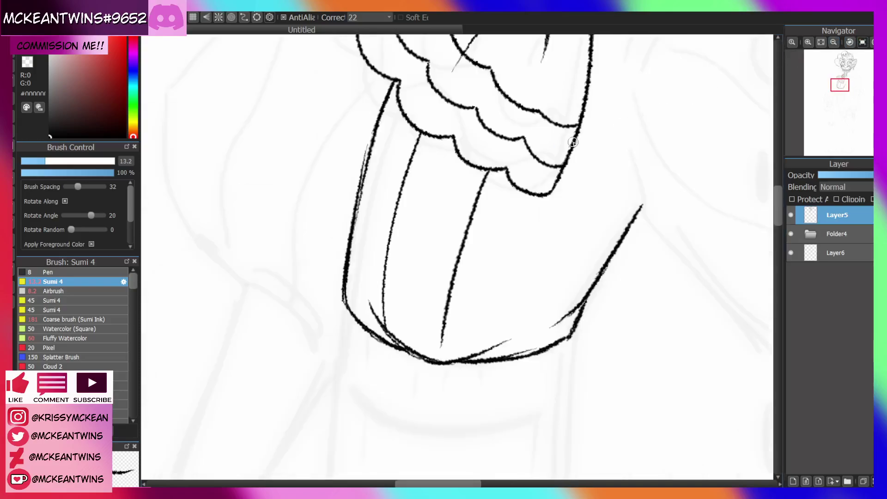
{"action": "key", "text": "ctrl+z"}
{"action": "key", "text": "ctrl+z"}
Ink two curved vertical panel lines down the torso from the bow's scalloped hem to the waist edge, and review them
{"action": "left_click_drag", "start_coordinate": [419, 134], "coordinate": [399, 318]}
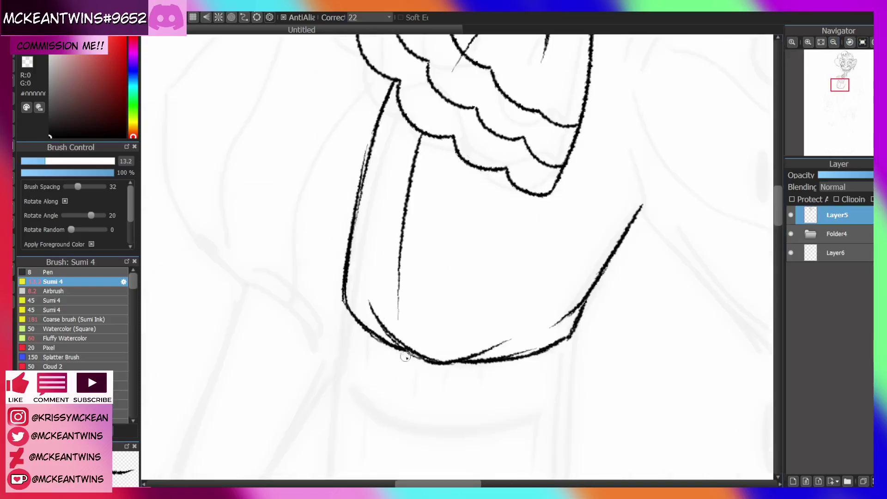
{"action": "key", "text": "ctrl+z"}
{"action": "left_click_drag", "start_coordinate": [431, 134], "coordinate": [398, 317]}
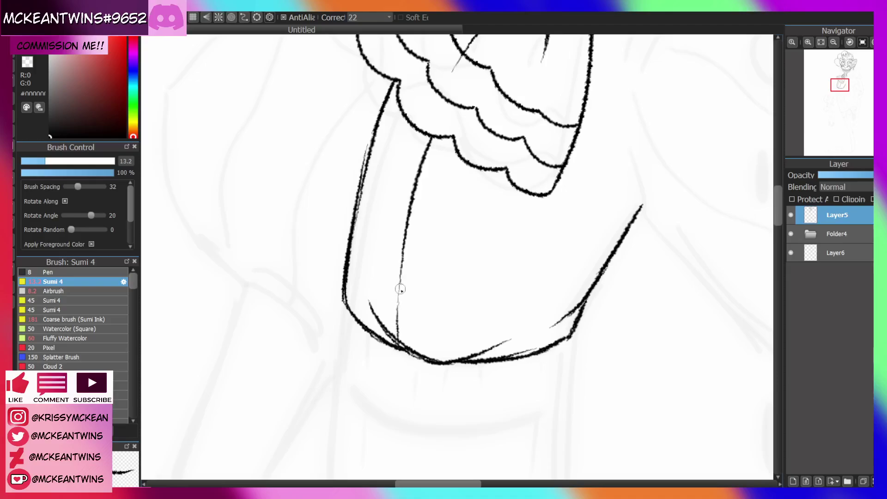
{"action": "mouse_move", "coordinate": [490, 176]}
{"action": "left_mouse_down"}
{"action": "mouse_move", "coordinate": [469, 277]}
{"action": "mouse_move", "coordinate": [466, 355]}
{"action": "left_mouse_up"}
{"action": "left_click", "coordinate": [833, 42]}
{"action": "left_click", "coordinate": [833, 42]}
{"action": "left_click", "coordinate": [833, 42]}
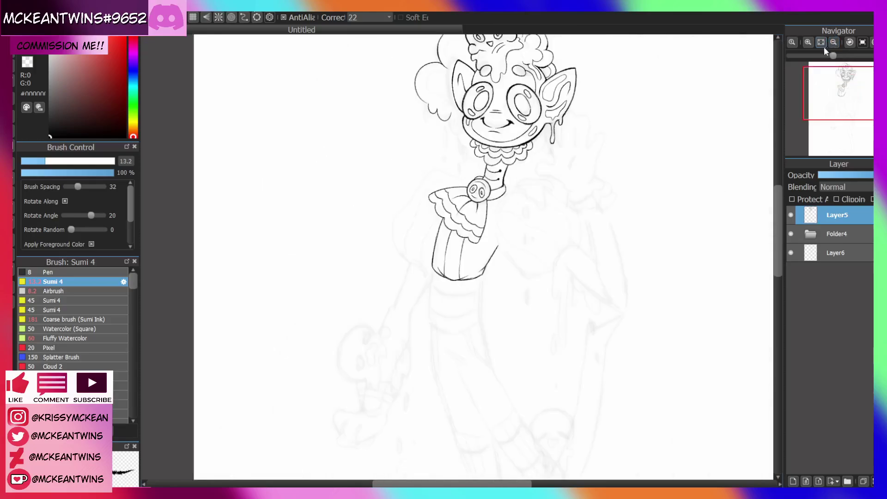
Ink scalloped ruffle edges along the outer sides of both vertical panel lines on the torso, and review the drawing
{"action": "left_click", "coordinate": [808, 41]}
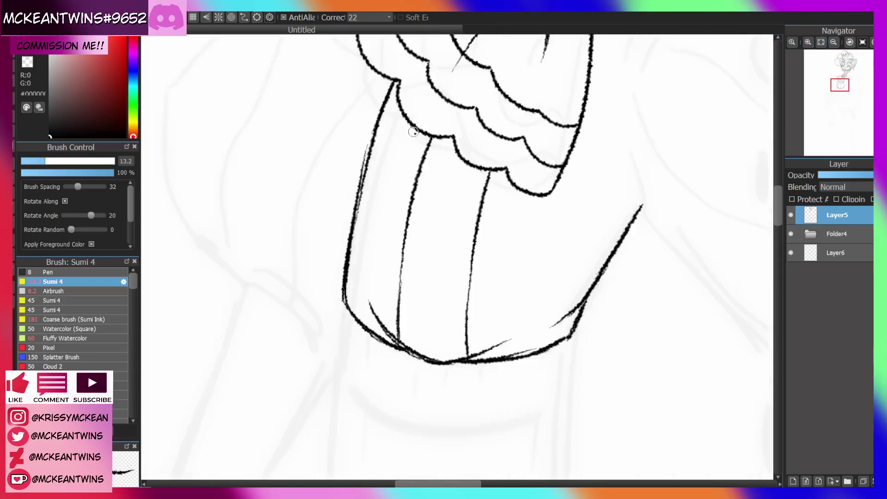
{"action": "mouse_move", "coordinate": [413, 132]}
{"action": "left_mouse_down"}
{"action": "mouse_move", "coordinate": [391, 233]}
{"action": "mouse_move", "coordinate": [384, 342]}
{"action": "left_mouse_up"}
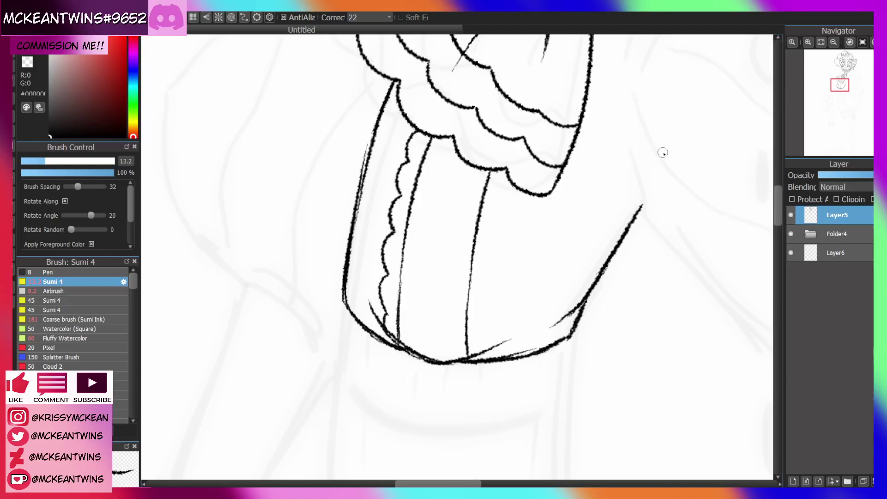
{"action": "left_click", "coordinate": [833, 41]}
{"action": "left_click", "coordinate": [833, 42]}
{"action": "left_click", "coordinate": [808, 42]}
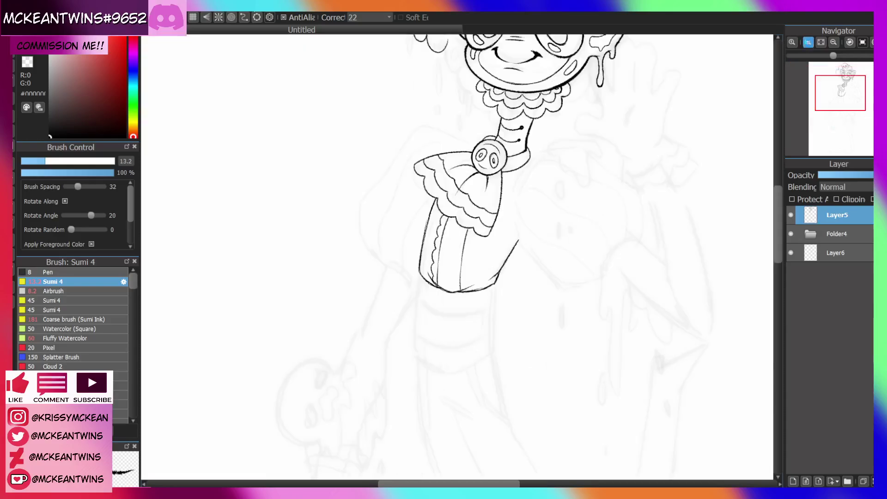
{"action": "left_click", "coordinate": [808, 42]}
{"action": "mouse_move", "coordinate": [508, 176]}
{"action": "left_mouse_down"}
{"action": "mouse_move", "coordinate": [483, 277]}
{"action": "mouse_move", "coordinate": [488, 299]}
{"action": "mouse_move", "coordinate": [480, 356]}
{"action": "left_mouse_up"}
{"action": "left_click", "coordinate": [833, 42]}
{"action": "left_click", "coordinate": [833, 41]}
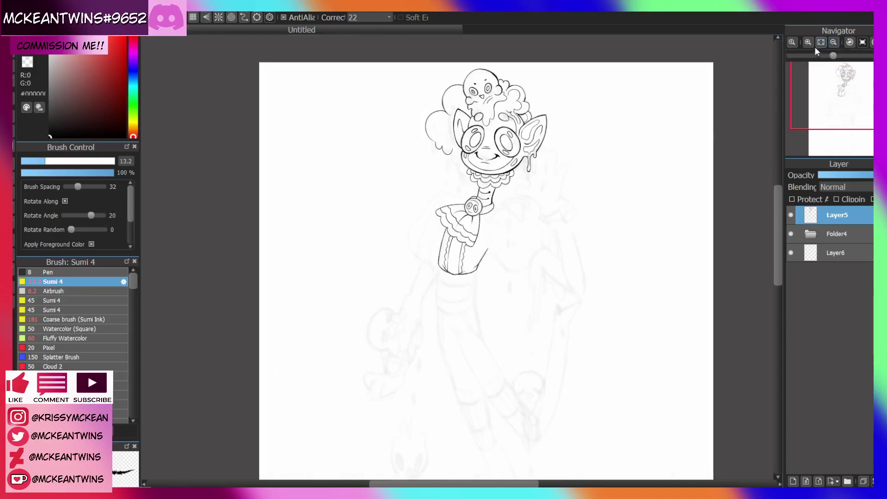
Ink three wavy dripping lines, one below another, across the torso's central panel, and check the drawing mirrored
{"action": "left_click", "coordinate": [807, 42]}
{"action": "left_click", "coordinate": [807, 42]}
{"action": "mouse_move", "coordinate": [432, 213]}
{"action": "left_mouse_down"}
{"action": "mouse_move", "coordinate": [442, 256]}
{"action": "mouse_move", "coordinate": [461, 216]}
{"action": "left_mouse_up"}
{"action": "left_click", "coordinate": [833, 42]}
{"action": "left_click", "coordinate": [833, 42]}
{"action": "left_click", "coordinate": [807, 42]}
{"action": "left_click", "coordinate": [808, 42]}
{"action": "left_click", "coordinate": [807, 42]}
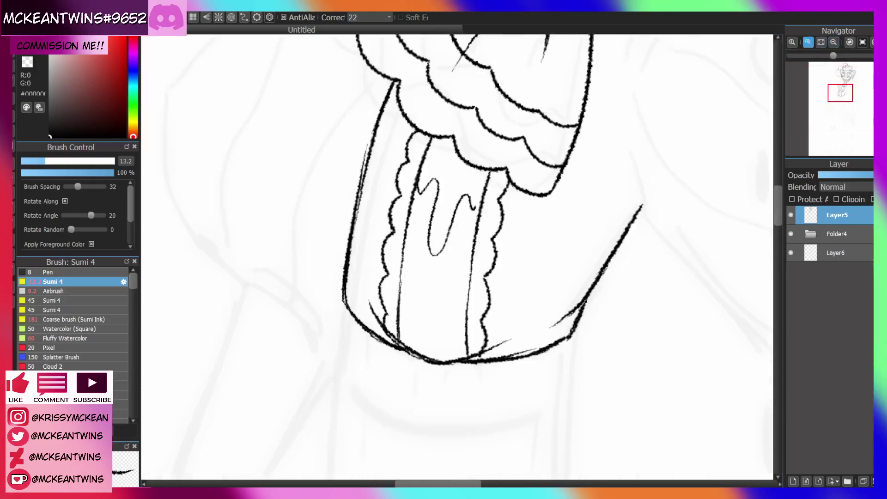
{"action": "key", "text": "ctrl+z"}
{"action": "mouse_move", "coordinate": [425, 156]}
{"action": "left_mouse_down"}
{"action": "mouse_move", "coordinate": [439, 173]}
{"action": "mouse_move", "coordinate": [445, 221]}
{"action": "mouse_move", "coordinate": [467, 187]}
{"action": "mouse_move", "coordinate": [483, 196]}
{"action": "left_mouse_up"}
{"action": "mouse_move", "coordinate": [407, 236]}
{"action": "left_mouse_down"}
{"action": "mouse_move", "coordinate": [422, 256]}
{"action": "mouse_move", "coordinate": [452, 259]}
{"action": "mouse_move", "coordinate": [469, 249]}
{"action": "left_mouse_up"}
{"action": "mouse_move", "coordinate": [402, 291]}
{"action": "left_mouse_down"}
{"action": "mouse_move", "coordinate": [414, 323]}
{"action": "mouse_move", "coordinate": [469, 314]}
{"action": "left_mouse_up"}
{"action": "left_click", "coordinate": [833, 42]}
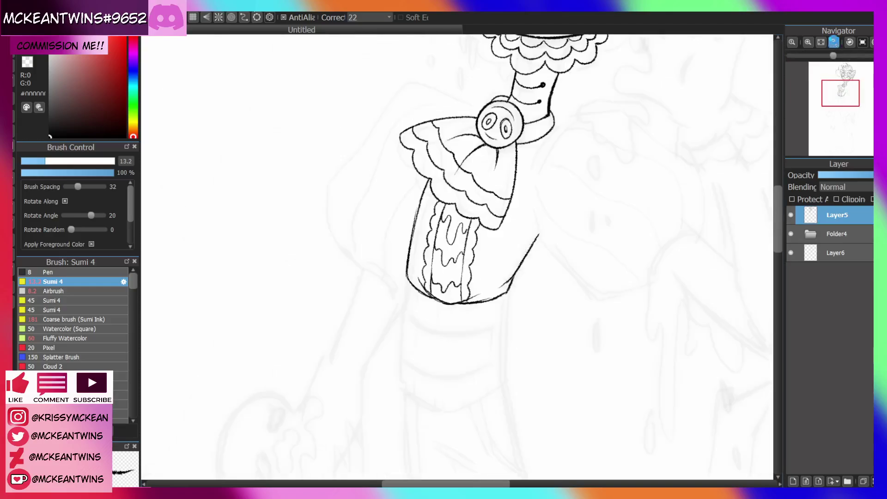
{"action": "left_click", "coordinate": [834, 42]}
{"action": "left_click", "coordinate": [821, 41]}
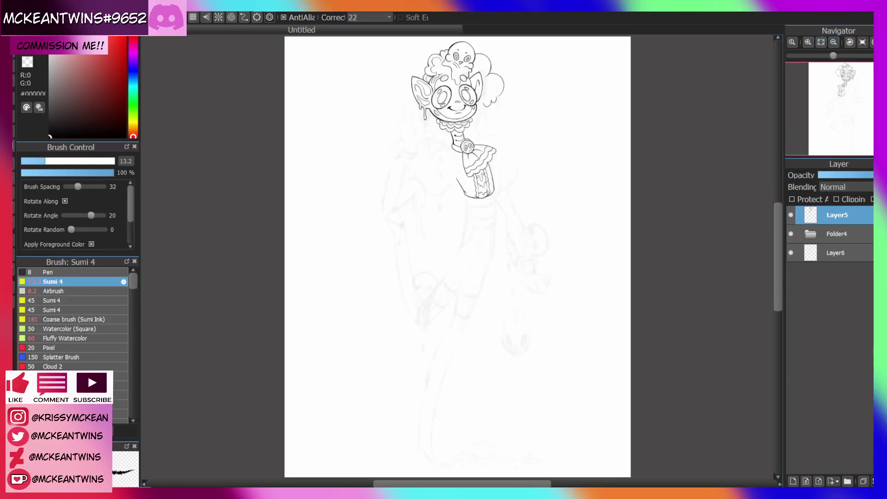
Add a new layer above the line art and fade the existing line art layer, keeping the new layer active
{"action": "left_click", "coordinate": [862, 42]}
{"action": "left_click", "coordinate": [807, 42]}
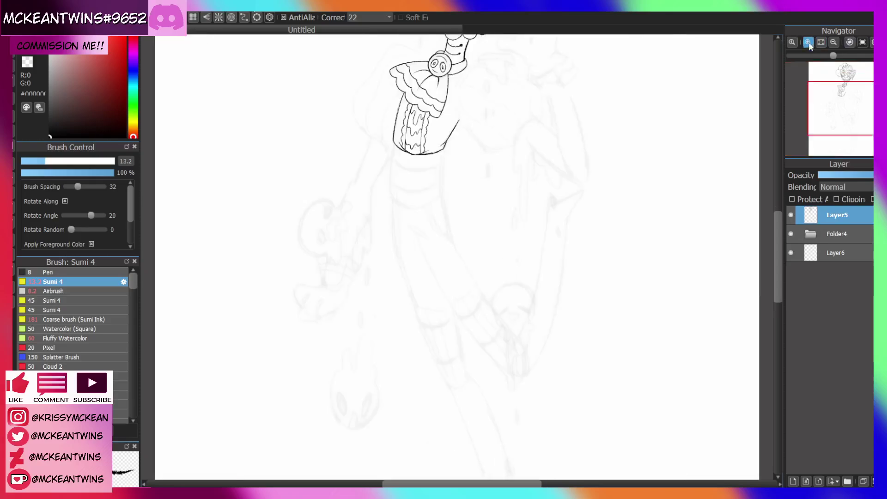
{"action": "left_click", "coordinate": [808, 42]}
{"action": "left_click_drag", "start_coordinate": [839, 98], "coordinate": [852, 72]}
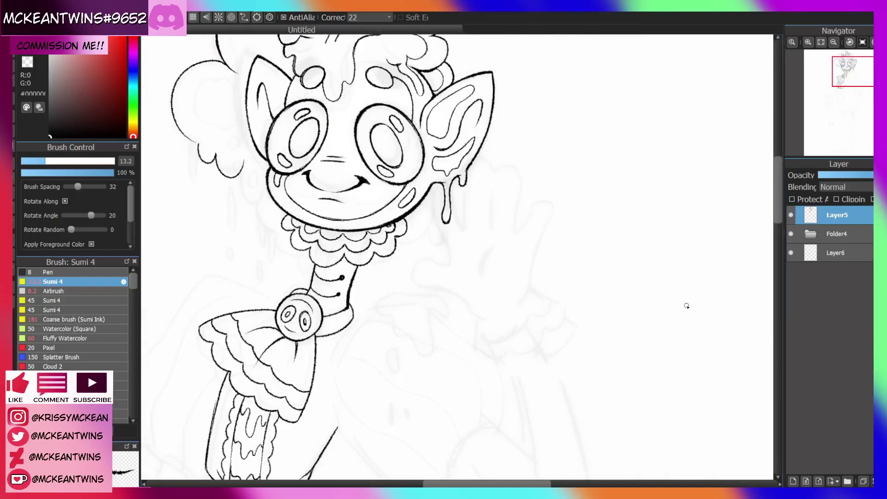
{"action": "left_click", "coordinate": [793, 481]}
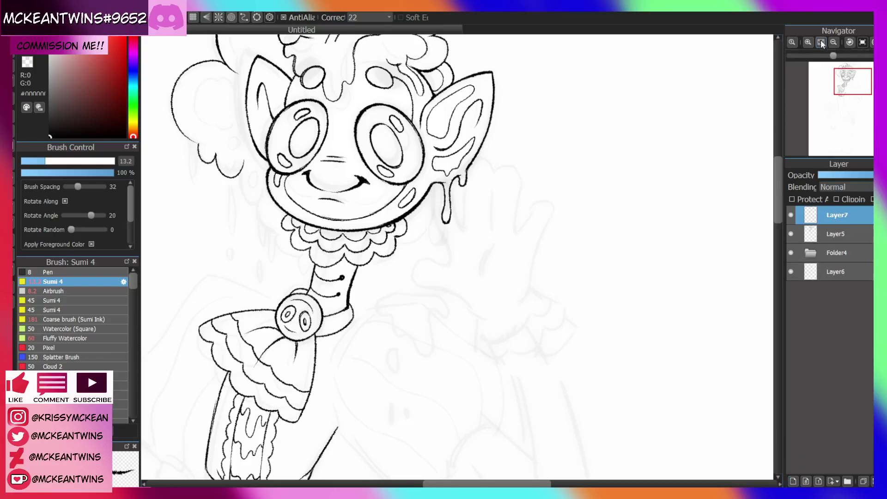
{"action": "left_click", "coordinate": [821, 42]}
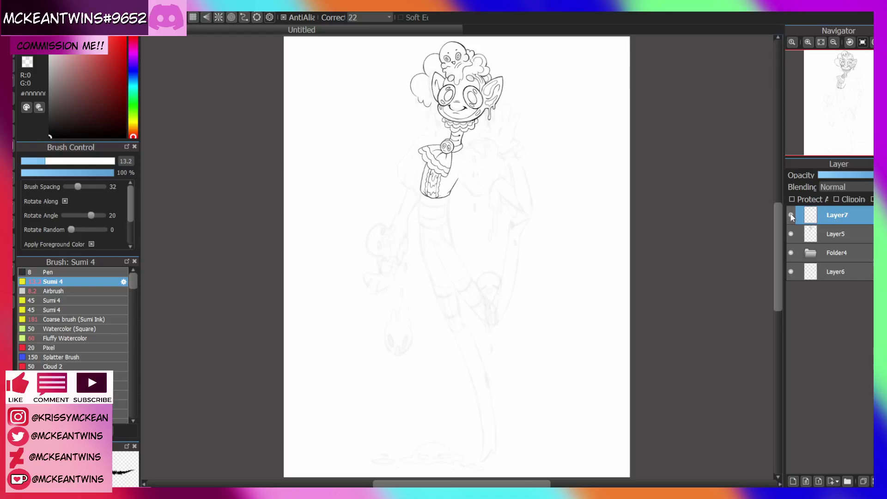
{"action": "left_click", "coordinate": [808, 42]}
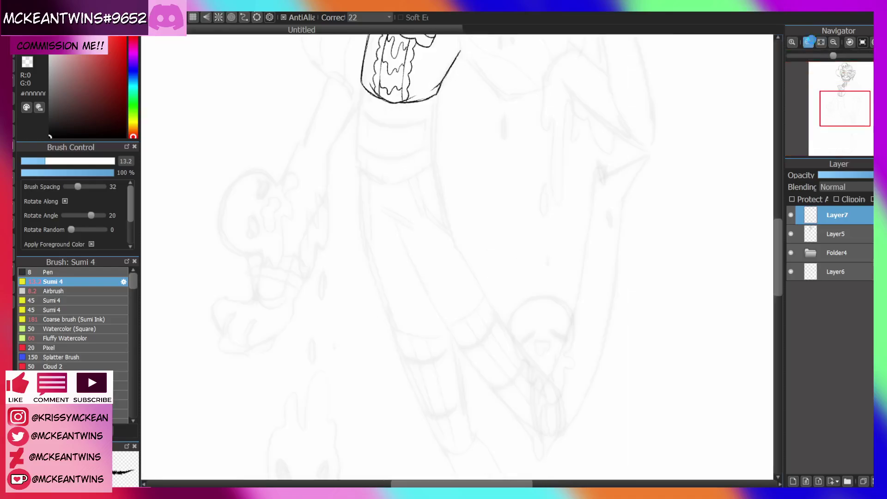
{"action": "left_click", "coordinate": [808, 42]}
{"action": "left_click_drag", "start_coordinate": [845, 109], "coordinate": [854, 80]}
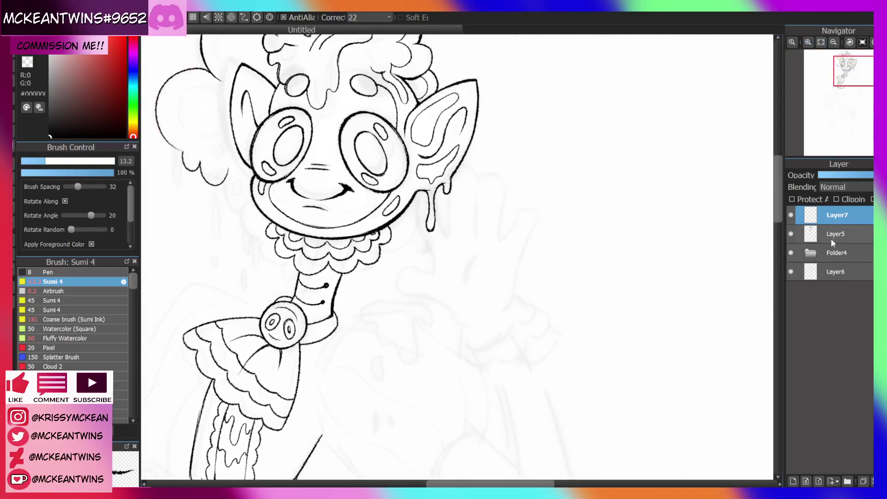
{"action": "left_click", "coordinate": [830, 238]}
Ink the first finger of the raised hand as a narrow rounded loop around the drip hanging from the ear
{"action": "left_click", "coordinate": [808, 42]}
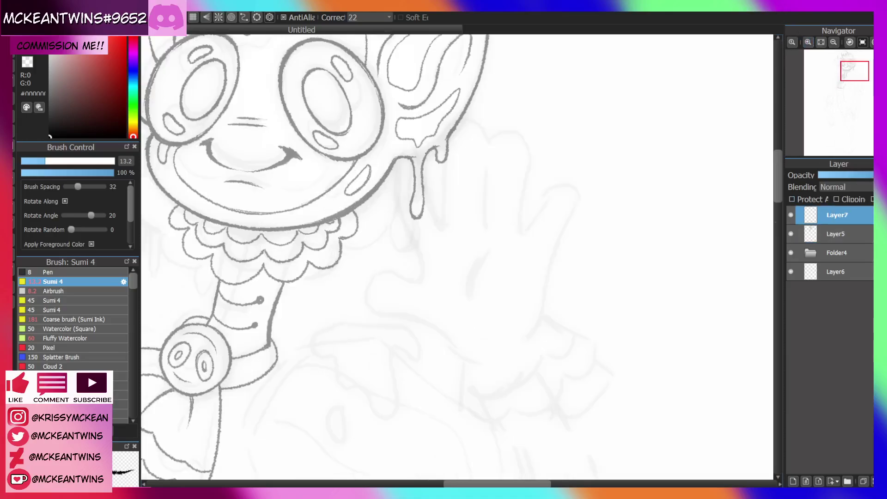
{"action": "left_click_drag", "start_coordinate": [426, 183], "coordinate": [442, 225]}
{"action": "left_click_drag", "start_coordinate": [844, 74], "coordinate": [838, 73]}
{"action": "left_click", "coordinate": [808, 42]}
{"action": "left_click_drag", "start_coordinate": [469, 199], "coordinate": [480, 221]}
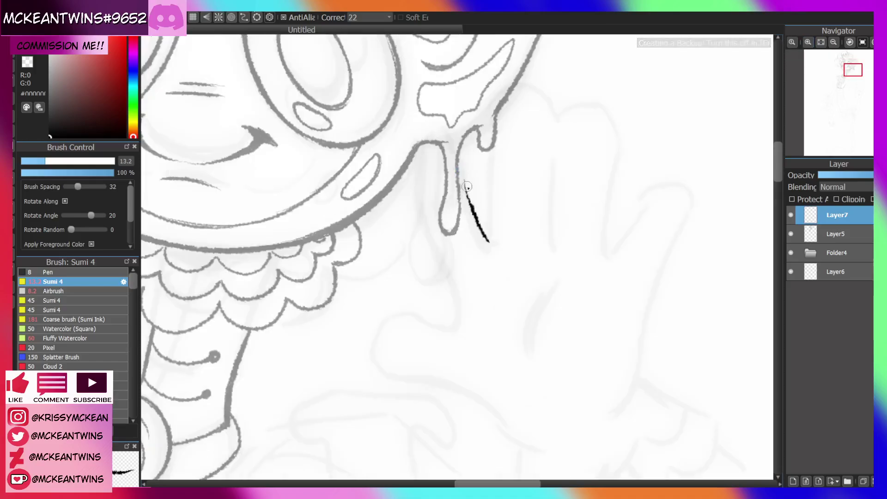
{"action": "left_click_drag", "start_coordinate": [465, 183], "coordinate": [478, 217]}
{"action": "mouse_move", "coordinate": [460, 162]}
{"action": "left_mouse_down"}
{"action": "mouse_move", "coordinate": [467, 186]}
{"action": "mouse_move", "coordinate": [448, 122]}
{"action": "mouse_move", "coordinate": [438, 127]}
{"action": "mouse_move", "coordinate": [418, 203]}
{"action": "mouse_move", "coordinate": [460, 308]}
{"action": "left_mouse_up"}
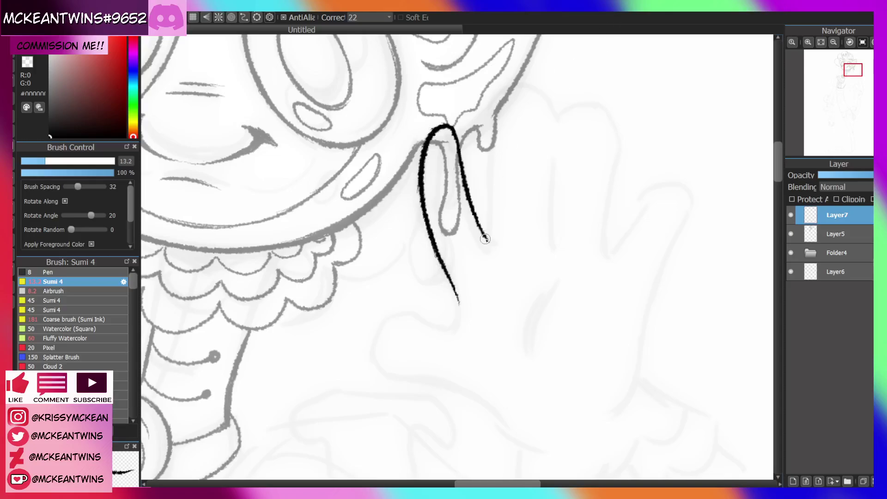
Ink the raised hand's second finger with a rounded tip and both sides running down to the palm
{"action": "mouse_move", "coordinate": [485, 242]}
{"action": "left_mouse_down"}
{"action": "mouse_move", "coordinate": [481, 229]}
{"action": "mouse_move", "coordinate": [492, 253]}
{"action": "mouse_move", "coordinate": [499, 107]}
{"action": "mouse_move", "coordinate": [523, 86]}
{"action": "left_mouse_up"}
{"action": "mouse_move", "coordinate": [553, 114]}
{"action": "left_mouse_down"}
{"action": "mouse_move", "coordinate": [551, 126]}
{"action": "mouse_move", "coordinate": [547, 99]}
{"action": "mouse_move", "coordinate": [531, 84]}
{"action": "mouse_move", "coordinate": [540, 88]}
{"action": "mouse_move", "coordinate": [515, 90]}
{"action": "mouse_move", "coordinate": [500, 107]}
{"action": "left_mouse_up"}
{"action": "left_click_drag", "start_coordinate": [551, 118], "coordinate": [553, 142]}
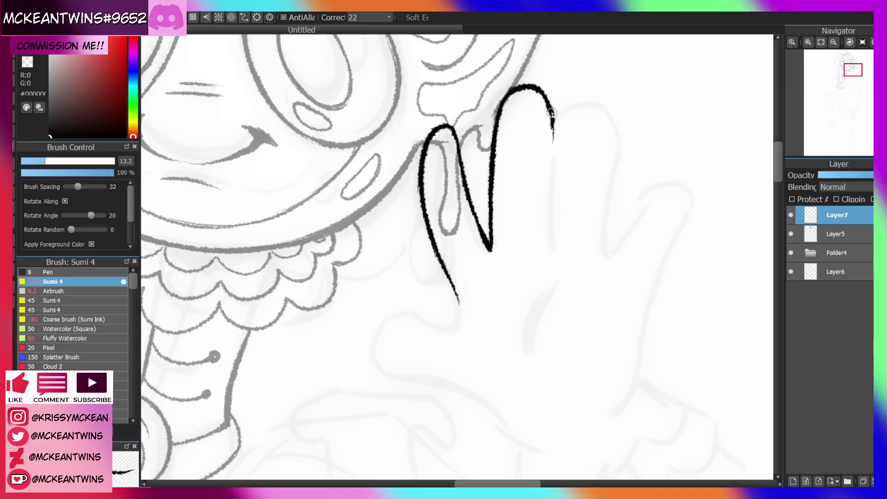
{"action": "left_click_drag", "start_coordinate": [548, 107], "coordinate": [552, 158]}
{"action": "key", "text": "ctrl+z"}
{"action": "left_click_drag", "start_coordinate": [552, 119], "coordinate": [556, 186]}
{"action": "key", "text": "ctrl+z"}
{"action": "left_click_drag", "start_coordinate": [551, 139], "coordinate": [547, 249]}
{"action": "left_click_drag", "start_coordinate": [549, 157], "coordinate": [547, 252]}
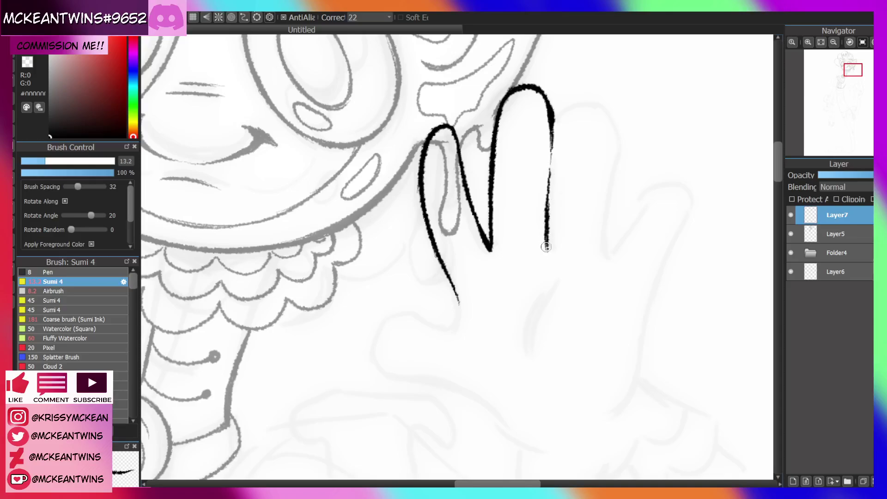
{"action": "mouse_move", "coordinate": [547, 193]}
{"action": "left_mouse_down"}
{"action": "mouse_move", "coordinate": [545, 221]}
{"action": "mouse_move", "coordinate": [548, 178]}
{"action": "mouse_move", "coordinate": [548, 251]}
{"action": "left_mouse_up"}
Ink the raised hand's third finger and continue from its base into the outermost finger's rounded tip
{"action": "mouse_move", "coordinate": [551, 135]}
{"action": "left_mouse_down"}
{"action": "mouse_move", "coordinate": [575, 105]}
{"action": "mouse_move", "coordinate": [568, 108]}
{"action": "mouse_move", "coordinate": [590, 103]}
{"action": "mouse_move", "coordinate": [604, 123]}
{"action": "mouse_move", "coordinate": [611, 161]}
{"action": "mouse_move", "coordinate": [605, 134]}
{"action": "mouse_move", "coordinate": [600, 244]}
{"action": "mouse_move", "coordinate": [604, 122]}
{"action": "mouse_move", "coordinate": [568, 110]}
{"action": "left_mouse_up"}
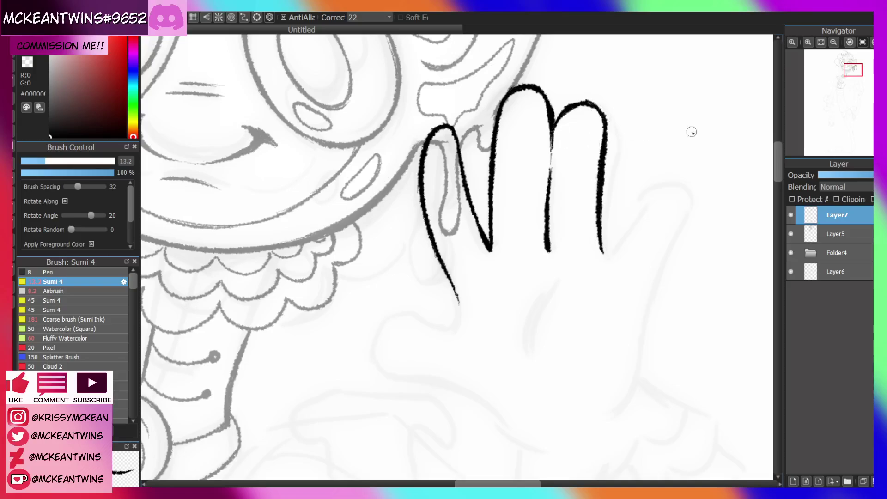
{"action": "left_click_drag", "start_coordinate": [852, 79], "coordinate": [852, 83]}
{"action": "mouse_move", "coordinate": [566, 132]}
{"action": "left_mouse_down"}
{"action": "mouse_move", "coordinate": [568, 138]}
{"action": "mouse_move", "coordinate": [562, 123]}
{"action": "mouse_move", "coordinate": [574, 146]}
{"action": "mouse_move", "coordinate": [639, 87]}
{"action": "left_mouse_up"}
{"action": "key", "text": "ctrl+z"}
{"action": "key", "text": "ctrl+z"}
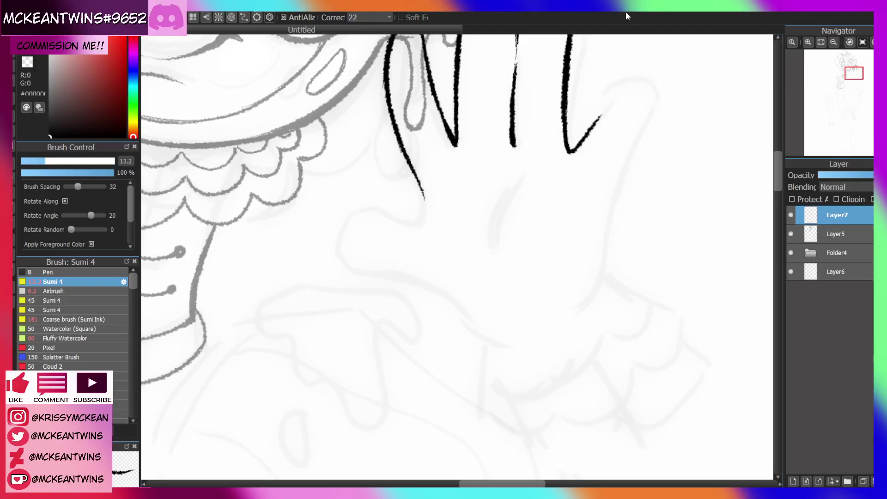
{"action": "mouse_move", "coordinate": [594, 127]}
{"action": "left_mouse_down"}
{"action": "mouse_move", "coordinate": [635, 84]}
{"action": "mouse_move", "coordinate": [653, 90]}
{"action": "mouse_move", "coordinate": [657, 106]}
{"action": "mouse_move", "coordinate": [621, 174]}
{"action": "left_mouse_up"}
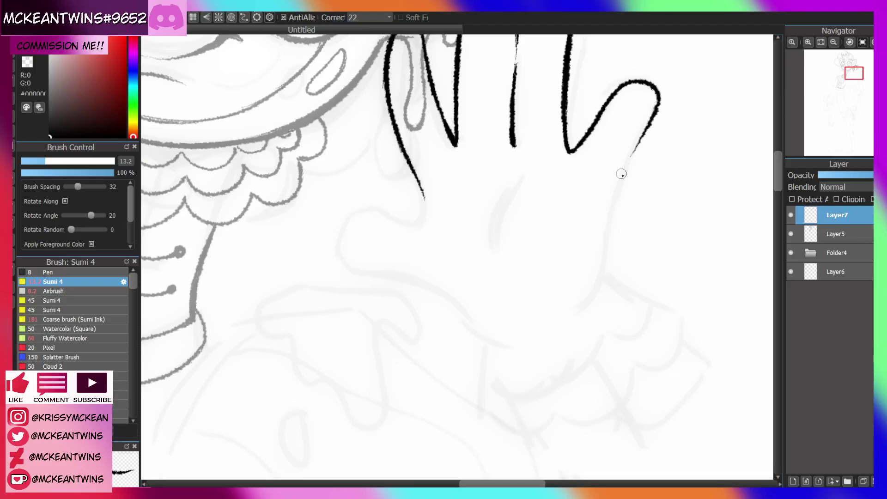
Ink the hand's outer edge from the outermost fingertip down to the wrist, and check the drawing mirrored
{"action": "left_click_drag", "start_coordinate": [652, 111], "coordinate": [611, 208]}
{"action": "left_click_drag", "start_coordinate": [629, 163], "coordinate": [605, 256]}
{"action": "key", "text": "ctrl+z"}
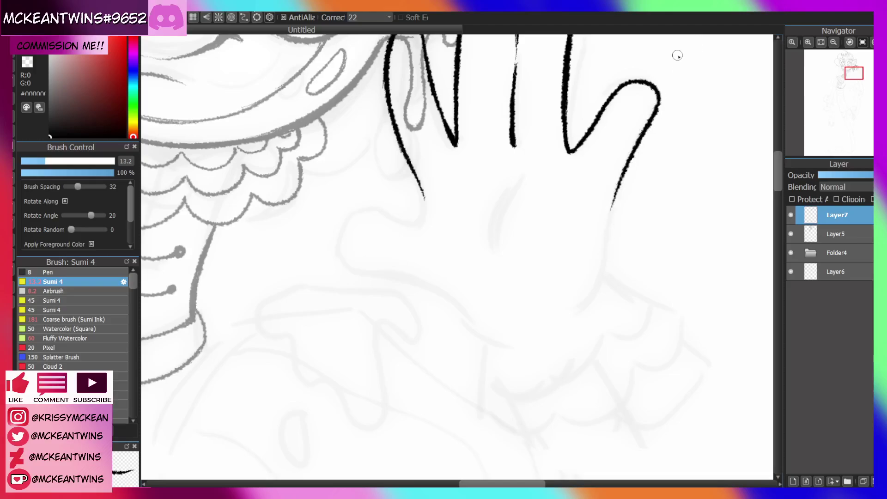
{"action": "left_click_drag", "start_coordinate": [629, 156], "coordinate": [588, 300]}
{"action": "left_click", "coordinate": [833, 41]}
{"action": "left_click", "coordinate": [833, 41]}
{"action": "left_click", "coordinate": [833, 41]}
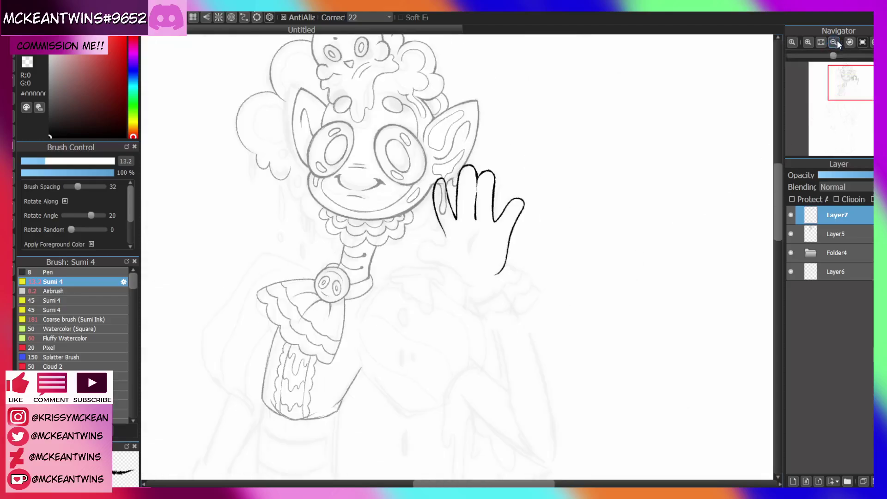
{"action": "left_click", "coordinate": [873, 42]}
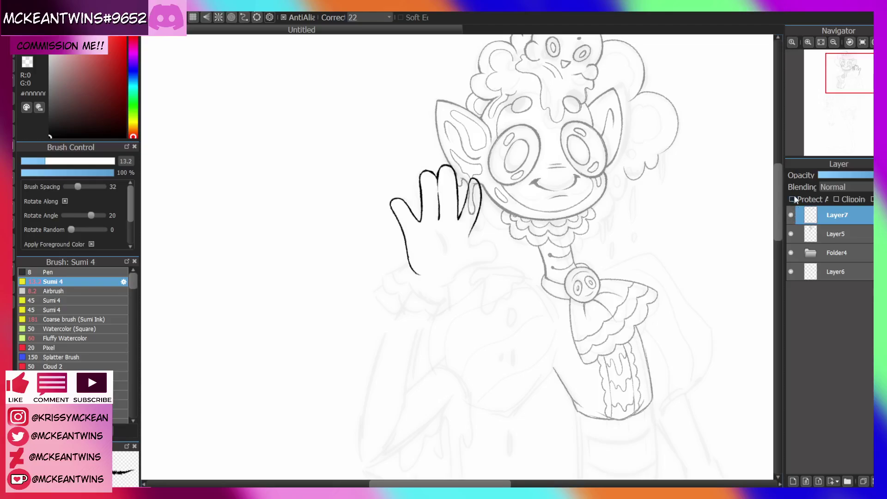
Free-transform the inked hand outline to tilt it slightly in place beside the ear
{"action": "left_click", "coordinate": [807, 42]}
{"action": "left_click", "coordinate": [807, 42]}
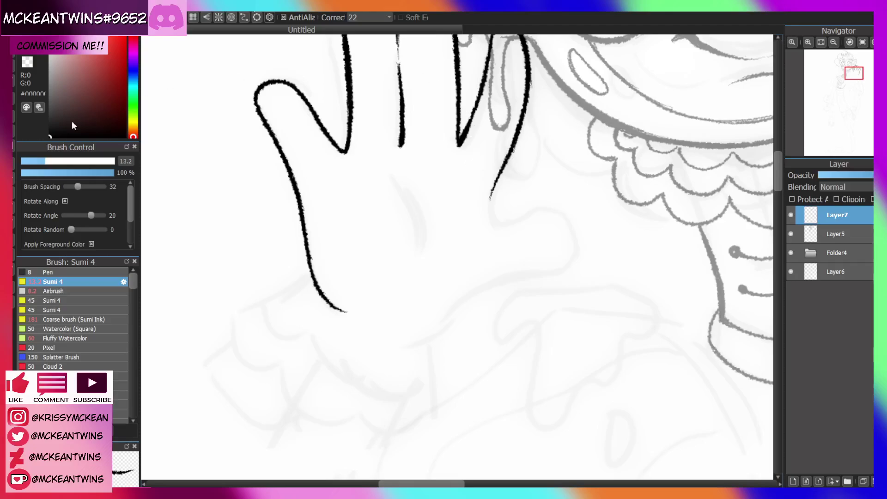
{"action": "key", "text": "m"}
{"action": "left_click", "coordinate": [834, 41]}
{"action": "left_click", "coordinate": [834, 42]}
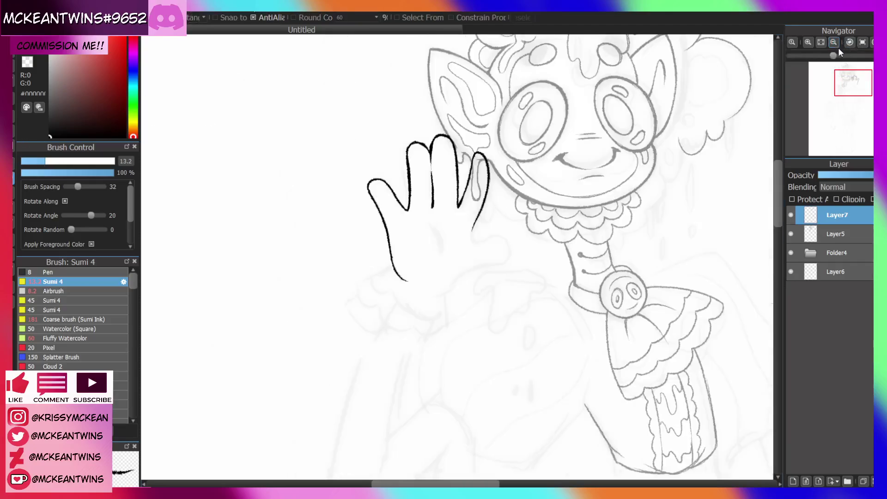
{"action": "key", "text": "ctrl+t"}
{"action": "left_click_drag", "start_coordinate": [429, 263], "coordinate": [458, 263]}
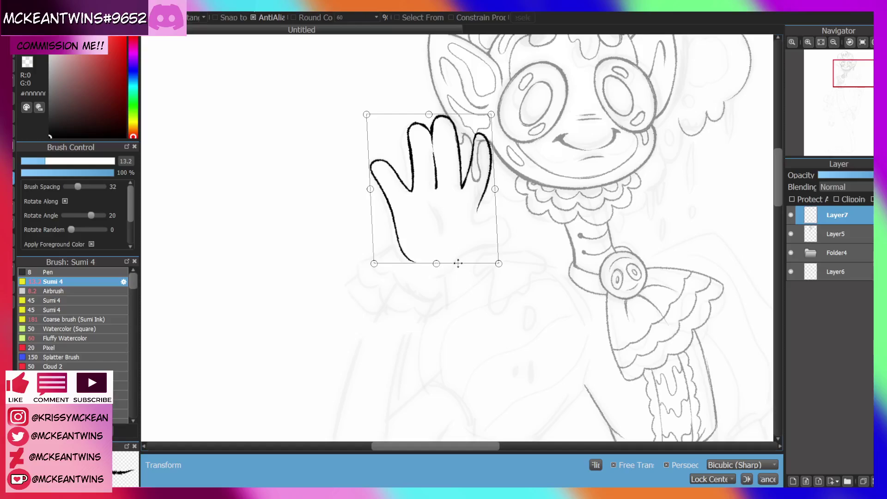
{"action": "left_click_drag", "start_coordinate": [430, 114], "coordinate": [432, 113]}
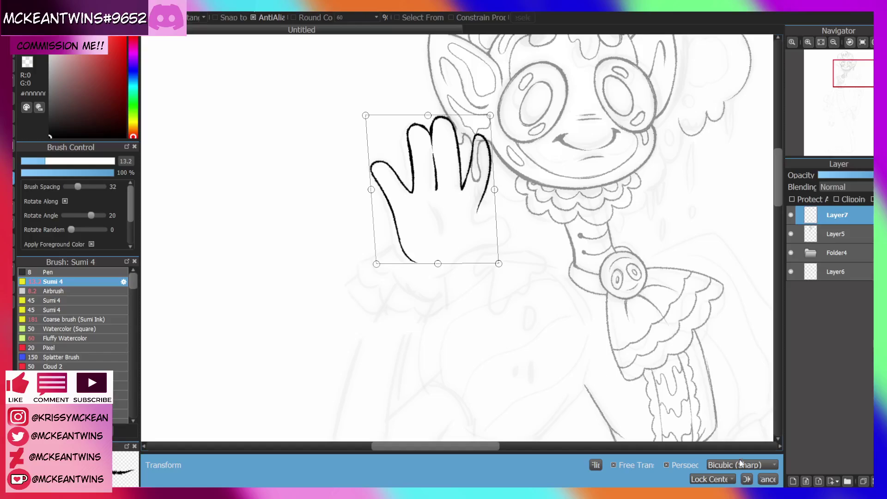
{"action": "left_click", "coordinate": [746, 479]}
Move the inked hand slightly away from the face in the mirrored view
{"action": "left_click", "coordinate": [862, 42]}
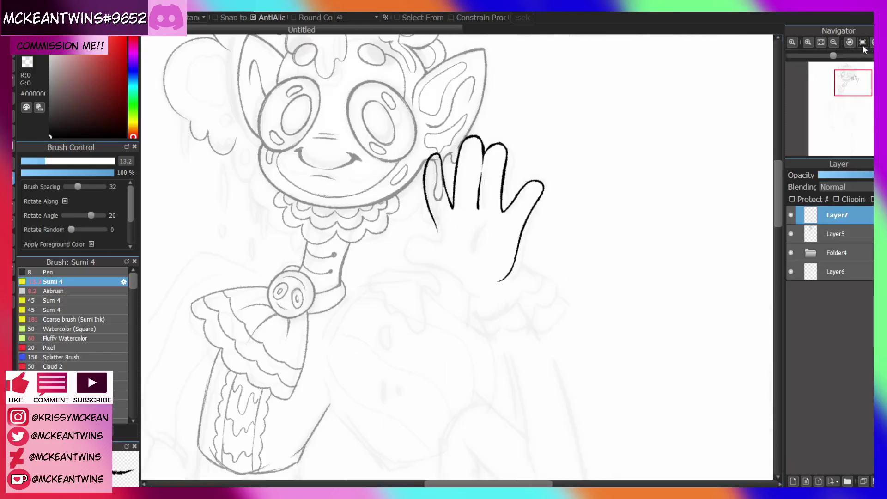
{"action": "left_click", "coordinate": [808, 42]}
{"action": "left_click", "coordinate": [14, 98]}
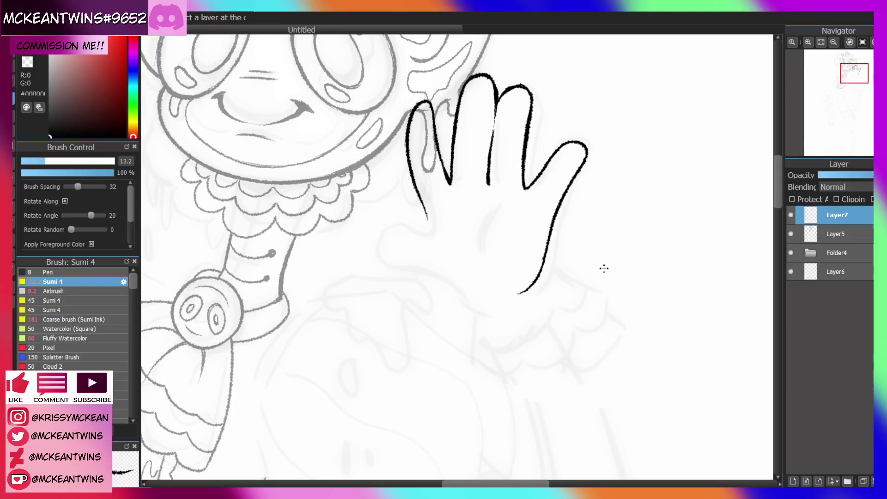
{"action": "left_click_drag", "start_coordinate": [618, 269], "coordinate": [624, 267]}
Ink the thumb from the base of the first finger around its rounded tip and along the bottom of the palm
{"action": "key", "text": "b"}
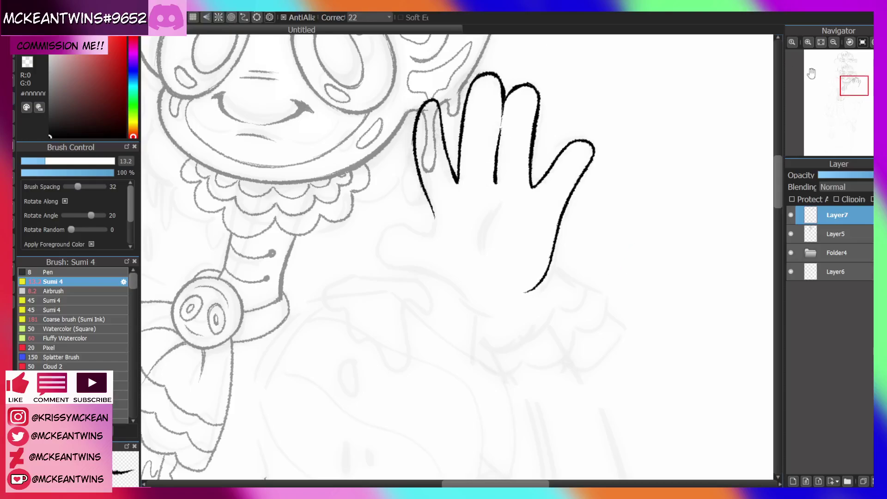
{"action": "key", "text": "h"}
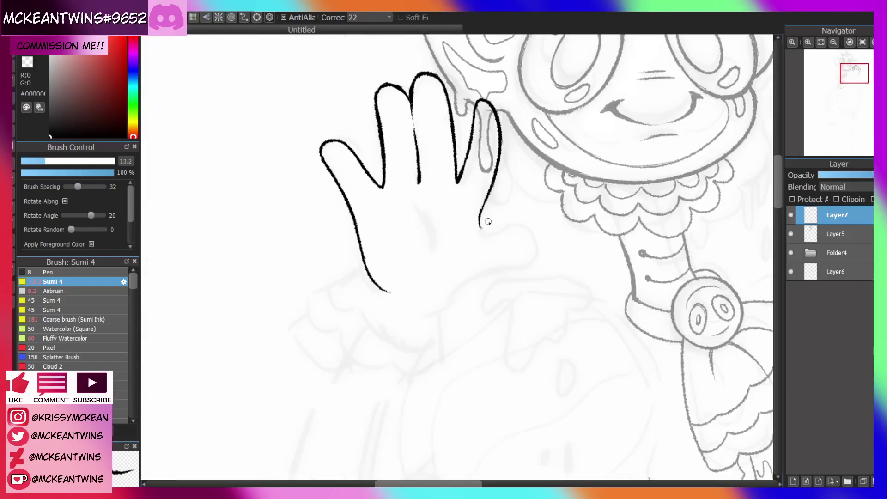
{"action": "key", "text": "h"}
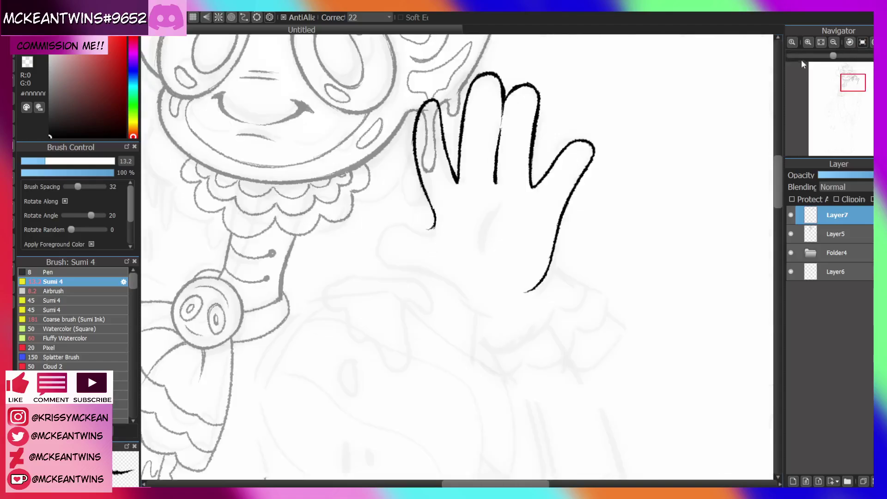
{"action": "mouse_move", "coordinate": [434, 222]}
{"action": "left_mouse_down"}
{"action": "mouse_move", "coordinate": [393, 219]}
{"action": "mouse_move", "coordinate": [385, 241]}
{"action": "left_mouse_up"}
{"action": "left_click_drag", "start_coordinate": [388, 231], "coordinate": [423, 265]}
{"action": "left_click", "coordinate": [871, 42]}
{"action": "left_click", "coordinate": [871, 42]}
{"action": "left_click", "coordinate": [871, 42]}
{"action": "key", "text": "ctrl+z"}
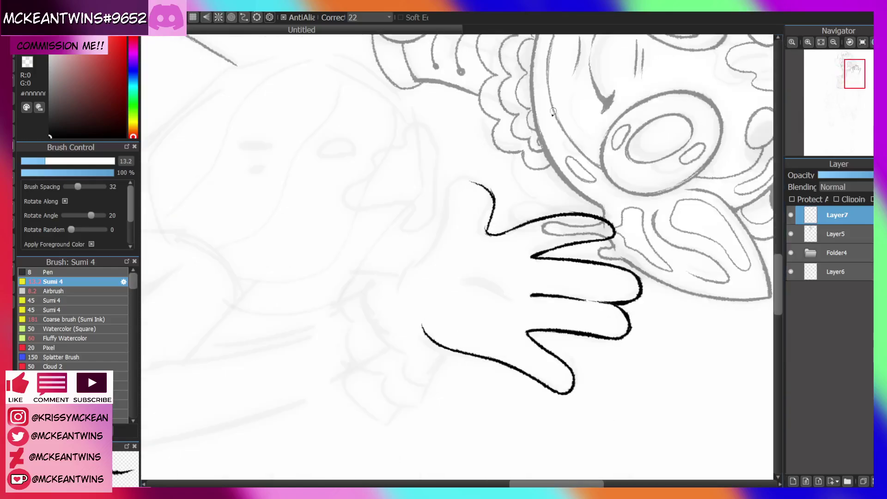
{"action": "mouse_move", "coordinate": [491, 192]}
{"action": "left_mouse_down"}
{"action": "mouse_move", "coordinate": [460, 184]}
{"action": "mouse_move", "coordinate": [413, 258]}
{"action": "mouse_move", "coordinate": [413, 298]}
{"action": "left_mouse_up"}
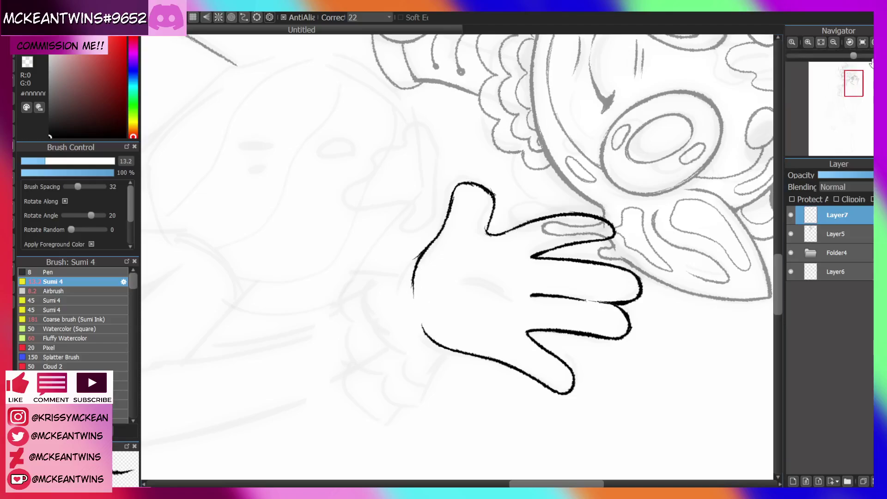
Clean up the rough edges of the thumb outline into one even line
{"action": "left_click", "coordinate": [861, 42]}
{"action": "left_click", "coordinate": [849, 42]}
{"action": "left_click", "coordinate": [849, 42]}
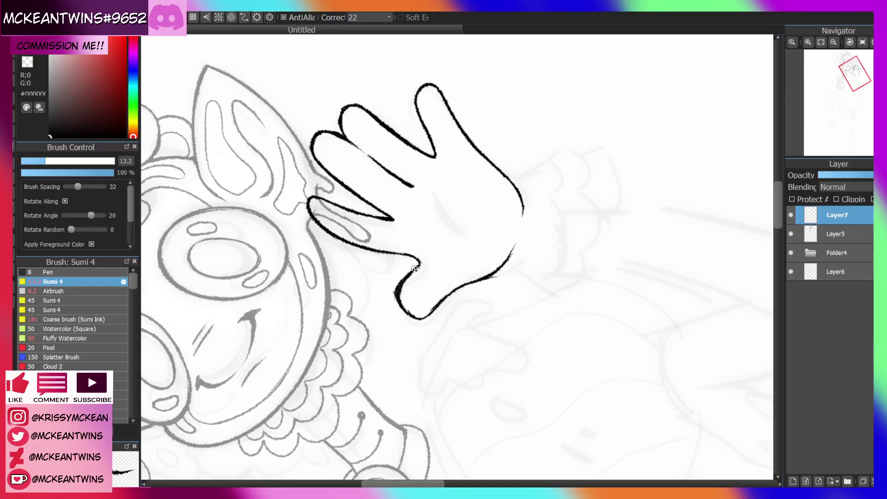
{"action": "left_click", "coordinate": [871, 42]}
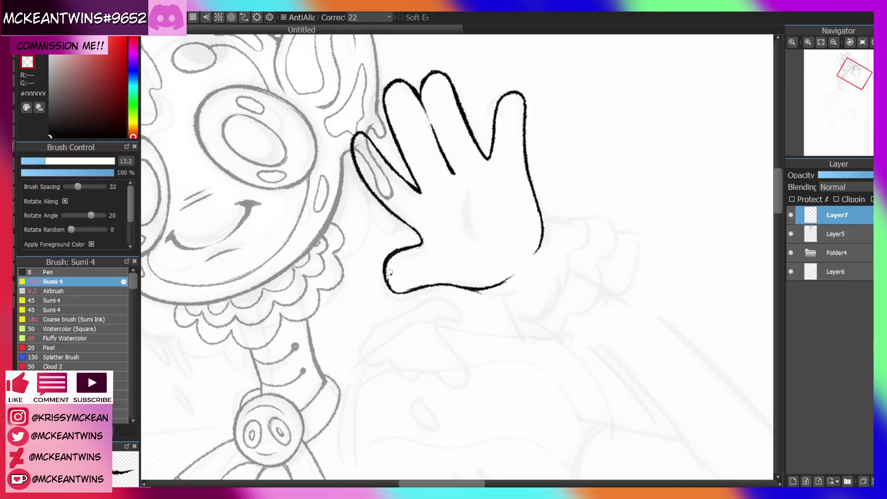
{"action": "mouse_move", "coordinate": [857, 94]}
{"action": "left_click", "coordinate": [849, 43]}
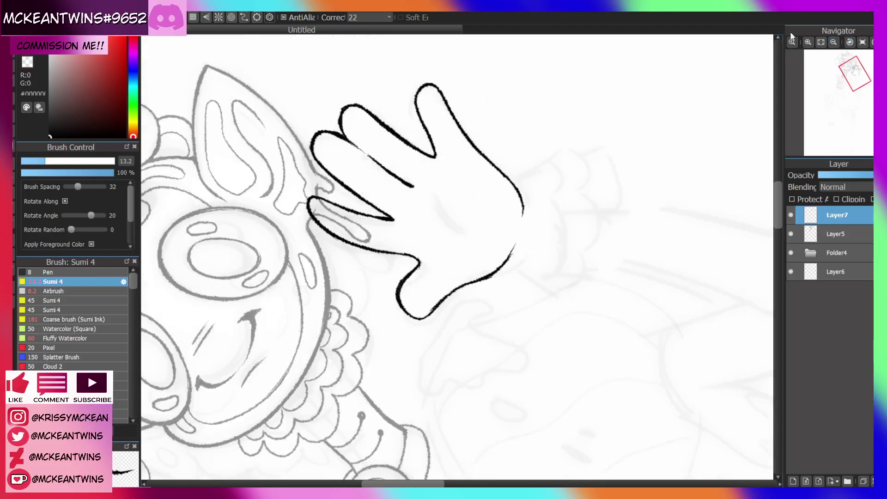
Ink a short curved, tapering crease in the middle of the palm
{"action": "left_click", "coordinate": [862, 42]}
{"action": "left_click_drag", "start_coordinate": [506, 204], "coordinate": [486, 268]}
{"action": "left_click", "coordinate": [807, 42]}
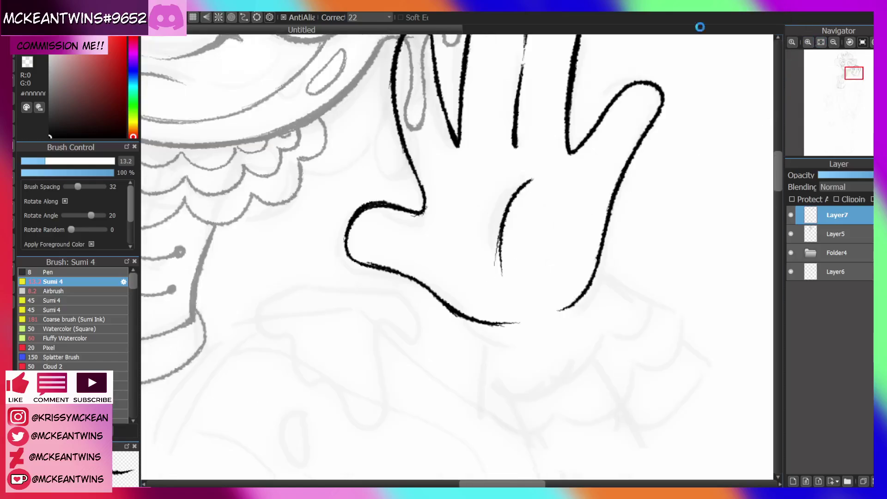
{"action": "key", "text": "ctrl+z"}
{"action": "mouse_move", "coordinate": [531, 182]}
{"action": "left_mouse_down"}
{"action": "mouse_move", "coordinate": [508, 211]}
{"action": "mouse_move", "coordinate": [496, 263]}
{"action": "left_mouse_up"}
{"action": "left_click", "coordinate": [833, 42]}
{"action": "left_click", "coordinate": [834, 42]}
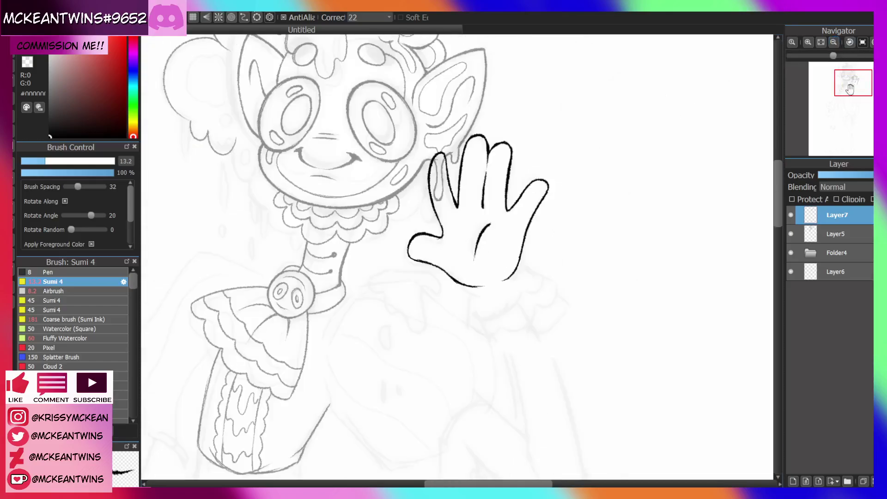
Ink the two straight sides of the frilled cuff, flaring outward from both edges of the wrist
{"action": "left_click_drag", "start_coordinate": [851, 83], "coordinate": [853, 88]}
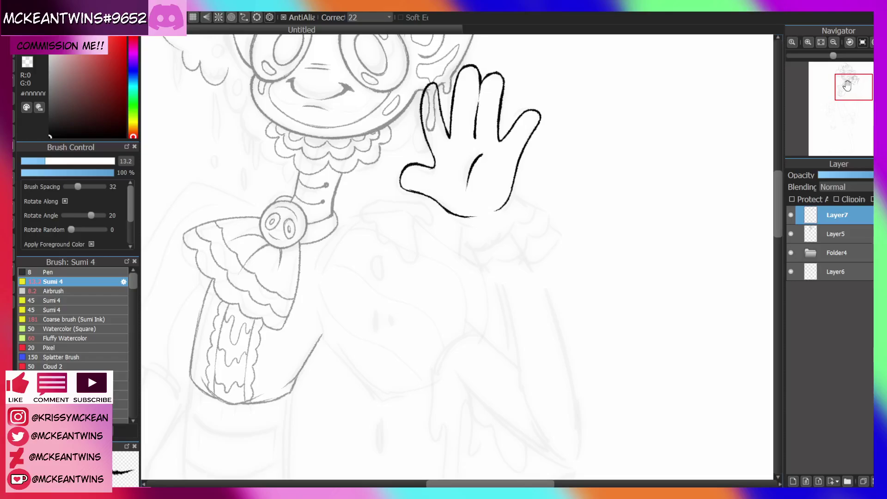
{"action": "left_click", "coordinate": [809, 42]}
{"action": "left_click", "coordinate": [809, 42]}
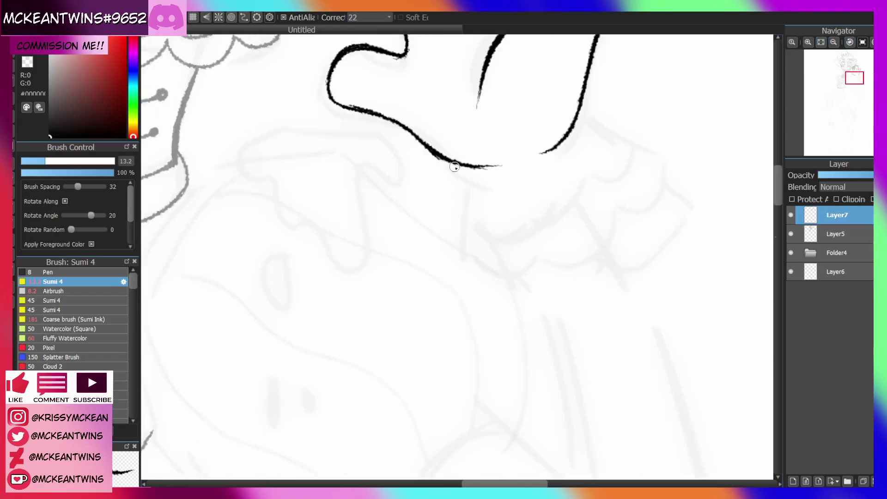
{"action": "left_click_drag", "start_coordinate": [465, 168], "coordinate": [465, 261]}
{"action": "left_click", "coordinate": [848, 42]}
{"action": "left_click", "coordinate": [848, 42]}
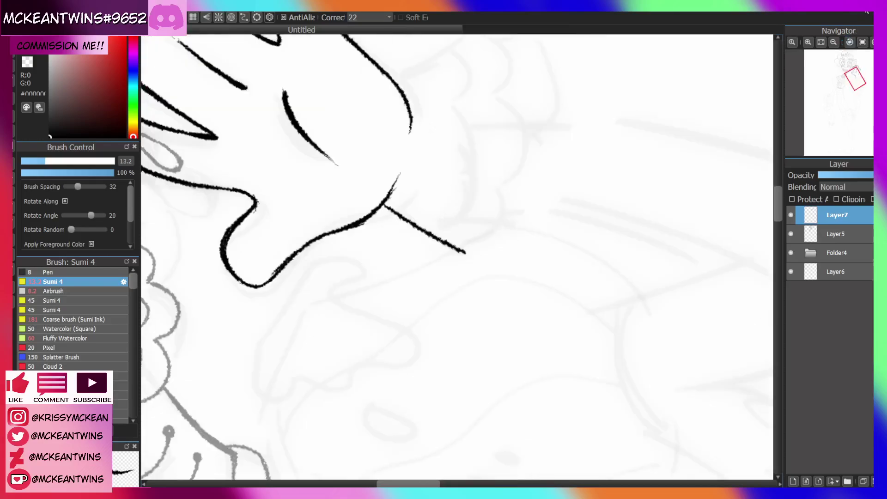
{"action": "left_click", "coordinate": [849, 42]}
{"action": "left_click", "coordinate": [849, 42]}
{"action": "key", "text": "ctrl+z"}
{"action": "left_click_drag", "start_coordinate": [376, 292], "coordinate": [455, 250]}
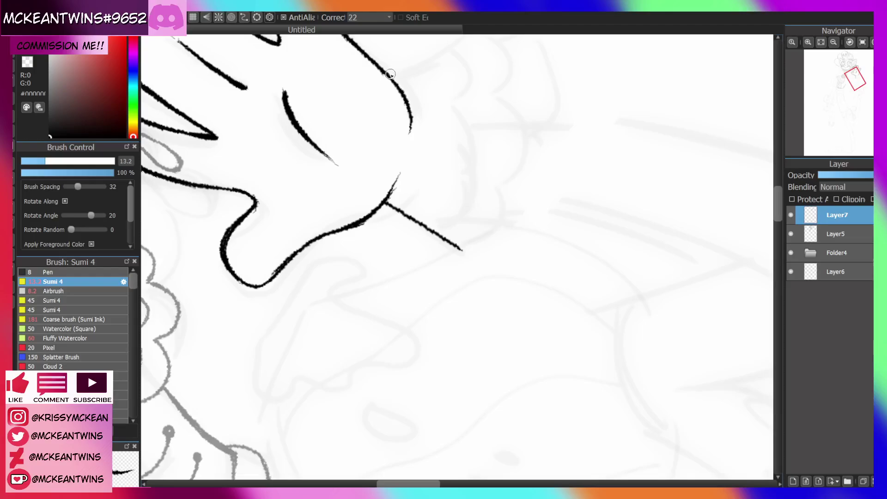
{"action": "left_click_drag", "start_coordinate": [389, 73], "coordinate": [488, 26]}
{"action": "left_click", "coordinate": [861, 42]}
{"action": "left_click_drag", "start_coordinate": [854, 87], "coordinate": [857, 86]}
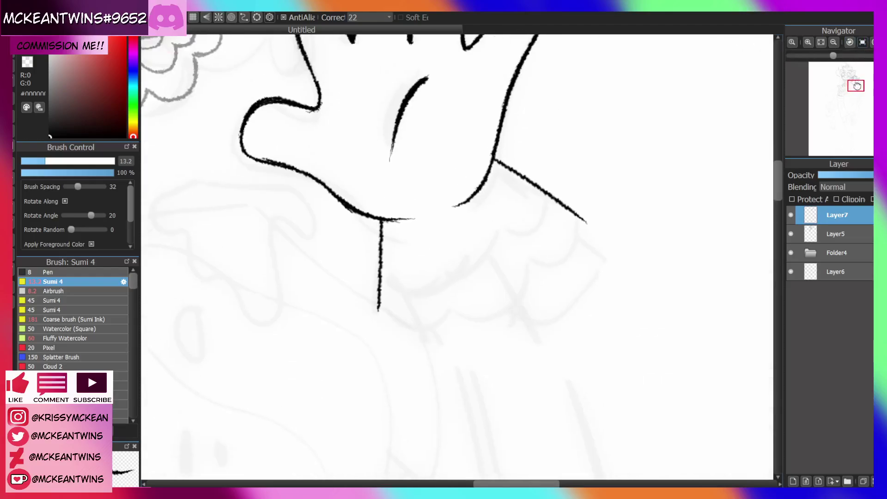
Ink the cuff's scalloped outer hem, joining the ends of its two sides
{"action": "mouse_move", "coordinate": [378, 217]}
{"action": "left_mouse_down"}
{"action": "mouse_move", "coordinate": [415, 327]}
{"action": "mouse_move", "coordinate": [444, 314]}
{"action": "mouse_move", "coordinate": [429, 316]}
{"action": "mouse_move", "coordinate": [501, 303]}
{"action": "left_mouse_up"}
{"action": "key", "text": "ctrl+z"}
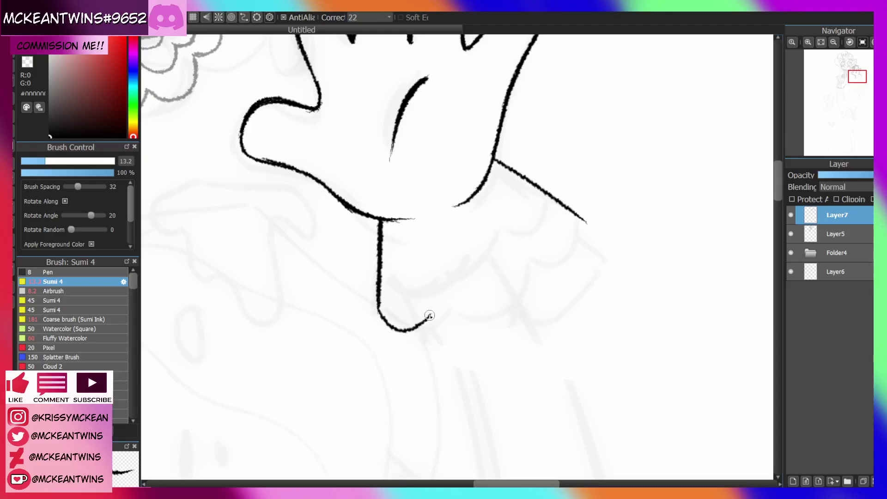
{"action": "mouse_move", "coordinate": [429, 315]}
{"action": "left_mouse_down"}
{"action": "mouse_move", "coordinate": [494, 305]}
{"action": "mouse_move", "coordinate": [552, 273]}
{"action": "mouse_move", "coordinate": [581, 244]}
{"action": "mouse_move", "coordinate": [585, 224]}
{"action": "left_mouse_up"}
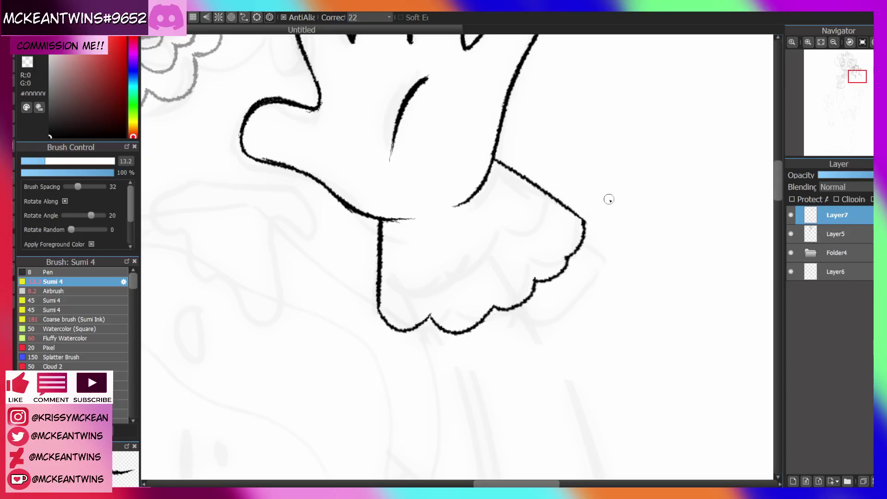
Ink two inner rows of scallops across the cuff, parallel to its outer hem
{"action": "mouse_move", "coordinate": [378, 281]}
{"action": "left_mouse_down"}
{"action": "mouse_move", "coordinate": [457, 276]}
{"action": "mouse_move", "coordinate": [428, 281]}
{"action": "mouse_move", "coordinate": [436, 290]}
{"action": "mouse_move", "coordinate": [503, 264]}
{"action": "mouse_move", "coordinate": [474, 273]}
{"action": "mouse_move", "coordinate": [498, 277]}
{"action": "mouse_move", "coordinate": [564, 208]}
{"action": "left_mouse_up"}
{"action": "key", "text": "ctrl+z"}
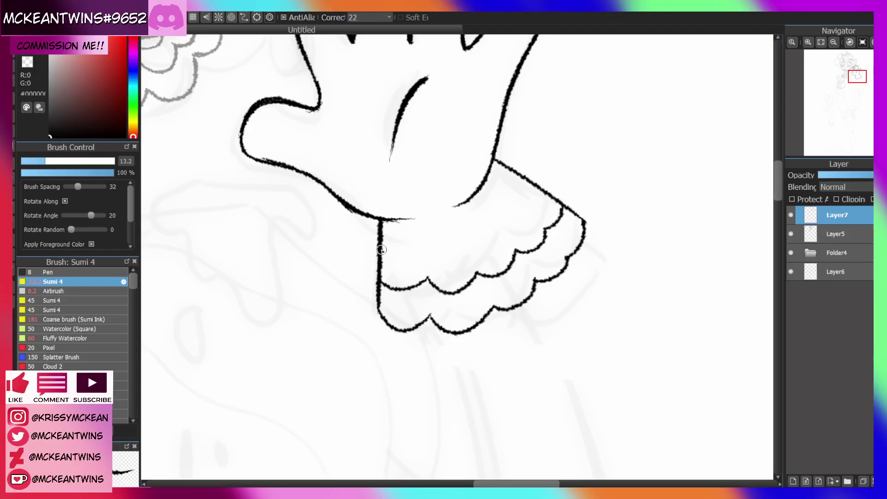
{"action": "mouse_move", "coordinate": [381, 249]}
{"action": "left_mouse_down"}
{"action": "mouse_move", "coordinate": [420, 245]}
{"action": "mouse_move", "coordinate": [431, 253]}
{"action": "mouse_move", "coordinate": [504, 225]}
{"action": "left_mouse_up"}
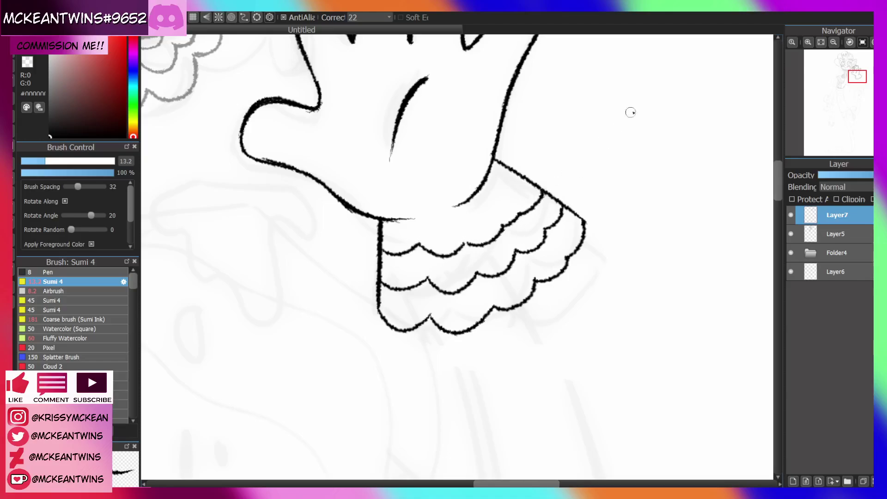
{"action": "mouse_move", "coordinate": [500, 230]}
{"action": "left_mouse_down"}
{"action": "mouse_move", "coordinate": [537, 207]}
{"action": "mouse_move", "coordinate": [542, 190]}
{"action": "left_mouse_up"}
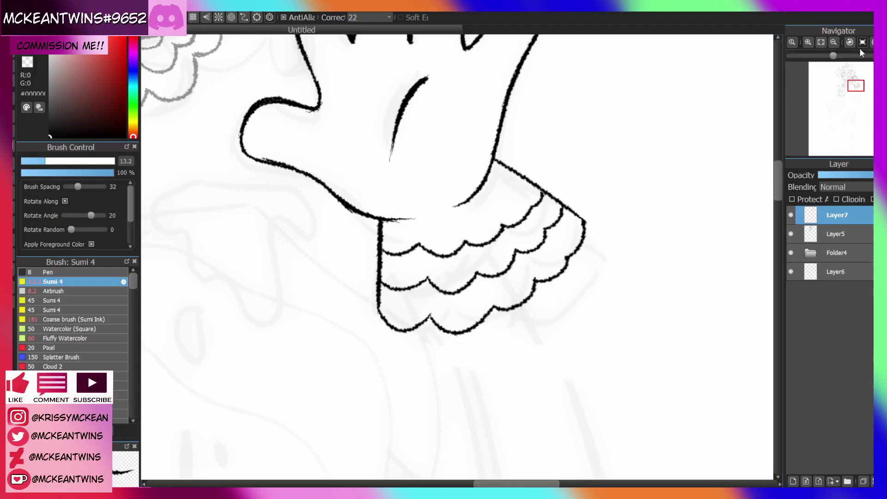
Examine the finished hand and cuff against the whole figure, in both mirrored and normal orientation
{"action": "left_click", "coordinate": [833, 42]}
{"action": "left_click", "coordinate": [833, 42]}
{"action": "left_click", "coordinate": [833, 42]}
{"action": "left_click", "coordinate": [833, 42]}
{"action": "left_click", "coordinate": [852, 102]}
{"action": "left_click_drag", "start_coordinate": [852, 102], "coordinate": [855, 86]}
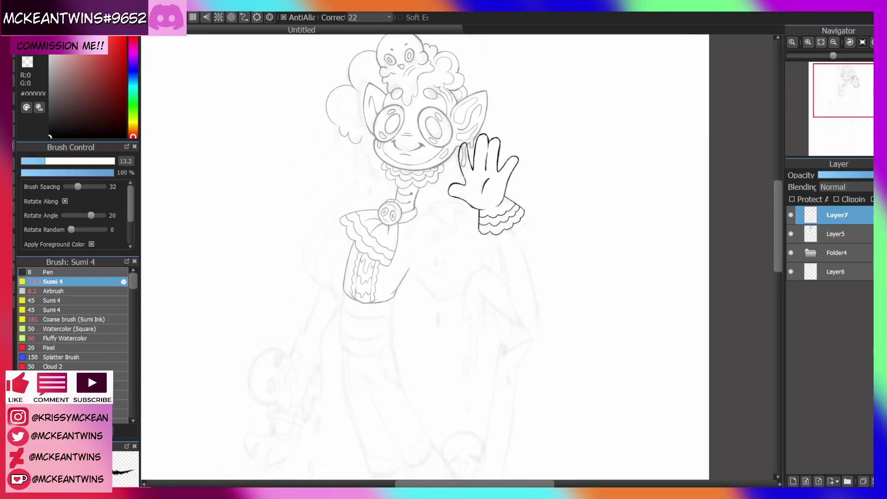
{"action": "key", "text": "h"}
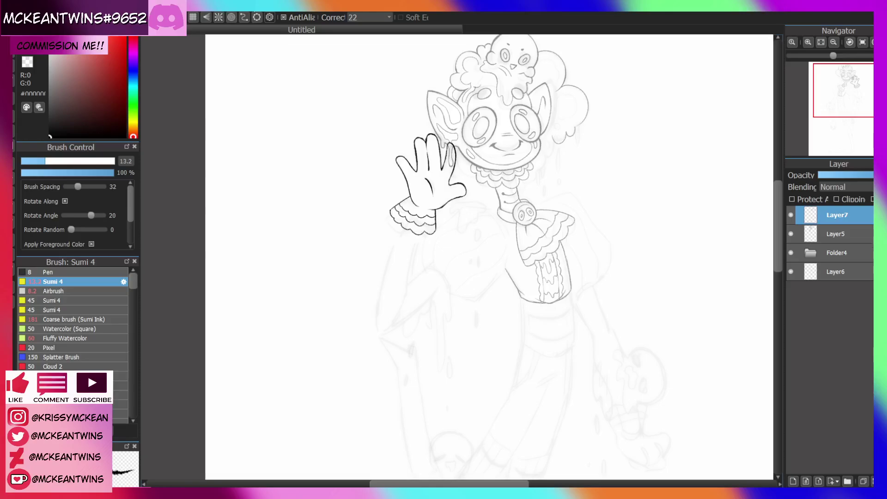
{"action": "left_click", "coordinate": [811, 42]}
{"action": "left_click", "coordinate": [810, 42]}
{"action": "left_click", "coordinate": [810, 42]}
{"action": "left_click", "coordinate": [810, 42]}
{"action": "left_click_drag", "start_coordinate": [848, 87], "coordinate": [855, 83]}
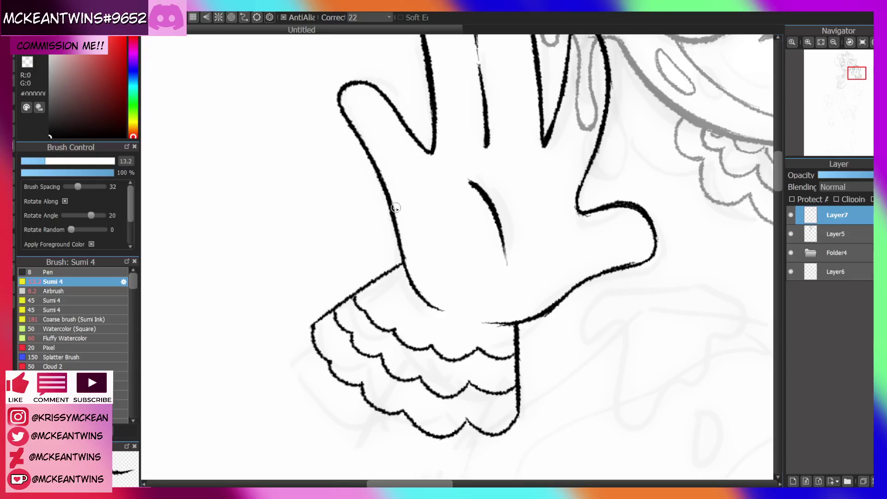
{"action": "scroll", "coordinate": [838, 43], "scroll_direction": "down", "scroll_amount": 4}
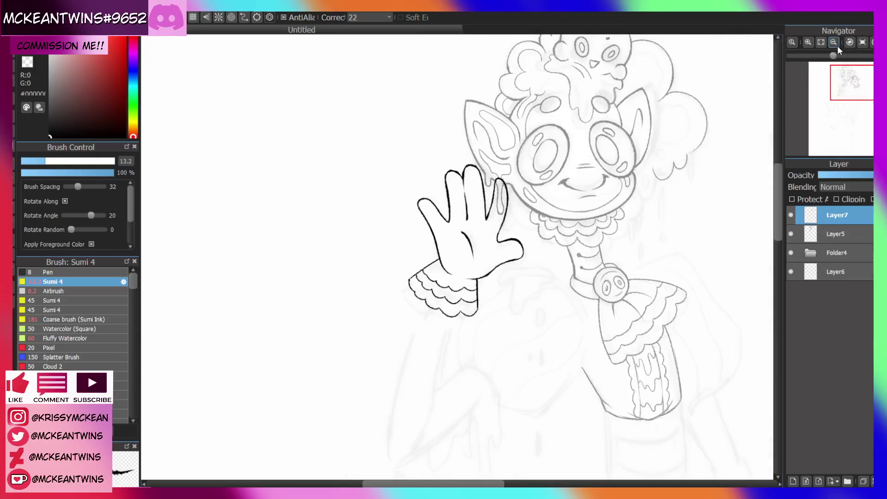
Ink the forearm's inner edge as one long curved line from the cuff's scalloped hem toward the elbow
{"action": "left_click_drag", "start_coordinate": [854, 82], "coordinate": [856, 97]}
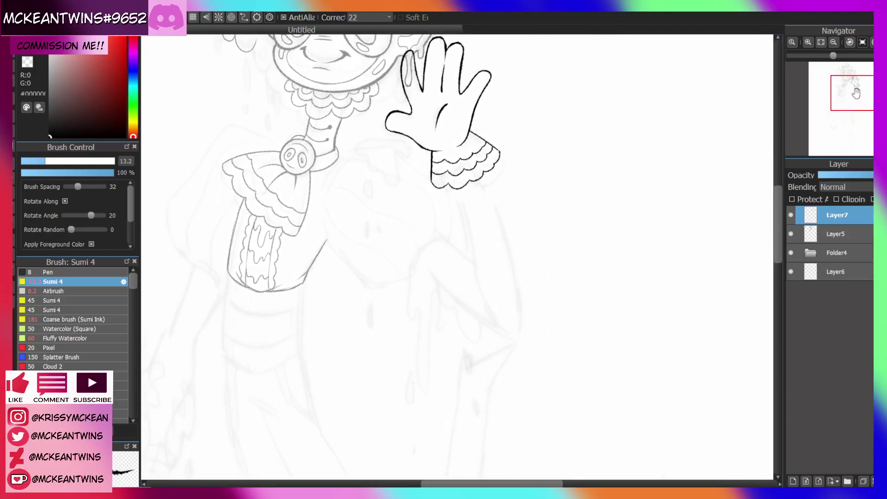
{"action": "left_click", "coordinate": [849, 42]}
{"action": "left_click", "coordinate": [808, 43]}
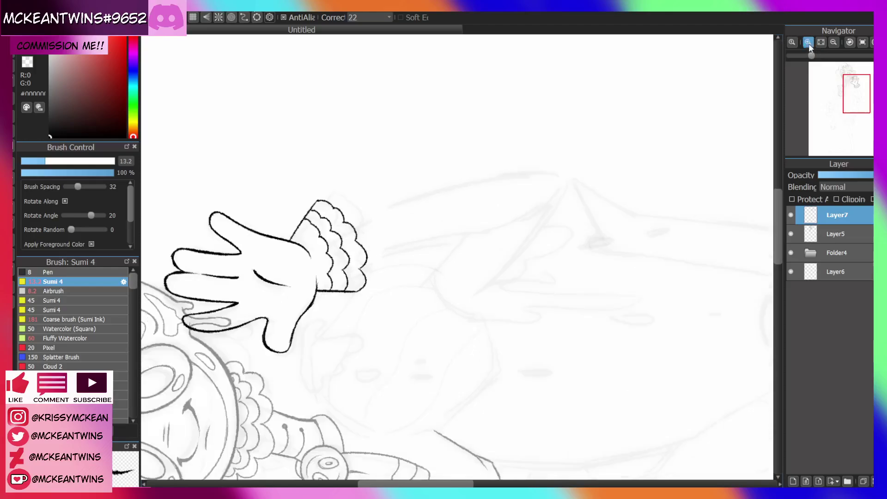
{"action": "left_click", "coordinate": [807, 43]}
{"action": "left_click", "coordinate": [808, 43]}
{"action": "key", "text": "Left"}
{"action": "key", "text": "Left"}
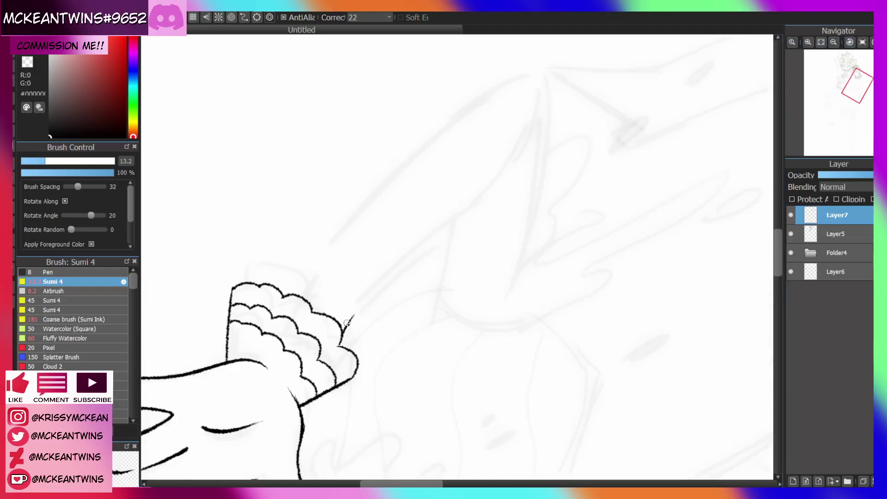
{"action": "left_click_drag", "start_coordinate": [346, 323], "coordinate": [402, 262]}
{"action": "left_click_drag", "start_coordinate": [360, 310], "coordinate": [439, 234]}
{"action": "left_click_drag", "start_coordinate": [394, 271], "coordinate": [447, 227]}
{"action": "key", "text": "ctrl+z"}
{"action": "key", "text": "ctrl+z"}
{"action": "mouse_move", "coordinate": [355, 312]}
{"action": "left_mouse_down"}
{"action": "mouse_move", "coordinate": [481, 195]}
{"action": "mouse_move", "coordinate": [529, 123]}
{"action": "left_mouse_up"}
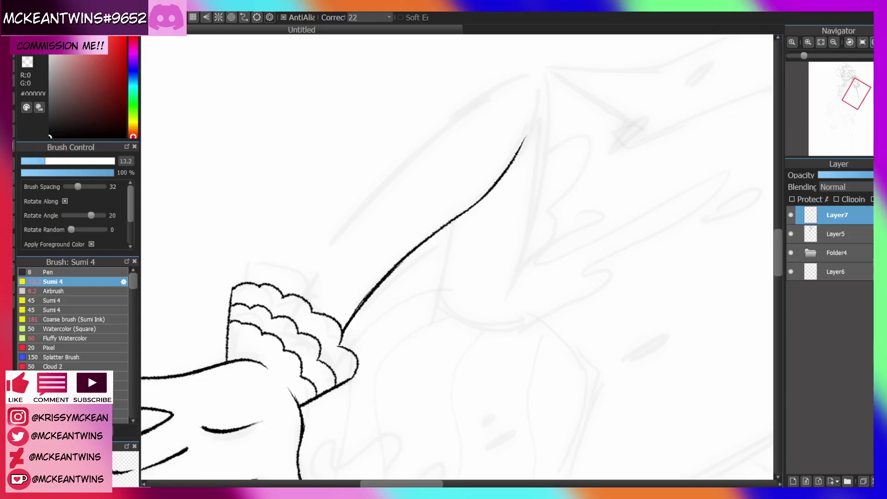
{"action": "left_click", "coordinate": [848, 41]}
{"action": "left_click", "coordinate": [849, 41]}
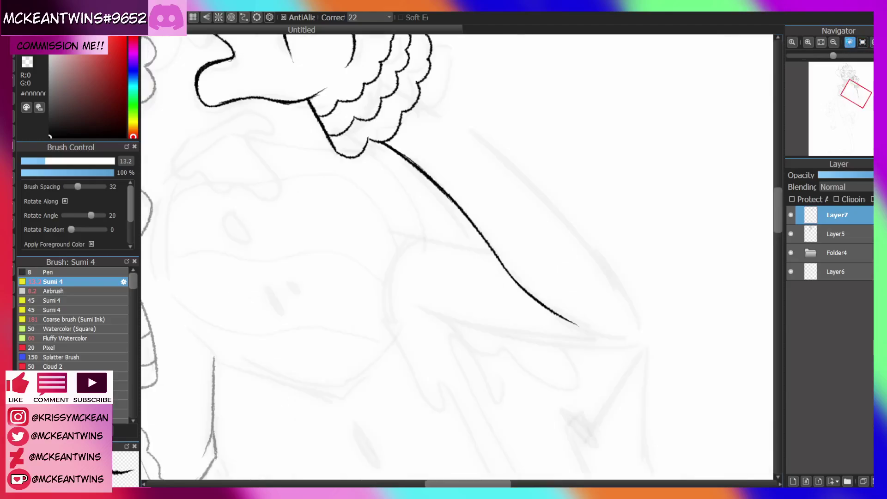
Ink the forearm's outer edge as one long curve from the frilled cuff down to the elbow
{"action": "left_click", "coordinate": [848, 42]}
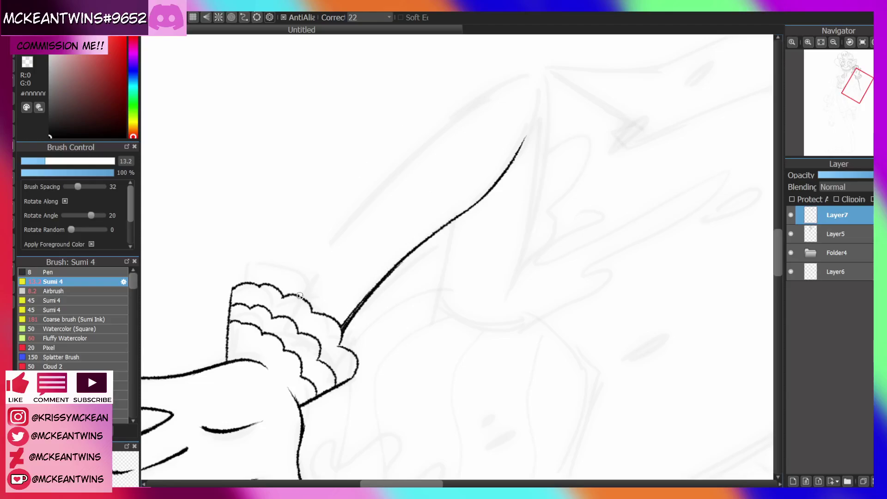
{"action": "mouse_move", "coordinate": [312, 277]}
{"action": "left_mouse_down"}
{"action": "mouse_move", "coordinate": [373, 194]}
{"action": "mouse_move", "coordinate": [461, 112]}
{"action": "mouse_move", "coordinate": [549, 70]}
{"action": "left_mouse_up"}
{"action": "left_click", "coordinate": [860, 42]}
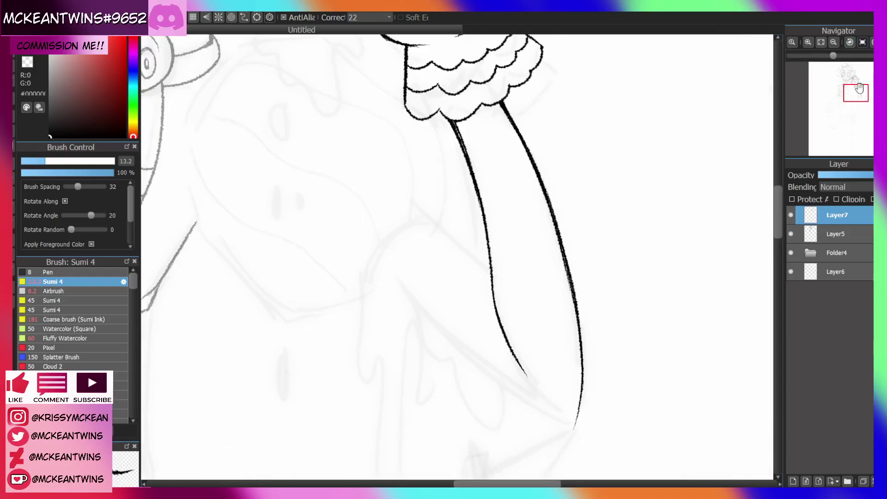
{"action": "mouse_move", "coordinate": [858, 89]}
{"action": "left_mouse_down"}
{"action": "mouse_move", "coordinate": [858, 119]}
{"action": "mouse_move", "coordinate": [856, 101]}
{"action": "left_mouse_up"}
{"action": "left_click", "coordinate": [834, 42]}
{"action": "left_click", "coordinate": [833, 42]}
{"action": "left_click", "coordinate": [833, 42]}
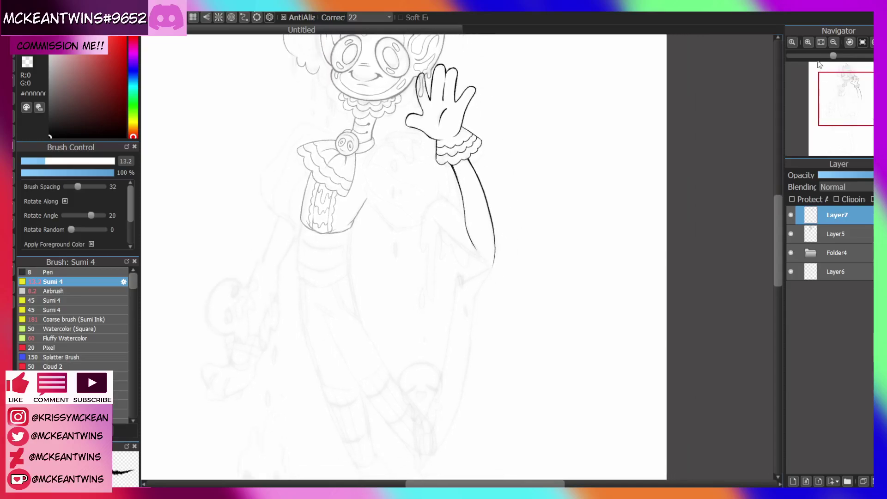
Ink the elbow's underside as a short rounded stroke curving back from the end of the forearm's outer edge
{"action": "left_click", "coordinate": [808, 42]}
{"action": "left_click", "coordinate": [808, 42]}
{"action": "left_click", "coordinate": [849, 42]}
{"action": "left_click", "coordinate": [848, 42]}
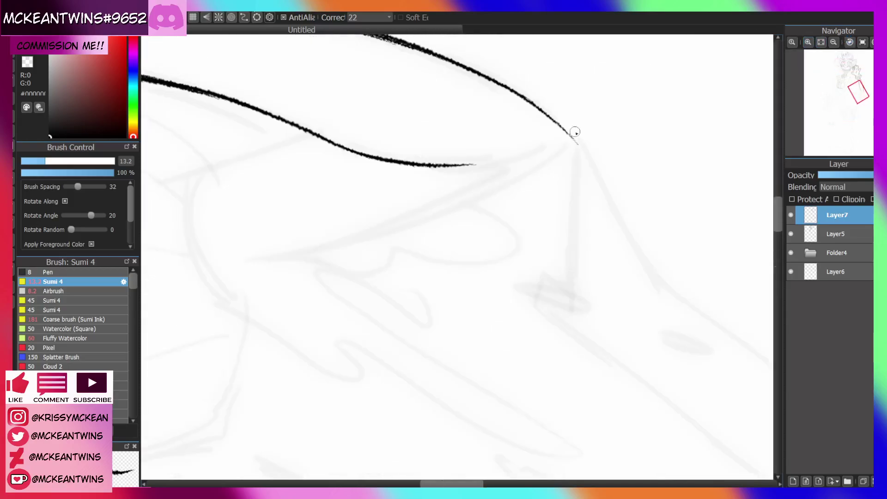
{"action": "mouse_move", "coordinate": [568, 132]}
{"action": "left_mouse_down"}
{"action": "mouse_move", "coordinate": [569, 155]}
{"action": "mouse_move", "coordinate": [506, 189]}
{"action": "left_mouse_up"}
{"action": "key", "text": "ctrl+z"}
{"action": "left_click", "coordinate": [861, 42]}
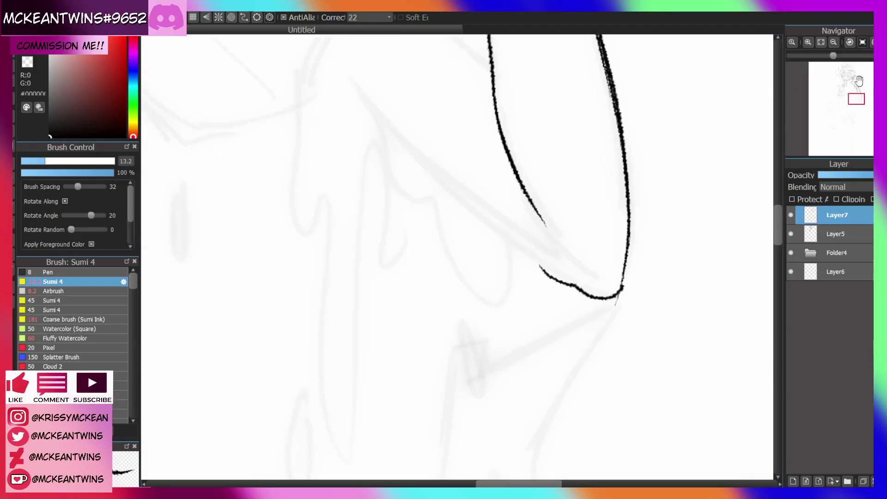
Smooth the join between the forearm's outer edge and the elbow, and add a small crease inside the elbow
{"action": "left_click_drag", "start_coordinate": [851, 106], "coordinate": [858, 99]}
{"action": "left_click_drag", "start_coordinate": [541, 136], "coordinate": [527, 212]}
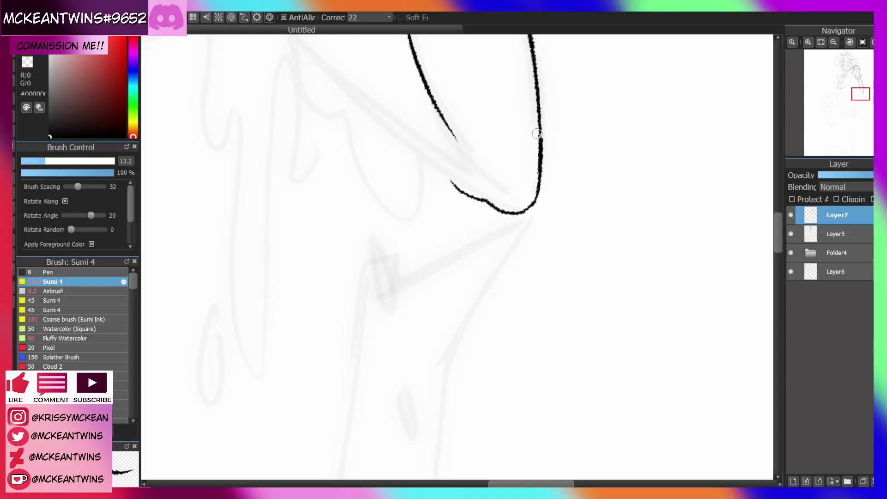
{"action": "left_click_drag", "start_coordinate": [519, 214], "coordinate": [535, 190]}
{"action": "left_click_drag", "start_coordinate": [539, 123], "coordinate": [645, 227]}
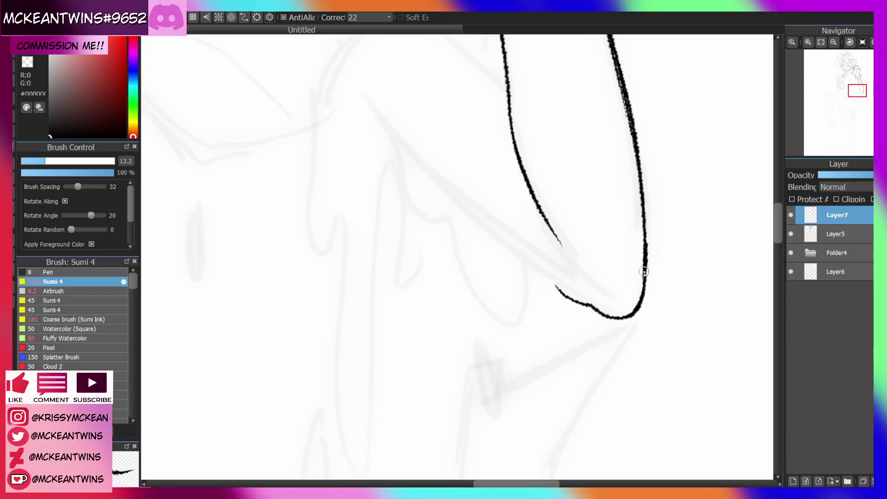
{"action": "left_click_drag", "start_coordinate": [596, 279], "coordinate": [628, 285]}
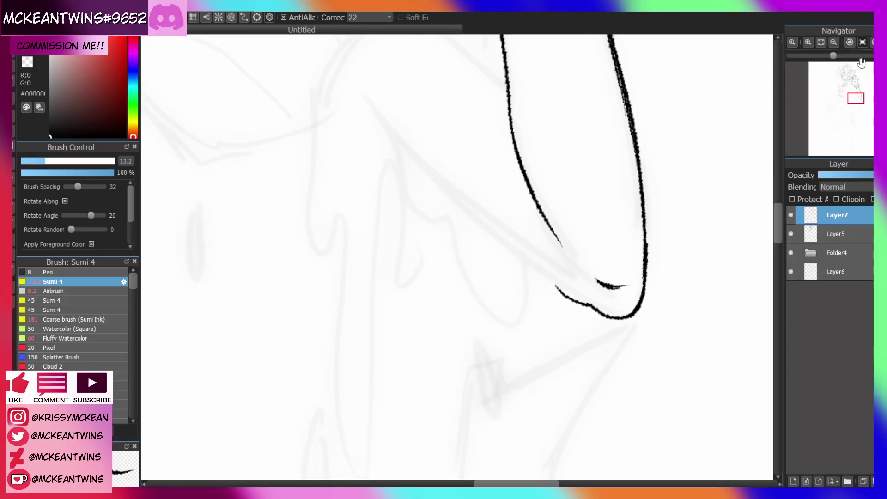
Ink the rounded end of the severed upper arm as a short arc beside the forearm
{"action": "left_click_drag", "start_coordinate": [855, 98], "coordinate": [852, 94]}
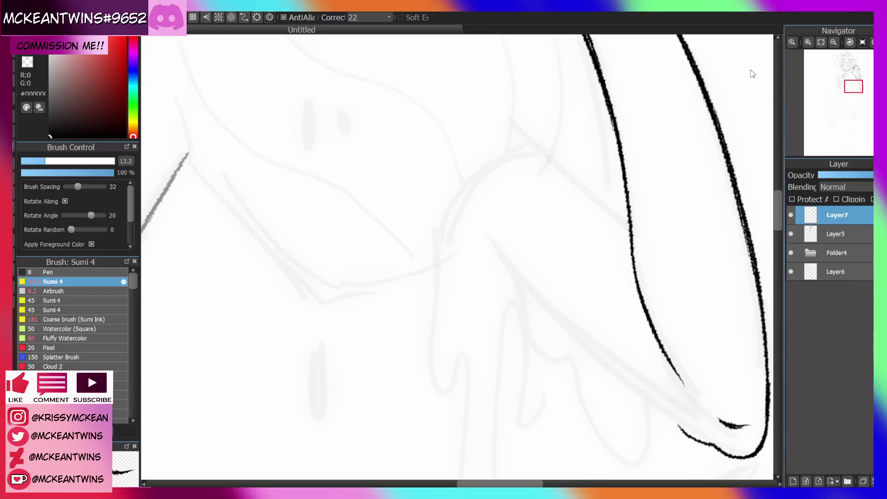
{"action": "left_click_drag", "start_coordinate": [540, 144], "coordinate": [474, 222]}
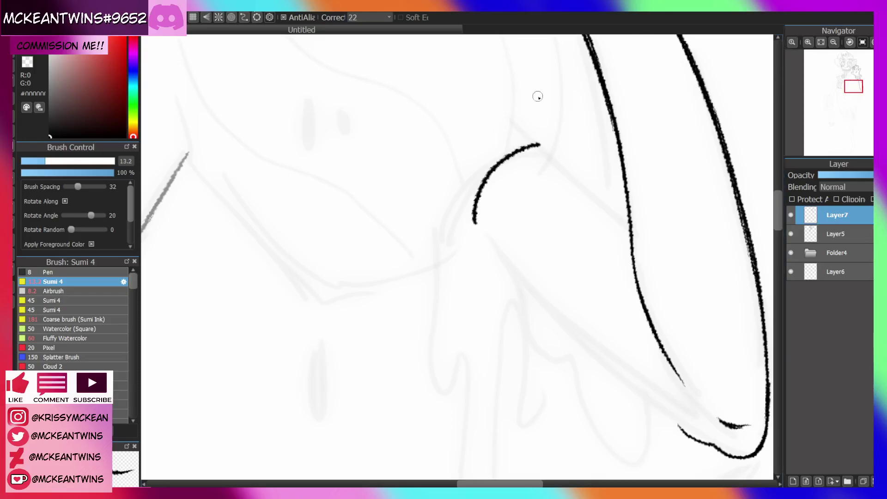
{"action": "left_click", "coordinate": [833, 43]}
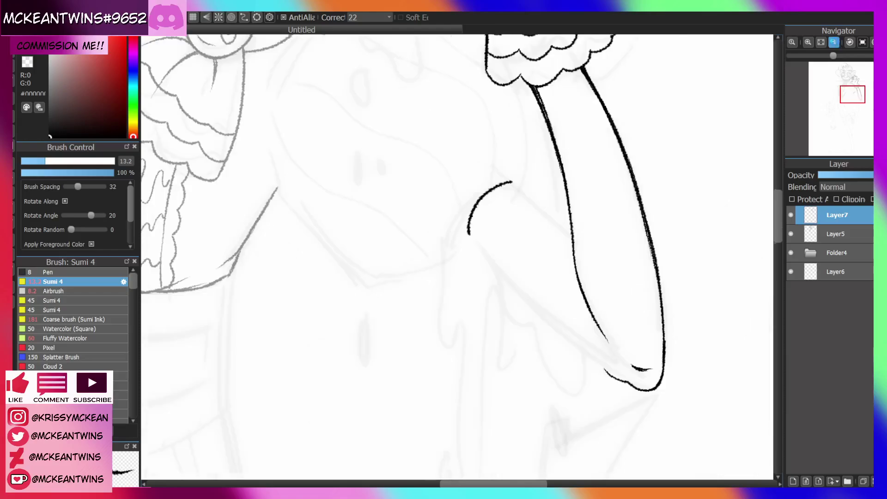
{"action": "left_click", "coordinate": [834, 43]}
Restore the faded line art on Layer5 to full strength and return to Layer7
{"action": "left_click", "coordinate": [850, 43]}
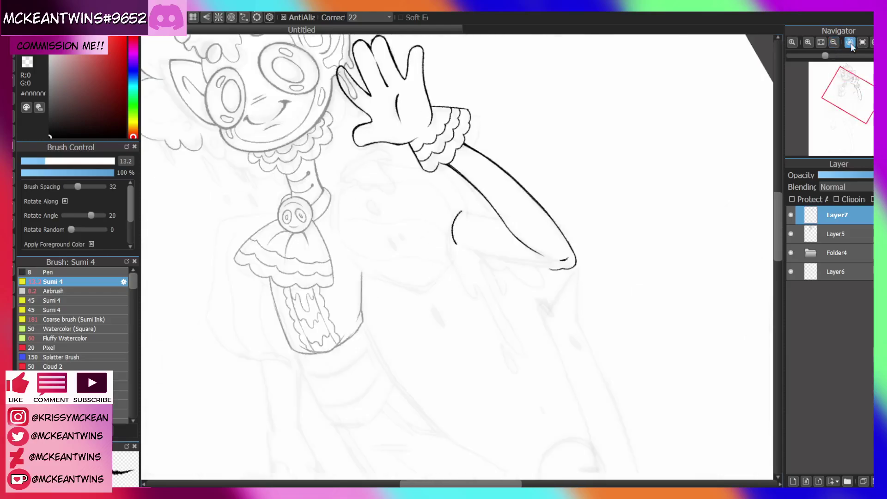
{"action": "left_click", "coordinate": [850, 43]}
{"action": "left_click", "coordinate": [828, 237]}
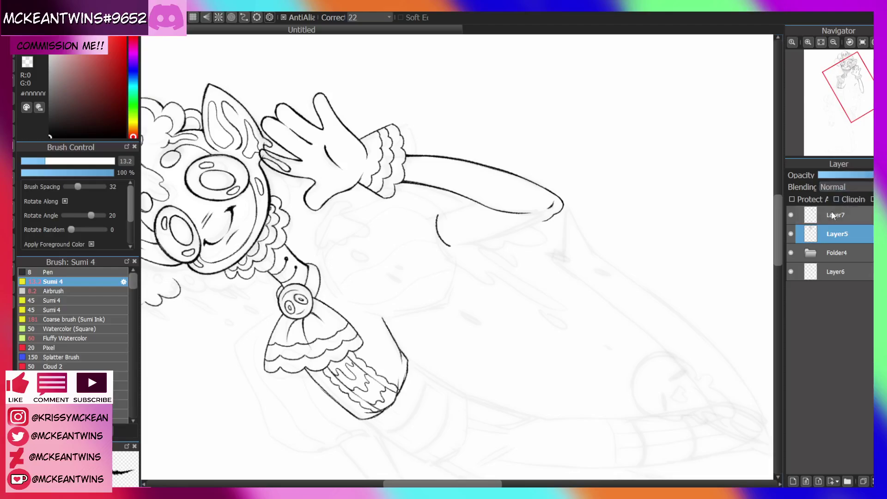
{"action": "left_click", "coordinate": [834, 215]}
Ink the upper arm's top edge as a straight line from its rounded end to the forearm's inner edge
{"action": "left_click", "coordinate": [808, 43]}
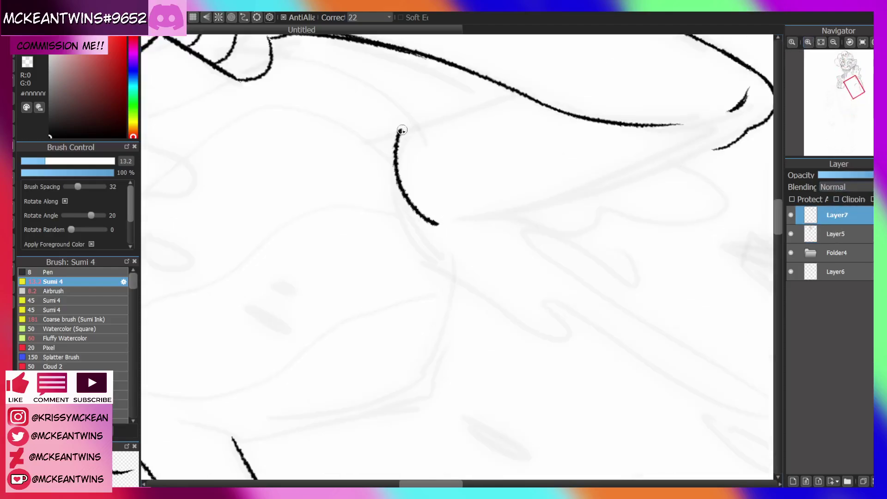
{"action": "mouse_move", "coordinate": [400, 131]}
{"action": "left_mouse_down"}
{"action": "mouse_move", "coordinate": [471, 103]}
{"action": "mouse_move", "coordinate": [538, 91]}
{"action": "left_mouse_up"}
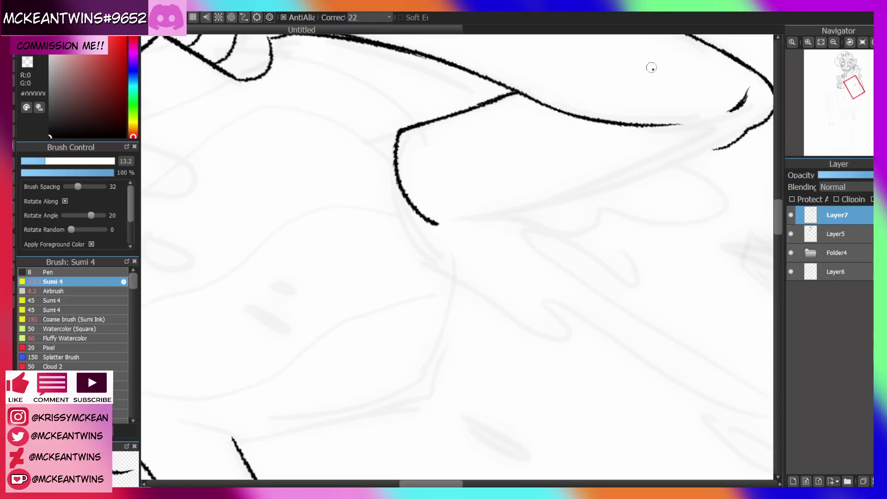
{"action": "left_click_drag", "start_coordinate": [855, 87], "coordinate": [853, 96]}
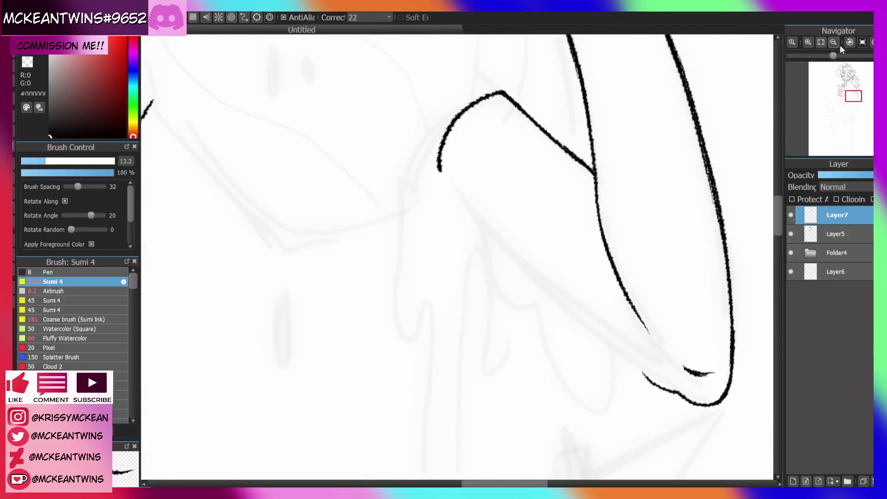
{"action": "left_click", "coordinate": [833, 43]}
{"action": "left_click", "coordinate": [833, 42]}
{"action": "left_click", "coordinate": [833, 42]}
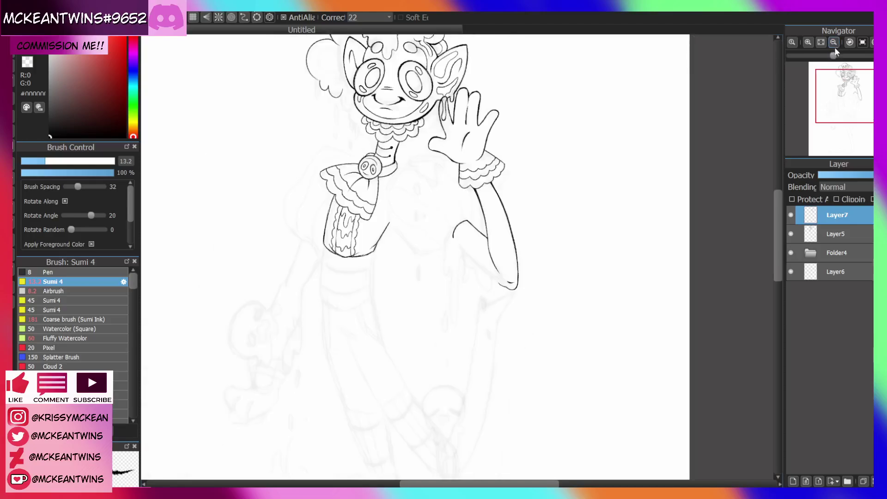
Ink the start of the melting edge, running straight down from the upper arm's rounded end
{"action": "left_click", "coordinate": [809, 42]}
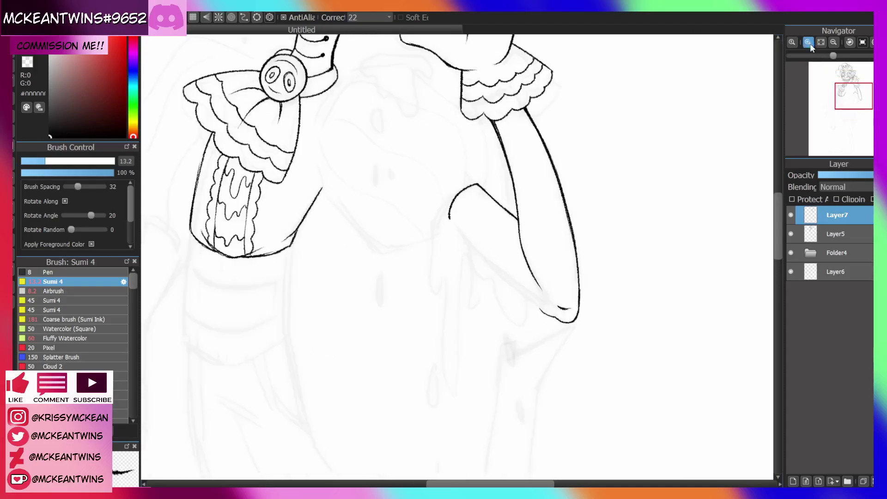
{"action": "left_click", "coordinate": [809, 43]}
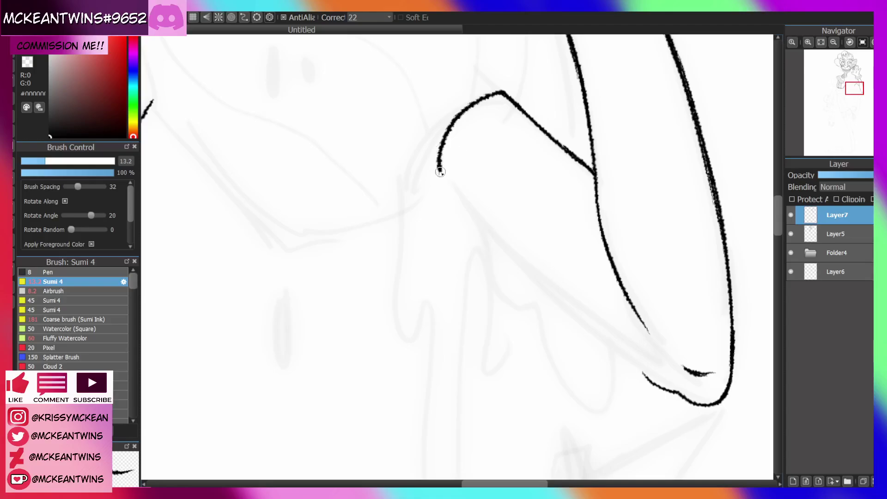
{"action": "left_click_drag", "start_coordinate": [439, 172], "coordinate": [448, 235]}
{"action": "left_click_drag", "start_coordinate": [448, 189], "coordinate": [445, 307]}
{"action": "key", "text": "ctrl+z"}
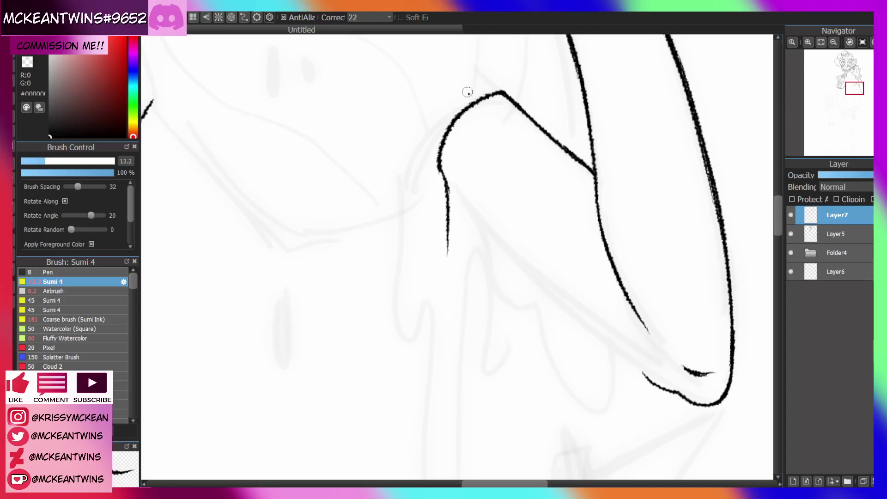
{"action": "mouse_move", "coordinate": [443, 188]}
{"action": "left_mouse_down"}
{"action": "mouse_move", "coordinate": [444, 320]}
{"action": "mouse_move", "coordinate": [455, 309]}
{"action": "left_mouse_up"}
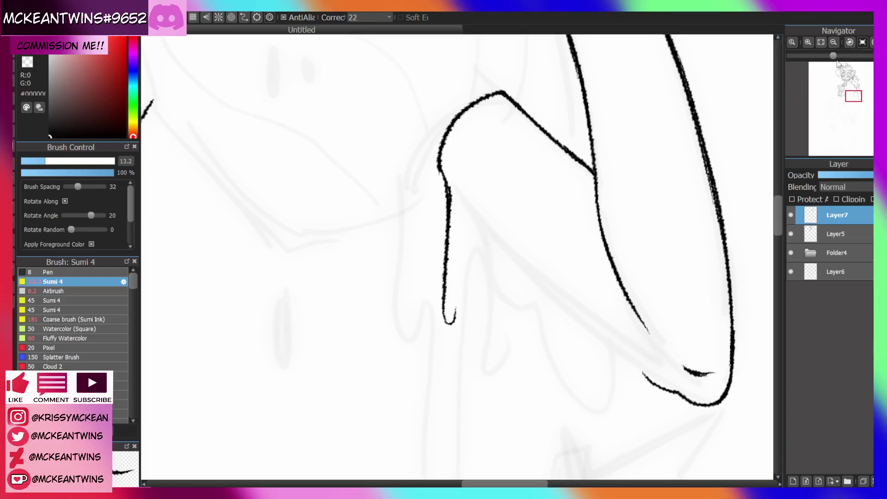
Redraw the short drip's tip, continue into one long hanging drip, and ink a separate oval droplet beside it
{"action": "left_click", "coordinate": [833, 43]}
{"action": "left_click_drag", "start_coordinate": [855, 81], "coordinate": [857, 87]}
{"action": "key", "text": "ctrl+z"}
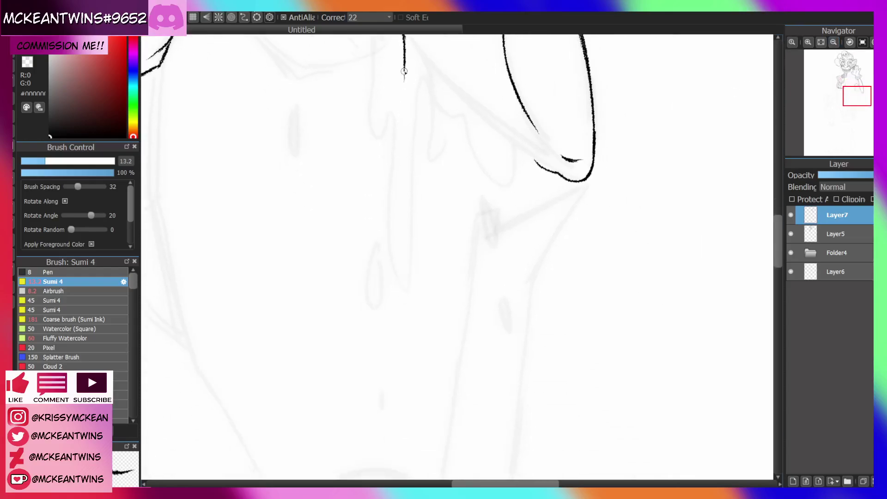
{"action": "mouse_move", "coordinate": [404, 72]}
{"action": "left_mouse_down"}
{"action": "mouse_move", "coordinate": [404, 135]}
{"action": "mouse_move", "coordinate": [416, 116]}
{"action": "mouse_move", "coordinate": [416, 202]}
{"action": "mouse_move", "coordinate": [423, 267]}
{"action": "left_mouse_up"}
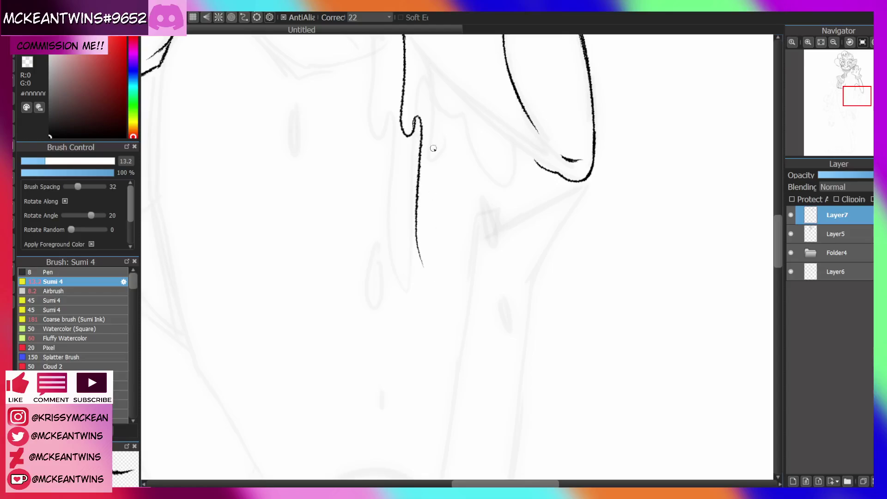
{"action": "mouse_move", "coordinate": [415, 232]}
{"action": "left_mouse_down"}
{"action": "mouse_move", "coordinate": [423, 260]}
{"action": "mouse_move", "coordinate": [444, 131]}
{"action": "left_mouse_up"}
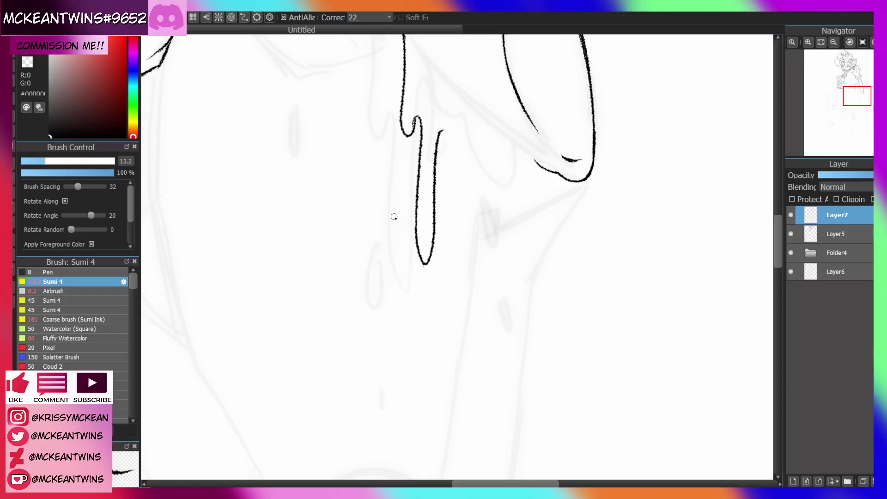
{"action": "mouse_move", "coordinate": [393, 214]}
{"action": "left_mouse_down"}
{"action": "mouse_move", "coordinate": [392, 261]}
{"action": "mouse_move", "coordinate": [393, 213]}
{"action": "left_mouse_up"}
Ink the remaining short drips and the upper arm's underside, joining the melting edge to the elbow
{"action": "left_click_drag", "start_coordinate": [856, 102], "coordinate": [858, 90]}
{"action": "left_click", "coordinate": [816, 43]}
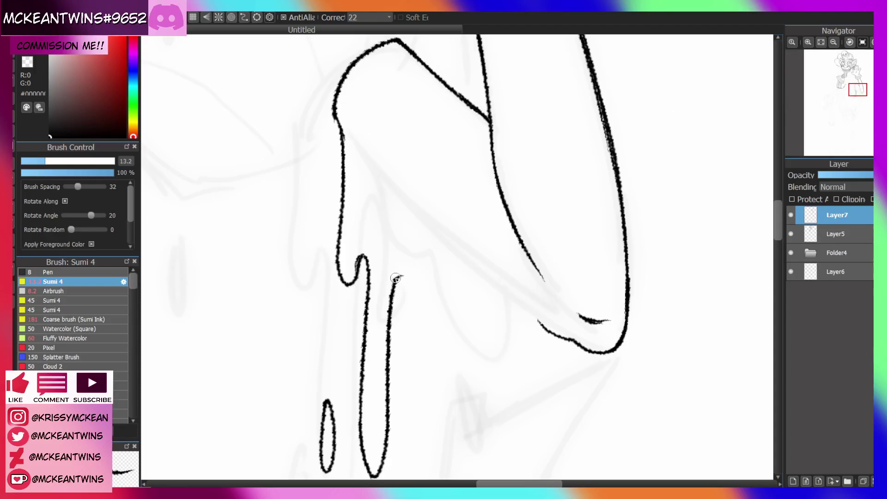
{"action": "mouse_move", "coordinate": [396, 278]}
{"action": "left_mouse_down"}
{"action": "mouse_move", "coordinate": [411, 322]}
{"action": "mouse_move", "coordinate": [432, 243]}
{"action": "mouse_move", "coordinate": [483, 243]}
{"action": "mouse_move", "coordinate": [557, 216]}
{"action": "left_mouse_up"}
{"action": "left_click", "coordinate": [848, 43]}
{"action": "left_click_drag", "start_coordinate": [557, 217], "coordinate": [525, 233]}
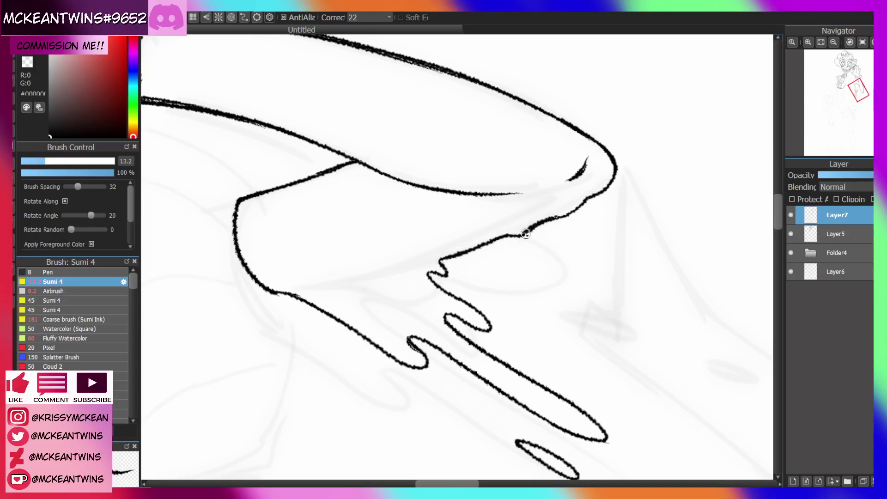
{"action": "left_click", "coordinate": [862, 42]}
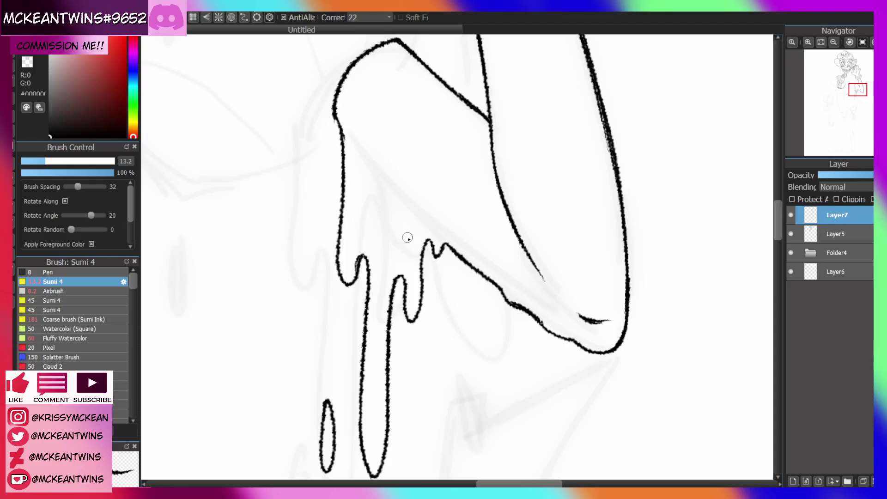
Ink an irregular melted hole and a small oval beside it inside the upper arm, above the drips
{"action": "mouse_move", "coordinate": [407, 238]}
{"action": "left_mouse_down"}
{"action": "mouse_move", "coordinate": [398, 252]}
{"action": "mouse_move", "coordinate": [409, 220]}
{"action": "left_mouse_up"}
{"action": "left_click_drag", "start_coordinate": [857, 98], "coordinate": [852, 99]}
{"action": "key", "text": "ctrl+z"}
{"action": "mouse_move", "coordinate": [561, 216]}
{"action": "left_mouse_down"}
{"action": "mouse_move", "coordinate": [540, 231]}
{"action": "mouse_move", "coordinate": [534, 209]}
{"action": "mouse_move", "coordinate": [535, 185]}
{"action": "mouse_move", "coordinate": [557, 191]}
{"action": "mouse_move", "coordinate": [564, 202]}
{"action": "mouse_move", "coordinate": [517, 219]}
{"action": "mouse_move", "coordinate": [514, 202]}
{"action": "left_mouse_up"}
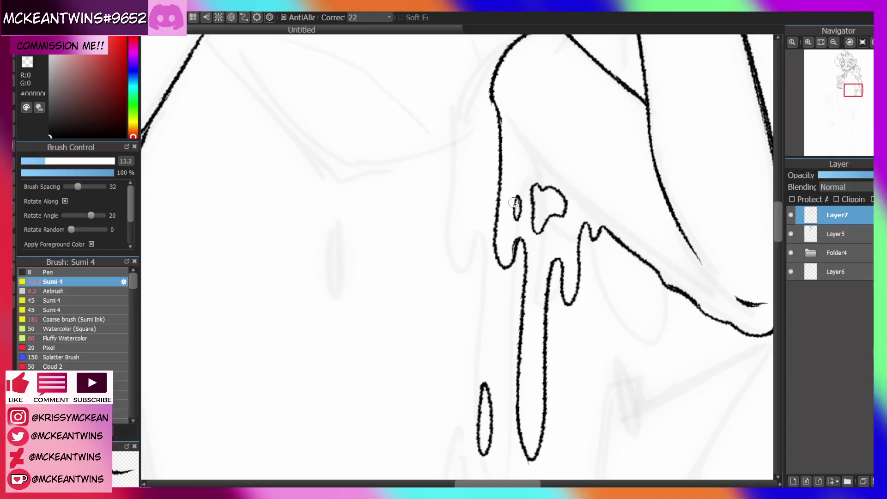
Ink one small falling droplet well below the upper arm's long drip
{"action": "left_click", "coordinate": [833, 42]}
{"action": "left_click", "coordinate": [833, 42]}
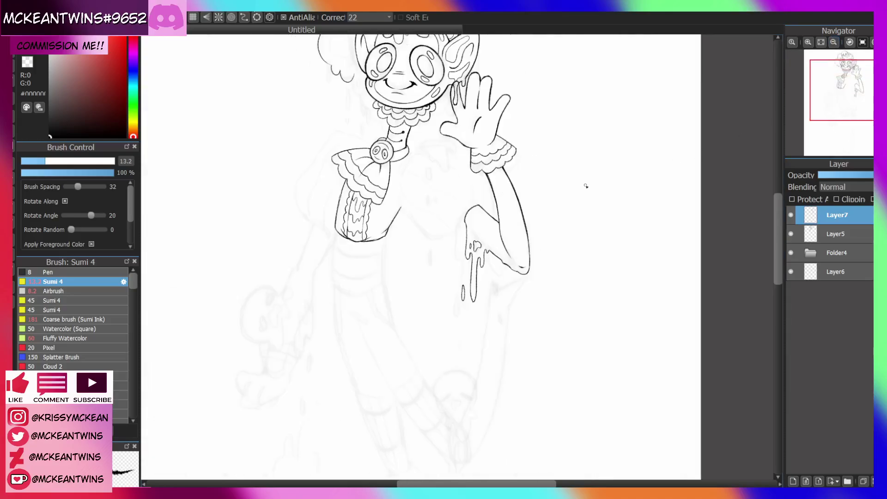
{"action": "mouse_move", "coordinate": [585, 185]}
{"action": "left_mouse_down"}
{"action": "mouse_move", "coordinate": [620, 225]}
{"action": "mouse_move", "coordinate": [629, 170]}
{"action": "mouse_move", "coordinate": [582, 201]}
{"action": "left_mouse_up"}
{"action": "left_click", "coordinate": [807, 42]}
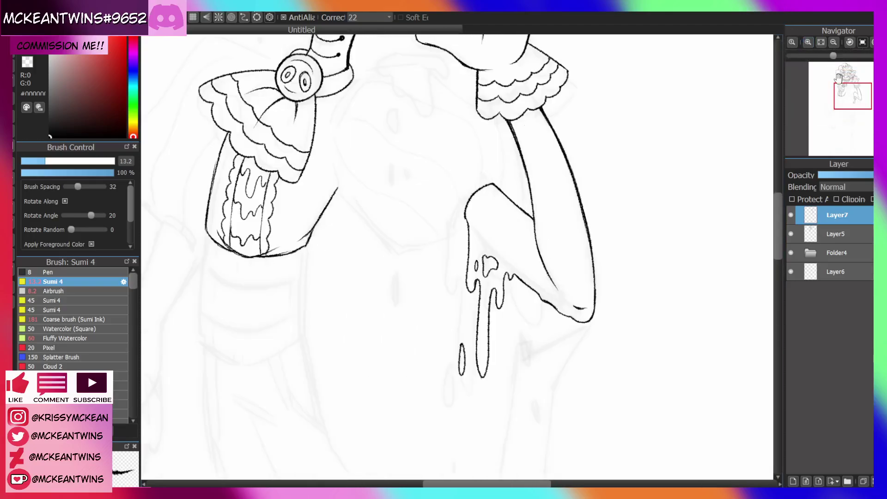
{"action": "mouse_move", "coordinate": [512, 421]}
{"action": "left_mouse_down"}
{"action": "mouse_move", "coordinate": [559, 243]}
{"action": "mouse_move", "coordinate": [544, 176]}
{"action": "left_mouse_up"}
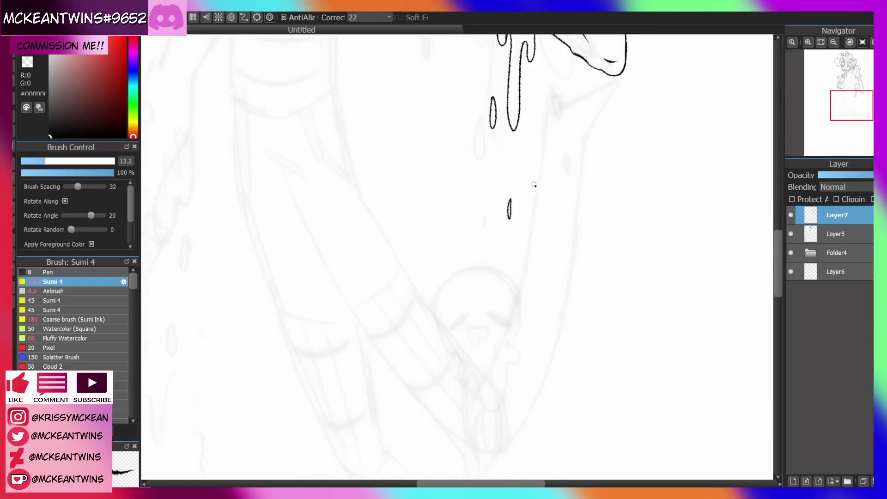
{"action": "left_click_drag", "start_coordinate": [849, 112], "coordinate": [847, 84]}
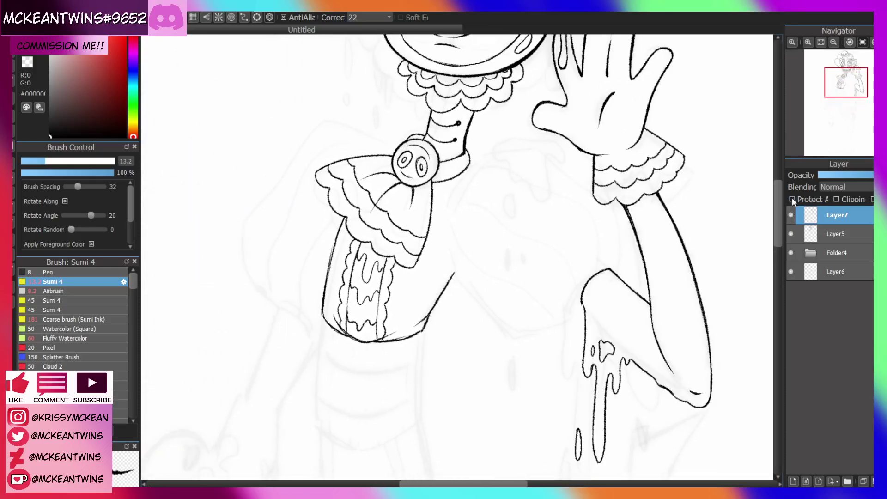
Make Layer5 the active layer and check the inked upper body as a whole
{"action": "mouse_move", "coordinate": [816, 55]}
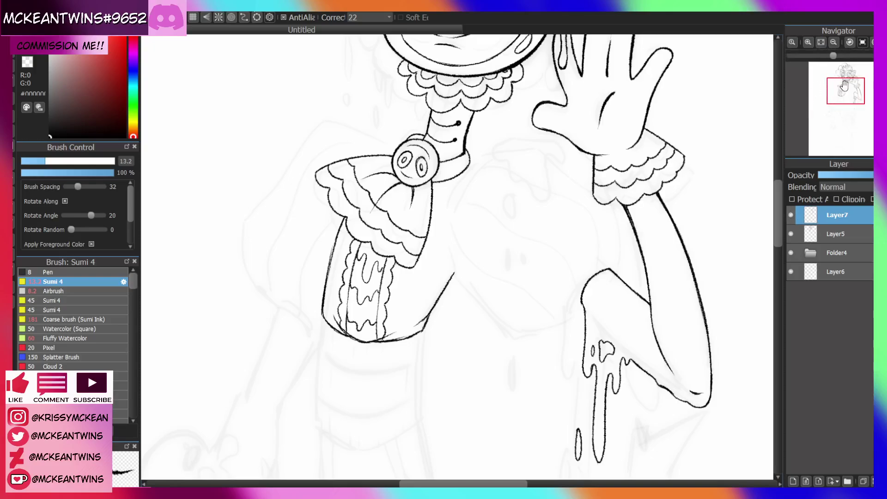
{"action": "left_click_drag", "start_coordinate": [843, 87], "coordinate": [844, 88]}
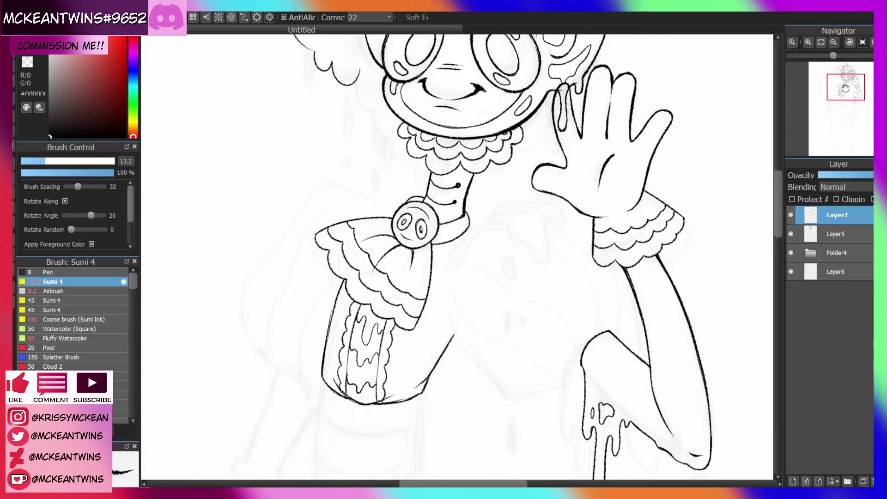
{"action": "left_click", "coordinate": [793, 234]}
{"action": "left_click", "coordinate": [833, 42]}
{"action": "left_click", "coordinate": [833, 42]}
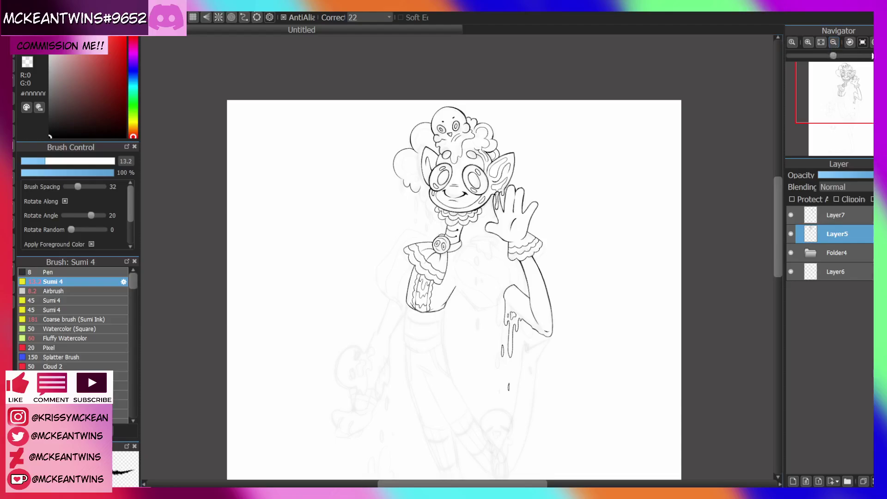
On Layer7, ink the curved left side of the large round chest, from the collar down past the bodice edge
{"action": "left_click", "coordinate": [885, 42]}
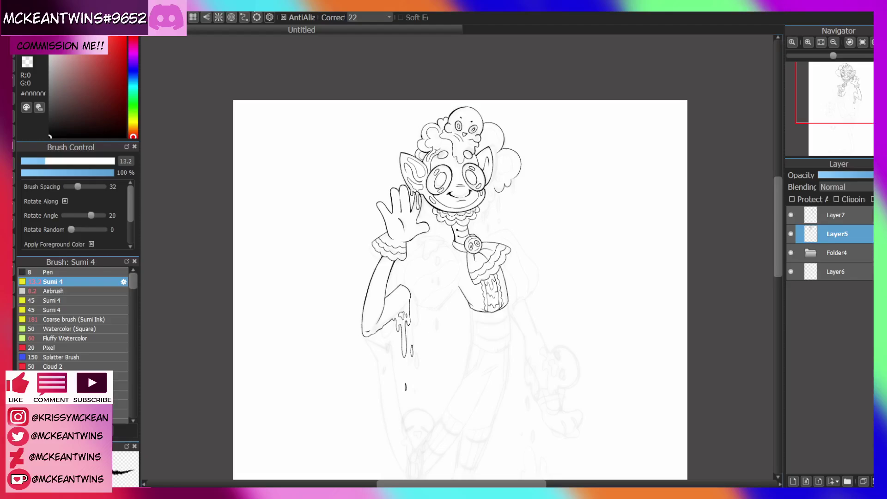
{"action": "left_click", "coordinate": [861, 42]}
{"action": "left_click", "coordinate": [807, 42]}
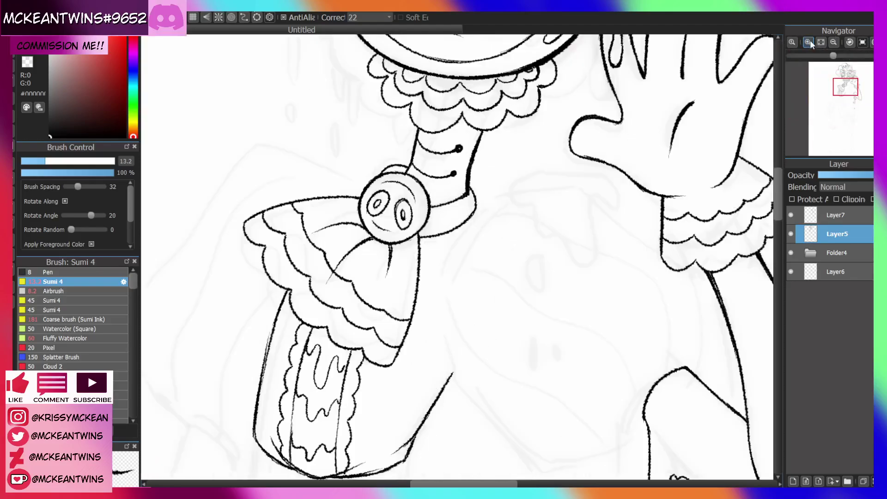
{"action": "left_click", "coordinate": [807, 42]}
{"action": "left_click", "coordinate": [792, 216]}
{"action": "left_click_drag", "start_coordinate": [854, 95], "coordinate": [856, 98]}
{"action": "mouse_move", "coordinate": [387, 112]}
{"action": "left_mouse_down"}
{"action": "mouse_move", "coordinate": [345, 215]}
{"action": "mouse_move", "coordinate": [344, 288]}
{"action": "left_mouse_up"}
{"action": "mouse_move", "coordinate": [354, 324]}
{"action": "left_mouse_down"}
{"action": "mouse_move", "coordinate": [340, 256]}
{"action": "mouse_move", "coordinate": [381, 375]}
{"action": "left_mouse_up"}
{"action": "mouse_move", "coordinate": [361, 147]}
{"action": "left_mouse_down"}
{"action": "mouse_move", "coordinate": [386, 110]}
{"action": "mouse_move", "coordinate": [423, 82]}
{"action": "left_mouse_up"}
Ink the chest's lower edge from the melting upper arm to a blunt point, joining it to the left side
{"action": "left_click", "coordinate": [832, 43]}
{"action": "left_click_drag", "start_coordinate": [844, 90], "coordinate": [848, 94]}
{"action": "left_click_drag", "start_coordinate": [576, 265], "coordinate": [501, 297]}
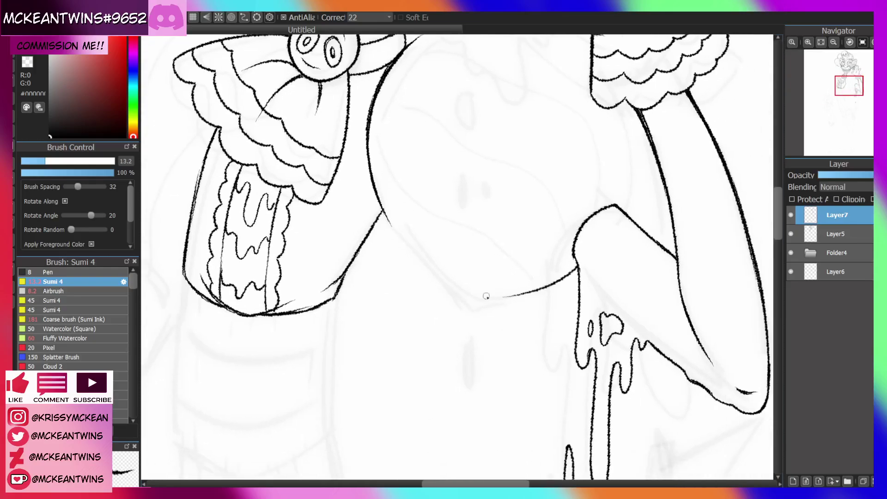
{"action": "left_click", "coordinate": [871, 42]}
{"action": "left_click", "coordinate": [871, 42]}
{"action": "mouse_move", "coordinate": [415, 266]}
{"action": "left_mouse_down"}
{"action": "mouse_move", "coordinate": [421, 333]}
{"action": "mouse_move", "coordinate": [435, 355]}
{"action": "left_mouse_up"}
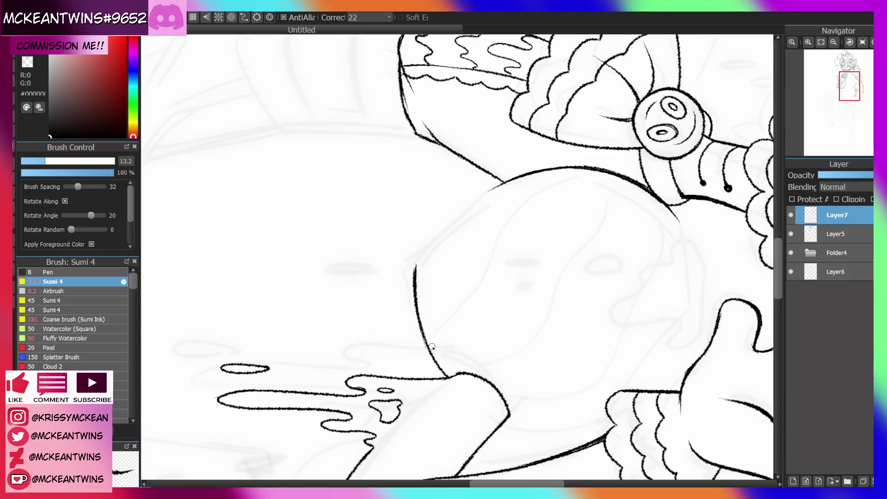
{"action": "left_click", "coordinate": [807, 42]}
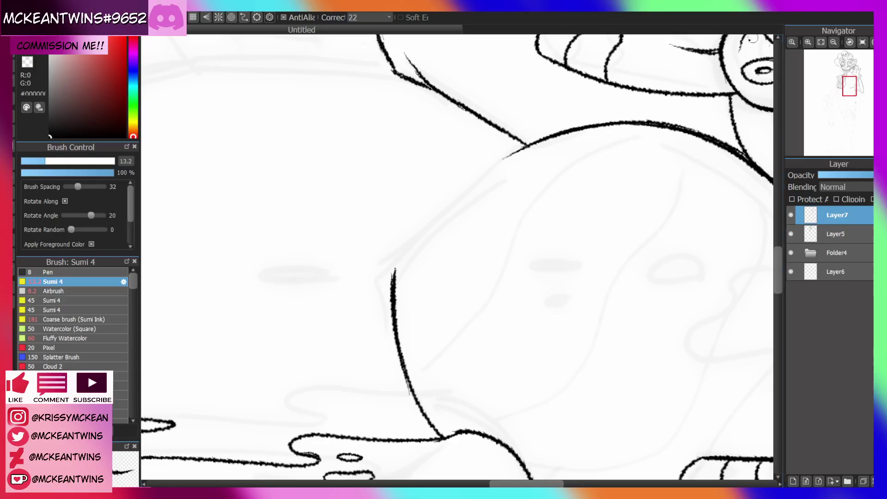
{"action": "mouse_move", "coordinate": [405, 253]}
{"action": "left_mouse_down"}
{"action": "mouse_move", "coordinate": [484, 174]}
{"action": "mouse_move", "coordinate": [529, 144]}
{"action": "left_mouse_up"}
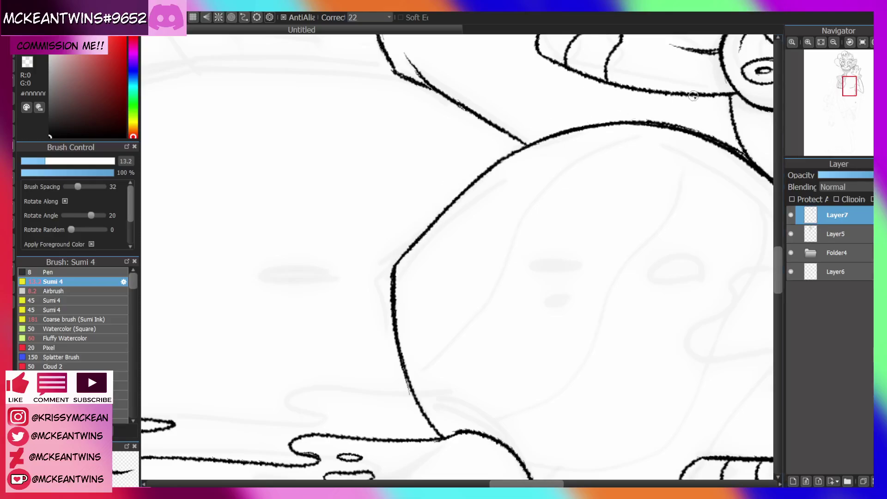
{"action": "left_click", "coordinate": [862, 42]}
{"action": "left_click", "coordinate": [833, 42]}
{"action": "left_click_drag", "start_coordinate": [844, 99], "coordinate": [848, 87]}
{"action": "scroll", "coordinate": [849, 87], "scroll_direction": "down", "scroll_amount": 2}
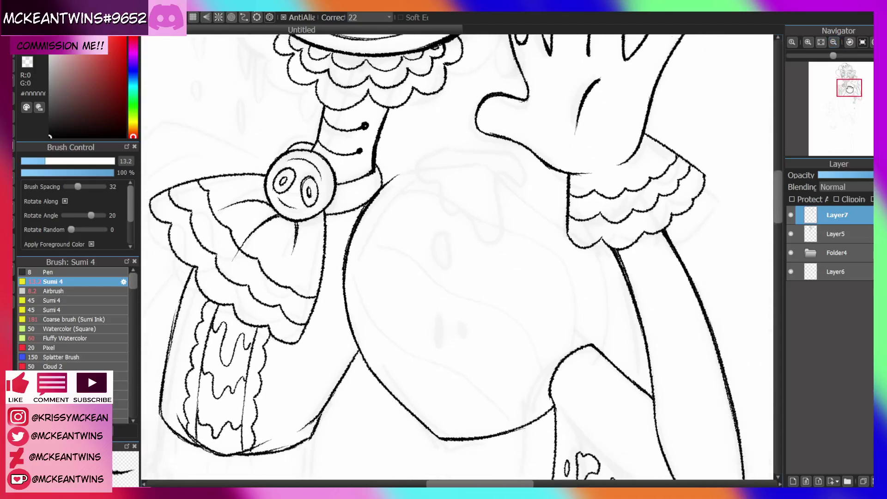
{"action": "left_click", "coordinate": [809, 43]}
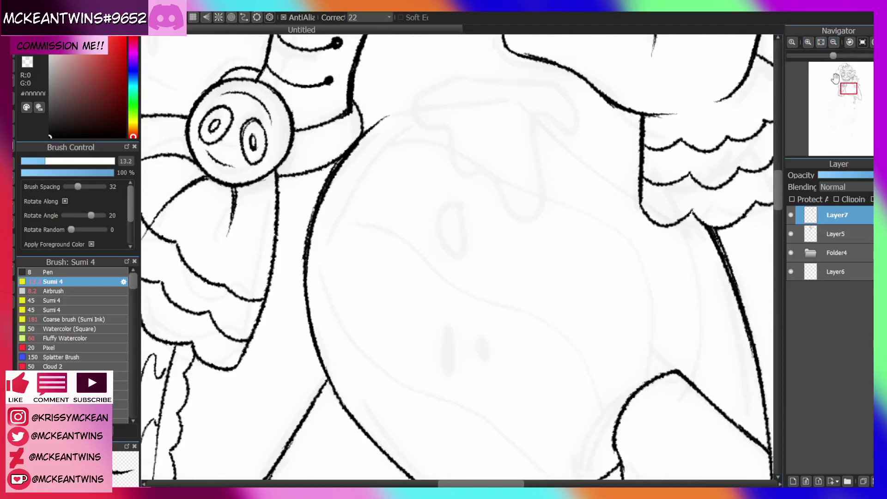
{"action": "left_click", "coordinate": [833, 42]}
{"action": "left_click_drag", "start_coordinate": [851, 86], "coordinate": [850, 87]}
{"action": "left_click", "coordinate": [850, 45]}
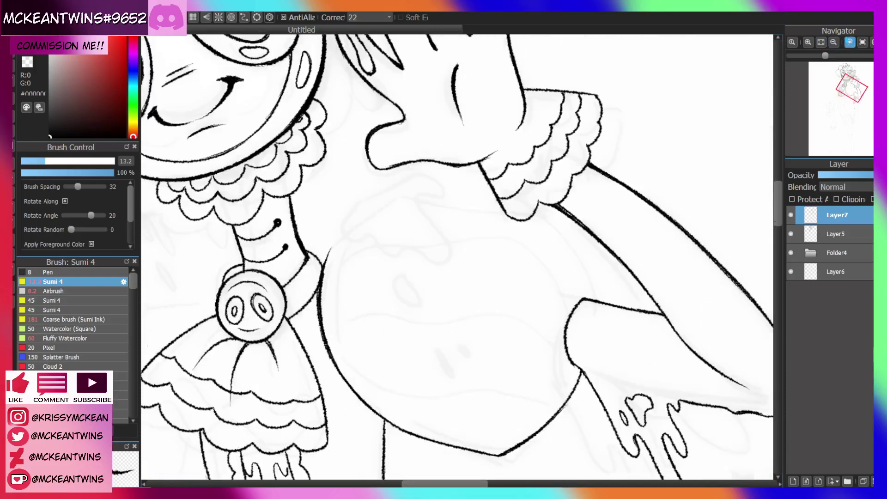
{"action": "left_click", "coordinate": [851, 45]}
{"action": "left_click", "coordinate": [850, 44]}
{"action": "left_click_drag", "start_coordinate": [567, 159], "coordinate": [461, 171]}
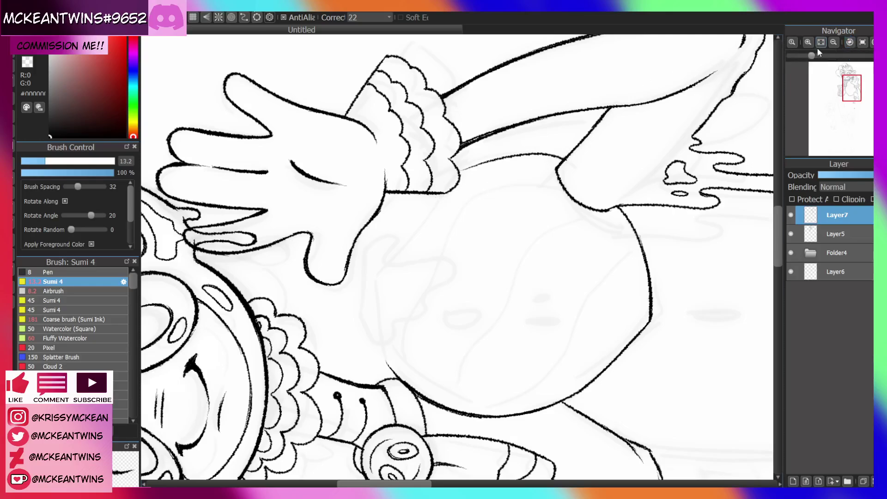
{"action": "left_click", "coordinate": [849, 43]}
{"action": "left_click", "coordinate": [849, 43]}
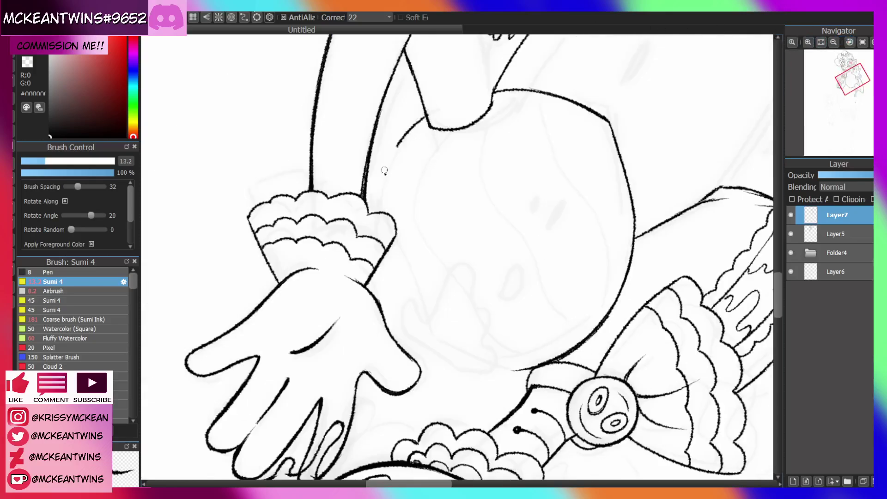
{"action": "left_click", "coordinate": [791, 42]}
{"action": "key", "text": "ctrl+z"}
Ink the chest's right edge as a thickened curve between the upper arm and the frilled wrist cuff
{"action": "left_click_drag", "start_coordinate": [409, 48], "coordinate": [370, 91]}
{"action": "mouse_move", "coordinate": [404, 51]}
{"action": "left_mouse_down"}
{"action": "mouse_move", "coordinate": [387, 66]}
{"action": "mouse_move", "coordinate": [343, 169]}
{"action": "left_mouse_up"}
{"action": "left_click_drag", "start_coordinate": [370, 94], "coordinate": [342, 184]}
{"action": "left_click_drag", "start_coordinate": [347, 151], "coordinate": [343, 188]}
Extend the chest's outline at the collar and ink the upper slope running inward from the wrist cuff
{"action": "left_click", "coordinate": [863, 42]}
{"action": "left_click", "coordinate": [833, 43]}
{"action": "left_click", "coordinate": [834, 42]}
{"action": "left_click", "coordinate": [834, 42]}
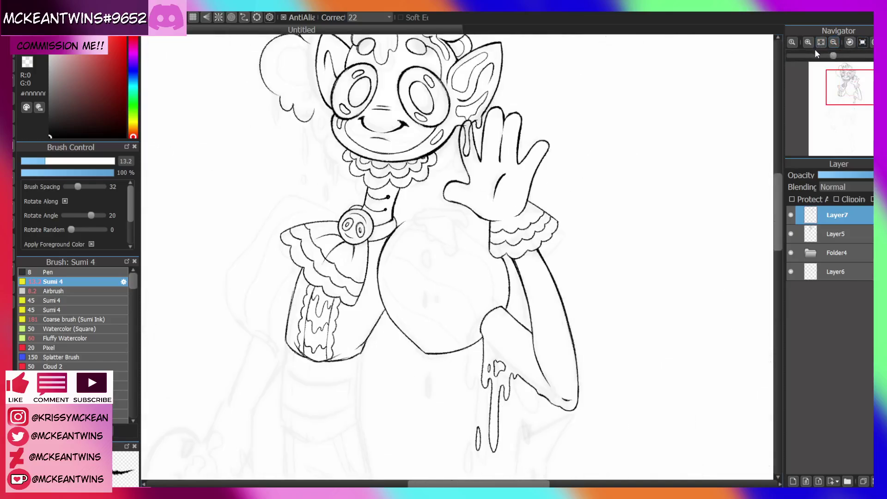
{"action": "left_click", "coordinate": [820, 43]}
{"action": "left_click", "coordinate": [849, 42]}
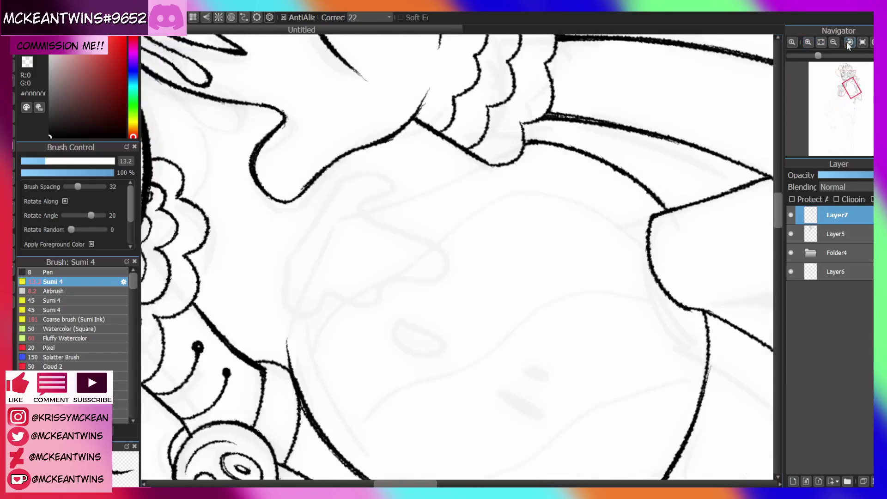
{"action": "mouse_move", "coordinate": [298, 387]}
{"action": "left_mouse_down"}
{"action": "mouse_move", "coordinate": [286, 336]}
{"action": "mouse_move", "coordinate": [294, 309]}
{"action": "left_mouse_up"}
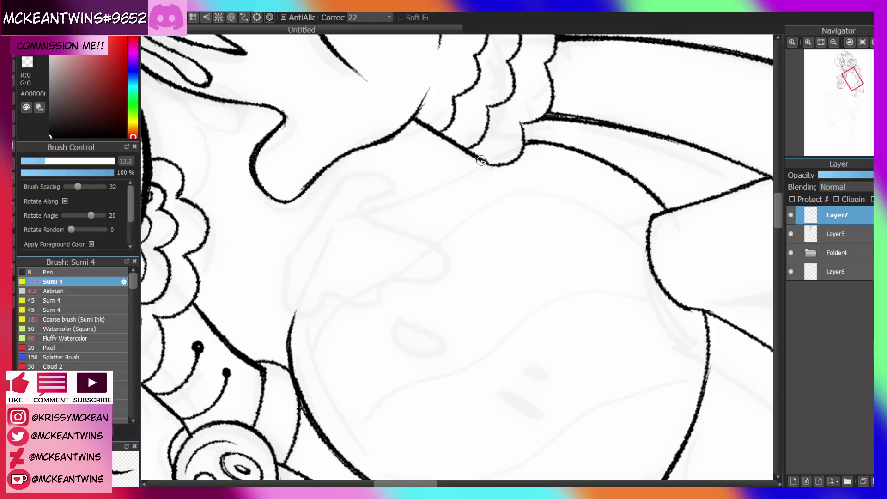
{"action": "left_click_drag", "start_coordinate": [481, 160], "coordinate": [363, 208]}
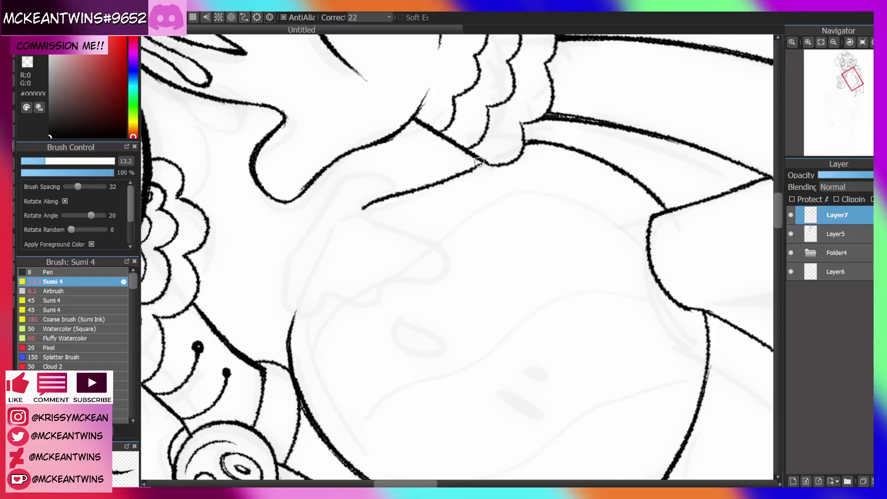
{"action": "left_click", "coordinate": [859, 43]}
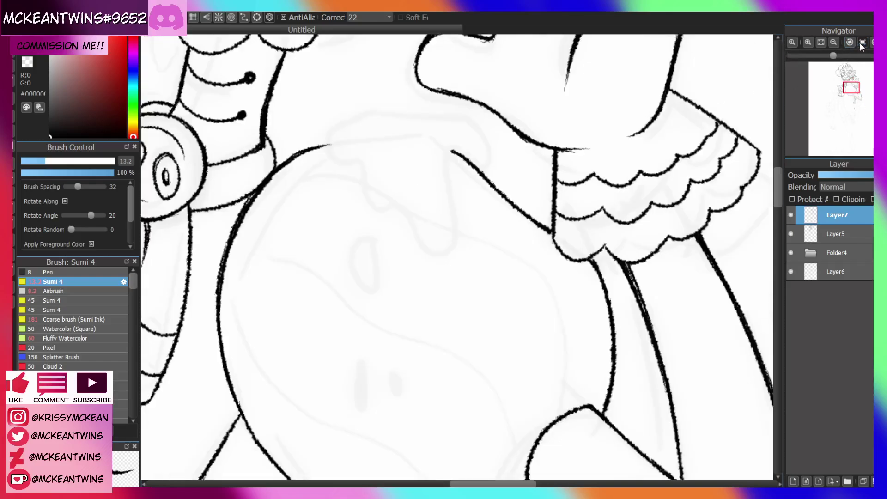
Ink a melting cap with two drips over the chest's top, an inner contour line and a small oval drop below
{"action": "mouse_move", "coordinate": [329, 155]}
{"action": "left_mouse_down"}
{"action": "mouse_move", "coordinate": [358, 170]}
{"action": "mouse_move", "coordinate": [365, 221]}
{"action": "mouse_move", "coordinate": [359, 210]}
{"action": "mouse_move", "coordinate": [388, 216]}
{"action": "mouse_move", "coordinate": [407, 207]}
{"action": "mouse_move", "coordinate": [411, 251]}
{"action": "mouse_move", "coordinate": [441, 252]}
{"action": "mouse_move", "coordinate": [450, 160]}
{"action": "mouse_move", "coordinate": [487, 141]}
{"action": "mouse_move", "coordinate": [381, 119]}
{"action": "mouse_move", "coordinate": [348, 126]}
{"action": "mouse_move", "coordinate": [330, 147]}
{"action": "left_mouse_up"}
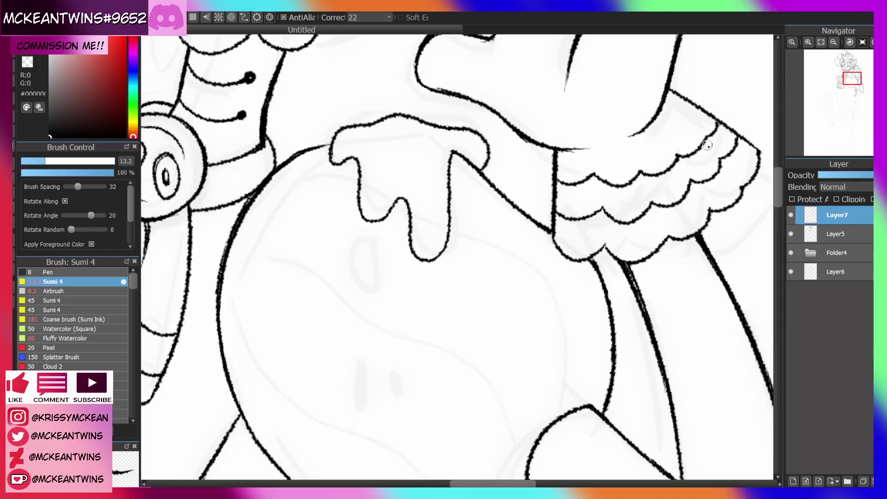
{"action": "left_click_drag", "start_coordinate": [848, 82], "coordinate": [847, 81]}
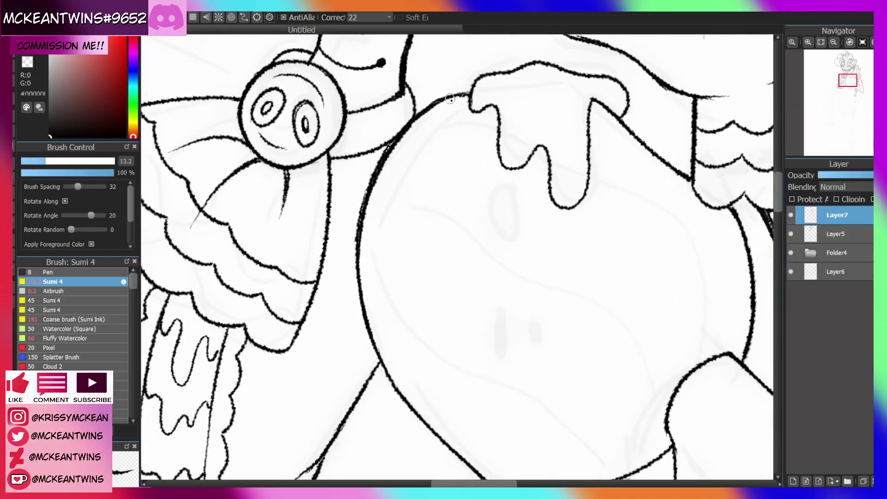
{"action": "left_click_drag", "start_coordinate": [483, 92], "coordinate": [587, 90]}
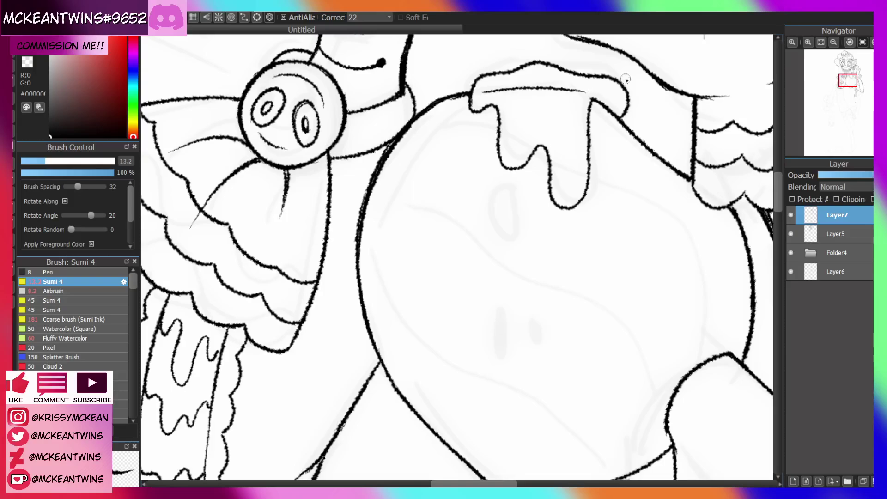
{"action": "left_click_drag", "start_coordinate": [508, 199], "coordinate": [519, 218]}
{"action": "scroll", "coordinate": [851, 78], "scroll_direction": "down", "scroll_amount": 4}
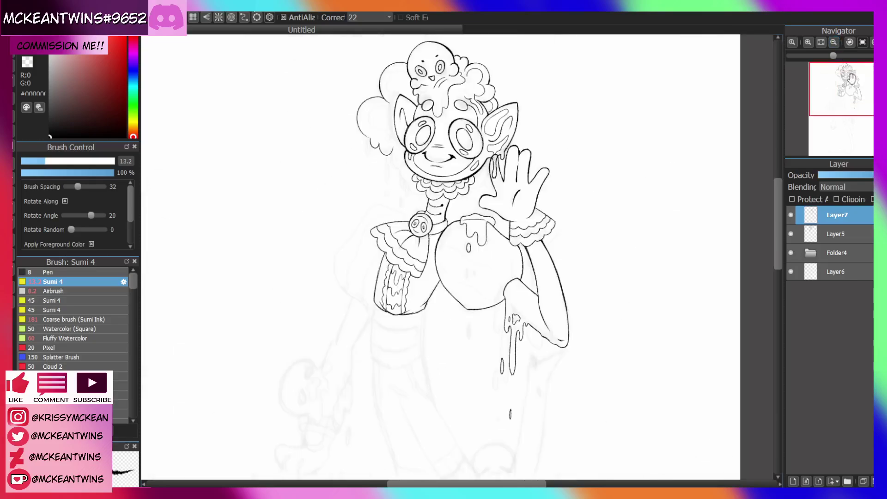
{"action": "left_click_drag", "start_coordinate": [851, 77], "coordinate": [840, 94]}
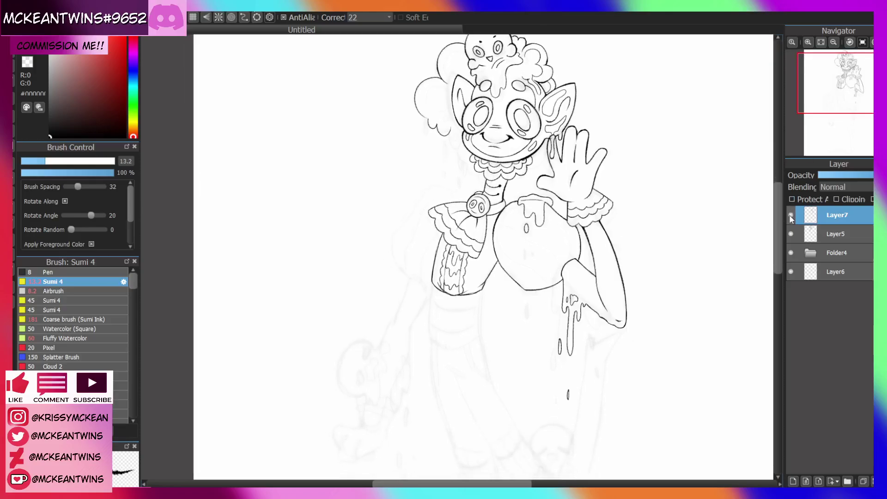
{"action": "left_click", "coordinate": [808, 42]}
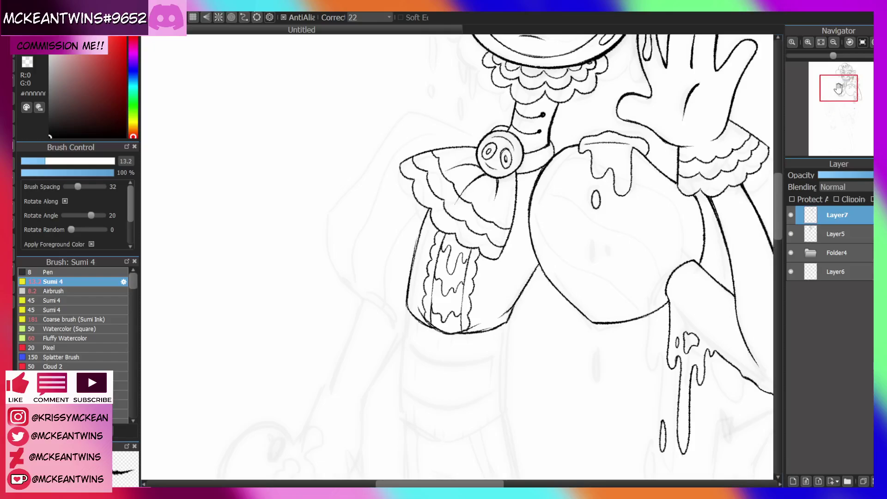
{"action": "left_click_drag", "start_coordinate": [839, 92], "coordinate": [848, 92]}
{"action": "left_click", "coordinate": [834, 43]}
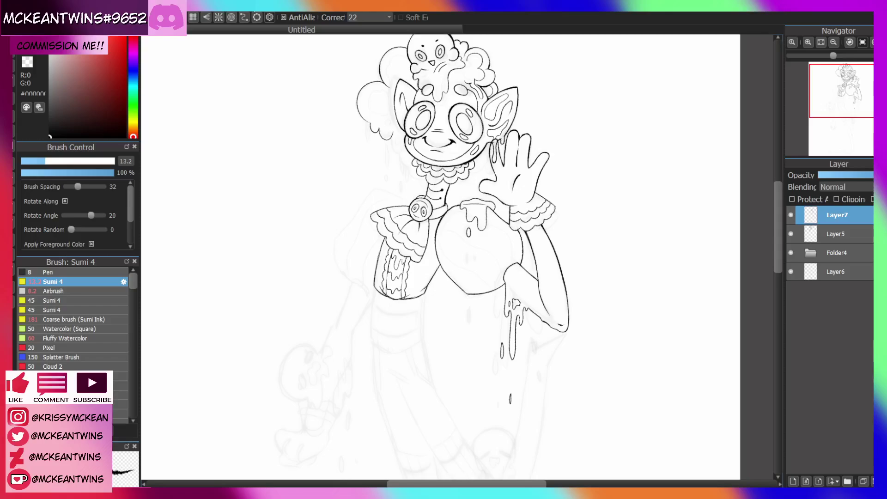
{"action": "key", "text": "Down"}
{"action": "mouse_move", "coordinate": [842, 105]}
{"action": "left_mouse_down"}
{"action": "mouse_move", "coordinate": [846, 92]}
{"action": "mouse_move", "coordinate": [841, 103]}
{"action": "mouse_move", "coordinate": [842, 86]}
{"action": "mouse_move", "coordinate": [834, 91]}
{"action": "left_mouse_up"}
{"action": "left_click", "coordinate": [821, 43]}
{"action": "left_click", "coordinate": [808, 43]}
{"action": "left_click", "coordinate": [808, 42]}
{"action": "left_click", "coordinate": [808, 43]}
{"action": "mouse_move", "coordinate": [603, 74]}
{"action": "left_mouse_down"}
{"action": "mouse_move", "coordinate": [568, 51]}
{"action": "mouse_move", "coordinate": [364, 162]}
{"action": "mouse_move", "coordinate": [417, 319]}
{"action": "left_mouse_up"}
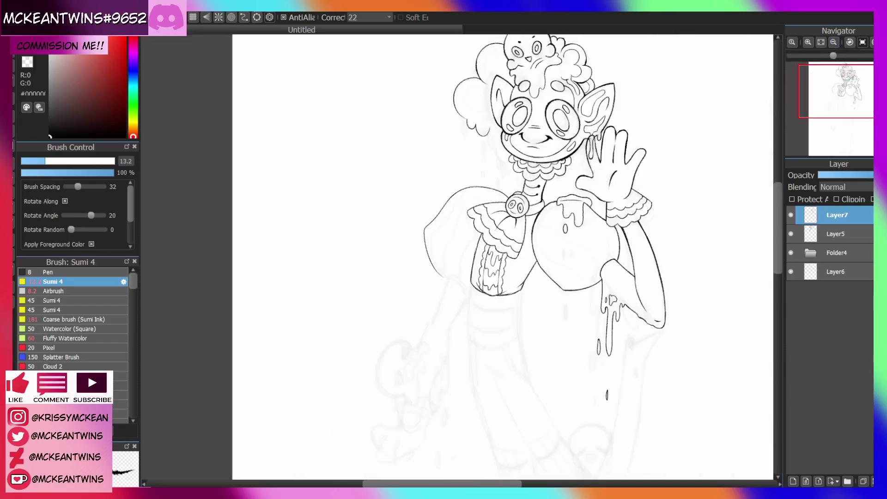
{"action": "key", "text": "h"}
{"action": "key", "text": "h"}
{"action": "left_click", "coordinate": [808, 44]}
{"action": "left_click", "coordinate": [807, 44]}
{"action": "left_click", "coordinate": [808, 44]}
{"action": "key", "text": "ctrl+z"}
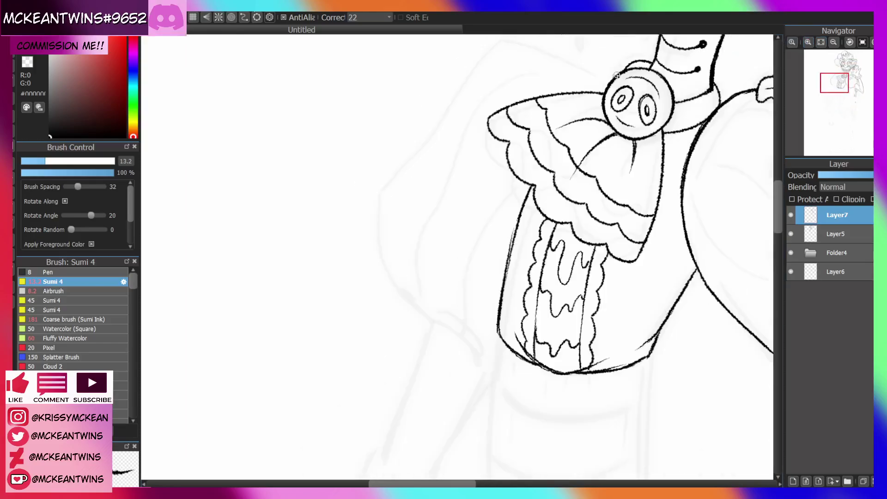
Ink the puffed sleeve's outer contour from the round collar brooch over the shoulder and down to its lower end
{"action": "left_click_drag", "start_coordinate": [615, 76], "coordinate": [526, 43]}
{"action": "mouse_move", "coordinate": [455, 40]}
{"action": "left_mouse_down"}
{"action": "mouse_move", "coordinate": [375, 201]}
{"action": "mouse_move", "coordinate": [435, 318]}
{"action": "left_mouse_up"}
{"action": "left_click", "coordinate": [833, 43]}
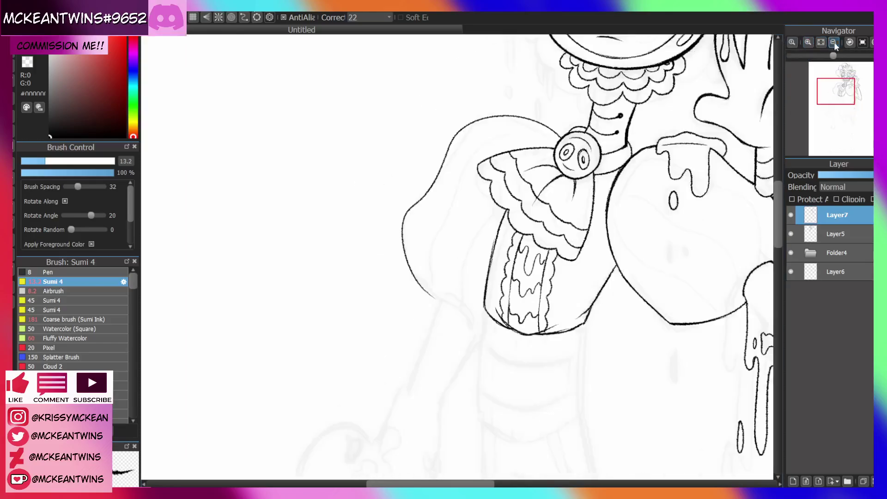
{"action": "left_click", "coordinate": [833, 42]}
{"action": "key", "text": "h"}
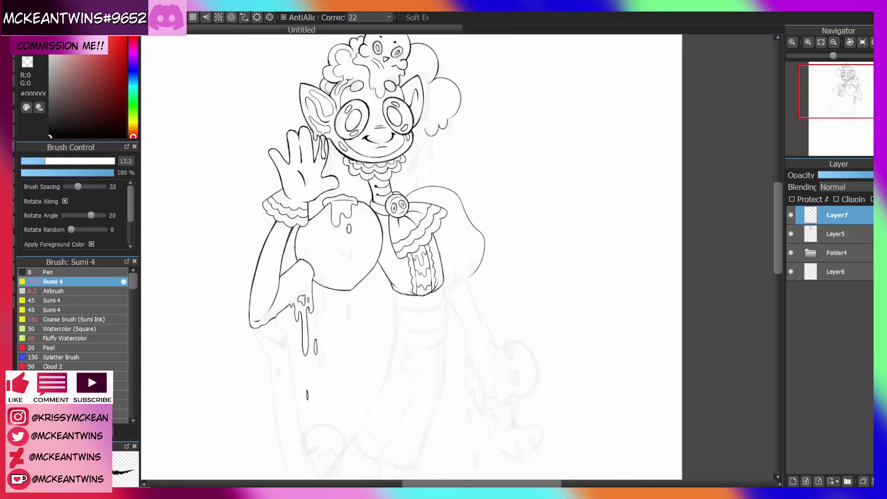
{"action": "key", "text": "h"}
Rework the chest's pointed lower edge into a smooth, rounder curve that joins the bodice line
{"action": "left_click", "coordinate": [808, 42]}
{"action": "left_click", "coordinate": [808, 42]}
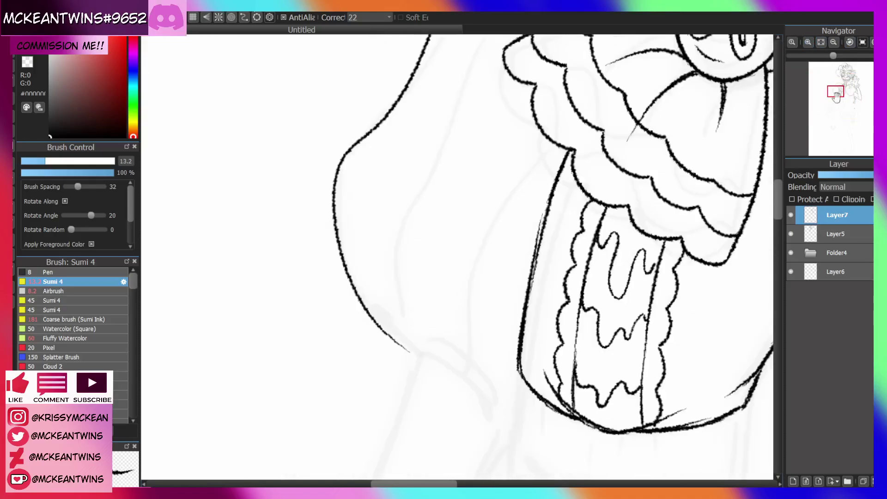
{"action": "left_click_drag", "start_coordinate": [841, 93], "coordinate": [849, 95]}
{"action": "left_click", "coordinate": [871, 42]}
{"action": "left_click", "coordinate": [871, 42]}
{"action": "left_click", "coordinate": [871, 42]}
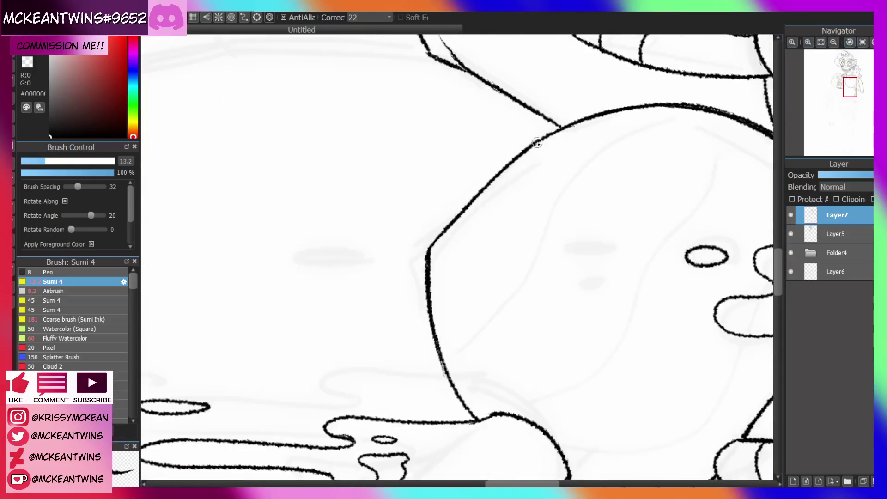
{"action": "mouse_move", "coordinate": [524, 150]}
{"action": "left_mouse_down"}
{"action": "mouse_move", "coordinate": [458, 175]}
{"action": "mouse_move", "coordinate": [436, 305]}
{"action": "left_mouse_up"}
{"action": "mouse_move", "coordinate": [432, 216]}
{"action": "left_mouse_down"}
{"action": "mouse_move", "coordinate": [429, 271]}
{"action": "mouse_move", "coordinate": [425, 257]}
{"action": "mouse_move", "coordinate": [473, 202]}
{"action": "mouse_move", "coordinate": [543, 145]}
{"action": "left_mouse_up"}
{"action": "left_click", "coordinate": [26, 66]}
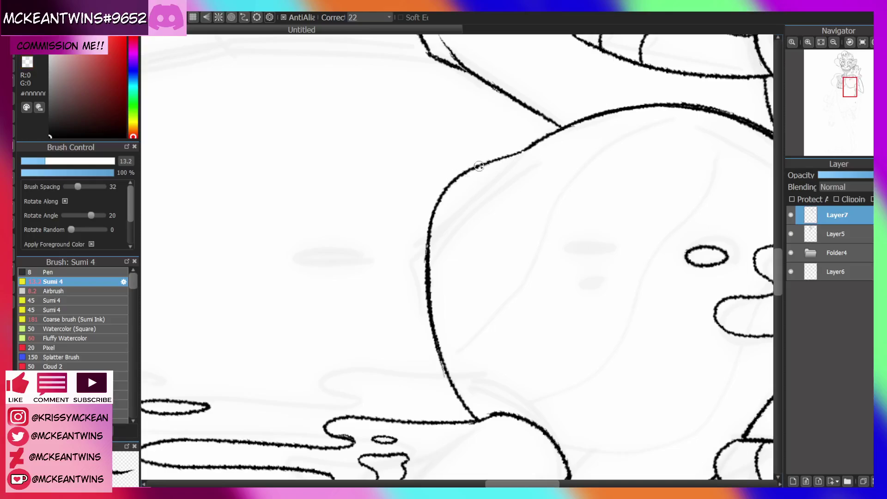
{"action": "left_click_drag", "start_coordinate": [479, 166], "coordinate": [548, 133]}
{"action": "left_click", "coordinate": [861, 42]}
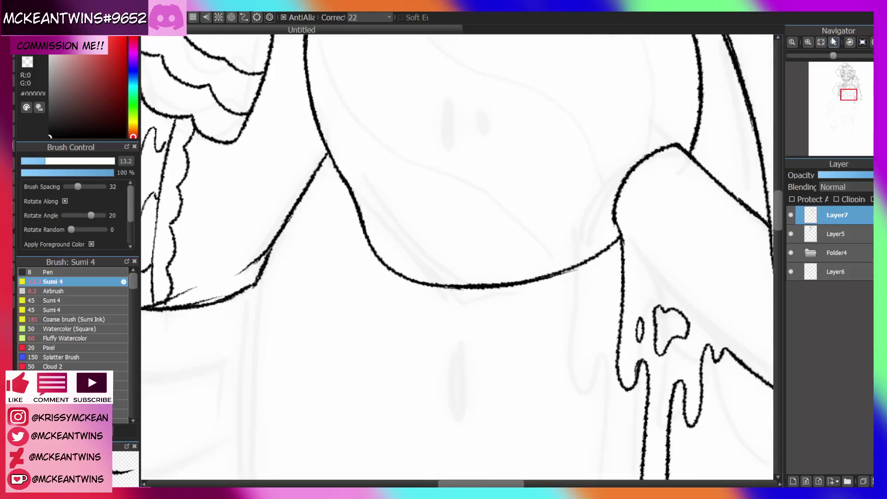
Ink the short curved hem at the puffed sleeve's lower end, reaching the side of the bodice
{"action": "left_click", "coordinate": [833, 42]}
{"action": "left_click", "coordinate": [833, 42]}
{"action": "left_click", "coordinate": [833, 43]}
{"action": "left_click_drag", "start_coordinate": [848, 97], "coordinate": [835, 95]}
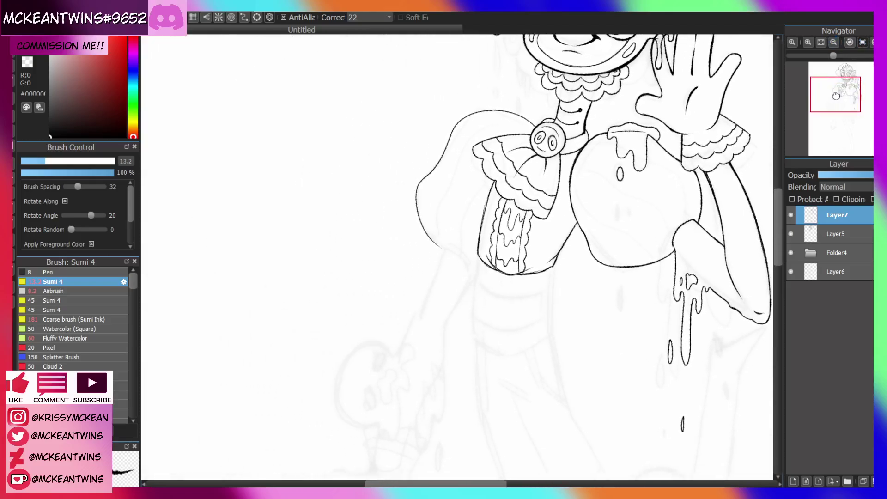
{"action": "left_click", "coordinate": [808, 43]}
{"action": "left_click", "coordinate": [853, 42]}
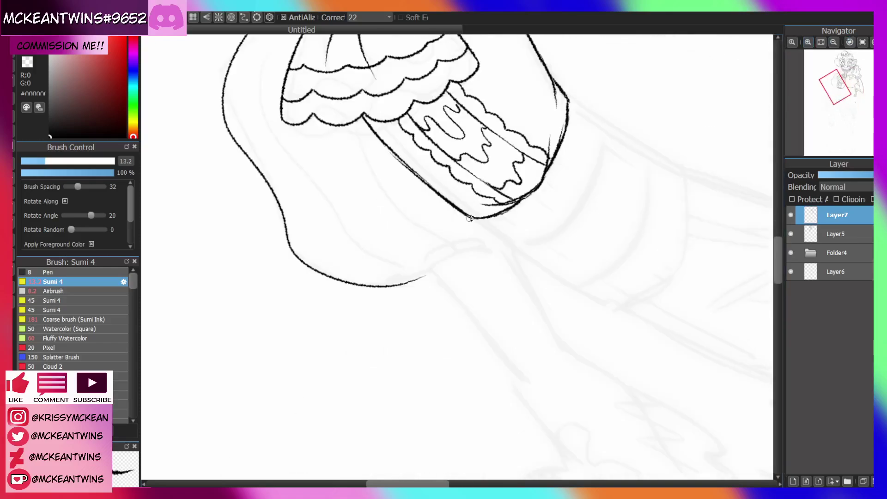
{"action": "left_click", "coordinate": [862, 42]}
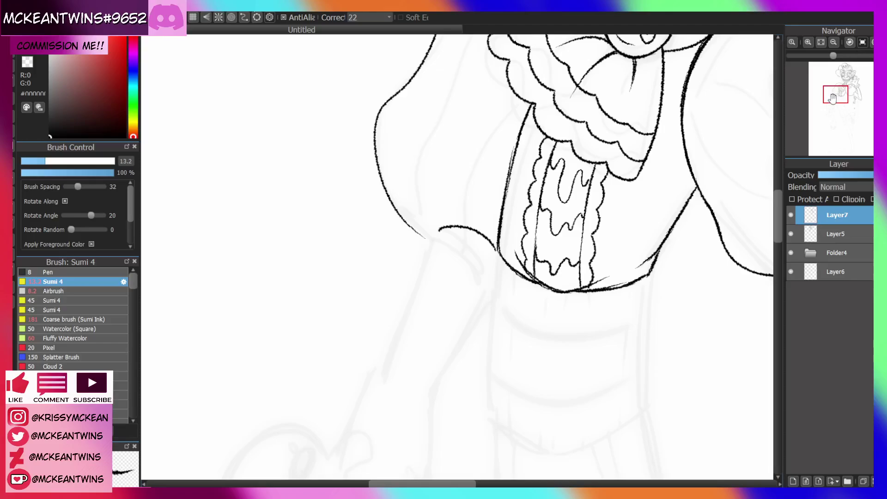
Erase the stray line on Layer5 where the raised hand's finger overlaps the ear drip, and reselect Layer7
{"action": "mouse_move", "coordinate": [832, 98]}
{"action": "left_mouse_down"}
{"action": "mouse_move", "coordinate": [847, 91]}
{"action": "mouse_move", "coordinate": [827, 133]}
{"action": "mouse_move", "coordinate": [827, 79]}
{"action": "left_mouse_up"}
{"action": "left_click", "coordinate": [833, 42]}
{"action": "left_click", "coordinate": [833, 42]}
{"action": "left_click", "coordinate": [818, 234]}
{"action": "left_click", "coordinate": [808, 42]}
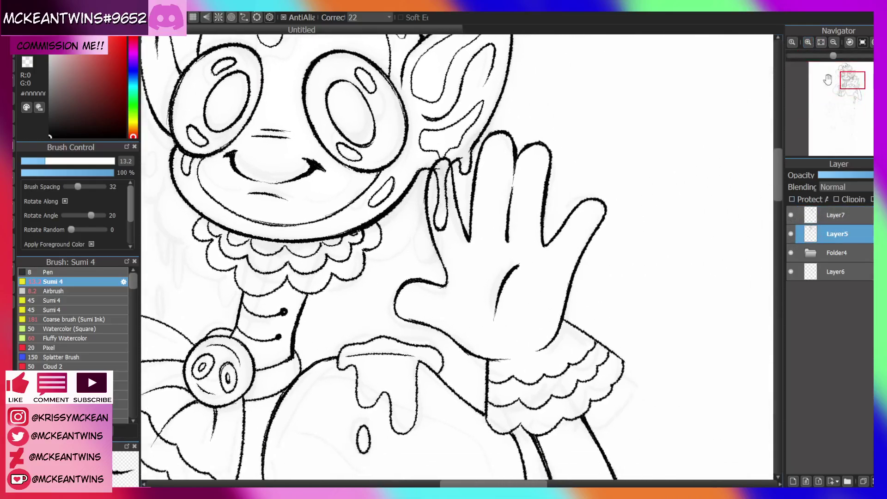
{"action": "left_click", "coordinate": [833, 42]}
{"action": "left_click", "coordinate": [833, 42]}
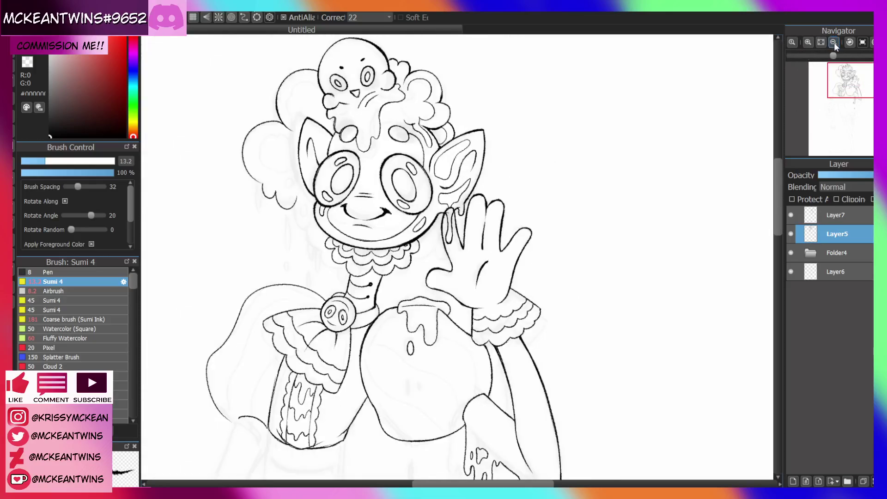
{"action": "left_click", "coordinate": [808, 42]}
{"action": "left_click", "coordinate": [807, 42]}
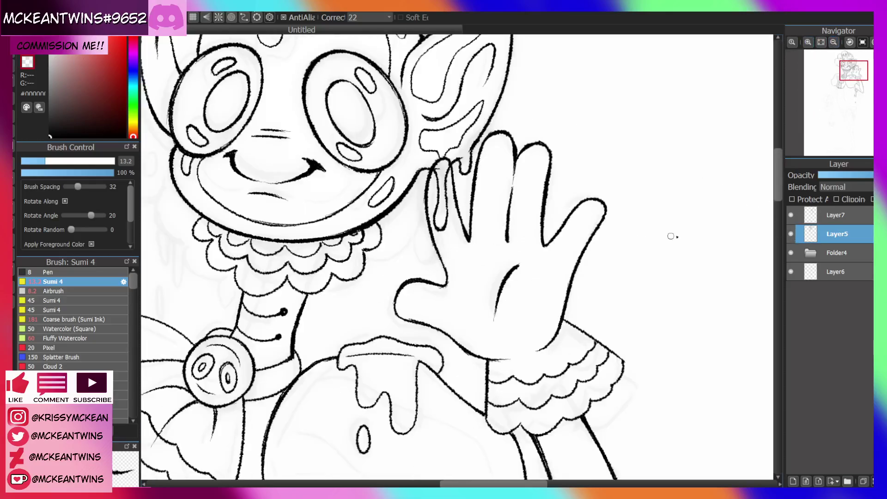
{"action": "left_click", "coordinate": [833, 215]}
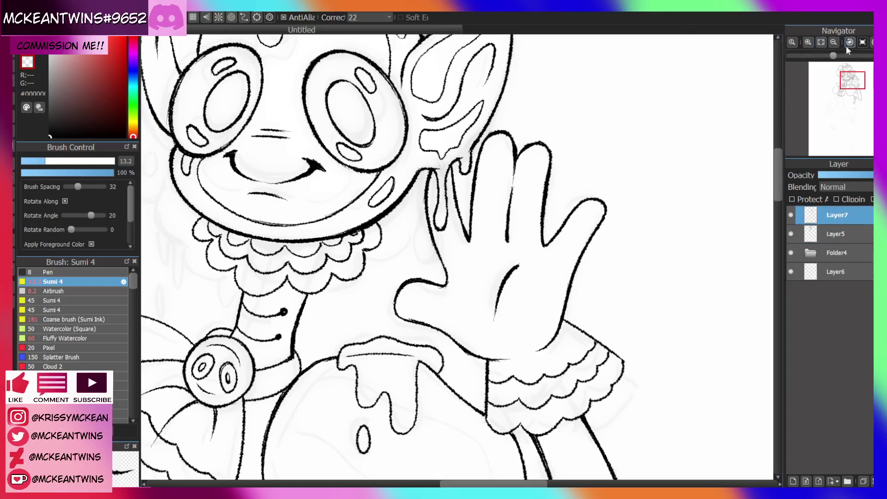
Merge the top ink layer down into Layer5 and add a new empty layer above it
{"action": "left_click", "coordinate": [833, 42]}
{"action": "left_click", "coordinate": [834, 42]}
{"action": "left_click", "coordinate": [833, 42]}
{"action": "left_click_drag", "start_coordinate": [845, 71], "coordinate": [836, 90]}
{"action": "left_click", "coordinate": [830, 231]}
{"action": "left_click", "coordinate": [841, 211]}
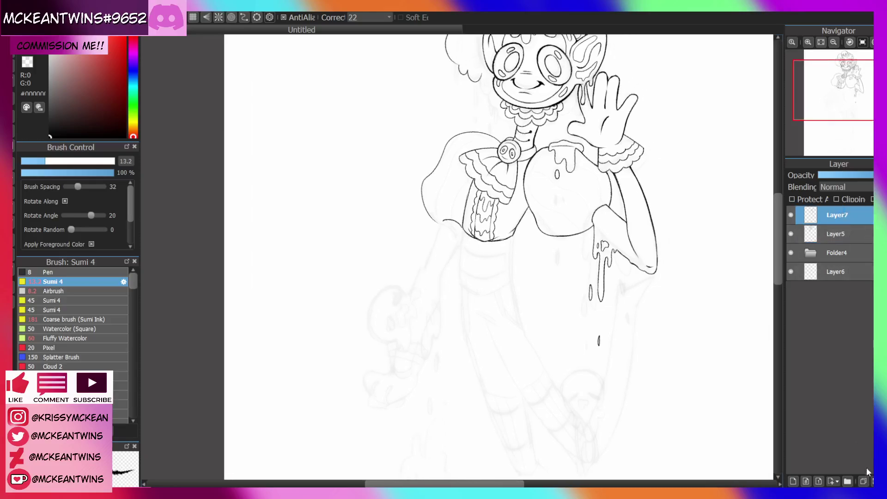
{"action": "key", "text": "ctrl+e"}
{"action": "left_click", "coordinate": [792, 482]}
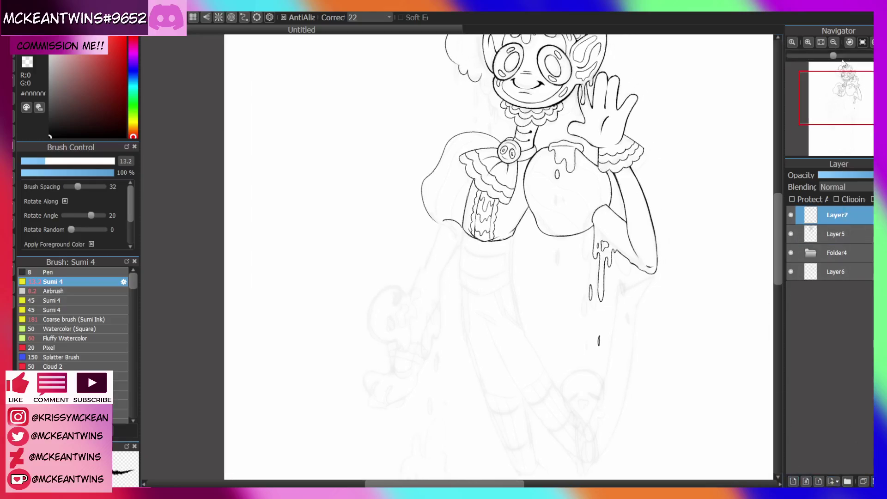
{"action": "left_click", "coordinate": [820, 43]}
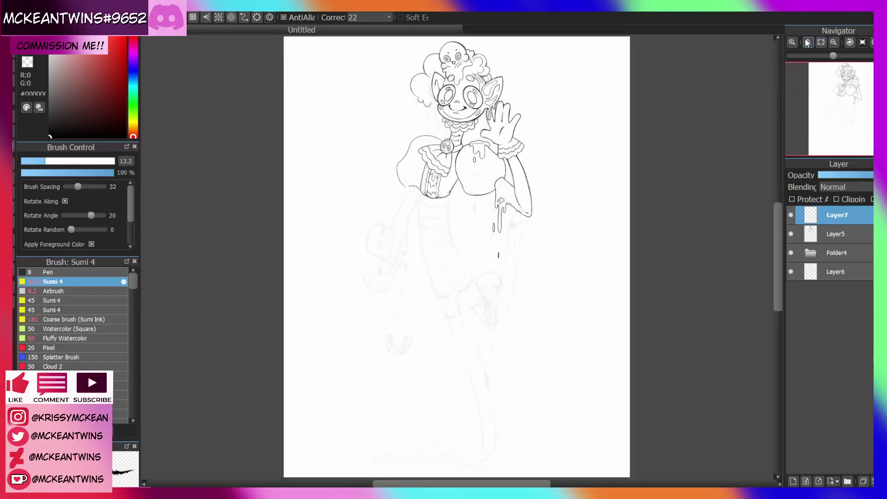
{"action": "left_click", "coordinate": [808, 43]}
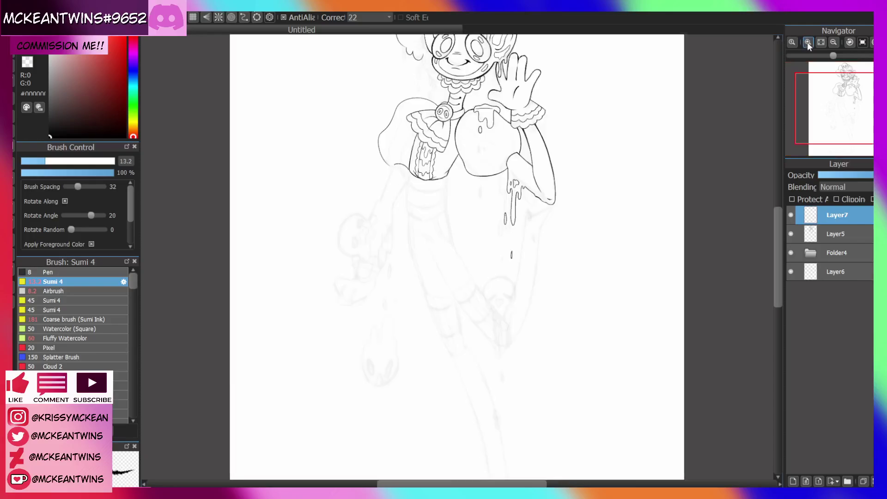
{"action": "left_click", "coordinate": [807, 43]}
{"action": "left_click_drag", "start_coordinate": [841, 110], "coordinate": [828, 113]}
{"action": "mouse_move", "coordinate": [493, 126]}
{"action": "left_mouse_down"}
{"action": "mouse_move", "coordinate": [486, 152]}
{"action": "mouse_move", "coordinate": [457, 168]}
{"action": "mouse_move", "coordinate": [364, 159]}
{"action": "mouse_move", "coordinate": [348, 244]}
{"action": "left_mouse_up"}
{"action": "key", "text": "ctrl+z"}
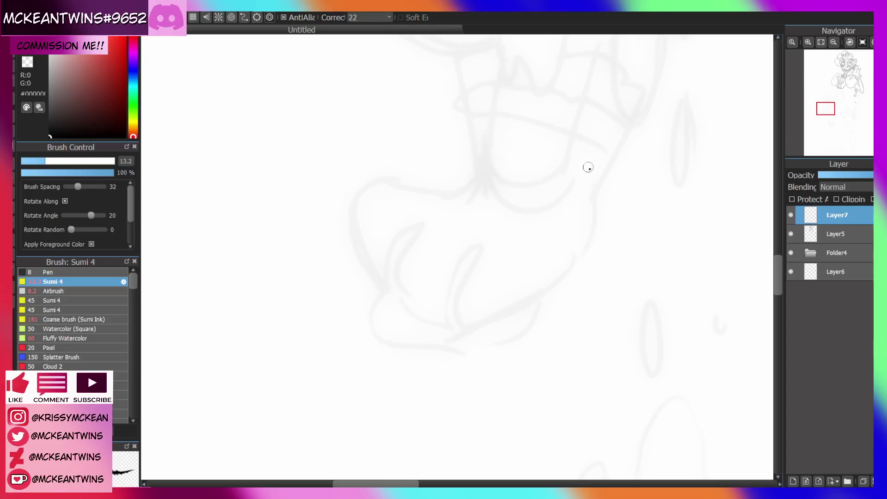
Sketch the lowered arm from the puffed sleeve's hem through the bent elbow to a rounded end at the wrist
{"action": "left_click", "coordinate": [834, 42]}
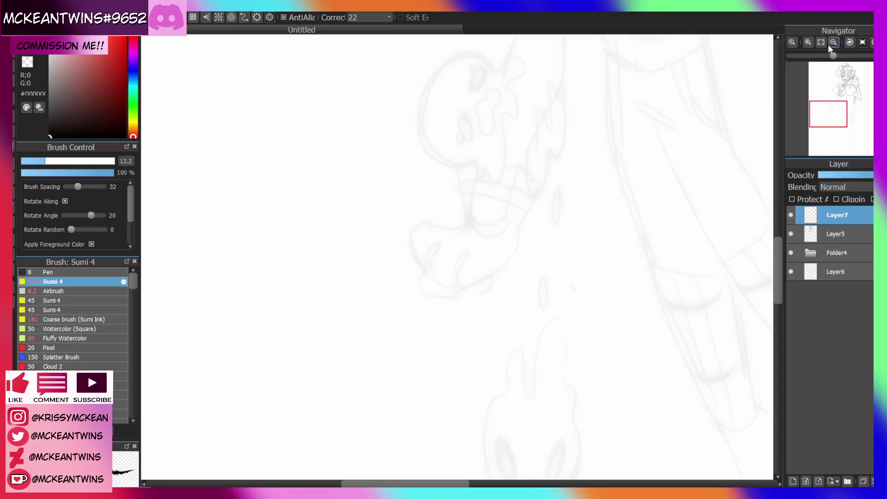
{"action": "left_click_drag", "start_coordinate": [828, 114], "coordinate": [834, 97]}
{"action": "left_click_drag", "start_coordinate": [457, 123], "coordinate": [434, 181]}
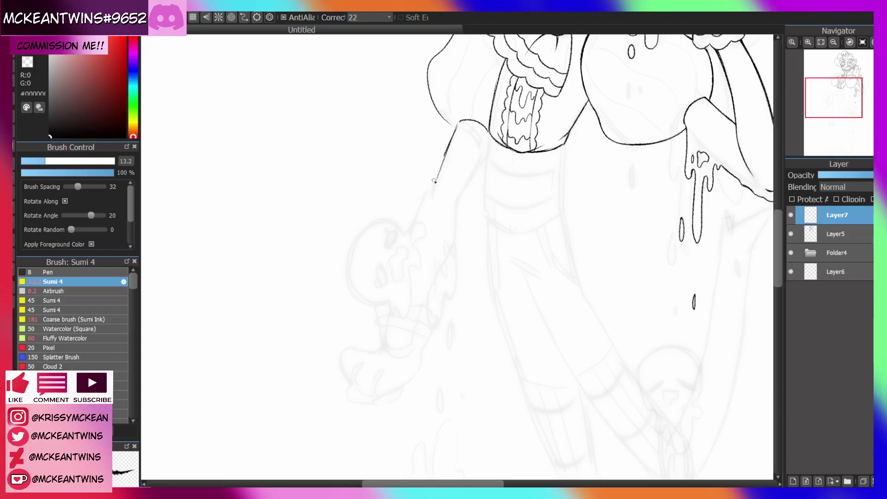
{"action": "left_click_drag", "start_coordinate": [495, 149], "coordinate": [460, 203]}
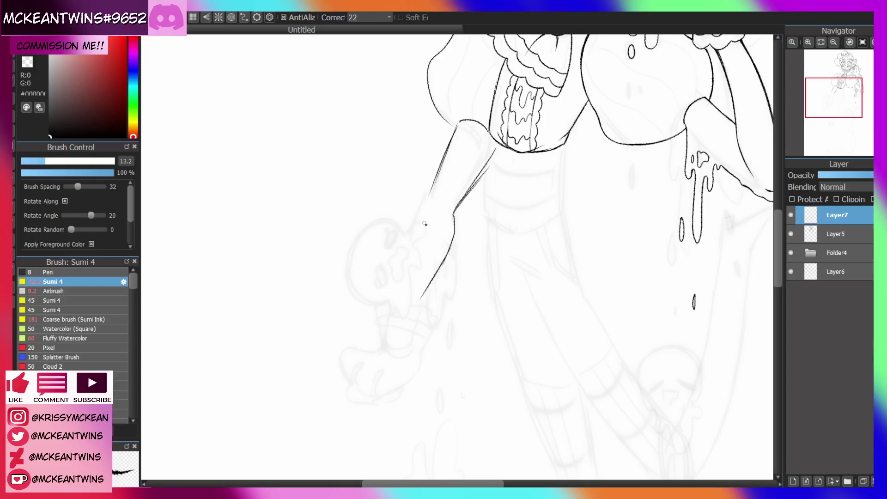
{"action": "left_click_drag", "start_coordinate": [436, 181], "coordinate": [398, 294]}
{"action": "left_click_drag", "start_coordinate": [428, 199], "coordinate": [390, 321]}
{"action": "mouse_move", "coordinate": [396, 289]}
{"action": "left_mouse_down"}
{"action": "mouse_move", "coordinate": [406, 342]}
{"action": "mouse_move", "coordinate": [427, 296]}
{"action": "left_mouse_up"}
{"action": "mouse_move", "coordinate": [410, 336]}
{"action": "left_mouse_down"}
{"action": "mouse_move", "coordinate": [453, 231]}
{"action": "mouse_move", "coordinate": [414, 299]}
{"action": "left_mouse_up"}
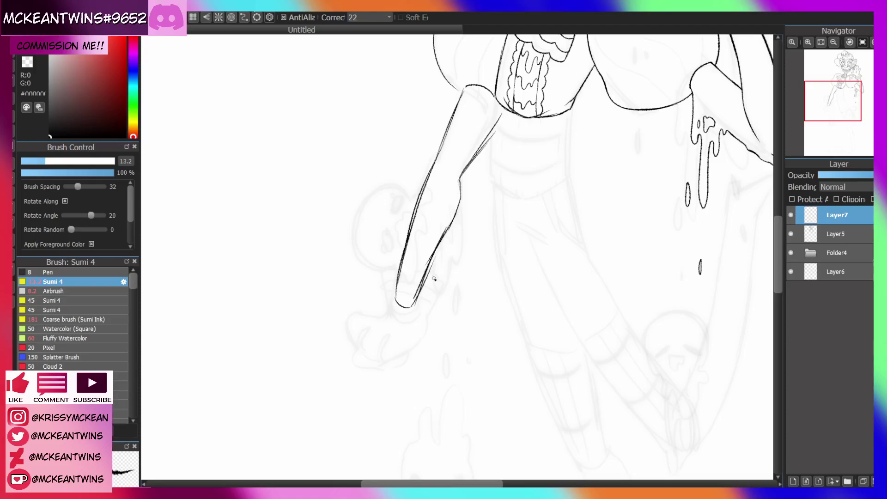
Strengthen the inner upper-arm line and rough in a simple closed-hand shape at the wrist
{"action": "left_click", "coordinate": [833, 42]}
{"action": "mouse_move", "coordinate": [803, 97]}
{"action": "left_mouse_down"}
{"action": "mouse_move", "coordinate": [806, 84]}
{"action": "mouse_move", "coordinate": [792, 102]}
{"action": "left_mouse_up"}
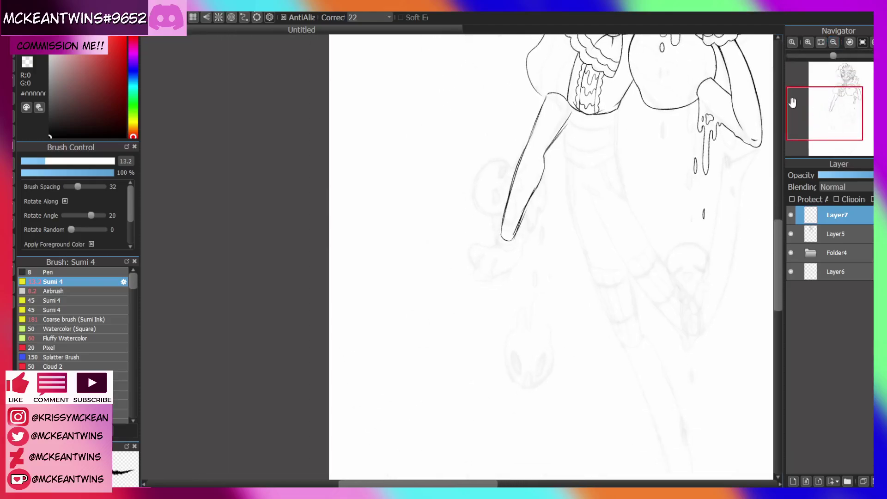
{"action": "left_click_drag", "start_coordinate": [574, 106], "coordinate": [549, 147]}
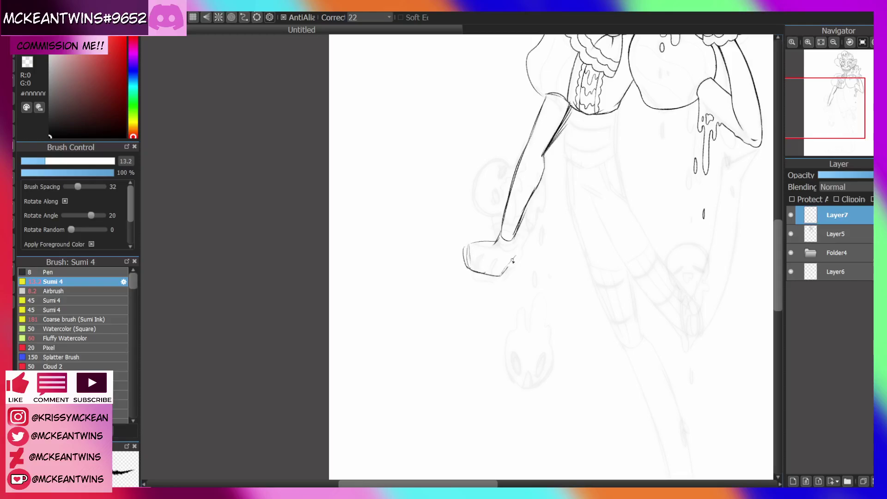
{"action": "left_click_drag", "start_coordinate": [468, 244], "coordinate": [466, 267]}
{"action": "mouse_move", "coordinate": [820, 119]}
{"action": "left_mouse_down"}
{"action": "mouse_move", "coordinate": [833, 91]}
{"action": "mouse_move", "coordinate": [828, 101]}
{"action": "left_mouse_up"}
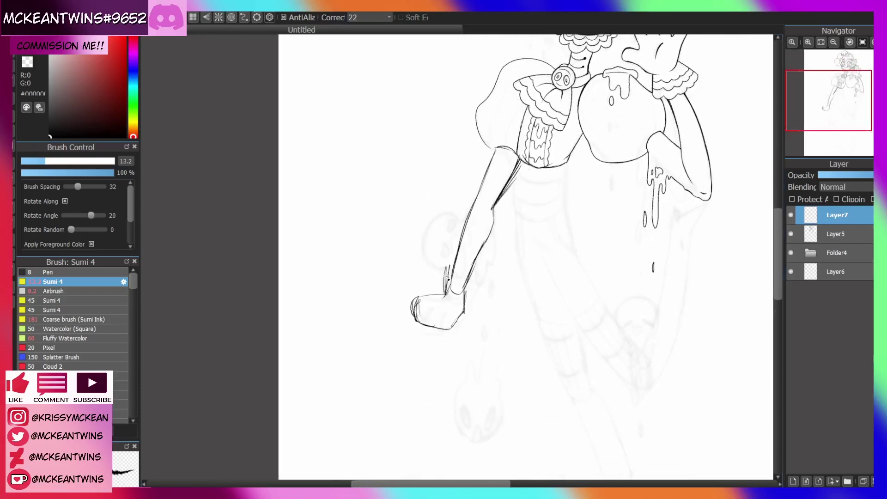
{"action": "key", "text": "ctrl+z"}
{"action": "mouse_move", "coordinate": [797, 97]}
{"action": "left_mouse_down"}
{"action": "mouse_move", "coordinate": [806, 81]}
{"action": "mouse_move", "coordinate": [794, 102]}
{"action": "left_mouse_up"}
{"action": "key", "text": "ctrl+z"}
{"action": "key", "text": "ctrl+z"}
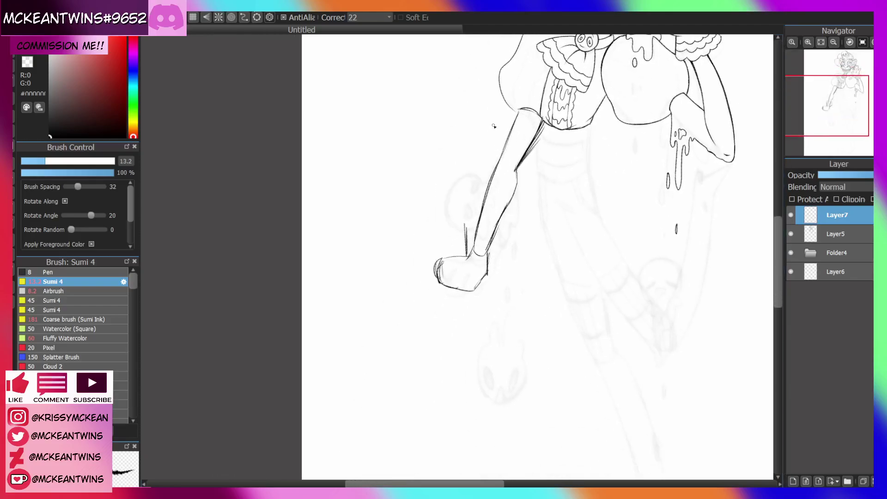
{"action": "key", "text": "ctrl+z"}
{"action": "key", "text": "ctrl+z"}
{"action": "key", "text": "ctrl+y"}
Sketch a flared glove cuff with a scalloped upper edge around the lowered arm's wrist
{"action": "left_click_drag", "start_coordinate": [490, 257], "coordinate": [511, 247]}
{"action": "mouse_move", "coordinate": [507, 243]}
{"action": "left_mouse_down"}
{"action": "mouse_move", "coordinate": [467, 387]}
{"action": "mouse_move", "coordinate": [387, 379]}
{"action": "mouse_move", "coordinate": [468, 282]}
{"action": "left_mouse_up"}
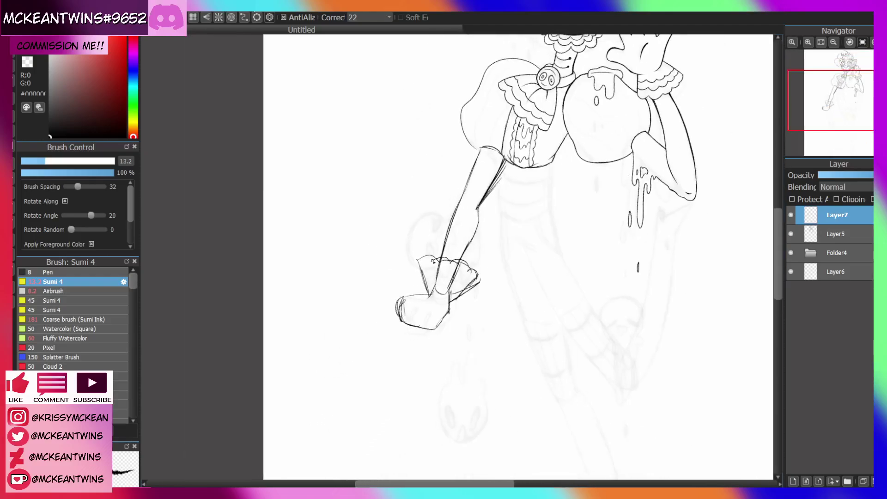
{"action": "left_click_drag", "start_coordinate": [419, 263], "coordinate": [425, 287]}
Sketch the curled fingers inside the lowered hand's outline with short curved dividing lines
{"action": "left_click_drag", "start_coordinate": [845, 101], "coordinate": [826, 114]}
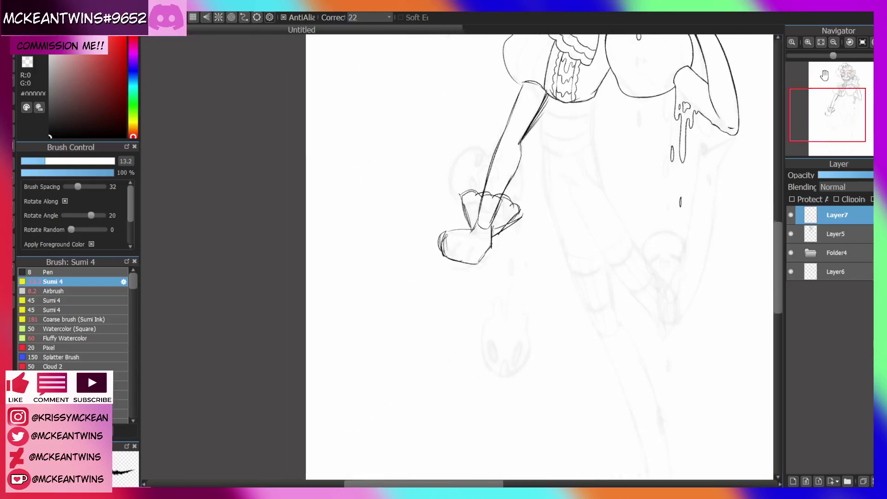
{"action": "left_click", "coordinate": [809, 43]}
{"action": "left_click", "coordinate": [808, 43]}
{"action": "mouse_move", "coordinate": [453, 206]}
{"action": "left_mouse_down"}
{"action": "mouse_move", "coordinate": [421, 211]}
{"action": "mouse_move", "coordinate": [415, 221]}
{"action": "mouse_move", "coordinate": [424, 246]}
{"action": "mouse_move", "coordinate": [431, 230]}
{"action": "mouse_move", "coordinate": [417, 226]}
{"action": "mouse_move", "coordinate": [418, 250]}
{"action": "mouse_move", "coordinate": [435, 245]}
{"action": "mouse_move", "coordinate": [437, 259]}
{"action": "mouse_move", "coordinate": [450, 219]}
{"action": "mouse_move", "coordinate": [453, 261]}
{"action": "left_mouse_up"}
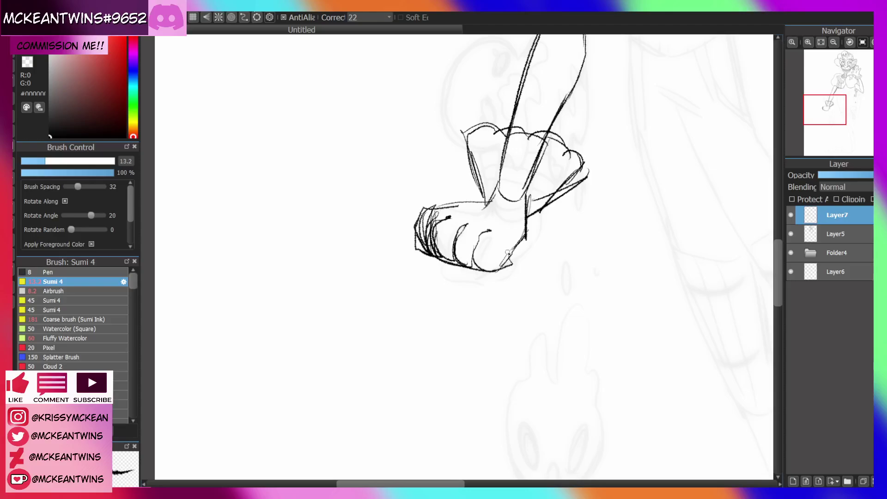
{"action": "left_click_drag", "start_coordinate": [497, 255], "coordinate": [525, 239]}
Rework the lowered hand's underside into rounded fingertips and darken the outline up to the wrist
{"action": "left_click", "coordinate": [834, 42]}
{"action": "left_click", "coordinate": [835, 42]}
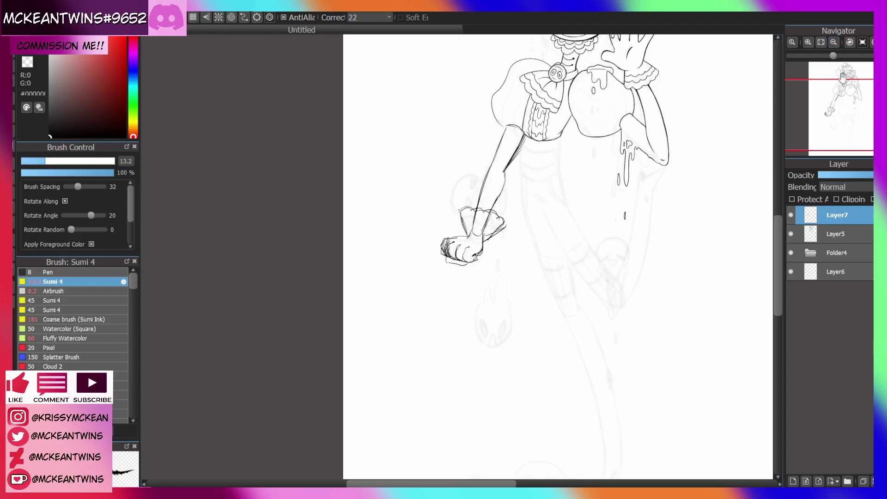
{"action": "left_click_drag", "start_coordinate": [842, 78], "coordinate": [830, 114]}
{"action": "left_click", "coordinate": [808, 44]}
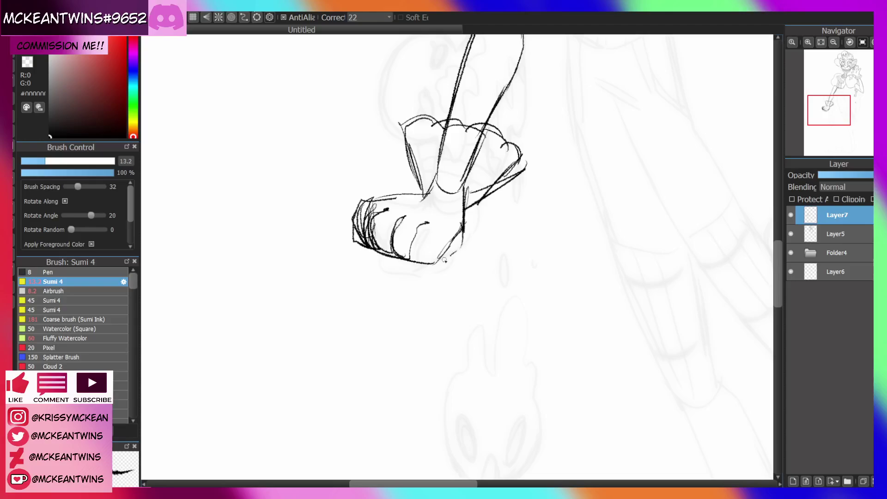
{"action": "key", "text": "ctrl+z"}
{"action": "key", "text": "ctrl+z"}
{"action": "mouse_move", "coordinate": [459, 230]}
{"action": "left_mouse_down"}
{"action": "mouse_move", "coordinate": [438, 261]}
{"action": "mouse_move", "coordinate": [444, 266]}
{"action": "mouse_move", "coordinate": [464, 230]}
{"action": "mouse_move", "coordinate": [447, 233]}
{"action": "mouse_move", "coordinate": [434, 259]}
{"action": "mouse_move", "coordinate": [441, 261]}
{"action": "left_mouse_up"}
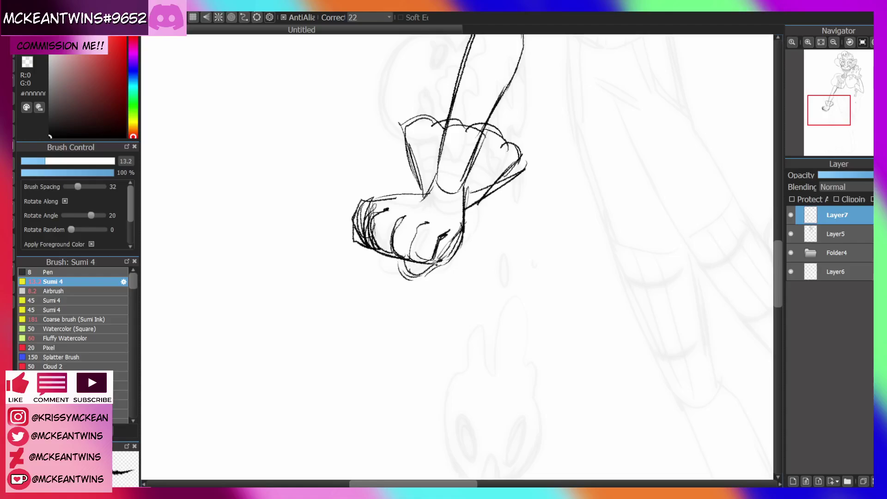
{"action": "mouse_move", "coordinate": [361, 230]}
{"action": "left_mouse_down"}
{"action": "mouse_move", "coordinate": [386, 275]}
{"action": "mouse_move", "coordinate": [391, 258]}
{"action": "mouse_move", "coordinate": [401, 269]}
{"action": "mouse_move", "coordinate": [450, 255]}
{"action": "mouse_move", "coordinate": [464, 199]}
{"action": "left_mouse_up"}
Move the arm sketch's Layer7 to the bottom of the layer stack and make Layer5 active for inking
{"action": "mouse_move", "coordinate": [840, 80]}
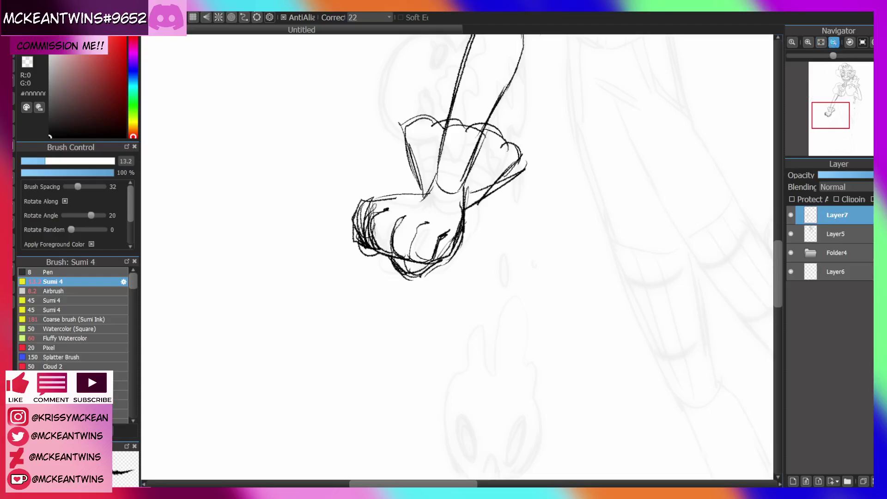
{"action": "left_click", "coordinate": [833, 42]}
{"action": "left_click_drag", "start_coordinate": [843, 110], "coordinate": [834, 94]}
{"action": "left_click_drag", "start_coordinate": [836, 215], "coordinate": [838, 278]}
{"action": "left_click", "coordinate": [813, 218]}
{"action": "left_click", "coordinate": [791, 216]}
{"action": "left_click", "coordinate": [791, 215]}
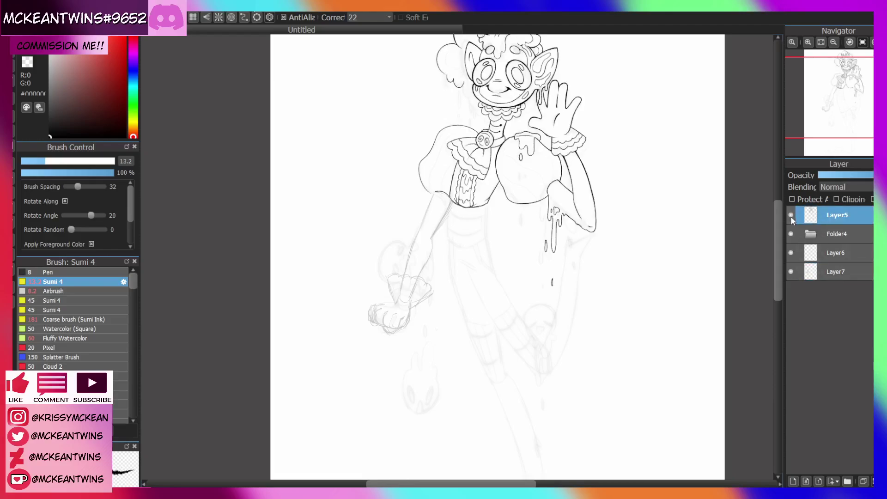
Ink the upper arm's outer edge over the sketch, from near the elbow up to the puffed sleeve's hem
{"action": "left_click", "coordinate": [809, 42]}
{"action": "left_click", "coordinate": [809, 43]}
{"action": "left_click", "coordinate": [809, 43]}
{"action": "left_click_drag", "start_coordinate": [843, 106], "coordinate": [833, 100]}
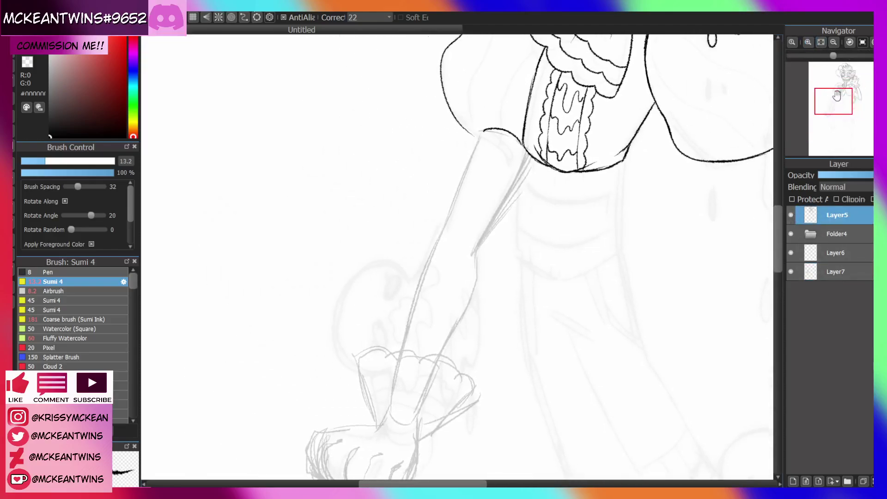
{"action": "left_click", "coordinate": [869, 42]}
{"action": "left_click", "coordinate": [869, 42]}
{"action": "left_click", "coordinate": [806, 42]}
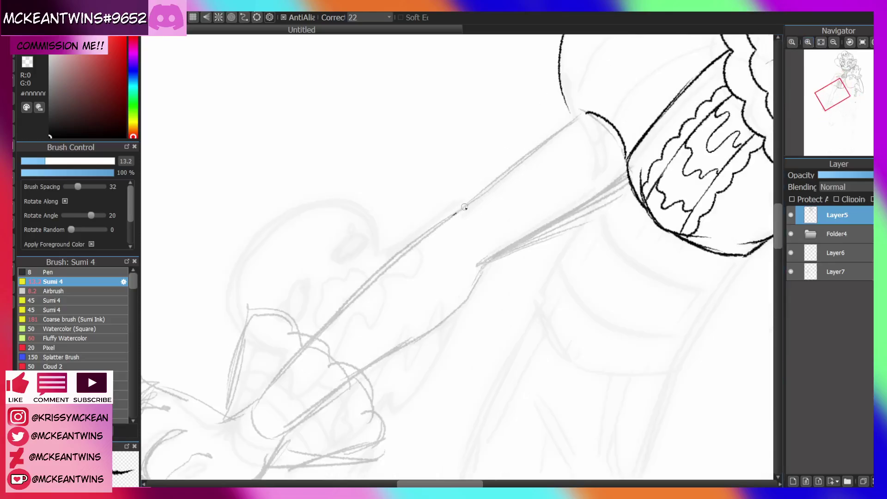
{"action": "left_click_drag", "start_coordinate": [464, 207], "coordinate": [553, 129]}
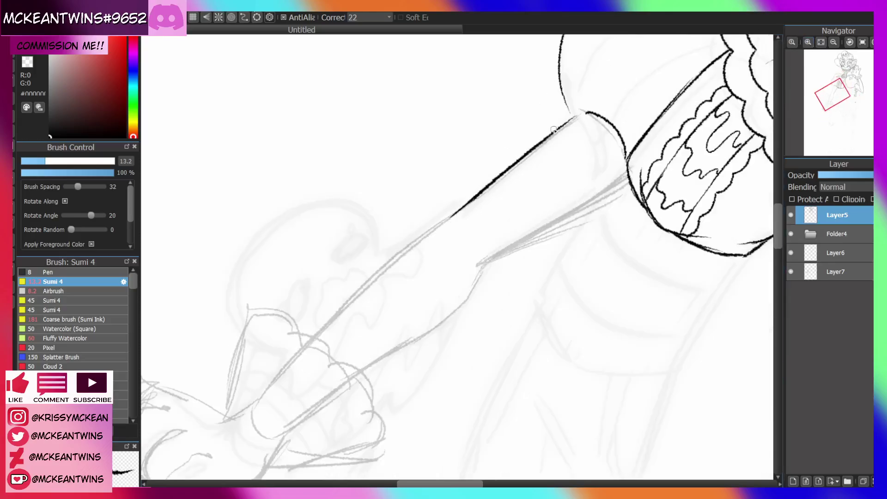
Ink the corner that joins the sleeve's curved hem to the arm's outer line
{"action": "left_click", "coordinate": [849, 42]}
{"action": "left_click_drag", "start_coordinate": [834, 102], "coordinate": [832, 97]}
{"action": "left_click", "coordinate": [850, 42]}
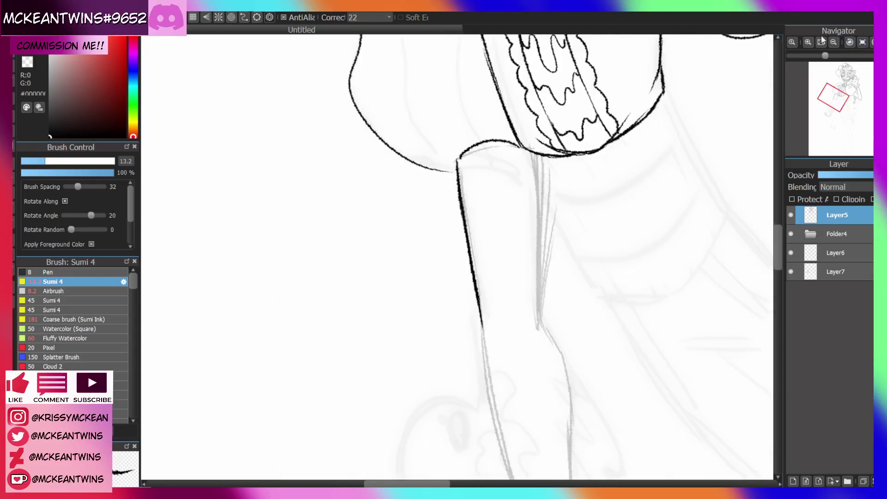
{"action": "left_click", "coordinate": [822, 40]}
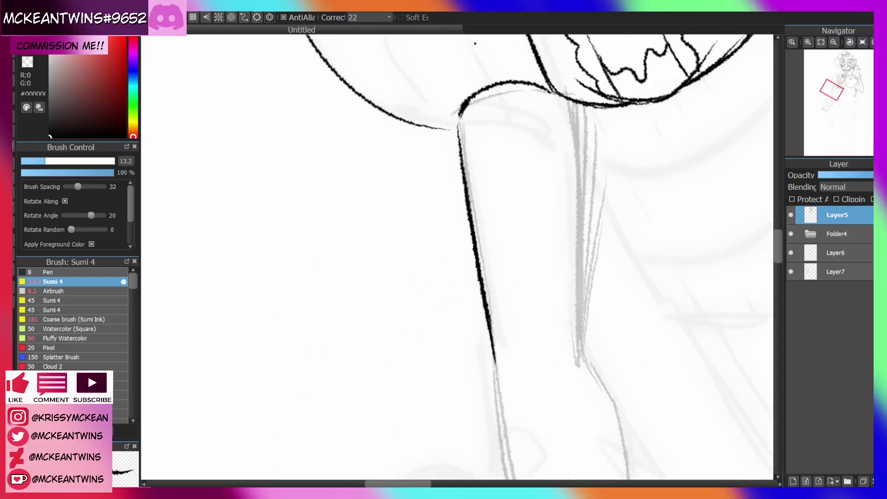
{"action": "mouse_move", "coordinate": [462, 102]}
{"action": "left_mouse_down"}
{"action": "mouse_move", "coordinate": [455, 126]}
{"action": "mouse_move", "coordinate": [462, 167]}
{"action": "left_mouse_up"}
Ink the upper arm's inner edge from the sleeve hem beside the bodice down to the elbow
{"action": "left_click", "coordinate": [862, 42]}
{"action": "left_click", "coordinate": [833, 43]}
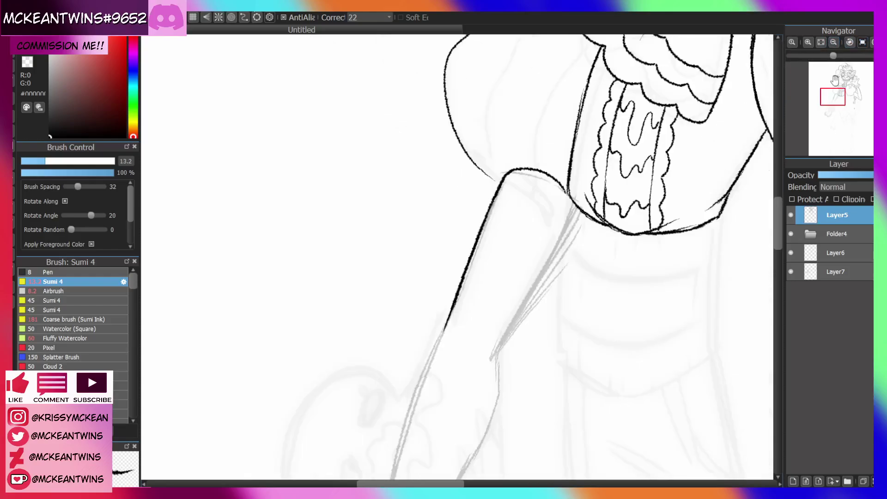
{"action": "left_click_drag", "start_coordinate": [830, 93], "coordinate": [834, 100]}
{"action": "left_click", "coordinate": [850, 42]}
{"action": "left_click", "coordinate": [850, 42]}
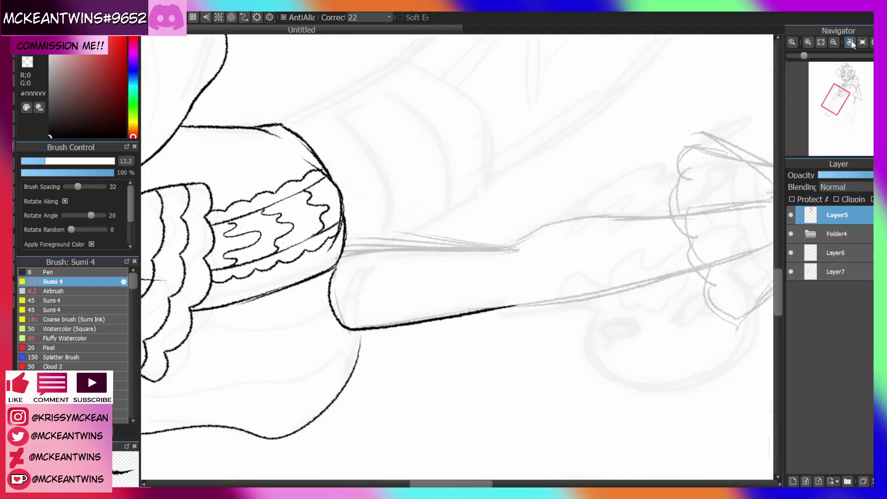
{"action": "left_click", "coordinate": [850, 42]}
{"action": "left_click", "coordinate": [809, 42]}
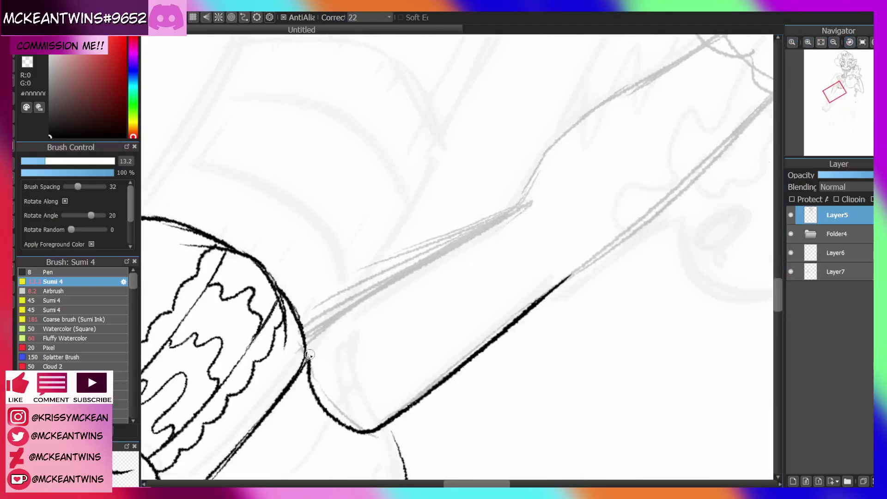
{"action": "mouse_move", "coordinate": [310, 351]}
{"action": "left_mouse_down"}
{"action": "mouse_move", "coordinate": [322, 328]}
{"action": "mouse_move", "coordinate": [303, 344]}
{"action": "mouse_move", "coordinate": [356, 298]}
{"action": "mouse_move", "coordinate": [342, 307]}
{"action": "mouse_move", "coordinate": [513, 211]}
{"action": "mouse_move", "coordinate": [476, 230]}
{"action": "mouse_move", "coordinate": [519, 204]}
{"action": "mouse_move", "coordinate": [528, 189]}
{"action": "left_mouse_up"}
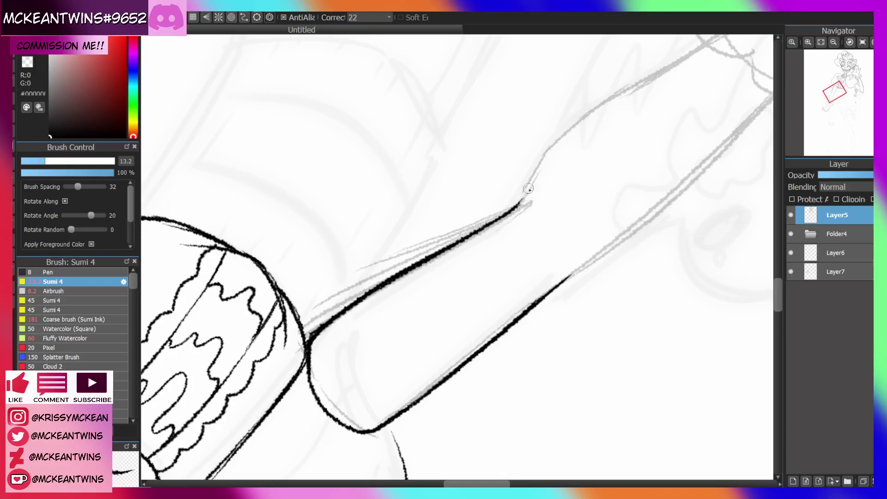
Check the inked upper arm against the proportions of the whole figure
{"action": "left_click", "coordinate": [862, 42]}
{"action": "left_click", "coordinate": [834, 43]}
{"action": "left_click", "coordinate": [833, 42]}
{"action": "left_click", "coordinate": [833, 43]}
{"action": "left_click_drag", "start_coordinate": [836, 97], "coordinate": [832, 94]}
{"action": "left_click", "coordinate": [808, 43]}
{"action": "left_click", "coordinate": [808, 43]}
{"action": "left_click", "coordinate": [807, 42]}
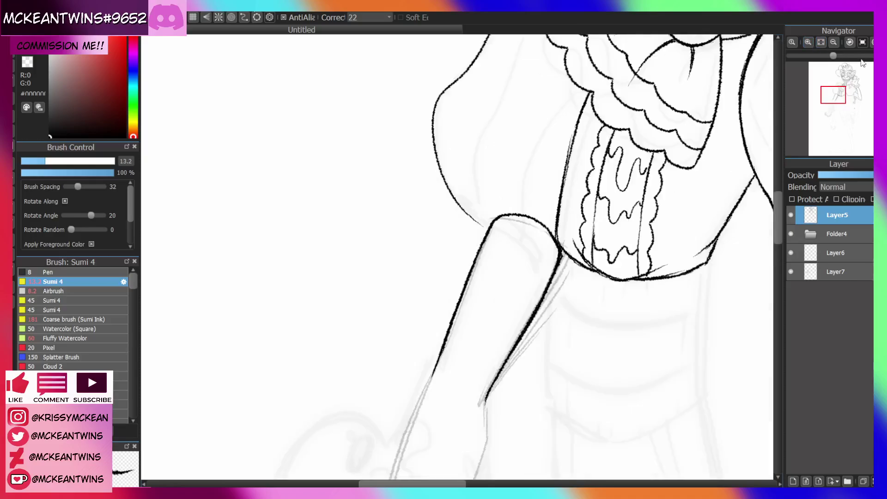
Ink the short gap between the puffed sleeve's outer outline and the top corner of the lowered arm
{"action": "left_click", "coordinate": [872, 42]}
{"action": "left_click", "coordinate": [872, 43]}
{"action": "left_click", "coordinate": [872, 43]}
{"action": "left_click", "coordinate": [872, 43]}
{"action": "left_click_drag", "start_coordinate": [495, 274], "coordinate": [505, 229]}
{"action": "left_click", "coordinate": [862, 42]}
Ink a long rounded drip hanging from the lower edge of the hair curls beside the face
{"action": "left_click", "coordinate": [833, 43]}
{"action": "left_click", "coordinate": [833, 42]}
{"action": "left_click", "coordinate": [833, 43]}
{"action": "left_click_drag", "start_coordinate": [840, 96], "coordinate": [839, 80]}
{"action": "left_click", "coordinate": [808, 42]}
{"action": "left_click", "coordinate": [807, 42]}
{"action": "left_click", "coordinate": [807, 42]}
{"action": "left_click", "coordinate": [807, 43]}
{"action": "left_click_drag", "start_coordinate": [442, 118], "coordinate": [490, 143]}
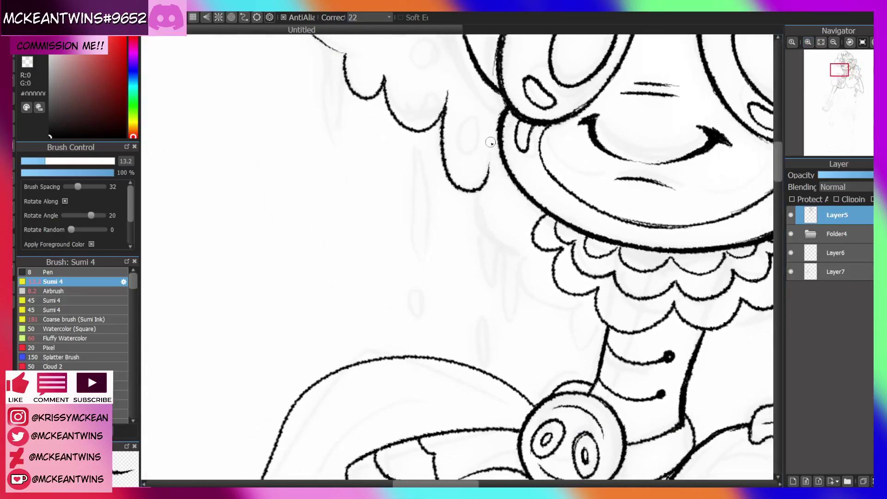
Ink the melting hair edge below that drip, with thin drips running down behind the collar frills
{"action": "left_click_drag", "start_coordinate": [843, 80], "coordinate": [844, 81]}
{"action": "key", "text": "ctrl+z"}
{"action": "left_click_drag", "start_coordinate": [409, 121], "coordinate": [414, 161]}
{"action": "key", "text": "ctrl+z"}
{"action": "mouse_move", "coordinate": [410, 120]}
{"action": "left_mouse_down"}
{"action": "mouse_move", "coordinate": [412, 198]}
{"action": "mouse_move", "coordinate": [427, 178]}
{"action": "mouse_move", "coordinate": [436, 245]}
{"action": "mouse_move", "coordinate": [451, 182]}
{"action": "mouse_move", "coordinate": [468, 187]}
{"action": "mouse_move", "coordinate": [452, 214]}
{"action": "mouse_move", "coordinate": [498, 233]}
{"action": "mouse_move", "coordinate": [519, 273]}
{"action": "mouse_move", "coordinate": [528, 239]}
{"action": "left_mouse_up"}
{"action": "key", "text": "ctrl+z"}
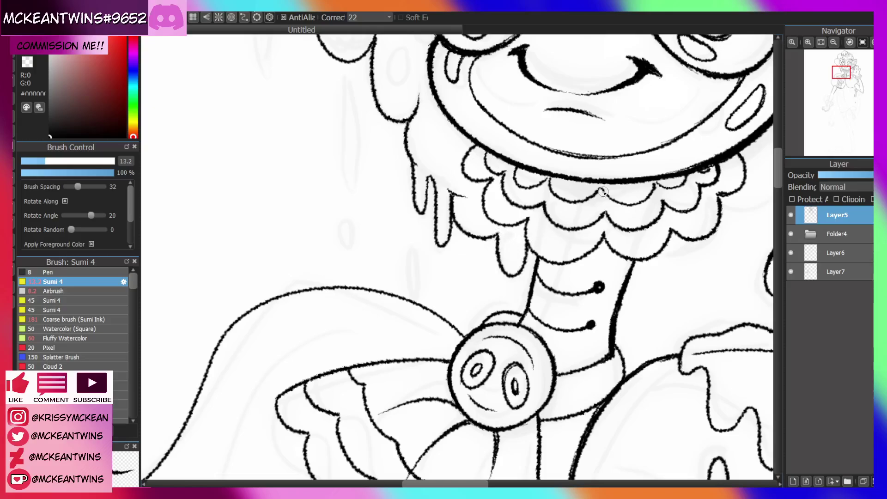
Ink a small rounded blob tucked behind the collar frill on the raised hand's side of the neck
{"action": "left_click", "coordinate": [832, 43]}
{"action": "left_click", "coordinate": [833, 42]}
{"action": "left_click", "coordinate": [832, 43]}
{"action": "mouse_move", "coordinate": [841, 83]}
{"action": "left_mouse_down"}
{"action": "mouse_move", "coordinate": [841, 92]}
{"action": "mouse_move", "coordinate": [840, 80]}
{"action": "left_mouse_up"}
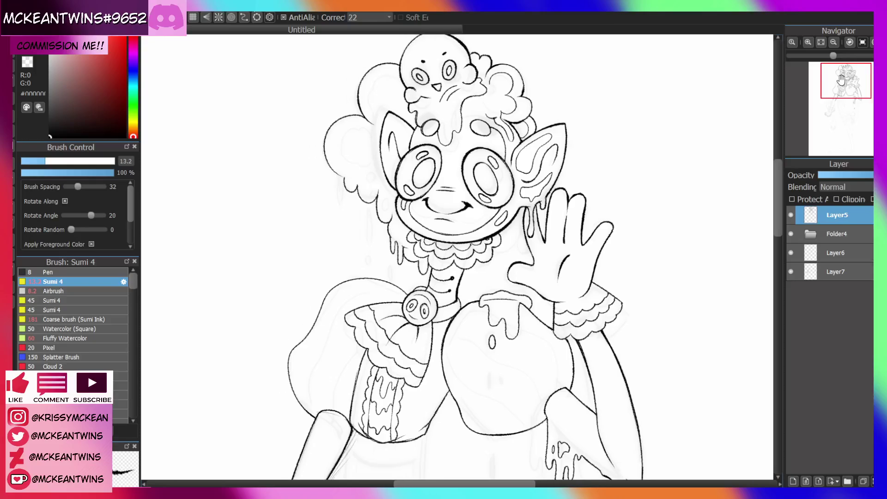
{"action": "left_click", "coordinate": [808, 43]}
{"action": "left_click", "coordinate": [808, 42]}
{"action": "left_click_drag", "start_coordinate": [504, 283], "coordinate": [537, 276]}
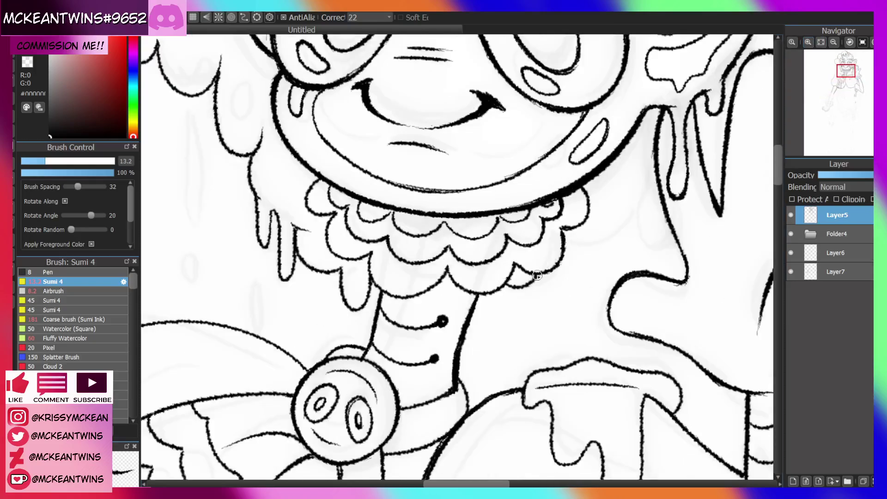
Ink the melting hair edge from the collar frill up toward the cheek on the raised hand's side, with narrow drips
{"action": "left_click_drag", "start_coordinate": [562, 236], "coordinate": [626, 210]}
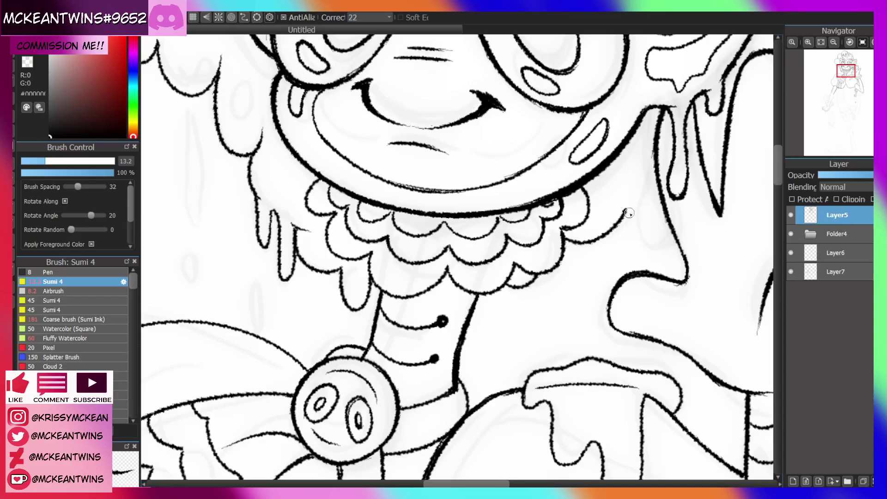
{"action": "key", "text": "ctrl+z"}
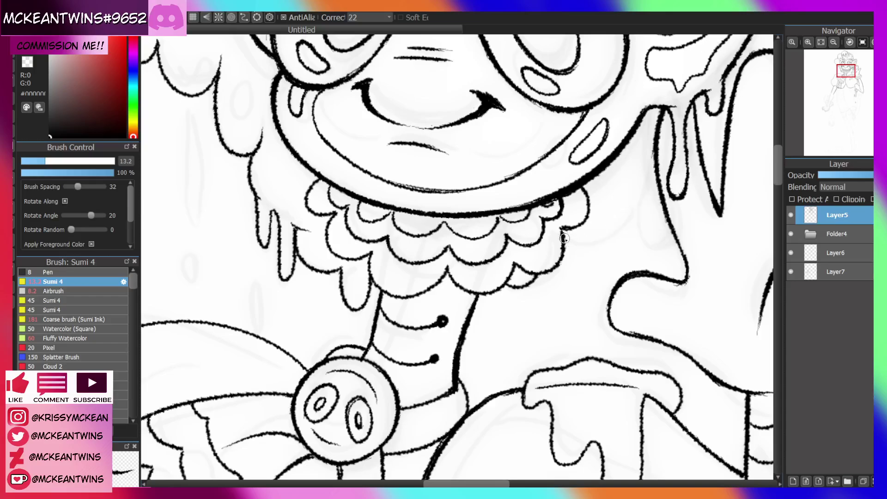
{"action": "mouse_move", "coordinate": [564, 239]}
{"action": "left_mouse_down"}
{"action": "mouse_move", "coordinate": [593, 259]}
{"action": "mouse_move", "coordinate": [608, 232]}
{"action": "mouse_move", "coordinate": [591, 244]}
{"action": "mouse_move", "coordinate": [595, 268]}
{"action": "mouse_move", "coordinate": [610, 231]}
{"action": "mouse_move", "coordinate": [621, 233]}
{"action": "mouse_move", "coordinate": [664, 159]}
{"action": "left_mouse_up"}
{"action": "key", "text": "ctrl+z"}
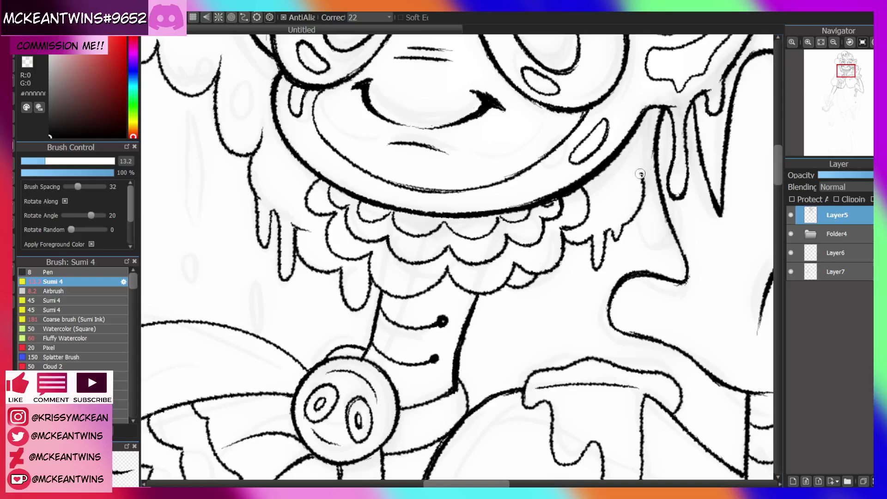
Ink a small falling drop between the neck and the raised hand, above the shoulder
{"action": "left_click", "coordinate": [834, 42]}
{"action": "left_click", "coordinate": [834, 42]}
{"action": "left_click", "coordinate": [834, 42]}
{"action": "left_click", "coordinate": [843, 86]}
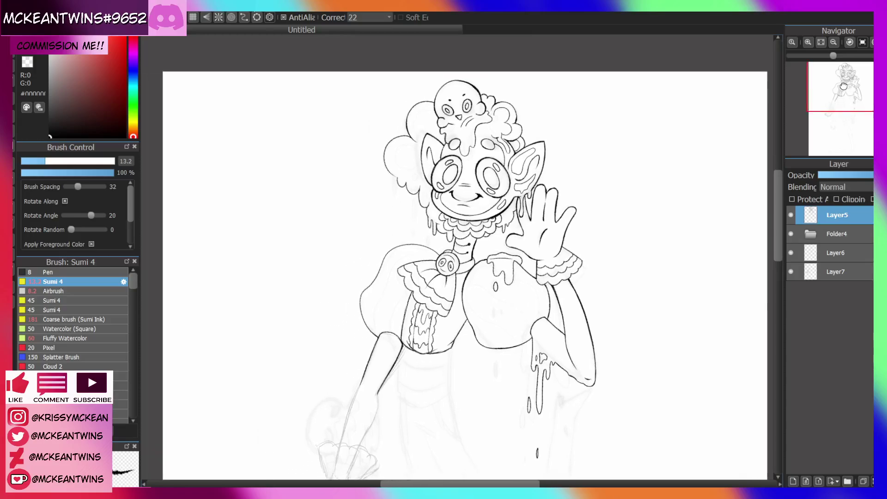
{"action": "left_click_drag", "start_coordinate": [843, 86], "coordinate": [841, 88]}
{"action": "left_click", "coordinate": [808, 42]}
{"action": "left_click", "coordinate": [808, 42]}
{"action": "left_click", "coordinate": [808, 42]}
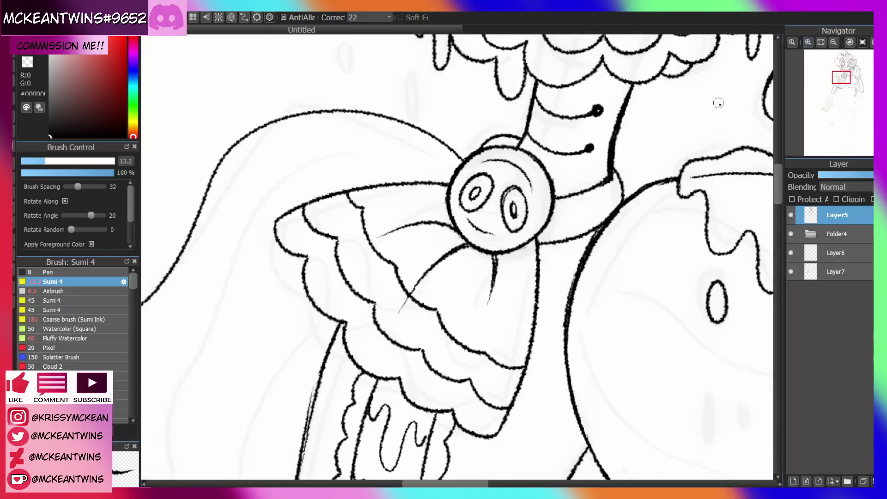
{"action": "mouse_move", "coordinate": [718, 103]}
{"action": "left_mouse_down"}
{"action": "mouse_move", "coordinate": [710, 132]}
{"action": "mouse_move", "coordinate": [717, 100]}
{"action": "left_mouse_up"}
Ink a long thin drop, a tiny drop and a small oval drop falling from the hair above the puffed sleeve
{"action": "left_click", "coordinate": [834, 42]}
{"action": "left_click", "coordinate": [834, 42]}
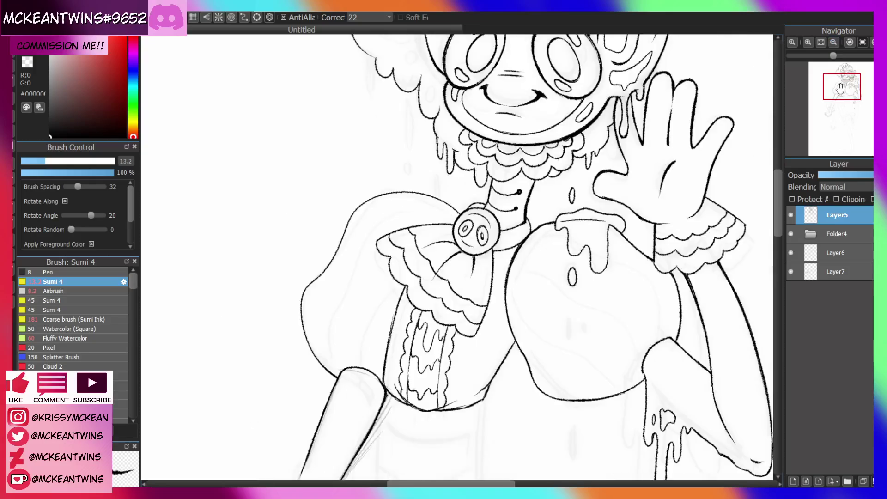
{"action": "left_click_drag", "start_coordinate": [839, 89], "coordinate": [837, 82]}
{"action": "left_click", "coordinate": [808, 42]}
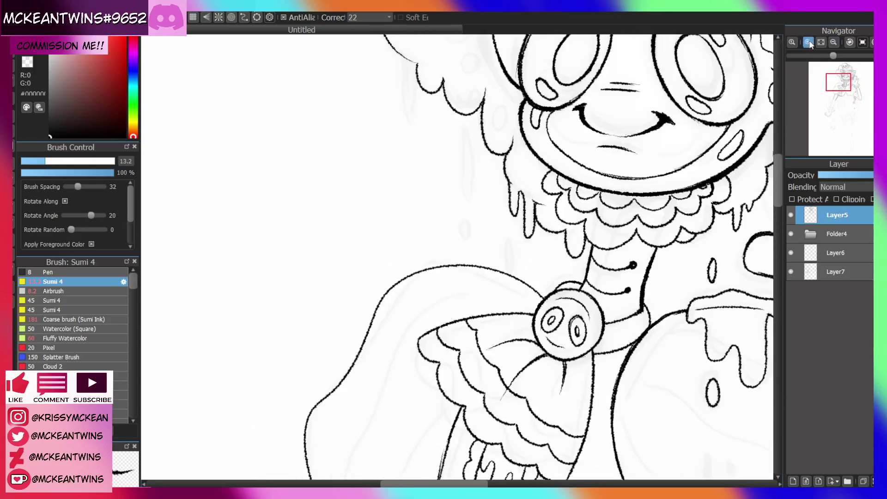
{"action": "left_click", "coordinate": [808, 42]}
{"action": "mouse_move", "coordinate": [480, 123]}
{"action": "left_mouse_down"}
{"action": "mouse_move", "coordinate": [467, 108]}
{"action": "mouse_move", "coordinate": [480, 143]}
{"action": "mouse_move", "coordinate": [481, 111]}
{"action": "left_mouse_up"}
{"action": "left_click_drag", "start_coordinate": [468, 204], "coordinate": [471, 207]}
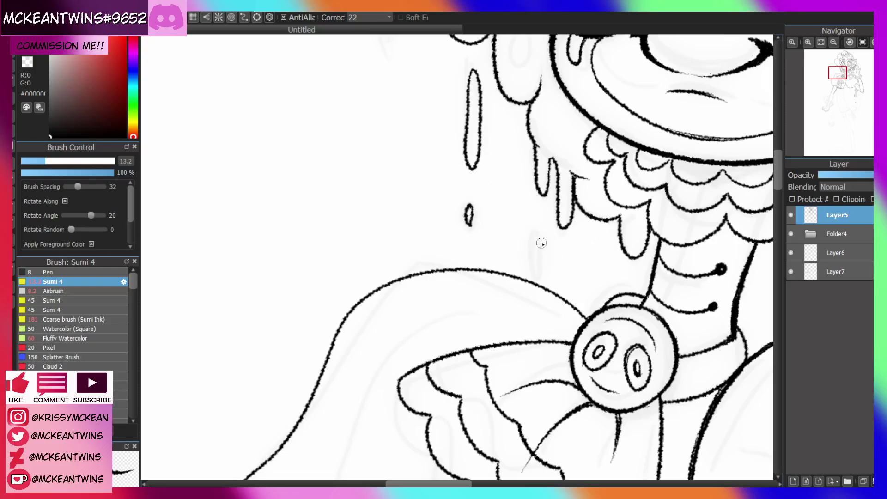
{"action": "mouse_move", "coordinate": [540, 256]}
{"action": "left_mouse_down"}
{"action": "mouse_move", "coordinate": [536, 237]}
{"action": "mouse_move", "coordinate": [539, 258]}
{"action": "left_mouse_up"}
Ink a small oval drop falling just below the outermost hair curl
{"action": "left_click", "coordinate": [833, 42]}
{"action": "left_click", "coordinate": [833, 42]}
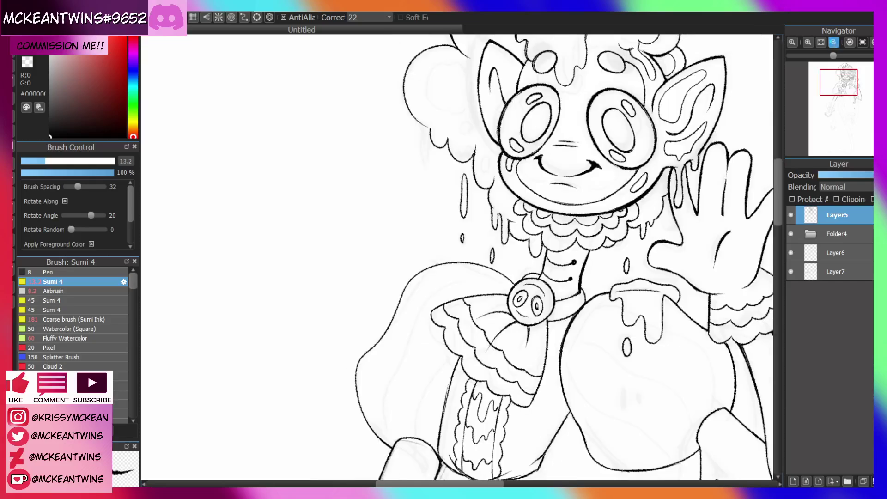
{"action": "left_click", "coordinate": [833, 42]}
{"action": "left_click_drag", "start_coordinate": [835, 82], "coordinate": [824, 64]}
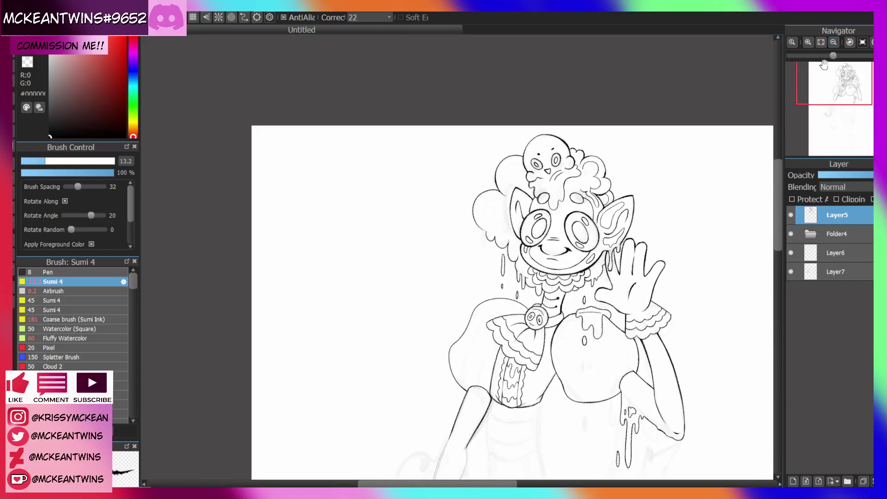
{"action": "left_click", "coordinate": [808, 42]}
{"action": "left_click", "coordinate": [807, 42]}
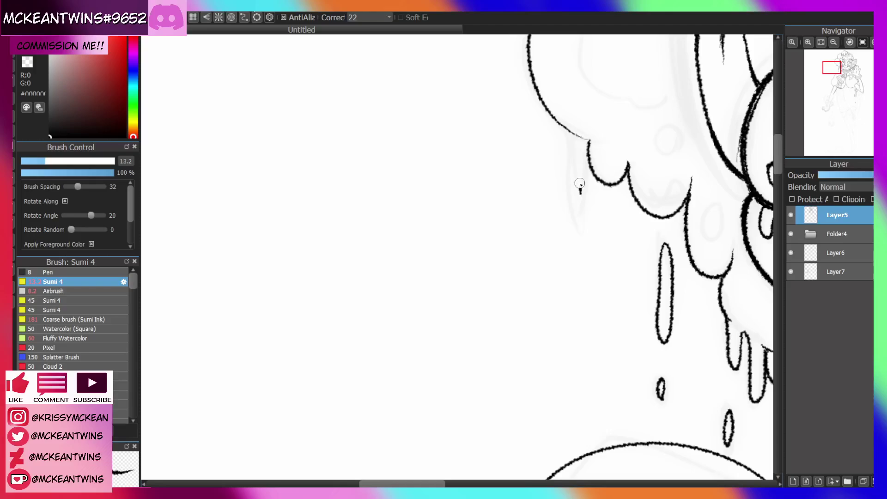
{"action": "left_click_drag", "start_coordinate": [579, 184], "coordinate": [580, 183]}
Extend the large outer hair curl's outline so it joins the small scallop beneath it
{"action": "left_click", "coordinate": [871, 42]}
{"action": "left_click", "coordinate": [872, 42]}
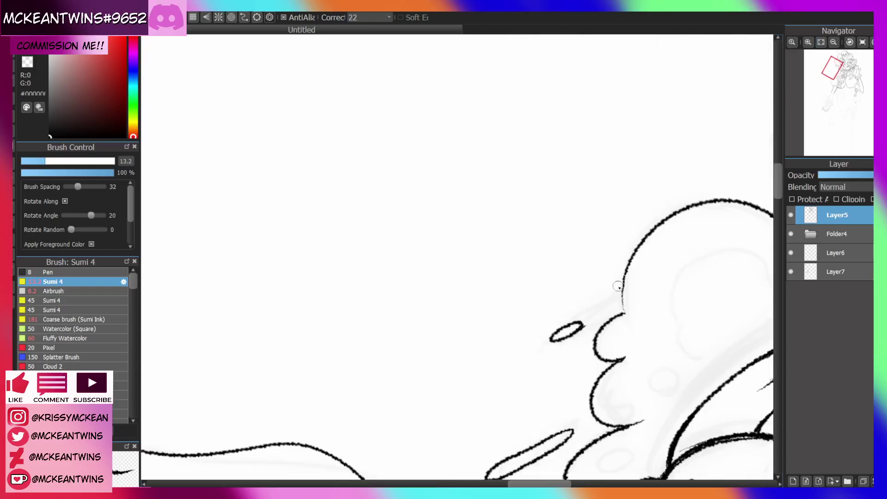
{"action": "left_click_drag", "start_coordinate": [620, 296], "coordinate": [623, 310]}
{"action": "left_click_drag", "start_coordinate": [624, 271], "coordinate": [626, 306]}
{"action": "key", "text": "ctrl+z"}
{"action": "left_click", "coordinate": [850, 42]}
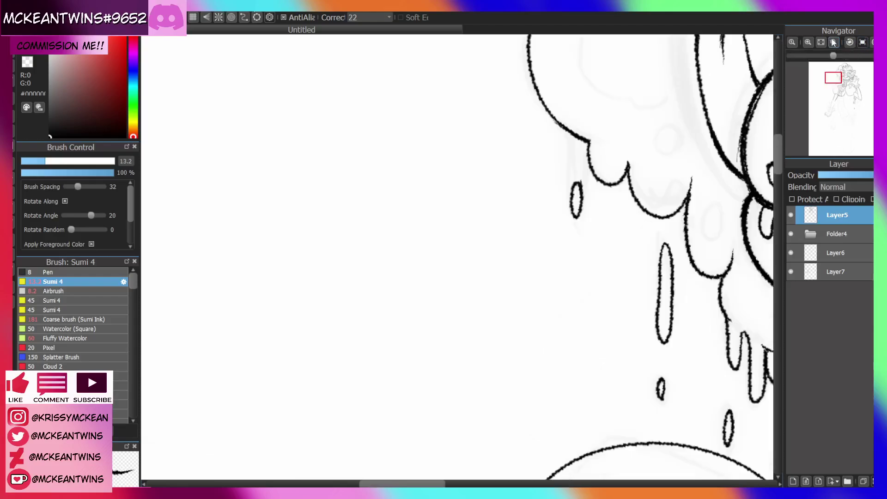
Check the whole figure's proportions in both mirrored and normal view
{"action": "left_click", "coordinate": [833, 42]}
{"action": "left_click", "coordinate": [832, 42]}
{"action": "mouse_move", "coordinate": [844, 102]}
{"action": "left_mouse_down"}
{"action": "mouse_move", "coordinate": [833, 81]}
{"action": "mouse_move", "coordinate": [830, 108]}
{"action": "mouse_move", "coordinate": [832, 95]}
{"action": "mouse_move", "coordinate": [843, 106]}
{"action": "mouse_move", "coordinate": [829, 107]}
{"action": "left_mouse_up"}
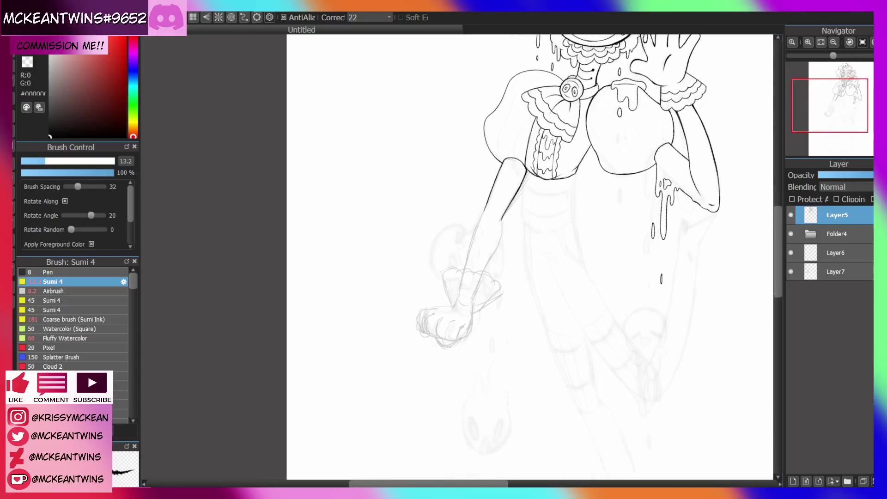
{"action": "key", "text": "h"}
{"action": "left_click", "coordinate": [833, 42]}
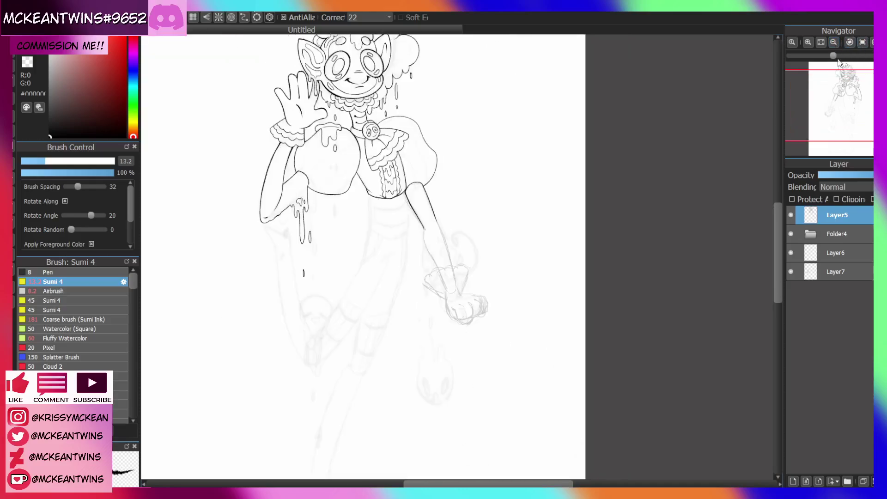
{"action": "left_click_drag", "start_coordinate": [832, 117], "coordinate": [827, 108]}
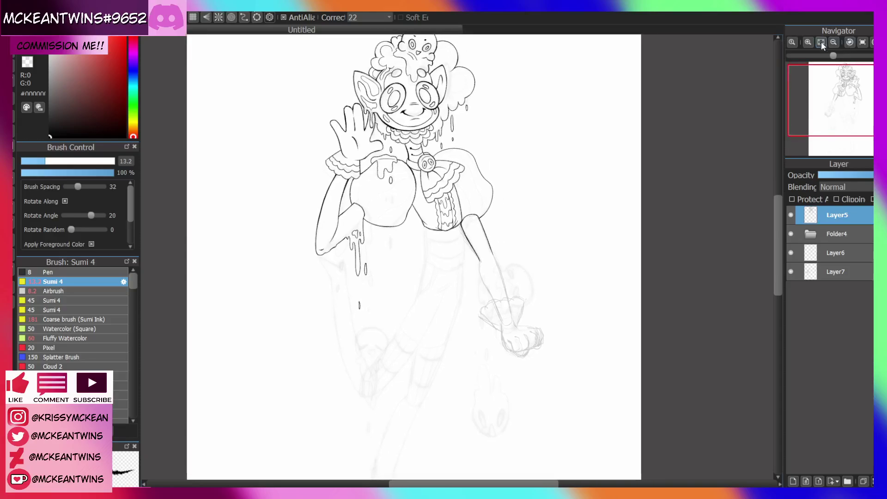
{"action": "left_click", "coordinate": [804, 42]}
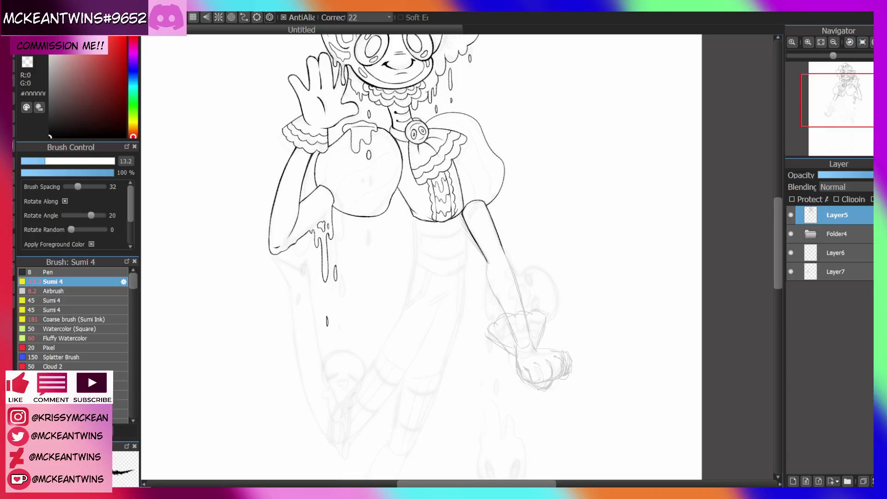
{"action": "key", "text": "Down"}
{"action": "mouse_move", "coordinate": [837, 100]}
{"action": "left_mouse_down"}
{"action": "mouse_move", "coordinate": [827, 110]}
{"action": "mouse_move", "coordinate": [834, 101]}
{"action": "left_mouse_up"}
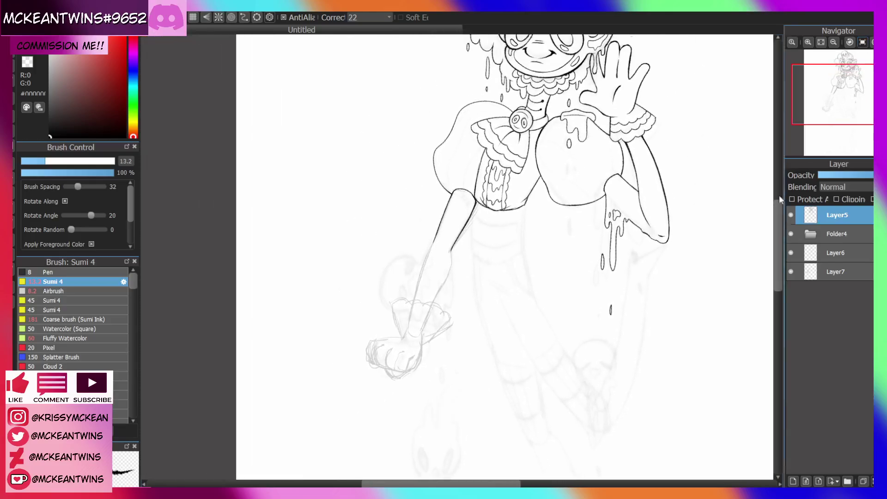
Compare the line art with the arm and body sketches by toggling their layers, and review the figure mirrored
{"action": "left_click", "coordinate": [791, 214]}
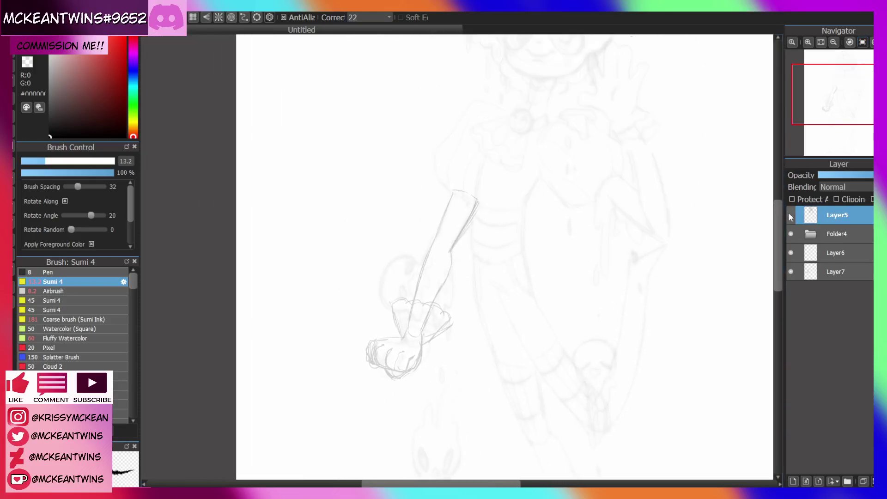
{"action": "left_click", "coordinate": [790, 272]}
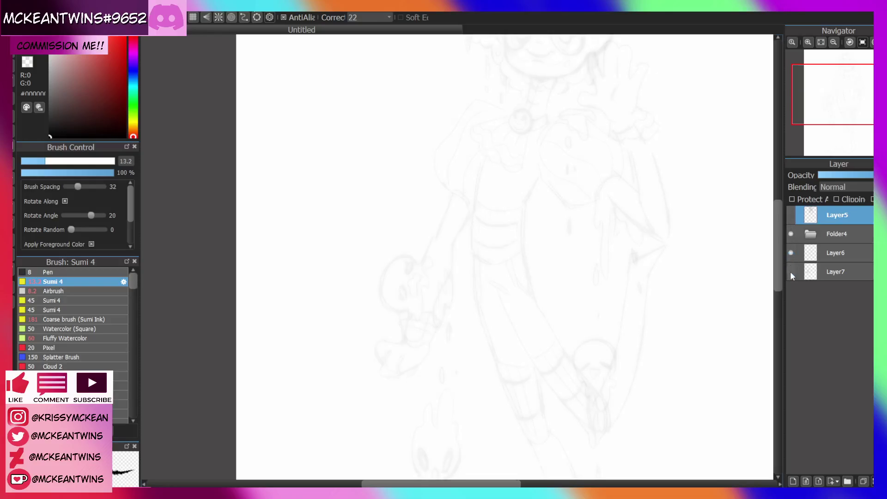
{"action": "left_click", "coordinate": [790, 272]}
{"action": "left_click", "coordinate": [791, 215]}
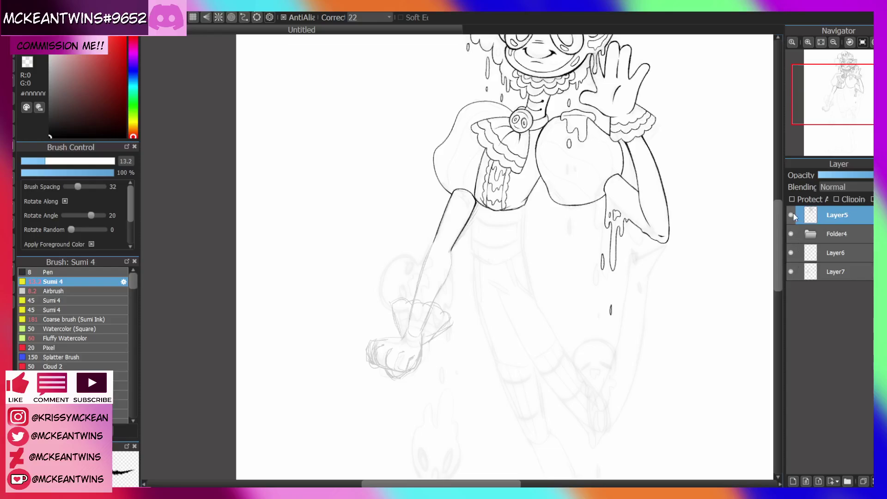
{"action": "left_click", "coordinate": [791, 253]}
{"action": "left_click", "coordinate": [791, 253]}
{"action": "left_click", "coordinate": [880, 42]}
{"action": "key", "text": "h"}
{"action": "key", "text": "h"}
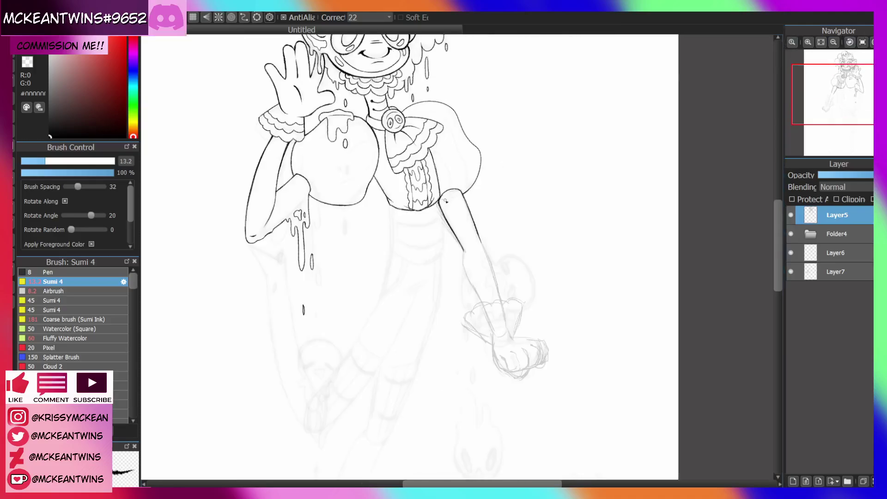
Undo the curved puffed-sleeve hem and ink a flatter hem line across the top of the lowered arm
{"action": "mouse_move", "coordinate": [859, 93]}
{"action": "mouse_move", "coordinate": [854, 86]}
{"action": "left_mouse_down"}
{"action": "mouse_move", "coordinate": [855, 70]}
{"action": "mouse_move", "coordinate": [837, 93]}
{"action": "mouse_move", "coordinate": [834, 84]}
{"action": "left_mouse_up"}
{"action": "left_click", "coordinate": [834, 42]}
{"action": "left_click", "coordinate": [880, 42]}
{"action": "left_click", "coordinate": [871, 41]}
{"action": "left_click", "coordinate": [807, 42]}
{"action": "left_click", "coordinate": [808, 42]}
{"action": "left_click", "coordinate": [808, 42]}
{"action": "key", "text": "ctrl+z"}
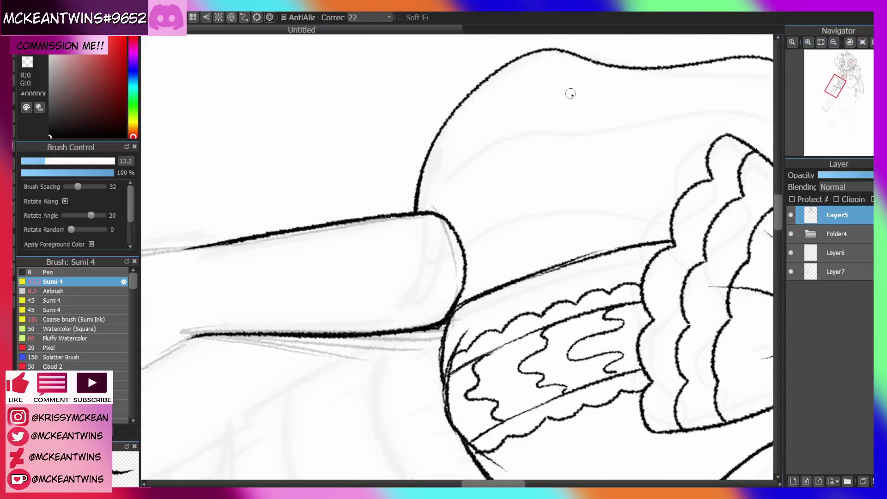
{"action": "mouse_move", "coordinate": [432, 222]}
{"action": "left_mouse_down"}
{"action": "mouse_move", "coordinate": [427, 204]}
{"action": "mouse_move", "coordinate": [435, 230]}
{"action": "mouse_move", "coordinate": [460, 249]}
{"action": "mouse_move", "coordinate": [464, 296]}
{"action": "mouse_move", "coordinate": [441, 193]}
{"action": "mouse_move", "coordinate": [439, 244]}
{"action": "left_mouse_up"}
{"action": "left_click", "coordinate": [862, 42]}
Ink the inner elbow bend where the upper arm's inner line meets the forearm
{"action": "left_click", "coordinate": [833, 42]}
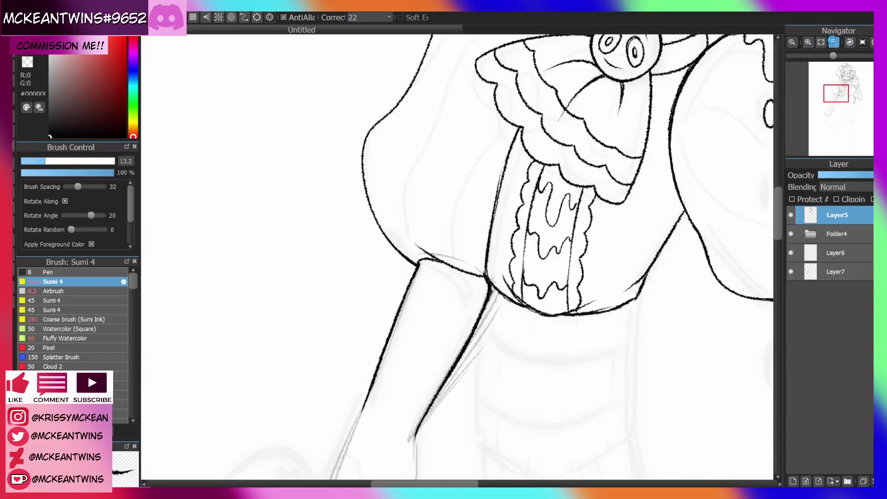
{"action": "left_click", "coordinate": [833, 42]}
{"action": "left_click", "coordinate": [833, 42]}
{"action": "left_click", "coordinate": [833, 42]}
{"action": "left_click_drag", "start_coordinate": [844, 87], "coordinate": [830, 104]}
{"action": "left_click", "coordinate": [807, 43]}
{"action": "left_click", "coordinate": [808, 43]}
{"action": "left_click", "coordinate": [807, 43]}
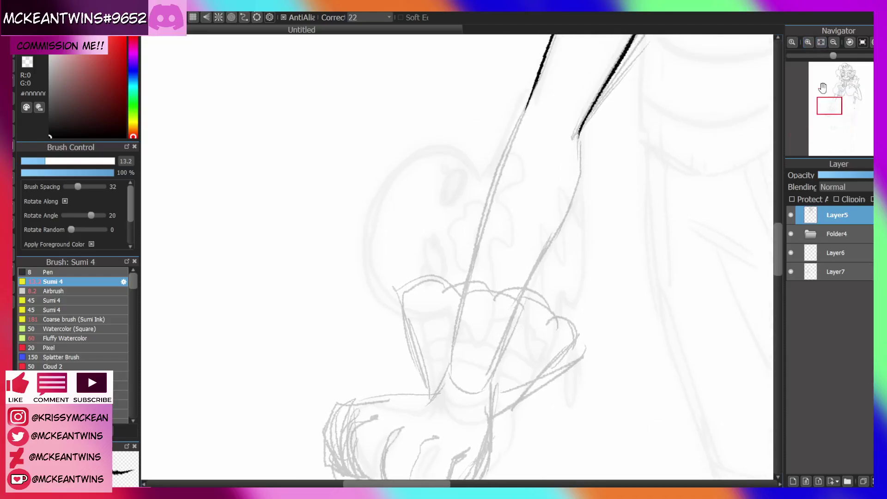
{"action": "mouse_move", "coordinate": [578, 137]}
{"action": "left_mouse_down"}
{"action": "mouse_move", "coordinate": [579, 178]}
{"action": "mouse_move", "coordinate": [567, 205]}
{"action": "left_mouse_up"}
Ink the short wrist line leading into the lowered fist, and try outlining the back of the hand
{"action": "left_click_drag", "start_coordinate": [828, 109], "coordinate": [827, 115]}
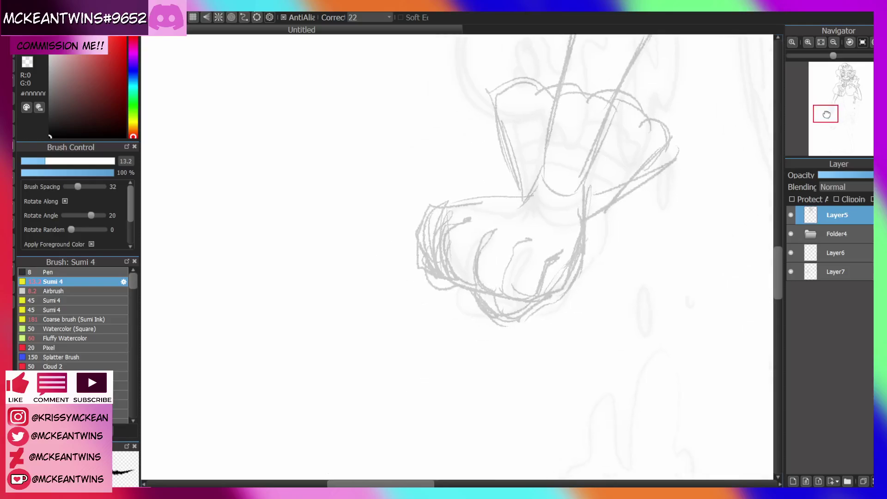
{"action": "left_click", "coordinate": [807, 43]}
{"action": "mouse_move", "coordinate": [582, 129]}
{"action": "left_mouse_down"}
{"action": "mouse_move", "coordinate": [562, 163]}
{"action": "mouse_move", "coordinate": [439, 169]}
{"action": "left_mouse_up"}
{"action": "key", "text": "ctrl+z"}
{"action": "mouse_move", "coordinate": [559, 169]}
{"action": "left_mouse_down"}
{"action": "mouse_move", "coordinate": [489, 172]}
{"action": "mouse_move", "coordinate": [415, 204]}
{"action": "mouse_move", "coordinate": [434, 271]}
{"action": "left_mouse_up"}
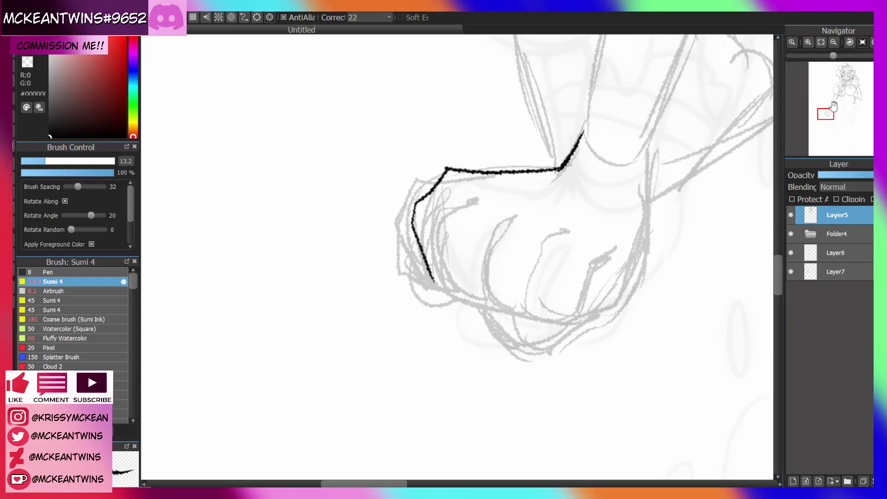
{"action": "left_click_drag", "start_coordinate": [828, 110], "coordinate": [825, 108]}
{"action": "key", "text": "ctrl+z"}
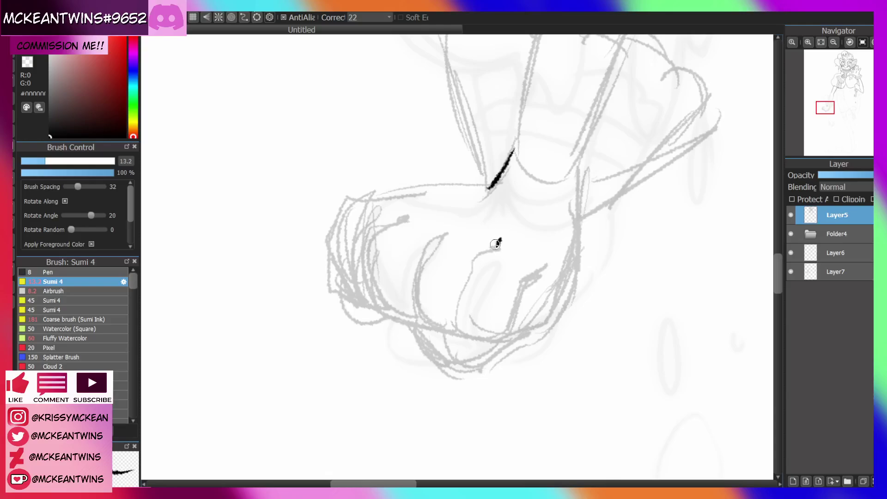
Ink two curled fingers of the lowered fist over the sketch, with a short crease at the end of one
{"action": "mouse_move", "coordinate": [495, 244]}
{"action": "left_mouse_down"}
{"action": "mouse_move", "coordinate": [461, 268]}
{"action": "mouse_move", "coordinate": [472, 250]}
{"action": "mouse_move", "coordinate": [455, 319]}
{"action": "mouse_move", "coordinate": [483, 339]}
{"action": "mouse_move", "coordinate": [503, 340]}
{"action": "mouse_move", "coordinate": [485, 346]}
{"action": "mouse_move", "coordinate": [523, 328]}
{"action": "mouse_move", "coordinate": [501, 342]}
{"action": "mouse_move", "coordinate": [529, 277]}
{"action": "left_mouse_up"}
{"action": "left_click_drag", "start_coordinate": [830, 112], "coordinate": [824, 110]}
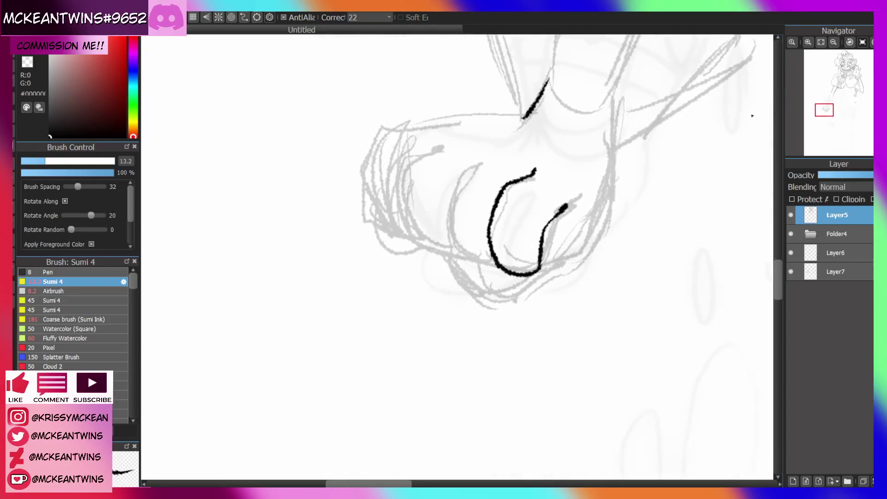
{"action": "mouse_move", "coordinate": [539, 270]}
{"action": "left_mouse_down"}
{"action": "mouse_move", "coordinate": [564, 246]}
{"action": "mouse_move", "coordinate": [556, 222]}
{"action": "left_mouse_up"}
{"action": "key", "text": "ctrl+z"}
{"action": "key", "text": "ctrl+z"}
{"action": "key", "text": "ctrl+z"}
{"action": "key", "text": "ctrl+z"}
{"action": "key", "text": "ctrl+z"}
{"action": "mouse_move", "coordinate": [538, 269]}
{"action": "left_mouse_down"}
{"action": "mouse_move", "coordinate": [557, 220]}
{"action": "mouse_move", "coordinate": [548, 261]}
{"action": "left_mouse_up"}
{"action": "left_click_drag", "start_coordinate": [562, 211], "coordinate": [547, 231]}
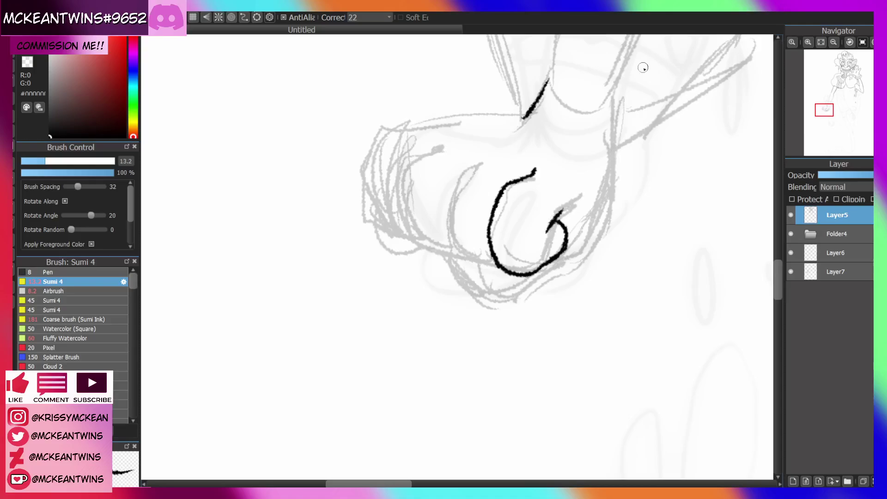
{"action": "mouse_move", "coordinate": [484, 154]}
{"action": "left_mouse_down"}
{"action": "mouse_move", "coordinate": [442, 205]}
{"action": "mouse_move", "coordinate": [450, 176]}
{"action": "mouse_move", "coordinate": [449, 255]}
{"action": "mouse_move", "coordinate": [443, 240]}
{"action": "mouse_move", "coordinate": [493, 263]}
{"action": "left_mouse_up"}
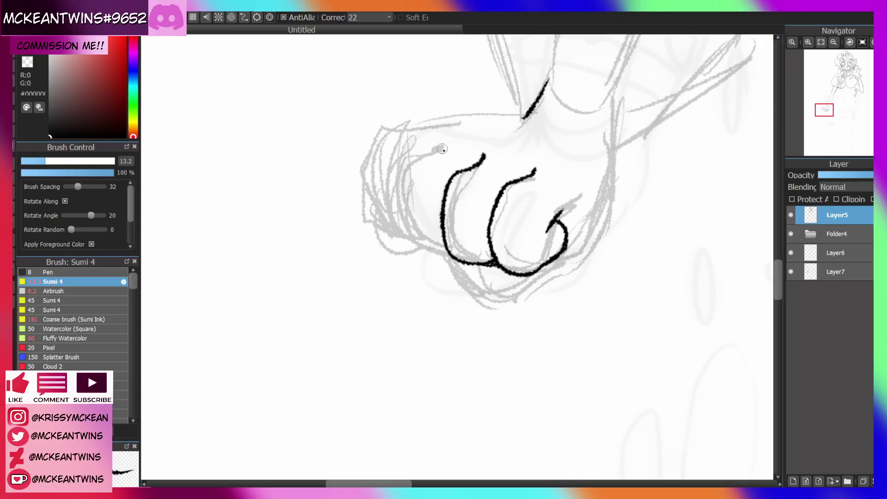
Ink another curled finger on the lowered fist beside the two inked ones, redrawing its curve once over the sketch
{"action": "mouse_move", "coordinate": [438, 144]}
{"action": "left_mouse_down"}
{"action": "mouse_move", "coordinate": [400, 166]}
{"action": "mouse_move", "coordinate": [401, 228]}
{"action": "left_mouse_up"}
{"action": "left_click", "coordinate": [871, 42]}
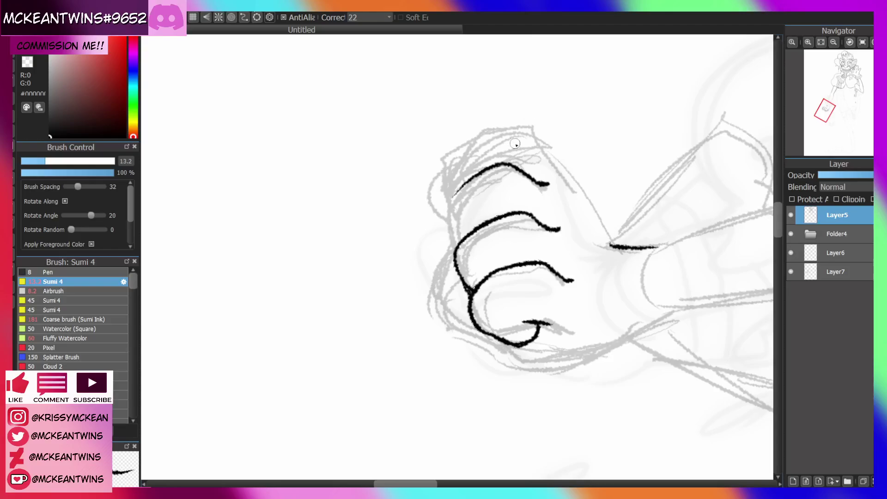
{"action": "key", "text": "ctrl+z"}
{"action": "mouse_move", "coordinate": [492, 165]}
{"action": "left_mouse_down"}
{"action": "mouse_move", "coordinate": [446, 207]}
{"action": "mouse_move", "coordinate": [459, 185]}
{"action": "mouse_move", "coordinate": [446, 231]}
{"action": "mouse_move", "coordinate": [448, 206]}
{"action": "mouse_move", "coordinate": [457, 254]}
{"action": "left_mouse_up"}
{"action": "left_click", "coordinate": [862, 42]}
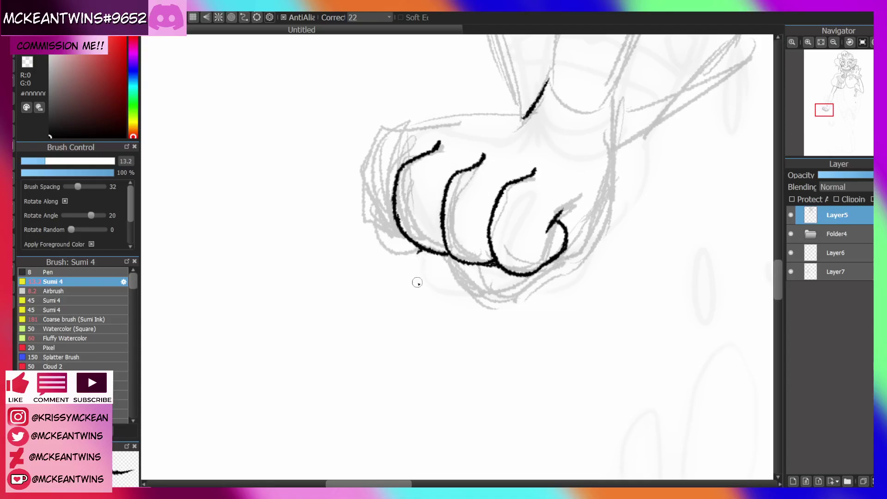
Try inking a wide thumb outline beneath the curled fingers and continuing it up the hand's outer edge
{"action": "mouse_move", "coordinate": [422, 247]}
{"action": "left_mouse_down"}
{"action": "mouse_move", "coordinate": [539, 298]}
{"action": "mouse_move", "coordinate": [588, 262]}
{"action": "left_mouse_up"}
{"action": "left_click", "coordinate": [833, 42]}
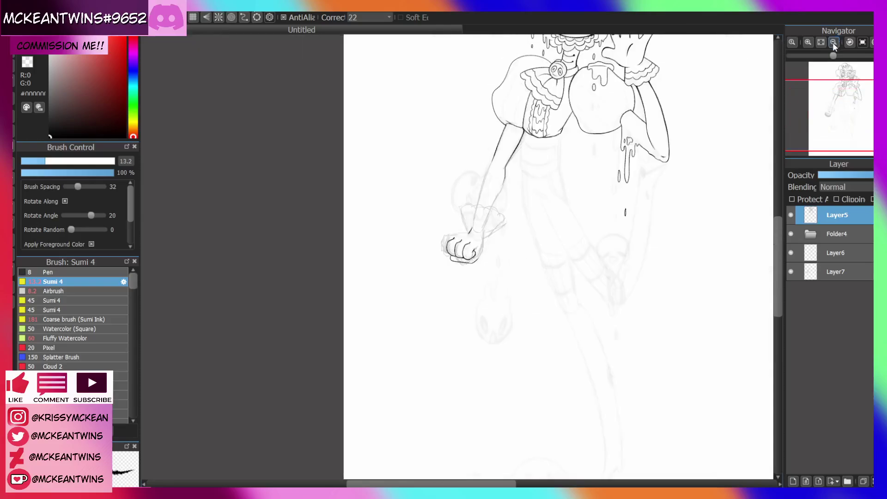
{"action": "left_click", "coordinate": [809, 43]}
{"action": "left_click", "coordinate": [809, 42]}
{"action": "left_click", "coordinate": [809, 42]}
{"action": "left_click", "coordinate": [809, 42]}
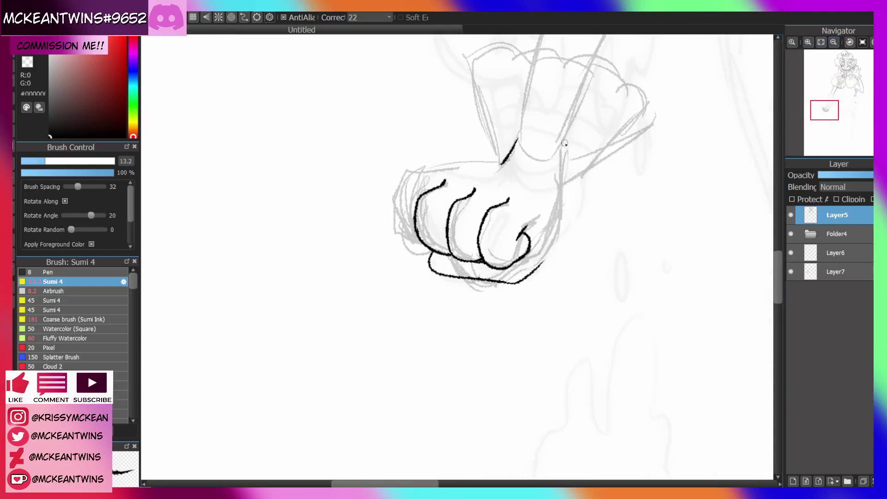
{"action": "left_click_drag", "start_coordinate": [564, 143], "coordinate": [549, 249]}
{"action": "left_click", "coordinate": [807, 42]}
{"action": "key", "text": "ctrl+z"}
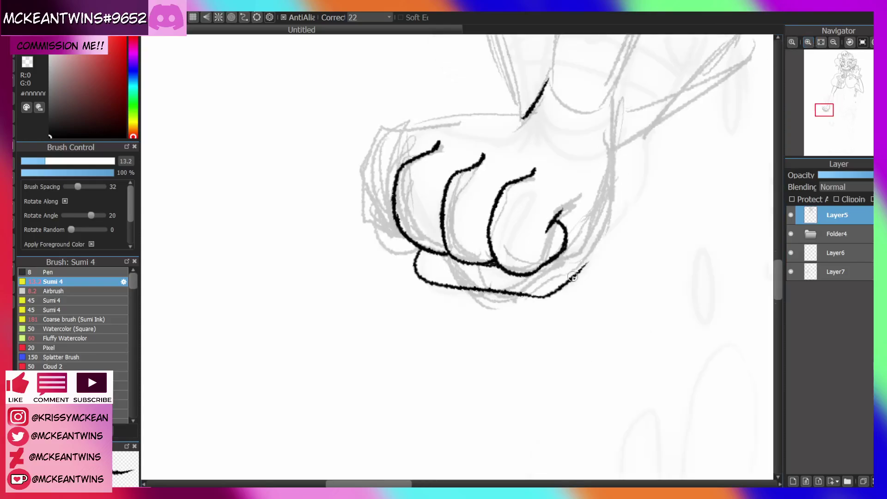
{"action": "mouse_move", "coordinate": [573, 277]}
{"action": "left_mouse_down"}
{"action": "mouse_move", "coordinate": [596, 244]}
{"action": "mouse_move", "coordinate": [608, 190]}
{"action": "left_mouse_up"}
{"action": "key", "text": "ctrl+z"}
{"action": "key", "text": "ctrl+z"}
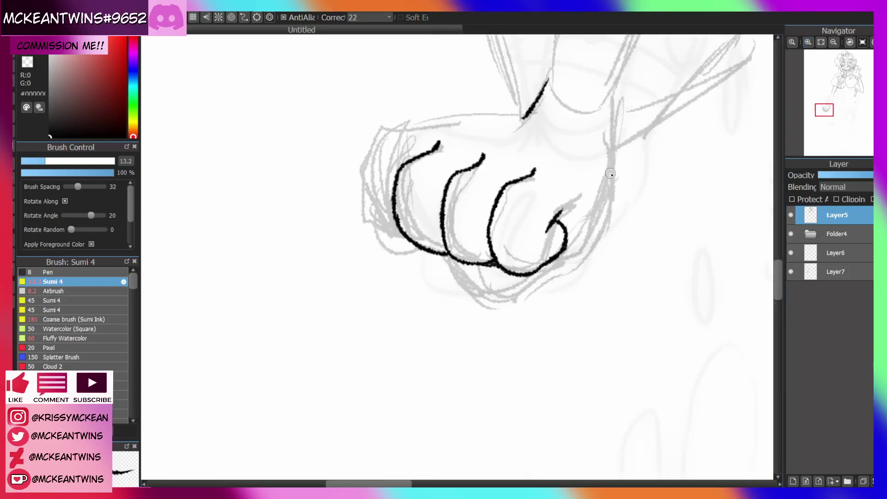
Try inking a shorter thumb curve beneath the middle fingers of the lowered fist, and undo it
{"action": "mouse_move", "coordinate": [450, 260]}
{"action": "left_mouse_down"}
{"action": "mouse_move", "coordinate": [453, 292]}
{"action": "mouse_move", "coordinate": [567, 272]}
{"action": "left_mouse_up"}
{"action": "left_click_drag", "start_coordinate": [569, 265], "coordinate": [584, 249]}
{"action": "key", "text": "ctrl+z"}
{"action": "key", "text": "ctrl+z"}
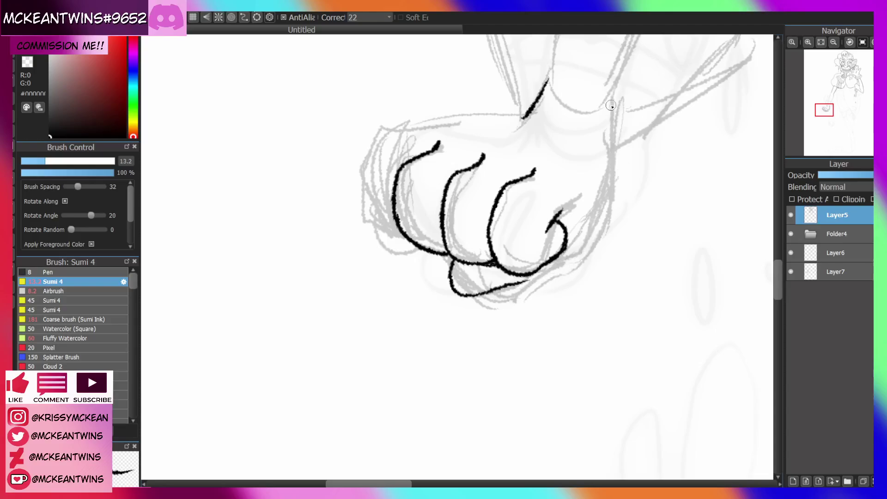
{"action": "left_click_drag", "start_coordinate": [841, 112], "coordinate": [844, 109]}
{"action": "key", "text": "ctrl+z"}
{"action": "key", "text": "ctrl+z"}
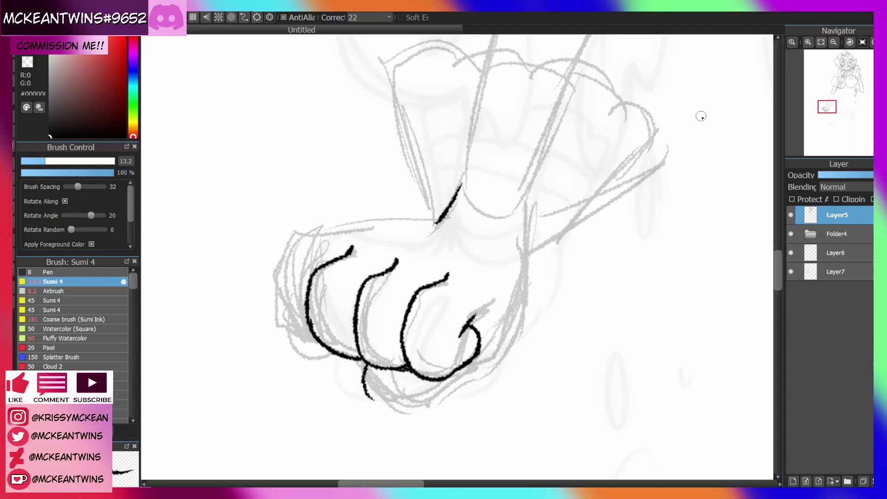
{"action": "key", "text": "ctrl+z"}
Erase the slanted wrist line with the transparent colour and ink two short crease lines across the wrist
{"action": "left_click", "coordinate": [28, 62]}
{"action": "left_click_drag", "start_coordinate": [439, 218], "coordinate": [465, 176]}
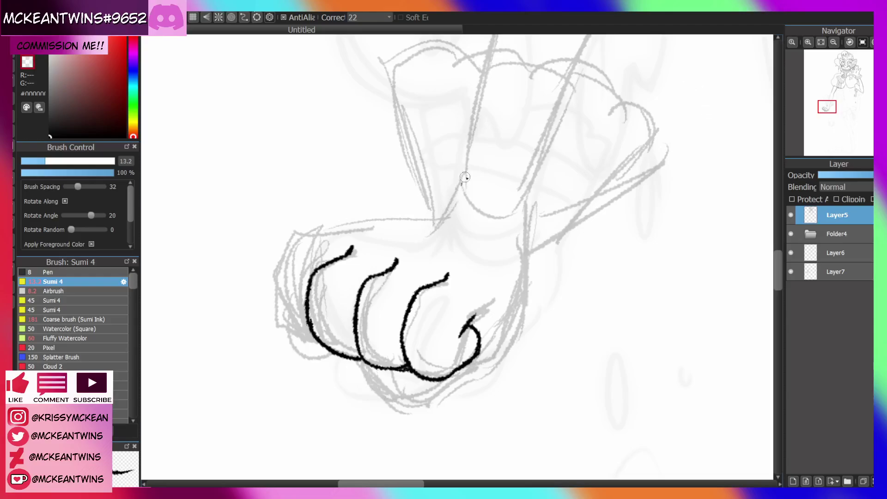
{"action": "key", "text": "x"}
{"action": "mouse_move", "coordinate": [450, 221]}
{"action": "left_mouse_down"}
{"action": "mouse_move", "coordinate": [501, 238]}
{"action": "mouse_move", "coordinate": [497, 225]}
{"action": "mouse_move", "coordinate": [517, 290]}
{"action": "mouse_move", "coordinate": [484, 352]}
{"action": "left_mouse_up"}
{"action": "key", "text": "ctrl+z"}
{"action": "mouse_move", "coordinate": [820, 134]}
{"action": "left_mouse_down"}
{"action": "mouse_move", "coordinate": [820, 146]}
{"action": "mouse_move", "coordinate": [818, 134]}
{"action": "left_mouse_up"}
{"action": "key", "text": "ctrl+z"}
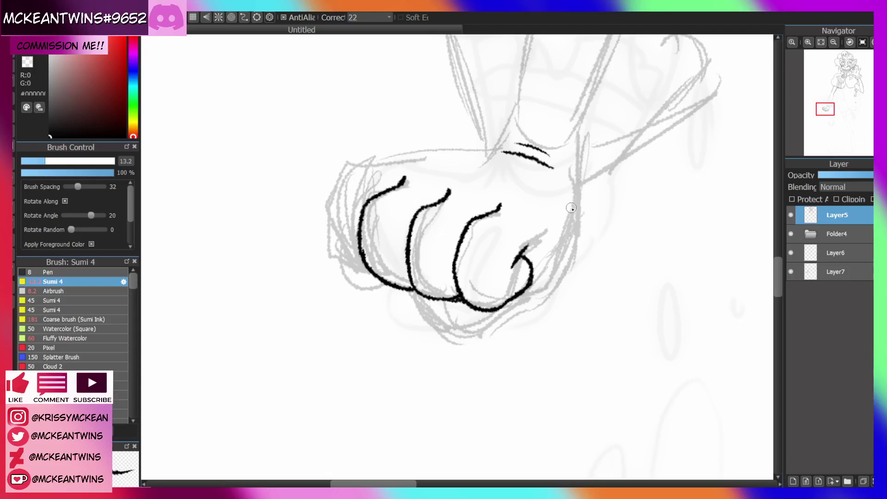
Ink the hand's outer edge down into a rounded thumb under the fingers, closing it against the curled fingers
{"action": "mouse_move", "coordinate": [572, 208]}
{"action": "left_mouse_down"}
{"action": "mouse_move", "coordinate": [535, 307]}
{"action": "mouse_move", "coordinate": [441, 330]}
{"action": "left_mouse_up"}
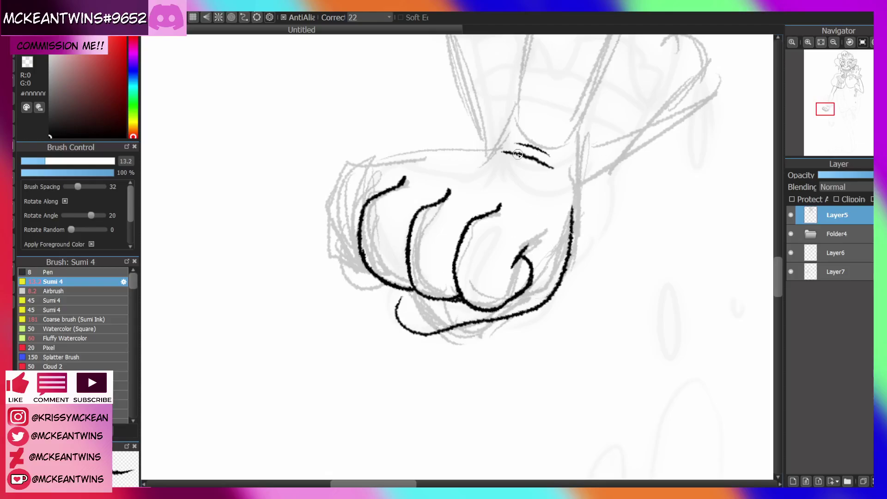
{"action": "left_click_drag", "start_coordinate": [403, 291], "coordinate": [404, 318]}
{"action": "left_click_drag", "start_coordinate": [571, 215], "coordinate": [573, 185]}
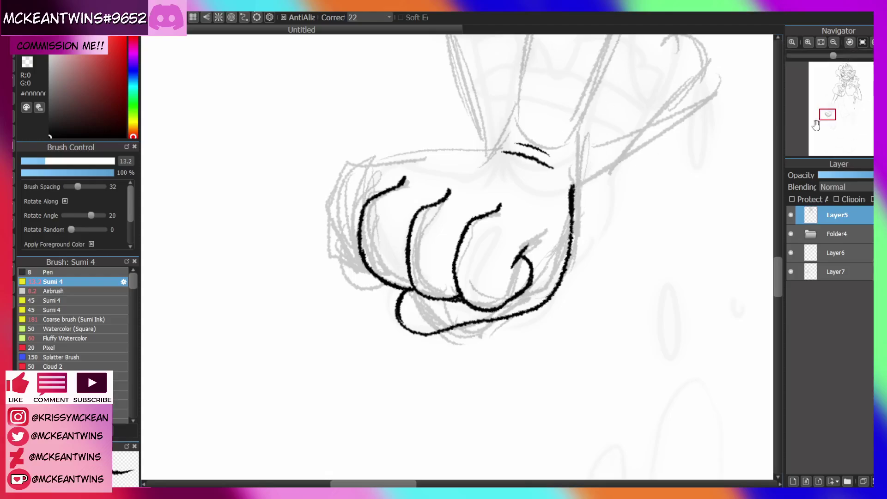
Ink the outermost finger of the fist and the back of the hand from its knuckle to the wrist
{"action": "left_click_drag", "start_coordinate": [827, 114], "coordinate": [822, 108]}
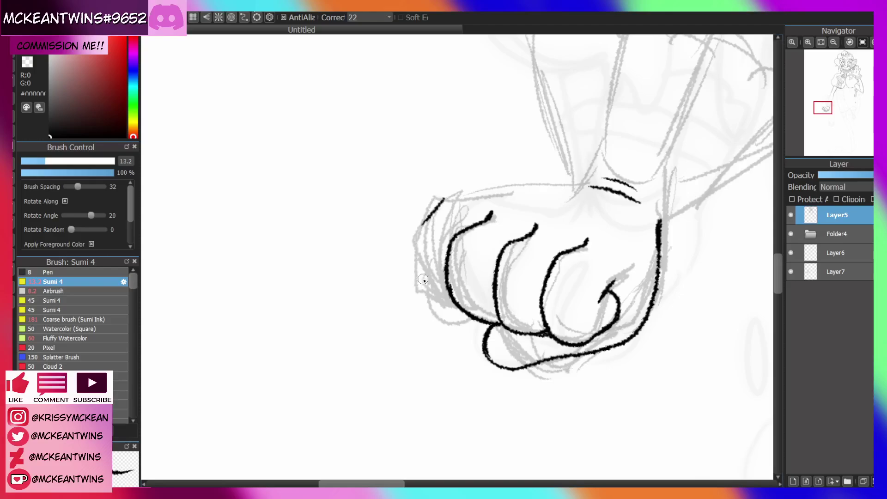
{"action": "mouse_move", "coordinate": [442, 199]}
{"action": "left_mouse_down"}
{"action": "mouse_move", "coordinate": [416, 277]}
{"action": "mouse_move", "coordinate": [411, 254]}
{"action": "mouse_move", "coordinate": [453, 303]}
{"action": "left_mouse_up"}
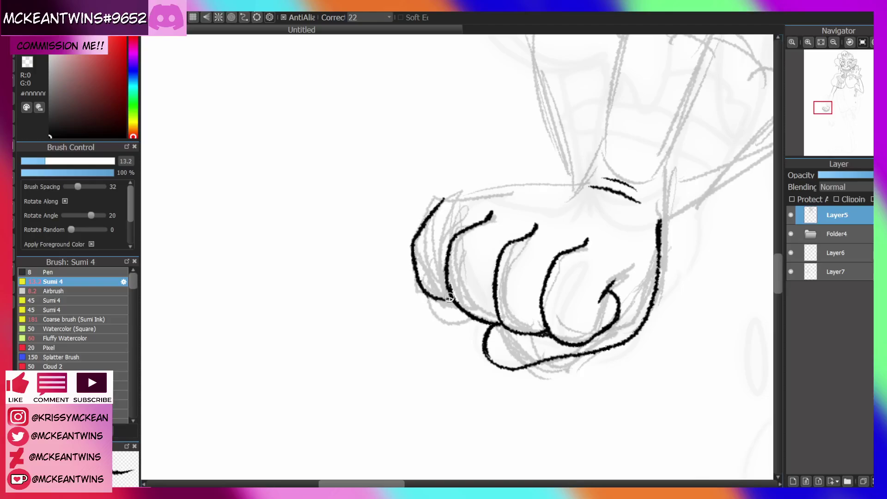
{"action": "left_click", "coordinate": [848, 42]}
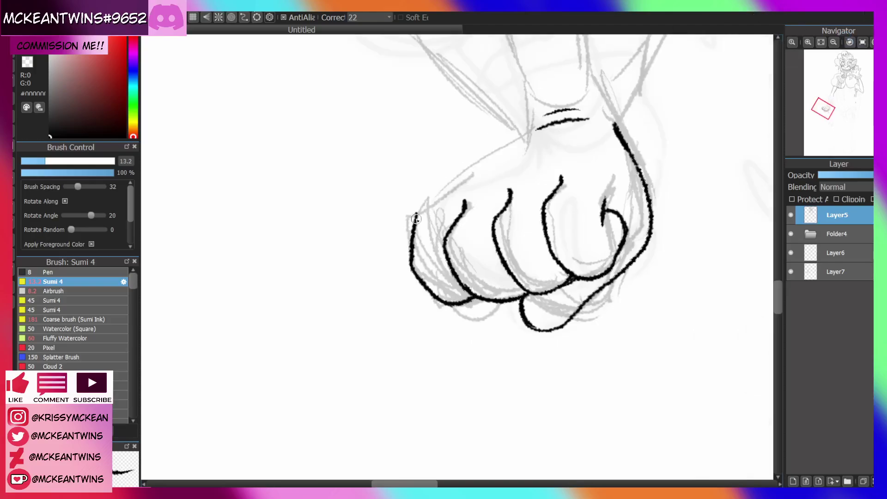
{"action": "left_click_drag", "start_coordinate": [416, 215], "coordinate": [530, 128]}
{"action": "left_click", "coordinate": [862, 43]}
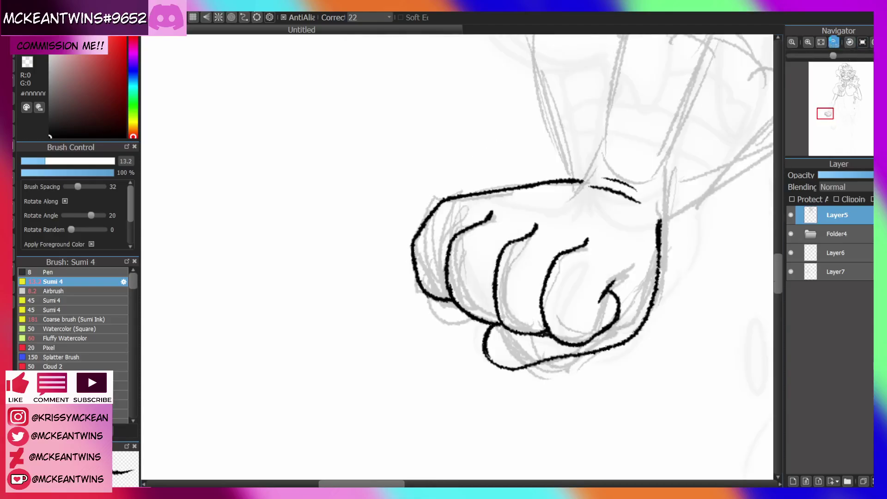
Check the inked fist against the whole figure, hiding and showing Layer5
{"action": "left_click", "coordinate": [833, 42]}
{"action": "left_click_drag", "start_coordinate": [833, 99], "coordinate": [833, 106]}
{"action": "left_click", "coordinate": [833, 42]}
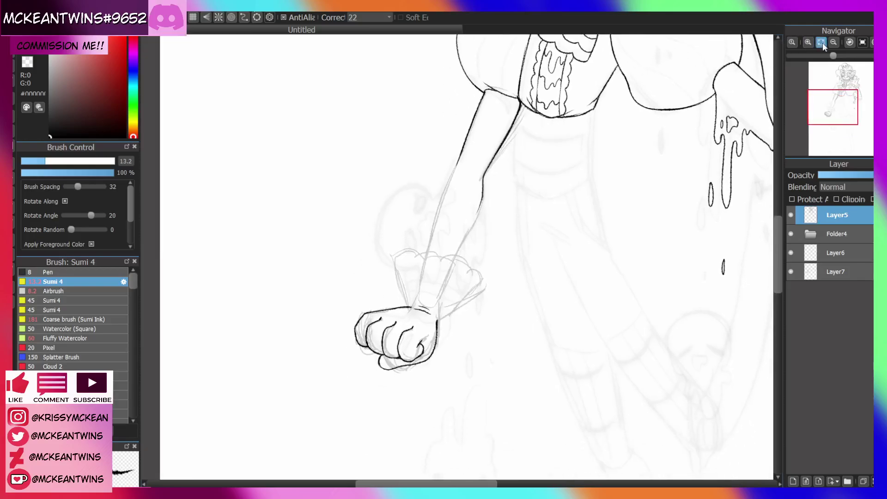
{"action": "left_click", "coordinate": [821, 42]}
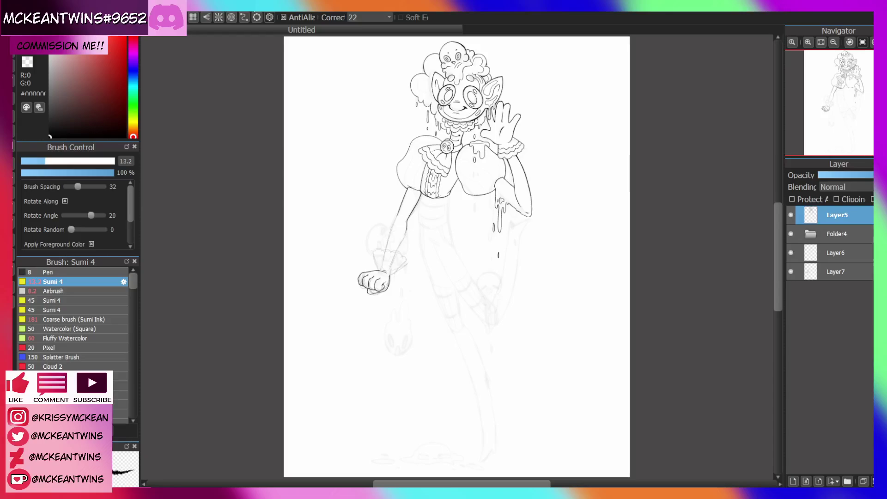
{"action": "left_click", "coordinate": [791, 215]}
{"action": "left_click", "coordinate": [790, 216]}
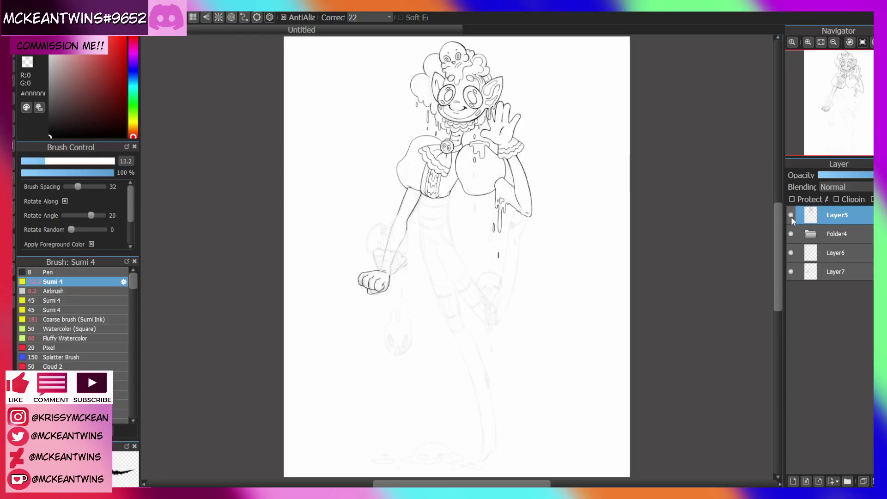
Ink the cuff's straight side line flaring up from the wrist at the back of the hand
{"action": "left_click", "coordinate": [809, 42]}
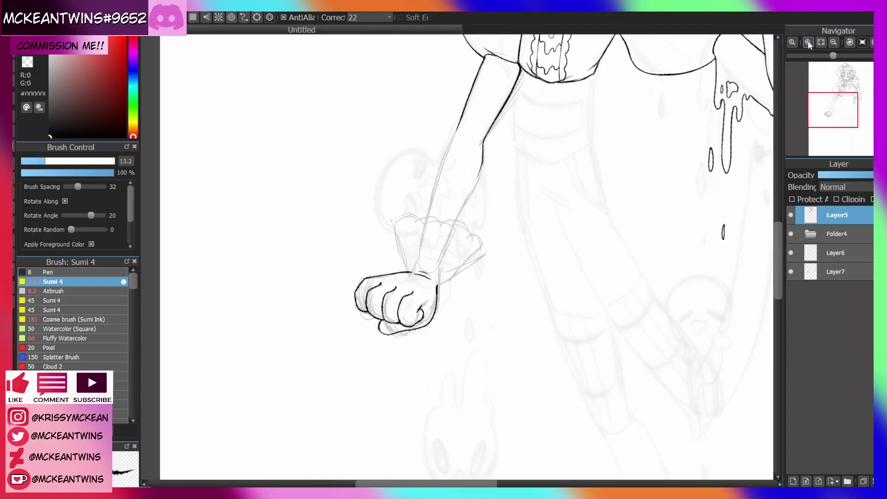
{"action": "left_click", "coordinate": [807, 41]}
{"action": "left_click_drag", "start_coordinate": [303, 303], "coordinate": [301, 287]}
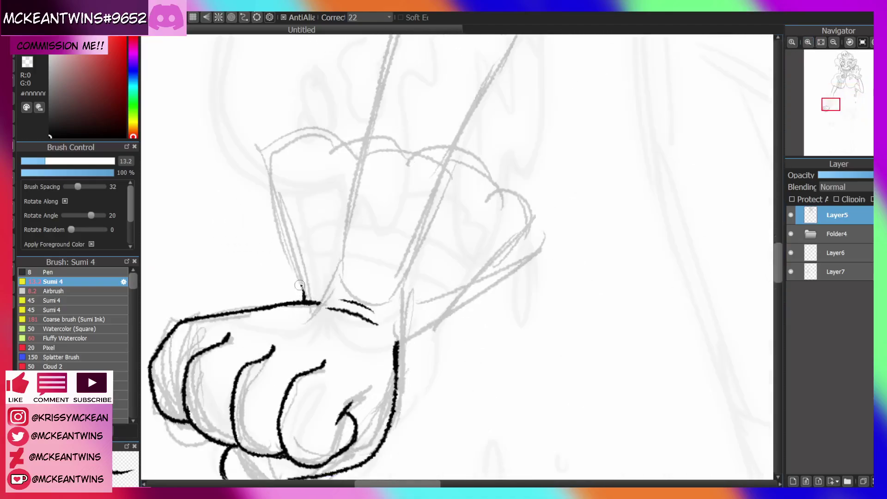
{"action": "left_click", "coordinate": [872, 42]}
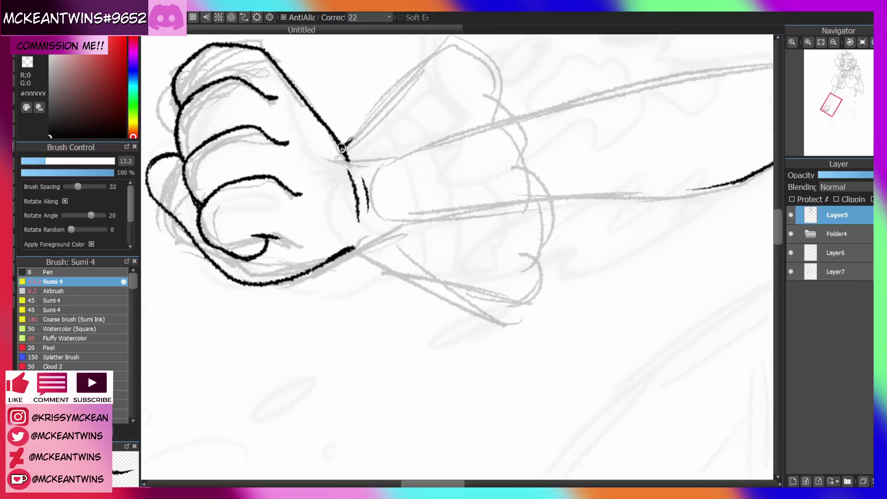
{"action": "left_click_drag", "start_coordinate": [341, 148], "coordinate": [444, 41]}
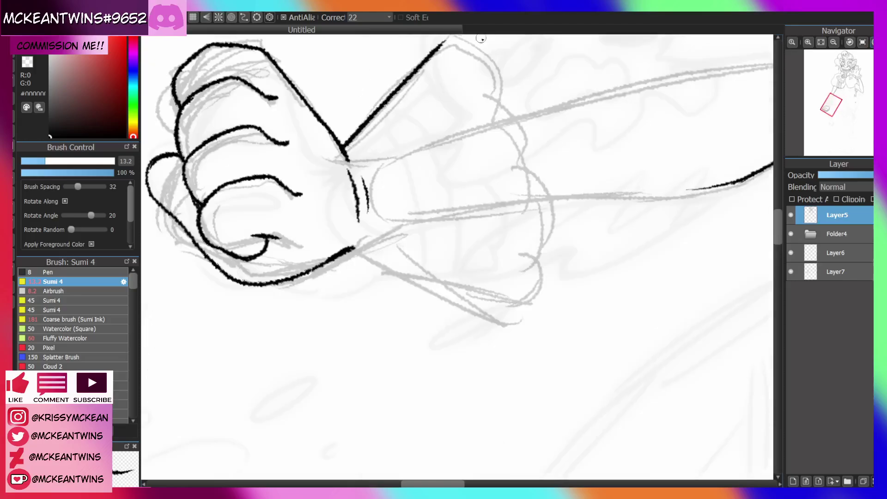
Ink the cuff's opposite side line and a scalloped edge joining both sides along the sketched frill
{"action": "left_click", "coordinate": [862, 42]}
{"action": "left_click_drag", "start_coordinate": [831, 110], "coordinate": [827, 105]}
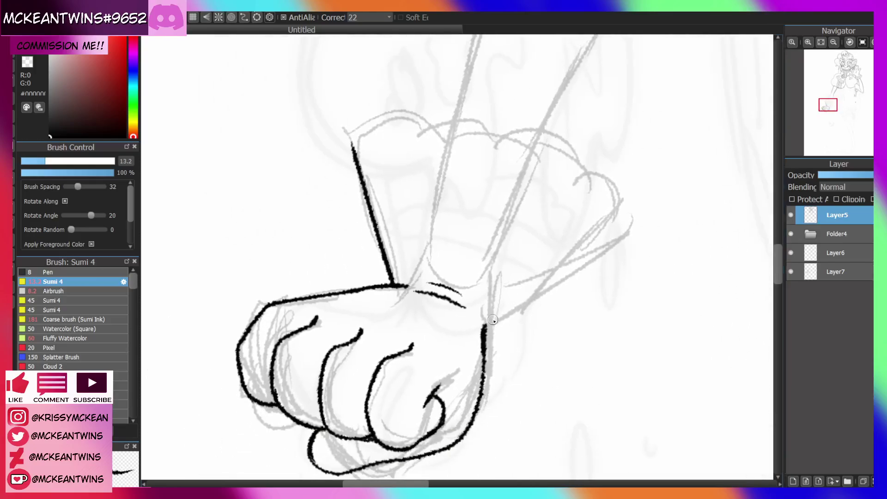
{"action": "left_click_drag", "start_coordinate": [485, 327], "coordinate": [629, 223]}
{"action": "left_click", "coordinate": [853, 42]}
{"action": "mouse_move", "coordinate": [515, 96]}
{"action": "left_mouse_down"}
{"action": "mouse_move", "coordinate": [482, 79]}
{"action": "mouse_move", "coordinate": [455, 102]}
{"action": "mouse_move", "coordinate": [424, 100]}
{"action": "mouse_move", "coordinate": [390, 141]}
{"action": "mouse_move", "coordinate": [375, 140]}
{"action": "mouse_move", "coordinate": [355, 184]}
{"action": "mouse_move", "coordinate": [300, 253]}
{"action": "mouse_move", "coordinate": [310, 272]}
{"action": "mouse_move", "coordinate": [301, 289]}
{"action": "left_mouse_up"}
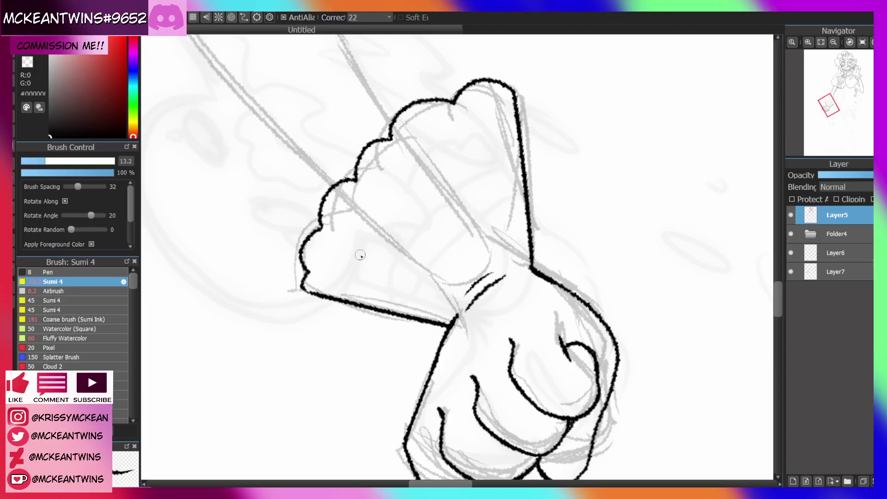
Ink a second scalloped row across the cuff, parallel to its outer edge
{"action": "left_click", "coordinate": [861, 43]}
{"action": "left_click", "coordinate": [850, 42]}
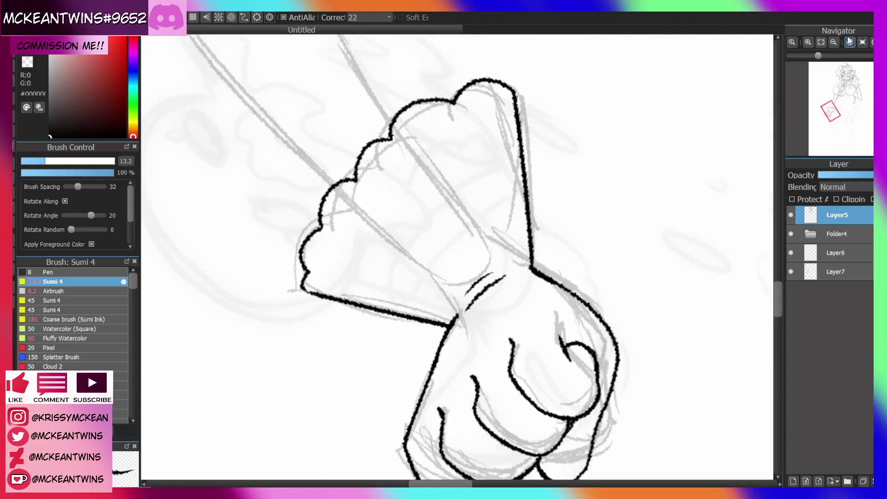
{"action": "mouse_move", "coordinate": [329, 296]}
{"action": "left_mouse_down"}
{"action": "mouse_move", "coordinate": [365, 209]}
{"action": "mouse_move", "coordinate": [404, 168]}
{"action": "mouse_move", "coordinate": [477, 133]}
{"action": "mouse_move", "coordinate": [513, 134]}
{"action": "left_mouse_up"}
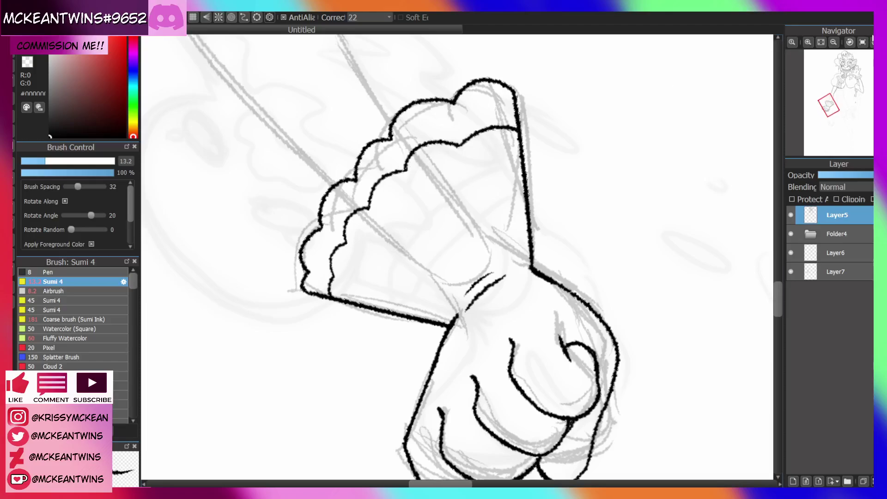
Undo both scalloped rows, the thumb-side cuff line and the upper part of the other side line
{"action": "left_click", "coordinate": [833, 42]}
{"action": "left_click", "coordinate": [833, 42]}
{"action": "left_click", "coordinate": [833, 42]}
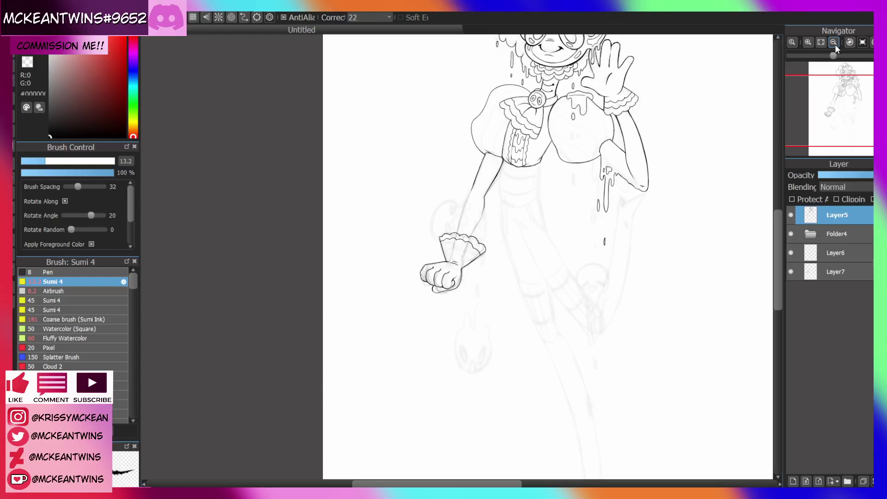
{"action": "left_click", "coordinate": [808, 42]}
{"action": "left_click", "coordinate": [808, 41]}
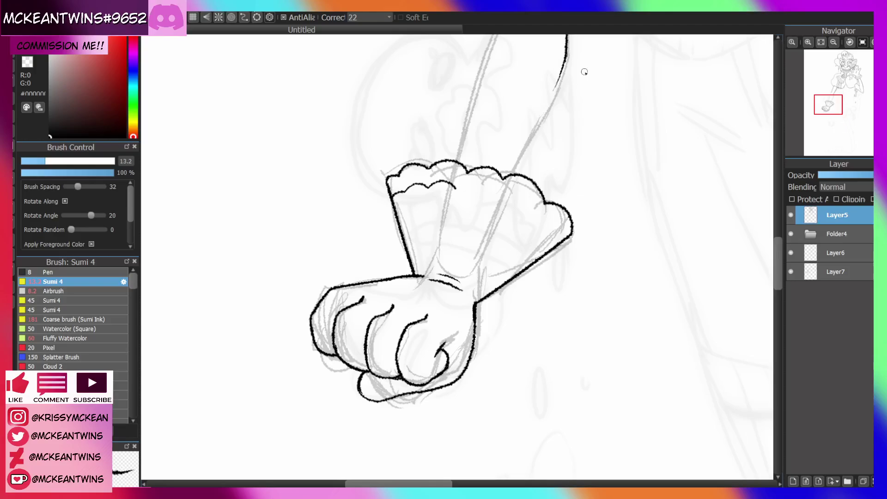
{"action": "key", "text": "ctrl+z"}
{"action": "key", "text": "ctrl+z"}
{"action": "key", "text": "ctrl+z"}
{"action": "key", "text": "ctrl+z"}
{"action": "key", "text": "ctrl+z"}
{"action": "key", "text": "ctrl+z"}
{"action": "key", "text": "ctrl+z"}
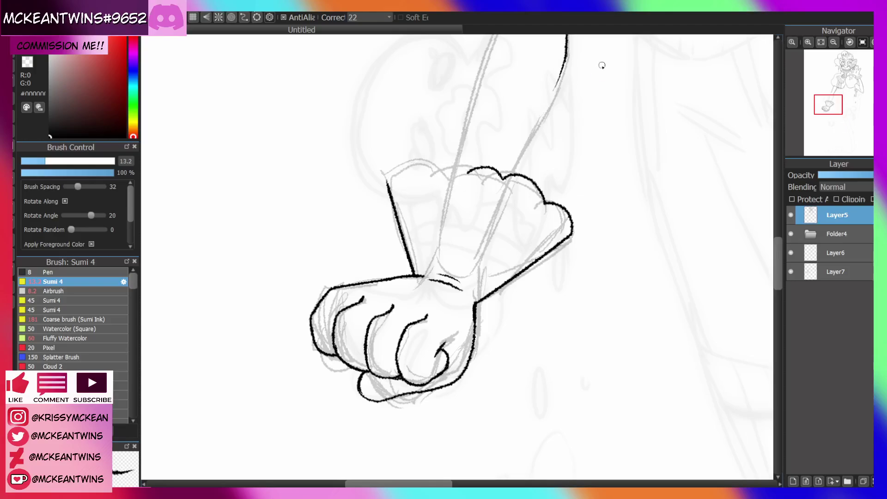
{"action": "key", "text": "ctrl+z"}
{"action": "key", "text": "ctrl+z"}
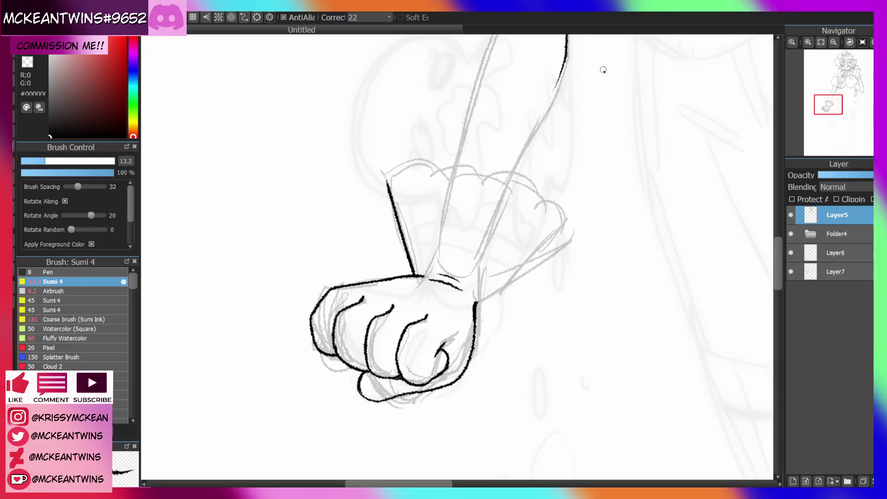
{"action": "key", "text": "ctrl+z"}
{"action": "key", "text": "ctrl+z"}
{"action": "key", "text": "ctrl+z"}
{"action": "key", "text": "ctrl+z"}
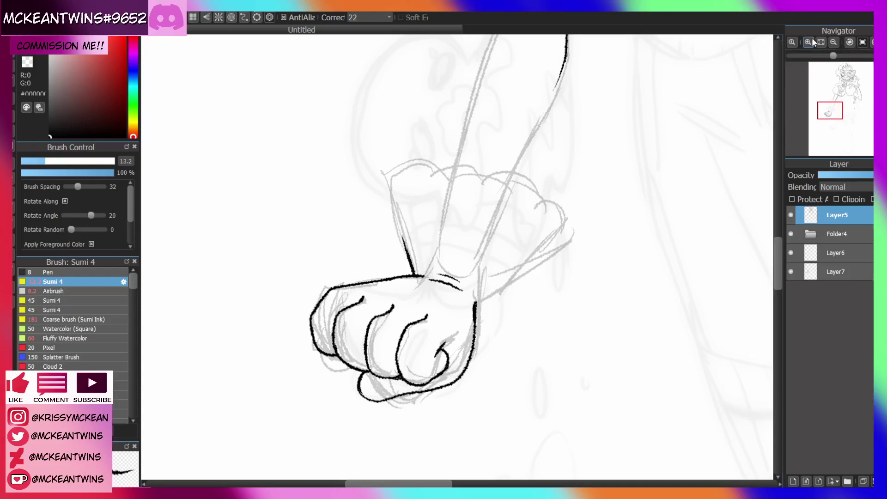
Ink a shorter thumb-side cuff line from the wrist and extend the opposite side line upward to match
{"action": "left_click", "coordinate": [808, 43]}
{"action": "left_click_drag", "start_coordinate": [484, 326], "coordinate": [586, 261]}
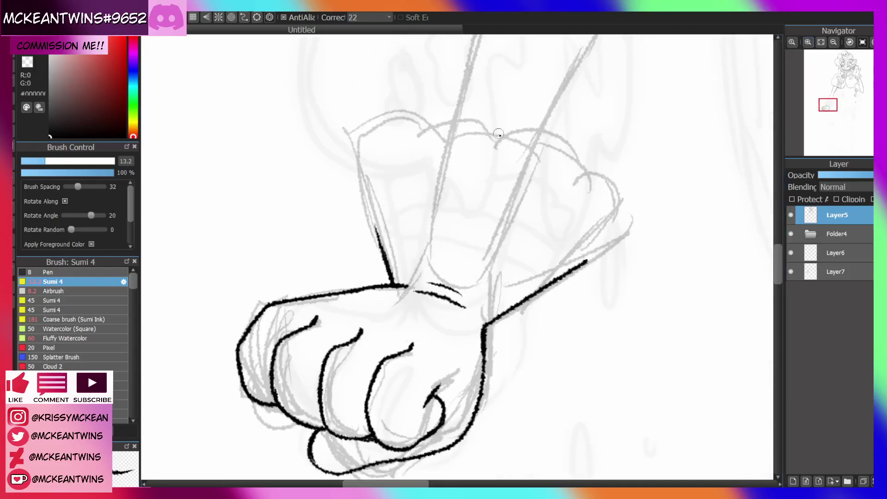
{"action": "left_click_drag", "start_coordinate": [384, 261], "coordinate": [365, 198]}
Ink a scalloped edge across the shortened cuff and two more scalloped rows between it and the wrist
{"action": "left_click", "coordinate": [850, 43]}
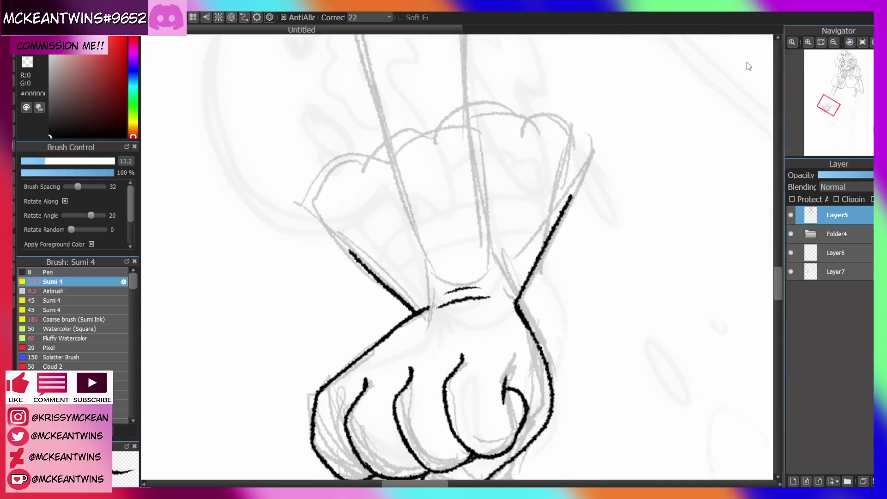
{"action": "mouse_move", "coordinate": [569, 196]}
{"action": "left_mouse_down"}
{"action": "mouse_move", "coordinate": [469, 157]}
{"action": "mouse_move", "coordinate": [344, 229]}
{"action": "mouse_move", "coordinate": [347, 245]}
{"action": "left_mouse_up"}
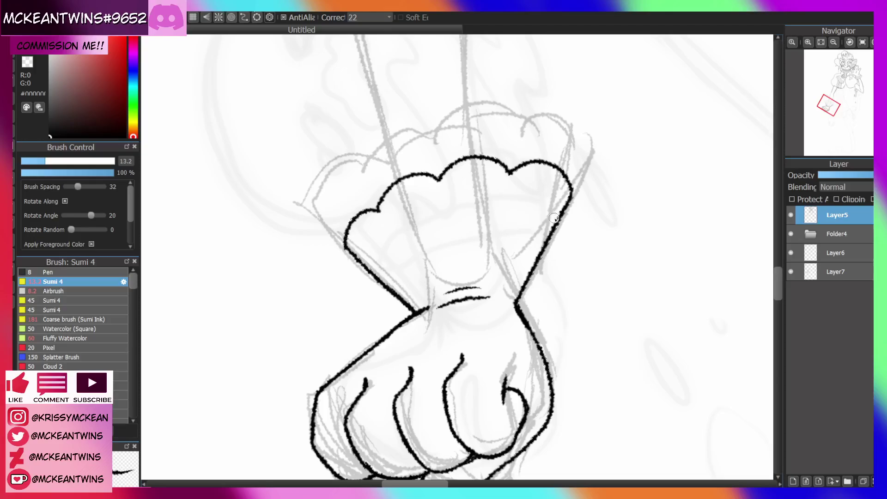
{"action": "mouse_move", "coordinate": [554, 218]}
{"action": "left_mouse_down"}
{"action": "mouse_move", "coordinate": [533, 196]}
{"action": "mouse_move", "coordinate": [510, 203]}
{"action": "mouse_move", "coordinate": [469, 192]}
{"action": "mouse_move", "coordinate": [374, 240]}
{"action": "mouse_move", "coordinate": [362, 262]}
{"action": "left_mouse_up"}
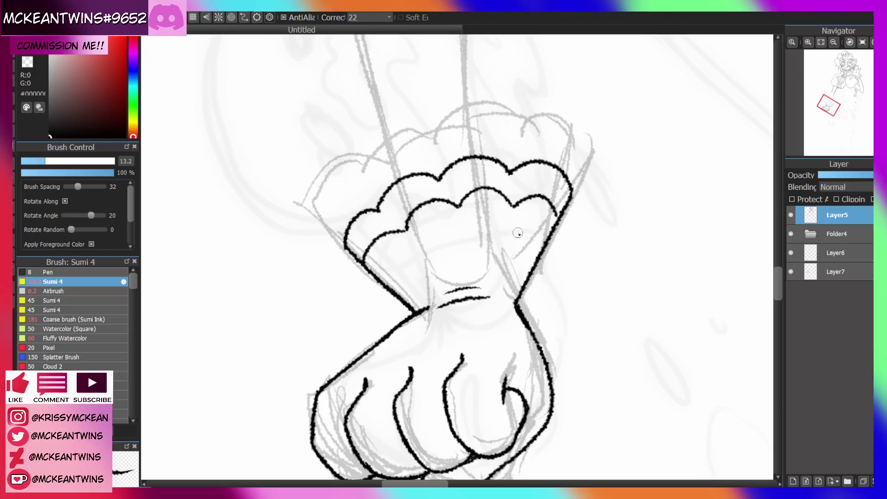
{"action": "mouse_move", "coordinate": [538, 253]}
{"action": "left_mouse_down"}
{"action": "mouse_move", "coordinate": [479, 238]}
{"action": "mouse_move", "coordinate": [466, 251]}
{"action": "mouse_move", "coordinate": [429, 251]}
{"action": "mouse_move", "coordinate": [393, 288]}
{"action": "left_mouse_up"}
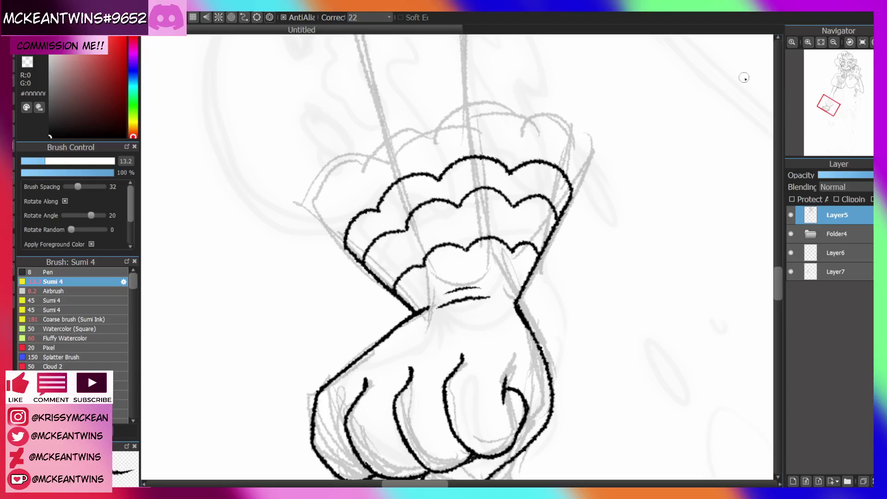
Lasso the frilled cuff and free-transform it, pulling the two corners on the back-of-hand side outward
{"action": "left_click", "coordinate": [861, 42]}
{"action": "left_click", "coordinate": [832, 42]}
{"action": "left_click", "coordinate": [832, 42]}
{"action": "left_click", "coordinate": [832, 42]}
{"action": "mouse_move", "coordinate": [838, 102]}
{"action": "left_mouse_down"}
{"action": "mouse_move", "coordinate": [831, 98]}
{"action": "mouse_move", "coordinate": [829, 113]}
{"action": "left_mouse_up"}
{"action": "left_click", "coordinate": [807, 42]}
{"action": "left_click", "coordinate": [808, 42]}
{"action": "left_click", "coordinate": [808, 42]}
{"action": "key", "text": "l"}
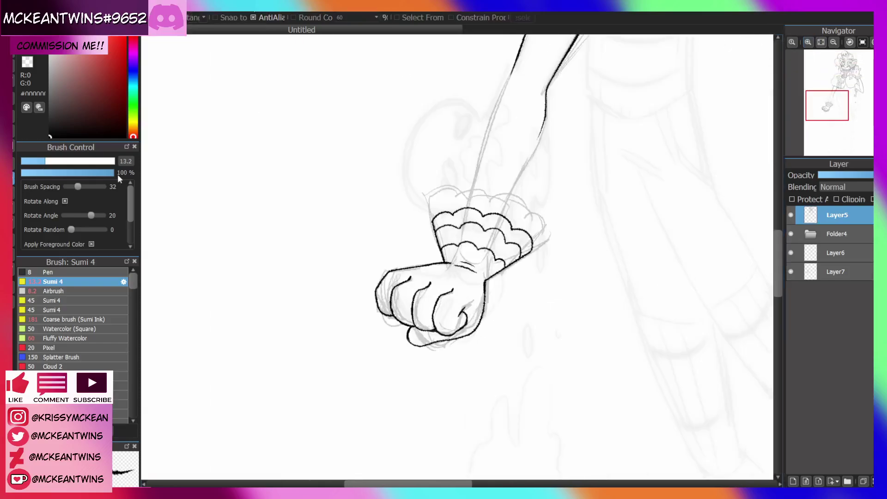
{"action": "mouse_move", "coordinate": [579, 187]}
{"action": "left_mouse_down"}
{"action": "mouse_move", "coordinate": [561, 282]}
{"action": "mouse_move", "coordinate": [496, 286]}
{"action": "mouse_move", "coordinate": [478, 262]}
{"action": "mouse_move", "coordinate": [480, 179]}
{"action": "left_mouse_up"}
{"action": "key", "text": "ctrl+t"}
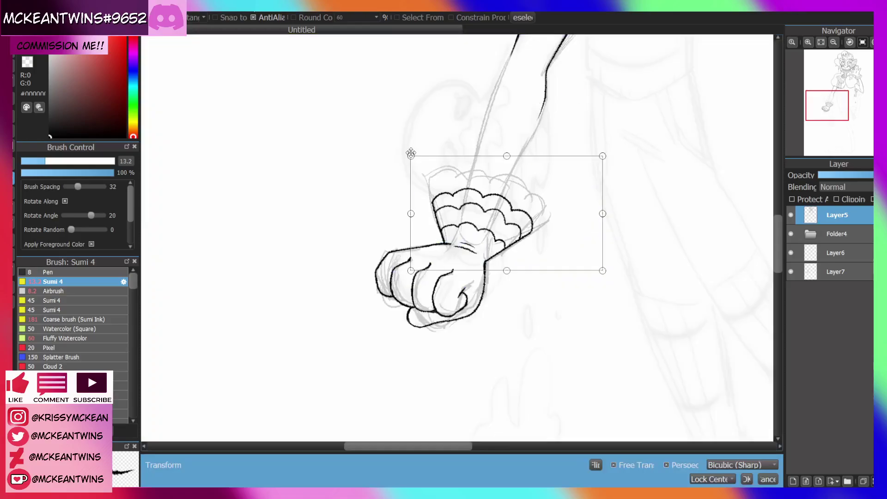
{"action": "left_click_drag", "start_coordinate": [411, 153], "coordinate": [405, 139]}
{"action": "left_click_drag", "start_coordinate": [410, 270], "coordinate": [407, 275]}
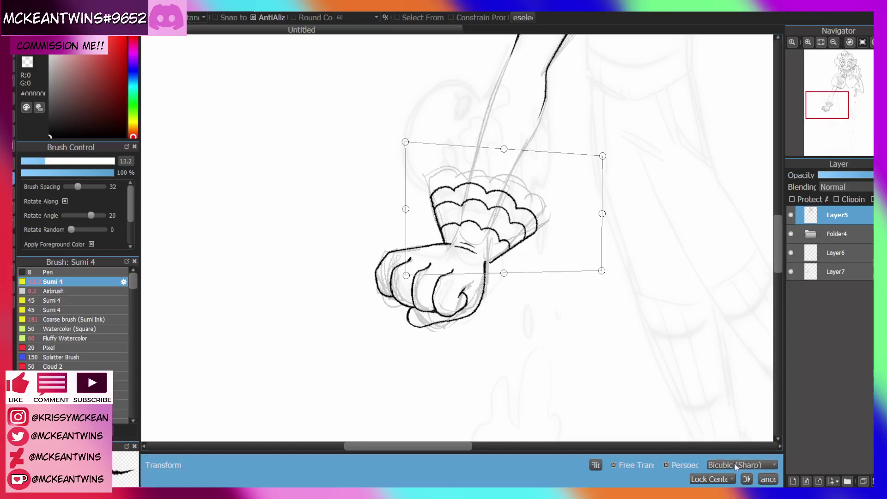
Apply the cuff's transform, clear the selection and extend the cuff's lower edge line to meet the wrist
{"action": "left_click", "coordinate": [745, 478]}
{"action": "double_click", "coordinate": [807, 42]}
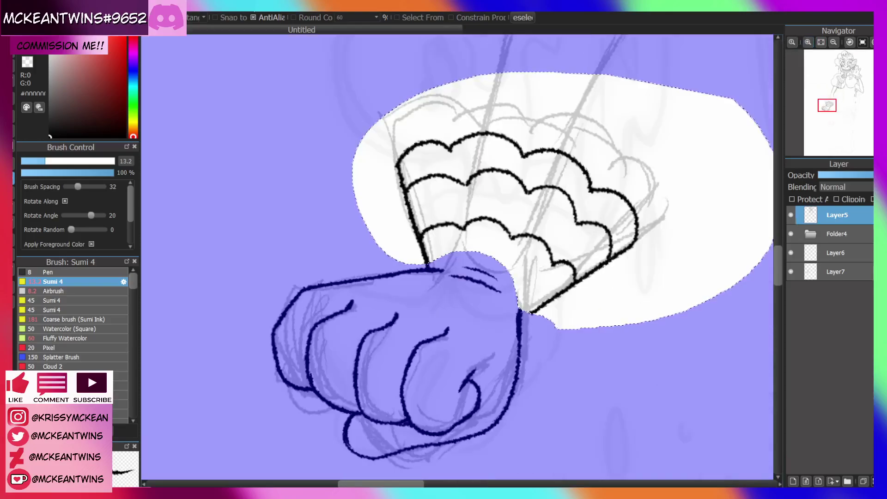
{"action": "key", "text": "ctrl+d"}
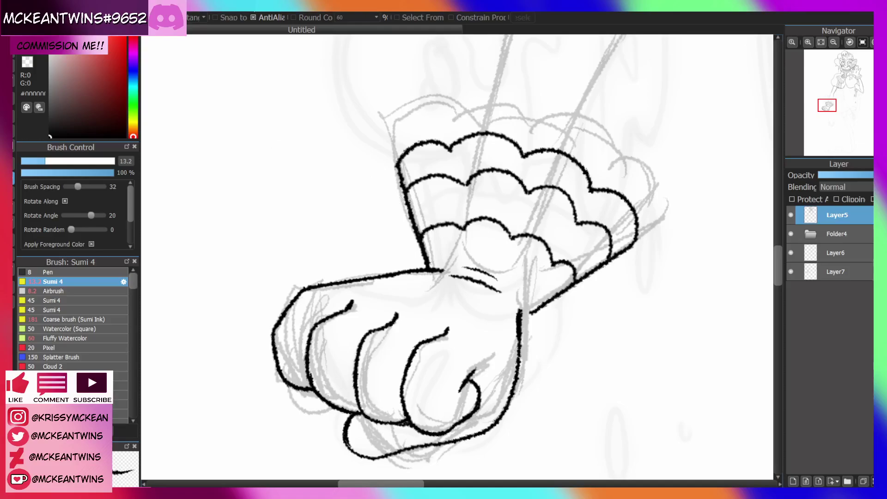
{"action": "key", "text": "b"}
{"action": "left_click_drag", "start_coordinate": [532, 311], "coordinate": [522, 317]}
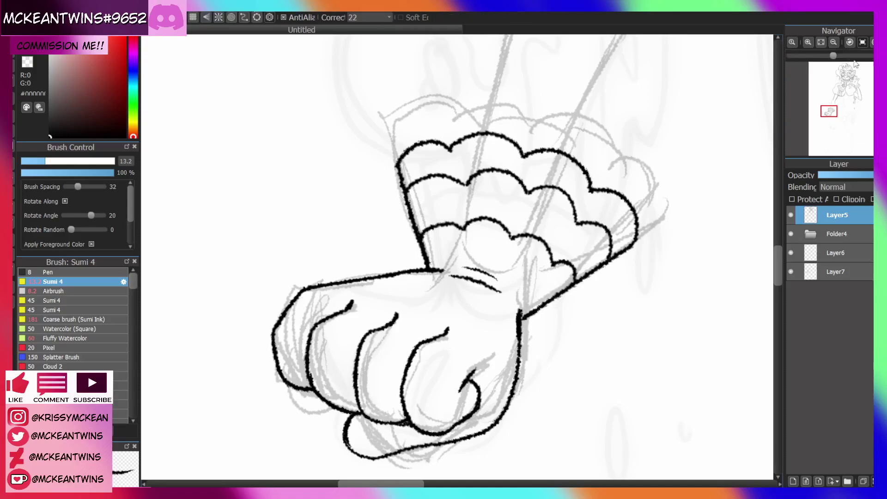
Ink a rounded skull outline bulging from the outer side of the lowered forearm
{"action": "left_click", "coordinate": [833, 42]}
{"action": "left_click", "coordinate": [833, 42]}
{"action": "left_click", "coordinate": [834, 42]}
{"action": "left_click", "coordinate": [833, 105]}
{"action": "left_click_drag", "start_coordinate": [832, 106], "coordinate": [830, 105]}
{"action": "left_click", "coordinate": [871, 42]}
{"action": "left_click", "coordinate": [871, 42]}
{"action": "left_click", "coordinate": [807, 42]}
{"action": "left_click", "coordinate": [807, 42]}
{"action": "left_click", "coordinate": [862, 42]}
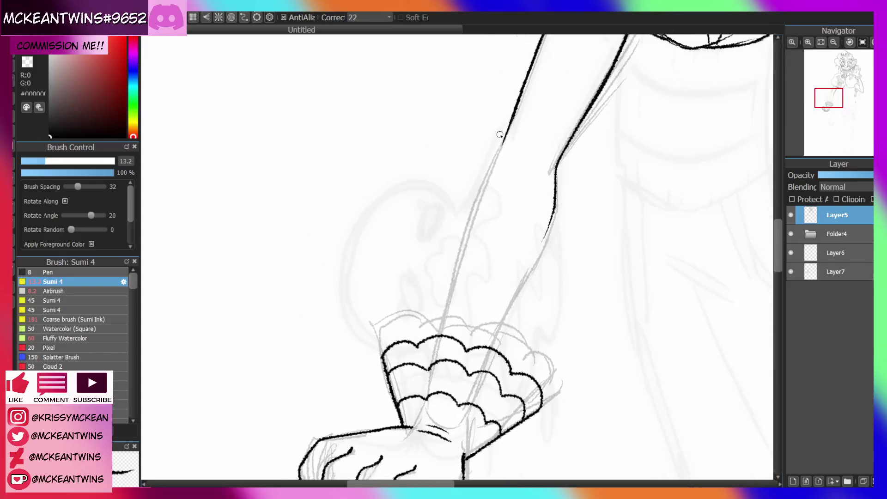
{"action": "mouse_move", "coordinate": [501, 142]}
{"action": "left_mouse_down"}
{"action": "mouse_move", "coordinate": [410, 152]}
{"action": "mouse_move", "coordinate": [455, 249]}
{"action": "left_mouse_up"}
{"action": "key", "text": "ctrl+z"}
{"action": "mouse_move", "coordinate": [499, 146]}
{"action": "left_mouse_down"}
{"action": "mouse_move", "coordinate": [410, 138]}
{"action": "mouse_move", "coordinate": [457, 257]}
{"action": "left_mouse_up"}
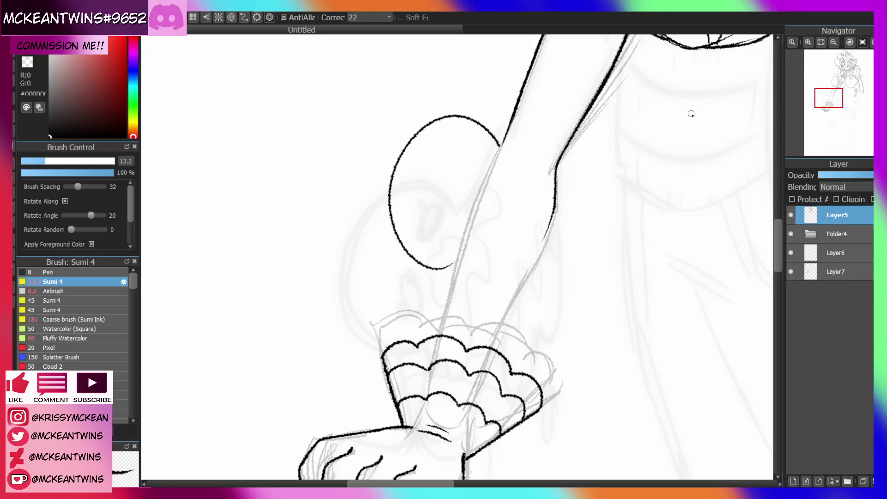
Extend the lower end of the forearm skull's outline to meet the sketched arm line
{"action": "left_click", "coordinate": [871, 42]}
{"action": "left_click", "coordinate": [871, 42]}
{"action": "left_click", "coordinate": [871, 42]}
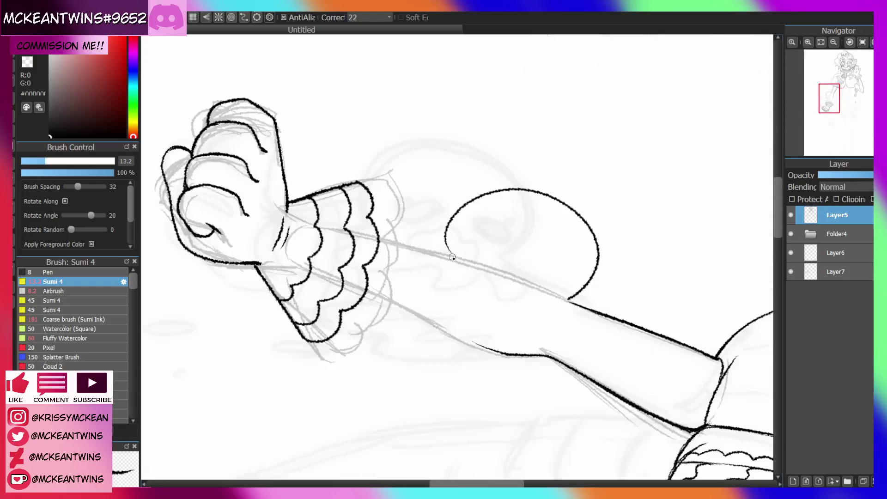
{"action": "mouse_move", "coordinate": [452, 256]}
{"action": "left_mouse_down"}
{"action": "mouse_move", "coordinate": [447, 227]}
{"action": "mouse_move", "coordinate": [454, 257]}
{"action": "left_mouse_up"}
{"action": "left_click", "coordinate": [862, 42]}
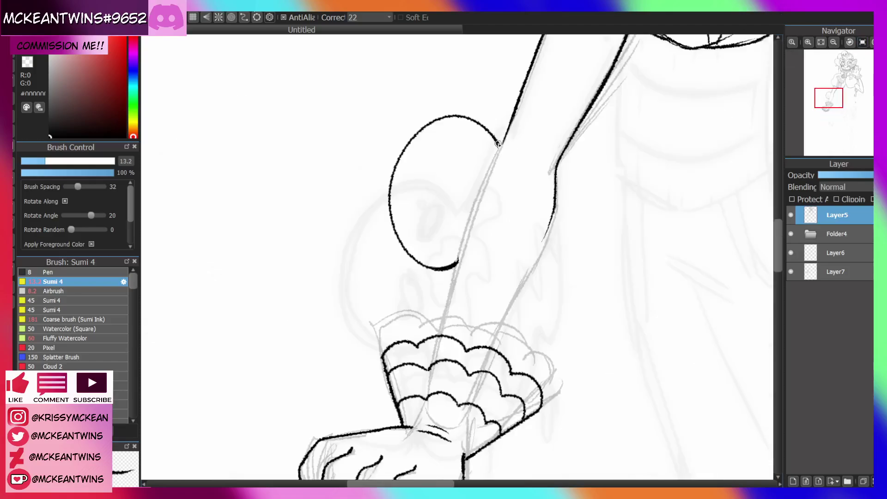
Ink a wavy dripping edge from the skull across the forearm and erase the arm line inside it
{"action": "key", "text": "ctrl+z"}
{"action": "mouse_move", "coordinate": [498, 145]}
{"action": "left_mouse_down"}
{"action": "mouse_move", "coordinate": [518, 96]}
{"action": "mouse_move", "coordinate": [534, 115]}
{"action": "mouse_move", "coordinate": [535, 139]}
{"action": "mouse_move", "coordinate": [505, 186]}
{"action": "mouse_move", "coordinate": [531, 211]}
{"action": "mouse_move", "coordinate": [509, 218]}
{"action": "mouse_move", "coordinate": [487, 270]}
{"action": "mouse_move", "coordinate": [452, 307]}
{"action": "mouse_move", "coordinate": [455, 268]}
{"action": "left_mouse_up"}
{"action": "left_click", "coordinate": [27, 62]}
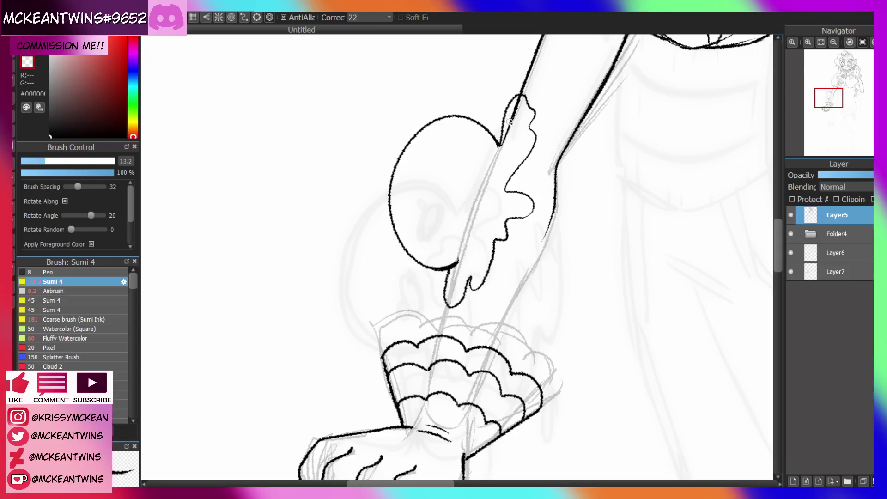
{"action": "left_click_drag", "start_coordinate": [510, 122], "coordinate": [500, 146]}
Ink the forearm skull's two oval eyes with inner pupils and a wavy mouth beside them
{"action": "key", "text": "x"}
{"action": "mouse_move", "coordinate": [438, 209]}
{"action": "left_mouse_down"}
{"action": "mouse_move", "coordinate": [433, 239]}
{"action": "mouse_move", "coordinate": [450, 196]}
{"action": "mouse_move", "coordinate": [441, 202]}
{"action": "mouse_move", "coordinate": [448, 239]}
{"action": "mouse_move", "coordinate": [436, 209]}
{"action": "left_mouse_up"}
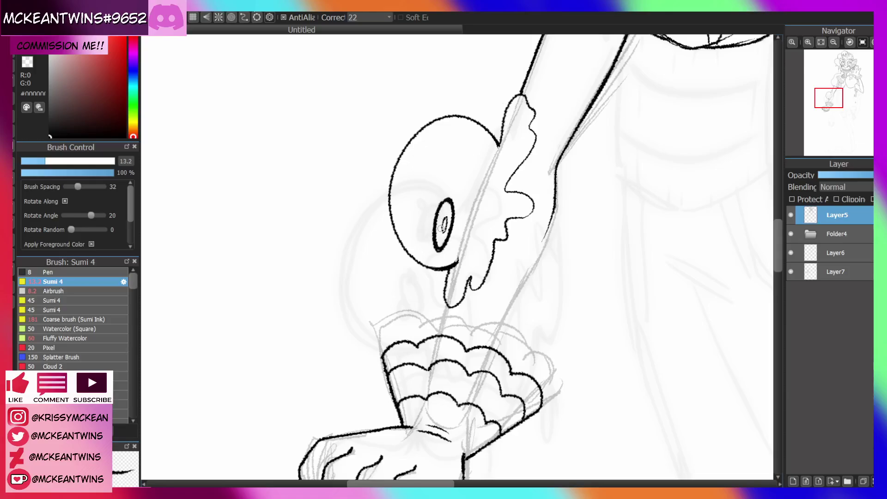
{"action": "mouse_move", "coordinate": [841, 67]}
{"action": "left_mouse_down"}
{"action": "mouse_move", "coordinate": [854, 109]}
{"action": "mouse_move", "coordinate": [843, 116]}
{"action": "mouse_move", "coordinate": [847, 139]}
{"action": "mouse_move", "coordinate": [828, 95]}
{"action": "left_mouse_up"}
{"action": "mouse_move", "coordinate": [486, 201]}
{"action": "left_mouse_down"}
{"action": "mouse_move", "coordinate": [477, 232]}
{"action": "mouse_move", "coordinate": [490, 215]}
{"action": "left_mouse_up"}
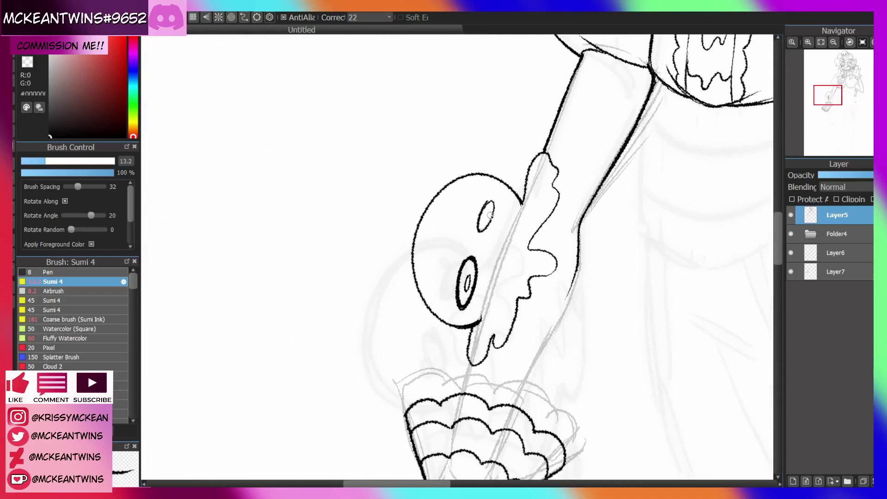
{"action": "left_click_drag", "start_coordinate": [828, 95], "coordinate": [826, 99]}
{"action": "key", "text": "ctrl+z"}
{"action": "key", "text": "ctrl+z"}
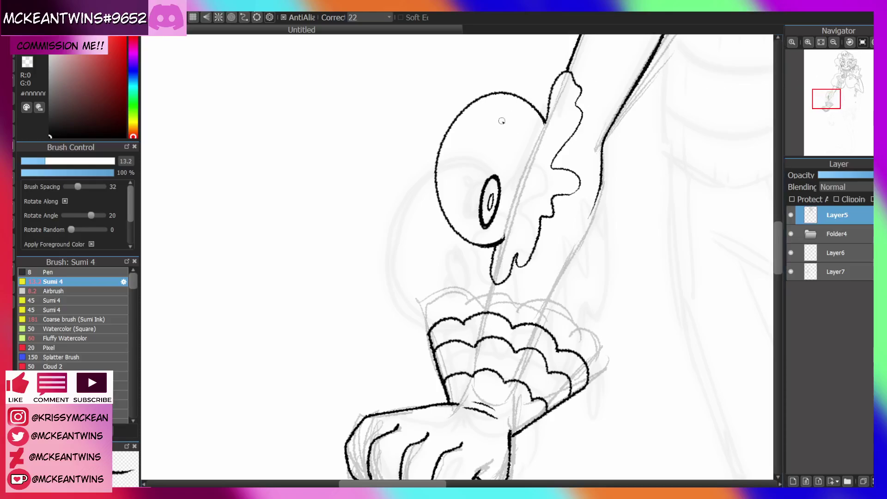
{"action": "mouse_move", "coordinate": [512, 113]}
{"action": "left_mouse_down"}
{"action": "mouse_move", "coordinate": [498, 159]}
{"action": "mouse_move", "coordinate": [515, 113]}
{"action": "mouse_move", "coordinate": [514, 143]}
{"action": "left_mouse_up"}
{"action": "key", "text": "ctrl+z"}
{"action": "mouse_move", "coordinate": [516, 109]}
{"action": "left_mouse_down"}
{"action": "mouse_move", "coordinate": [503, 153]}
{"action": "mouse_move", "coordinate": [517, 132]}
{"action": "mouse_move", "coordinate": [518, 140]}
{"action": "mouse_move", "coordinate": [500, 146]}
{"action": "mouse_move", "coordinate": [514, 130]}
{"action": "left_mouse_up"}
{"action": "key", "text": "ctrl+z"}
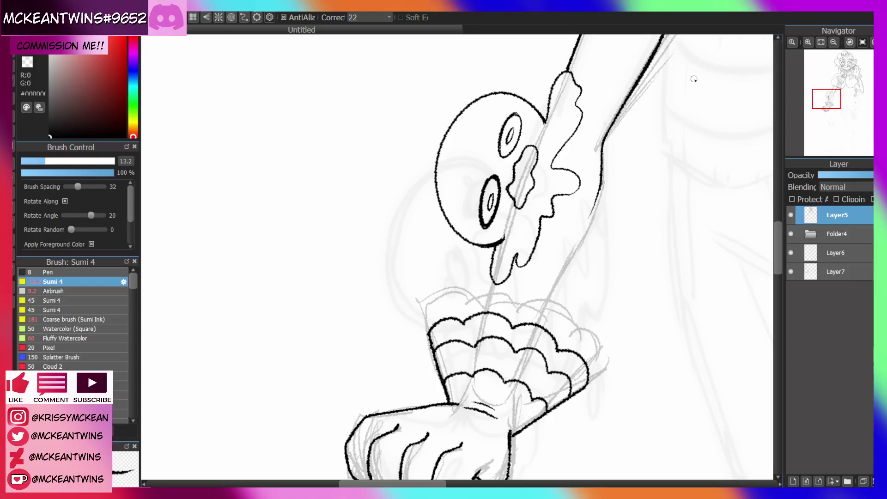
Compare the line art with the sketch by hiding and reshowing Layer5
{"action": "left_click", "coordinate": [833, 41]}
{"action": "left_click", "coordinate": [833, 41]}
{"action": "left_click", "coordinate": [791, 215]}
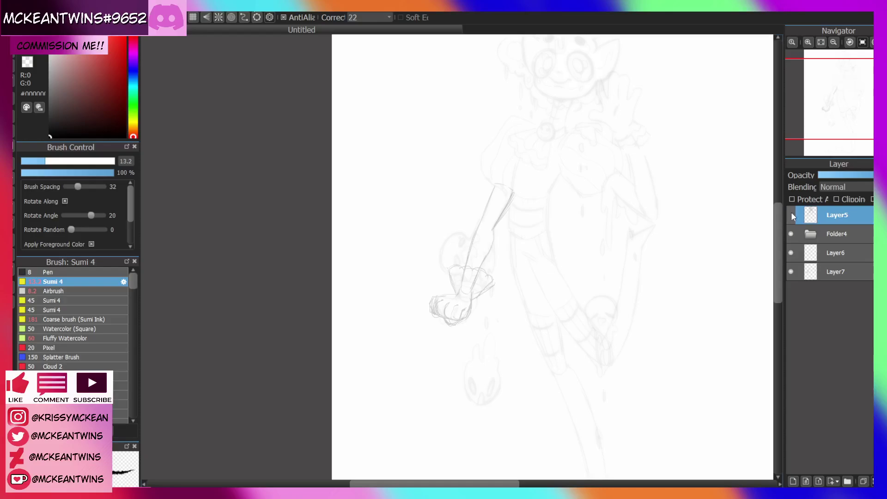
{"action": "left_click", "coordinate": [790, 213]}
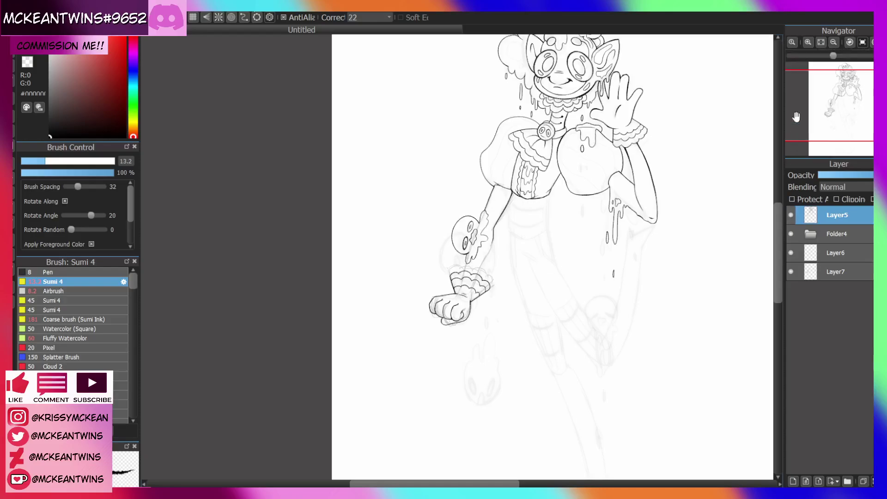
Add two small brow marks above the forearm skull's eyes and thicken its mouth outline
{"action": "left_click", "coordinate": [807, 42]}
{"action": "left_click", "coordinate": [807, 42]}
{"action": "left_click_drag", "start_coordinate": [845, 75], "coordinate": [832, 103]}
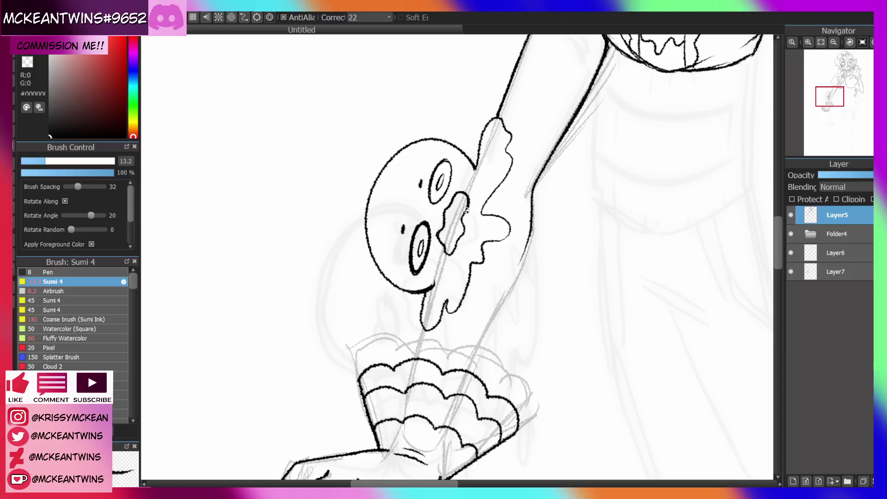
{"action": "left_click_drag", "start_coordinate": [428, 193], "coordinate": [450, 180]}
Examine the forearm skull's placement against the whole figure
{"action": "left_click", "coordinate": [833, 42]}
{"action": "left_click", "coordinate": [833, 42]}
{"action": "left_click", "coordinate": [834, 42]}
{"action": "left_click", "coordinate": [833, 42]}
{"action": "left_click_drag", "start_coordinate": [838, 90], "coordinate": [828, 106]}
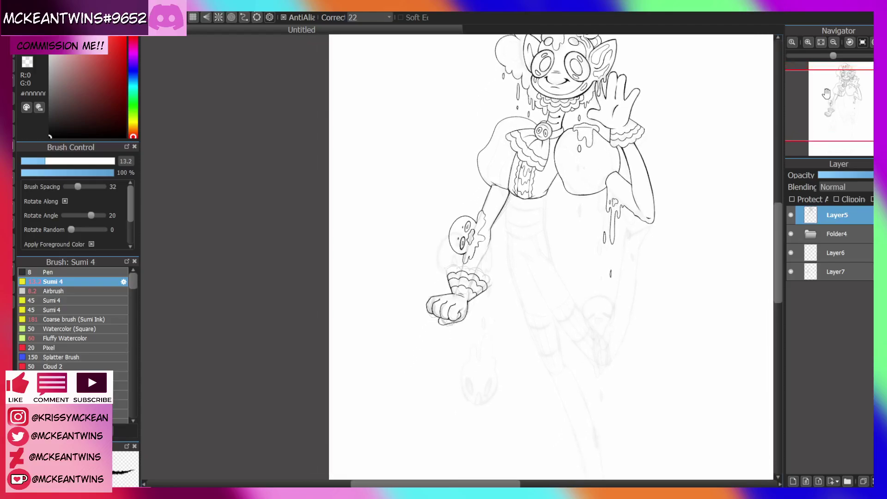
{"action": "left_click", "coordinate": [872, 42]}
{"action": "left_click", "coordinate": [816, 42]}
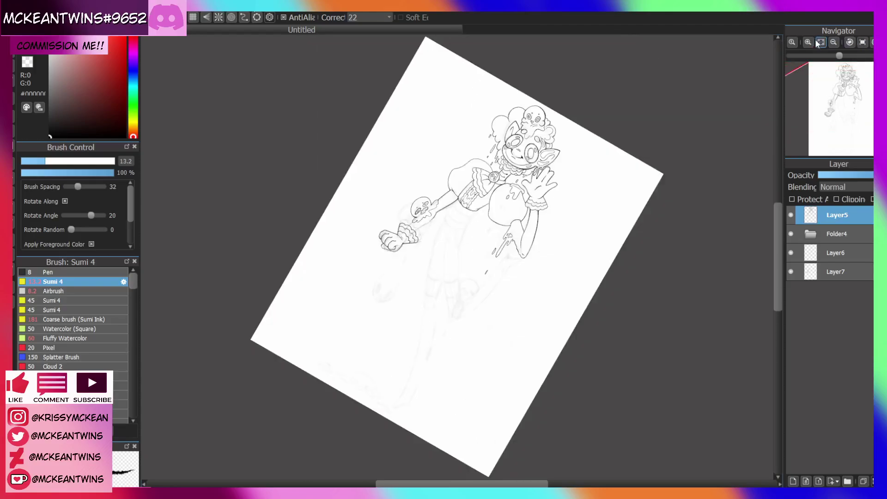
{"action": "left_click", "coordinate": [821, 42]}
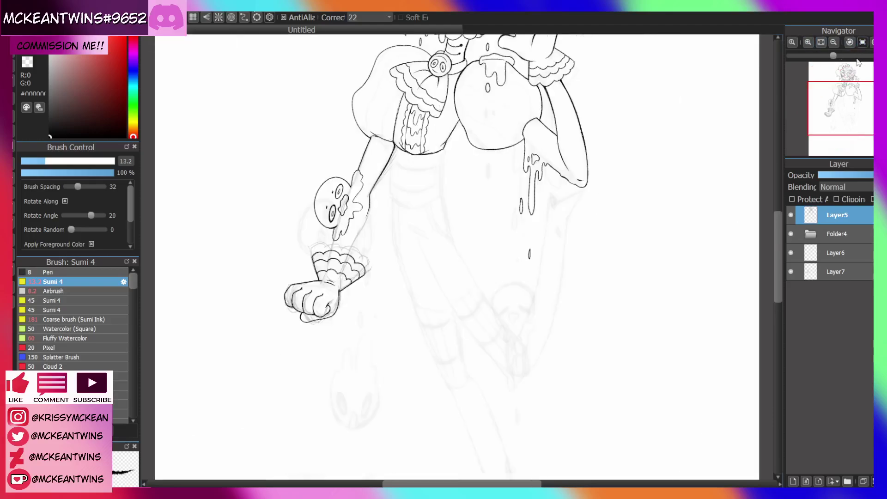
Ink both sides of the lower forearm down to the scalloped cuff
{"action": "left_click", "coordinate": [808, 42]}
{"action": "double_click", "coordinate": [808, 41]}
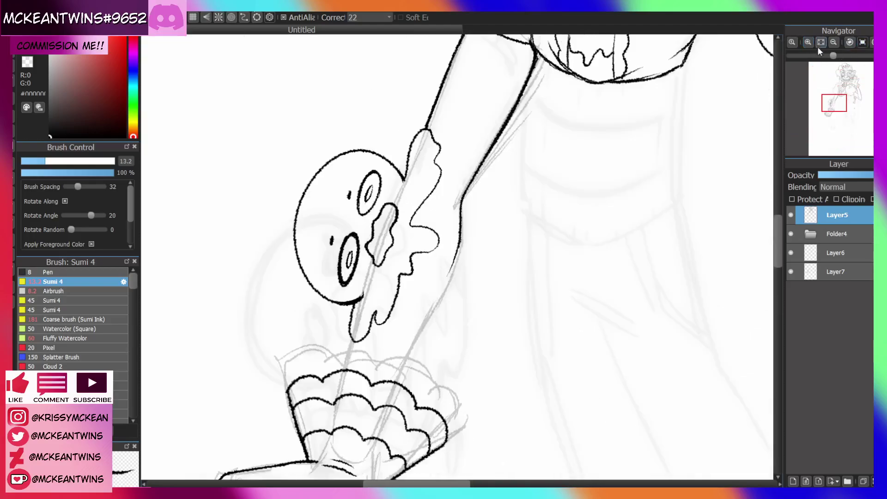
{"action": "left_click", "coordinate": [871, 43]}
{"action": "left_click_drag", "start_coordinate": [302, 298], "coordinate": [329, 272]}
{"action": "left_click_drag", "start_coordinate": [347, 331], "coordinate": [463, 248]}
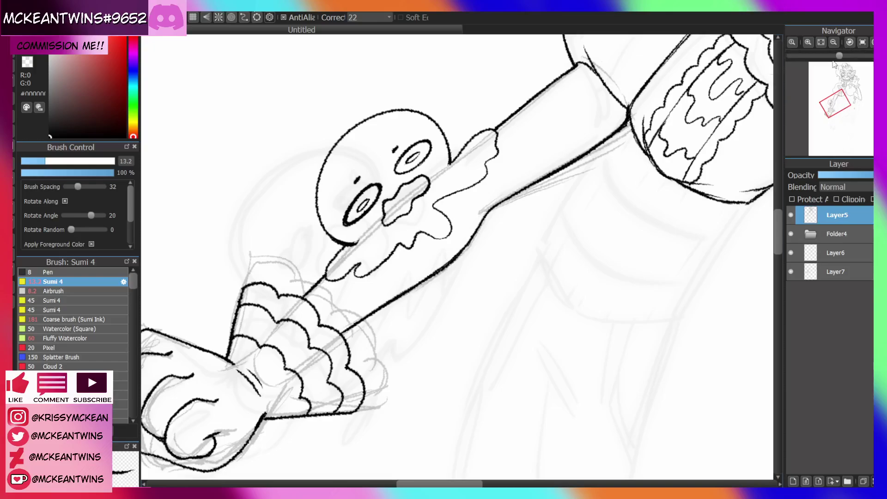
Check the full figure mirrored horizontally and compare the line art with the sketch by toggling Layer5
{"action": "left_click", "coordinate": [861, 42]}
{"action": "left_click", "coordinate": [833, 42]}
{"action": "left_click", "coordinate": [834, 42]}
{"action": "left_click_drag", "start_coordinate": [846, 107], "coordinate": [843, 105]}
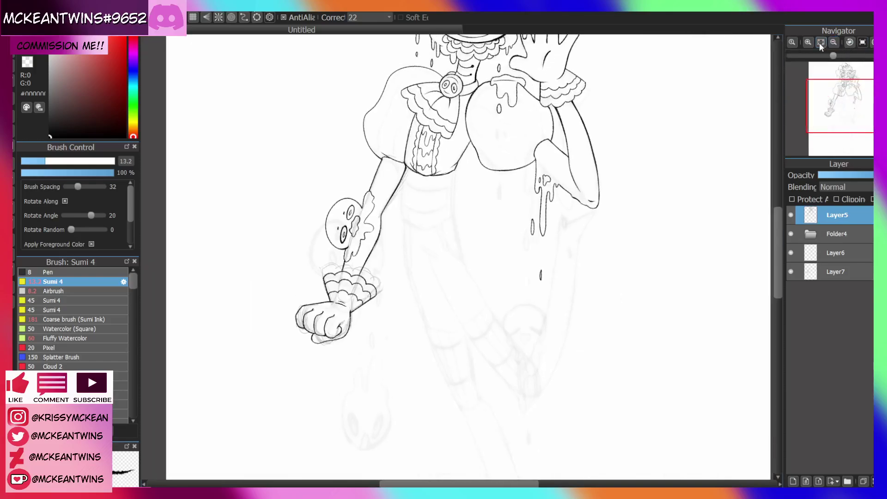
{"action": "left_click", "coordinate": [819, 42]}
{"action": "key", "text": "h"}
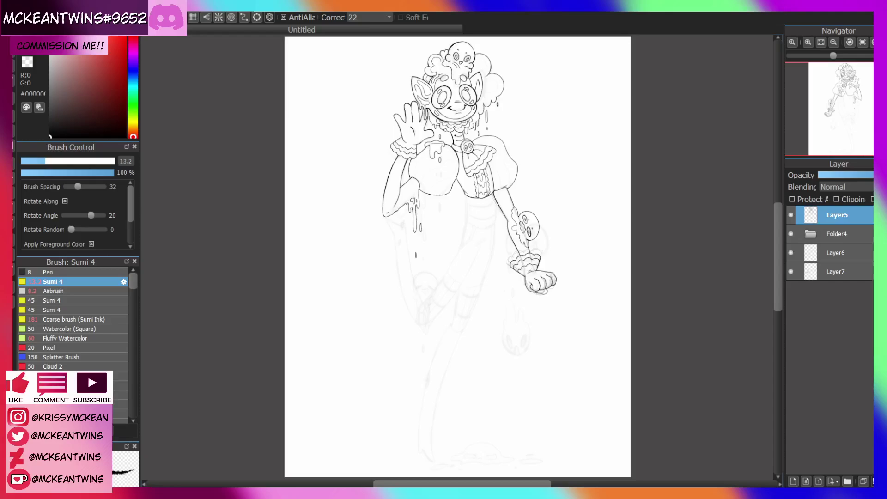
{"action": "left_click", "coordinate": [791, 216]}
{"action": "left_click", "coordinate": [791, 217]}
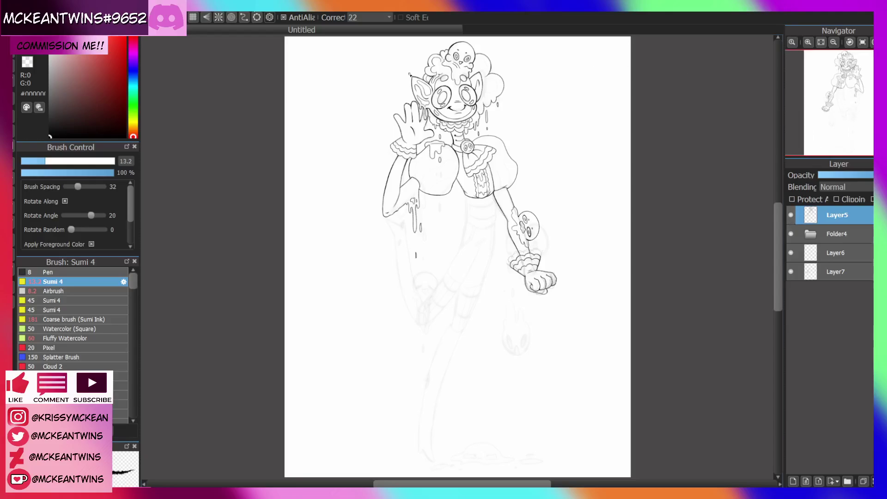
Lasso the lowered fist and cuff, nudge them slightly up the arm with a transform, and clear the selection
{"action": "key", "text": "l"}
{"action": "mouse_move", "coordinate": [573, 245]}
{"action": "left_mouse_down"}
{"action": "mouse_move", "coordinate": [498, 296]}
{"action": "mouse_move", "coordinate": [520, 256]}
{"action": "mouse_move", "coordinate": [573, 244]}
{"action": "left_mouse_up"}
{"action": "key", "text": "ctrl+Up"}
{"action": "key", "text": "ctrl+Up"}
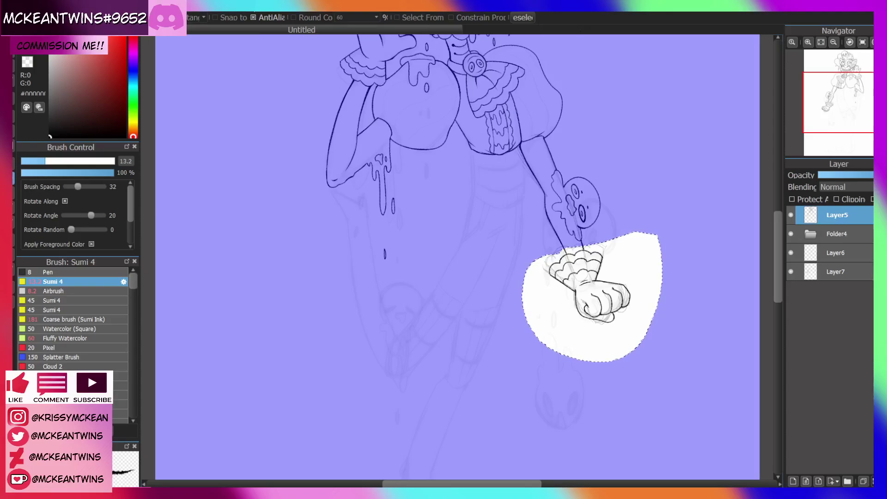
{"action": "key", "text": "ctrl+t"}
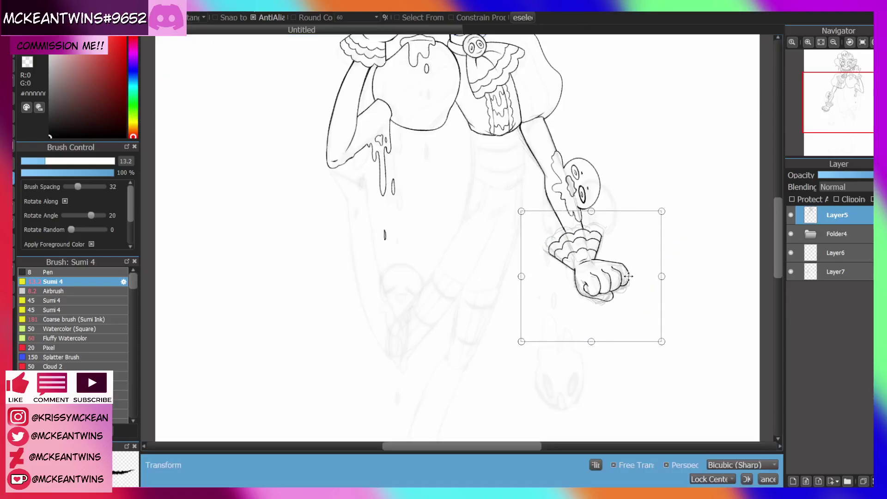
{"action": "left_click_drag", "start_coordinate": [628, 276], "coordinate": [628, 275]}
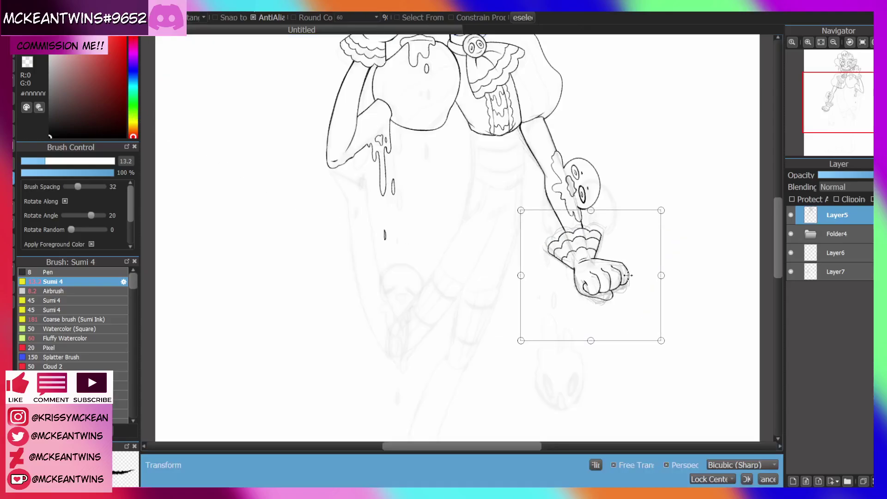
{"action": "left_click", "coordinate": [745, 479]}
{"action": "left_click", "coordinate": [824, 41]}
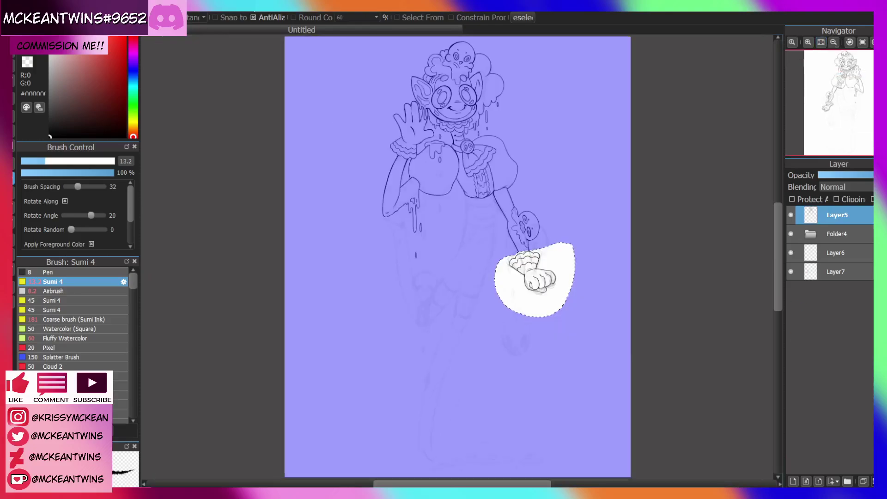
{"action": "key", "text": "ctrl+d"}
{"action": "key", "text": "b"}
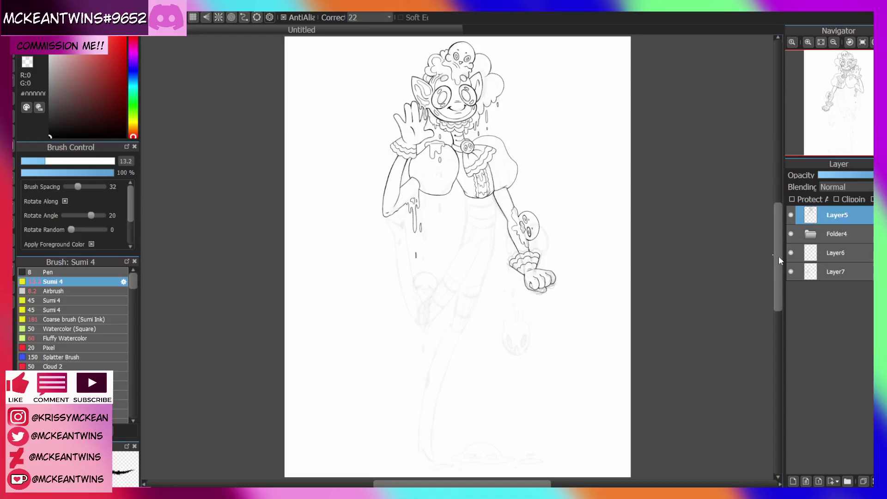
Hide Layer7, restore the unmirrored view and erase the round bumps on both sides of the skull in the hair
{"action": "left_click", "coordinate": [790, 272]}
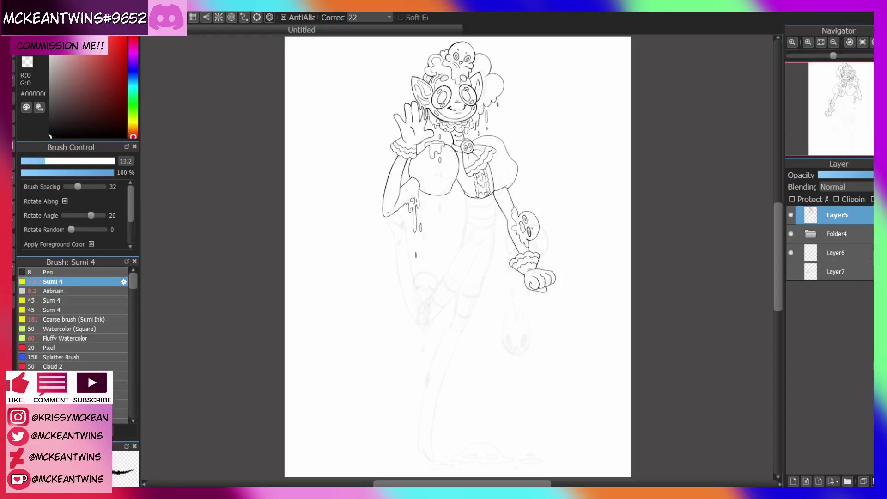
{"action": "key", "text": "h"}
{"action": "left_click", "coordinate": [807, 42]}
{"action": "left_click", "coordinate": [807, 42]}
{"action": "left_click", "coordinate": [807, 42]}
{"action": "left_click", "coordinate": [807, 42]}
{"action": "left_click", "coordinate": [808, 42]}
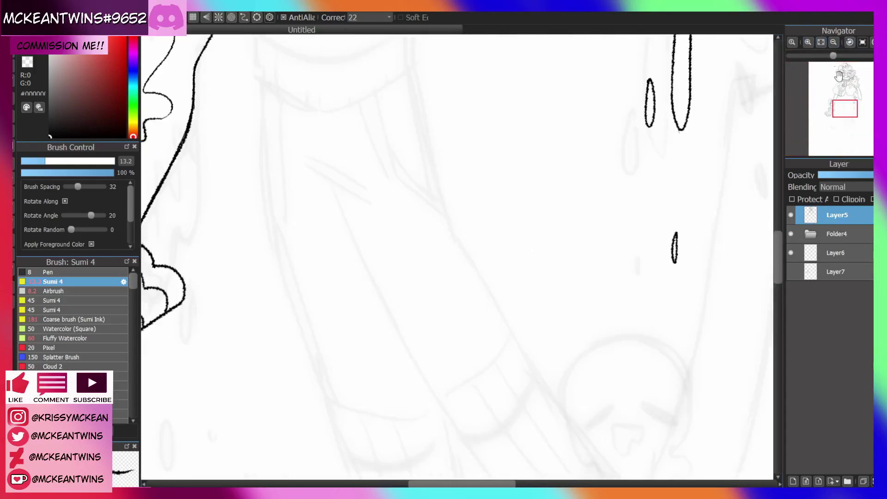
{"action": "left_click_drag", "start_coordinate": [844, 108], "coordinate": [841, 68]}
{"action": "left_click", "coordinate": [811, 42]}
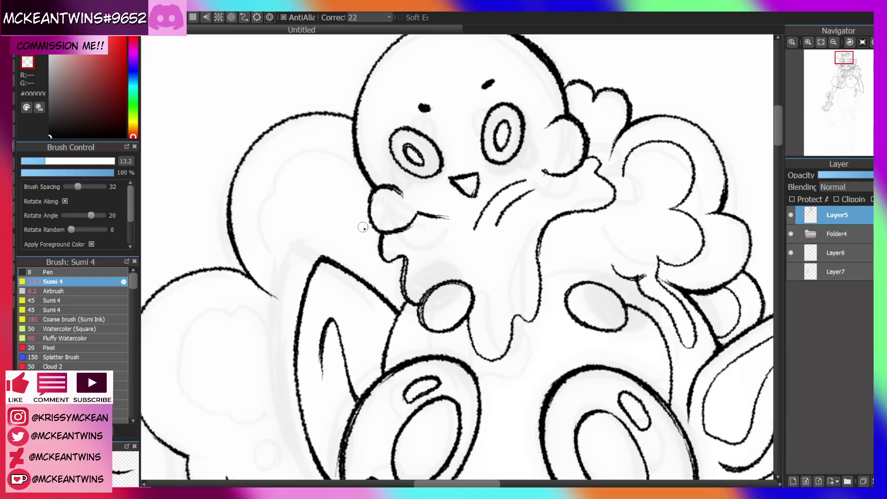
{"action": "mouse_move", "coordinate": [365, 221]}
{"action": "left_mouse_down"}
{"action": "mouse_move", "coordinate": [374, 231]}
{"action": "mouse_move", "coordinate": [393, 217]}
{"action": "mouse_move", "coordinate": [392, 234]}
{"action": "mouse_move", "coordinate": [415, 217]}
{"action": "mouse_move", "coordinate": [447, 215]}
{"action": "mouse_move", "coordinate": [420, 194]}
{"action": "mouse_move", "coordinate": [385, 187]}
{"action": "left_mouse_up"}
{"action": "mouse_move", "coordinate": [544, 171]}
{"action": "left_mouse_down"}
{"action": "mouse_move", "coordinate": [581, 163]}
{"action": "mouse_move", "coordinate": [590, 138]}
{"action": "mouse_move", "coordinate": [579, 143]}
{"action": "mouse_move", "coordinate": [579, 123]}
{"action": "mouse_move", "coordinate": [564, 128]}
{"action": "mouse_move", "coordinate": [566, 112]}
{"action": "mouse_move", "coordinate": [556, 146]}
{"action": "left_mouse_up"}
Erase the remaining round bumps beside the hair skull and redraw its lower left outline with the Sumi 4 brush
{"action": "left_click", "coordinate": [27, 48]}
{"action": "left_click_drag", "start_coordinate": [567, 110], "coordinate": [545, 162]}
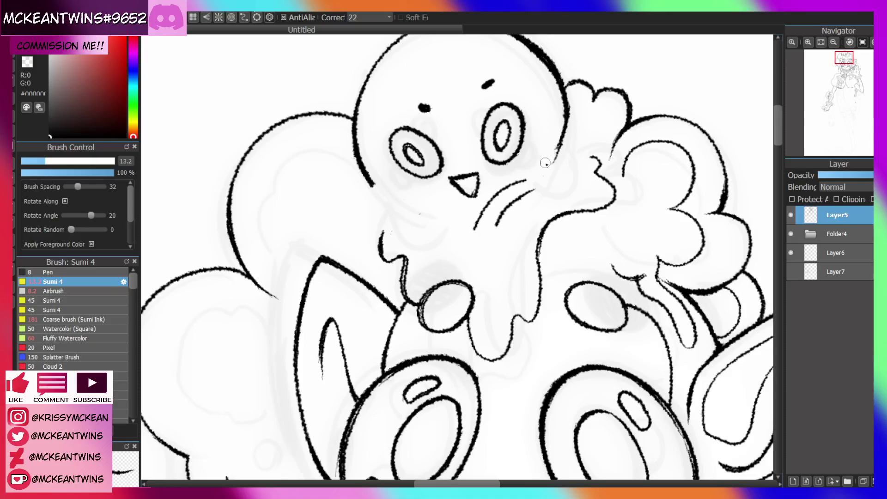
{"action": "left_click", "coordinate": [871, 42]}
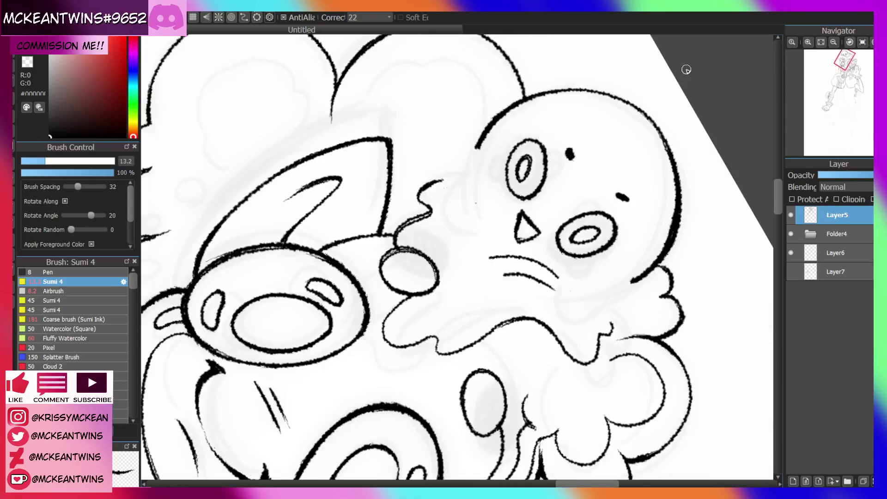
{"action": "left_click_drag", "start_coordinate": [480, 141], "coordinate": [476, 216]}
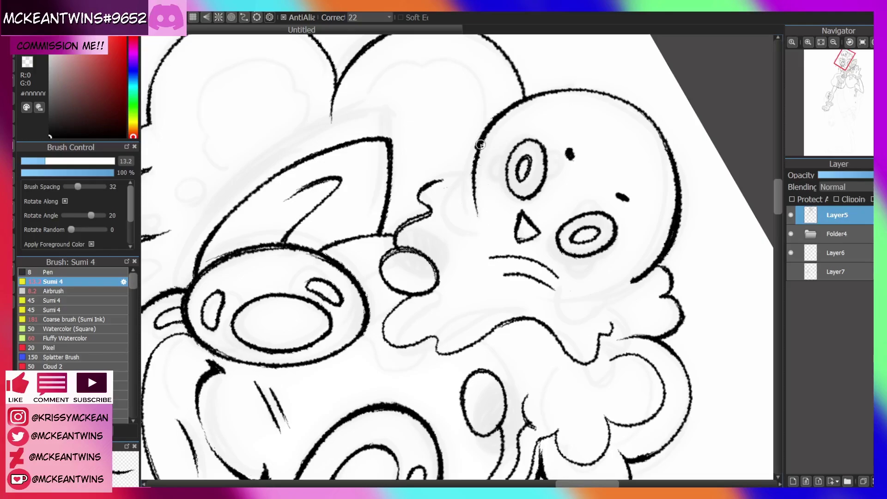
Extend the hair skull's lower right outline and join the dripping edges to the skull on both sides
{"action": "left_click", "coordinate": [850, 43]}
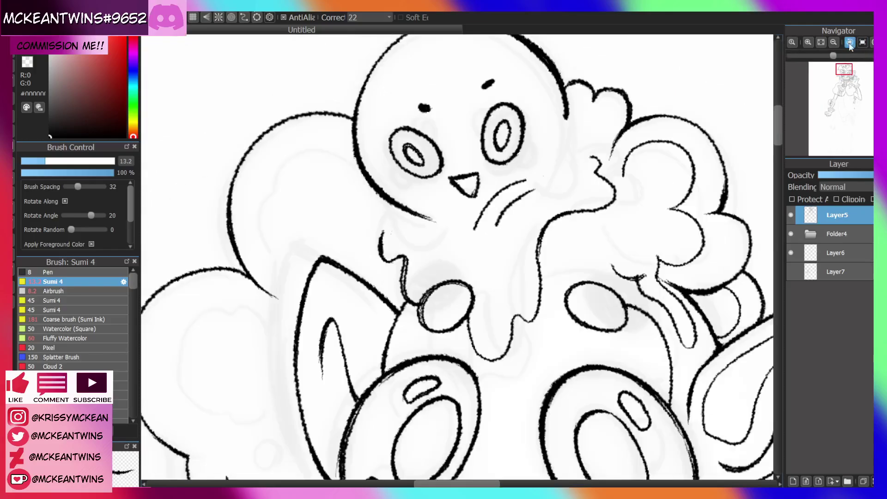
{"action": "left_click", "coordinate": [848, 44]}
{"action": "left_click", "coordinate": [849, 44]}
{"action": "left_click", "coordinate": [849, 44]}
{"action": "left_click", "coordinate": [849, 44]}
{"action": "left_click", "coordinate": [849, 44]}
{"action": "left_click_drag", "start_coordinate": [288, 330], "coordinate": [305, 309]}
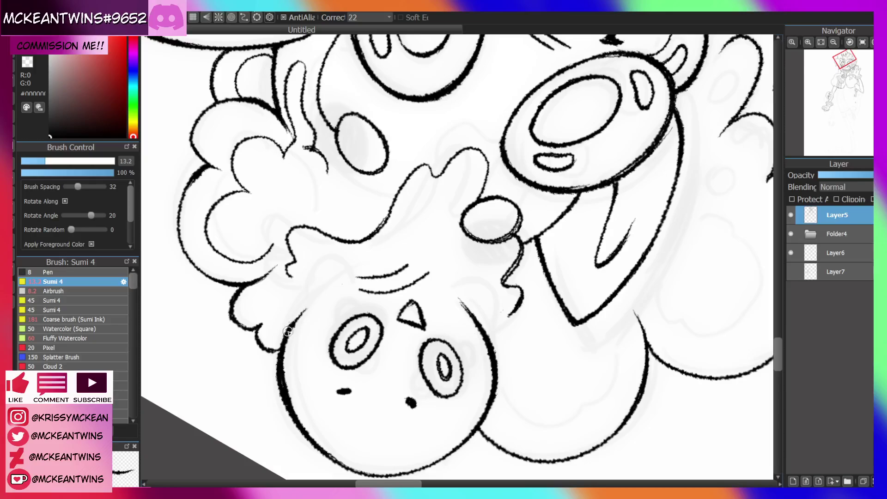
{"action": "key", "text": "Home"}
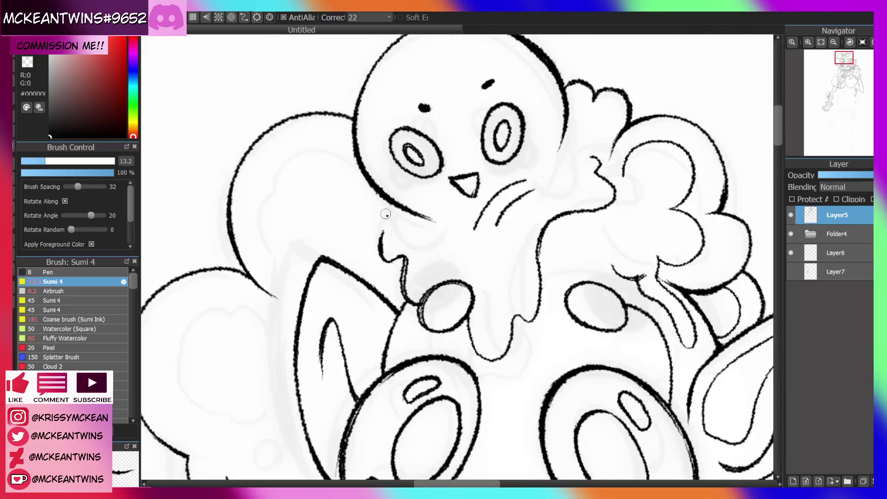
{"action": "mouse_move", "coordinate": [401, 206]}
{"action": "left_mouse_down"}
{"action": "mouse_move", "coordinate": [378, 211]}
{"action": "mouse_move", "coordinate": [382, 234]}
{"action": "left_mouse_up"}
{"action": "mouse_move", "coordinate": [559, 149]}
{"action": "left_mouse_down"}
{"action": "mouse_move", "coordinate": [583, 121]}
{"action": "mouse_move", "coordinate": [593, 158]}
{"action": "left_mouse_up"}
Ink the left side of the waist as a curved line running down from beneath the bodice and arm
{"action": "left_click", "coordinate": [833, 42]}
{"action": "left_click", "coordinate": [833, 42]}
{"action": "left_click", "coordinate": [834, 41]}
{"action": "left_click", "coordinate": [833, 41]}
{"action": "left_click", "coordinate": [834, 42]}
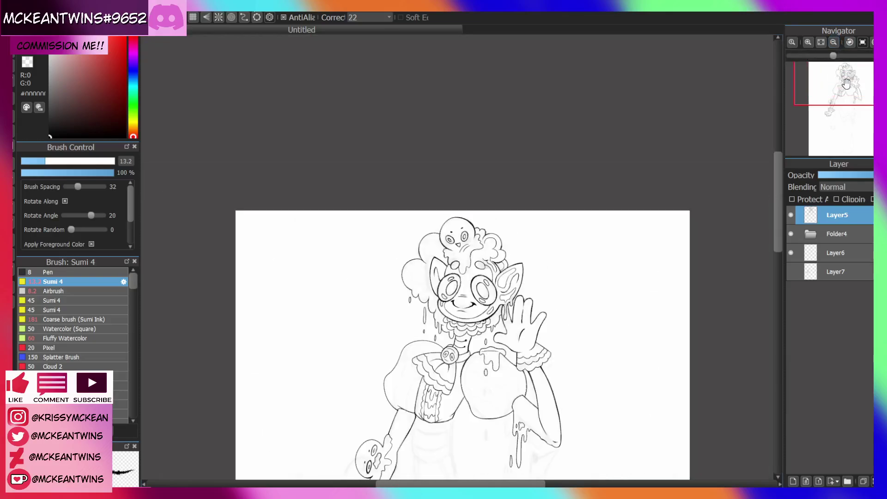
{"action": "left_click_drag", "start_coordinate": [846, 84], "coordinate": [837, 101]}
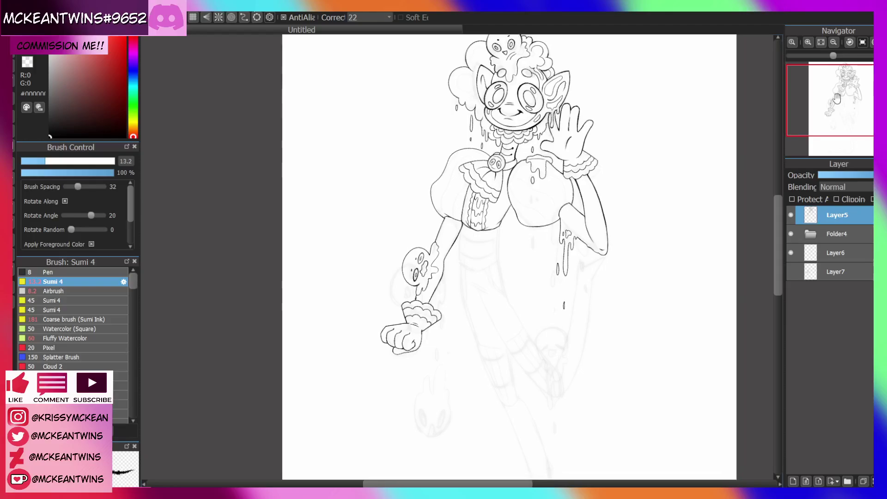
{"action": "left_click", "coordinate": [808, 42]}
{"action": "left_click", "coordinate": [808, 42]}
{"action": "left_click", "coordinate": [808, 42]}
{"action": "left_click", "coordinate": [808, 42]}
{"action": "left_click", "coordinate": [872, 43]}
{"action": "left_click", "coordinate": [872, 43]}
{"action": "left_click", "coordinate": [872, 43]}
{"action": "left_click", "coordinate": [872, 43]}
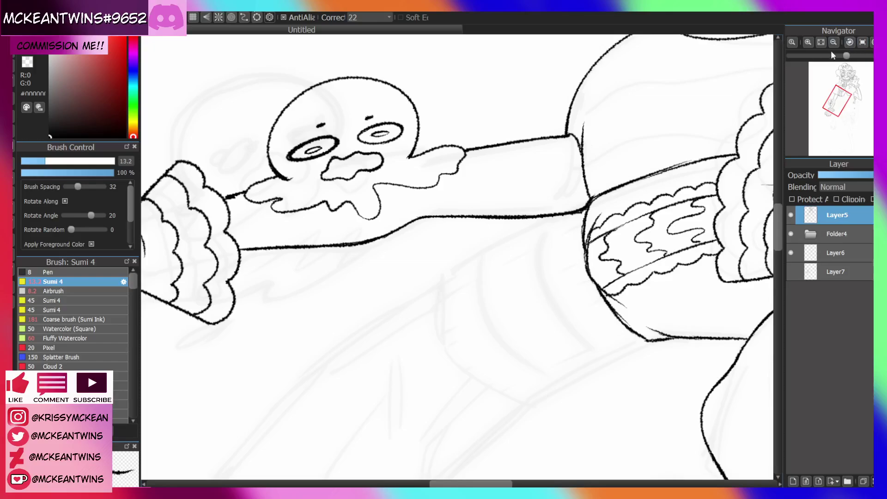
{"action": "left_click", "coordinate": [806, 43]}
{"action": "mouse_move", "coordinate": [430, 293]}
{"action": "left_mouse_down"}
{"action": "mouse_move", "coordinate": [647, 184]}
{"action": "mouse_move", "coordinate": [436, 286]}
{"action": "left_mouse_up"}
{"action": "key", "text": "ctrl+z"}
{"action": "left_click_drag", "start_coordinate": [627, 192], "coordinate": [434, 288]}
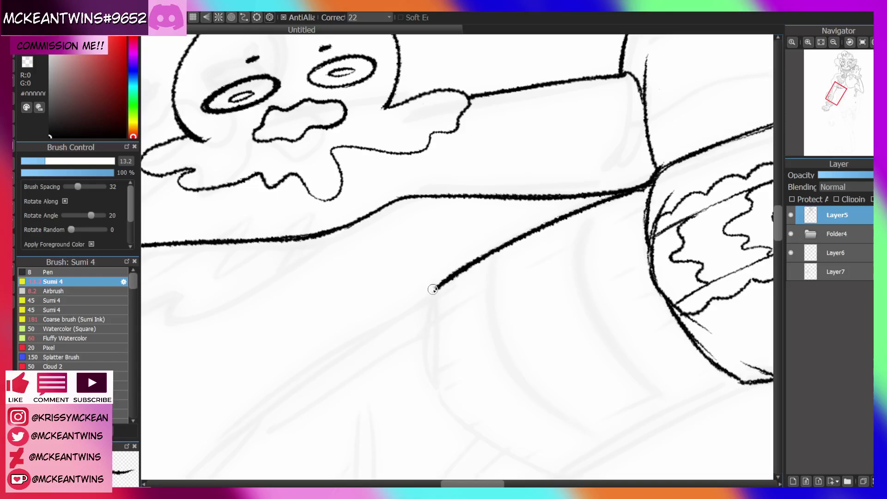
Ink the right side of the waist with a thick tapered curve starting at the bodice's lower corner
{"action": "left_click", "coordinate": [862, 42]}
{"action": "left_click", "coordinate": [833, 43]}
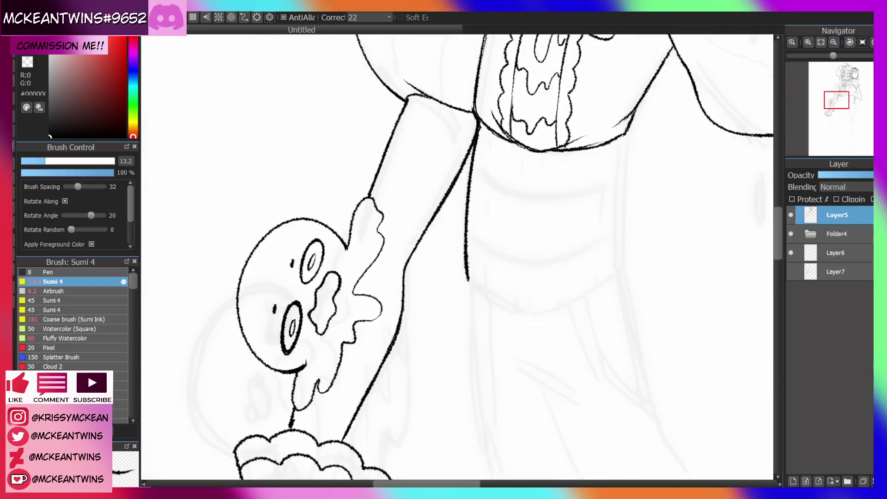
{"action": "left_click_drag", "start_coordinate": [836, 99], "coordinate": [842, 93]}
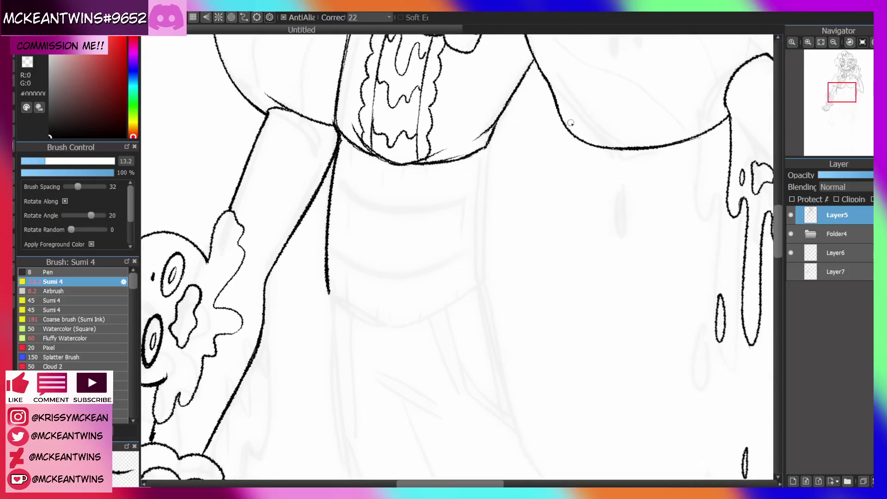
{"action": "left_click_drag", "start_coordinate": [485, 144], "coordinate": [477, 291]}
{"action": "left_click", "coordinate": [871, 42]}
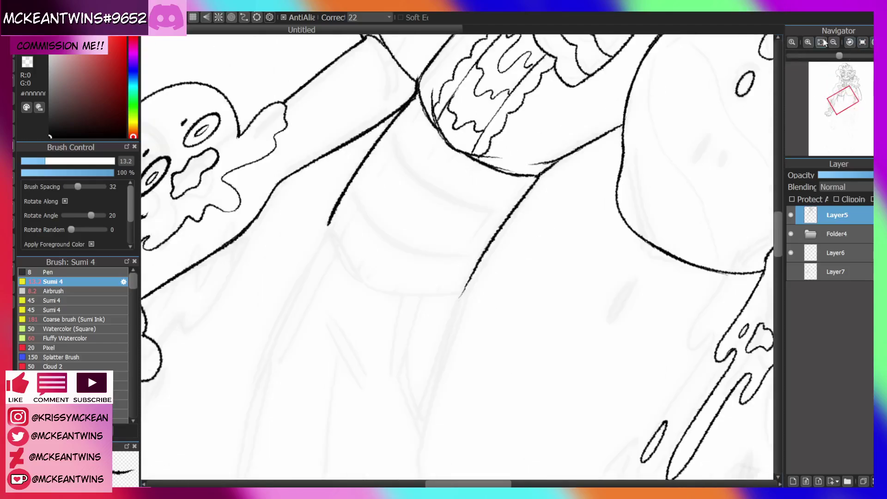
{"action": "left_click", "coordinate": [808, 43]}
{"action": "left_click", "coordinate": [871, 42]}
{"action": "key", "text": "ctrl+z"}
{"action": "mouse_move", "coordinate": [626, 211]}
{"action": "left_mouse_down"}
{"action": "mouse_move", "coordinate": [450, 300]}
{"action": "mouse_move", "coordinate": [583, 230]}
{"action": "left_mouse_up"}
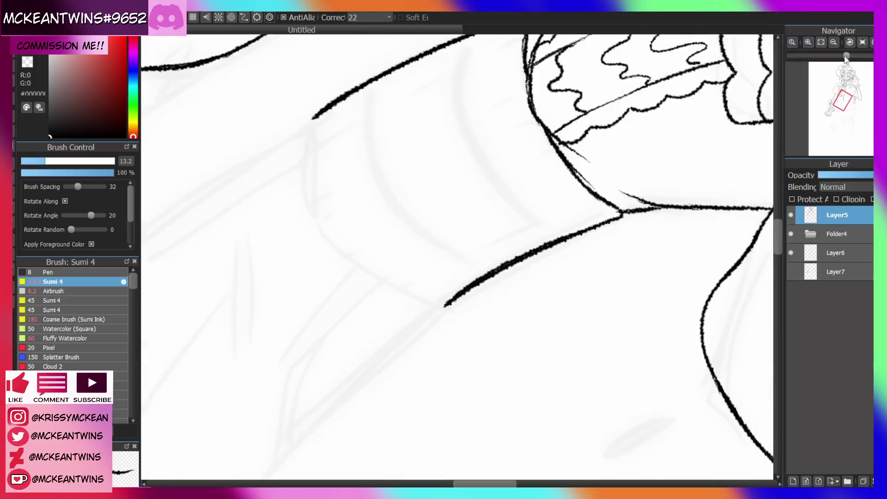
{"action": "left_click", "coordinate": [861, 42]}
{"action": "left_click_drag", "start_coordinate": [503, 94], "coordinate": [493, 180]}
{"action": "left_click", "coordinate": [833, 42]}
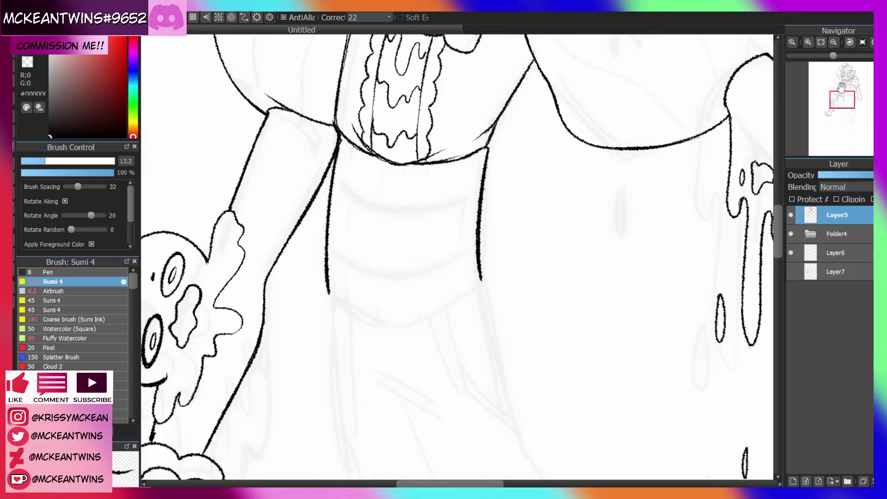
Ink the curved lower edge of the waist, following the sketch and joining the ends of both side lines
{"action": "left_click_drag", "start_coordinate": [841, 100], "coordinate": [840, 103]}
{"action": "left_click", "coordinate": [808, 42]}
{"action": "left_click", "coordinate": [871, 42]}
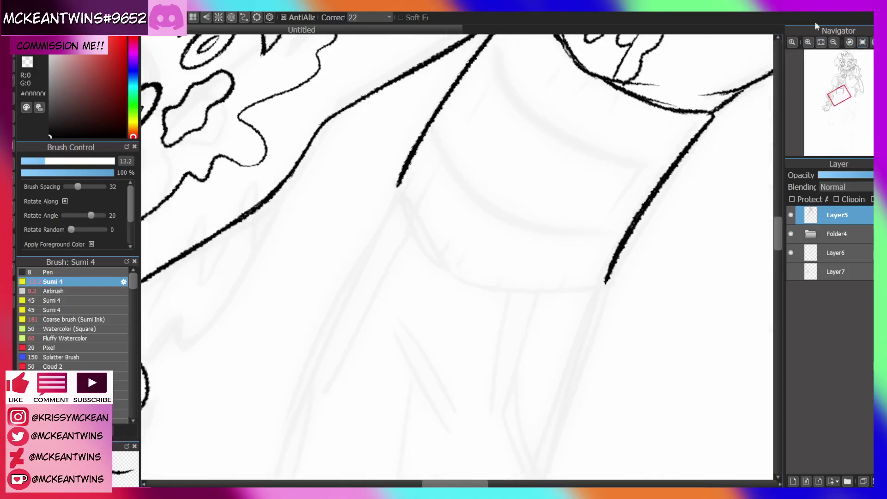
{"action": "left_click_drag", "start_coordinate": [399, 184], "coordinate": [451, 276]}
{"action": "left_click", "coordinate": [871, 42]}
{"action": "key", "text": "ctrl+z"}
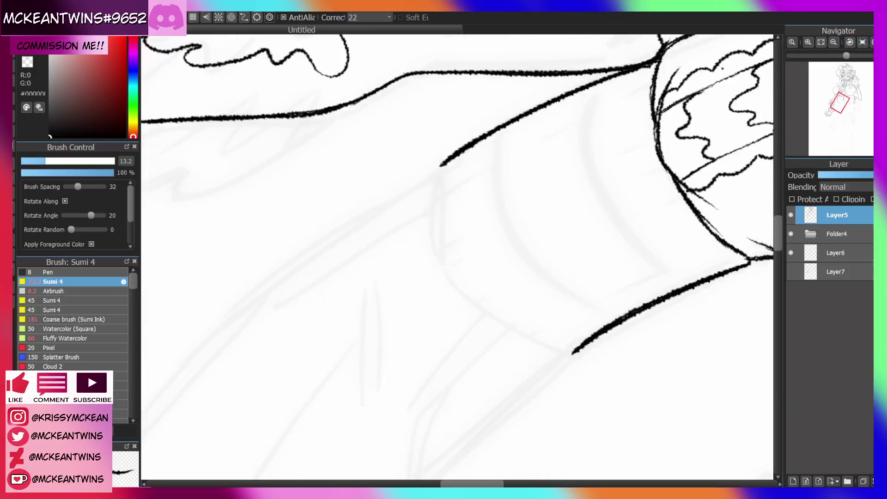
{"action": "left_click_drag", "start_coordinate": [441, 165], "coordinate": [447, 277]}
{"action": "key", "text": "ctrl+z"}
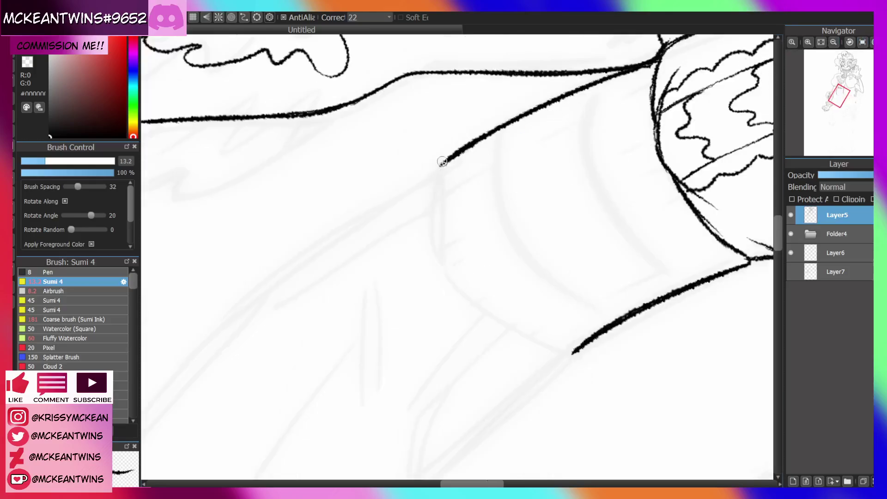
{"action": "mouse_move", "coordinate": [441, 165]}
{"action": "left_mouse_down"}
{"action": "mouse_move", "coordinate": [444, 268]}
{"action": "mouse_move", "coordinate": [510, 234]}
{"action": "left_mouse_up"}
{"action": "left_click", "coordinate": [862, 42]}
{"action": "left_click", "coordinate": [849, 42]}
{"action": "left_click_drag", "start_coordinate": [476, 266], "coordinate": [555, 142]}
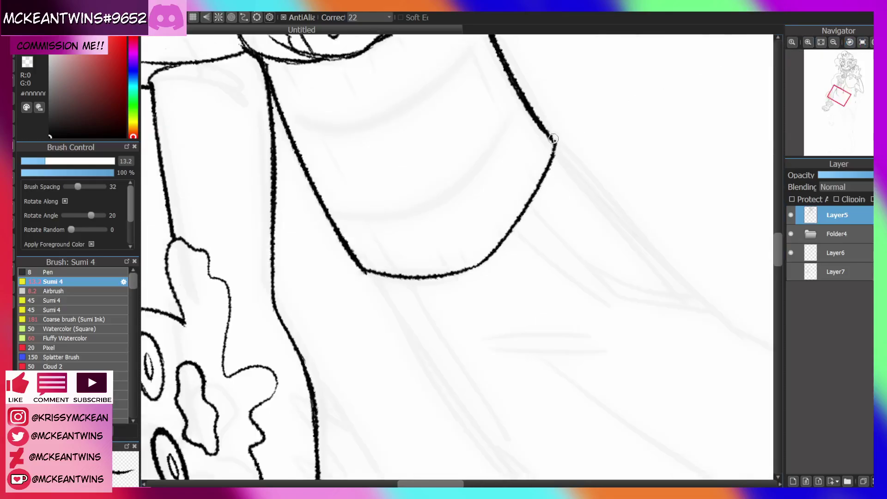
Ink the short missing forehead line between the central hair drip and the right eyebrow
{"action": "left_click", "coordinate": [861, 42]}
{"action": "left_click", "coordinate": [833, 42]}
{"action": "left_click", "coordinate": [833, 42]}
{"action": "left_click", "coordinate": [833, 42]}
{"action": "left_click_drag", "start_coordinate": [840, 102], "coordinate": [844, 71]}
{"action": "left_click", "coordinate": [807, 42]}
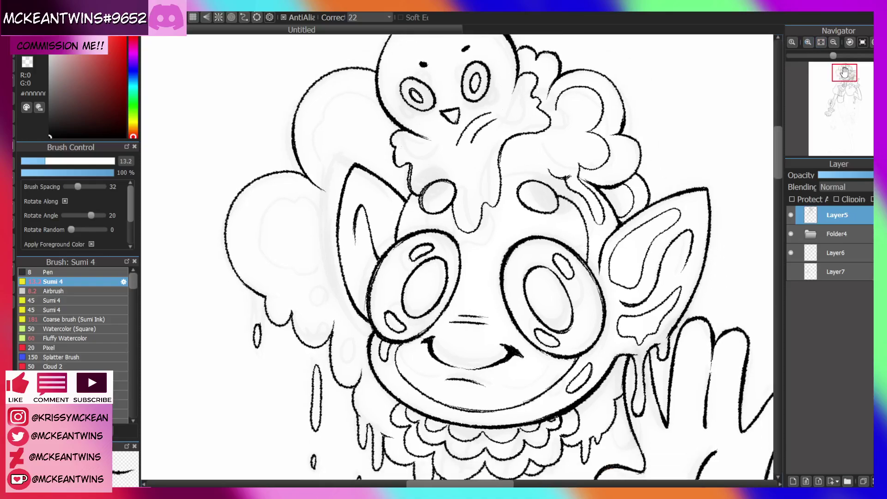
{"action": "left_click", "coordinate": [808, 42]}
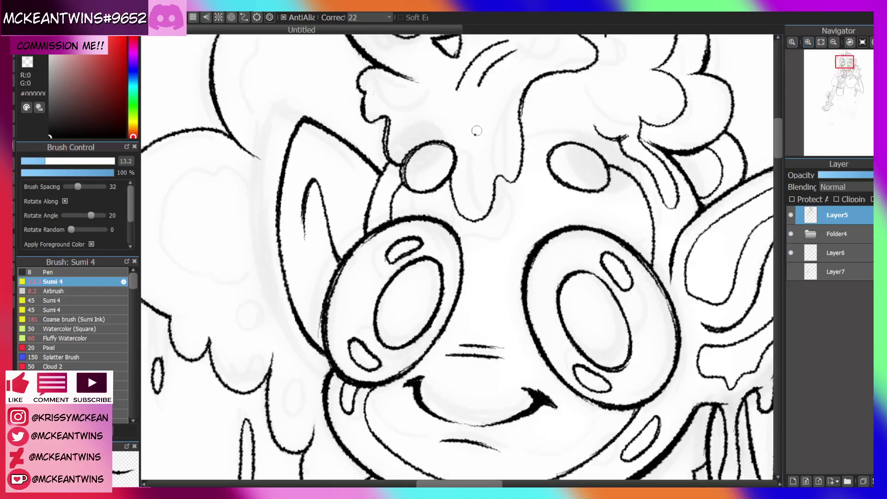
{"action": "left_click", "coordinate": [833, 43]}
{"action": "left_click", "coordinate": [833, 43]}
{"action": "left_click", "coordinate": [808, 43]}
{"action": "left_click", "coordinate": [808, 42]}
{"action": "left_click", "coordinate": [808, 42]}
{"action": "left_click", "coordinate": [808, 42]}
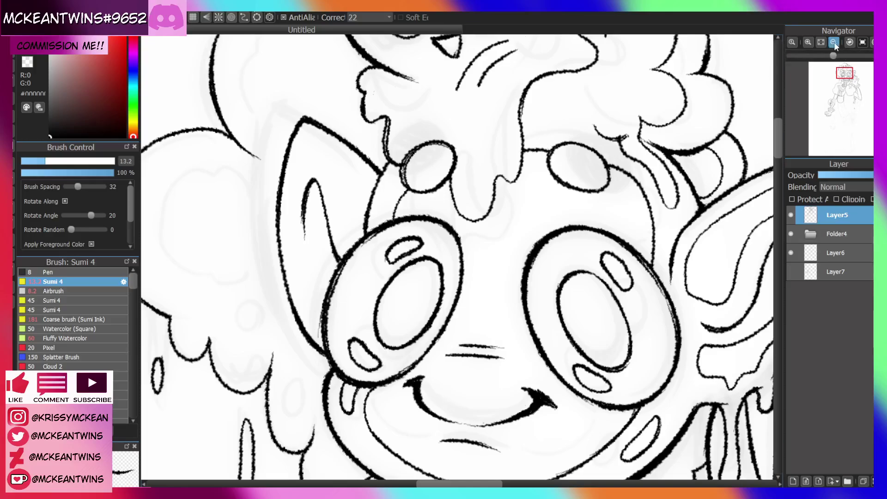
Ink a wavy hair edge above the right eyebrow and add dripping inner lines to the small curls beside the skull
{"action": "left_click", "coordinate": [833, 43]}
{"action": "key", "text": "h"}
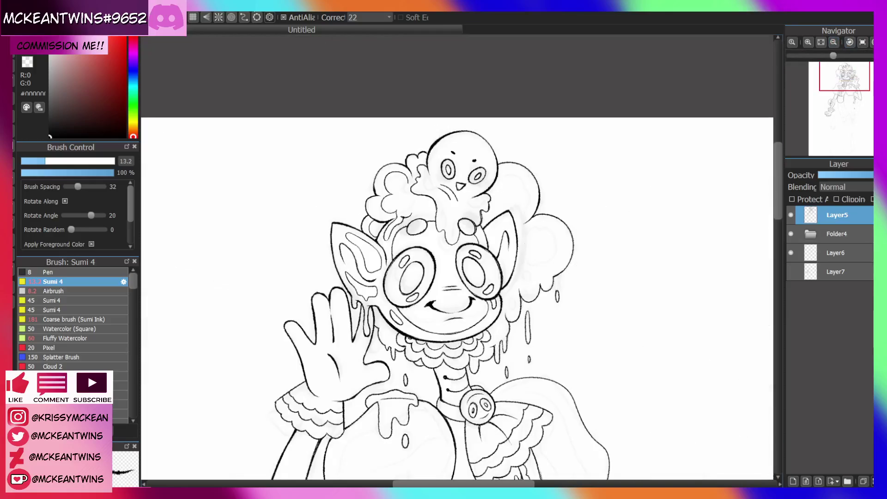
{"action": "key", "text": "h"}
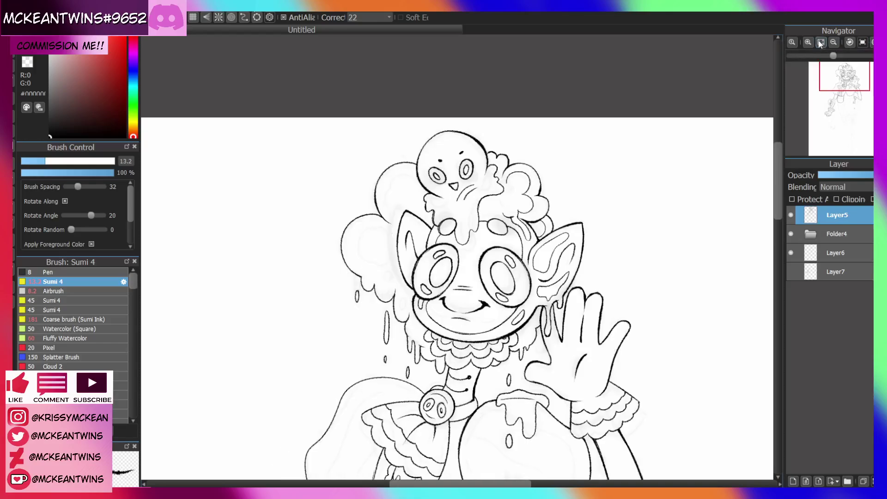
{"action": "left_click", "coordinate": [808, 43]}
{"action": "left_click", "coordinate": [808, 43]}
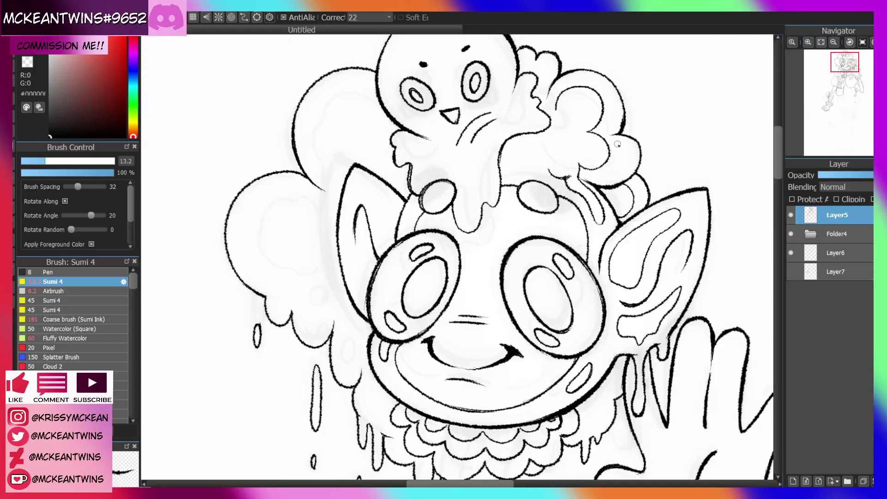
{"action": "left_click_drag", "start_coordinate": [548, 168], "coordinate": [531, 170]}
{"action": "left_click", "coordinate": [849, 42]}
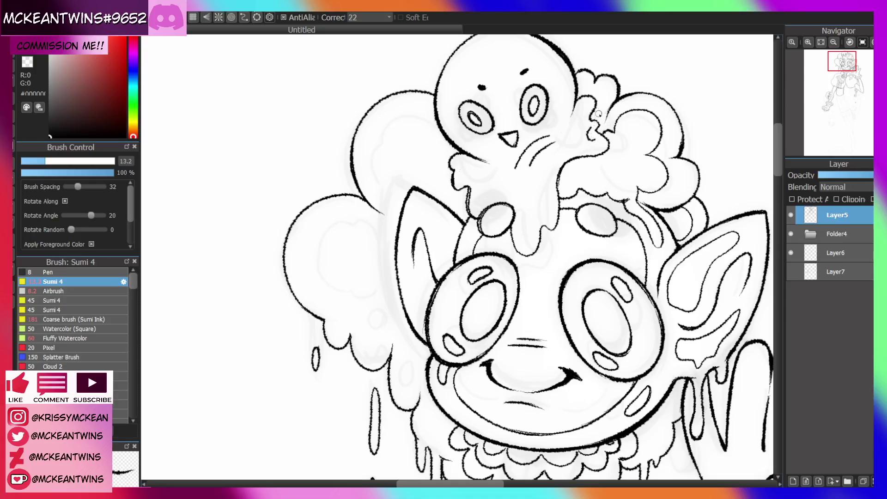
{"action": "left_click_drag", "start_coordinate": [598, 114], "coordinate": [596, 89]}
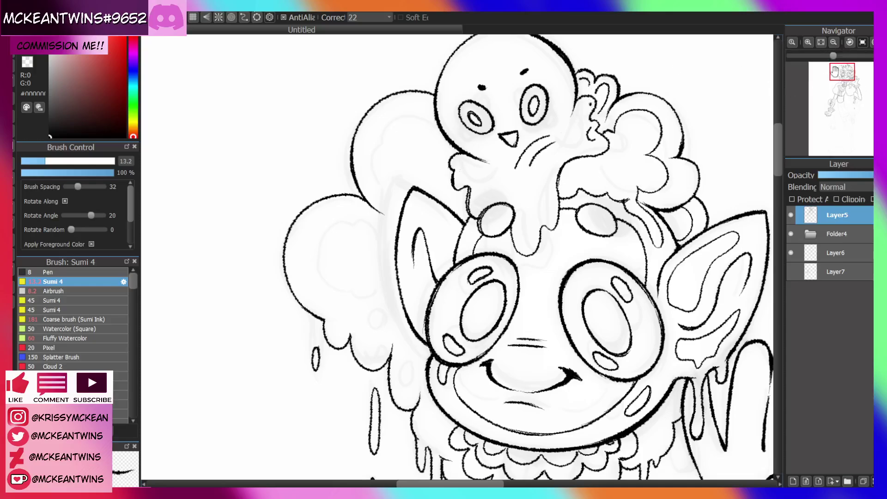
{"action": "left_click_drag", "start_coordinate": [841, 64], "coordinate": [839, 66]}
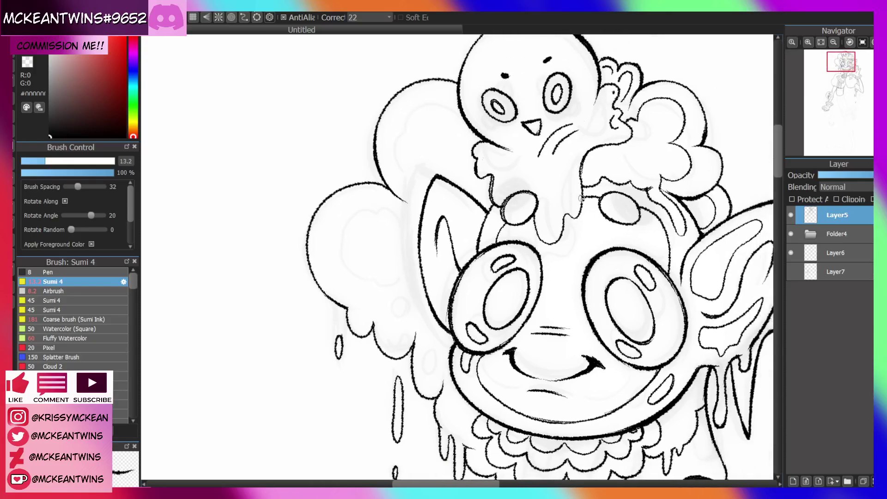
{"action": "left_click_drag", "start_coordinate": [580, 197], "coordinate": [542, 203]}
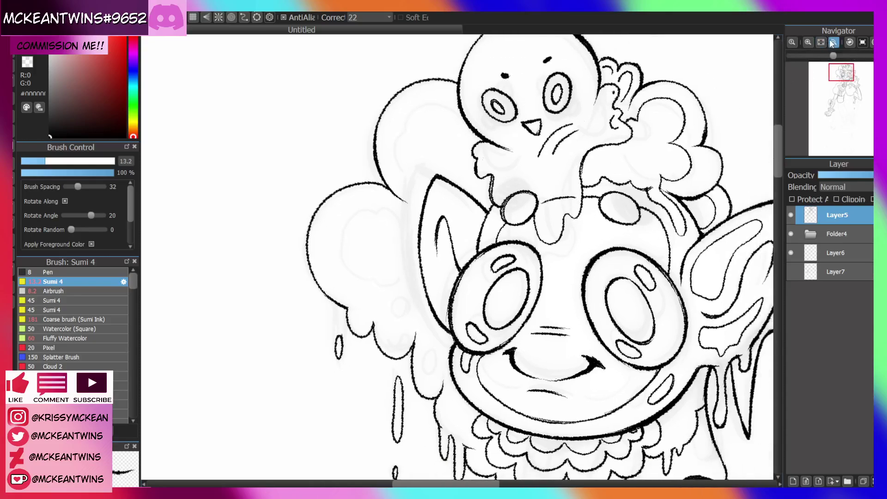
Ink flowing fold lines across the drip beneath the hair skull and mirror the view horizontally to check the drawing
{"action": "left_click", "coordinate": [832, 43]}
{"action": "left_click", "coordinate": [832, 42]}
{"action": "key", "text": "h"}
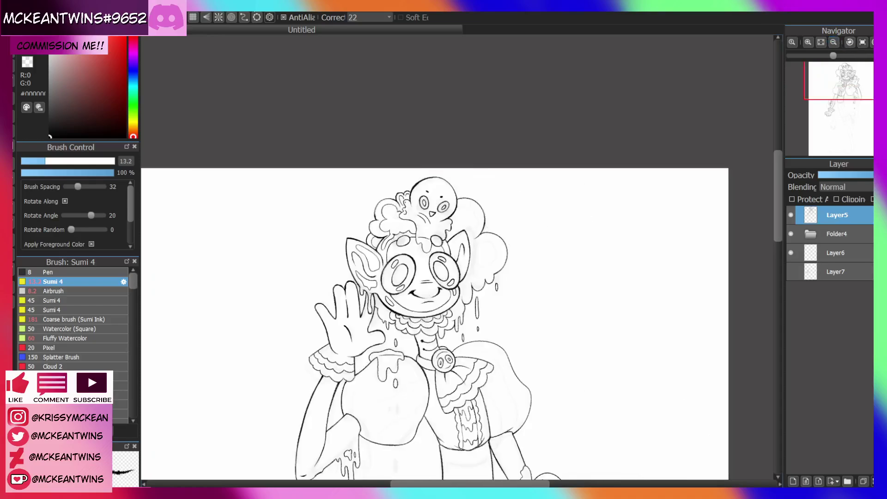
{"action": "key", "text": "h"}
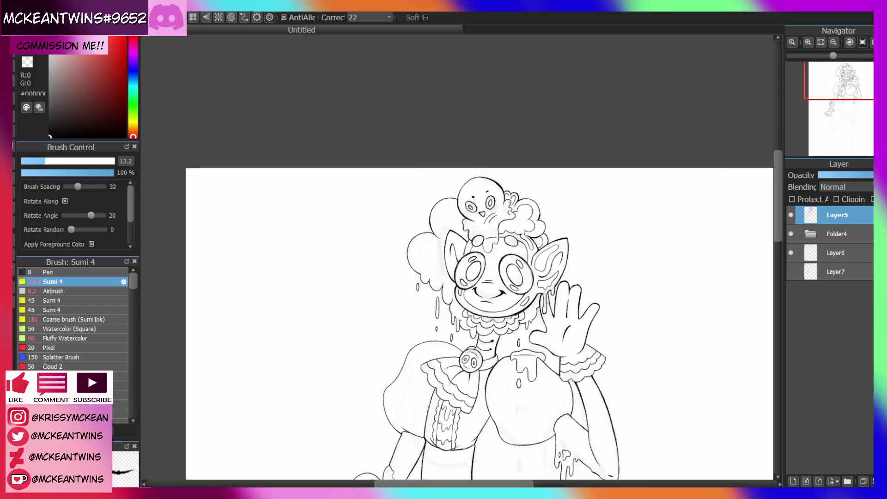
{"action": "left_click", "coordinate": [808, 42]}
{"action": "left_click", "coordinate": [808, 42]}
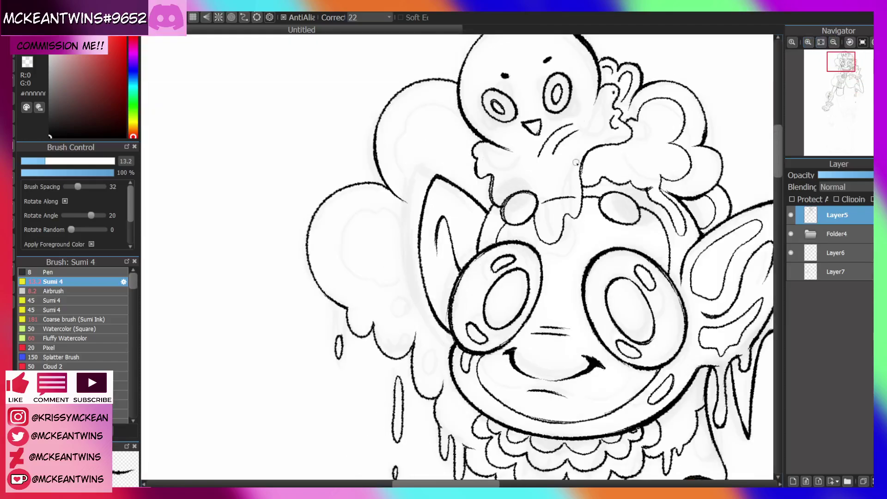
{"action": "left_click_drag", "start_coordinate": [564, 182], "coordinate": [545, 184]}
{"action": "key", "text": "ctrl+z"}
{"action": "key", "text": "ctrl+z"}
{"action": "left_click_drag", "start_coordinate": [514, 181], "coordinate": [554, 169]}
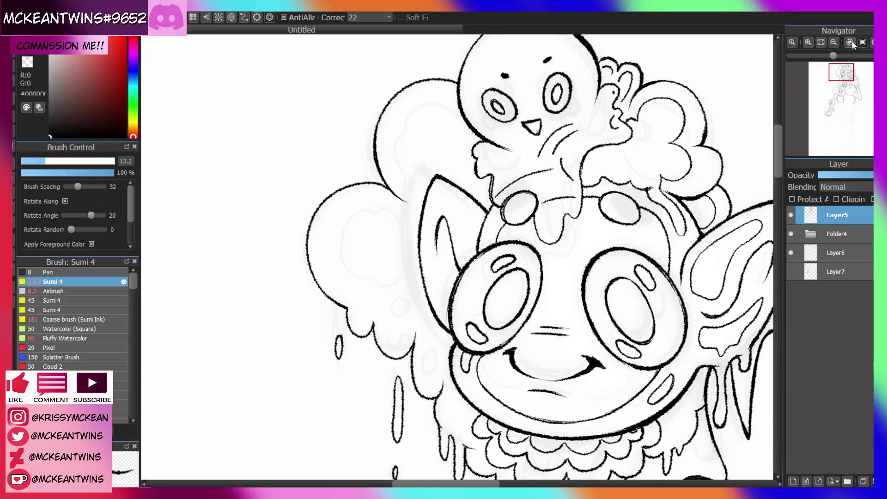
{"action": "left_click", "coordinate": [833, 42]}
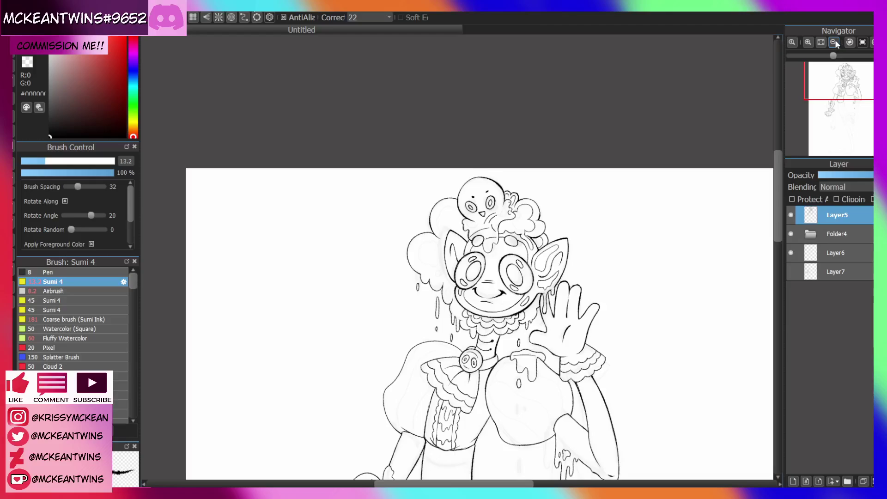
{"action": "key", "text": "h"}
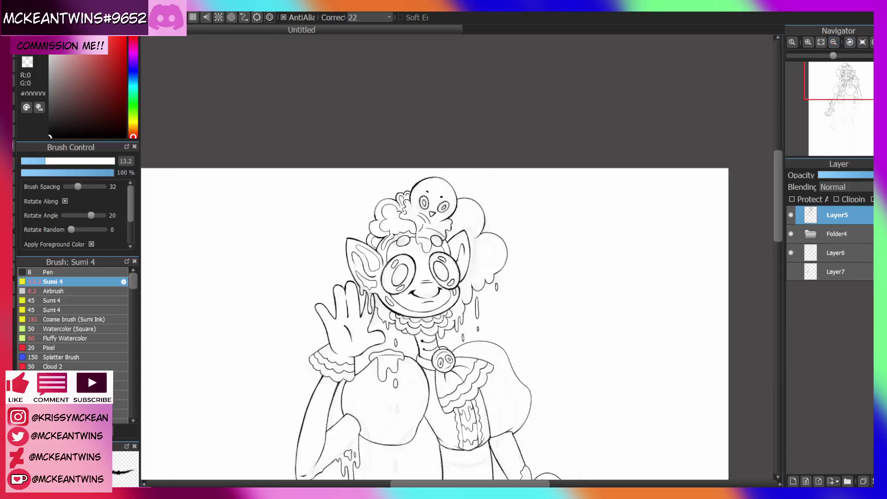
Ink wavy inner contour lines inside the two large hair puffs beside the pointed ear, continuing down into the hair's drips
{"action": "left_click", "coordinate": [862, 43]}
{"action": "left_click", "coordinate": [807, 42]}
{"action": "left_click", "coordinate": [806, 42]}
{"action": "left_click", "coordinate": [806, 42]}
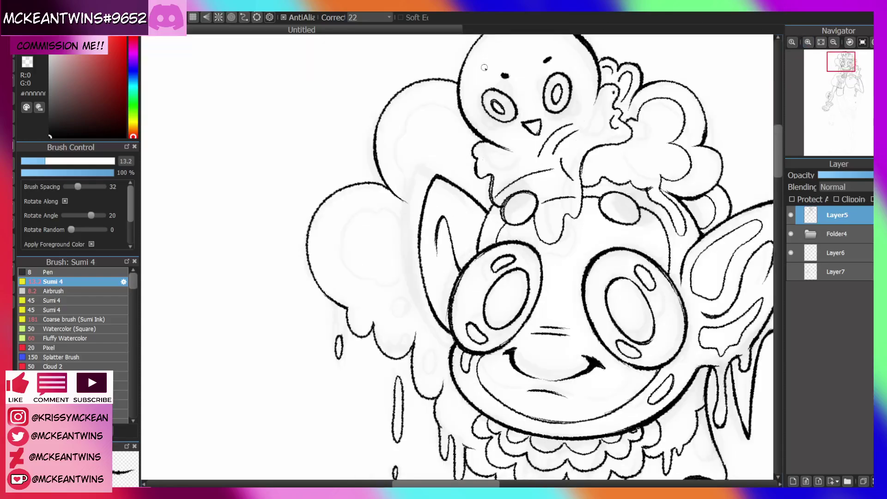
{"action": "mouse_move", "coordinate": [452, 100]}
{"action": "left_mouse_down"}
{"action": "mouse_move", "coordinate": [427, 95]}
{"action": "mouse_move", "coordinate": [397, 121]}
{"action": "mouse_move", "coordinate": [395, 159]}
{"action": "mouse_move", "coordinate": [402, 181]}
{"action": "mouse_move", "coordinate": [420, 188]}
{"action": "left_mouse_up"}
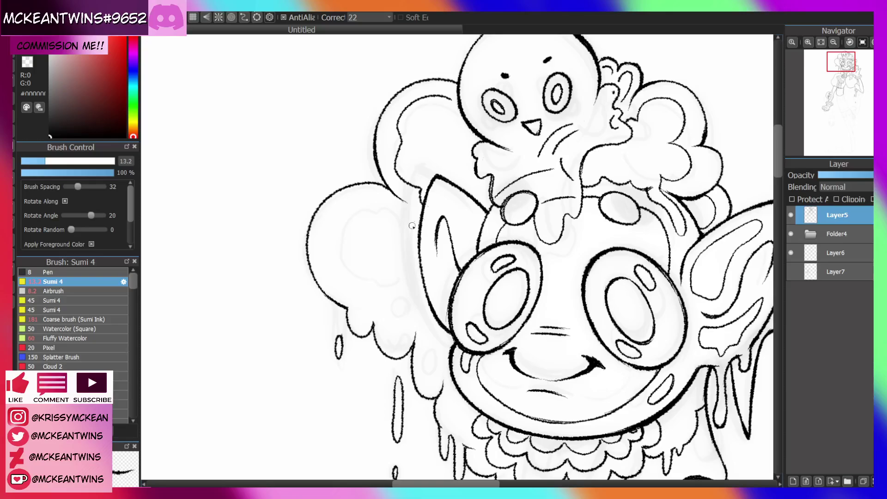
{"action": "mouse_move", "coordinate": [420, 224]}
{"action": "left_mouse_down"}
{"action": "mouse_move", "coordinate": [388, 206]}
{"action": "mouse_move", "coordinate": [349, 202]}
{"action": "mouse_move", "coordinate": [323, 250]}
{"action": "mouse_move", "coordinate": [356, 284]}
{"action": "left_mouse_up"}
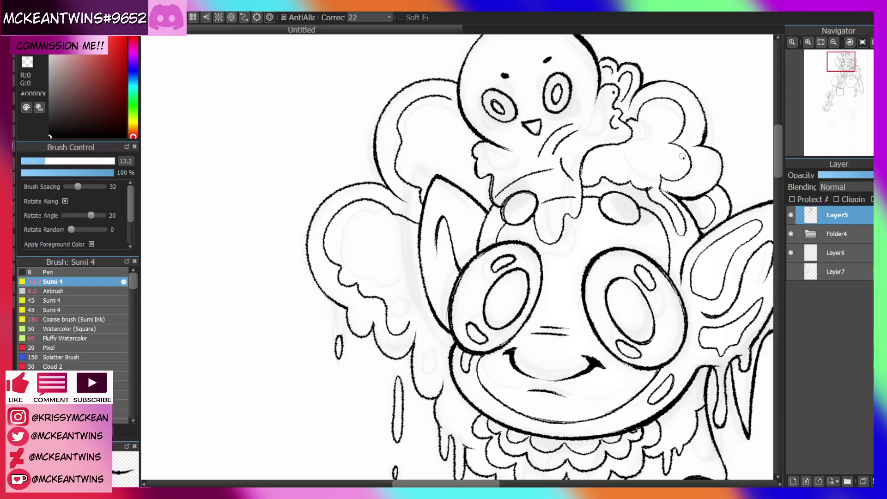
{"action": "mouse_move", "coordinate": [842, 71]}
{"action": "left_click_drag", "start_coordinate": [841, 72], "coordinate": [839, 78]}
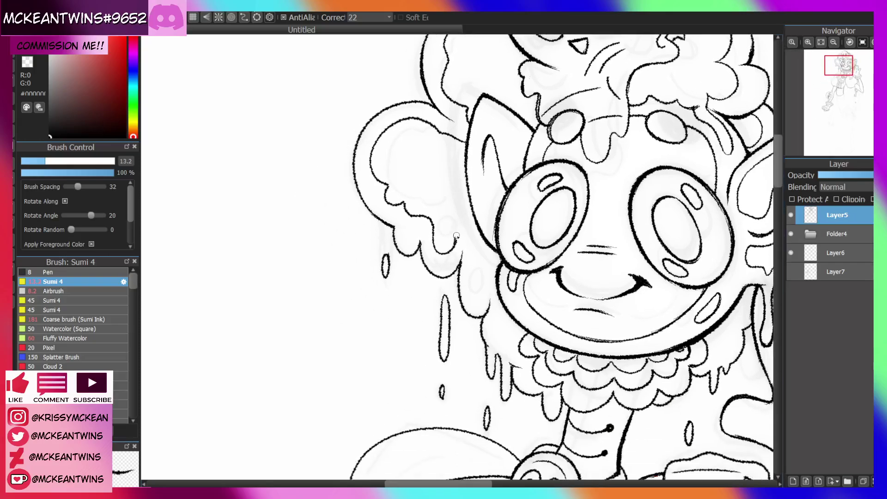
{"action": "left_click_drag", "start_coordinate": [456, 236], "coordinate": [489, 287]}
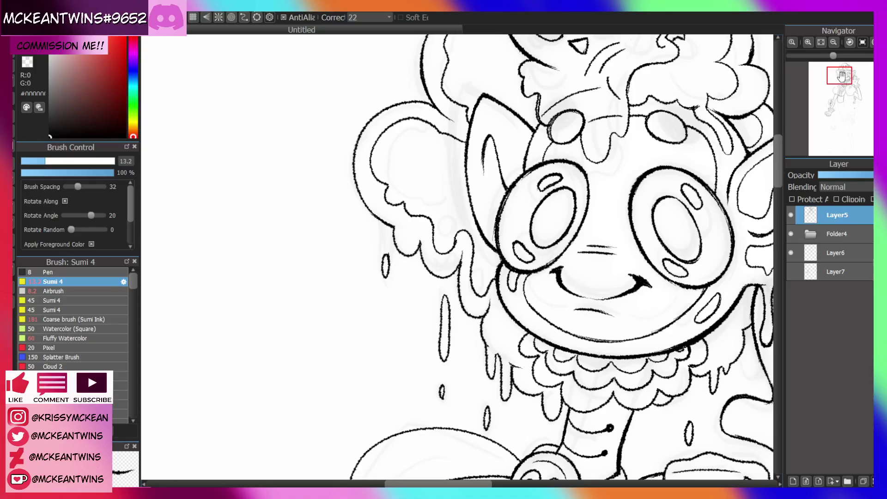
Add inner contour lines to the narrower ear and inside the dripping hair on the opposite side of the ruffled collar
{"action": "left_click_drag", "start_coordinate": [839, 65], "coordinate": [843, 63]}
{"action": "mouse_move", "coordinate": [424, 212]}
{"action": "left_mouse_down"}
{"action": "mouse_move", "coordinate": [409, 174]}
{"action": "mouse_move", "coordinate": [426, 166]}
{"action": "left_mouse_up"}
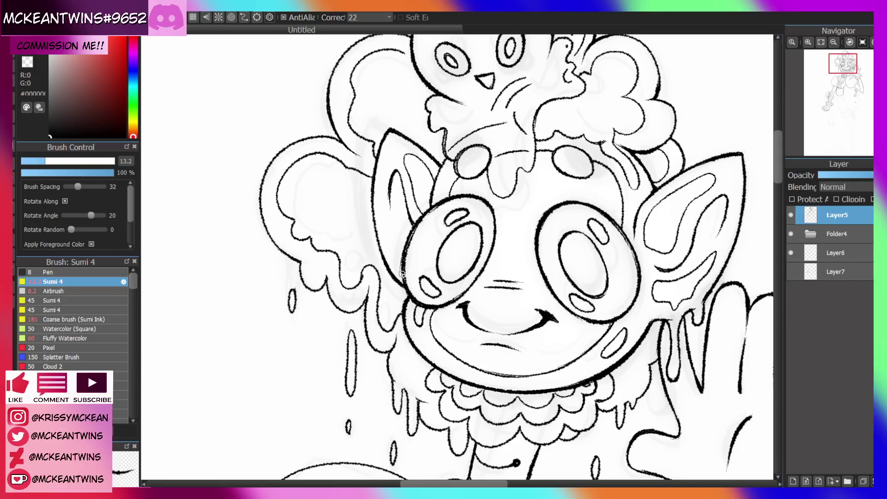
{"action": "mouse_move", "coordinate": [402, 274]}
{"action": "left_mouse_down"}
{"action": "mouse_move", "coordinate": [384, 217]}
{"action": "mouse_move", "coordinate": [405, 253]}
{"action": "left_mouse_up"}
{"action": "left_click_drag", "start_coordinate": [856, 87], "coordinate": [855, 93]}
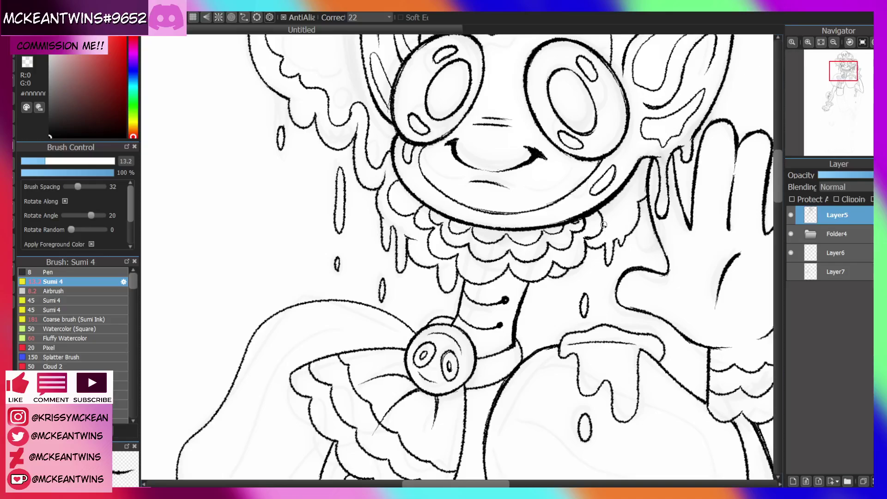
{"action": "mouse_move", "coordinate": [607, 226]}
{"action": "left_mouse_down"}
{"action": "mouse_move", "coordinate": [627, 212]}
{"action": "mouse_move", "coordinate": [627, 197]}
{"action": "mouse_move", "coordinate": [645, 188]}
{"action": "left_mouse_up"}
Check the whole figure by briefly hiding the Layer5 line art and flipping the view horizontally and back
{"action": "left_click", "coordinate": [833, 42]}
{"action": "left_click", "coordinate": [833, 42]}
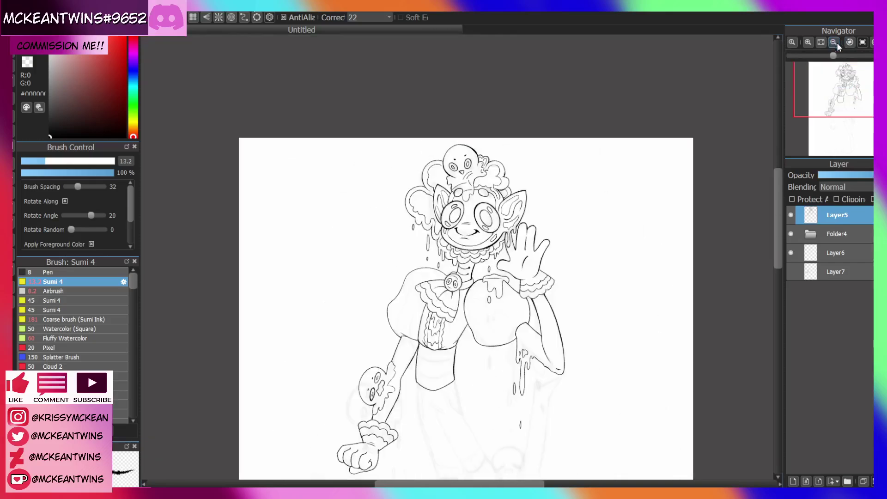
{"action": "left_click_drag", "start_coordinate": [848, 83], "coordinate": [840, 96]}
{"action": "left_click", "coordinate": [790, 215]}
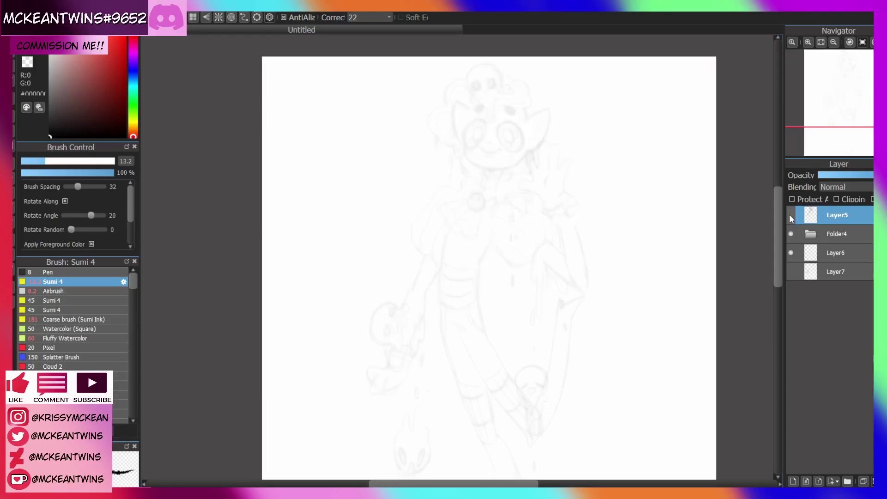
{"action": "left_click", "coordinate": [790, 215]}
{"action": "key", "text": "h"}
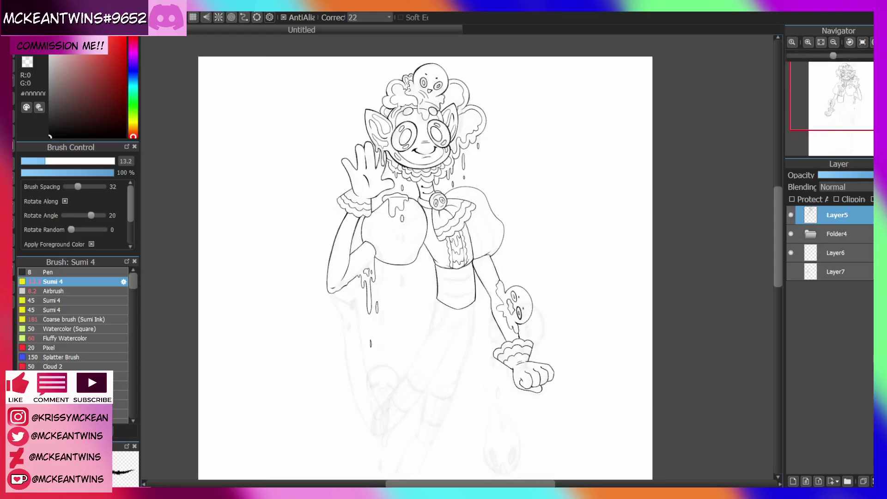
{"action": "key", "text": "h"}
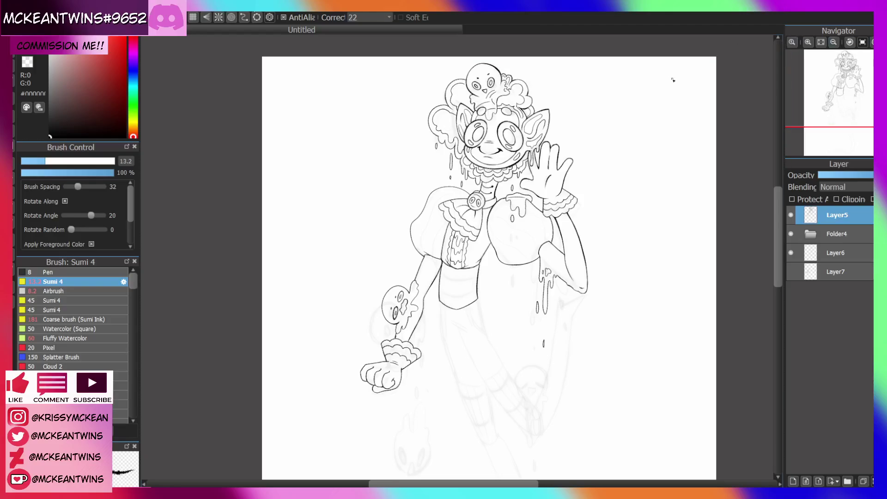
Ink long vertical seam lines down the neck between the ruffled collar and the round skull brooch
{"action": "left_click", "coordinate": [808, 42]}
{"action": "left_click_drag", "start_coordinate": [839, 94], "coordinate": [845, 80]}
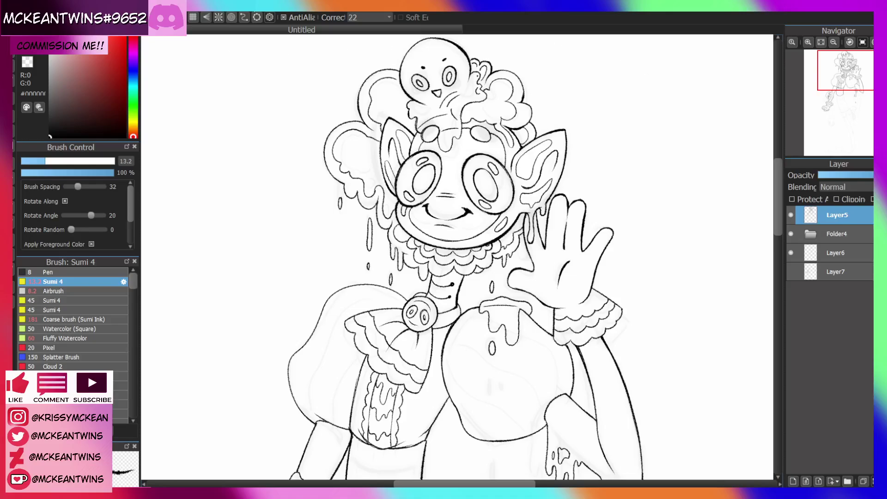
{"action": "left_click_drag", "start_coordinate": [843, 77], "coordinate": [839, 89]}
{"action": "left_click", "coordinate": [809, 41]}
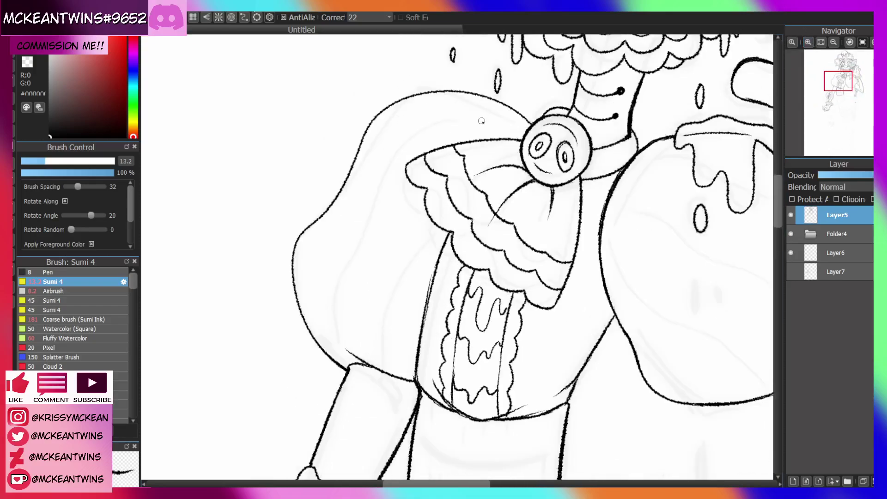
{"action": "left_click_drag", "start_coordinate": [634, 69], "coordinate": [616, 140]}
{"action": "left_click_drag", "start_coordinate": [617, 64], "coordinate": [602, 148]}
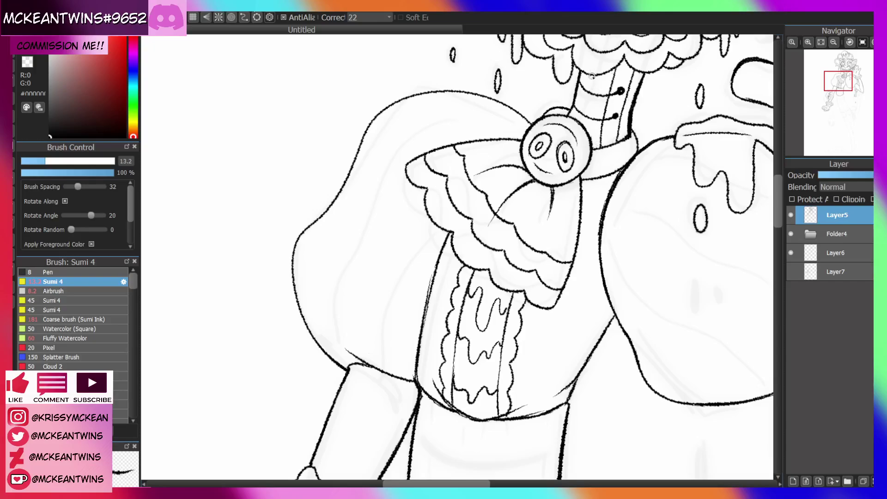
{"action": "left_click_drag", "start_coordinate": [592, 76], "coordinate": [587, 123]}
{"action": "left_click", "coordinate": [833, 42]}
{"action": "left_click", "coordinate": [833, 42]}
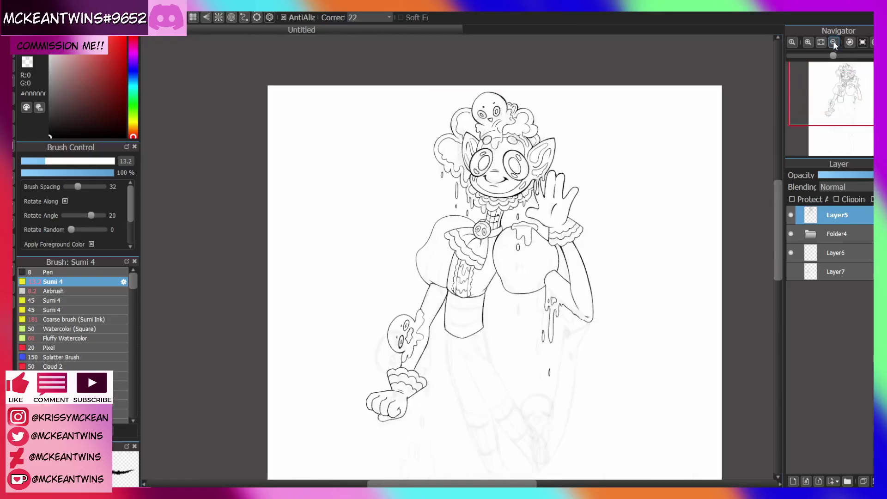
Ink a long curved stripe line inside the lowered arm's puffed sleeve, following its outer edge down to the cuff
{"action": "left_click", "coordinate": [808, 42]}
{"action": "left_click", "coordinate": [807, 42]}
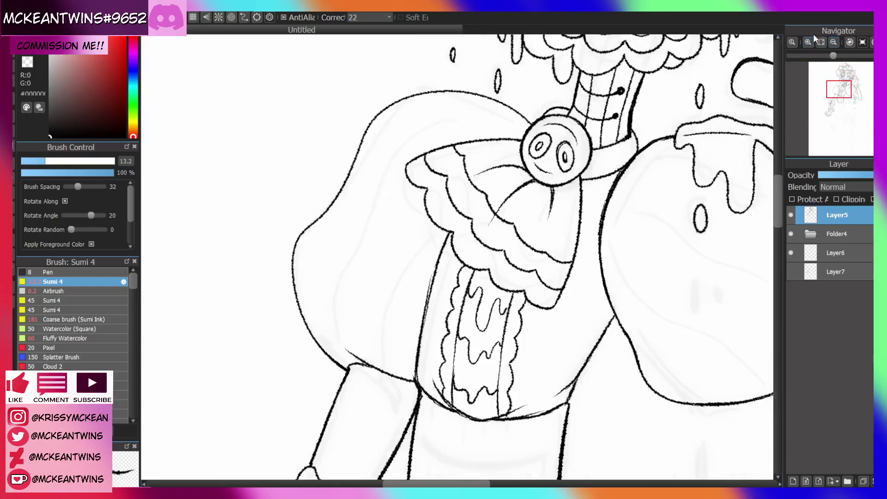
{"action": "mouse_move", "coordinate": [501, 103]}
{"action": "left_mouse_down"}
{"action": "mouse_move", "coordinate": [379, 171]}
{"action": "mouse_move", "coordinate": [321, 324]}
{"action": "mouse_move", "coordinate": [337, 359]}
{"action": "left_mouse_up"}
{"action": "key", "text": "Right"}
{"action": "key", "text": "Right"}
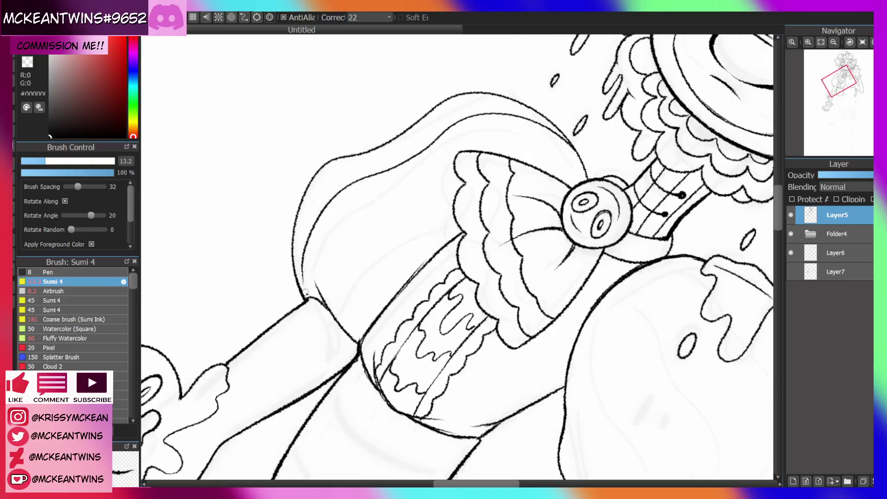
{"action": "left_click_drag", "start_coordinate": [305, 292], "coordinate": [306, 298]}
{"action": "left_click", "coordinate": [859, 43]}
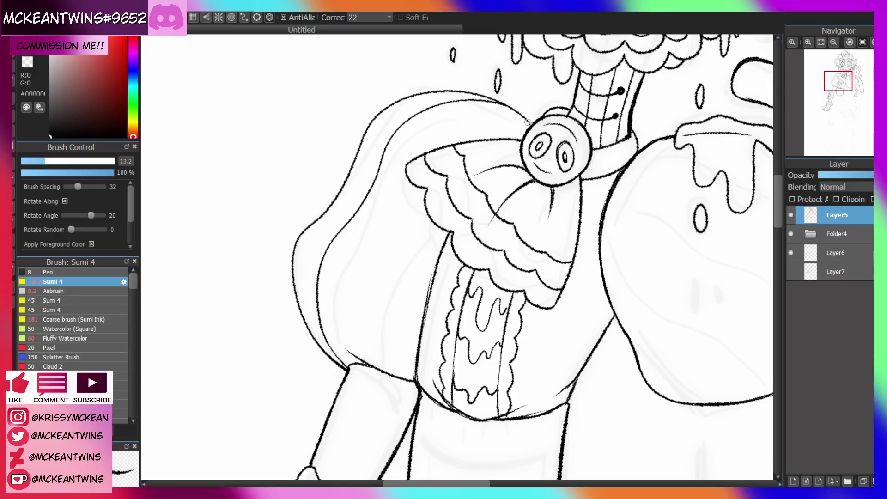
Ink the remaining curved stripe lines of the lowered arm's puffed sleeve around the ruffled bow and beside the bodice
{"action": "left_click_drag", "start_coordinate": [527, 122], "coordinate": [426, 153]}
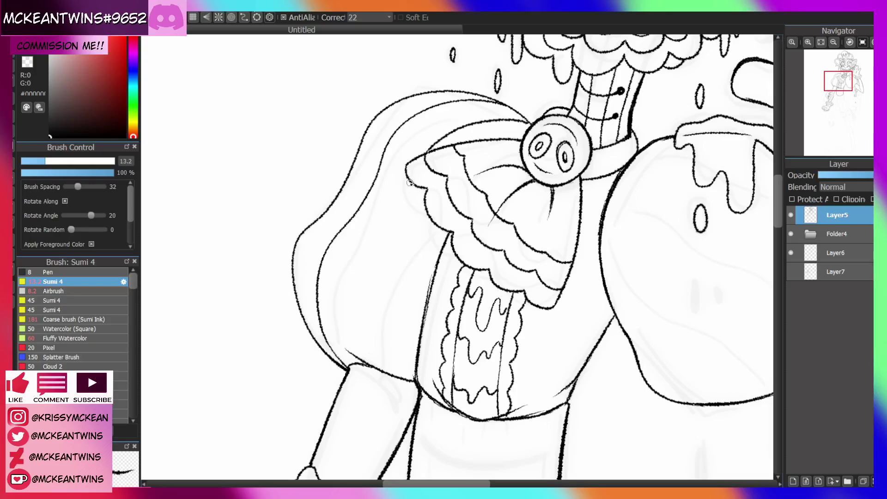
{"action": "mouse_move", "coordinate": [410, 182]}
{"action": "left_mouse_down"}
{"action": "mouse_move", "coordinate": [368, 277]}
{"action": "mouse_move", "coordinate": [378, 370]}
{"action": "left_mouse_up"}
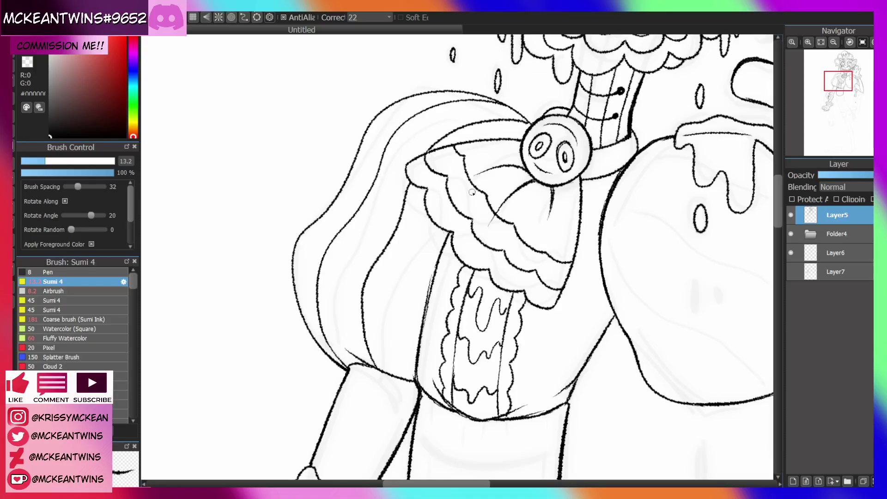
{"action": "left_click_drag", "start_coordinate": [436, 227], "coordinate": [420, 332]}
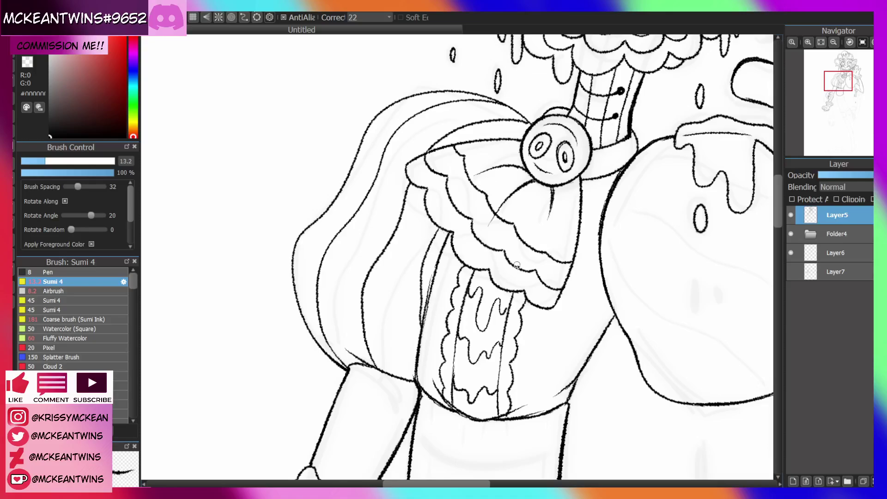
{"action": "left_click_drag", "start_coordinate": [839, 91], "coordinate": [850, 91]}
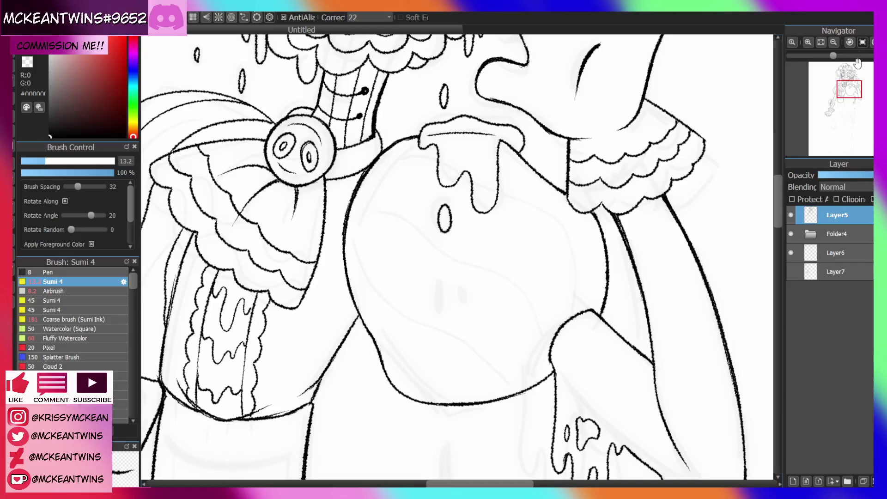
{"action": "left_click", "coordinate": [850, 42]}
{"action": "mouse_move", "coordinate": [571, 158]}
{"action": "left_mouse_down"}
{"action": "mouse_move", "coordinate": [550, 146]}
{"action": "mouse_move", "coordinate": [465, 149]}
{"action": "mouse_move", "coordinate": [394, 170]}
{"action": "mouse_move", "coordinate": [361, 210]}
{"action": "left_mouse_up"}
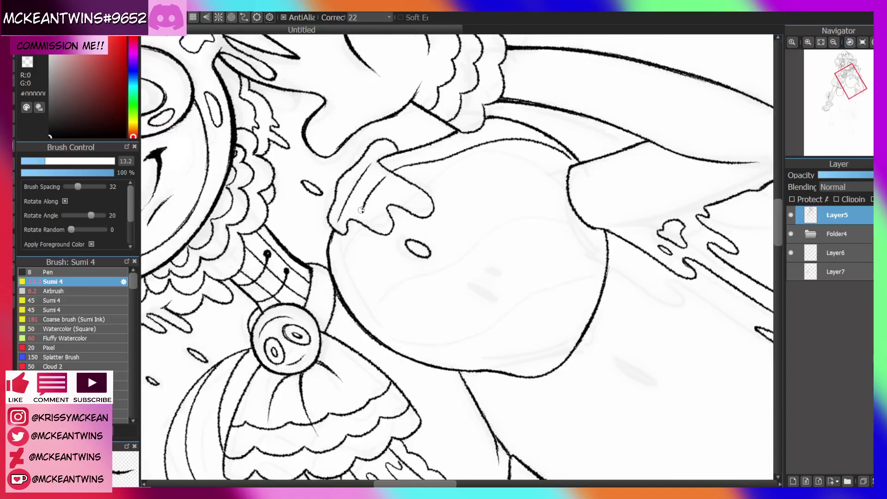
{"action": "key", "text": "ctrl+z"}
{"action": "key", "text": "ctrl+z"}
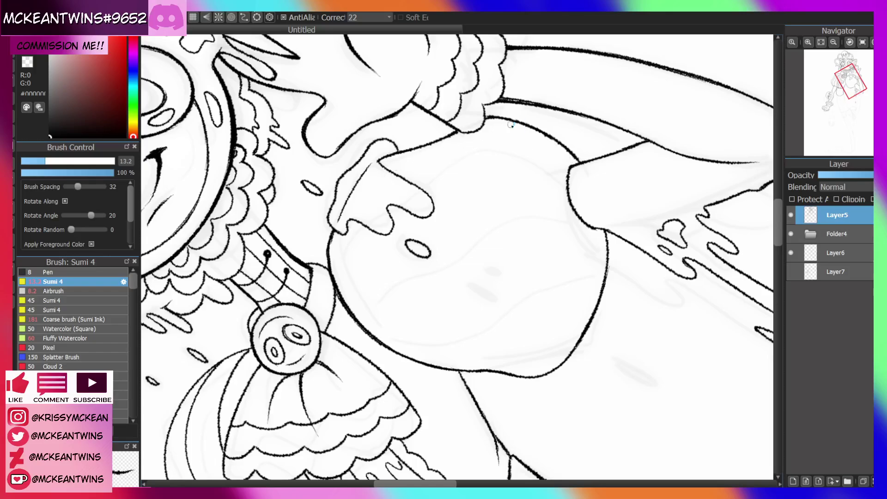
Ink flowing stripe lines across the upper part of the raised arm's puffed sleeve, passing behind the drip
{"action": "mouse_move", "coordinate": [576, 159]}
{"action": "left_mouse_down"}
{"action": "mouse_move", "coordinate": [496, 143]}
{"action": "mouse_move", "coordinate": [389, 169]}
{"action": "mouse_move", "coordinate": [346, 207]}
{"action": "left_mouse_up"}
{"action": "mouse_move", "coordinate": [567, 190]}
{"action": "left_mouse_down"}
{"action": "mouse_move", "coordinate": [524, 180]}
{"action": "mouse_move", "coordinate": [442, 196]}
{"action": "left_mouse_up"}
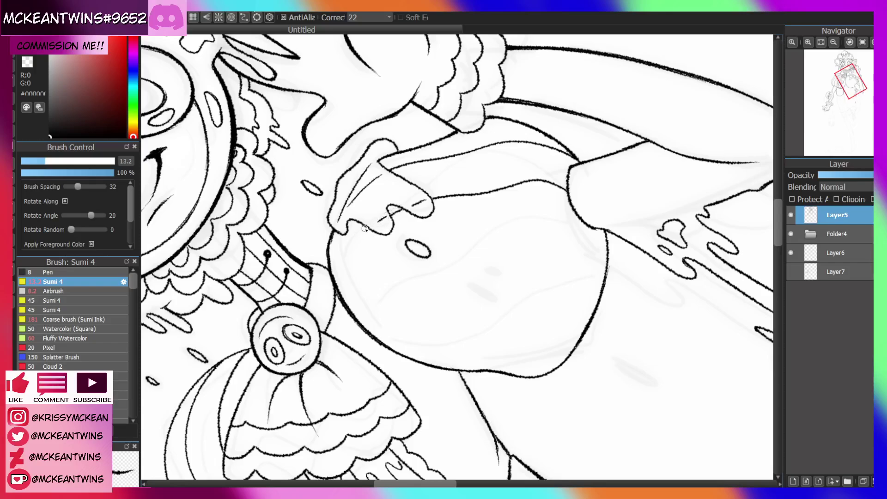
{"action": "left_click_drag", "start_coordinate": [354, 236], "coordinate": [331, 269]}
{"action": "mouse_move", "coordinate": [566, 222]}
{"action": "left_mouse_down"}
{"action": "mouse_move", "coordinate": [494, 241]}
{"action": "mouse_move", "coordinate": [388, 294]}
{"action": "mouse_move", "coordinate": [343, 303]}
{"action": "left_mouse_up"}
{"action": "mouse_move", "coordinate": [860, 58]}
{"action": "left_click", "coordinate": [862, 43]}
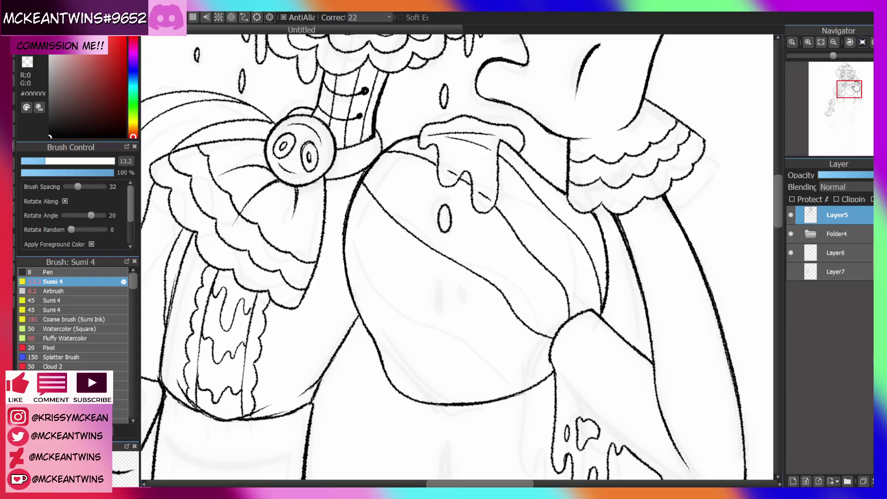
Ink two more curved stripe lines across the lower part of the raised arm's puffed sleeve
{"action": "left_click_drag", "start_coordinate": [851, 91], "coordinate": [851, 93]}
{"action": "left_click", "coordinate": [871, 43]}
{"action": "left_click", "coordinate": [871, 42]}
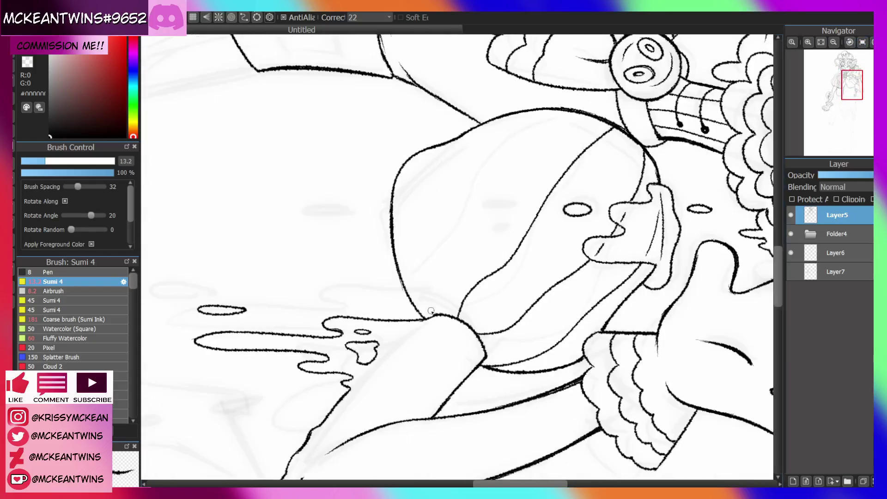
{"action": "mouse_move", "coordinate": [433, 315]}
{"action": "left_mouse_down"}
{"action": "mouse_move", "coordinate": [437, 255]}
{"action": "mouse_move", "coordinate": [501, 168]}
{"action": "mouse_move", "coordinate": [545, 129]}
{"action": "mouse_move", "coordinate": [575, 117]}
{"action": "left_mouse_up"}
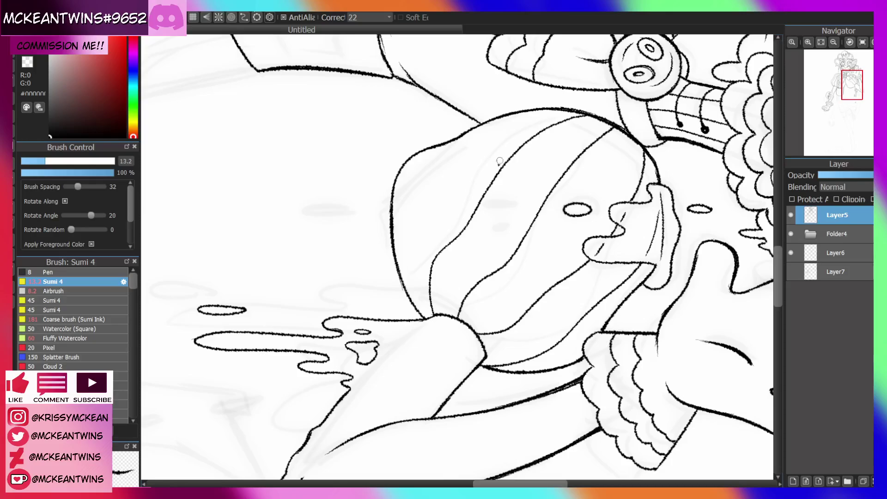
{"action": "mouse_move", "coordinate": [407, 291]}
{"action": "left_mouse_down"}
{"action": "mouse_move", "coordinate": [403, 263]}
{"action": "mouse_move", "coordinate": [419, 196]}
{"action": "mouse_move", "coordinate": [512, 114]}
{"action": "left_mouse_up"}
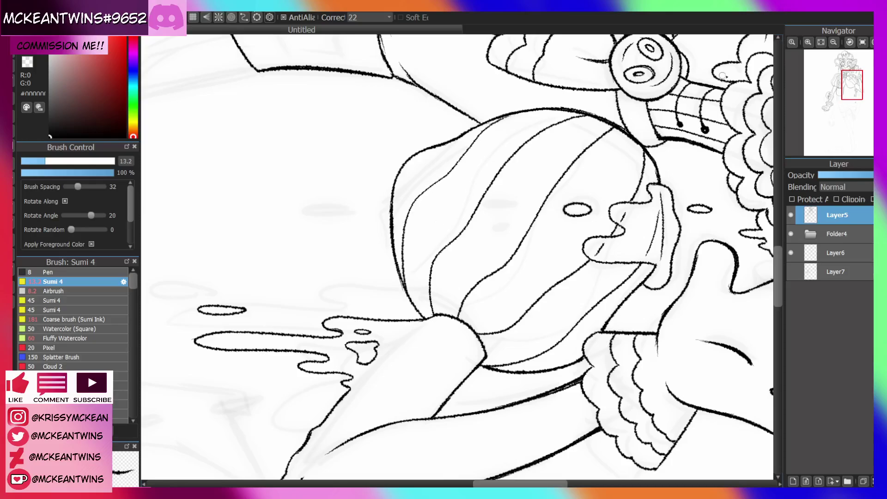
{"action": "left_click", "coordinate": [862, 42]}
{"action": "left_click", "coordinate": [831, 43]}
{"action": "left_click", "coordinate": [831, 43]}
{"action": "left_click_drag", "start_coordinate": [844, 95], "coordinate": [840, 99]}
{"action": "left_click", "coordinate": [821, 42]}
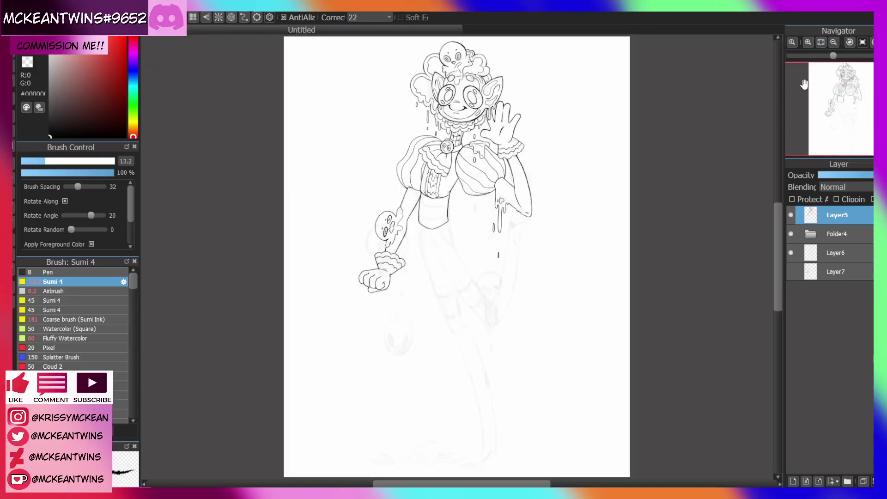
Ink an inner contour line inside the upper part of the lowered arm, parallel to its edges from the sleeve down
{"action": "left_click", "coordinate": [808, 42]}
{"action": "left_click", "coordinate": [808, 42]}
{"action": "left_click_drag", "start_coordinate": [843, 108], "coordinate": [831, 101]}
{"action": "left_click", "coordinate": [808, 42]}
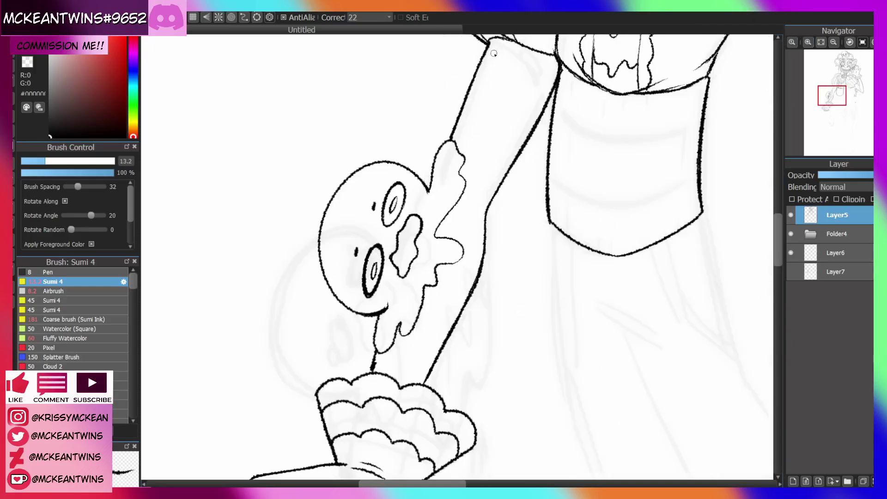
{"action": "left_click_drag", "start_coordinate": [493, 54], "coordinate": [462, 130]}
{"action": "key", "text": "ctrl+z"}
{"action": "left_click_drag", "start_coordinate": [496, 52], "coordinate": [464, 137]}
{"action": "mouse_move", "coordinate": [496, 53]}
{"action": "left_mouse_down"}
{"action": "mouse_move", "coordinate": [527, 57]}
{"action": "mouse_move", "coordinate": [540, 80]}
{"action": "mouse_move", "coordinate": [469, 223]}
{"action": "left_mouse_up"}
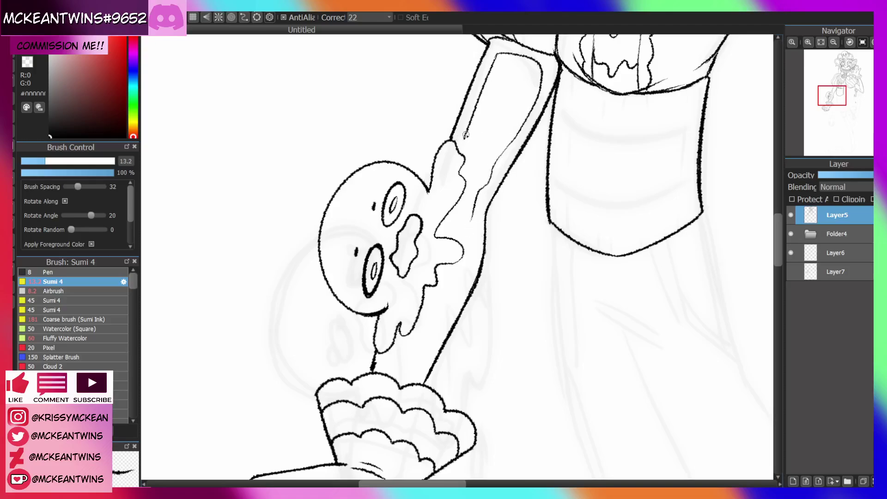
Continue the lowered arm's inner contour down to the ruffled cuff and ink inner lines in the drip beside the skull
{"action": "left_click_drag", "start_coordinate": [466, 134], "coordinate": [458, 151]}
{"action": "key", "text": "ctrl+z"}
{"action": "key", "text": "ctrl+z"}
{"action": "mouse_move", "coordinate": [476, 203]}
{"action": "left_mouse_down"}
{"action": "mouse_move", "coordinate": [460, 283]}
{"action": "mouse_move", "coordinate": [401, 369]}
{"action": "mouse_move", "coordinate": [382, 342]}
{"action": "mouse_move", "coordinate": [409, 276]}
{"action": "left_mouse_up"}
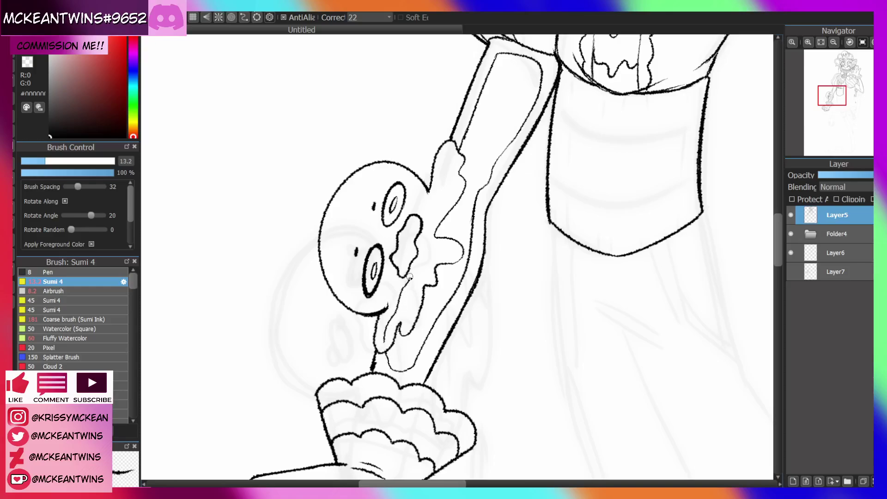
{"action": "left_click_drag", "start_coordinate": [455, 157], "coordinate": [430, 217]}
Ink an inner contour line inside the raised arm's forearm, along its inner edge from the ruffled cuff toward the elbow
{"action": "mouse_move", "coordinate": [827, 68]}
{"action": "left_click", "coordinate": [834, 41]}
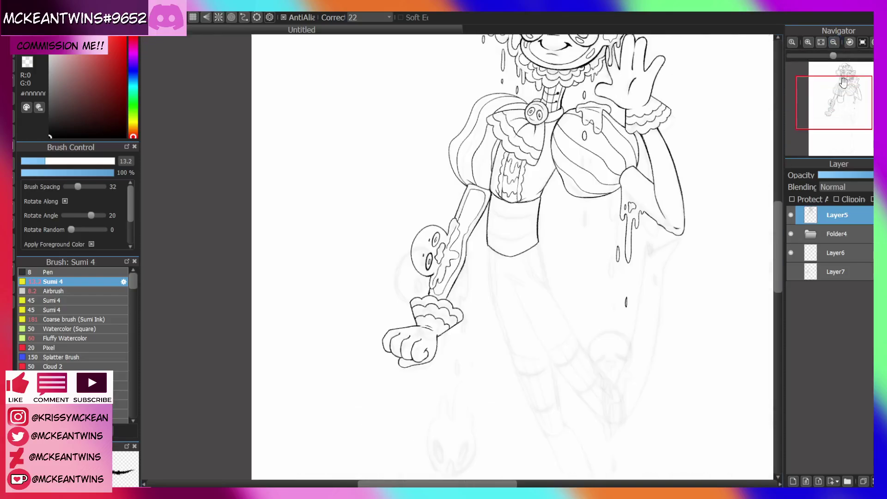
{"action": "left_click_drag", "start_coordinate": [841, 86], "coordinate": [854, 98]}
{"action": "left_click", "coordinate": [808, 42]}
{"action": "left_click_drag", "start_coordinate": [478, 103], "coordinate": [522, 252]}
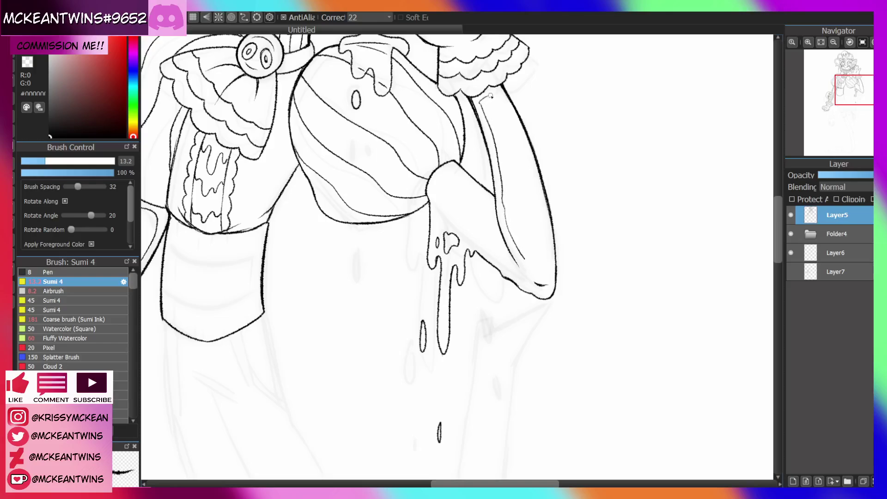
Complete the raised forearm's inner contour along its outer edge and ink a matching contour inside the upper arm, beside the drips
{"action": "mouse_move", "coordinate": [490, 96]}
{"action": "left_mouse_down"}
{"action": "mouse_move", "coordinate": [513, 138]}
{"action": "mouse_move", "coordinate": [546, 263]}
{"action": "left_mouse_up"}
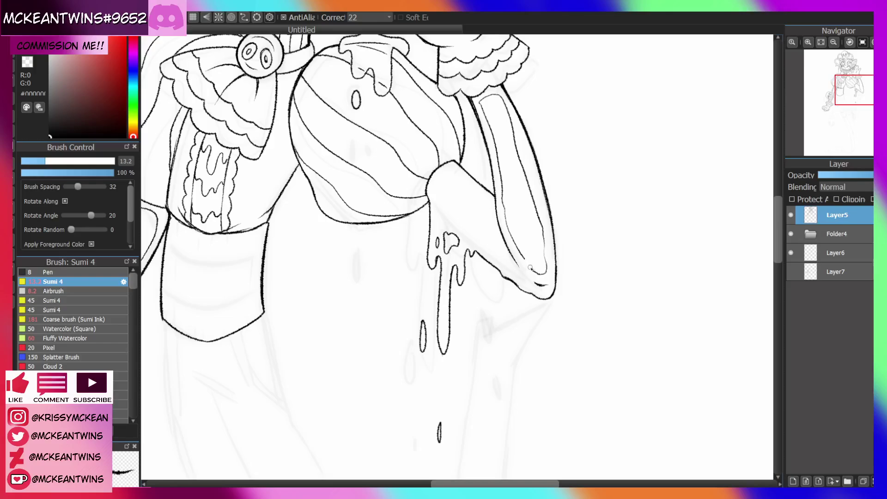
{"action": "left_click", "coordinate": [870, 42]}
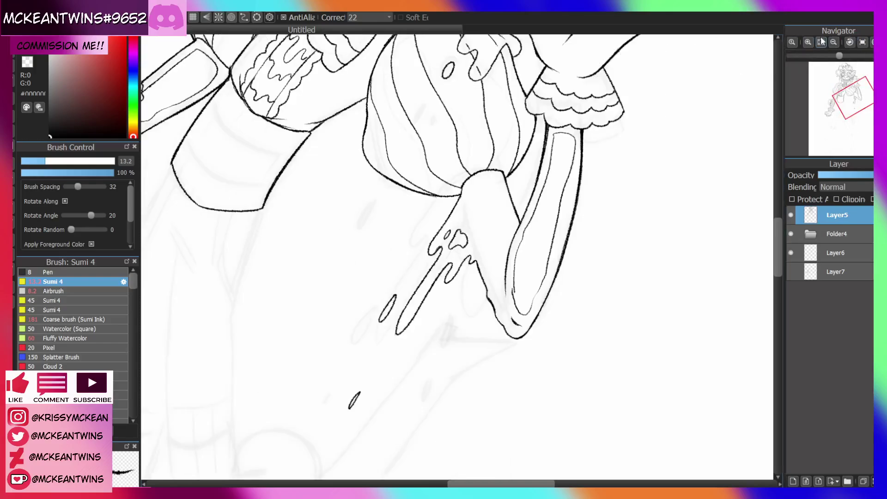
{"action": "left_click", "coordinate": [808, 42]}
{"action": "key", "text": "ctrl+z"}
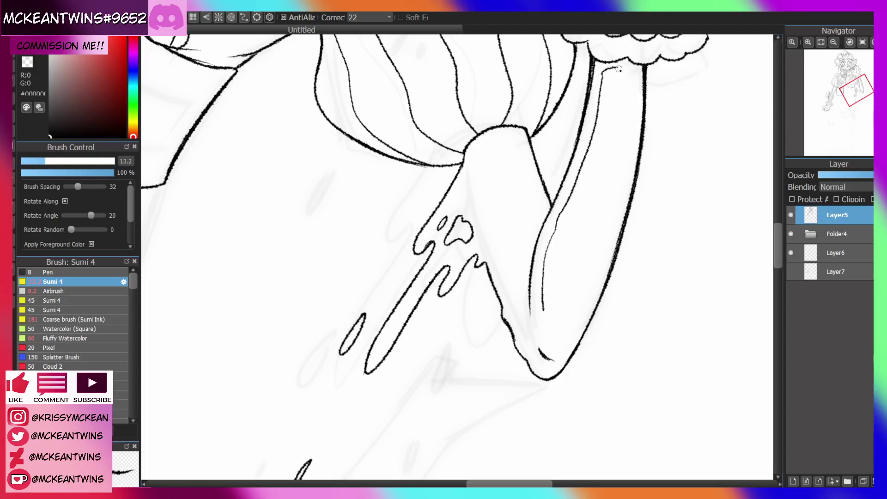
{"action": "mouse_move", "coordinate": [618, 69]}
{"action": "left_mouse_down"}
{"action": "mouse_move", "coordinate": [631, 101]}
{"action": "mouse_move", "coordinate": [612, 211]}
{"action": "mouse_move", "coordinate": [582, 310]}
{"action": "mouse_move", "coordinate": [544, 326]}
{"action": "mouse_move", "coordinate": [555, 287]}
{"action": "left_mouse_up"}
{"action": "mouse_move", "coordinate": [527, 333]}
{"action": "left_mouse_down"}
{"action": "mouse_move", "coordinate": [479, 212]}
{"action": "mouse_move", "coordinate": [455, 196]}
{"action": "mouse_move", "coordinate": [479, 146]}
{"action": "mouse_move", "coordinate": [508, 134]}
{"action": "mouse_move", "coordinate": [522, 153]}
{"action": "mouse_move", "coordinate": [532, 199]}
{"action": "mouse_move", "coordinate": [521, 289]}
{"action": "left_mouse_up"}
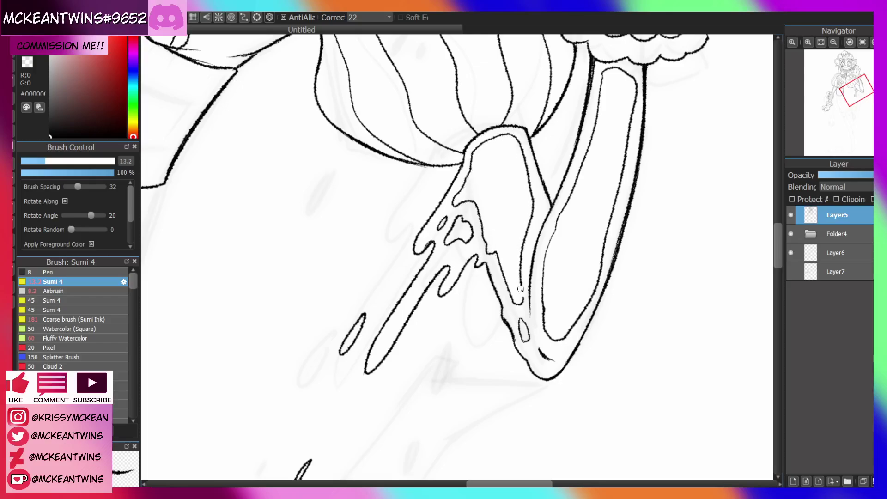
Examine the inked arms, face, collar and raised hand, both up close and across the whole figure
{"action": "left_click", "coordinate": [861, 42]}
{"action": "left_click", "coordinate": [834, 42]}
{"action": "left_click", "coordinate": [834, 42]}
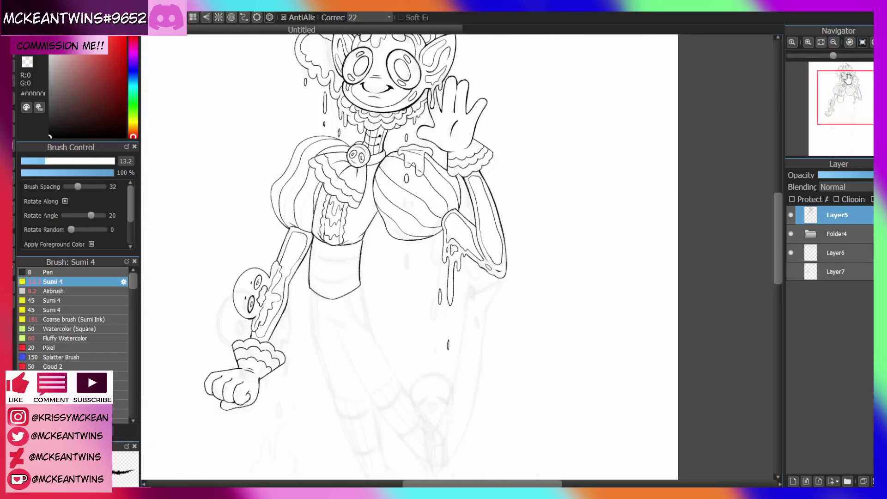
{"action": "mouse_move", "coordinate": [848, 80]}
{"action": "left_mouse_down"}
{"action": "mouse_move", "coordinate": [843, 89]}
{"action": "mouse_move", "coordinate": [839, 80]}
{"action": "left_mouse_up"}
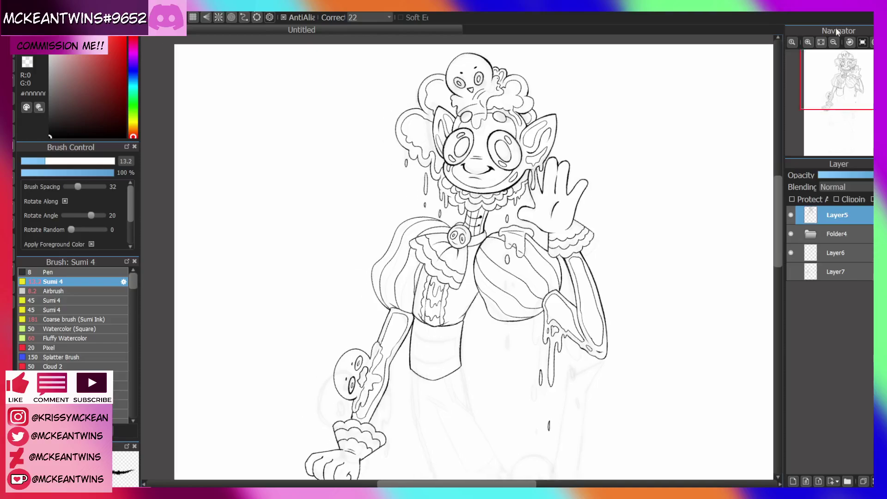
{"action": "left_click", "coordinate": [821, 43]}
{"action": "left_click_drag", "start_coordinate": [849, 86], "coordinate": [849, 81]}
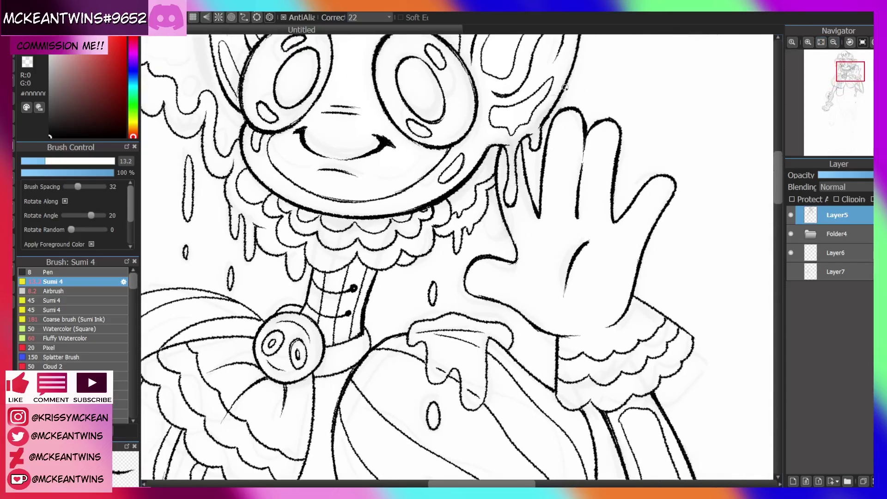
{"action": "left_click", "coordinate": [822, 42]}
{"action": "left_click", "coordinate": [807, 42]}
{"action": "left_click", "coordinate": [841, 89]}
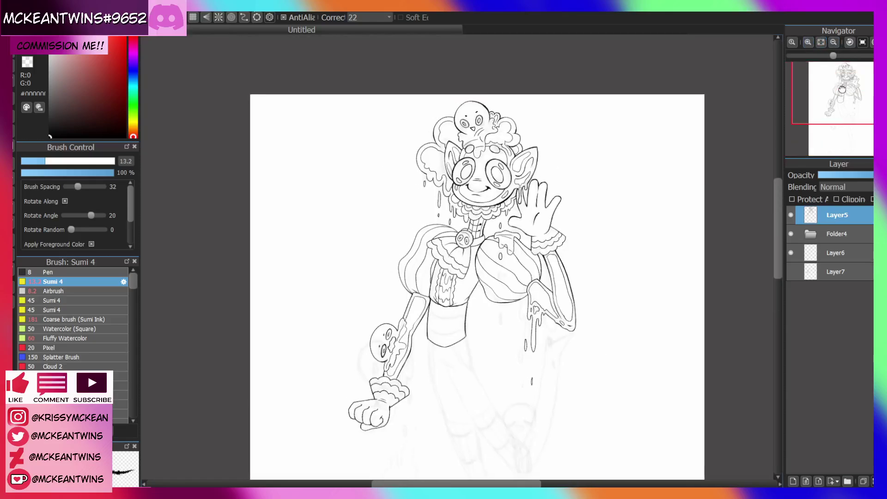
{"action": "left_click_drag", "start_coordinate": [841, 89], "coordinate": [839, 91]}
Ink a curved inner contour line inside the top of the skull sitting on the hair
{"action": "left_click", "coordinate": [808, 42]}
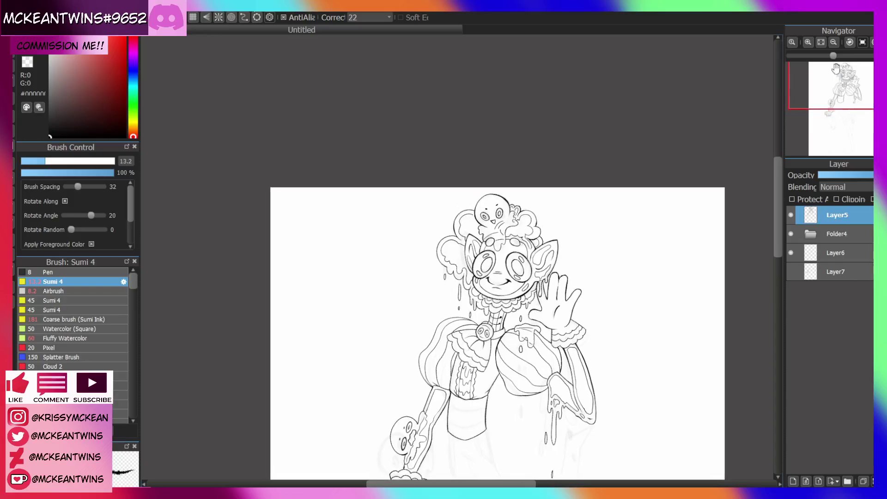
{"action": "left_click", "coordinate": [808, 42]}
{"action": "left_click", "coordinate": [808, 42]}
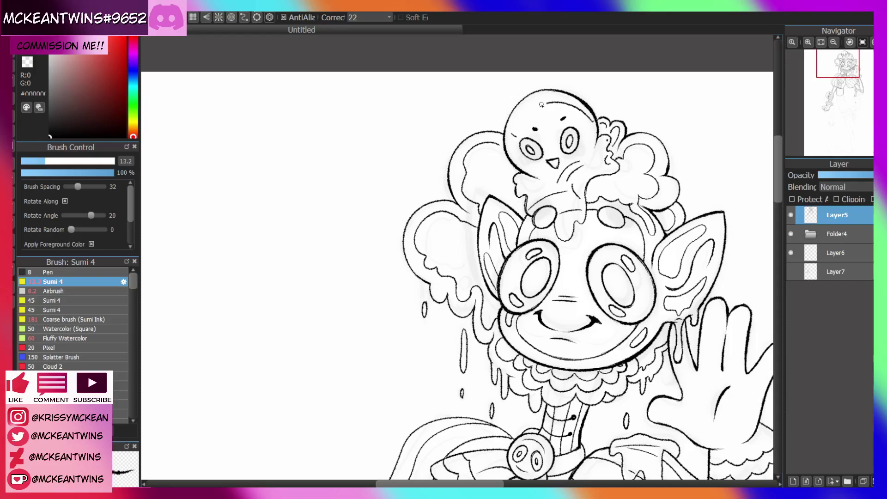
{"action": "left_click_drag", "start_coordinate": [840, 70], "coordinate": [841, 76]}
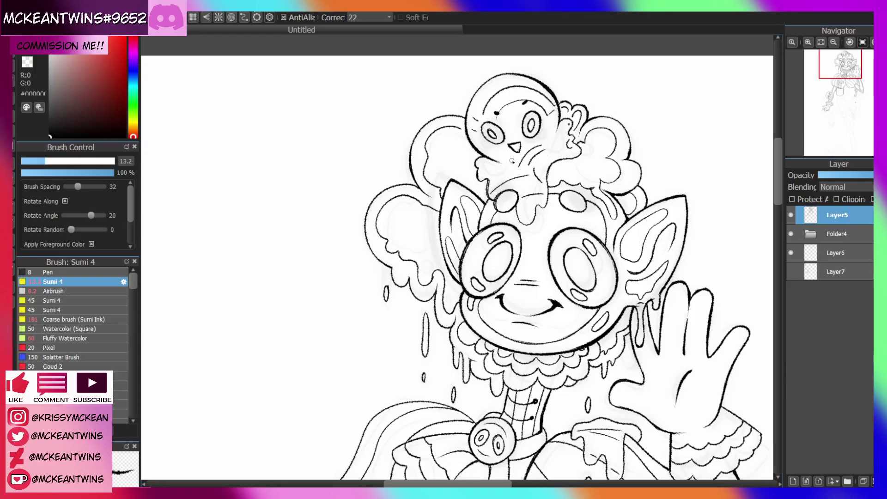
Ink the hip outline running down from the waistband's lower corner on the lowered arm's side, thickening it with a second stroke
{"action": "left_click", "coordinate": [834, 43]}
{"action": "left_click_drag", "start_coordinate": [840, 77], "coordinate": [843, 91]}
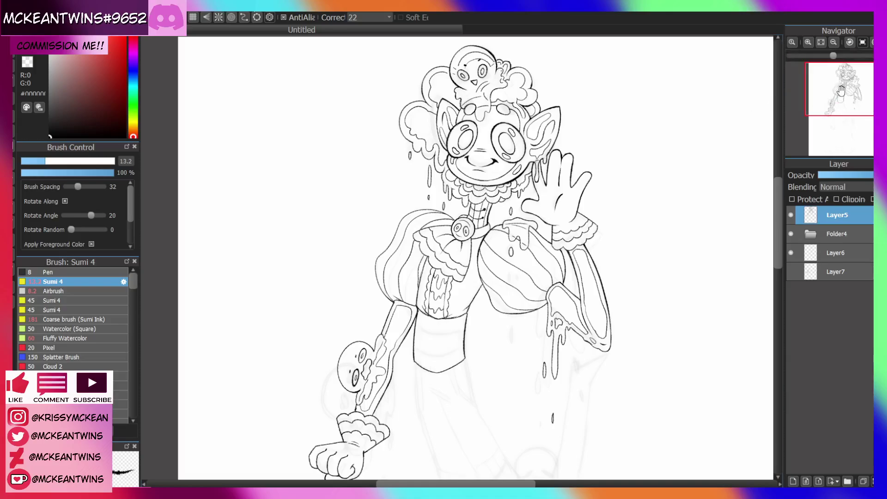
{"action": "left_click_drag", "start_coordinate": [841, 91], "coordinate": [840, 106]}
{"action": "left_click", "coordinate": [806, 43]}
{"action": "left_click", "coordinate": [806, 44]}
{"action": "left_click", "coordinate": [870, 44]}
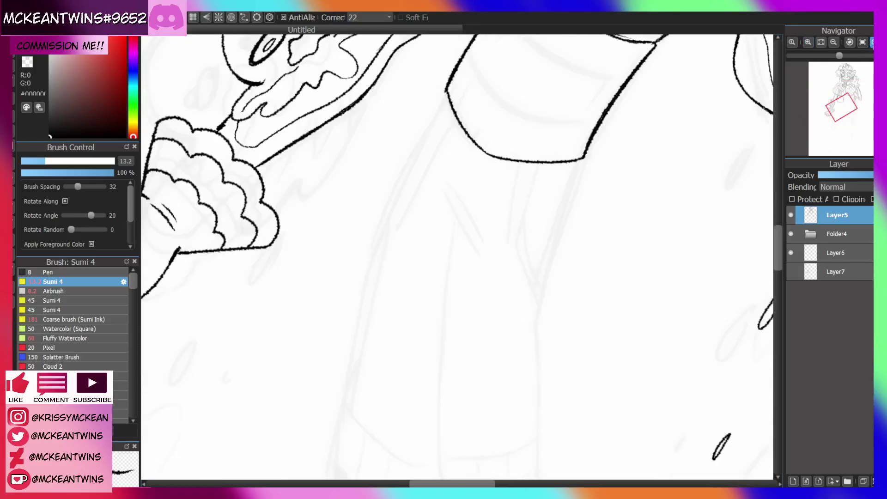
{"action": "left_click", "coordinate": [870, 44]}
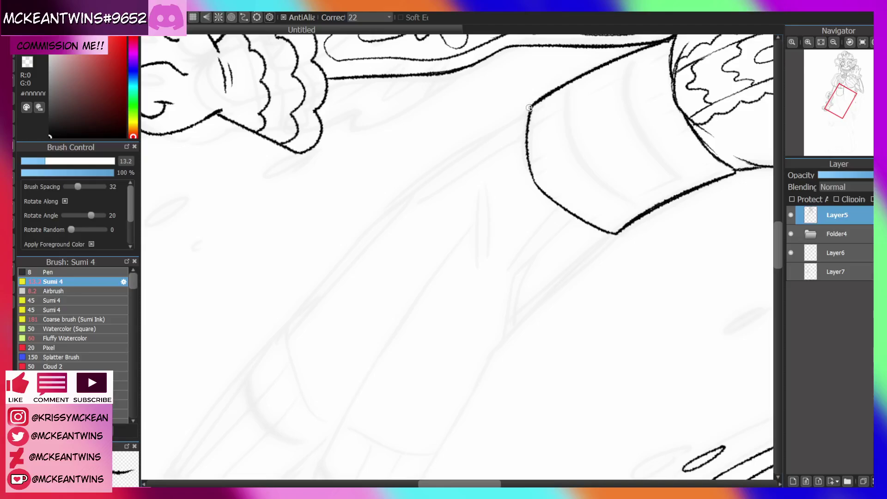
{"action": "left_click_drag", "start_coordinate": [529, 107], "coordinate": [427, 179]}
{"action": "left_click_drag", "start_coordinate": [530, 107], "coordinate": [415, 189]}
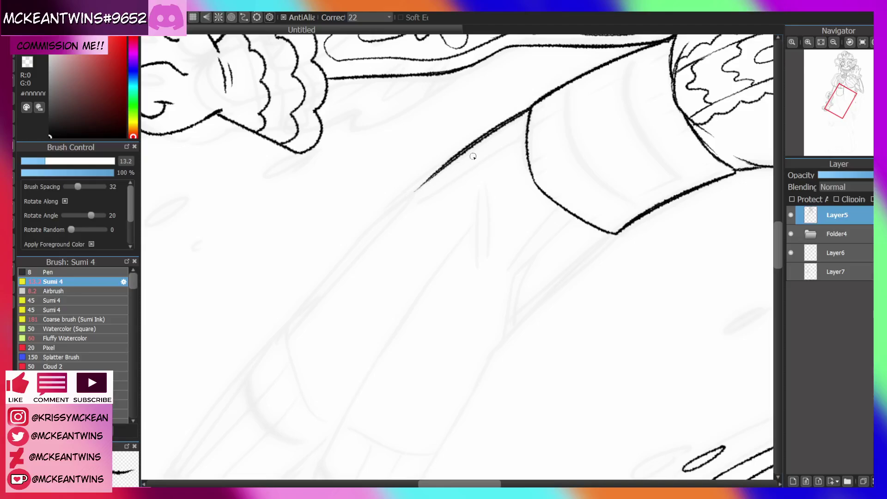
Ink the opposite hip outline down from the waistband on the raised arm's side, replacing the first stroke with a longer, cleaner one
{"action": "left_click", "coordinate": [849, 42]}
{"action": "left_click_drag", "start_coordinate": [515, 109], "coordinate": [546, 240]}
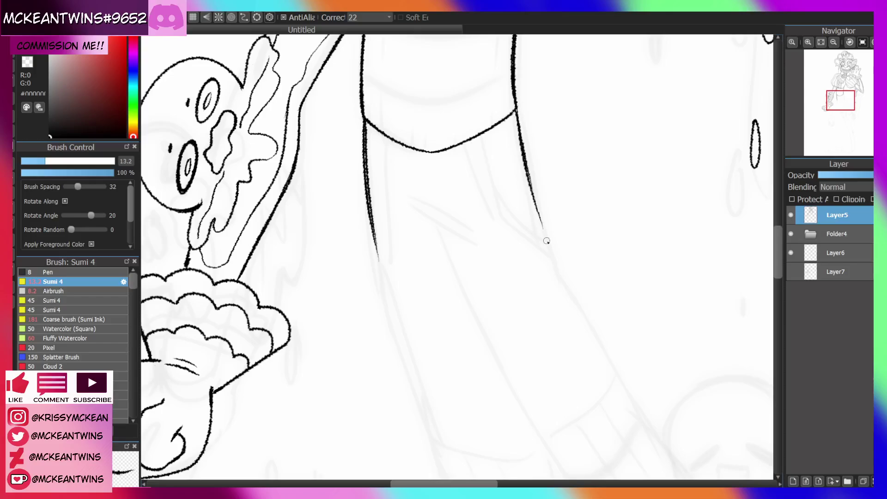
{"action": "left_click_drag", "start_coordinate": [526, 171], "coordinate": [544, 238]}
{"action": "left_click", "coordinate": [849, 42]}
{"action": "left_click", "coordinate": [849, 42]}
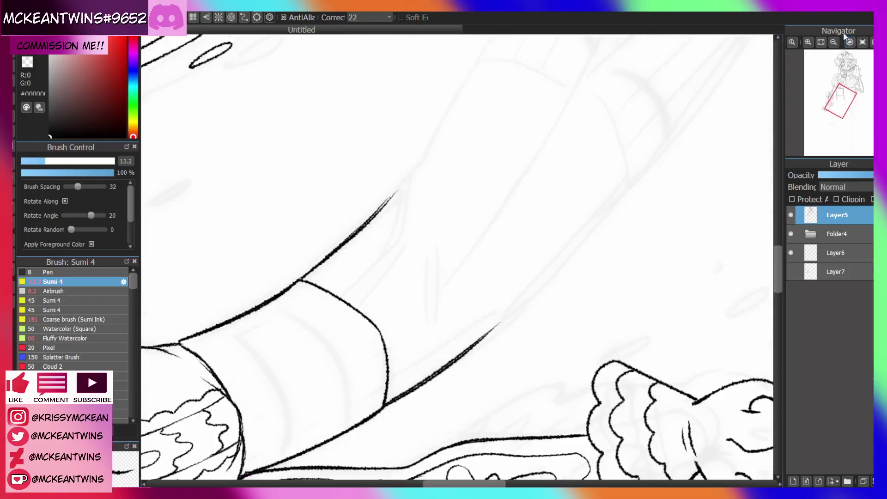
{"action": "left_click_drag", "start_coordinate": [299, 279], "coordinate": [364, 214]}
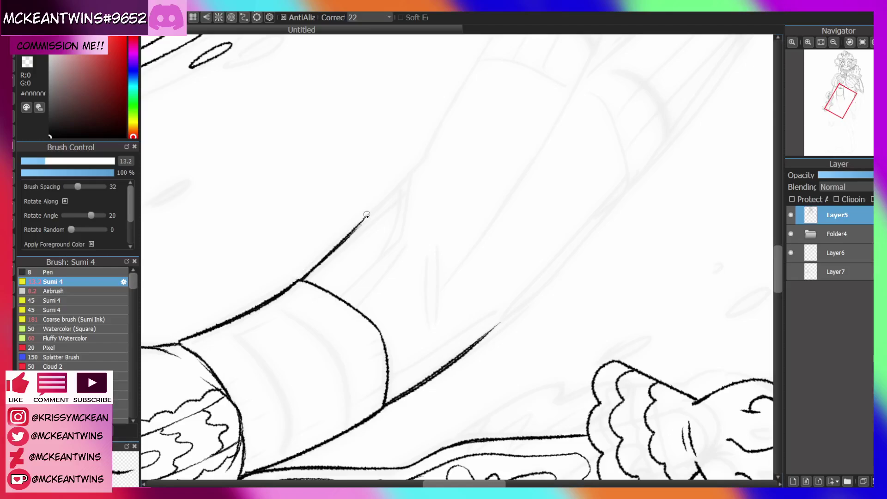
{"action": "left_click_drag", "start_coordinate": [340, 244], "coordinate": [417, 166]}
{"action": "left_click", "coordinate": [861, 43]}
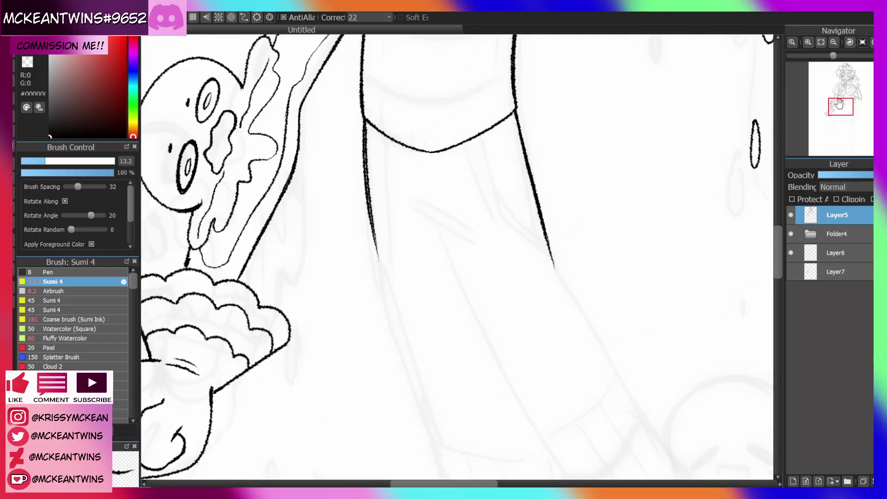
Ink two short parallel slanted lines below the waistband and two lines running down to them from the waistband's lower edge
{"action": "left_click_drag", "start_coordinate": [841, 106], "coordinate": [840, 108]}
{"action": "key", "text": "Delete"}
{"action": "key", "text": "Delete"}
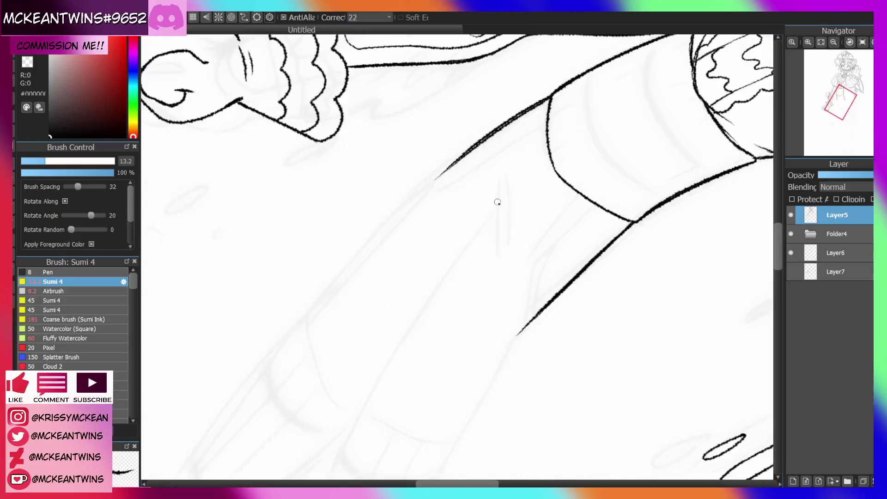
{"action": "mouse_move", "coordinate": [487, 189]}
{"action": "left_mouse_down"}
{"action": "mouse_move", "coordinate": [500, 250]}
{"action": "mouse_move", "coordinate": [511, 252]}
{"action": "left_mouse_up"}
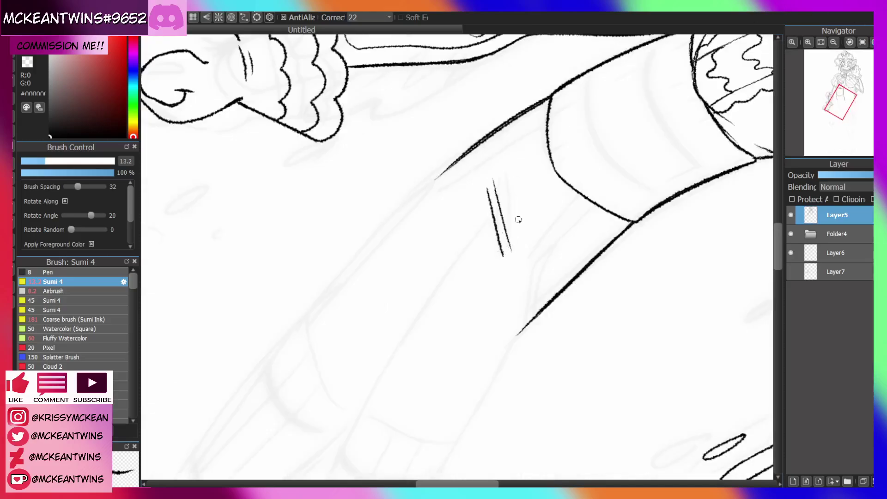
{"action": "left_click", "coordinate": [862, 42]}
{"action": "left_click_drag", "start_coordinate": [408, 121], "coordinate": [429, 200]}
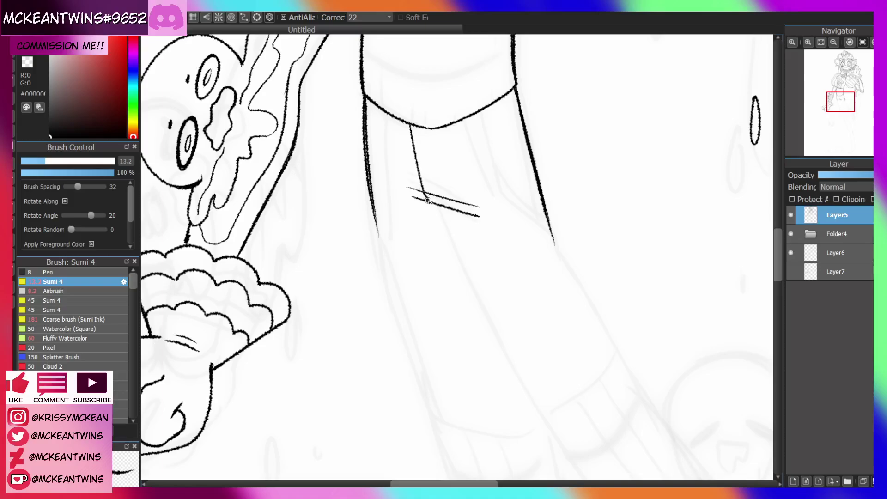
{"action": "left_click_drag", "start_coordinate": [448, 125], "coordinate": [467, 214]}
Examine the whole figure and the waist area to check the newly inked hip and front lines
{"action": "left_click", "coordinate": [833, 42]}
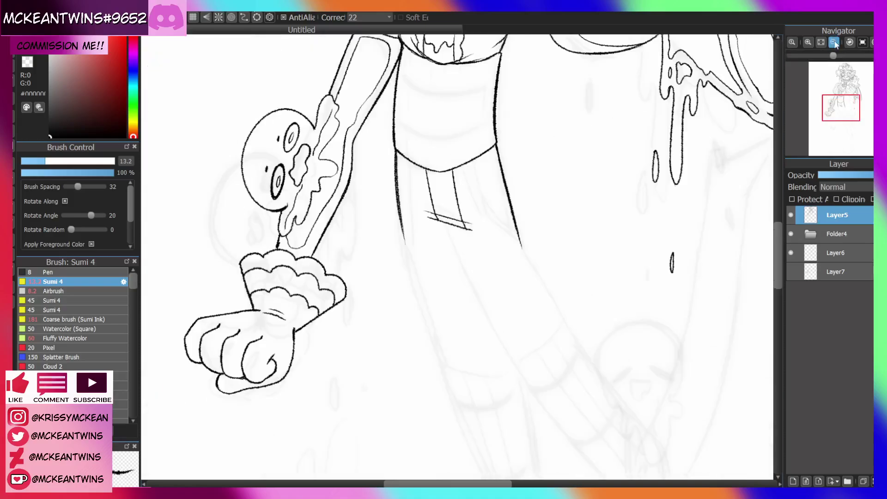
{"action": "left_click", "coordinate": [833, 42]}
{"action": "left_click", "coordinate": [833, 42]}
{"action": "left_click", "coordinate": [833, 42]}
{"action": "left_click_drag", "start_coordinate": [843, 90], "coordinate": [840, 99]}
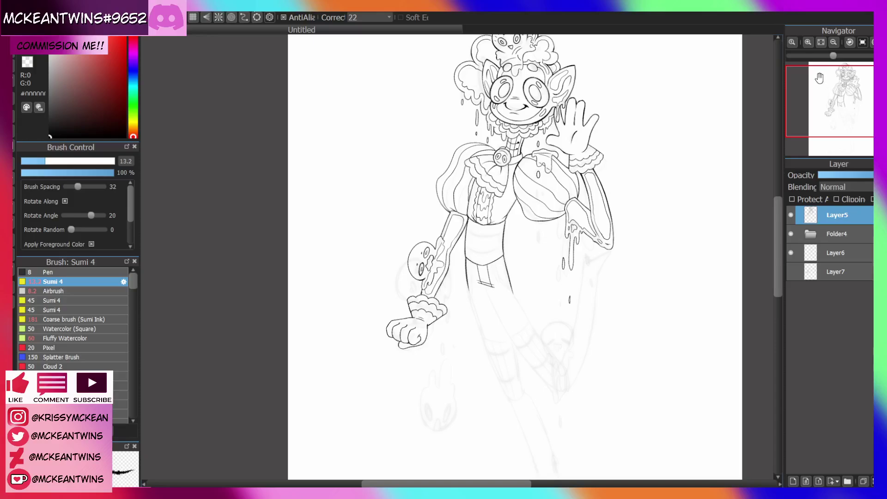
{"action": "left_click", "coordinate": [808, 42]}
{"action": "left_click", "coordinate": [807, 42]}
{"action": "left_click", "coordinate": [808, 42]}
{"action": "left_click", "coordinate": [808, 42]}
{"action": "left_click_drag", "start_coordinate": [835, 101], "coordinate": [837, 99]}
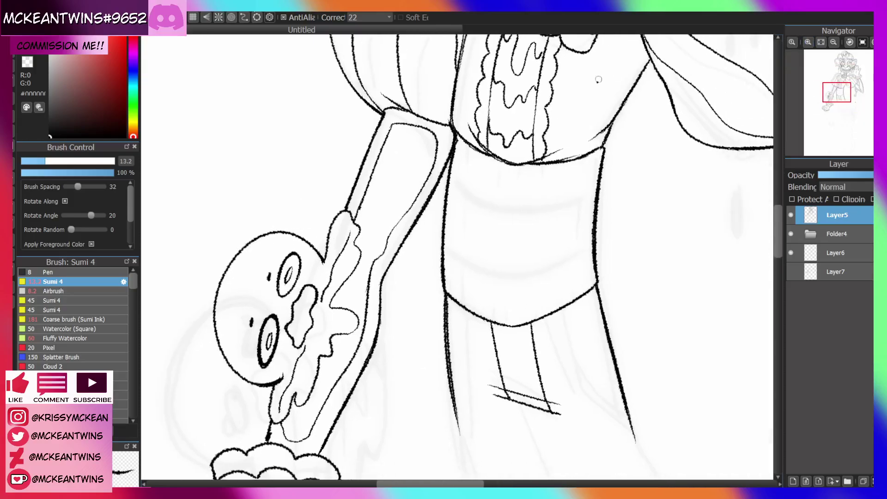
Undo the wavy drip line inked across the upper part of the waistband
{"action": "left_click", "coordinate": [835, 42]}
{"action": "left_click", "coordinate": [835, 42]}
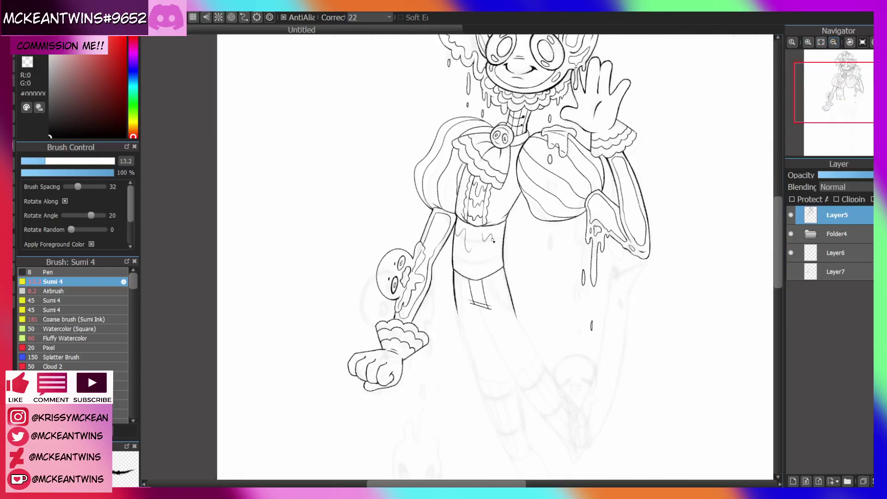
{"action": "key", "text": "ctrl+z"}
{"action": "key", "text": "ctrl+z"}
Try to ink a curved stripe line across the waistband close to its upper edge
{"action": "key", "text": "Right"}
{"action": "key", "text": "Right"}
{"action": "key", "text": "Right"}
{"action": "key", "text": "Right"}
{"action": "key", "text": "Right"}
{"action": "key", "text": "Right"}
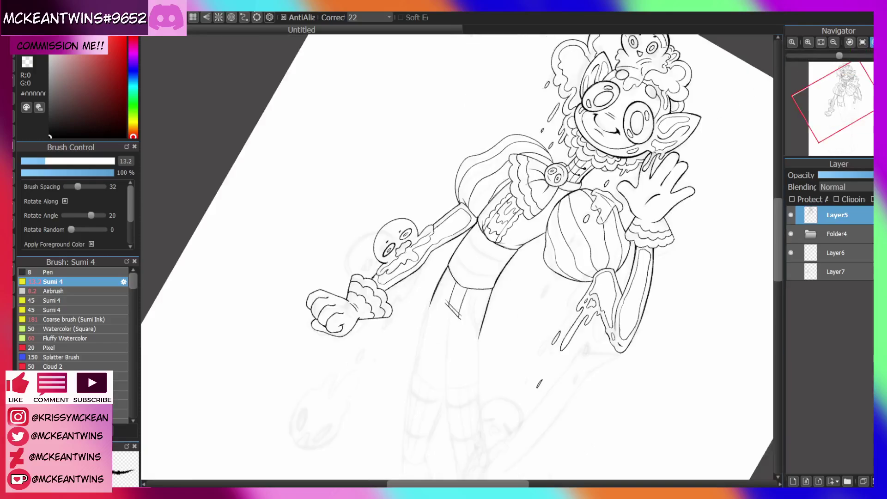
{"action": "left_click", "coordinate": [807, 42]}
{"action": "left_click", "coordinate": [807, 43]}
{"action": "left_click_drag", "start_coordinate": [585, 250], "coordinate": [551, 381]}
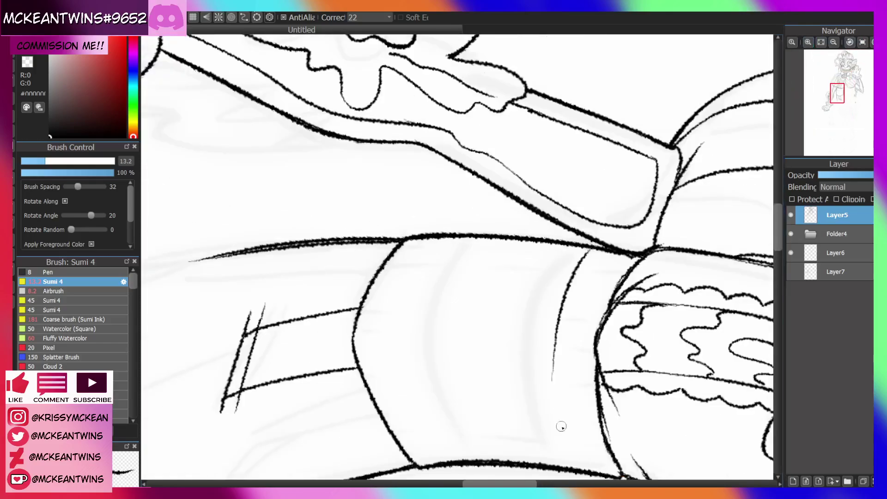
{"action": "left_click", "coordinate": [834, 42]}
{"action": "left_click", "coordinate": [833, 42]}
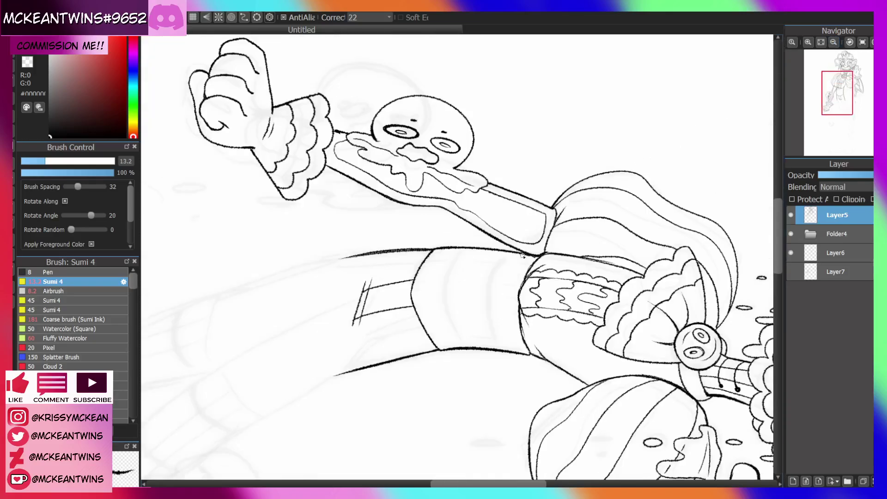
{"action": "left_click_drag", "start_coordinate": [520, 255], "coordinate": [504, 341]}
{"action": "left_click", "coordinate": [808, 42]}
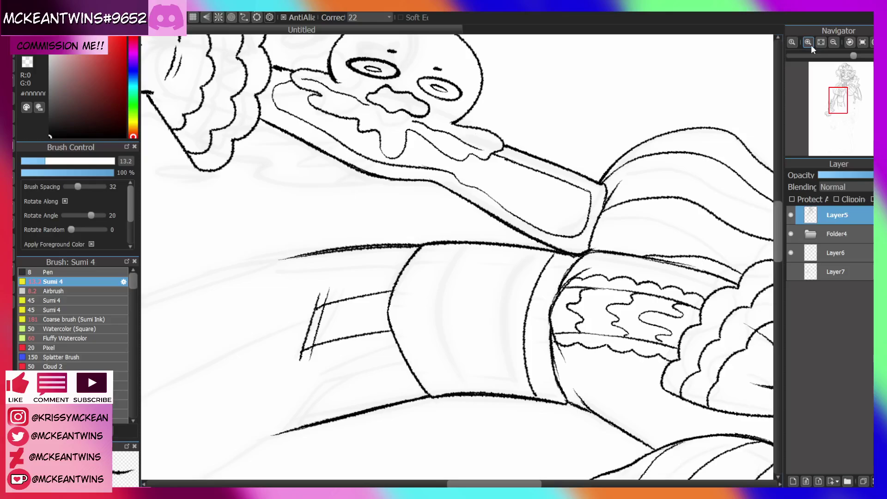
{"action": "left_click", "coordinate": [807, 42]}
{"action": "left_click", "coordinate": [833, 42]}
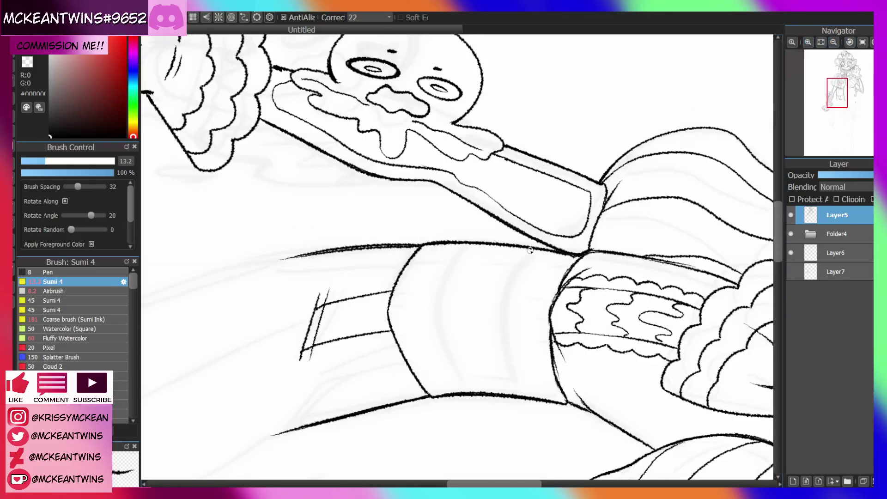
Ink two curved stripe lines across the full width of the waistband, one in its upper part and one near its lower edge
{"action": "mouse_move", "coordinate": [530, 250]}
{"action": "left_mouse_down"}
{"action": "mouse_move", "coordinate": [501, 314]}
{"action": "mouse_move", "coordinate": [521, 394]}
{"action": "left_mouse_up"}
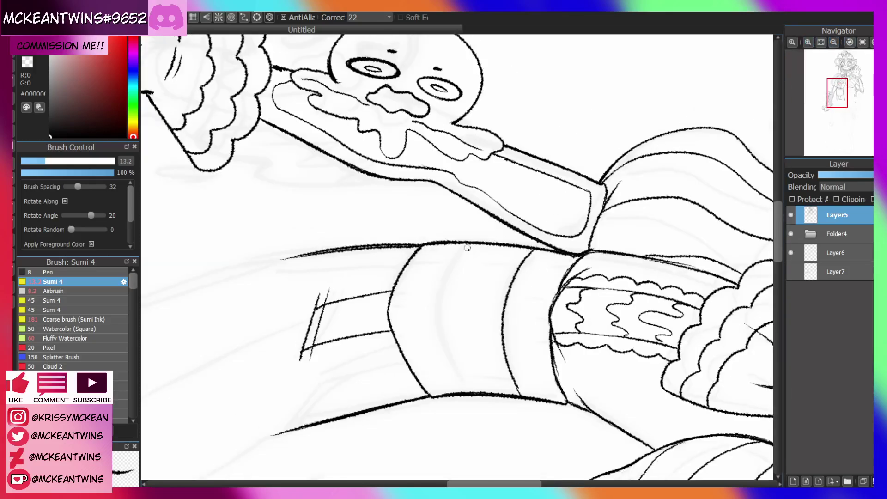
{"action": "mouse_move", "coordinate": [467, 247]}
{"action": "left_mouse_down"}
{"action": "mouse_move", "coordinate": [447, 365]}
{"action": "mouse_move", "coordinate": [464, 393]}
{"action": "left_mouse_up"}
{"action": "left_click", "coordinate": [861, 42]}
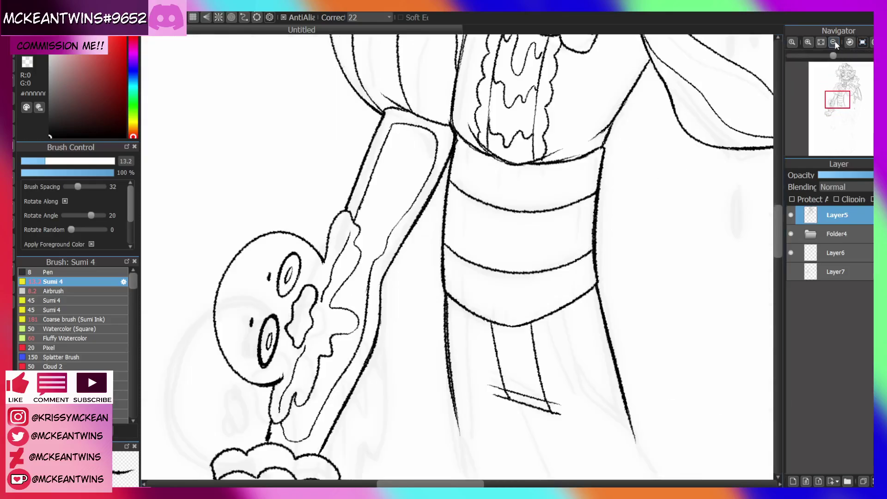
Examine the whole figure in normal and mirrored view to check the waistband stripes and overall proportions
{"action": "left_click", "coordinate": [833, 42]}
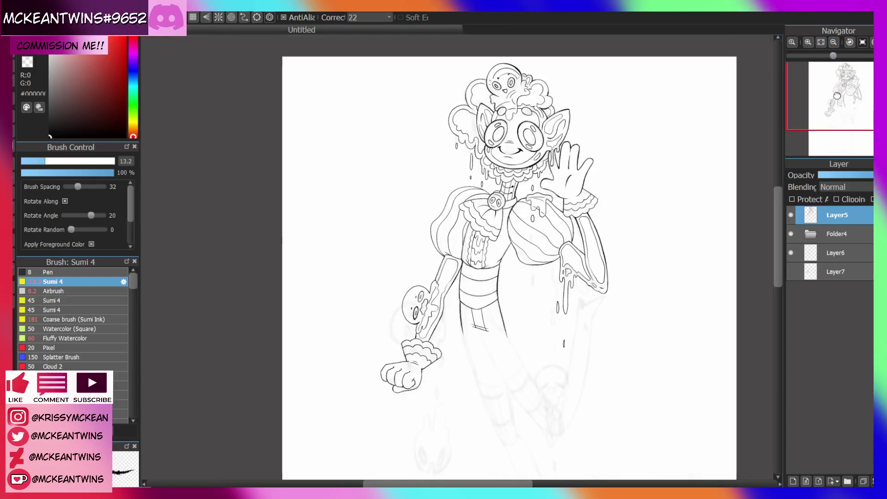
{"action": "left_click_drag", "start_coordinate": [831, 100], "coordinate": [841, 103]}
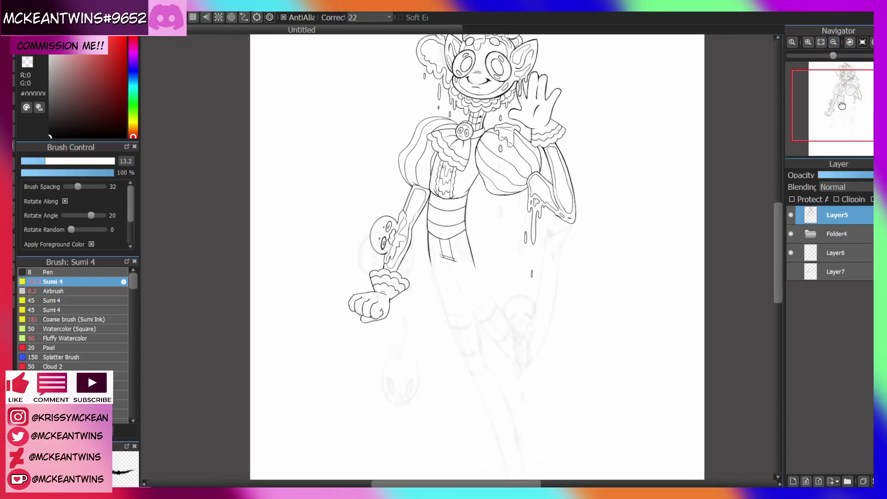
{"action": "left_click", "coordinate": [819, 43]}
{"action": "key", "text": "h"}
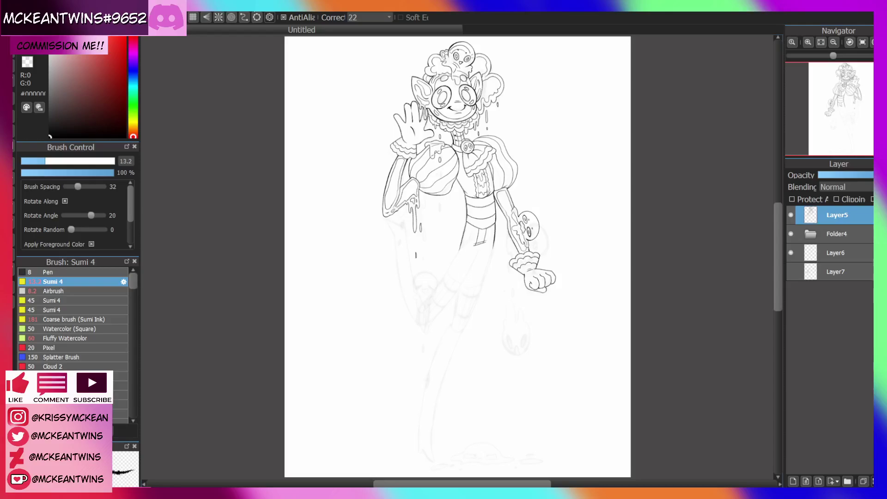
{"action": "key", "text": "h"}
Ink the line separating the two thighs, running from the crossbar of the front strip down to the knee
{"action": "left_click", "coordinate": [806, 42]}
{"action": "left_click", "coordinate": [807, 43]}
{"action": "left_click", "coordinate": [806, 42]}
{"action": "left_click", "coordinate": [806, 42]}
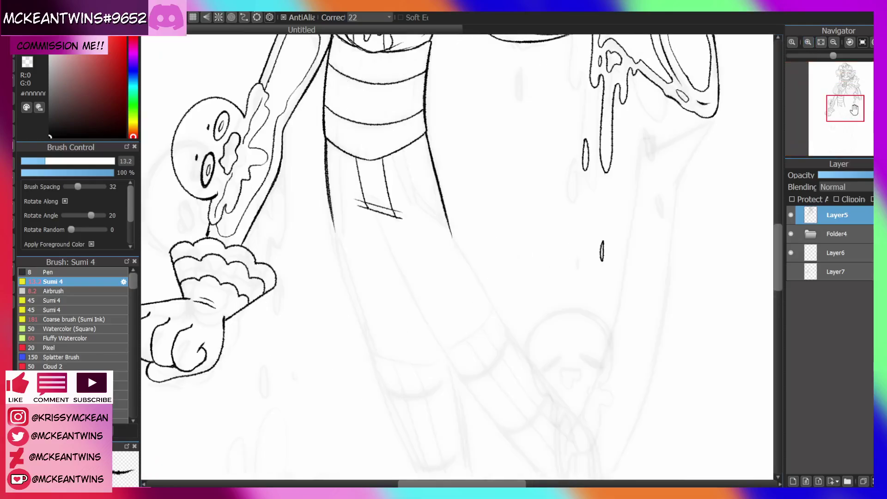
{"action": "left_click_drag", "start_coordinate": [852, 110], "coordinate": [844, 111]}
{"action": "left_click", "coordinate": [872, 43]}
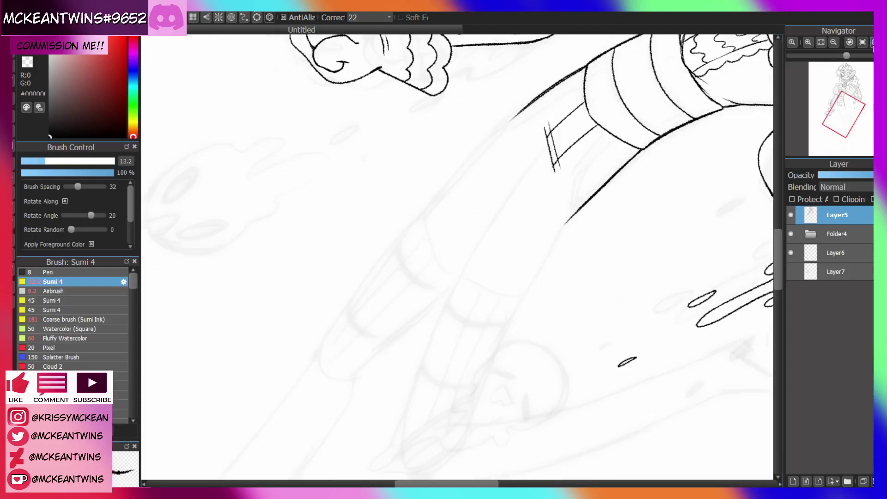
{"action": "left_click", "coordinate": [813, 41]}
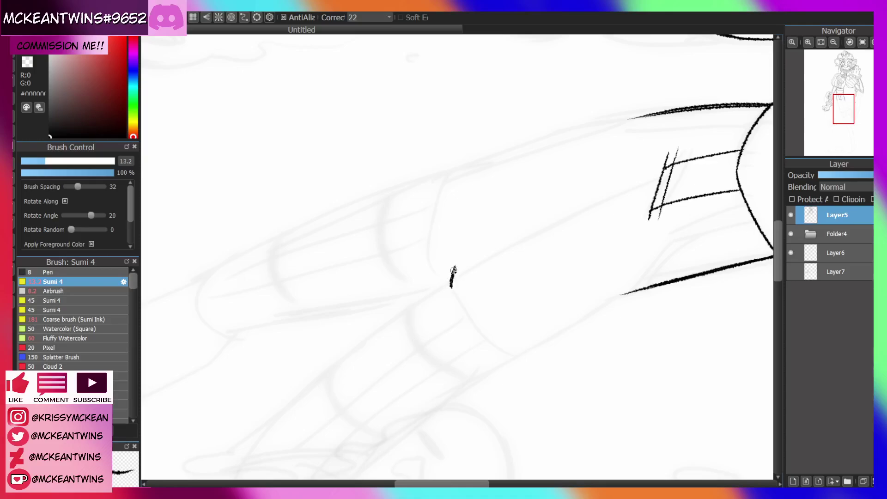
{"action": "mouse_move", "coordinate": [453, 269]}
{"action": "left_mouse_down"}
{"action": "mouse_move", "coordinate": [619, 194]}
{"action": "mouse_move", "coordinate": [568, 217]}
{"action": "left_mouse_up"}
{"action": "key", "text": "ctrl+z"}
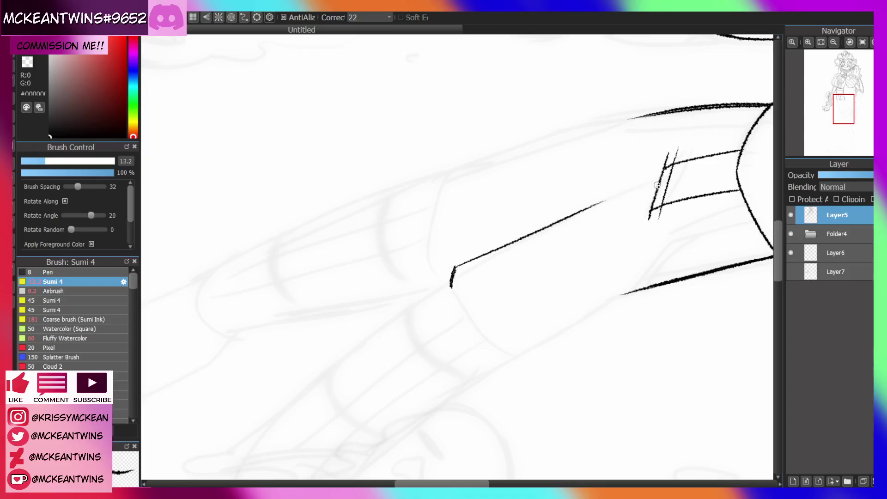
{"action": "left_click_drag", "start_coordinate": [658, 186], "coordinate": [553, 226]}
Ink the outer contour of the right-hand thigh from the hip line down to the knee, overlapping the hip line's end
{"action": "mouse_move", "coordinate": [843, 110]}
{"action": "left_mouse_down"}
{"action": "mouse_move", "coordinate": [842, 120]}
{"action": "mouse_move", "coordinate": [846, 107]}
{"action": "left_mouse_up"}
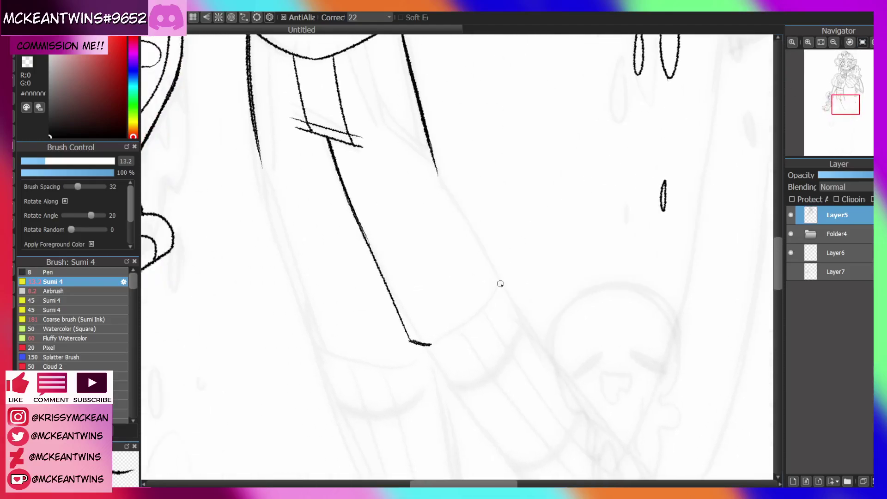
{"action": "left_click", "coordinate": [849, 42]}
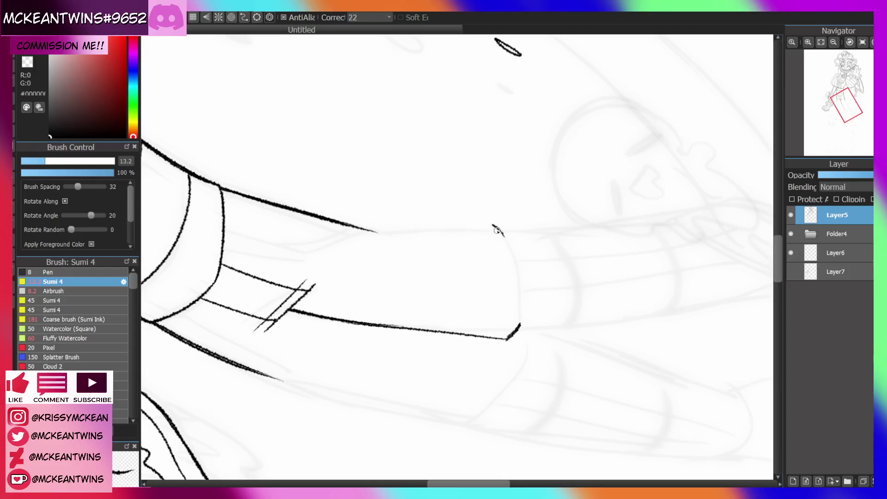
{"action": "mouse_move", "coordinate": [497, 230]}
{"action": "left_mouse_down"}
{"action": "mouse_move", "coordinate": [467, 223]}
{"action": "mouse_move", "coordinate": [356, 232]}
{"action": "left_mouse_up"}
{"action": "left_click", "coordinate": [849, 42]}
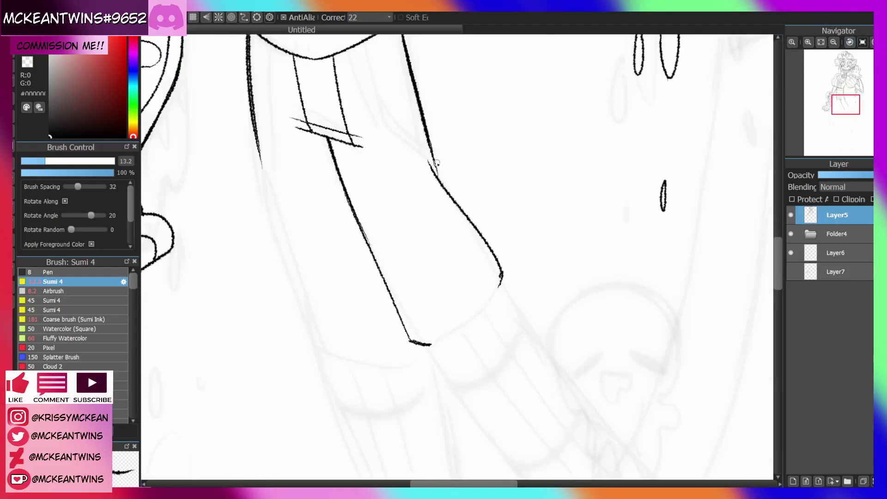
{"action": "left_click_drag", "start_coordinate": [429, 159], "coordinate": [444, 187]}
Ink the curved lower edge of the right-hand thigh across the knee
{"action": "left_click_drag", "start_coordinate": [845, 110], "coordinate": [844, 115]}
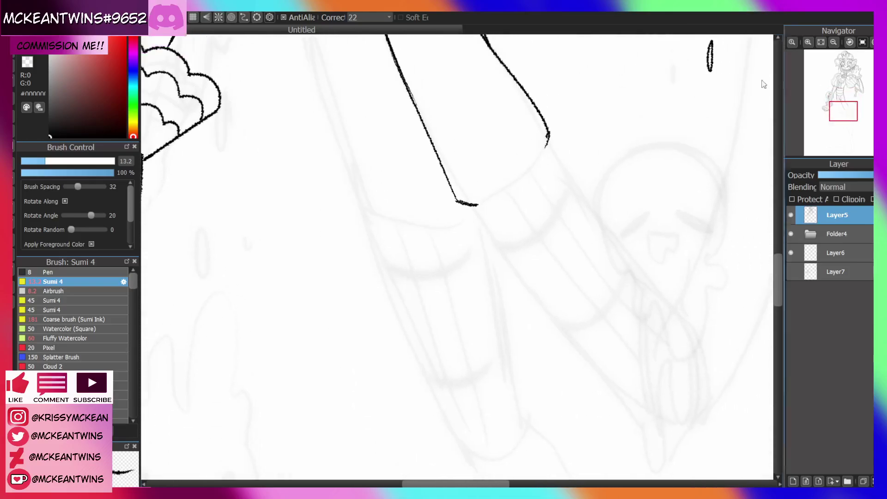
{"action": "left_click_drag", "start_coordinate": [511, 183], "coordinate": [533, 154]}
{"action": "left_click", "coordinate": [834, 42]}
{"action": "left_click", "coordinate": [834, 43]}
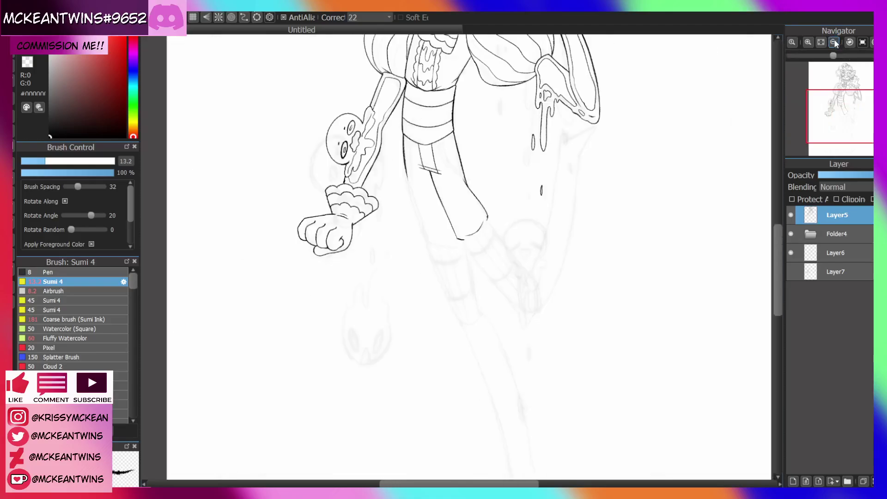
{"action": "left_click", "coordinate": [807, 42]}
{"action": "left_click", "coordinate": [807, 42]}
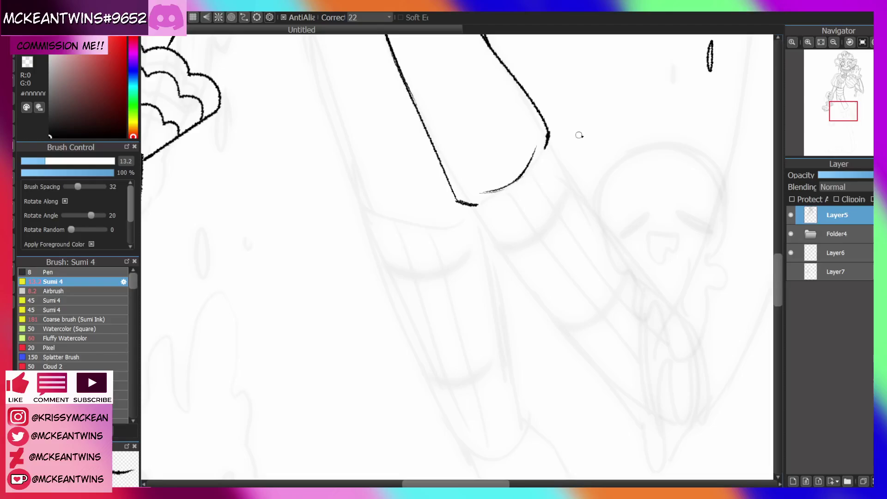
Examine the whole figure and the newly inked right-hand thigh from several views
{"action": "left_click_drag", "start_coordinate": [843, 109], "coordinate": [839, 112]}
{"action": "left_click", "coordinate": [818, 44]}
{"action": "left_click", "coordinate": [811, 42]}
{"action": "left_click", "coordinate": [811, 42]}
{"action": "left_click", "coordinate": [811, 42]}
{"action": "left_click", "coordinate": [811, 41]}
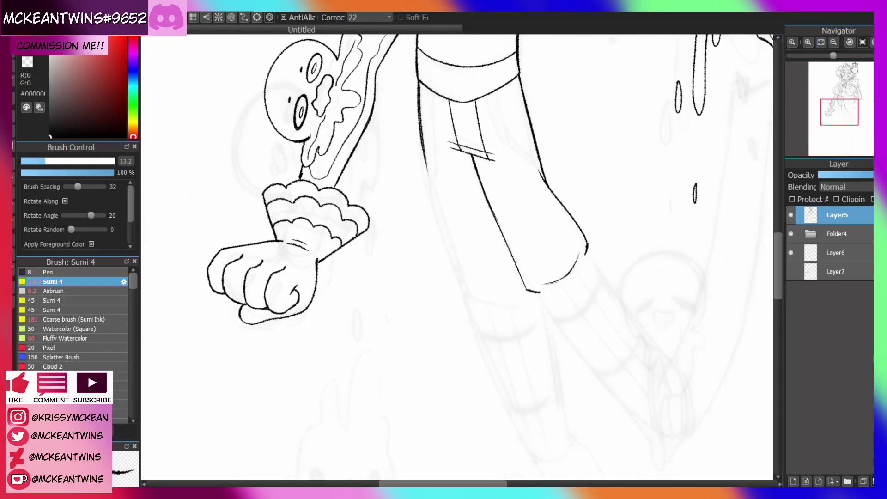
{"action": "left_click", "coordinate": [872, 43]}
{"action": "left_click", "coordinate": [820, 42]}
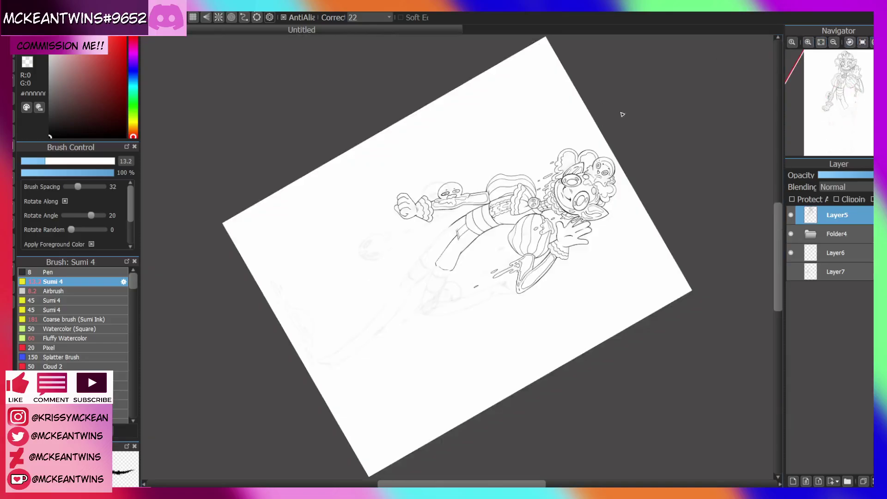
{"action": "left_click", "coordinate": [863, 42]}
{"action": "left_click", "coordinate": [806, 42]}
{"action": "left_click", "coordinate": [806, 42]}
{"action": "left_click", "coordinate": [807, 42]}
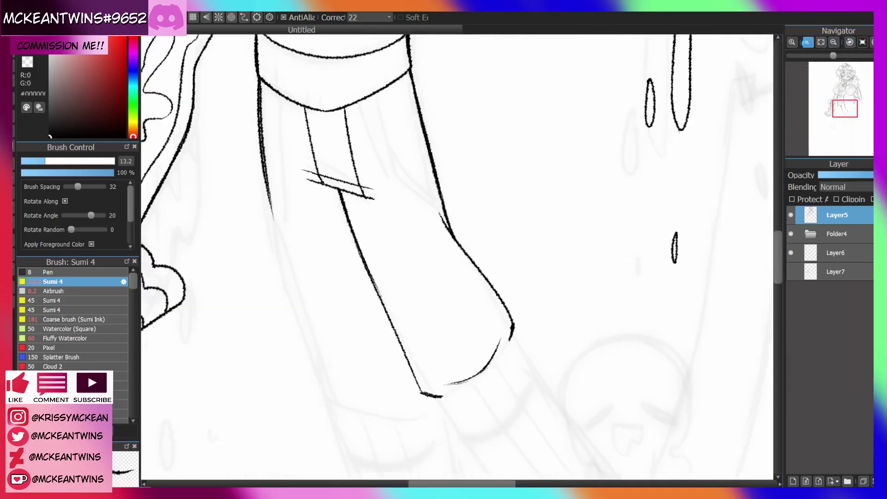
{"action": "left_click", "coordinate": [807, 42]}
Ink the left-hand thigh's curved knee edge and its outer contour from the knee up to the hip line
{"action": "left_click_drag", "start_coordinate": [844, 108], "coordinate": [840, 110]}
{"action": "left_click_drag", "start_coordinate": [833, 56], "coordinate": [856, 55]}
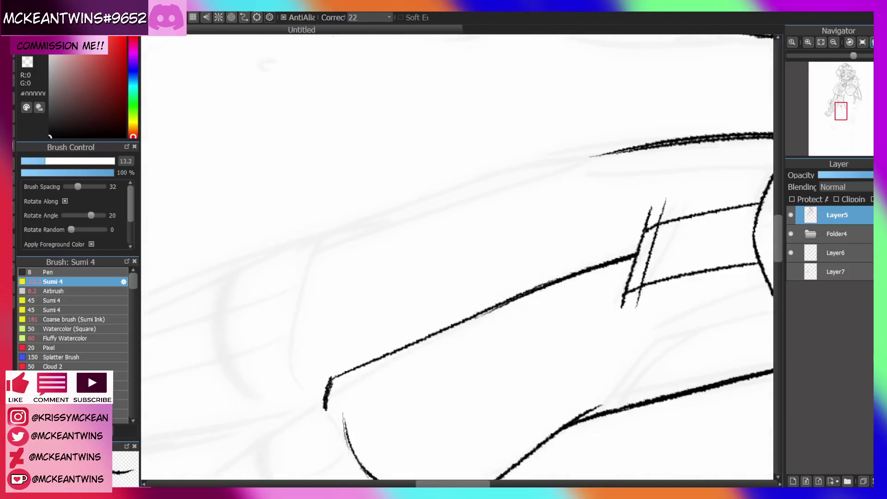
{"action": "mouse_move", "coordinate": [327, 261]}
{"action": "left_mouse_down"}
{"action": "mouse_move", "coordinate": [289, 357]}
{"action": "mouse_move", "coordinate": [305, 395]}
{"action": "left_mouse_up"}
{"action": "mouse_move", "coordinate": [299, 298]}
{"action": "left_mouse_down"}
{"action": "mouse_move", "coordinate": [314, 245]}
{"action": "mouse_move", "coordinate": [362, 219]}
{"action": "mouse_move", "coordinate": [498, 182]}
{"action": "left_mouse_up"}
{"action": "left_click_drag", "start_coordinate": [641, 146], "coordinate": [417, 205]}
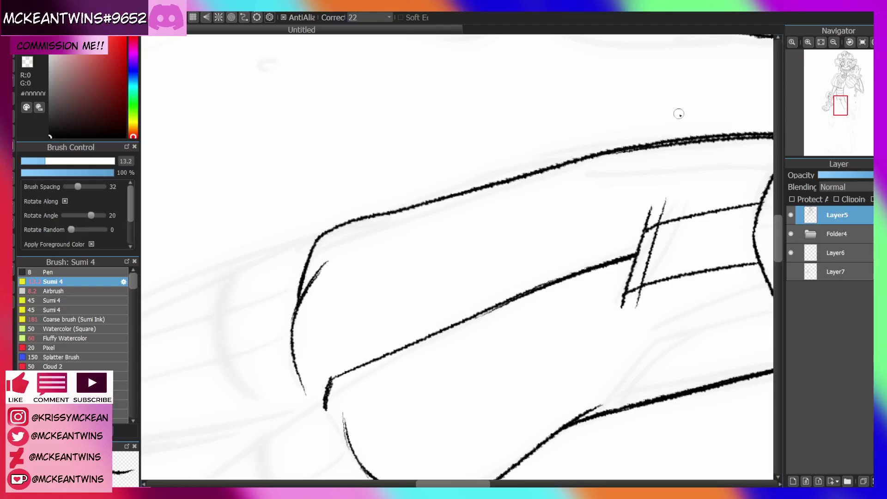
Ink the rounded bottom end of the left-hand leg's striped section below the knee
{"action": "left_click", "coordinate": [861, 42]}
{"action": "left_click", "coordinate": [833, 42]}
{"action": "left_click", "coordinate": [834, 42]}
{"action": "mouse_move", "coordinate": [841, 73]}
{"action": "left_mouse_down"}
{"action": "mouse_move", "coordinate": [831, 101]}
{"action": "mouse_move", "coordinate": [843, 125]}
{"action": "left_mouse_up"}
{"action": "left_click", "coordinate": [808, 42]}
{"action": "left_click", "coordinate": [808, 42]}
{"action": "left_click_drag", "start_coordinate": [511, 330], "coordinate": [574, 331]}
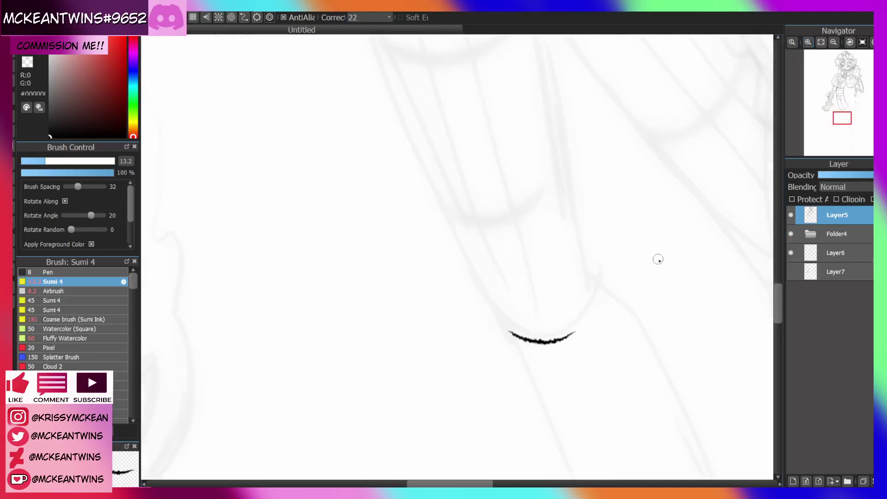
{"action": "left_click_drag", "start_coordinate": [842, 118], "coordinate": [841, 121]}
{"action": "left_click_drag", "start_coordinate": [613, 251], "coordinate": [645, 204]}
{"action": "left_click", "coordinate": [833, 42]}
{"action": "left_click_drag", "start_coordinate": [840, 125], "coordinate": [842, 122]}
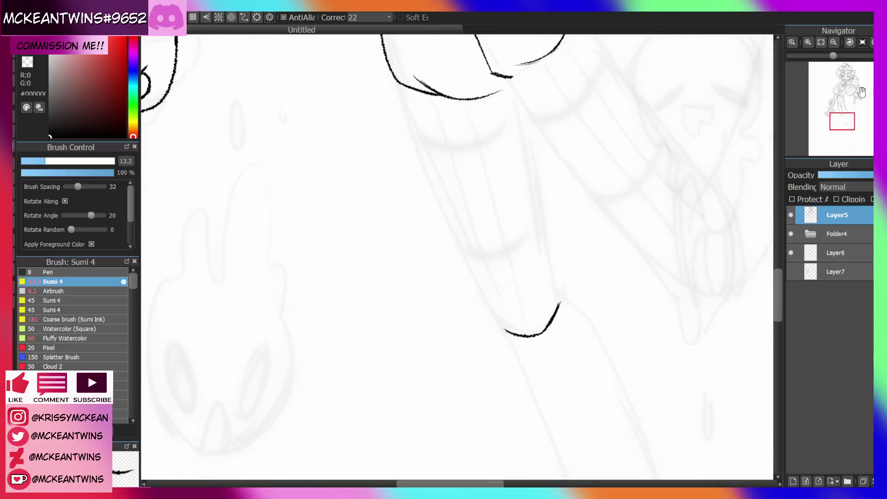
Ink the outer contour of the left-hand lower leg from its rounded end up to the knee corner
{"action": "left_click", "coordinate": [870, 42]}
{"action": "left_click", "coordinate": [870, 42]}
{"action": "left_click", "coordinate": [871, 42]}
{"action": "left_click", "coordinate": [808, 42]}
{"action": "mouse_move", "coordinate": [347, 327]}
{"action": "left_mouse_down"}
{"action": "mouse_move", "coordinate": [402, 293]}
{"action": "mouse_move", "coordinate": [713, 157]}
{"action": "left_mouse_up"}
{"action": "key", "text": "ctrl+z"}
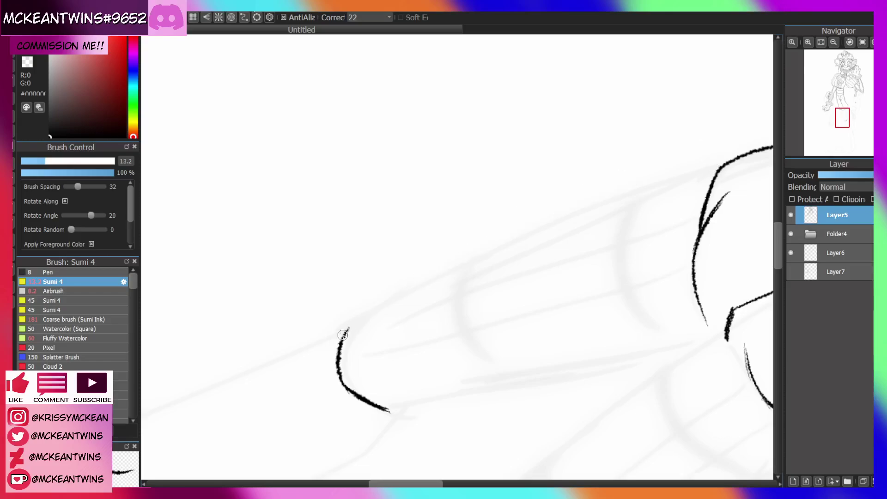
{"action": "mouse_move", "coordinate": [343, 335]}
{"action": "left_mouse_down"}
{"action": "mouse_move", "coordinate": [483, 257]}
{"action": "mouse_move", "coordinate": [718, 171]}
{"action": "left_mouse_up"}
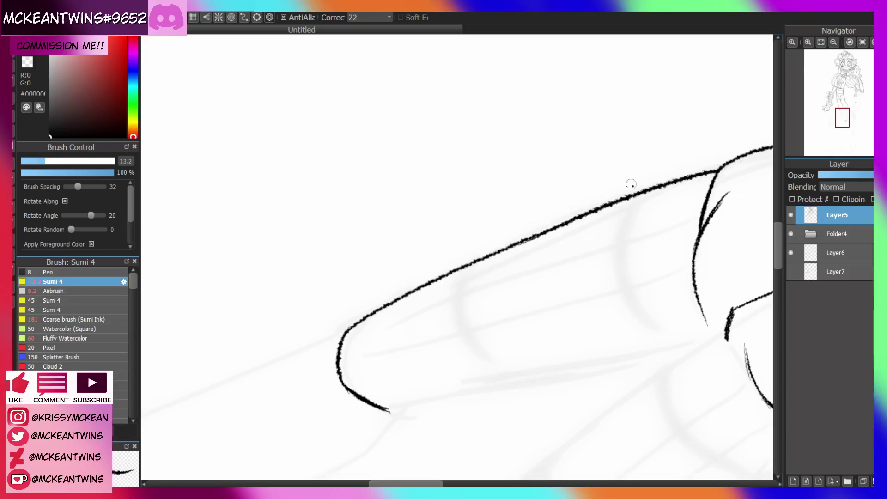
Ink the inner contour of the left-hand lower leg from below the knee down to its rounded end
{"action": "left_click", "coordinate": [861, 42]}
{"action": "left_click", "coordinate": [833, 42]}
{"action": "left_click_drag", "start_coordinate": [841, 120], "coordinate": [844, 119]}
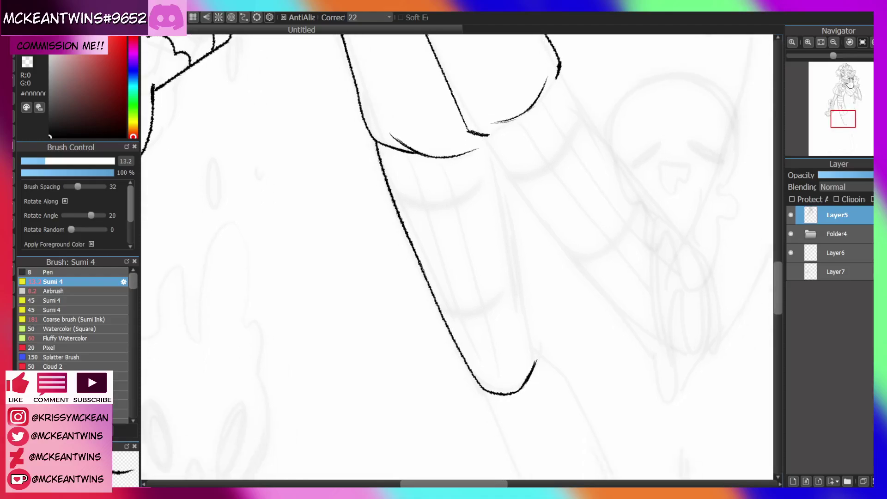
{"action": "left_click", "coordinate": [850, 42]}
{"action": "left_click", "coordinate": [849, 42]}
{"action": "left_click", "coordinate": [850, 42]}
{"action": "left_click", "coordinate": [849, 42]}
{"action": "left_click", "coordinate": [807, 42]}
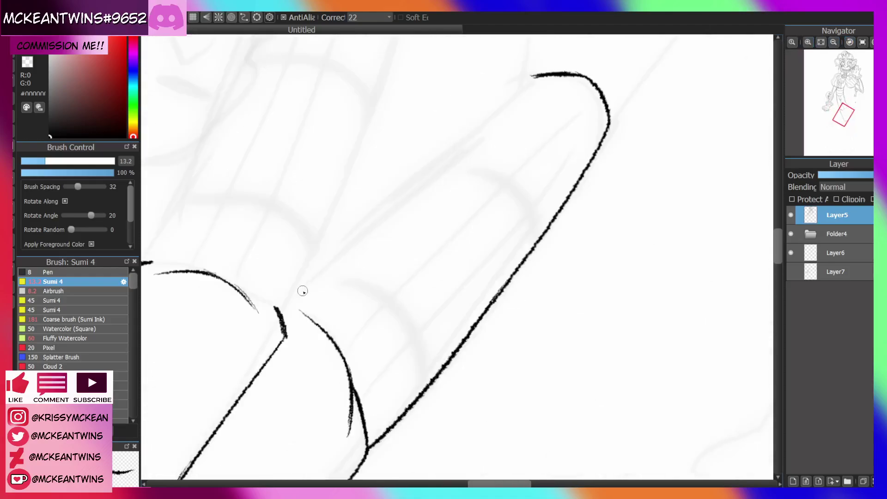
{"action": "left_click_drag", "start_coordinate": [305, 285], "coordinate": [488, 127]}
{"action": "left_click_drag", "start_coordinate": [531, 77], "coordinate": [448, 164]}
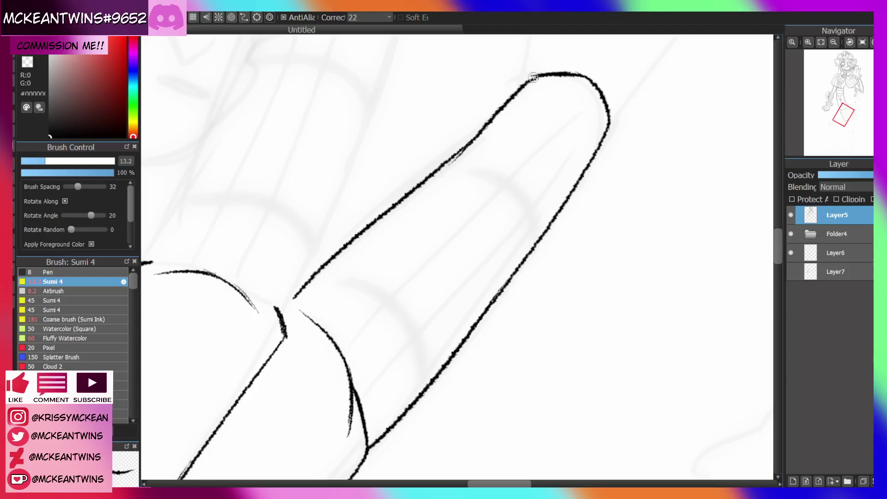
{"action": "key", "text": "ctrl+z"}
{"action": "left_click_drag", "start_coordinate": [535, 74], "coordinate": [426, 184]}
{"action": "key", "text": "ctrl+z"}
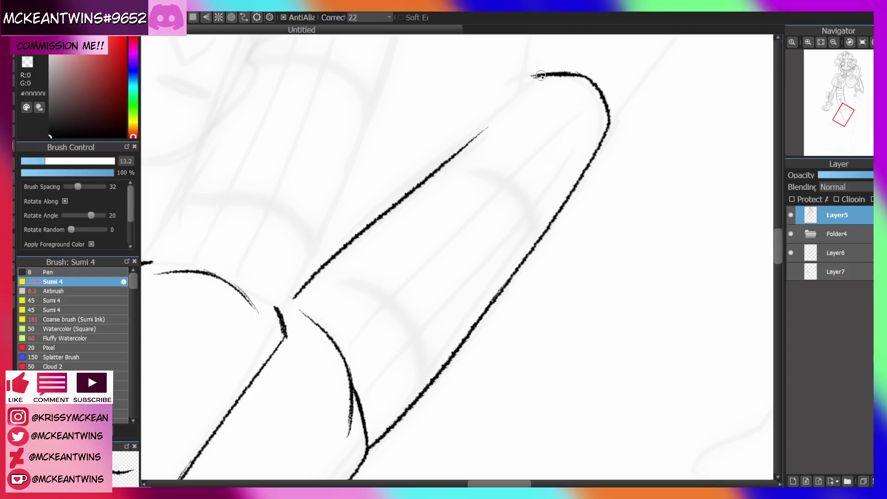
{"action": "left_click_drag", "start_coordinate": [540, 75], "coordinate": [411, 191]}
Redraw the inner end of the left-hand knee edge and extend the lower leg's inner contour up to the knee corner
{"action": "left_click", "coordinate": [832, 42]}
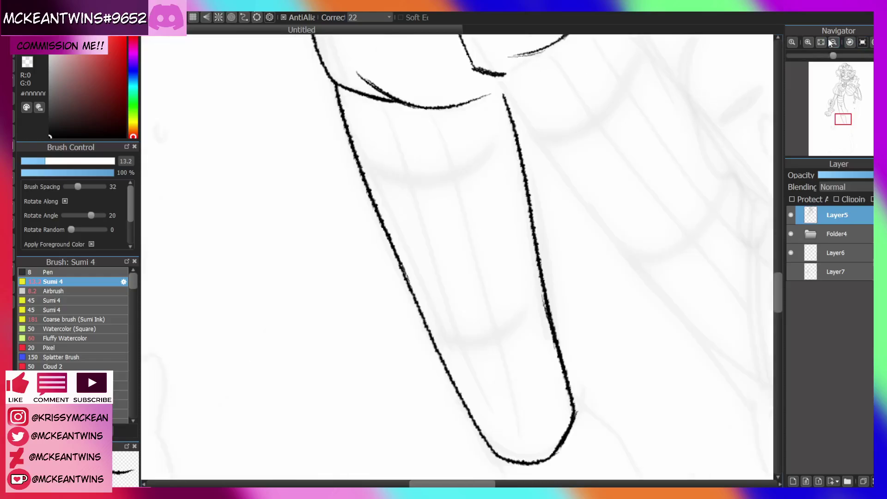
{"action": "left_click", "coordinate": [833, 42]}
{"action": "left_click_drag", "start_coordinate": [841, 115], "coordinate": [838, 112]}
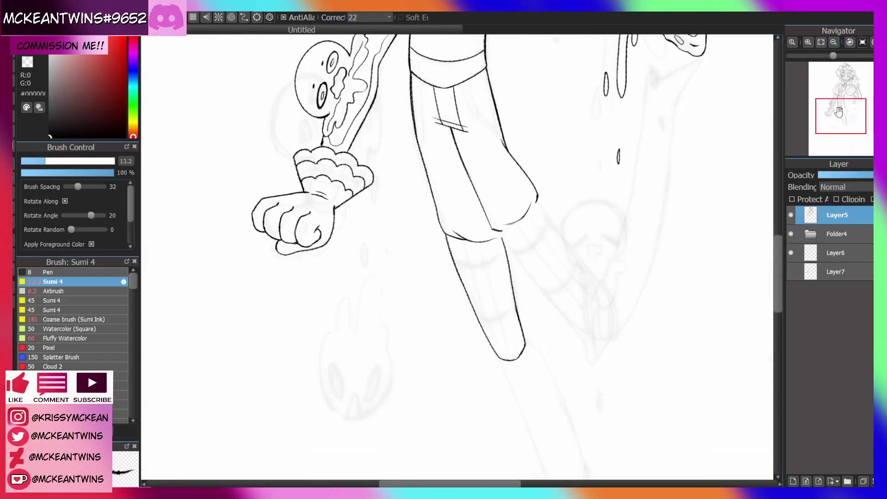
{"action": "left_click", "coordinate": [807, 42]}
{"action": "left_click", "coordinate": [807, 42]}
{"action": "left_click", "coordinate": [807, 42]}
{"action": "left_click_drag", "start_coordinate": [527, 210], "coordinate": [577, 181]}
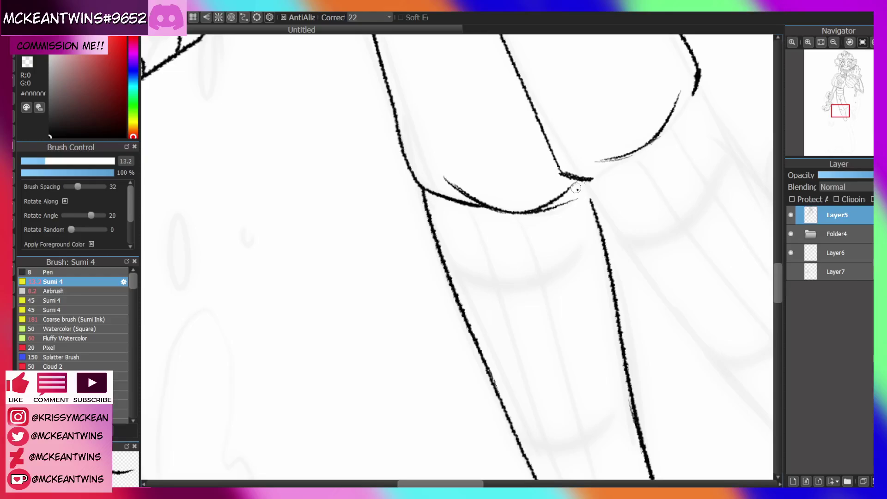
{"action": "key", "text": "ctrl+z"}
{"action": "mouse_move", "coordinate": [589, 181]}
{"action": "left_mouse_down"}
{"action": "mouse_move", "coordinate": [594, 216]}
{"action": "mouse_move", "coordinate": [584, 181]}
{"action": "mouse_move", "coordinate": [601, 233]}
{"action": "left_mouse_up"}
Thicken the inner part of the left-hand knee edge and join it to the thigh corner
{"action": "left_click", "coordinate": [834, 42]}
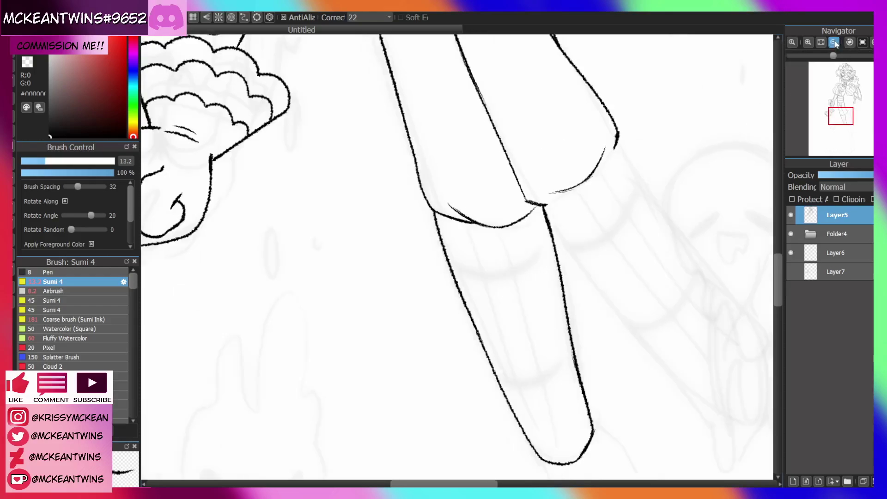
{"action": "left_click", "coordinate": [834, 42]}
{"action": "left_click", "coordinate": [808, 42]}
{"action": "left_click", "coordinate": [808, 42]}
{"action": "left_click", "coordinate": [808, 42]}
{"action": "left_click", "coordinate": [807, 42]}
{"action": "left_click", "coordinate": [808, 42]}
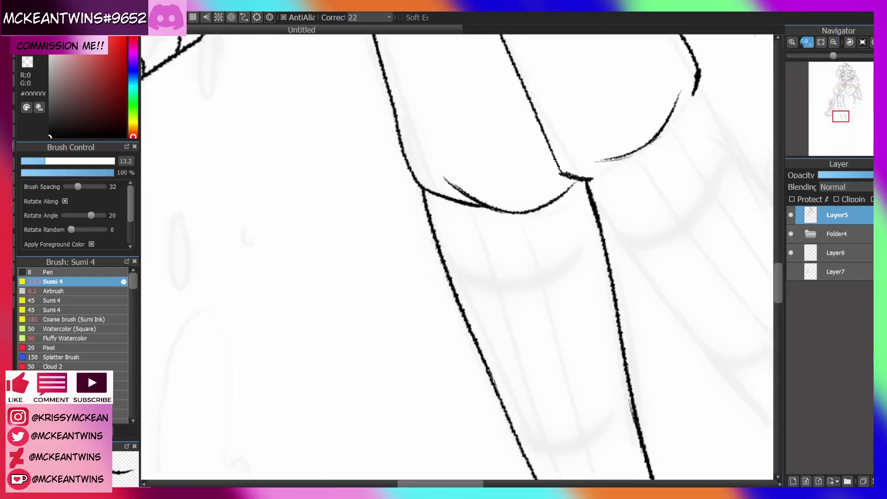
{"action": "left_click", "coordinate": [807, 42]}
{"action": "left_click_drag", "start_coordinate": [539, 197], "coordinate": [608, 161]}
{"action": "left_click_drag", "start_coordinate": [569, 189], "coordinate": [610, 160]}
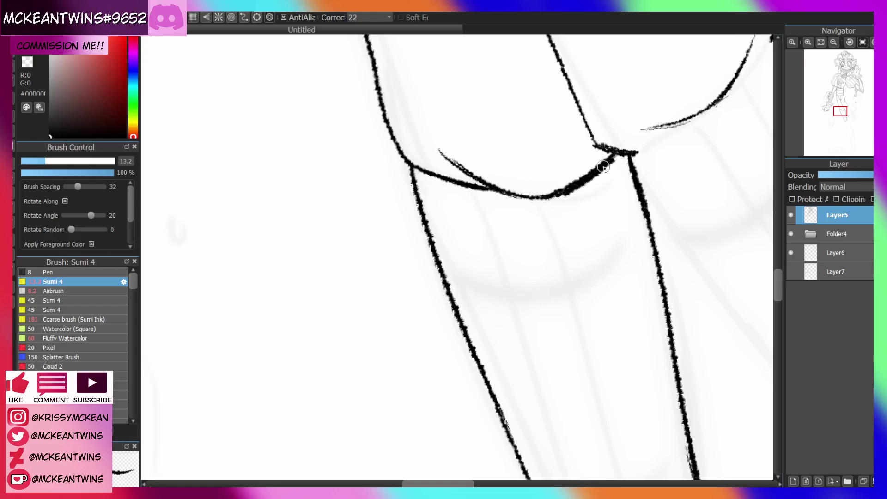
Ink a curved stripe line across the upper part of the left-hand lower leg, just below the knee
{"action": "left_click", "coordinate": [834, 43]}
{"action": "left_click", "coordinate": [834, 42]}
{"action": "left_click", "coordinate": [834, 42]}
{"action": "left_click", "coordinate": [834, 42]}
{"action": "left_click", "coordinate": [835, 43]}
{"action": "left_click", "coordinate": [834, 43]}
{"action": "mouse_move", "coordinate": [844, 90]}
{"action": "left_mouse_down"}
{"action": "mouse_move", "coordinate": [841, 133]}
{"action": "mouse_move", "coordinate": [841, 115]}
{"action": "left_mouse_up"}
{"action": "left_click", "coordinate": [807, 42]}
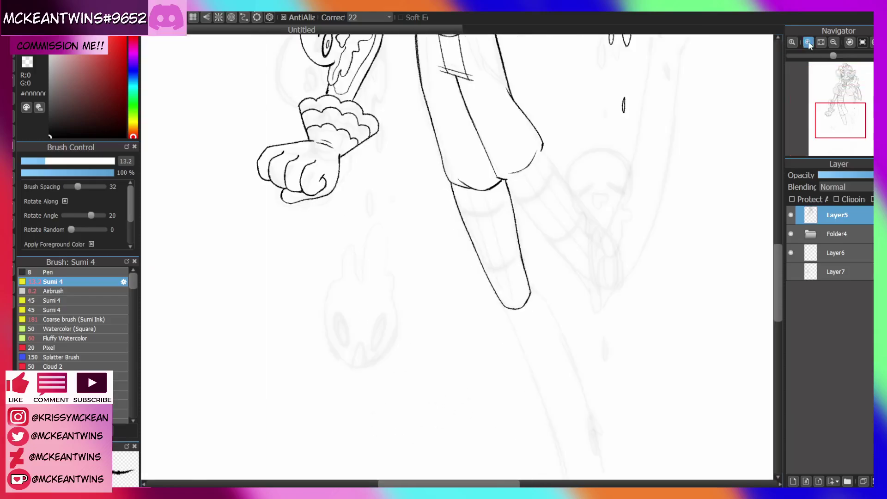
{"action": "left_click", "coordinate": [807, 43]}
{"action": "left_click", "coordinate": [808, 43]}
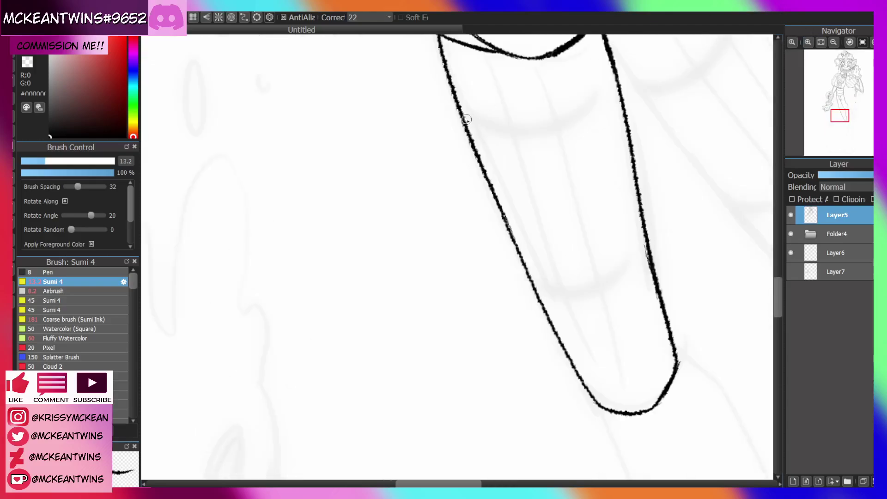
{"action": "mouse_move", "coordinate": [466, 119]}
{"action": "left_mouse_down"}
{"action": "mouse_move", "coordinate": [572, 116]}
{"action": "mouse_move", "coordinate": [617, 85]}
{"action": "left_mouse_up"}
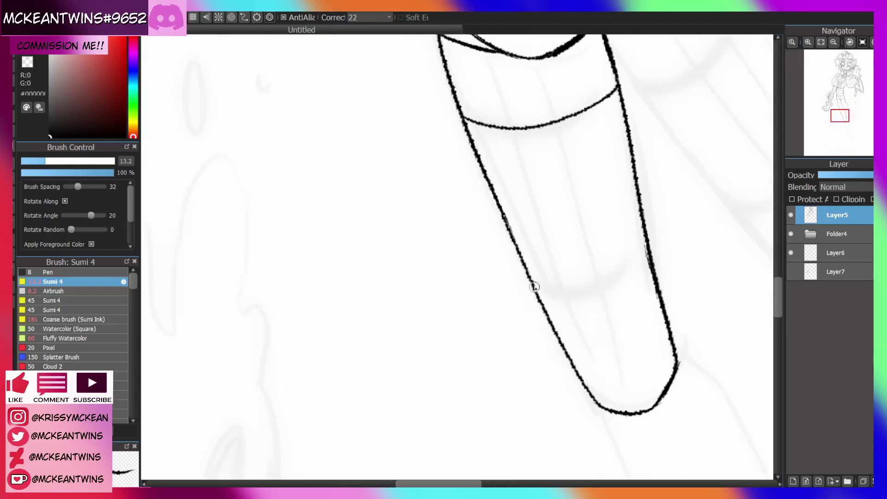
Ink a second curved stripe line across the left-hand lower leg, above its rounded end
{"action": "mouse_move", "coordinate": [534, 287]}
{"action": "left_mouse_down"}
{"action": "mouse_move", "coordinate": [592, 299]}
{"action": "mouse_move", "coordinate": [649, 260]}
{"action": "left_mouse_up"}
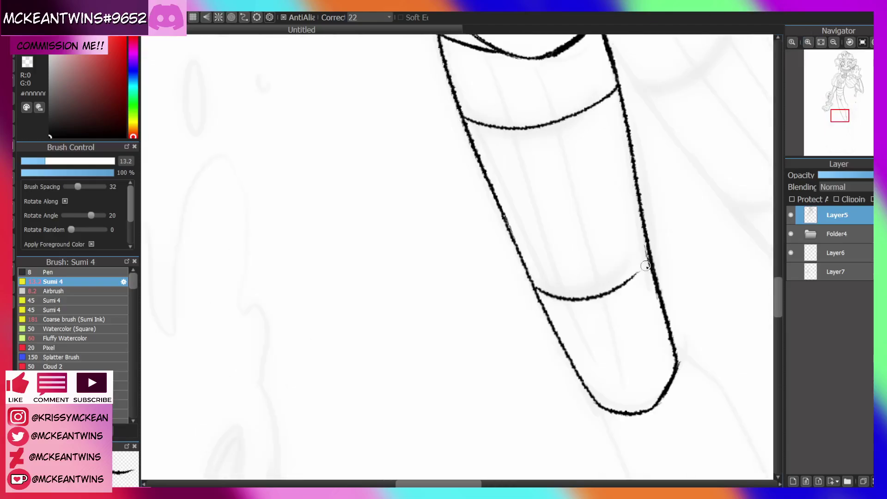
{"action": "left_click", "coordinate": [833, 43]}
{"action": "left_click", "coordinate": [834, 43]}
{"action": "left_click", "coordinate": [833, 43]}
{"action": "left_click", "coordinate": [833, 43]}
{"action": "left_click", "coordinate": [834, 43]}
Ink the two long curved side contours of the leg piece running down from the left-hand lower leg's rounded end
{"action": "mouse_move", "coordinate": [841, 121]}
{"action": "left_mouse_down"}
{"action": "mouse_move", "coordinate": [845, 100]}
{"action": "mouse_move", "coordinate": [845, 126]}
{"action": "mouse_move", "coordinate": [861, 141]}
{"action": "mouse_move", "coordinate": [848, 131]}
{"action": "left_mouse_up"}
{"action": "left_click", "coordinate": [851, 43]}
{"action": "left_click", "coordinate": [850, 43]}
{"action": "left_click", "coordinate": [811, 44]}
{"action": "left_click", "coordinate": [811, 44]}
{"action": "left_click", "coordinate": [848, 40]}
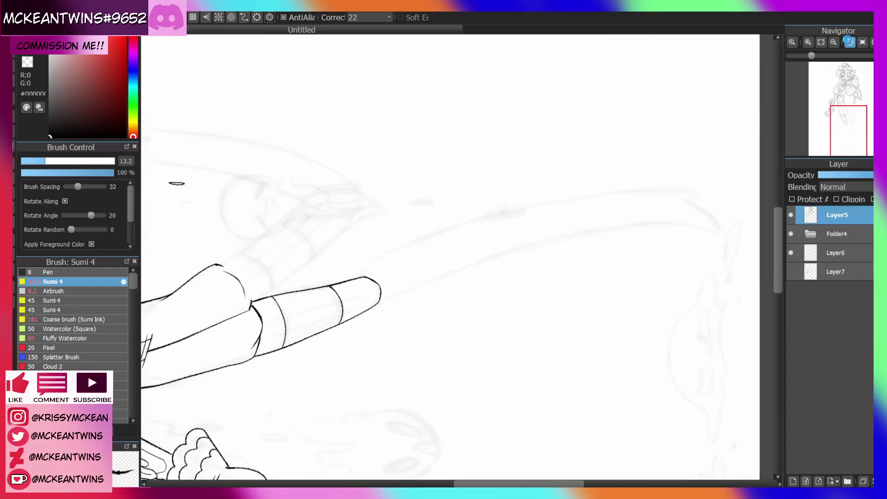
{"action": "left_click", "coordinate": [849, 43]}
{"action": "left_click_drag", "start_coordinate": [410, 341], "coordinate": [667, 104]}
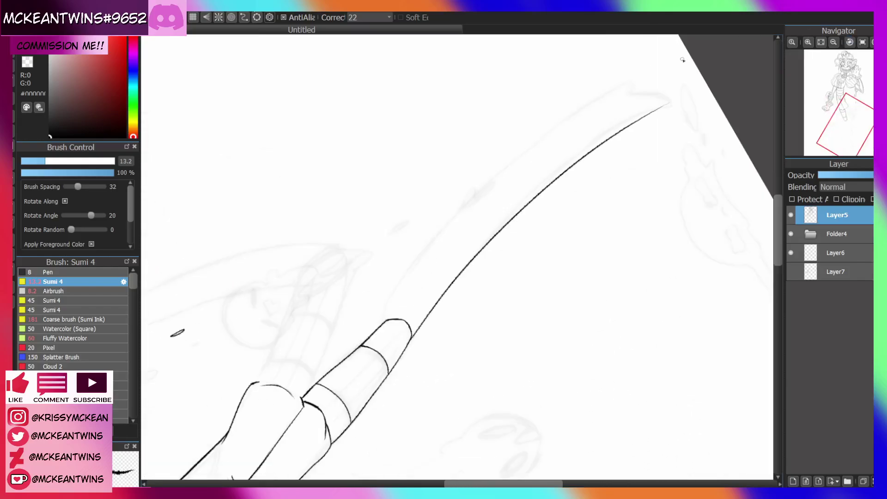
{"action": "left_click_drag", "start_coordinate": [384, 317], "coordinate": [606, 87]}
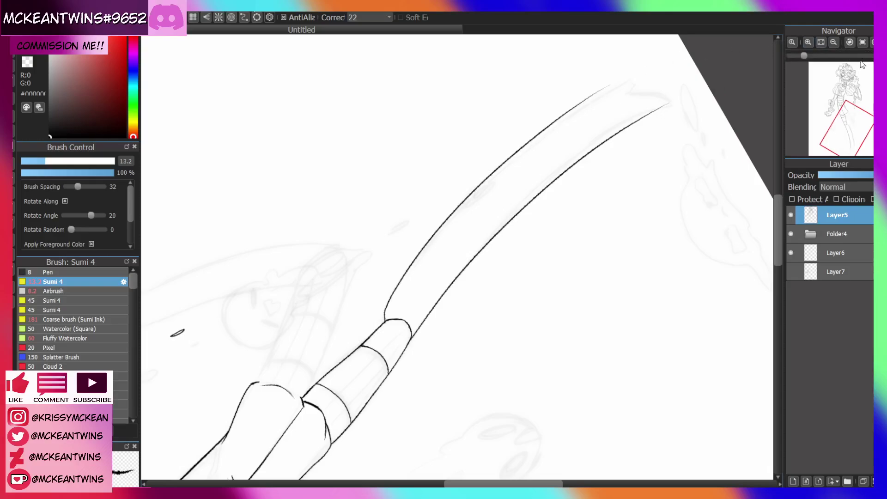
Close the bottom of the long left-hand leg piece with a jagged, notched edge ending in a pointed tip
{"action": "left_click", "coordinate": [862, 42]}
{"action": "left_click_drag", "start_coordinate": [845, 130], "coordinate": [850, 151]}
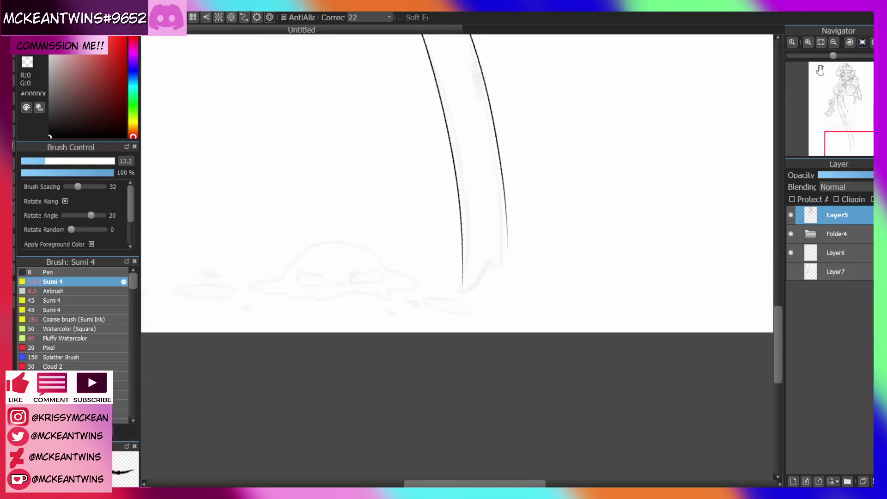
{"action": "left_click", "coordinate": [807, 42]}
{"action": "left_click", "coordinate": [807, 42]}
{"action": "mouse_move", "coordinate": [556, 192]}
{"action": "left_mouse_down"}
{"action": "mouse_move", "coordinate": [554, 268]}
{"action": "mouse_move", "coordinate": [466, 325]}
{"action": "left_mouse_up"}
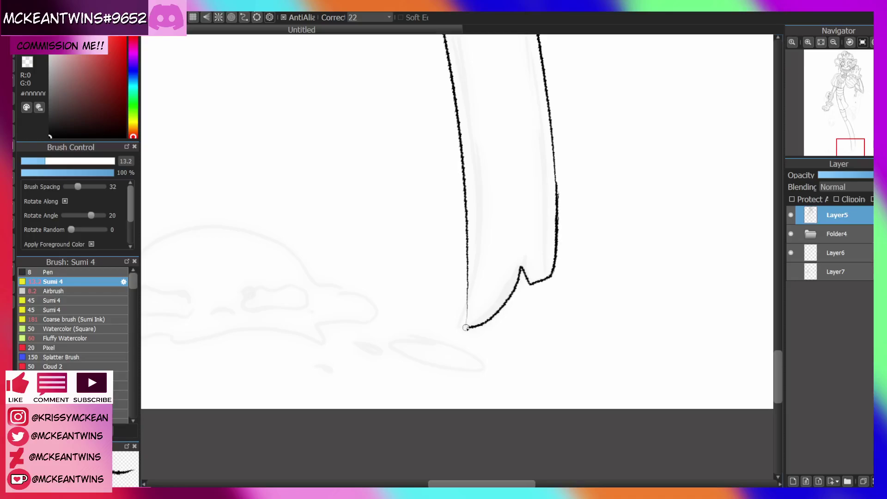
Thicken the left-hand leg piece's side contour just above its pointed tip and join it to the tip
{"action": "left_click", "coordinate": [834, 43]}
{"action": "left_click", "coordinate": [834, 42]}
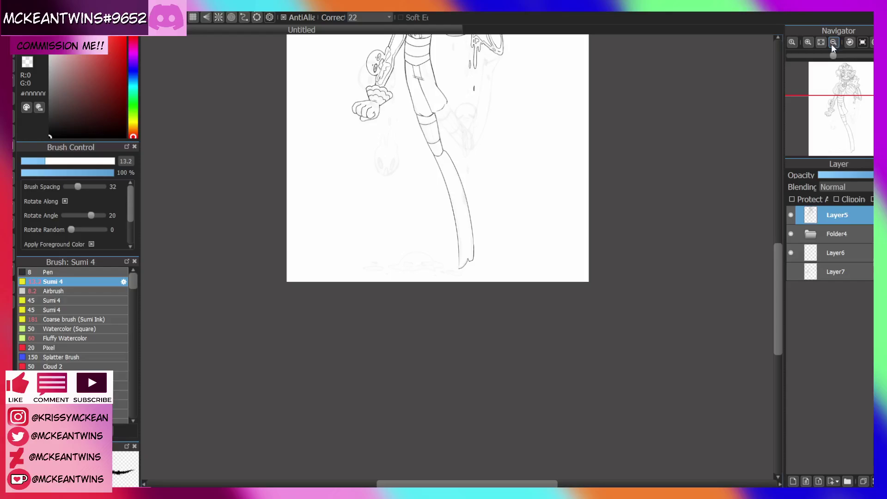
{"action": "mouse_move", "coordinate": [836, 100]}
{"action": "left_mouse_down"}
{"action": "mouse_move", "coordinate": [839, 144]}
{"action": "mouse_move", "coordinate": [840, 113]}
{"action": "mouse_move", "coordinate": [839, 134]}
{"action": "left_mouse_up"}
{"action": "left_click", "coordinate": [808, 43]}
{"action": "left_click", "coordinate": [808, 43]}
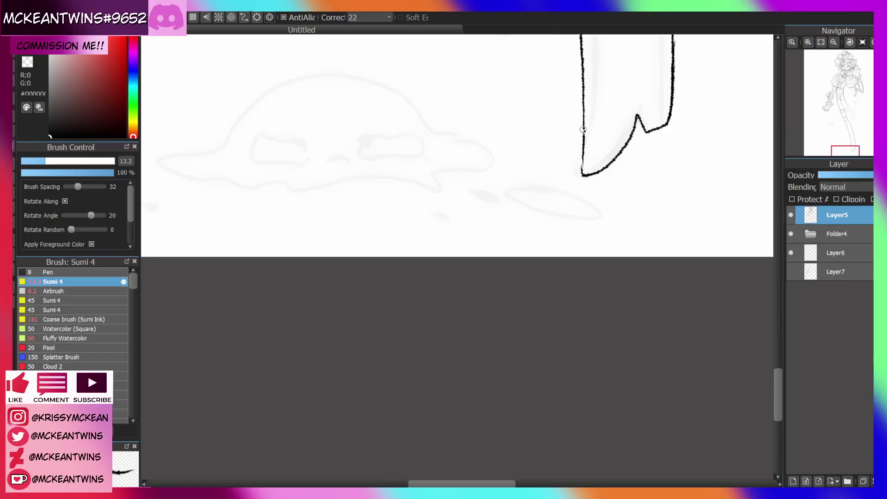
{"action": "left_click_drag", "start_coordinate": [583, 129], "coordinate": [585, 158]}
{"action": "left_click", "coordinate": [833, 42]}
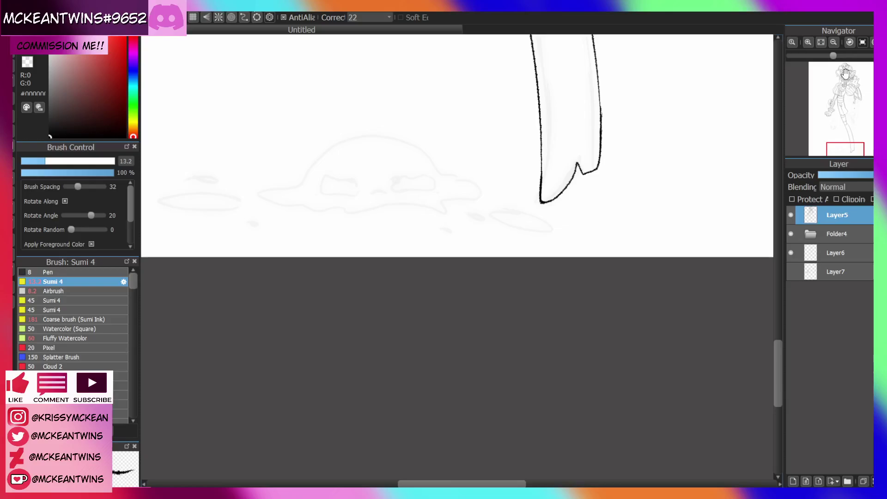
Thicken the right-hand thigh's knee edge and join it to the thigh's corners
{"action": "left_click_drag", "start_coordinate": [847, 146], "coordinate": [848, 120]}
{"action": "left_click", "coordinate": [862, 42]}
{"action": "left_click", "coordinate": [862, 42]}
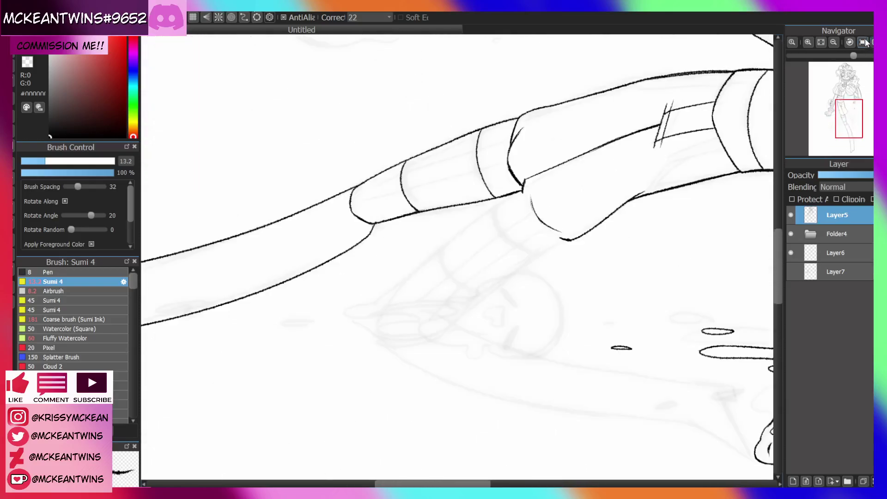
{"action": "left_click", "coordinate": [807, 42]}
{"action": "key", "text": "Home"}
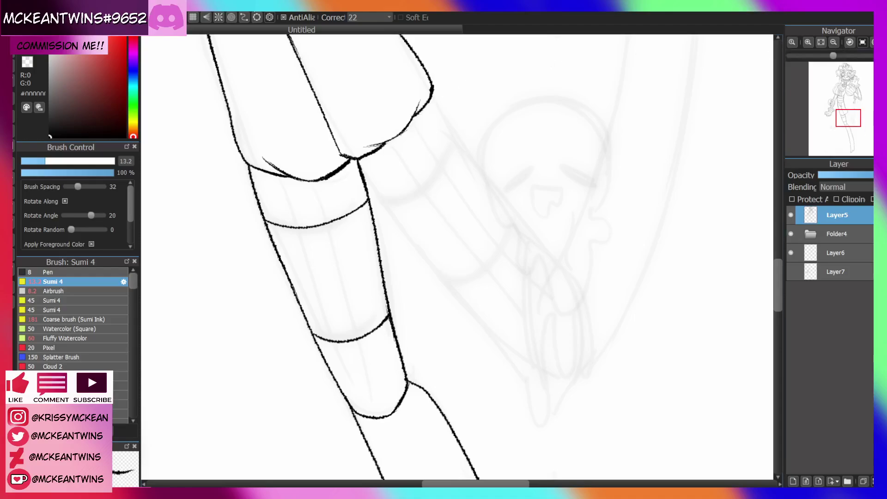
Try to ink the right-hand lower leg's inner contour as one long curve down from the knee corner
{"action": "left_click", "coordinate": [871, 42]}
{"action": "left_click", "coordinate": [871, 42]}
{"action": "left_click", "coordinate": [871, 42]}
{"action": "mouse_move", "coordinate": [558, 156]}
{"action": "left_mouse_down"}
{"action": "mouse_move", "coordinate": [334, 344]}
{"action": "mouse_move", "coordinate": [324, 369]}
{"action": "left_mouse_up"}
{"action": "key", "text": "ctrl+z"}
{"action": "mouse_move", "coordinate": [556, 157]}
{"action": "left_mouse_down"}
{"action": "mouse_move", "coordinate": [408, 269]}
{"action": "mouse_move", "coordinate": [335, 372]}
{"action": "left_mouse_up"}
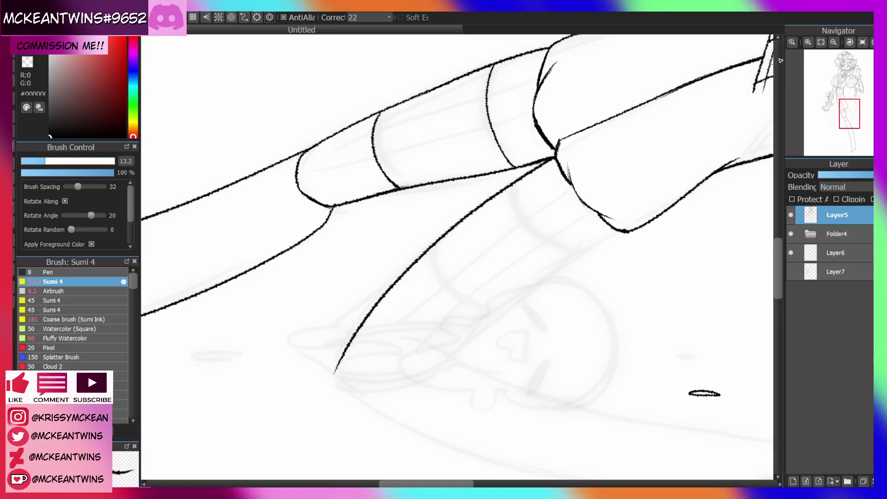
{"action": "left_click", "coordinate": [862, 42]}
{"action": "left_click", "coordinate": [833, 42]}
{"action": "left_click", "coordinate": [833, 42]}
{"action": "left_click_drag", "start_coordinate": [846, 109], "coordinate": [851, 118]}
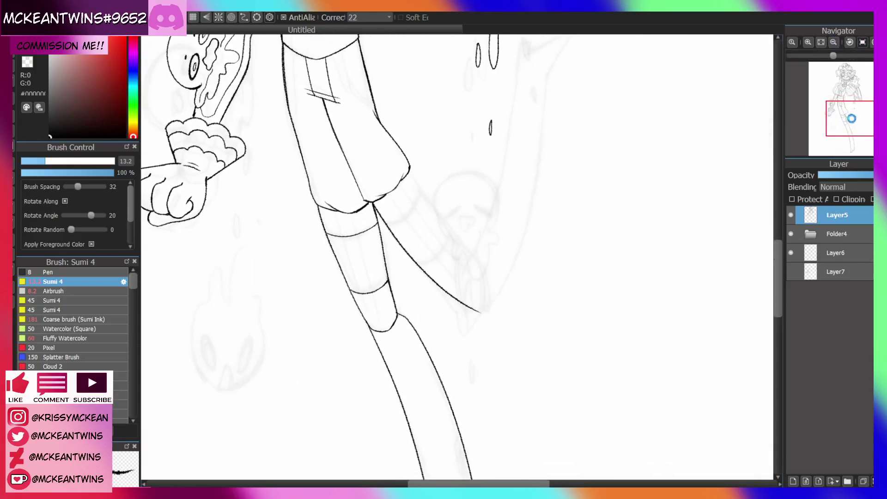
{"action": "left_click", "coordinate": [871, 42]}
{"action": "left_click", "coordinate": [871, 42]}
{"action": "key", "text": "ctrl+z"}
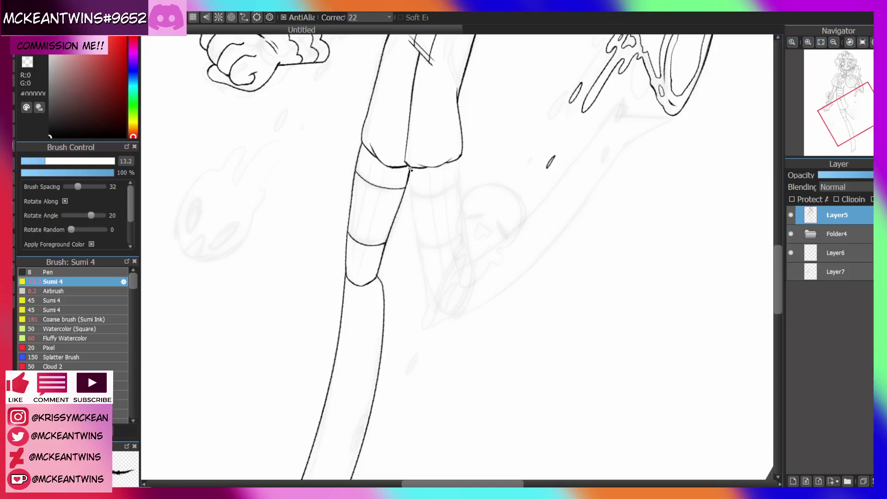
Ink both side contours of the right-hand lower leg below the knee and close them with a rounded end
{"action": "left_click_drag", "start_coordinate": [410, 170], "coordinate": [440, 303]}
{"action": "left_click_drag", "start_coordinate": [456, 177], "coordinate": [468, 263]}
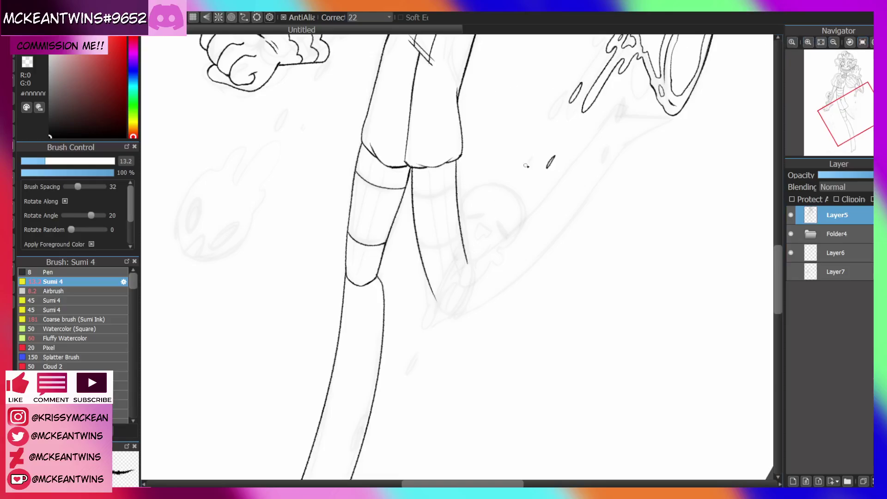
{"action": "key", "text": "ctrl+z"}
{"action": "left_click_drag", "start_coordinate": [461, 209], "coordinate": [467, 259]}
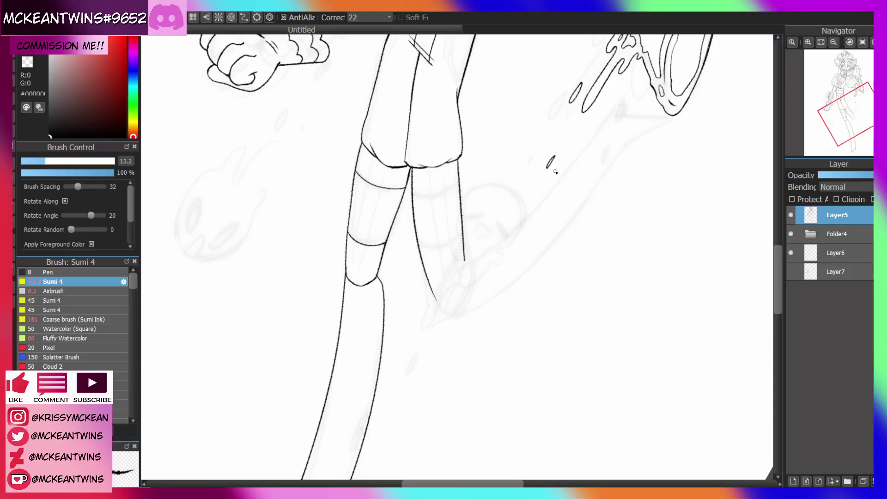
{"action": "left_click", "coordinate": [862, 42]}
{"action": "left_click_drag", "start_coordinate": [846, 117], "coordinate": [852, 121]}
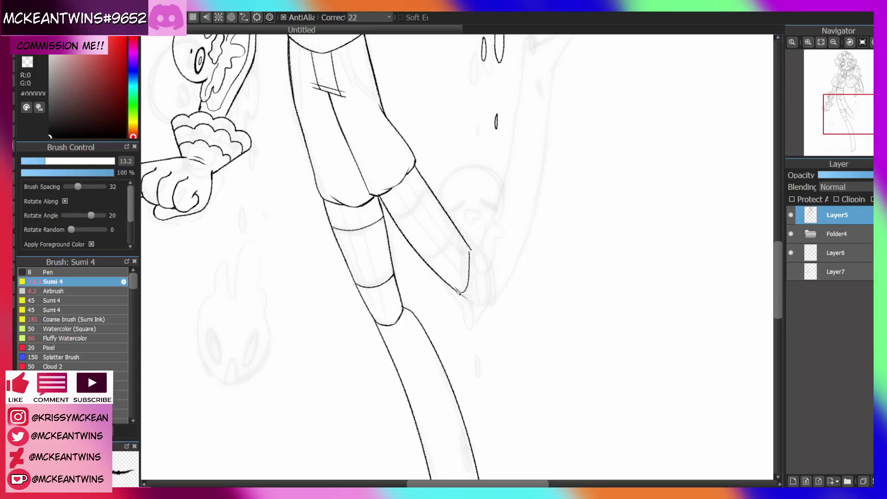
Try to ink a short stretch of the raised shin's outer contour from the right-hand lower leg's rounded end
{"action": "left_click_drag", "start_coordinate": [459, 292], "coordinate": [530, 240]}
{"action": "mouse_move", "coordinate": [851, 147]}
{"action": "left_mouse_down"}
{"action": "mouse_move", "coordinate": [854, 101]}
{"action": "mouse_move", "coordinate": [856, 112]}
{"action": "left_mouse_up"}
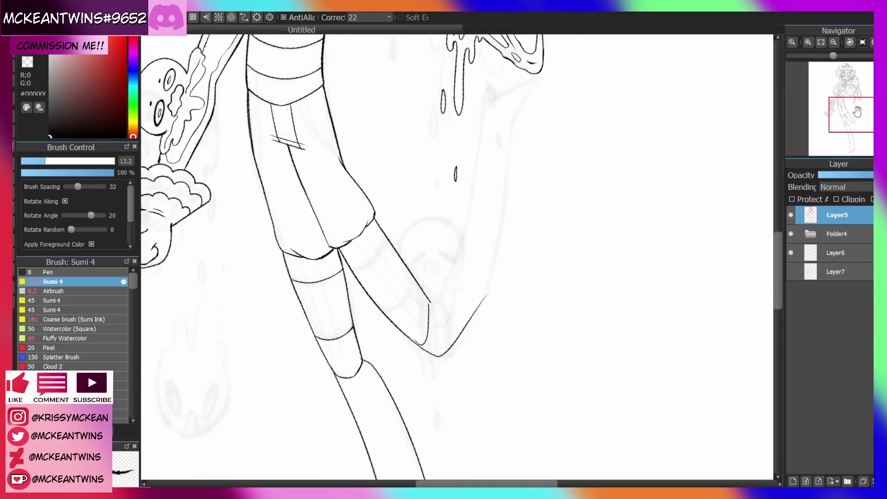
{"action": "left_click", "coordinate": [849, 42]}
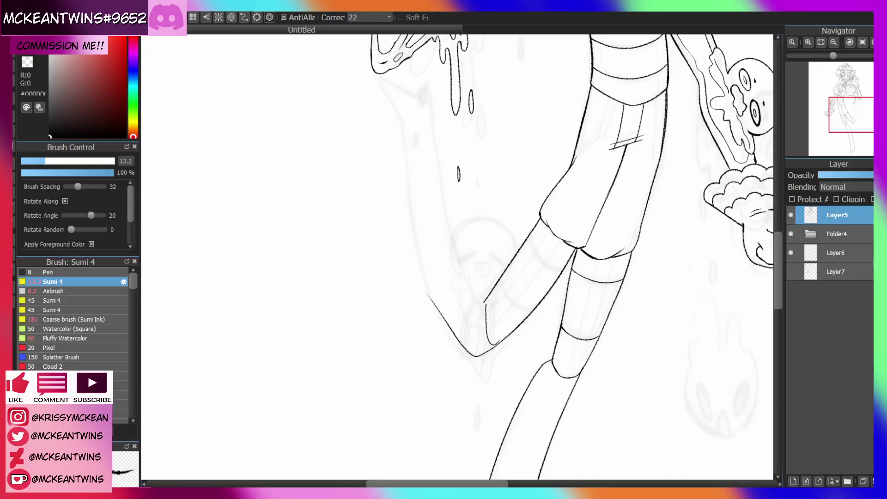
{"action": "key", "text": "h"}
{"action": "key", "text": "ctrl+z"}
Try to ink the raised shin's outer contour as one long sweep from the rounded end up toward the elbow
{"action": "left_click", "coordinate": [871, 43]}
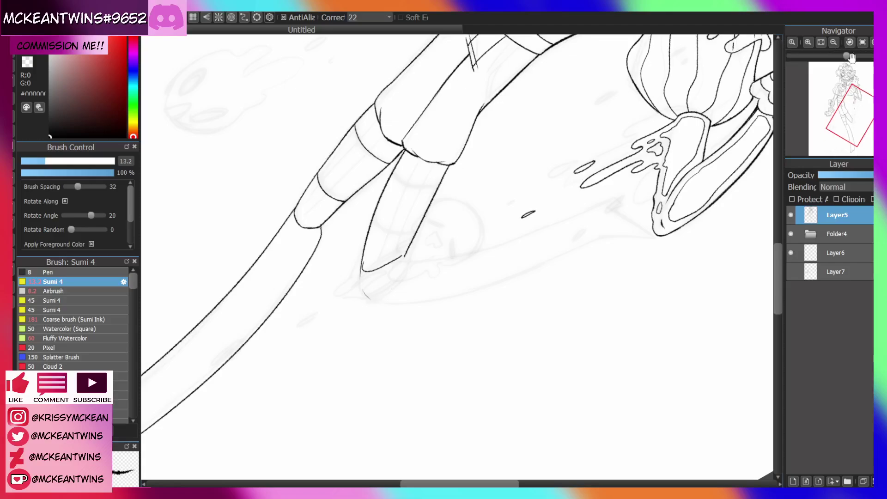
{"action": "left_click", "coordinate": [870, 43]}
{"action": "left_click", "coordinate": [872, 42]}
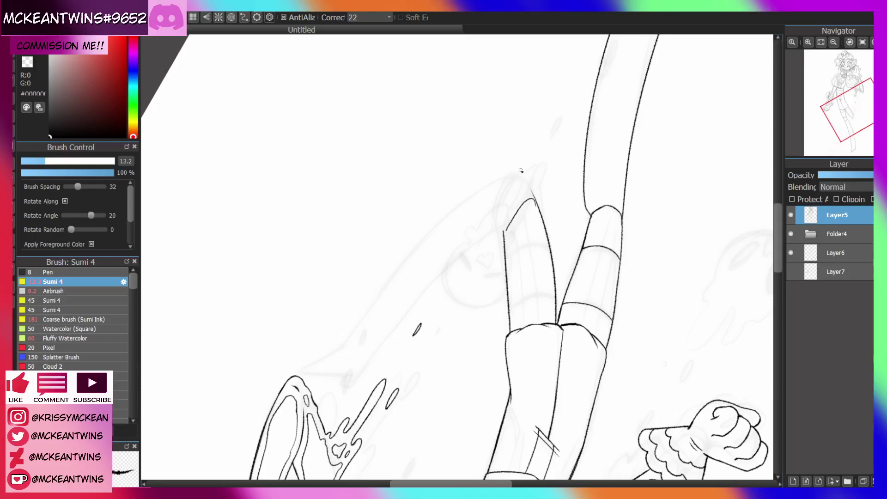
{"action": "mouse_move", "coordinate": [514, 177]}
{"action": "left_mouse_down"}
{"action": "mouse_move", "coordinate": [379, 287]}
{"action": "mouse_move", "coordinate": [361, 338]}
{"action": "left_mouse_up"}
{"action": "key", "text": "ctrl+z"}
{"action": "left_click_drag", "start_coordinate": [527, 186], "coordinate": [325, 360]}
{"action": "left_click", "coordinate": [861, 42]}
{"action": "left_click", "coordinate": [845, 112]}
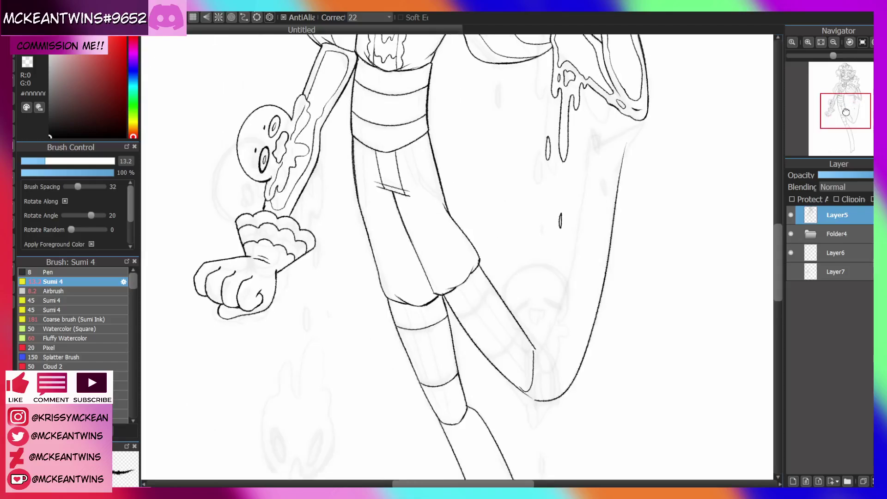
{"action": "left_click_drag", "start_coordinate": [846, 111], "coordinate": [854, 113]}
{"action": "mouse_move", "coordinate": [441, 382]}
{"action": "left_mouse_down"}
{"action": "mouse_move", "coordinate": [482, 358]}
{"action": "mouse_move", "coordinate": [528, 202]}
{"action": "left_mouse_up"}
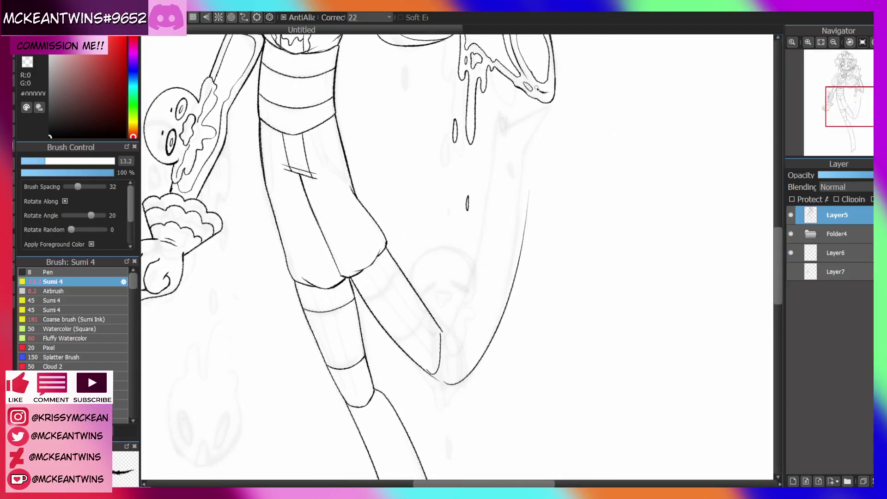
{"action": "left_click", "coordinate": [850, 43]}
{"action": "key", "text": "ctrl+z"}
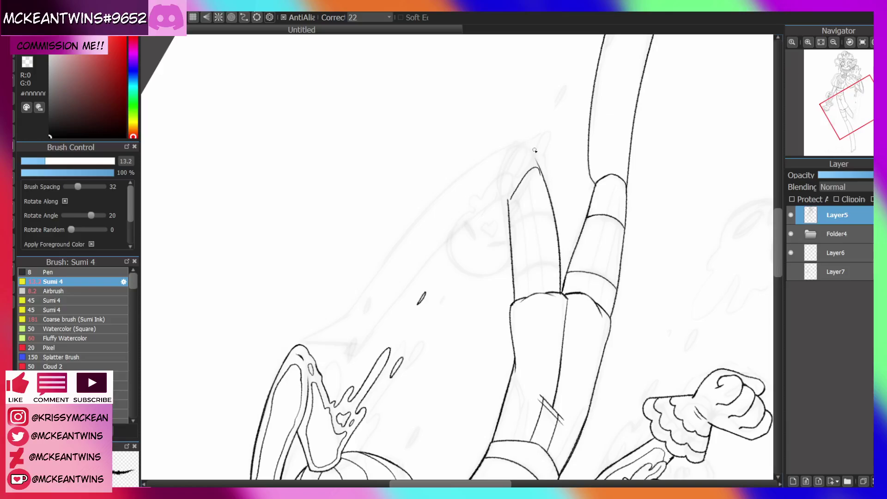
Ink the raised shin's long outer contour from the right-hand lower leg's end up toward the elbow
{"action": "mouse_move", "coordinate": [532, 151]}
{"action": "left_mouse_down"}
{"action": "mouse_move", "coordinate": [451, 185]}
{"action": "mouse_move", "coordinate": [364, 296]}
{"action": "left_mouse_up"}
{"action": "key", "text": "ctrl+z"}
{"action": "mouse_move", "coordinate": [532, 155]}
{"action": "left_mouse_down"}
{"action": "mouse_move", "coordinate": [444, 193]}
{"action": "mouse_move", "coordinate": [360, 289]}
{"action": "left_mouse_up"}
{"action": "key", "text": "ctrl+z"}
{"action": "left_click_drag", "start_coordinate": [484, 159], "coordinate": [341, 315]}
Extend and thicken the raised shin's outer contour up to its pointed upper corner just below the elbow
{"action": "left_click", "coordinate": [862, 43]}
{"action": "left_click_drag", "start_coordinate": [850, 115], "coordinate": [858, 97]}
{"action": "left_click", "coordinate": [807, 42]}
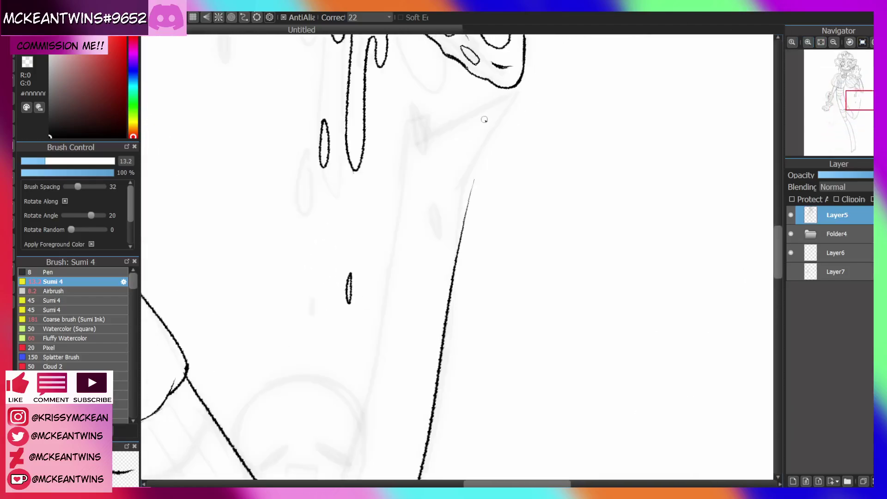
{"action": "left_click_drag", "start_coordinate": [503, 117], "coordinate": [473, 178]}
{"action": "left_click_drag", "start_coordinate": [495, 131], "coordinate": [463, 226]}
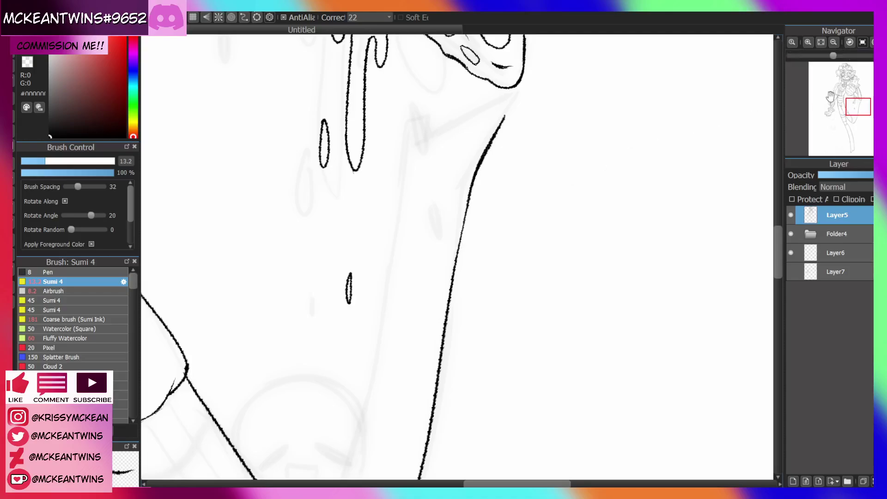
{"action": "left_click", "coordinate": [856, 103]}
{"action": "left_click_drag", "start_coordinate": [856, 104], "coordinate": [855, 105]}
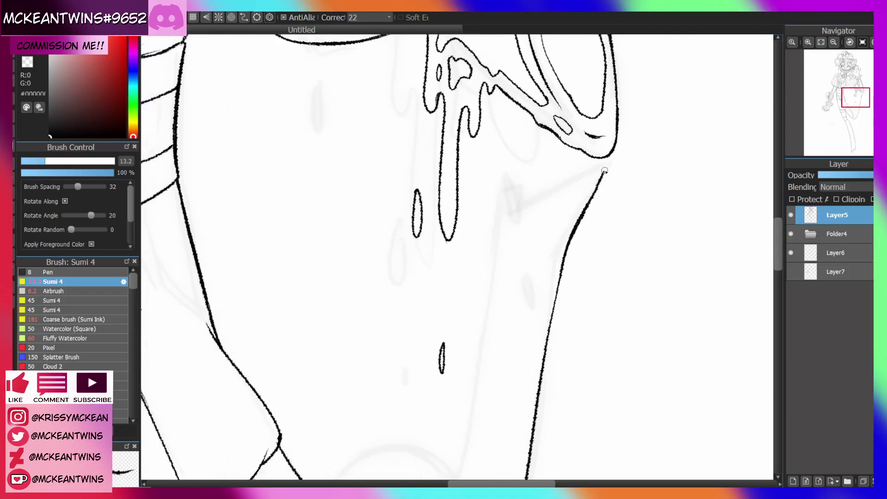
Ink the notched upper edge of the raised shin and start its inner side below the edge
{"action": "left_click_drag", "start_coordinate": [600, 168], "coordinate": [507, 208]}
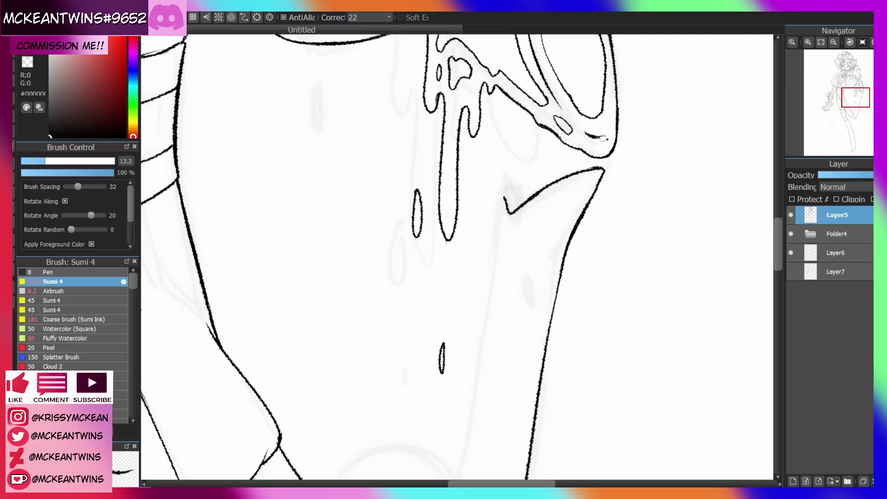
{"action": "left_click_drag", "start_coordinate": [855, 139], "coordinate": [856, 101]}
{"action": "mouse_move", "coordinate": [610, 112]}
{"action": "left_mouse_down"}
{"action": "mouse_move", "coordinate": [577, 115]}
{"action": "mouse_move", "coordinate": [538, 145]}
{"action": "mouse_move", "coordinate": [537, 129]}
{"action": "mouse_move", "coordinate": [524, 130]}
{"action": "mouse_move", "coordinate": [508, 173]}
{"action": "left_mouse_up"}
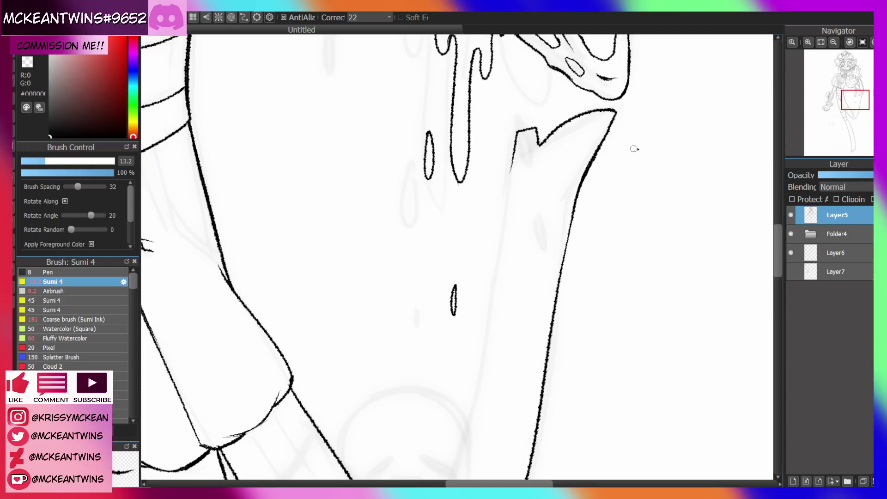
Ink the raised shin's inner contour from the notched edge down toward the sketched skull
{"action": "left_click", "coordinate": [850, 42]}
{"action": "left_click", "coordinate": [850, 42]}
{"action": "left_click", "coordinate": [850, 42]}
{"action": "left_click", "coordinate": [851, 42]}
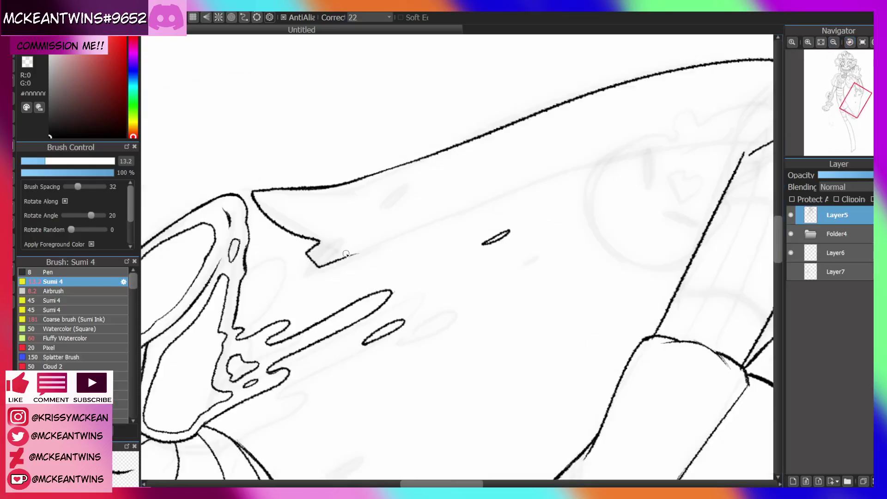
{"action": "left_click_drag", "start_coordinate": [346, 255], "coordinate": [425, 220]}
{"action": "left_click_drag", "start_coordinate": [370, 246], "coordinate": [651, 166]}
{"action": "left_click", "coordinate": [861, 42]}
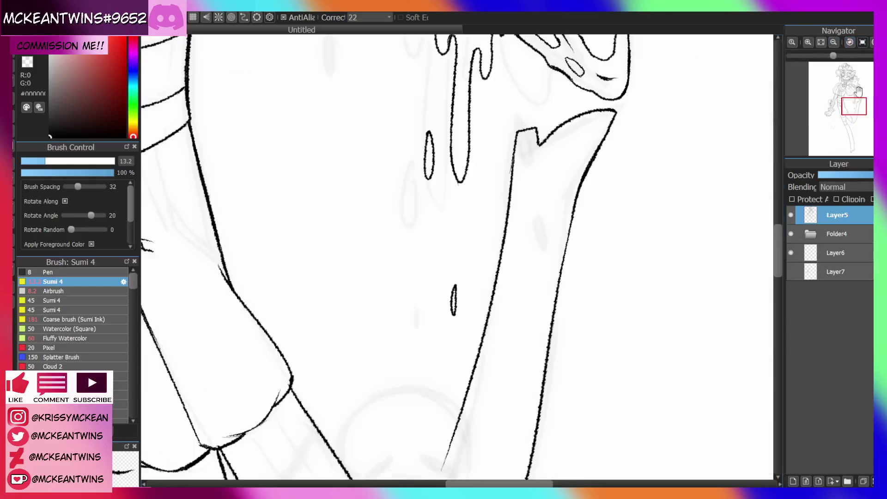
Try to redraw the lower stretch of the raised shin's inner contour down to the sketched skull
{"action": "left_click_drag", "start_coordinate": [856, 92], "coordinate": [857, 100]}
{"action": "left_click", "coordinate": [871, 42]}
{"action": "key", "text": "ctrl+z"}
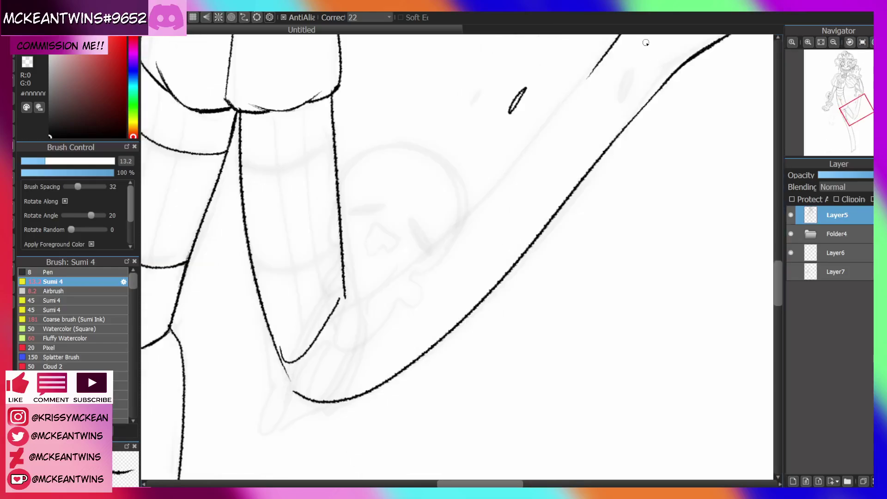
{"action": "mouse_move", "coordinate": [603, 59]}
{"action": "left_mouse_down"}
{"action": "mouse_move", "coordinate": [469, 208]}
{"action": "mouse_move", "coordinate": [372, 288]}
{"action": "left_mouse_up"}
{"action": "key", "text": "ctrl+z"}
{"action": "mouse_move", "coordinate": [610, 46]}
{"action": "left_mouse_down"}
{"action": "mouse_move", "coordinate": [559, 114]}
{"action": "mouse_move", "coordinate": [418, 261]}
{"action": "left_mouse_up"}
{"action": "left_click", "coordinate": [861, 42]}
Examine both inked legs within the full figure, and the raised shin's inner contour up close
{"action": "left_click", "coordinate": [833, 42]}
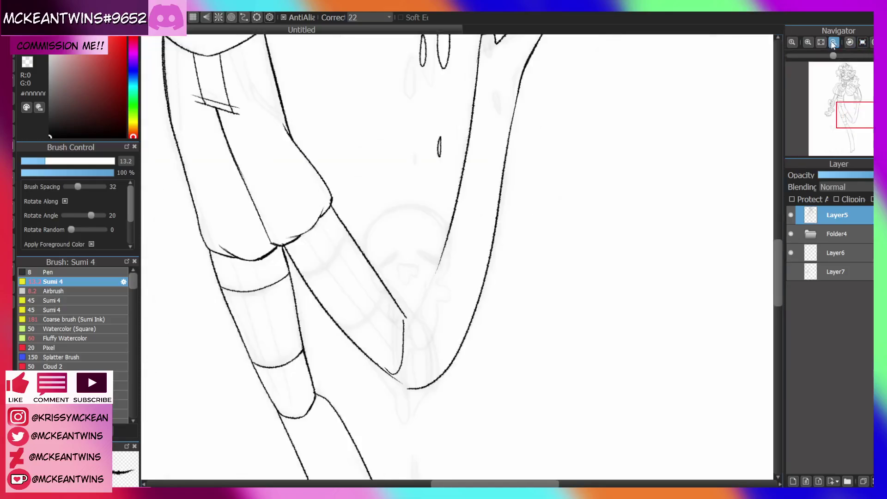
{"action": "left_click", "coordinate": [833, 42]}
{"action": "left_click", "coordinate": [833, 42]}
{"action": "left_click_drag", "start_coordinate": [852, 102], "coordinate": [849, 120]}
{"action": "left_click", "coordinate": [833, 42]}
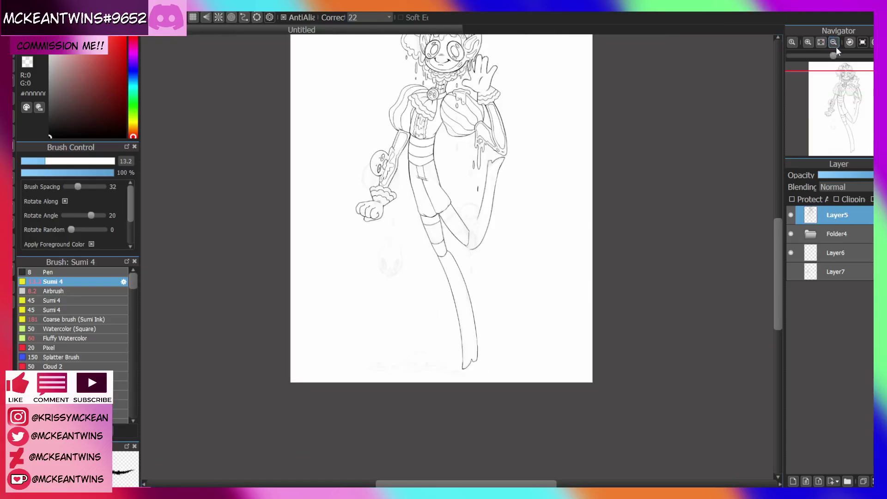
{"action": "left_click", "coordinate": [808, 43]}
{"action": "left_click", "coordinate": [807, 43]}
{"action": "left_click", "coordinate": [808, 43]}
{"action": "left_click", "coordinate": [808, 43]}
{"action": "left_click_drag", "start_coordinate": [848, 119], "coordinate": [853, 116]}
{"action": "left_click", "coordinate": [871, 42]}
{"action": "left_click", "coordinate": [807, 42]}
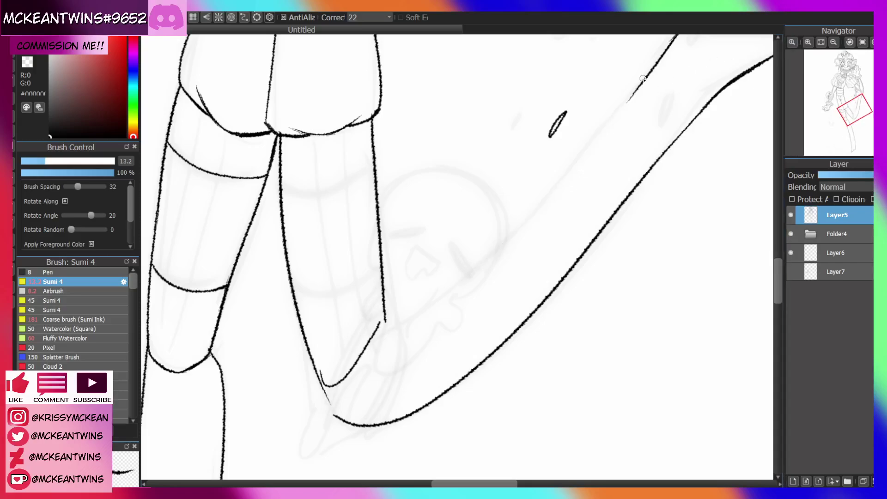
Ink the lower stretch of the raised shin's inner contour down into the sketched skull
{"action": "mouse_move", "coordinate": [642, 78]}
{"action": "left_mouse_down"}
{"action": "mouse_move", "coordinate": [557, 171]}
{"action": "mouse_move", "coordinate": [423, 281]}
{"action": "left_mouse_up"}
{"action": "key", "text": "ctrl+z"}
{"action": "left_click_drag", "start_coordinate": [648, 73], "coordinate": [415, 295]}
Ink two curved stocking stripes across the raised leg between the shorts hem and the knee
{"action": "left_click", "coordinate": [833, 42]}
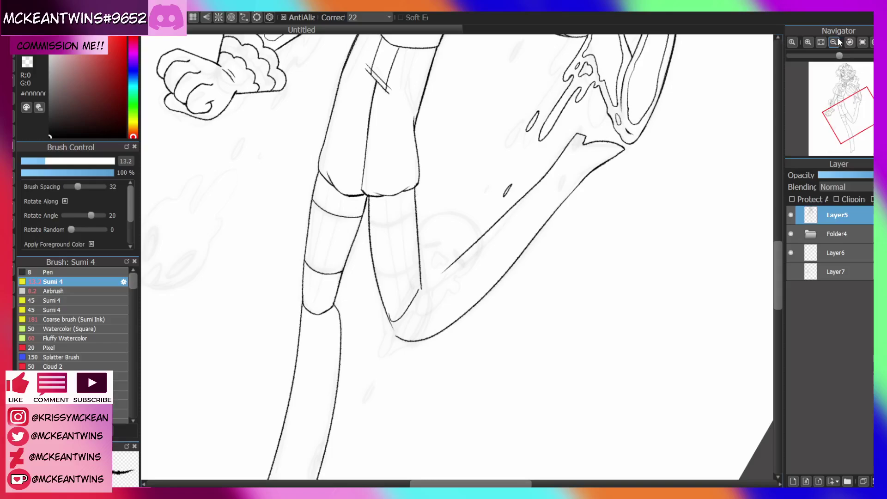
{"action": "left_click", "coordinate": [862, 42]}
{"action": "mouse_move", "coordinate": [843, 105]}
{"action": "left_mouse_down"}
{"action": "mouse_move", "coordinate": [849, 135]}
{"action": "mouse_move", "coordinate": [845, 115]}
{"action": "left_mouse_up"}
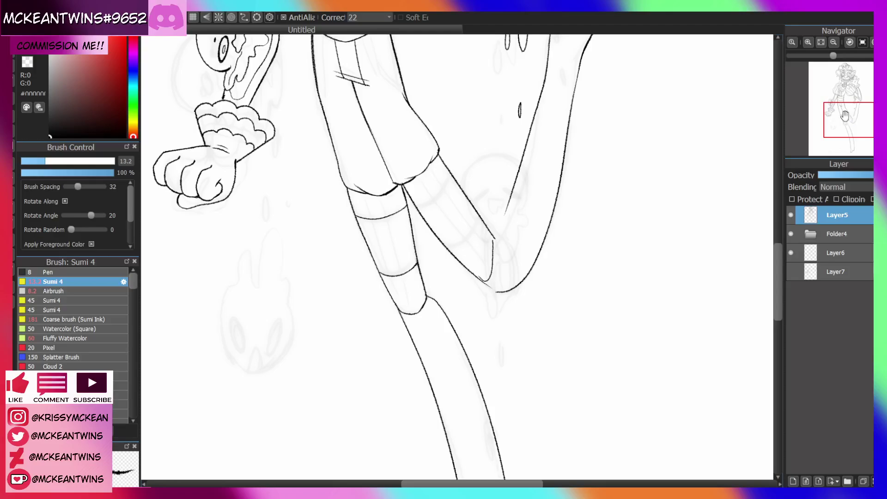
{"action": "left_click", "coordinate": [808, 42]}
{"action": "mouse_move", "coordinate": [374, 153]}
{"action": "left_mouse_down"}
{"action": "mouse_move", "coordinate": [417, 139]}
{"action": "mouse_move", "coordinate": [443, 112]}
{"action": "left_mouse_up"}
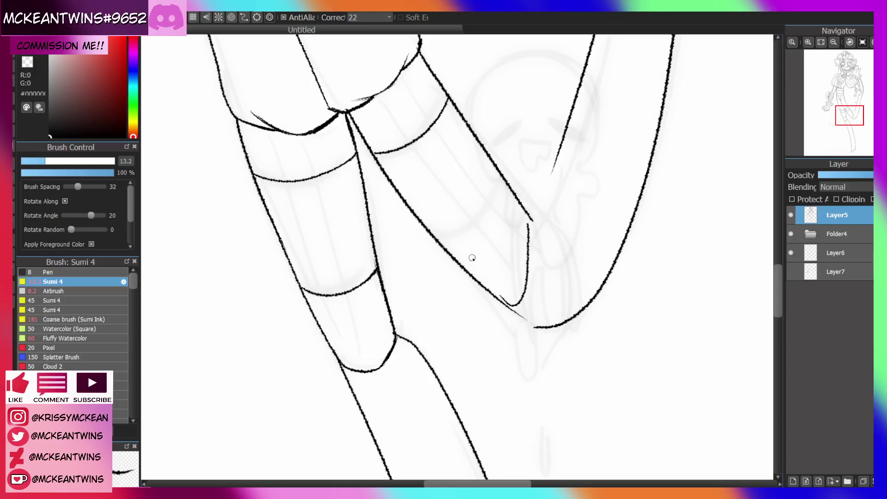
{"action": "mouse_move", "coordinate": [439, 241]}
{"action": "left_mouse_down"}
{"action": "mouse_move", "coordinate": [500, 206]}
{"action": "mouse_move", "coordinate": [508, 184]}
{"action": "left_mouse_up"}
{"action": "left_click_drag", "start_coordinate": [864, 115], "coordinate": [868, 107]}
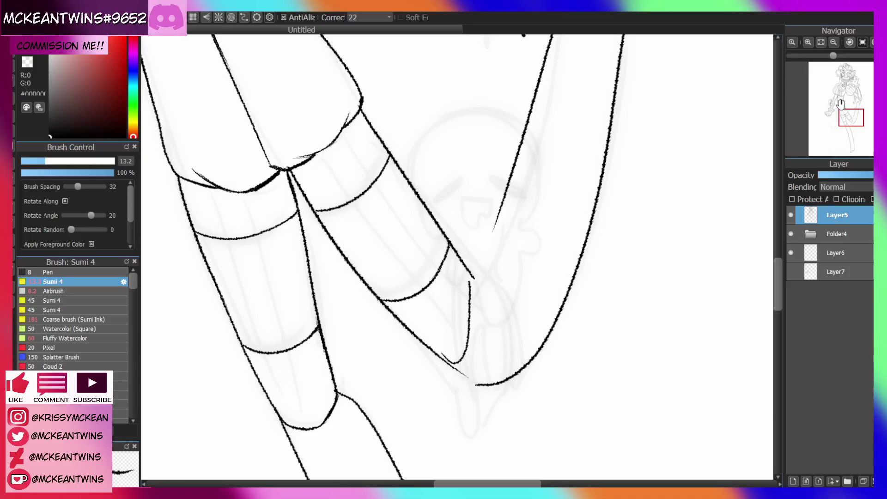
{"action": "left_click_drag", "start_coordinate": [377, 293], "coordinate": [444, 240]}
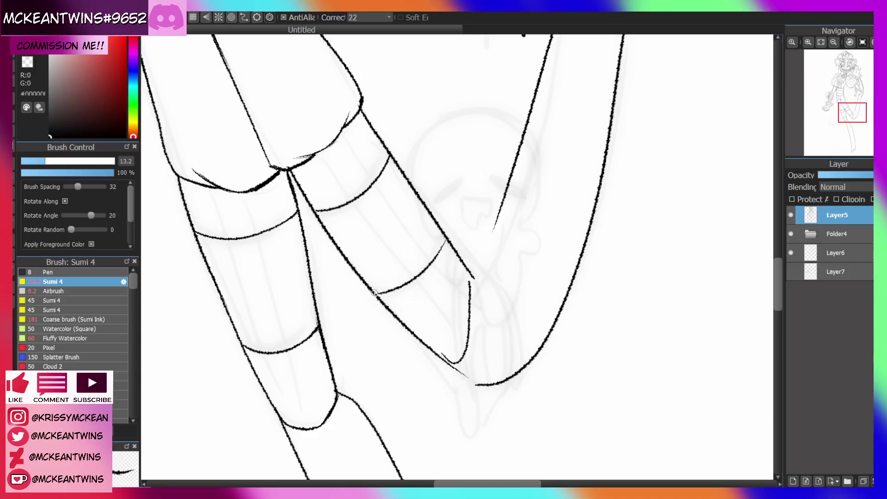
{"action": "key", "text": "ctrl+z"}
{"action": "mouse_move", "coordinate": [372, 291]}
{"action": "left_mouse_down"}
{"action": "mouse_move", "coordinate": [439, 237]}
{"action": "mouse_move", "coordinate": [435, 222]}
{"action": "mouse_move", "coordinate": [428, 257]}
{"action": "left_mouse_up"}
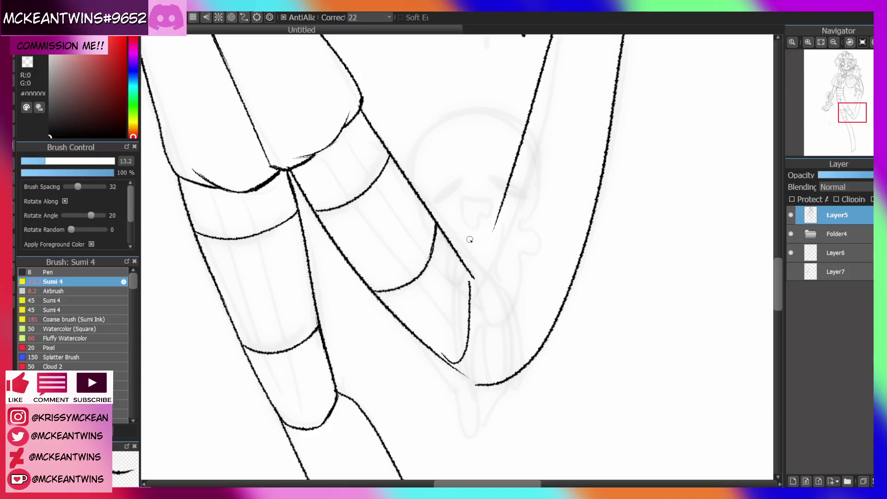
{"action": "left_click_drag", "start_coordinate": [852, 113], "coordinate": [852, 122]}
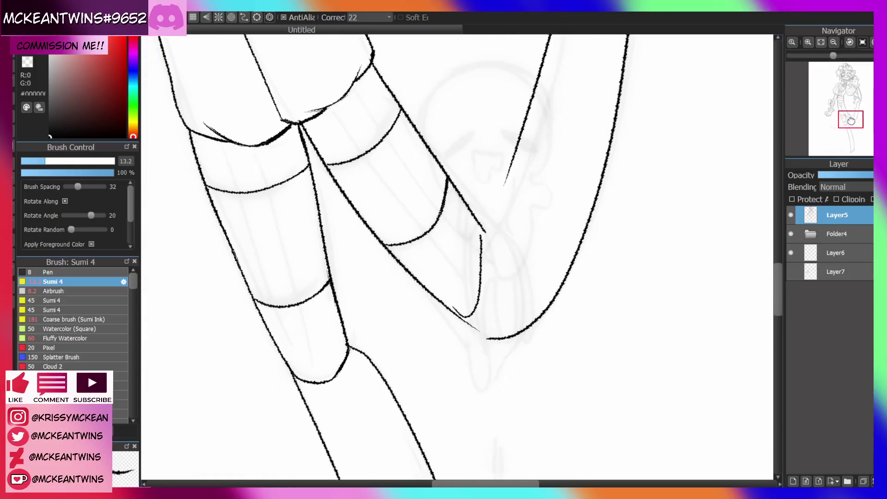
Close the gap in the raised knee's outline with a thick joining stroke and erase the stray line ends
{"action": "left_click", "coordinate": [872, 43]}
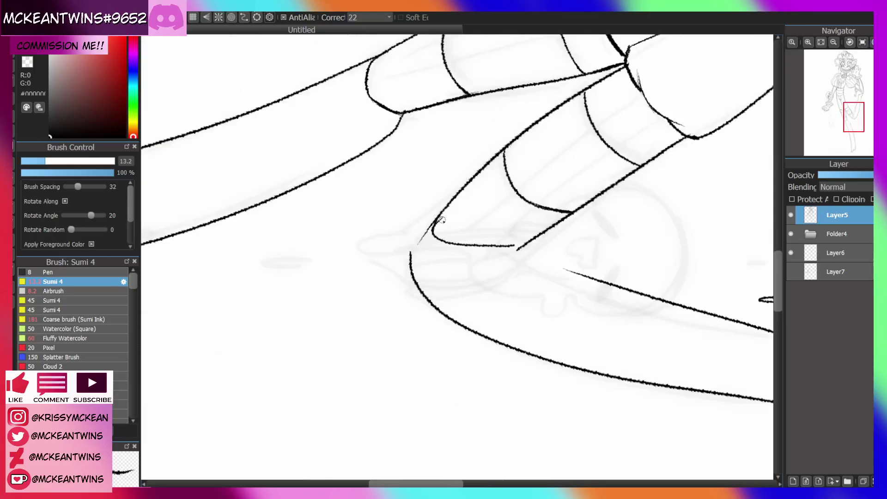
{"action": "mouse_move", "coordinate": [441, 209]}
{"action": "left_mouse_down"}
{"action": "mouse_move", "coordinate": [411, 252]}
{"action": "mouse_move", "coordinate": [424, 288]}
{"action": "left_mouse_up"}
{"action": "left_click", "coordinate": [25, 59]}
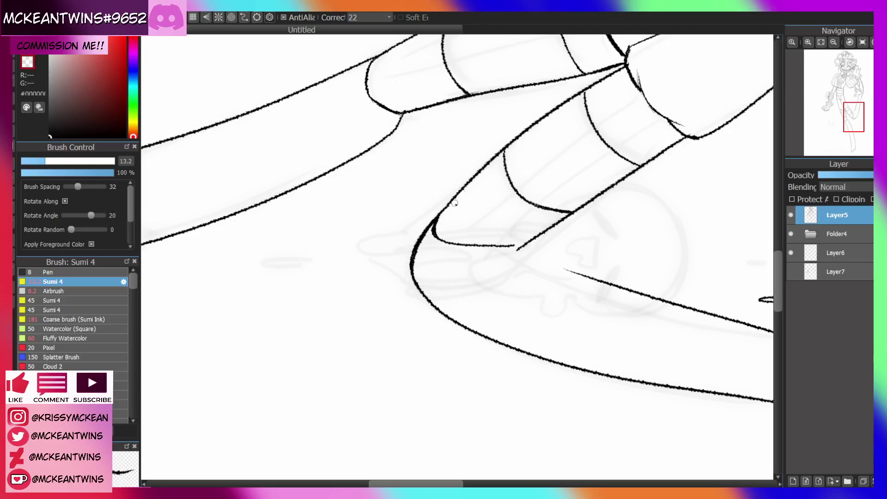
{"action": "left_click", "coordinate": [863, 42]}
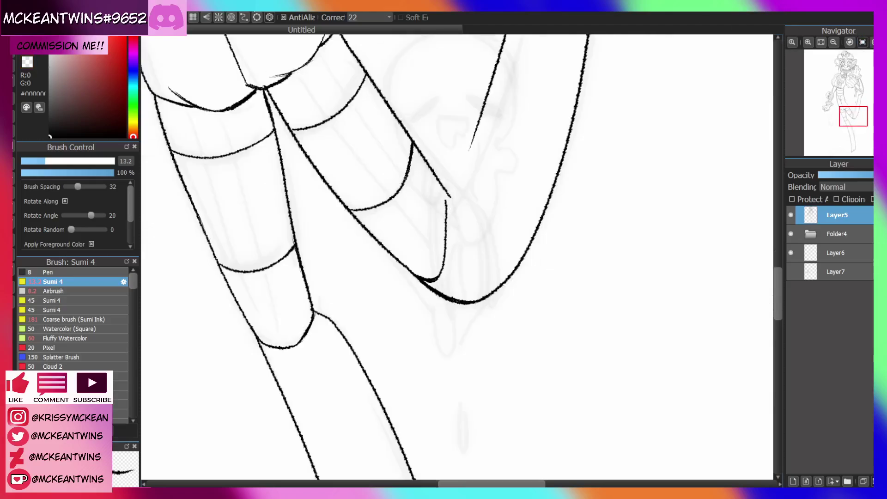
{"action": "left_click_drag", "start_coordinate": [852, 116], "coordinate": [851, 113]}
{"action": "left_click", "coordinate": [790, 216]}
{"action": "left_click", "coordinate": [790, 214]}
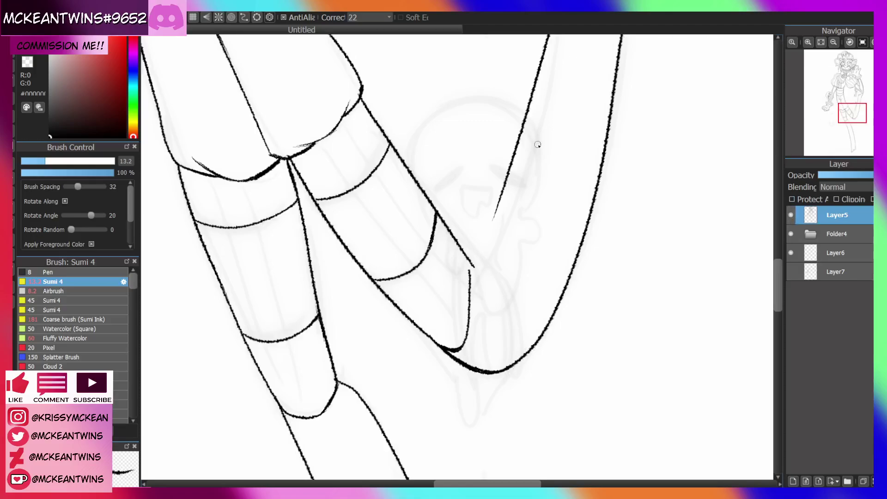
Ink the round outline of the knee skull with its wavy, dripping lower edge over the raised leg
{"action": "mouse_move", "coordinate": [538, 144]}
{"action": "left_mouse_down"}
{"action": "mouse_move", "coordinate": [420, 217]}
{"action": "mouse_move", "coordinate": [457, 258]}
{"action": "left_mouse_up"}
{"action": "key", "text": "ctrl+z"}
{"action": "mouse_move", "coordinate": [520, 213]}
{"action": "left_mouse_down"}
{"action": "mouse_move", "coordinate": [546, 186]}
{"action": "mouse_move", "coordinate": [490, 95]}
{"action": "mouse_move", "coordinate": [438, 240]}
{"action": "mouse_move", "coordinate": [448, 288]}
{"action": "mouse_move", "coordinate": [461, 256]}
{"action": "mouse_move", "coordinate": [466, 279]}
{"action": "mouse_move", "coordinate": [486, 293]}
{"action": "mouse_move", "coordinate": [498, 353]}
{"action": "mouse_move", "coordinate": [531, 345]}
{"action": "mouse_move", "coordinate": [541, 264]}
{"action": "mouse_move", "coordinate": [578, 220]}
{"action": "mouse_move", "coordinate": [569, 200]}
{"action": "mouse_move", "coordinate": [551, 191]}
{"action": "left_mouse_up"}
{"action": "left_click", "coordinate": [808, 41]}
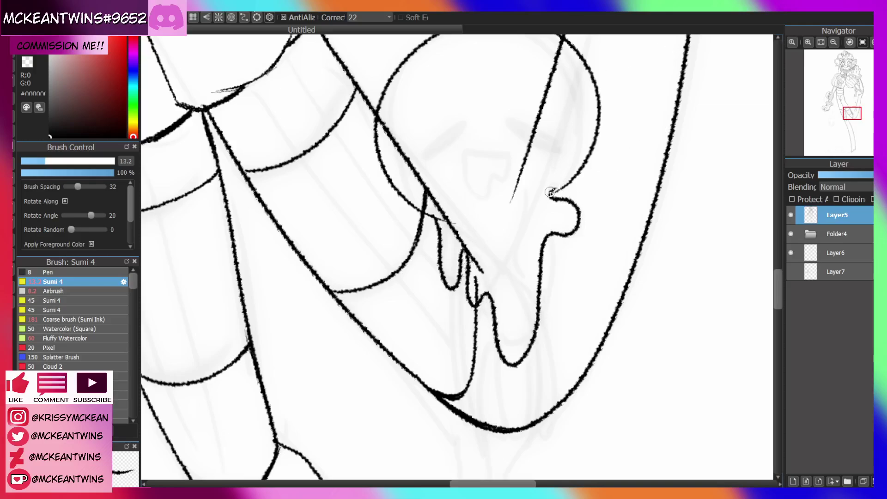
Ink two thick slanted strokes as the knee skull's closed eyes
{"action": "mouse_move", "coordinate": [430, 152]}
{"action": "left_mouse_down"}
{"action": "mouse_move", "coordinate": [449, 147]}
{"action": "mouse_move", "coordinate": [467, 116]}
{"action": "mouse_move", "coordinate": [430, 145]}
{"action": "mouse_move", "coordinate": [433, 156]}
{"action": "mouse_move", "coordinate": [428, 150]}
{"action": "mouse_move", "coordinate": [455, 135]}
{"action": "mouse_move", "coordinate": [424, 154]}
{"action": "mouse_move", "coordinate": [466, 123]}
{"action": "left_mouse_up"}
{"action": "left_click", "coordinate": [872, 42]}
{"action": "left_click", "coordinate": [872, 42]}
{"action": "left_click", "coordinate": [871, 42]}
{"action": "left_click", "coordinate": [872, 42]}
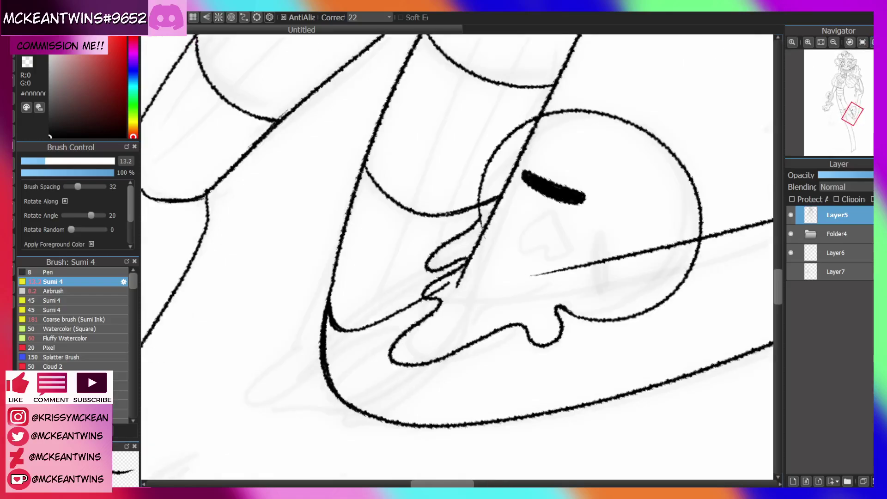
{"action": "mouse_move", "coordinate": [608, 268]}
{"action": "left_mouse_down"}
{"action": "mouse_move", "coordinate": [607, 227]}
{"action": "mouse_move", "coordinate": [596, 287]}
{"action": "mouse_move", "coordinate": [602, 224]}
{"action": "left_mouse_up"}
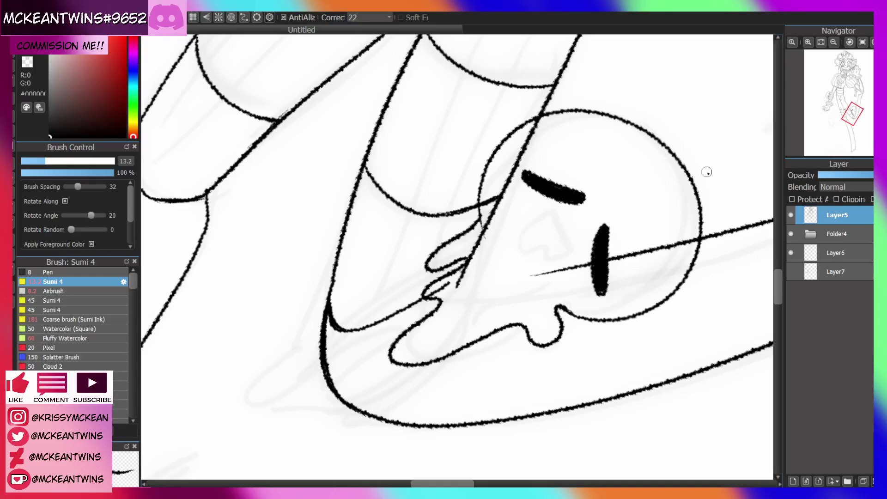
Add two small dots above the knee skull's eyes and ink its open mouth with a jagged lower edge
{"action": "left_click", "coordinate": [862, 42]}
{"action": "left_click_drag", "start_coordinate": [443, 83], "coordinate": [441, 87]}
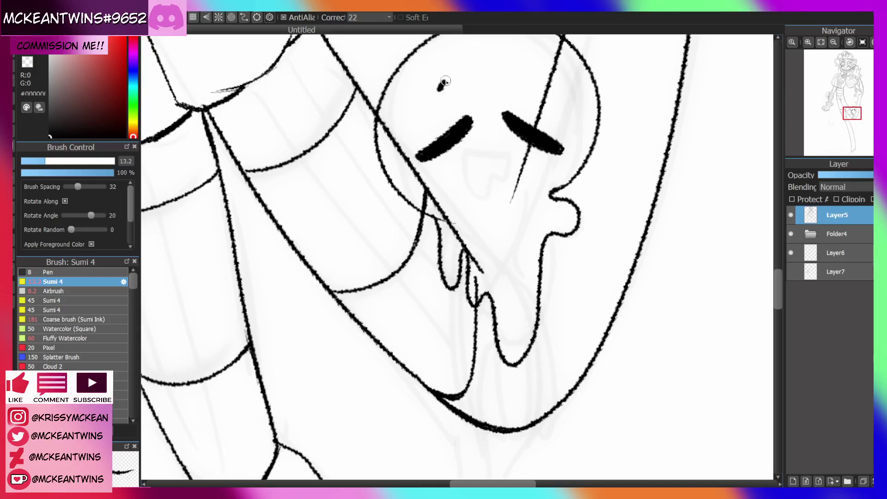
{"action": "left_click_drag", "start_coordinate": [517, 74], "coordinate": [518, 76]}
{"action": "mouse_move", "coordinate": [467, 151]}
{"action": "left_mouse_down"}
{"action": "mouse_move", "coordinate": [507, 147]}
{"action": "mouse_move", "coordinate": [470, 150]}
{"action": "mouse_move", "coordinate": [472, 187]}
{"action": "mouse_move", "coordinate": [493, 185]}
{"action": "mouse_move", "coordinate": [497, 198]}
{"action": "mouse_move", "coordinate": [508, 147]}
{"action": "left_mouse_up"}
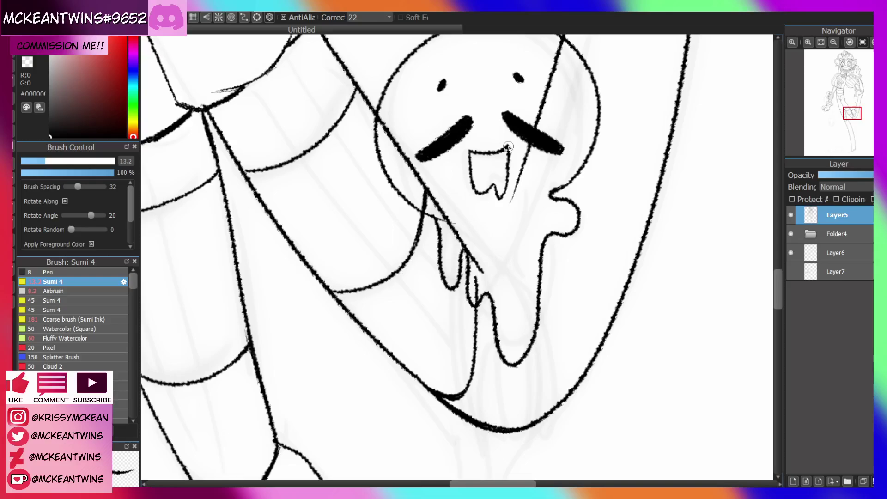
Erase parts of the thigh lines overlapping the knee skull and its drips, and extend the shin's inner contour down through the skull
{"action": "left_click_drag", "start_coordinate": [854, 115], "coordinate": [851, 118]}
{"action": "left_click", "coordinate": [26, 64]}
{"action": "left_click_drag", "start_coordinate": [385, 101], "coordinate": [382, 141]}
{"action": "left_click_drag", "start_coordinate": [425, 209], "coordinate": [450, 217]}
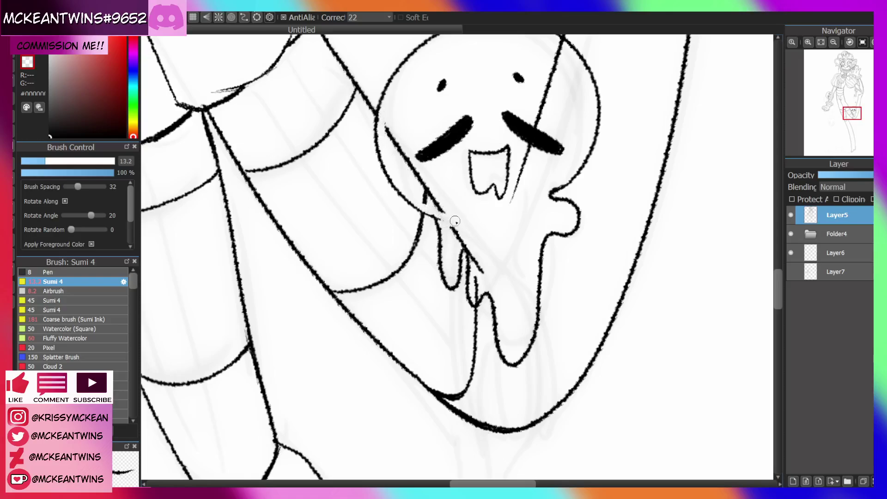
{"action": "left_click_drag", "start_coordinate": [474, 260], "coordinate": [471, 253]}
{"action": "left_click_drag", "start_coordinate": [481, 285], "coordinate": [476, 299]}
{"action": "left_click", "coordinate": [29, 57]}
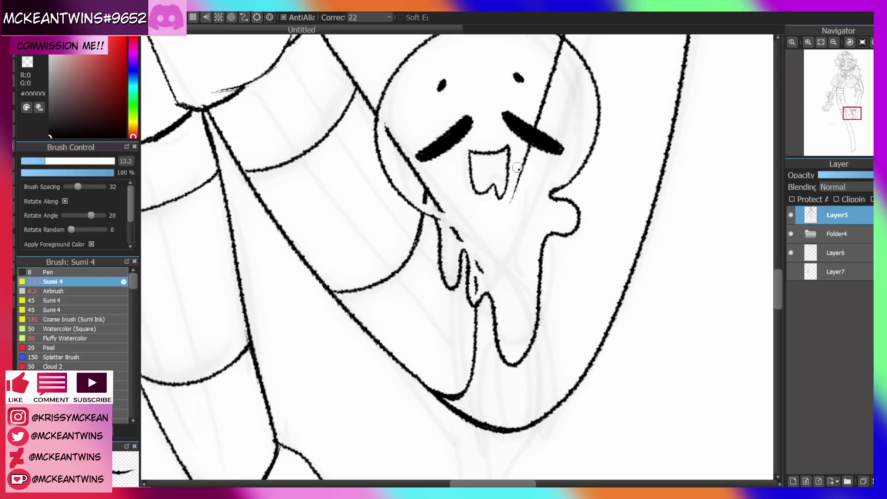
{"action": "mouse_move", "coordinate": [527, 152]}
{"action": "left_mouse_down"}
{"action": "mouse_move", "coordinate": [503, 221]}
{"action": "mouse_move", "coordinate": [500, 272]}
{"action": "left_mouse_up"}
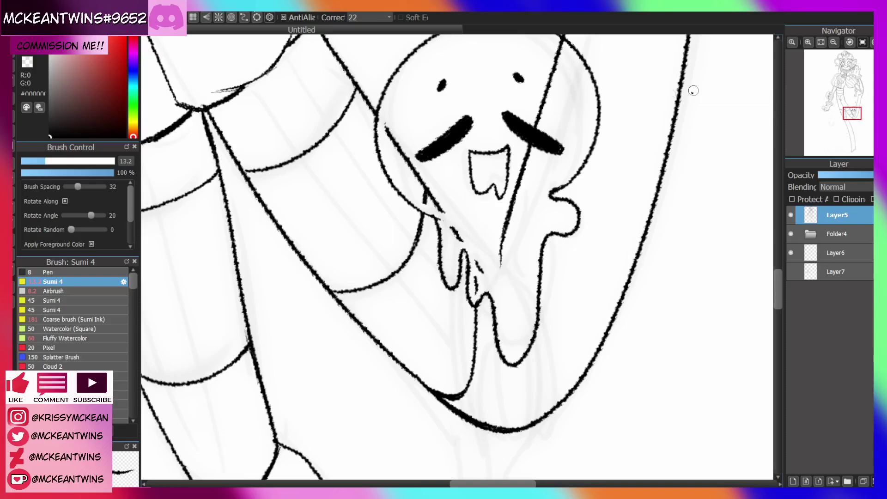
Examine the knee skull and raised leg up close, within the full figure and in a mirrored view
{"action": "left_click", "coordinate": [833, 42]}
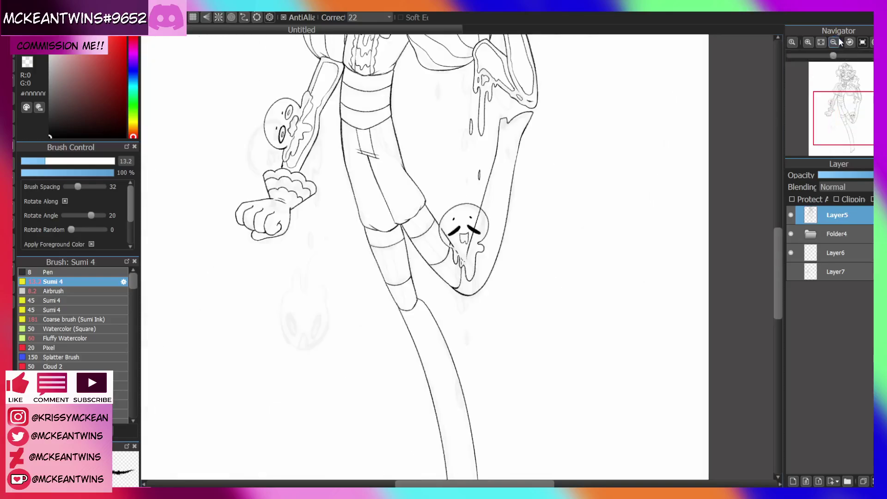
{"action": "left_click", "coordinate": [809, 42]}
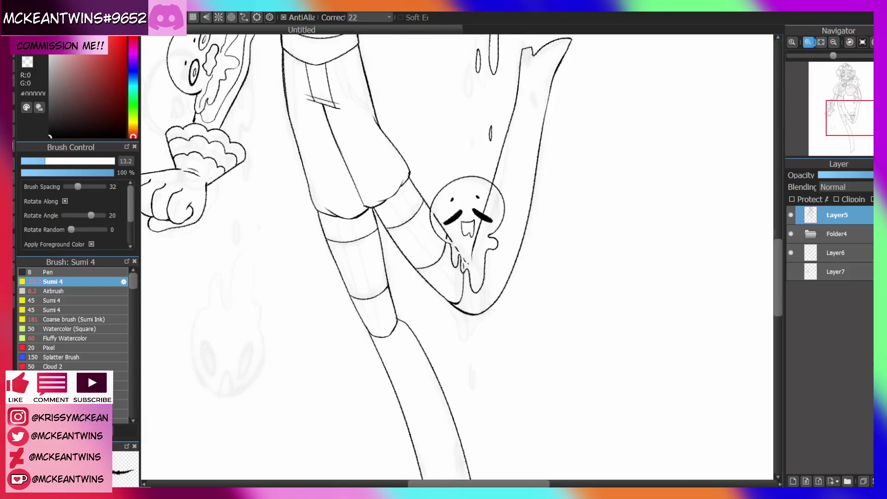
{"action": "left_click", "coordinate": [809, 42]}
{"action": "left_click", "coordinate": [809, 42]}
{"action": "left_click_drag", "start_coordinate": [846, 115], "coordinate": [852, 115]}
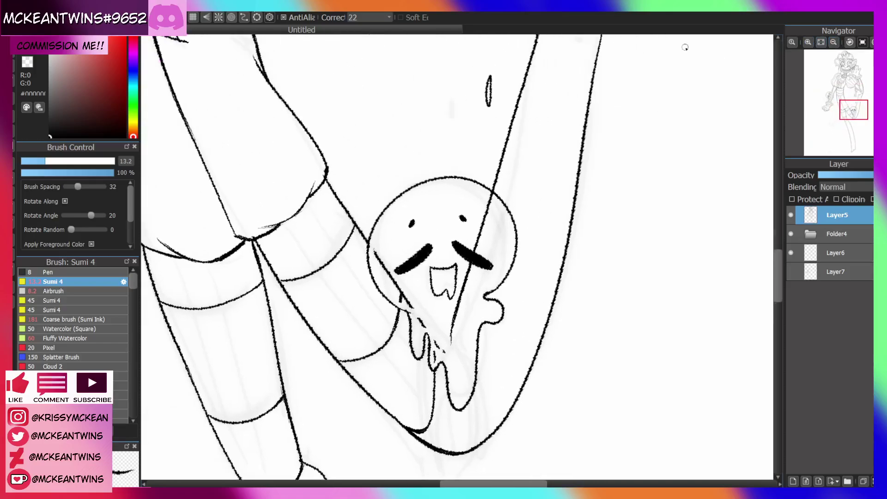
{"action": "left_click", "coordinate": [26, 64]}
{"action": "left_click", "coordinate": [833, 42]}
{"action": "left_click", "coordinate": [833, 42]}
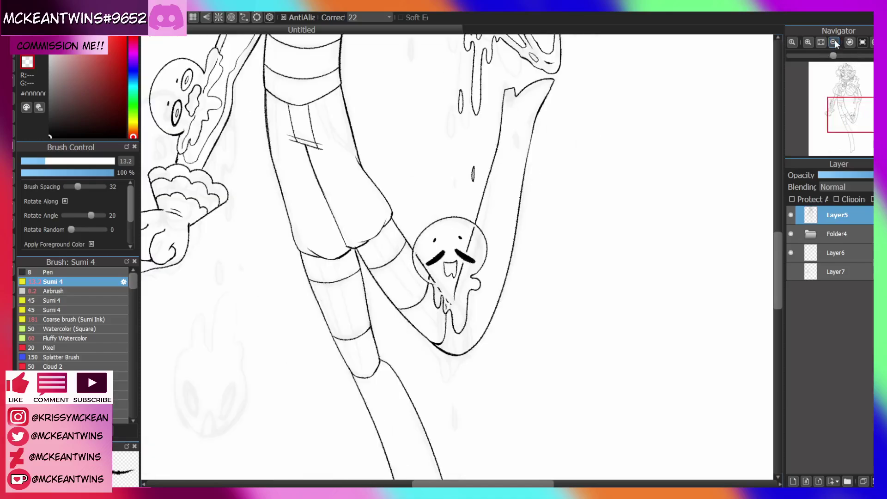
{"action": "left_click_drag", "start_coordinate": [855, 92], "coordinate": [852, 118]}
{"action": "left_click", "coordinate": [821, 42]}
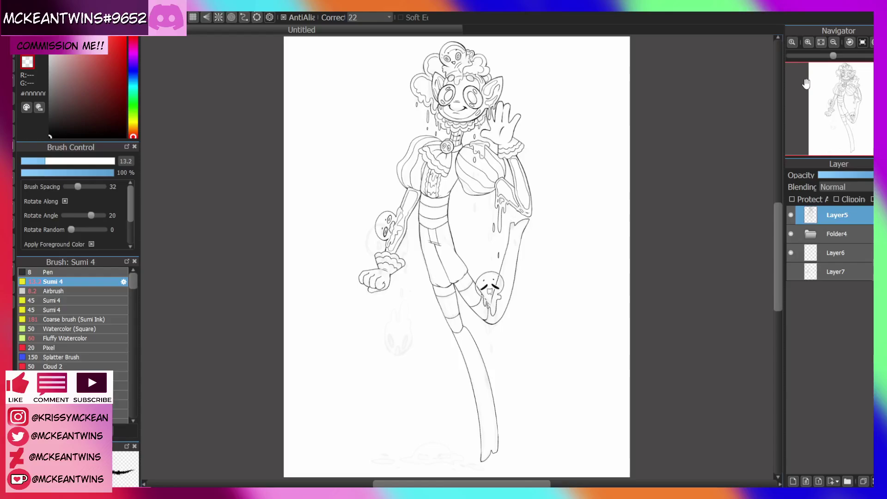
{"action": "key", "text": "h"}
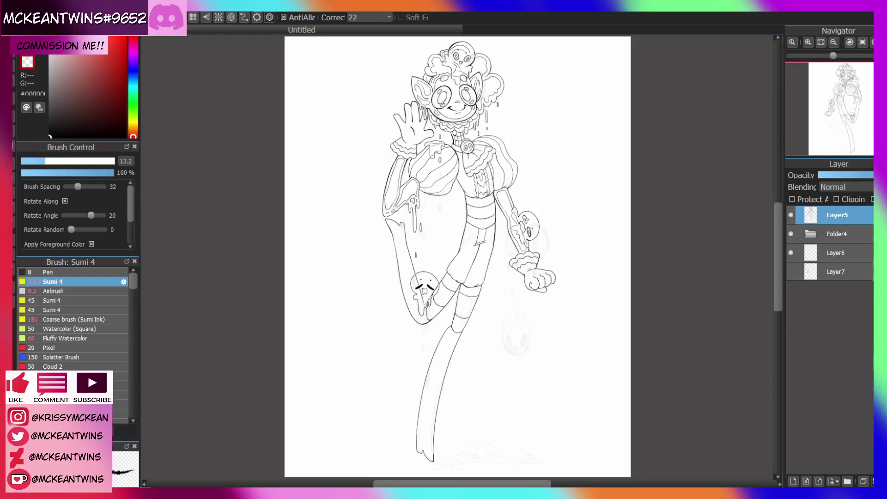
Lasso the lowered forearm with its skull and fist, shift it slightly away from the elbow with Transform, and deselect it
{"action": "key", "text": "l"}
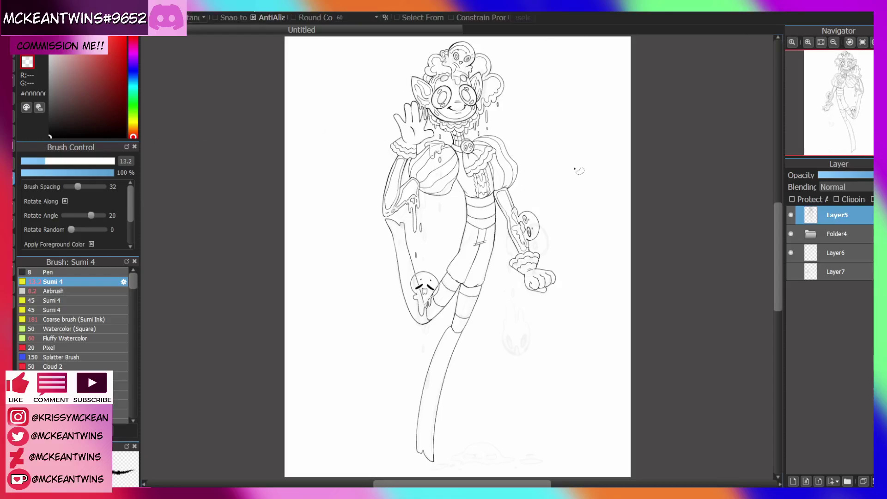
{"action": "mouse_move", "coordinate": [587, 179]}
{"action": "left_mouse_down"}
{"action": "mouse_move", "coordinate": [519, 342]}
{"action": "mouse_move", "coordinate": [504, 233]}
{"action": "mouse_move", "coordinate": [535, 208]}
{"action": "left_mouse_up"}
{"action": "key", "text": "ctrl+t"}
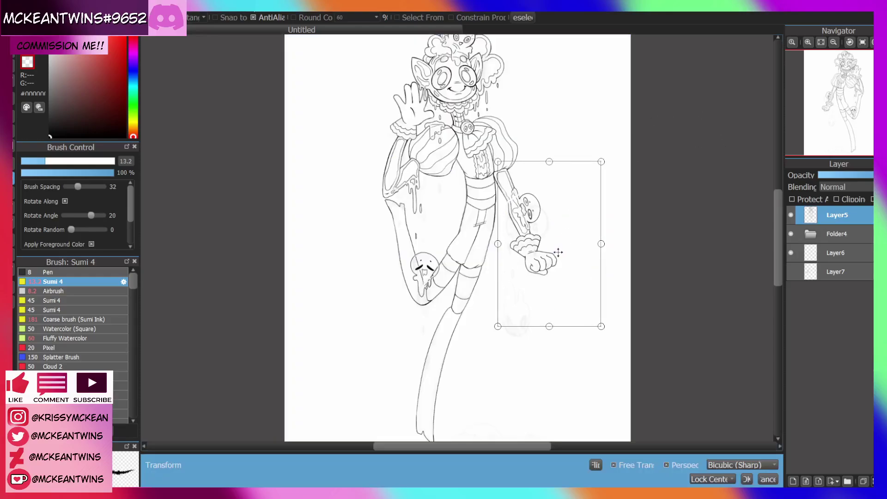
{"action": "left_click_drag", "start_coordinate": [558, 253], "coordinate": [558, 254]}
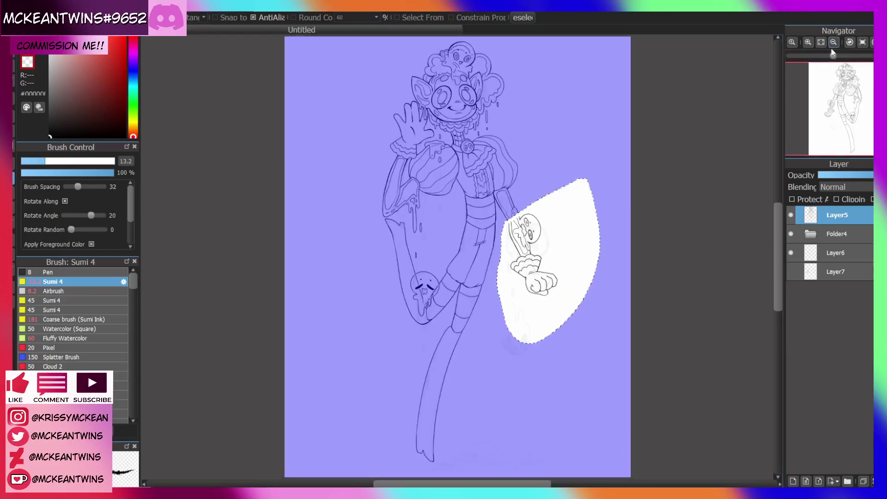
{"action": "left_click", "coordinate": [808, 42]}
{"action": "left_click", "coordinate": [808, 42]}
{"action": "left_click", "coordinate": [807, 42]}
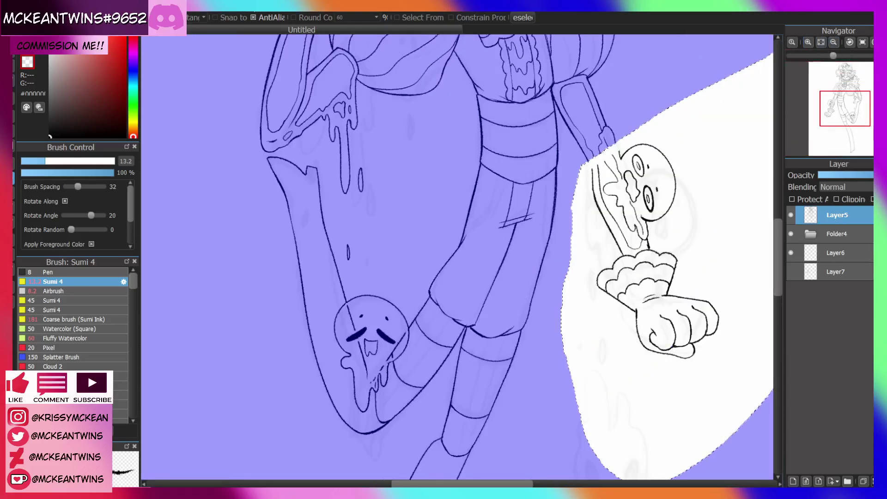
{"action": "left_click", "coordinate": [862, 43]}
{"action": "left_click_drag", "start_coordinate": [838, 99], "coordinate": [832, 102]}
{"action": "left_click", "coordinate": [808, 42]}
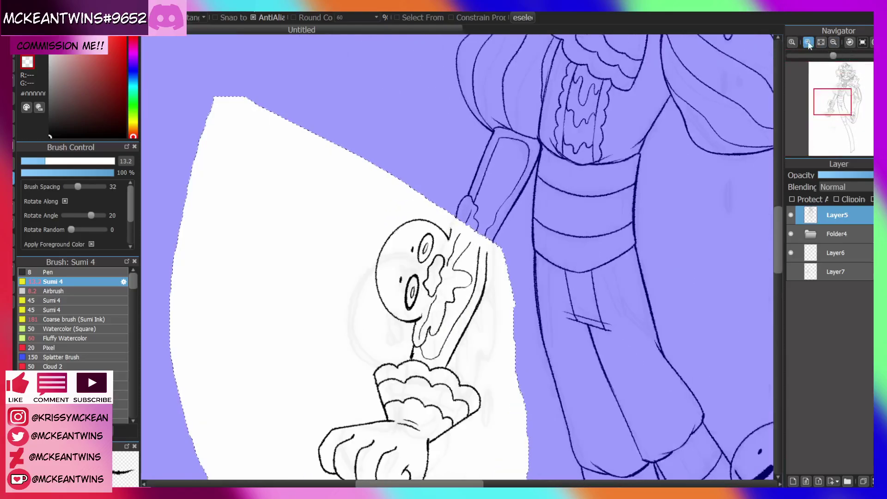
{"action": "left_click", "coordinate": [808, 42]}
{"action": "left_click", "coordinate": [807, 42]}
{"action": "key", "text": "ctrl+d"}
Reconnect the lowered forearm's outlines and drip lines across the gap below the elbow, undoing unsatisfactory strokes
{"action": "key", "text": "b"}
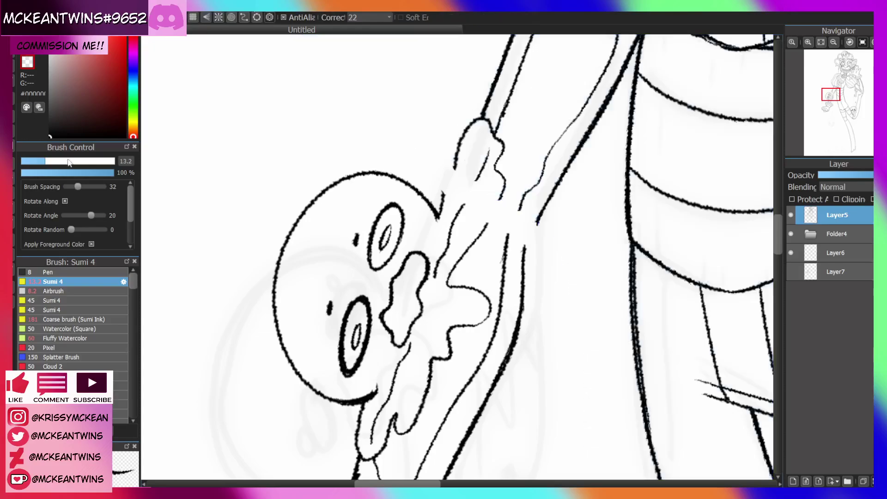
{"action": "left_click_drag", "start_coordinate": [540, 214], "coordinate": [523, 250]}
{"action": "mouse_move", "coordinate": [518, 214]}
{"action": "left_mouse_down"}
{"action": "mouse_move", "coordinate": [509, 252]}
{"action": "mouse_move", "coordinate": [493, 213]}
{"action": "left_mouse_up"}
{"action": "mouse_move", "coordinate": [483, 227]}
{"action": "left_mouse_down"}
{"action": "mouse_move", "coordinate": [500, 195]}
{"action": "mouse_move", "coordinate": [479, 222]}
{"action": "mouse_move", "coordinate": [471, 188]}
{"action": "mouse_move", "coordinate": [482, 166]}
{"action": "mouse_move", "coordinate": [446, 186]}
{"action": "mouse_move", "coordinate": [442, 203]}
{"action": "left_mouse_up"}
{"action": "key", "text": "ctrl+z"}
{"action": "key", "text": "ctrl+z"}
{"action": "key", "text": "ctrl+z"}
{"action": "key", "text": "ctrl+z"}
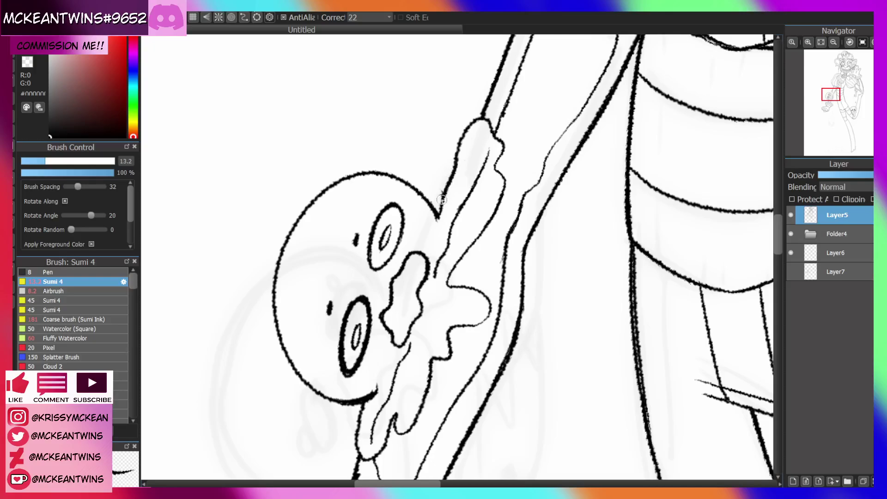
Ink two small elongated droplets beside the lowered forearm, above the ruffled cuff
{"action": "left_click", "coordinate": [822, 42]}
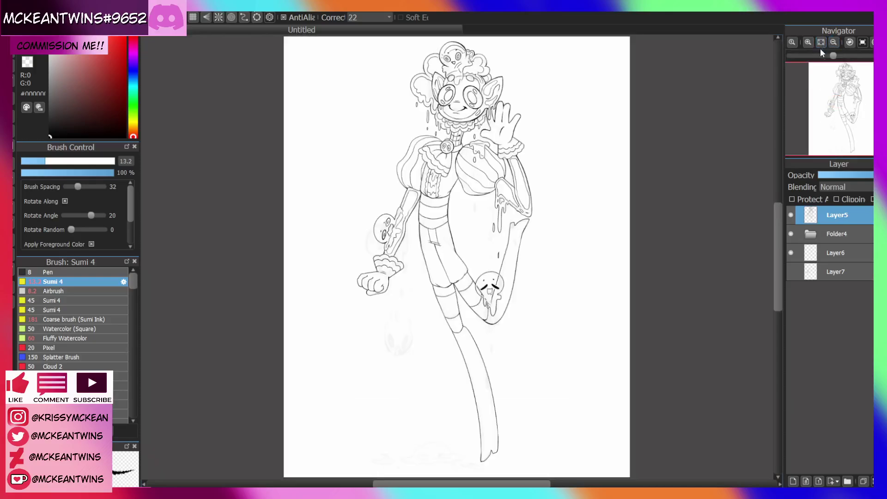
{"action": "key", "text": "h"}
{"action": "key", "text": "h"}
{"action": "left_click_drag", "start_coordinate": [857, 89], "coordinate": [829, 110]}
{"action": "left_click", "coordinate": [809, 43]}
{"action": "left_click", "coordinate": [811, 43]}
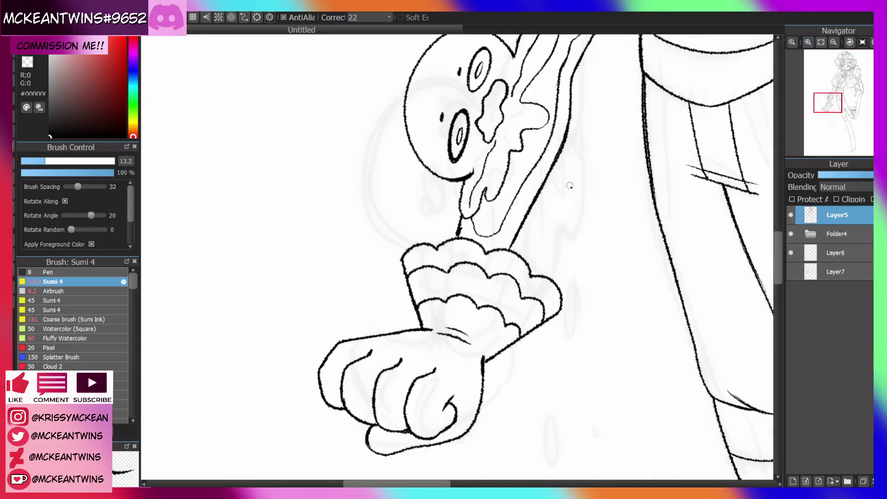
{"action": "left_click_drag", "start_coordinate": [568, 195], "coordinate": [569, 222]}
{"action": "left_click_drag", "start_coordinate": [578, 258], "coordinate": [579, 238]}
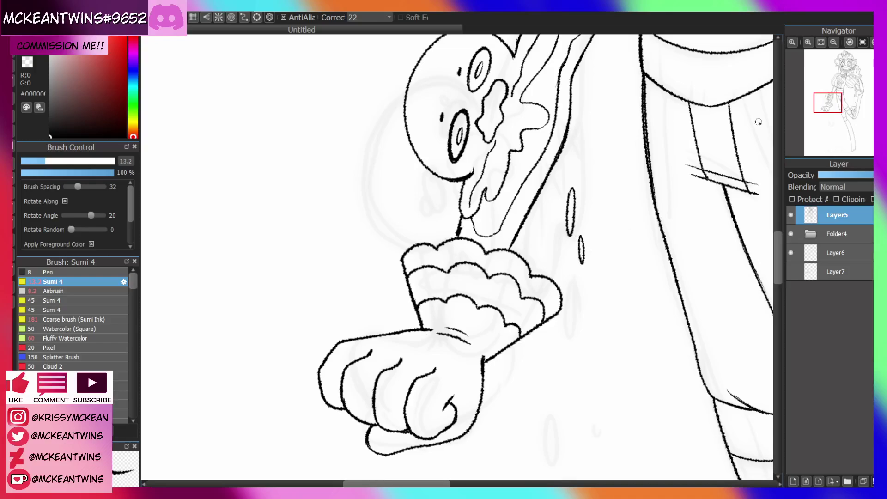
Ink the upward-flowing drips along the top of the sketched skull below the fist, undoing the first side stroke
{"action": "left_click", "coordinate": [833, 42]}
{"action": "left_click", "coordinate": [833, 42]}
{"action": "left_click", "coordinate": [833, 42]}
{"action": "mouse_move", "coordinate": [831, 105]}
{"action": "left_mouse_down"}
{"action": "mouse_move", "coordinate": [837, 94]}
{"action": "mouse_move", "coordinate": [830, 125]}
{"action": "left_mouse_up"}
{"action": "left_click", "coordinate": [807, 43]}
{"action": "left_click", "coordinate": [808, 43]}
{"action": "left_click", "coordinate": [808, 43]}
{"action": "left_click_drag", "start_coordinate": [458, 197], "coordinate": [430, 302]}
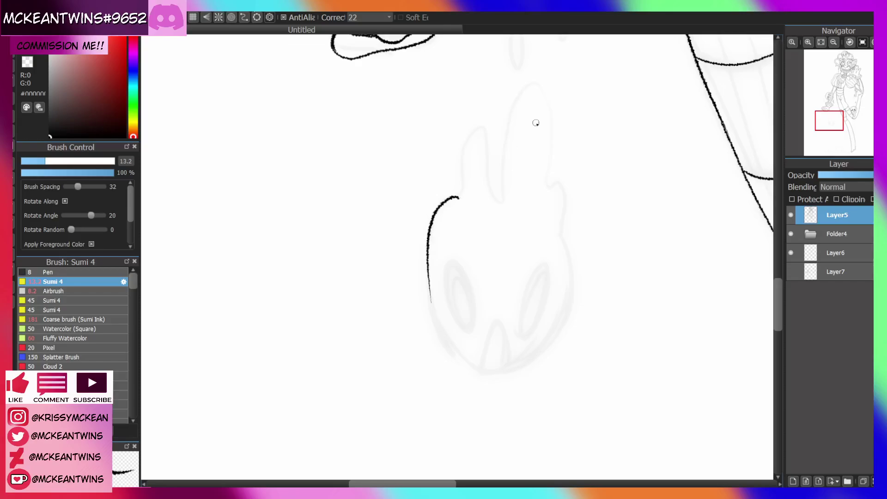
{"action": "key", "text": "ctrl+z"}
{"action": "mouse_move", "coordinate": [503, 196]}
{"action": "left_mouse_down"}
{"action": "mouse_move", "coordinate": [487, 136]}
{"action": "mouse_move", "coordinate": [461, 162]}
{"action": "mouse_move", "coordinate": [451, 198]}
{"action": "mouse_move", "coordinate": [507, 162]}
{"action": "mouse_move", "coordinate": [537, 86]}
{"action": "mouse_move", "coordinate": [561, 238]}
{"action": "left_mouse_up"}
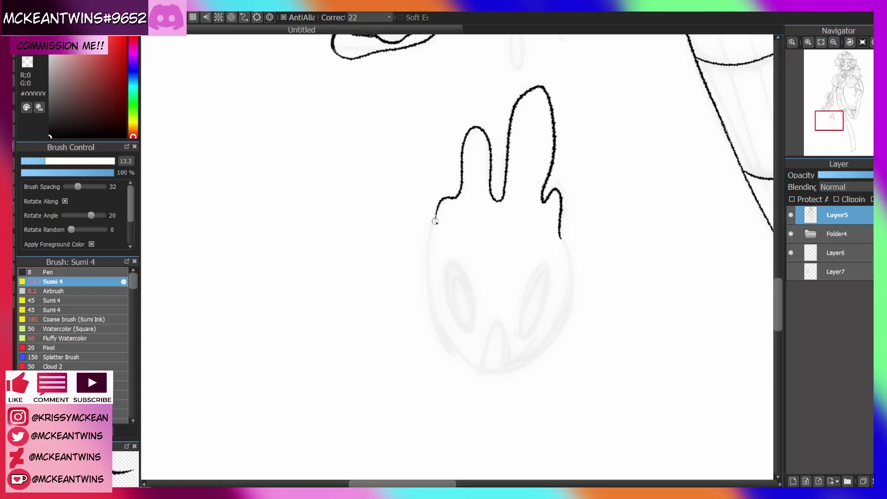
Ink the left contour of the falling skull and narrow oval highlights inside its upward drips, undoing unsatisfactory strokes
{"action": "left_click_drag", "start_coordinate": [433, 223], "coordinate": [517, 378]}
{"action": "key", "text": "ctrl+z"}
{"action": "mouse_move", "coordinate": [436, 216]}
{"action": "left_mouse_down"}
{"action": "mouse_move", "coordinate": [422, 236]}
{"action": "mouse_move", "coordinate": [467, 356]}
{"action": "left_mouse_up"}
{"action": "mouse_move", "coordinate": [511, 212]}
{"action": "left_mouse_down"}
{"action": "mouse_move", "coordinate": [515, 178]}
{"action": "mouse_move", "coordinate": [512, 211]}
{"action": "left_mouse_up"}
{"action": "key", "text": "ctrl+z"}
{"action": "left_click_drag", "start_coordinate": [526, 124], "coordinate": [522, 186]}
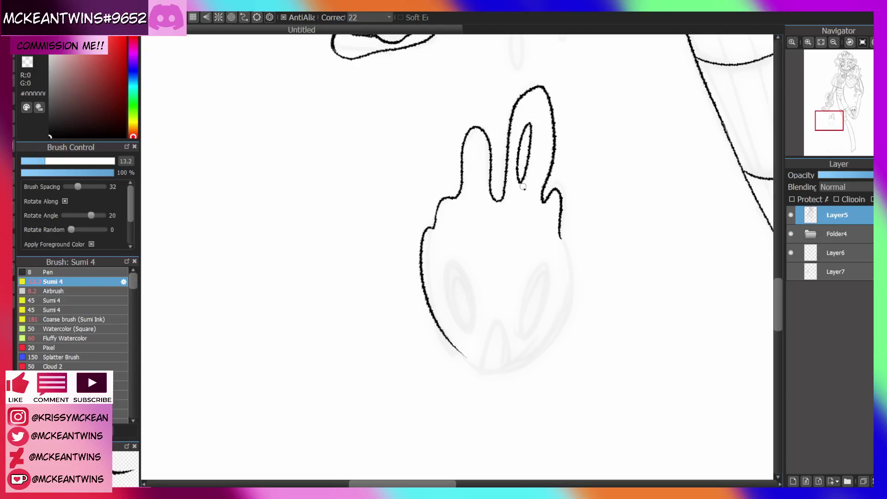
{"action": "left_click_drag", "start_coordinate": [472, 177], "coordinate": [471, 181]}
Complete the falling skull's rounded chin and right contour on a rotated canvas, and restore the upright view
{"action": "left_click_drag", "start_coordinate": [831, 122], "coordinate": [837, 120]}
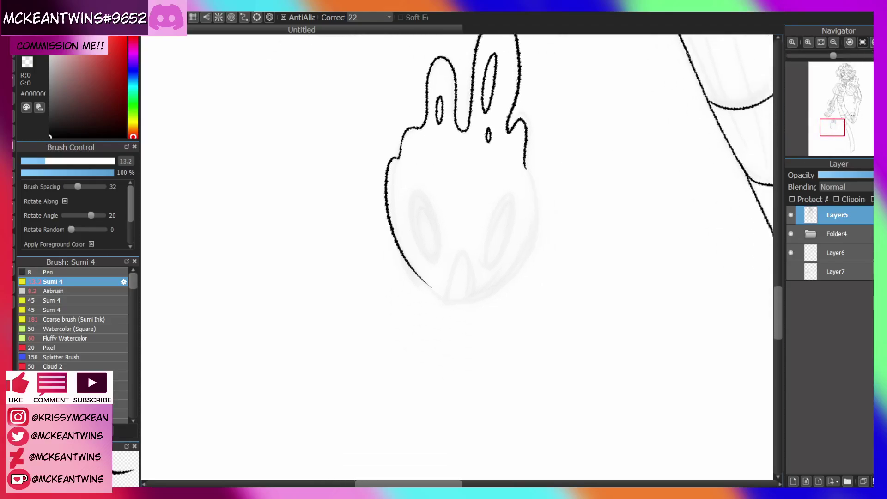
{"action": "key", "text": "Right"}
{"action": "key", "text": "Right"}
{"action": "key", "text": "Right"}
{"action": "key", "text": "Right"}
{"action": "key", "text": "Right"}
{"action": "key", "text": "Right"}
{"action": "key", "text": "Right"}
{"action": "key", "text": "Right"}
{"action": "key", "text": "Right"}
{"action": "key", "text": "Right"}
{"action": "left_click_drag", "start_coordinate": [494, 225], "coordinate": [427, 370]}
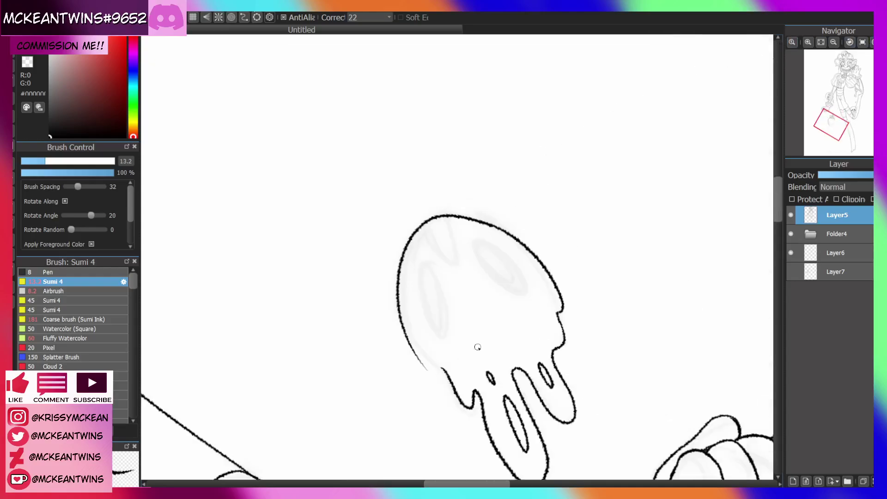
{"action": "left_click", "coordinate": [861, 42]}
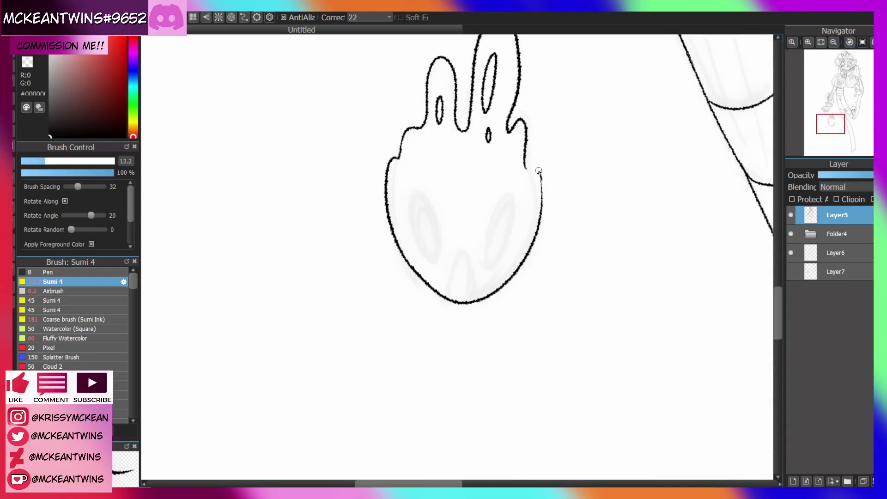
Ink small elongated droplets above and beside the falling skull's upward drips
{"action": "left_click_drag", "start_coordinate": [829, 121], "coordinate": [827, 115]}
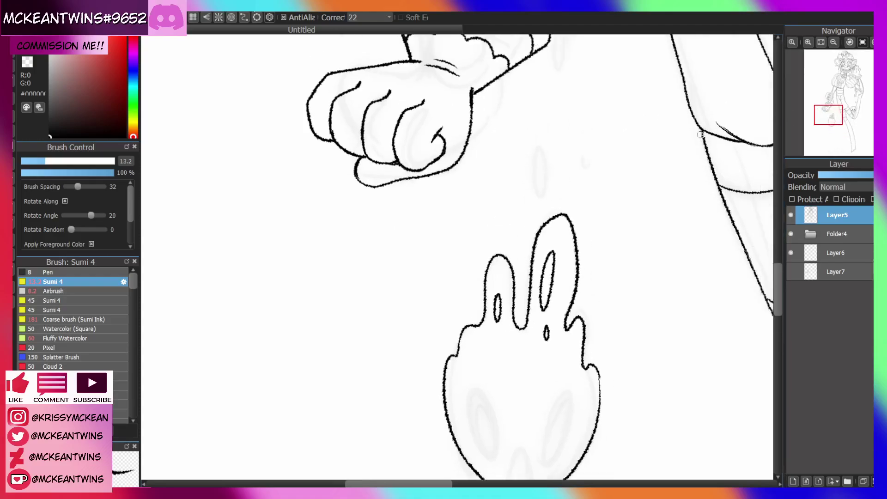
{"action": "left_click_drag", "start_coordinate": [507, 209], "coordinate": [509, 204]}
{"action": "left_click_drag", "start_coordinate": [518, 144], "coordinate": [519, 143]}
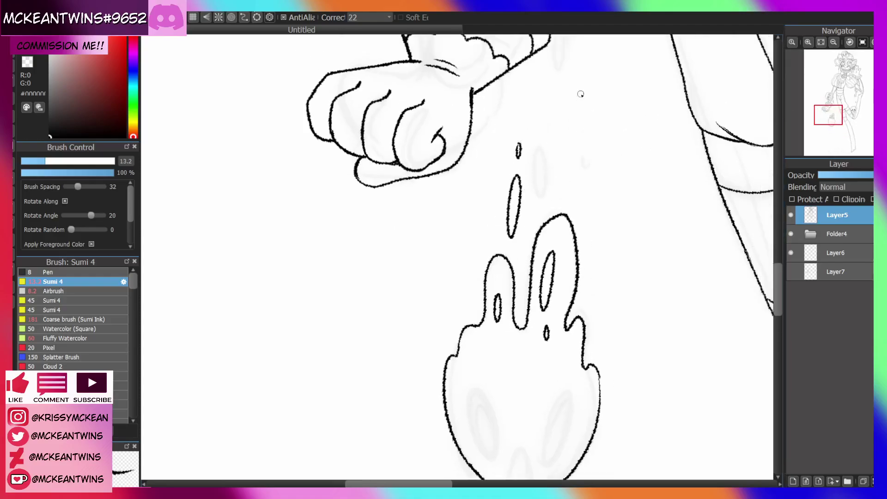
{"action": "left_click_drag", "start_coordinate": [580, 94], "coordinate": [580, 96]}
{"action": "mouse_move", "coordinate": [593, 228]}
{"action": "left_mouse_down"}
{"action": "mouse_move", "coordinate": [590, 242]}
{"action": "mouse_move", "coordinate": [594, 230]}
{"action": "left_mouse_up"}
Ink the falling skull's two slanted oval eyes, each with a small oval pupil
{"action": "left_click_drag", "start_coordinate": [830, 121], "coordinate": [829, 125]}
{"action": "left_click", "coordinate": [808, 41]}
{"action": "mouse_move", "coordinate": [550, 248]}
{"action": "left_mouse_down"}
{"action": "mouse_move", "coordinate": [569, 151]}
{"action": "mouse_move", "coordinate": [577, 166]}
{"action": "mouse_move", "coordinate": [547, 244]}
{"action": "left_mouse_up"}
{"action": "left_click_drag", "start_coordinate": [561, 188], "coordinate": [551, 224]}
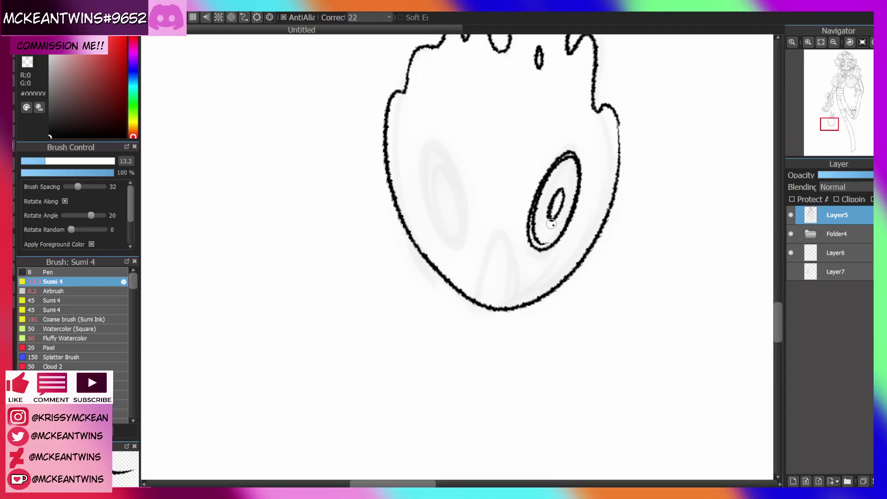
{"action": "left_click", "coordinate": [861, 41]}
{"action": "mouse_move", "coordinate": [479, 237]}
{"action": "left_mouse_down"}
{"action": "mouse_move", "coordinate": [503, 161]}
{"action": "mouse_move", "coordinate": [472, 239]}
{"action": "left_mouse_up"}
{"action": "left_click_drag", "start_coordinate": [481, 190], "coordinate": [483, 184]}
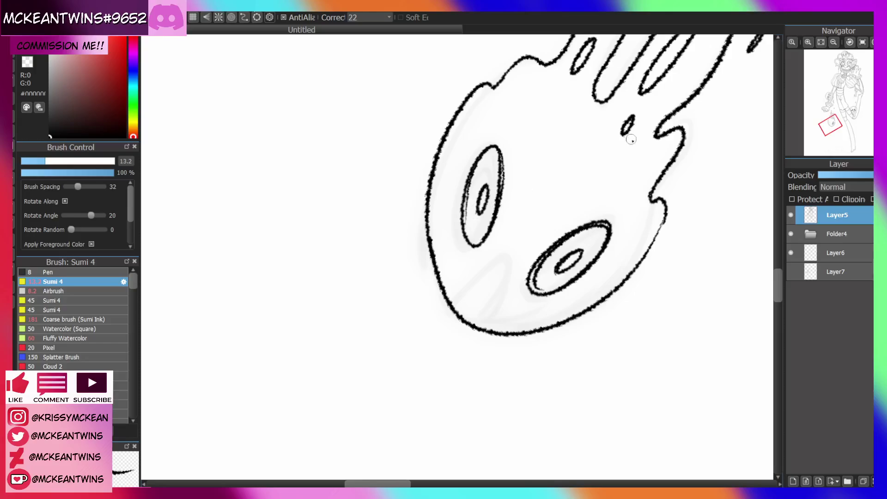
Ink the falling skull's pointed two-peaked mouth and two short brow marks above its eyes
{"action": "left_click", "coordinate": [861, 42]}
{"action": "mouse_move", "coordinate": [476, 300]}
{"action": "left_mouse_down"}
{"action": "mouse_move", "coordinate": [488, 236]}
{"action": "mouse_move", "coordinate": [510, 233]}
{"action": "mouse_move", "coordinate": [522, 307]}
{"action": "mouse_move", "coordinate": [492, 221]}
{"action": "mouse_move", "coordinate": [503, 274]}
{"action": "mouse_move", "coordinate": [520, 271]}
{"action": "mouse_move", "coordinate": [525, 306]}
{"action": "left_mouse_up"}
{"action": "key", "text": "ctrl+z"}
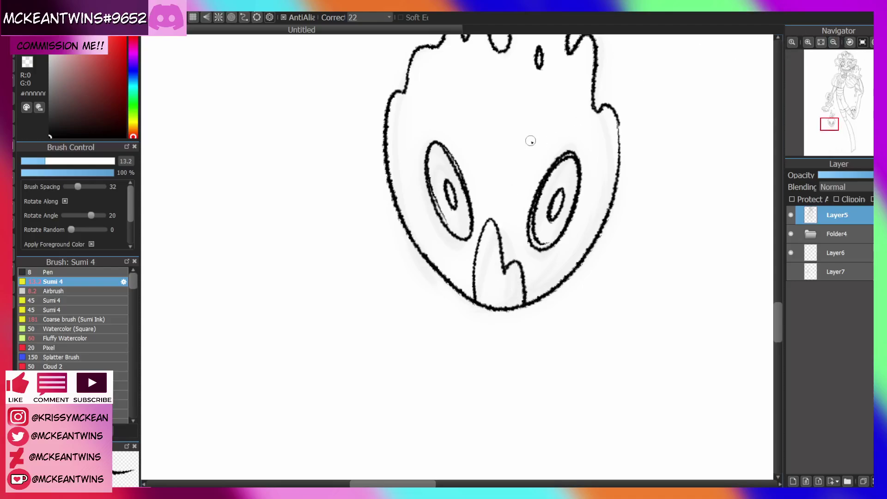
{"action": "left_click_drag", "start_coordinate": [532, 141], "coordinate": [525, 151]}
{"action": "left_click_drag", "start_coordinate": [471, 144], "coordinate": [471, 142]}
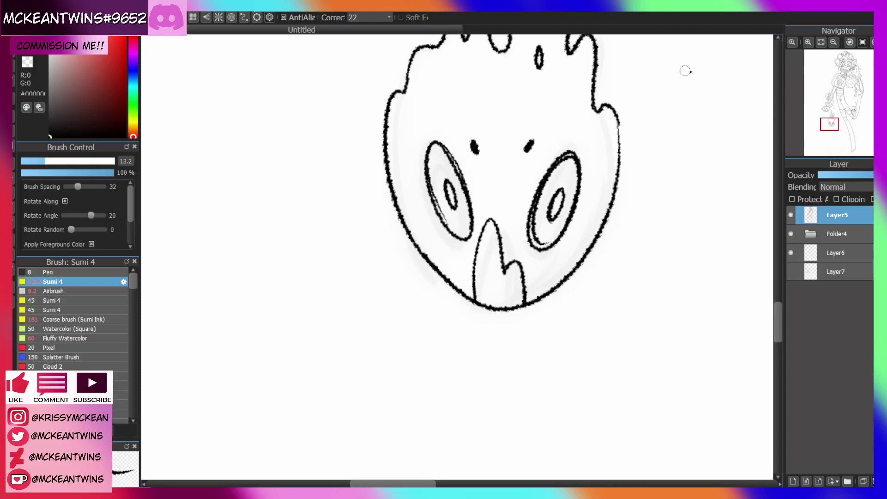
Ink small drips and elongated droplets falling beneath the bent knee, undoing an unsatisfactory stroke
{"action": "left_click", "coordinate": [834, 42]}
{"action": "left_click", "coordinate": [834, 42]}
{"action": "left_click", "coordinate": [834, 42]}
{"action": "left_click", "coordinate": [834, 42]}
{"action": "mouse_move", "coordinate": [847, 105]}
{"action": "left_mouse_down"}
{"action": "mouse_move", "coordinate": [845, 135]}
{"action": "mouse_move", "coordinate": [838, 120]}
{"action": "left_mouse_up"}
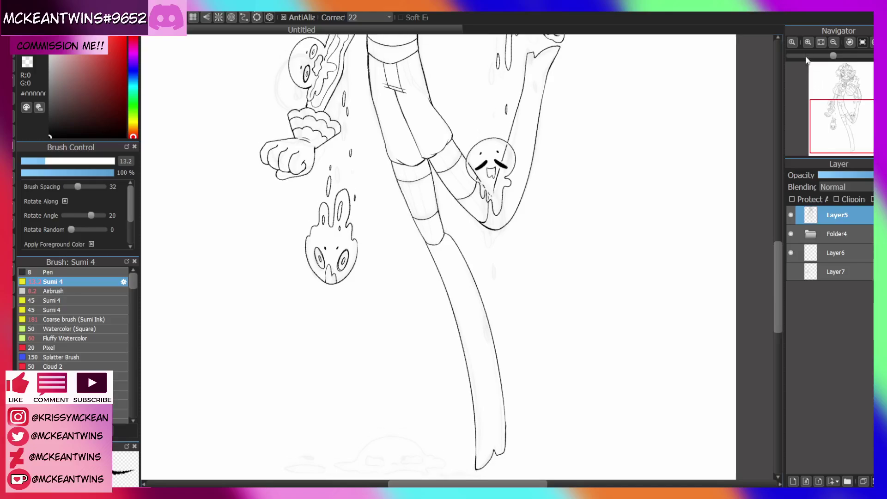
{"action": "left_click", "coordinate": [808, 41]}
{"action": "mouse_move", "coordinate": [540, 221]}
{"action": "left_mouse_down"}
{"action": "mouse_move", "coordinate": [543, 259]}
{"action": "mouse_move", "coordinate": [544, 216]}
{"action": "mouse_move", "coordinate": [541, 226]}
{"action": "left_mouse_up"}
{"action": "key", "text": "ctrl+z"}
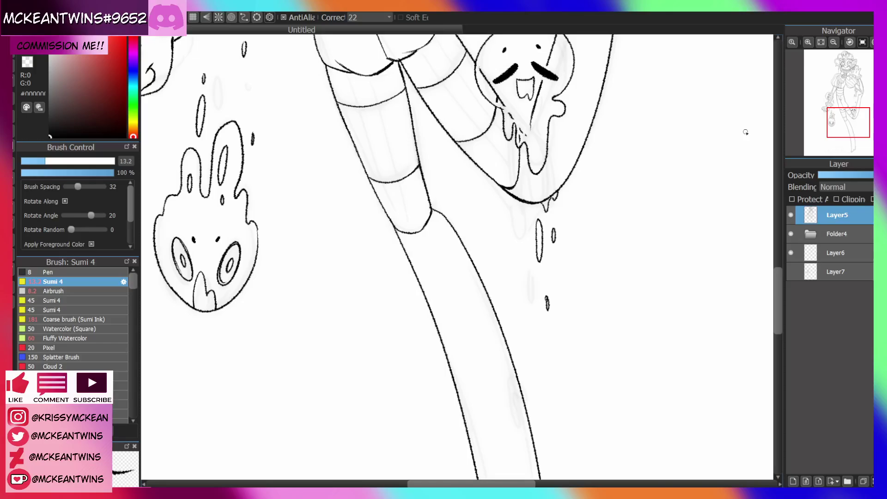
Ink the two flattened oval eyes with small pupils on the melted skull puddle sketched beside the foot
{"action": "left_click", "coordinate": [821, 42]}
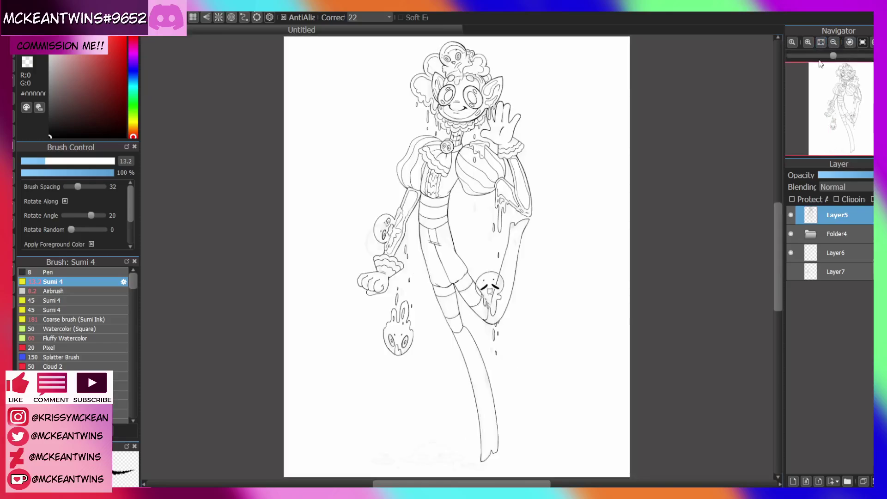
{"action": "left_click_drag", "start_coordinate": [838, 110], "coordinate": [838, 152]}
{"action": "left_click", "coordinate": [808, 42]}
{"action": "left_click", "coordinate": [808, 42]}
{"action": "left_click", "coordinate": [807, 42]}
{"action": "left_click", "coordinate": [849, 42]}
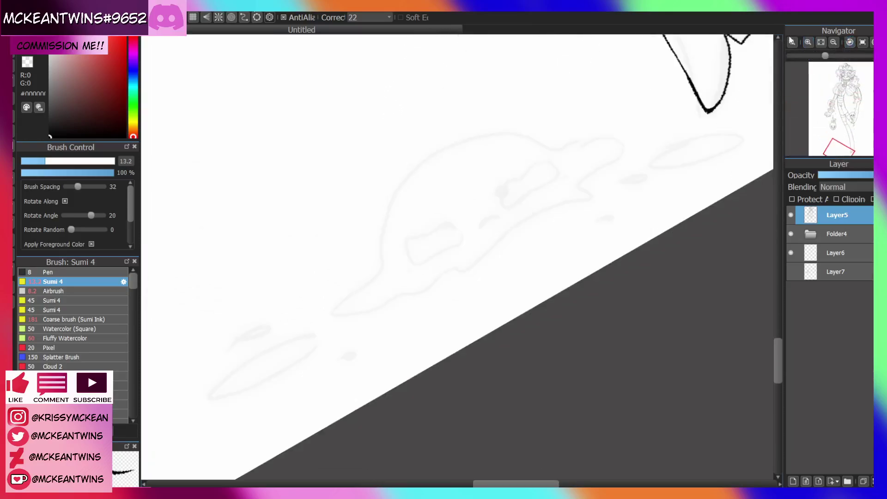
{"action": "left_click_drag", "start_coordinate": [454, 226], "coordinate": [460, 228]}
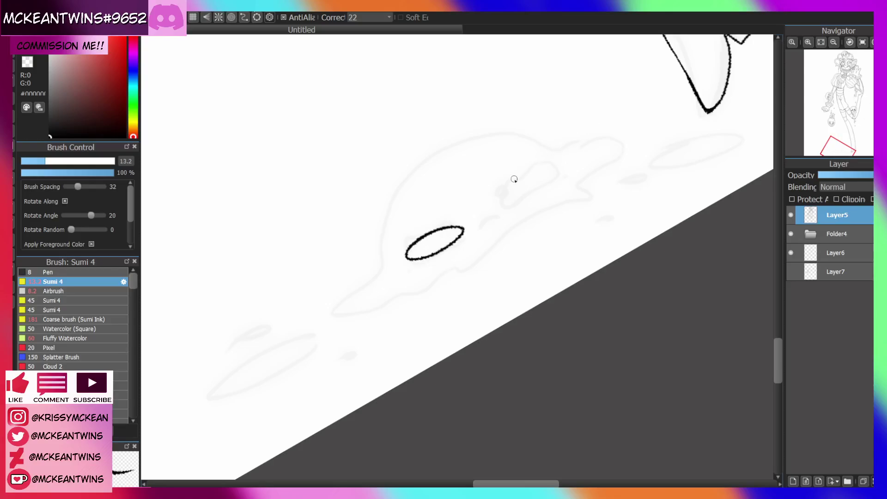
{"action": "mouse_move", "coordinate": [545, 169]}
{"action": "left_mouse_down"}
{"action": "mouse_move", "coordinate": [510, 196]}
{"action": "mouse_move", "coordinate": [542, 177]}
{"action": "mouse_move", "coordinate": [524, 188]}
{"action": "left_mouse_up"}
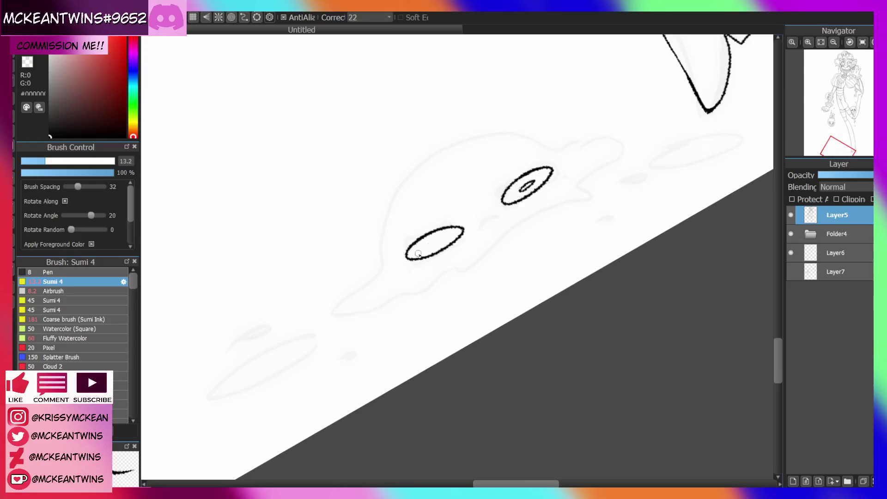
{"action": "left_click_drag", "start_coordinate": [428, 248], "coordinate": [437, 241]}
Ink the puddle skull's two short brow marks and wavy frowning mouth, undoing the unsatisfactory mouth stroke
{"action": "left_click", "coordinate": [821, 42]}
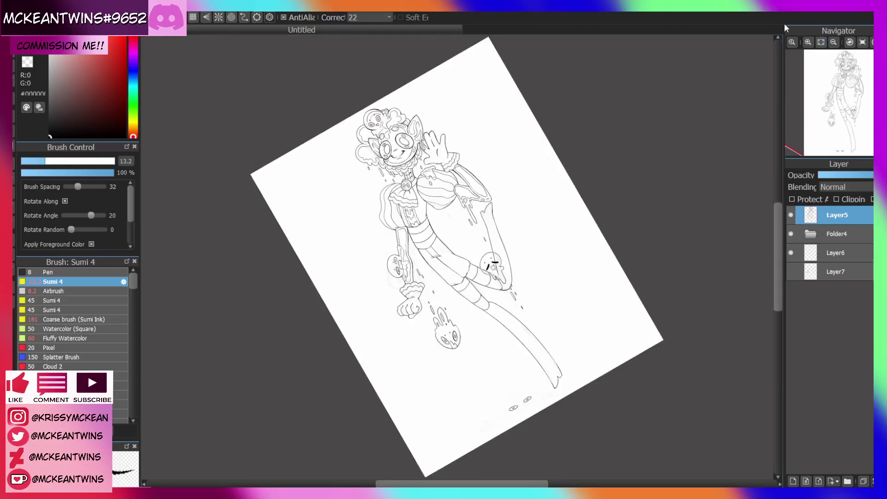
{"action": "left_click", "coordinate": [861, 42]}
{"action": "left_click", "coordinate": [808, 42]}
{"action": "mouse_move", "coordinate": [845, 110]}
{"action": "left_mouse_down"}
{"action": "mouse_move", "coordinate": [831, 151]}
{"action": "mouse_move", "coordinate": [843, 153]}
{"action": "left_mouse_up"}
{"action": "left_click", "coordinate": [808, 42]}
{"action": "left_click", "coordinate": [808, 42]}
{"action": "left_click", "coordinate": [807, 42]}
{"action": "left_click", "coordinate": [850, 42]}
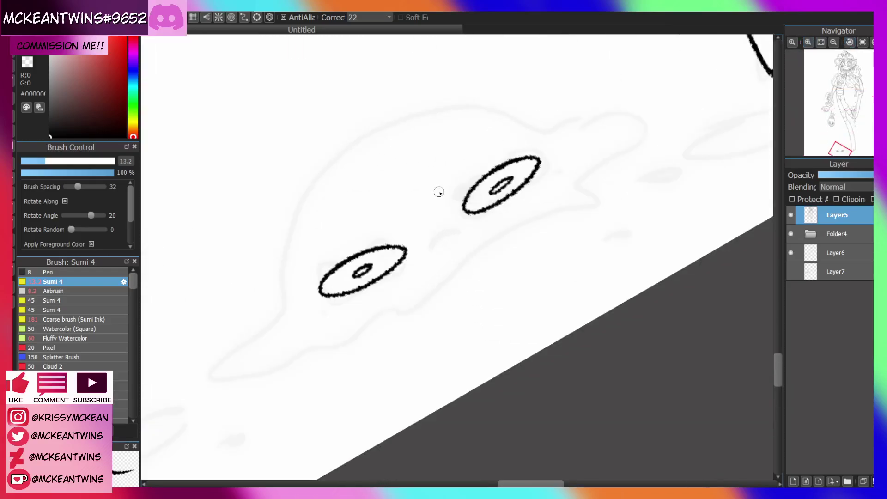
{"action": "left_click_drag", "start_coordinate": [457, 182], "coordinate": [453, 195]}
{"action": "left_click_drag", "start_coordinate": [395, 232], "coordinate": [384, 233]}
{"action": "mouse_move", "coordinate": [418, 257]}
{"action": "left_mouse_down"}
{"action": "mouse_move", "coordinate": [425, 238]}
{"action": "mouse_move", "coordinate": [463, 211]}
{"action": "mouse_move", "coordinate": [426, 244]}
{"action": "mouse_move", "coordinate": [465, 225]}
{"action": "mouse_move", "coordinate": [420, 258]}
{"action": "left_mouse_up"}
{"action": "key", "text": "ctrl+z"}
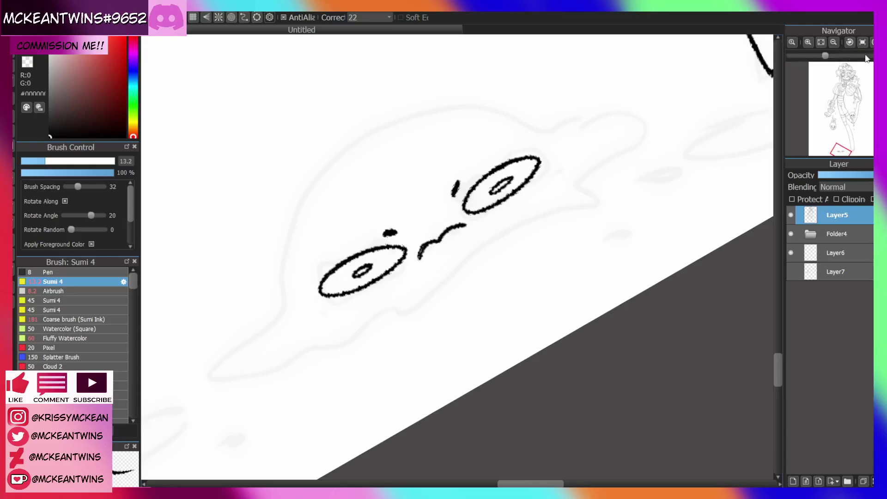
Ink the puddle skull's full outline, with a domed head, melted side lobes and an uneven lower edge
{"action": "left_click", "coordinate": [850, 42]}
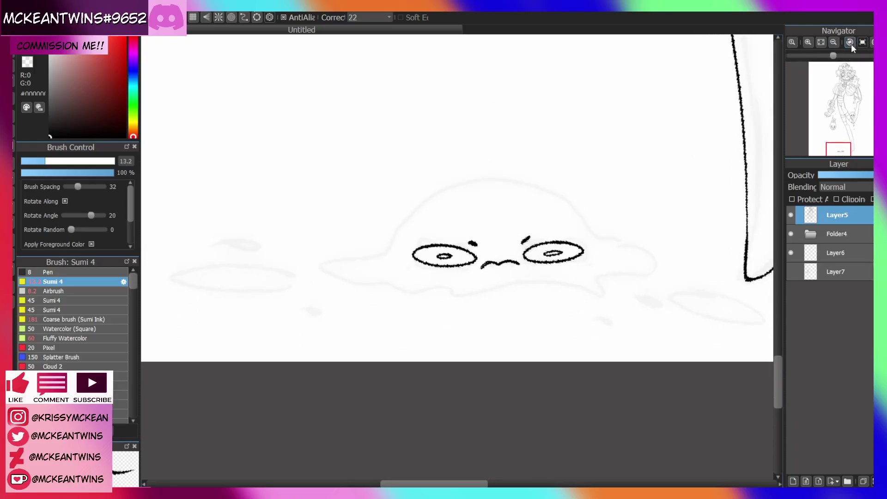
{"action": "left_click", "coordinate": [850, 44]}
{"action": "mouse_move", "coordinate": [397, 285]}
{"action": "left_mouse_down"}
{"action": "mouse_move", "coordinate": [361, 326]}
{"action": "mouse_move", "coordinate": [368, 338]}
{"action": "mouse_move", "coordinate": [602, 208]}
{"action": "mouse_move", "coordinate": [631, 176]}
{"action": "mouse_move", "coordinate": [615, 161]}
{"action": "mouse_move", "coordinate": [568, 168]}
{"action": "mouse_move", "coordinate": [515, 159]}
{"action": "mouse_move", "coordinate": [417, 191]}
{"action": "mouse_move", "coordinate": [393, 247]}
{"action": "mouse_move", "coordinate": [396, 283]}
{"action": "left_mouse_up"}
{"action": "left_click", "coordinate": [862, 42]}
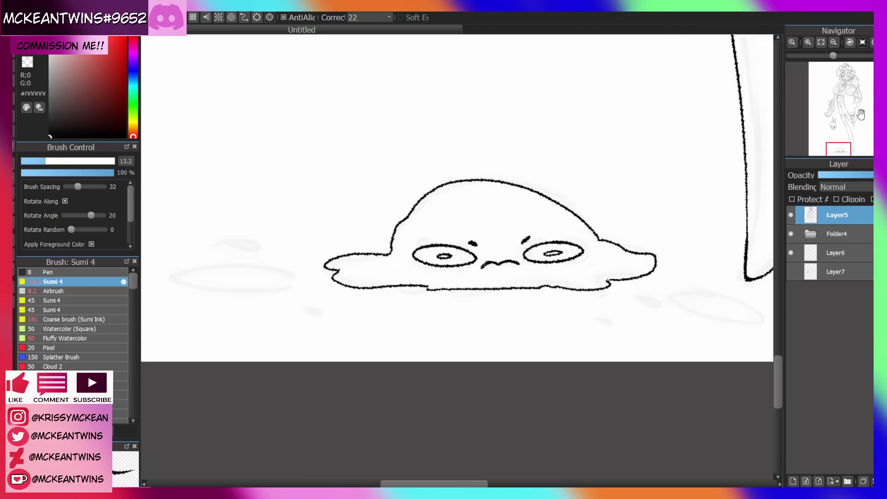
Ink one large flat oval puddle and two small droplets to the left of the puddle skull
{"action": "left_click_drag", "start_coordinate": [842, 146], "coordinate": [829, 150]}
{"action": "left_click", "coordinate": [849, 42]}
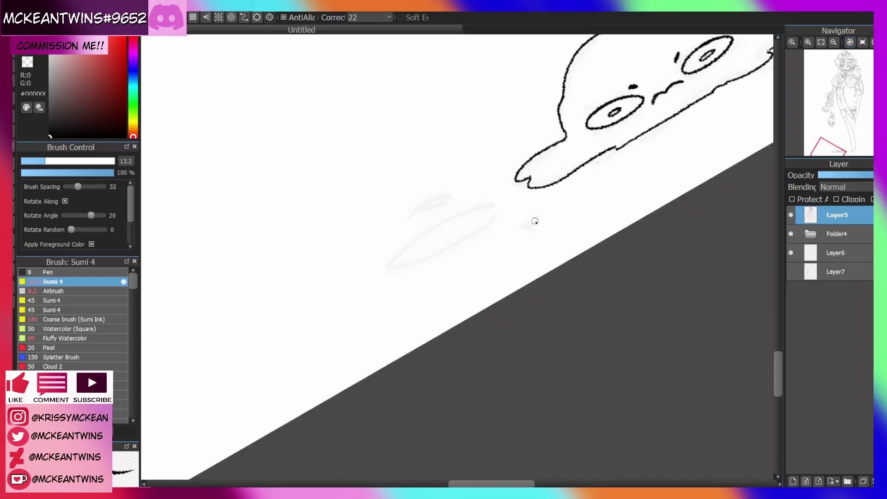
{"action": "mouse_move", "coordinate": [478, 207]}
{"action": "left_mouse_down"}
{"action": "mouse_move", "coordinate": [460, 213]}
{"action": "mouse_move", "coordinate": [451, 244]}
{"action": "mouse_move", "coordinate": [436, 227]}
{"action": "mouse_move", "coordinate": [444, 199]}
{"action": "left_mouse_up"}
{"action": "left_click", "coordinate": [862, 42]}
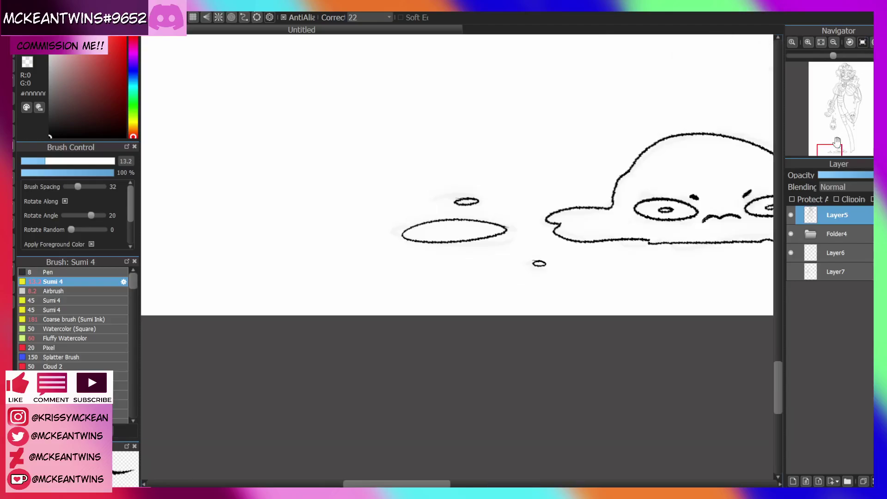
Ink small droplets below and to the right of the puddle skull, plus a long narrow puddle under the foot
{"action": "left_click_drag", "start_coordinate": [836, 141], "coordinate": [841, 152]}
{"action": "key", "text": "Delete"}
{"action": "key", "text": "Delete"}
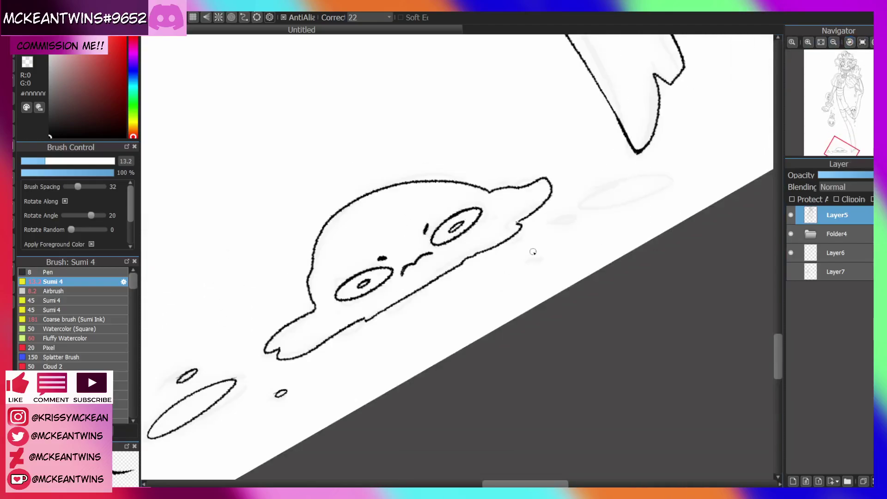
{"action": "left_click_drag", "start_coordinate": [545, 245], "coordinate": [551, 248]}
{"action": "mouse_move", "coordinate": [406, 329]}
{"action": "left_mouse_down"}
{"action": "mouse_move", "coordinate": [409, 317]}
{"action": "mouse_move", "coordinate": [420, 324]}
{"action": "left_mouse_up"}
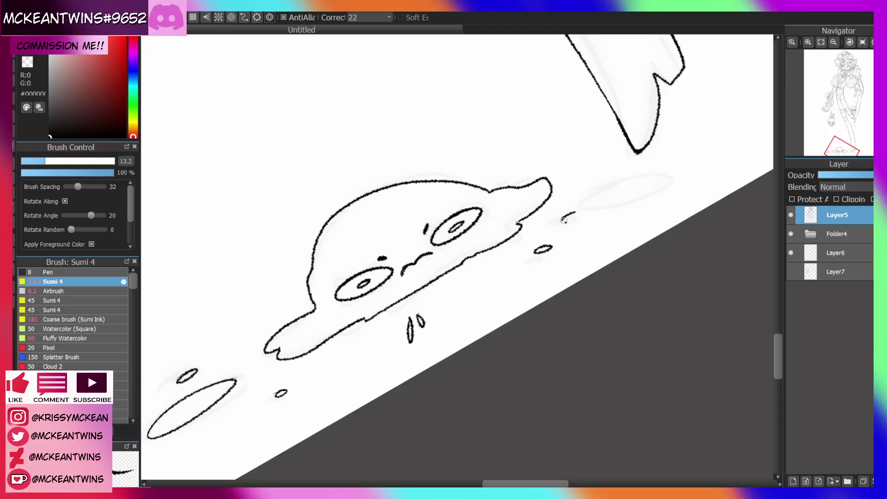
{"action": "mouse_move", "coordinate": [569, 197]}
{"action": "left_mouse_down"}
{"action": "mouse_move", "coordinate": [664, 170]}
{"action": "mouse_move", "coordinate": [571, 200]}
{"action": "left_mouse_up"}
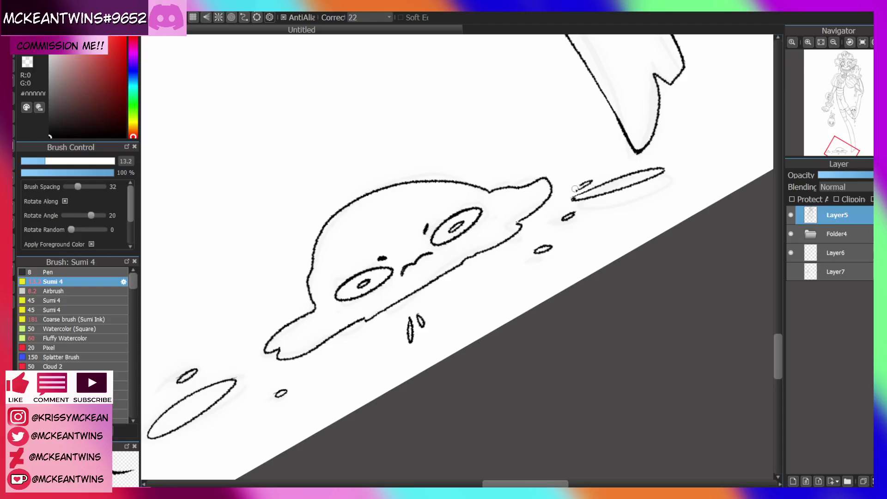
Ink a highlight in the puddle skull's left lobe and two drips from its lower edge, erasing the outline where they join
{"action": "left_click", "coordinate": [862, 42]}
{"action": "left_click", "coordinate": [833, 42]}
{"action": "left_click", "coordinate": [834, 43]}
{"action": "left_click_drag", "start_coordinate": [852, 113], "coordinate": [836, 159]}
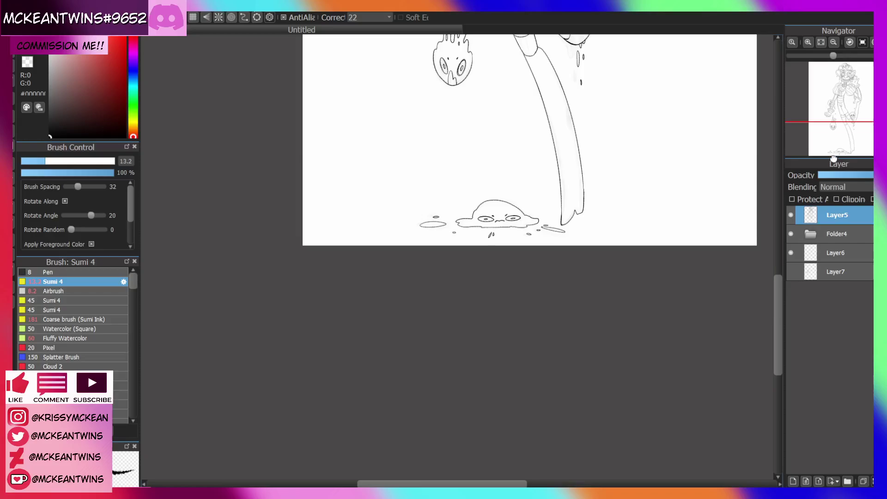
{"action": "left_click", "coordinate": [808, 42]}
{"action": "left_click_drag", "start_coordinate": [503, 160], "coordinate": [510, 168]}
{"action": "left_click_drag", "start_coordinate": [828, 130], "coordinate": [836, 150]}
{"action": "left_click", "coordinate": [848, 42]}
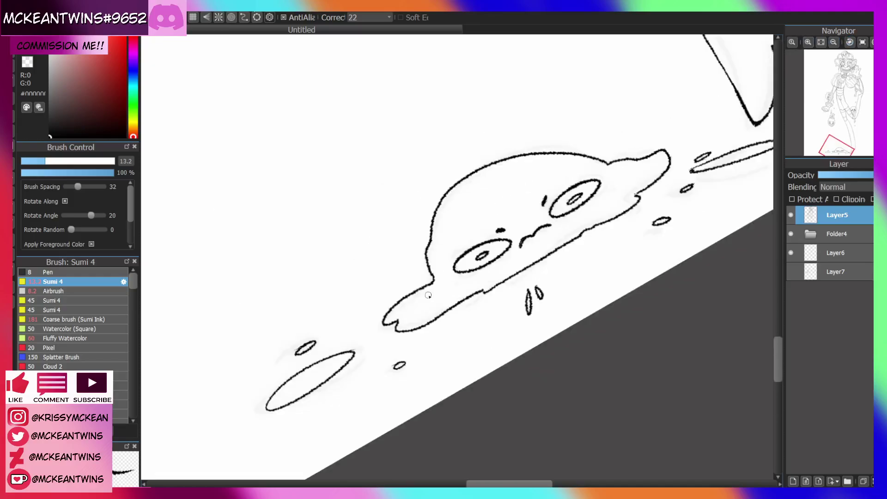
{"action": "left_click_drag", "start_coordinate": [428, 295], "coordinate": [411, 306]}
{"action": "left_click_drag", "start_coordinate": [499, 294], "coordinate": [530, 266]}
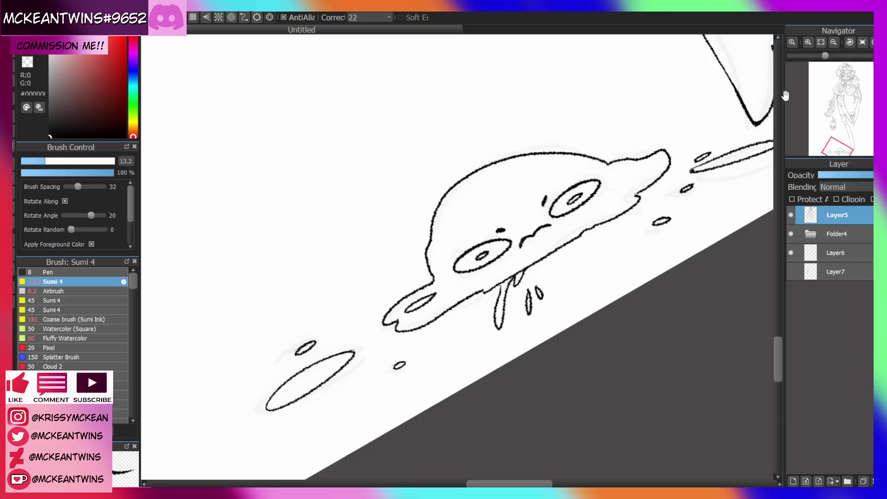
{"action": "left_click", "coordinate": [28, 62]}
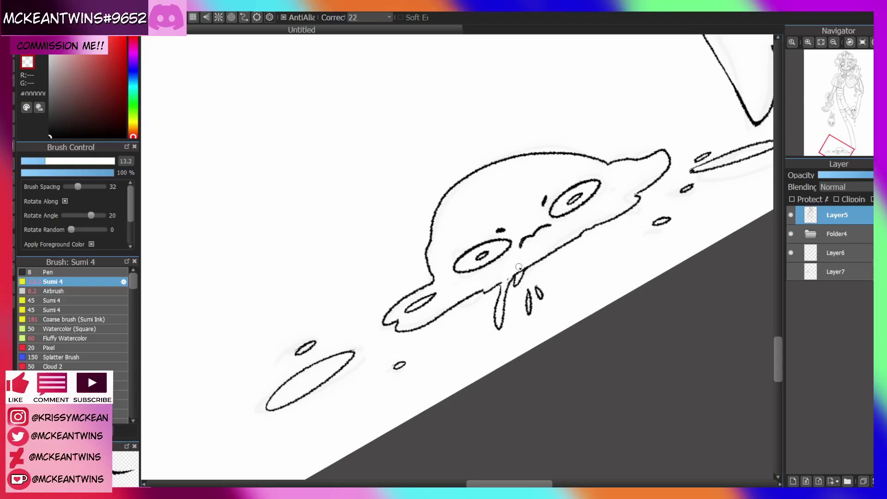
{"action": "left_click", "coordinate": [862, 42]}
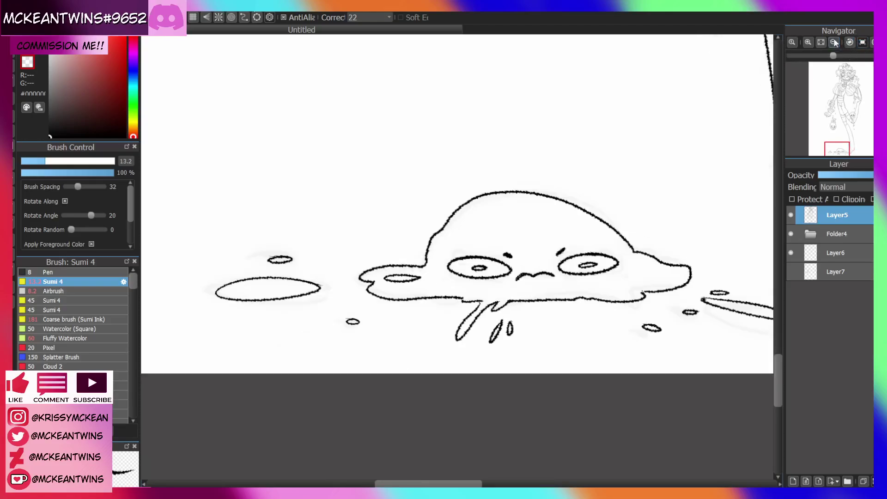
Ink a small elongated droplet in the open space below the striped puffed sleeve
{"action": "left_click", "coordinate": [834, 42]}
{"action": "left_click", "coordinate": [833, 42]}
{"action": "left_click", "coordinate": [833, 43]}
{"action": "left_click", "coordinate": [833, 43]}
{"action": "left_click_drag", "start_coordinate": [850, 124], "coordinate": [837, 72]}
{"action": "key", "text": "ctrl+plus"}
{"action": "key", "text": "ctrl+plus"}
{"action": "key", "text": "ctrl+plus"}
{"action": "key", "text": "ctrl+plus"}
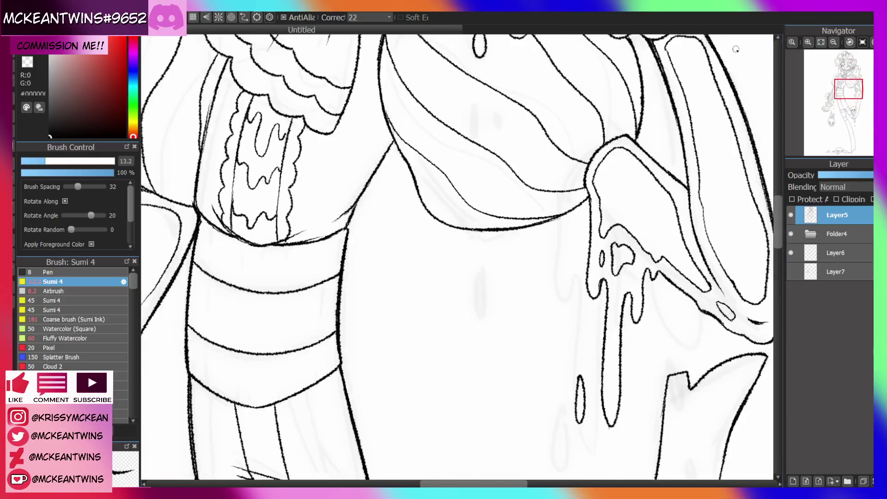
{"action": "left_click_drag", "start_coordinate": [480, 282], "coordinate": [481, 288]}
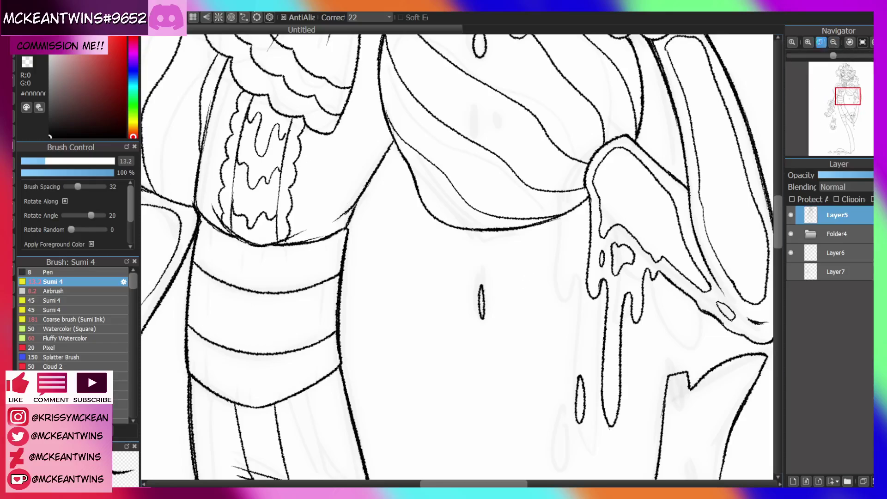
Check the whole line art mirrored horizontally, and restore its original orientation
{"action": "left_click", "coordinate": [821, 42]}
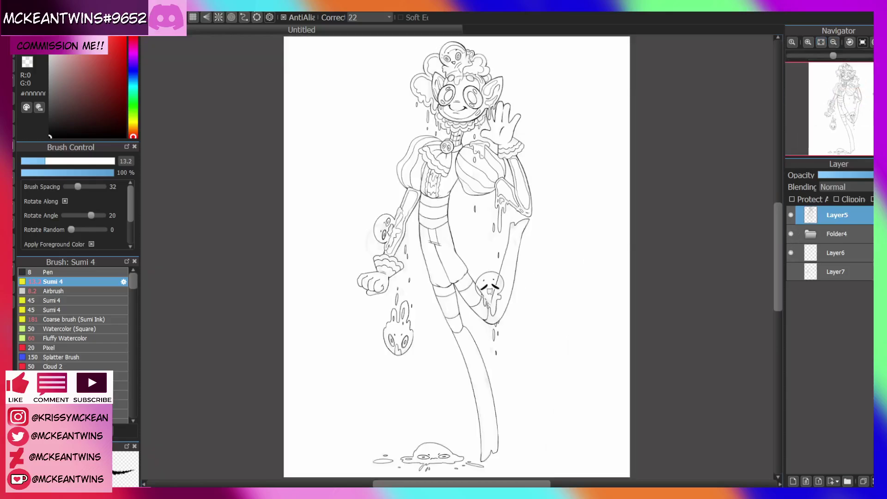
{"action": "key", "text": "h"}
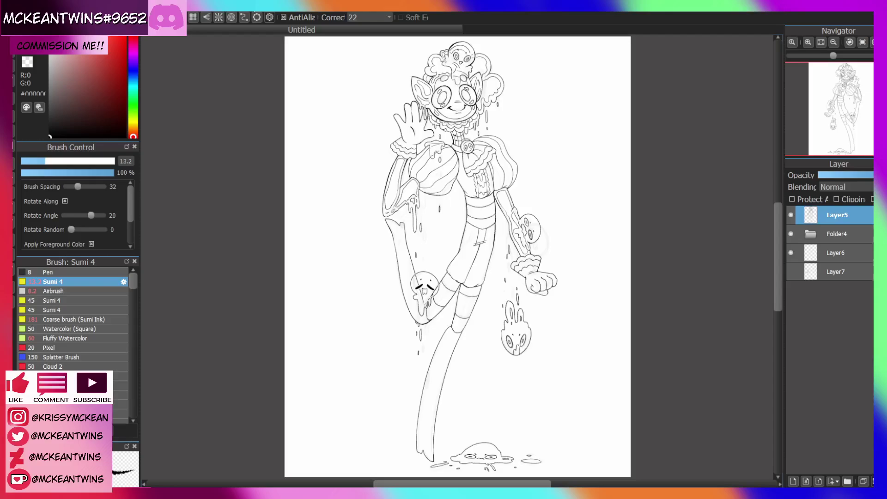
{"action": "key", "text": "h"}
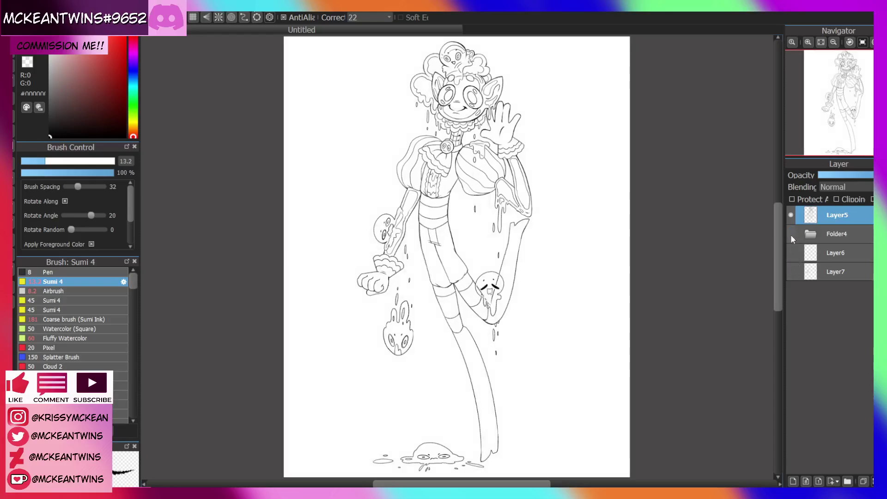
Place the line art layer in a new folder, with a nested folder beneath it containing a new empty layer
{"action": "left_click", "coordinate": [847, 481]}
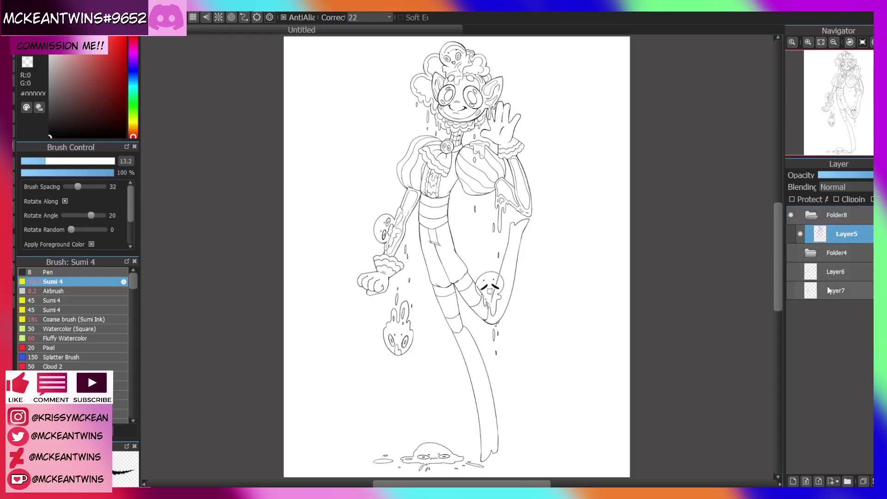
{"action": "left_click", "coordinate": [847, 481]}
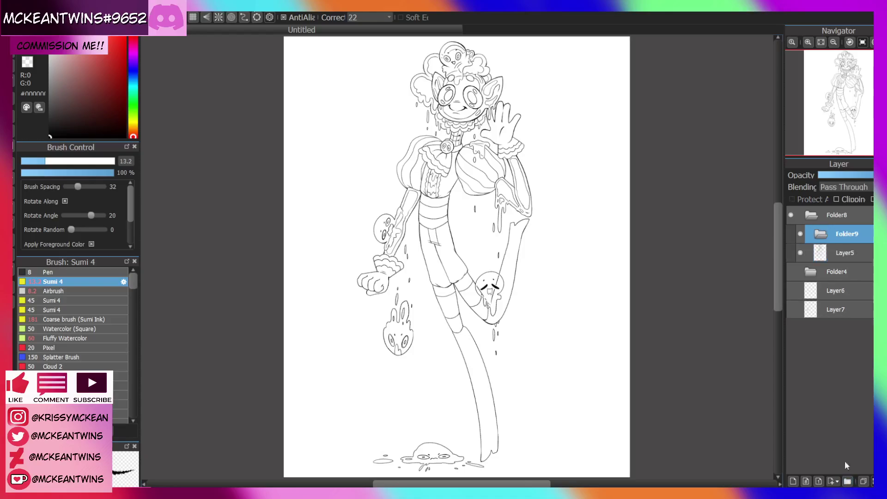
{"action": "left_click", "coordinate": [853, 255]}
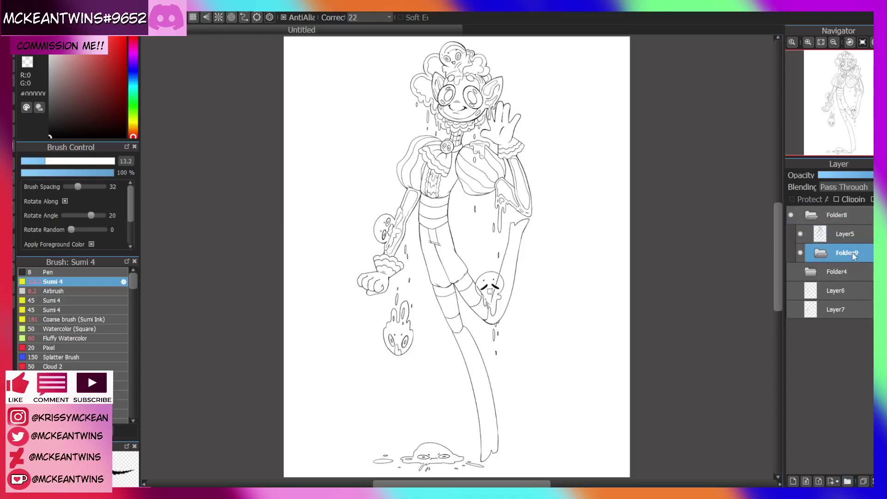
{"action": "left_click", "coordinate": [793, 482]}
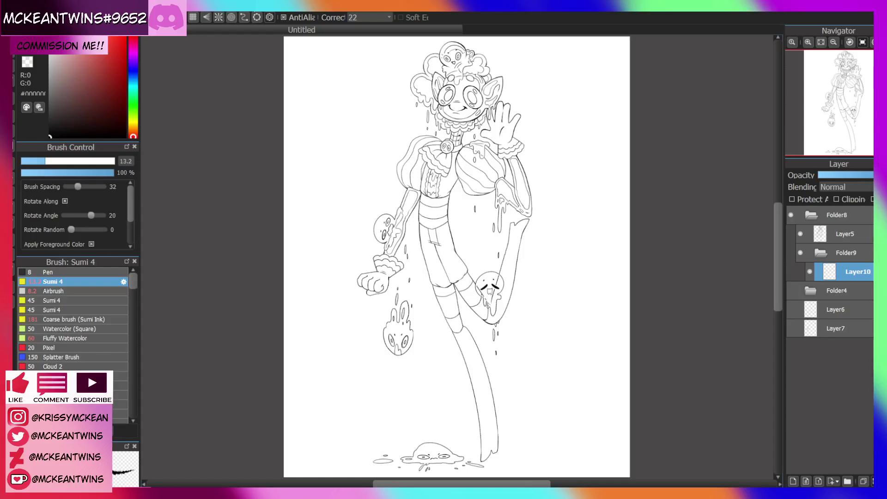
Sample the light green from the character's face and hair in the coloured reference sketch, and return to the line art canvas
{"action": "left_click", "coordinate": [133, 107]}
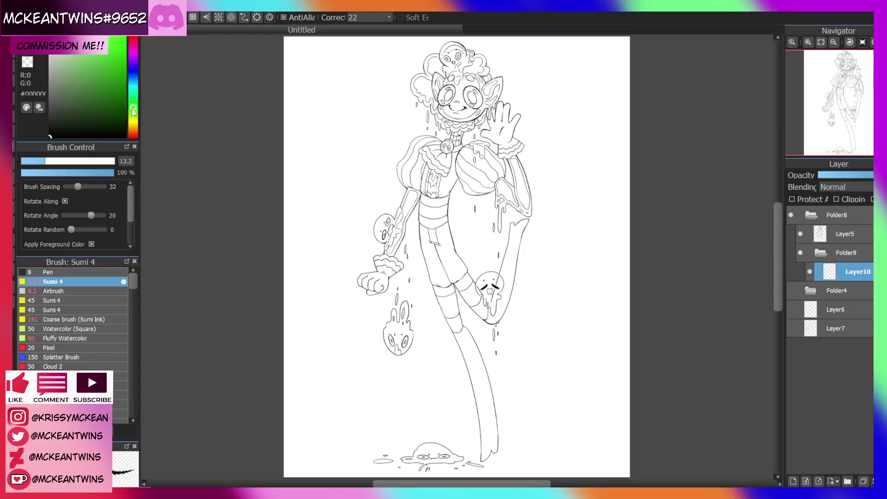
{"action": "left_click_drag", "start_coordinate": [135, 122], "coordinate": [133, 113]}
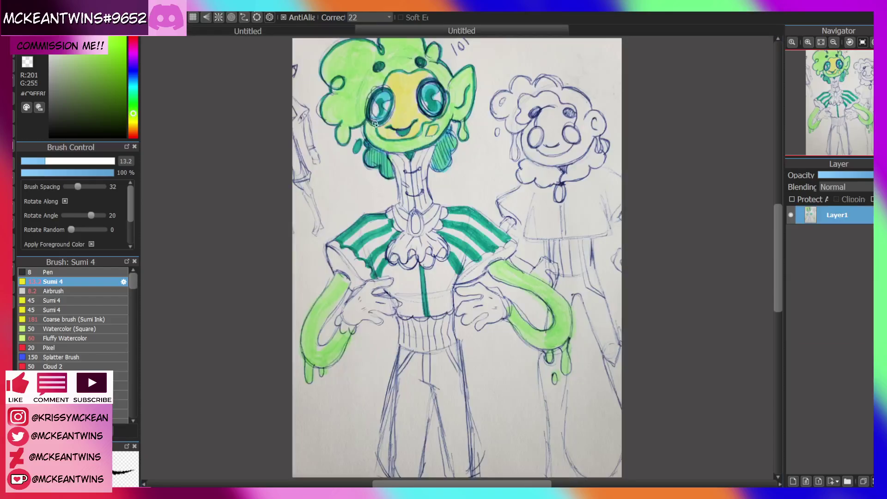
{"action": "left_click", "coordinate": [366, 85], "text": "alt"}
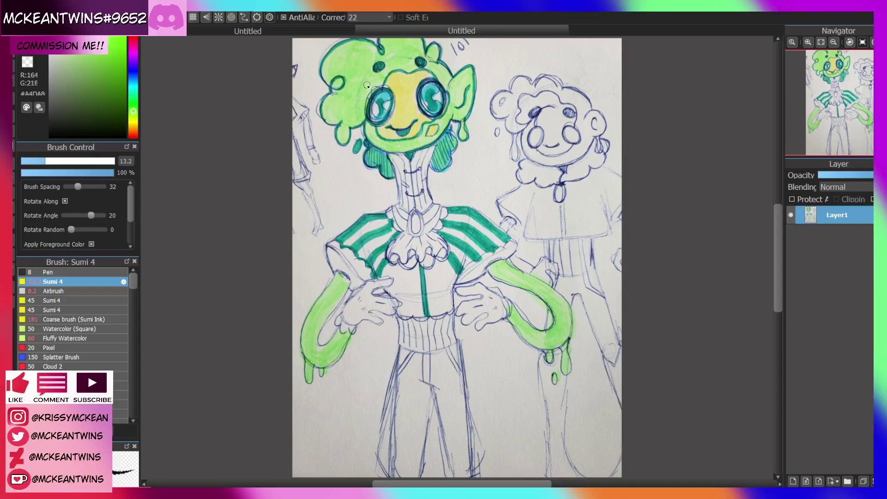
{"action": "left_click", "coordinate": [305, 32]}
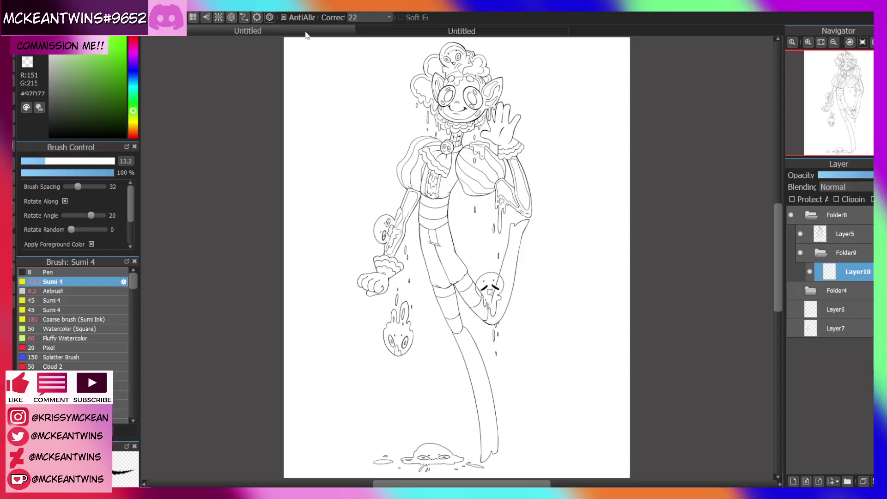
Try to fill the character's whole silhouette with light green from an inverted background selection expanded by 3 px
{"action": "left_click", "coordinate": [13, 196]}
{"action": "left_click", "coordinate": [559, 243]}
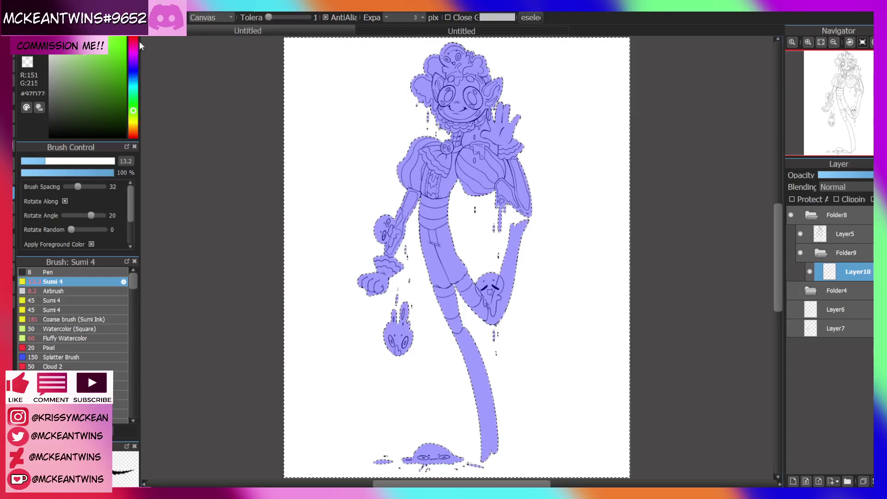
{"action": "key", "text": "ctrl+shift+i"}
{"action": "key", "text": "u"}
{"action": "scroll", "coordinate": [563, 94], "scroll_direction": "down", "scroll_amount": 2}
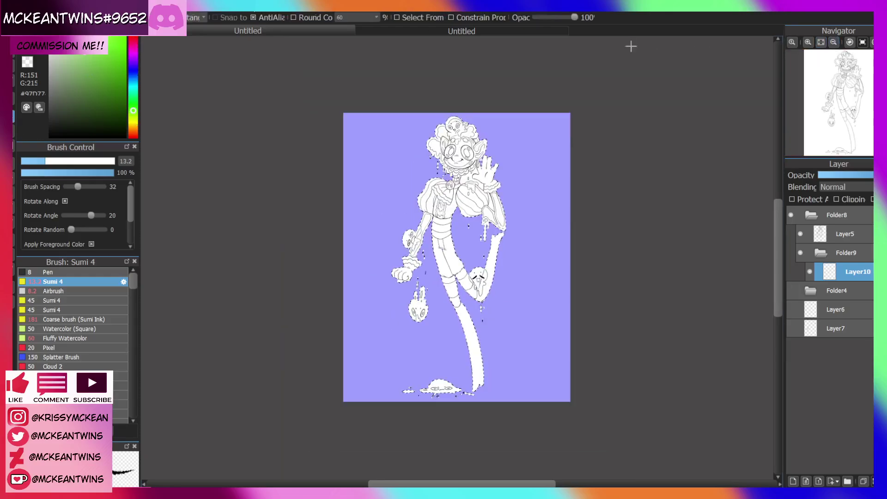
{"action": "left_click_drag", "start_coordinate": [336, 66], "coordinate": [567, 322]}
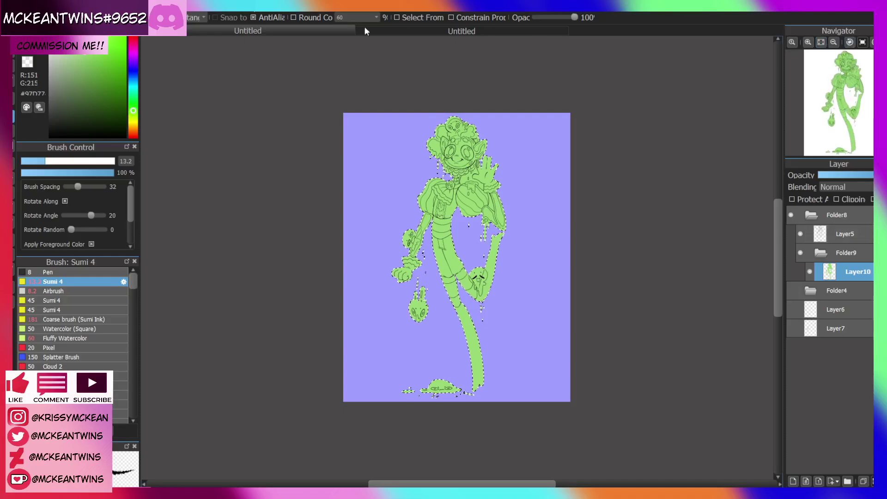
{"action": "key", "text": "ctrl+d"}
Try to clear the green from the gap between the neck and the raised hand with a transparent bucket fill
{"action": "left_click", "coordinate": [810, 42]}
{"action": "left_click", "coordinate": [810, 42]}
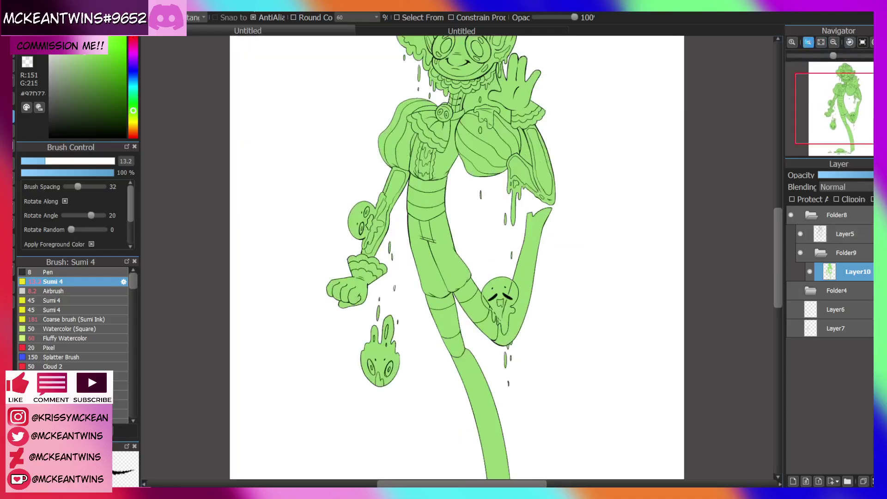
{"action": "left_click", "coordinate": [810, 42]}
{"action": "left_click", "coordinate": [810, 42]}
{"action": "left_click", "coordinate": [810, 42]}
{"action": "left_click_drag", "start_coordinate": [848, 102], "coordinate": [845, 88]}
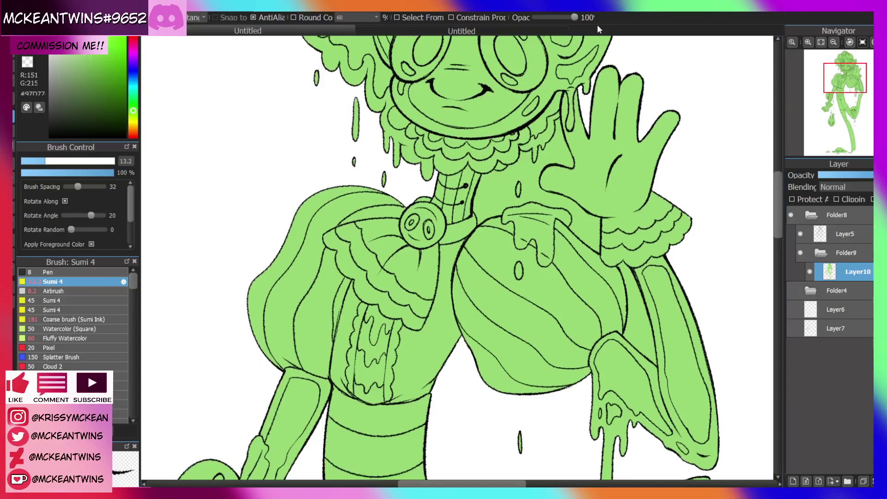
{"action": "left_click", "coordinate": [14, 130]}
{"action": "left_click", "coordinate": [26, 63]}
{"action": "left_click", "coordinate": [520, 187]}
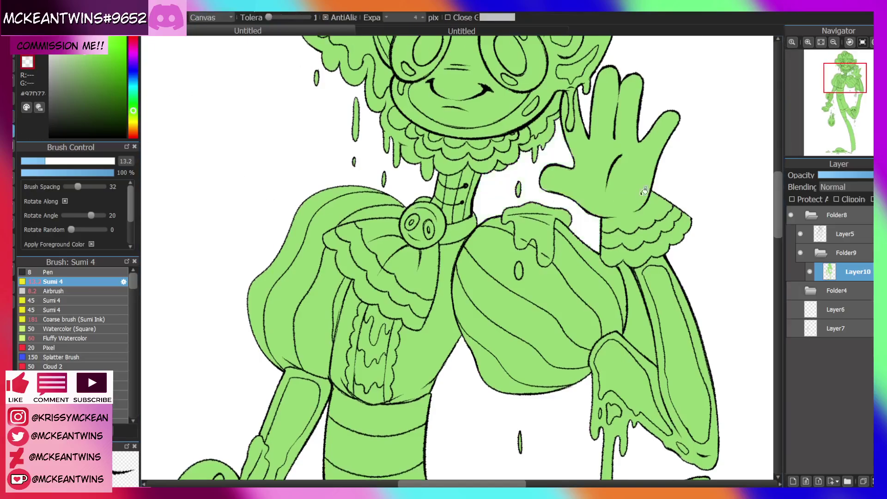
{"action": "left_click", "coordinate": [807, 42]}
{"action": "left_click", "coordinate": [807, 42]}
{"action": "left_click_drag", "start_coordinate": [841, 88], "coordinate": [849, 85]}
Undo the green silhouette fill and remove the selection around the character
{"action": "key", "text": "ctrl+z"}
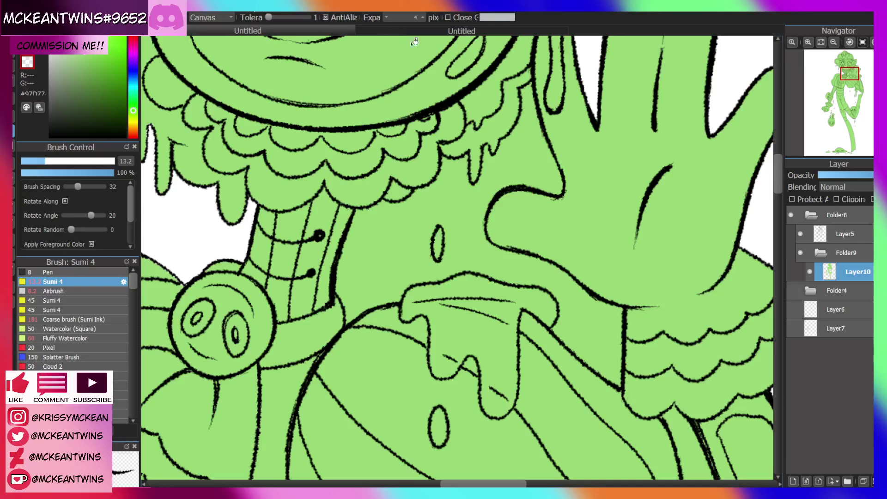
{"action": "key", "text": "ctrl+z"}
{"action": "key", "text": "ctrl+z"}
{"action": "left_click", "coordinate": [819, 42]}
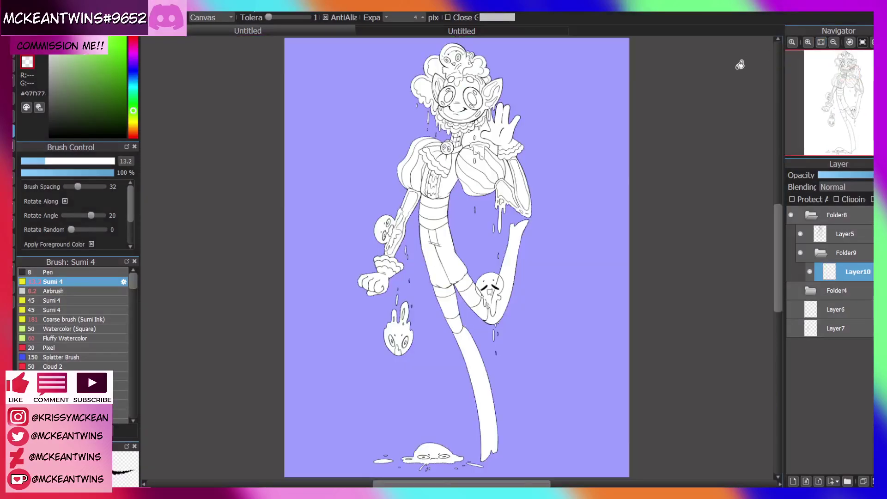
{"action": "key", "text": "ctrl+z"}
{"action": "key", "text": "ctrl+d"}
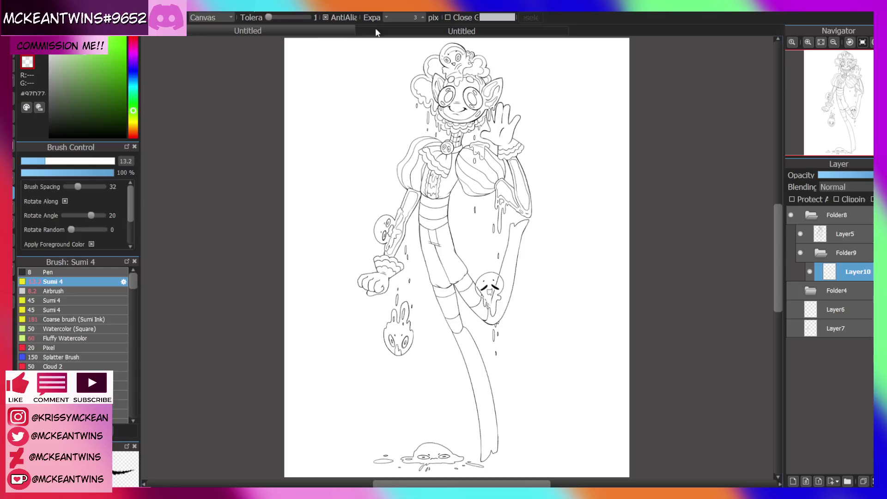
Select the background with a 2 px expansion, invert the selection, and fill the whole silhouette with light green
{"action": "left_click", "coordinate": [370, 111]}
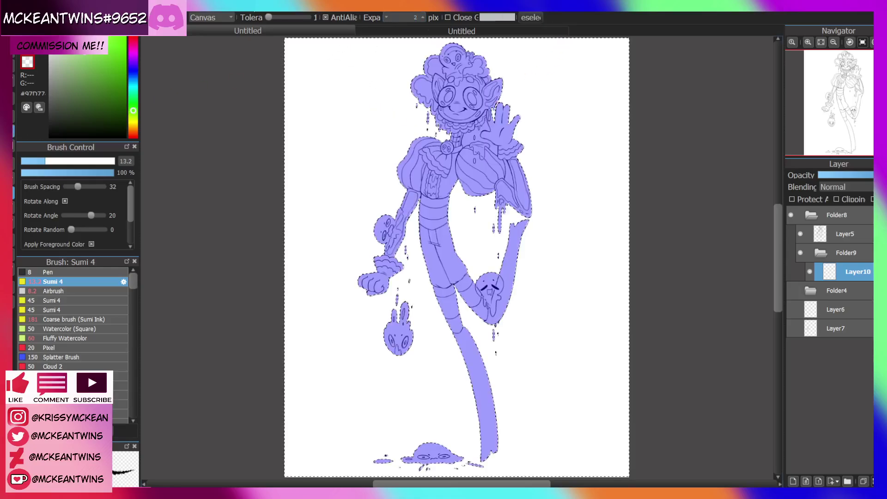
{"action": "left_click", "coordinate": [14, 116]}
{"action": "left_click", "coordinate": [834, 42]}
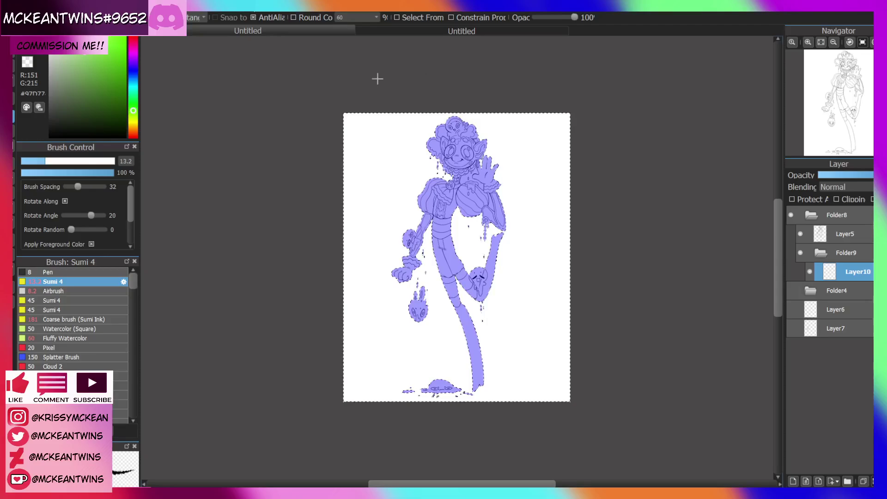
{"action": "key", "text": "ctrl+z"}
{"action": "key", "text": "ctrl+shift+i"}
{"action": "left_click_drag", "start_coordinate": [242, 73], "coordinate": [744, 479]}
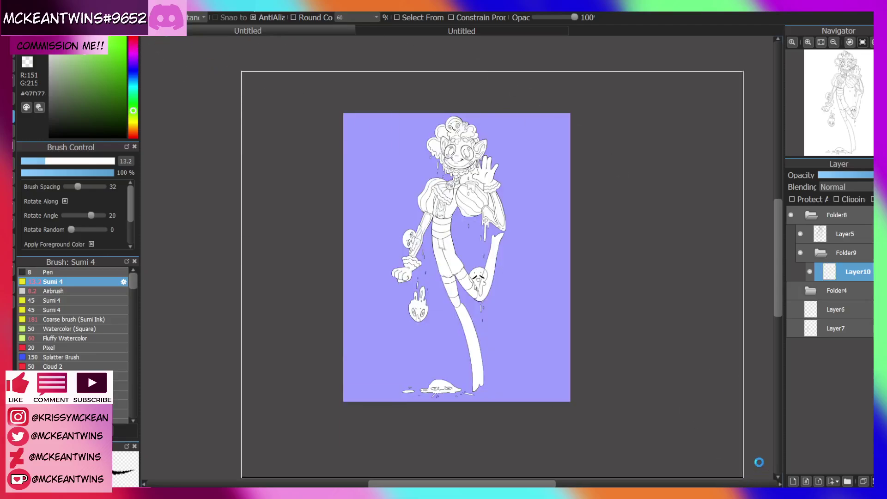
{"action": "key", "text": "ctrl+d"}
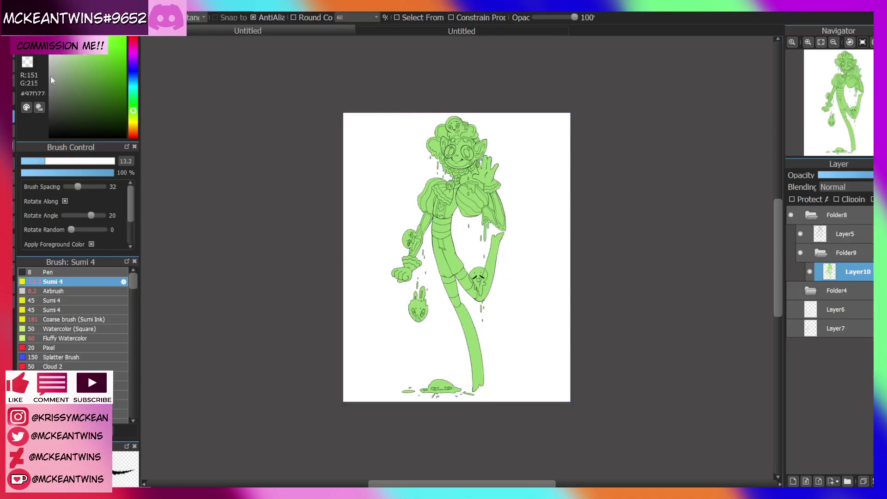
Clear the green between the neck and the raised hand with a transparent bucket fill expanded by 2 px
{"action": "left_click", "coordinate": [14, 131]}
{"action": "left_click", "coordinate": [27, 62]}
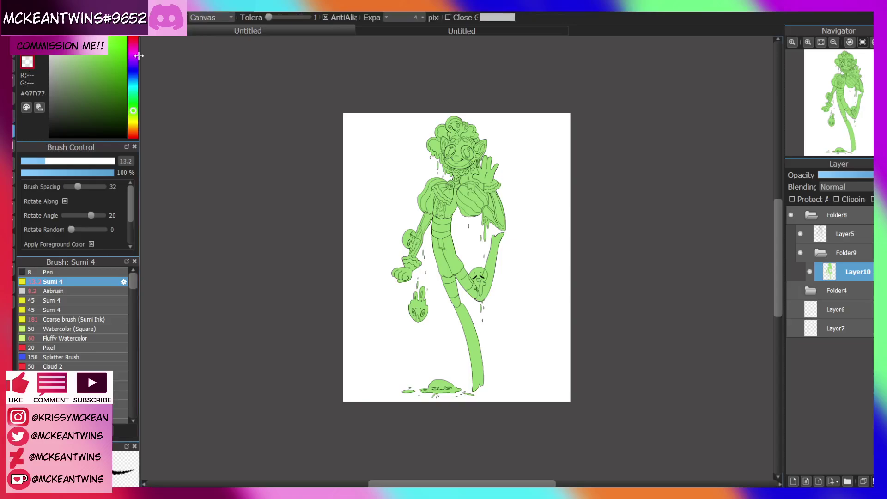
{"action": "left_click", "coordinate": [384, 16]}
{"action": "left_click", "coordinate": [384, 16]}
{"action": "left_click", "coordinate": [820, 42]}
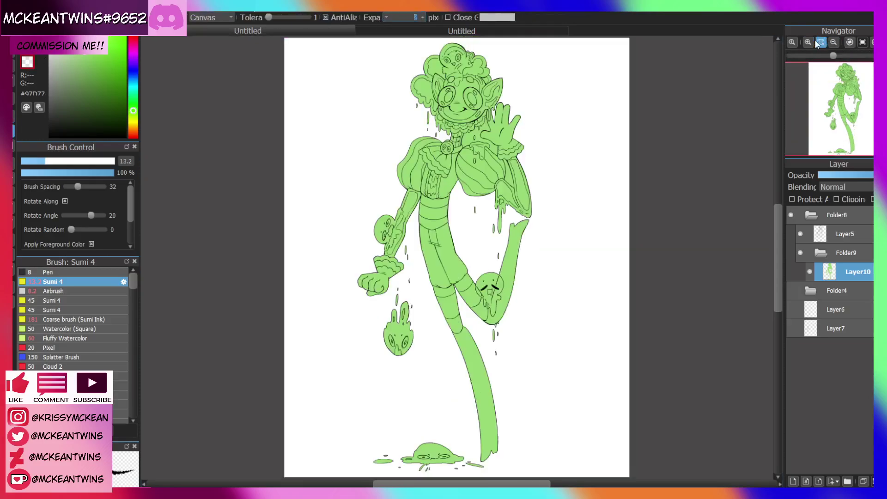
{"action": "left_click", "coordinate": [808, 43]}
{"action": "left_click", "coordinate": [808, 42]}
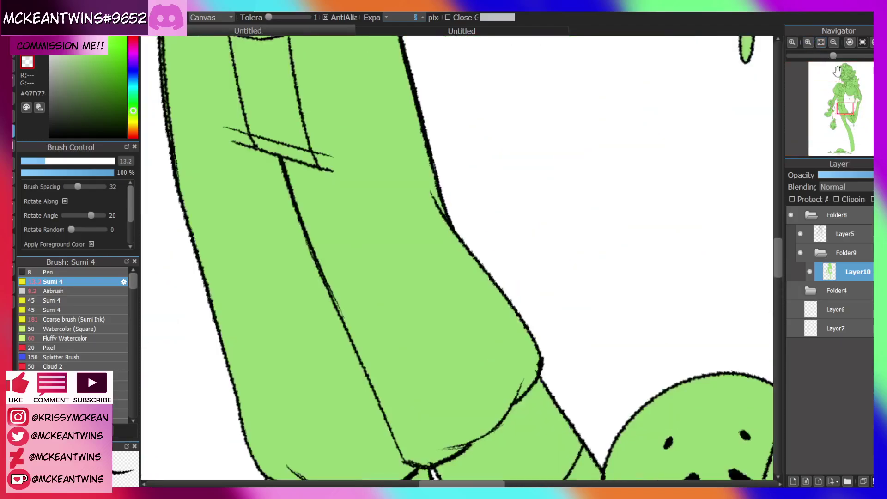
{"action": "left_click", "coordinate": [842, 94]}
{"action": "left_click_drag", "start_coordinate": [842, 94], "coordinate": [849, 83]}
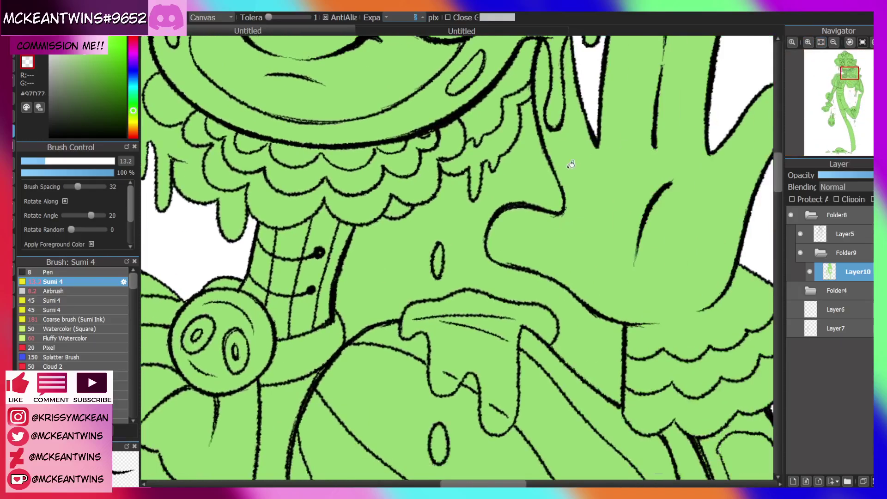
{"action": "left_click", "coordinate": [545, 182]}
Clear the green from the oval gaps in the falling skull's tall drips and the hole in the raised arm's drips
{"action": "mouse_move", "coordinate": [830, 79]}
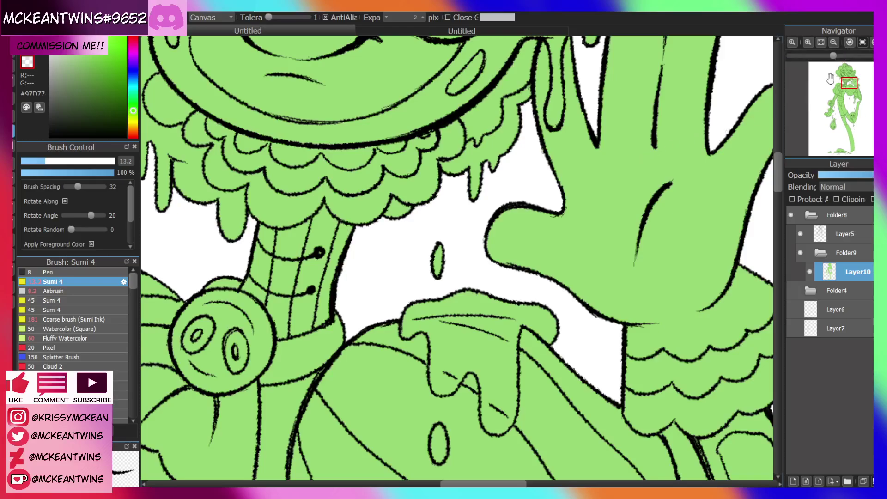
{"action": "left_click", "coordinate": [834, 42]}
{"action": "left_click", "coordinate": [834, 42]}
{"action": "left_click_drag", "start_coordinate": [844, 79], "coordinate": [830, 128]}
{"action": "left_click", "coordinate": [809, 43]}
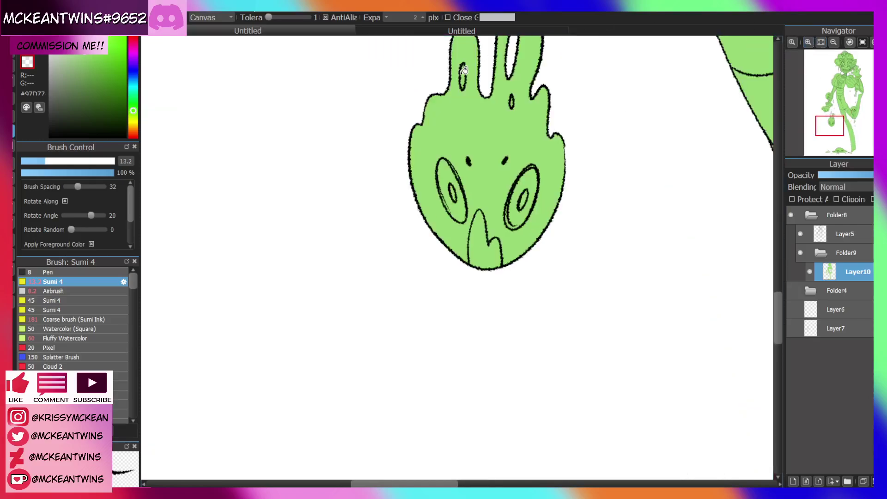
{"action": "left_click", "coordinate": [833, 42]}
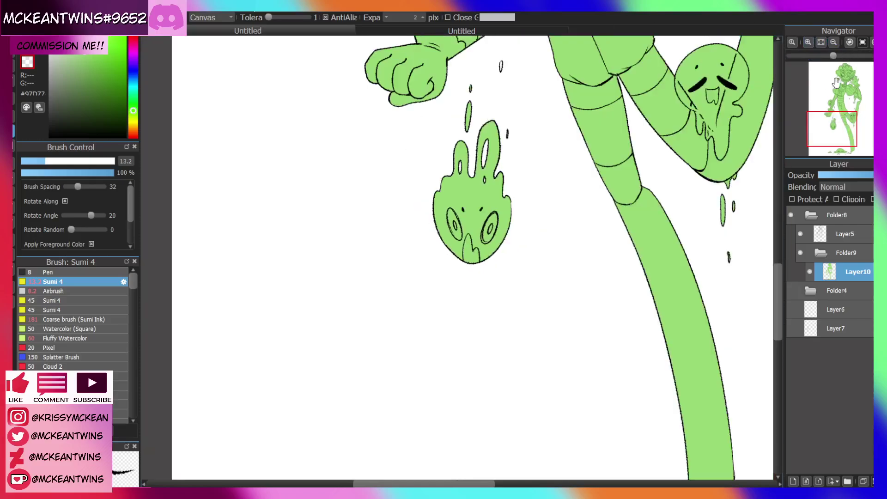
{"action": "left_click_drag", "start_coordinate": [836, 120], "coordinate": [842, 101]}
{"action": "left_click", "coordinate": [615, 225]}
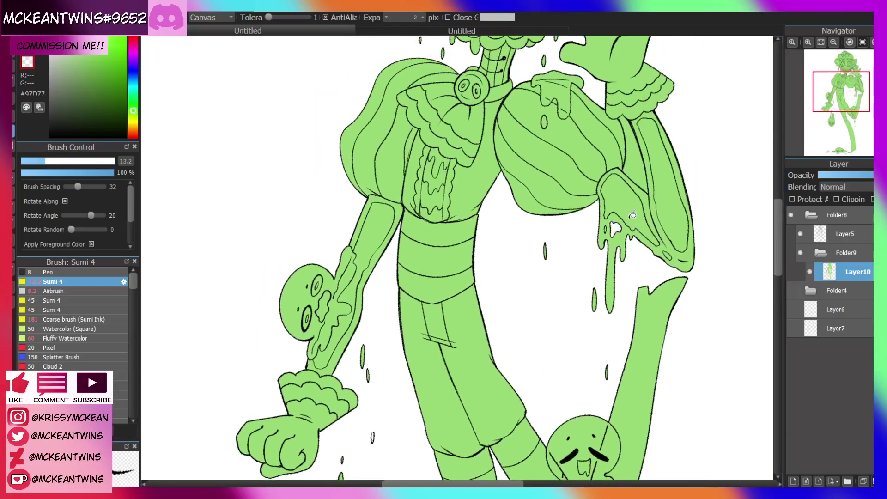
Try to clear the green from the outlined inner panels of the raised arm
{"action": "left_click_drag", "start_coordinate": [854, 99], "coordinate": [850, 98]}
{"action": "left_click", "coordinate": [525, 227]}
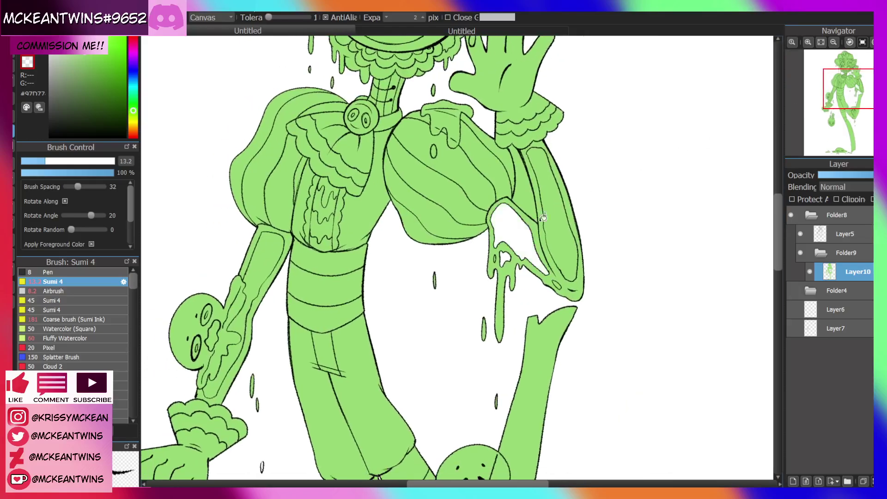
{"action": "left_click", "coordinate": [569, 226]}
{"action": "left_click", "coordinate": [834, 42]}
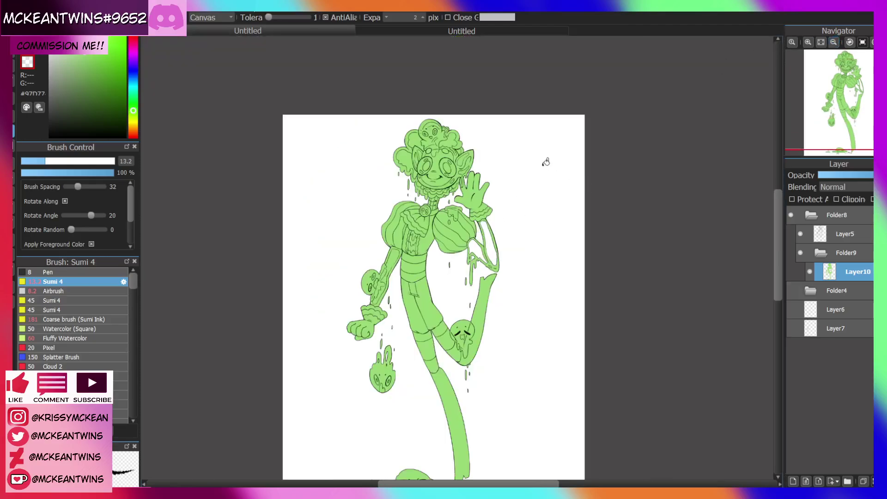
{"action": "left_click", "coordinate": [443, 168]}
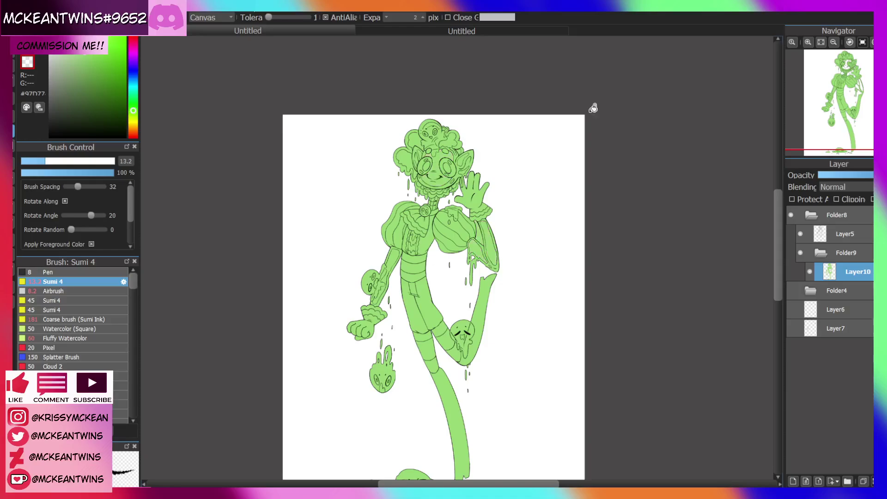
{"action": "left_click", "coordinate": [808, 42]}
{"action": "left_click", "coordinate": [807, 42]}
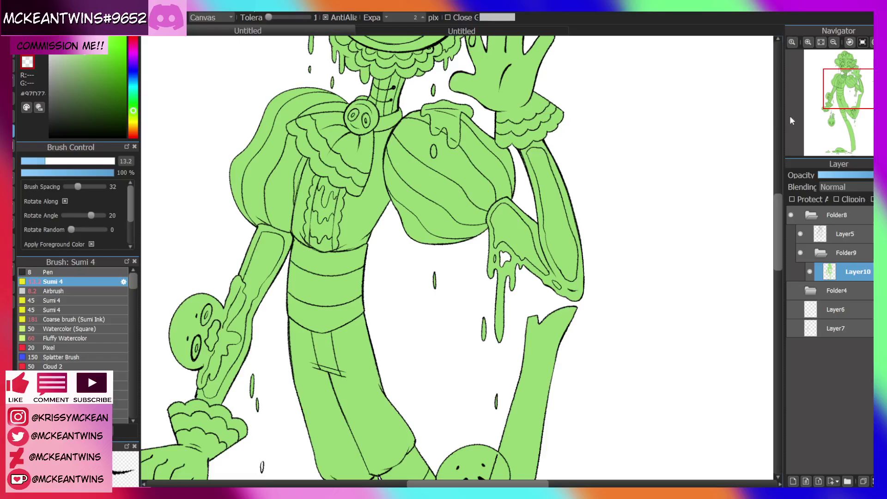
{"action": "left_click_drag", "start_coordinate": [843, 92], "coordinate": [845, 78]}
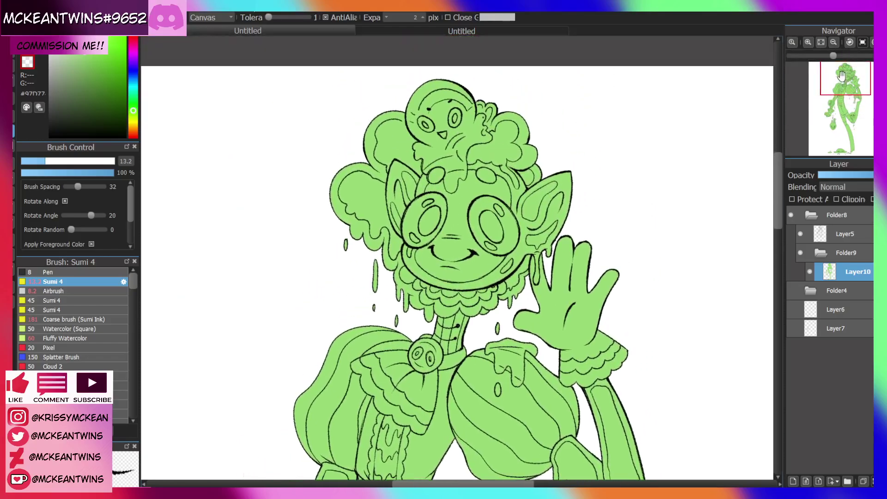
{"action": "left_click", "coordinate": [821, 42]}
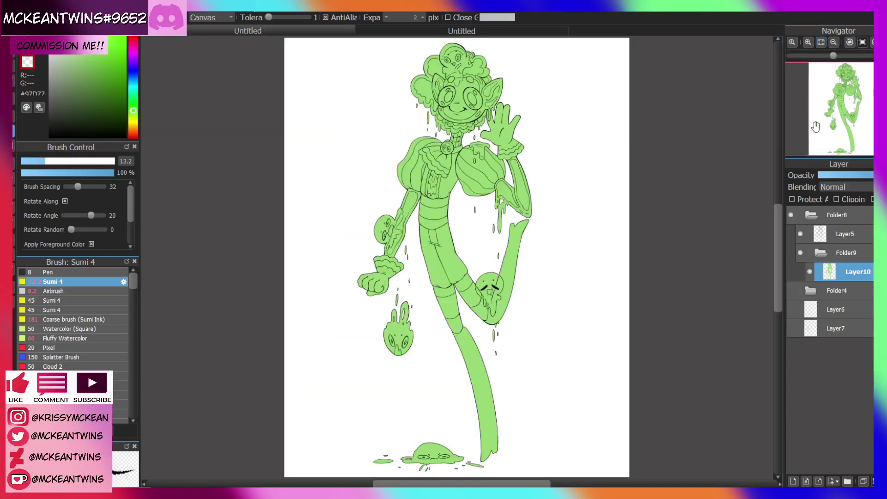
{"action": "left_click", "coordinate": [808, 272]}
{"action": "left_click", "coordinate": [809, 272]}
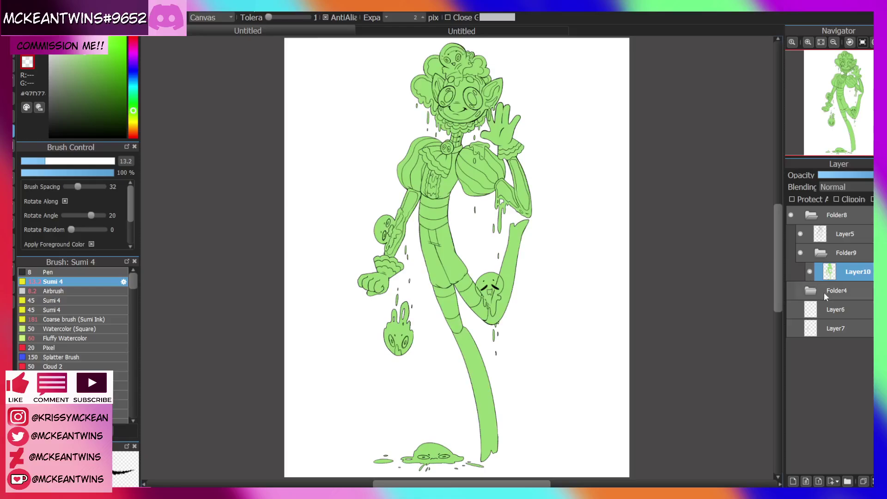
Sample the yellow of the face in the coloured reference sketch, and add a new clipping layer above the line art's green base
{"action": "left_click", "coordinate": [472, 31]}
{"action": "right_click", "coordinate": [388, 72]}
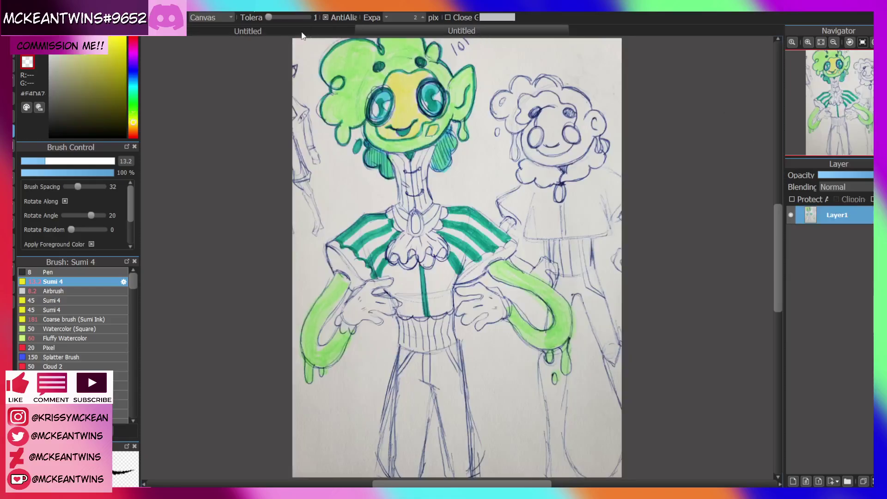
{"action": "left_click", "coordinate": [301, 33]}
{"action": "left_click", "coordinate": [793, 480]}
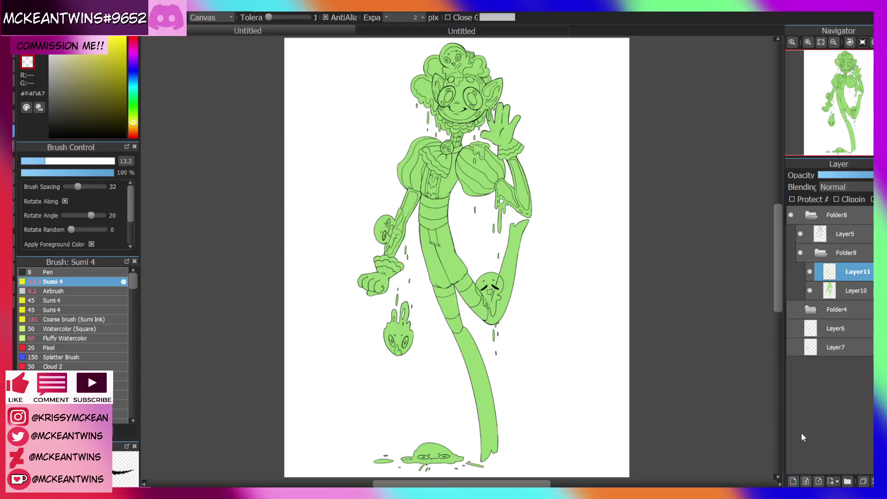
{"action": "left_click", "coordinate": [851, 199]}
Fill the centre of the character's face and the two inner panels of the raised arm with the sampled yellow
{"action": "left_click", "coordinate": [792, 42]}
{"action": "left_click_drag", "start_coordinate": [840, 111], "coordinate": [846, 72]}
{"action": "key", "text": "b"}
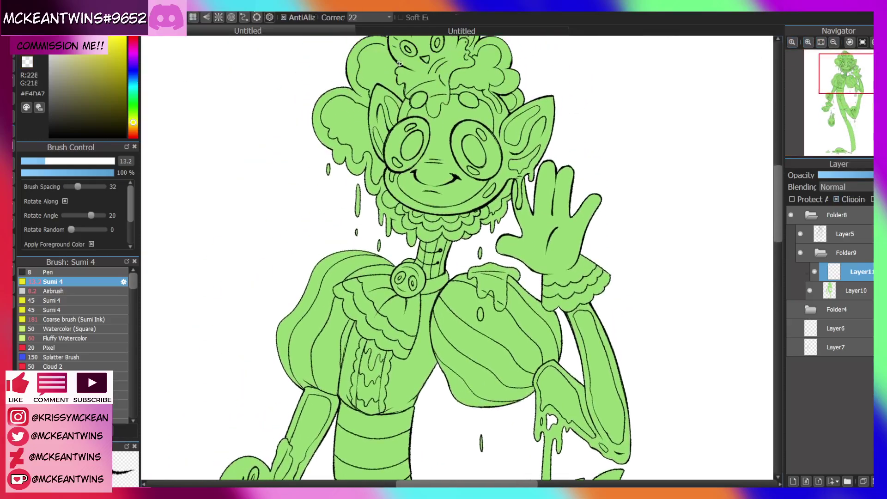
{"action": "key", "text": "ctrl+z"}
{"action": "left_click", "coordinate": [14, 131]}
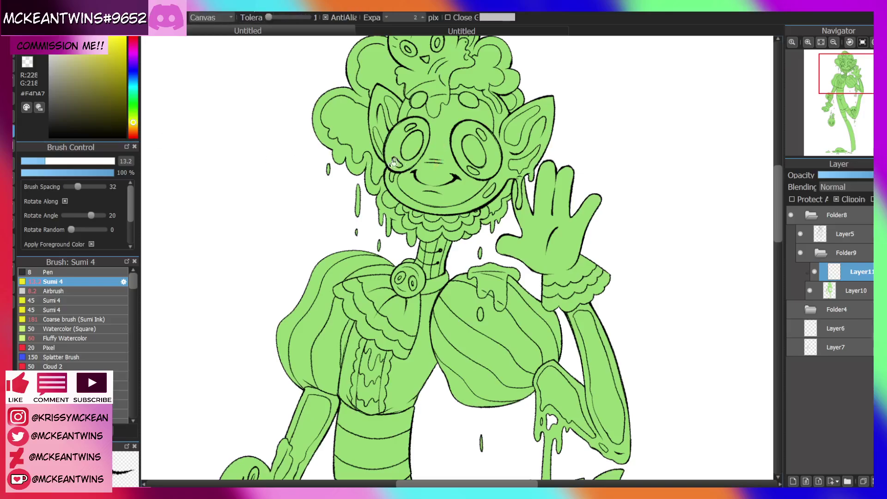
{"action": "left_click", "coordinate": [439, 156]}
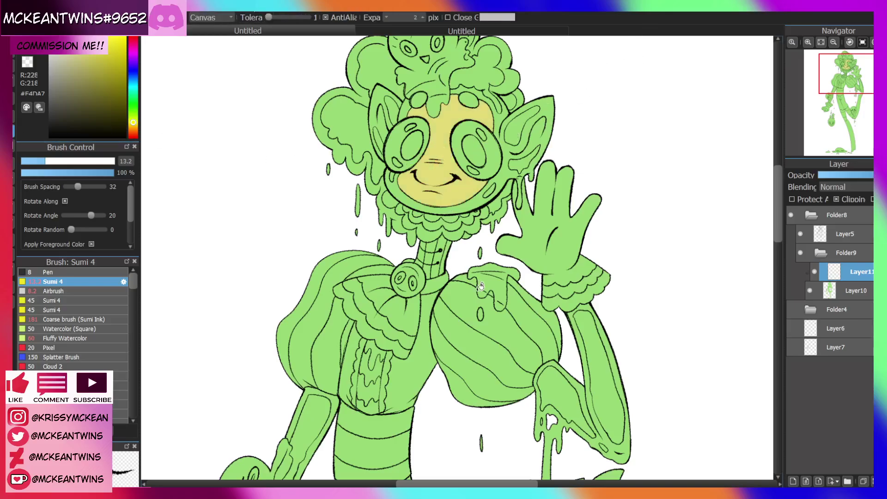
{"action": "left_click", "coordinate": [594, 332]}
{"action": "scroll", "coordinate": [674, 222], "scroll_direction": "down", "scroll_amount": 5}
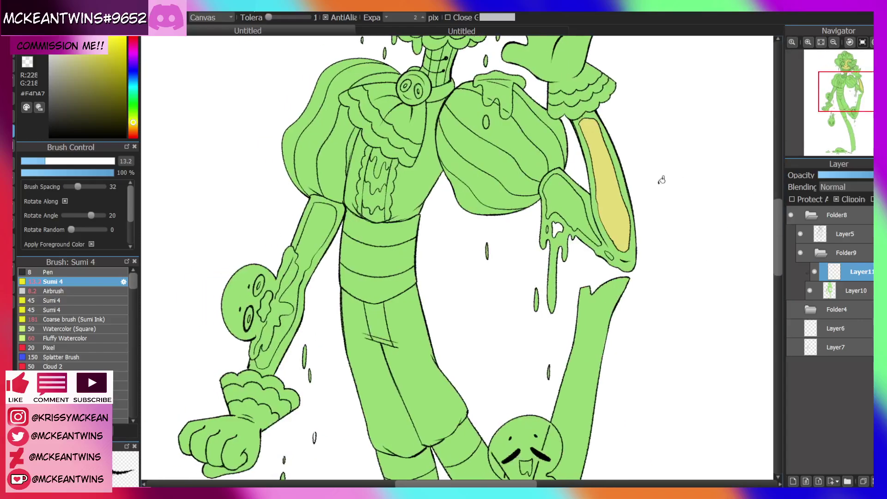
{"action": "left_click", "coordinate": [569, 203]}
Recolour the existing yellow fills to a lighter yellow with a filled rectangle while the layer's transparency is protected
{"action": "left_click_drag", "start_coordinate": [845, 91], "coordinate": [845, 73]}
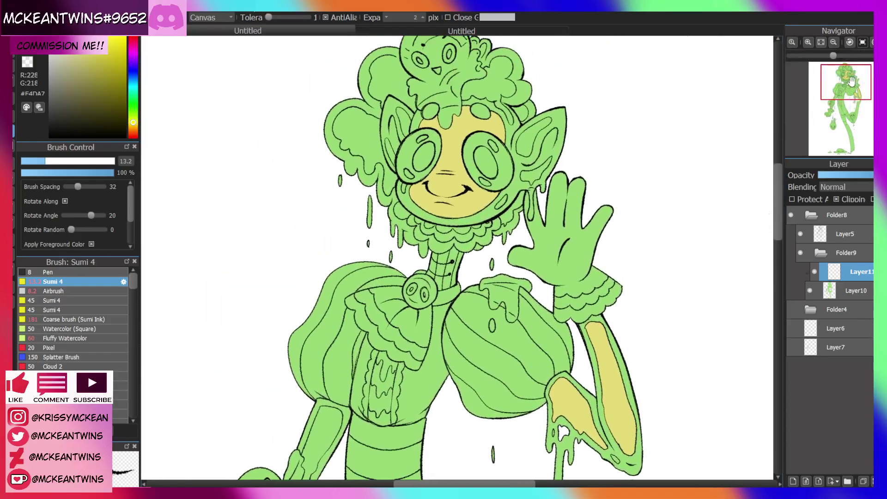
{"action": "left_click", "coordinate": [516, 183], "text": "alt"}
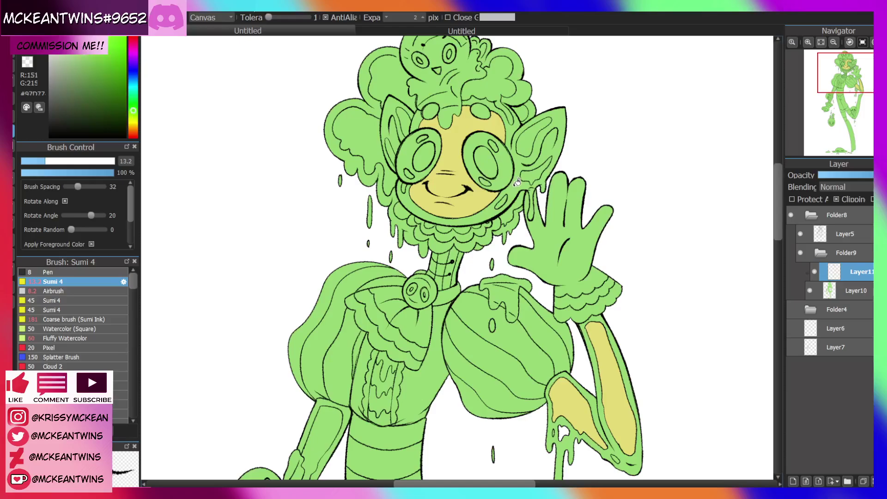
{"action": "left_click", "coordinate": [473, 176], "text": "alt"}
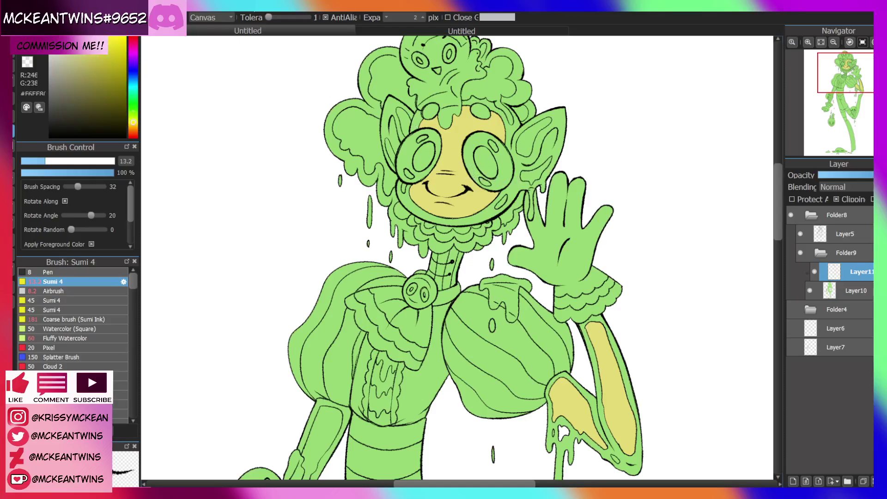
{"action": "left_click", "coordinate": [87, 40]}
{"action": "left_click", "coordinate": [13, 116]}
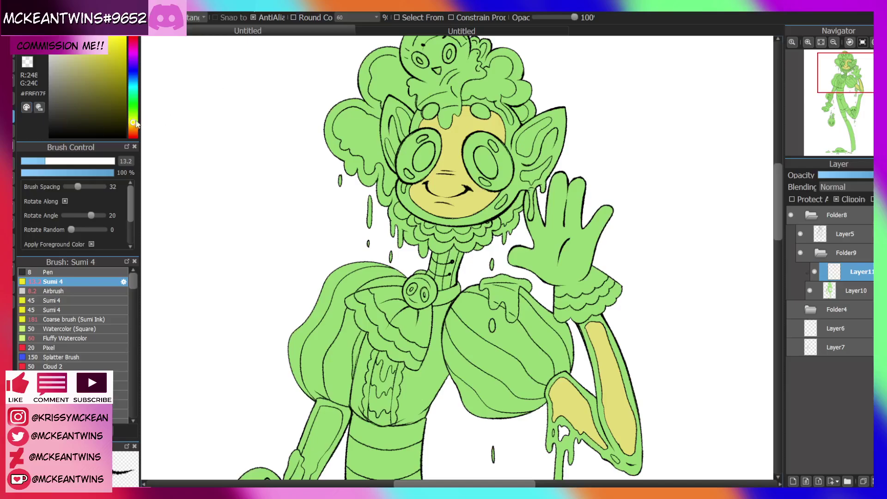
{"action": "key", "text": "ctrl+minus"}
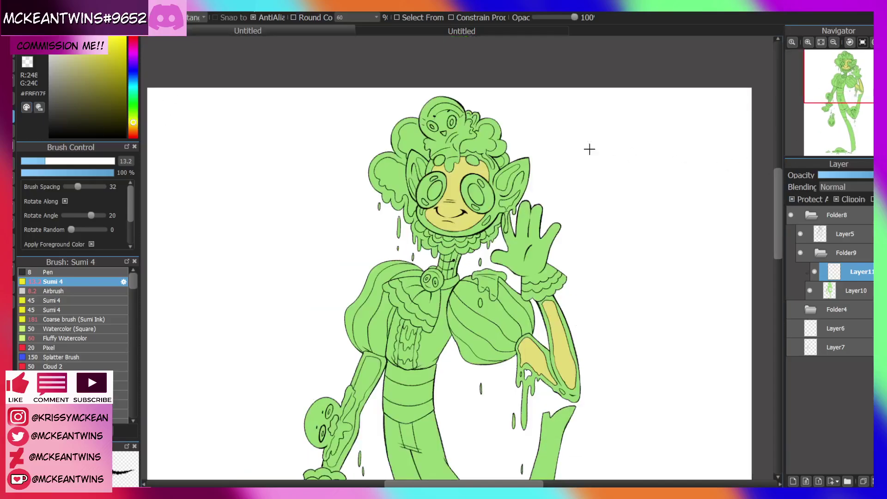
{"action": "left_click_drag", "start_coordinate": [404, 117], "coordinate": [691, 437]}
{"action": "left_click_drag", "start_coordinate": [843, 90], "coordinate": [844, 63]}
{"action": "key", "text": "g"}
{"action": "left_click", "coordinate": [808, 42]}
{"action": "left_click", "coordinate": [808, 42]}
{"action": "left_click", "coordinate": [803, 199]}
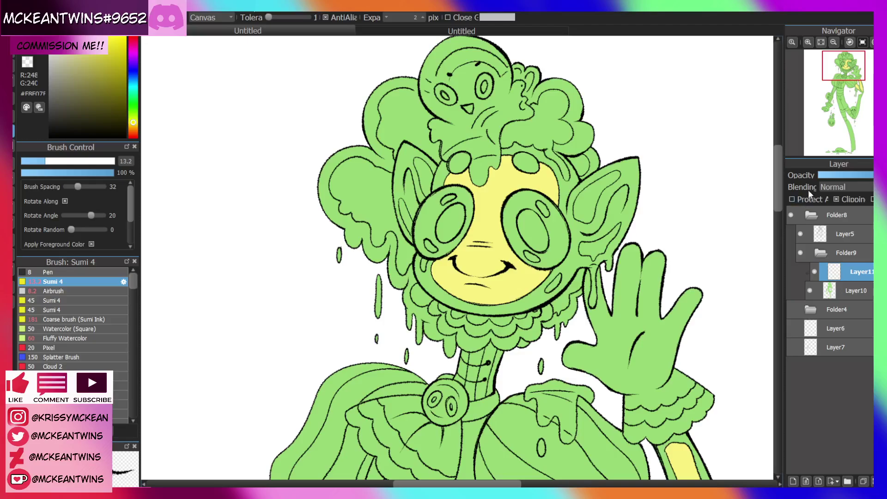
Fill the inner panels of the ear nearest the raised hand, the hair patches around it and the cheek spot below it with light yellow
{"action": "left_click", "coordinate": [585, 162]}
{"action": "left_click", "coordinate": [617, 213]}
{"action": "left_click", "coordinate": [600, 242]}
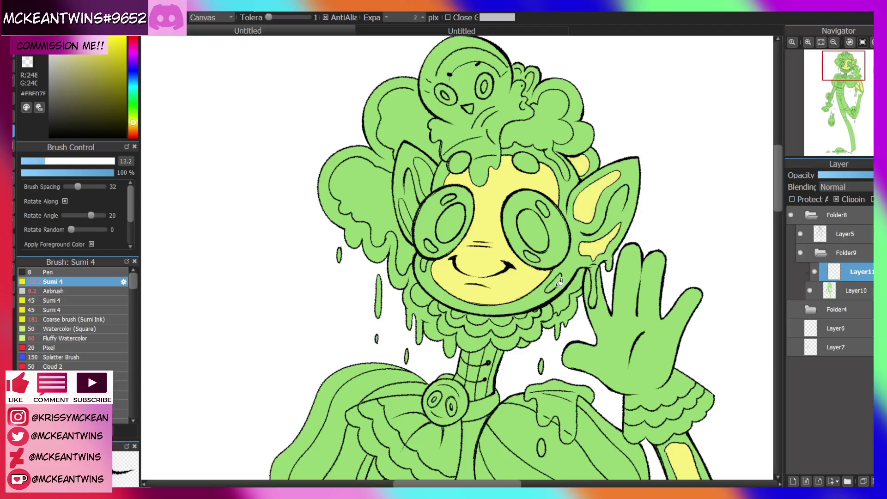
{"action": "left_click", "coordinate": [556, 283]}
{"action": "left_click", "coordinate": [565, 302]}
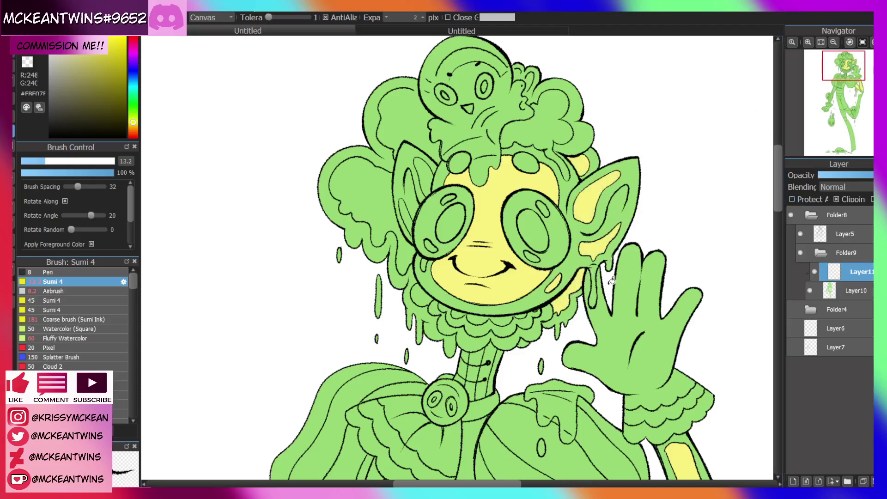
Fill the other ear's inner panels, the large side hair puff's inner area and the hair patch beneath it with light yellow, undoing any spilled fills
{"action": "left_click", "coordinate": [424, 291]}
{"action": "left_click", "coordinate": [432, 250]}
{"action": "left_click", "coordinate": [411, 116]}
{"action": "left_click", "coordinate": [425, 170]}
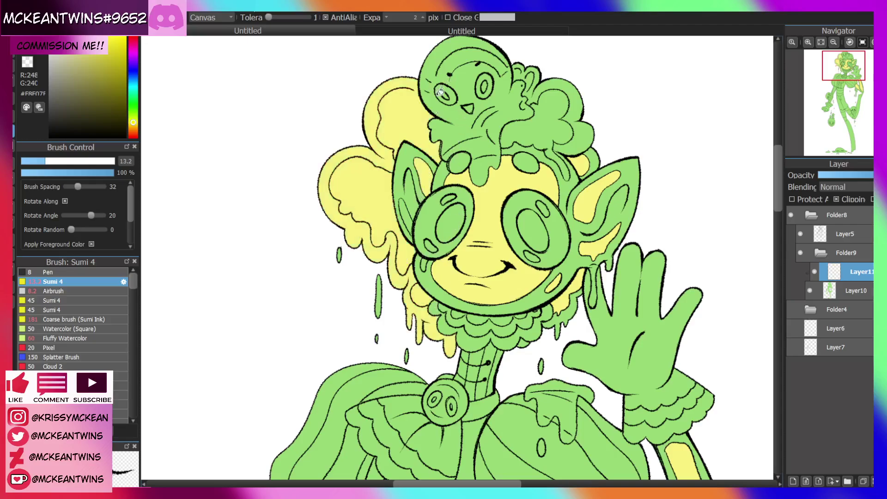
{"action": "key", "text": "ctrl+z"}
{"action": "key", "text": "ctrl+z"}
{"action": "left_click", "coordinate": [410, 217]}
{"action": "left_click", "coordinate": [431, 176]}
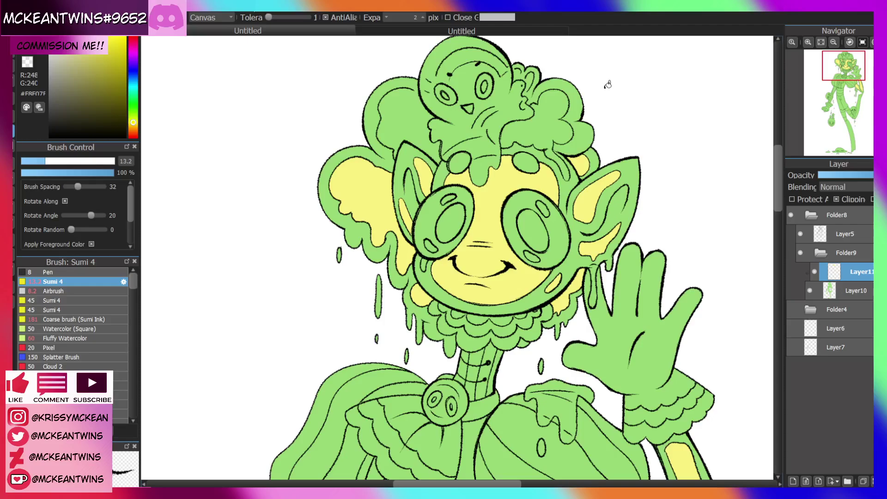
Fill both of the character's pupils and the inner area of the hair puff above the raised hand with light yellow
{"action": "left_click", "coordinate": [471, 224]}
{"action": "left_click", "coordinate": [542, 220]}
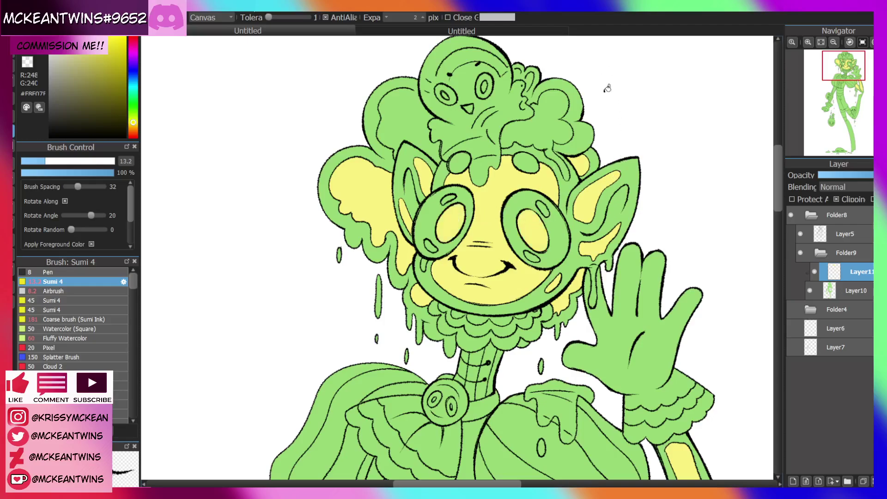
{"action": "left_click", "coordinate": [557, 114]}
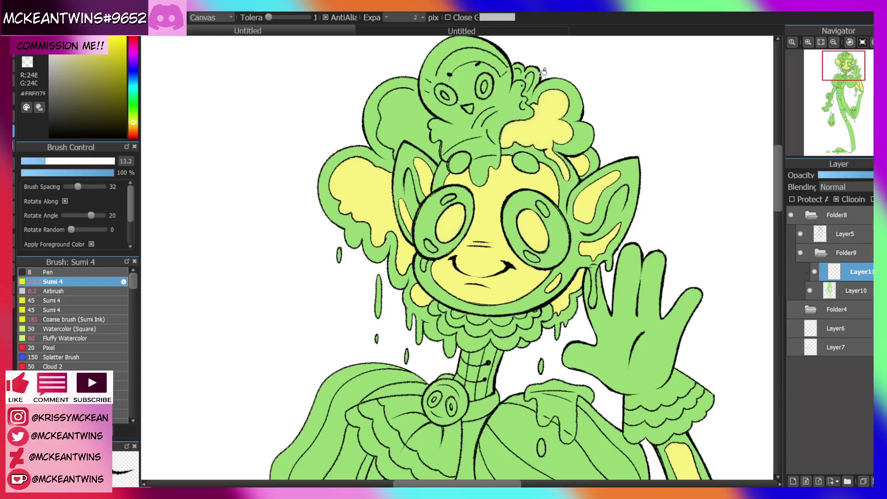
{"action": "left_click", "coordinate": [505, 93]}
{"action": "left_click_drag", "start_coordinate": [652, 122], "coordinate": [637, 146]}
{"action": "key", "text": "ctrl+z"}
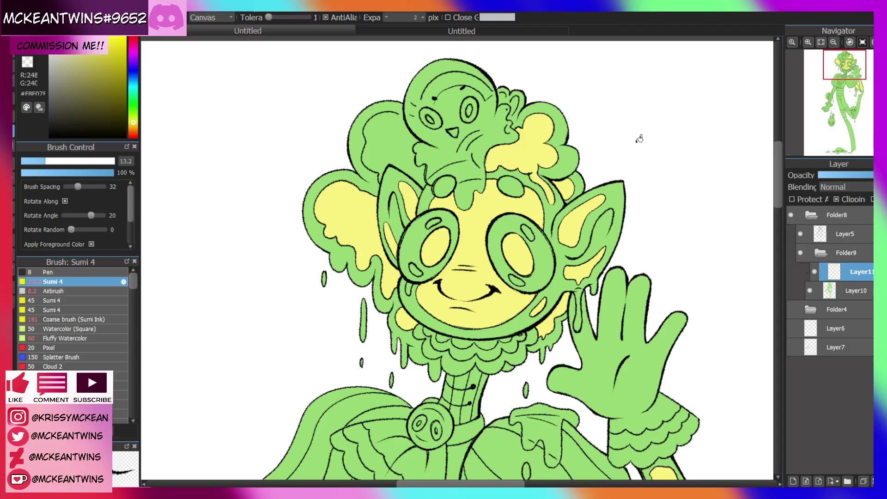
Close the outline gap beside the hair skull and fill the adjoining upper hair puff's inner area with light yellow
{"action": "left_click", "coordinate": [14, 59]}
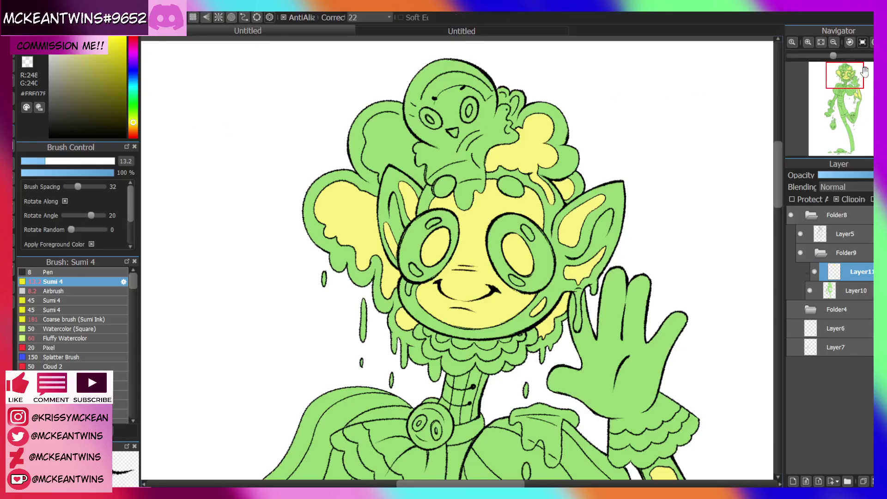
{"action": "left_click_drag", "start_coordinate": [850, 76], "coordinate": [842, 71]}
{"action": "left_click", "coordinate": [821, 44]}
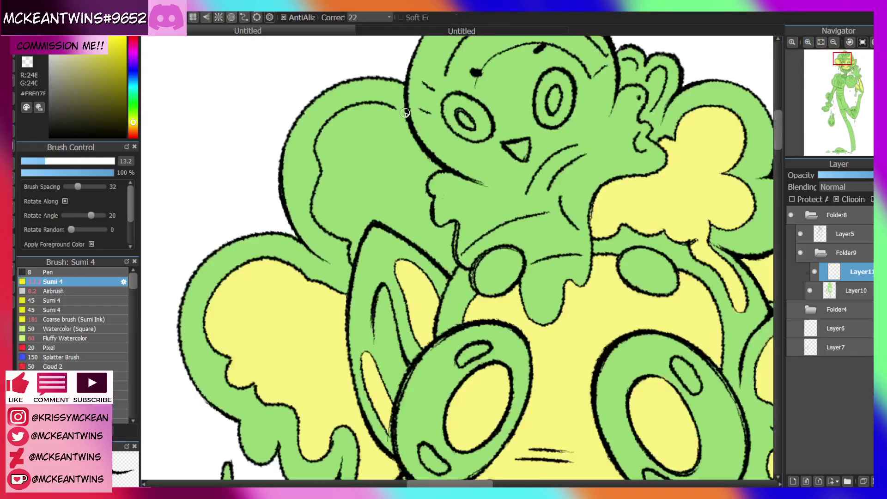
{"action": "key", "text": "g"}
{"action": "left_click", "coordinate": [368, 159]}
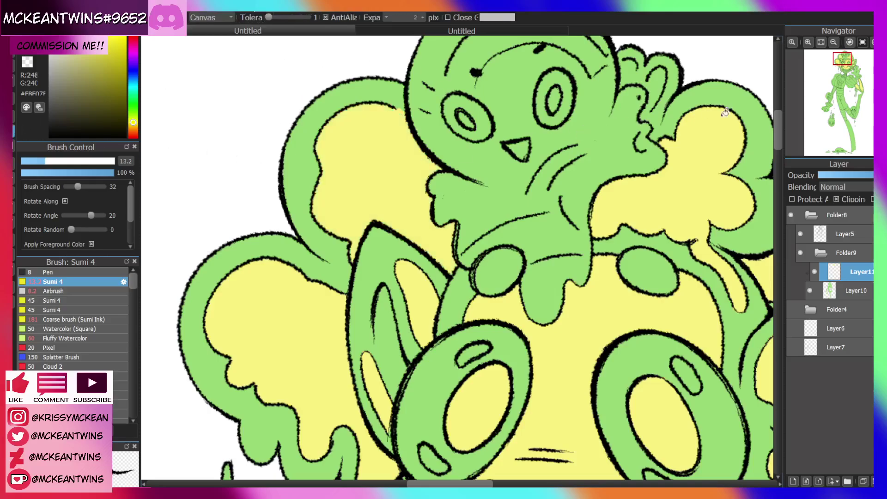
Paint thin light yellow boundary strokes across the hair skull's smaller eye, its far edge and the small drips beside it
{"action": "left_click_drag", "start_coordinate": [841, 70], "coordinate": [844, 71]}
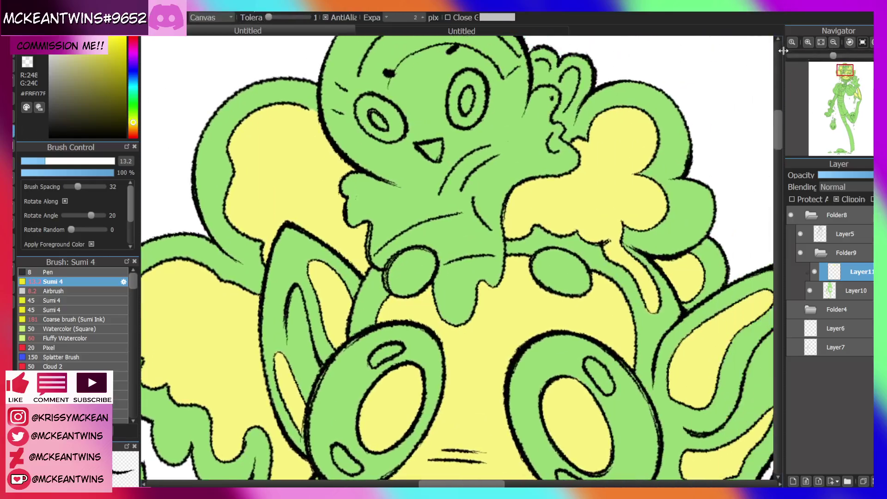
{"action": "key", "text": "b"}
{"action": "mouse_move", "coordinate": [503, 233]}
{"action": "left_mouse_down"}
{"action": "mouse_move", "coordinate": [488, 223]}
{"action": "mouse_move", "coordinate": [501, 234]}
{"action": "left_mouse_up"}
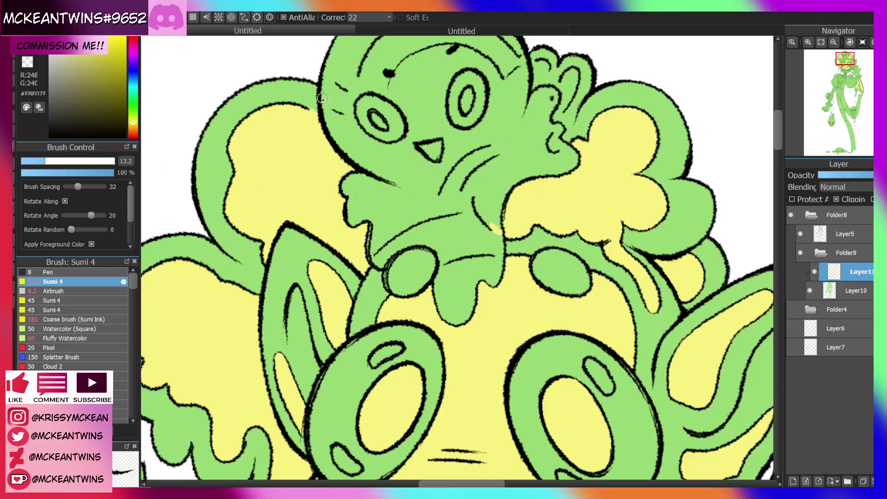
{"action": "mouse_move", "coordinate": [306, 112]}
{"action": "left_mouse_down"}
{"action": "mouse_move", "coordinate": [362, 104]}
{"action": "mouse_move", "coordinate": [336, 109]}
{"action": "mouse_move", "coordinate": [357, 115]}
{"action": "left_mouse_up"}
{"action": "mouse_move", "coordinate": [390, 81]}
{"action": "left_mouse_down"}
{"action": "mouse_move", "coordinate": [384, 103]}
{"action": "mouse_move", "coordinate": [352, 115]}
{"action": "mouse_move", "coordinate": [376, 114]}
{"action": "left_mouse_up"}
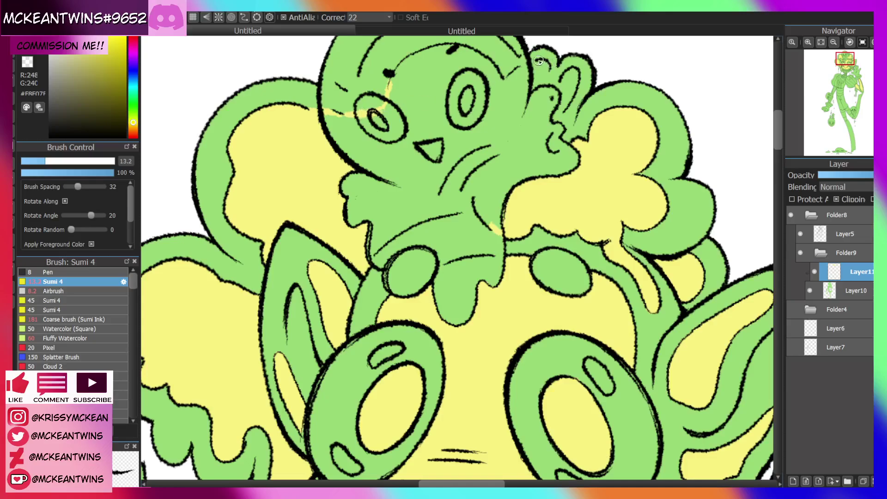
{"action": "mouse_move", "coordinate": [526, 66]}
{"action": "left_mouse_down"}
{"action": "mouse_move", "coordinate": [597, 61]}
{"action": "mouse_move", "coordinate": [550, 69]}
{"action": "mouse_move", "coordinate": [548, 94]}
{"action": "mouse_move", "coordinate": [563, 75]}
{"action": "mouse_move", "coordinate": [574, 78]}
{"action": "mouse_move", "coordinate": [557, 128]}
{"action": "left_mouse_up"}
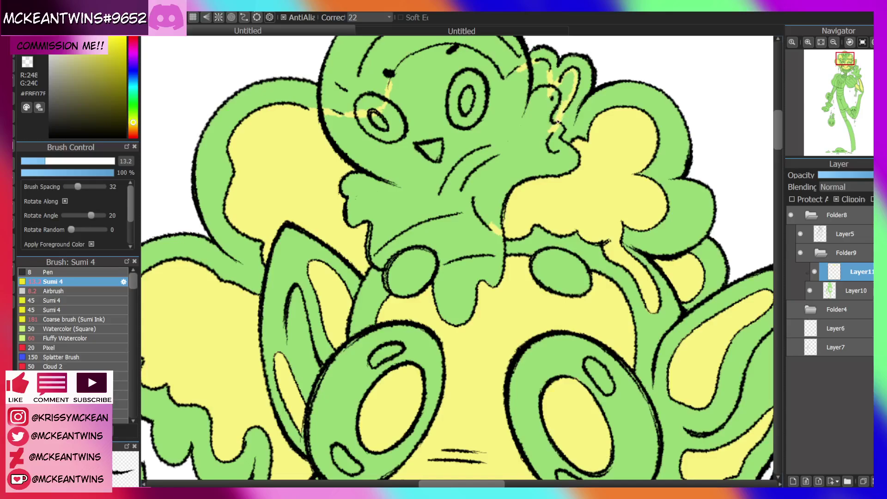
{"action": "left_click", "coordinate": [13, 135]}
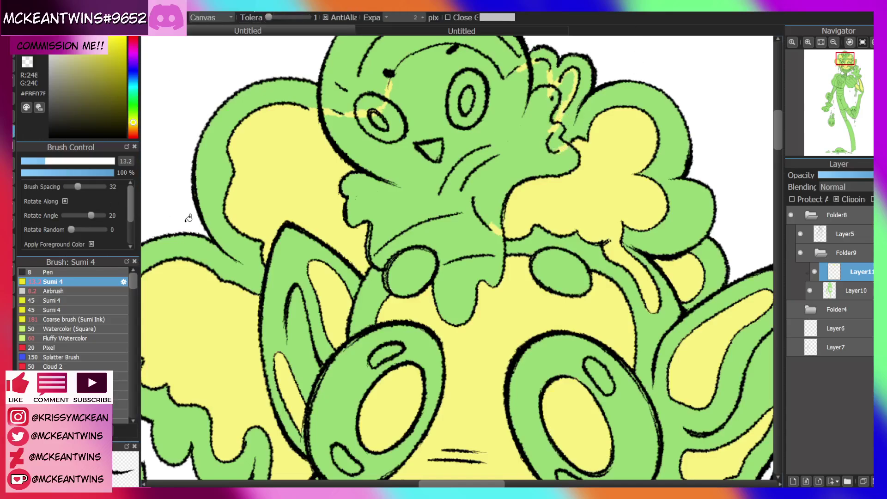
Extend the light yellow boundary along the crease beneath the hair skull to close the gaps at both of its ends
{"action": "key", "text": "b"}
{"action": "left_click_drag", "start_coordinate": [476, 209], "coordinate": [449, 213]}
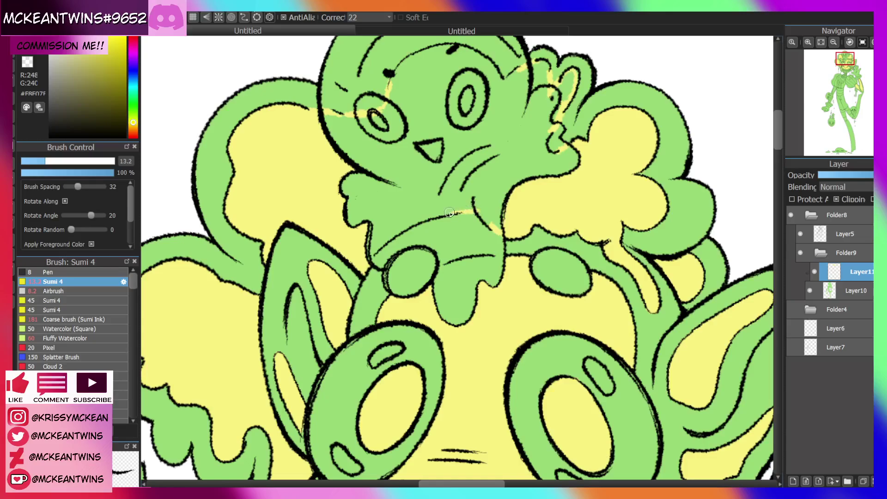
{"action": "key", "text": "g"}
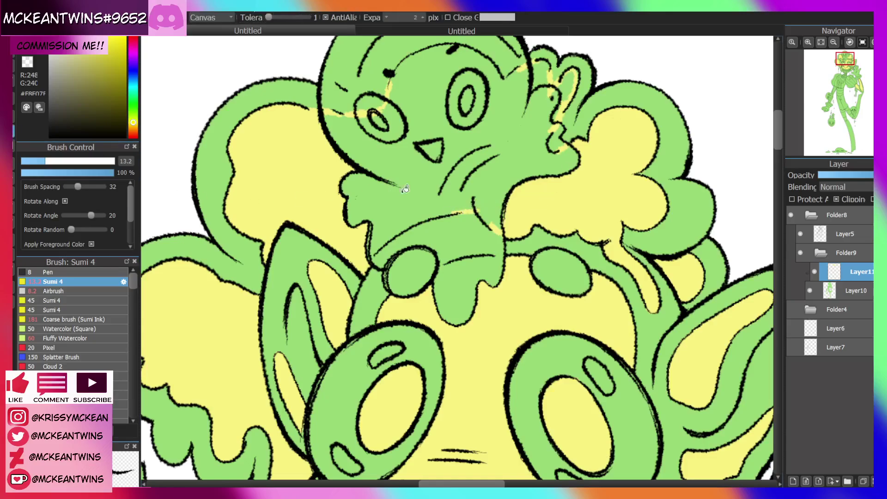
{"action": "left_click", "coordinate": [464, 198]}
{"action": "key", "text": "ctrl+z"}
{"action": "key", "text": "b"}
{"action": "left_click_drag", "start_coordinate": [375, 253], "coordinate": [386, 239]}
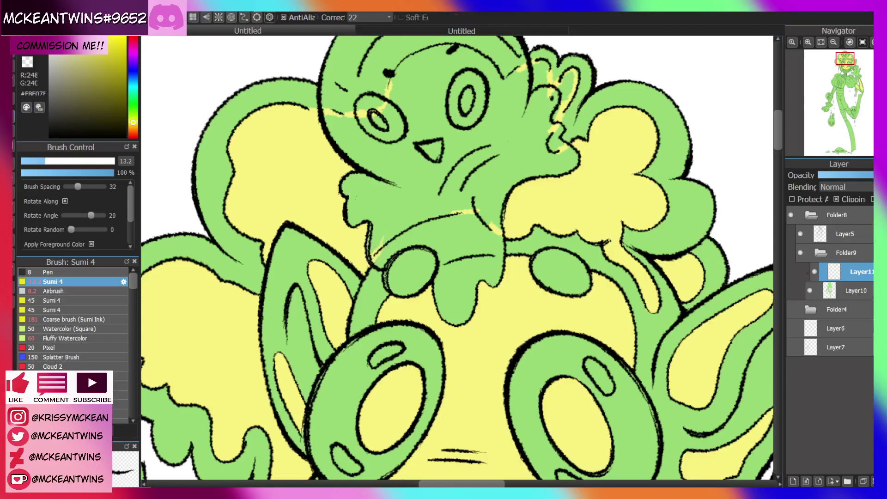
Fill the enclosed lower part of the hair skull's face and the pupil of its larger eye with light yellow
{"action": "key", "text": "g"}
{"action": "left_click", "coordinate": [419, 195]}
{"action": "left_click", "coordinate": [471, 96]}
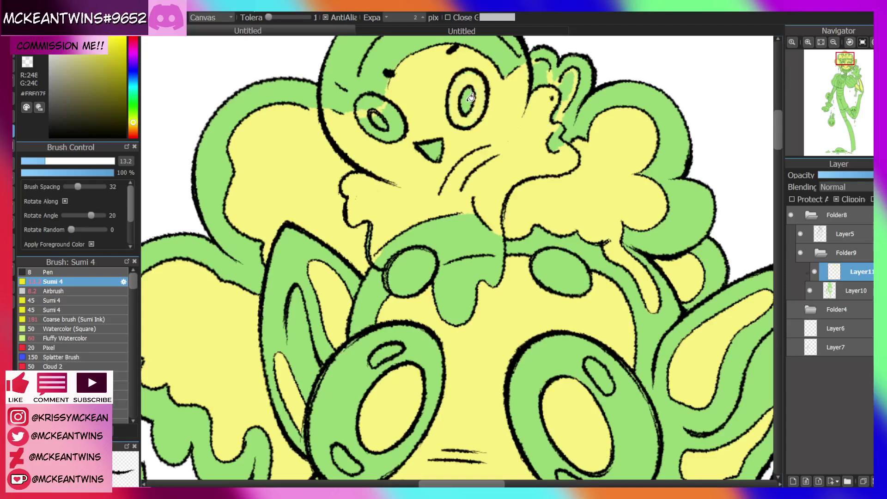
Fill the hair skull's remaining green eye parts and nose with light yellow, and paint over the green in the small drips beside it
{"action": "left_click", "coordinate": [471, 97]}
{"action": "left_click", "coordinate": [401, 126]}
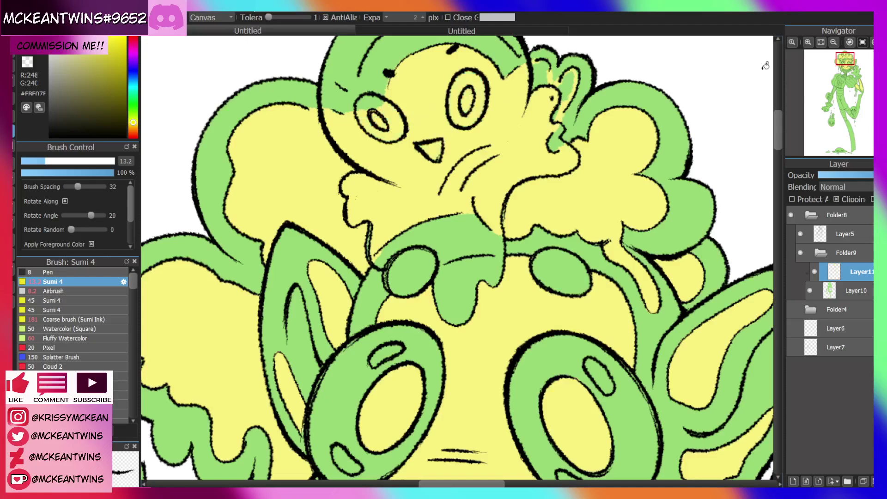
{"action": "mouse_move", "coordinate": [835, 45]}
{"action": "key", "text": "b"}
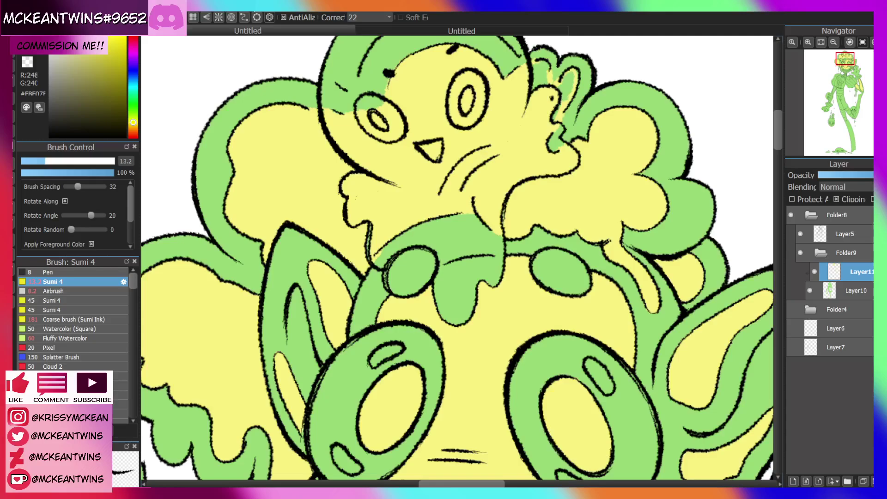
{"action": "mouse_move", "coordinate": [542, 74]}
{"action": "left_mouse_down"}
{"action": "mouse_move", "coordinate": [537, 103]}
{"action": "mouse_move", "coordinate": [549, 105]}
{"action": "mouse_move", "coordinate": [563, 87]}
{"action": "mouse_move", "coordinate": [556, 115]}
{"action": "mouse_move", "coordinate": [575, 73]}
{"action": "left_mouse_up"}
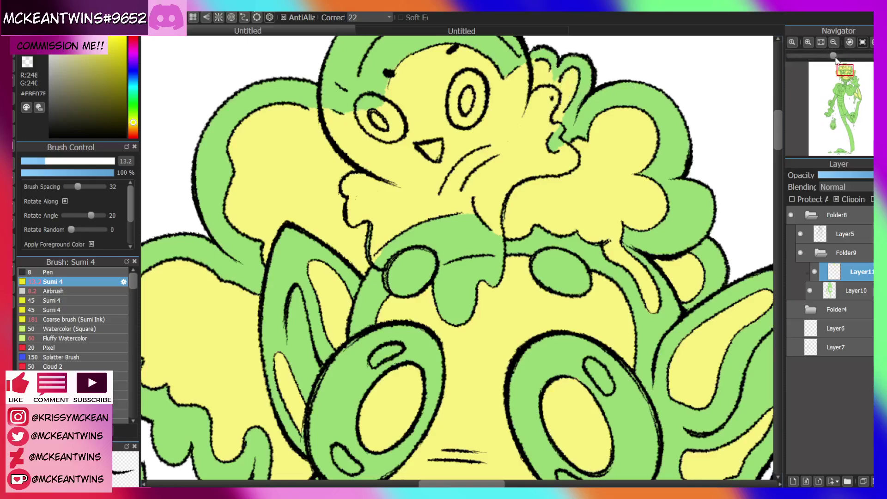
Erase a thin strip of green across the side of the hair skull's cranium on Layer10, using the transparent colour
{"action": "left_click", "coordinate": [833, 42]}
{"action": "left_click", "coordinate": [833, 42]}
{"action": "left_click", "coordinate": [808, 42]}
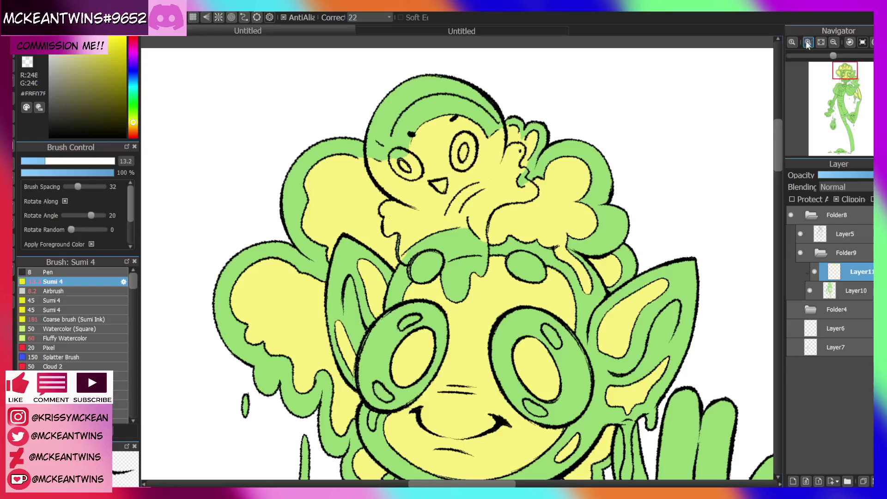
{"action": "left_click", "coordinate": [808, 42]}
{"action": "left_click_drag", "start_coordinate": [843, 71], "coordinate": [844, 65]}
{"action": "left_click", "coordinate": [27, 61]}
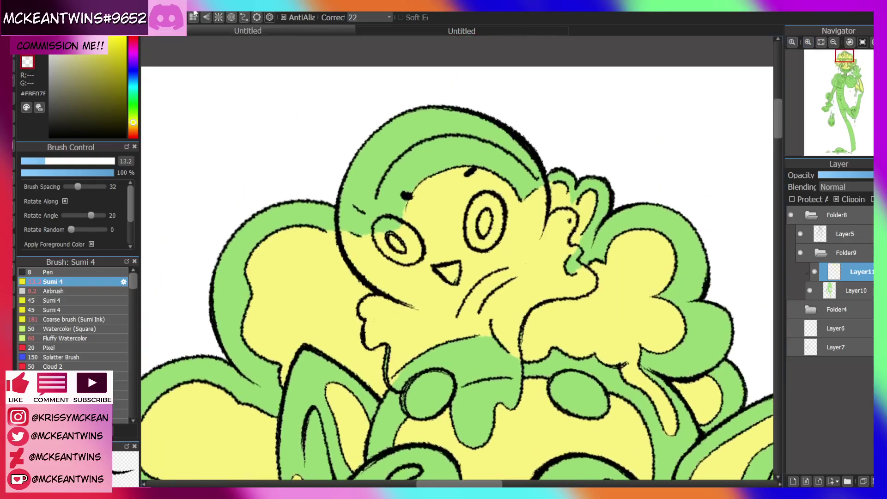
{"action": "left_click", "coordinate": [837, 290]}
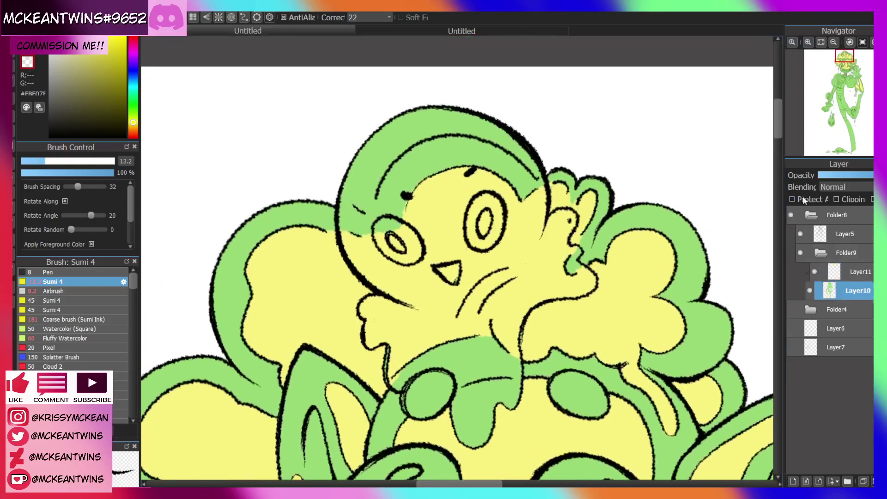
{"action": "mouse_move", "coordinate": [350, 204]}
{"action": "left_mouse_down"}
{"action": "mouse_move", "coordinate": [343, 203]}
{"action": "mouse_move", "coordinate": [367, 207]}
{"action": "mouse_move", "coordinate": [375, 193]}
{"action": "left_mouse_up"}
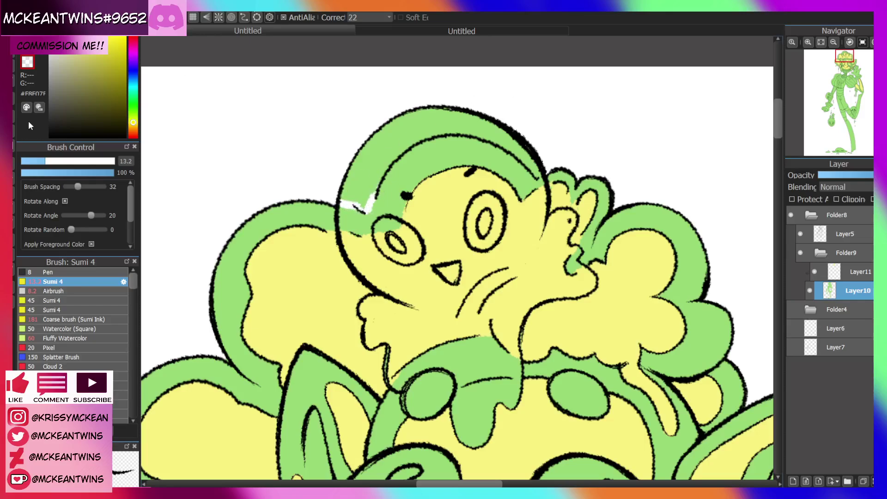
Clear the green from the outer band of the hair skull's cranium with a transparent fill
{"action": "left_click", "coordinate": [14, 131]}
{"action": "left_click", "coordinate": [417, 125]}
{"action": "key", "text": "ctrl+z"}
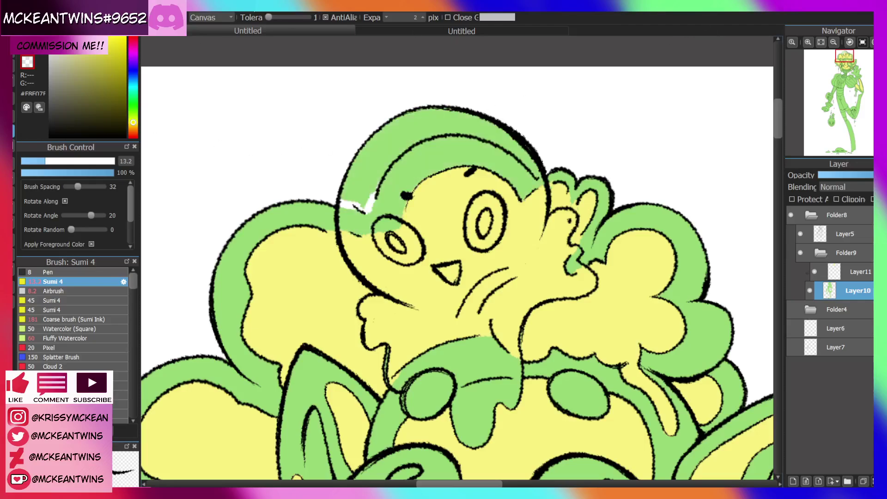
{"action": "key", "text": "b"}
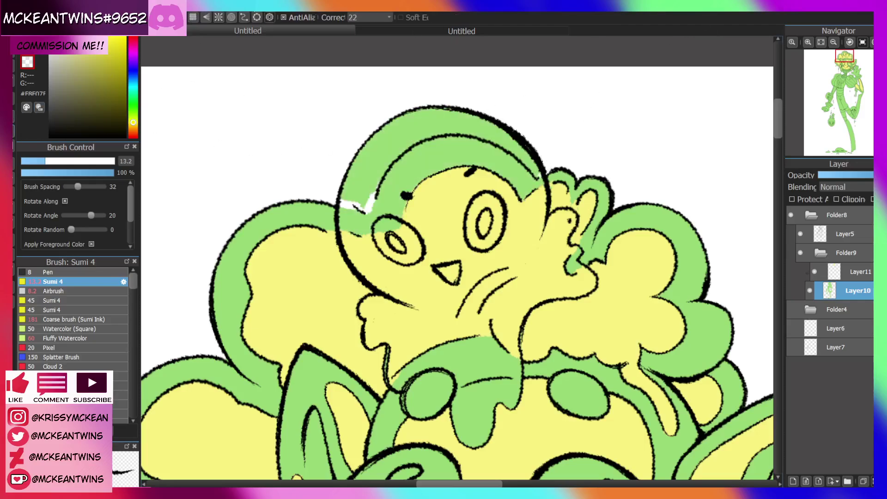
{"action": "key", "text": "g"}
{"action": "left_click", "coordinate": [457, 115]}
Fill the inner area of the lowered forearm with light yellow on the clipped layer Layer11
{"action": "left_click", "coordinate": [833, 42]}
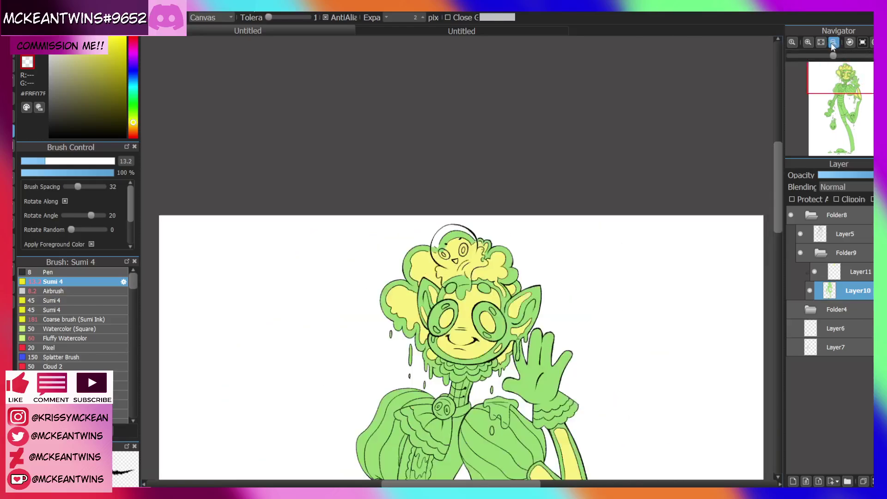
{"action": "left_click", "coordinate": [833, 42]}
{"action": "left_click_drag", "start_coordinate": [844, 94], "coordinate": [848, 80]}
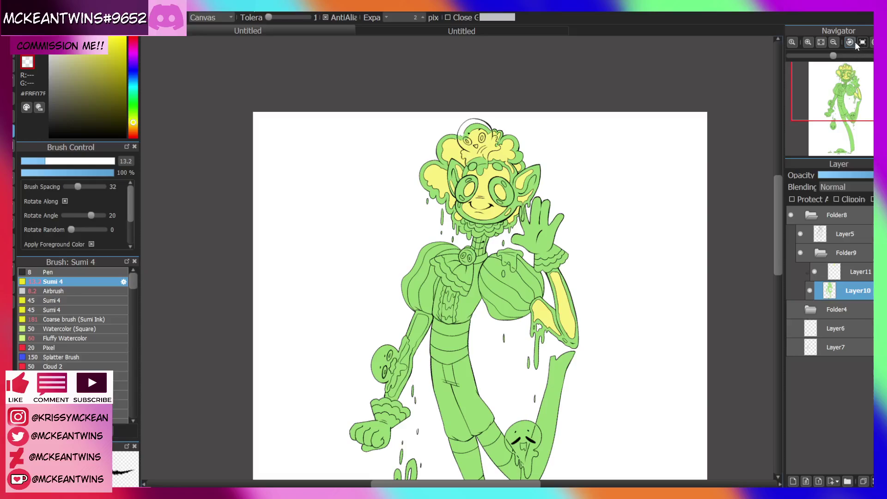
{"action": "left_click", "coordinate": [807, 42]}
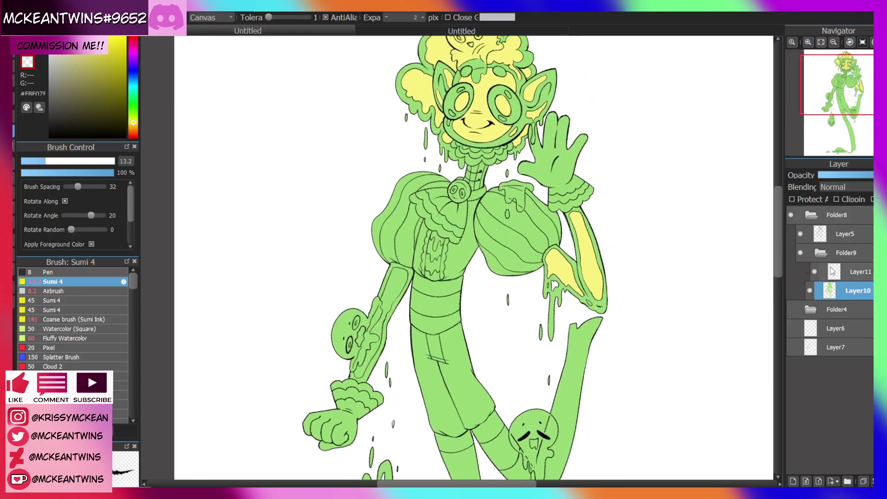
{"action": "left_click", "coordinate": [815, 275]}
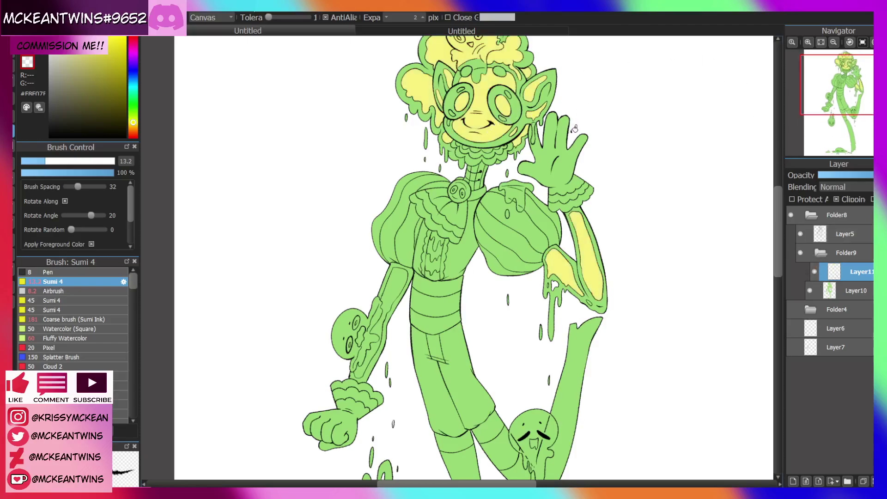
{"action": "left_click", "coordinate": [25, 47]}
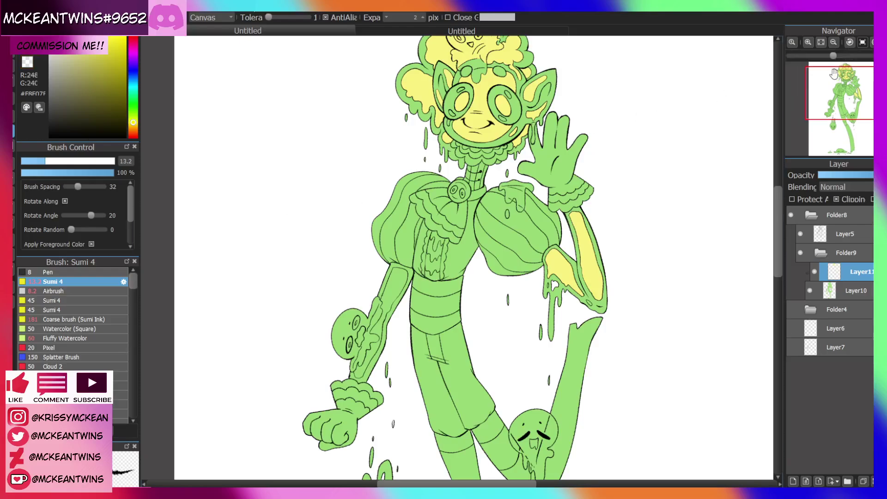
{"action": "left_click", "coordinate": [808, 44]}
{"action": "mouse_move", "coordinate": [840, 90]}
{"action": "left_mouse_down"}
{"action": "mouse_move", "coordinate": [843, 106]}
{"action": "mouse_move", "coordinate": [836, 99]}
{"action": "left_mouse_up"}
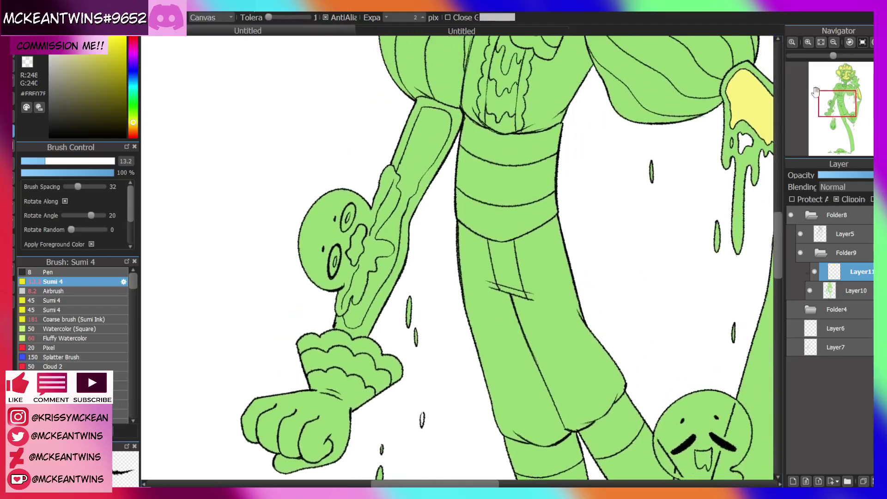
{"action": "left_click", "coordinate": [432, 159]}
Close the gaps in the goo outline beneath the arm skull with thin light yellow strokes below and beside its mouth
{"action": "key", "text": "b"}
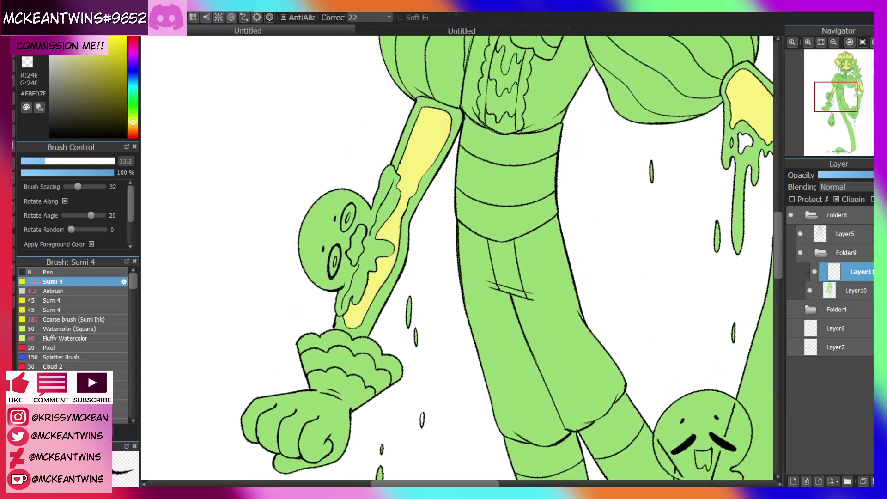
{"action": "left_click_drag", "start_coordinate": [838, 103], "coordinate": [827, 98]}
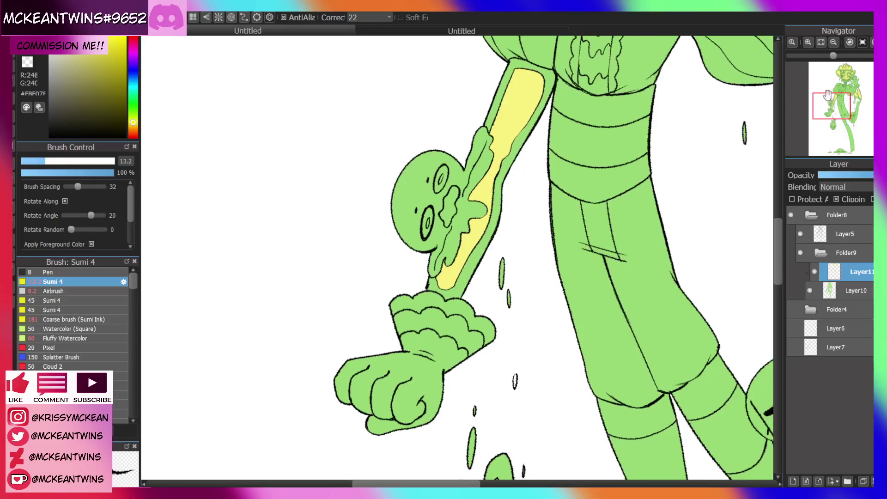
{"action": "left_click", "coordinate": [807, 42]}
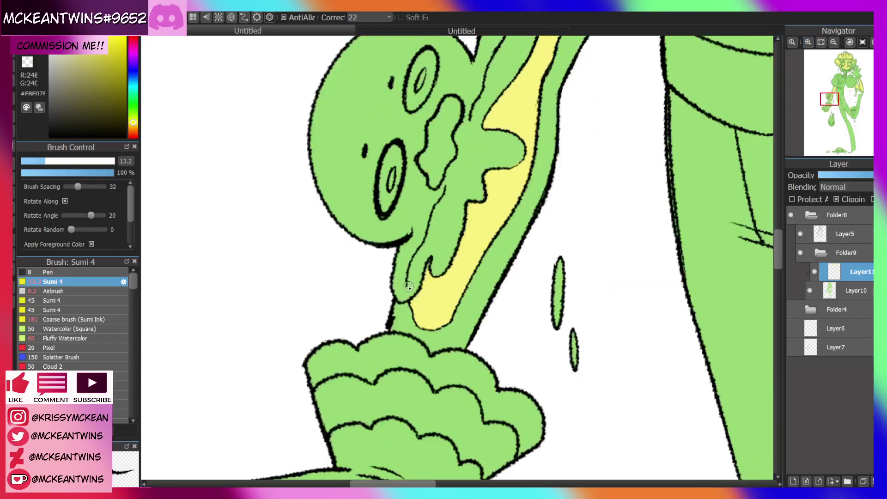
{"action": "left_click_drag", "start_coordinate": [408, 287], "coordinate": [408, 276]}
{"action": "left_click_drag", "start_coordinate": [445, 190], "coordinate": [467, 134]}
{"action": "key", "text": "g"}
{"action": "left_click", "coordinate": [488, 140]}
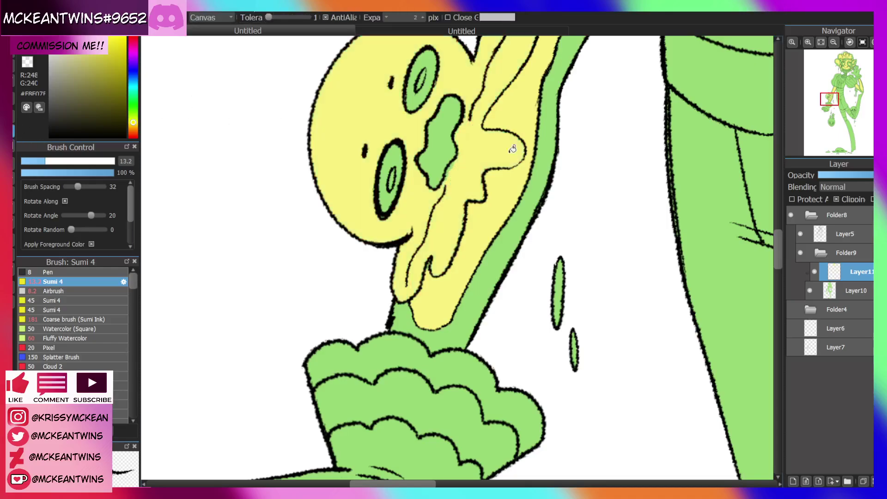
{"action": "left_click", "coordinate": [833, 105]}
{"action": "left_click_drag", "start_coordinate": [834, 104], "coordinate": [830, 96]}
{"action": "key", "text": "ctrl+z"}
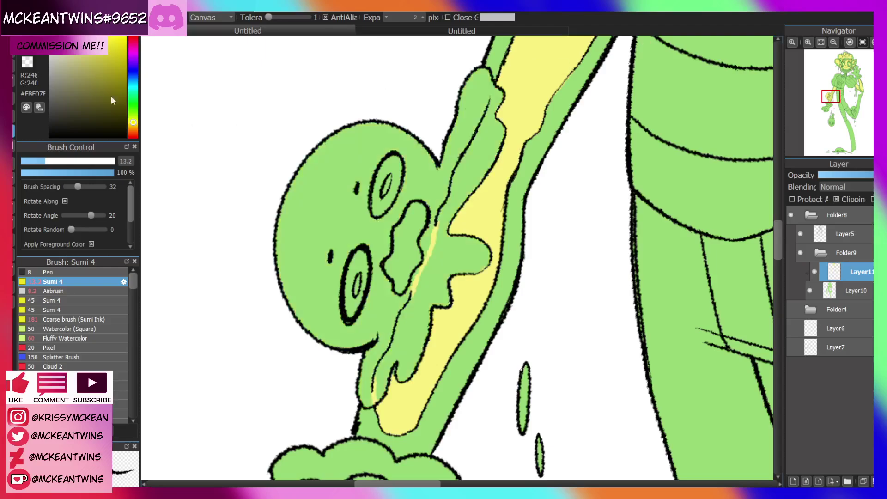
Close the upper gap of the goo on the lowered forearm and fill its enclosed area with light yellow
{"action": "key", "text": "b"}
{"action": "left_click_drag", "start_coordinate": [495, 95], "coordinate": [490, 108]}
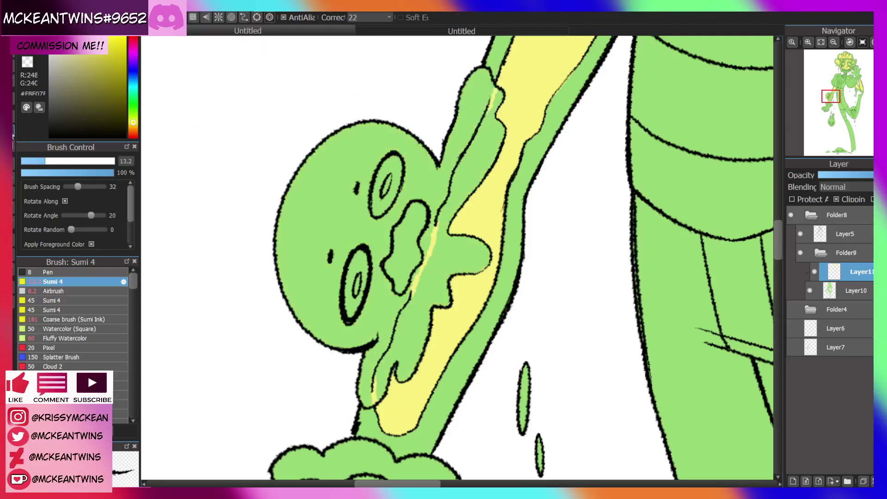
{"action": "key", "text": "g"}
{"action": "left_click", "coordinate": [475, 163]}
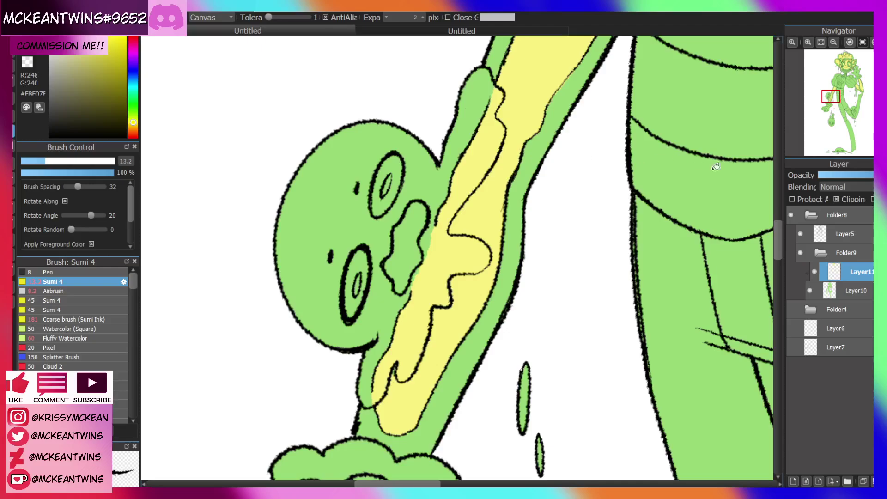
Draw thin black line segments on Layer5 that continue the arm's edge across the arm skull and through its mouth
{"action": "left_click", "coordinate": [854, 234]}
{"action": "key", "text": "b"}
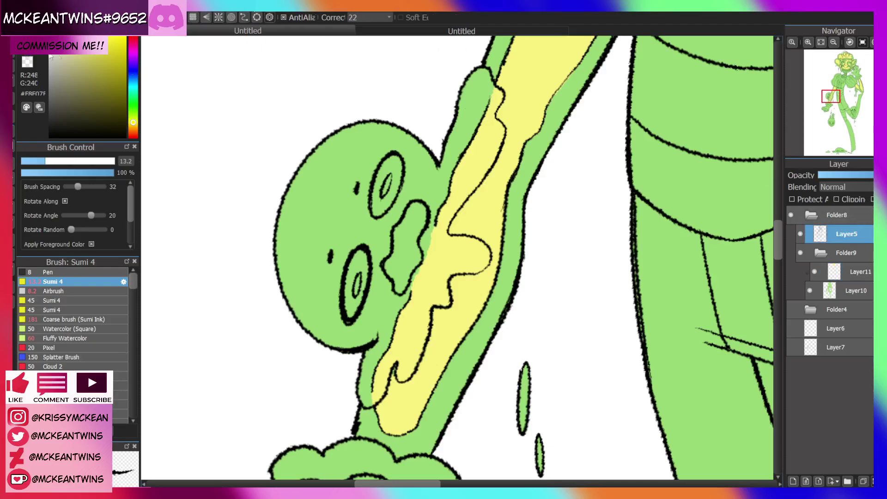
{"action": "left_click", "coordinate": [50, 136]}
{"action": "left_click_drag", "start_coordinate": [437, 166], "coordinate": [429, 194]}
{"action": "mouse_move", "coordinate": [371, 333]}
{"action": "left_mouse_down"}
{"action": "mouse_move", "coordinate": [386, 290]}
{"action": "mouse_move", "coordinate": [415, 261]}
{"action": "mouse_move", "coordinate": [429, 227]}
{"action": "mouse_move", "coordinate": [392, 271]}
{"action": "mouse_move", "coordinate": [410, 217]}
{"action": "left_mouse_up"}
{"action": "key", "text": "ctrl+z"}
{"action": "left_click_drag", "start_coordinate": [392, 274], "coordinate": [420, 217]}
{"action": "key", "text": "ctrl+z"}
{"action": "left_click_drag", "start_coordinate": [391, 272], "coordinate": [417, 211]}
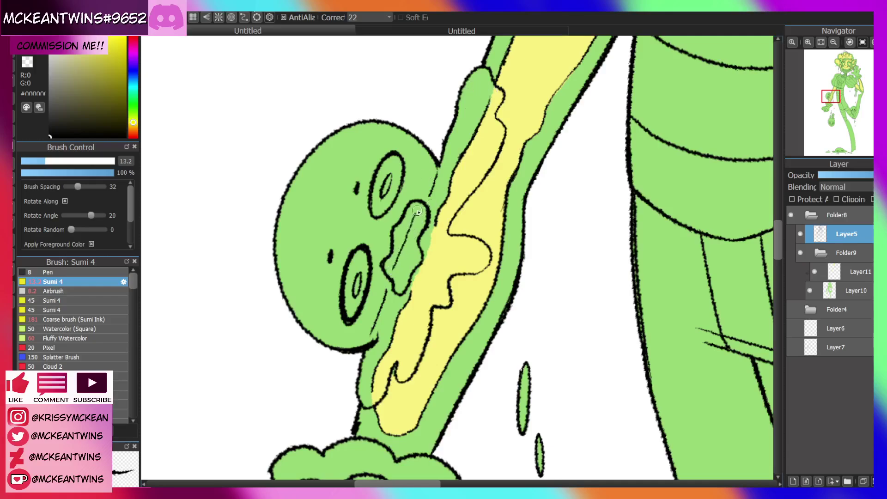
Erase a thin strip of green on Layer10 along the new line across the arm skull, using the transparent colour
{"action": "left_click", "coordinate": [844, 289]}
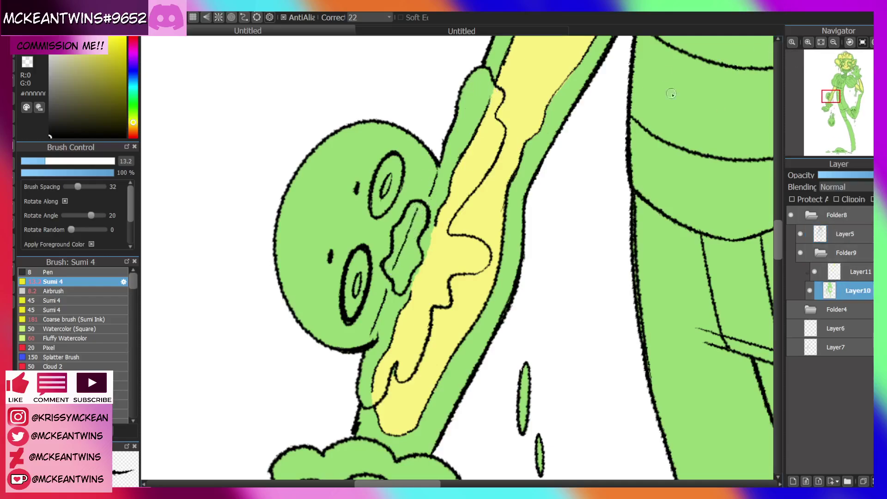
{"action": "left_click", "coordinate": [26, 61]}
{"action": "left_click_drag", "start_coordinate": [433, 172], "coordinate": [364, 342]}
{"action": "key", "text": "z"}
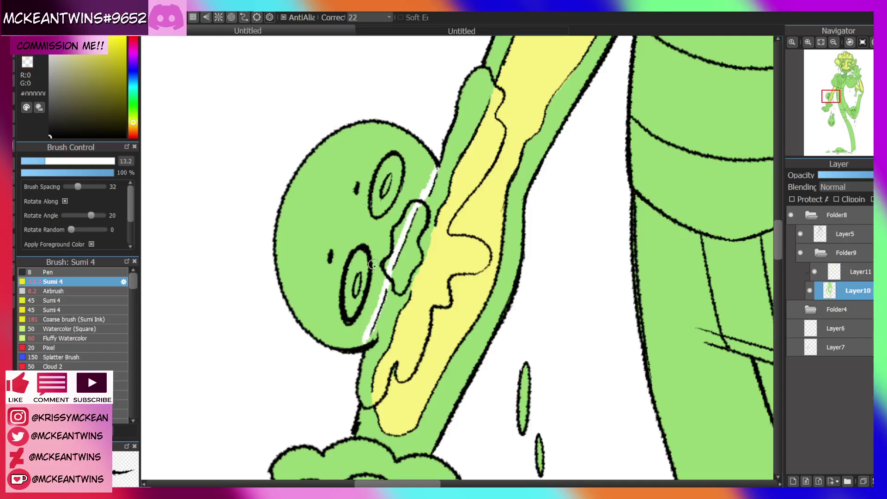
{"action": "right_click", "coordinate": [389, 314]}
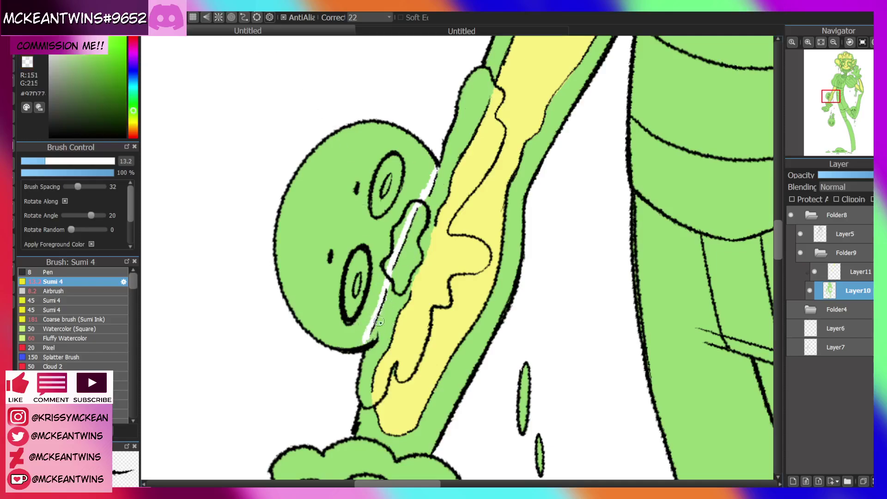
Clear the green from the arm skull's head, its eyes and the outer part of its mouth with transparent fills
{"action": "key", "text": "g"}
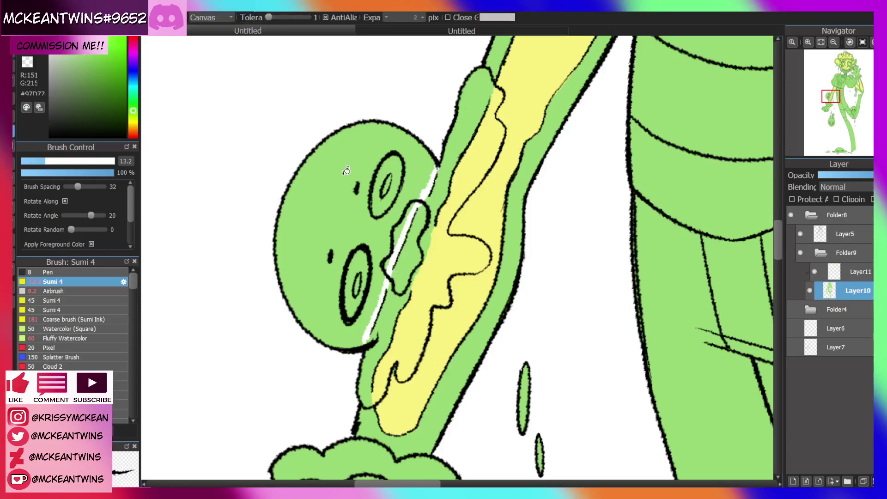
{"action": "left_click", "coordinate": [332, 165]}
{"action": "key", "text": "ctrl+z"}
{"action": "left_click", "coordinate": [26, 64]}
{"action": "left_click", "coordinate": [347, 153]}
{"action": "left_click", "coordinate": [379, 177]}
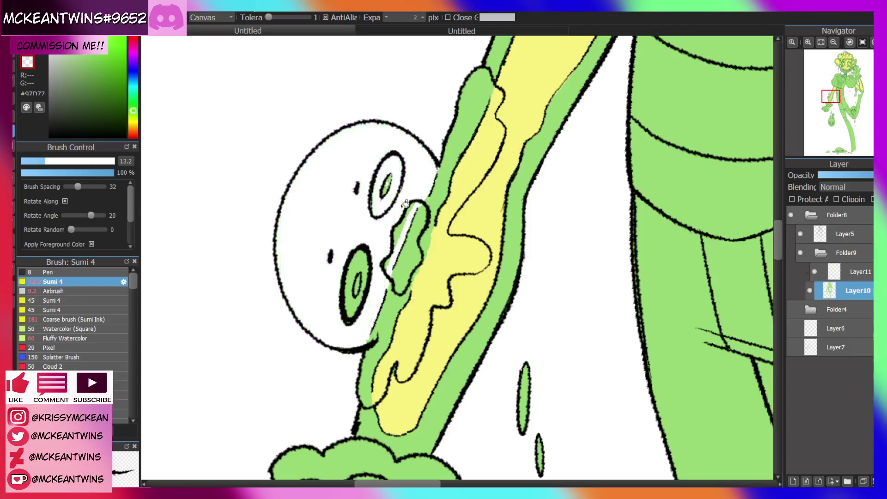
{"action": "left_click", "coordinate": [402, 225]}
{"action": "left_click", "coordinate": [364, 261]}
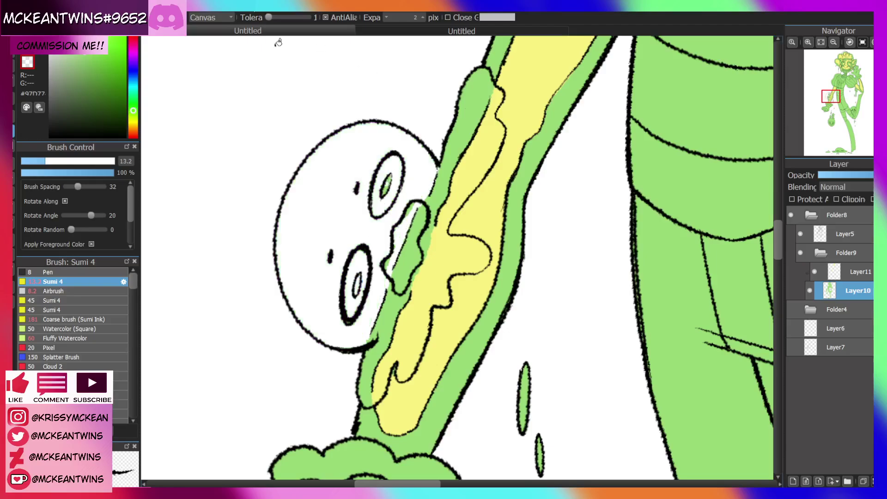
Erase the leftover green along the arm skull's mouth and in its upper pupil
{"action": "key", "text": "b"}
{"action": "left_click_drag", "start_coordinate": [396, 238], "coordinate": [380, 277]}
{"action": "left_click_drag", "start_coordinate": [388, 180], "coordinate": [377, 207]}
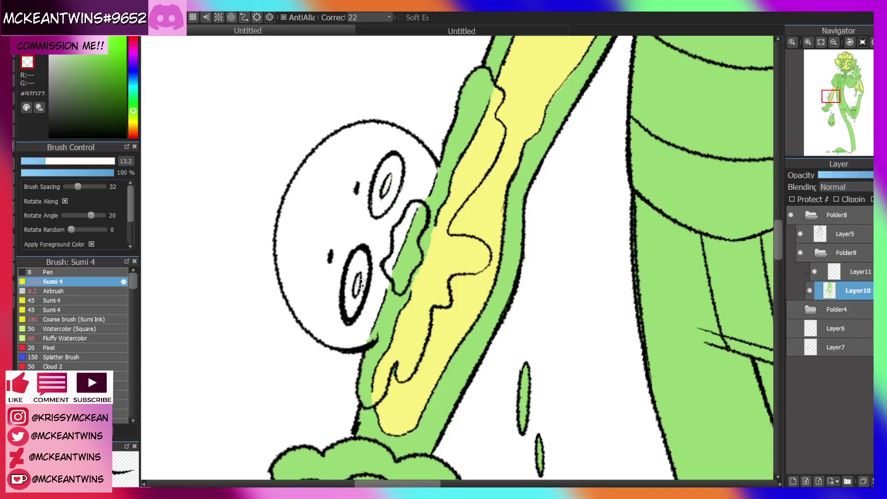
Clear the green from the face of the rabbit-eared skull drip hanging below the fist with a transparent fill
{"action": "left_click", "coordinate": [833, 42]}
{"action": "left_click", "coordinate": [833, 42]}
{"action": "left_click", "coordinate": [833, 42]}
{"action": "left_click", "coordinate": [833, 42]}
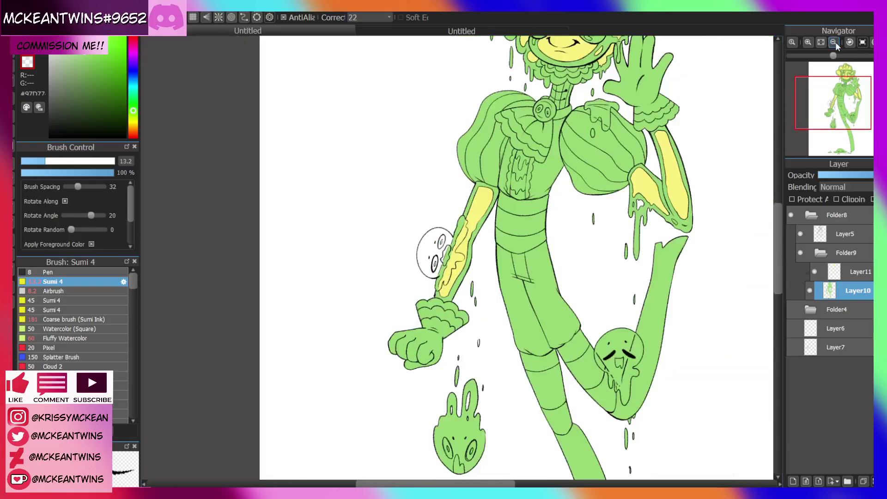
{"action": "left_click_drag", "start_coordinate": [845, 92], "coordinate": [841, 129]}
{"action": "left_click", "coordinate": [14, 131]}
{"action": "left_click", "coordinate": [402, 208]}
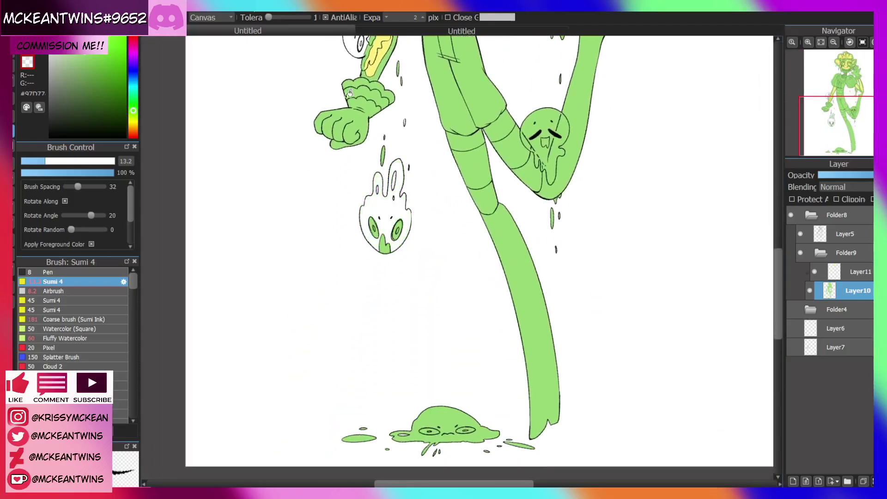
Erase the remaining green in the rabbit-eared skull's eyes and nose with the Pen brush at size 272
{"action": "key", "text": "b"}
{"action": "left_click", "coordinate": [70, 273]}
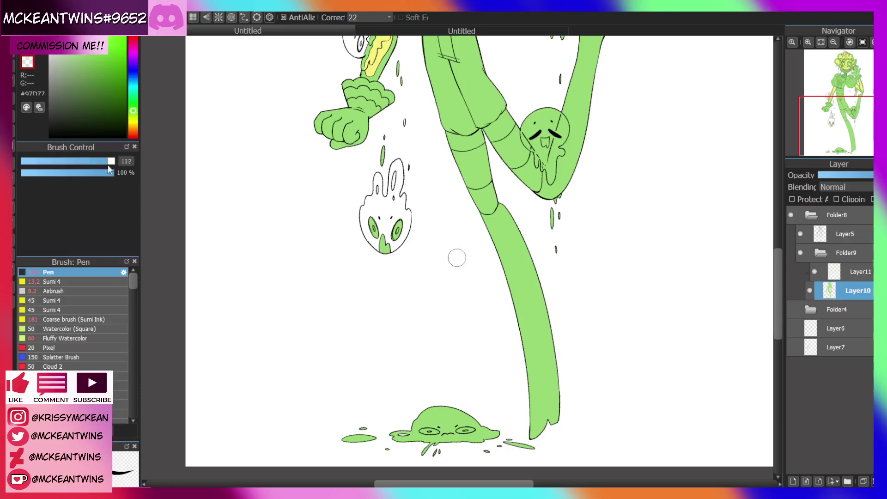
{"action": "left_click_drag", "start_coordinate": [398, 145], "coordinate": [403, 255]}
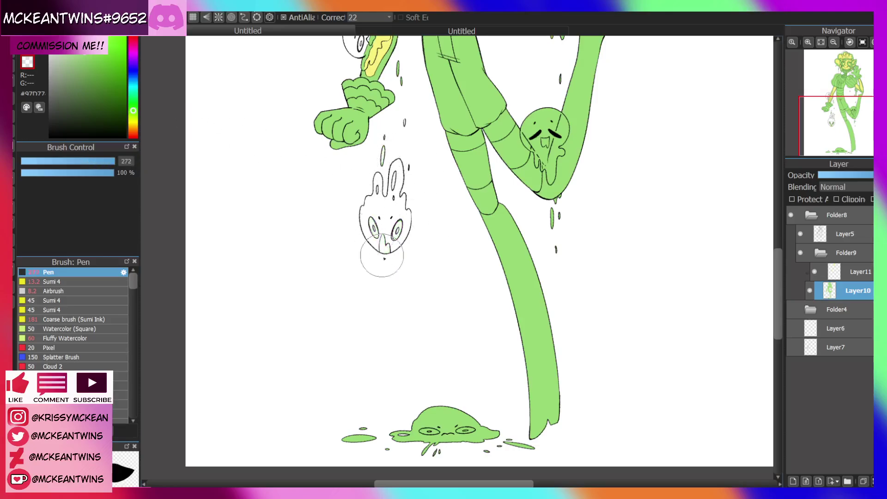
Erase the green from the melted skull puddle on the ground beside the foot
{"action": "mouse_move", "coordinate": [365, 432]}
{"action": "left_mouse_down"}
{"action": "mouse_move", "coordinate": [420, 416]}
{"action": "mouse_move", "coordinate": [461, 457]}
{"action": "mouse_move", "coordinate": [494, 471]}
{"action": "mouse_move", "coordinate": [502, 456]}
{"action": "left_mouse_up"}
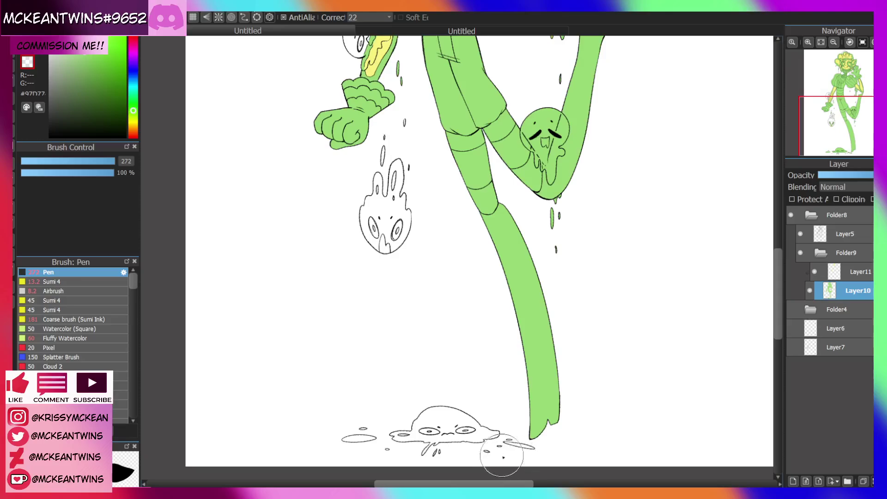
{"action": "mouse_move", "coordinate": [842, 134]}
{"action": "left_mouse_down"}
{"action": "mouse_move", "coordinate": [850, 89]}
{"action": "mouse_move", "coordinate": [853, 139]}
{"action": "mouse_move", "coordinate": [852, 91]}
{"action": "mouse_move", "coordinate": [851, 112]}
{"action": "mouse_move", "coordinate": [840, 117]}
{"action": "left_mouse_up"}
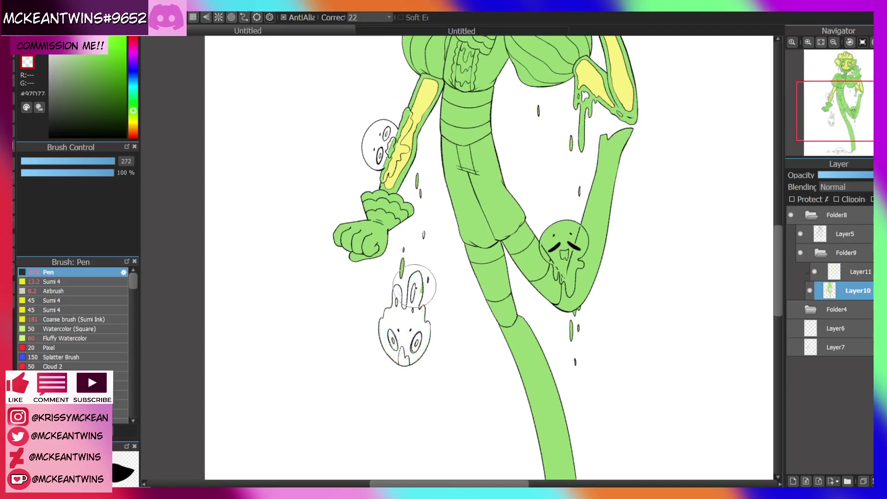
{"action": "left_click_drag", "start_coordinate": [840, 117], "coordinate": [845, 137]}
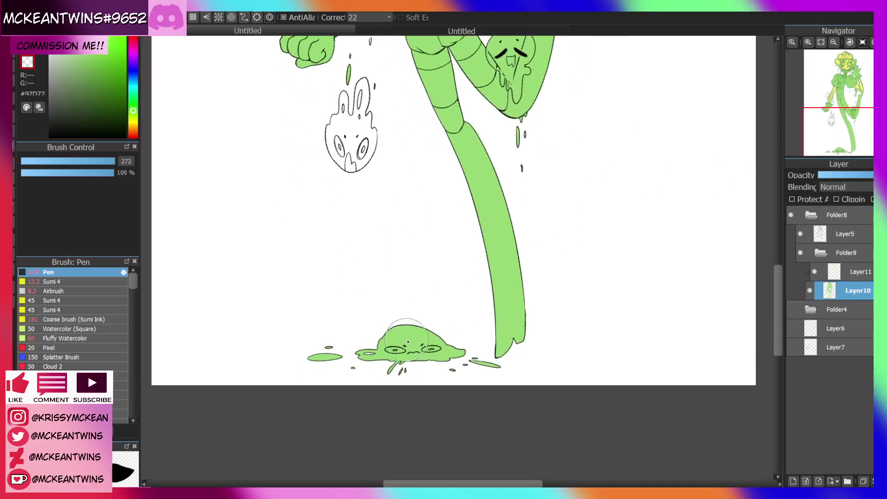
{"action": "mouse_move", "coordinate": [406, 339]}
{"action": "left_mouse_down"}
{"action": "mouse_move", "coordinate": [431, 332]}
{"action": "mouse_move", "coordinate": [451, 360]}
{"action": "left_mouse_up"}
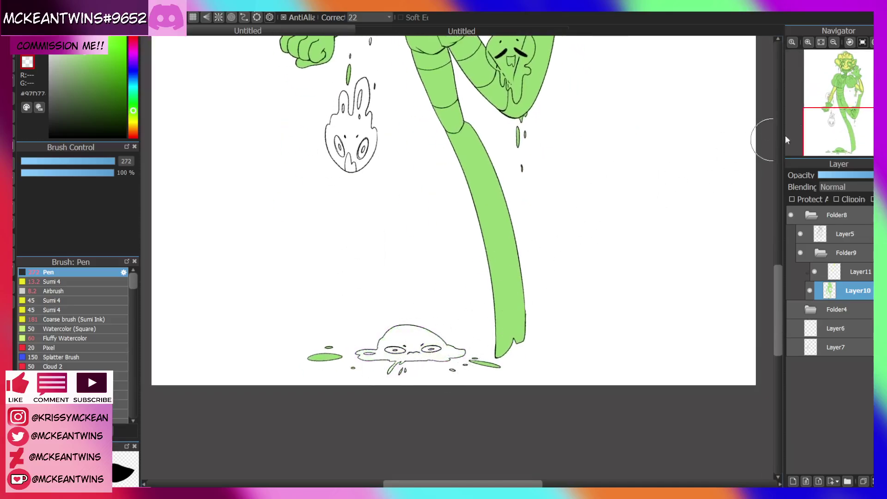
Clear the green from the blob's face at the bent knee by erasing its leg-line borders and filling inside with transparency on Layer10
{"action": "mouse_move", "coordinate": [844, 114]}
{"action": "left_mouse_down"}
{"action": "mouse_move", "coordinate": [854, 81]}
{"action": "mouse_move", "coordinate": [857, 114]}
{"action": "left_mouse_up"}
{"action": "left_click", "coordinate": [809, 43]}
{"action": "left_click", "coordinate": [809, 43]}
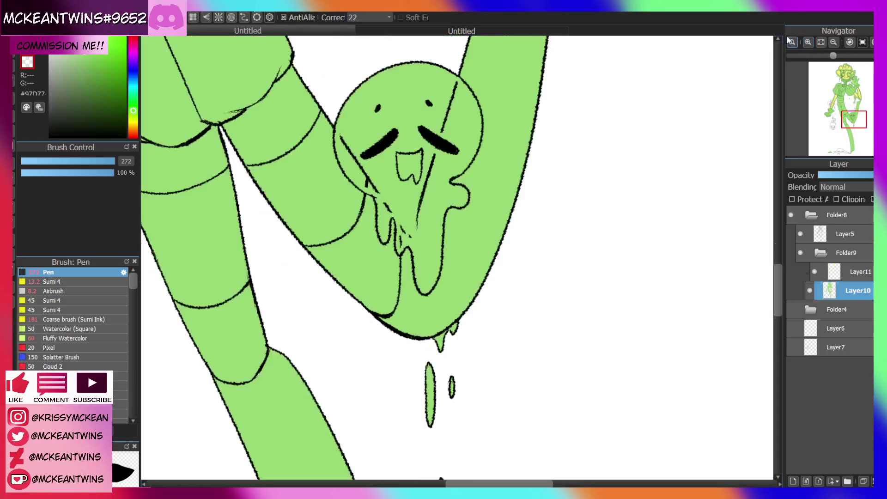
{"action": "left_click", "coordinate": [52, 282]}
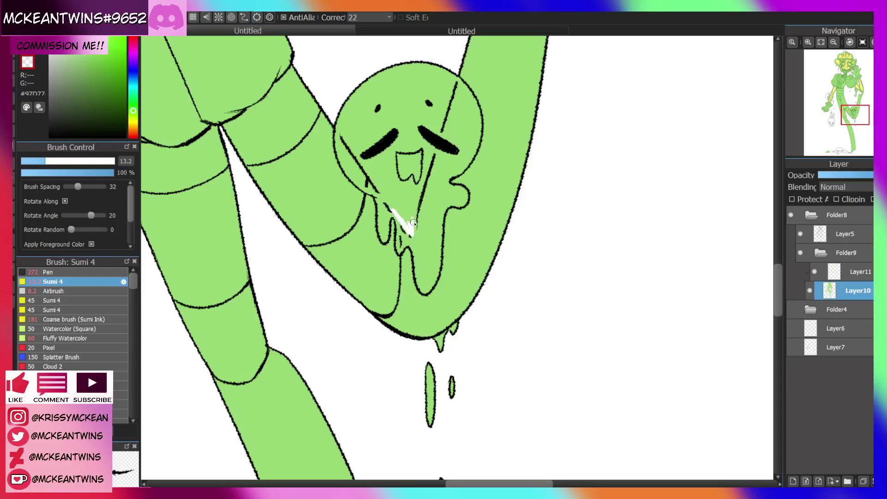
{"action": "left_click_drag", "start_coordinate": [431, 157], "coordinate": [450, 91]}
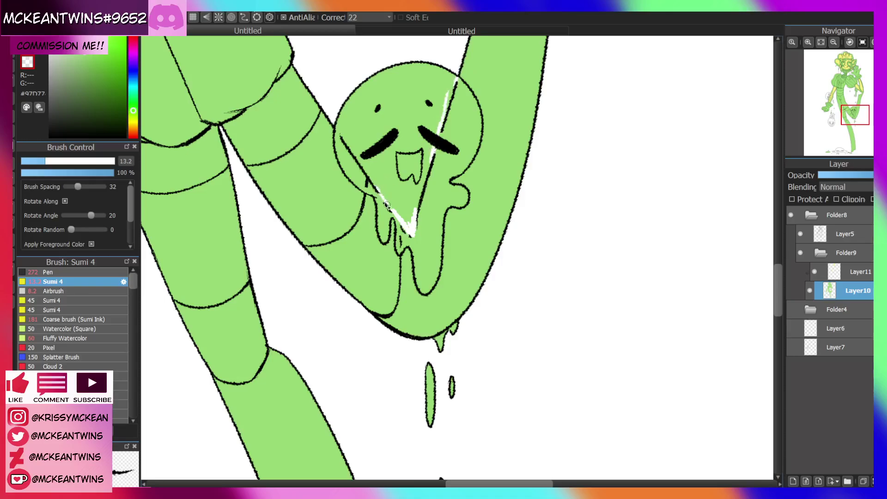
{"action": "key", "text": "f"}
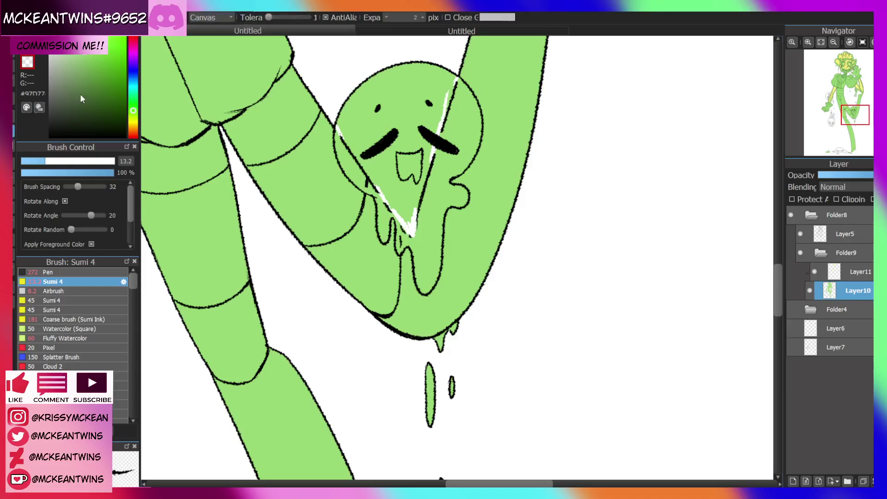
{"action": "left_click", "coordinate": [423, 94]}
{"action": "left_click", "coordinate": [413, 162]}
{"action": "key", "text": "b"}
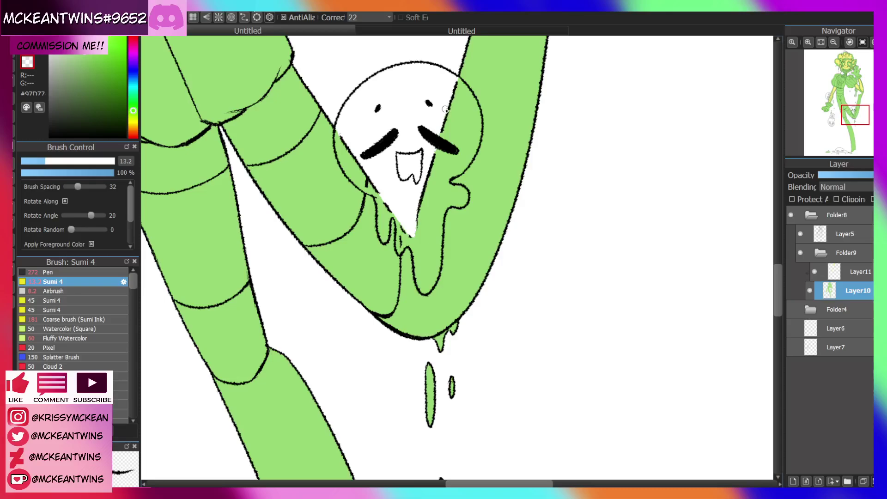
Clear the green from the part of the slime blob that rises above the puffed sleeve beneath the raised hand
{"action": "left_click", "coordinate": [833, 42]}
{"action": "left_click", "coordinate": [833, 42]}
{"action": "left_click", "coordinate": [833, 42]}
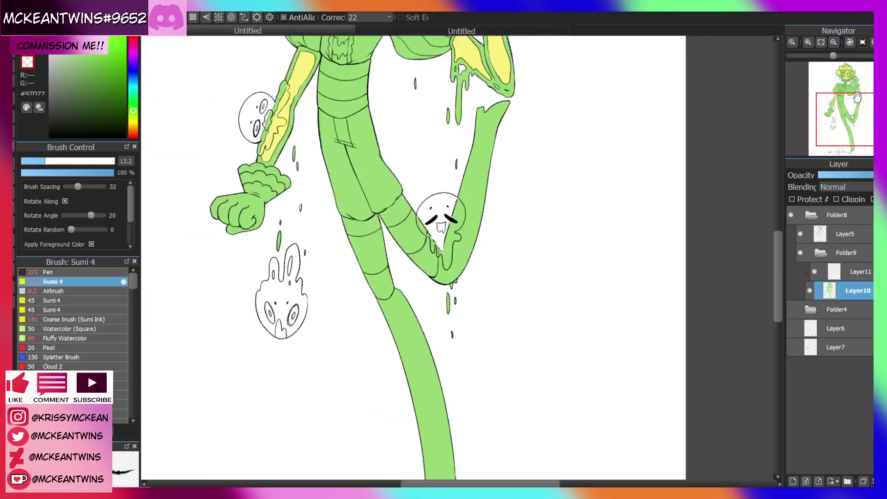
{"action": "mouse_move", "coordinate": [856, 99]}
{"action": "left_mouse_down"}
{"action": "mouse_move", "coordinate": [830, 77]}
{"action": "mouse_move", "coordinate": [847, 84]}
{"action": "left_mouse_up"}
{"action": "left_click", "coordinate": [807, 43]}
{"action": "left_click", "coordinate": [807, 43]}
{"action": "left_click", "coordinate": [807, 43]}
{"action": "left_click", "coordinate": [808, 43]}
{"action": "left_click", "coordinate": [850, 43]}
{"action": "left_click", "coordinate": [850, 42]}
{"action": "mouse_move", "coordinate": [447, 249]}
{"action": "left_mouse_down"}
{"action": "mouse_move", "coordinate": [465, 209]}
{"action": "mouse_move", "coordinate": [457, 224]}
{"action": "left_mouse_up"}
{"action": "mouse_move", "coordinate": [481, 182]}
{"action": "left_mouse_down"}
{"action": "mouse_move", "coordinate": [497, 164]}
{"action": "mouse_move", "coordinate": [545, 137]}
{"action": "left_mouse_up"}
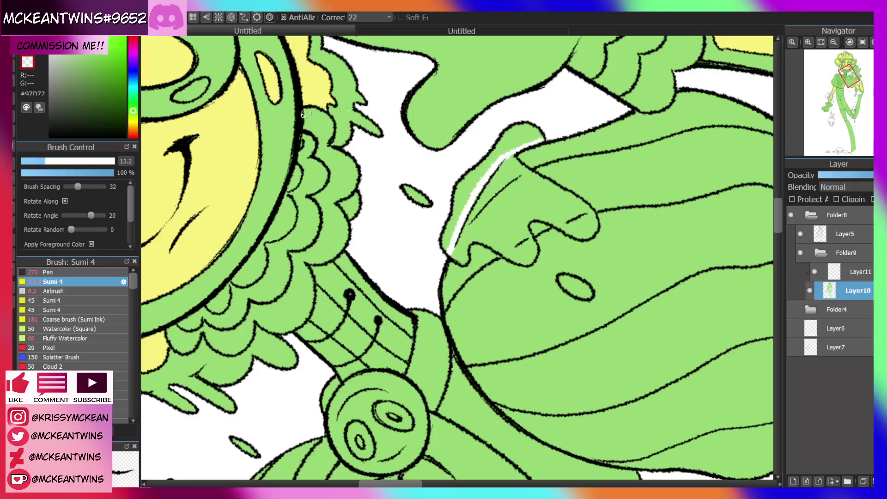
{"action": "left_click", "coordinate": [17, 128]}
{"action": "left_click", "coordinate": [834, 42]}
{"action": "left_click", "coordinate": [862, 42]}
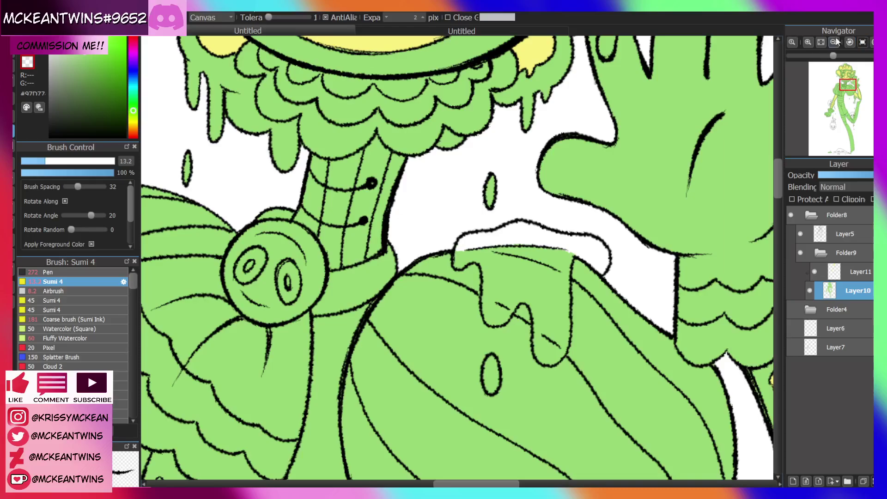
Add a new layer above Layer11 and turn off clipping for both layers, keeping the new layer active
{"action": "left_click", "coordinate": [833, 42]}
{"action": "left_click", "coordinate": [834, 42]}
{"action": "left_click", "coordinate": [833, 42]}
{"action": "left_click_drag", "start_coordinate": [854, 88], "coordinate": [845, 97]}
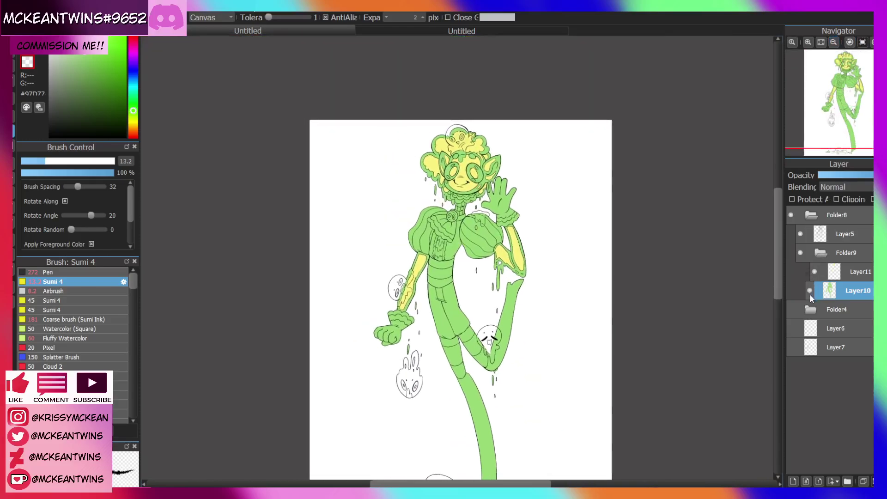
{"action": "left_click", "coordinate": [832, 277]}
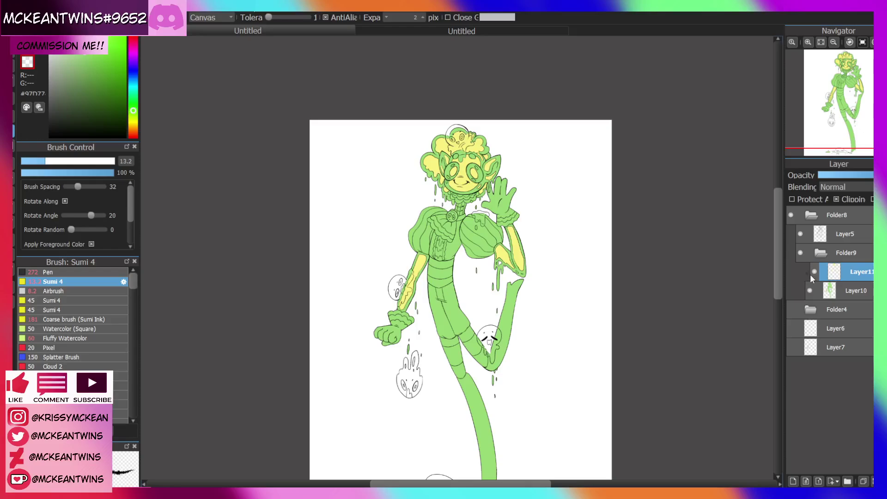
{"action": "left_click", "coordinate": [792, 481]}
{"action": "left_click", "coordinate": [845, 197]}
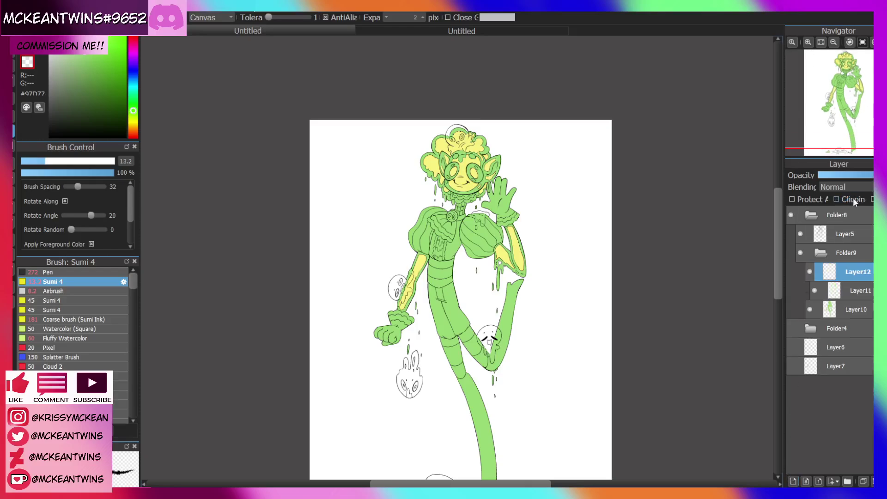
{"action": "left_click", "coordinate": [840, 291]}
{"action": "left_click", "coordinate": [843, 197]}
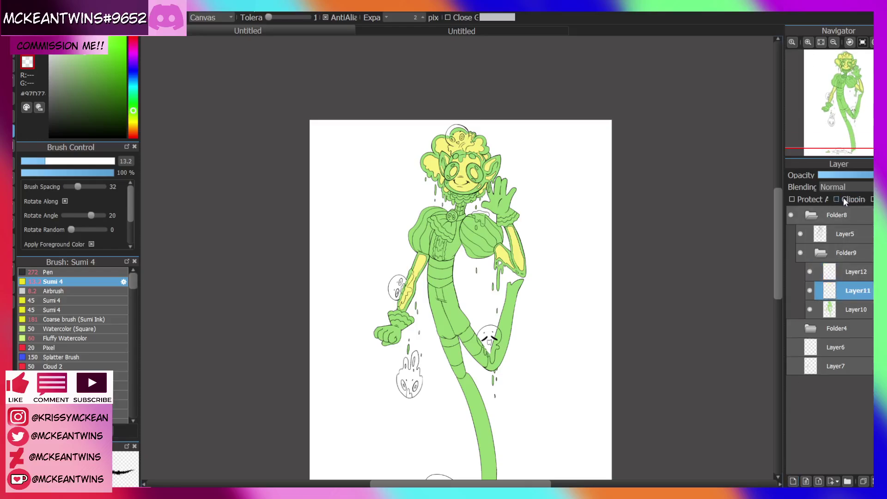
{"action": "left_click", "coordinate": [809, 291]}
{"action": "left_click", "coordinate": [809, 290]}
{"action": "left_click", "coordinate": [839, 271]}
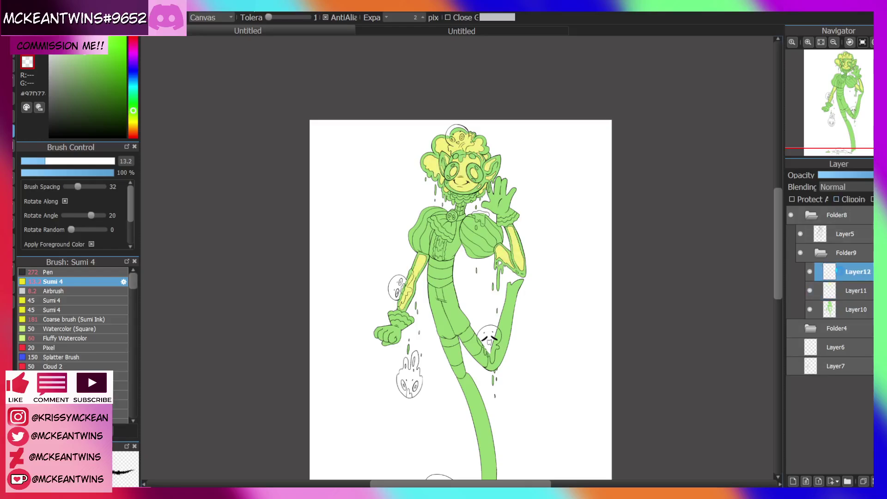
Sample the teal from the reference sketch's eye and darken it to a deep green for the character drawing
{"action": "left_click", "coordinate": [563, 31]}
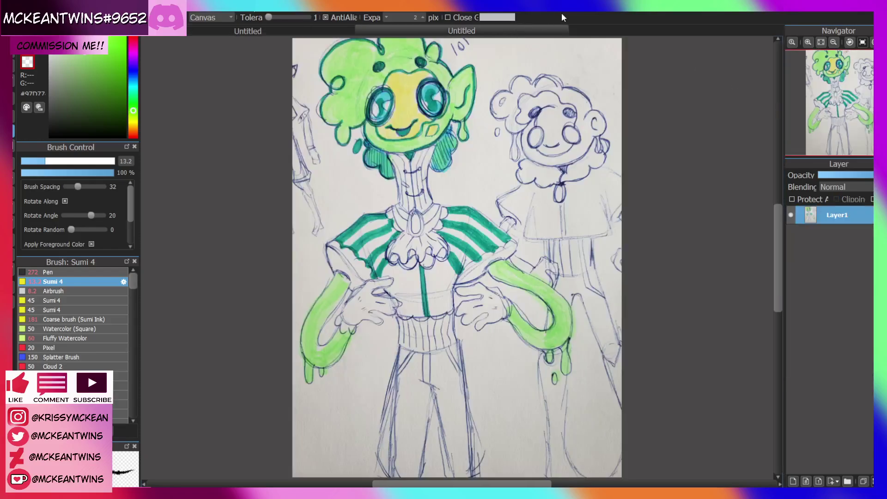
{"action": "left_click", "coordinate": [432, 78], "text": "alt"}
{"action": "left_click", "coordinate": [346, 30]}
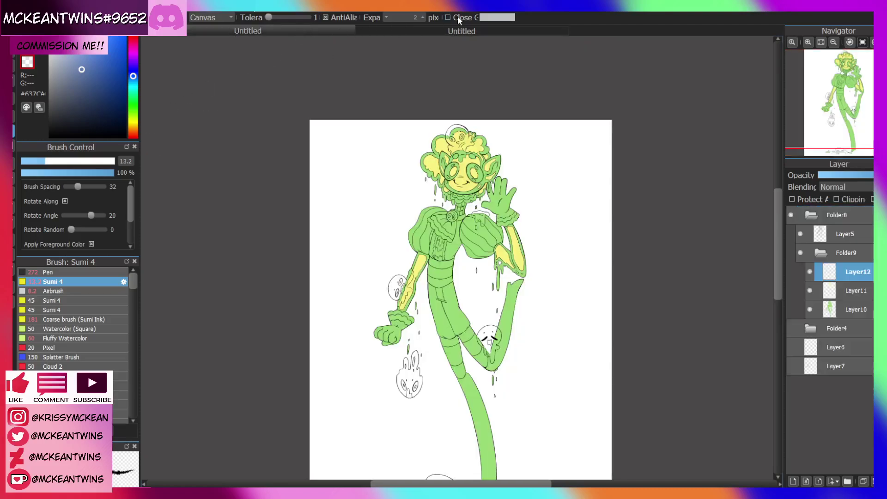
{"action": "left_click", "coordinate": [459, 29]}
{"action": "left_click", "coordinate": [385, 124], "text": "alt"}
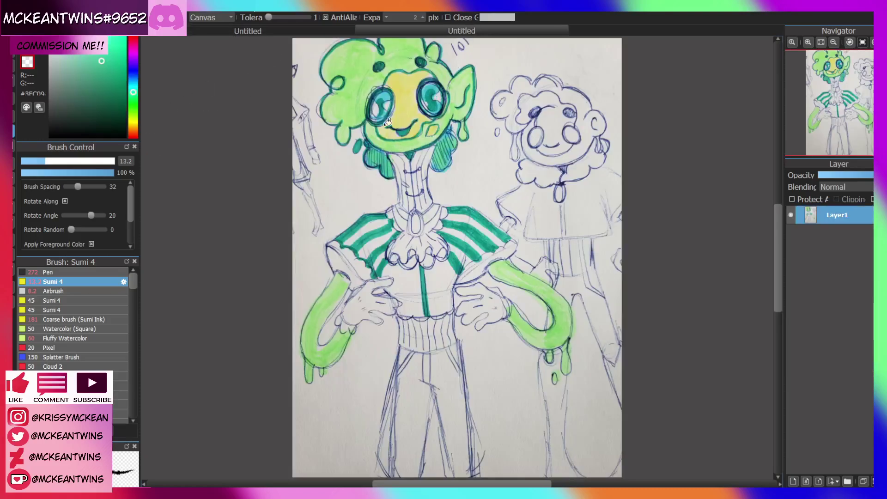
{"action": "left_click", "coordinate": [298, 31]}
{"action": "left_click_drag", "start_coordinate": [106, 86], "coordinate": [112, 104]}
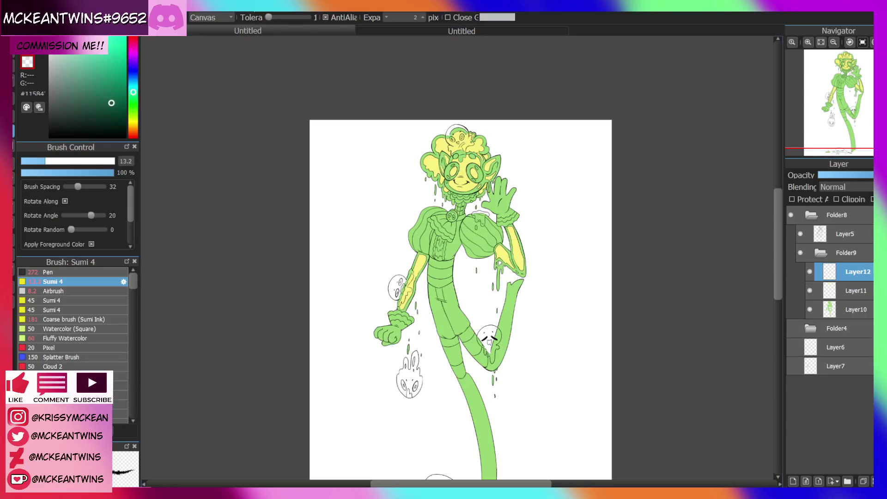
Try filling the rings around both eyes with dark green on Layer12, and undo the fills
{"action": "key", "text": "b"}
{"action": "mouse_move", "coordinate": [813, 43]}
{"action": "left_click_drag", "start_coordinate": [814, 56], "coordinate": [832, 55]}
{"action": "left_click_drag", "start_coordinate": [842, 94], "coordinate": [846, 81]}
{"action": "key", "text": "g"}
{"action": "left_click", "coordinate": [406, 148]}
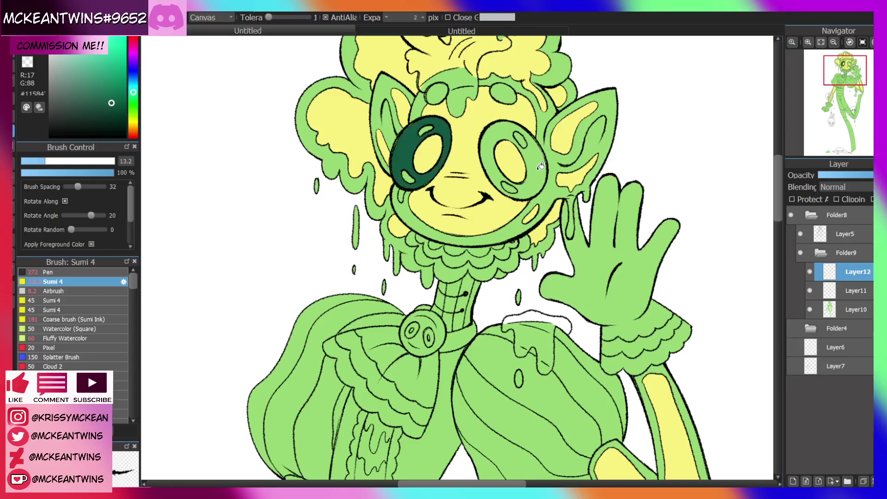
{"action": "left_click", "coordinate": [541, 167]}
{"action": "key", "text": "ctrl+z"}
{"action": "key", "text": "ctrl+z"}
Try dark green in both pupils and a fill sampled from the face on Layer11 in the eye ring, and undo everything
{"action": "left_click", "coordinate": [427, 154]}
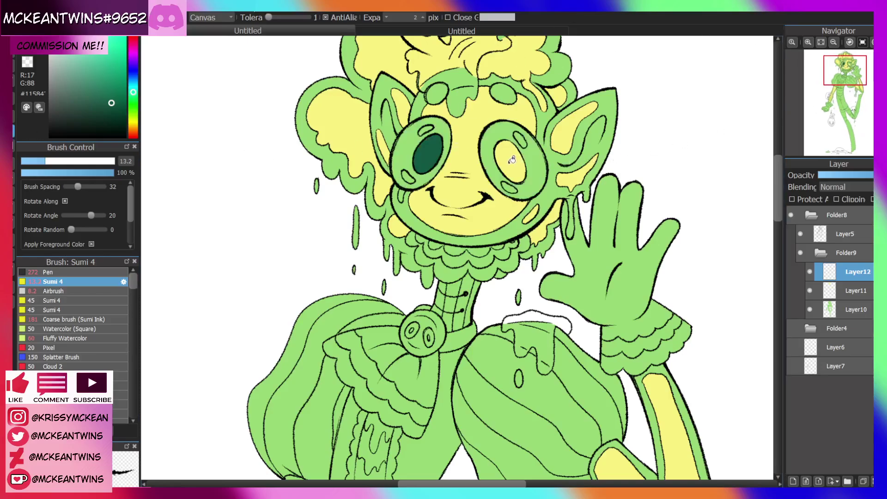
{"action": "left_click", "coordinate": [510, 161]}
{"action": "left_click", "coordinate": [833, 289]}
{"action": "left_click", "coordinate": [500, 102], "text": "alt"}
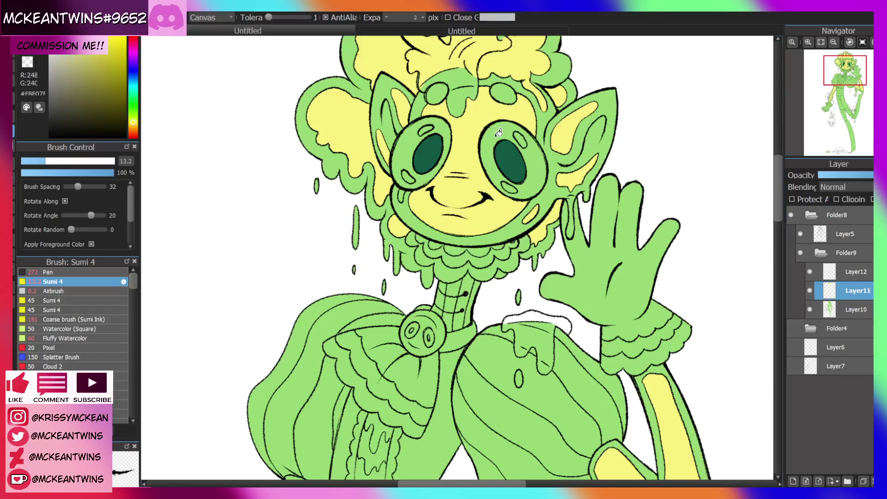
{"action": "left_click", "coordinate": [492, 139]}
{"action": "key", "text": "ctrl+z"}
{"action": "key", "text": "ctrl+z"}
{"action": "key", "text": "ctrl+z"}
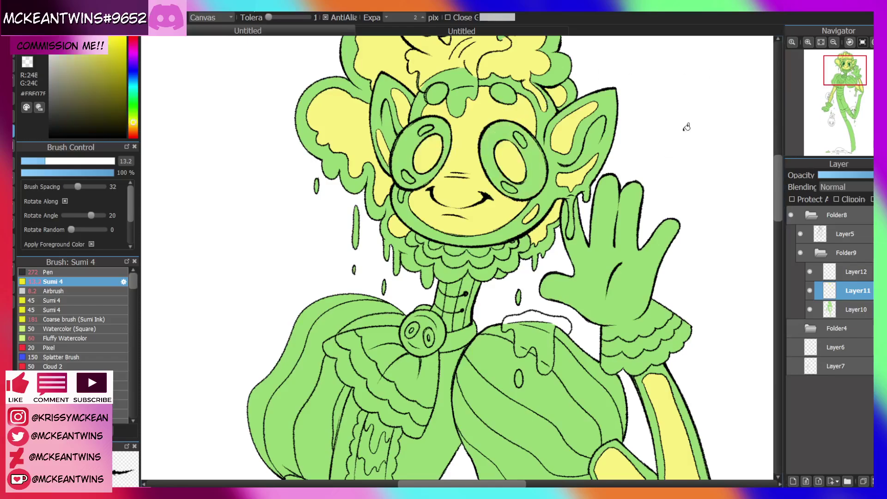
Make Layer12 active and resample the dark green from the restored pupil fill, undoing that fill again
{"action": "left_click", "coordinate": [841, 273]}
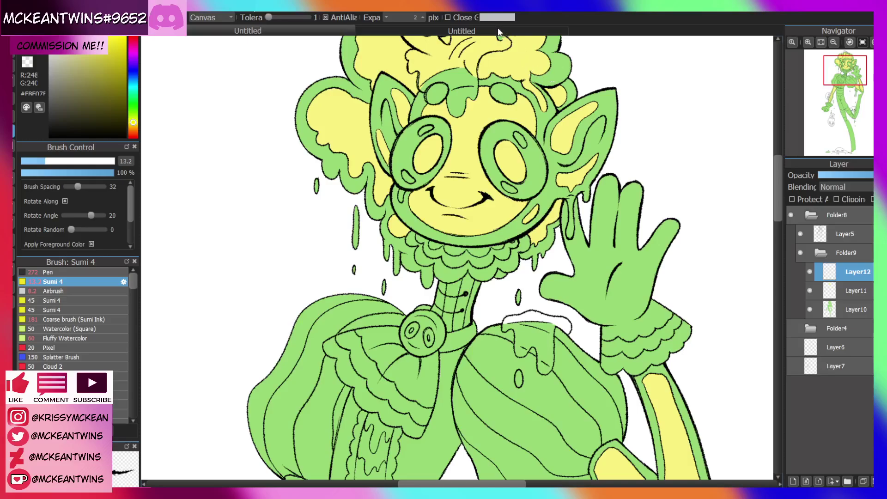
{"action": "key", "text": "ctrl+z"}
{"action": "key", "text": "ctrl+y"}
{"action": "key", "text": "ctrl+z"}
{"action": "key", "text": "ctrl+z"}
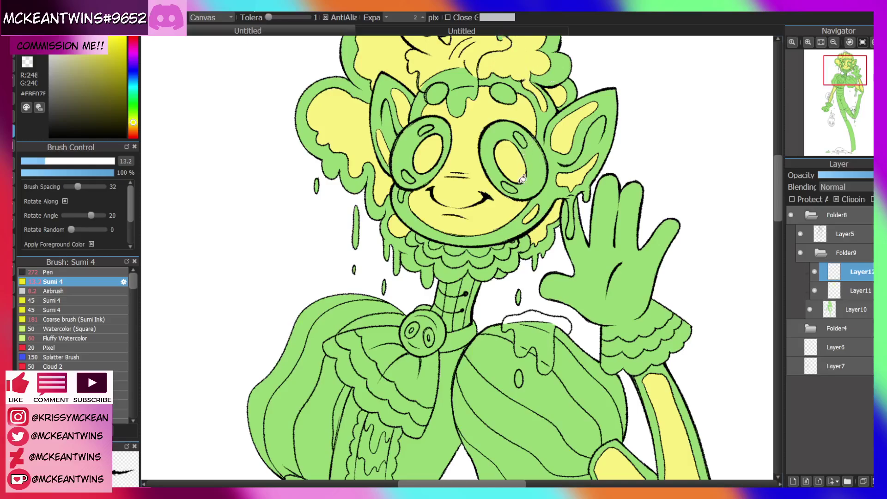
{"action": "key", "text": "ctrl+y"}
{"action": "key", "text": "ctrl+y"}
{"action": "key", "text": "ctrl+y"}
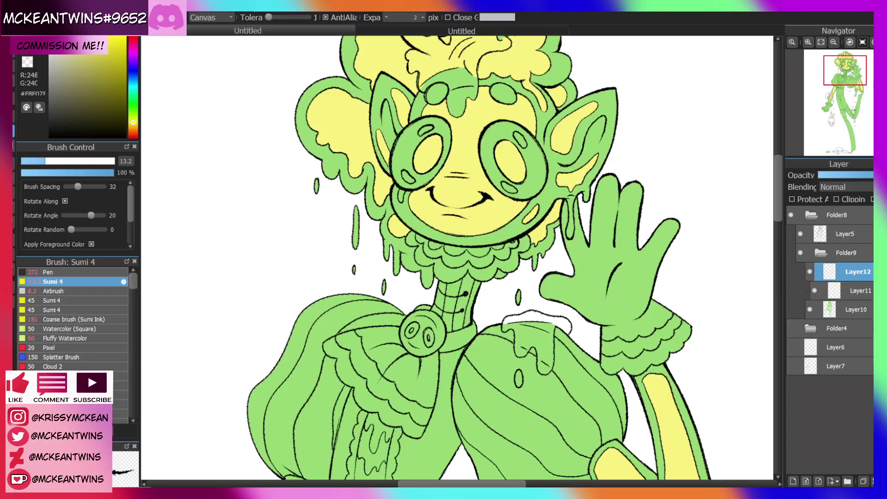
{"action": "left_click", "coordinate": [425, 154], "text": "alt"}
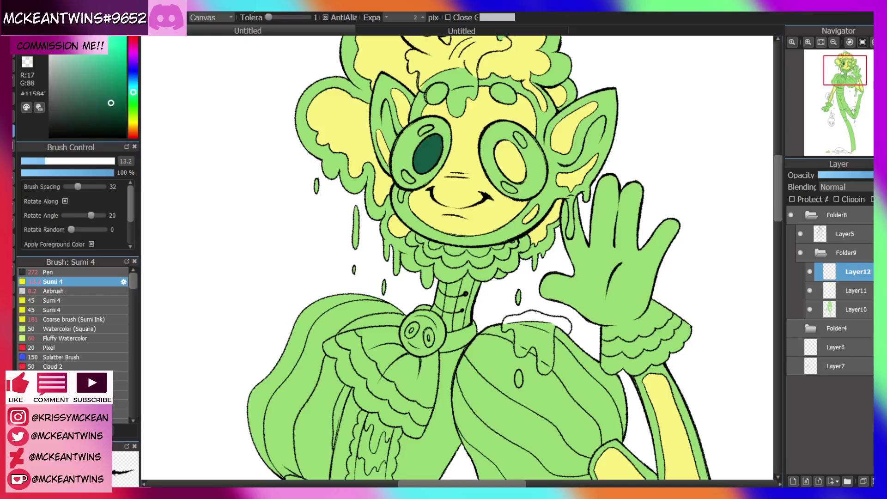
{"action": "key", "text": "ctrl+z"}
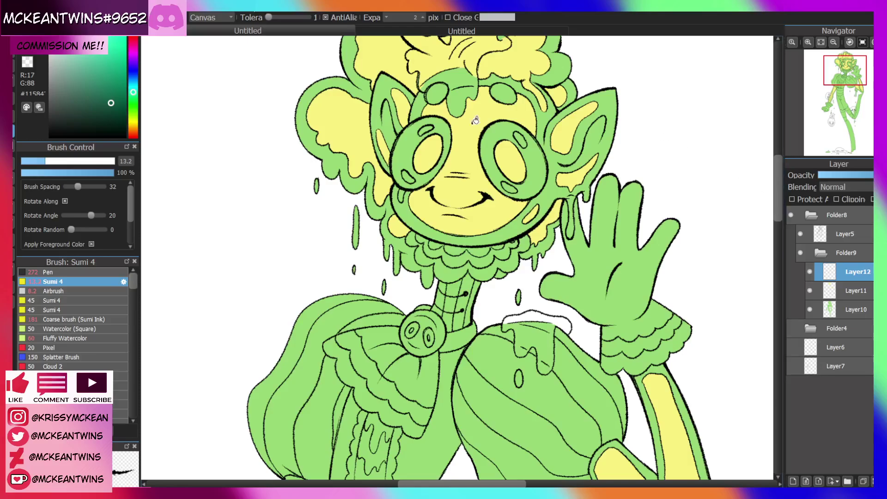
Fill the rings around both eyes with dark green on Layer12, leaving the pupils yellow
{"action": "left_click", "coordinate": [432, 154]}
{"action": "left_click", "coordinate": [535, 166]}
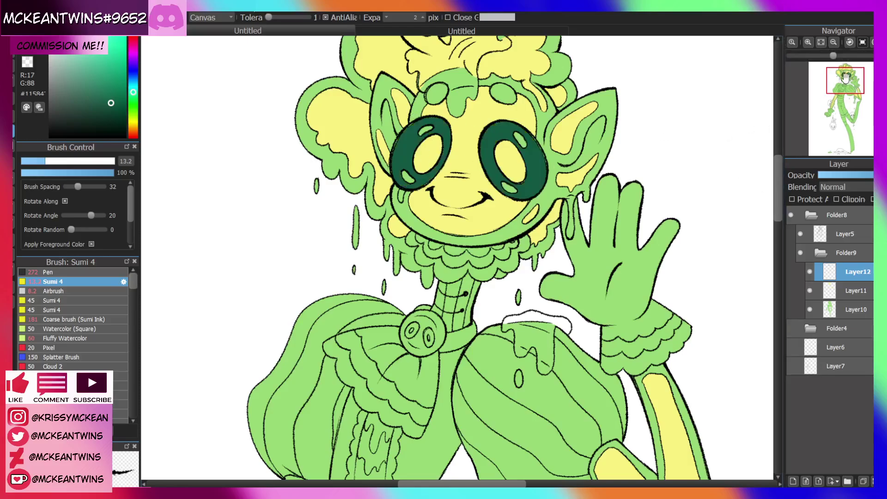
{"action": "mouse_move", "coordinate": [847, 84]}
{"action": "left_mouse_down"}
{"action": "mouse_move", "coordinate": [843, 75]}
{"action": "mouse_move", "coordinate": [844, 106]}
{"action": "mouse_move", "coordinate": [844, 76]}
{"action": "mouse_move", "coordinate": [843, 84]}
{"action": "left_mouse_up"}
{"action": "left_click", "coordinate": [460, 171]}
{"action": "left_click", "coordinate": [526, 170]}
Fill both legs and the fly section of the character's shorts with dark green
{"action": "left_click", "coordinate": [834, 43]}
{"action": "left_click", "coordinate": [835, 42]}
{"action": "left_click", "coordinate": [835, 42]}
{"action": "left_click", "coordinate": [809, 42]}
{"action": "left_click", "coordinate": [809, 42]}
{"action": "left_click", "coordinate": [809, 42]}
{"action": "left_click_drag", "start_coordinate": [846, 81], "coordinate": [836, 106]}
{"action": "left_click", "coordinate": [538, 218]}
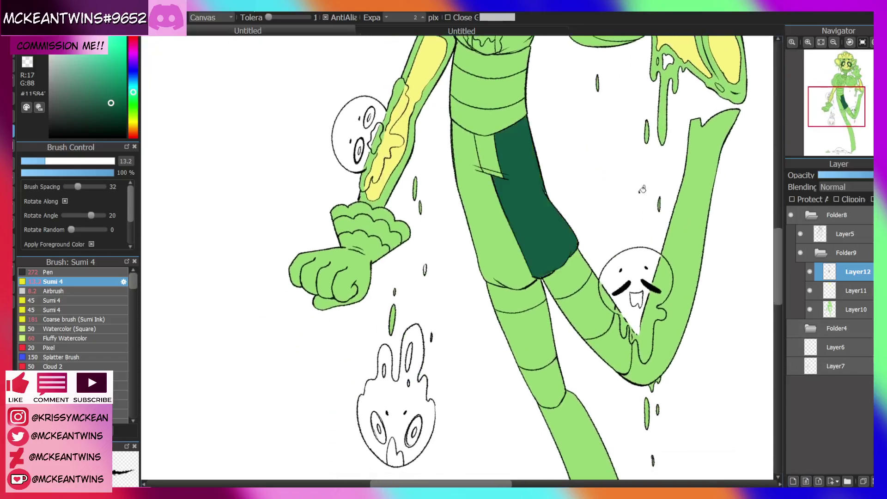
{"action": "left_click", "coordinate": [491, 147]}
{"action": "left_click", "coordinate": [812, 125]}
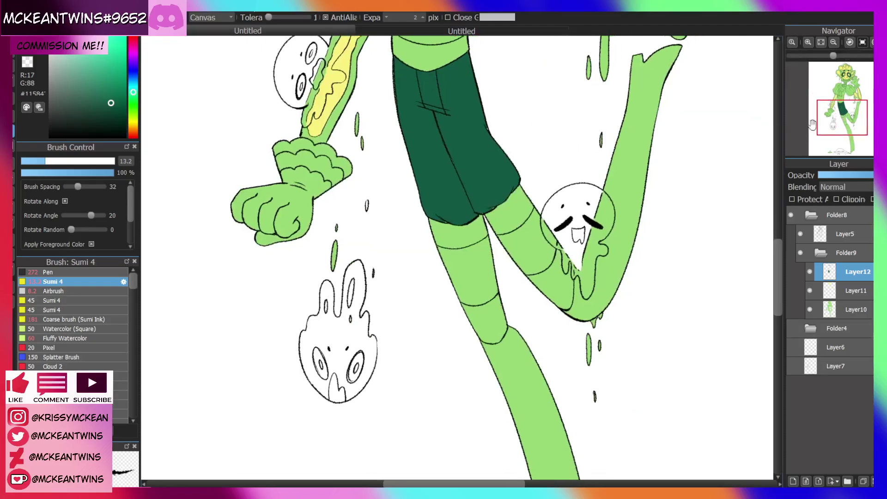
Fill the bent leg's lower section and the slime over its knee with dark green
{"action": "left_click", "coordinate": [603, 290]}
{"action": "left_click", "coordinate": [587, 276]}
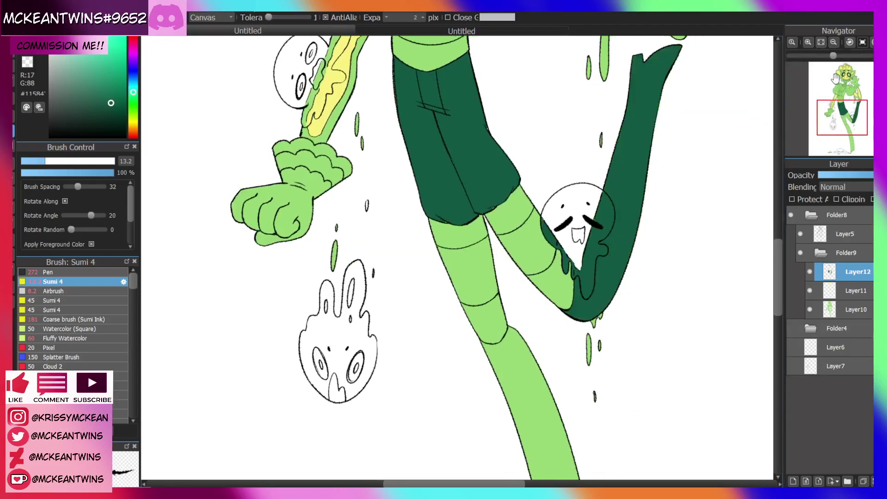
{"action": "left_click_drag", "start_coordinate": [851, 105], "coordinate": [850, 117]}
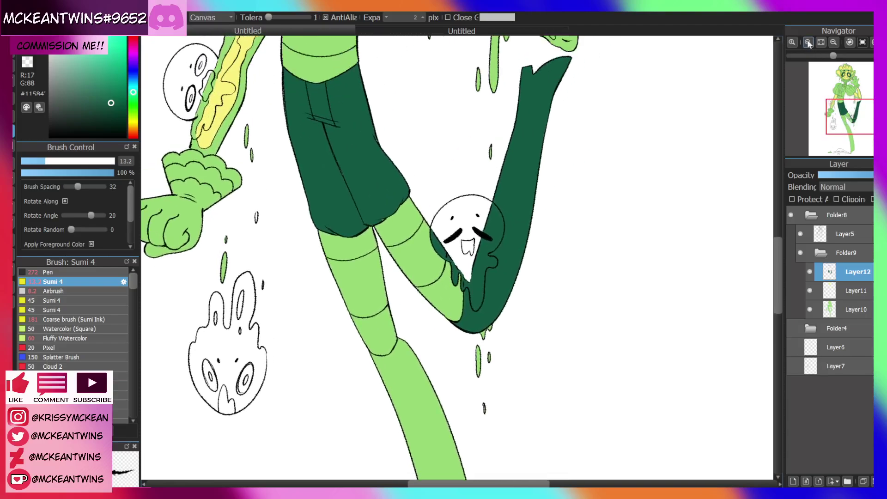
{"action": "left_click", "coordinate": [807, 43]}
{"action": "key", "text": "b"}
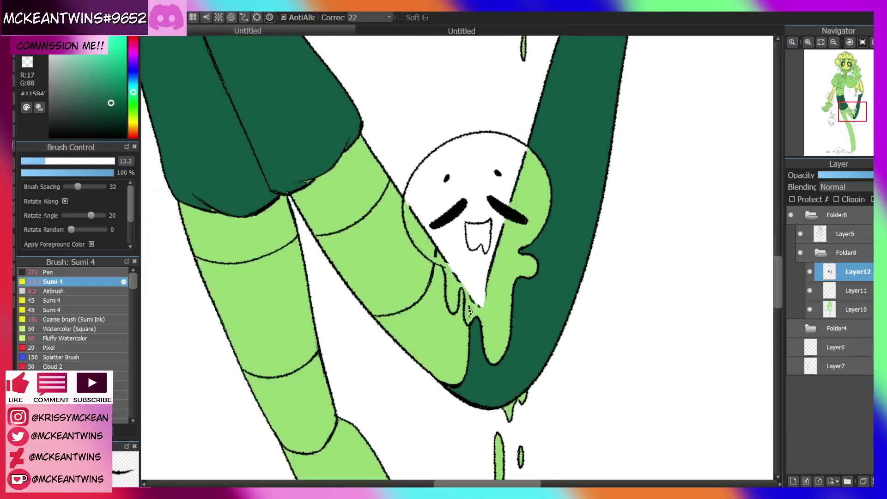
{"action": "key", "text": "g"}
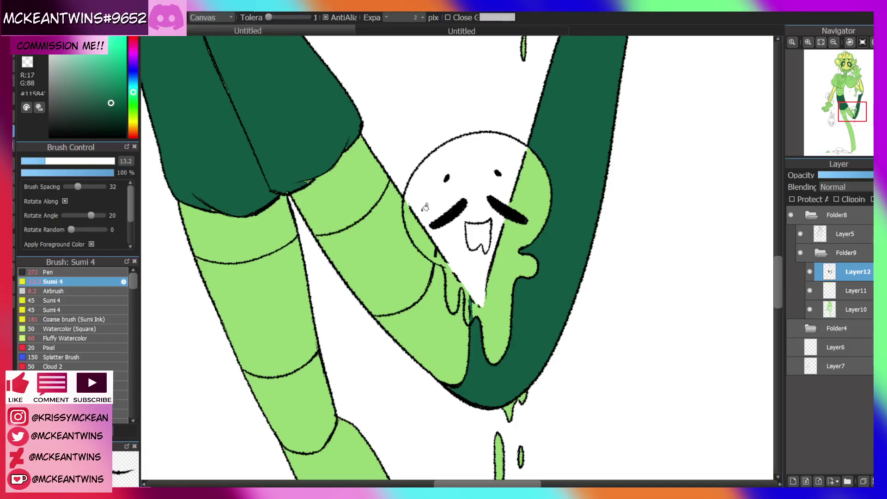
{"action": "left_click", "coordinate": [504, 265]}
Fill the long lower section of the standing leg with dark green
{"action": "left_click", "coordinate": [834, 43]}
{"action": "left_click", "coordinate": [833, 42]}
{"action": "left_click", "coordinate": [834, 43]}
{"action": "left_click_drag", "start_coordinate": [850, 118], "coordinate": [851, 136]}
{"action": "left_click", "coordinate": [440, 233]}
Fill the collar band behind the neck brooch with dark green
{"action": "left_click_drag", "start_coordinate": [848, 103], "coordinate": [839, 89]}
{"action": "left_click", "coordinate": [808, 42]}
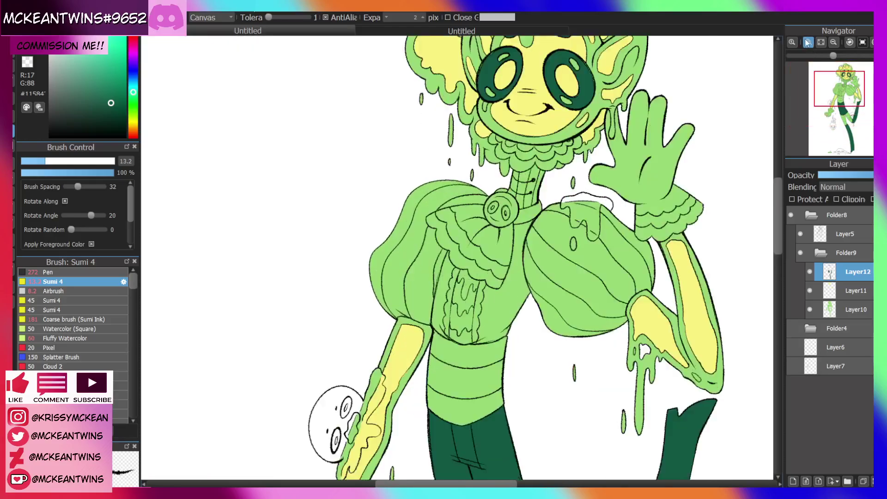
{"action": "left_click", "coordinate": [808, 42]}
{"action": "left_click", "coordinate": [552, 193]}
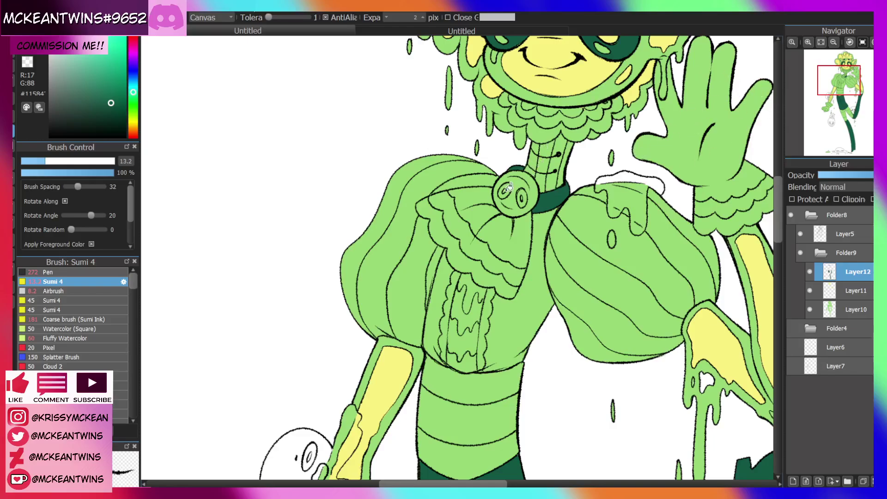
Add a new layer directly above Layer12
{"action": "left_click", "coordinate": [833, 42]}
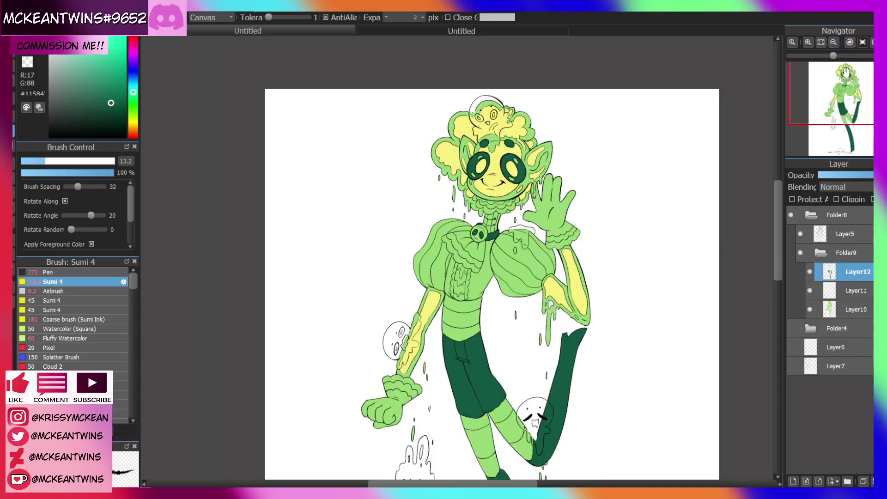
{"action": "left_click_drag", "start_coordinate": [837, 93], "coordinate": [839, 95]}
{"action": "left_click", "coordinate": [809, 272]}
{"action": "left_click", "coordinate": [809, 272]}
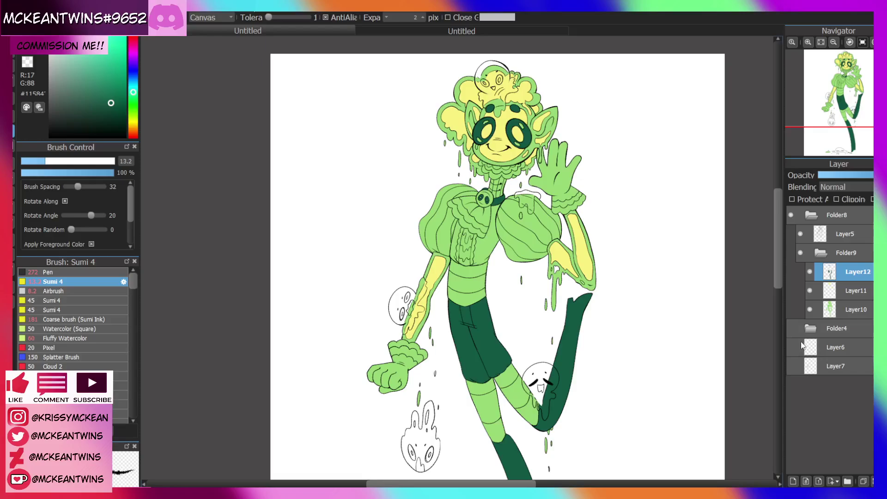
{"action": "left_click", "coordinate": [792, 481]}
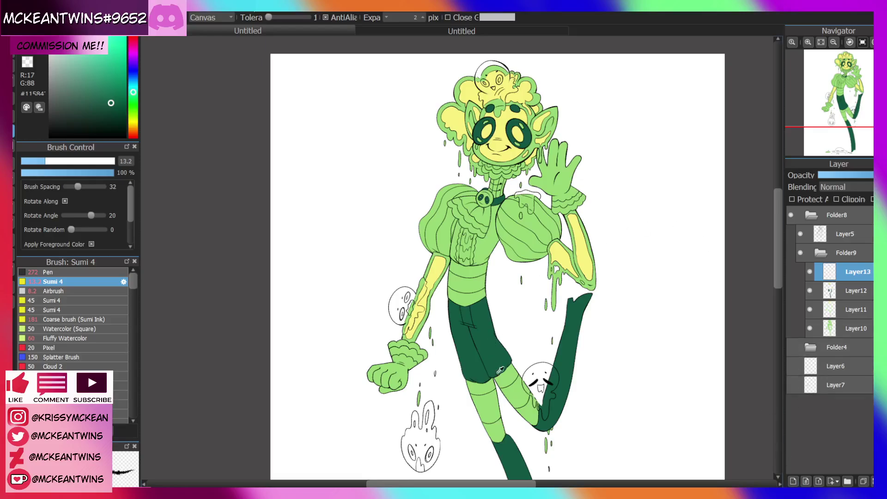
Set the painting color to a saturated orange with R 255 and G 137
{"action": "left_click", "coordinate": [500, 370], "text": "alt"}
{"action": "left_click", "coordinate": [471, 334], "text": "alt"}
{"action": "left_click_drag", "start_coordinate": [83, 61], "coordinate": [70, 38]}
{"action": "left_click", "coordinate": [527, 233], "text": "alt"}
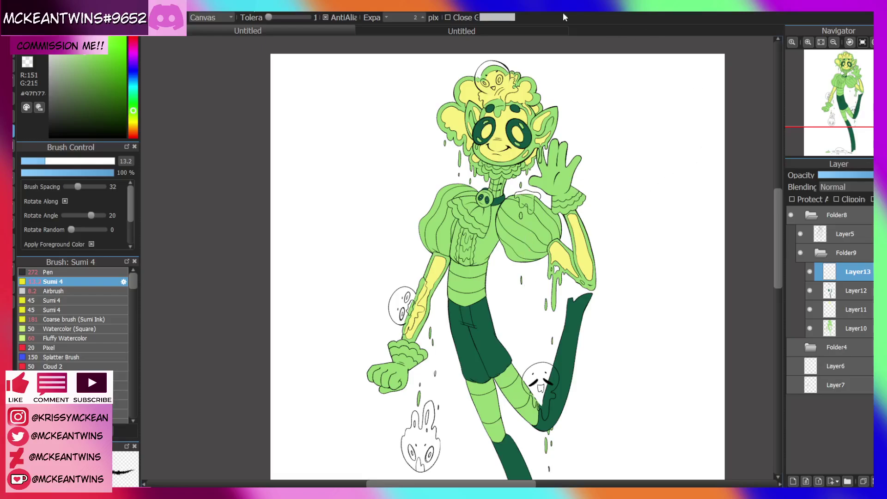
{"action": "left_click_drag", "start_coordinate": [839, 104], "coordinate": [842, 106]}
{"action": "left_click", "coordinate": [133, 129]}
{"action": "left_click_drag", "start_coordinate": [92, 50], "coordinate": [101, 36]}
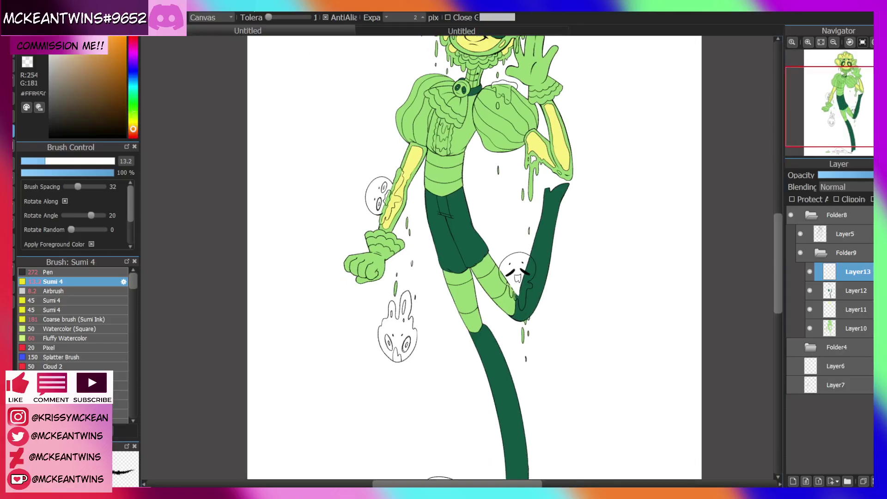
{"action": "left_click_drag", "start_coordinate": [135, 129], "coordinate": [133, 133]}
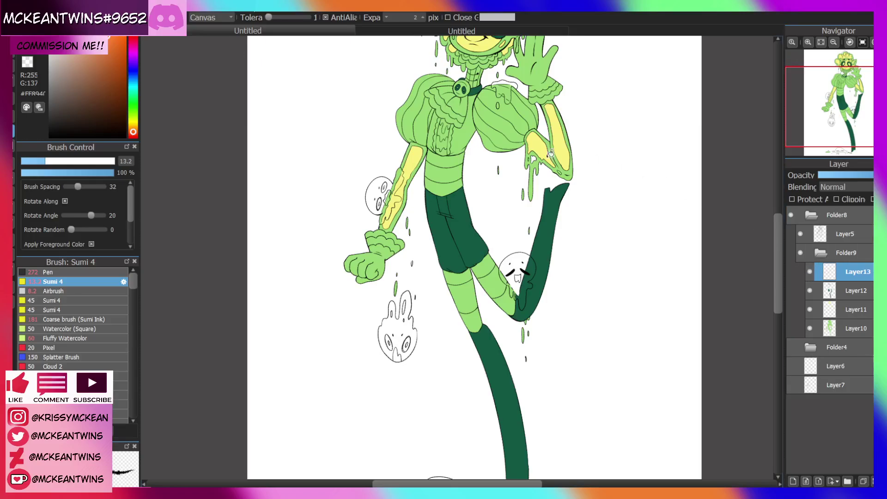
Fill all three bands of the character's waist with orange on Layer13
{"action": "left_click", "coordinate": [434, 157]}
{"action": "left_click_drag", "start_coordinate": [841, 106], "coordinate": [843, 95]}
{"action": "left_click", "coordinate": [434, 239]}
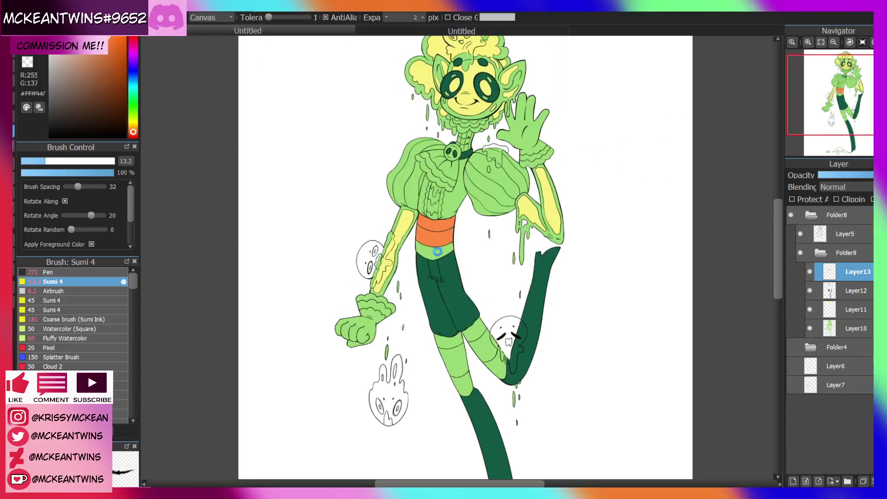
{"action": "left_click", "coordinate": [436, 252]}
Fill all the bands below the shorts on both legs with orange on Layer13
{"action": "left_click", "coordinate": [478, 332]}
{"action": "left_click", "coordinate": [495, 362]}
{"action": "left_click", "coordinate": [447, 343]}
{"action": "left_click", "coordinate": [457, 364]}
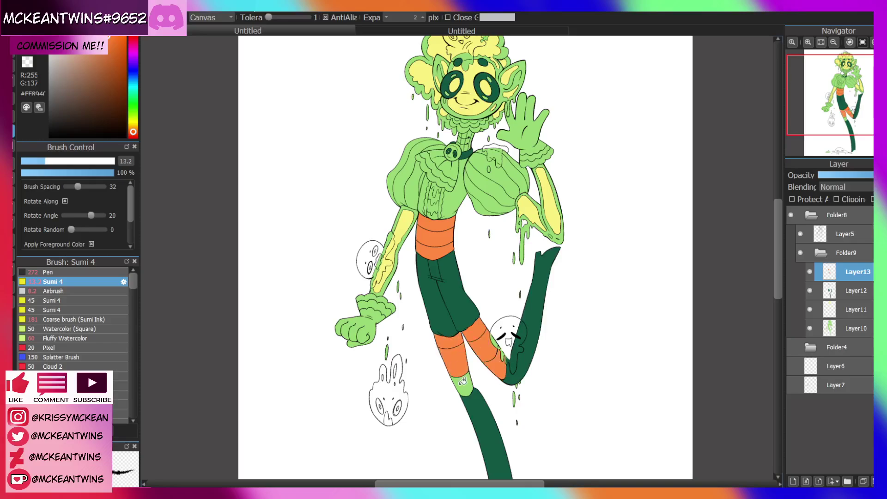
{"action": "left_click", "coordinate": [462, 381]}
{"action": "left_click_drag", "start_coordinate": [850, 98], "coordinate": [841, 101]}
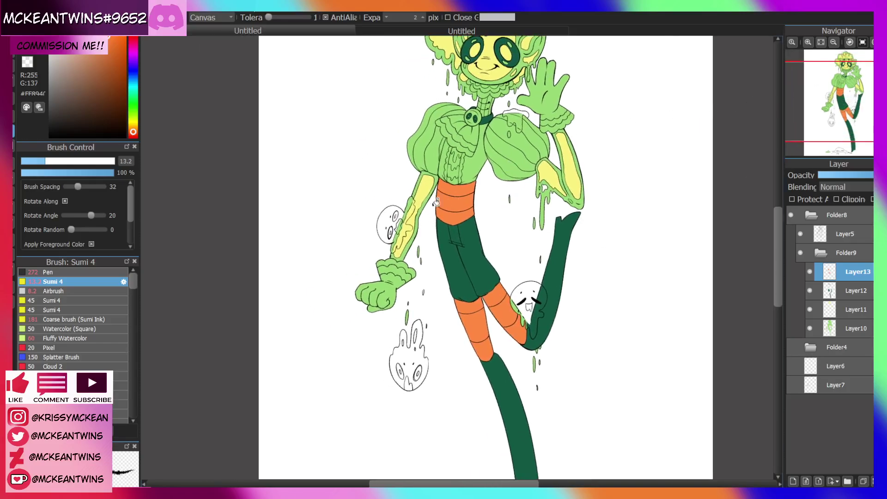
Set the painting color to golden yellow with R 255 and G 201
{"action": "left_click_drag", "start_coordinate": [133, 131], "coordinate": [133, 126]}
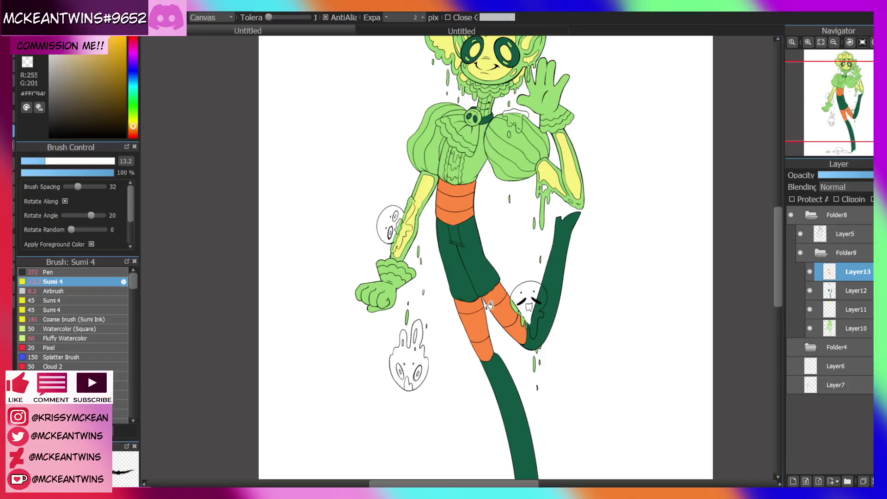
{"action": "left_click", "coordinate": [477, 325]}
{"action": "left_click", "coordinate": [503, 315]}
{"action": "key", "text": "ctrl+z"}
{"action": "key", "text": "ctrl+z"}
{"action": "left_click", "coordinate": [475, 323]}
{"action": "left_click", "coordinate": [507, 309]}
{"action": "left_click", "coordinate": [467, 202]}
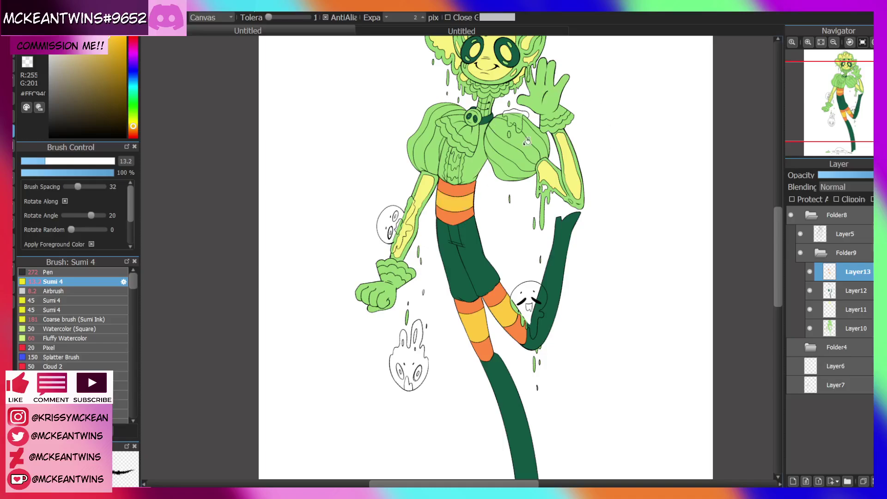
{"action": "left_click", "coordinate": [809, 272]}
{"action": "left_click", "coordinate": [809, 271]}
{"action": "key", "text": "ctrl+z"}
{"action": "key", "text": "ctrl+z"}
{"action": "key", "text": "ctrl+z"}
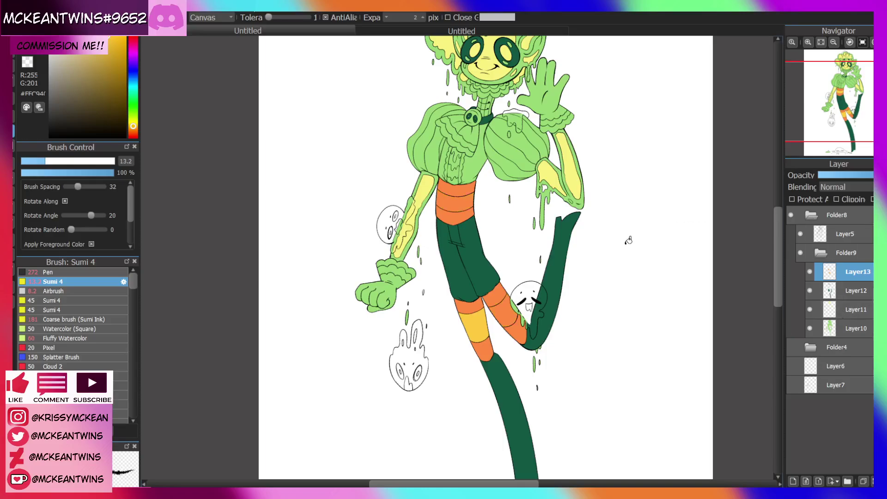
Add a new layer above Layer13 and fill the middle bands of both legs and the waist on it with golden yellow
{"action": "left_click", "coordinate": [792, 481]}
{"action": "left_click", "coordinate": [509, 316]}
{"action": "left_click", "coordinate": [473, 326]}
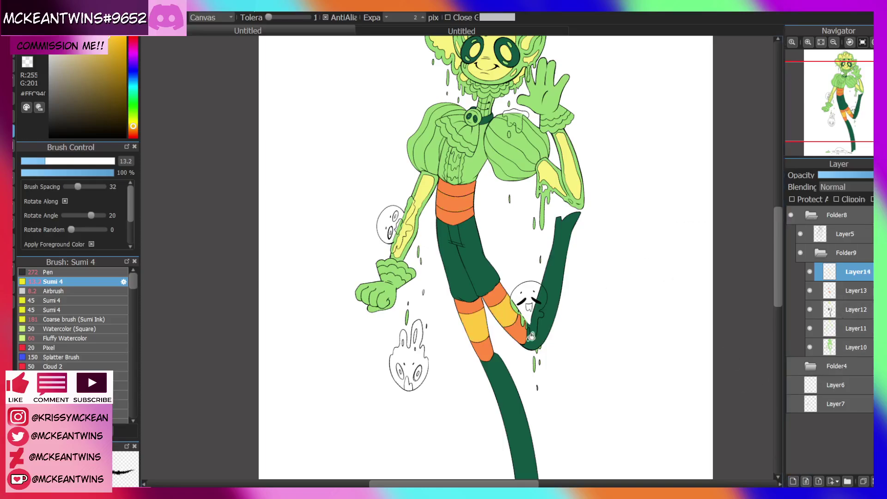
{"action": "left_click", "coordinate": [457, 197]}
Move Layer11 above Layer13 and fill the lowest bands of the waist and both legs on it with the arms' pale yellow
{"action": "left_click", "coordinate": [829, 325]}
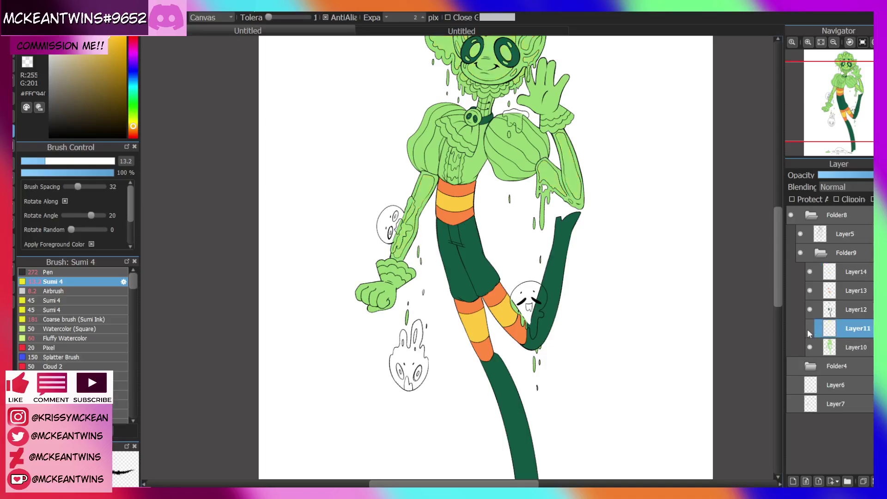
{"action": "left_click", "coordinate": [549, 174], "text": "alt"}
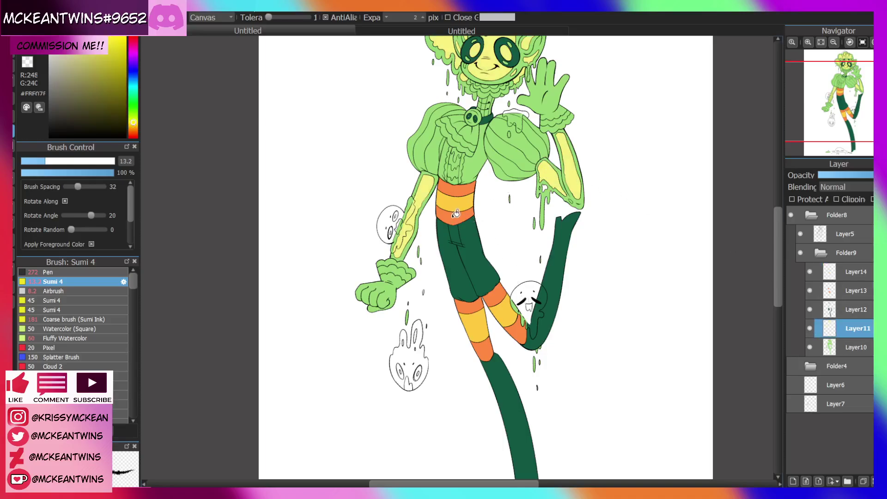
{"action": "left_click_drag", "start_coordinate": [839, 326], "coordinate": [847, 283]}
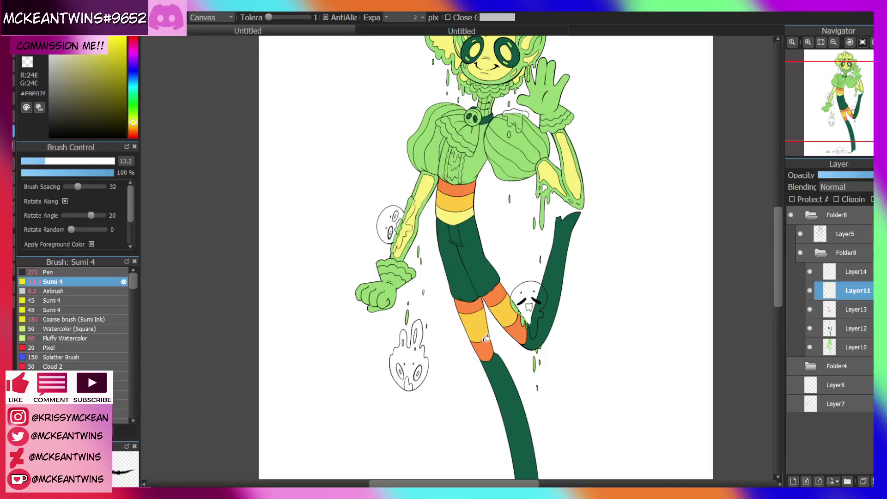
{"action": "left_click", "coordinate": [484, 344]}
{"action": "left_click", "coordinate": [524, 324]}
Fill the round neck brooch on Layer13 with the orange of the waist band
{"action": "mouse_move", "coordinate": [848, 107]}
{"action": "left_mouse_down"}
{"action": "mouse_move", "coordinate": [840, 90]}
{"action": "mouse_move", "coordinate": [840, 109]}
{"action": "mouse_move", "coordinate": [838, 95]}
{"action": "left_mouse_up"}
{"action": "left_click", "coordinate": [808, 42]}
{"action": "left_click", "coordinate": [808, 43]}
{"action": "left_click", "coordinate": [834, 42]}
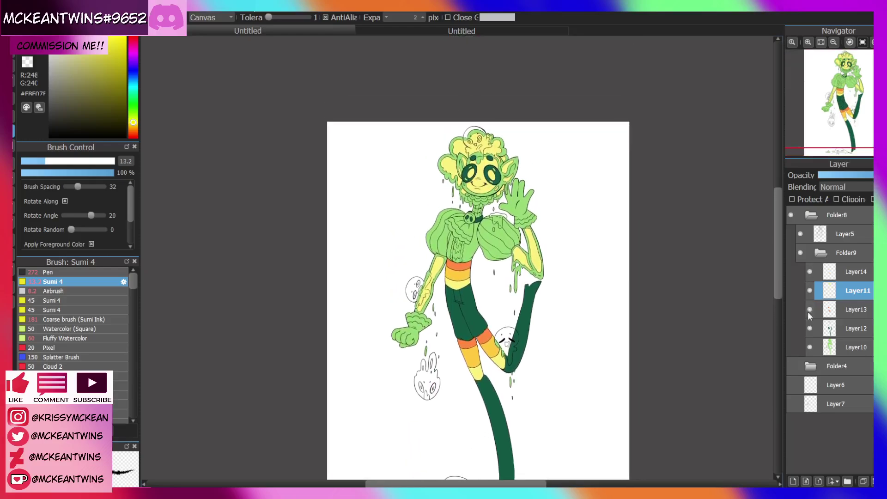
{"action": "left_click", "coordinate": [829, 310]}
{"action": "left_click", "coordinate": [809, 42]}
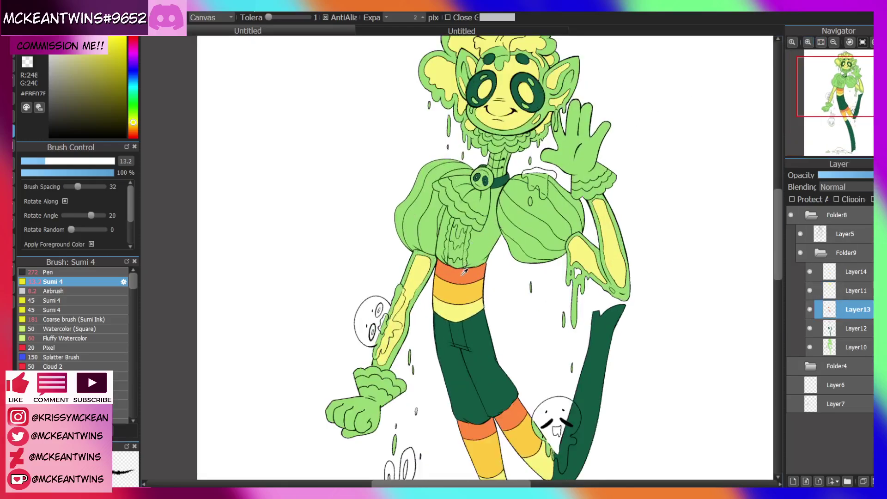
{"action": "left_click", "coordinate": [464, 272], "text": "alt"}
{"action": "left_click_drag", "start_coordinate": [467, 214], "coordinate": [475, 209]}
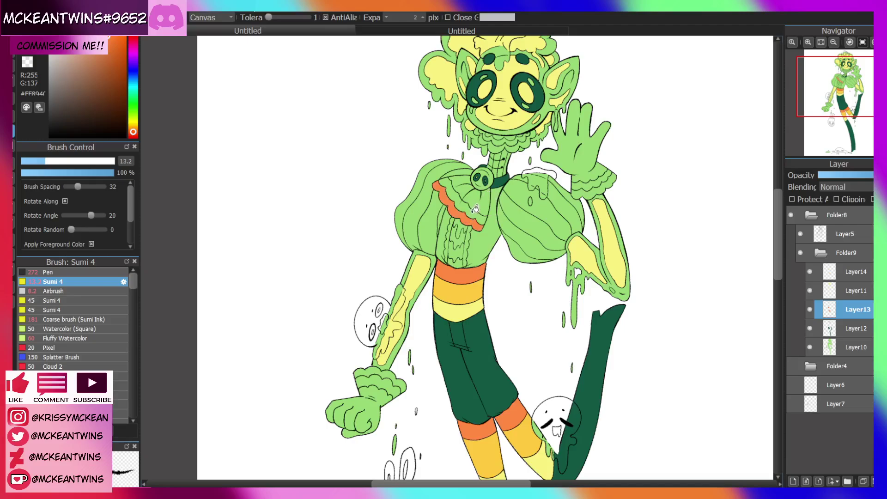
{"action": "key", "text": "ctrl+z"}
{"action": "left_click", "coordinate": [480, 178]}
Fill the upper pleated part of the chest ruffle below the brooch with pale yellow on Layer11
{"action": "left_click", "coordinate": [830, 292]}
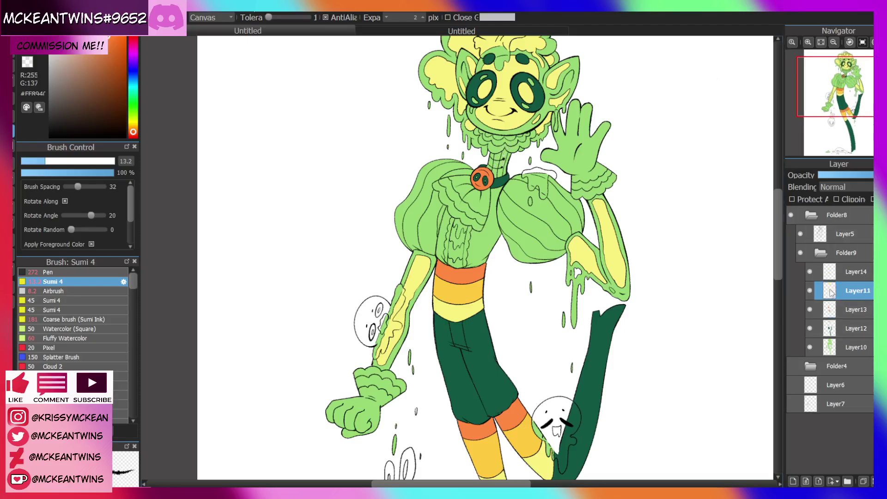
{"action": "left_click", "coordinate": [450, 305], "text": "alt"}
{"action": "left_click", "coordinate": [480, 203]}
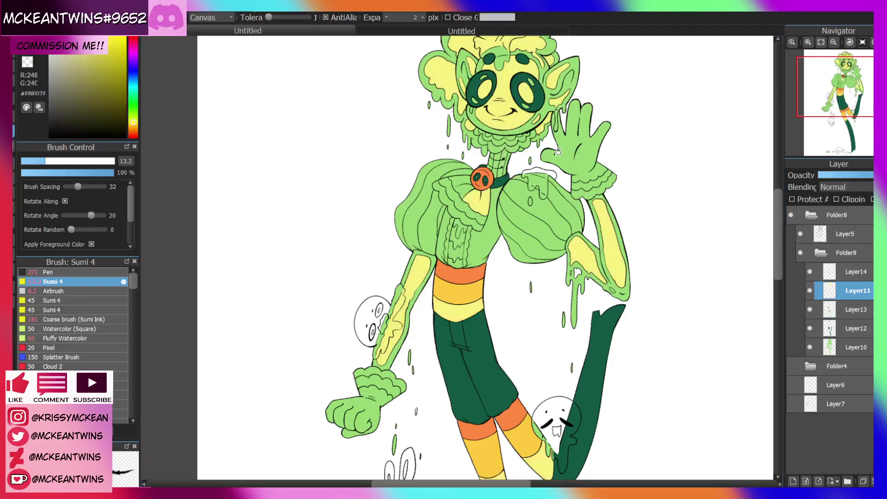
{"action": "left_click", "coordinate": [468, 186]}
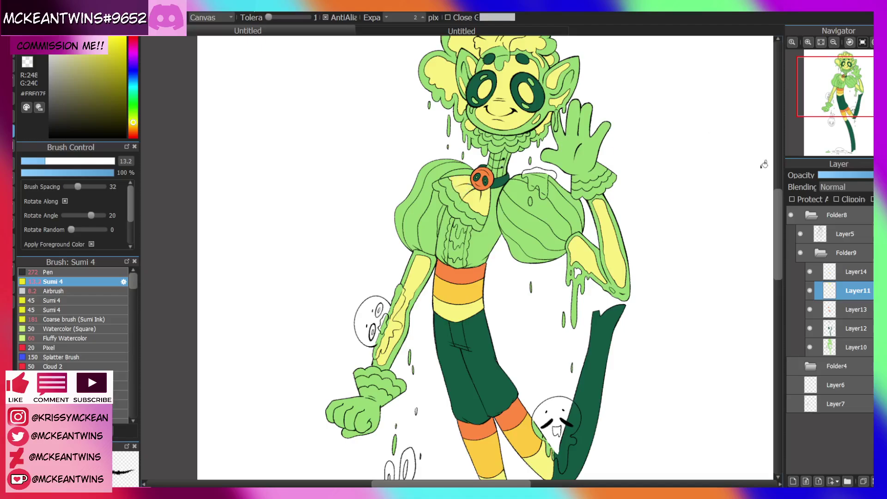
Fill the chest ruffle's outer tier with orange on Layer13 and its middle tier with golden yellow on Layer14
{"action": "left_click", "coordinate": [837, 311]}
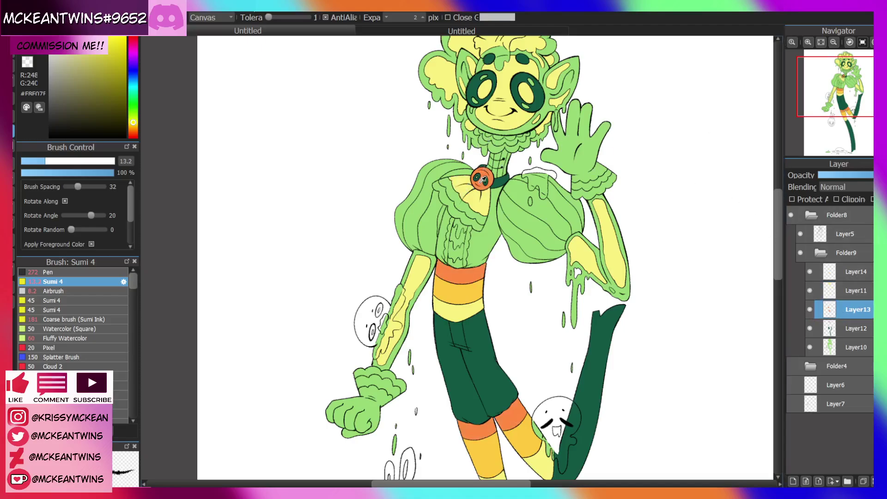
{"action": "left_click", "coordinate": [480, 180], "text": "alt"}
{"action": "left_click", "coordinate": [467, 210]}
{"action": "left_click", "coordinate": [829, 272]}
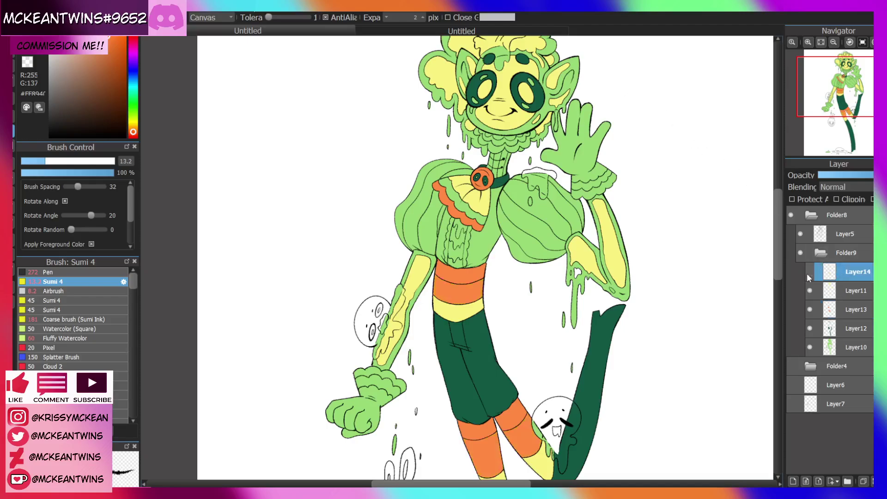
{"action": "left_click", "coordinate": [481, 202], "text": "alt"}
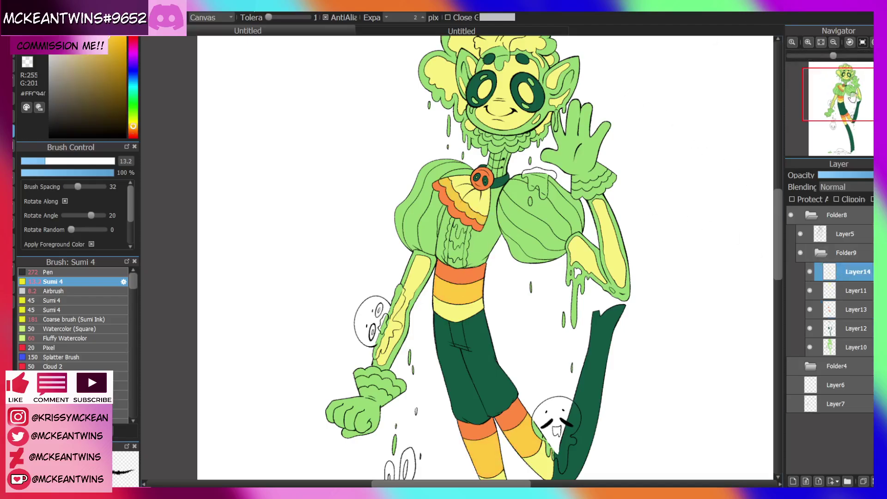
Fill the inner ovals of both eyes with golden yellow on Layer14
{"action": "left_click_drag", "start_coordinate": [839, 86], "coordinate": [841, 74]}
{"action": "scroll", "coordinate": [837, 71], "scroll_direction": "up", "scroll_amount": 1}
{"action": "left_click", "coordinate": [475, 181]}
{"action": "left_click", "coordinate": [538, 185]}
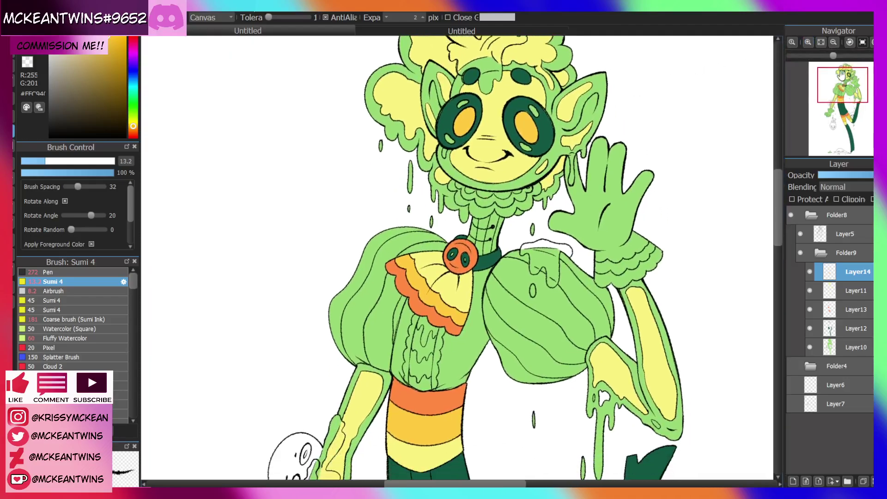
Fill the lower highlights of both eyes with orange on Layer13 and the upper highlights with pale yellow on Layer11
{"action": "left_click", "coordinate": [834, 42]}
{"action": "left_click", "coordinate": [821, 42]}
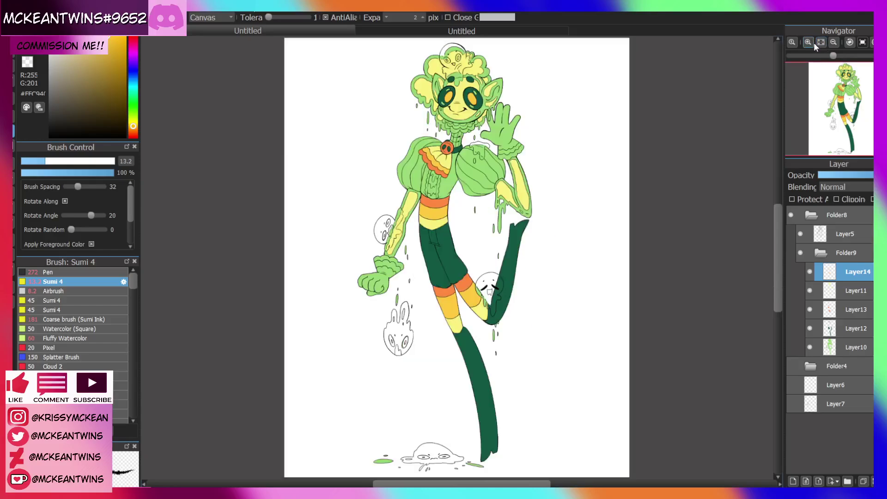
{"action": "left_click", "coordinate": [807, 42]}
{"action": "left_click", "coordinate": [807, 43]}
{"action": "left_click_drag", "start_coordinate": [842, 86], "coordinate": [842, 78]}
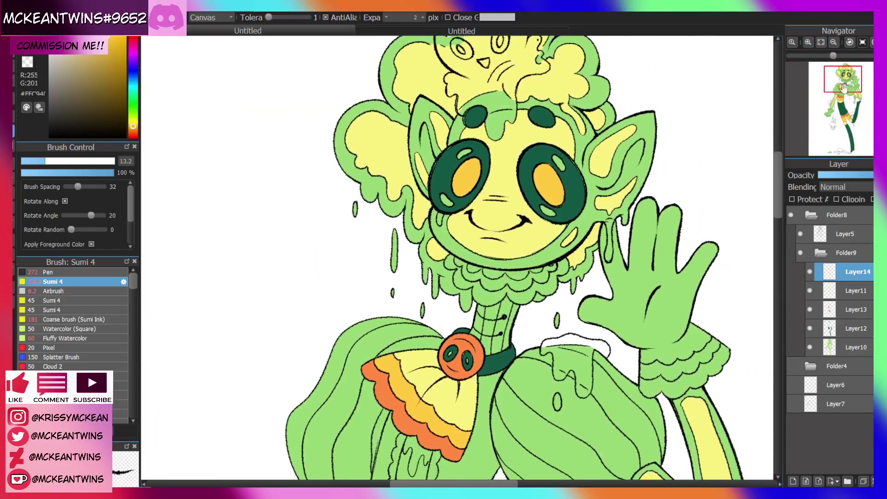
{"action": "left_click", "coordinate": [811, 309]}
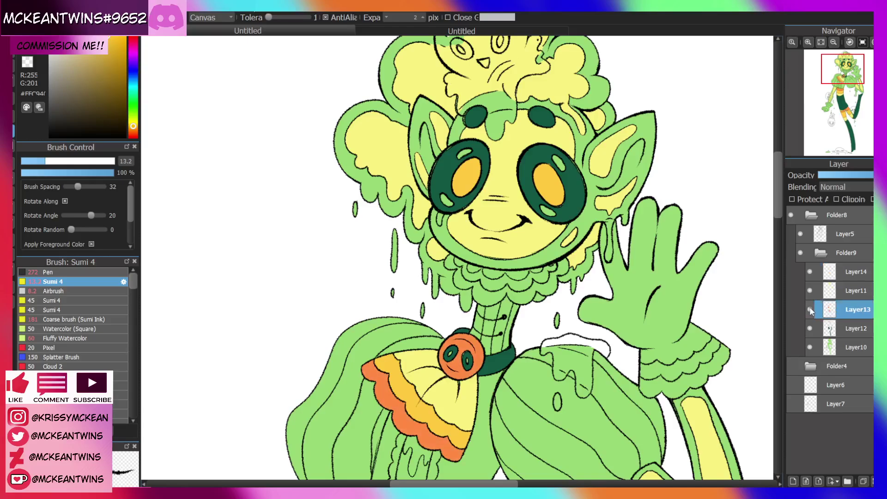
{"action": "left_click", "coordinate": [466, 339], "text": "alt"}
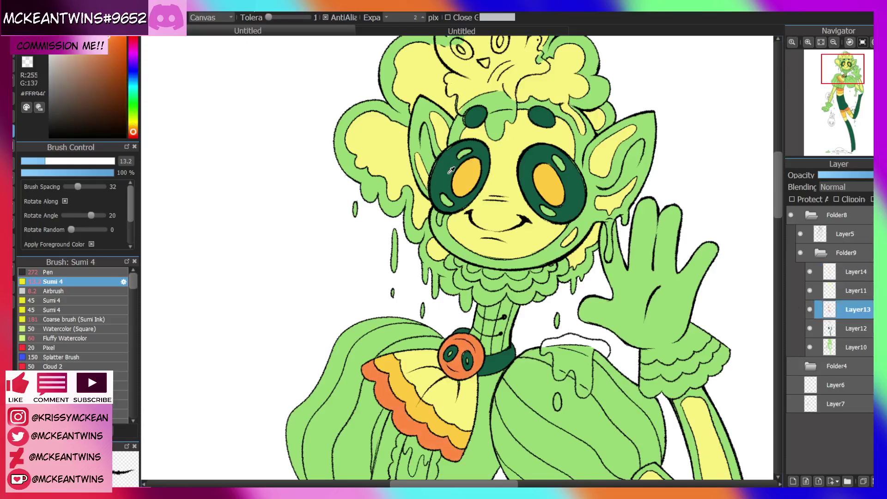
{"action": "left_click", "coordinate": [452, 167], "text": "alt"}
{"action": "left_click", "coordinate": [463, 340], "text": "alt"}
{"action": "left_click", "coordinate": [446, 200]}
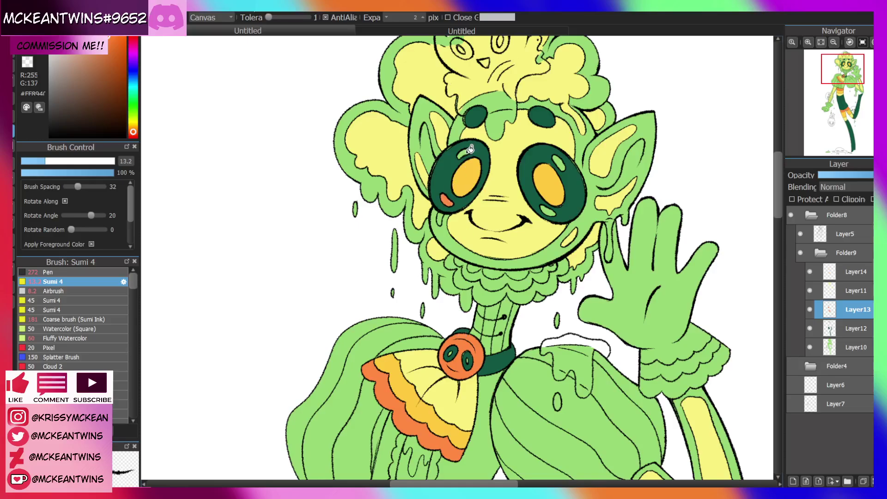
{"action": "left_click", "coordinate": [548, 208]}
{"action": "left_click", "coordinate": [811, 291]}
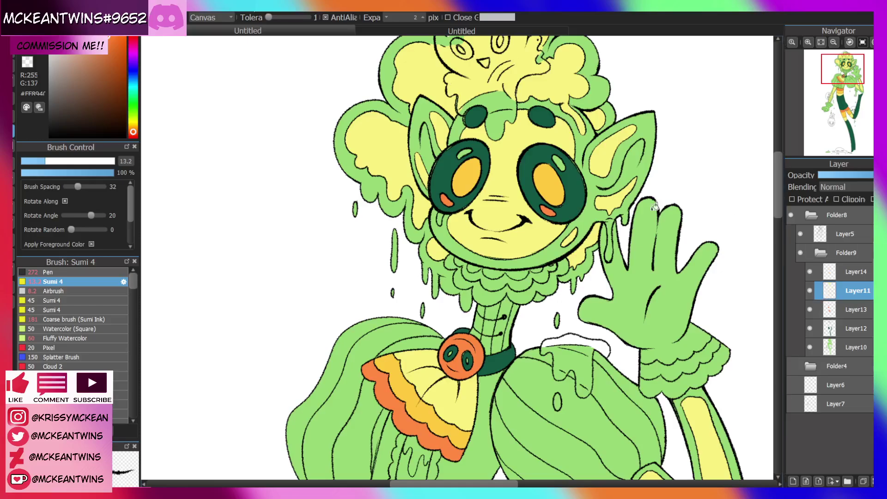
{"action": "left_click", "coordinate": [446, 393], "text": "alt"}
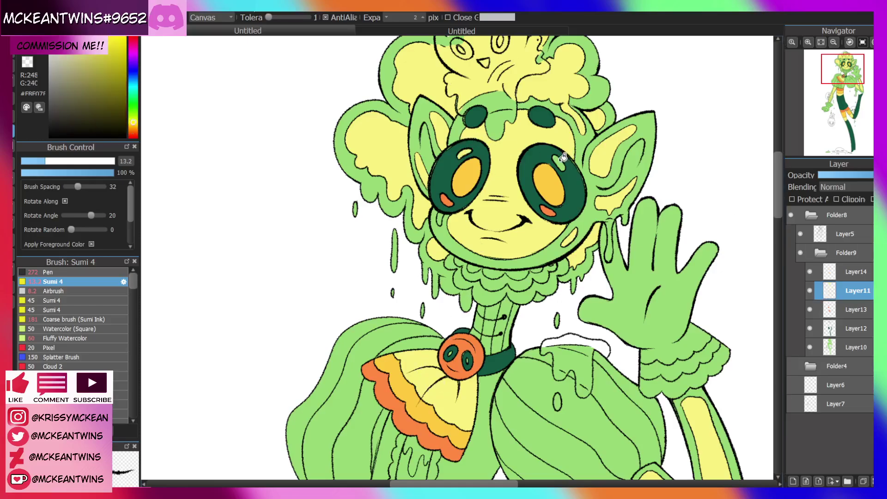
Fill the upper tier of the scalloped collar under the chin with golden yellow on Layer14
{"action": "left_click", "coordinate": [833, 41]}
{"action": "left_click", "coordinate": [833, 42]}
{"action": "left_click", "coordinate": [833, 42]}
{"action": "mouse_move", "coordinate": [848, 88]}
{"action": "left_mouse_down"}
{"action": "mouse_move", "coordinate": [842, 94]}
{"action": "mouse_move", "coordinate": [840, 85]}
{"action": "left_mouse_up"}
{"action": "left_click", "coordinate": [807, 42]}
{"action": "left_click", "coordinate": [808, 42]}
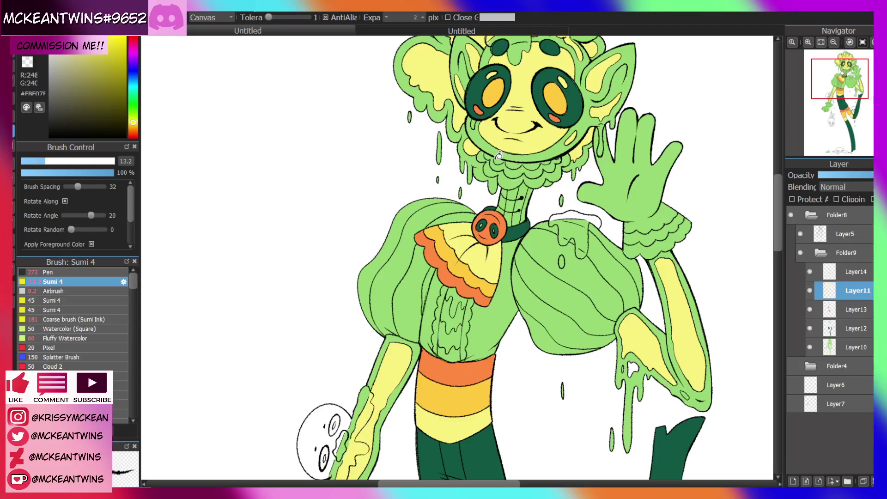
{"action": "left_click", "coordinate": [836, 271]}
{"action": "left_click", "coordinate": [457, 257], "text": "alt"}
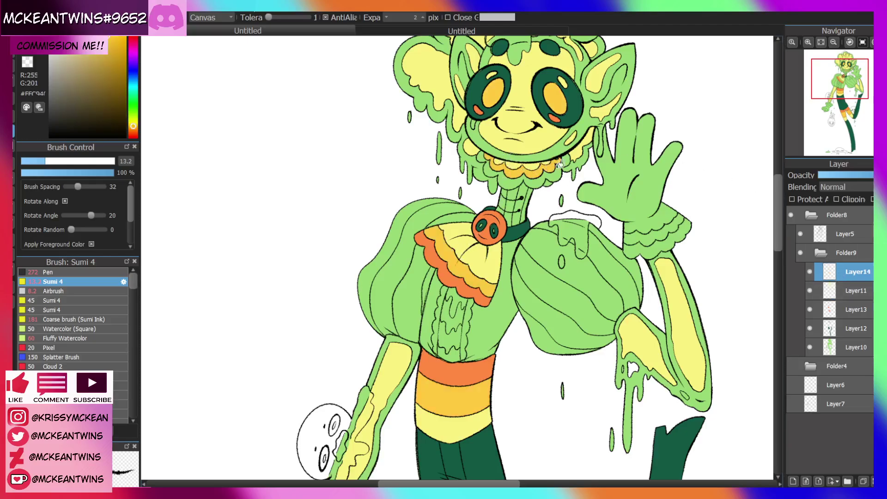
Fill the lower tier of the scalloped collar under the chin with orange on Layer13
{"action": "left_click", "coordinate": [838, 310]}
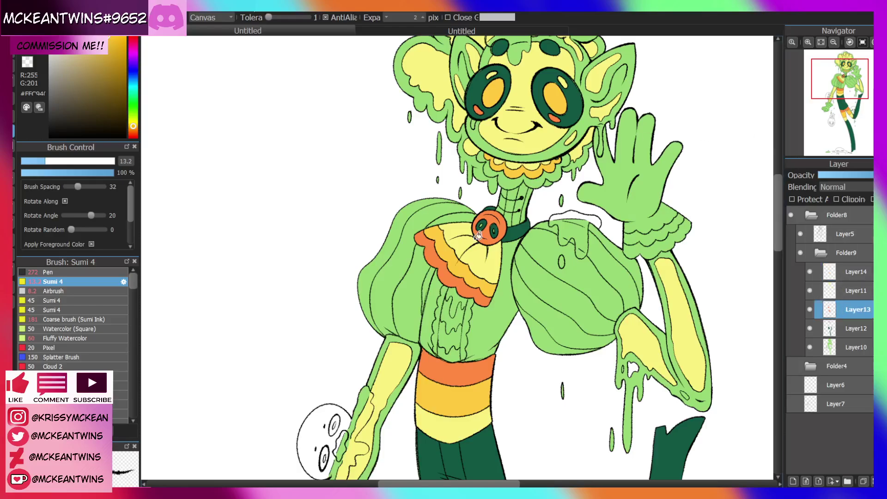
{"action": "left_click", "coordinate": [454, 276], "text": "alt"}
{"action": "left_click_drag", "start_coordinate": [842, 95], "coordinate": [816, 92]}
{"action": "left_click", "coordinate": [833, 42]}
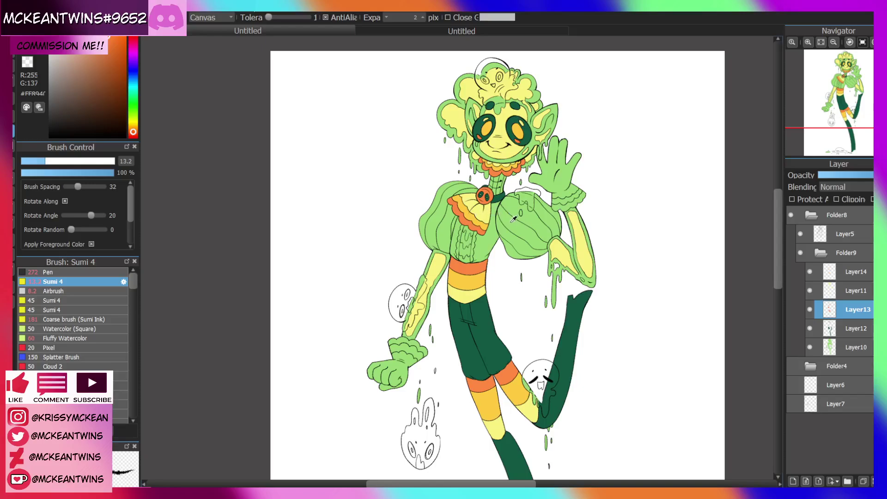
Add a new layer above Layer14 and fill alternating stripes of both puff sleeves with teal green
{"action": "left_click", "coordinate": [544, 206], "text": "alt"}
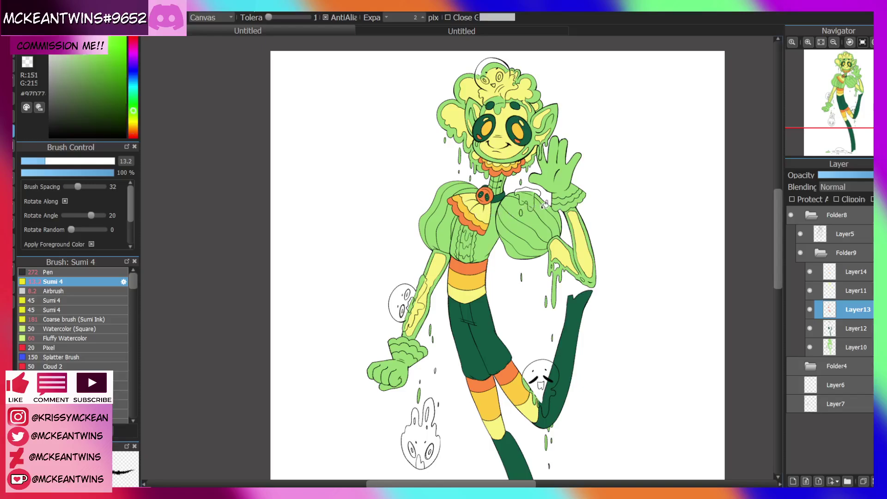
{"action": "left_click", "coordinate": [487, 355], "text": "alt"}
{"action": "left_click_drag", "start_coordinate": [95, 83], "coordinate": [96, 61]}
{"action": "left_click", "coordinate": [792, 480]}
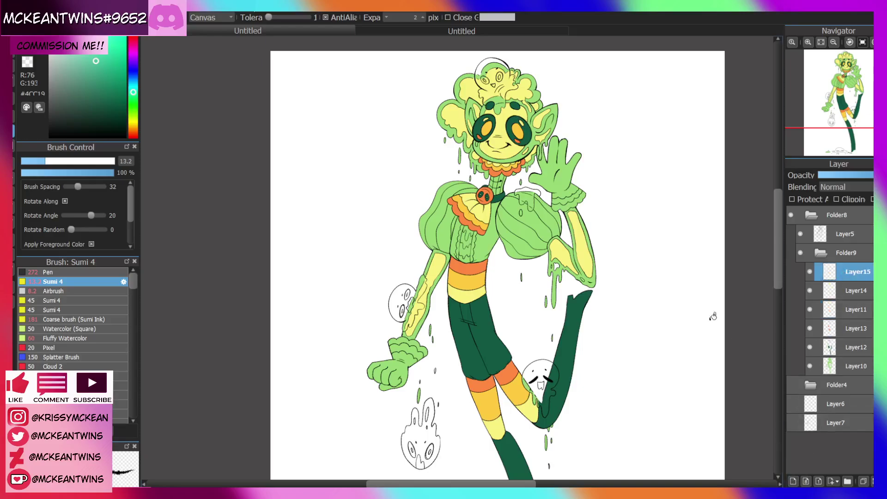
{"action": "left_click_drag", "start_coordinate": [430, 215], "coordinate": [457, 231]}
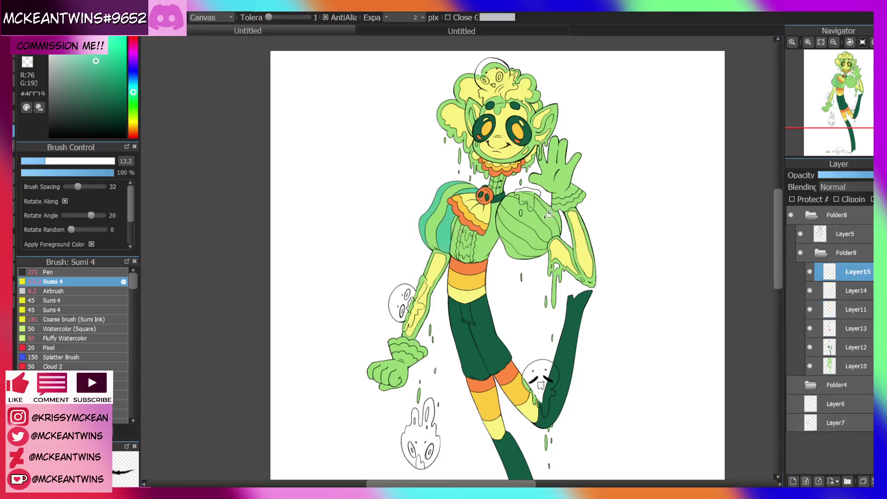
{"action": "mouse_move", "coordinate": [548, 214]}
{"action": "left_mouse_down"}
{"action": "mouse_move", "coordinate": [541, 228]}
{"action": "mouse_move", "coordinate": [532, 219]}
{"action": "left_mouse_up"}
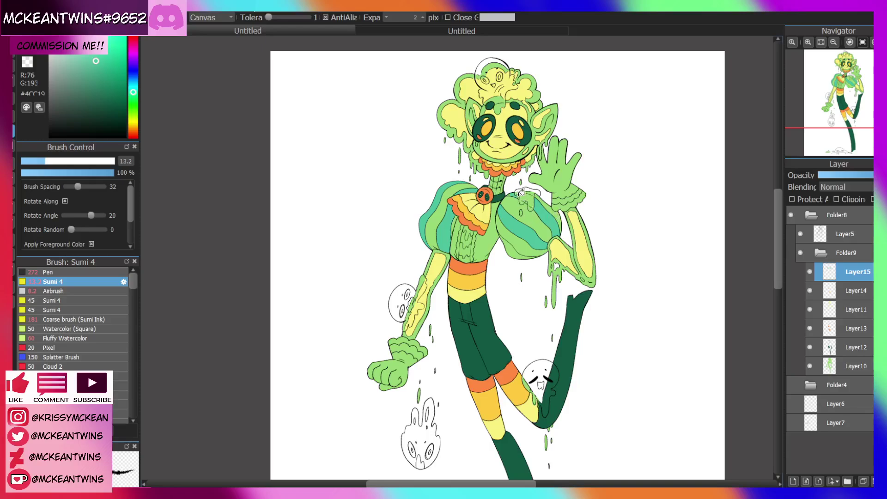
{"action": "left_click", "coordinate": [511, 252]}
Outline and fill the part of the teal stripe under the slime drip on the raised arm's puff sleeve on Layer15
{"action": "left_click", "coordinate": [807, 42]}
{"action": "left_click", "coordinate": [807, 42]}
{"action": "left_click", "coordinate": [808, 42]}
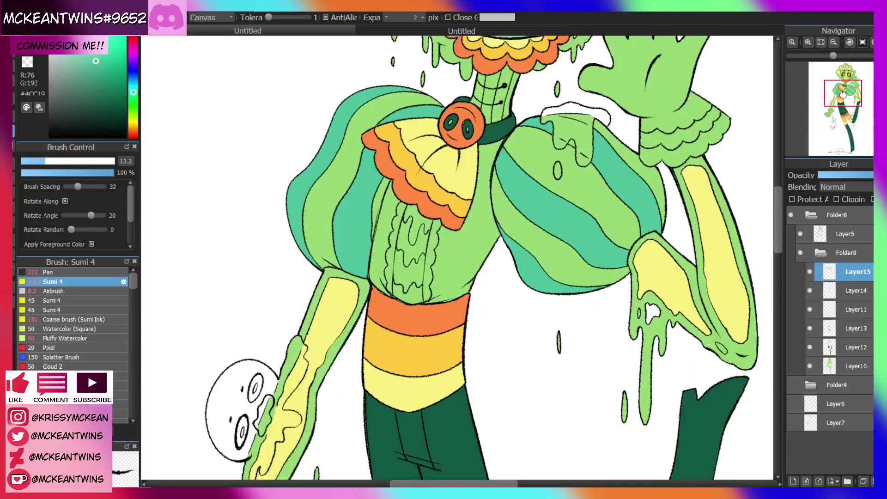
{"action": "left_click_drag", "start_coordinate": [839, 94], "coordinate": [846, 88]}
{"action": "key", "text": "b"}
{"action": "left_click", "coordinate": [847, 43]}
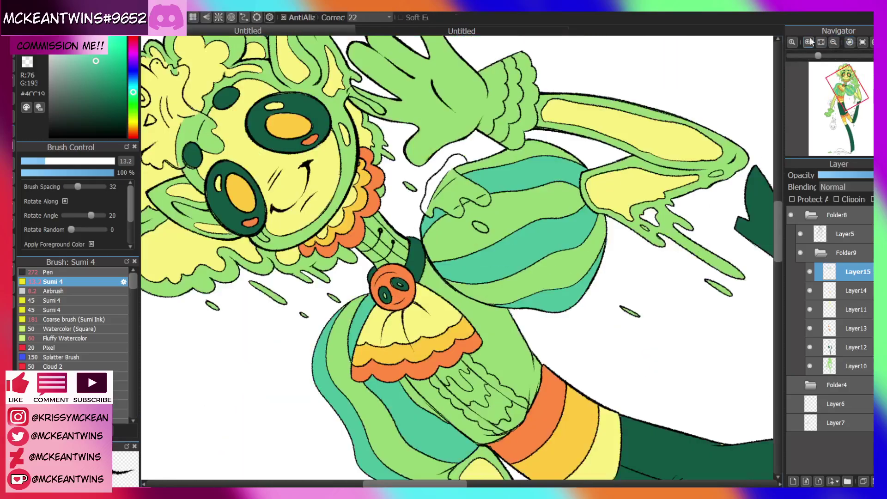
{"action": "left_click", "coordinate": [808, 39]}
{"action": "mouse_move", "coordinate": [439, 188]}
{"action": "left_mouse_down"}
{"action": "mouse_move", "coordinate": [485, 165]}
{"action": "mouse_move", "coordinate": [413, 183]}
{"action": "mouse_move", "coordinate": [430, 160]}
{"action": "left_mouse_up"}
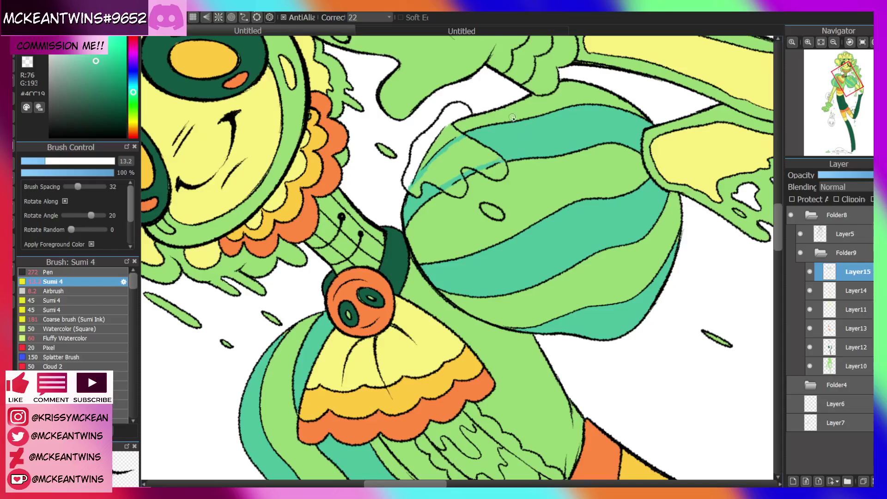
{"action": "left_click", "coordinate": [18, 131]}
{"action": "left_click", "coordinate": [448, 161]}
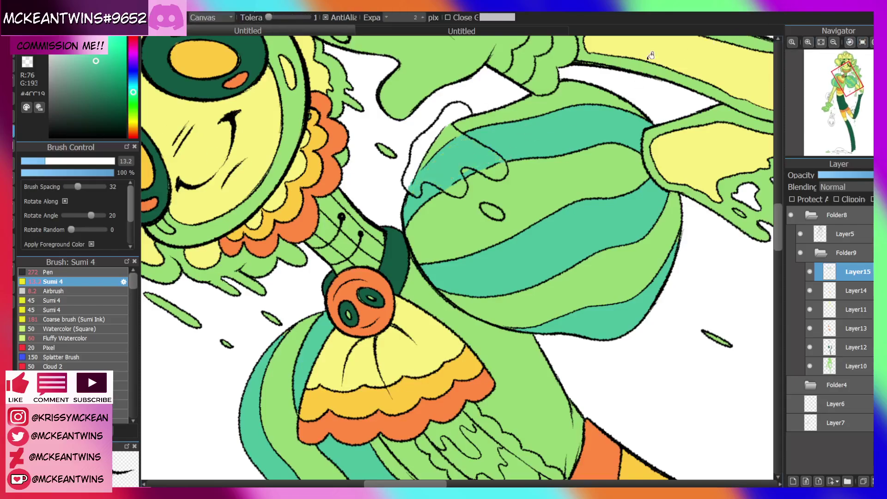
{"action": "key", "text": "b"}
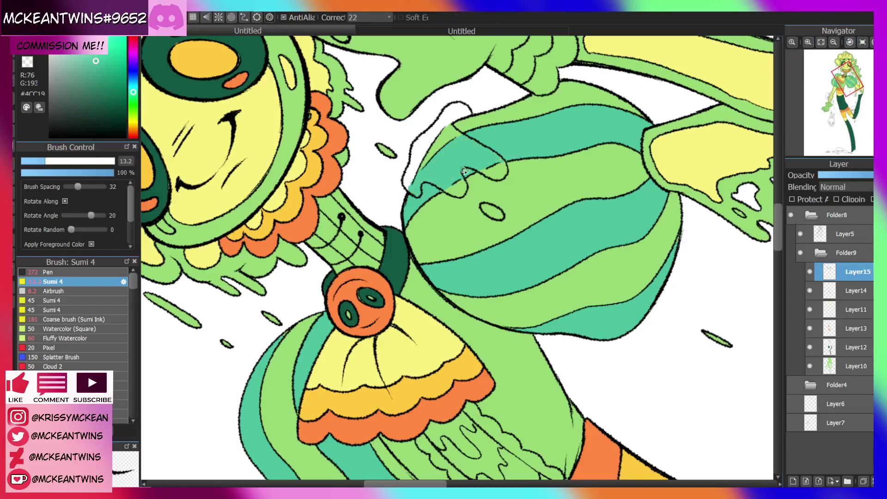
Fill the vertical middle panel of the neck with teal green on Layer15
{"action": "left_click", "coordinate": [865, 42]}
{"action": "left_click_drag", "start_coordinate": [847, 86], "coordinate": [838, 92]}
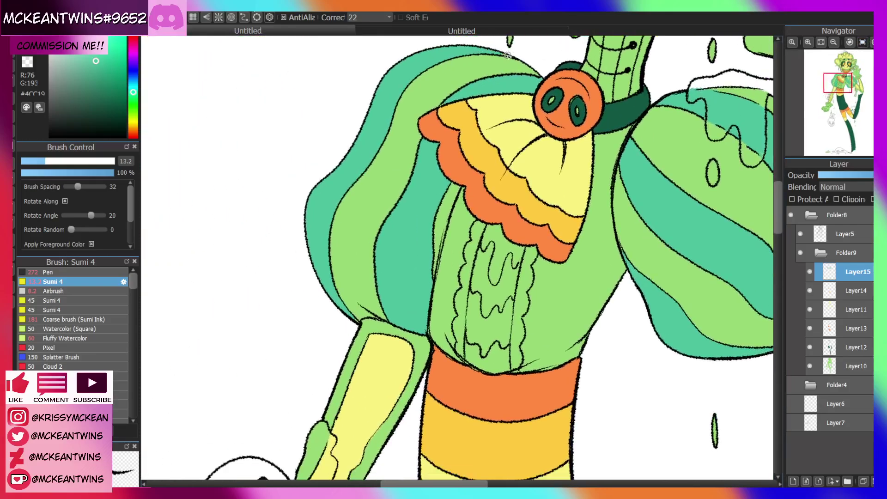
{"action": "left_click", "coordinate": [833, 42]}
{"action": "left_click", "coordinate": [833, 42]}
{"action": "left_click", "coordinate": [833, 42]}
{"action": "left_click", "coordinate": [842, 86]}
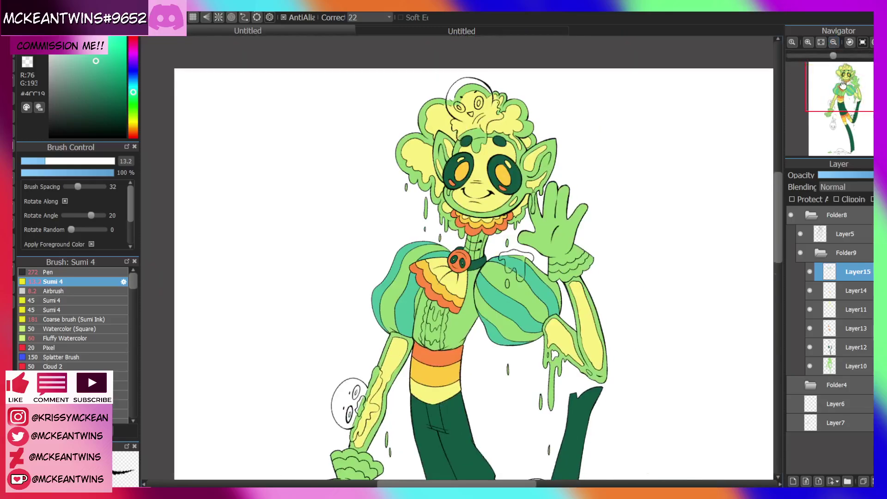
{"action": "mouse_move", "coordinate": [843, 86]}
{"action": "left_mouse_down"}
{"action": "mouse_move", "coordinate": [842, 121]}
{"action": "mouse_move", "coordinate": [837, 94]}
{"action": "left_mouse_up"}
{"action": "left_click", "coordinate": [14, 131]}
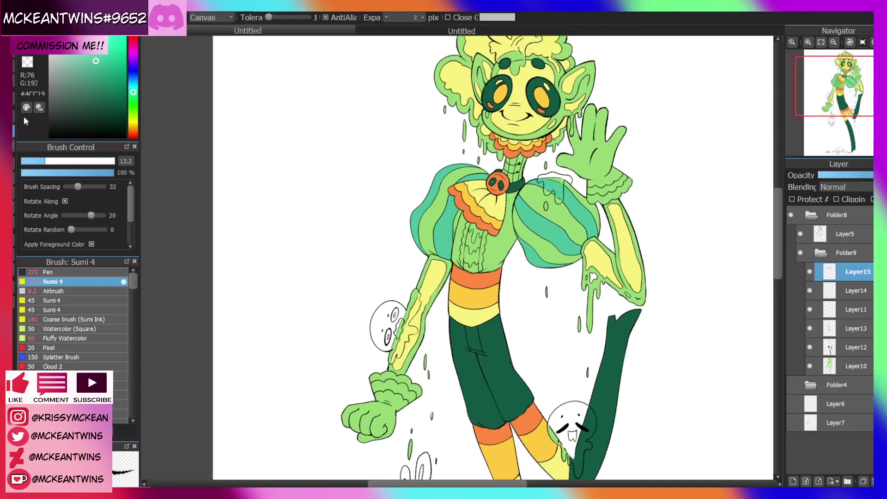
{"action": "left_click", "coordinate": [516, 164]}
Add a new layer above Layer15 and fill the remaining stripes of both puff sleeves with pale mint
{"action": "left_click", "coordinate": [792, 481]}
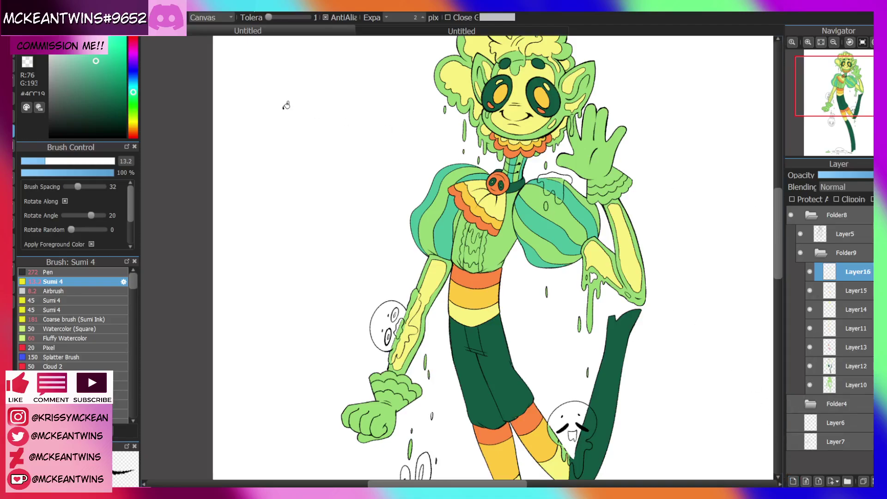
{"action": "left_click", "coordinate": [440, 214]}
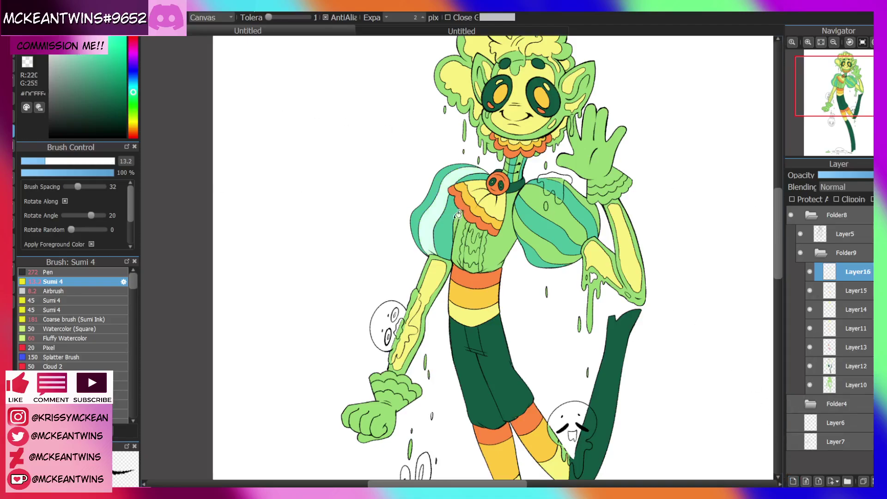
{"action": "left_click", "coordinate": [454, 218]}
{"action": "left_click", "coordinate": [529, 237]}
{"action": "left_click", "coordinate": [552, 218]}
{"action": "left_click", "coordinate": [591, 203]}
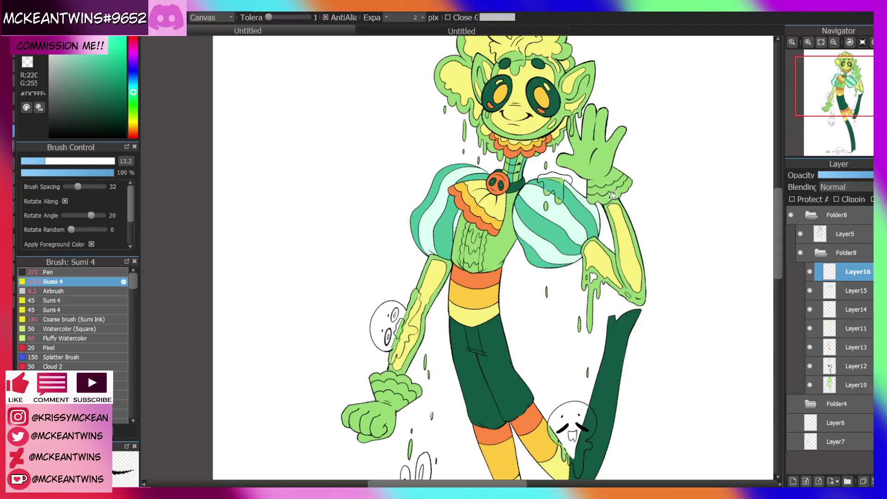
Fill the slime drip's leftover green areas on the raised arm's puff sleeve with pale mint on Layer16
{"action": "mouse_move", "coordinate": [836, 85]}
{"action": "left_mouse_down"}
{"action": "mouse_move", "coordinate": [836, 77]}
{"action": "mouse_move", "coordinate": [847, 86]}
{"action": "left_mouse_up"}
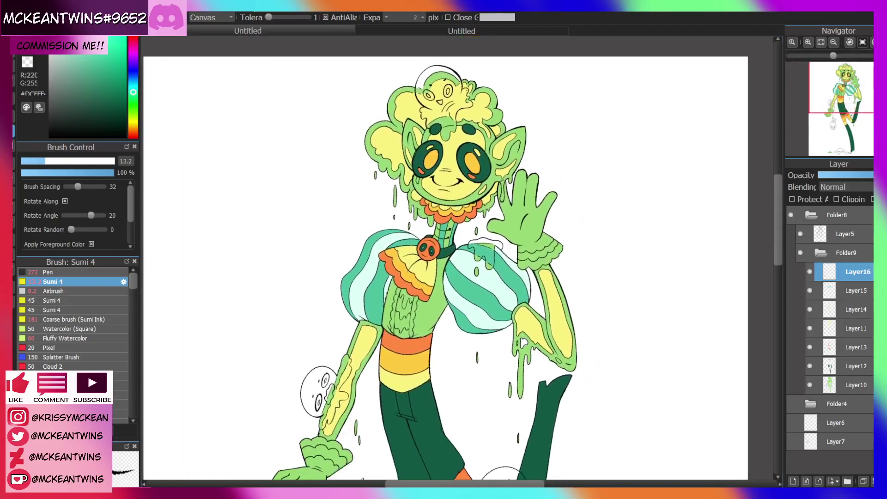
{"action": "left_click_drag", "start_coordinate": [834, 56], "coordinate": [857, 57]}
{"action": "left_click", "coordinate": [561, 221]}
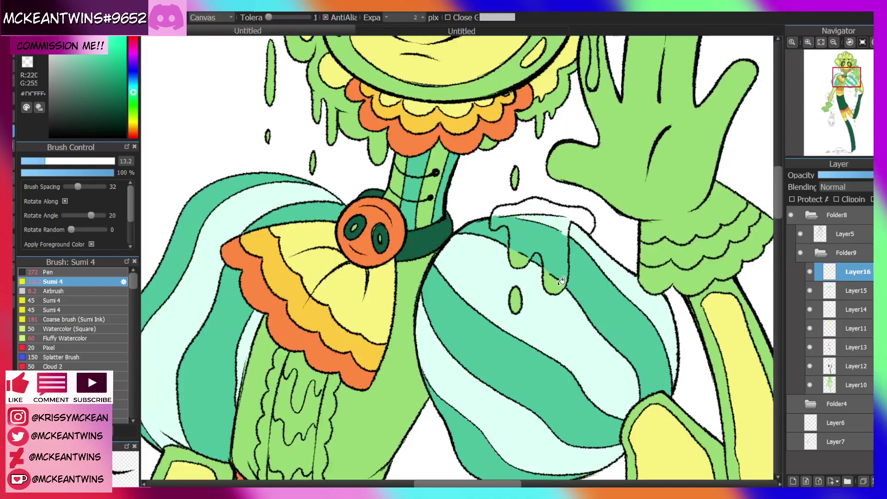
{"action": "left_click", "coordinate": [549, 280]}
{"action": "left_click", "coordinate": [520, 255]}
{"action": "left_click", "coordinate": [833, 42]}
{"action": "left_click", "coordinate": [833, 42]}
{"action": "left_click", "coordinate": [833, 42]}
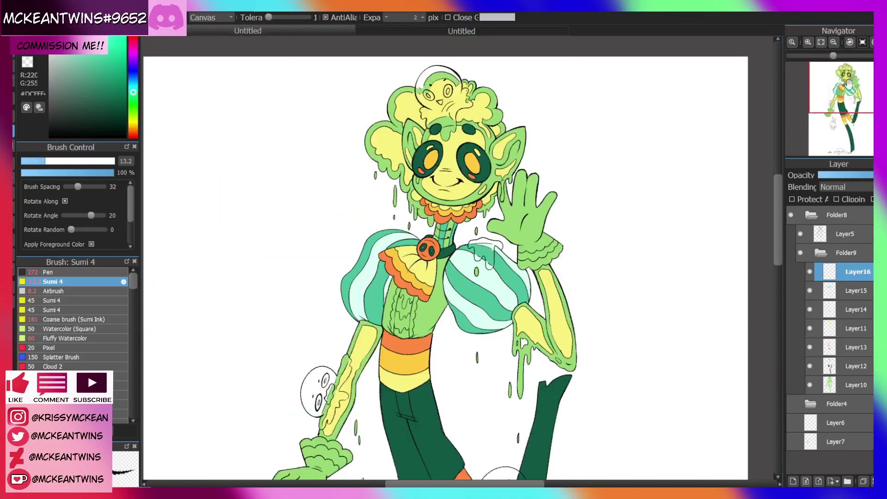
Recolor the pale sleeve stripes on Layer16 to a pale yellowish green with transparency protected, using a filled rectangle
{"action": "left_click_drag", "start_coordinate": [845, 87], "coordinate": [840, 81]}
{"action": "left_click", "coordinate": [475, 288], "text": "alt"}
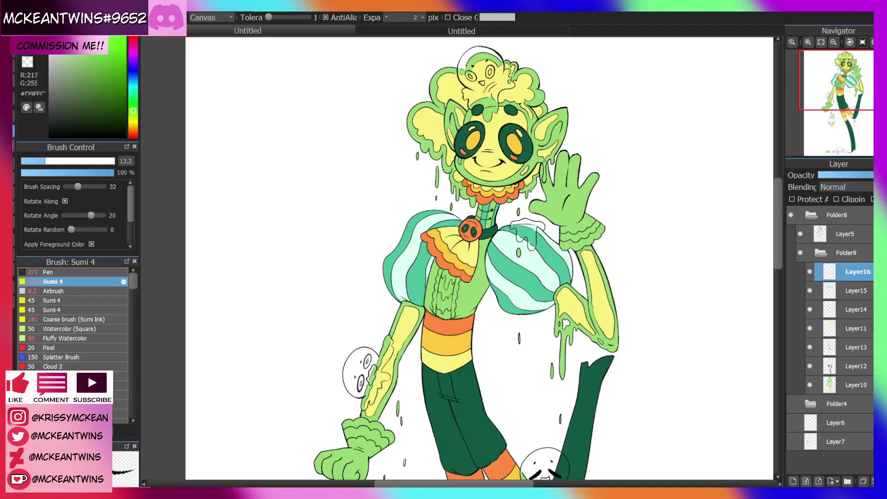
{"action": "key", "text": "m"}
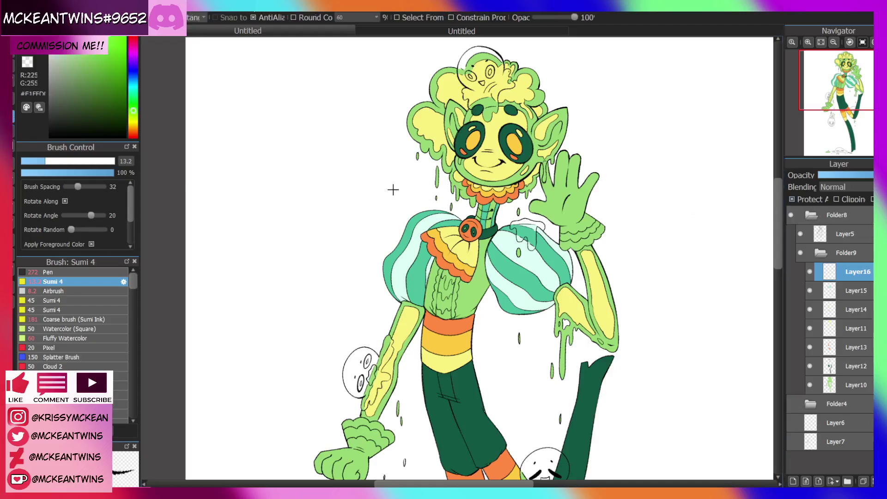
{"action": "left_click_drag", "start_coordinate": [366, 175], "coordinate": [585, 325]}
{"action": "mouse_move", "coordinate": [846, 86]}
{"action": "left_mouse_down"}
{"action": "mouse_move", "coordinate": [841, 101]}
{"action": "mouse_move", "coordinate": [842, 86]}
{"action": "left_mouse_up"}
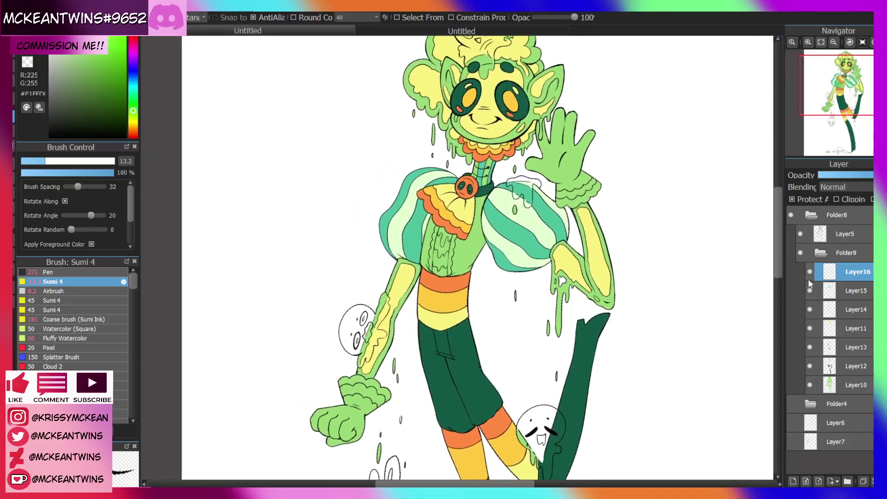
Recolor the teal sleeve stripes and neck panel on Layer15 to a darker medium green with transparency protected, using filled rectangles
{"action": "left_click", "coordinate": [817, 290]}
{"action": "left_click", "coordinate": [512, 223], "text": "alt"}
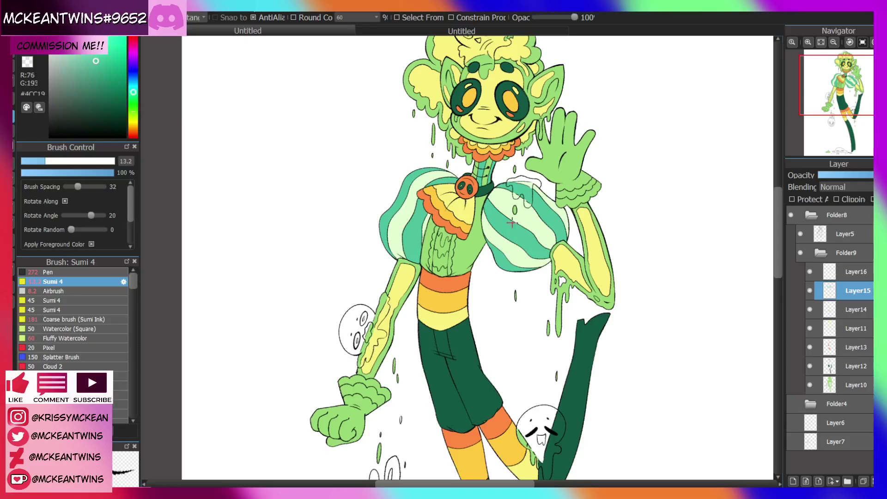
{"action": "left_click", "coordinate": [568, 162], "text": "alt"}
{"action": "left_click", "coordinate": [513, 230], "text": "alt"}
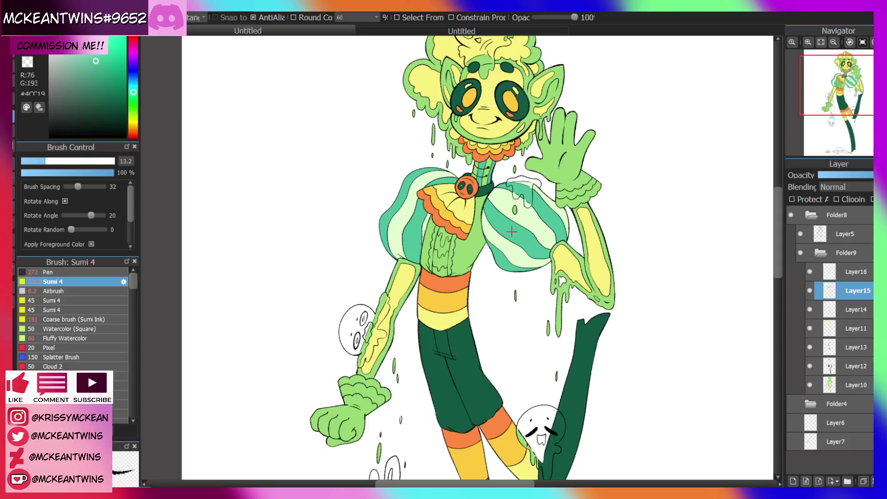
{"action": "left_click", "coordinate": [457, 350], "text": "alt"}
{"action": "left_click_drag", "start_coordinate": [354, 124], "coordinate": [650, 315]}
{"action": "left_click_drag", "start_coordinate": [839, 102], "coordinate": [838, 96]}
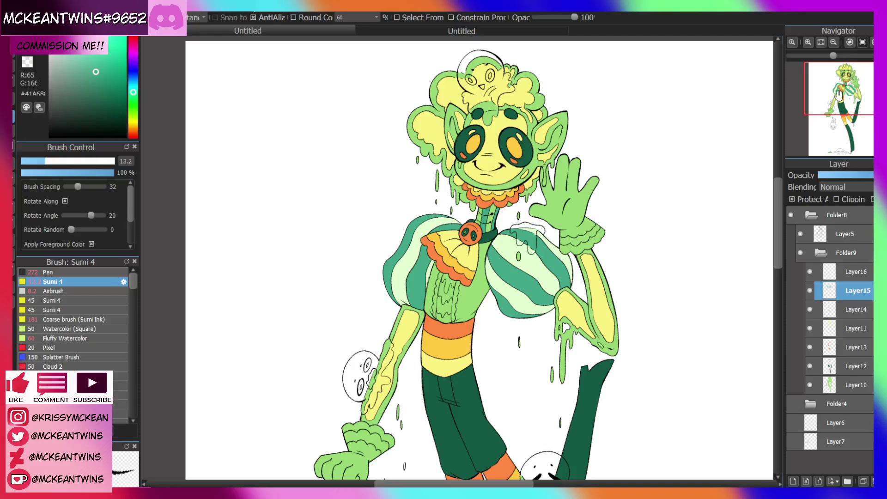
{"action": "left_click_drag", "start_coordinate": [322, 114], "coordinate": [706, 399]}
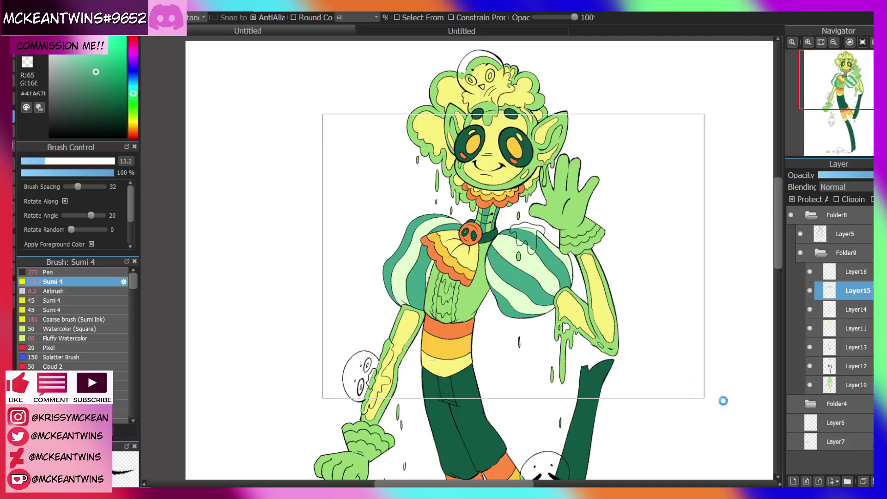
{"action": "left_click_drag", "start_coordinate": [853, 97], "coordinate": [842, 99]}
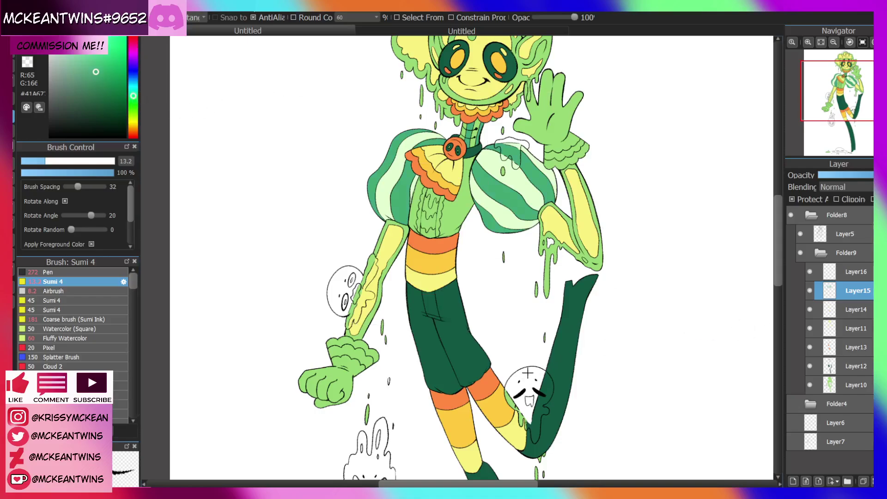
{"action": "left_click_drag", "start_coordinate": [840, 79], "coordinate": [841, 88]}
Fill the shirt's torso on both sides of the central ruffle with the pale sleeve green on Layer16
{"action": "left_click", "coordinate": [843, 272]}
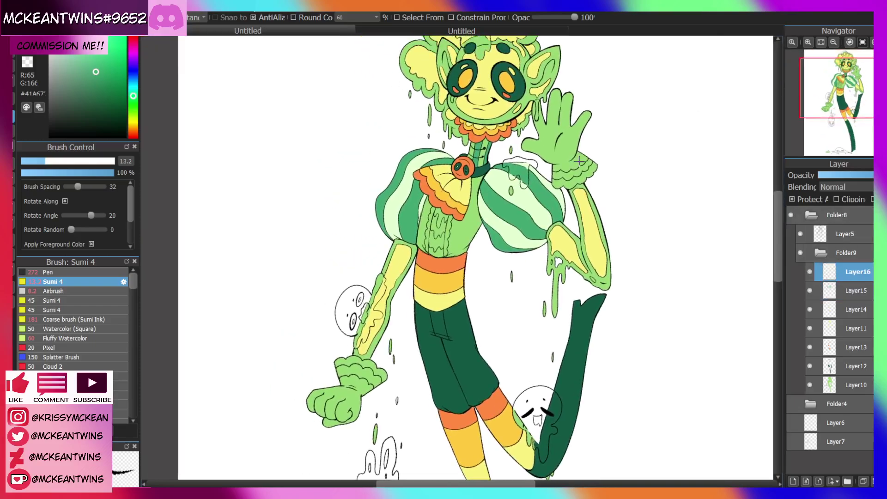
{"action": "right_click", "coordinate": [541, 212]}
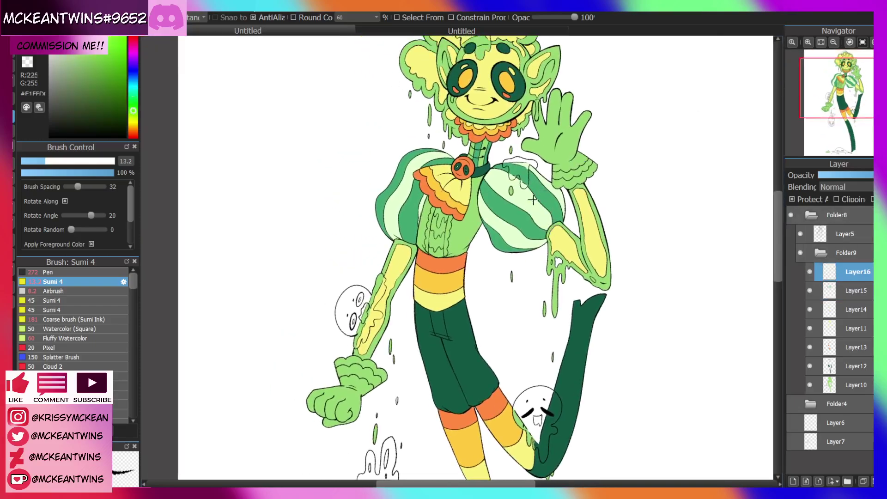
{"action": "key", "text": "g"}
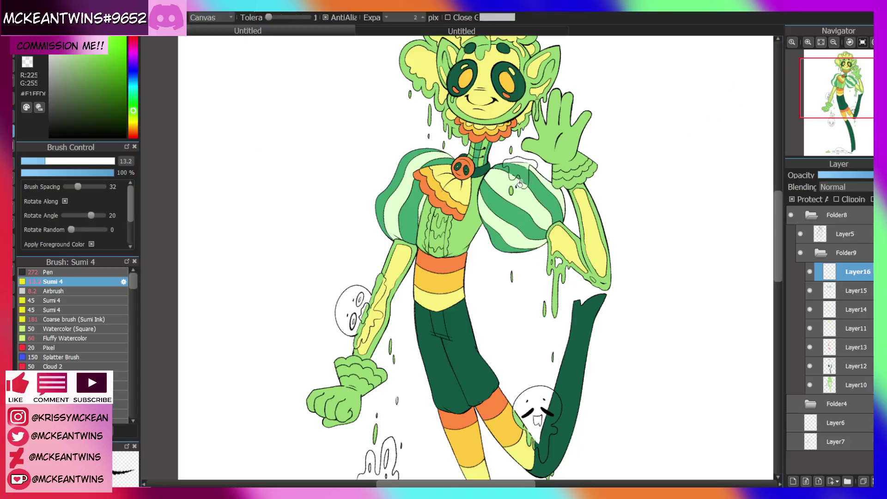
{"action": "left_click", "coordinate": [808, 272]}
{"action": "left_click", "coordinate": [808, 272]}
{"action": "scroll", "coordinate": [832, 93], "scroll_direction": "up", "scroll_amount": 4}
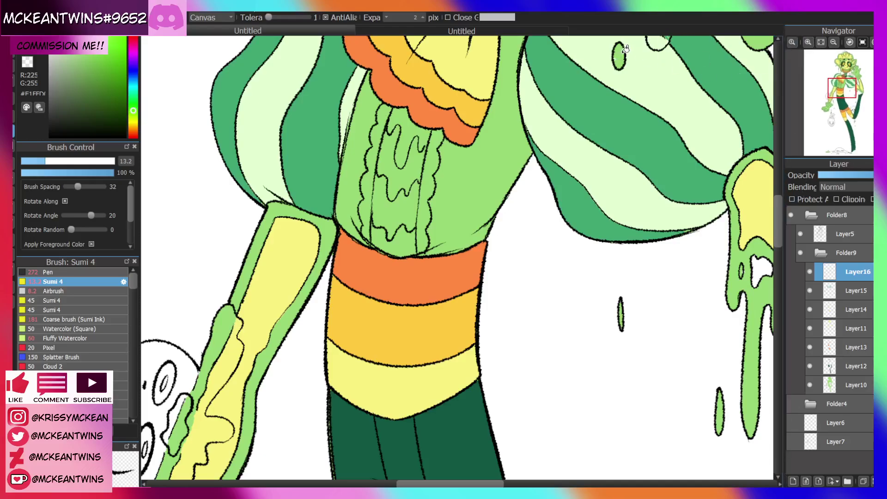
{"action": "left_click", "coordinate": [833, 42]}
{"action": "left_click", "coordinate": [833, 42]}
{"action": "left_click_drag", "start_coordinate": [844, 93], "coordinate": [835, 84]}
{"action": "left_click", "coordinate": [503, 269]}
{"action": "left_click", "coordinate": [470, 246]}
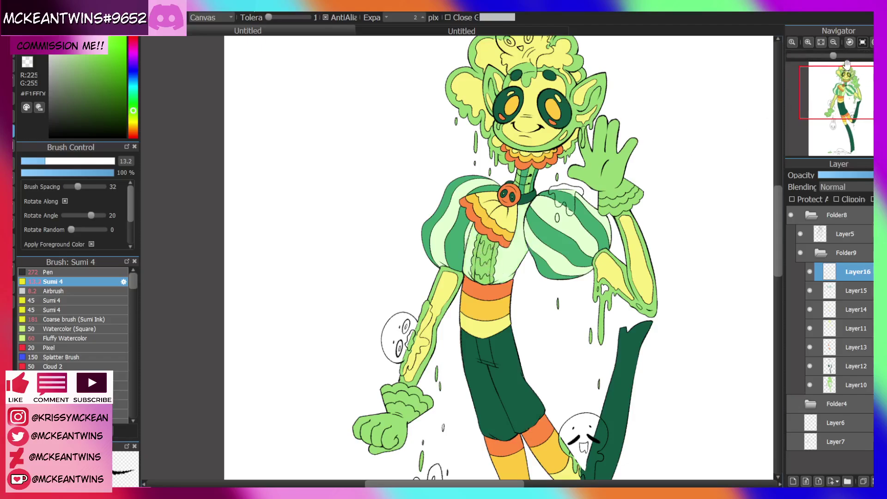
Fill the scalloped edges on both sides of the shirt's central ruffle with the collar's dark green on Layer12
{"action": "left_click", "coordinate": [820, 42]}
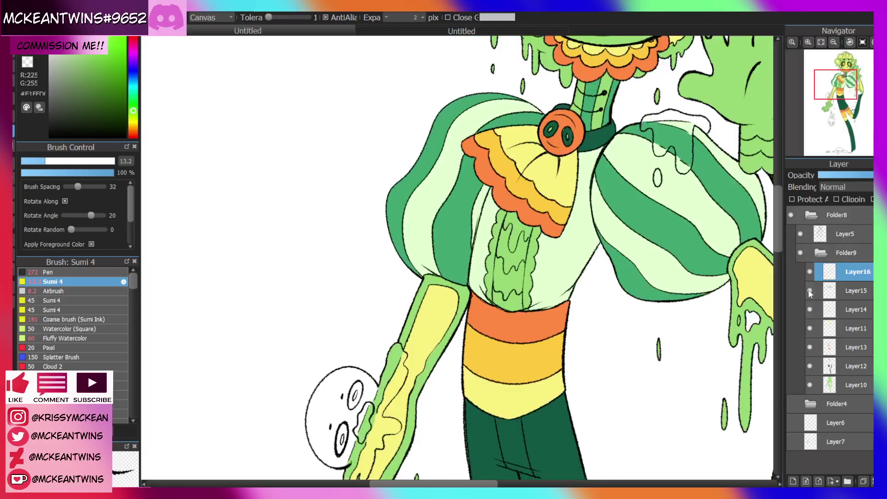
{"action": "left_click", "coordinate": [852, 365]}
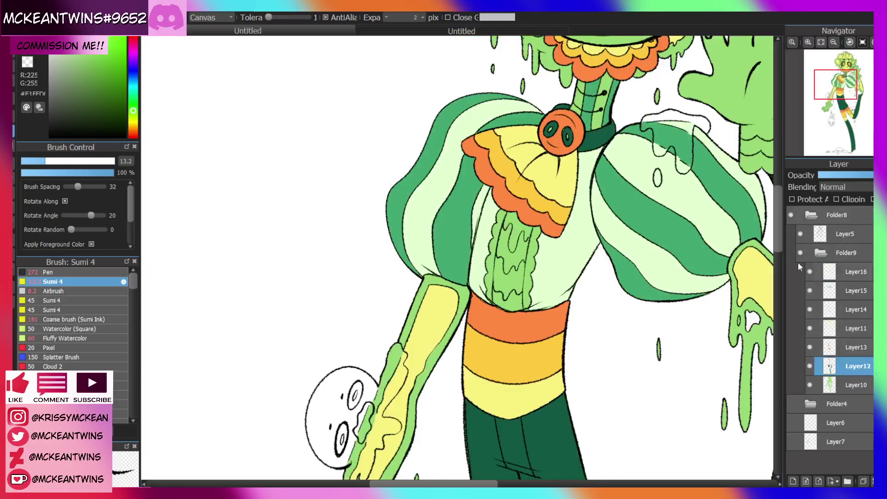
{"action": "left_click", "coordinate": [602, 132], "text": "alt"}
{"action": "left_click_drag", "start_coordinate": [505, 212], "coordinate": [487, 298]}
{"action": "left_click_drag", "start_coordinate": [539, 221], "coordinate": [527, 307]}
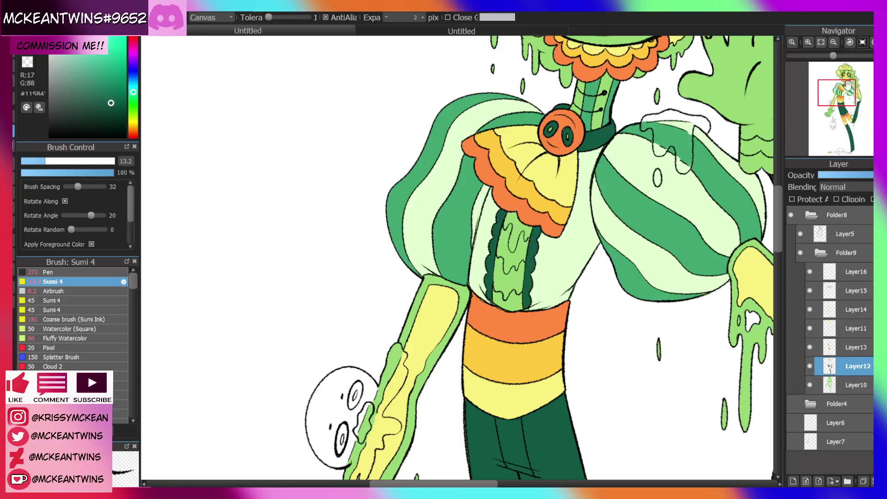
Fill the upper drip band inside the central ruffle with the bow's golden yellow on Layer14
{"action": "left_click_drag", "start_coordinate": [848, 85], "coordinate": [850, 84]}
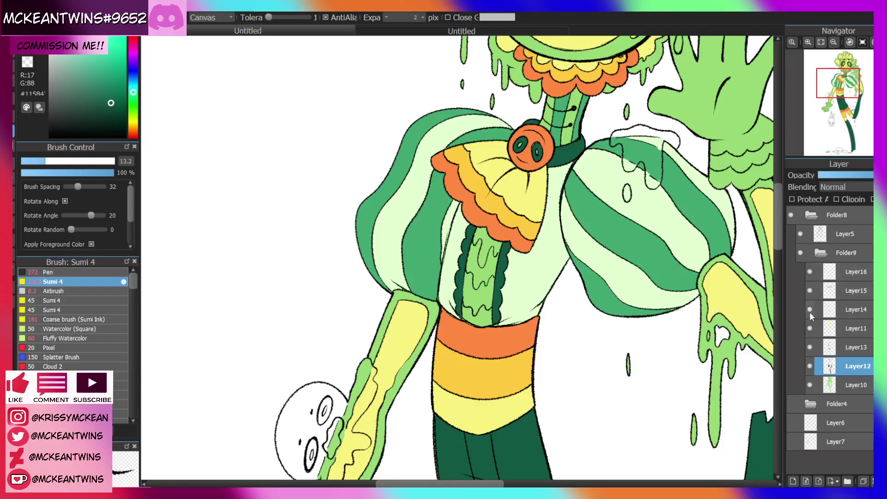
{"action": "left_click", "coordinate": [831, 312]}
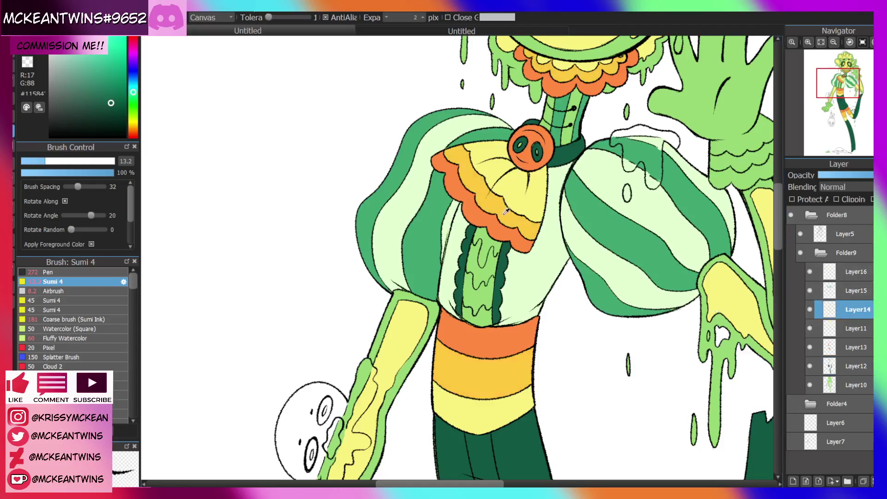
{"action": "left_click", "coordinate": [502, 228], "text": "alt"}
{"action": "left_click", "coordinate": [488, 268]}
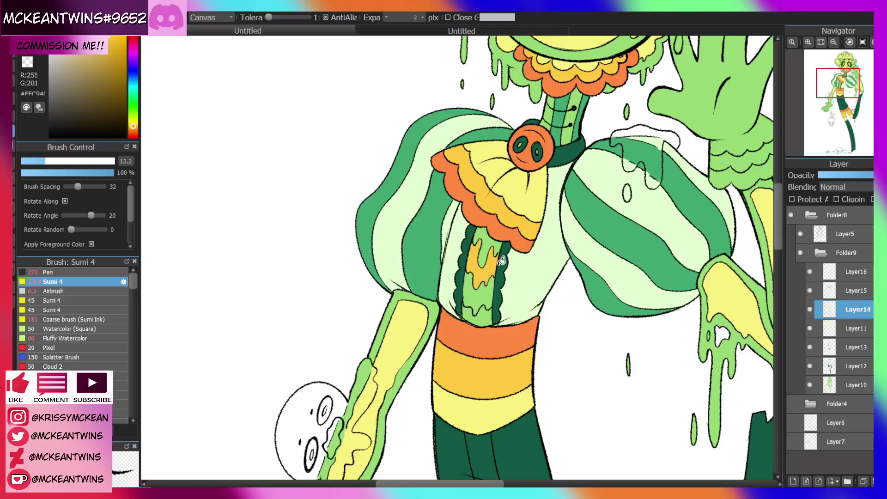
Fill the top drip and the middle band of the central ruffle with the bow's pale yellow on Layer11
{"action": "left_click", "coordinate": [844, 328]}
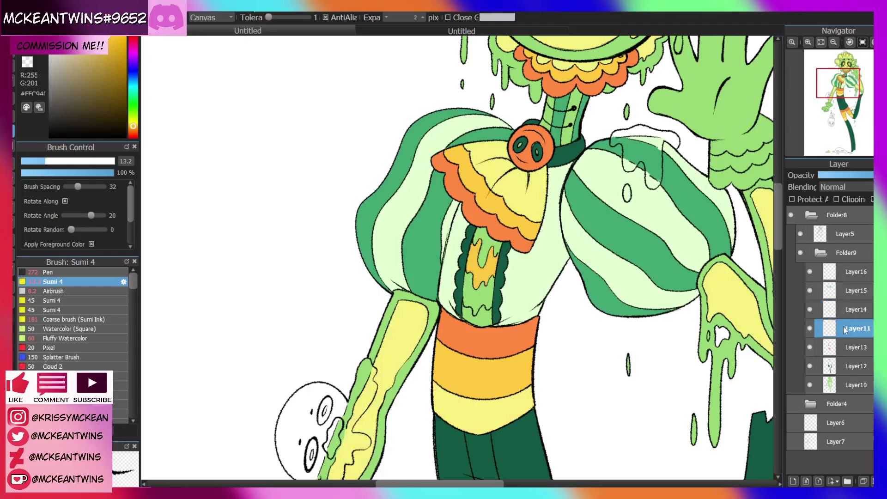
{"action": "left_click", "coordinate": [532, 191], "text": "alt"}
{"action": "left_click", "coordinate": [488, 250]}
{"action": "left_click", "coordinate": [478, 292]}
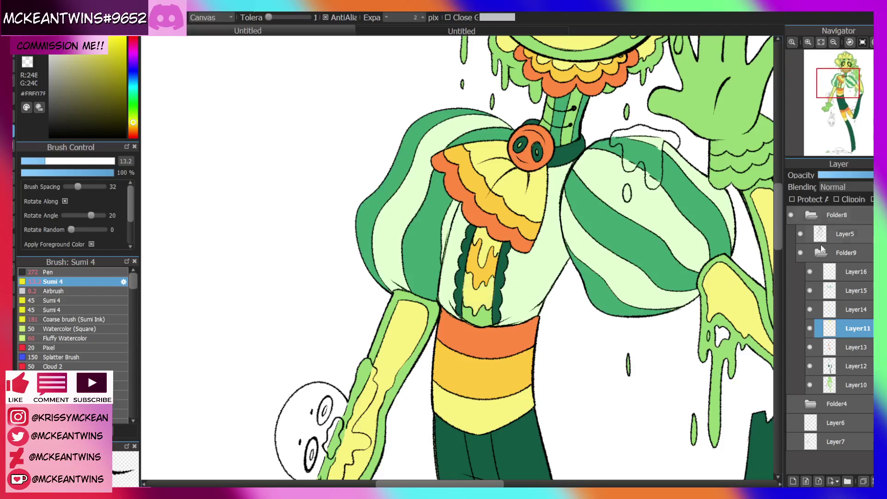
Undo the middle band's pale yellow fill and fill that band with the waistband's orange on Layer13
{"action": "left_click", "coordinate": [841, 346]}
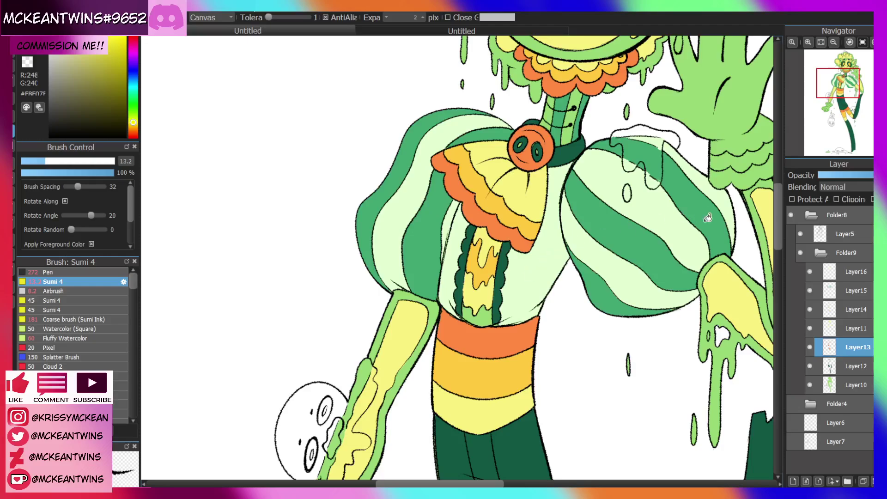
{"action": "key", "text": "ctrl+z"}
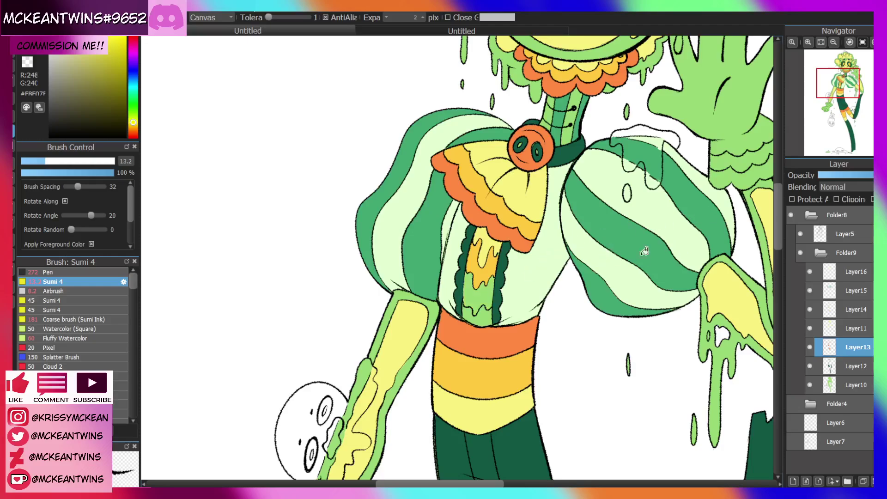
{"action": "left_click", "coordinate": [473, 334], "text": "alt"}
{"action": "left_click", "coordinate": [490, 281]}
{"action": "left_click", "coordinate": [809, 328]}
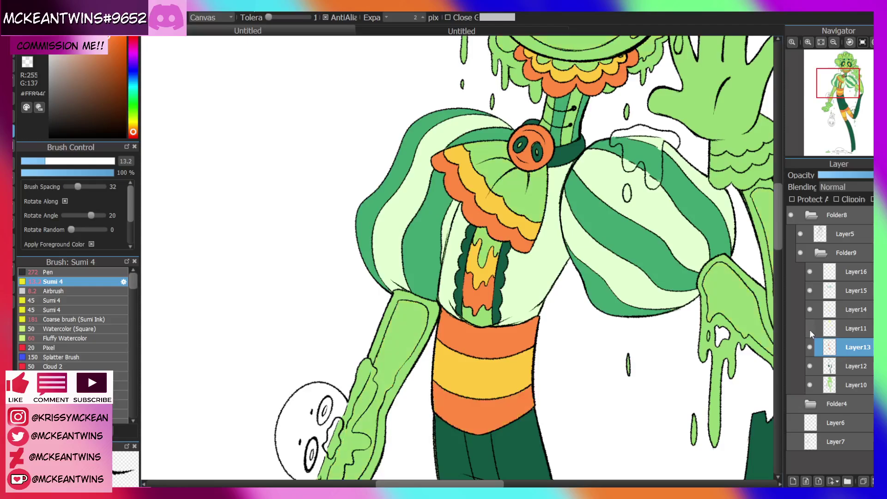
{"action": "left_click", "coordinate": [809, 328]}
{"action": "left_click", "coordinate": [809, 311]}
{"action": "left_click", "coordinate": [810, 310]}
Fill the bottom band of the central ruffle with pale yellow on Layer11
{"action": "left_click", "coordinate": [854, 328]}
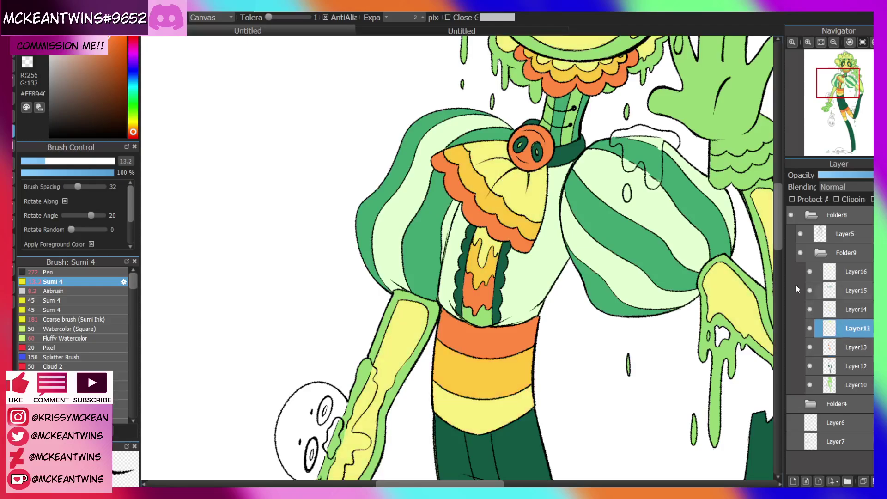
{"action": "left_click", "coordinate": [495, 235], "text": "alt"}
{"action": "left_click", "coordinate": [485, 319]}
Try filling the raised hand and the lowered fist with pale yellow on Layer11
{"action": "left_click", "coordinate": [833, 42]}
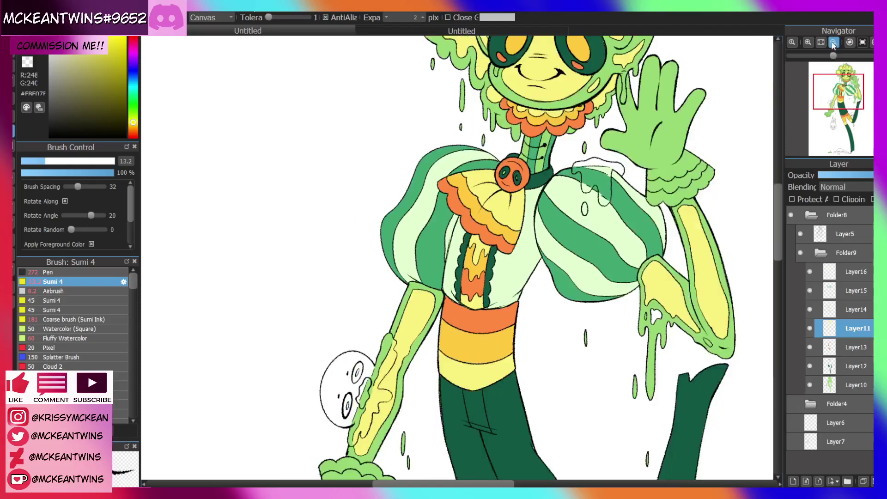
{"action": "left_click", "coordinate": [833, 42]}
{"action": "left_click", "coordinate": [833, 43]}
{"action": "left_click_drag", "start_coordinate": [839, 94], "coordinate": [829, 74]}
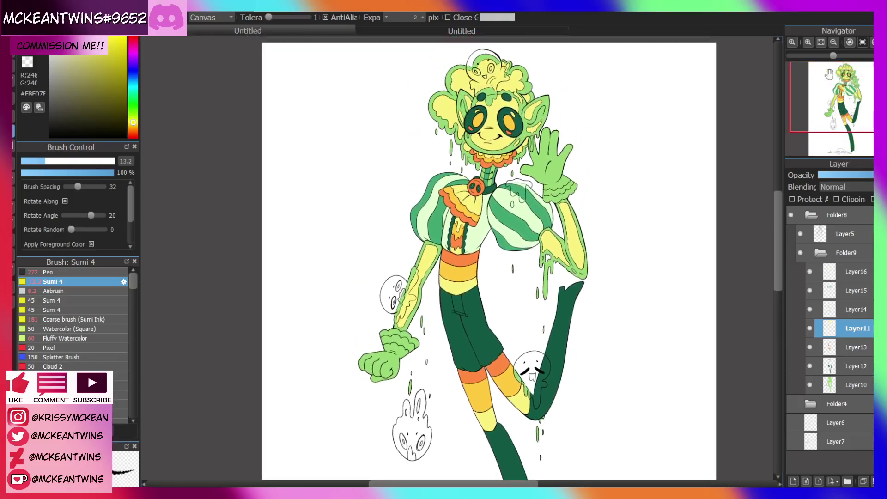
{"action": "left_click", "coordinate": [807, 43]}
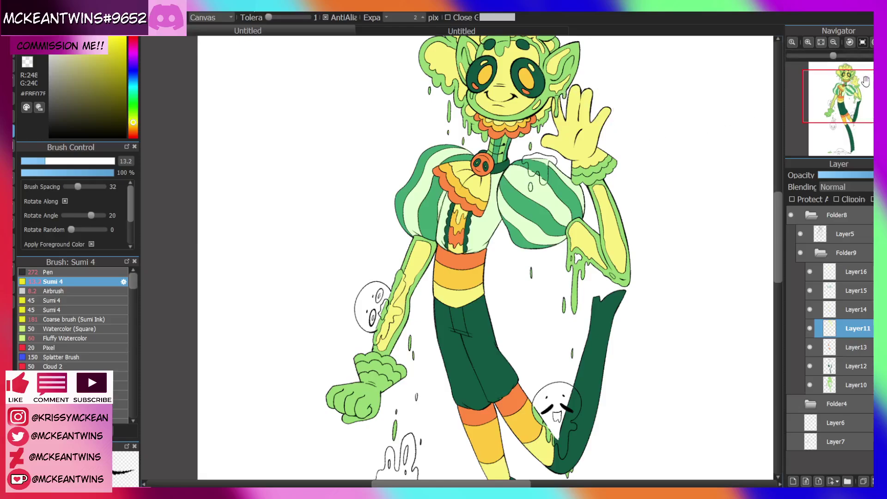
{"action": "left_click_drag", "start_coordinate": [865, 82], "coordinate": [841, 95]}
{"action": "left_click", "coordinate": [391, 361]}
{"action": "left_click", "coordinate": [834, 43]}
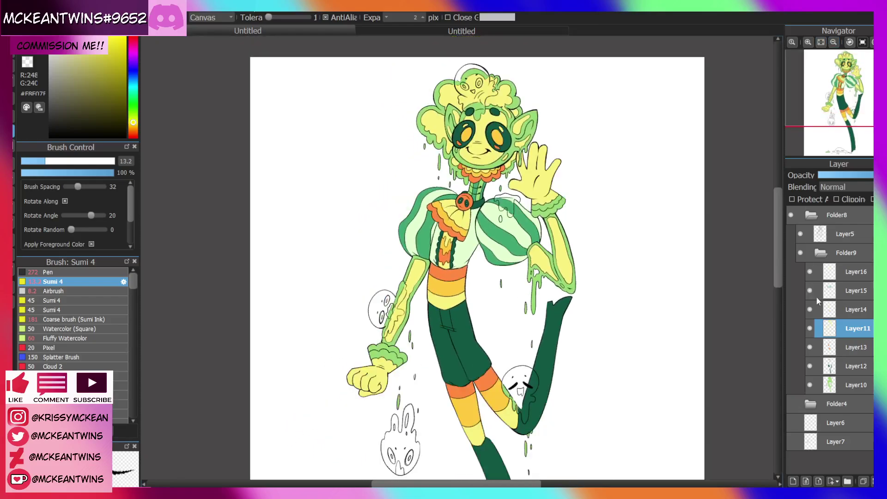
{"action": "left_click", "coordinate": [810, 329]}
{"action": "left_click", "coordinate": [809, 328]}
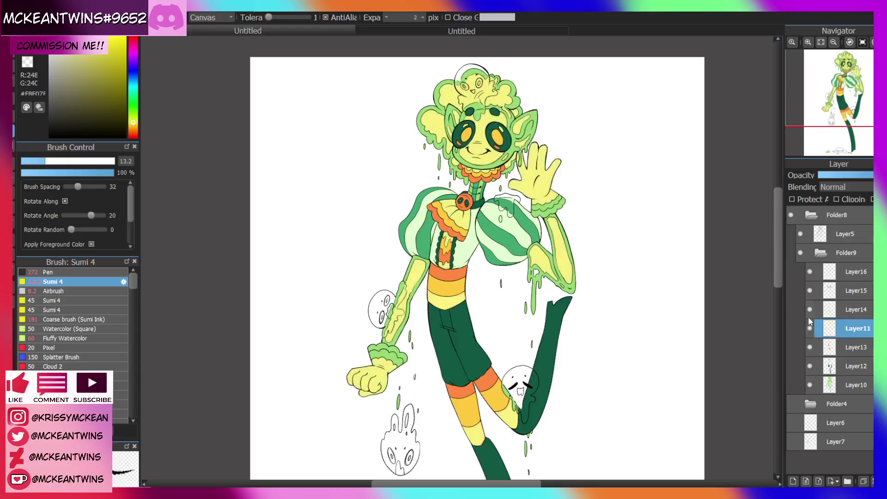
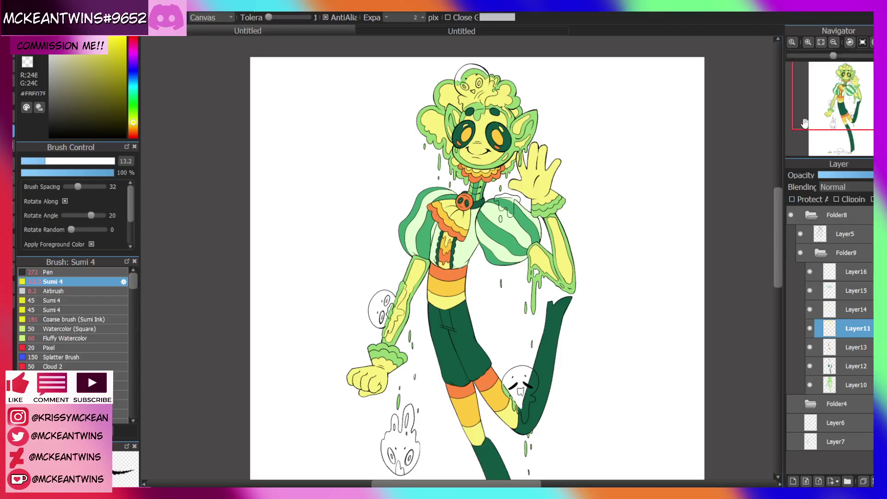
Try recoloring the yellow areas of the arms and face to the sleeves' pale green on Layer11 with transparency protected
{"action": "left_click", "coordinate": [792, 199]}
{"action": "left_click", "coordinate": [492, 206], "text": "alt"}
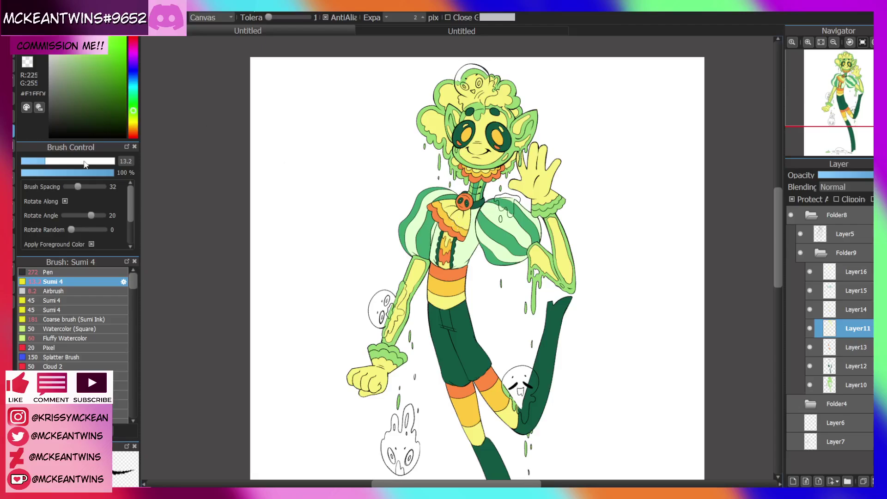
{"action": "left_click_drag", "start_coordinate": [418, 277], "coordinate": [420, 262]}
{"action": "left_click_drag", "start_coordinate": [563, 250], "coordinate": [580, 255]}
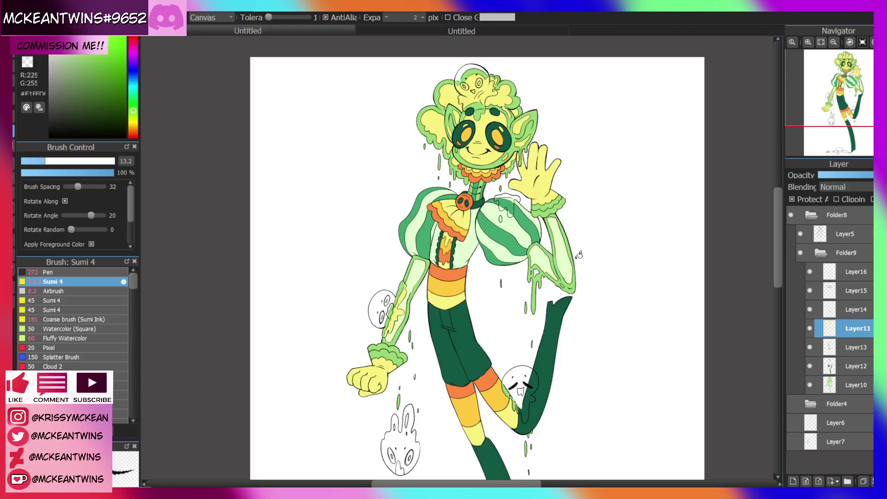
{"action": "left_click", "coordinate": [493, 150]}
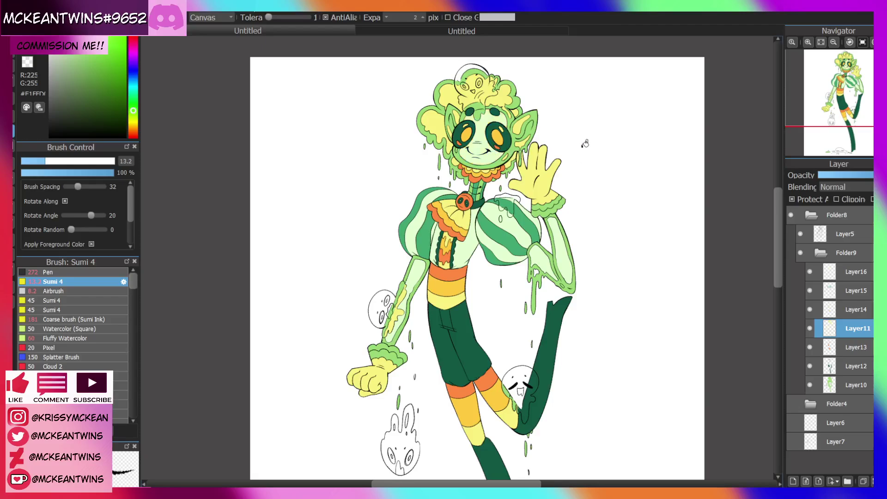
{"action": "key", "text": "ctrl+z"}
{"action": "key", "text": "ctrl+z"}
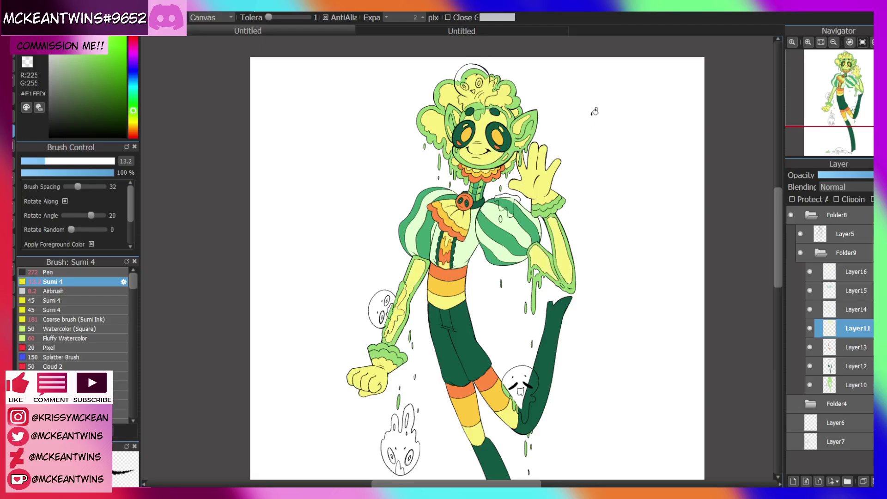
Undo the pale yellow fills on both hands
{"action": "left_click", "coordinate": [546, 174], "text": "alt"}
{"action": "left_click", "coordinate": [513, 223], "text": "alt"}
{"action": "key", "text": "ctrl+z"}
{"action": "key", "text": "ctrl+z"}
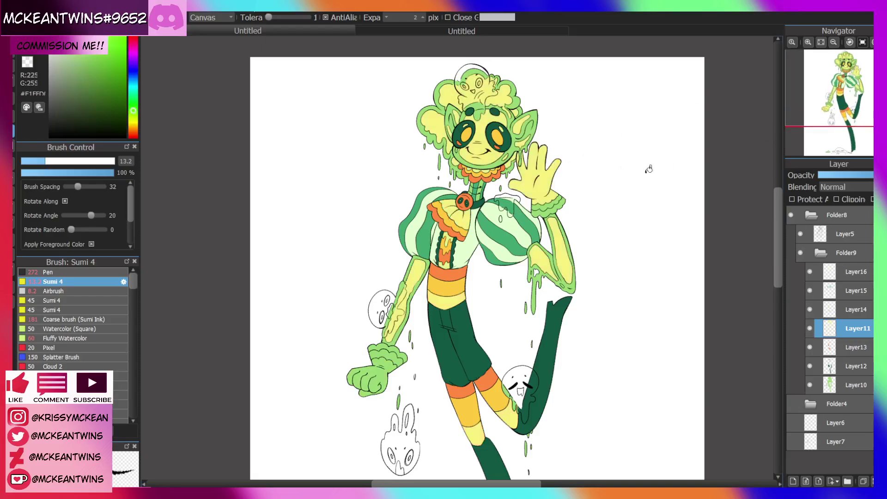
Fill the raised hand and the lowered fist with the sleeves' pale green on Layer16
{"action": "left_click", "coordinate": [842, 266]}
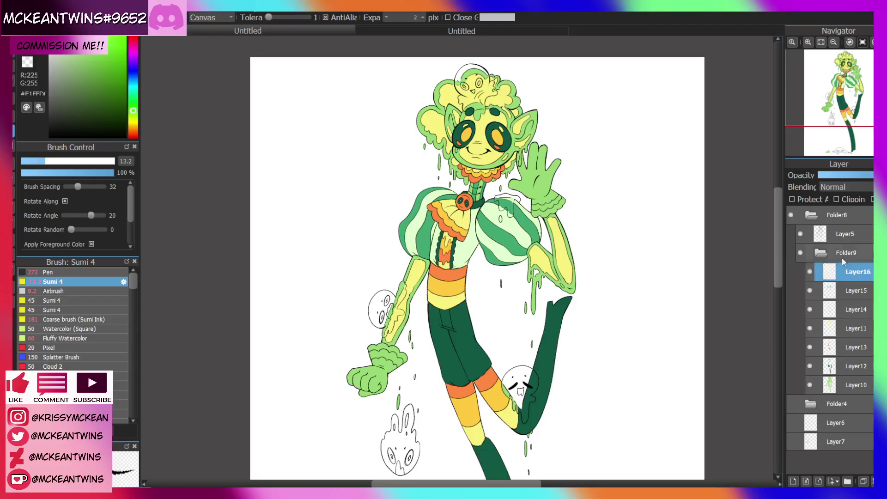
{"action": "scroll", "coordinate": [611, 148], "scroll_direction": "down", "scroll_amount": 4}
{"action": "scroll", "coordinate": [531, 110], "scroll_direction": "up", "scroll_amount": 1}
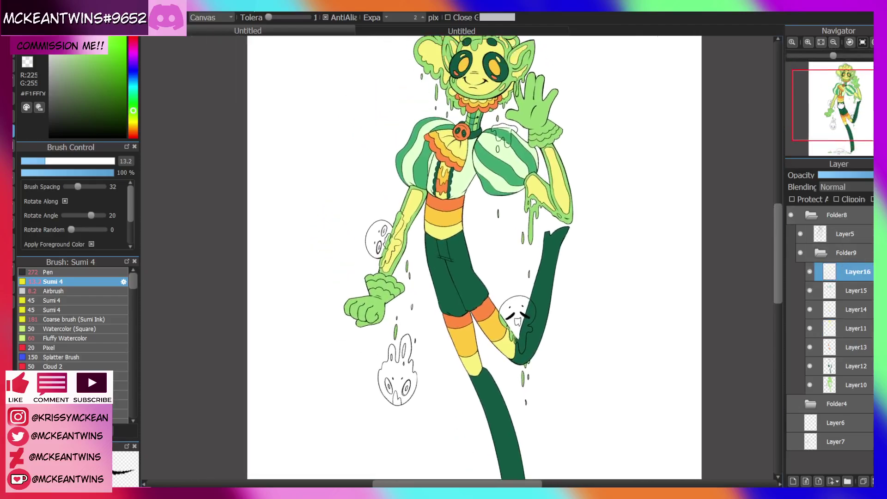
{"action": "left_click", "coordinate": [531, 110]}
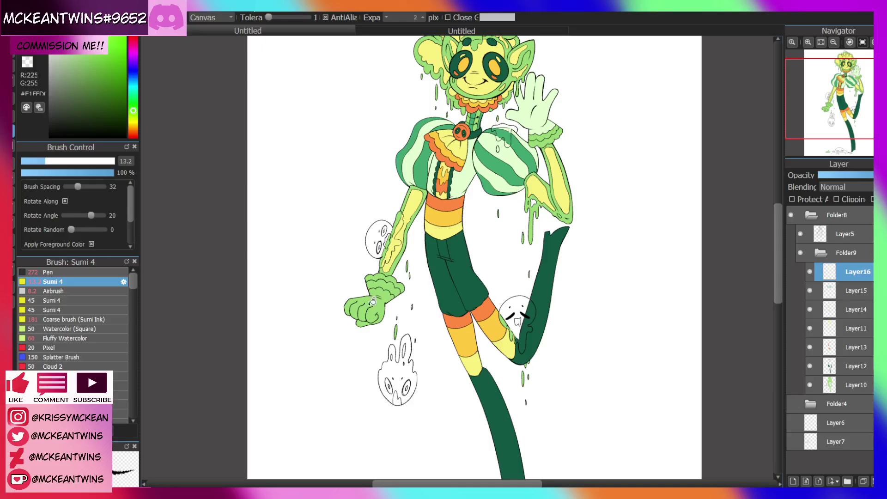
{"action": "left_click", "coordinate": [378, 298]}
Fill the outer scalloped edge of both wrist ruffles with the trousers' dark green on Layer12
{"action": "left_click_drag", "start_coordinate": [835, 85], "coordinate": [839, 101]}
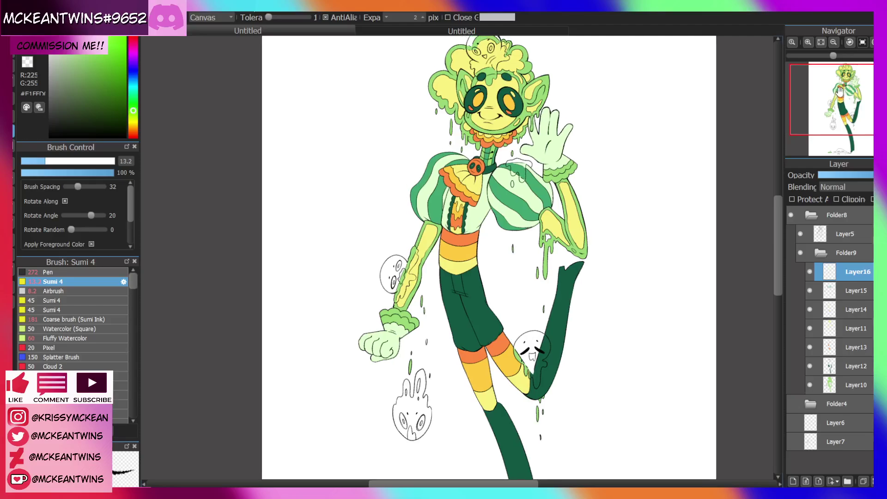
{"action": "left_click", "coordinate": [836, 362]}
{"action": "left_click", "coordinate": [452, 301], "text": "alt"}
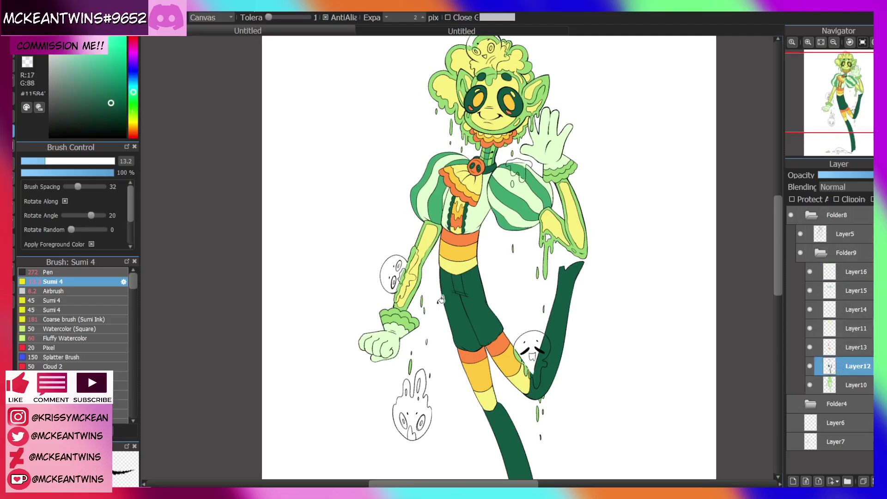
{"action": "left_click", "coordinate": [415, 306]}
{"action": "left_click", "coordinate": [564, 171]}
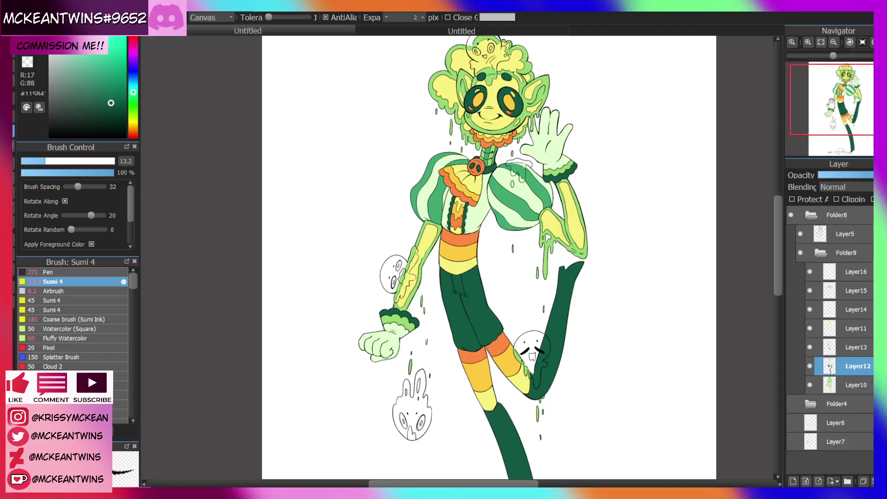
Try clearing the neck ruffle's yellow and orange fills on Layer11, Layer14 and Layer13, and fill its upper row dark green on Layer12
{"action": "left_click_drag", "start_coordinate": [846, 99], "coordinate": [842, 92]}
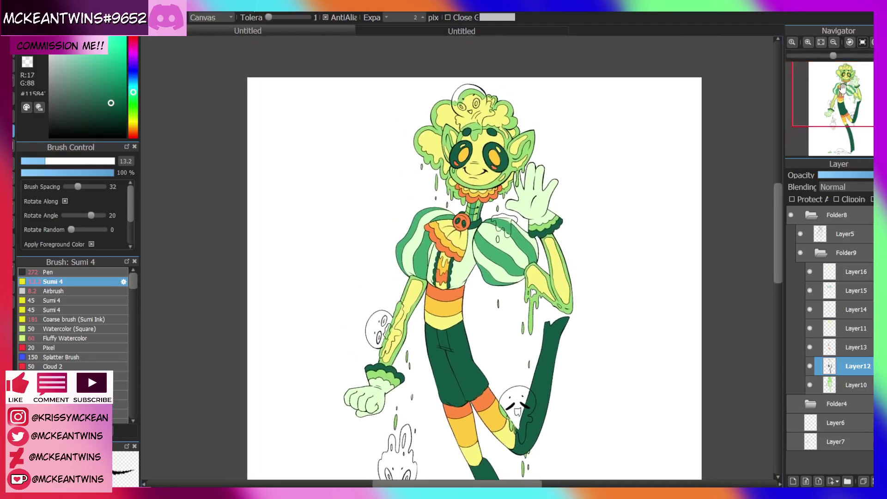
{"action": "scroll", "coordinate": [842, 90], "scroll_direction": "up", "scroll_amount": 3}
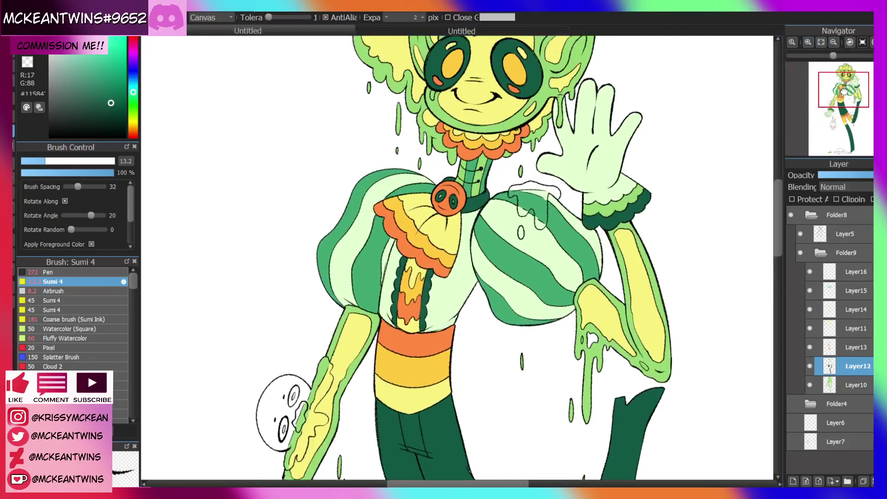
{"action": "scroll", "coordinate": [843, 90], "scroll_direction": "down", "scroll_amount": 1}
{"action": "left_click", "coordinate": [840, 328]}
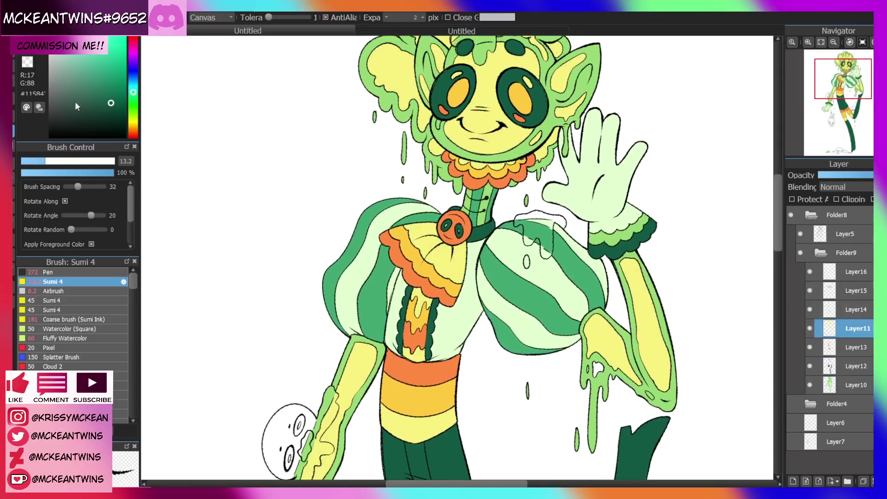
{"action": "left_click", "coordinate": [27, 63]}
{"action": "left_click", "coordinate": [811, 311]}
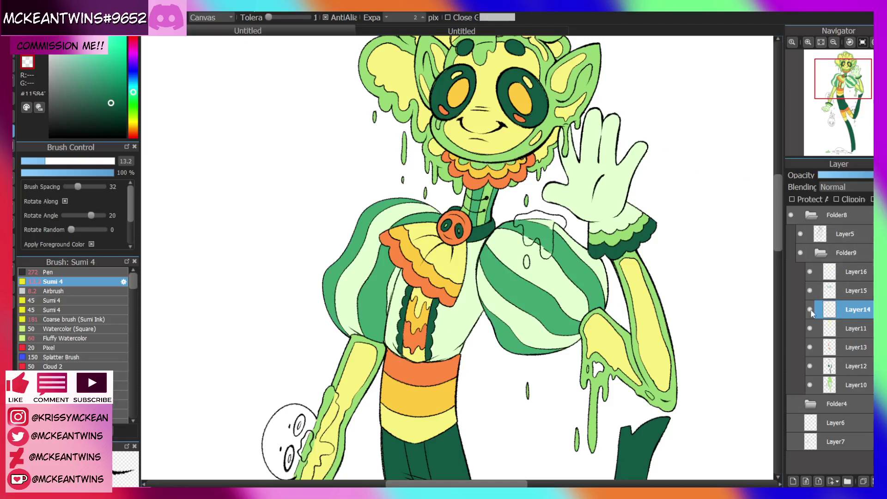
{"action": "left_click", "coordinate": [809, 293]}
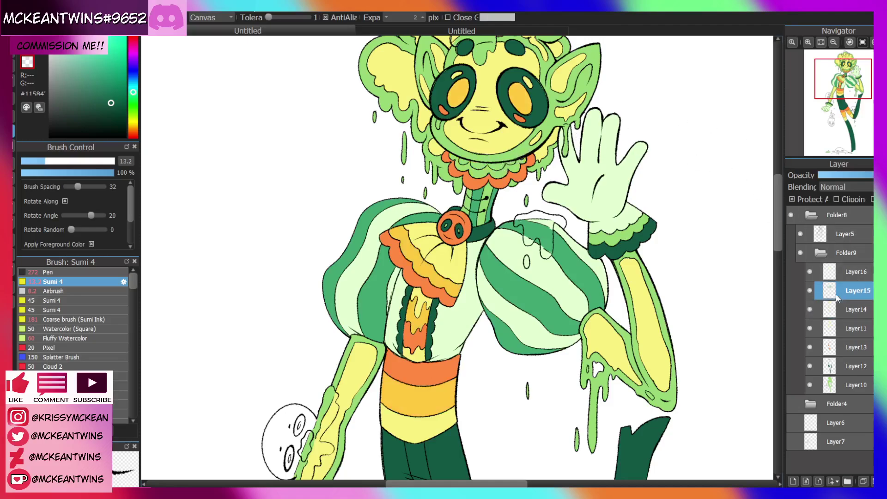
{"action": "left_click", "coordinate": [830, 330]}
{"action": "left_click", "coordinate": [811, 353]}
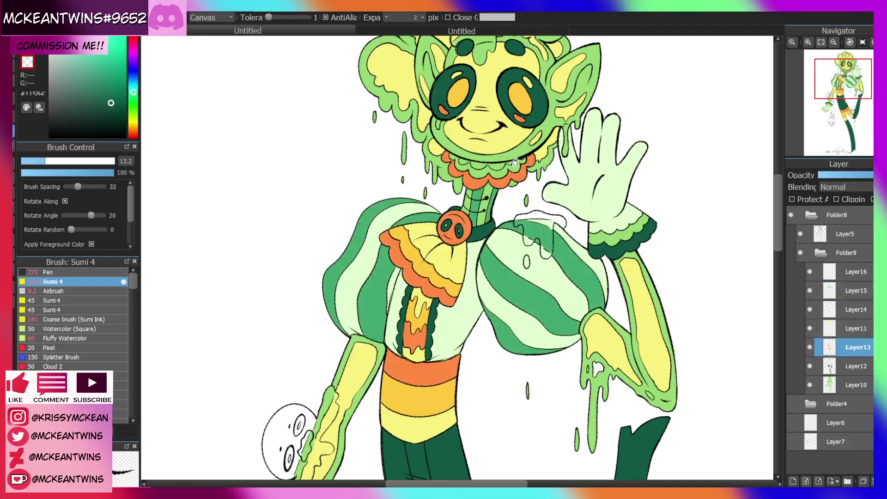
{"action": "left_click", "coordinate": [834, 370]}
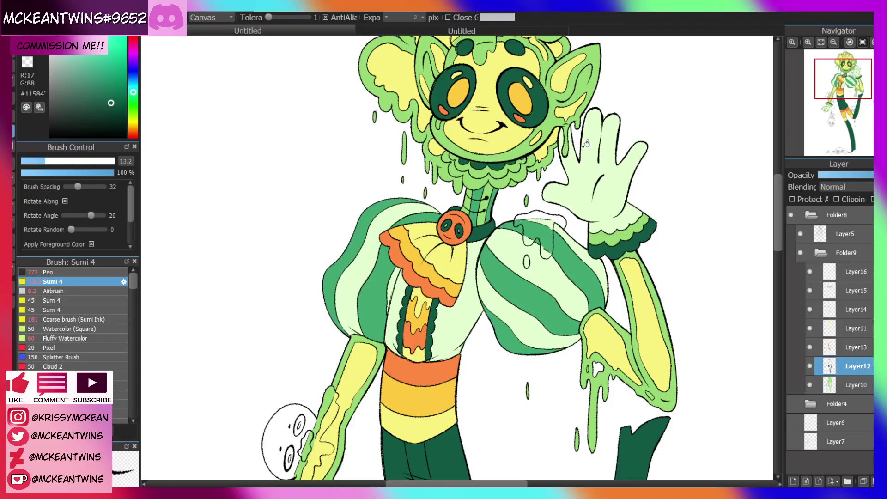
Sample the glove's pale green on Layer16 and undo the green recoloring of the neck ruffle
{"action": "left_click", "coordinate": [809, 310]}
{"action": "left_click", "coordinate": [809, 310]}
{"action": "left_click", "coordinate": [832, 271]}
{"action": "left_click", "coordinate": [572, 183], "text": "alt"}
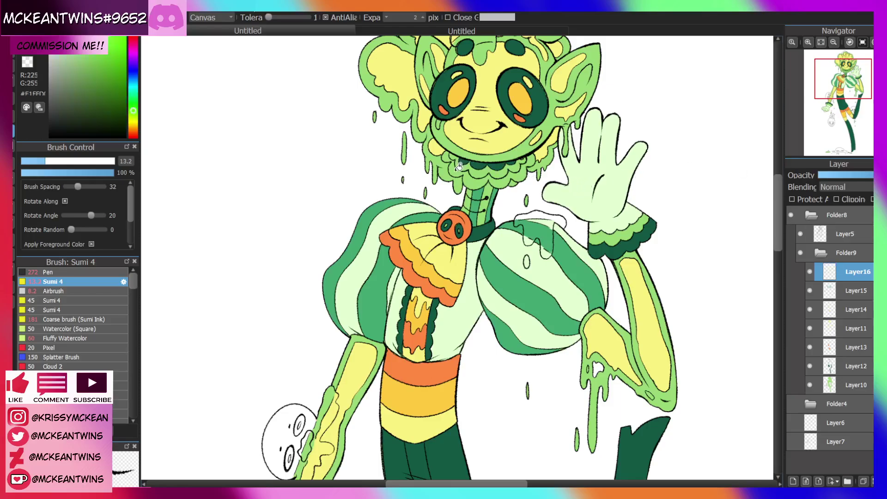
{"action": "left_click", "coordinate": [834, 42]}
{"action": "left_click", "coordinate": [834, 41]}
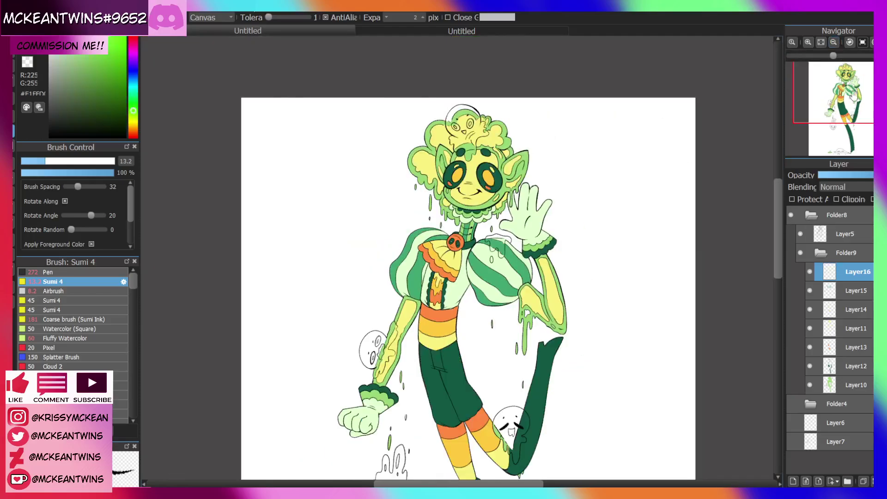
{"action": "left_click_drag", "start_coordinate": [850, 92], "coordinate": [850, 104]}
{"action": "key", "text": "ctrl+z"}
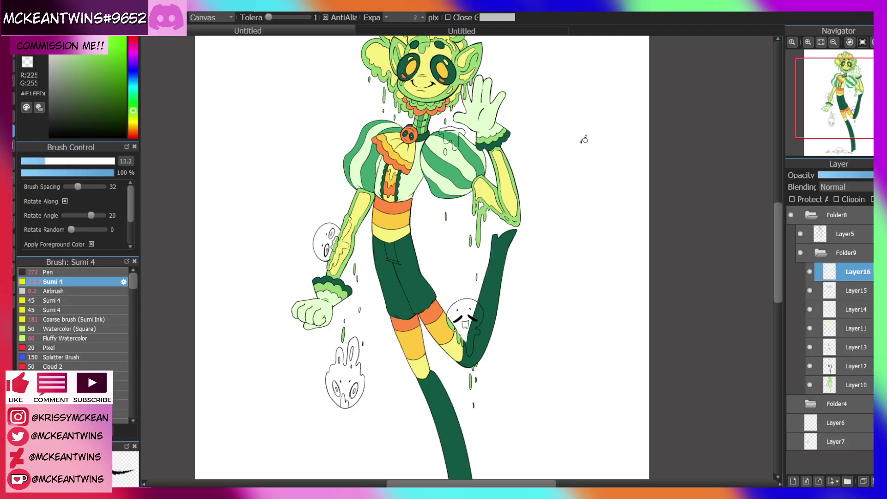
Add a new layer above Folder8, cover the whole canvas in black on it, and set its blending to Color
{"action": "left_click", "coordinate": [834, 95]}
{"action": "left_click_drag", "start_coordinate": [834, 95], "coordinate": [839, 111]}
{"action": "left_click", "coordinate": [821, 42]}
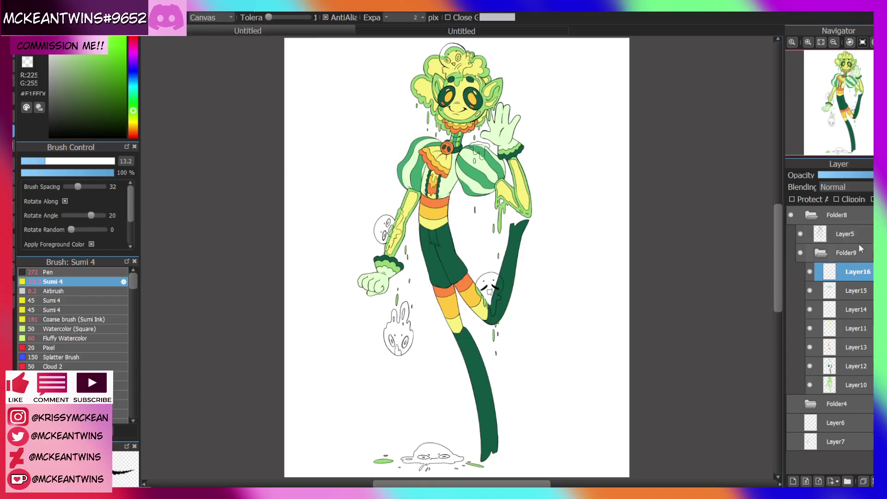
{"action": "left_click", "coordinate": [824, 249]}
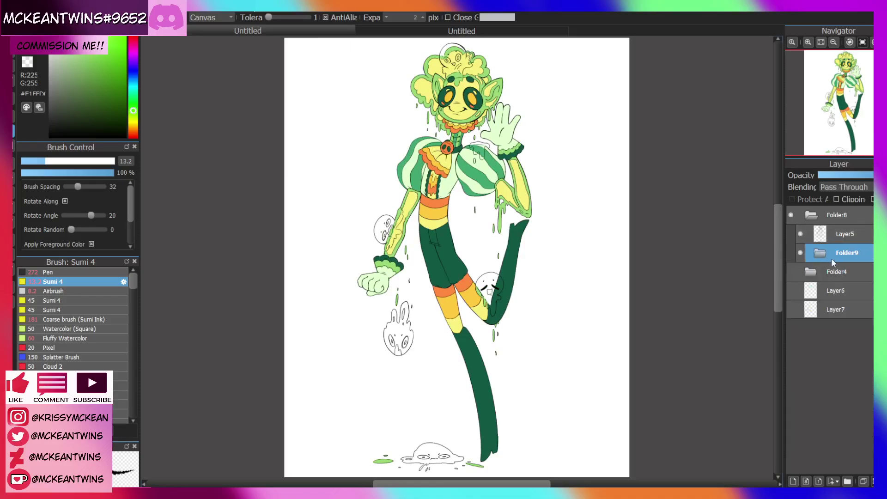
{"action": "left_click", "coordinate": [819, 215]}
{"action": "left_click", "coordinate": [792, 481]}
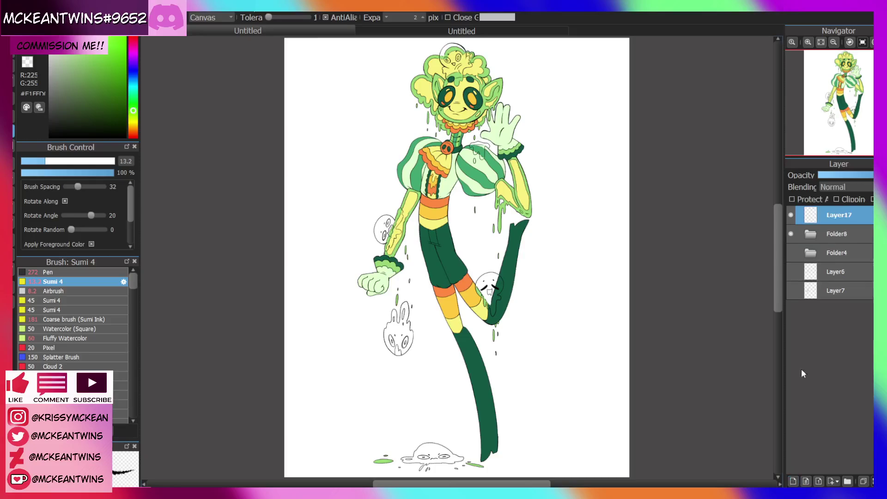
{"action": "scroll", "coordinate": [183, 52], "scroll_direction": "down", "scroll_amount": 1}
{"action": "left_click", "coordinate": [49, 137]}
{"action": "left_click", "coordinate": [14, 116]}
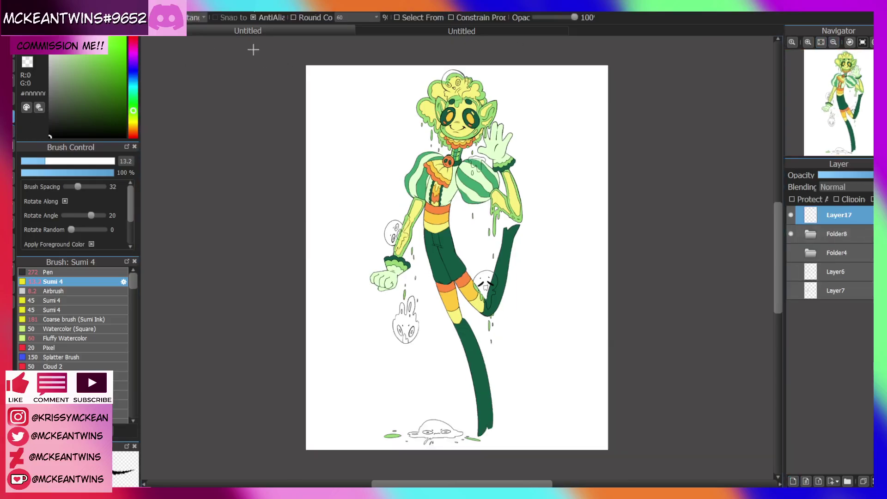
{"action": "left_click_drag", "start_coordinate": [270, 53], "coordinate": [747, 481]}
{"action": "left_click", "coordinate": [845, 186]}
{"action": "left_click", "coordinate": [834, 290]}
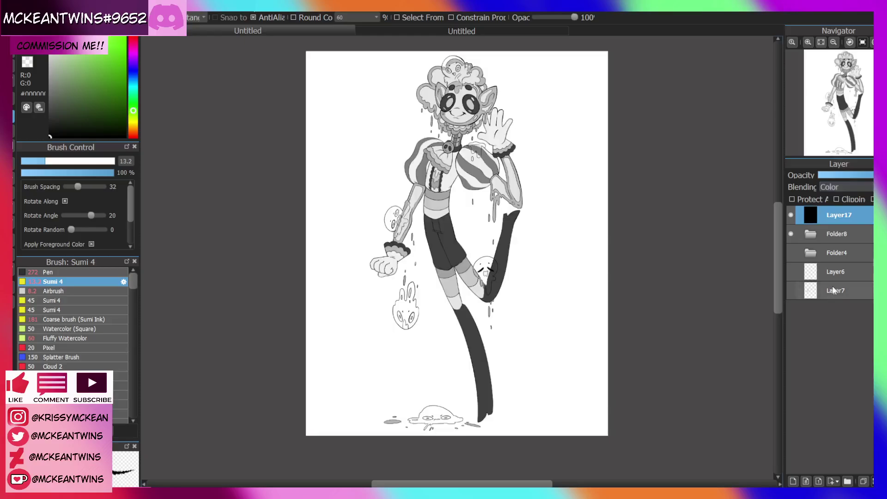
Examine the character's values in grayscale, comparing them with the colors by showing and hiding Layer17
{"action": "left_click", "coordinate": [807, 42]}
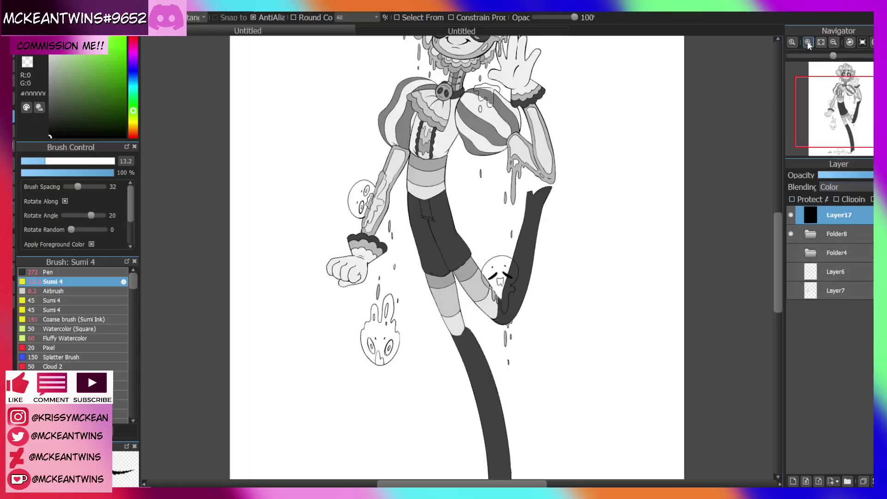
{"action": "left_click", "coordinate": [808, 42]}
{"action": "left_click_drag", "start_coordinate": [847, 105], "coordinate": [846, 91]}
{"action": "left_click", "coordinate": [821, 42]}
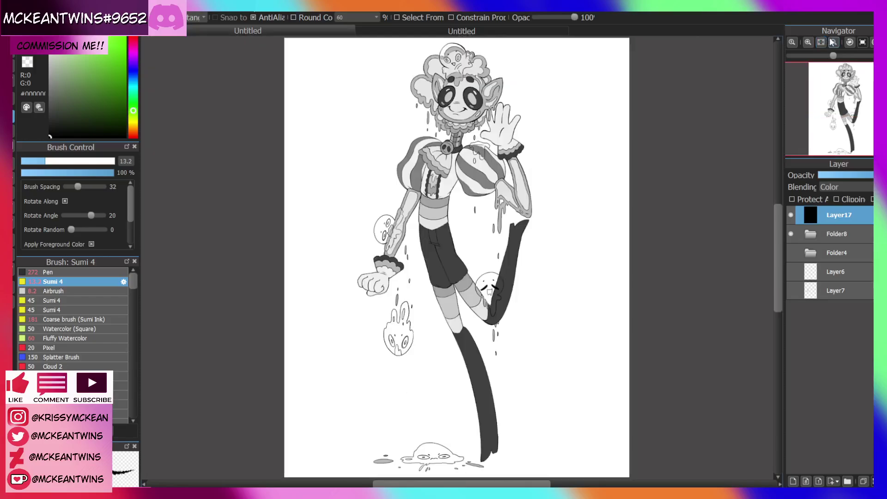
{"action": "left_click", "coordinate": [790, 215]}
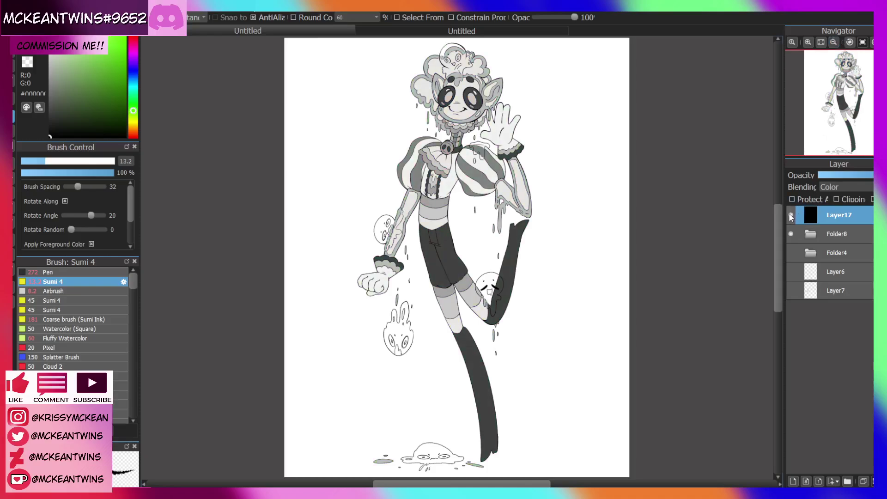
{"action": "left_click", "coordinate": [790, 215]}
{"action": "left_click", "coordinate": [790, 215]}
{"action": "left_click", "coordinate": [791, 215]}
{"action": "left_click", "coordinate": [790, 215]}
{"action": "left_click", "coordinate": [790, 216]}
Recolor all orange areas on Layer13 to a redder orange (R 255, G 98) with transparency protected
{"action": "left_click", "coordinate": [818, 239]}
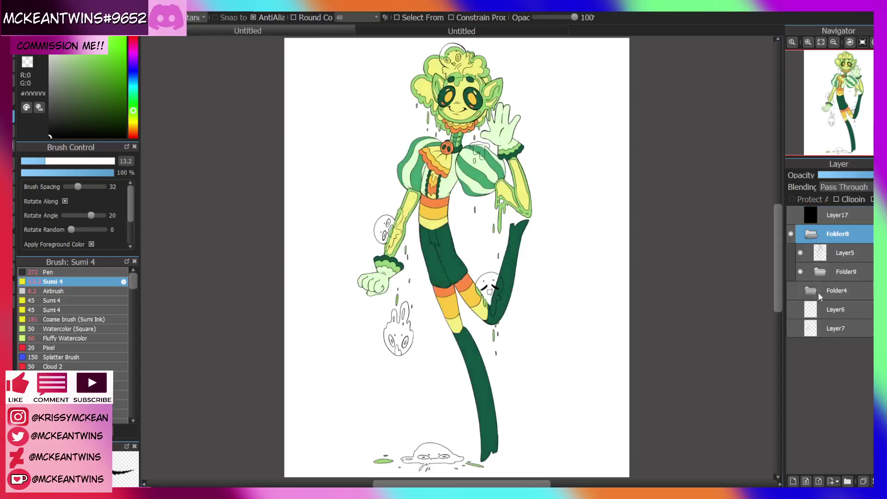
{"action": "left_click", "coordinate": [821, 272]}
{"action": "left_click", "coordinate": [835, 363]}
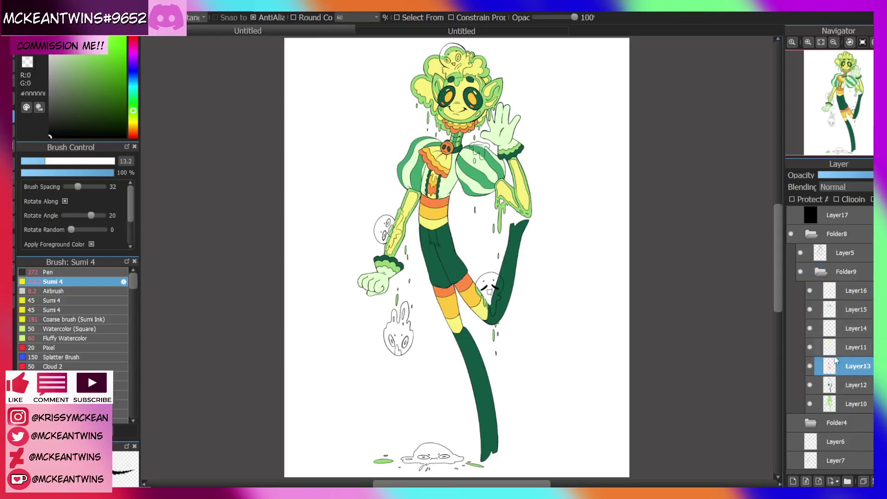
{"action": "right_click", "coordinate": [468, 282]}
{"action": "left_click_drag", "start_coordinate": [133, 132], "coordinate": [133, 134]}
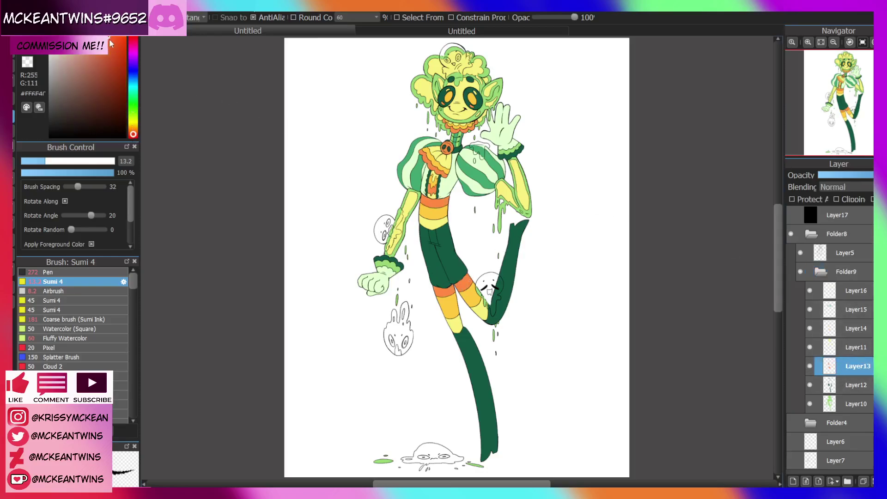
{"action": "left_click_drag", "start_coordinate": [108, 39], "coordinate": [112, 36]}
{"action": "left_click", "coordinate": [807, 203]}
{"action": "left_click_drag", "start_coordinate": [331, 44], "coordinate": [635, 437]}
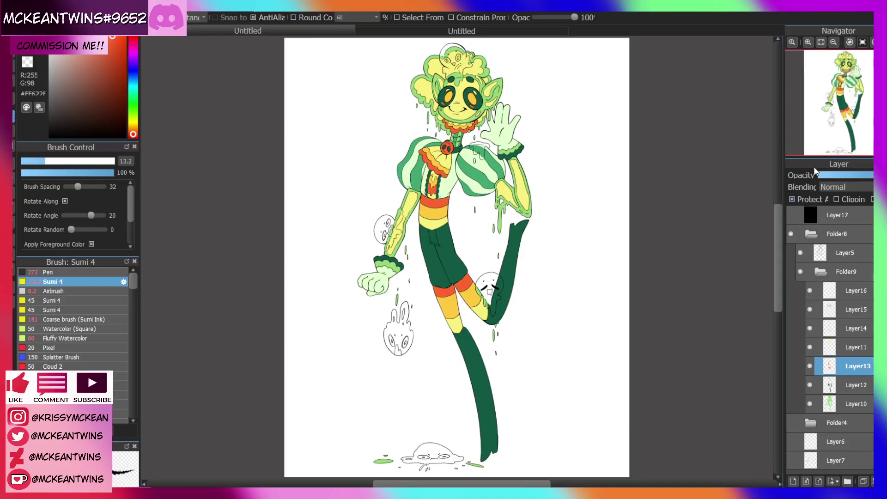
Check the redder orange's contrast in grayscale by showing and hiding Layer17
{"action": "left_click", "coordinate": [790, 215]}
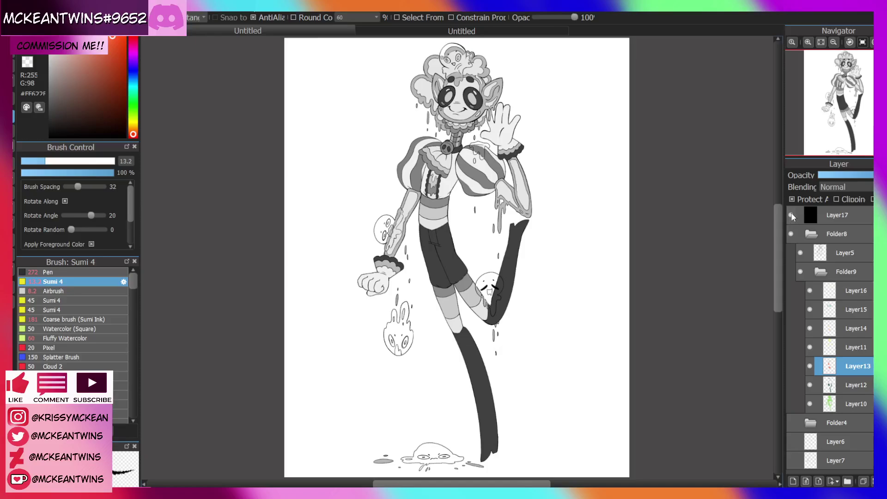
{"action": "left_click", "coordinate": [791, 215]}
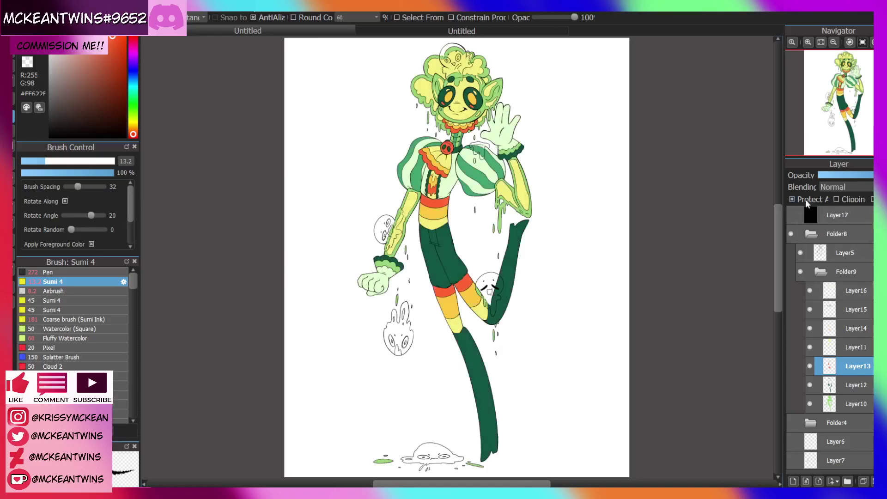
{"action": "left_click", "coordinate": [791, 215]}
{"action": "left_click", "coordinate": [791, 215]}
Recolor the sleeves' green stripes on Layer15 to a darker green (R 31, G 120) with transparency protected
{"action": "left_click", "coordinate": [815, 309]}
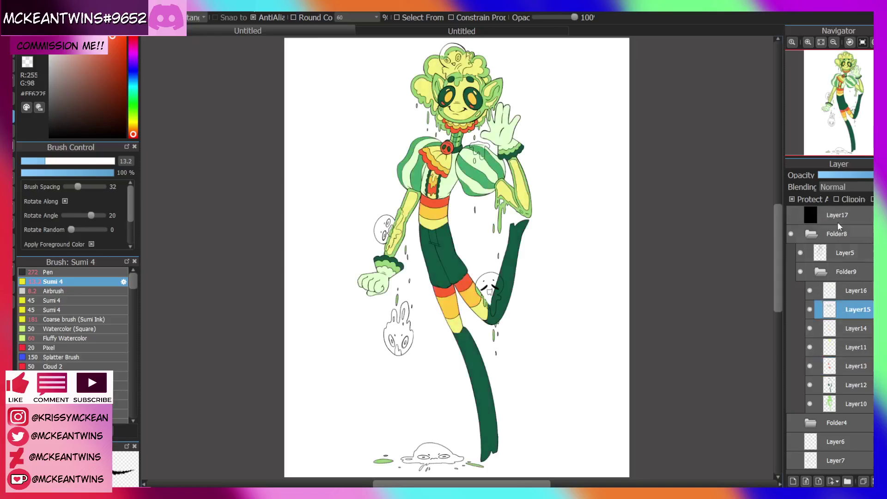
{"action": "left_click", "coordinate": [481, 169], "text": "alt"}
{"action": "left_click_drag", "start_coordinate": [98, 80], "coordinate": [105, 90]}
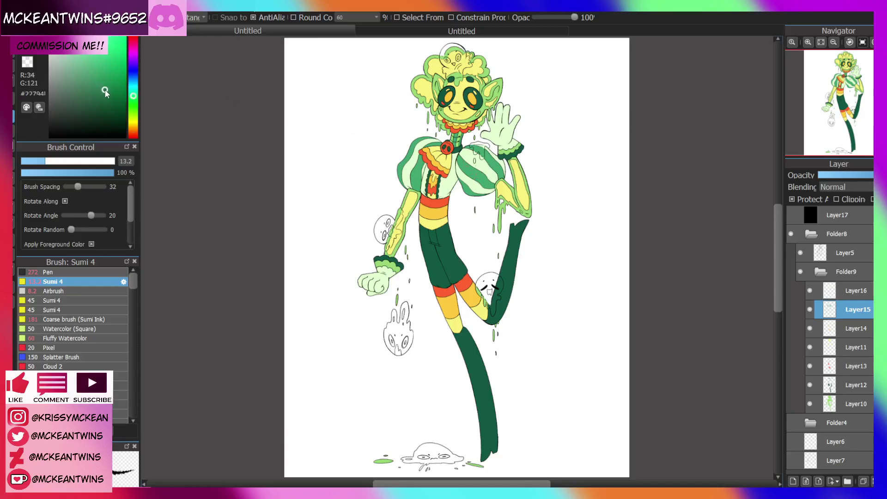
{"action": "mouse_move", "coordinate": [355, 41]}
{"action": "left_mouse_down"}
{"action": "mouse_move", "coordinate": [589, 296]}
{"action": "mouse_move", "coordinate": [614, 475]}
{"action": "left_mouse_up"}
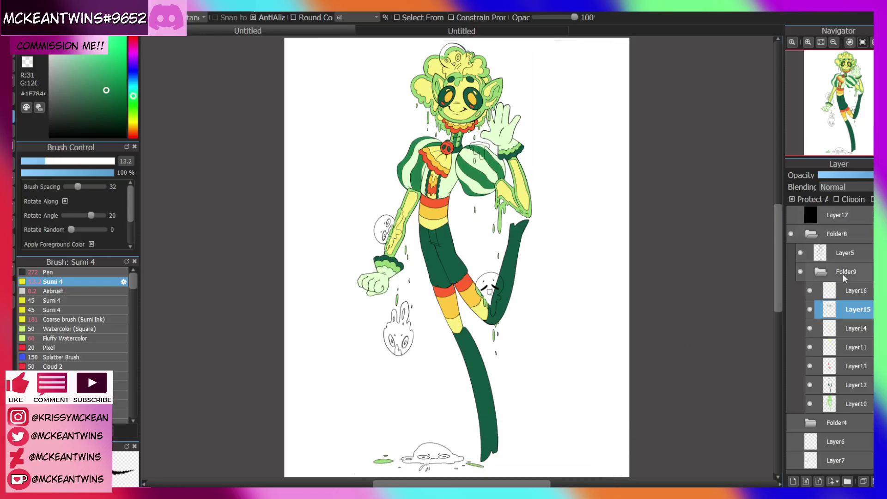
Try recoloring the dark green areas on Layer12 to a near-black teal (R 4, G 38) with transparency protected
{"action": "left_click", "coordinate": [810, 383]}
{"action": "left_click", "coordinate": [133, 92]}
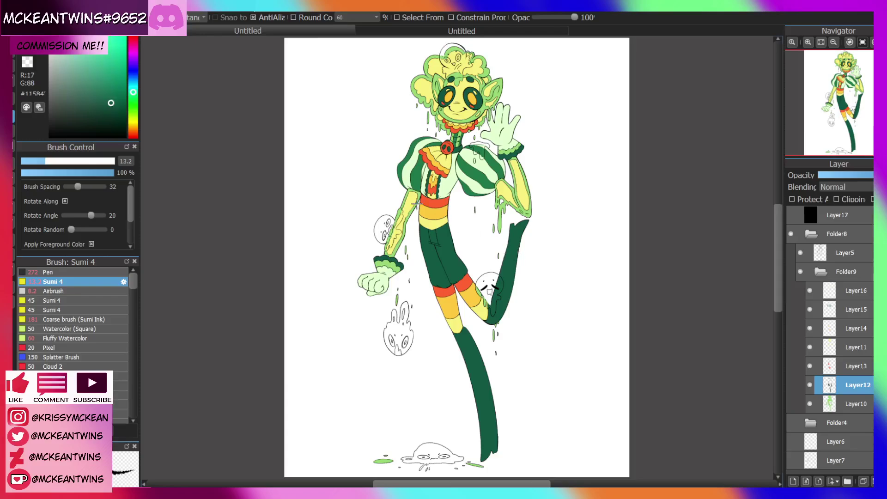
{"action": "left_click", "coordinate": [115, 114]}
{"action": "left_click", "coordinate": [117, 122]}
{"action": "left_click", "coordinate": [133, 88]}
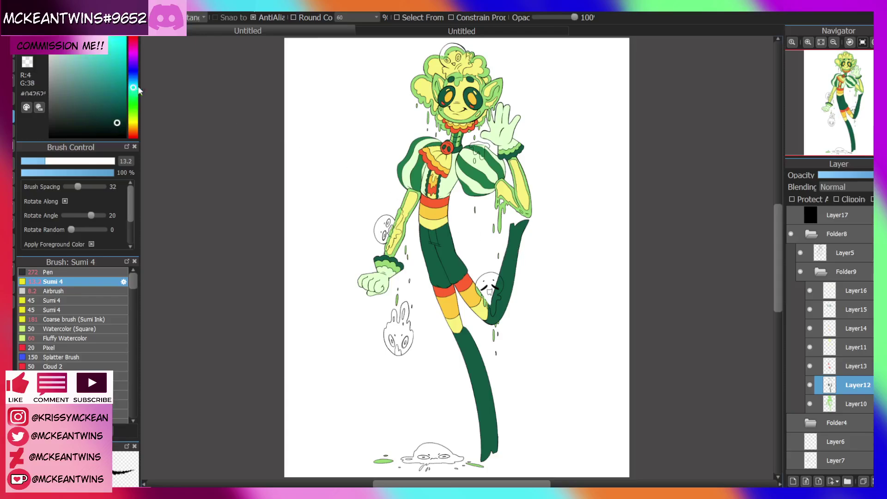
{"action": "left_click", "coordinate": [833, 43]}
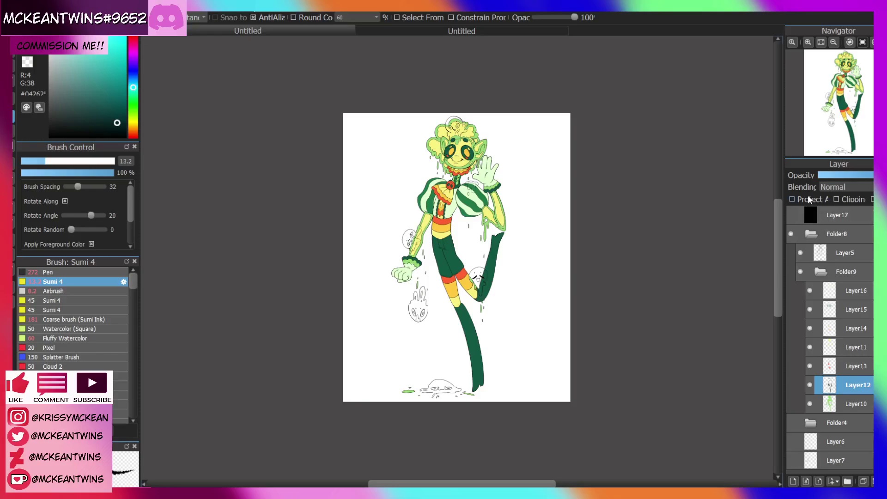
{"action": "left_click_drag", "start_coordinate": [346, 77], "coordinate": [641, 466]}
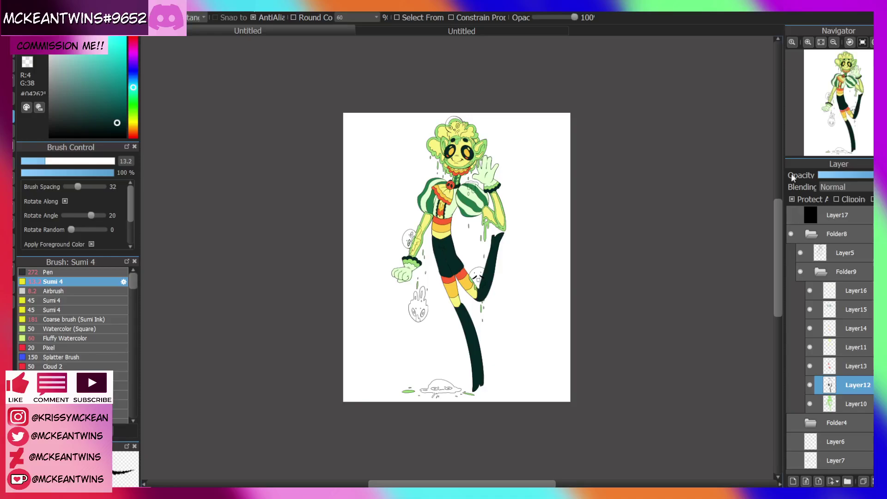
Recolor the trousers, boots and other dark green areas on Layer12 to a deep teal (R 9, G 54)
{"action": "left_click", "coordinate": [807, 41]}
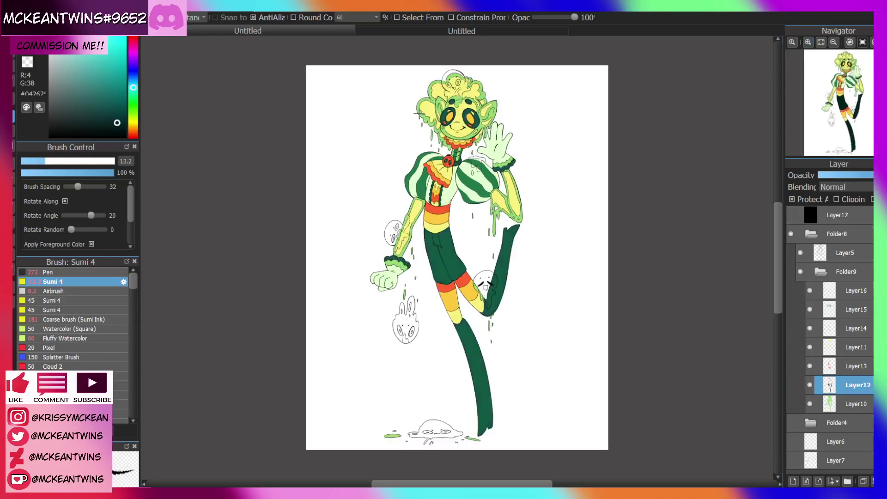
{"action": "left_click", "coordinate": [113, 117]}
{"action": "left_click_drag", "start_coordinate": [289, 40], "coordinate": [686, 478]}
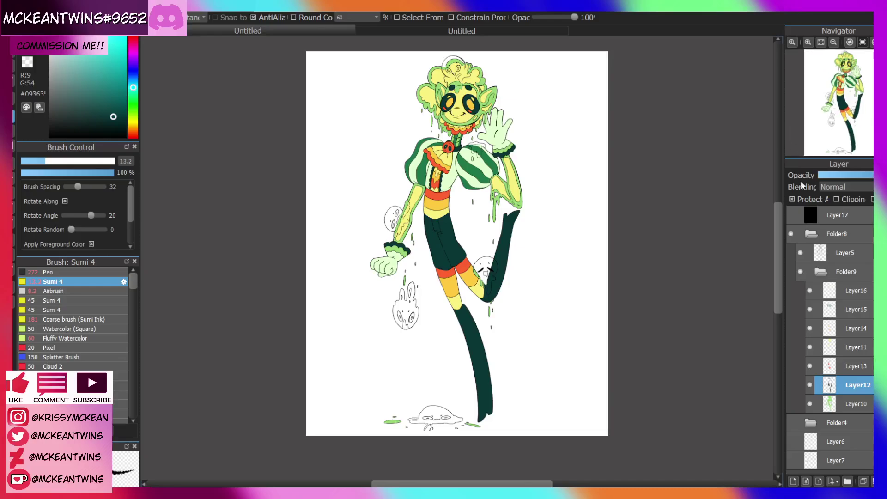
Compare the deep teal and darker stripes in grayscale and in color by toggling Layer17
{"action": "left_click", "coordinate": [791, 215]}
{"action": "left_click", "coordinate": [790, 215]}
{"action": "left_click", "coordinate": [791, 216]}
{"action": "left_click", "coordinate": [791, 216]}
Recolor the light orange areas on Layer14 to a deeper orange (R 255, G 174) with transparency protected
{"action": "left_click", "coordinate": [836, 326]}
{"action": "left_click", "coordinate": [433, 203], "text": "alt"}
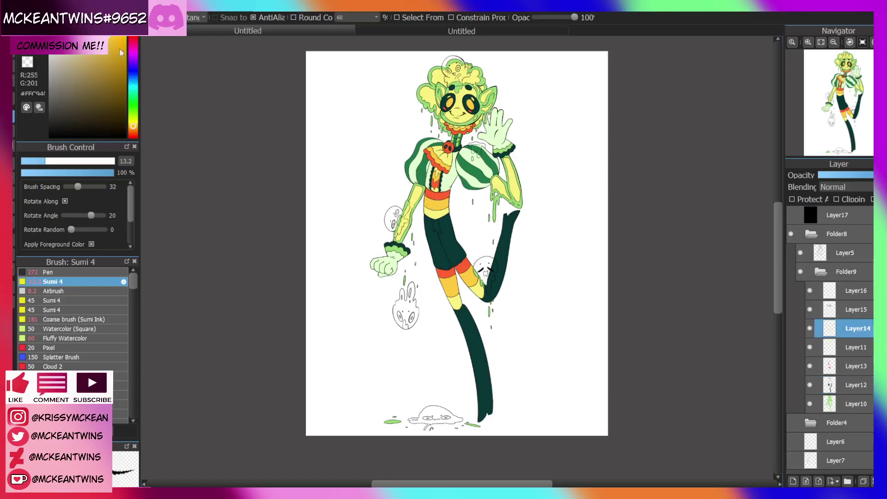
{"action": "left_click", "coordinate": [133, 129]}
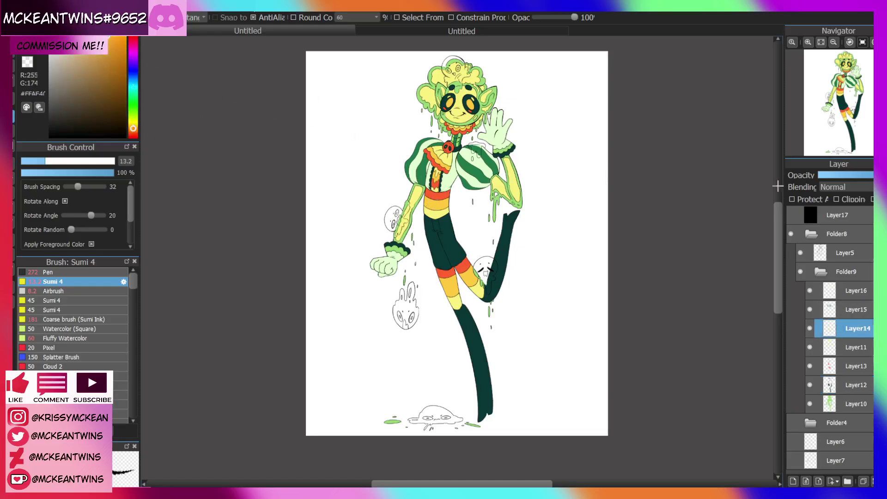
{"action": "left_click", "coordinate": [800, 200]}
{"action": "left_click_drag", "start_coordinate": [330, 50], "coordinate": [653, 462]}
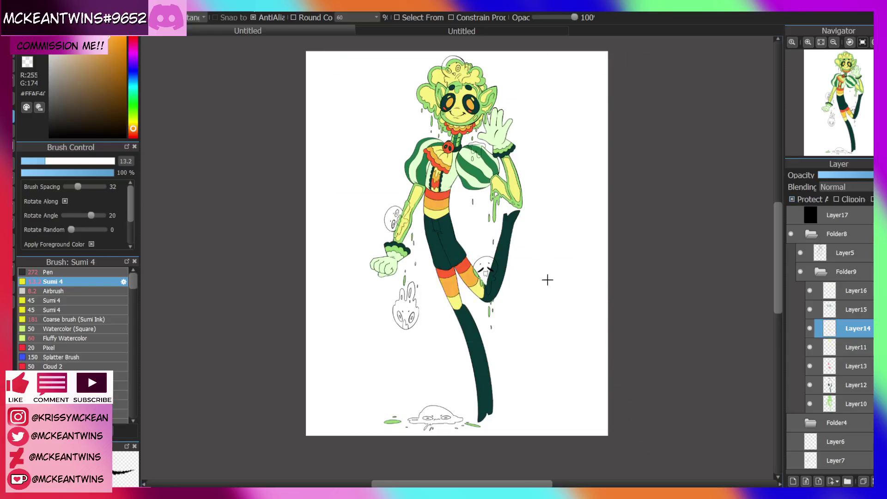
Compare the deeper orange with the surrounding colors in grayscale and in color by toggling Layer17
{"action": "left_click", "coordinate": [791, 214]}
{"action": "left_click", "coordinate": [791, 215]}
{"action": "left_click", "coordinate": [791, 215]}
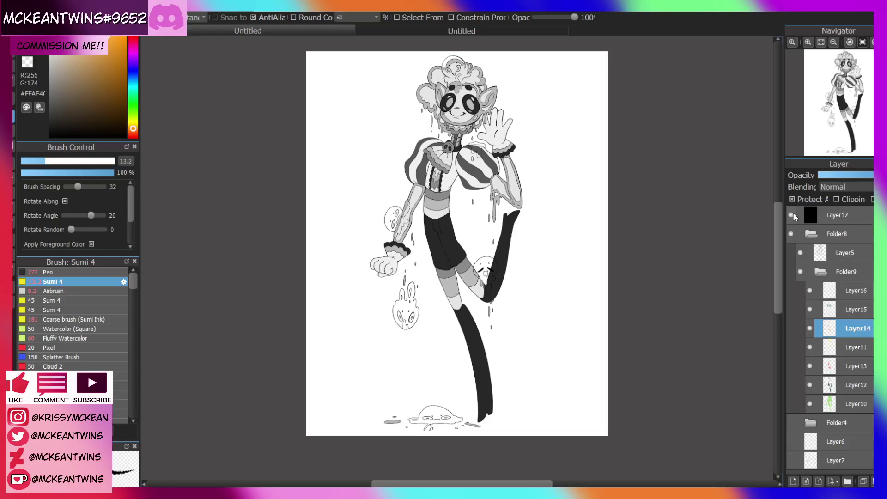
{"action": "left_click", "coordinate": [791, 214]}
{"action": "left_click", "coordinate": [791, 215]}
{"action": "left_click", "coordinate": [791, 215]}
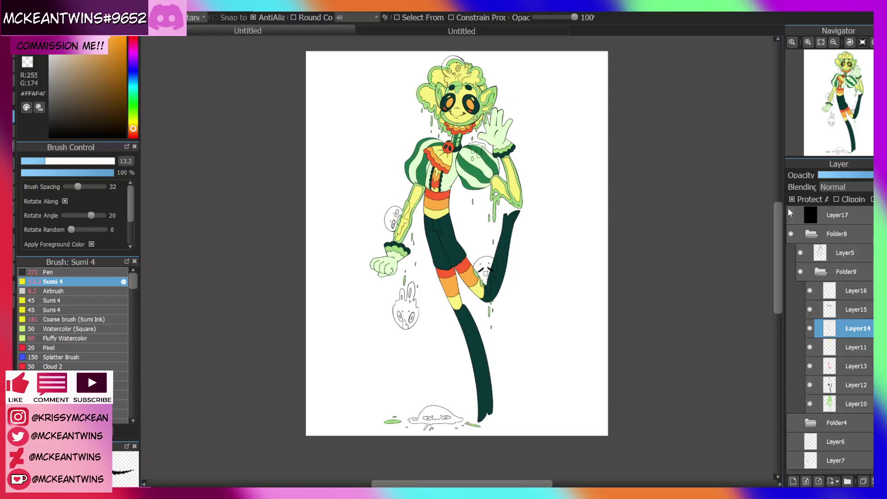
{"action": "left_click", "coordinate": [791, 216]}
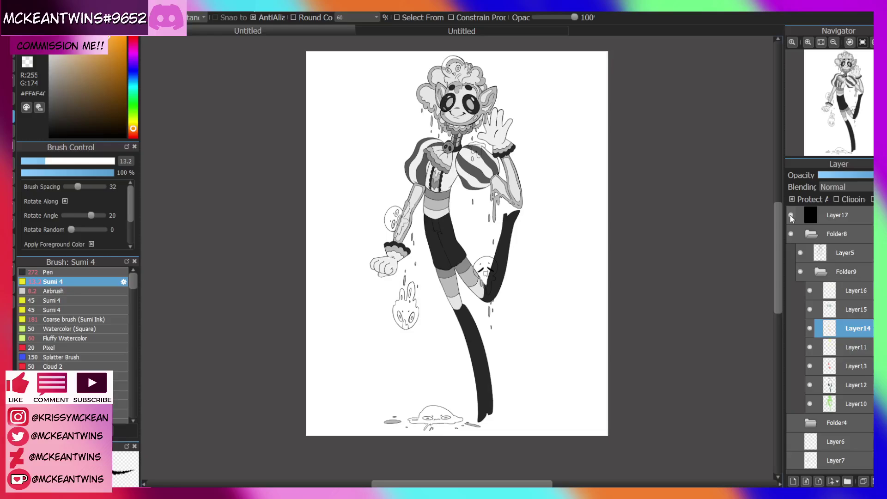
{"action": "left_click", "coordinate": [791, 216]}
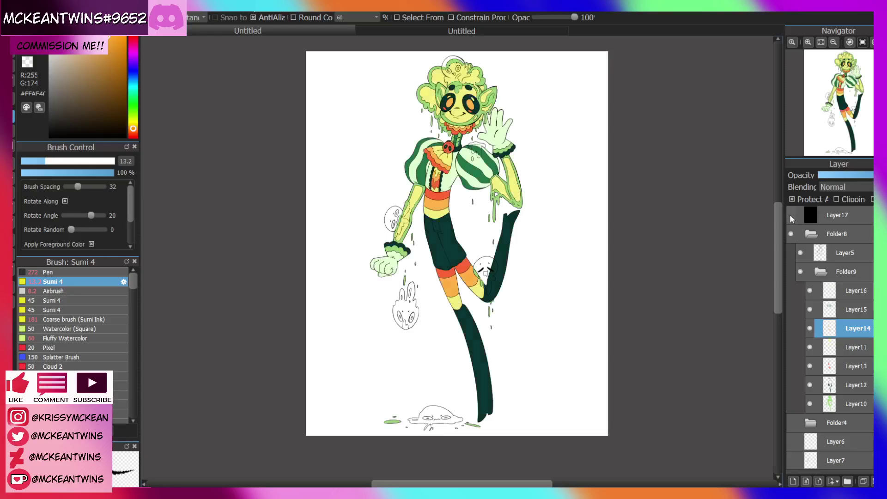
Recolor the slime green on Layer10 to R 116, G 215 with transparency protected, and check it against the Layer17 grayscale
{"action": "left_click", "coordinate": [831, 402]}
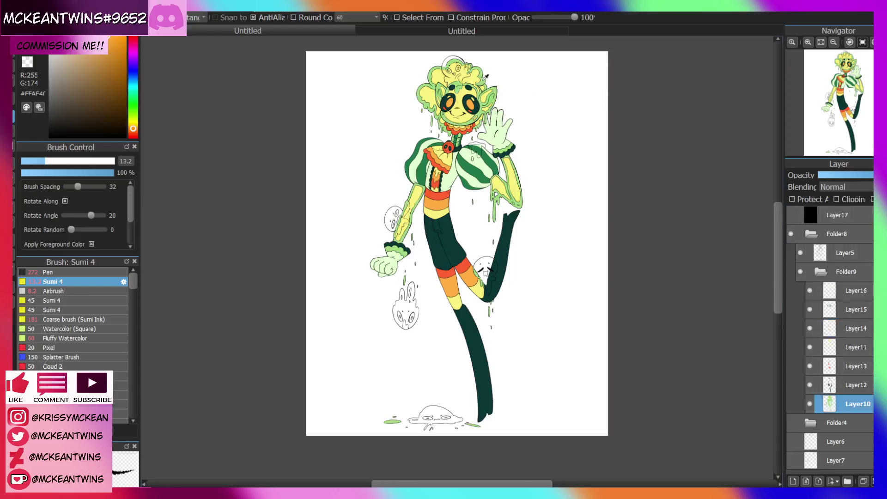
{"action": "left_click", "coordinate": [486, 75]}
{"action": "left_click", "coordinate": [134, 104]}
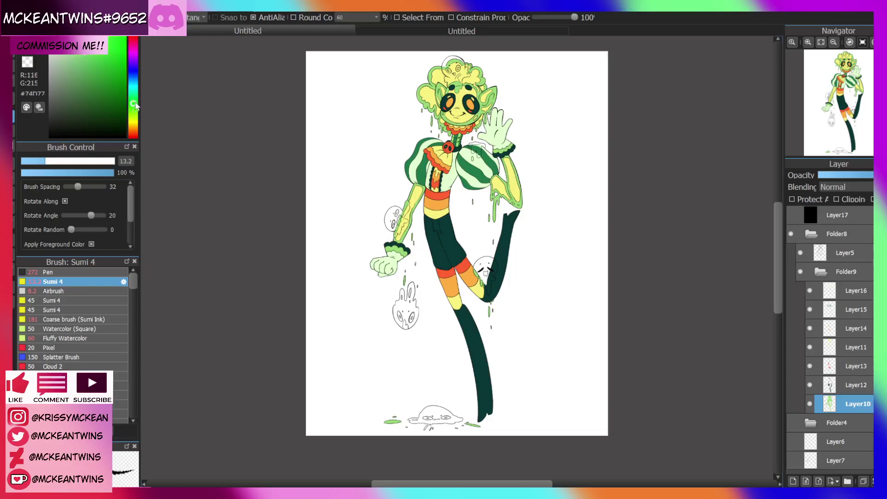
{"action": "left_click", "coordinate": [791, 199]}
{"action": "left_click_drag", "start_coordinate": [340, 54], "coordinate": [632, 446]}
{"action": "left_click", "coordinate": [791, 215]}
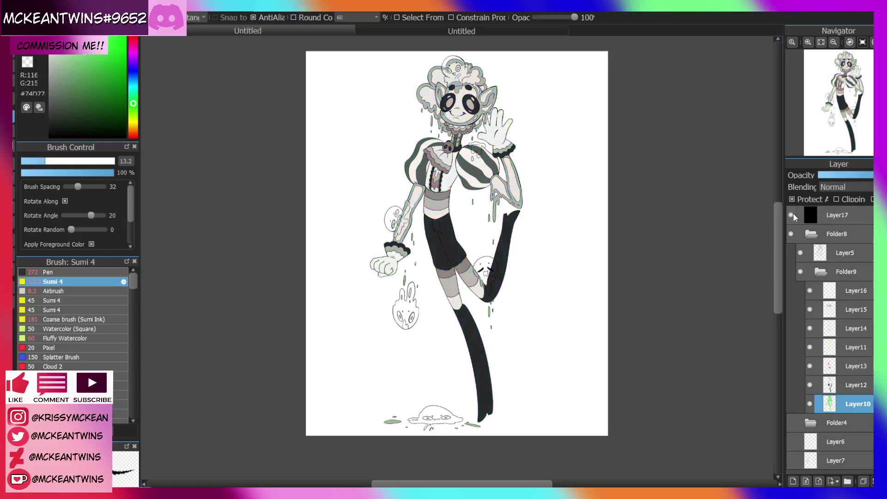
{"action": "left_click", "coordinate": [791, 215]}
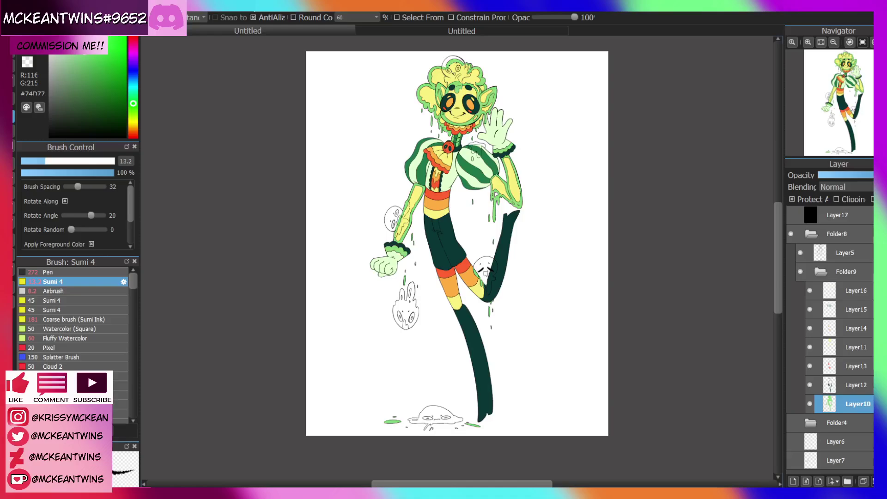
Add a new layer directly above the collapsed Folder9, clip it to the folder, and fill it with the current green
{"action": "left_click", "coordinate": [827, 273]}
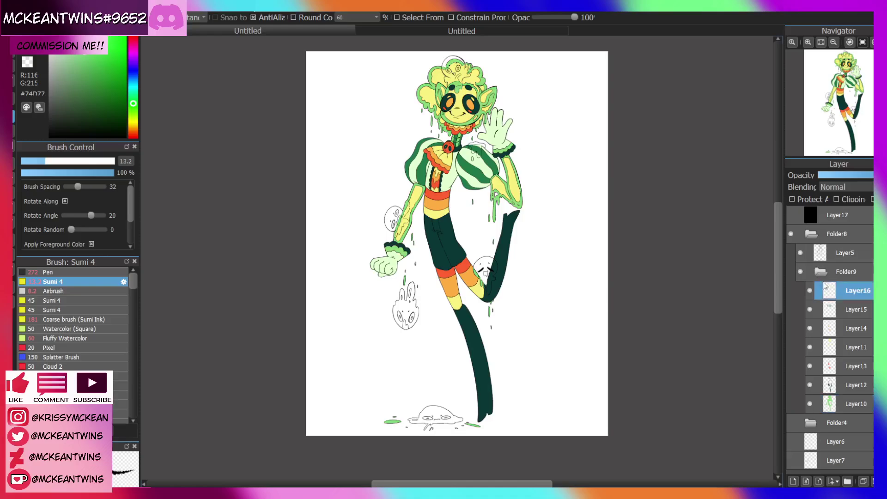
{"action": "left_click", "coordinate": [821, 272]}
{"action": "left_click", "coordinate": [799, 272]}
{"action": "left_click", "coordinate": [799, 272]}
{"action": "left_click", "coordinate": [804, 480]}
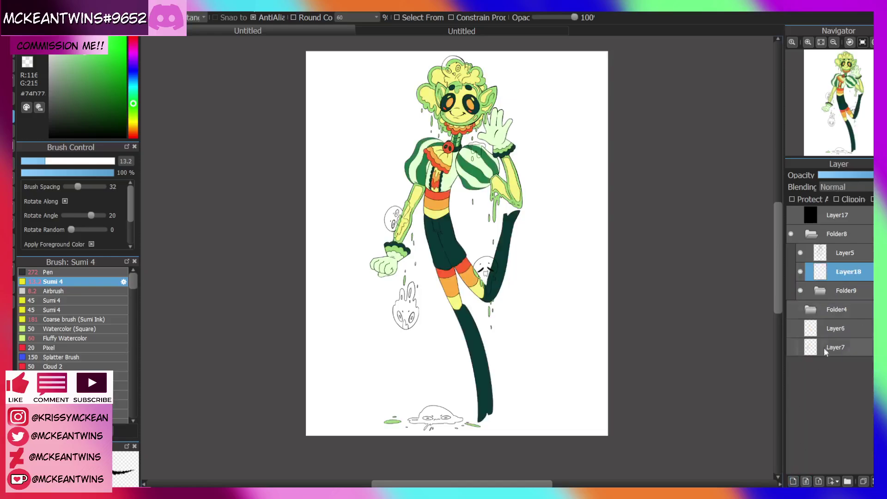
{"action": "left_click", "coordinate": [844, 200]}
{"action": "left_click", "coordinate": [833, 42]}
{"action": "left_click", "coordinate": [790, 42]}
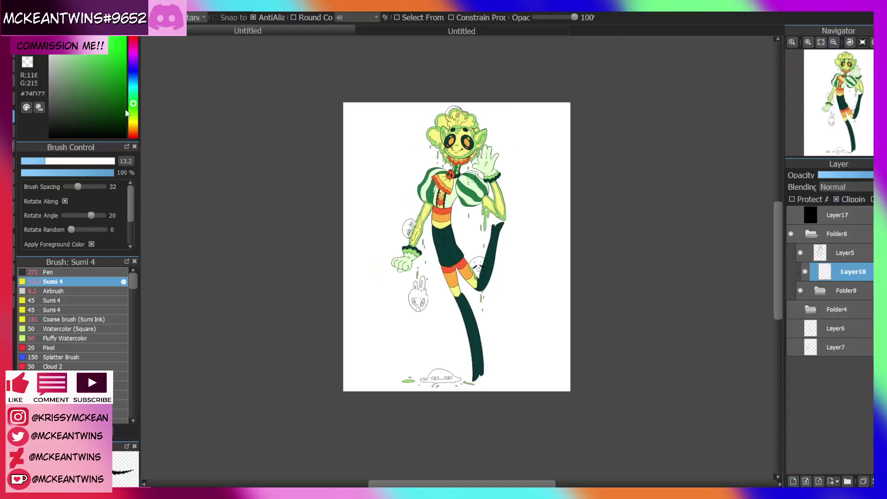
{"action": "left_click_drag", "start_coordinate": [359, 67], "coordinate": [679, 457]}
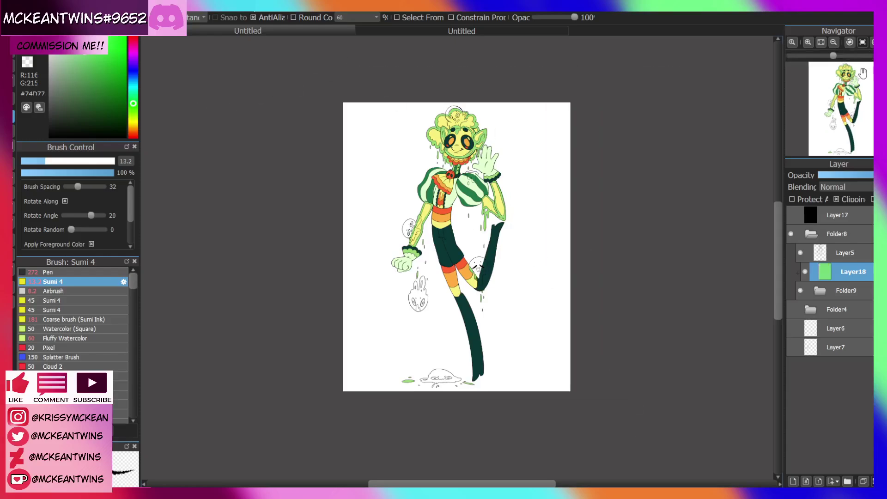
Set Folder9's blending to Normal so the clipped green fill covers only the character's colors
{"action": "left_click", "coordinate": [842, 290]}
{"action": "left_click", "coordinate": [843, 188]}
{"action": "left_click", "coordinate": [839, 199]}
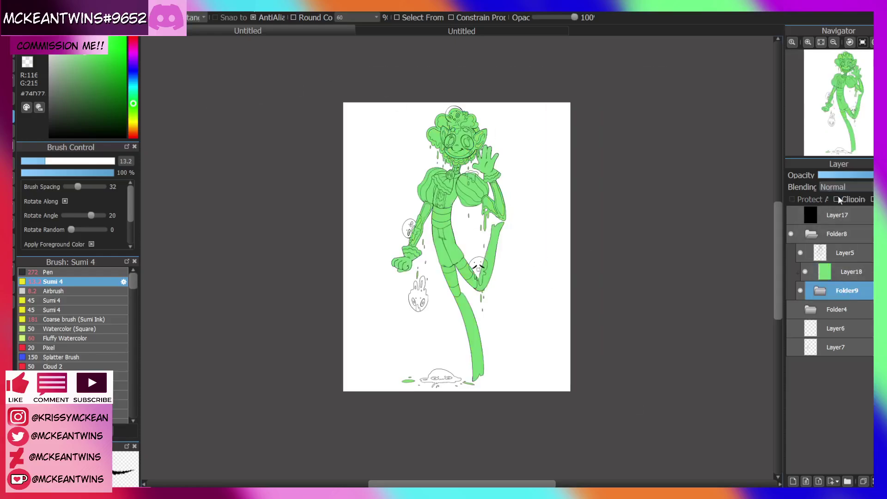
{"action": "left_click", "coordinate": [820, 42]}
Try Multiply on the green Layer18, and settle on Add blending at a low opacity
{"action": "left_click", "coordinate": [837, 270]}
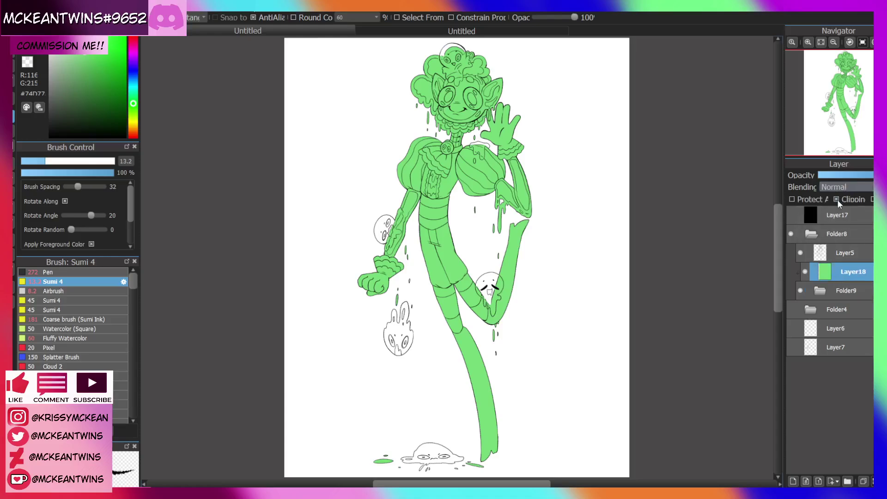
{"action": "scroll", "coordinate": [846, 188], "scroll_direction": "down", "scroll_amount": 1}
{"action": "left_click", "coordinate": [844, 175]}
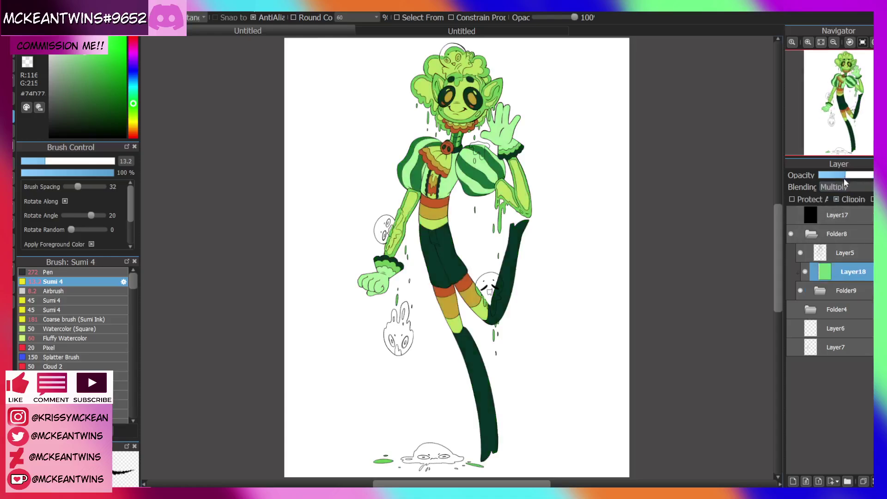
{"action": "scroll", "coordinate": [840, 186], "scroll_direction": "down", "scroll_amount": 1}
{"action": "left_click", "coordinate": [826, 174]}
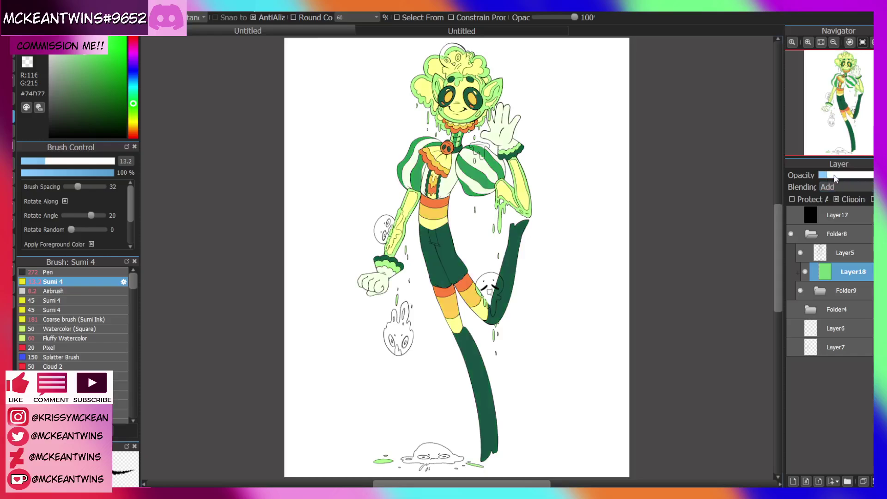
Compare the character with and without the green Layer18 overlay, in both color and grayscale
{"action": "left_click", "coordinate": [804, 271]}
{"action": "left_click", "coordinate": [804, 272]}
{"action": "left_click", "coordinate": [791, 215]}
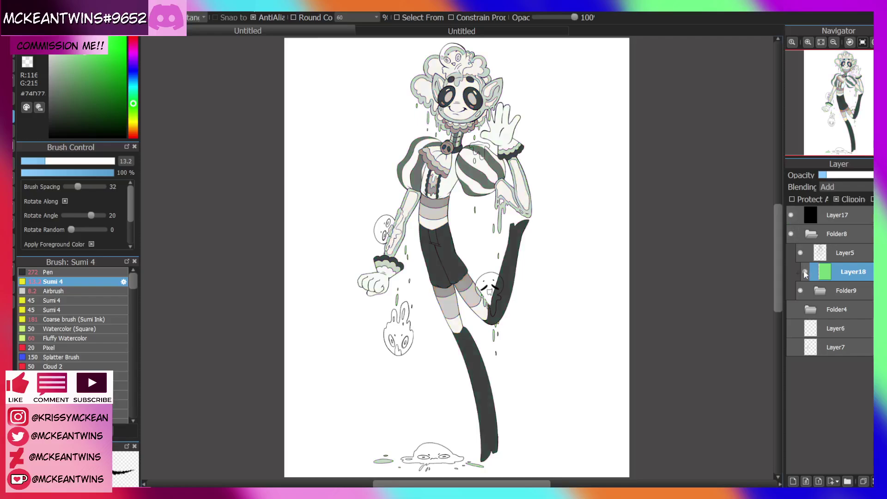
{"action": "left_click", "coordinate": [804, 272]}
{"action": "left_click", "coordinate": [804, 272]}
{"action": "left_click", "coordinate": [790, 215]}
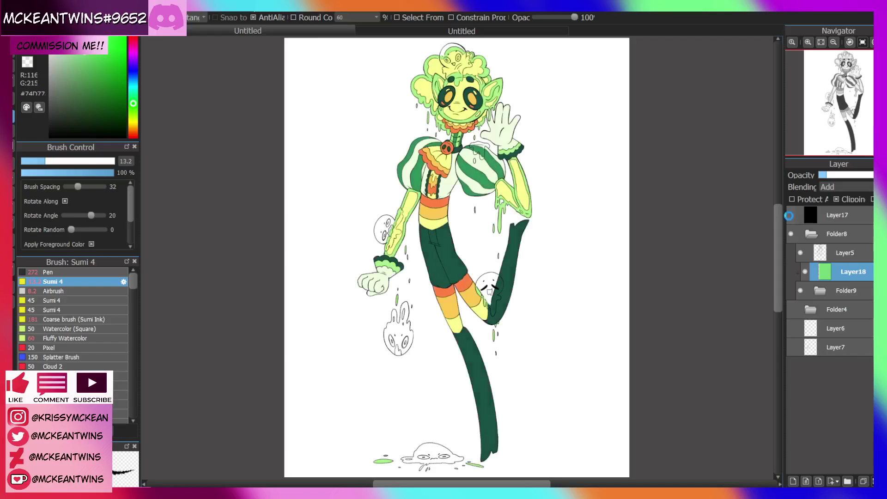
{"action": "left_click", "coordinate": [804, 272]}
{"action": "left_click", "coordinate": [804, 274]}
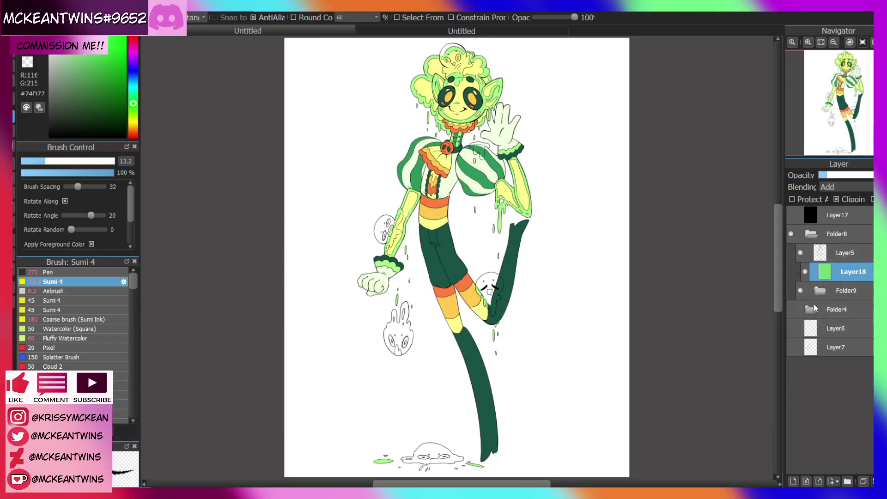
Recolor the slime green on Layer10 to the green sampled from the overlaid drawing (R 166, G 243)
{"action": "left_click", "coordinate": [819, 292]}
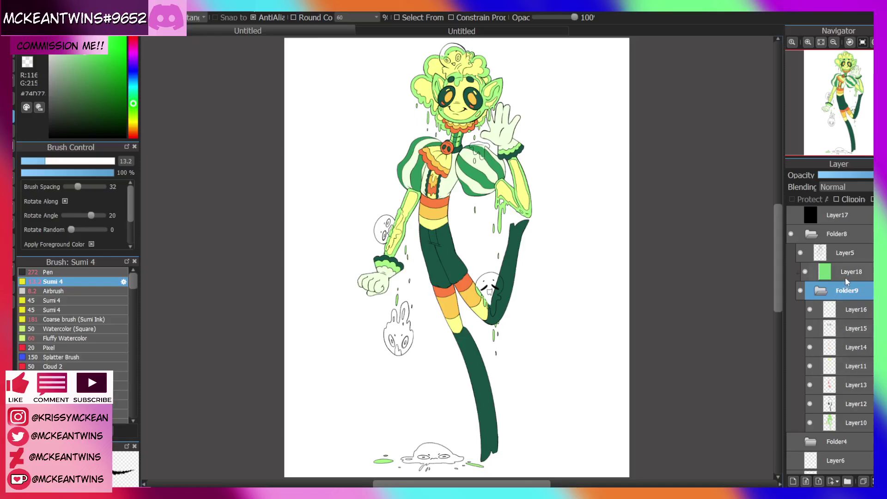
{"action": "left_click", "coordinate": [842, 423]}
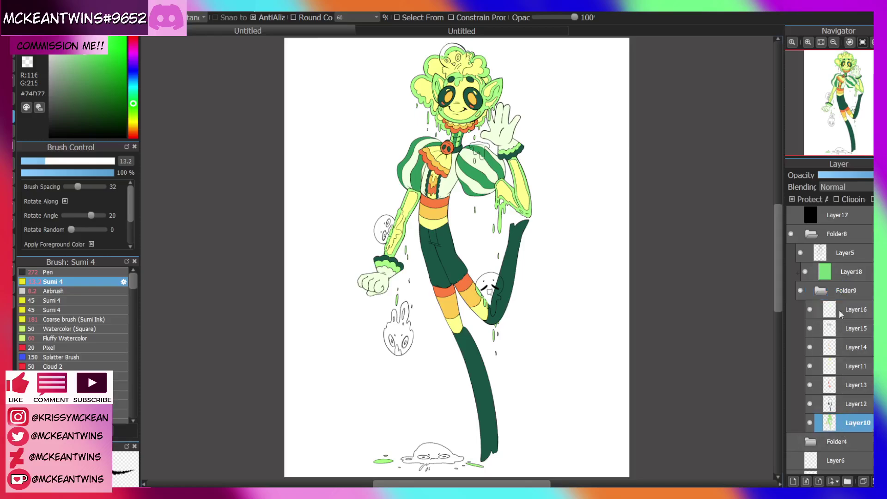
{"action": "left_click", "coordinate": [390, 261], "text": "alt"}
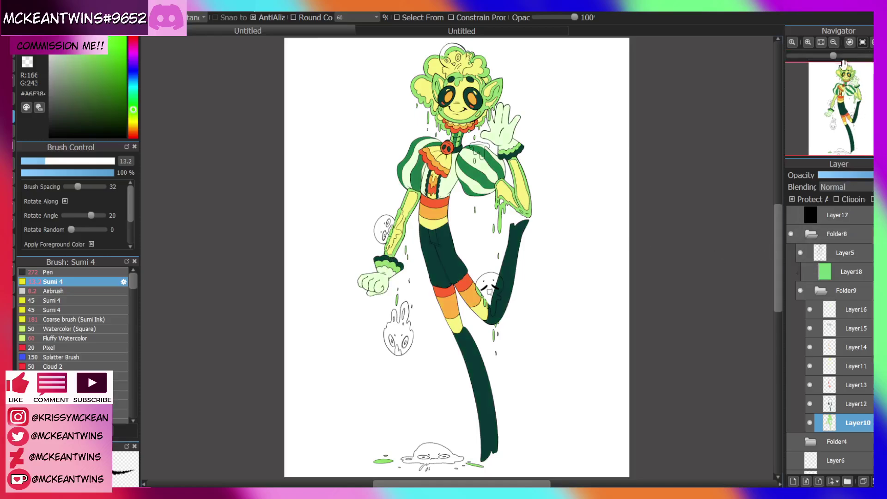
{"action": "left_click", "coordinate": [833, 42]}
{"action": "left_click_drag", "start_coordinate": [289, 49], "coordinate": [708, 479]}
{"action": "left_click", "coordinate": [805, 272]}
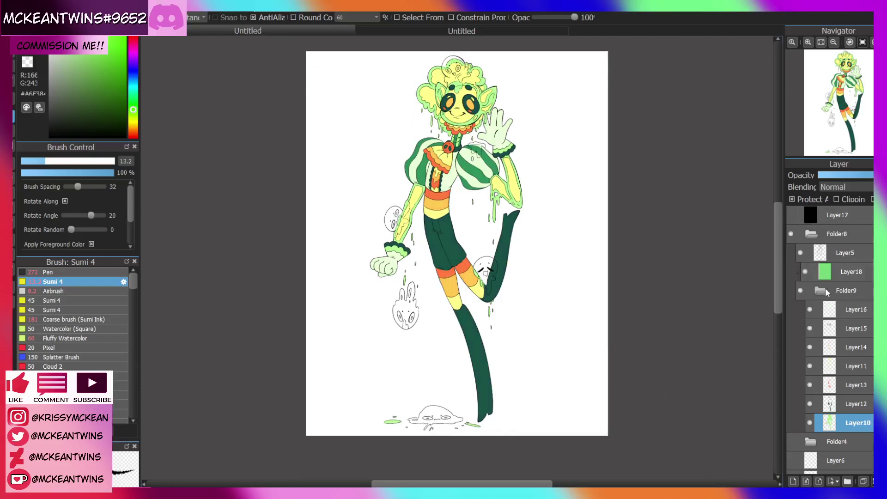
Recolor the dark teal areas on Layer12 to the teal sampled with Layer18 visible (R 24, G 82), filling with Layer18 hidden
{"action": "left_click", "coordinate": [839, 403]}
{"action": "left_click", "coordinate": [504, 263], "text": "alt"}
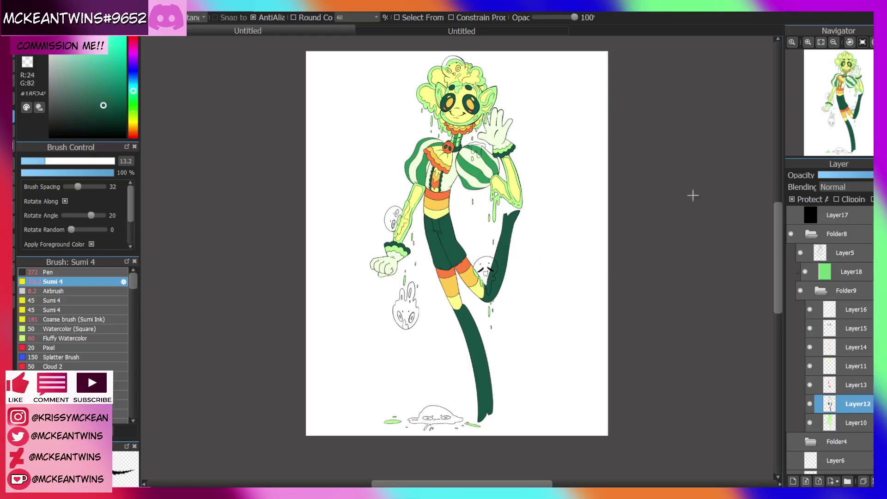
{"action": "left_click", "coordinate": [805, 271]}
{"action": "left_click_drag", "start_coordinate": [314, 44], "coordinate": [685, 479]}
{"action": "left_click", "coordinate": [805, 272]}
Recolor the red-orange areas on Layer13 to the overlaid orange sampled from the legs (R 255, G 126), filling with Layer18 hidden
{"action": "left_click", "coordinate": [840, 385]}
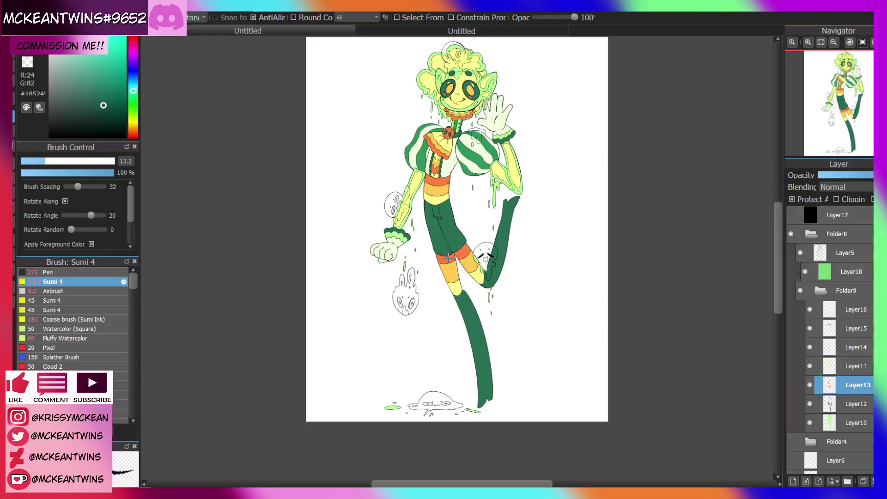
{"action": "left_click", "coordinate": [462, 252]}
{"action": "left_click", "coordinate": [805, 271]}
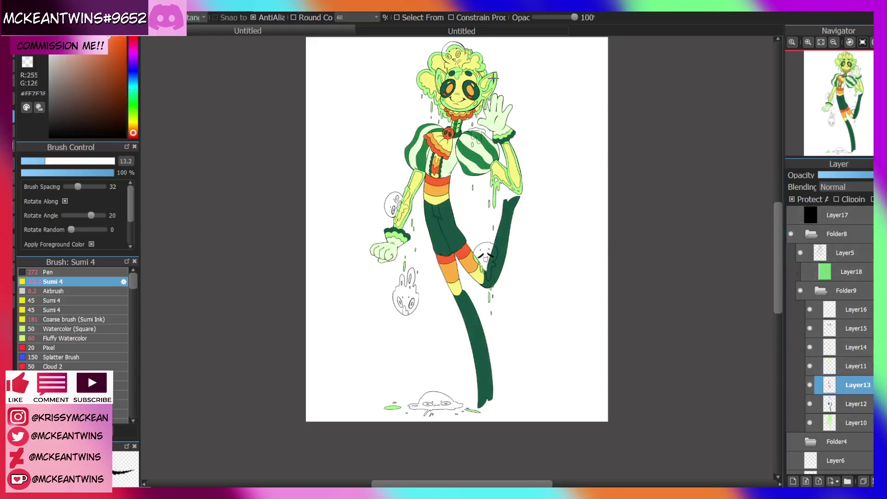
{"action": "left_click", "coordinate": [834, 42]}
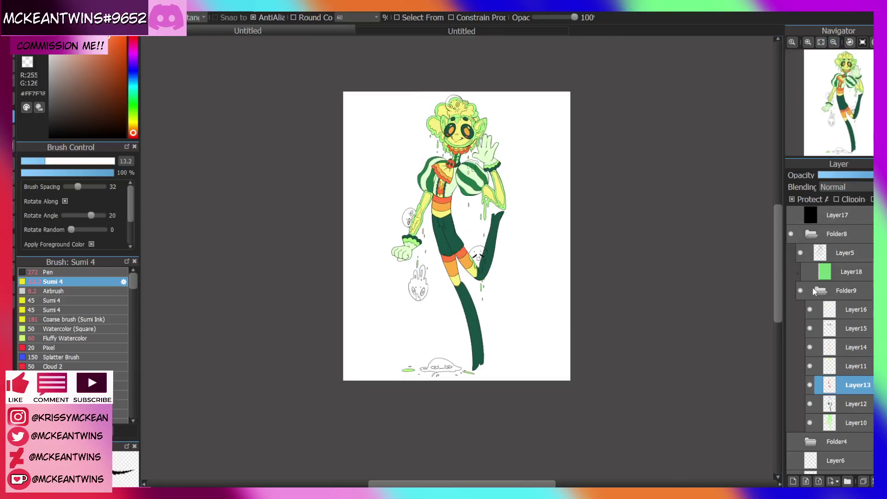
{"action": "left_click", "coordinate": [805, 272]}
Recolor the yellow areas on Layer11 to the sampled light yellow (R 255, G 255) with transparency protected and Layer18 hidden
{"action": "left_click", "coordinate": [841, 367]}
{"action": "left_click", "coordinate": [809, 366]}
{"action": "left_click", "coordinate": [810, 366]}
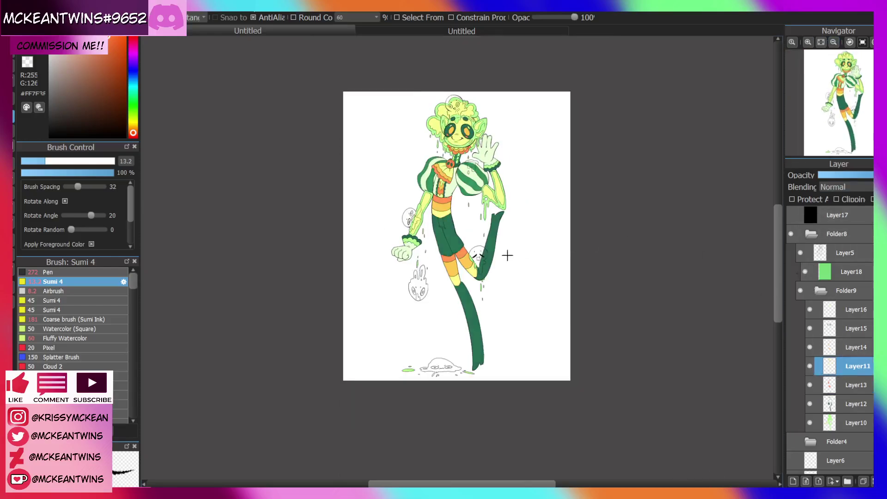
{"action": "left_click", "coordinate": [459, 279], "text": "alt"}
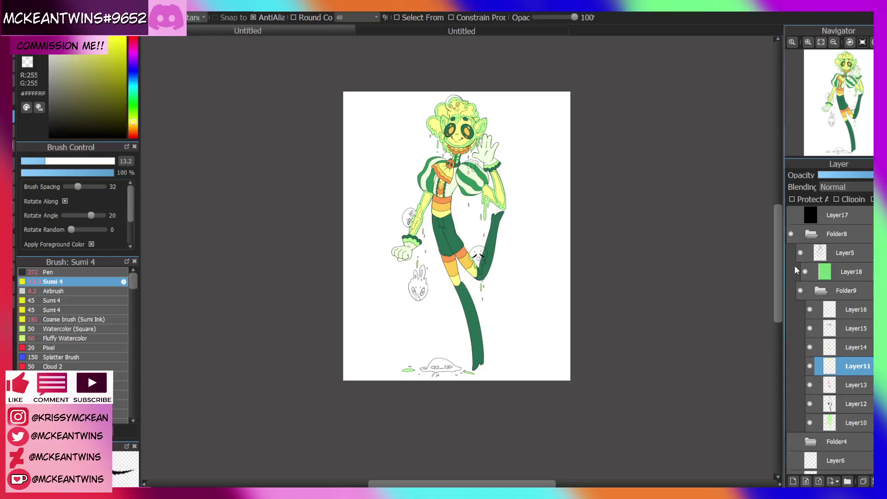
{"action": "left_click", "coordinate": [805, 273]}
{"action": "left_click_drag", "start_coordinate": [327, 59], "coordinate": [650, 434]}
{"action": "left_click", "coordinate": [821, 200]}
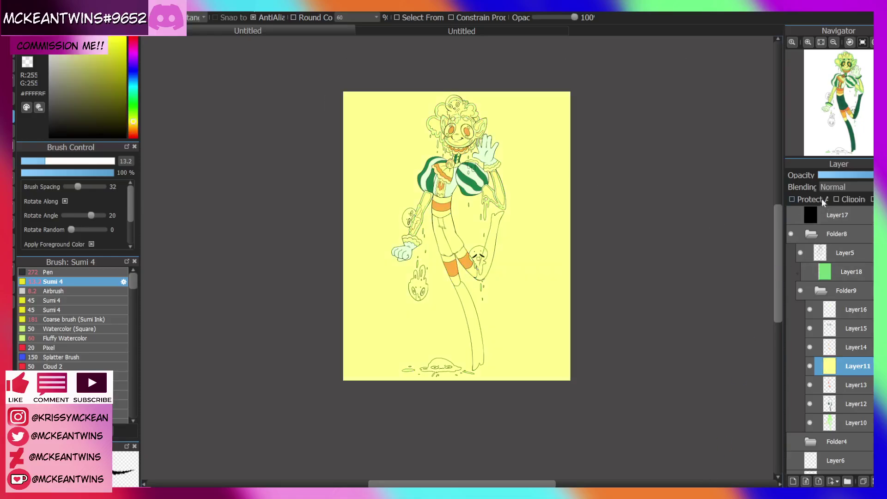
{"action": "key", "text": "ctrl+z"}
{"action": "left_click_drag", "start_coordinate": [345, 52], "coordinate": [627, 401]}
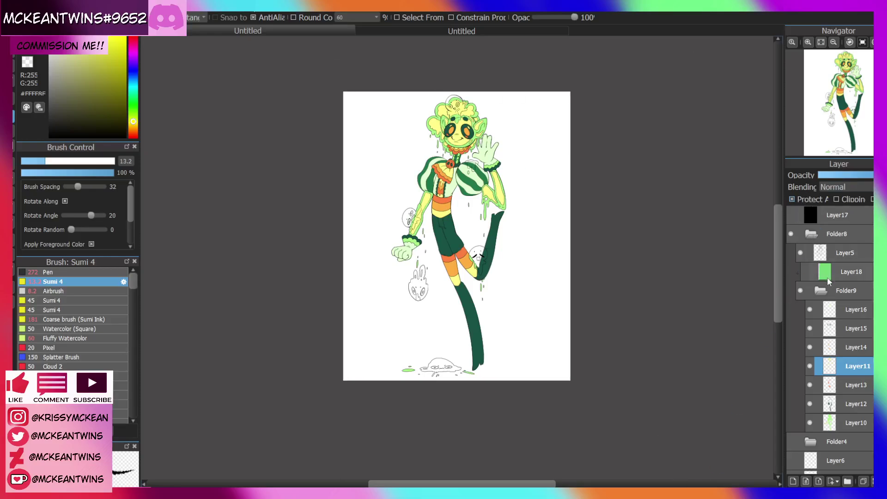
Recolor the orange-yellow areas on Layer14 to the color sampled with Layer18 visible (R 255, G 202), filling with Layer18 hidden
{"action": "left_click", "coordinate": [833, 349]}
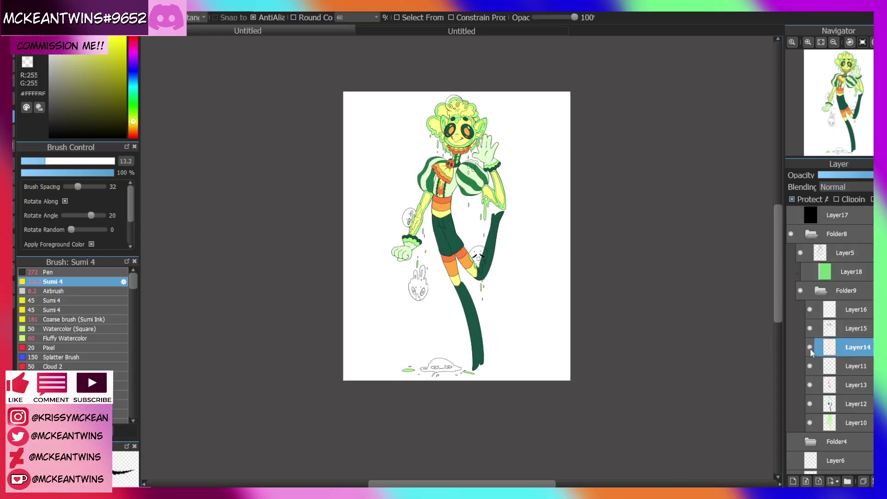
{"action": "left_click", "coordinate": [804, 271]}
{"action": "left_click", "coordinate": [455, 262], "text": "alt"}
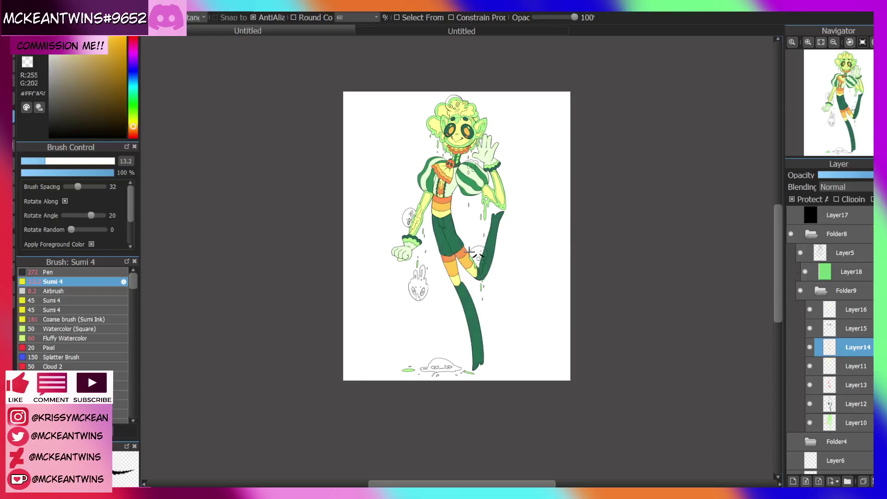
{"action": "left_click", "coordinate": [805, 272]}
{"action": "left_click_drag", "start_coordinate": [354, 66], "coordinate": [661, 444]}
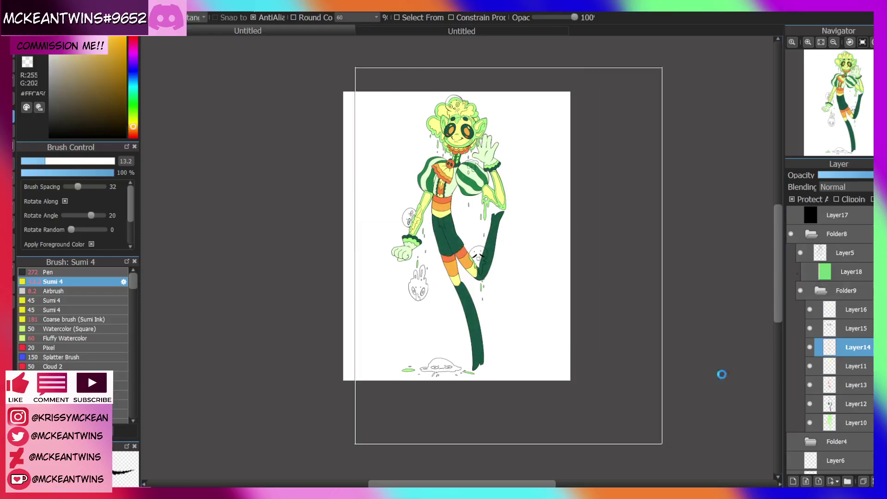
Recolor the medium green stripes on Layer15 to the green sampled through the overlay (R 46, G 148), filling with Layer18 hidden
{"action": "left_click", "coordinate": [822, 329]}
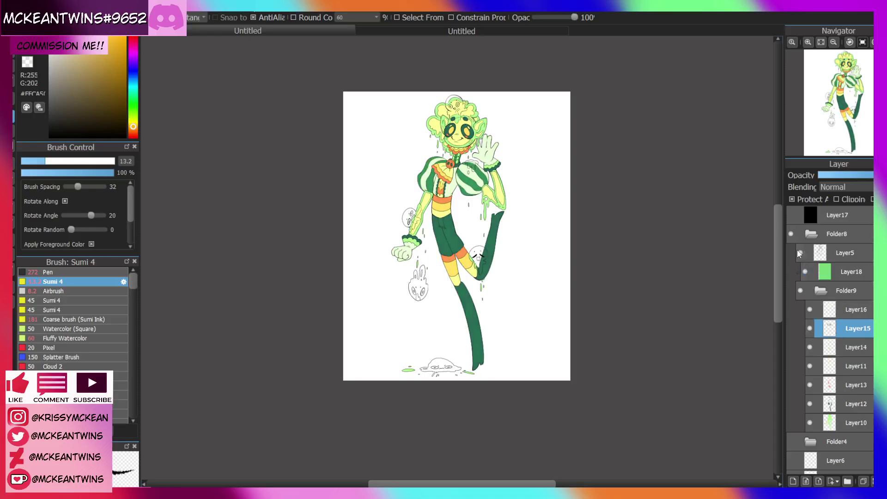
{"action": "left_click", "coordinate": [465, 172], "text": "alt"}
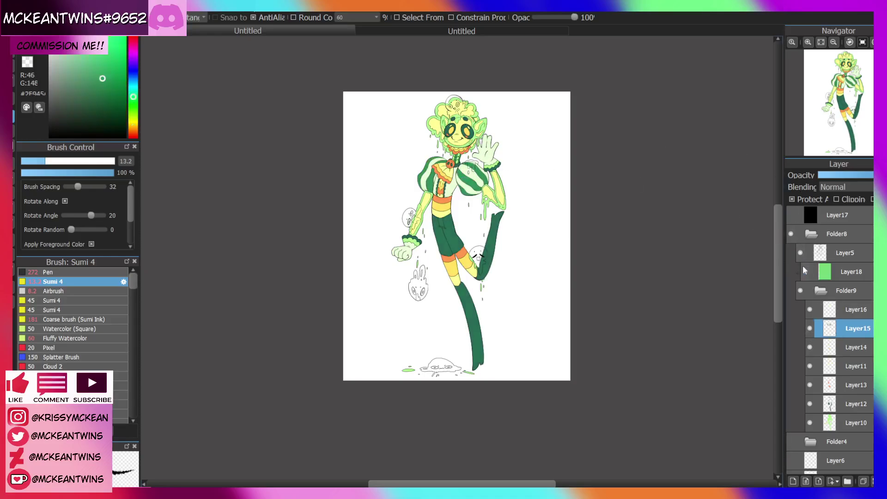
{"action": "left_click_drag", "start_coordinate": [343, 63], "coordinate": [609, 404]}
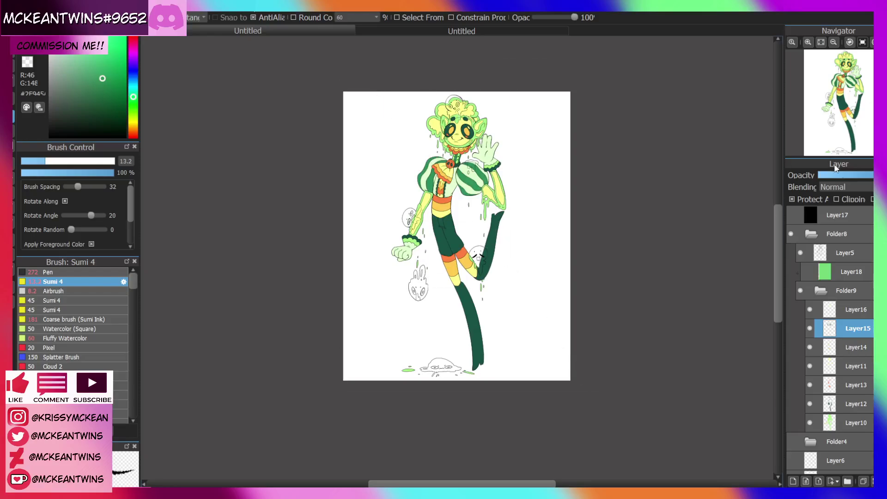
Recolor the pale areas on Layer16 to the sampled pale green (R 240, G 255) with transparency protected and Layer18 hidden
{"action": "left_click", "coordinate": [826, 310]}
{"action": "left_click", "coordinate": [804, 272]}
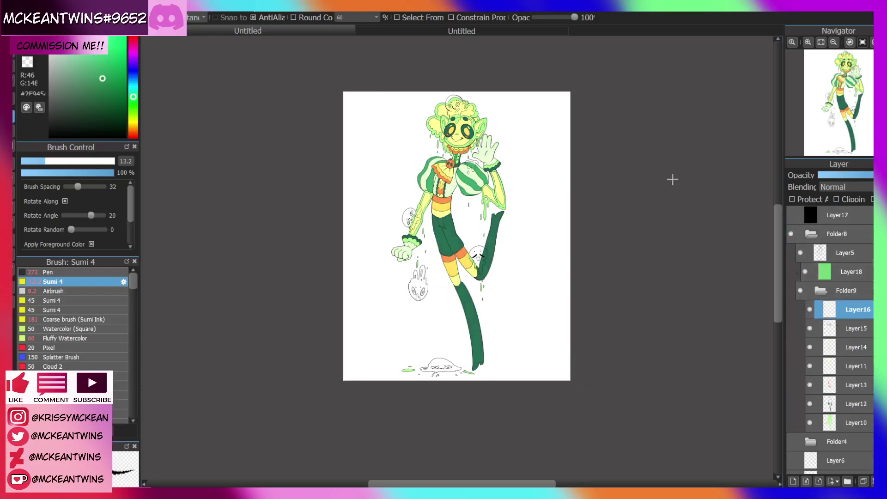
{"action": "left_click", "coordinate": [499, 143], "text": "alt"}
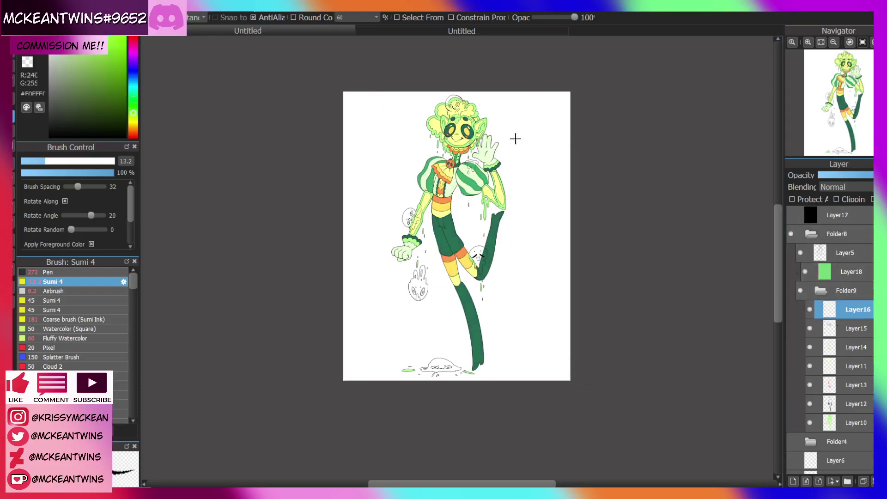
{"action": "left_click", "coordinate": [805, 272]}
{"action": "left_click", "coordinate": [791, 199]}
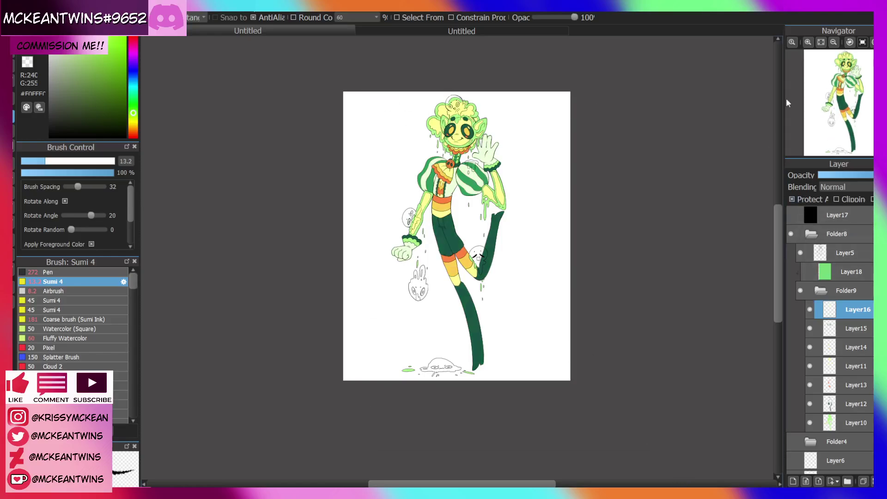
Compare the recolored character with and without the Layer18 overlay, and check its values in grayscale using Layer17
{"action": "left_click", "coordinate": [807, 42]}
{"action": "left_click", "coordinate": [808, 42]}
{"action": "left_click_drag", "start_coordinate": [840, 96], "coordinate": [842, 99]}
{"action": "left_click", "coordinate": [820, 42]}
{"action": "left_click", "coordinate": [805, 271]}
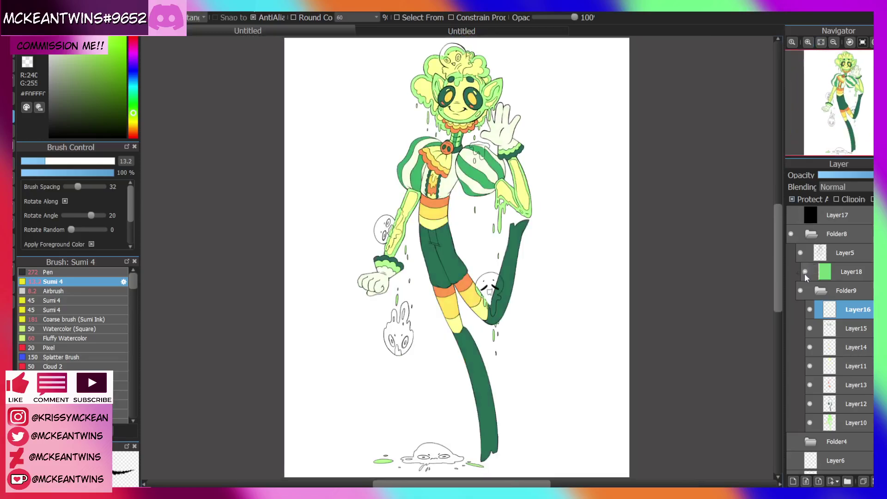
{"action": "left_click", "coordinate": [791, 215]}
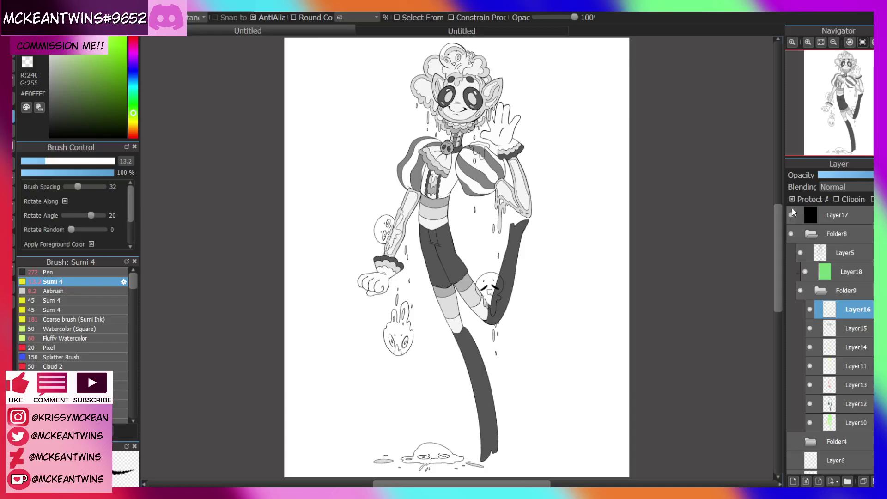
{"action": "left_click", "coordinate": [791, 215]}
{"action": "left_click", "coordinate": [804, 271]}
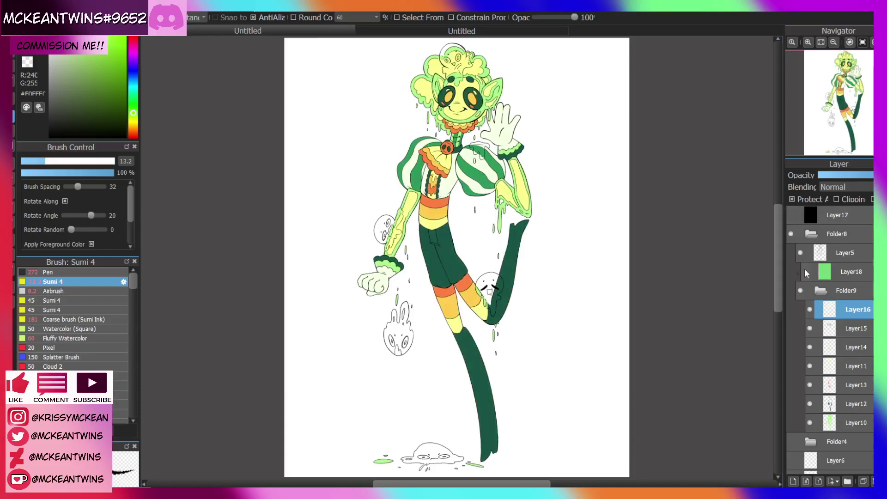
Delete the green overlay layer and add a new empty layer above Layer16 in Folder9
{"action": "left_click", "coordinate": [845, 272]}
{"action": "key", "text": "Delete"}
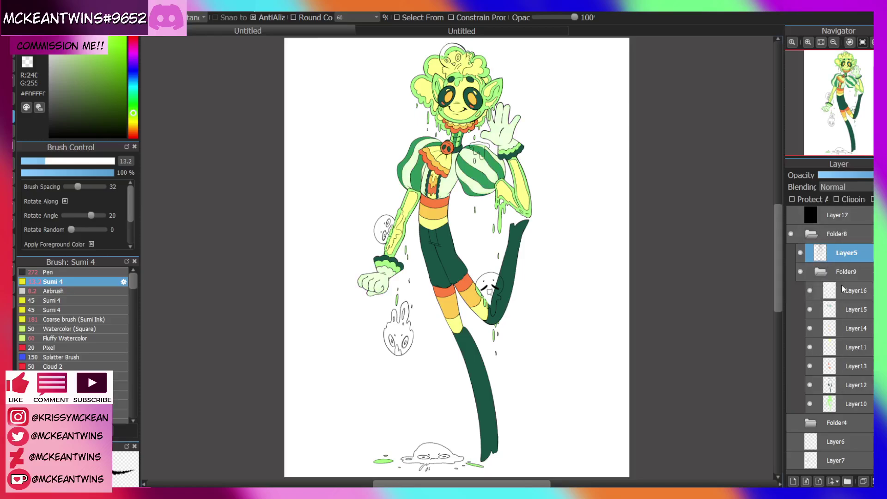
{"action": "key", "text": "ctrl+z"}
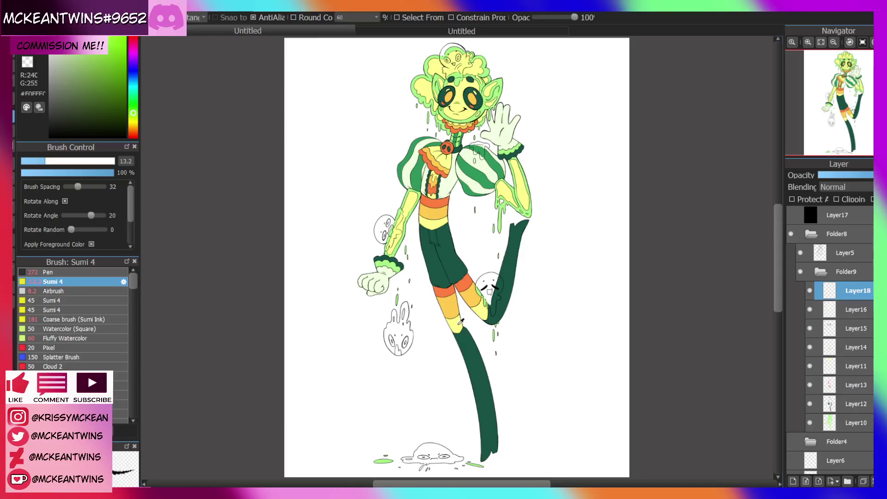
Cover the green drips on the bent leg's yellow knee stripe with the sampled light yellow on Layer11, with transparency protection off
{"action": "right_click", "coordinate": [533, 327]}
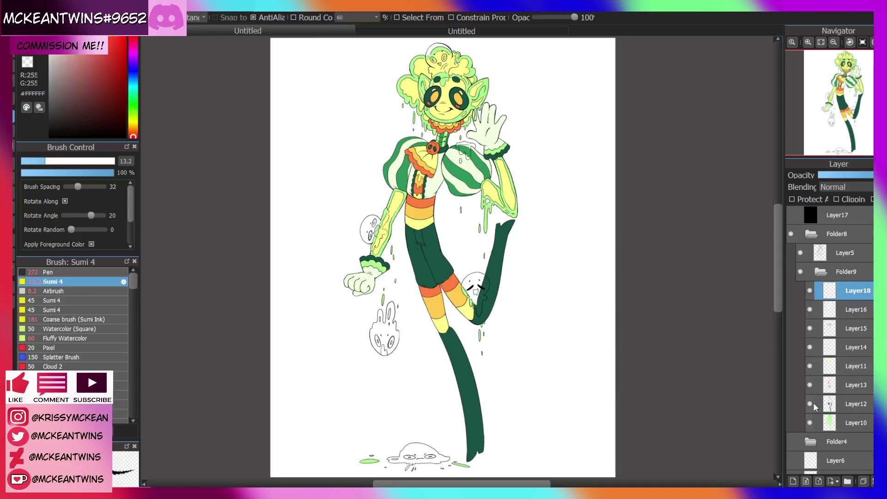
{"action": "left_click", "coordinate": [831, 403]}
{"action": "left_click", "coordinate": [807, 42]}
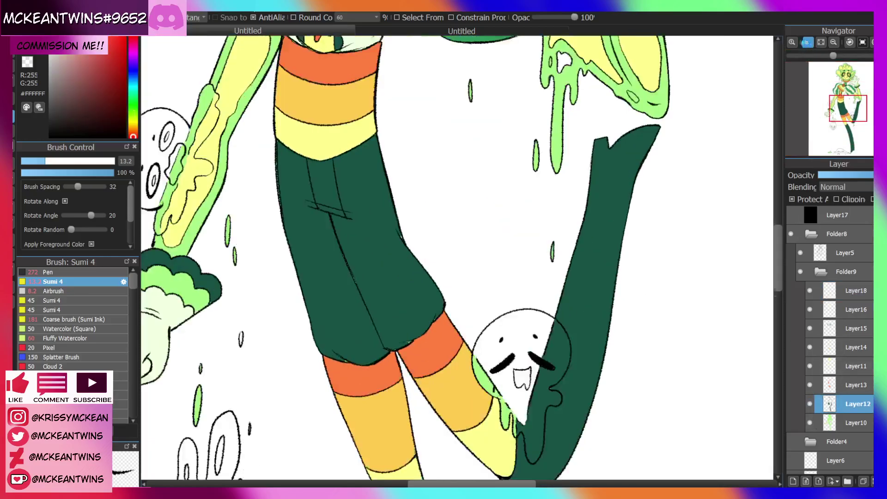
{"action": "left_click", "coordinate": [807, 42]}
{"action": "left_click_drag", "start_coordinate": [846, 110], "coordinate": [848, 120]}
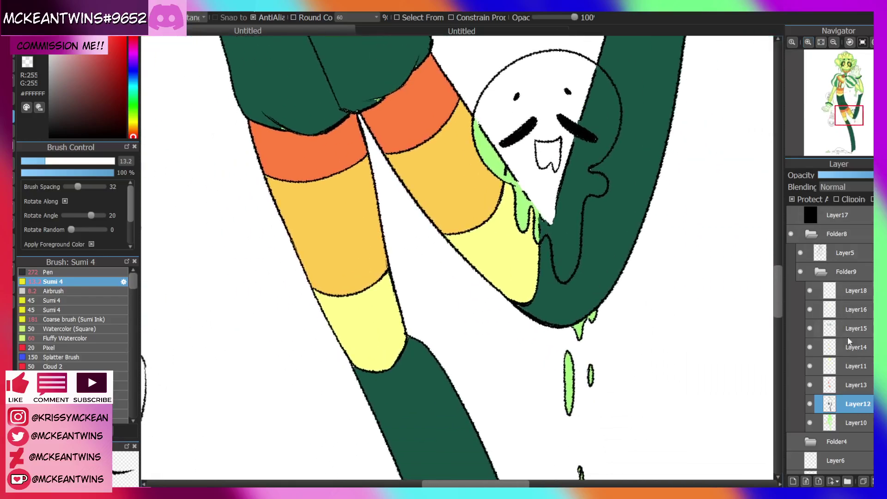
{"action": "left_click", "coordinate": [809, 386]}
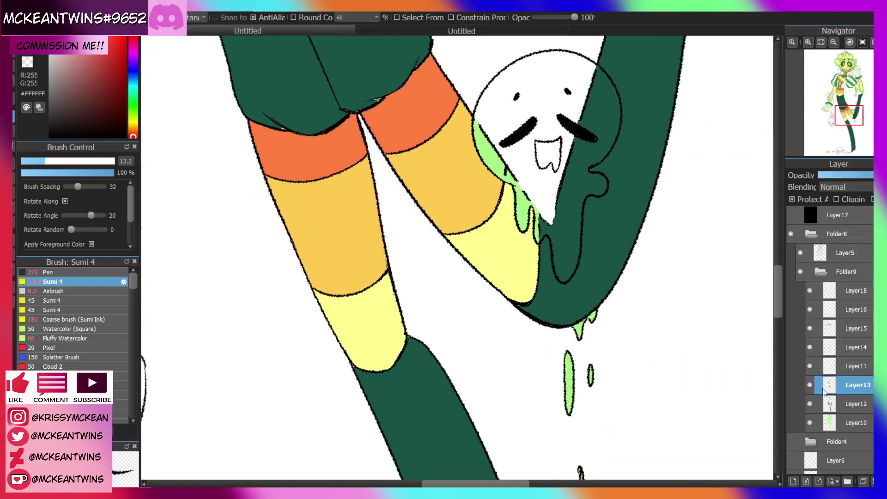
{"action": "left_click", "coordinate": [810, 368]}
{"action": "left_click", "coordinate": [809, 368]}
{"action": "left_click", "coordinate": [831, 369]}
{"action": "right_click", "coordinate": [528, 255]}
{"action": "left_click", "coordinate": [14, 42]}
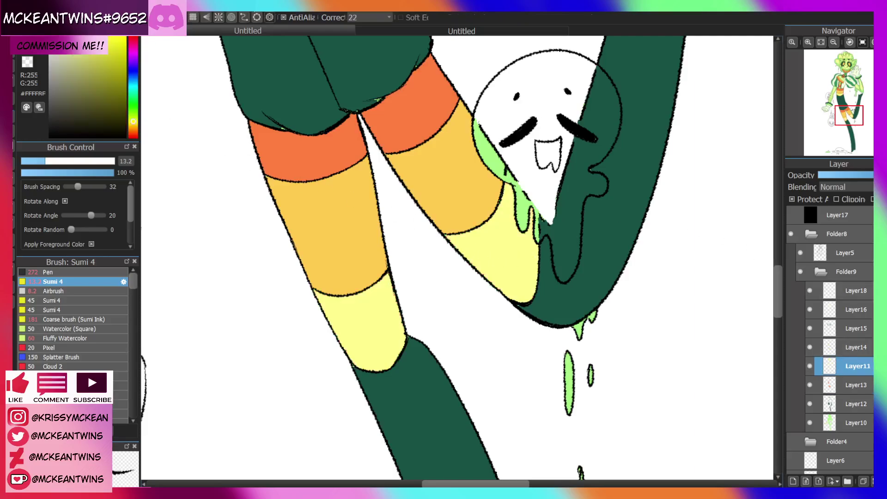
{"action": "left_click", "coordinate": [798, 199]}
{"action": "left_click_drag", "start_coordinate": [530, 208], "coordinate": [518, 230]}
{"action": "left_click", "coordinate": [871, 42]}
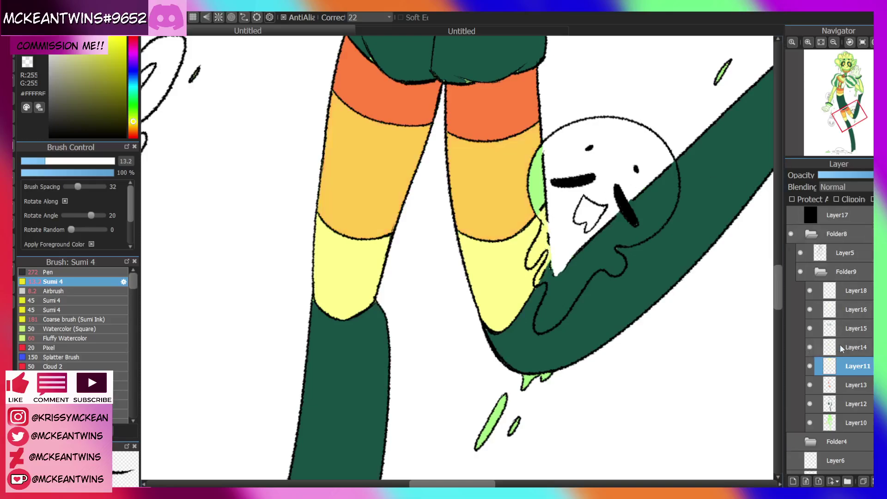
Cover the green sliver beside the bent leg's orange-yellow stripe on Layer14 with the sampled orange-yellow (R 255, G 202)
{"action": "left_click", "coordinate": [817, 347]}
{"action": "left_click", "coordinate": [515, 149], "text": "alt"}
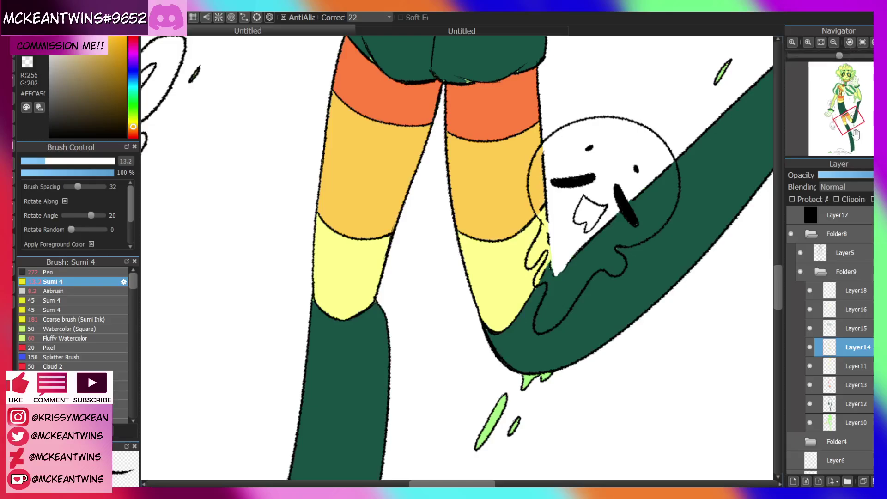
{"action": "left_click", "coordinate": [822, 42]}
{"action": "left_click", "coordinate": [849, 43]}
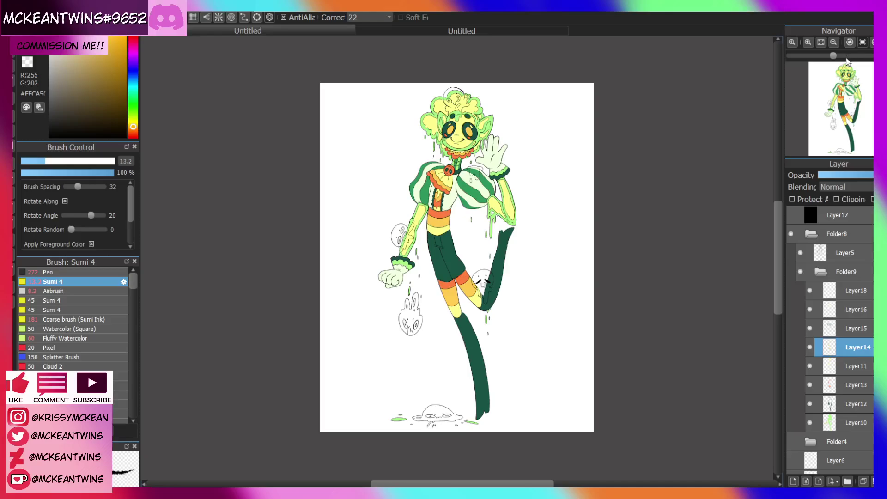
Select the new Layer18 and sample the dark teal (R 24, G 82) from the raised hand's cuff ruffle
{"action": "left_click", "coordinate": [807, 42]}
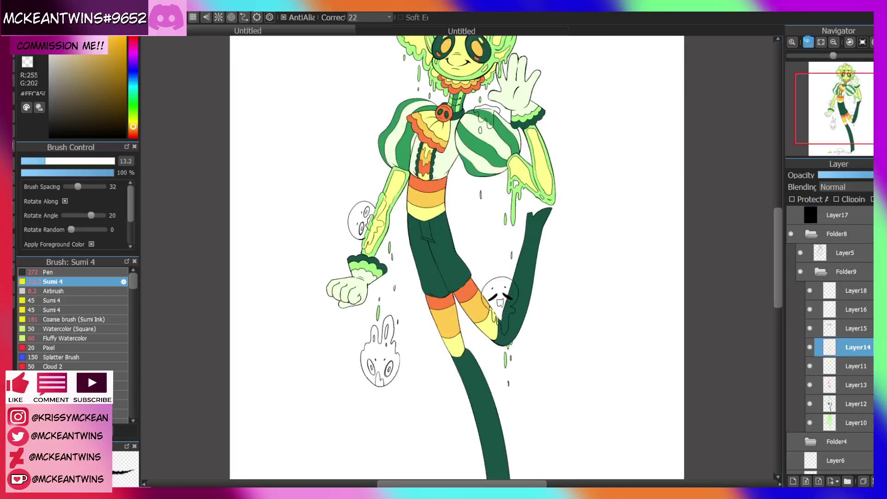
{"action": "left_click", "coordinate": [807, 42]}
{"action": "left_click", "coordinate": [807, 42]}
{"action": "left_click_drag", "start_coordinate": [847, 77], "coordinate": [846, 89]}
{"action": "left_click", "coordinate": [808, 42]}
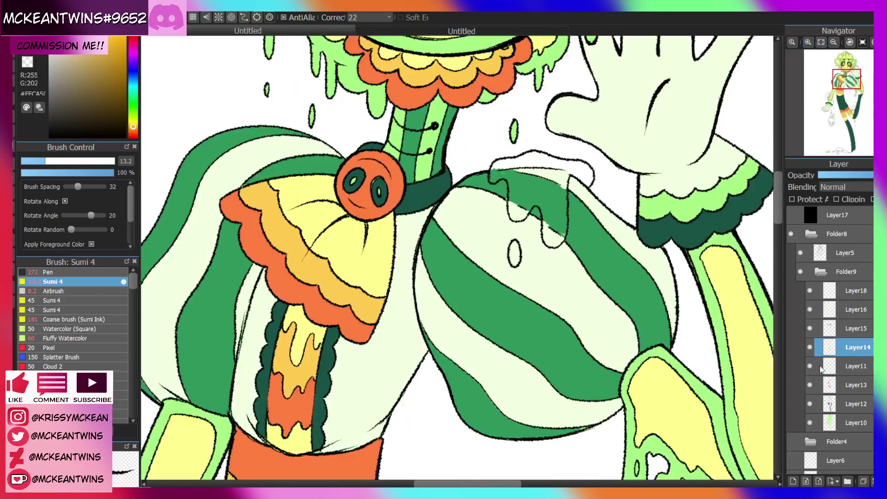
{"action": "left_click", "coordinate": [827, 422]}
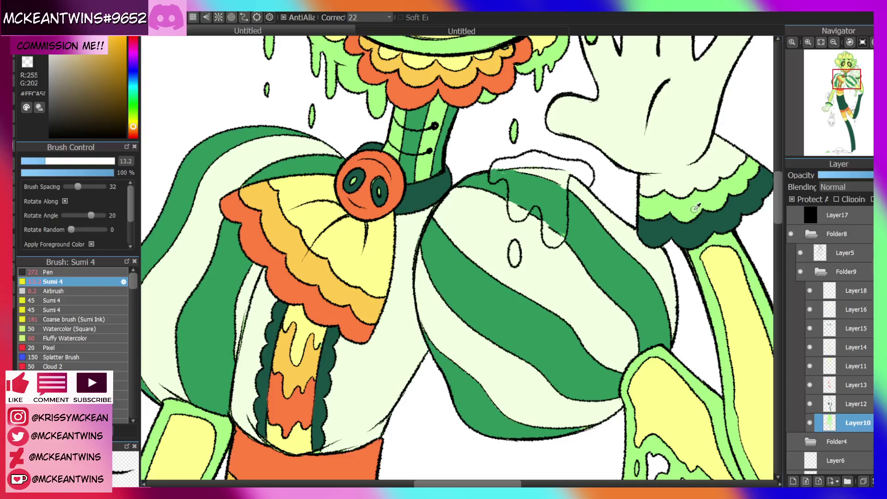
{"action": "left_click", "coordinate": [695, 209], "text": "alt"}
{"action": "left_click", "coordinate": [849, 295]}
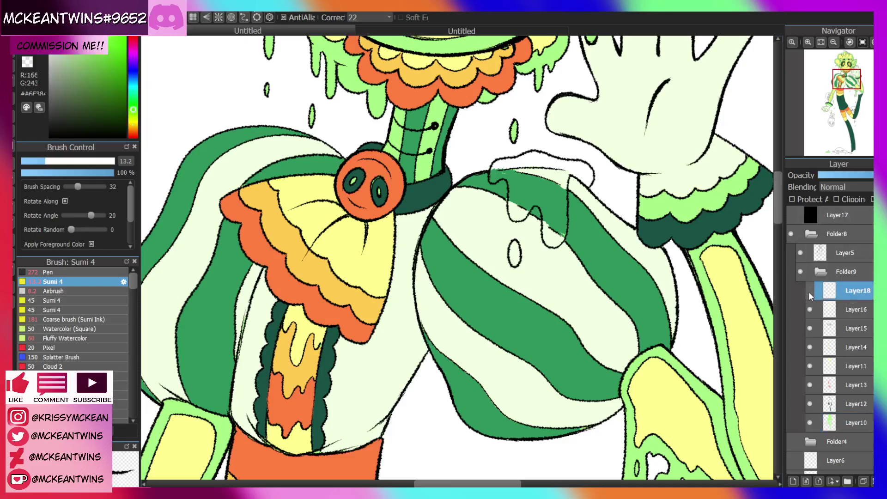
{"action": "left_click", "coordinate": [664, 230], "text": "alt"}
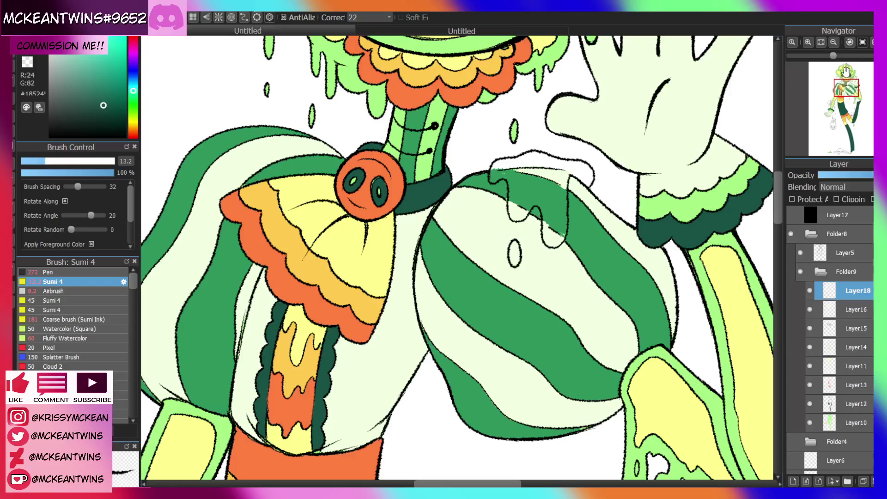
Paint dark teal around and below the small slime's beak on Layer18 with the Pen at sizes 48 and 33
{"action": "left_click_drag", "start_coordinate": [845, 75], "coordinate": [844, 70]}
{"action": "left_click", "coordinate": [811, 42]}
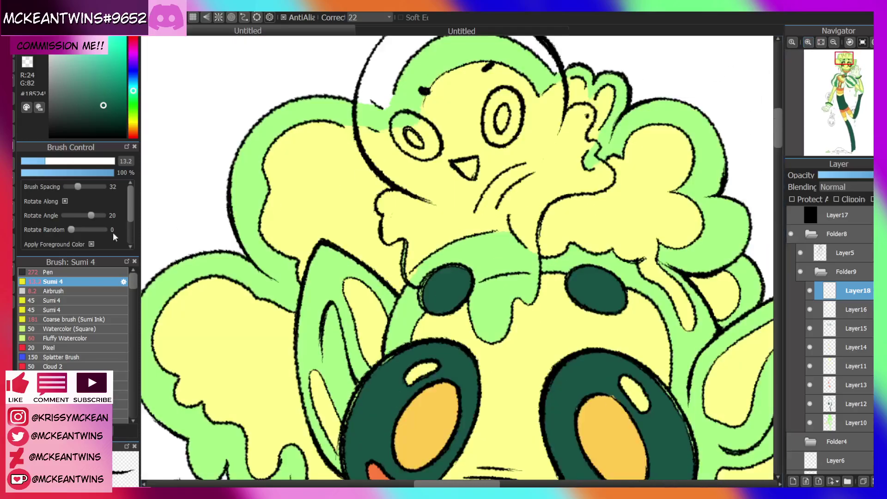
{"action": "left_click", "coordinate": [61, 272]}
{"action": "left_click_drag", "start_coordinate": [81, 162], "coordinate": [89, 161]}
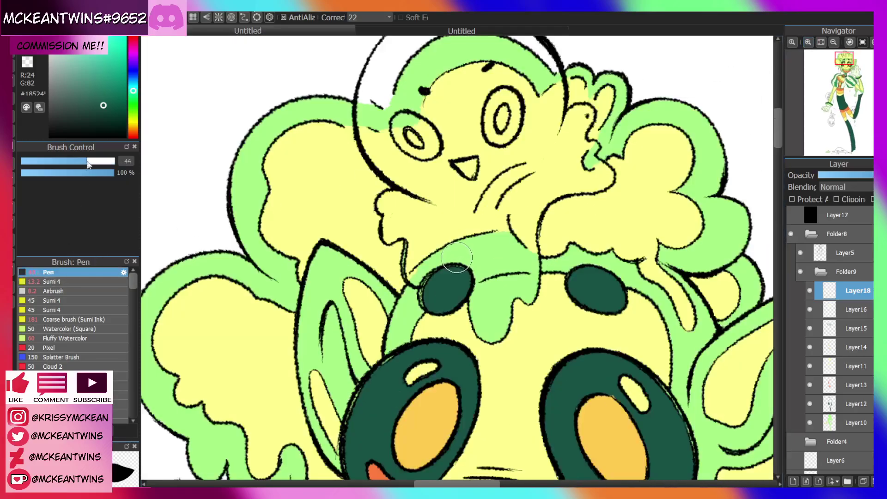
{"action": "mouse_move", "coordinate": [464, 181]}
{"action": "left_mouse_down"}
{"action": "mouse_move", "coordinate": [445, 198]}
{"action": "mouse_move", "coordinate": [422, 191]}
{"action": "mouse_move", "coordinate": [418, 160]}
{"action": "left_mouse_up"}
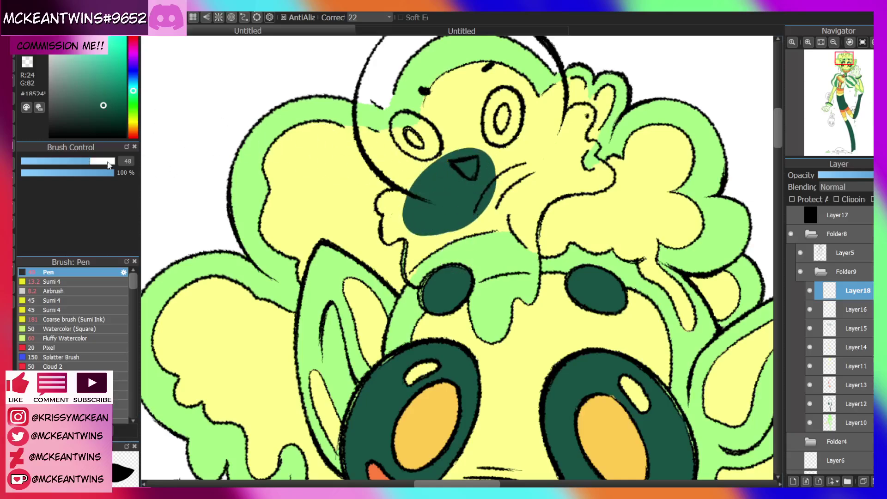
{"action": "left_click", "coordinate": [76, 162]}
{"action": "mouse_move", "coordinate": [401, 197]}
{"action": "left_mouse_down"}
{"action": "mouse_move", "coordinate": [383, 204]}
{"action": "mouse_move", "coordinate": [422, 242]}
{"action": "mouse_move", "coordinate": [406, 270]}
{"action": "mouse_move", "coordinate": [443, 243]}
{"action": "mouse_move", "coordinate": [494, 226]}
{"action": "left_mouse_up"}
Try a lower opacity on Layer18 for the dark teal patch on the head, and undo it
{"action": "mouse_move", "coordinate": [839, 59]}
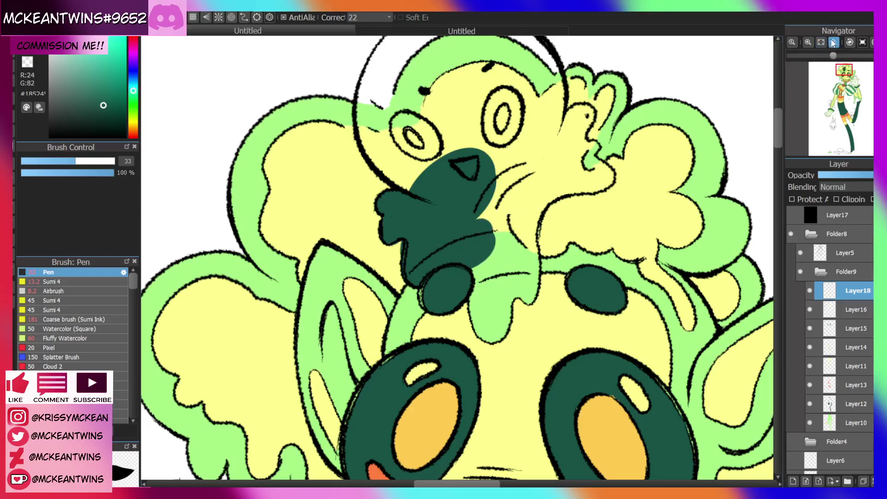
{"action": "left_click", "coordinate": [833, 43]}
{"action": "left_click", "coordinate": [848, 175]}
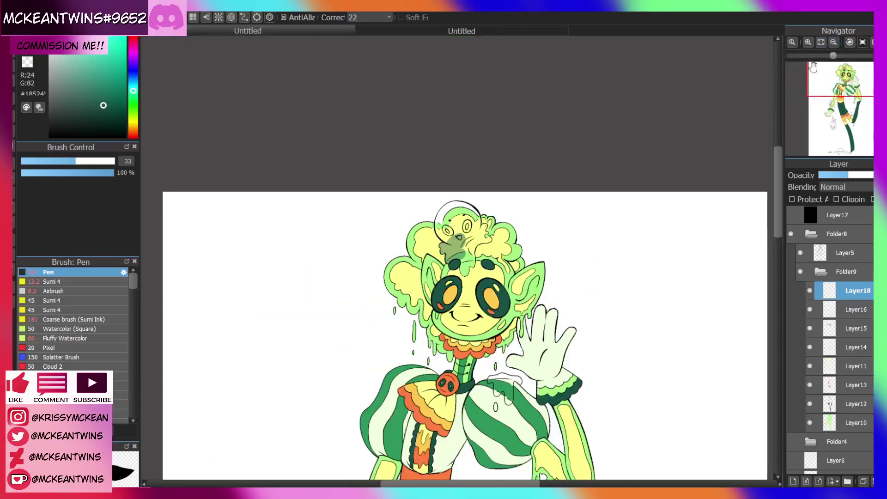
{"action": "left_click", "coordinate": [808, 42]}
{"action": "left_click", "coordinate": [808, 42]}
{"action": "left_click", "coordinate": [808, 42]}
{"action": "key", "text": "ctrl+z"}
Extend the dark teal over the forehead drip and set Layer18's blending mode to Add
{"action": "left_click_drag", "start_coordinate": [476, 253], "coordinate": [475, 289]}
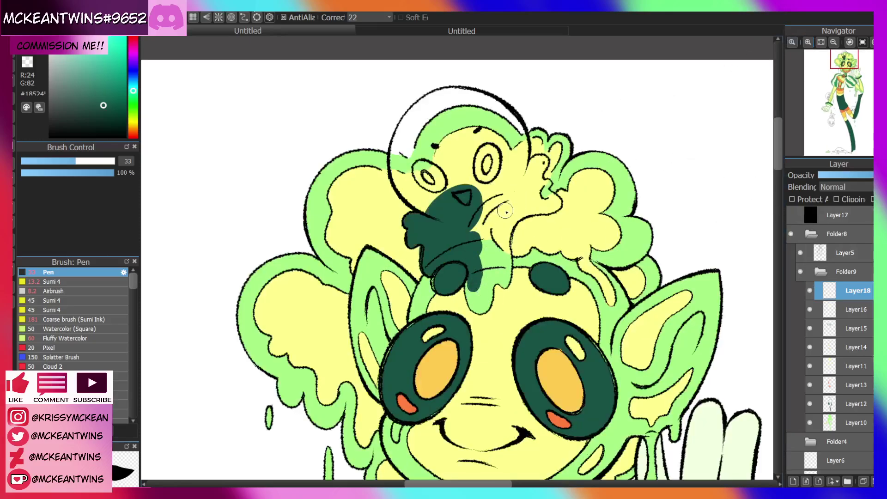
{"action": "left_click", "coordinate": [845, 186]}
{"action": "left_click", "coordinate": [834, 211]}
Erase the teal spill over the eyebrow with transparent colour and extend the dark teal across the small slime's face on Layer18
{"action": "left_click", "coordinate": [28, 61]}
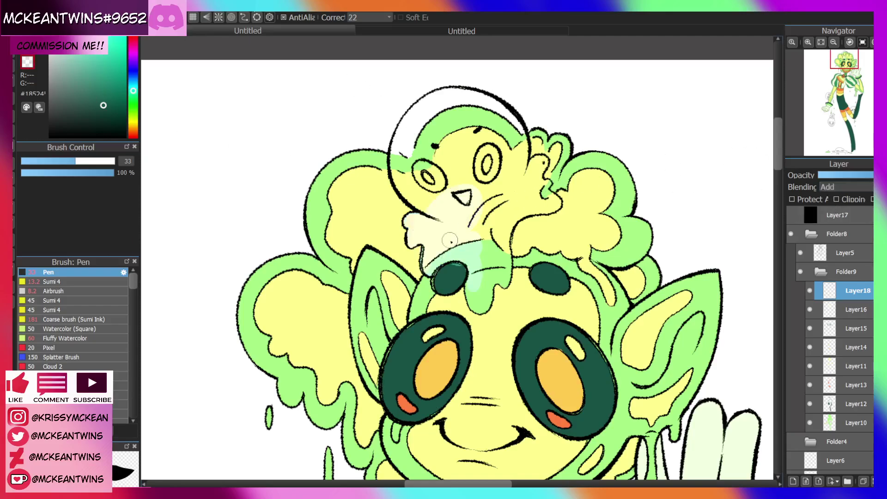
{"action": "left_click_drag", "start_coordinate": [461, 271], "coordinate": [454, 270]}
{"action": "mouse_move", "coordinate": [431, 206]}
{"action": "left_mouse_down"}
{"action": "mouse_move", "coordinate": [398, 153]}
{"action": "mouse_move", "coordinate": [413, 130]}
{"action": "mouse_move", "coordinate": [421, 182]}
{"action": "left_mouse_up"}
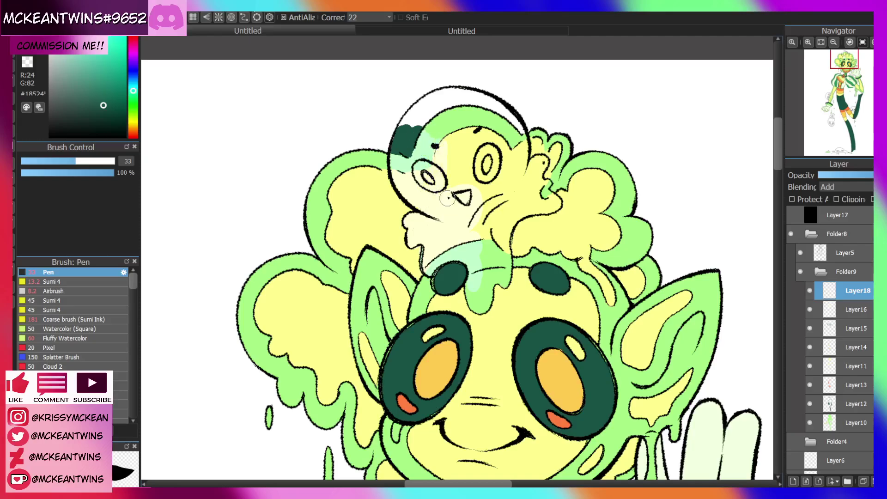
{"action": "mouse_move", "coordinate": [481, 221]}
{"action": "left_mouse_down"}
{"action": "mouse_move", "coordinate": [490, 229]}
{"action": "mouse_move", "coordinate": [481, 210]}
{"action": "left_mouse_up"}
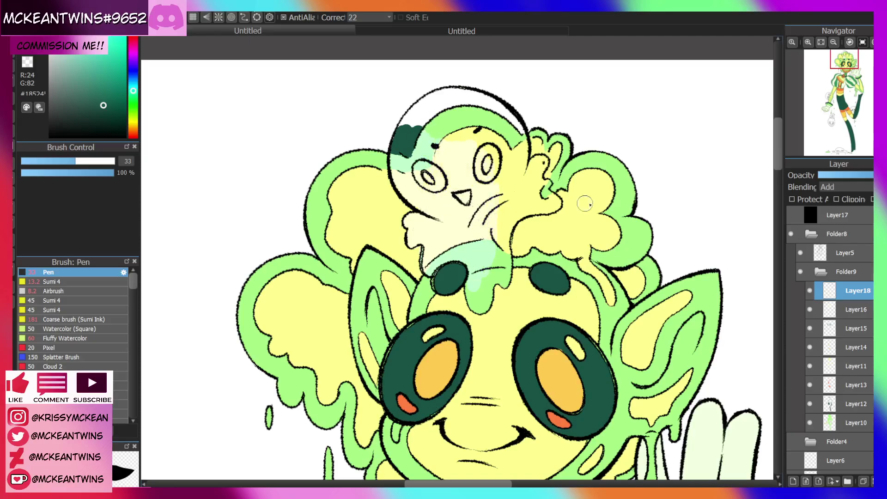
Set Layer18's blending mode to Multiply and fill the small slime's forehead drip, body and eye area with dark teal, using Pen size 19
{"action": "left_click", "coordinate": [832, 220]}
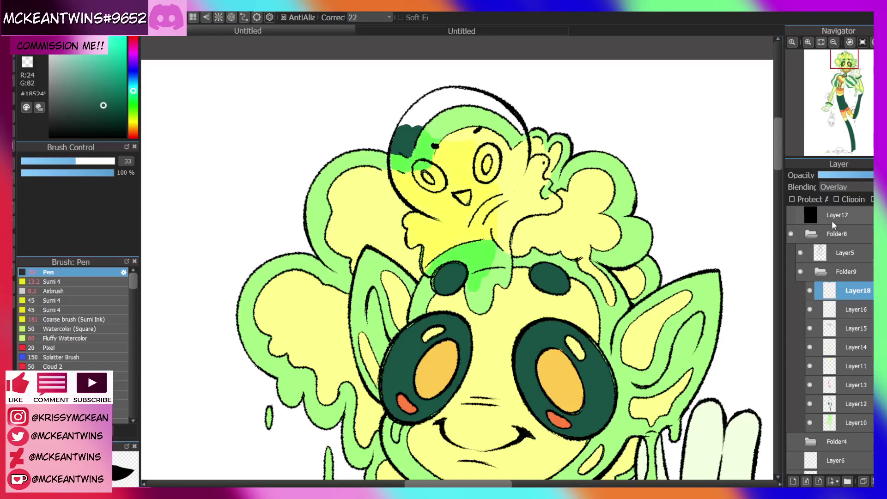
{"action": "left_click", "coordinate": [832, 204]}
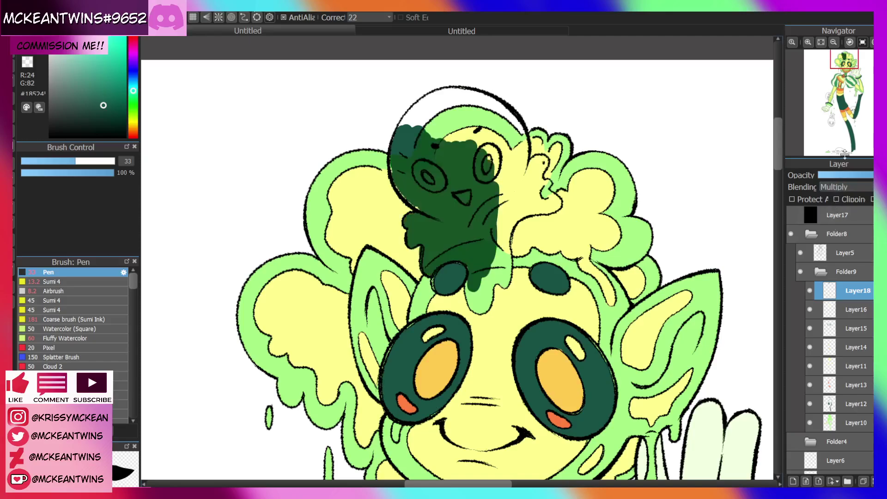
{"action": "left_click", "coordinate": [808, 42]}
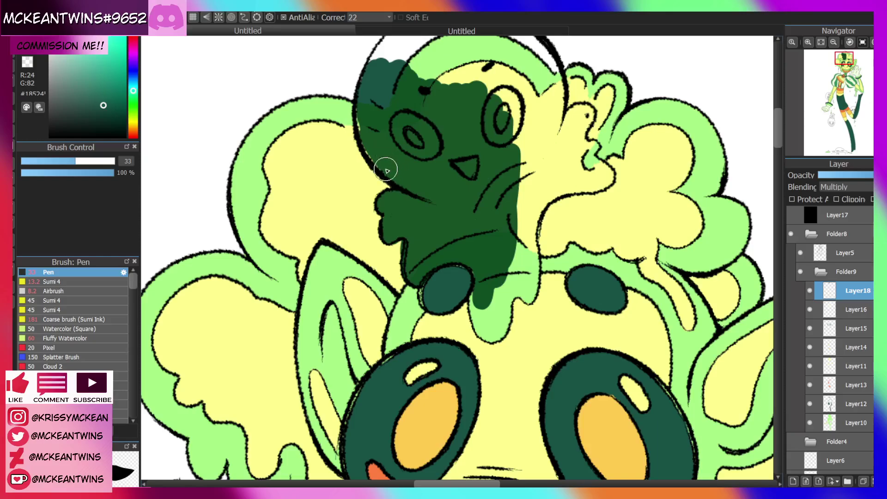
{"action": "left_click_drag", "start_coordinate": [378, 66], "coordinate": [370, 79]}
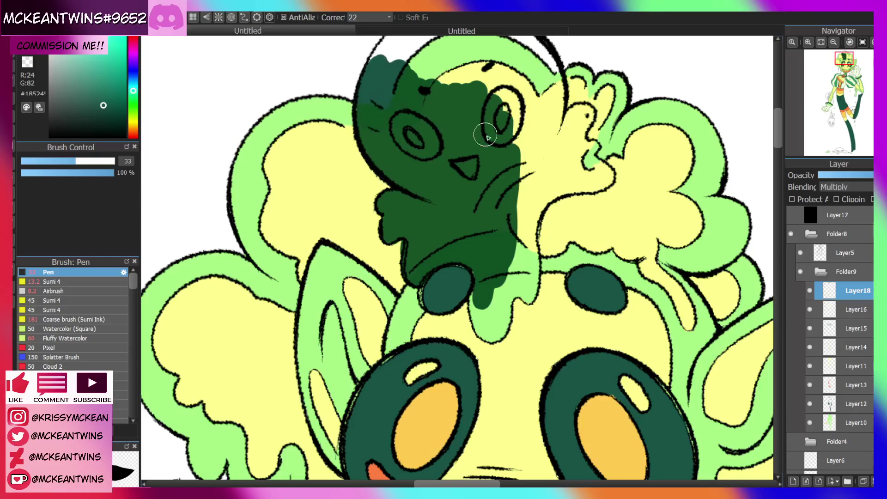
{"action": "mouse_move", "coordinate": [475, 271]}
{"action": "left_mouse_down"}
{"action": "mouse_move", "coordinate": [478, 323]}
{"action": "mouse_move", "coordinate": [498, 335]}
{"action": "mouse_move", "coordinate": [493, 312]}
{"action": "mouse_move", "coordinate": [511, 281]}
{"action": "mouse_move", "coordinate": [511, 289]}
{"action": "mouse_move", "coordinate": [509, 263]}
{"action": "left_mouse_up"}
{"action": "left_click", "coordinate": [57, 160]}
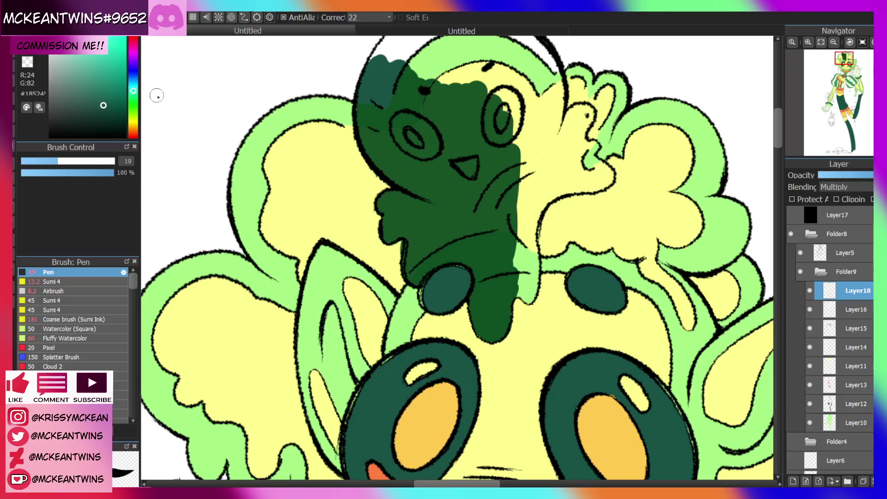
{"action": "mouse_move", "coordinate": [519, 295]}
{"action": "left_mouse_down"}
{"action": "mouse_move", "coordinate": [530, 295]}
{"action": "mouse_move", "coordinate": [535, 276]}
{"action": "mouse_move", "coordinate": [519, 241]}
{"action": "mouse_move", "coordinate": [531, 257]}
{"action": "mouse_move", "coordinate": [539, 199]}
{"action": "mouse_move", "coordinate": [563, 177]}
{"action": "mouse_move", "coordinate": [502, 200]}
{"action": "mouse_move", "coordinate": [531, 152]}
{"action": "mouse_move", "coordinate": [500, 141]}
{"action": "mouse_move", "coordinate": [545, 86]}
{"action": "mouse_move", "coordinate": [508, 74]}
{"action": "mouse_move", "coordinate": [476, 90]}
{"action": "left_mouse_up"}
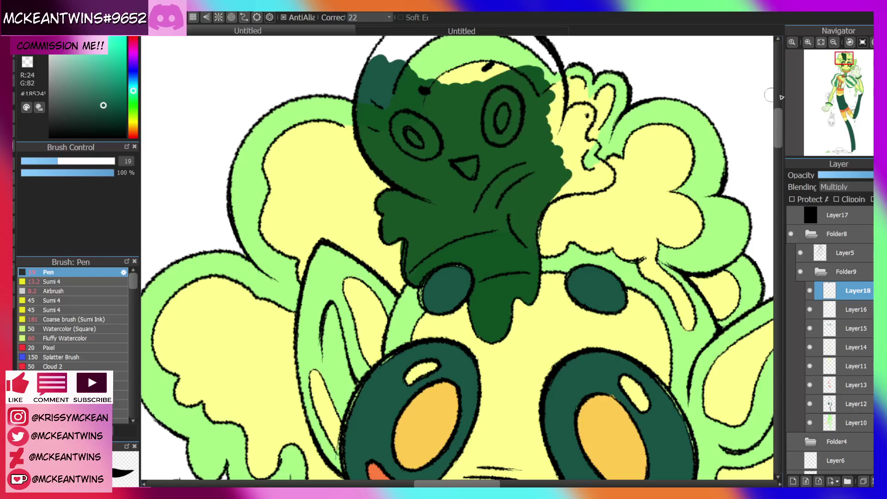
Fill the top and remaining edges of the small slime's round head with dark teal up to its outline
{"action": "left_click_drag", "start_coordinate": [844, 71], "coordinate": [844, 67]}
{"action": "left_click", "coordinate": [849, 42]}
{"action": "left_click", "coordinate": [850, 42]}
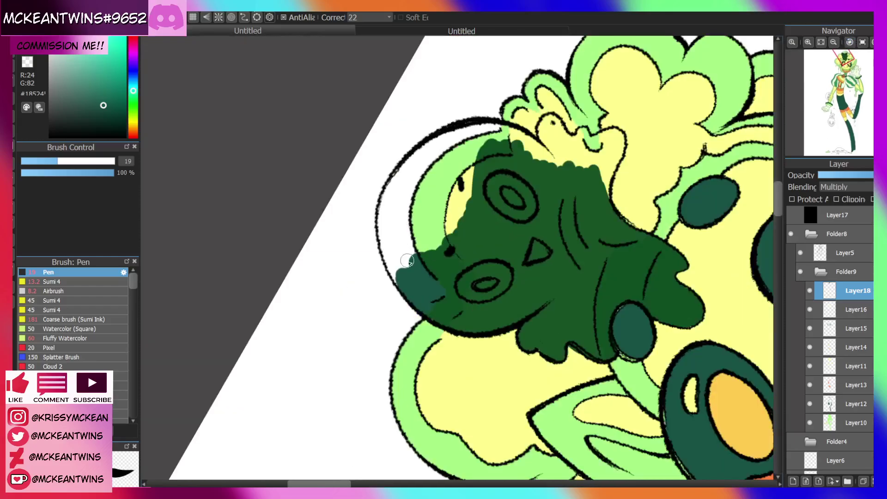
{"action": "mouse_move", "coordinate": [407, 290]}
{"action": "left_mouse_down"}
{"action": "mouse_move", "coordinate": [386, 252]}
{"action": "mouse_move", "coordinate": [391, 266]}
{"action": "mouse_move", "coordinate": [384, 214]}
{"action": "mouse_move", "coordinate": [385, 253]}
{"action": "mouse_move", "coordinate": [387, 195]}
{"action": "mouse_move", "coordinate": [381, 237]}
{"action": "mouse_move", "coordinate": [398, 174]}
{"action": "mouse_move", "coordinate": [390, 210]}
{"action": "mouse_move", "coordinate": [400, 185]}
{"action": "mouse_move", "coordinate": [416, 185]}
{"action": "mouse_move", "coordinate": [436, 165]}
{"action": "mouse_move", "coordinate": [465, 233]}
{"action": "mouse_move", "coordinate": [475, 208]}
{"action": "left_mouse_up"}
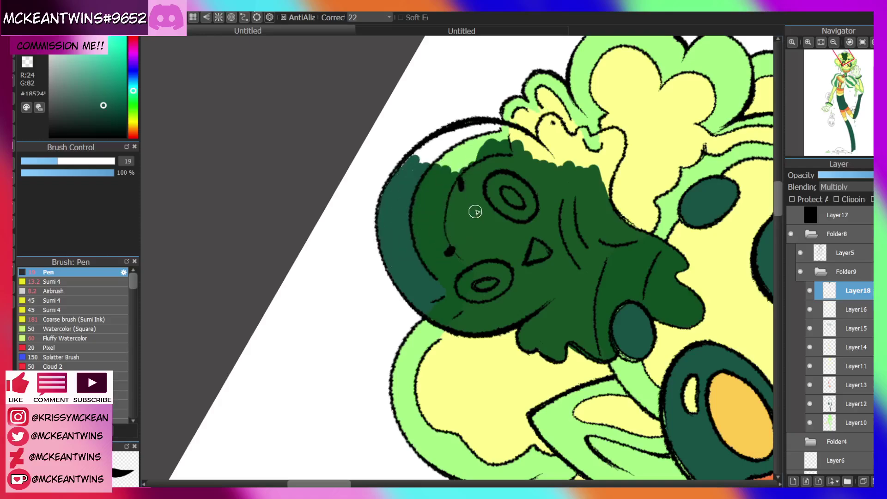
{"action": "left_click", "coordinate": [849, 43]}
{"action": "mouse_move", "coordinate": [396, 183]}
{"action": "left_mouse_down"}
{"action": "mouse_move", "coordinate": [364, 228]}
{"action": "mouse_move", "coordinate": [355, 177]}
{"action": "mouse_move", "coordinate": [354, 254]}
{"action": "mouse_move", "coordinate": [346, 225]}
{"action": "mouse_move", "coordinate": [370, 154]}
{"action": "mouse_move", "coordinate": [404, 128]}
{"action": "mouse_move", "coordinate": [377, 149]}
{"action": "mouse_move", "coordinate": [432, 125]}
{"action": "left_mouse_up"}
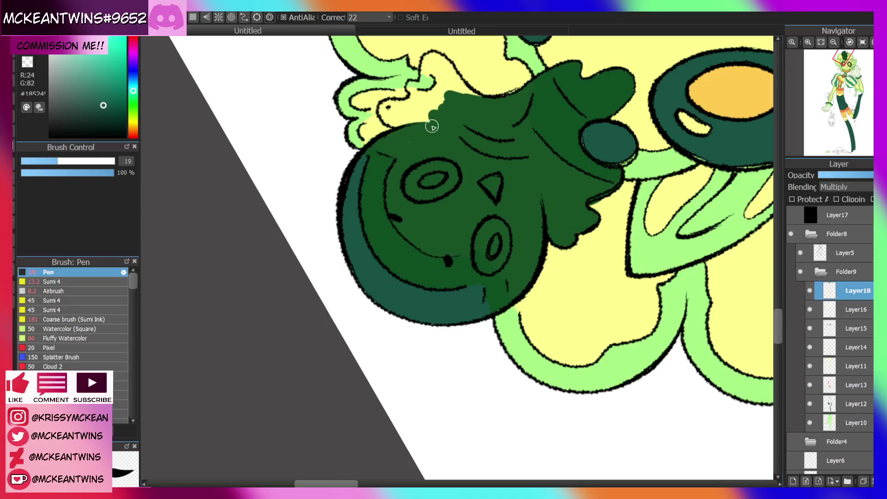
Paint dark teal over the small slime's side drips reaching toward the hair curls beside its head
{"action": "left_click", "coordinate": [861, 42]}
{"action": "left_click_drag", "start_coordinate": [845, 72], "coordinate": [847, 69]}
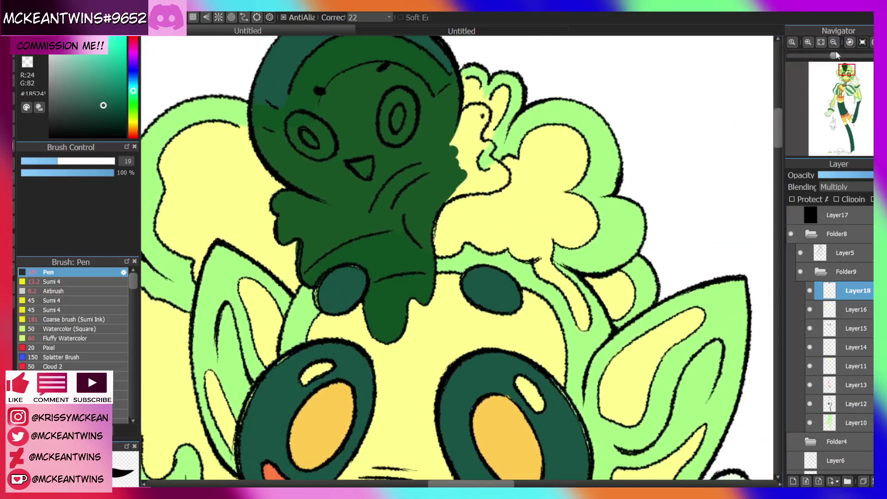
{"action": "left_click_drag", "start_coordinate": [454, 192], "coordinate": [501, 176]}
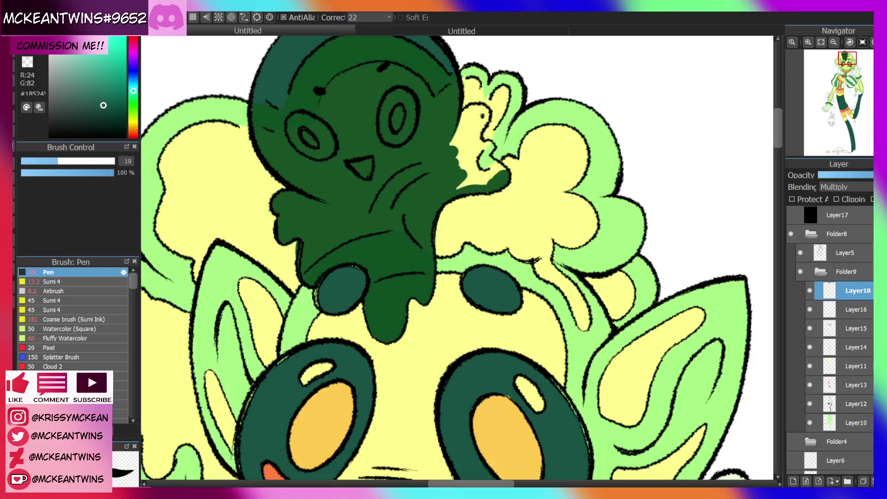
{"action": "mouse_move", "coordinate": [452, 134]}
{"action": "left_mouse_down"}
{"action": "mouse_move", "coordinate": [454, 158]}
{"action": "mouse_move", "coordinate": [465, 121]}
{"action": "mouse_move", "coordinate": [473, 132]}
{"action": "mouse_move", "coordinate": [486, 112]}
{"action": "mouse_move", "coordinate": [466, 112]}
{"action": "mouse_move", "coordinate": [461, 119]}
{"action": "mouse_move", "coordinate": [482, 111]}
{"action": "mouse_move", "coordinate": [468, 122]}
{"action": "left_mouse_up"}
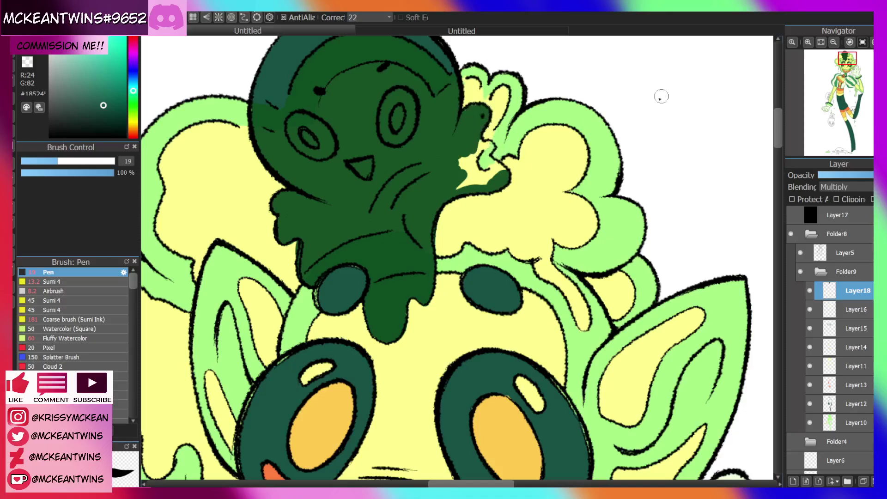
{"action": "left_click", "coordinate": [849, 42]}
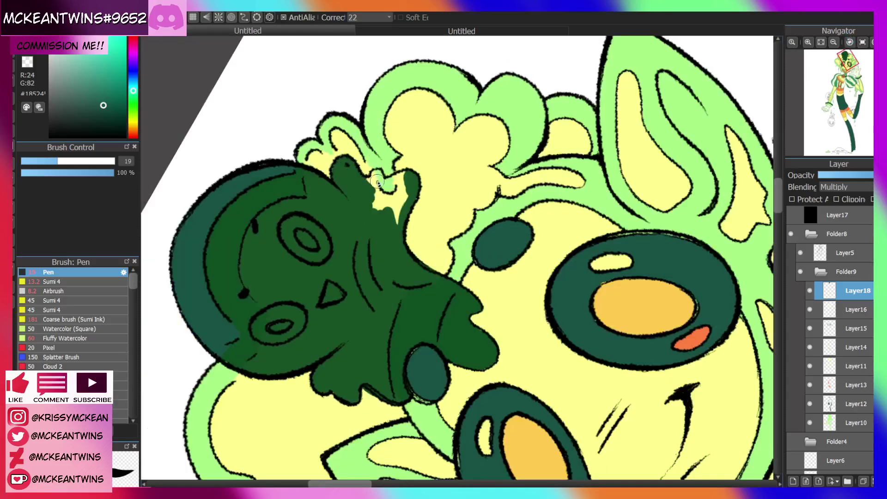
{"action": "mouse_move", "coordinate": [378, 179]}
{"action": "left_mouse_down"}
{"action": "mouse_move", "coordinate": [402, 175]}
{"action": "mouse_move", "coordinate": [380, 188]}
{"action": "mouse_move", "coordinate": [408, 197]}
{"action": "left_mouse_up"}
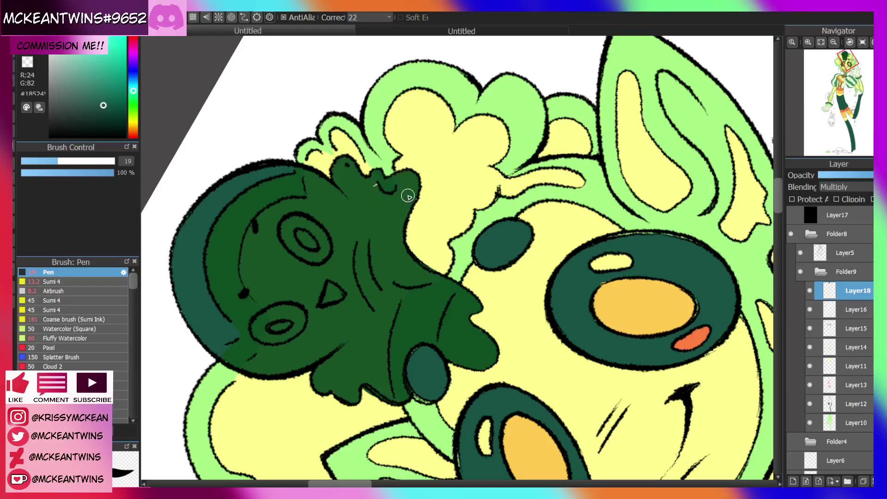
Paint dark teal over the lower drips of the slime patch on the striped puff sleeve below the raised hand
{"action": "left_click", "coordinate": [862, 42]}
{"action": "left_click", "coordinate": [833, 42]}
{"action": "left_click", "coordinate": [833, 42]}
{"action": "left_click", "coordinate": [833, 42]}
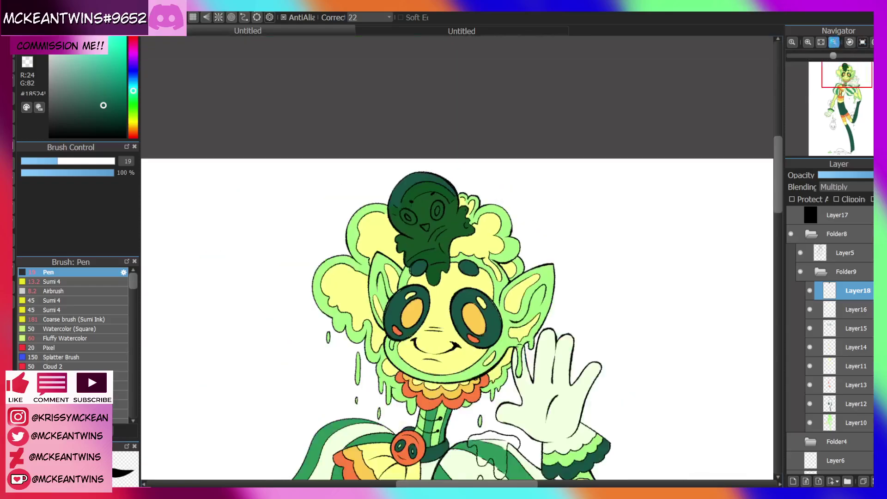
{"action": "left_click", "coordinate": [833, 42]}
{"action": "left_click", "coordinate": [848, 81]}
{"action": "left_click_drag", "start_coordinate": [848, 81], "coordinate": [847, 89]}
{"action": "left_click", "coordinate": [807, 42]}
{"action": "left_click", "coordinate": [808, 42]}
{"action": "left_click", "coordinate": [807, 42]}
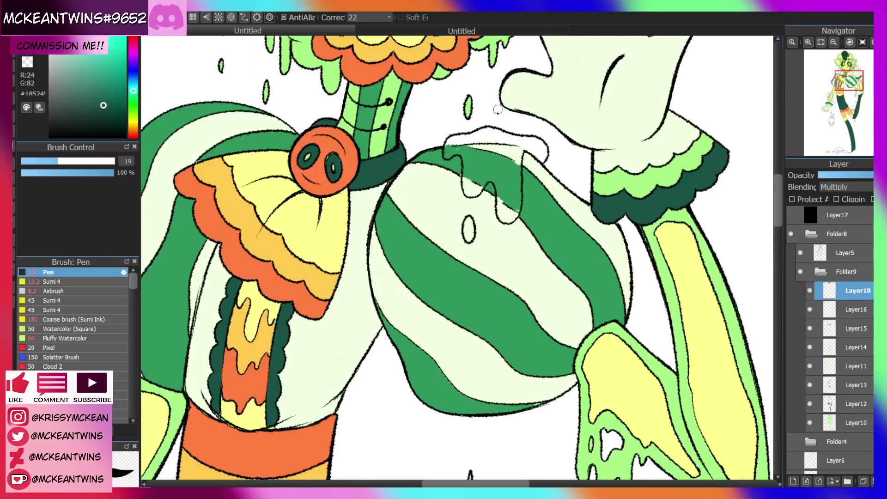
{"action": "mouse_move", "coordinate": [469, 152]}
{"action": "left_mouse_down"}
{"action": "mouse_move", "coordinate": [468, 188]}
{"action": "mouse_move", "coordinate": [481, 179]}
{"action": "left_mouse_up"}
{"action": "left_click_drag", "start_coordinate": [845, 89], "coordinate": [849, 80]}
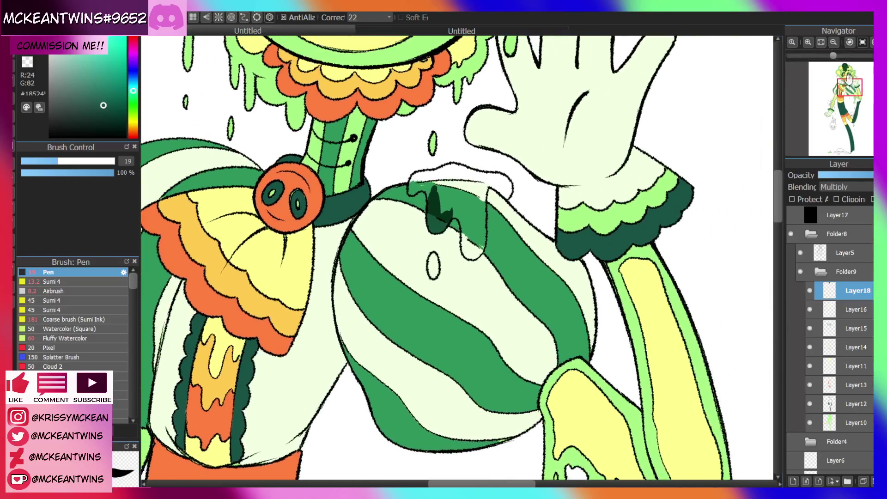
{"action": "left_click", "coordinate": [808, 42]}
{"action": "mouse_move", "coordinate": [444, 187]}
{"action": "left_mouse_down"}
{"action": "mouse_move", "coordinate": [469, 194]}
{"action": "mouse_move", "coordinate": [462, 197]}
{"action": "mouse_move", "coordinate": [474, 244]}
{"action": "mouse_move", "coordinate": [473, 232]}
{"action": "mouse_move", "coordinate": [493, 233]}
{"action": "left_mouse_up"}
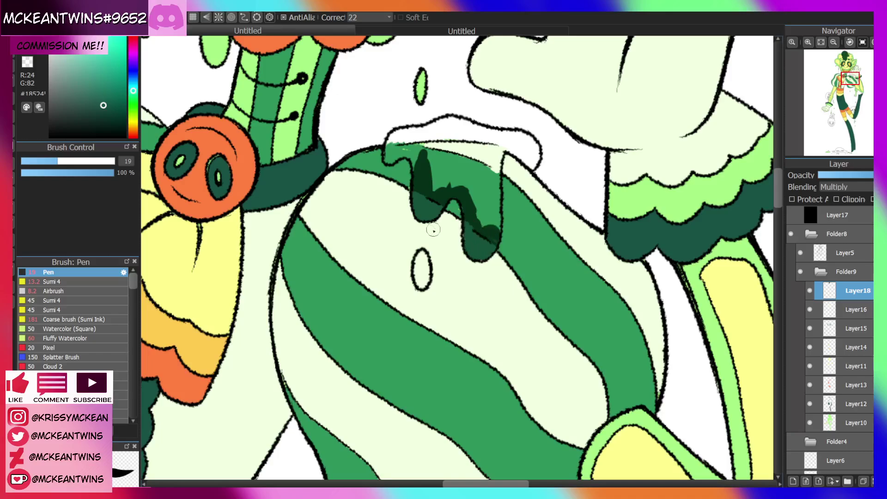
Resample the dark teal and fill the rest of the sleeve's slime patch, including its top edge and the droplet below
{"action": "left_click", "coordinate": [440, 248], "text": "alt"}
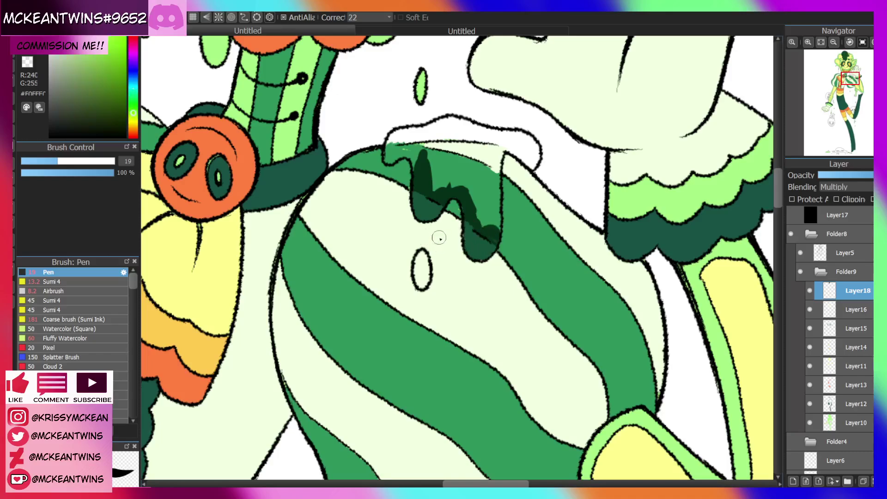
{"action": "left_click", "coordinate": [289, 174], "text": "alt"}
{"action": "mouse_move", "coordinate": [432, 152]}
{"action": "left_mouse_down"}
{"action": "mouse_move", "coordinate": [445, 193]}
{"action": "mouse_move", "coordinate": [468, 164]}
{"action": "mouse_move", "coordinate": [490, 210]}
{"action": "mouse_move", "coordinate": [492, 177]}
{"action": "left_mouse_up"}
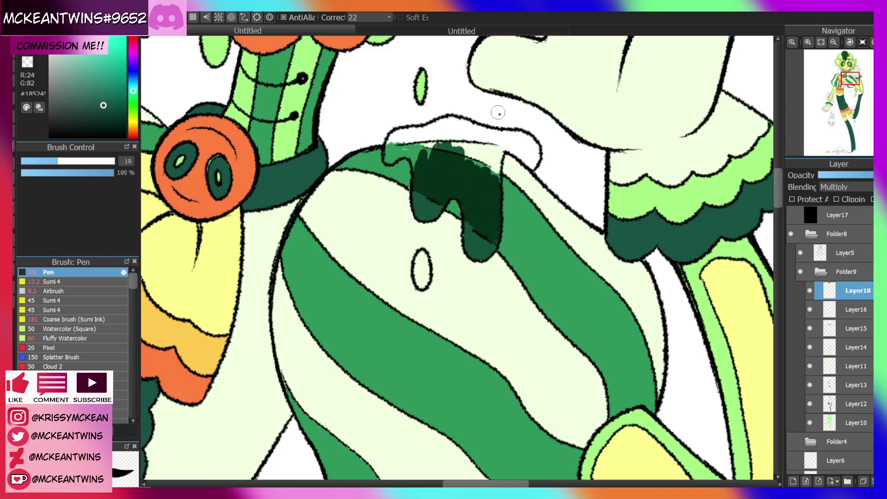
{"action": "mouse_move", "coordinate": [397, 150]}
{"action": "left_mouse_down"}
{"action": "mouse_move", "coordinate": [390, 146]}
{"action": "mouse_move", "coordinate": [387, 160]}
{"action": "left_mouse_up"}
{"action": "left_click_drag", "start_coordinate": [420, 262], "coordinate": [417, 281]}
{"action": "mouse_move", "coordinate": [481, 182]}
{"action": "left_mouse_down"}
{"action": "mouse_move", "coordinate": [497, 179]}
{"action": "mouse_move", "coordinate": [487, 147]}
{"action": "mouse_move", "coordinate": [432, 144]}
{"action": "mouse_move", "coordinate": [418, 154]}
{"action": "mouse_move", "coordinate": [389, 146]}
{"action": "mouse_move", "coordinate": [444, 122]}
{"action": "mouse_move", "coordinate": [431, 145]}
{"action": "left_mouse_up"}
{"action": "left_click", "coordinate": [850, 42]}
{"action": "left_click", "coordinate": [850, 42]}
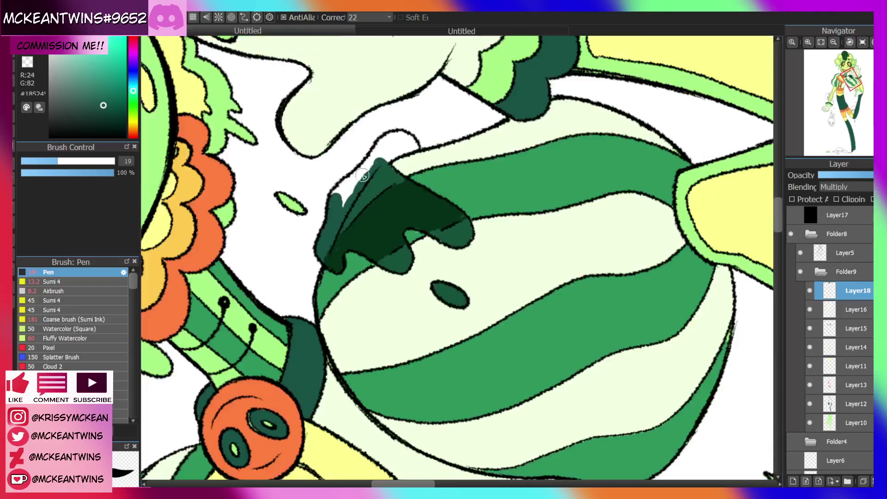
{"action": "mouse_move", "coordinate": [348, 197]}
{"action": "left_mouse_down"}
{"action": "mouse_move", "coordinate": [356, 180]}
{"action": "mouse_move", "coordinate": [340, 188]}
{"action": "mouse_move", "coordinate": [400, 134]}
{"action": "mouse_move", "coordinate": [376, 164]}
{"action": "mouse_move", "coordinate": [412, 147]}
{"action": "mouse_move", "coordinate": [372, 144]}
{"action": "left_mouse_up"}
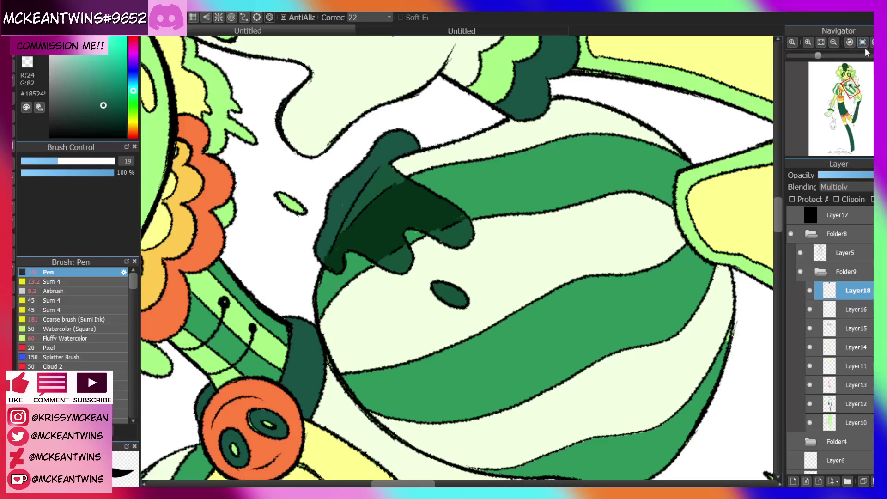
Block in the head of the round slime on the lowered forearm with dark teal, using Pen size 56
{"action": "triple_click", "coordinate": [833, 42]}
{"action": "left_click", "coordinate": [861, 42]}
{"action": "mouse_move", "coordinate": [849, 89]}
{"action": "left_mouse_down"}
{"action": "mouse_move", "coordinate": [848, 101]}
{"action": "mouse_move", "coordinate": [829, 108]}
{"action": "left_mouse_up"}
{"action": "left_click", "coordinate": [808, 42]}
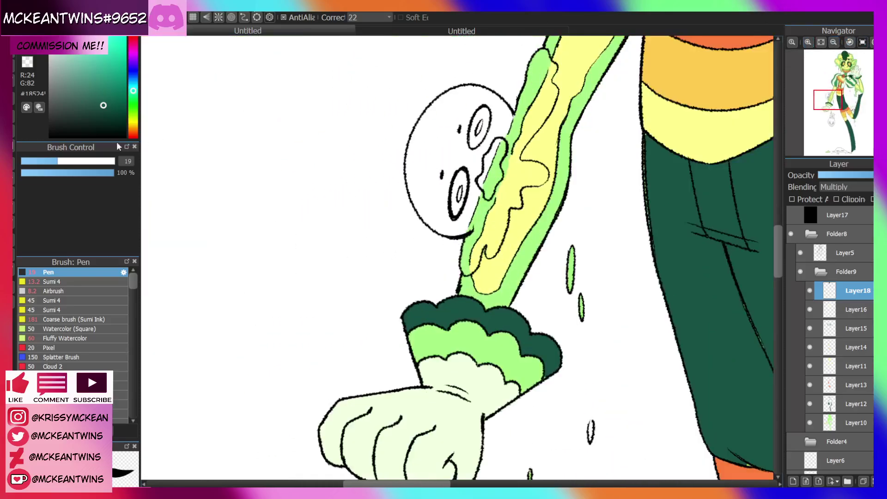
{"action": "left_click", "coordinate": [93, 161]}
{"action": "mouse_move", "coordinate": [451, 176]}
{"action": "left_mouse_down"}
{"action": "mouse_move", "coordinate": [446, 205]}
{"action": "mouse_move", "coordinate": [428, 180]}
{"action": "mouse_move", "coordinate": [468, 184]}
{"action": "mouse_move", "coordinate": [489, 163]}
{"action": "mouse_move", "coordinate": [491, 124]}
{"action": "mouse_move", "coordinate": [453, 152]}
{"action": "mouse_move", "coordinate": [434, 142]}
{"action": "mouse_move", "coordinate": [451, 106]}
{"action": "mouse_move", "coordinate": [482, 170]}
{"action": "left_mouse_up"}
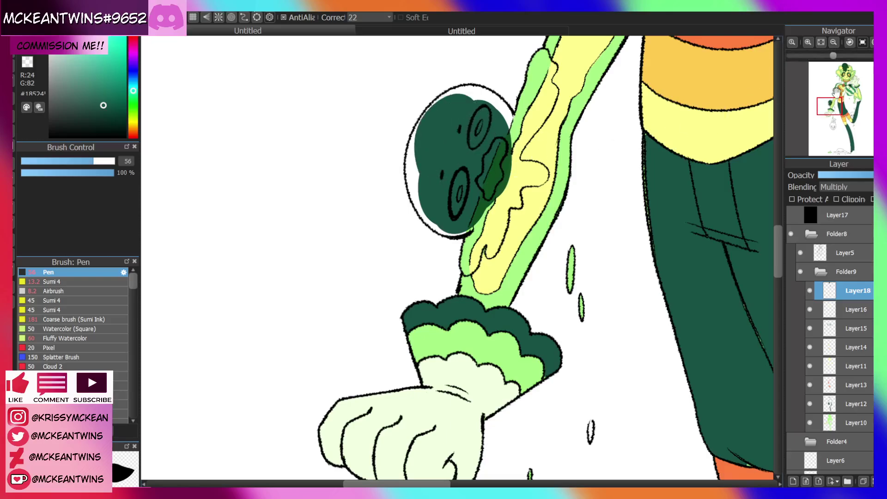
Fill the forearm slime's head out to its outer and lower outline with dark teal, using Pen size 42
{"action": "left_click_drag", "start_coordinate": [832, 102], "coordinate": [829, 106]}
{"action": "left_click", "coordinate": [807, 42]}
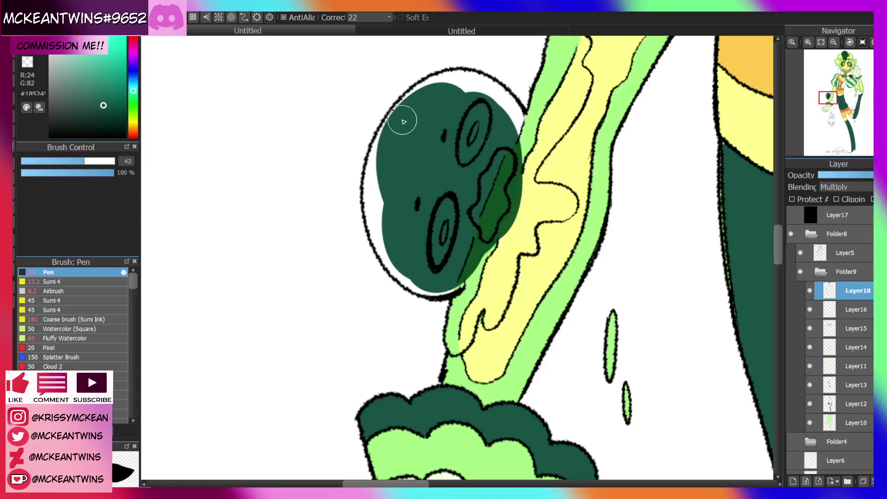
{"action": "mouse_move", "coordinate": [401, 119]}
{"action": "left_mouse_down"}
{"action": "mouse_move", "coordinate": [382, 139]}
{"action": "mouse_move", "coordinate": [373, 202]}
{"action": "mouse_move", "coordinate": [386, 244]}
{"action": "mouse_move", "coordinate": [429, 290]}
{"action": "left_mouse_up"}
{"action": "left_click", "coordinate": [872, 42]}
{"action": "left_click", "coordinate": [872, 42]}
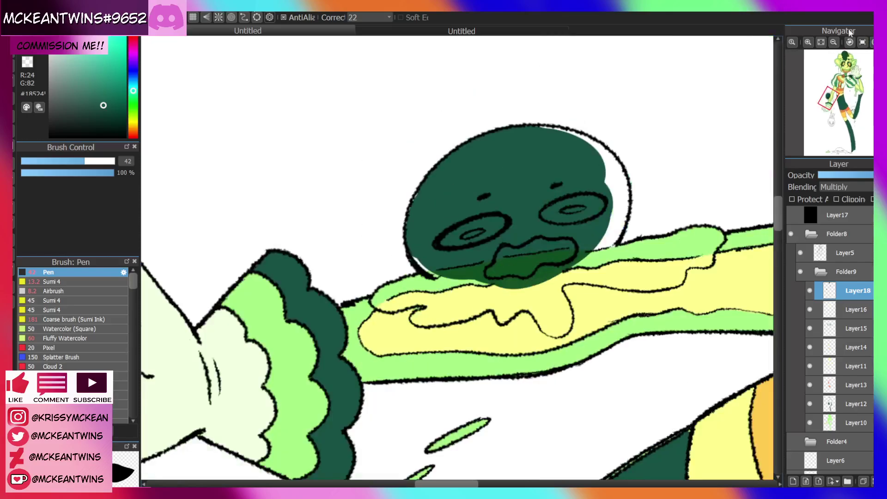
{"action": "left_click_drag", "start_coordinate": [422, 256], "coordinate": [446, 270]}
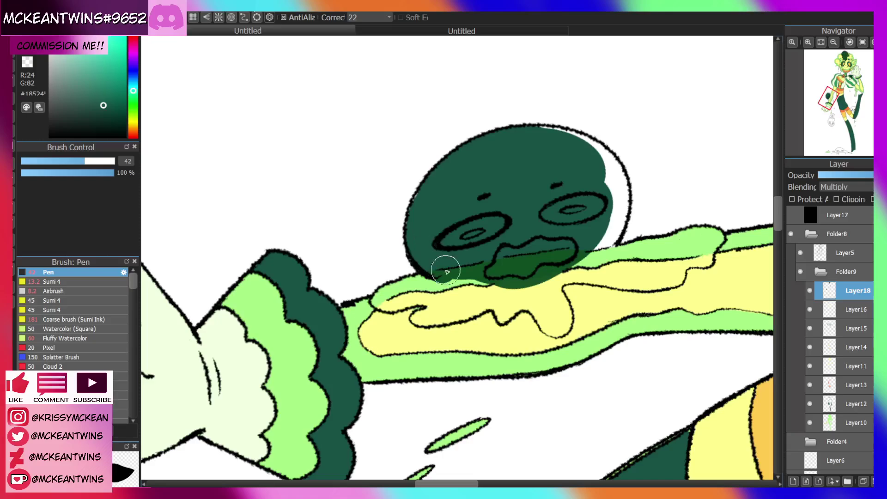
Fill the upper edge of the forearm slime's head and start its body on the arm in dark teal, using Pen size 31
{"action": "left_click", "coordinate": [862, 42]}
{"action": "left_click", "coordinate": [75, 161]}
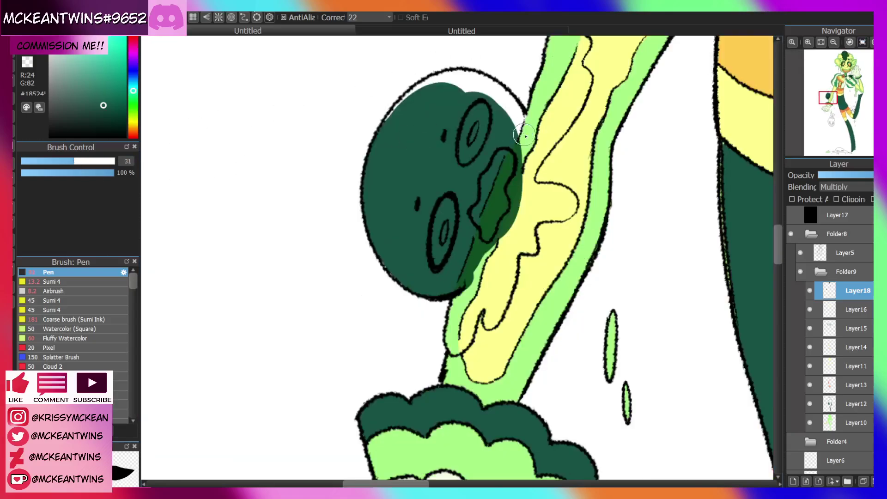
{"action": "mouse_move", "coordinate": [525, 135]}
{"action": "left_mouse_down"}
{"action": "mouse_move", "coordinate": [503, 103]}
{"action": "mouse_move", "coordinate": [443, 91]}
{"action": "mouse_move", "coordinate": [437, 82]}
{"action": "mouse_move", "coordinate": [449, 80]}
{"action": "mouse_move", "coordinate": [393, 121]}
{"action": "mouse_move", "coordinate": [425, 106]}
{"action": "left_mouse_up"}
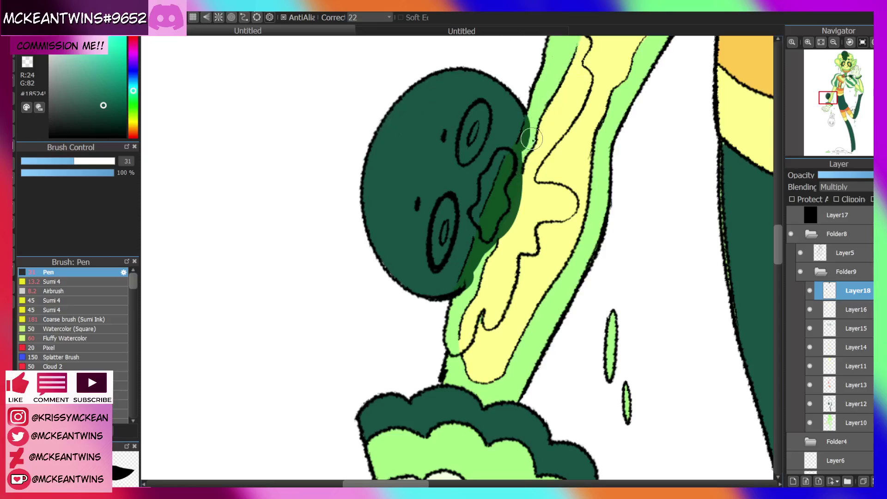
{"action": "mouse_move", "coordinate": [531, 139]}
{"action": "left_mouse_down"}
{"action": "mouse_move", "coordinate": [539, 128]}
{"action": "mouse_move", "coordinate": [536, 152]}
{"action": "mouse_move", "coordinate": [574, 105]}
{"action": "left_mouse_up"}
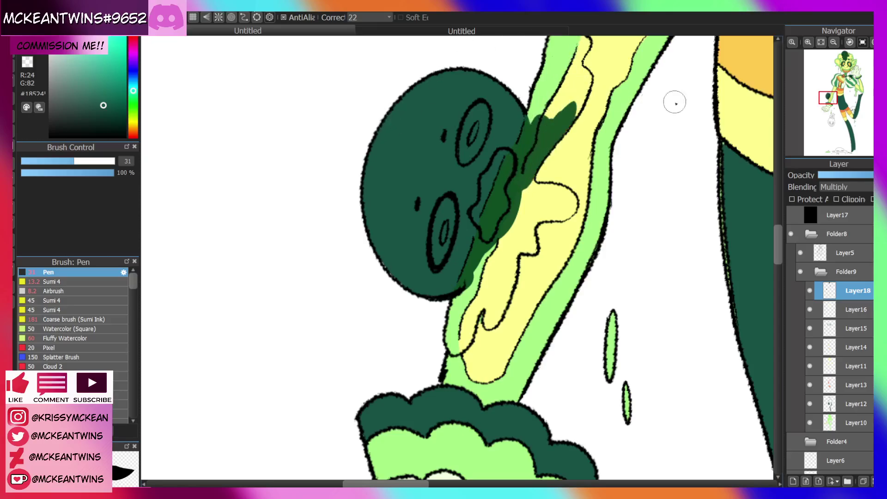
Fill the upper part of the forearm slime's dripping body with dark teal, using Pen size 19
{"action": "left_click_drag", "start_coordinate": [828, 100], "coordinate": [832, 94]}
{"action": "left_click", "coordinate": [58, 161]}
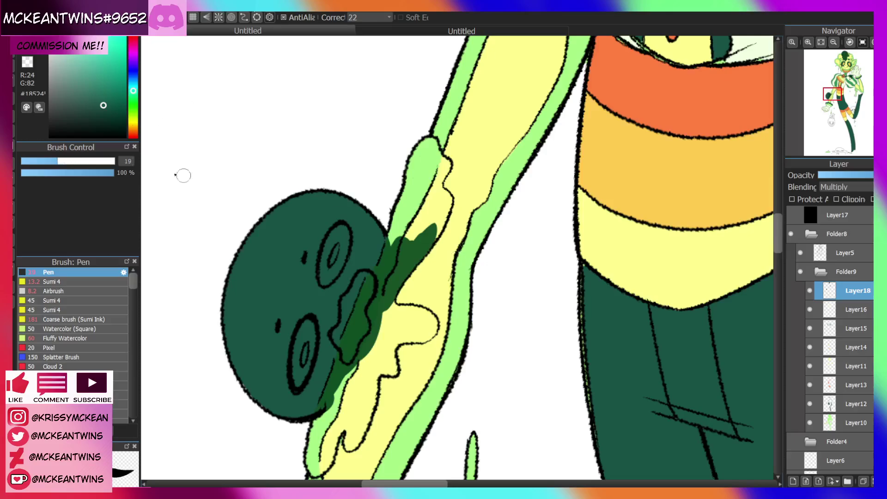
{"action": "mouse_move", "coordinate": [398, 217]}
{"action": "left_mouse_down"}
{"action": "mouse_move", "coordinate": [392, 238]}
{"action": "mouse_move", "coordinate": [423, 138]}
{"action": "mouse_move", "coordinate": [436, 160]}
{"action": "mouse_move", "coordinate": [414, 218]}
{"action": "mouse_move", "coordinate": [424, 229]}
{"action": "mouse_move", "coordinate": [442, 217]}
{"action": "mouse_move", "coordinate": [447, 197]}
{"action": "mouse_move", "coordinate": [443, 173]}
{"action": "mouse_move", "coordinate": [430, 191]}
{"action": "mouse_move", "coordinate": [436, 176]}
{"action": "left_mouse_up"}
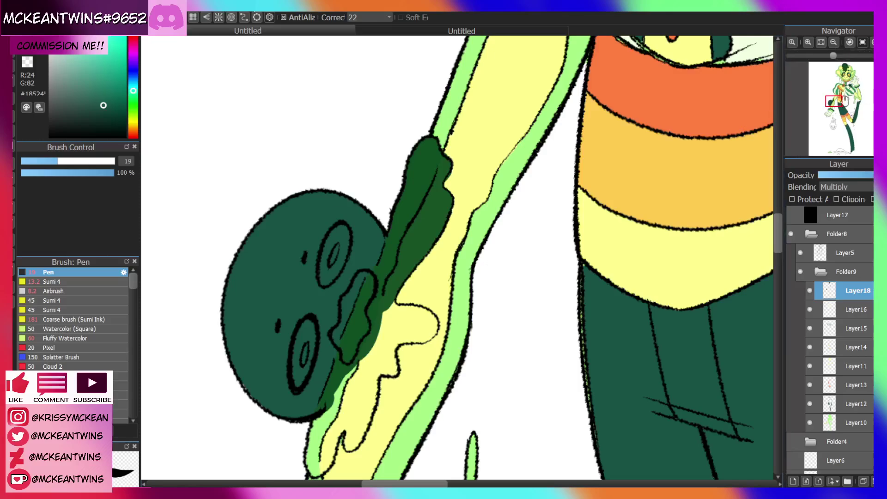
Fill the lower part and side drip of the forearm slime's dripping body with dark teal, using Pen size 19
{"action": "mouse_move", "coordinate": [646, 206]}
{"action": "left_mouse_down"}
{"action": "mouse_move", "coordinate": [607, 186]}
{"action": "mouse_move", "coordinate": [715, 84]}
{"action": "left_mouse_up"}
{"action": "mouse_move", "coordinate": [386, 299]}
{"action": "left_mouse_down"}
{"action": "mouse_move", "coordinate": [385, 351]}
{"action": "mouse_move", "coordinate": [404, 310]}
{"action": "mouse_move", "coordinate": [396, 292]}
{"action": "mouse_move", "coordinate": [420, 278]}
{"action": "mouse_move", "coordinate": [420, 310]}
{"action": "mouse_move", "coordinate": [435, 296]}
{"action": "mouse_move", "coordinate": [442, 214]}
{"action": "left_mouse_up"}
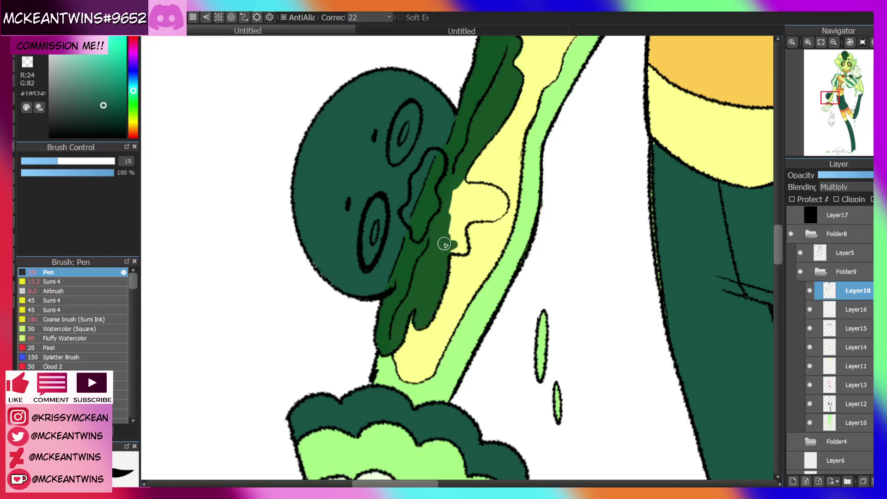
{"action": "mouse_move", "coordinate": [444, 244]}
{"action": "left_mouse_down"}
{"action": "mouse_move", "coordinate": [457, 249]}
{"action": "mouse_move", "coordinate": [464, 231]}
{"action": "mouse_move", "coordinate": [461, 244]}
{"action": "mouse_move", "coordinate": [456, 187]}
{"action": "left_mouse_up"}
{"action": "left_click", "coordinate": [849, 42]}
{"action": "left_click", "coordinate": [850, 42]}
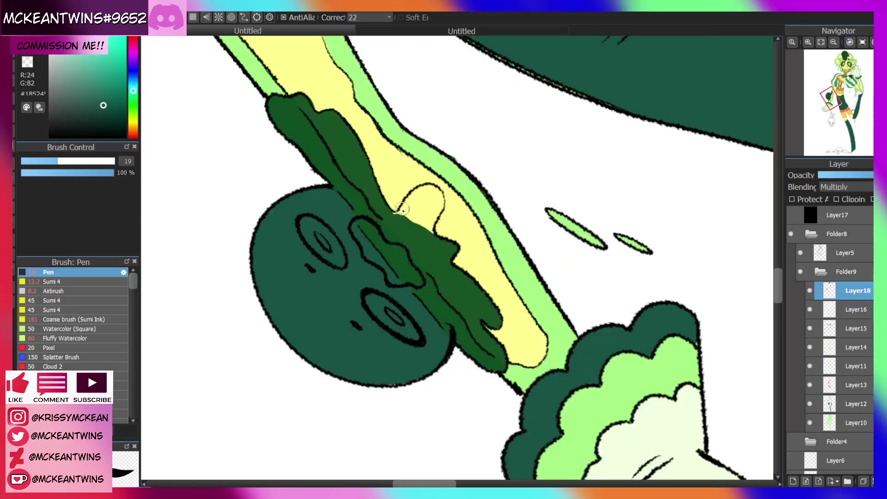
{"action": "mouse_move", "coordinate": [404, 209]}
{"action": "left_mouse_down"}
{"action": "mouse_move", "coordinate": [411, 199]}
{"action": "mouse_move", "coordinate": [443, 202]}
{"action": "mouse_move", "coordinate": [432, 241]}
{"action": "left_mouse_up"}
{"action": "left_click_drag", "start_coordinate": [431, 202], "coordinate": [423, 196]}
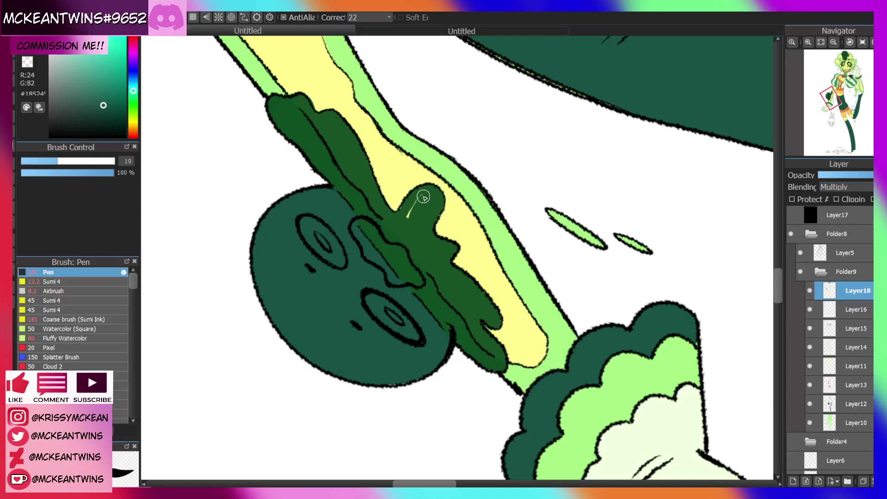
{"action": "left_click", "coordinate": [862, 42]}
Block in the head and long drip of the round slime behind the bent knee with dark teal, enlarging the Pen
{"action": "left_click", "coordinate": [833, 42]}
{"action": "left_click", "coordinate": [833, 42]}
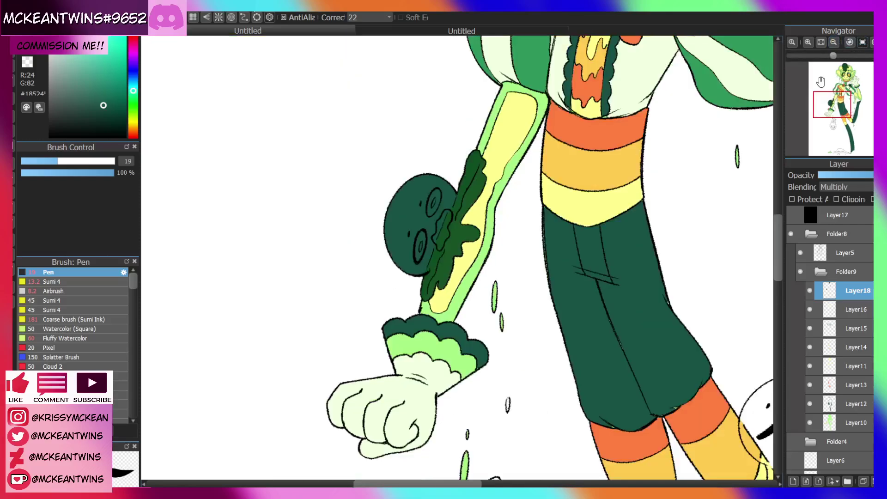
{"action": "mouse_move", "coordinate": [854, 97]}
{"action": "left_mouse_down"}
{"action": "mouse_move", "coordinate": [850, 74]}
{"action": "mouse_move", "coordinate": [850, 109]}
{"action": "left_mouse_up"}
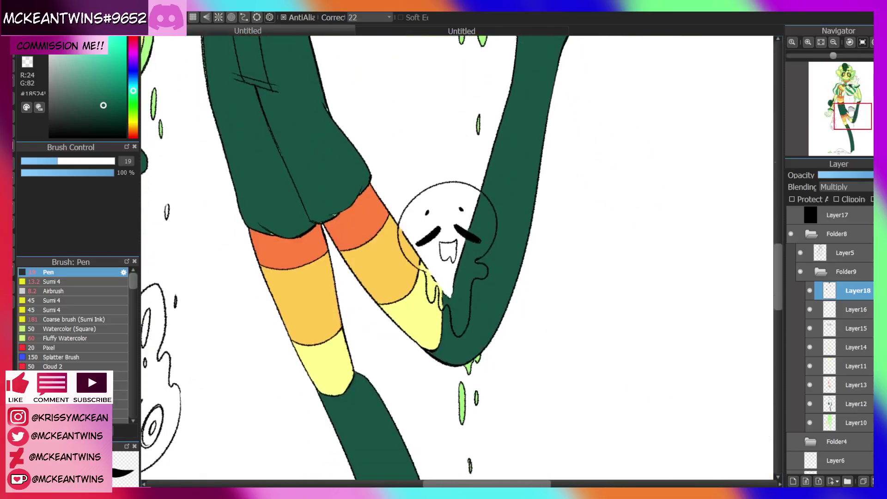
{"action": "left_click", "coordinate": [807, 43]}
{"action": "left_click", "coordinate": [808, 43]}
{"action": "mouse_move", "coordinate": [498, 163]}
{"action": "left_mouse_down"}
{"action": "mouse_move", "coordinate": [463, 252]}
{"action": "mouse_move", "coordinate": [485, 238]}
{"action": "left_mouse_up"}
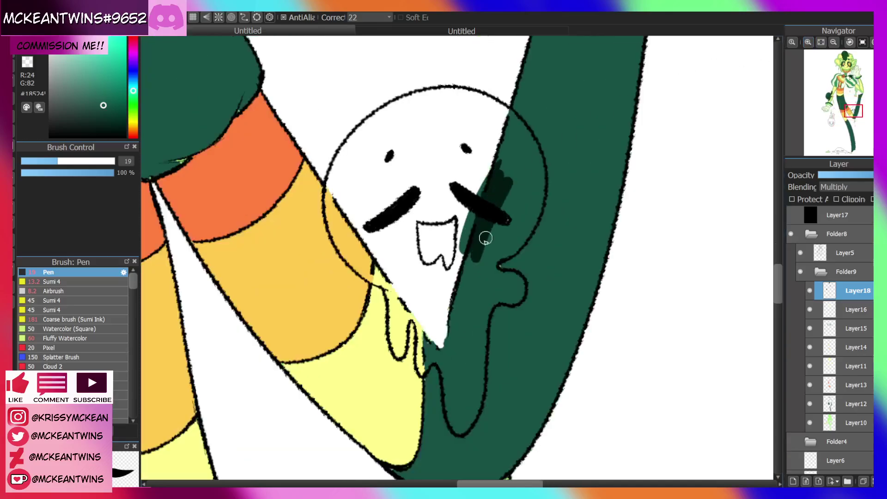
{"action": "left_click", "coordinate": [106, 161]}
{"action": "mouse_move", "coordinate": [471, 147]}
{"action": "left_mouse_down"}
{"action": "mouse_move", "coordinate": [457, 239]}
{"action": "mouse_move", "coordinate": [437, 243]}
{"action": "mouse_move", "coordinate": [429, 278]}
{"action": "mouse_move", "coordinate": [445, 294]}
{"action": "mouse_move", "coordinate": [459, 356]}
{"action": "mouse_move", "coordinate": [443, 310]}
{"action": "mouse_move", "coordinate": [440, 345]}
{"action": "mouse_move", "coordinate": [419, 295]}
{"action": "mouse_move", "coordinate": [366, 246]}
{"action": "mouse_move", "coordinate": [349, 208]}
{"action": "mouse_move", "coordinate": [363, 163]}
{"action": "mouse_move", "coordinate": [432, 120]}
{"action": "mouse_move", "coordinate": [430, 144]}
{"action": "mouse_move", "coordinate": [449, 203]}
{"action": "mouse_move", "coordinate": [440, 212]}
{"action": "mouse_move", "coordinate": [466, 117]}
{"action": "left_mouse_up"}
{"action": "mouse_move", "coordinate": [518, 304]}
{"action": "left_mouse_down"}
{"action": "mouse_move", "coordinate": [467, 298]}
{"action": "mouse_move", "coordinate": [488, 236]}
{"action": "mouse_move", "coordinate": [514, 198]}
{"action": "mouse_move", "coordinate": [509, 159]}
{"action": "mouse_move", "coordinate": [460, 276]}
{"action": "mouse_move", "coordinate": [492, 289]}
{"action": "mouse_move", "coordinate": [466, 337]}
{"action": "mouse_move", "coordinate": [466, 385]}
{"action": "mouse_move", "coordinate": [460, 401]}
{"action": "mouse_move", "coordinate": [451, 387]}
{"action": "mouse_move", "coordinate": [463, 410]}
{"action": "left_mouse_up"}
Fill the knee slime's long drip, side bump and the head edge over the lower leg with dark teal, using Pen size 20
{"action": "left_click", "coordinate": [83, 162]}
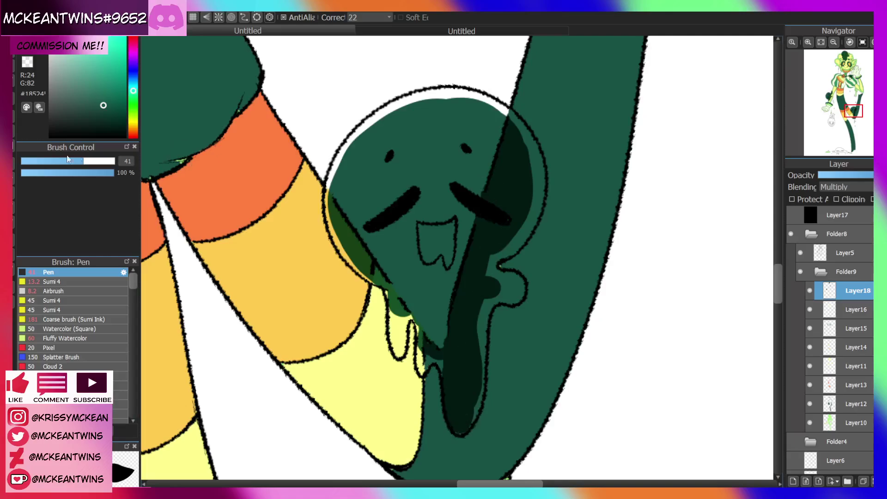
{"action": "left_click", "coordinate": [59, 162]}
{"action": "mouse_move", "coordinate": [463, 428]}
{"action": "left_mouse_down"}
{"action": "mouse_move", "coordinate": [479, 380]}
{"action": "mouse_move", "coordinate": [481, 320]}
{"action": "mouse_move", "coordinate": [492, 299]}
{"action": "left_mouse_up"}
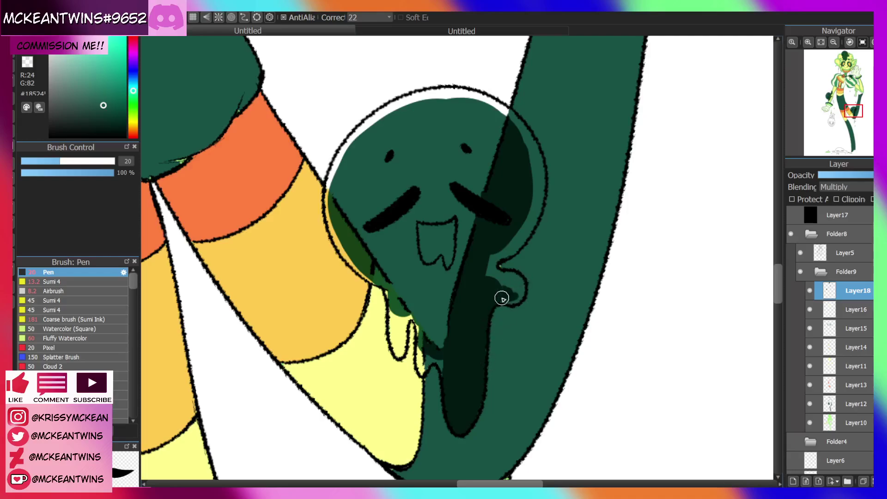
{"action": "mouse_move", "coordinate": [498, 299]}
{"action": "left_mouse_down"}
{"action": "mouse_move", "coordinate": [491, 275]}
{"action": "mouse_move", "coordinate": [491, 258]}
{"action": "mouse_move", "coordinate": [493, 273]}
{"action": "mouse_move", "coordinate": [488, 266]}
{"action": "mouse_move", "coordinate": [496, 272]}
{"action": "mouse_move", "coordinate": [487, 276]}
{"action": "mouse_move", "coordinate": [493, 252]}
{"action": "mouse_move", "coordinate": [493, 271]}
{"action": "mouse_move", "coordinate": [529, 227]}
{"action": "mouse_move", "coordinate": [515, 242]}
{"action": "mouse_move", "coordinate": [533, 200]}
{"action": "mouse_move", "coordinate": [532, 224]}
{"action": "mouse_move", "coordinate": [536, 169]}
{"action": "left_mouse_up"}
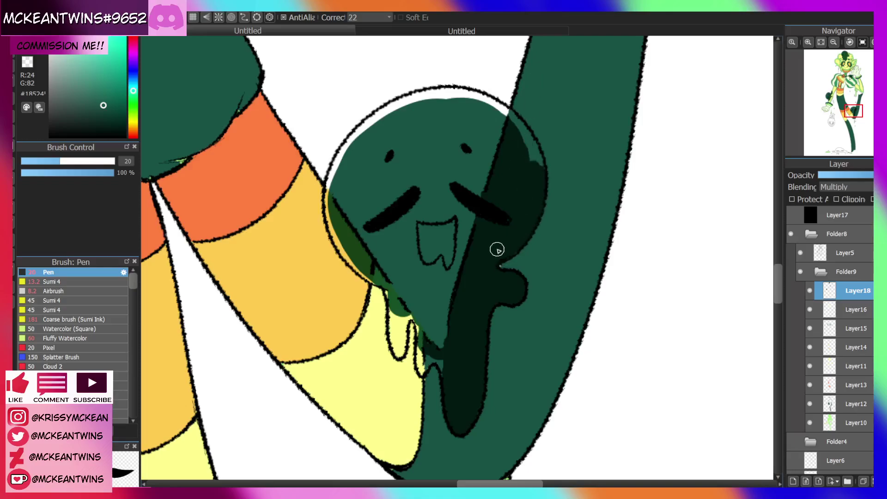
Fill the rest of the knee slime's head out to its round outline with dark teal
{"action": "left_click", "coordinate": [849, 42]}
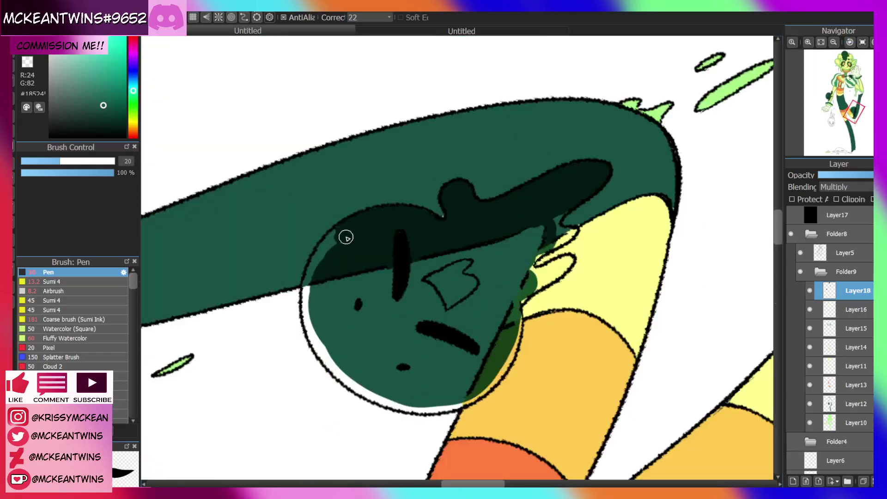
{"action": "mouse_move", "coordinate": [346, 237]}
{"action": "left_mouse_down"}
{"action": "mouse_move", "coordinate": [325, 271]}
{"action": "mouse_move", "coordinate": [332, 235]}
{"action": "mouse_move", "coordinate": [318, 293]}
{"action": "left_mouse_up"}
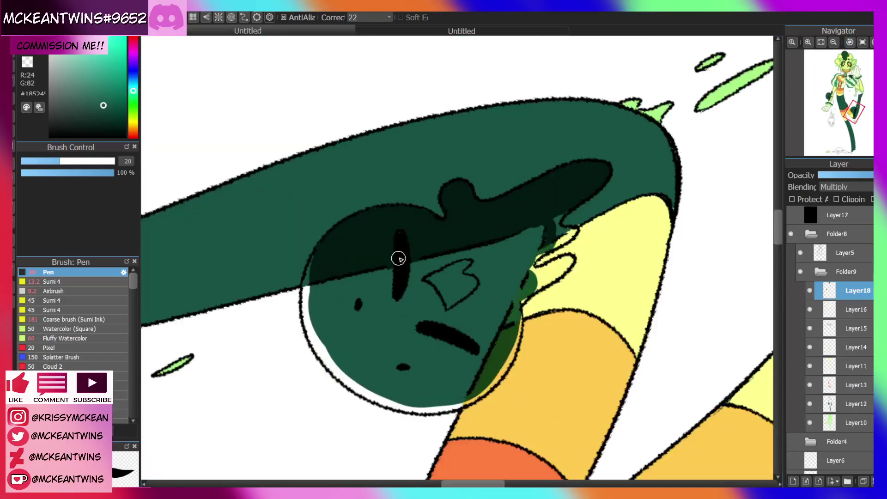
{"action": "mouse_move", "coordinate": [317, 255]}
{"action": "left_mouse_down"}
{"action": "mouse_move", "coordinate": [307, 289]}
{"action": "mouse_move", "coordinate": [323, 253]}
{"action": "mouse_move", "coordinate": [317, 342]}
{"action": "mouse_move", "coordinate": [308, 287]}
{"action": "mouse_move", "coordinate": [327, 332]}
{"action": "mouse_move", "coordinate": [322, 357]}
{"action": "mouse_move", "coordinate": [313, 321]}
{"action": "mouse_move", "coordinate": [328, 341]}
{"action": "left_mouse_up"}
{"action": "left_click", "coordinate": [862, 42]}
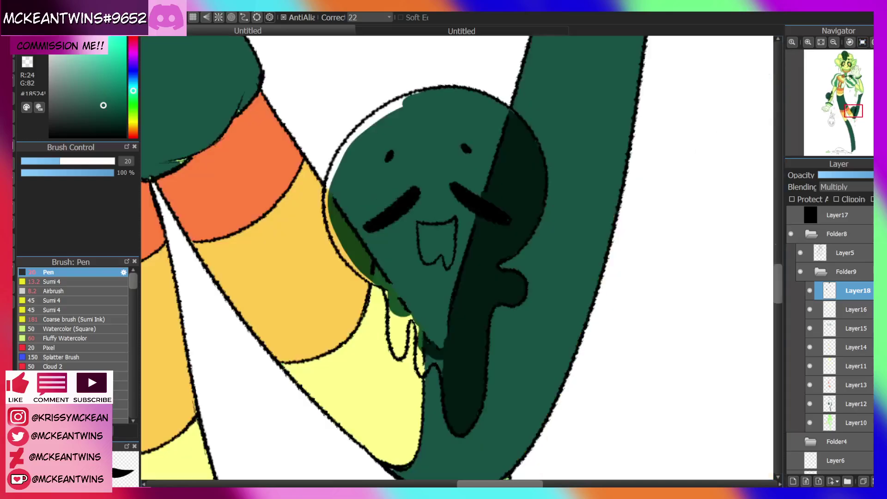
{"action": "mouse_move", "coordinate": [366, 274]}
{"action": "left_mouse_down"}
{"action": "mouse_move", "coordinate": [329, 206]}
{"action": "mouse_move", "coordinate": [331, 218]}
{"action": "mouse_move", "coordinate": [333, 179]}
{"action": "mouse_move", "coordinate": [356, 137]}
{"action": "mouse_move", "coordinate": [327, 185]}
{"action": "mouse_move", "coordinate": [369, 123]}
{"action": "mouse_move", "coordinate": [346, 143]}
{"action": "mouse_move", "coordinate": [430, 92]}
{"action": "left_mouse_up"}
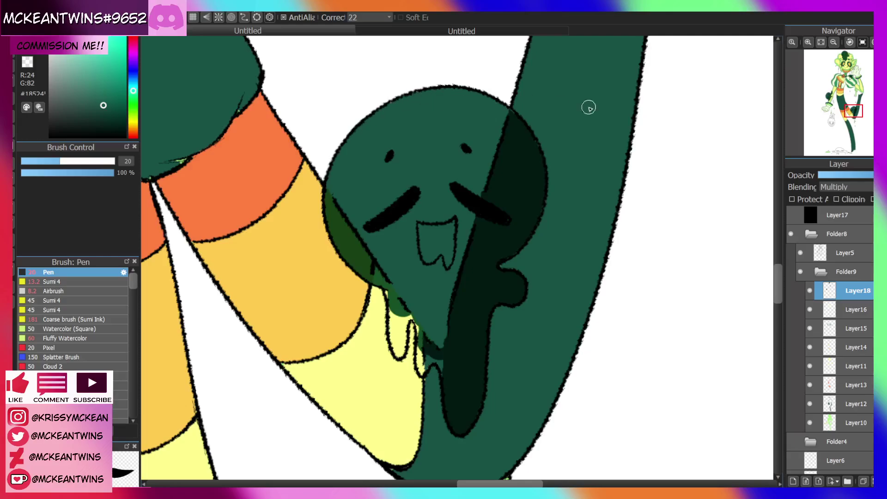
On Layer12, touch up the uncolored gaps at the hem and side edge of the shorts with dark teal
{"action": "left_click", "coordinate": [854, 409]}
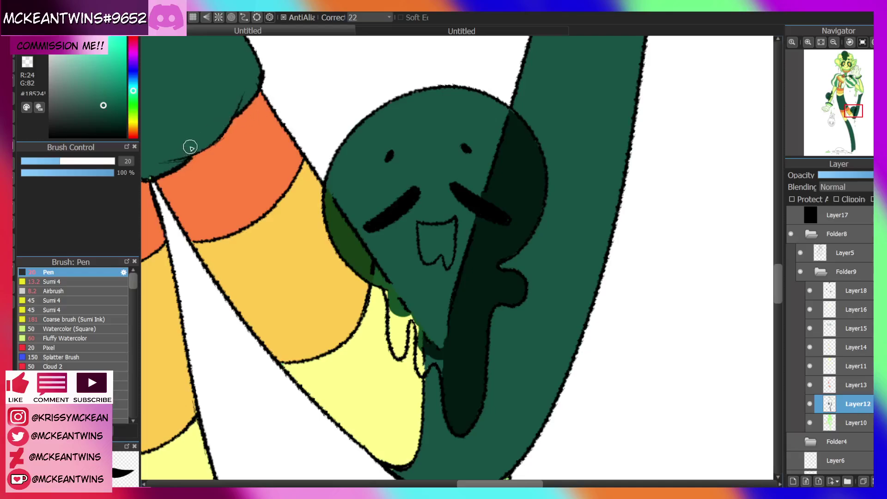
{"action": "left_click", "coordinate": [833, 43]}
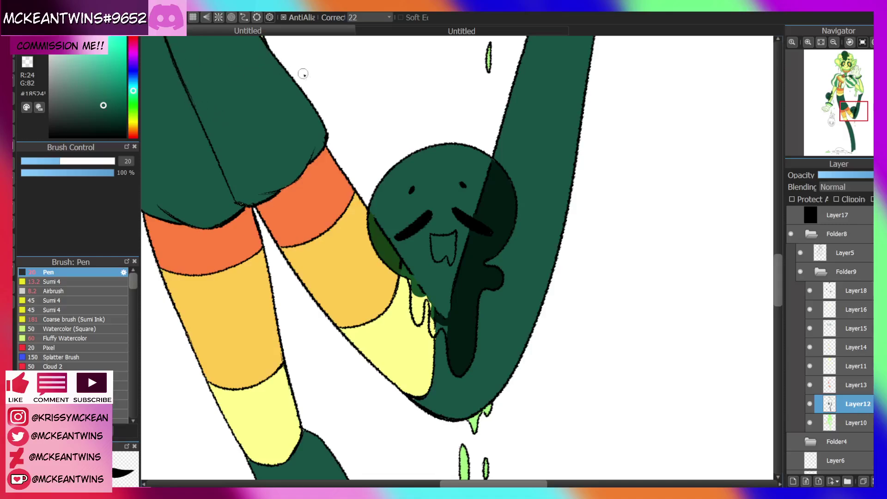
{"action": "left_click_drag", "start_coordinate": [853, 111], "coordinate": [843, 102]}
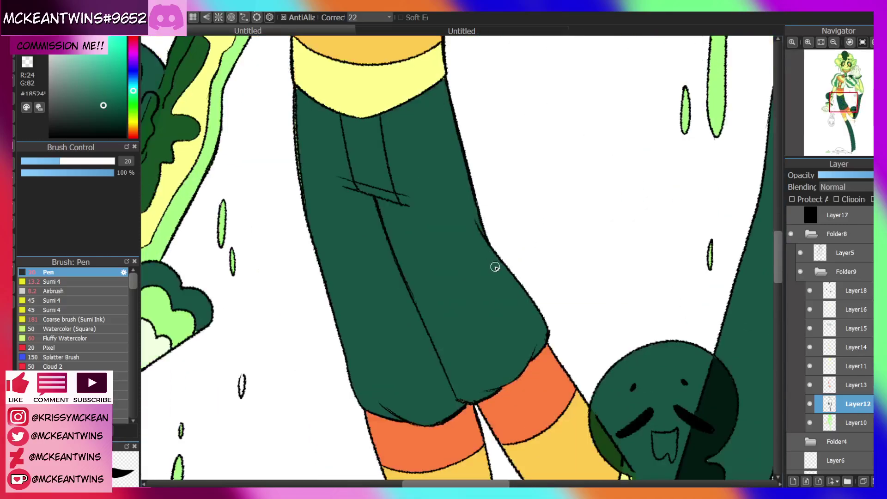
{"action": "left_click_drag", "start_coordinate": [295, 113], "coordinate": [307, 179]}
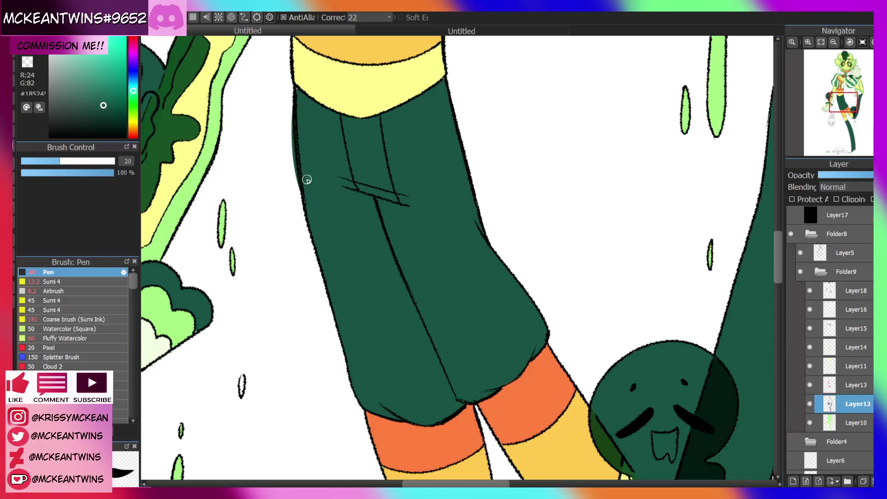
{"action": "key", "text": "ctrl+z"}
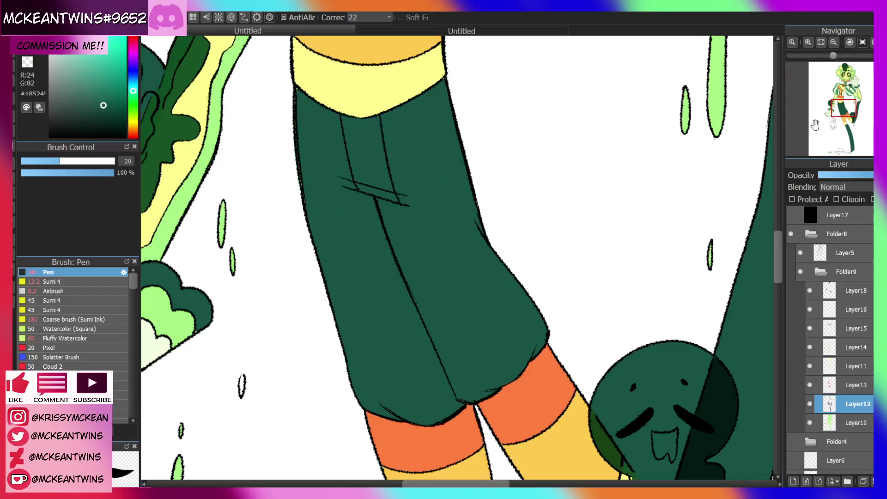
On Layer18, fill the knee slime's small drips over the yellow stocking band and the drip beneath the knee with dark teal
{"action": "left_click_drag", "start_coordinate": [839, 109], "coordinate": [851, 114]}
{"action": "left_click", "coordinate": [850, 290]}
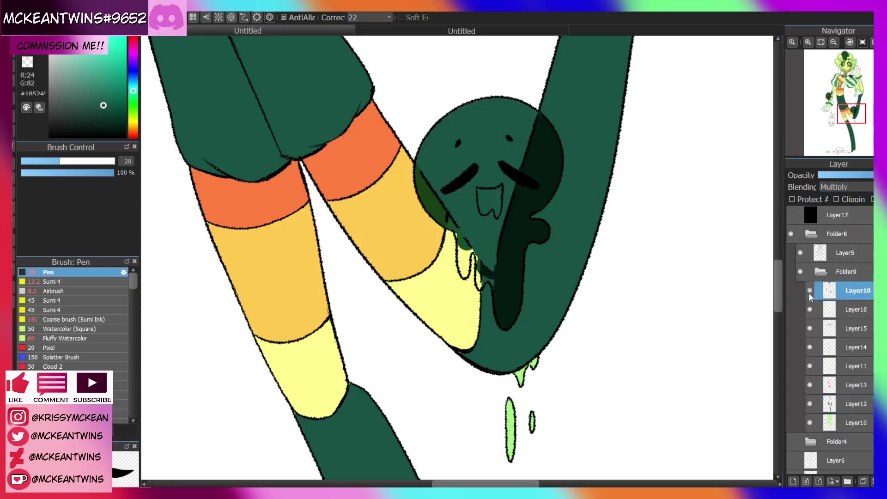
{"action": "scroll", "coordinate": [472, 237], "scroll_direction": "up", "scroll_amount": 2}
{"action": "mouse_move", "coordinate": [472, 237]}
{"action": "left_mouse_down"}
{"action": "mouse_move", "coordinate": [454, 216]}
{"action": "mouse_move", "coordinate": [466, 273]}
{"action": "mouse_move", "coordinate": [478, 234]}
{"action": "mouse_move", "coordinate": [495, 295]}
{"action": "left_mouse_up"}
{"action": "left_click_drag", "start_coordinate": [849, 117], "coordinate": [851, 124]}
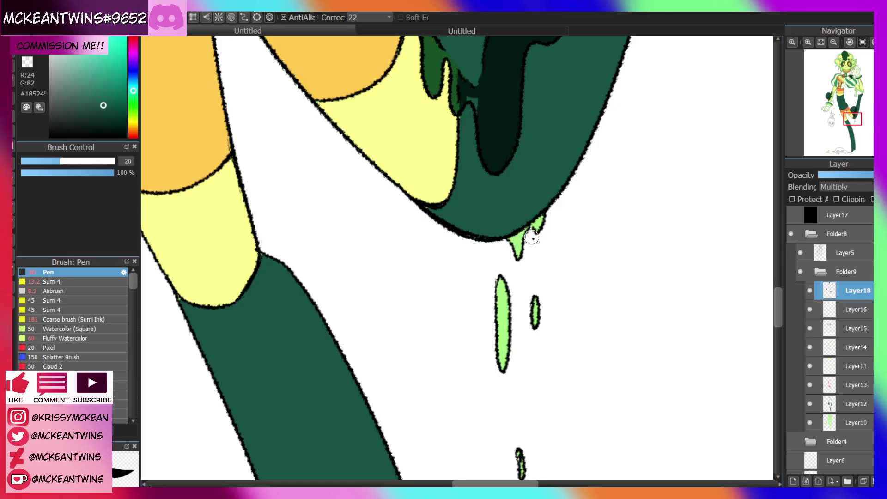
{"action": "left_click_drag", "start_coordinate": [508, 239], "coordinate": [518, 242]}
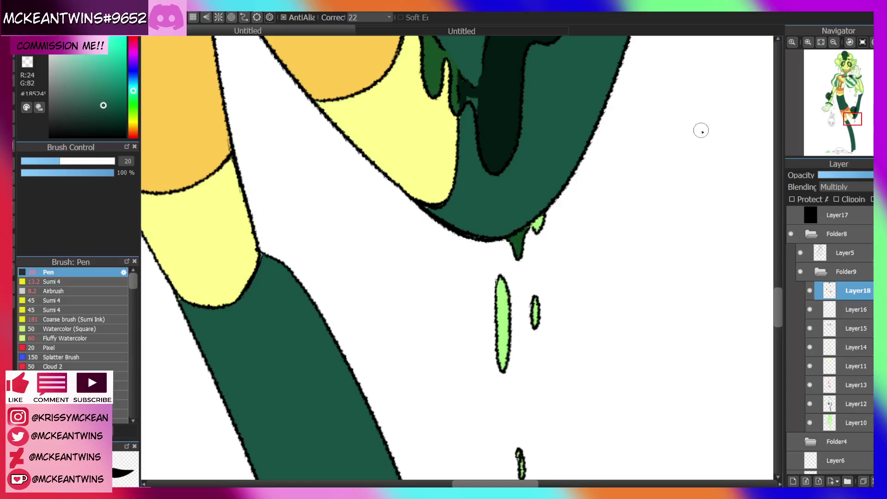
Bucket-fill the body of the falling long-eared slime below the lowered hand with dark teal
{"action": "left_click", "coordinate": [833, 41]}
{"action": "mouse_move", "coordinate": [856, 102]}
{"action": "left_mouse_down"}
{"action": "mouse_move", "coordinate": [856, 91]}
{"action": "mouse_move", "coordinate": [841, 91]}
{"action": "mouse_move", "coordinate": [840, 104]}
{"action": "left_mouse_up"}
{"action": "left_click", "coordinate": [808, 42]}
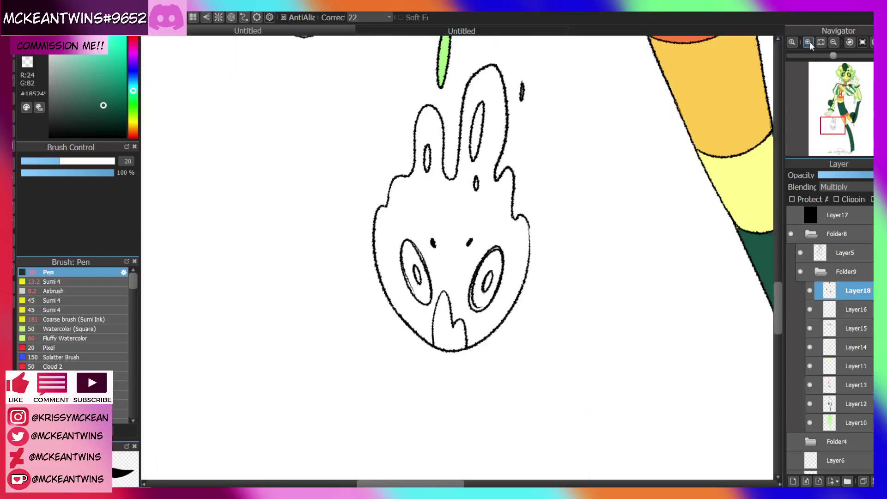
{"action": "key", "text": "g"}
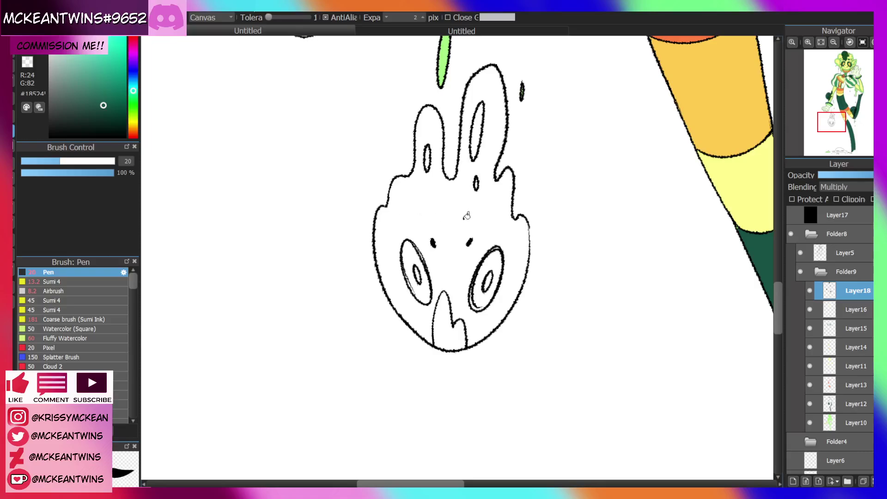
{"action": "left_click", "coordinate": [465, 212]}
Paint the falling slime's eyes and mouth area with dark teal, redoing the first stroke
{"action": "key", "text": "n"}
{"action": "mouse_move", "coordinate": [402, 238]}
{"action": "left_mouse_down"}
{"action": "mouse_move", "coordinate": [425, 300]}
{"action": "mouse_move", "coordinate": [447, 283]}
{"action": "mouse_move", "coordinate": [435, 336]}
{"action": "left_mouse_up"}
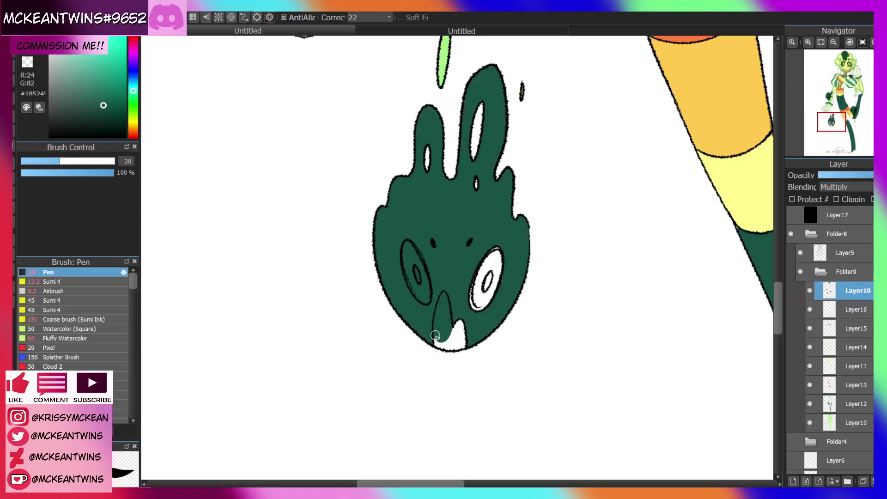
{"action": "key", "text": "ctrl+z"}
{"action": "mouse_move", "coordinate": [430, 253]}
{"action": "left_mouse_down"}
{"action": "mouse_move", "coordinate": [418, 282]}
{"action": "mouse_move", "coordinate": [406, 277]}
{"action": "mouse_move", "coordinate": [407, 294]}
{"action": "left_mouse_up"}
{"action": "mouse_move", "coordinate": [444, 323]}
{"action": "left_mouse_down"}
{"action": "mouse_move", "coordinate": [439, 303]}
{"action": "mouse_move", "coordinate": [446, 345]}
{"action": "mouse_move", "coordinate": [490, 259]}
{"action": "mouse_move", "coordinate": [492, 302]}
{"action": "left_mouse_up"}
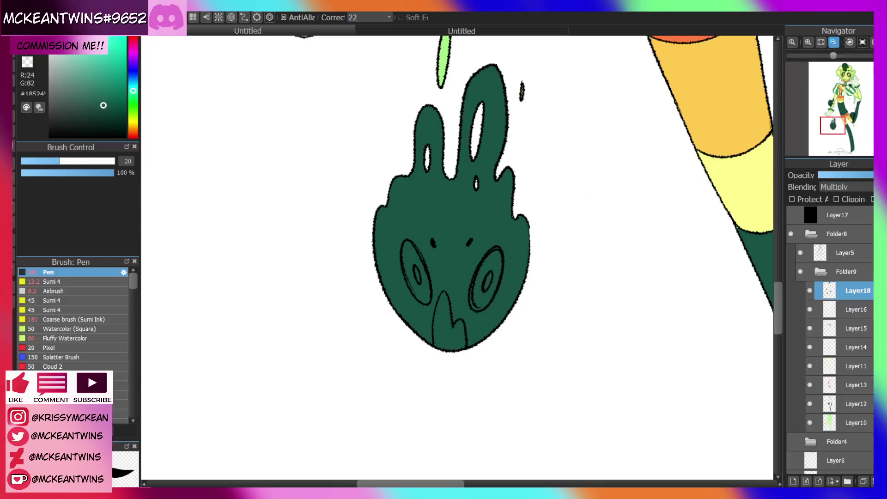
Bucket-fill the puddle slime on the ground and its small nearby droplets with dark teal
{"action": "left_click", "coordinate": [833, 42]}
{"action": "left_click", "coordinate": [833, 42]}
{"action": "left_click_drag", "start_coordinate": [846, 106], "coordinate": [838, 159]}
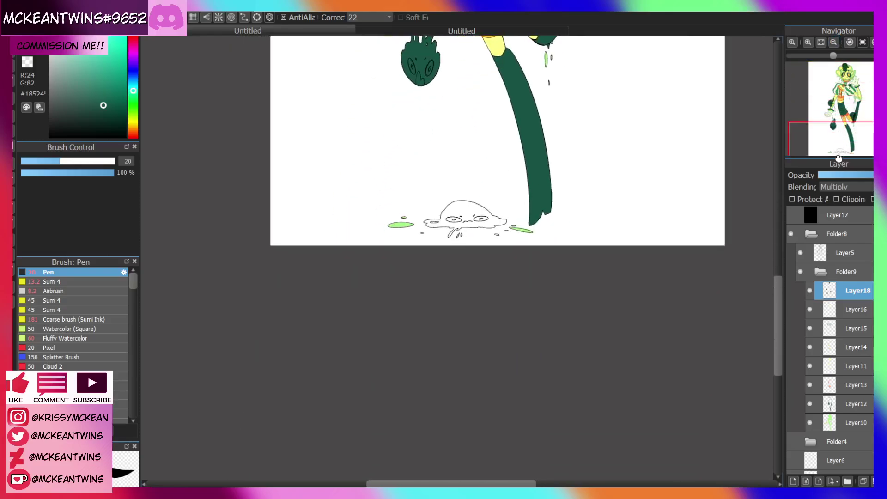
{"action": "left_click", "coordinate": [808, 43]}
{"action": "left_click", "coordinate": [808, 42]}
{"action": "left_click", "coordinate": [809, 42]}
{"action": "left_click", "coordinate": [13, 131]}
{"action": "left_click", "coordinate": [480, 155]}
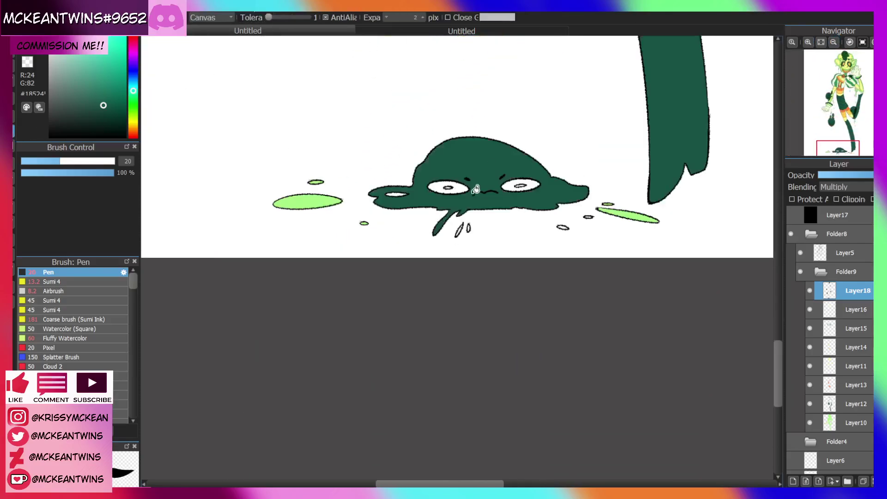
{"action": "left_click", "coordinate": [808, 42]}
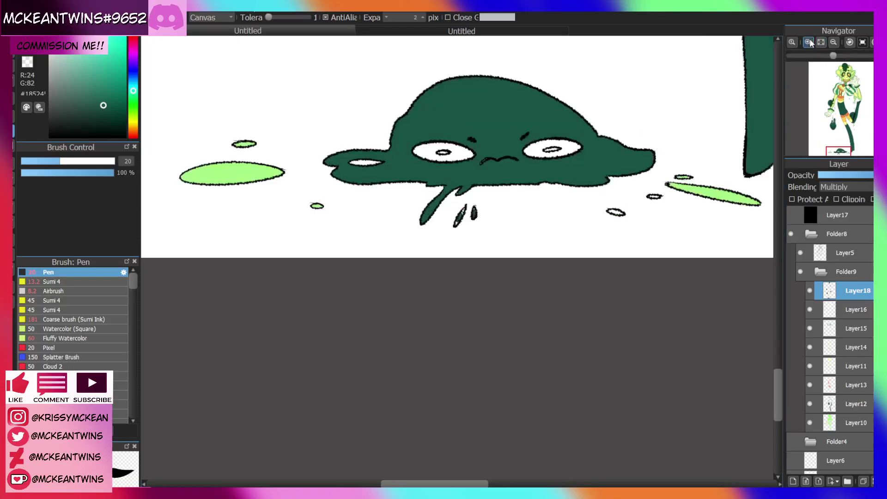
{"action": "left_click", "coordinate": [808, 42]}
Paint over the puddle slime's eyes and the unfilled parts of its surrounding droplets with dark teal, using the Pen
{"action": "left_click", "coordinate": [13, 44]}
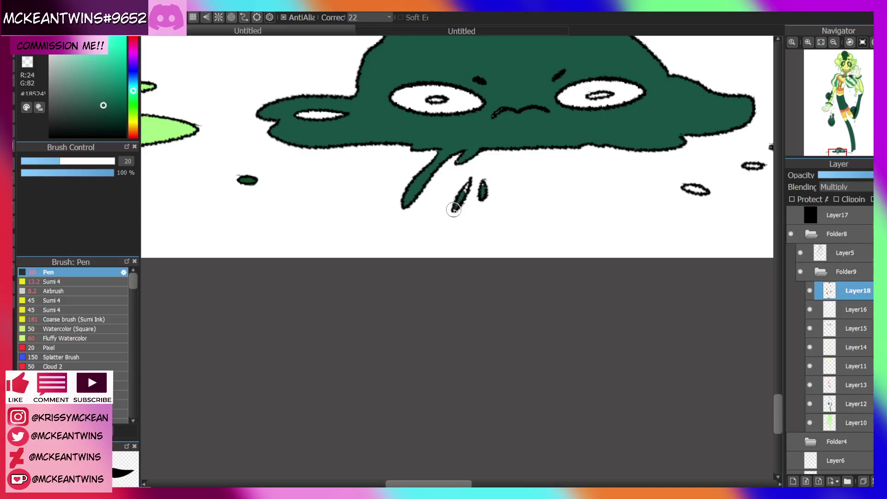
{"action": "left_click_drag", "start_coordinate": [453, 209], "coordinate": [489, 183]}
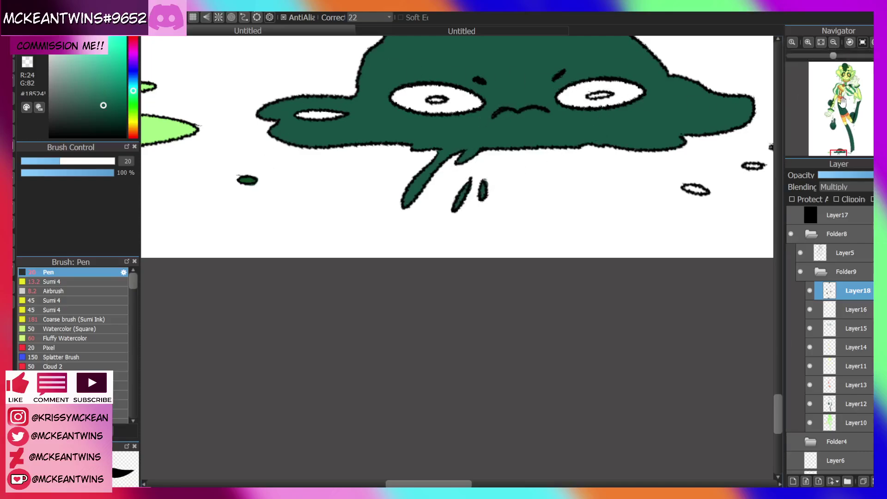
{"action": "left_click_drag", "start_coordinate": [835, 143], "coordinate": [836, 148]}
{"action": "mouse_move", "coordinate": [495, 141]}
{"action": "left_mouse_down"}
{"action": "mouse_move", "coordinate": [427, 151]}
{"action": "mouse_move", "coordinate": [490, 151]}
{"action": "left_mouse_up"}
{"action": "mouse_move", "coordinate": [338, 153]}
{"action": "left_mouse_down"}
{"action": "mouse_move", "coordinate": [269, 155]}
{"action": "mouse_move", "coordinate": [257, 145]}
{"action": "left_mouse_up"}
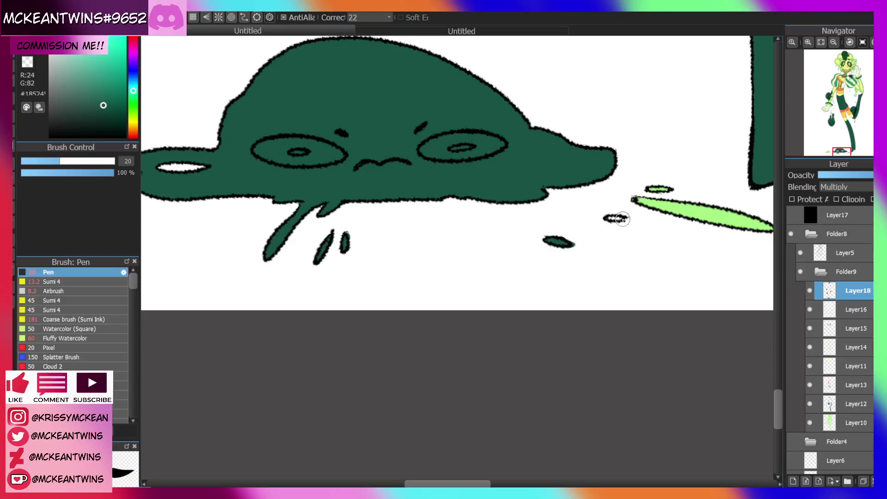
{"action": "left_click_drag", "start_coordinate": [623, 219], "coordinate": [609, 218]}
Protect Layer18's alpha and fill over all its dark teal paint with the light green sampled from the lowered arm's cuff
{"action": "left_click", "coordinate": [833, 41]}
{"action": "left_click", "coordinate": [834, 42]}
{"action": "left_click", "coordinate": [835, 42]}
{"action": "left_click", "coordinate": [835, 42]}
{"action": "left_click", "coordinate": [835, 42]}
{"action": "left_click", "coordinate": [836, 41]}
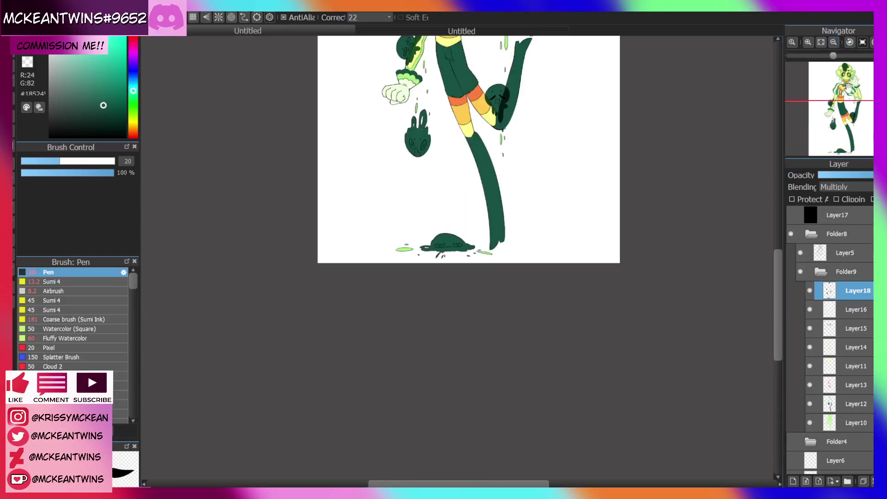
{"action": "left_click_drag", "start_coordinate": [854, 105], "coordinate": [846, 111]}
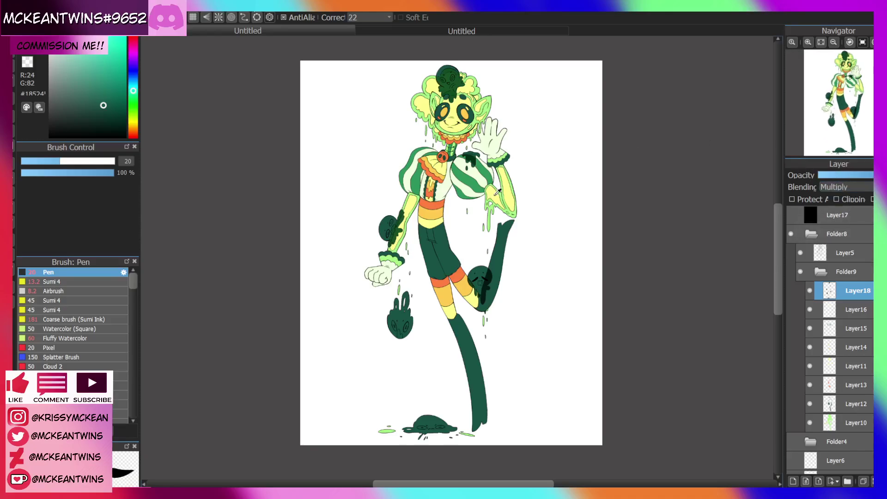
{"action": "left_click", "coordinate": [396, 255], "text": "alt"}
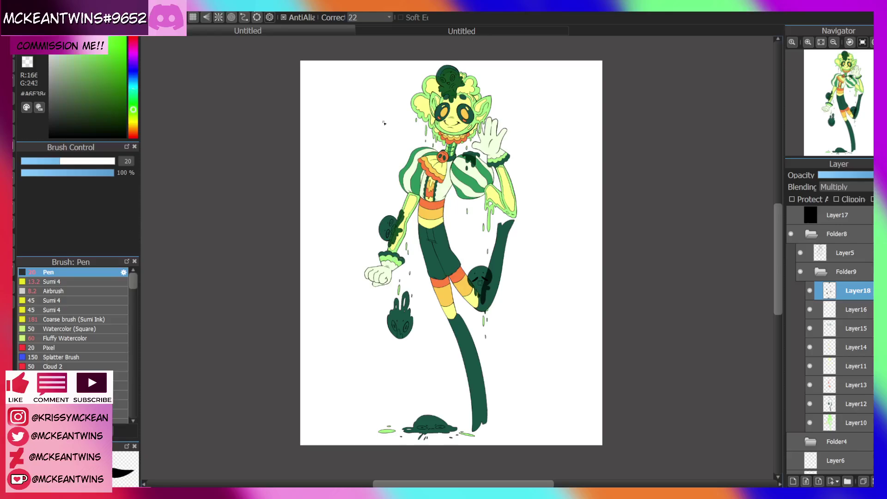
{"action": "left_click", "coordinate": [13, 130]}
{"action": "left_click", "coordinate": [14, 116]}
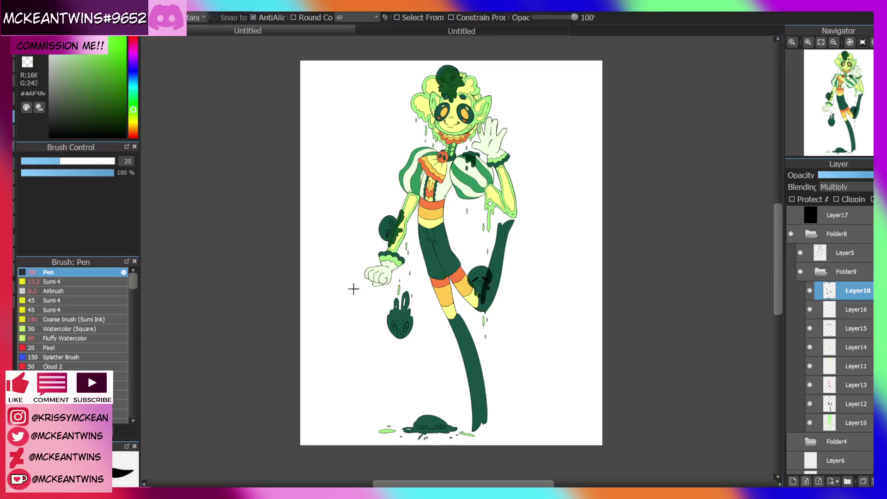
{"action": "left_click", "coordinate": [833, 42]}
{"action": "left_click", "coordinate": [809, 197]}
{"action": "left_click_drag", "start_coordinate": [327, 67], "coordinate": [665, 479]}
{"action": "key", "text": "ctrl+f"}
{"action": "key", "text": "ctrl+d"}
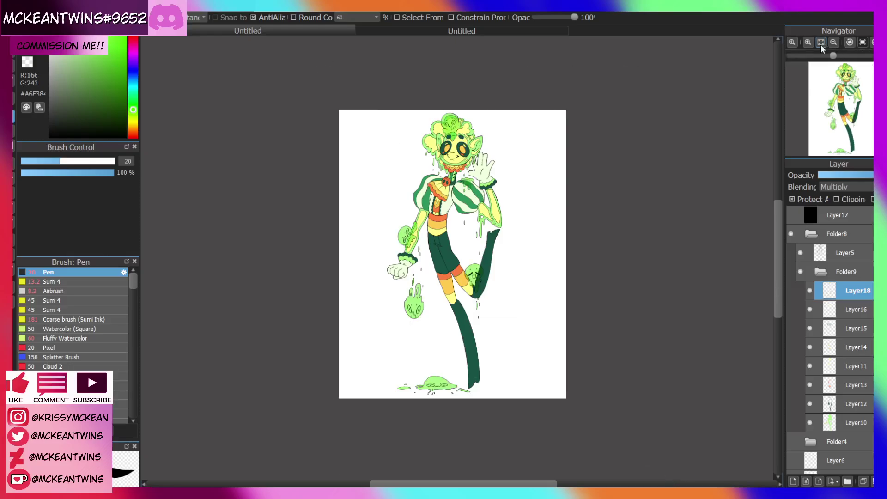
Try the Screen, Overlay, Lighten, Darken and Burn blending modes on Layer18, viewing the whole character
{"action": "left_click", "coordinate": [820, 42]}
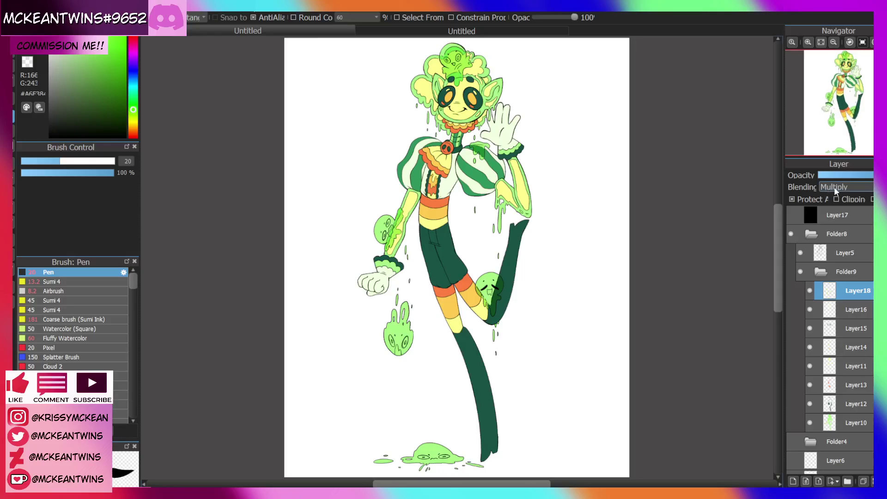
{"action": "scroll", "coordinate": [834, 187], "scroll_direction": "down", "scroll_amount": 3}
{"action": "scroll", "coordinate": [833, 187], "scroll_direction": "down", "scroll_amount": 1}
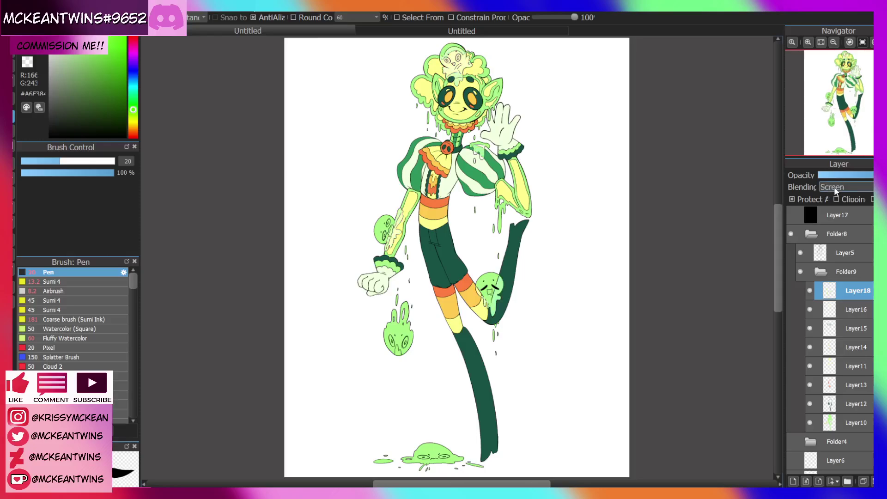
{"action": "scroll", "coordinate": [833, 187], "scroll_direction": "down", "scroll_amount": 1}
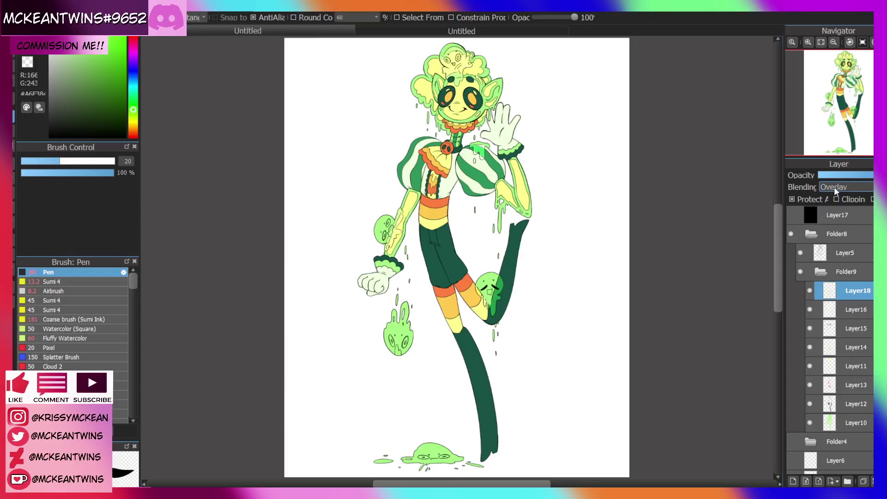
{"action": "scroll", "coordinate": [833, 186], "scroll_direction": "up", "scroll_amount": 1}
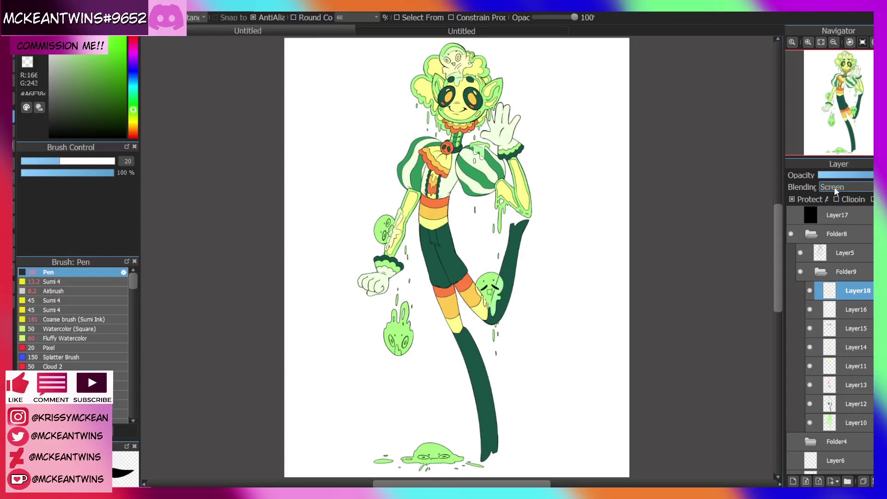
{"action": "scroll", "coordinate": [833, 187], "scroll_direction": "down", "scroll_amount": 2}
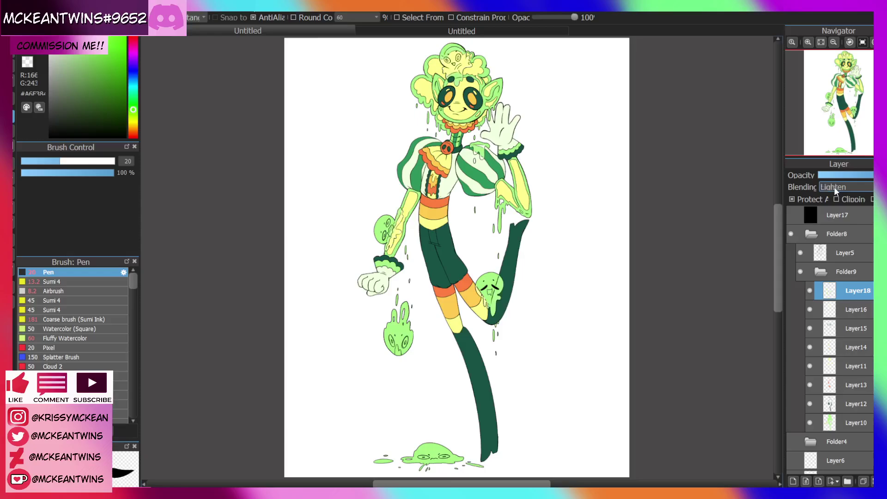
{"action": "scroll", "coordinate": [834, 186], "scroll_direction": "down", "scroll_amount": 2}
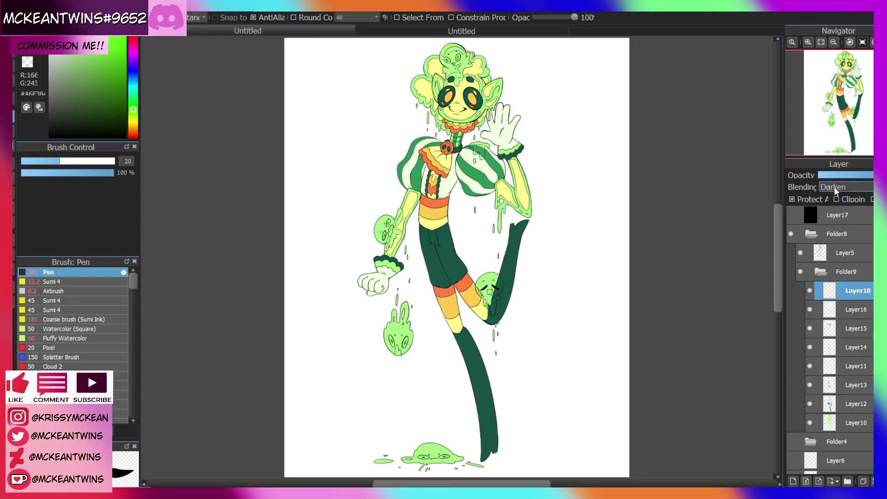
{"action": "scroll", "coordinate": [833, 186], "scroll_direction": "down", "scroll_amount": 2}
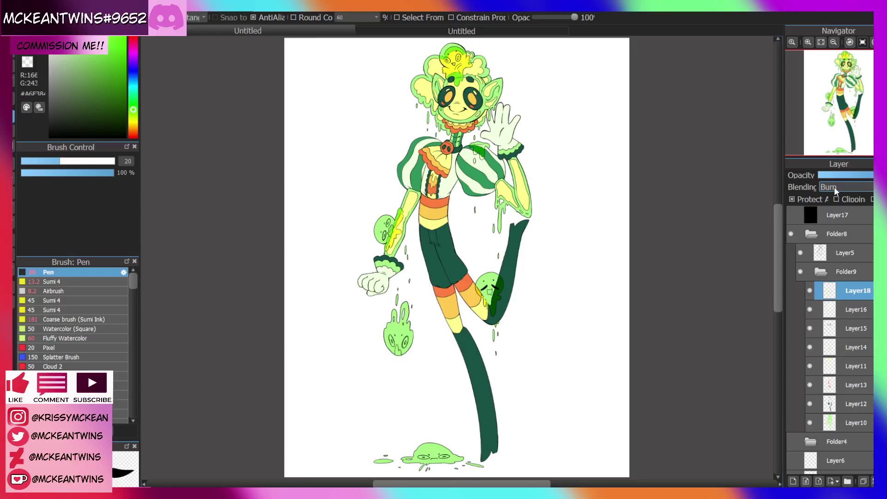
Sample the light yellow from the character's hair and set the Pen size to 43, checking the greyscale values with Layer17
{"action": "left_click", "coordinate": [805, 44]}
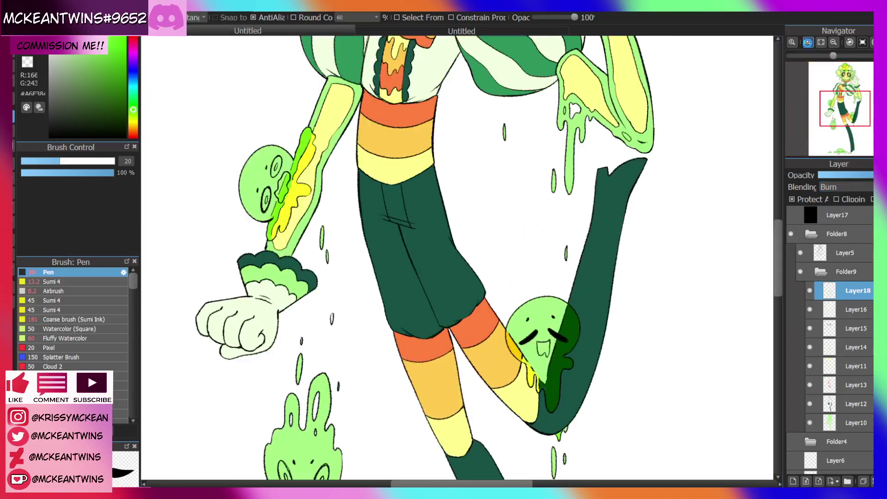
{"action": "left_click_drag", "start_coordinate": [841, 96], "coordinate": [840, 81]}
{"action": "right_click", "coordinate": [553, 111]}
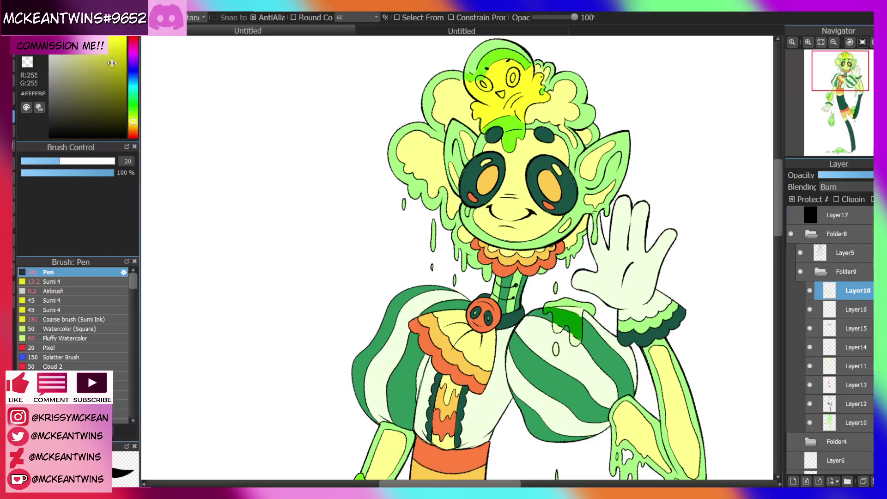
{"action": "key", "text": "b"}
{"action": "left_click", "coordinate": [791, 215]}
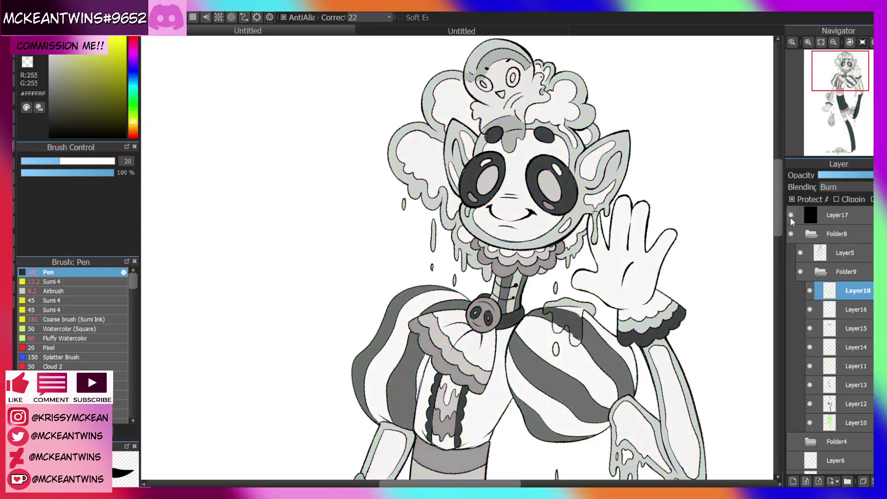
{"action": "left_click", "coordinate": [791, 215]}
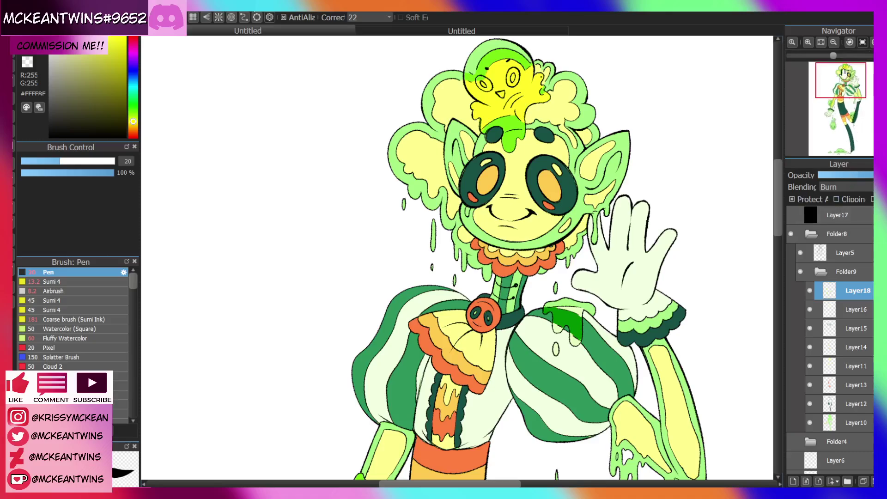
{"action": "left_click", "coordinate": [791, 215]}
{"action": "left_click", "coordinate": [791, 215]}
{"action": "left_click_drag", "start_coordinate": [67, 164], "coordinate": [87, 163]}
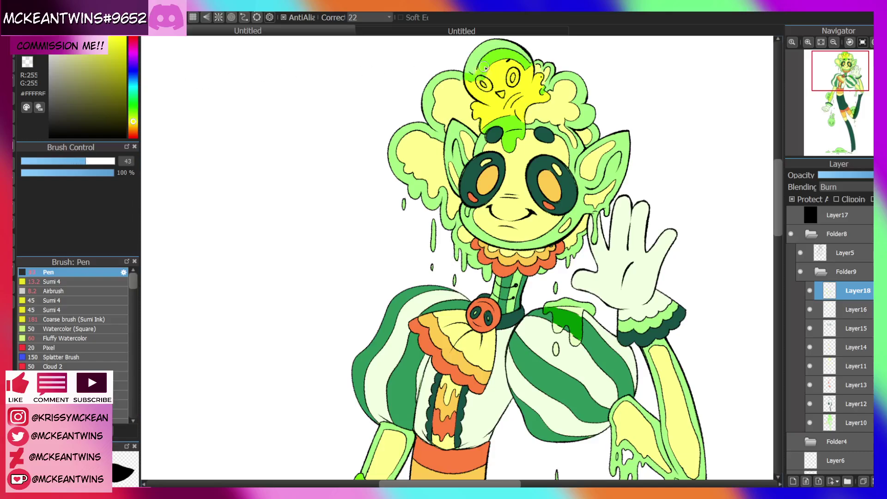
Try the Hue, Brightness, Saturation, Dodge and Difference blending modes on Layer18, testing a reduced opacity before restoring it to full
{"action": "left_click", "coordinate": [792, 217]}
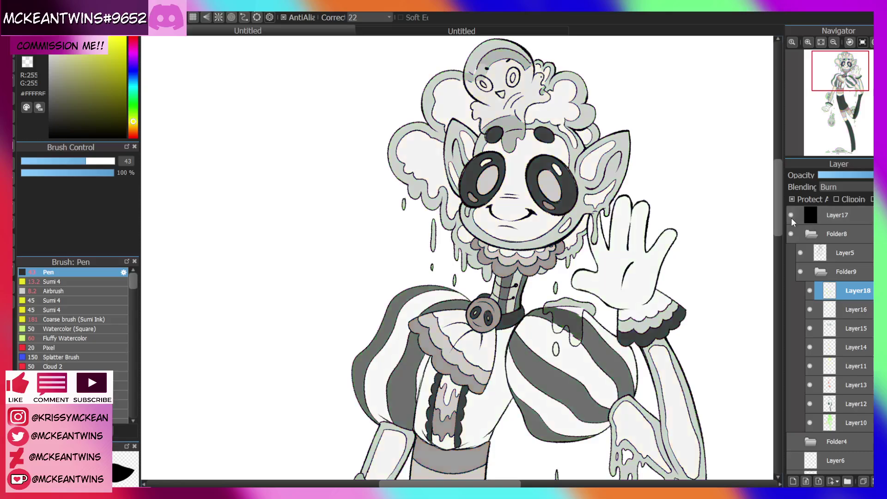
{"action": "left_click", "coordinate": [793, 217]}
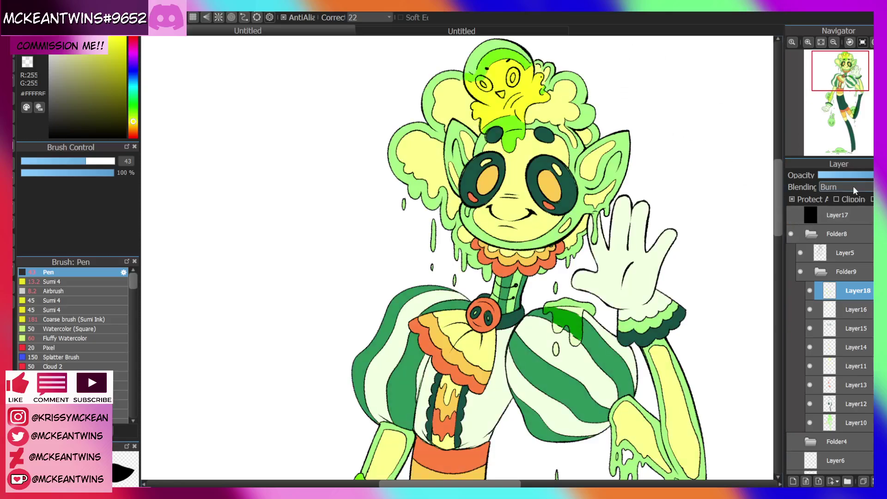
{"action": "scroll", "coordinate": [852, 186], "scroll_direction": "down", "scroll_amount": 4}
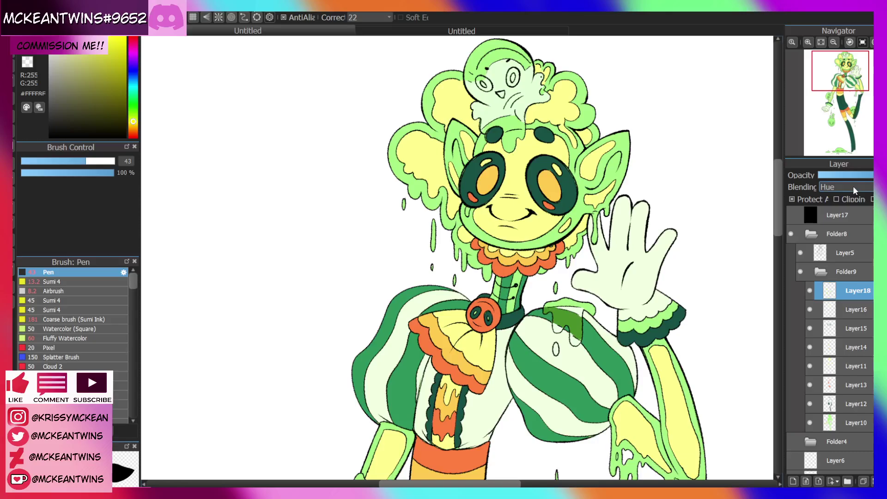
{"action": "scroll", "coordinate": [853, 185], "scroll_direction": "down", "scroll_amount": 1}
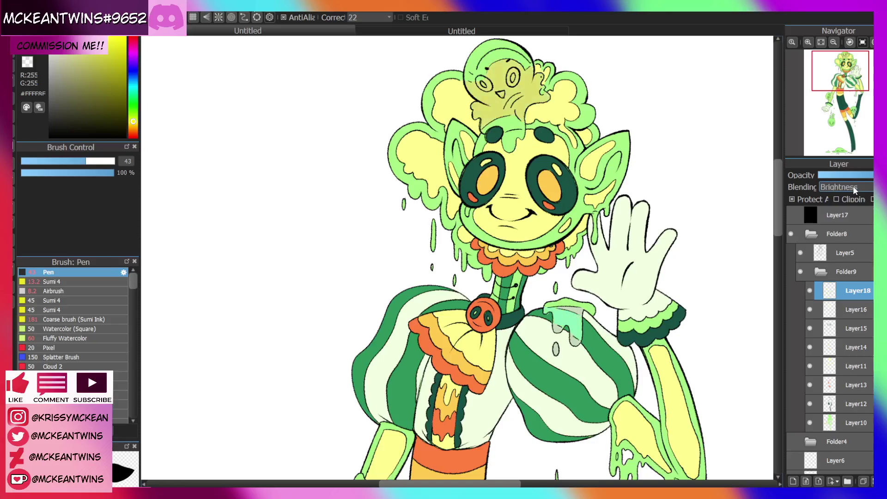
{"action": "scroll", "coordinate": [853, 185], "scroll_direction": "up", "scroll_amount": 4}
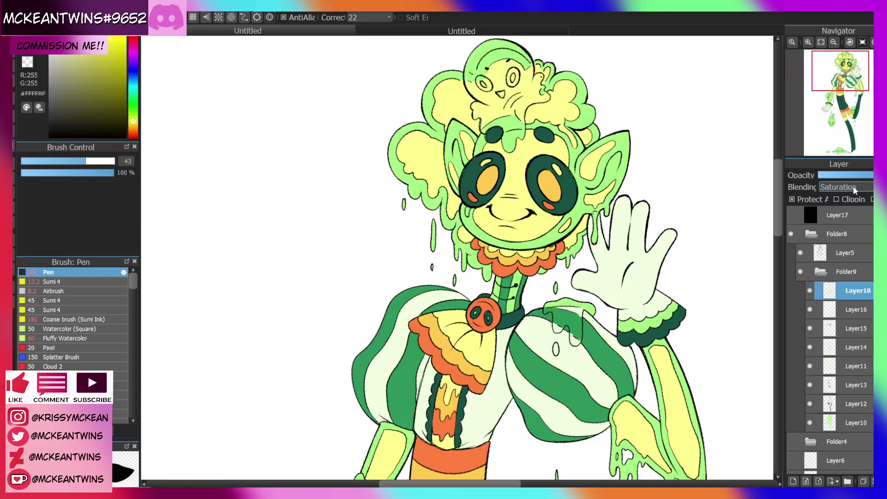
{"action": "scroll", "coordinate": [853, 185], "scroll_direction": "down", "scroll_amount": 2}
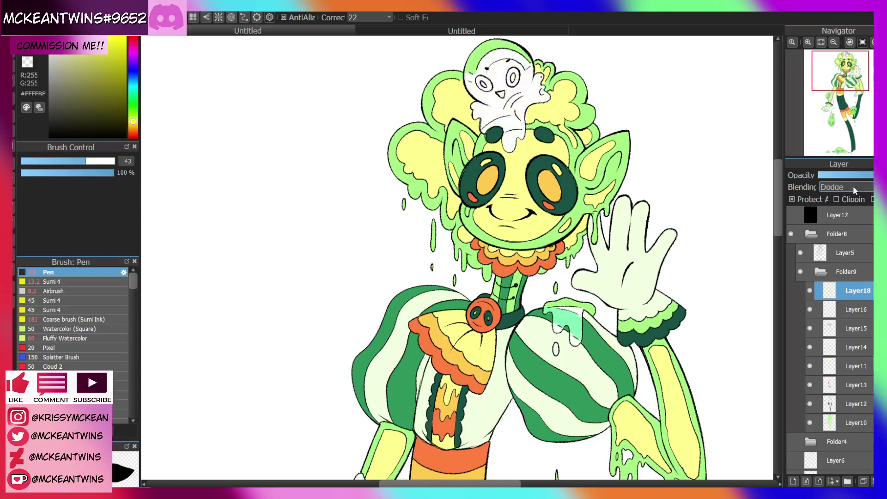
{"action": "left_click", "coordinate": [821, 41]}
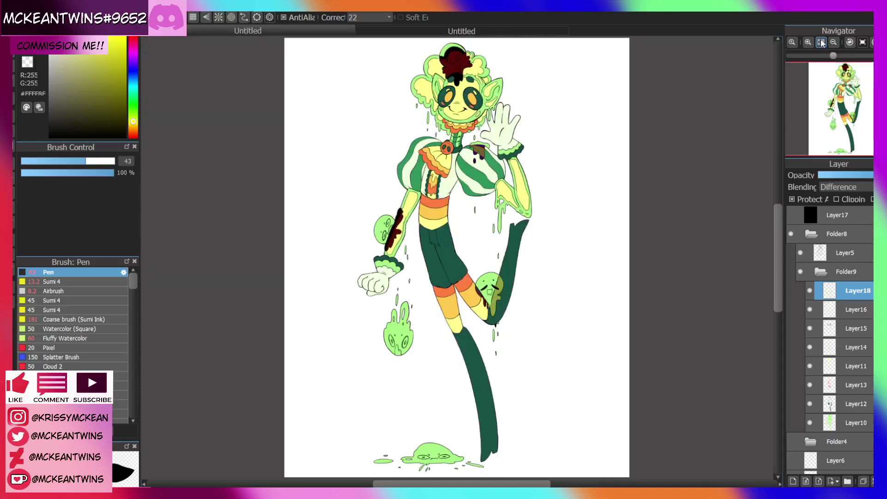
{"action": "left_click", "coordinate": [843, 177]}
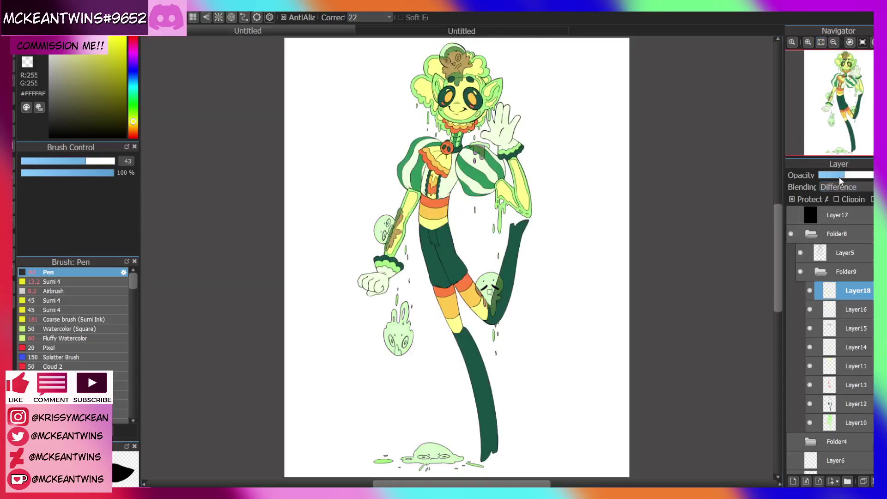
{"action": "left_click_drag", "start_coordinate": [839, 176], "coordinate": [872, 176]}
Set Layer18's blending mode back to Multiply and check the greyscale values by toggling Layer17 on and off
{"action": "scroll", "coordinate": [841, 189], "scroll_direction": "up", "scroll_amount": 1}
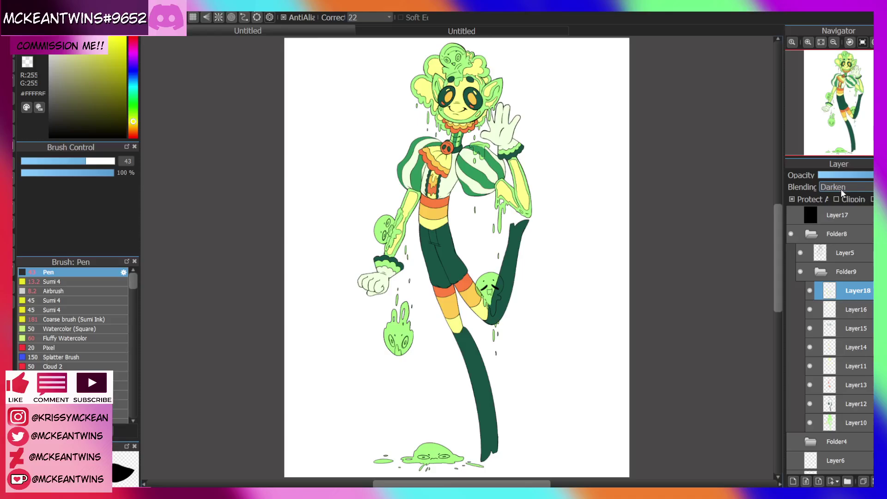
{"action": "scroll", "coordinate": [840, 190], "scroll_direction": "down", "scroll_amount": 3}
{"action": "scroll", "coordinate": [840, 190], "scroll_direction": "up", "scroll_amount": 2}
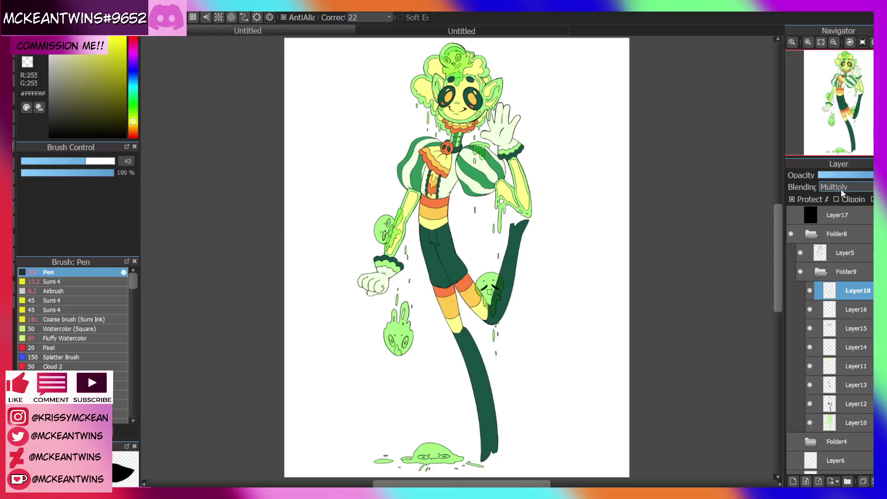
{"action": "left_click", "coordinate": [788, 220]}
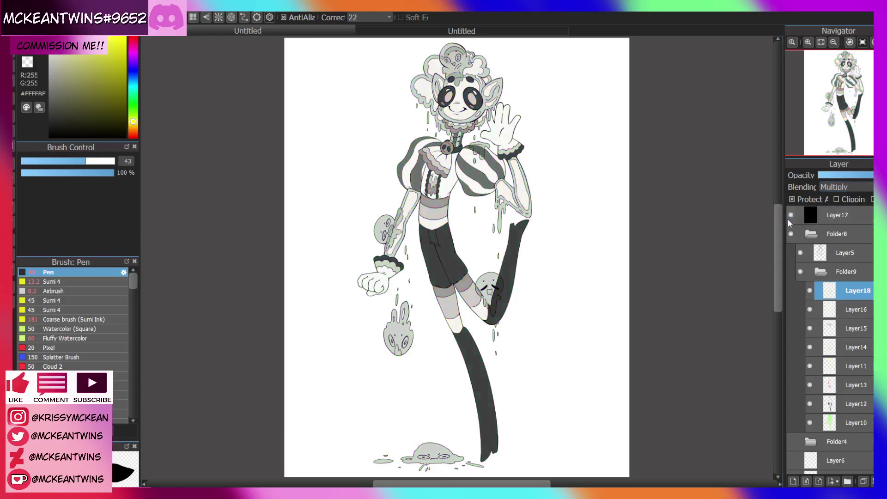
{"action": "left_click", "coordinate": [790, 215]}
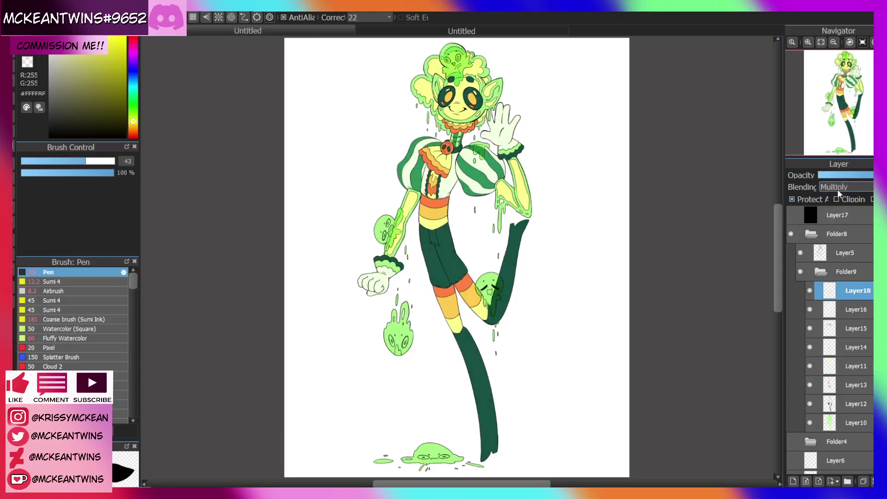
Paint light yellow areas on the face, upper rim and drips of the slime on top of the head with the Pen
{"action": "left_click", "coordinate": [807, 42]}
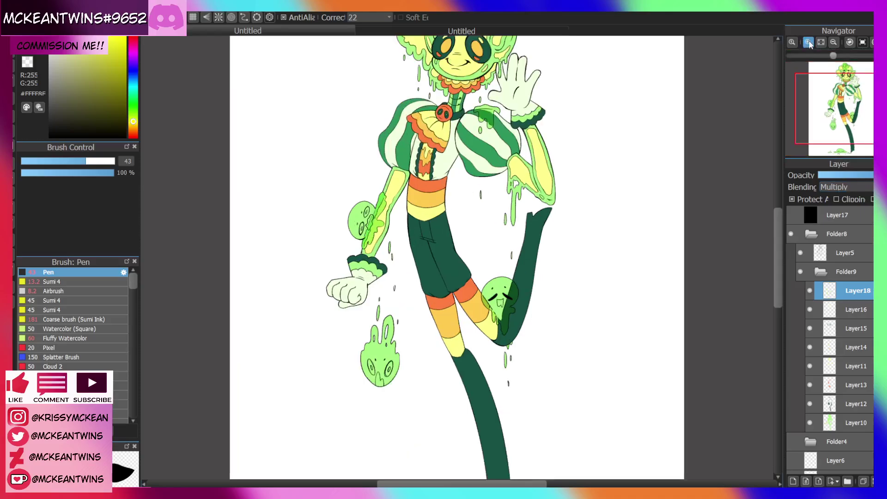
{"action": "left_click", "coordinate": [807, 42]}
{"action": "left_click_drag", "start_coordinate": [834, 94], "coordinate": [842, 72]}
{"action": "left_click", "coordinate": [807, 43]}
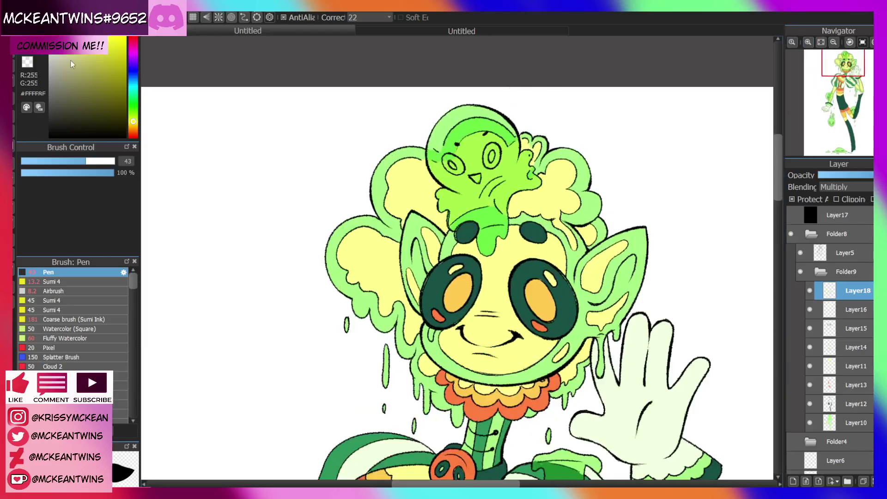
{"action": "mouse_move", "coordinate": [455, 137]}
{"action": "left_mouse_down"}
{"action": "mouse_move", "coordinate": [467, 161]}
{"action": "mouse_move", "coordinate": [457, 178]}
{"action": "mouse_move", "coordinate": [441, 143]}
{"action": "mouse_move", "coordinate": [454, 123]}
{"action": "mouse_move", "coordinate": [478, 120]}
{"action": "mouse_move", "coordinate": [454, 139]}
{"action": "mouse_move", "coordinate": [477, 167]}
{"action": "mouse_move", "coordinate": [496, 127]}
{"action": "left_mouse_up"}
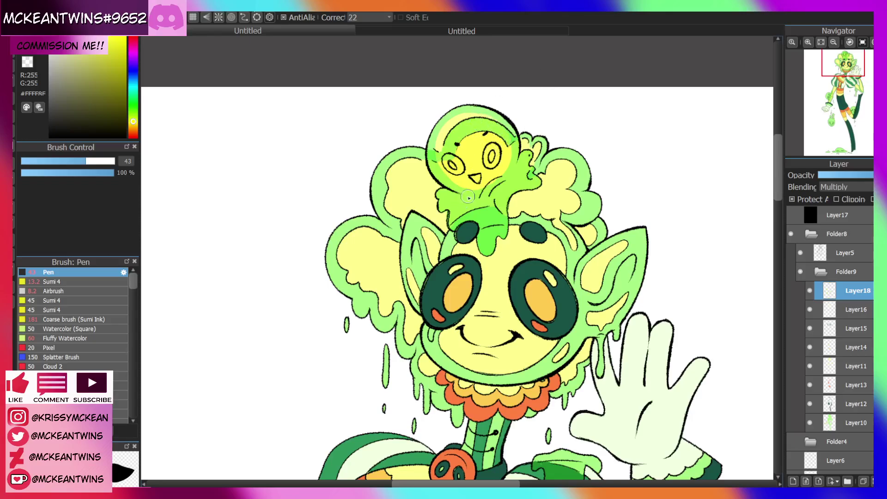
{"action": "mouse_move", "coordinate": [467, 191]}
{"action": "left_mouse_down"}
{"action": "mouse_move", "coordinate": [462, 210]}
{"action": "mouse_move", "coordinate": [450, 198]}
{"action": "mouse_move", "coordinate": [489, 199]}
{"action": "mouse_move", "coordinate": [491, 228]}
{"action": "mouse_move", "coordinate": [499, 194]}
{"action": "left_mouse_up"}
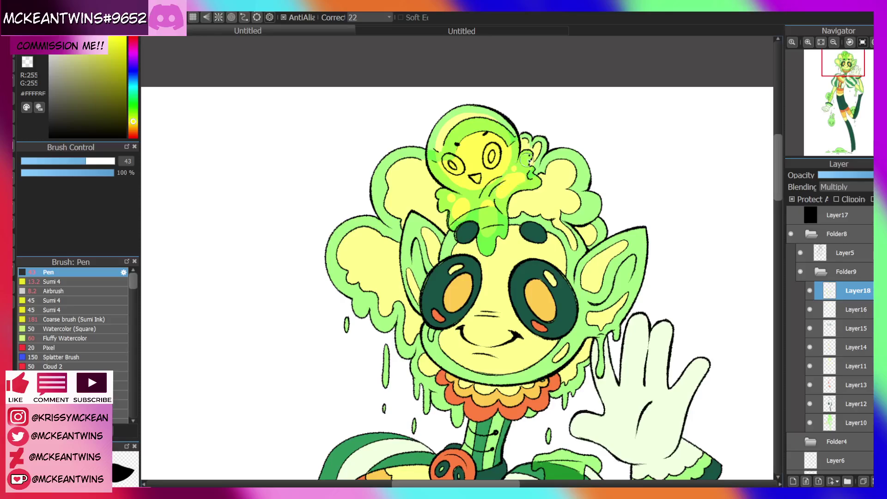
Paint light yellow over the upper part of the slime drip on the raised arm's puffed sleeve
{"action": "left_click_drag", "start_coordinate": [843, 70], "coordinate": [845, 84]}
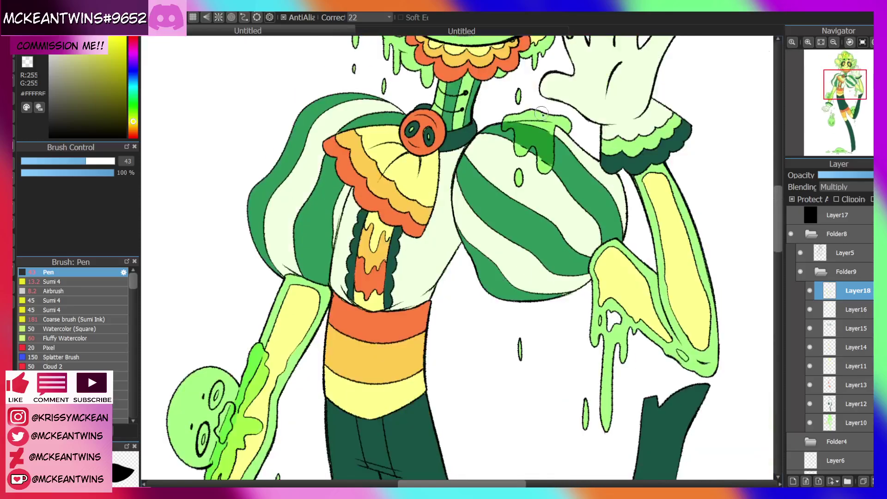
{"action": "mouse_move", "coordinate": [529, 122]}
{"action": "left_mouse_down"}
{"action": "mouse_move", "coordinate": [545, 147]}
{"action": "mouse_move", "coordinate": [536, 121]}
{"action": "mouse_move", "coordinate": [517, 122]}
{"action": "mouse_move", "coordinate": [554, 121]}
{"action": "left_mouse_up"}
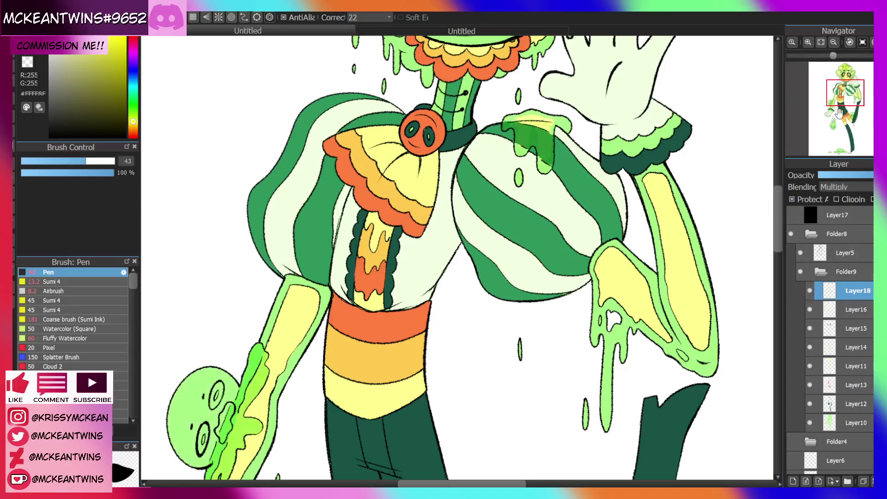
Paint light yellow areas on the faces of the slime creatures on the lowered forearm and the bent knee with the Pen
{"action": "mouse_move", "coordinate": [844, 93]}
{"action": "left_mouse_down"}
{"action": "mouse_move", "coordinate": [847, 102]}
{"action": "mouse_move", "coordinate": [833, 103]}
{"action": "left_mouse_up"}
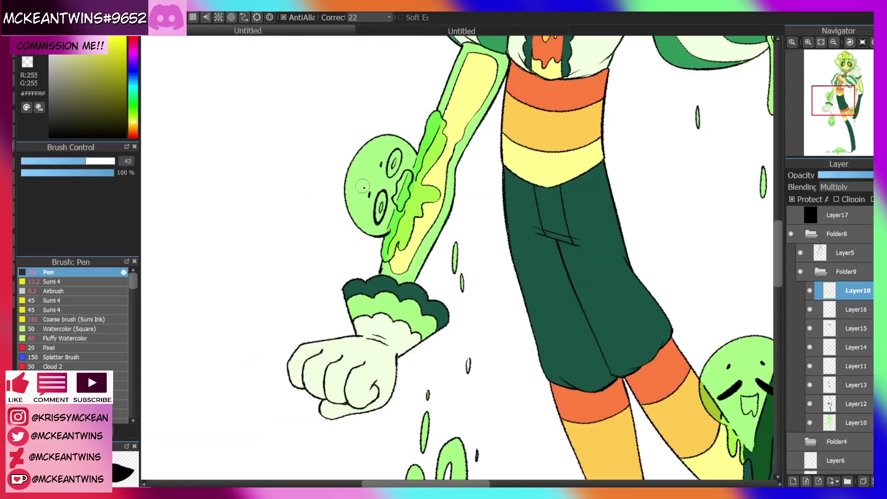
{"action": "mouse_move", "coordinate": [372, 217]}
{"action": "left_mouse_down"}
{"action": "mouse_move", "coordinate": [401, 207]}
{"action": "mouse_move", "coordinate": [400, 225]}
{"action": "mouse_move", "coordinate": [413, 202]}
{"action": "mouse_move", "coordinate": [410, 178]}
{"action": "mouse_move", "coordinate": [427, 152]}
{"action": "mouse_move", "coordinate": [407, 173]}
{"action": "mouse_move", "coordinate": [405, 159]}
{"action": "mouse_move", "coordinate": [388, 182]}
{"action": "mouse_move", "coordinate": [370, 186]}
{"action": "mouse_move", "coordinate": [362, 171]}
{"action": "left_mouse_up"}
{"action": "left_click_drag", "start_coordinate": [844, 100], "coordinate": [856, 111]}
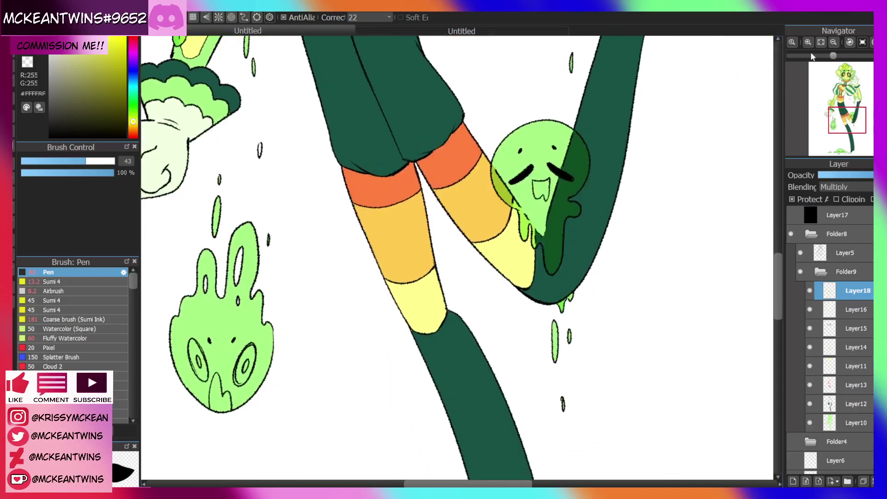
{"action": "mouse_move", "coordinate": [518, 190]}
{"action": "left_mouse_down"}
{"action": "mouse_move", "coordinate": [511, 158]}
{"action": "mouse_move", "coordinate": [522, 141]}
{"action": "mouse_move", "coordinate": [560, 140]}
{"action": "mouse_move", "coordinate": [575, 169]}
{"action": "mouse_move", "coordinate": [535, 197]}
{"action": "mouse_move", "coordinate": [543, 180]}
{"action": "mouse_move", "coordinate": [528, 174]}
{"action": "mouse_move", "coordinate": [528, 212]}
{"action": "mouse_move", "coordinate": [543, 200]}
{"action": "left_mouse_up"}
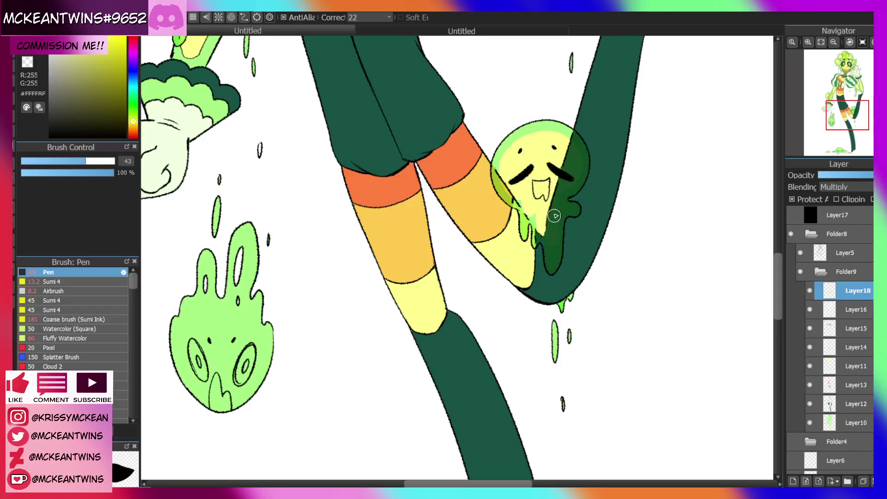
Paint light yellow over the faces of the falling slime creature below the fist and the slime puddle on the ground
{"action": "left_click_drag", "start_coordinate": [844, 114], "coordinate": [829, 116]}
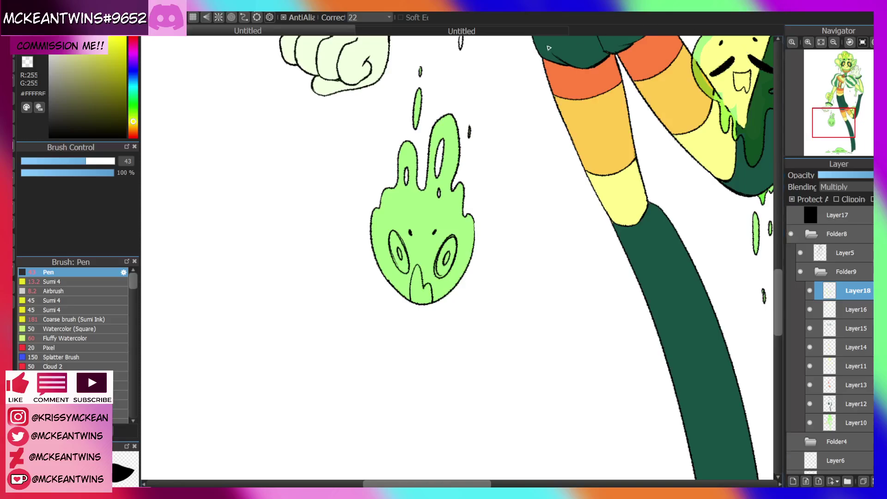
{"action": "mouse_move", "coordinate": [398, 270]}
{"action": "left_mouse_down"}
{"action": "mouse_move", "coordinate": [384, 229]}
{"action": "mouse_move", "coordinate": [415, 287]}
{"action": "mouse_move", "coordinate": [443, 279]}
{"action": "mouse_move", "coordinate": [461, 238]}
{"action": "mouse_move", "coordinate": [446, 212]}
{"action": "mouse_move", "coordinate": [406, 202]}
{"action": "mouse_move", "coordinate": [403, 253]}
{"action": "mouse_move", "coordinate": [420, 278]}
{"action": "mouse_move", "coordinate": [450, 250]}
{"action": "mouse_move", "coordinate": [443, 221]}
{"action": "mouse_move", "coordinate": [422, 215]}
{"action": "mouse_move", "coordinate": [406, 228]}
{"action": "mouse_move", "coordinate": [420, 209]}
{"action": "left_mouse_up"}
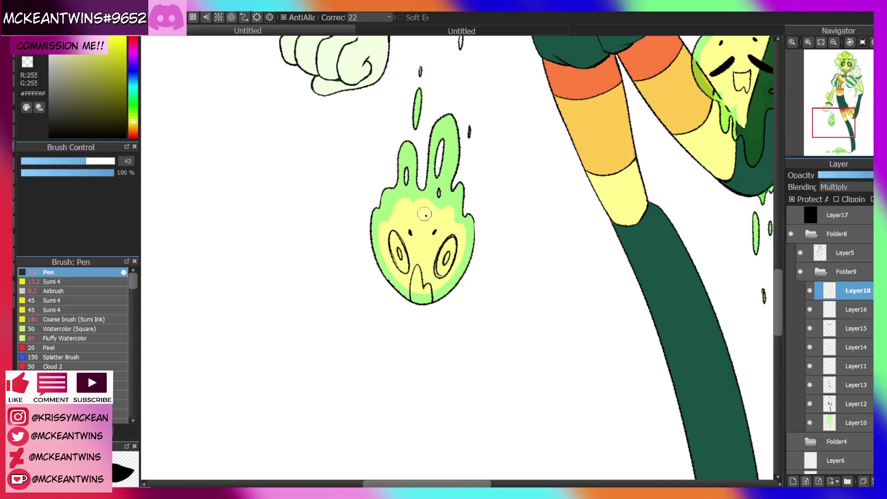
{"action": "mouse_move", "coordinate": [839, 125]}
{"action": "left_click_drag", "start_coordinate": [840, 125], "coordinate": [836, 144]}
{"action": "left_click", "coordinate": [848, 44]}
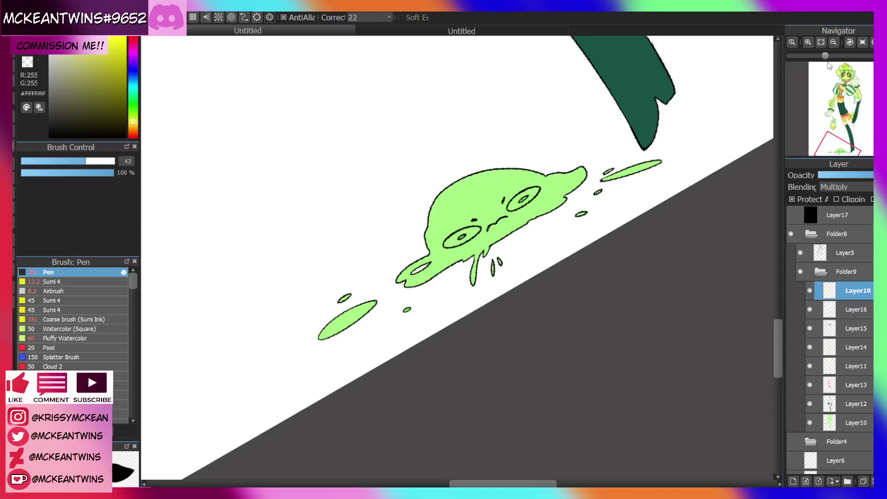
{"action": "mouse_move", "coordinate": [452, 203]}
{"action": "left_mouse_down"}
{"action": "mouse_move", "coordinate": [439, 250]}
{"action": "mouse_move", "coordinate": [499, 226]}
{"action": "mouse_move", "coordinate": [556, 185]}
{"action": "mouse_move", "coordinate": [480, 188]}
{"action": "mouse_move", "coordinate": [451, 209]}
{"action": "mouse_move", "coordinate": [467, 223]}
{"action": "mouse_move", "coordinate": [506, 215]}
{"action": "mouse_move", "coordinate": [464, 203]}
{"action": "left_mouse_up"}
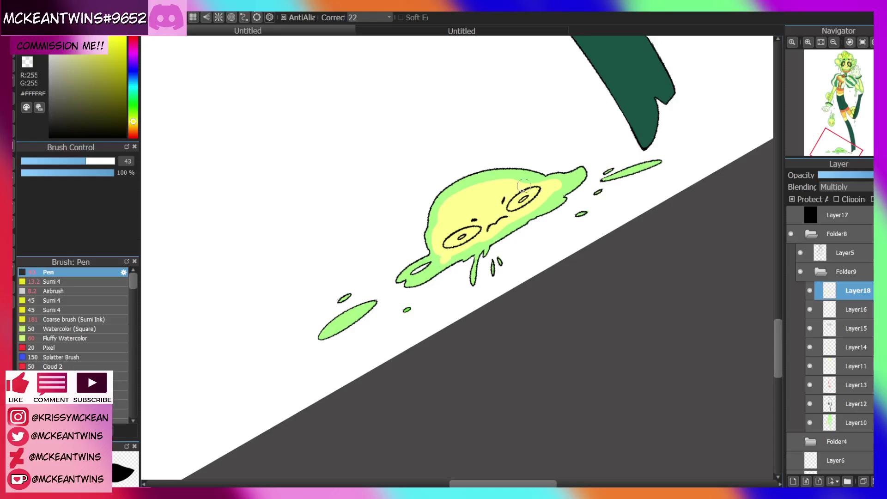
Examine the yellow areas on the puddle slime and the whole figure, and check the greyscale values by toggling Layer17
{"action": "left_click", "coordinate": [862, 42]}
{"action": "left_click", "coordinate": [833, 43]}
{"action": "left_click", "coordinate": [833, 42]}
{"action": "left_click", "coordinate": [833, 42]}
{"action": "left_click", "coordinate": [833, 42]}
{"action": "left_click", "coordinate": [839, 114]}
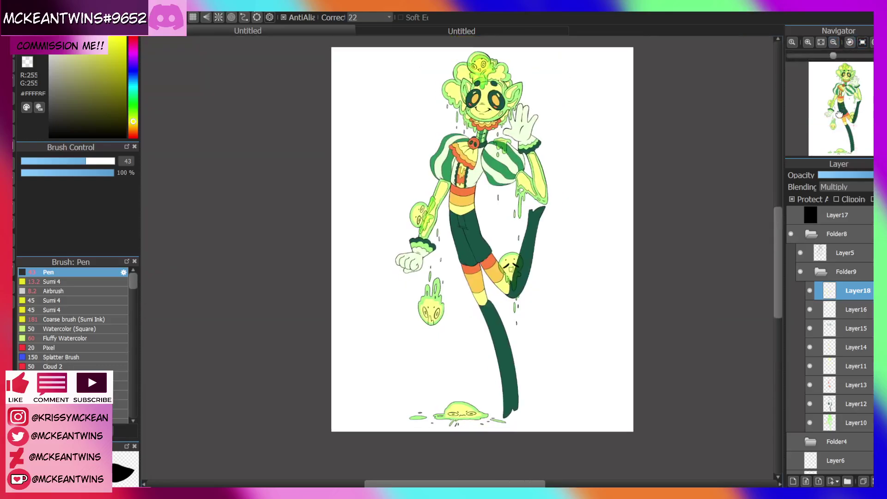
{"action": "left_click_drag", "start_coordinate": [839, 114], "coordinate": [828, 155]}
{"action": "left_click", "coordinate": [807, 42]}
{"action": "left_click", "coordinate": [808, 42]}
{"action": "left_click", "coordinate": [807, 42]}
{"action": "left_click", "coordinate": [807, 42]}
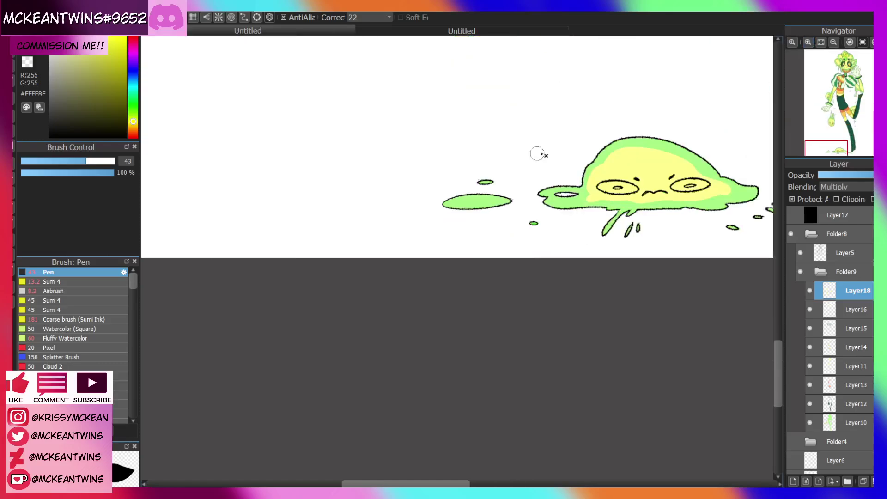
{"action": "left_click", "coordinate": [822, 42]}
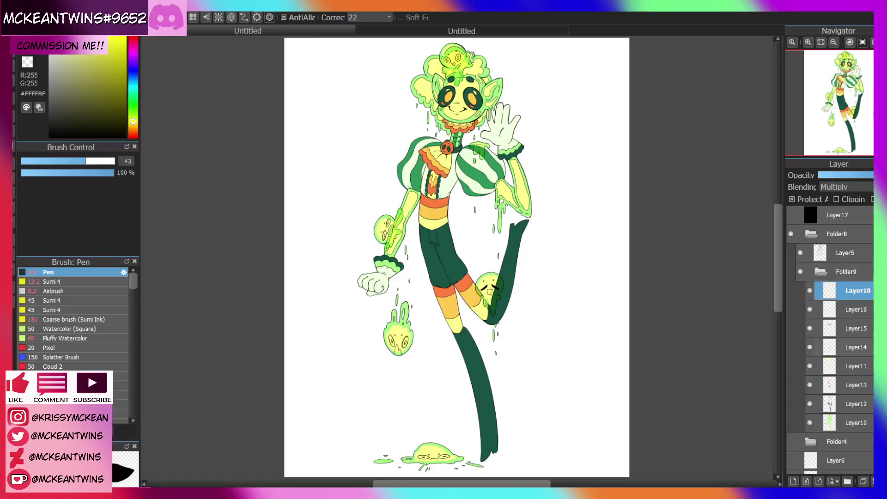
{"action": "left_click", "coordinate": [791, 215]}
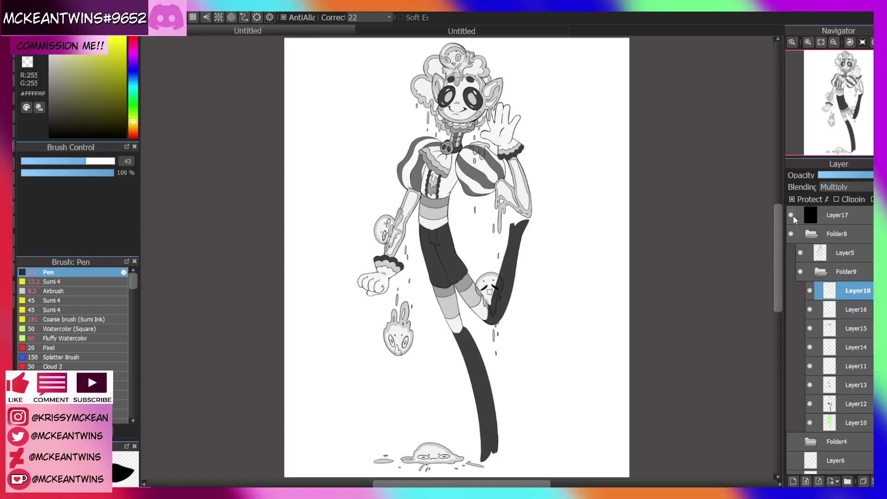
{"action": "left_click", "coordinate": [790, 215]}
Try the Add, Divide and Darken blending modes on Layer18, checking each in greyscale by toggling Layer17 on and off
{"action": "scroll", "coordinate": [854, 187], "scroll_direction": "down", "scroll_amount": 1}
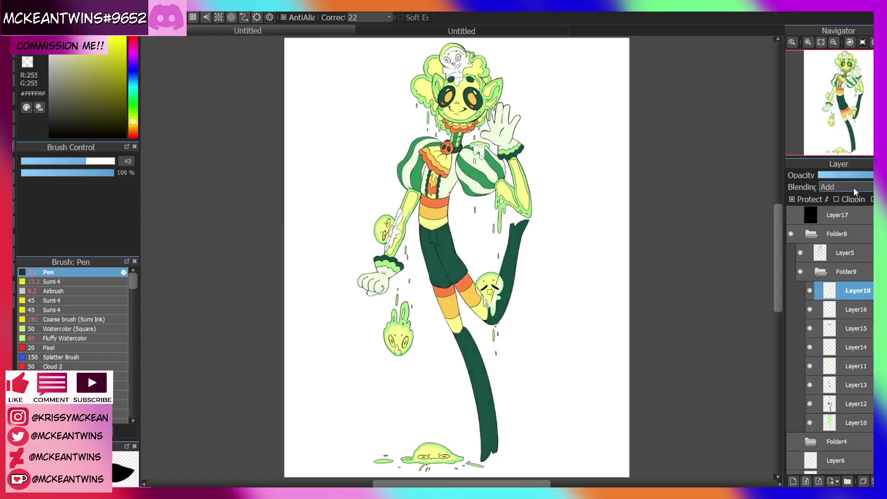
{"action": "left_click", "coordinate": [791, 216]}
{"action": "left_click", "coordinate": [792, 217]}
{"action": "scroll", "coordinate": [844, 189], "scroll_direction": "down", "scroll_amount": 1}
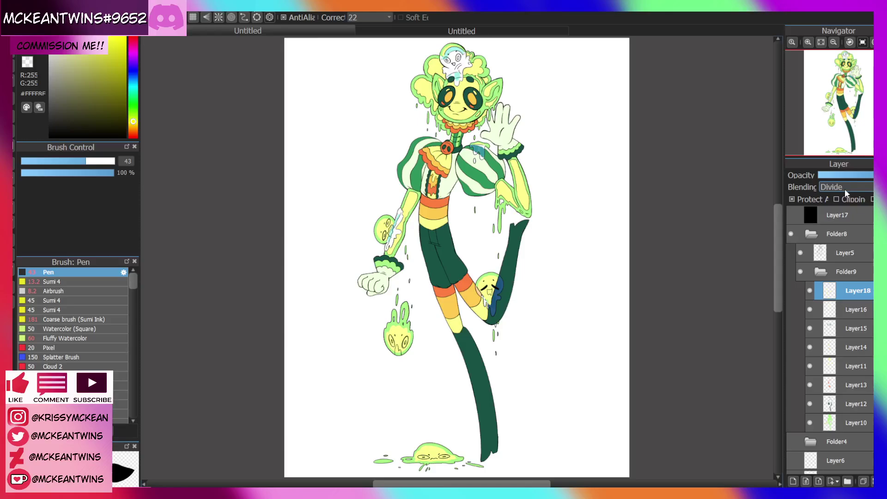
{"action": "left_click", "coordinate": [789, 214]}
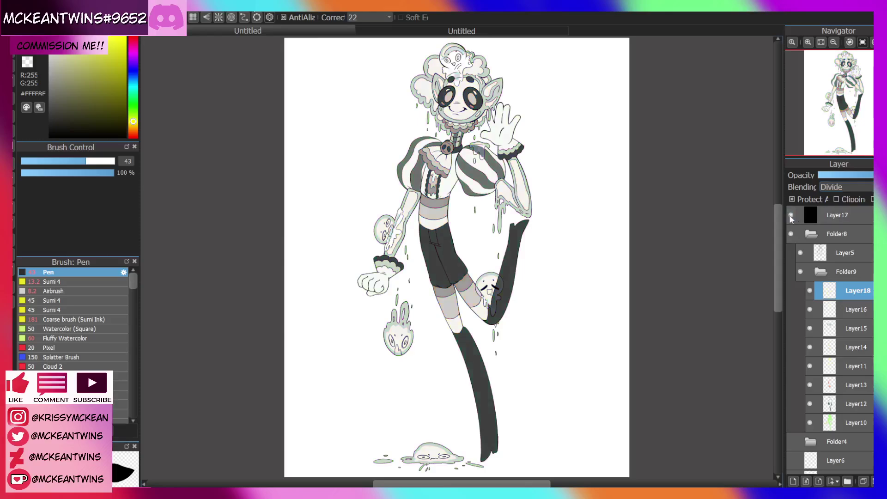
{"action": "left_click", "coordinate": [789, 215]}
{"action": "scroll", "coordinate": [831, 186], "scroll_direction": "down", "scroll_amount": 3}
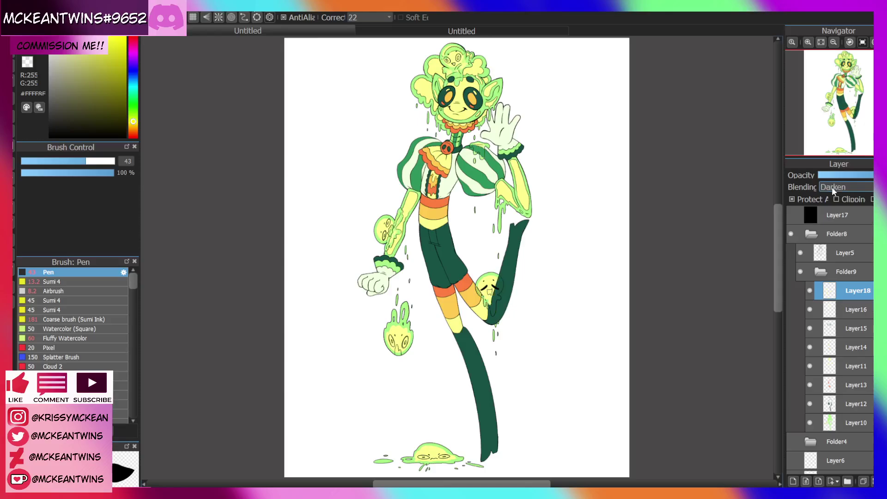
{"action": "left_click", "coordinate": [790, 215]}
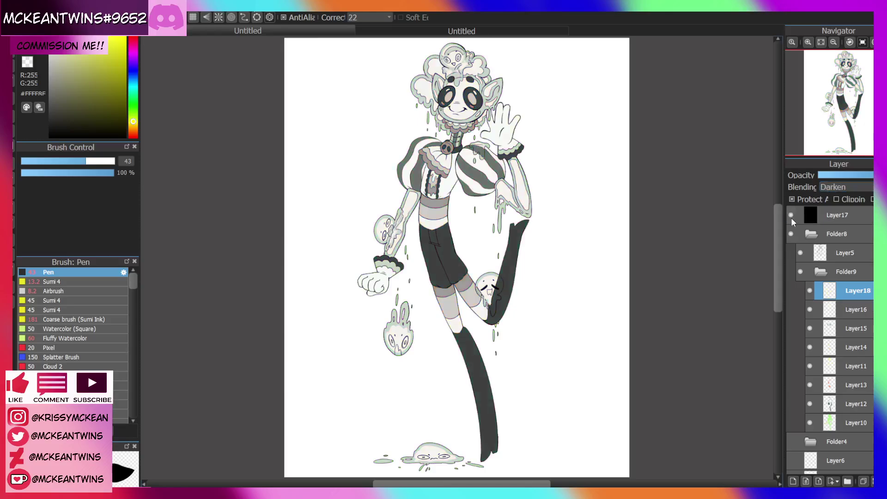
{"action": "left_click", "coordinate": [791, 215]}
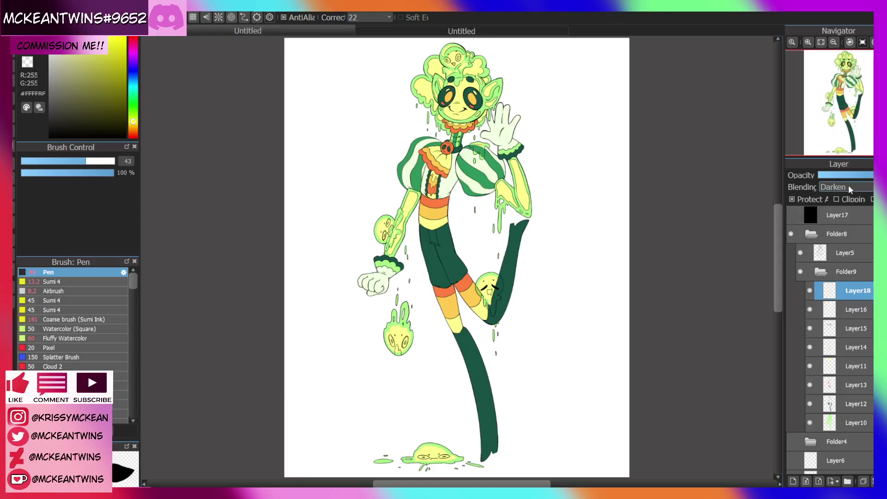
Try the Difference and Burn blending modes on Layer18, checking Burn against the greyscale values with Layer17
{"action": "scroll", "coordinate": [848, 185], "scroll_direction": "down", "scroll_amount": 1}
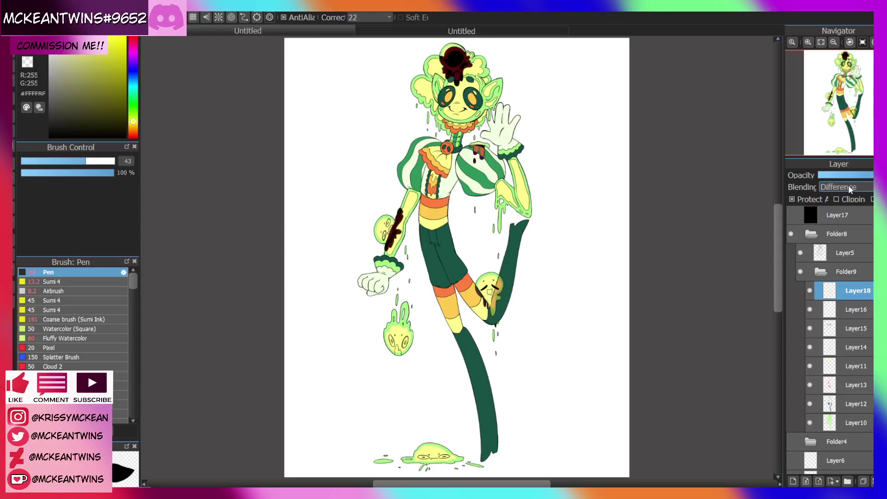
{"action": "scroll", "coordinate": [848, 185], "scroll_direction": "down", "scroll_amount": 1}
{"action": "scroll", "coordinate": [848, 187], "scroll_direction": "down", "scroll_amount": 1}
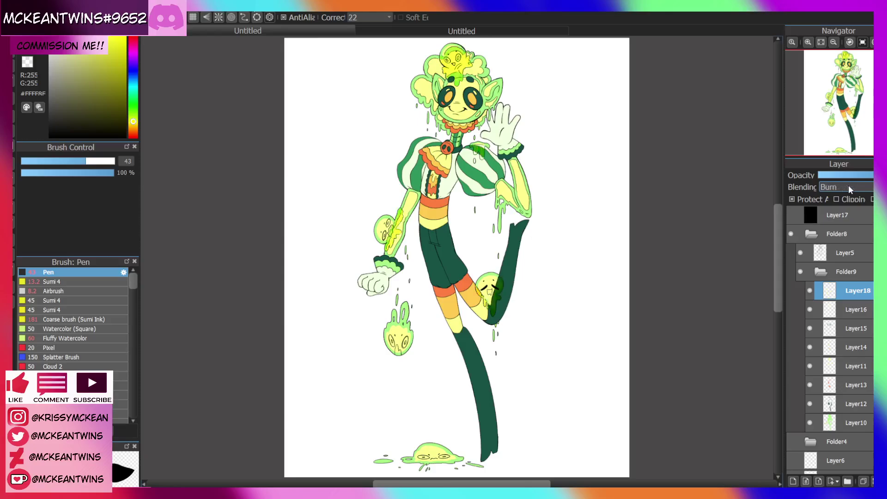
{"action": "left_click", "coordinate": [791, 216]}
{"action": "left_click", "coordinate": [790, 217]}
{"action": "left_click", "coordinate": [790, 216]}
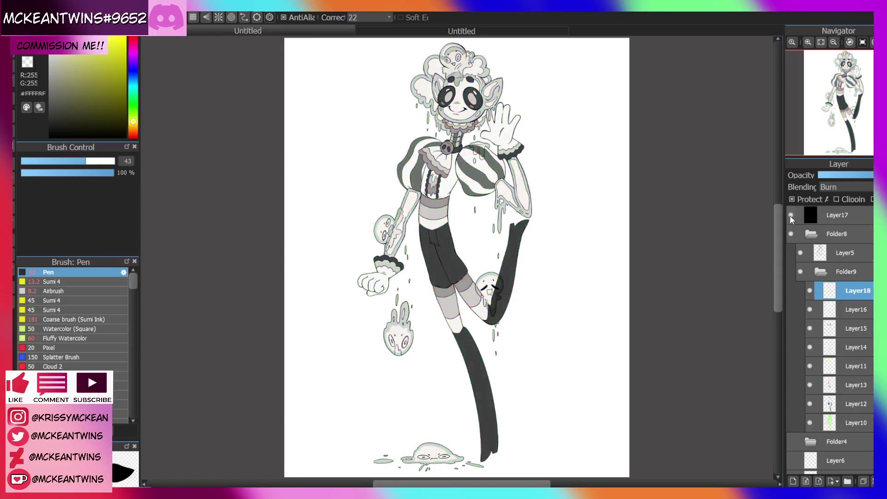
{"action": "left_click", "coordinate": [790, 216]}
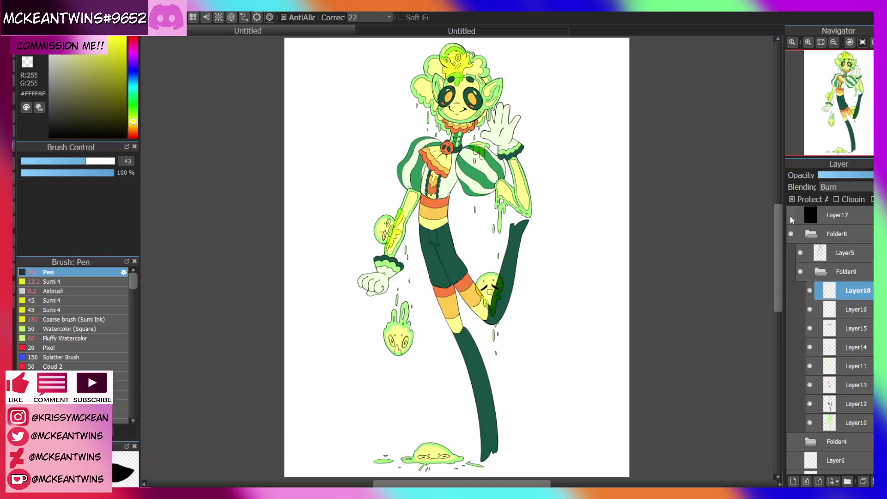
Try the Soft Light, Hue and Brightness blending modes on Layer18, comparing Brightness in color and greyscale with Layer17
{"action": "scroll", "coordinate": [826, 184], "scroll_direction": "down", "scroll_amount": 2}
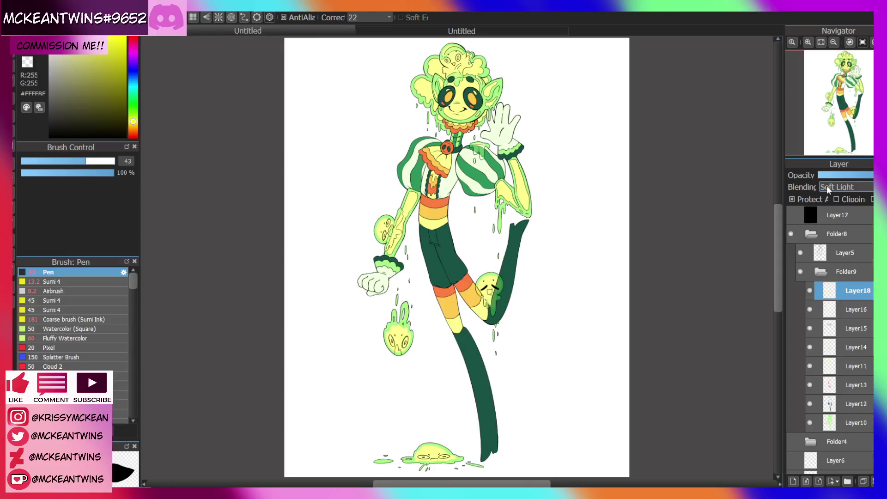
{"action": "scroll", "coordinate": [827, 185], "scroll_direction": "down", "scroll_amount": 2}
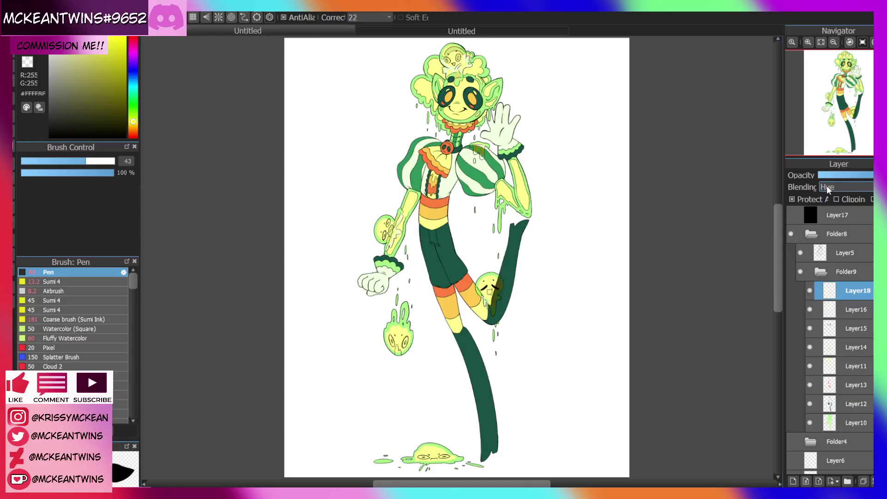
{"action": "scroll", "coordinate": [827, 184], "scroll_direction": "down", "scroll_amount": 2}
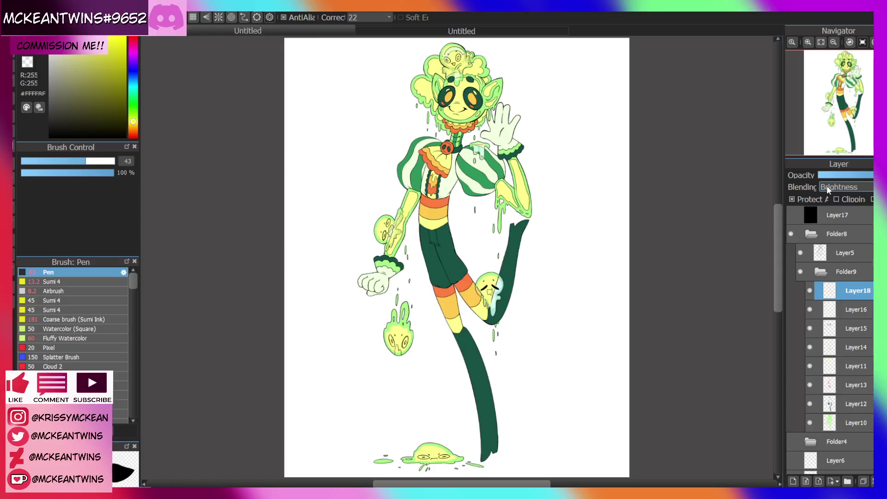
{"action": "left_click", "coordinate": [791, 218]}
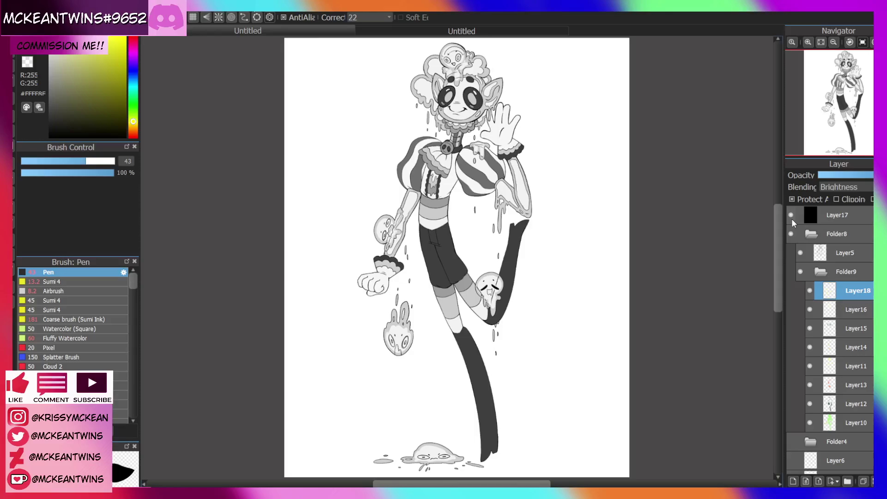
{"action": "left_click", "coordinate": [791, 218]}
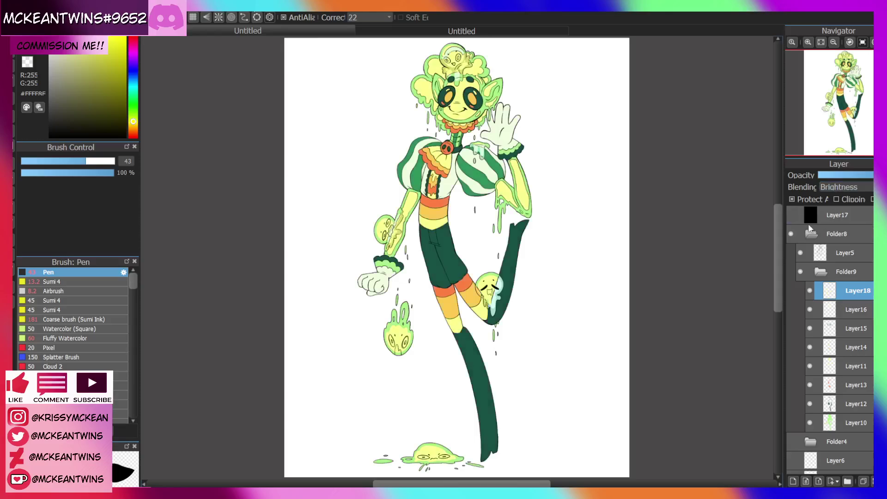
{"action": "left_click", "coordinate": [791, 216]}
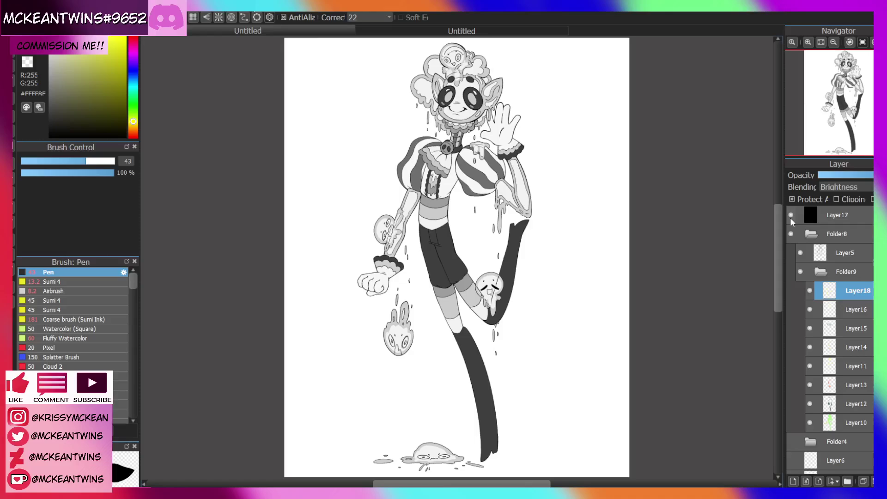
{"action": "left_click", "coordinate": [790, 217]}
{"action": "left_click", "coordinate": [790, 217]}
{"action": "left_click", "coordinate": [790, 216]}
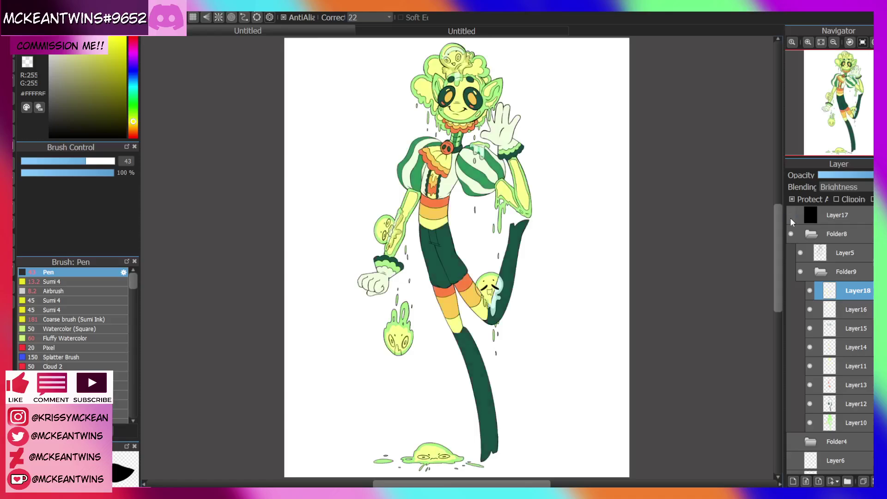
{"action": "left_click", "coordinate": [790, 217]}
{"action": "left_click", "coordinate": [790, 217]}
{"action": "left_click", "coordinate": [791, 217]}
{"action": "left_click", "coordinate": [791, 216]}
Return Layer18's blending mode to Multiply and compare the artwork in greyscale by toggling Layer17
{"action": "scroll", "coordinate": [838, 187], "scroll_direction": "up", "scroll_amount": 1}
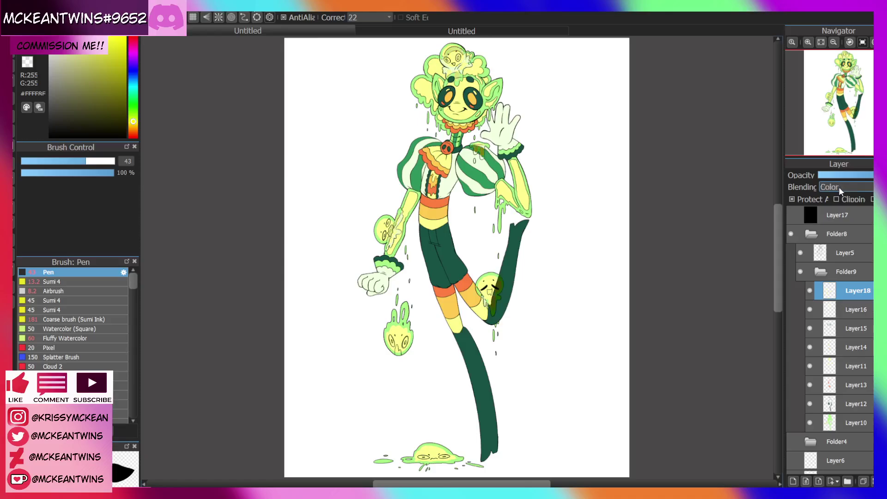
{"action": "scroll", "coordinate": [839, 187], "scroll_direction": "up", "scroll_amount": 6}
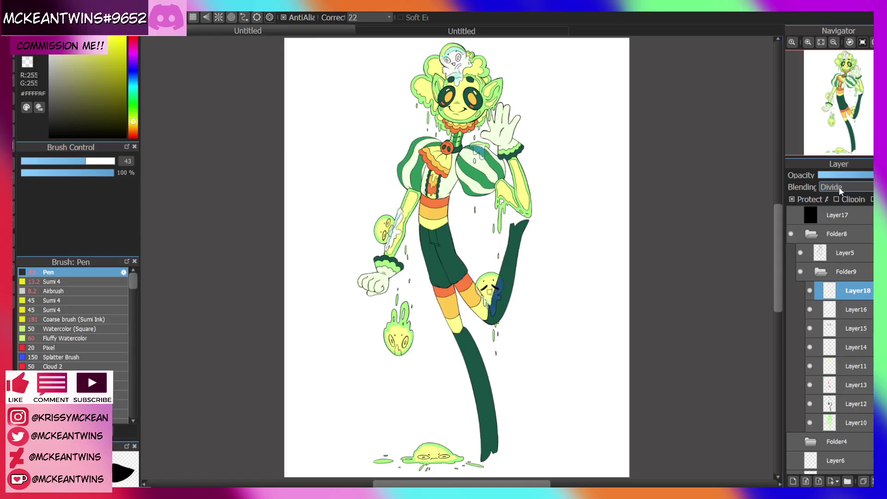
{"action": "scroll", "coordinate": [839, 191], "scroll_direction": "down", "scroll_amount": 1}
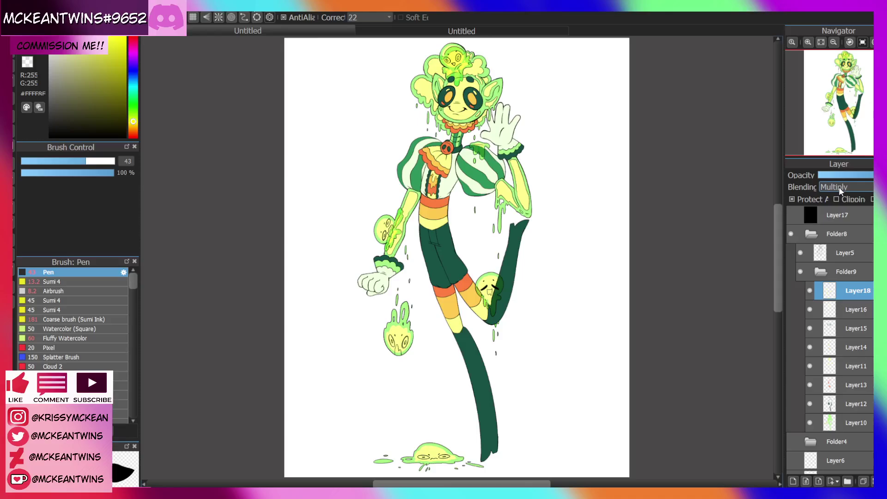
{"action": "left_click", "coordinate": [790, 215]}
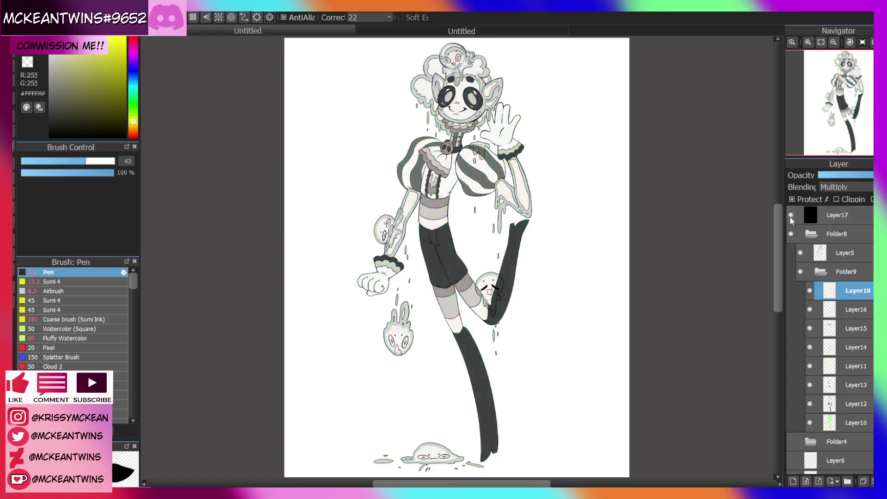
{"action": "left_click", "coordinate": [790, 215]}
{"action": "left_click", "coordinate": [790, 214]}
{"action": "left_click", "coordinate": [790, 215]}
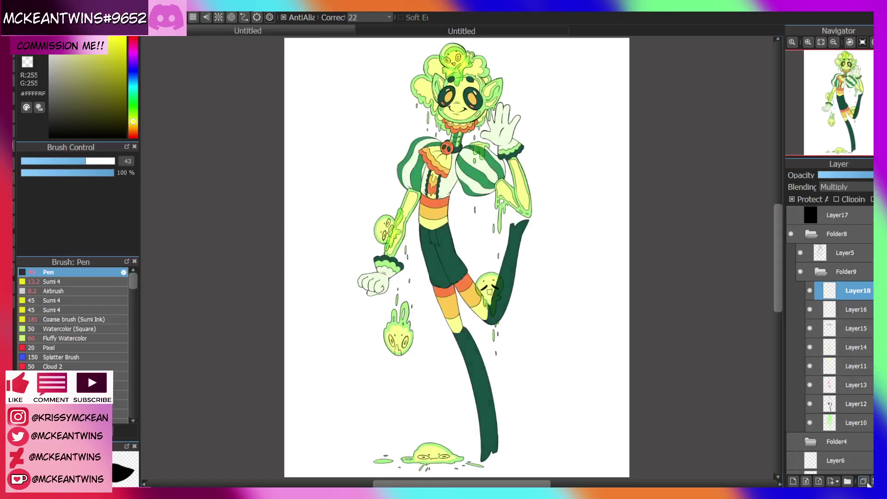
Duplicate Layer18 twice, check the greyscale values with Layer17, and undo one of the copies
{"action": "left_click", "coordinate": [862, 481]}
{"action": "left_click", "coordinate": [862, 481]}
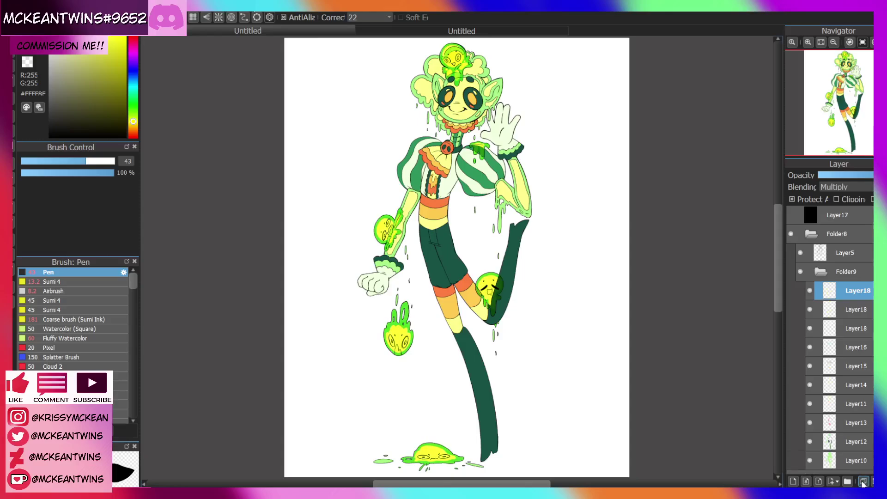
{"action": "left_click", "coordinate": [789, 216]}
{"action": "left_click", "coordinate": [792, 216]}
{"action": "key", "text": "ctrl+z"}
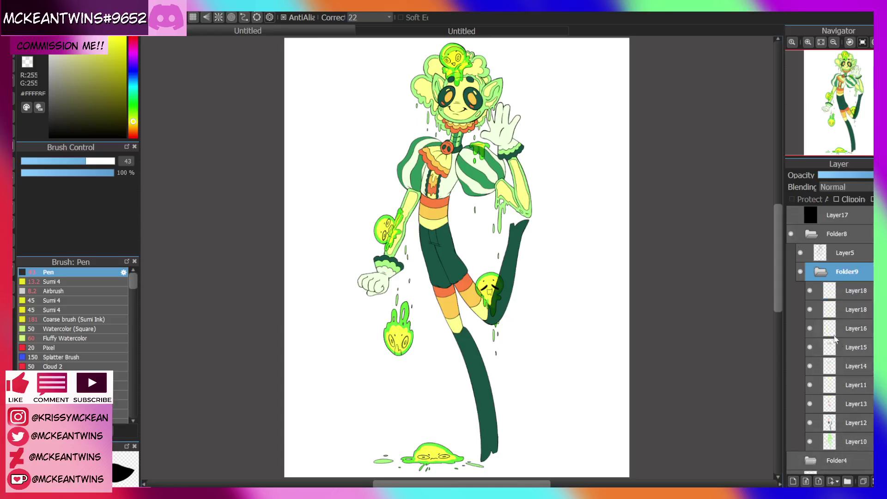
Compare the slime overlay with each Layer18 copy and Layer16 hidden and shown, checking the greyscale values with Layer17
{"action": "left_click", "coordinate": [808, 291]}
{"action": "left_click", "coordinate": [809, 291]}
{"action": "left_click", "coordinate": [809, 310]}
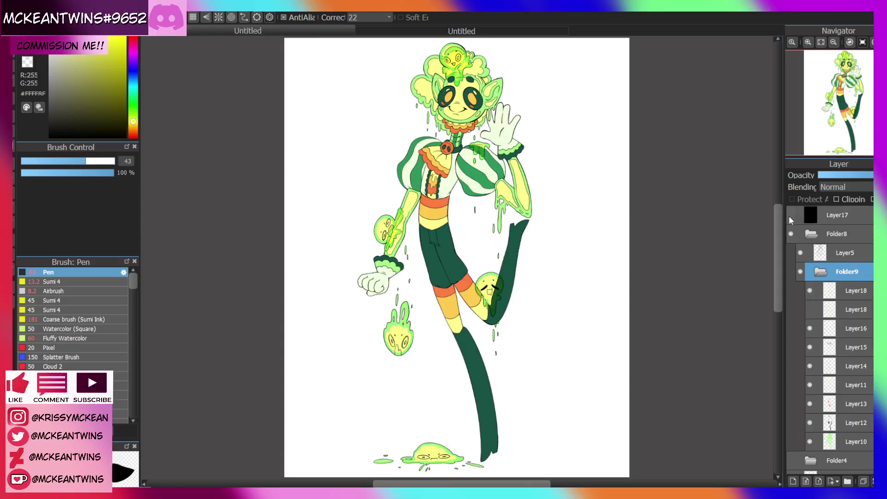
{"action": "left_click", "coordinate": [789, 215]}
{"action": "left_click", "coordinate": [789, 215]}
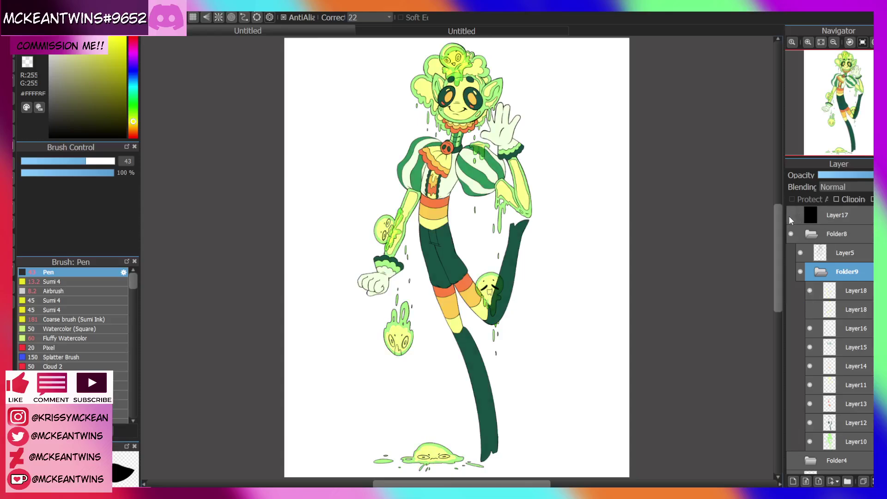
{"action": "left_click", "coordinate": [810, 328]}
{"action": "left_click", "coordinate": [810, 328]}
{"action": "left_click", "coordinate": [809, 309]}
{"action": "left_click", "coordinate": [809, 310]}
{"action": "left_click", "coordinate": [808, 309]}
{"action": "left_click", "coordinate": [808, 309]}
{"action": "left_click", "coordinate": [809, 291]}
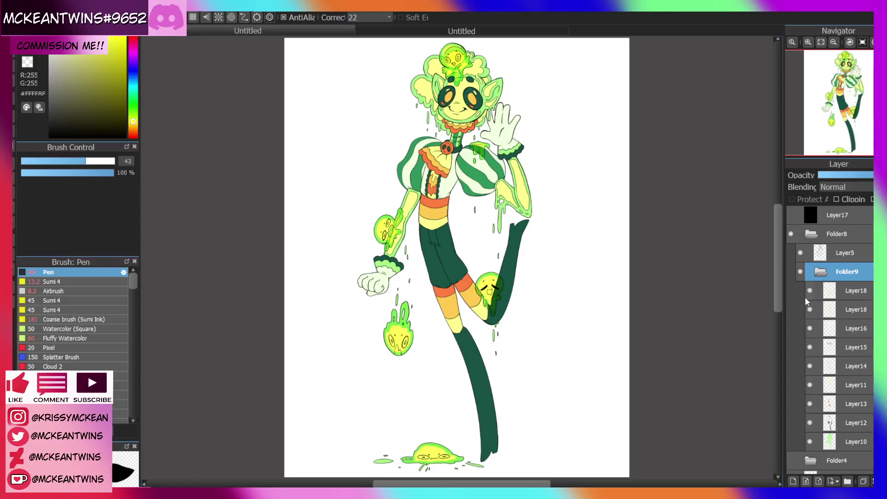
Delete the upper Layer18 copy and check the remaining Layer18 overlay by hiding and showing it
{"action": "left_click", "coordinate": [833, 297]}
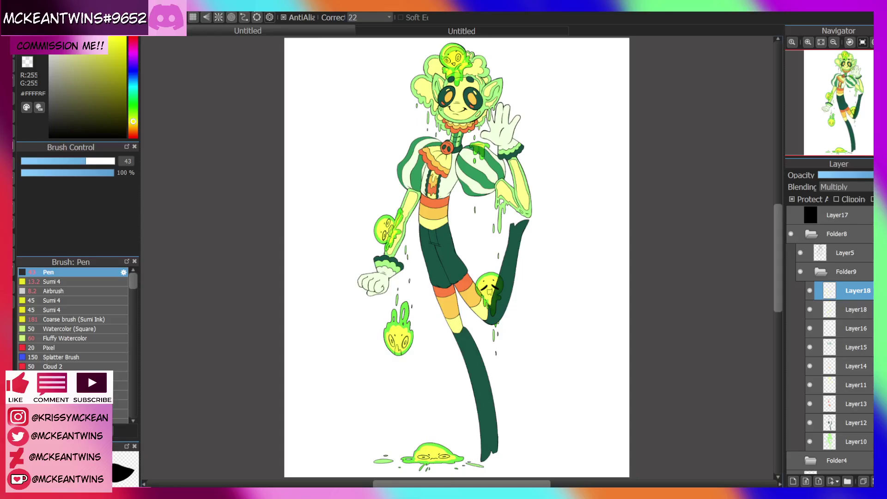
{"action": "key", "text": "Delete"}
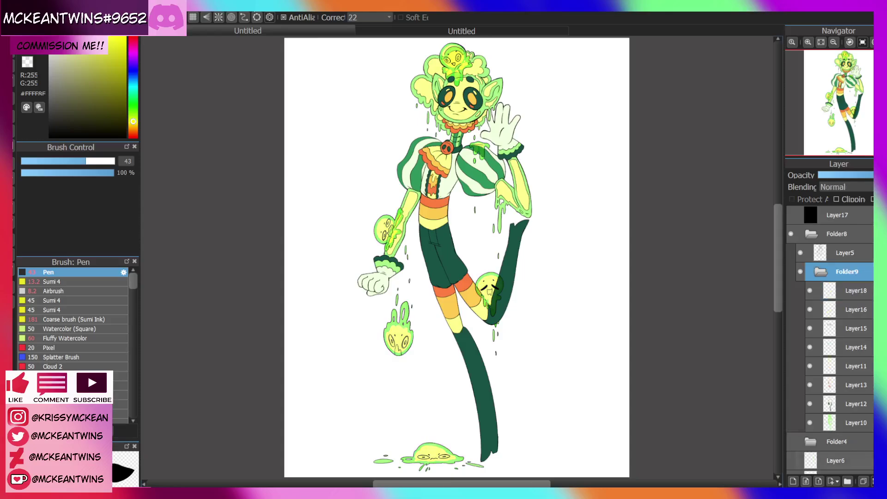
{"action": "left_click", "coordinate": [809, 291]}
{"action": "left_click", "coordinate": [808, 291]}
Compare the colored artwork with and without the Layer5 line art
{"action": "left_click", "coordinate": [798, 253]}
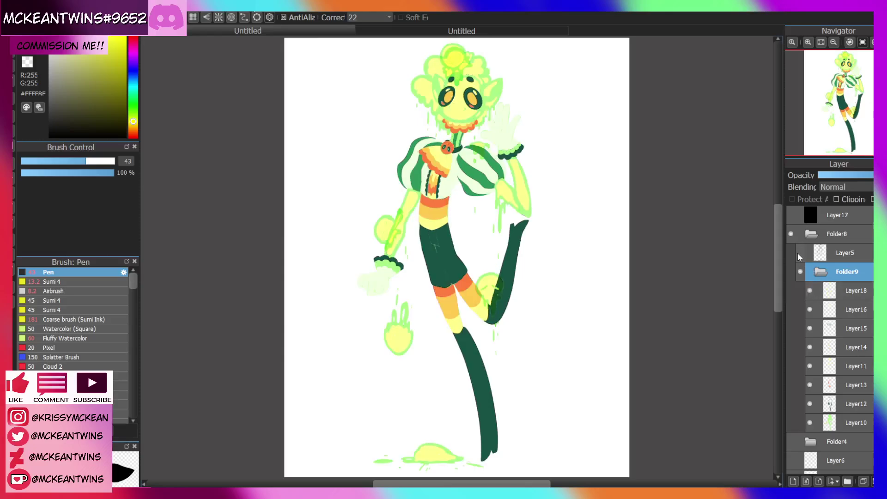
{"action": "left_click", "coordinate": [798, 253]}
{"action": "left_click", "coordinate": [798, 253]}
{"action": "left_click", "coordinate": [798, 253]}
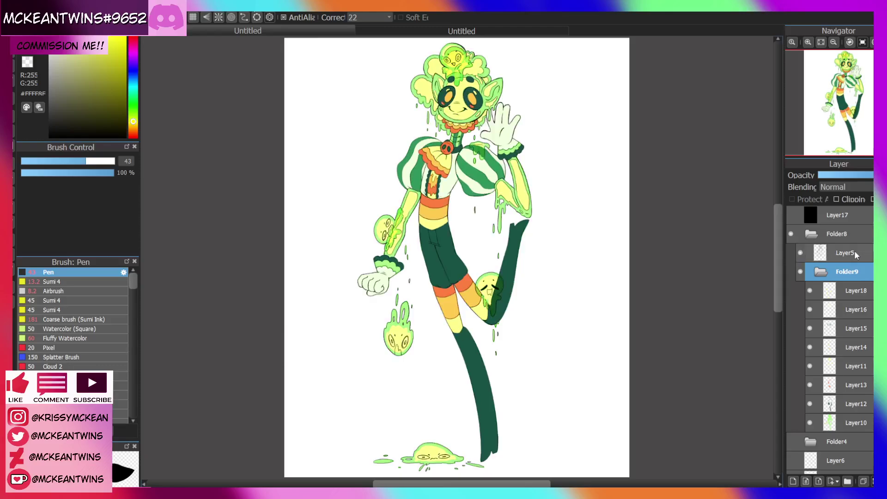
On Layer18, paint one eye of the slime creature atop the character's head with dark green sampled from the trousers
{"action": "left_click", "coordinate": [830, 288]}
{"action": "left_click", "coordinate": [809, 290]}
{"action": "left_click", "coordinate": [808, 290]}
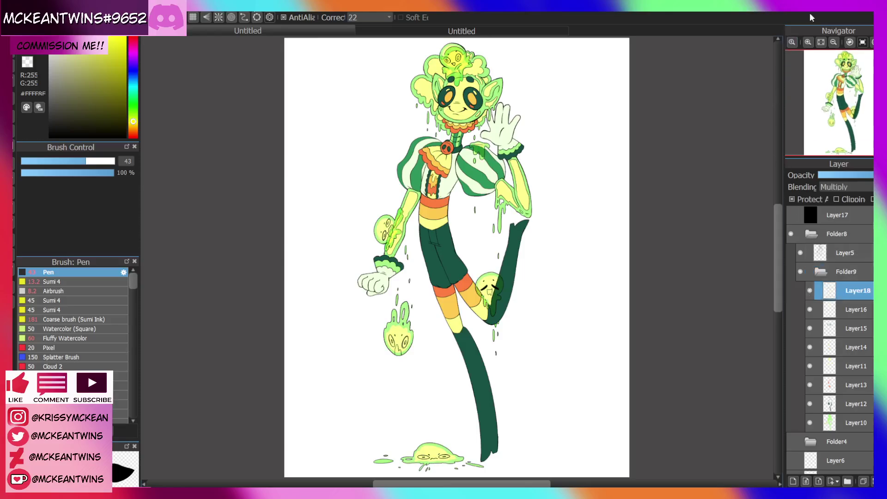
{"action": "left_click", "coordinate": [808, 42]}
{"action": "left_click_drag", "start_coordinate": [833, 77], "coordinate": [836, 81]}
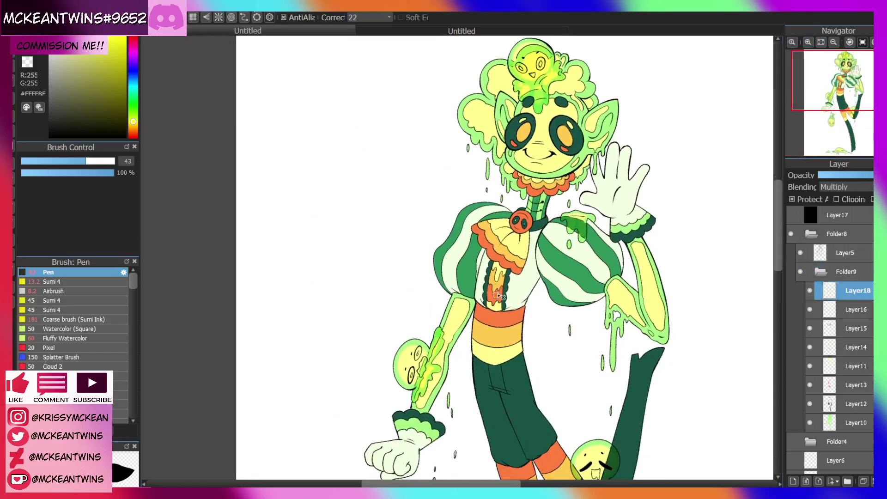
{"action": "left_click", "coordinate": [491, 312], "text": "alt"}
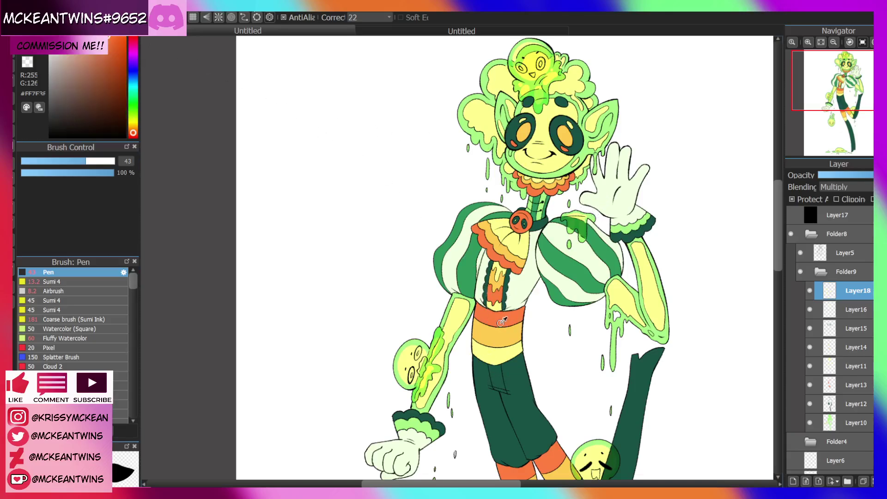
{"action": "left_click", "coordinate": [516, 371], "text": "alt"}
{"action": "left_click", "coordinate": [808, 42]}
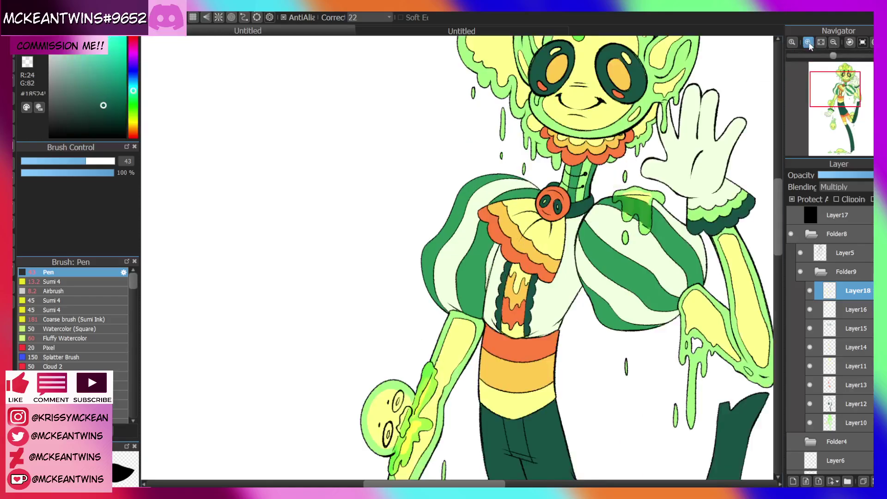
{"action": "left_click", "coordinate": [807, 42]}
{"action": "left_click_drag", "start_coordinate": [837, 90], "coordinate": [841, 68]}
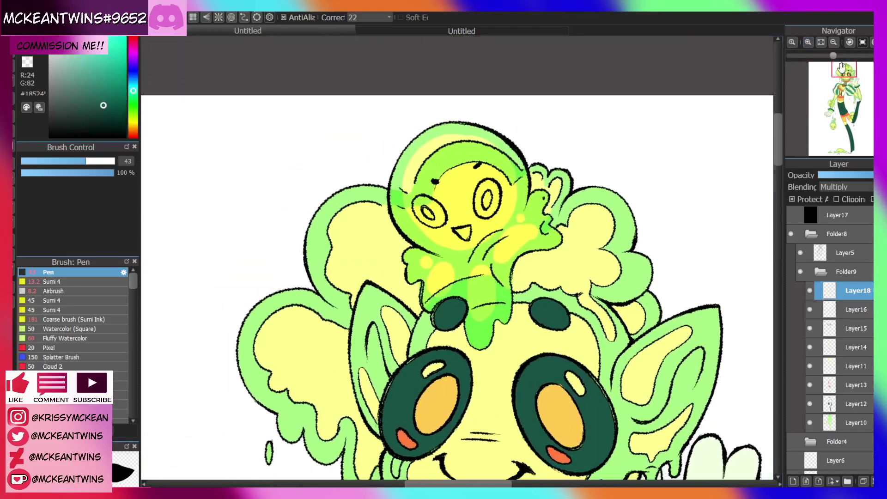
{"action": "left_click", "coordinate": [807, 42]}
{"action": "mouse_move", "coordinate": [501, 160]}
{"action": "left_mouse_down"}
{"action": "mouse_move", "coordinate": [492, 188]}
{"action": "mouse_move", "coordinate": [491, 176]}
{"action": "mouse_move", "coordinate": [503, 147]}
{"action": "left_mouse_up"}
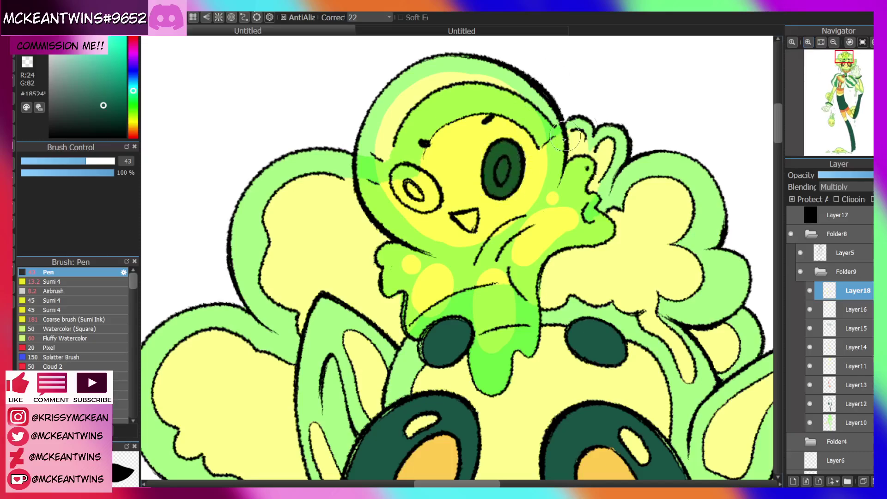
Reduce the Pen brush size to 20 for finer painting on the head slime's face
{"action": "left_click", "coordinate": [870, 42]}
{"action": "left_click", "coordinate": [862, 42]}
{"action": "left_click", "coordinate": [59, 160]}
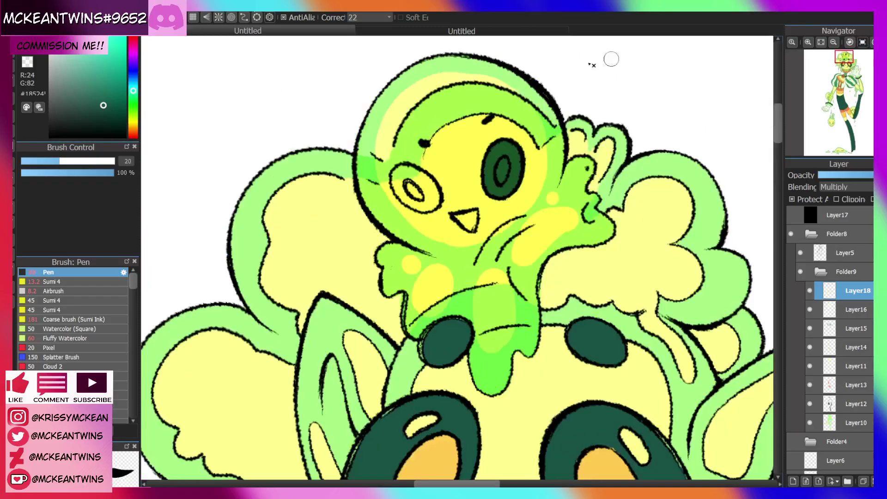
Fill the remaining unpainted eye of the slime on the character's head with dark green
{"action": "left_click", "coordinate": [871, 42]}
{"action": "left_click", "coordinate": [871, 42]}
{"action": "mouse_move", "coordinate": [482, 187]}
{"action": "left_mouse_down"}
{"action": "mouse_move", "coordinate": [488, 201]}
{"action": "mouse_move", "coordinate": [508, 199]}
{"action": "mouse_move", "coordinate": [489, 166]}
{"action": "mouse_move", "coordinate": [480, 184]}
{"action": "left_mouse_up"}
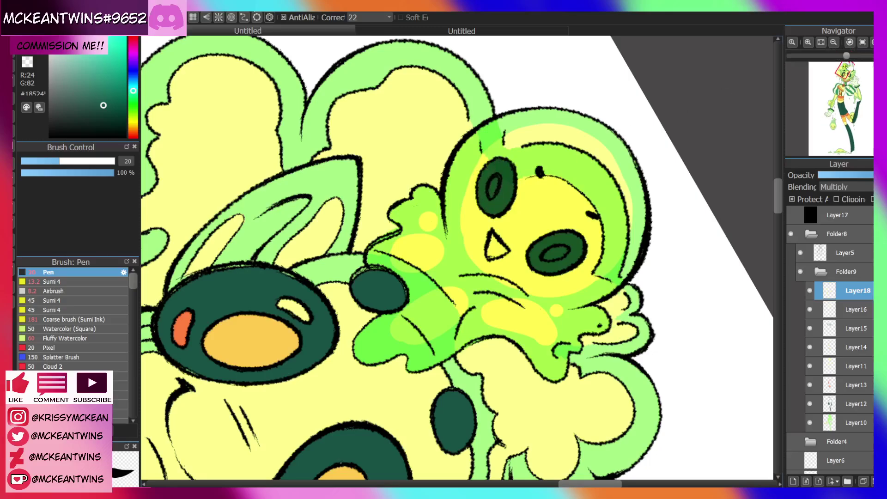
Fill both eyes of the slime on the character's forearm with dark green
{"action": "left_click", "coordinate": [849, 42]}
{"action": "left_click", "coordinate": [833, 42]}
{"action": "left_click", "coordinate": [833, 42]}
{"action": "left_click", "coordinate": [834, 42]}
{"action": "left_click", "coordinate": [833, 42]}
{"action": "left_click", "coordinate": [833, 42]}
{"action": "left_click_drag", "start_coordinate": [850, 82], "coordinate": [834, 102]}
{"action": "scroll", "coordinate": [472, 163], "scroll_direction": "up", "scroll_amount": 5}
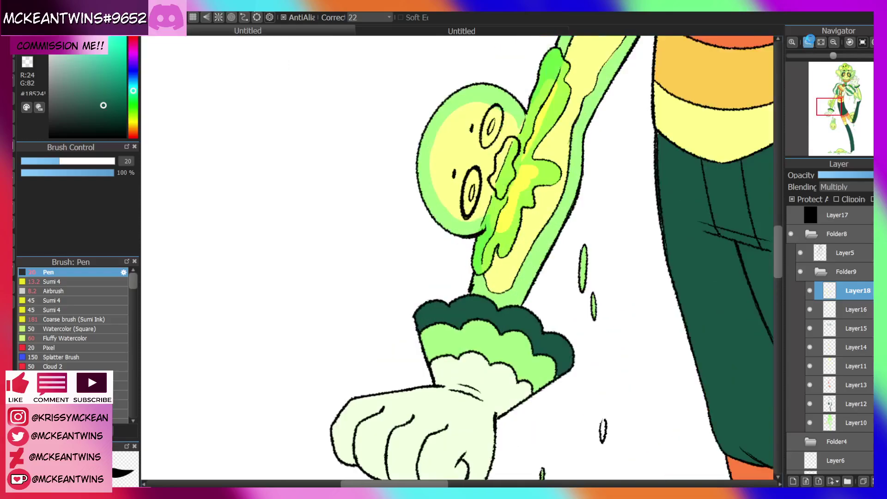
{"action": "left_click_drag", "start_coordinate": [472, 162], "coordinate": [482, 131]}
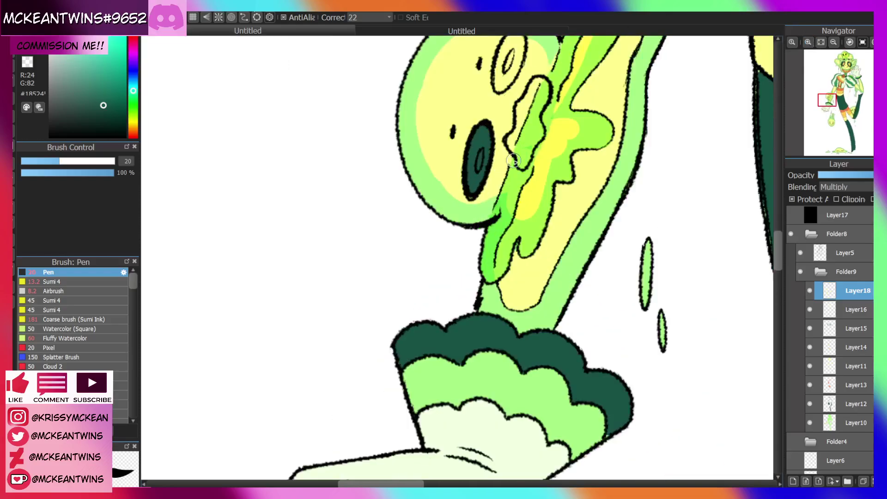
{"action": "left_click_drag", "start_coordinate": [835, 98], "coordinate": [835, 87]}
{"action": "mouse_move", "coordinate": [438, 224]}
{"action": "left_mouse_down"}
{"action": "mouse_move", "coordinate": [435, 256]}
{"action": "mouse_move", "coordinate": [446, 217]}
{"action": "mouse_move", "coordinate": [431, 249]}
{"action": "left_mouse_up"}
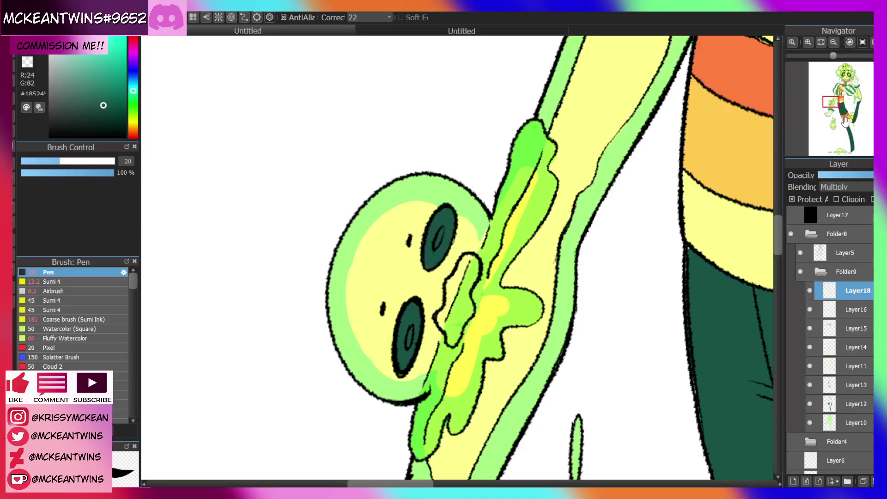
Fill both eyes of the falling drip-shaped slime below the gloved fist with dark green
{"action": "left_click_drag", "start_coordinate": [829, 102], "coordinate": [831, 128]}
{"action": "mouse_move", "coordinate": [538, 204]}
{"action": "left_mouse_down"}
{"action": "mouse_move", "coordinate": [536, 222]}
{"action": "mouse_move", "coordinate": [551, 197]}
{"action": "mouse_move", "coordinate": [544, 247]}
{"action": "mouse_move", "coordinate": [568, 178]}
{"action": "mouse_move", "coordinate": [565, 160]}
{"action": "mouse_move", "coordinate": [555, 154]}
{"action": "left_mouse_up"}
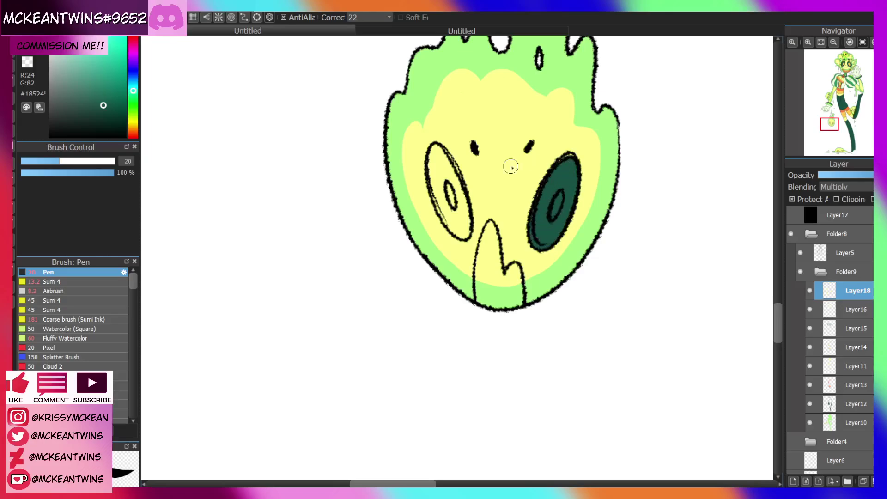
{"action": "mouse_move", "coordinate": [433, 167]}
{"action": "left_mouse_down"}
{"action": "mouse_move", "coordinate": [447, 219]}
{"action": "mouse_move", "coordinate": [435, 196]}
{"action": "mouse_move", "coordinate": [443, 187]}
{"action": "mouse_move", "coordinate": [465, 216]}
{"action": "mouse_move", "coordinate": [436, 151]}
{"action": "left_mouse_up"}
Fill both eyes of the puddle slime on the ground with dark green
{"action": "left_click_drag", "start_coordinate": [834, 146], "coordinate": [839, 151]}
{"action": "left_click", "coordinate": [849, 42]}
{"action": "mouse_move", "coordinate": [406, 221]}
{"action": "left_mouse_down"}
{"action": "mouse_move", "coordinate": [369, 242]}
{"action": "mouse_move", "coordinate": [371, 234]}
{"action": "mouse_move", "coordinate": [400, 238]}
{"action": "mouse_move", "coordinate": [378, 250]}
{"action": "mouse_move", "coordinate": [368, 241]}
{"action": "mouse_move", "coordinate": [415, 232]}
{"action": "mouse_move", "coordinate": [429, 216]}
{"action": "mouse_move", "coordinate": [416, 220]}
{"action": "mouse_move", "coordinate": [437, 213]}
{"action": "mouse_move", "coordinate": [397, 217]}
{"action": "left_mouse_up"}
{"action": "mouse_move", "coordinate": [526, 143]}
{"action": "left_mouse_down"}
{"action": "mouse_move", "coordinate": [509, 158]}
{"action": "mouse_move", "coordinate": [541, 147]}
{"action": "mouse_move", "coordinate": [539, 153]}
{"action": "mouse_move", "coordinate": [569, 122]}
{"action": "mouse_move", "coordinate": [515, 150]}
{"action": "mouse_move", "coordinate": [560, 124]}
{"action": "left_mouse_up"}
Sample the orange of the character's waistband as the paint color and check what Layer18 contains
{"action": "left_click_drag", "start_coordinate": [850, 116], "coordinate": [838, 95]}
{"action": "left_click", "coordinate": [862, 43]}
{"action": "left_click", "coordinate": [833, 42]}
{"action": "left_click", "coordinate": [833, 42]}
{"action": "left_click", "coordinate": [833, 42]}
{"action": "left_click", "coordinate": [833, 42]}
{"action": "left_click", "coordinate": [453, 221], "text": "alt"}
{"action": "left_click", "coordinate": [808, 290]}
{"action": "left_click", "coordinate": [808, 290]}
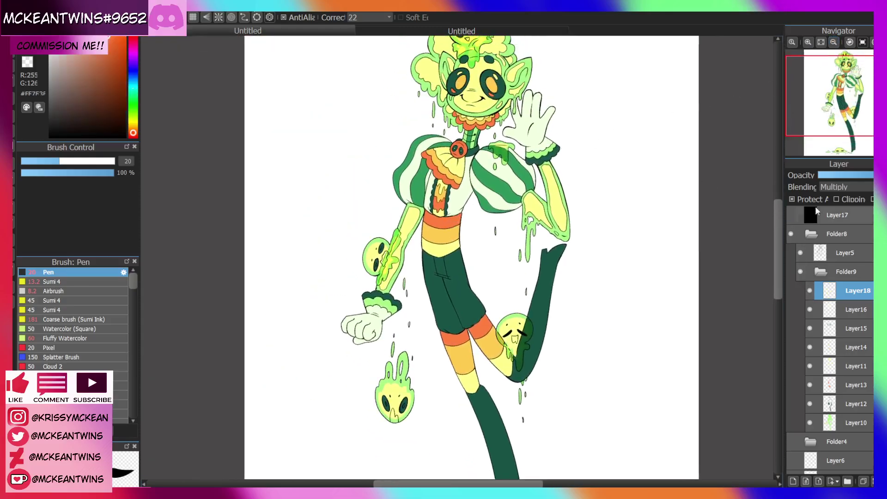
Paint the beak and both pupils of the slime on the character's head orange
{"action": "left_click_drag", "start_coordinate": [816, 56], "coordinate": [833, 56]}
{"action": "left_click_drag", "start_coordinate": [844, 93], "coordinate": [844, 70]}
{"action": "left_click", "coordinate": [807, 42]}
{"action": "mouse_move", "coordinate": [518, 164]}
{"action": "left_mouse_down"}
{"action": "mouse_move", "coordinate": [510, 164]}
{"action": "mouse_move", "coordinate": [524, 174]}
{"action": "mouse_move", "coordinate": [522, 163]}
{"action": "left_mouse_up"}
{"action": "mouse_move", "coordinate": [562, 112]}
{"action": "left_mouse_down"}
{"action": "mouse_move", "coordinate": [555, 122]}
{"action": "mouse_move", "coordinate": [556, 108]}
{"action": "left_mouse_up"}
{"action": "left_click", "coordinate": [871, 42]}
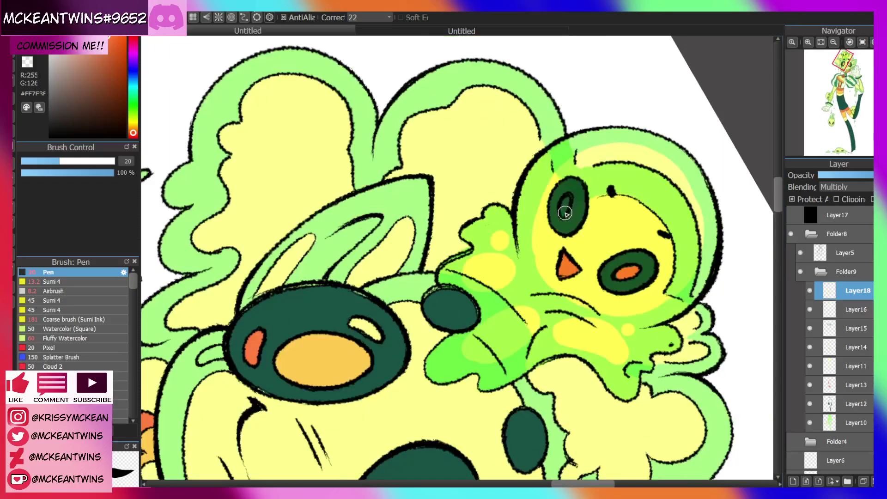
{"action": "left_click_drag", "start_coordinate": [563, 201], "coordinate": [565, 213]}
Paint the forearm slime's mouth and the pupil of its lower eye orange
{"action": "left_click", "coordinate": [862, 42]}
{"action": "left_click", "coordinate": [833, 42]}
{"action": "left_click", "coordinate": [833, 42]}
{"action": "left_click", "coordinate": [833, 42]}
{"action": "left_click", "coordinate": [834, 42]}
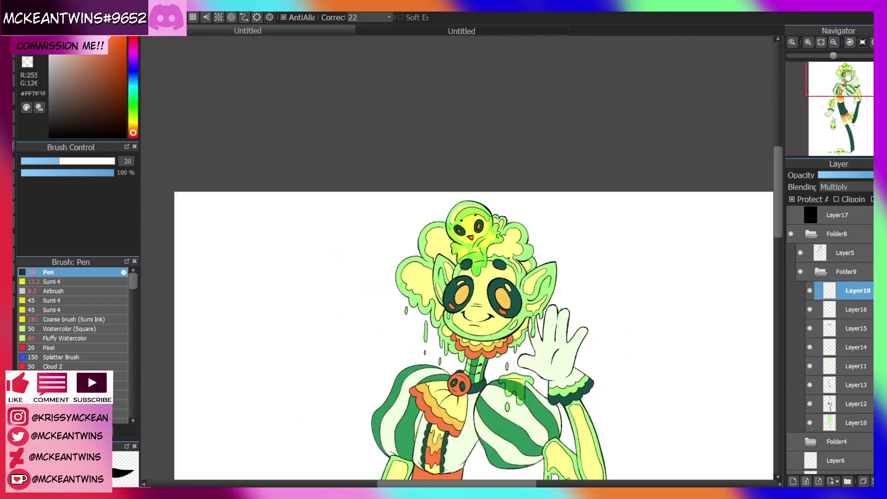
{"action": "left_click_drag", "start_coordinate": [848, 75], "coordinate": [829, 102]}
{"action": "left_click", "coordinate": [808, 42]}
{"action": "left_click", "coordinate": [807, 42]}
{"action": "left_click", "coordinate": [808, 42]}
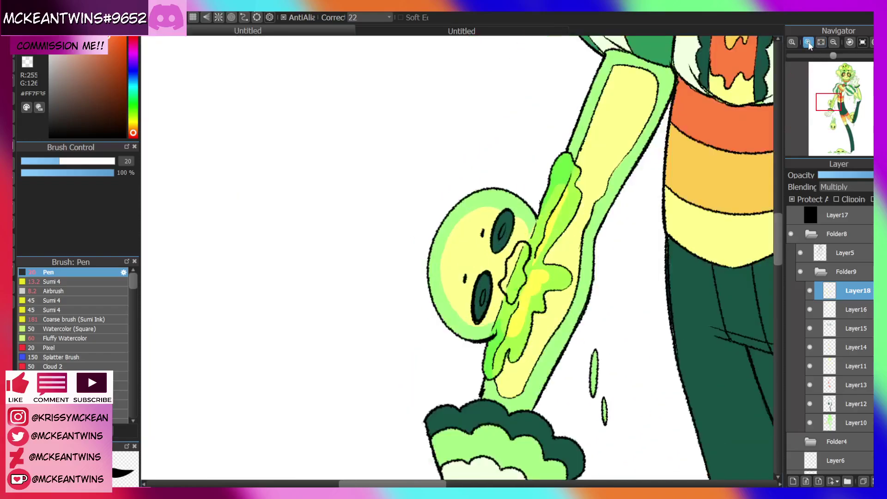
{"action": "left_click", "coordinate": [808, 43]}
{"action": "mouse_move", "coordinate": [537, 288]}
{"action": "left_mouse_down"}
{"action": "mouse_move", "coordinate": [538, 323]}
{"action": "mouse_move", "coordinate": [554, 291]}
{"action": "mouse_move", "coordinate": [543, 282]}
{"action": "mouse_move", "coordinate": [539, 289]}
{"action": "mouse_move", "coordinate": [554, 245]}
{"action": "mouse_move", "coordinate": [557, 260]}
{"action": "mouse_move", "coordinate": [556, 238]}
{"action": "left_mouse_up"}
{"action": "mouse_move", "coordinate": [495, 311]}
{"action": "left_mouse_down"}
{"action": "mouse_move", "coordinate": [494, 326]}
{"action": "mouse_move", "coordinate": [499, 304]}
{"action": "left_mouse_up"}
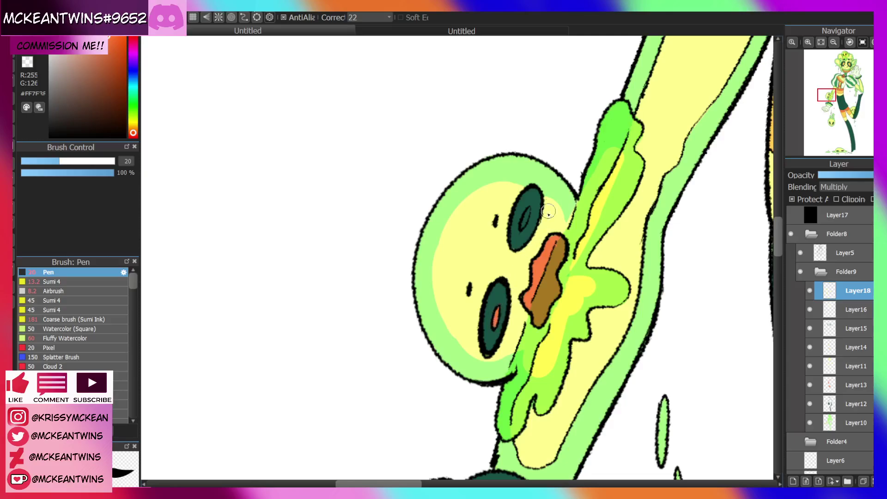
Paint both pupils and the pointed mouth of the falling drip-shaped slime orange
{"action": "left_click", "coordinate": [831, 129]}
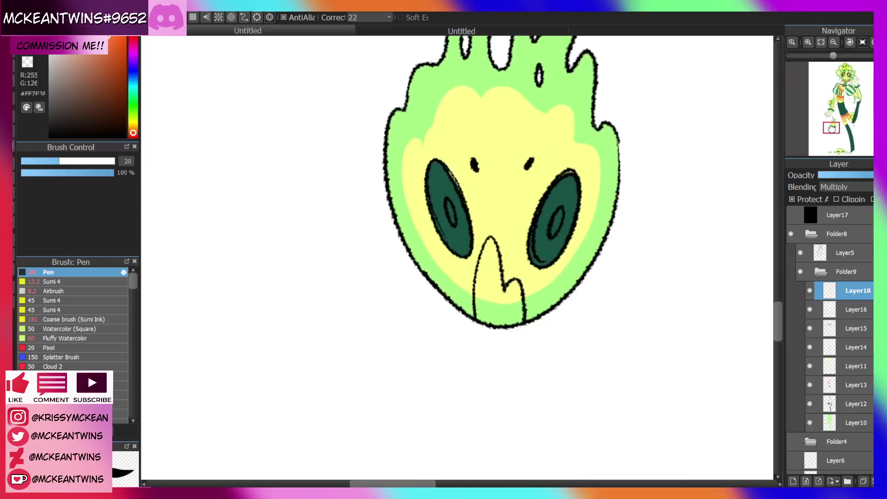
{"action": "left_click_drag", "start_coordinate": [543, 230], "coordinate": [534, 251]}
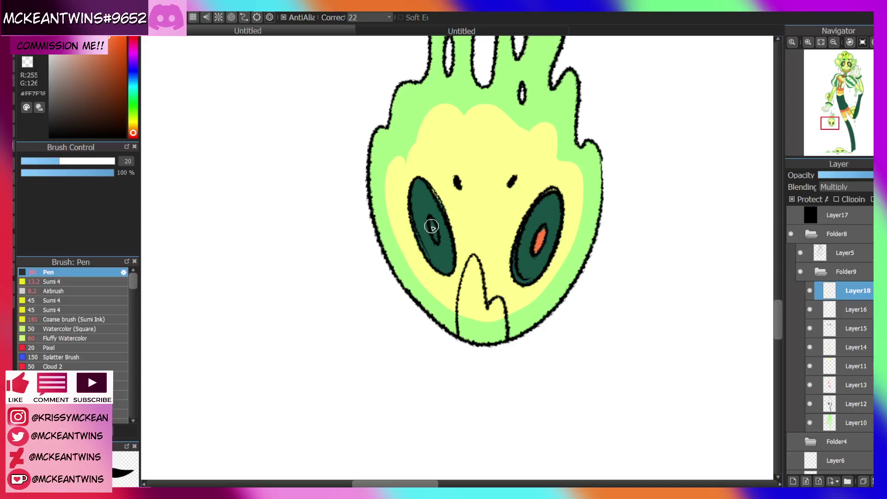
{"action": "left_click_drag", "start_coordinate": [435, 240], "coordinate": [432, 221]}
{"action": "mouse_move", "coordinate": [471, 275]}
{"action": "left_mouse_down"}
{"action": "mouse_move", "coordinate": [468, 333]}
{"action": "mouse_move", "coordinate": [496, 333]}
{"action": "mouse_move", "coordinate": [499, 305]}
{"action": "mouse_move", "coordinate": [492, 325]}
{"action": "mouse_move", "coordinate": [471, 274]}
{"action": "left_mouse_up"}
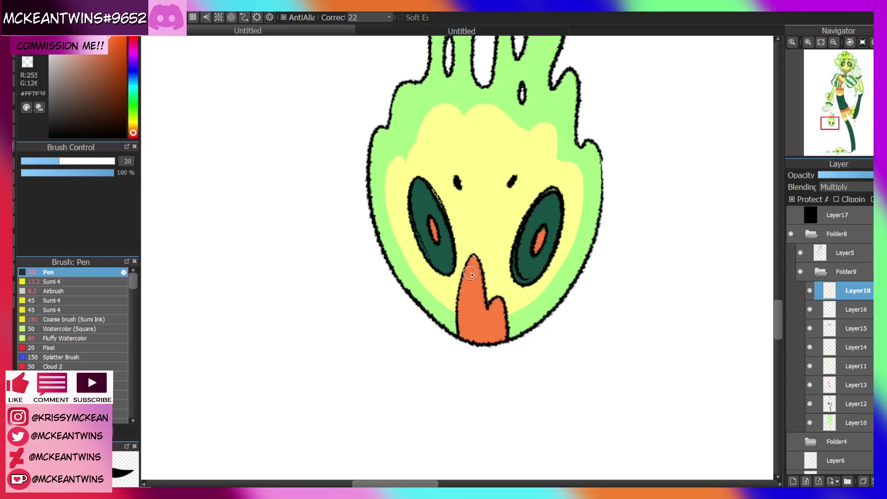
Paint both pupils of the puddle slime on the ground orange
{"action": "left_click_drag", "start_coordinate": [834, 147], "coordinate": [839, 150]}
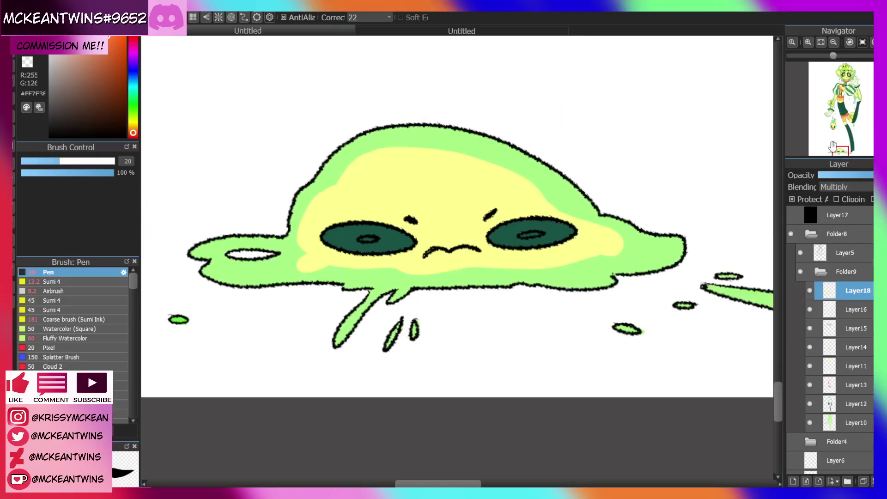
{"action": "left_click_drag", "start_coordinate": [359, 239], "coordinate": [376, 239]}
{"action": "left_click_drag", "start_coordinate": [521, 236], "coordinate": [538, 235]}
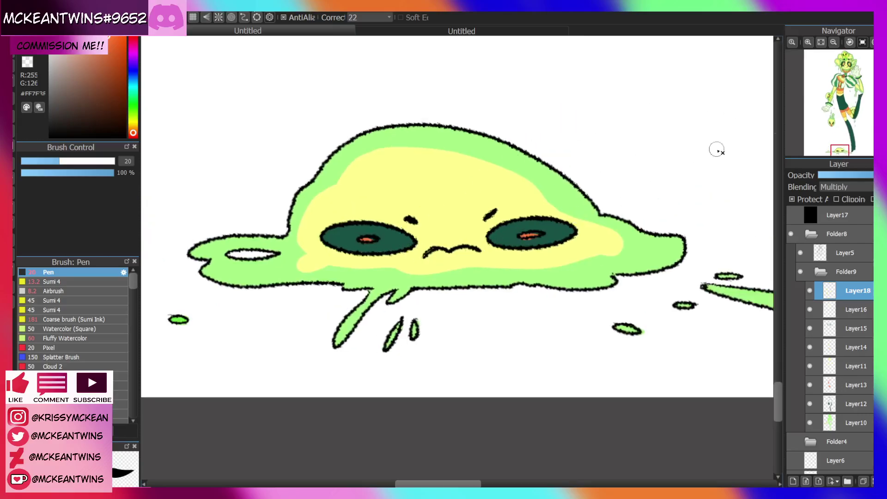
{"action": "left_click", "coordinate": [849, 42]}
{"action": "left_click", "coordinate": [807, 42]}
{"action": "mouse_move", "coordinate": [525, 185]}
{"action": "left_mouse_down"}
{"action": "mouse_move", "coordinate": [538, 174]}
{"action": "mouse_move", "coordinate": [519, 188]}
{"action": "left_mouse_up"}
Fill the open mouth of the slime on the character's bent leg with orange
{"action": "left_click", "coordinate": [862, 42]}
{"action": "left_click", "coordinate": [833, 42]}
{"action": "left_click", "coordinate": [833, 42]}
{"action": "left_click", "coordinate": [833, 42]}
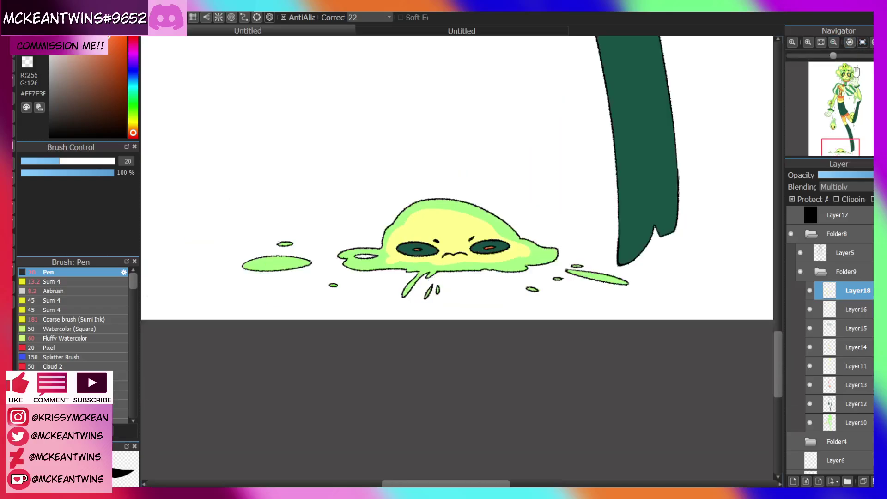
{"action": "left_click_drag", "start_coordinate": [842, 144], "coordinate": [849, 112]}
{"action": "left_click", "coordinate": [820, 42]}
{"action": "left_click", "coordinate": [808, 42]}
{"action": "left_click", "coordinate": [807, 42]}
{"action": "left_click", "coordinate": [807, 42]}
{"action": "left_click", "coordinate": [807, 42]}
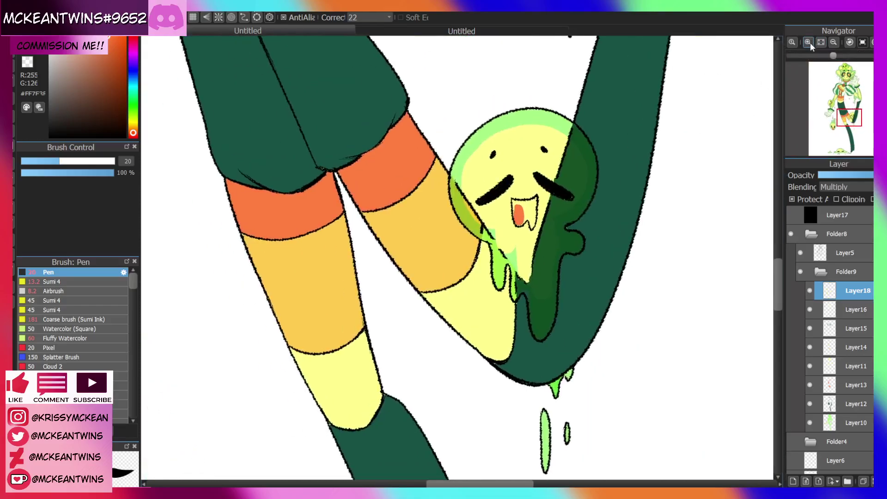
{"action": "left_click", "coordinate": [807, 42]}
{"action": "mouse_move", "coordinate": [575, 187]}
{"action": "left_mouse_down"}
{"action": "mouse_move", "coordinate": [593, 180]}
{"action": "mouse_move", "coordinate": [606, 190]}
{"action": "mouse_move", "coordinate": [614, 148]}
{"action": "mouse_move", "coordinate": [586, 143]}
{"action": "mouse_move", "coordinate": [567, 152]}
{"action": "mouse_move", "coordinate": [569, 145]}
{"action": "mouse_move", "coordinate": [600, 157]}
{"action": "mouse_move", "coordinate": [592, 171]}
{"action": "left_mouse_up"}
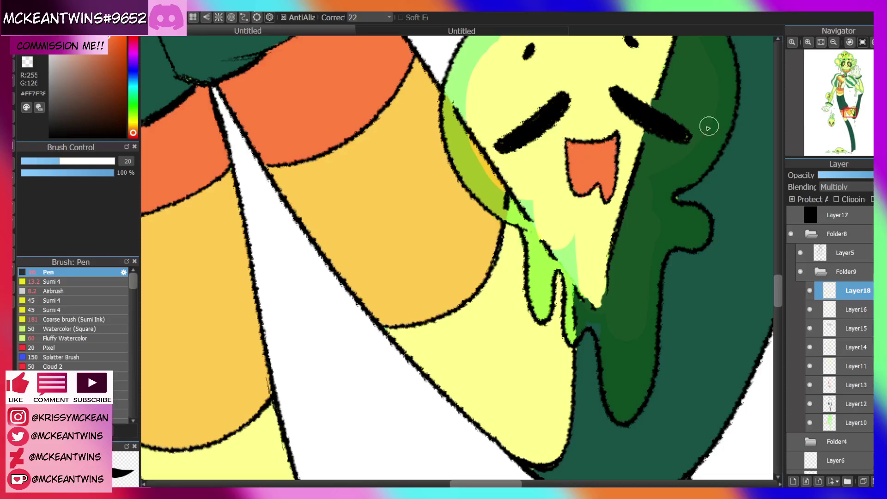
Try Add blending on Layer18, then set it to Normal at full opacity
{"action": "left_click", "coordinate": [834, 42]}
{"action": "left_click", "coordinate": [835, 42]}
{"action": "left_click", "coordinate": [847, 95]}
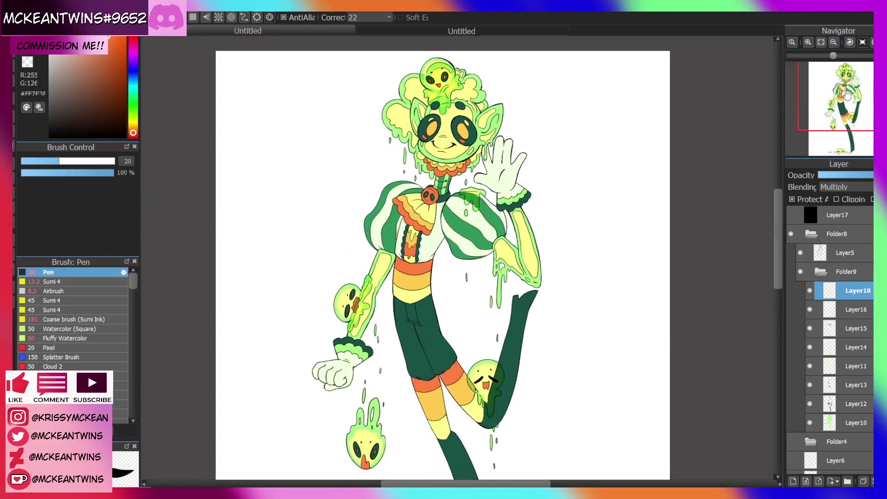
{"action": "left_click", "coordinate": [820, 42]}
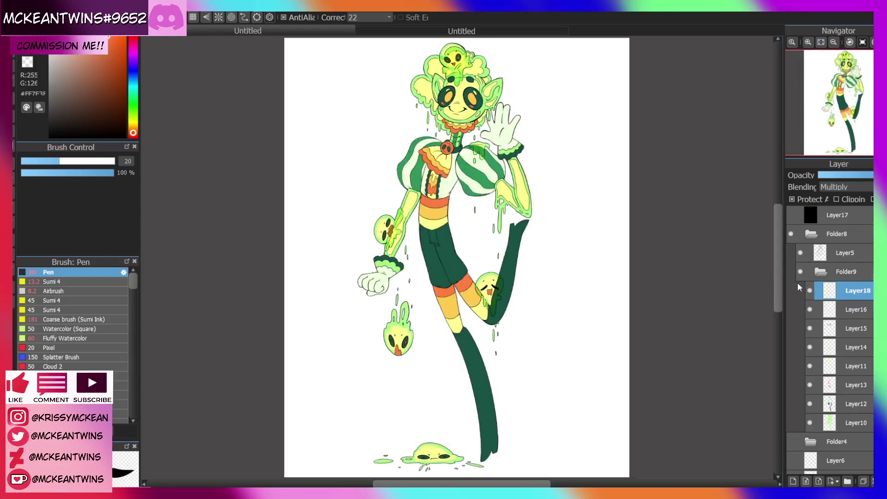
{"action": "left_click", "coordinate": [832, 208]}
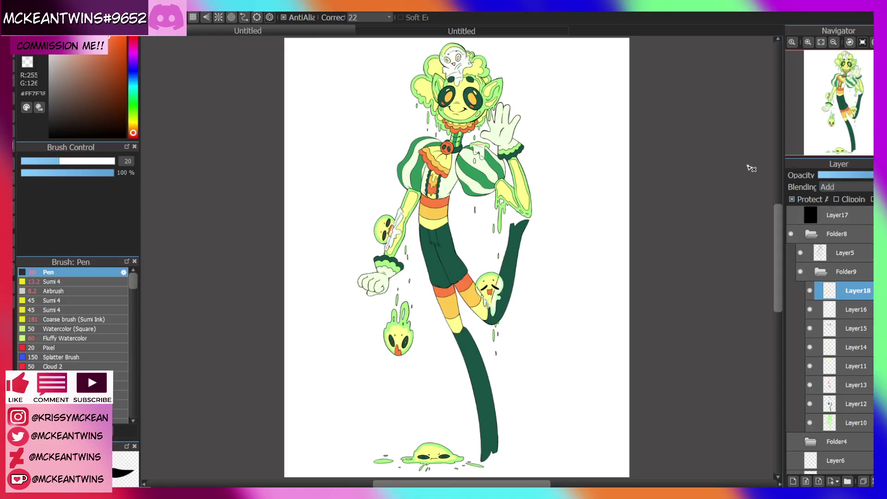
{"action": "key", "text": "ctrl+z"}
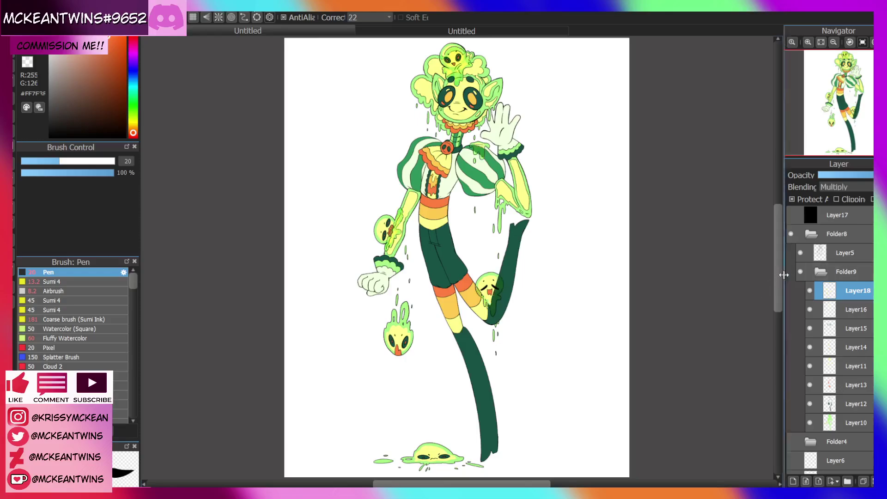
{"action": "scroll", "coordinate": [830, 194], "scroll_direction": "up", "scroll_amount": 1}
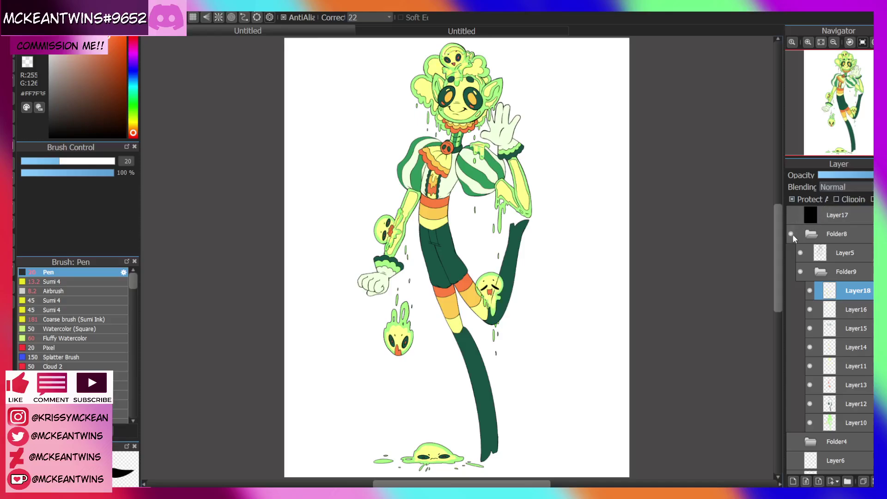
{"action": "left_click_drag", "start_coordinate": [864, 174], "coordinate": [856, 174]}
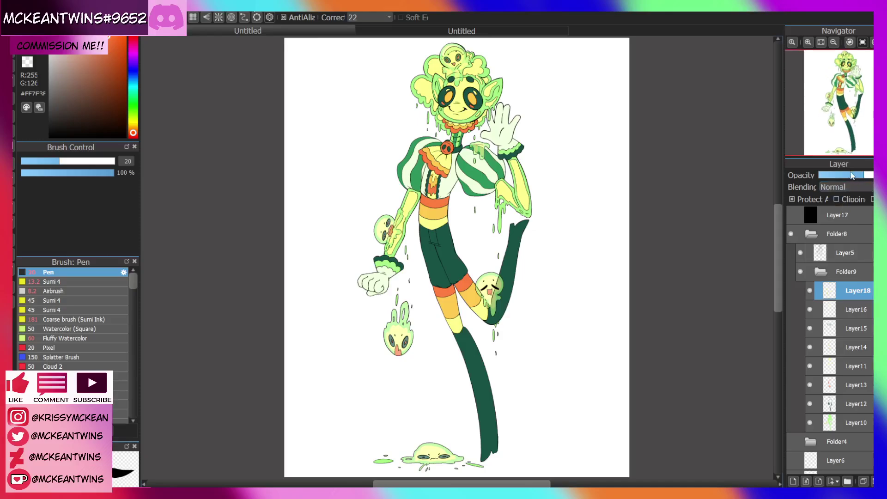
{"action": "left_click_drag", "start_coordinate": [851, 174], "coordinate": [872, 174]}
Duplicate Layer18 and move the copy out of Folder9 to directly above the folder
{"action": "left_click", "coordinate": [863, 480]}
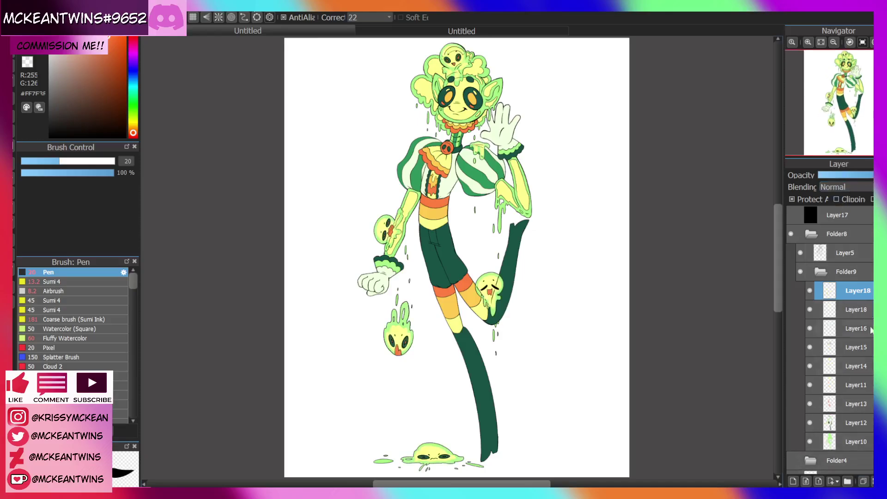
{"action": "left_click_drag", "start_coordinate": [863, 294], "coordinate": [858, 260]}
{"action": "left_click", "coordinate": [821, 290]}
{"action": "left_click", "coordinate": [821, 292]}
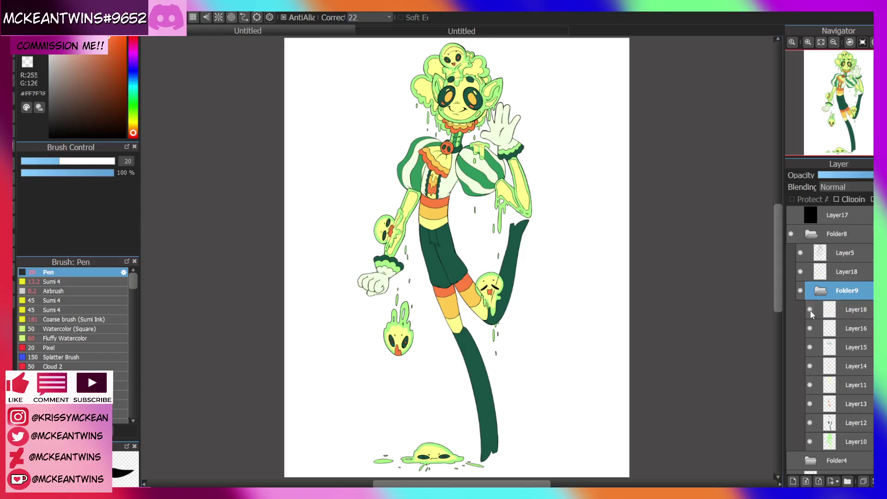
Move the remaining Layer18 out of Folder9 to directly above it and collapse the folder
{"action": "left_click", "coordinate": [847, 308]}
{"action": "left_click", "coordinate": [809, 328]}
{"action": "left_click", "coordinate": [809, 328]}
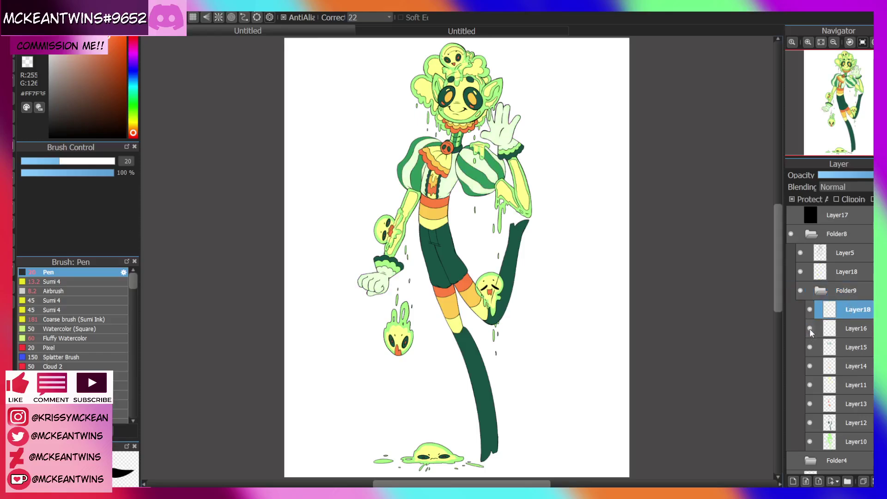
{"action": "left_click", "coordinate": [808, 312]}
{"action": "left_click", "coordinate": [808, 311]}
{"action": "left_click_drag", "start_coordinate": [841, 312], "coordinate": [836, 282]}
{"action": "left_click", "coordinate": [820, 309]}
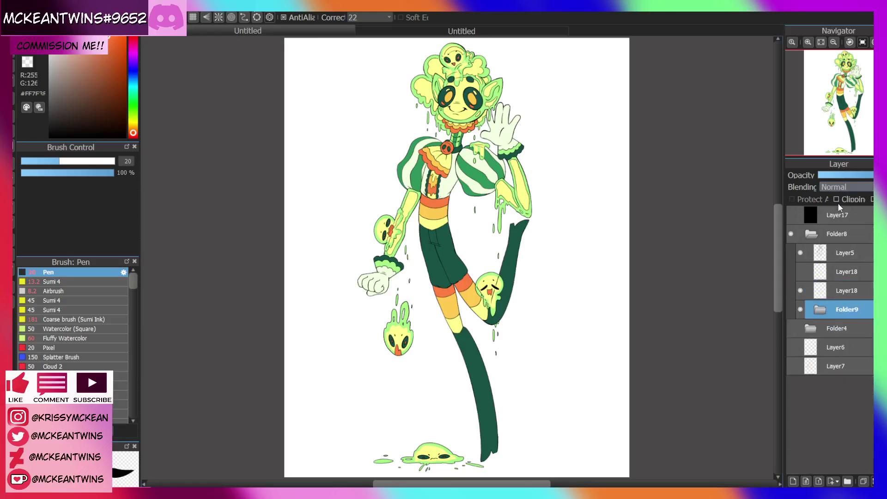
Clip the lower Layer18 to Folder9 with Overlay blending and show the upper Layer18
{"action": "left_click", "coordinate": [838, 290]}
{"action": "left_click", "coordinate": [840, 199]}
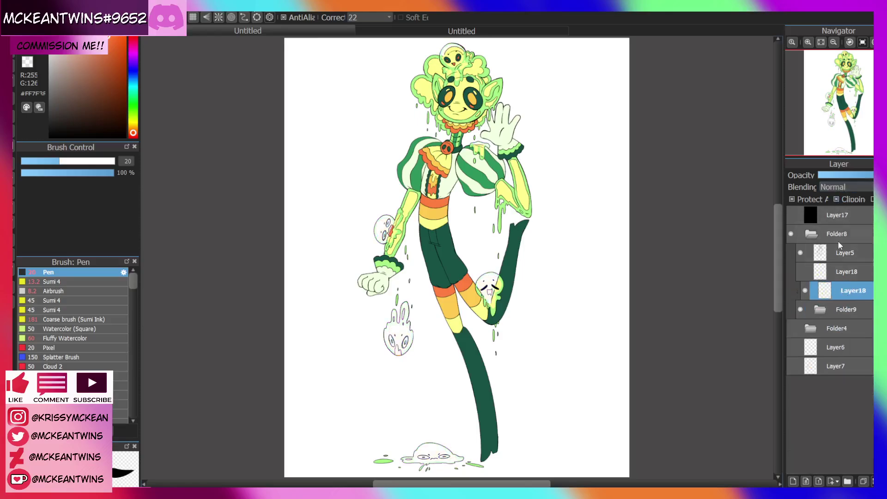
{"action": "left_click", "coordinate": [800, 272]}
{"action": "scroll", "coordinate": [860, 183], "scroll_direction": "down", "scroll_amount": 3}
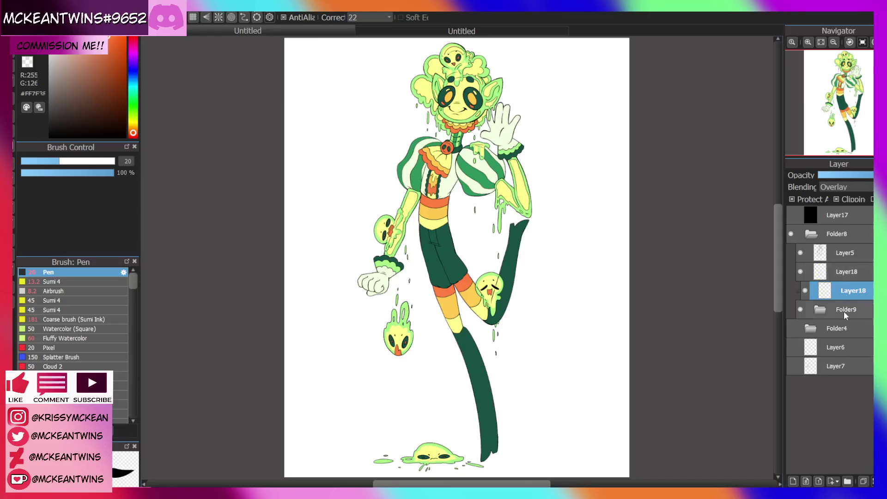
Place Folder9 between the two Layer18 layers and clip the upper one to the folder
{"action": "left_click_drag", "start_coordinate": [843, 312], "coordinate": [845, 280]}
{"action": "left_click", "coordinate": [845, 268]}
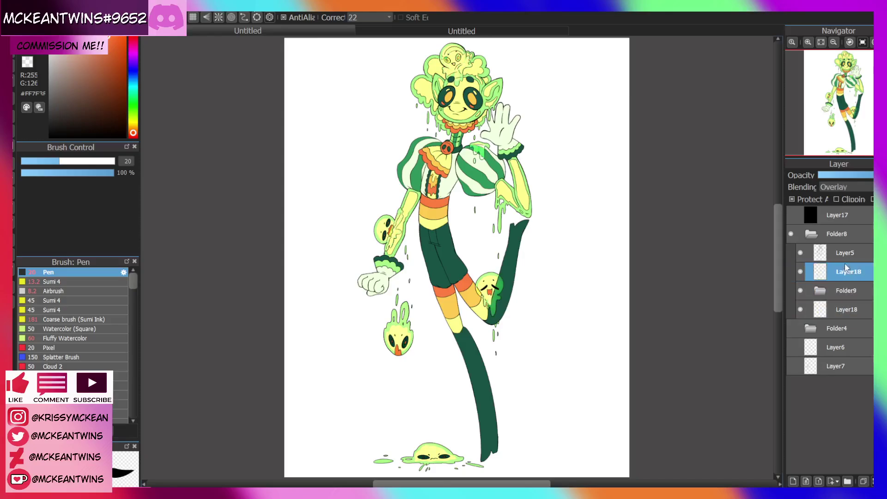
{"action": "left_click", "coordinate": [855, 197]}
{"action": "left_click", "coordinate": [847, 310]}
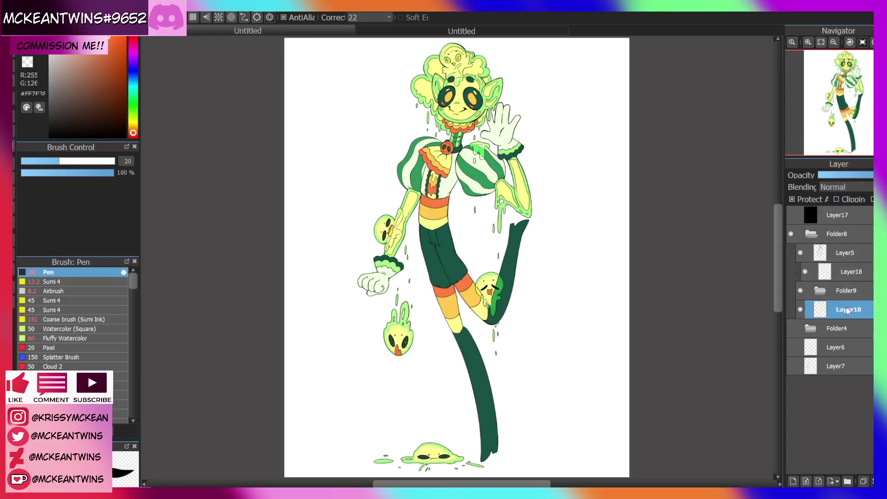
Set the upper Layer18 to Difference blending at reduced opacity and check the values in greyscale with Layer17
{"action": "left_click", "coordinate": [845, 270]}
{"action": "scroll", "coordinate": [842, 188], "scroll_direction": "down", "scroll_amount": 3}
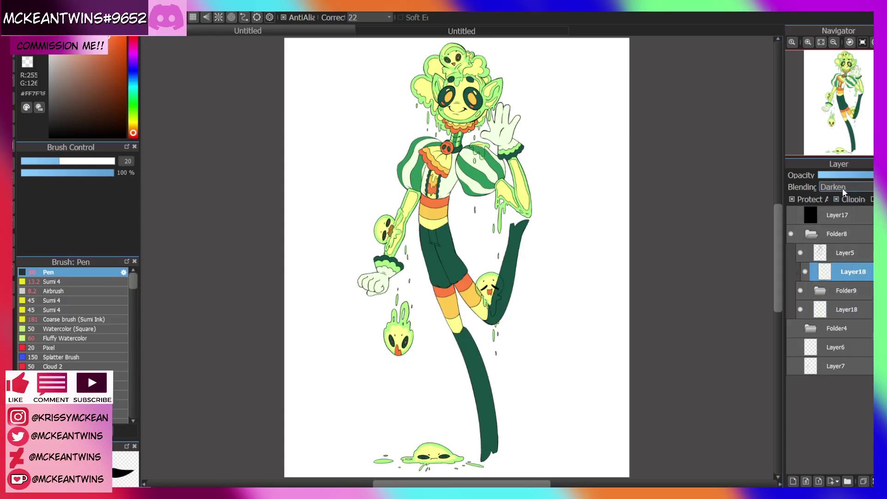
{"action": "scroll", "coordinate": [842, 188], "scroll_direction": "down", "scroll_amount": 1}
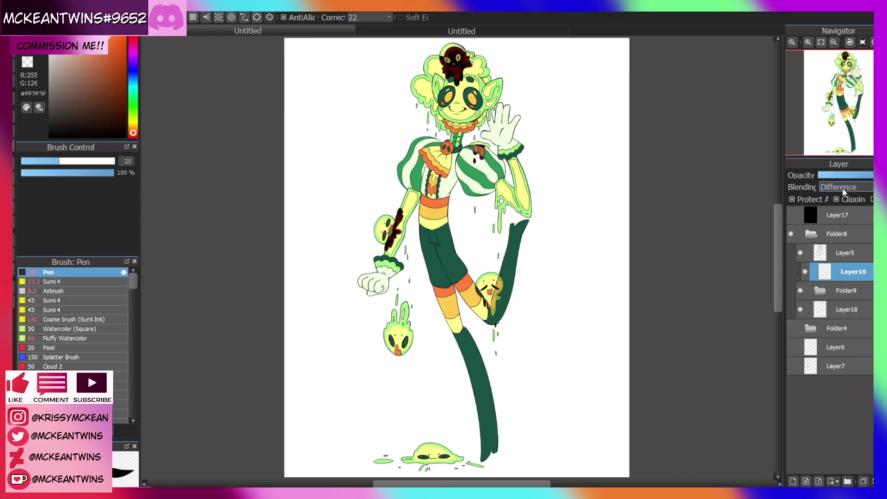
{"action": "left_click", "coordinate": [851, 175]}
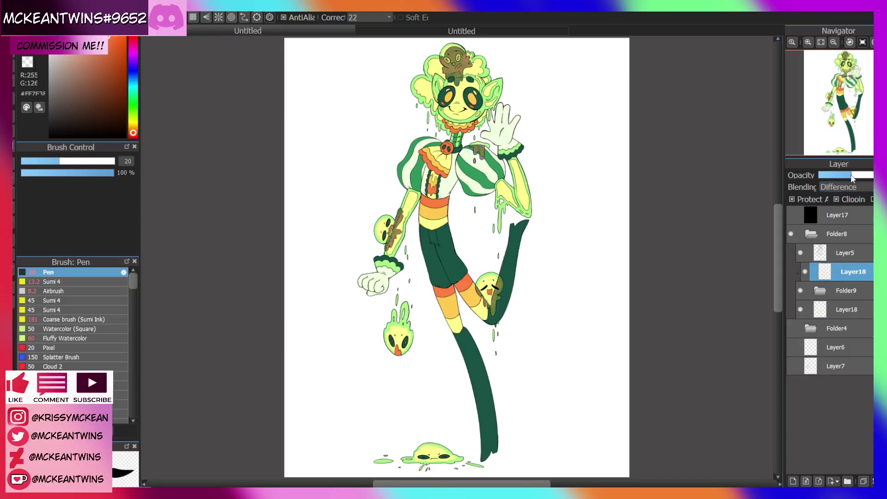
{"action": "left_click", "coordinate": [844, 175]}
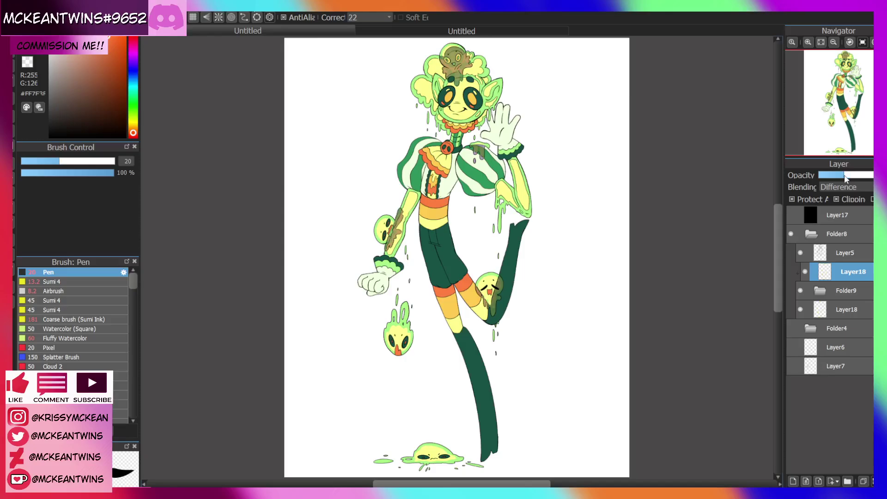
{"action": "left_click_drag", "start_coordinate": [831, 177], "coordinate": [837, 176]}
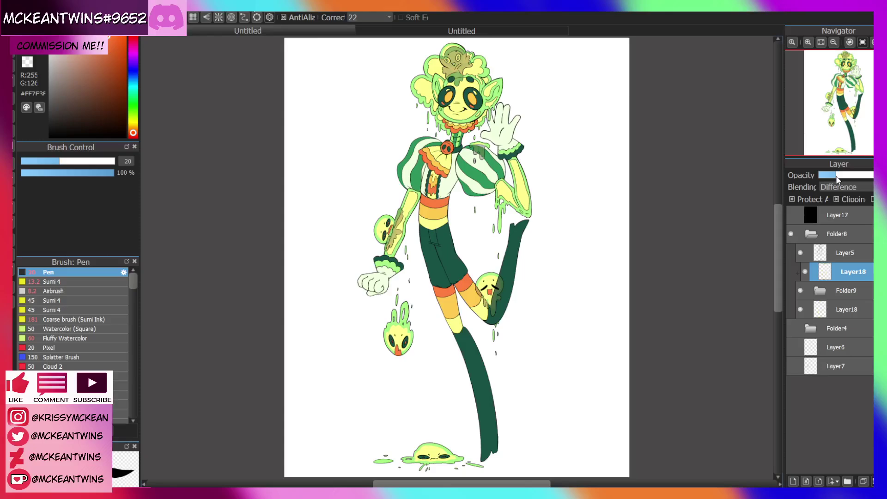
{"action": "left_click", "coordinate": [791, 216]}
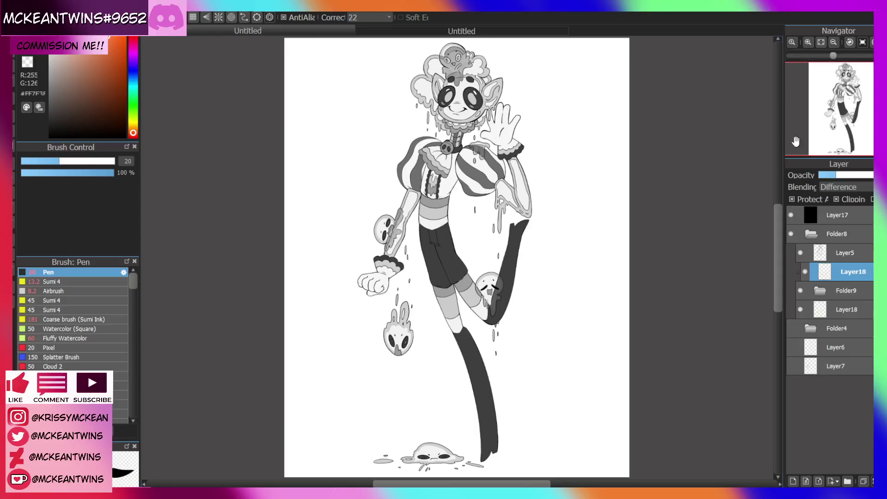
{"action": "left_click", "coordinate": [791, 215]}
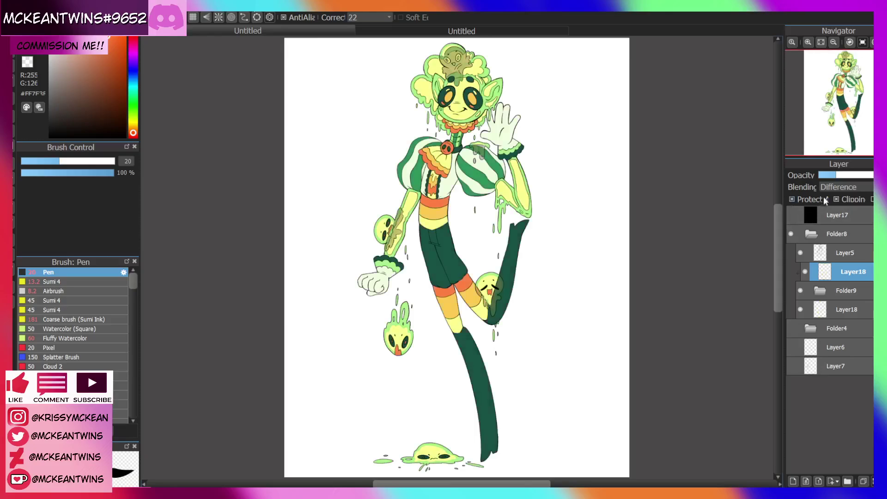
{"action": "left_click", "coordinate": [805, 272]}
{"action": "left_click", "coordinate": [805, 271]}
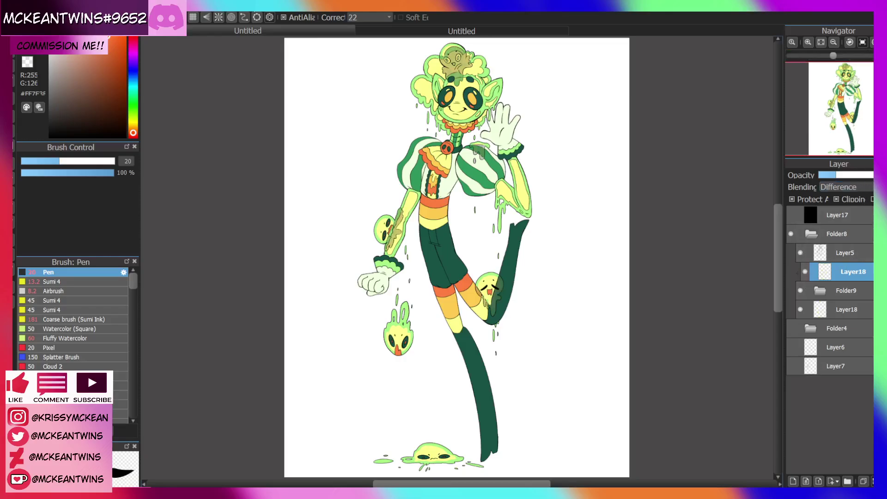
Try Dodge, Hue and Brightness blending on the upper Layer18 at raised opacity, and return it to Difference
{"action": "scroll", "coordinate": [848, 185], "scroll_direction": "down", "scroll_amount": 1}
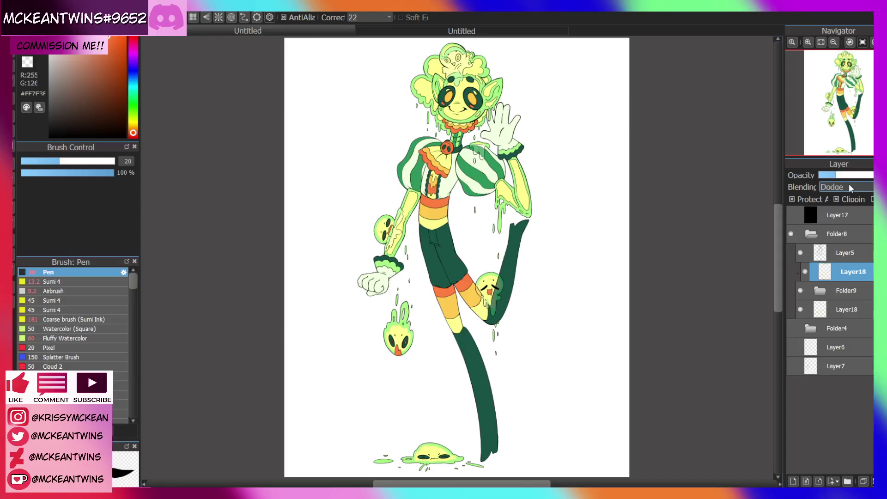
{"action": "scroll", "coordinate": [848, 184], "scroll_direction": "down", "scroll_amount": 3}
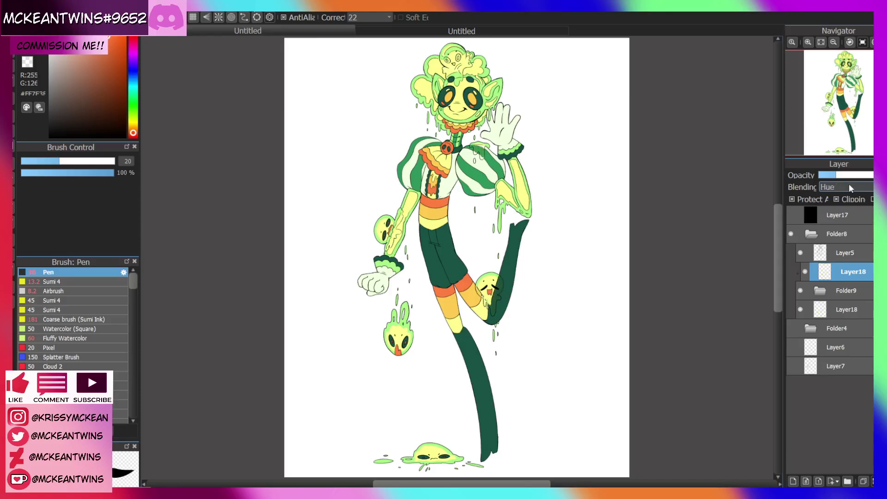
{"action": "scroll", "coordinate": [848, 183], "scroll_direction": "down", "scroll_amount": 1}
{"action": "left_click", "coordinate": [858, 175]}
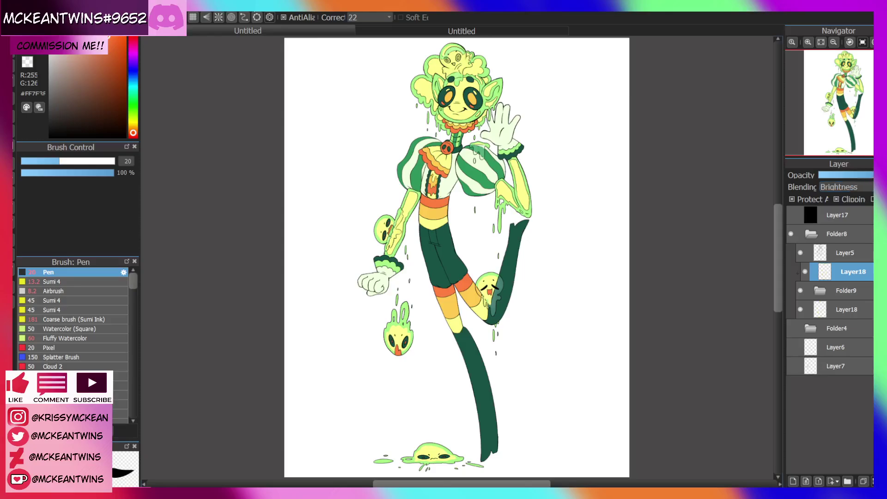
{"action": "left_click", "coordinate": [791, 217]}
{"action": "left_click", "coordinate": [791, 217]}
{"action": "left_click", "coordinate": [791, 217]}
{"action": "left_click", "coordinate": [792, 217]}
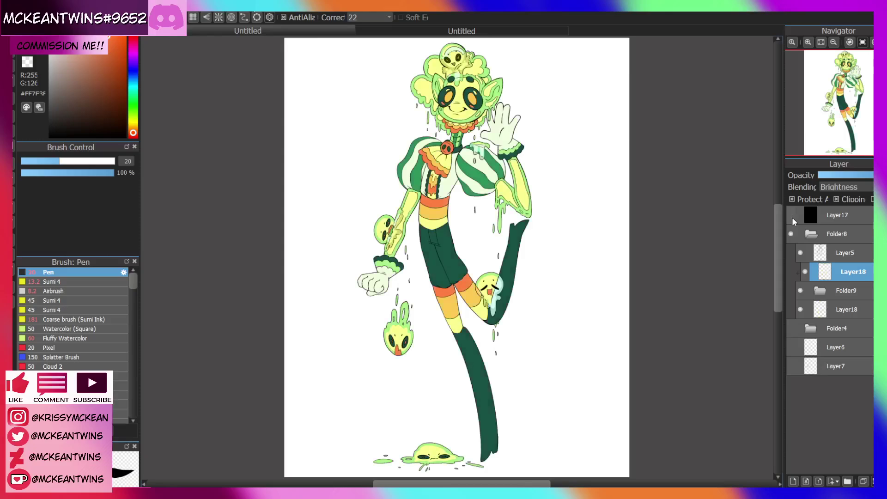
{"action": "scroll", "coordinate": [848, 183], "scroll_direction": "up", "scroll_amount": 1}
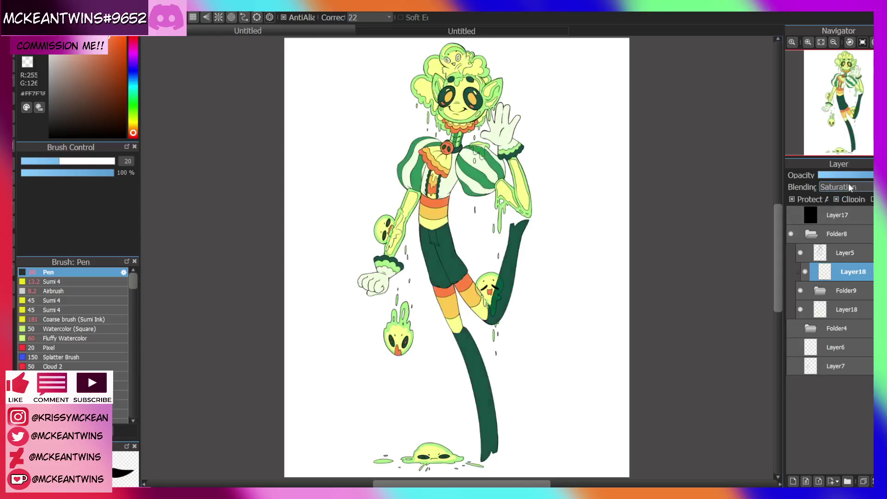
{"action": "scroll", "coordinate": [847, 183], "scroll_direction": "up", "scroll_amount": 4}
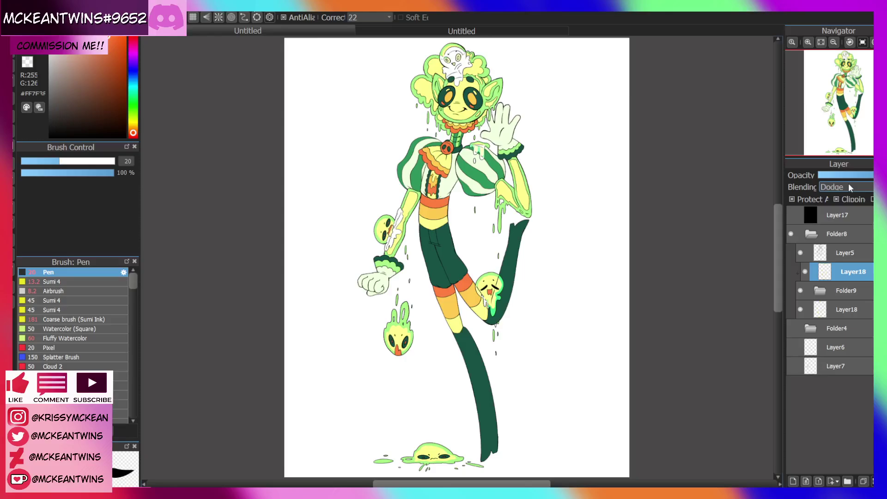
{"action": "scroll", "coordinate": [848, 183], "scroll_direction": "up", "scroll_amount": 1}
Lower the Difference layer's opacity again, fine-tuning it on the head slime in Layer17's greyscale view, and hide Layer17
{"action": "left_click", "coordinate": [826, 175]}
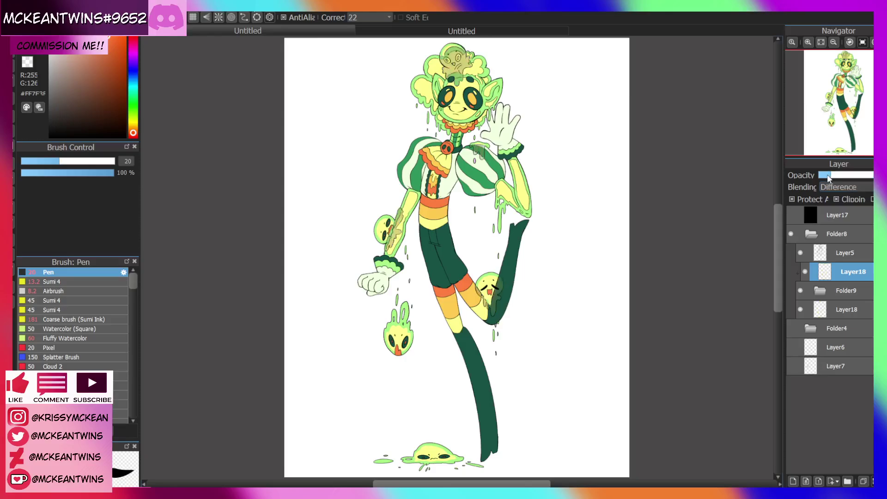
{"action": "left_click", "coordinate": [807, 42]}
{"action": "left_click", "coordinate": [807, 42]}
{"action": "left_click", "coordinate": [807, 42]}
{"action": "left_click", "coordinate": [791, 214]}
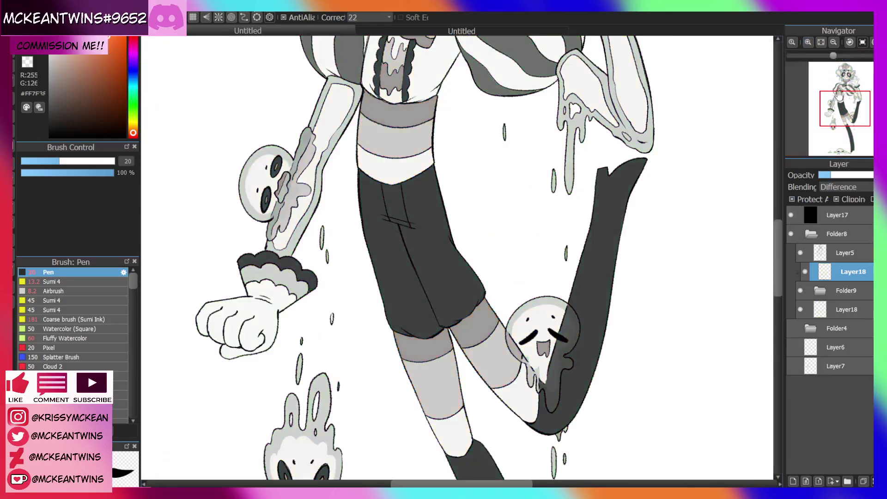
{"action": "left_click_drag", "start_coordinate": [839, 98], "coordinate": [842, 65]}
{"action": "left_click", "coordinate": [849, 175]}
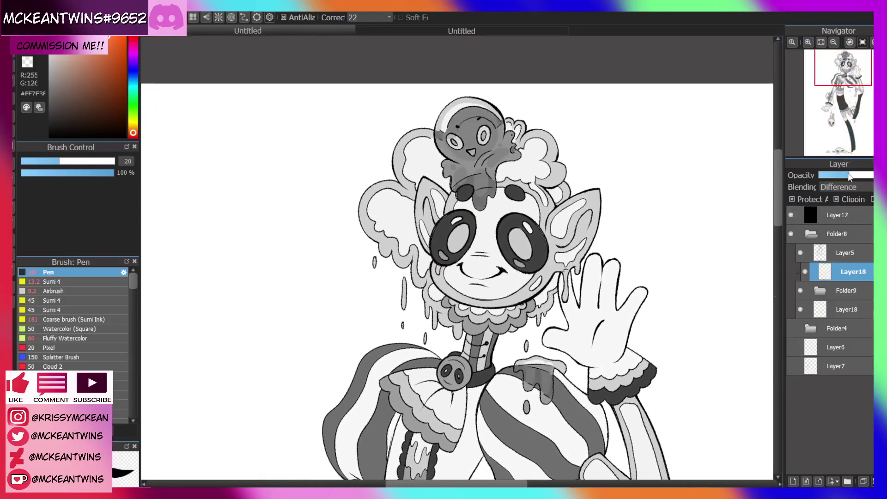
{"action": "left_click", "coordinate": [836, 175]}
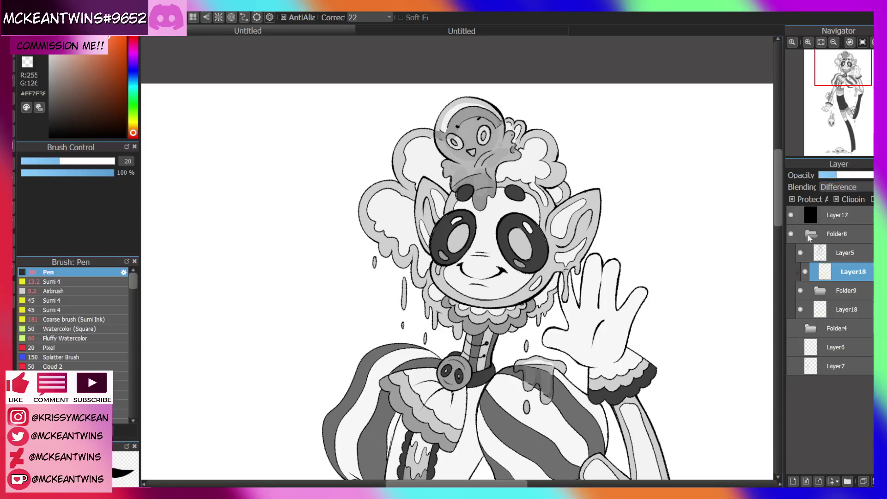
{"action": "left_click", "coordinate": [791, 215]}
{"action": "left_click", "coordinate": [820, 42]}
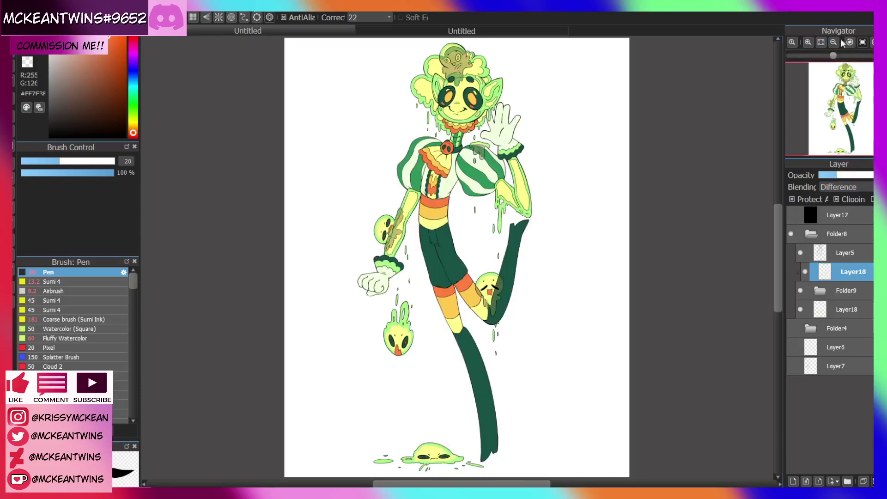
{"action": "left_click", "coordinate": [807, 42]}
{"action": "left_click_drag", "start_coordinate": [837, 92], "coordinate": [842, 93]}
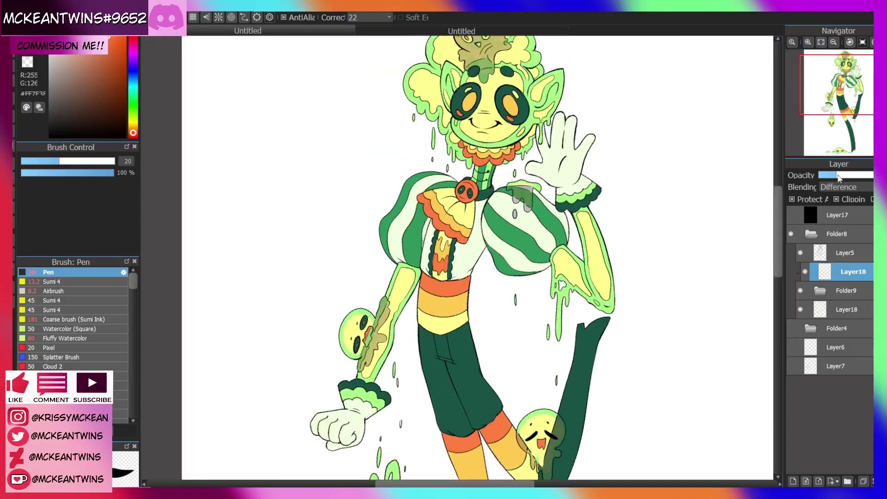
Examine Folder9's contents by toggling the visibility of the lower Layer18, Layer13 and the folder itself
{"action": "left_click", "coordinate": [819, 290]}
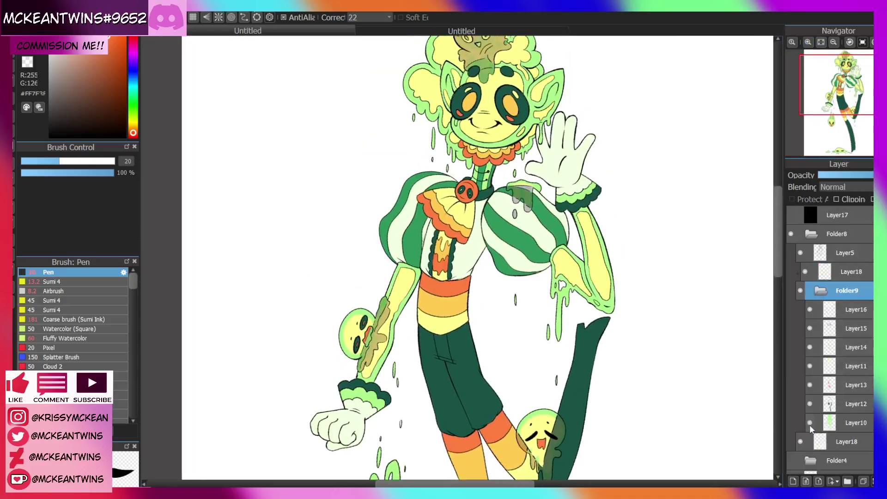
{"action": "left_click", "coordinate": [800, 442]}
{"action": "left_click", "coordinate": [801, 443]}
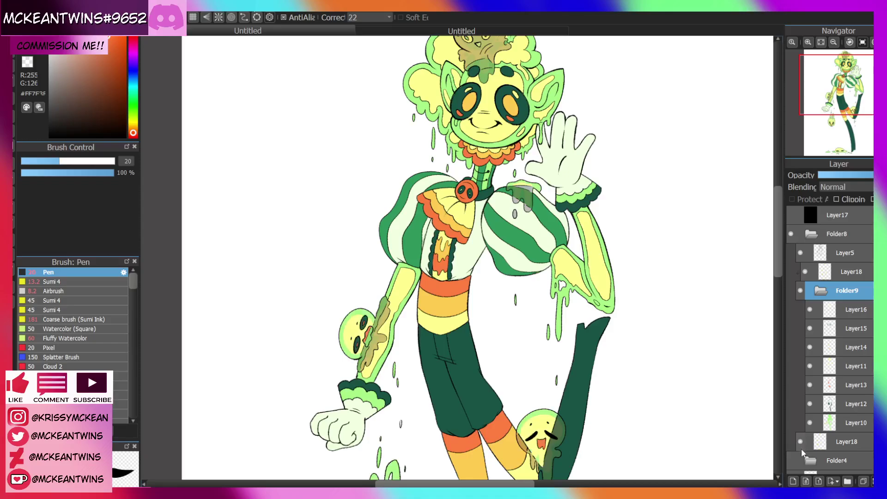
{"action": "left_click", "coordinate": [839, 425]}
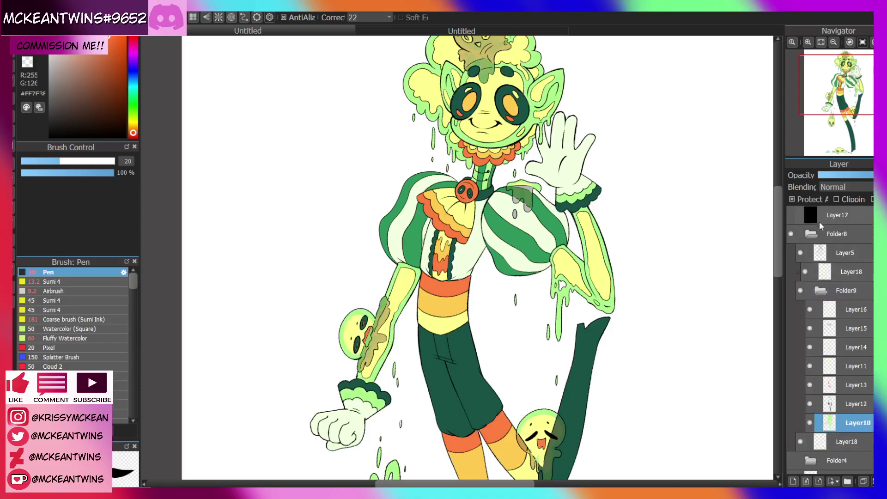
{"action": "left_click", "coordinate": [821, 42]}
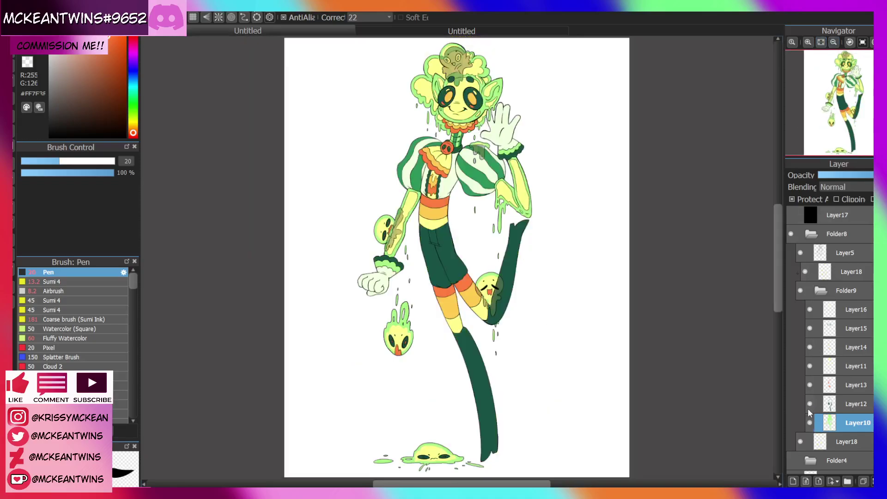
{"action": "left_click", "coordinate": [809, 385]}
{"action": "left_click", "coordinate": [808, 385]}
{"action": "left_click", "coordinate": [820, 291]}
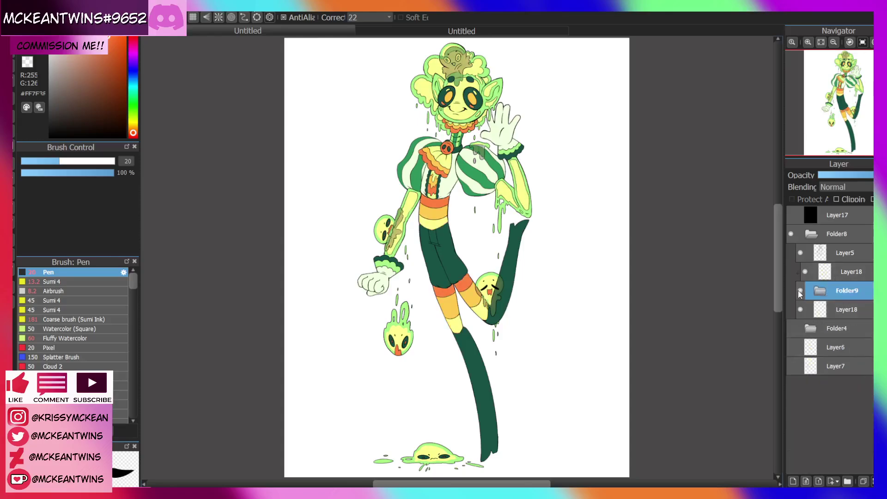
{"action": "left_click", "coordinate": [799, 290]}
{"action": "left_click", "coordinate": [799, 291]}
Duplicate the Layer5 line art, sample the sleeve stripe's green and blur the upper copy
{"action": "left_click", "coordinate": [843, 260]}
{"action": "left_click", "coordinate": [862, 482]}
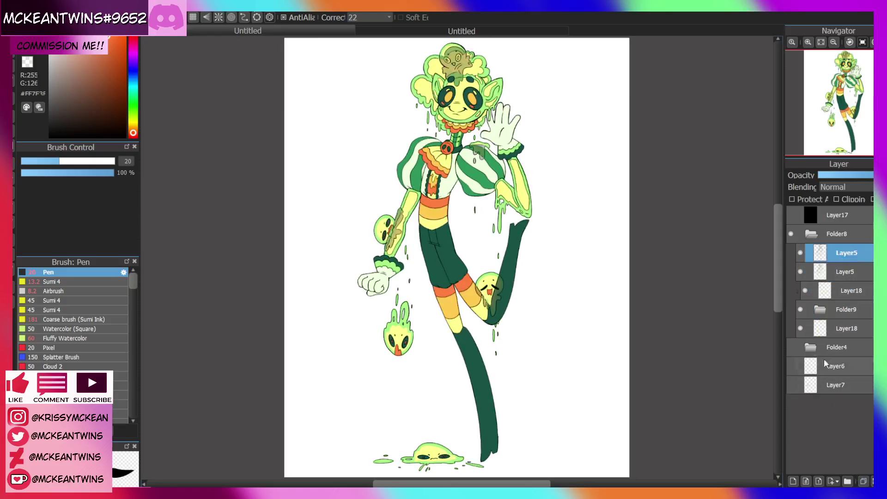
{"action": "left_click", "coordinate": [479, 179], "text": "alt"}
{"action": "left_click", "coordinate": [14, 116]}
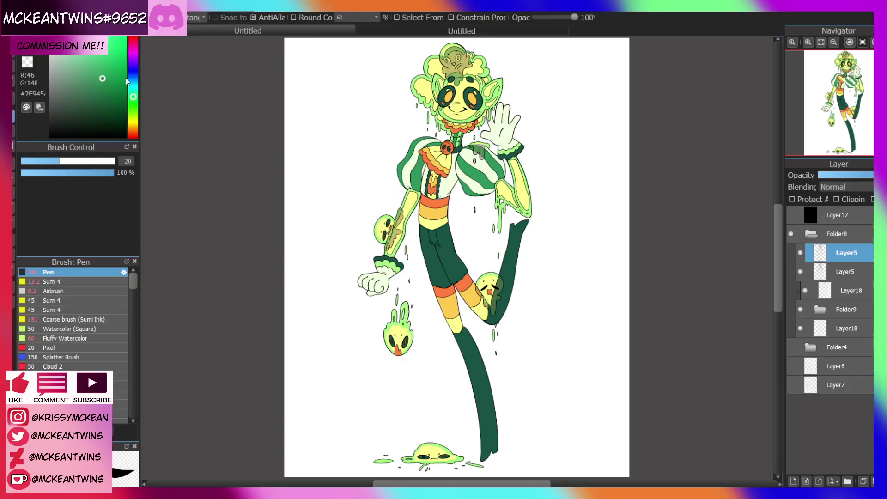
{"action": "left_click", "coordinate": [833, 42]}
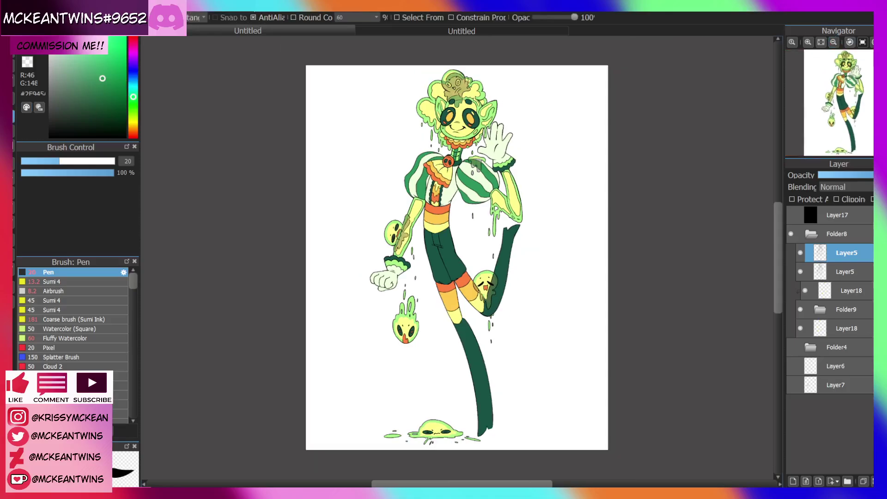
{"action": "left_click", "coordinate": [93, 204]}
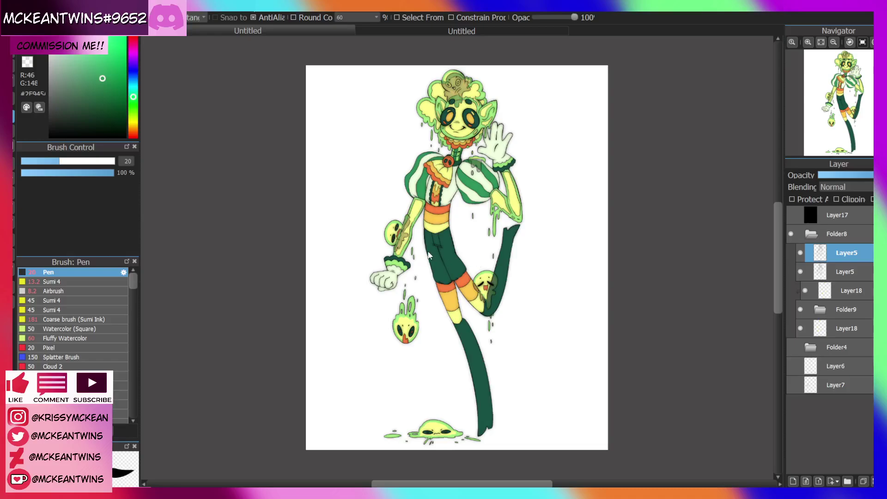
Protect the blurred Layer5 copy's alpha and fill its lines with the sampled green across the whole figure
{"action": "left_click", "coordinate": [792, 199]}
{"action": "left_click", "coordinate": [833, 42]}
{"action": "left_click_drag", "start_coordinate": [356, 91], "coordinate": [653, 466]}
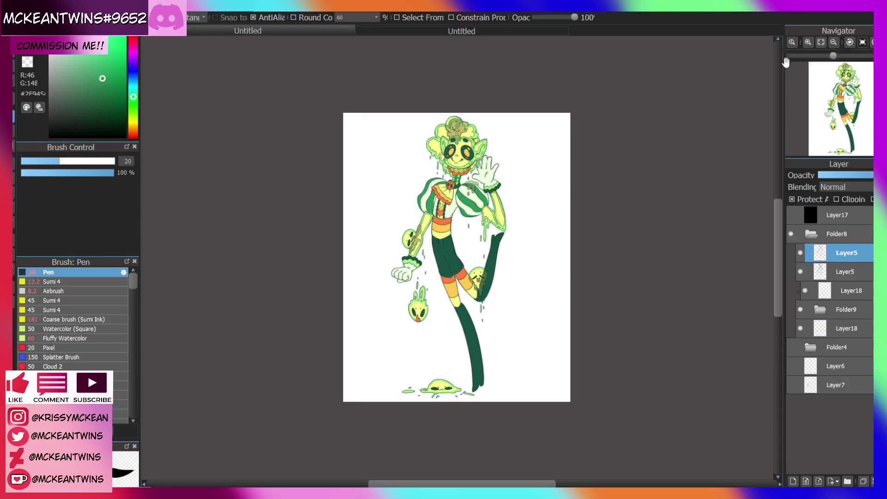
Set the green blurred Layer5 copy to Multiply blending
{"action": "left_click", "coordinate": [808, 42]}
{"action": "left_click", "coordinate": [808, 42]}
{"action": "left_click", "coordinate": [807, 42]}
{"action": "left_click_drag", "start_coordinate": [845, 107], "coordinate": [845, 83]}
{"action": "left_click", "coordinate": [840, 183]}
{"action": "left_click", "coordinate": [835, 201]}
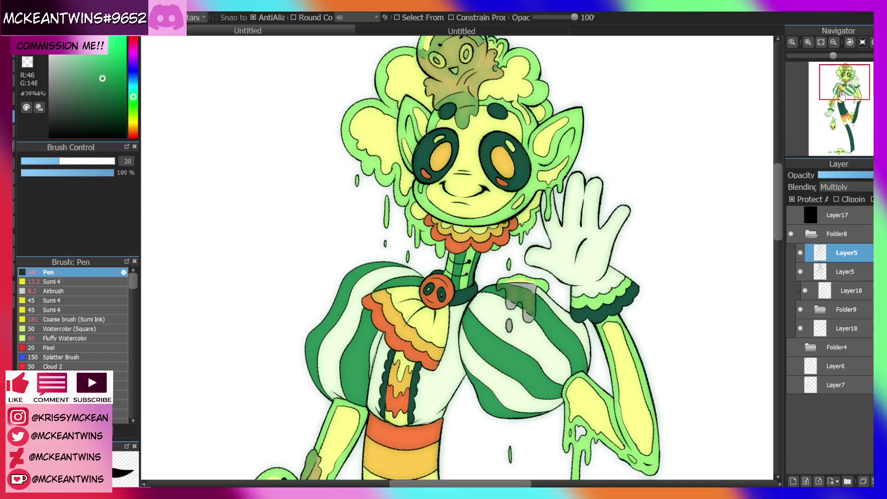
Add a new layer above the line art in Folder8 and paint white highlights on the upper-left hair puff
{"action": "left_click", "coordinate": [820, 43]}
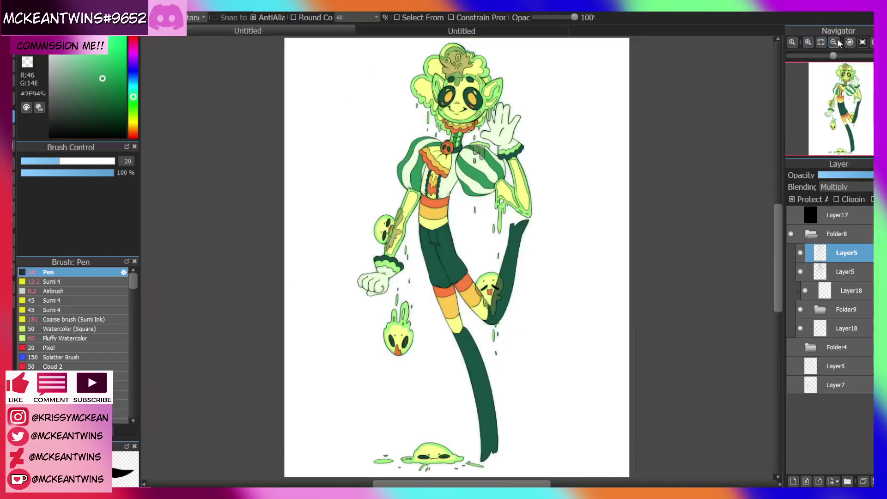
{"action": "left_click", "coordinate": [792, 481]}
{"action": "key", "text": "e"}
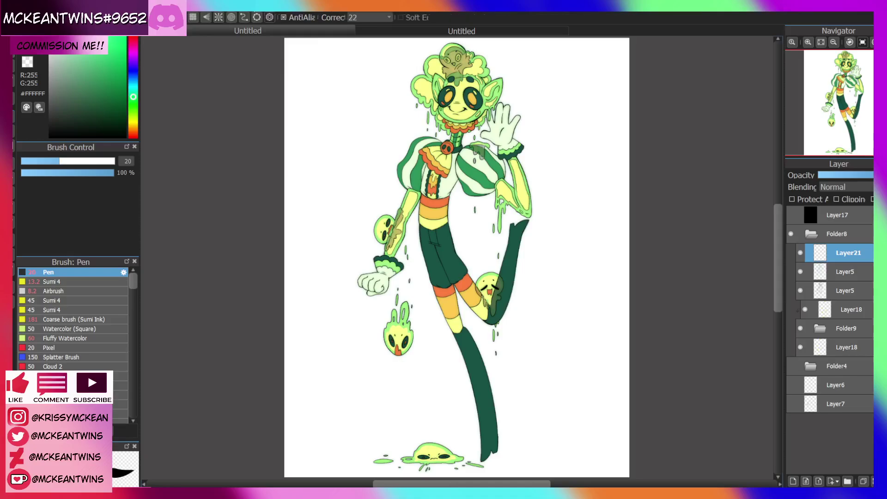
{"action": "left_click", "coordinate": [808, 42]}
{"action": "left_click", "coordinate": [807, 42]}
{"action": "left_click_drag", "start_coordinate": [842, 92], "coordinate": [840, 74]}
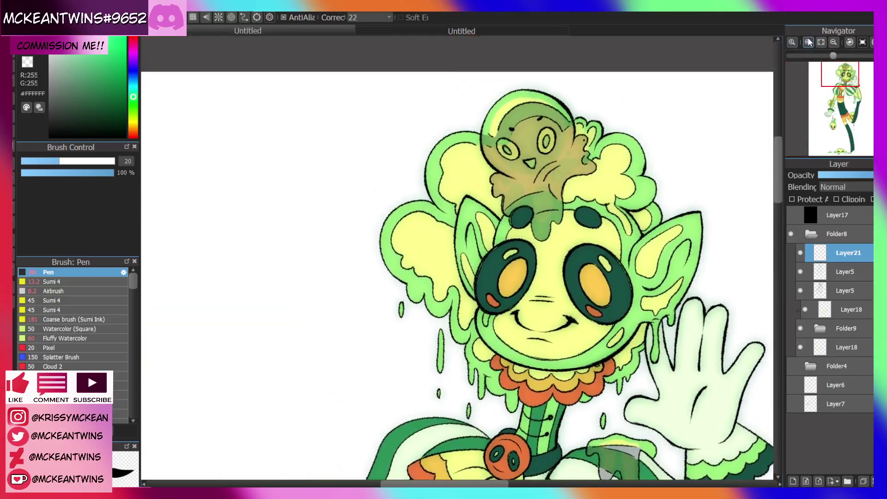
{"action": "left_click", "coordinate": [808, 42]}
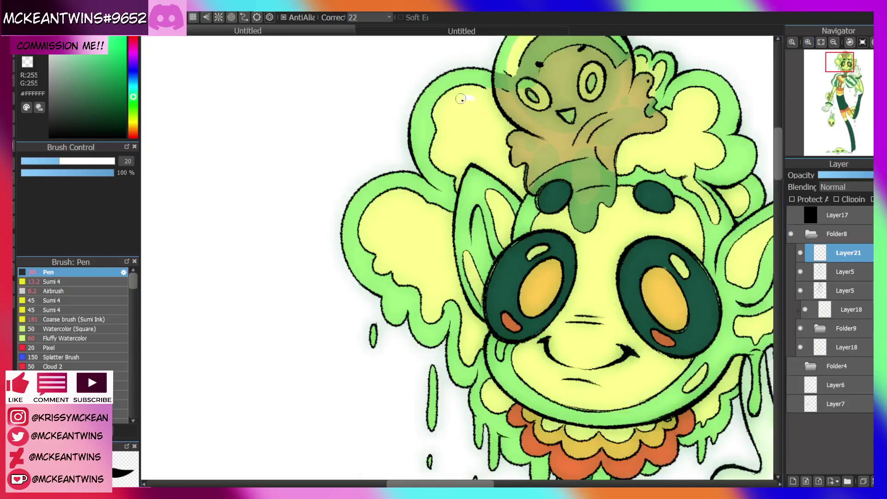
{"action": "mouse_move", "coordinate": [472, 98]}
{"action": "left_mouse_down"}
{"action": "mouse_move", "coordinate": [448, 122]}
{"action": "mouse_move", "coordinate": [478, 96]}
{"action": "left_mouse_up"}
{"action": "left_click_drag", "start_coordinate": [452, 135], "coordinate": [447, 143]}
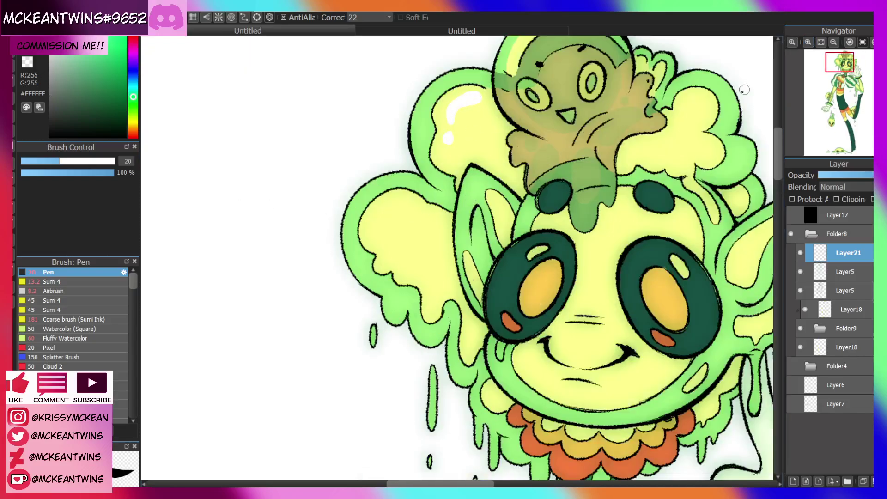
Paint white highlights along the upper-left rim and lower-left drips of the slime sitting on the head
{"action": "left_click_drag", "start_coordinate": [840, 73], "coordinate": [841, 71]}
{"action": "mouse_move", "coordinate": [480, 102]}
{"action": "left_mouse_down"}
{"action": "mouse_move", "coordinate": [465, 130]}
{"action": "mouse_move", "coordinate": [501, 93]}
{"action": "left_mouse_up"}
{"action": "left_click", "coordinate": [511, 87]}
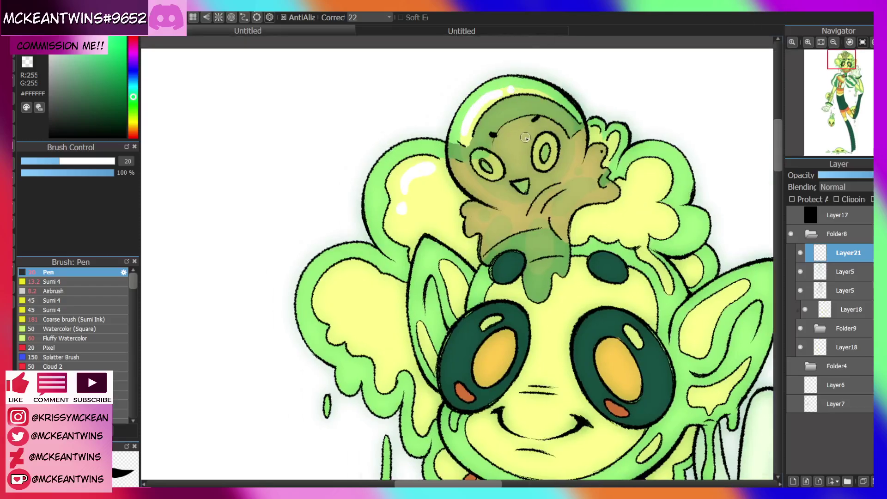
{"action": "left_click_drag", "start_coordinate": [487, 234], "coordinate": [489, 248]}
{"action": "left_click", "coordinate": [475, 225]}
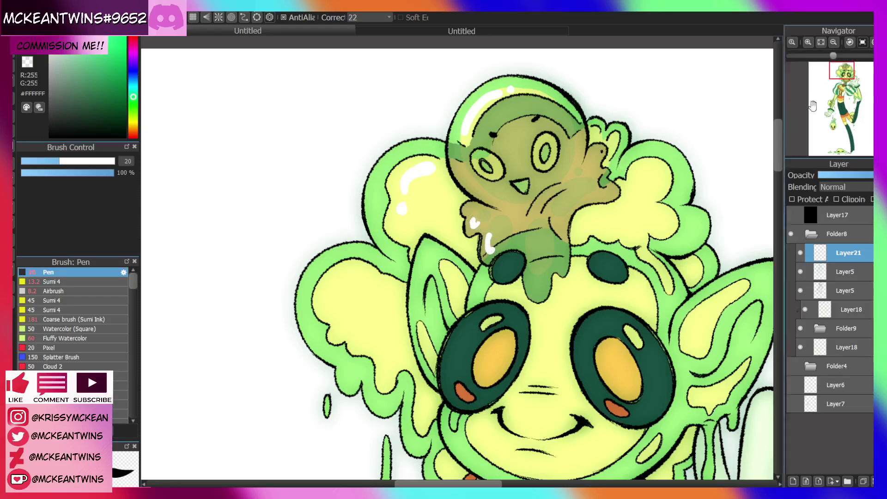
Paint a curved white highlight with a dot beneath it along the left side of each eye
{"action": "left_click", "coordinate": [838, 76]}
{"action": "left_click_drag", "start_coordinate": [838, 76], "coordinate": [841, 77]}
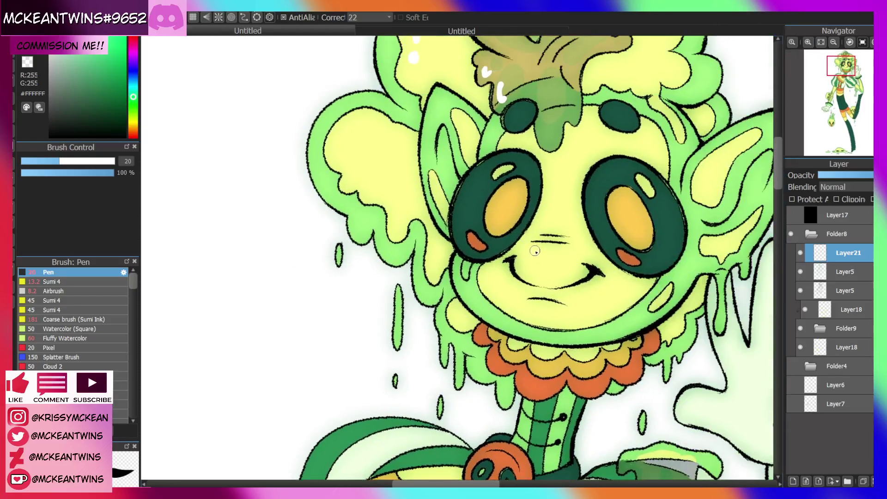
{"action": "left_click_drag", "start_coordinate": [483, 175], "coordinate": [459, 220]}
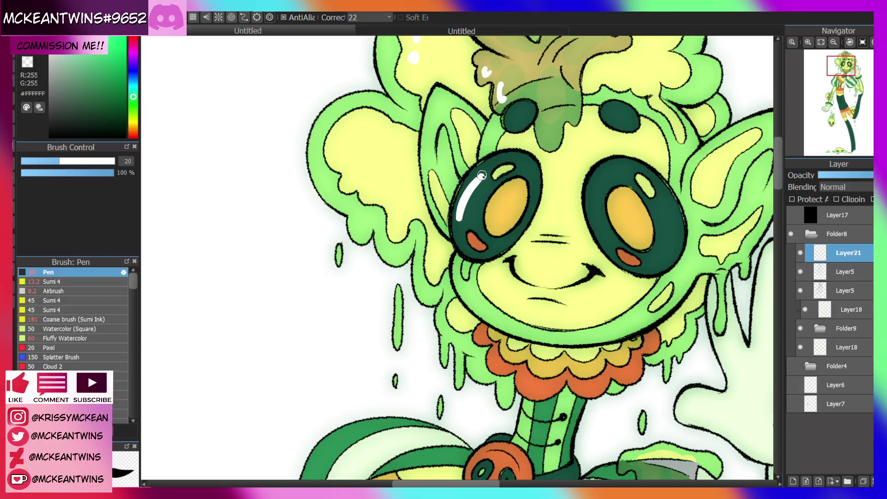
{"action": "left_click", "coordinate": [457, 232]}
{"action": "left_click_drag", "start_coordinate": [601, 174], "coordinate": [598, 225]}
{"action": "left_click", "coordinate": [605, 240]}
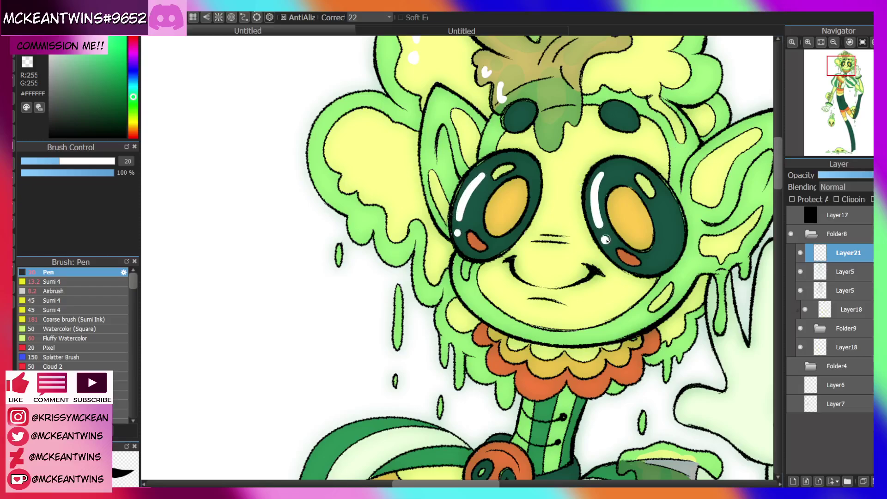
Paint white highlights on the yellow centre of the left hair puff, the left puffs' outer rims and the drips below them
{"action": "left_click", "coordinate": [833, 42]}
{"action": "left_click", "coordinate": [833, 42]}
{"action": "left_click", "coordinate": [833, 42]}
{"action": "left_click", "coordinate": [833, 42]}
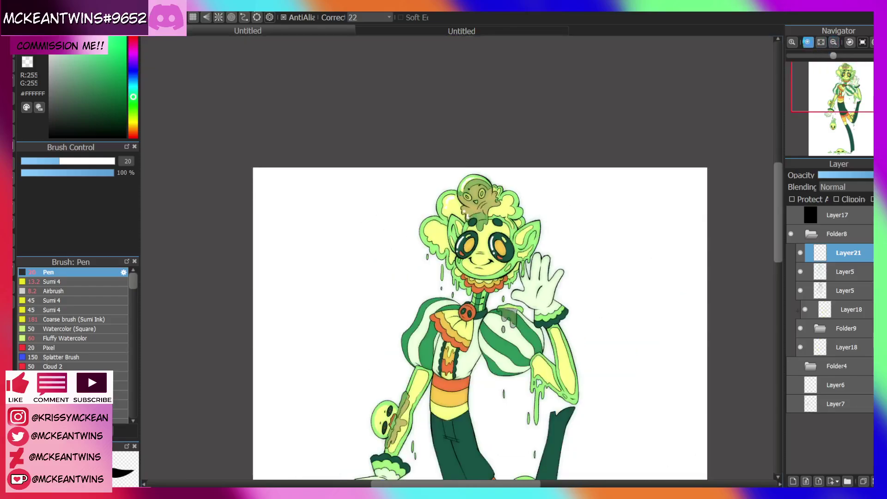
{"action": "left_click", "coordinate": [806, 42]}
{"action": "left_click", "coordinate": [806, 42]}
{"action": "left_click", "coordinate": [806, 42]}
{"action": "left_click", "coordinate": [872, 43]}
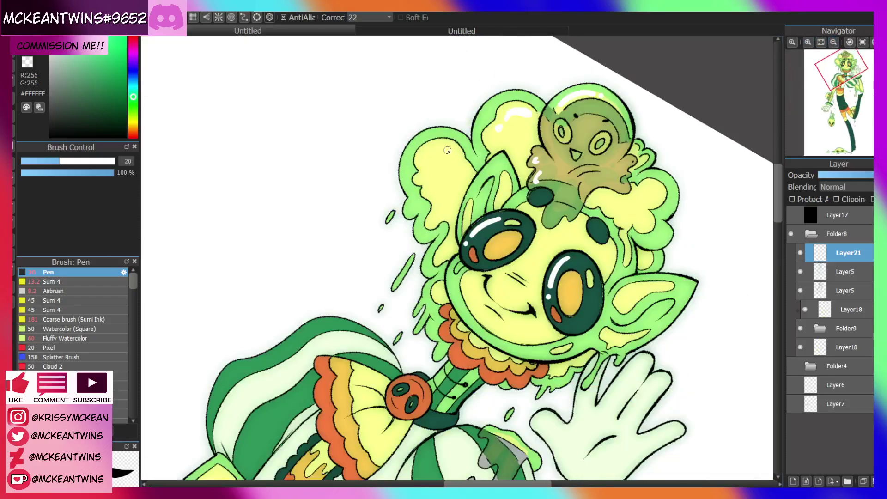
{"action": "left_click_drag", "start_coordinate": [447, 150], "coordinate": [428, 166]}
{"action": "mouse_move", "coordinate": [485, 113]}
{"action": "left_mouse_down"}
{"action": "mouse_move", "coordinate": [479, 124]}
{"action": "mouse_move", "coordinate": [526, 95]}
{"action": "left_mouse_up"}
{"action": "mouse_move", "coordinate": [419, 137]}
{"action": "left_mouse_down"}
{"action": "mouse_move", "coordinate": [404, 164]}
{"action": "mouse_move", "coordinate": [412, 192]}
{"action": "left_mouse_up"}
{"action": "left_click", "coordinate": [862, 42]}
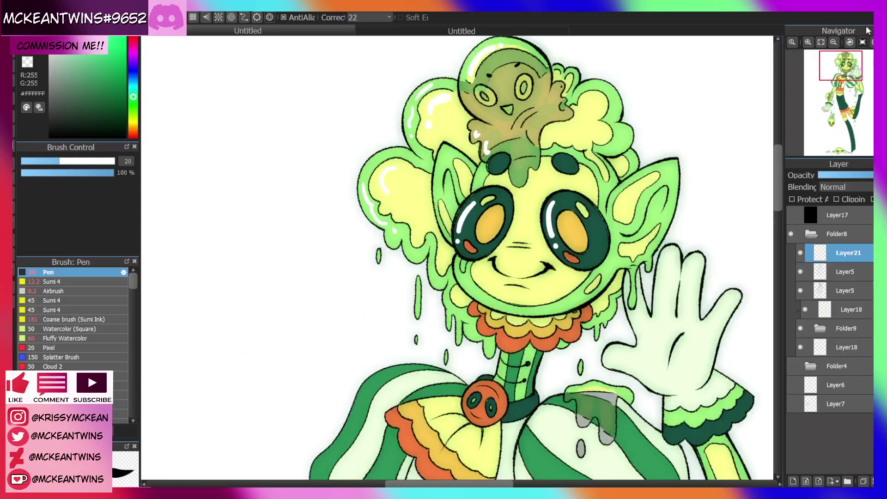
{"action": "left_click_drag", "start_coordinate": [411, 253], "coordinate": [438, 284]}
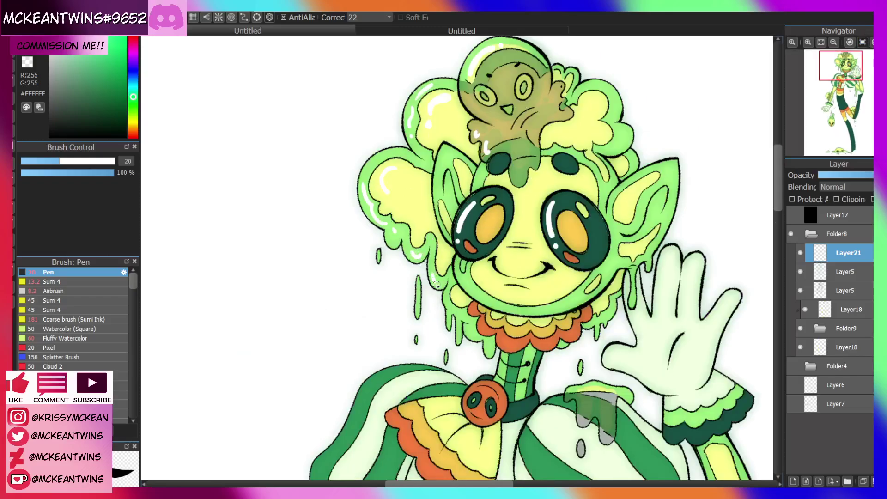
Paint white highlights on the character's right-hand ear and along the right side of the forehead
{"action": "left_click", "coordinate": [845, 76]}
{"action": "left_click_drag", "start_coordinate": [845, 75], "coordinate": [844, 82]}
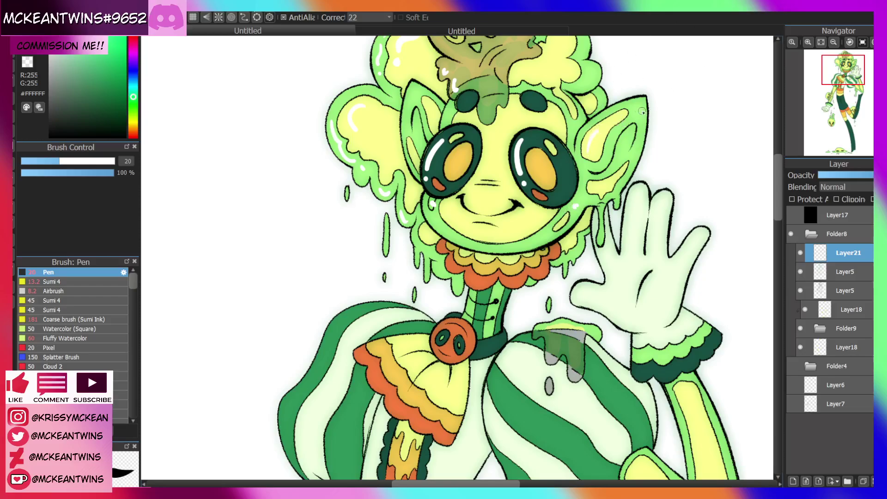
{"action": "mouse_move", "coordinate": [631, 108]}
{"action": "left_mouse_down"}
{"action": "mouse_move", "coordinate": [640, 106]}
{"action": "mouse_move", "coordinate": [633, 157]}
{"action": "left_mouse_up"}
{"action": "left_click_drag", "start_coordinate": [553, 114], "coordinate": [572, 131]}
Paint white highlights on the head slime's right rim, face and drips, and on both dark eyebrows
{"action": "left_click", "coordinate": [840, 74]}
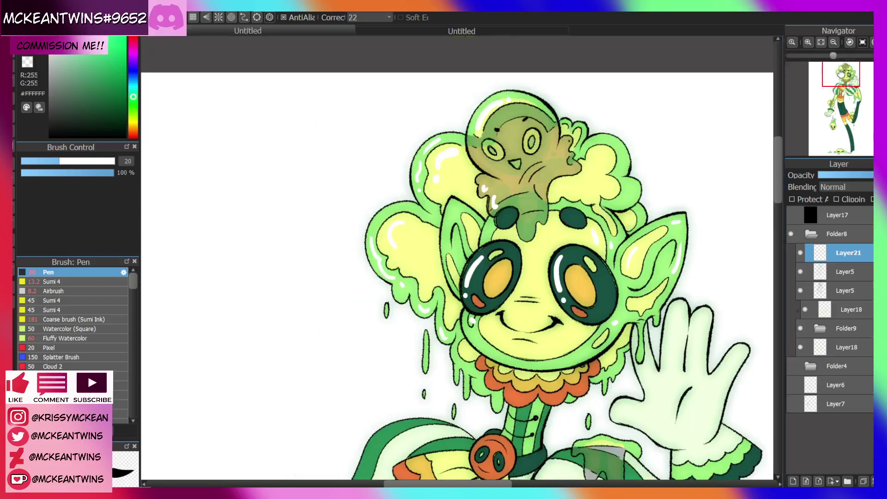
{"action": "left_click_drag", "start_coordinate": [840, 74], "coordinate": [842, 77]}
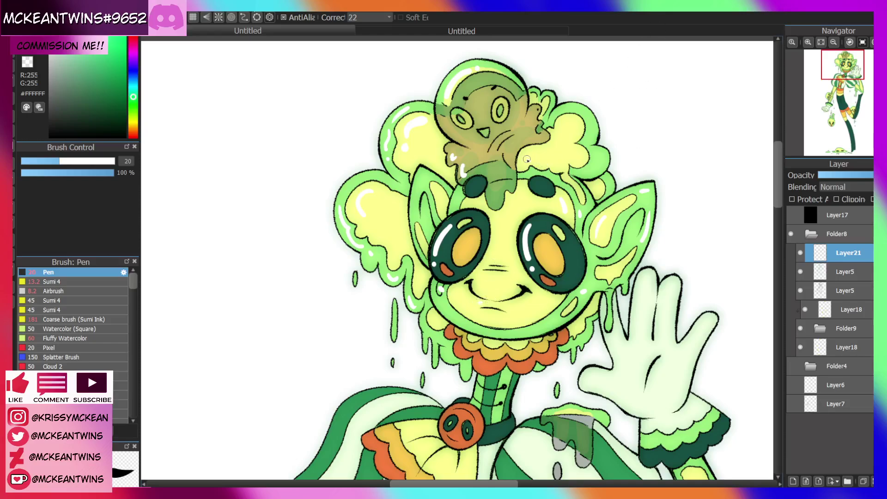
{"action": "left_click_drag", "start_coordinate": [507, 180], "coordinate": [526, 138]}
{"action": "left_click", "coordinate": [457, 132]}
{"action": "left_click_drag", "start_coordinate": [508, 76], "coordinate": [519, 101]}
{"action": "mouse_move", "coordinate": [492, 194]}
{"action": "left_mouse_down"}
{"action": "mouse_move", "coordinate": [499, 198]}
{"action": "mouse_move", "coordinate": [469, 188]}
{"action": "left_mouse_up"}
Paint white highlights on the yellow areas and outer rim of the right hair puffs
{"action": "mouse_move", "coordinate": [535, 186]}
{"action": "left_mouse_down"}
{"action": "mouse_move", "coordinate": [527, 160]}
{"action": "mouse_move", "coordinate": [563, 162]}
{"action": "left_mouse_up"}
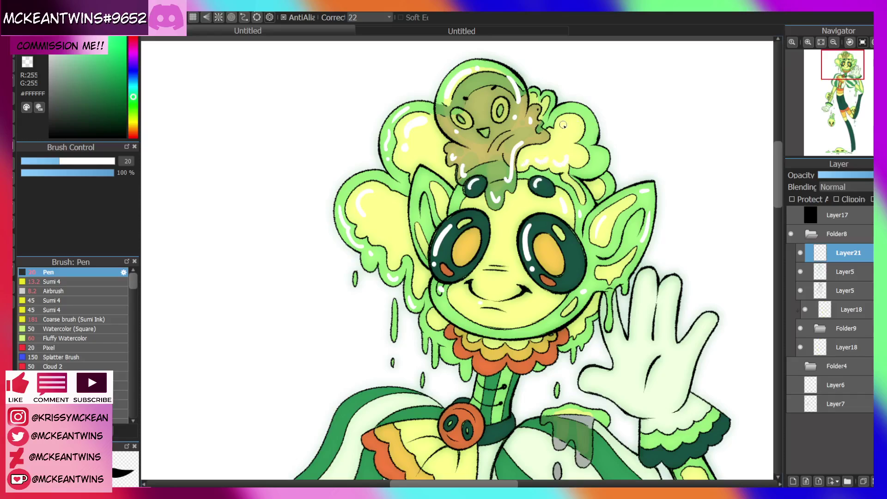
{"action": "left_click_drag", "start_coordinate": [562, 124], "coordinate": [591, 139]}
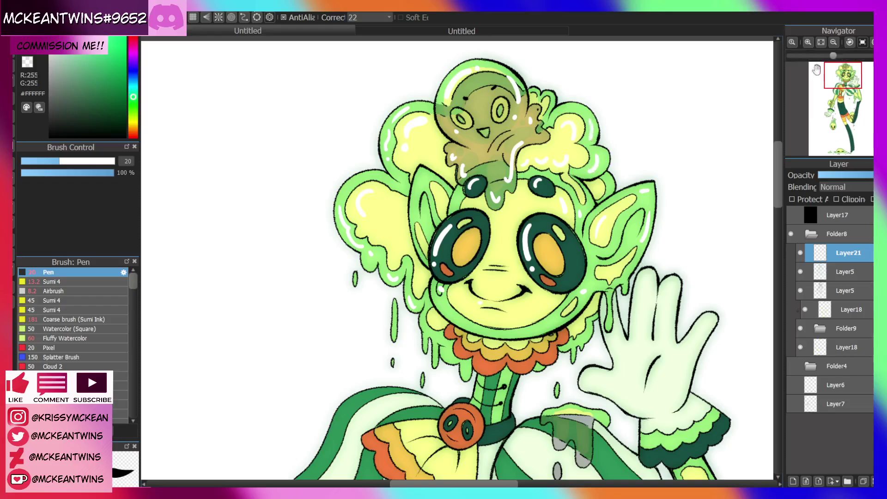
{"action": "scroll", "coordinate": [843, 92], "scroll_direction": "down", "scroll_amount": 5}
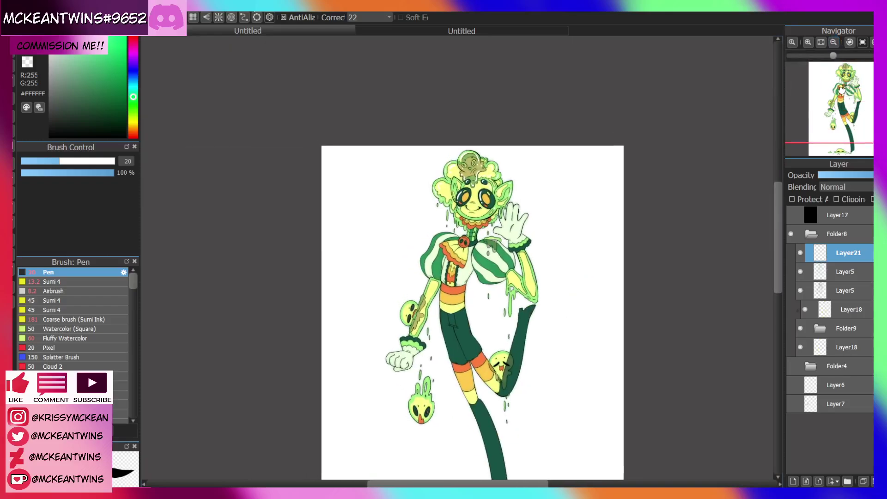
Recolour the blurred Layer5 copy's glow across the whole figure with orange sampled from the stocking band below the shorts
{"action": "scroll", "coordinate": [844, 90], "scroll_direction": "up", "scroll_amount": 5}
{"action": "left_click_drag", "start_coordinate": [844, 86], "coordinate": [841, 70]}
{"action": "left_click", "coordinate": [841, 271]}
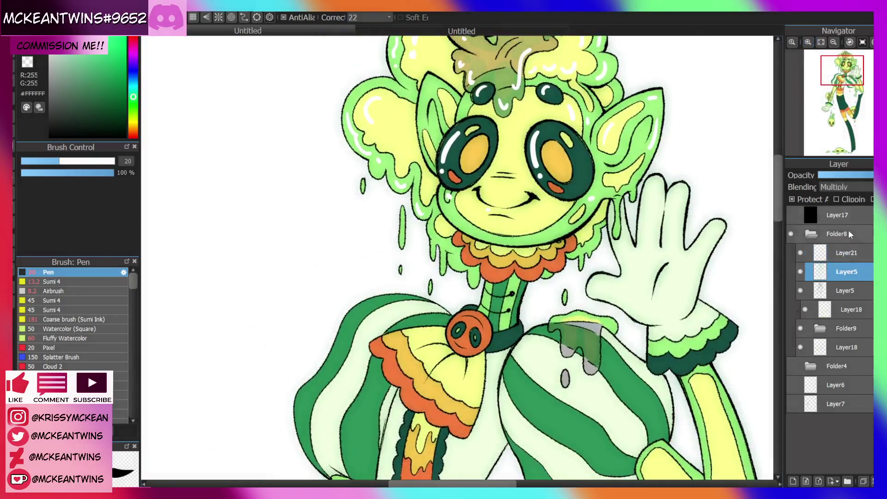
{"action": "left_click", "coordinate": [820, 42]}
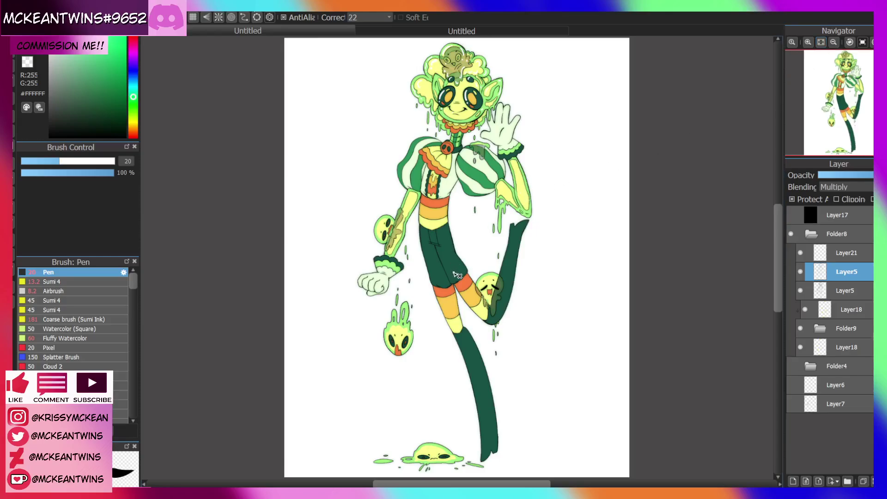
{"action": "left_click", "coordinate": [463, 282], "text": "alt"}
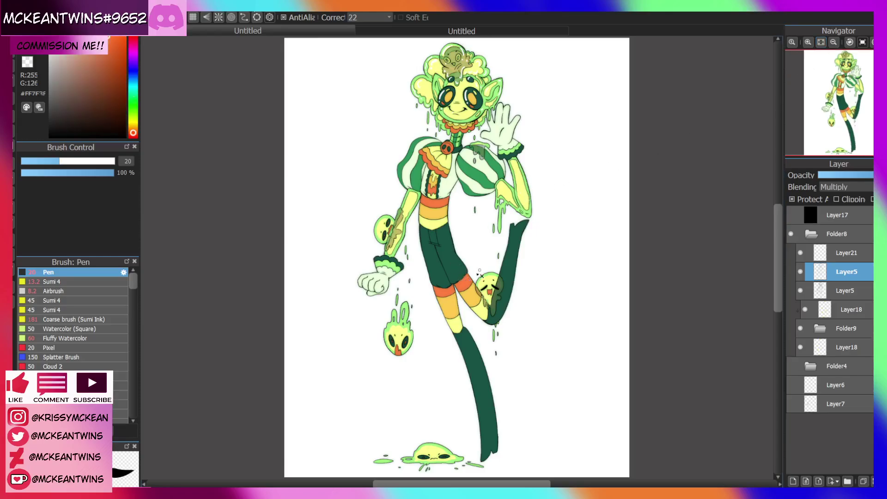
{"action": "left_click", "coordinate": [833, 43]}
{"action": "left_click", "coordinate": [13, 116]}
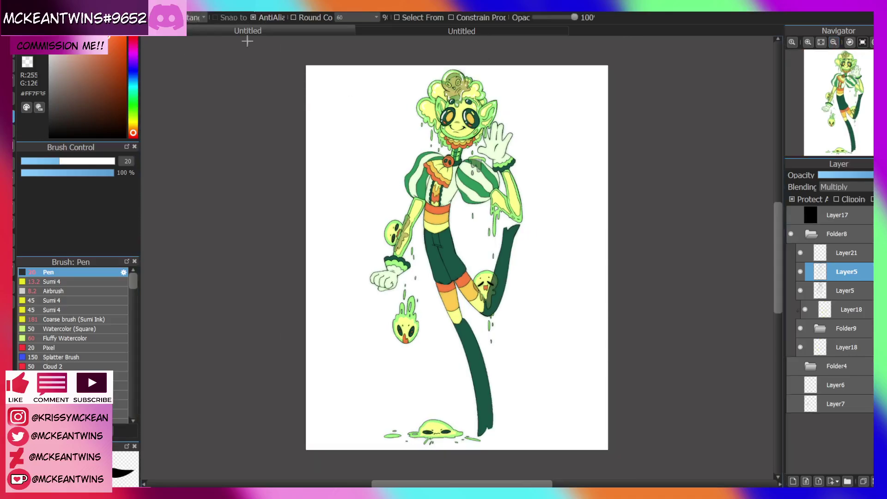
{"action": "left_click_drag", "start_coordinate": [326, 65], "coordinate": [641, 430]}
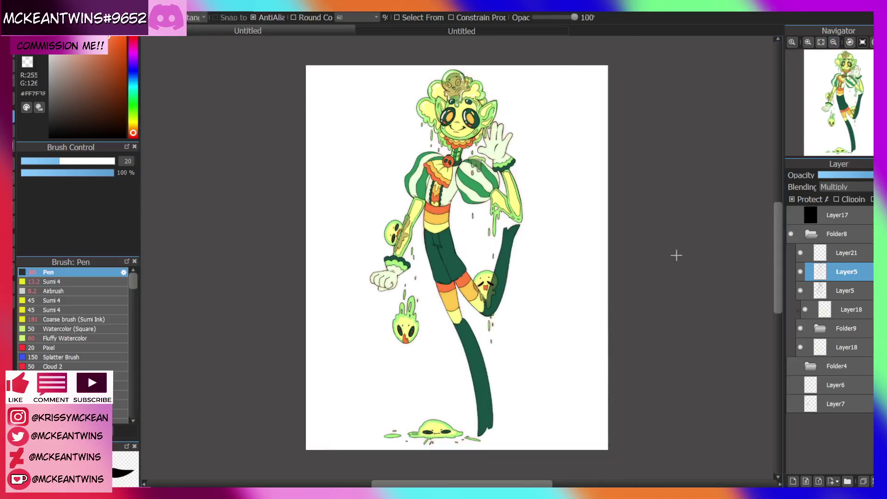
Examine the orange line-art glow up close and on the full figure, toggling Layer17's visibility
{"action": "left_click", "coordinate": [808, 42]}
{"action": "left_click", "coordinate": [807, 43]}
{"action": "mouse_move", "coordinate": [837, 80]}
{"action": "left_mouse_down"}
{"action": "mouse_move", "coordinate": [841, 90]}
{"action": "mouse_move", "coordinate": [839, 83]}
{"action": "left_mouse_up"}
{"action": "left_click", "coordinate": [821, 42]}
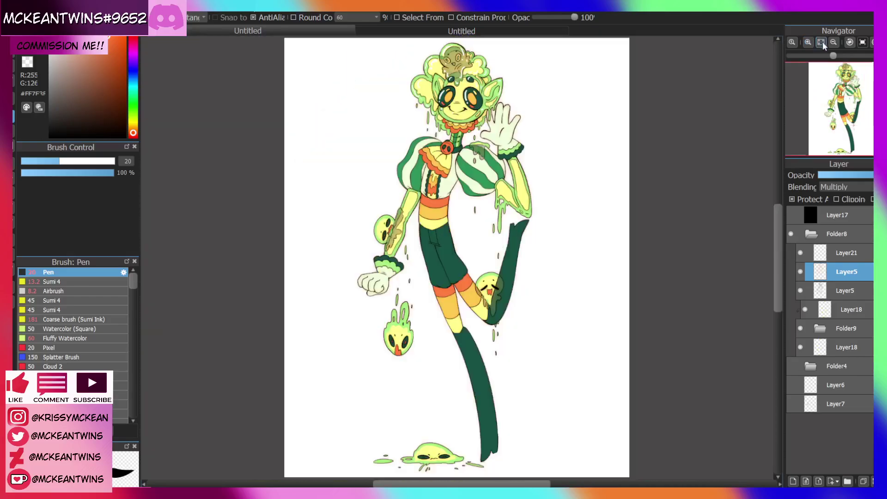
{"action": "left_click", "coordinate": [790, 214]}
{"action": "left_click", "coordinate": [790, 214]}
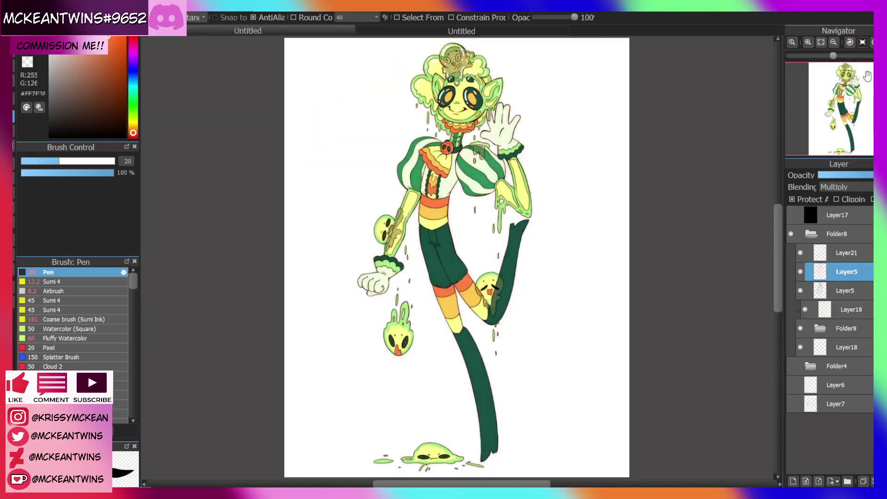
Return to Layer21 with white and paint highlights on the slime drips left of the collar
{"action": "left_click", "coordinate": [801, 253]}
{"action": "key", "text": "b"}
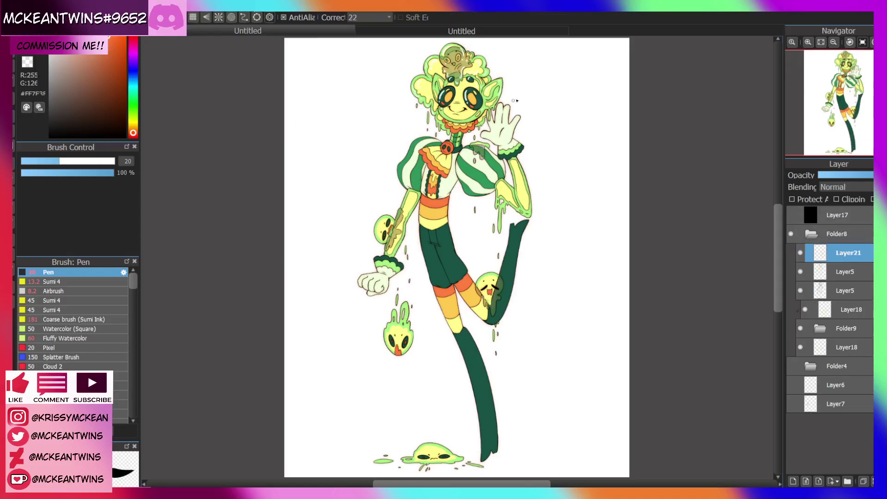
{"action": "left_click_drag", "start_coordinate": [69, 40], "coordinate": [49, 37]}
{"action": "left_click", "coordinate": [807, 42]}
{"action": "left_click", "coordinate": [807, 42]}
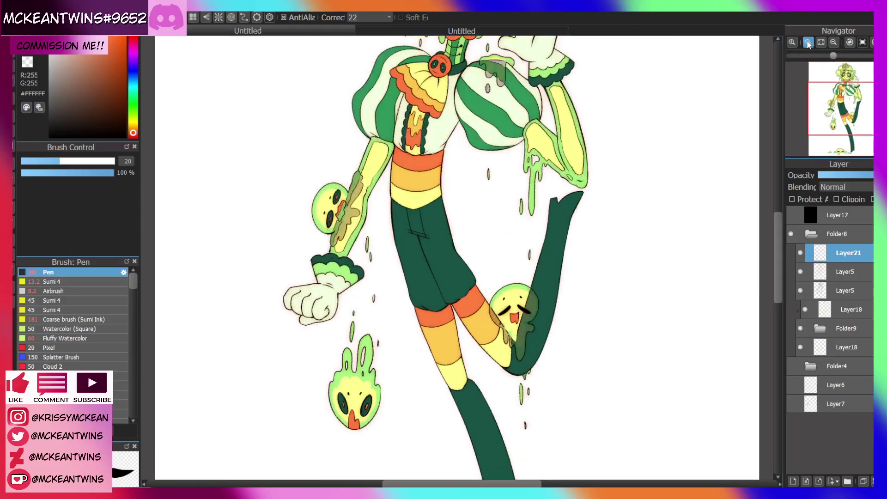
{"action": "left_click", "coordinate": [808, 42]}
{"action": "left_click", "coordinate": [807, 42]}
{"action": "left_click_drag", "start_coordinate": [842, 102], "coordinate": [841, 81]}
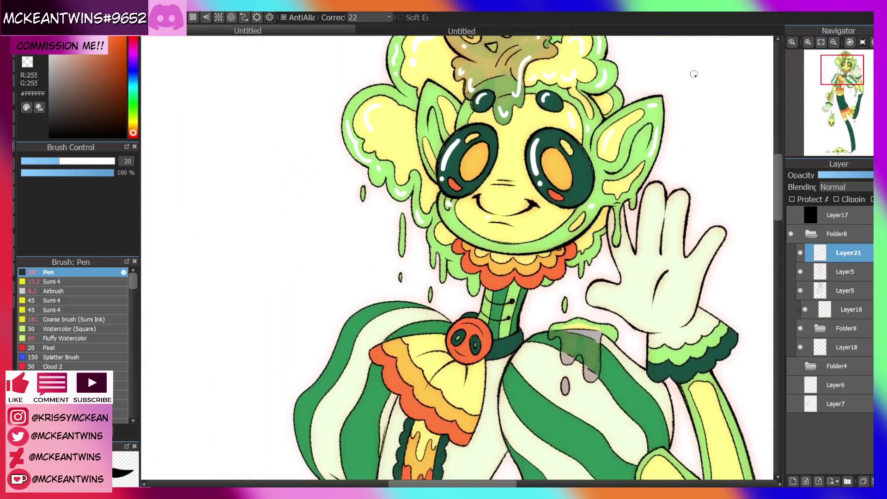
{"action": "left_click_drag", "start_coordinate": [440, 228], "coordinate": [444, 267]}
Paint white highlights on the drips right of the collar and on the slime covering the shoulder
{"action": "left_click_drag", "start_coordinate": [842, 70], "coordinate": [847, 77]}
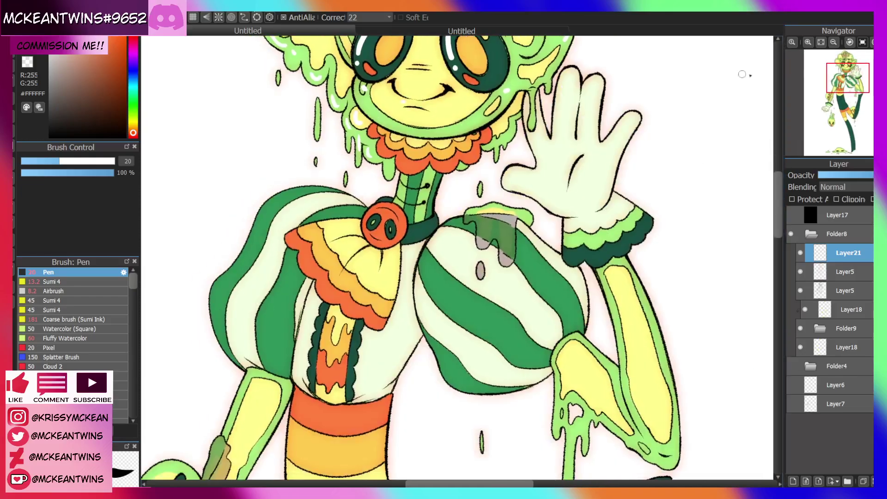
{"action": "left_click_drag", "start_coordinate": [508, 129], "coordinate": [505, 141]}
{"action": "mouse_move", "coordinate": [483, 220]}
{"action": "left_mouse_down"}
{"action": "mouse_move", "coordinate": [480, 242]}
{"action": "mouse_move", "coordinate": [504, 253]}
{"action": "mouse_move", "coordinate": [513, 216]}
{"action": "left_mouse_up"}
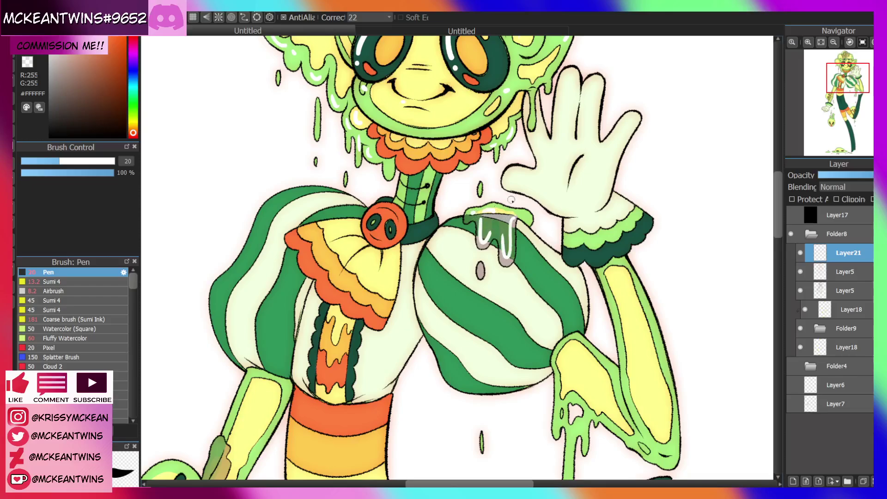
Paint white highlights on the raised arm's melting slime drips, upper arm and elbow tip
{"action": "mouse_move", "coordinate": [847, 87]}
{"action": "left_mouse_down"}
{"action": "mouse_move", "coordinate": [840, 94]}
{"action": "mouse_move", "coordinate": [850, 103]}
{"action": "left_mouse_up"}
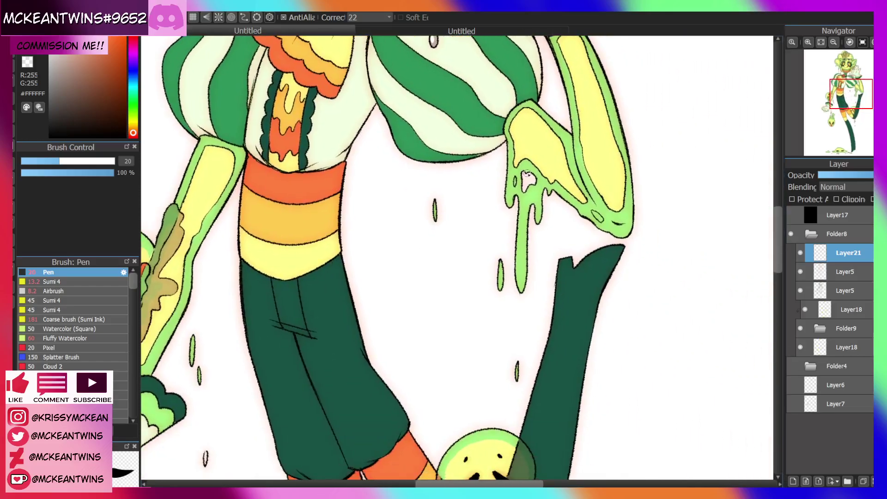
{"action": "left_click_drag", "start_coordinate": [508, 189], "coordinate": [521, 276]}
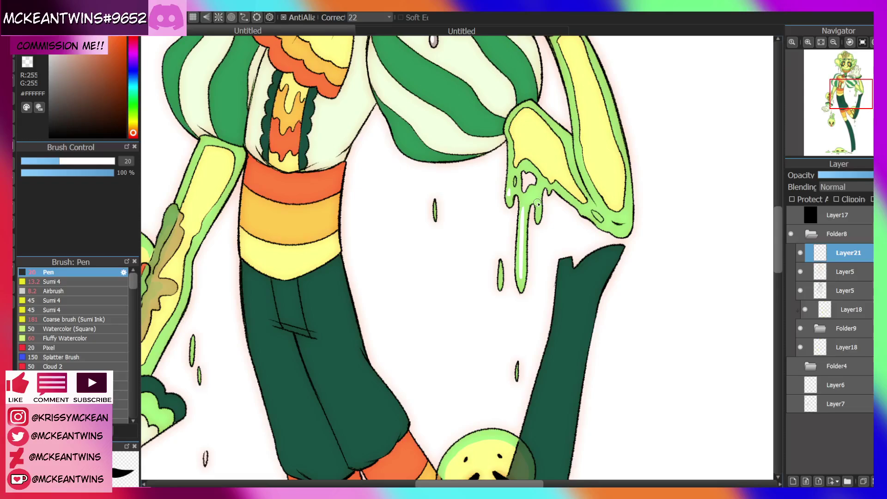
{"action": "left_click_drag", "start_coordinate": [519, 141], "coordinate": [542, 165]}
{"action": "left_click_drag", "start_coordinate": [616, 228], "coordinate": [627, 228]}
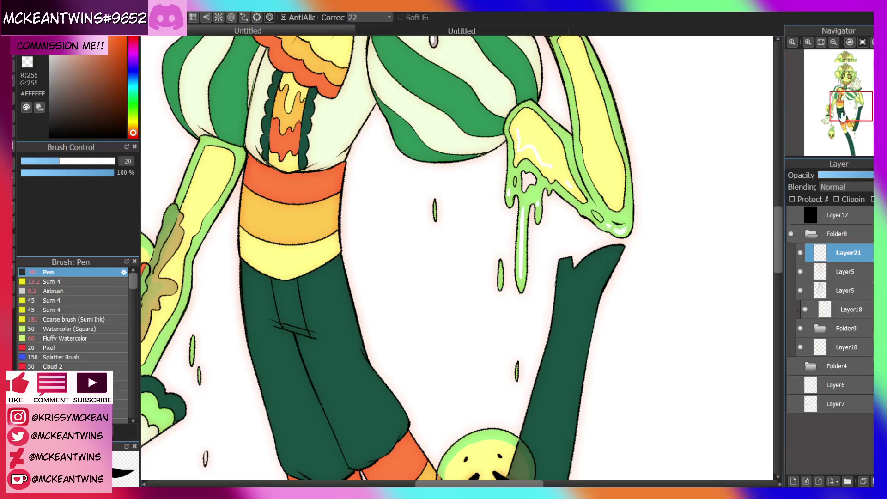
Paint white highlights along the raised forearm
{"action": "left_click_drag", "start_coordinate": [851, 94], "coordinate": [855, 86]}
{"action": "left_click_drag", "start_coordinate": [515, 160], "coordinate": [545, 286]}
{"action": "left_click_drag", "start_coordinate": [552, 197], "coordinate": [562, 235]}
Paint white highlights on the lowered arm, the brown slime melting over it and the slime face attached to it
{"action": "left_click_drag", "start_coordinate": [853, 98], "coordinate": [830, 108]}
{"action": "left_click_drag", "start_coordinate": [522, 67], "coordinate": [518, 86]}
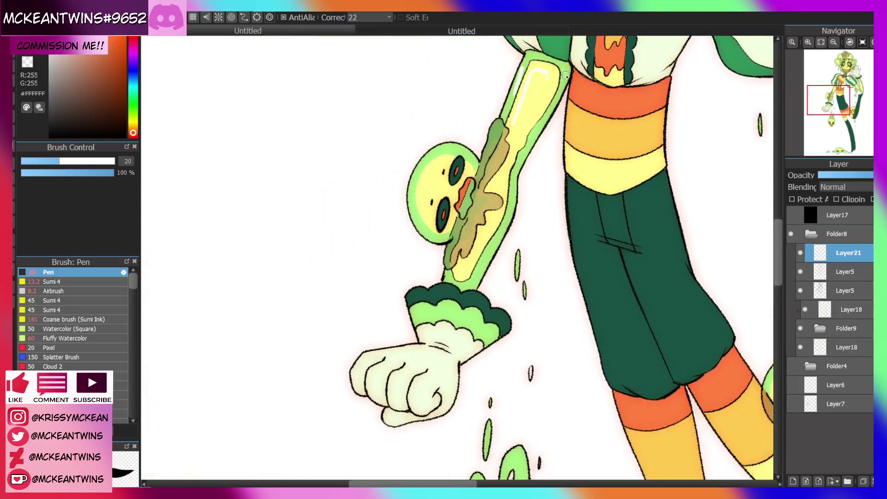
{"action": "mouse_move", "coordinate": [512, 199]}
{"action": "left_mouse_down"}
{"action": "mouse_move", "coordinate": [476, 275]}
{"action": "mouse_move", "coordinate": [462, 237]}
{"action": "mouse_move", "coordinate": [477, 218]}
{"action": "left_mouse_up"}
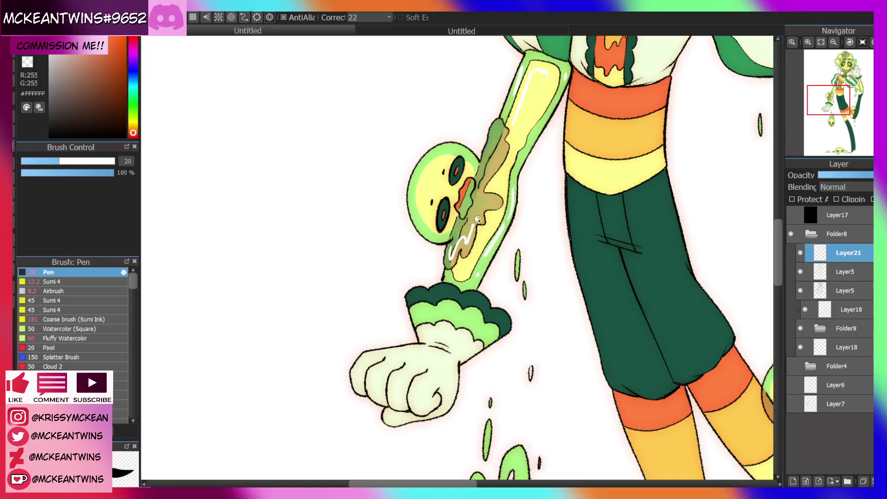
{"action": "mouse_move", "coordinate": [484, 177]}
{"action": "left_mouse_down"}
{"action": "mouse_move", "coordinate": [500, 146]}
{"action": "mouse_move", "coordinate": [494, 131]}
{"action": "mouse_move", "coordinate": [489, 142]}
{"action": "mouse_move", "coordinate": [444, 152]}
{"action": "mouse_move", "coordinate": [416, 194]}
{"action": "left_mouse_up"}
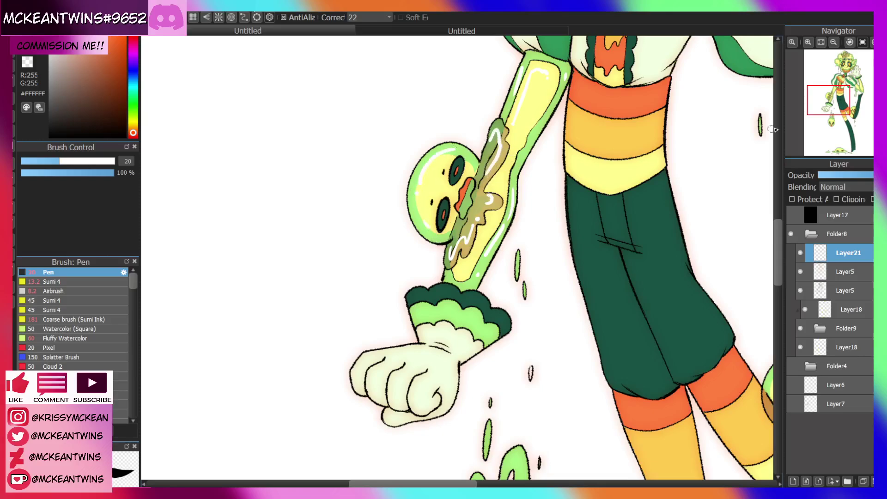
Paint white highlights on the falling slime head below the fist and on the slime face melting over the bent knee
{"action": "left_click_drag", "start_coordinate": [829, 100], "coordinate": [829, 128]}
{"action": "mouse_move", "coordinate": [415, 233]}
{"action": "left_mouse_down"}
{"action": "mouse_move", "coordinate": [417, 210]}
{"action": "mouse_move", "coordinate": [439, 195]}
{"action": "left_mouse_up"}
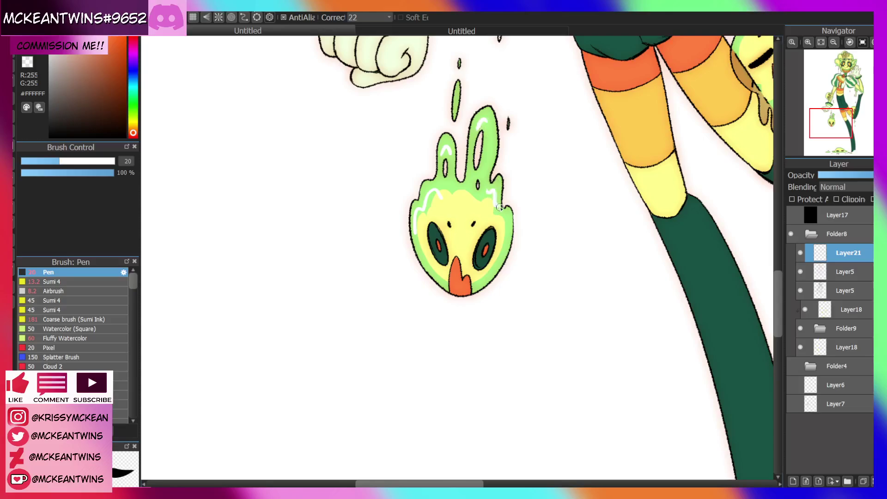
{"action": "left_click_drag", "start_coordinate": [831, 126], "coordinate": [850, 119]}
{"action": "left_click_drag", "start_coordinate": [502, 162], "coordinate": [519, 197]}
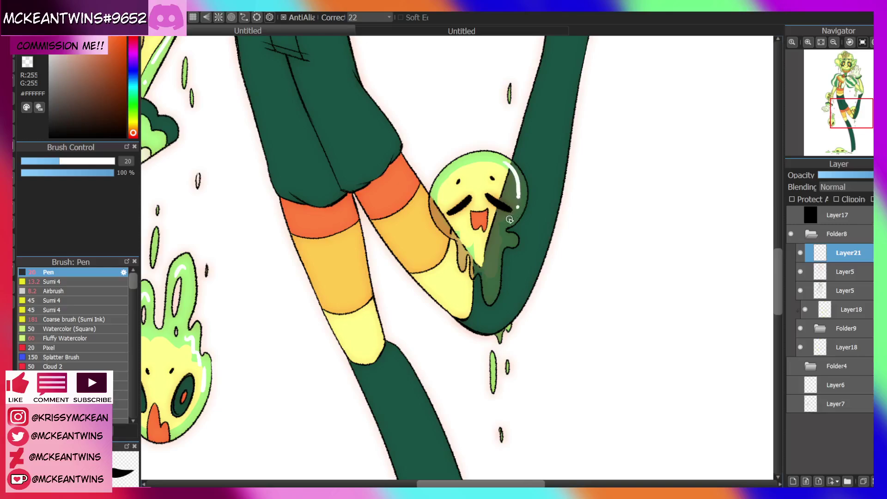
{"action": "left_click_drag", "start_coordinate": [494, 157], "coordinate": [441, 191]}
{"action": "mouse_move", "coordinate": [462, 245]}
{"action": "left_mouse_down"}
{"action": "mouse_move", "coordinate": [477, 262]}
{"action": "mouse_move", "coordinate": [485, 261]}
{"action": "mouse_move", "coordinate": [492, 289]}
{"action": "mouse_move", "coordinate": [506, 238]}
{"action": "left_mouse_up"}
Paint white highlights on the slime puddle at the figure's feet and on the large splat beside it
{"action": "left_click", "coordinate": [833, 42]}
{"action": "left_click", "coordinate": [833, 42]}
{"action": "left_click", "coordinate": [833, 42]}
{"action": "left_click_drag", "start_coordinate": [848, 107], "coordinate": [837, 148]}
{"action": "left_click", "coordinate": [808, 42]}
{"action": "left_click", "coordinate": [808, 42]}
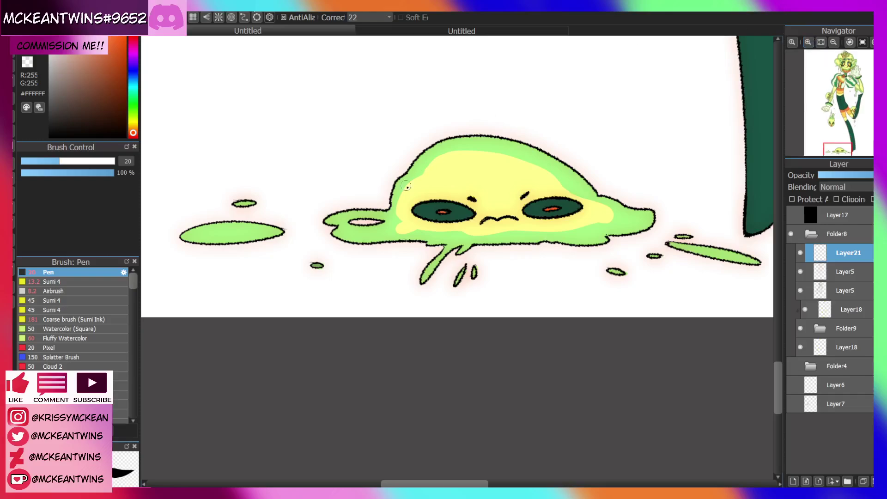
{"action": "mouse_move", "coordinate": [399, 209]}
{"action": "left_mouse_down"}
{"action": "mouse_move", "coordinate": [427, 170]}
{"action": "mouse_move", "coordinate": [474, 152]}
{"action": "mouse_move", "coordinate": [517, 158]}
{"action": "left_mouse_up"}
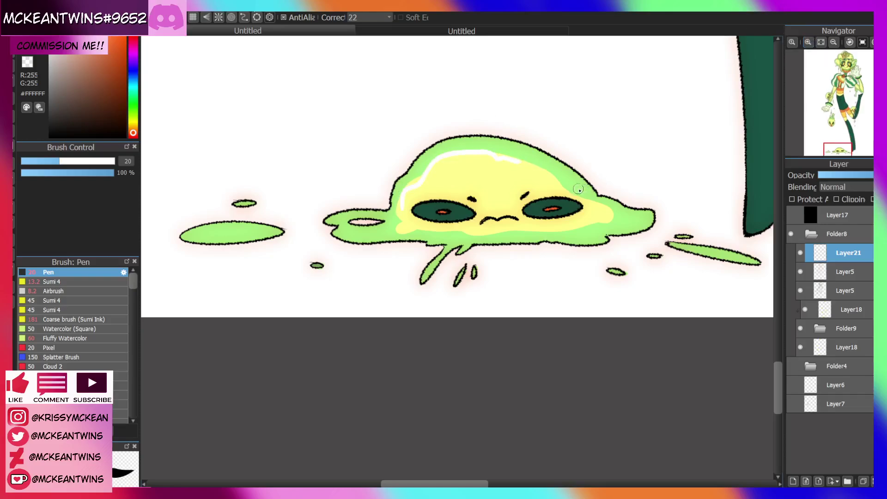
{"action": "mouse_move", "coordinate": [569, 182]}
{"action": "left_mouse_down"}
{"action": "mouse_move", "coordinate": [607, 220]}
{"action": "mouse_move", "coordinate": [589, 235]}
{"action": "mouse_move", "coordinate": [564, 234]}
{"action": "left_mouse_up"}
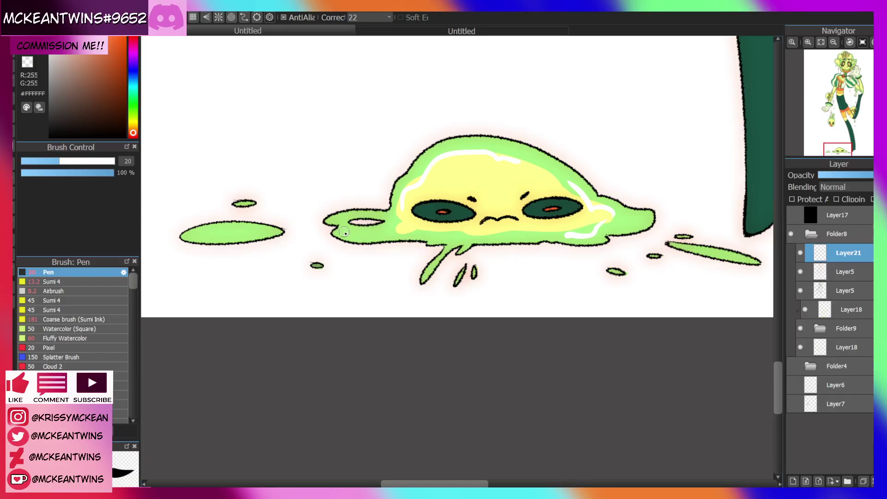
{"action": "left_click_drag", "start_coordinate": [344, 232], "coordinate": [370, 231]}
{"action": "left_click_drag", "start_coordinate": [268, 229], "coordinate": [229, 234]}
{"action": "left_click", "coordinate": [820, 42]}
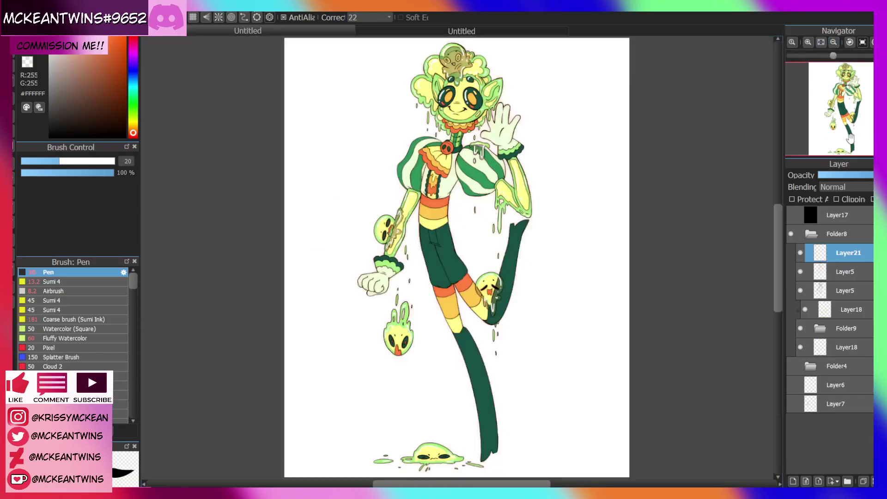
Duplicate the highlight layer Layer21 and set the copy's blending mode to Add
{"action": "left_click", "coordinate": [861, 481]}
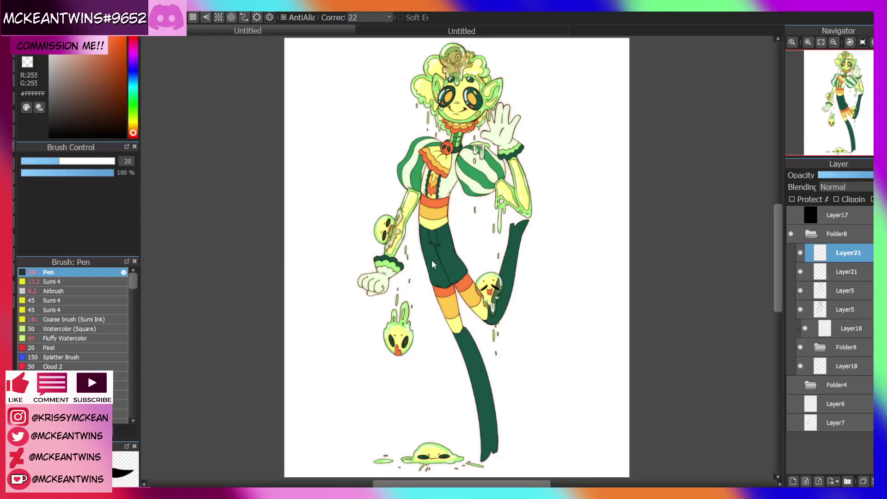
{"action": "left_click", "coordinate": [808, 42]}
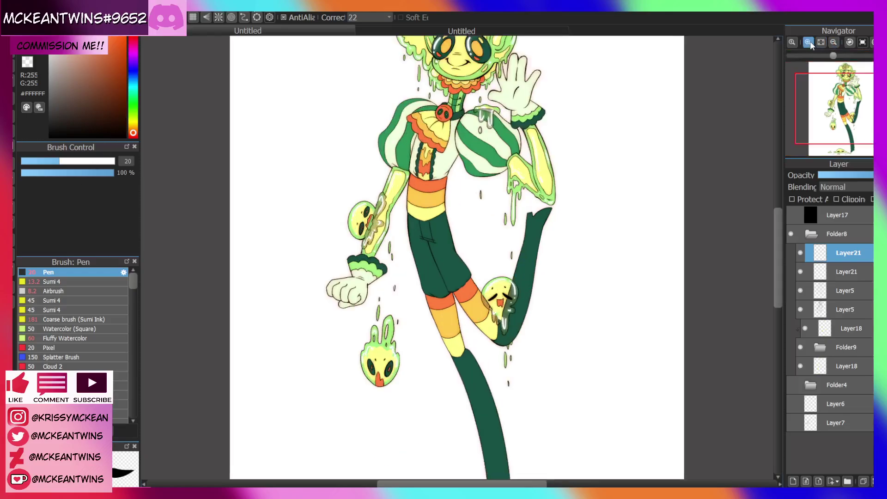
{"action": "left_click", "coordinate": [808, 42]}
{"action": "left_click", "coordinate": [808, 42]}
{"action": "left_click", "coordinate": [808, 42]}
{"action": "left_click", "coordinate": [844, 89]}
{"action": "left_click_drag", "start_coordinate": [844, 87], "coordinate": [844, 63]}
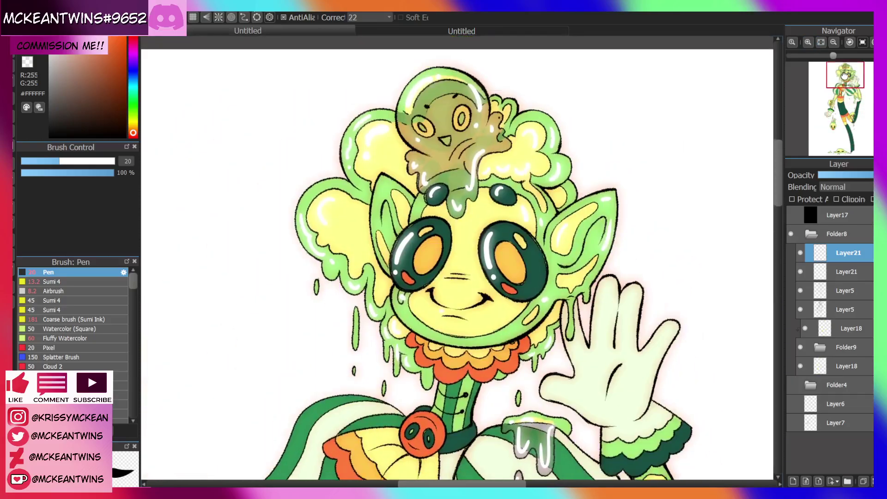
{"action": "left_click", "coordinate": [830, 207]}
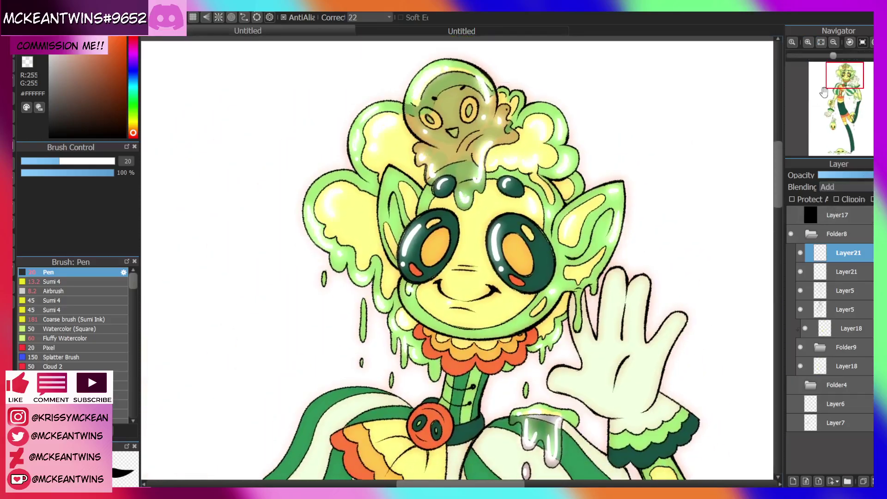
{"action": "left_click", "coordinate": [821, 43]}
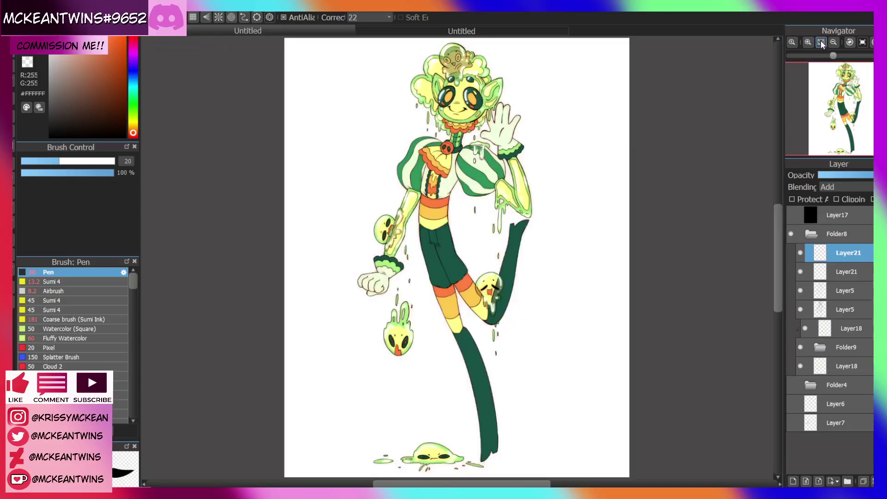
Set the lower Layer21 to Add with alpha protected, and fill its highlights with pale yellow sampled from the waistband
{"action": "left_click", "coordinate": [833, 272]}
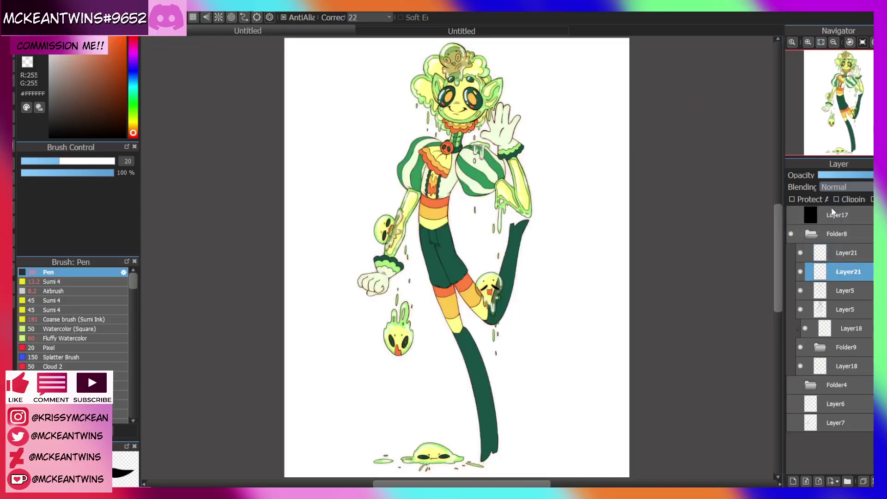
{"action": "scroll", "coordinate": [831, 186], "scroll_direction": "down", "scroll_amount": 2}
{"action": "left_click", "coordinate": [434, 221], "text": "alt"}
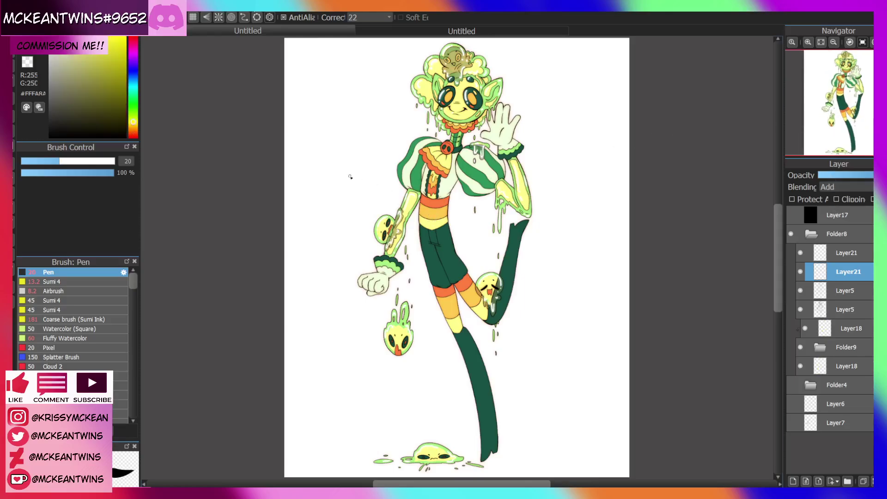
{"action": "left_click", "coordinate": [14, 116]}
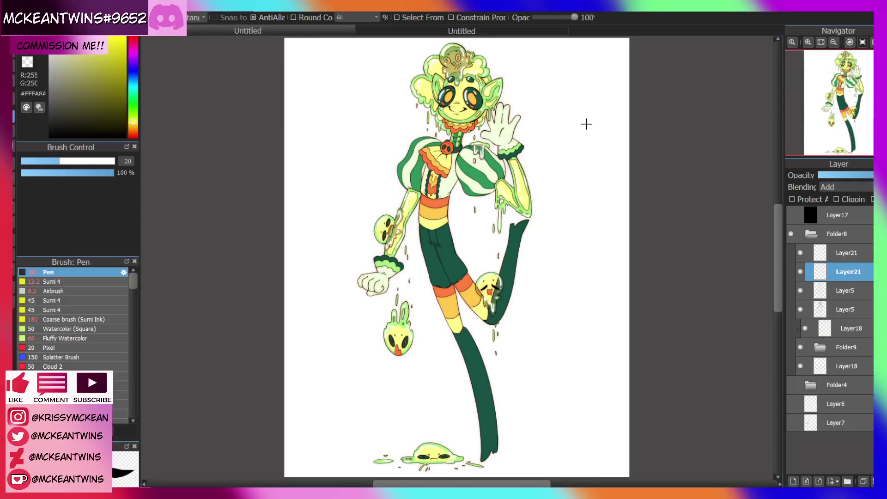
{"action": "left_click", "coordinate": [833, 42]}
{"action": "left_click_drag", "start_coordinate": [382, 84], "coordinate": [659, 480]}
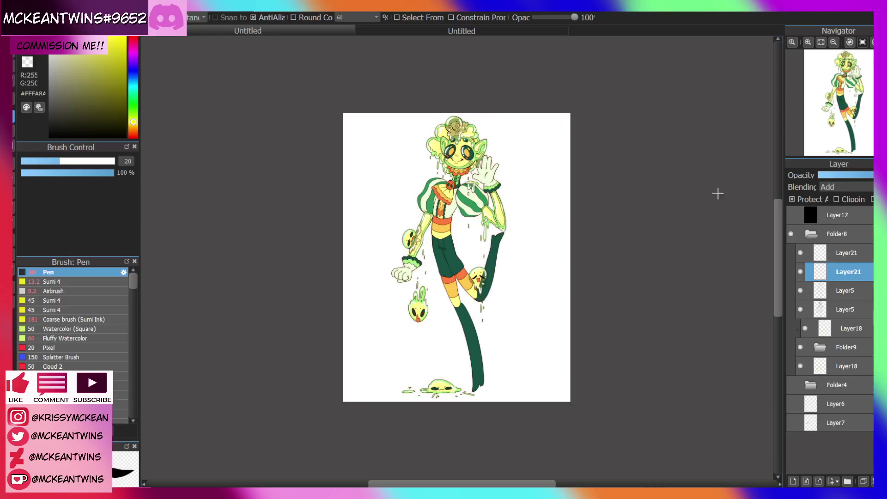
{"action": "left_click", "coordinate": [808, 42]}
{"action": "left_click", "coordinate": [807, 42]}
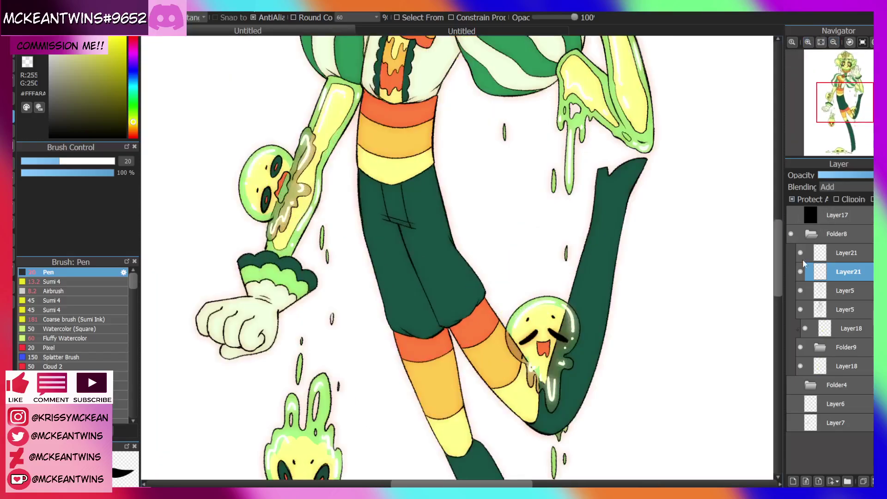
Protect the upper Layer21's alpha and fill its highlights with the same pale yellow
{"action": "left_click", "coordinate": [804, 253]}
{"action": "left_click", "coordinate": [823, 44]}
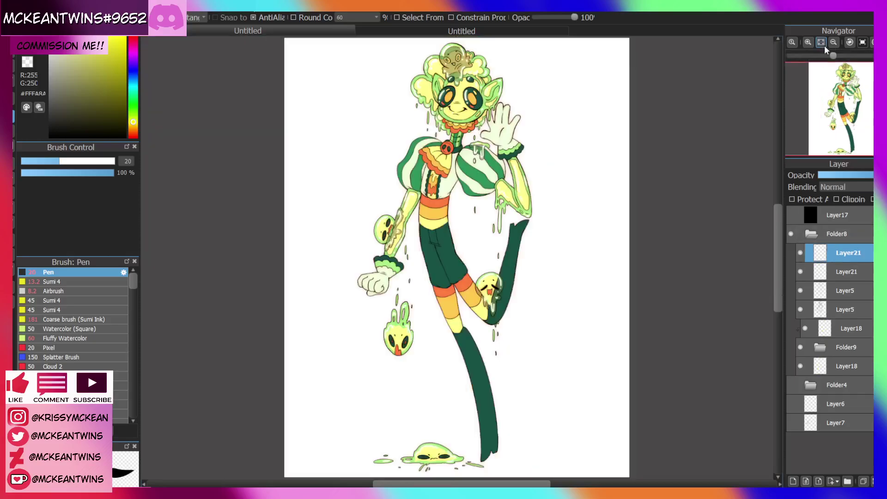
{"action": "left_click", "coordinate": [798, 199]}
{"action": "left_click", "coordinate": [833, 208]}
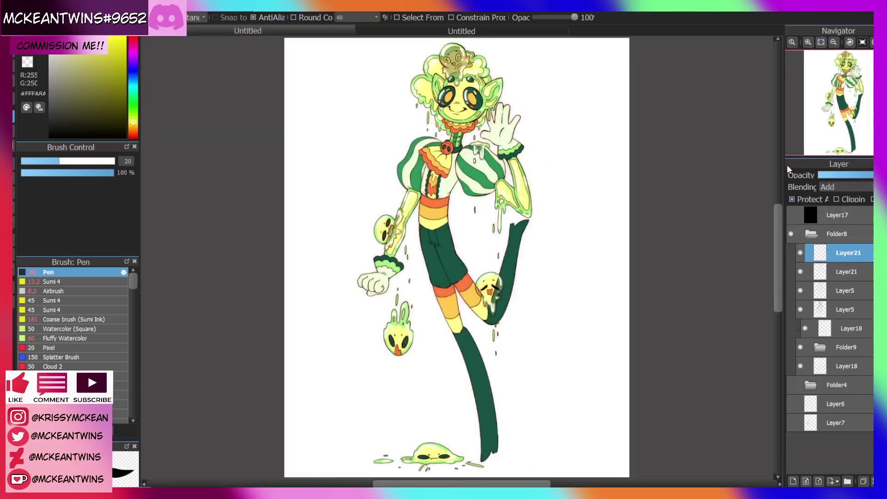
{"action": "left_click", "coordinate": [834, 42]}
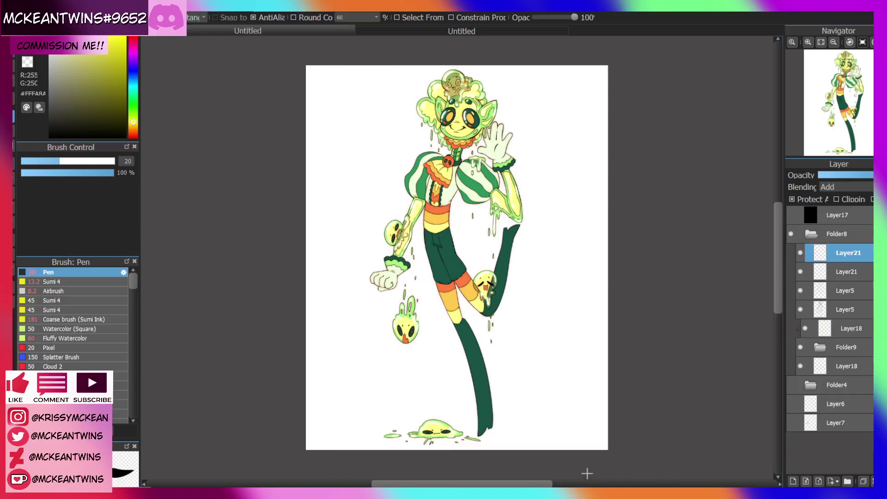
{"action": "left_click", "coordinate": [830, 196]}
{"action": "left_click", "coordinate": [808, 42]}
{"action": "left_click", "coordinate": [808, 42]}
{"action": "left_click", "coordinate": [807, 42]}
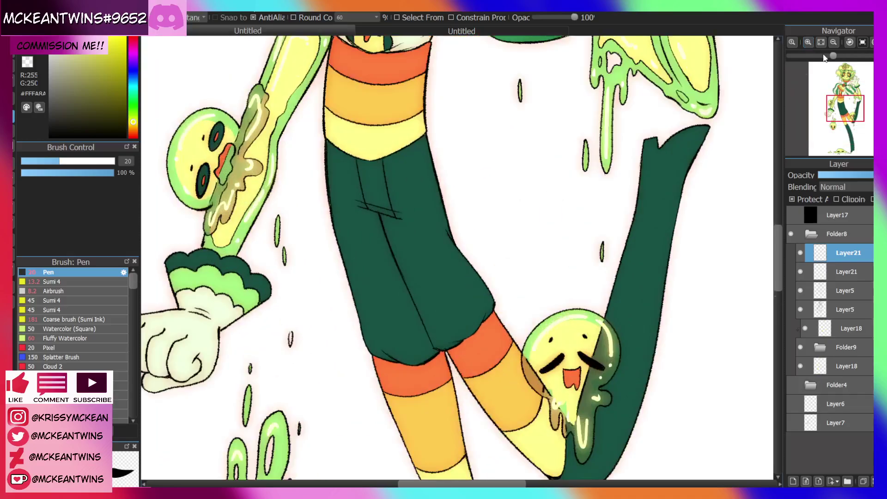
{"action": "left_click", "coordinate": [849, 87]}
{"action": "scroll", "coordinate": [849, 87], "scroll_direction": "down", "scroll_amount": 1}
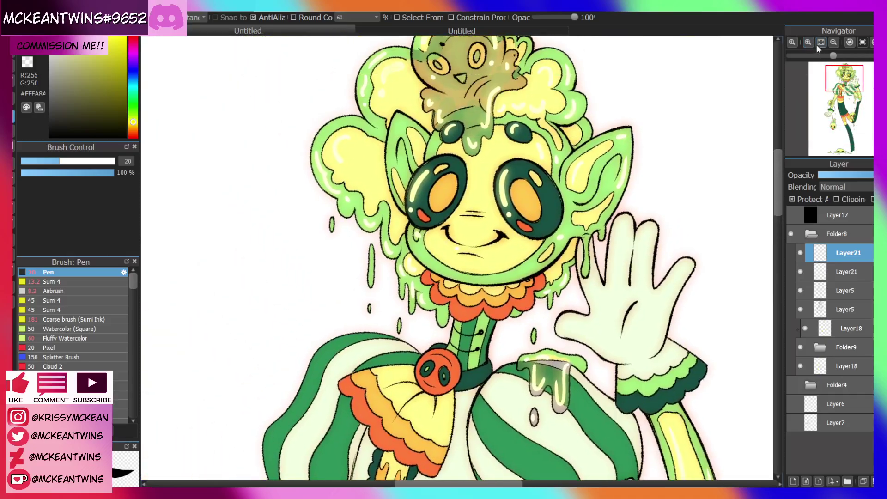
{"action": "left_click", "coordinate": [833, 41]}
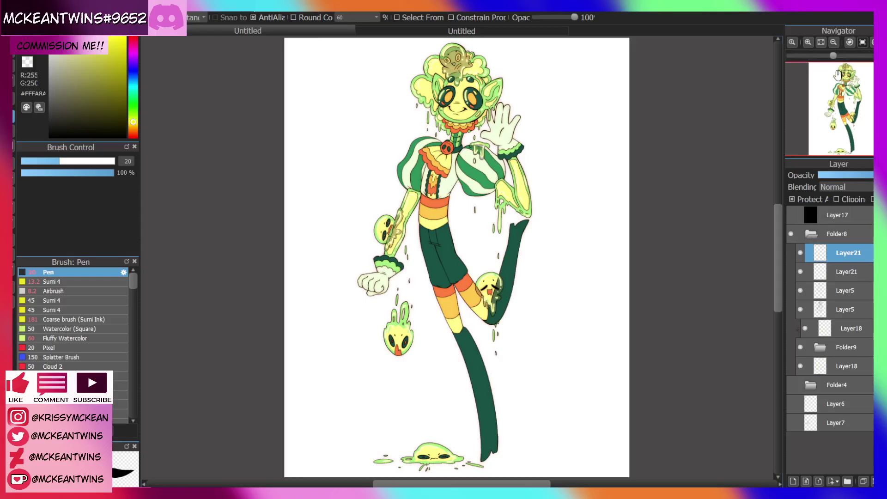
Fill the upper Layer21's highlights with white and set its blending mode to Normal
{"action": "left_click", "coordinate": [833, 42]}
{"action": "left_click", "coordinate": [56, 70]}
{"action": "left_click_drag", "start_coordinate": [54, 70], "coordinate": [49, 38]}
{"action": "left_click_drag", "start_coordinate": [291, 65], "coordinate": [689, 481]}
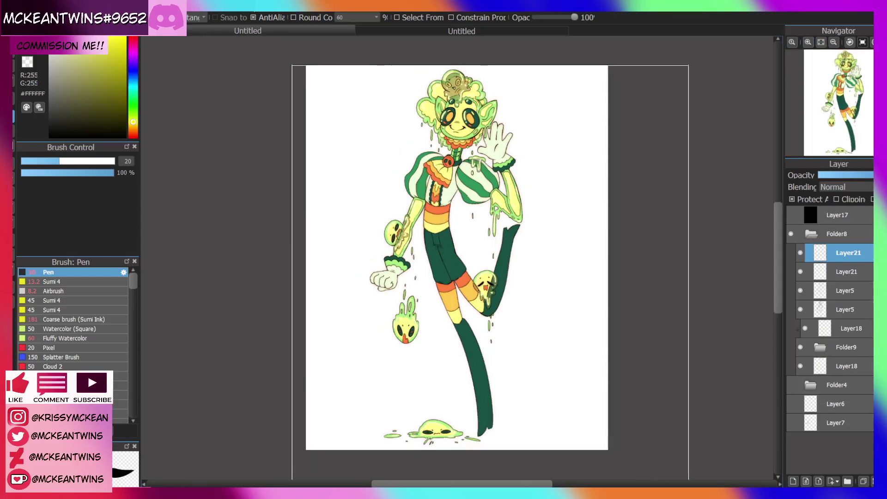
Recolor the lower Layer21's highlights white, comparing Normal blending before setting it to Add
{"action": "left_click", "coordinate": [837, 271]}
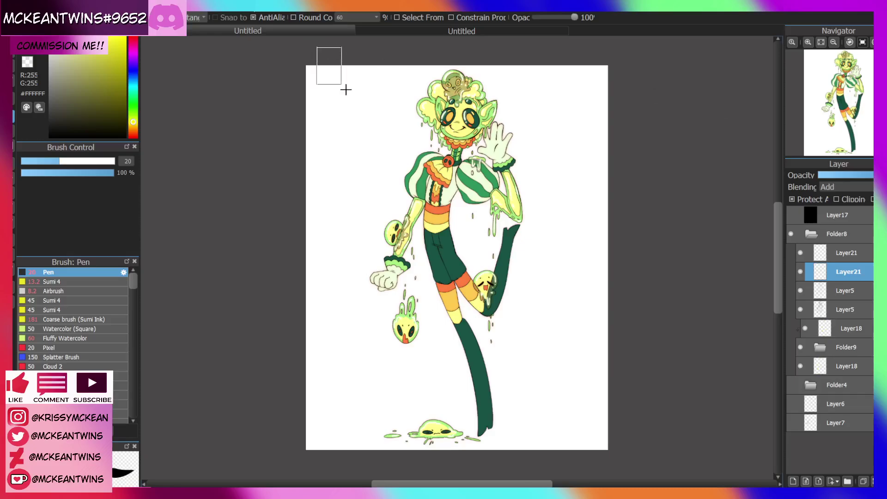
{"action": "left_click", "coordinate": [831, 200]}
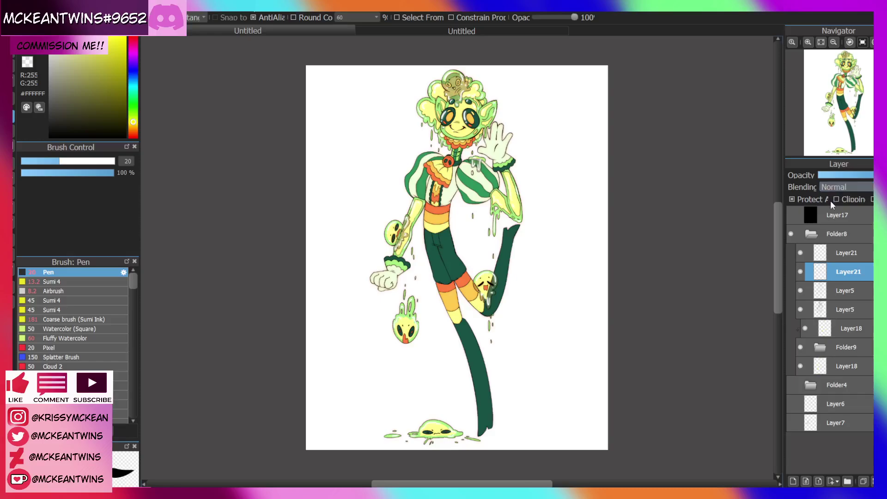
{"action": "left_click", "coordinate": [828, 211]}
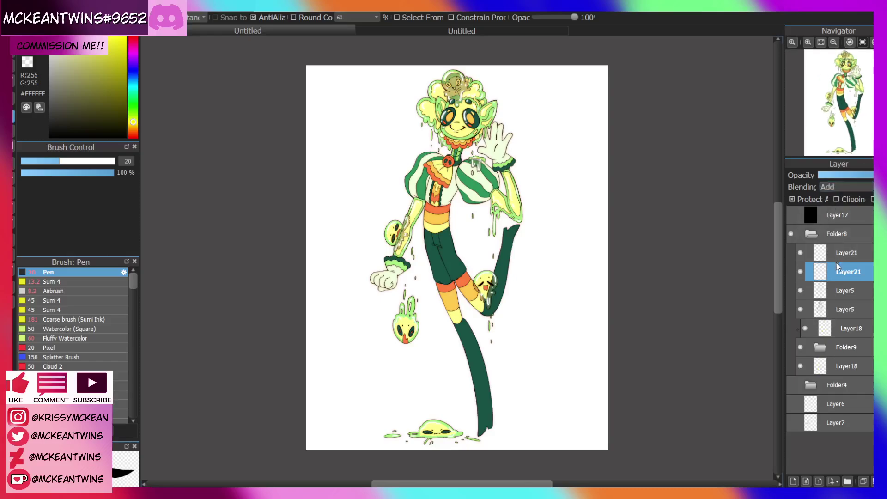
Duplicate the line-art layer Layer5, protect the copy's alpha and fill its lines with pale yellow
{"action": "left_click", "coordinate": [808, 312]}
{"action": "left_click", "coordinate": [799, 309]}
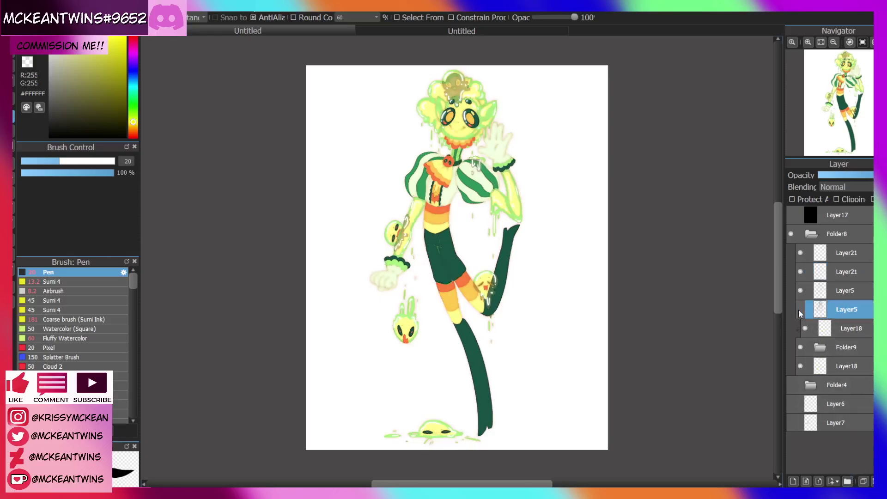
{"action": "left_click", "coordinate": [800, 311]}
{"action": "left_click", "coordinate": [862, 481]}
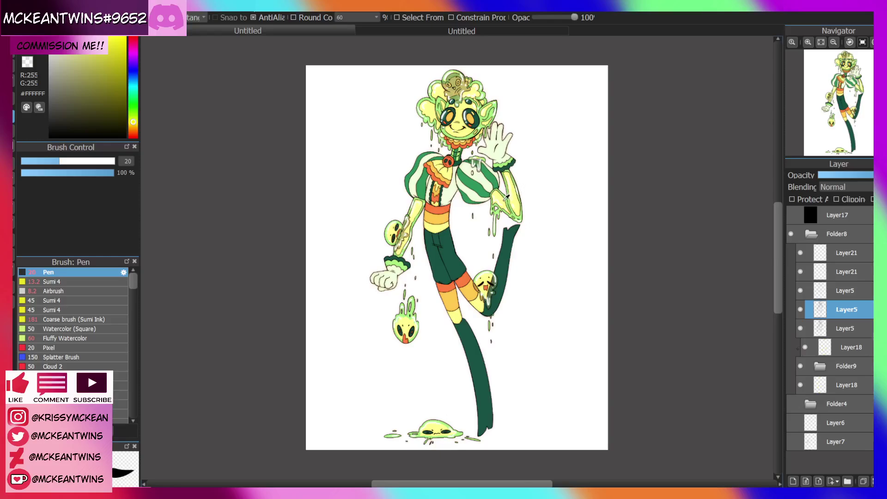
{"action": "left_click", "coordinate": [801, 204]}
{"action": "left_click_drag", "start_coordinate": [320, 79], "coordinate": [540, 297]}
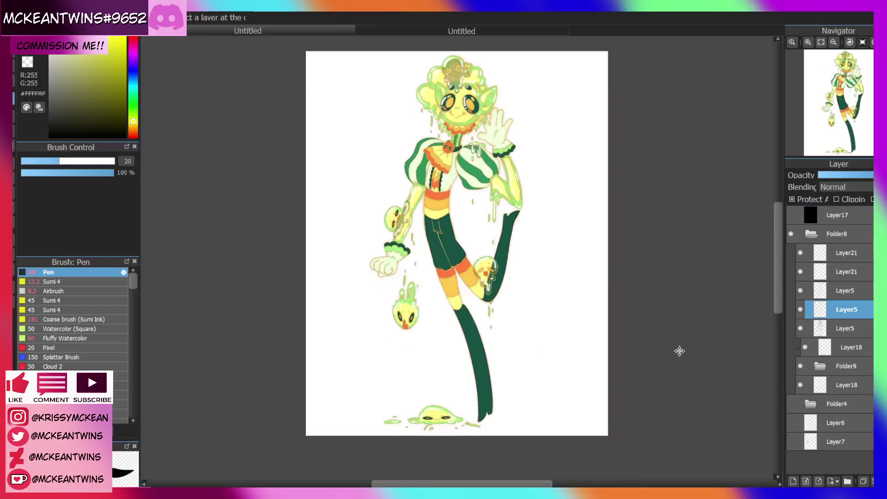
Place the pale yellow line copy beneath the original line art and offset it slightly to form thin light edges
{"action": "left_click", "coordinate": [842, 328]}
{"action": "left_click", "coordinate": [792, 199]}
{"action": "left_click", "coordinate": [807, 42]}
{"action": "left_click", "coordinate": [807, 42]}
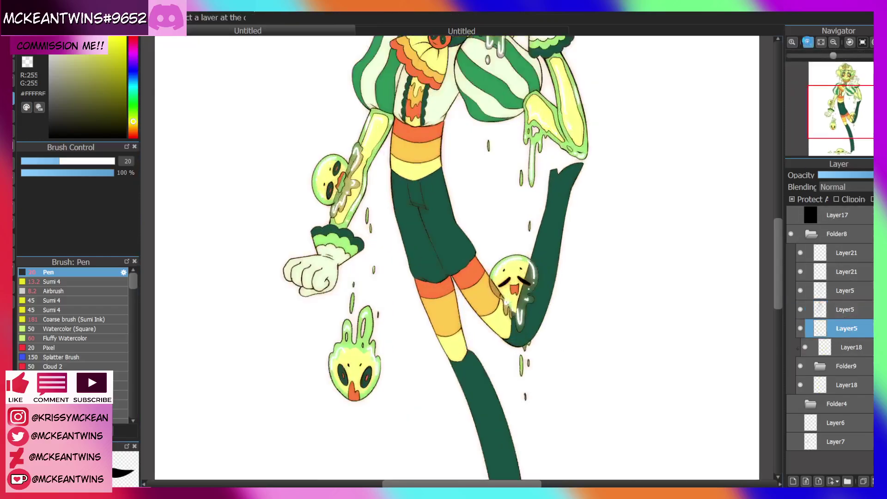
{"action": "left_click", "coordinate": [807, 42]}
{"action": "left_click", "coordinate": [807, 42]}
{"action": "left_click", "coordinate": [807, 43]}
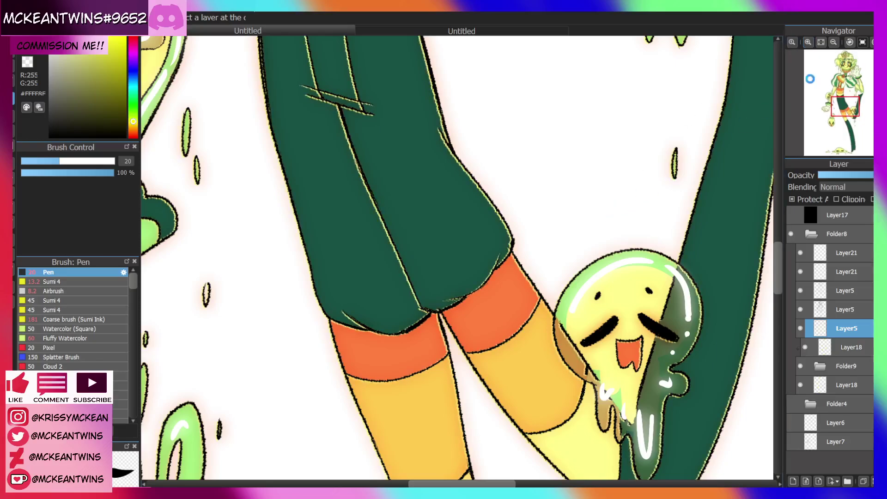
{"action": "left_click", "coordinate": [810, 42]}
{"action": "left_click", "coordinate": [808, 42]}
{"action": "scroll", "coordinate": [725, 169], "scroll_direction": "up", "scroll_amount": 10}
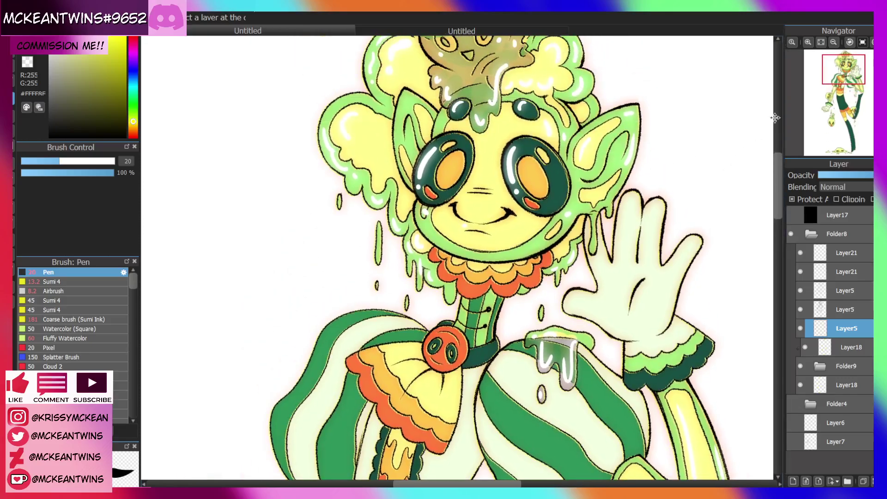
Examine the pale yellow light edges along the line art on the face, torso and legs
{"action": "left_click", "coordinate": [820, 42]}
{"action": "left_click", "coordinate": [808, 42]}
{"action": "left_click", "coordinate": [808, 42]}
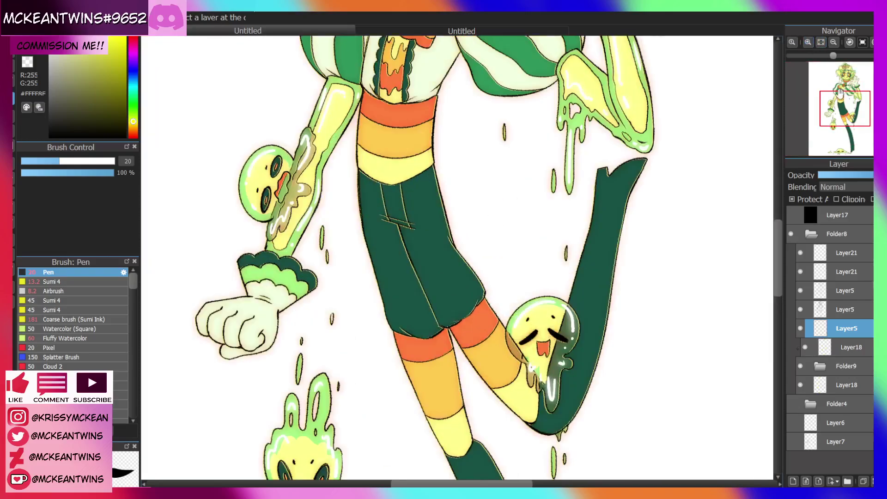
{"action": "left_click_drag", "start_coordinate": [840, 93], "coordinate": [844, 66]}
{"action": "left_click", "coordinate": [809, 44]}
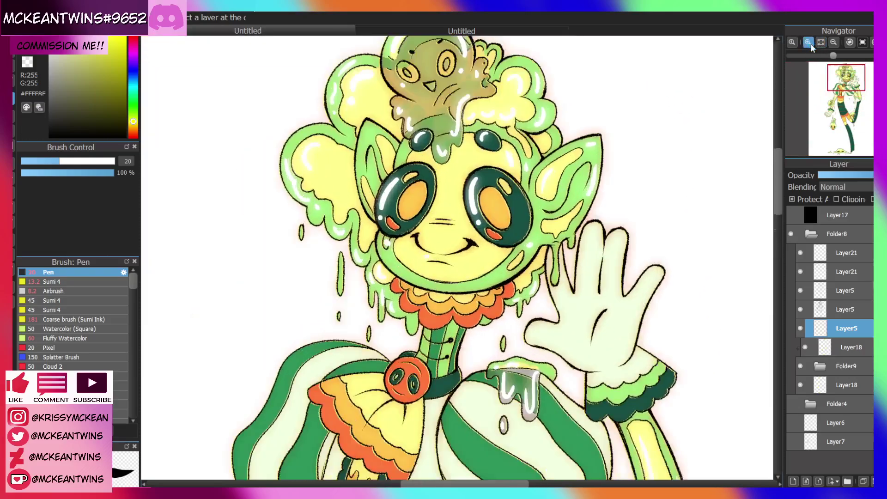
{"action": "left_click", "coordinate": [809, 43]}
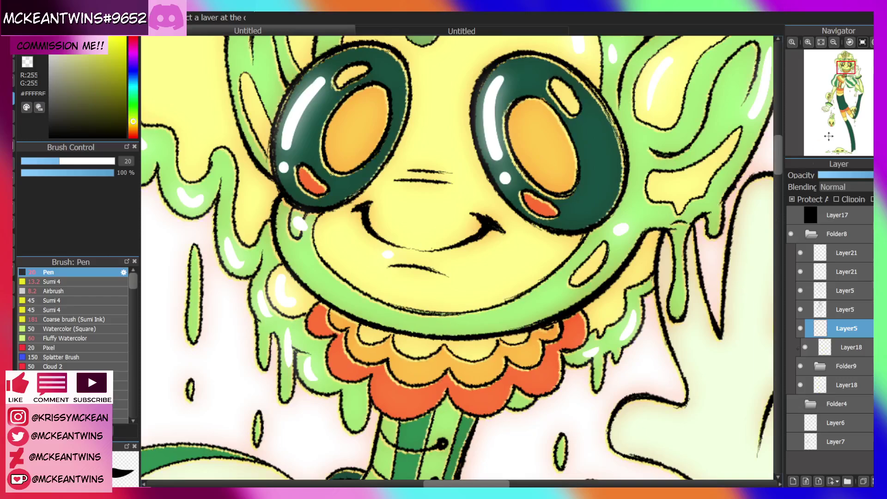
{"action": "left_click", "coordinate": [821, 42]}
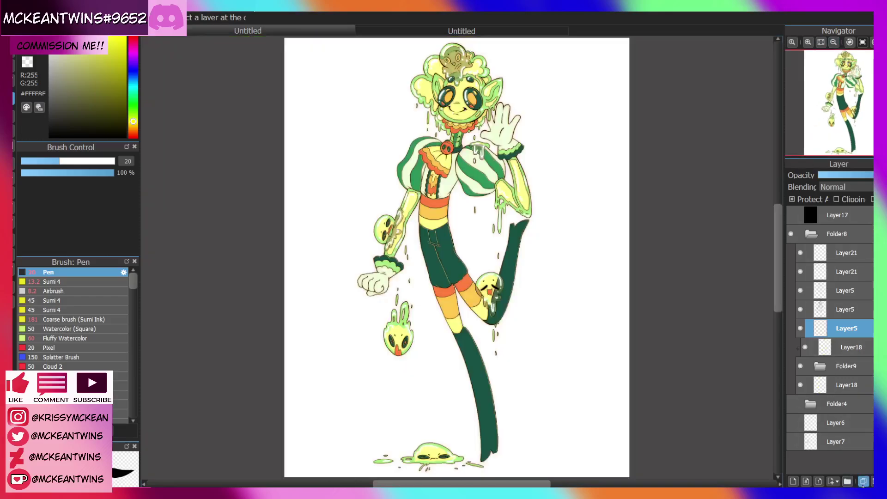
Try to strengthen the pale yellow light edges by duplicating that line layer twice and merging the duplicates
{"action": "left_click", "coordinate": [863, 482]}
{"action": "left_click", "coordinate": [864, 482]}
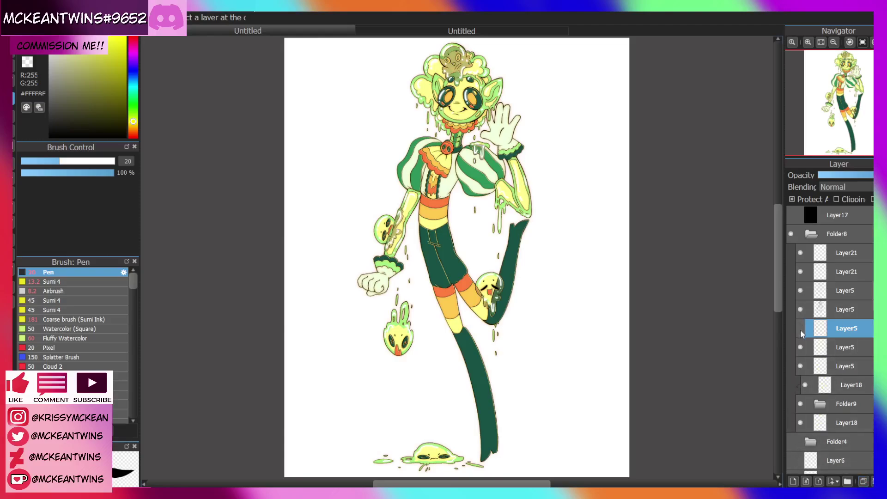
{"action": "key", "text": "ctrl+e"}
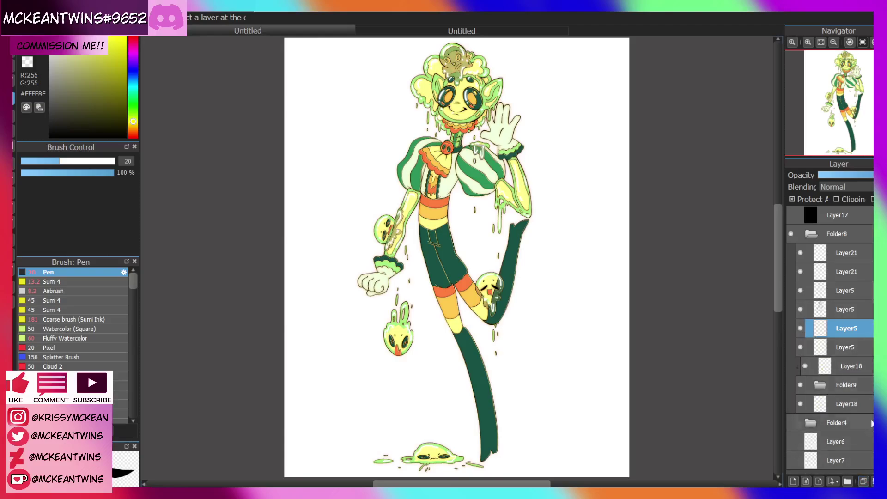
{"action": "key", "text": "ctrl+z"}
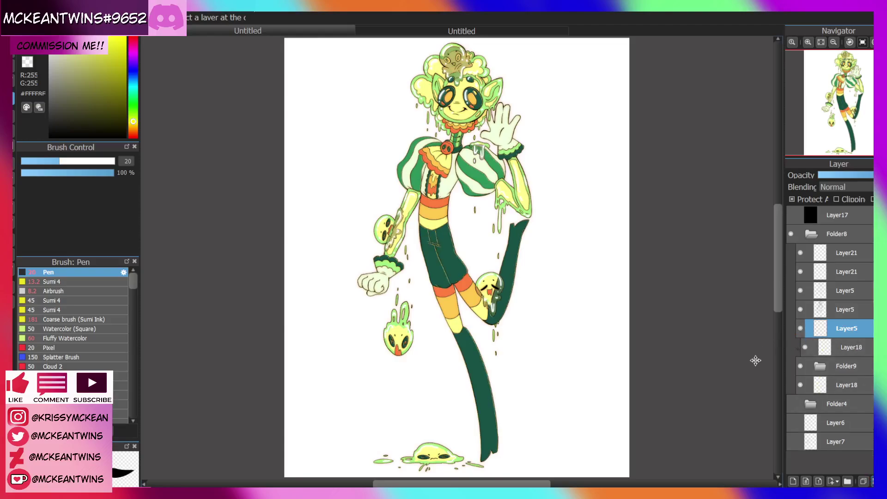
Compare the figure without the pale yellow line copy, delete that layer and collapse Folder8
{"action": "left_click", "coordinate": [800, 329]}
{"action": "left_click", "coordinate": [800, 329]}
{"action": "key", "text": "Delete"}
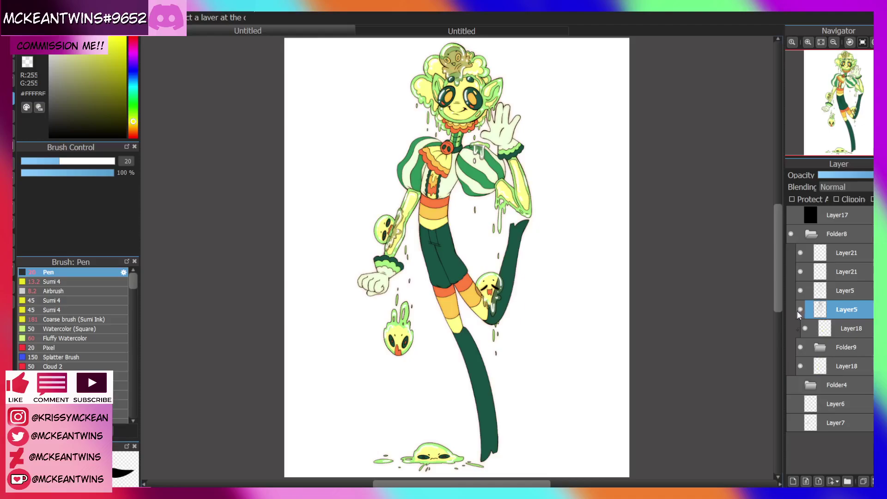
{"action": "left_click", "coordinate": [810, 235]}
{"action": "left_click", "coordinate": [791, 236]}
{"action": "left_click", "coordinate": [791, 236]}
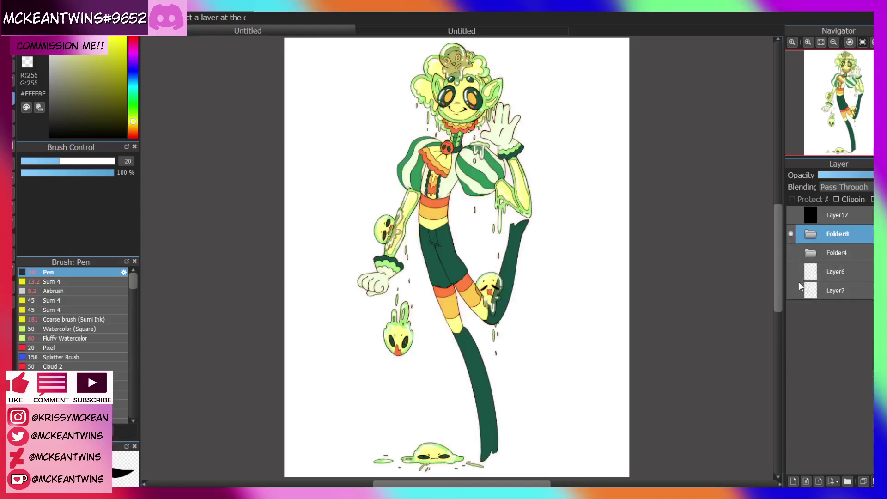
Add a new layer above Folder8, set the folder's blending mode to Normal and clip the layer to it
{"action": "left_click", "coordinate": [793, 481]}
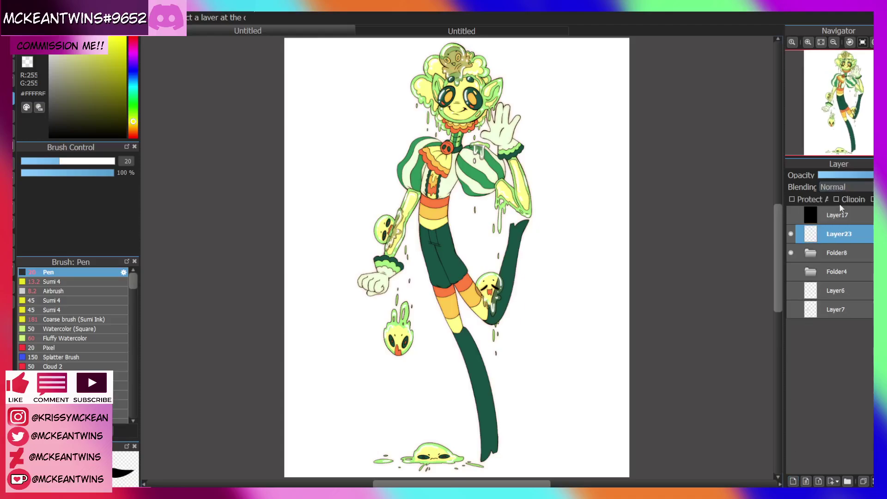
{"action": "left_click", "coordinate": [833, 252]}
{"action": "left_click", "coordinate": [829, 202]}
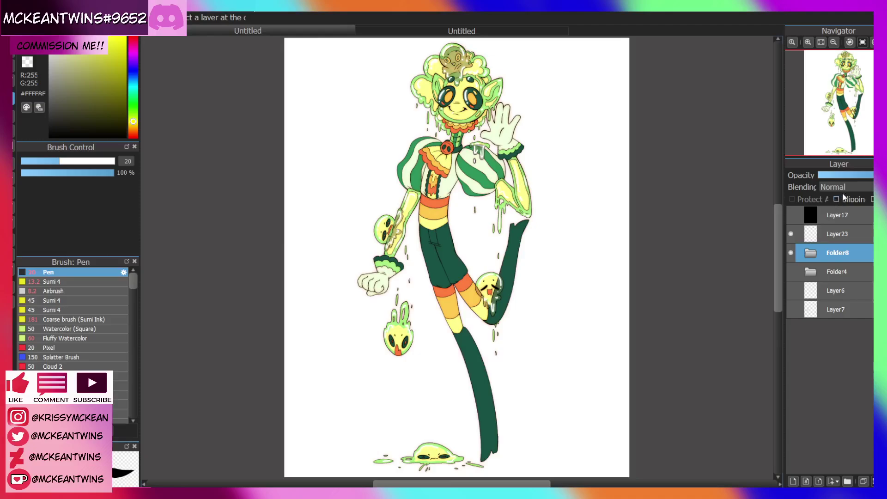
{"action": "left_click", "coordinate": [833, 234]}
{"action": "left_click", "coordinate": [837, 199]}
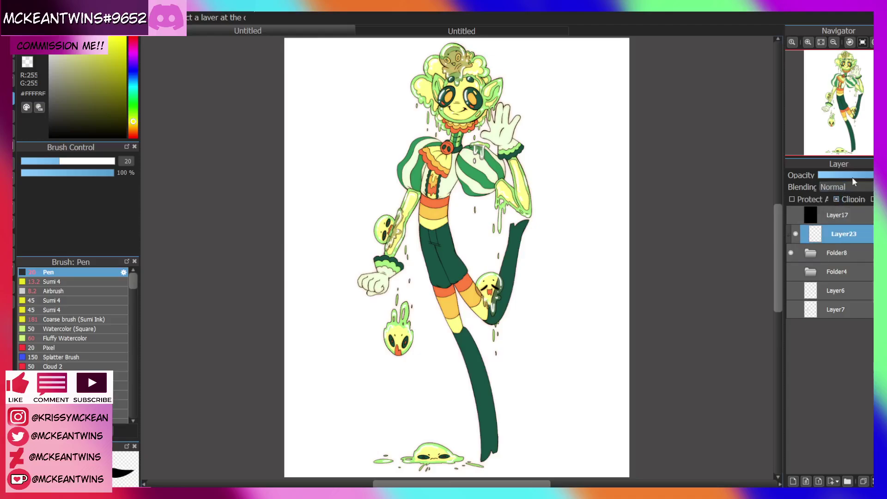
Test dark teal pen strokes of size 42 down the figure on Layer23, using Multiply blending and reduced opacity
{"action": "left_click", "coordinate": [514, 238], "text": "alt"}
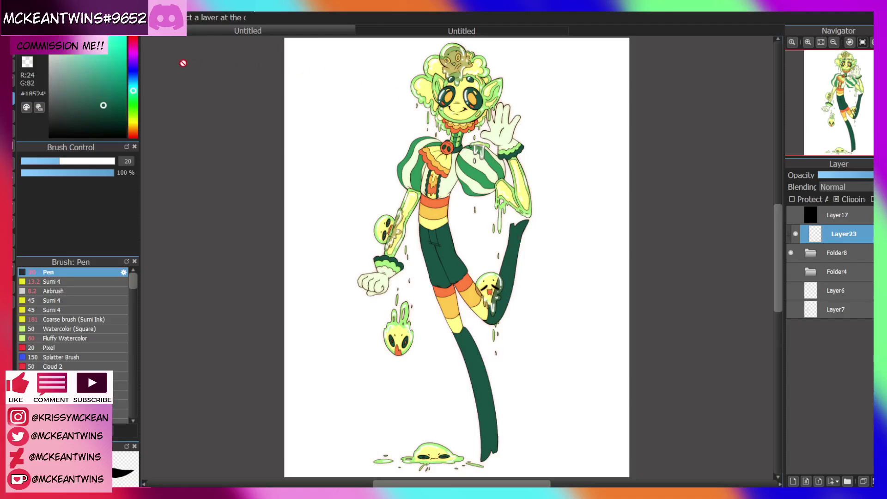
{"action": "left_click_drag", "start_coordinate": [135, 93], "coordinate": [124, 90]}
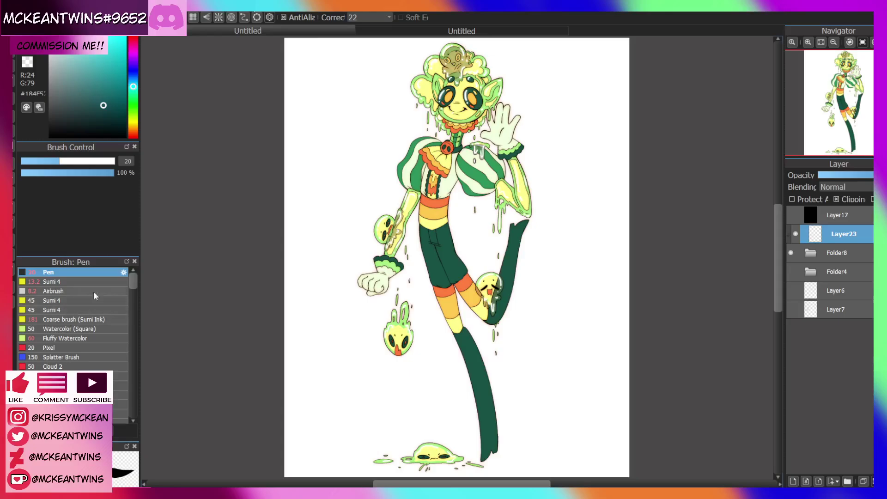
{"action": "left_click_drag", "start_coordinate": [65, 161], "coordinate": [84, 161]}
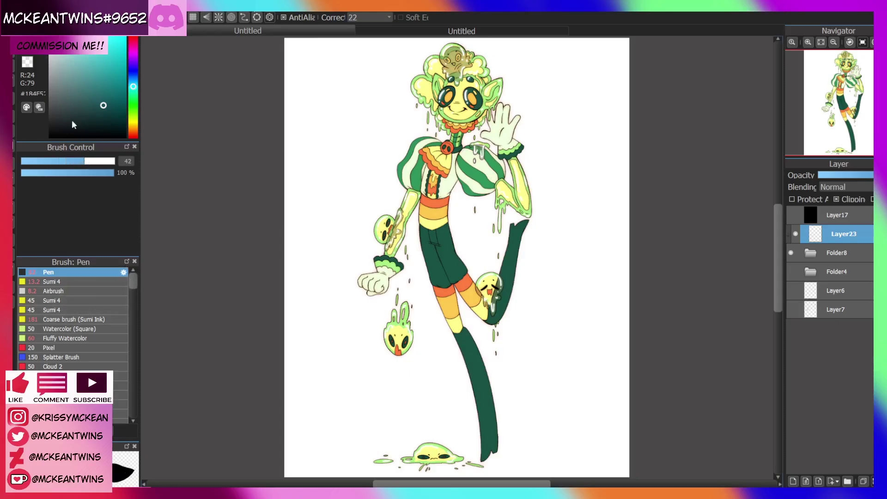
{"action": "left_click", "coordinate": [845, 187]}
{"action": "left_click", "coordinate": [834, 199]}
{"action": "mouse_move", "coordinate": [473, 54]}
{"action": "left_mouse_down"}
{"action": "mouse_move", "coordinate": [433, 171]}
{"action": "mouse_move", "coordinate": [439, 258]}
{"action": "mouse_move", "coordinate": [458, 329]}
{"action": "left_mouse_up"}
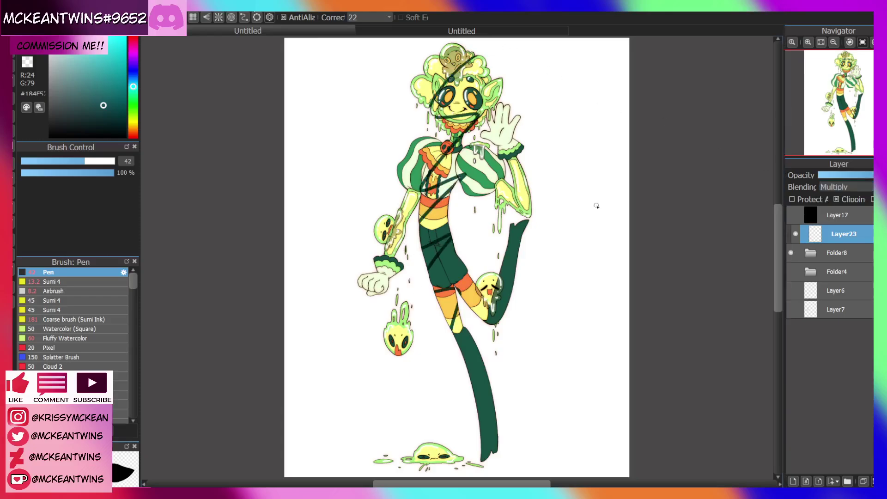
{"action": "left_click", "coordinate": [832, 176]}
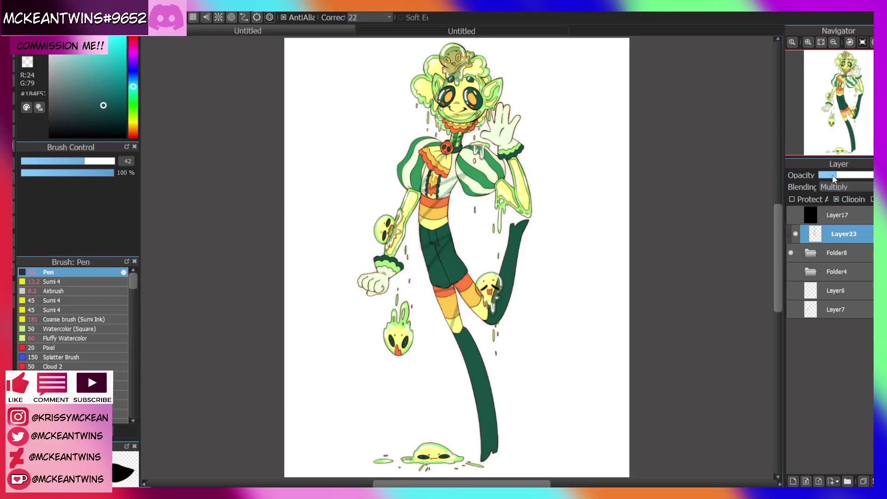
Test dark green strokes across the face and torso on the same Multiply layer
{"action": "left_click", "coordinate": [133, 101]}
{"action": "left_click", "coordinate": [118, 96]}
{"action": "mouse_move", "coordinate": [464, 92]}
{"action": "left_mouse_down"}
{"action": "mouse_move", "coordinate": [466, 131]}
{"action": "mouse_move", "coordinate": [478, 137]}
{"action": "mouse_move", "coordinate": [479, 152]}
{"action": "mouse_move", "coordinate": [421, 231]}
{"action": "left_mouse_up"}
{"action": "left_click_drag", "start_coordinate": [434, 237], "coordinate": [417, 251]}
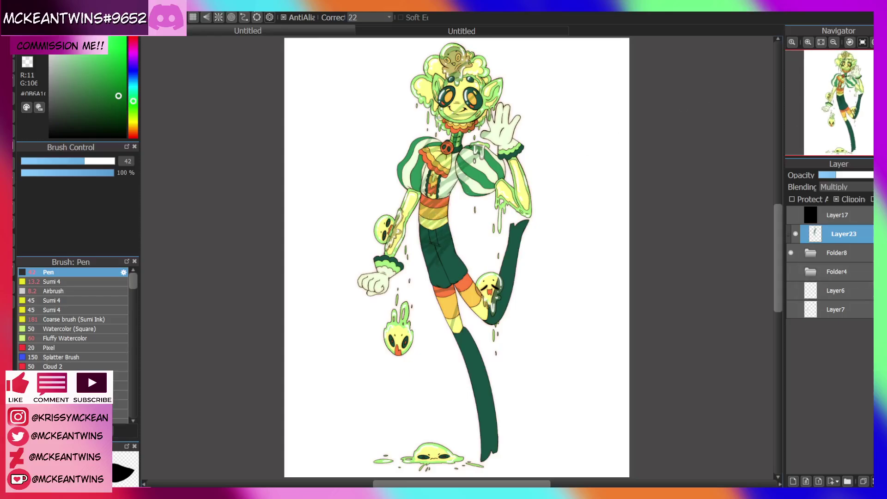
Replace the test-stroke layer with a fresh Multiply layer clipped to Folder8
{"action": "key", "text": "Delete"}
{"action": "left_click", "coordinate": [837, 240]}
{"action": "left_click", "coordinate": [793, 480]}
{"action": "left_click", "coordinate": [837, 199]}
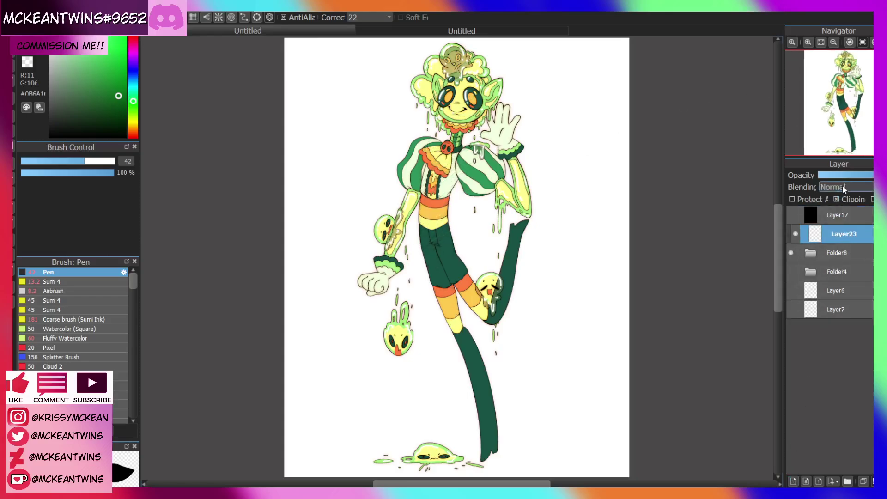
{"action": "left_click", "coordinate": [836, 199]}
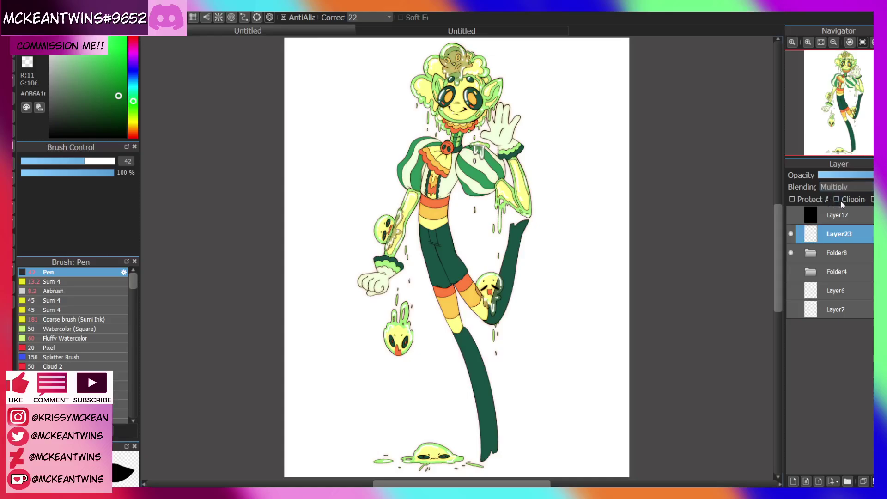
{"action": "left_click", "coordinate": [841, 200]}
Choose a dark magenta with red 139 and green 4 as the shading color
{"action": "left_click", "coordinate": [133, 60]}
{"action": "left_click_drag", "start_coordinate": [119, 92], "coordinate": [133, 49]}
{"action": "left_click", "coordinate": [124, 83]}
Test broad magenta shading over the figure with a size 464 pen and lowered layer opacity, then undo it
{"action": "left_click_drag", "start_coordinate": [91, 161], "coordinate": [131, 160]}
{"action": "left_click_drag", "start_coordinate": [475, 155], "coordinate": [472, 194]}
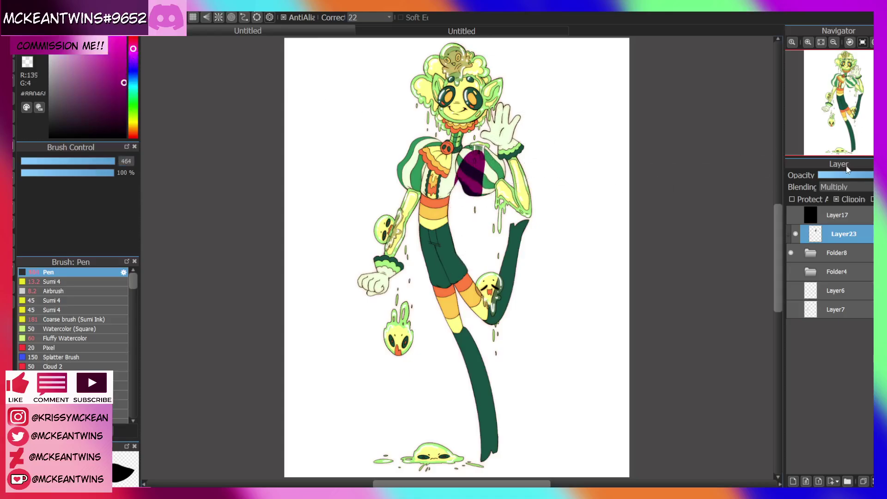
{"action": "left_click", "coordinate": [833, 175]}
{"action": "mouse_move", "coordinate": [524, 136]}
{"action": "left_mouse_down"}
{"action": "mouse_move", "coordinate": [416, 138]}
{"action": "mouse_move", "coordinate": [464, 317]}
{"action": "mouse_move", "coordinate": [480, 439]}
{"action": "left_mouse_up"}
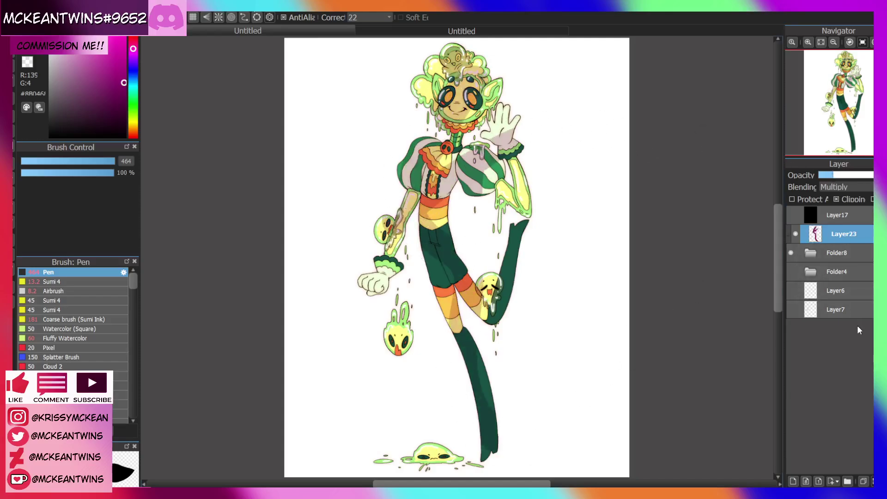
{"action": "key", "text": "ctrl+z"}
{"action": "key", "text": "ctrl+z"}
{"action": "key", "text": "ctrl+z"}
{"action": "key", "text": "ctrl+z"}
{"action": "key", "text": "ctrl+z"}
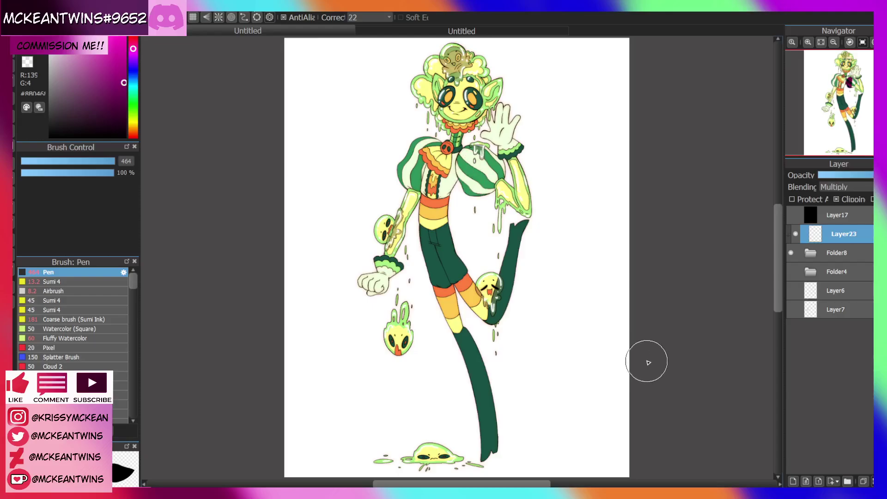
Lower Layer23's opacity and shade the green curl at the right edge of the hair with a size 18 pen
{"action": "left_click", "coordinate": [834, 176]}
{"action": "left_click", "coordinate": [808, 42]}
{"action": "left_click", "coordinate": [807, 42]}
{"action": "left_click", "coordinate": [807, 42]}
{"action": "left_click", "coordinate": [808, 42]}
{"action": "left_click", "coordinate": [807, 42]}
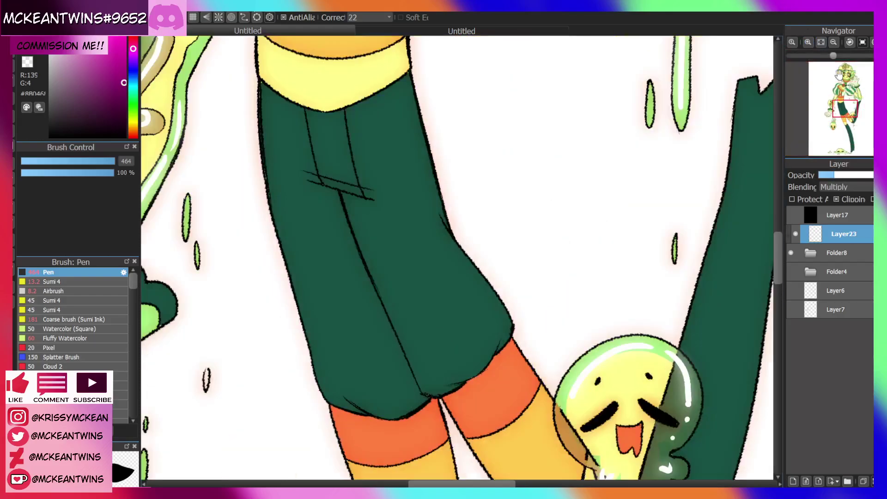
{"action": "left_click_drag", "start_coordinate": [845, 95], "coordinate": [847, 71]}
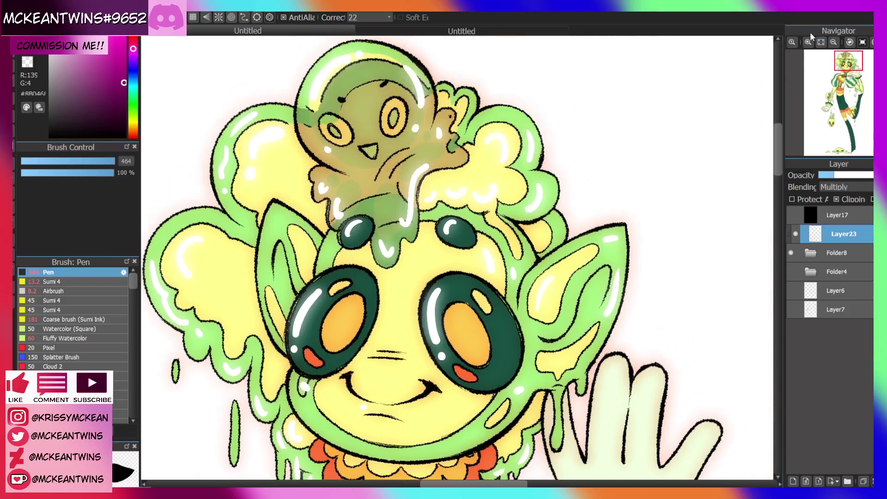
{"action": "left_click", "coordinate": [807, 42]}
{"action": "left_click_drag", "start_coordinate": [91, 160], "coordinate": [57, 167]}
{"action": "left_click_drag", "start_coordinate": [531, 188], "coordinate": [554, 189]}
{"action": "mouse_move", "coordinate": [595, 160]}
{"action": "left_mouse_down"}
{"action": "mouse_move", "coordinate": [585, 184]}
{"action": "mouse_move", "coordinate": [597, 151]}
{"action": "mouse_move", "coordinate": [580, 188]}
{"action": "left_mouse_up"}
Paint magenta shadows on the small curl above the right ear and the large upper curl of the hair
{"action": "left_click_drag", "start_coordinate": [848, 77], "coordinate": [846, 71]}
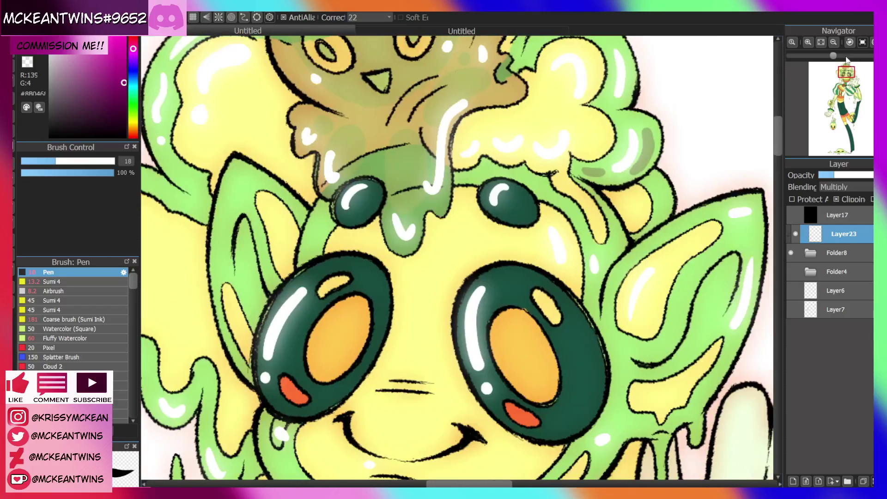
{"action": "mouse_move", "coordinate": [654, 185]}
{"action": "left_mouse_down"}
{"action": "mouse_move", "coordinate": [657, 218]}
{"action": "mouse_move", "coordinate": [629, 218]}
{"action": "mouse_move", "coordinate": [618, 204]}
{"action": "mouse_move", "coordinate": [638, 209]}
{"action": "mouse_move", "coordinate": [636, 195]}
{"action": "mouse_move", "coordinate": [649, 229]}
{"action": "left_mouse_up"}
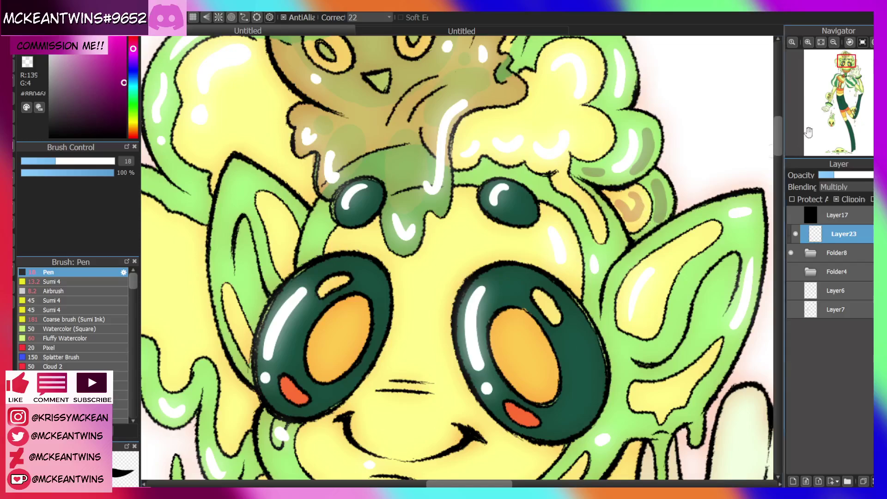
{"action": "left_click_drag", "start_coordinate": [848, 75], "coordinate": [846, 69]}
{"action": "mouse_move", "coordinate": [541, 237]}
{"action": "left_mouse_down"}
{"action": "mouse_move", "coordinate": [539, 254]}
{"action": "mouse_move", "coordinate": [520, 244]}
{"action": "mouse_move", "coordinate": [508, 253]}
{"action": "left_mouse_up"}
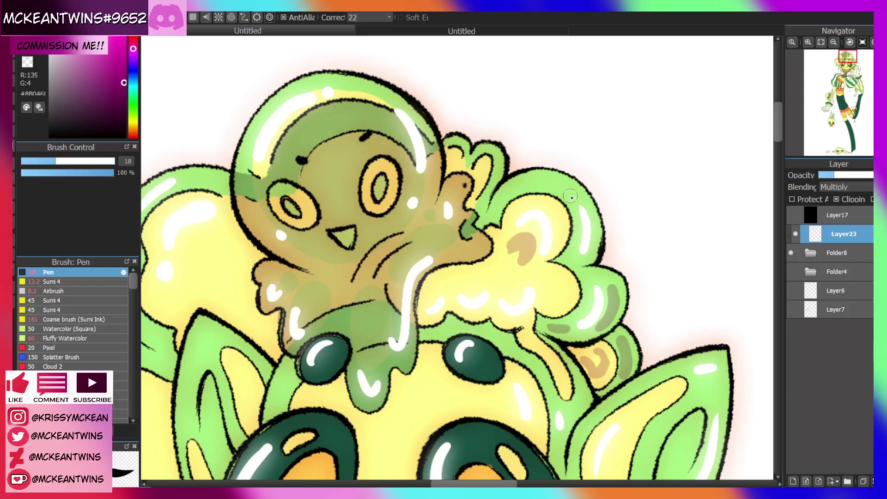
{"action": "mouse_move", "coordinate": [570, 196]}
{"action": "left_mouse_down"}
{"action": "mouse_move", "coordinate": [508, 191]}
{"action": "mouse_move", "coordinate": [534, 180]}
{"action": "mouse_move", "coordinate": [551, 209]}
{"action": "mouse_move", "coordinate": [551, 247]}
{"action": "left_mouse_up"}
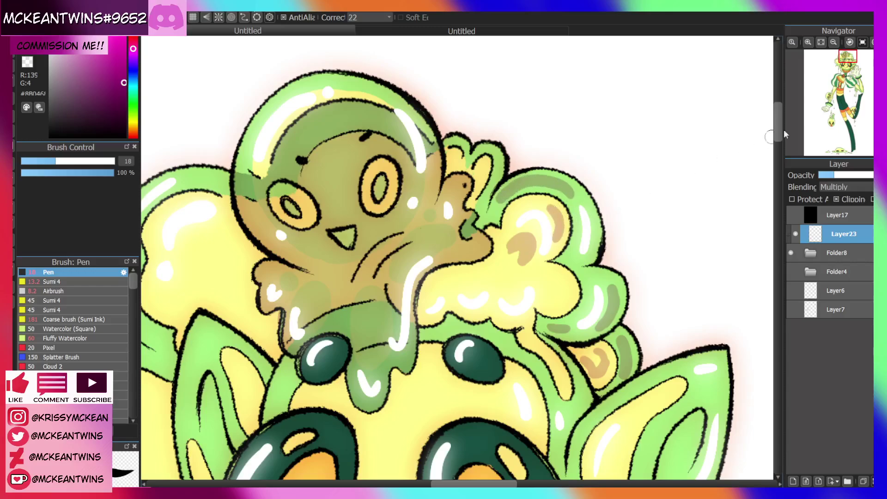
Shade the yellow hair puff and the slime's outstretched side where it meets the hair
{"action": "left_click_drag", "start_coordinate": [843, 63], "coordinate": [845, 60]}
{"action": "mouse_move", "coordinate": [605, 170]}
{"action": "left_mouse_down"}
{"action": "mouse_move", "coordinate": [594, 196]}
{"action": "mouse_move", "coordinate": [607, 181]}
{"action": "mouse_move", "coordinate": [588, 168]}
{"action": "mouse_move", "coordinate": [571, 175]}
{"action": "left_mouse_up"}
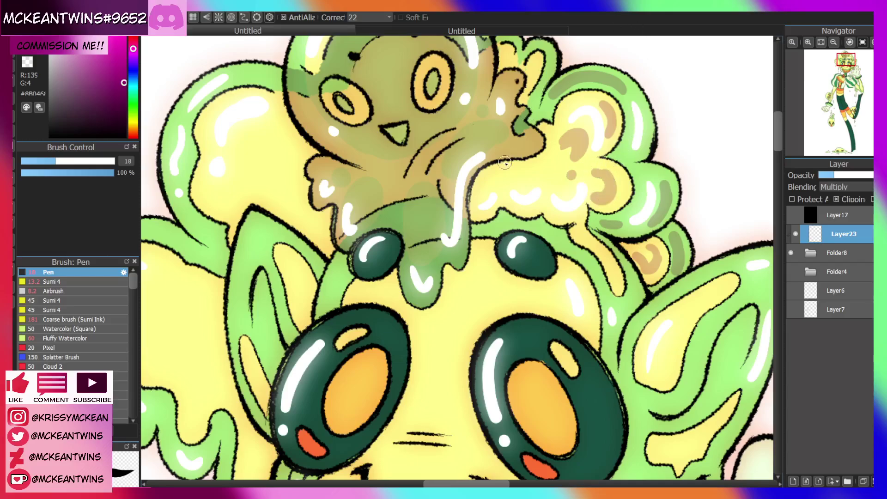
{"action": "mouse_move", "coordinate": [459, 159]}
{"action": "left_mouse_down"}
{"action": "mouse_move", "coordinate": [488, 179]}
{"action": "mouse_move", "coordinate": [545, 172]}
{"action": "mouse_move", "coordinate": [550, 155]}
{"action": "mouse_move", "coordinate": [516, 144]}
{"action": "mouse_move", "coordinate": [462, 167]}
{"action": "mouse_move", "coordinate": [540, 148]}
{"action": "mouse_move", "coordinate": [521, 160]}
{"action": "left_mouse_up"}
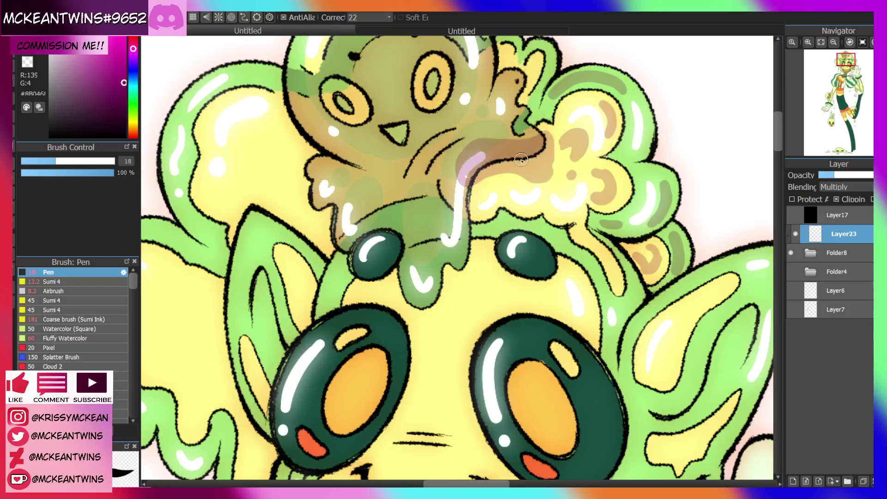
Paint magenta shadows on the head slime's lower body and central drip, and check them against the whole figure
{"action": "left_click_drag", "start_coordinate": [844, 62], "coordinate": [843, 58]}
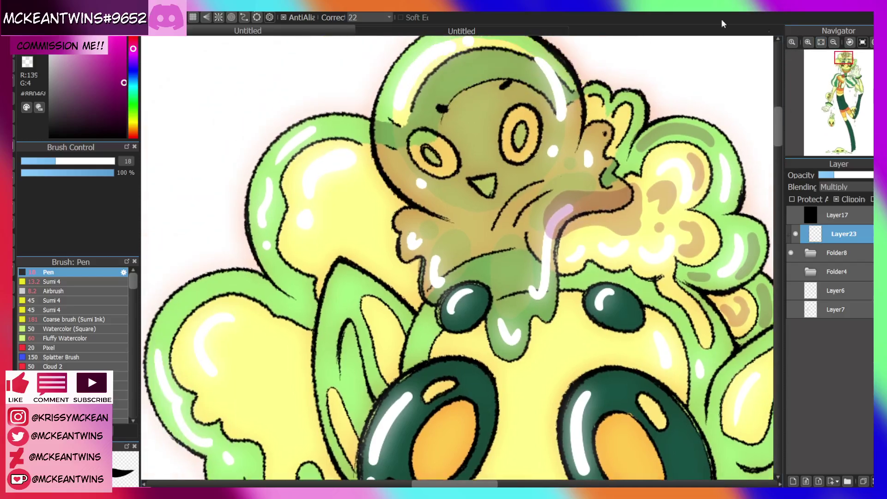
{"action": "mouse_move", "coordinate": [450, 251]}
{"action": "left_mouse_down"}
{"action": "mouse_move", "coordinate": [494, 264]}
{"action": "mouse_move", "coordinate": [458, 229]}
{"action": "mouse_move", "coordinate": [456, 253]}
{"action": "mouse_move", "coordinate": [468, 245]}
{"action": "mouse_move", "coordinate": [491, 258]}
{"action": "mouse_move", "coordinate": [513, 249]}
{"action": "mouse_move", "coordinate": [513, 283]}
{"action": "mouse_move", "coordinate": [518, 265]}
{"action": "left_mouse_up"}
{"action": "left_click", "coordinate": [834, 42]}
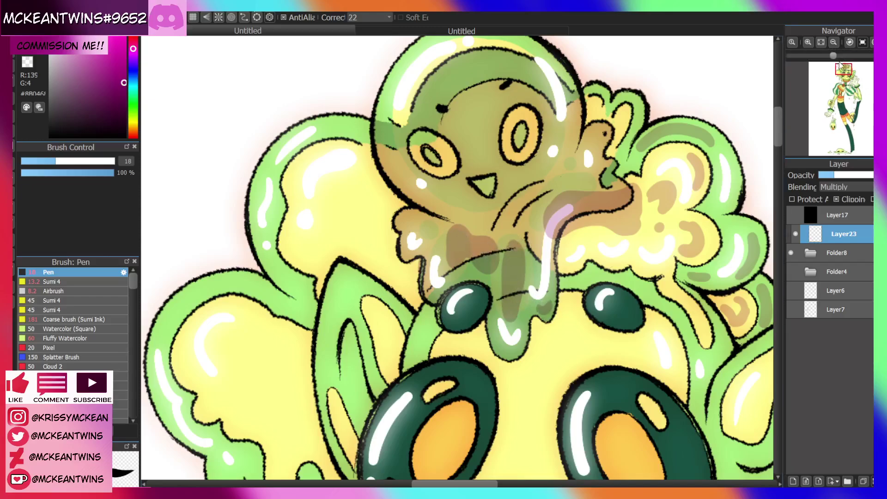
{"action": "left_click", "coordinate": [834, 42]}
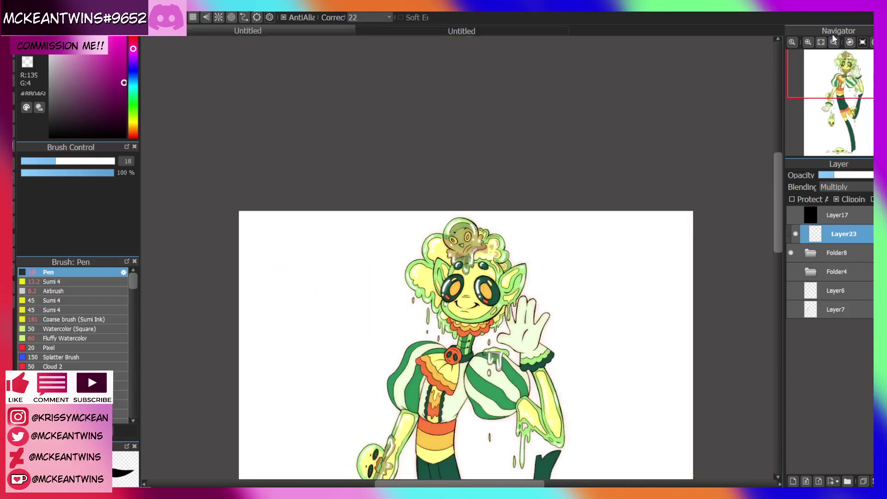
{"action": "left_click", "coordinate": [809, 43]}
{"action": "left_click", "coordinate": [809, 42]}
{"action": "left_click", "coordinate": [809, 42]}
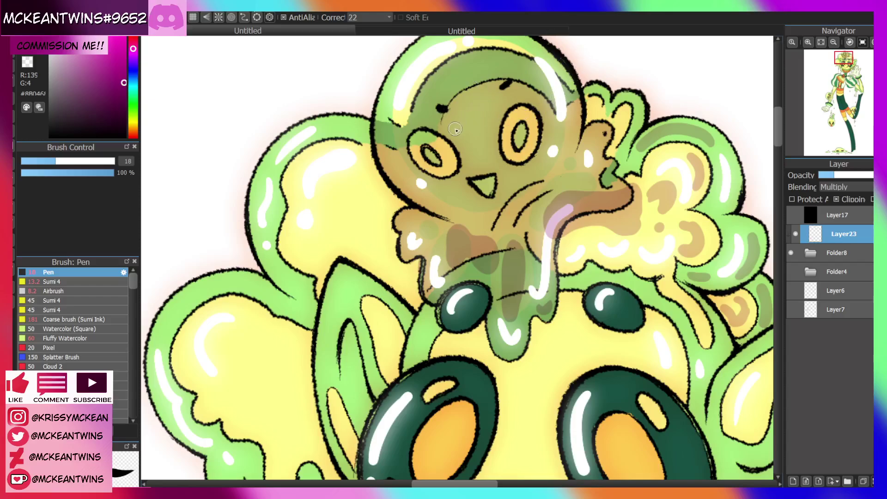
Paint magenta shadows on the head slime's forehead and along the inside of its green dome
{"action": "mouse_move", "coordinate": [455, 130]}
{"action": "left_mouse_down"}
{"action": "mouse_move", "coordinate": [484, 96]}
{"action": "mouse_move", "coordinate": [457, 137]}
{"action": "mouse_move", "coordinate": [502, 97]}
{"action": "mouse_move", "coordinate": [468, 136]}
{"action": "mouse_move", "coordinate": [472, 116]}
{"action": "mouse_move", "coordinate": [526, 93]}
{"action": "mouse_move", "coordinate": [533, 105]}
{"action": "mouse_move", "coordinate": [510, 97]}
{"action": "left_mouse_up"}
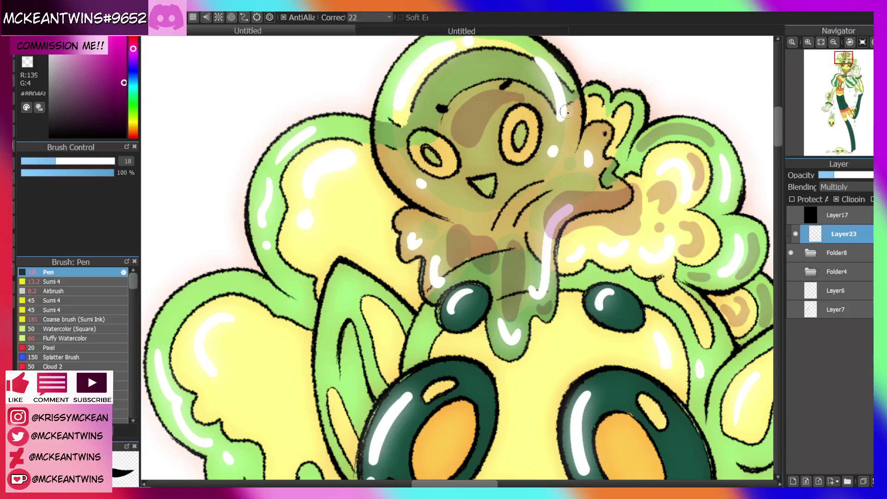
{"action": "mouse_move", "coordinate": [566, 111]}
{"action": "left_mouse_down"}
{"action": "mouse_move", "coordinate": [550, 137]}
{"action": "mouse_move", "coordinate": [592, 108]}
{"action": "mouse_move", "coordinate": [569, 115]}
{"action": "left_mouse_up"}
{"action": "left_click", "coordinate": [833, 42]}
{"action": "left_click", "coordinate": [833, 42]}
{"action": "left_click", "coordinate": [833, 42]}
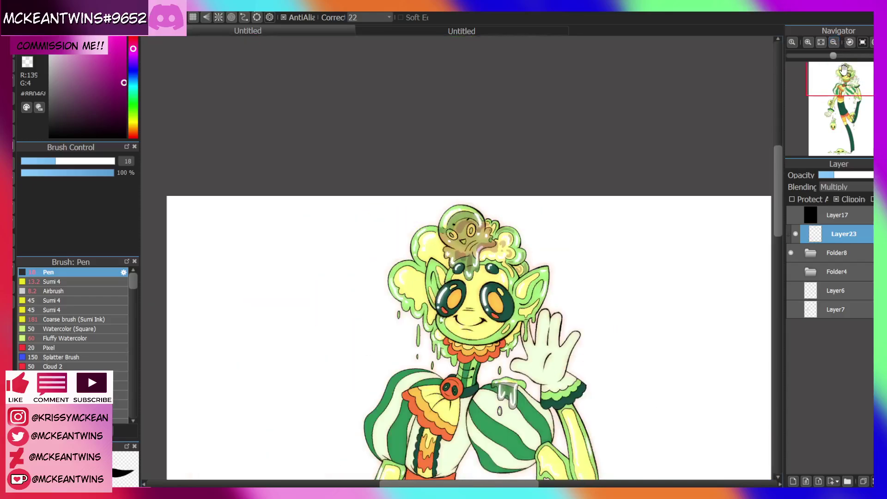
{"action": "left_click", "coordinate": [809, 42]}
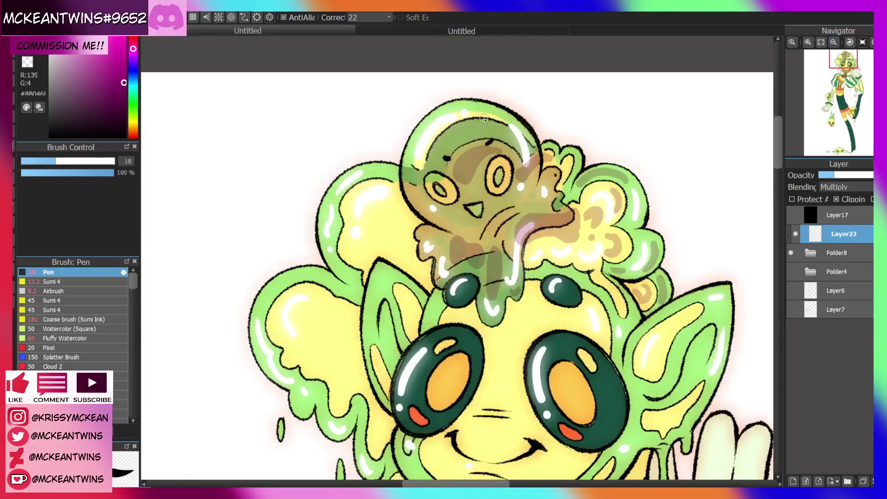
{"action": "left_click_drag", "start_coordinate": [486, 127], "coordinate": [445, 150]}
Shade the yellow area of the upper-left hair puff beside the head slime and above the left ear, redoing the first strokes
{"action": "left_click_drag", "start_coordinate": [848, 65], "coordinate": [841, 72]}
{"action": "left_click", "coordinate": [840, 72]}
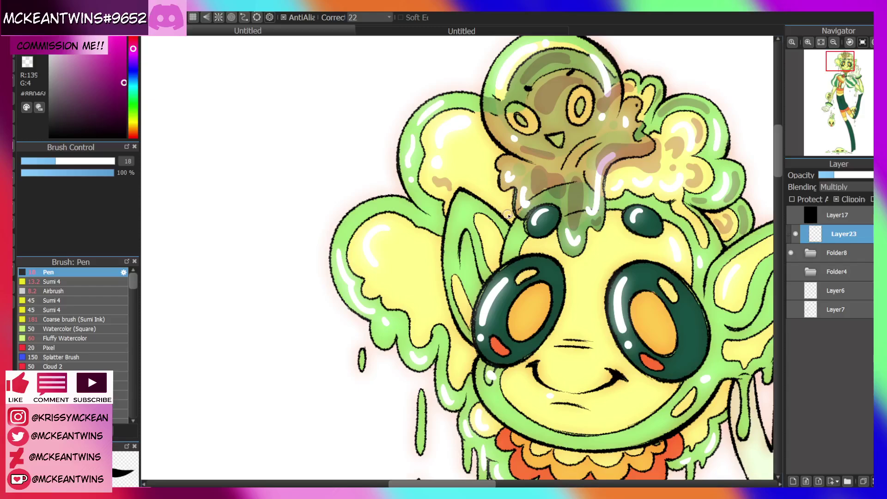
{"action": "mouse_move", "coordinate": [507, 215]}
{"action": "left_mouse_down"}
{"action": "mouse_move", "coordinate": [474, 184]}
{"action": "mouse_move", "coordinate": [511, 213]}
{"action": "mouse_move", "coordinate": [488, 174]}
{"action": "left_mouse_up"}
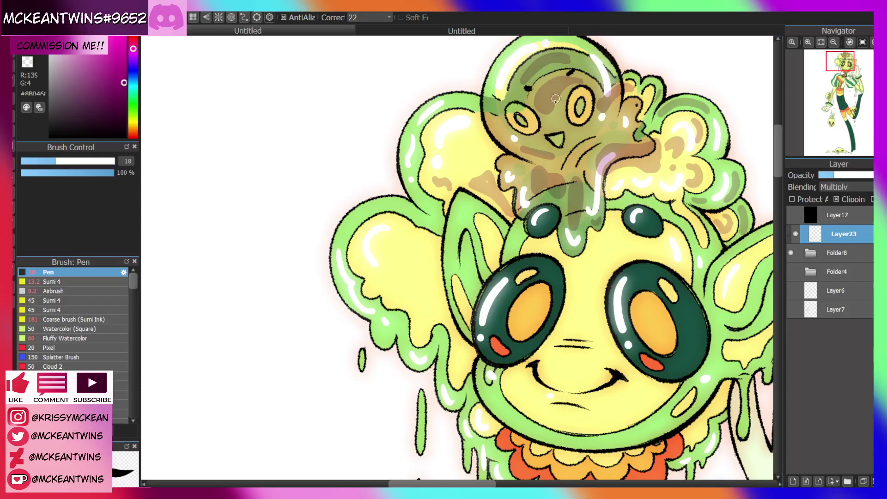
{"action": "key", "text": "ctrl+z"}
{"action": "left_click_drag", "start_coordinate": [503, 211], "coordinate": [476, 190]}
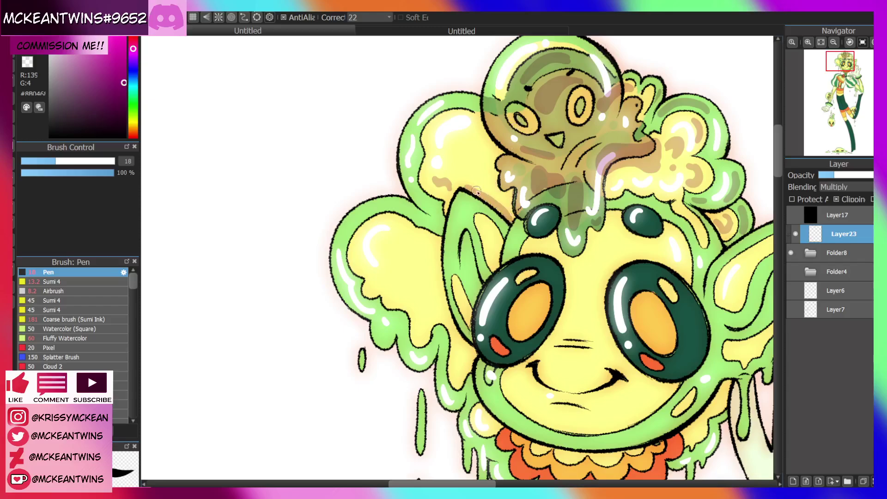
{"action": "mouse_move", "coordinate": [511, 218]}
{"action": "left_mouse_down"}
{"action": "mouse_move", "coordinate": [484, 178]}
{"action": "mouse_move", "coordinate": [466, 181]}
{"action": "mouse_move", "coordinate": [506, 191]}
{"action": "mouse_move", "coordinate": [485, 191]}
{"action": "mouse_move", "coordinate": [484, 173]}
{"action": "mouse_move", "coordinate": [461, 167]}
{"action": "left_mouse_up"}
{"action": "scroll", "coordinate": [640, 57], "scroll_direction": "down", "scroll_amount": 1}
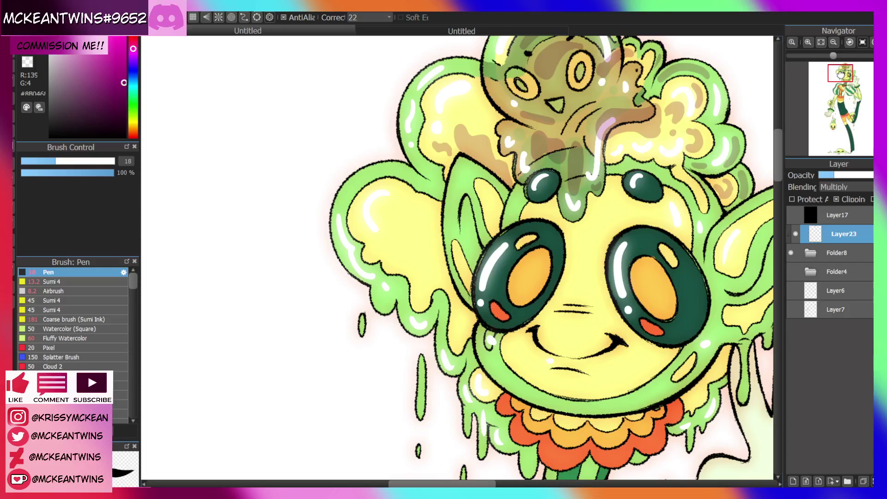
{"action": "left_click_drag", "start_coordinate": [470, 126], "coordinate": [473, 121]}
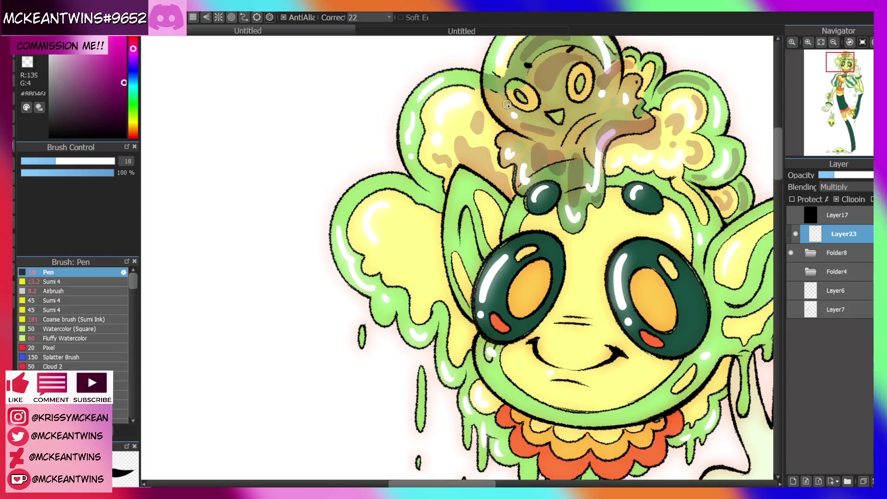
Paint shadow strokes along the green rim of the upper-left hair puff, at its top and lower edge
{"action": "left_click", "coordinate": [833, 42]}
{"action": "left_click", "coordinate": [834, 42]}
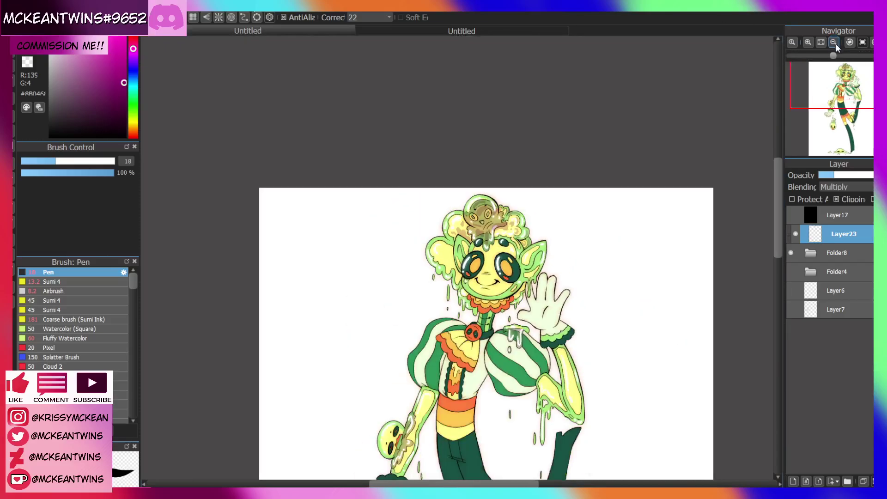
{"action": "left_click", "coordinate": [808, 42]}
{"action": "left_click", "coordinate": [808, 42]}
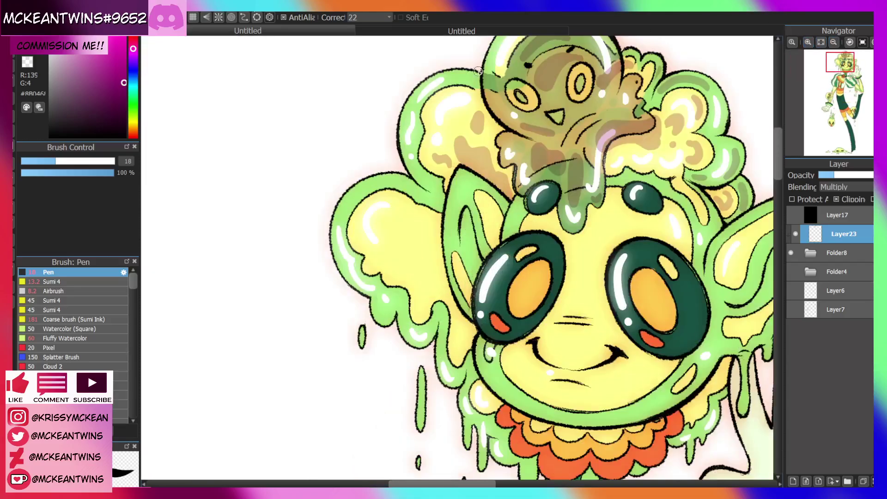
{"action": "left_click_drag", "start_coordinate": [478, 70], "coordinate": [451, 82]}
{"action": "left_click_drag", "start_coordinate": [417, 171], "coordinate": [433, 184]}
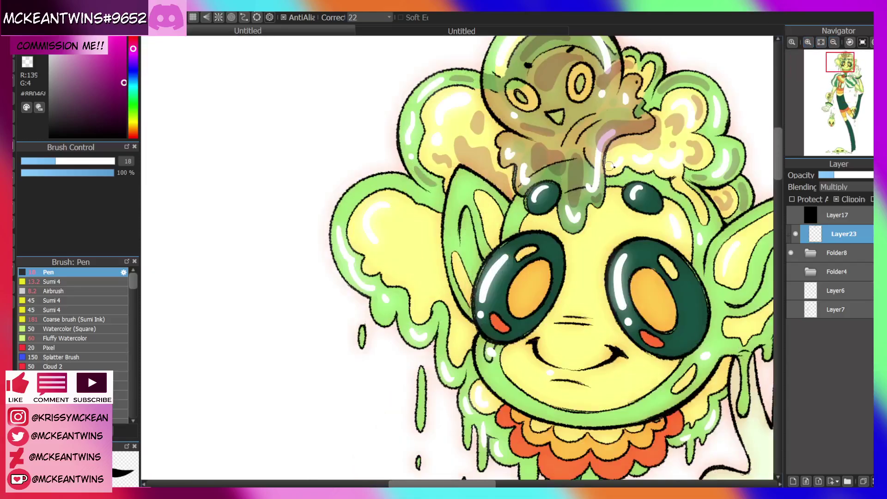
Fill the inner green folds of both pointed ears with magenta shadow, rotating the canvas for the left ear, and check the figure
{"action": "left_click_drag", "start_coordinate": [841, 73], "coordinate": [846, 65]}
{"action": "mouse_move", "coordinate": [589, 236]}
{"action": "left_mouse_down"}
{"action": "mouse_move", "coordinate": [617, 232]}
{"action": "mouse_move", "coordinate": [646, 171]}
{"action": "mouse_move", "coordinate": [637, 196]}
{"action": "left_mouse_up"}
{"action": "left_click_drag", "start_coordinate": [848, 79], "coordinate": [841, 75]}
{"action": "double_click", "coordinate": [871, 42]}
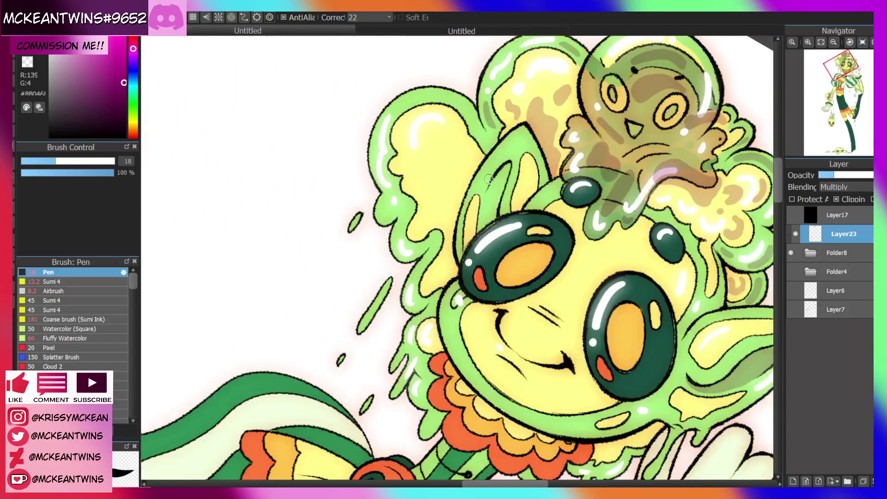
{"action": "left_click_drag", "start_coordinate": [504, 170], "coordinate": [483, 225]}
{"action": "left_click", "coordinate": [862, 42]}
{"action": "left_click", "coordinate": [834, 42]}
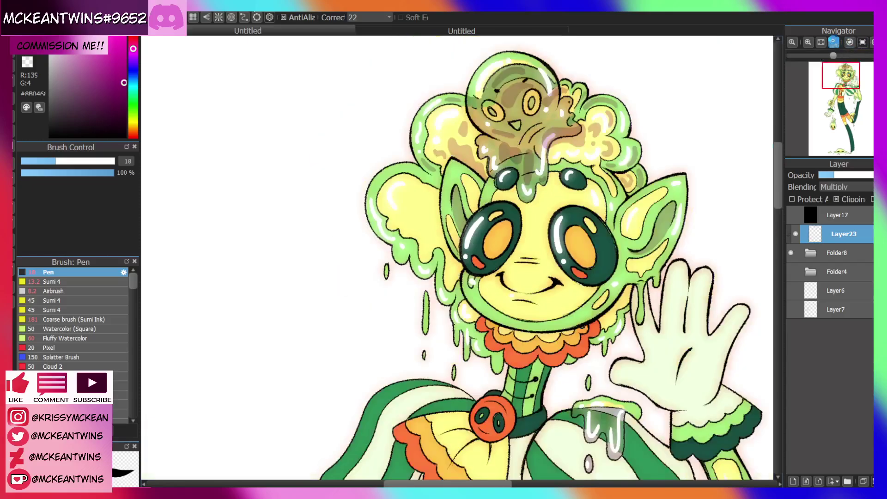
{"action": "left_click", "coordinate": [835, 42]}
{"action": "left_click", "coordinate": [835, 42]}
Paint darker oval pupils inside both orange irises of the main character and check them from a distance
{"action": "left_click_drag", "start_coordinate": [845, 94], "coordinate": [842, 80]}
{"action": "left_click", "coordinate": [808, 42]}
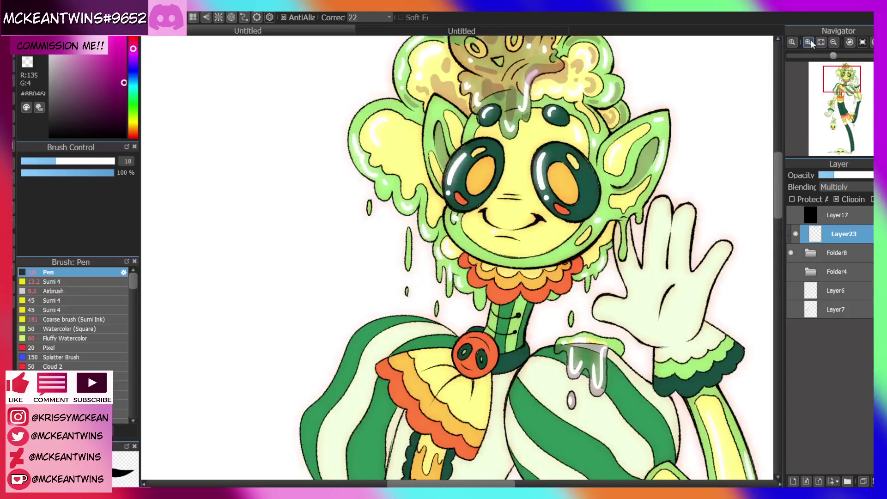
{"action": "left_click", "coordinate": [808, 42]}
{"action": "left_click", "coordinate": [808, 42]}
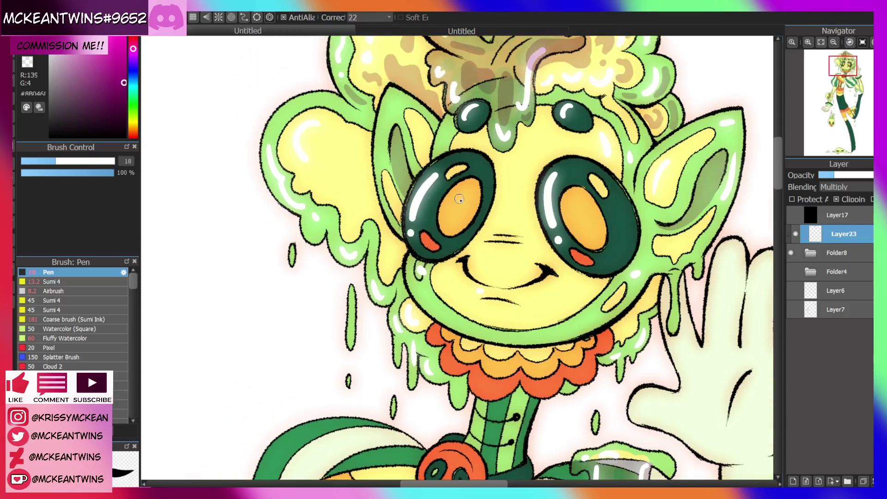
{"action": "mouse_move", "coordinate": [459, 198]}
{"action": "left_mouse_down"}
{"action": "mouse_move", "coordinate": [450, 217]}
{"action": "mouse_move", "coordinate": [464, 195]}
{"action": "left_mouse_up"}
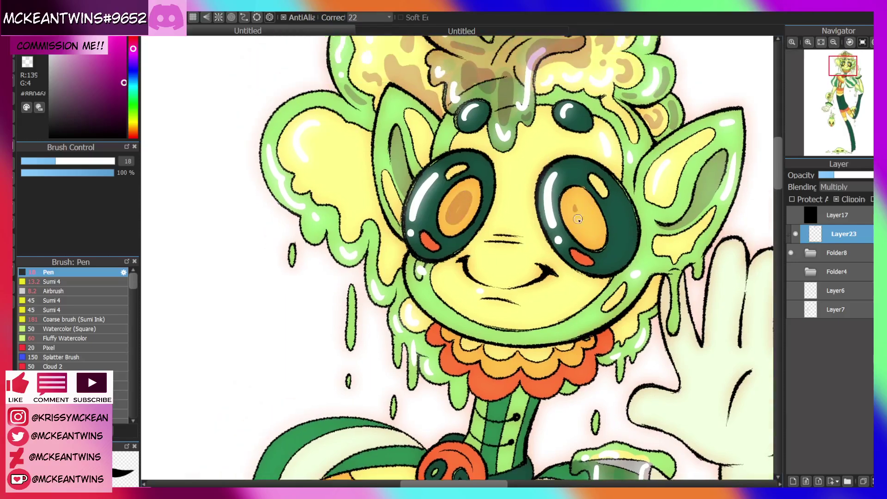
{"action": "mouse_move", "coordinate": [577, 218]}
{"action": "left_mouse_down"}
{"action": "mouse_move", "coordinate": [578, 200]}
{"action": "mouse_move", "coordinate": [593, 228]}
{"action": "left_mouse_up"}
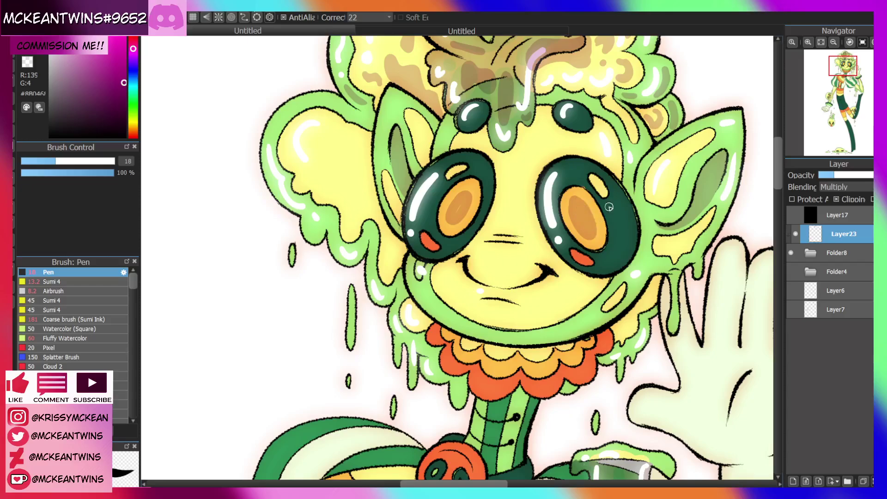
{"action": "left_click", "coordinate": [833, 42]}
{"action": "left_click", "coordinate": [833, 42]}
Shade the upper half of both large eyes with a straight-edged shadow and check them zoomed out and rotated
{"action": "left_click", "coordinate": [809, 42]}
{"action": "left_click", "coordinate": [810, 41]}
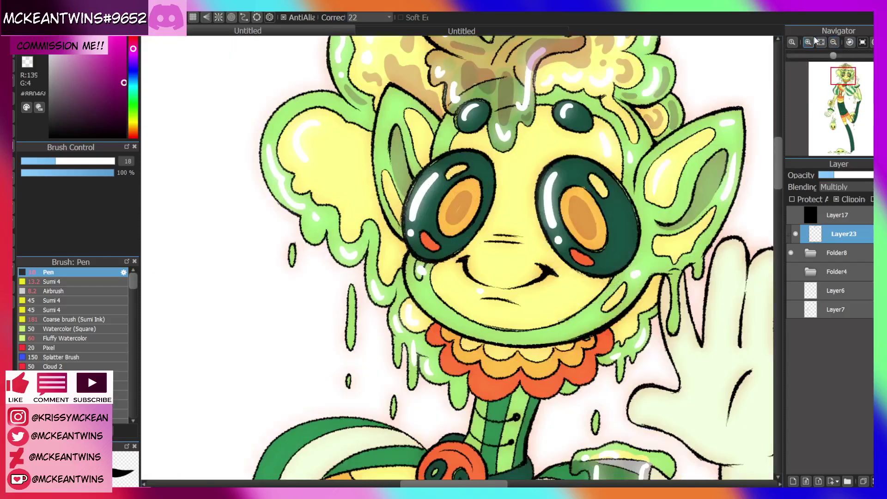
{"action": "mouse_move", "coordinate": [416, 192]}
{"action": "left_mouse_down"}
{"action": "mouse_move", "coordinate": [457, 189]}
{"action": "mouse_move", "coordinate": [464, 180]}
{"action": "mouse_move", "coordinate": [433, 171]}
{"action": "mouse_move", "coordinate": [486, 175]}
{"action": "left_mouse_up"}
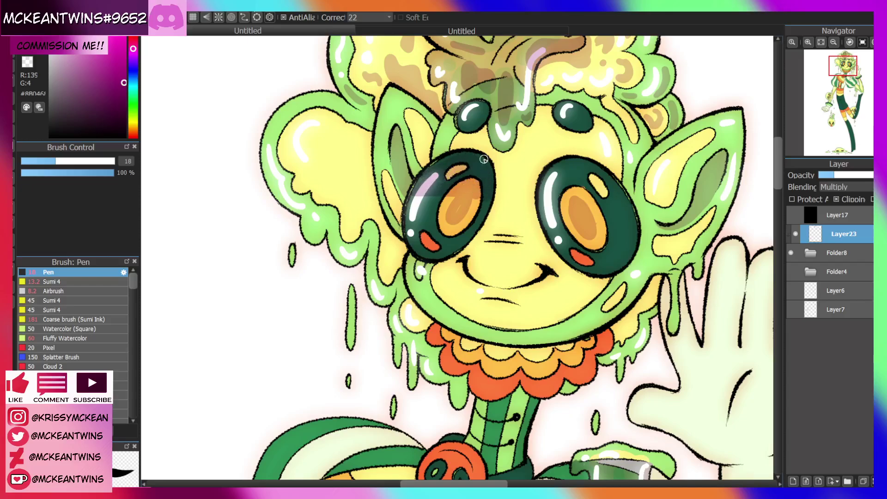
{"action": "mouse_move", "coordinate": [544, 208]}
{"action": "left_mouse_down"}
{"action": "mouse_move", "coordinate": [628, 210]}
{"action": "mouse_move", "coordinate": [549, 205]}
{"action": "mouse_move", "coordinate": [563, 198]}
{"action": "mouse_move", "coordinate": [549, 183]}
{"action": "mouse_move", "coordinate": [564, 166]}
{"action": "mouse_move", "coordinate": [595, 184]}
{"action": "left_mouse_up"}
{"action": "left_click", "coordinate": [834, 43]}
{"action": "left_click", "coordinate": [833, 43]}
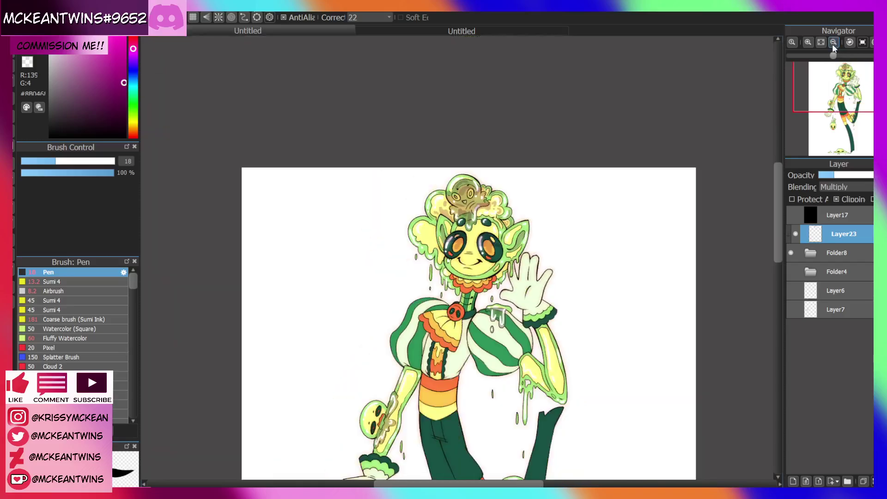
{"action": "left_click", "coordinate": [850, 42]}
{"action": "left_click", "coordinate": [850, 42]}
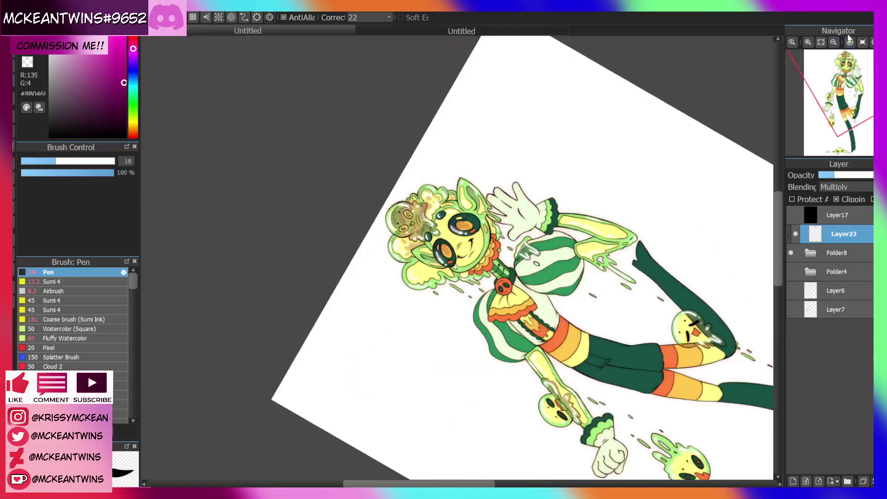
{"action": "left_click", "coordinate": [808, 43]}
{"action": "left_click", "coordinate": [808, 43]}
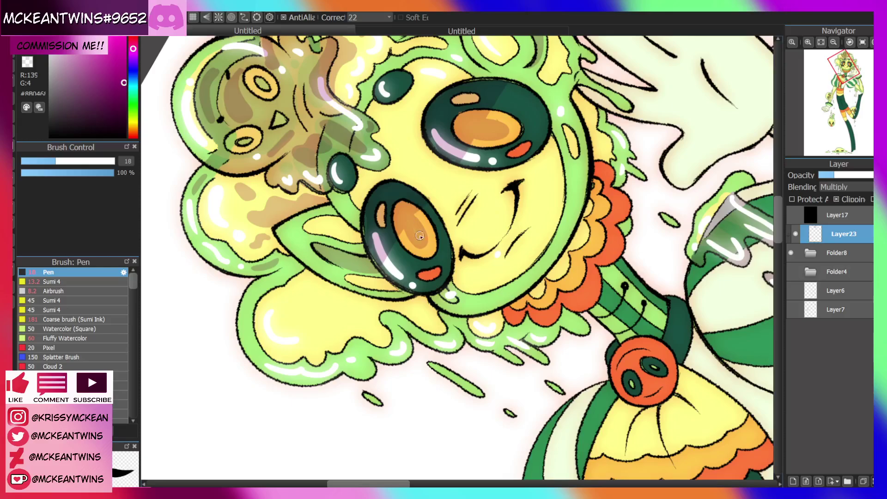
{"action": "left_click", "coordinate": [862, 42]}
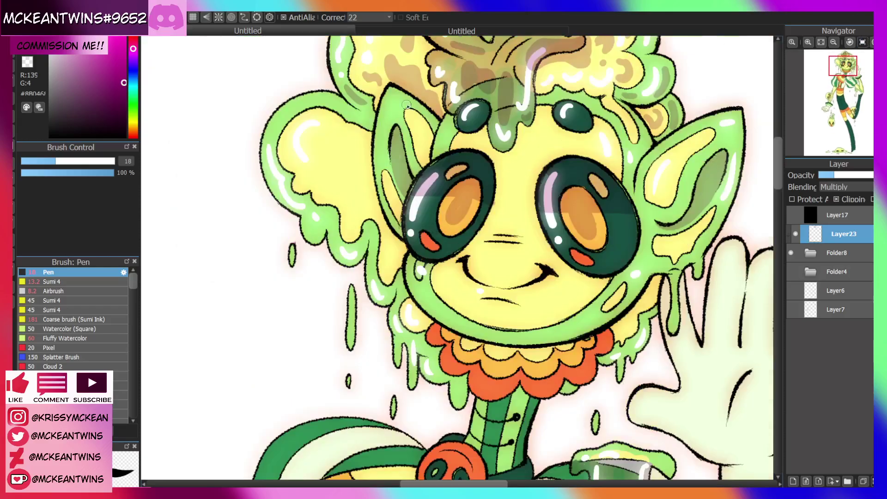
Paint thin shadow strokes on the yellow skin beside the inner upper edges of both eyes
{"action": "left_click", "coordinate": [30, 62]}
{"action": "left_click", "coordinate": [28, 62]}
{"action": "mouse_move", "coordinate": [543, 150]}
{"action": "left_mouse_down"}
{"action": "mouse_move", "coordinate": [543, 200]}
{"action": "mouse_move", "coordinate": [502, 183]}
{"action": "left_mouse_up"}
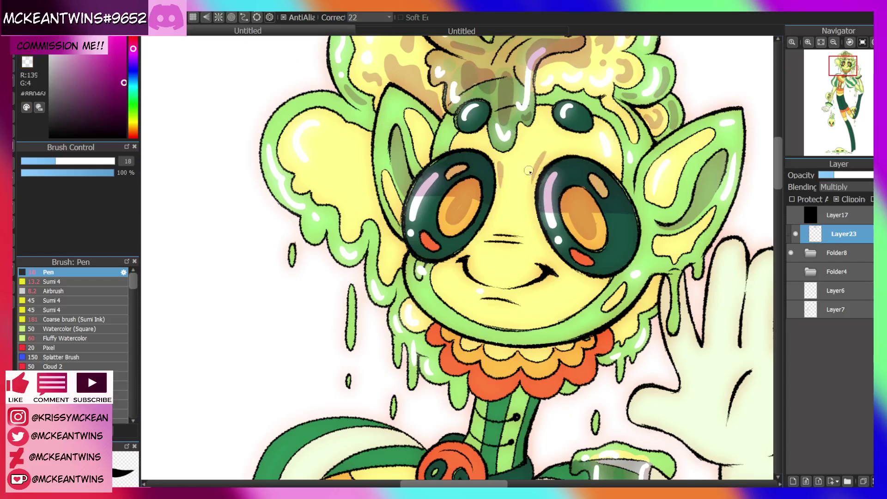
Raise Layer23's opacity to strengthen the shadows, judging them with the whole upper figure in view
{"action": "left_click", "coordinate": [834, 42]}
{"action": "left_click", "coordinate": [834, 42]}
{"action": "left_click", "coordinate": [834, 42]}
{"action": "left_click", "coordinate": [834, 42]}
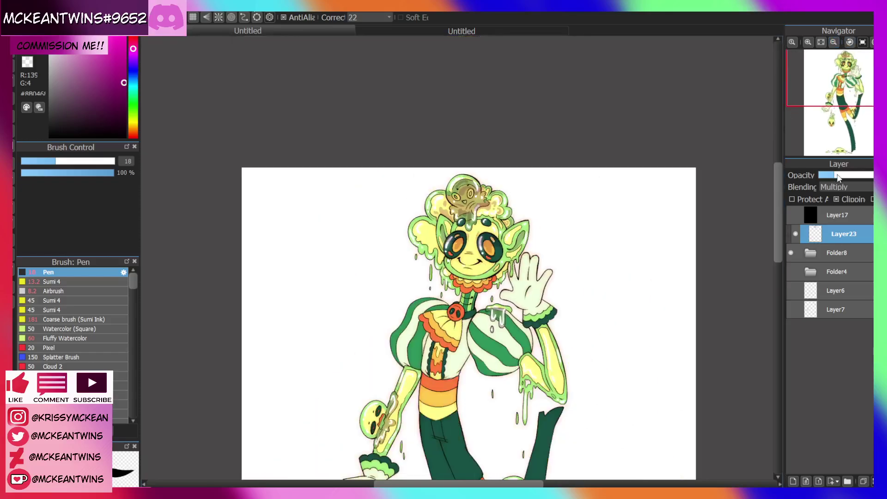
{"action": "left_click_drag", "start_coordinate": [839, 175], "coordinate": [843, 176]}
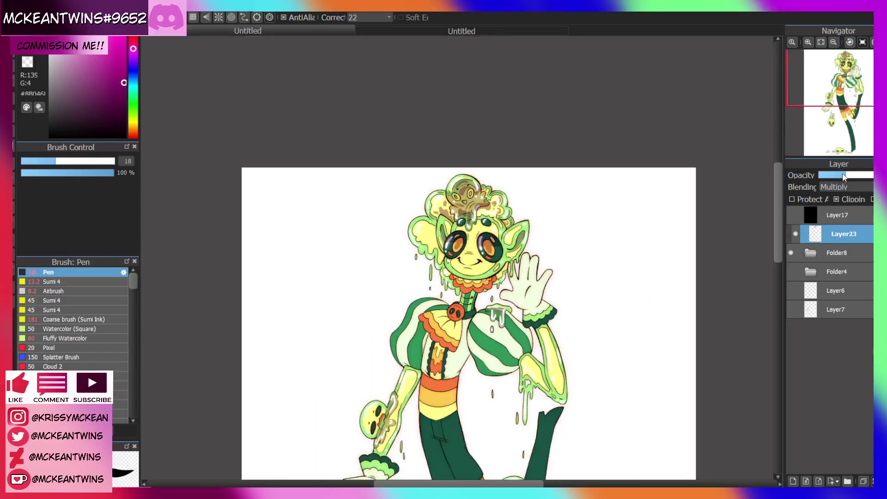
Paint magenta shadows on the left edge of the forehead, on the nose and around the mouth and lower lip
{"action": "left_click", "coordinate": [808, 42]}
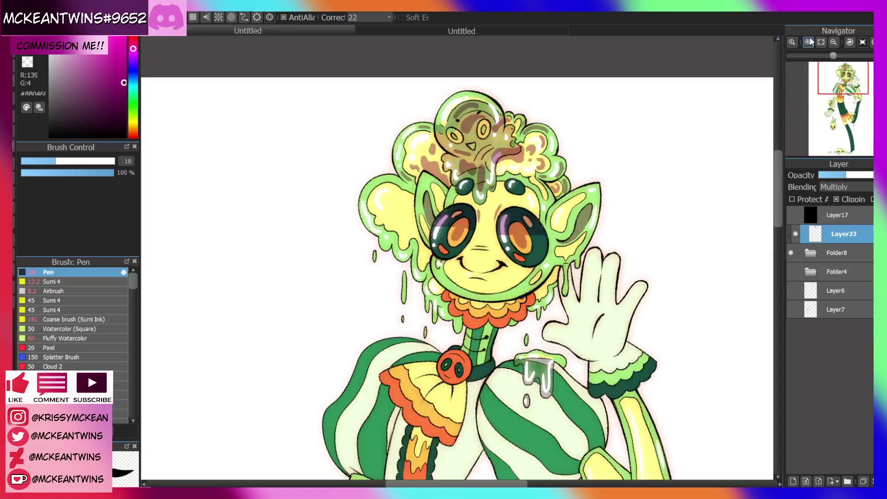
{"action": "left_click", "coordinate": [807, 42]}
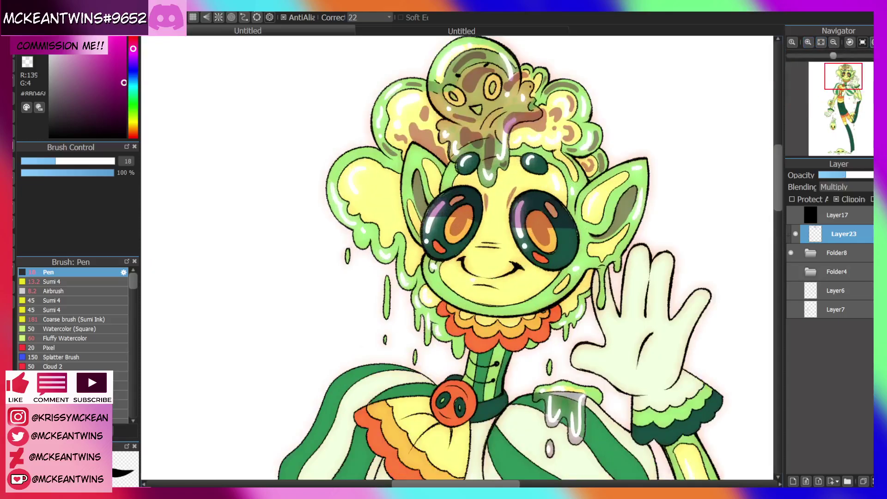
{"action": "left_click", "coordinate": [808, 42]}
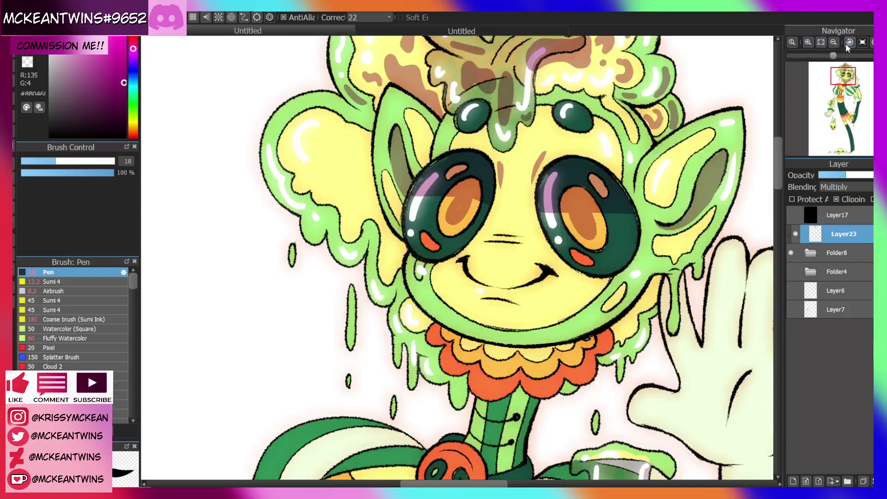
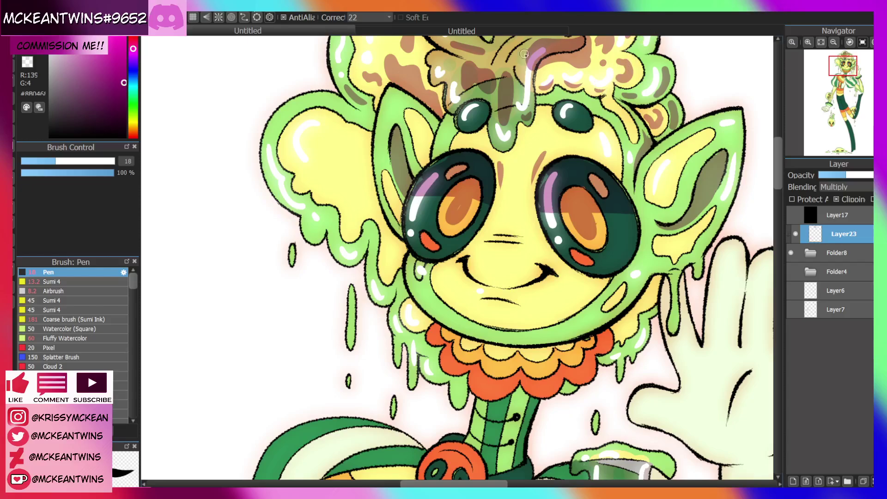
{"action": "left_click_drag", "start_coordinate": [451, 123], "coordinate": [443, 143]}
{"action": "left_click_drag", "start_coordinate": [496, 234], "coordinate": [512, 232]}
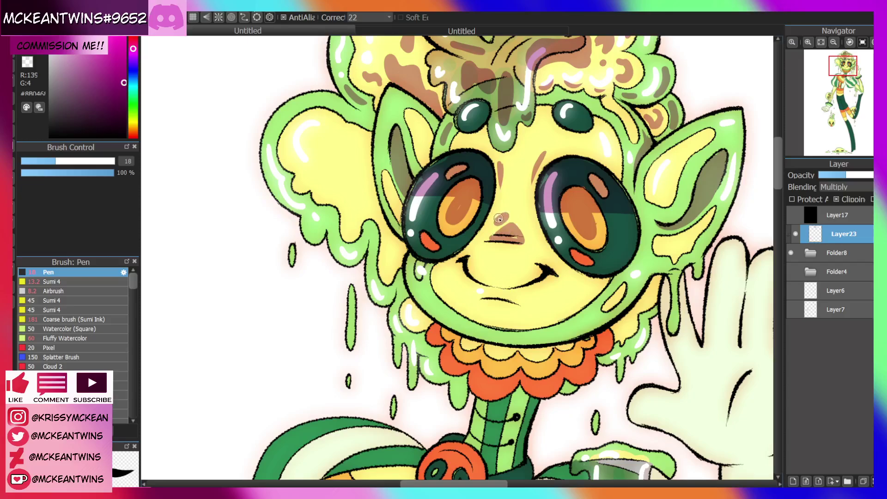
{"action": "left_click_drag", "start_coordinate": [840, 74], "coordinate": [843, 78]}
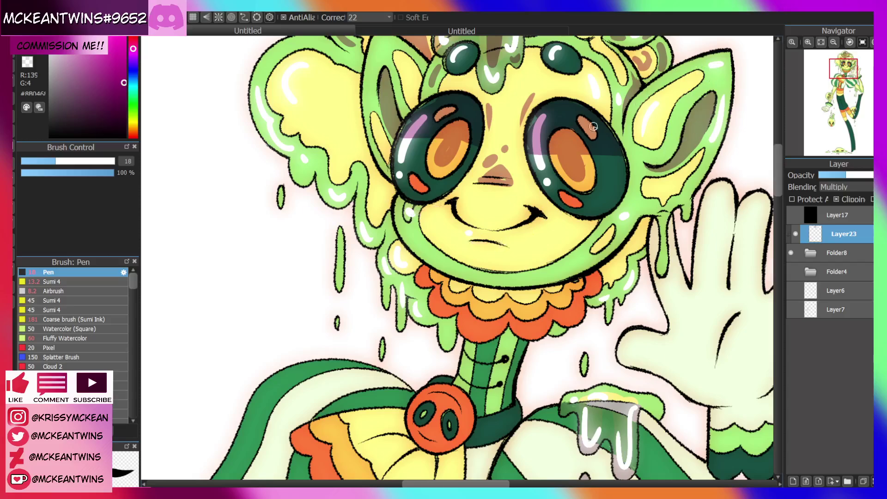
{"action": "mouse_move", "coordinate": [501, 247]}
{"action": "left_mouse_down"}
{"action": "mouse_move", "coordinate": [476, 244]}
{"action": "mouse_move", "coordinate": [487, 242]}
{"action": "left_mouse_up"}
{"action": "left_click_drag", "start_coordinate": [535, 207], "coordinate": [523, 205]}
{"action": "left_click_drag", "start_coordinate": [446, 203], "coordinate": [457, 198]}
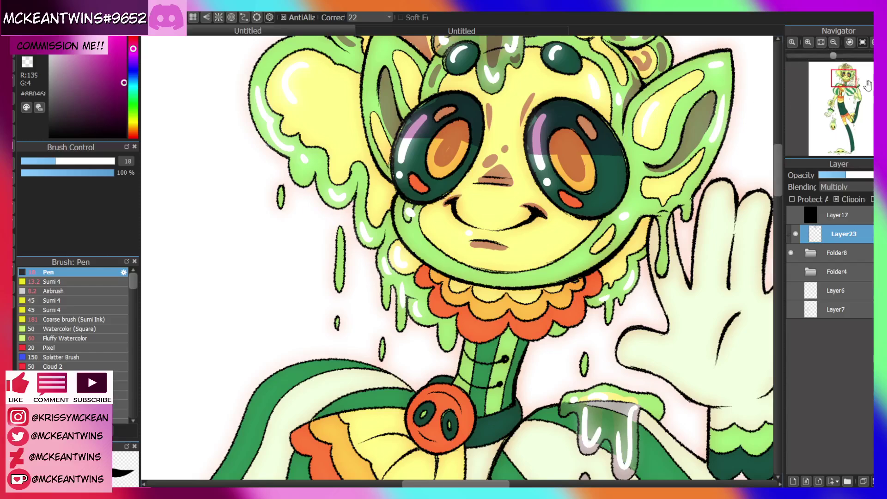
Paint magenta shadows on the yellow patches and tip of the ear beside the raised hand, and on the slime below it
{"action": "left_click_drag", "start_coordinate": [845, 79], "coordinate": [844, 75]}
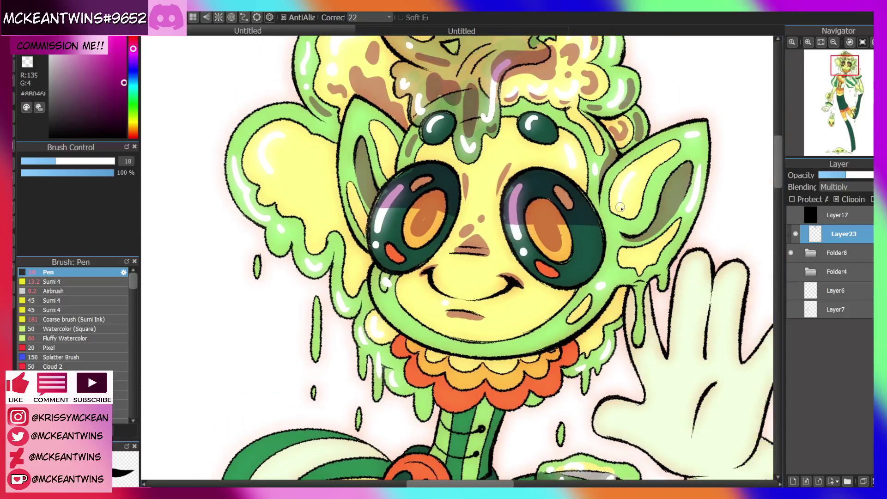
{"action": "mouse_move", "coordinate": [620, 207]}
{"action": "left_mouse_down"}
{"action": "mouse_move", "coordinate": [638, 177]}
{"action": "mouse_move", "coordinate": [663, 152]}
{"action": "mouse_move", "coordinate": [694, 152]}
{"action": "left_mouse_up"}
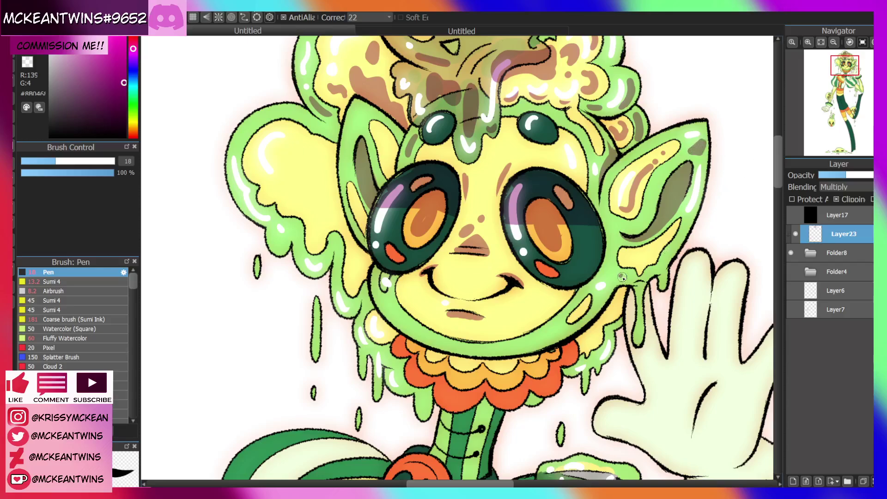
{"action": "left_click_drag", "start_coordinate": [622, 277], "coordinate": [630, 278]}
Shade the green slime rim along the jaw and chin, undoing a stroke and repainting it with the canvas rotated
{"action": "left_click_drag", "start_coordinate": [844, 76], "coordinate": [842, 78]}
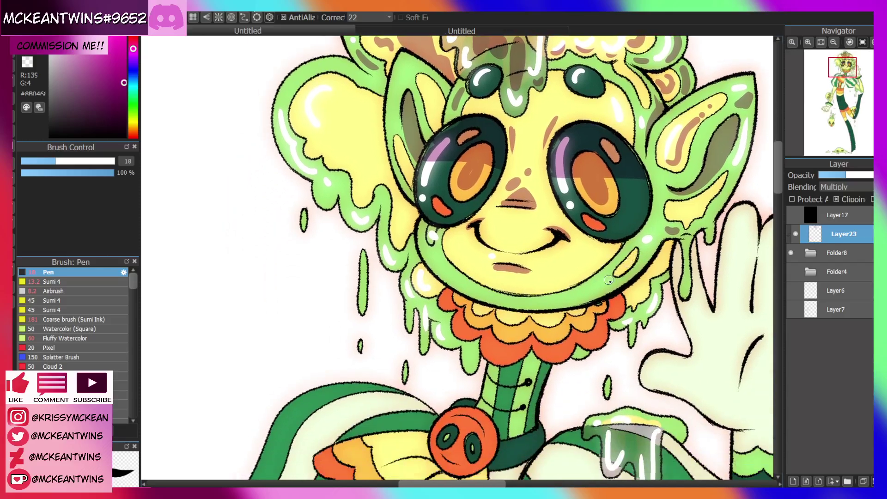
{"action": "left_click_drag", "start_coordinate": [607, 280], "coordinate": [549, 298]}
{"action": "left_click", "coordinate": [872, 42]}
{"action": "left_click", "coordinate": [872, 42]}
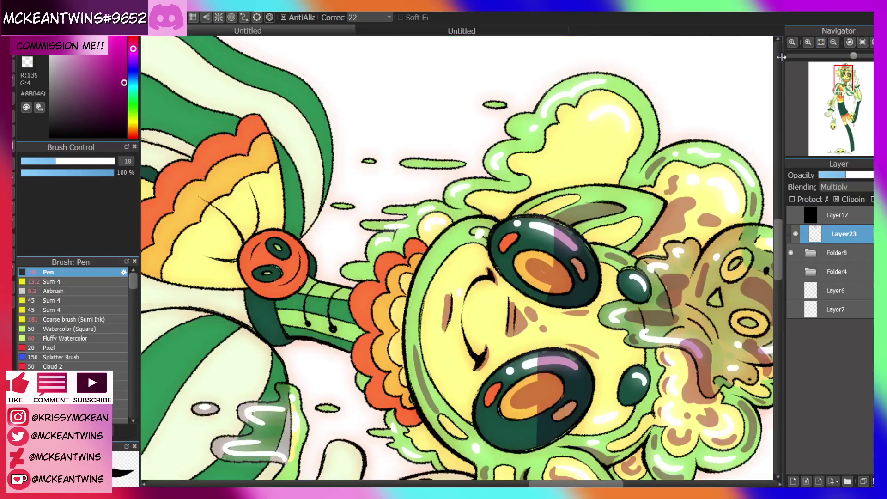
{"action": "key", "text": "ctrl+z"}
{"action": "left_click_drag", "start_coordinate": [430, 407], "coordinate": [412, 345]}
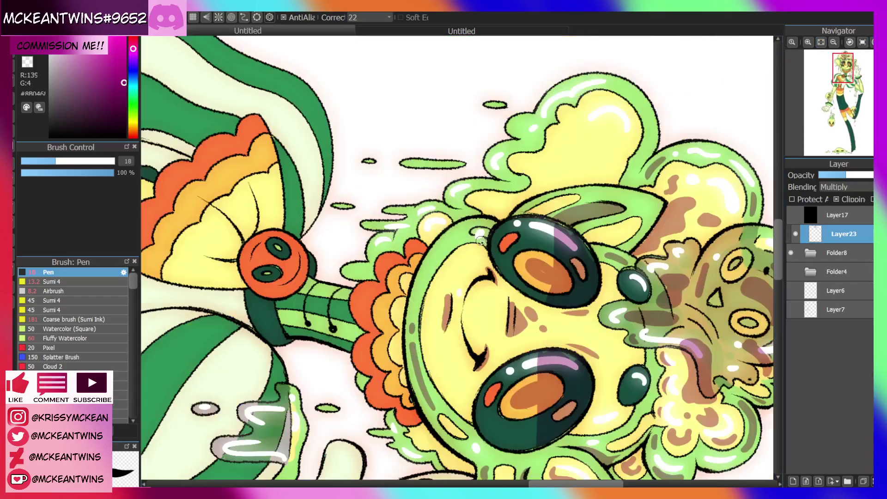
{"action": "left_click", "coordinate": [849, 42]}
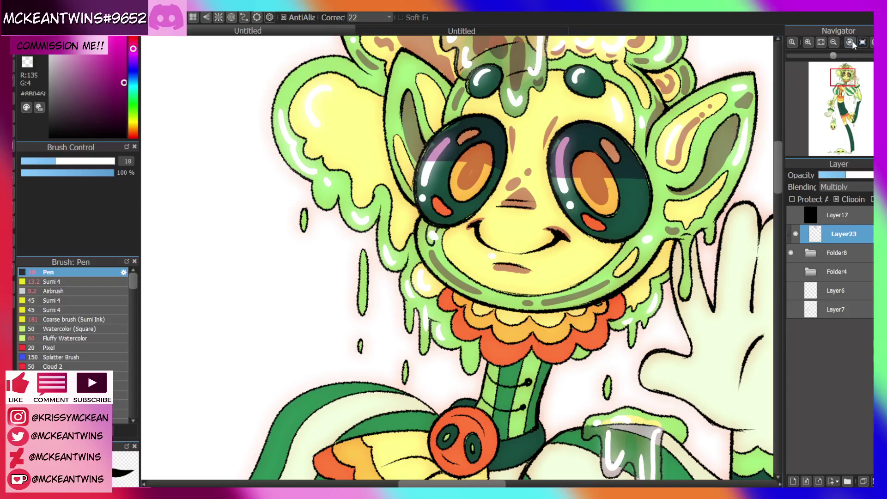
Paint magenta shadow blotches inside the yellow area of the outer hair puff behind the ear, undoing a stray stroke
{"action": "left_click", "coordinate": [834, 42]}
{"action": "left_click", "coordinate": [833, 42]}
{"action": "left_click", "coordinate": [833, 42]}
{"action": "left_click", "coordinate": [833, 42]}
{"action": "left_click_drag", "start_coordinate": [842, 98], "coordinate": [839, 75]}
{"action": "left_click", "coordinate": [806, 42]}
{"action": "left_click", "coordinate": [806, 42]}
{"action": "left_click", "coordinate": [806, 42]}
{"action": "left_click", "coordinate": [806, 42]}
{"action": "left_click", "coordinate": [862, 43]}
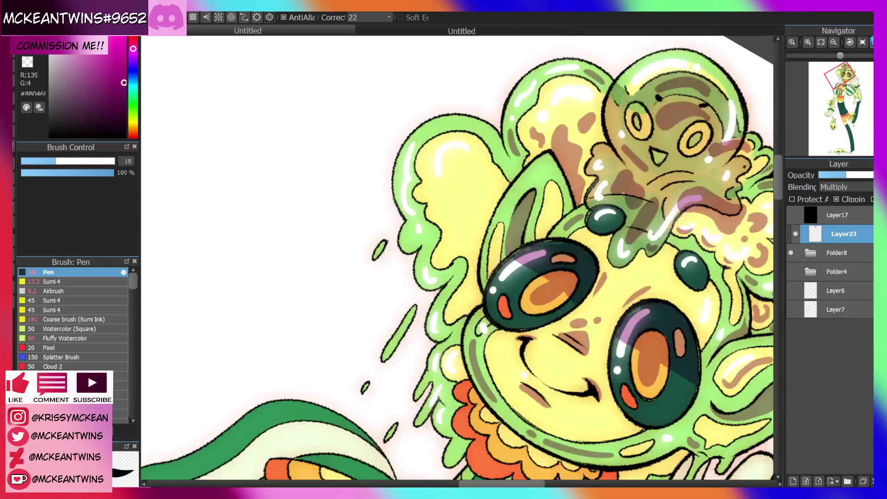
{"action": "left_click", "coordinate": [862, 42]}
{"action": "mouse_move", "coordinate": [529, 218]}
{"action": "left_mouse_down"}
{"action": "mouse_move", "coordinate": [527, 174]}
{"action": "mouse_move", "coordinate": [506, 216]}
{"action": "mouse_move", "coordinate": [516, 223]}
{"action": "mouse_move", "coordinate": [501, 230]}
{"action": "mouse_move", "coordinate": [521, 197]}
{"action": "left_mouse_up"}
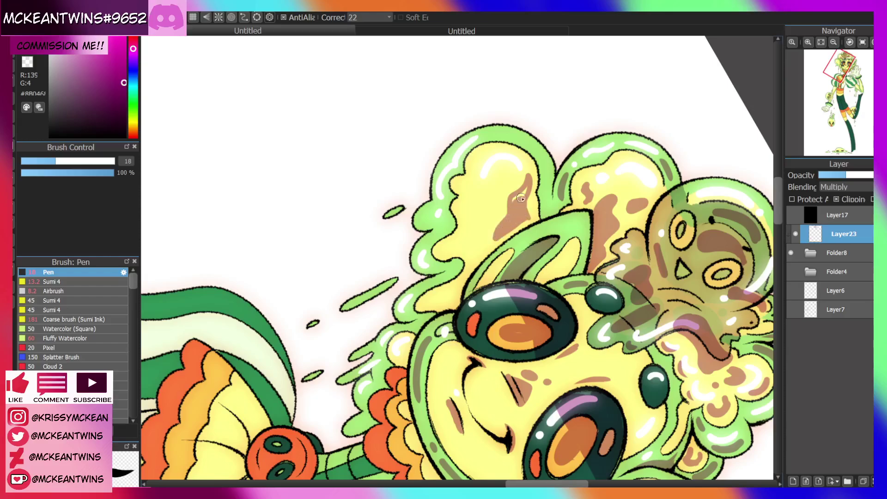
{"action": "mouse_move", "coordinate": [455, 239]}
{"action": "left_mouse_down"}
{"action": "mouse_move", "coordinate": [470, 256]}
{"action": "mouse_move", "coordinate": [457, 241]}
{"action": "mouse_move", "coordinate": [460, 203]}
{"action": "mouse_move", "coordinate": [468, 229]}
{"action": "left_mouse_up"}
{"action": "key", "text": "ctrl+z"}
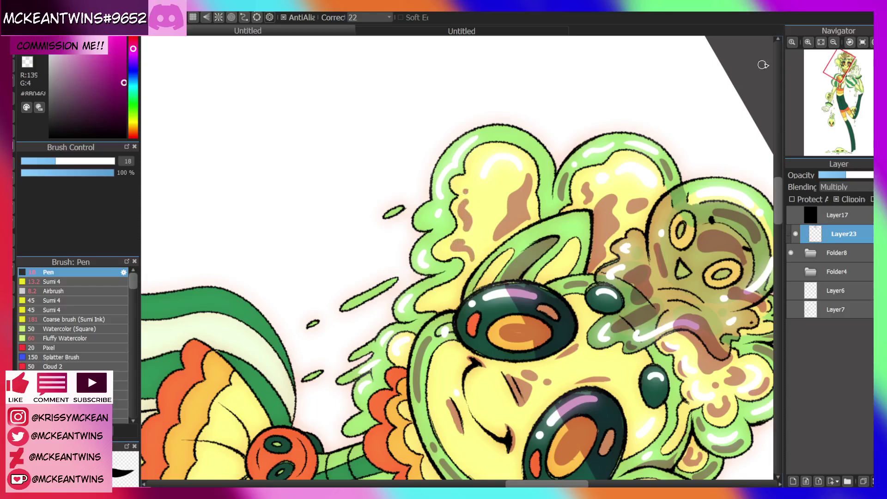
Add shadow patches to the lower yellow hair between the outer puff and the face
{"action": "left_click", "coordinate": [862, 42]}
{"action": "left_click_drag", "start_coordinate": [838, 76], "coordinate": [838, 76]}
{"action": "mouse_move", "coordinate": [538, 256]}
{"action": "left_mouse_down"}
{"action": "mouse_move", "coordinate": [541, 276]}
{"action": "mouse_move", "coordinate": [544, 255]}
{"action": "left_mouse_up"}
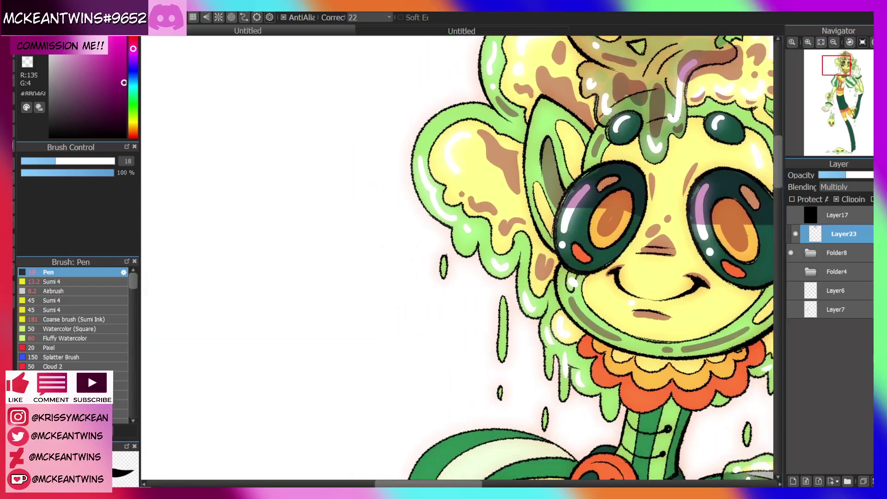
{"action": "mouse_move", "coordinate": [470, 184]}
{"action": "left_mouse_down"}
{"action": "mouse_move", "coordinate": [489, 164]}
{"action": "mouse_move", "coordinate": [466, 181]}
{"action": "left_mouse_up"}
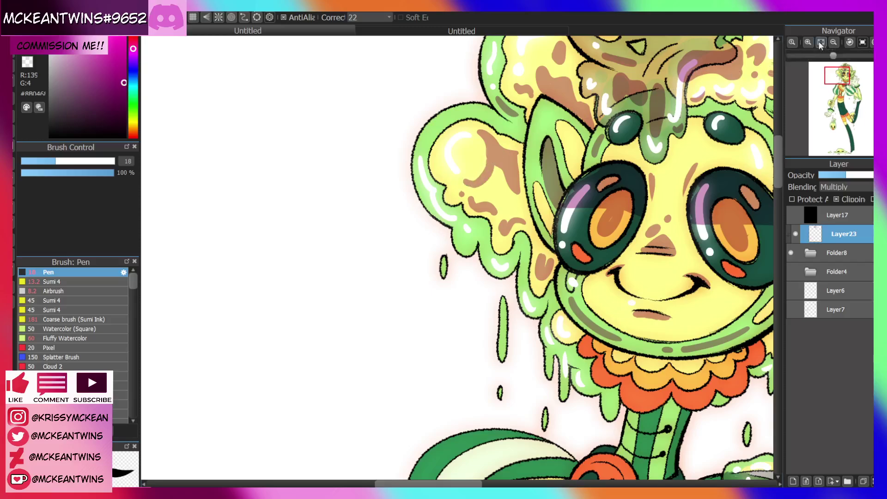
{"action": "left_click", "coordinate": [833, 42]}
{"action": "left_click", "coordinate": [833, 42]}
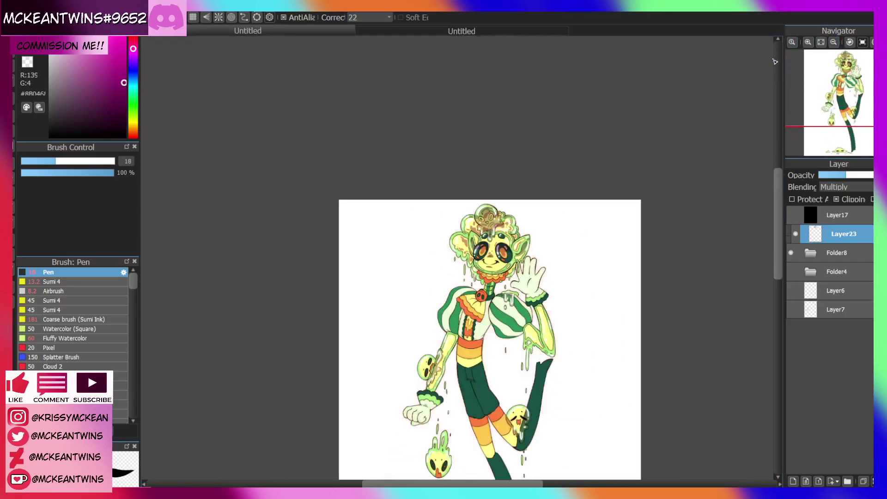
{"action": "left_click", "coordinate": [808, 42]}
{"action": "left_click", "coordinate": [808, 42]}
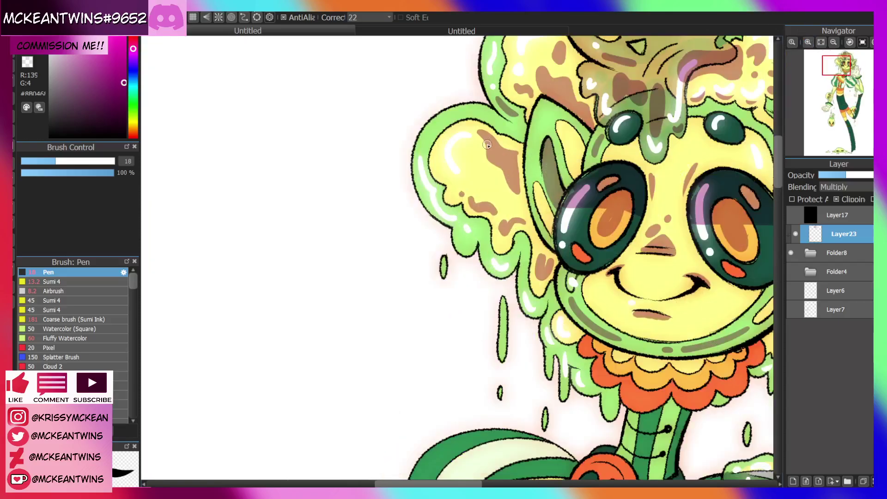
Extend the large shadow in the outer hair puff into a curled swirl and check it zoomed out
{"action": "mouse_move", "coordinate": [487, 145]}
{"action": "left_mouse_down"}
{"action": "mouse_move", "coordinate": [474, 171]}
{"action": "mouse_move", "coordinate": [488, 147]}
{"action": "left_mouse_up"}
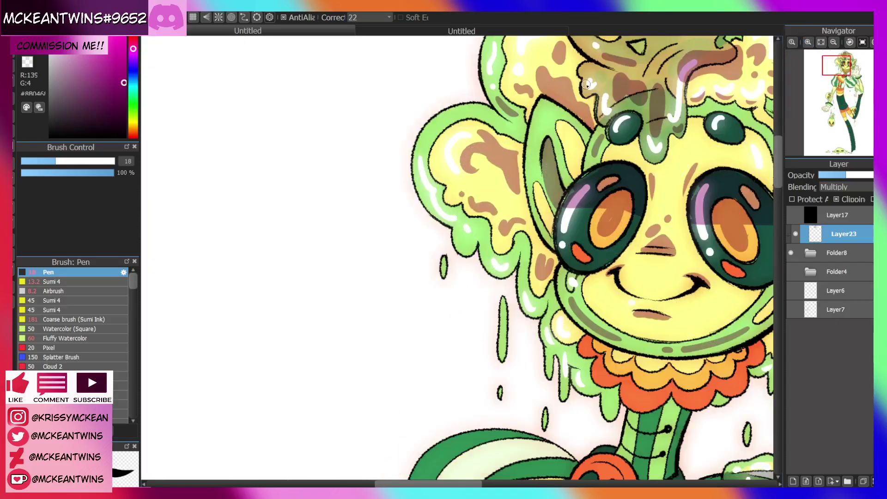
{"action": "left_click_drag", "start_coordinate": [496, 171], "coordinate": [501, 163]}
{"action": "left_click", "coordinate": [834, 43]}
{"action": "left_click", "coordinate": [833, 43]}
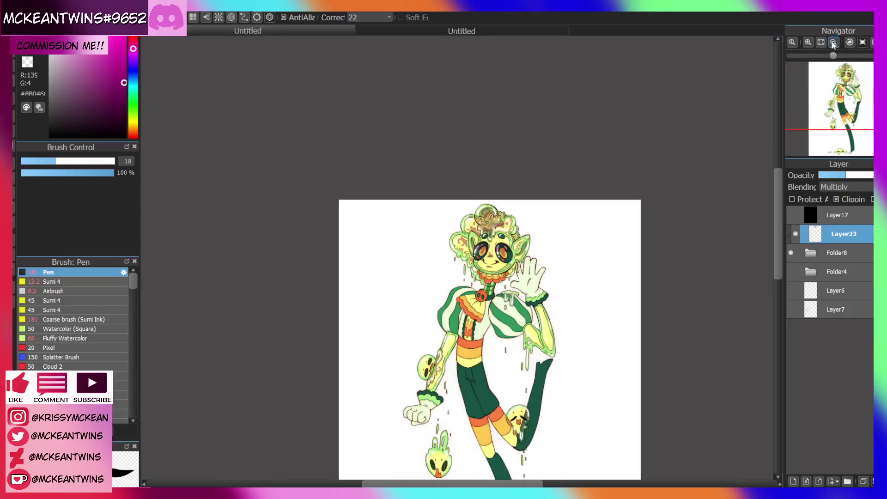
{"action": "left_click", "coordinate": [808, 42]}
{"action": "left_click", "coordinate": [808, 42]}
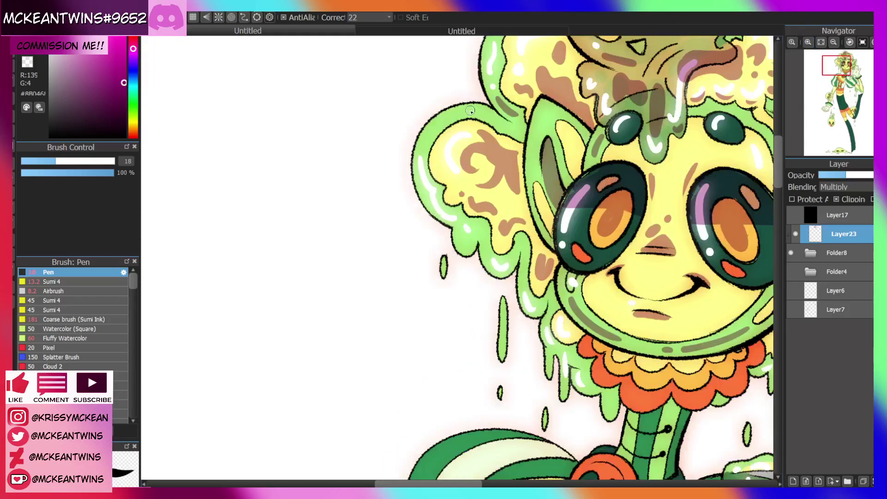
Paint shadows along the green outline of the outer hair puff, its drips and the small yellow curl above the collar
{"action": "mouse_move", "coordinate": [470, 110]}
{"action": "left_mouse_down"}
{"action": "mouse_move", "coordinate": [440, 122]}
{"action": "mouse_move", "coordinate": [426, 144]}
{"action": "left_mouse_up"}
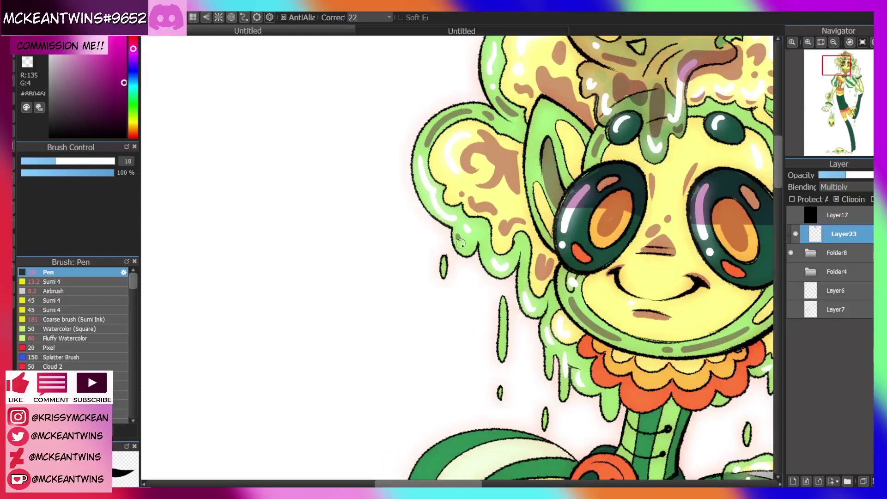
{"action": "left_click_drag", "start_coordinate": [461, 244], "coordinate": [523, 266]}
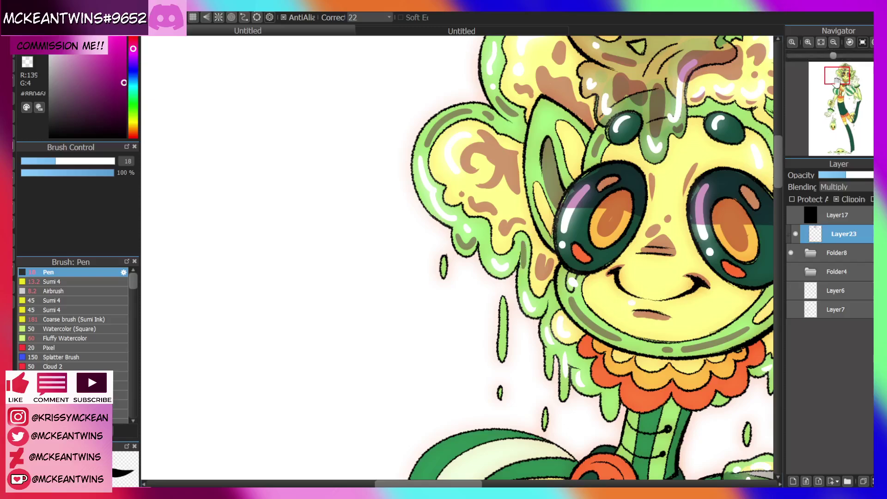
{"action": "left_click_drag", "start_coordinate": [835, 81], "coordinate": [839, 82]}
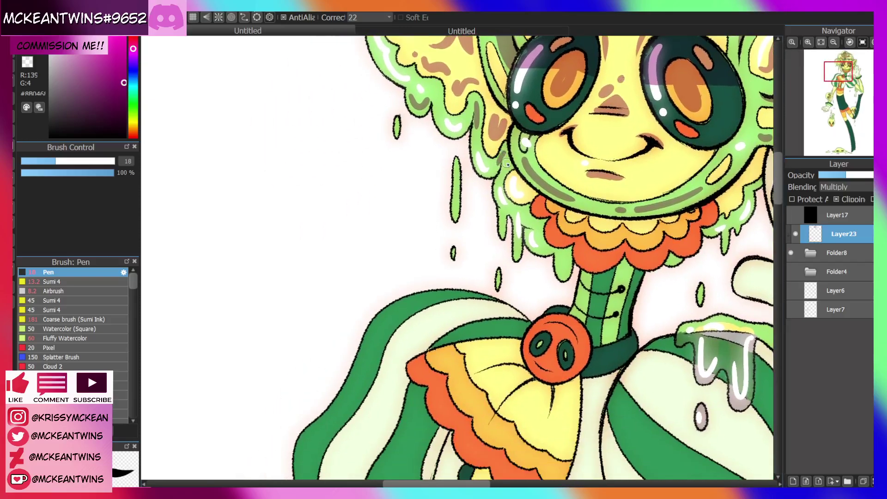
{"action": "left_click_drag", "start_coordinate": [521, 180], "coordinate": [531, 191]}
Shade the yellow hair and lower ear patch on the raised-hand side, dot shadows on the cheeks, and check zoomed out
{"action": "left_click_drag", "start_coordinate": [840, 78], "coordinate": [845, 78]}
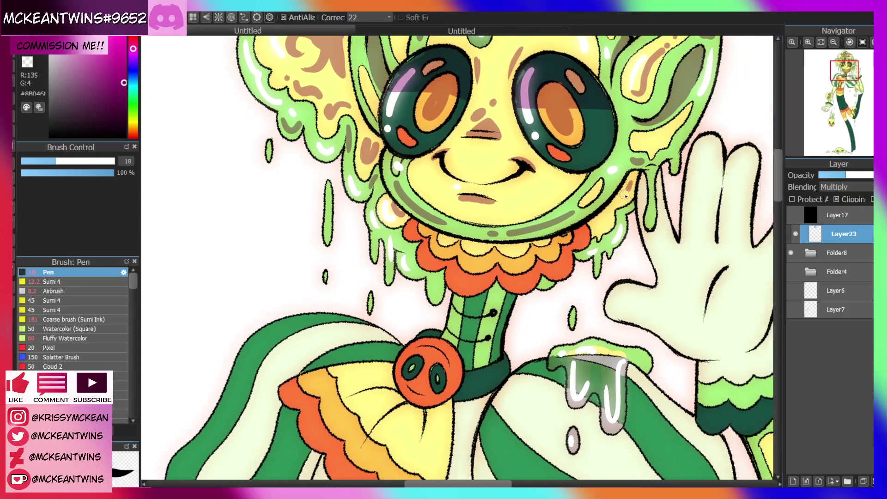
{"action": "left_click_drag", "start_coordinate": [624, 195], "coordinate": [603, 222]}
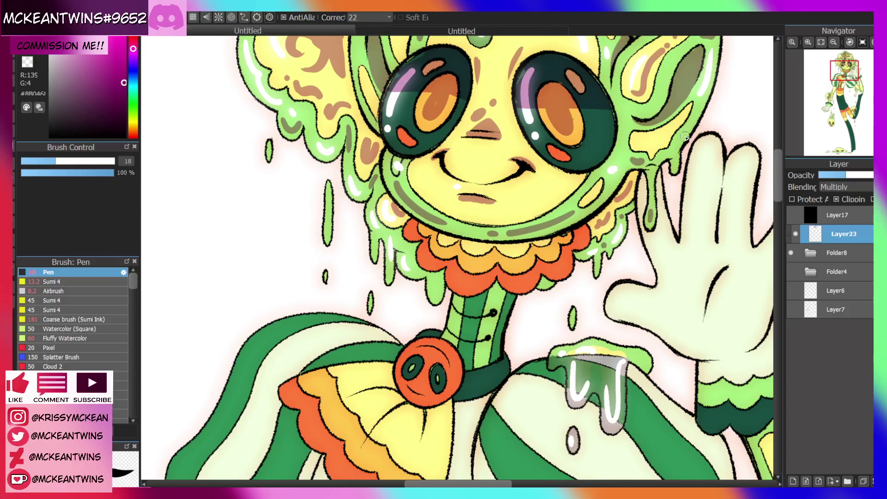
{"action": "mouse_move", "coordinate": [685, 136]}
{"action": "left_mouse_down"}
{"action": "mouse_move", "coordinate": [637, 142]}
{"action": "mouse_move", "coordinate": [667, 130]}
{"action": "left_mouse_up"}
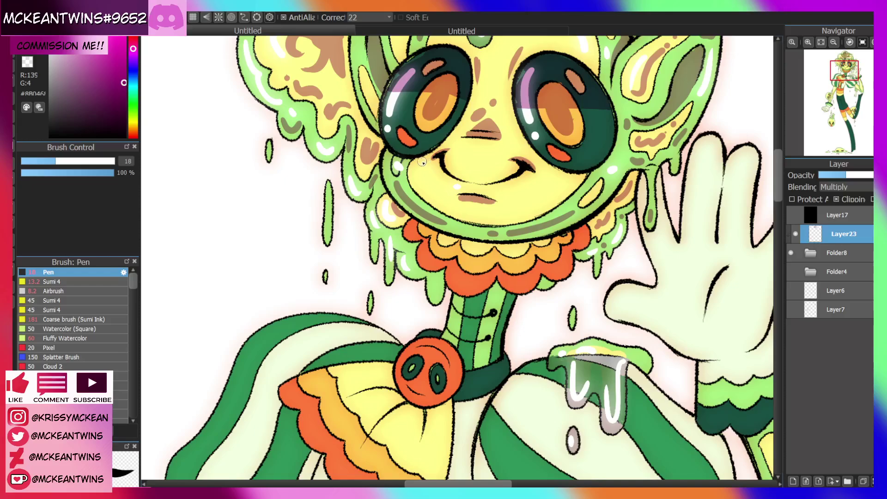
{"action": "left_click", "coordinate": [833, 42]}
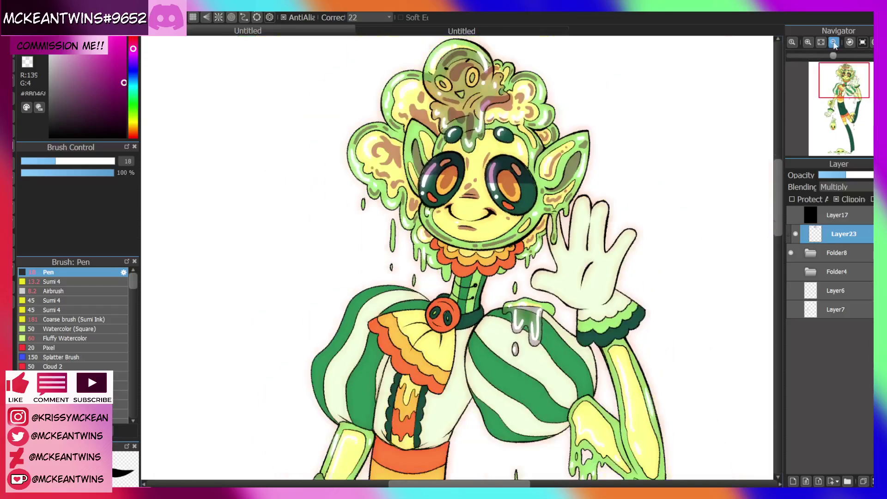
{"action": "left_click", "coordinate": [833, 42]}
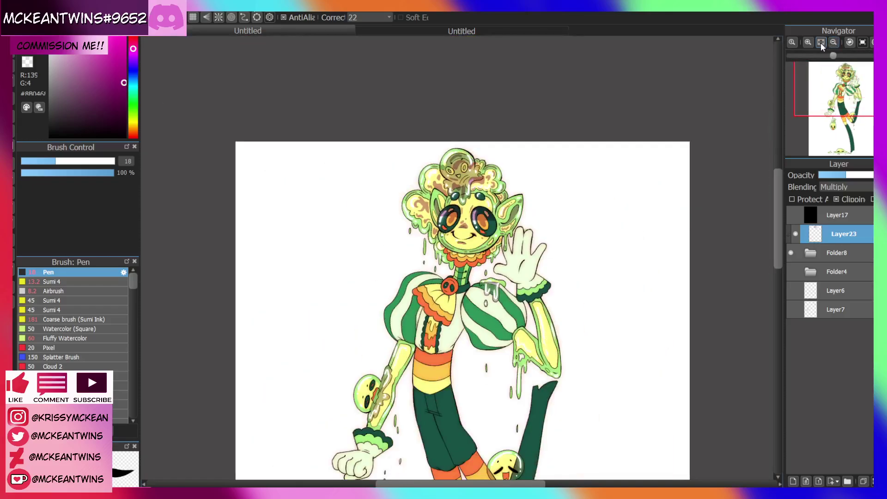
Paint a shadow across the inner layer of the ruffled collar directly beneath the chin
{"action": "left_click", "coordinate": [808, 42]}
{"action": "left_click", "coordinate": [808, 42]}
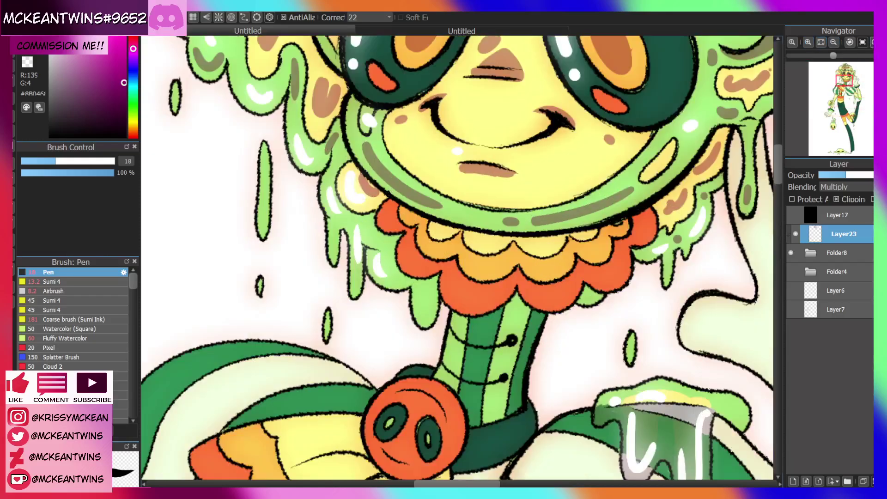
{"action": "left_click", "coordinate": [871, 42]}
{"action": "left_click", "coordinate": [870, 42]}
{"action": "mouse_move", "coordinate": [497, 215]}
{"action": "left_mouse_down"}
{"action": "mouse_move", "coordinate": [471, 337]}
{"action": "mouse_move", "coordinate": [473, 277]}
{"action": "mouse_move", "coordinate": [479, 390]}
{"action": "mouse_move", "coordinate": [500, 450]}
{"action": "mouse_move", "coordinate": [480, 410]}
{"action": "mouse_move", "coordinate": [468, 317]}
{"action": "mouse_move", "coordinate": [478, 248]}
{"action": "mouse_move", "coordinate": [498, 206]}
{"action": "left_mouse_up"}
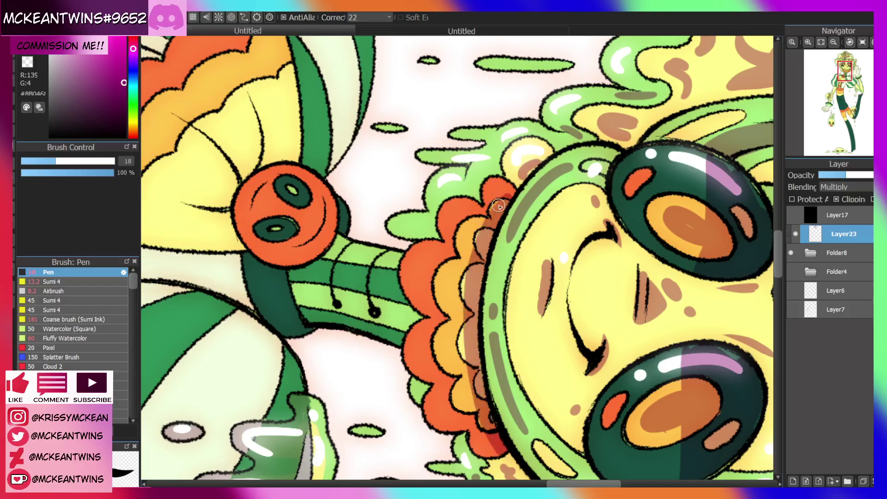
{"action": "left_click", "coordinate": [850, 42]}
{"action": "left_click", "coordinate": [833, 41]}
{"action": "left_click", "coordinate": [820, 42]}
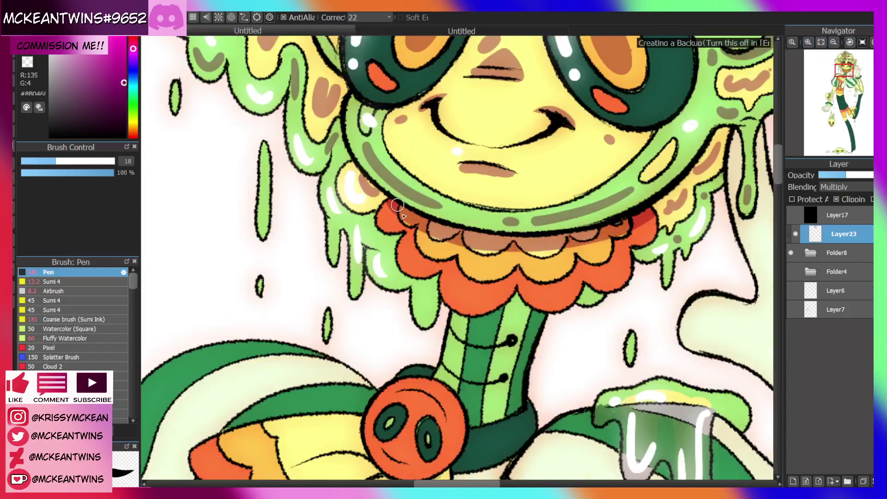
Shade the red and orange collar ruffles beneath each scalloped edge and check the figure zoomed out
{"action": "mouse_move", "coordinate": [395, 207]}
{"action": "left_mouse_down"}
{"action": "mouse_move", "coordinate": [431, 267]}
{"action": "mouse_move", "coordinate": [425, 259]}
{"action": "mouse_move", "coordinate": [456, 261]}
{"action": "mouse_move", "coordinate": [466, 285]}
{"action": "mouse_move", "coordinate": [491, 288]}
{"action": "mouse_move", "coordinate": [510, 274]}
{"action": "left_mouse_up"}
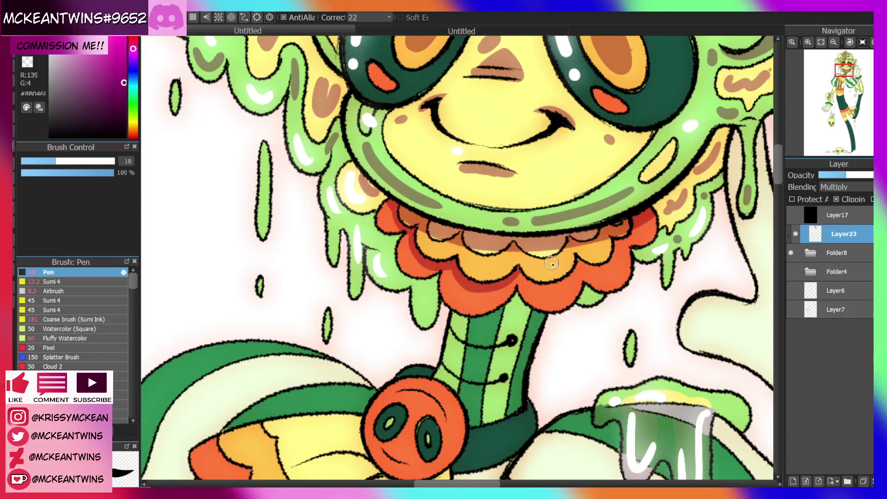
{"action": "mouse_move", "coordinate": [517, 272]}
{"action": "left_mouse_down"}
{"action": "mouse_move", "coordinate": [530, 284]}
{"action": "mouse_move", "coordinate": [573, 278]}
{"action": "mouse_move", "coordinate": [579, 263]}
{"action": "left_mouse_up"}
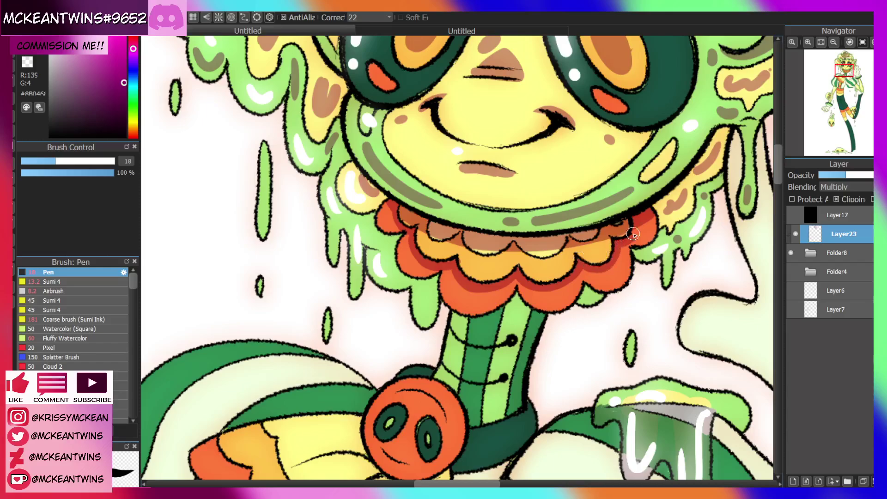
{"action": "mouse_move", "coordinate": [428, 228]}
{"action": "left_mouse_down"}
{"action": "mouse_move", "coordinate": [451, 242]}
{"action": "mouse_move", "coordinate": [494, 227]}
{"action": "mouse_move", "coordinate": [436, 244]}
{"action": "mouse_move", "coordinate": [475, 243]}
{"action": "mouse_move", "coordinate": [461, 244]}
{"action": "mouse_move", "coordinate": [494, 258]}
{"action": "mouse_move", "coordinate": [533, 236]}
{"action": "mouse_move", "coordinate": [518, 249]}
{"action": "mouse_move", "coordinate": [538, 263]}
{"action": "mouse_move", "coordinate": [601, 232]}
{"action": "mouse_move", "coordinate": [573, 240]}
{"action": "mouse_move", "coordinate": [603, 236]}
{"action": "left_mouse_up"}
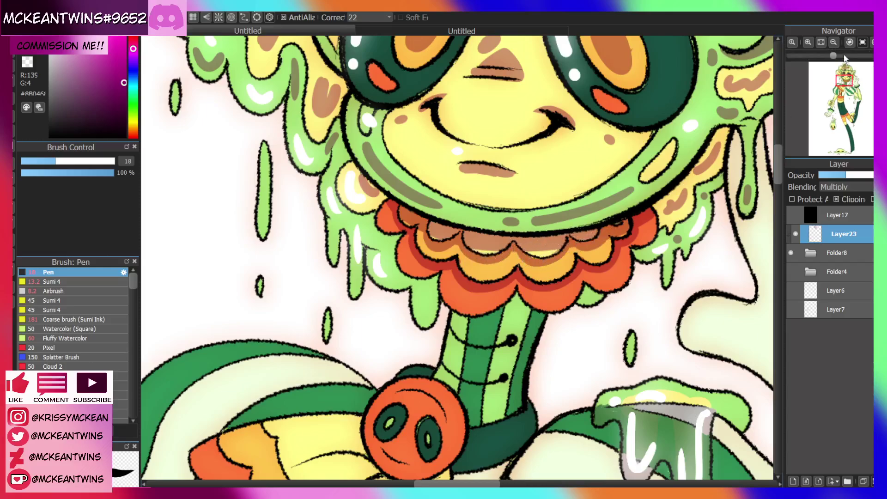
{"action": "left_click", "coordinate": [834, 43]}
{"action": "left_click", "coordinate": [833, 43]}
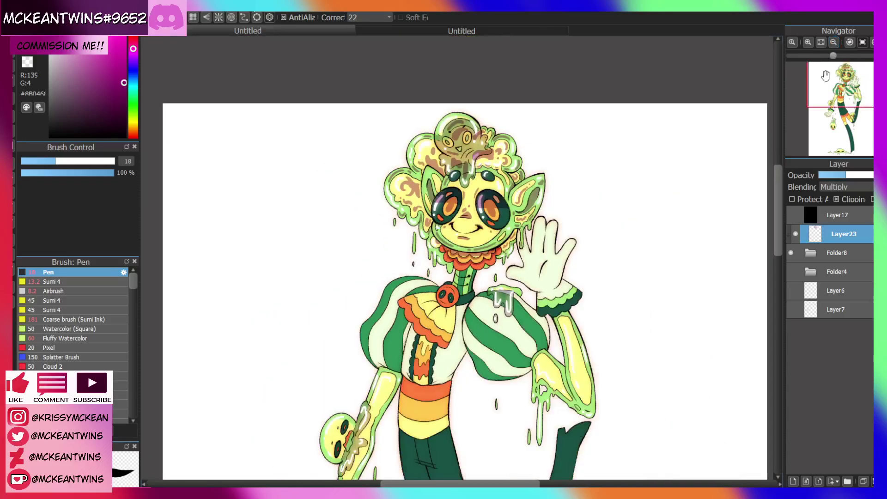
Add small shadow strokes to the green hair slime beside the collar on the raised-hand side, checking them zoomed out
{"action": "left_click_drag", "start_coordinate": [842, 91], "coordinate": [844, 82]}
{"action": "left_click", "coordinate": [808, 43]}
{"action": "left_click", "coordinate": [807, 42]}
{"action": "left_click", "coordinate": [808, 42]}
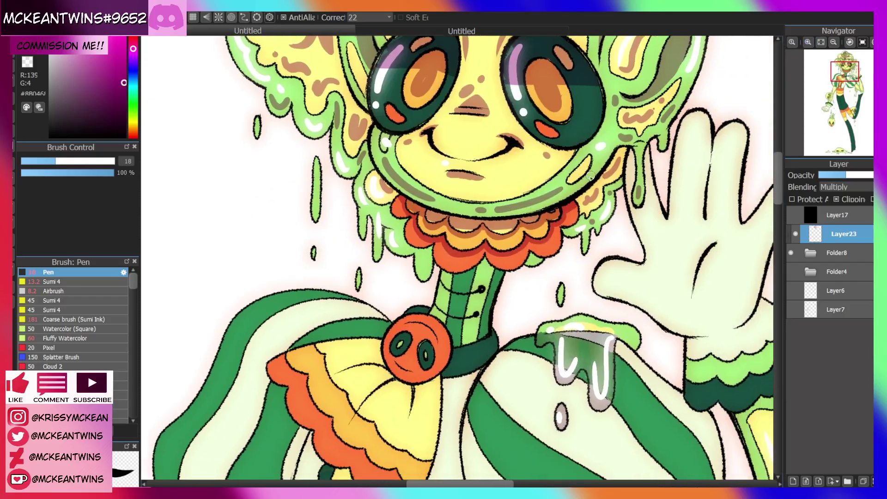
{"action": "left_click_drag", "start_coordinate": [578, 200], "coordinate": [604, 171]}
{"action": "left_click", "coordinate": [833, 43]}
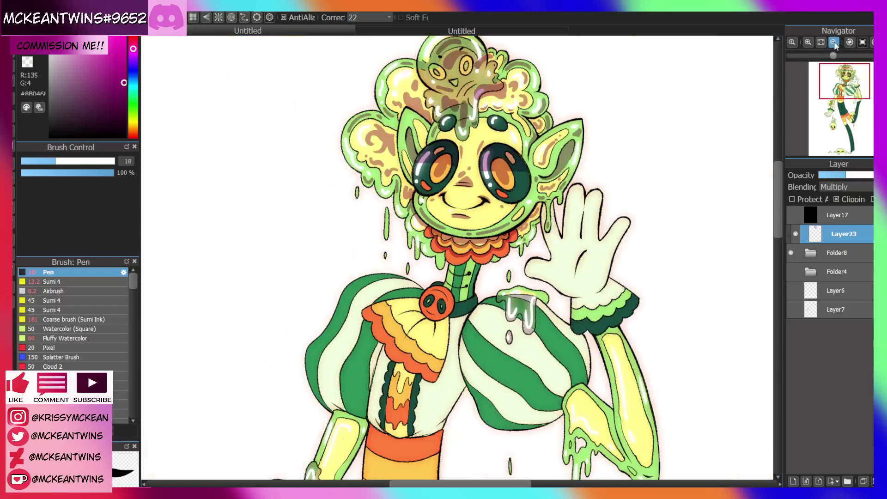
{"action": "left_click", "coordinate": [833, 43]}
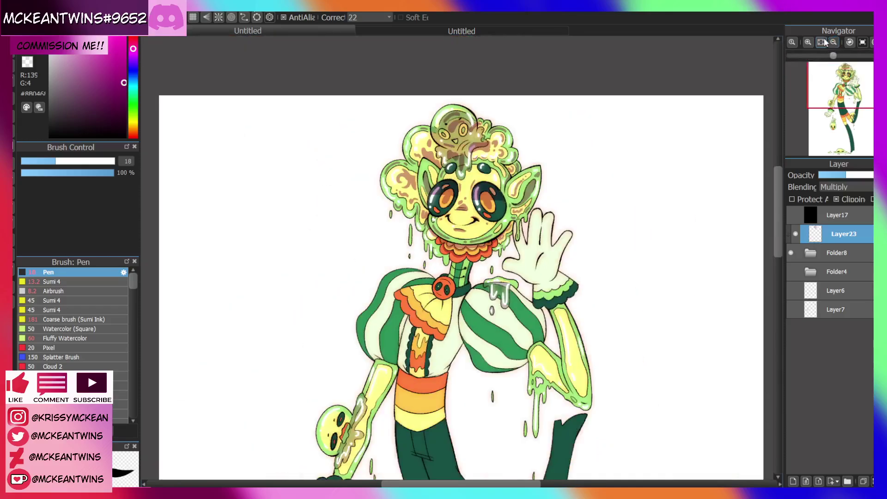
{"action": "left_click", "coordinate": [808, 43]}
{"action": "left_click", "coordinate": [808, 43]}
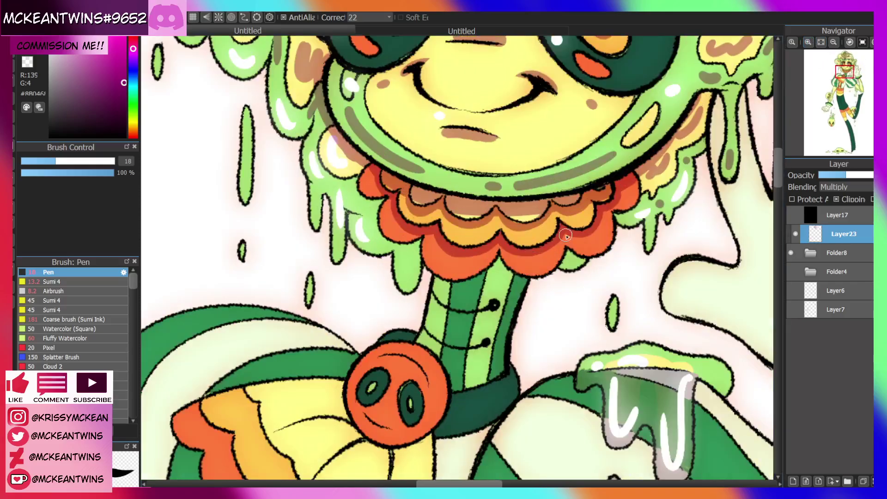
Shade the green slime behind the ruffled collar on both sides and directly under the chin ruffles, checking the figure zoomed out
{"action": "mouse_move", "coordinate": [621, 216]}
{"action": "left_mouse_down"}
{"action": "mouse_move", "coordinate": [645, 196]}
{"action": "mouse_move", "coordinate": [619, 216]}
{"action": "mouse_move", "coordinate": [649, 169]}
{"action": "left_mouse_up"}
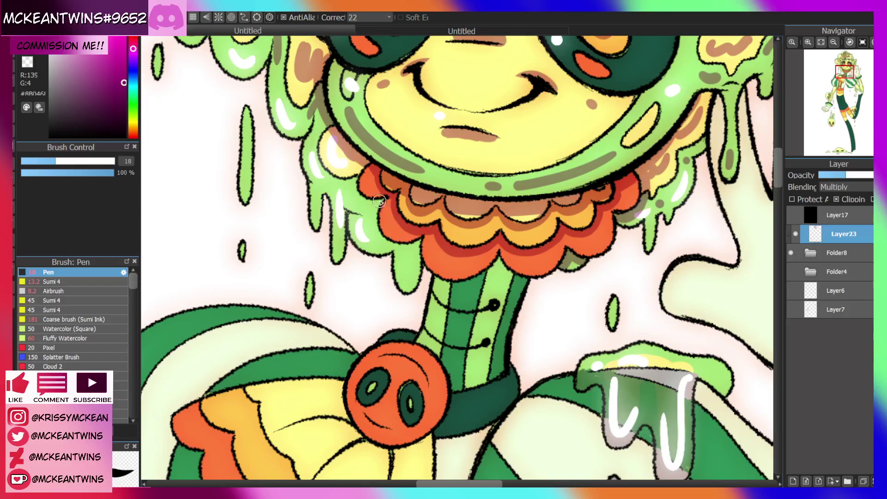
{"action": "mouse_move", "coordinate": [381, 191]}
{"action": "left_mouse_down"}
{"action": "mouse_move", "coordinate": [373, 226]}
{"action": "mouse_move", "coordinate": [391, 248]}
{"action": "mouse_move", "coordinate": [421, 244]}
{"action": "mouse_move", "coordinate": [419, 264]}
{"action": "left_mouse_up"}
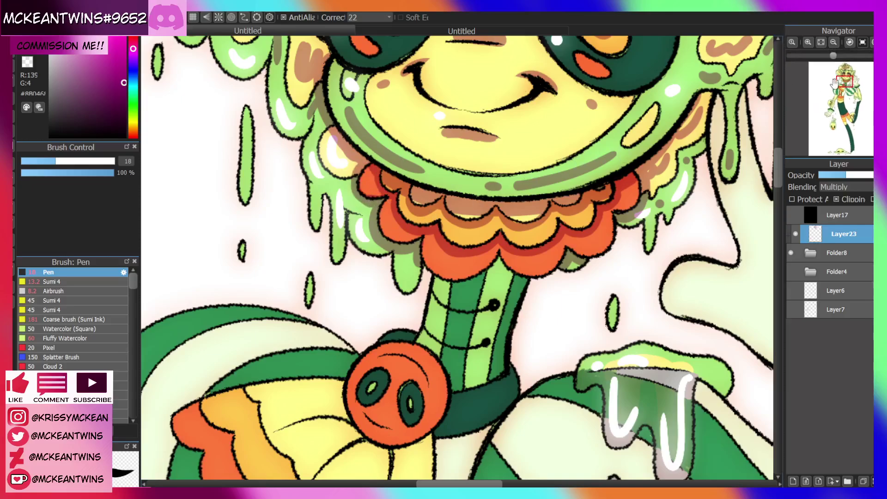
{"action": "left_click_drag", "start_coordinate": [842, 72], "coordinate": [842, 74]}
{"action": "mouse_move", "coordinate": [505, 191]}
{"action": "left_mouse_down"}
{"action": "mouse_move", "coordinate": [560, 190]}
{"action": "mouse_move", "coordinate": [505, 202]}
{"action": "mouse_move", "coordinate": [560, 189]}
{"action": "mouse_move", "coordinate": [547, 193]}
{"action": "mouse_move", "coordinate": [569, 172]}
{"action": "mouse_move", "coordinate": [604, 199]}
{"action": "mouse_move", "coordinate": [567, 183]}
{"action": "mouse_move", "coordinate": [600, 198]}
{"action": "mouse_move", "coordinate": [574, 199]}
{"action": "left_mouse_up"}
{"action": "left_click", "coordinate": [834, 42]}
{"action": "left_click", "coordinate": [833, 43]}
{"action": "left_click", "coordinate": [834, 43]}
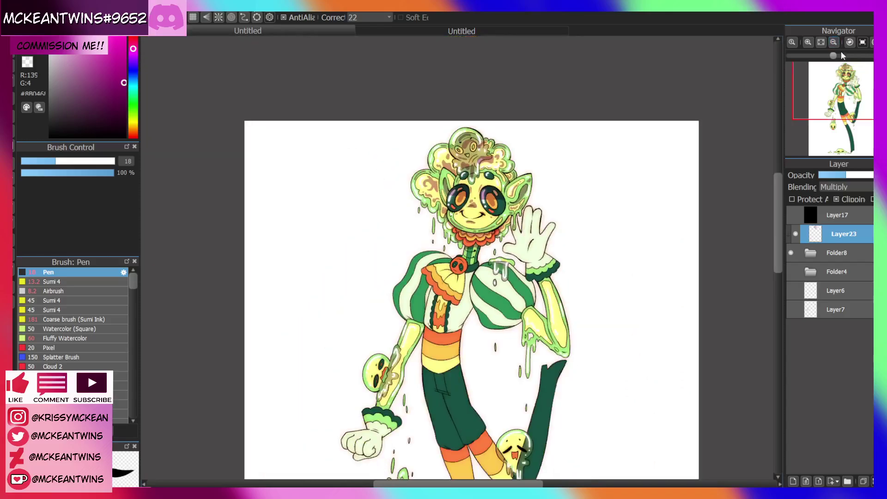
Check the shadows by hiding and showing Layer23, testing a different layer opacity, and viewing the figure in grayscale with Layer17
{"action": "left_click_drag", "start_coordinate": [845, 84], "coordinate": [842, 97]}
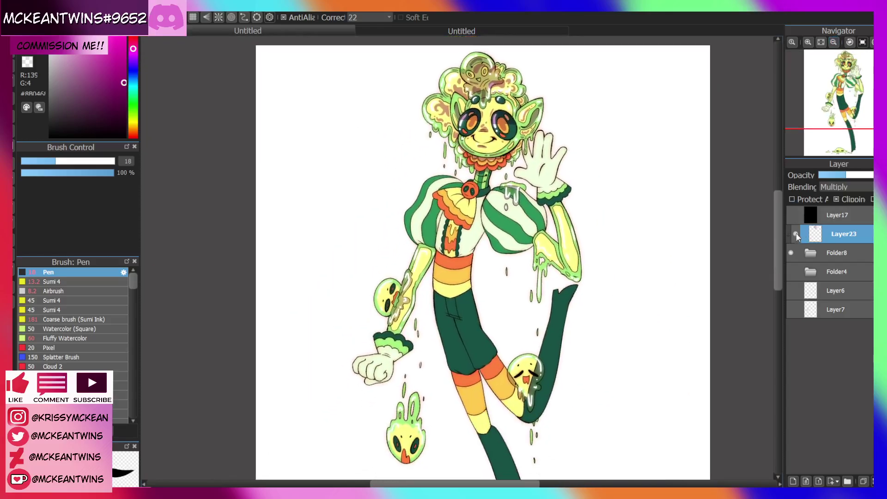
{"action": "left_click", "coordinate": [794, 235]}
{"action": "left_click", "coordinate": [793, 235]}
{"action": "mouse_move", "coordinate": [857, 176]}
{"action": "left_mouse_down"}
{"action": "mouse_move", "coordinate": [846, 176]}
{"action": "mouse_move", "coordinate": [853, 174]}
{"action": "left_mouse_up"}
{"action": "mouse_move", "coordinate": [860, 64]}
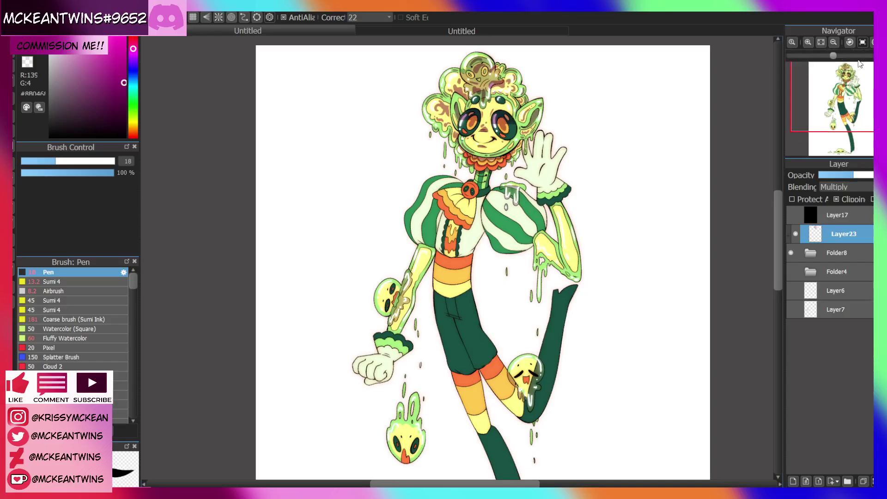
{"action": "left_click", "coordinate": [845, 176]}
{"action": "left_click", "coordinate": [791, 215]}
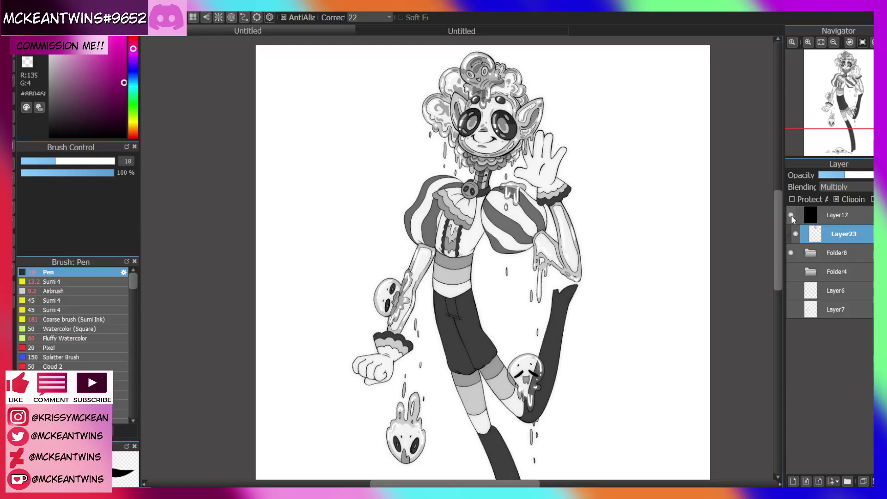
{"action": "left_click", "coordinate": [791, 219]}
Shade the striped neck beneath the collar, the dark green neckband and the face on the round orange brooch
{"action": "left_click", "coordinate": [807, 41]}
{"action": "left_click", "coordinate": [807, 41]}
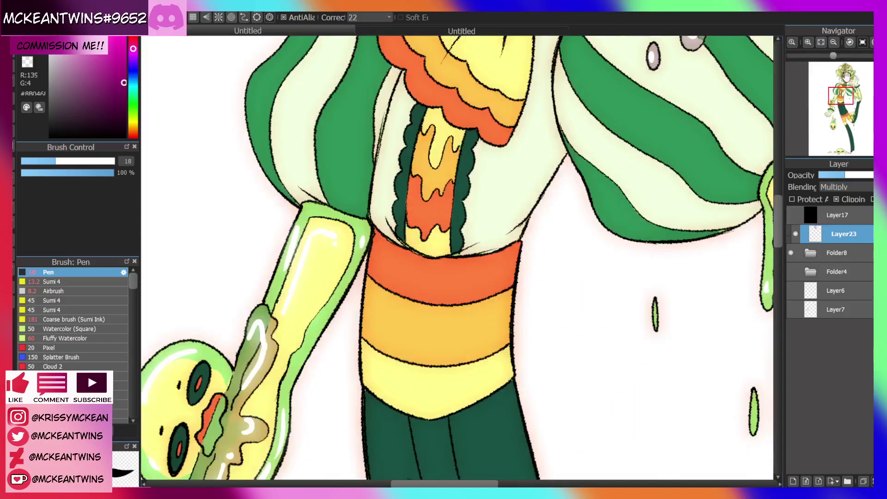
{"action": "left_click_drag", "start_coordinate": [841, 96], "coordinate": [838, 88]}
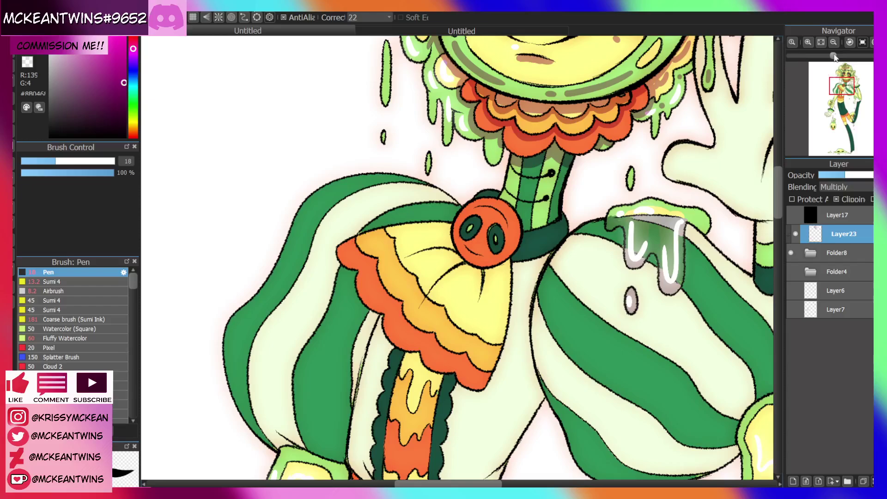
{"action": "mouse_move", "coordinate": [568, 162]}
{"action": "left_mouse_down"}
{"action": "mouse_move", "coordinate": [559, 206]}
{"action": "mouse_move", "coordinate": [553, 198]}
{"action": "mouse_move", "coordinate": [549, 208]}
{"action": "mouse_move", "coordinate": [531, 206]}
{"action": "left_mouse_up"}
{"action": "mouse_move", "coordinate": [521, 164]}
{"action": "left_mouse_down"}
{"action": "mouse_move", "coordinate": [517, 194]}
{"action": "mouse_move", "coordinate": [515, 177]}
{"action": "mouse_move", "coordinate": [547, 183]}
{"action": "left_mouse_up"}
{"action": "left_click_drag", "start_coordinate": [842, 86], "coordinate": [841, 87]}
{"action": "mouse_move", "coordinate": [540, 206]}
{"action": "left_mouse_down"}
{"action": "mouse_move", "coordinate": [570, 187]}
{"action": "mouse_move", "coordinate": [530, 204]}
{"action": "left_mouse_up"}
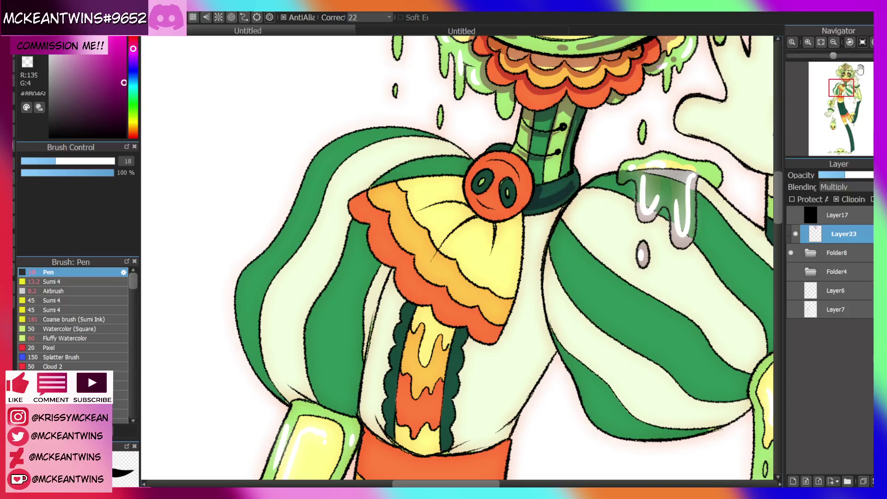
{"action": "mouse_move", "coordinate": [843, 81]}
{"action": "left_mouse_down"}
{"action": "mouse_move", "coordinate": [848, 76]}
{"action": "mouse_move", "coordinate": [841, 91]}
{"action": "left_mouse_up"}
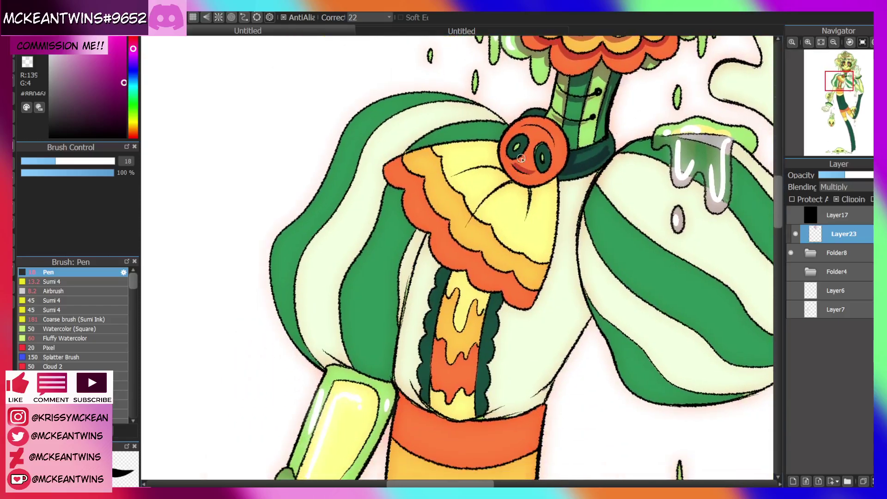
{"action": "mouse_move", "coordinate": [521, 158]}
{"action": "left_mouse_down"}
{"action": "mouse_move", "coordinate": [539, 164]}
{"action": "mouse_move", "coordinate": [527, 169]}
{"action": "mouse_move", "coordinate": [551, 149]}
{"action": "mouse_move", "coordinate": [542, 130]}
{"action": "mouse_move", "coordinate": [550, 146]}
{"action": "mouse_move", "coordinate": [520, 138]}
{"action": "mouse_move", "coordinate": [563, 151]}
{"action": "mouse_move", "coordinate": [563, 140]}
{"action": "mouse_move", "coordinate": [548, 161]}
{"action": "left_mouse_up"}
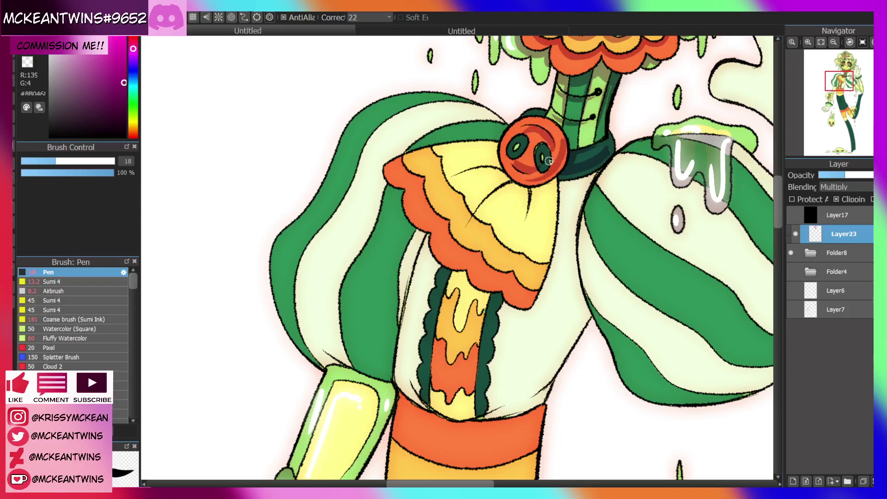
Paint a thin shadow line down the inner edge of the raised arm's puffed sleeve and check it zoomed out
{"action": "left_click_drag", "start_coordinate": [843, 86], "coordinate": [845, 92]}
{"action": "mouse_move", "coordinate": [460, 172]}
{"action": "left_mouse_down"}
{"action": "mouse_move", "coordinate": [480, 293]}
{"action": "mouse_move", "coordinate": [469, 256]}
{"action": "mouse_move", "coordinate": [501, 335]}
{"action": "left_mouse_up"}
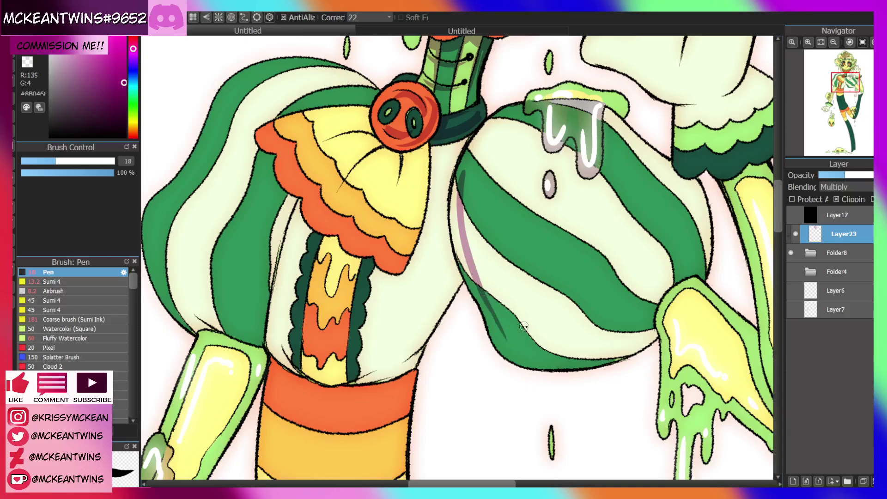
{"action": "left_click", "coordinate": [833, 42]}
{"action": "left_click", "coordinate": [833, 42]}
{"action": "left_click", "coordinate": [849, 87]}
{"action": "left_click_drag", "start_coordinate": [850, 86], "coordinate": [845, 94]}
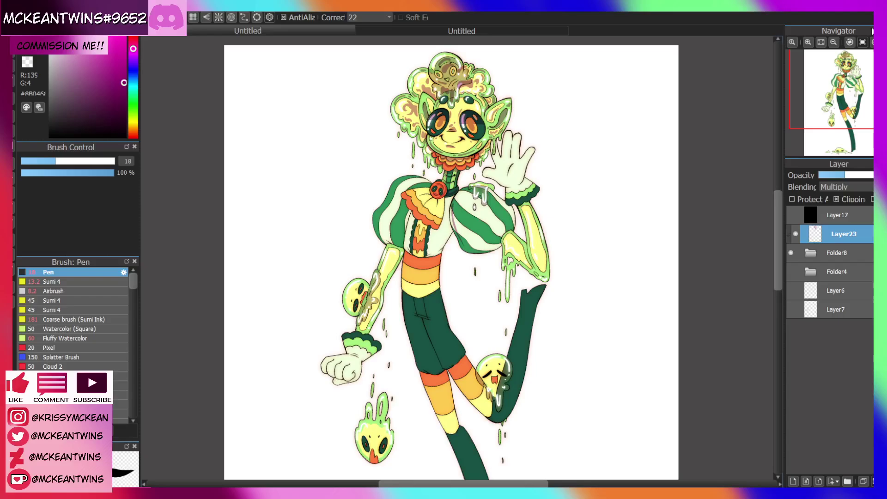
Continue the thin shadow line along the puffed sleeve's lower edge toward the elbow with the canvas rotated, restoring the upright view
{"action": "left_click", "coordinate": [808, 42]}
{"action": "left_click", "coordinate": [808, 42]}
{"action": "left_click_drag", "start_coordinate": [845, 95], "coordinate": [850, 89]}
{"action": "left_click", "coordinate": [871, 42]}
{"action": "left_click", "coordinate": [871, 42]}
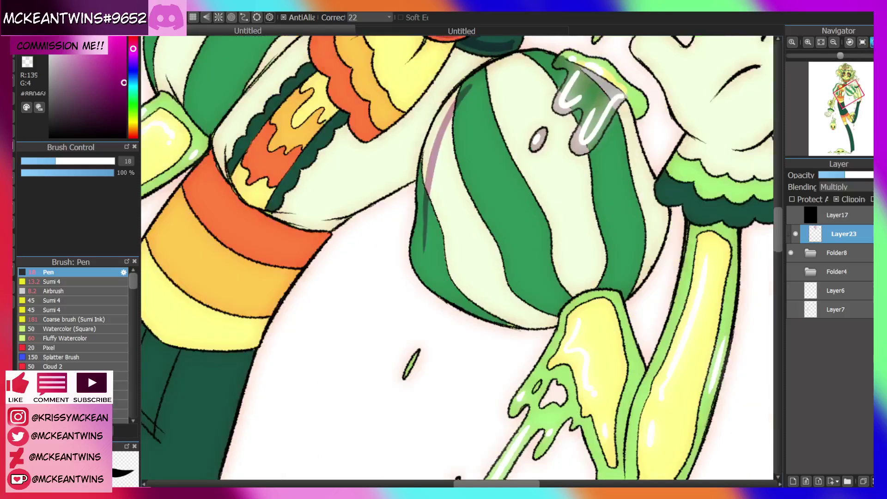
{"action": "left_click", "coordinate": [871, 42]}
{"action": "left_click", "coordinate": [871, 42]}
{"action": "left_click", "coordinate": [871, 42]}
{"action": "left_click", "coordinate": [871, 42]}
{"action": "left_click", "coordinate": [872, 42]}
{"action": "left_click", "coordinate": [872, 42]}
{"action": "mouse_move", "coordinate": [488, 226]}
{"action": "left_mouse_down"}
{"action": "mouse_move", "coordinate": [453, 225]}
{"action": "mouse_move", "coordinate": [413, 300]}
{"action": "left_mouse_up"}
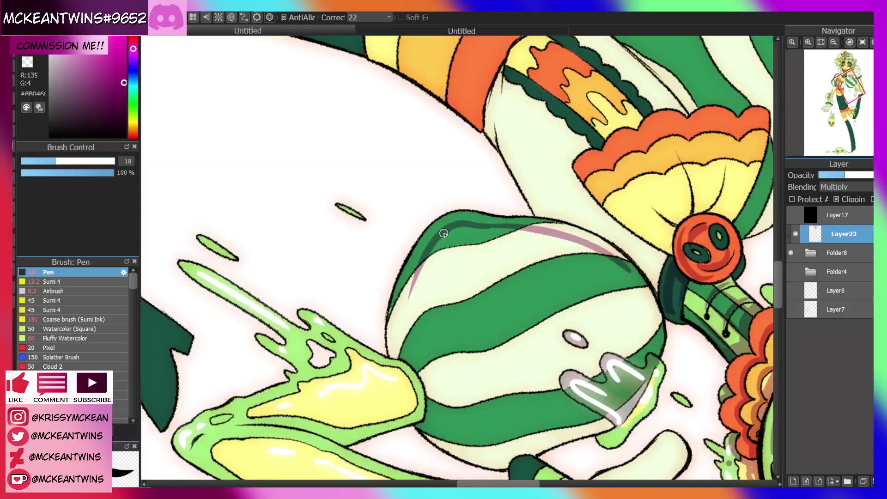
{"action": "left_click_drag", "start_coordinate": [443, 233], "coordinate": [397, 343]}
{"action": "left_click", "coordinate": [862, 42]}
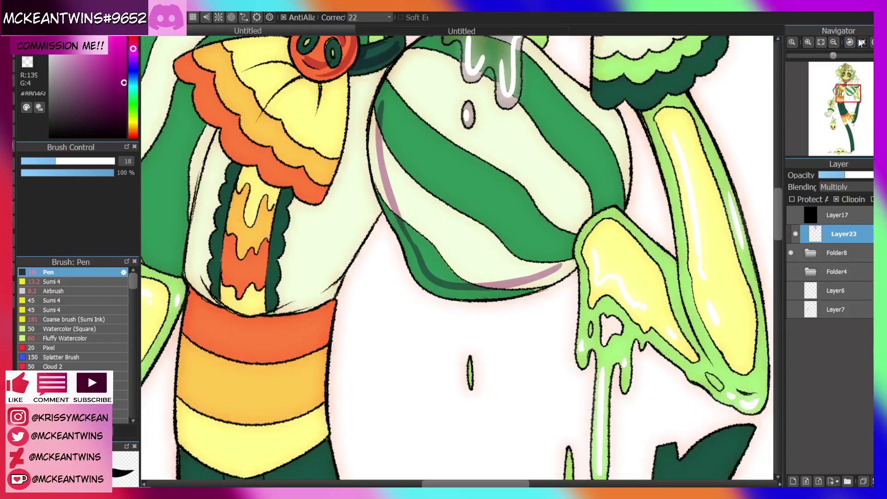
Set the brush size to 38, paint a broad shadow across the puffed sleeve's lower stripes, and check it zoomed out
{"action": "left_click_drag", "start_coordinate": [73, 162], "coordinate": [81, 161]}
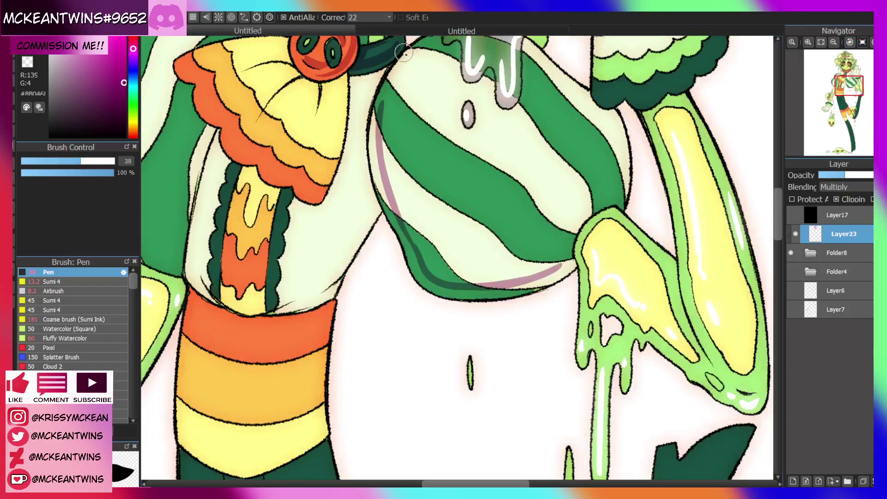
{"action": "mouse_move", "coordinate": [379, 104]}
{"action": "left_mouse_down"}
{"action": "mouse_move", "coordinate": [413, 182]}
{"action": "mouse_move", "coordinate": [476, 247]}
{"action": "mouse_move", "coordinate": [537, 236]}
{"action": "mouse_move", "coordinate": [554, 241]}
{"action": "mouse_move", "coordinate": [559, 266]}
{"action": "left_mouse_up"}
{"action": "mouse_move", "coordinate": [383, 116]}
{"action": "left_mouse_down"}
{"action": "mouse_move", "coordinate": [426, 266]}
{"action": "mouse_move", "coordinate": [404, 184]}
{"action": "mouse_move", "coordinate": [408, 222]}
{"action": "mouse_move", "coordinate": [431, 204]}
{"action": "mouse_move", "coordinate": [441, 253]}
{"action": "mouse_move", "coordinate": [436, 244]}
{"action": "mouse_move", "coordinate": [432, 257]}
{"action": "mouse_move", "coordinate": [445, 264]}
{"action": "mouse_move", "coordinate": [487, 277]}
{"action": "mouse_move", "coordinate": [542, 264]}
{"action": "mouse_move", "coordinate": [522, 273]}
{"action": "mouse_move", "coordinate": [545, 247]}
{"action": "mouse_move", "coordinate": [485, 261]}
{"action": "left_mouse_up"}
{"action": "key", "text": "ctrl+z"}
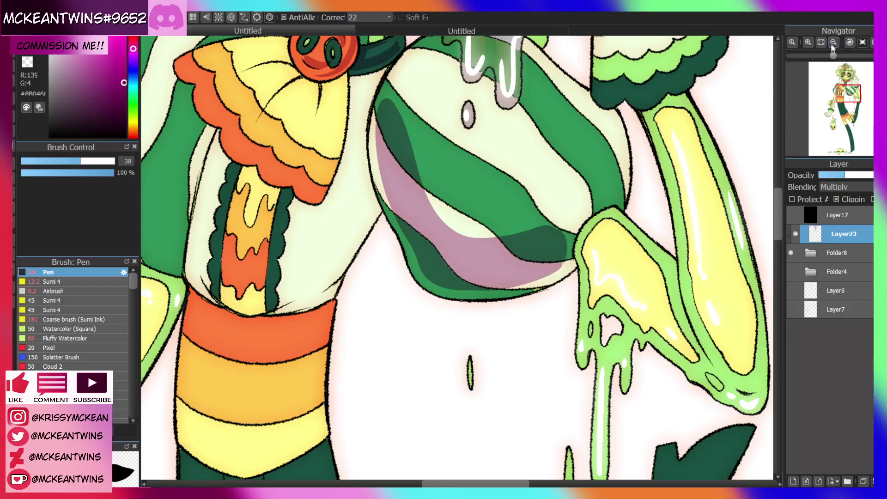
{"action": "left_click", "coordinate": [834, 42]}
{"action": "left_click", "coordinate": [808, 42]}
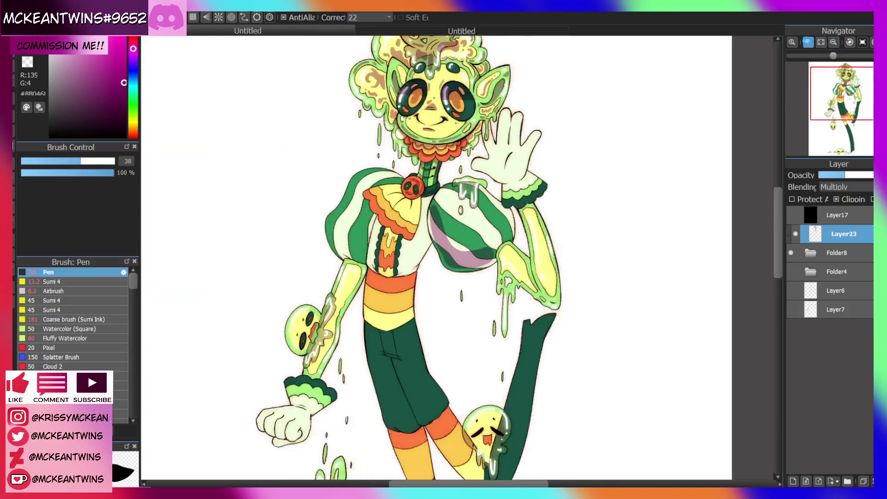
Shade the puffed sleeve's outer edge, the stripe ends above the elbow and the area beside the shoulder slime
{"action": "left_click", "coordinate": [807, 42]}
{"action": "left_click", "coordinate": [808, 42]}
{"action": "mouse_move", "coordinate": [435, 126]}
{"action": "left_mouse_down"}
{"action": "mouse_move", "coordinate": [481, 118]}
{"action": "mouse_move", "coordinate": [559, 179]}
{"action": "mouse_move", "coordinate": [562, 203]}
{"action": "mouse_move", "coordinate": [543, 213]}
{"action": "mouse_move", "coordinate": [552, 178]}
{"action": "mouse_move", "coordinate": [543, 211]}
{"action": "mouse_move", "coordinate": [546, 181]}
{"action": "mouse_move", "coordinate": [528, 158]}
{"action": "mouse_move", "coordinate": [538, 201]}
{"action": "mouse_move", "coordinate": [531, 226]}
{"action": "mouse_move", "coordinate": [561, 202]}
{"action": "left_mouse_up"}
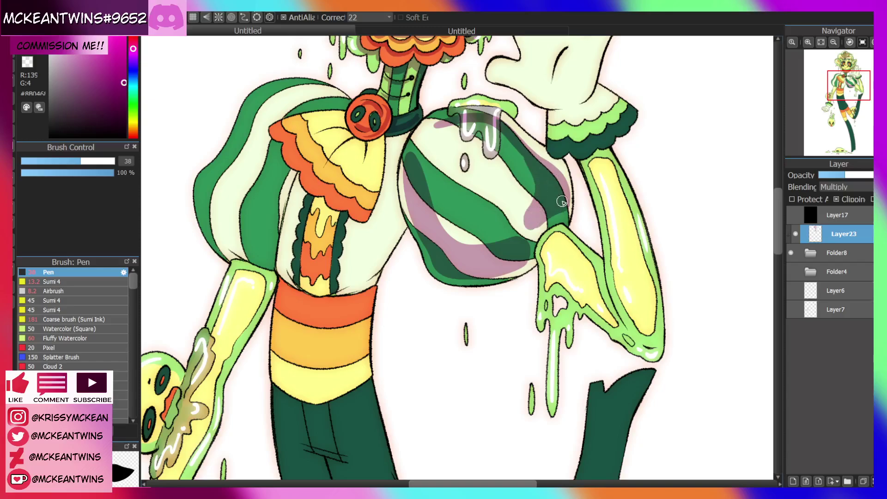
{"action": "left_click_drag", "start_coordinate": [850, 94], "coordinate": [846, 88]}
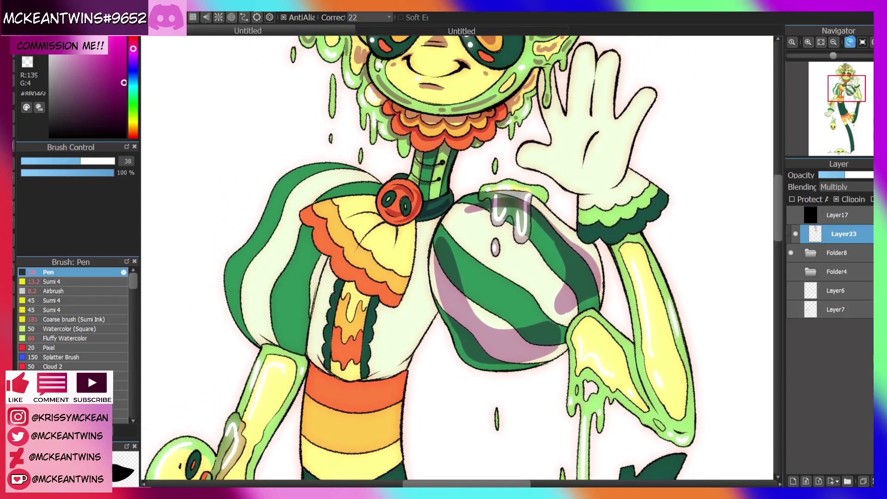
Set the brush size to 24, add thin shadows along the sleeve's upper seam and stripe edges, and check them zoomed out
{"action": "left_click", "coordinate": [849, 42]}
{"action": "left_click", "coordinate": [68, 161]}
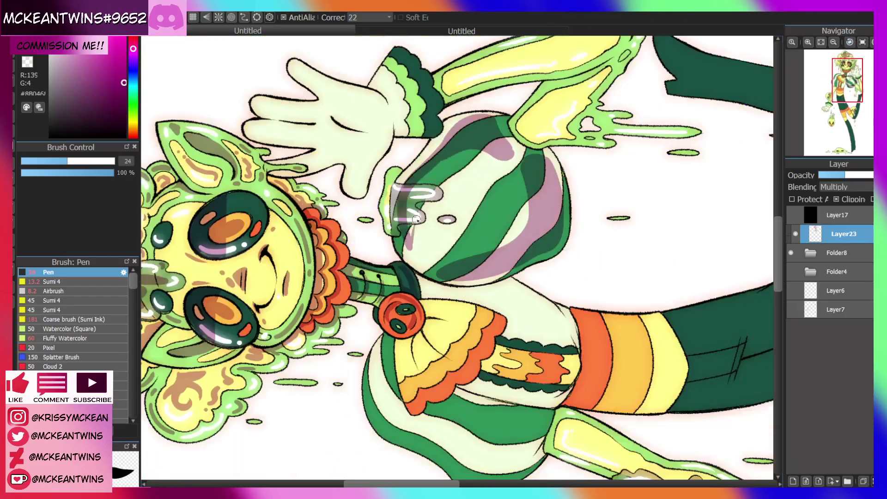
{"action": "mouse_move", "coordinate": [412, 228]}
{"action": "left_mouse_down"}
{"action": "mouse_move", "coordinate": [434, 192]}
{"action": "mouse_move", "coordinate": [479, 151]}
{"action": "left_mouse_up"}
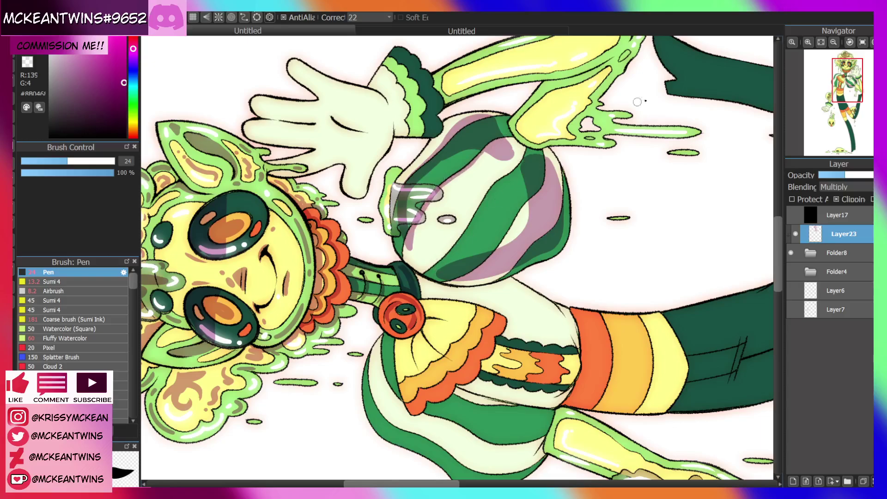
{"action": "key", "text": "Delete"}
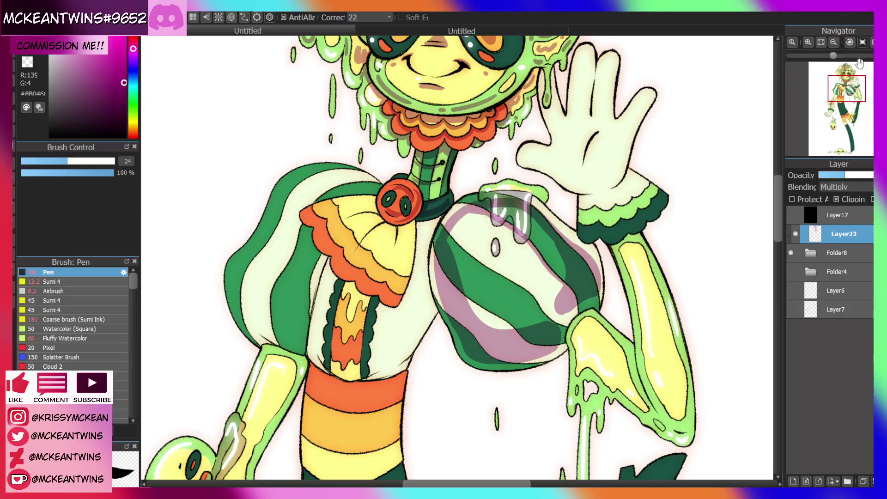
{"action": "left_click", "coordinate": [849, 41]}
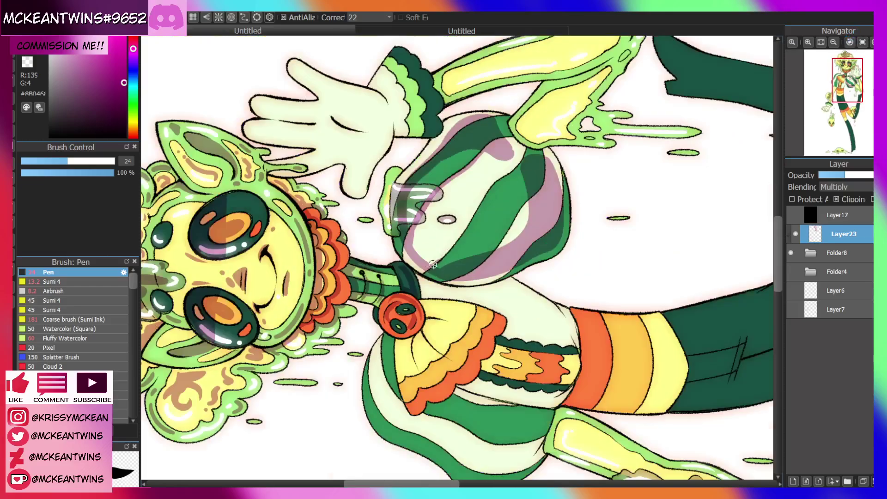
{"action": "mouse_move", "coordinate": [441, 259]}
{"action": "left_mouse_down"}
{"action": "mouse_move", "coordinate": [490, 190]}
{"action": "mouse_move", "coordinate": [553, 162]}
{"action": "left_mouse_up"}
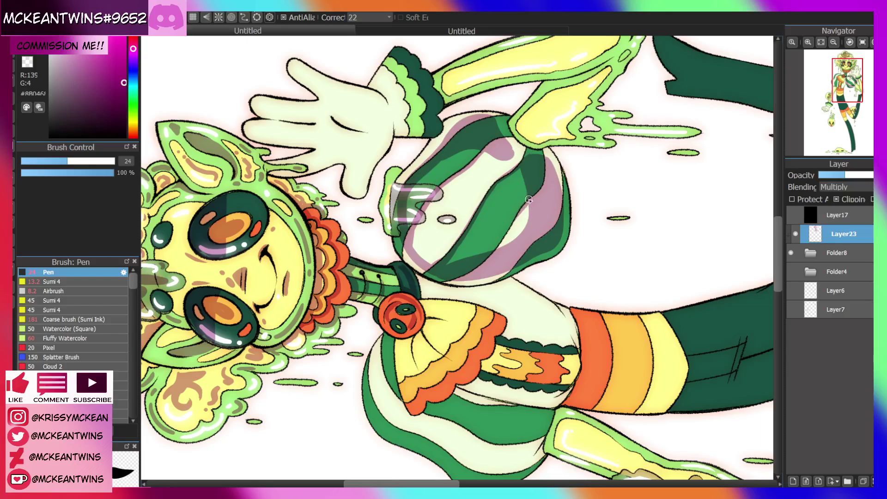
{"action": "left_click", "coordinate": [862, 42]}
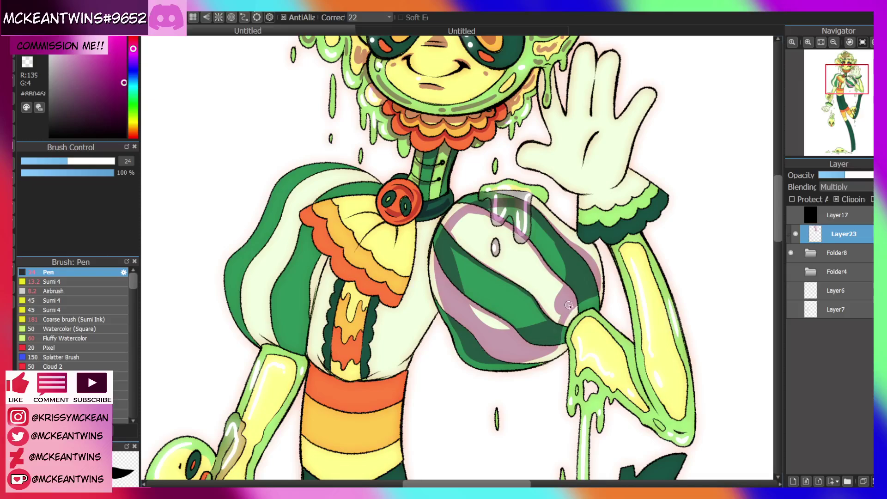
{"action": "left_click", "coordinate": [833, 42]}
{"action": "left_click", "coordinate": [834, 42]}
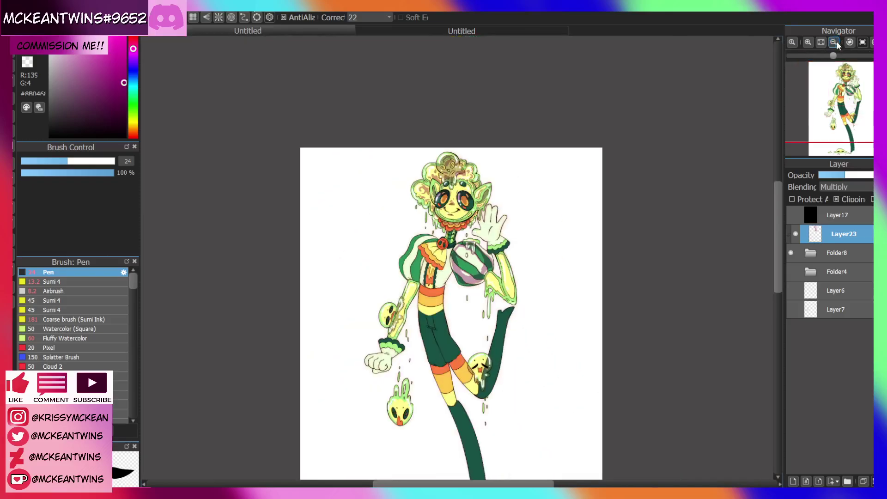
Trim the shadows on the puffed sleeve's inner green and cream stripes into tapered shapes using transparent colour, and check them zoomed out
{"action": "left_click", "coordinate": [810, 42]}
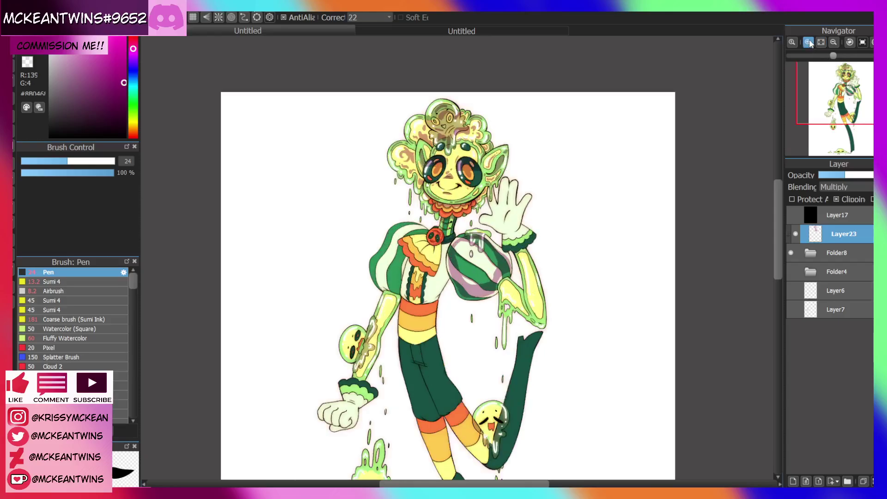
{"action": "left_click", "coordinate": [810, 41]}
{"action": "left_click_drag", "start_coordinate": [849, 91], "coordinate": [850, 94]}
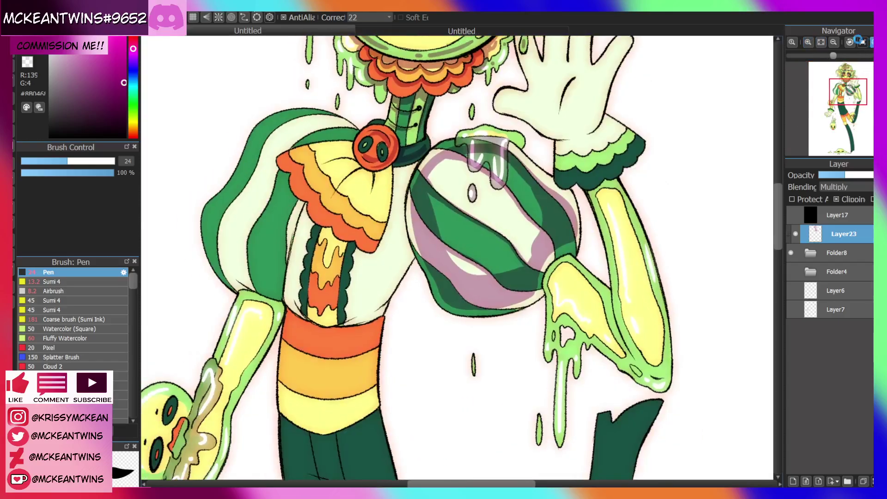
{"action": "left_click", "coordinate": [871, 42]}
{"action": "left_click", "coordinate": [871, 42]}
{"action": "left_click", "coordinate": [807, 42]}
{"action": "left_click", "coordinate": [24, 60]}
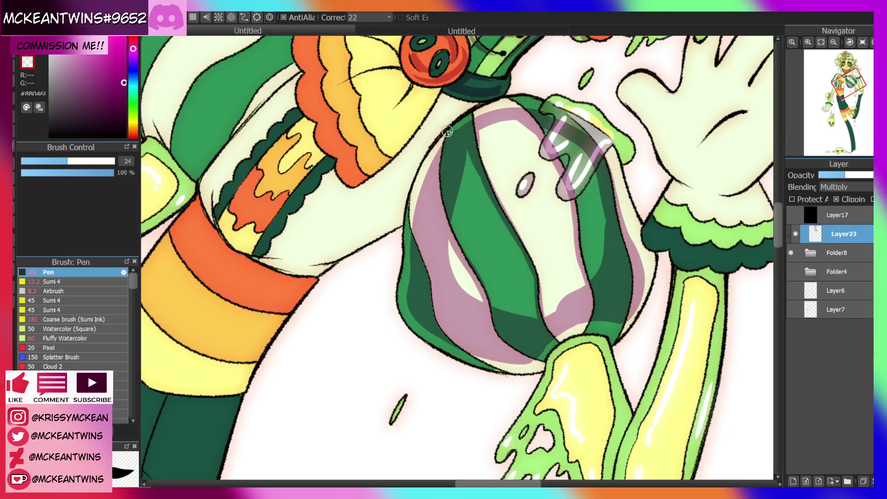
{"action": "mouse_move", "coordinate": [447, 131]}
{"action": "left_mouse_down"}
{"action": "mouse_move", "coordinate": [446, 208]}
{"action": "mouse_move", "coordinate": [473, 240]}
{"action": "left_mouse_up"}
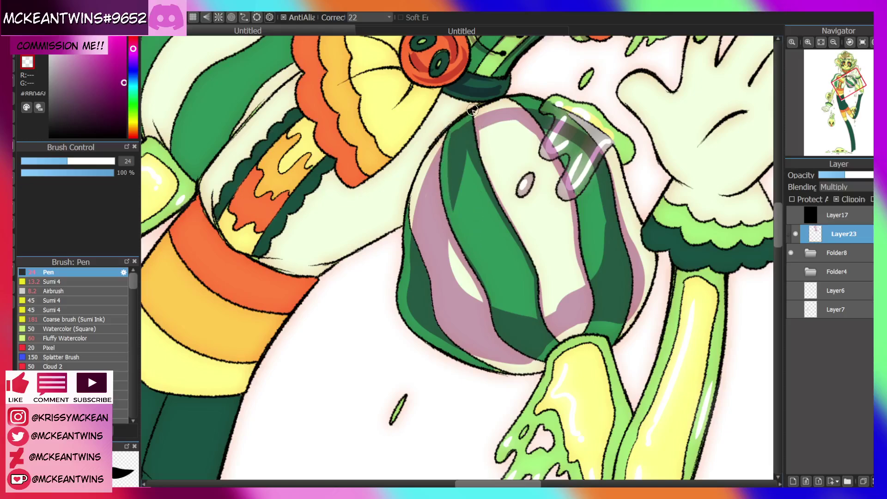
{"action": "left_click_drag", "start_coordinate": [473, 97], "coordinate": [522, 234]}
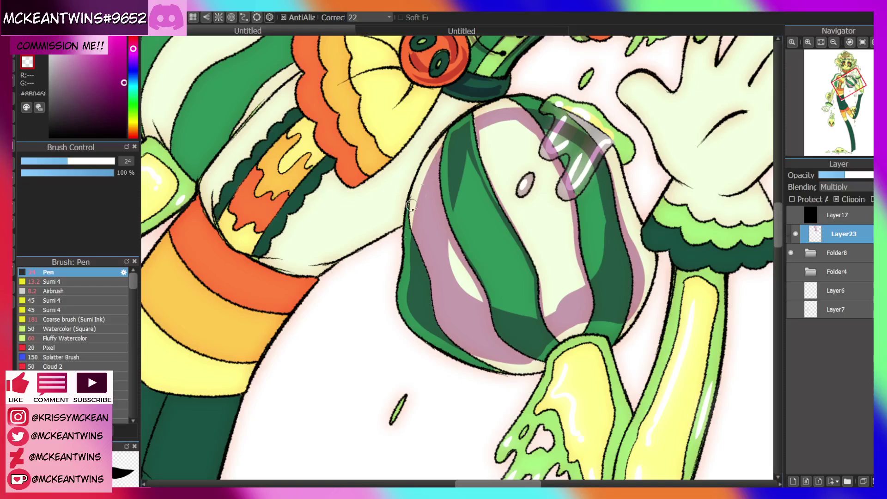
{"action": "mouse_move", "coordinate": [411, 205]}
{"action": "left_mouse_down"}
{"action": "mouse_move", "coordinate": [405, 217]}
{"action": "mouse_move", "coordinate": [432, 311]}
{"action": "mouse_move", "coordinate": [476, 356]}
{"action": "left_mouse_up"}
{"action": "left_click", "coordinate": [862, 42]}
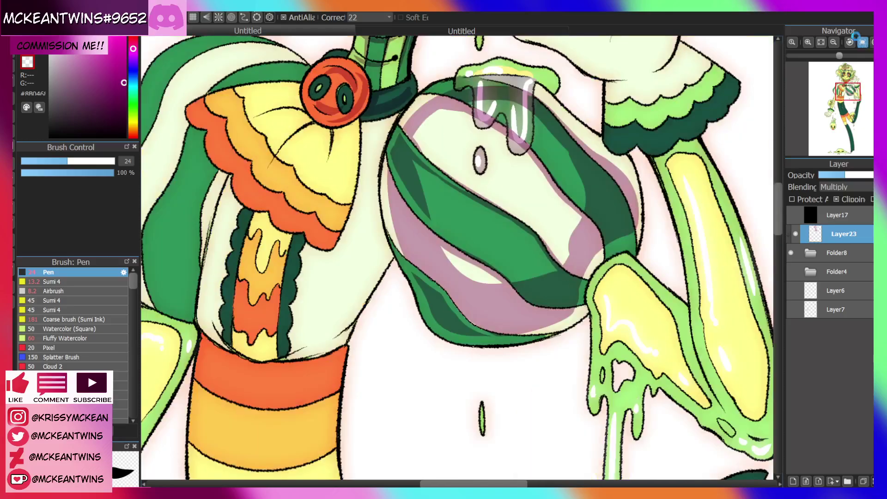
{"action": "left_click", "coordinate": [833, 42]}
{"action": "left_click", "coordinate": [833, 42]}
{"action": "left_click", "coordinate": [833, 42]}
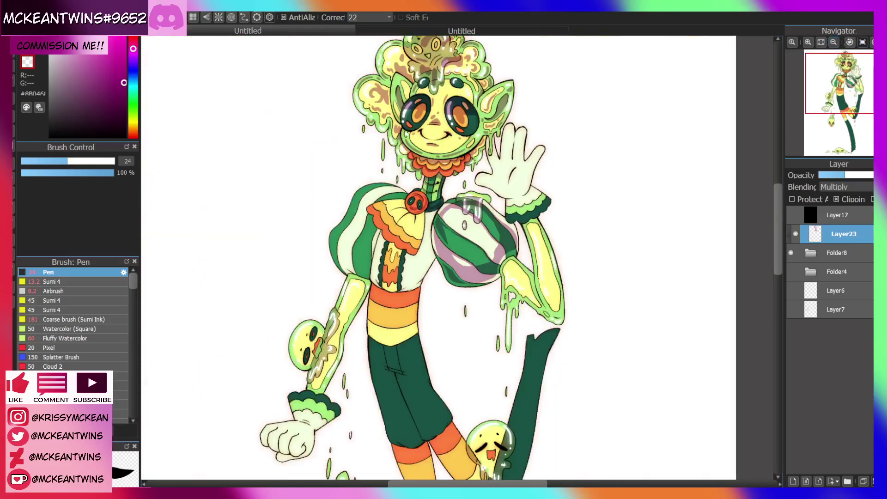
Trim thin light rims along the shadow edges on the puffed sleeve's outer stripes using transparent colour
{"action": "left_click", "coordinate": [807, 41]}
{"action": "left_click", "coordinate": [808, 42]}
{"action": "left_click", "coordinate": [849, 43]}
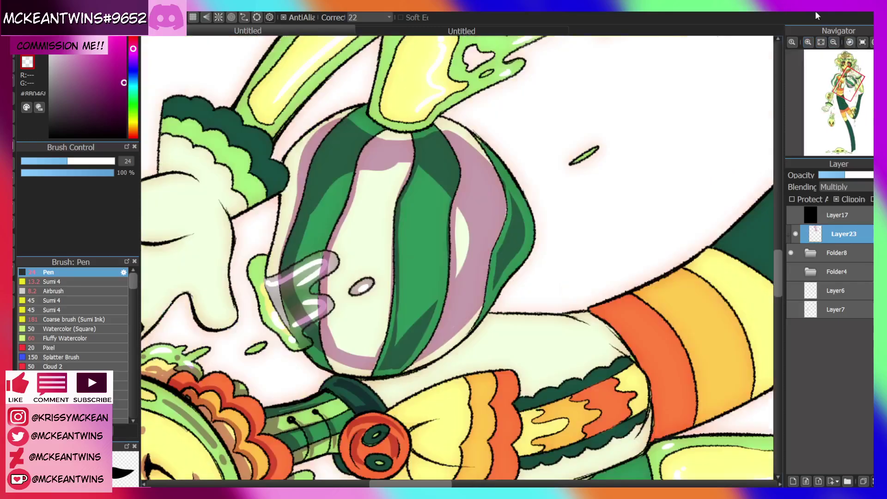
{"action": "mouse_move", "coordinate": [352, 114]}
{"action": "left_mouse_down"}
{"action": "mouse_move", "coordinate": [323, 148]}
{"action": "mouse_move", "coordinate": [328, 137]}
{"action": "mouse_move", "coordinate": [338, 126]}
{"action": "mouse_move", "coordinate": [282, 271]}
{"action": "mouse_move", "coordinate": [297, 222]}
{"action": "mouse_move", "coordinate": [284, 264]}
{"action": "left_mouse_up"}
{"action": "left_click", "coordinate": [850, 43]}
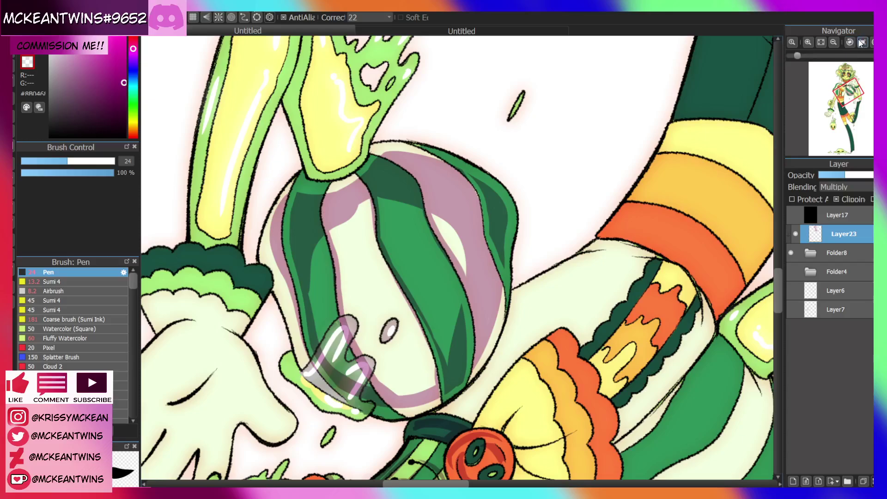
{"action": "left_click", "coordinate": [871, 41]}
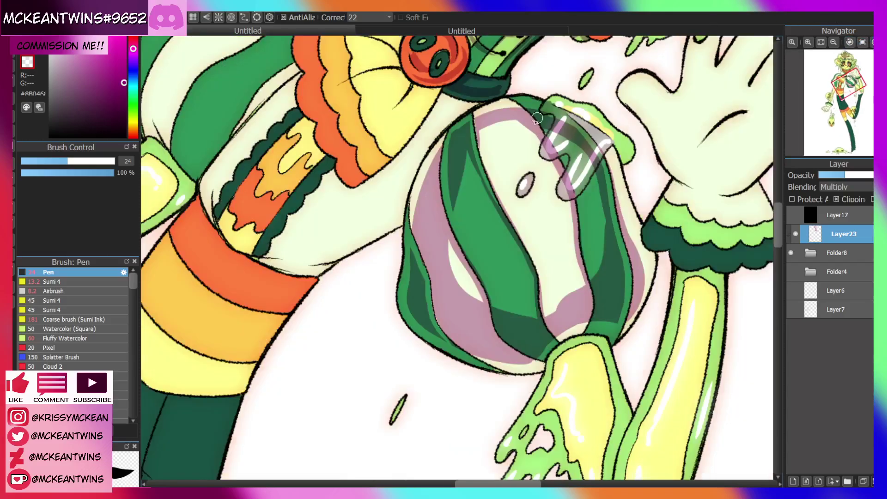
{"action": "mouse_move", "coordinate": [412, 199]}
{"action": "left_mouse_down"}
{"action": "mouse_move", "coordinate": [452, 332]}
{"action": "mouse_move", "coordinate": [486, 358]}
{"action": "left_mouse_up"}
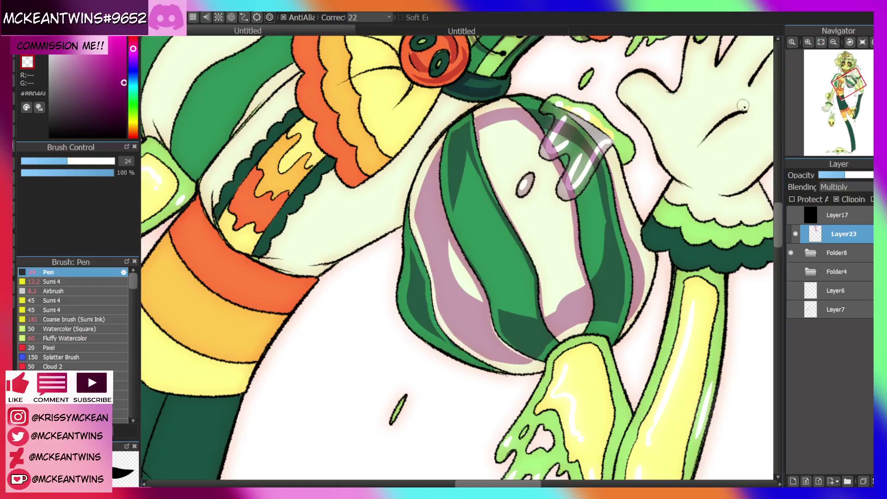
{"action": "mouse_move", "coordinate": [441, 145]}
{"action": "left_mouse_down"}
{"action": "mouse_move", "coordinate": [438, 172]}
{"action": "mouse_move", "coordinate": [464, 259]}
{"action": "left_mouse_up"}
{"action": "mouse_move", "coordinate": [484, 298]}
{"action": "left_mouse_down"}
{"action": "mouse_move", "coordinate": [500, 325]}
{"action": "mouse_move", "coordinate": [554, 365]}
{"action": "left_mouse_up"}
Trim the shadow edges at the cream stripe's end above the elbow and beside the shoulder slime, and check the sleeve zoomed out
{"action": "left_click_drag", "start_coordinate": [542, 310], "coordinate": [556, 336]}
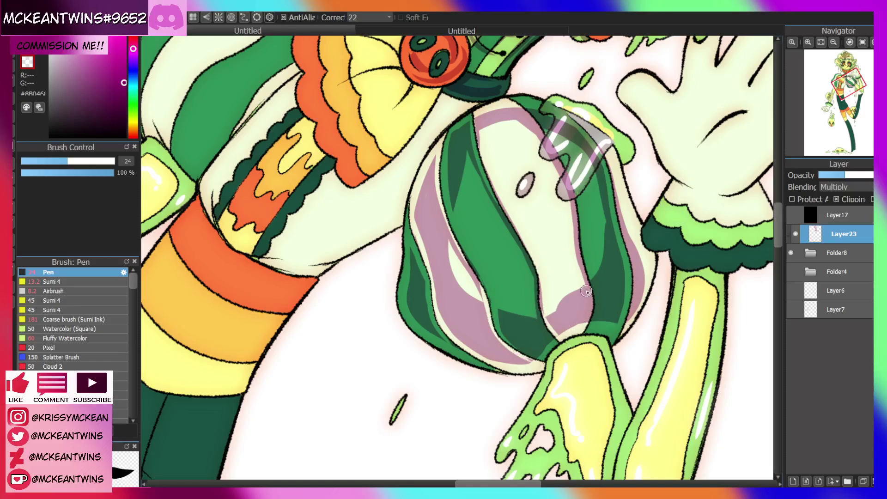
{"action": "left_click_drag", "start_coordinate": [586, 281], "coordinate": [588, 318]}
{"action": "key", "text": "ctrl+z"}
{"action": "left_click_drag", "start_coordinate": [591, 278], "coordinate": [587, 318]}
{"action": "left_click_drag", "start_coordinate": [593, 279], "coordinate": [587, 324]}
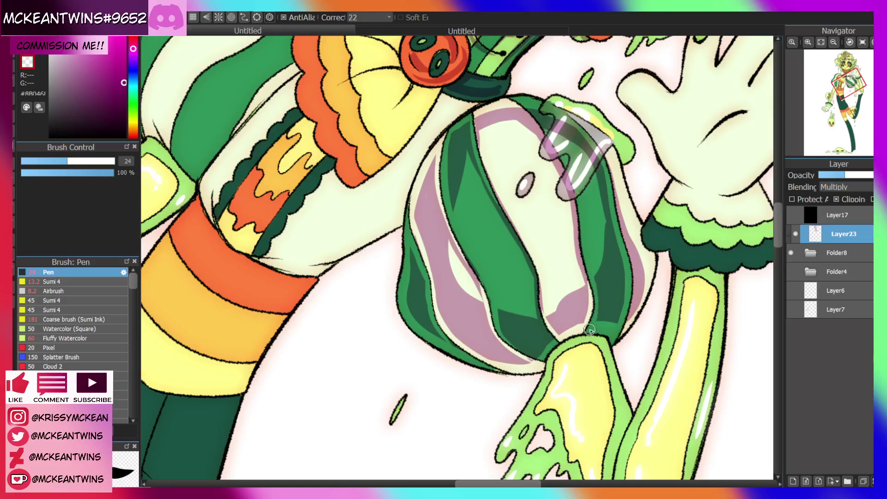
{"action": "left_click_drag", "start_coordinate": [532, 111], "coordinate": [545, 138]}
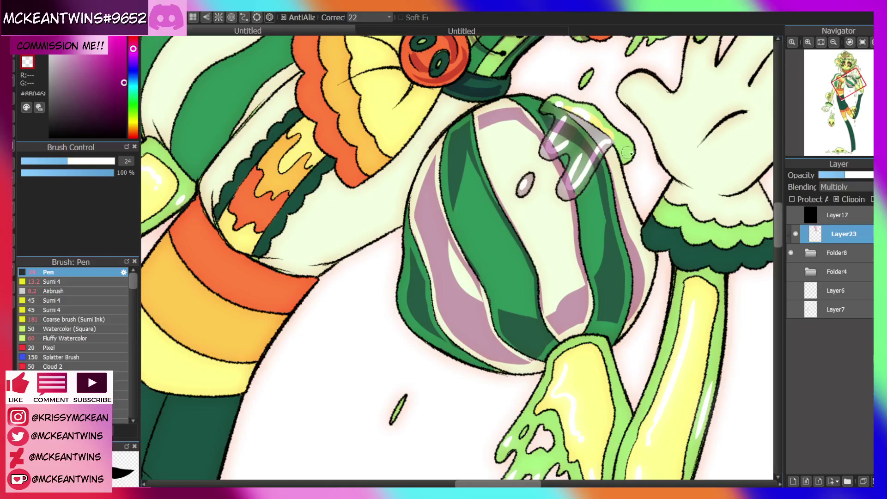
{"action": "left_click", "coordinate": [833, 41]}
{"action": "left_click", "coordinate": [862, 42]}
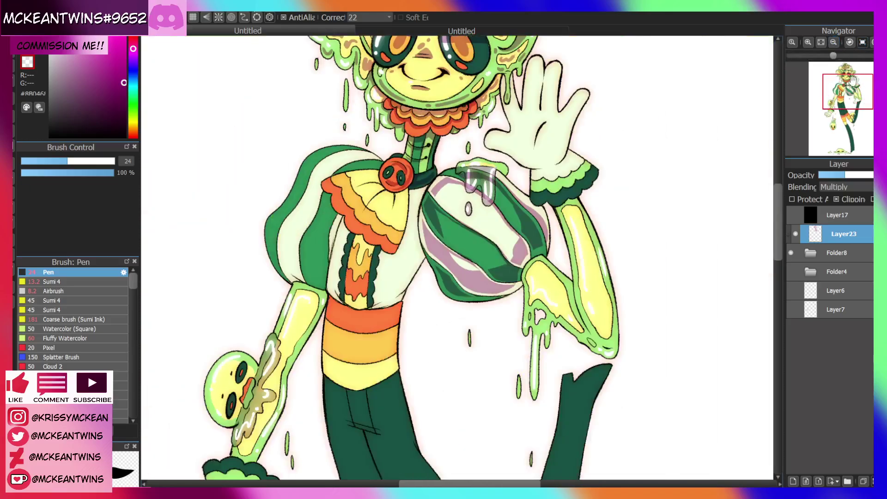
{"action": "left_click_drag", "start_coordinate": [848, 92], "coordinate": [842, 78]}
{"action": "left_click", "coordinate": [821, 42]}
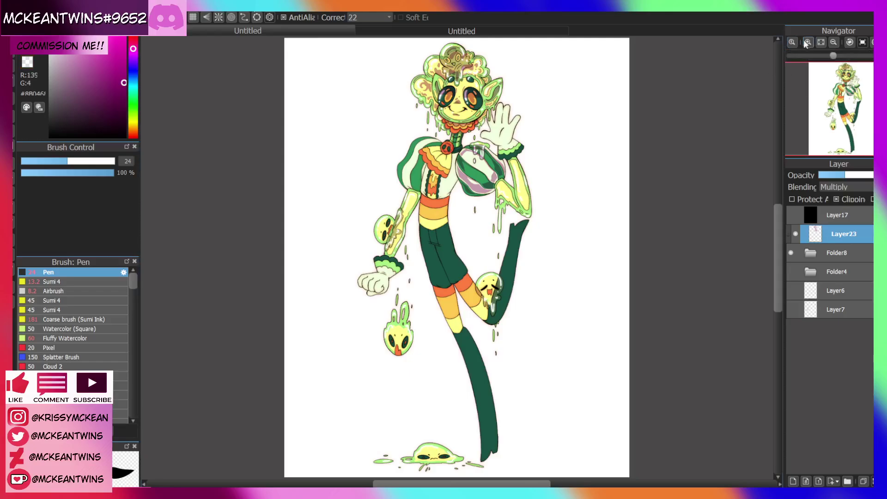
Paint a shadow on the cream shirt between the ruffled jabot and the puffed sleeve, extend it down the torso's side, and check it zoomed out
{"action": "left_click", "coordinate": [807, 42]}
{"action": "left_click", "coordinate": [807, 42]}
{"action": "left_click", "coordinate": [807, 42]}
{"action": "left_click", "coordinate": [807, 42]}
{"action": "left_click_drag", "start_coordinate": [844, 98], "coordinate": [841, 92]}
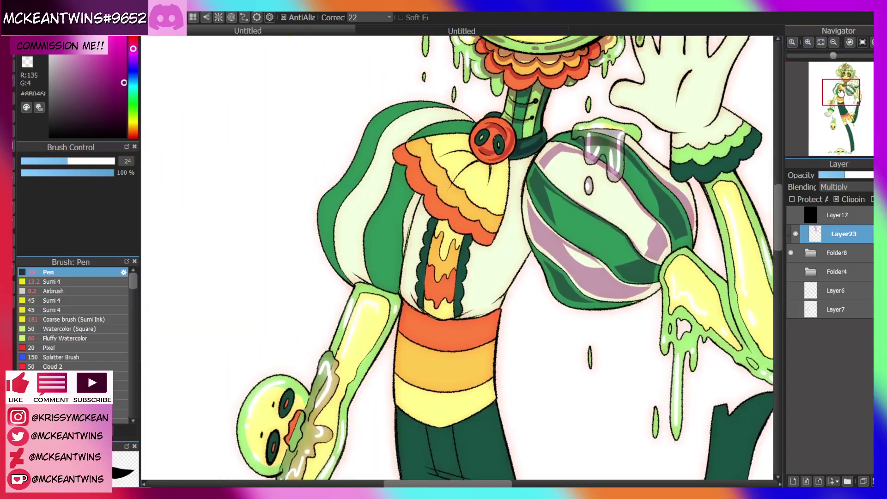
{"action": "left_click", "coordinate": [807, 42]}
{"action": "mouse_move", "coordinate": [511, 235]}
{"action": "left_mouse_down"}
{"action": "mouse_move", "coordinate": [524, 211]}
{"action": "mouse_move", "coordinate": [524, 226]}
{"action": "mouse_move", "coordinate": [535, 185]}
{"action": "mouse_move", "coordinate": [539, 115]}
{"action": "mouse_move", "coordinate": [540, 203]}
{"action": "left_mouse_up"}
{"action": "mouse_move", "coordinate": [554, 110]}
{"action": "left_mouse_down"}
{"action": "mouse_move", "coordinate": [573, 104]}
{"action": "mouse_move", "coordinate": [544, 169]}
{"action": "left_mouse_up"}
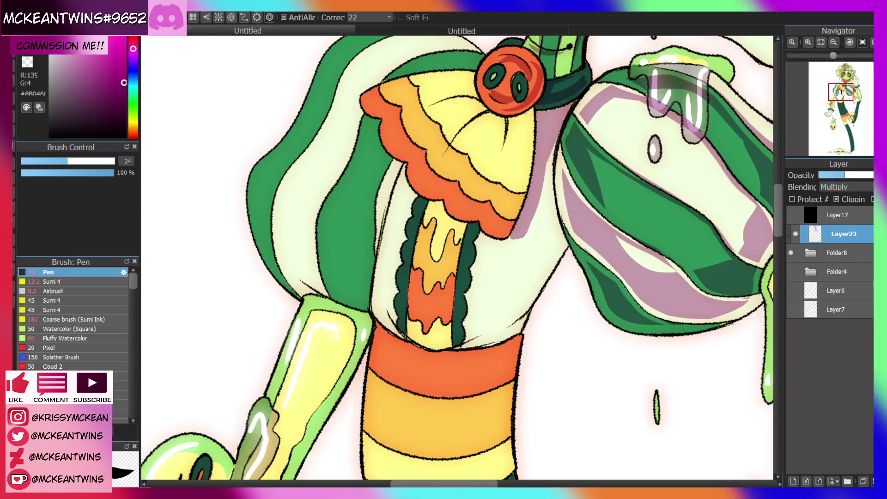
{"action": "mouse_move", "coordinate": [711, 158]}
{"action": "left_mouse_down"}
{"action": "mouse_move", "coordinate": [734, 124]}
{"action": "mouse_move", "coordinate": [735, 100]}
{"action": "left_mouse_up"}
{"action": "mouse_move", "coordinate": [567, 184]}
{"action": "left_mouse_down"}
{"action": "mouse_move", "coordinate": [522, 260]}
{"action": "mouse_move", "coordinate": [558, 229]}
{"action": "mouse_move", "coordinate": [552, 238]}
{"action": "mouse_move", "coordinate": [542, 246]}
{"action": "mouse_move", "coordinate": [581, 181]}
{"action": "mouse_move", "coordinate": [569, 197]}
{"action": "mouse_move", "coordinate": [566, 124]}
{"action": "mouse_move", "coordinate": [574, 157]}
{"action": "mouse_move", "coordinate": [575, 91]}
{"action": "left_mouse_up"}
{"action": "left_click", "coordinate": [833, 42]}
{"action": "left_click", "coordinate": [833, 42]}
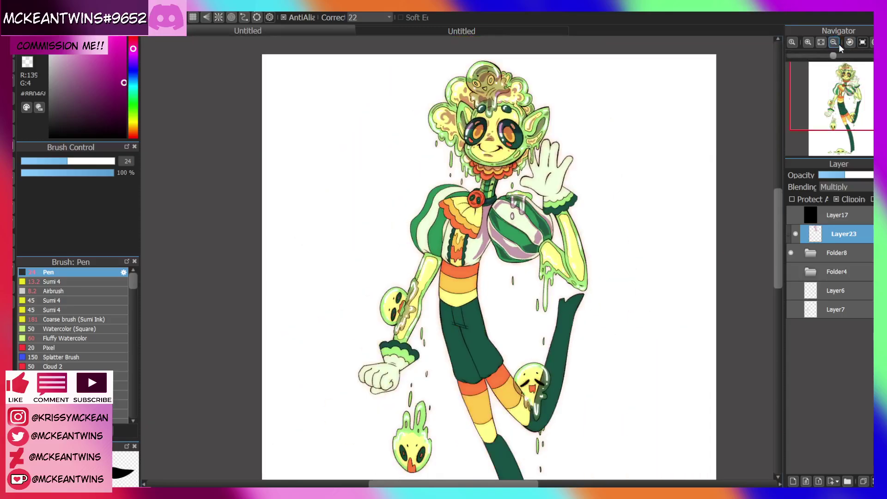
Shade the shirt and the dripping centre panel beneath the jabot, and add a shadow along the shirt's lower edge above the waistband
{"action": "left_click", "coordinate": [808, 42]}
{"action": "left_click", "coordinate": [808, 41]}
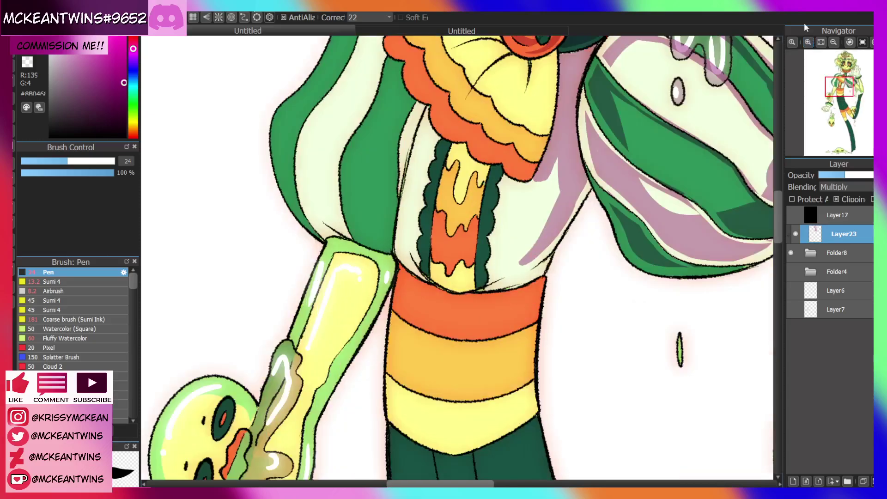
{"action": "left_click_drag", "start_coordinate": [511, 176], "coordinate": [543, 175]}
{"action": "left_click_drag", "start_coordinate": [464, 144], "coordinate": [498, 168]}
{"action": "left_click_drag", "start_coordinate": [839, 87], "coordinate": [839, 83]}
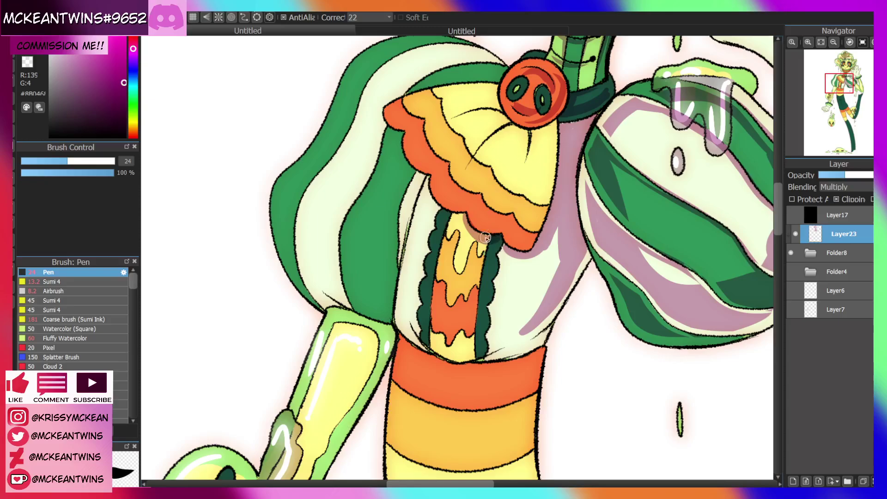
{"action": "mouse_move", "coordinate": [532, 327]}
{"action": "left_mouse_down"}
{"action": "mouse_move", "coordinate": [504, 341]}
{"action": "mouse_move", "coordinate": [540, 338]}
{"action": "mouse_move", "coordinate": [504, 354]}
{"action": "left_mouse_up"}
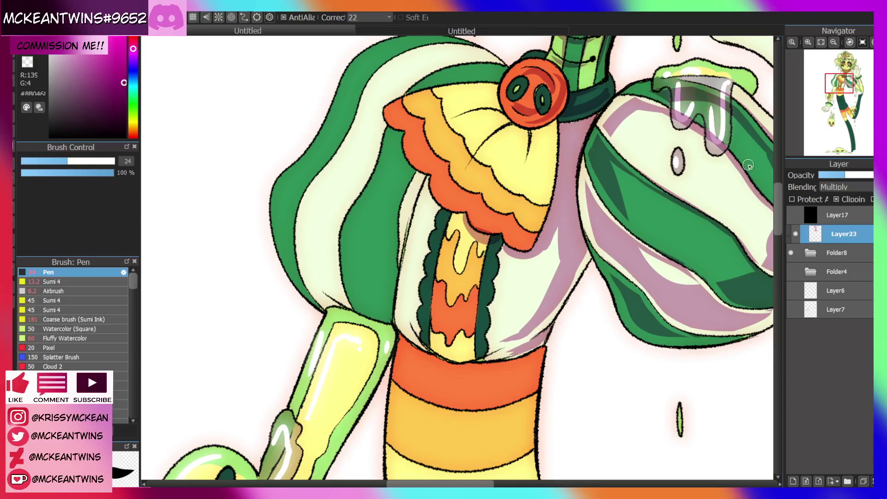
Paint tapered fold shadows on the jabot's yellow fabric, radiating outward from the red button brooch
{"action": "left_click_drag", "start_coordinate": [598, 61], "coordinate": [668, 108]}
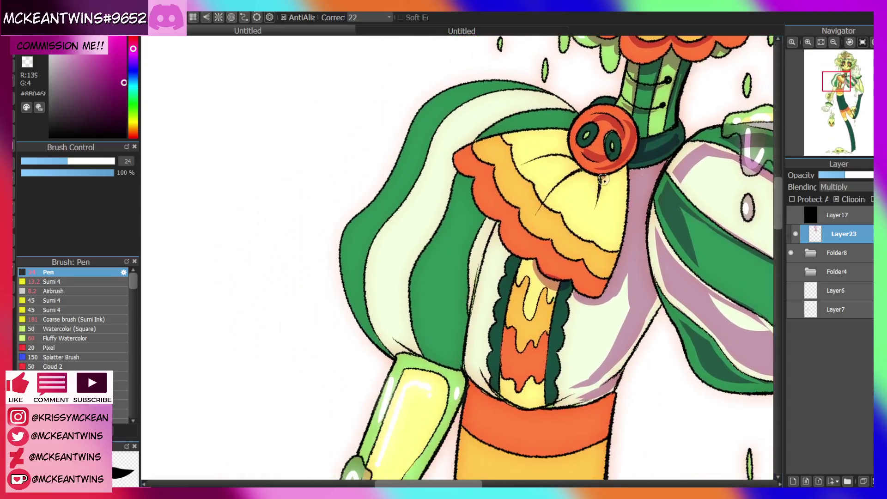
{"action": "mouse_move", "coordinate": [602, 180]}
{"action": "left_mouse_down"}
{"action": "mouse_move", "coordinate": [592, 228]}
{"action": "mouse_move", "coordinate": [597, 216]}
{"action": "mouse_move", "coordinate": [549, 195]}
{"action": "mouse_move", "coordinate": [545, 202]}
{"action": "mouse_move", "coordinate": [571, 209]}
{"action": "left_mouse_up"}
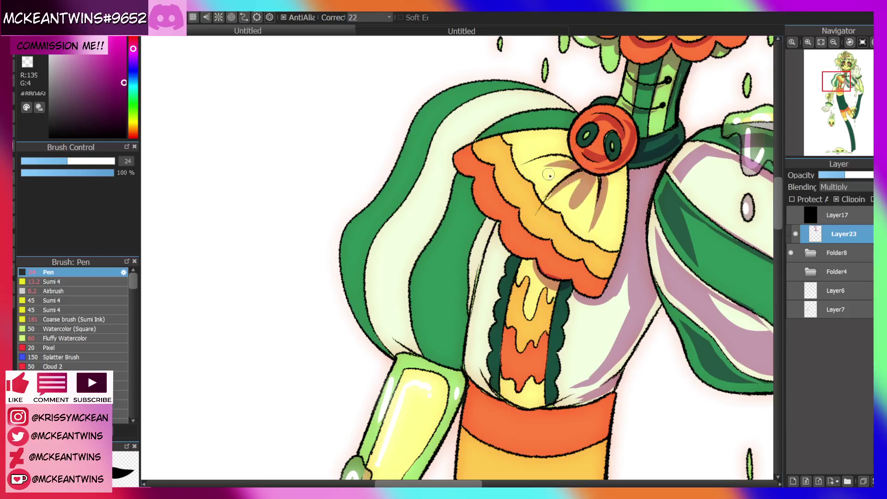
{"action": "mouse_move", "coordinate": [578, 160]}
{"action": "left_mouse_down"}
{"action": "mouse_move", "coordinate": [540, 157]}
{"action": "mouse_move", "coordinate": [481, 236]}
{"action": "mouse_move", "coordinate": [538, 238]}
{"action": "mouse_move", "coordinate": [516, 245]}
{"action": "left_mouse_up"}
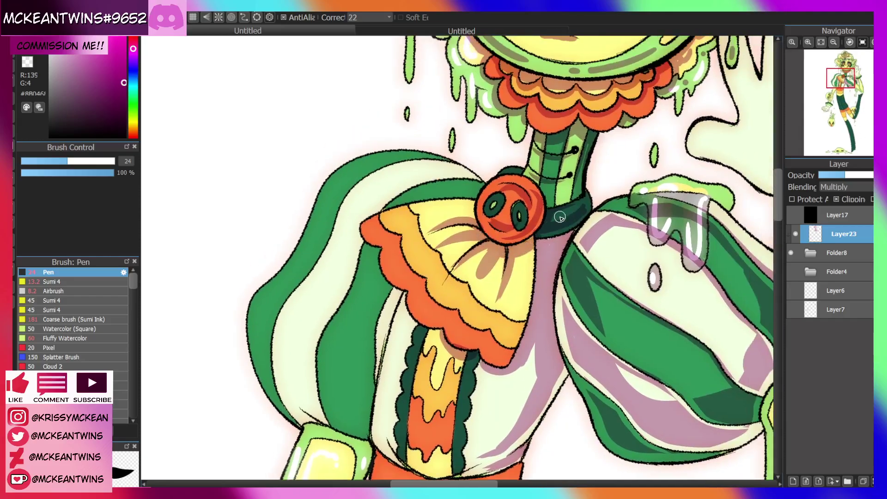
{"action": "left_click_drag", "start_coordinate": [841, 86], "coordinate": [839, 89]}
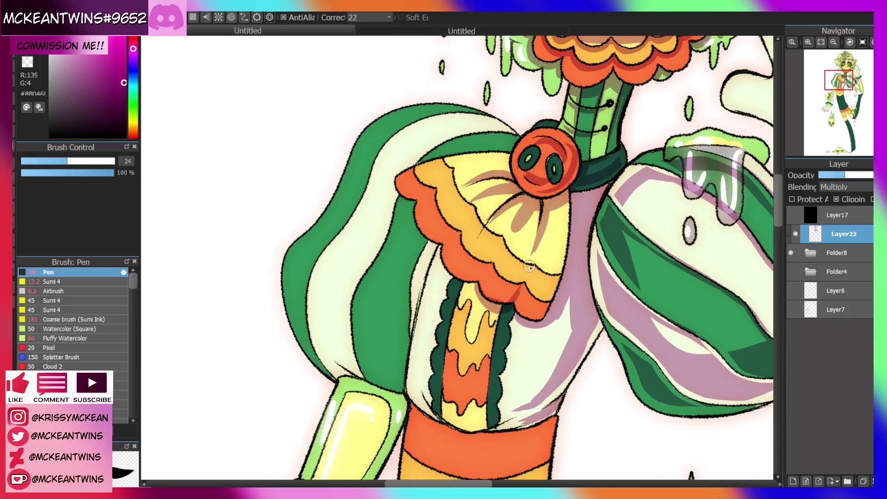
Shade the folds across the jabot's orange and red scalloped tiers and its upper corner, and check them zoomed out
{"action": "left_click_drag", "start_coordinate": [468, 280], "coordinate": [500, 237]}
{"action": "left_click_drag", "start_coordinate": [442, 242], "coordinate": [476, 211]}
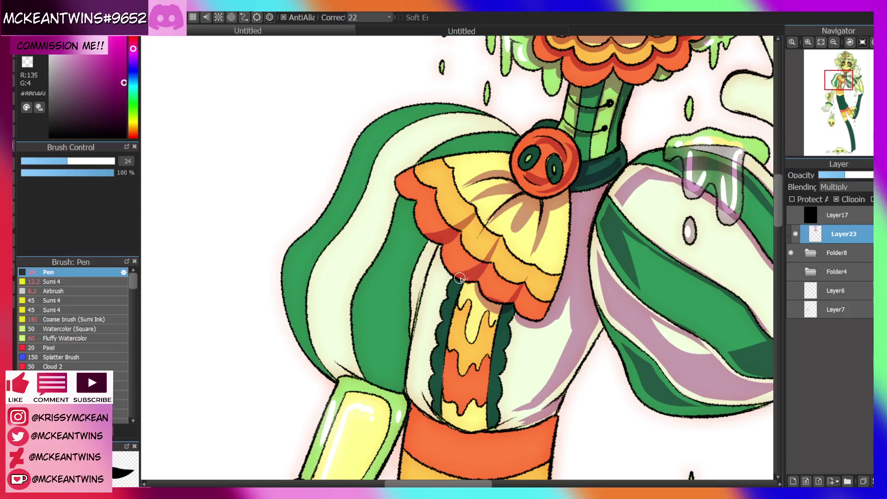
{"action": "left_click_drag", "start_coordinate": [497, 299], "coordinate": [528, 263]}
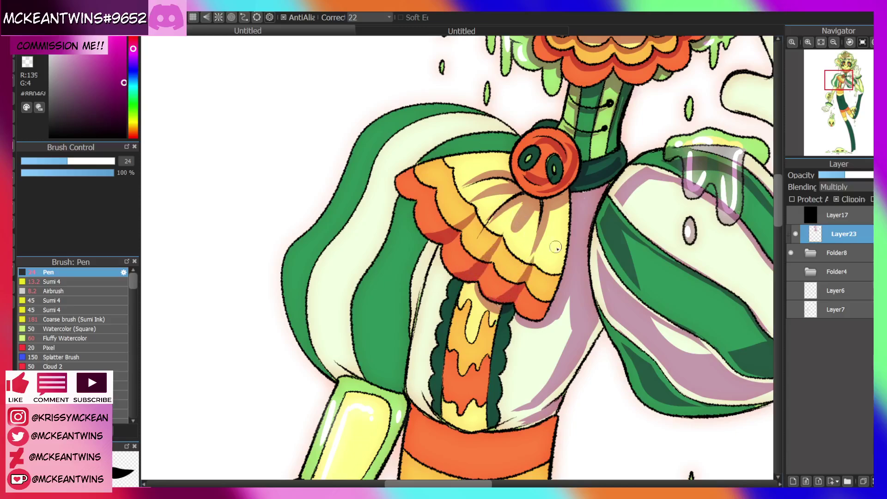
{"action": "left_click_drag", "start_coordinate": [540, 314], "coordinate": [557, 276]}
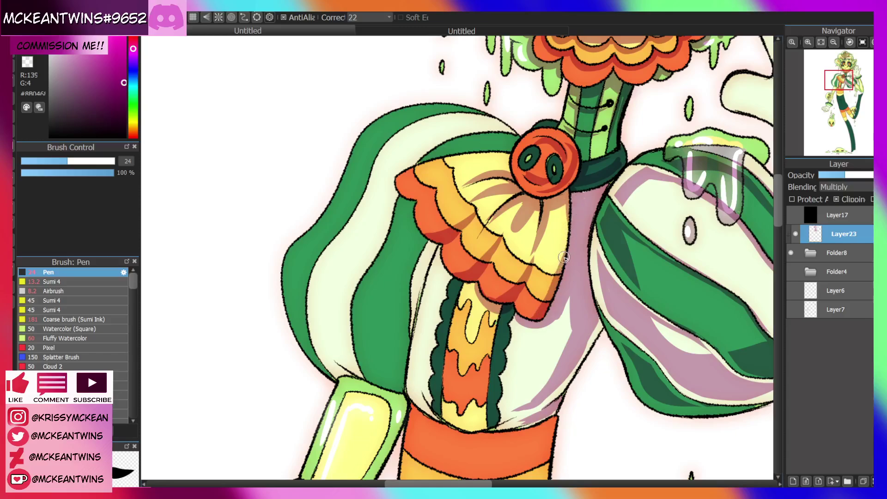
{"action": "mouse_move", "coordinate": [451, 167]}
{"action": "left_mouse_down"}
{"action": "mouse_move", "coordinate": [430, 194]}
{"action": "mouse_move", "coordinate": [416, 192]}
{"action": "mouse_move", "coordinate": [440, 178]}
{"action": "mouse_move", "coordinate": [404, 193]}
{"action": "mouse_move", "coordinate": [460, 176]}
{"action": "left_mouse_up"}
{"action": "scroll", "coordinate": [841, 91], "scroll_direction": "down", "scroll_amount": 4}
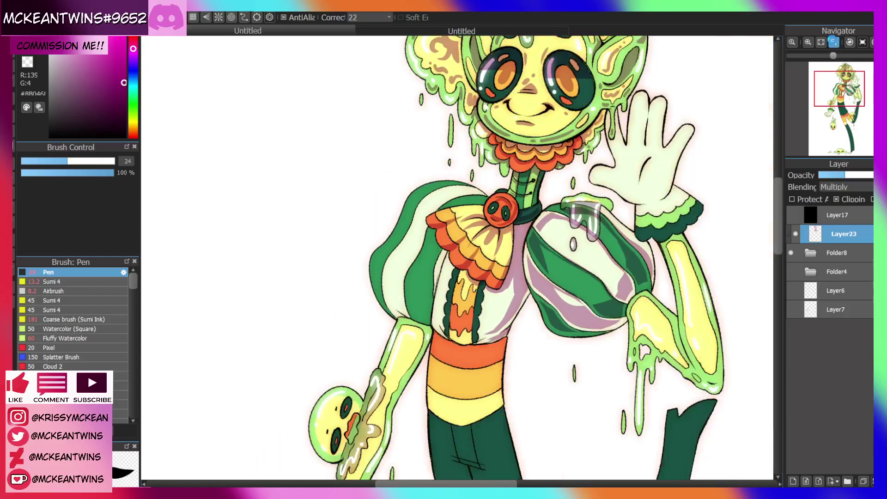
Paint long shadows down the four fingers of the raised glove and along the palm's outer edge, and check them zoomed out
{"action": "mouse_move", "coordinate": [841, 91]}
{"action": "left_mouse_down"}
{"action": "mouse_move", "coordinate": [839, 65]}
{"action": "mouse_move", "coordinate": [844, 81]}
{"action": "left_mouse_up"}
{"action": "left_click", "coordinate": [807, 41]}
{"action": "left_click", "coordinate": [808, 41]}
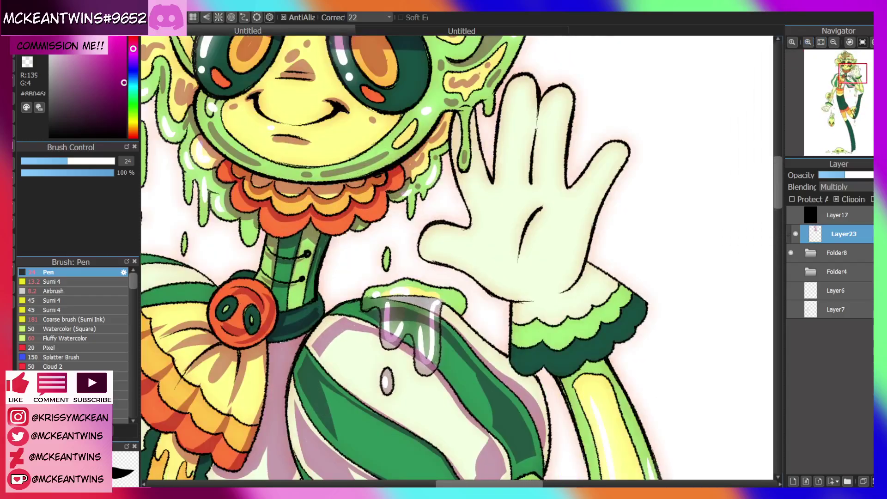
{"action": "mouse_move", "coordinate": [459, 118]}
{"action": "left_mouse_down"}
{"action": "mouse_move", "coordinate": [455, 136]}
{"action": "mouse_move", "coordinate": [474, 141]}
{"action": "mouse_move", "coordinate": [482, 181]}
{"action": "left_mouse_up"}
{"action": "left_click_drag", "start_coordinate": [473, 143], "coordinate": [484, 190]}
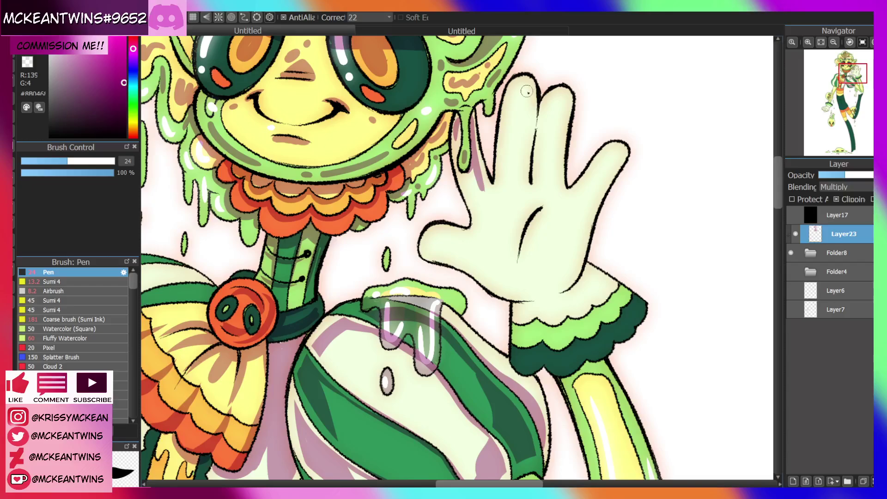
{"action": "mouse_move", "coordinate": [513, 86]}
{"action": "left_mouse_down"}
{"action": "mouse_move", "coordinate": [525, 133]}
{"action": "mouse_move", "coordinate": [512, 181]}
{"action": "mouse_move", "coordinate": [522, 90]}
{"action": "mouse_move", "coordinate": [503, 113]}
{"action": "mouse_move", "coordinate": [553, 178]}
{"action": "mouse_move", "coordinate": [549, 99]}
{"action": "left_mouse_up"}
{"action": "mouse_move", "coordinate": [606, 153]}
{"action": "left_mouse_down"}
{"action": "mouse_move", "coordinate": [547, 282]}
{"action": "mouse_move", "coordinate": [594, 188]}
{"action": "mouse_move", "coordinate": [583, 184]}
{"action": "left_mouse_up"}
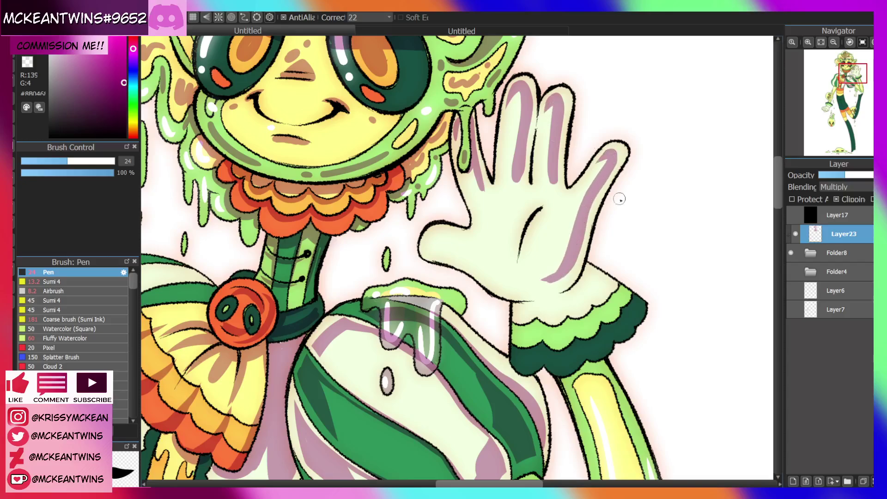
{"action": "left_click", "coordinate": [833, 42]}
{"action": "left_click", "coordinate": [833, 42]}
{"action": "left_click", "coordinate": [833, 42]}
{"action": "left_click", "coordinate": [833, 42]}
{"action": "left_click", "coordinate": [833, 42]}
{"action": "mouse_move", "coordinate": [850, 92]}
{"action": "left_mouse_down"}
{"action": "mouse_move", "coordinate": [842, 99]}
{"action": "mouse_move", "coordinate": [850, 87]}
{"action": "left_mouse_up"}
Shade the palm beside the glove's crease, add a shadow along the thumb and a small spot at its base, and check them zoomed out
{"action": "left_click", "coordinate": [808, 42]}
{"action": "left_click", "coordinate": [808, 42]}
{"action": "left_click", "coordinate": [808, 42]}
{"action": "left_click", "coordinate": [807, 42]}
{"action": "left_click", "coordinate": [808, 42]}
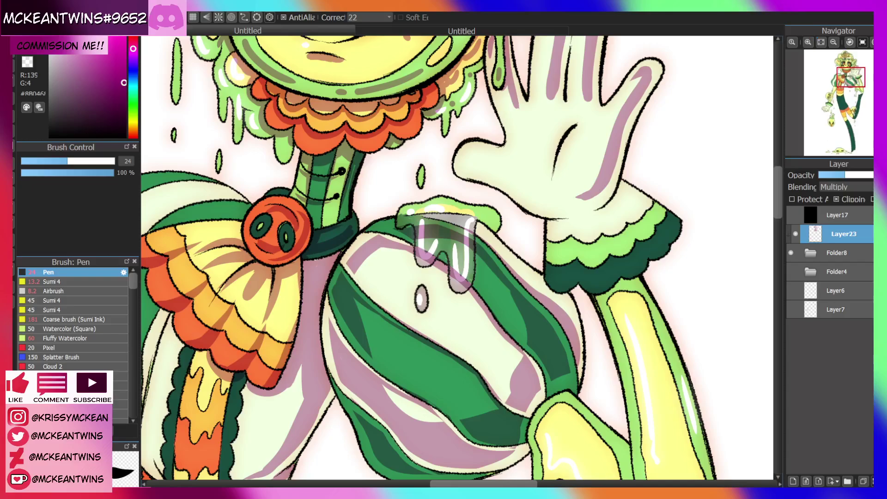
{"action": "mouse_move", "coordinate": [572, 123]}
{"action": "left_mouse_down"}
{"action": "mouse_move", "coordinate": [550, 153]}
{"action": "mouse_move", "coordinate": [565, 127]}
{"action": "mouse_move", "coordinate": [557, 171]}
{"action": "mouse_move", "coordinate": [571, 124]}
{"action": "mouse_move", "coordinate": [539, 136]}
{"action": "mouse_move", "coordinate": [550, 173]}
{"action": "mouse_move", "coordinate": [561, 129]}
{"action": "mouse_move", "coordinate": [544, 152]}
{"action": "left_mouse_up"}
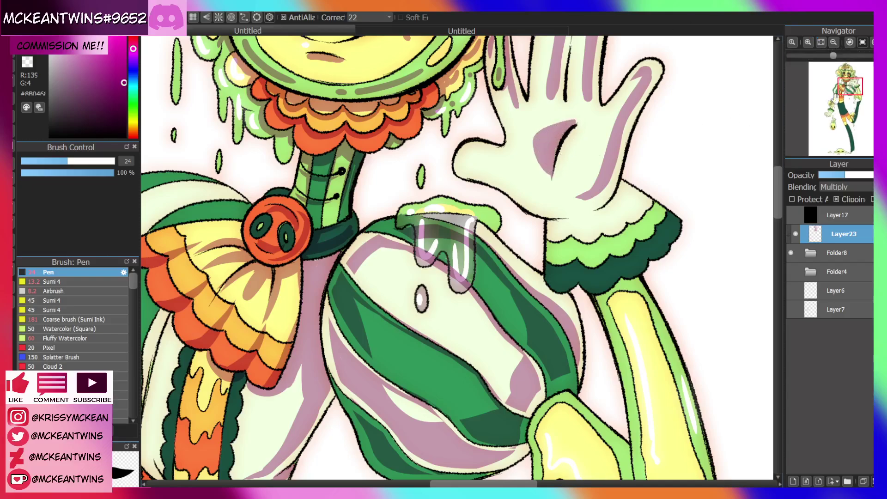
{"action": "left_click", "coordinate": [848, 75]}
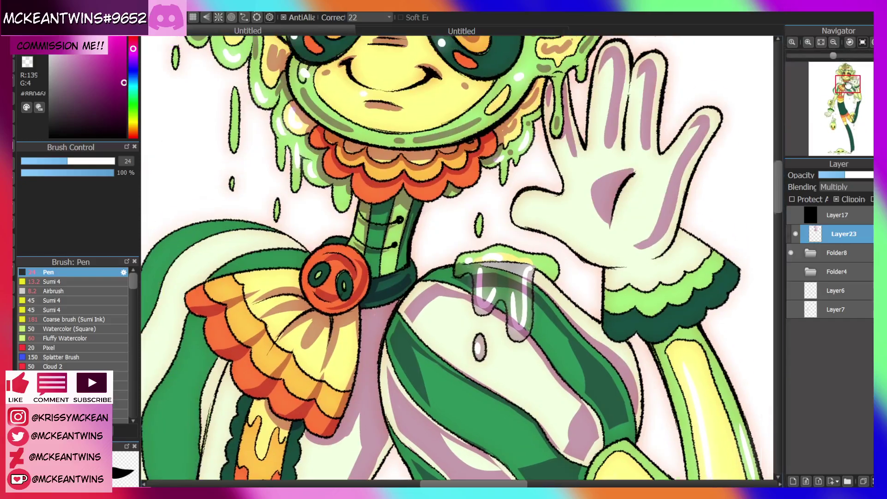
{"action": "mouse_move", "coordinate": [522, 203]}
{"action": "left_mouse_down"}
{"action": "mouse_move", "coordinate": [544, 199]}
{"action": "mouse_move", "coordinate": [526, 205]}
{"action": "mouse_move", "coordinate": [562, 211]}
{"action": "left_mouse_up"}
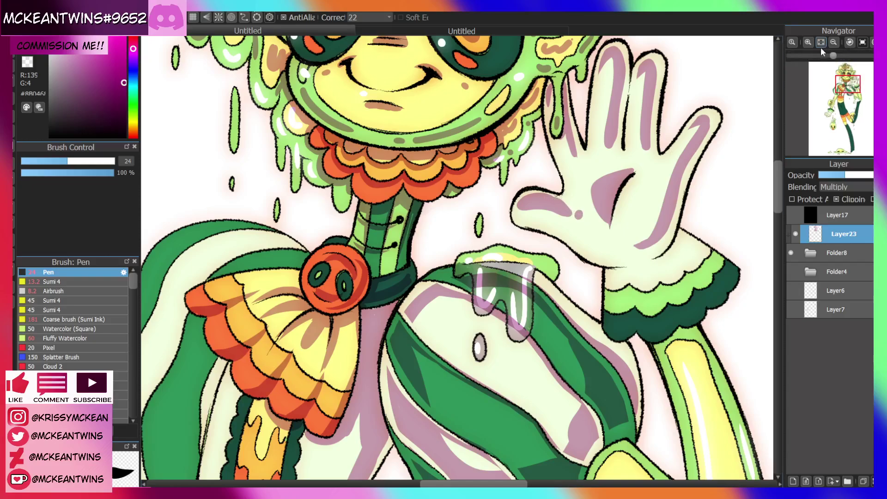
{"action": "left_click", "coordinate": [833, 42]}
{"action": "left_click", "coordinate": [833, 42]}
{"action": "left_click_drag", "start_coordinate": [853, 92], "coordinate": [836, 92]}
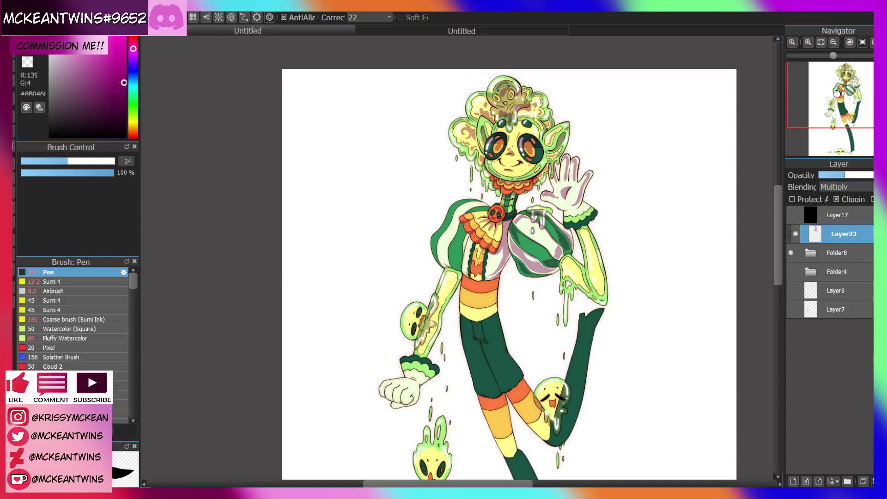
Touch up the shading along the raised glove's finger edge and compare the hand zoomed out and close up
{"action": "left_click", "coordinate": [808, 42]}
{"action": "left_click", "coordinate": [808, 42]}
{"action": "left_click_drag", "start_coordinate": [839, 85], "coordinate": [843, 82]}
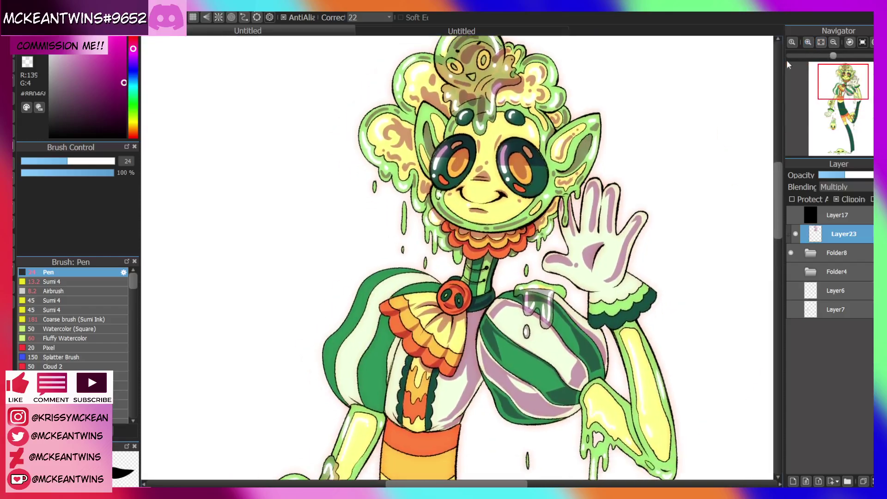
{"action": "left_click_drag", "start_coordinate": [616, 187], "coordinate": [614, 225]}
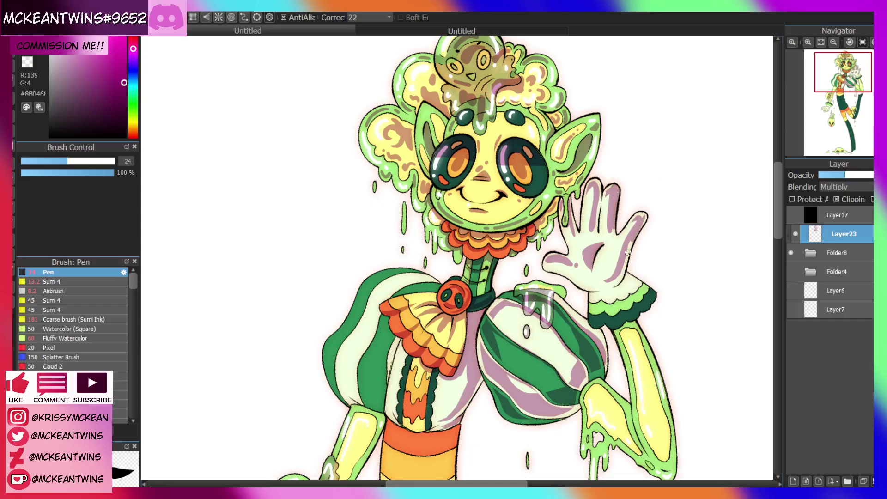
{"action": "left_click", "coordinate": [834, 41]}
{"action": "left_click", "coordinate": [839, 98]}
{"action": "left_click_drag", "start_coordinate": [839, 98], "coordinate": [849, 85]}
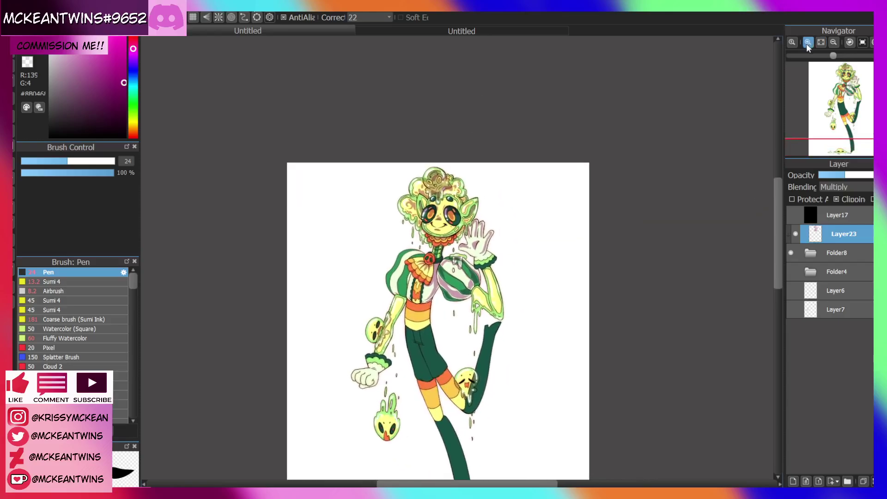
{"action": "left_click", "coordinate": [806, 43]}
{"action": "left_click", "coordinate": [806, 42]}
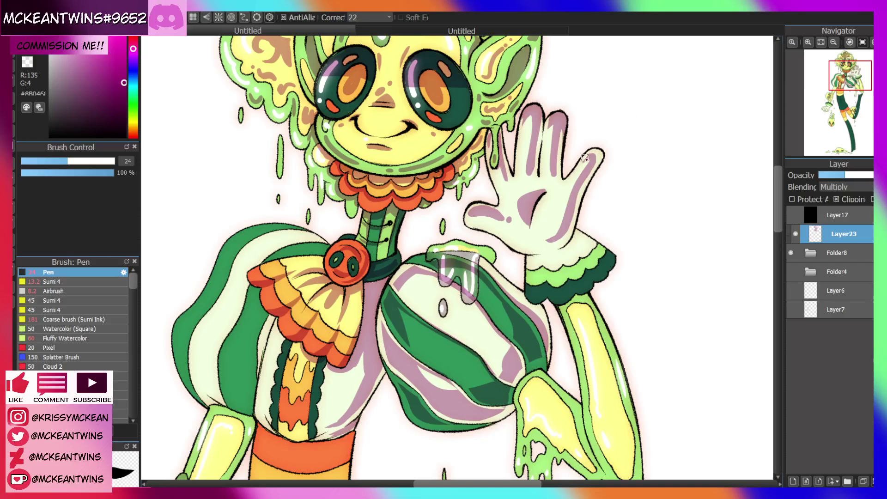
Erase a sliver of shadow near the tips of the raised glove's fingers
{"action": "left_click", "coordinate": [833, 42]}
{"action": "left_click", "coordinate": [833, 42]}
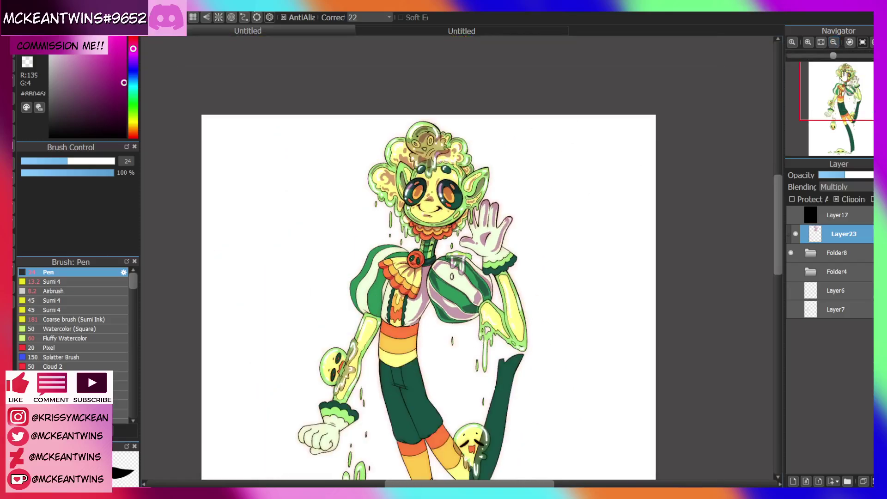
{"action": "left_click_drag", "start_coordinate": [841, 90], "coordinate": [850, 82]}
{"action": "left_click", "coordinate": [807, 42]}
{"action": "left_click", "coordinate": [808, 42]}
{"action": "left_click", "coordinate": [808, 42]}
{"action": "left_click", "coordinate": [808, 42]}
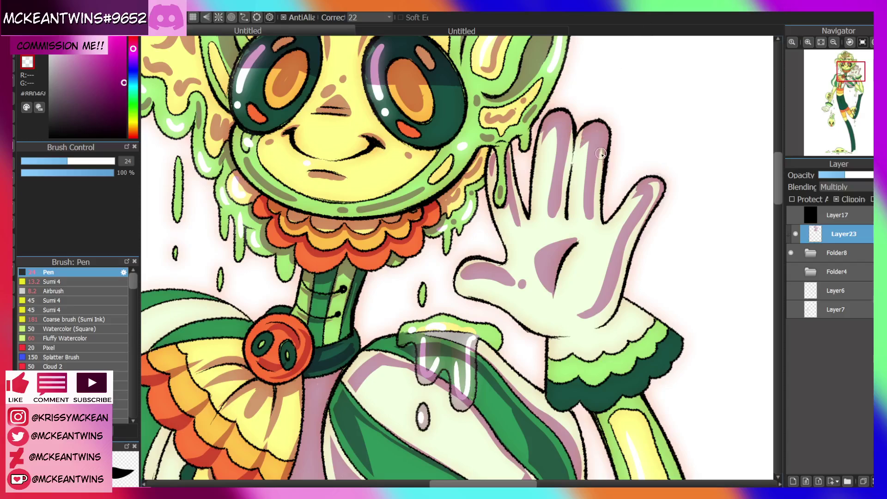
{"action": "mouse_move", "coordinate": [569, 144]}
{"action": "left_mouse_down"}
{"action": "mouse_move", "coordinate": [551, 131]}
{"action": "mouse_move", "coordinate": [544, 136]}
{"action": "left_mouse_up"}
Examine the shading on the whole figure zoomed out, toggling the visibility of the black layer and back
{"action": "left_click", "coordinate": [834, 42]}
{"action": "left_click", "coordinate": [834, 41]}
{"action": "left_click", "coordinate": [834, 41]}
{"action": "left_click", "coordinate": [833, 42]}
{"action": "left_click_drag", "start_coordinate": [849, 84], "coordinate": [840, 94]}
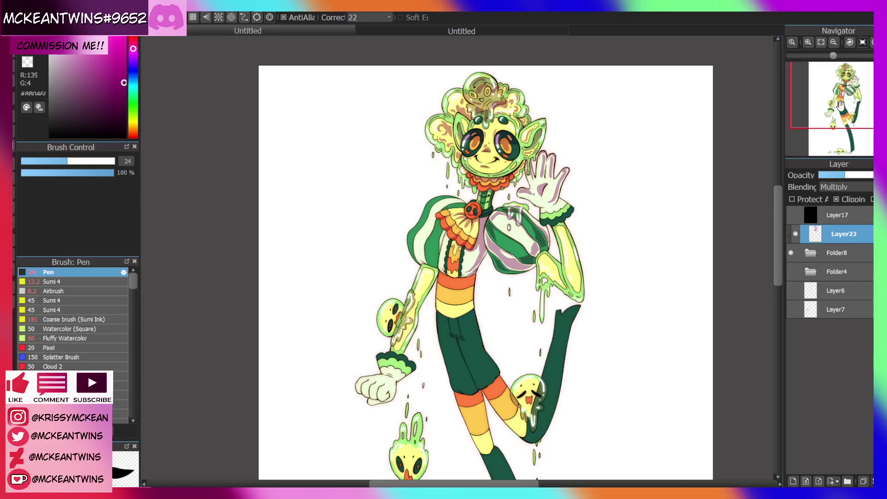
{"action": "left_click", "coordinate": [791, 215]}
{"action": "left_click", "coordinate": [791, 215]}
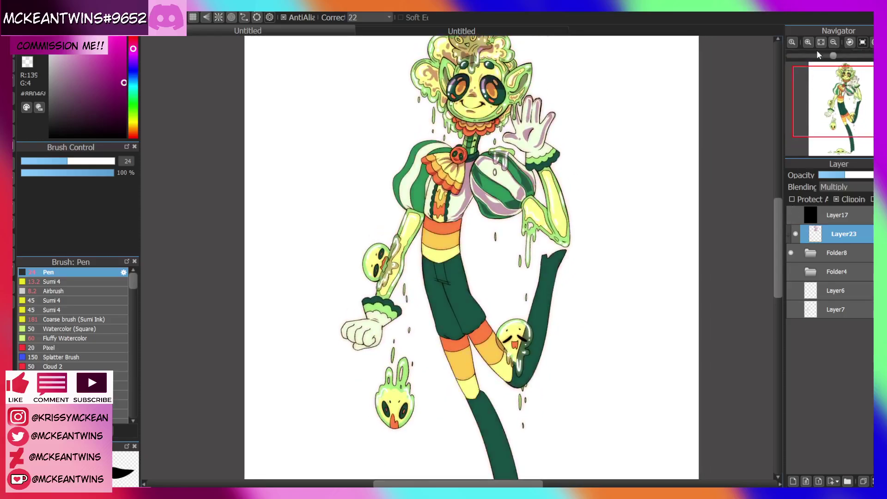
Paint a narrow shadow on the white shirt along the dark green scalloped trim below the jabot
{"action": "left_click", "coordinate": [808, 42]}
{"action": "left_click", "coordinate": [808, 42]}
{"action": "left_click", "coordinate": [808, 42]}
{"action": "left_click_drag", "start_coordinate": [840, 85], "coordinate": [842, 93]}
{"action": "left_click", "coordinate": [795, 41]}
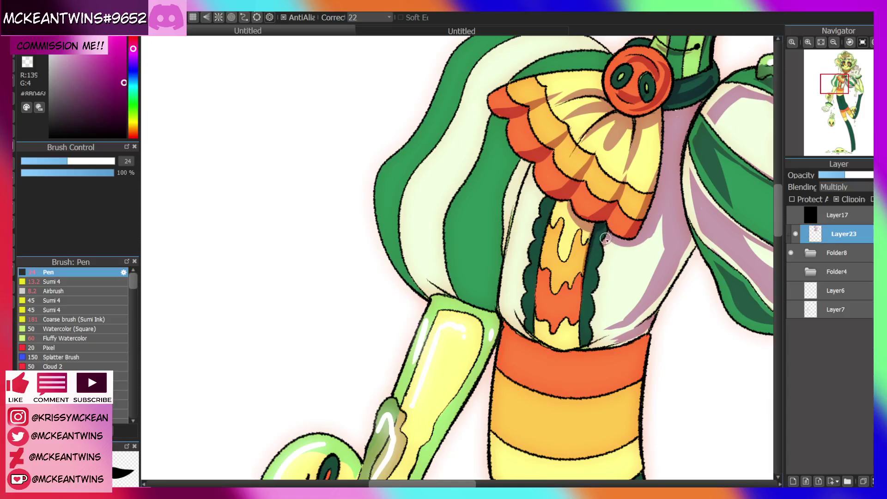
{"action": "left_click_drag", "start_coordinate": [605, 238], "coordinate": [593, 337]}
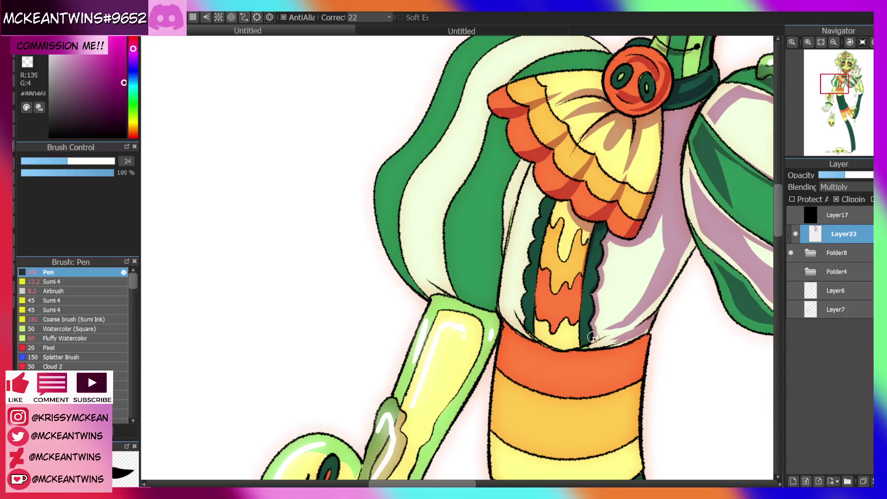
Shade the white stripe where the lowered arm's puffed sleeve gathers at the shoulder beside the collar
{"action": "left_click_drag", "start_coordinate": [833, 104], "coordinate": [823, 81]}
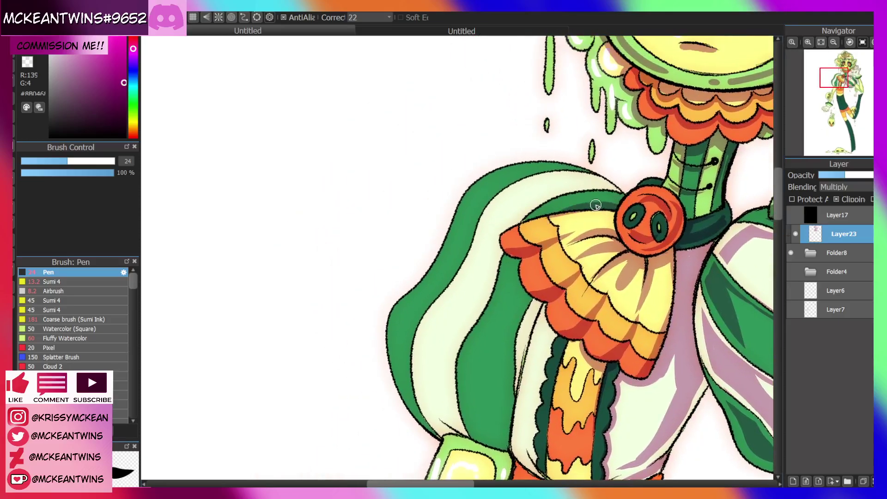
{"action": "left_click", "coordinate": [849, 42]}
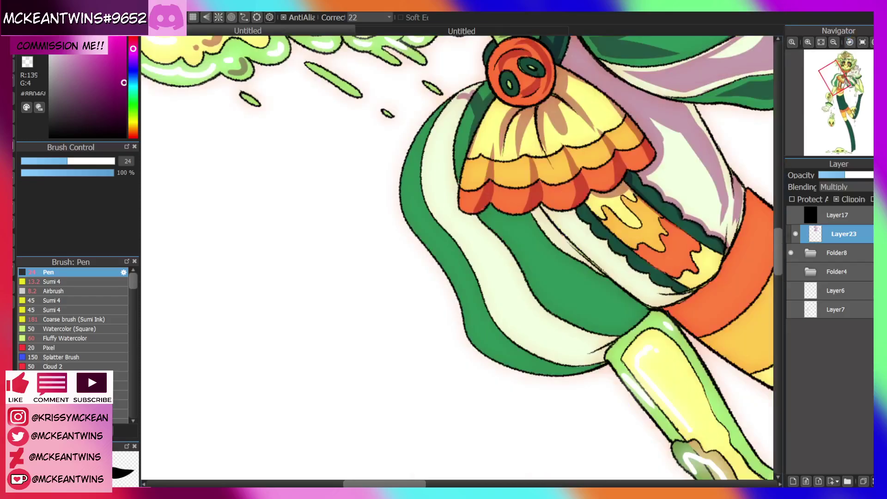
{"action": "mouse_move", "coordinate": [462, 104]}
{"action": "left_mouse_down"}
{"action": "mouse_move", "coordinate": [471, 99]}
{"action": "mouse_move", "coordinate": [443, 109]}
{"action": "mouse_move", "coordinate": [484, 82]}
{"action": "left_mouse_up"}
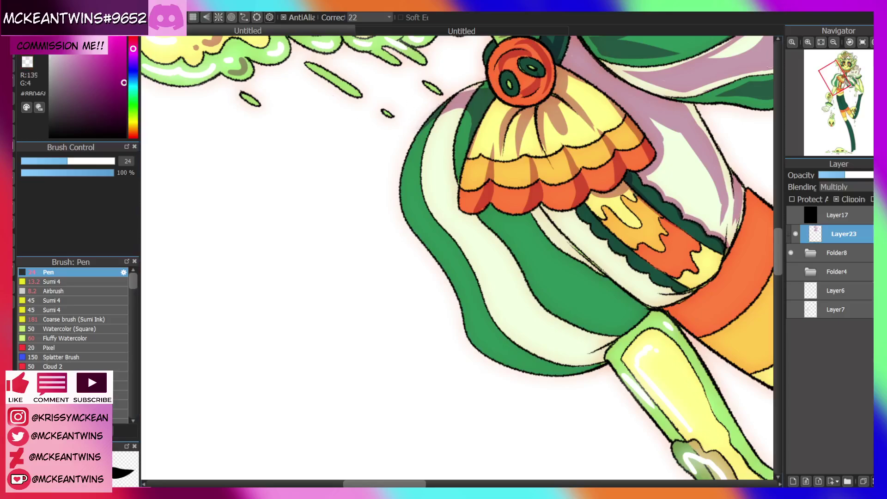
Outline a curved shadow across the lower part of the puffed sleeve and shade along its seam with the shirt
{"action": "left_click", "coordinate": [862, 42]}
{"action": "left_click_drag", "start_coordinate": [836, 95], "coordinate": [833, 82]}
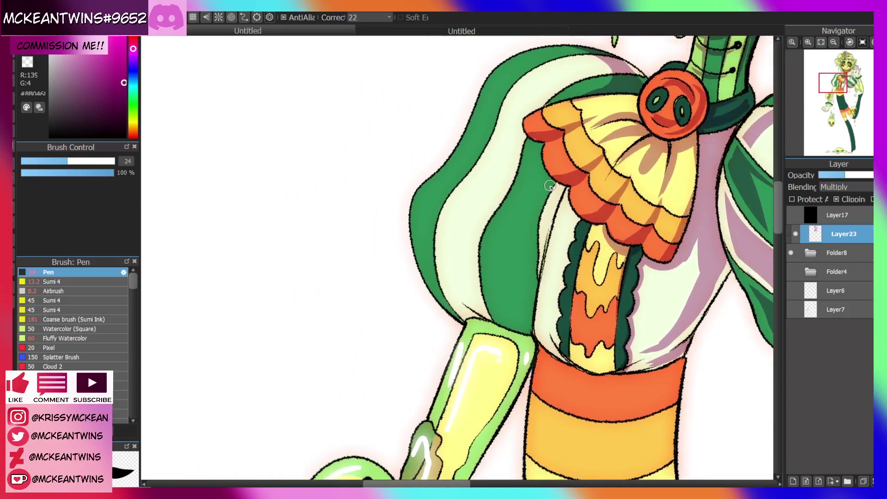
{"action": "mouse_move", "coordinate": [541, 193]}
{"action": "left_mouse_down"}
{"action": "mouse_move", "coordinate": [499, 249]}
{"action": "mouse_move", "coordinate": [438, 239]}
{"action": "mouse_move", "coordinate": [464, 317]}
{"action": "left_mouse_up"}
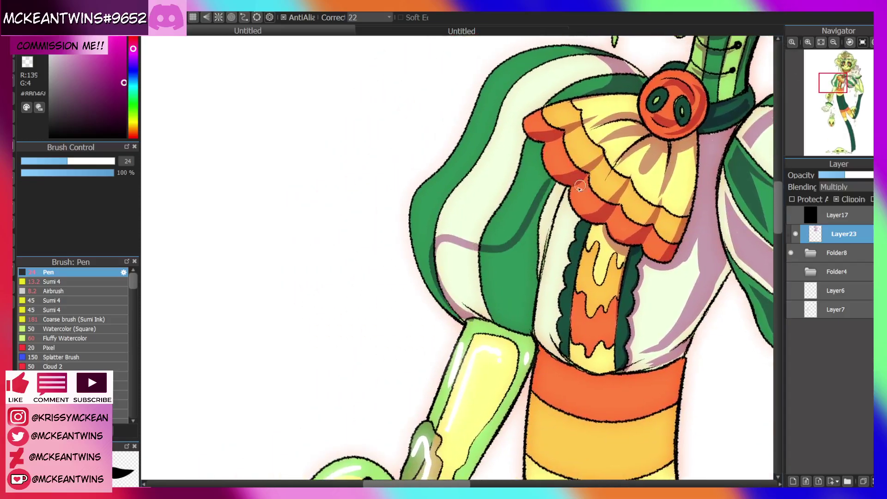
{"action": "mouse_move", "coordinate": [548, 203]}
{"action": "left_mouse_down"}
{"action": "mouse_move", "coordinate": [531, 219]}
{"action": "mouse_move", "coordinate": [534, 261]}
{"action": "mouse_move", "coordinate": [551, 208]}
{"action": "left_mouse_up"}
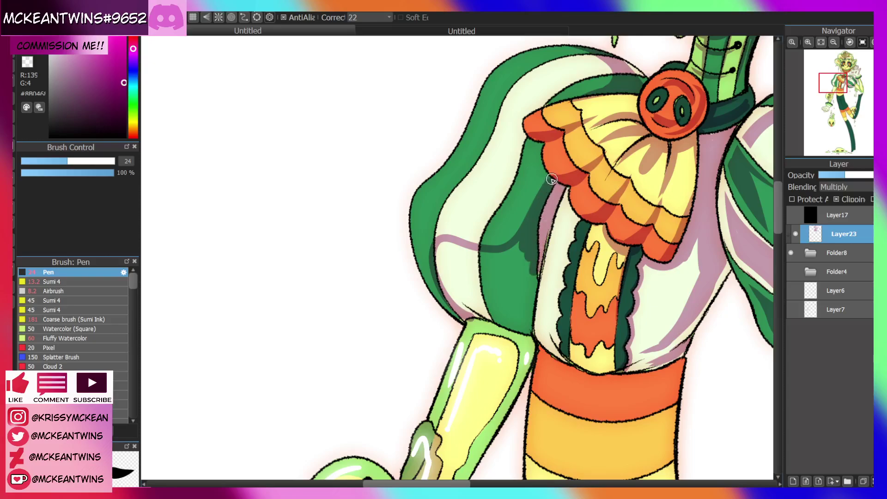
{"action": "left_click", "coordinate": [871, 42]}
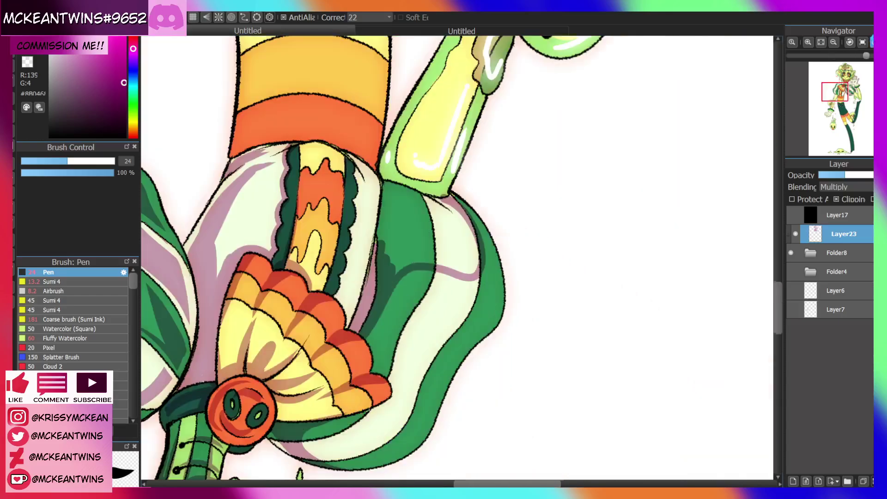
{"action": "mouse_move", "coordinate": [390, 212]}
{"action": "left_mouse_down"}
{"action": "mouse_move", "coordinate": [381, 260]}
{"action": "mouse_move", "coordinate": [379, 236]}
{"action": "left_mouse_up"}
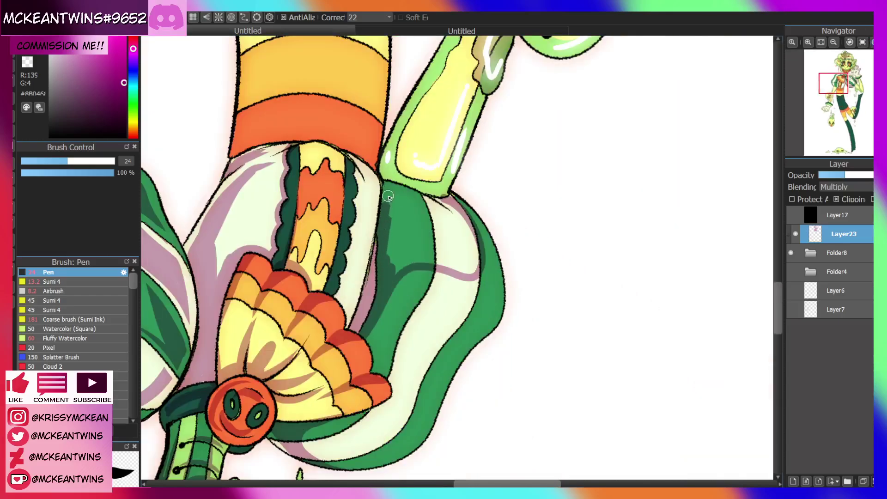
{"action": "left_click_drag", "start_coordinate": [388, 197], "coordinate": [388, 186]}
Fill the lower ends of the sleeve's green and white stripes with shadow down to the arm, and check them zoomed out
{"action": "left_click", "coordinate": [862, 42]}
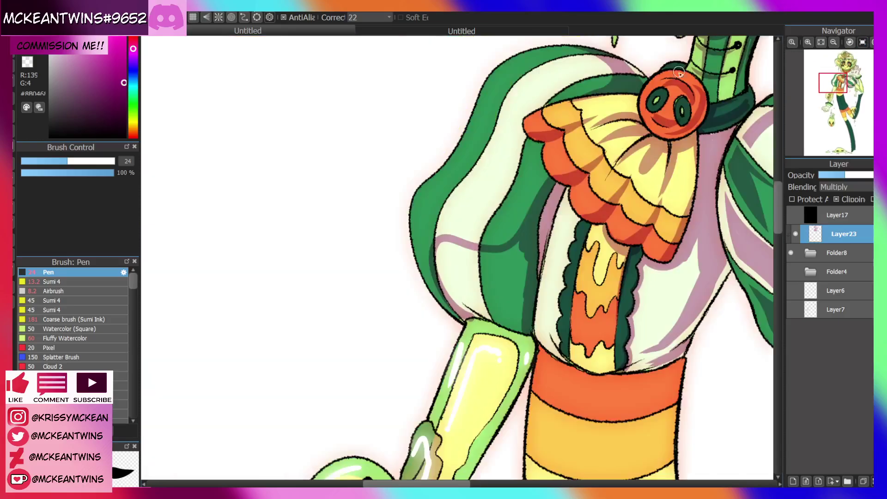
{"action": "left_click", "coordinate": [871, 42]}
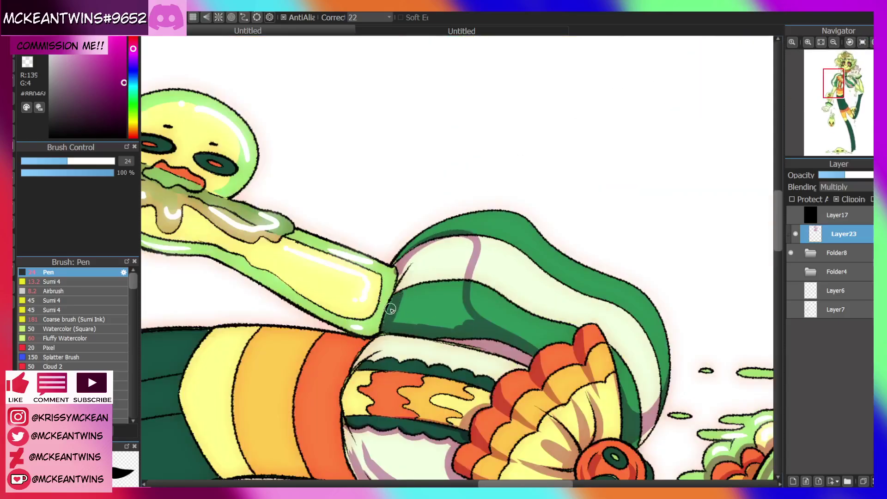
{"action": "left_click_drag", "start_coordinate": [400, 267], "coordinate": [393, 324]}
{"action": "left_click", "coordinate": [862, 42]}
{"action": "mouse_move", "coordinate": [438, 252]}
{"action": "left_mouse_down"}
{"action": "mouse_move", "coordinate": [458, 279]}
{"action": "mouse_move", "coordinate": [460, 248]}
{"action": "mouse_move", "coordinate": [451, 241]}
{"action": "mouse_move", "coordinate": [504, 262]}
{"action": "mouse_move", "coordinate": [487, 265]}
{"action": "mouse_move", "coordinate": [474, 305]}
{"action": "mouse_move", "coordinate": [498, 295]}
{"action": "mouse_move", "coordinate": [524, 228]}
{"action": "mouse_move", "coordinate": [494, 315]}
{"action": "mouse_move", "coordinate": [530, 259]}
{"action": "mouse_move", "coordinate": [508, 251]}
{"action": "left_mouse_up"}
{"action": "left_click", "coordinate": [833, 43]}
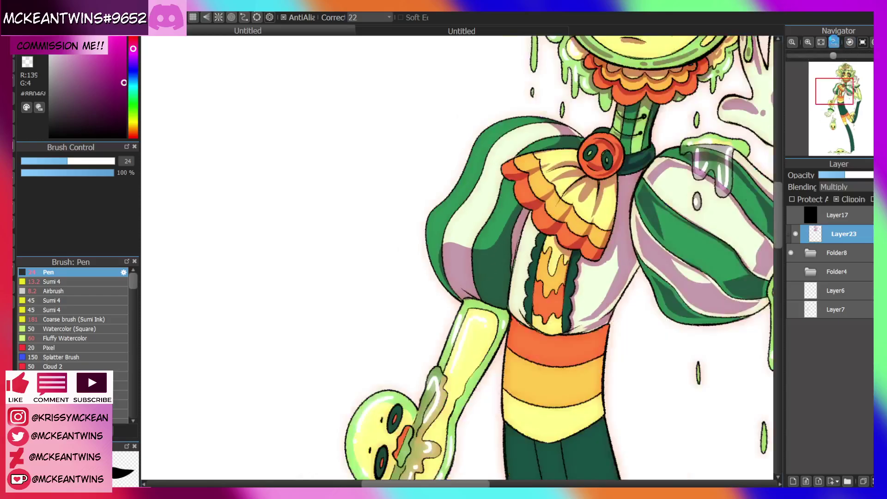
{"action": "left_click", "coordinate": [834, 42]}
{"action": "left_click", "coordinate": [833, 42]}
{"action": "left_click", "coordinate": [833, 43]}
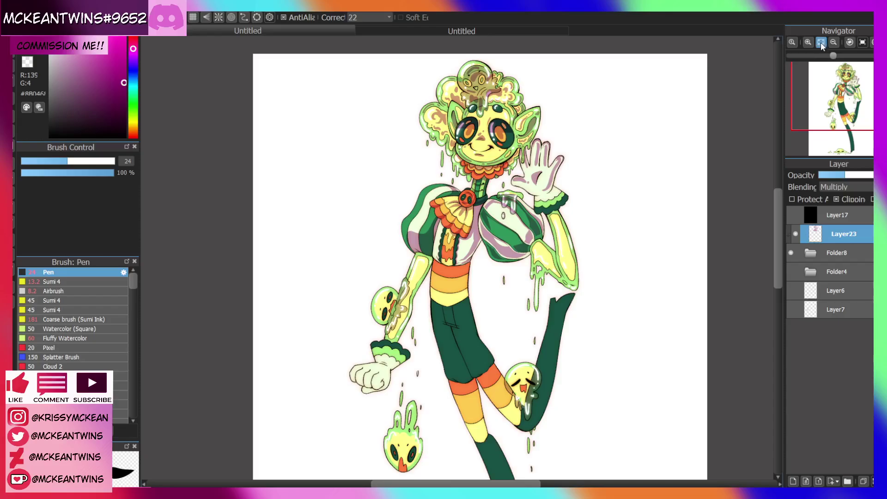
Paint thin shadows along the edges of the sleeve's white stripe from the lower shadow up to the shoulder, undoing unwanted strokes
{"action": "left_click", "coordinate": [820, 42]}
{"action": "left_click", "coordinate": [808, 41]}
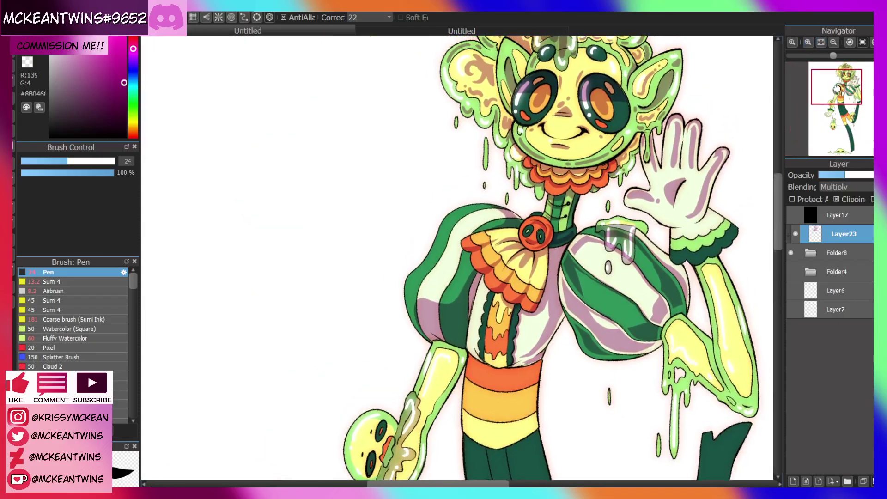
{"action": "left_click", "coordinate": [809, 42]}
{"action": "mouse_move", "coordinate": [590, 147]}
{"action": "left_mouse_down"}
{"action": "mouse_move", "coordinate": [538, 143]}
{"action": "mouse_move", "coordinate": [564, 138]}
{"action": "mouse_move", "coordinate": [503, 149]}
{"action": "left_mouse_up"}
{"action": "mouse_move", "coordinate": [418, 341]}
{"action": "left_mouse_down"}
{"action": "mouse_move", "coordinate": [431, 277]}
{"action": "mouse_move", "coordinate": [423, 290]}
{"action": "mouse_move", "coordinate": [504, 178]}
{"action": "mouse_move", "coordinate": [422, 254]}
{"action": "mouse_move", "coordinate": [414, 335]}
{"action": "mouse_move", "coordinate": [431, 274]}
{"action": "mouse_move", "coordinate": [419, 307]}
{"action": "mouse_move", "coordinate": [421, 294]}
{"action": "mouse_move", "coordinate": [476, 200]}
{"action": "mouse_move", "coordinate": [533, 144]}
{"action": "left_mouse_up"}
{"action": "key", "text": "ctrl+z"}
{"action": "key", "text": "ctrl+z"}
{"action": "key", "text": "ctrl+z"}
{"action": "key", "text": "ctrl+z"}
{"action": "left_click_drag", "start_coordinate": [532, 179], "coordinate": [590, 156]}
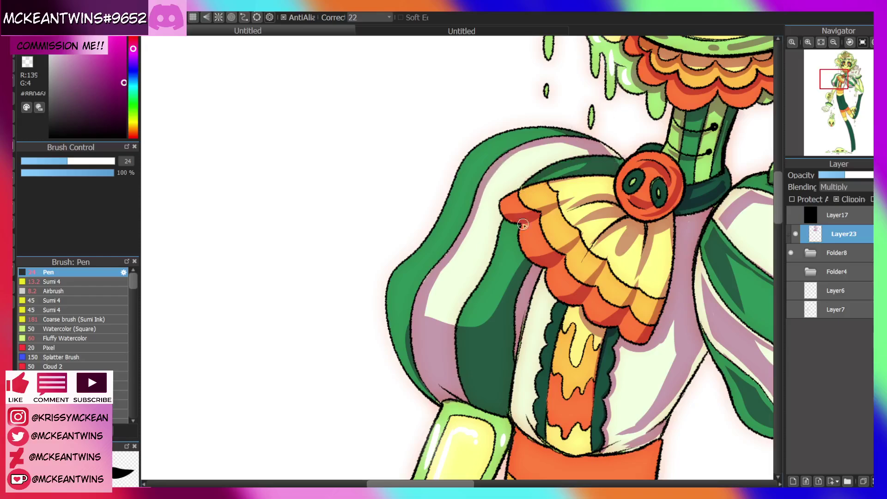
Shade the outer edge of the sleeve's inner green stripe and the inner edge of the outermost one, and check them zoomed out
{"action": "mouse_move", "coordinate": [505, 223]}
{"action": "left_mouse_down"}
{"action": "mouse_move", "coordinate": [464, 307]}
{"action": "mouse_move", "coordinate": [473, 300]}
{"action": "left_mouse_up"}
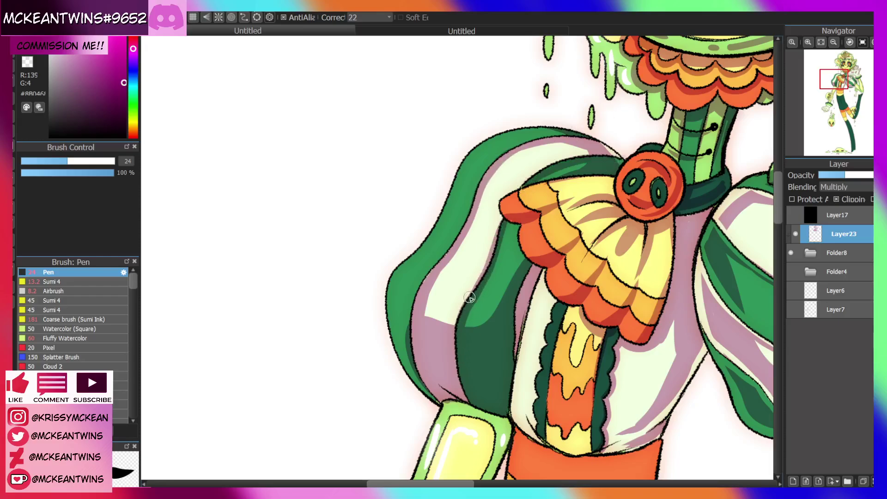
{"action": "left_click_drag", "start_coordinate": [502, 220], "coordinate": [472, 347]}
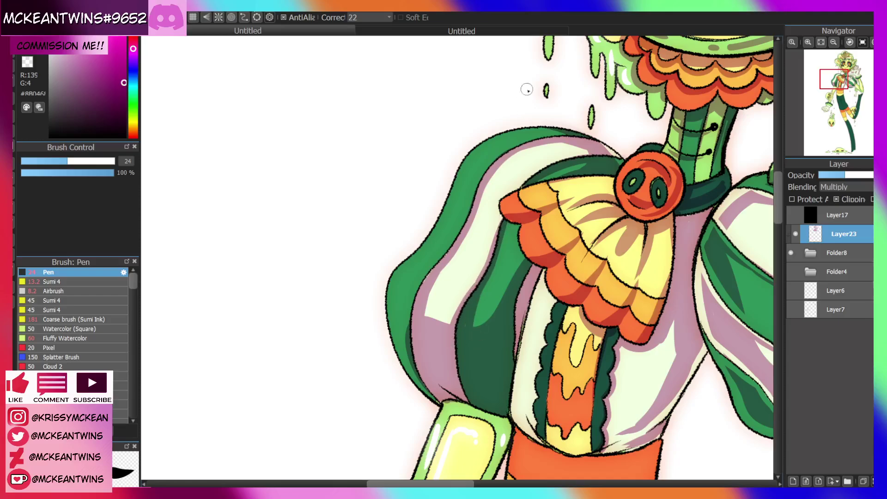
{"action": "mouse_move", "coordinate": [406, 340]}
{"action": "left_mouse_down"}
{"action": "mouse_move", "coordinate": [436, 259]}
{"action": "mouse_move", "coordinate": [418, 279]}
{"action": "mouse_move", "coordinate": [489, 192]}
{"action": "mouse_move", "coordinate": [448, 246]}
{"action": "mouse_move", "coordinate": [481, 180]}
{"action": "mouse_move", "coordinate": [499, 170]}
{"action": "left_mouse_up"}
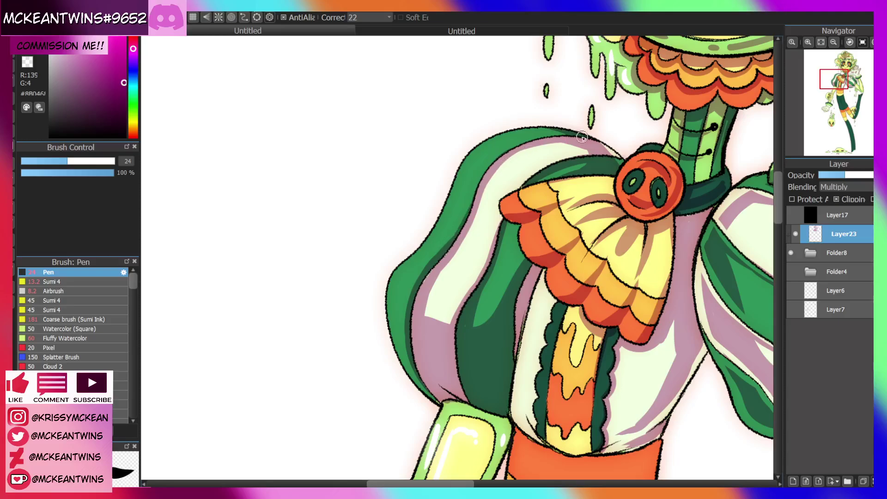
{"action": "mouse_move", "coordinate": [582, 137]}
{"action": "left_mouse_down"}
{"action": "mouse_move", "coordinate": [536, 141]}
{"action": "mouse_move", "coordinate": [500, 176]}
{"action": "left_mouse_up"}
{"action": "left_click", "coordinate": [833, 42]}
{"action": "left_click", "coordinate": [833, 42]}
{"action": "left_click", "coordinate": [833, 42]}
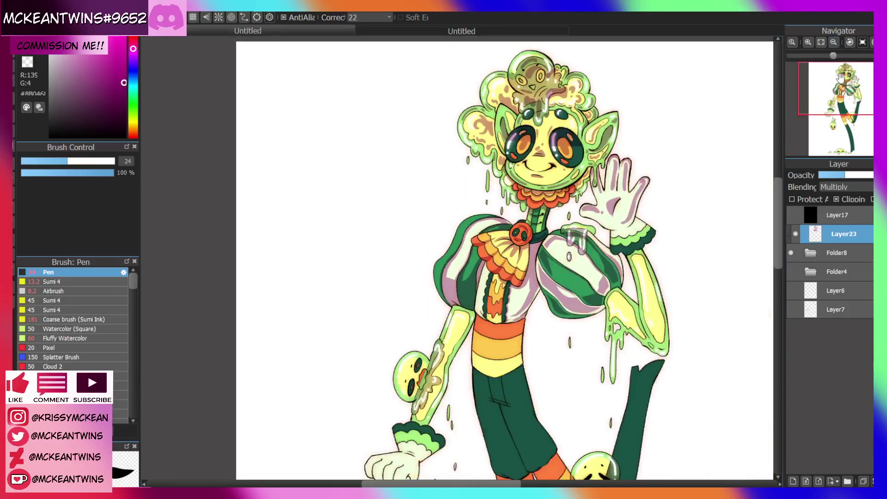
{"action": "left_click_drag", "start_coordinate": [835, 89], "coordinate": [834, 92]}
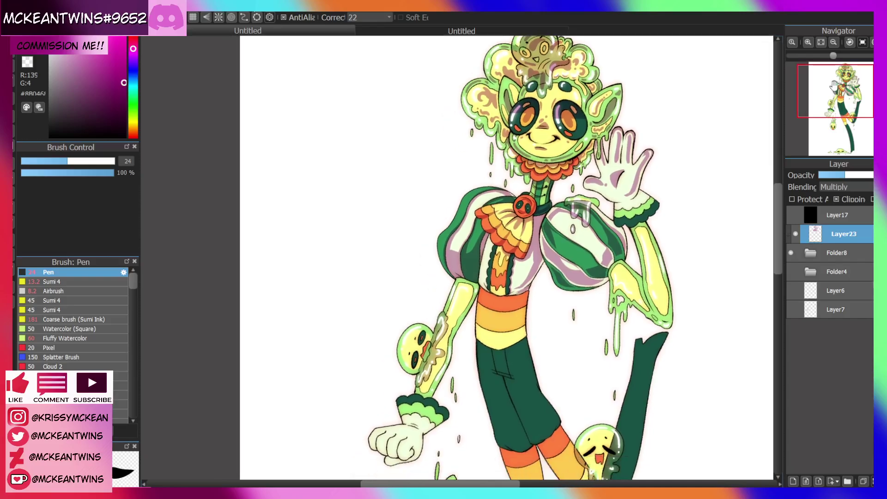
Erase a thin rim of light from the shadow along the outer edge of the white stripe in the lower sleeve
{"action": "left_click", "coordinate": [807, 42]}
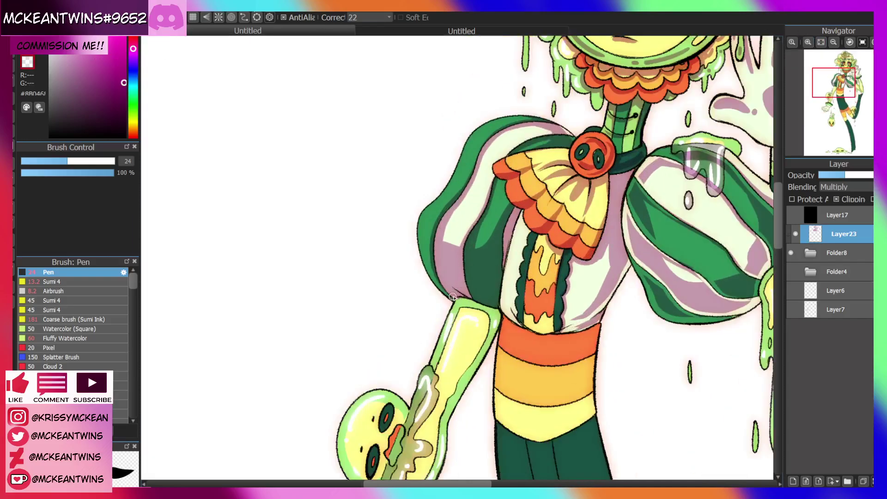
{"action": "left_click", "coordinate": [806, 42]}
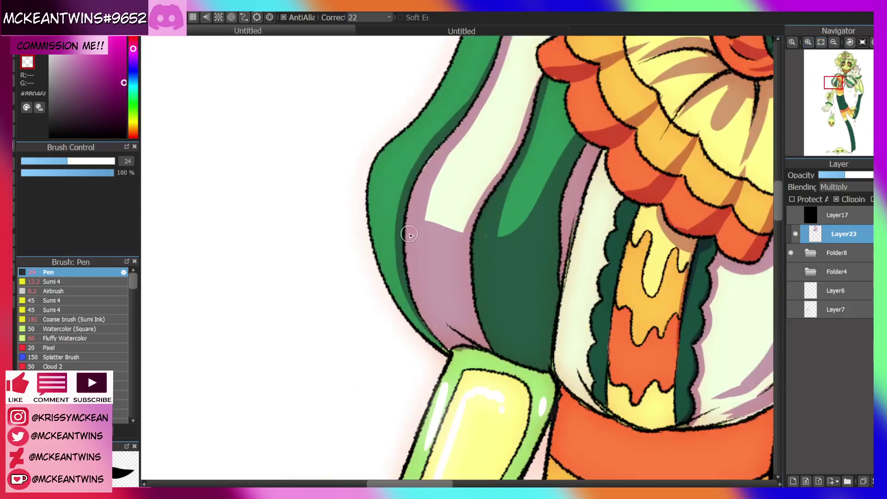
{"action": "left_click_drag", "start_coordinate": [407, 251], "coordinate": [409, 259]}
{"action": "left_click_drag", "start_coordinate": [409, 196], "coordinate": [424, 316]}
{"action": "left_click_drag", "start_coordinate": [409, 260], "coordinate": [427, 323]}
{"action": "left_click_drag", "start_coordinate": [409, 231], "coordinate": [445, 344]}
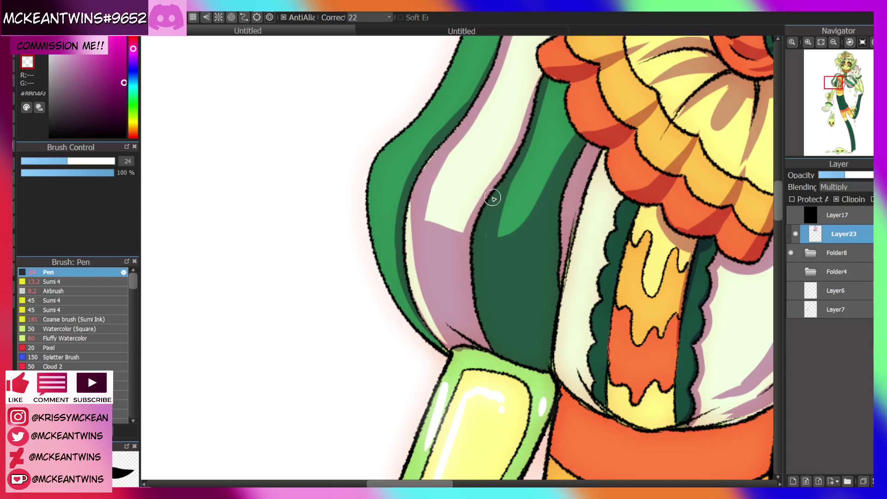
Erase a thin rim of light along the outer edge of the inner green stripe's shadow, undoing and redoing the strokes
{"action": "mouse_move", "coordinate": [481, 209]}
{"action": "left_mouse_down"}
{"action": "mouse_move", "coordinate": [478, 261]}
{"action": "mouse_move", "coordinate": [489, 347]}
{"action": "left_mouse_up"}
{"action": "left_click_drag", "start_coordinate": [476, 283], "coordinate": [491, 346]}
{"action": "key", "text": "ctrl+z"}
{"action": "key", "text": "ctrl+z"}
{"action": "key", "text": "ctrl+z"}
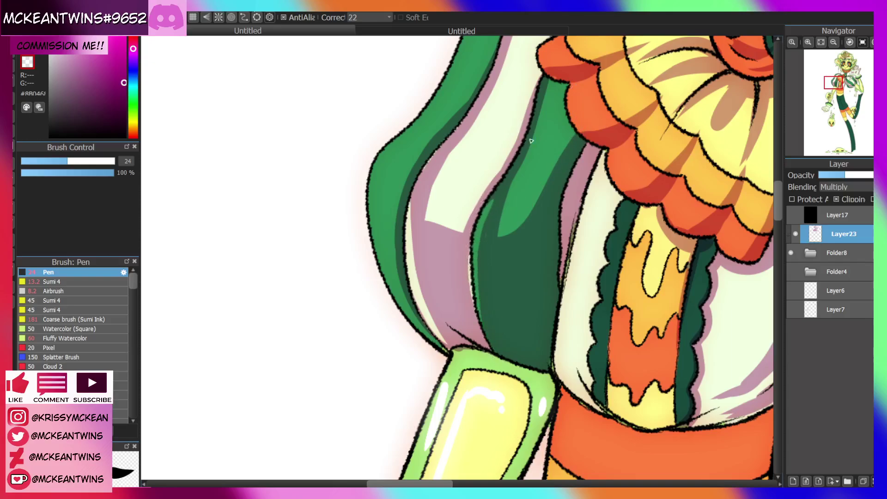
{"action": "left_click_drag", "start_coordinate": [485, 213], "coordinate": [490, 336]}
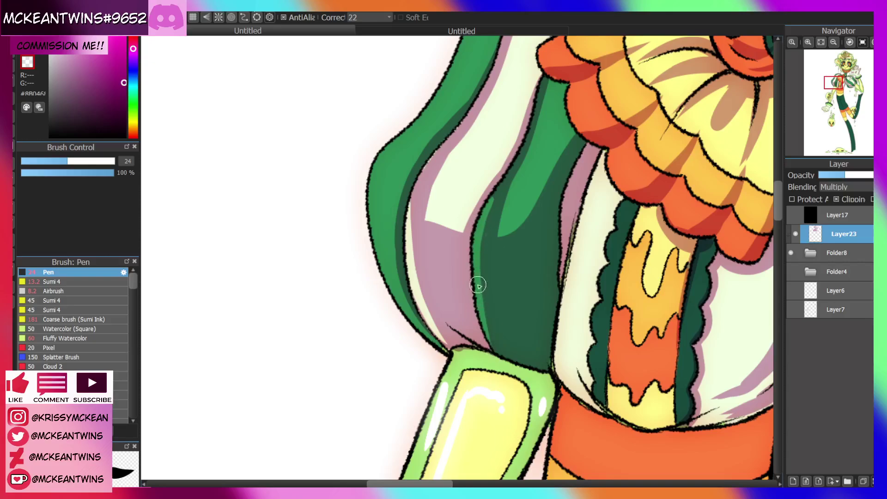
{"action": "left_click_drag", "start_coordinate": [477, 285], "coordinate": [499, 352]}
{"action": "left_click_drag", "start_coordinate": [484, 214], "coordinate": [508, 172]}
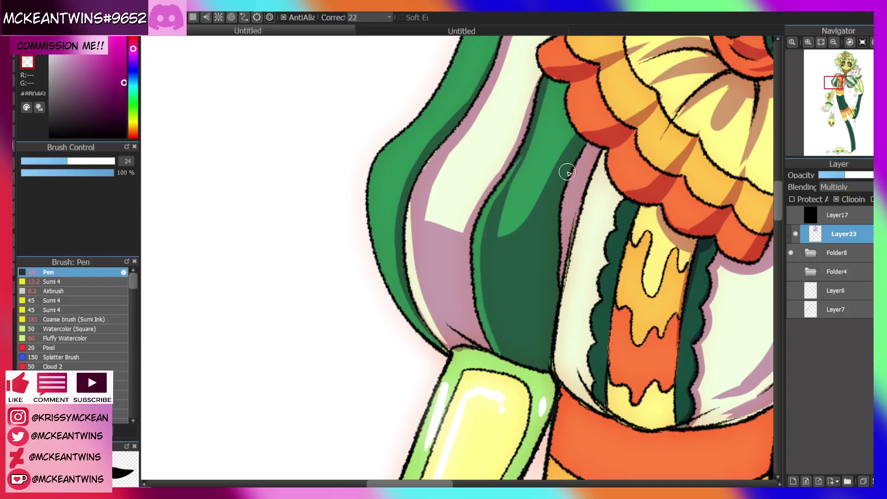
Undo the rim strokes on the green stripe's inner edge, erase a light rim on the shirt beside the sleeve seam, and check it zoomed out
{"action": "mouse_move", "coordinate": [581, 144]}
{"action": "left_mouse_down"}
{"action": "mouse_move", "coordinate": [556, 209]}
{"action": "mouse_move", "coordinate": [556, 264]}
{"action": "left_mouse_up"}
{"action": "key", "text": "ctrl+z"}
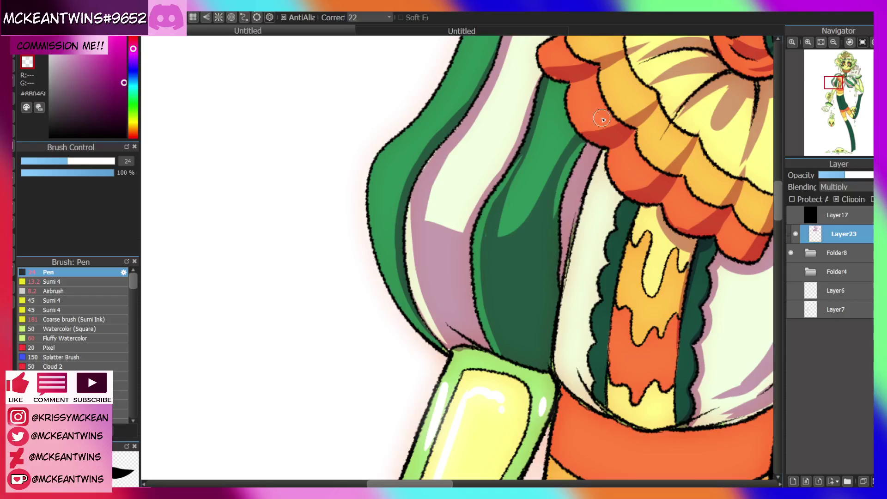
{"action": "key", "text": "ctrl+z"}
{"action": "key", "text": "ctrl+z"}
{"action": "mouse_move", "coordinate": [587, 147]}
{"action": "left_mouse_down"}
{"action": "mouse_move", "coordinate": [571, 190]}
{"action": "mouse_move", "coordinate": [566, 280]}
{"action": "left_mouse_up"}
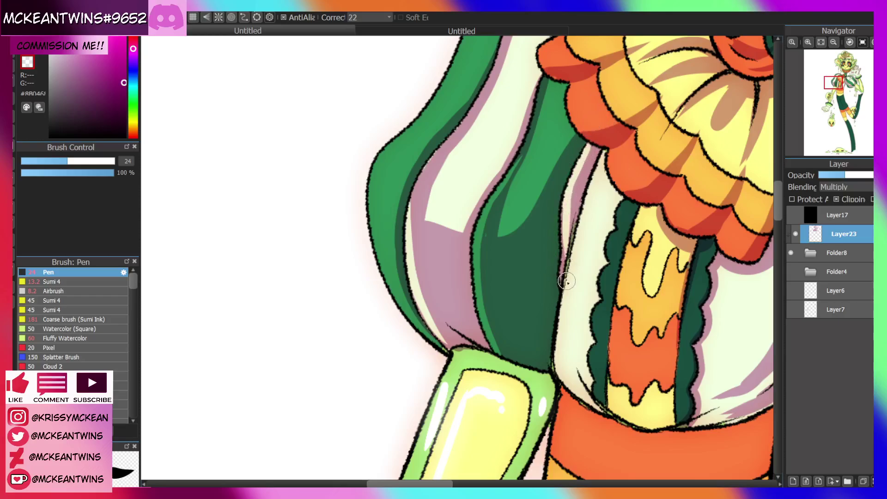
{"action": "left_click", "coordinate": [833, 42]}
{"action": "left_click", "coordinate": [833, 42]}
{"action": "left_click_drag", "start_coordinate": [837, 90], "coordinate": [836, 77]}
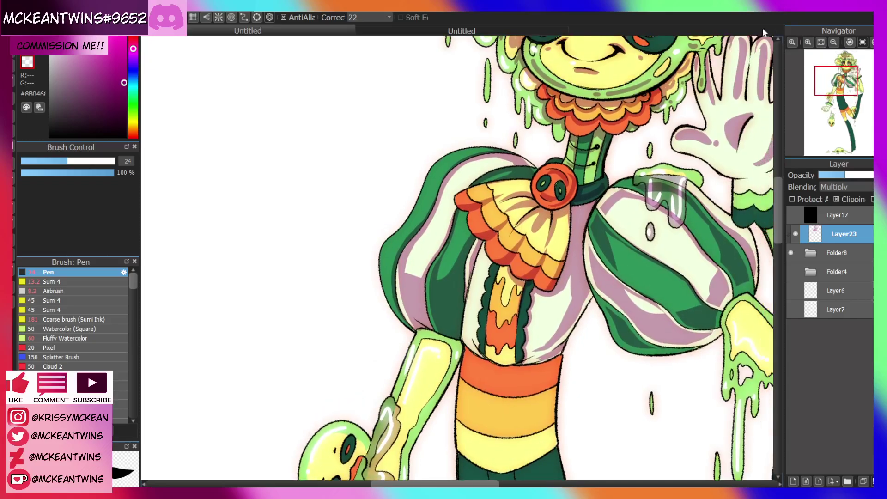
{"action": "left_click", "coordinate": [849, 42]}
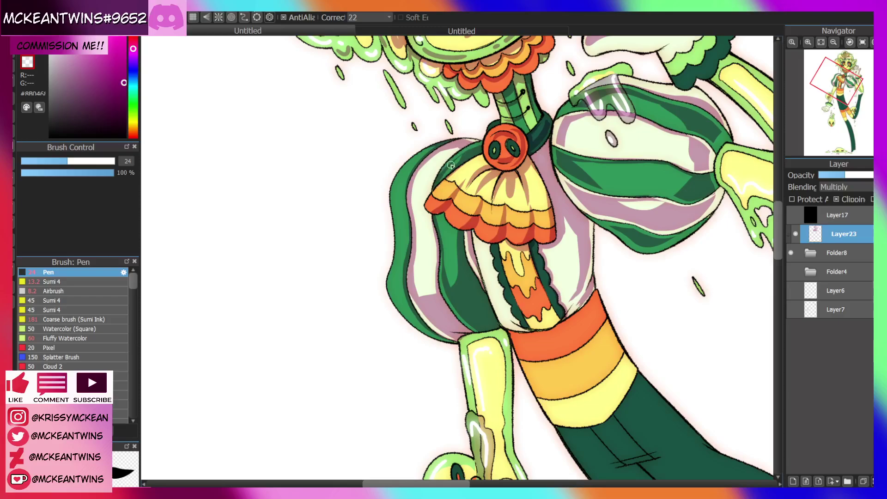
Erase a wider rim of light from the white stripe's shadow over the top of the puffed sleeve, and check it zoomed out
{"action": "mouse_move", "coordinate": [854, 73]}
{"action": "left_click", "coordinate": [849, 42]}
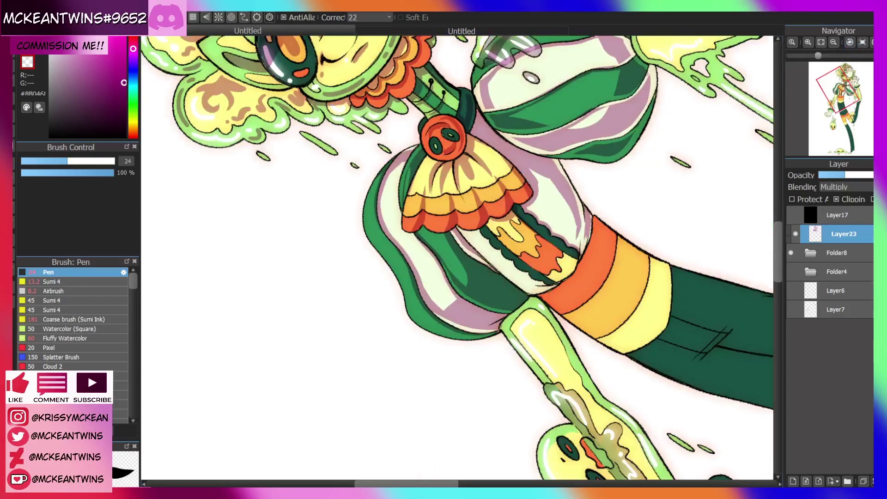
{"action": "left_click", "coordinate": [862, 42]}
{"action": "left_click_drag", "start_coordinate": [839, 86], "coordinate": [831, 70]}
{"action": "left_click", "coordinate": [807, 43]}
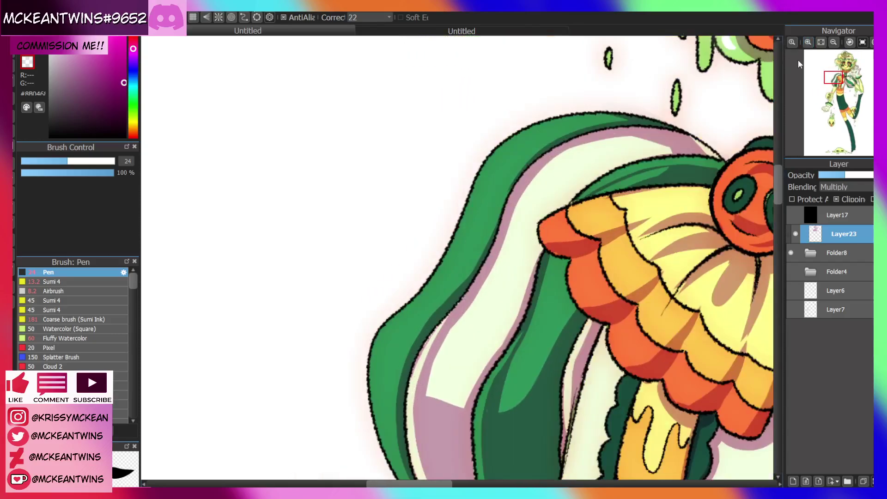
{"action": "left_click", "coordinate": [849, 42]}
{"action": "mouse_move", "coordinate": [604, 39]}
{"action": "left_mouse_down"}
{"action": "mouse_move", "coordinate": [501, 91]}
{"action": "mouse_move", "coordinate": [546, 54]}
{"action": "mouse_move", "coordinate": [501, 98]}
{"action": "mouse_move", "coordinate": [474, 184]}
{"action": "mouse_move", "coordinate": [517, 74]}
{"action": "mouse_move", "coordinate": [474, 185]}
{"action": "mouse_move", "coordinate": [502, 96]}
{"action": "mouse_move", "coordinate": [489, 136]}
{"action": "mouse_move", "coordinate": [503, 214]}
{"action": "left_mouse_up"}
{"action": "left_click", "coordinate": [861, 42]}
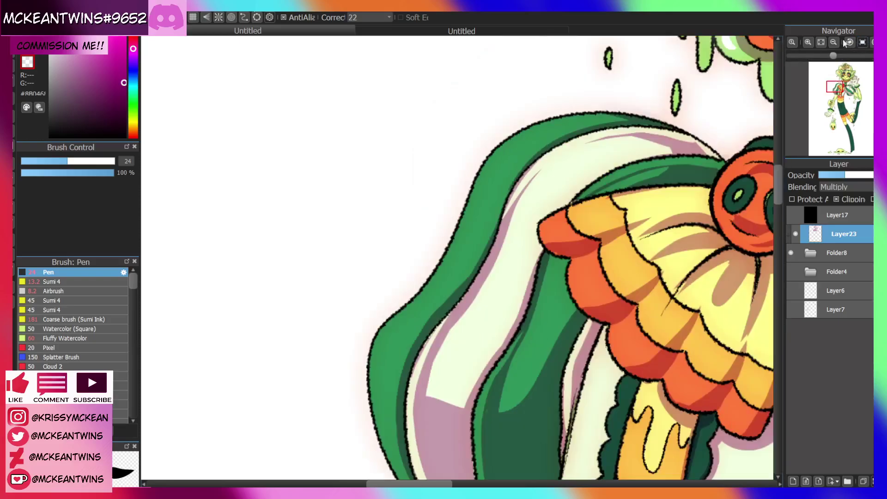
{"action": "left_click", "coordinate": [833, 42]}
{"action": "left_click", "coordinate": [834, 42]}
{"action": "left_click", "coordinate": [833, 42]}
{"action": "left_click", "coordinate": [833, 42]}
Shade the lower part of the sleeve's outermost green stripe, and check it against the whole figure
{"action": "left_click_drag", "start_coordinate": [836, 86], "coordinate": [833, 93]}
{"action": "left_click", "coordinate": [808, 42]}
{"action": "left_click", "coordinate": [807, 42]}
{"action": "left_click", "coordinate": [807, 42]}
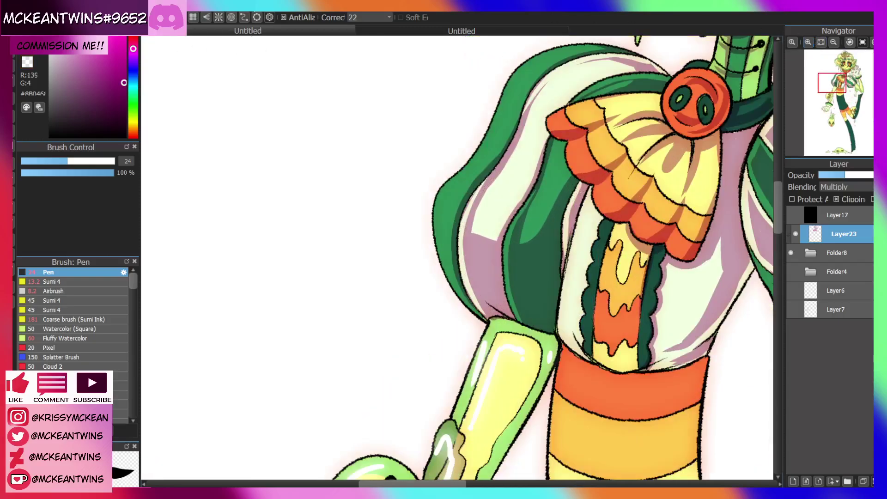
{"action": "left_click_drag", "start_coordinate": [446, 227], "coordinate": [464, 298]}
{"action": "left_click_drag", "start_coordinate": [834, 94], "coordinate": [832, 79]}
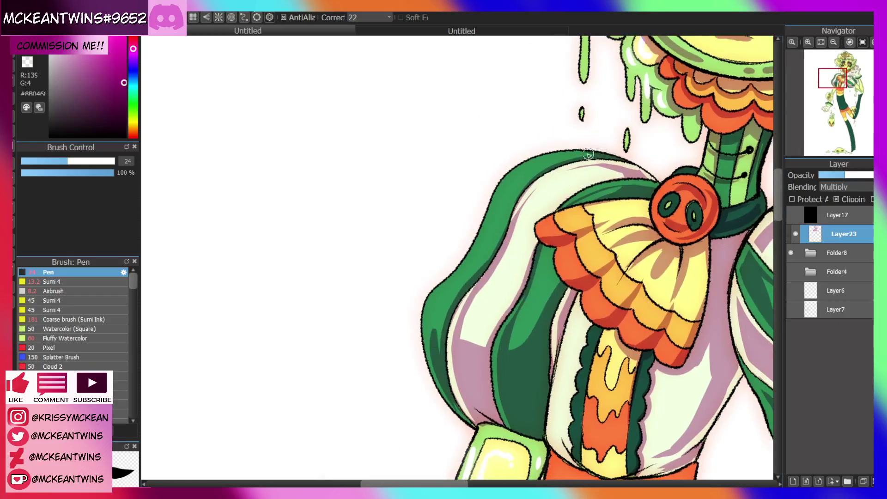
{"action": "left_click", "coordinate": [834, 42]}
{"action": "left_click", "coordinate": [833, 43]}
{"action": "left_click", "coordinate": [833, 42]}
{"action": "left_click", "coordinate": [834, 42]}
Paint shadow folds down the right side of the yellow and orange ruffled cravat below the round brooch
{"action": "left_click_drag", "start_coordinate": [839, 90], "coordinate": [839, 99]}
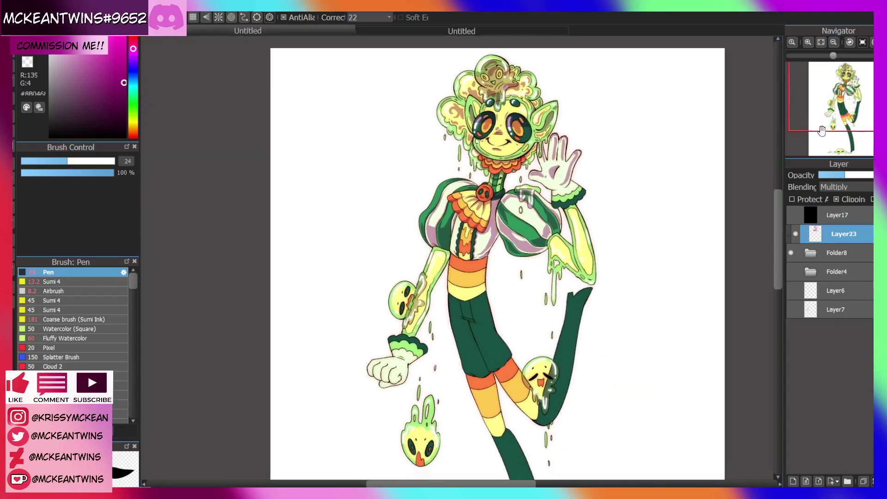
{"action": "left_click", "coordinate": [807, 43]}
{"action": "left_click", "coordinate": [807, 43]}
{"action": "left_click", "coordinate": [807, 42]}
{"action": "left_click", "coordinate": [808, 42]}
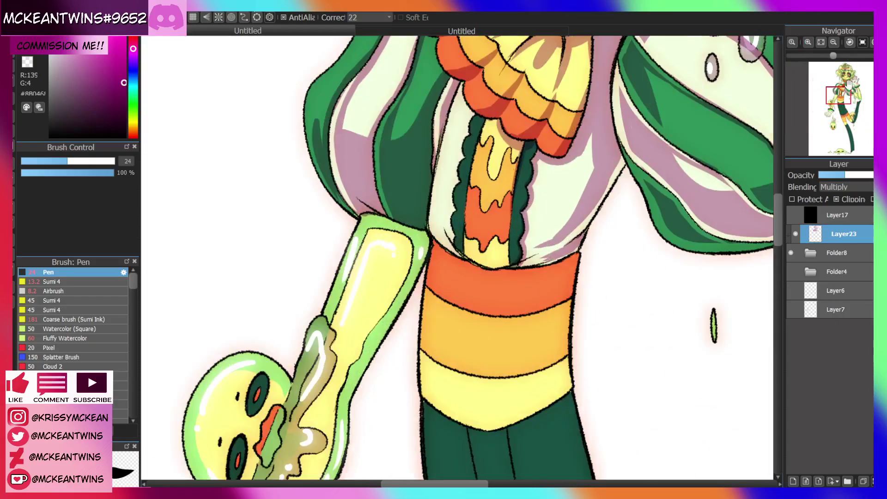
{"action": "left_click_drag", "start_coordinate": [844, 90], "coordinate": [839, 94]}
{"action": "left_click_drag", "start_coordinate": [530, 115], "coordinate": [541, 123]}
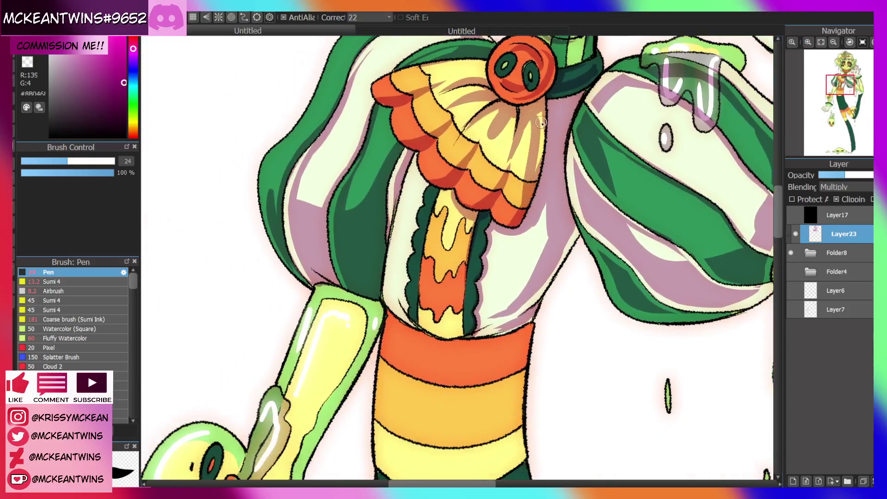
{"action": "left_click_drag", "start_coordinate": [514, 211], "coordinate": [529, 131]}
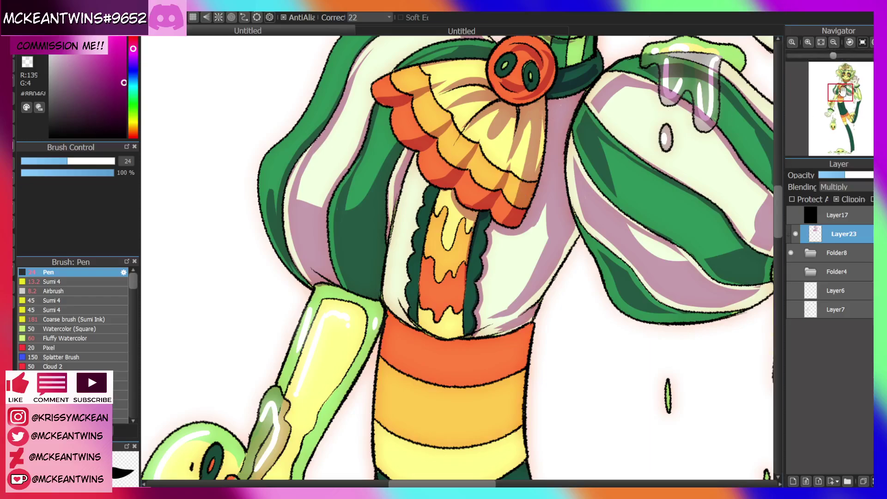
{"action": "left_click_drag", "start_coordinate": [840, 86], "coordinate": [838, 83]}
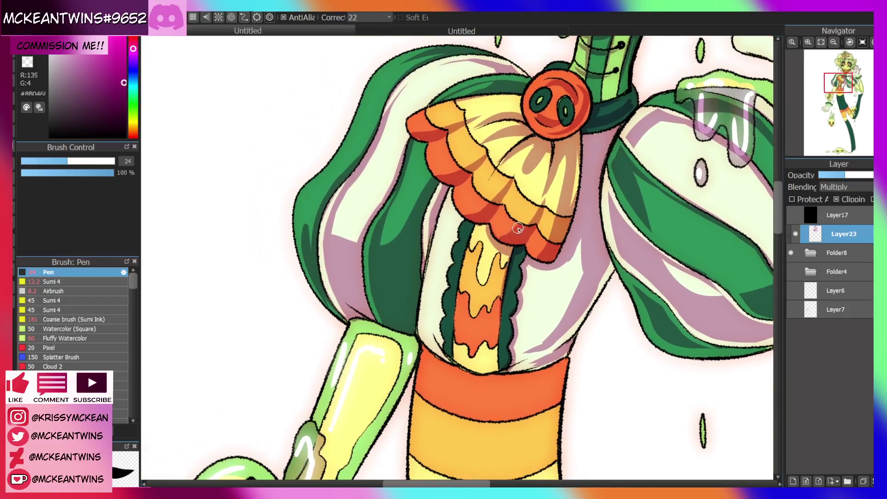
{"action": "left_click_drag", "start_coordinate": [543, 159], "coordinate": [536, 186]}
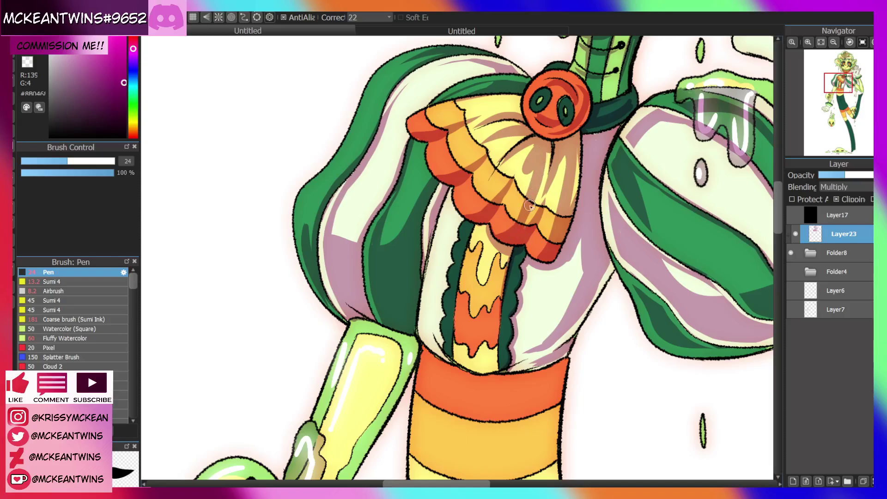
Examine the cravat and shirt shading zoomed out against the whole figure
{"action": "mouse_move", "coordinate": [834, 72]}
{"action": "left_click", "coordinate": [834, 43]}
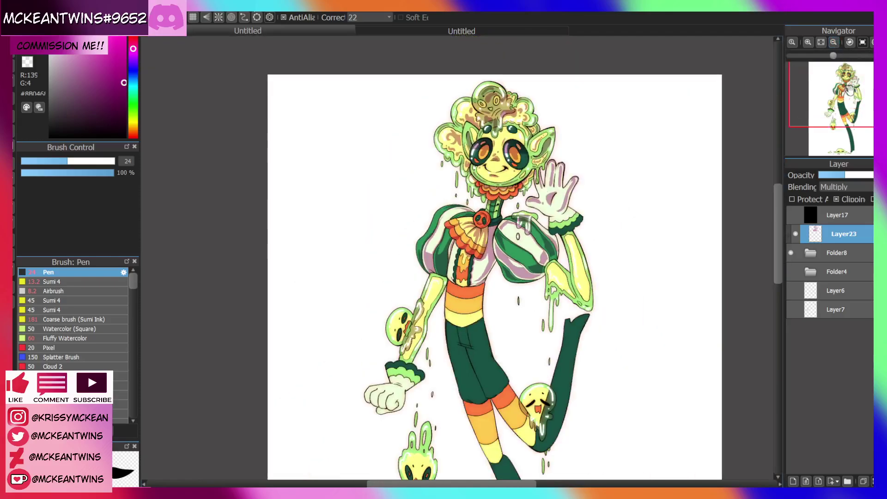
{"action": "left_click_drag", "start_coordinate": [841, 97], "coordinate": [827, 72]}
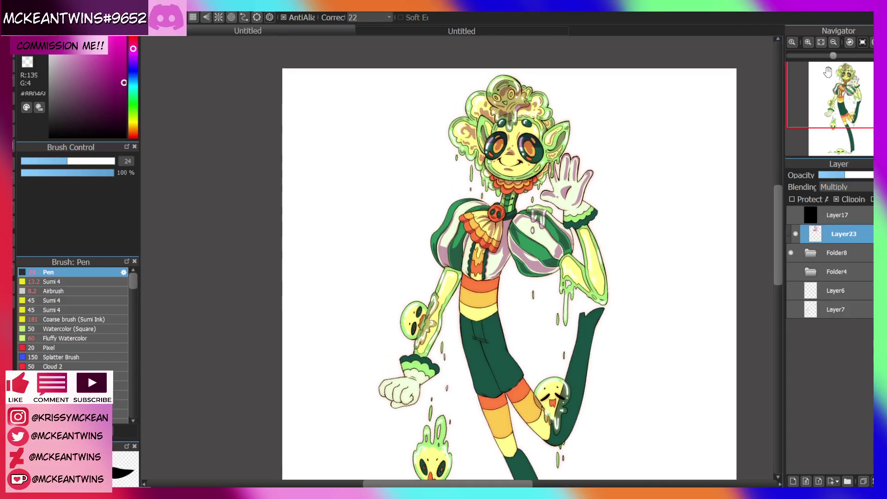
{"action": "left_click", "coordinate": [807, 42]}
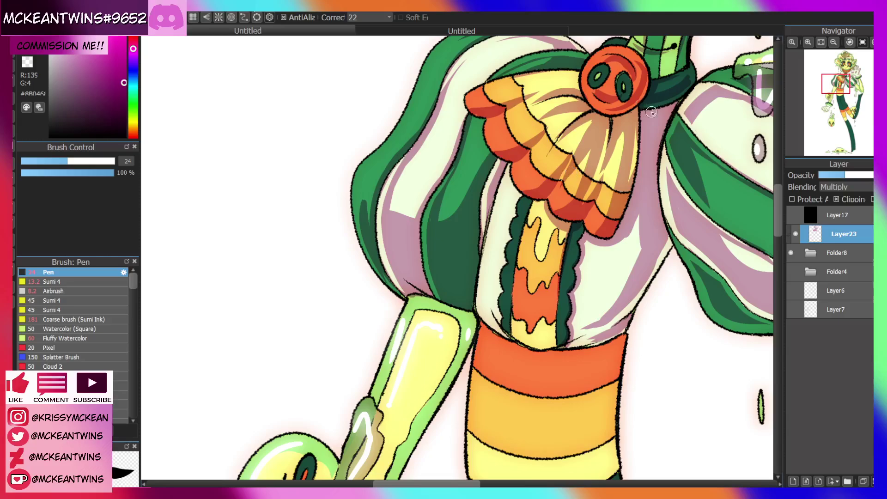
{"action": "left_click", "coordinate": [833, 42]}
{"action": "left_click", "coordinate": [833, 42]}
{"action": "left_click", "coordinate": [833, 42]}
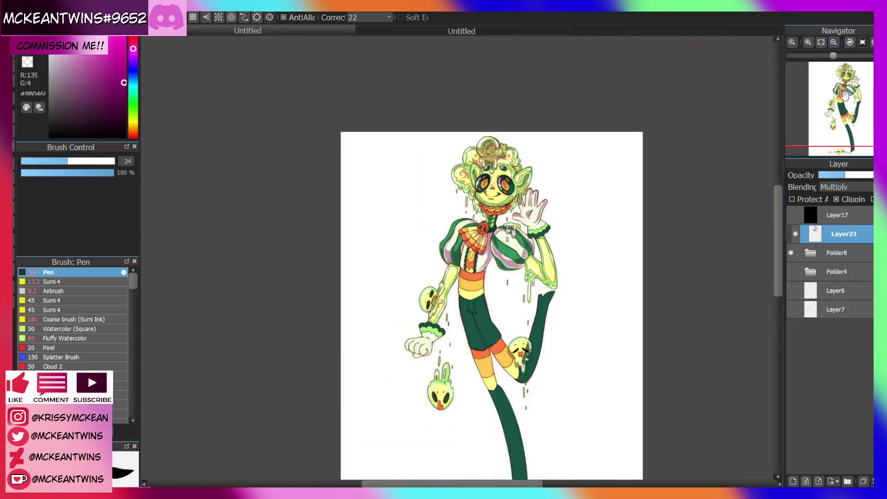
{"action": "left_click_drag", "start_coordinate": [845, 94], "coordinate": [836, 103]}
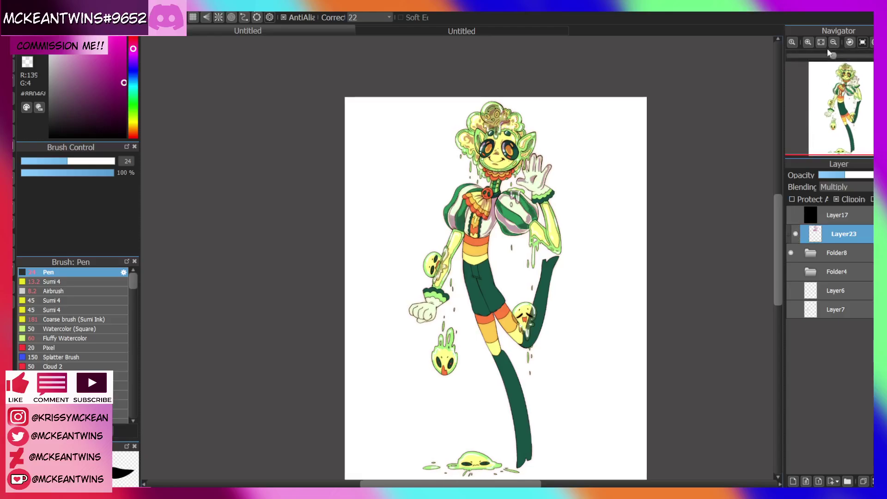
Shade the dark scalloped trim on the placket's left side and the white shirt beside it, and check them zoomed out
{"action": "left_click", "coordinate": [808, 42]}
{"action": "left_click", "coordinate": [808, 43]}
{"action": "left_click", "coordinate": [808, 42]}
{"action": "left_click", "coordinate": [808, 43]}
{"action": "left_click_drag", "start_coordinate": [834, 102], "coordinate": [837, 95]}
{"action": "left_click", "coordinate": [808, 42]}
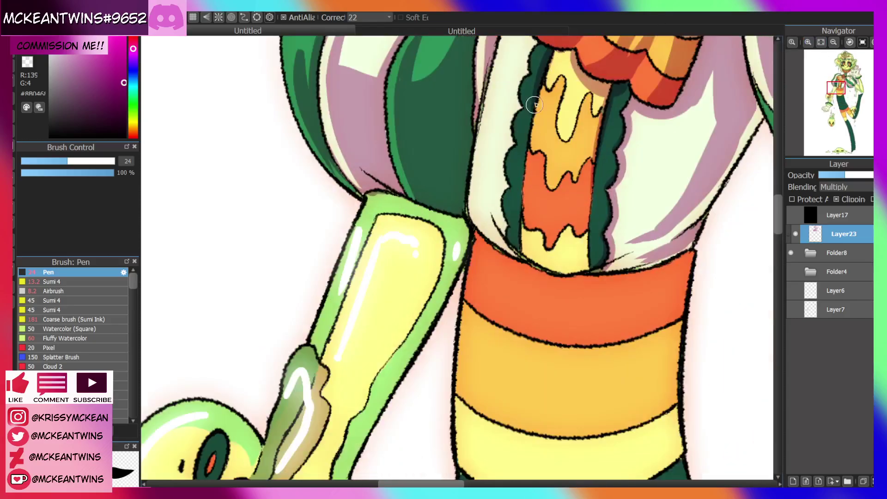
{"action": "mouse_move", "coordinate": [543, 92]}
{"action": "left_mouse_down"}
{"action": "mouse_move", "coordinate": [518, 246]}
{"action": "mouse_move", "coordinate": [471, 187]}
{"action": "left_mouse_up"}
{"action": "left_click_drag", "start_coordinate": [477, 226], "coordinate": [477, 159]}
{"action": "left_click_drag", "start_coordinate": [513, 252], "coordinate": [492, 194]}
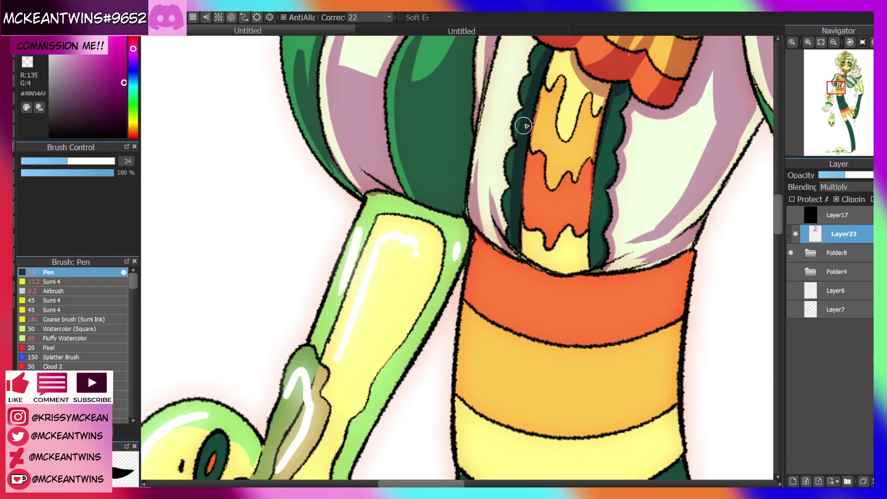
{"action": "left_click", "coordinate": [834, 42]}
{"action": "left_click", "coordinate": [834, 42]}
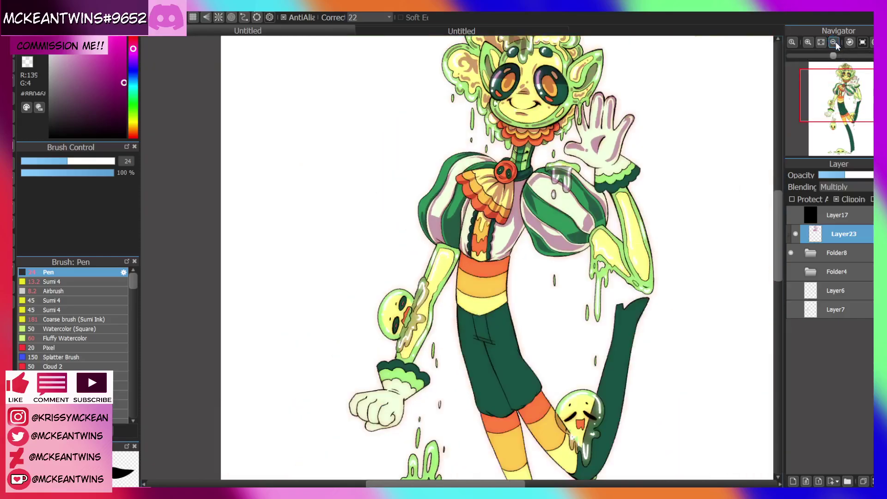
Paint shadows beneath the slime drips and down the right edge of the shirt's central placket
{"action": "left_click", "coordinate": [808, 42]}
{"action": "left_click", "coordinate": [808, 42]}
{"action": "mouse_move", "coordinate": [544, 83]}
{"action": "left_mouse_down"}
{"action": "mouse_move", "coordinate": [566, 77]}
{"action": "mouse_move", "coordinate": [559, 143]}
{"action": "mouse_move", "coordinate": [594, 99]}
{"action": "mouse_move", "coordinate": [598, 123]}
{"action": "left_mouse_up"}
{"action": "mouse_move", "coordinate": [534, 155]}
{"action": "left_mouse_down"}
{"action": "mouse_move", "coordinate": [573, 185]}
{"action": "mouse_move", "coordinate": [596, 175]}
{"action": "left_mouse_up"}
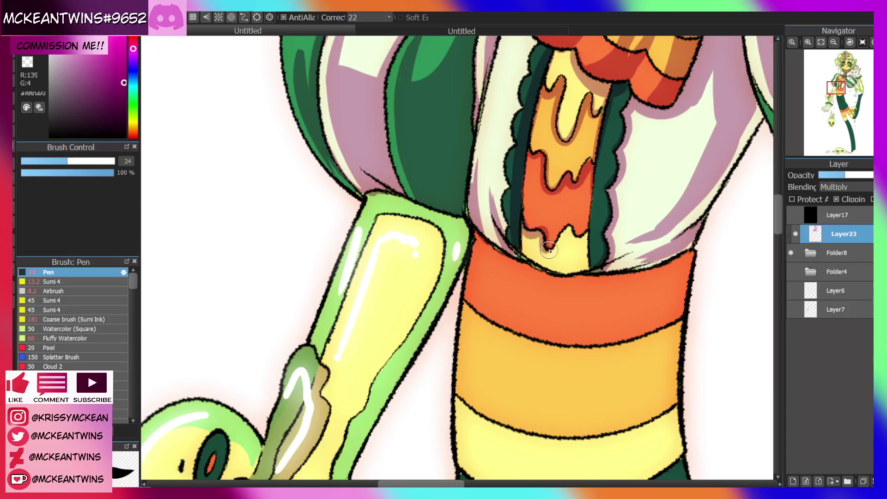
{"action": "left_click_drag", "start_coordinate": [610, 89], "coordinate": [588, 252]}
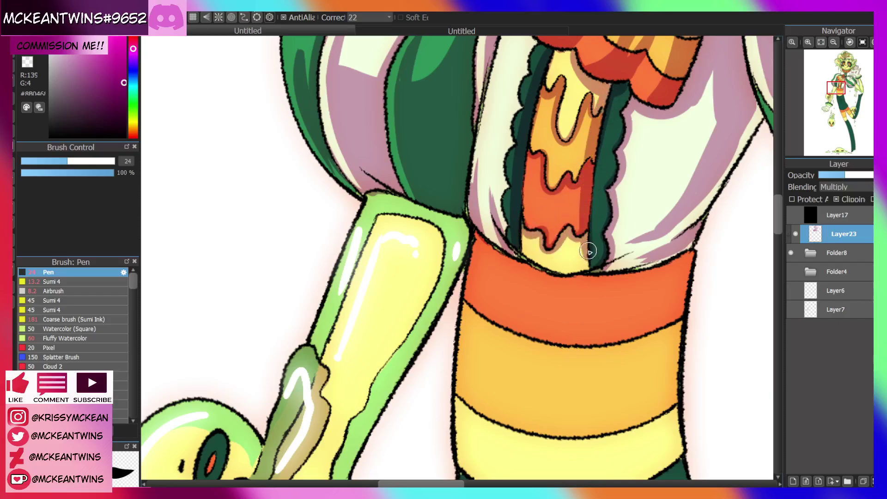
{"action": "left_click", "coordinate": [832, 43]}
{"action": "left_click", "coordinate": [833, 42]}
Paint a broad shadow down the right side of the red, orange and yellow waistband with a thin light rim, and check it zoomed out
{"action": "left_click_drag", "start_coordinate": [844, 78], "coordinate": [837, 100]}
{"action": "left_click", "coordinate": [808, 42]}
{"action": "left_click", "coordinate": [808, 42]}
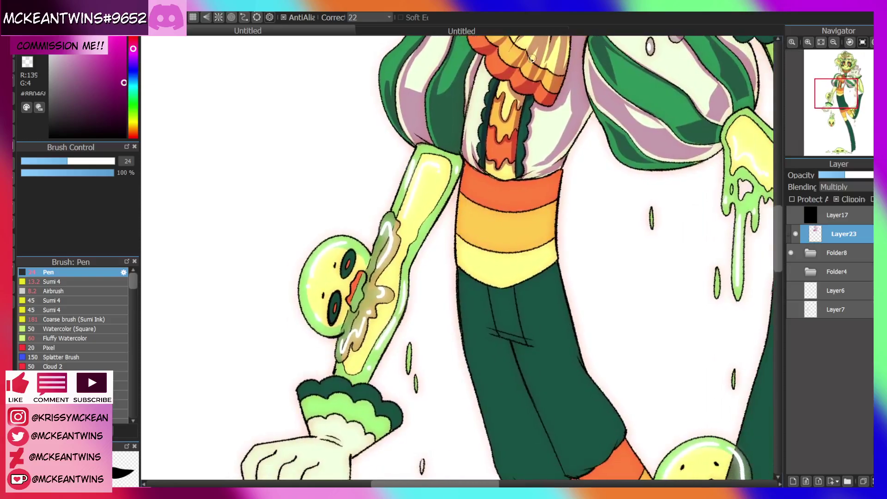
{"action": "left_click_drag", "start_coordinate": [549, 180], "coordinate": [547, 250]}
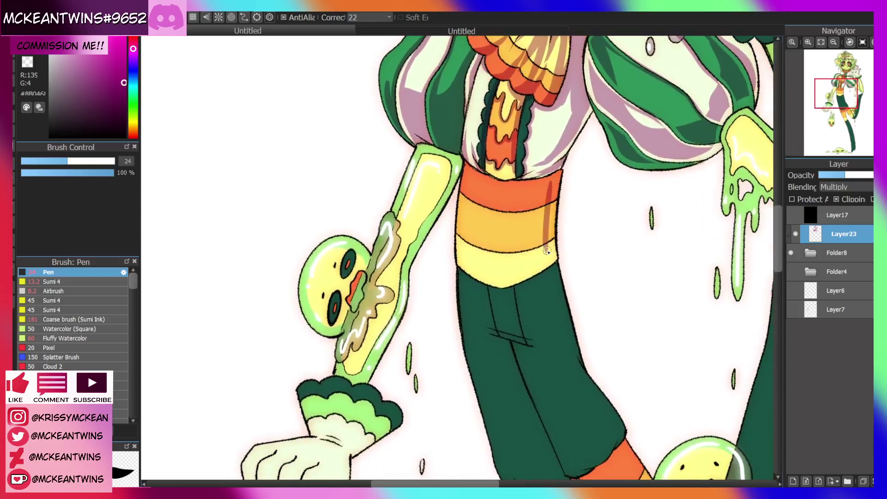
{"action": "left_click", "coordinate": [808, 42]}
{"action": "left_click", "coordinate": [849, 43]}
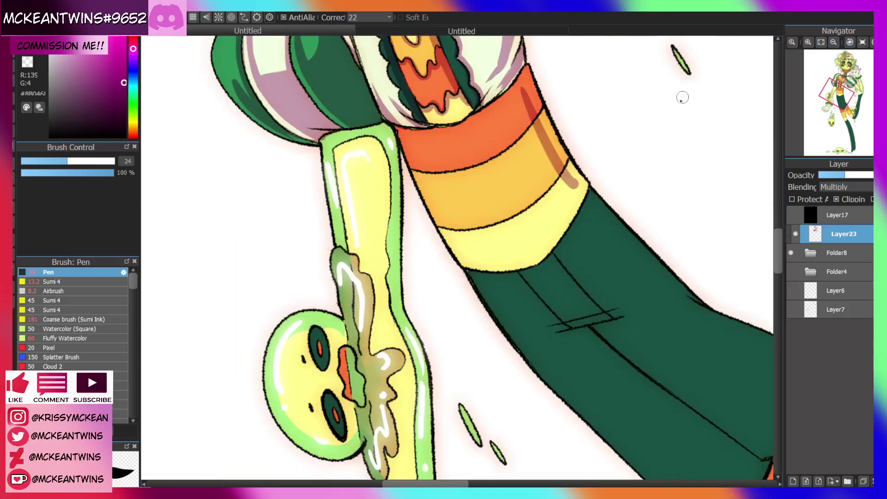
{"action": "left_click_drag", "start_coordinate": [576, 182], "coordinate": [530, 259]}
{"action": "left_click", "coordinate": [862, 42]}
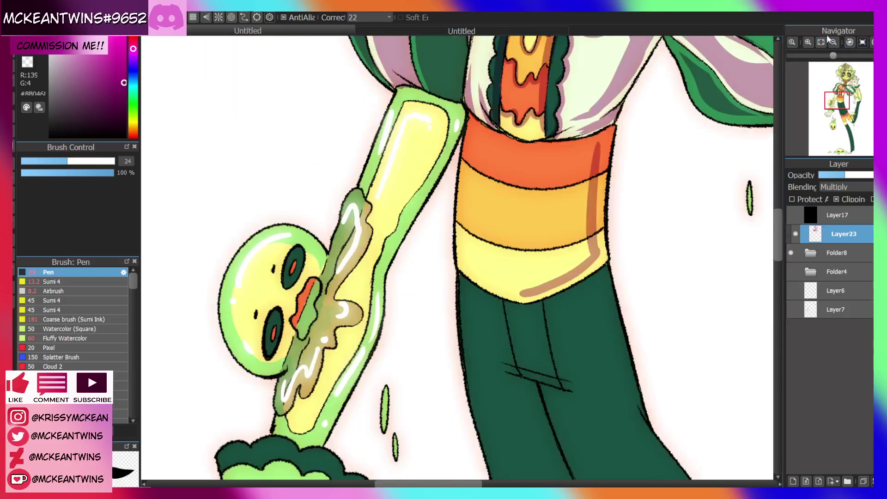
{"action": "mouse_move", "coordinate": [595, 149]}
{"action": "left_mouse_down"}
{"action": "mouse_move", "coordinate": [534, 154]}
{"action": "mouse_move", "coordinate": [551, 221]}
{"action": "mouse_move", "coordinate": [541, 258]}
{"action": "mouse_move", "coordinate": [553, 269]}
{"action": "mouse_move", "coordinate": [552, 170]}
{"action": "mouse_move", "coordinate": [594, 149]}
{"action": "mouse_move", "coordinate": [580, 170]}
{"action": "mouse_move", "coordinate": [582, 233]}
{"action": "mouse_move", "coordinate": [554, 277]}
{"action": "mouse_move", "coordinate": [563, 271]}
{"action": "left_mouse_up"}
{"action": "left_click", "coordinate": [833, 42]}
{"action": "left_click", "coordinate": [833, 42]}
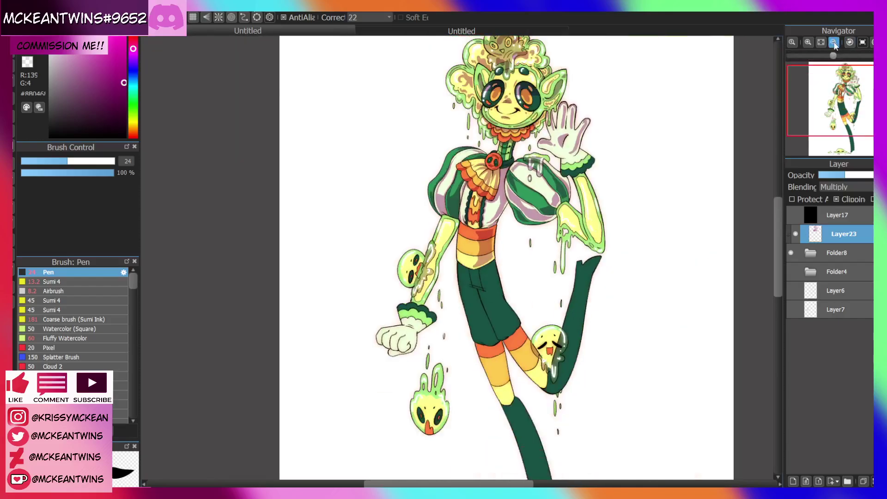
{"action": "left_click", "coordinate": [833, 42]}
Shade the left side of the waistband across all three stripes, curving the shadow along each stripe's seam
{"action": "scroll", "coordinate": [476, 149], "scroll_direction": "up", "scroll_amount": 6}
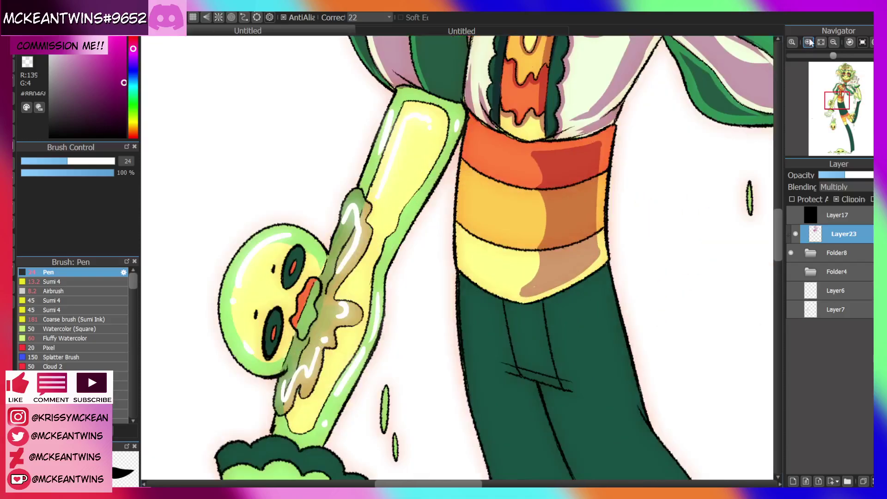
{"action": "left_click_drag", "start_coordinate": [473, 136], "coordinate": [466, 187]}
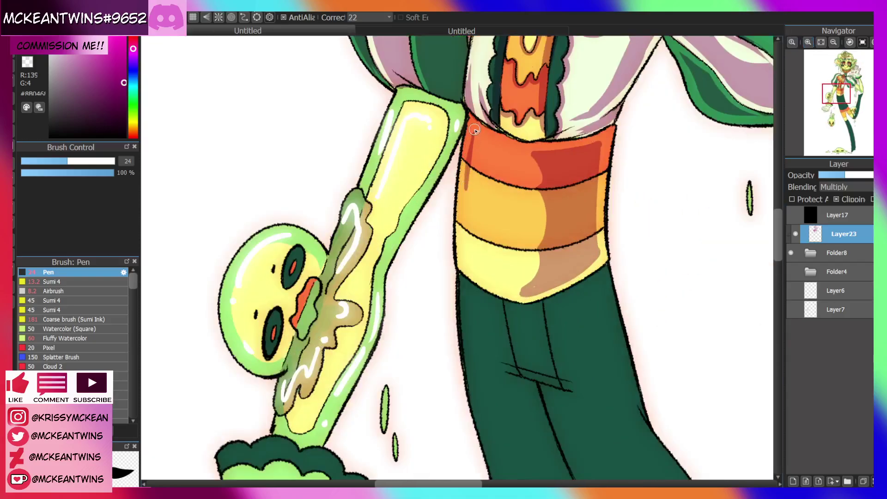
{"action": "left_click_drag", "start_coordinate": [474, 130], "coordinate": [474, 157]}
{"action": "mouse_move", "coordinate": [470, 187]}
{"action": "left_mouse_down"}
{"action": "mouse_move", "coordinate": [464, 269]}
{"action": "mouse_move", "coordinate": [463, 255]}
{"action": "left_mouse_up"}
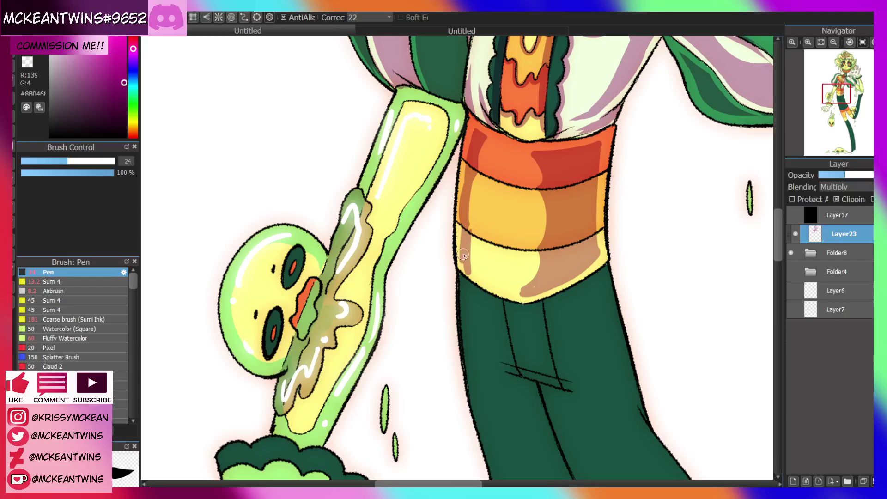
{"action": "left_click_drag", "start_coordinate": [833, 94], "coordinate": [837, 92]}
{"action": "left_click", "coordinate": [869, 42]}
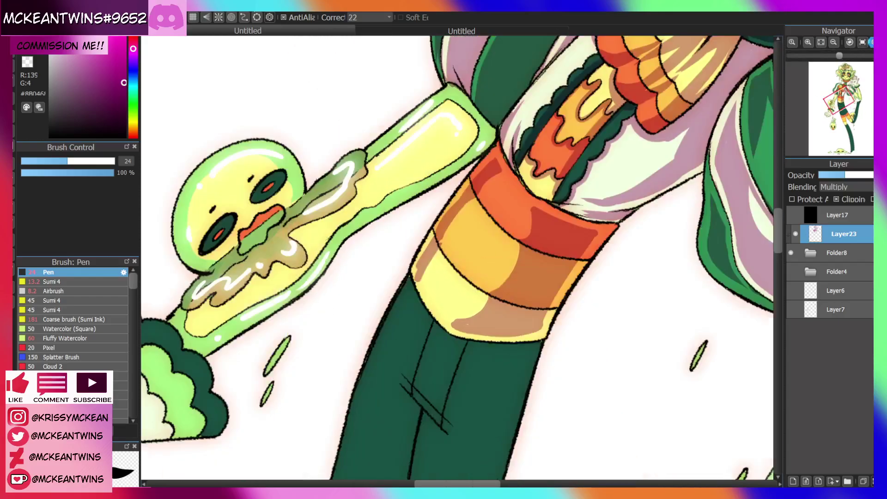
{"action": "left_click", "coordinate": [869, 42]}
{"action": "left_click_drag", "start_coordinate": [528, 236], "coordinate": [504, 313]}
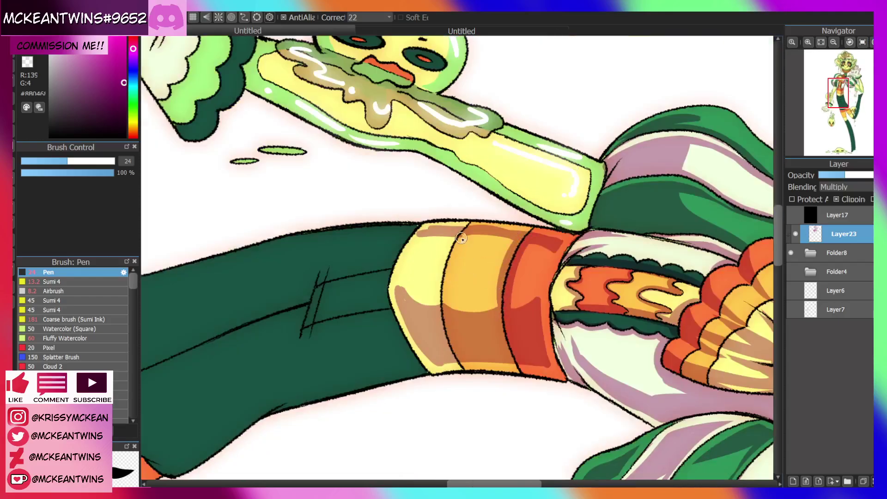
{"action": "mouse_move", "coordinate": [461, 238]}
{"action": "left_mouse_down"}
{"action": "mouse_move", "coordinate": [442, 305]}
{"action": "mouse_move", "coordinate": [445, 292]}
{"action": "left_mouse_up"}
{"action": "mouse_move", "coordinate": [425, 226]}
{"action": "left_mouse_down"}
{"action": "mouse_move", "coordinate": [403, 270]}
{"action": "mouse_move", "coordinate": [408, 291]}
{"action": "left_mouse_up"}
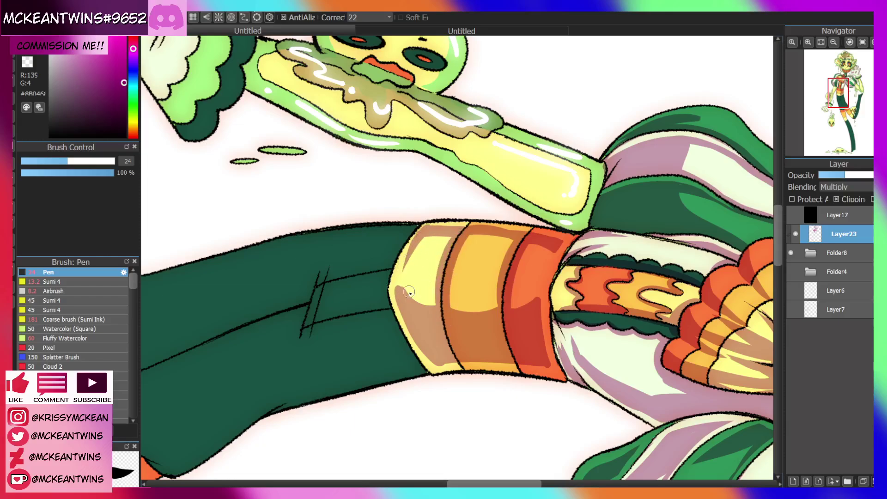
Erase thin light rims from the shadow along the seams between the waistband's red, orange and yellow stripes, and check them zoomed out
{"action": "left_click", "coordinate": [862, 42]}
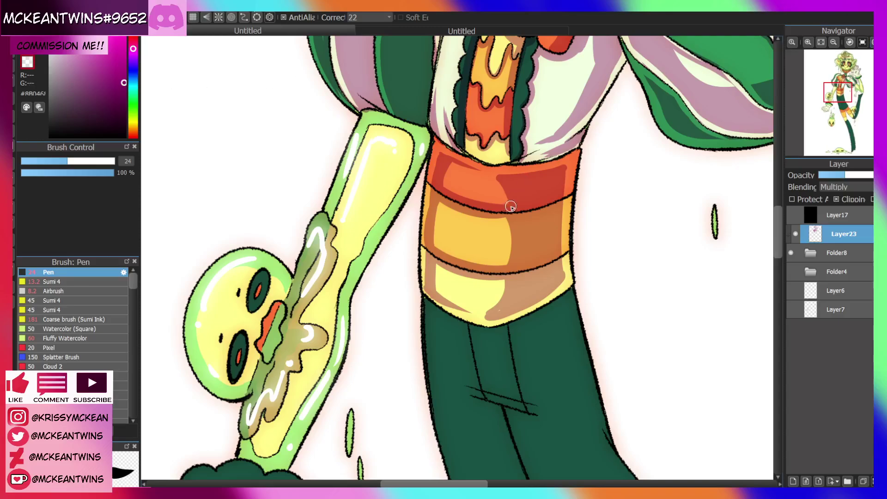
{"action": "left_click", "coordinate": [871, 42]}
{"action": "left_click", "coordinate": [871, 42]}
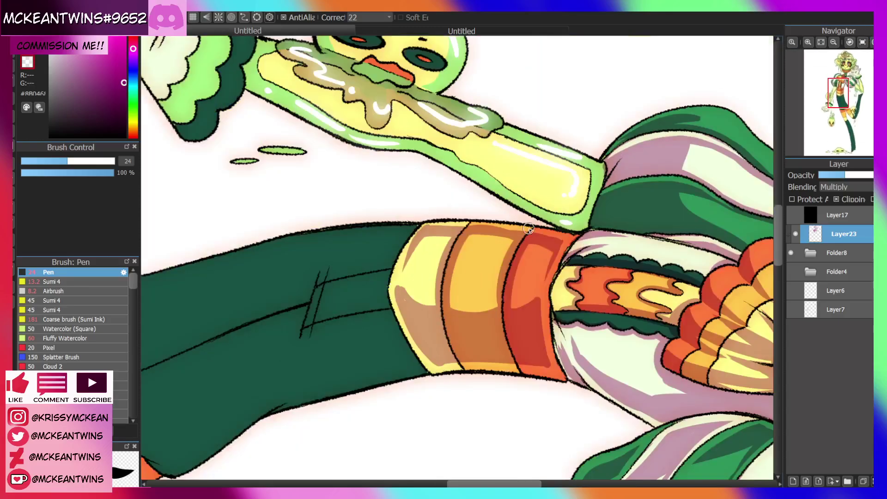
{"action": "left_click_drag", "start_coordinate": [526, 224], "coordinate": [506, 277]}
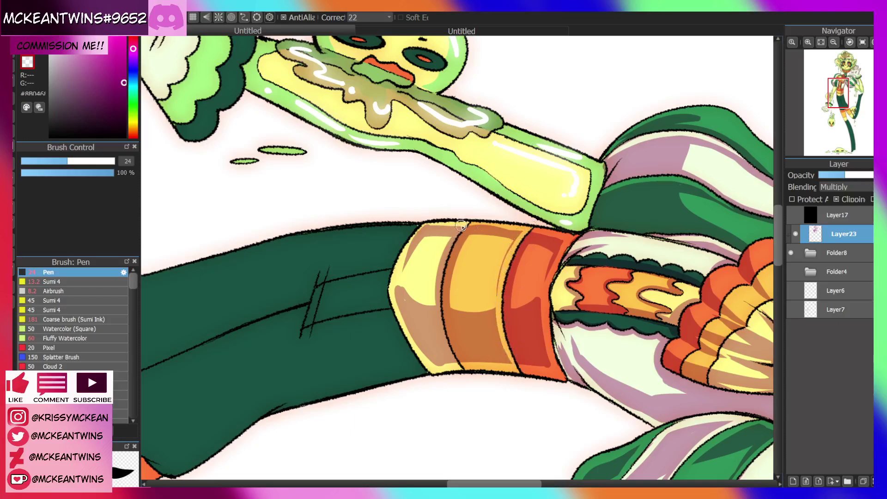
{"action": "mouse_move", "coordinate": [461, 225]}
{"action": "left_mouse_down"}
{"action": "mouse_move", "coordinate": [437, 280]}
{"action": "mouse_move", "coordinate": [450, 242]}
{"action": "mouse_move", "coordinate": [445, 348]}
{"action": "mouse_move", "coordinate": [441, 322]}
{"action": "left_mouse_up"}
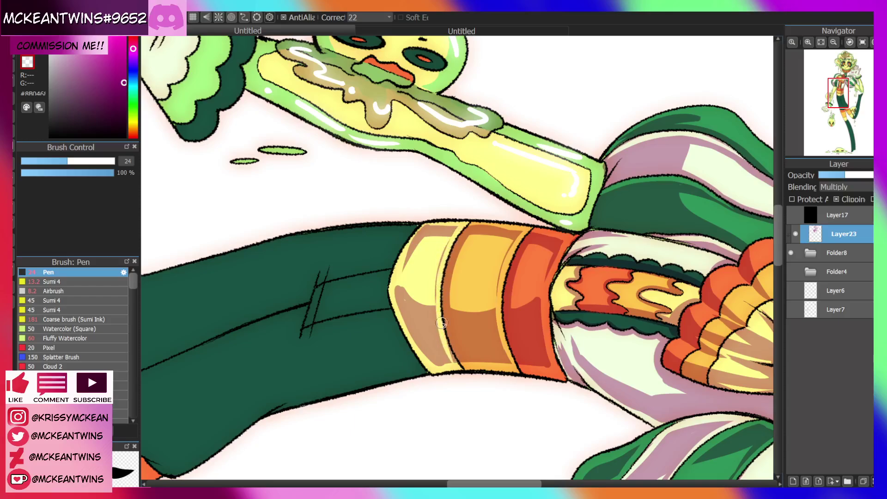
{"action": "mouse_move", "coordinate": [860, 66]}
{"action": "left_click", "coordinate": [834, 42]}
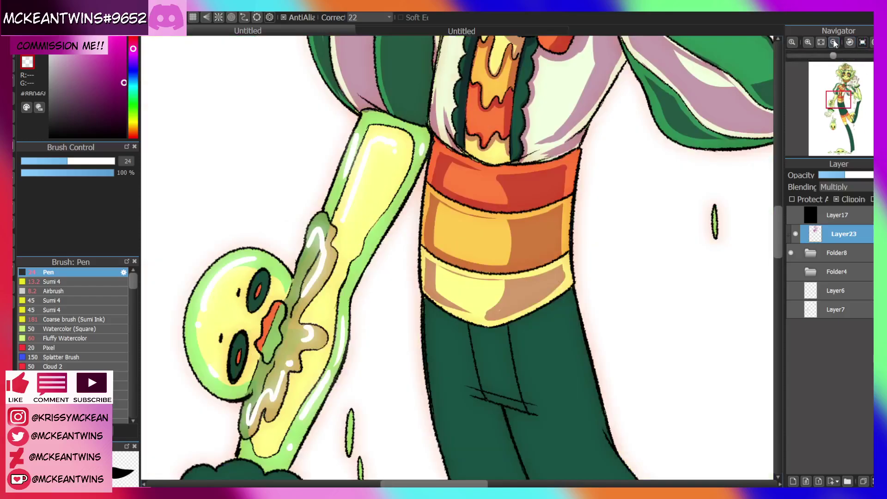
{"action": "left_click", "coordinate": [834, 42]}
{"action": "left_click", "coordinate": [834, 42]}
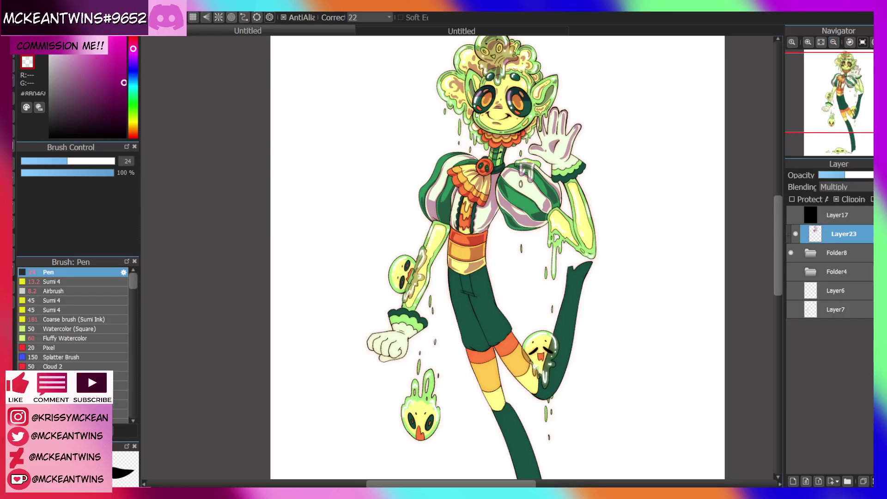
Cut tapered light streaks with transparent colour into the inner edge of the right-side shadow on the waistband's red and orange stripes, and check them zoomed out
{"action": "key", "text": "z"}
{"action": "left_click", "coordinate": [808, 42]}
{"action": "left_click", "coordinate": [808, 42]}
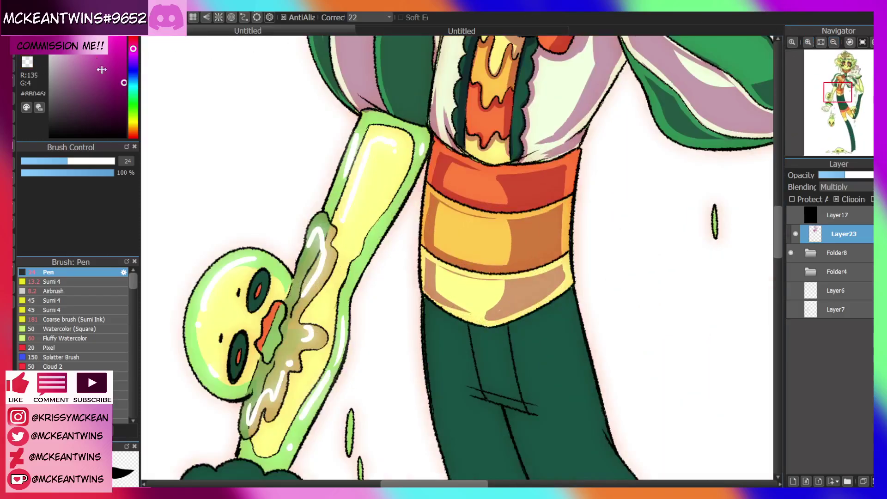
{"action": "left_click", "coordinate": [29, 62]}
{"action": "mouse_move", "coordinate": [505, 185]}
{"action": "left_mouse_down"}
{"action": "mouse_move", "coordinate": [544, 181]}
{"action": "mouse_move", "coordinate": [506, 202]}
{"action": "mouse_move", "coordinate": [556, 225]}
{"action": "left_mouse_up"}
{"action": "left_click_drag", "start_coordinate": [502, 237], "coordinate": [549, 229]}
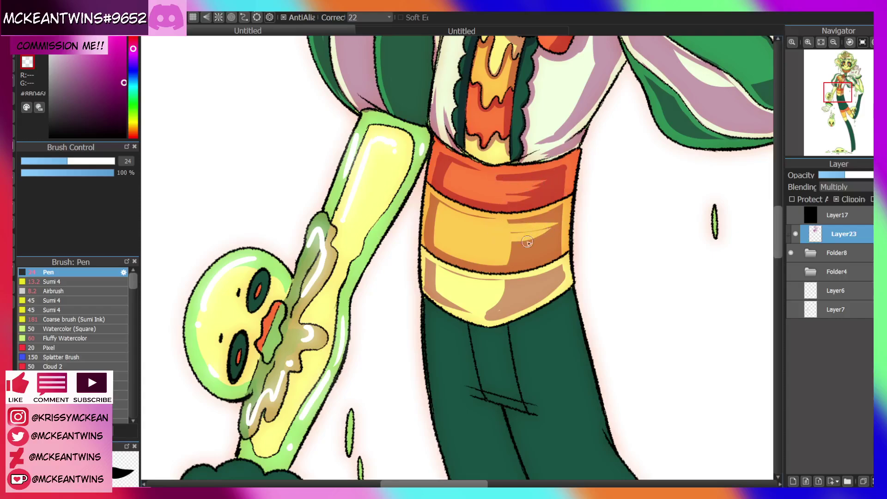
{"action": "left_click_drag", "start_coordinate": [506, 253], "coordinate": [544, 250]}
{"action": "left_click", "coordinate": [835, 42]}
{"action": "left_click", "coordinate": [835, 42]}
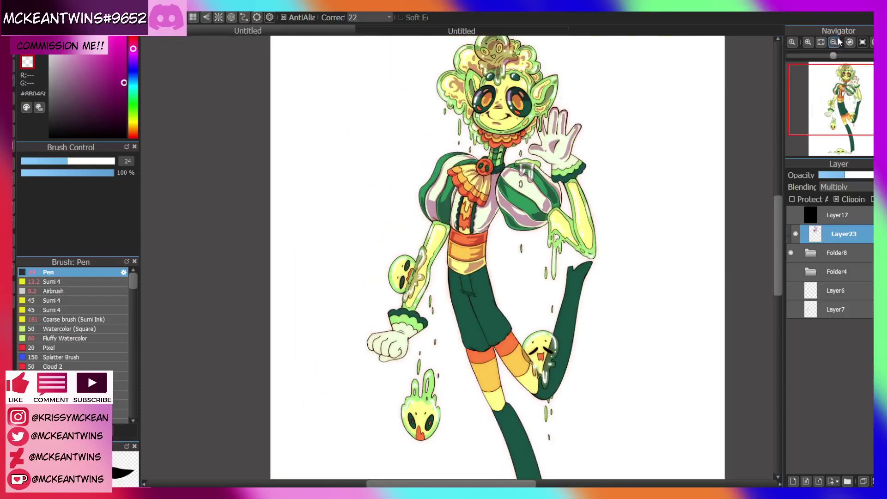
With the Pen in transparent colour, carve the shadow blocks on one side of the three-band waist sash into tapered folds
{"action": "left_click", "coordinate": [849, 42]}
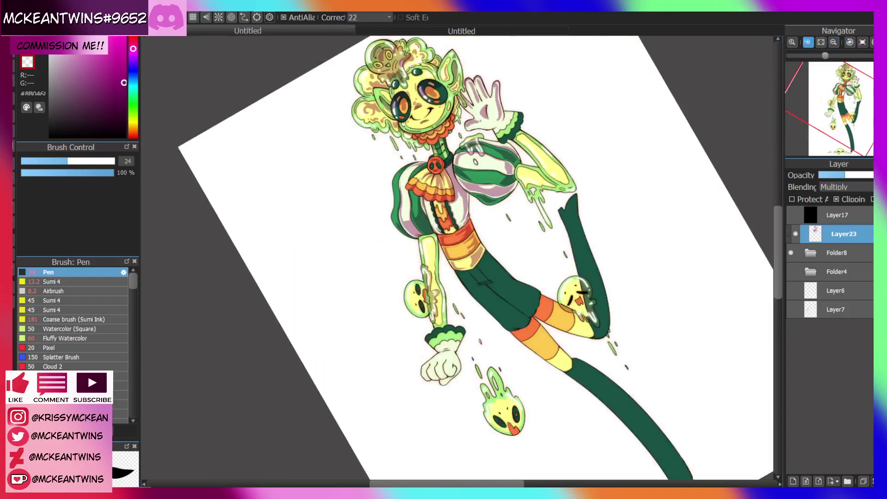
{"action": "left_click", "coordinate": [807, 42]}
{"action": "left_click", "coordinate": [807, 42]}
{"action": "key", "text": "ctrl+z"}
{"action": "key", "text": "ctrl+z"}
{"action": "key", "text": "ctrl+z"}
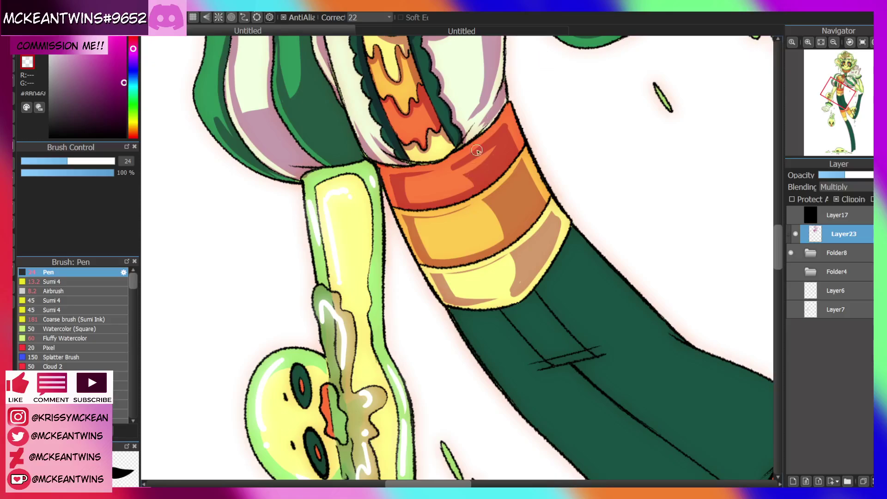
{"action": "left_click_drag", "start_coordinate": [456, 176], "coordinate": [503, 148]}
{"action": "mouse_move", "coordinate": [463, 186]}
{"action": "left_mouse_down"}
{"action": "mouse_move", "coordinate": [484, 172]}
{"action": "mouse_move", "coordinate": [459, 179]}
{"action": "mouse_move", "coordinate": [516, 151]}
{"action": "left_mouse_up"}
{"action": "left_click_drag", "start_coordinate": [474, 207], "coordinate": [520, 173]}
{"action": "mouse_move", "coordinate": [484, 207]}
{"action": "left_mouse_down"}
{"action": "mouse_move", "coordinate": [531, 188]}
{"action": "mouse_move", "coordinate": [499, 224]}
{"action": "mouse_move", "coordinate": [524, 198]}
{"action": "mouse_move", "coordinate": [493, 214]}
{"action": "mouse_move", "coordinate": [508, 219]}
{"action": "mouse_move", "coordinate": [530, 196]}
{"action": "mouse_move", "coordinate": [522, 202]}
{"action": "mouse_move", "coordinate": [538, 204]}
{"action": "mouse_move", "coordinate": [499, 234]}
{"action": "mouse_move", "coordinate": [549, 186]}
{"action": "mouse_move", "coordinate": [498, 239]}
{"action": "mouse_move", "coordinate": [598, 148]}
{"action": "mouse_move", "coordinate": [649, 119]}
{"action": "mouse_move", "coordinate": [587, 160]}
{"action": "mouse_move", "coordinate": [544, 161]}
{"action": "mouse_move", "coordinate": [529, 236]}
{"action": "mouse_move", "coordinate": [507, 262]}
{"action": "mouse_move", "coordinate": [545, 232]}
{"action": "mouse_move", "coordinate": [509, 279]}
{"action": "mouse_move", "coordinate": [556, 233]}
{"action": "mouse_move", "coordinate": [506, 295]}
{"action": "left_mouse_up"}
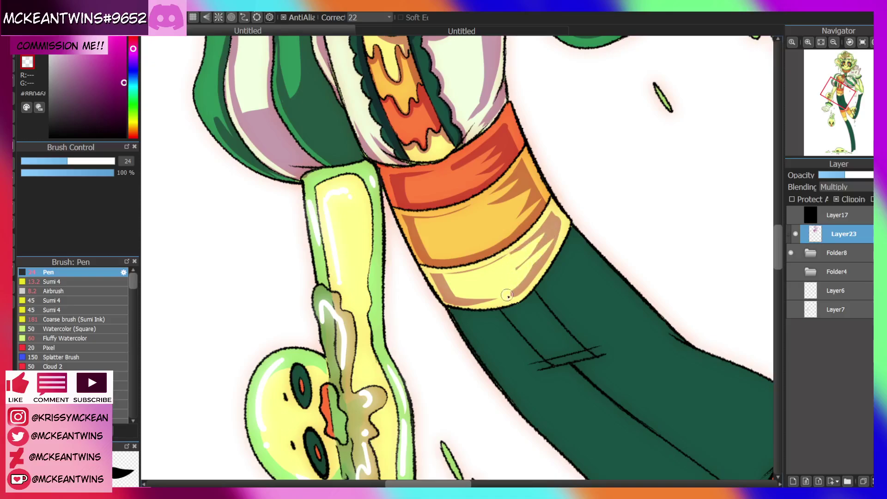
Erase streaks into the shadow along the opposite edge of the waist sash to shape its folds
{"action": "left_click", "coordinate": [861, 42]}
{"action": "left_click", "coordinate": [833, 42]}
{"action": "left_click", "coordinate": [833, 42]}
{"action": "left_click", "coordinate": [833, 42]}
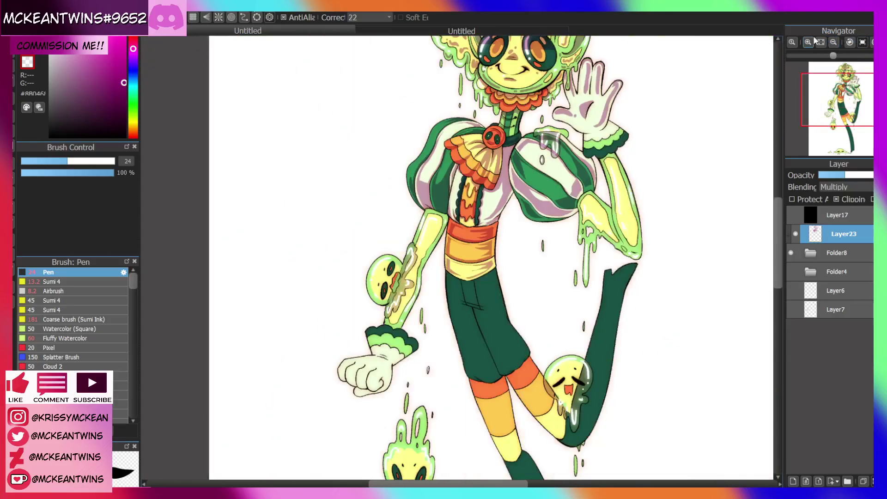
{"action": "left_click", "coordinate": [871, 42]}
{"action": "left_click", "coordinate": [871, 42]}
{"action": "left_click", "coordinate": [871, 42]}
{"action": "left_click", "coordinate": [871, 42]}
{"action": "left_click", "coordinate": [808, 42]}
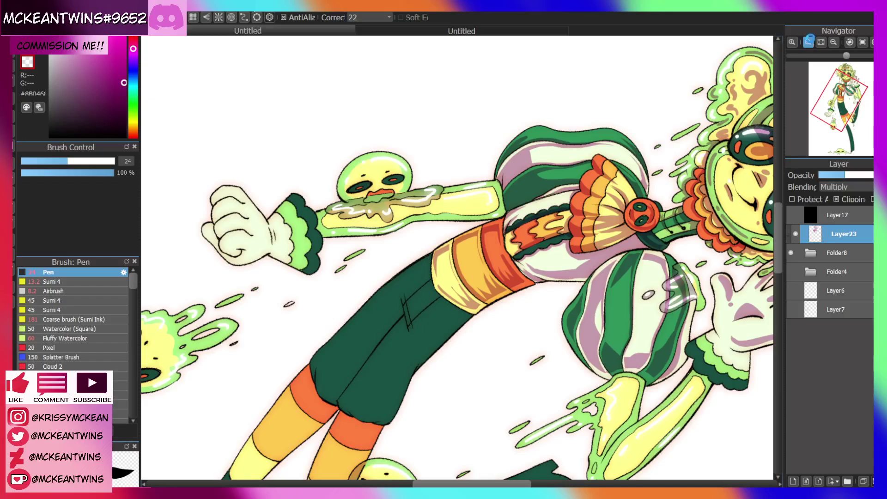
{"action": "left_click", "coordinate": [808, 42]}
{"action": "left_click", "coordinate": [807, 42]}
{"action": "left_click", "coordinate": [808, 42]}
{"action": "mouse_move", "coordinate": [547, 191]}
{"action": "left_mouse_down"}
{"action": "mouse_move", "coordinate": [560, 169]}
{"action": "mouse_move", "coordinate": [567, 188]}
{"action": "mouse_move", "coordinate": [581, 161]}
{"action": "left_mouse_up"}
{"action": "mouse_move", "coordinate": [458, 227]}
{"action": "left_mouse_down"}
{"action": "mouse_move", "coordinate": [466, 207]}
{"action": "mouse_move", "coordinate": [488, 199]}
{"action": "left_mouse_up"}
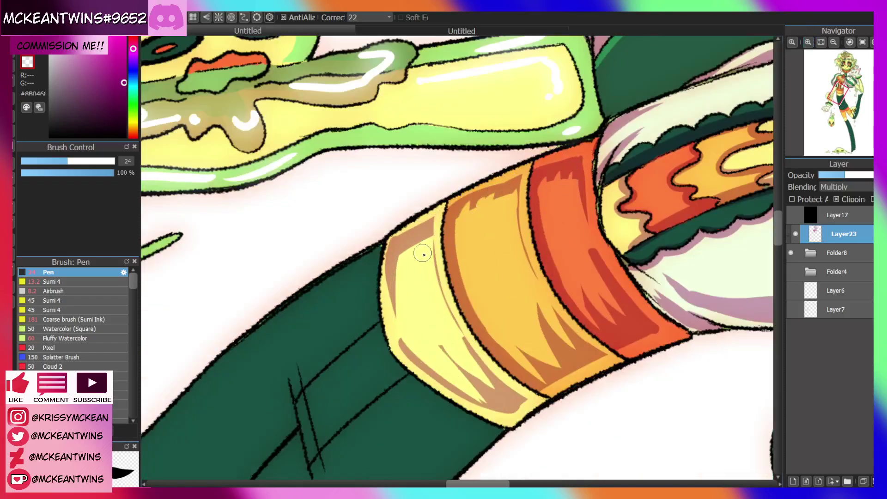
Paint thin shadow fold lines across the red, orange and yellow bands of the waist sash on Layer23
{"action": "left_click", "coordinate": [833, 42]}
{"action": "left_click", "coordinate": [834, 42]}
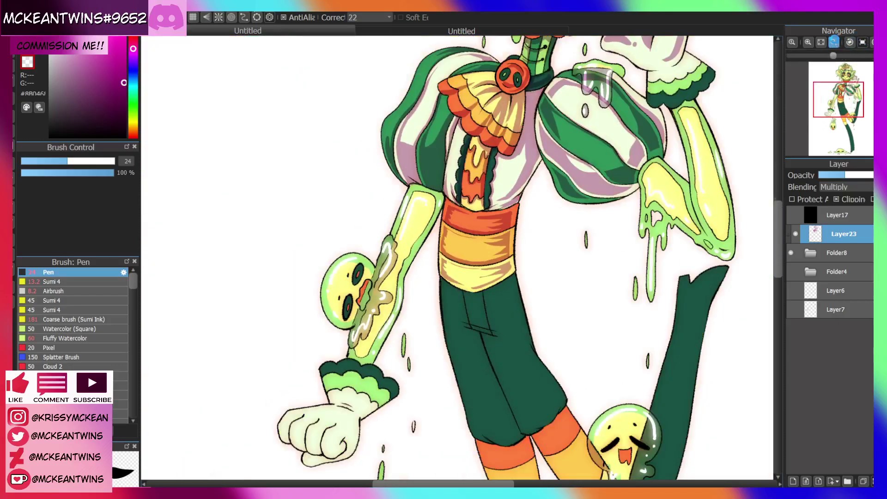
{"action": "left_click", "coordinate": [833, 42]}
{"action": "left_click", "coordinate": [871, 42]}
{"action": "left_click", "coordinate": [872, 42]}
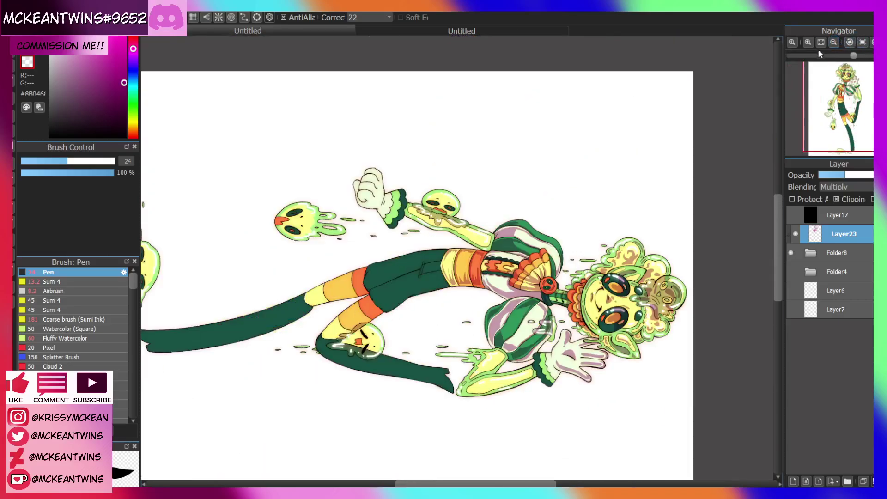
{"action": "left_click", "coordinate": [808, 42]}
{"action": "left_click", "coordinate": [807, 42]}
{"action": "left_click", "coordinate": [808, 42]}
{"action": "left_click", "coordinate": [808, 42]}
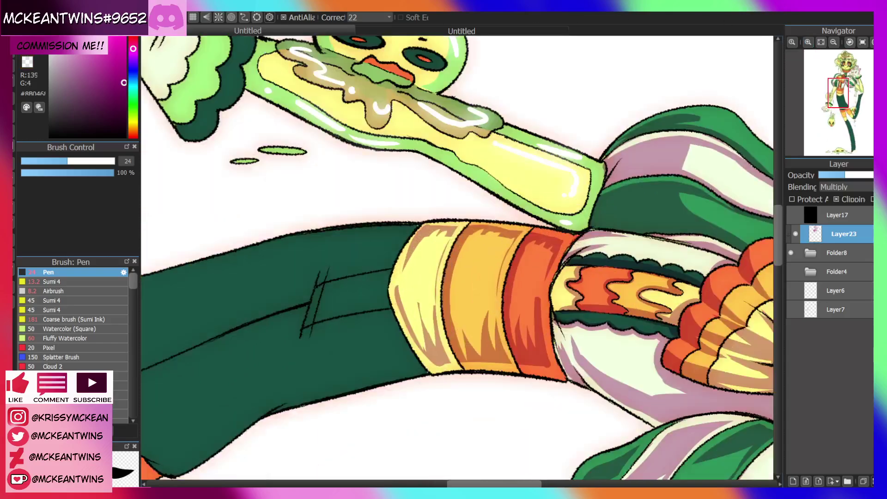
{"action": "mouse_move", "coordinate": [549, 243]}
{"action": "left_mouse_down"}
{"action": "mouse_move", "coordinate": [531, 280]}
{"action": "mouse_move", "coordinate": [532, 301]}
{"action": "mouse_move", "coordinate": [524, 288]}
{"action": "left_mouse_up"}
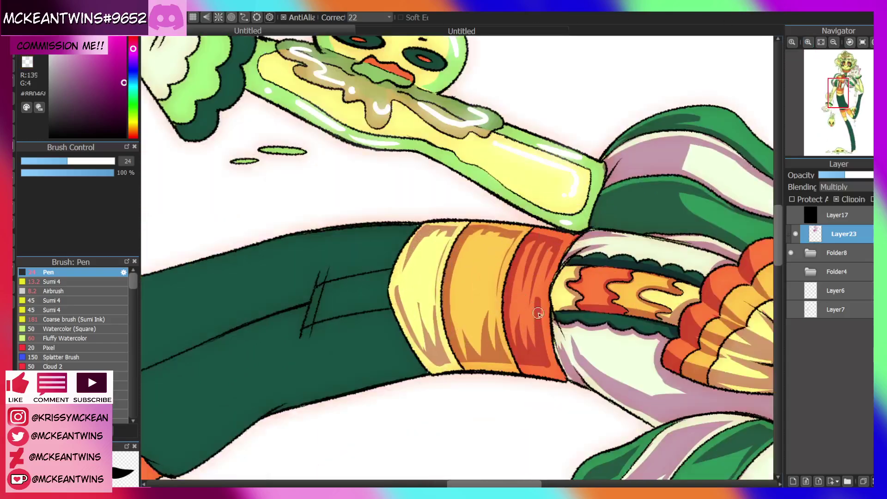
{"action": "left_click_drag", "start_coordinate": [500, 236], "coordinate": [475, 293]}
{"action": "mouse_move", "coordinate": [482, 355]}
{"action": "left_mouse_down"}
{"action": "mouse_move", "coordinate": [477, 288]}
{"action": "mouse_move", "coordinate": [468, 305]}
{"action": "left_mouse_up"}
{"action": "left_click_drag", "start_coordinate": [449, 234], "coordinate": [436, 257]}
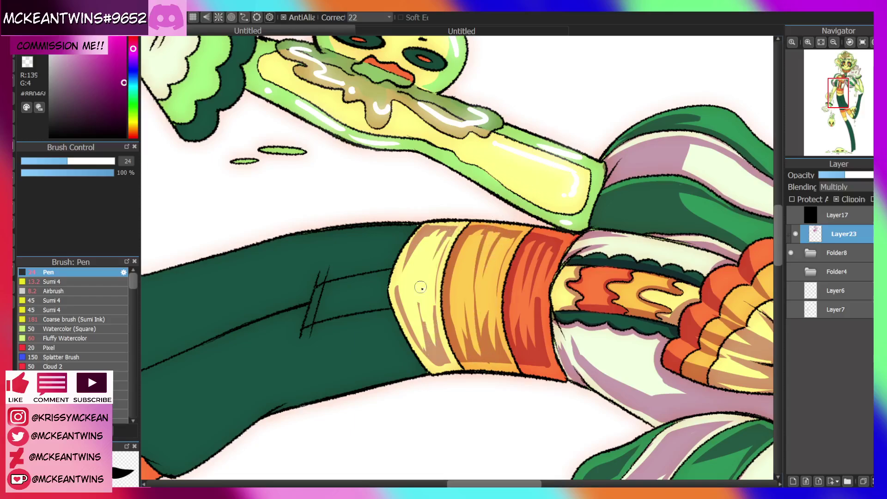
{"action": "left_click_drag", "start_coordinate": [421, 287], "coordinate": [430, 317]}
{"action": "left_click_drag", "start_coordinate": [430, 352], "coordinate": [417, 286]}
Expand Folder8 and toggle the visibility of its two Layer21 layers to examine the slime highlights on the whole figure
{"action": "left_click", "coordinate": [862, 42]}
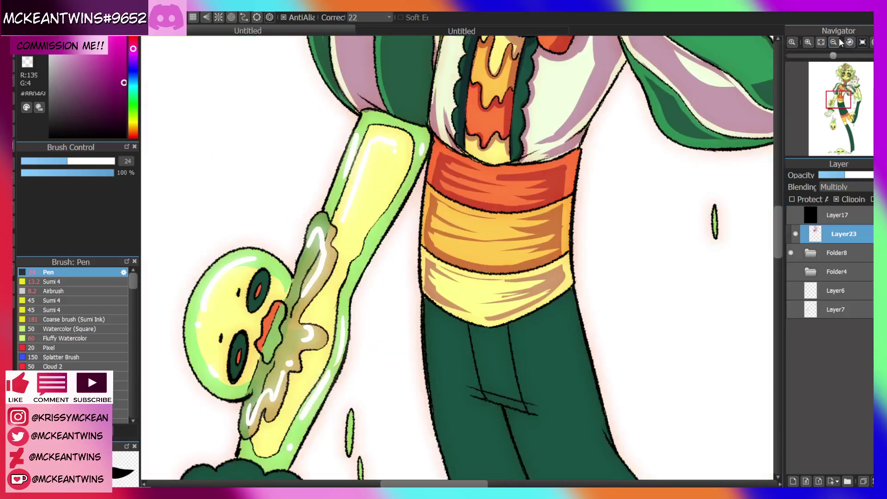
{"action": "left_click", "coordinate": [834, 42]}
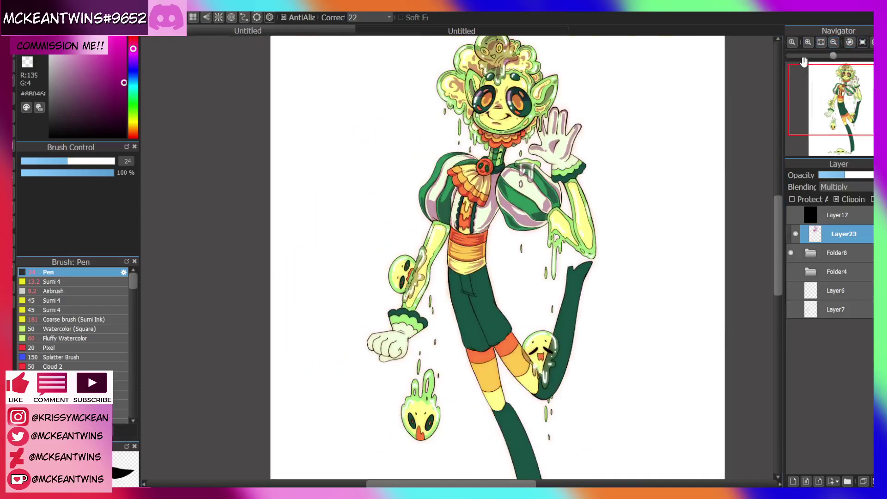
{"action": "left_click", "coordinate": [820, 42]}
{"action": "left_click", "coordinate": [833, 96]}
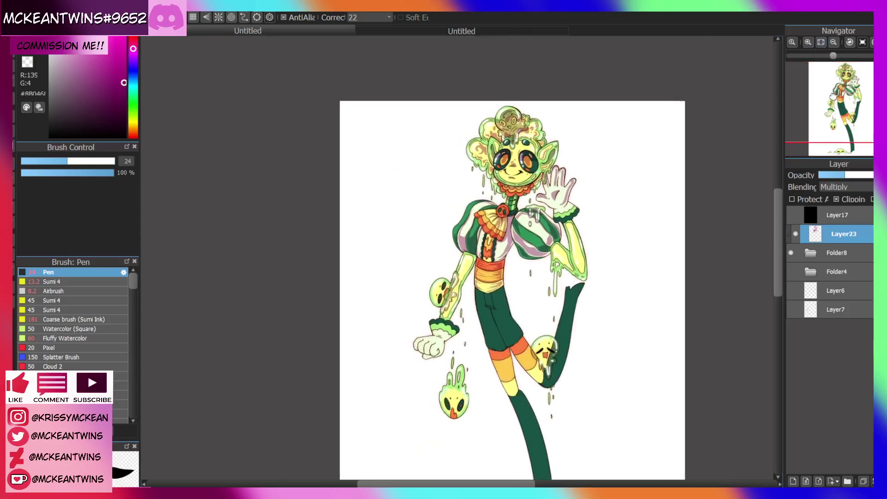
{"action": "left_click_drag", "start_coordinate": [833, 96], "coordinate": [832, 97]}
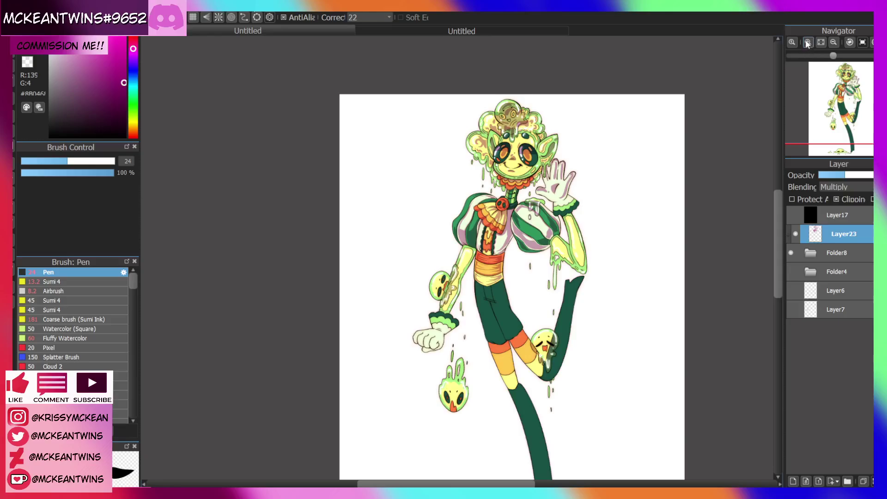
{"action": "left_click", "coordinate": [810, 253]}
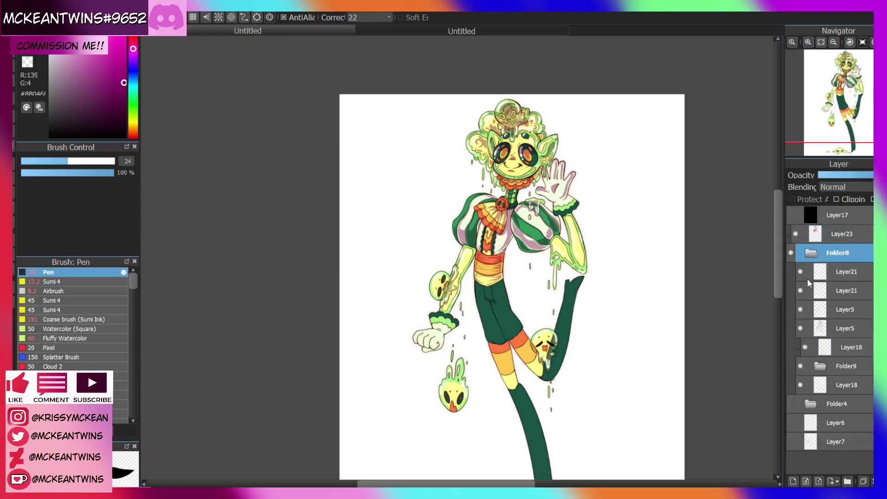
{"action": "left_click", "coordinate": [801, 272]}
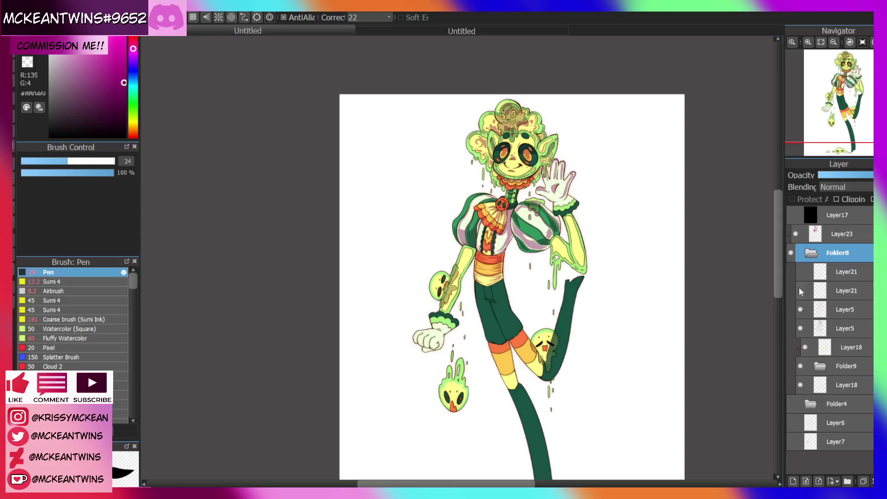
{"action": "left_click", "coordinate": [800, 291]}
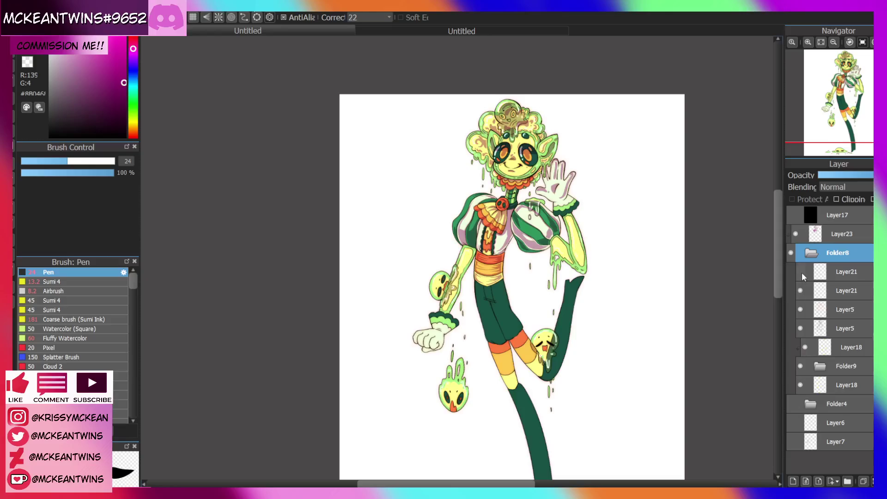
{"action": "left_click", "coordinate": [801, 272]}
{"action": "left_click", "coordinate": [800, 272]}
{"action": "left_click", "coordinate": [808, 42]}
{"action": "left_click", "coordinate": [848, 95]}
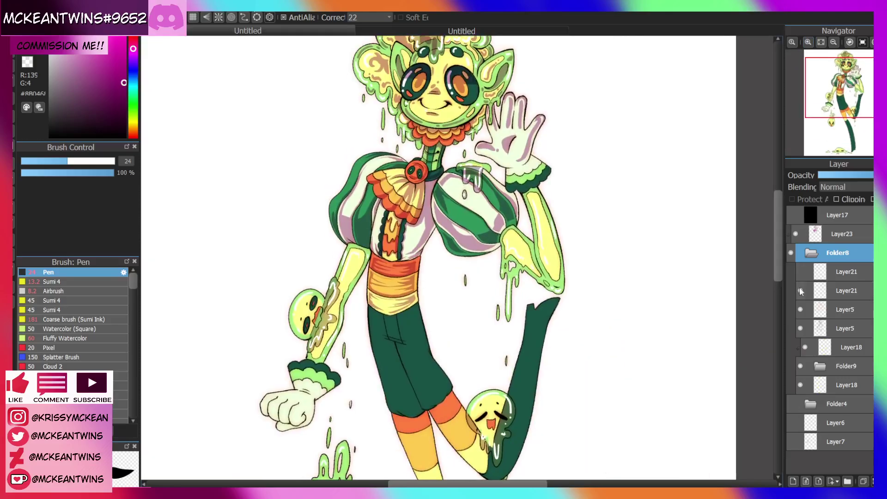
{"action": "left_click", "coordinate": [800, 272]}
Select the Layer23 shading layer and temporarily show Layer17 to check the drawing's values in grayscale
{"action": "left_click", "coordinate": [796, 233]}
{"action": "left_click", "coordinate": [795, 234]}
{"action": "left_click", "coordinate": [828, 230]}
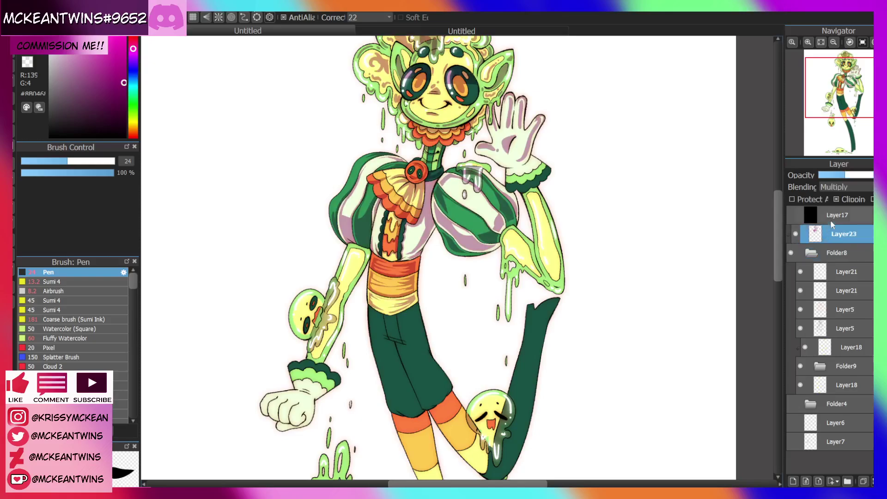
{"action": "left_click", "coordinate": [849, 175]}
{"action": "left_click_drag", "start_coordinate": [844, 88], "coordinate": [837, 74]}
{"action": "left_click", "coordinate": [791, 215]}
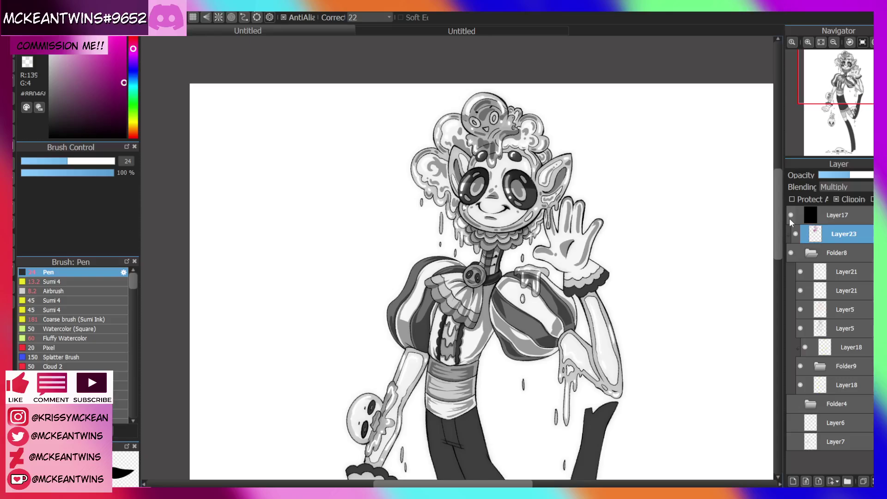
{"action": "left_click", "coordinate": [791, 215]}
Paint shadows on the white, light green and dark green ruffles of the raised hand's cuff
{"action": "mouse_move", "coordinate": [841, 85]}
{"action": "left_mouse_down"}
{"action": "mouse_move", "coordinate": [835, 103]}
{"action": "mouse_move", "coordinate": [850, 89]}
{"action": "left_mouse_up"}
{"action": "key", "text": "ctrl+minus"}
{"action": "left_click", "coordinate": [810, 42]}
{"action": "left_click", "coordinate": [810, 42]}
{"action": "left_click", "coordinate": [850, 42]}
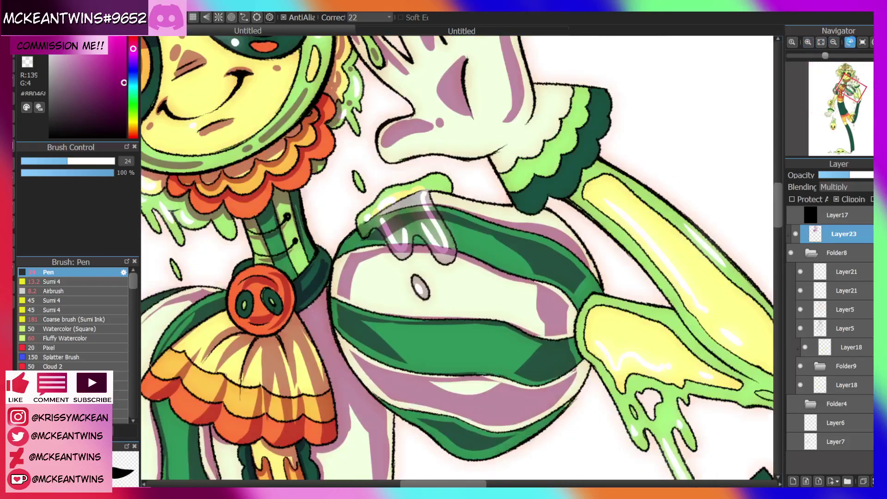
{"action": "left_click", "coordinate": [849, 42]}
{"action": "left_click_drag", "start_coordinate": [449, 74], "coordinate": [498, 47]}
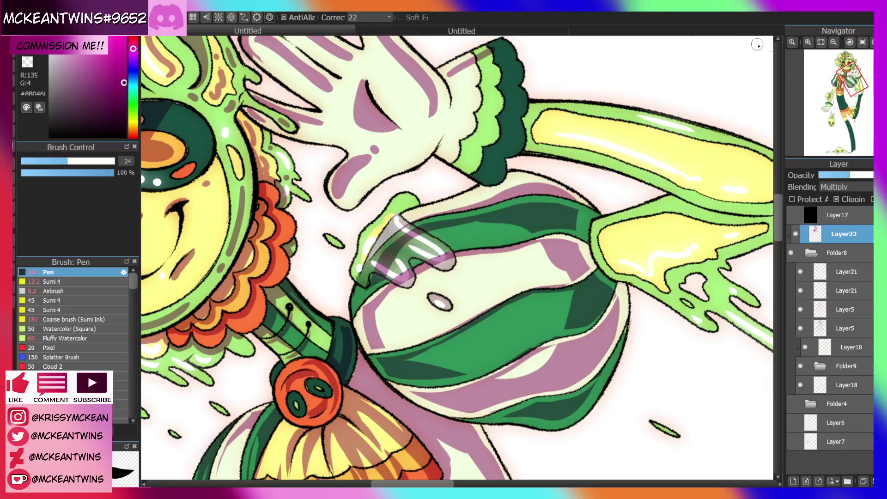
{"action": "left_click", "coordinate": [862, 42]}
{"action": "left_click_drag", "start_coordinate": [851, 87], "coordinate": [853, 88]}
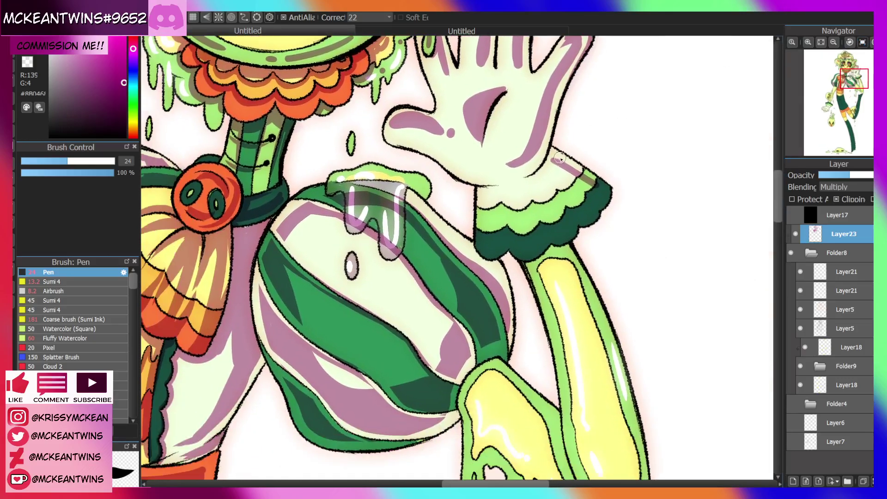
{"action": "mouse_move", "coordinate": [559, 158]}
{"action": "left_mouse_down"}
{"action": "mouse_move", "coordinate": [550, 166]}
{"action": "mouse_move", "coordinate": [572, 182]}
{"action": "mouse_move", "coordinate": [580, 203]}
{"action": "mouse_move", "coordinate": [582, 182]}
{"action": "mouse_move", "coordinate": [596, 194]}
{"action": "mouse_move", "coordinate": [584, 185]}
{"action": "mouse_move", "coordinate": [575, 224]}
{"action": "mouse_move", "coordinate": [572, 217]}
{"action": "mouse_move", "coordinate": [547, 238]}
{"action": "mouse_move", "coordinate": [508, 247]}
{"action": "mouse_move", "coordinate": [526, 224]}
{"action": "left_mouse_up"}
{"action": "mouse_move", "coordinate": [574, 199]}
{"action": "left_mouse_down"}
{"action": "mouse_move", "coordinate": [531, 217]}
{"action": "mouse_move", "coordinate": [501, 217]}
{"action": "left_mouse_up"}
{"action": "left_click_drag", "start_coordinate": [562, 178], "coordinate": [520, 198]}
Trim the shadow edges on the raised hand's cuff ruffles with the transparent Pen
{"action": "left_click", "coordinate": [833, 42]}
{"action": "left_click", "coordinate": [834, 43]}
{"action": "mouse_move", "coordinate": [850, 78]}
{"action": "left_mouse_down"}
{"action": "mouse_move", "coordinate": [835, 98]}
{"action": "mouse_move", "coordinate": [854, 88]}
{"action": "left_mouse_up"}
{"action": "left_click", "coordinate": [808, 43]}
{"action": "left_click", "coordinate": [808, 43]}
{"action": "left_click", "coordinate": [808, 43]}
{"action": "left_click", "coordinate": [808, 42]}
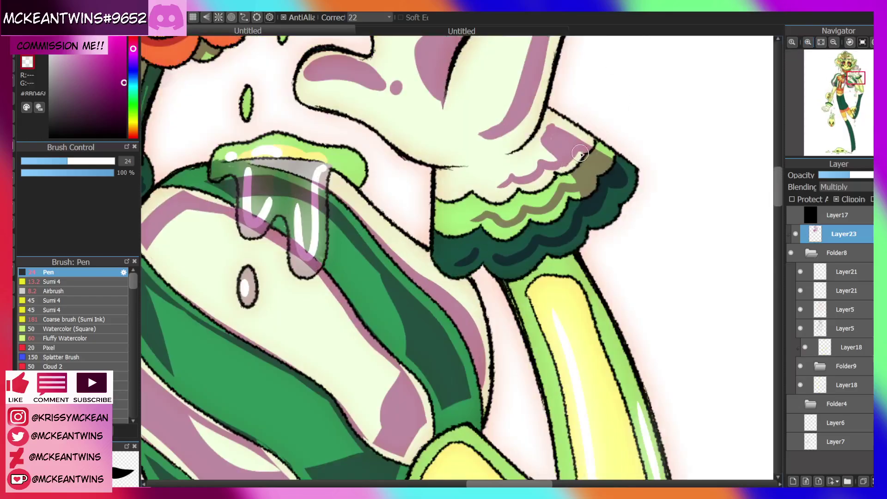
{"action": "left_click_drag", "start_coordinate": [572, 163], "coordinate": [585, 148]}
{"action": "left_click_drag", "start_coordinate": [580, 195], "coordinate": [611, 155]}
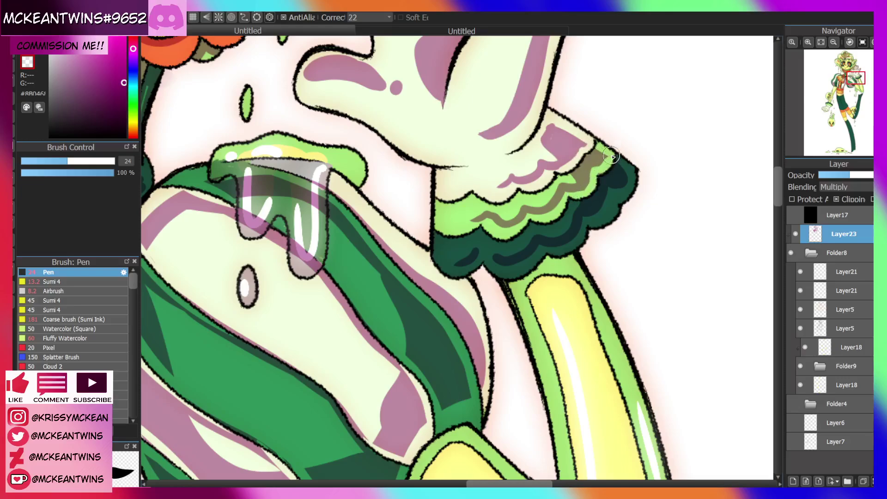
Paint shadow strokes on the yellow core and green edge of the lowered arm just below the puffed sleeve
{"action": "left_click", "coordinate": [834, 42]}
{"action": "left_click", "coordinate": [835, 42]}
{"action": "left_click", "coordinate": [835, 42]}
{"action": "left_click", "coordinate": [834, 42]}
{"action": "left_click", "coordinate": [835, 42]}
{"action": "left_click_drag", "start_coordinate": [854, 90], "coordinate": [832, 106]}
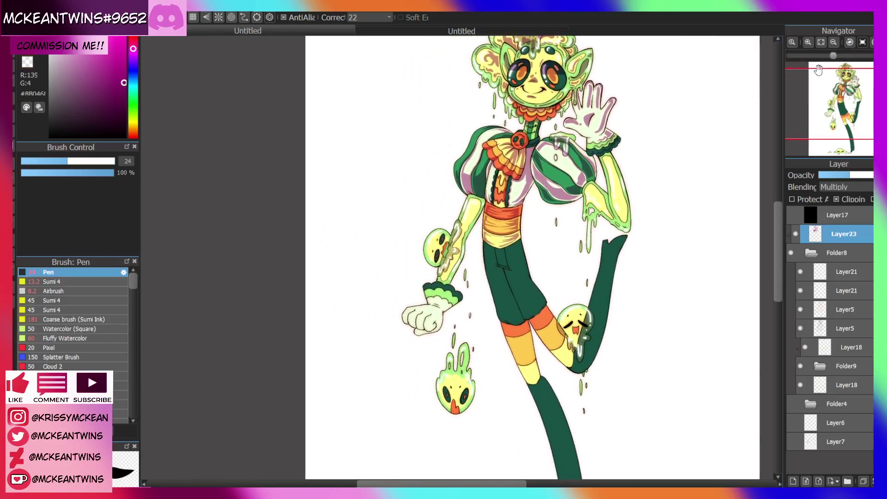
{"action": "scroll", "coordinate": [840, 91], "scroll_direction": "up", "scroll_amount": 3}
{"action": "mouse_move", "coordinate": [840, 91]}
{"action": "left_mouse_down"}
{"action": "mouse_move", "coordinate": [840, 76]}
{"action": "mouse_move", "coordinate": [834, 94]}
{"action": "left_mouse_up"}
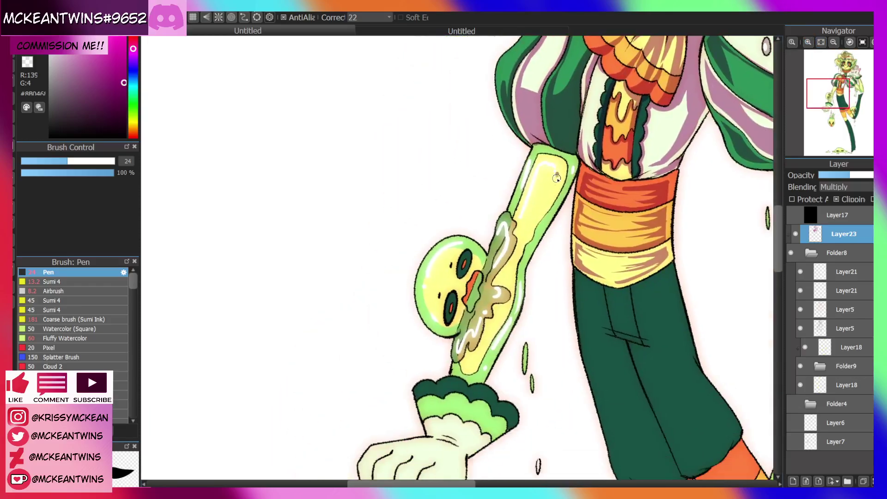
{"action": "left_click_drag", "start_coordinate": [557, 178], "coordinate": [540, 205]}
{"action": "left_click_drag", "start_coordinate": [571, 157], "coordinate": [573, 160]}
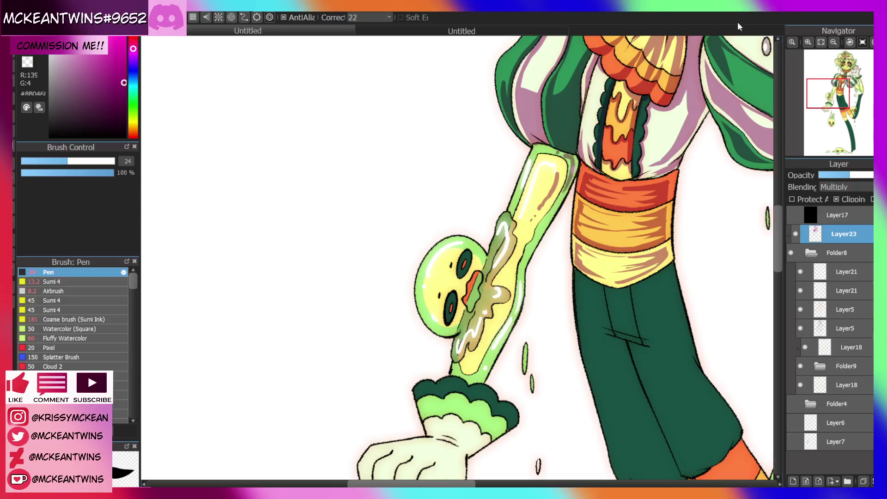
Continue the shadow strokes down the lowered arm to the cuff, including beside the dripping slime
{"action": "left_click_drag", "start_coordinate": [824, 98], "coordinate": [826, 100]}
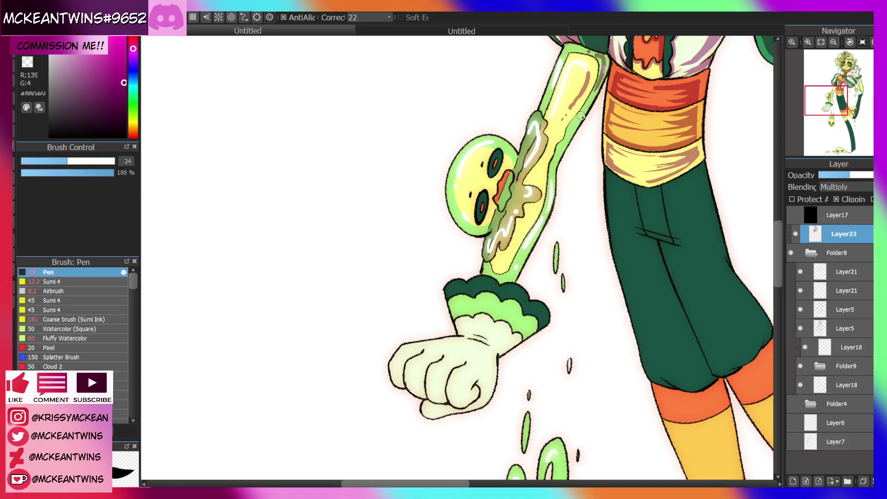
{"action": "left_click_drag", "start_coordinate": [581, 115], "coordinate": [562, 145]}
{"action": "left_click_drag", "start_coordinate": [501, 265], "coordinate": [519, 236]}
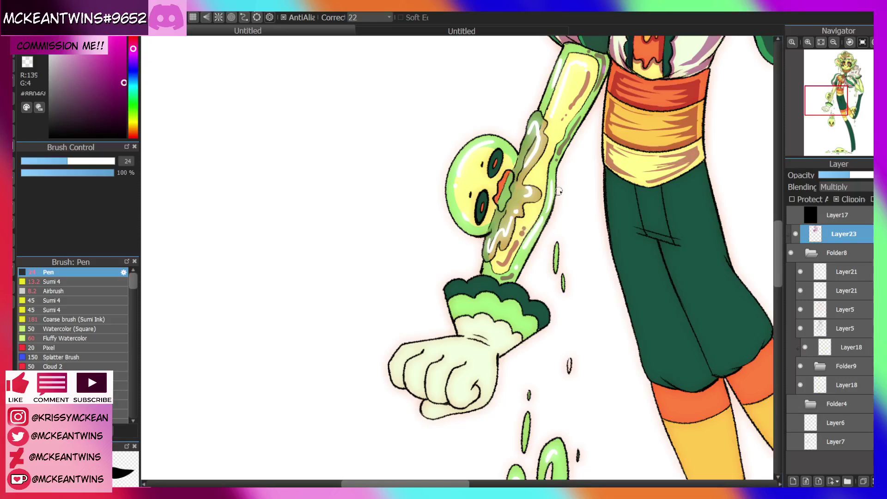
{"action": "left_click_drag", "start_coordinate": [541, 174], "coordinate": [533, 203]}
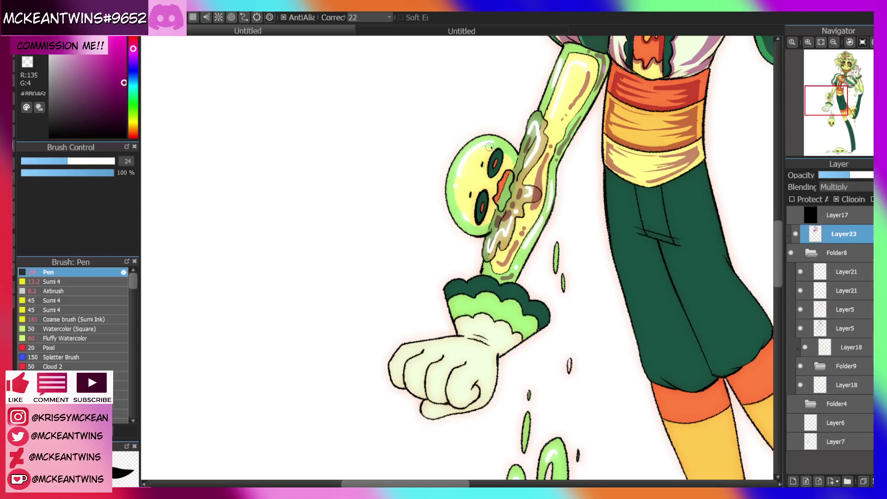
Shade the forehead and mouth of the small slime skull on the lowered arm
{"action": "left_click_drag", "start_coordinate": [494, 149], "coordinate": [469, 162]}
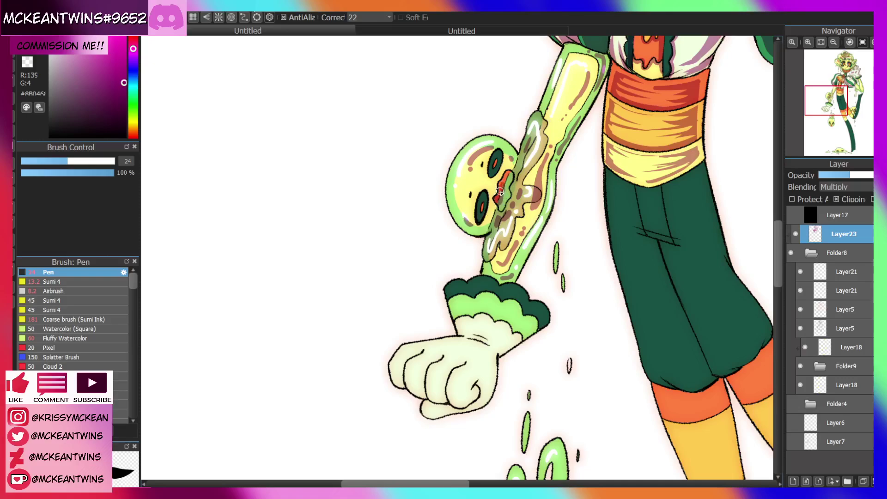
{"action": "left_click_drag", "start_coordinate": [500, 191], "coordinate": [509, 177]}
{"action": "left_click_drag", "start_coordinate": [849, 56], "coordinate": [834, 57]}
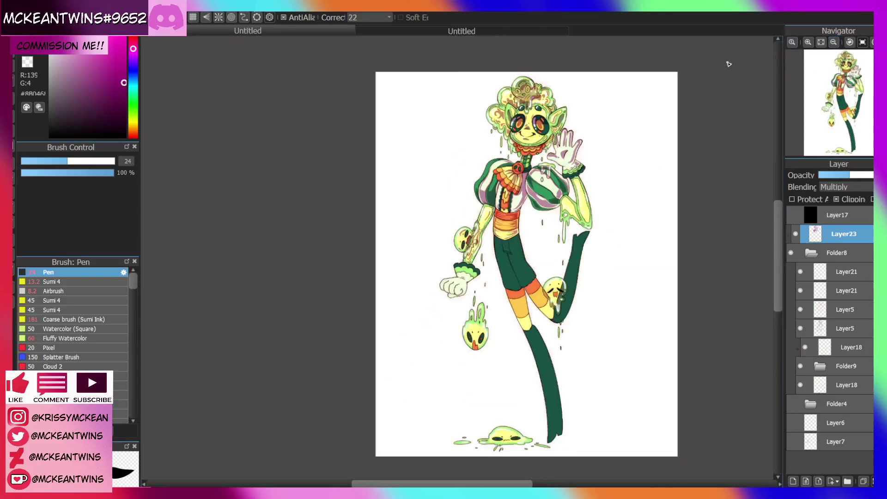
{"action": "mouse_move", "coordinate": [827, 58]}
{"action": "left_click", "coordinate": [808, 42]}
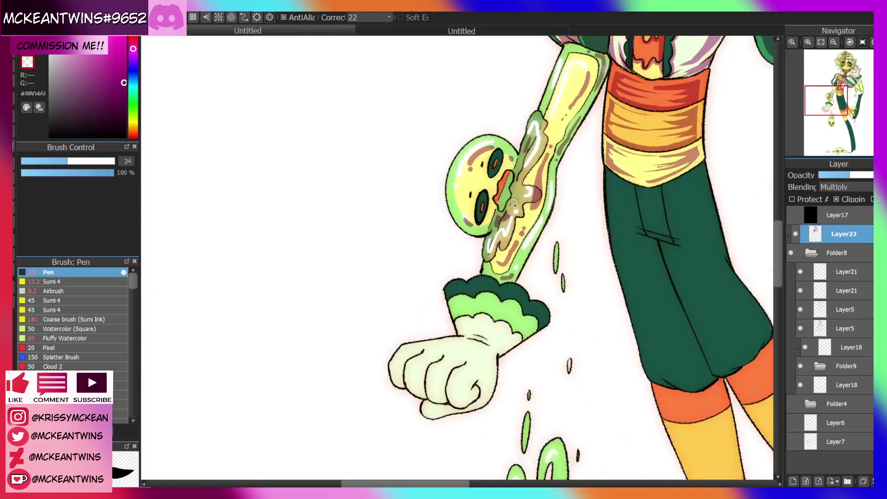
Paint darker shadow strokes along the edge of the dripping slime on the lowered arm
{"action": "left_click", "coordinate": [833, 42]}
{"action": "left_click", "coordinate": [833, 42]}
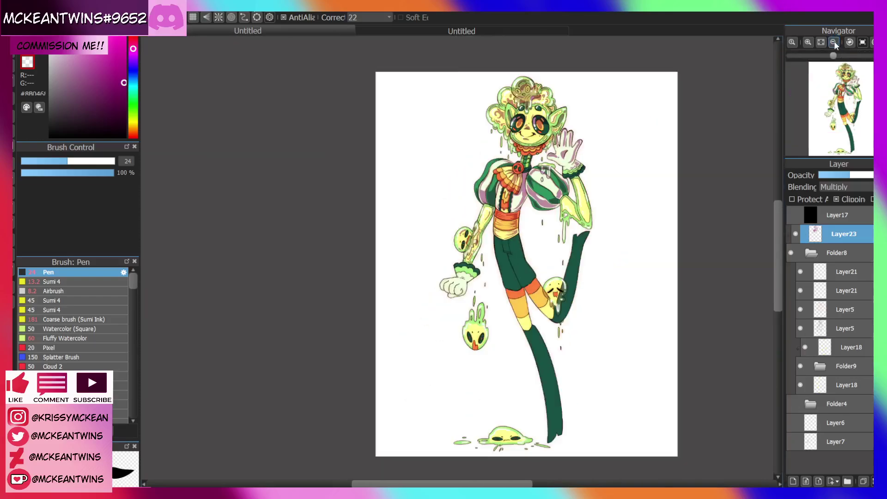
{"action": "left_click", "coordinate": [807, 42]}
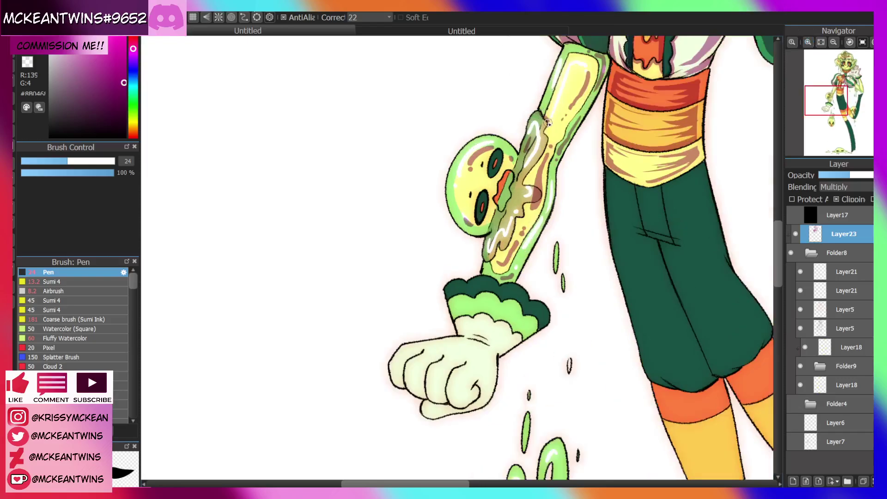
{"action": "left_click_drag", "start_coordinate": [546, 140], "coordinate": [528, 174]}
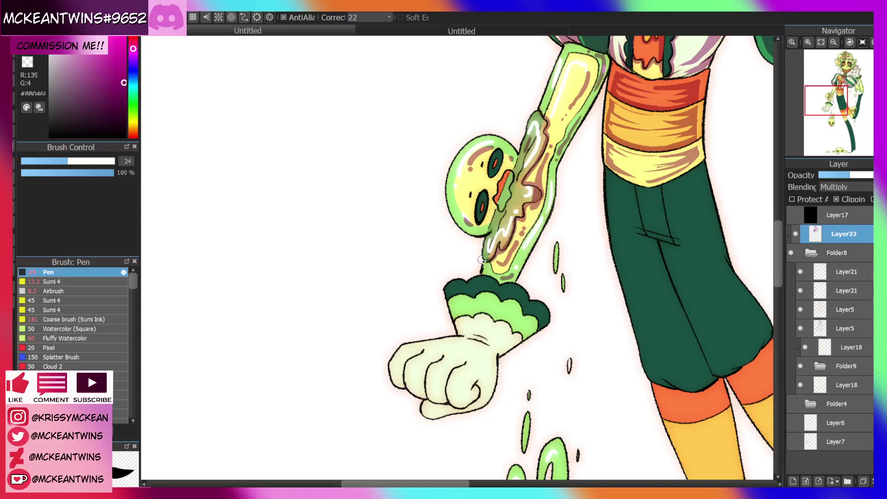
Refine the shadow on the slime dripping from the head's small skull onto the forehead and hair
{"action": "mouse_move", "coordinate": [828, 108]}
{"action": "left_mouse_down"}
{"action": "mouse_move", "coordinate": [828, 58]}
{"action": "mouse_move", "coordinate": [830, 104]}
{"action": "left_mouse_up"}
{"action": "left_click", "coordinate": [817, 42]}
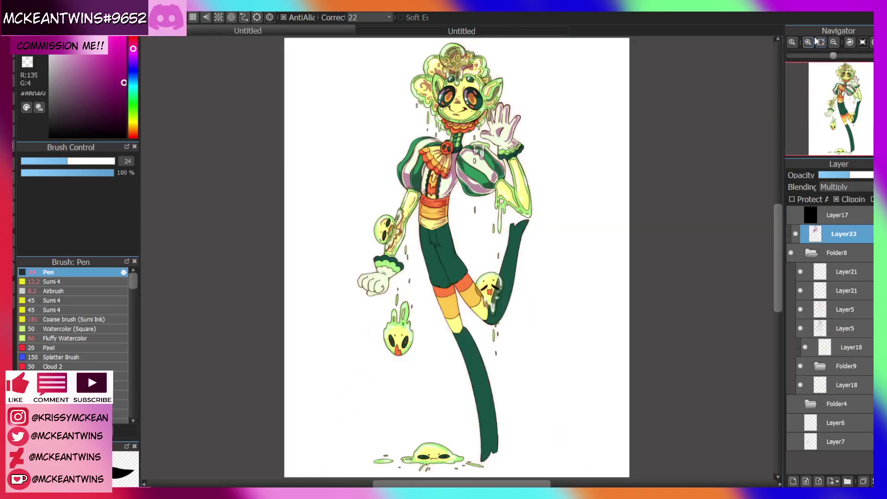
{"action": "left_click", "coordinate": [808, 42]}
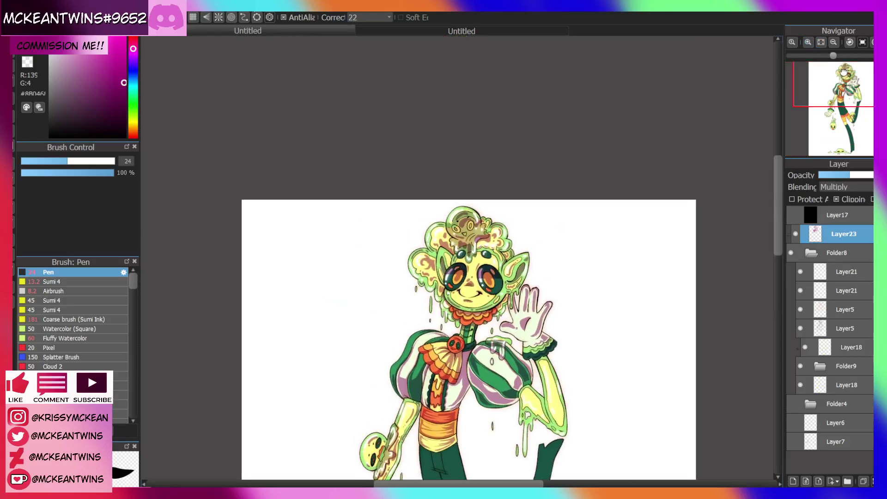
{"action": "left_click", "coordinate": [808, 42]}
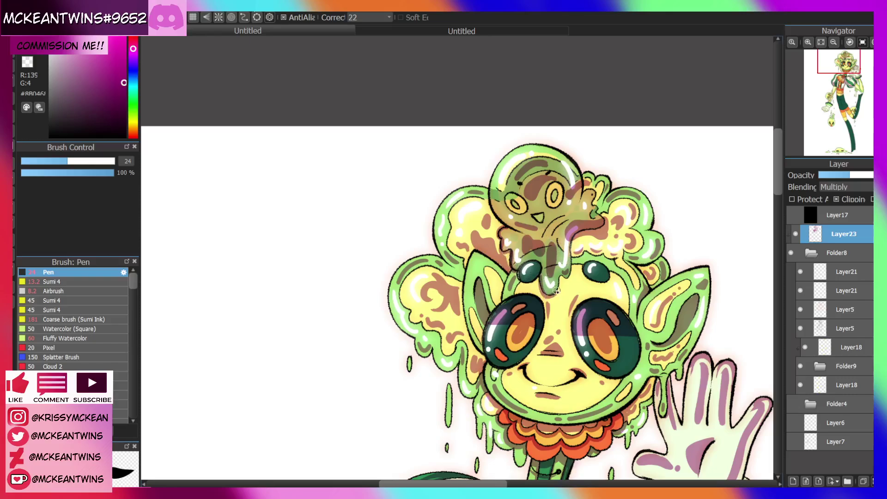
{"action": "left_click_drag", "start_coordinate": [570, 270], "coordinate": [594, 208]}
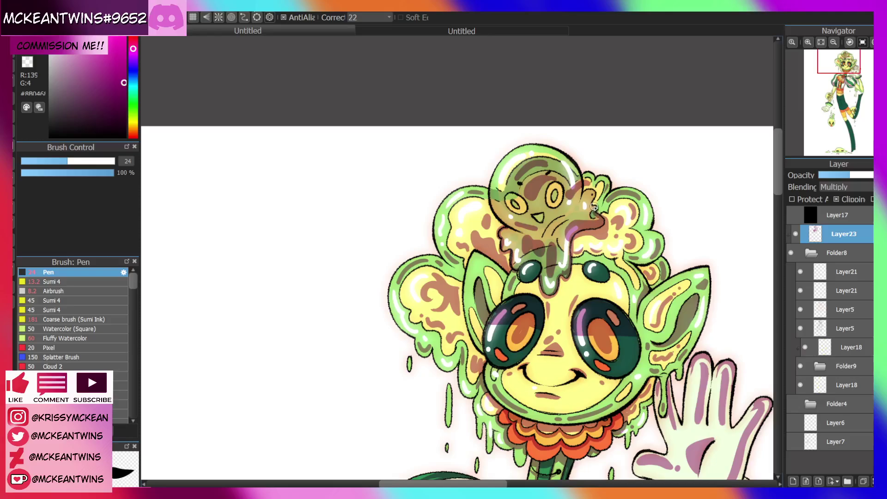
Toggle the visibility of the black Layer17 on and back off to check the whole figure
{"action": "left_click", "coordinate": [820, 43]}
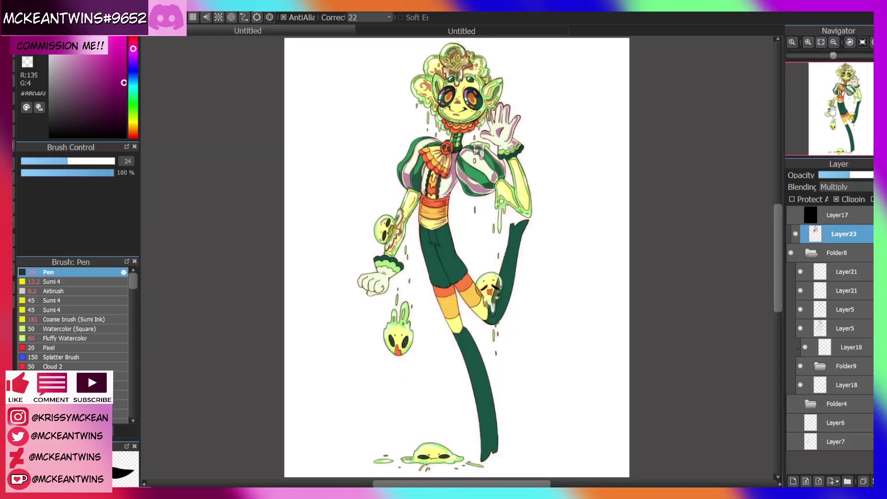
{"action": "left_click", "coordinate": [794, 214]}
{"action": "left_click", "coordinate": [793, 214]}
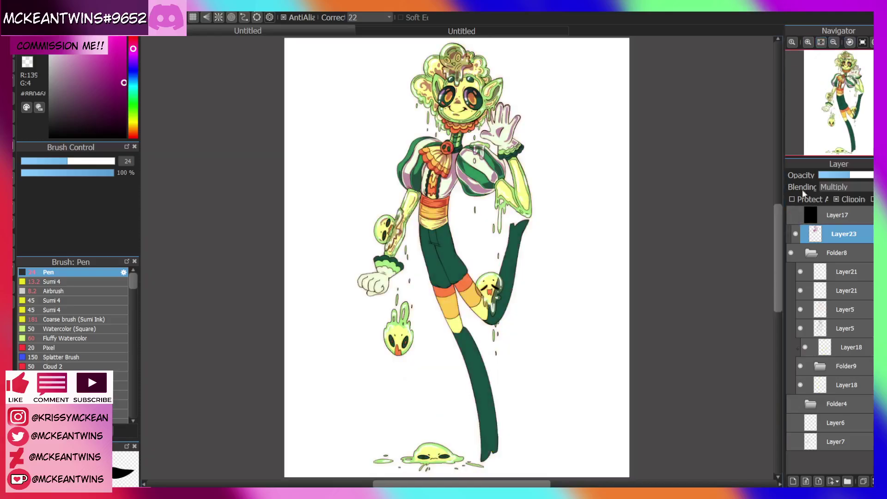
Shade the lowered hand's cuff and glove, including the thumb and the gaps between the fingers
{"action": "left_click", "coordinate": [828, 99]}
{"action": "mouse_move", "coordinate": [827, 99]}
{"action": "left_mouse_down"}
{"action": "mouse_move", "coordinate": [829, 68]}
{"action": "mouse_move", "coordinate": [842, 79]}
{"action": "mouse_move", "coordinate": [820, 111]}
{"action": "left_mouse_up"}
{"action": "left_click", "coordinate": [808, 42]}
{"action": "left_click", "coordinate": [808, 42]}
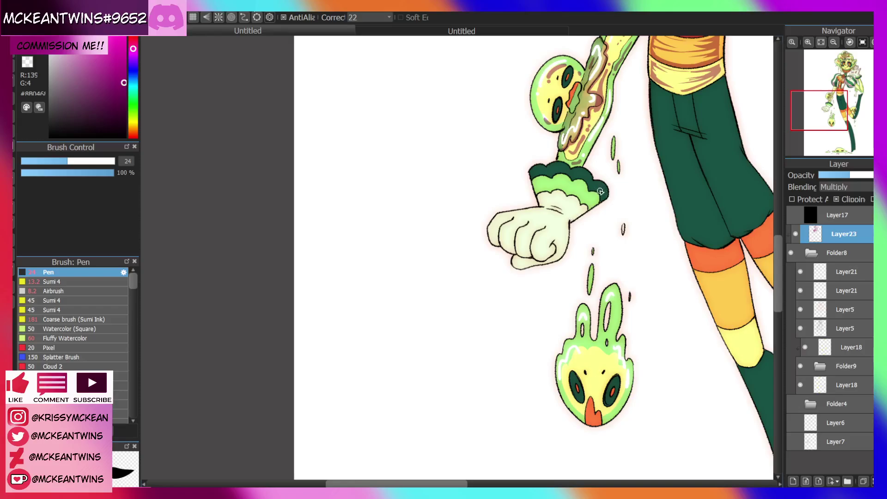
{"action": "mouse_move", "coordinate": [572, 218]}
{"action": "left_mouse_down"}
{"action": "mouse_move", "coordinate": [600, 196]}
{"action": "mouse_move", "coordinate": [577, 214]}
{"action": "mouse_move", "coordinate": [592, 198]}
{"action": "left_mouse_up"}
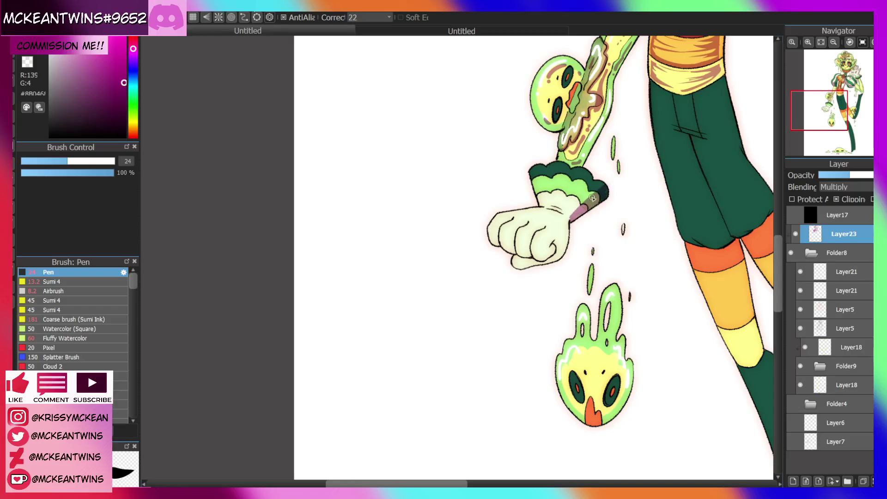
{"action": "mouse_move", "coordinate": [568, 221]}
{"action": "left_mouse_down"}
{"action": "mouse_move", "coordinate": [563, 250]}
{"action": "mouse_move", "coordinate": [534, 265]}
{"action": "left_mouse_up"}
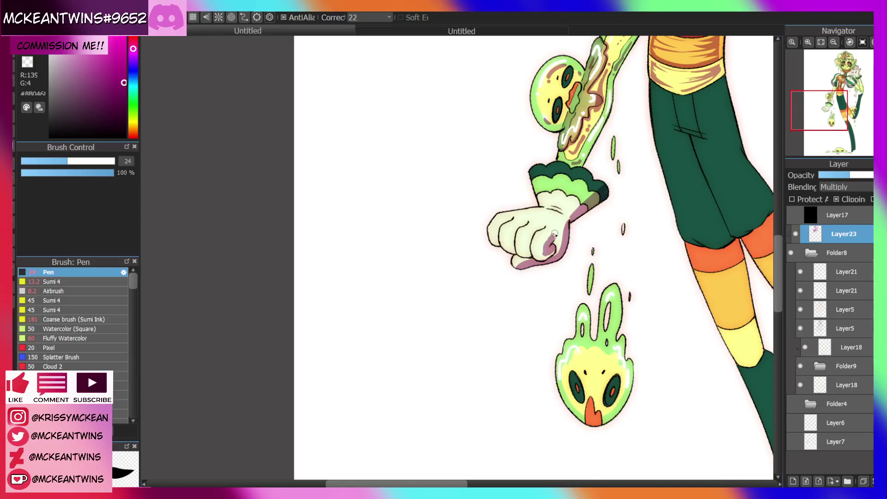
{"action": "mouse_move", "coordinate": [530, 235]}
{"action": "left_mouse_down"}
{"action": "mouse_move", "coordinate": [530, 255]}
{"action": "mouse_move", "coordinate": [529, 232]}
{"action": "mouse_move", "coordinate": [558, 212]}
{"action": "mouse_move", "coordinate": [527, 218]}
{"action": "mouse_move", "coordinate": [511, 254]}
{"action": "left_mouse_up"}
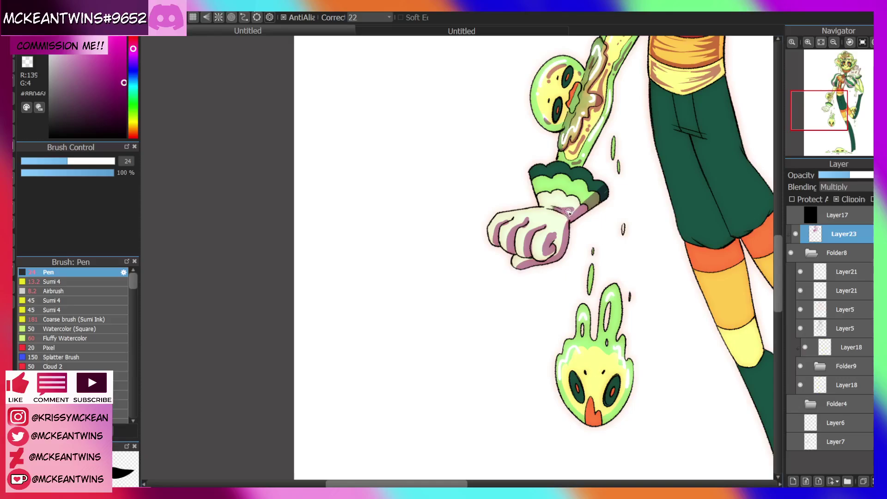
{"action": "left_click_drag", "start_coordinate": [820, 113], "coordinate": [823, 103]}
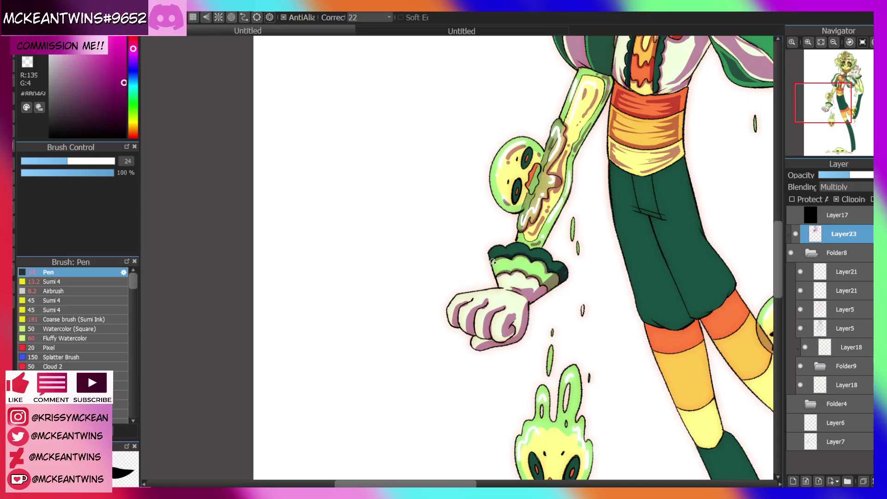
Trim the shadow edges on the lowered fist's fingers with the transparent Pen
{"action": "left_click", "coordinate": [833, 42]}
{"action": "left_click", "coordinate": [833, 42]}
{"action": "left_click_drag", "start_coordinate": [839, 97], "coordinate": [839, 92]}
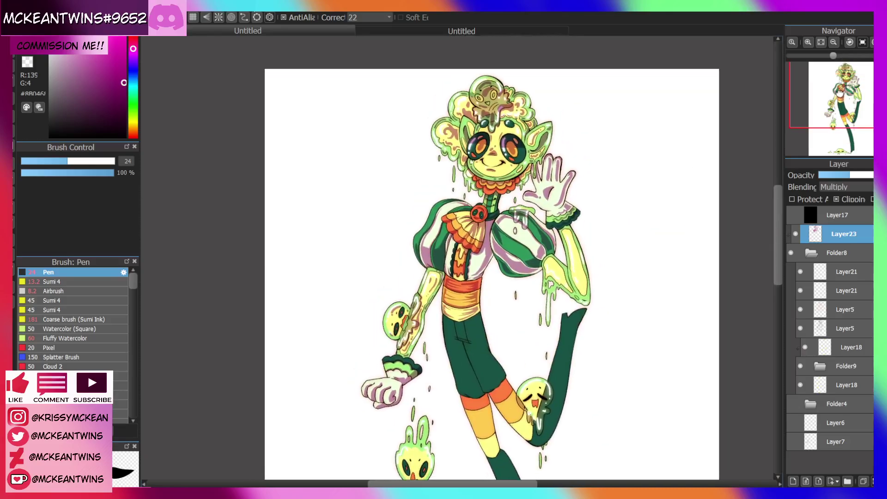
{"action": "scroll", "coordinate": [839, 97], "scroll_direction": "up", "scroll_amount": 4}
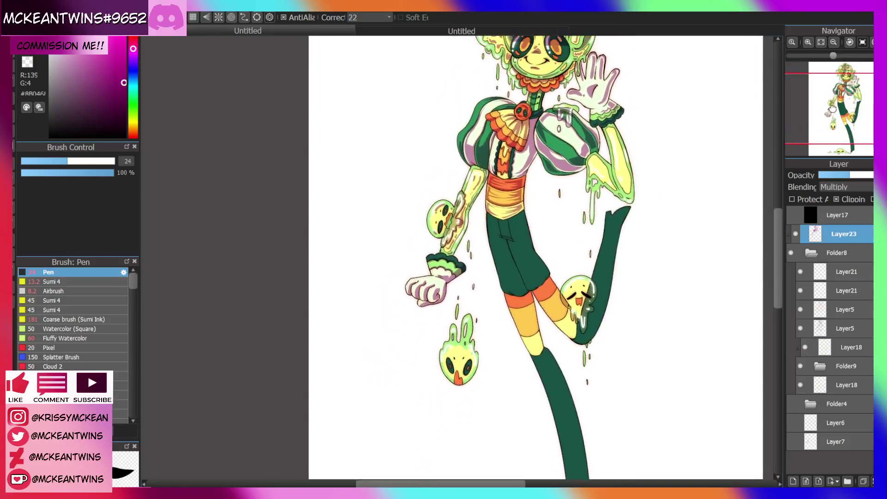
{"action": "scroll", "coordinate": [831, 108], "scroll_direction": "up", "scroll_amount": 5}
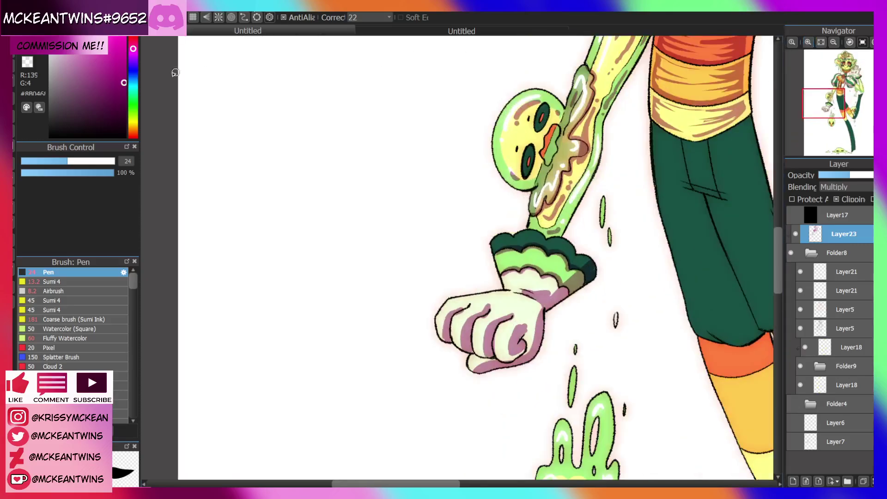
{"action": "left_click", "coordinate": [33, 59]}
{"action": "left_click_drag", "start_coordinate": [463, 348], "coordinate": [479, 355]}
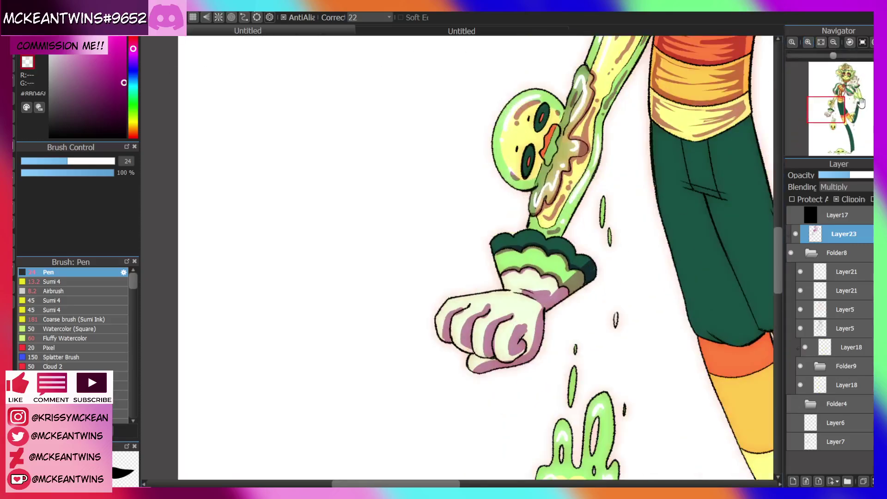
Clean up the shadows along the fist's lower edge and the side of its cuff
{"action": "left_click_drag", "start_coordinate": [832, 104], "coordinate": [824, 110]}
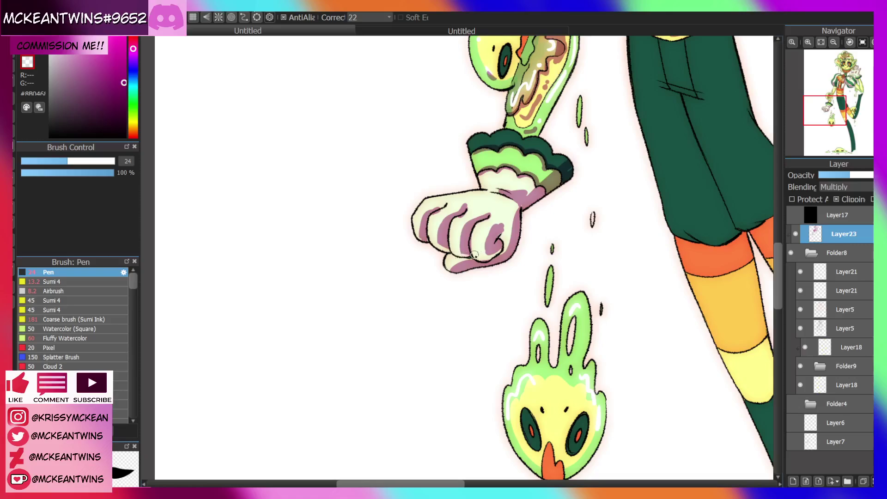
{"action": "mouse_move", "coordinate": [521, 216]}
{"action": "left_mouse_down"}
{"action": "mouse_move", "coordinate": [508, 261]}
{"action": "mouse_move", "coordinate": [570, 176]}
{"action": "left_mouse_up"}
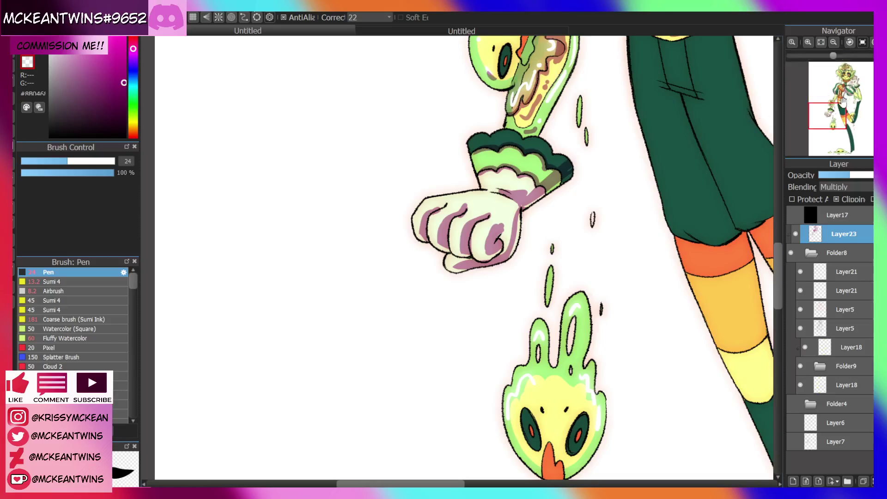
{"action": "left_click_drag", "start_coordinate": [827, 102], "coordinate": [823, 107]}
{"action": "left_click_drag", "start_coordinate": [497, 277], "coordinate": [511, 284]}
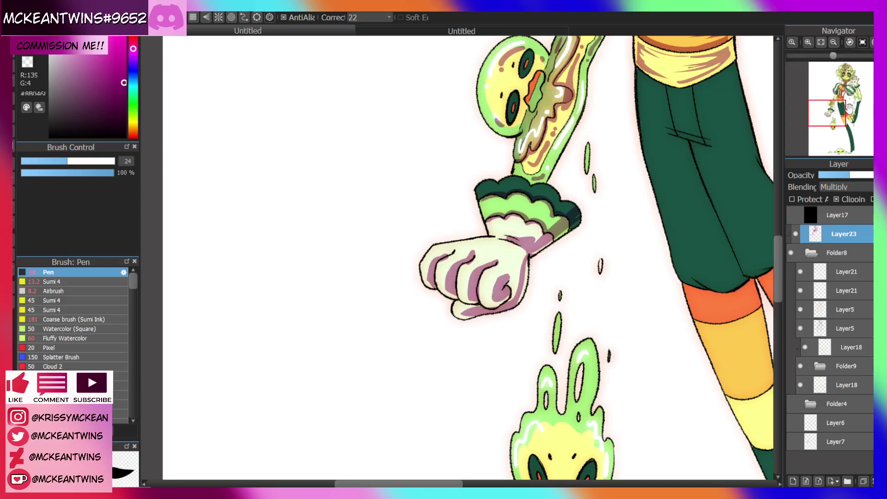
{"action": "left_click_drag", "start_coordinate": [575, 214], "coordinate": [451, 290]}
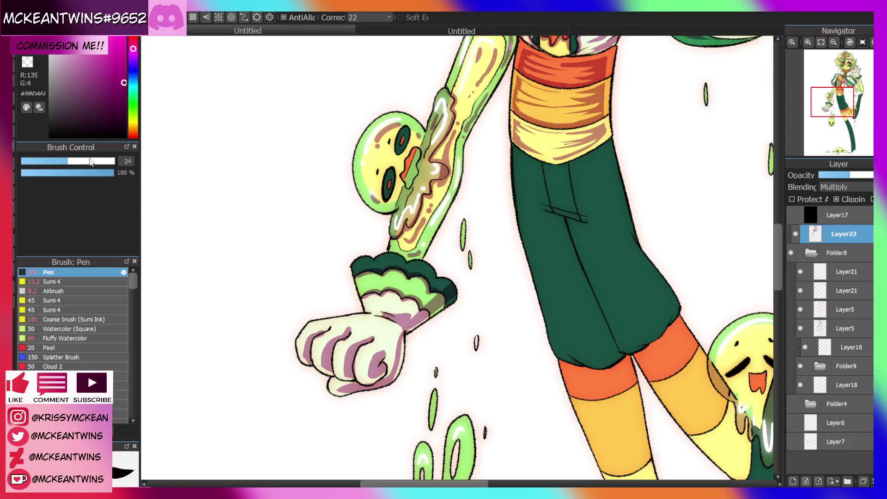
Set the Pen size to 106 and block in a broad shadow down the raised leg's side of the green shorts
{"action": "left_click_drag", "start_coordinate": [91, 162], "coordinate": [110, 161]}
{"action": "mouse_move", "coordinate": [603, 172]}
{"action": "left_mouse_down"}
{"action": "mouse_move", "coordinate": [637, 278]}
{"action": "mouse_move", "coordinate": [657, 308]}
{"action": "mouse_move", "coordinate": [634, 335]}
{"action": "mouse_move", "coordinate": [653, 306]}
{"action": "left_mouse_up"}
{"action": "left_click_drag", "start_coordinate": [832, 102], "coordinate": [835, 102]}
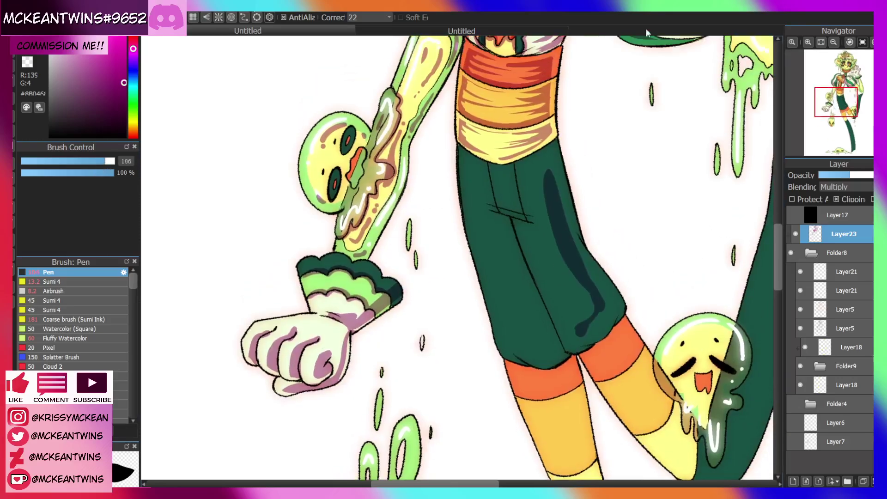
{"action": "left_click_drag", "start_coordinate": [550, 188], "coordinate": [527, 172]}
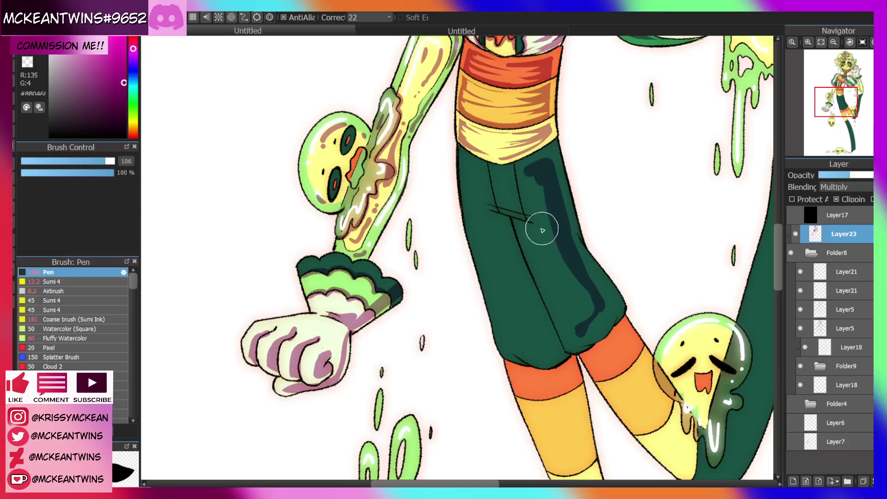
Block in shadows around the crotch folds and down the standing leg's side of the green shorts
{"action": "mouse_move", "coordinate": [491, 207]}
{"action": "left_mouse_down"}
{"action": "mouse_move", "coordinate": [534, 234]}
{"action": "mouse_move", "coordinate": [525, 231]}
{"action": "mouse_move", "coordinate": [546, 287]}
{"action": "left_mouse_up"}
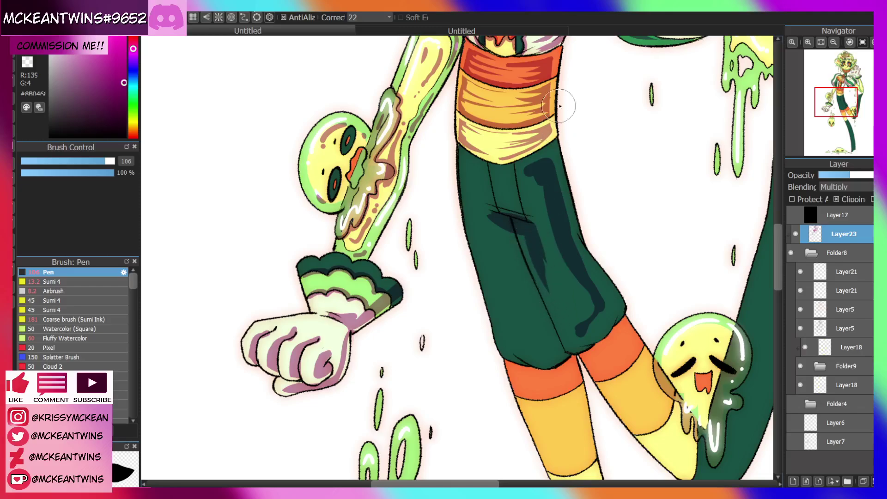
{"action": "mouse_move", "coordinate": [508, 217]}
{"action": "left_mouse_down"}
{"action": "mouse_move", "coordinate": [536, 313]}
{"action": "mouse_move", "coordinate": [513, 258]}
{"action": "mouse_move", "coordinate": [558, 343]}
{"action": "mouse_move", "coordinate": [556, 332]}
{"action": "mouse_move", "coordinate": [549, 340]}
{"action": "mouse_move", "coordinate": [513, 331]}
{"action": "mouse_move", "coordinate": [545, 352]}
{"action": "mouse_move", "coordinate": [517, 323]}
{"action": "mouse_move", "coordinate": [510, 332]}
{"action": "mouse_move", "coordinate": [485, 277]}
{"action": "left_mouse_up"}
{"action": "left_click_drag", "start_coordinate": [481, 174], "coordinate": [481, 227]}
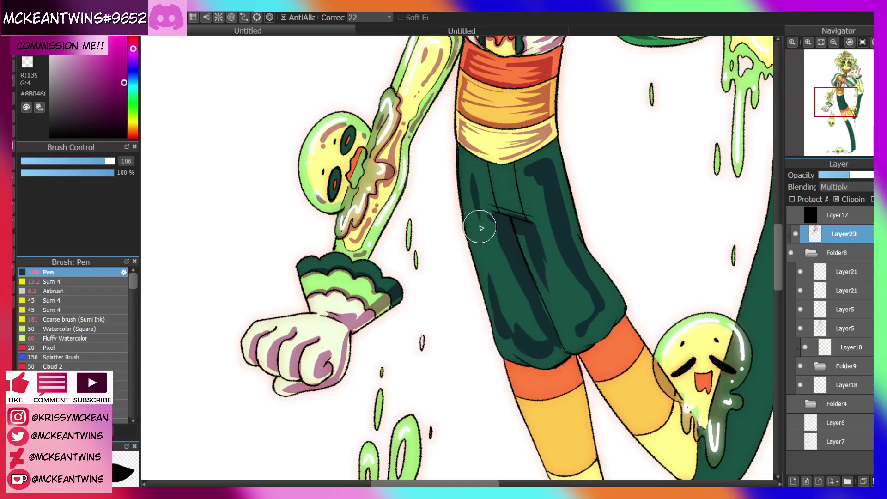
{"action": "left_click", "coordinate": [834, 42]}
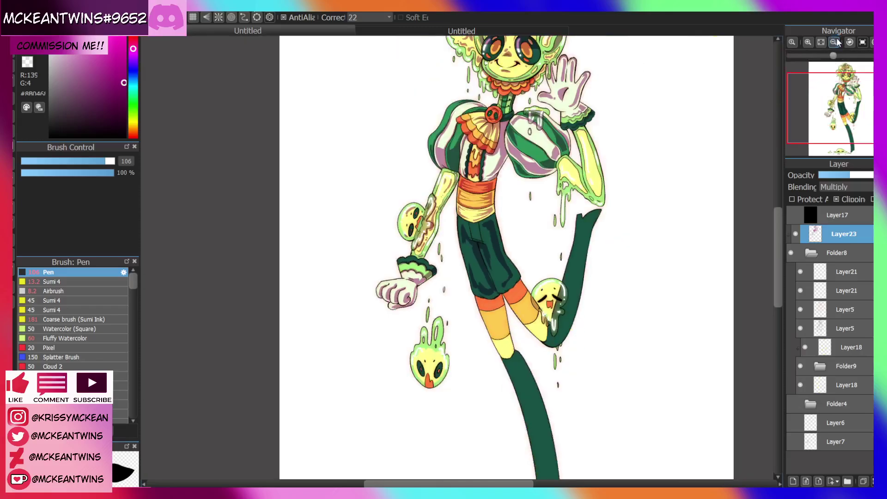
Set the Pen size to 34 and refine the shadows along the waist, outer edge and hem of the shorts' raised leg
{"action": "left_click", "coordinate": [807, 42]}
{"action": "left_click", "coordinate": [808, 42]}
{"action": "left_click", "coordinate": [808, 42]}
{"action": "left_click_drag", "start_coordinate": [834, 97], "coordinate": [836, 113]}
{"action": "left_click", "coordinate": [77, 163]}
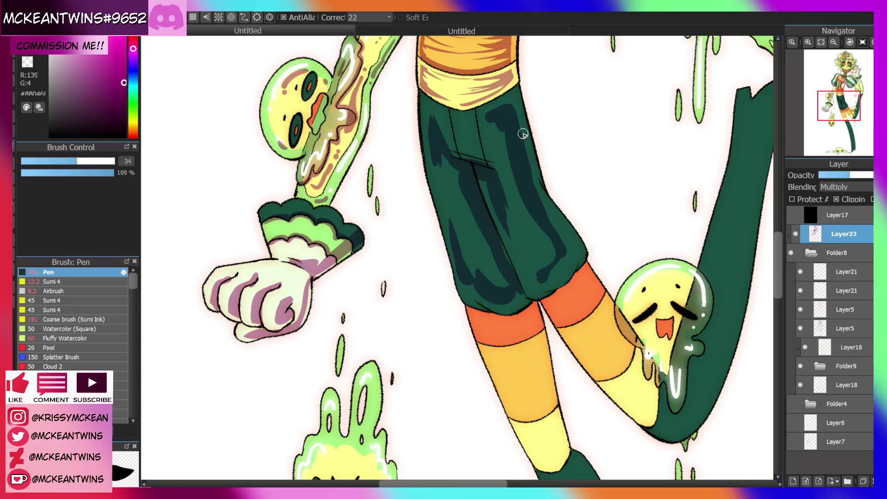
{"action": "mouse_move", "coordinate": [471, 119]}
{"action": "left_mouse_down"}
{"action": "mouse_move", "coordinate": [508, 102]}
{"action": "mouse_move", "coordinate": [518, 144]}
{"action": "mouse_move", "coordinate": [508, 120]}
{"action": "mouse_move", "coordinate": [477, 120]}
{"action": "mouse_move", "coordinate": [508, 142]}
{"action": "left_mouse_up"}
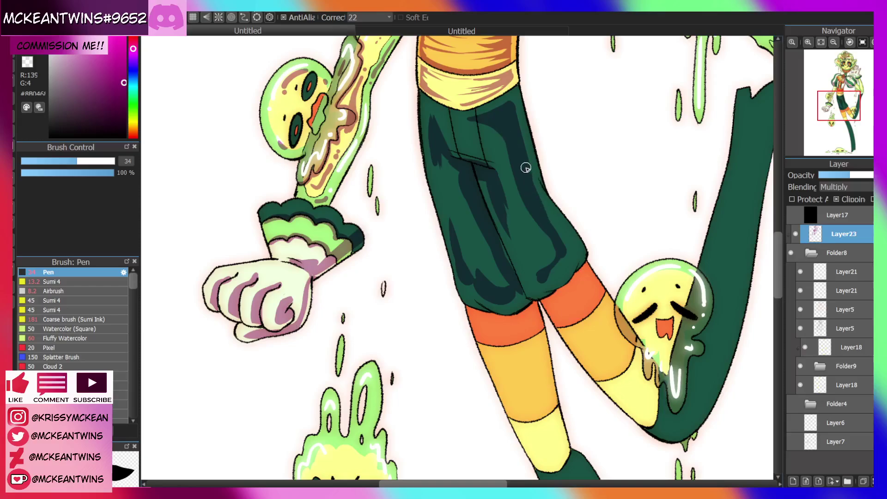
{"action": "mouse_move", "coordinate": [537, 192]}
{"action": "left_mouse_down"}
{"action": "mouse_move", "coordinate": [569, 242]}
{"action": "mouse_move", "coordinate": [558, 269]}
{"action": "mouse_move", "coordinate": [563, 240]}
{"action": "left_mouse_up"}
{"action": "left_click", "coordinate": [579, 249]}
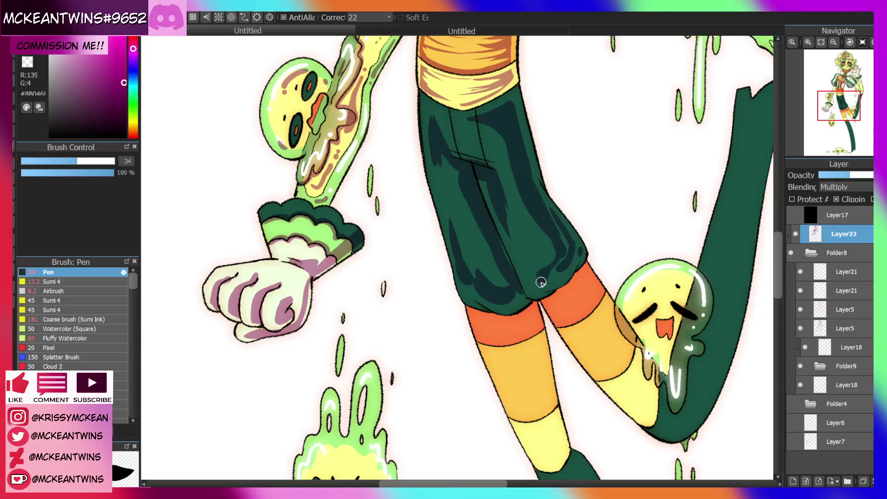
{"action": "left_click_drag", "start_coordinate": [541, 282], "coordinate": [535, 280]}
{"action": "mouse_move", "coordinate": [516, 215]}
{"action": "left_mouse_down"}
{"action": "mouse_move", "coordinate": [515, 248]}
{"action": "mouse_move", "coordinate": [502, 199]}
{"action": "mouse_move", "coordinate": [519, 256]}
{"action": "left_mouse_up"}
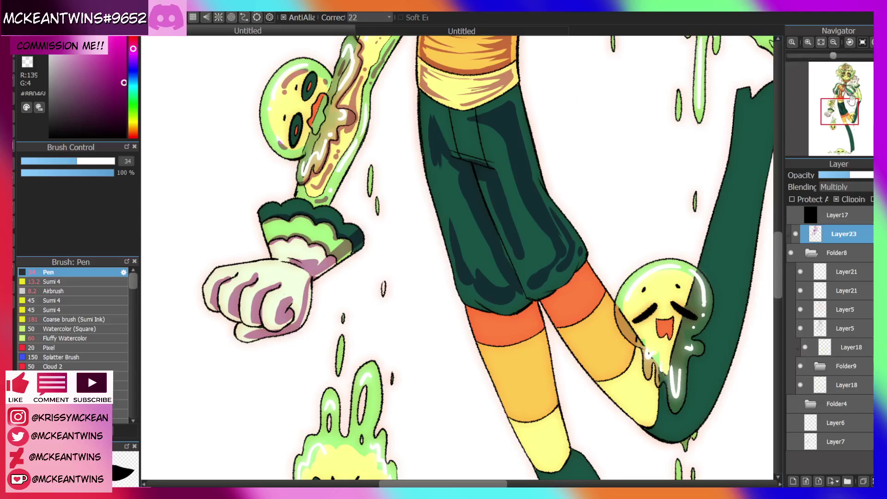
Refine the upper shadows of the shorts and extend them down the outer edge of the standing leg
{"action": "left_click_drag", "start_coordinate": [844, 101], "coordinate": [836, 102]}
{"action": "left_click_drag", "start_coordinate": [516, 181], "coordinate": [535, 221]}
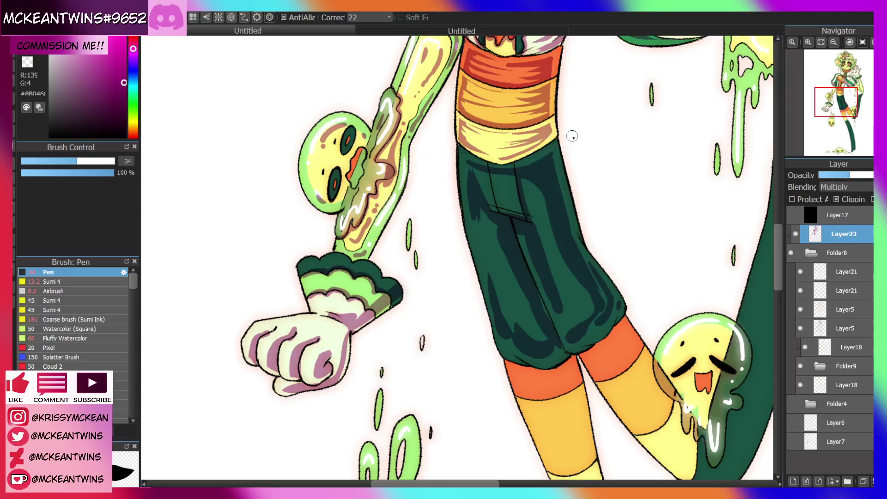
{"action": "mouse_move", "coordinate": [468, 165]}
{"action": "left_mouse_down"}
{"action": "mouse_move", "coordinate": [470, 219]}
{"action": "mouse_move", "coordinate": [468, 190]}
{"action": "mouse_move", "coordinate": [474, 230]}
{"action": "left_mouse_up"}
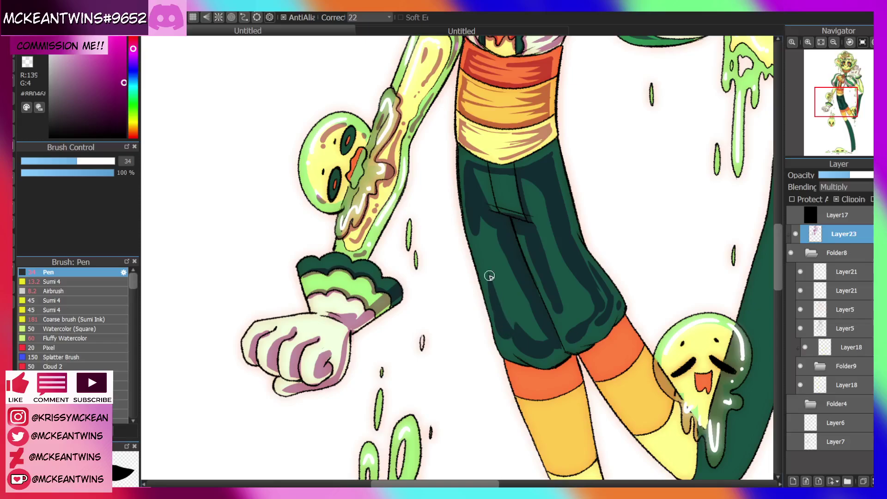
{"action": "mouse_move", "coordinate": [820, 94]}
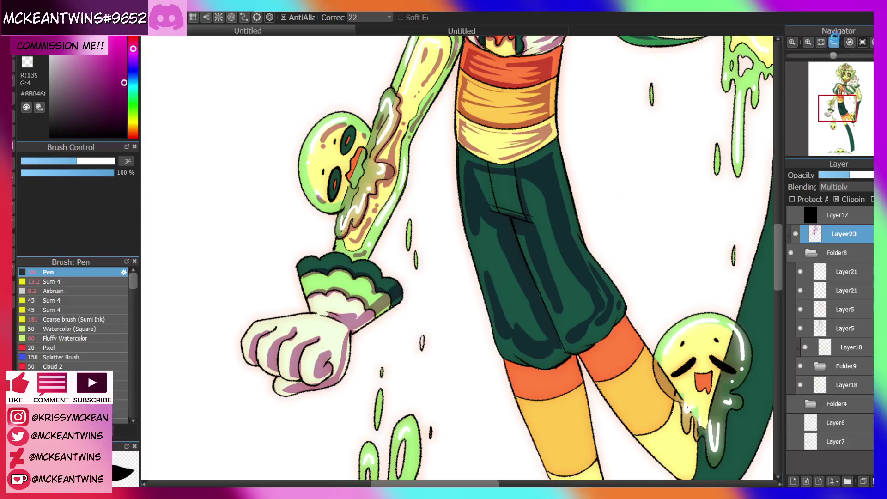
{"action": "left_click", "coordinate": [833, 42]}
{"action": "left_click_drag", "start_coordinate": [852, 97], "coordinate": [837, 105]}
{"action": "left_click", "coordinate": [808, 42]}
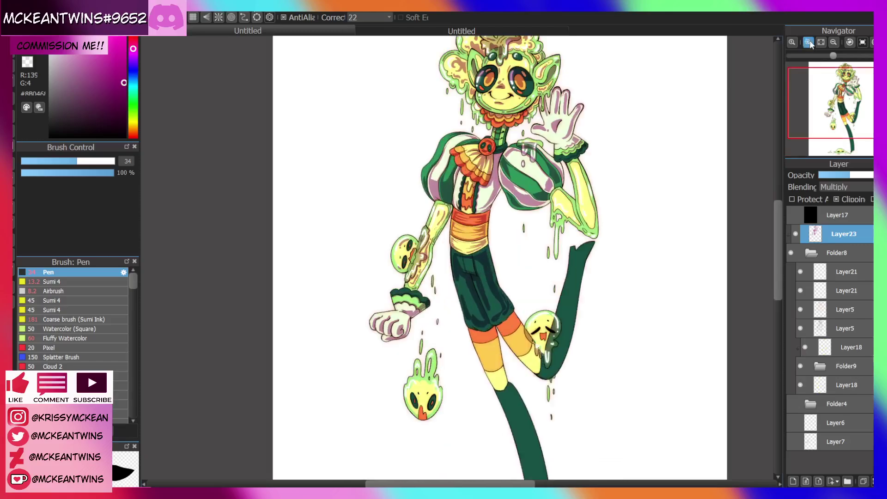
Add shadows within the fly panel at the front of the green shorts
{"action": "left_click", "coordinate": [808, 42]}
{"action": "left_click", "coordinate": [808, 42]}
{"action": "left_click", "coordinate": [808, 42]}
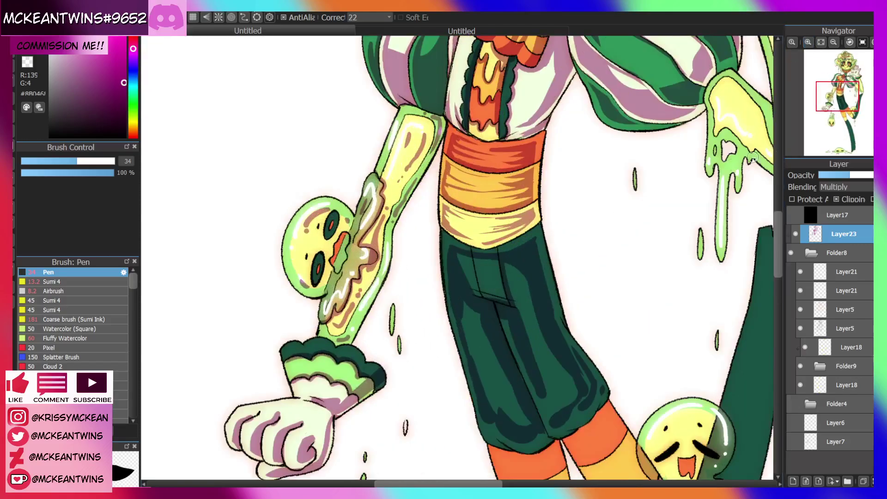
{"action": "left_click_drag", "start_coordinate": [838, 100], "coordinate": [842, 109]}
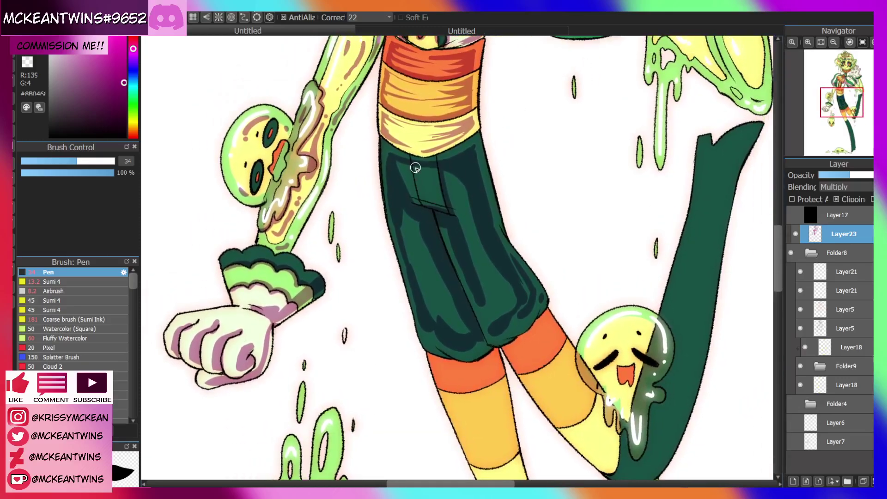
{"action": "left_click_drag", "start_coordinate": [414, 169], "coordinate": [439, 205]}
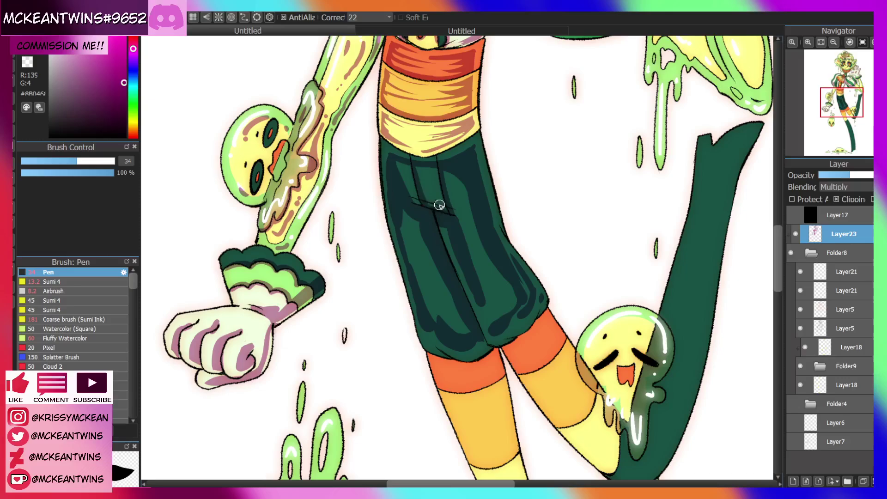
Touch up the shadow along the outer green stripe of the lowered arm's puffed sleeve
{"action": "left_click", "coordinate": [821, 42]}
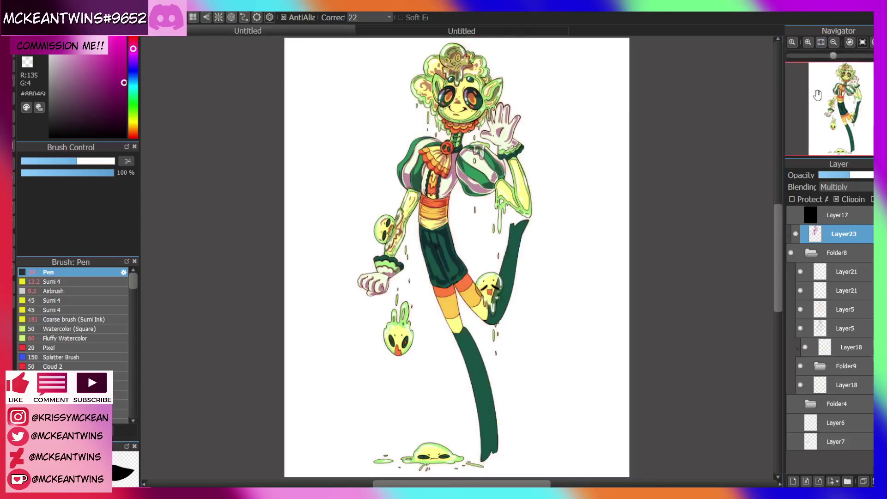
{"action": "left_click", "coordinate": [807, 42]}
{"action": "mouse_move", "coordinate": [841, 114]}
{"action": "left_mouse_down"}
{"action": "mouse_move", "coordinate": [843, 98]}
{"action": "mouse_move", "coordinate": [857, 93]}
{"action": "mouse_move", "coordinate": [833, 89]}
{"action": "left_mouse_up"}
{"action": "left_click", "coordinate": [807, 42]}
{"action": "left_click", "coordinate": [808, 43]}
{"action": "left_click_drag", "start_coordinate": [464, 154], "coordinate": [446, 193]}
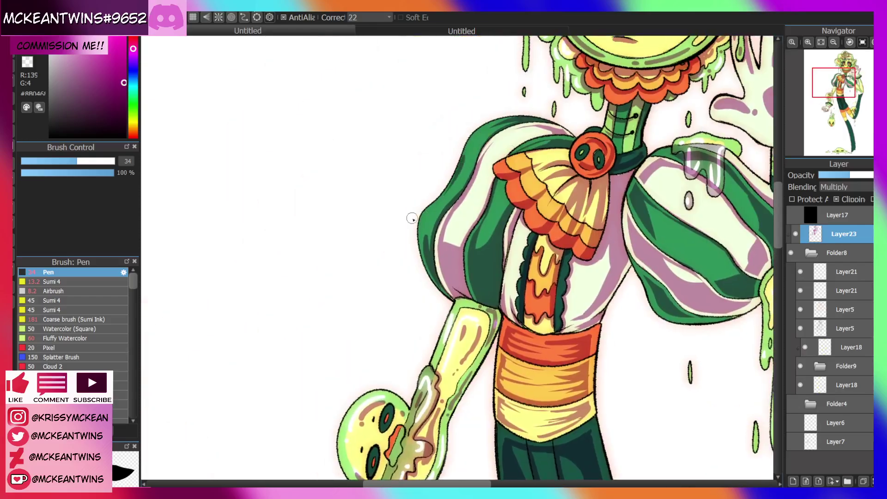
Paint narrow shadows inside the yellow core of the raised forearm and along its green slime edge below the cuff
{"action": "left_click_drag", "start_coordinate": [842, 95], "coordinate": [856, 87]}
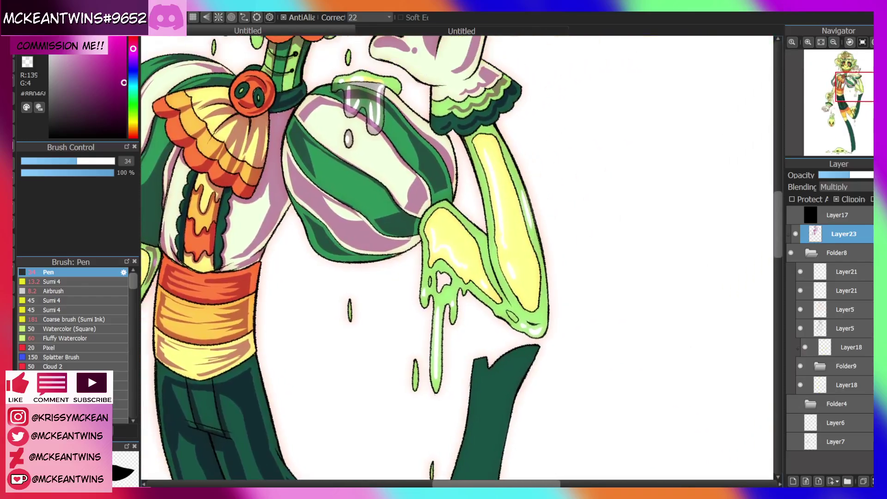
{"action": "left_click_drag", "start_coordinate": [495, 153], "coordinate": [516, 215]}
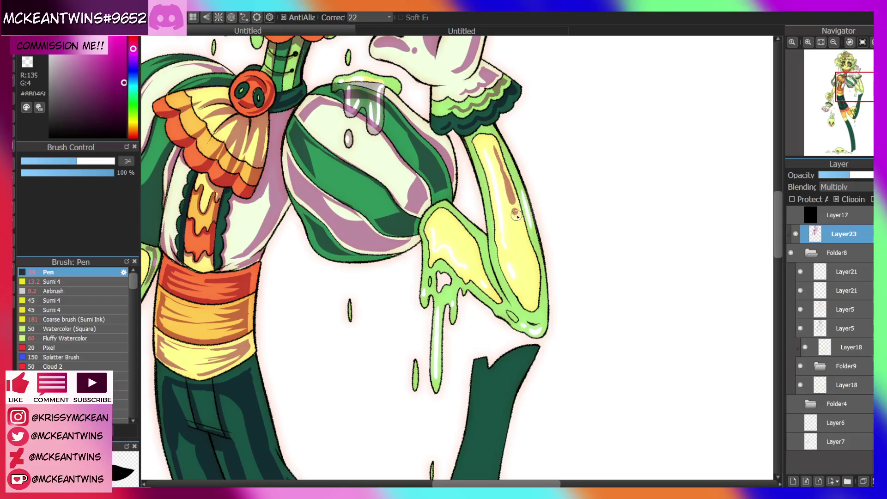
{"action": "left_click_drag", "start_coordinate": [524, 248], "coordinate": [538, 314]}
{"action": "left_click_drag", "start_coordinate": [508, 149], "coordinate": [524, 192]}
{"action": "mouse_move", "coordinate": [484, 130]}
{"action": "left_mouse_down"}
{"action": "mouse_move", "coordinate": [492, 124]}
{"action": "mouse_move", "coordinate": [468, 141]}
{"action": "mouse_move", "coordinate": [490, 124]}
{"action": "left_mouse_up"}
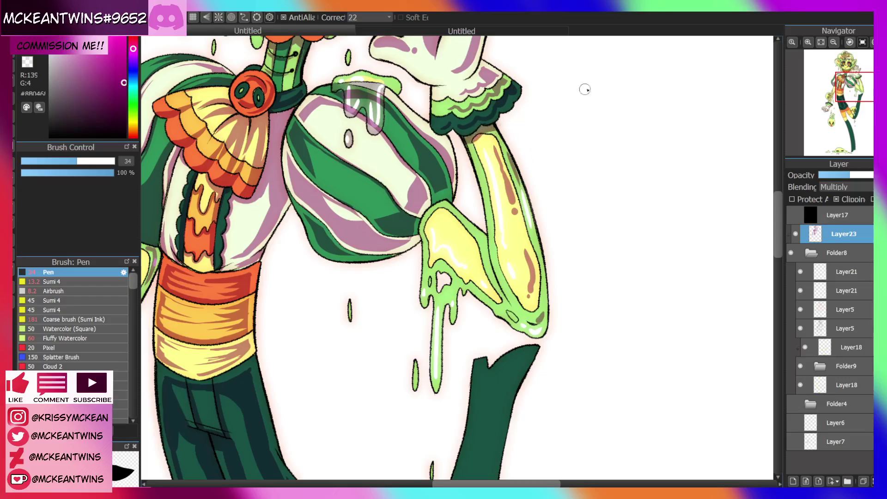
Add small shadows to the raised arm's upper section, elbow and slime drips, undoing the stroke on the long drip
{"action": "mouse_move", "coordinate": [439, 229]}
{"action": "left_mouse_down"}
{"action": "mouse_move", "coordinate": [466, 250]}
{"action": "mouse_move", "coordinate": [475, 235]}
{"action": "mouse_move", "coordinate": [490, 272]}
{"action": "left_mouse_up"}
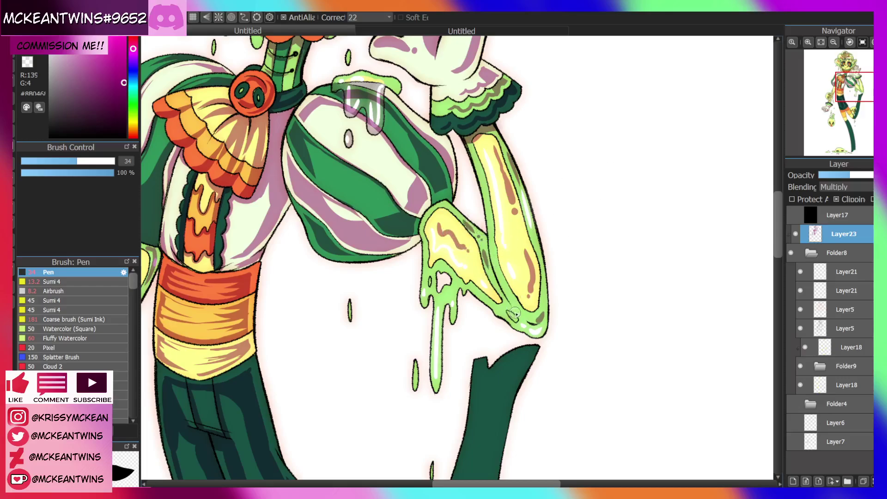
{"action": "left_click_drag", "start_coordinate": [519, 312], "coordinate": [520, 328]}
{"action": "left_click", "coordinate": [456, 284]}
{"action": "left_click_drag", "start_coordinate": [492, 288], "coordinate": [497, 301]}
{"action": "left_click_drag", "start_coordinate": [478, 256], "coordinate": [494, 274]}
{"action": "left_click_drag", "start_coordinate": [435, 376], "coordinate": [439, 333]}
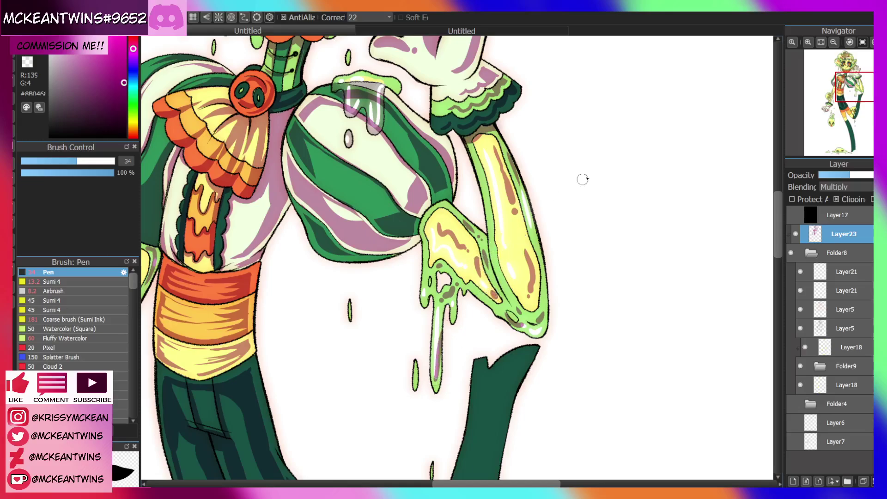
{"action": "key", "text": "ctrl+z"}
Block in a shadow across the raised leg's orange band and down the outer edge of its thigh
{"action": "left_click", "coordinate": [821, 41]}
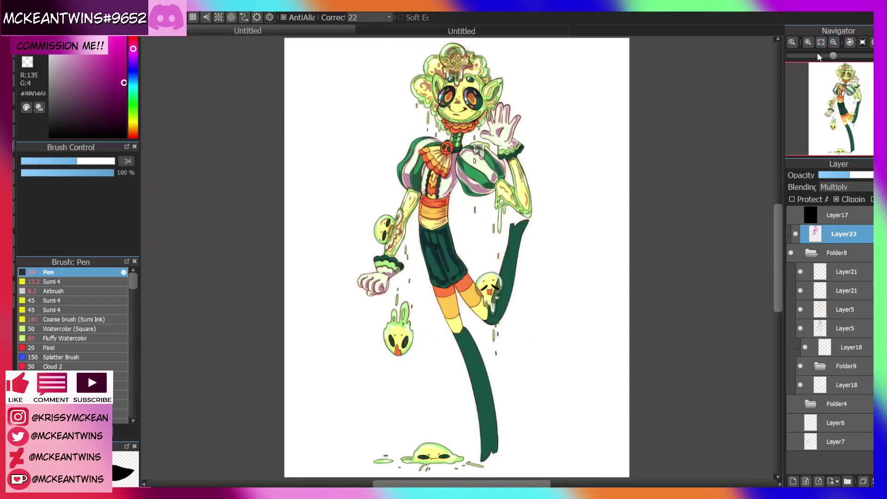
{"action": "left_click", "coordinate": [808, 43]}
{"action": "left_click", "coordinate": [808, 43]}
{"action": "left_click", "coordinate": [808, 43]}
{"action": "left_click_drag", "start_coordinate": [845, 106], "coordinate": [847, 96]}
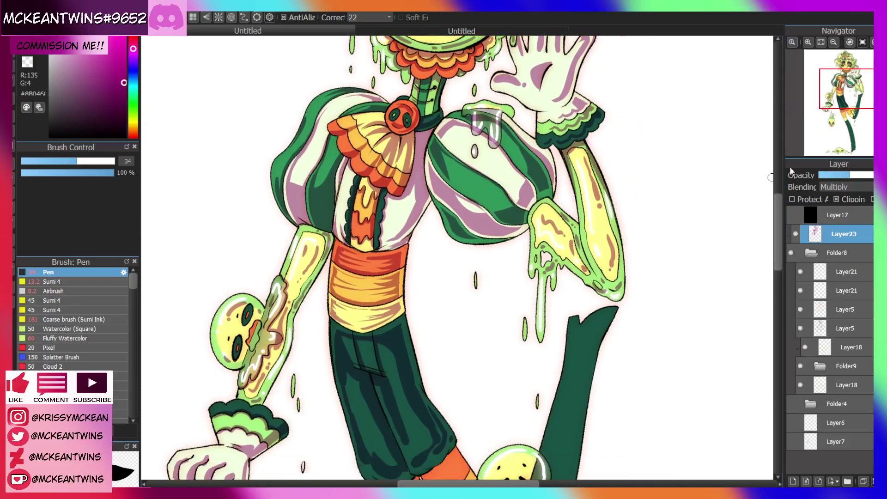
{"action": "left_click_drag", "start_coordinate": [848, 86], "coordinate": [842, 121]}
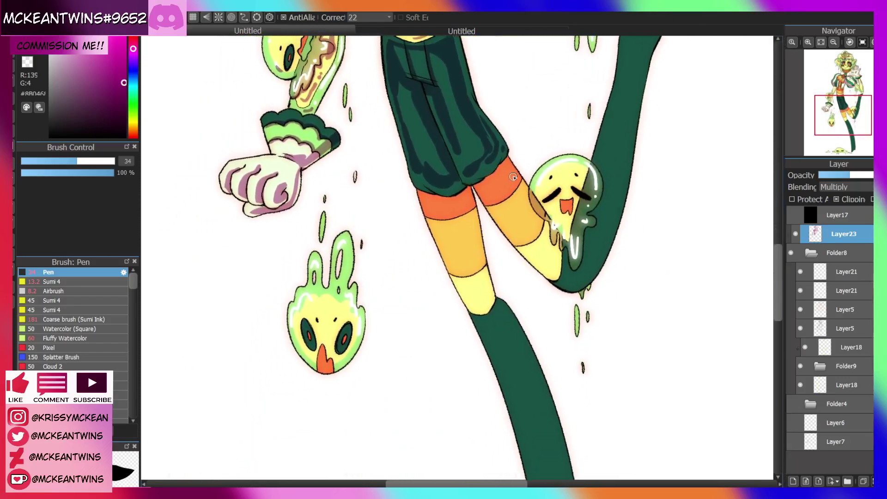
{"action": "mouse_move", "coordinate": [512, 177]}
{"action": "left_mouse_down"}
{"action": "mouse_move", "coordinate": [551, 238]}
{"action": "mouse_move", "coordinate": [508, 171]}
{"action": "mouse_move", "coordinate": [487, 187]}
{"action": "left_mouse_up"}
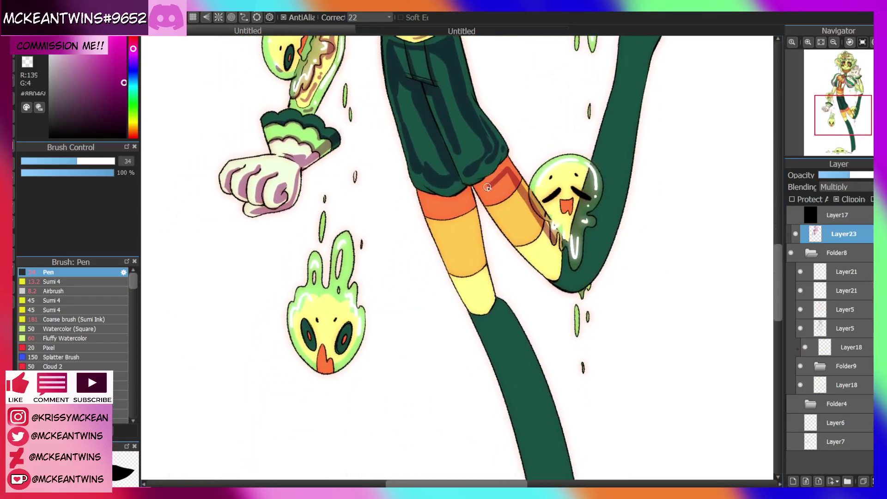
Shade the raised leg's orange band and carry the shadow down its amber and pale yellow bands, including the seam between them
{"action": "left_click", "coordinate": [821, 42]}
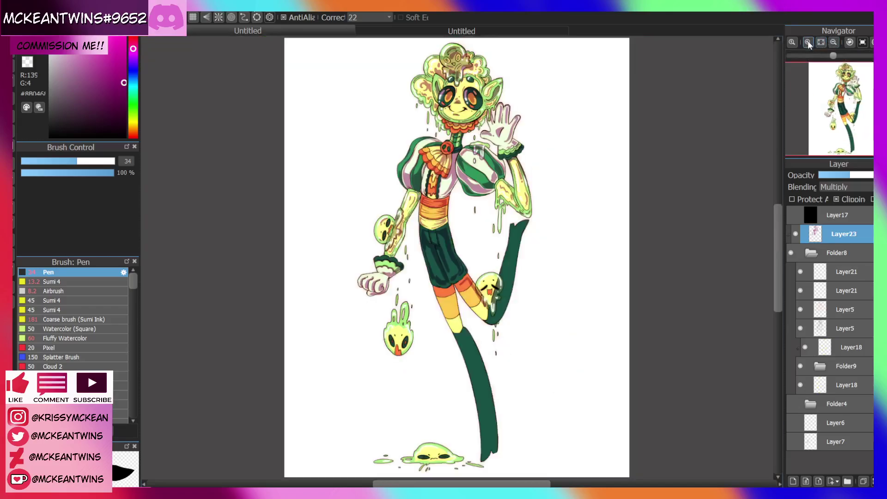
{"action": "left_click", "coordinate": [807, 42]}
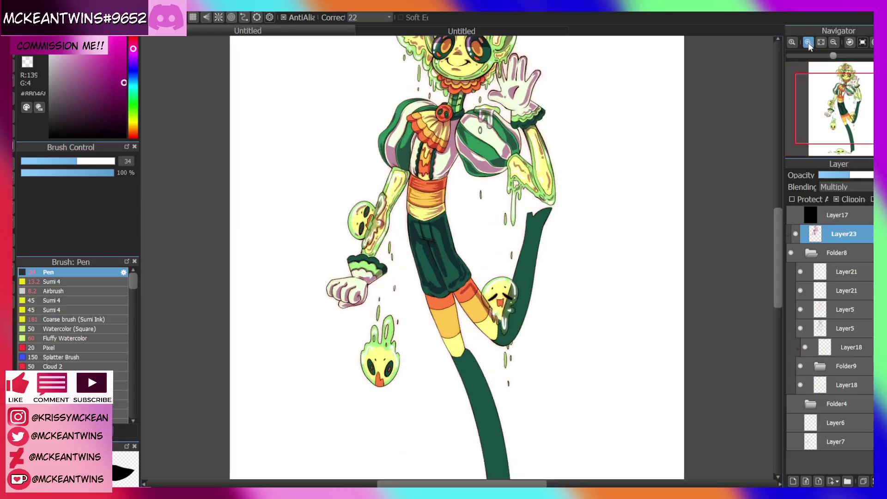
{"action": "left_click", "coordinate": [808, 42]}
{"action": "left_click", "coordinate": [807, 42]}
{"action": "left_click_drag", "start_coordinate": [845, 104], "coordinate": [845, 115]}
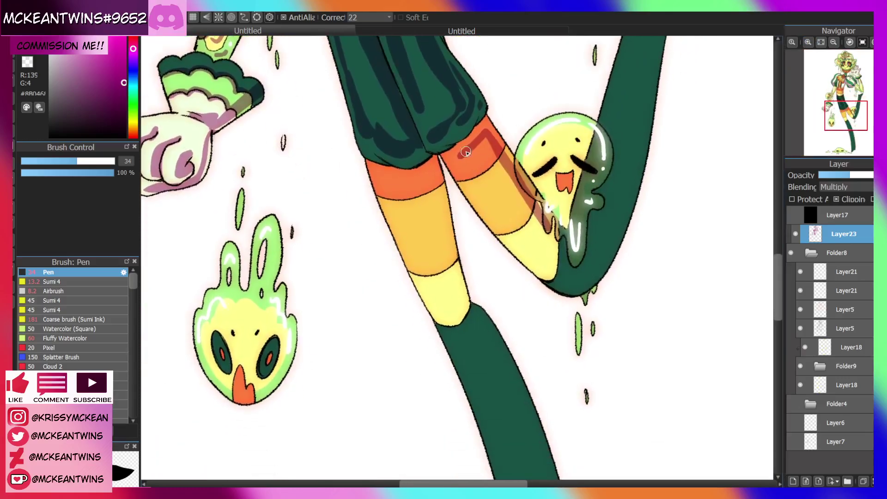
{"action": "mouse_move", "coordinate": [466, 151]}
{"action": "left_mouse_down"}
{"action": "mouse_move", "coordinate": [504, 162]}
{"action": "mouse_move", "coordinate": [513, 186]}
{"action": "left_mouse_up"}
{"action": "mouse_move", "coordinate": [501, 156]}
{"action": "left_mouse_down"}
{"action": "mouse_move", "coordinate": [538, 225]}
{"action": "mouse_move", "coordinate": [546, 263]}
{"action": "mouse_move", "coordinate": [547, 250]}
{"action": "left_mouse_up"}
{"action": "left_click_drag", "start_coordinate": [495, 232], "coordinate": [535, 207]}
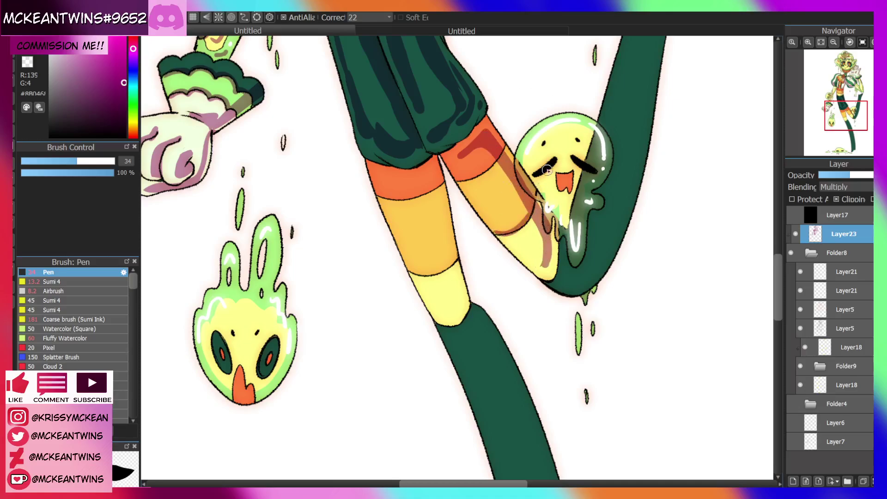
Add tapered fold shadows across the raised leg's orange, amber and pale yellow bands
{"action": "mouse_move", "coordinate": [459, 184]}
{"action": "left_mouse_down"}
{"action": "mouse_move", "coordinate": [495, 158]}
{"action": "mouse_move", "coordinate": [471, 185]}
{"action": "left_mouse_up"}
{"action": "mouse_move", "coordinate": [535, 217]}
{"action": "left_mouse_down"}
{"action": "mouse_move", "coordinate": [516, 234]}
{"action": "mouse_move", "coordinate": [539, 263]}
{"action": "left_mouse_up"}
{"action": "mouse_move", "coordinate": [504, 160]}
{"action": "left_mouse_down"}
{"action": "mouse_move", "coordinate": [489, 183]}
{"action": "mouse_move", "coordinate": [512, 208]}
{"action": "left_mouse_up"}
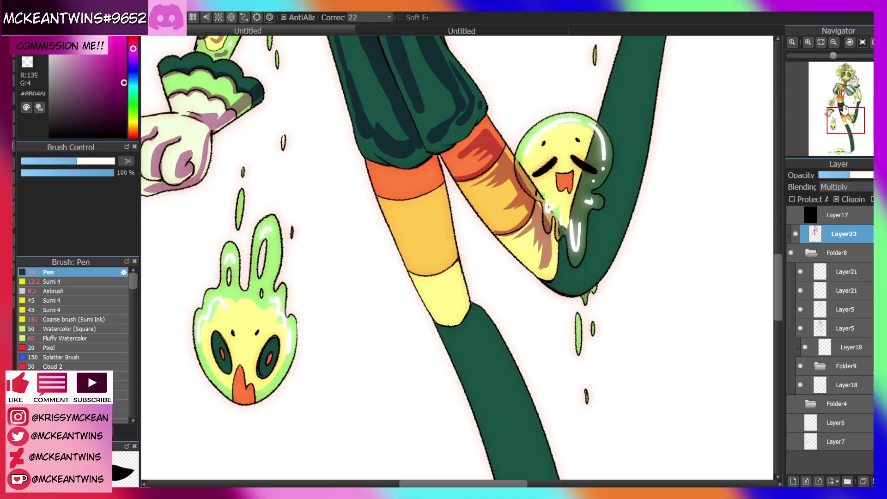
Rotate the canvas and paint a thin shadow along the inner edge of the raised leg's striped bands
{"action": "left_click", "coordinate": [846, 121]}
{"action": "left_click_drag", "start_coordinate": [846, 121], "coordinate": [846, 121]}
{"action": "left_click", "coordinate": [872, 42]}
{"action": "left_click", "coordinate": [872, 42]}
{"action": "left_click", "coordinate": [872, 42]}
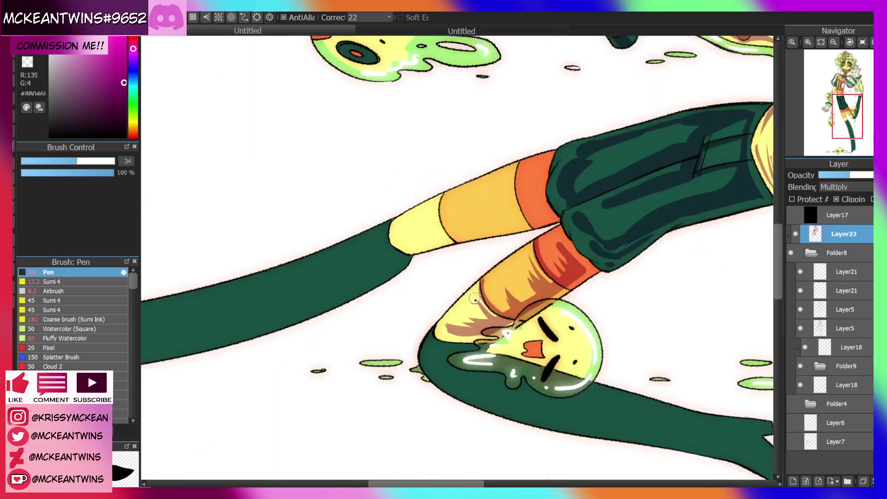
{"action": "left_click_drag", "start_coordinate": [453, 316], "coordinate": [561, 236]}
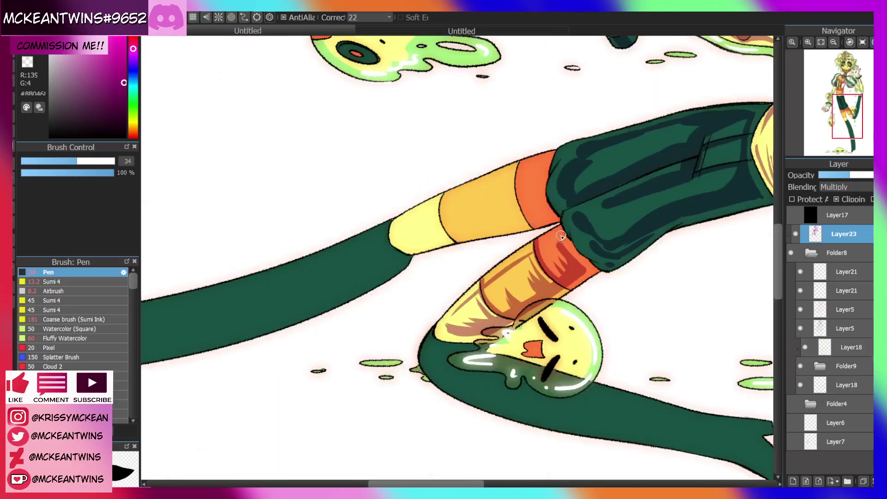
Paint a tapering shadow down the inner side of the standing leg's orange, amber and pale yellow bands
{"action": "left_click", "coordinate": [862, 43]}
{"action": "left_click_drag", "start_coordinate": [849, 78], "coordinate": [841, 119]}
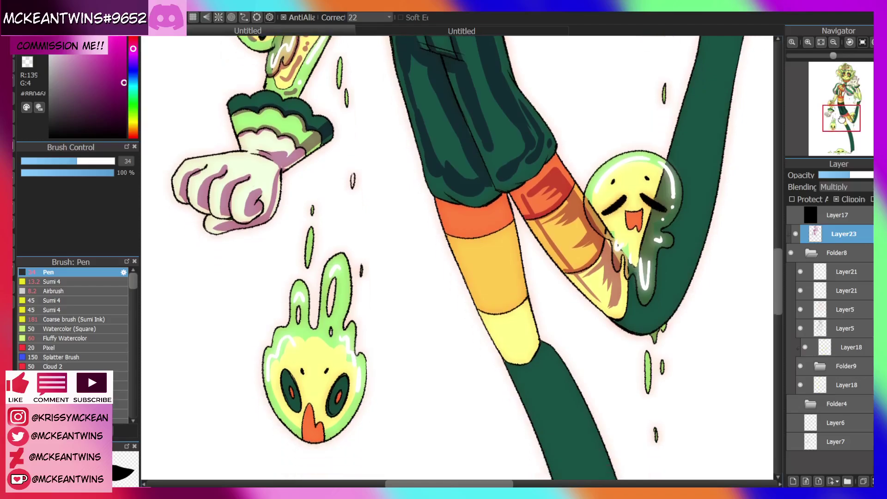
{"action": "left_click", "coordinate": [849, 42]}
{"action": "left_click", "coordinate": [850, 41]}
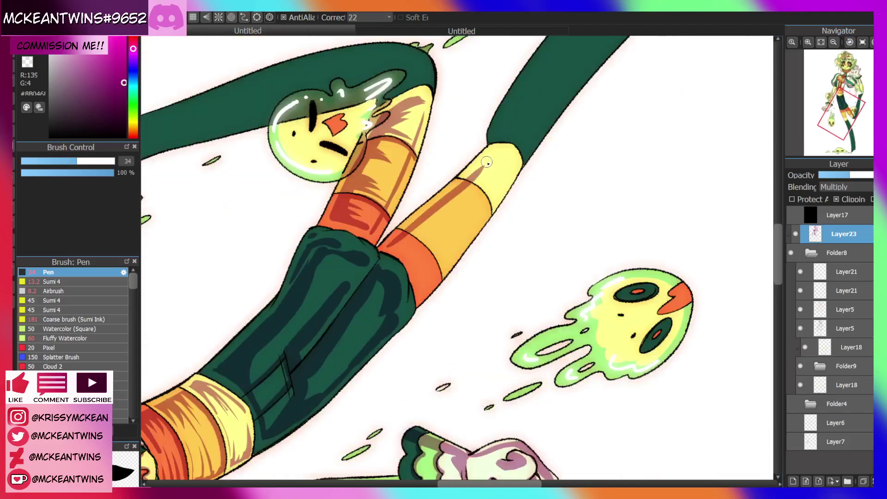
{"action": "left_click", "coordinate": [862, 42]}
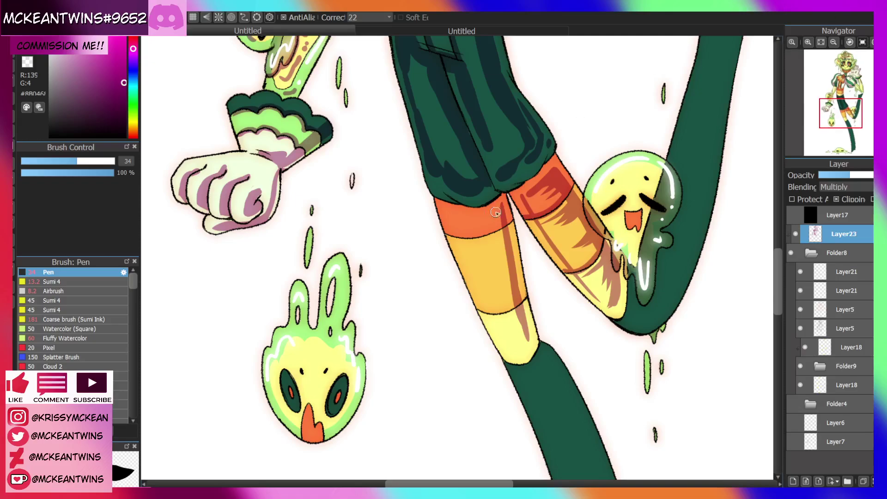
{"action": "mouse_move", "coordinate": [500, 206]}
{"action": "left_mouse_down"}
{"action": "mouse_move", "coordinate": [486, 211]}
{"action": "mouse_move", "coordinate": [517, 303]}
{"action": "left_mouse_up"}
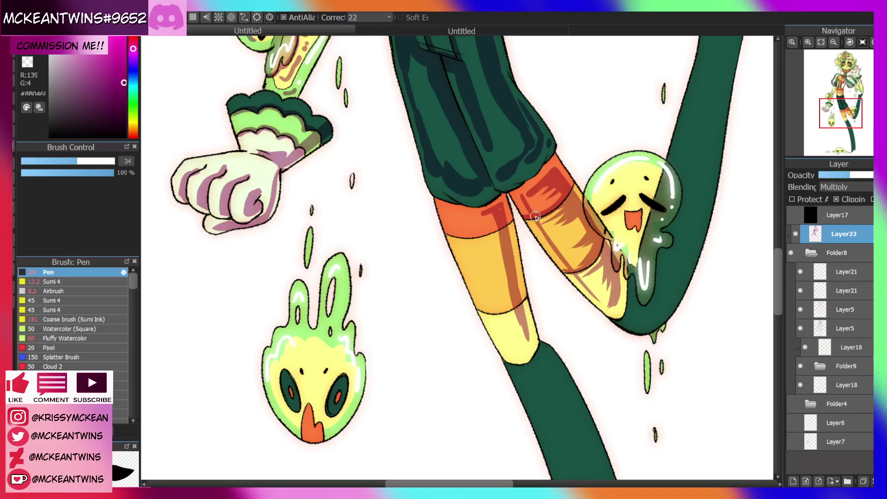
Add shadows just below the seams between the standing leg's coloured bands
{"action": "mouse_move", "coordinate": [458, 245]}
{"action": "left_mouse_down"}
{"action": "mouse_move", "coordinate": [508, 229]}
{"action": "mouse_move", "coordinate": [530, 257]}
{"action": "left_mouse_up"}
{"action": "left_click", "coordinate": [849, 42]}
{"action": "left_click", "coordinate": [849, 42]}
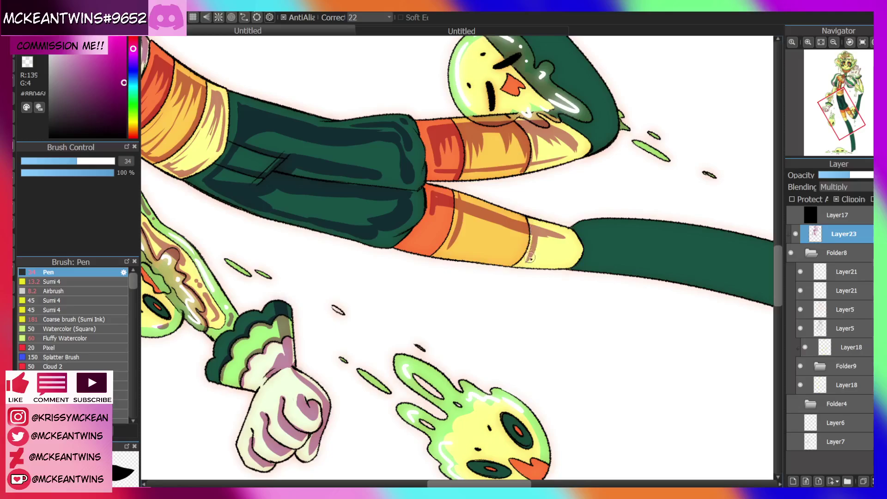
{"action": "left_click", "coordinate": [862, 42]}
{"action": "left_click", "coordinate": [820, 42]}
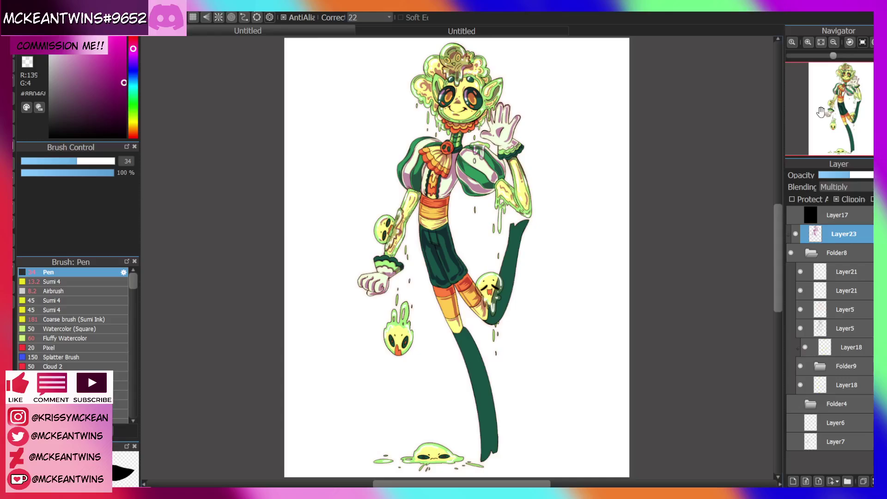
Rotate the canvas and paint a long shadow down the outer side of the raised leg's dark green section, redoing the first stroke
{"action": "left_click", "coordinate": [808, 42]}
{"action": "left_click", "coordinate": [808, 41]}
{"action": "left_click", "coordinate": [808, 41]}
{"action": "left_click_drag", "start_coordinate": [852, 105], "coordinate": [853, 109]}
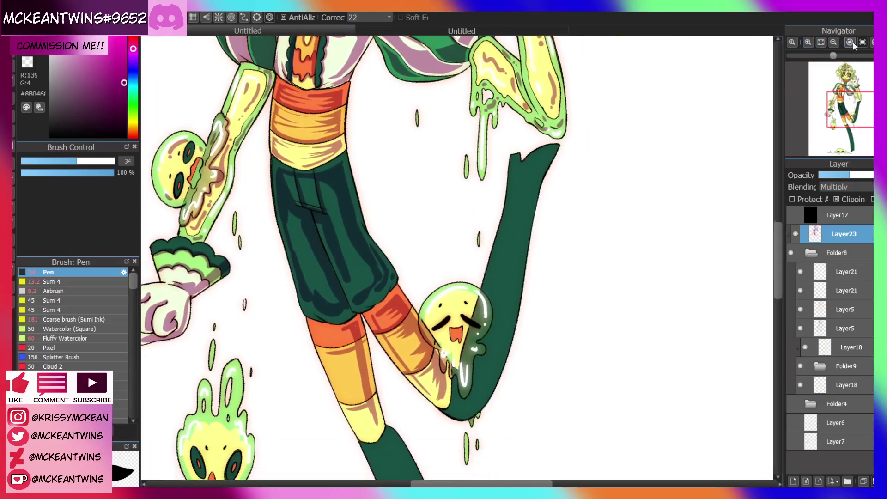
{"action": "left_click", "coordinate": [850, 42]}
{"action": "left_click", "coordinate": [808, 42]}
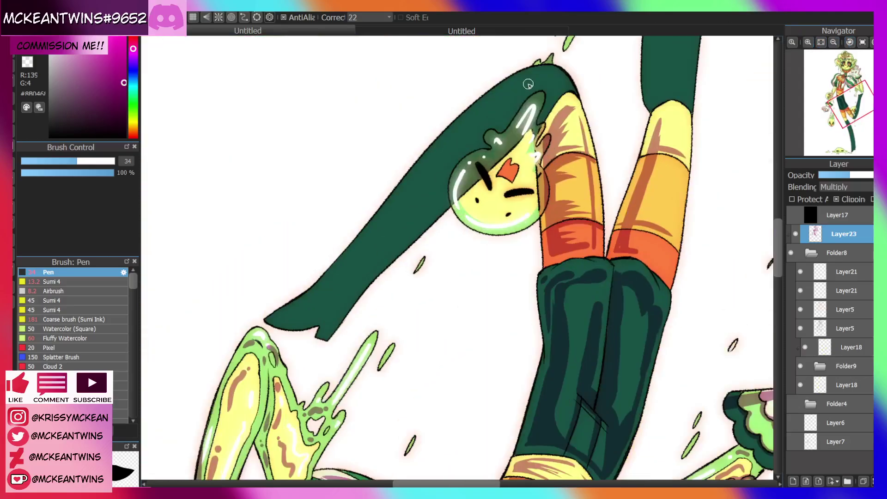
{"action": "mouse_move", "coordinate": [529, 79]}
{"action": "left_mouse_down"}
{"action": "mouse_move", "coordinate": [396, 193]}
{"action": "mouse_move", "coordinate": [321, 289]}
{"action": "left_mouse_up"}
{"action": "key", "text": "ctrl+z"}
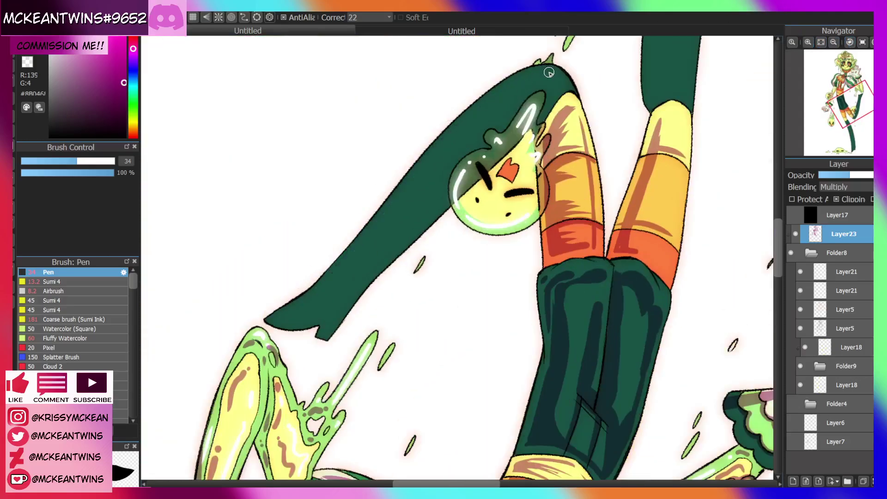
{"action": "mouse_move", "coordinate": [548, 73]}
{"action": "left_mouse_down"}
{"action": "mouse_move", "coordinate": [491, 103]}
{"action": "mouse_move", "coordinate": [358, 247]}
{"action": "left_mouse_up"}
{"action": "left_click_drag", "start_coordinate": [444, 150], "coordinate": [326, 285]}
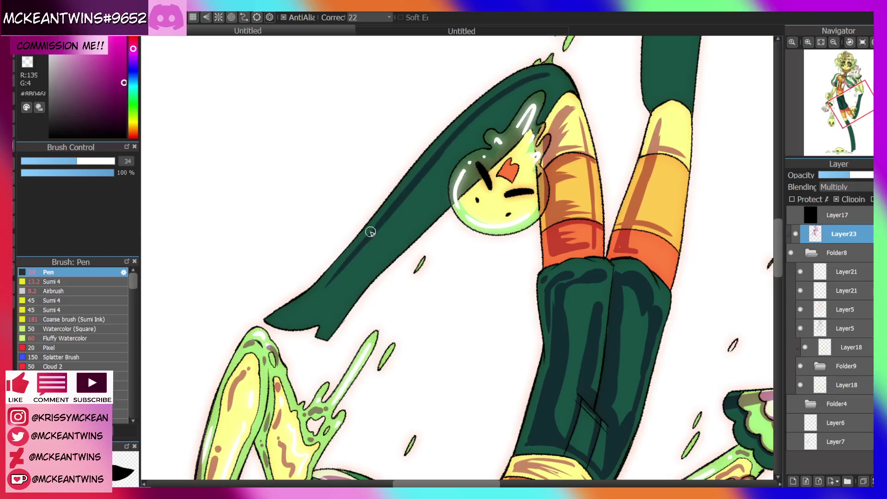
{"action": "mouse_move", "coordinate": [371, 232]}
{"action": "left_mouse_down"}
{"action": "mouse_move", "coordinate": [315, 290]}
{"action": "mouse_move", "coordinate": [359, 253]}
{"action": "mouse_move", "coordinate": [339, 272]}
{"action": "mouse_move", "coordinate": [383, 221]}
{"action": "left_mouse_up"}
{"action": "mouse_move", "coordinate": [418, 184]}
{"action": "left_mouse_down"}
{"action": "mouse_move", "coordinate": [380, 224]}
{"action": "mouse_move", "coordinate": [464, 134]}
{"action": "mouse_move", "coordinate": [545, 76]}
{"action": "left_mouse_up"}
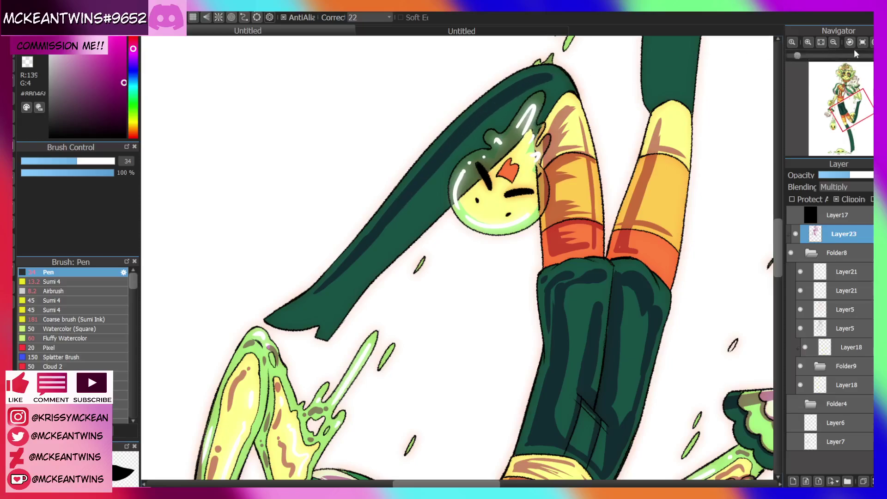
Restore the canvas rotation and shade the pointed tips at the foot end of the raised leg, redoing the first stroke
{"action": "left_click", "coordinate": [862, 45]}
{"action": "left_click_drag", "start_coordinate": [845, 100], "coordinate": [856, 113]}
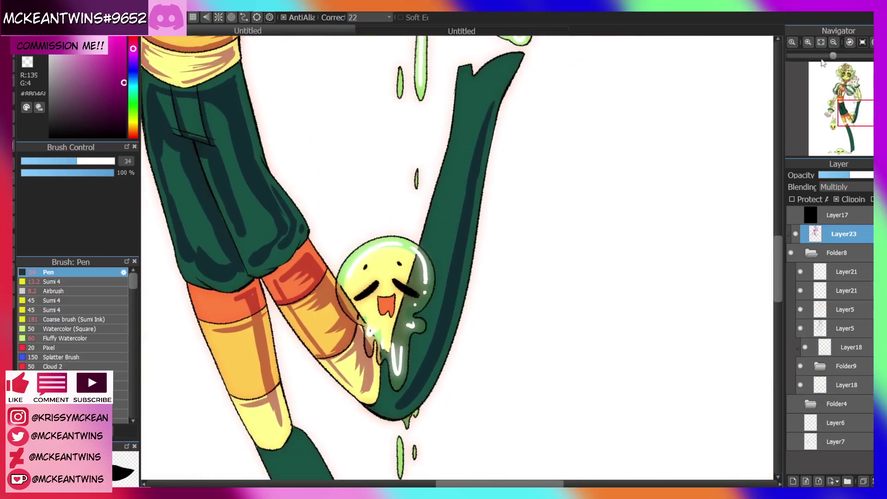
{"action": "left_click_drag", "start_coordinate": [508, 65], "coordinate": [491, 89]}
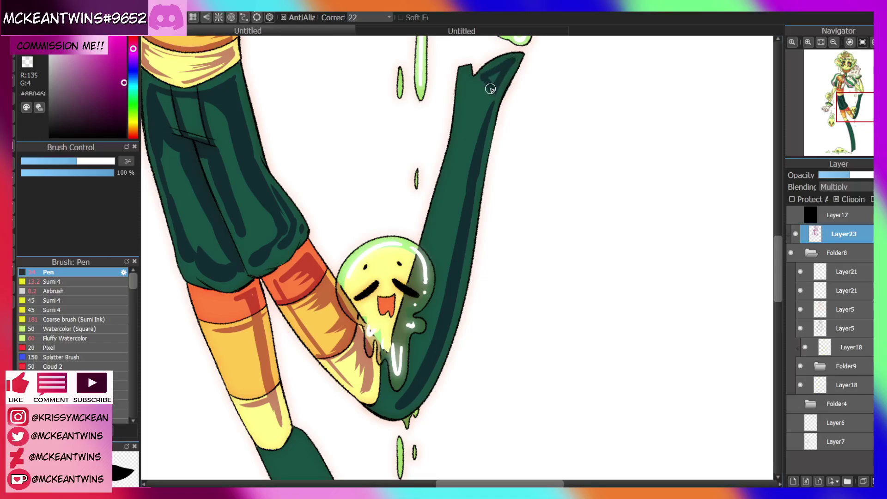
{"action": "key", "text": "ctrl+z"}
{"action": "left_click_drag", "start_coordinate": [515, 62], "coordinate": [493, 89]}
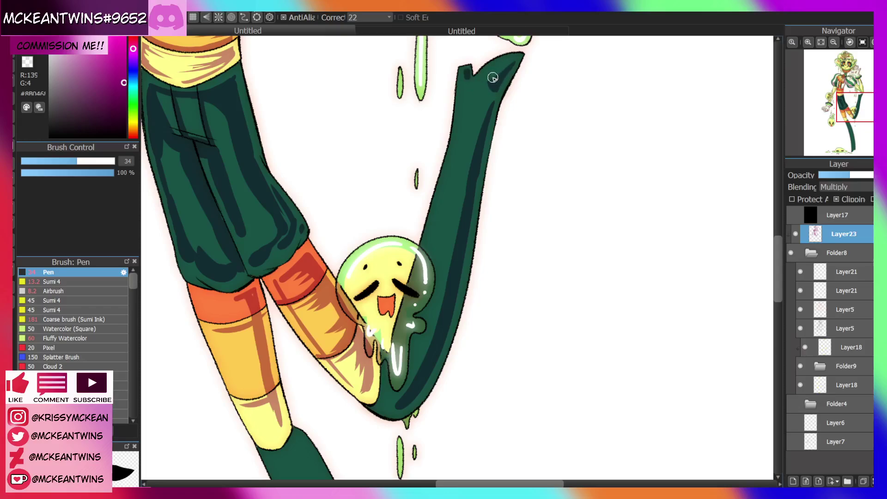
Shade the raised leg's ankle, rotate the canvas and paint a long shadow down the inner side of its dark green section
{"action": "mouse_move", "coordinate": [478, 131]}
{"action": "left_mouse_down"}
{"action": "mouse_move", "coordinate": [493, 103]}
{"action": "mouse_move", "coordinate": [471, 133]}
{"action": "mouse_move", "coordinate": [473, 175]}
{"action": "mouse_move", "coordinate": [486, 108]}
{"action": "mouse_move", "coordinate": [500, 87]}
{"action": "mouse_move", "coordinate": [493, 105]}
{"action": "mouse_move", "coordinate": [464, 112]}
{"action": "mouse_move", "coordinate": [471, 172]}
{"action": "mouse_move", "coordinate": [469, 114]}
{"action": "mouse_move", "coordinate": [477, 144]}
{"action": "mouse_move", "coordinate": [477, 113]}
{"action": "left_mouse_up"}
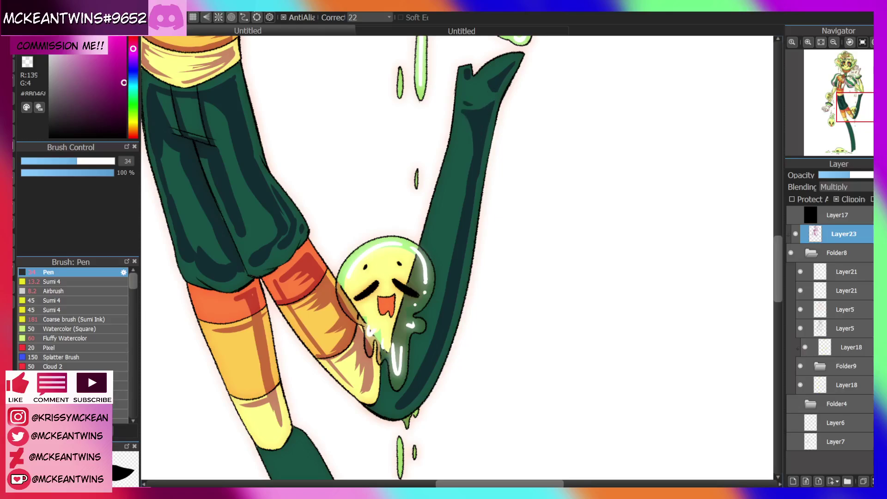
{"action": "left_click", "coordinate": [871, 42]}
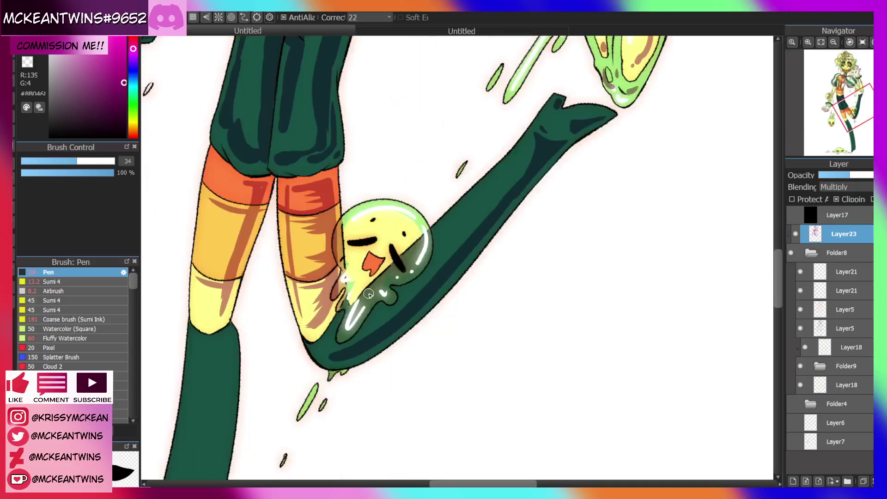
{"action": "left_click_drag", "start_coordinate": [368, 294], "coordinate": [530, 136]}
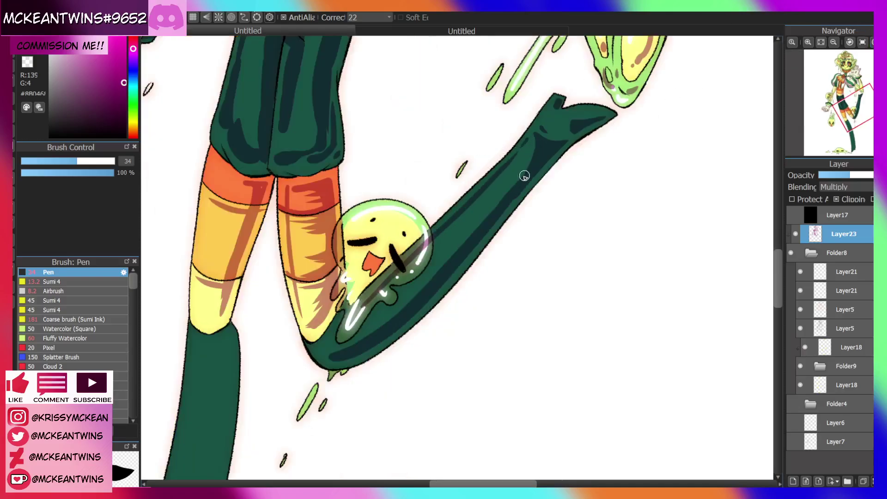
{"action": "left_click_drag", "start_coordinate": [487, 214], "coordinate": [350, 338]}
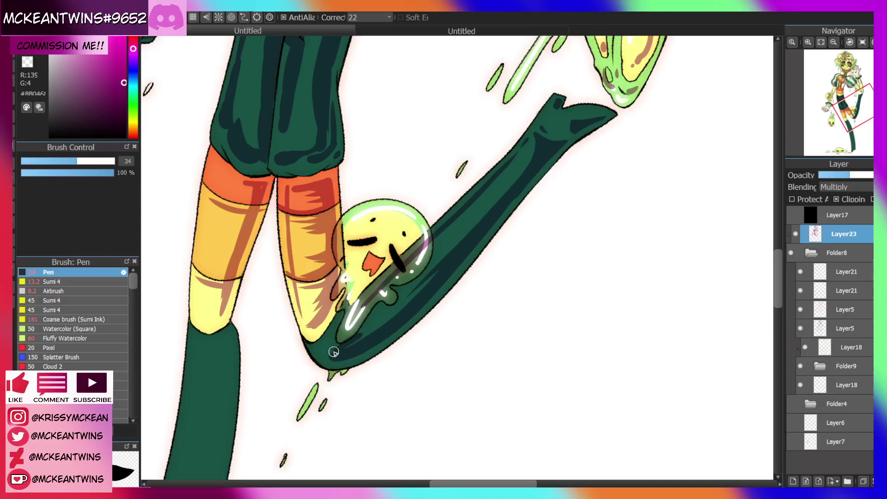
Rotate the canvas and paint a long shadow down the standing leg's dark green section, along the side nearest the raised leg
{"action": "left_click", "coordinate": [861, 42]}
{"action": "left_click", "coordinate": [832, 43]}
{"action": "left_click", "coordinate": [831, 43]}
{"action": "left_click", "coordinate": [832, 43]}
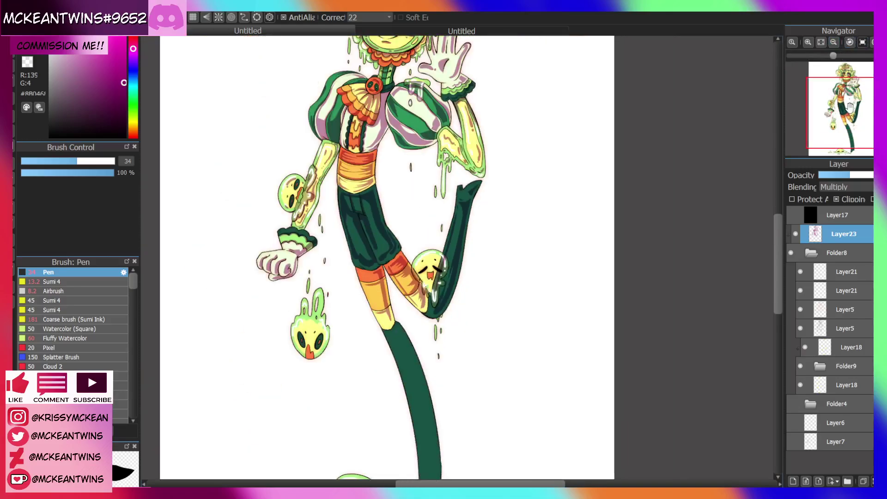
{"action": "left_click_drag", "start_coordinate": [849, 108], "coordinate": [827, 64]}
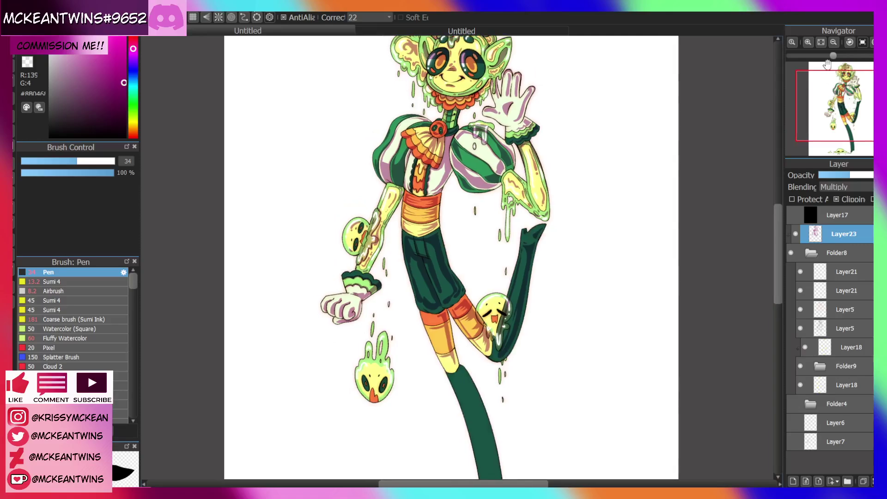
{"action": "left_click", "coordinate": [821, 42]}
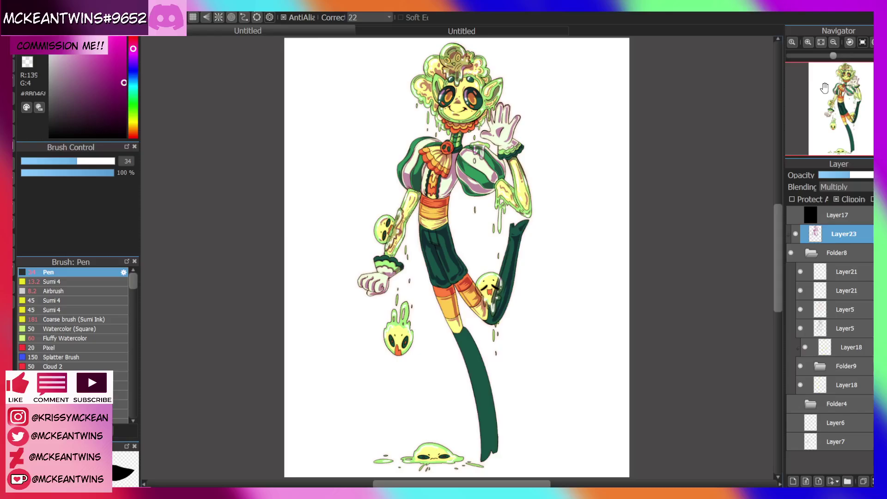
{"action": "left_click", "coordinate": [808, 42]}
{"action": "left_click", "coordinate": [807, 42]}
{"action": "left_click", "coordinate": [808, 42]}
{"action": "left_click", "coordinate": [807, 42]}
{"action": "left_click_drag", "start_coordinate": [845, 113], "coordinate": [848, 133]}
{"action": "left_click", "coordinate": [849, 43]}
{"action": "left_click", "coordinate": [849, 43]}
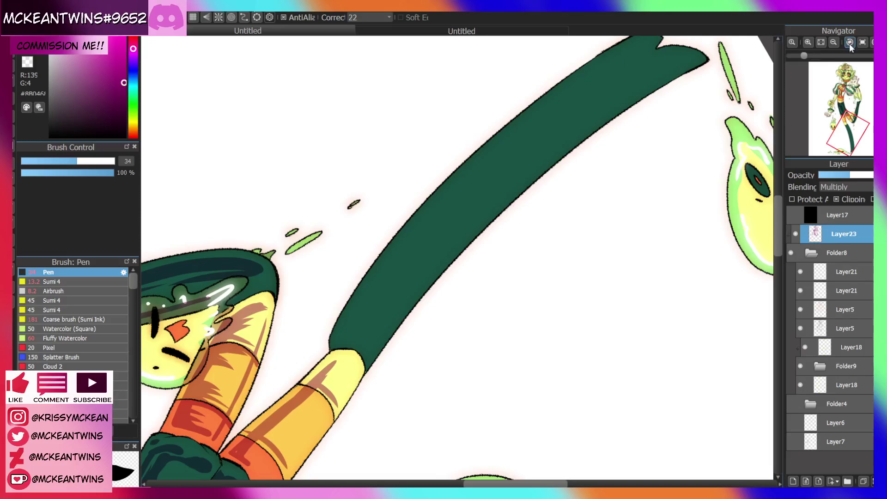
{"action": "left_click", "coordinate": [872, 42]}
{"action": "mouse_move", "coordinate": [311, 267]}
{"action": "left_mouse_down"}
{"action": "mouse_move", "coordinate": [424, 215]}
{"action": "mouse_move", "coordinate": [693, 162]}
{"action": "mouse_move", "coordinate": [516, 196]}
{"action": "left_mouse_up"}
{"action": "left_click", "coordinate": [833, 44]}
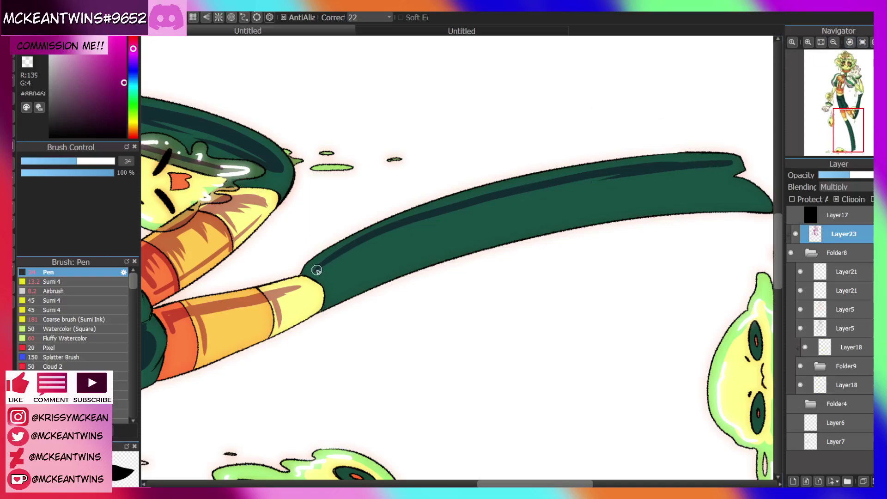
{"action": "mouse_move", "coordinate": [319, 272]}
{"action": "left_mouse_down"}
{"action": "mouse_move", "coordinate": [439, 220]}
{"action": "mouse_move", "coordinate": [526, 196]}
{"action": "mouse_move", "coordinate": [729, 166]}
{"action": "left_mouse_up"}
Restore the canvas rotation and shade the pointed tips at the foot end of the standing leg
{"action": "left_click", "coordinate": [862, 42]}
{"action": "left_click_drag", "start_coordinate": [847, 133], "coordinate": [845, 144]}
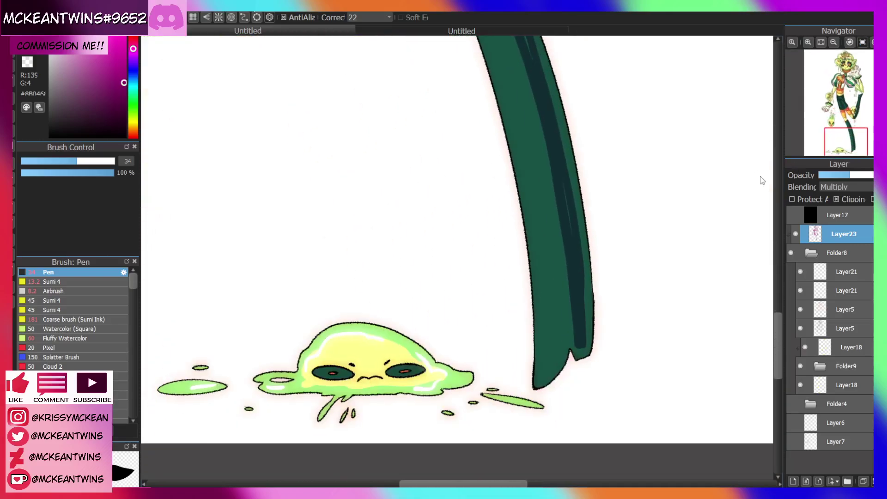
{"action": "mouse_move", "coordinate": [573, 338]}
{"action": "left_mouse_down"}
{"action": "mouse_move", "coordinate": [540, 374]}
{"action": "mouse_move", "coordinate": [569, 329]}
{"action": "mouse_move", "coordinate": [563, 336]}
{"action": "mouse_move", "coordinate": [561, 277]}
{"action": "mouse_move", "coordinate": [562, 322]}
{"action": "mouse_move", "coordinate": [569, 262]}
{"action": "mouse_move", "coordinate": [574, 331]}
{"action": "mouse_move", "coordinate": [543, 364]}
{"action": "left_mouse_up"}
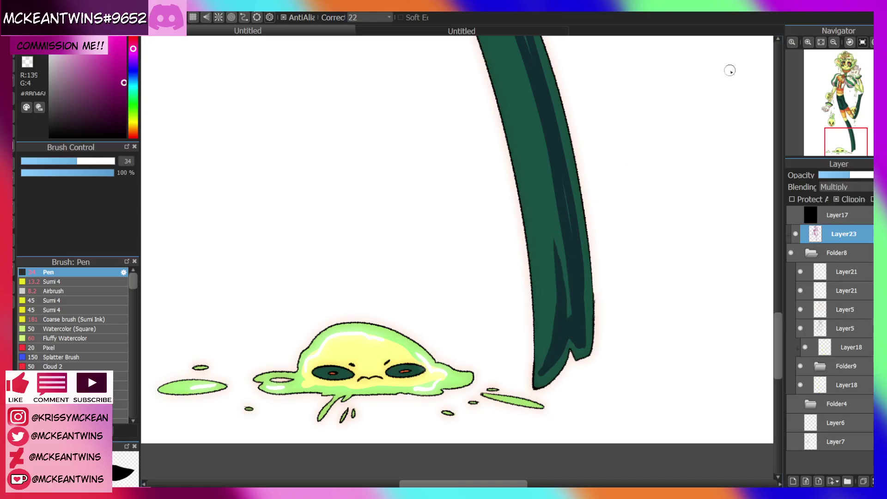
Shade the standing leg's green section just below the pale yellow band and add a thin shadow down its outer side
{"action": "left_click", "coordinate": [834, 42]}
{"action": "left_click", "coordinate": [833, 42]}
{"action": "left_click_drag", "start_coordinate": [845, 133], "coordinate": [842, 135]}
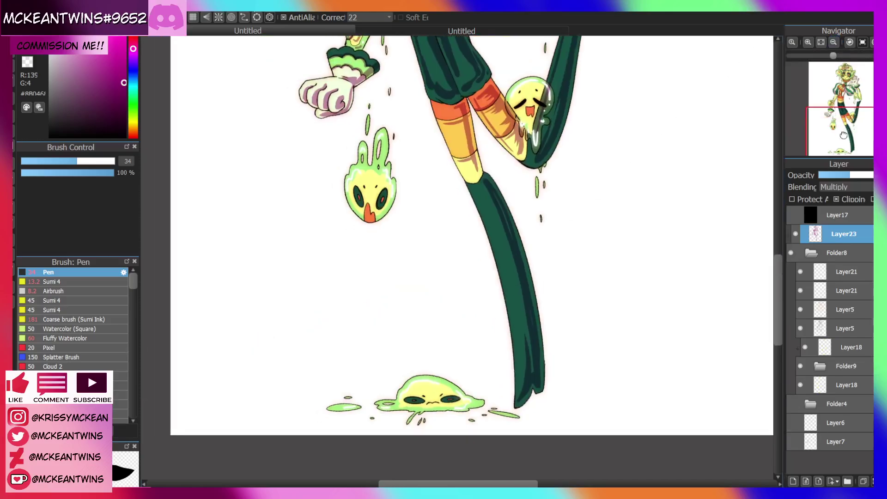
{"action": "left_click", "coordinate": [808, 42]}
{"action": "mouse_move", "coordinate": [509, 104]}
{"action": "left_mouse_down"}
{"action": "mouse_move", "coordinate": [490, 117]}
{"action": "mouse_move", "coordinate": [513, 190]}
{"action": "mouse_move", "coordinate": [496, 110]}
{"action": "mouse_move", "coordinate": [524, 186]}
{"action": "left_mouse_up"}
{"action": "left_click", "coordinate": [834, 43]}
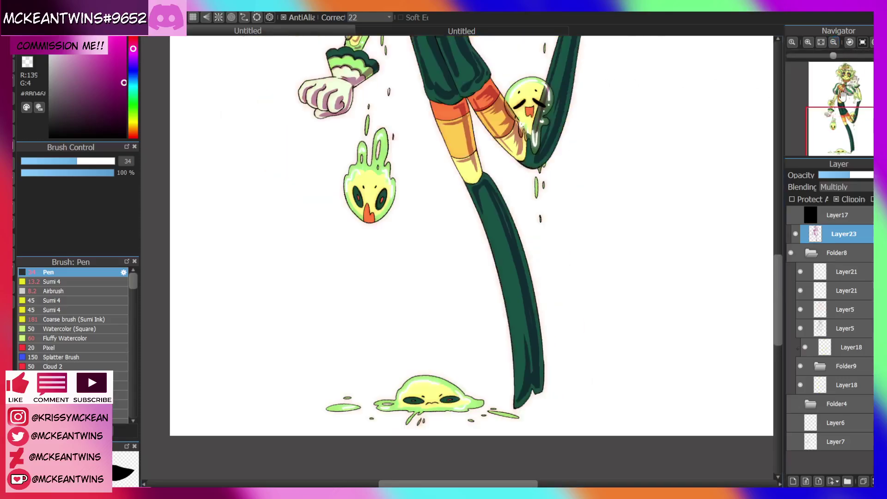
{"action": "left_click", "coordinate": [849, 43]}
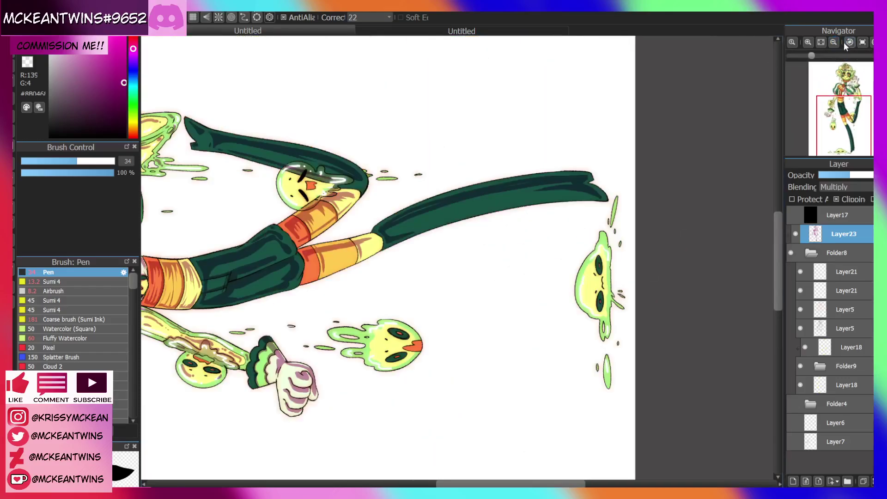
{"action": "left_click_drag", "start_coordinate": [423, 237], "coordinate": [487, 177]}
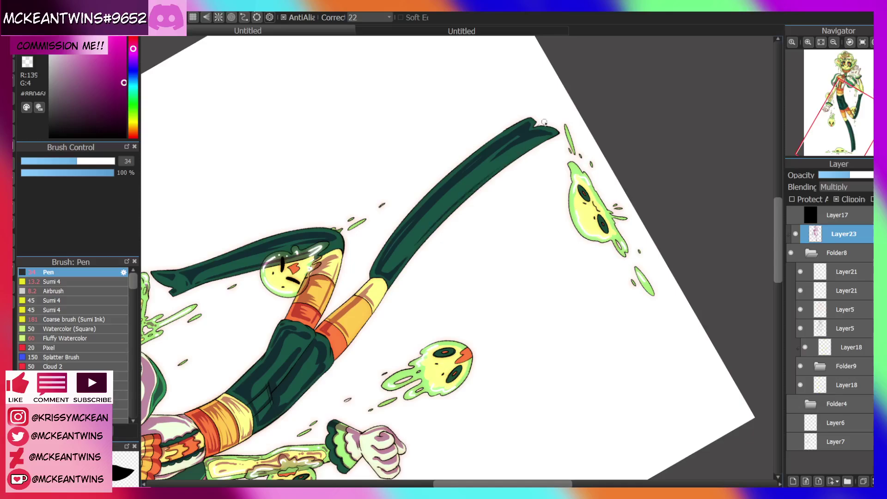
{"action": "left_click", "coordinate": [862, 42]}
Paint shadows around the floating slime head's eye and lower face and dot spots on its forehead, redoing the first stroke
{"action": "left_click", "coordinate": [835, 136]}
{"action": "left_click_drag", "start_coordinate": [835, 136], "coordinate": [839, 122]}
{"action": "left_click", "coordinate": [791, 43]}
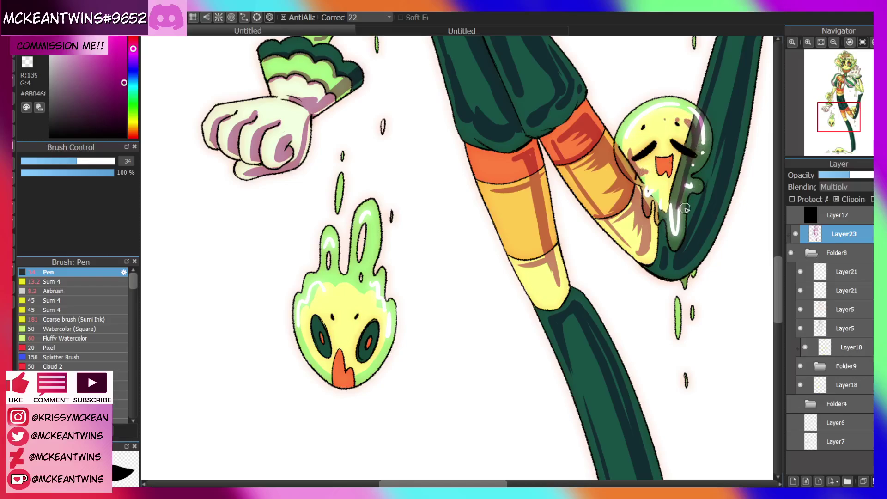
{"action": "left_click_drag", "start_coordinate": [841, 116], "coordinate": [830, 123]}
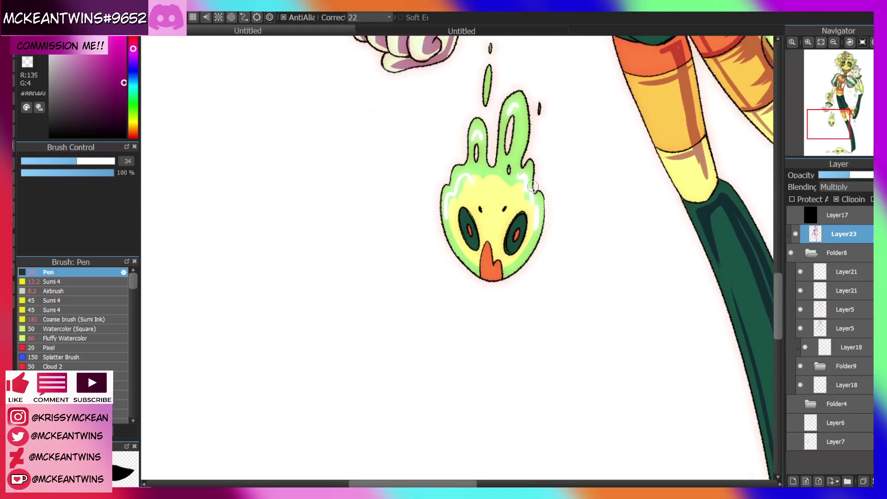
{"action": "mouse_move", "coordinate": [514, 259]}
{"action": "left_mouse_down"}
{"action": "mouse_move", "coordinate": [530, 230]}
{"action": "mouse_move", "coordinate": [514, 260]}
{"action": "mouse_move", "coordinate": [484, 265]}
{"action": "mouse_move", "coordinate": [518, 247]}
{"action": "mouse_move", "coordinate": [464, 233]}
{"action": "mouse_move", "coordinate": [518, 236]}
{"action": "mouse_move", "coordinate": [479, 253]}
{"action": "left_mouse_up"}
{"action": "key", "text": "ctrl+z"}
{"action": "left_click_drag", "start_coordinate": [530, 224], "coordinate": [527, 210]}
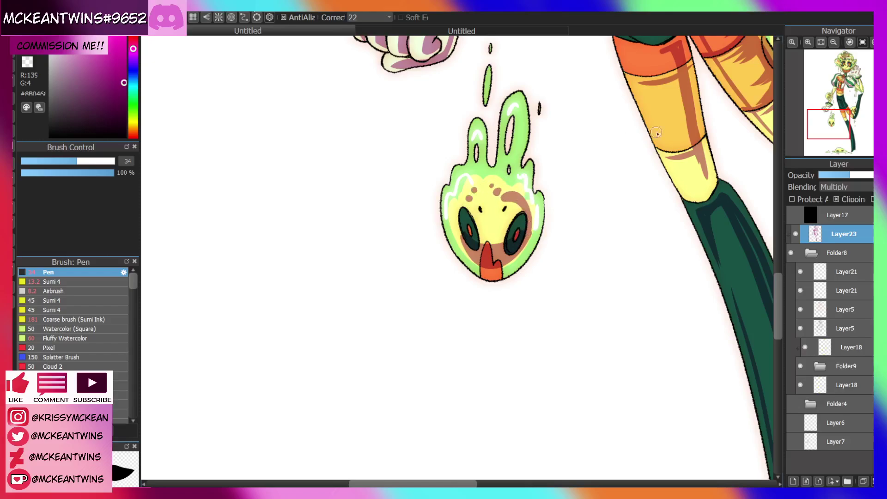
Shade the puddle slime along its base below the eyes and mouth, and add small spots on its upper body
{"action": "left_click_drag", "start_coordinate": [835, 119], "coordinate": [840, 161]}
{"action": "mouse_move", "coordinate": [426, 192]}
{"action": "left_mouse_down"}
{"action": "mouse_move", "coordinate": [413, 201]}
{"action": "mouse_move", "coordinate": [480, 206]}
{"action": "left_mouse_up"}
{"action": "left_click_drag", "start_coordinate": [507, 205], "coordinate": [565, 198]}
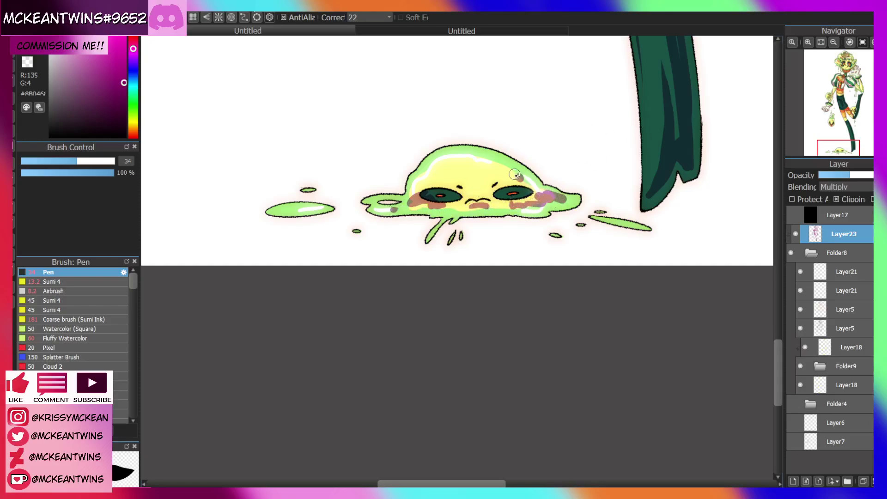
{"action": "left_click_drag", "start_coordinate": [515, 174], "coordinate": [519, 178]}
{"action": "left_click_drag", "start_coordinate": [423, 179], "coordinate": [426, 184]}
Rotate the canvas and add shadows just above the lower seams of the standing leg's orange and amber bands, redoing the first stroke
{"action": "left_click", "coordinate": [834, 43]}
{"action": "left_click", "coordinate": [834, 43]}
{"action": "left_click", "coordinate": [833, 43]}
{"action": "left_click_drag", "start_coordinate": [844, 119], "coordinate": [843, 124]}
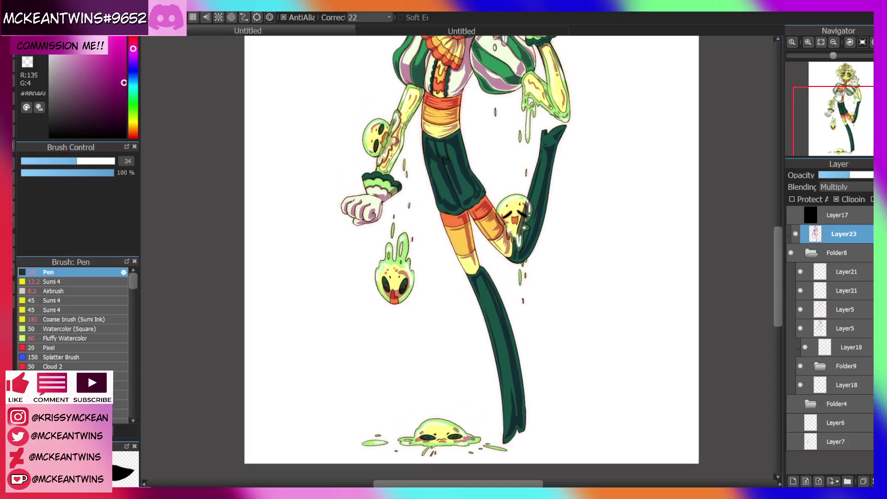
{"action": "left_click", "coordinate": [808, 43]}
{"action": "left_click", "coordinate": [808, 44]}
{"action": "left_click", "coordinate": [850, 42]}
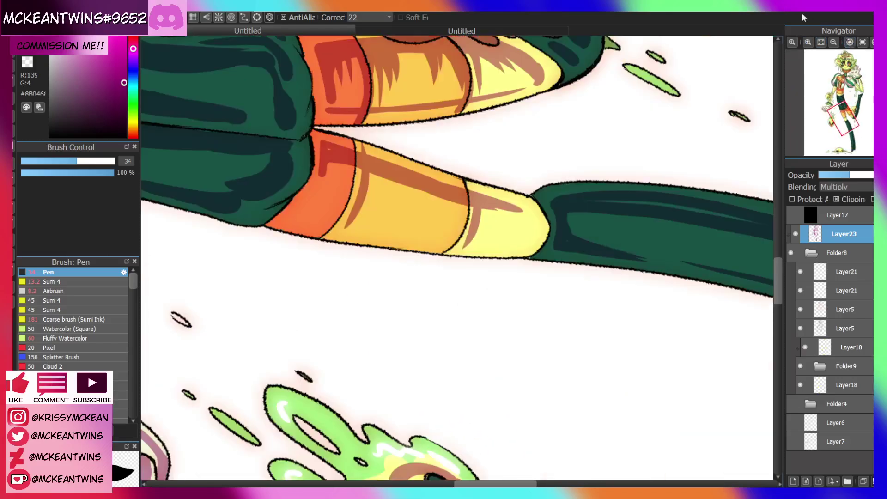
{"action": "mouse_move", "coordinate": [331, 150]}
{"action": "left_mouse_down"}
{"action": "mouse_move", "coordinate": [299, 210]}
{"action": "mouse_move", "coordinate": [330, 164]}
{"action": "mouse_move", "coordinate": [357, 163]}
{"action": "mouse_move", "coordinate": [323, 168]}
{"action": "mouse_move", "coordinate": [350, 157]}
{"action": "mouse_move", "coordinate": [330, 228]}
{"action": "left_mouse_up"}
{"action": "key", "text": "ctrl+z"}
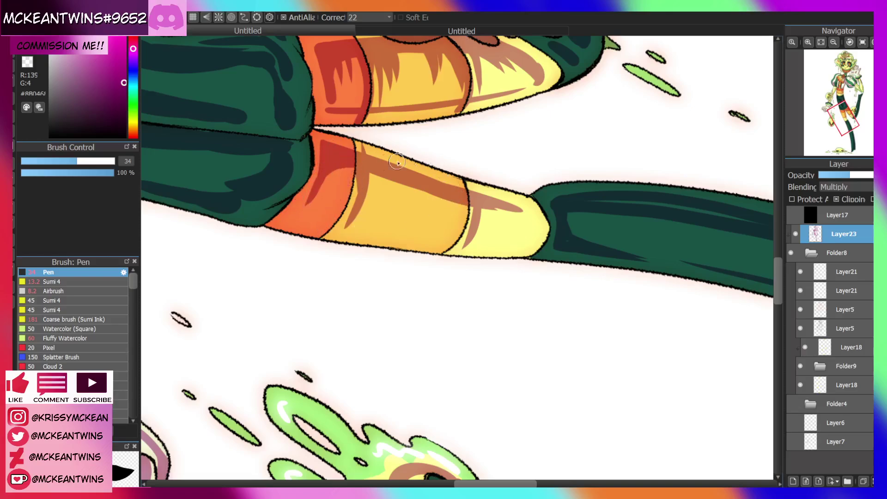
{"action": "left_click_drag", "start_coordinate": [351, 168], "coordinate": [333, 224]}
{"action": "left_click_drag", "start_coordinate": [463, 199], "coordinate": [448, 242]}
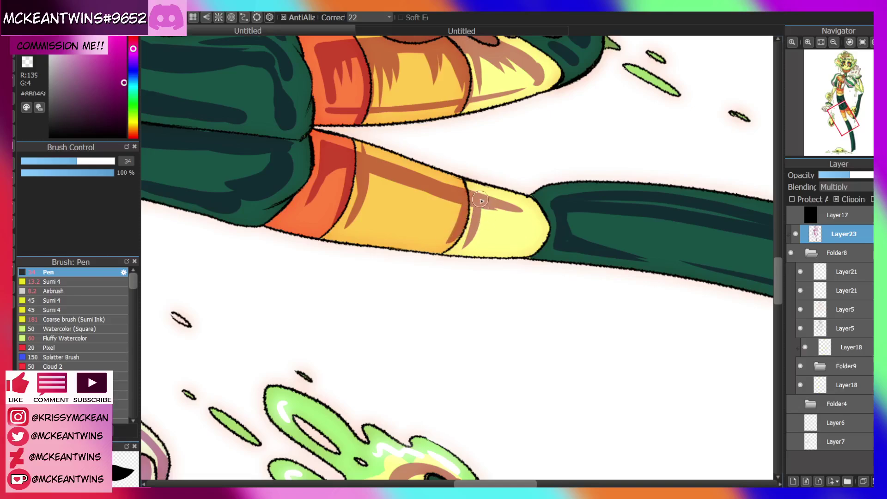
Extend the inner-side shadow on the standing leg's pale yellow and amber bands with jagged fold strokes
{"action": "left_click_drag", "start_coordinate": [481, 200], "coordinate": [481, 233]}
{"action": "mouse_move", "coordinate": [496, 208]}
{"action": "left_mouse_down"}
{"action": "mouse_move", "coordinate": [492, 222]}
{"action": "mouse_move", "coordinate": [501, 221]}
{"action": "left_mouse_up"}
{"action": "left_click_drag", "start_coordinate": [509, 210], "coordinate": [514, 218]}
{"action": "left_click", "coordinate": [862, 42]}
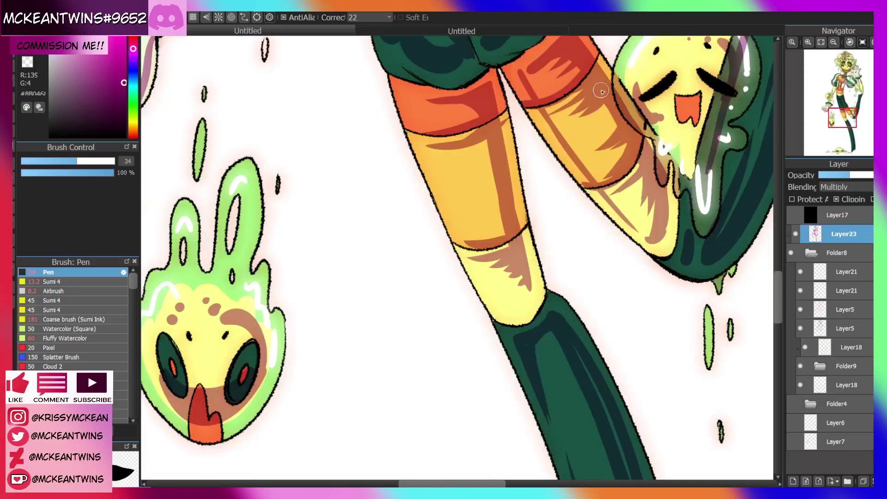
{"action": "mouse_move", "coordinate": [494, 157]}
{"action": "left_mouse_down"}
{"action": "mouse_move", "coordinate": [469, 164]}
{"action": "mouse_move", "coordinate": [493, 137]}
{"action": "mouse_move", "coordinate": [455, 147]}
{"action": "mouse_move", "coordinate": [481, 142]}
{"action": "mouse_move", "coordinate": [502, 160]}
{"action": "mouse_move", "coordinate": [498, 190]}
{"action": "mouse_move", "coordinate": [482, 176]}
{"action": "left_mouse_up"}
{"action": "mouse_move", "coordinate": [507, 211]}
{"action": "left_mouse_down"}
{"action": "mouse_move", "coordinate": [484, 230]}
{"action": "mouse_move", "coordinate": [484, 222]}
{"action": "left_mouse_up"}
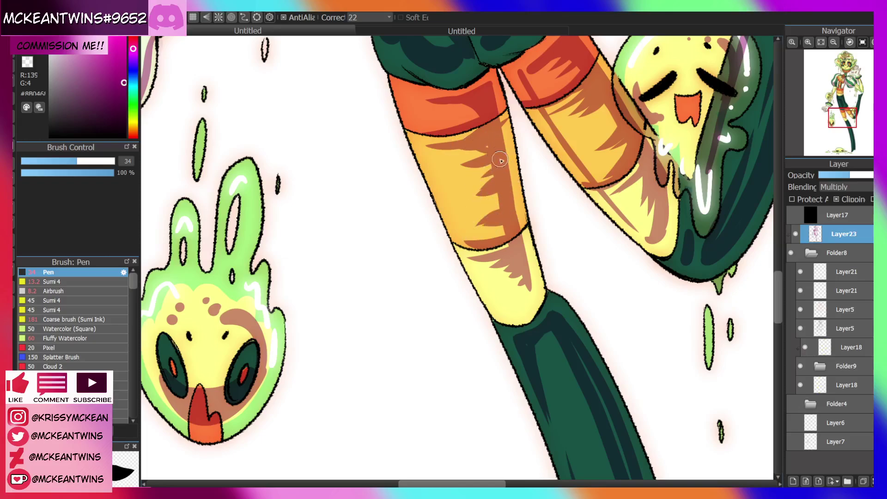
Paint a thin shadow along the outer edge of the standing leg's coloured bands, redoing it on a rotated canvas
{"action": "left_click_drag", "start_coordinate": [425, 152], "coordinate": [493, 309]}
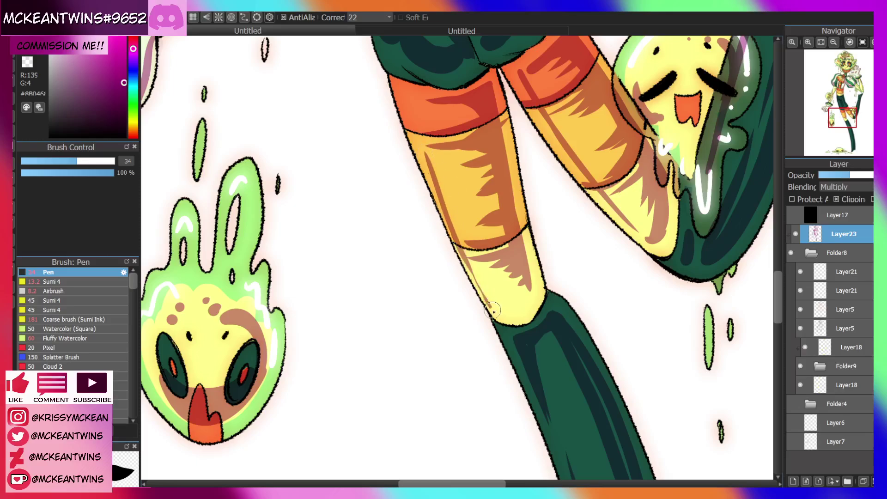
{"action": "left_click", "coordinate": [872, 42]}
{"action": "left_click", "coordinate": [871, 42]}
{"action": "left_click", "coordinate": [872, 42]}
{"action": "key", "text": "ctrl+z"}
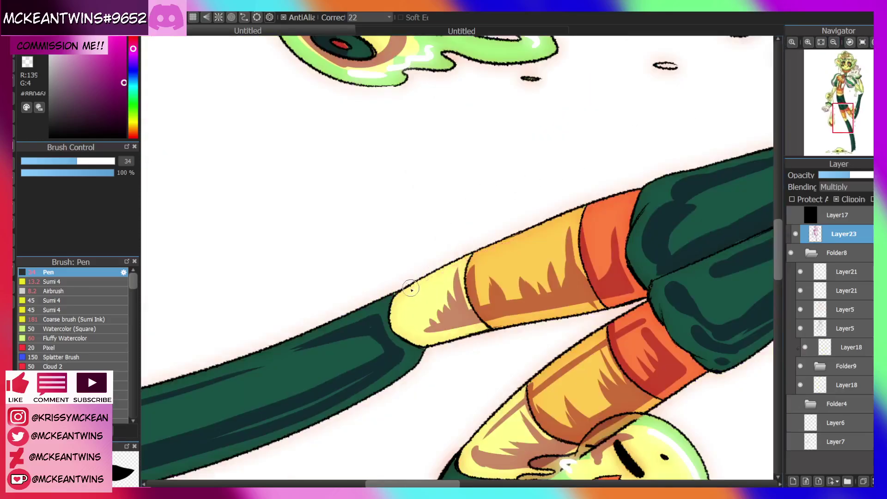
{"action": "left_click_drag", "start_coordinate": [403, 299], "coordinate": [508, 249]}
Restore the canvas rotation and extend the pale yellow band's shadow down to its lower edge on the standing leg
{"action": "left_click", "coordinate": [834, 42]}
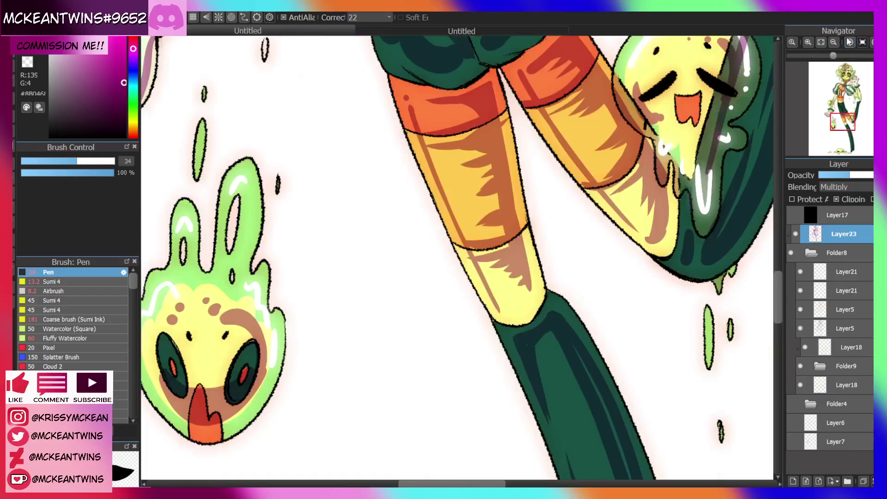
{"action": "left_click", "coordinate": [834, 42]}
{"action": "left_click", "coordinate": [808, 42]}
{"action": "left_click", "coordinate": [808, 42]}
{"action": "left_click", "coordinate": [808, 42]}
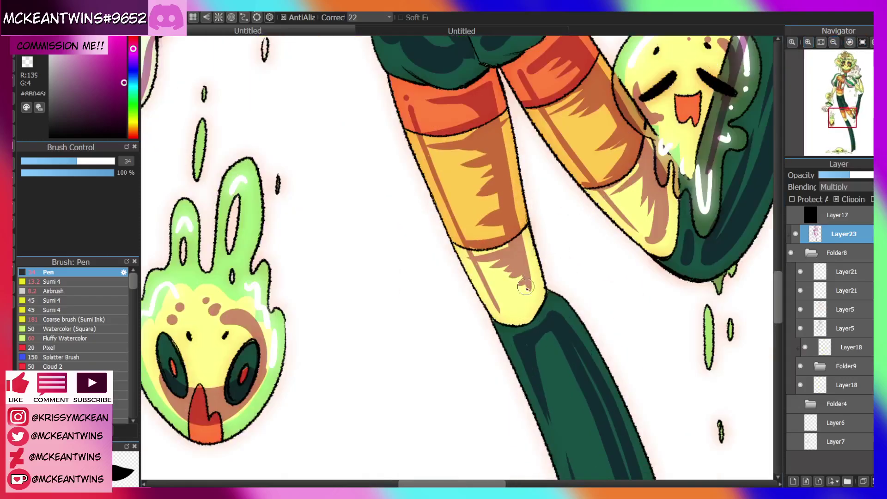
{"action": "left_click_drag", "start_coordinate": [528, 285], "coordinate": [513, 306]}
Examine the shading on the whole figure and on the shorts and legs up close
{"action": "left_click", "coordinate": [820, 42]}
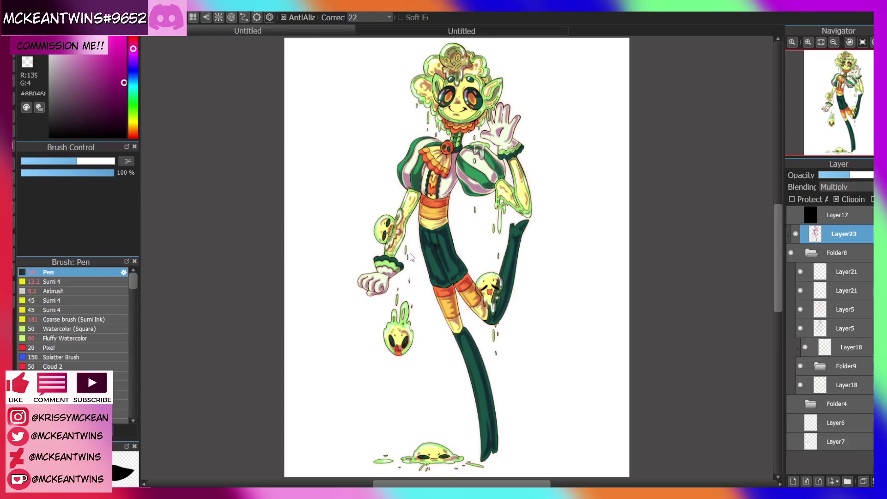
{"action": "left_click", "coordinate": [808, 42]}
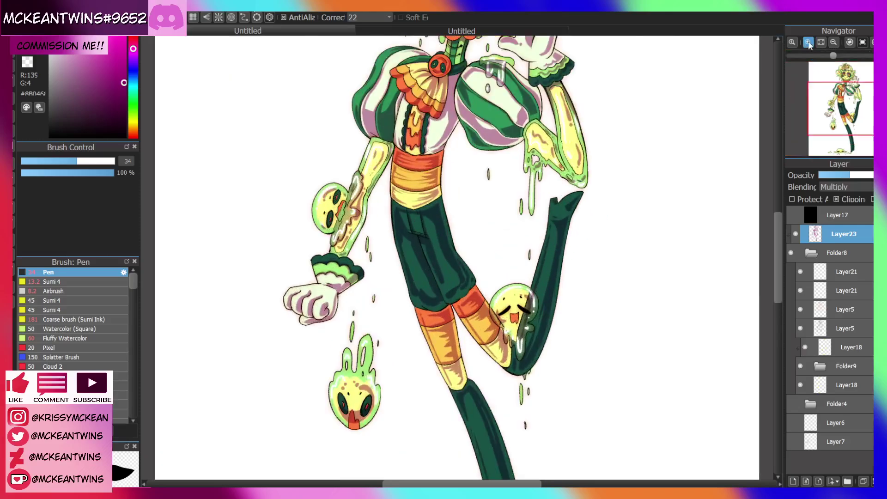
{"action": "left_click", "coordinate": [809, 42]}
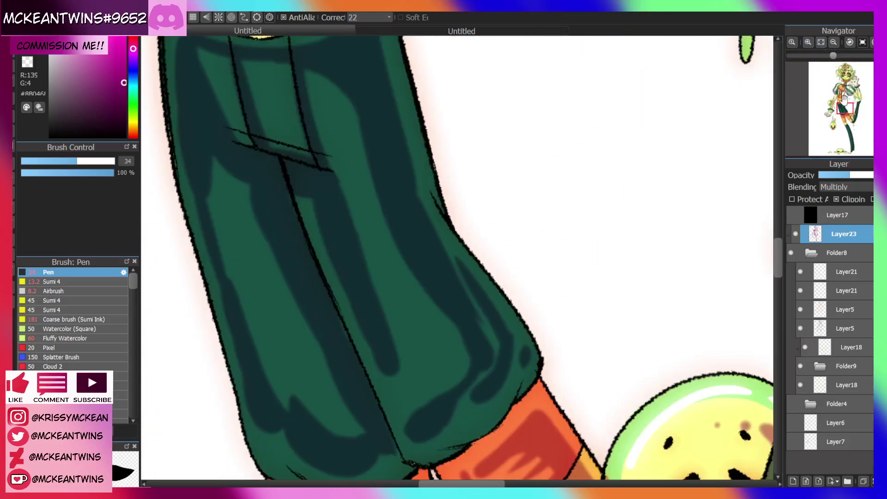
{"action": "left_click_drag", "start_coordinate": [846, 106], "coordinate": [840, 93]}
{"action": "left_click", "coordinate": [821, 42]}
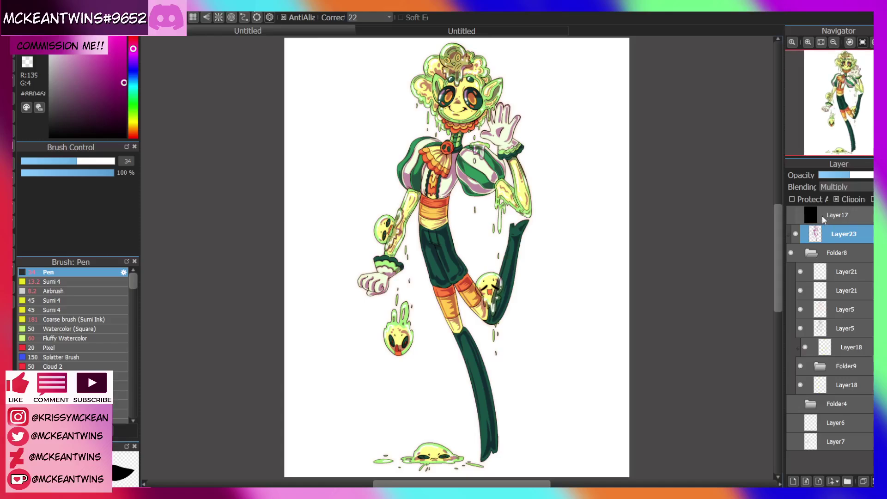
{"action": "scroll", "coordinate": [825, 105], "scroll_direction": "up", "scroll_amount": 4}
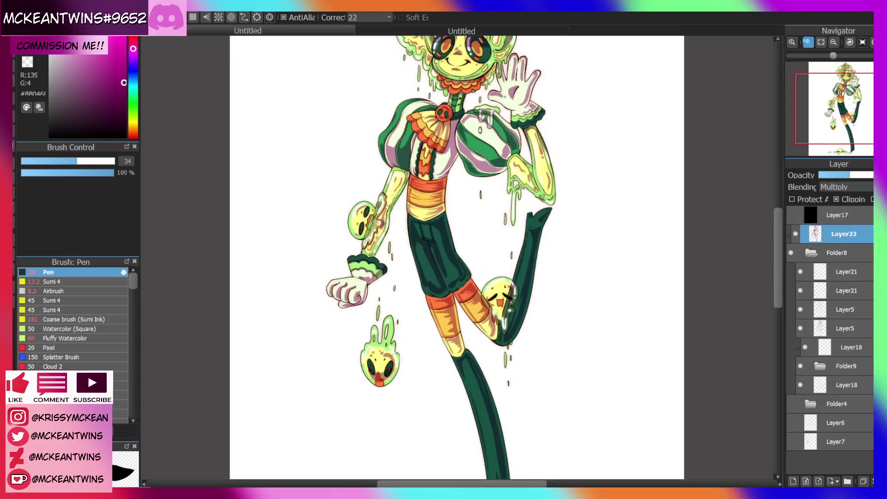
{"action": "left_click_drag", "start_coordinate": [828, 107], "coordinate": [838, 119]}
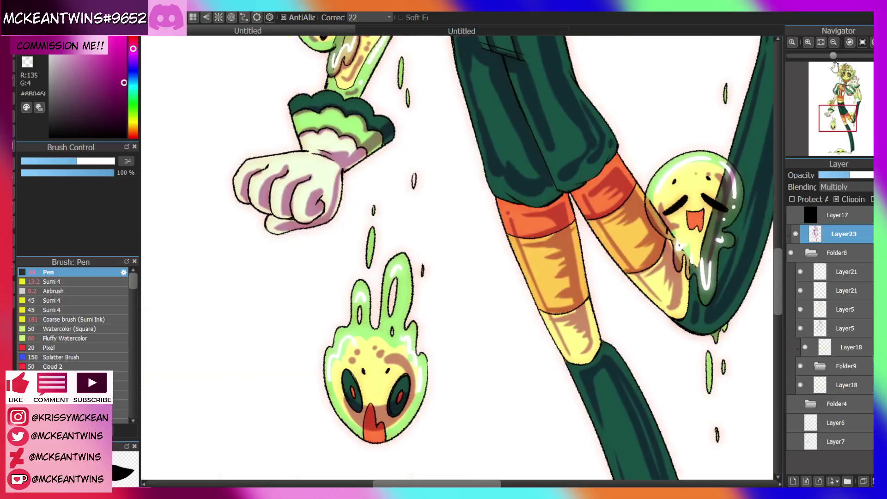
Add a new layer above the shading layer Layer23 and make the shading layer active again
{"action": "left_click", "coordinate": [821, 42]}
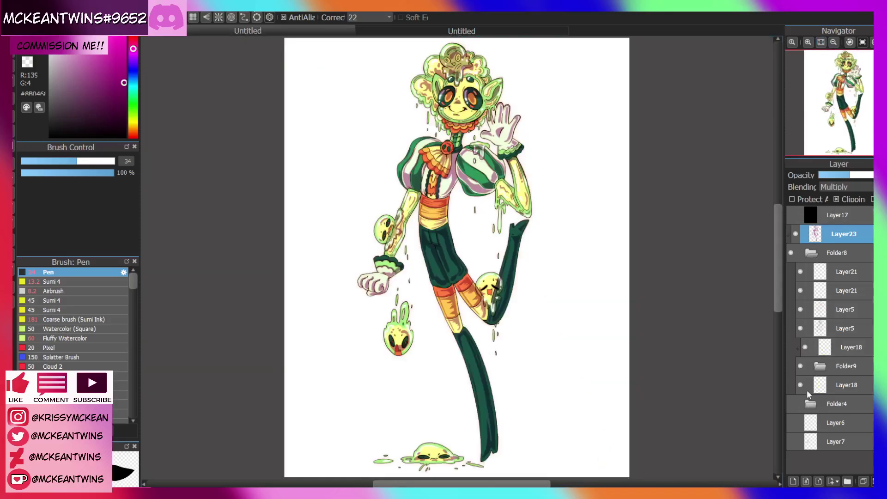
{"action": "left_click", "coordinate": [793, 481]}
{"action": "left_click", "coordinate": [838, 254]}
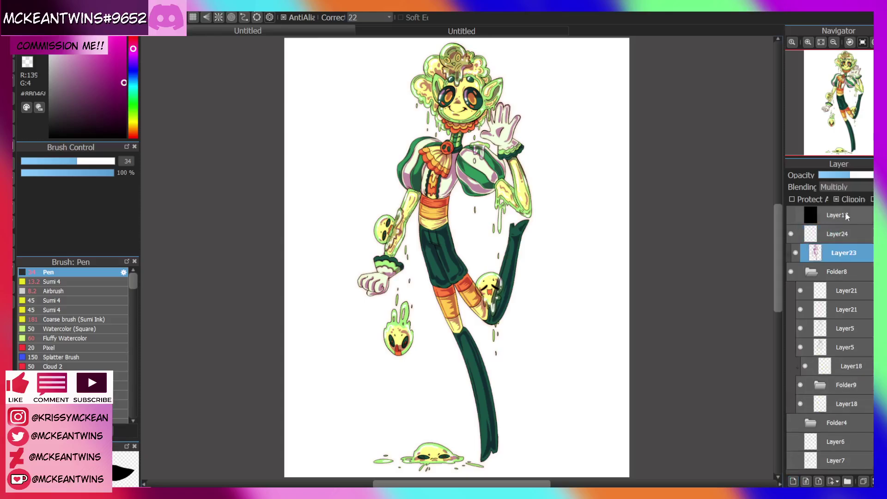
Protect the shading layer's alpha and recolour its shadows bright magenta (R215, G30) with a rectangle fill over the whole figure
{"action": "left_click", "coordinate": [833, 42]}
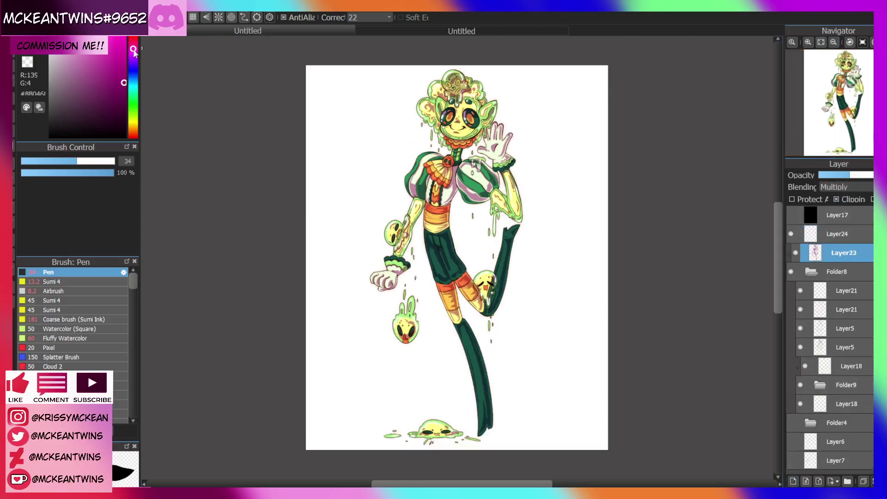
{"action": "left_click", "coordinate": [115, 52]}
{"action": "left_click", "coordinate": [13, 116]}
{"action": "left_click_drag", "start_coordinate": [333, 50], "coordinate": [659, 450]}
{"action": "key", "text": "ctrl+z"}
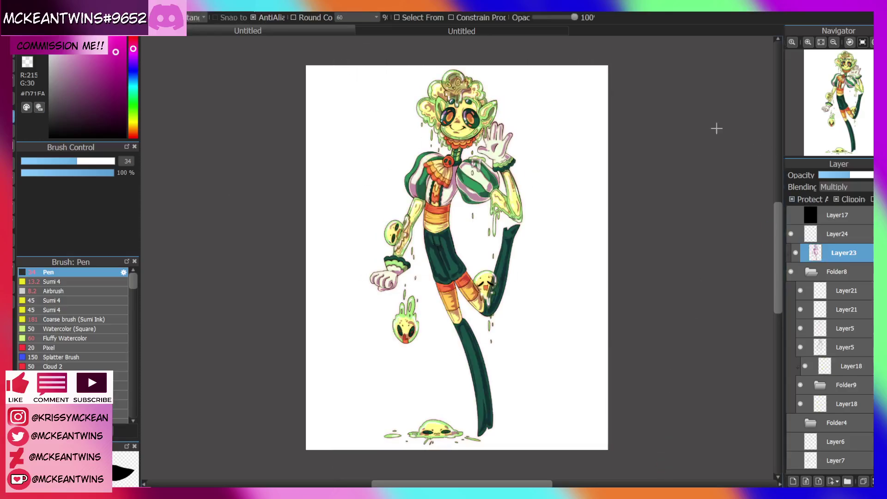
{"action": "left_click_drag", "start_coordinate": [302, 45], "coordinate": [677, 455]}
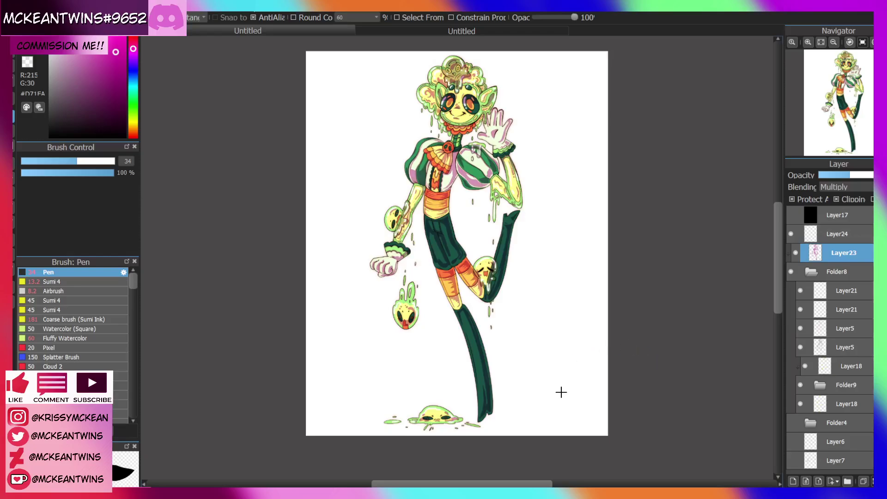
Try a lower shading opacity and refill the shadows with more purple shades, including R165, G29
{"action": "left_click_drag", "start_coordinate": [860, 177], "coordinate": [846, 178]}
{"action": "left_click", "coordinate": [133, 52]}
{"action": "mouse_move", "coordinate": [273, 48]}
{"action": "left_mouse_down"}
{"action": "mouse_move", "coordinate": [653, 402]}
{"action": "mouse_move", "coordinate": [685, 455]}
{"action": "left_mouse_up"}
{"action": "left_click", "coordinate": [113, 73]}
{"action": "mouse_move", "coordinate": [278, 43]}
{"action": "left_mouse_down"}
{"action": "mouse_move", "coordinate": [318, 48]}
{"action": "mouse_move", "coordinate": [669, 448]}
{"action": "left_mouse_up"}
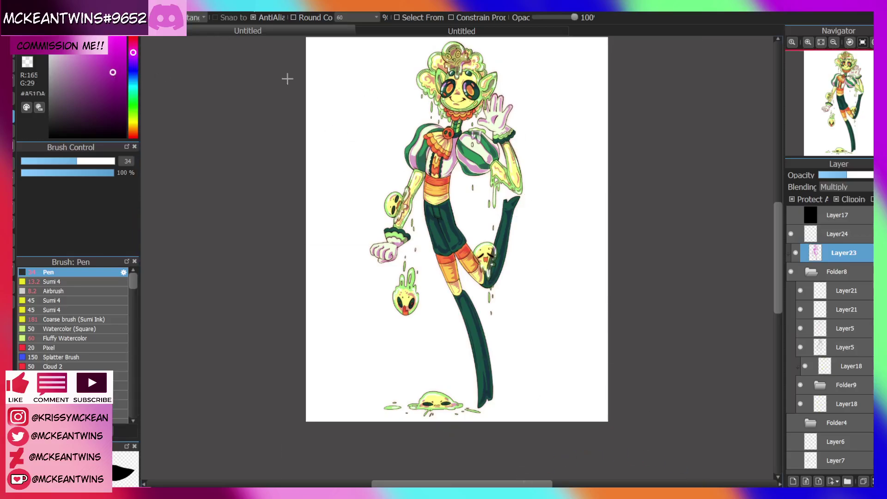
{"action": "left_click_drag", "start_coordinate": [291, 39], "coordinate": [594, 472]}
Refill the shadows over the whole figure with a deep magenta (R191, G0)
{"action": "left_click_drag", "start_coordinate": [120, 62], "coordinate": [128, 62]}
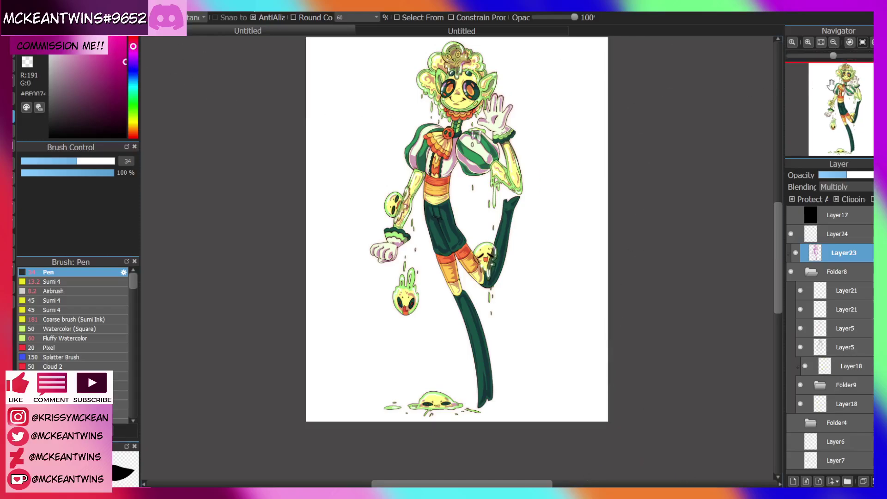
{"action": "left_click", "coordinate": [833, 42]}
{"action": "left_click_drag", "start_coordinate": [374, 58], "coordinate": [679, 464]}
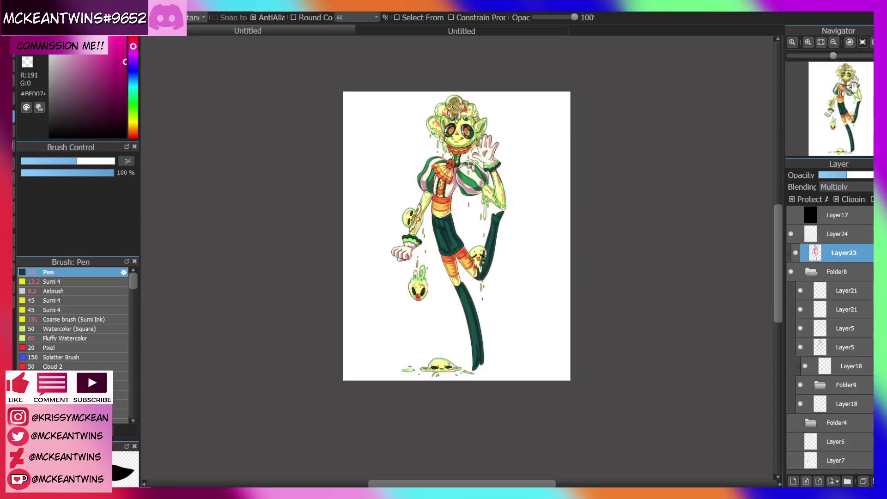
Fine-tune the Multiply shading layer's opacity, judging the recoloured shadows up close and on the whole figure
{"action": "left_click", "coordinate": [807, 42]}
{"action": "left_click", "coordinate": [808, 42]}
{"action": "left_click_drag", "start_coordinate": [845, 109], "coordinate": [842, 84]}
{"action": "left_click", "coordinate": [850, 176]}
{"action": "left_click", "coordinate": [821, 42]}
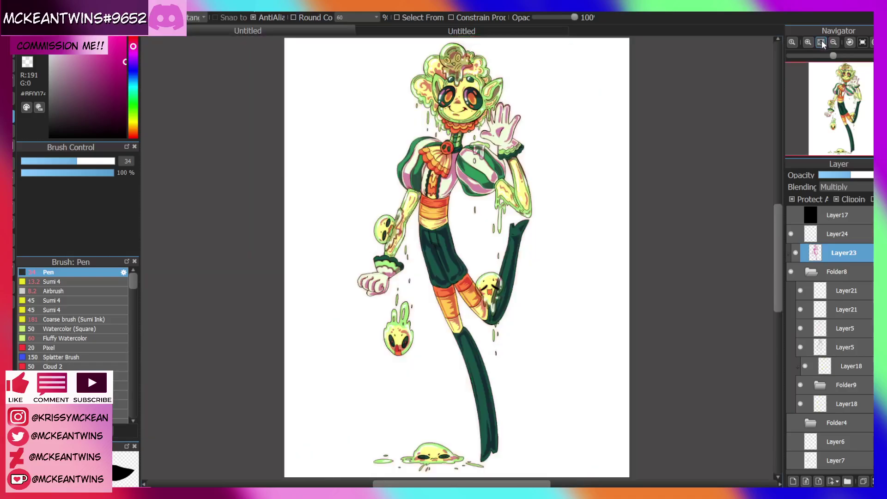
{"action": "left_click", "coordinate": [844, 178]}
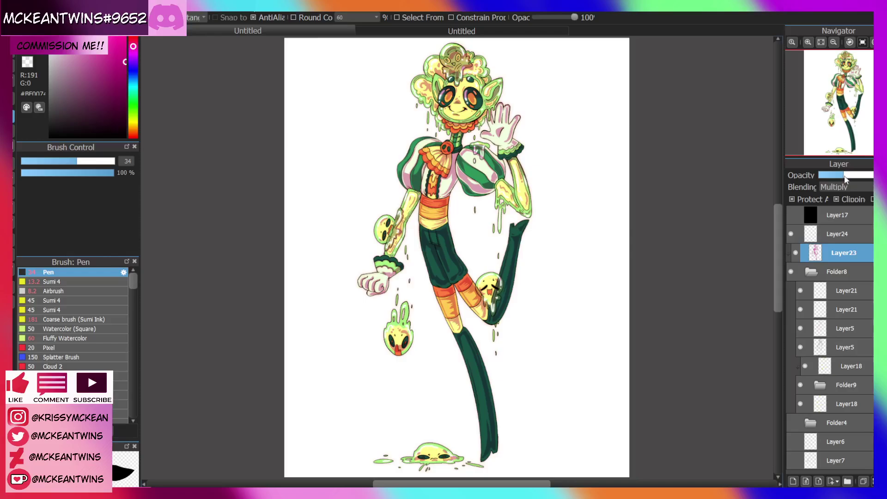
{"action": "left_click", "coordinate": [846, 175]}
{"action": "left_click", "coordinate": [791, 215]}
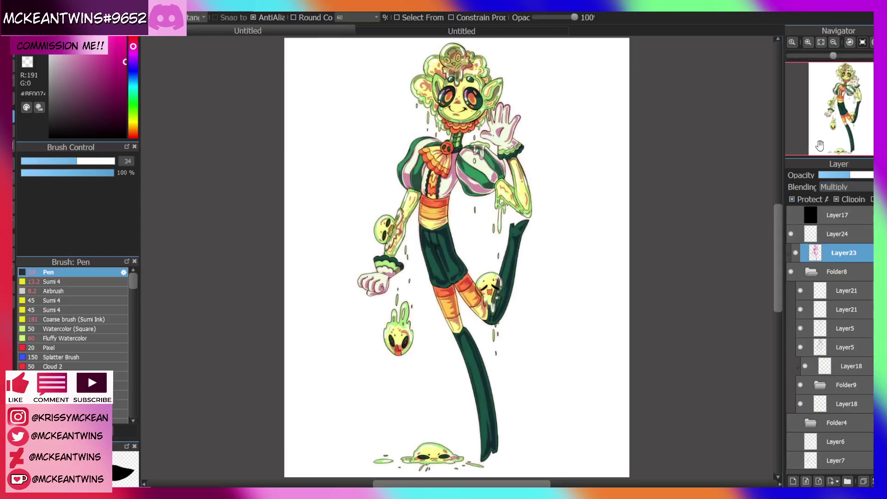
Clip Layer24 to the artwork below, set its blending to Add and choose a pale cyan (R143, G247) for the pen
{"action": "left_click", "coordinate": [811, 42]}
{"action": "left_click", "coordinate": [811, 43]}
{"action": "left_click", "coordinate": [811, 43]}
{"action": "mouse_move", "coordinate": [839, 93]}
{"action": "left_mouse_down"}
{"action": "mouse_move", "coordinate": [843, 87]}
{"action": "mouse_move", "coordinate": [833, 89]}
{"action": "left_mouse_up"}
{"action": "left_click", "coordinate": [831, 233]}
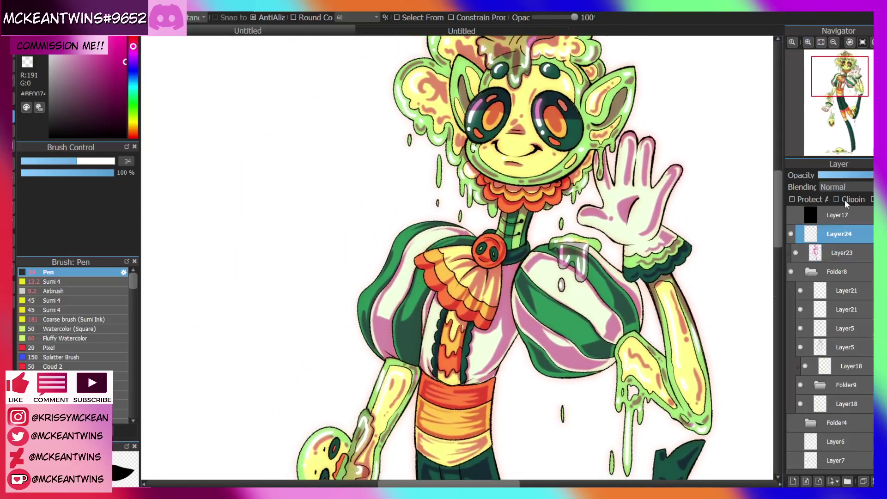
{"action": "left_click", "coordinate": [538, 165], "text": "alt"}
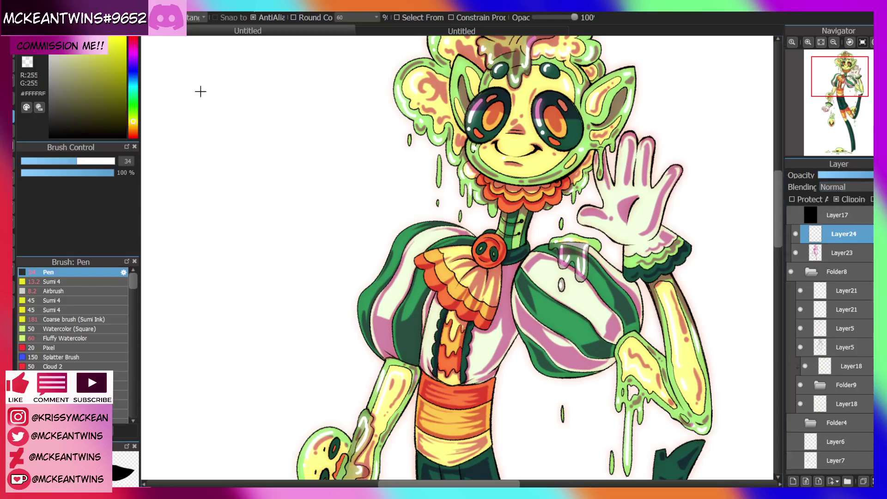
{"action": "left_click", "coordinate": [133, 86]}
{"action": "key", "text": "b"}
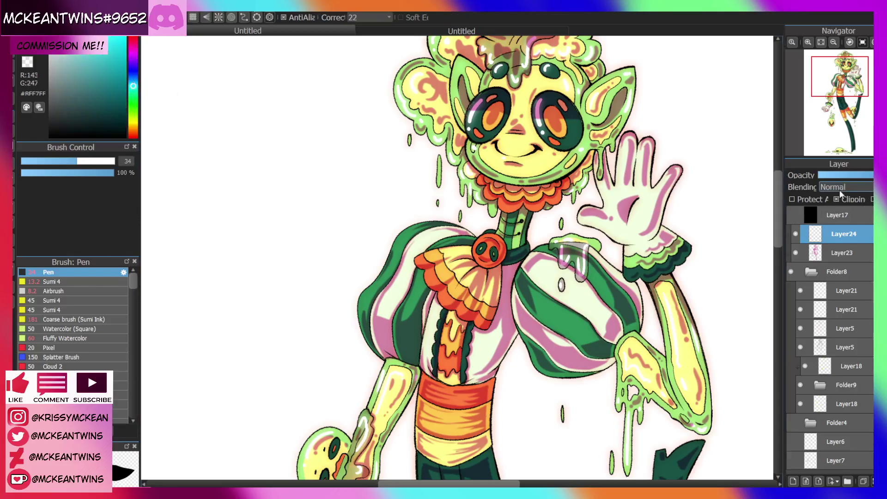
{"action": "left_click", "coordinate": [828, 210]}
Switch the highlight colour to a stronger cyan (R36, G239), testing it with trial strokes across the figure and undoing them
{"action": "mouse_move", "coordinate": [491, 162]}
{"action": "left_mouse_down"}
{"action": "mouse_move", "coordinate": [544, 225]}
{"action": "mouse_move", "coordinate": [430, 374]}
{"action": "mouse_move", "coordinate": [549, 279]}
{"action": "left_mouse_up"}
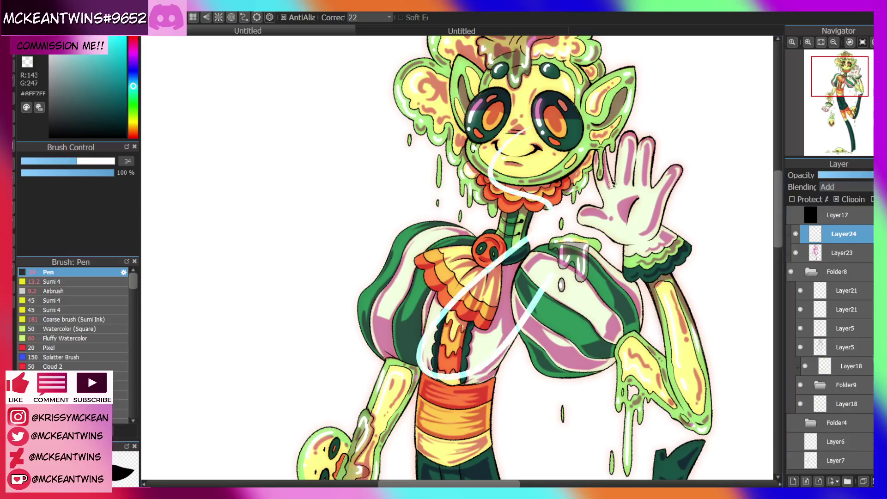
{"action": "key", "text": "ctrl+z"}
{"action": "mouse_move", "coordinate": [557, 121]}
{"action": "left_mouse_down"}
{"action": "mouse_move", "coordinate": [531, 266]}
{"action": "mouse_move", "coordinate": [448, 421]}
{"action": "left_mouse_up"}
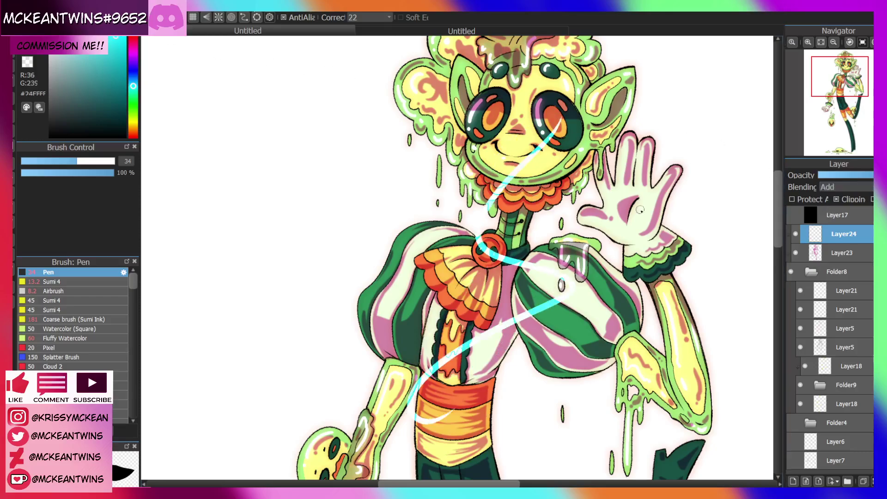
{"action": "key", "text": "ctrl+z"}
Dot small cyan highlights in the lower outer part of both eyes
{"action": "mouse_move", "coordinate": [835, 60]}
{"action": "left_click_drag", "start_coordinate": [844, 92], "coordinate": [842, 83]}
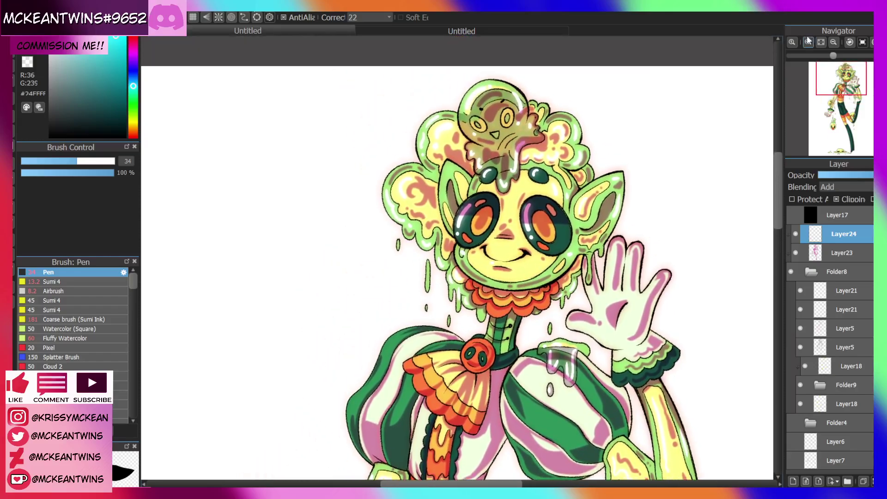
{"action": "left_click", "coordinate": [808, 42]}
{"action": "left_click", "coordinate": [669, 210]}
{"action": "left_click", "coordinate": [666, 220]}
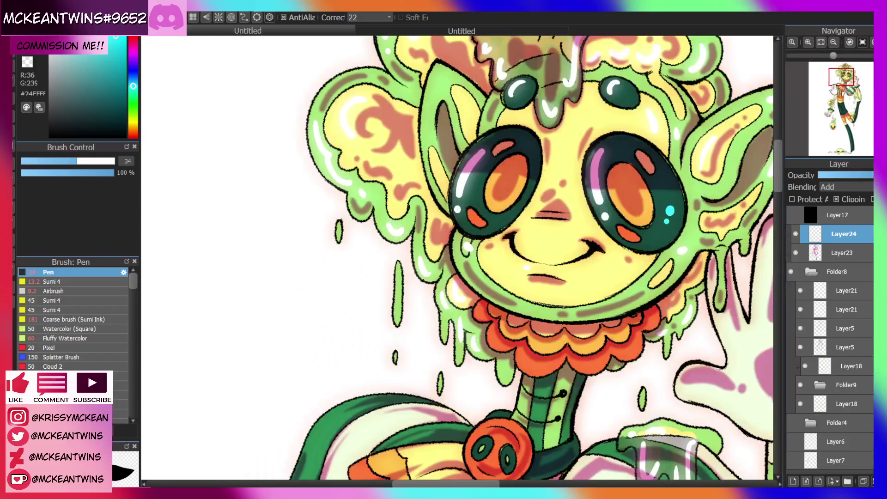
{"action": "scroll", "coordinate": [577, 224], "scroll_direction": "up", "scroll_amount": 1}
{"action": "left_click", "coordinate": [495, 236]}
{"action": "left_click", "coordinate": [505, 232]}
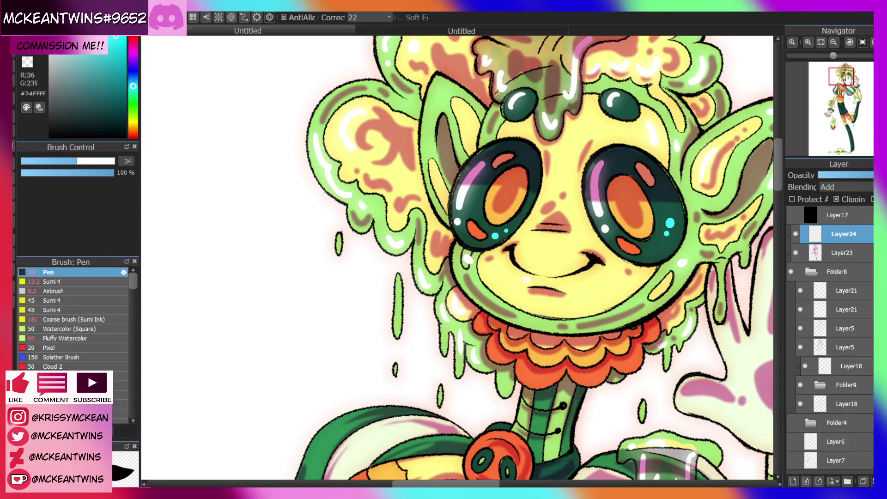
Set the pen size to 18 and paint a cyan rim light along the ear nearer the raised hand, including its inner fold
{"action": "left_click_drag", "start_coordinate": [839, 76], "coordinate": [845, 70]}
{"action": "left_click", "coordinate": [56, 161]}
{"action": "scroll", "coordinate": [519, 212], "scroll_direction": "down", "scroll_amount": 3}
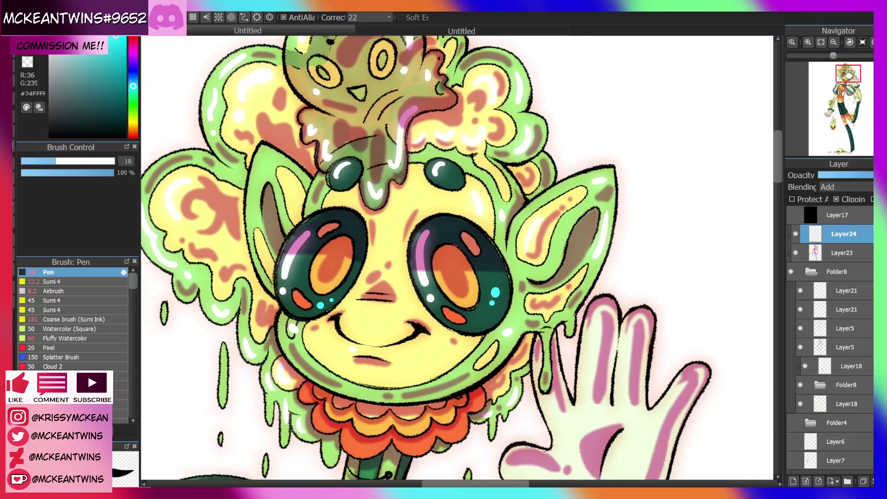
{"action": "mouse_move", "coordinate": [531, 185]}
{"action": "left_mouse_down"}
{"action": "mouse_move", "coordinate": [536, 224]}
{"action": "mouse_move", "coordinate": [537, 183]}
{"action": "mouse_move", "coordinate": [522, 204]}
{"action": "mouse_move", "coordinate": [601, 149]}
{"action": "left_mouse_up"}
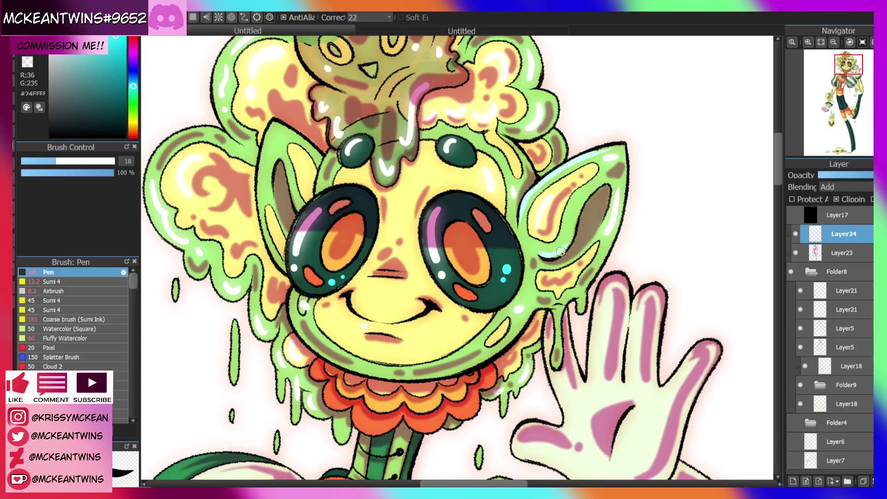
{"action": "left_click_drag", "start_coordinate": [561, 251], "coordinate": [573, 234]}
Paint a cyan rim around the side and upper edge of the eye nearer the raised hand, plus a glowing line along its iris
{"action": "left_click_drag", "start_coordinate": [848, 65], "coordinate": [843, 64]}
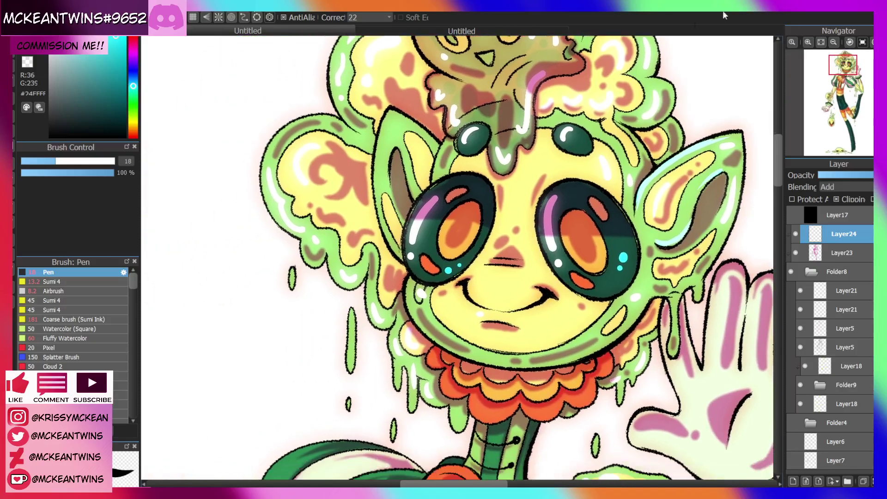
{"action": "mouse_move", "coordinate": [546, 198]}
{"action": "left_mouse_down"}
{"action": "mouse_move", "coordinate": [544, 245]}
{"action": "mouse_move", "coordinate": [565, 281]}
{"action": "left_mouse_up"}
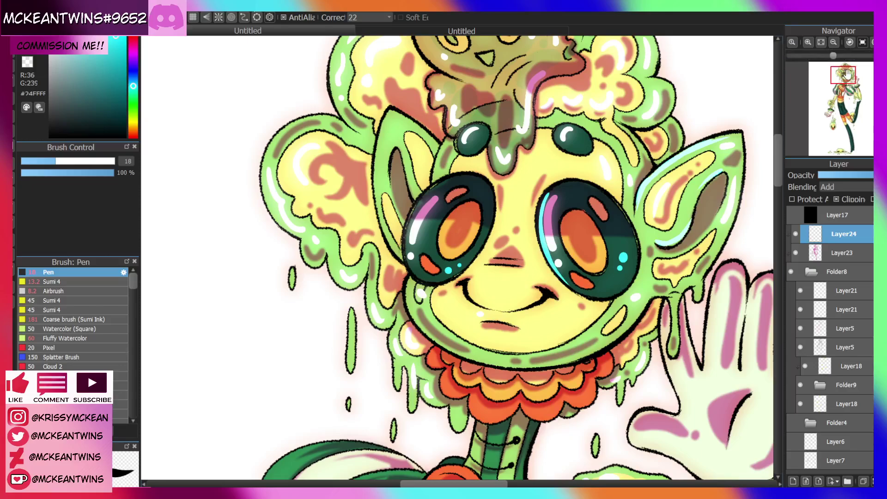
{"action": "left_click_drag", "start_coordinate": [843, 70], "coordinate": [843, 67]}
{"action": "left_click", "coordinate": [853, 42]}
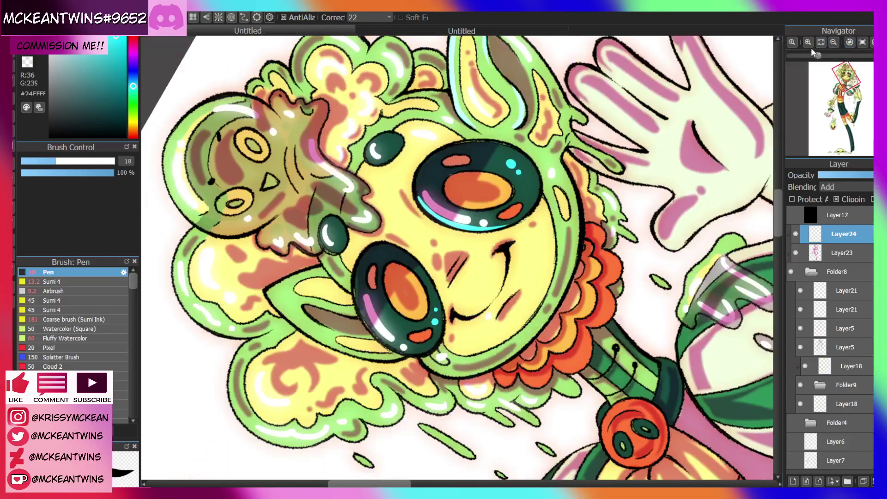
{"action": "left_click", "coordinate": [807, 42]}
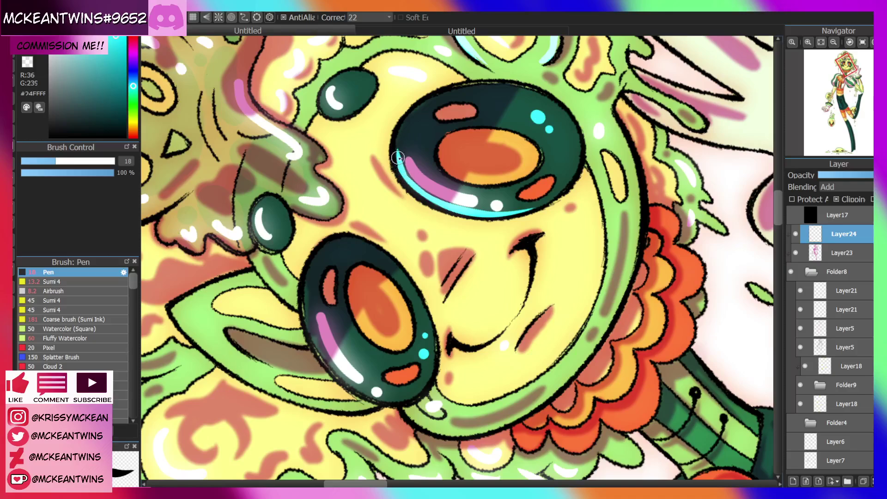
{"action": "mouse_move", "coordinate": [401, 168]}
{"action": "left_mouse_down"}
{"action": "mouse_move", "coordinate": [405, 127]}
{"action": "mouse_move", "coordinate": [399, 139]}
{"action": "mouse_move", "coordinate": [397, 147]}
{"action": "mouse_move", "coordinate": [421, 108]}
{"action": "mouse_move", "coordinate": [450, 90]}
{"action": "left_mouse_up"}
{"action": "left_click", "coordinate": [863, 42]}
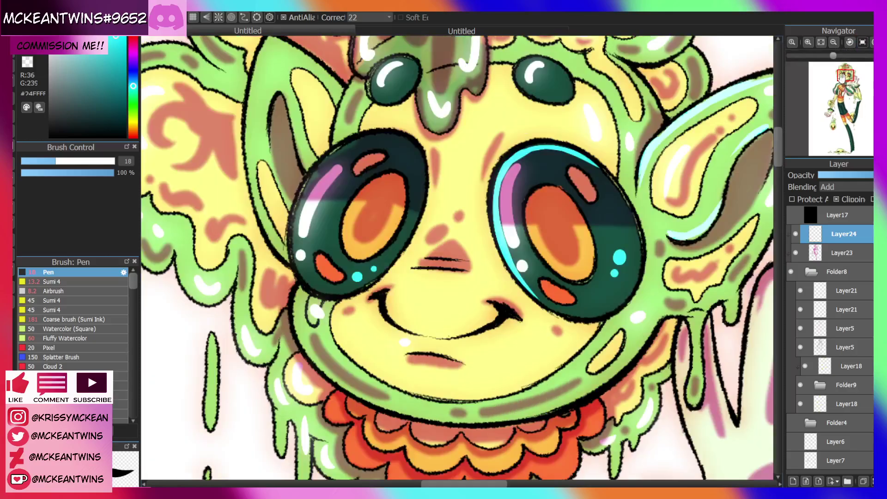
{"action": "mouse_move", "coordinate": [550, 193]}
{"action": "left_mouse_down"}
{"action": "mouse_move", "coordinate": [531, 208]}
{"action": "mouse_move", "coordinate": [541, 201]}
{"action": "mouse_move", "coordinate": [548, 261]}
{"action": "left_mouse_up"}
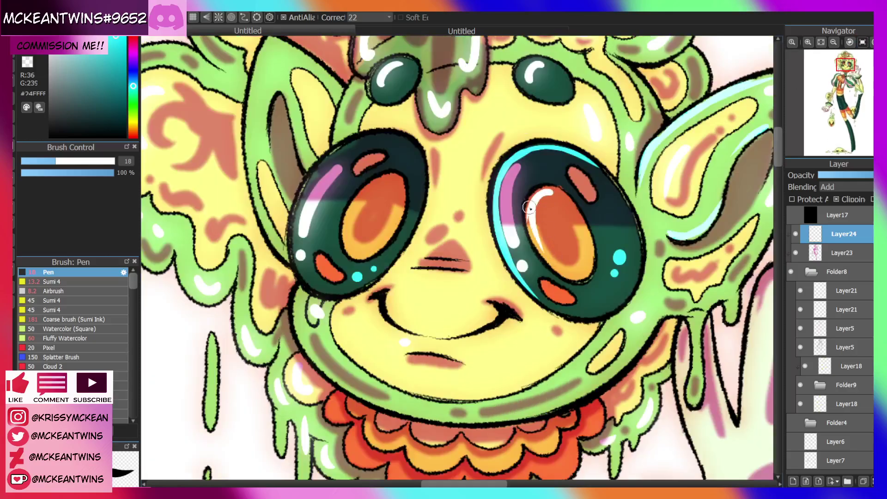
{"action": "left_click_drag", "start_coordinate": [530, 206], "coordinate": [556, 265]}
Paint a matching cyan rim and glowing iris line on the other eye with the canvas rotated, and restore the rotation
{"action": "left_click", "coordinate": [833, 42]}
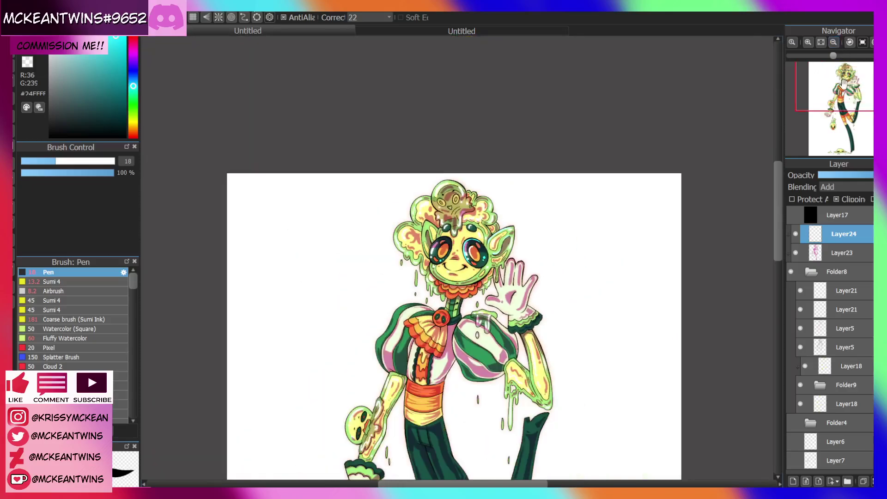
{"action": "left_click_drag", "start_coordinate": [843, 84], "coordinate": [843, 76]}
{"action": "left_click", "coordinate": [808, 42]}
{"action": "left_click", "coordinate": [808, 42]}
{"action": "left_click", "coordinate": [808, 42]}
{"action": "left_click", "coordinate": [808, 42]}
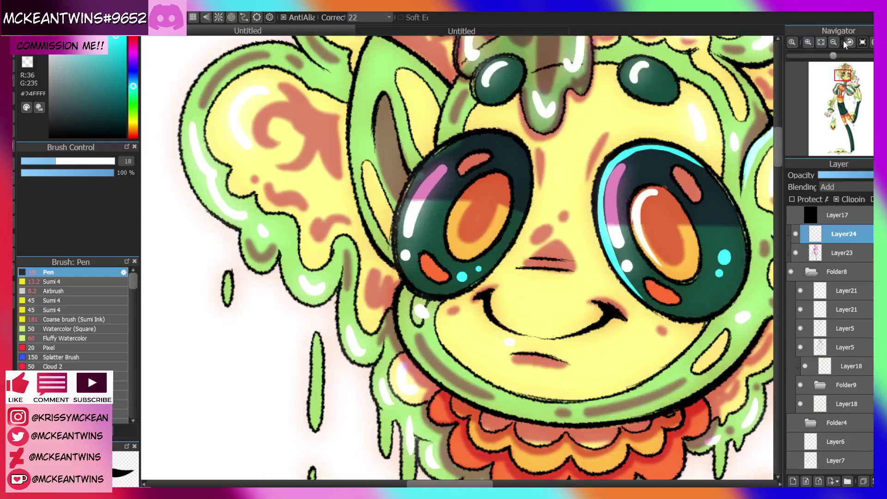
{"action": "left_click", "coordinate": [808, 42]}
{"action": "left_click", "coordinate": [850, 42]}
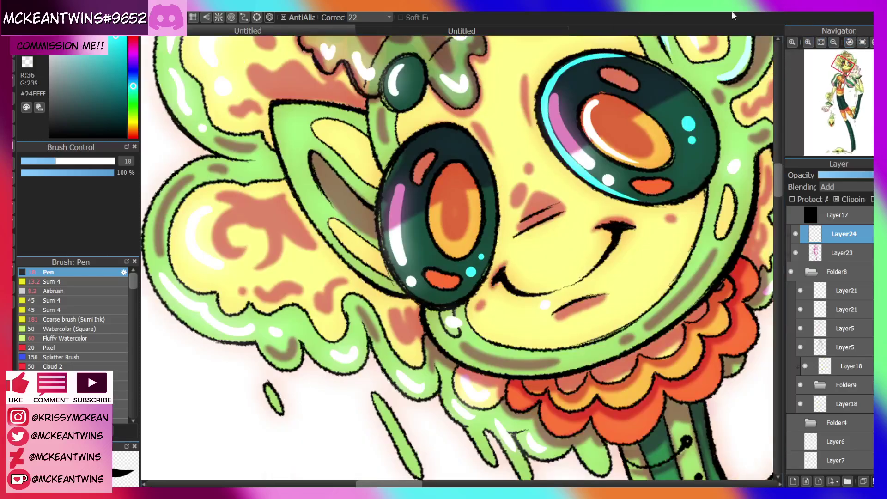
{"action": "mouse_move", "coordinate": [434, 131]}
{"action": "left_mouse_down"}
{"action": "mouse_move", "coordinate": [396, 184]}
{"action": "mouse_move", "coordinate": [388, 249]}
{"action": "mouse_move", "coordinate": [404, 274]}
{"action": "left_mouse_up"}
{"action": "mouse_move", "coordinate": [462, 171]}
{"action": "left_mouse_down"}
{"action": "mouse_move", "coordinate": [439, 180]}
{"action": "mouse_move", "coordinate": [457, 166]}
{"action": "mouse_move", "coordinate": [434, 217]}
{"action": "mouse_move", "coordinate": [444, 244]}
{"action": "left_mouse_up"}
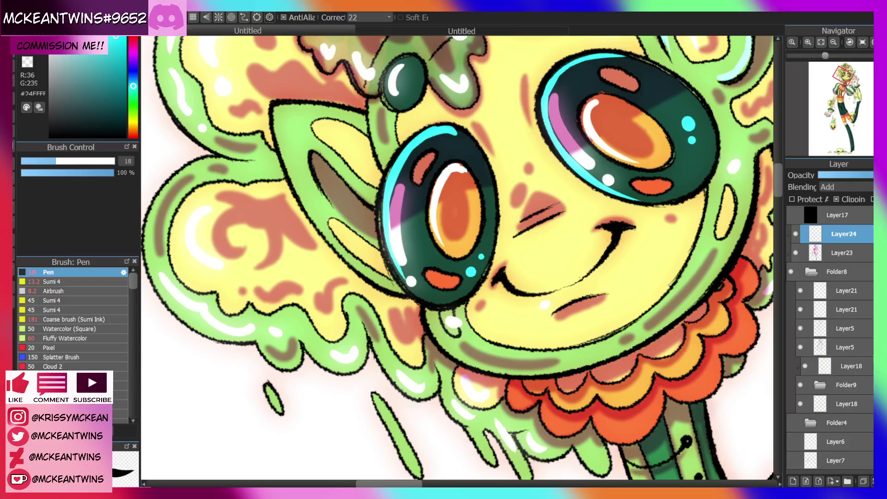
{"action": "left_click", "coordinate": [862, 43]}
Add thin glowing highlights beneath the nose lines and along both corners of the mouth, checking the face from further out
{"action": "left_click", "coordinate": [843, 75]}
{"action": "left_click_drag", "start_coordinate": [843, 75], "coordinate": [843, 76]}
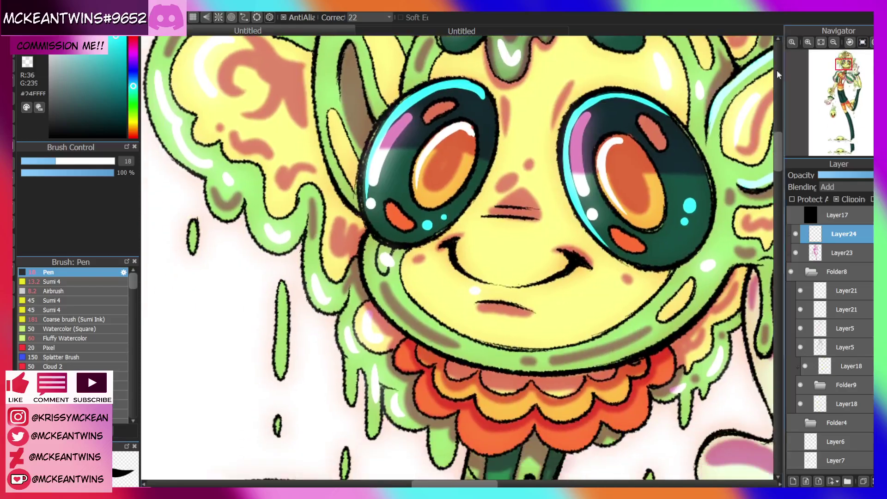
{"action": "left_click_drag", "start_coordinate": [483, 216], "coordinate": [530, 223]}
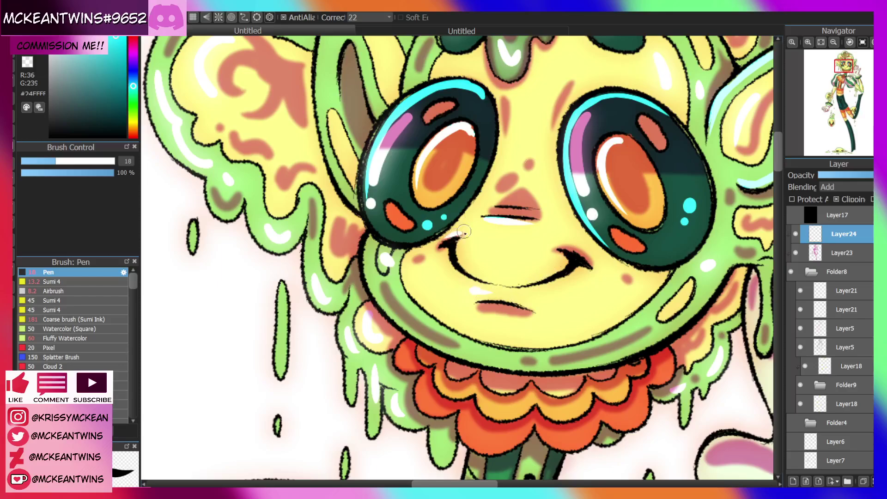
{"action": "left_click_drag", "start_coordinate": [461, 233], "coordinate": [438, 242]}
{"action": "left_click_drag", "start_coordinate": [567, 249], "coordinate": [590, 253]}
{"action": "left_click", "coordinate": [832, 41]}
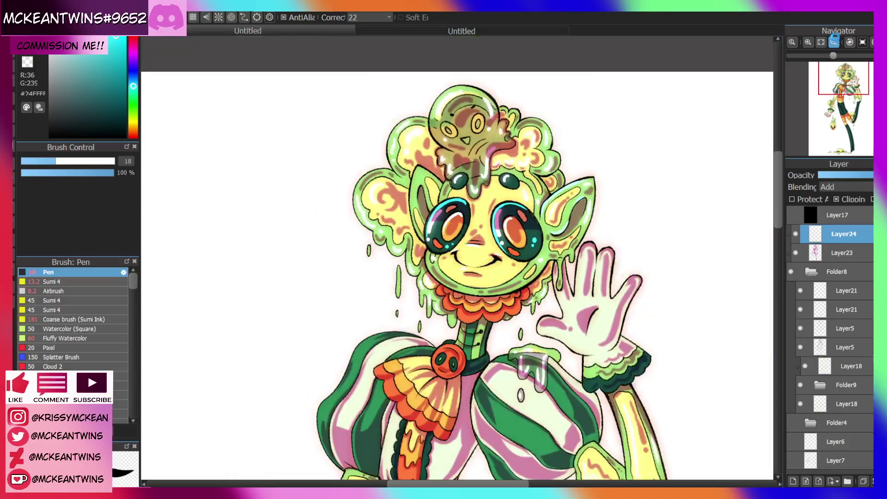
{"action": "left_click", "coordinate": [833, 41]}
{"action": "left_click", "coordinate": [808, 42]}
{"action": "left_click", "coordinate": [808, 42]}
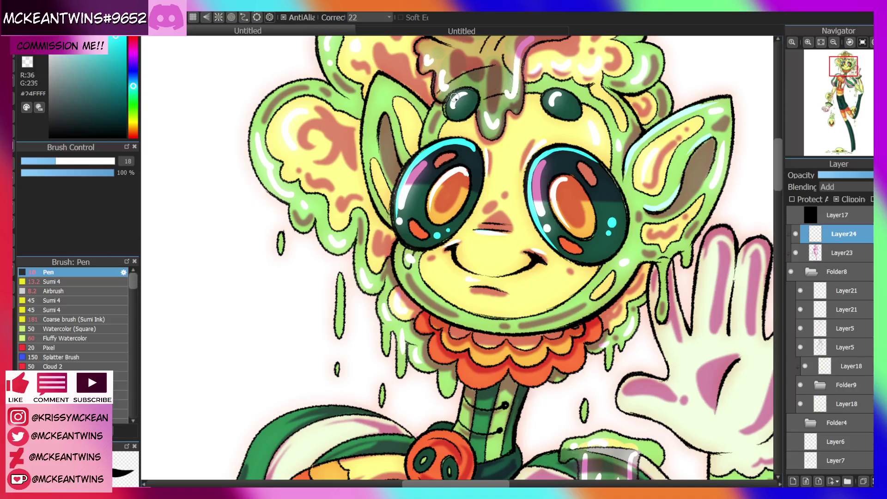
Paint cyan rims on both dark brow spots and along the jaw edge away from the raised hand, using a rotated canvas for the jaw
{"action": "left_click_drag", "start_coordinate": [449, 97], "coordinate": [465, 117]}
{"action": "left_click_drag", "start_coordinate": [557, 91], "coordinate": [545, 104]}
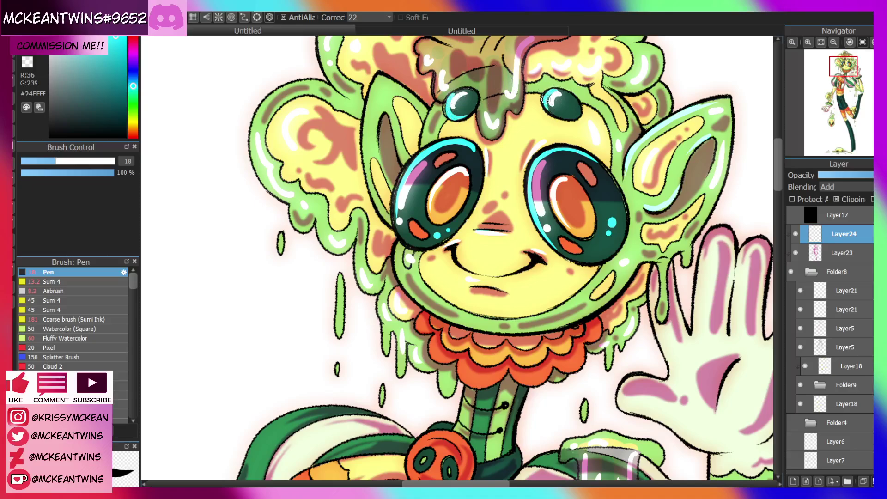
{"action": "left_click", "coordinate": [870, 42]}
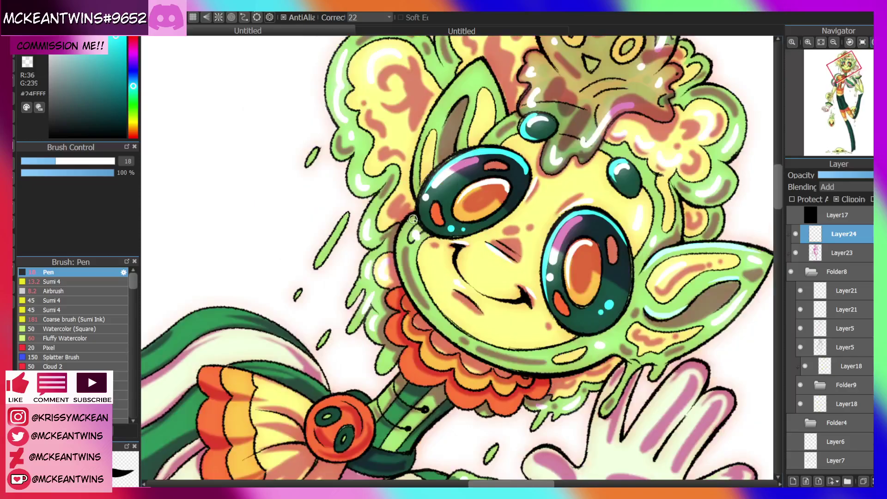
{"action": "mouse_move", "coordinate": [414, 216]}
{"action": "left_mouse_down"}
{"action": "mouse_move", "coordinate": [398, 243]}
{"action": "mouse_move", "coordinate": [411, 224]}
{"action": "mouse_move", "coordinate": [408, 301]}
{"action": "left_mouse_up"}
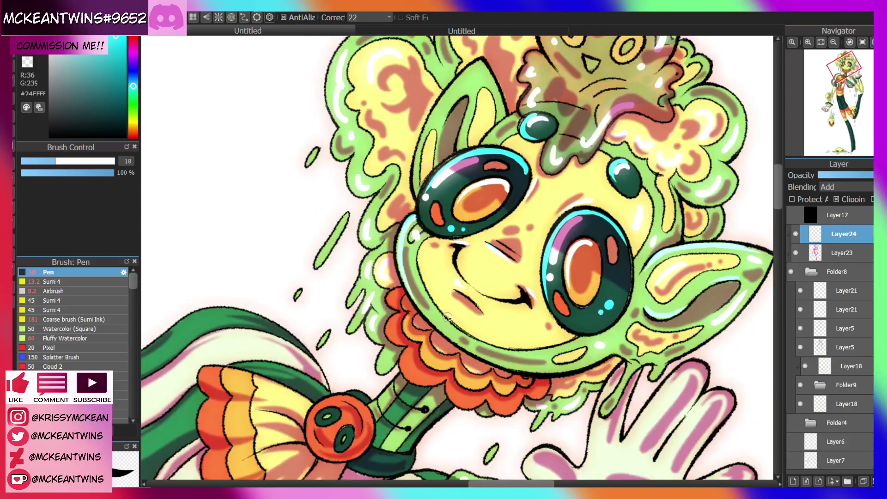
{"action": "left_click", "coordinate": [857, 42]}
{"action": "left_click", "coordinate": [834, 43]}
{"action": "left_click", "coordinate": [834, 42]}
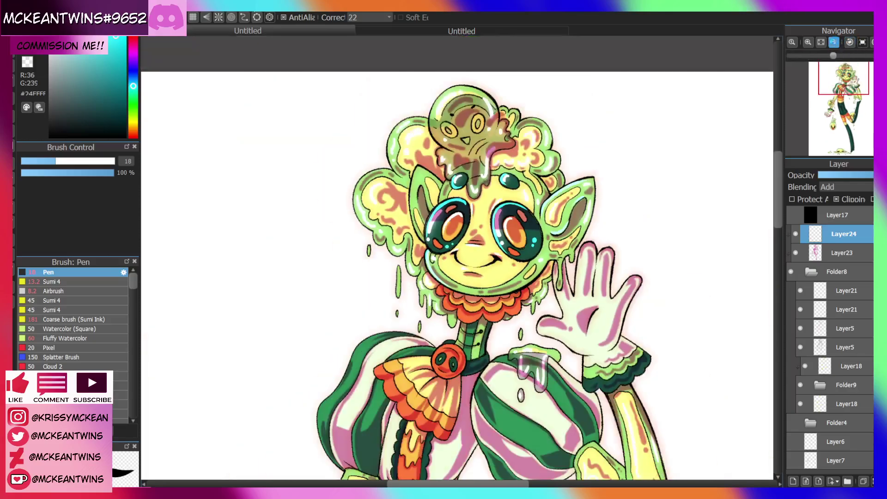
{"action": "left_click", "coordinate": [834, 43]}
{"action": "left_click_drag", "start_coordinate": [840, 89], "coordinate": [841, 76]}
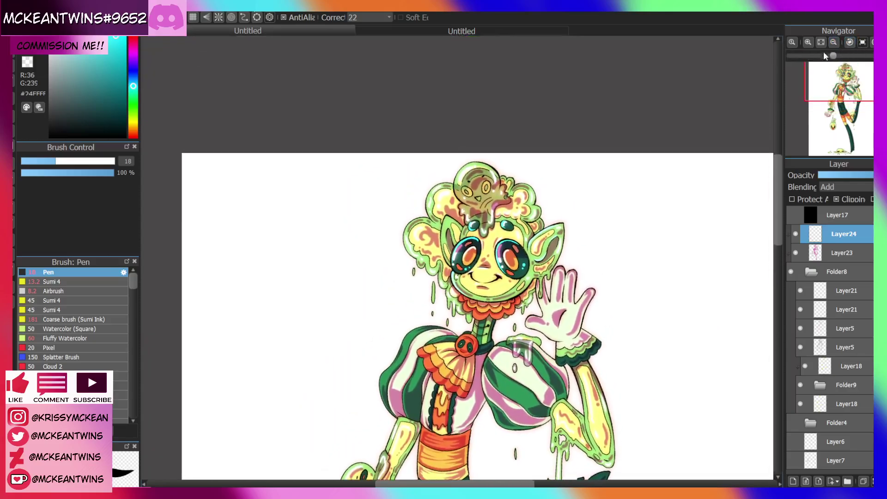
Paint a cyan rim along the forehead edge and the outer and inner folds of the ear away from the raised hand
{"action": "left_click", "coordinate": [807, 42]}
{"action": "left_click", "coordinate": [808, 42]}
{"action": "left_click", "coordinate": [808, 42]}
{"action": "left_click", "coordinate": [807, 42]}
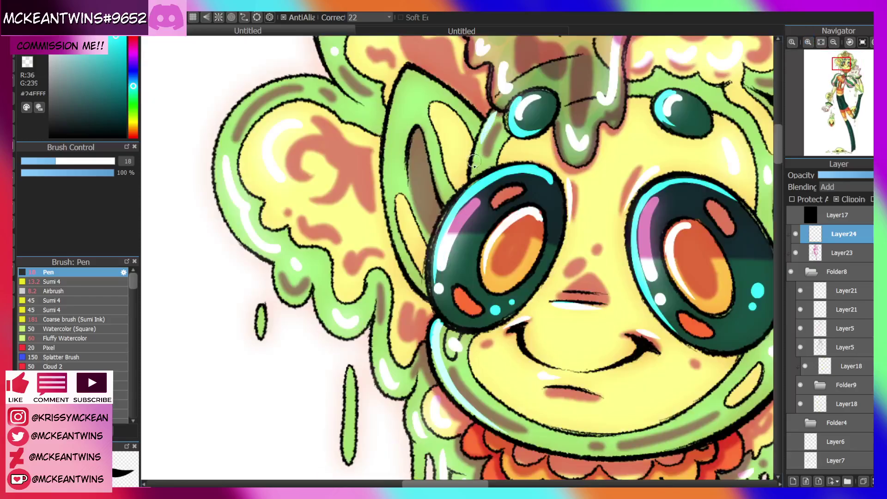
{"action": "left_click", "coordinate": [840, 73]}
{"action": "left_click_drag", "start_coordinate": [840, 73], "coordinate": [838, 73]}
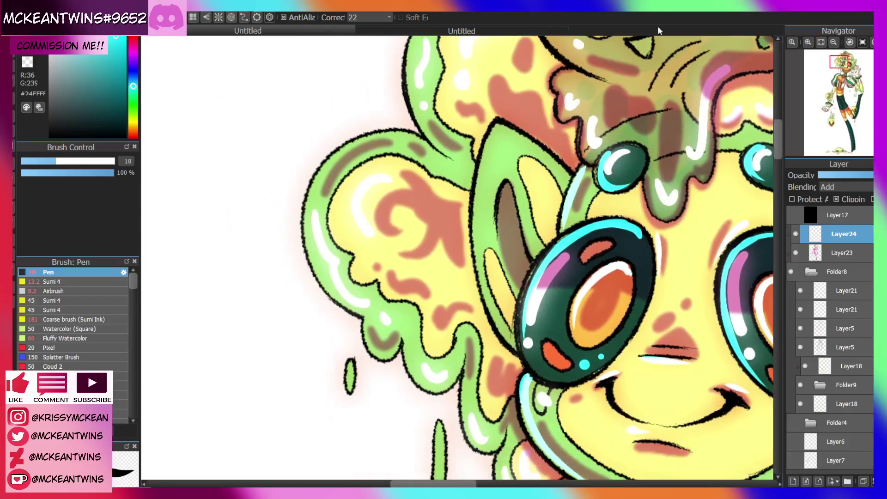
{"action": "mouse_move", "coordinate": [498, 128]}
{"action": "left_mouse_down"}
{"action": "mouse_move", "coordinate": [475, 217]}
{"action": "mouse_move", "coordinate": [481, 194]}
{"action": "mouse_move", "coordinate": [491, 312]}
{"action": "mouse_move", "coordinate": [501, 330]}
{"action": "left_mouse_up"}
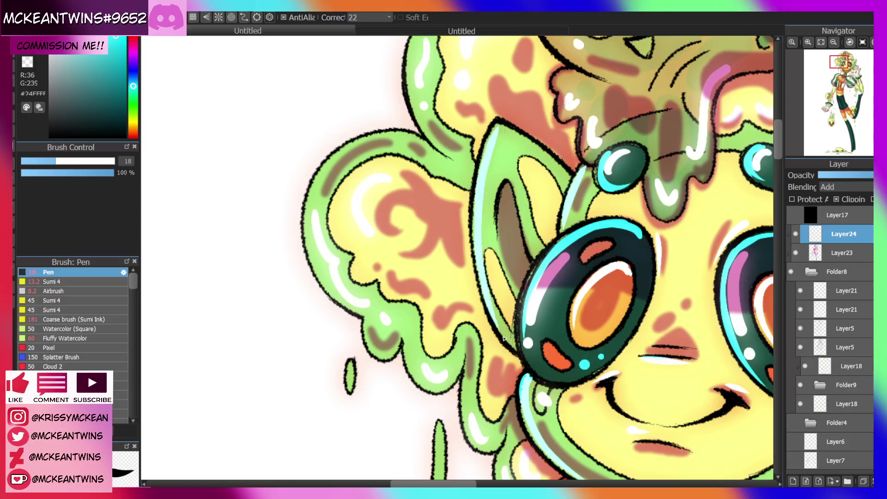
{"action": "left_click_drag", "start_coordinate": [488, 253], "coordinate": [501, 314]}
{"action": "left_click_drag", "start_coordinate": [502, 176], "coordinate": [536, 257]}
Outline the slime dripping over the forehead with a cyan rim along its wavy side and around its central drip
{"action": "left_click", "coordinate": [833, 42]}
{"action": "left_click_drag", "start_coordinate": [838, 71], "coordinate": [841, 66]}
{"action": "left_click", "coordinate": [808, 43]}
{"action": "mouse_move", "coordinate": [466, 209]}
{"action": "left_mouse_down"}
{"action": "mouse_move", "coordinate": [450, 216]}
{"action": "mouse_move", "coordinate": [461, 232]}
{"action": "mouse_move", "coordinate": [451, 251]}
{"action": "mouse_move", "coordinate": [477, 247]}
{"action": "mouse_move", "coordinate": [487, 301]}
{"action": "left_mouse_up"}
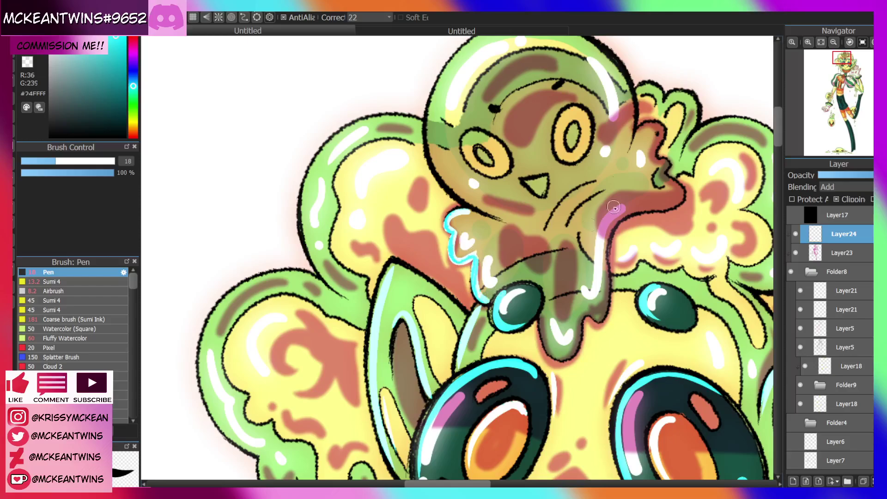
{"action": "left_click", "coordinate": [833, 42]}
{"action": "left_click_drag", "start_coordinate": [839, 74], "coordinate": [843, 63]}
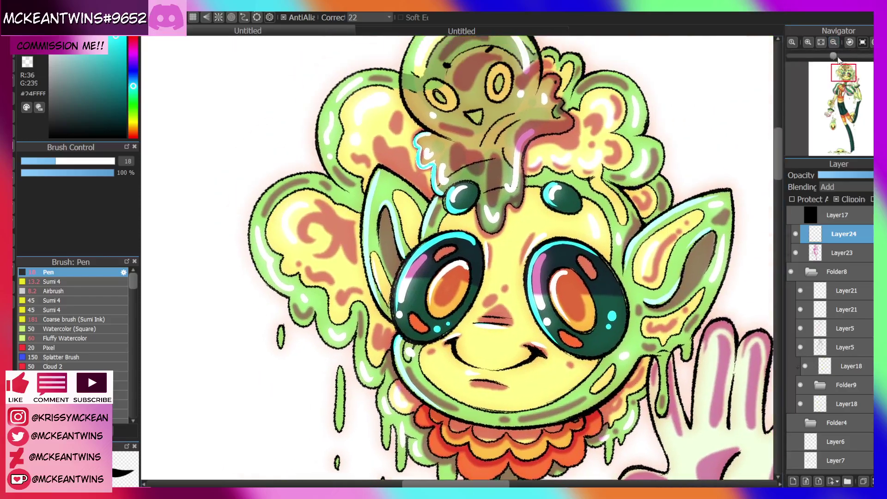
{"action": "mouse_move", "coordinate": [482, 225]}
{"action": "left_mouse_down"}
{"action": "mouse_move", "coordinate": [501, 210]}
{"action": "mouse_move", "coordinate": [520, 169]}
{"action": "left_mouse_up"}
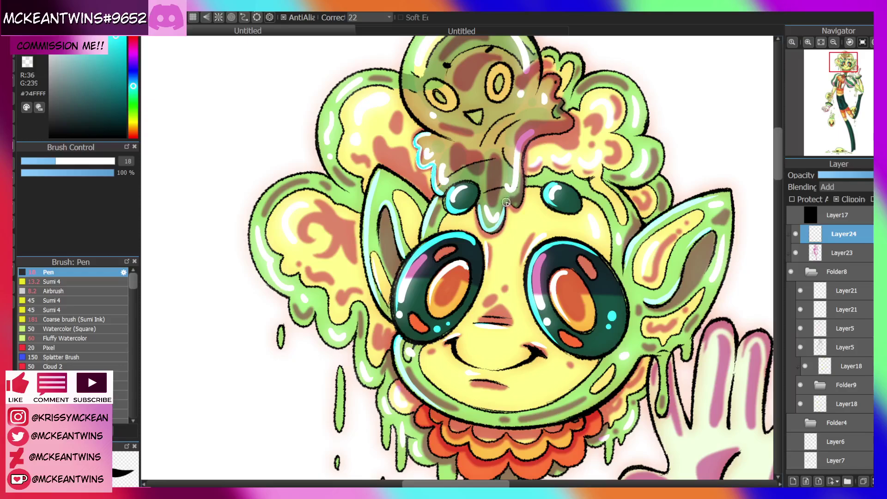
Paint a cyan rim along the side of the slime creature's round head away from the raised hand, with the canvas rotated
{"action": "left_click_drag", "start_coordinate": [843, 67], "coordinate": [788, 27]}
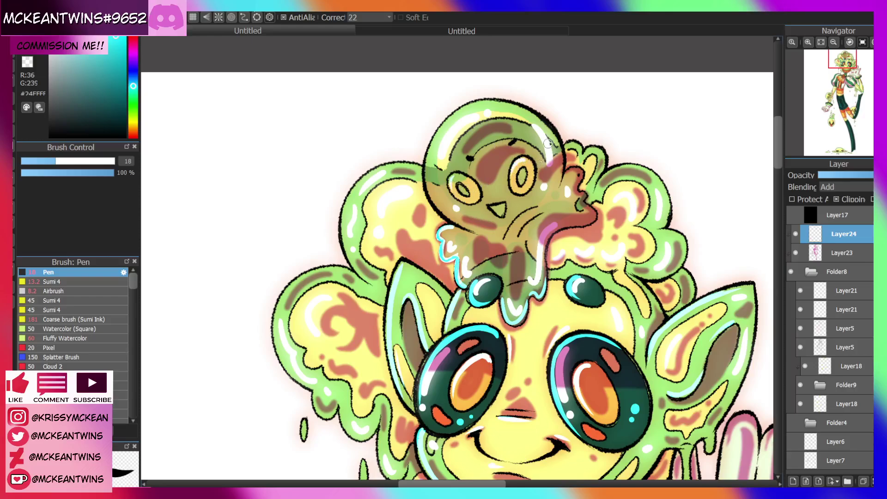
{"action": "mouse_move", "coordinate": [852, 61]}
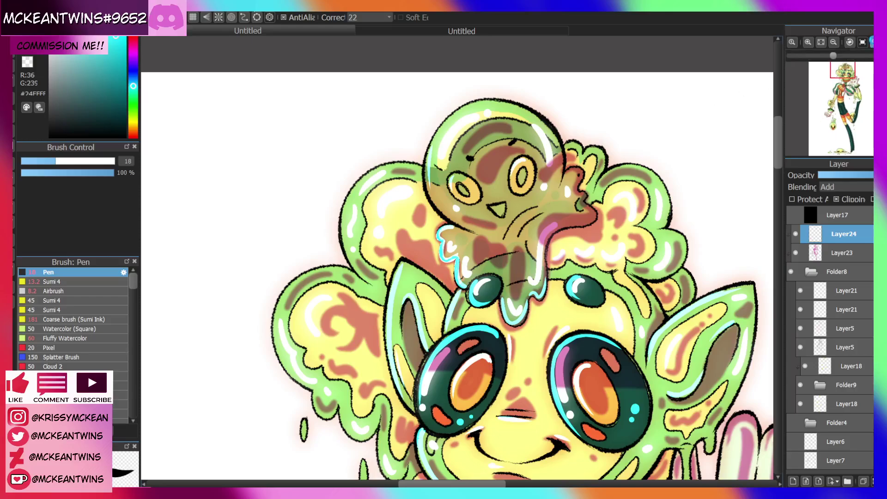
{"action": "left_click", "coordinate": [871, 42]}
{"action": "key", "text": "ctrl+z"}
{"action": "mouse_move", "coordinate": [529, 184]}
{"action": "left_mouse_down"}
{"action": "mouse_move", "coordinate": [494, 210]}
{"action": "mouse_move", "coordinate": [487, 258]}
{"action": "left_mouse_up"}
{"action": "left_click", "coordinate": [849, 42]}
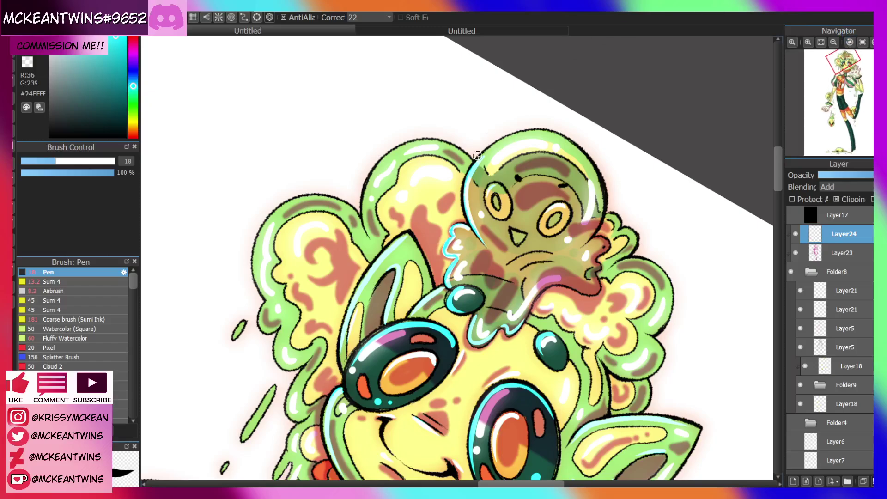
{"action": "left_click_drag", "start_coordinate": [474, 167], "coordinate": [504, 144]}
Restore the canvas rotation and paint a cyan rim over the top of the hair puffs nearer the raised hand
{"action": "left_click", "coordinate": [861, 42]}
{"action": "left_click_drag", "start_coordinate": [845, 70], "coordinate": [843, 73]}
{"action": "mouse_move", "coordinate": [553, 105]}
{"action": "left_mouse_down"}
{"action": "mouse_move", "coordinate": [572, 113]}
{"action": "mouse_move", "coordinate": [575, 99]}
{"action": "mouse_move", "coordinate": [557, 102]}
{"action": "mouse_move", "coordinate": [571, 123]}
{"action": "left_mouse_up"}
{"action": "key", "text": "ctrl+z"}
{"action": "left_click_drag", "start_coordinate": [845, 67], "coordinate": [848, 67]}
{"action": "left_click_drag", "start_coordinate": [514, 132], "coordinate": [556, 110]}
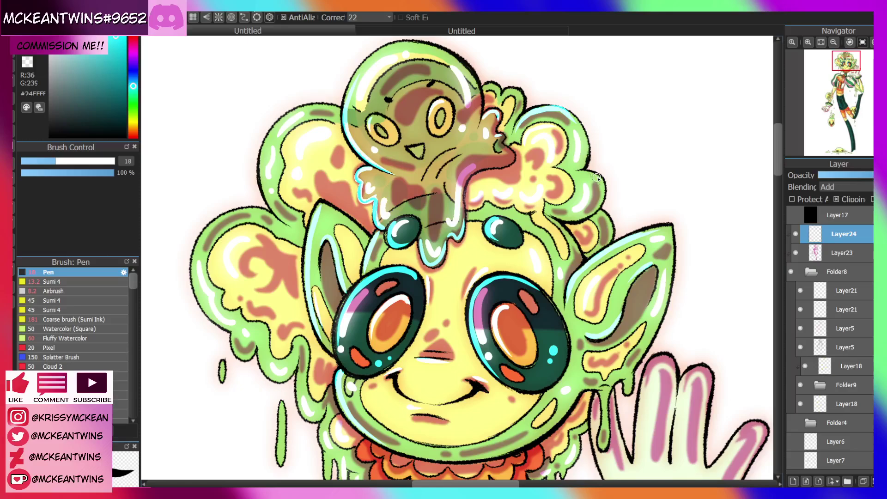
Paint cyan rims along the outer edges of the two large hair puffs away from the raised hand, checking the figure from further out
{"action": "mouse_move", "coordinate": [845, 61]}
{"action": "left_mouse_down"}
{"action": "mouse_move", "coordinate": [841, 76]}
{"action": "mouse_move", "coordinate": [840, 62]}
{"action": "left_mouse_up"}
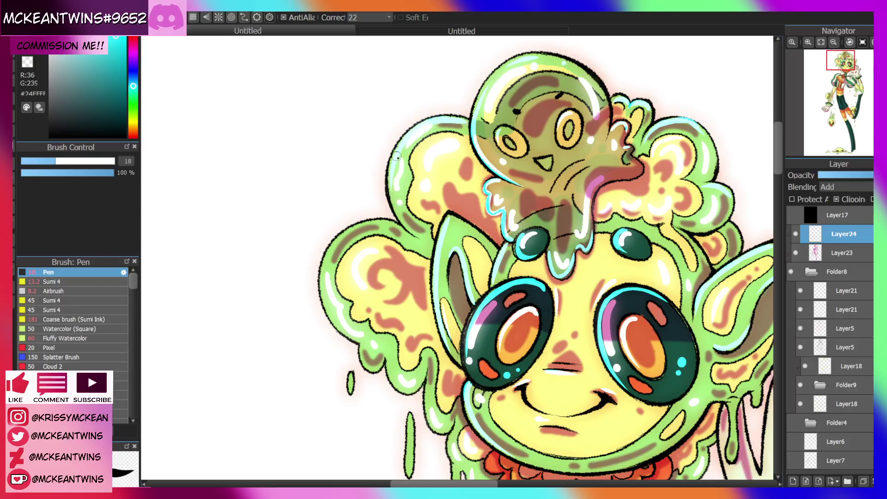
{"action": "left_click_drag", "start_coordinate": [838, 69], "coordinate": [837, 72]}
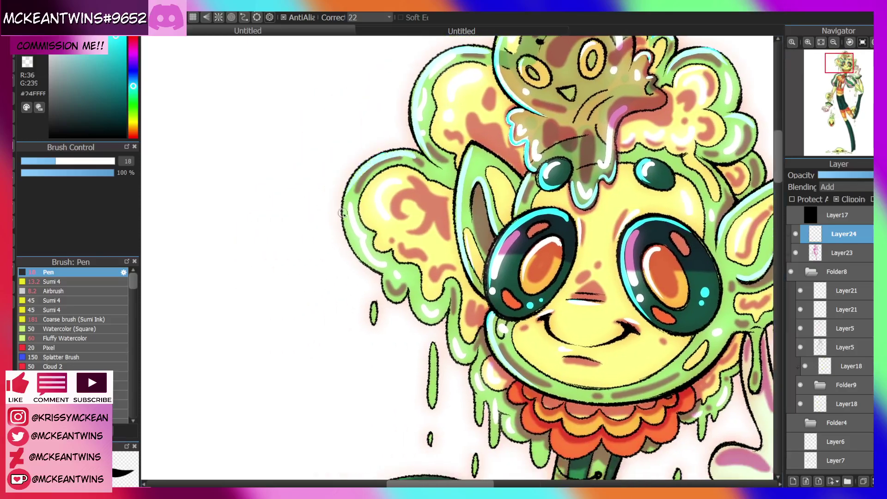
{"action": "left_click", "coordinate": [833, 42]}
{"action": "left_click", "coordinate": [834, 42]}
{"action": "left_click", "coordinate": [833, 42]}
{"action": "left_click_drag", "start_coordinate": [839, 74], "coordinate": [840, 77]}
{"action": "left_click", "coordinate": [808, 42]}
{"action": "left_click", "coordinate": [808, 42]}
{"action": "left_click", "coordinate": [808, 42]}
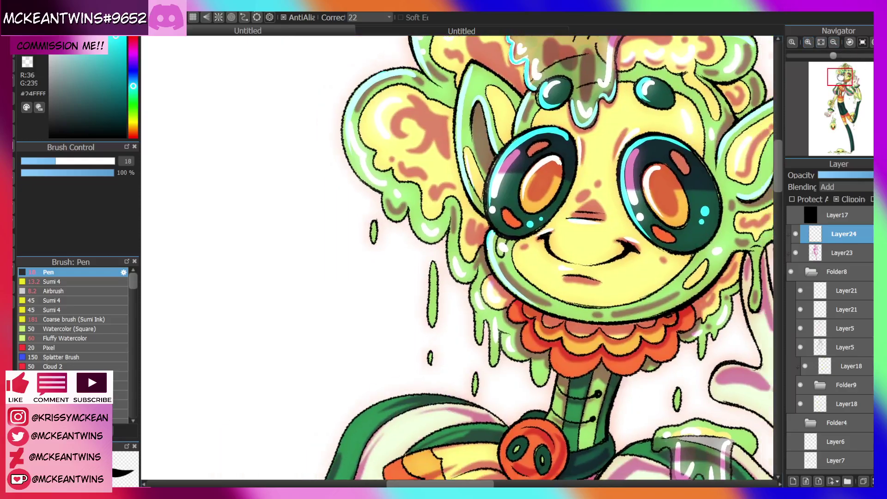
Add cyan rims to the hair drips and falling droplets away from the raised hand, rotating the canvas and restoring it
{"action": "left_click", "coordinate": [871, 43]}
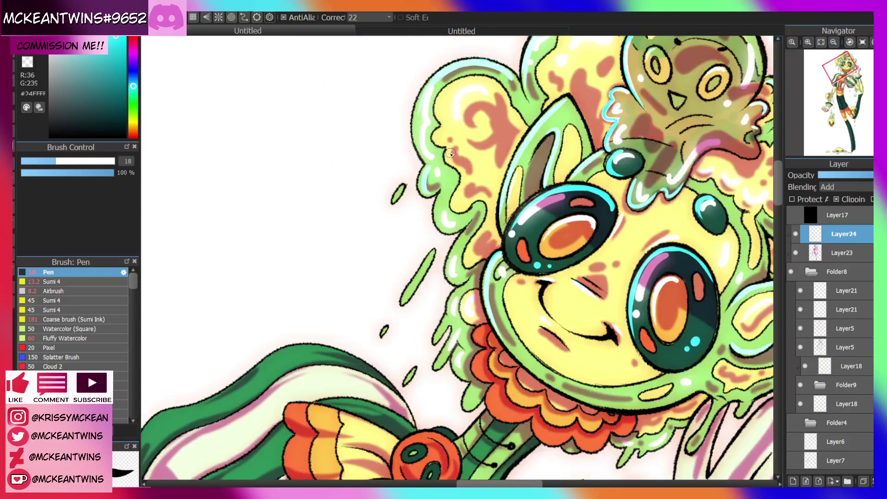
{"action": "left_click_drag", "start_coordinate": [438, 200], "coordinate": [464, 226]}
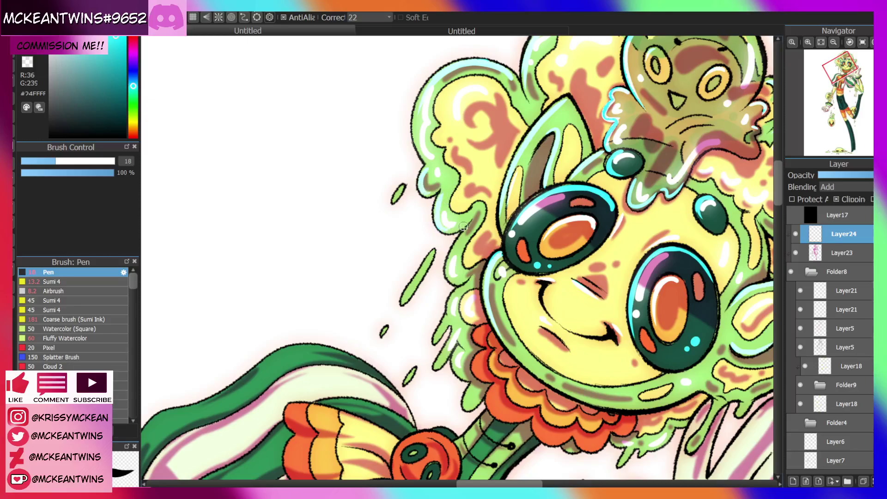
{"action": "left_click_drag", "start_coordinate": [433, 252], "coordinate": [405, 293]}
{"action": "left_click_drag", "start_coordinate": [453, 249], "coordinate": [465, 275]}
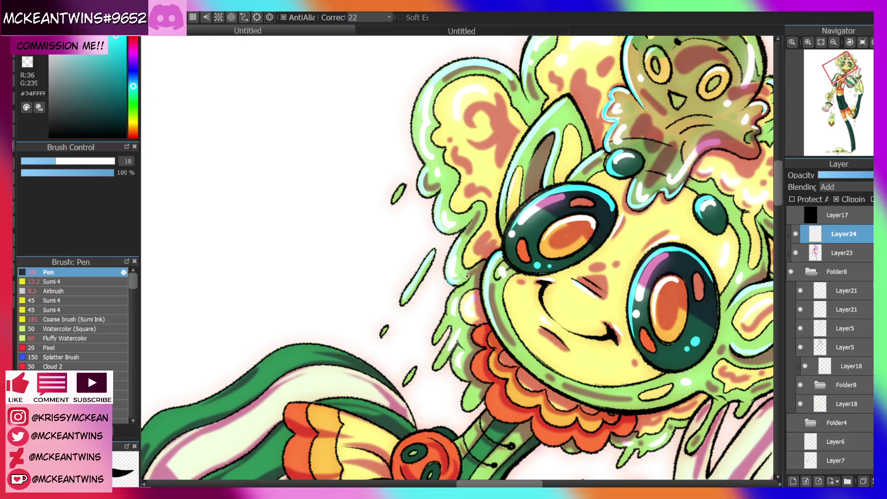
{"action": "left_click", "coordinate": [862, 42]}
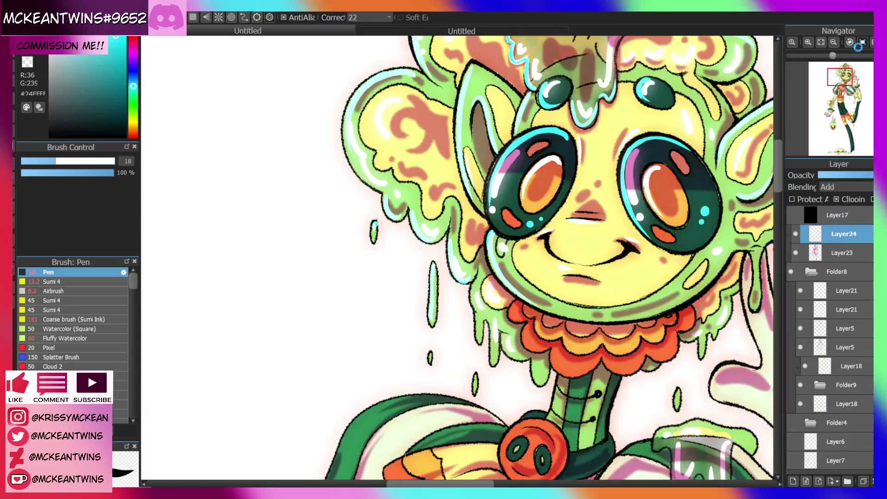
{"action": "left_click_drag", "start_coordinate": [838, 71], "coordinate": [841, 71]}
{"action": "left_click_drag", "start_coordinate": [430, 181], "coordinate": [434, 216]}
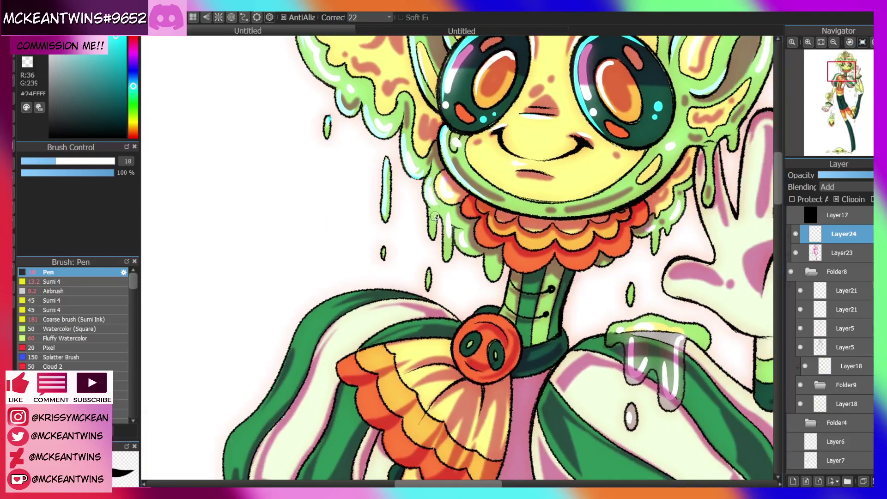
Paint glowing highlights along the scalloped edges of every tier of the red and orange collar ruffle
{"action": "mouse_move", "coordinate": [469, 194]}
{"action": "left_mouse_down"}
{"action": "mouse_move", "coordinate": [463, 212]}
{"action": "mouse_move", "coordinate": [512, 238]}
{"action": "left_mouse_up"}
{"action": "left_click", "coordinate": [808, 42]}
{"action": "left_click_drag", "start_coordinate": [508, 198], "coordinate": [539, 219]}
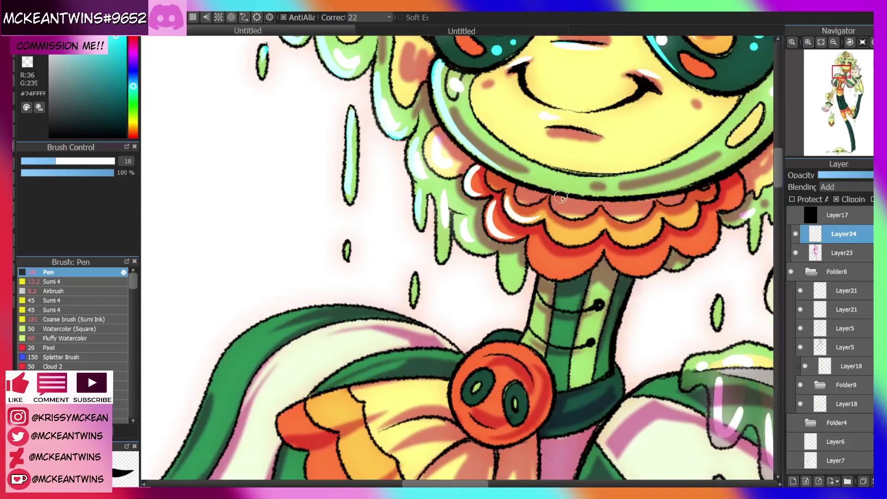
{"action": "left_click_drag", "start_coordinate": [842, 81], "coordinate": [843, 81]}
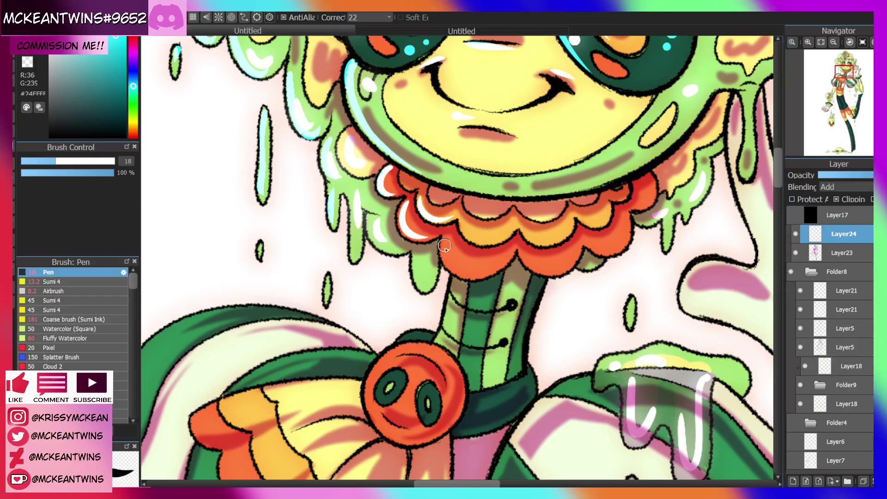
{"action": "mouse_move", "coordinate": [444, 246]}
{"action": "left_mouse_down"}
{"action": "mouse_move", "coordinate": [499, 273]}
{"action": "mouse_move", "coordinate": [555, 273]}
{"action": "mouse_move", "coordinate": [601, 240]}
{"action": "mouse_move", "coordinate": [652, 177]}
{"action": "left_mouse_up"}
{"action": "mouse_move", "coordinate": [462, 227]}
{"action": "left_mouse_down"}
{"action": "mouse_move", "coordinate": [512, 238]}
{"action": "mouse_move", "coordinate": [607, 214]}
{"action": "left_mouse_up"}
{"action": "mouse_move", "coordinate": [432, 189]}
{"action": "left_mouse_down"}
{"action": "mouse_move", "coordinate": [454, 204]}
{"action": "mouse_move", "coordinate": [514, 199]}
{"action": "mouse_move", "coordinate": [538, 209]}
{"action": "mouse_move", "coordinate": [609, 183]}
{"action": "left_mouse_up"}
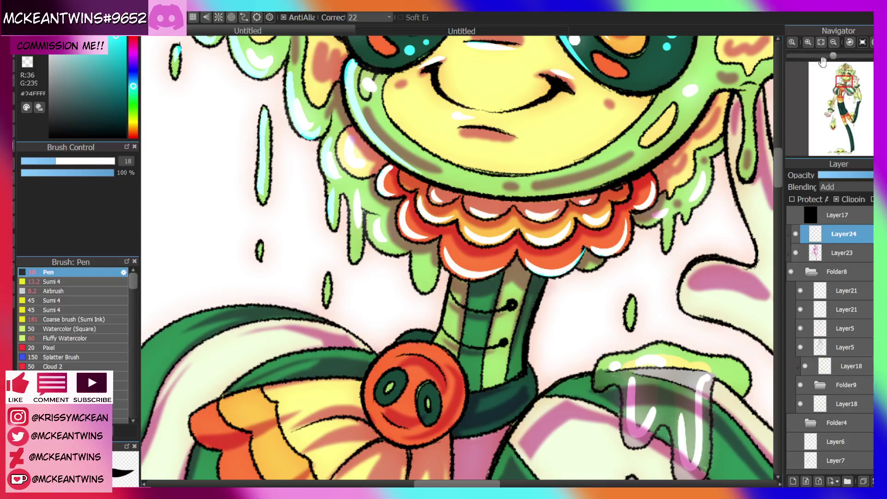
Paint glowing rims along the edges of the raised glove's two middle fingers and the finger closest to the face
{"action": "left_click", "coordinate": [833, 42]}
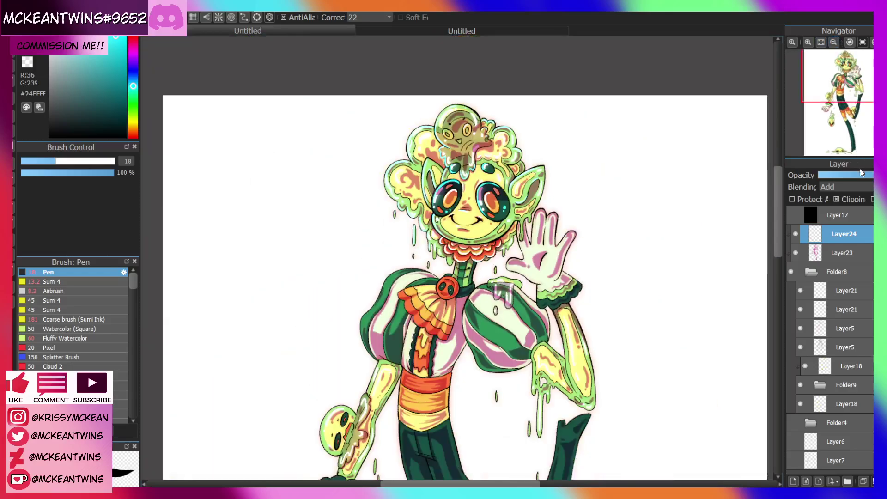
{"action": "left_click_drag", "start_coordinate": [864, 106], "coordinate": [843, 87]}
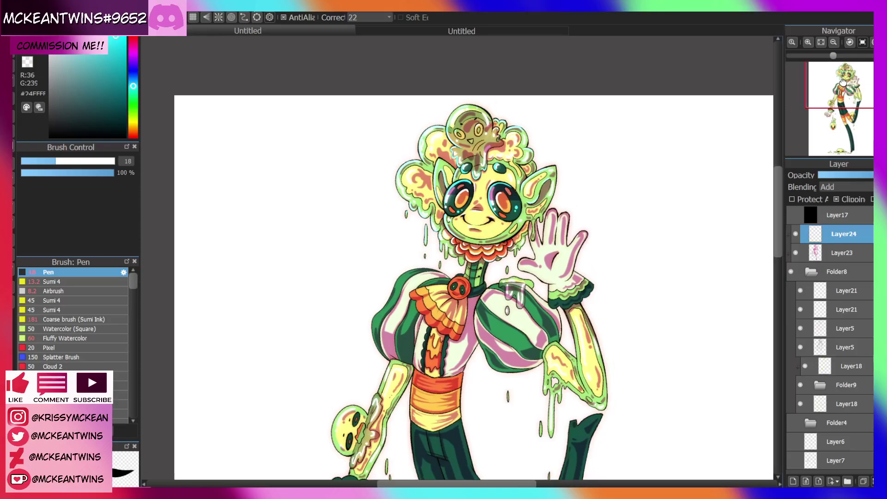
{"action": "left_click", "coordinate": [808, 42]}
{"action": "left_click", "coordinate": [807, 42]}
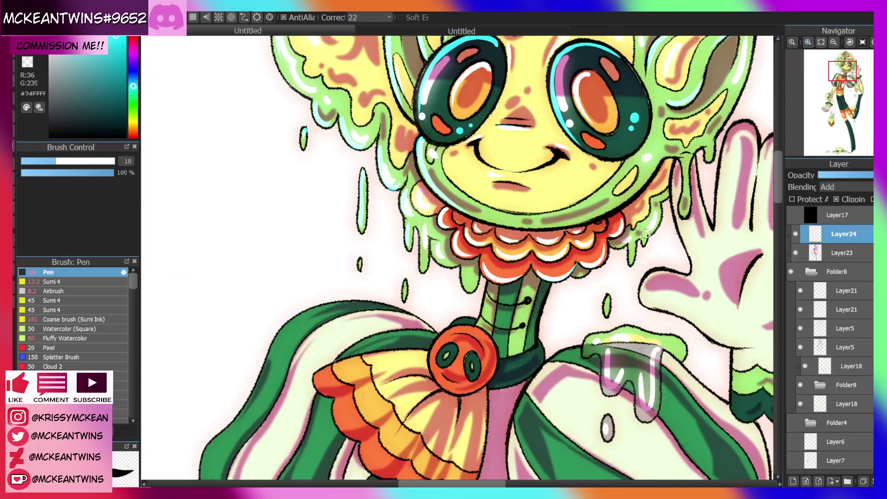
{"action": "left_click_drag", "start_coordinate": [842, 71], "coordinate": [851, 71]}
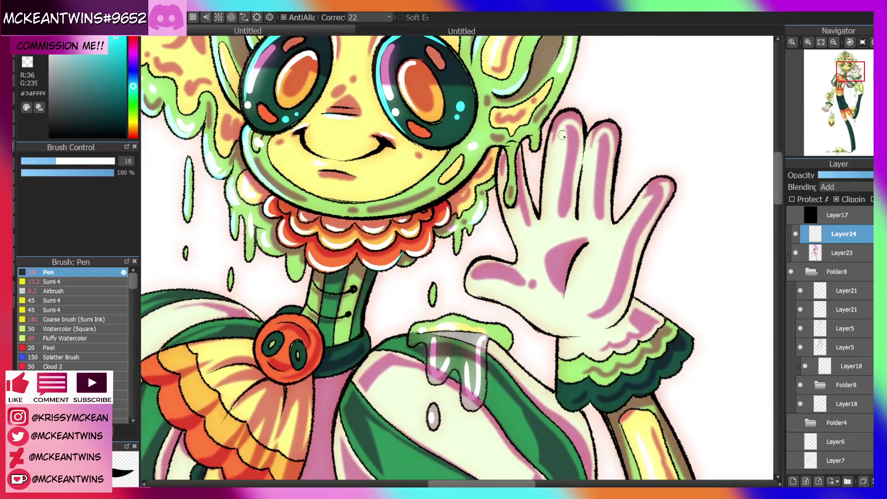
{"action": "mouse_move", "coordinate": [576, 115]}
{"action": "left_mouse_down"}
{"action": "mouse_move", "coordinate": [554, 122]}
{"action": "mouse_move", "coordinate": [541, 206]}
{"action": "left_mouse_up"}
{"action": "left_click_drag", "start_coordinate": [590, 135], "coordinate": [578, 221]}
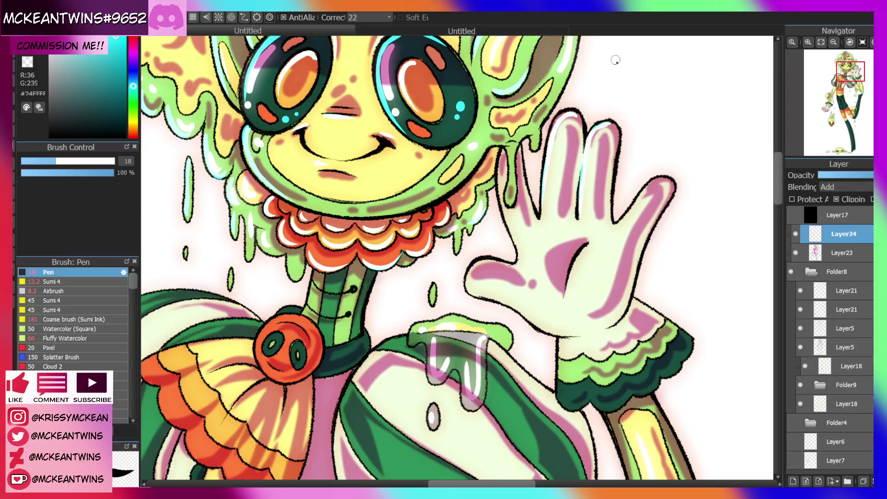
{"action": "left_click_drag", "start_coordinate": [502, 151], "coordinate": [507, 219]}
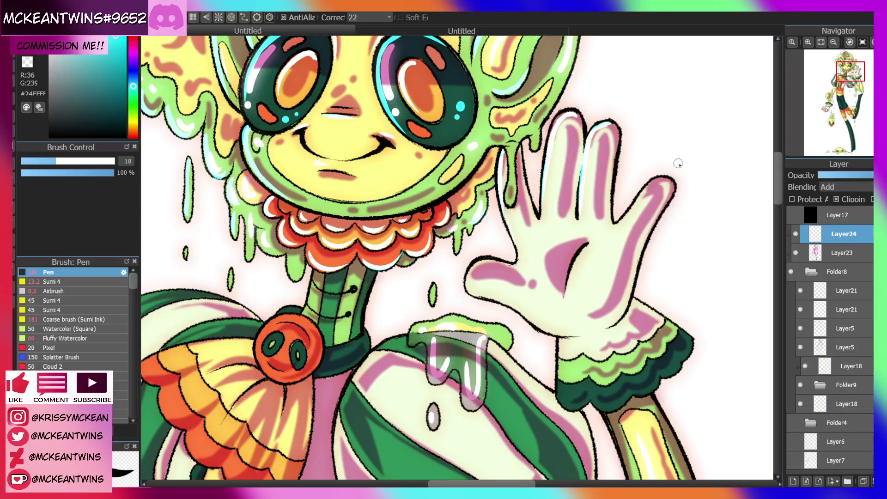
Add glowing rims to the raised glove's outermost finger and its thumb
{"action": "left_click_drag", "start_coordinate": [676, 200], "coordinate": [653, 120]}
{"action": "left_click_drag", "start_coordinate": [568, 165], "coordinate": [545, 212]}
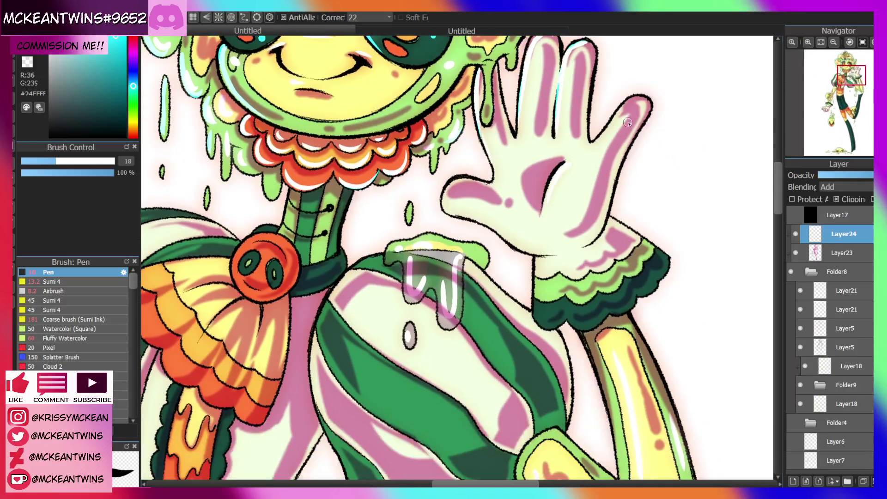
{"action": "left_click_drag", "start_coordinate": [644, 103], "coordinate": [619, 116]}
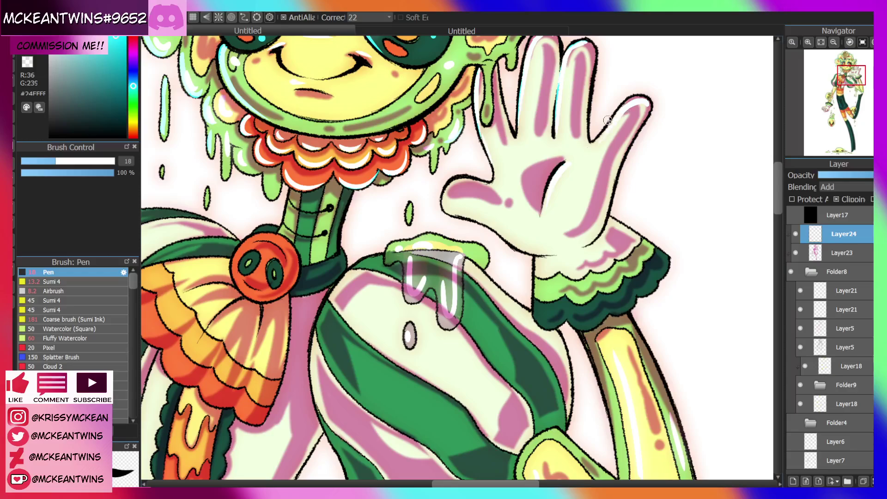
{"action": "left_click_drag", "start_coordinate": [455, 185], "coordinate": [446, 211]}
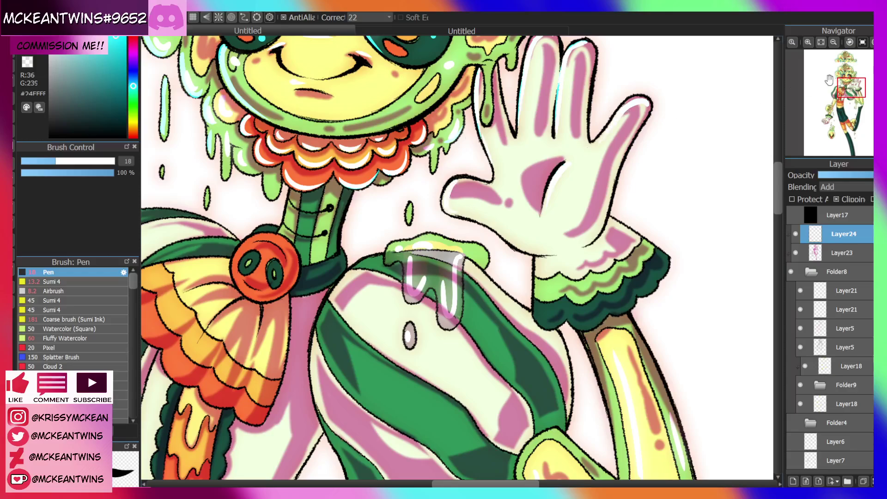
Paint glowing cyan rims along the raised glove's cuff, covering its straight side edge and the scalloped green ruffle tiers
{"action": "left_click", "coordinate": [849, 42]}
{"action": "left_click", "coordinate": [850, 42]}
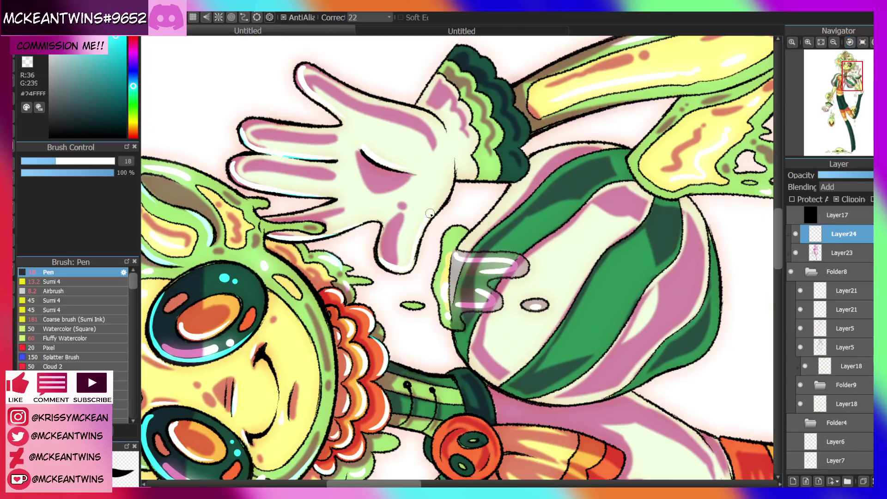
{"action": "left_click", "coordinate": [863, 42]}
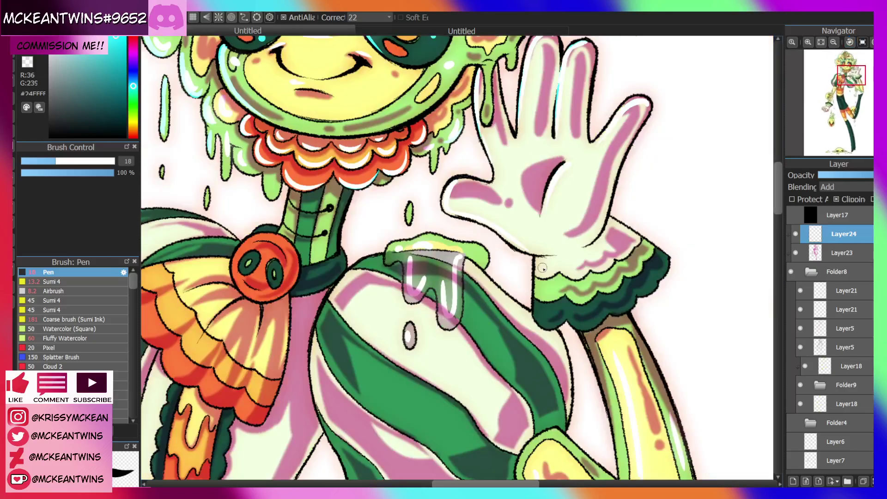
{"action": "left_click_drag", "start_coordinate": [537, 258], "coordinate": [536, 308]}
{"action": "left_click_drag", "start_coordinate": [850, 86], "coordinate": [856, 87]}
{"action": "key", "text": "Right"}
{"action": "key", "text": "Right"}
{"action": "key", "text": "Right"}
{"action": "key", "text": "Right"}
{"action": "key", "text": "Right"}
{"action": "key", "text": "Right"}
{"action": "key", "text": "Right"}
{"action": "key", "text": "Right"}
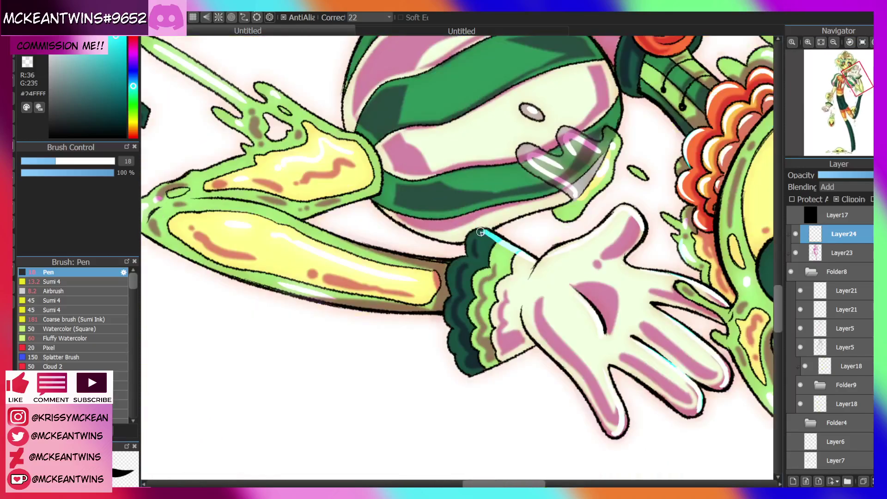
{"action": "mouse_move", "coordinate": [480, 232]}
{"action": "left_mouse_down"}
{"action": "mouse_move", "coordinate": [455, 294]}
{"action": "mouse_move", "coordinate": [462, 370]}
{"action": "mouse_move", "coordinate": [493, 264]}
{"action": "mouse_move", "coordinate": [473, 321]}
{"action": "left_mouse_up"}
{"action": "left_click_drag", "start_coordinate": [520, 256], "coordinate": [496, 322]}
Add a glowing rim along the upper chest-side edge of the striped puff sleeve below the raised hand
{"action": "left_click", "coordinate": [863, 43]}
{"action": "left_click_drag", "start_coordinate": [856, 82], "coordinate": [843, 91]}
{"action": "mouse_move", "coordinate": [544, 96]}
{"action": "left_mouse_down"}
{"action": "mouse_move", "coordinate": [503, 146]}
{"action": "mouse_move", "coordinate": [488, 230]}
{"action": "left_mouse_up"}
{"action": "left_click_drag", "start_coordinate": [497, 167], "coordinate": [496, 251]}
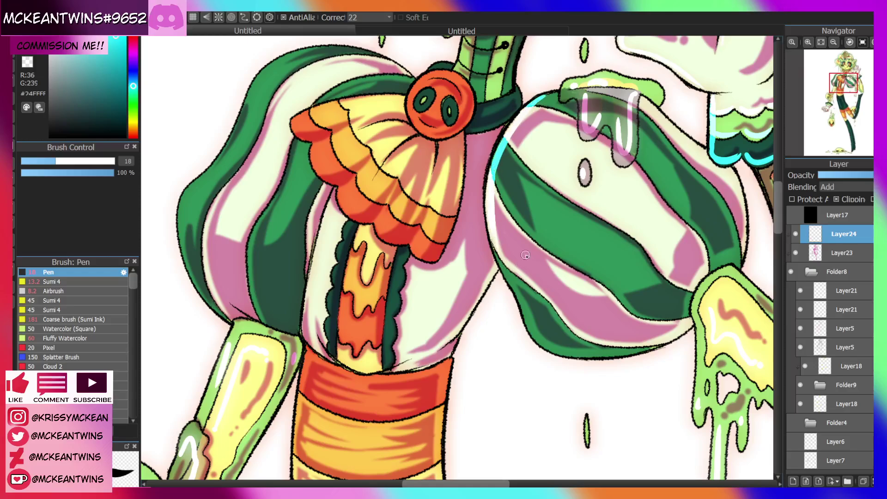
{"action": "left_click", "coordinate": [834, 43]}
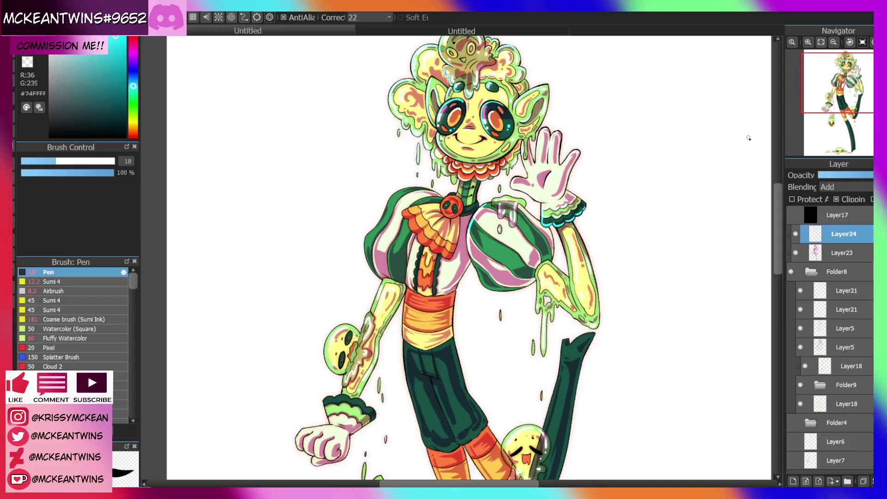
{"action": "mouse_move", "coordinate": [839, 82]}
{"action": "left_mouse_down"}
{"action": "mouse_move", "coordinate": [839, 69]}
{"action": "mouse_move", "coordinate": [836, 81]}
{"action": "left_mouse_up"}
{"action": "left_click", "coordinate": [820, 43]}
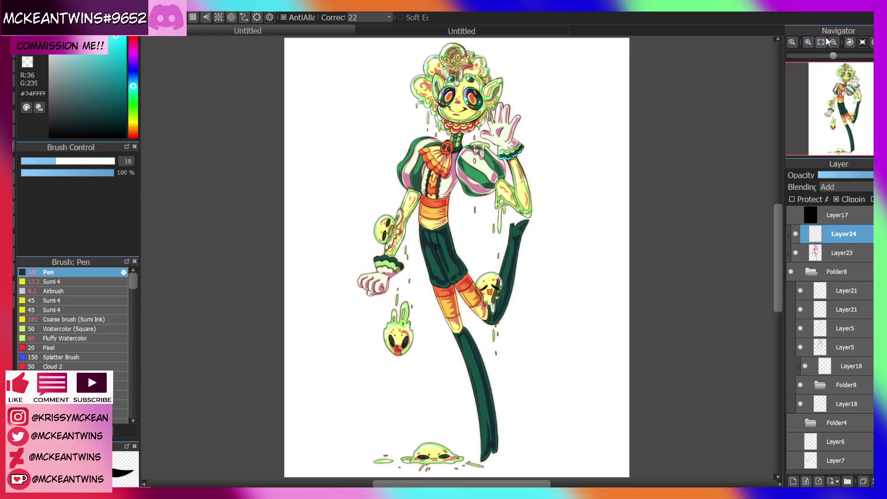
Paint thin vertical cyan highlights down the green striped neck, redoing the stroke along its outer edge
{"action": "left_click", "coordinate": [808, 42]}
{"action": "left_click", "coordinate": [807, 42]}
{"action": "left_click_drag", "start_coordinate": [845, 107], "coordinate": [843, 84]}
{"action": "left_click", "coordinate": [808, 42]}
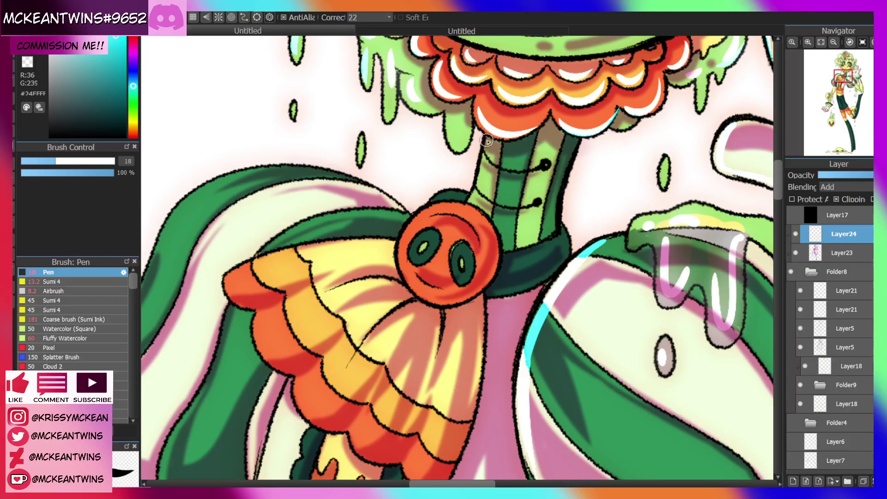
{"action": "left_click_drag", "start_coordinate": [488, 141], "coordinate": [477, 183]}
{"action": "key", "text": "ctrl+z"}
{"action": "left_click_drag", "start_coordinate": [487, 143], "coordinate": [479, 191]}
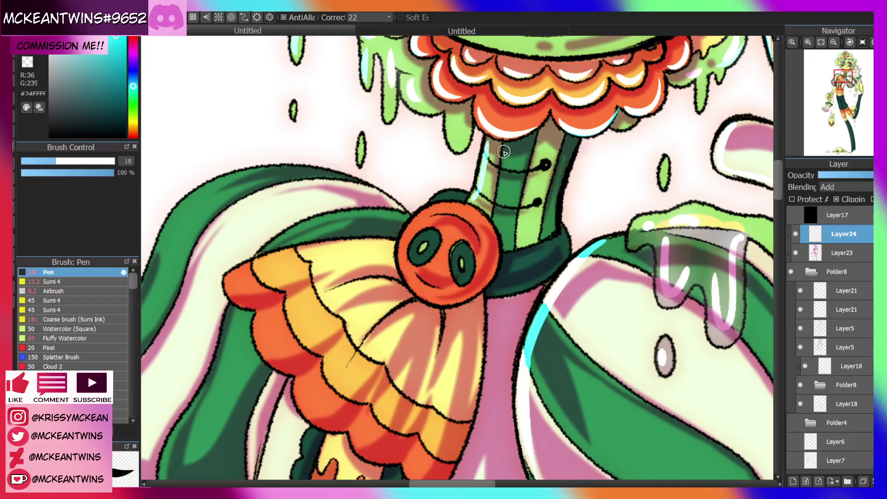
{"action": "key", "text": "ctrl+z"}
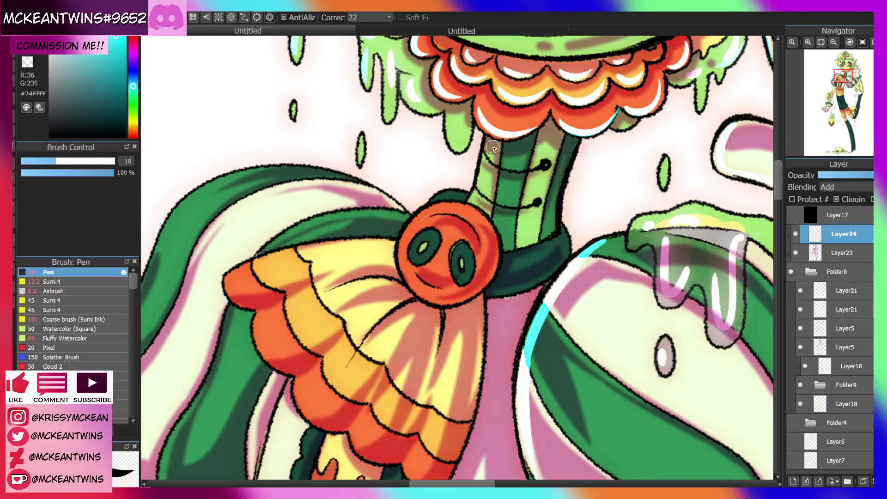
{"action": "mouse_move", "coordinate": [487, 142]}
{"action": "left_mouse_down"}
{"action": "mouse_move", "coordinate": [473, 197]}
{"action": "mouse_move", "coordinate": [503, 168]}
{"action": "mouse_move", "coordinate": [494, 218]}
{"action": "left_mouse_up"}
{"action": "left_click_drag", "start_coordinate": [542, 131], "coordinate": [534, 165]}
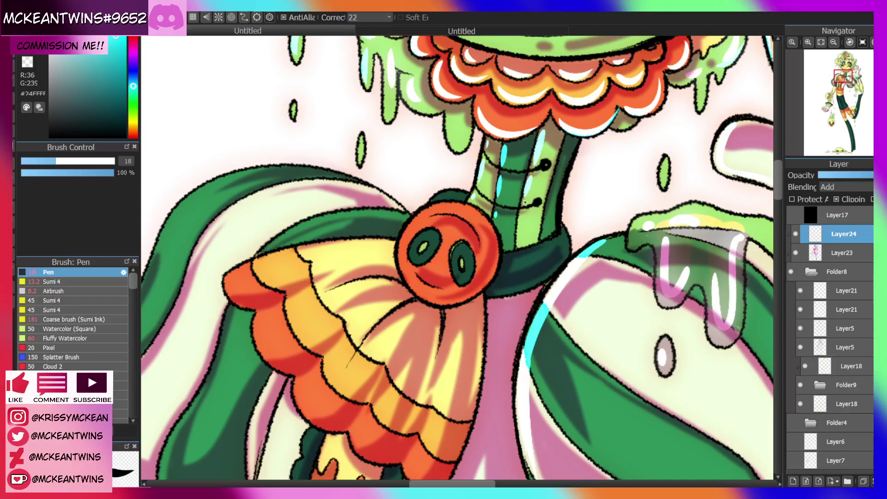
{"action": "left_click_drag", "start_coordinate": [568, 140], "coordinate": [552, 212]}
Add glowing highlights to the red button brooch and the dark green choker band behind it
{"action": "left_click", "coordinate": [833, 42]}
{"action": "left_click", "coordinate": [833, 42]}
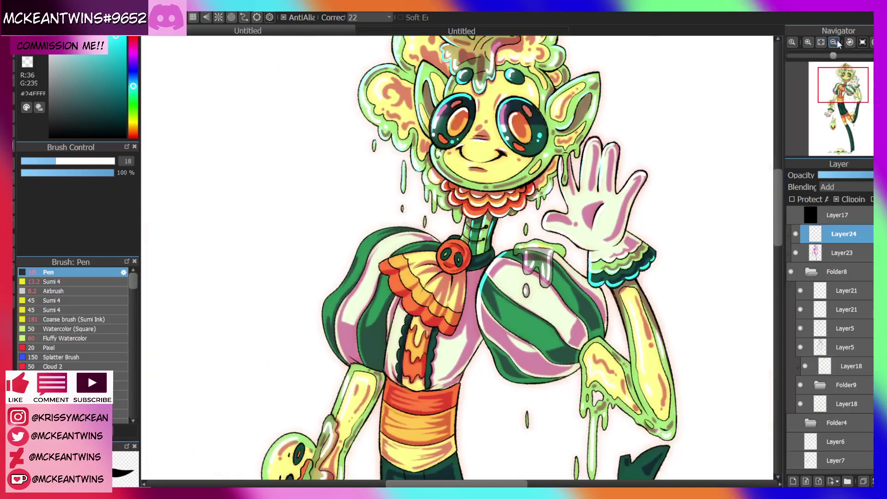
{"action": "left_click_drag", "start_coordinate": [843, 89], "coordinate": [840, 89]}
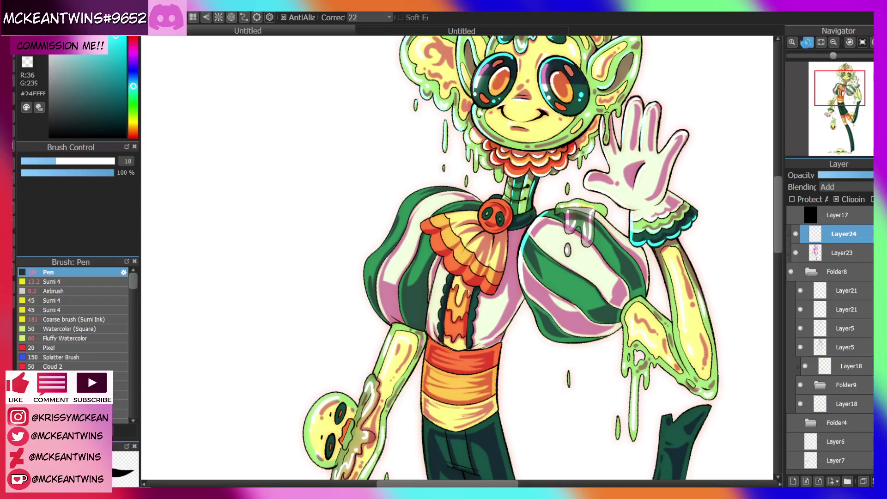
{"action": "left_click", "coordinate": [806, 42]}
{"action": "left_click_drag", "start_coordinate": [572, 176], "coordinate": [610, 163]}
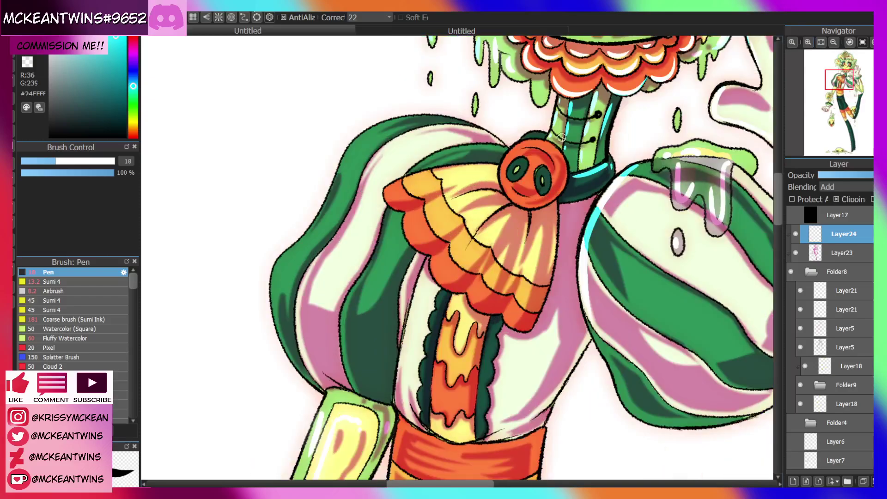
{"action": "mouse_move", "coordinate": [547, 133]}
{"action": "left_mouse_down"}
{"action": "mouse_move", "coordinate": [507, 170]}
{"action": "mouse_move", "coordinate": [509, 191]}
{"action": "mouse_move", "coordinate": [516, 162]}
{"action": "mouse_move", "coordinate": [538, 169]}
{"action": "left_mouse_up"}
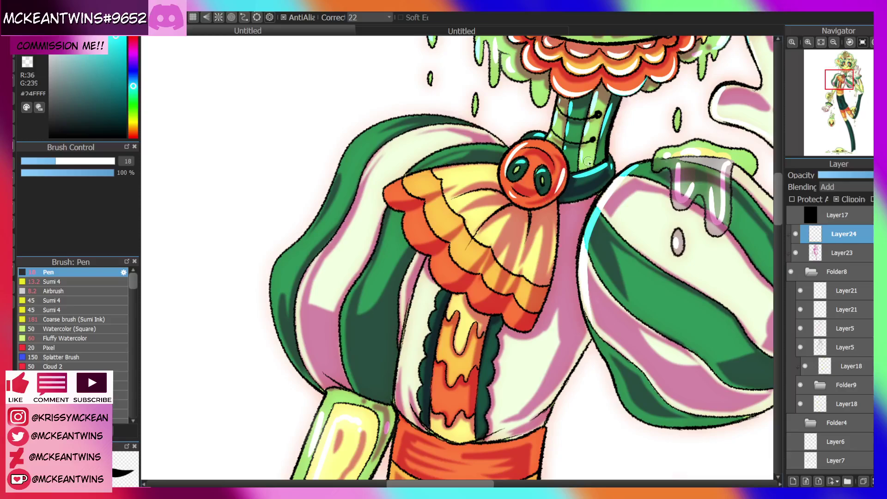
Paint highlights along the upper outer edge of the jabot's yellow, orange and red tiers, with the canvas rotated
{"action": "key", "text": "Left"}
{"action": "key", "text": "Left"}
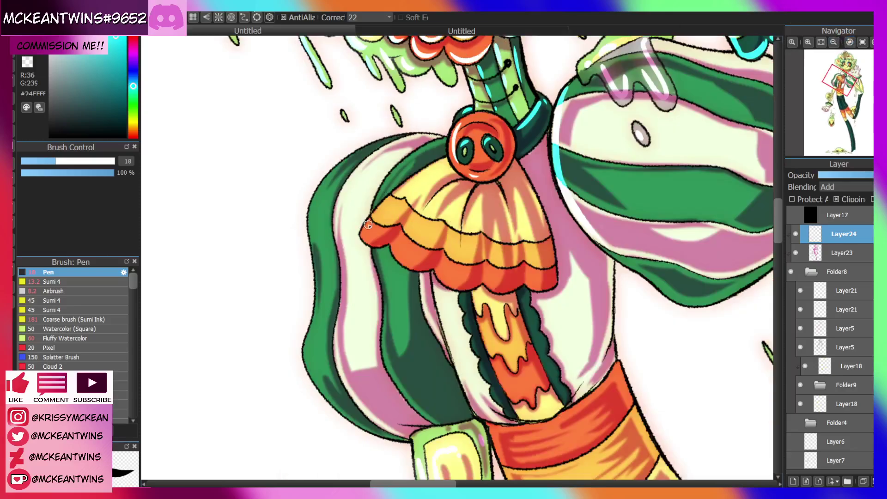
{"action": "left_click_drag", "start_coordinate": [396, 193], "coordinate": [446, 161]}
{"action": "key", "text": "ctrl+z"}
{"action": "left_click_drag", "start_coordinate": [395, 194], "coordinate": [444, 164]}
{"action": "left_click_drag", "start_coordinate": [377, 213], "coordinate": [392, 200]}
{"action": "left_click_drag", "start_coordinate": [364, 230], "coordinate": [369, 226]}
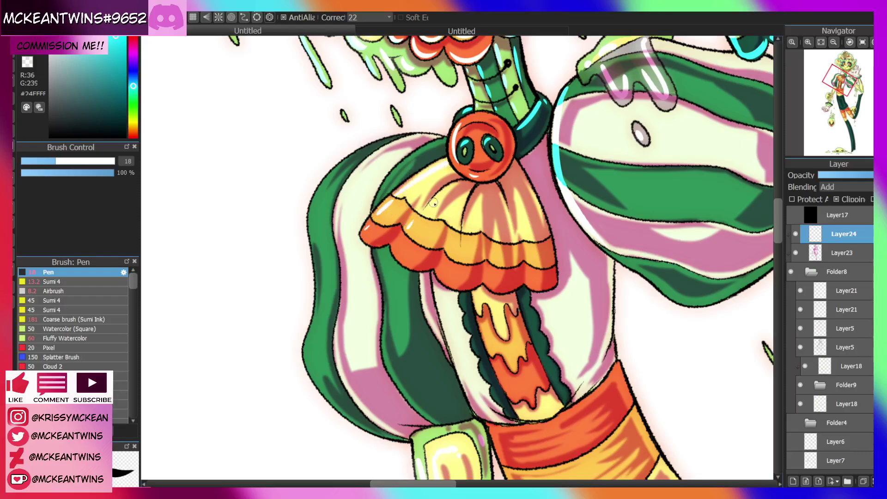
Add glowing highlights to the jabot's pleats and along the scallops of its orange and red tiers
{"action": "left_click", "coordinate": [862, 43]}
{"action": "left_click", "coordinate": [861, 42]}
{"action": "left_click", "coordinate": [861, 42]}
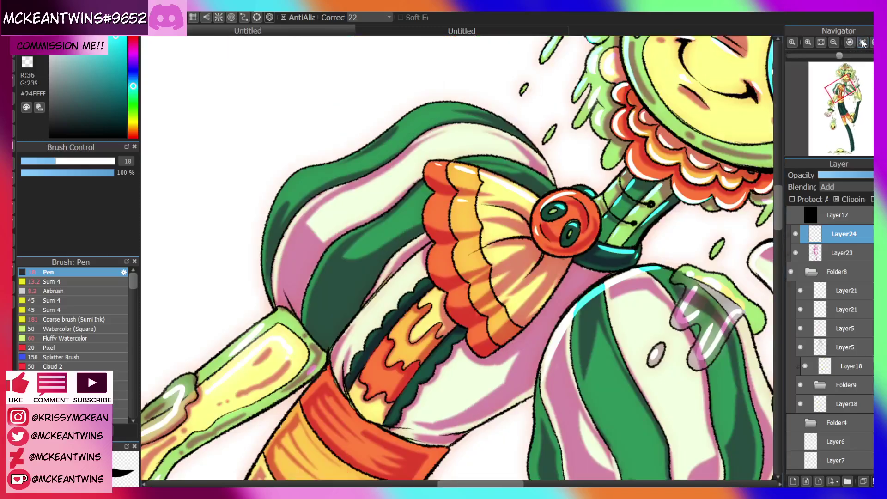
{"action": "left_click", "coordinate": [862, 42]}
{"action": "mouse_move", "coordinate": [501, 194]}
{"action": "left_mouse_down"}
{"action": "mouse_move", "coordinate": [469, 198]}
{"action": "mouse_move", "coordinate": [490, 223]}
{"action": "mouse_move", "coordinate": [459, 224]}
{"action": "mouse_move", "coordinate": [460, 270]}
{"action": "left_mouse_up"}
{"action": "left_click", "coordinate": [869, 42]}
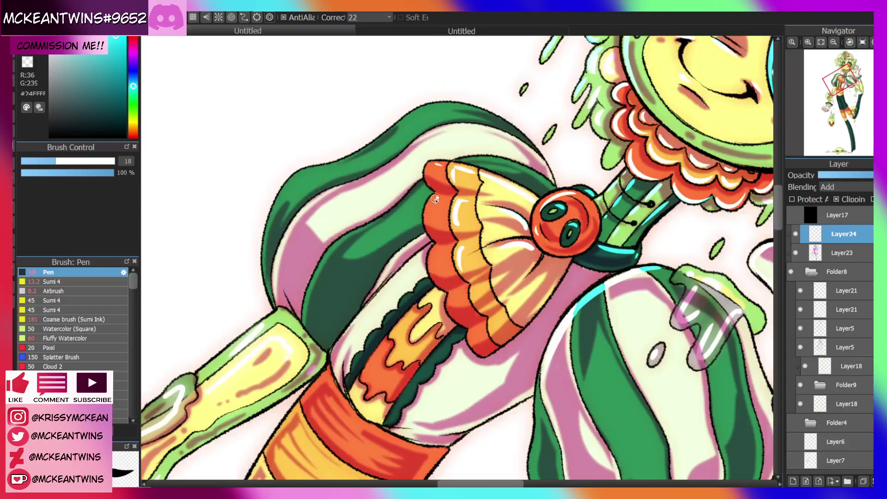
{"action": "left_click_drag", "start_coordinate": [434, 197], "coordinate": [432, 222]}
{"action": "left_click", "coordinate": [862, 42]}
{"action": "mouse_move", "coordinate": [435, 263]}
{"action": "left_mouse_down"}
{"action": "mouse_move", "coordinate": [453, 281]}
{"action": "mouse_move", "coordinate": [500, 284]}
{"action": "left_mouse_up"}
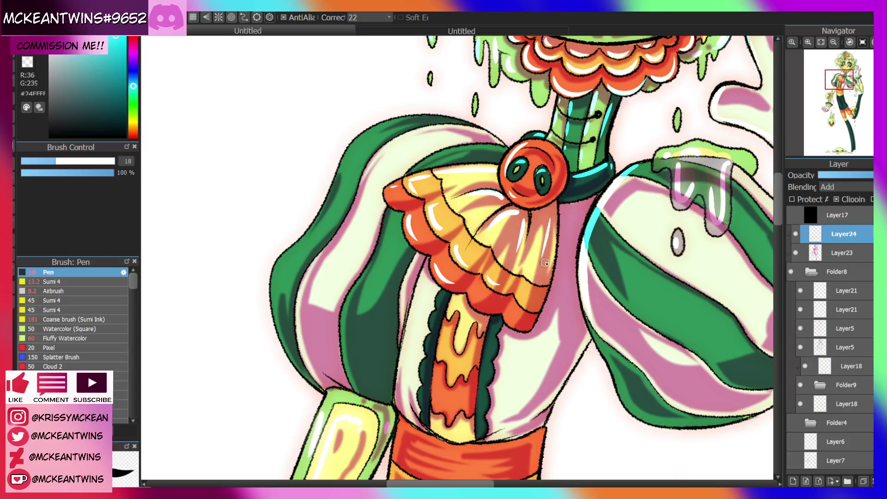
{"action": "left_click", "coordinate": [833, 42]}
{"action": "left_click", "coordinate": [832, 43]}
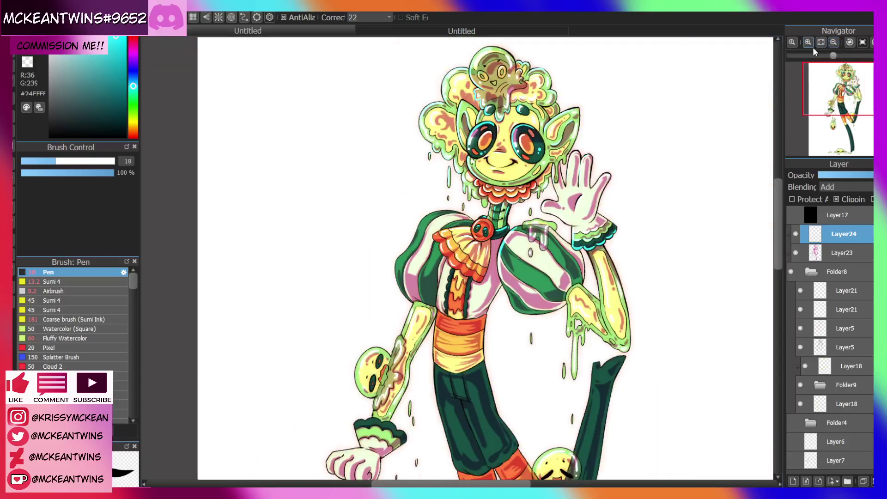
{"action": "left_click", "coordinate": [809, 44]}
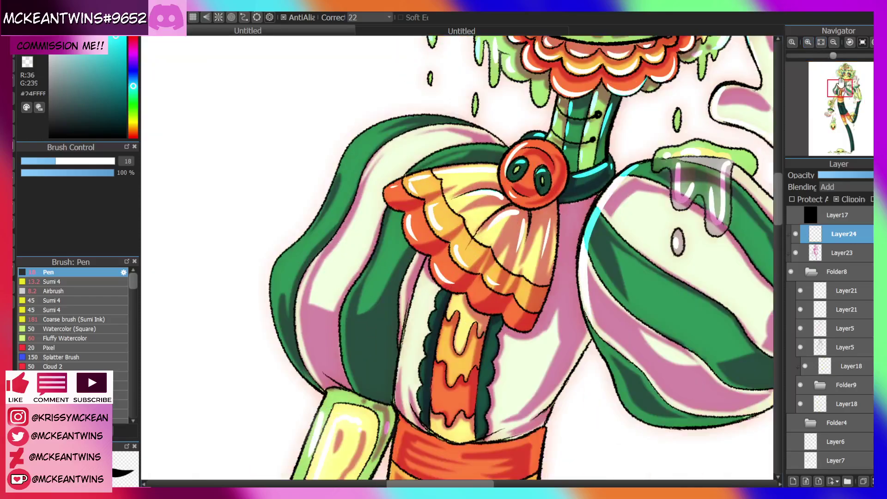
Paint cyan rims along the outer contour and inner green stripe of the puff sleeve above the lowered arm
{"action": "left_click_drag", "start_coordinate": [840, 83], "coordinate": [836, 85]}
{"action": "left_click", "coordinate": [849, 42]}
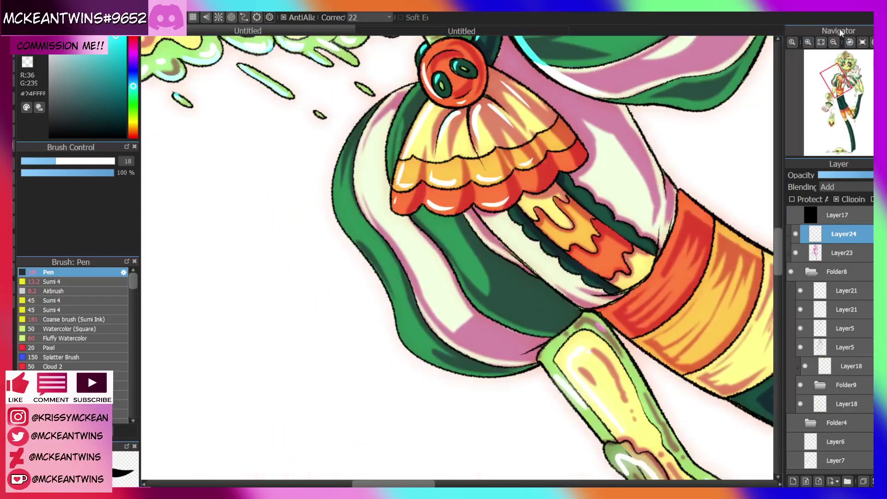
{"action": "left_click_drag", "start_coordinate": [417, 85], "coordinate": [393, 135]}
{"action": "mouse_move", "coordinate": [417, 85]}
{"action": "left_mouse_down"}
{"action": "mouse_move", "coordinate": [367, 120]}
{"action": "mouse_move", "coordinate": [342, 172]}
{"action": "mouse_move", "coordinate": [362, 132]}
{"action": "mouse_move", "coordinate": [340, 213]}
{"action": "mouse_move", "coordinate": [371, 125]}
{"action": "mouse_move", "coordinate": [361, 154]}
{"action": "left_mouse_up"}
{"action": "left_click", "coordinate": [862, 42]}
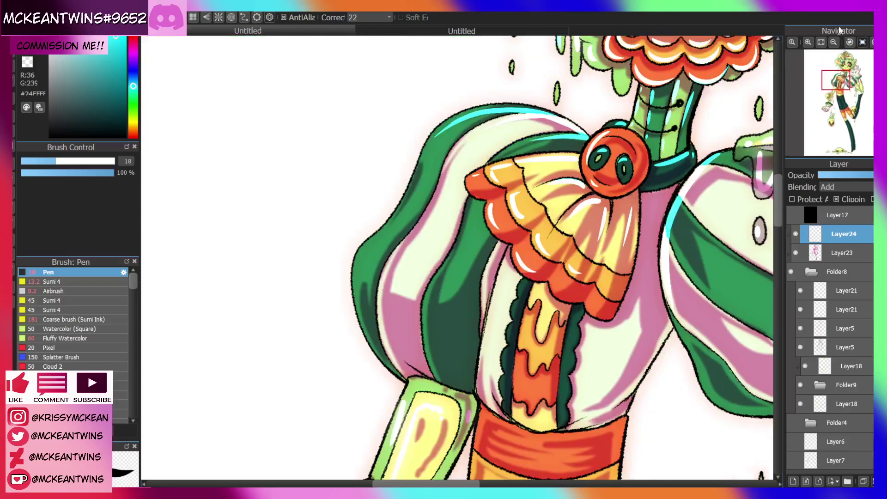
{"action": "mouse_move", "coordinate": [365, 286]}
{"action": "left_mouse_down"}
{"action": "mouse_move", "coordinate": [360, 256]}
{"action": "mouse_move", "coordinate": [358, 318]}
{"action": "mouse_move", "coordinate": [365, 251]}
{"action": "mouse_move", "coordinate": [404, 208]}
{"action": "left_mouse_up"}
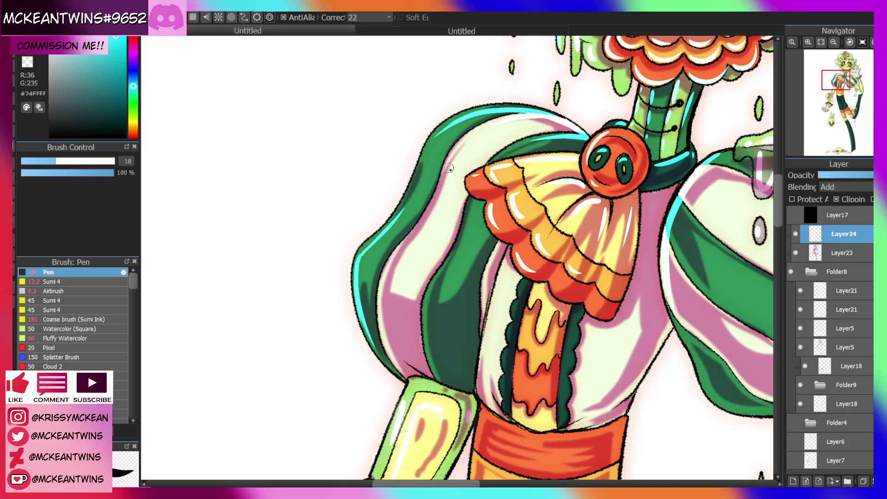
{"action": "mouse_move", "coordinate": [472, 200]}
{"action": "left_mouse_down"}
{"action": "mouse_move", "coordinate": [432, 295]}
{"action": "mouse_move", "coordinate": [431, 365]}
{"action": "left_mouse_up"}
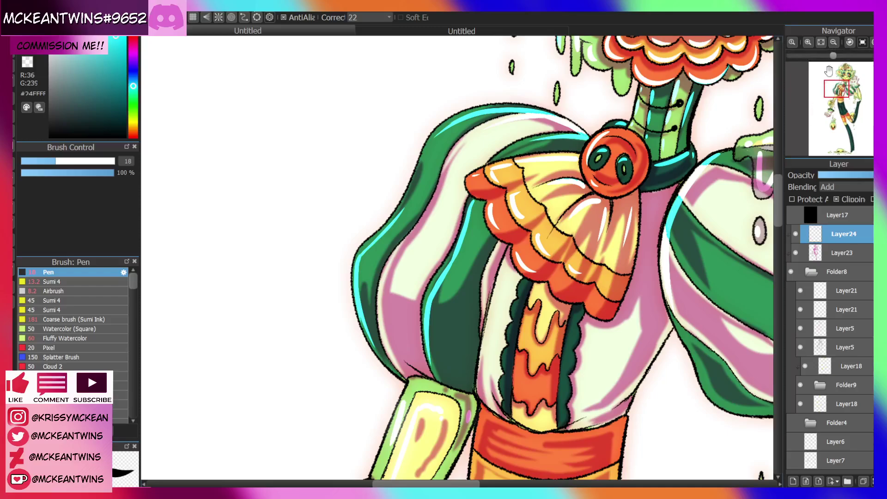
Extend the cyan rim down the chest-side edge and around the underside of the puff sleeve on the raised arm
{"action": "scroll", "coordinate": [831, 76], "scroll_direction": "down", "scroll_amount": 3}
{"action": "left_click_drag", "start_coordinate": [837, 89], "coordinate": [846, 96]}
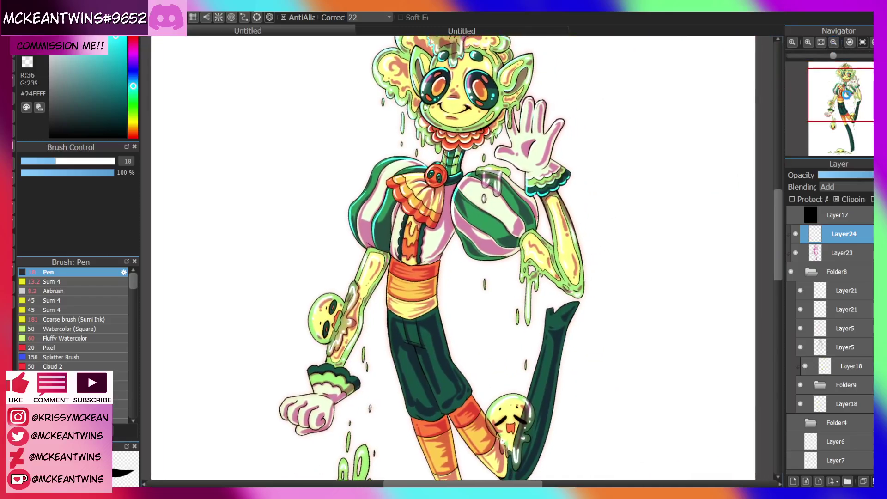
{"action": "left_click", "coordinate": [870, 42]}
{"action": "left_click", "coordinate": [807, 43]}
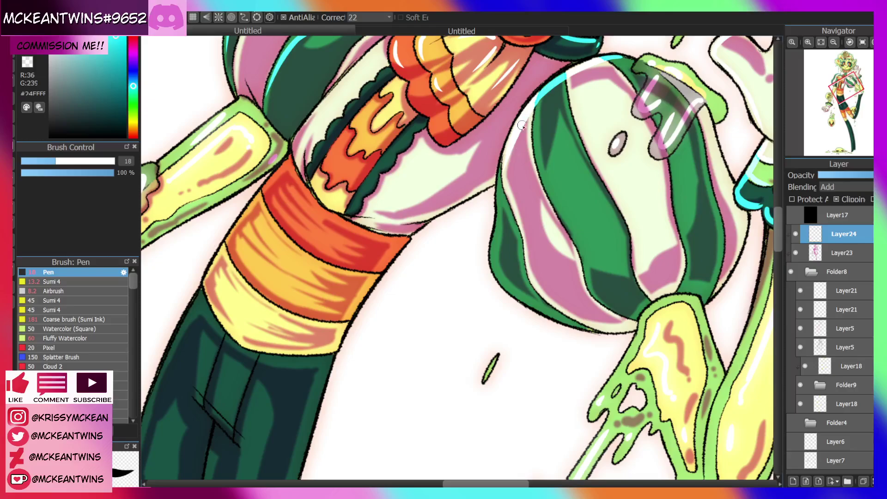
{"action": "left_click_drag", "start_coordinate": [499, 186], "coordinate": [499, 207]}
{"action": "left_click_drag", "start_coordinate": [507, 157], "coordinate": [492, 281]}
{"action": "left_click", "coordinate": [849, 44]}
{"action": "left_click", "coordinate": [850, 44]}
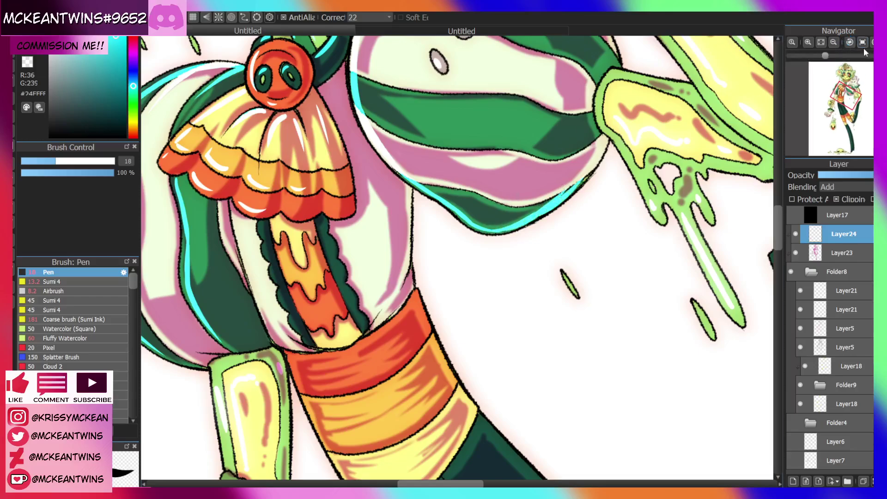
{"action": "left_click", "coordinate": [834, 42]}
{"action": "left_click", "coordinate": [834, 43]}
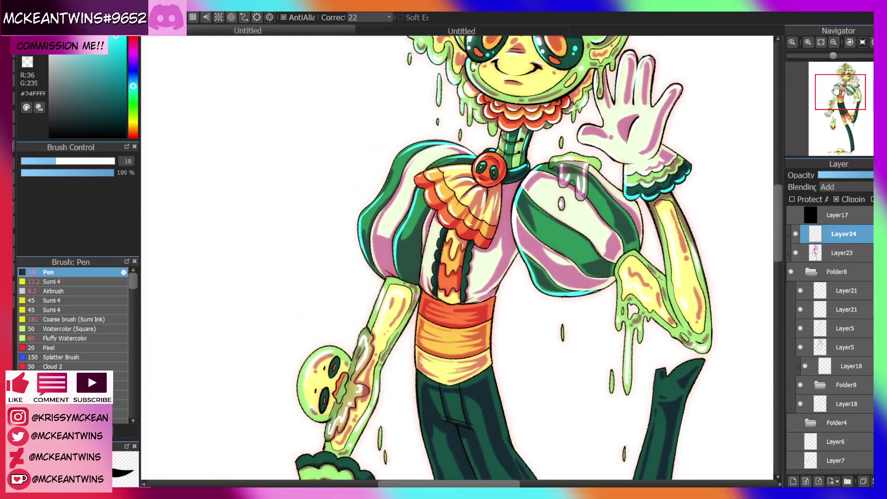
Paint a rim down the shirt's side near the lowered arm and glowing highlights on the placket's scalloped trim and orange drips
{"action": "left_click", "coordinate": [807, 43]}
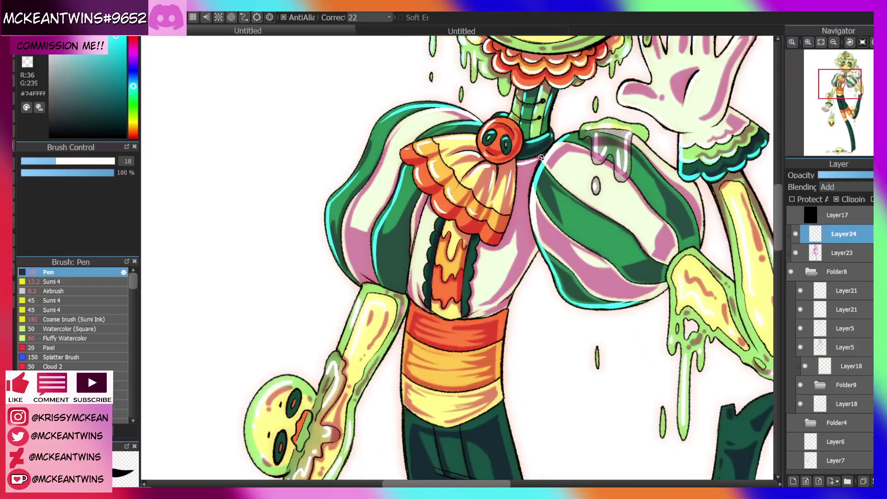
{"action": "left_click", "coordinate": [833, 42]}
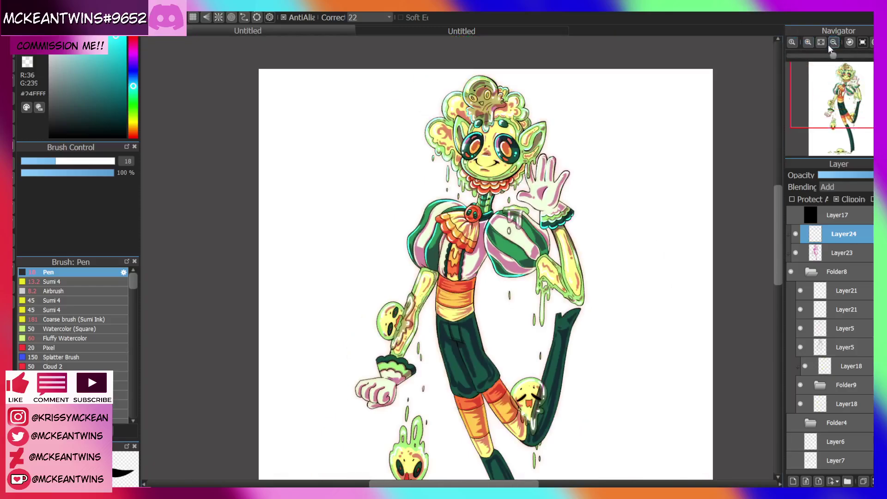
{"action": "left_click", "coordinate": [807, 42]}
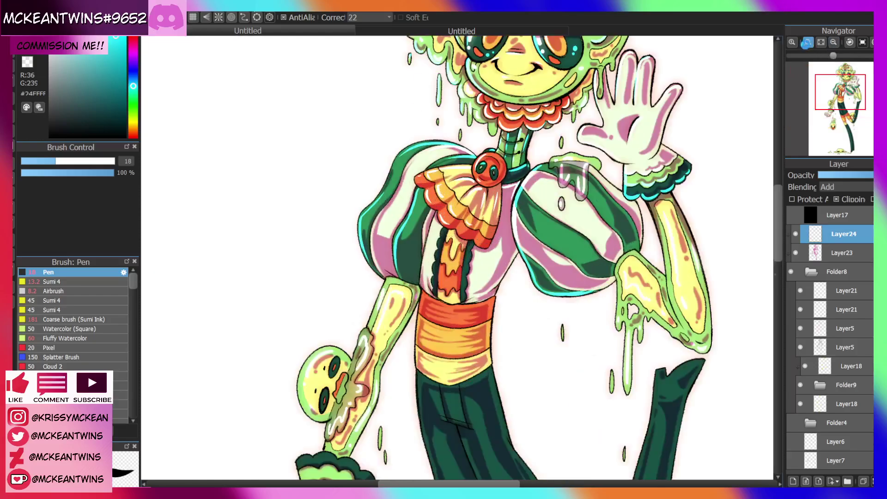
{"action": "left_click", "coordinate": [807, 43]}
{"action": "left_click_drag", "start_coordinate": [413, 176], "coordinate": [403, 210]}
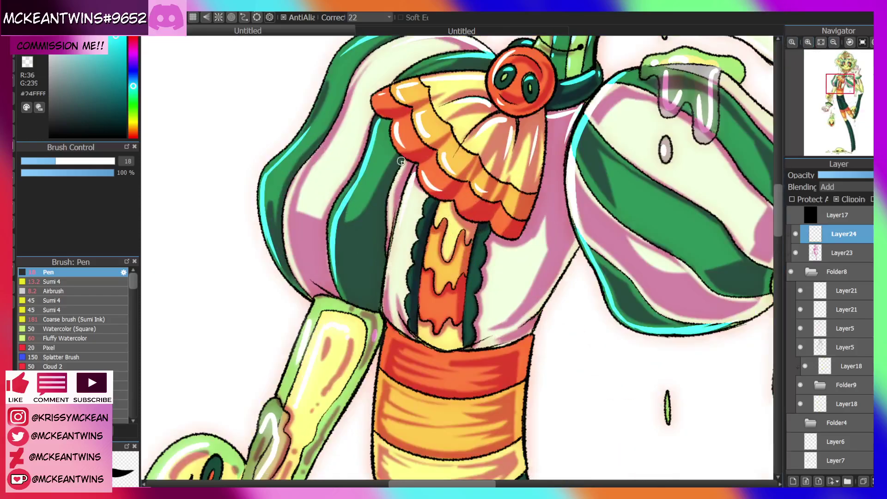
{"action": "mouse_move", "coordinate": [404, 163]}
{"action": "left_mouse_down"}
{"action": "mouse_move", "coordinate": [390, 205]}
{"action": "mouse_move", "coordinate": [380, 319]}
{"action": "left_mouse_up"}
{"action": "mouse_move", "coordinate": [427, 206]}
{"action": "left_mouse_down"}
{"action": "mouse_move", "coordinate": [424, 268]}
{"action": "mouse_move", "coordinate": [408, 281]}
{"action": "mouse_move", "coordinate": [412, 322]}
{"action": "left_mouse_up"}
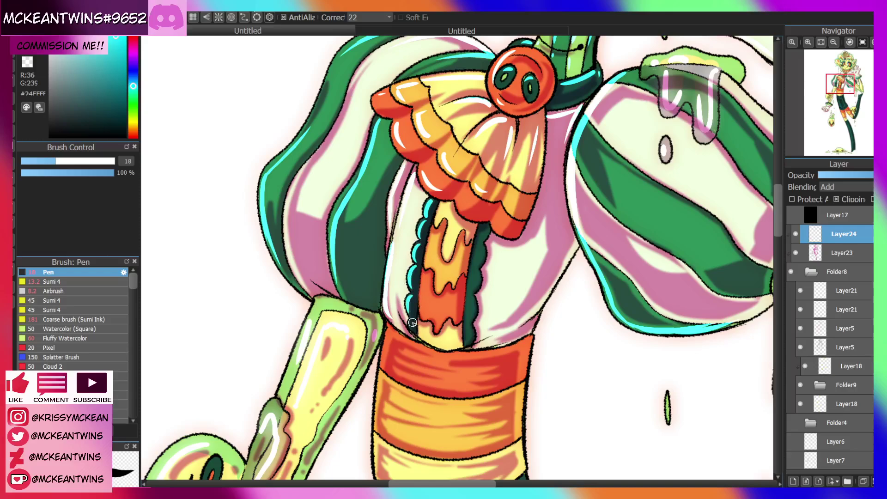
{"action": "mouse_move", "coordinate": [446, 219]}
{"action": "left_mouse_down"}
{"action": "mouse_move", "coordinate": [454, 252]}
{"action": "mouse_move", "coordinate": [426, 263]}
{"action": "mouse_move", "coordinate": [438, 280]}
{"action": "mouse_move", "coordinate": [425, 320]}
{"action": "mouse_move", "coordinate": [420, 303]}
{"action": "mouse_move", "coordinate": [439, 331]}
{"action": "left_mouse_up"}
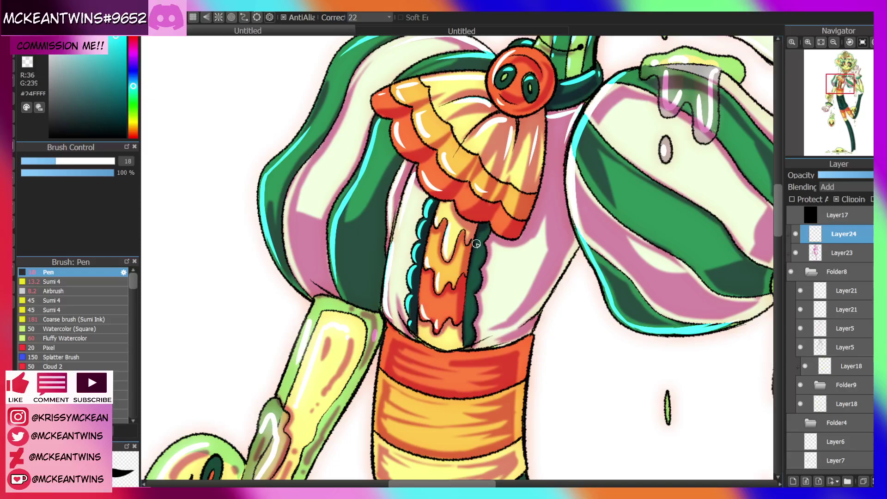
Paint cyan rims along the edges of the green stripes on the puff sleeve of the raised arm
{"action": "left_click", "coordinate": [833, 42]}
{"action": "left_click", "coordinate": [833, 42]}
{"action": "left_click_drag", "start_coordinate": [840, 92], "coordinate": [858, 80]}
{"action": "left_click", "coordinate": [871, 43]}
{"action": "left_click", "coordinate": [872, 43]}
{"action": "left_click", "coordinate": [872, 44]}
{"action": "left_click", "coordinate": [872, 43]}
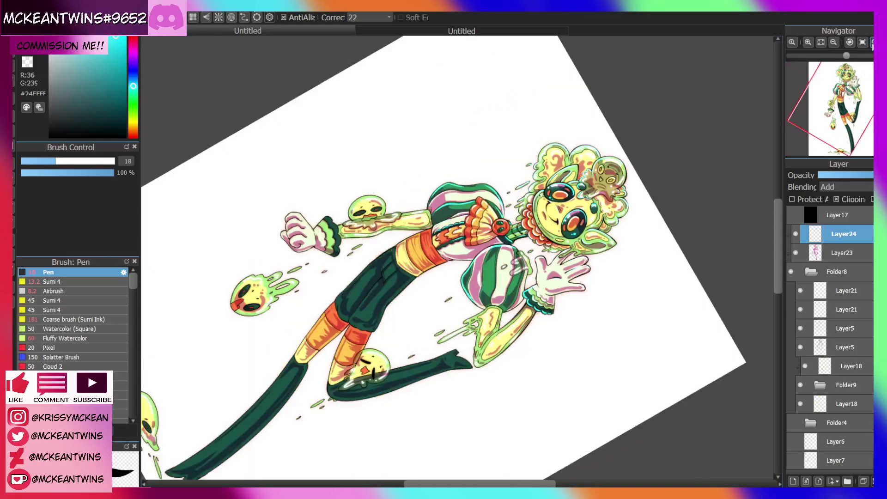
{"action": "left_click", "coordinate": [808, 42]}
{"action": "left_click", "coordinate": [808, 42]}
{"action": "left_click", "coordinate": [808, 42]}
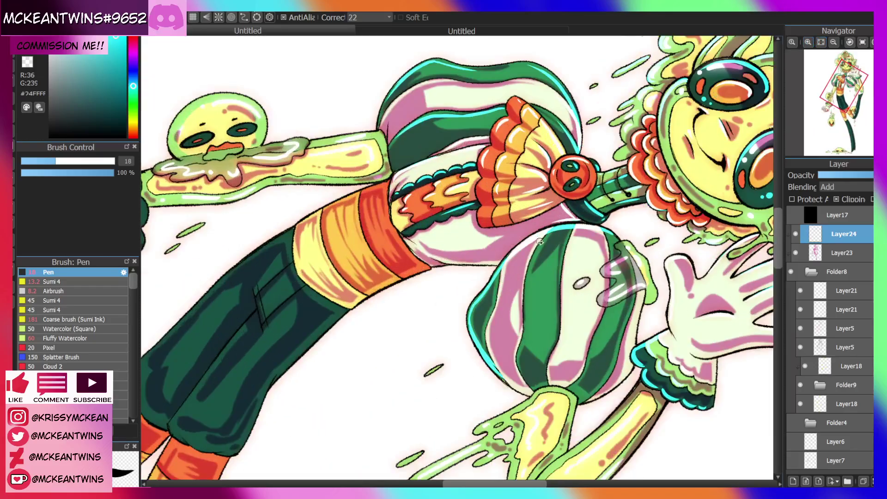
{"action": "left_click_drag", "start_coordinate": [551, 233], "coordinate": [524, 300]}
{"action": "mouse_move", "coordinate": [534, 265]}
{"action": "left_mouse_down"}
{"action": "mouse_move", "coordinate": [526, 382]}
{"action": "mouse_move", "coordinate": [549, 354]}
{"action": "left_mouse_up"}
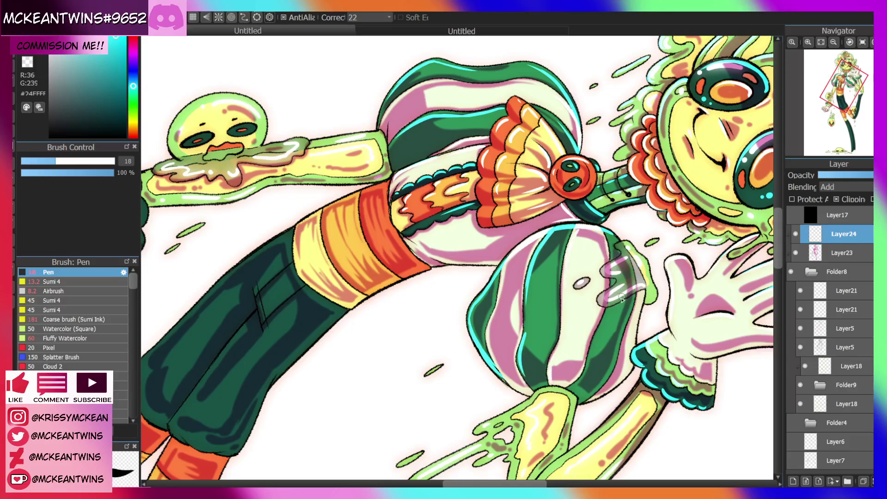
Add glowing highlights to the slime drips on the raised arm's puff sleeve and a cyan rim along its outer green stripe
{"action": "left_click", "coordinate": [861, 42]}
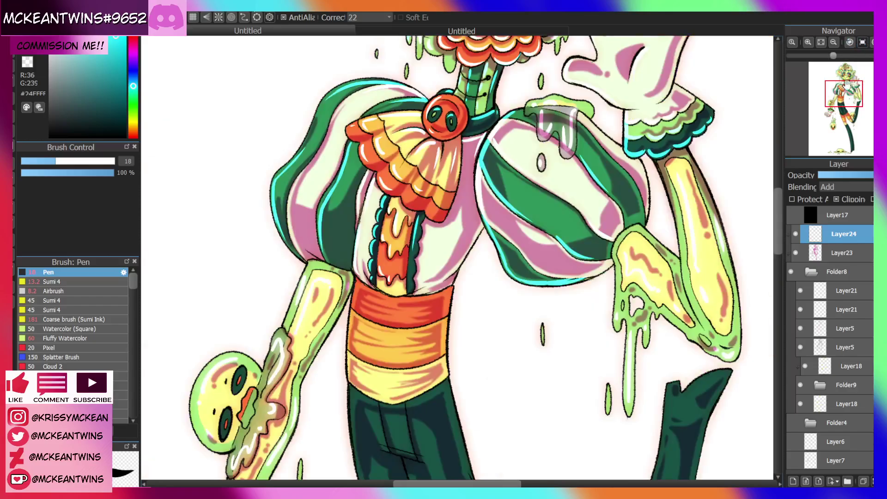
{"action": "left_click_drag", "start_coordinate": [844, 94], "coordinate": [847, 88]}
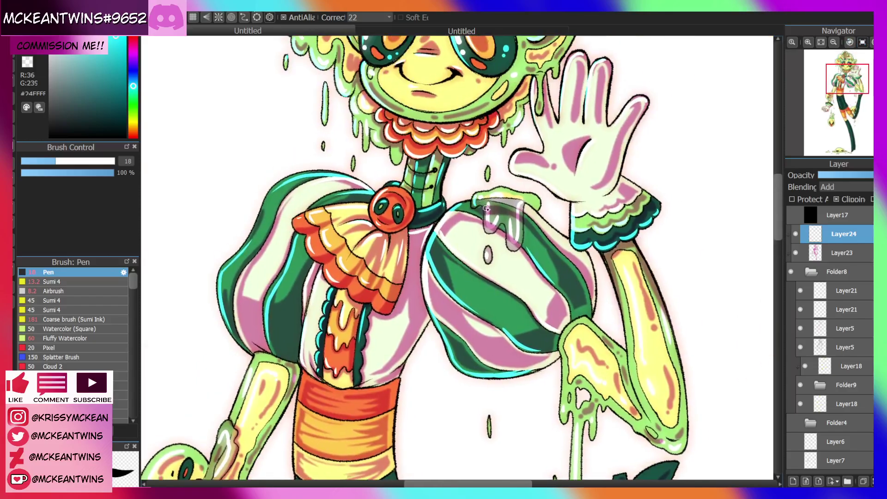
{"action": "mouse_move", "coordinate": [487, 208]}
{"action": "left_mouse_down"}
{"action": "mouse_move", "coordinate": [492, 233]}
{"action": "mouse_move", "coordinate": [515, 248]}
{"action": "left_mouse_up"}
{"action": "left_click", "coordinate": [849, 42]}
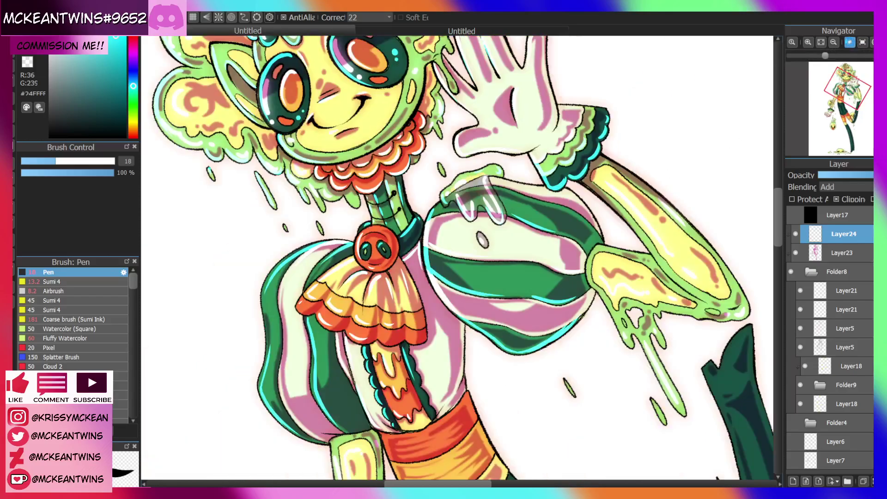
{"action": "left_click_drag", "start_coordinate": [504, 122], "coordinate": [453, 148]}
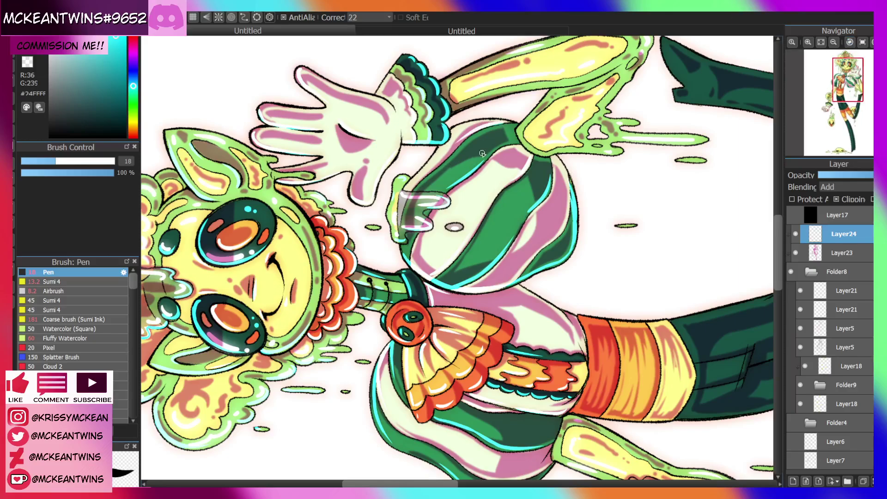
Paint cyan rims along the inner and outer edges of the raised forearm between glove cuff and elbow
{"action": "left_click", "coordinate": [861, 42]}
{"action": "mouse_move", "coordinate": [837, 95]}
{"action": "left_mouse_down"}
{"action": "mouse_move", "coordinate": [852, 109]}
{"action": "mouse_move", "coordinate": [860, 99]}
{"action": "left_mouse_up"}
{"action": "left_click", "coordinate": [849, 42]}
{"action": "left_click", "coordinate": [850, 42]}
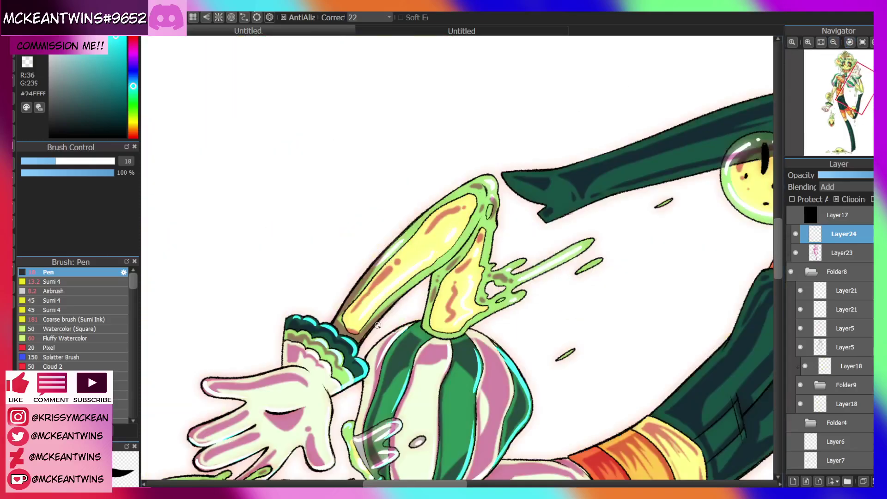
{"action": "left_click_drag", "start_coordinate": [378, 317], "coordinate": [482, 212]}
{"action": "left_click_drag", "start_coordinate": [336, 319], "coordinate": [377, 267]}
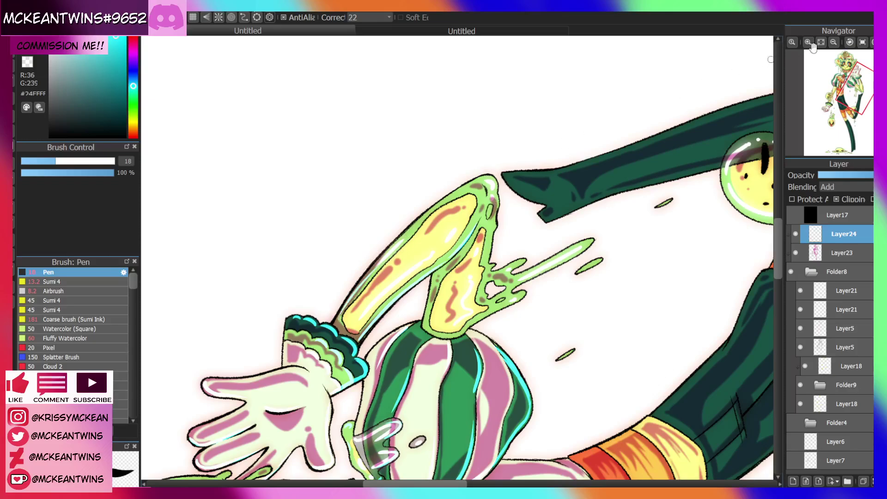
{"action": "left_click", "coordinate": [862, 42]}
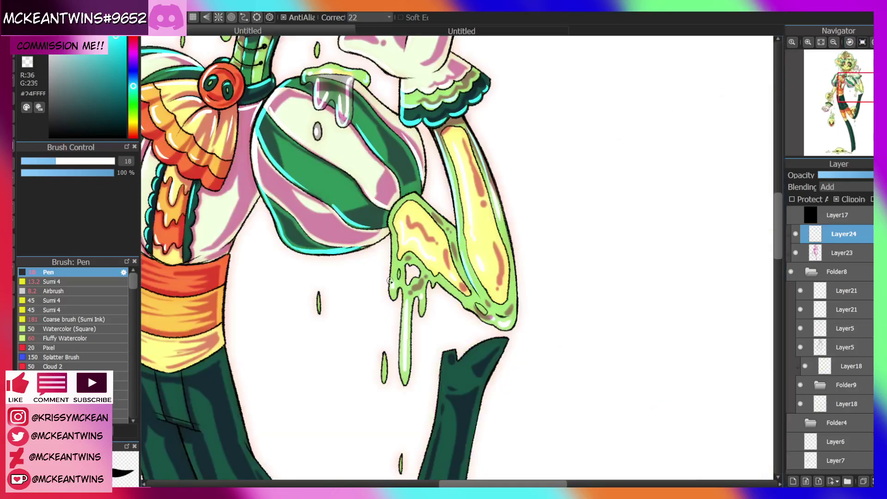
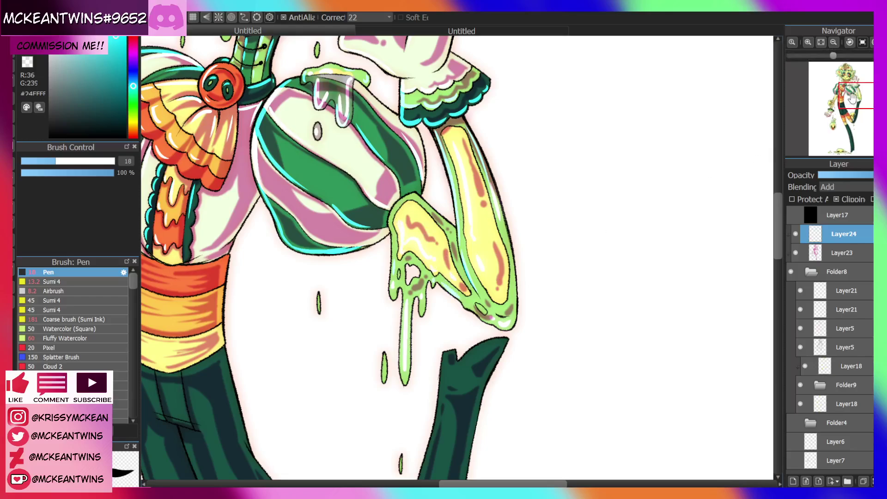
Paint glowing rims down both sides of the waist sash and streak highlights across its red and orange bands
{"action": "left_click_drag", "start_coordinate": [851, 95], "coordinate": [839, 100]}
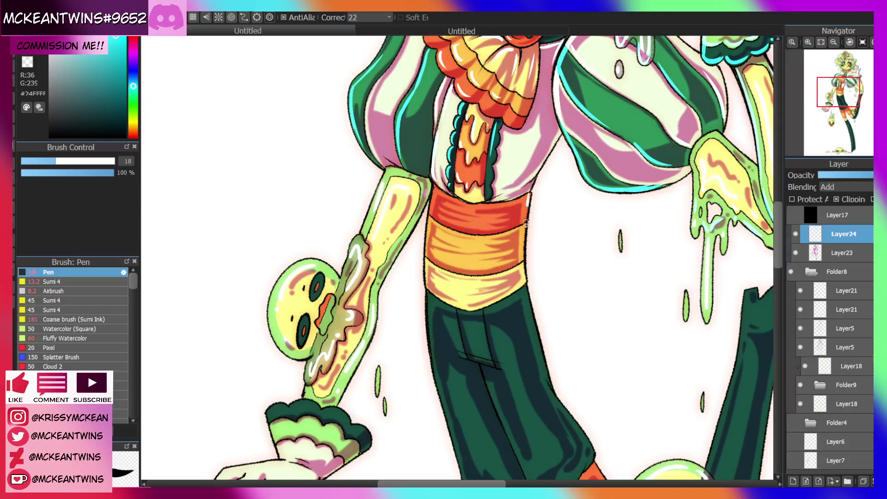
{"action": "left_click_drag", "start_coordinate": [527, 206], "coordinate": [521, 270]}
{"action": "left_click_drag", "start_coordinate": [433, 192], "coordinate": [428, 294]}
{"action": "left_click", "coordinate": [870, 42]}
{"action": "left_click", "coordinate": [870, 42]}
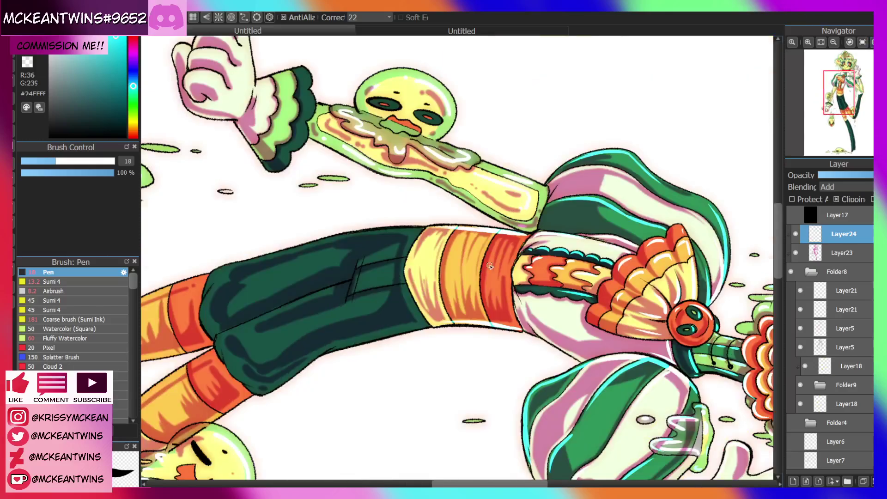
{"action": "mouse_move", "coordinate": [501, 244]}
{"action": "left_mouse_down"}
{"action": "mouse_move", "coordinate": [494, 287]}
{"action": "mouse_move", "coordinate": [499, 274]}
{"action": "left_mouse_up"}
{"action": "mouse_move", "coordinate": [482, 239]}
{"action": "left_mouse_down"}
{"action": "mouse_move", "coordinate": [476, 277]}
{"action": "mouse_move", "coordinate": [460, 279]}
{"action": "left_mouse_up"}
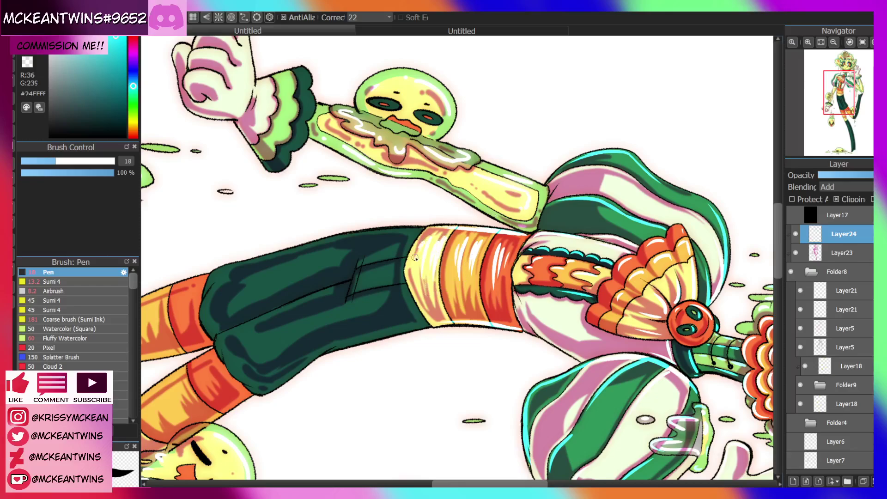
Paint glowing lines along the seams between the waist sash's bands and add more streak highlights within them
{"action": "left_click", "coordinate": [862, 42]}
{"action": "left_click", "coordinate": [833, 42]}
{"action": "left_click", "coordinate": [833, 42]}
{"action": "left_click", "coordinate": [833, 42]}
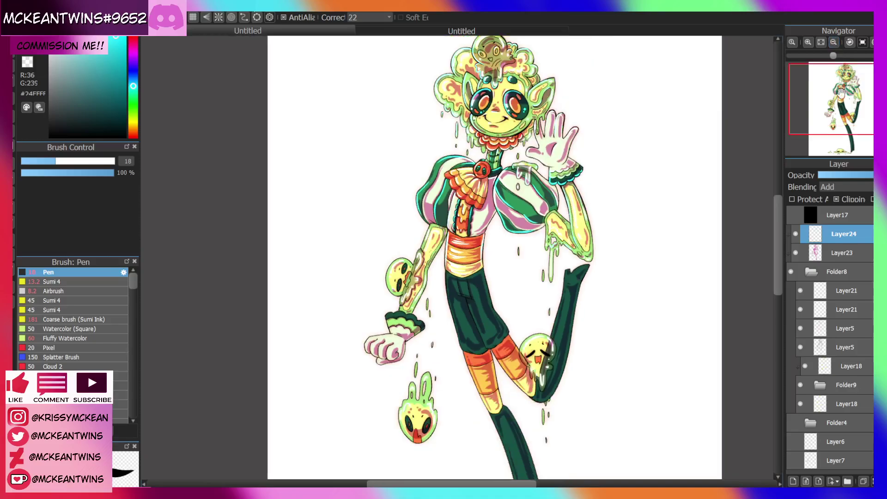
{"action": "left_click_drag", "start_coordinate": [841, 96], "coordinate": [840, 98]}
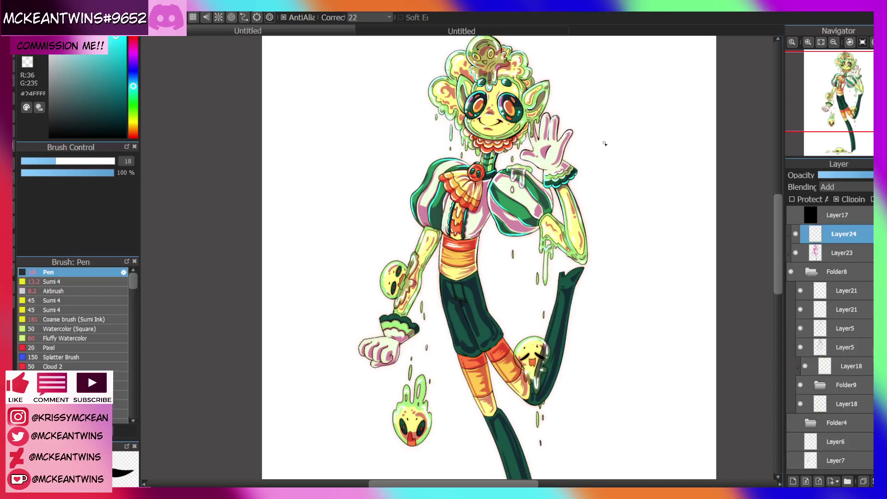
{"action": "left_click", "coordinate": [807, 42]}
{"action": "left_click", "coordinate": [807, 42]}
{"action": "left_click", "coordinate": [807, 42]}
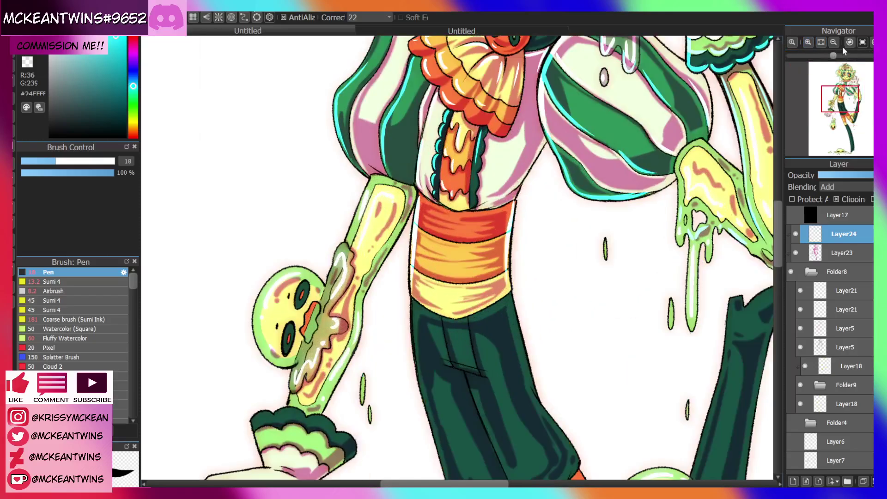
{"action": "left_click", "coordinate": [849, 42]}
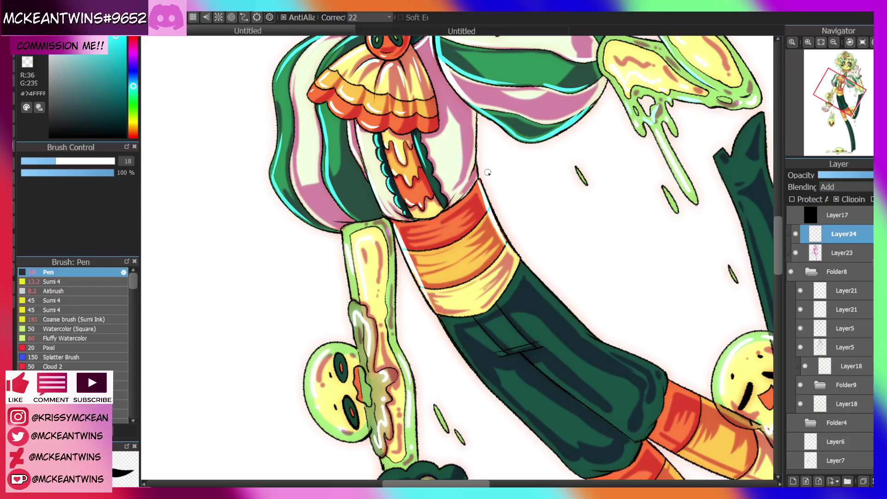
{"action": "left_click", "coordinate": [871, 42]}
{"action": "left_click", "coordinate": [871, 42]}
{"action": "left_click", "coordinate": [871, 42]}
{"action": "left_click_drag", "start_coordinate": [443, 310], "coordinate": [434, 281]}
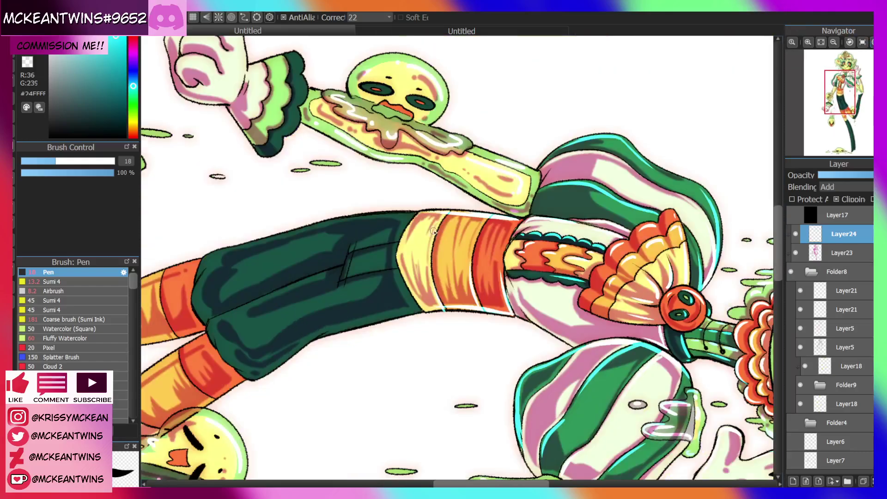
{"action": "key", "text": "ctrl+z"}
{"action": "left_click_drag", "start_coordinate": [447, 213], "coordinate": [432, 255]}
{"action": "left_click_drag", "start_coordinate": [490, 216], "coordinate": [475, 247]}
{"action": "left_click_drag", "start_coordinate": [523, 217], "coordinate": [504, 246]}
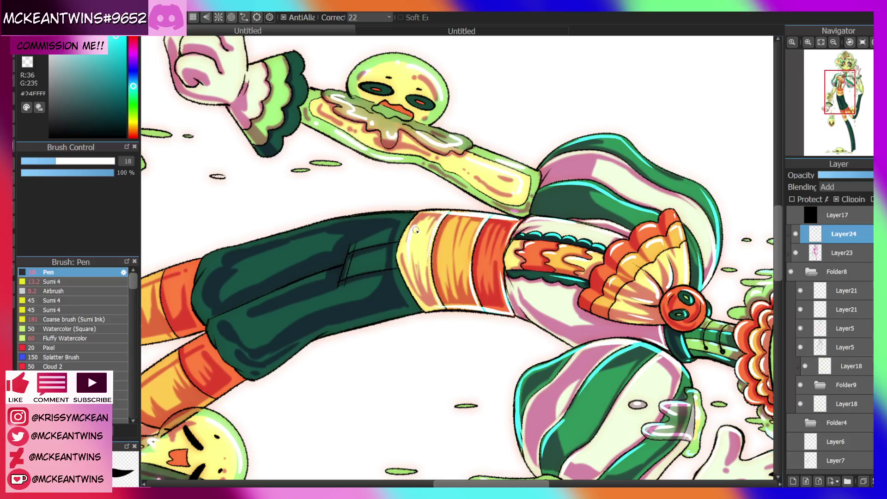
{"action": "left_click_drag", "start_coordinate": [453, 235], "coordinate": [457, 266]}
{"action": "mouse_move", "coordinate": [492, 237]}
{"action": "left_mouse_down"}
{"action": "mouse_move", "coordinate": [485, 273]}
{"action": "mouse_move", "coordinate": [502, 273]}
{"action": "left_mouse_up"}
{"action": "left_click", "coordinate": [850, 43]}
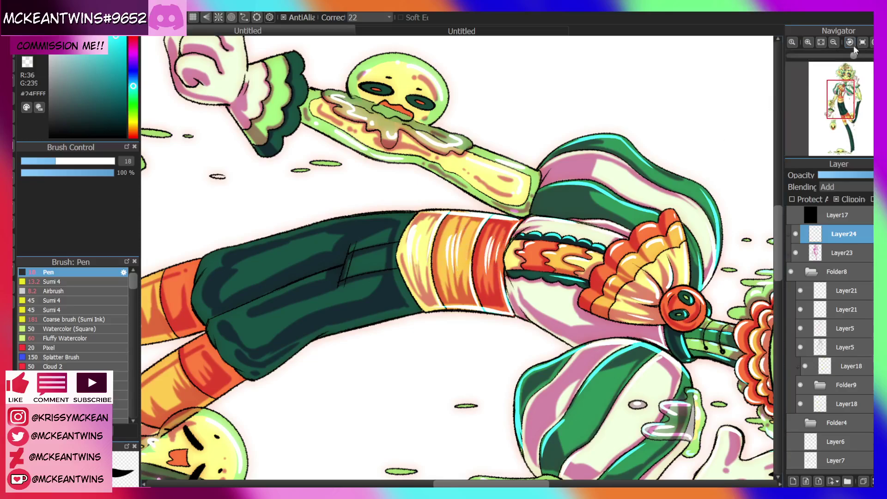
Paint a cyan rim along the body-side edge of the lowered arm below the puff sleeve
{"action": "left_click", "coordinate": [834, 42]}
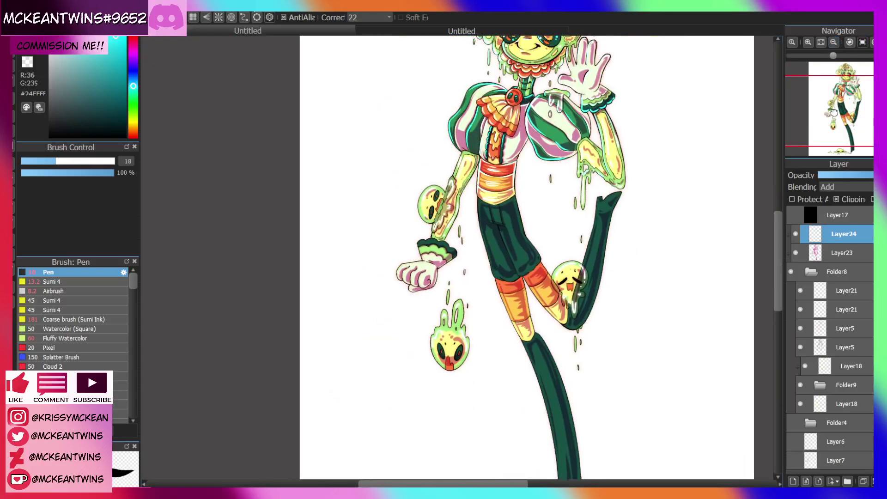
{"action": "left_click_drag", "start_coordinate": [839, 97], "coordinate": [829, 104]}
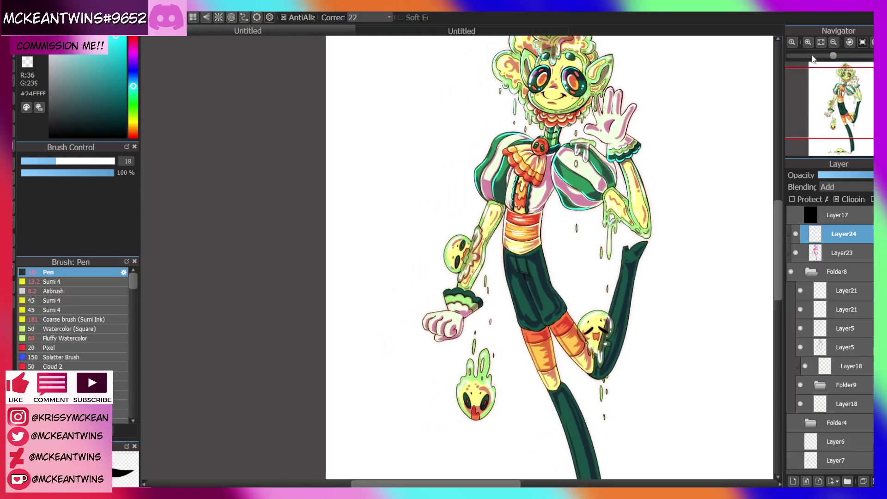
{"action": "left_click", "coordinate": [807, 42]}
{"action": "left_click", "coordinate": [807, 42]}
{"action": "left_click", "coordinate": [807, 42]}
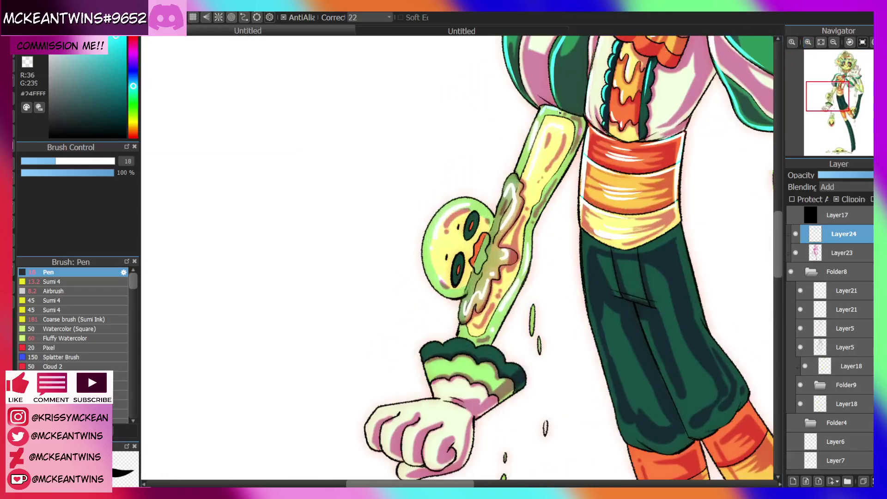
{"action": "key", "text": "ctrl+z"}
{"action": "left_click_drag", "start_coordinate": [578, 147], "coordinate": [530, 249]}
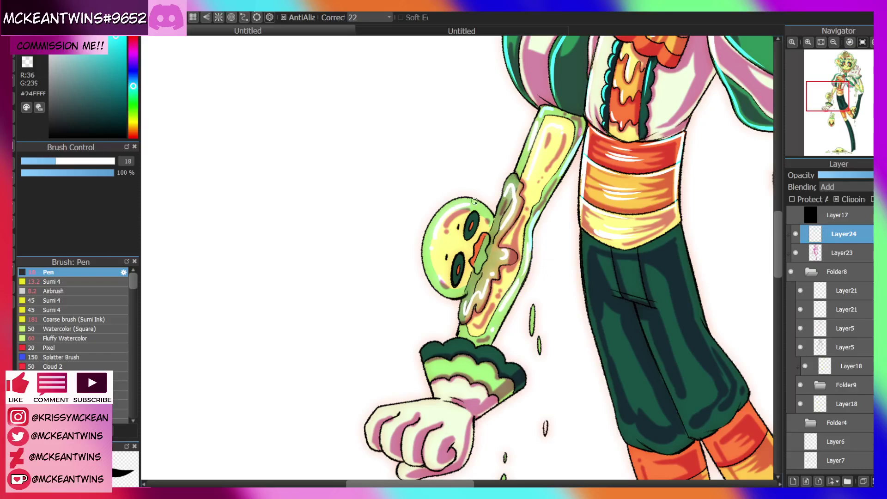
Add glowing rims to the slime face and its drips on the lowered arm, and to the forearm edge above the cuff
{"action": "left_click_drag", "start_coordinate": [427, 235], "coordinate": [434, 282]}
{"action": "left_click_drag", "start_coordinate": [460, 309], "coordinate": [479, 306]}
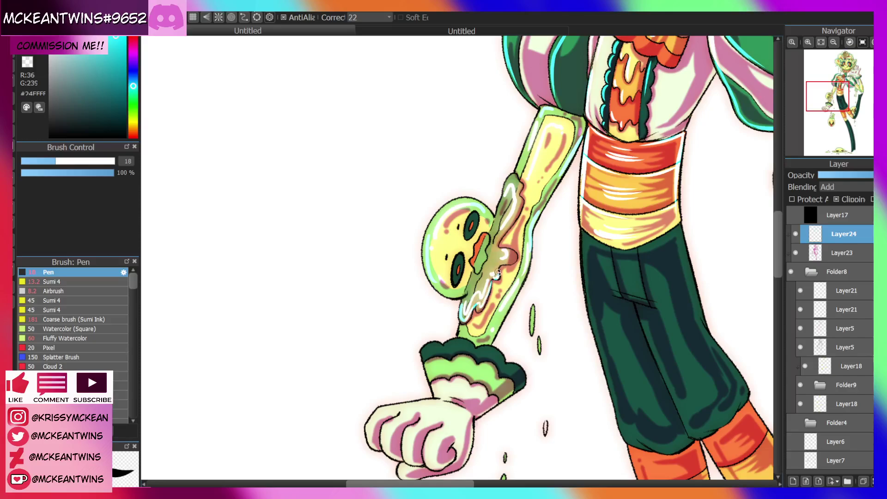
{"action": "mouse_move", "coordinate": [502, 265]}
{"action": "left_mouse_down"}
{"action": "mouse_move", "coordinate": [499, 238]}
{"action": "mouse_move", "coordinate": [519, 212]}
{"action": "left_mouse_up"}
{"action": "left_click_drag", "start_coordinate": [515, 176], "coordinate": [505, 191]}
{"action": "mouse_move", "coordinate": [562, 197]}
{"action": "left_mouse_down"}
{"action": "mouse_move", "coordinate": [462, 160]}
{"action": "mouse_move", "coordinate": [524, 110]}
{"action": "left_mouse_up"}
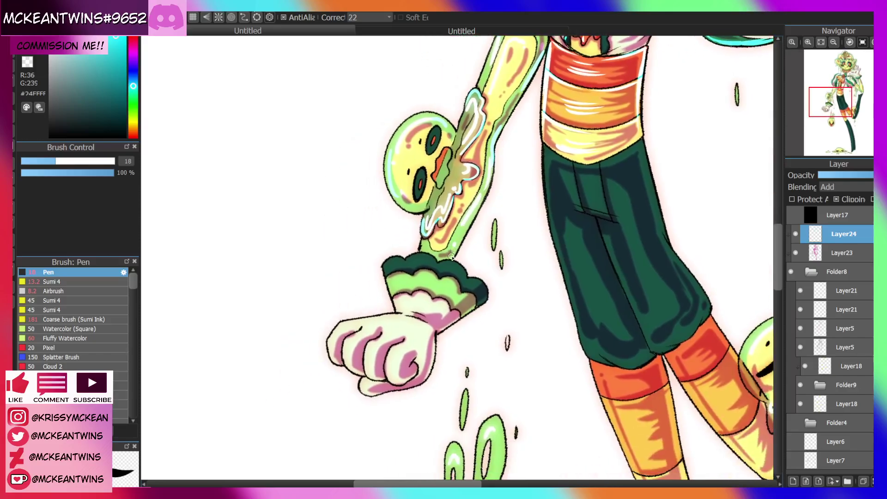
{"action": "mouse_move", "coordinate": [452, 256]}
{"action": "left_mouse_down"}
{"action": "mouse_move", "coordinate": [464, 229]}
{"action": "mouse_move", "coordinate": [439, 248]}
{"action": "mouse_move", "coordinate": [464, 210]}
{"action": "left_mouse_up"}
Paint a cyan rim along the outer edge of the green shorts on the straight leg, from hem to sash
{"action": "left_click_drag", "start_coordinate": [835, 107], "coordinate": [840, 110]}
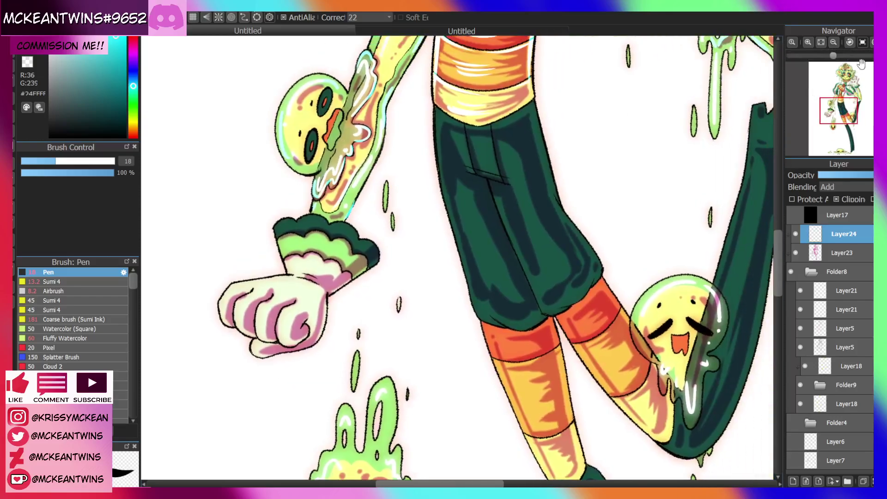
{"action": "left_click", "coordinate": [871, 42]}
{"action": "left_click", "coordinate": [871, 42]}
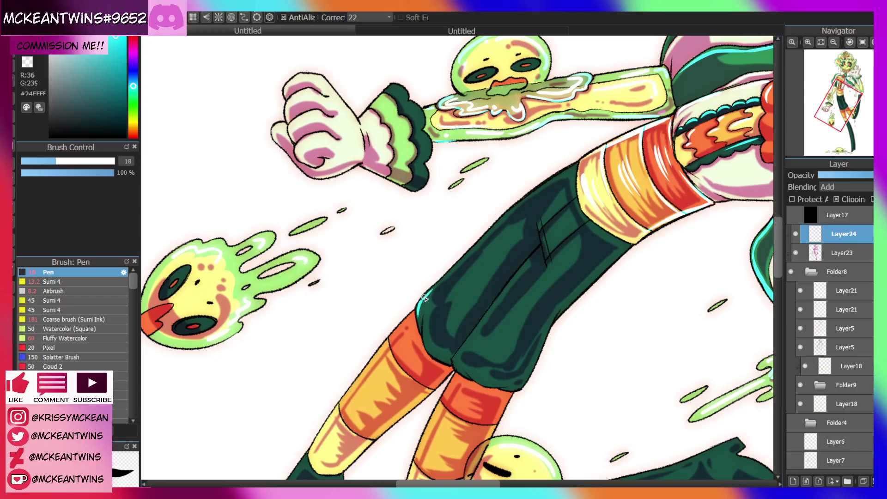
{"action": "left_click_drag", "start_coordinate": [429, 291], "coordinate": [574, 168]}
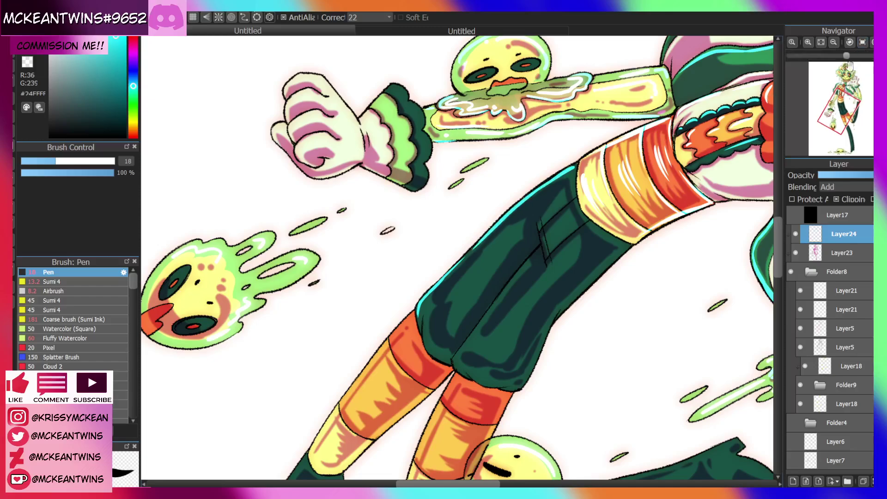
Paint a cyan rim around the bent leg's inner hem and up the seam between the two legs of the shorts
{"action": "left_click", "coordinate": [829, 116]}
{"action": "left_click", "coordinate": [861, 42]}
{"action": "left_click_drag", "start_coordinate": [832, 114], "coordinate": [840, 105]}
{"action": "left_click", "coordinate": [871, 42]}
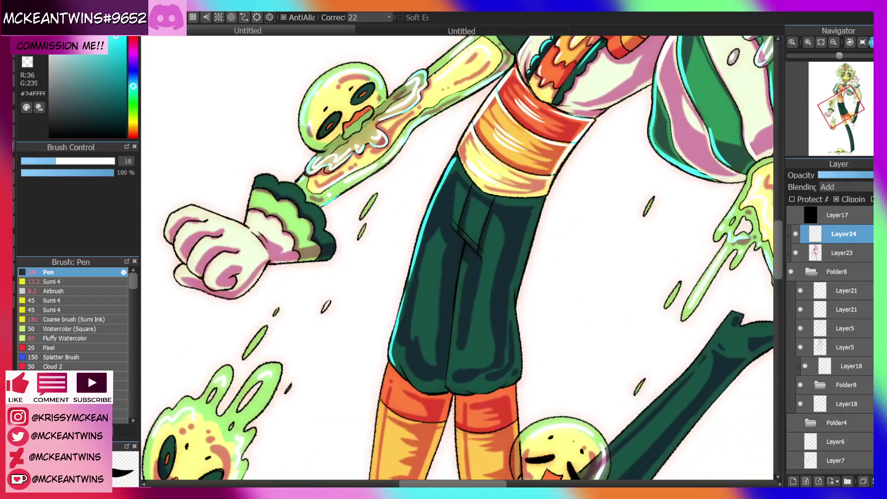
{"action": "left_click", "coordinate": [871, 42]}
{"action": "left_click", "coordinate": [871, 42]}
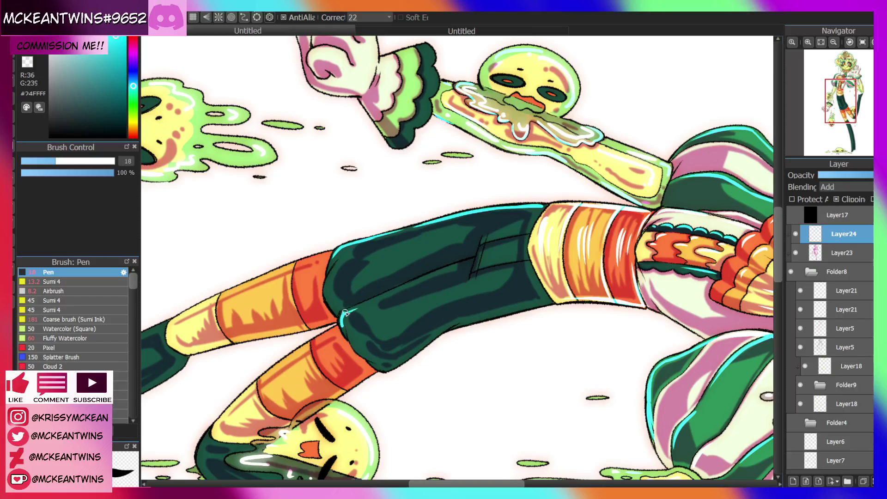
{"action": "mouse_move", "coordinate": [345, 312]}
{"action": "left_mouse_down"}
{"action": "mouse_move", "coordinate": [433, 278]}
{"action": "mouse_move", "coordinate": [417, 279]}
{"action": "mouse_move", "coordinate": [448, 232]}
{"action": "left_mouse_up"}
Add cyan highlights along the fly and crossing seam lines at the front of the green shorts
{"action": "left_click", "coordinate": [861, 42]}
{"action": "left_click", "coordinate": [849, 42]}
{"action": "left_click", "coordinate": [849, 42]}
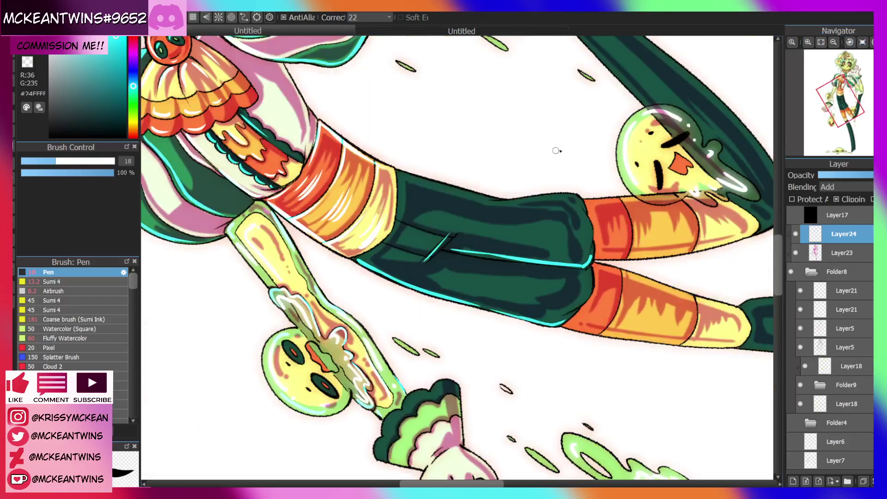
{"action": "left_click", "coordinate": [862, 42]}
{"action": "left_click_drag", "start_coordinate": [435, 188], "coordinate": [448, 229]}
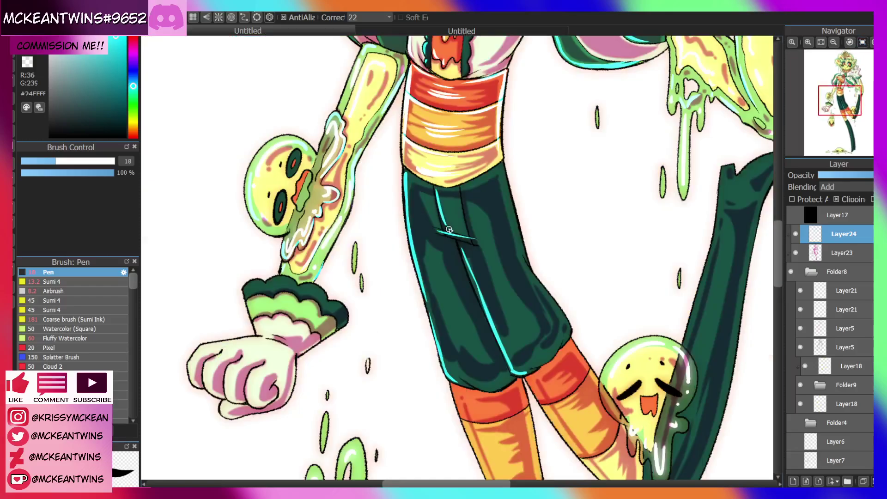
{"action": "left_click", "coordinate": [821, 44]}
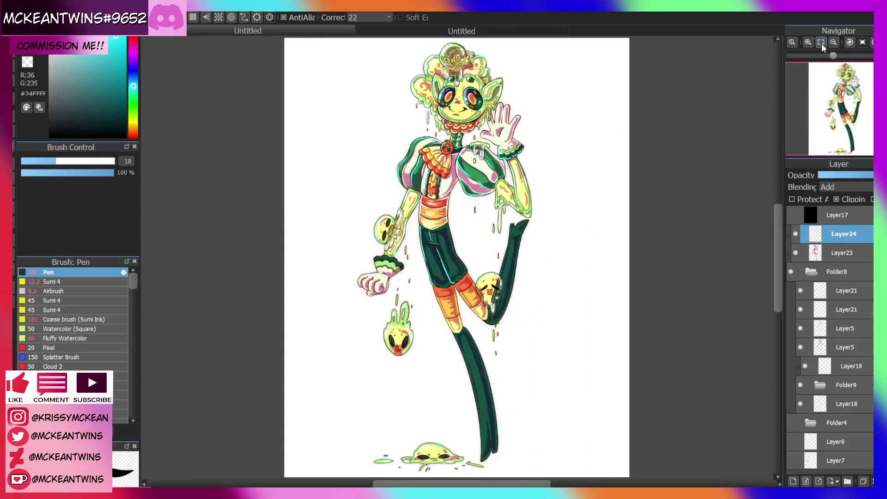
Add short cyan highlight dashes along the hems of both legs of the green shorts
{"action": "left_click", "coordinate": [807, 42]}
{"action": "left_click", "coordinate": [807, 42]}
{"action": "left_click", "coordinate": [807, 42]}
{"action": "left_click", "coordinate": [807, 42]}
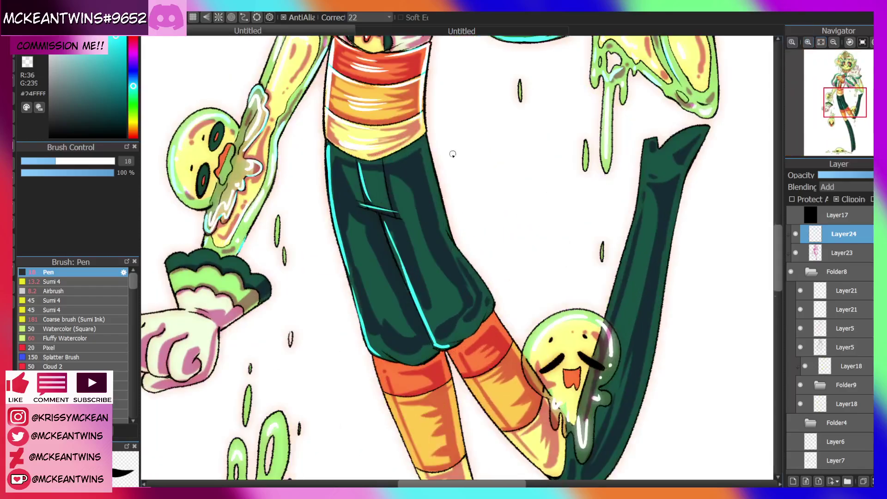
{"action": "left_click_drag", "start_coordinate": [424, 143], "coordinate": [442, 215]}
{"action": "left_click", "coordinate": [821, 44]}
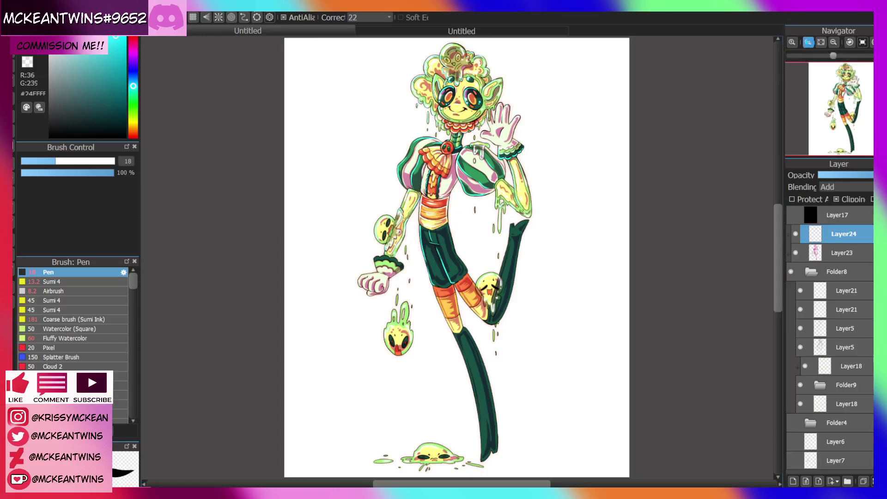
{"action": "left_click", "coordinate": [807, 42]}
{"action": "left_click", "coordinate": [807, 42]}
{"action": "left_click", "coordinate": [807, 42]}
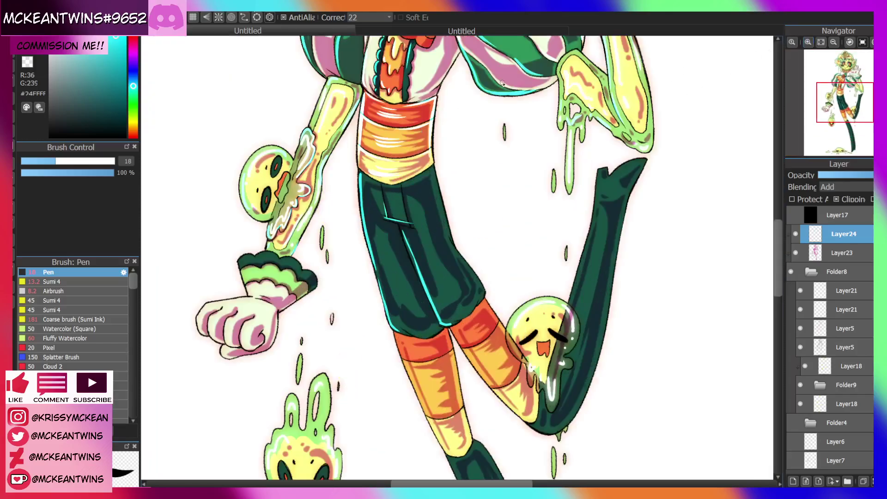
{"action": "left_click_drag", "start_coordinate": [846, 103], "coordinate": [842, 109]}
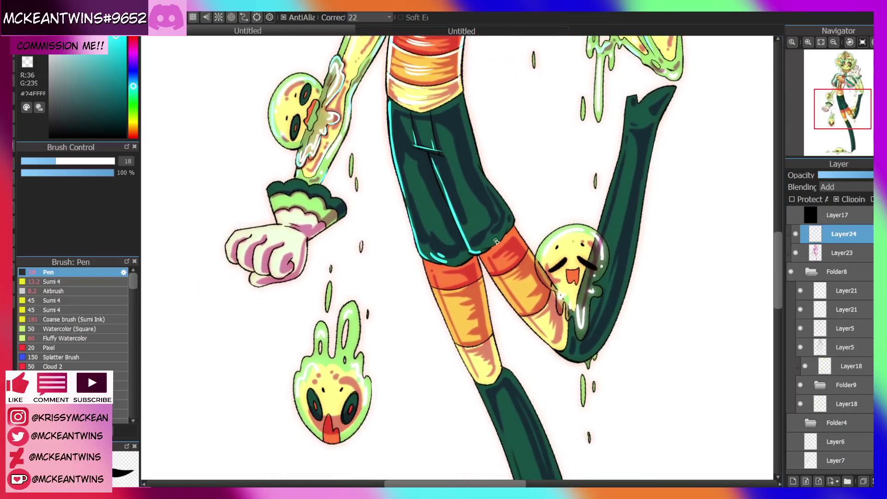
{"action": "left_click", "coordinate": [820, 42]}
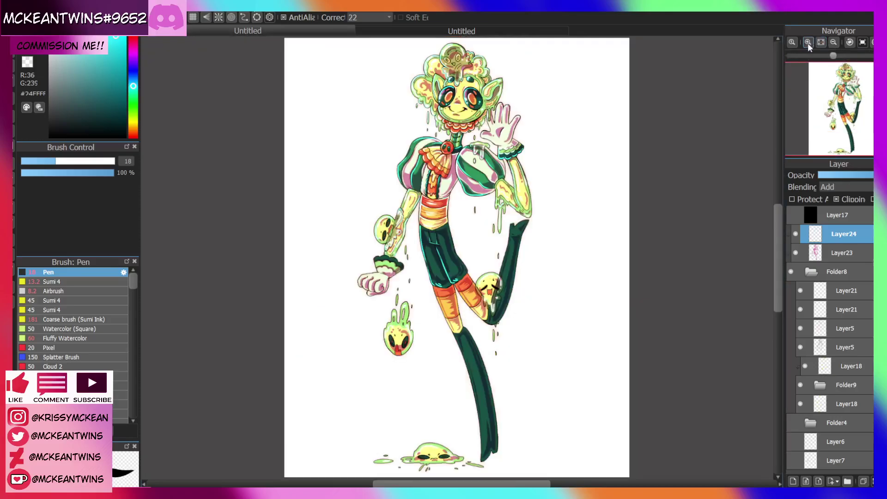
Paint cyan rims along the outer edge and scalloped ruffle layers of the lowered hand's cuff
{"action": "left_click", "coordinate": [807, 42]}
{"action": "left_click", "coordinate": [807, 42]}
{"action": "left_click_drag", "start_coordinate": [834, 102], "coordinate": [823, 110]}
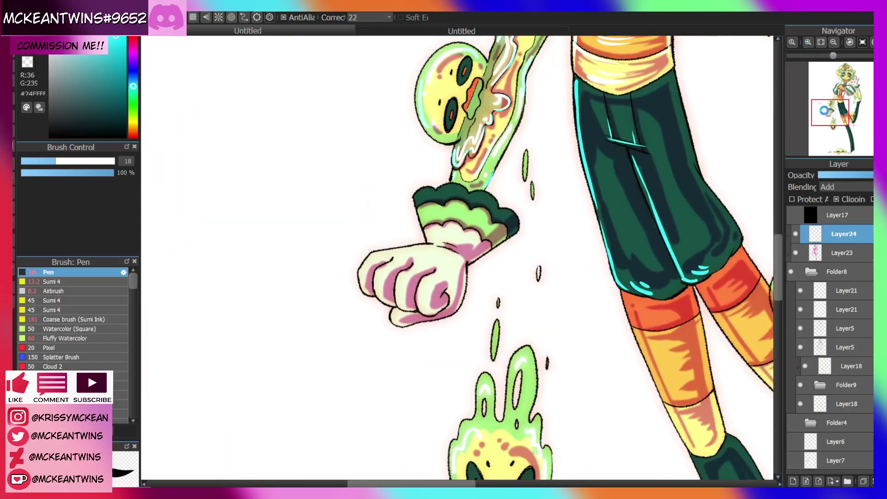
{"action": "left_click_drag", "start_coordinate": [422, 216], "coordinate": [429, 236]}
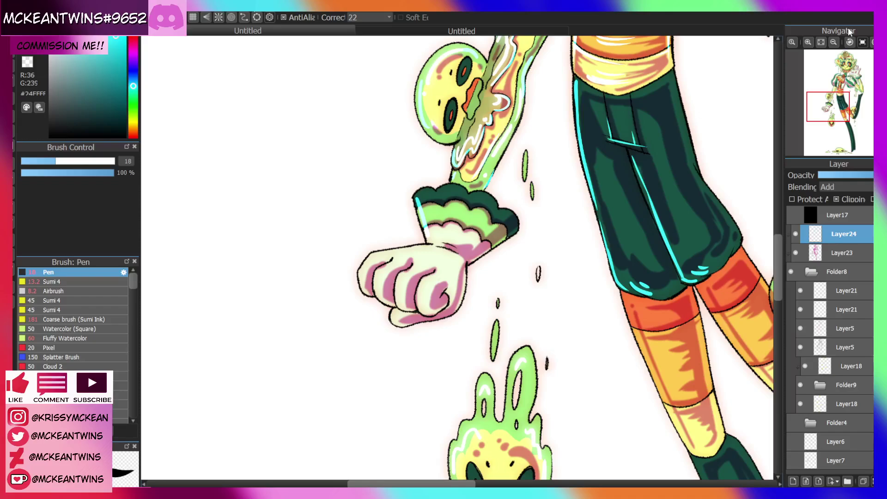
{"action": "left_click", "coordinate": [849, 42]}
{"action": "left_click", "coordinate": [808, 42]}
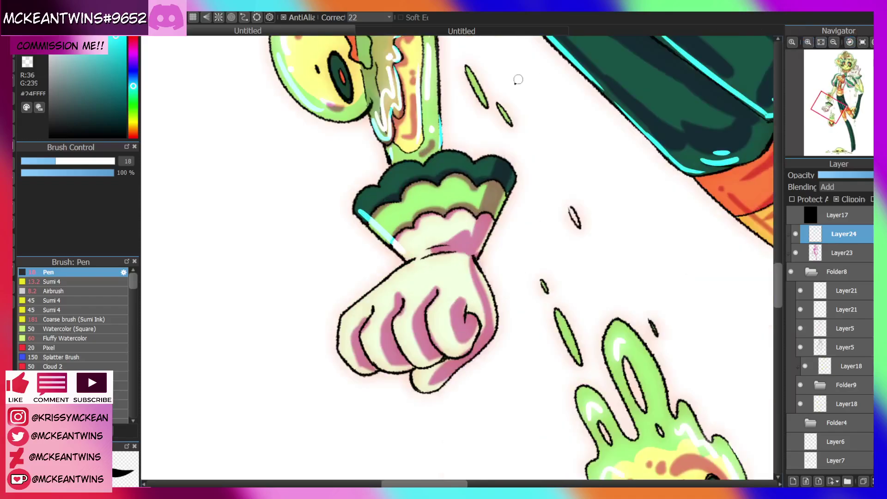
{"action": "mouse_move", "coordinate": [359, 211]}
{"action": "left_mouse_down"}
{"action": "mouse_move", "coordinate": [393, 176]}
{"action": "mouse_move", "coordinate": [434, 160]}
{"action": "mouse_move", "coordinate": [471, 162]}
{"action": "left_mouse_up"}
{"action": "mouse_move", "coordinate": [376, 222]}
{"action": "left_mouse_down"}
{"action": "mouse_move", "coordinate": [406, 207]}
{"action": "mouse_move", "coordinate": [415, 187]}
{"action": "mouse_move", "coordinate": [461, 179]}
{"action": "left_mouse_up"}
{"action": "mouse_move", "coordinate": [400, 245]}
{"action": "left_mouse_down"}
{"action": "mouse_move", "coordinate": [418, 231]}
{"action": "mouse_move", "coordinate": [438, 223]}
{"action": "left_mouse_up"}
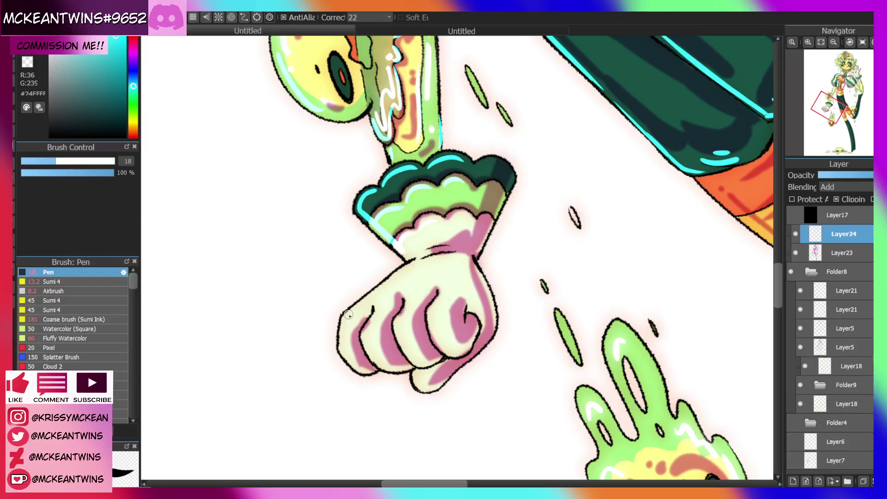
Add glowing rims to the finger edges and the back of the lowered gloved fist
{"action": "mouse_move", "coordinate": [348, 315]}
{"action": "left_mouse_down"}
{"action": "mouse_move", "coordinate": [340, 341]}
{"action": "mouse_move", "coordinate": [374, 317]}
{"action": "mouse_move", "coordinate": [366, 335]}
{"action": "mouse_move", "coordinate": [378, 362]}
{"action": "mouse_move", "coordinate": [341, 342]}
{"action": "mouse_move", "coordinate": [357, 364]}
{"action": "left_mouse_up"}
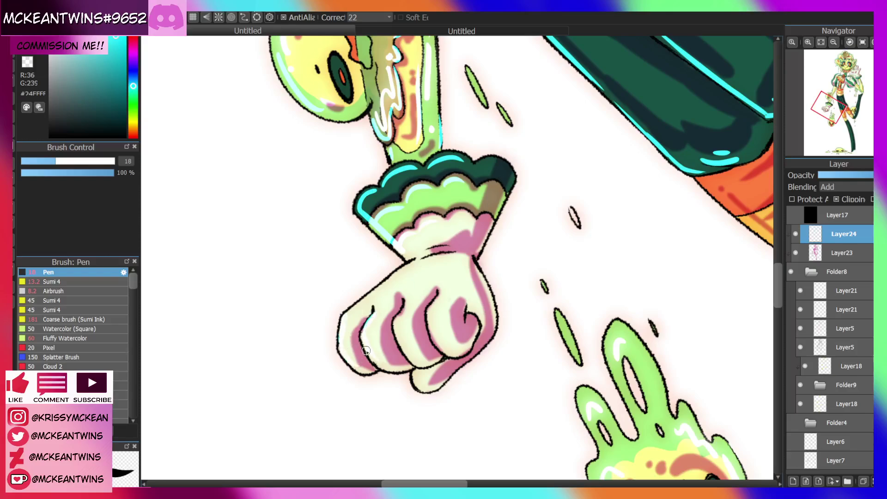
{"action": "mouse_move", "coordinate": [402, 309]}
{"action": "left_mouse_down"}
{"action": "mouse_move", "coordinate": [405, 347]}
{"action": "mouse_move", "coordinate": [422, 360]}
{"action": "left_mouse_up"}
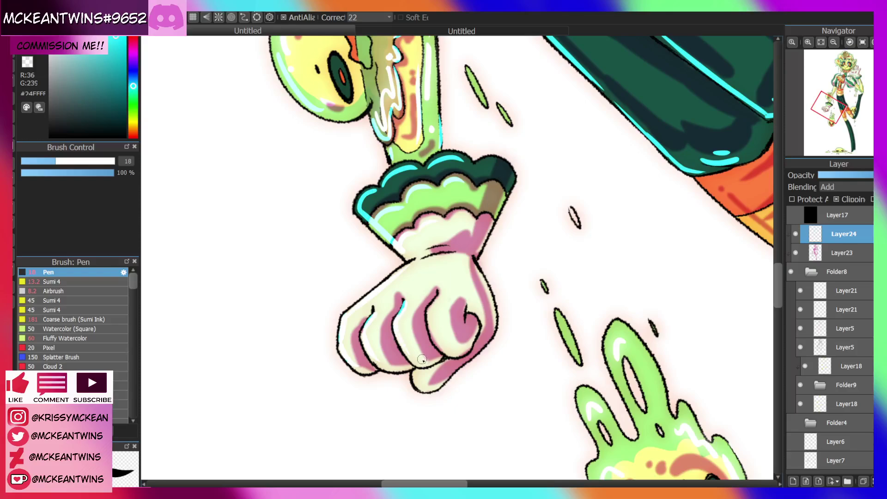
{"action": "left_click_drag", "start_coordinate": [438, 294], "coordinate": [447, 349]}
{"action": "left_click_drag", "start_coordinate": [478, 279], "coordinate": [490, 327]}
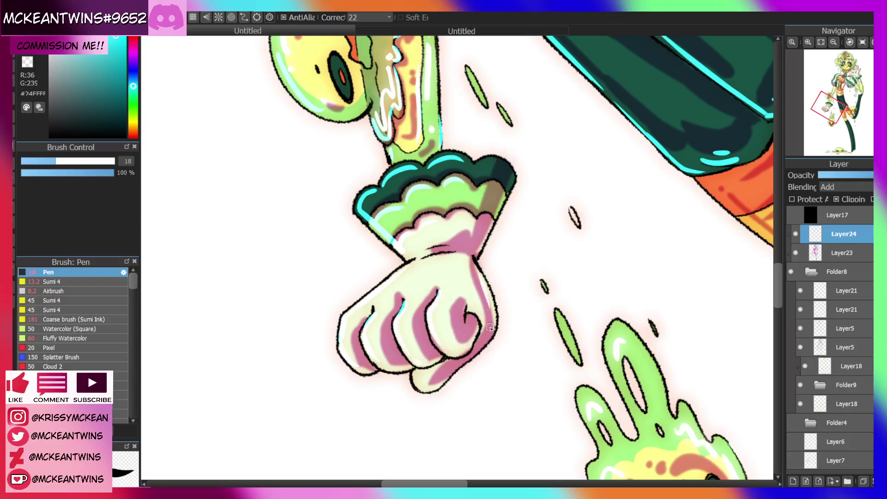
{"action": "left_click", "coordinate": [862, 42]}
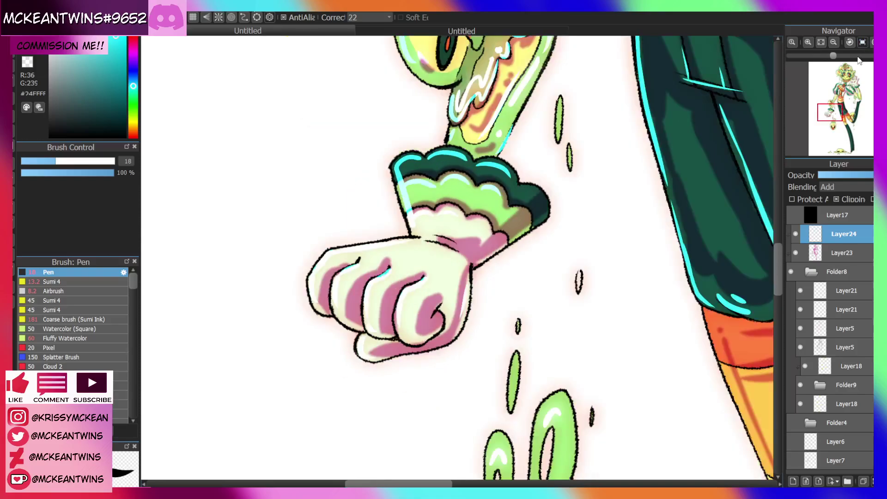
{"action": "left_click", "coordinate": [849, 42]}
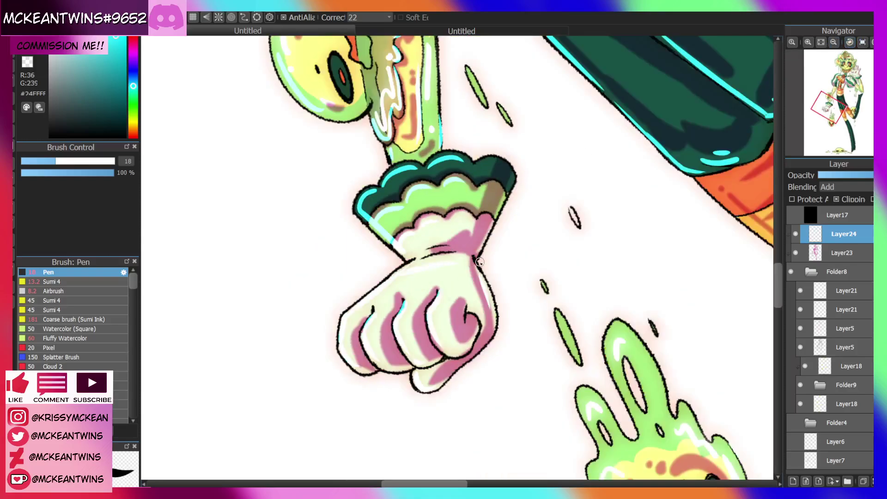
{"action": "left_click", "coordinate": [862, 42]}
{"action": "left_click", "coordinate": [820, 42]}
Paint a cyan highlight along the waistline of the green shorts, just beneath the sash
{"action": "left_click_drag", "start_coordinate": [838, 113], "coordinate": [846, 106]}
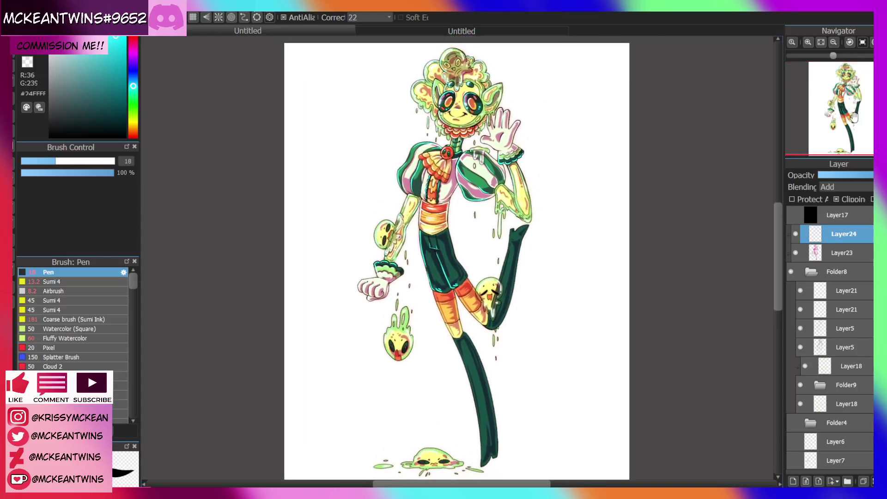
{"action": "left_click", "coordinate": [808, 42]}
{"action": "left_click", "coordinate": [808, 42]}
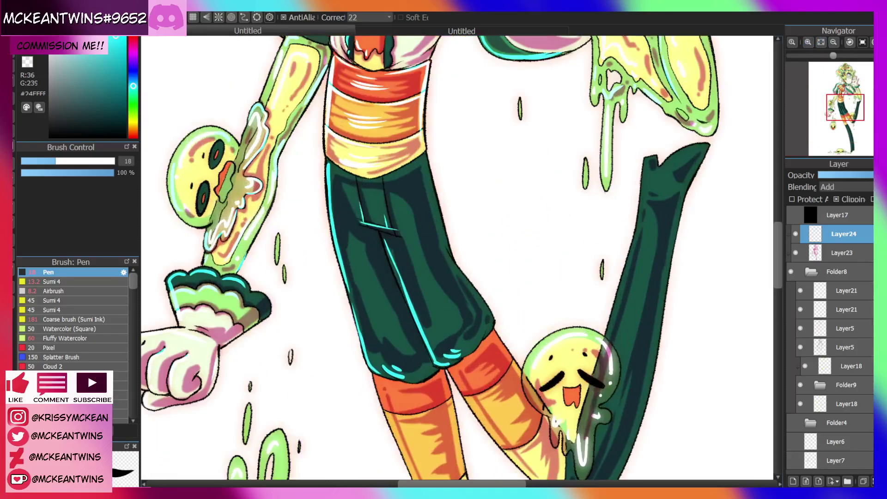
{"action": "left_click_drag", "start_coordinate": [846, 107], "coordinate": [842, 107]}
{"action": "left_click", "coordinate": [870, 42]}
{"action": "left_click", "coordinate": [871, 42]}
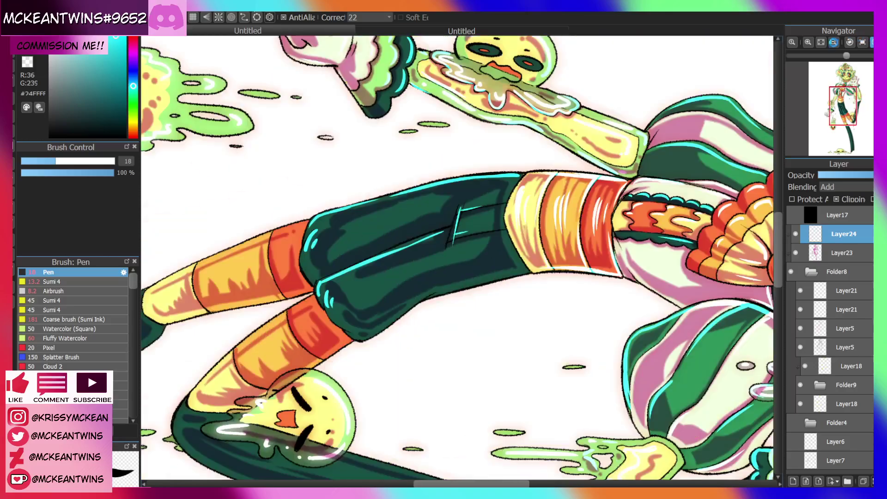
{"action": "left_click", "coordinate": [807, 42]}
{"action": "left_click_drag", "start_coordinate": [554, 130], "coordinate": [525, 198]}
{"action": "left_click", "coordinate": [860, 43]}
Paint a glowing rim along the outer edge of the straight leg's orange and yellow banded stocking
{"action": "left_click", "coordinate": [833, 42]}
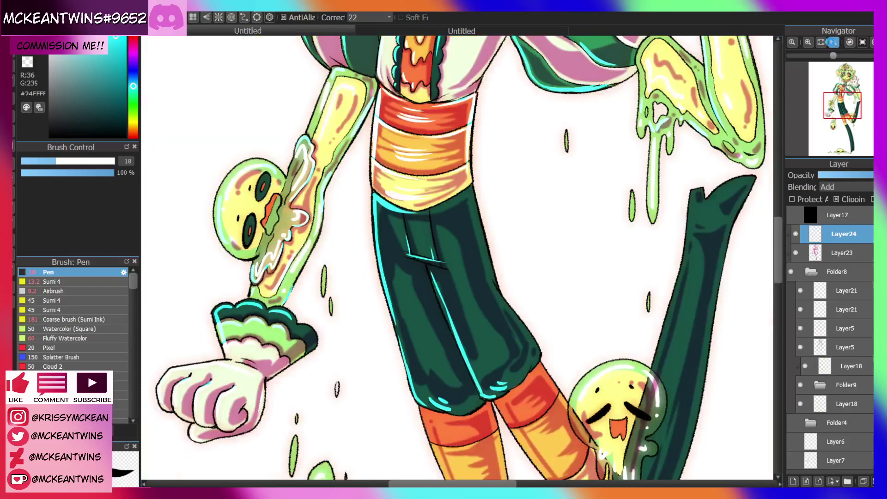
{"action": "left_click", "coordinate": [833, 42]}
{"action": "left_click_drag", "start_coordinate": [853, 102], "coordinate": [844, 120]}
{"action": "left_click", "coordinate": [807, 42]}
{"action": "left_click", "coordinate": [807, 42]}
{"action": "left_click", "coordinate": [872, 42]}
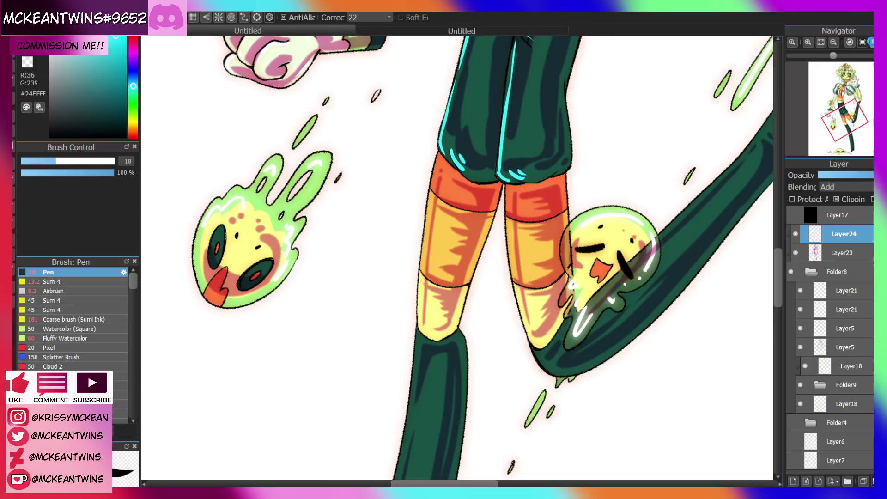
{"action": "left_click", "coordinate": [871, 42]}
{"action": "left_click", "coordinate": [808, 43]}
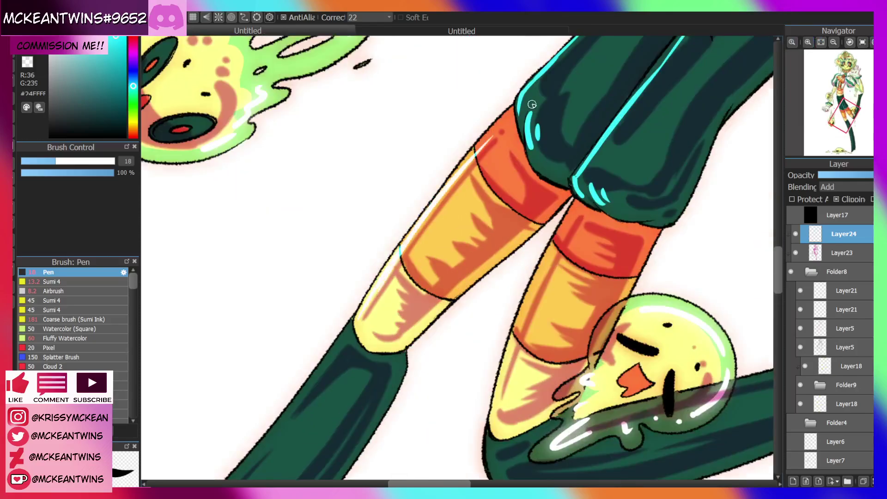
{"action": "left_click", "coordinate": [861, 43]}
Paint a glowing rim along the inner edge of the straight leg's banded stocking
{"action": "left_click", "coordinate": [850, 42]}
{"action": "left_click", "coordinate": [849, 42]}
{"action": "left_click", "coordinate": [849, 43]}
{"action": "left_click", "coordinate": [850, 42]}
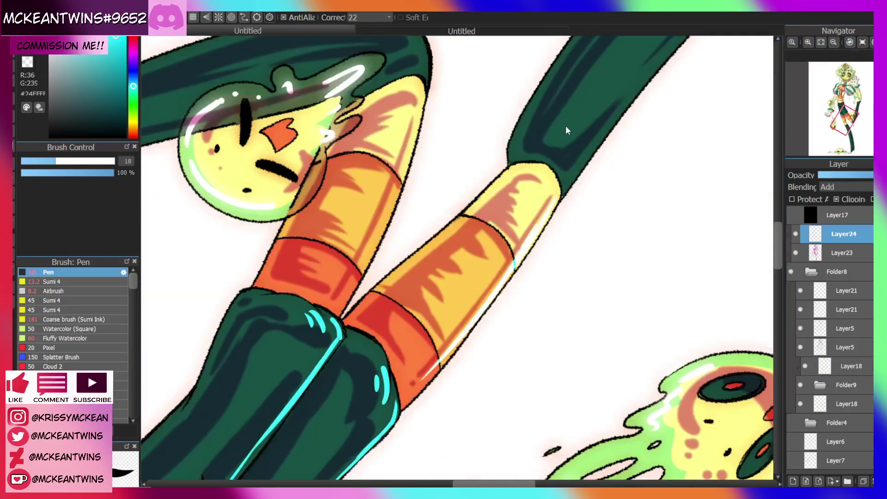
{"action": "left_click_drag", "start_coordinate": [349, 315], "coordinate": [465, 214]}
{"action": "left_click", "coordinate": [863, 42]}
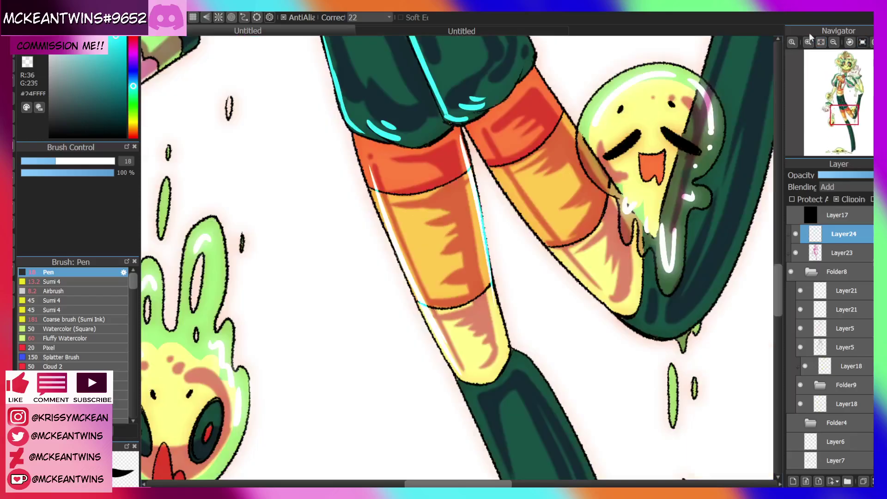
Paint glowing rims along both edges of the bent leg's banded stocking, starting at the shorts hem
{"action": "left_click_drag", "start_coordinate": [474, 137], "coordinate": [554, 248]}
{"action": "left_click", "coordinate": [850, 43]}
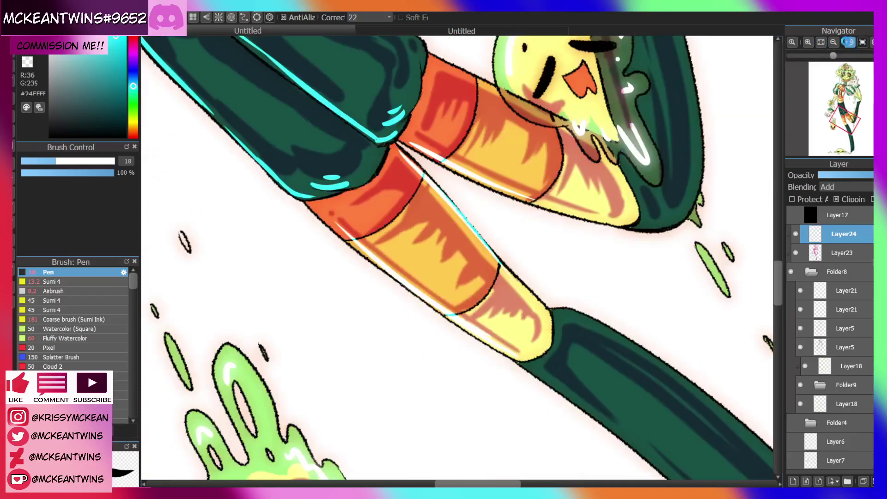
{"action": "left_click", "coordinate": [849, 42]}
{"action": "left_click", "coordinate": [849, 42]}
{"action": "left_click_drag", "start_coordinate": [277, 175], "coordinate": [314, 150]}
{"action": "left_click", "coordinate": [861, 43]}
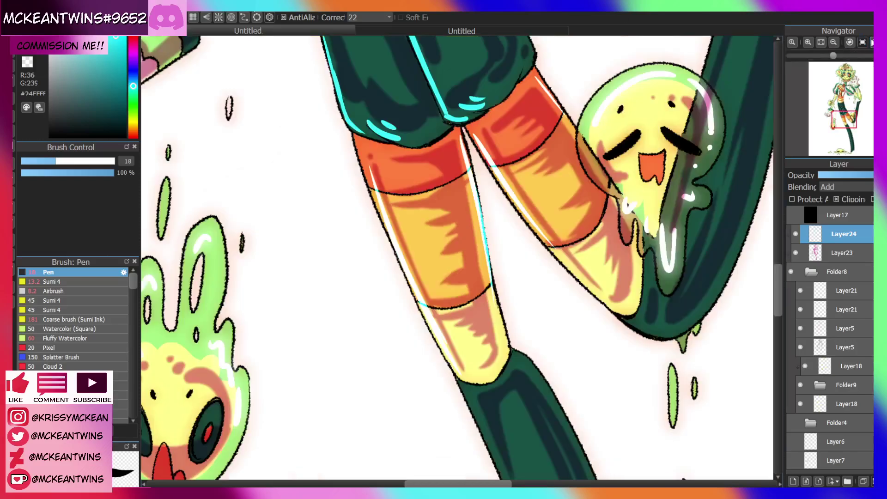
Highlight the seams between the colored bands on both stockings and extend the bent stocking's lower rim toward the knee
{"action": "left_click", "coordinate": [871, 42]}
{"action": "left_click", "coordinate": [871, 42]}
{"action": "left_click", "coordinate": [871, 42]}
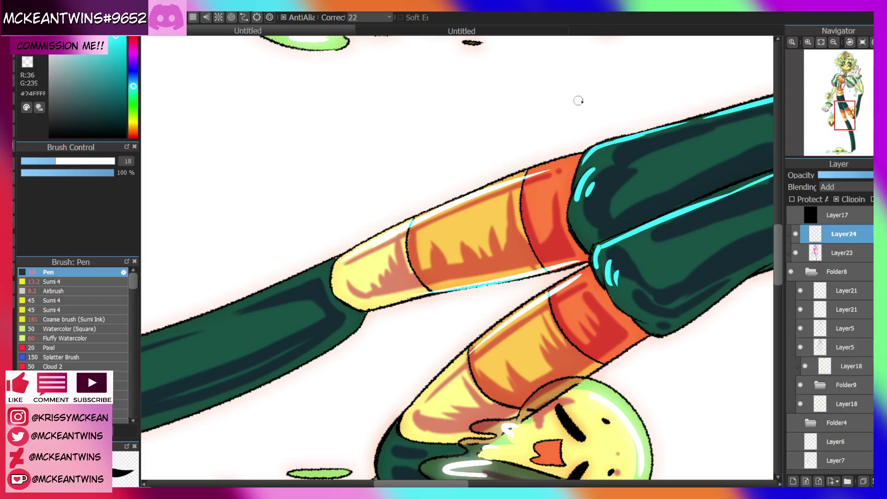
{"action": "left_click", "coordinate": [840, 98]}
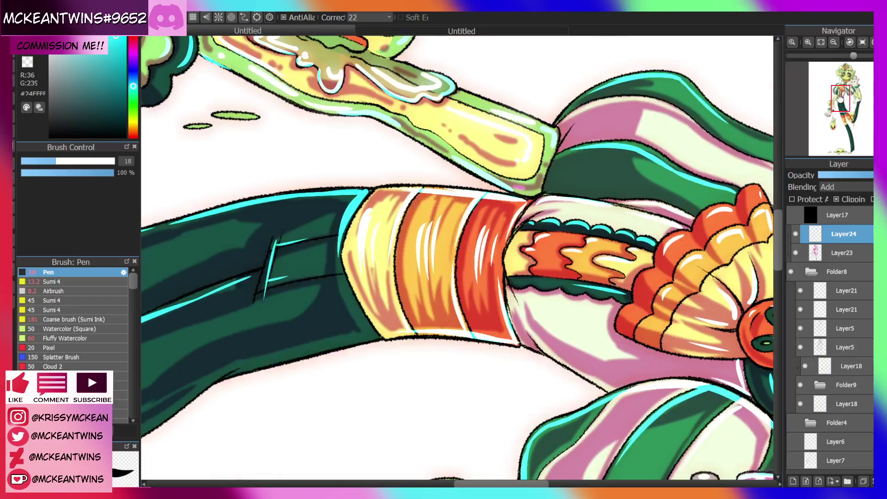
{"action": "mouse_move", "coordinate": [840, 98]}
{"action": "left_mouse_down"}
{"action": "mouse_move", "coordinate": [825, 107]}
{"action": "mouse_move", "coordinate": [835, 132]}
{"action": "mouse_move", "coordinate": [849, 124]}
{"action": "mouse_move", "coordinate": [843, 115]}
{"action": "left_mouse_up"}
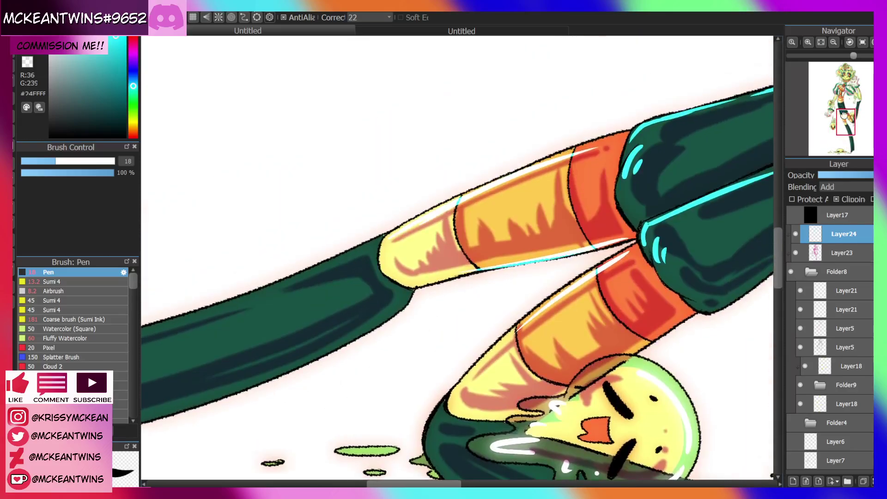
{"action": "left_click_drag", "start_coordinate": [570, 157], "coordinate": [581, 235]}
{"action": "mouse_move", "coordinate": [454, 202]}
{"action": "left_mouse_down"}
{"action": "mouse_move", "coordinate": [455, 244]}
{"action": "mouse_move", "coordinate": [469, 266]}
{"action": "left_mouse_up"}
{"action": "left_click_drag", "start_coordinate": [594, 277], "coordinate": [626, 329]}
{"action": "left_click_drag", "start_coordinate": [517, 361], "coordinate": [532, 373]}
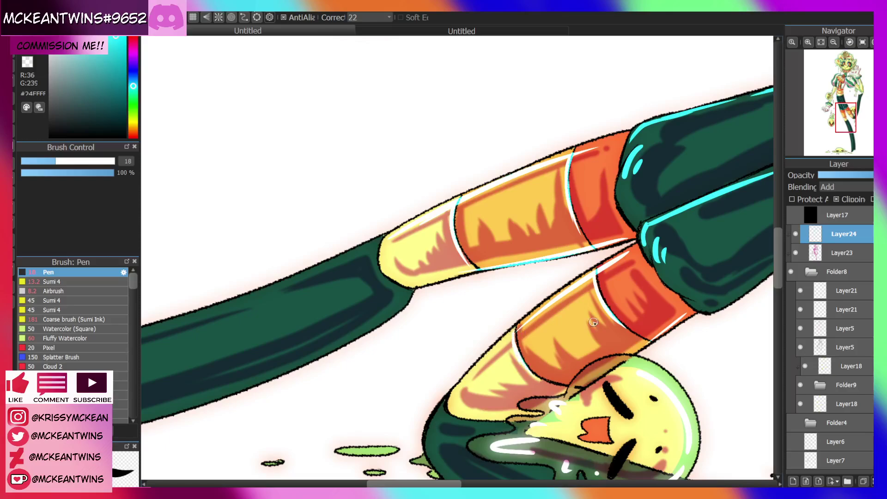
{"action": "left_click", "coordinate": [861, 42]}
{"action": "left_click_drag", "start_coordinate": [544, 214], "coordinate": [580, 255]}
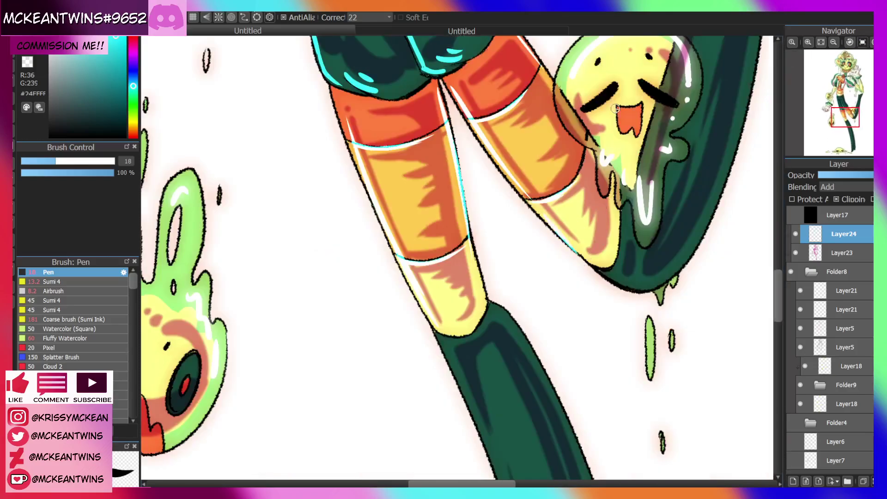
Add short glowing highlight dashes inside the red, orange and yellow bands of both stockings
{"action": "left_click_drag", "start_coordinate": [380, 165], "coordinate": [406, 158]}
{"action": "left_click_drag", "start_coordinate": [398, 217], "coordinate": [418, 211]}
{"action": "mouse_move", "coordinate": [502, 144]}
{"action": "left_mouse_down"}
{"action": "mouse_move", "coordinate": [530, 130]}
{"action": "mouse_move", "coordinate": [532, 141]}
{"action": "left_mouse_up"}
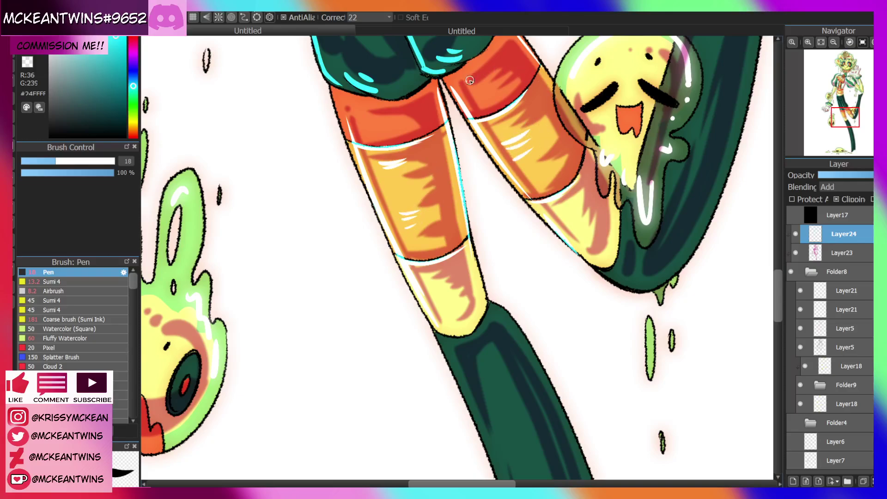
{"action": "left_click_drag", "start_coordinate": [465, 82], "coordinate": [484, 73]}
{"action": "left_click_drag", "start_coordinate": [468, 87], "coordinate": [486, 84]}
{"action": "left_click_drag", "start_coordinate": [355, 108], "coordinate": [376, 107]}
{"action": "left_click_drag", "start_coordinate": [354, 118], "coordinate": [375, 115]}
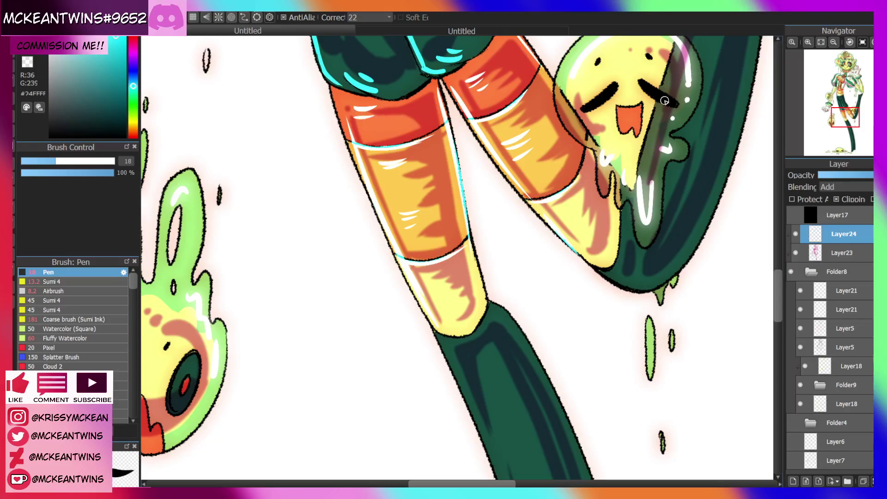
{"action": "left_click_drag", "start_coordinate": [435, 303], "coordinate": [457, 293]}
{"action": "left_click_drag", "start_coordinate": [446, 296], "coordinate": [460, 289]}
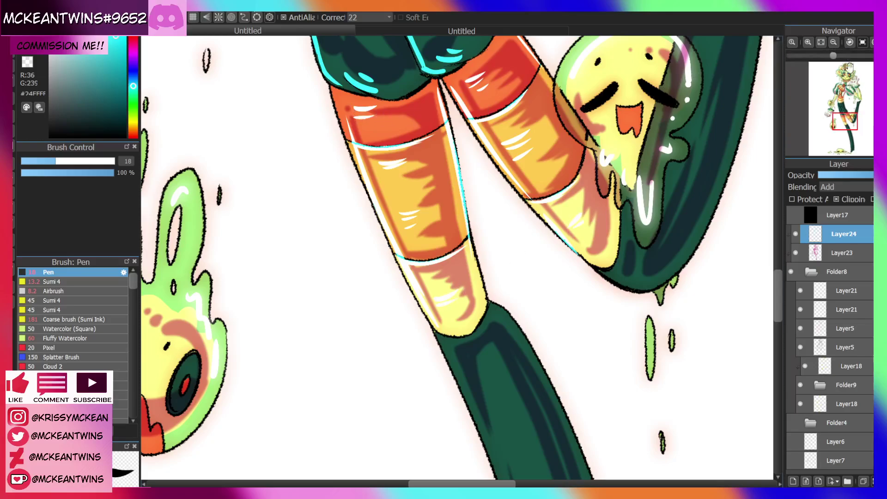
Paint a cyan rim around the slime face and its drips on the bent leg
{"action": "left_click", "coordinate": [833, 42]}
{"action": "left_click", "coordinate": [834, 42]}
{"action": "left_click", "coordinate": [833, 42]}
{"action": "left_click", "coordinate": [833, 42]}
{"action": "left_click_drag", "start_coordinate": [857, 95], "coordinate": [852, 118]}
{"action": "left_click", "coordinate": [808, 42]}
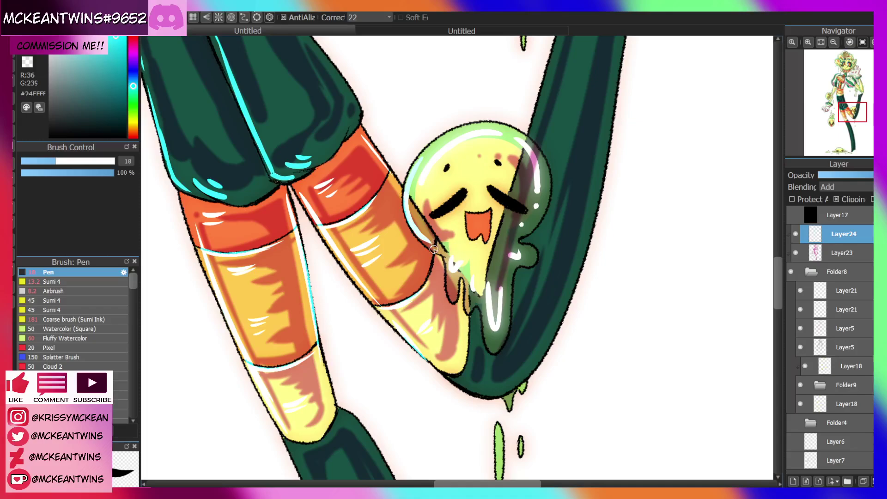
{"action": "mouse_move", "coordinate": [434, 248]}
{"action": "left_mouse_down"}
{"action": "mouse_move", "coordinate": [448, 259]}
{"action": "mouse_move", "coordinate": [452, 298]}
{"action": "mouse_move", "coordinate": [474, 257]}
{"action": "mouse_move", "coordinate": [466, 282]}
{"action": "mouse_move", "coordinate": [471, 308]}
{"action": "mouse_move", "coordinate": [496, 323]}
{"action": "mouse_move", "coordinate": [483, 324]}
{"action": "mouse_move", "coordinate": [489, 345]}
{"action": "mouse_move", "coordinate": [504, 325]}
{"action": "mouse_move", "coordinate": [508, 277]}
{"action": "mouse_move", "coordinate": [538, 235]}
{"action": "mouse_move", "coordinate": [514, 265]}
{"action": "mouse_move", "coordinate": [528, 263]}
{"action": "mouse_move", "coordinate": [521, 231]}
{"action": "mouse_move", "coordinate": [544, 185]}
{"action": "mouse_move", "coordinate": [541, 158]}
{"action": "mouse_move", "coordinate": [484, 127]}
{"action": "left_mouse_up"}
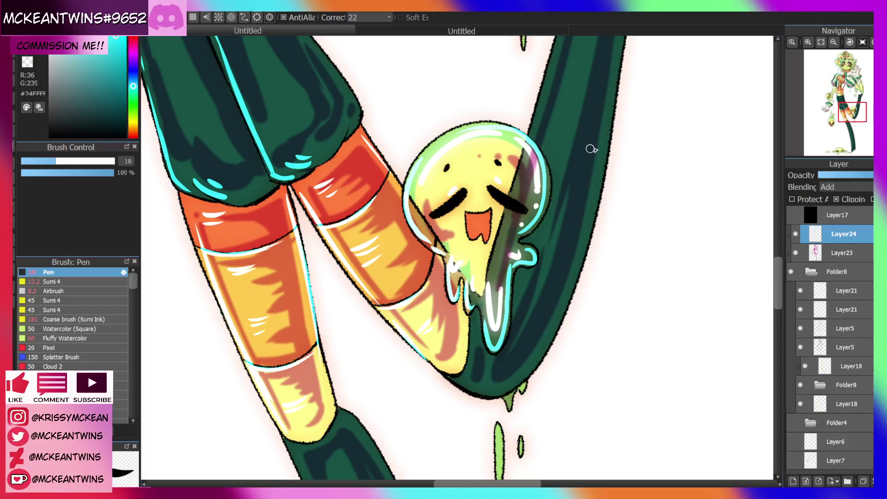
{"action": "left_click_drag", "start_coordinate": [849, 117], "coordinate": [852, 121]}
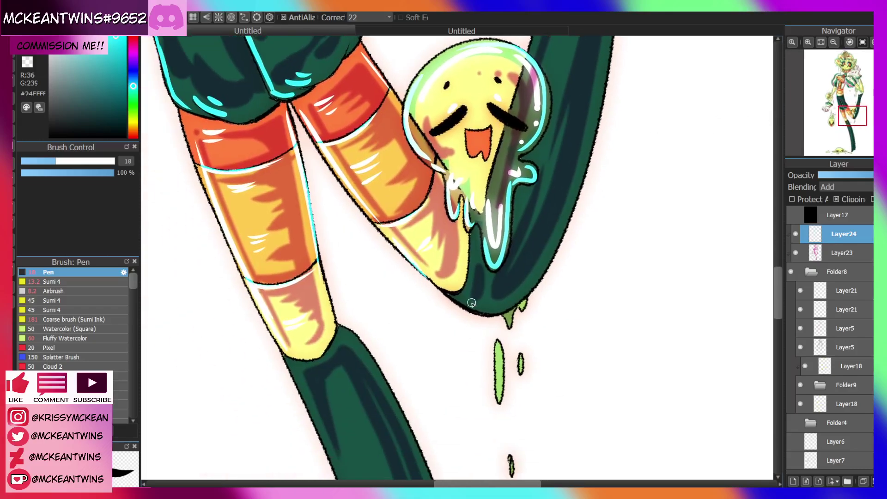
Paint glowing cyan rims under the bent knee, along the inner edge of its raised boot and around the boot's tip
{"action": "mouse_move", "coordinate": [461, 301]}
{"action": "left_mouse_down"}
{"action": "mouse_move", "coordinate": [490, 308]}
{"action": "mouse_move", "coordinate": [514, 298]}
{"action": "mouse_move", "coordinate": [549, 260]}
{"action": "left_mouse_up"}
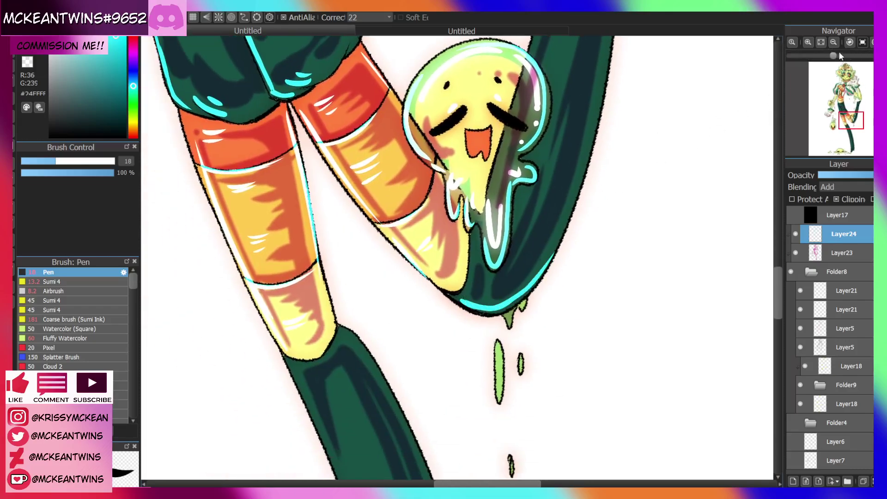
{"action": "left_click", "coordinate": [833, 42]}
{"action": "left_click_drag", "start_coordinate": [861, 104], "coordinate": [854, 115]}
{"action": "left_click", "coordinate": [871, 42]}
{"action": "left_click", "coordinate": [813, 42]}
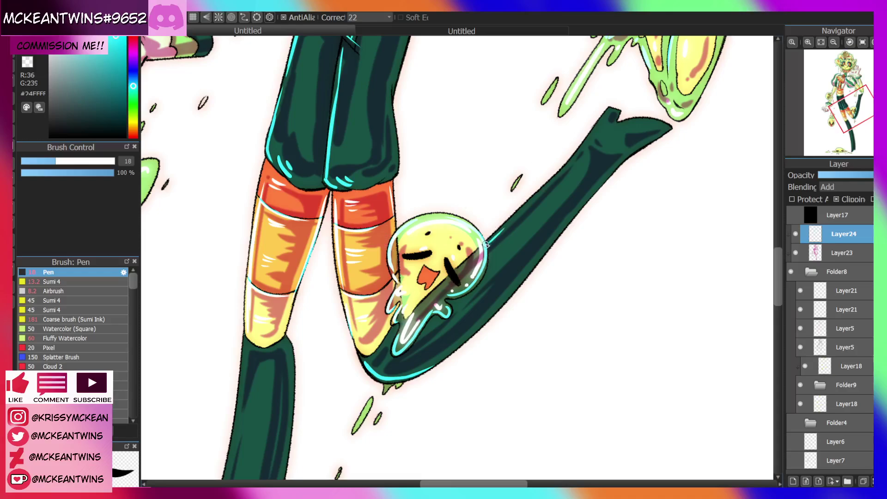
{"action": "left_click_drag", "start_coordinate": [485, 244], "coordinate": [572, 161]}
{"action": "left_click_drag", "start_coordinate": [609, 111], "coordinate": [575, 156]}
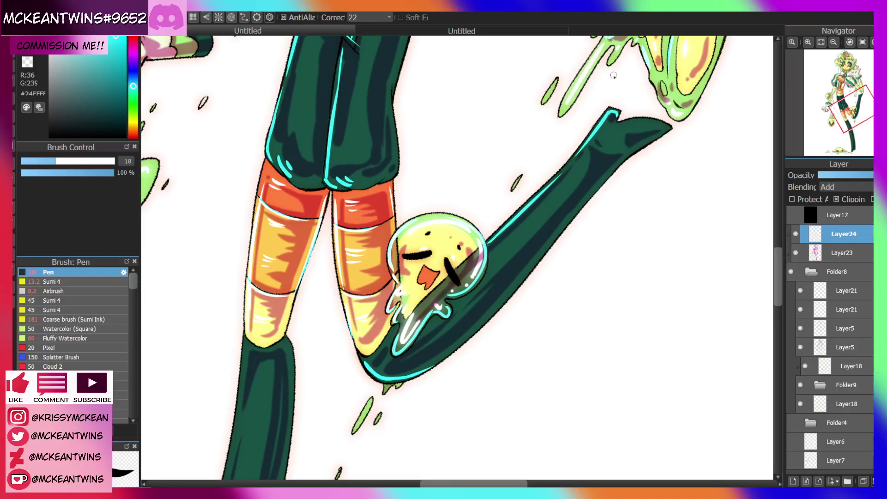
{"action": "left_click_drag", "start_coordinate": [587, 157], "coordinate": [561, 183]}
{"action": "left_click_drag", "start_coordinate": [637, 122], "coordinate": [665, 126]}
Paint glowing rims along the edges of the standing leg's boot and add short highlights near its upper end
{"action": "left_click", "coordinate": [861, 42]}
{"action": "left_click", "coordinate": [833, 42]}
{"action": "left_click", "coordinate": [833, 42]}
{"action": "left_click", "coordinate": [833, 42]}
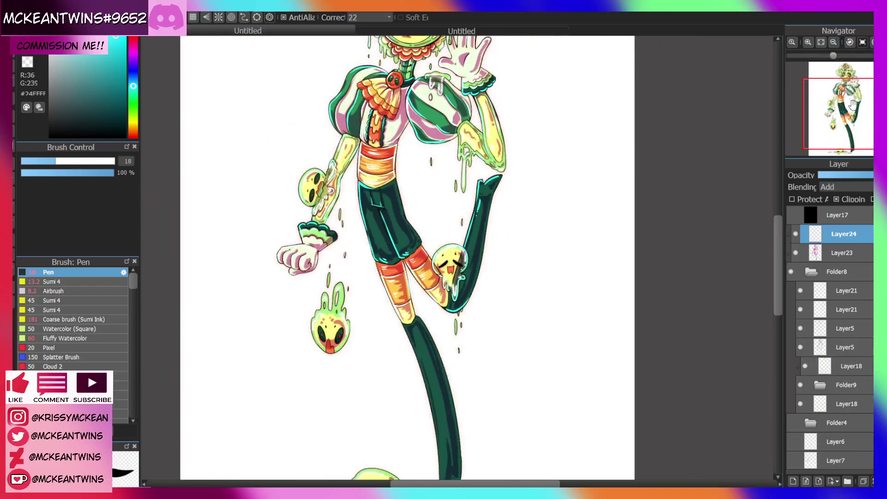
{"action": "left_click_drag", "start_coordinate": [853, 112], "coordinate": [841, 134]}
{"action": "left_click", "coordinate": [849, 42]}
{"action": "left_click", "coordinate": [850, 42]}
{"action": "left_click", "coordinate": [849, 42]}
{"action": "left_click", "coordinate": [807, 42]}
{"action": "left_click", "coordinate": [808, 42]}
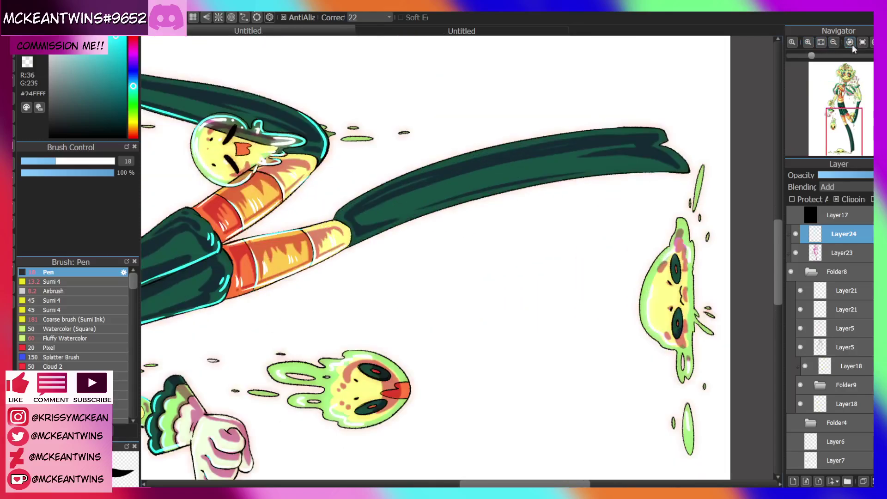
{"action": "left_click", "coordinate": [850, 42]}
{"action": "mouse_move", "coordinate": [363, 289]}
{"action": "left_mouse_down"}
{"action": "mouse_move", "coordinate": [455, 183]}
{"action": "mouse_move", "coordinate": [521, 125]}
{"action": "left_mouse_up"}
{"action": "left_click_drag", "start_coordinate": [606, 70], "coordinate": [538, 109]}
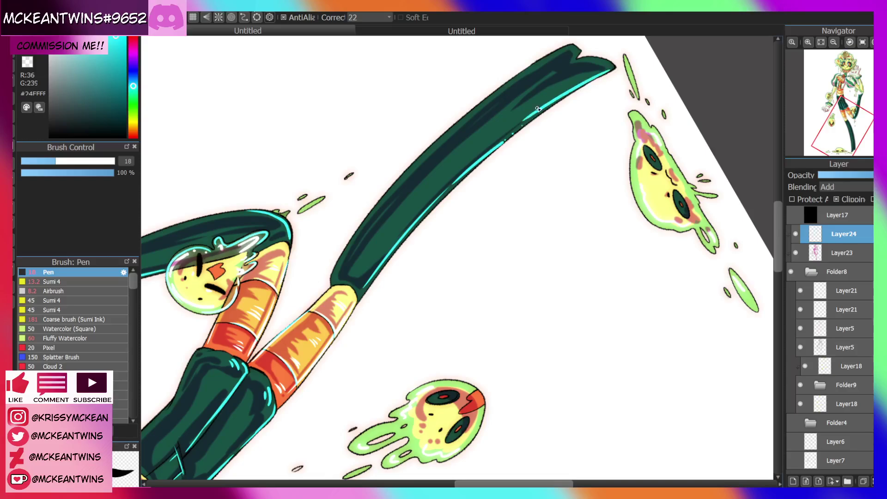
{"action": "left_click_drag", "start_coordinate": [336, 272], "coordinate": [354, 241]}
{"action": "left_click_drag", "start_coordinate": [547, 61], "coordinate": [495, 95]}
Add glowing highlights to the falling slime face's outline and drips, plus a glint in each eye
{"action": "left_click", "coordinate": [862, 42]}
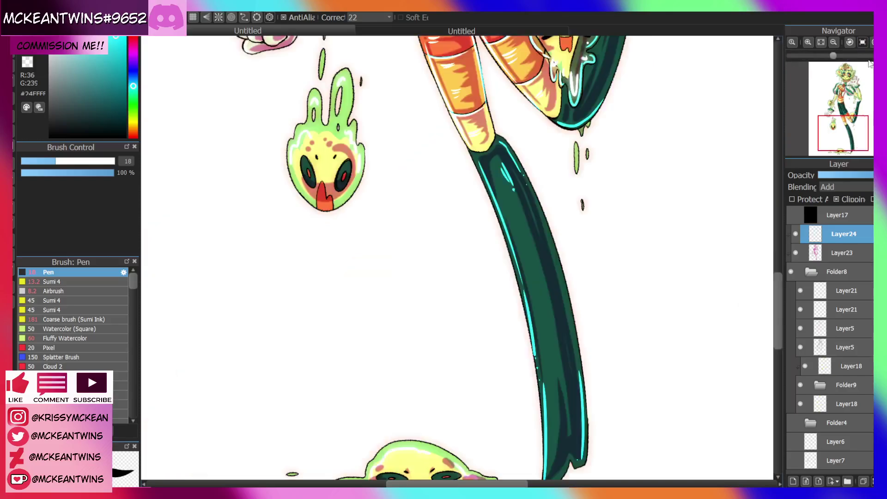
{"action": "left_click_drag", "start_coordinate": [855, 130], "coordinate": [851, 147]}
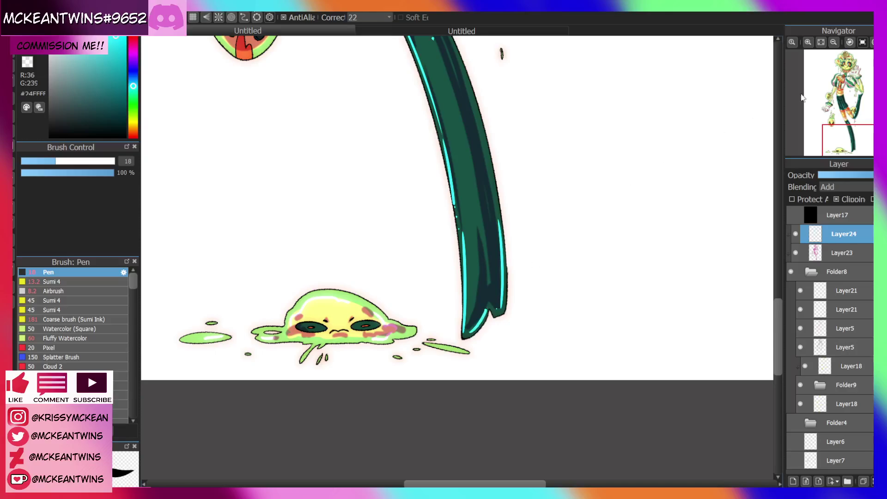
{"action": "left_click", "coordinate": [821, 42]}
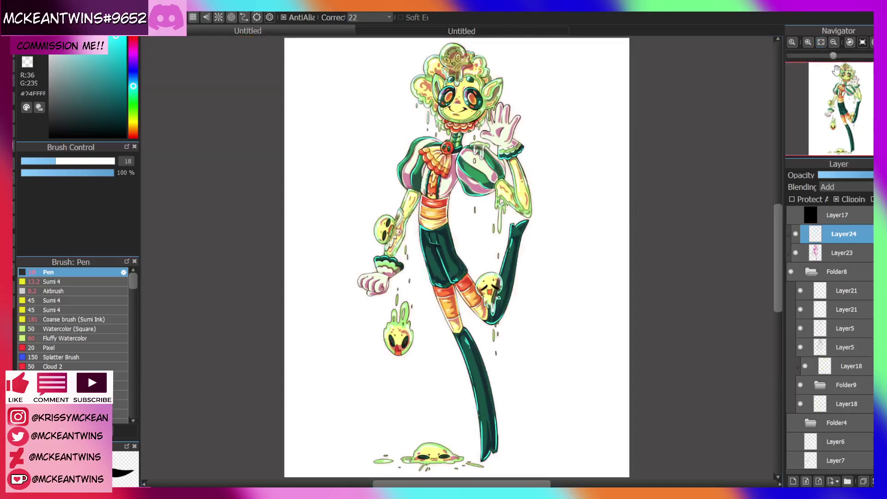
{"action": "left_click", "coordinate": [843, 104]}
{"action": "left_click_drag", "start_coordinate": [843, 103], "coordinate": [831, 124]}
{"action": "left_click", "coordinate": [808, 42]}
{"action": "left_click", "coordinate": [807, 43]}
{"action": "left_click", "coordinate": [808, 43]}
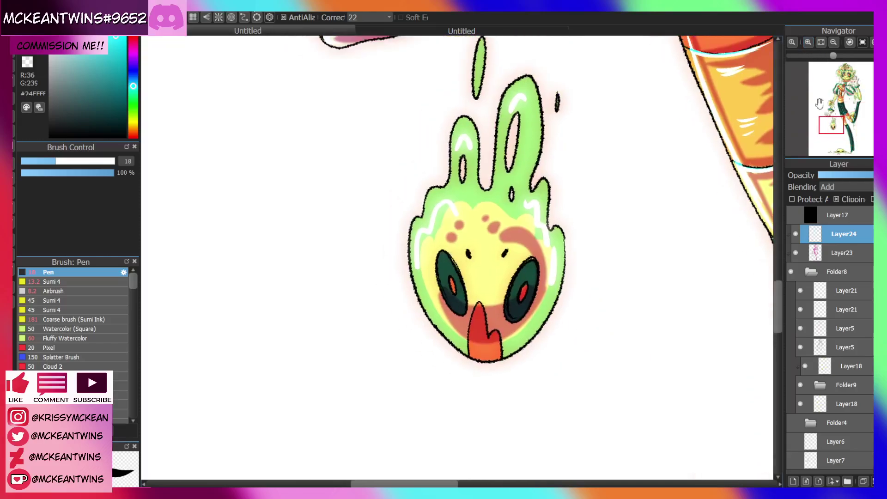
{"action": "mouse_move", "coordinate": [527, 82]}
{"action": "left_mouse_down"}
{"action": "mouse_move", "coordinate": [499, 139]}
{"action": "mouse_move", "coordinate": [493, 194]}
{"action": "mouse_move", "coordinate": [454, 146]}
{"action": "left_mouse_up"}
{"action": "mouse_move", "coordinate": [418, 272]}
{"action": "left_mouse_down"}
{"action": "mouse_move", "coordinate": [445, 328]}
{"action": "mouse_move", "coordinate": [498, 354]}
{"action": "mouse_move", "coordinate": [548, 309]}
{"action": "mouse_move", "coordinate": [559, 242]}
{"action": "left_mouse_up"}
{"action": "left_click", "coordinate": [447, 264]}
{"action": "left_click", "coordinate": [526, 269]}
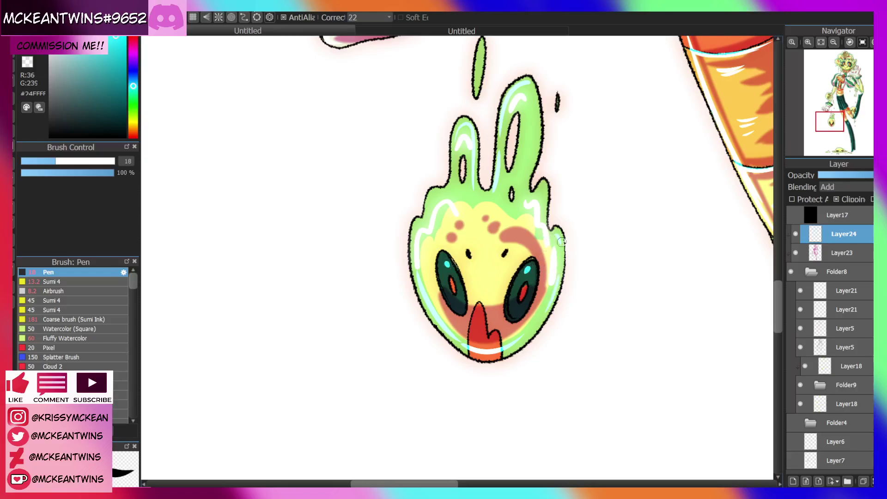
Highlight the slime puddle face at the foot, including its eyes, dome and lower edge, and the elongated drops beside it
{"action": "left_click_drag", "start_coordinate": [830, 124], "coordinate": [836, 152]}
{"action": "left_click_drag", "start_coordinate": [502, 221], "coordinate": [509, 223]}
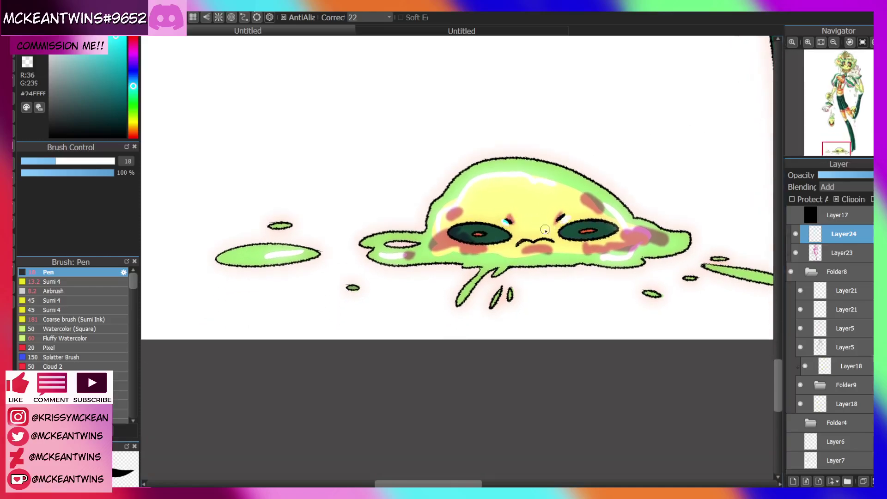
{"action": "left_click", "coordinate": [465, 231]}
{"action": "left_click", "coordinate": [608, 226]}
{"action": "mouse_move", "coordinate": [382, 236]}
{"action": "left_mouse_down"}
{"action": "mouse_move", "coordinate": [427, 252]}
{"action": "mouse_move", "coordinate": [413, 259]}
{"action": "mouse_move", "coordinate": [581, 252]}
{"action": "mouse_move", "coordinate": [544, 247]}
{"action": "mouse_move", "coordinate": [552, 241]}
{"action": "mouse_move", "coordinate": [638, 261]}
{"action": "mouse_move", "coordinate": [676, 237]}
{"action": "left_mouse_up"}
{"action": "left_click", "coordinate": [545, 246]}
{"action": "mouse_move", "coordinate": [586, 186]}
{"action": "left_mouse_down"}
{"action": "mouse_move", "coordinate": [528, 168]}
{"action": "mouse_move", "coordinate": [465, 179]}
{"action": "left_mouse_up"}
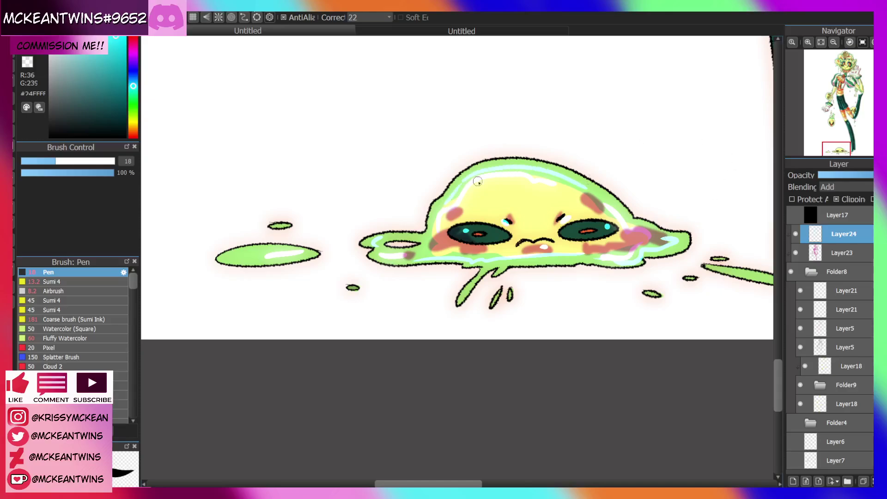
{"action": "left_click_drag", "start_coordinate": [302, 254], "coordinate": [237, 256]}
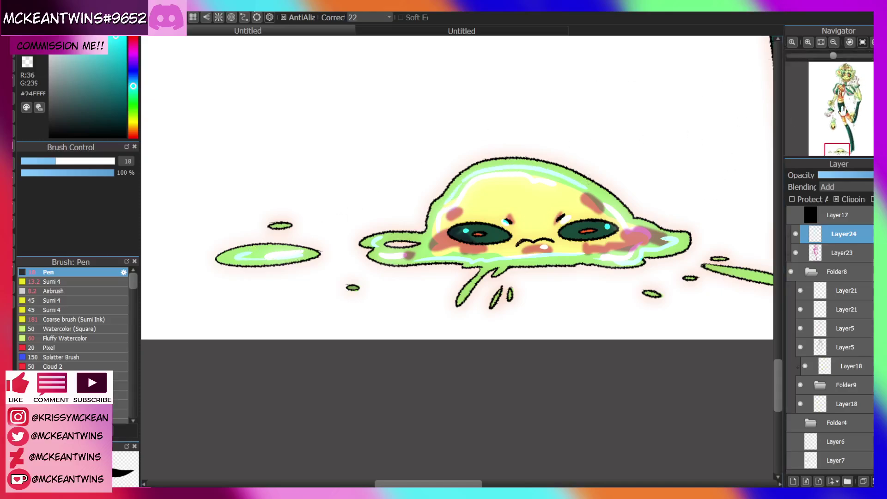
{"action": "left_click_drag", "start_coordinate": [845, 149], "coordinate": [845, 154]}
{"action": "left_click_drag", "start_coordinate": [574, 224], "coordinate": [537, 216]}
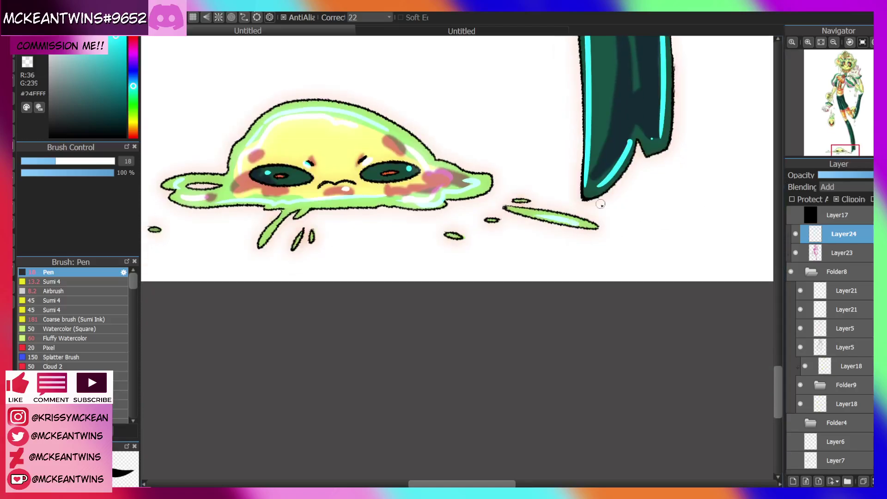
Compare the whole figure with Layer24's highlights hidden and shown, and examine the face up close
{"action": "left_click", "coordinate": [822, 42]}
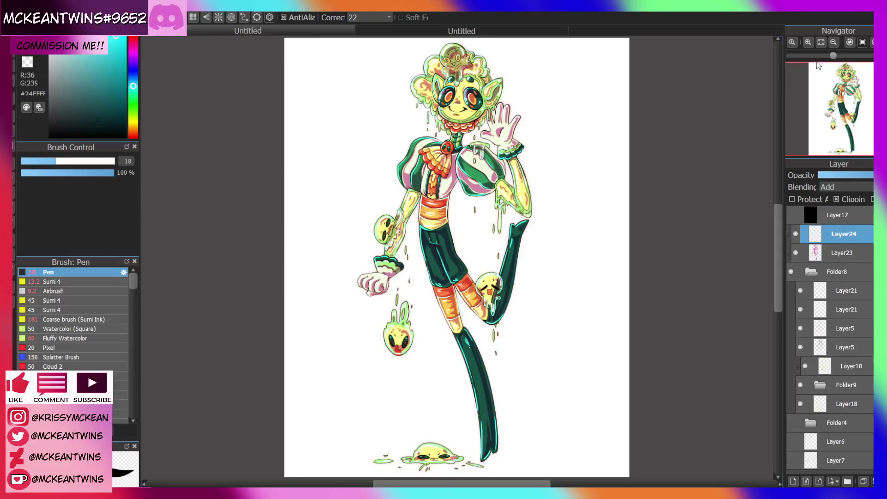
{"action": "left_click", "coordinate": [795, 234]}
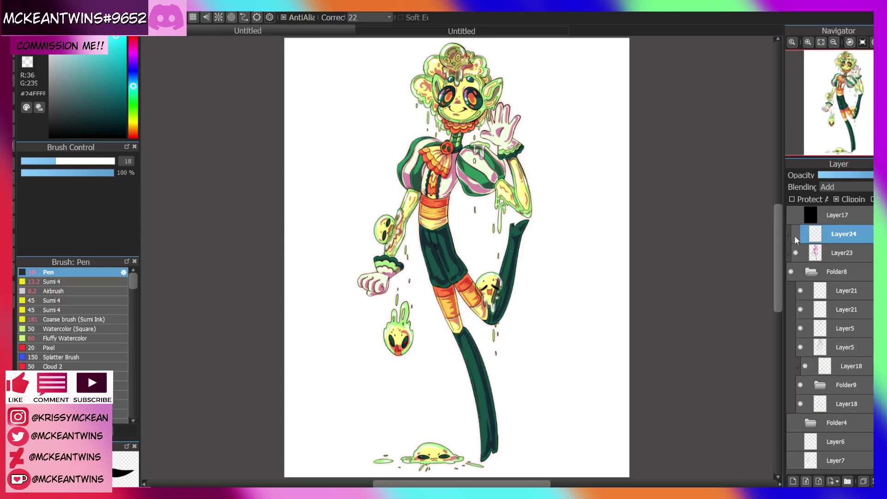
{"action": "left_click", "coordinate": [794, 236]}
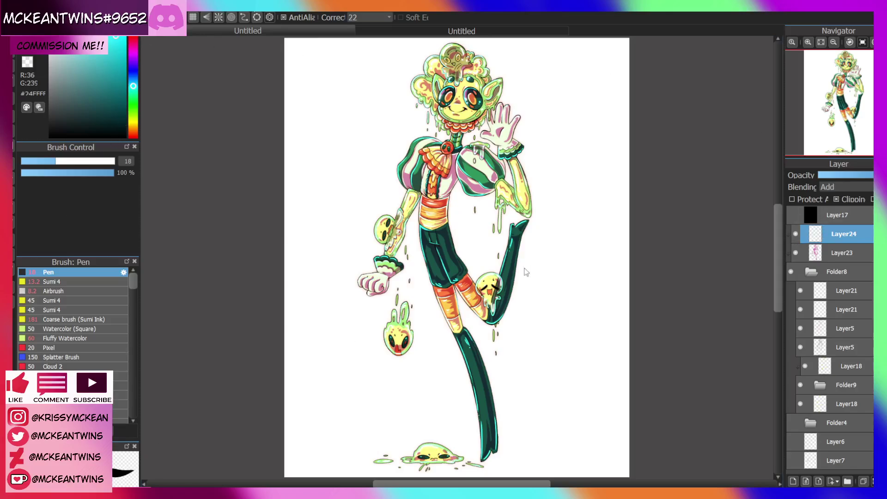
{"action": "left_click", "coordinate": [808, 42]}
{"action": "left_click", "coordinate": [809, 42]}
{"action": "left_click", "coordinate": [808, 42]}
{"action": "left_click", "coordinate": [808, 42]}
{"action": "left_click", "coordinate": [809, 42]}
{"action": "left_click", "coordinate": [808, 42]}
{"action": "left_click_drag", "start_coordinate": [847, 96], "coordinate": [845, 75]}
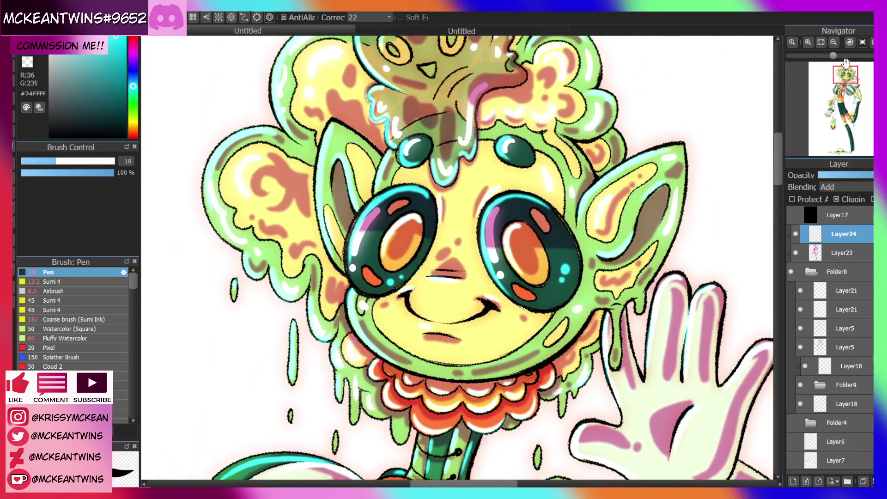
{"action": "left_click", "coordinate": [822, 42]}
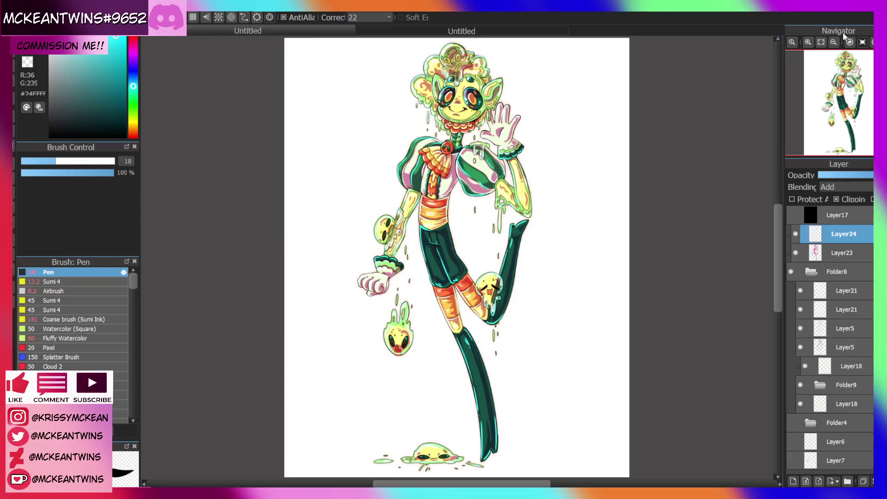
Collapse Folder8 and add a clipped texture layer above Layer24 with Overlay blending and reduced opacity
{"action": "left_click", "coordinate": [794, 214]}
{"action": "left_click", "coordinate": [793, 215]}
{"action": "left_click", "coordinate": [811, 272]}
{"action": "left_click", "coordinate": [844, 234]}
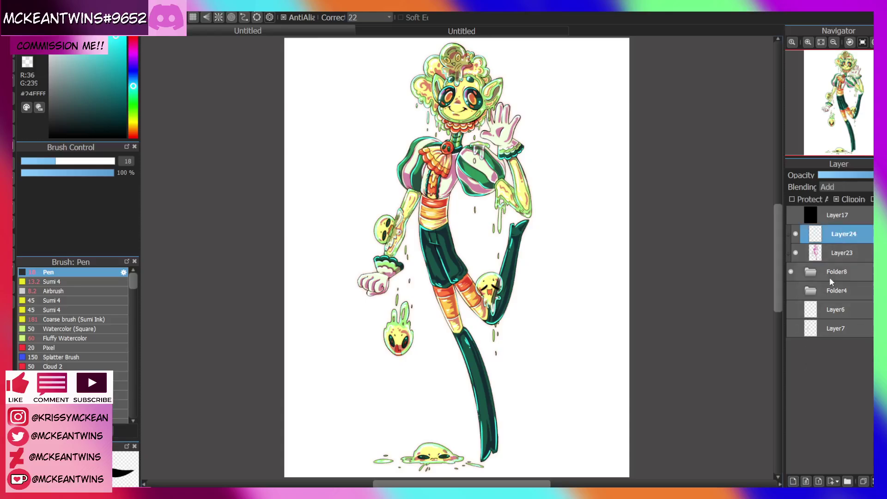
{"action": "left_click", "coordinate": [793, 481]}
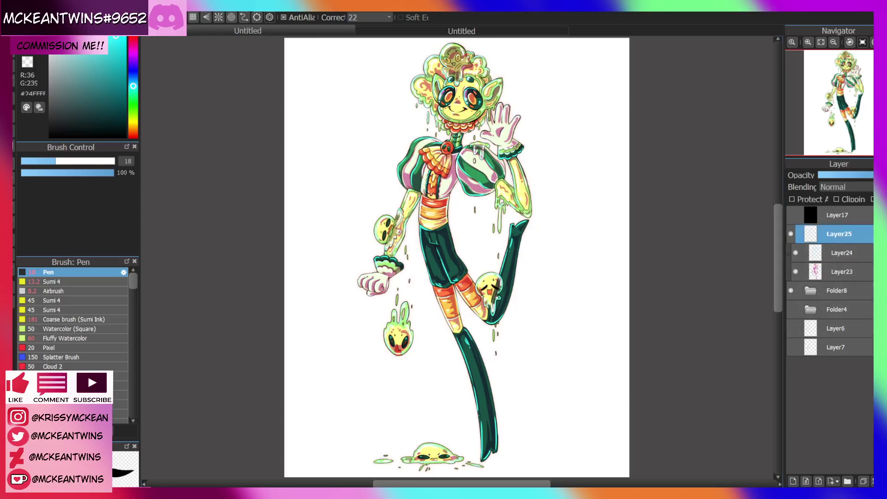
{"action": "left_click", "coordinate": [119, 189]}
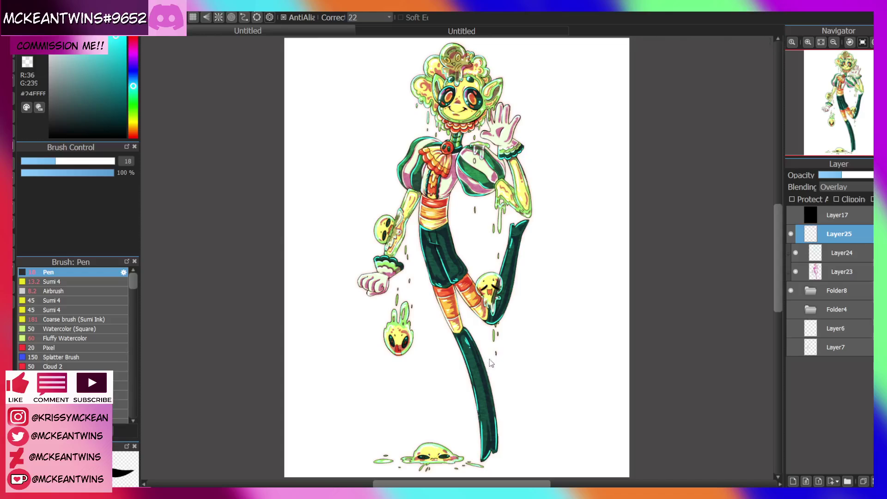
{"action": "left_click", "coordinate": [843, 178]}
{"action": "left_click", "coordinate": [836, 199]}
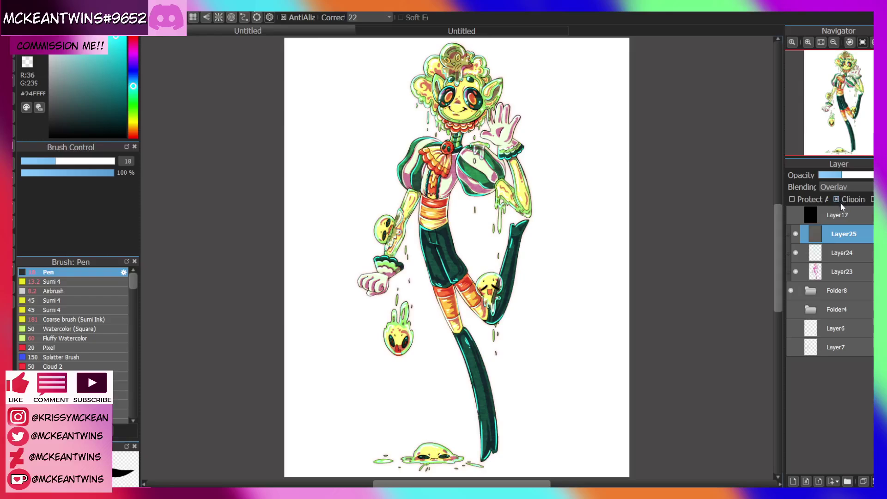
Lower the Overlay texture layer's opacity further and compare the figure with the texture hidden and shown
{"action": "scroll", "coordinate": [845, 109], "scroll_direction": "up", "scroll_amount": 5}
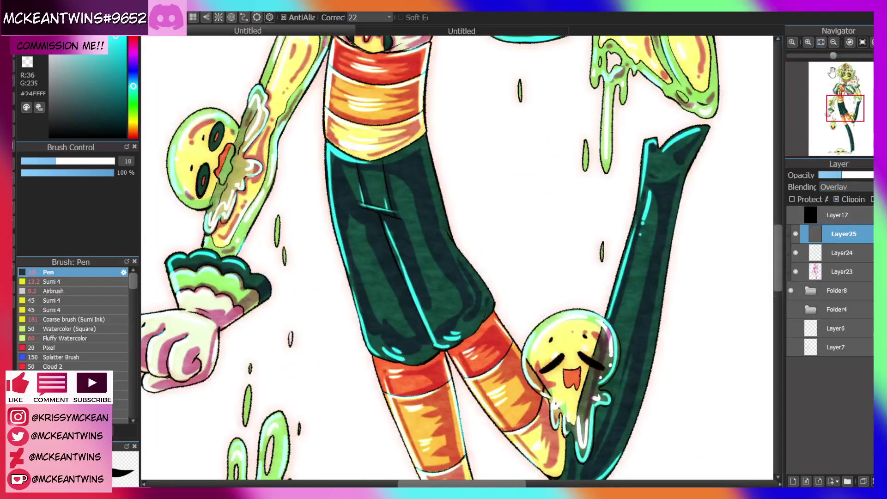
{"action": "left_click_drag", "start_coordinate": [846, 108], "coordinate": [845, 79]}
{"action": "left_click", "coordinate": [831, 175]}
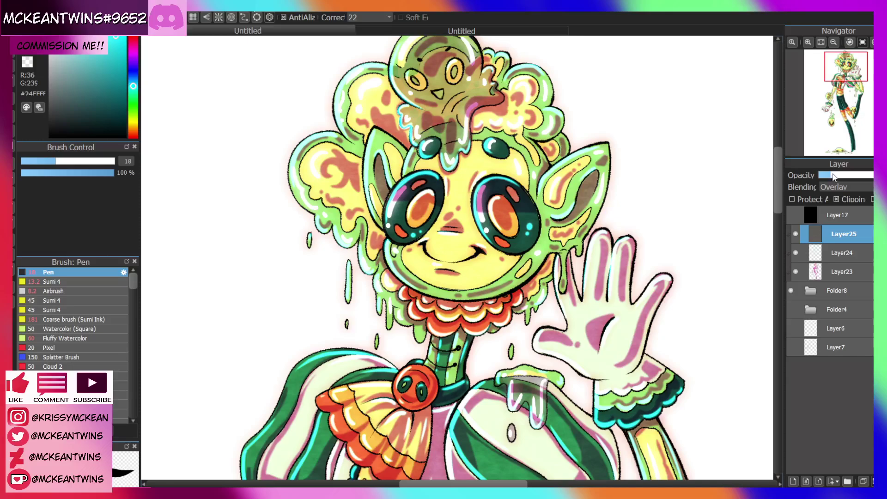
{"action": "left_click", "coordinate": [796, 236]}
{"action": "left_click", "coordinate": [796, 235]}
{"action": "left_click", "coordinate": [820, 43]}
{"action": "left_click", "coordinate": [820, 42]}
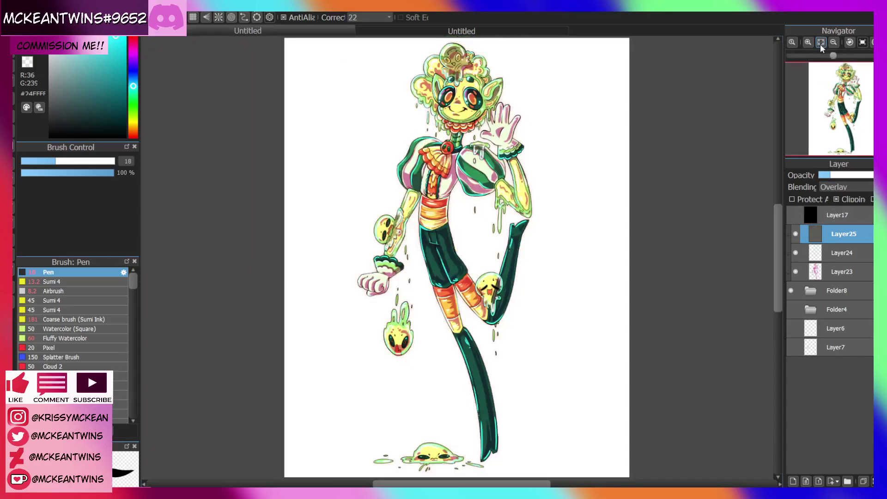
{"action": "left_click", "coordinate": [794, 237]}
Duplicate the texture layer, set the copy's blending to Divide and reduce its opacity to a very low level
{"action": "left_click", "coordinate": [861, 481]}
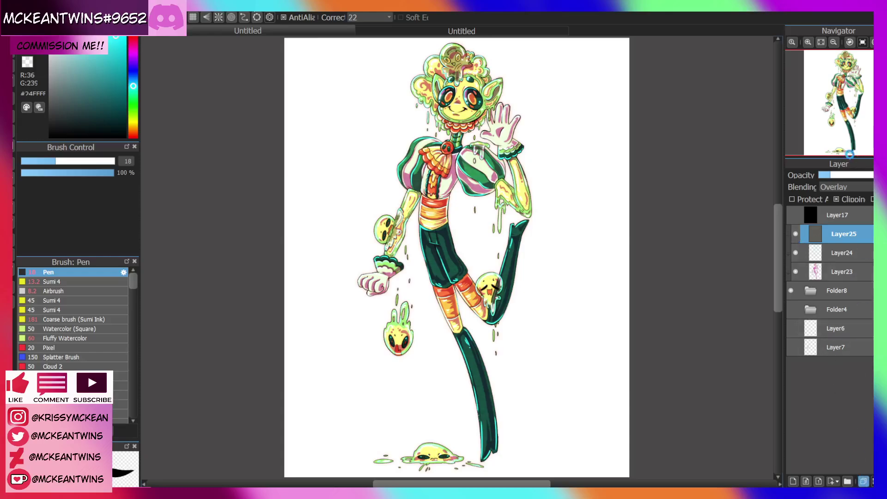
{"action": "left_click", "coordinate": [836, 187]}
{"action": "left_click", "coordinate": [829, 212]}
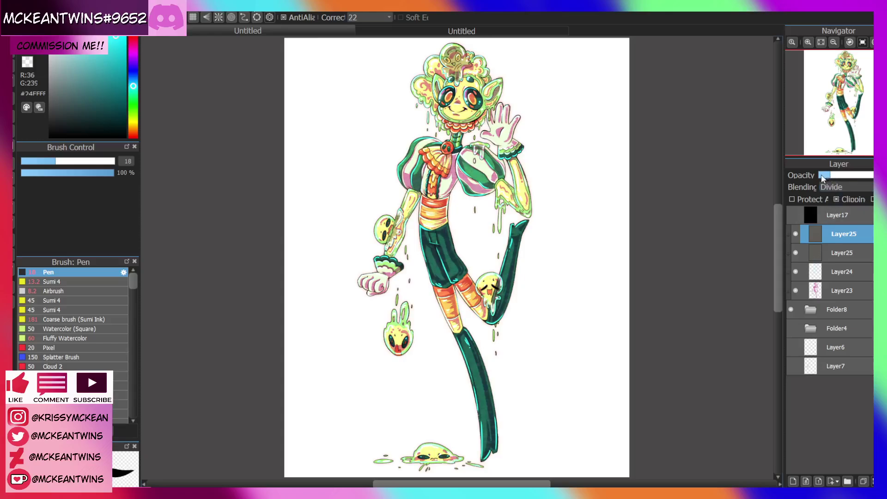
{"action": "left_click", "coordinate": [821, 176]}
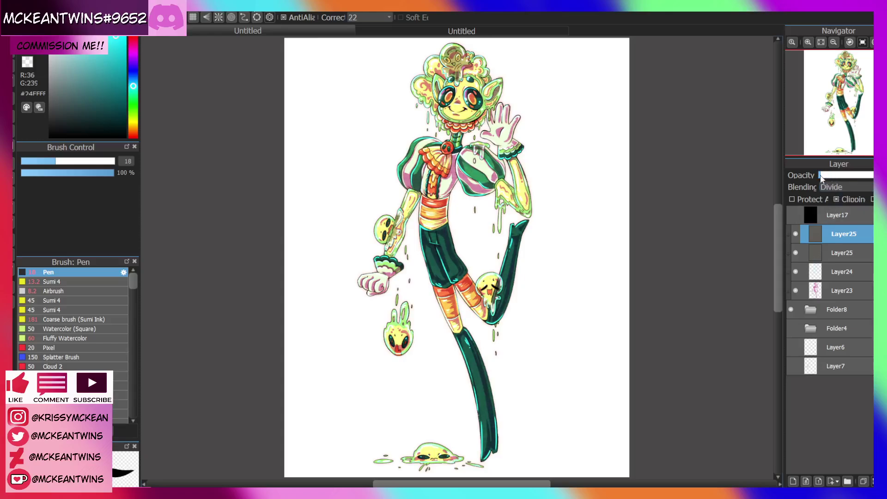
{"action": "left_click", "coordinate": [795, 253]}
Examine the combined texture layers up close on the figure's chest, sleeves, shorts and face
{"action": "left_click", "coordinate": [807, 42]}
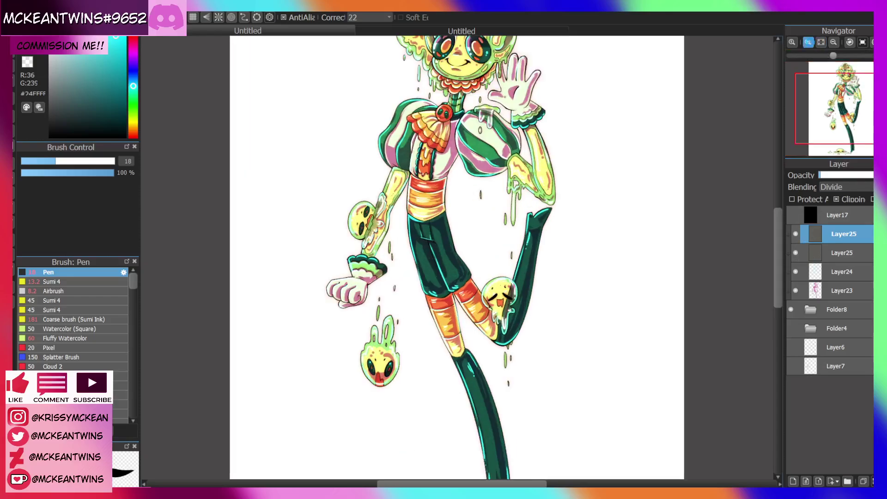
{"action": "left_click", "coordinate": [807, 42]}
{"action": "left_click", "coordinate": [807, 42]}
{"action": "left_click_drag", "start_coordinate": [838, 92], "coordinate": [845, 95]}
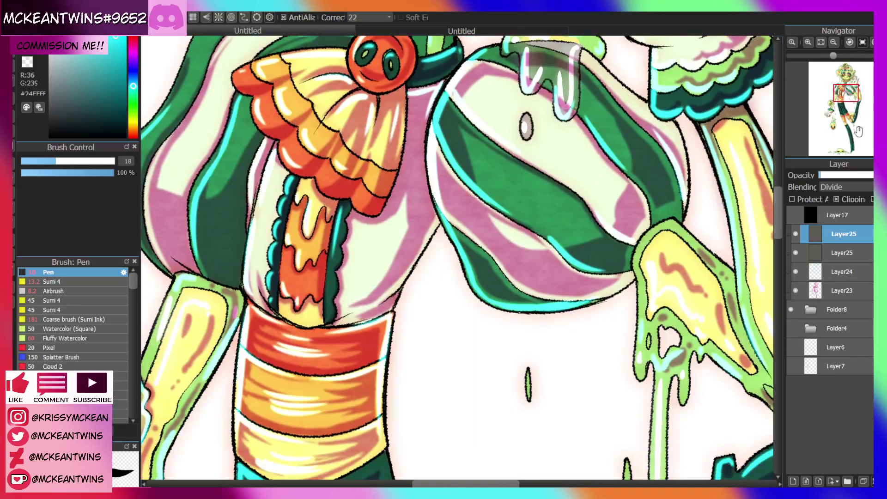
{"action": "left_click", "coordinate": [823, 42]}
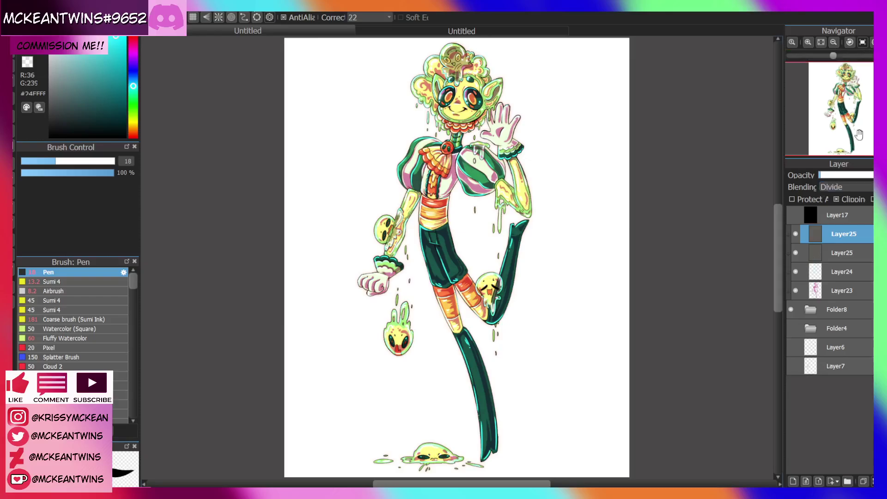
{"action": "left_click", "coordinate": [807, 42]}
{"action": "left_click", "coordinate": [807, 42]}
{"action": "left_click", "coordinate": [808, 42]}
{"action": "left_click", "coordinate": [807, 42]}
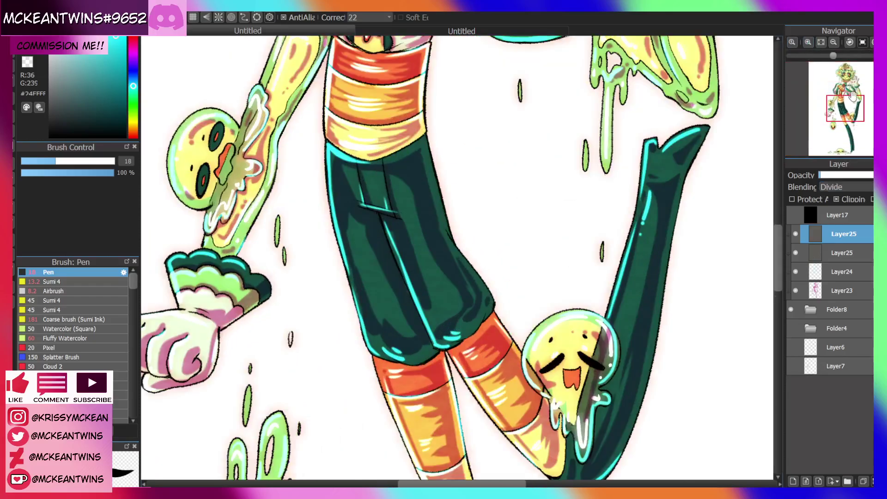
{"action": "left_click_drag", "start_coordinate": [846, 107], "coordinate": [843, 70]}
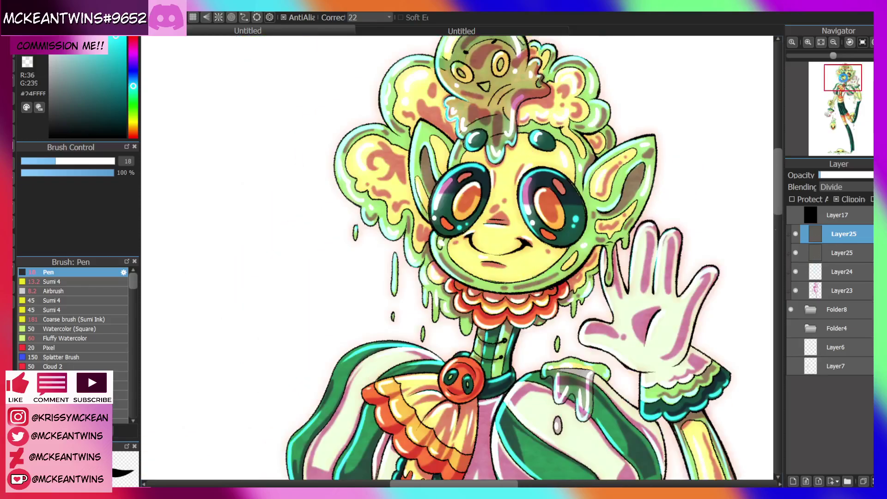
Lower the Overlay texture layer's opacity and check the whole figure's values by briefly showing Layer17
{"action": "left_click", "coordinate": [831, 251]}
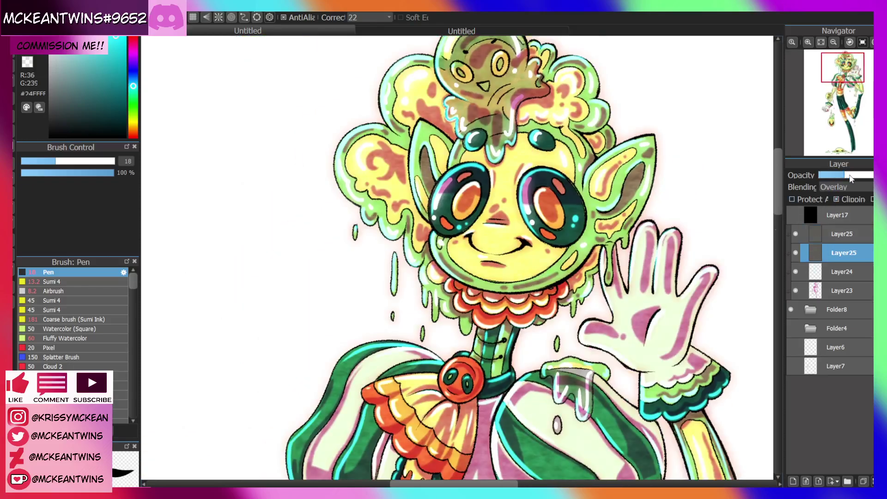
{"action": "left_click", "coordinate": [820, 42]}
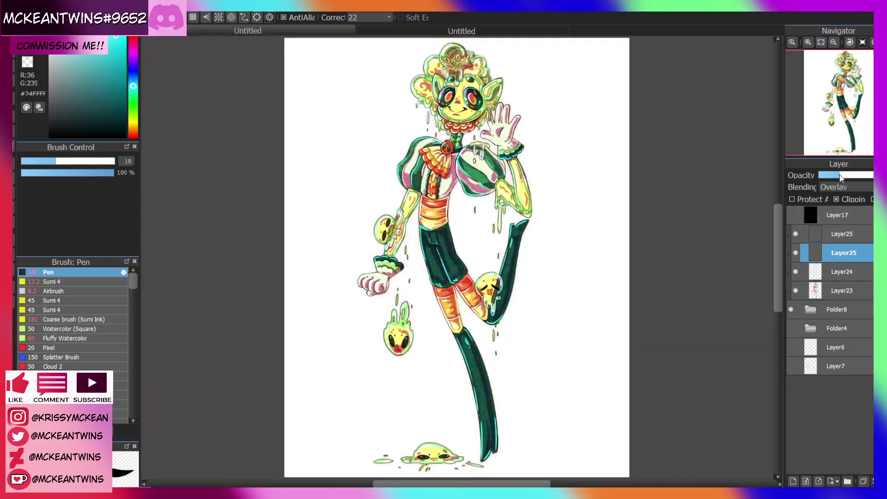
{"action": "left_click", "coordinate": [790, 216]}
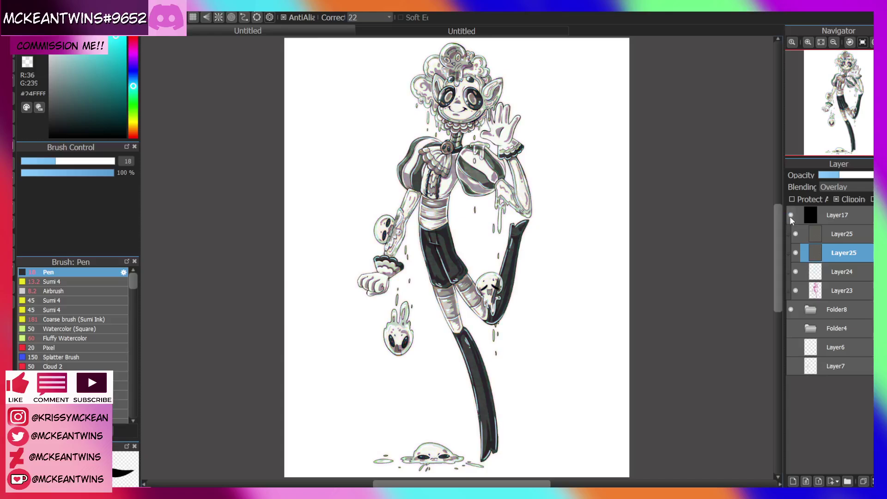
{"action": "left_click", "coordinate": [790, 216]}
Change the upper texture copy's blending to Add at very low opacity, checking the figure's values and its details up close
{"action": "left_click", "coordinate": [833, 234]}
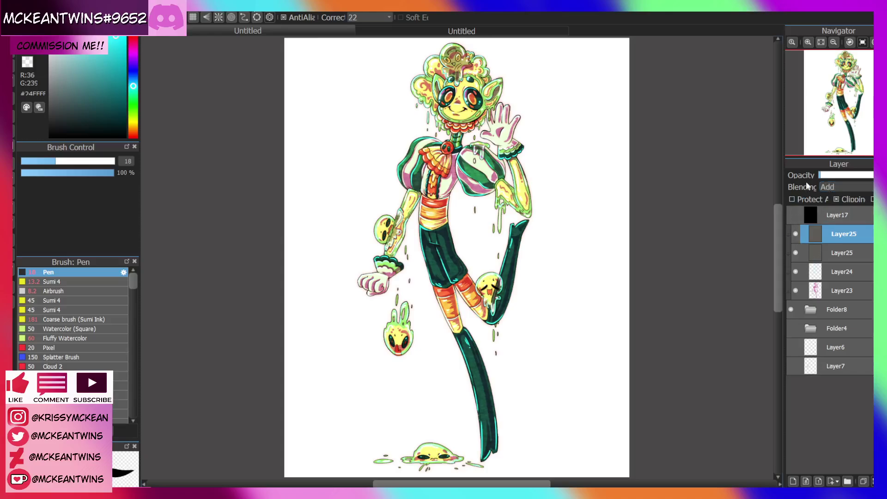
{"action": "left_click", "coordinate": [790, 216]}
{"action": "left_click", "coordinate": [791, 215]}
{"action": "left_click", "coordinate": [808, 42]}
{"action": "left_click", "coordinate": [807, 42]}
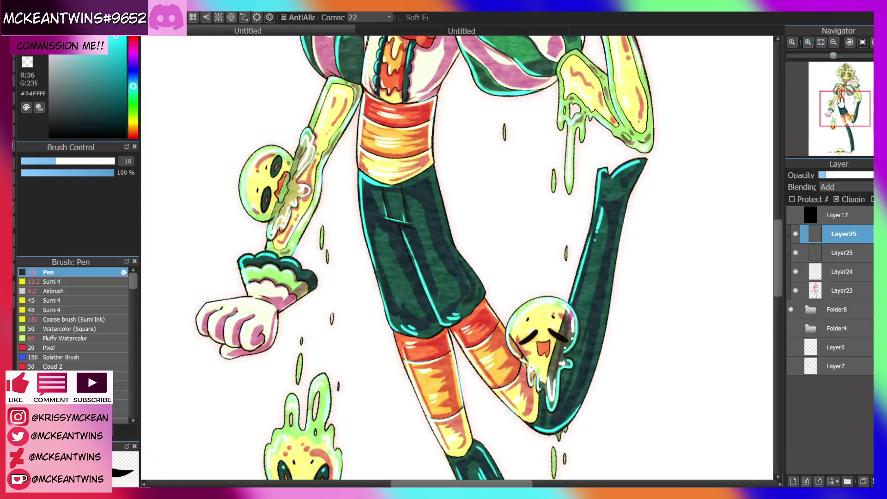
{"action": "left_click_drag", "start_coordinate": [840, 105], "coordinate": [847, 81]}
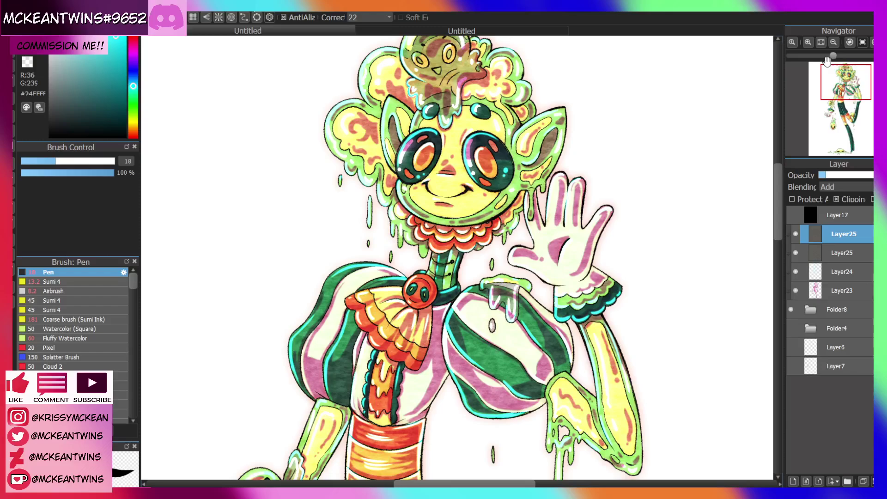
{"action": "left_click", "coordinate": [820, 43]}
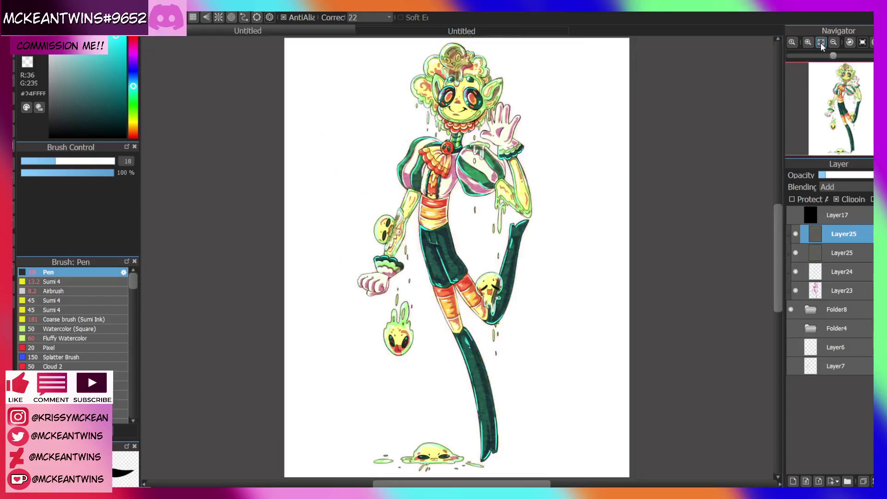
Reduce the Overlay texture's opacity further, slightly lower the Add copy's opacity, and review the head, upper body and overall values
{"action": "left_click", "coordinate": [826, 252]}
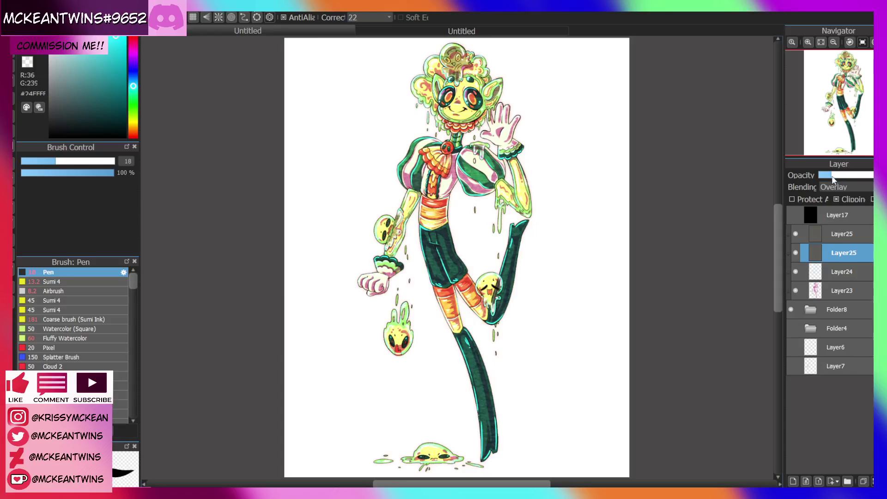
{"action": "left_click", "coordinate": [831, 234]}
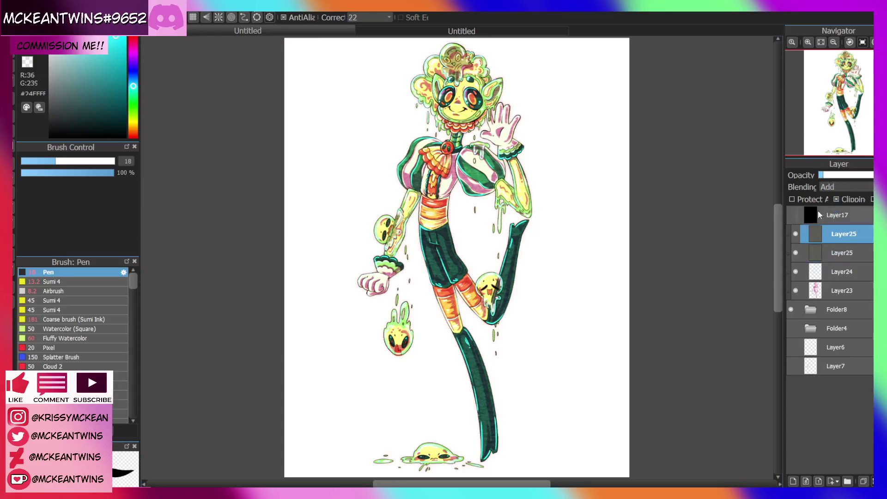
{"action": "mouse_move", "coordinate": [826, 62]}
{"action": "left_click_drag", "start_coordinate": [812, 56], "coordinate": [845, 78]}
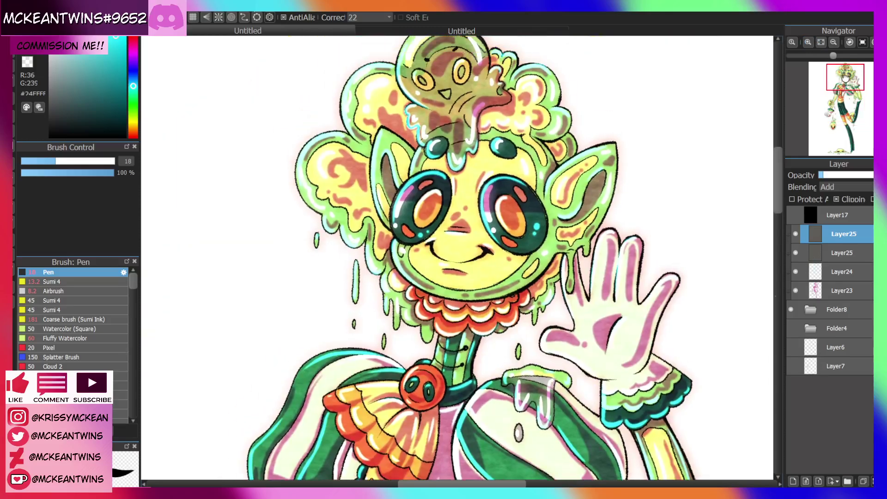
{"action": "left_click", "coordinate": [820, 42]}
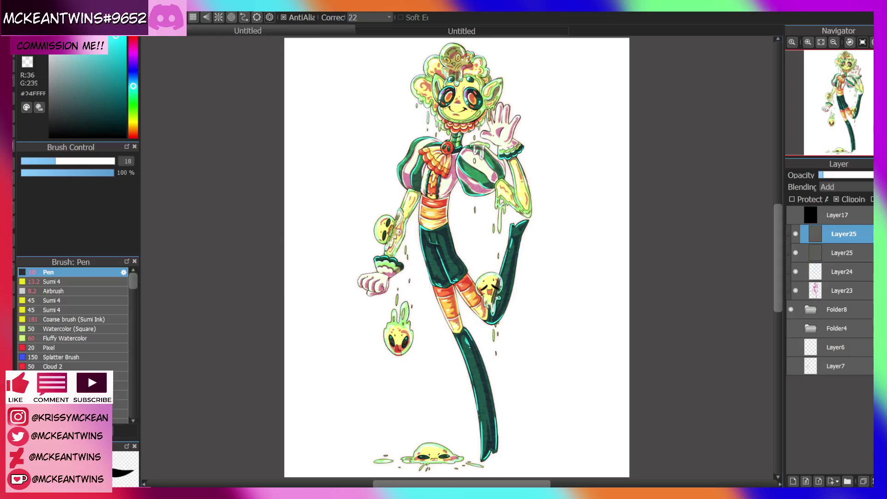
{"action": "left_click", "coordinate": [794, 215]}
{"action": "left_click", "coordinate": [795, 215]}
Crop the canvas to a tall rectangular selection around the figure, removing the wide white margins
{"action": "left_click", "coordinate": [834, 42]}
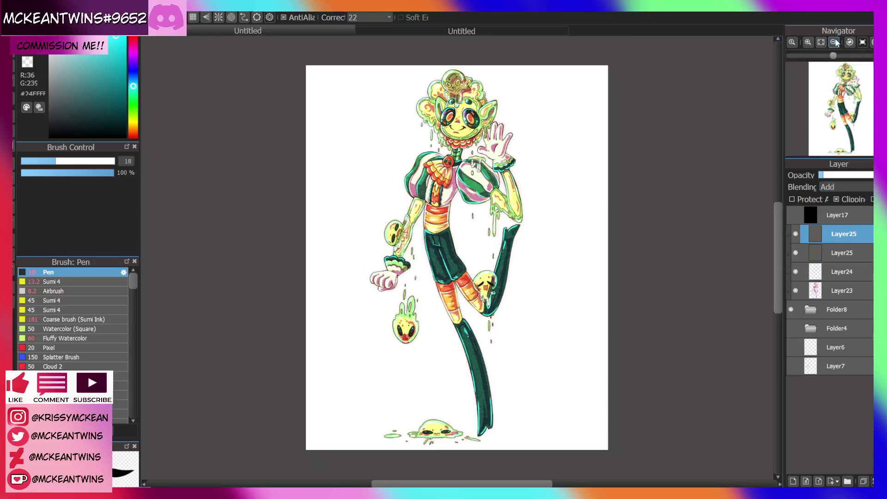
{"action": "left_click", "coordinate": [843, 43]}
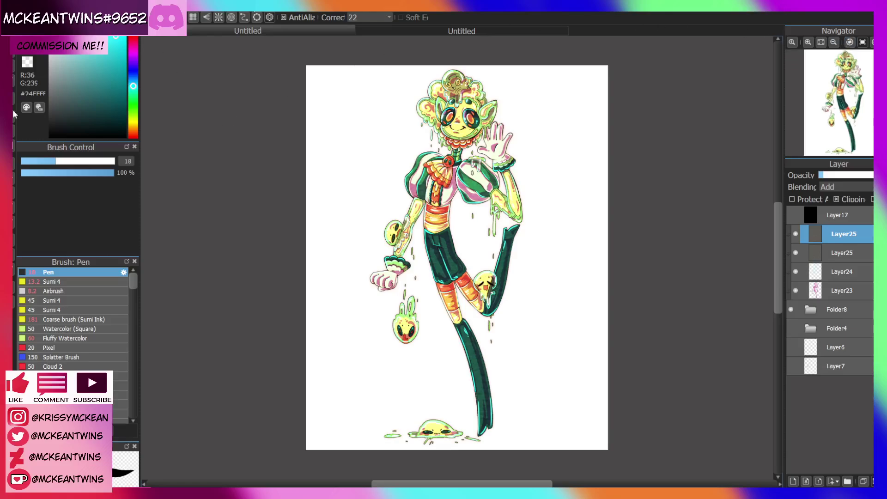
{"action": "left_click", "coordinate": [14, 163]}
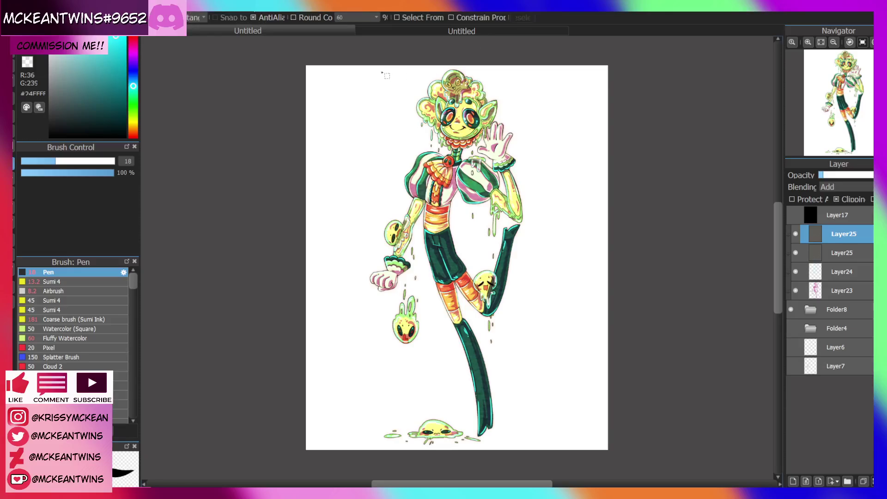
{"action": "left_click_drag", "start_coordinate": [347, 60], "coordinate": [538, 463]}
{"action": "key", "text": "ctrl+d"}
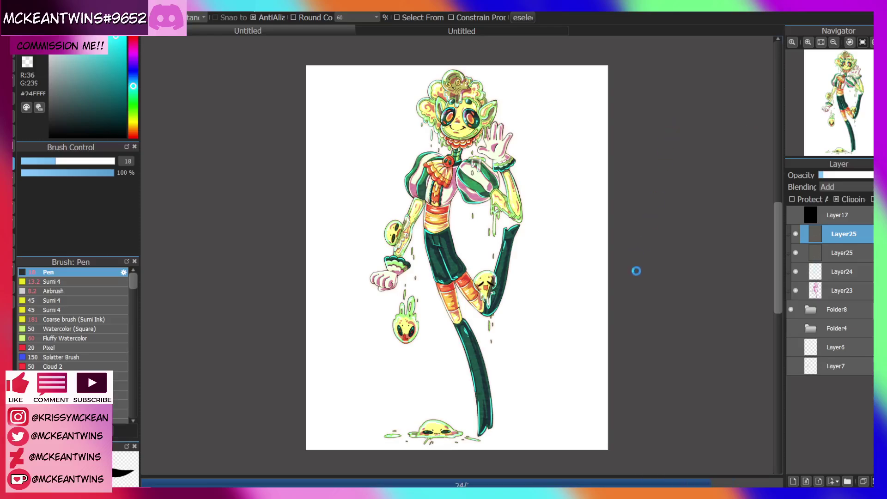
Trim the remaining white strips beside the figure with two more rectangular selection crops
{"action": "left_click_drag", "start_coordinate": [593, 467], "coordinate": [382, 46]}
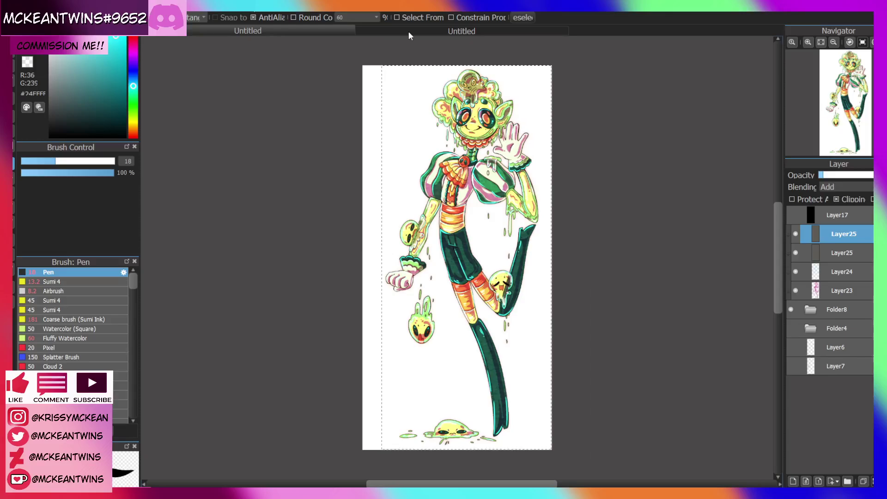
{"action": "left_click", "coordinate": [57, 84]}
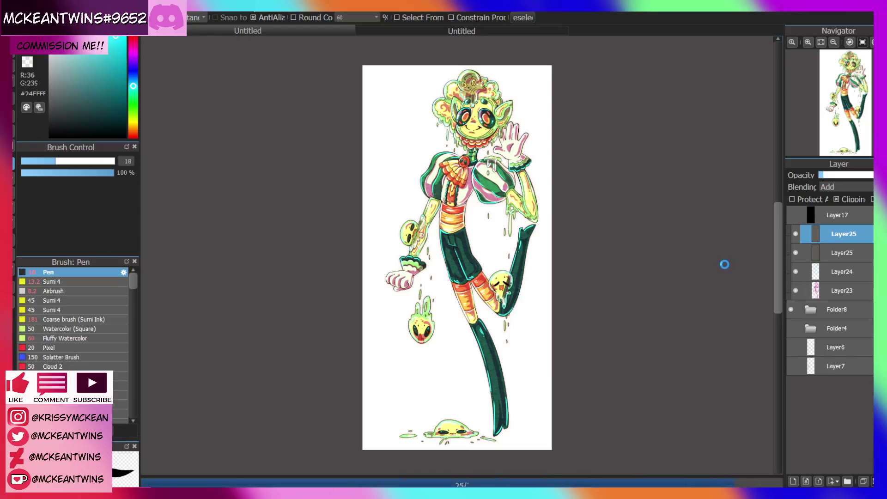
{"action": "left_click_drag", "start_coordinate": [350, 50], "coordinate": [544, 478]}
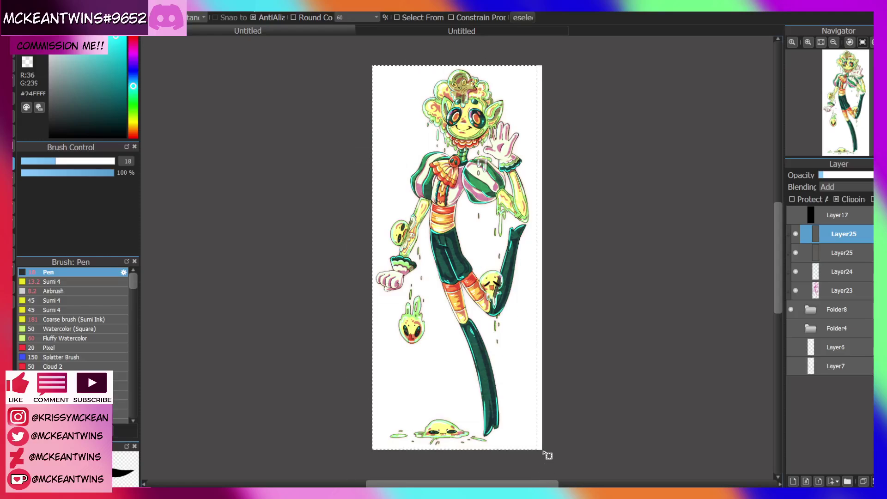
{"action": "key", "text": "ctrl+d"}
{"action": "key", "text": "ctrl+s"}
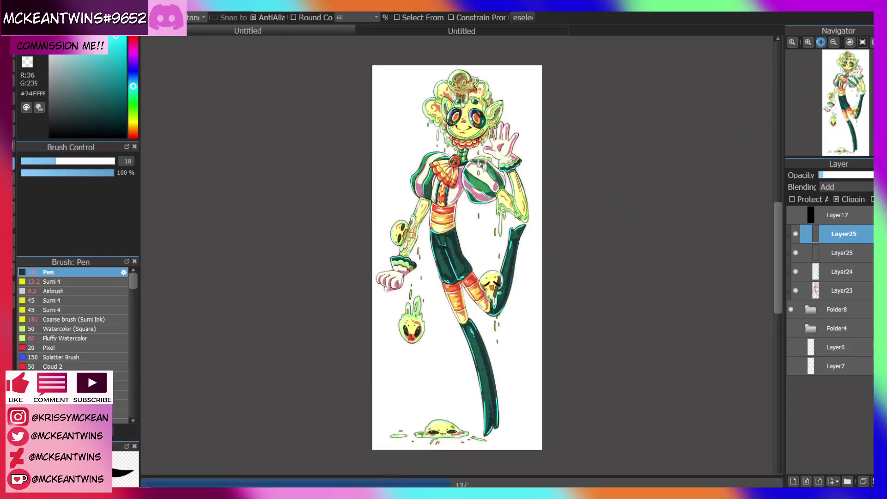
{"action": "left_click", "coordinate": [810, 43]}
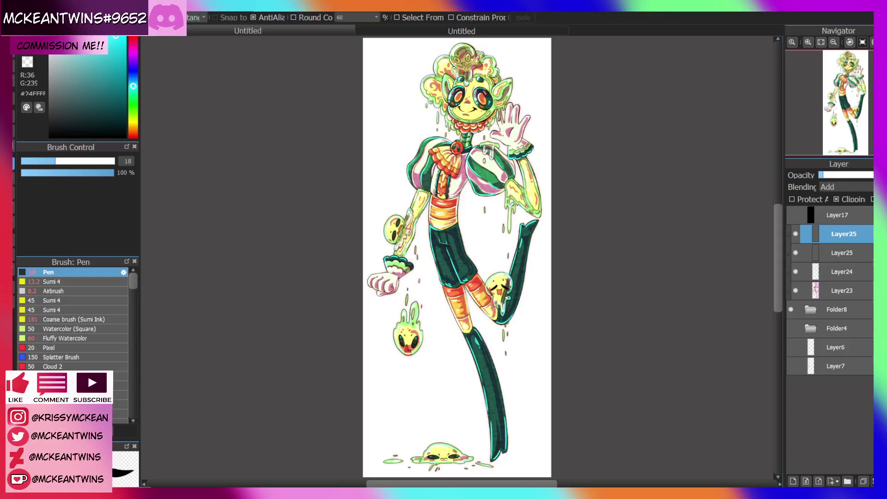
Lower the opacity of the Multiply shading layer, Layer23, and compare the figure's values using Layer17
{"action": "left_click", "coordinate": [793, 214]}
{"action": "left_click", "coordinate": [793, 215]}
{"action": "left_click", "coordinate": [827, 290]}
{"action": "left_click", "coordinate": [861, 175]}
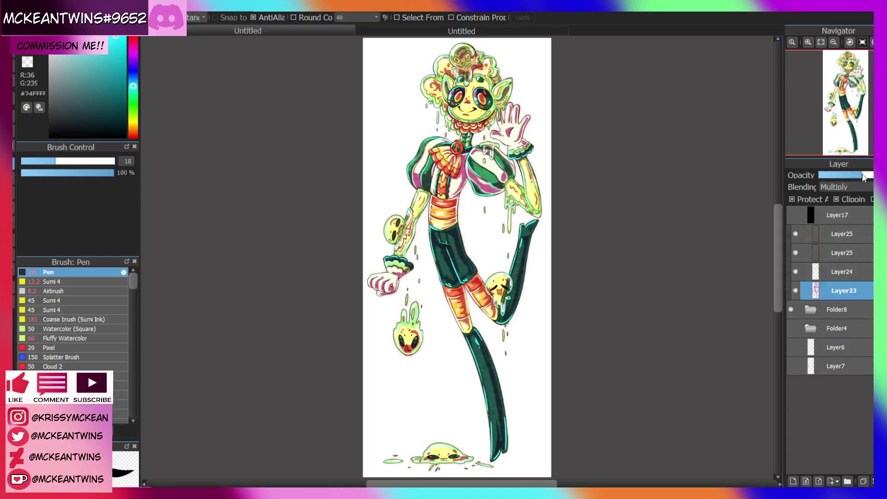
{"action": "left_click", "coordinate": [850, 175]}
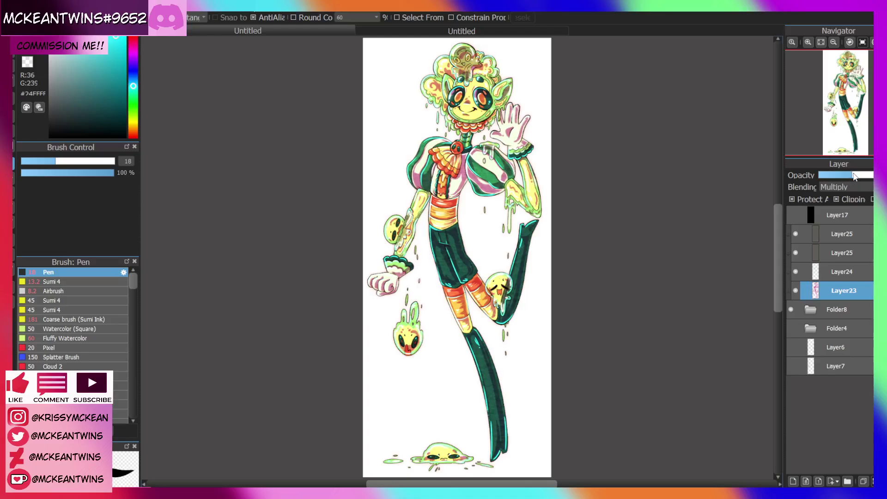
{"action": "left_click", "coordinate": [792, 215]}
{"action": "left_click", "coordinate": [792, 216]}
Compare the figure with Layer24's highlights hidden and shown, and fine-tune Layer23's opacity slightly lower
{"action": "left_click", "coordinate": [795, 271]}
{"action": "left_click", "coordinate": [795, 272]}
{"action": "left_click", "coordinate": [796, 272]}
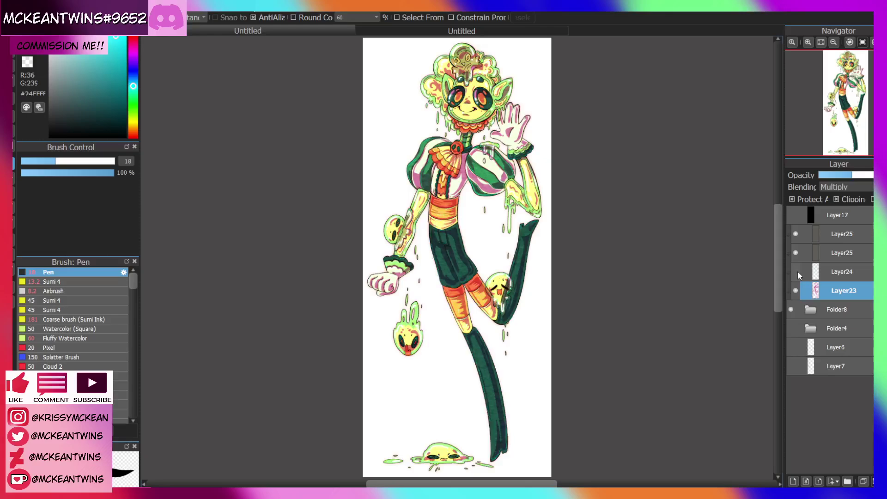
{"action": "left_click", "coordinate": [795, 272]}
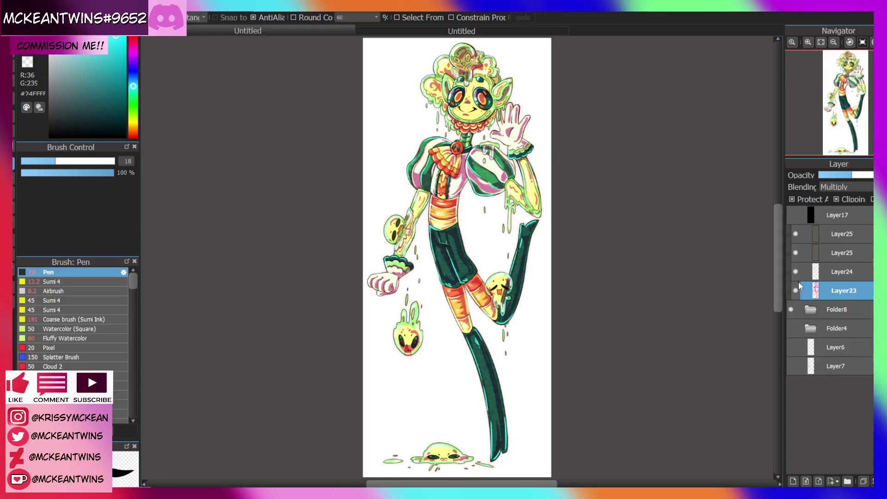
{"action": "left_click_drag", "start_coordinate": [844, 173], "coordinate": [842, 176]}
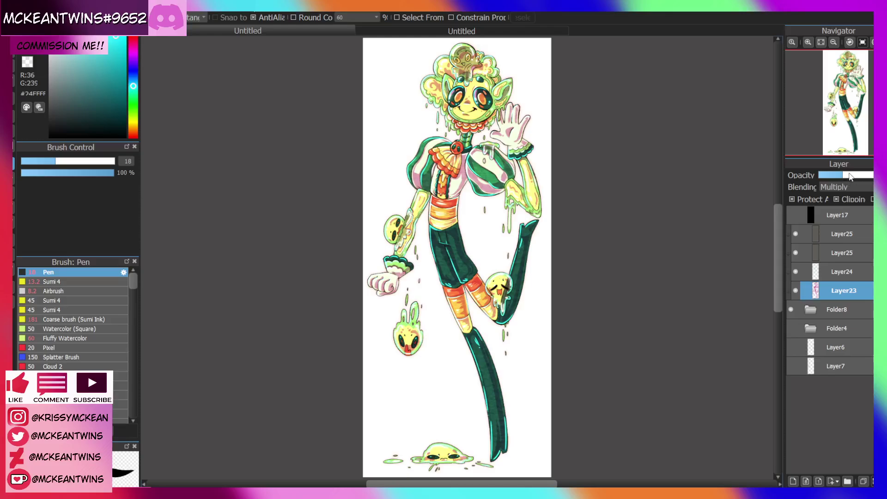
{"action": "left_click", "coordinate": [849, 175]}
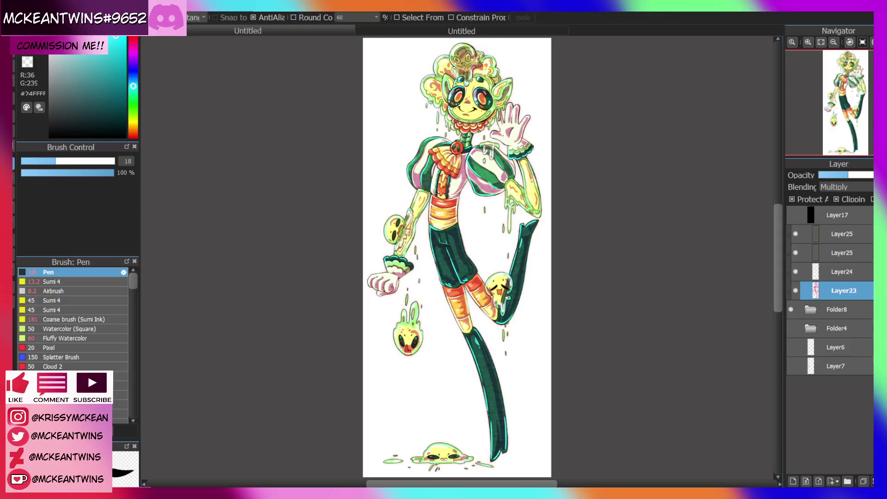
Paste the signature logo as a new layer above the texture layers and scale it down to a very small size
{"action": "key", "text": "ctrl+v"}
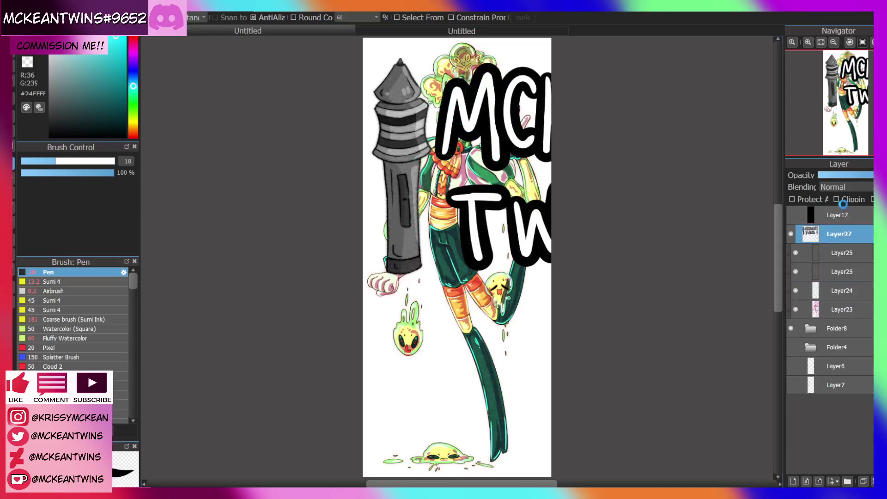
{"action": "key", "text": "ctrl+t"}
{"action": "left_click", "coordinate": [636, 467]}
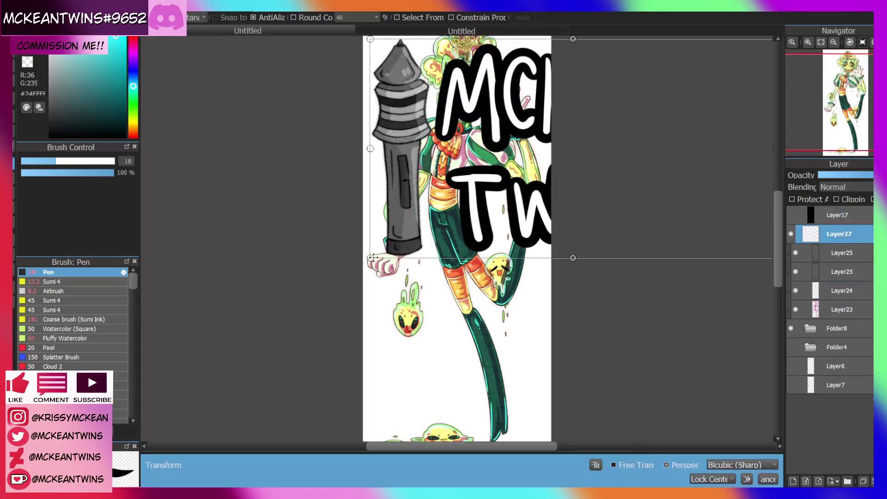
{"action": "left_click_drag", "start_coordinate": [370, 258], "coordinate": [511, 279]}
Place the small signature logo near the tip of the standing leg's dark green boot and apply the transform
{"action": "left_click", "coordinate": [807, 42]}
{"action": "left_click", "coordinate": [807, 42]}
{"action": "left_click", "coordinate": [807, 42]}
{"action": "left_click_drag", "start_coordinate": [851, 95], "coordinate": [850, 119]}
{"action": "left_click_drag", "start_coordinate": [549, 156], "coordinate": [532, 455]}
{"action": "left_click_drag", "start_coordinate": [841, 86], "coordinate": [852, 144]}
{"action": "left_click", "coordinate": [807, 42]}
{"action": "left_click_drag", "start_coordinate": [541, 121], "coordinate": [513, 329]}
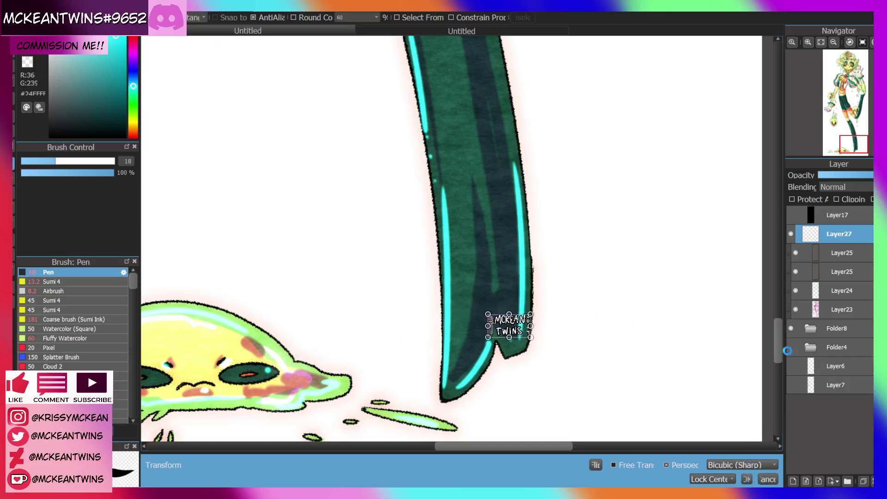
{"action": "left_click", "coordinate": [746, 479]}
Try Multiply blending on the signature layer, return it to Normal, lower its opacity and review the full figure
{"action": "scroll", "coordinate": [846, 185], "scroll_direction": "down", "scroll_amount": 1}
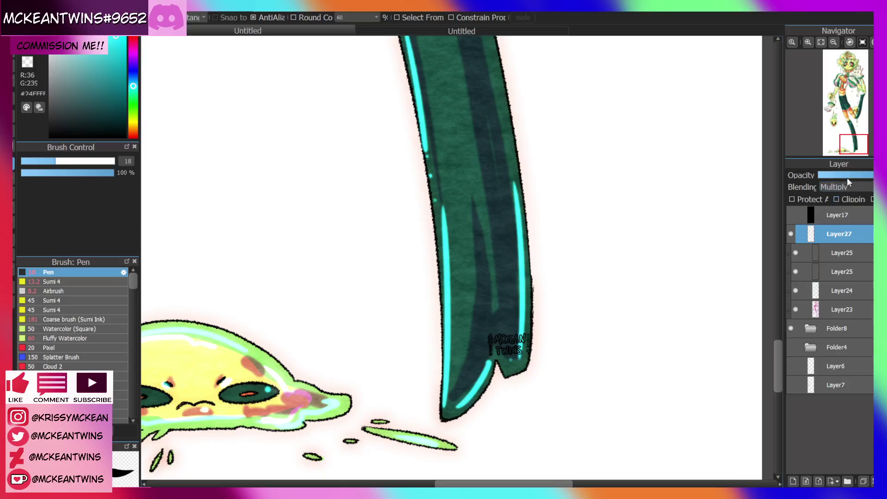
{"action": "left_click", "coordinate": [841, 187]}
{"action": "left_click", "coordinate": [835, 196]}
{"action": "left_click_drag", "start_coordinate": [839, 176], "coordinate": [845, 176]}
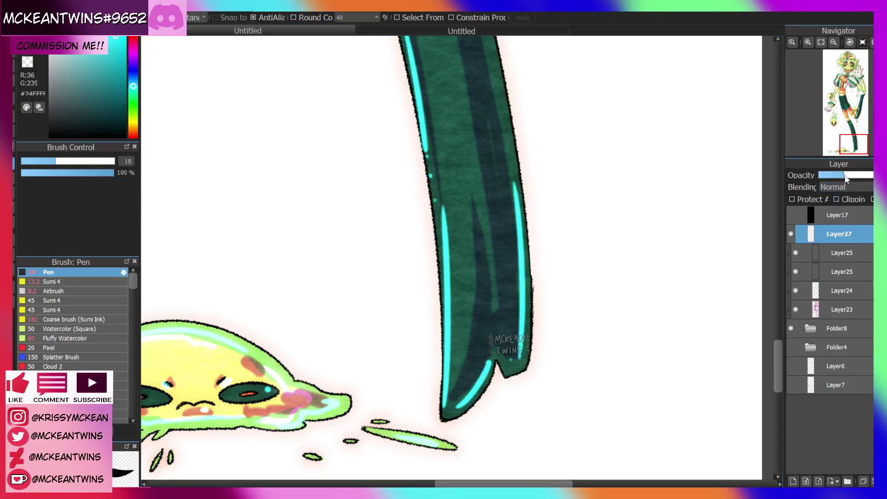
{"action": "left_click", "coordinate": [809, 41]}
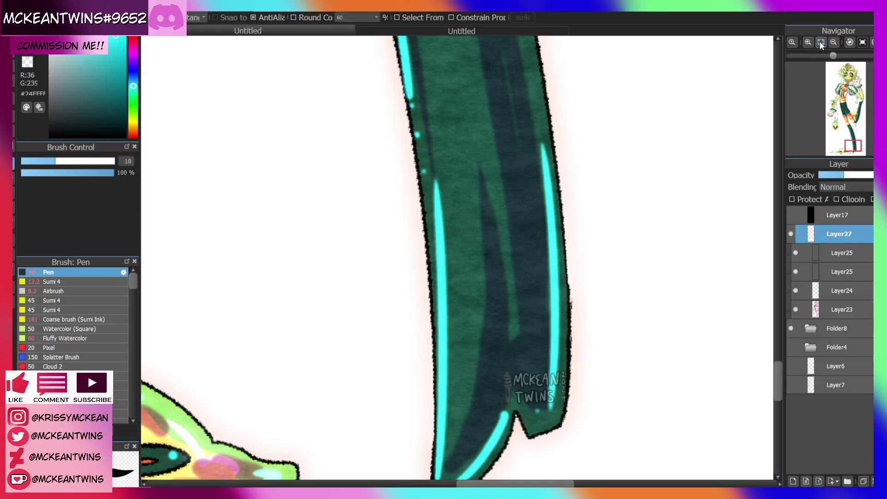
{"action": "left_click", "coordinate": [819, 43]}
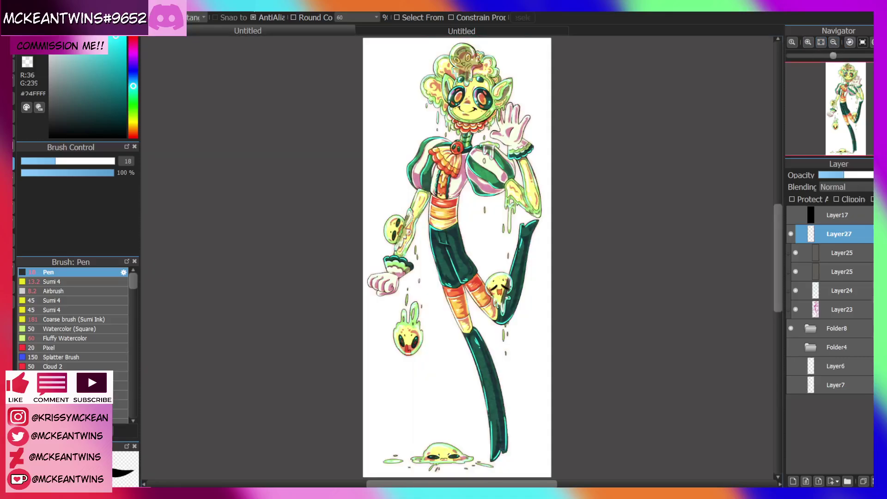